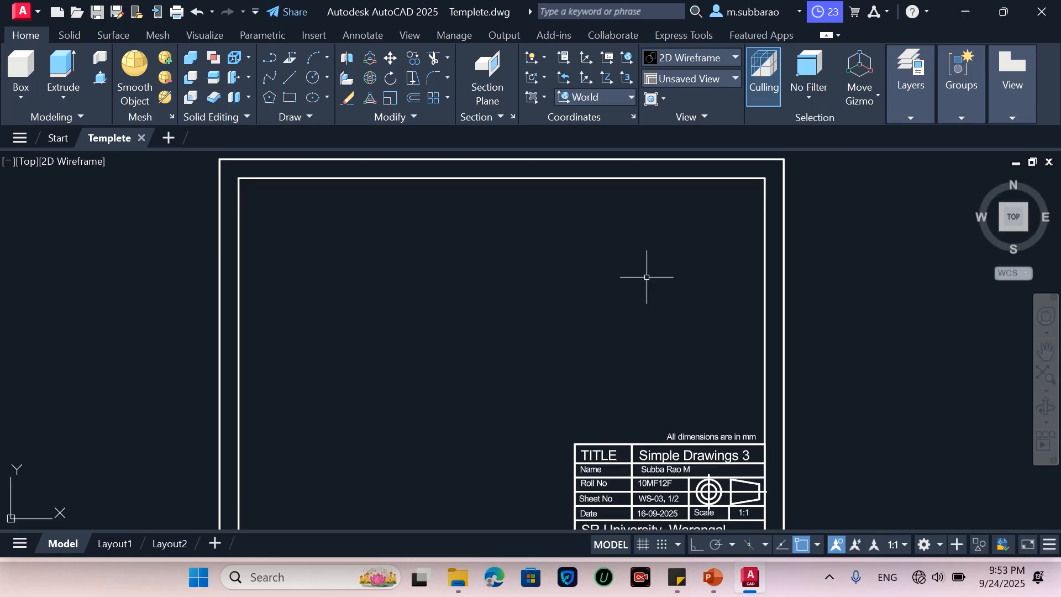
Step: Replace the drawing title in the title block with "Projections of Solids"
scroll(582, 272, "down", 2)
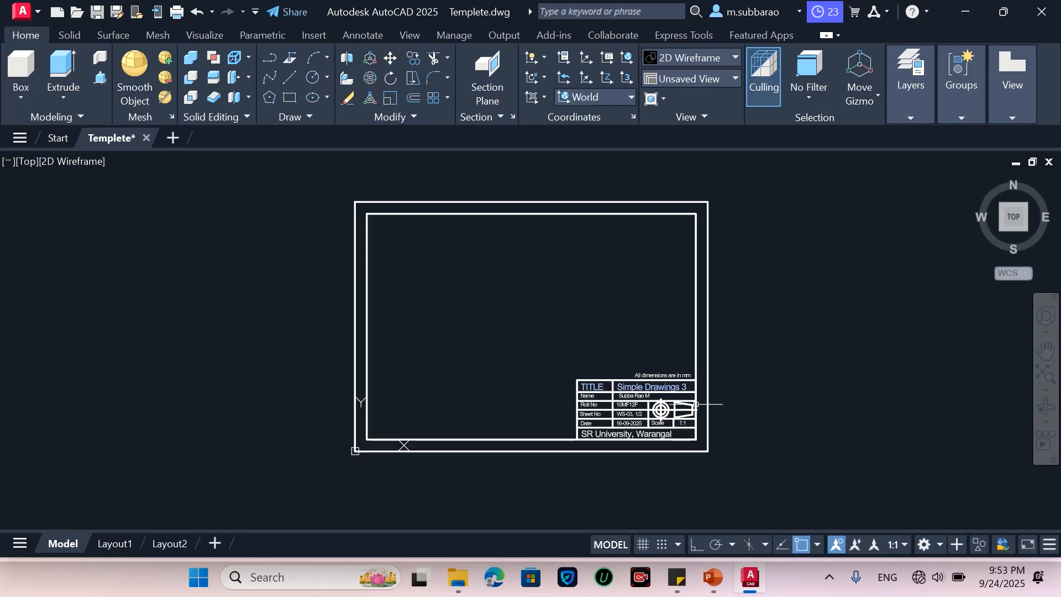
scroll(698, 406, "up", 4)
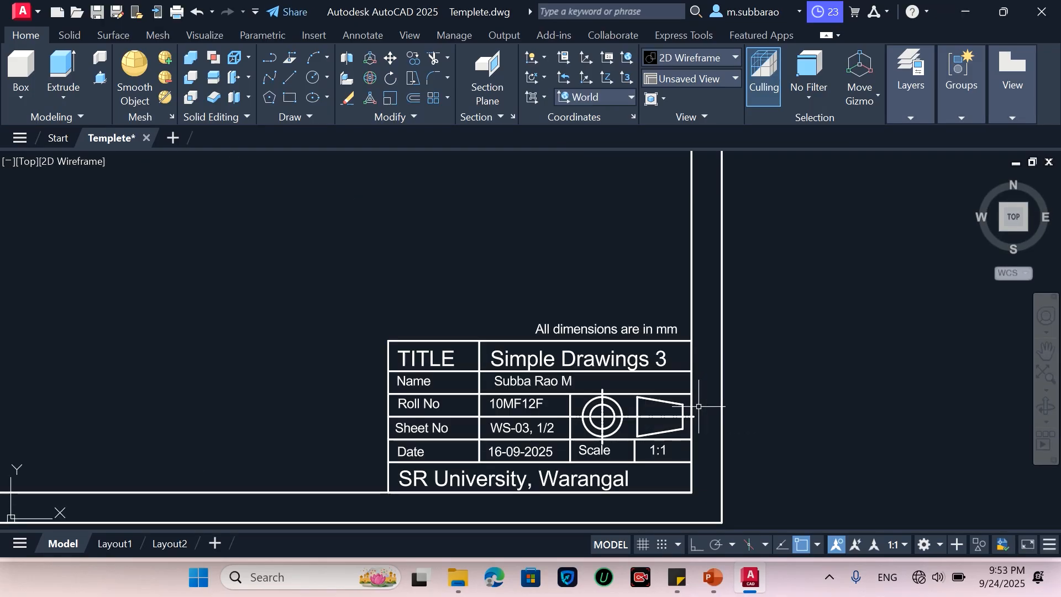
left_click(590, 360)
double_click(589, 363)
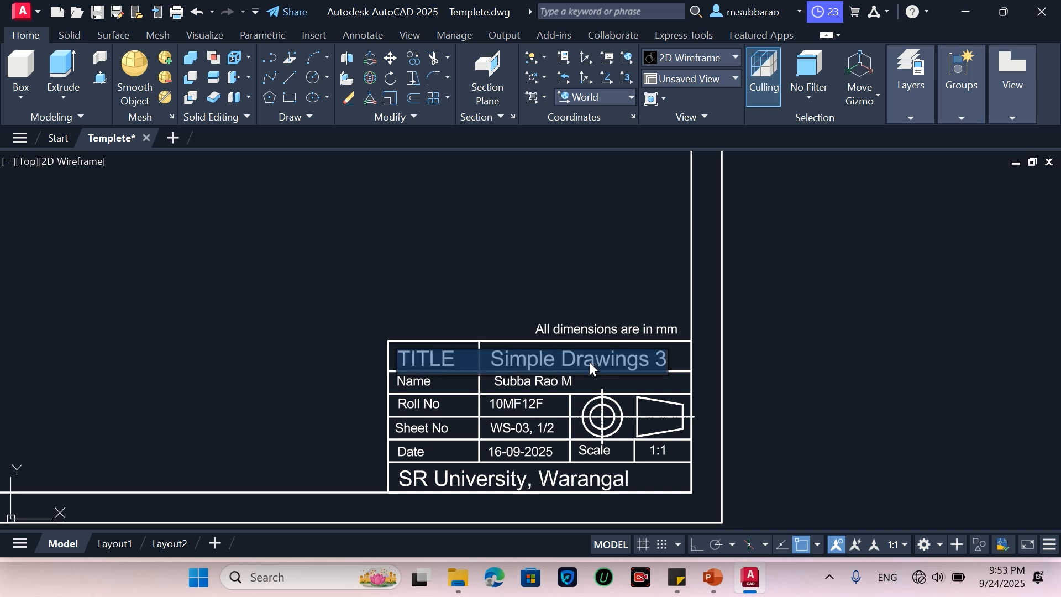
left_click(665, 357)
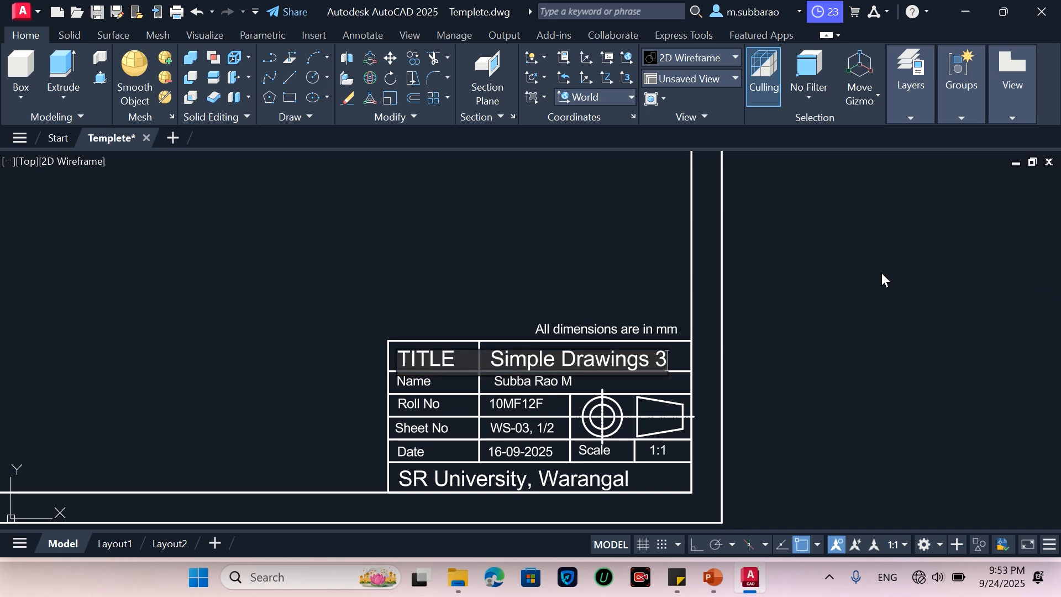
key("BackSpace")
key("BackSpace")
key("BackSpace")
key("BackSpace")
key("BackSpace")
key("BackSpace")
key("BackSpace")
key("BackSpace")
key("BackSpace")
key("BackSpace")
key("BackSpace")
key("BackSpace")
key("BackSpace")
key("BackSpace")
key("BackSpace")
key("BackSpace")
key("BackSpace")
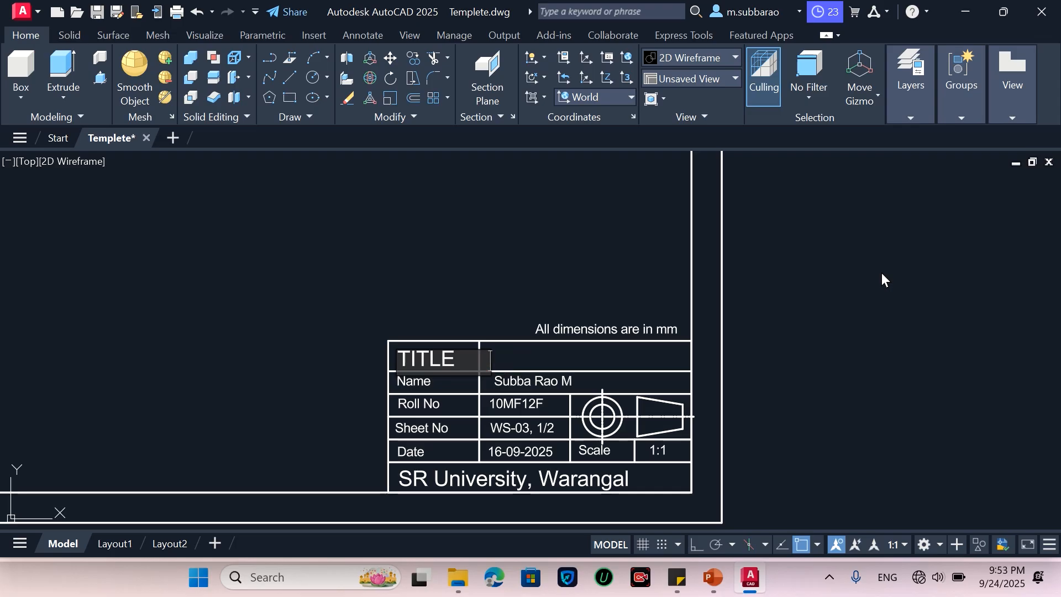
type("Proje")
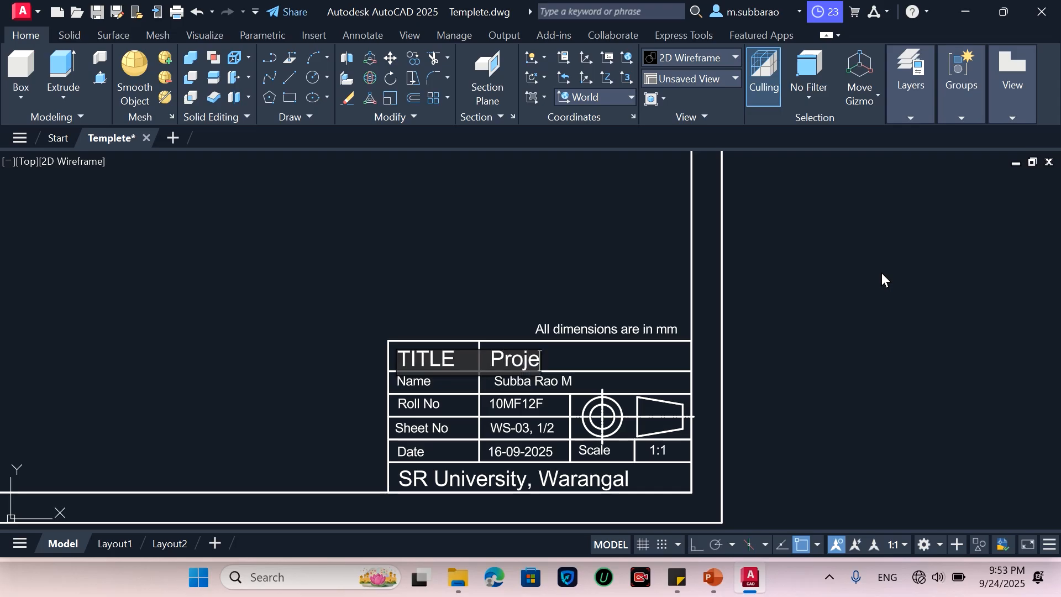
type("ctions")
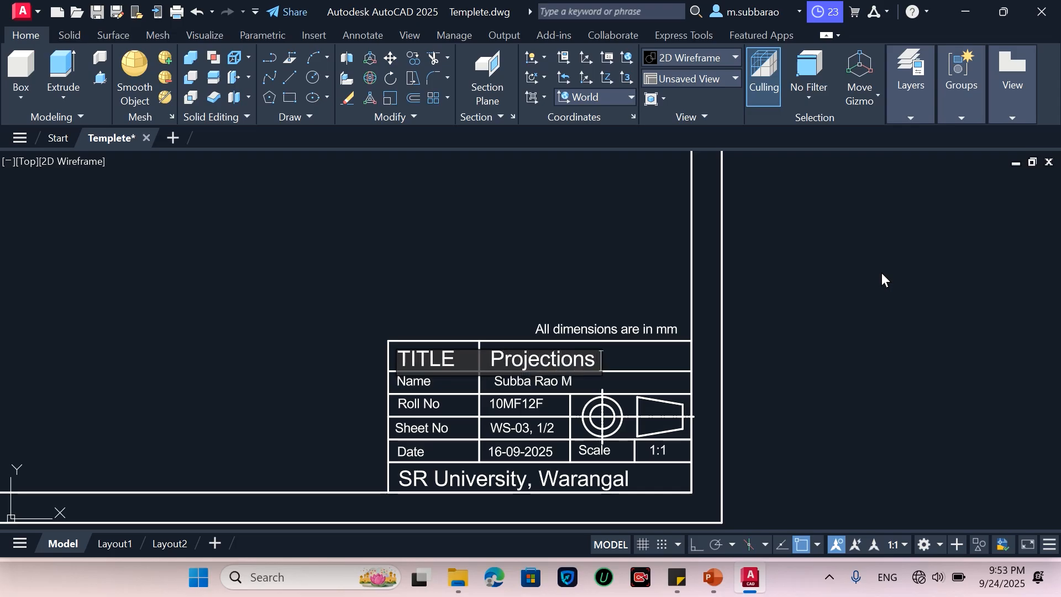
type(" of S")
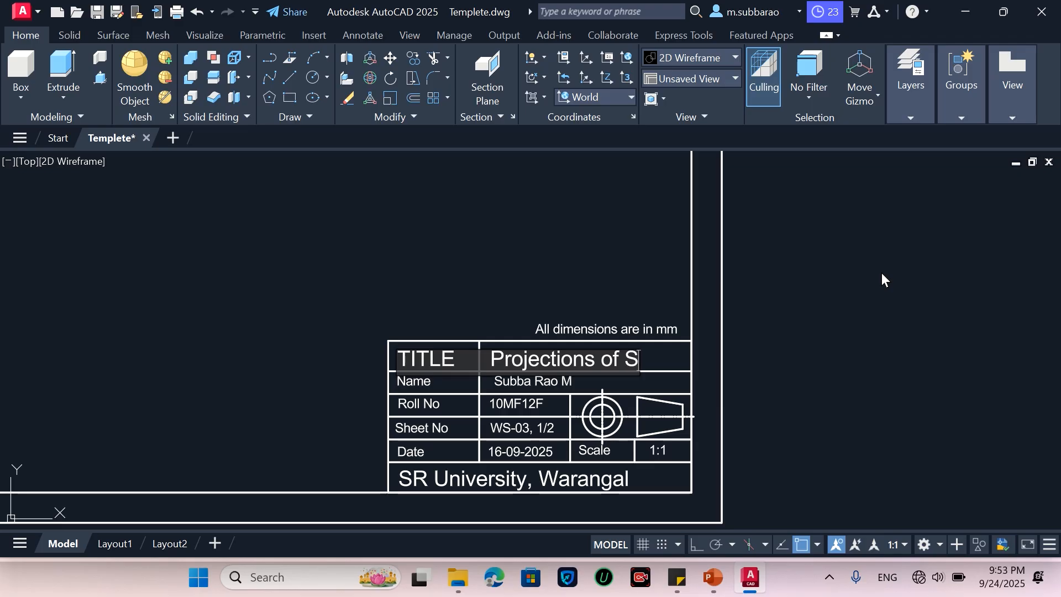
type("olids")
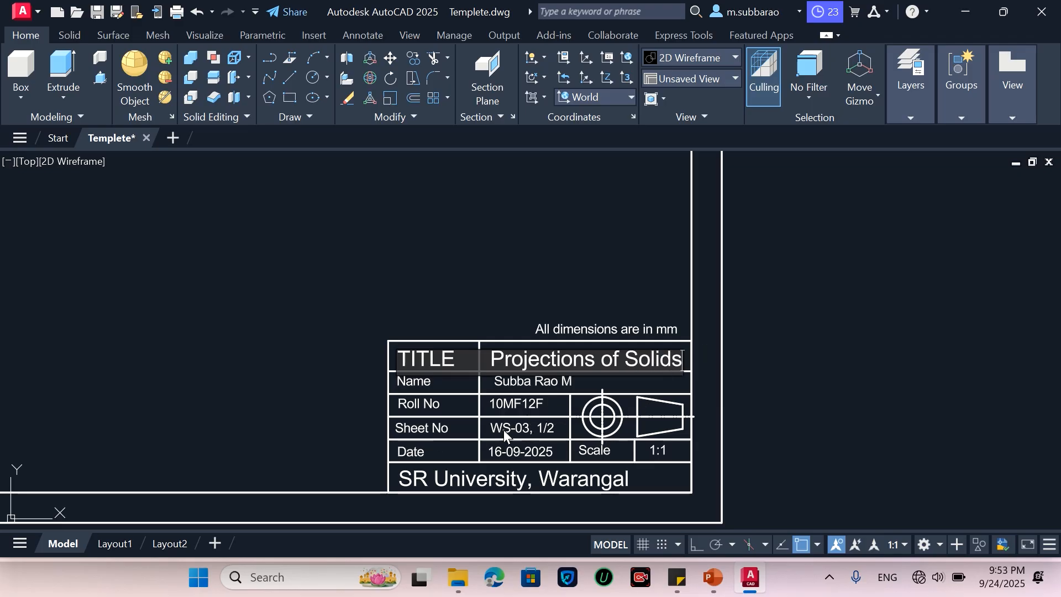
key("Return")
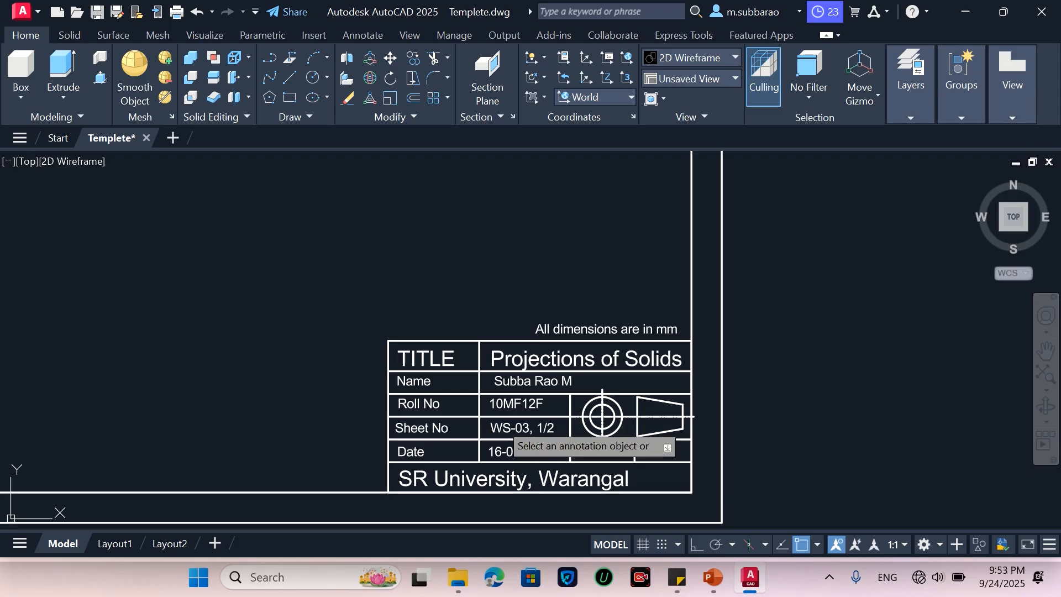
Step: Change the sheet number in the title block to "WS-10 1/10"
left_click(519, 427)
left_click(529, 427)
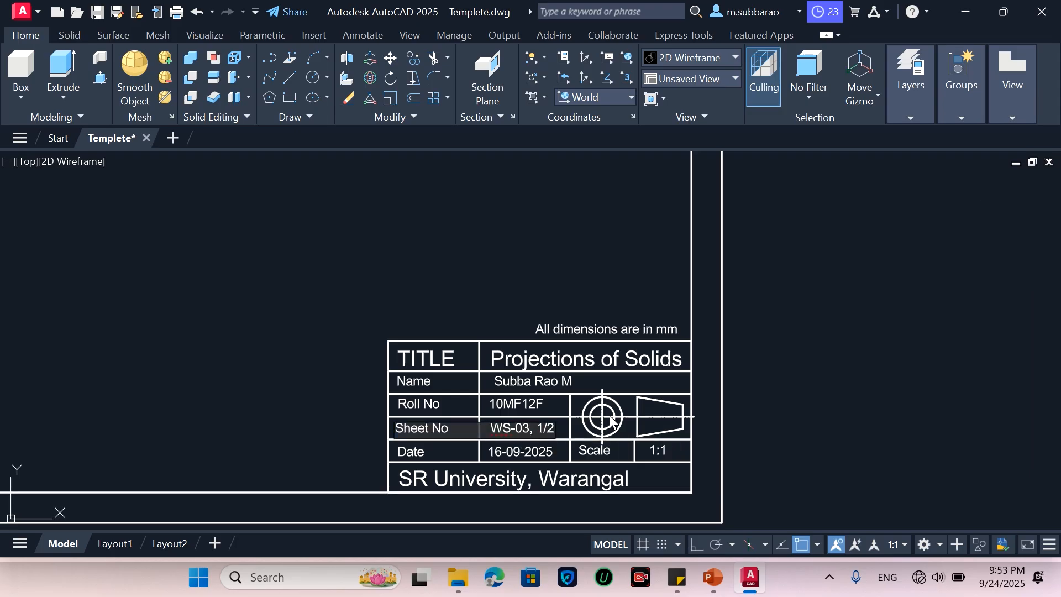
type("10")
key("BackSpace")
type("10")
key("Return")
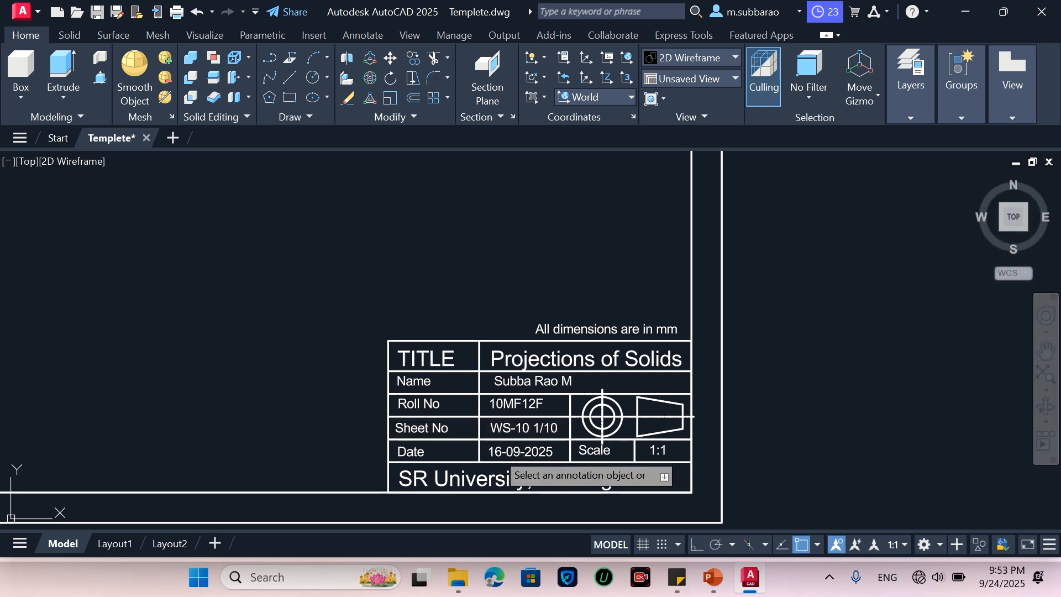
Step: Set the title block date to 24-09-2025 and finish text editing
left_click(520, 452)
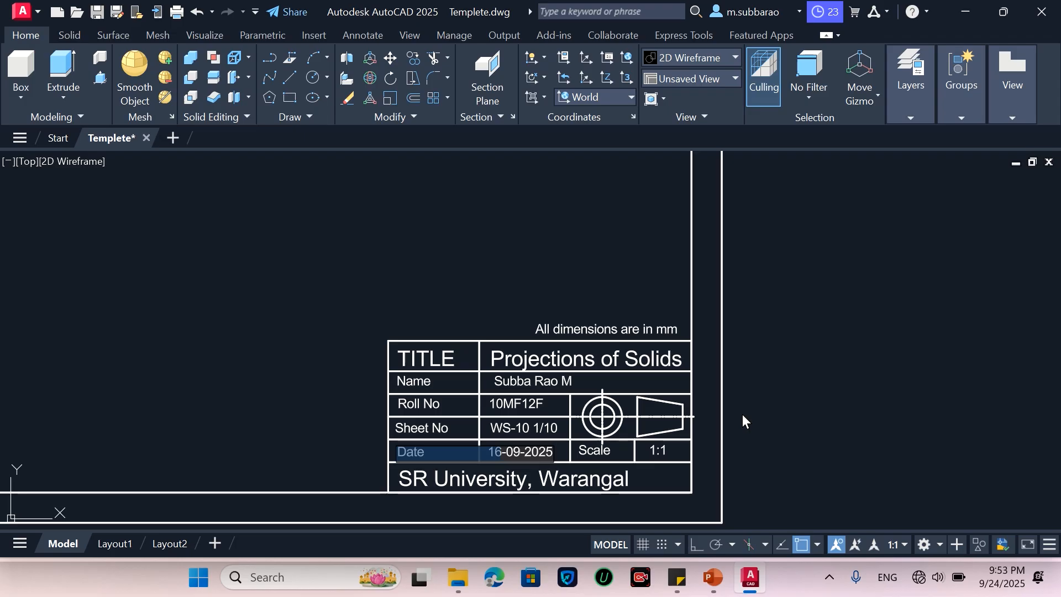
key("Right")
key("BackSpace")
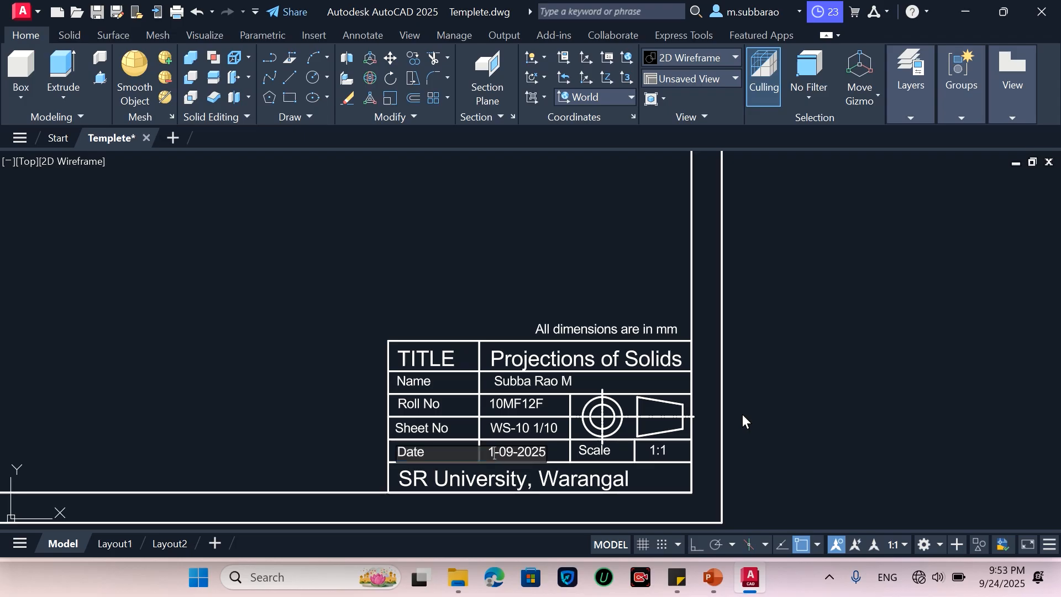
key("BackSpace")
type("24")
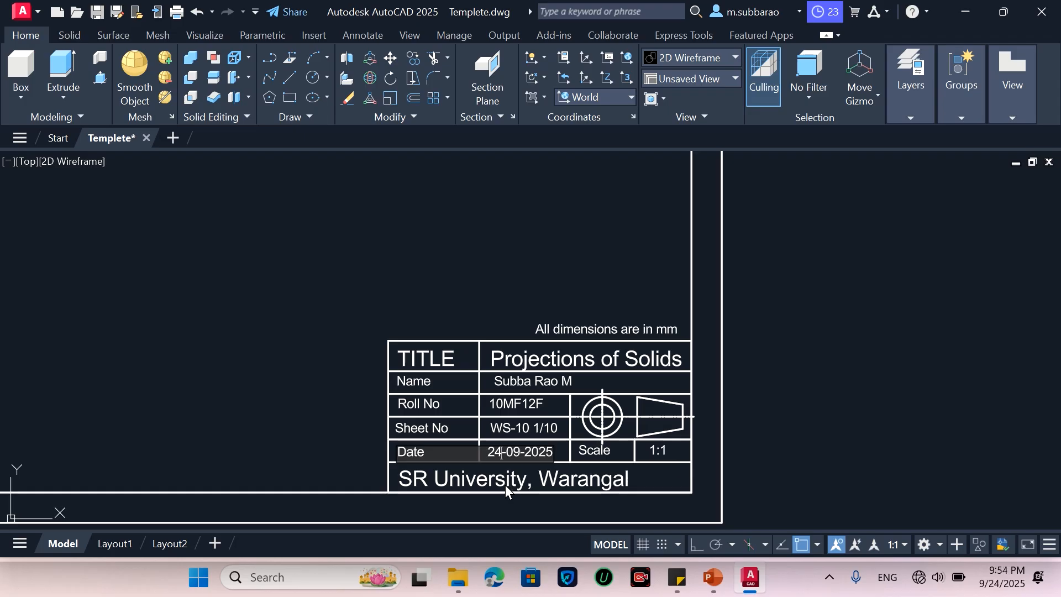
left_click(807, 449)
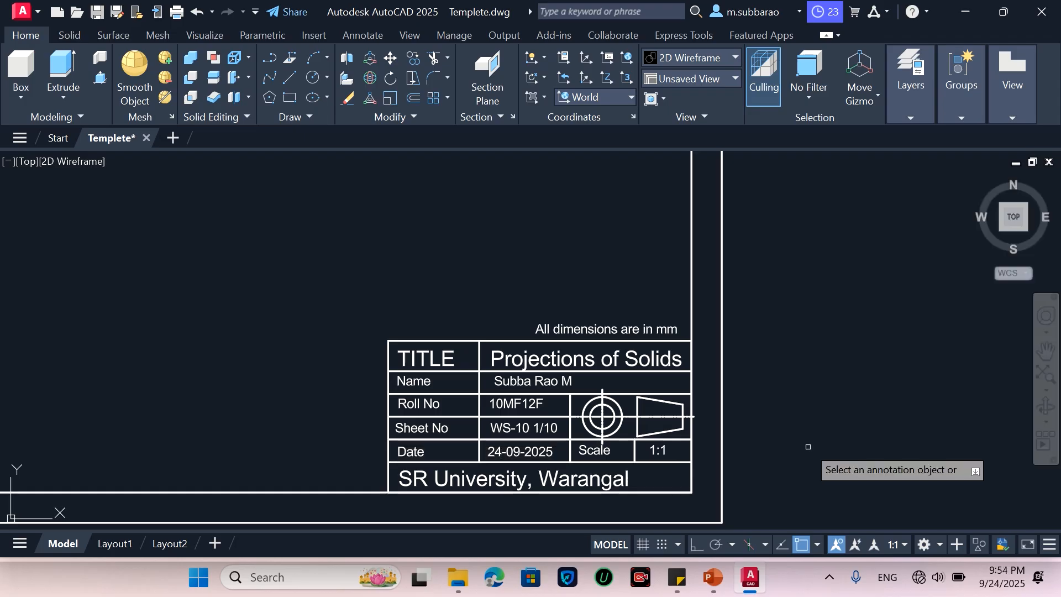
scroll(808, 447, "down", 4)
scroll(816, 348, "up", 2)
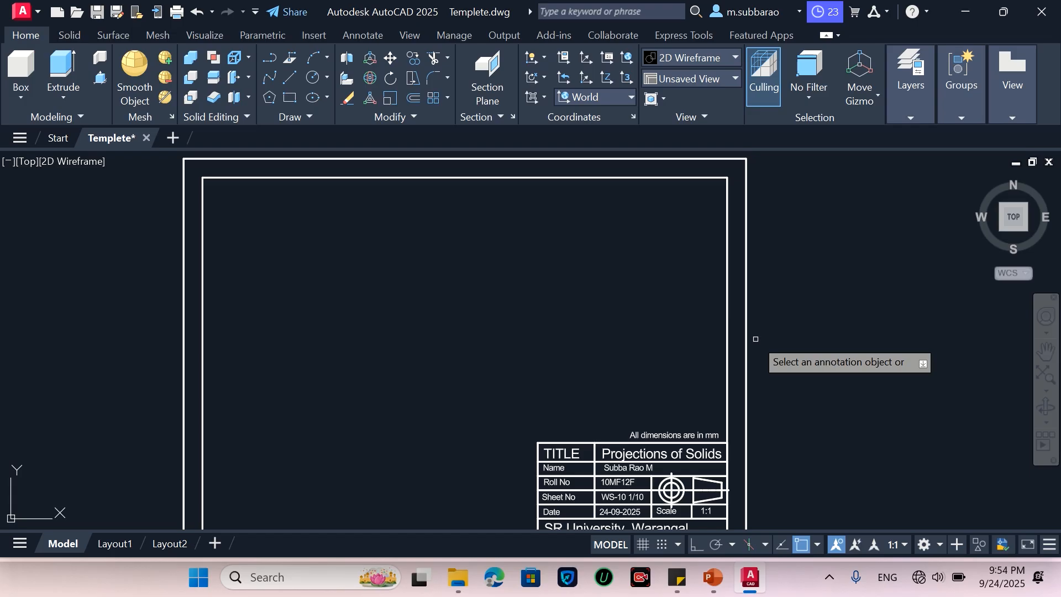
key("Escape")
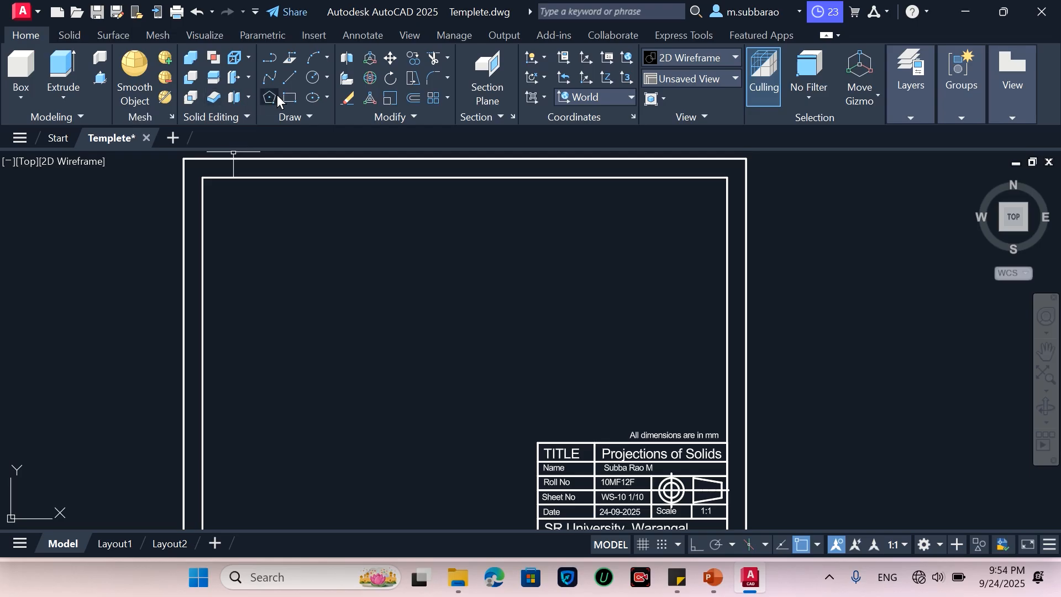
Step: Switch to the Drafting & Annotation workspace and draw a 50 mm horizontal line in the left part of the drawing frame
left_click(924, 547)
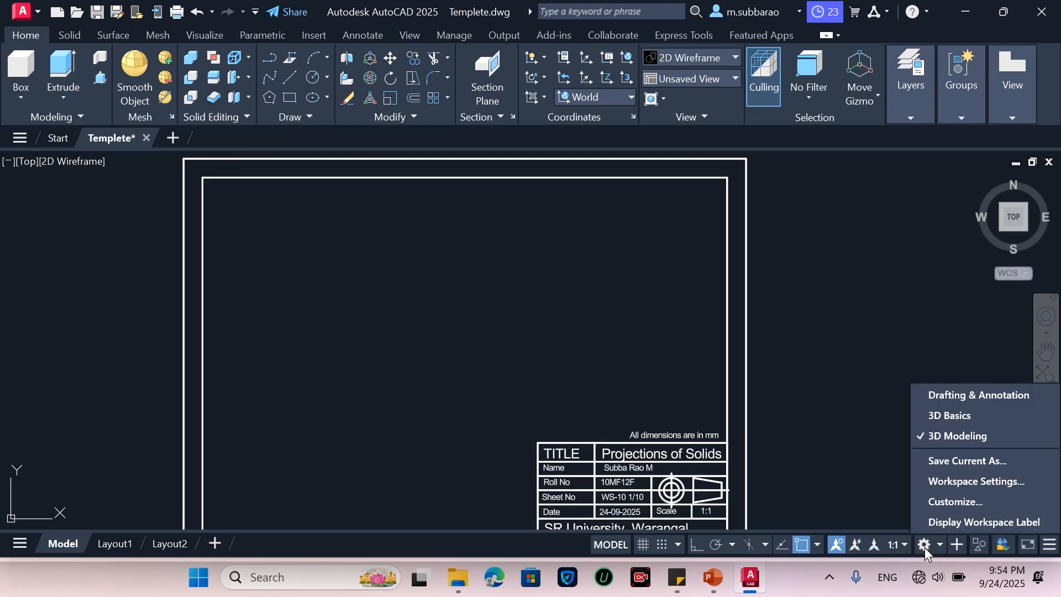
left_click(970, 390)
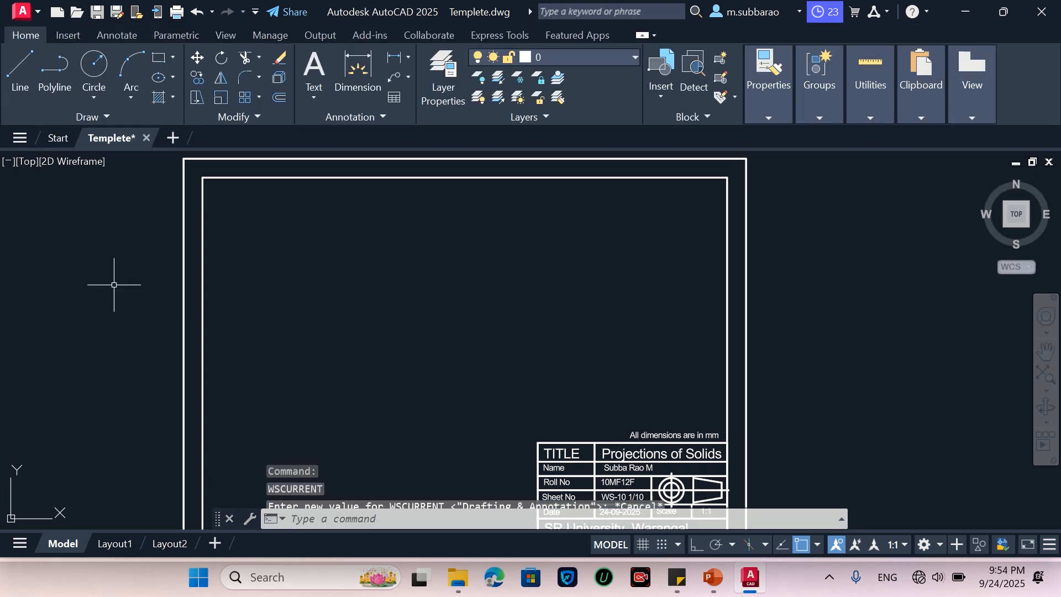
left_click(20, 65)
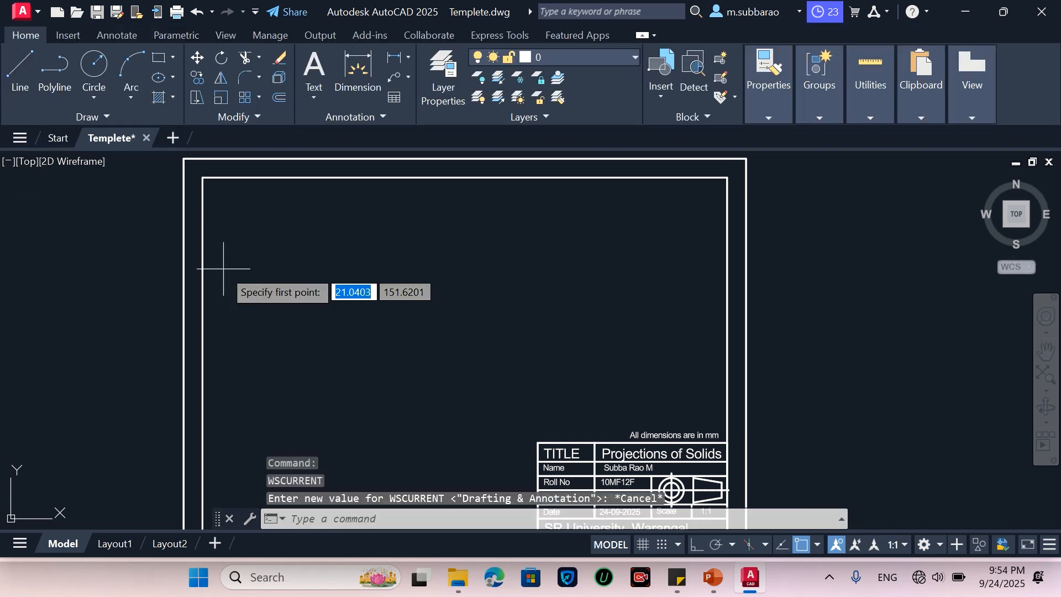
scroll(624, 267, "down", 2)
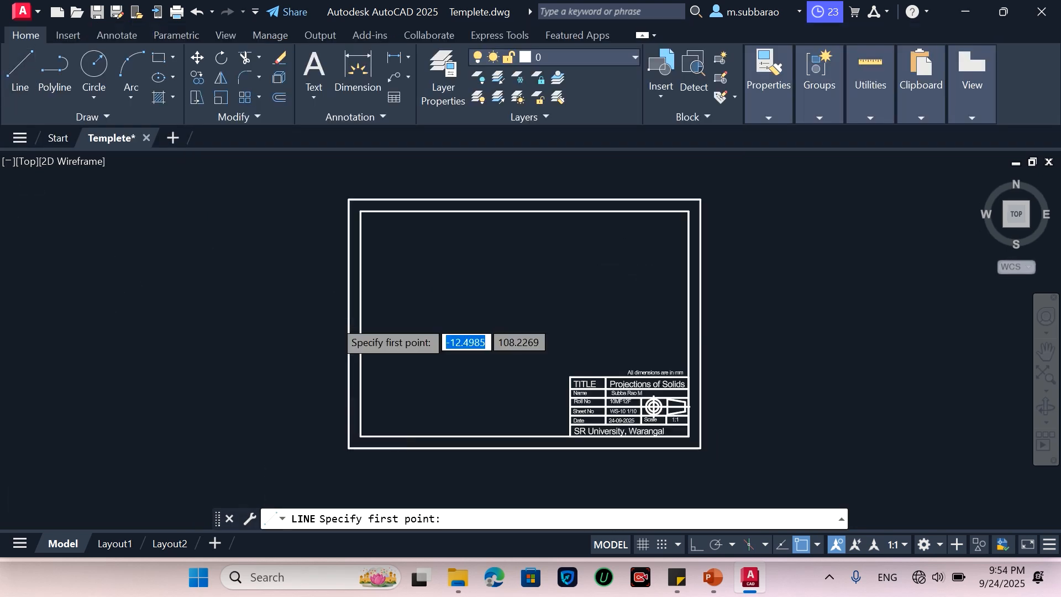
scroll(332, 315, "up", 2)
left_click(431, 286)
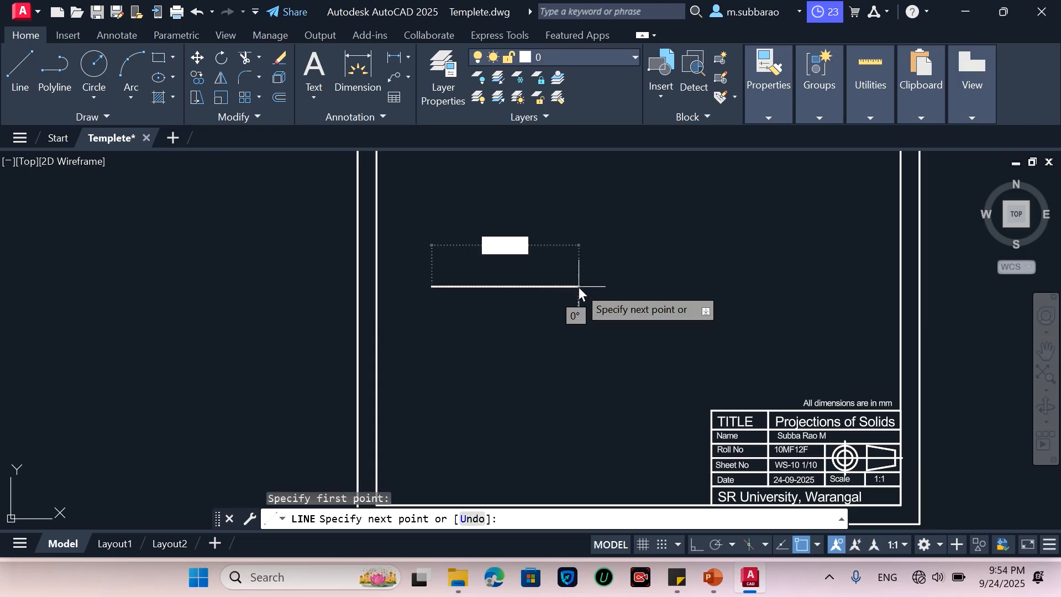
type("50")
key("Return")
key("Return")
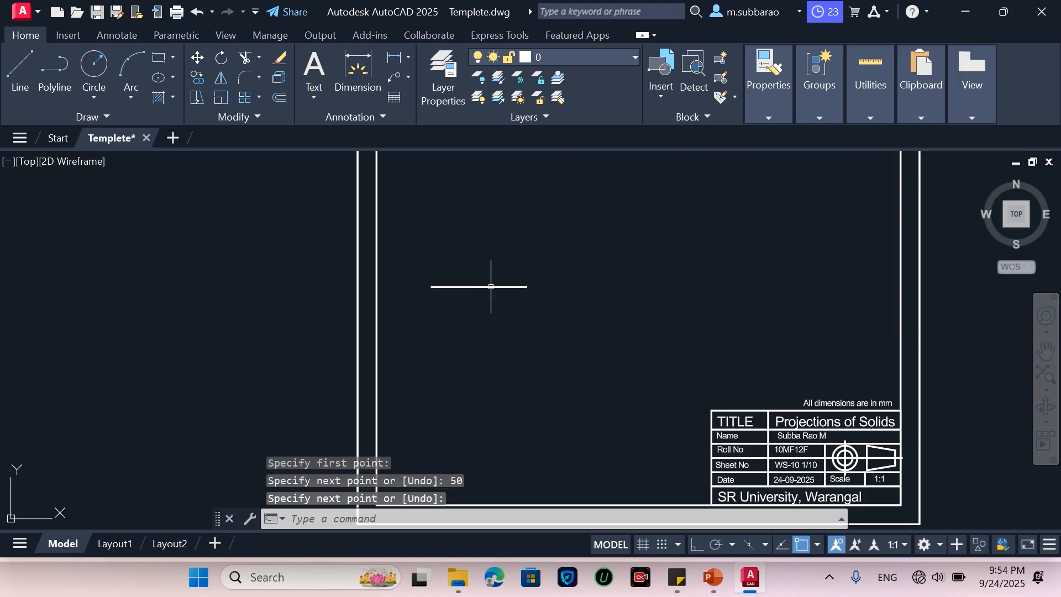
Step: Draw a 30 by 30 mm square just below the horizontal line
scroll(465, 298, "up", 2)
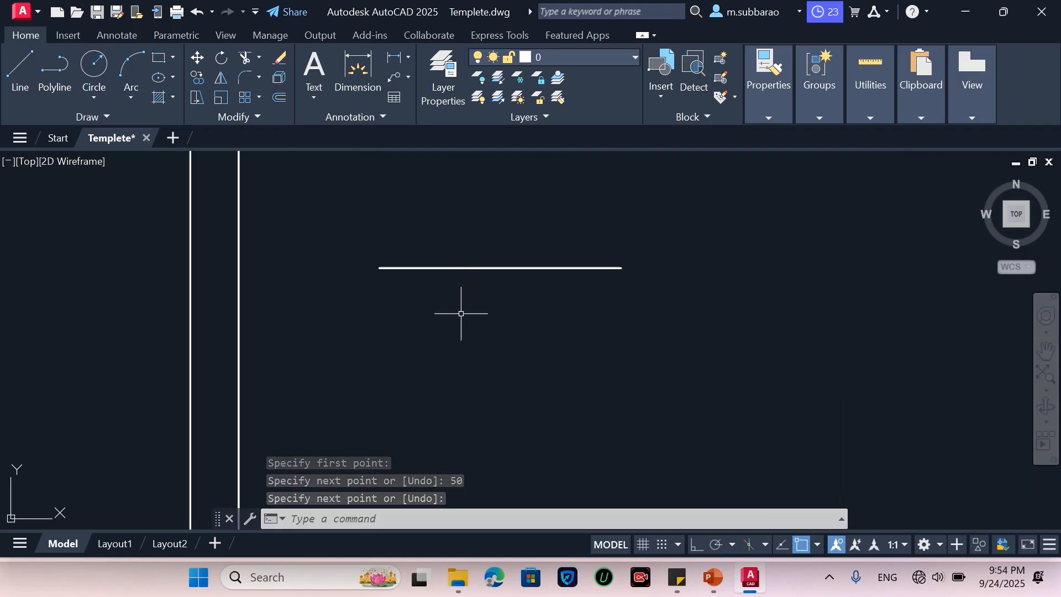
type("rec")
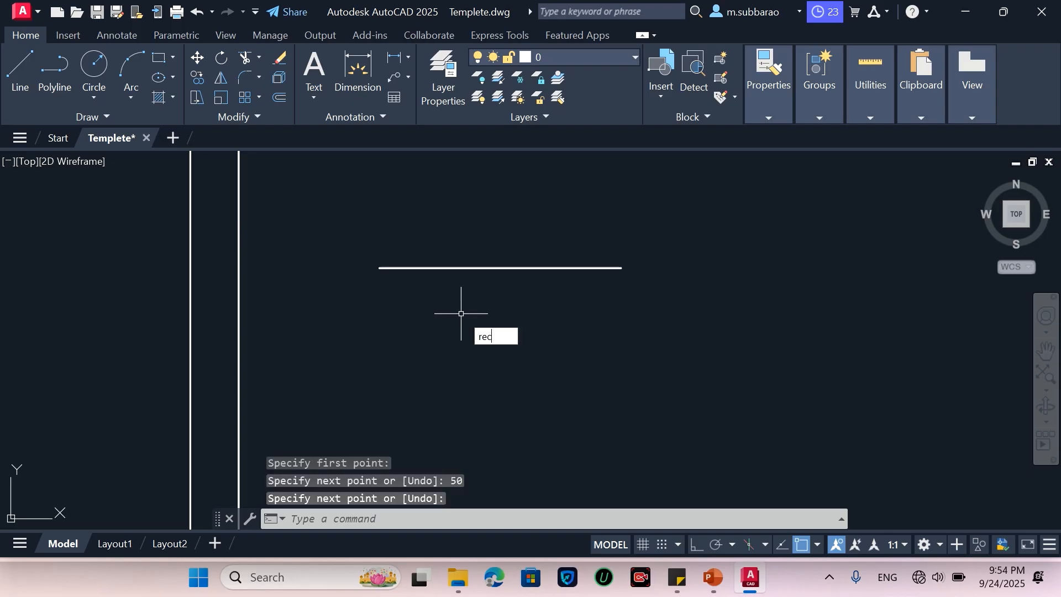
key("Return")
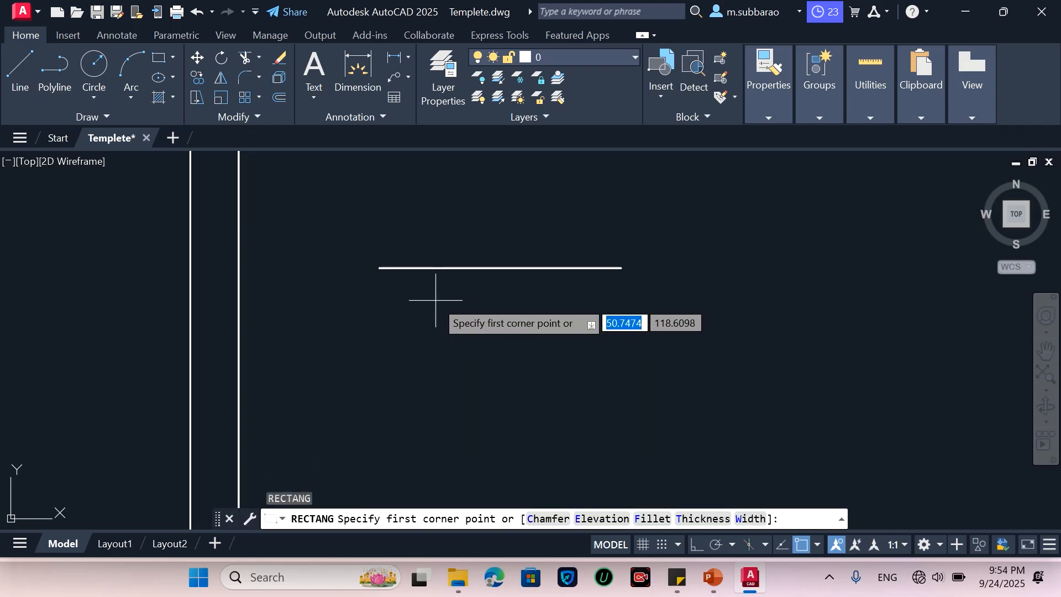
left_click(436, 299)
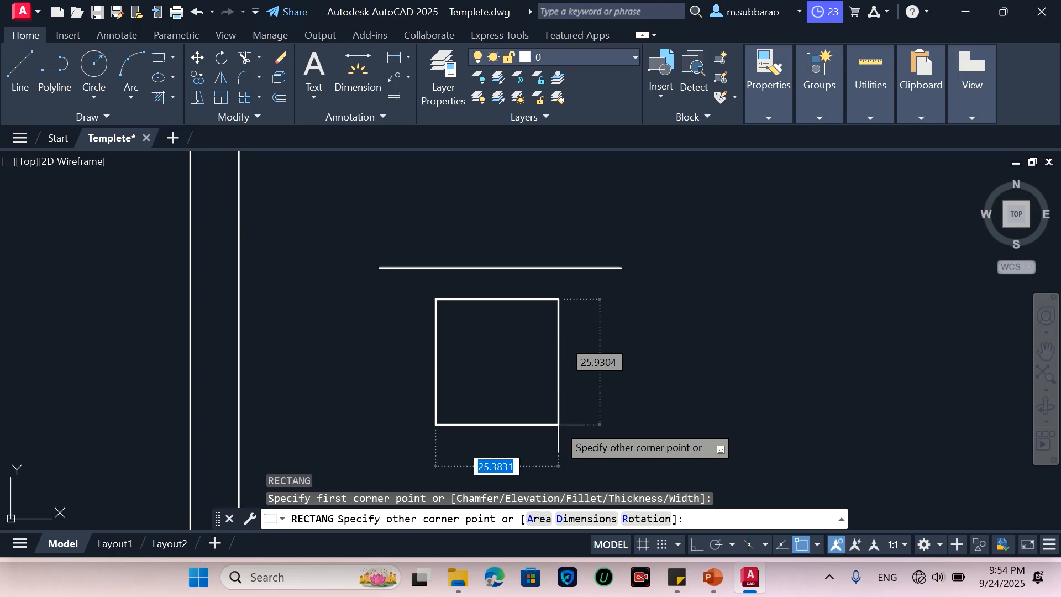
type("30")
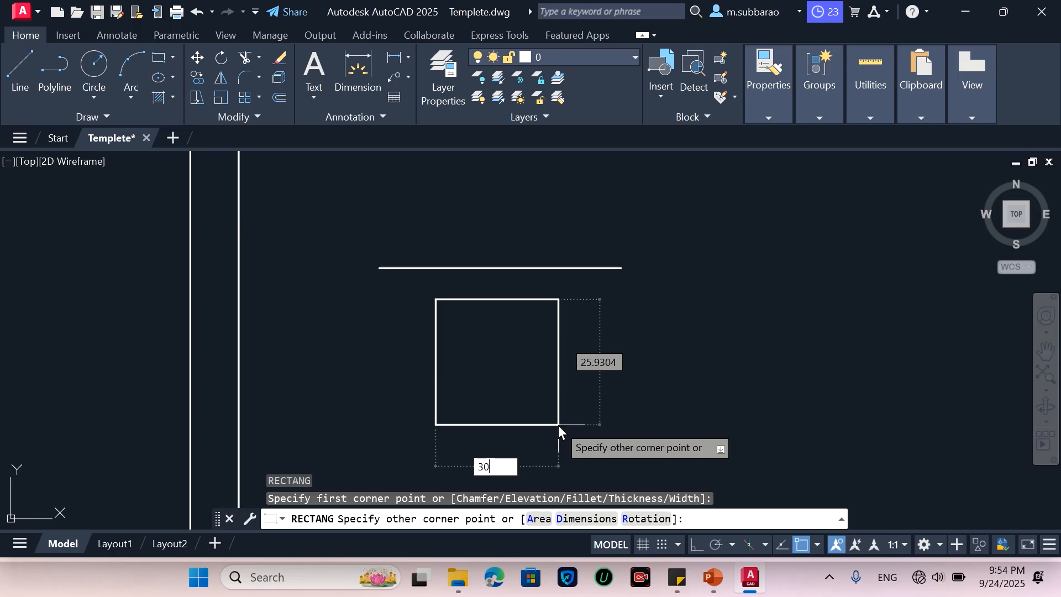
key("Tab")
type("3")
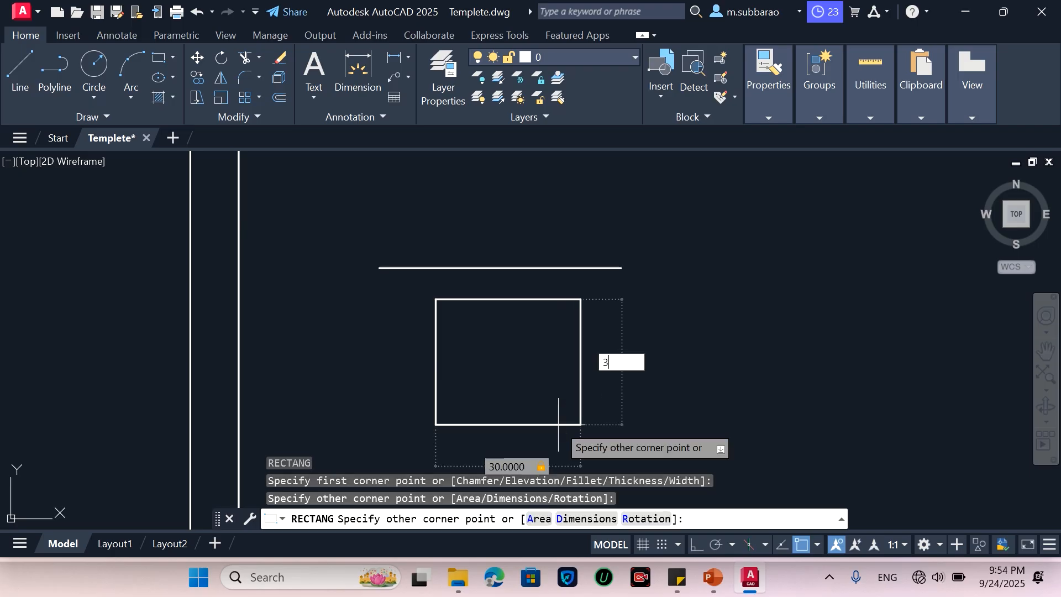
type("0")
key("Return")
Step: Move the square about 5 mm downward, farther from the horizontal line
scroll(749, 279, "down", 2)
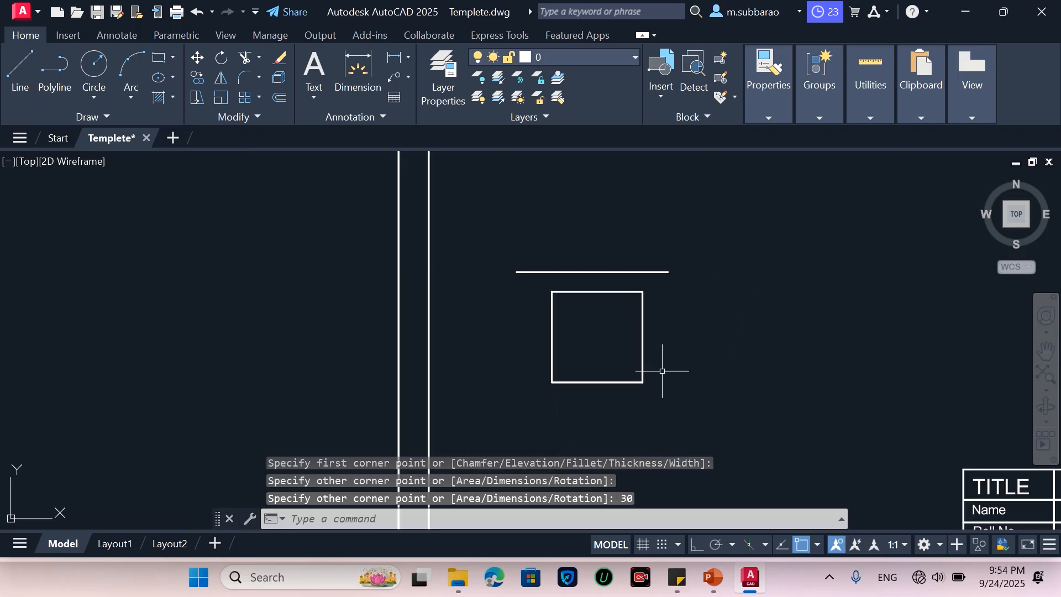
scroll(662, 371, "up", 2)
type("M")
key("Return")
left_click(666, 331)
left_click(604, 362)
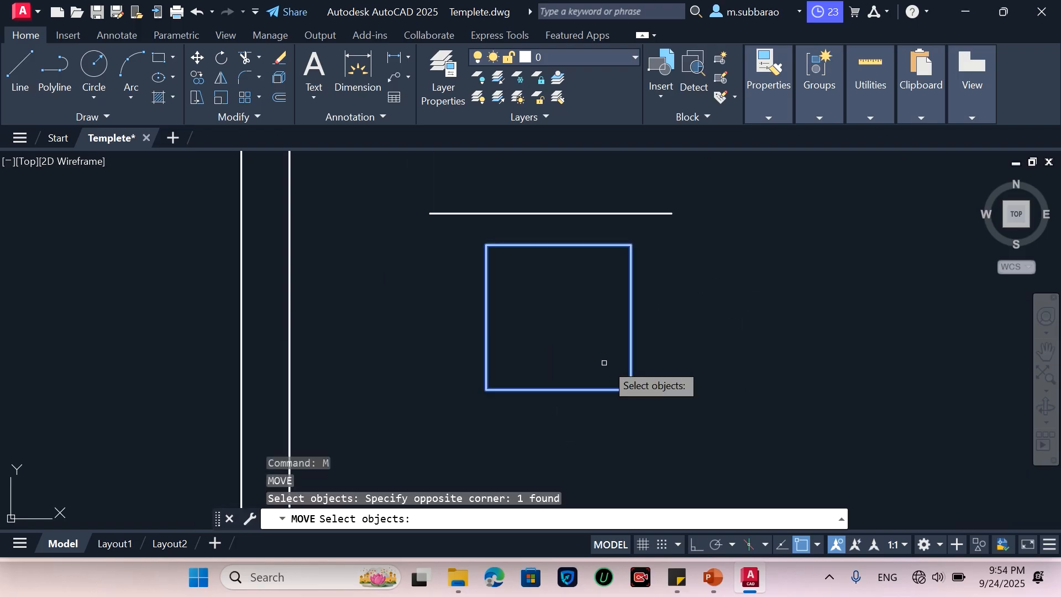
key("Return")
left_click(714, 325)
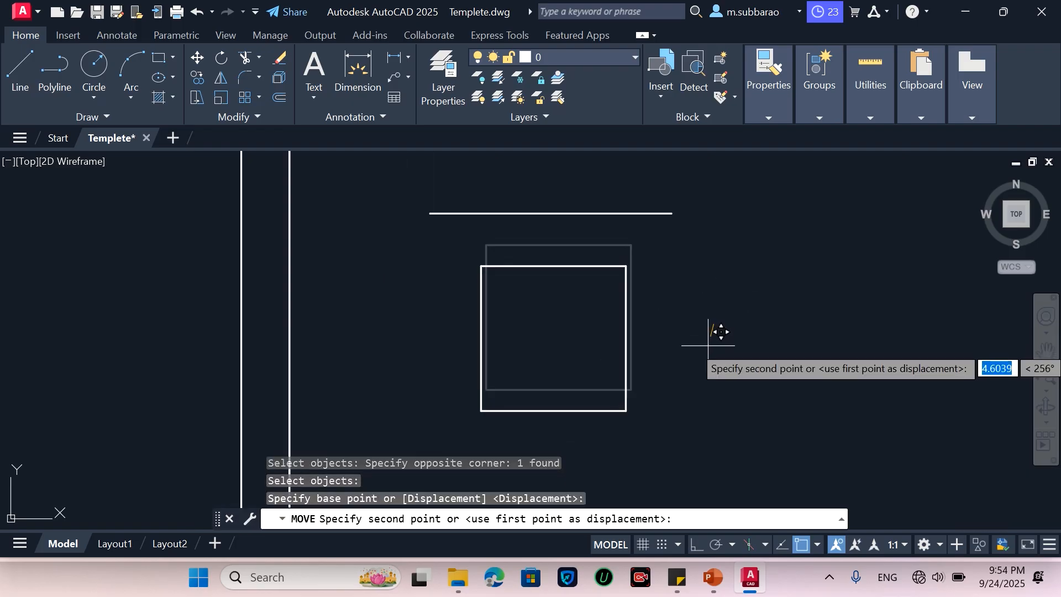
left_click(708, 346)
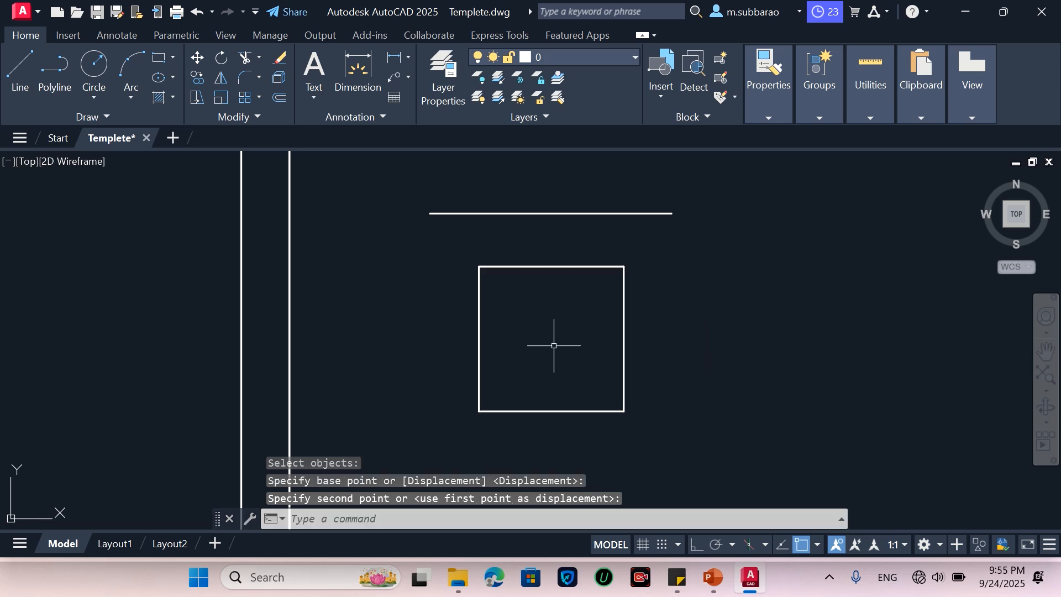
Step: Draw lines from the centre of the square to its two upper corners
type("L")
key("Return")
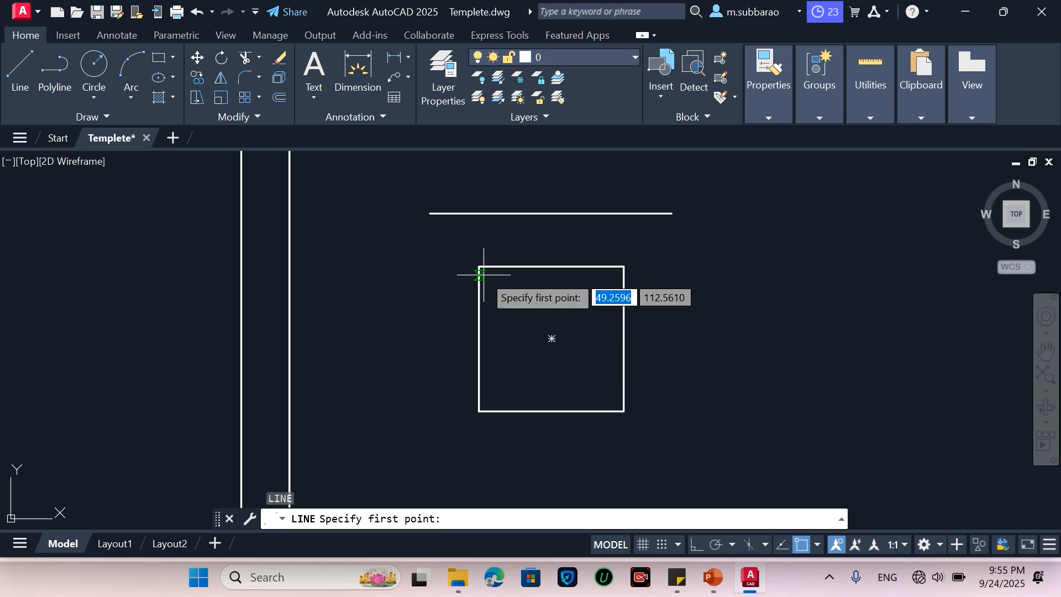
left_click(552, 338)
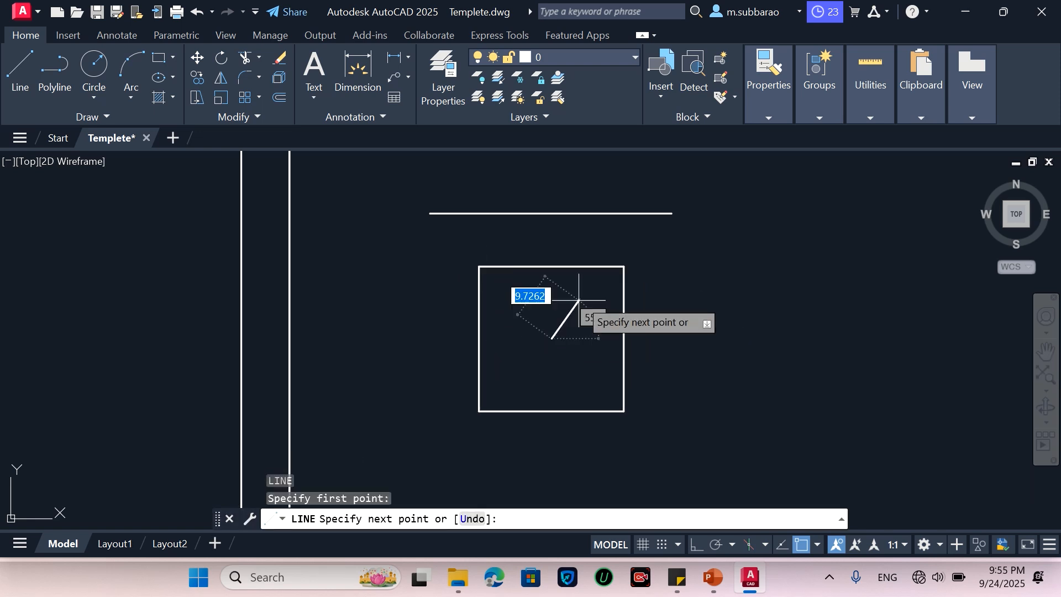
left_click(624, 267)
key("Return")
key("Return")
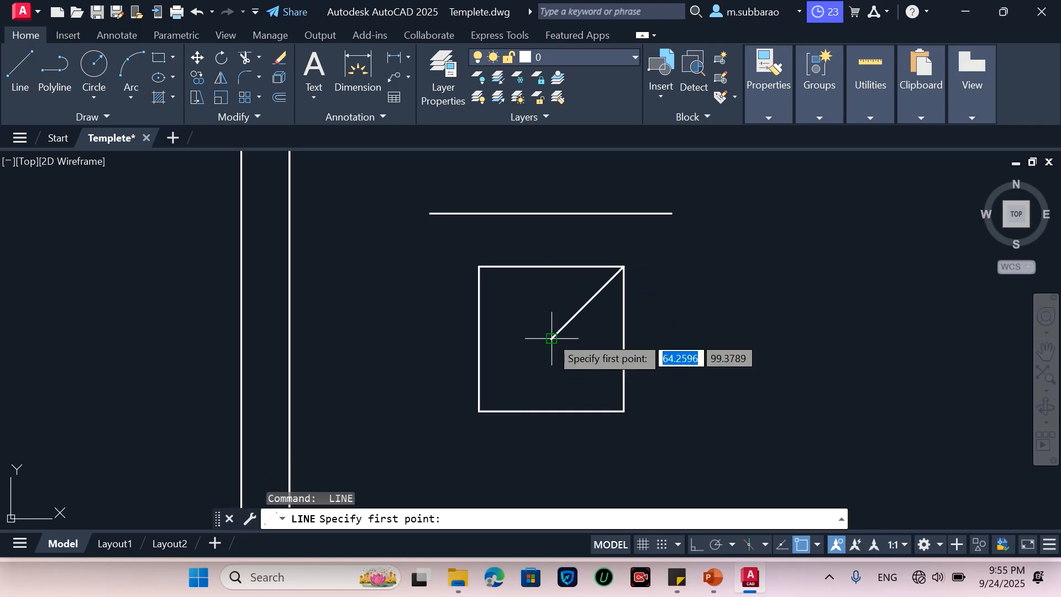
left_click(551, 338)
left_click(480, 274)
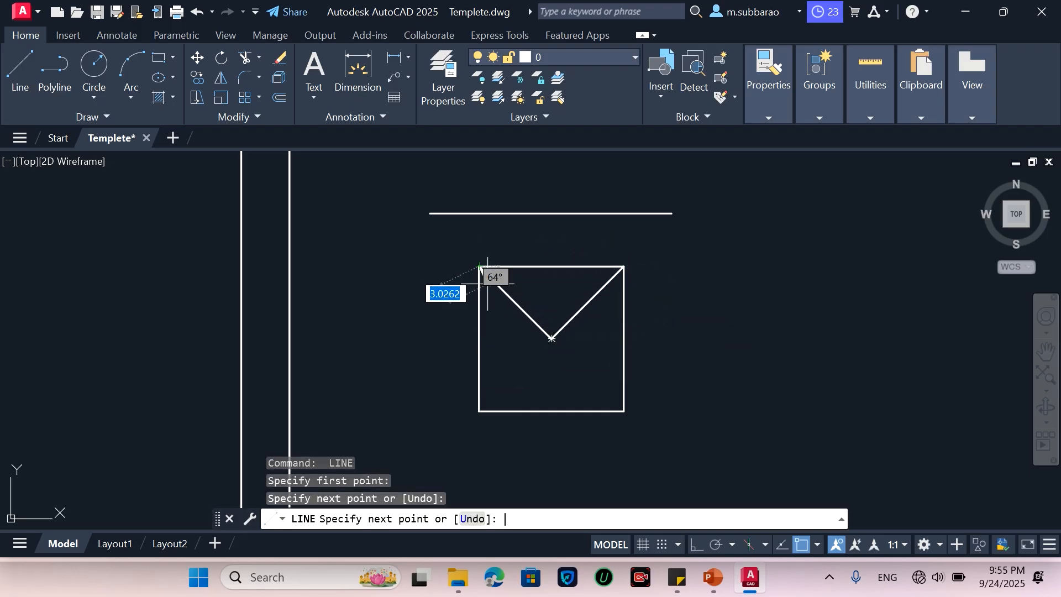
key("Return")
Step: Draw lines from the centre of the square to its two lower corners, completing the diagonals
key("Return")
left_click(552, 338)
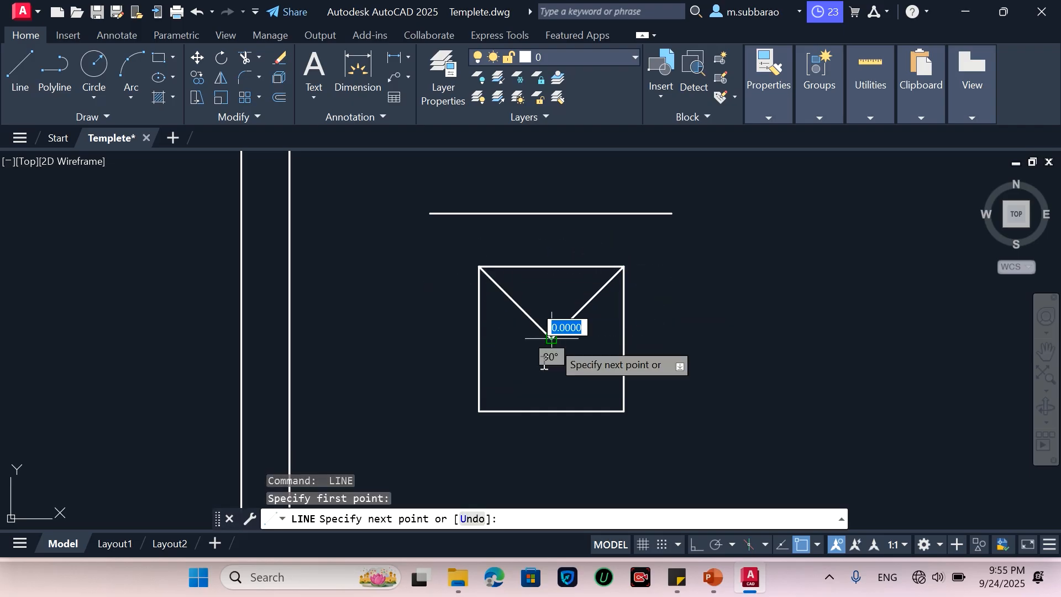
left_click(481, 411)
key("Return")
key("Return")
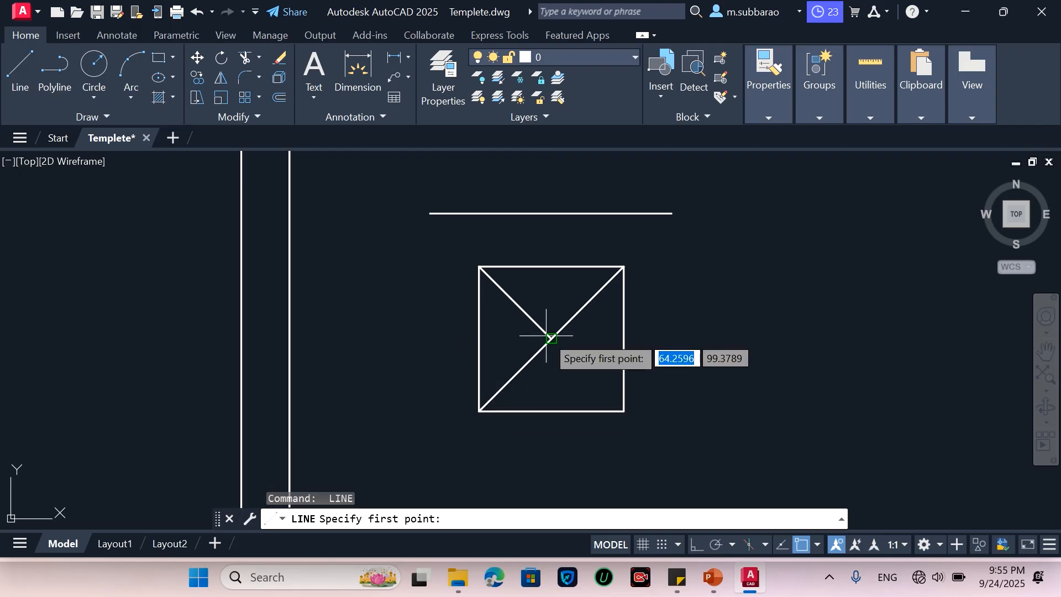
left_click(552, 338)
left_click(624, 411)
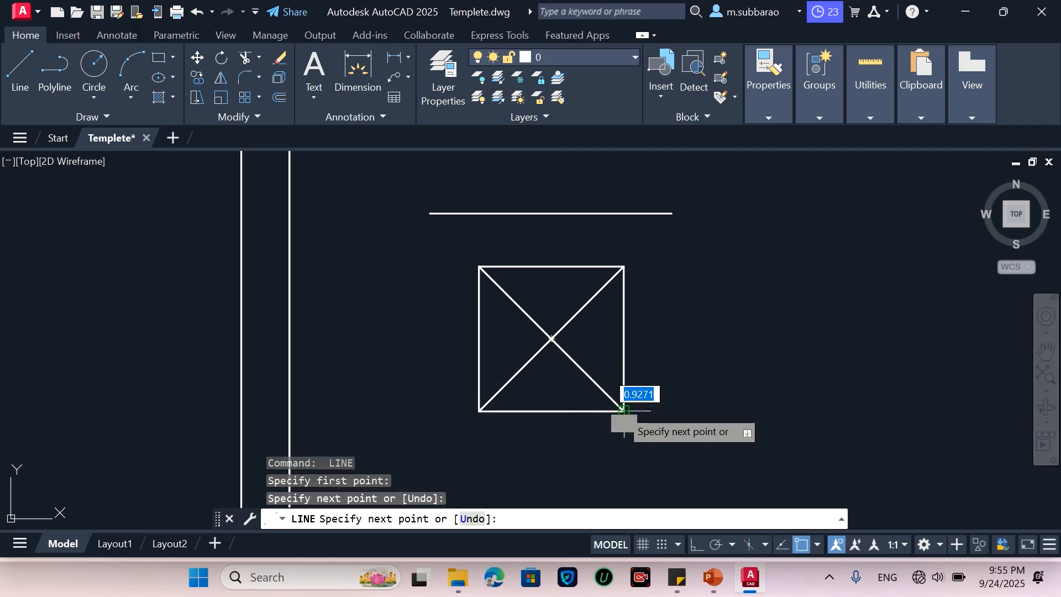
key("Return")
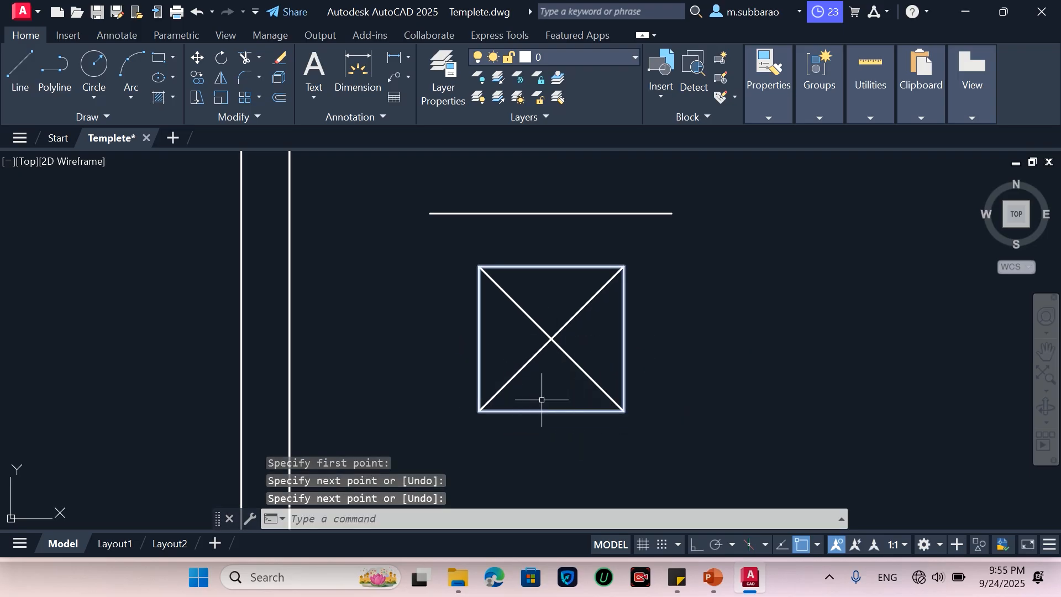
Step: Draw vertical projectors from the square's two upper corners up to the horizontal reference line
scroll(523, 434, "down", 4)
scroll(523, 433, "up", 2)
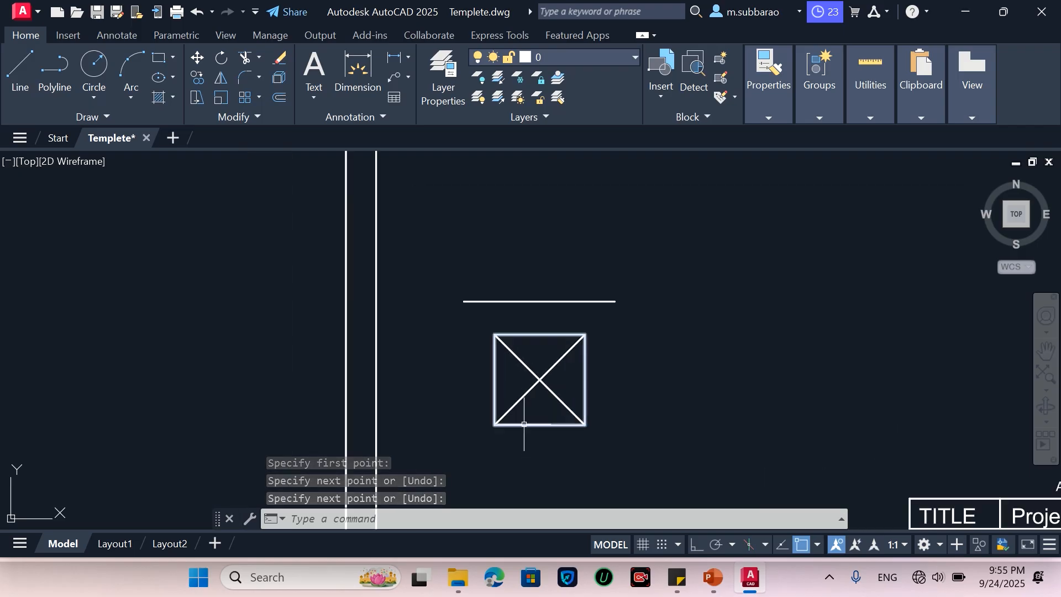
key("Return")
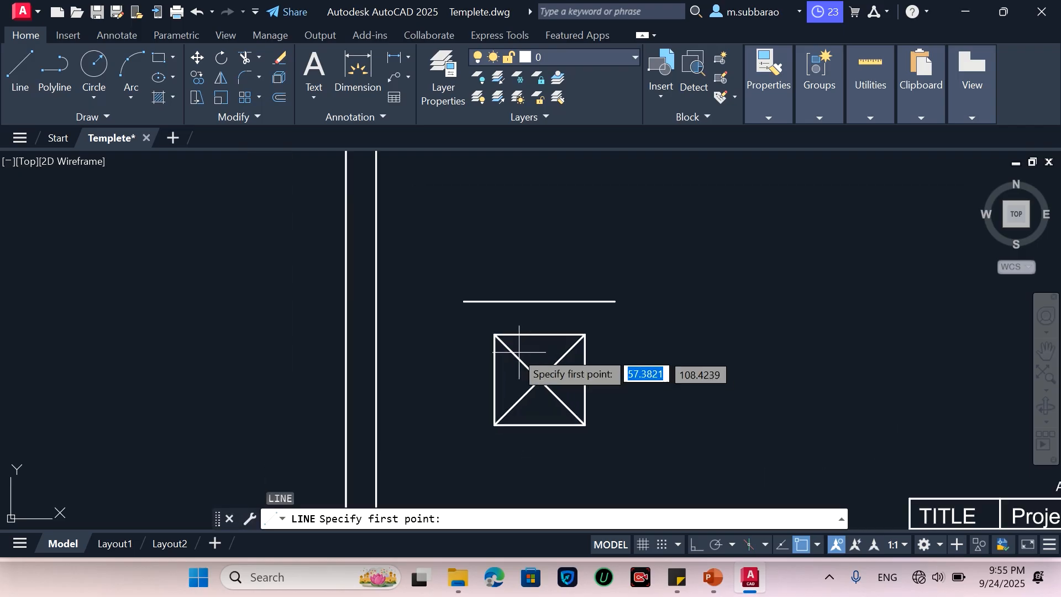
left_click(494, 335)
left_click(495, 301)
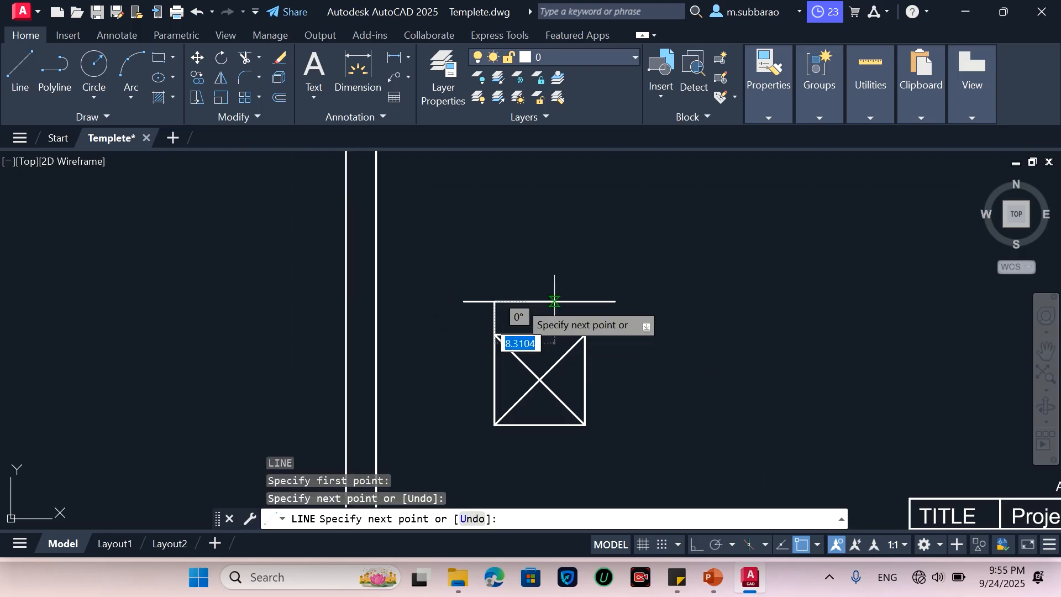
key("Return")
key("Return")
left_click(585, 334)
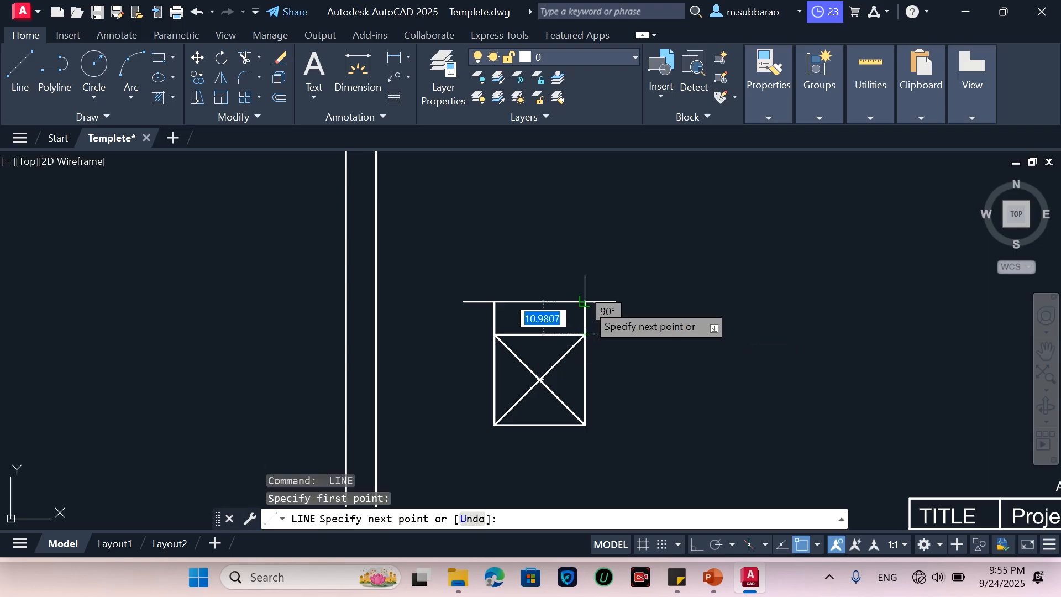
left_click(585, 301)
key("Return")
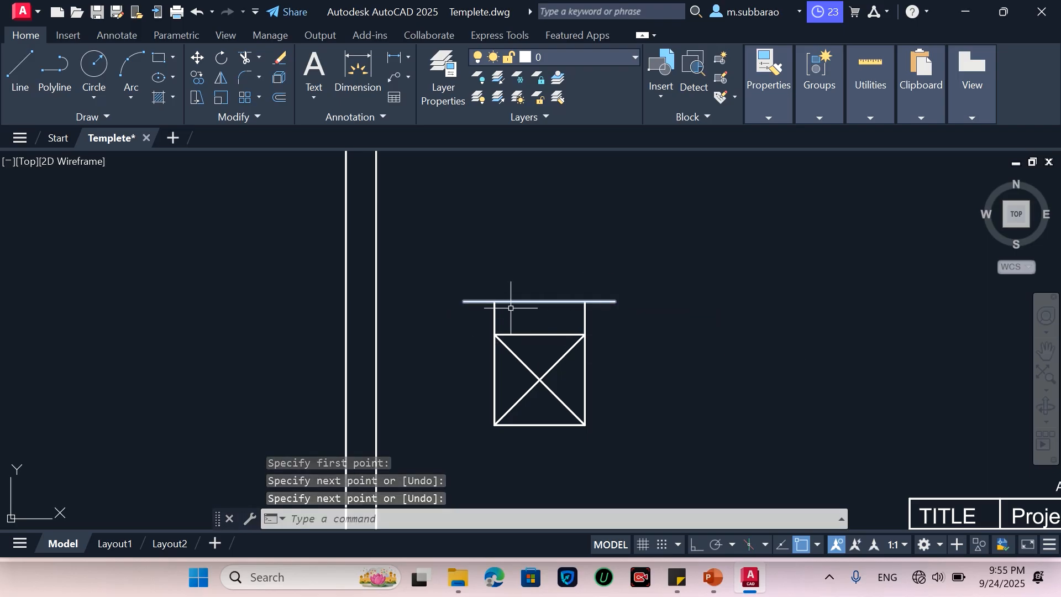
Step: Draw the base edge on the reference line between the upper ends of the two projectors
type("l")
key("Return")
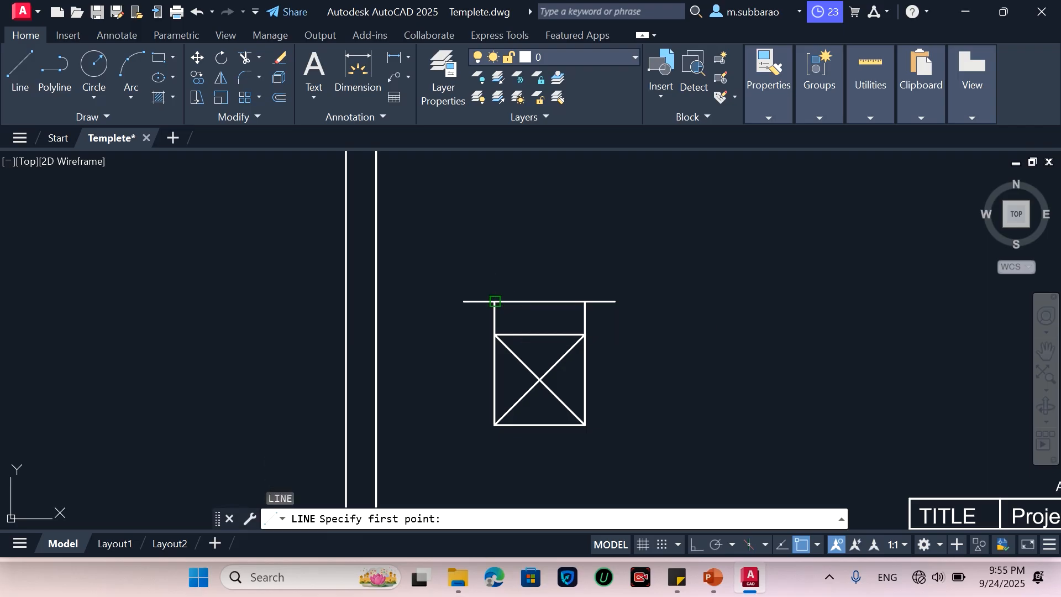
left_click(494, 301)
left_click(584, 301)
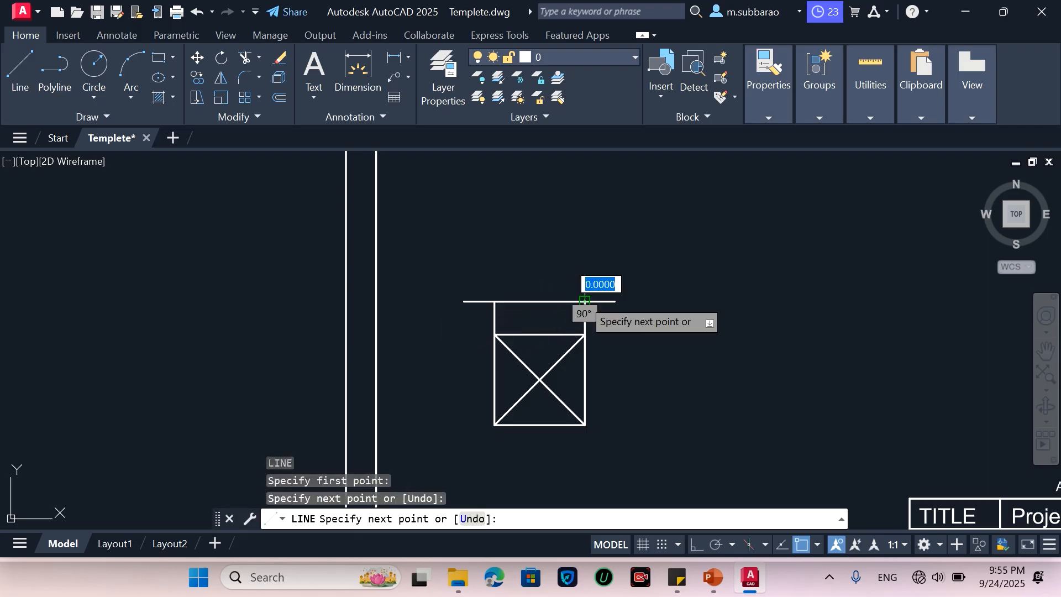
key("Return")
Step: Draw a vertical projector from the square's centre to the reference line and, with Ortho on, continue it 40 mm upward as the axis
key("Return")
left_click(541, 379)
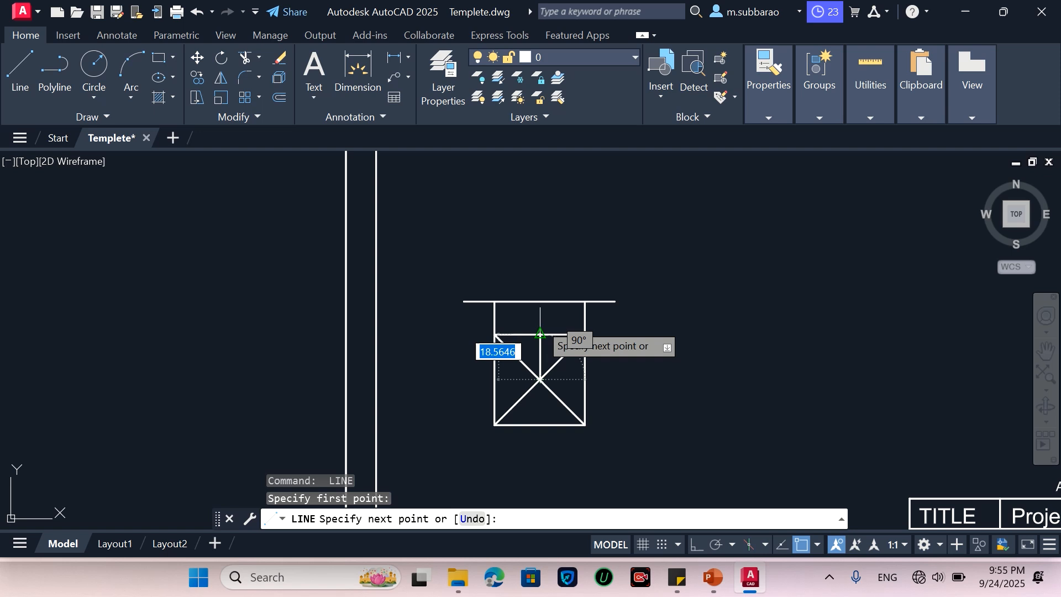
left_click(540, 301)
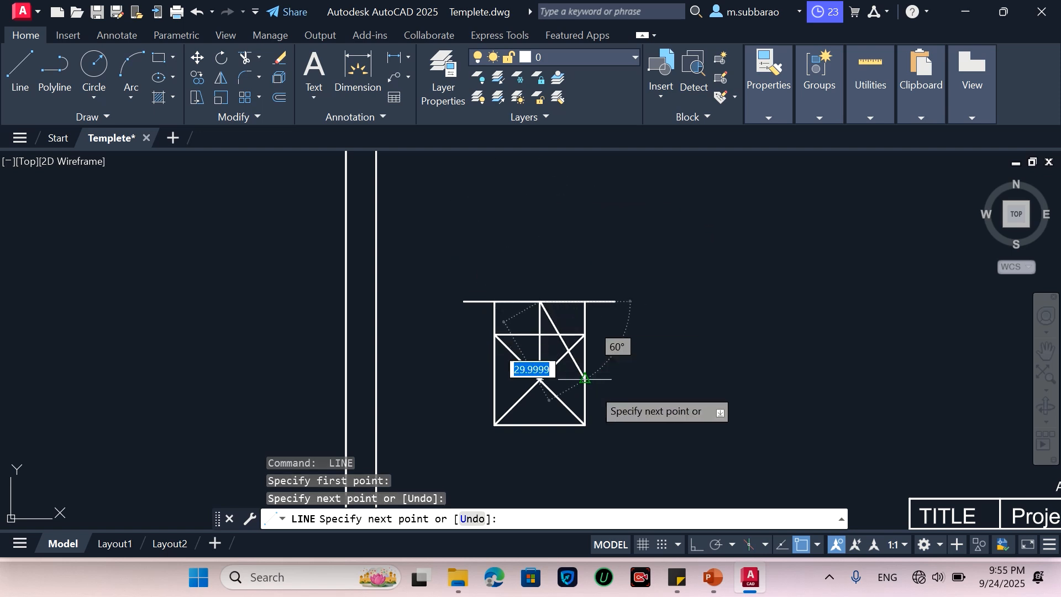
left_click(698, 546)
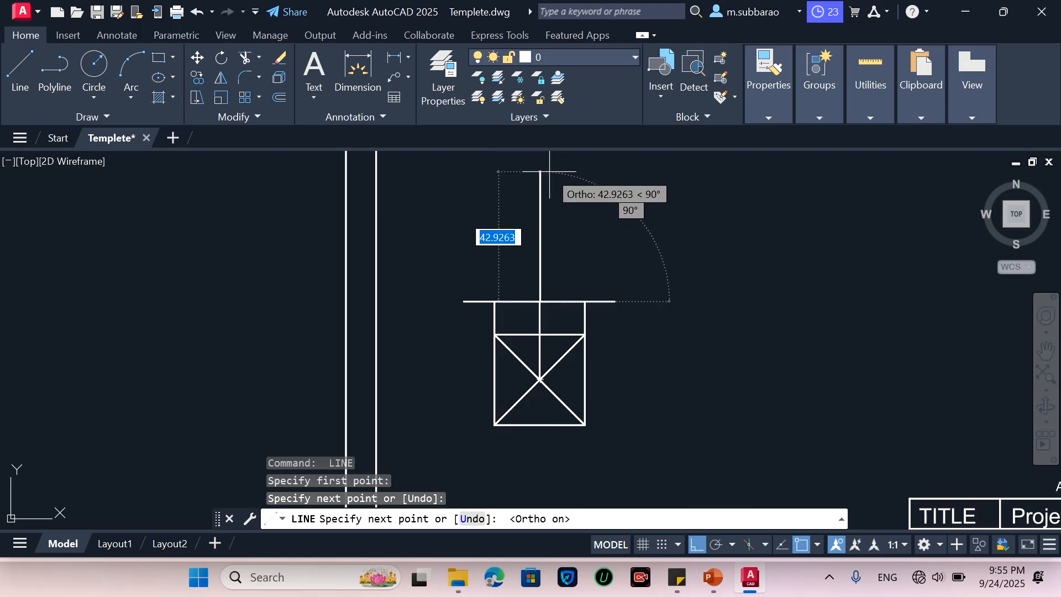
type("40")
key("Return")
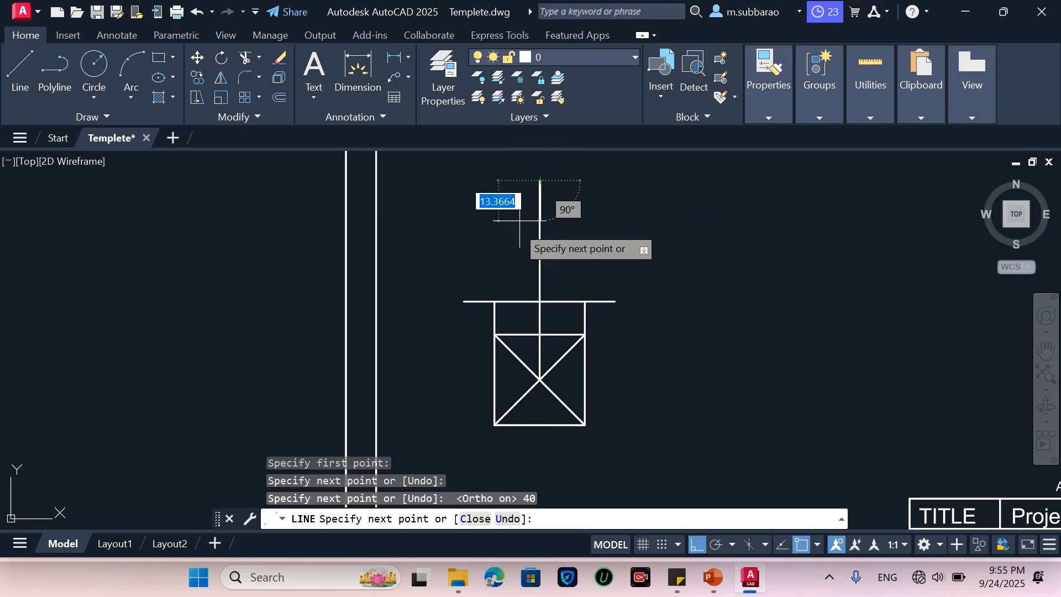
Step: Draw the two slant edges from the top of the axis to both ends of the base edge
left_click(495, 301)
key("Return")
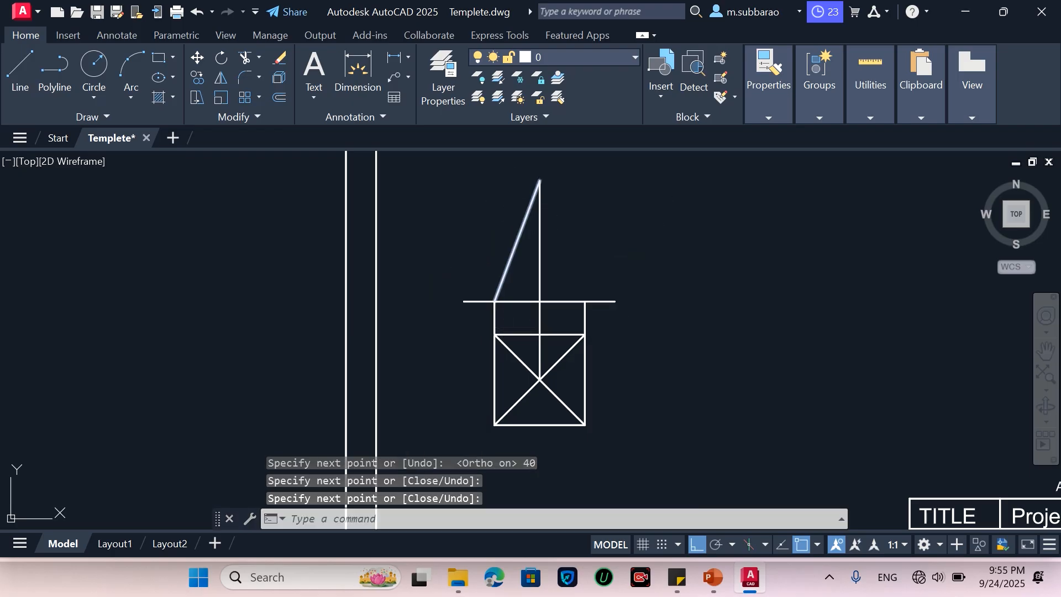
key("Return")
left_click(540, 180)
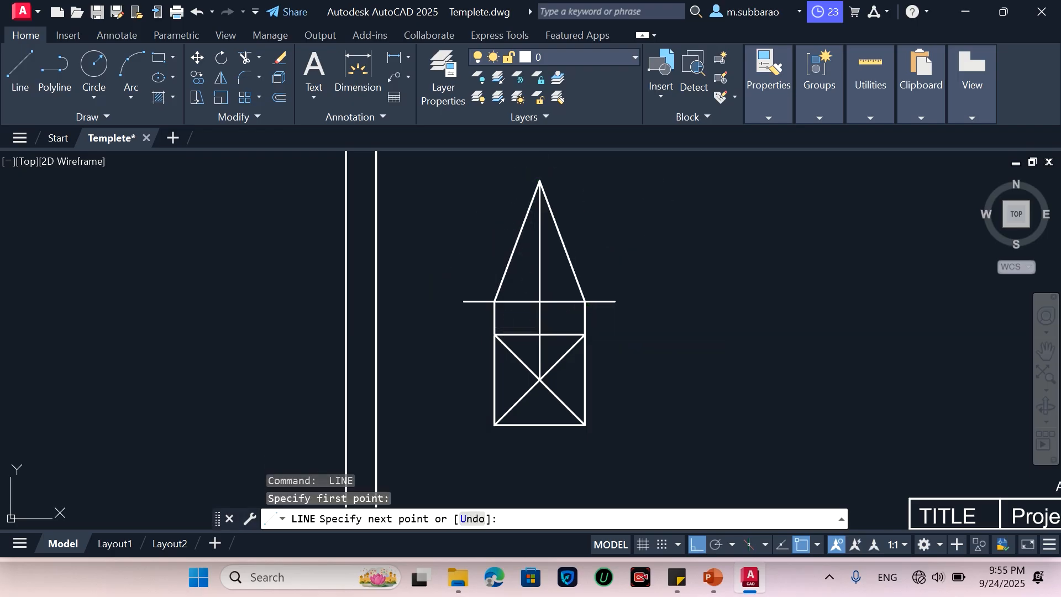
left_click(586, 302)
key("Return")
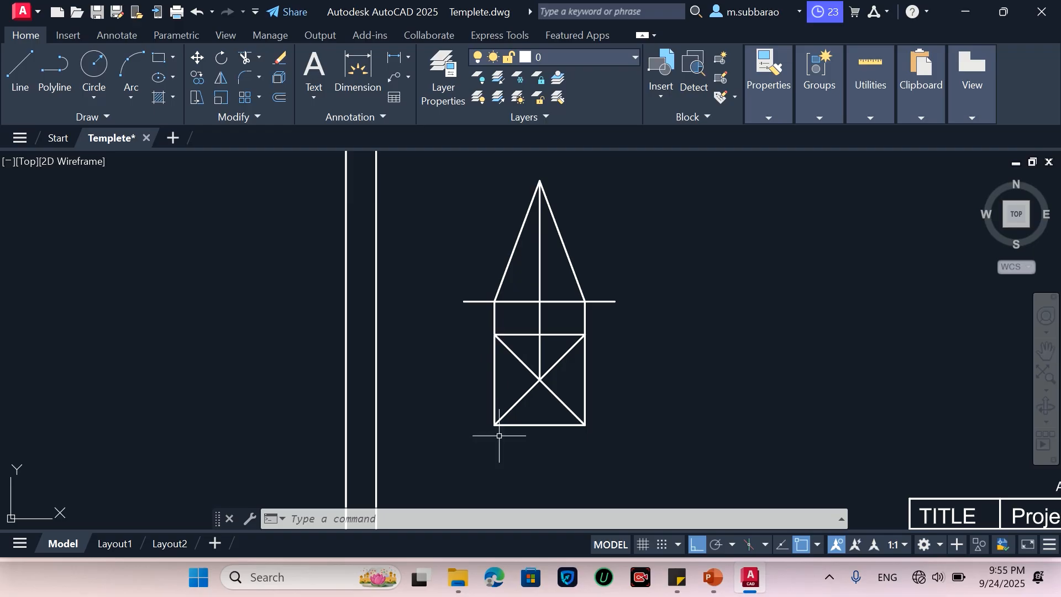
Step: Move the complete pyramid projections and reference line straight up about 20 mm within the drawing frame
scroll(362, 368, "down", 2)
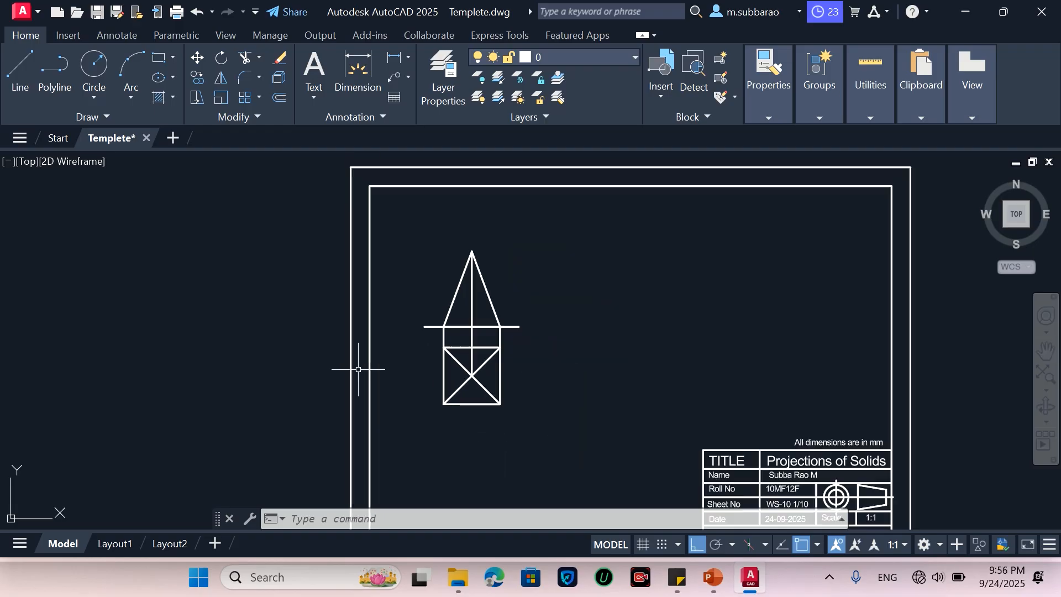
type("M")
key("Return")
left_click(537, 227)
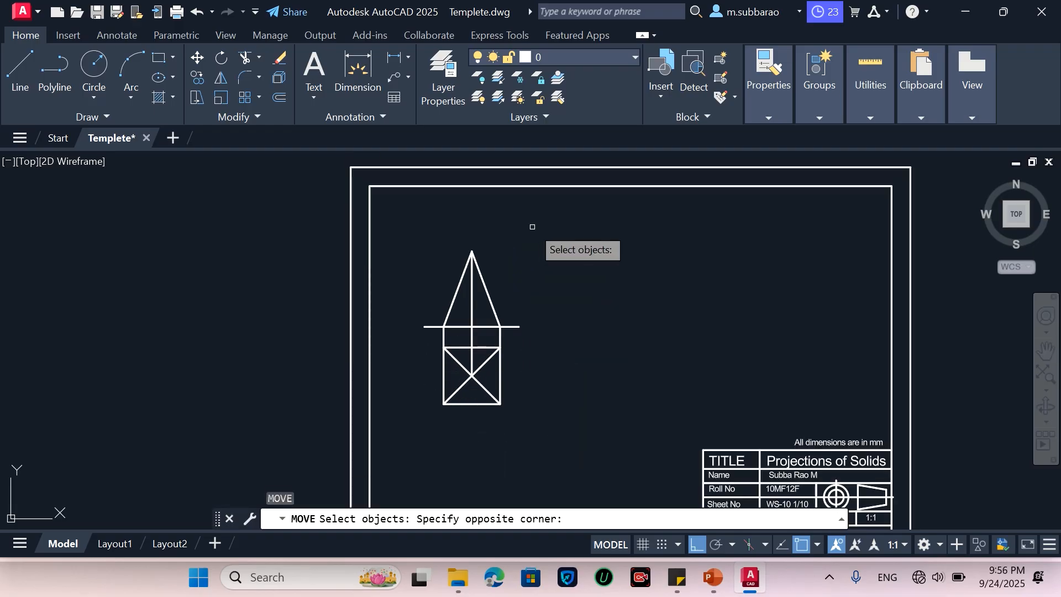
left_click(423, 439)
key("Return")
left_click(554, 360)
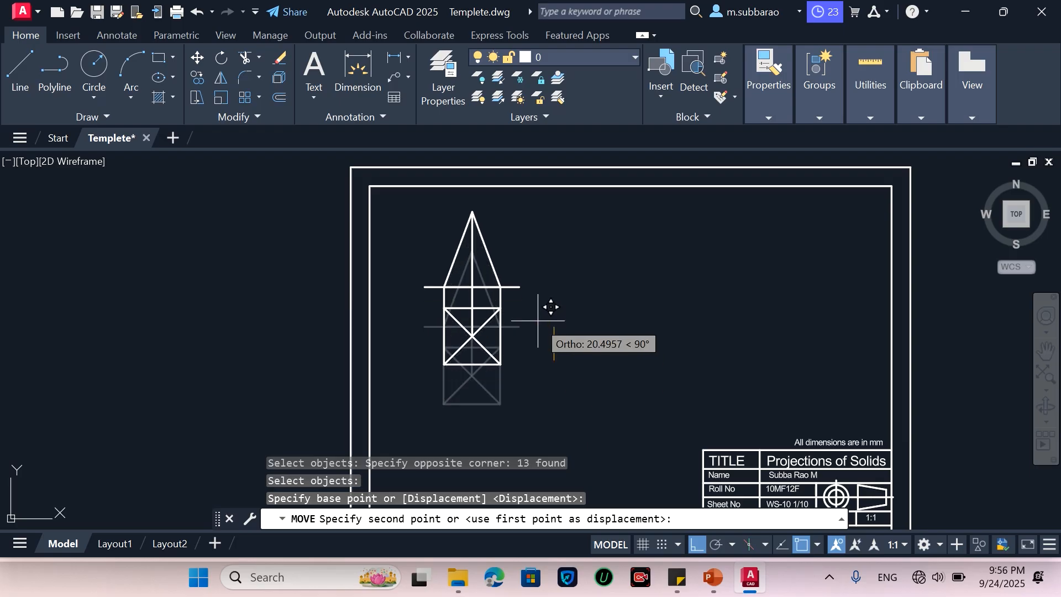
left_click(540, 320)
Step: Move all the pyramid projections and the reference line about 10 mm horizontally toward the frame's left border
left_click(544, 197)
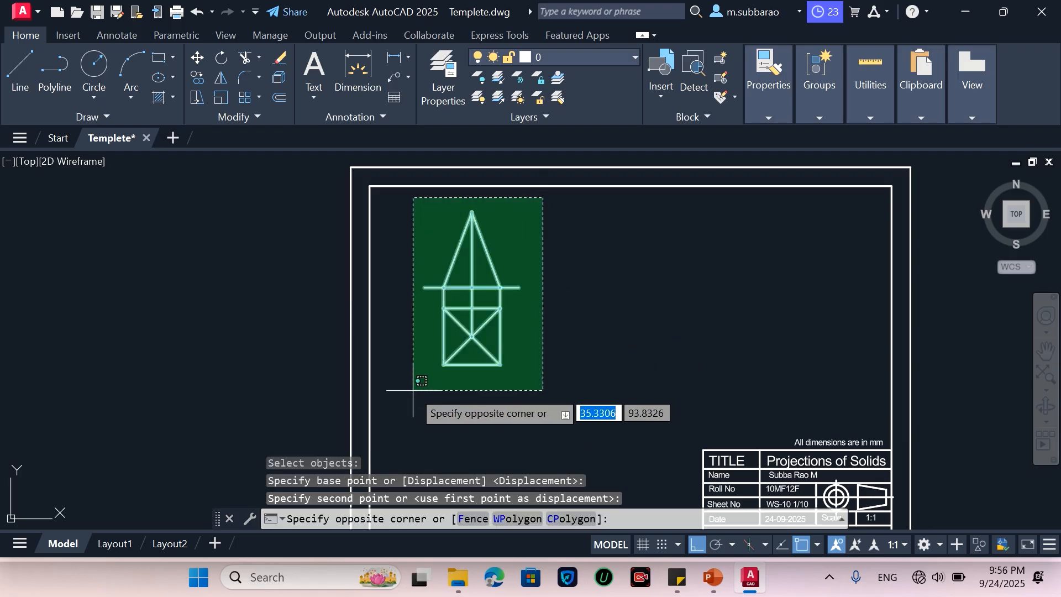
left_click(385, 422)
type("m")
key("Return")
left_click(632, 341)
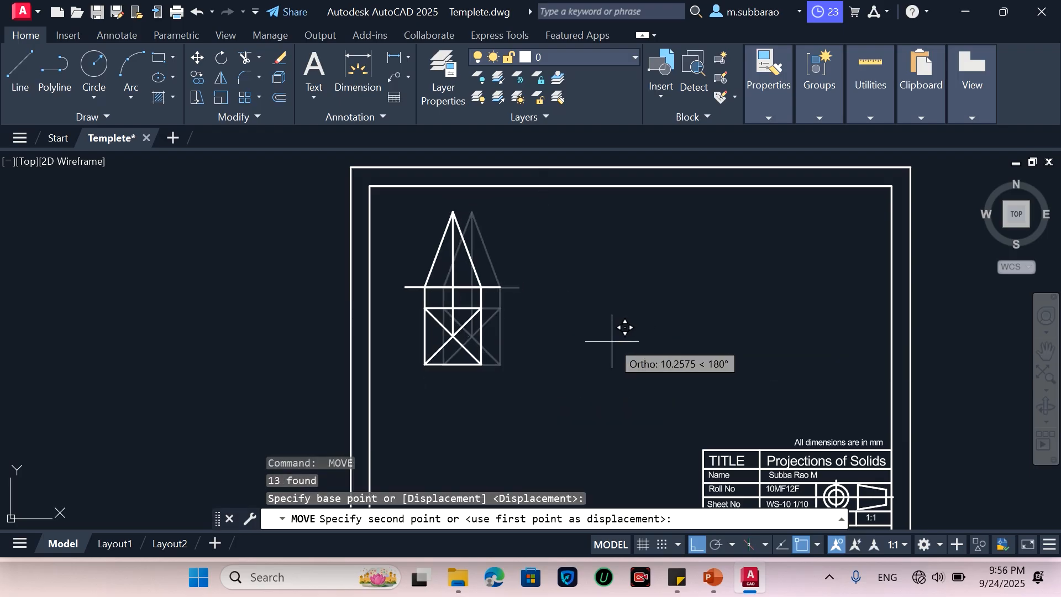
left_click(611, 331)
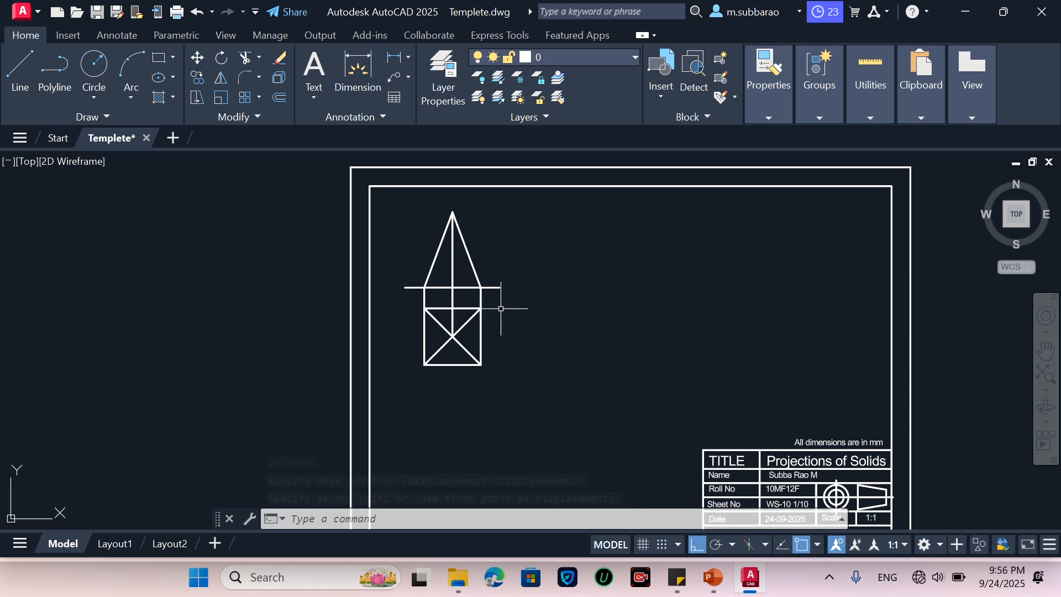
Step: Draw a horizontal line about 53 mm long in the empty space above the drawing frame
scroll(467, 339, "up", 2)
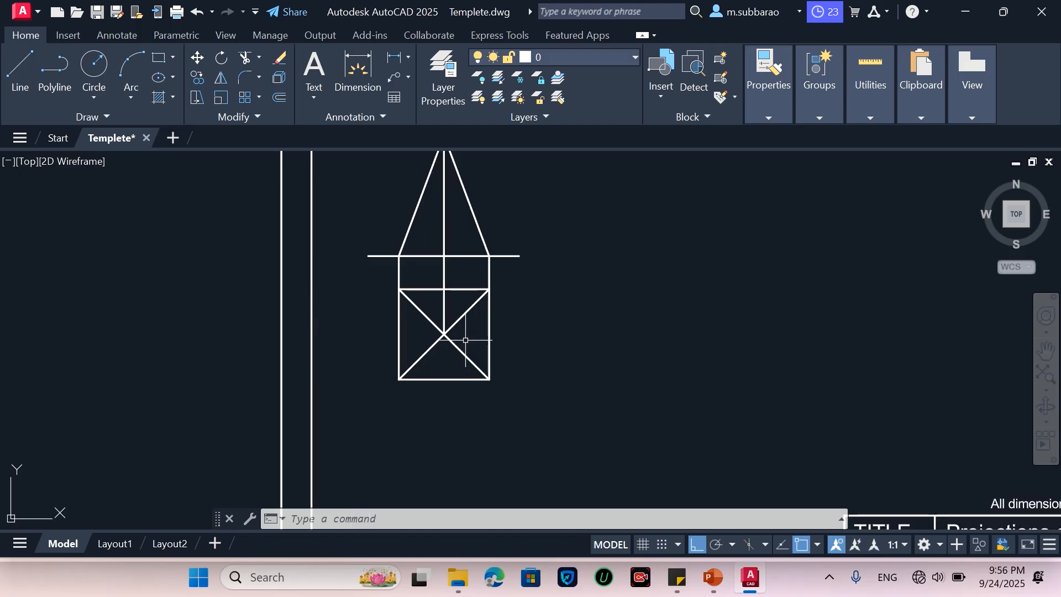
scroll(471, 384, "down", 2)
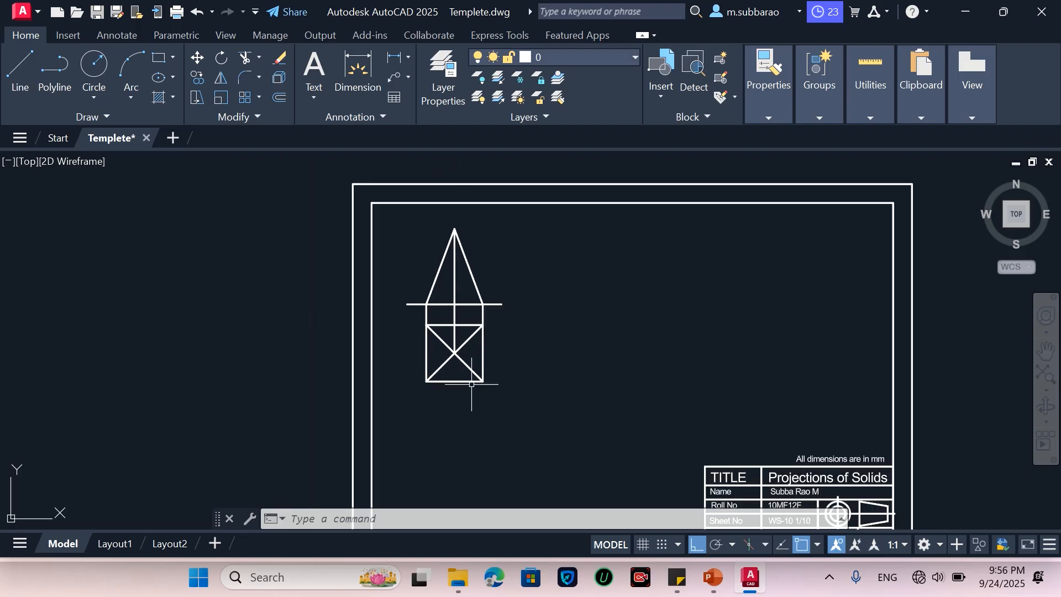
scroll(481, 396, "down", 2)
scroll(491, 237, "up", 2)
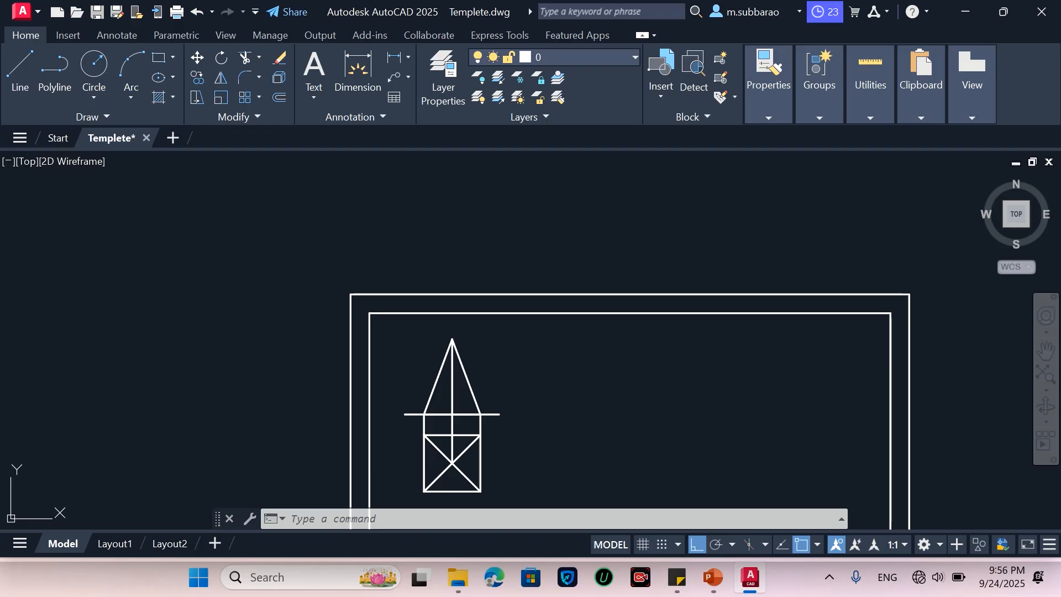
type("l")
key("Return")
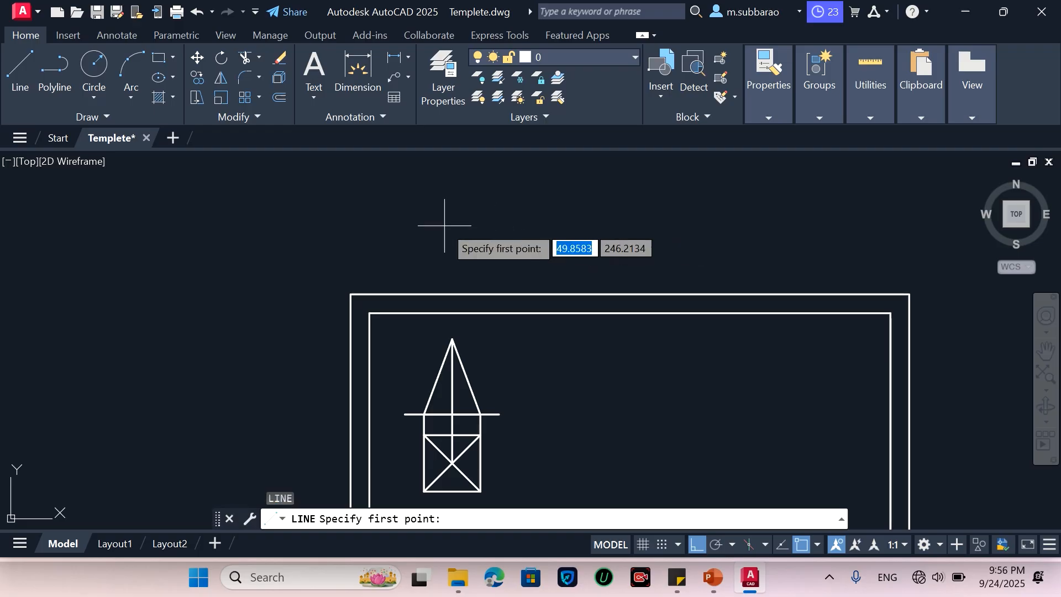
left_click(466, 202)
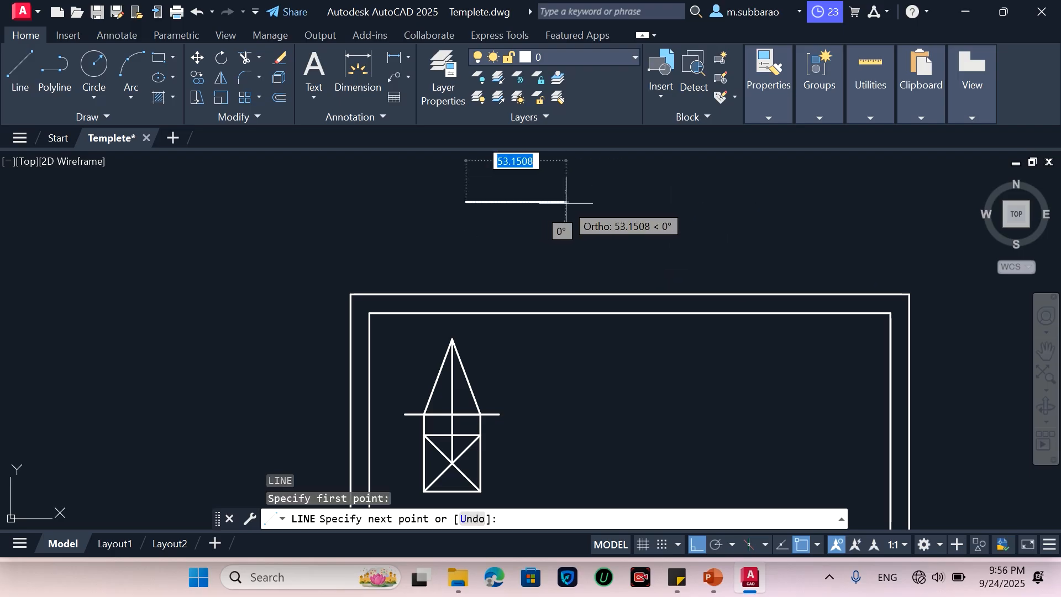
left_click(566, 203)
key("Return")
Step: Draw a second horizontal line of about the same length just below the line above the frame
key("Return")
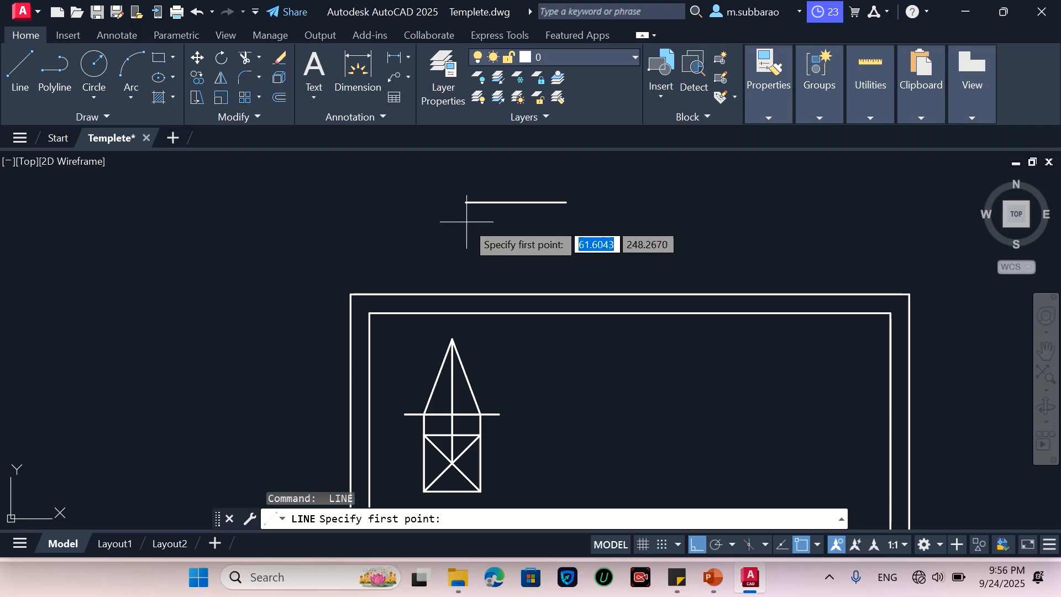
left_click(467, 222)
left_click(568, 222)
key("Return")
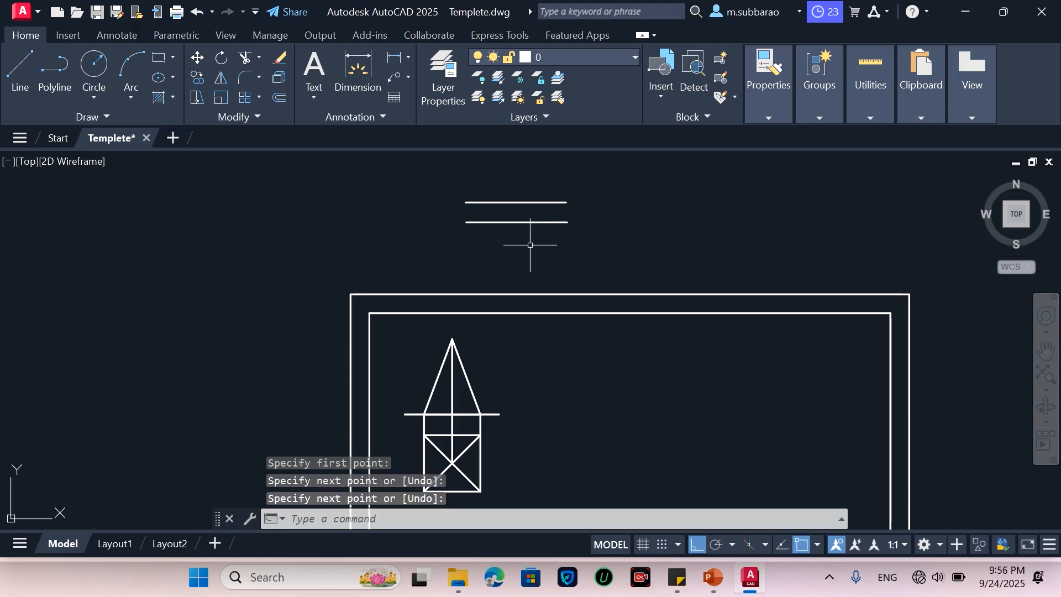
Step: Draw a third and a fourth horizontal line, each about 53 mm long, below the two lines above the frame
key("Return")
left_click(473, 244)
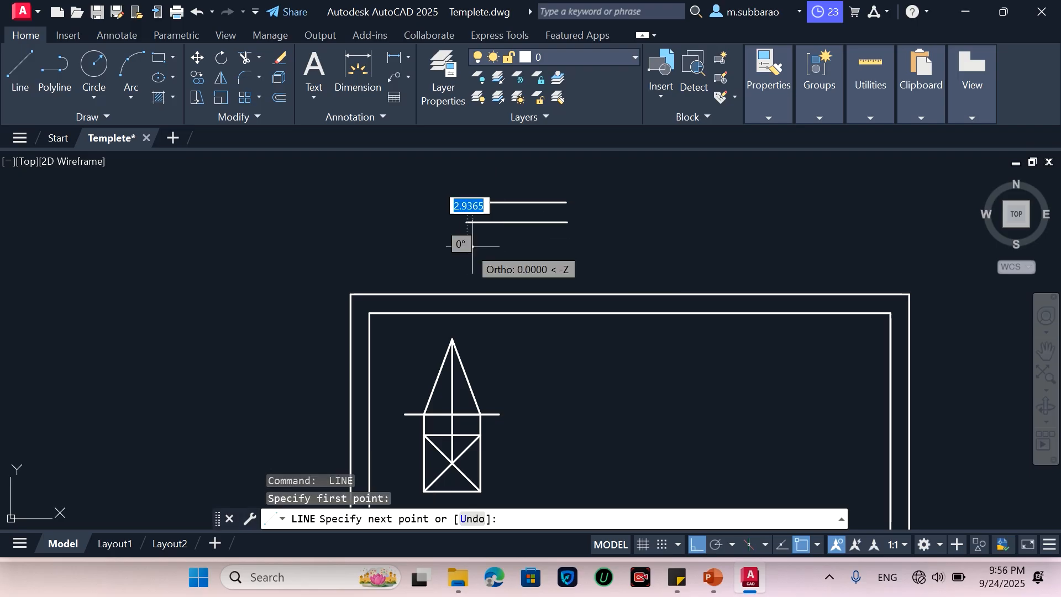
left_click(568, 247)
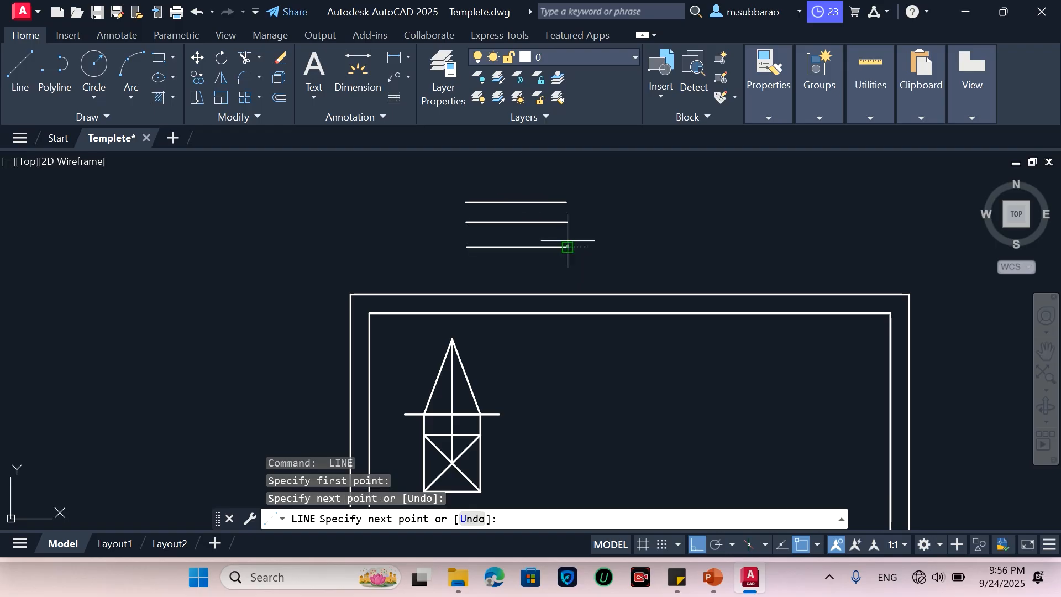
key("Return")
key("Return")
left_click(467, 272)
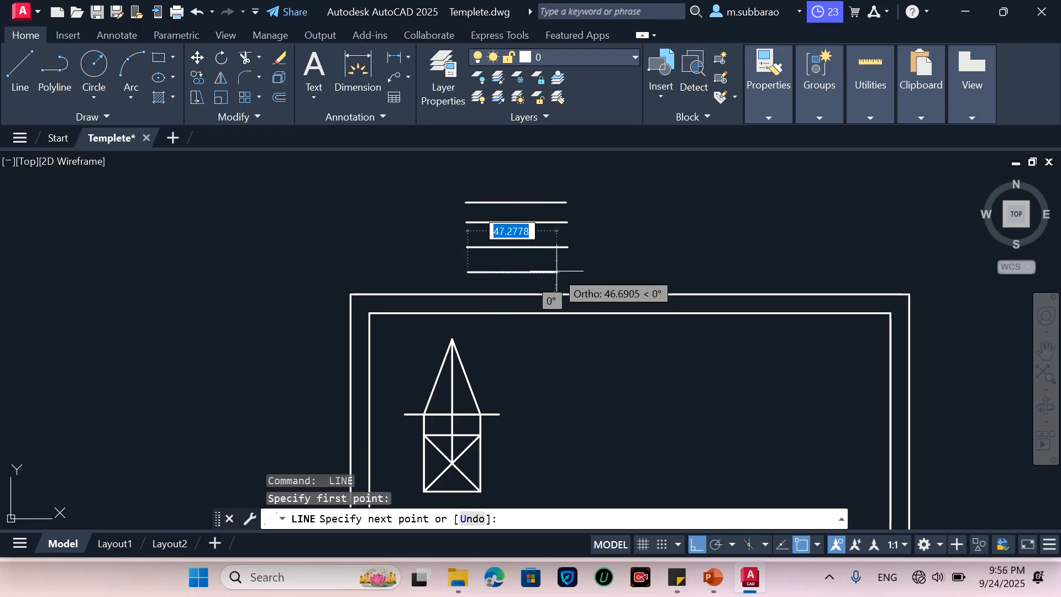
left_click(567, 272)
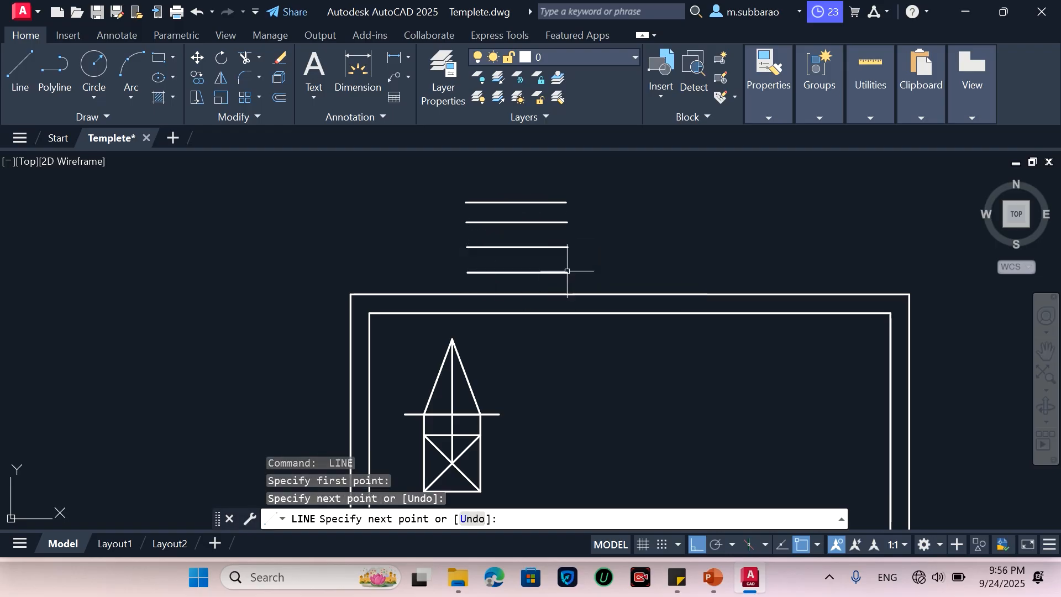
key("Return")
Step: Set the topmost line above the frame to green with a 0.50 mm lineweight
left_click(537, 200)
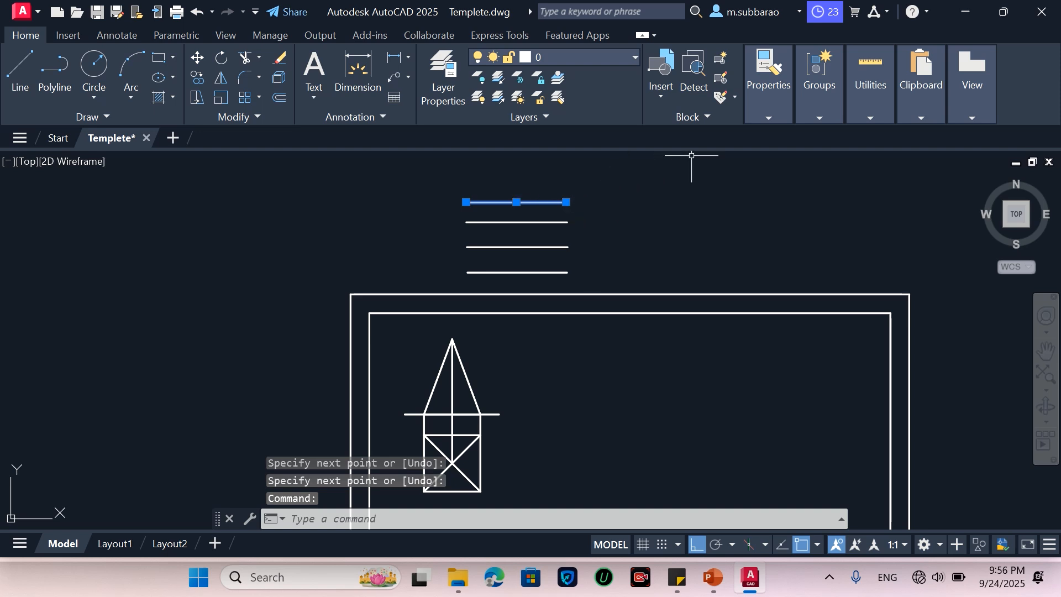
mouse_move(765, 121)
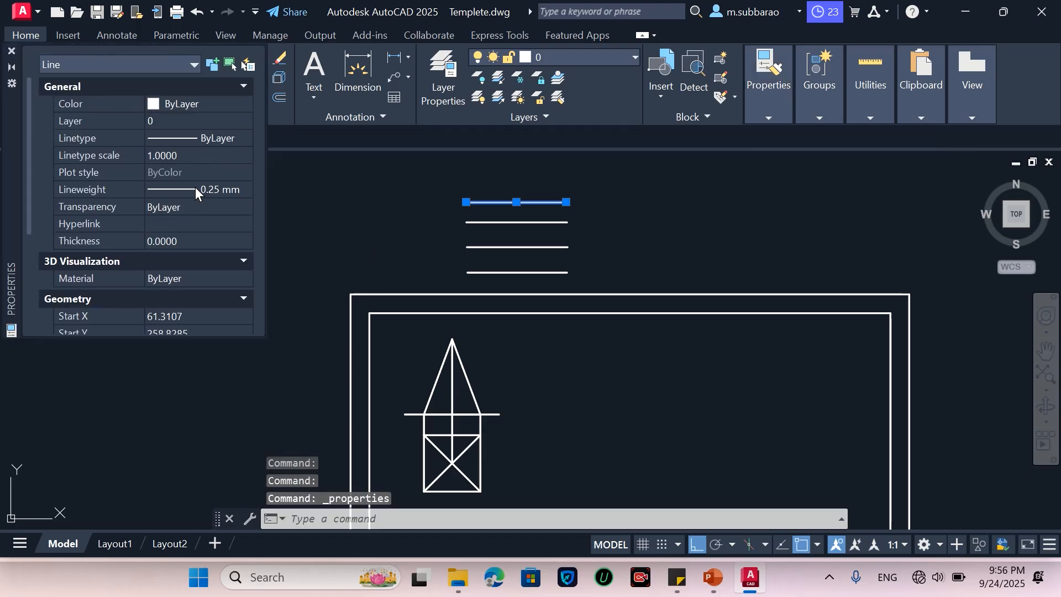
left_click(150, 104)
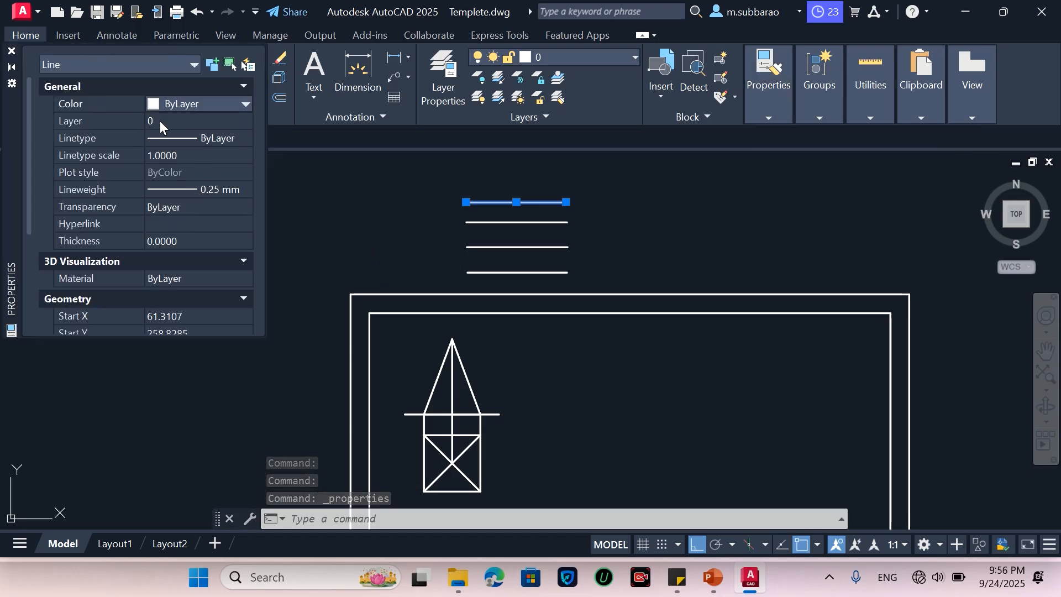
left_click(236, 104)
left_click(206, 178)
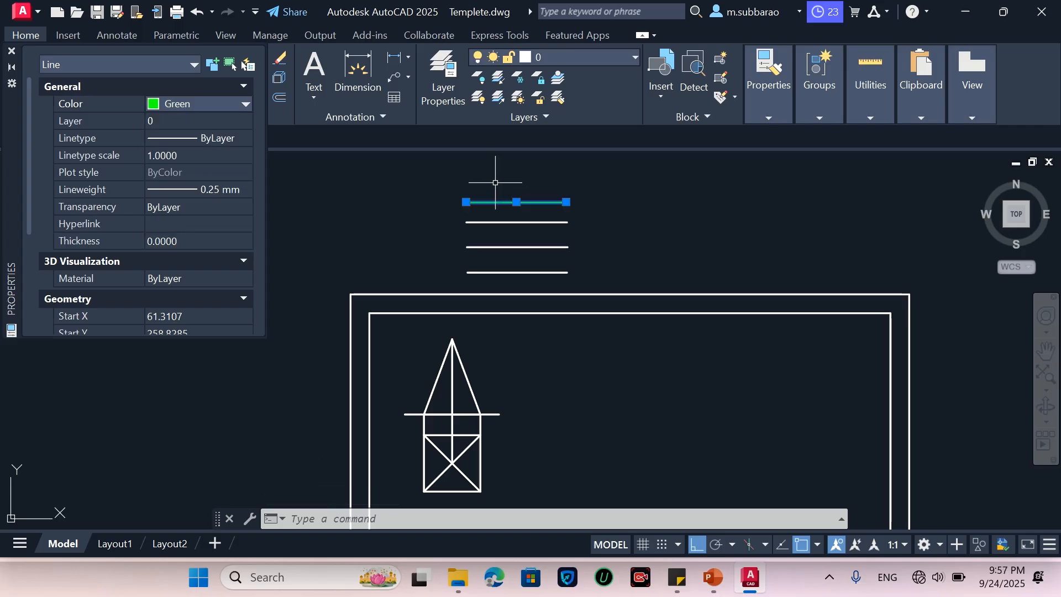
left_click(230, 190)
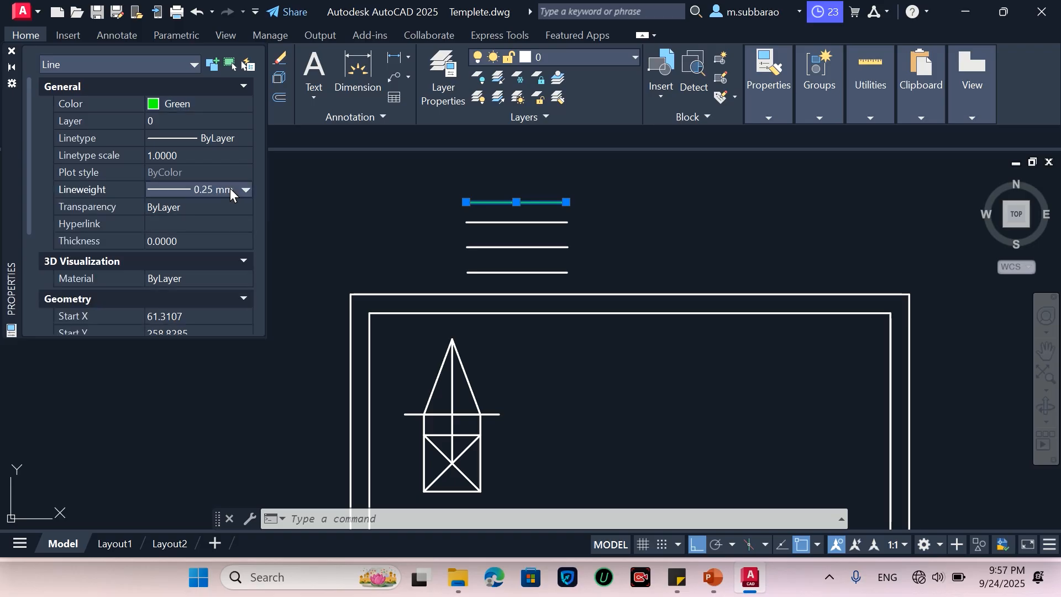
left_click(229, 189)
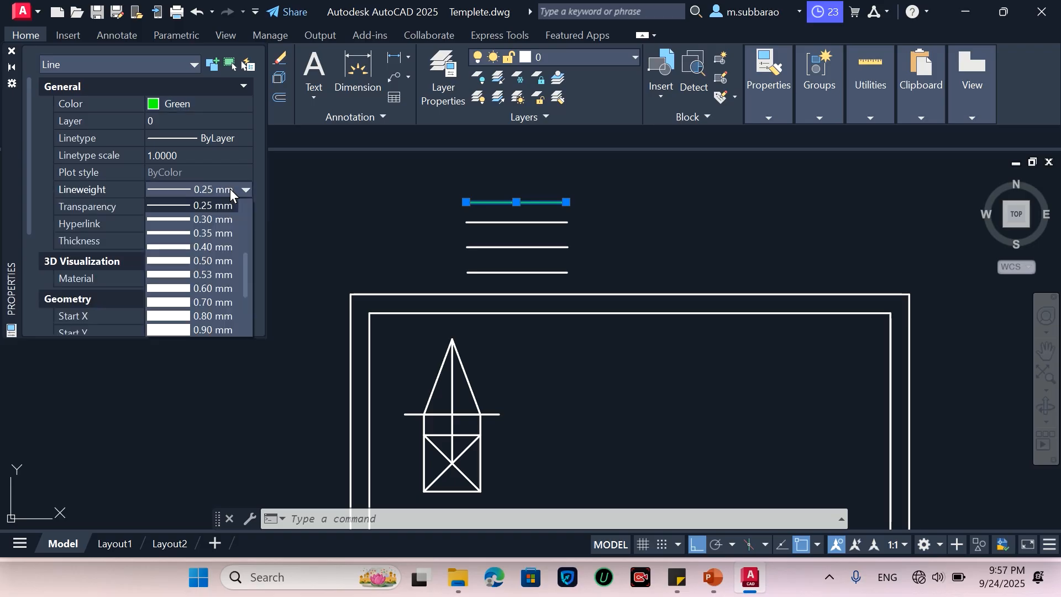
left_click(225, 260)
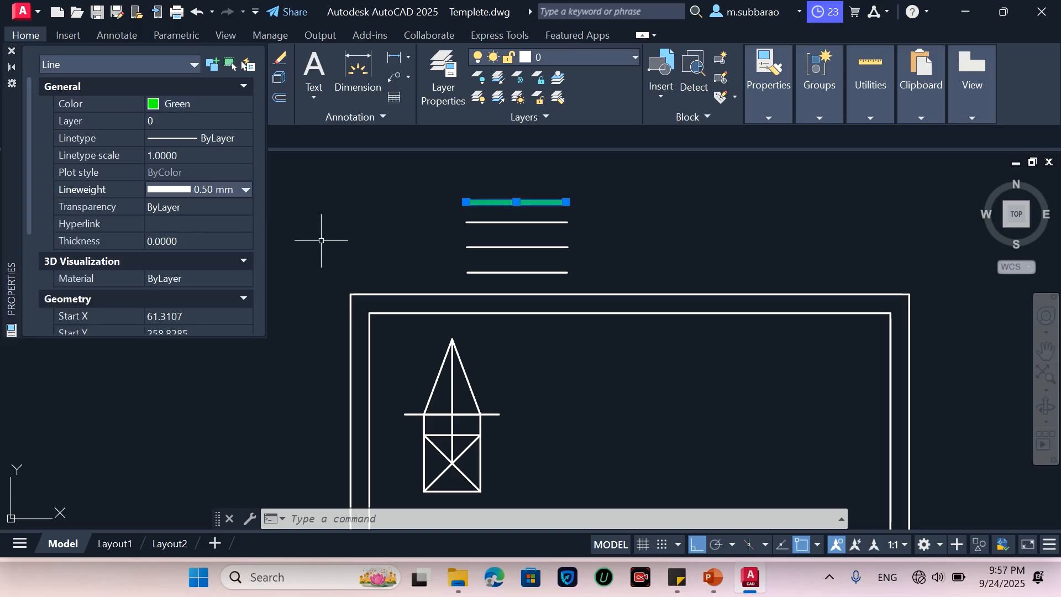
key("Escape")
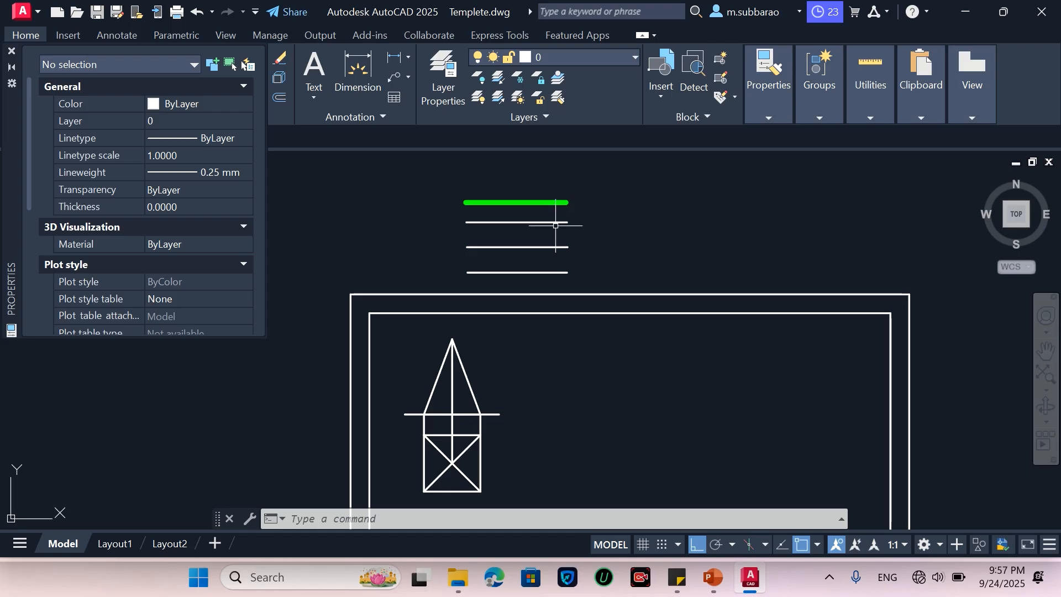
Step: Give the second line above the frame a 0.50 mm lineweight and the colour cyan
left_click(556, 223)
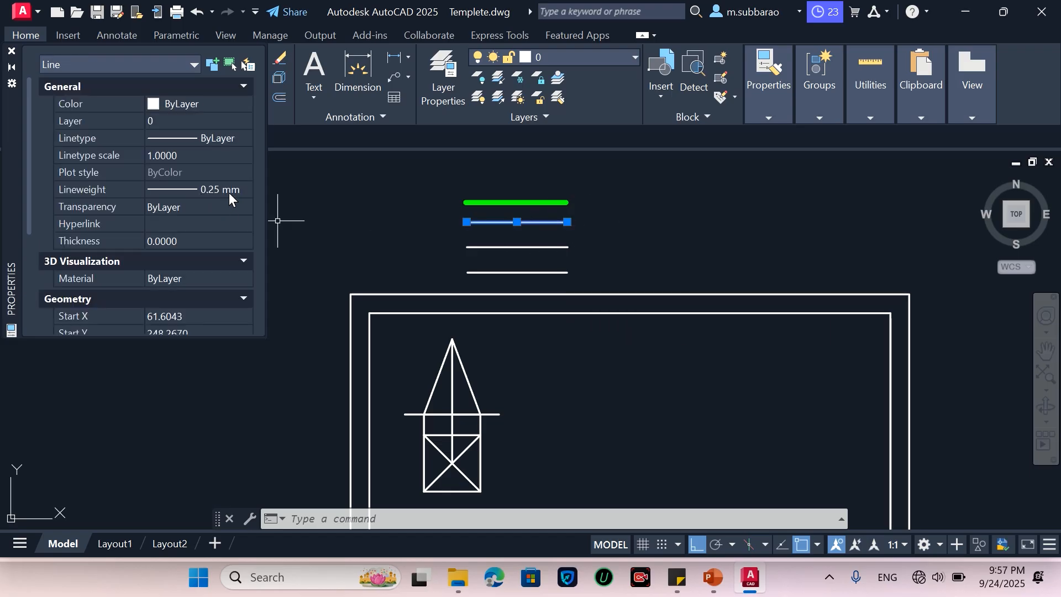
left_click(229, 190)
left_click(232, 191)
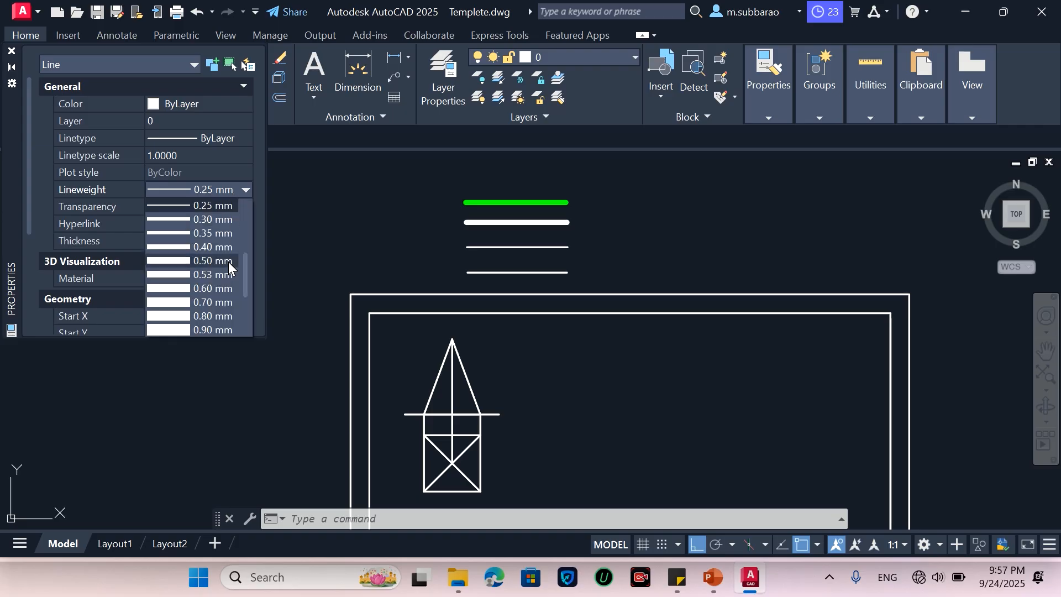
left_click(228, 261)
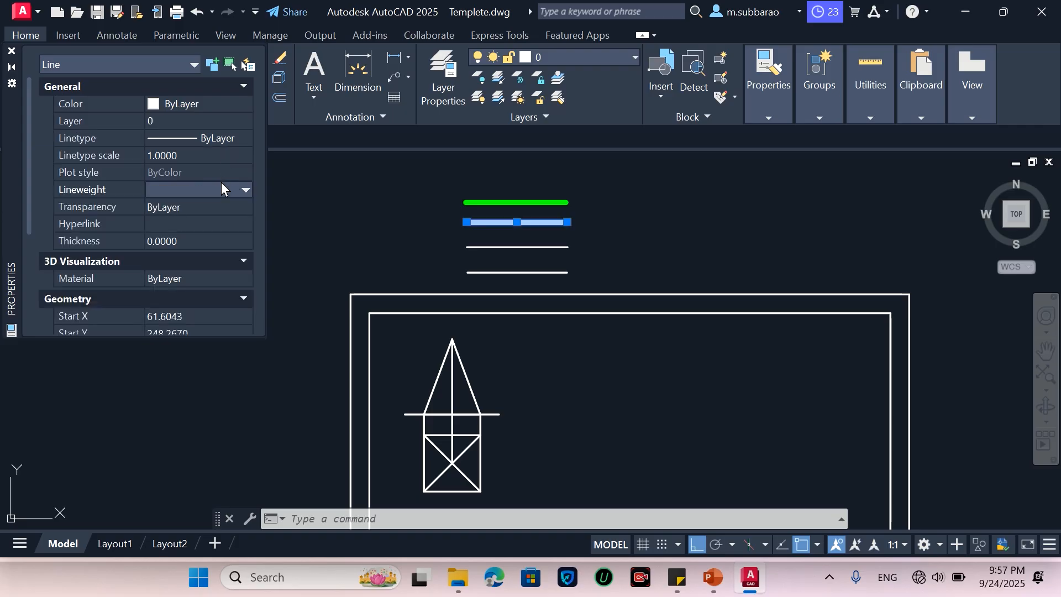
left_click(156, 105)
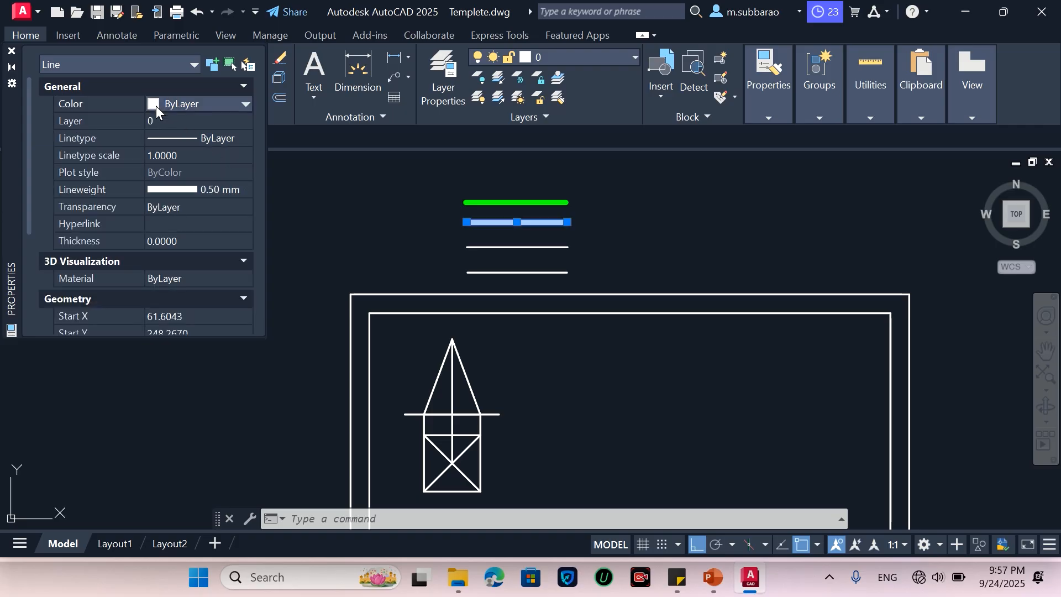
left_click(156, 105)
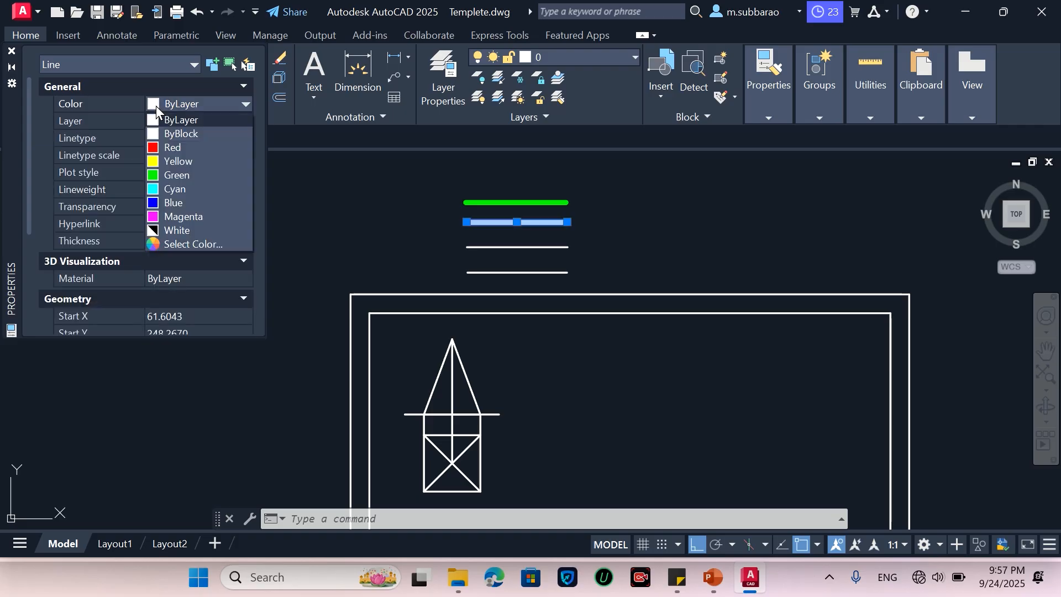
left_click(167, 188)
key("Escape")
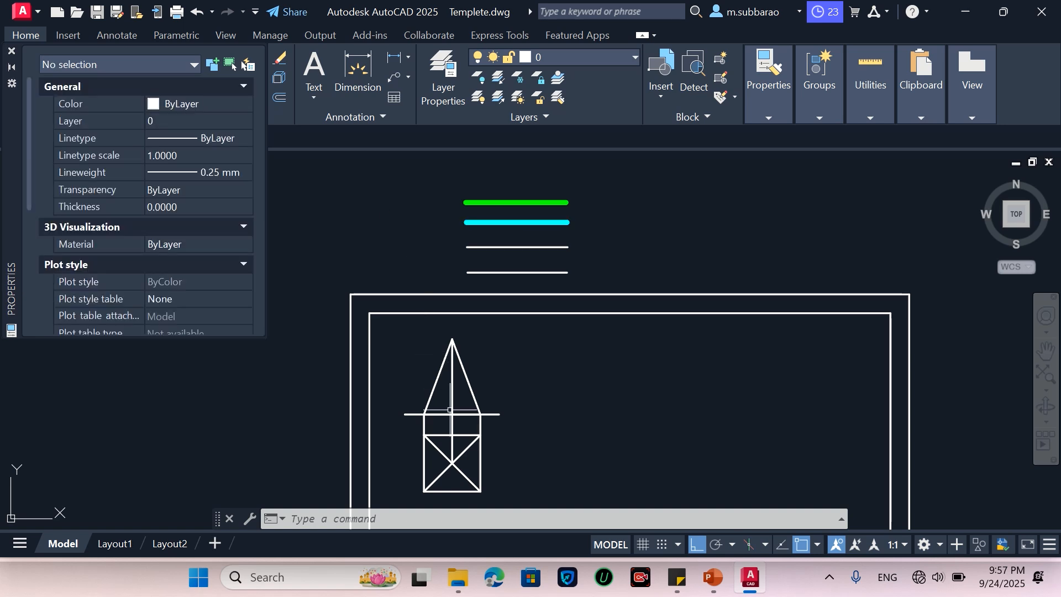
Step: Give the third line above the frame a 0.00 mm lineweight and the colour red
left_click(506, 247)
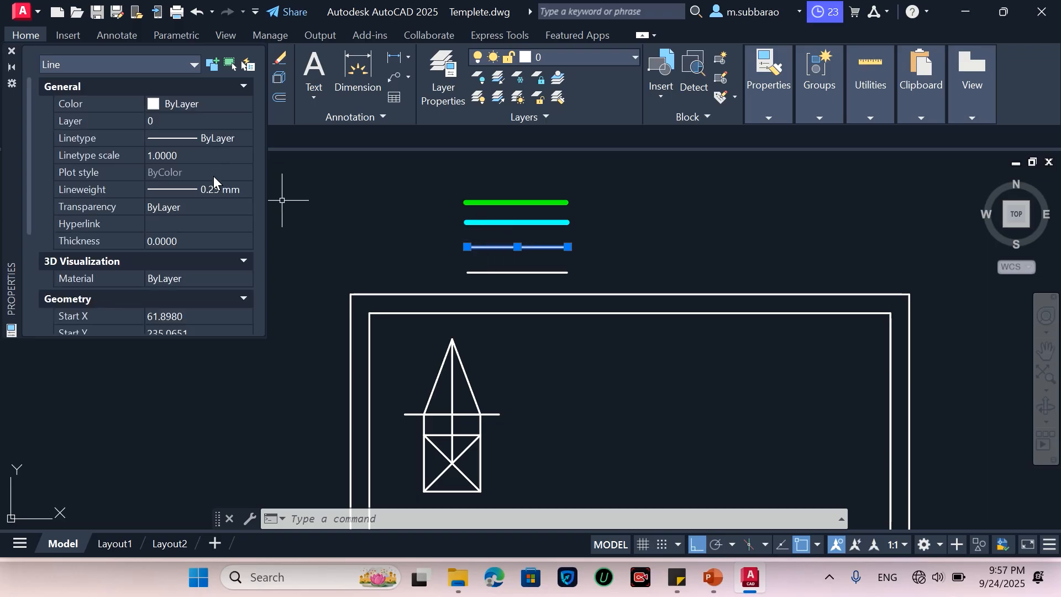
left_click(233, 189)
left_click(234, 189)
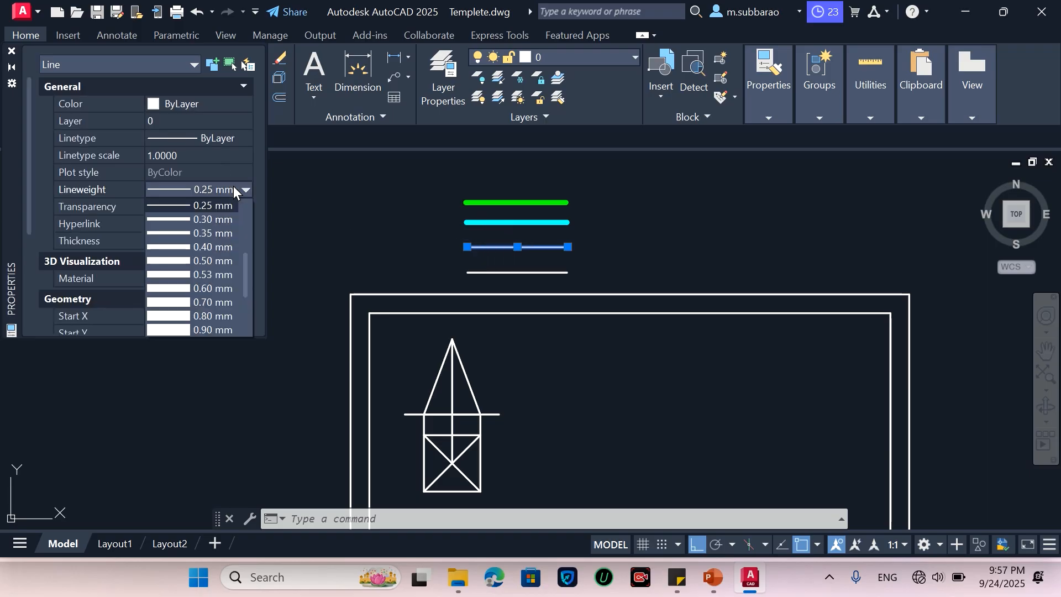
scroll(228, 199, "up", 4)
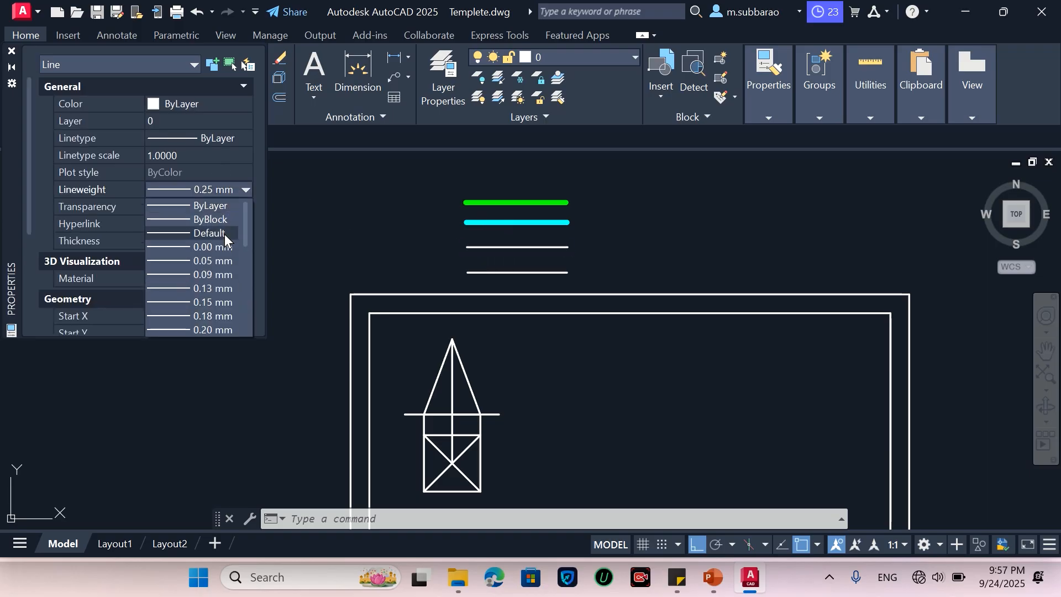
left_click(224, 248)
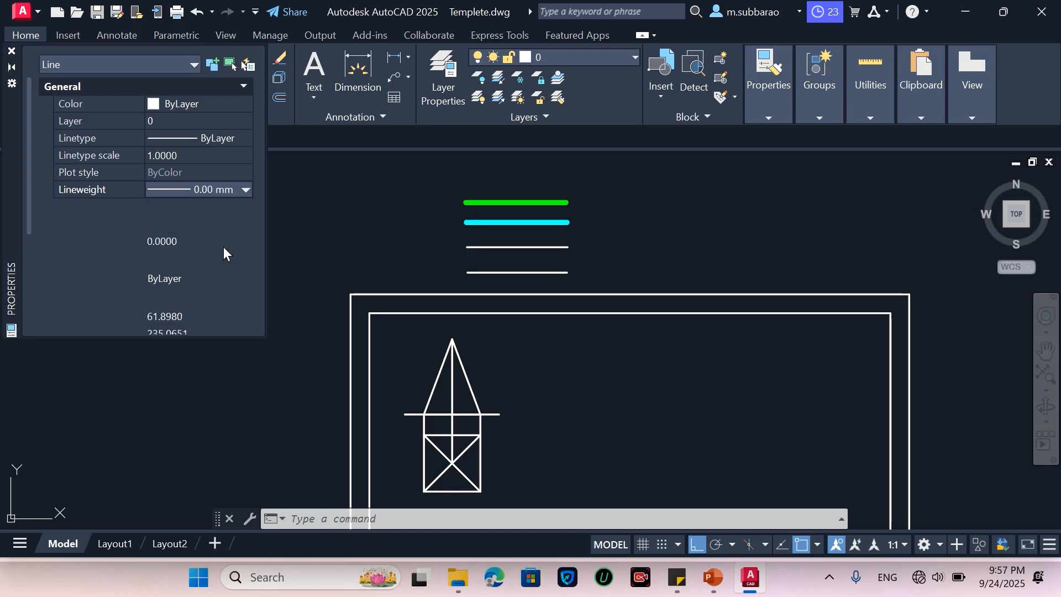
left_click(159, 103)
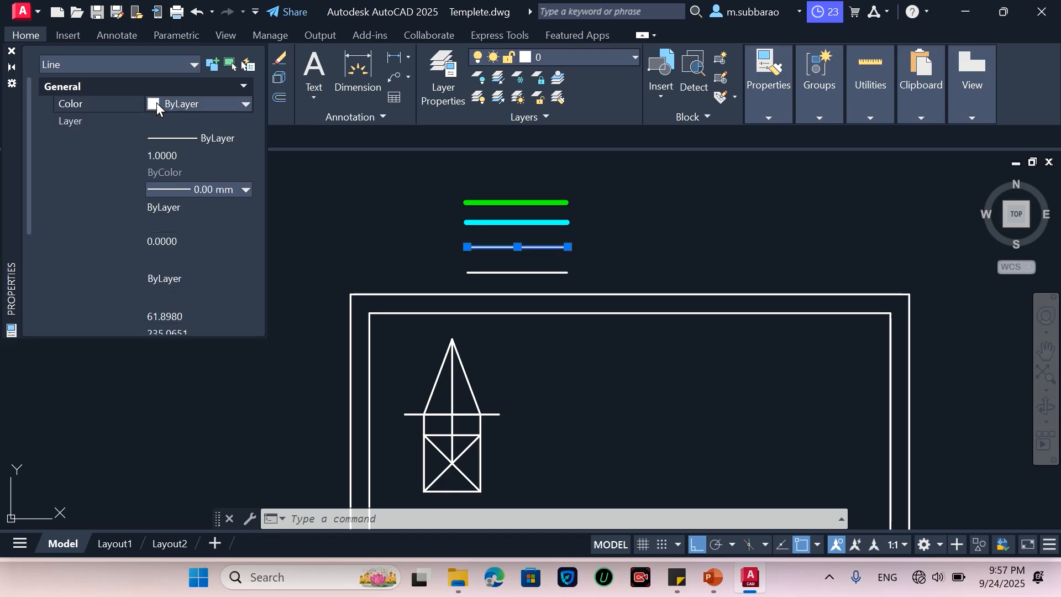
left_click(210, 104)
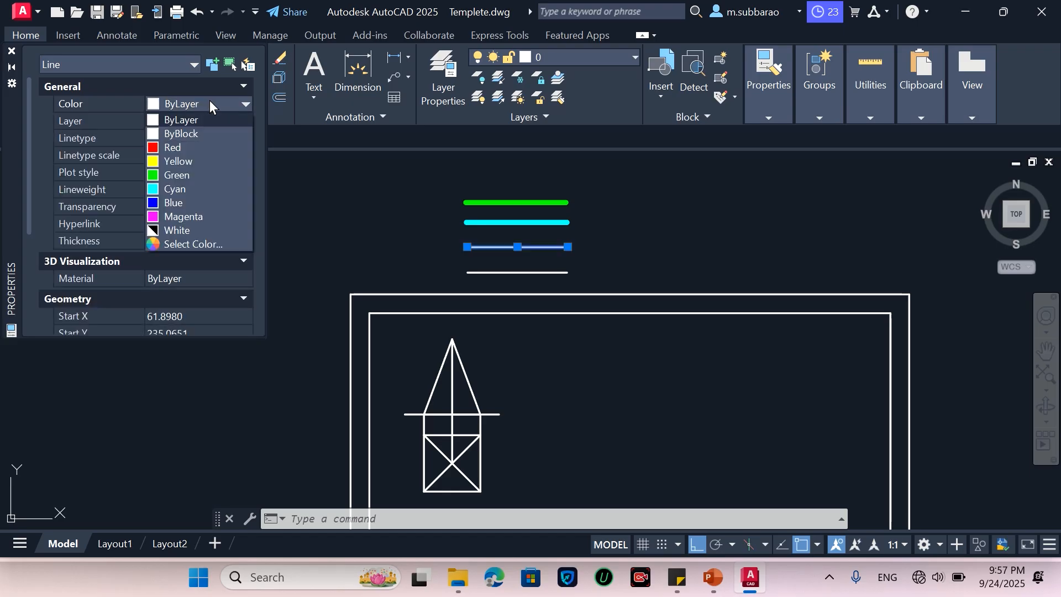
left_click(199, 147)
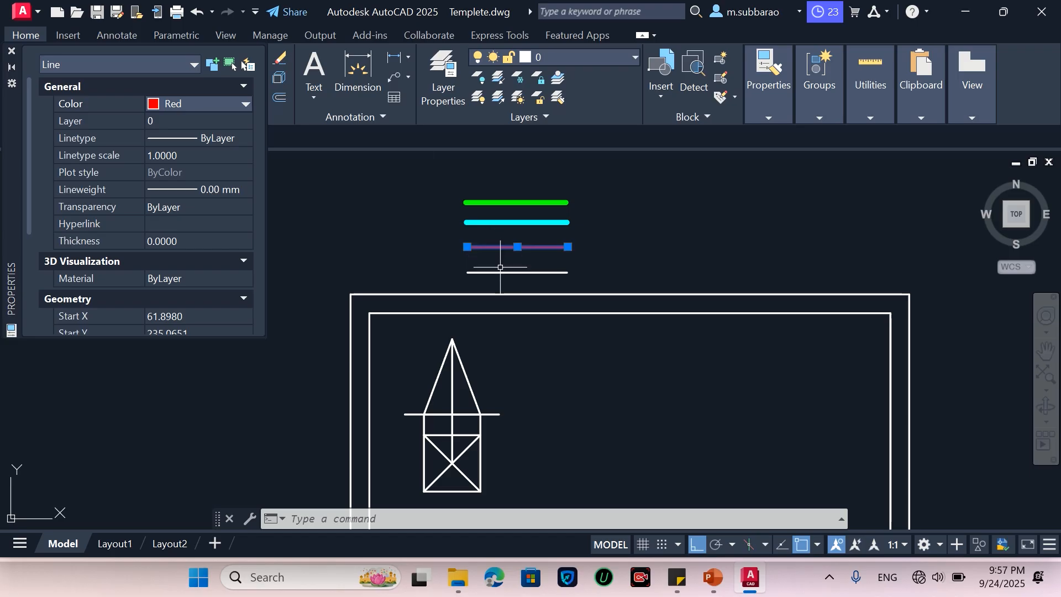
key("Escape")
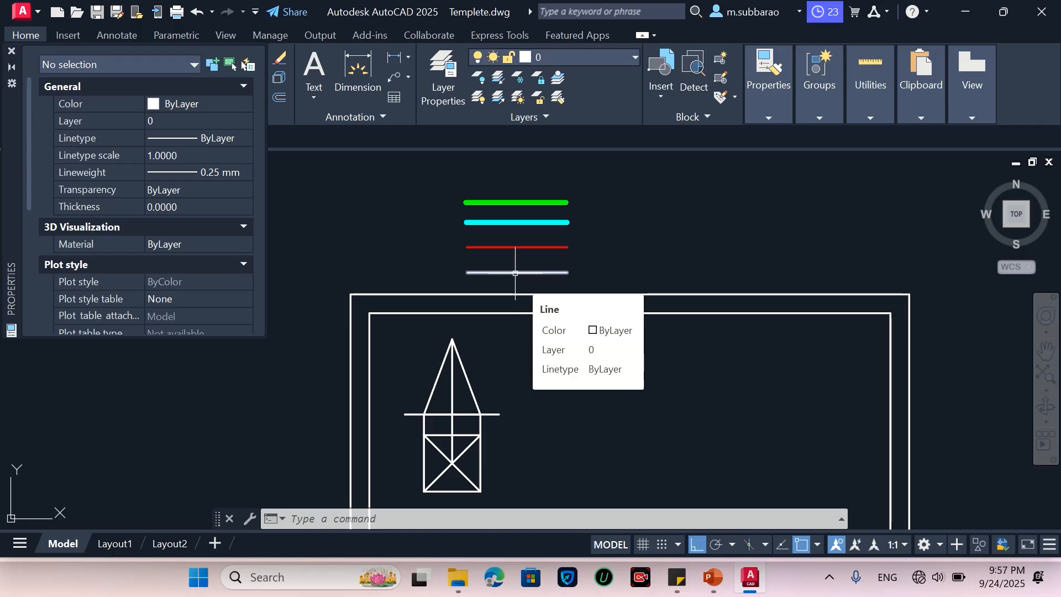
Step: Copy the white line nearest the frame straight up to just above the green line
type("Co")
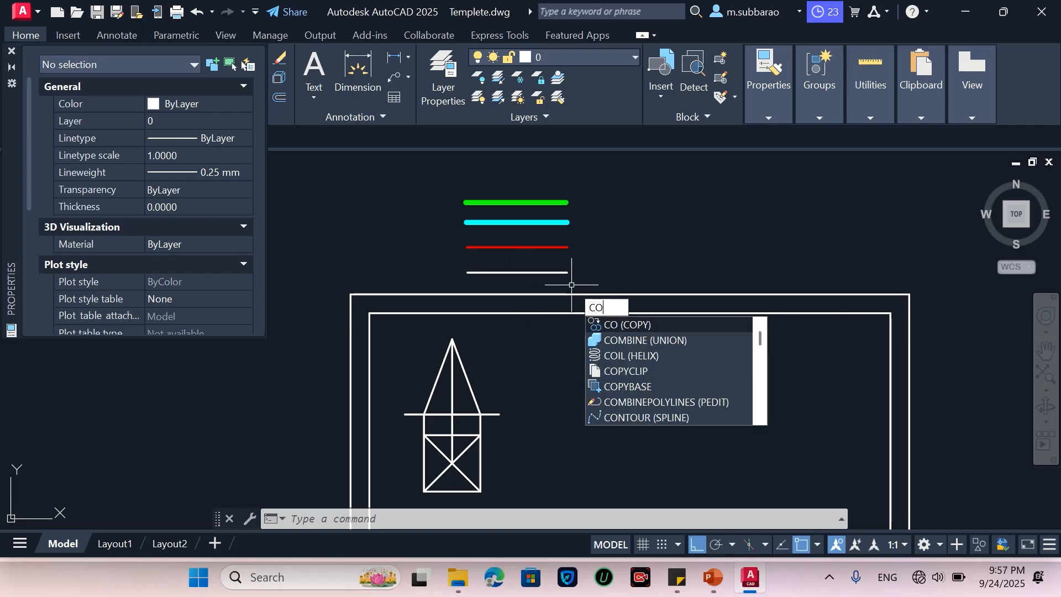
key("Return")
left_click(577, 261)
left_click(560, 280)
key("Return")
left_click(614, 279)
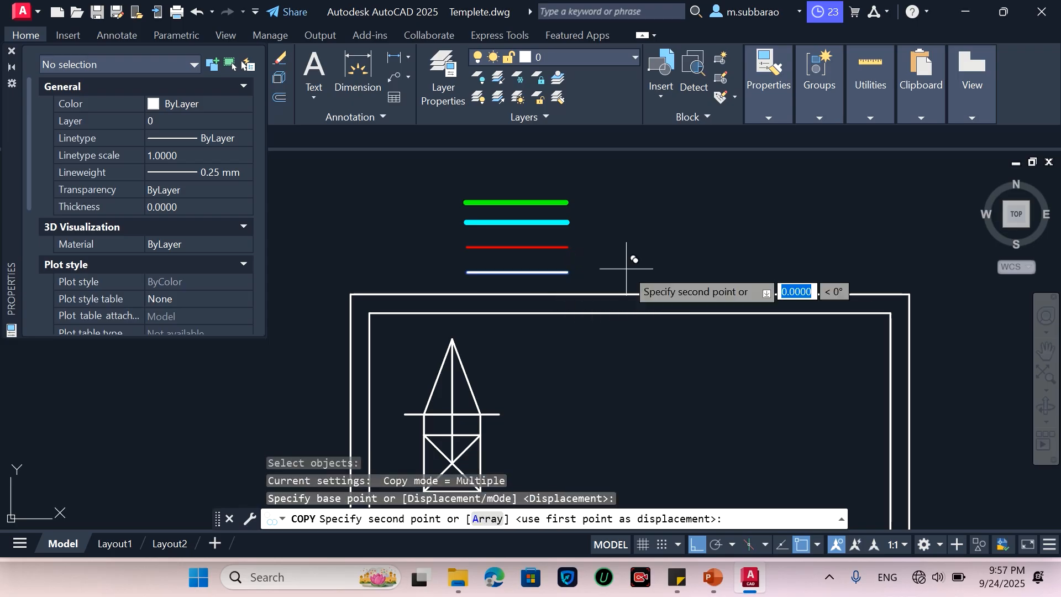
left_click(627, 181)
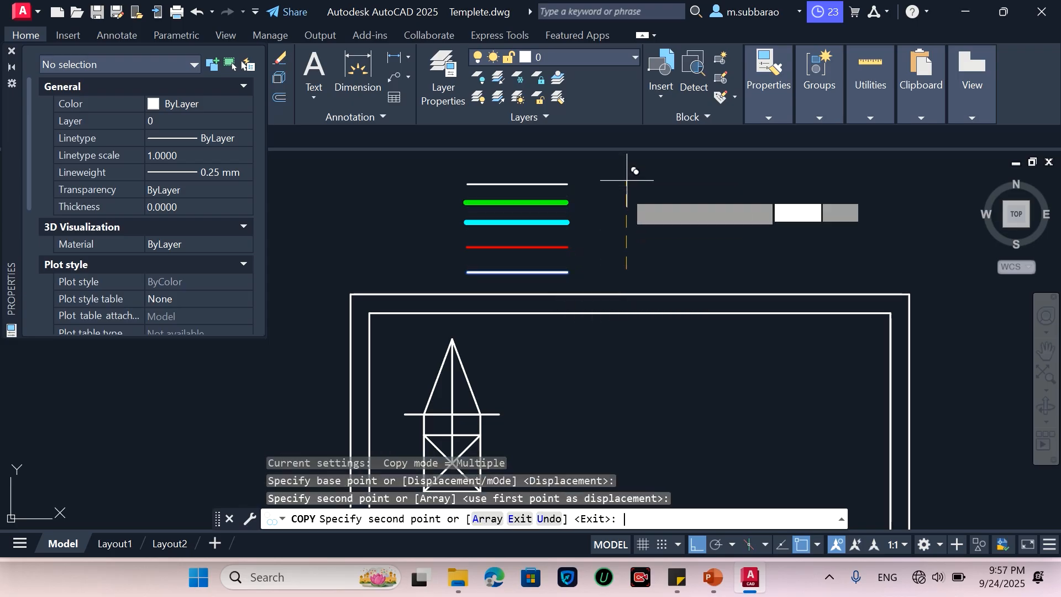
key("Return")
Step: Move the white line below the red line straight up by a few millimetres, closer to the red line
type("m")
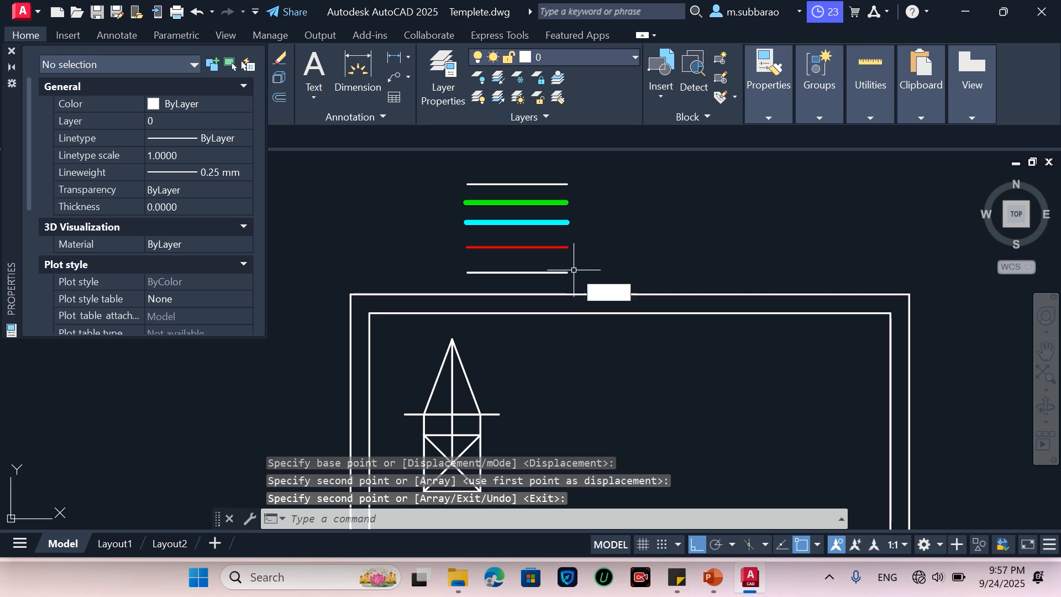
key("Return")
left_click(593, 255)
left_click(555, 284)
key("Return")
left_click(605, 270)
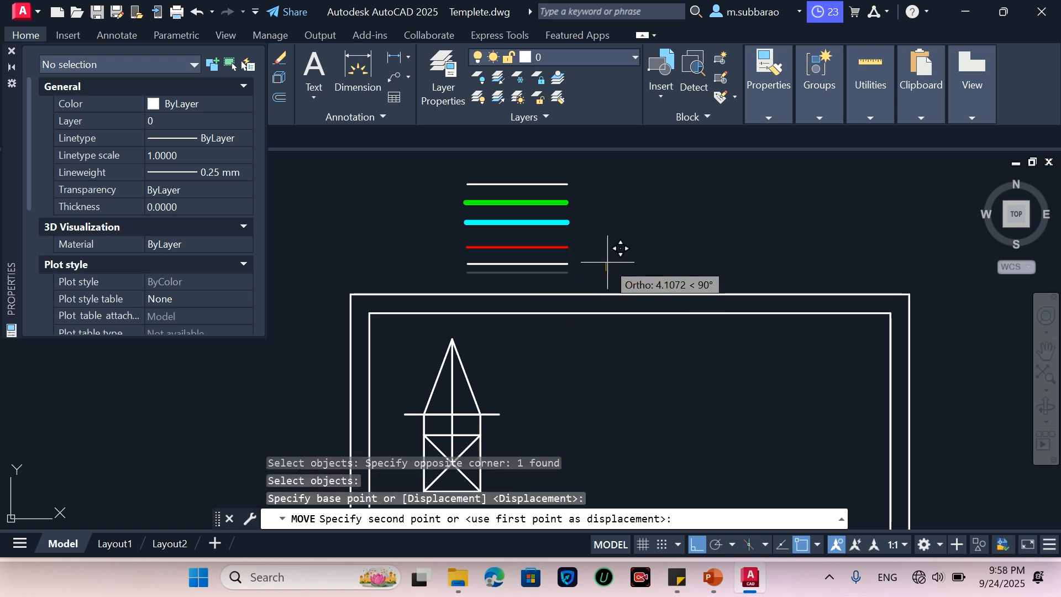
left_click(608, 261)
Step: Move the white line above the green line straight down into the gap between the lowest line and the frame
type("m")
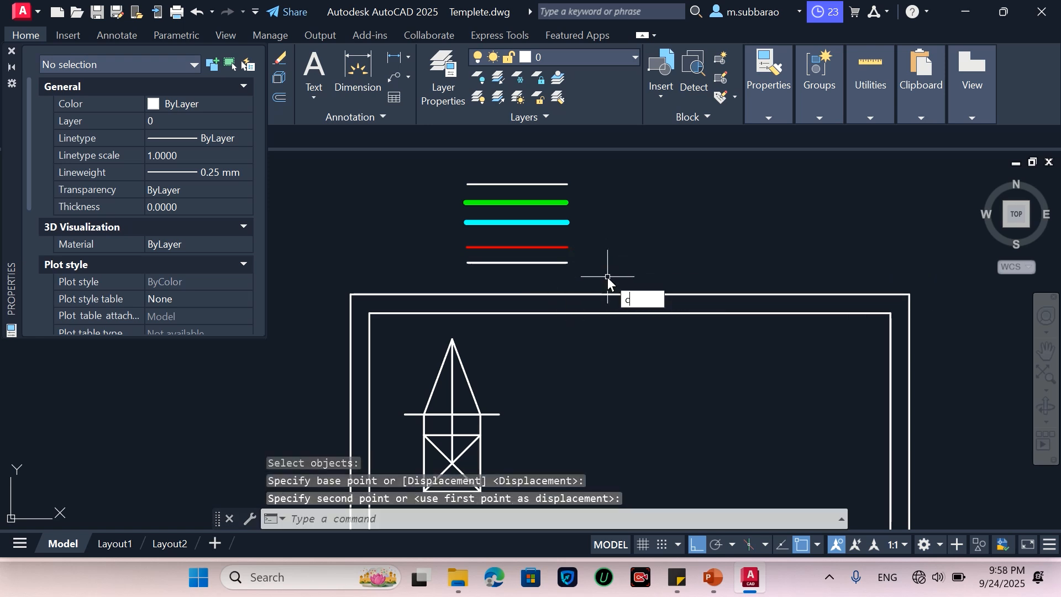
key("Escape")
type("m")
key("Return")
left_click(558, 166)
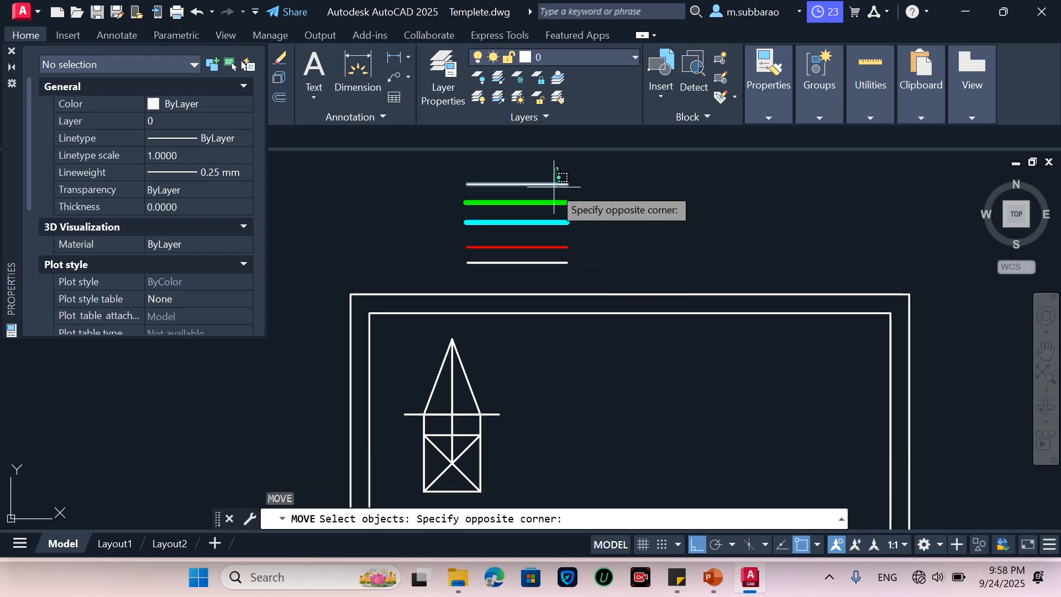
left_click(561, 191)
key("Return")
left_click(605, 194)
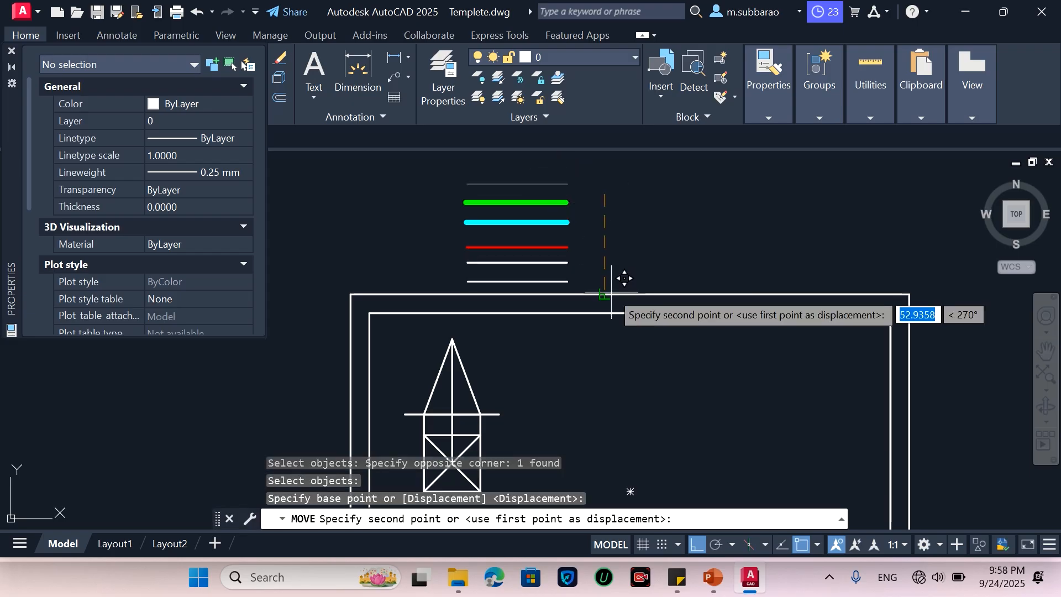
left_click(614, 280)
scroll(588, 294, "up", 2)
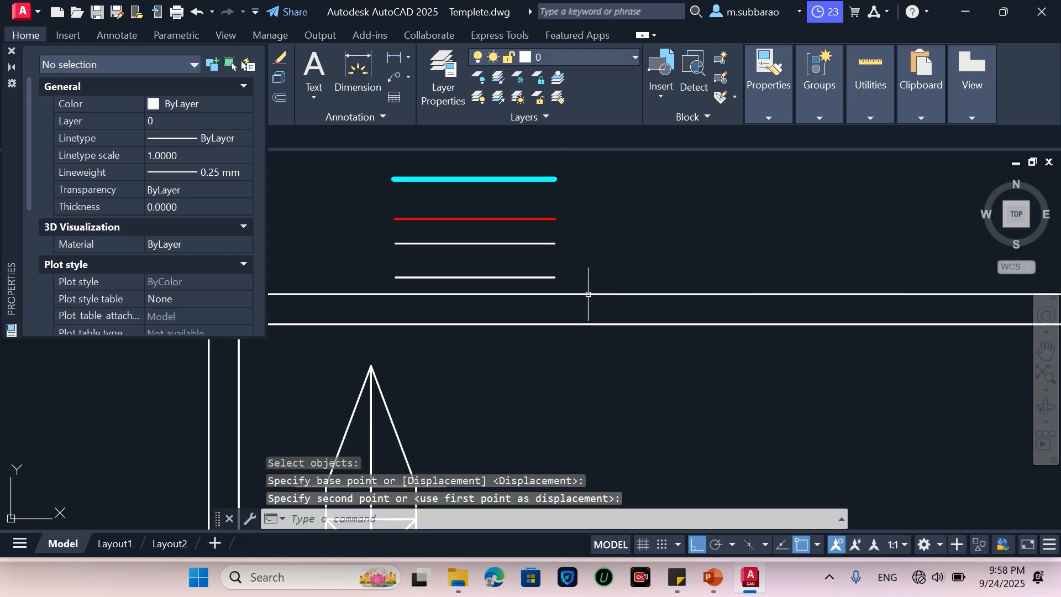
Step: Assign the CENTER linetype to the white line just below the red line
left_click(525, 242)
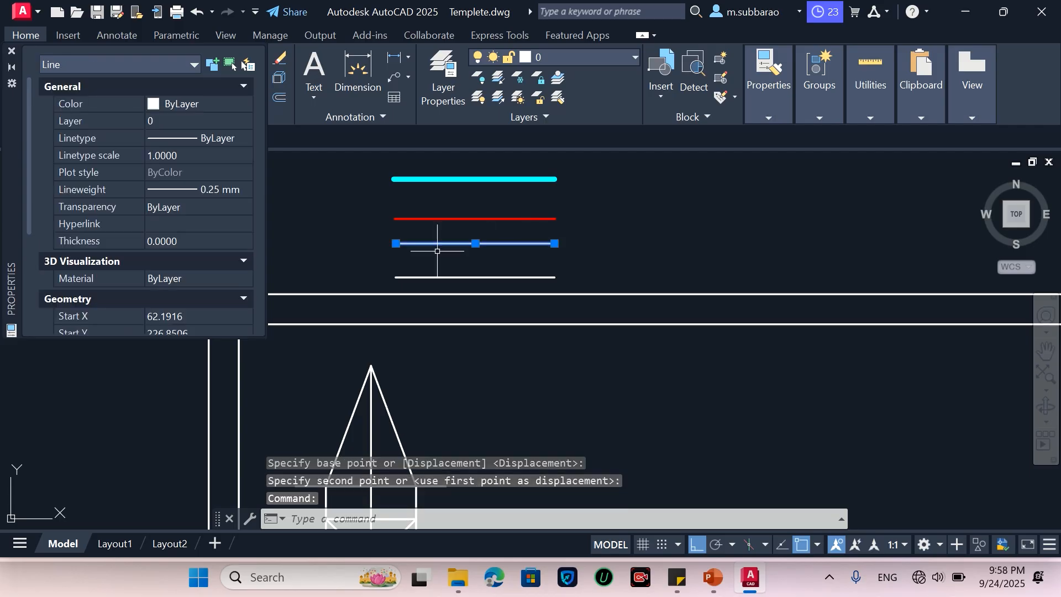
left_click(770, 116)
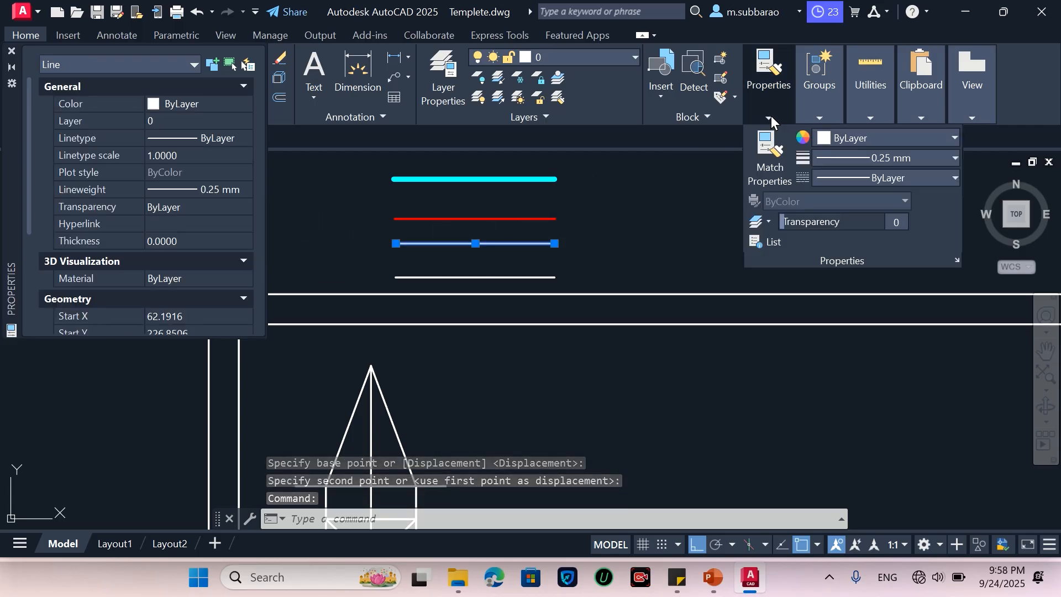
left_click(939, 177)
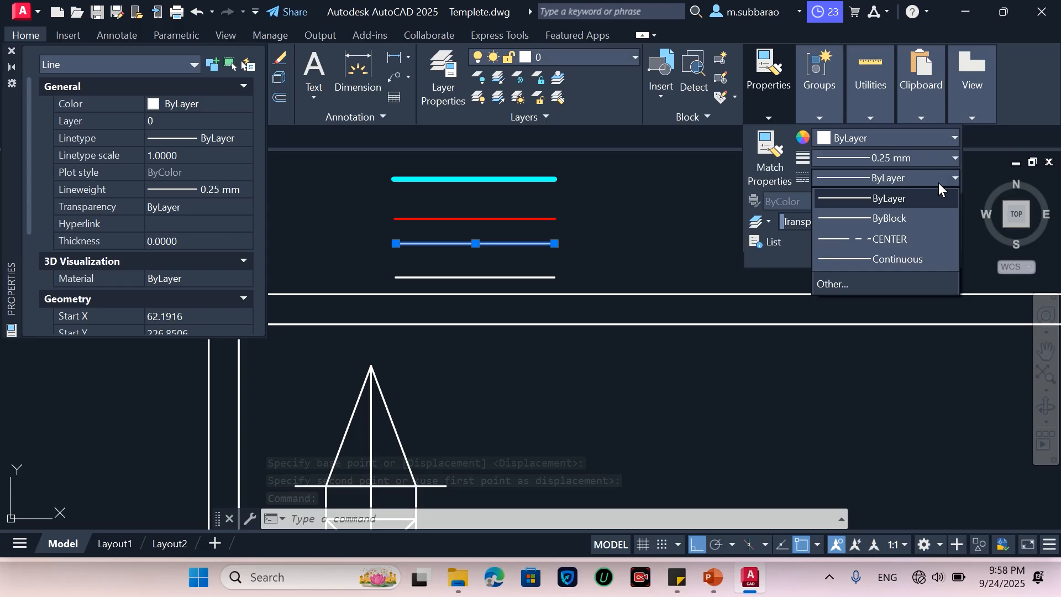
left_click(909, 240)
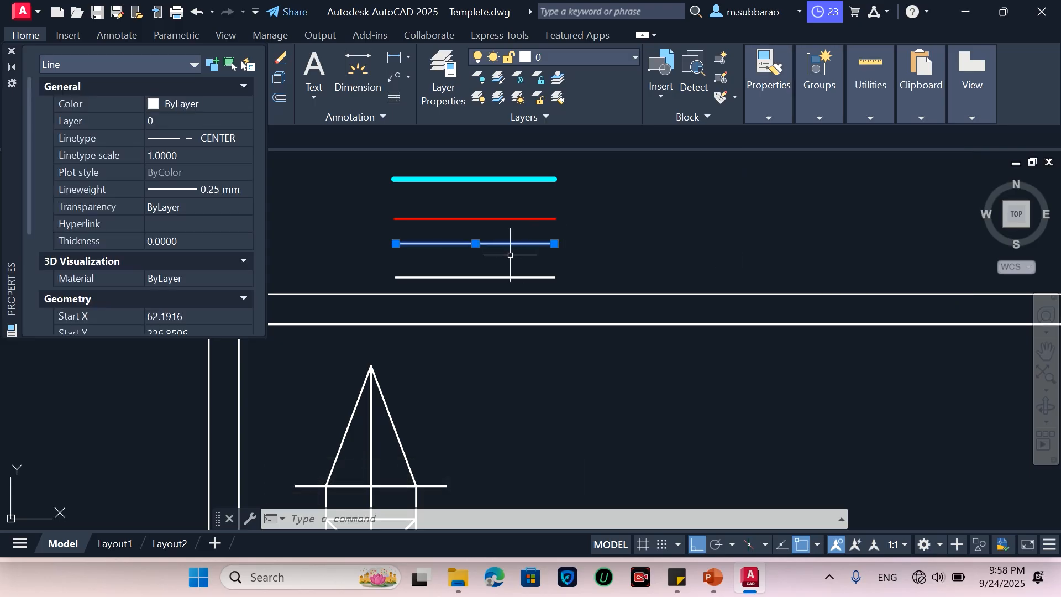
Step: Set the linetype scale of the selected line below the red line to 0.1
left_click(175, 155)
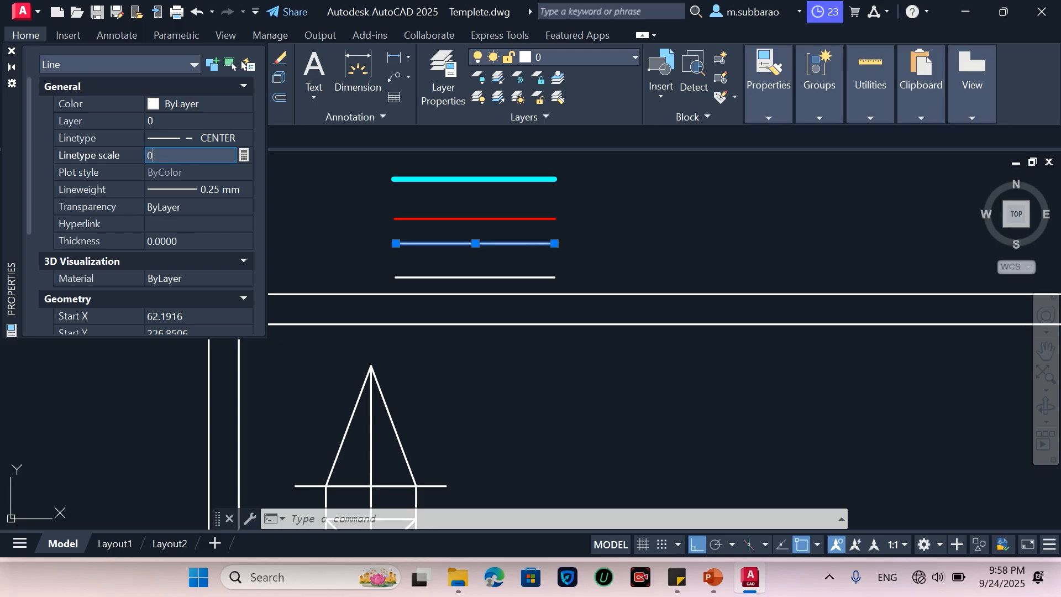
type("0.1")
key("Return")
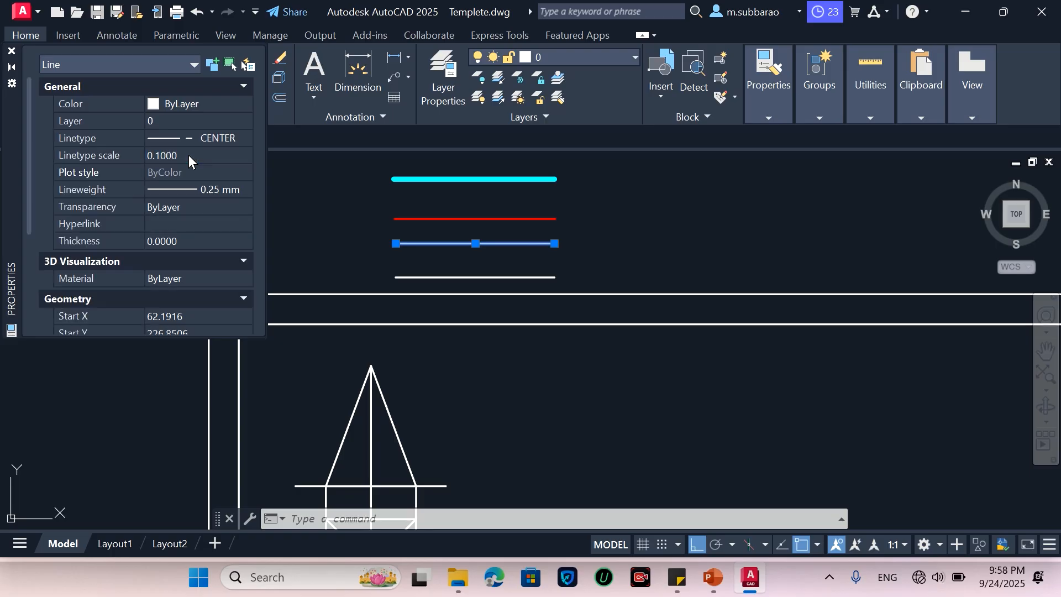
scroll(451, 279, "up", 6)
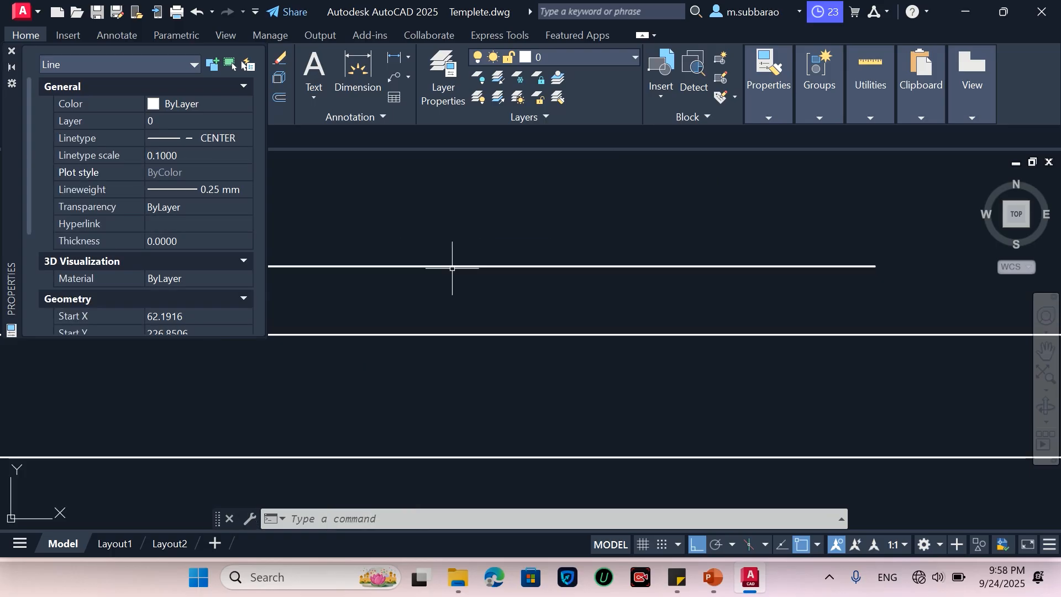
scroll(528, 262, "down", 8)
scroll(530, 254, "up", 7)
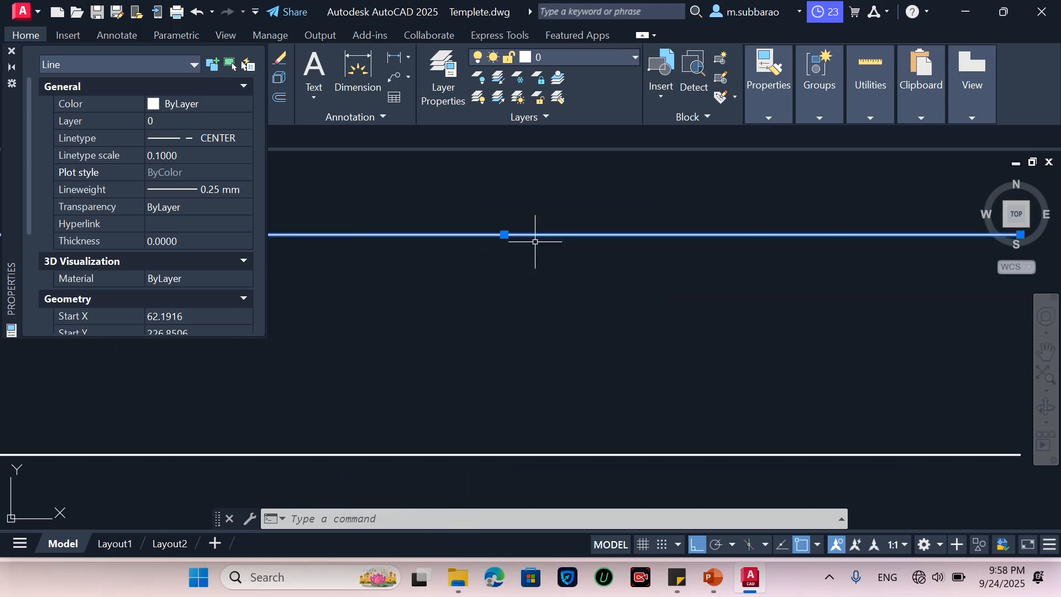
scroll(535, 241, "down", 6)
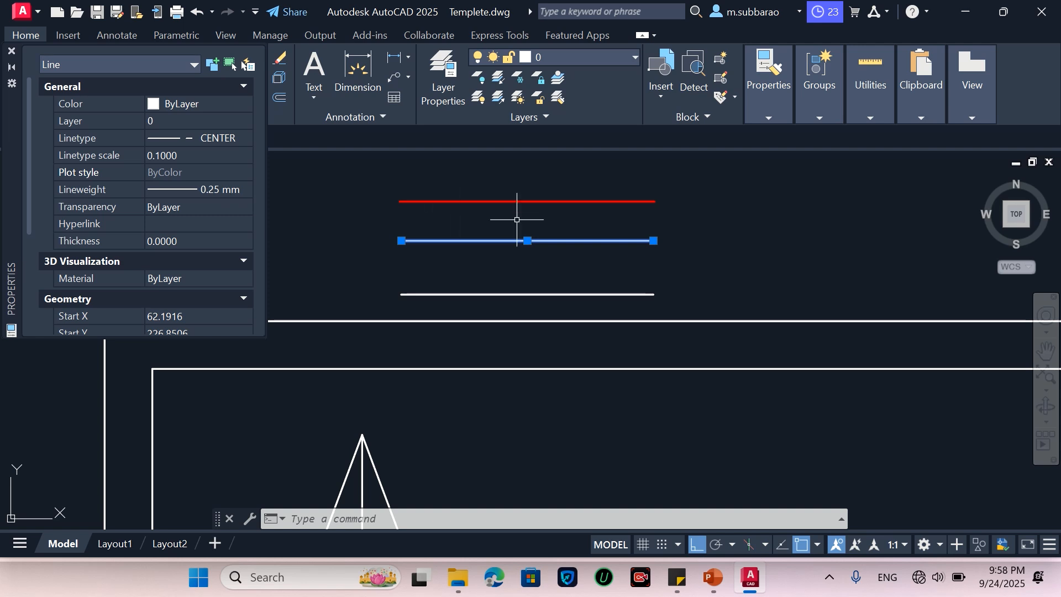
Step: Set the lineweight of the selected line below the red line to 0.09 mm
left_click(228, 188)
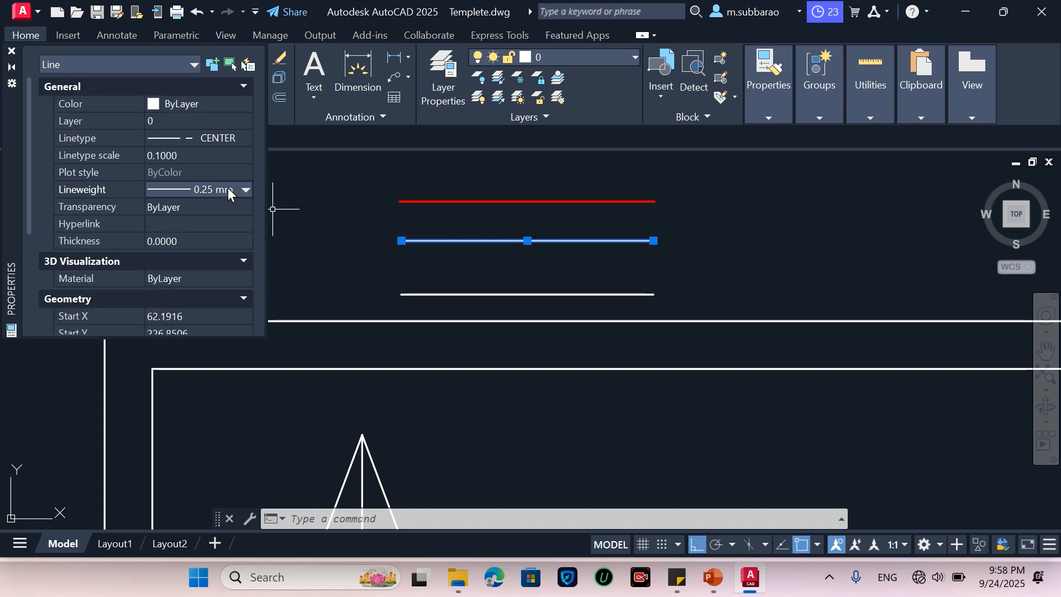
left_click(238, 191)
scroll(226, 221, "up", 2)
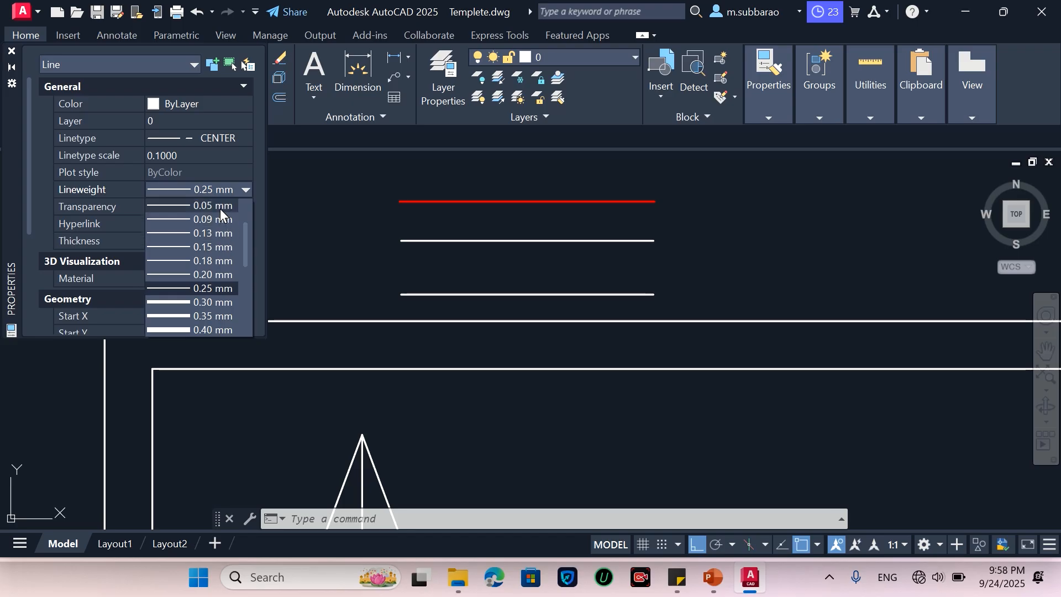
left_click(220, 220)
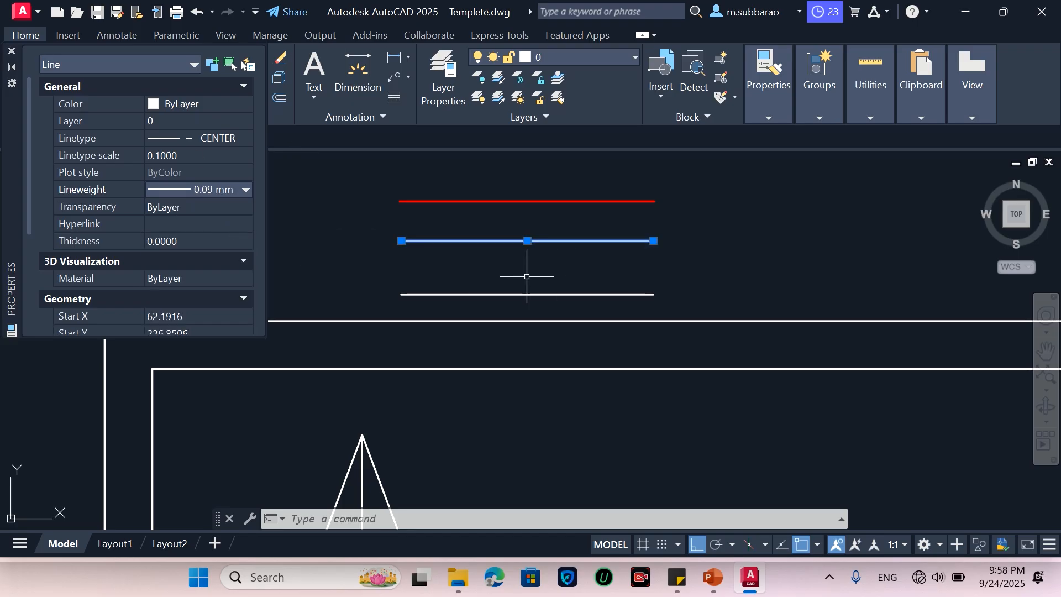
scroll(527, 277, "down", 2)
scroll(590, 266, "up", 2)
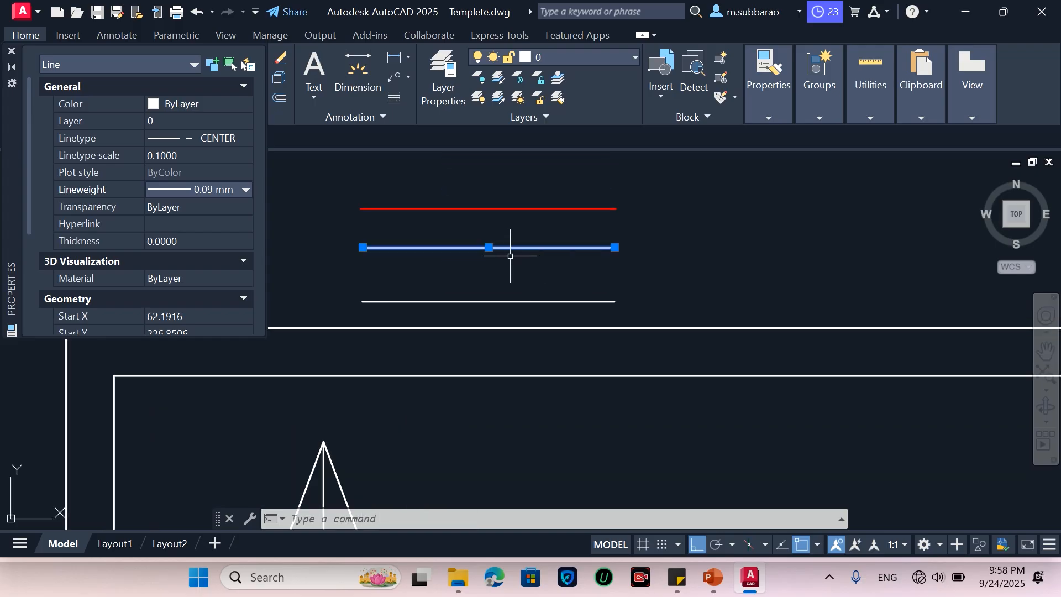
Step: Set the linetype scale of the line below the red line to 0.05 and clear the selection
left_click(175, 155)
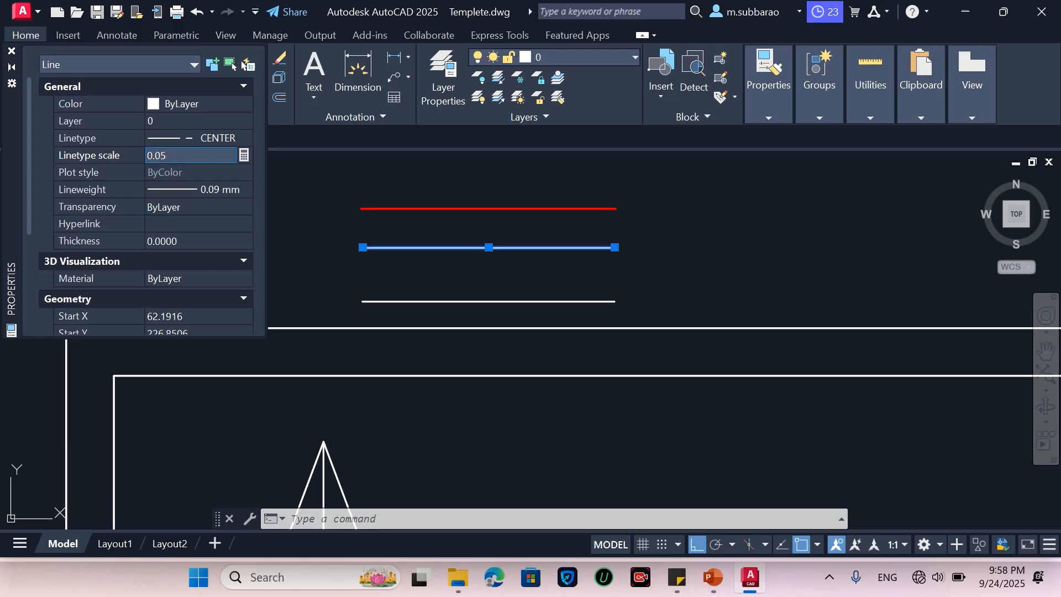
key("Return")
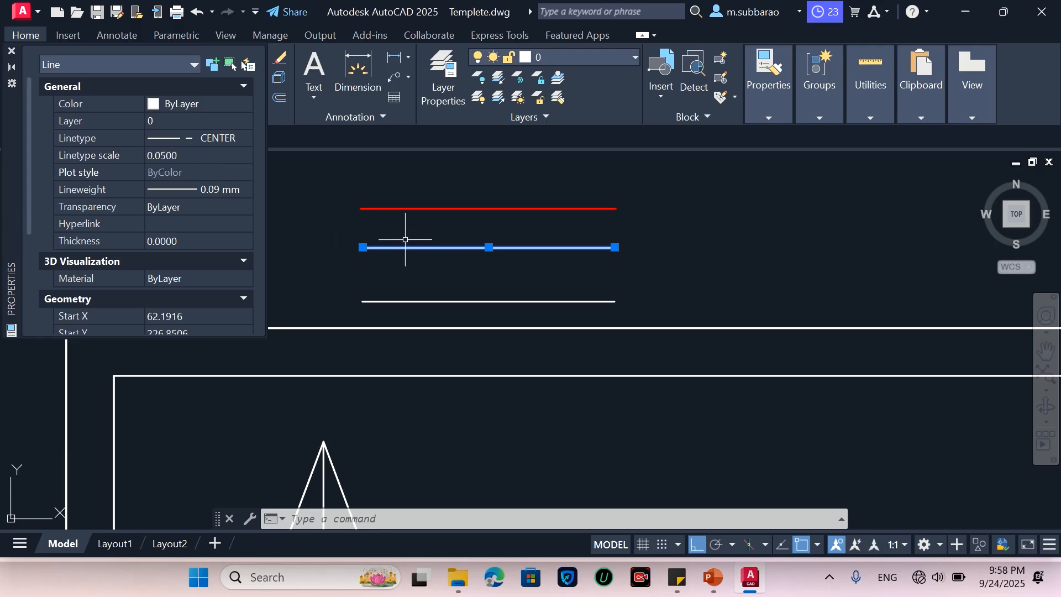
scroll(434, 234, "up", 5)
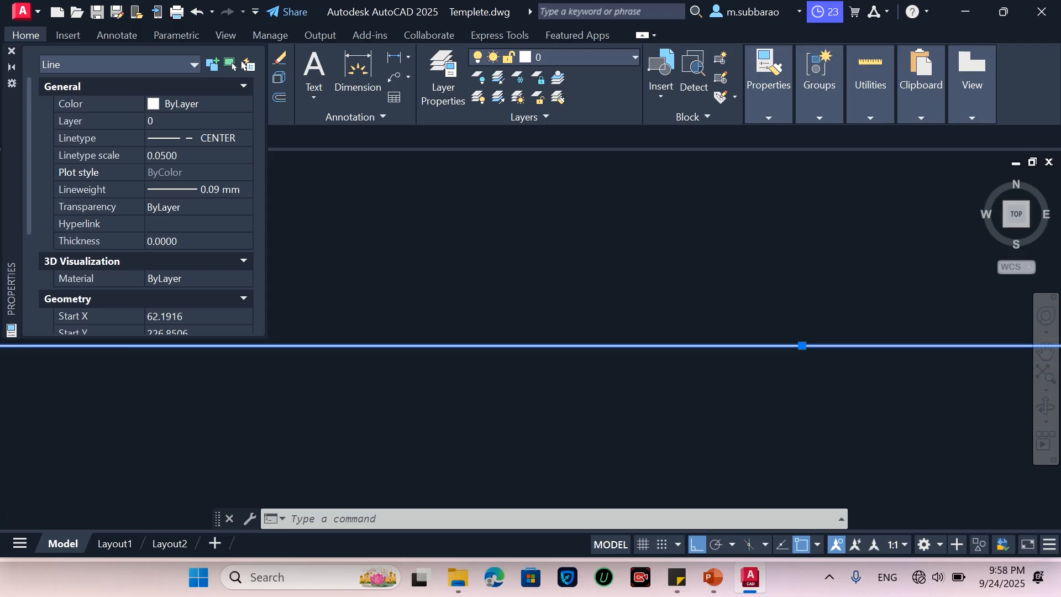
scroll(498, 309, "down", 5)
key("Escape")
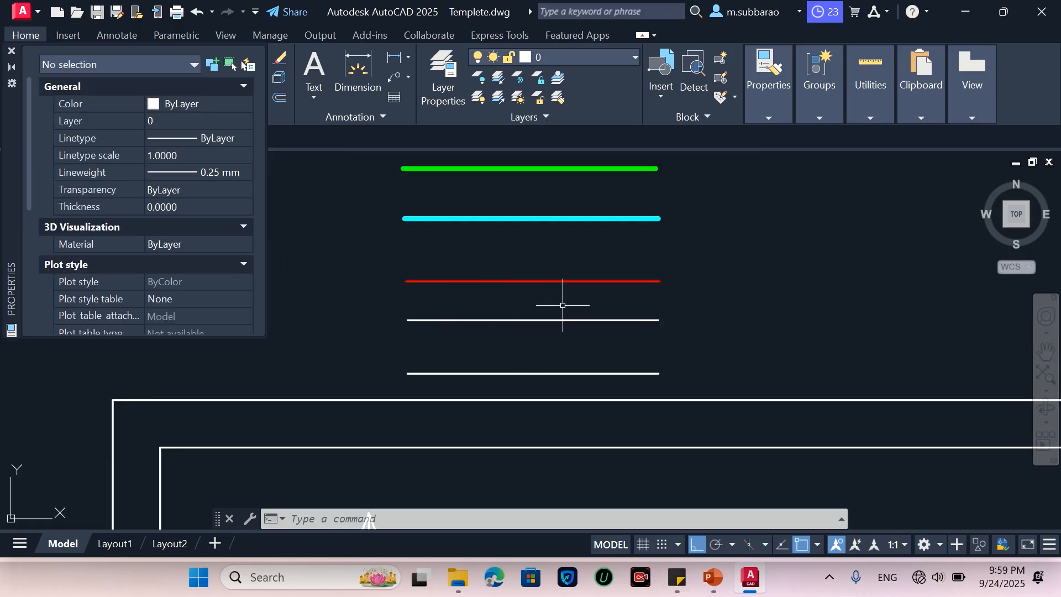
Step: Load the CENTER2 linetype from acad.lin into the drawing through the Linetype Manager
scroll(415, 311, "down", 3)
left_click(476, 311)
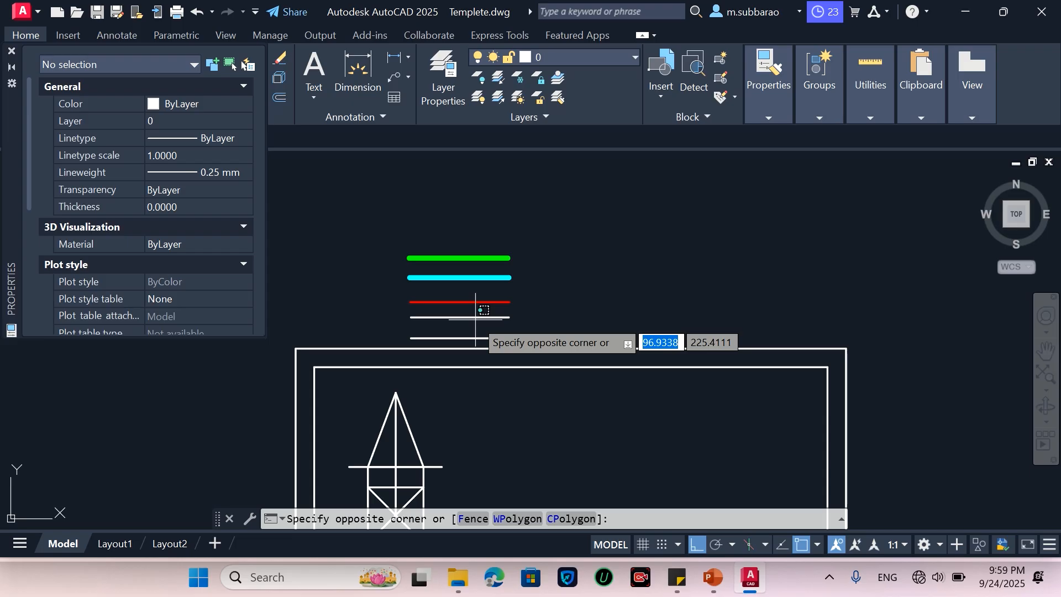
left_click(462, 317)
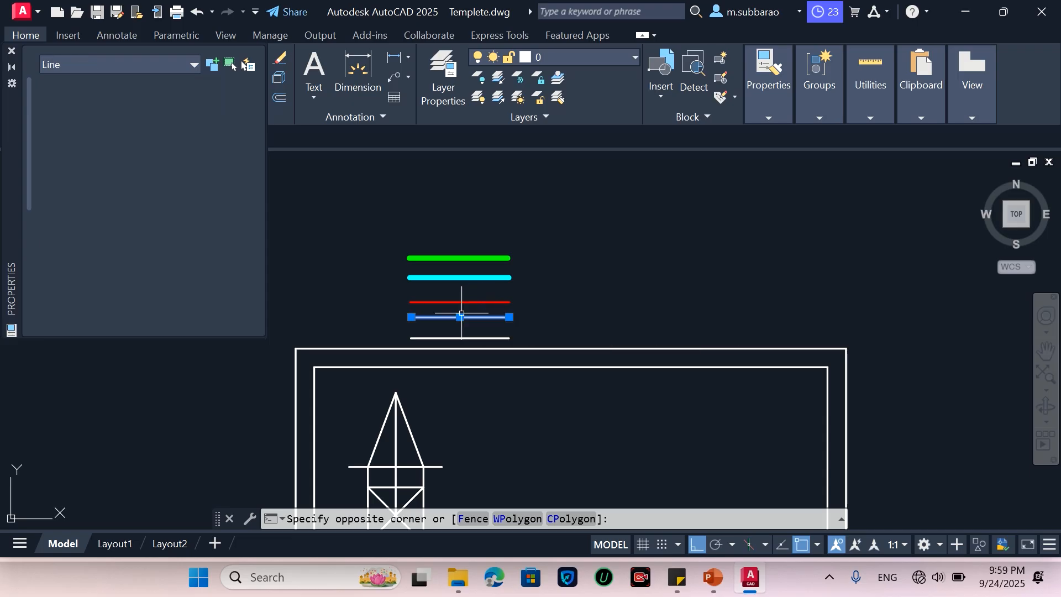
left_click(776, 116)
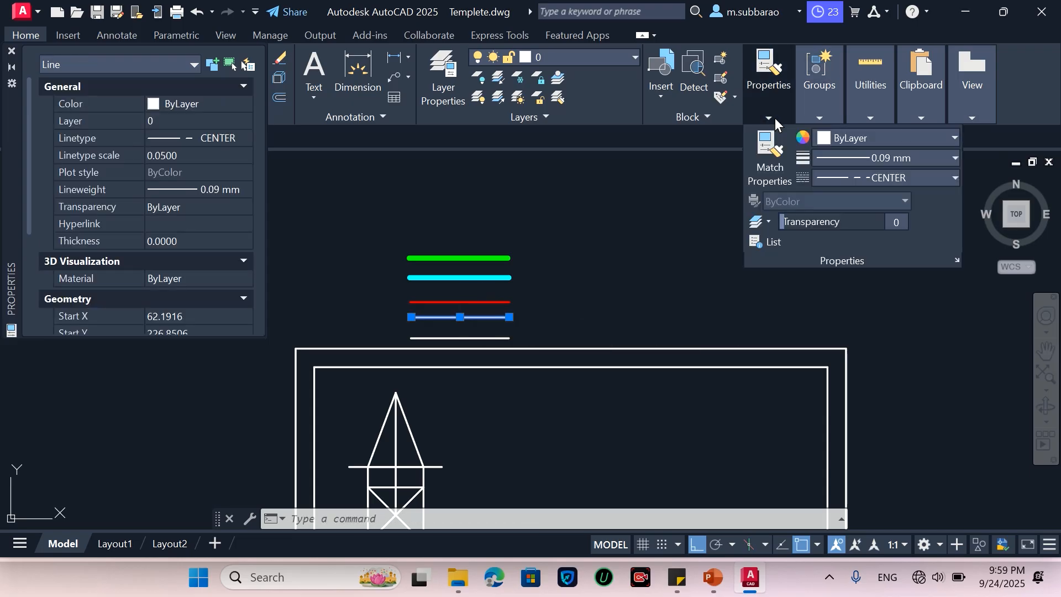
left_click(944, 176)
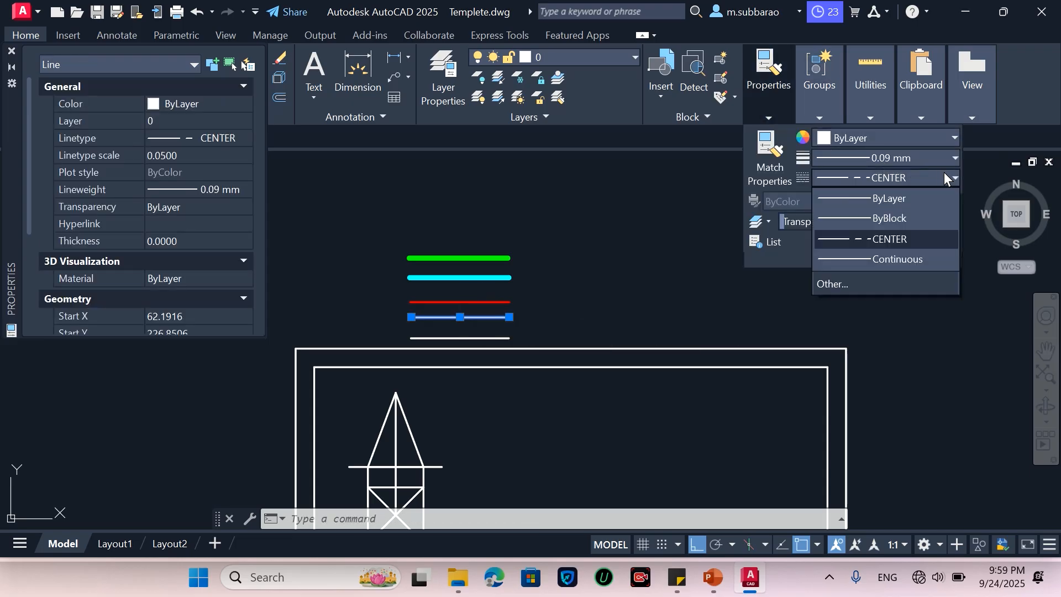
left_click(838, 285)
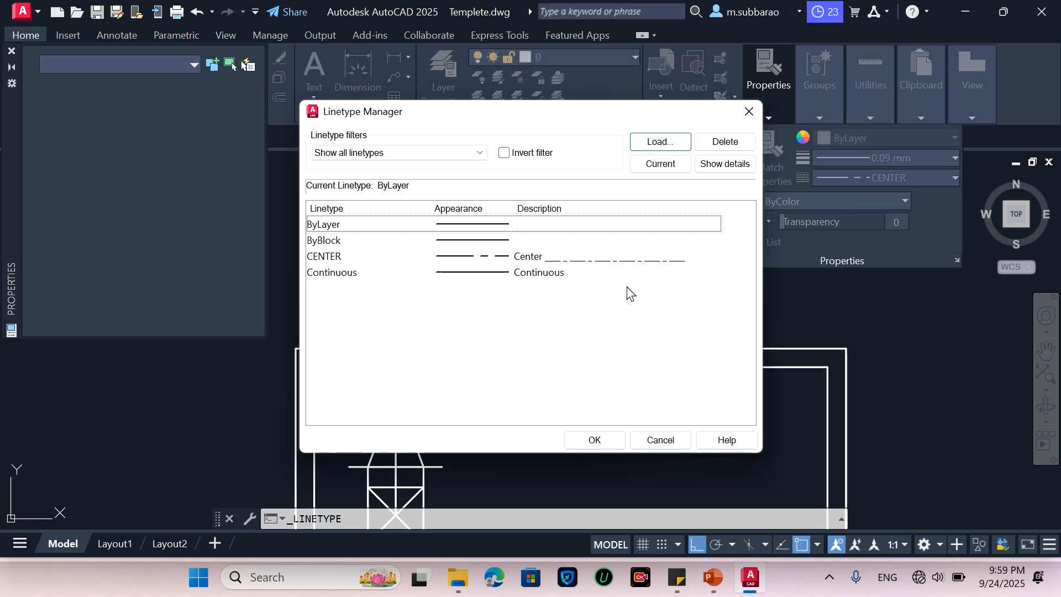
left_click(663, 142)
scroll(420, 315, "down", 5)
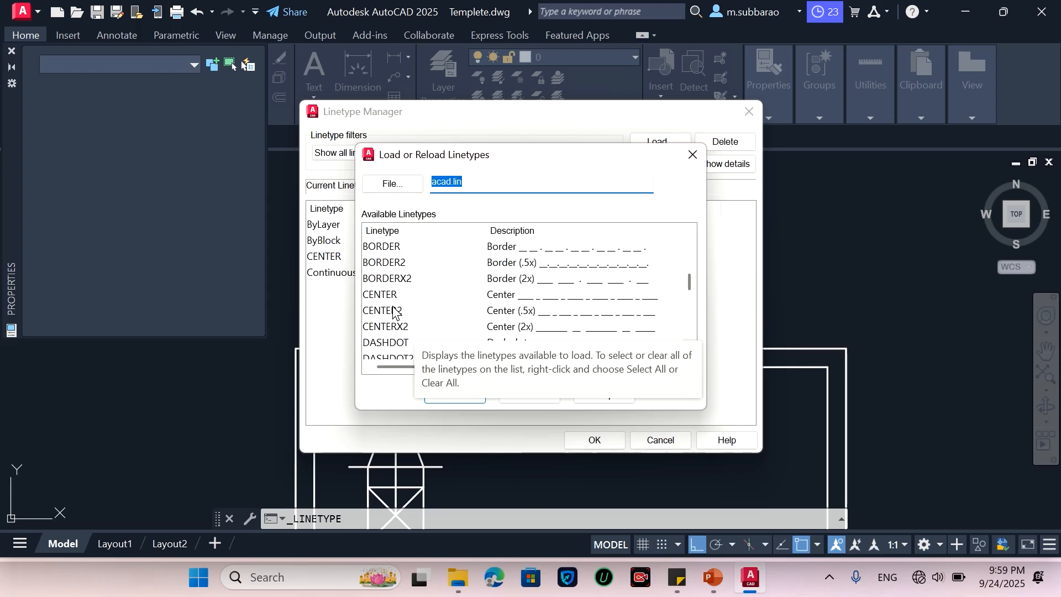
left_click(394, 311)
left_click(512, 297)
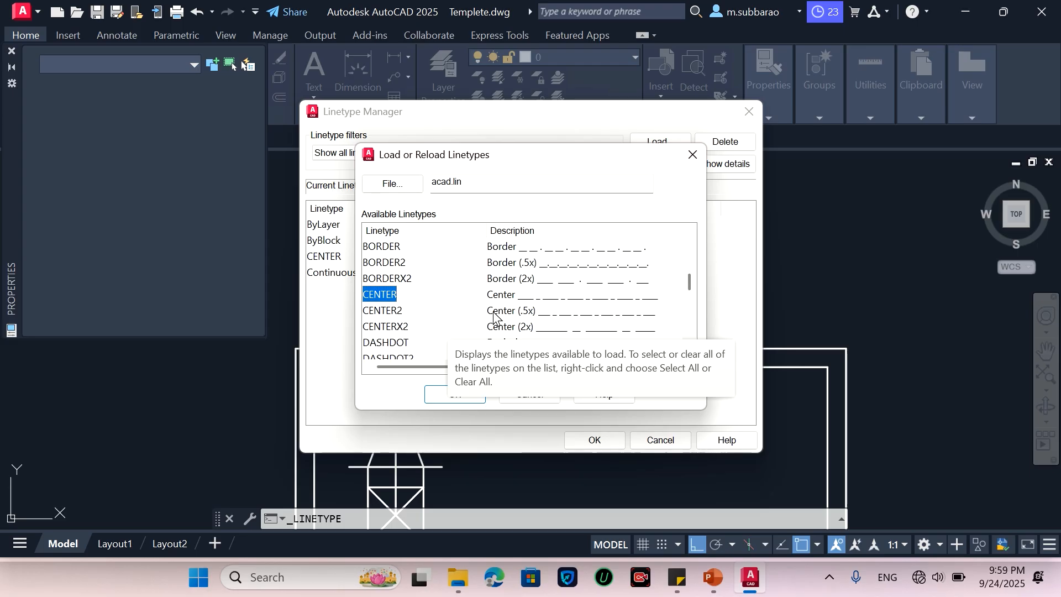
left_click(460, 398)
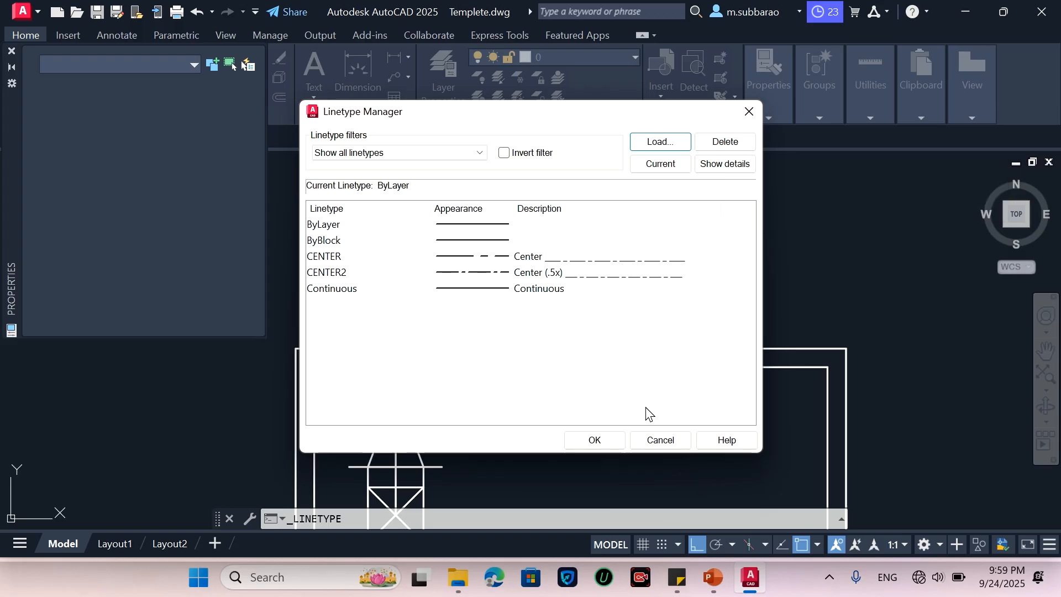
left_click(606, 441)
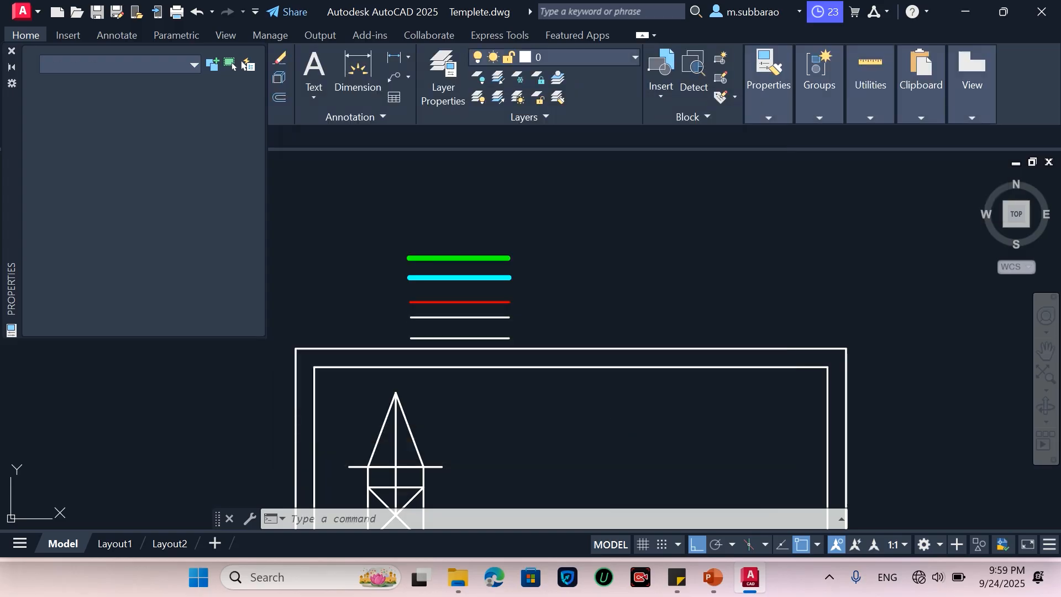
Step: Assign the CENTER2 linetype to the white line just below the red line and deselect it
left_click(469, 308)
left_click(458, 323)
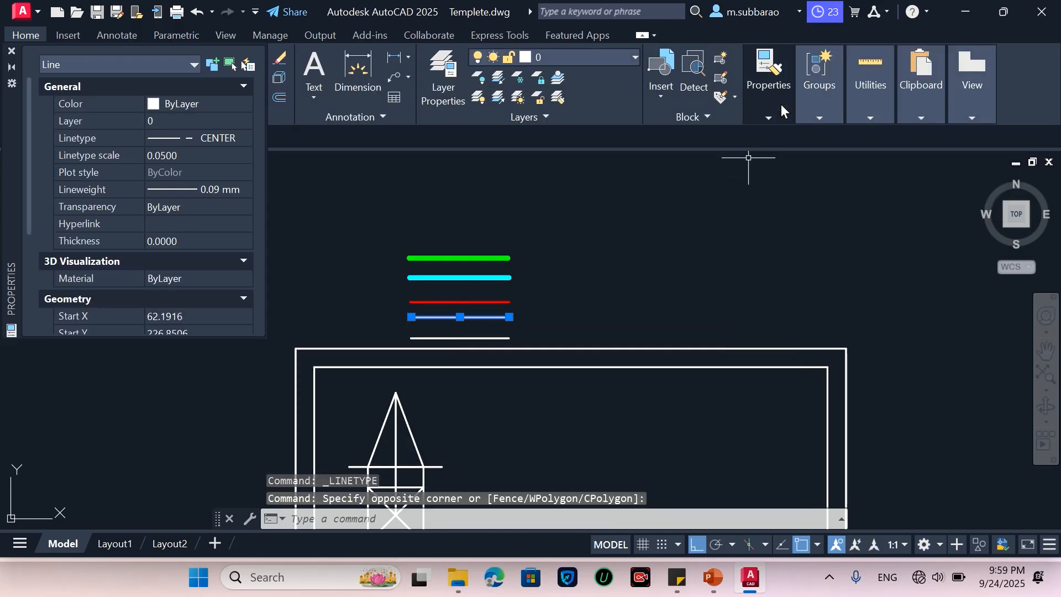
mouse_move(765, 113)
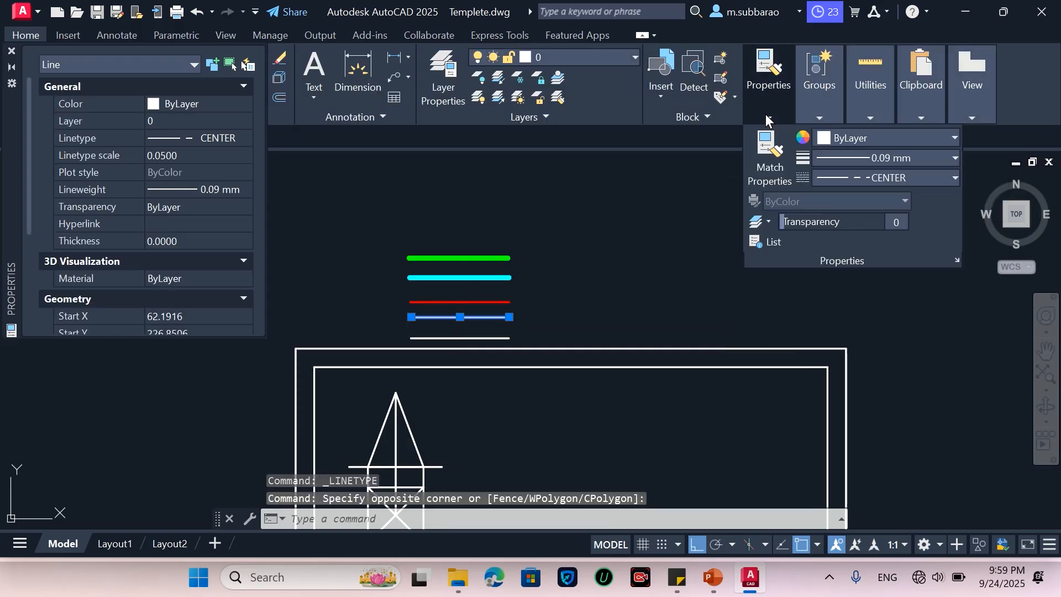
left_click(916, 176)
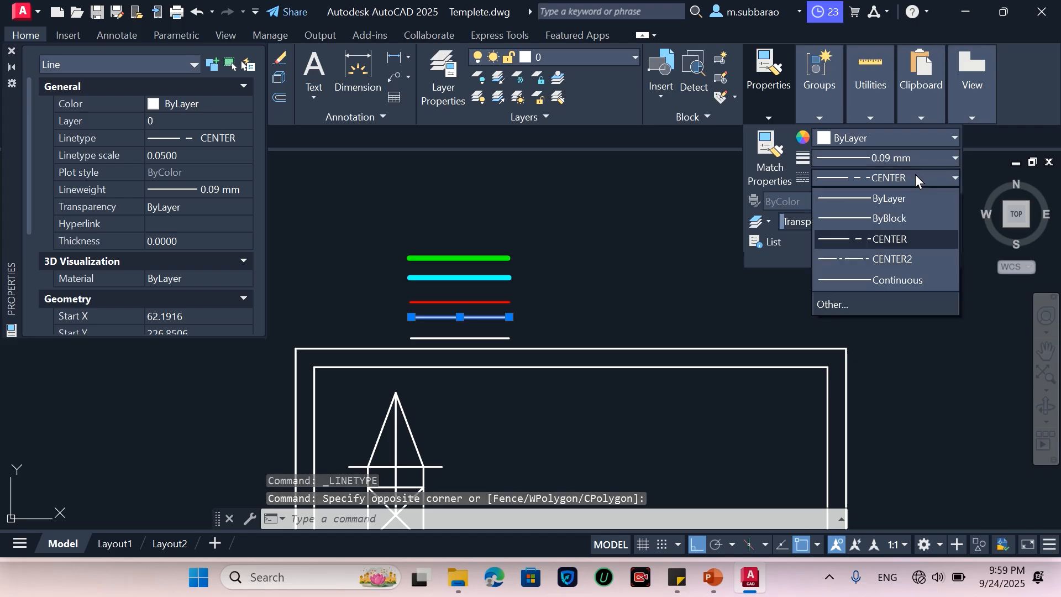
left_click(909, 257)
scroll(463, 328, "up", 10)
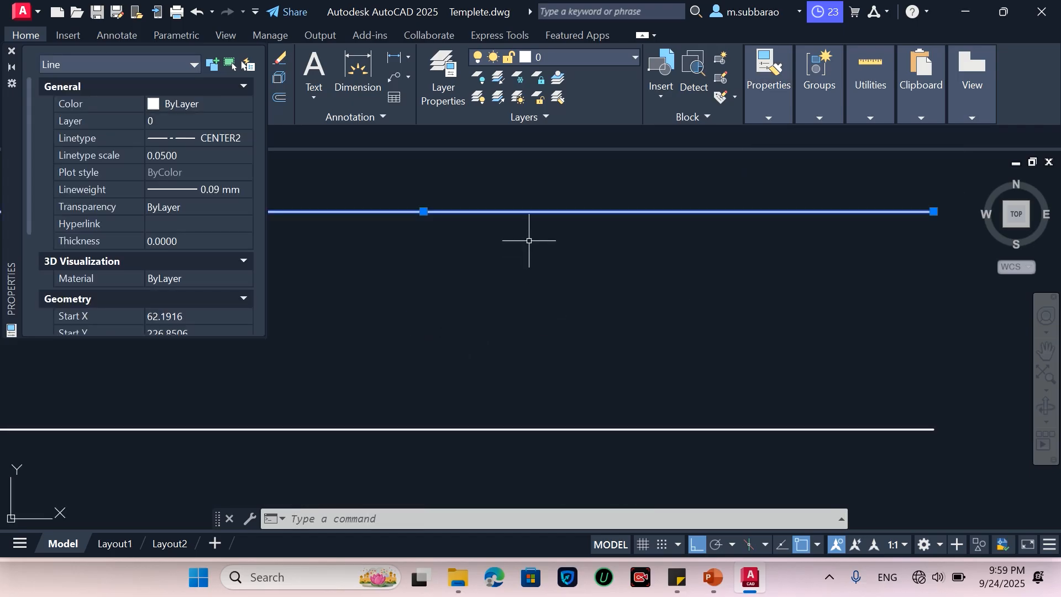
scroll(534, 204, "up", 9)
scroll(515, 248, "down", 15)
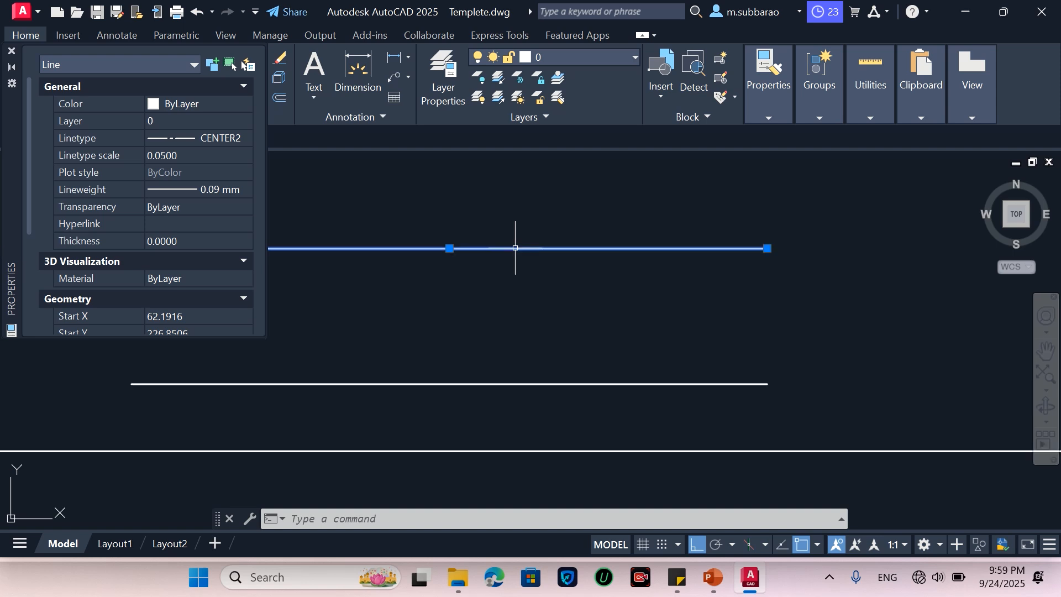
key("Escape")
Step: Set the linetype scale of the CENTER2 line just below the red line to 1
scroll(516, 247, "up", 4)
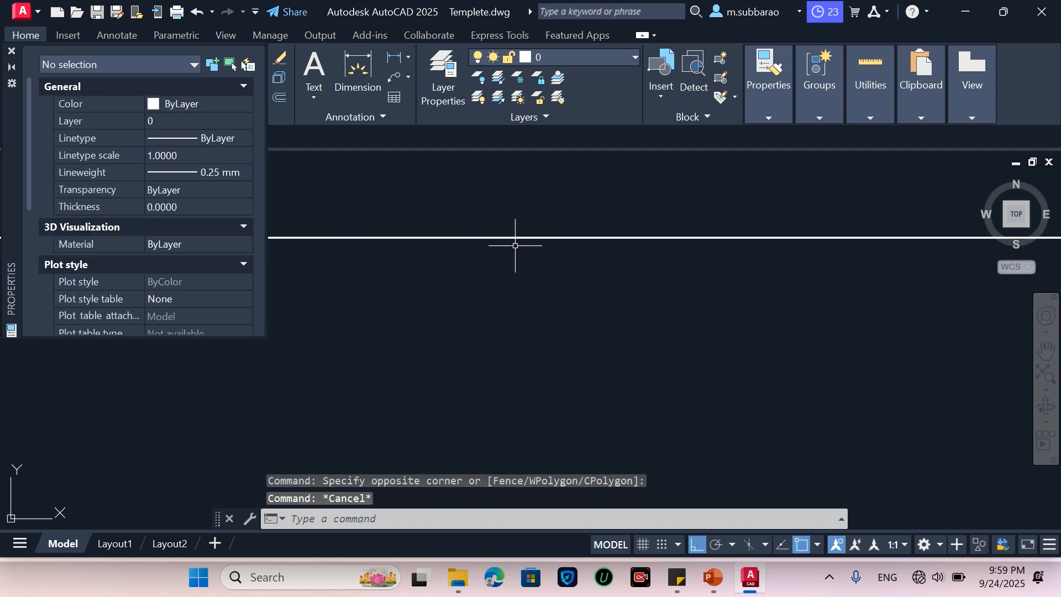
scroll(516, 235, "up", 7)
scroll(516, 334, "up", 7)
scroll(516, 334, "down", 4)
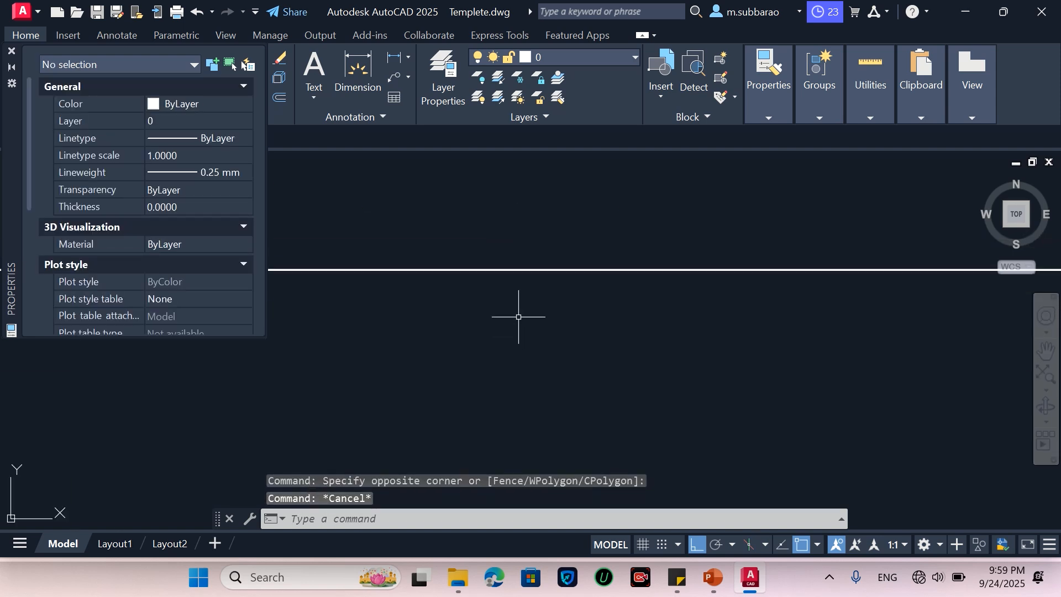
scroll(576, 239, "down", 8)
scroll(577, 241, "down", 4)
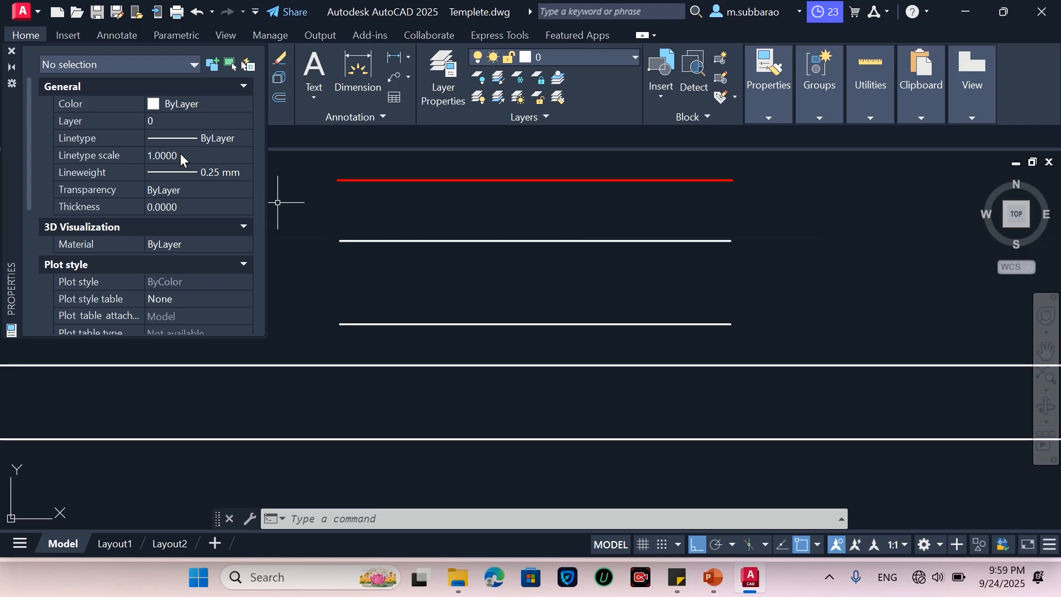
left_click(450, 226)
left_click(430, 270)
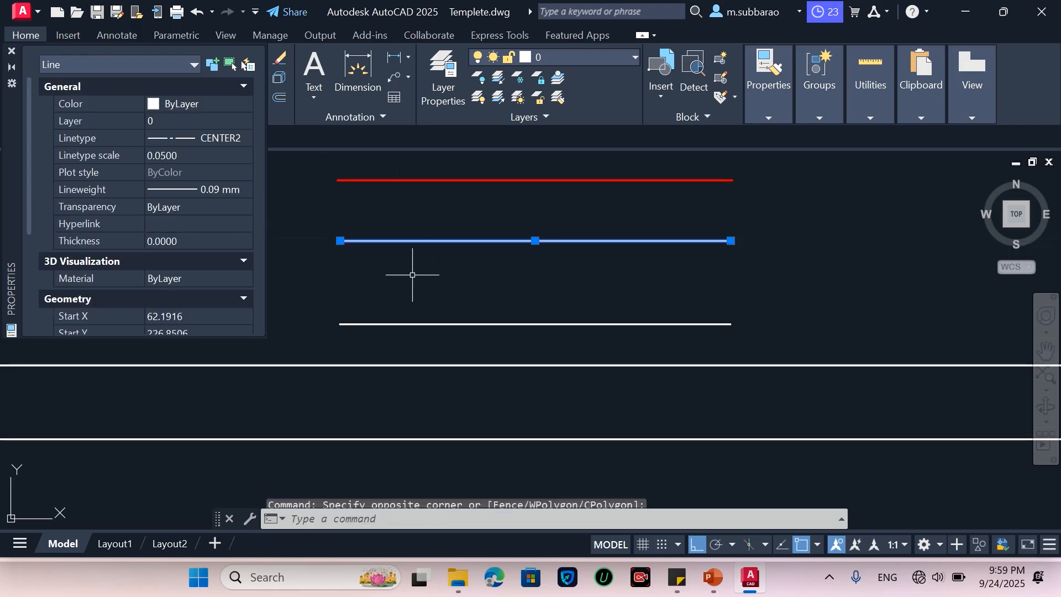
left_click(190, 155)
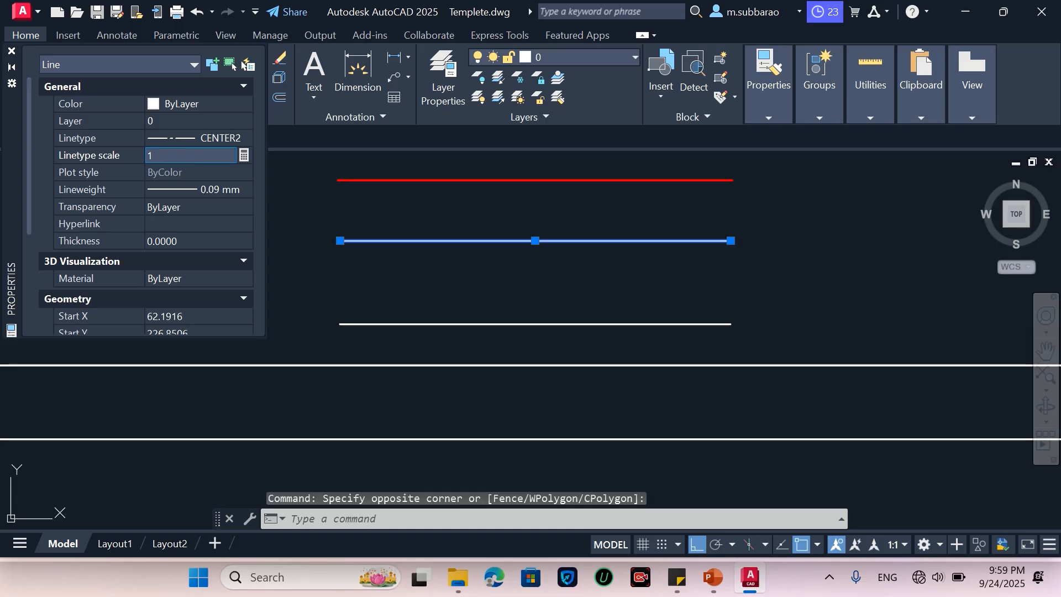
type("1")
key("Return")
Step: Increase the linetype scale of the selected CENTER2 line to 3
left_click(200, 155)
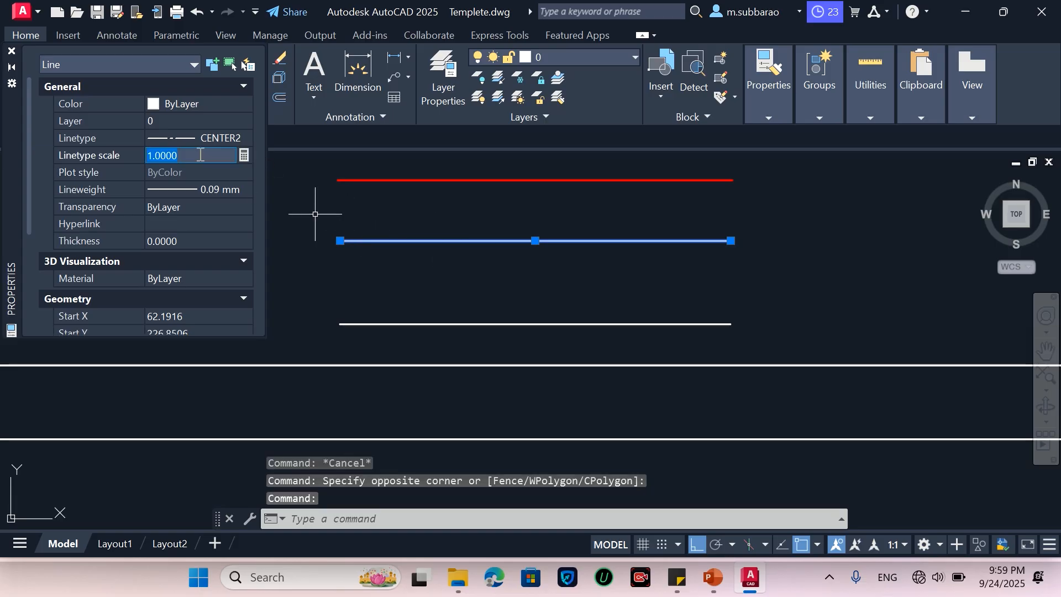
type("3")
key("Return")
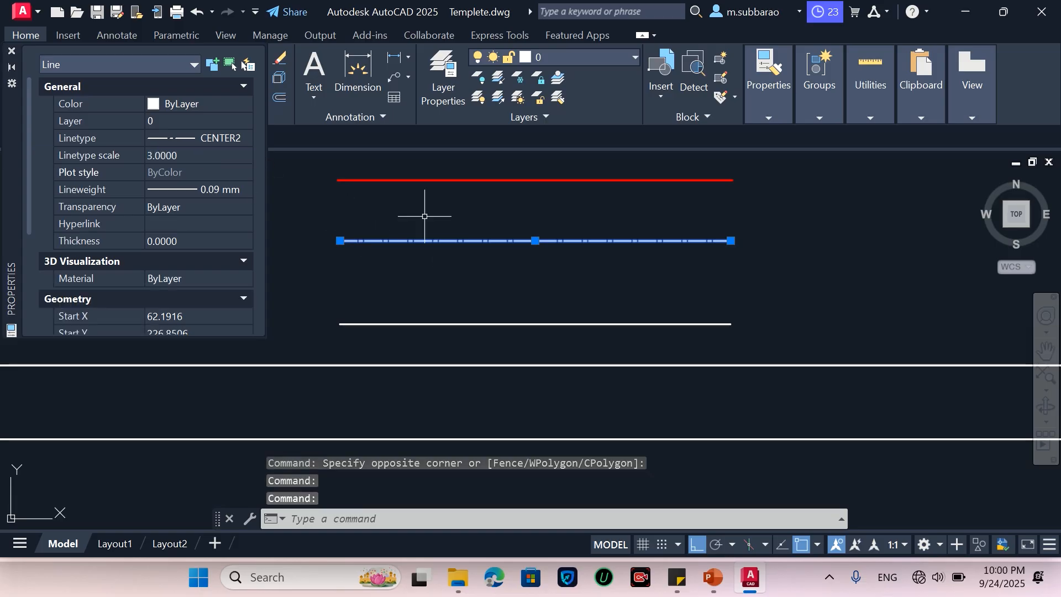
scroll(479, 217, "up", 2)
scroll(478, 217, "down", 2)
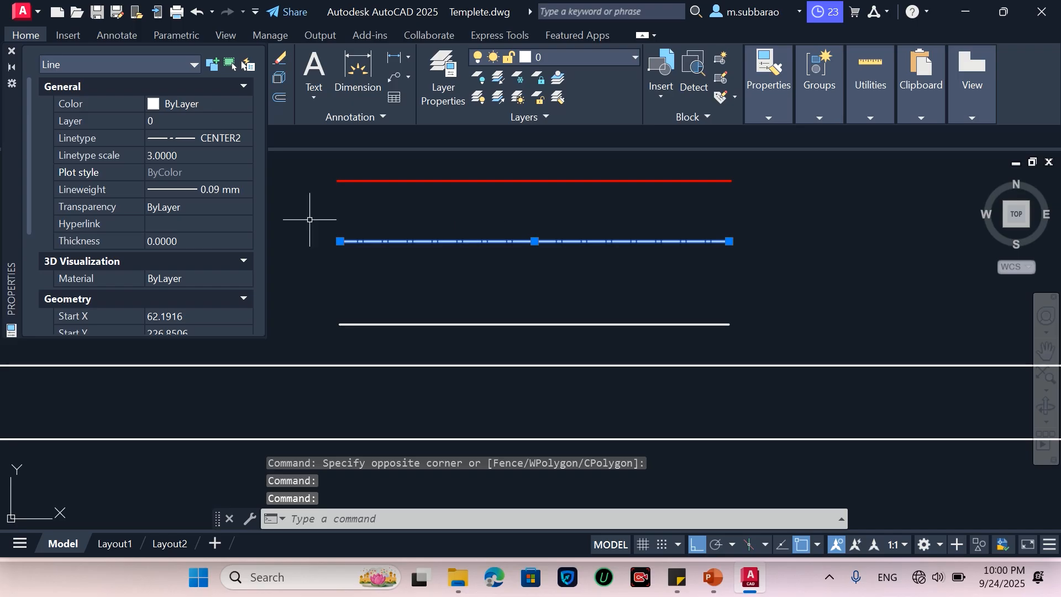
Step: Set the linetype scale of the selected CENTER2 line to 5 and clear the selection
left_click(177, 157)
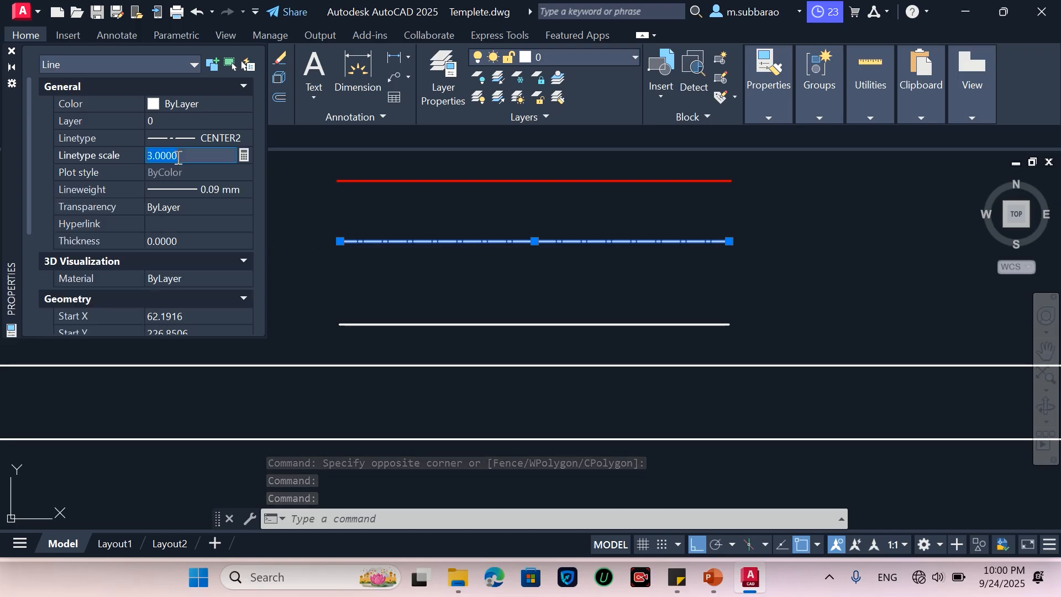
type("5")
key("Return")
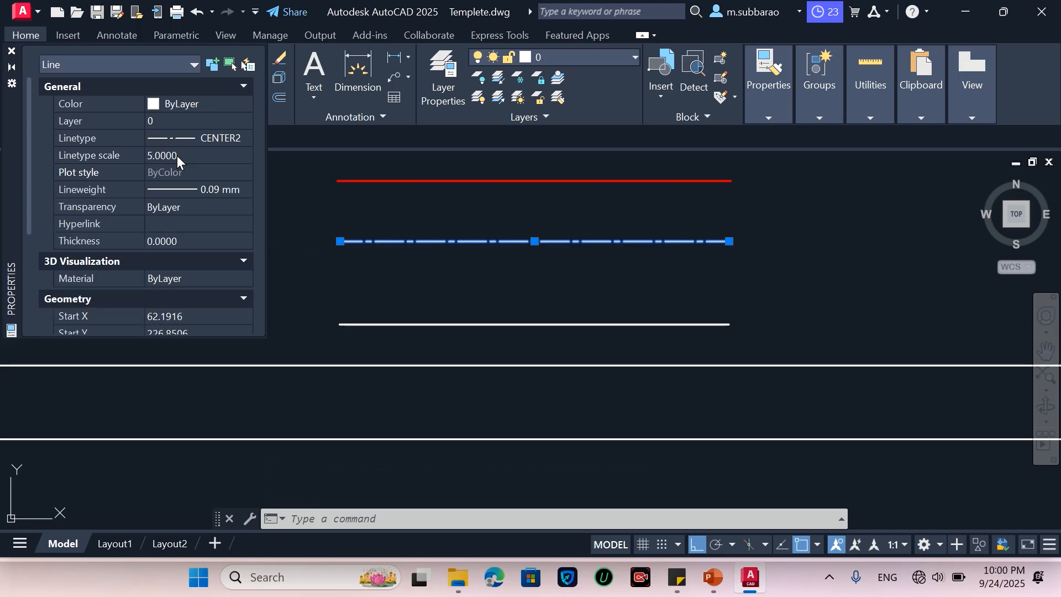
scroll(506, 237, "down", 4)
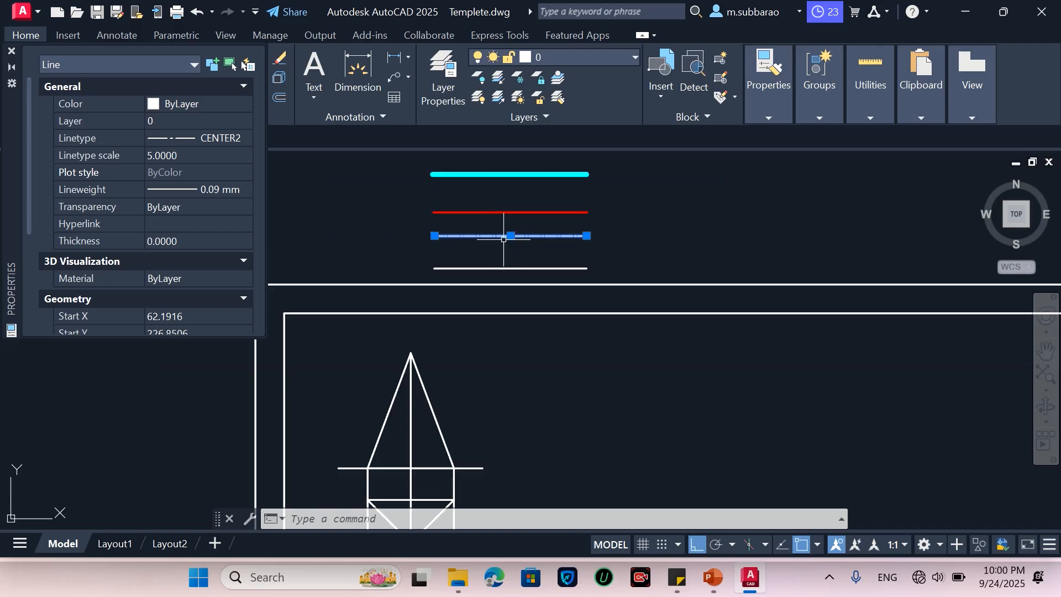
scroll(506, 235, "up", 4)
key("Escape")
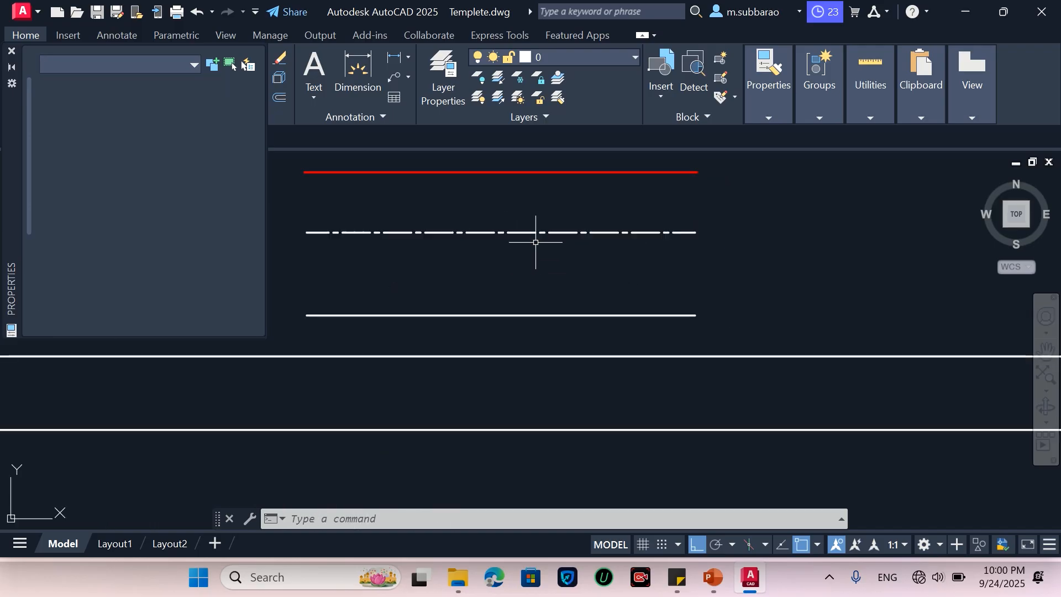
Step: Examine the dash pattern of the CENTER2 line alongside the other sample lines and the pyramid projections
scroll(642, 238, "down", 2)
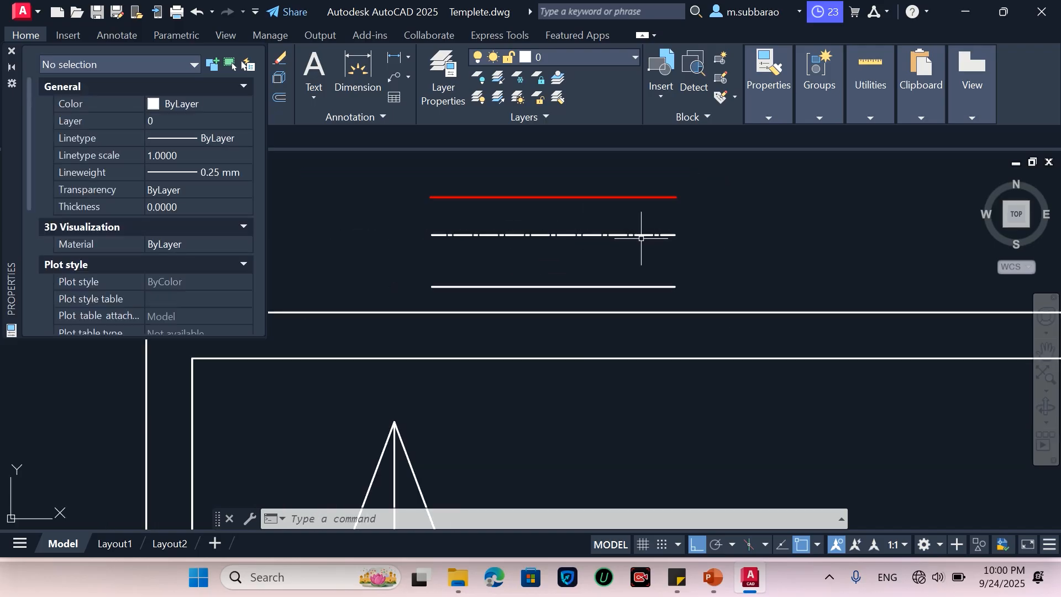
scroll(641, 238, "down", 2)
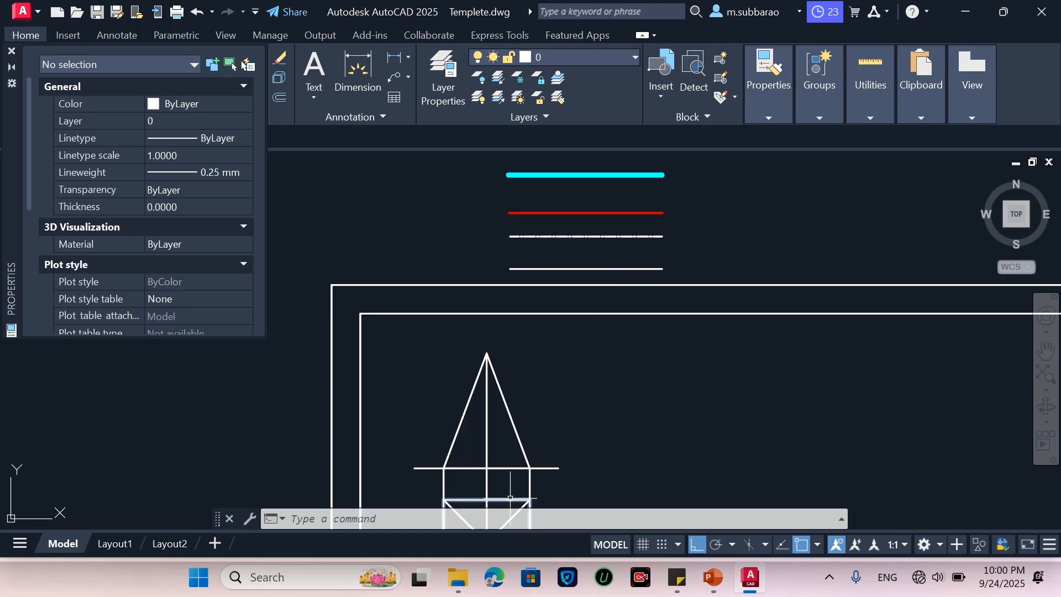
scroll(574, 351, "down", 2)
scroll(544, 468, "up", 2)
scroll(544, 468, "up", 2)
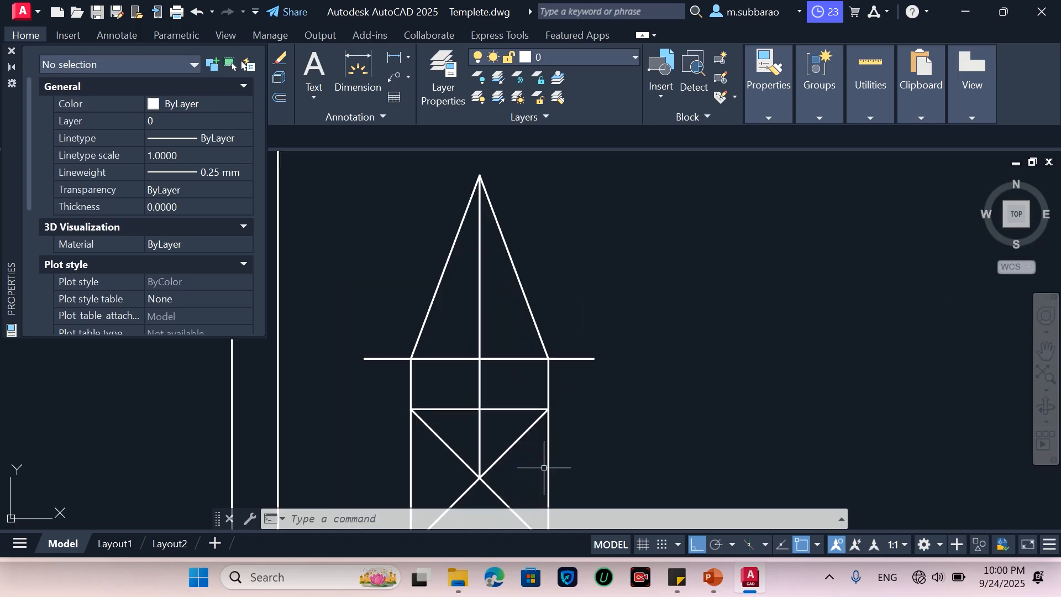
scroll(548, 467, "down", 2)
scroll(571, 348, "down", 2)
scroll(581, 291, "up", 3)
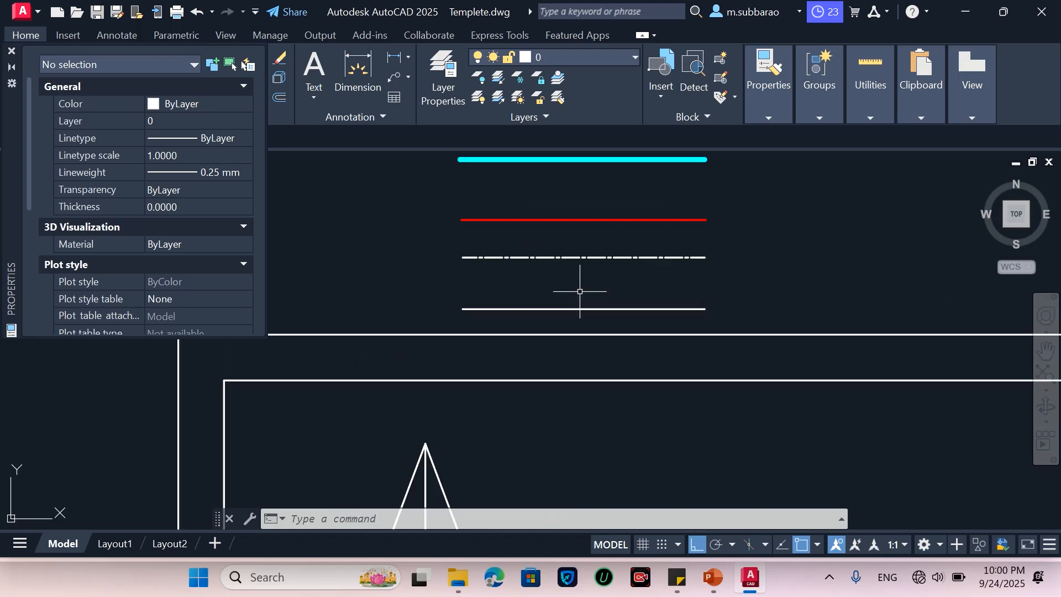
Step: Change the color of the CENTER2 line below the red line to Yellow and deselect it
scroll(583, 263, "up", 2)
left_click(635, 223)
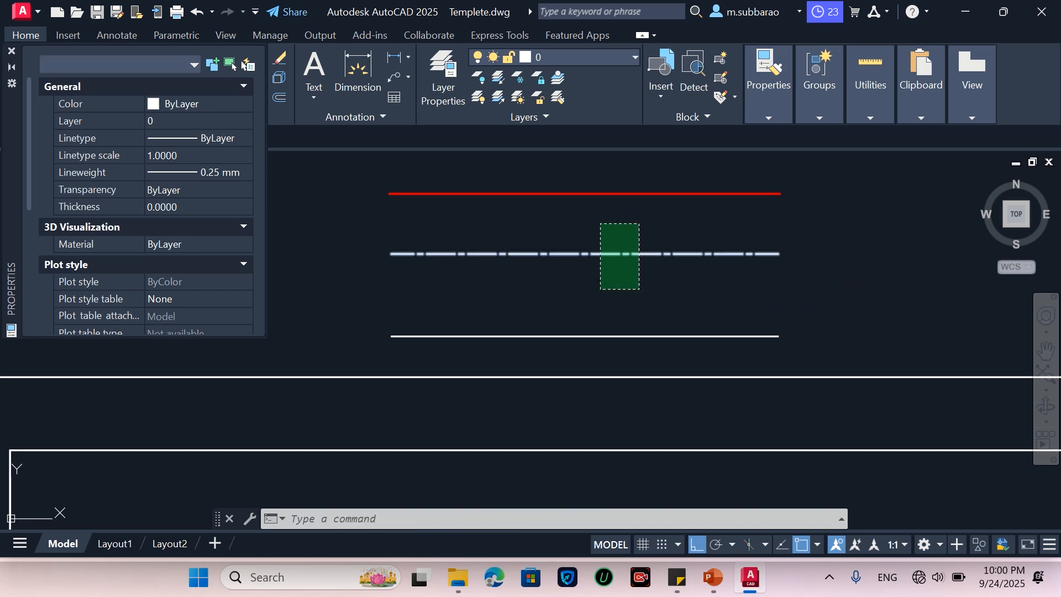
left_click(585, 280)
left_click(166, 107)
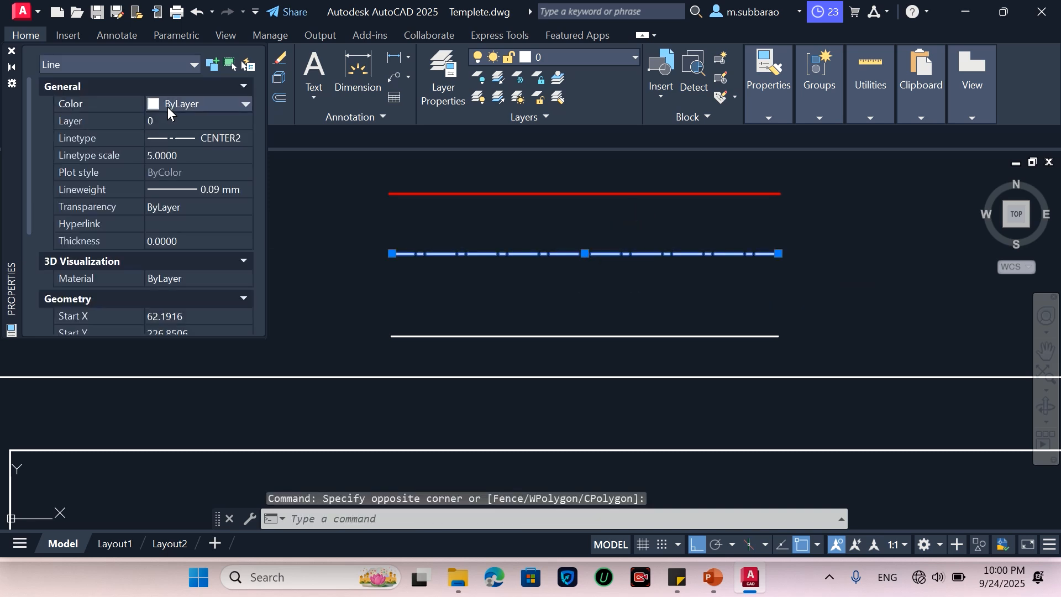
left_click(207, 105)
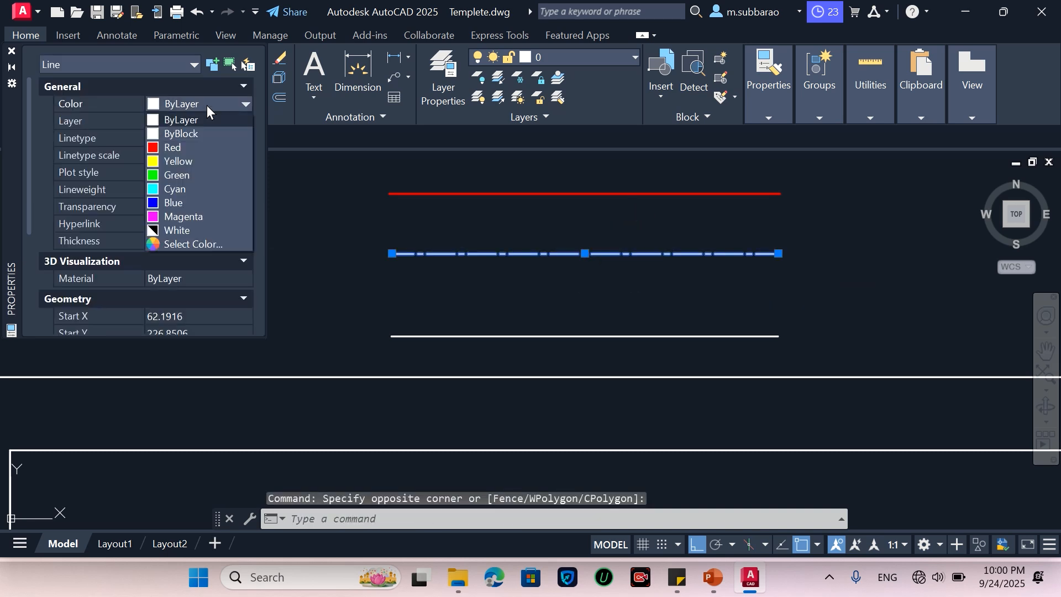
left_click(208, 160)
key("Escape")
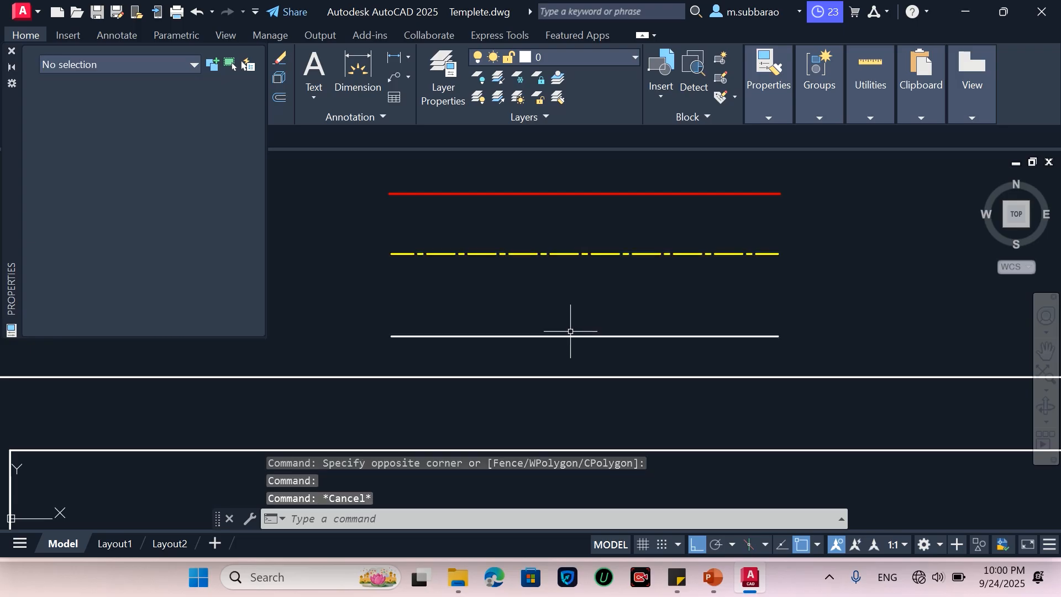
Step: Move the lowest white sample line straight up a little, closer to the yellow center line
scroll(571, 331, "down", 4)
scroll(597, 337, "up", 2)
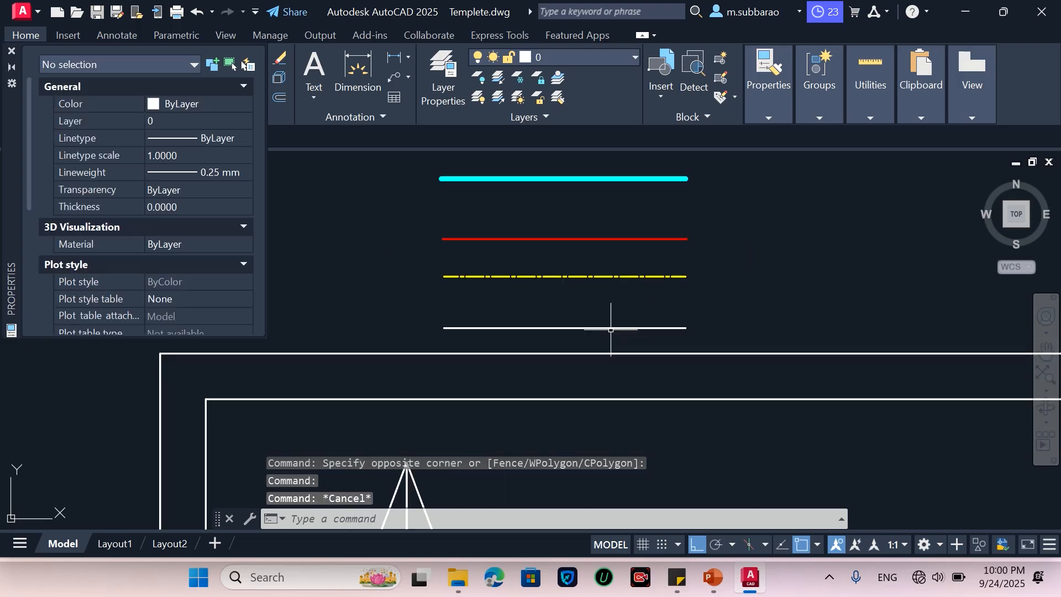
type("m")
key("Return")
left_click(624, 288)
left_click(606, 336)
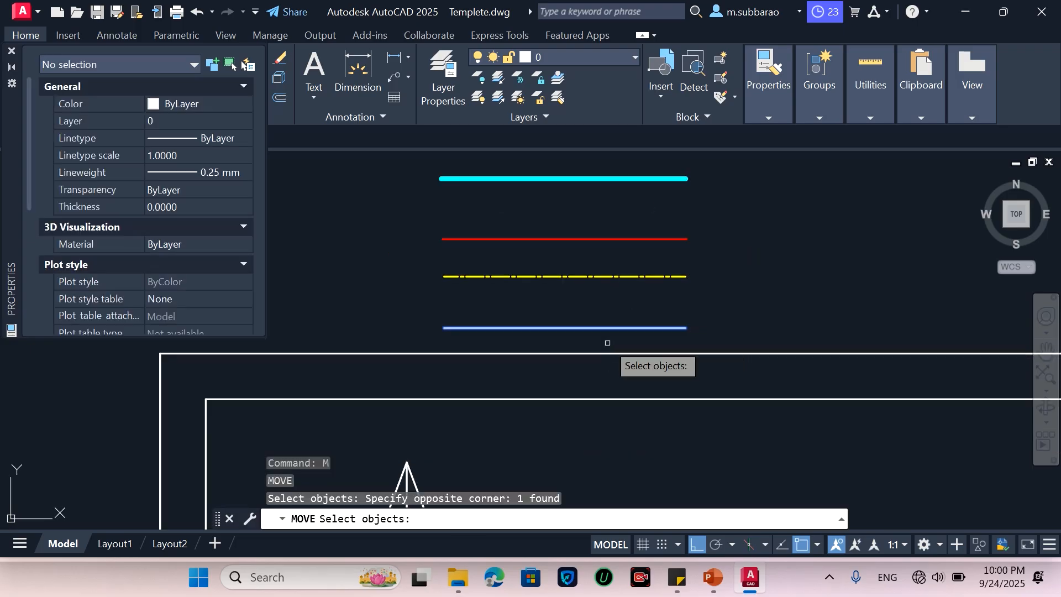
key("Return")
left_click(799, 290)
left_click(799, 275)
Step: Load the HIDDEN2 linetype from acad.lin into the drawing through the Linetype Manager
left_click(621, 303)
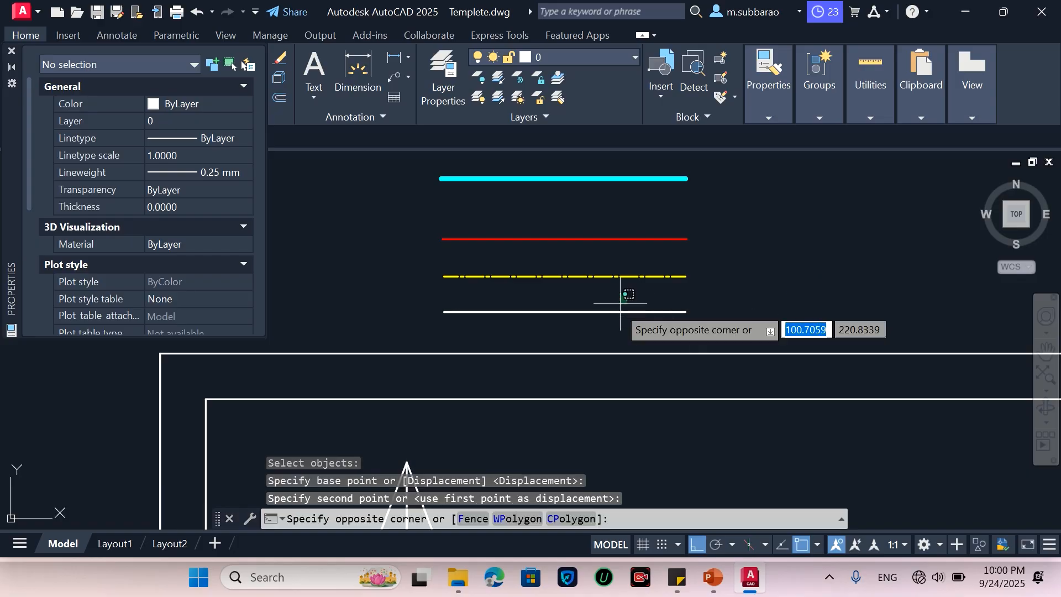
left_click(608, 318)
mouse_move(768, 113)
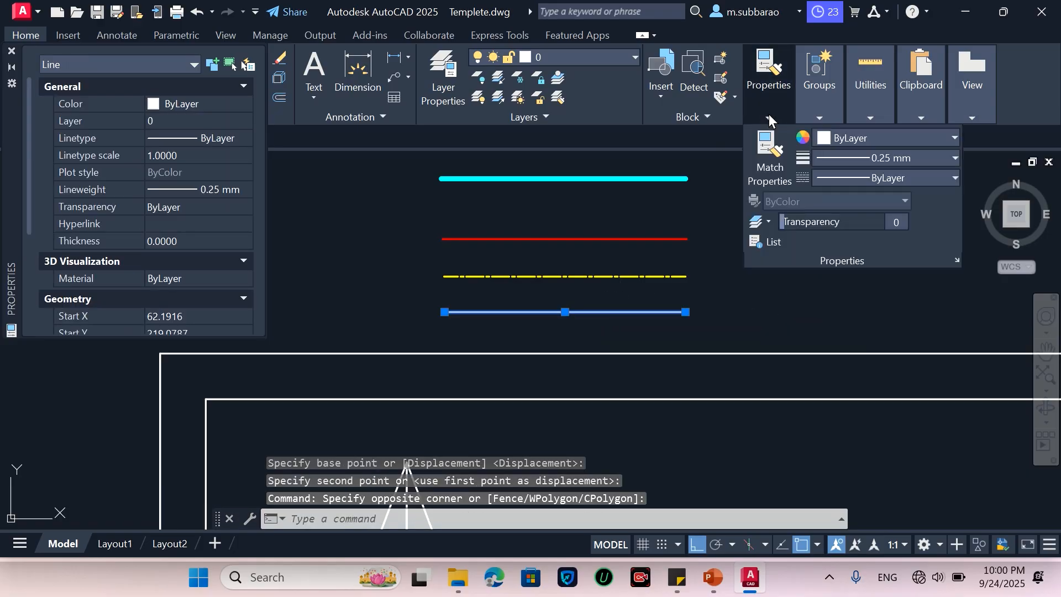
left_click(908, 176)
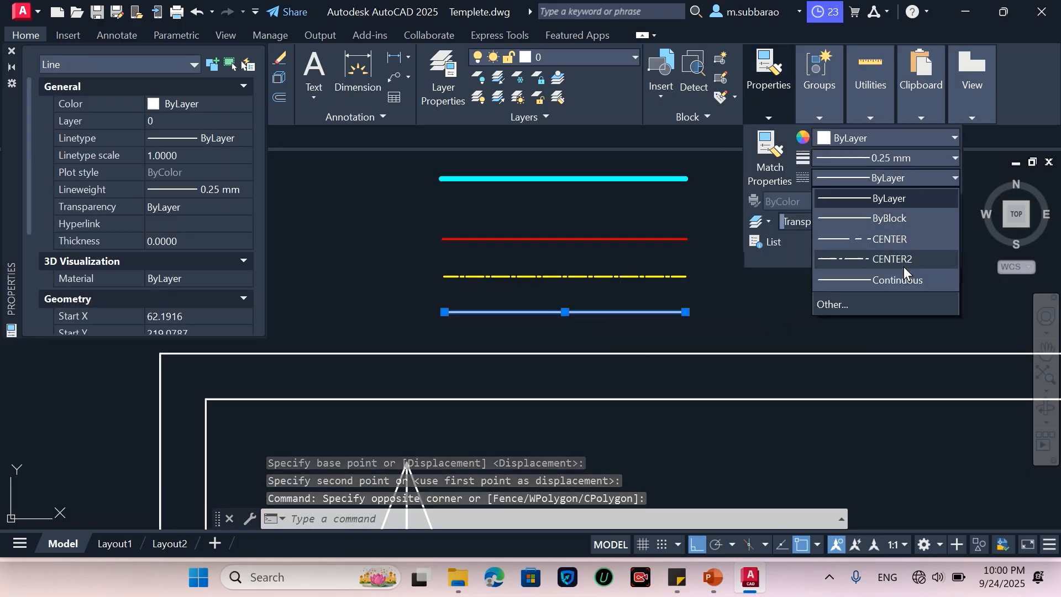
left_click(831, 303)
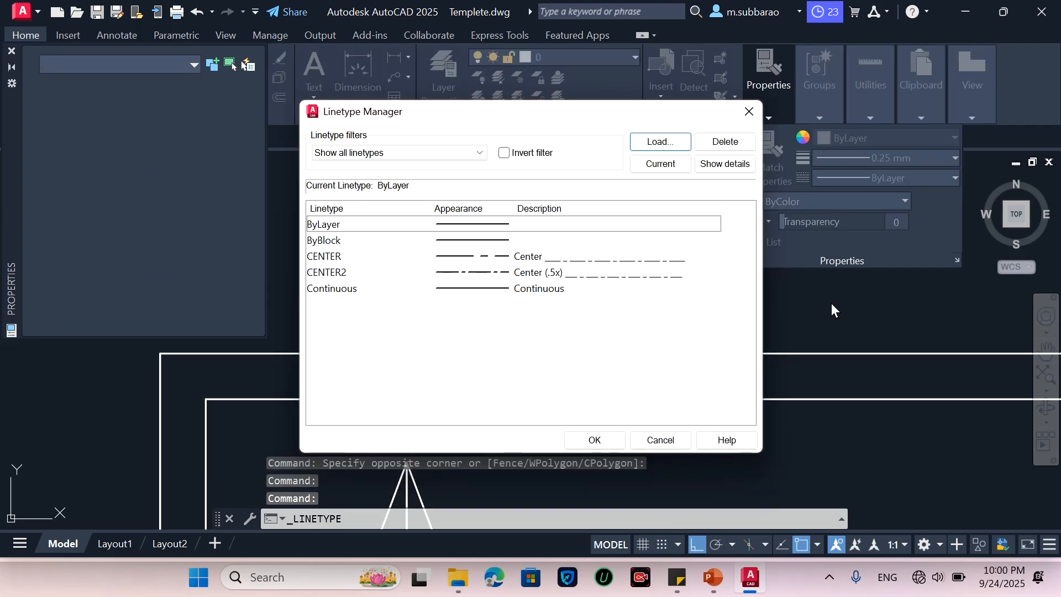
left_click(648, 143)
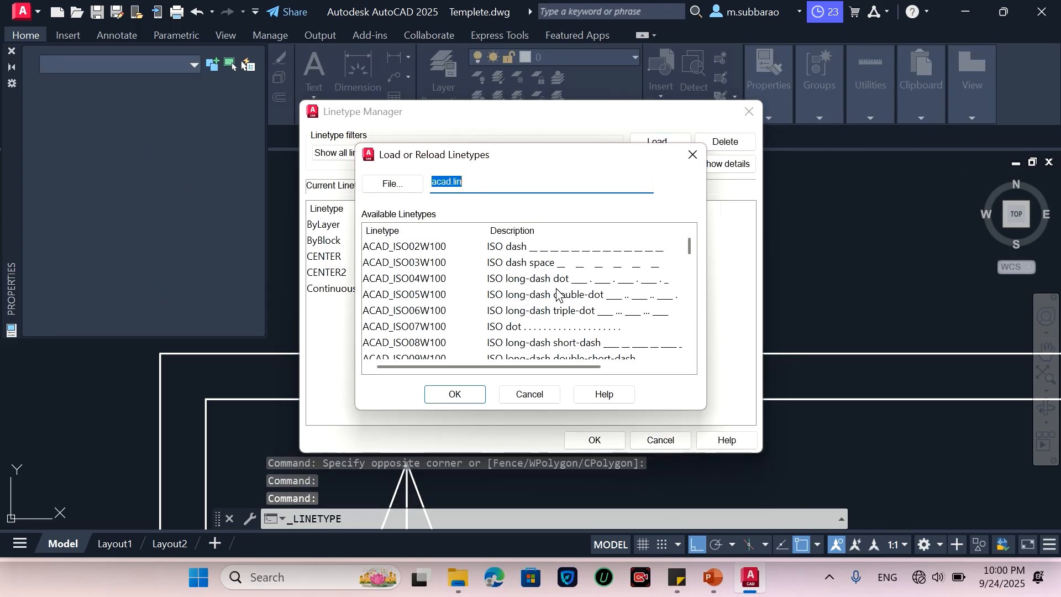
scroll(488, 281, "down", 6)
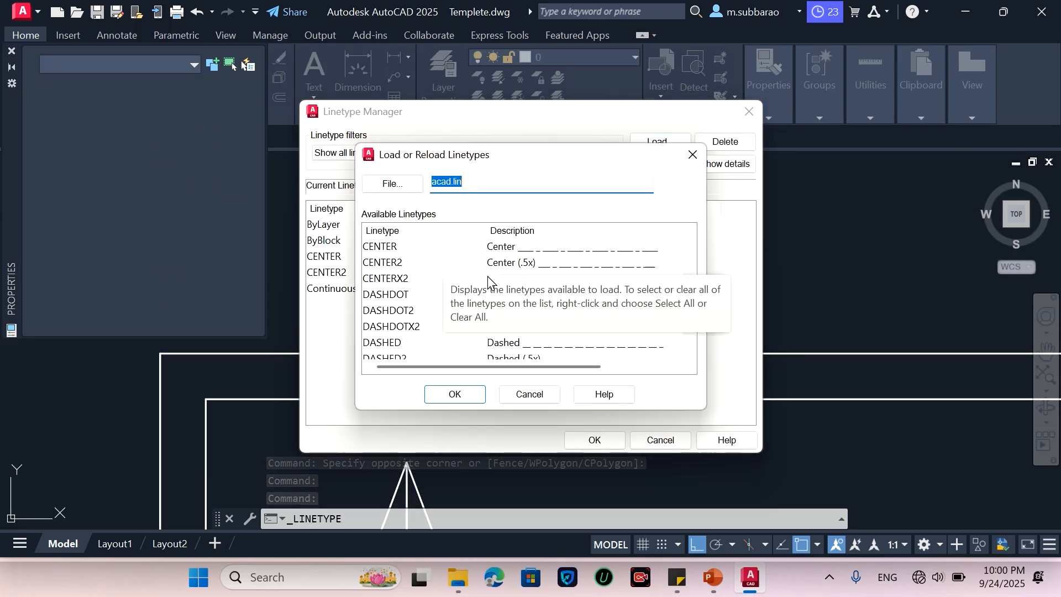
scroll(489, 282, "down", 5)
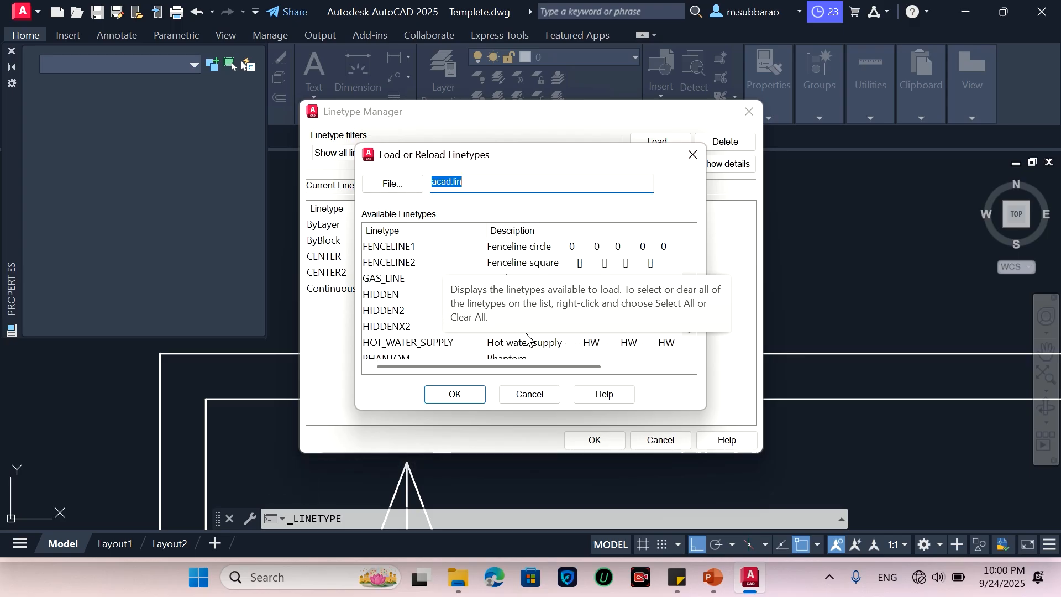
left_click(396, 298)
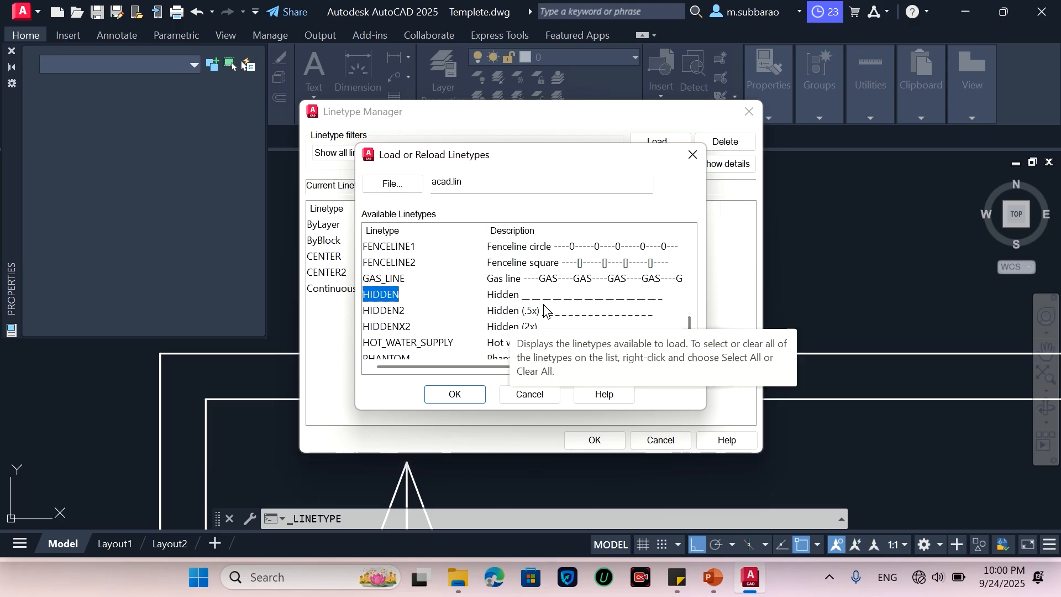
left_click(373, 316)
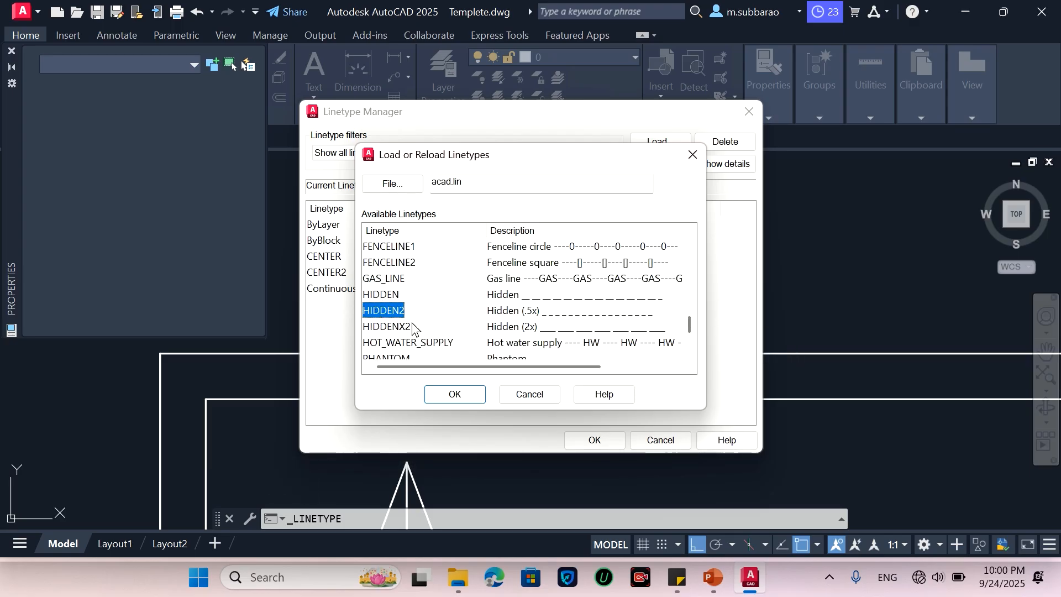
left_click(456, 395)
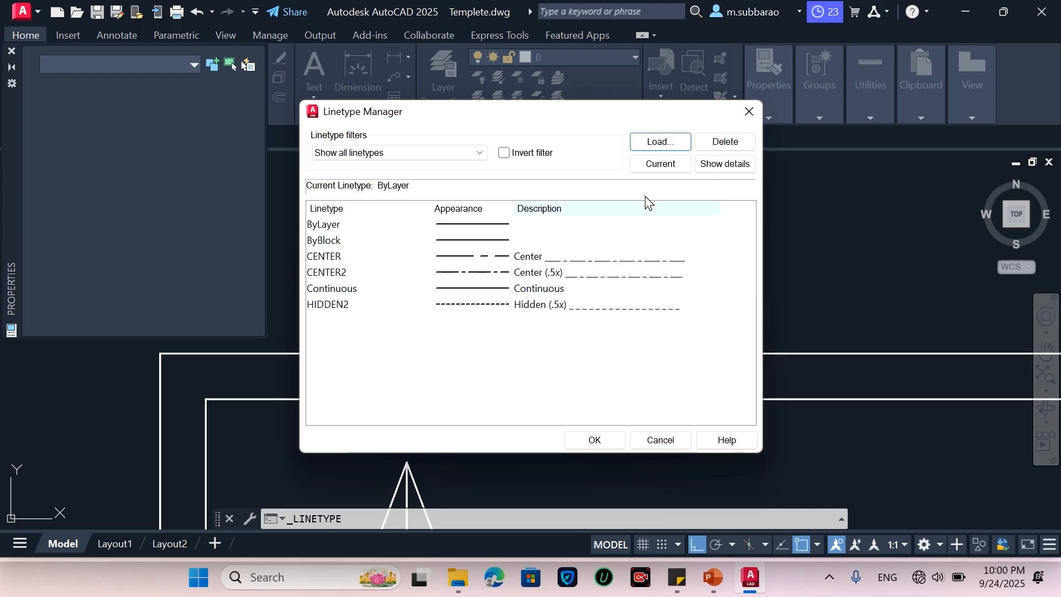
left_click(601, 440)
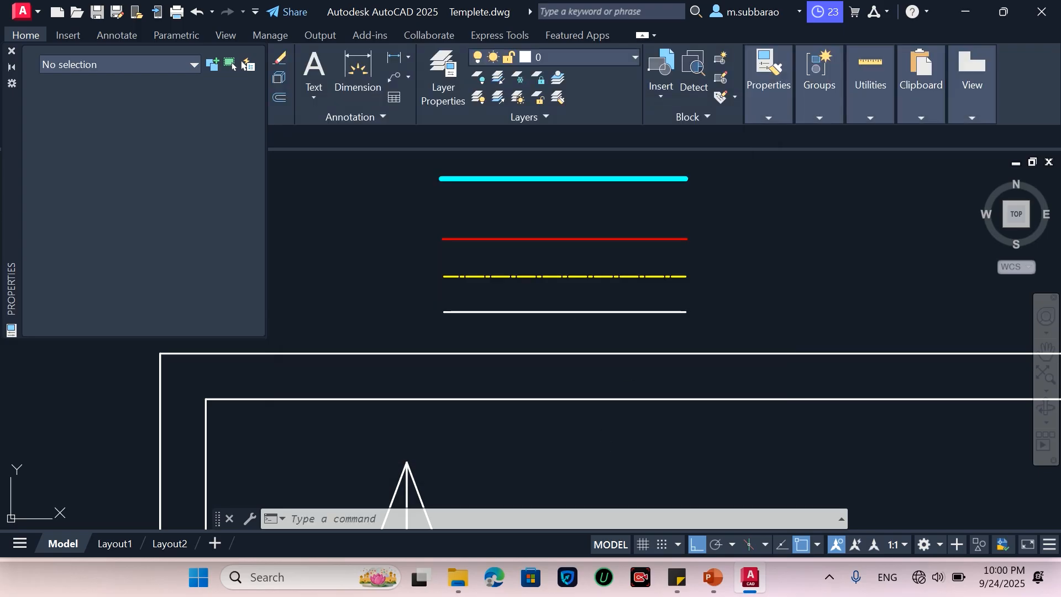
Step: Assign the HIDDEN2 linetype to the lowest white sample line above the frame
scroll(622, 321, "up", 3)
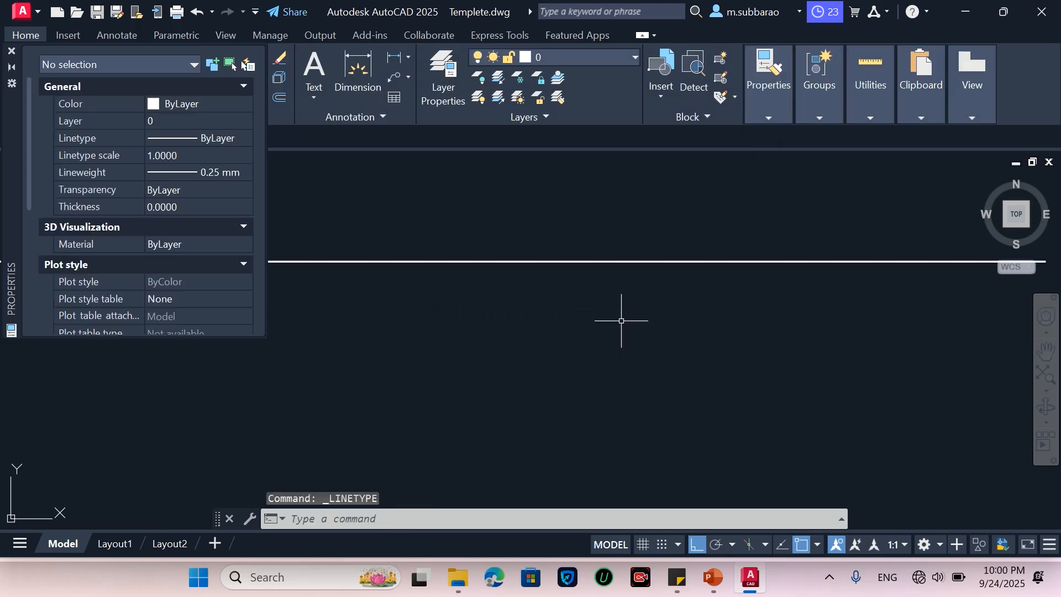
scroll(621, 320, "down", 3)
key("Escape")
left_click(620, 303)
left_click(602, 332)
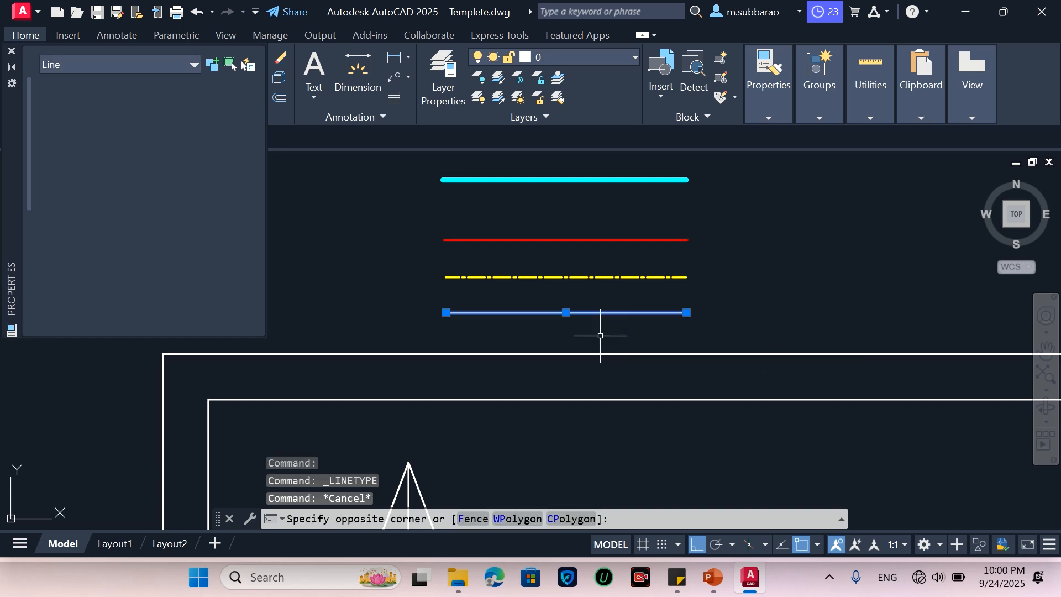
left_click(773, 116)
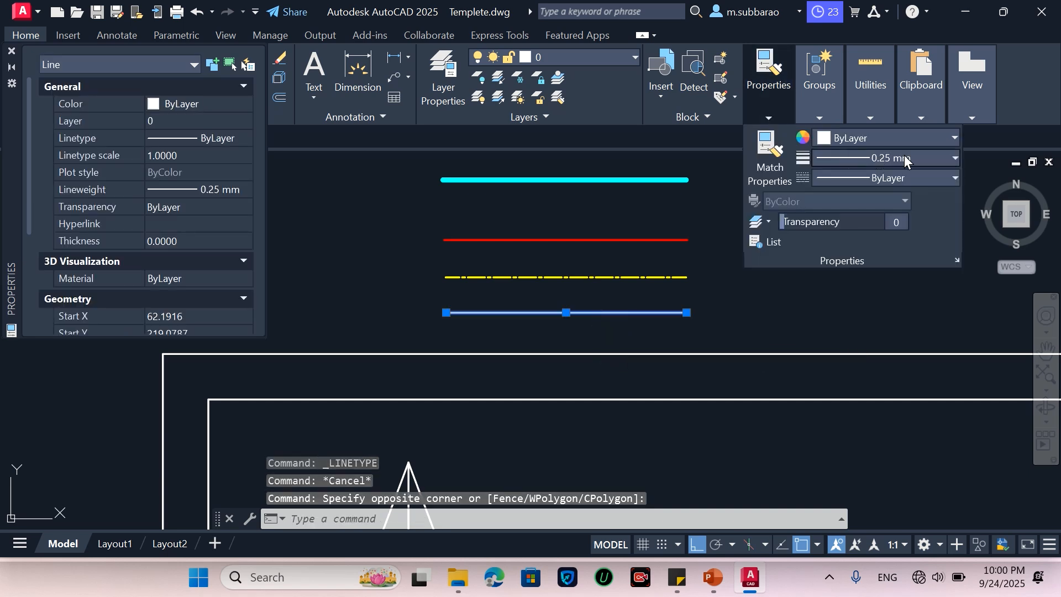
left_click(930, 181)
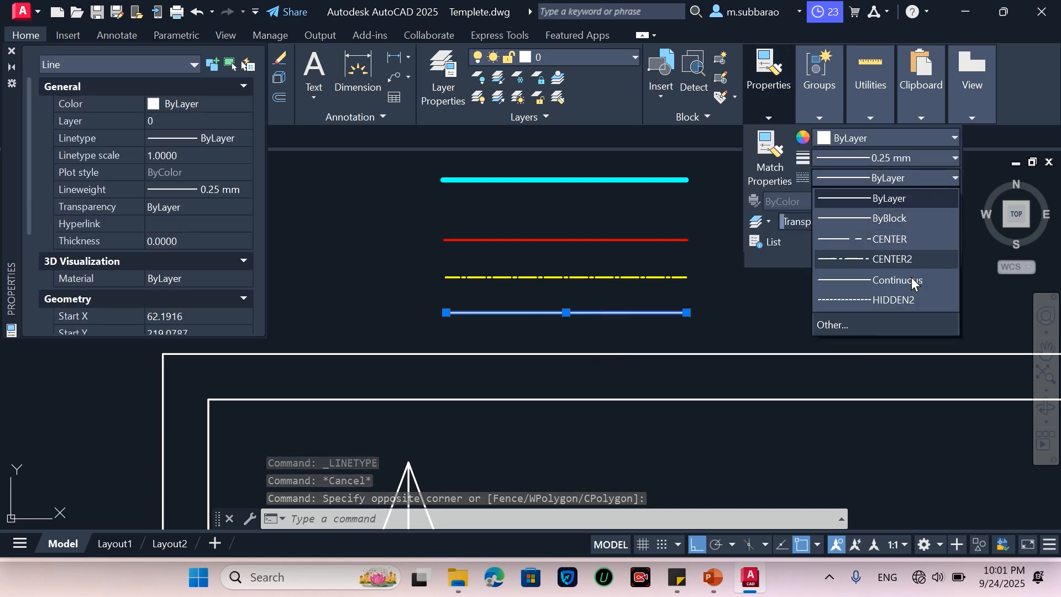
left_click(907, 296)
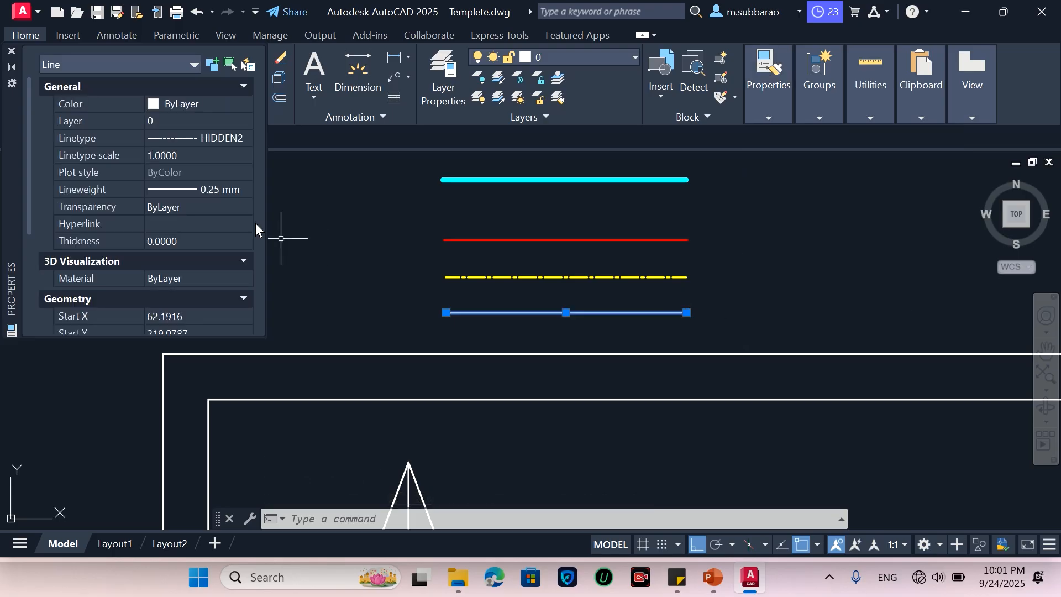
Step: Try a linetype scale of 5 on the HIDDEN2 line and inspect its dash pattern
left_click(186, 155)
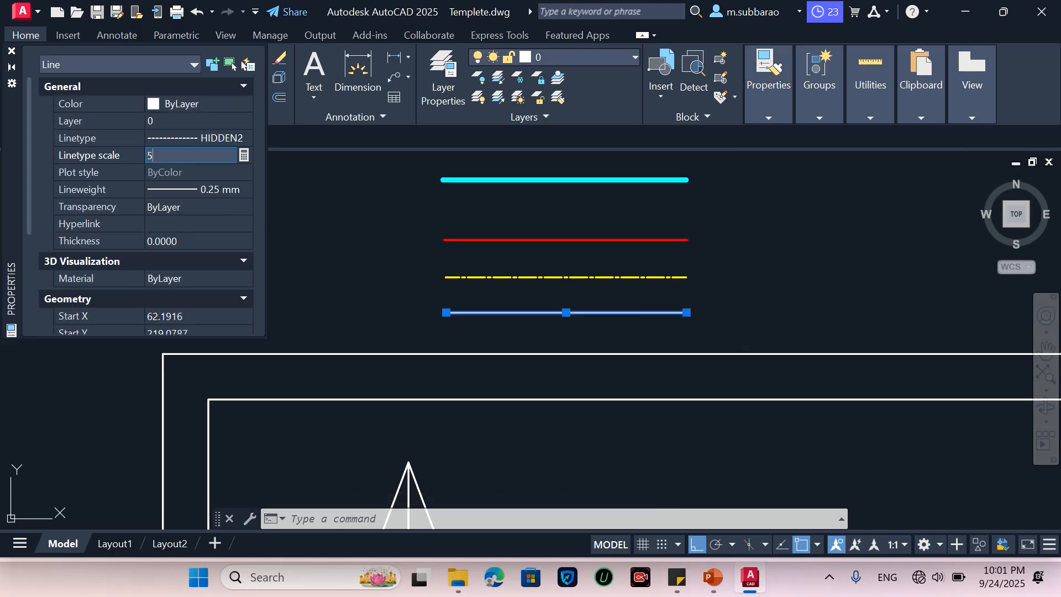
type("5")
key("Return")
scroll(584, 304, "up", 6)
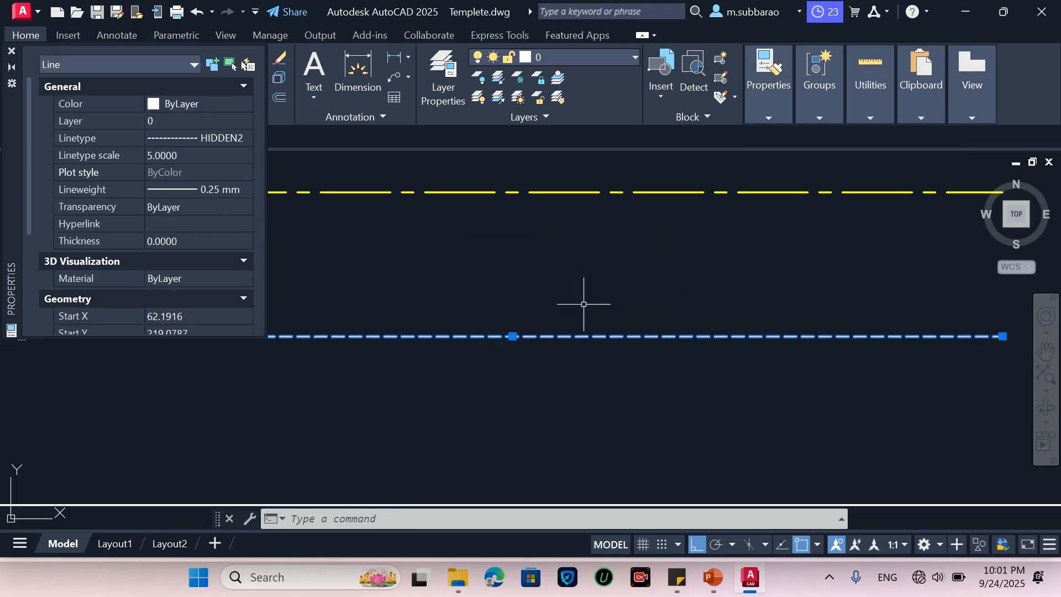
scroll(584, 304, "down", 4)
scroll(636, 316, "up", 2)
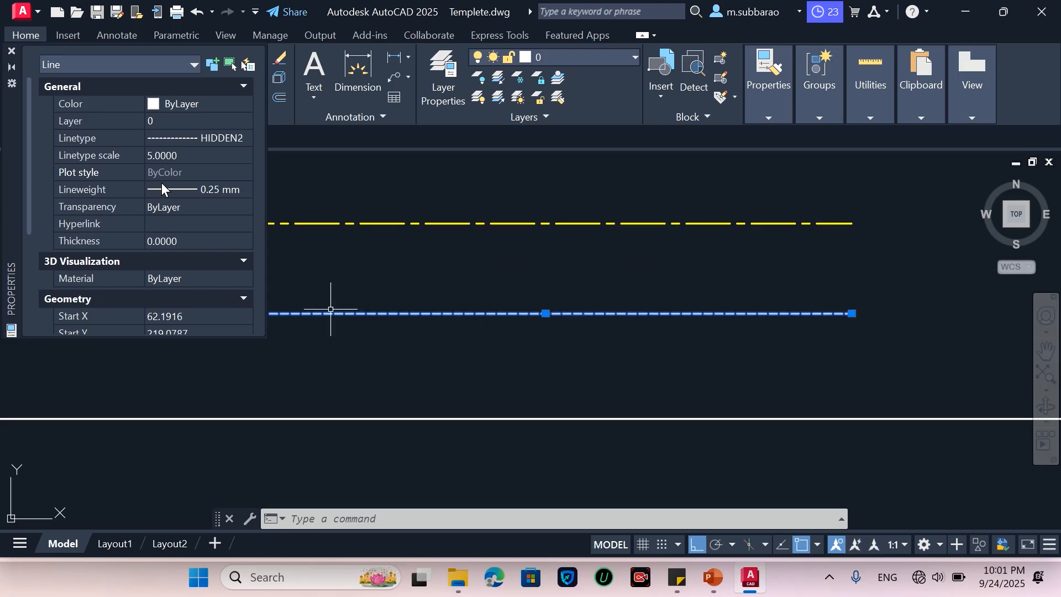
Step: Set the linetype scale of the HIDDEN2 line to 10 and check its dashes beside the other lines
left_click(190, 156)
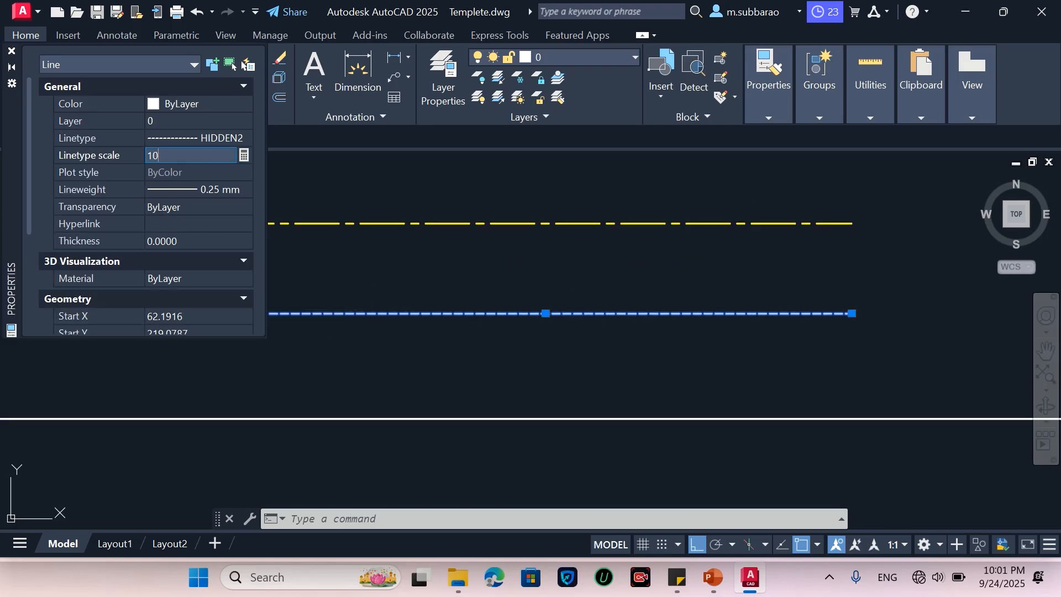
type("10")
key("Return")
scroll(575, 308, "down", 4)
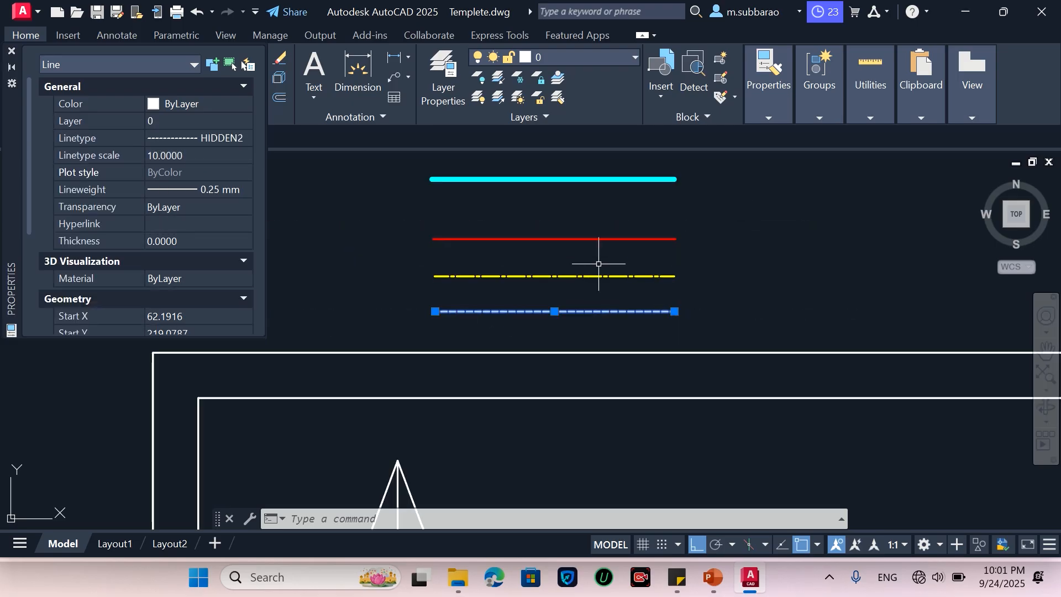
scroll(598, 263, "down", 3)
scroll(596, 324, "up", 5)
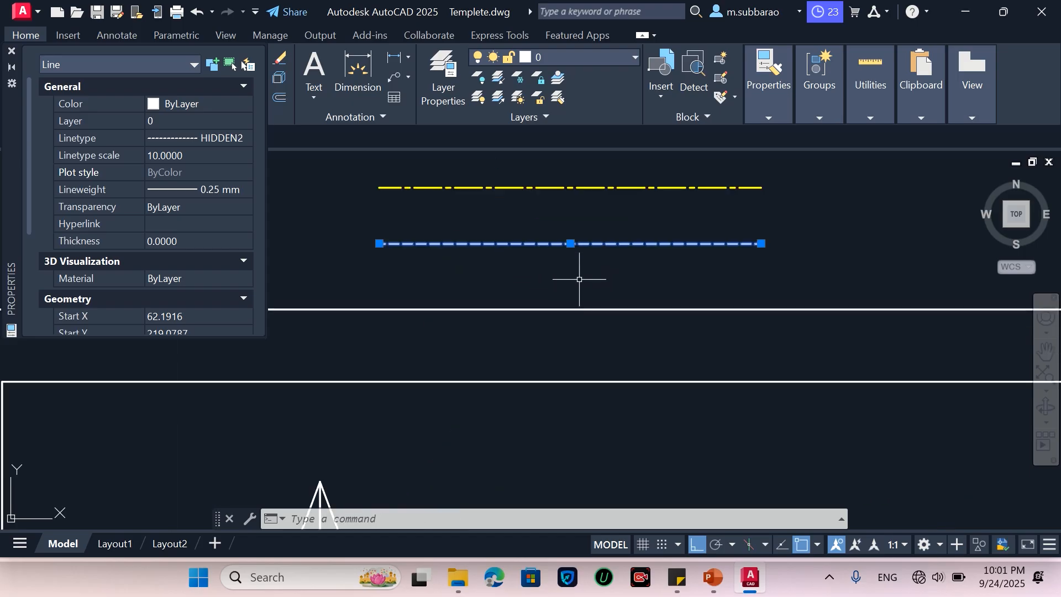
Step: Try Magenta as the color of the HIDDEN2 line and deselect it
left_click(171, 104)
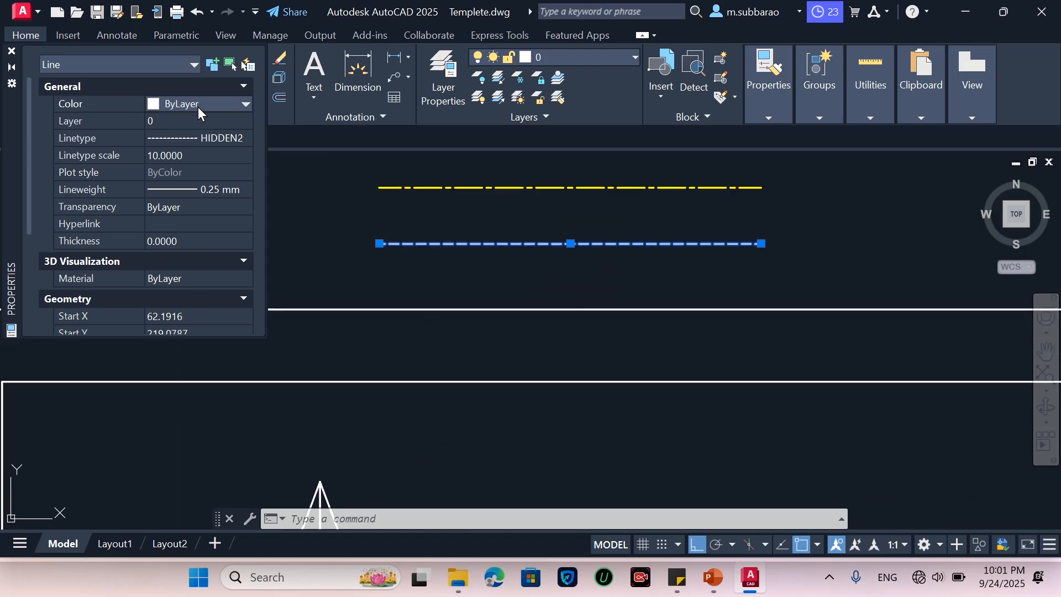
left_click(197, 106)
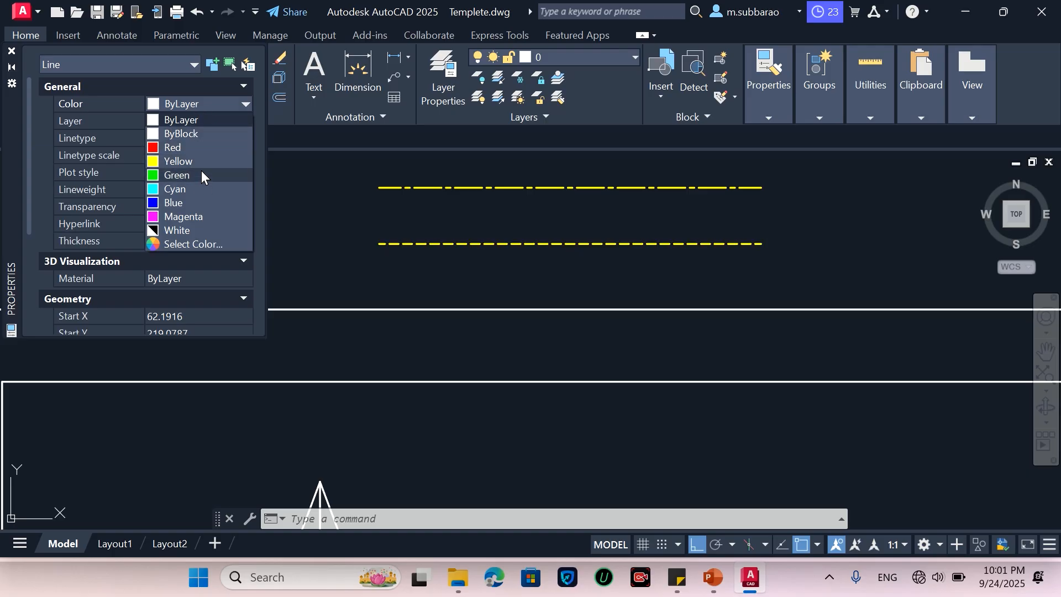
left_click(199, 215)
key("Escape")
scroll(584, 311, "down", 4)
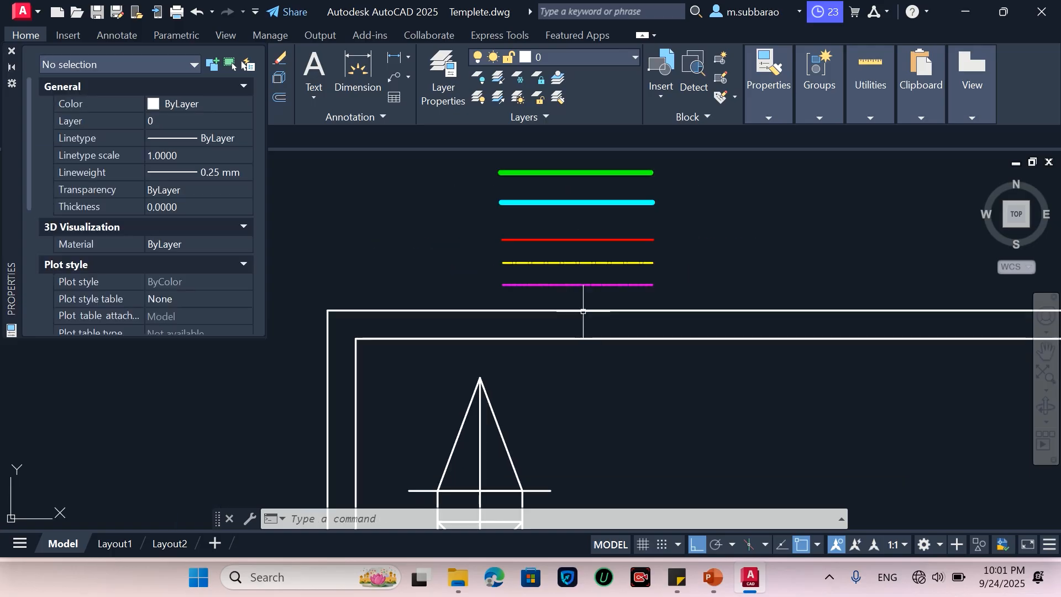
Step: Change the color of the HIDDEN2 line to Blue, deselect it and close the Properties palette
scroll(621, 256, "up", 2)
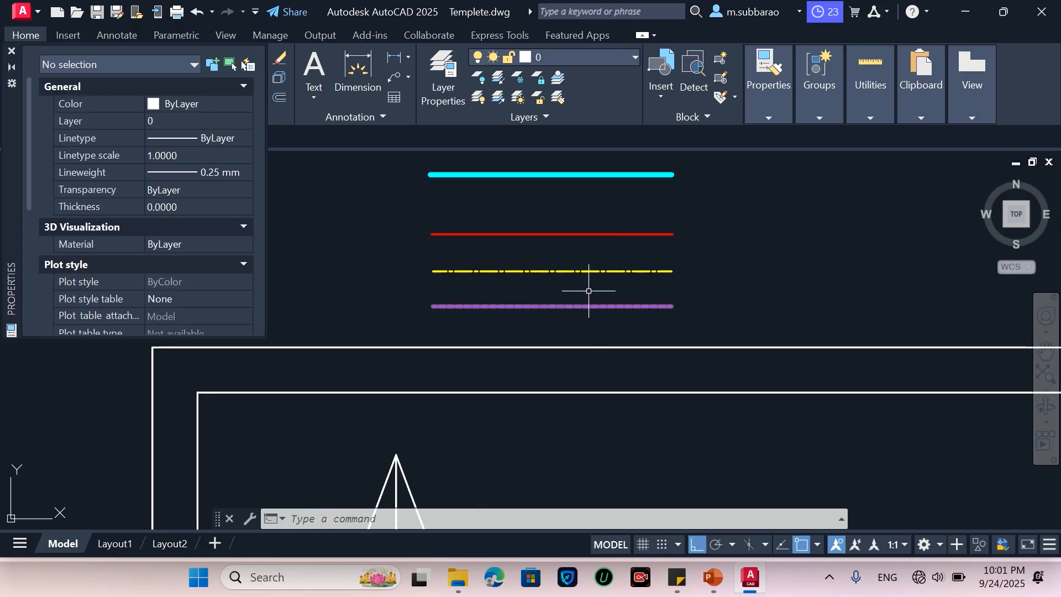
left_click(655, 314)
left_click(630, 293)
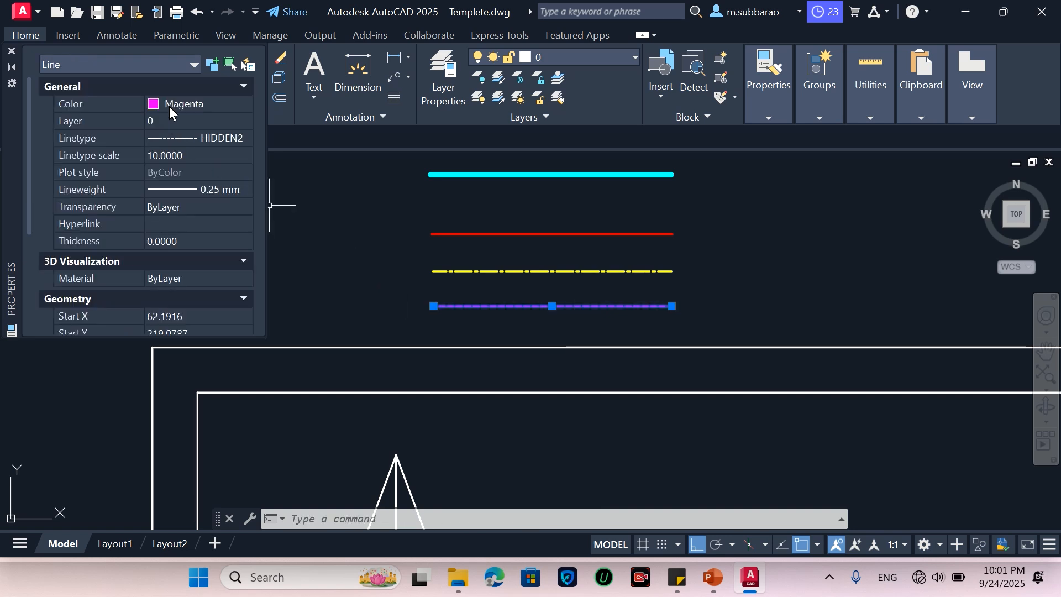
left_click(175, 101)
left_click(205, 105)
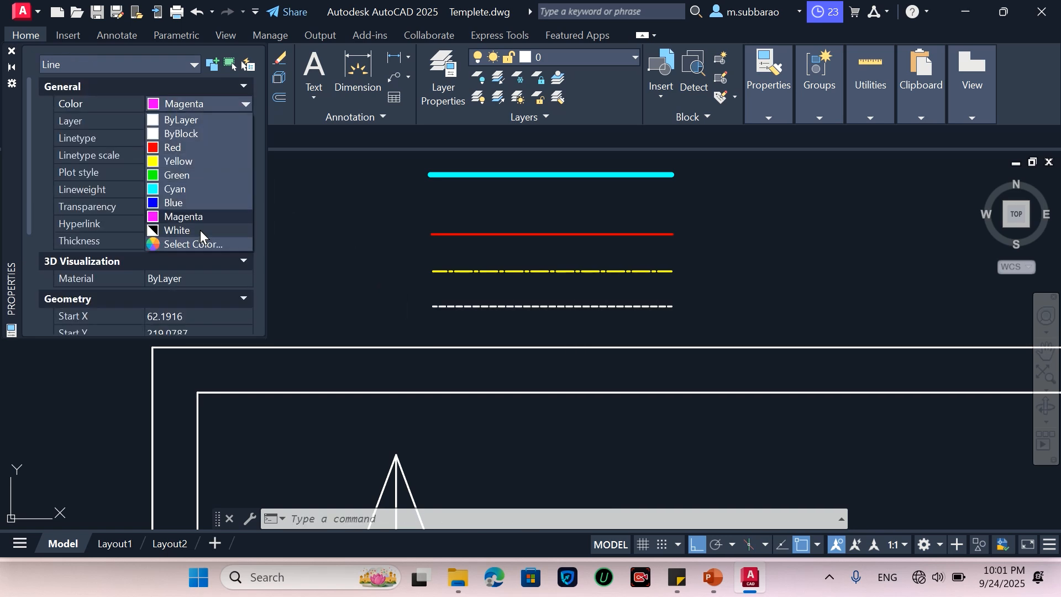
left_click(186, 201)
key("Escape")
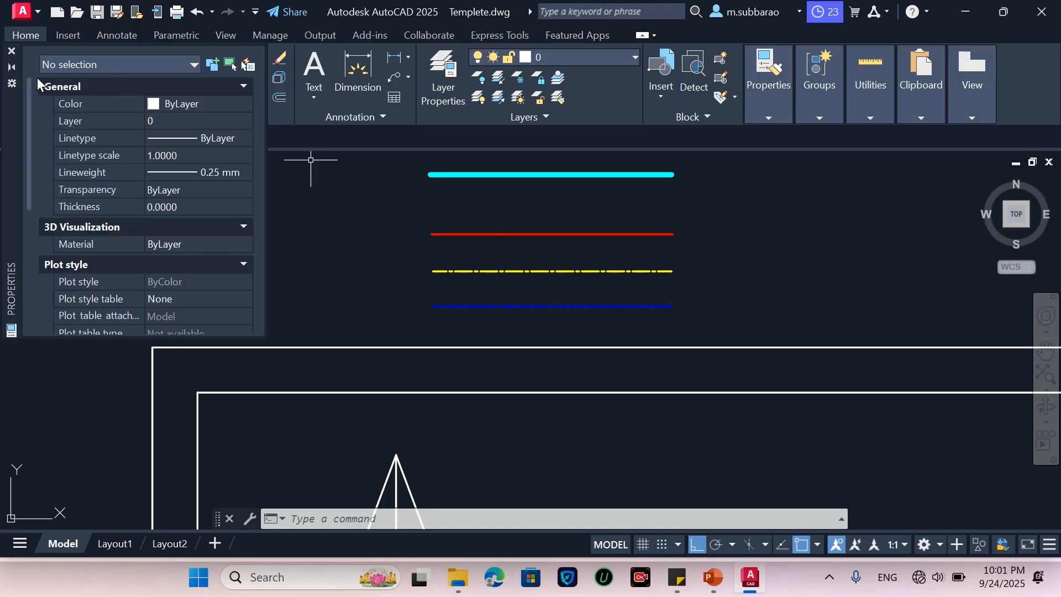
left_click(12, 51)
Step: Add single-line text labels 3 high at 0° rotation: TV beside the green line, FV beside the cyan one, Projection beside the red one
scroll(467, 360, "down", 2)
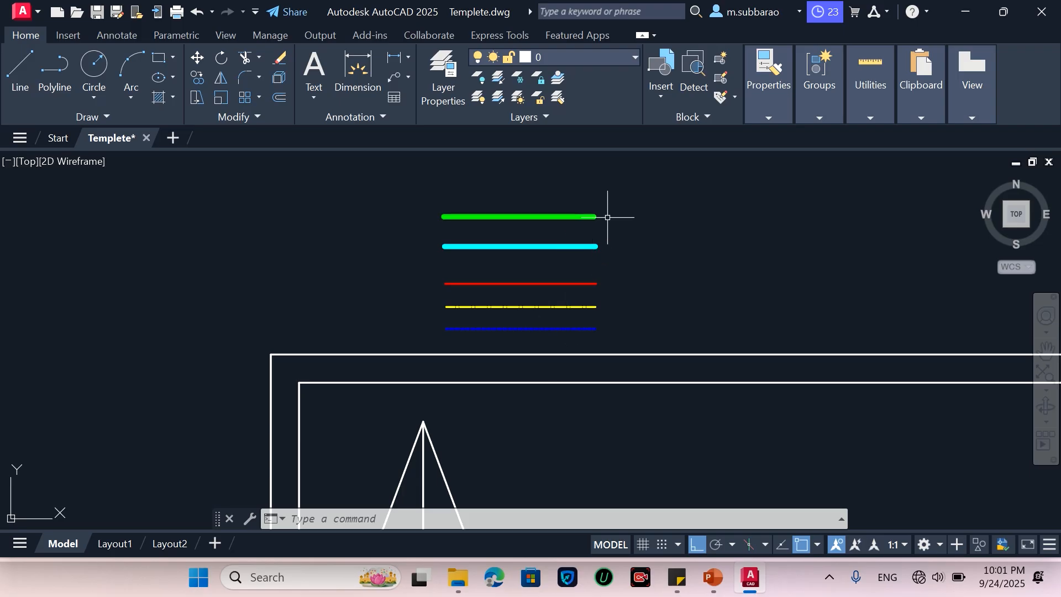
type("text")
key("Return")
left_click(617, 214)
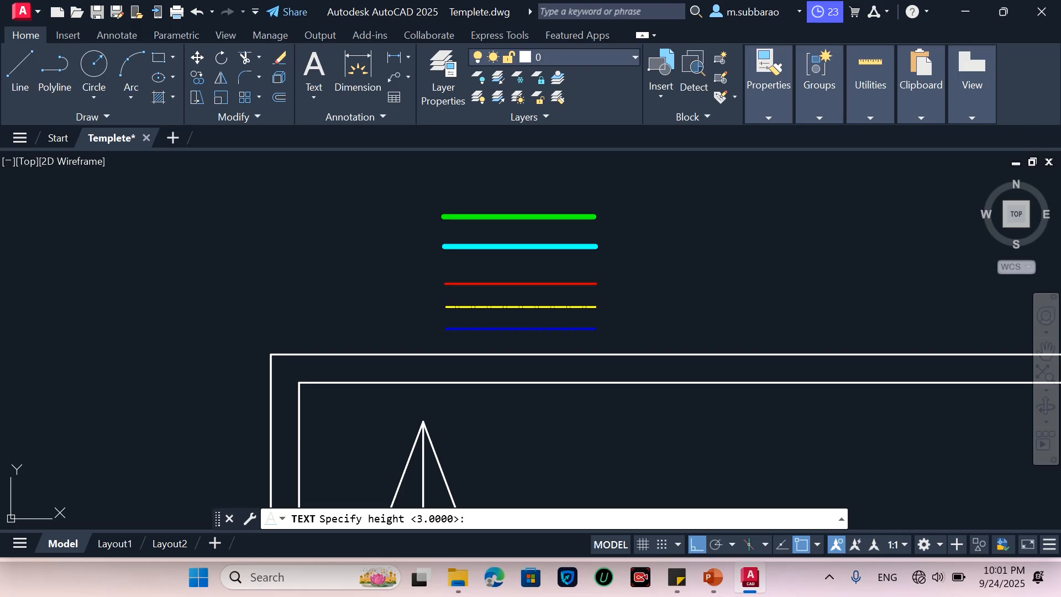
key("Return")
key("Return")
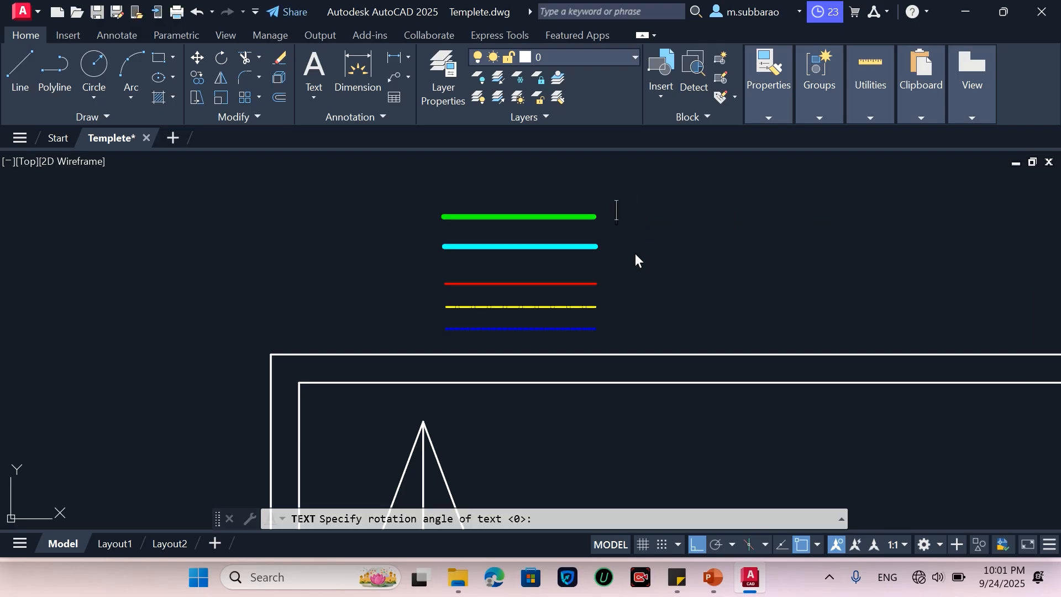
type("TV")
key("Return")
type("Project")
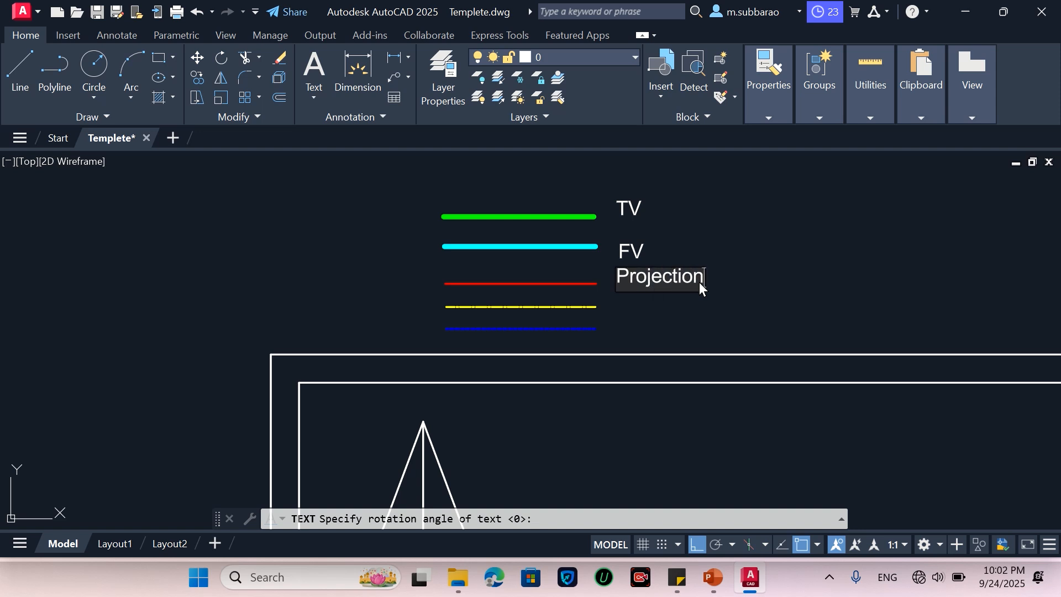
type("ion")
key("Return")
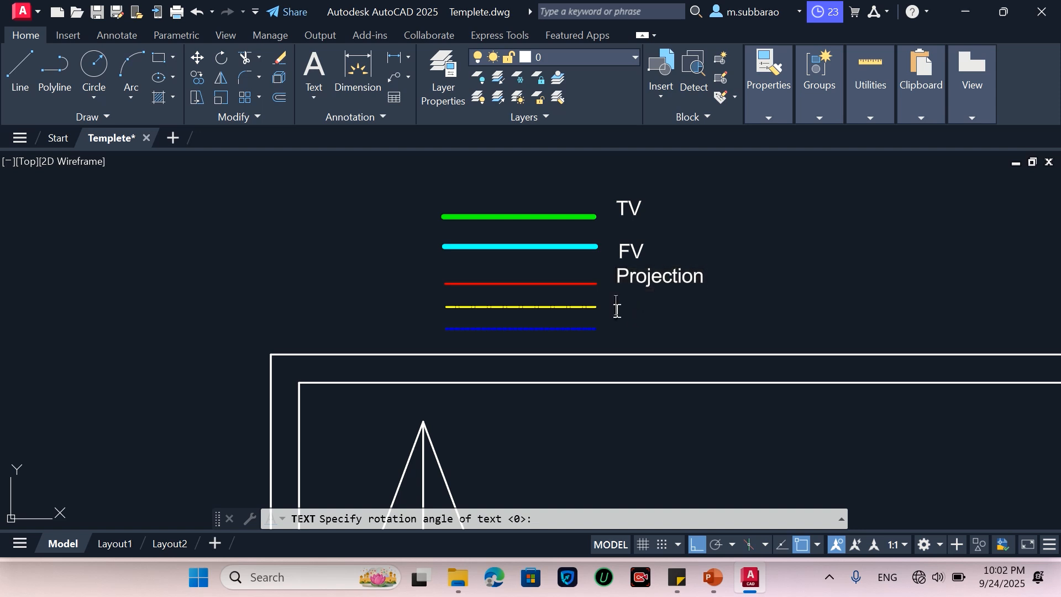
Step: Label the yellow line Axis and the blue line Hidden, and finish the text entry
type("Axis")
key("Return")
type("Hidden")
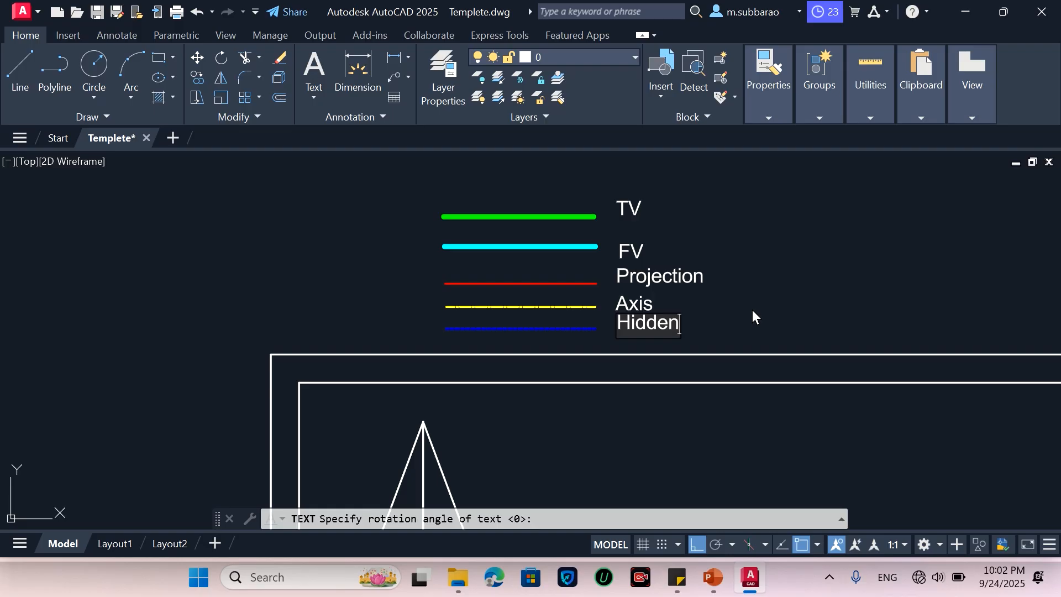
key("Return")
key("Return")
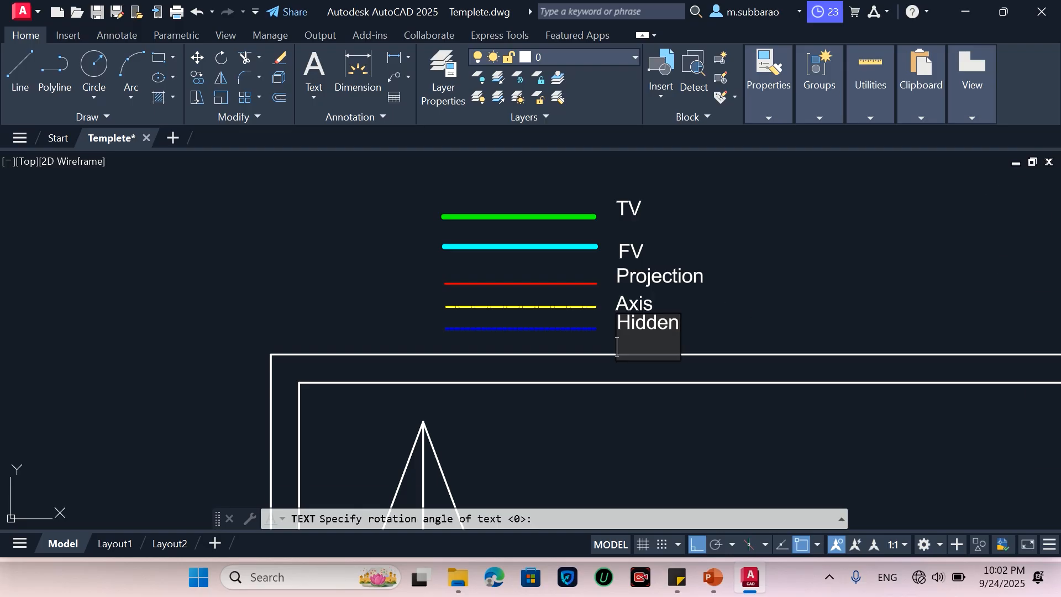
Step: Move the Hidden label with Ortho off, closer to the end of the blue line and level with it
scroll(722, 339, "up", 2)
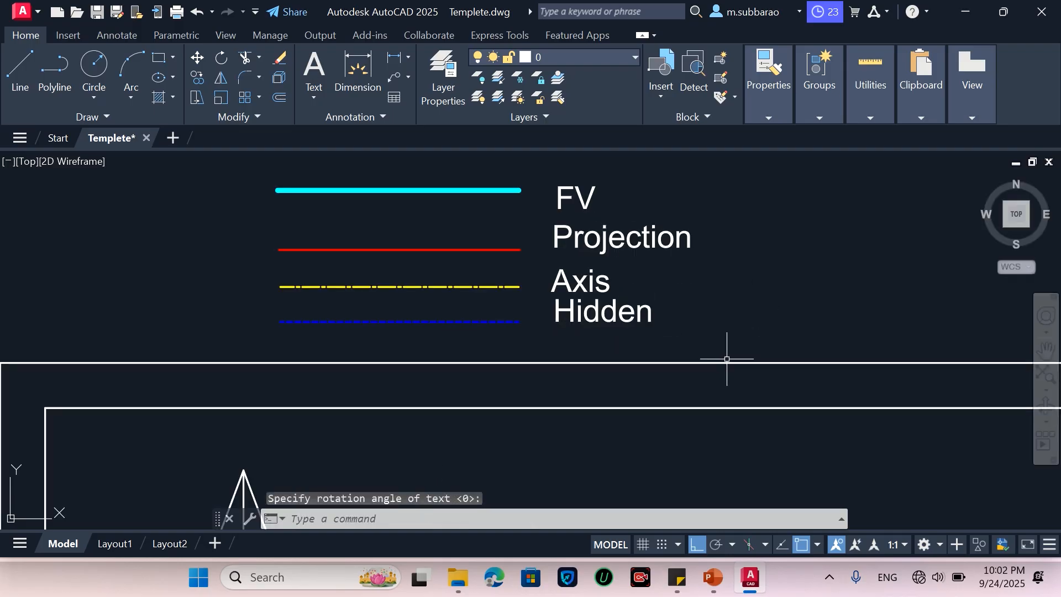
type("m")
key("Return")
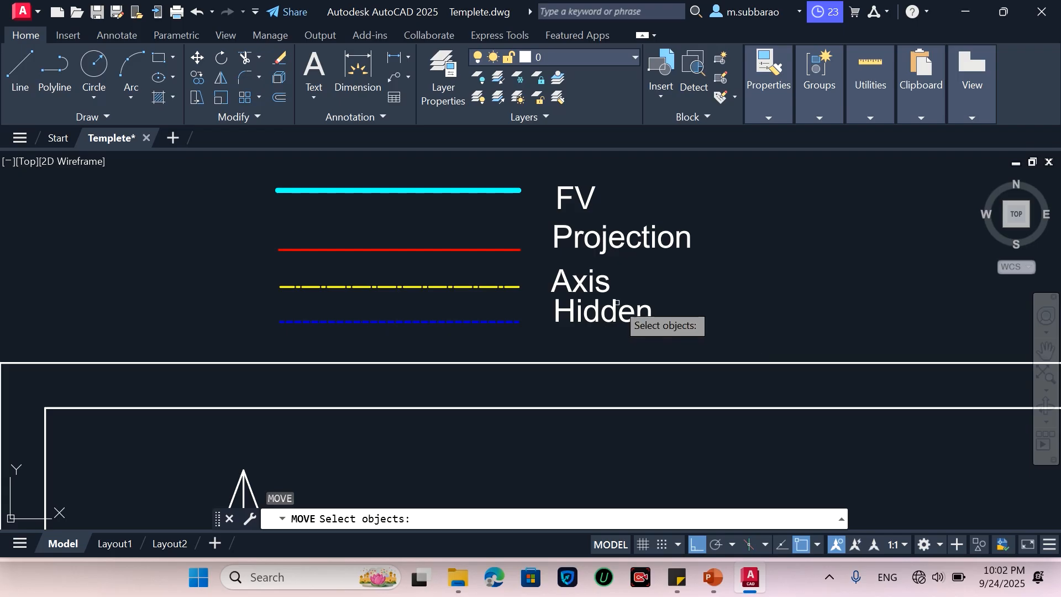
left_click(625, 310)
key("Return")
left_click(774, 288)
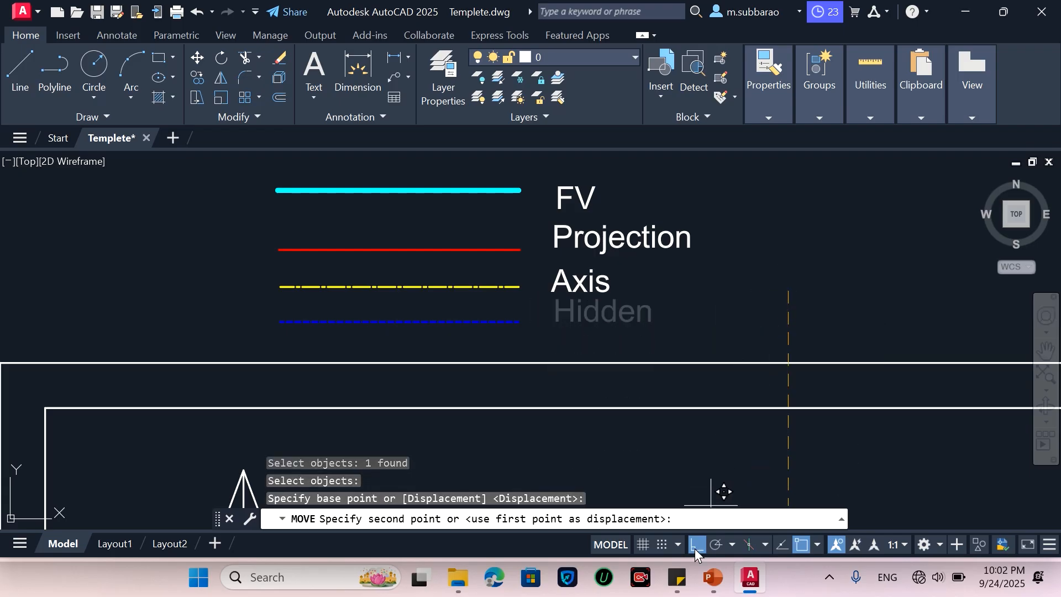
key("F8")
left_click(769, 301)
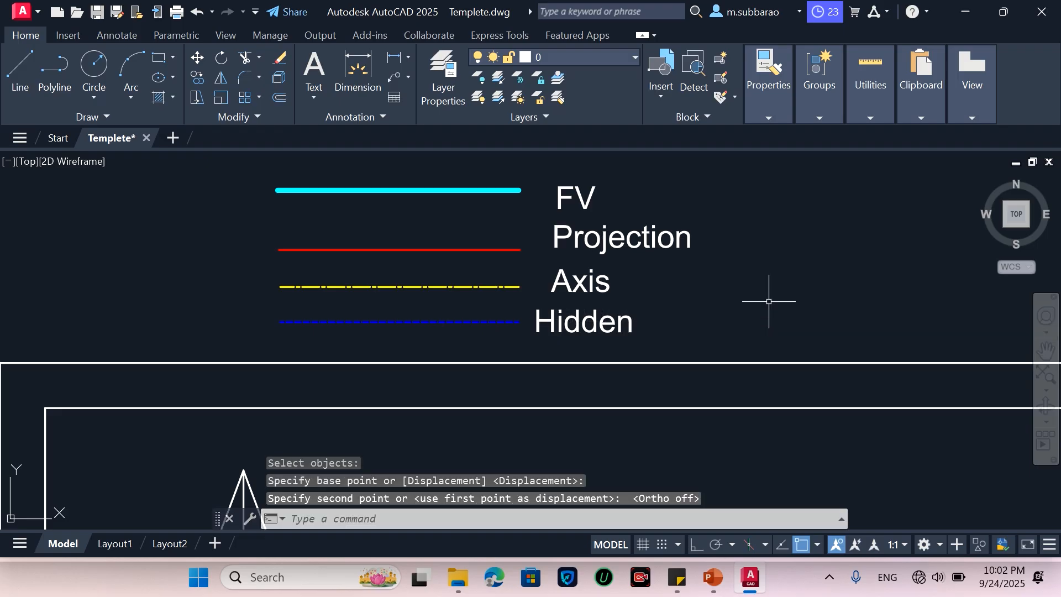
Step: Move the Axis label closer to the yellow line, left-aligned with the Hidden label
left_click(591, 288)
key("Return")
left_click(793, 304)
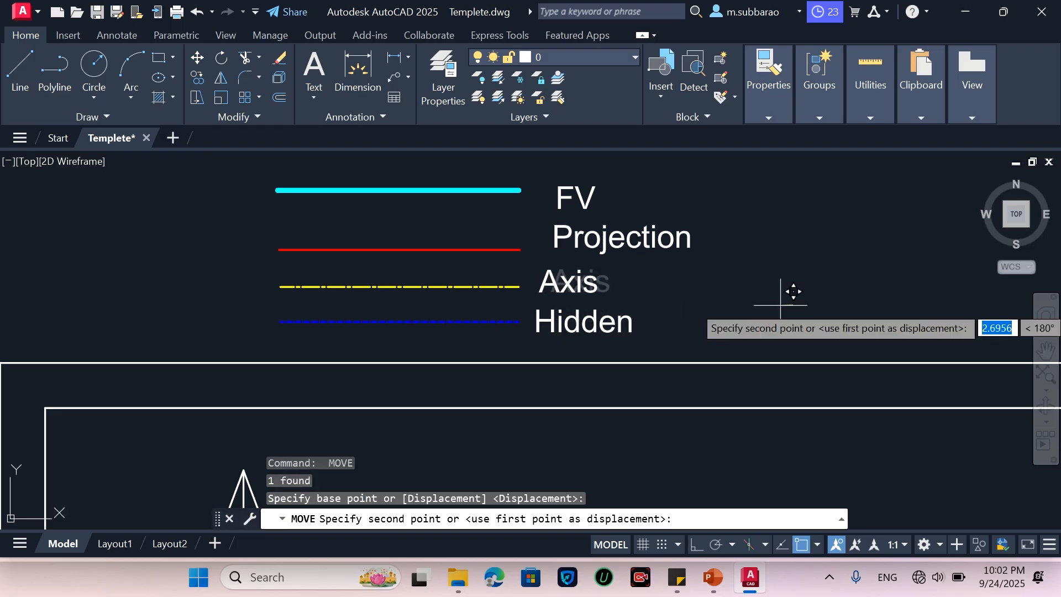
left_click(775, 308)
Step: Move the Projection label down beside the red line, left-aligned with the Axis label
left_click(729, 230)
left_click(691, 264)
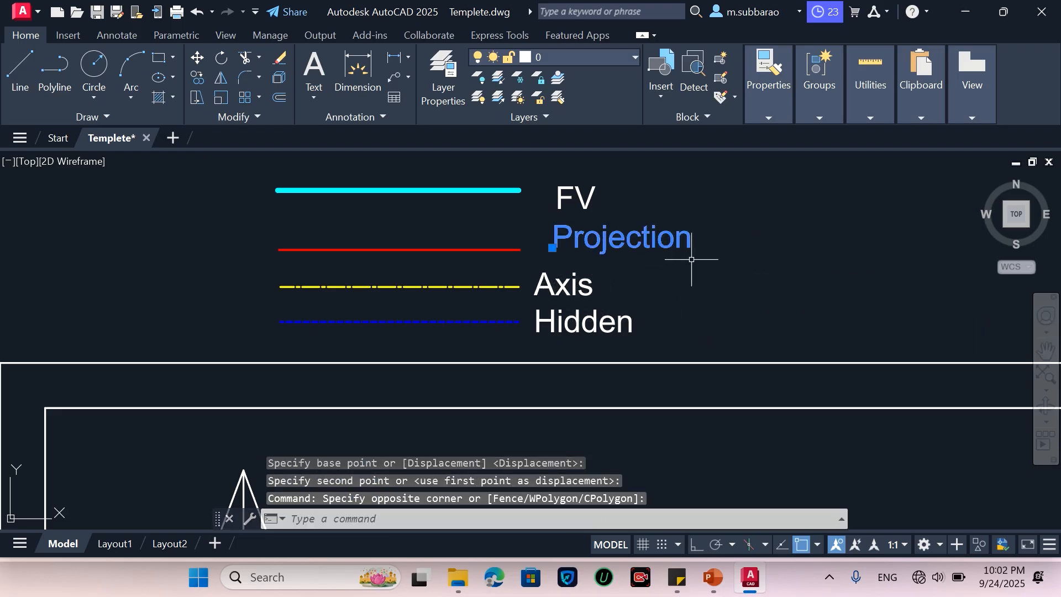
key("Return")
left_click(848, 249)
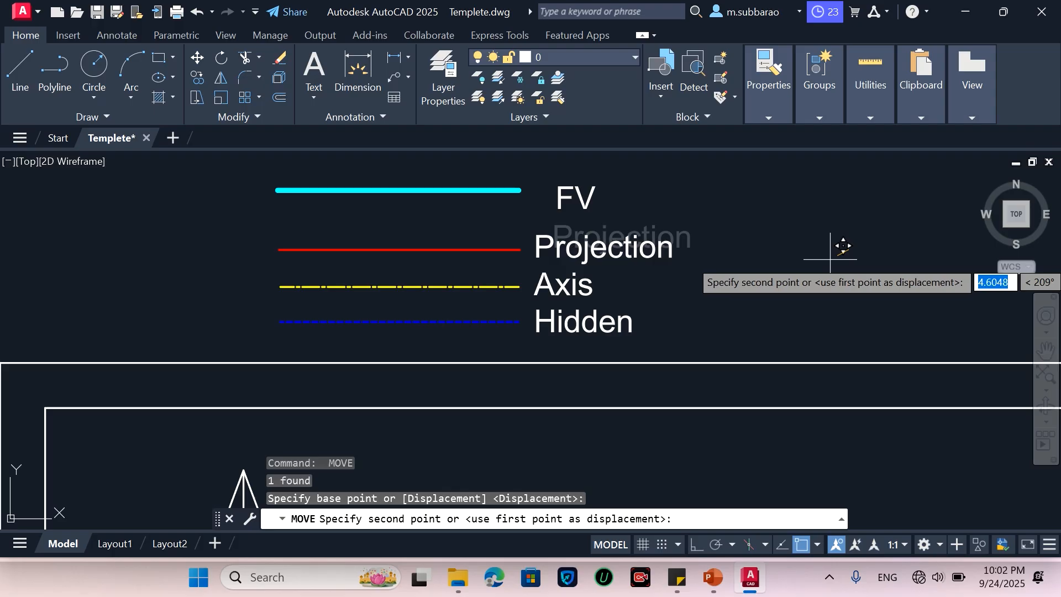
left_click(830, 257)
Step: Move the FV label closer to the end of the cyan line, roughly above the Projection label
scroll(827, 264, "down", 3)
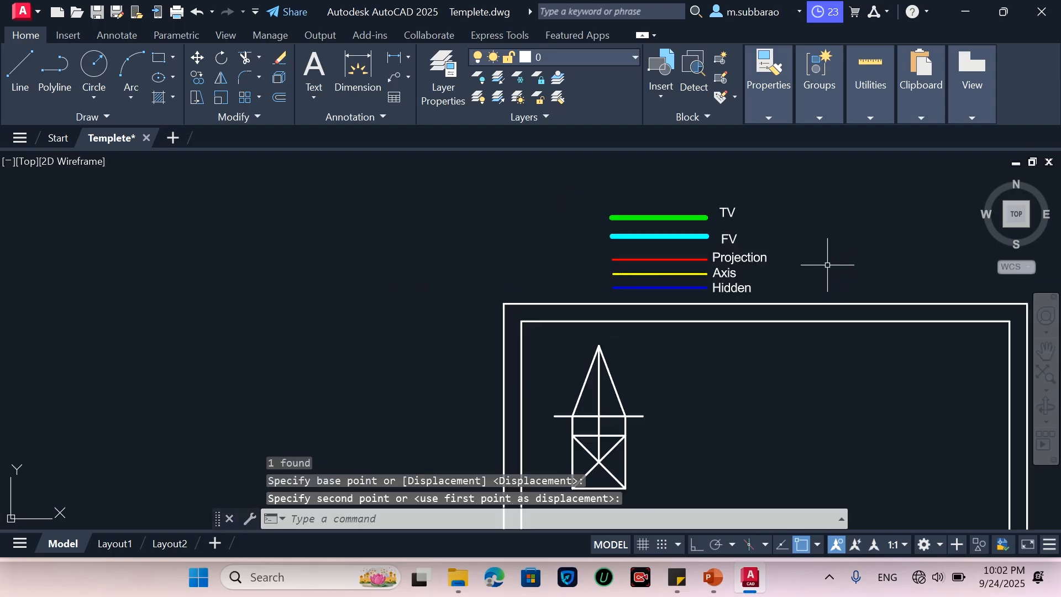
scroll(818, 235, "up", 2)
left_click(740, 255)
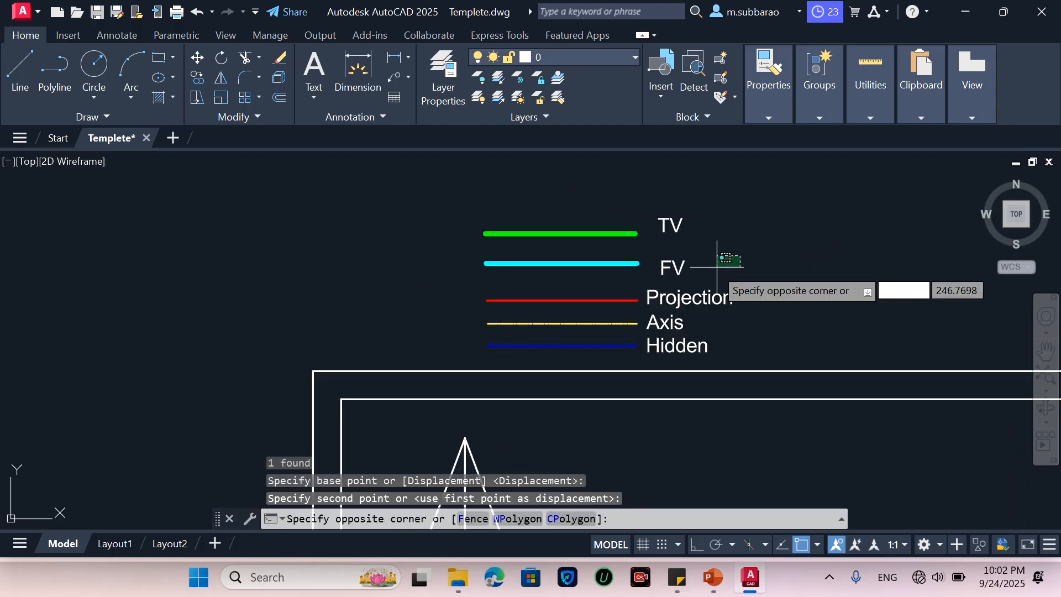
left_click(675, 271)
type("m")
key("Return")
left_click(834, 247)
left_click(815, 264)
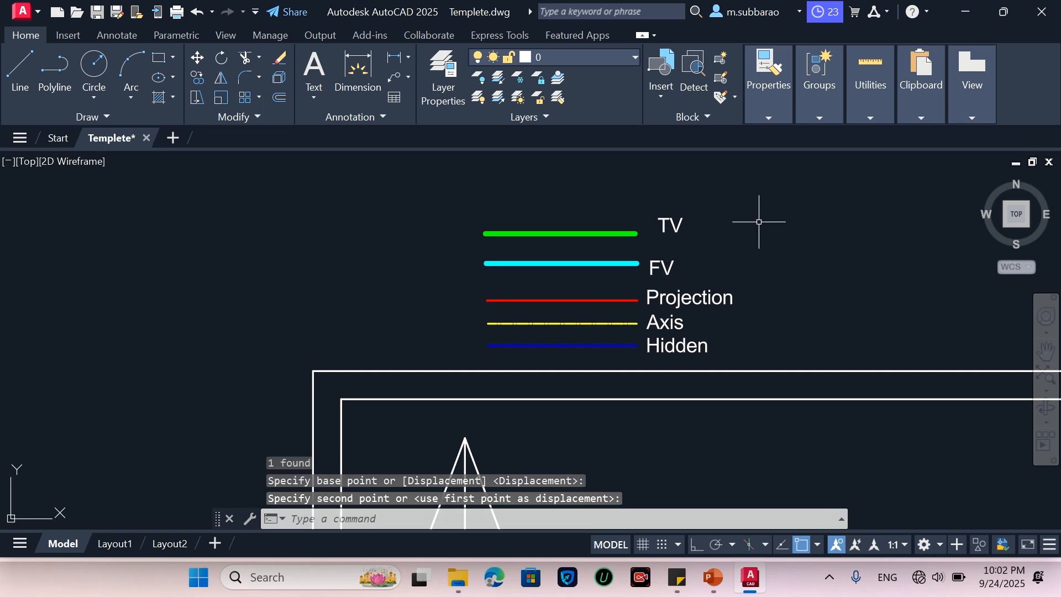
Step: Move the TV label down beside the end of the green line, roughly above the FV label
left_click(757, 235)
left_click(689, 214)
type("m")
key("Return")
left_click(797, 208)
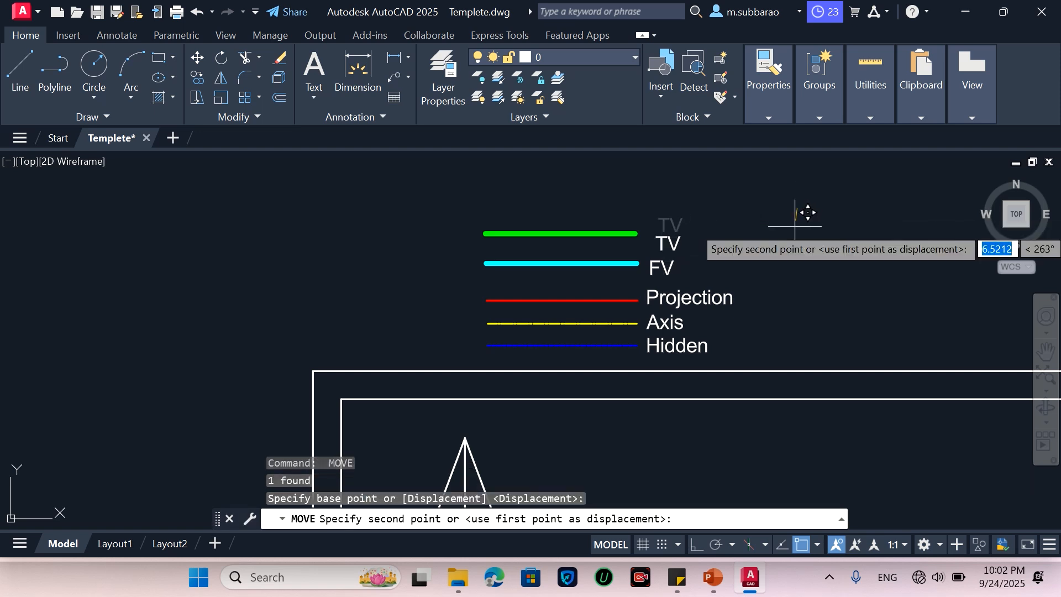
left_click(782, 230)
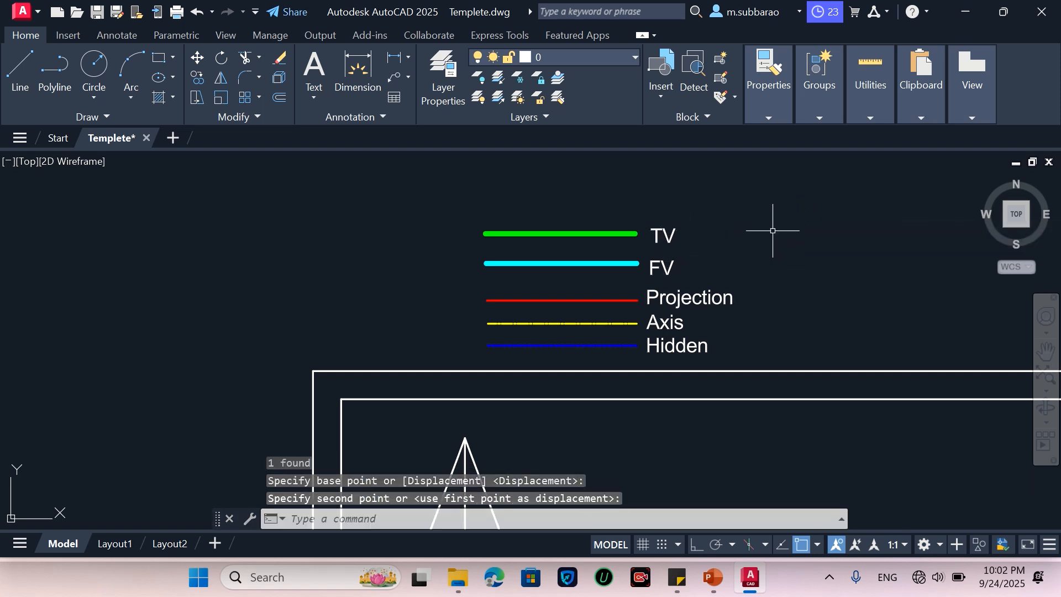
Step: Move the red sample line slightly upward so it is level with the Projection label
left_click(591, 299)
type("m")
key("Return")
left_click(854, 245)
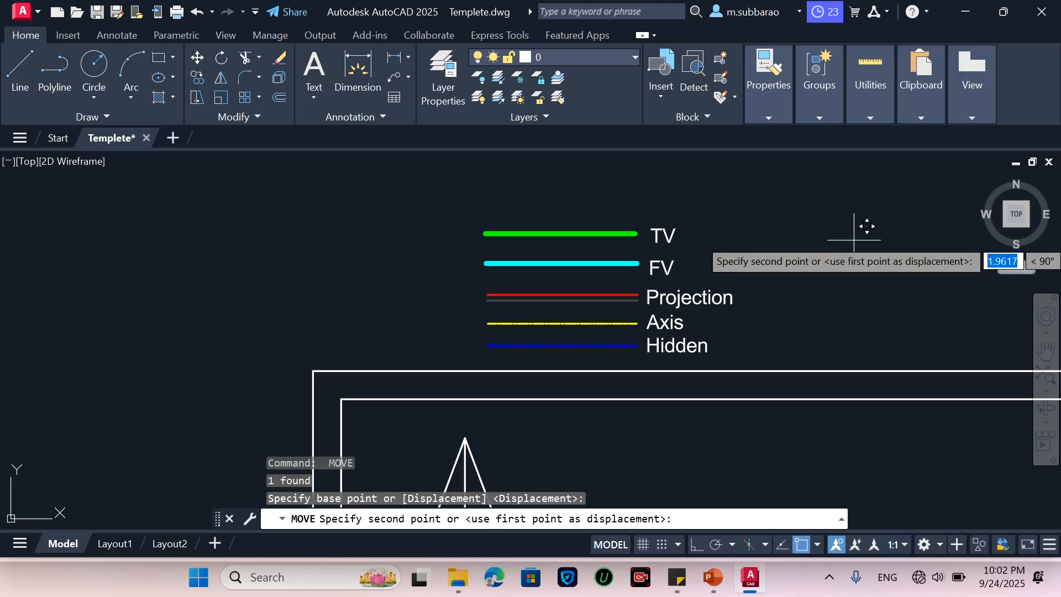
left_click(856, 242)
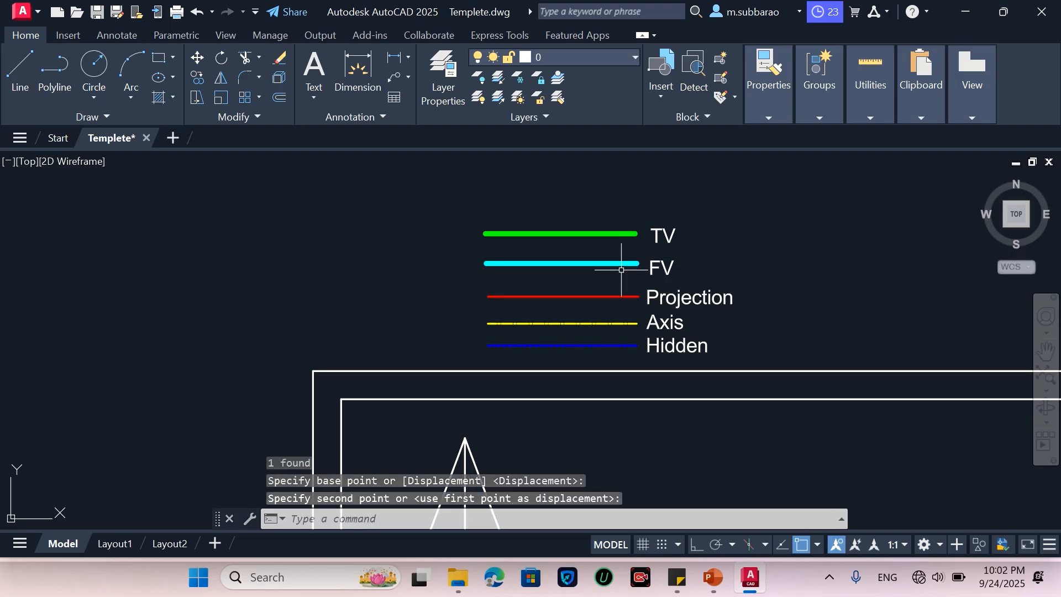
Step: Move all five legend lines and their labels together horizontally to the right, above the right half of the drawing frame
scroll(461, 202, "down", 2)
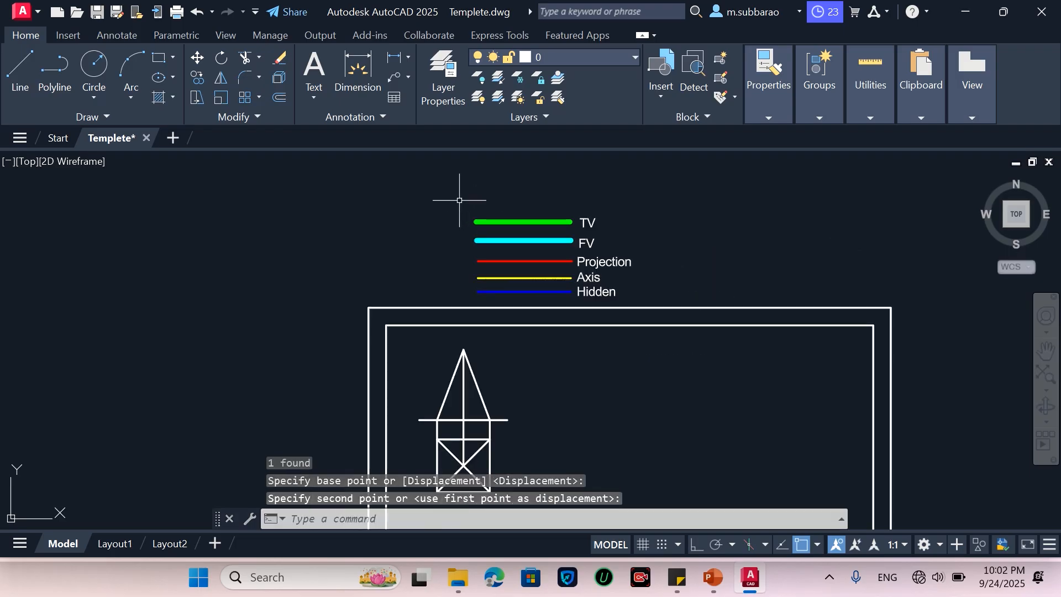
scroll(451, 235, "up", 1)
scroll(459, 234, "down", 1)
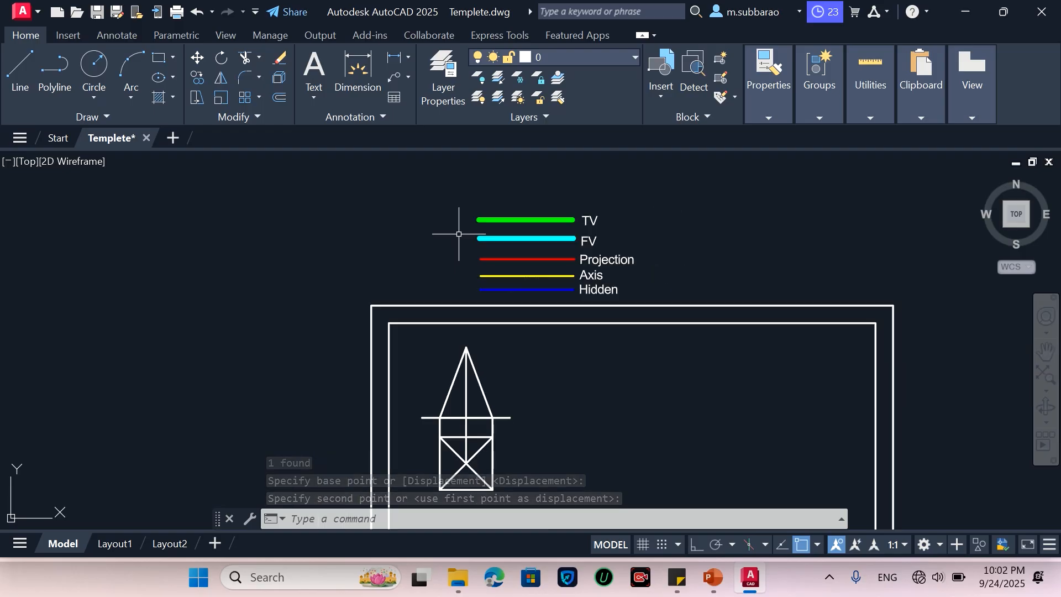
type("m")
key("Return")
left_click(440, 193)
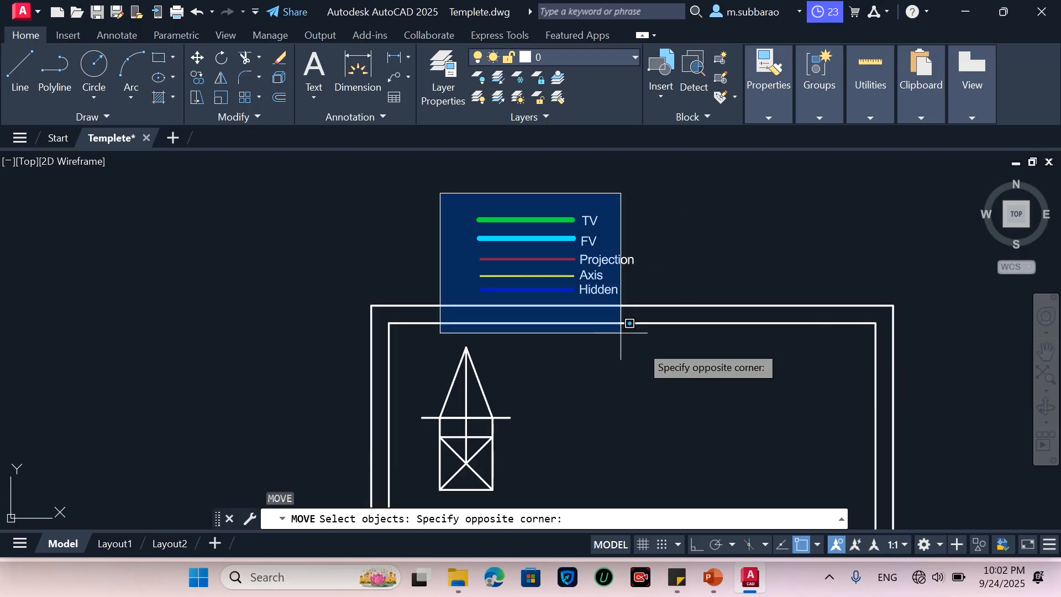
left_click(630, 323)
key("Return")
left_click(636, 398)
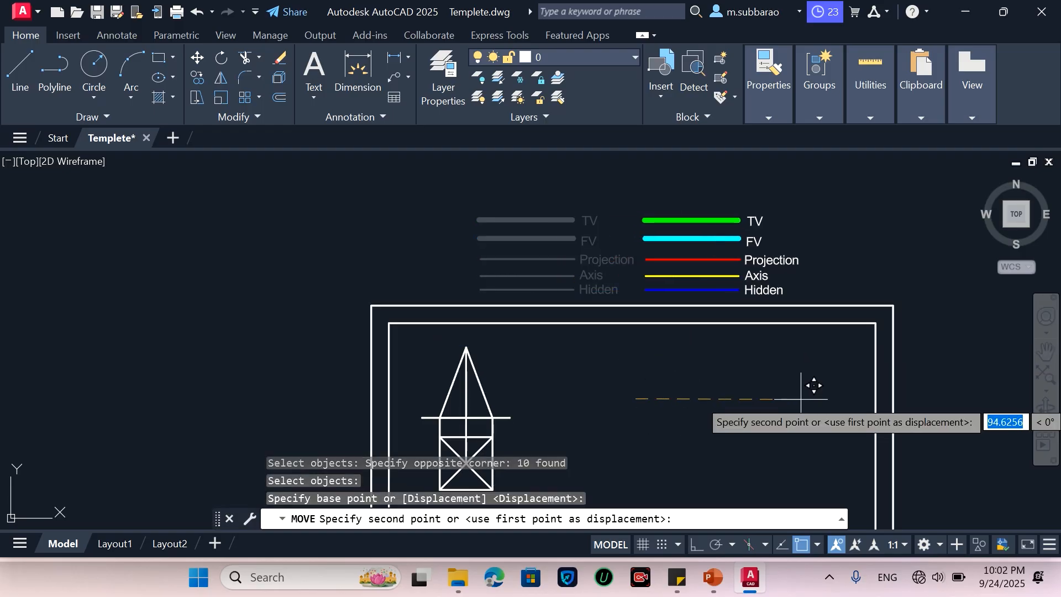
left_click(809, 399)
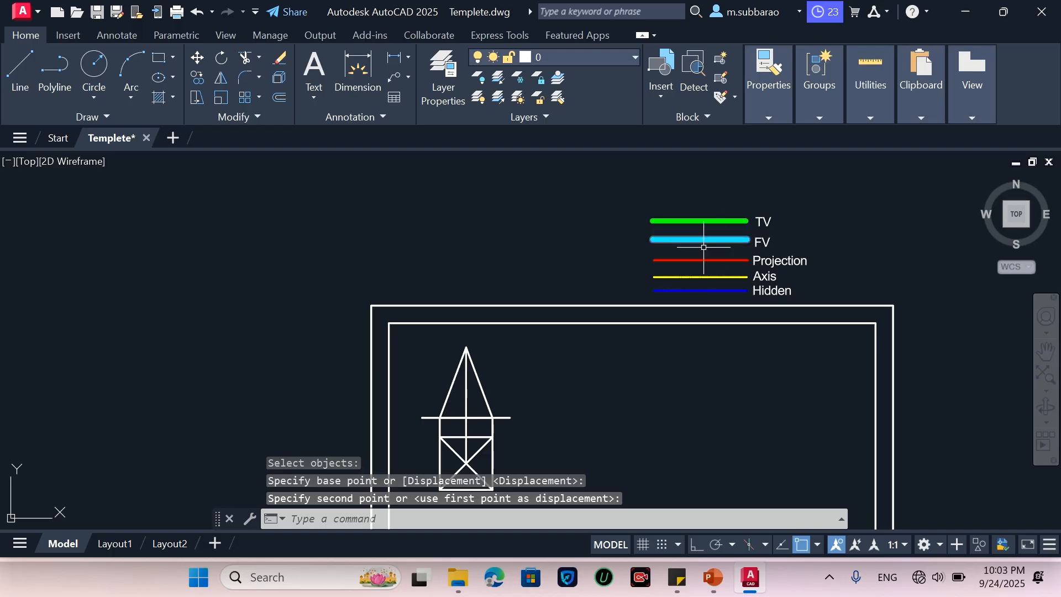
Step: Start a column of single-line text outside the frame's left edge with height 3 and rotation 0, entering a, b, c and d
scroll(707, 246, "up", 2)
scroll(528, 238, "down", 2)
scroll(425, 419, "down", 2)
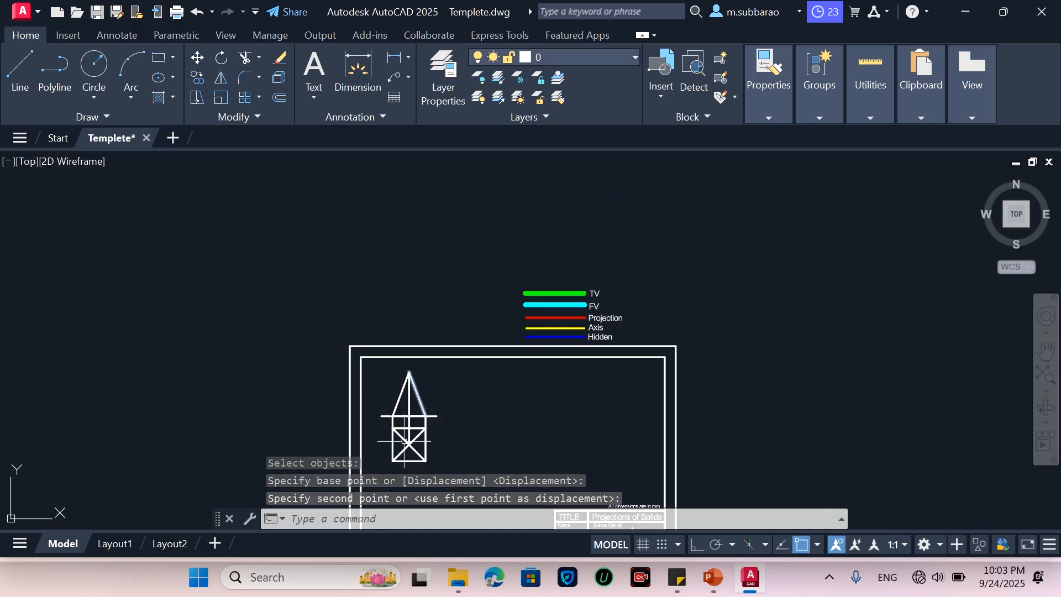
scroll(404, 440, "up", 2)
scroll(505, 339, "down", 2)
scroll(426, 427, "up", 2)
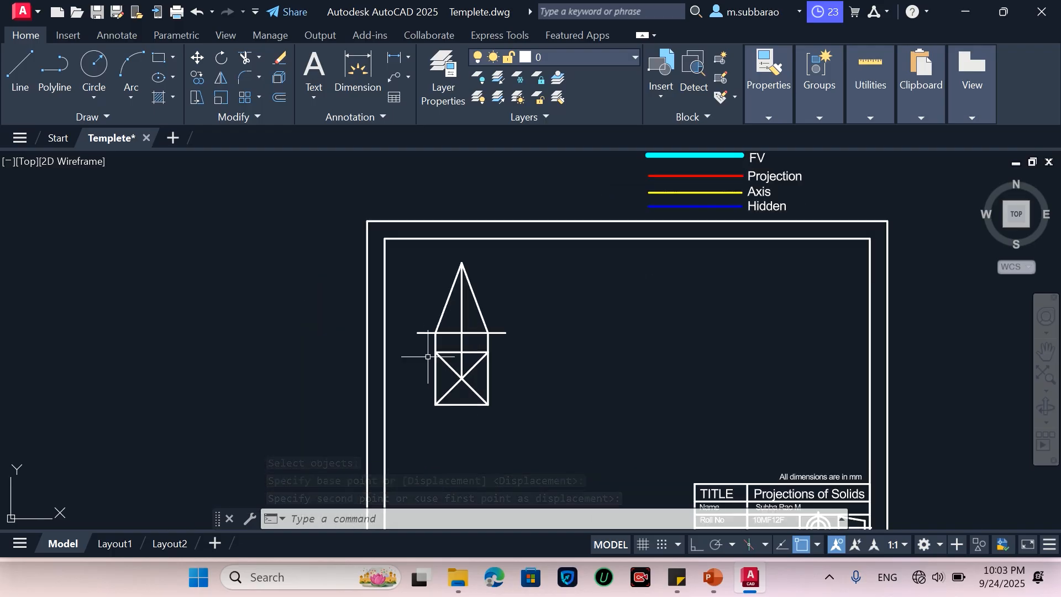
scroll(428, 356, "up", 2)
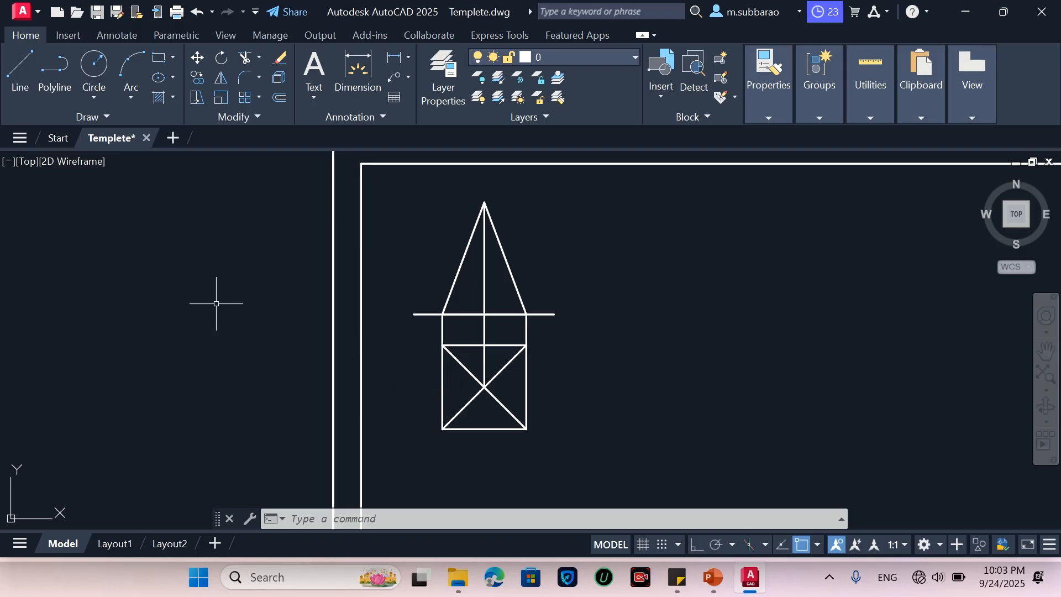
type("te")
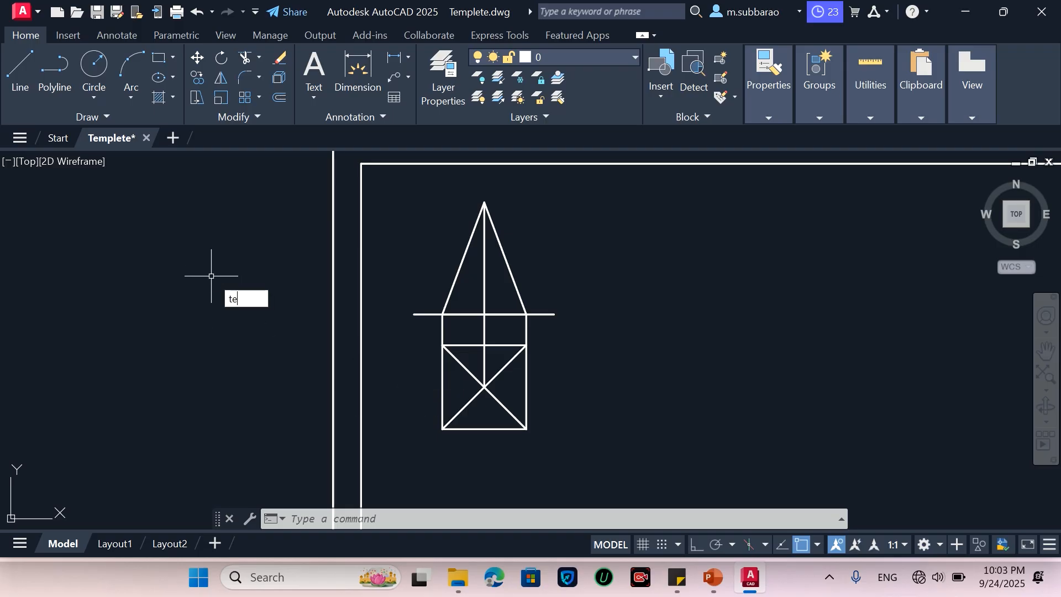
type("xt")
key("Return")
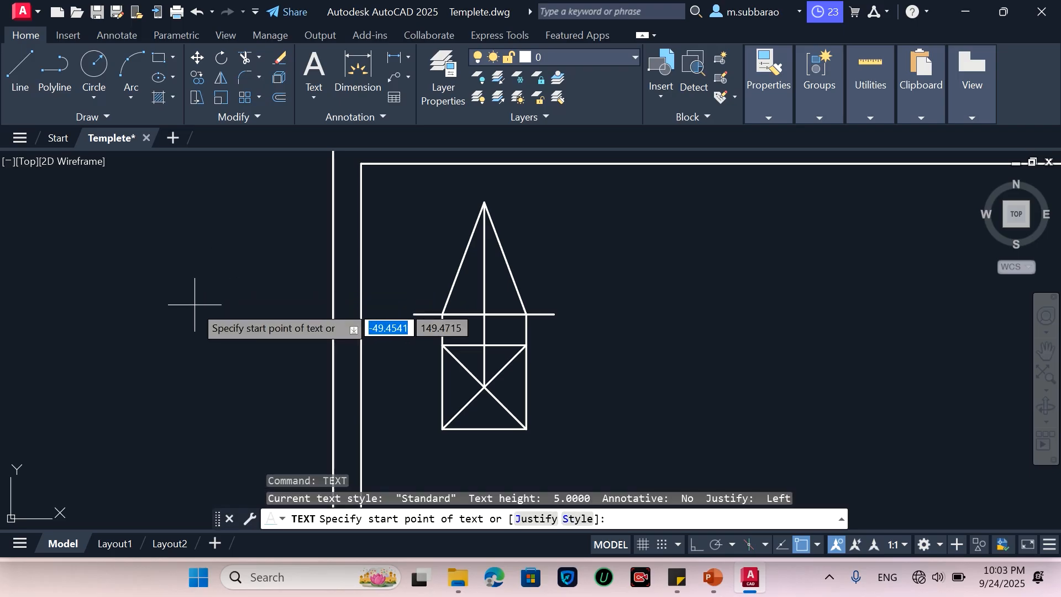
left_click(144, 266)
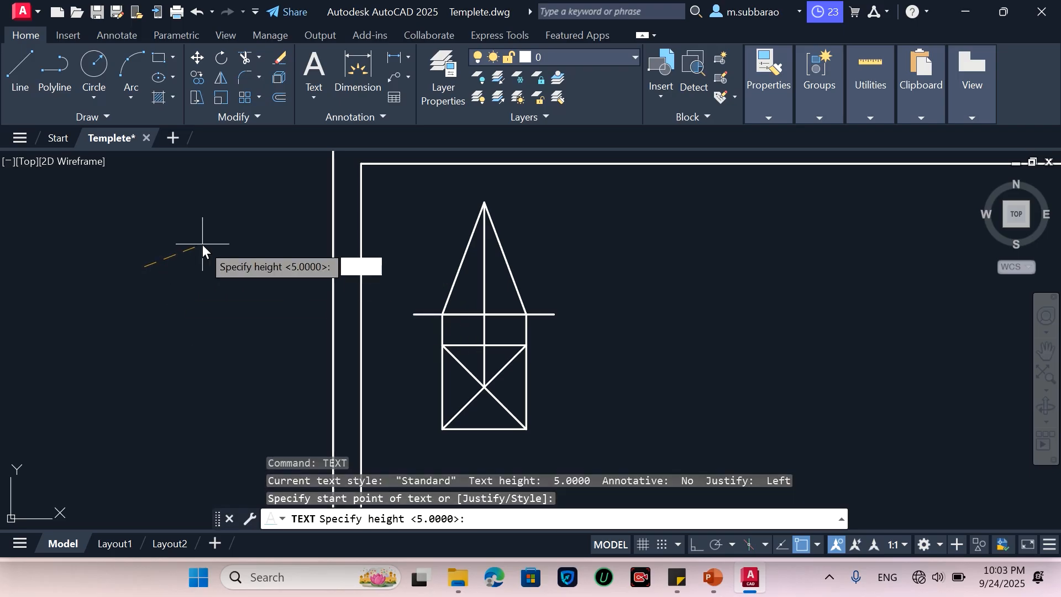
type("3")
key("Return")
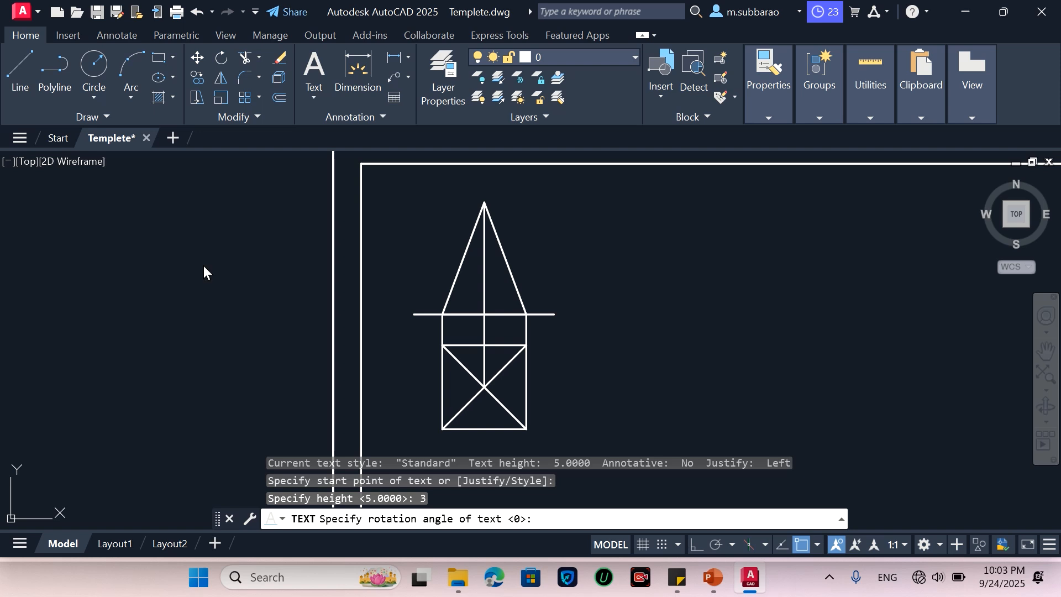
key("Return")
type("a")
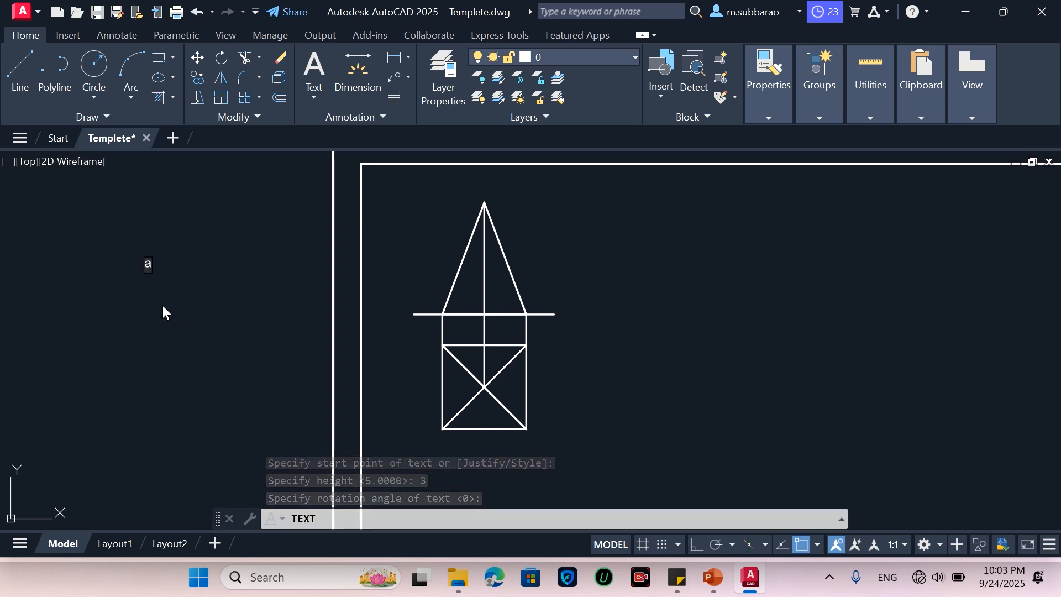
key("Return")
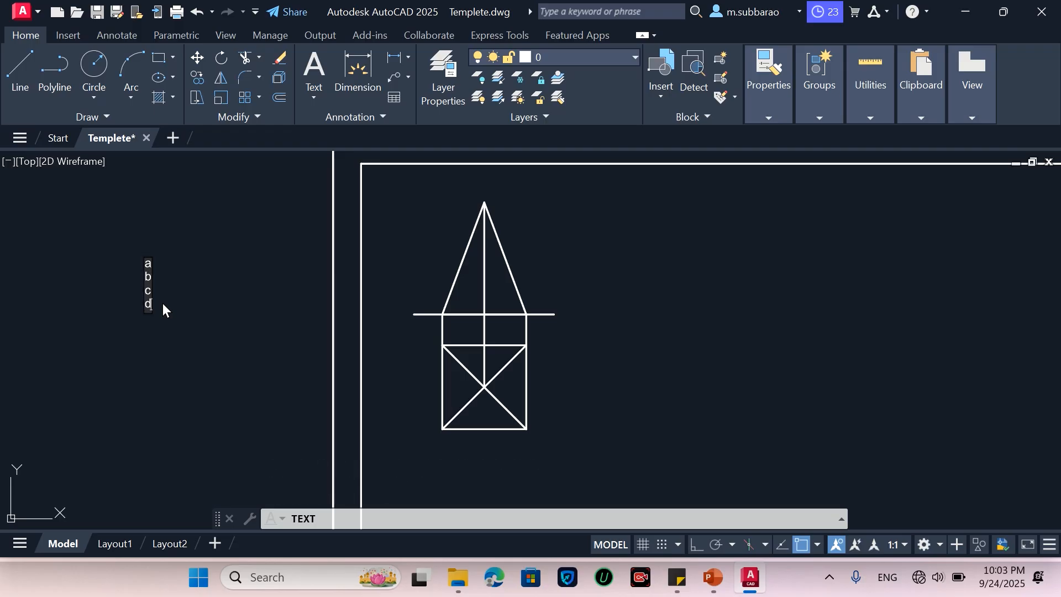
Step: Continue the letter column with e, f, g and h on separate lines and finish the text
type("e")
key("Return")
type("f")
key("Return")
type("g")
key("Return")
type("h")
key("Return")
key("Return")
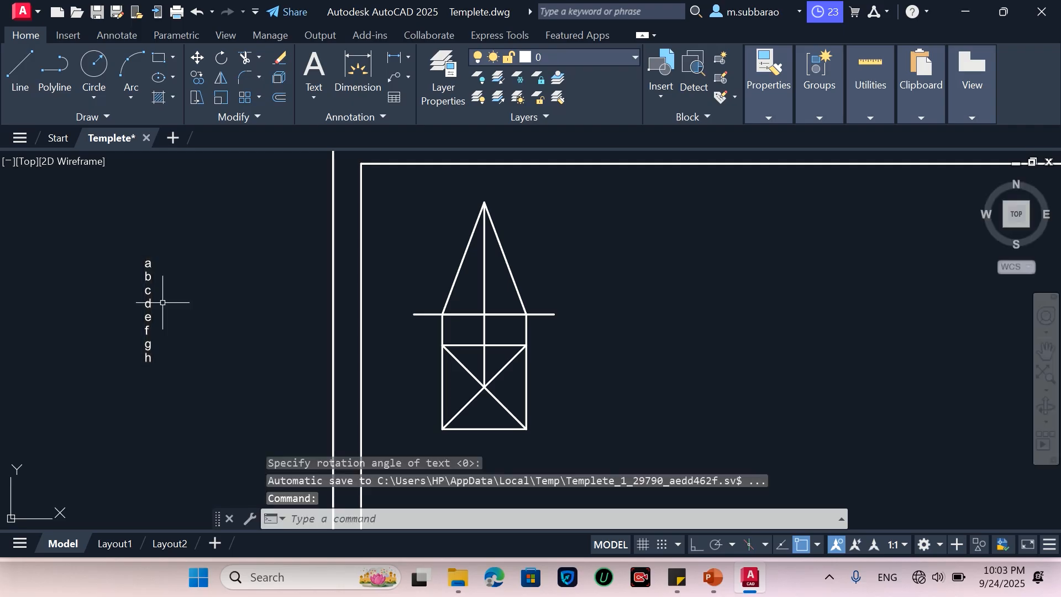
key("Return")
key("Escape")
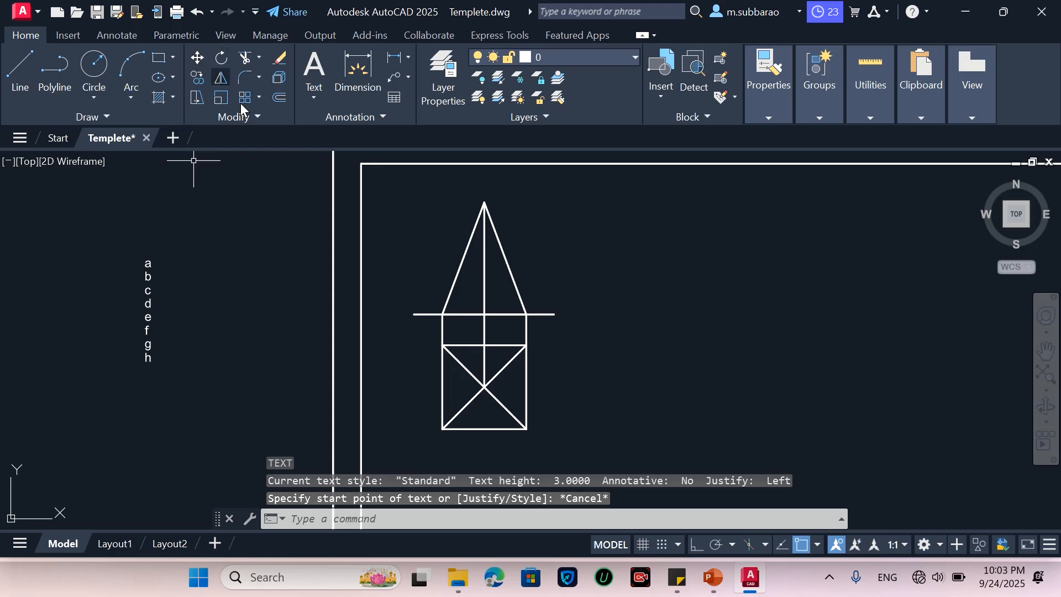
Step: Start a second text column to the right of the letters with height 3 and rotation 0, entering a' and b'
type("text")
key("Return")
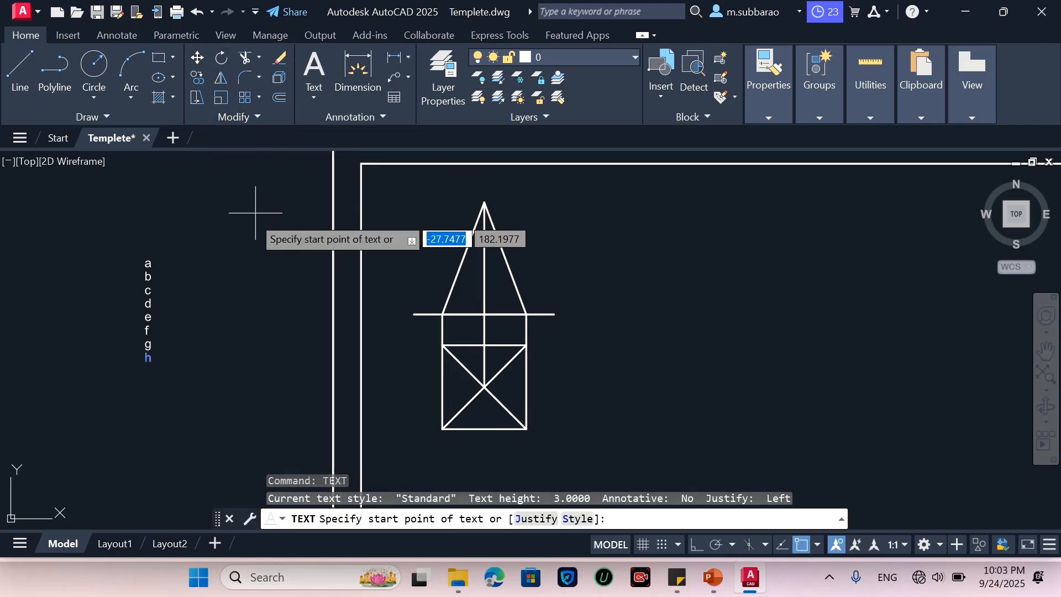
left_click(188, 263)
key("Return")
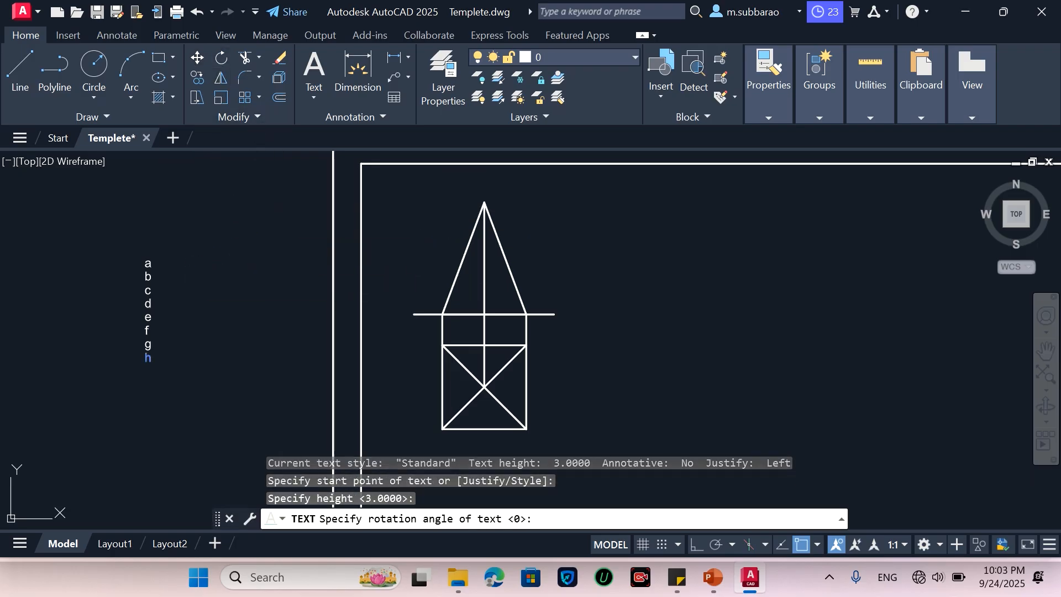
key("Return")
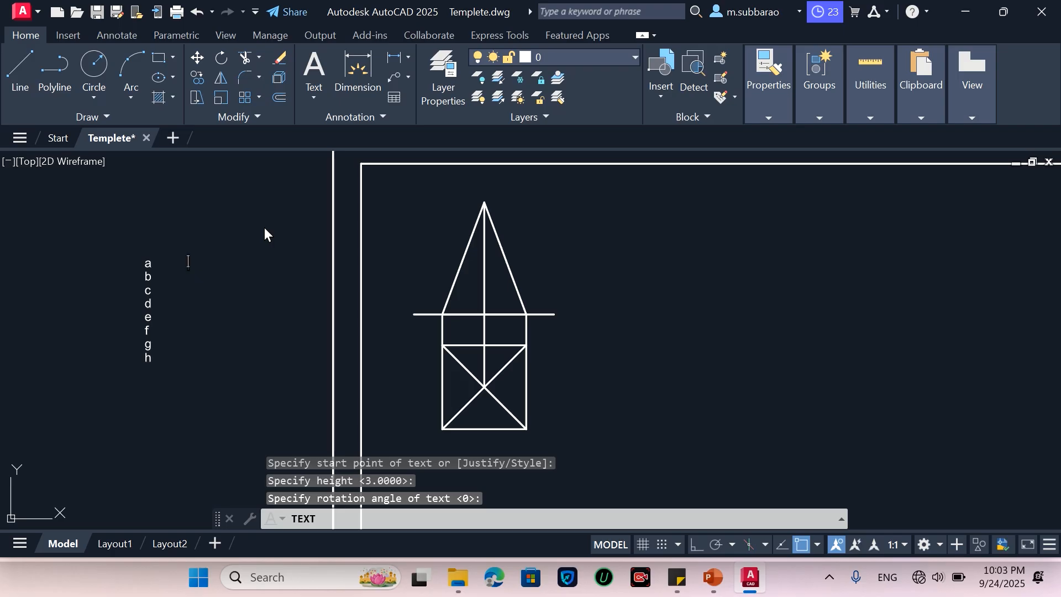
type("a'")
key("Return")
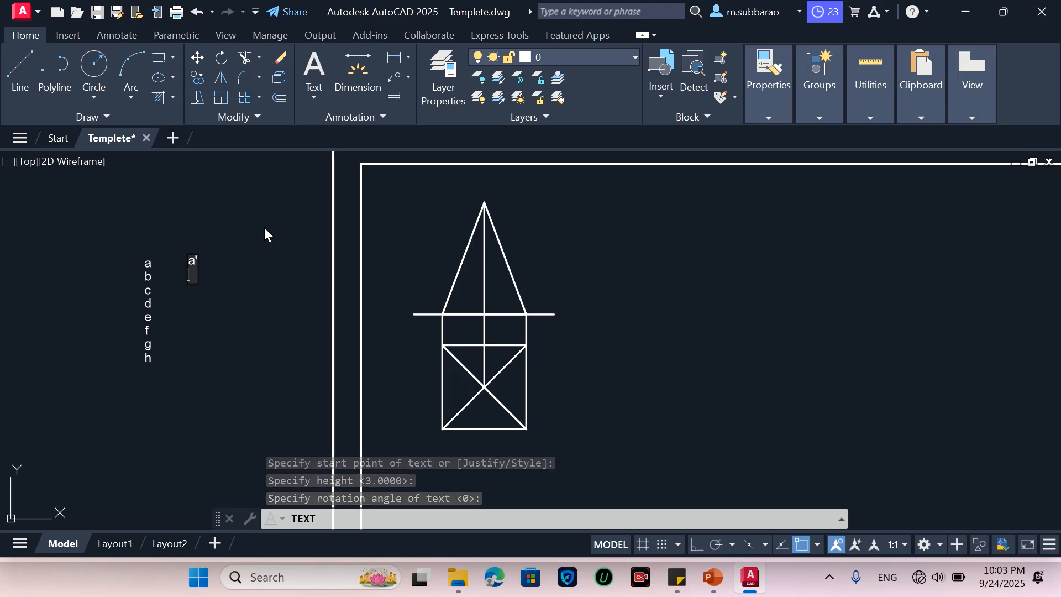
type("b'")
key("Return")
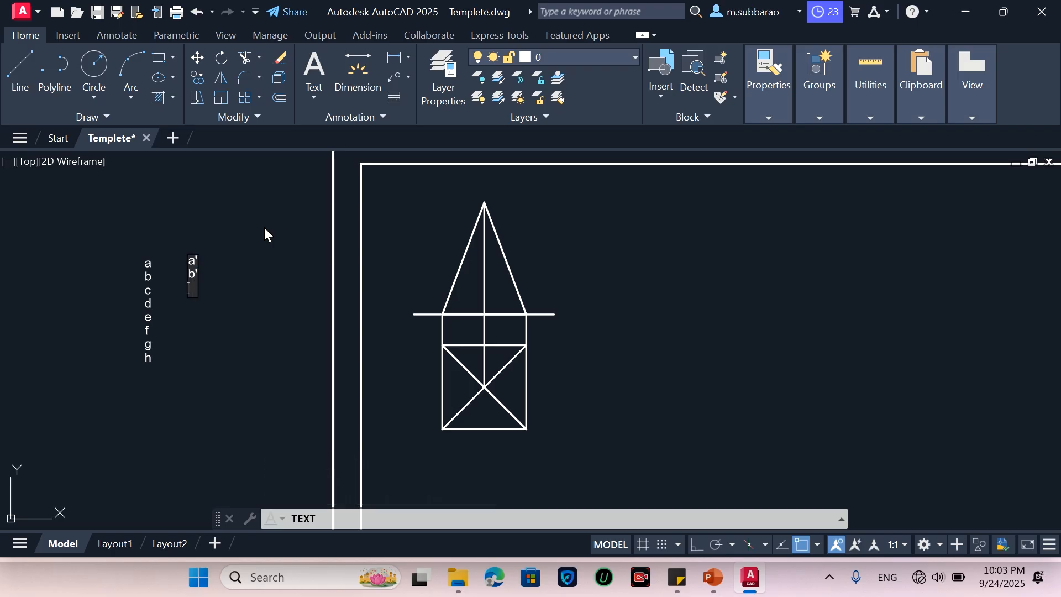
Step: Continue the primed column with c', d', e' and f' on separate lines
type("c'")
key("Return")
type("d'")
key("Return")
type("e'")
key("Return")
type("f'")
key("Return")
Step: Complete the primed column with g' and h', correcting the mistyped g' entry, and finish the text
type("g;")
key("Return")
type("g")
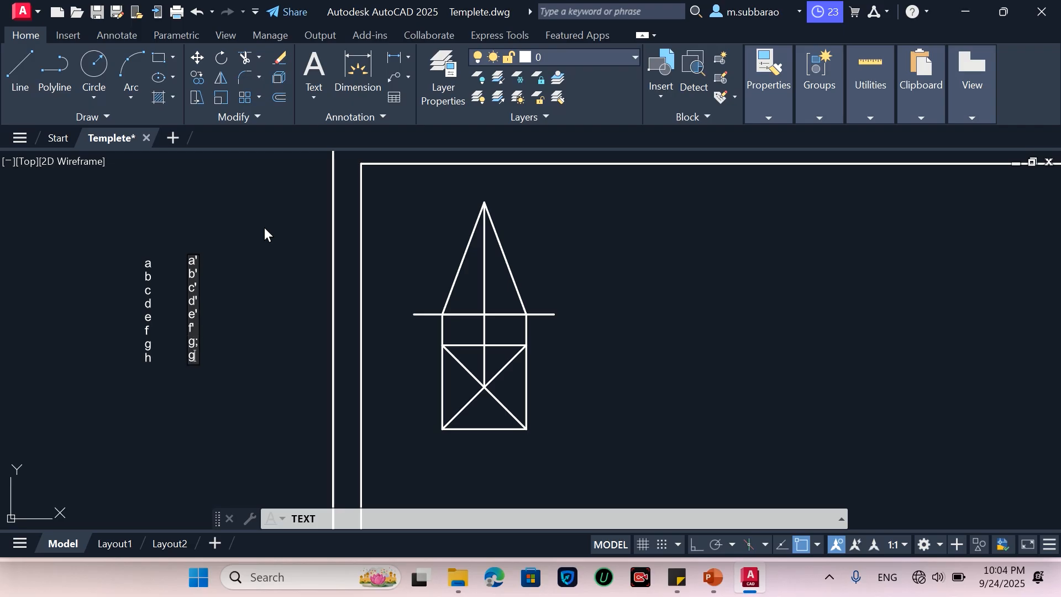
type("'\\\\")
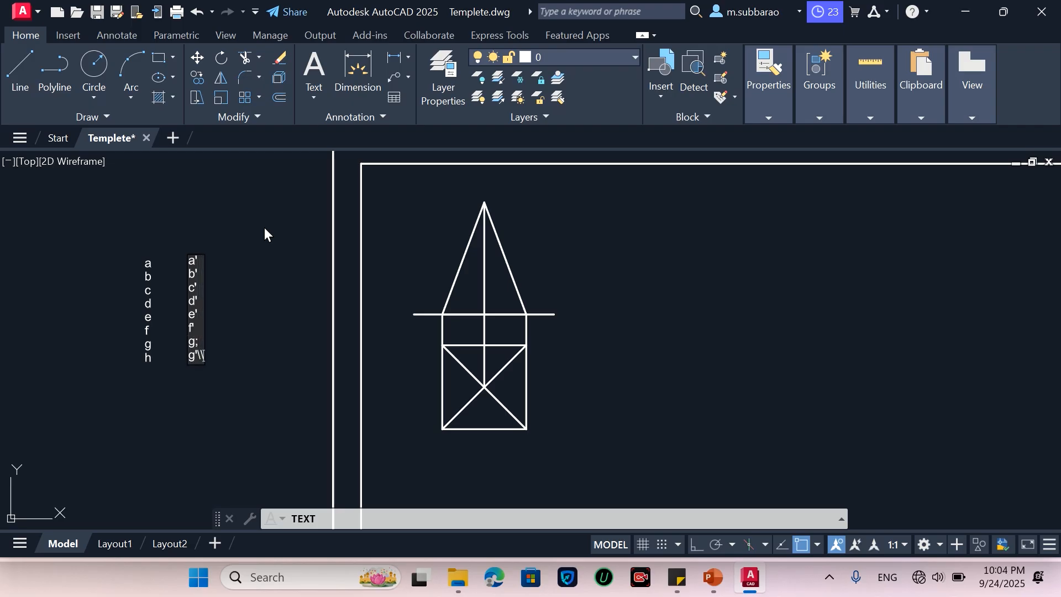
key("BackSpace")
key("BackSpace")
key("BackSpace")
key("BackSpace")
key("BackSpace")
key("BackSpace")
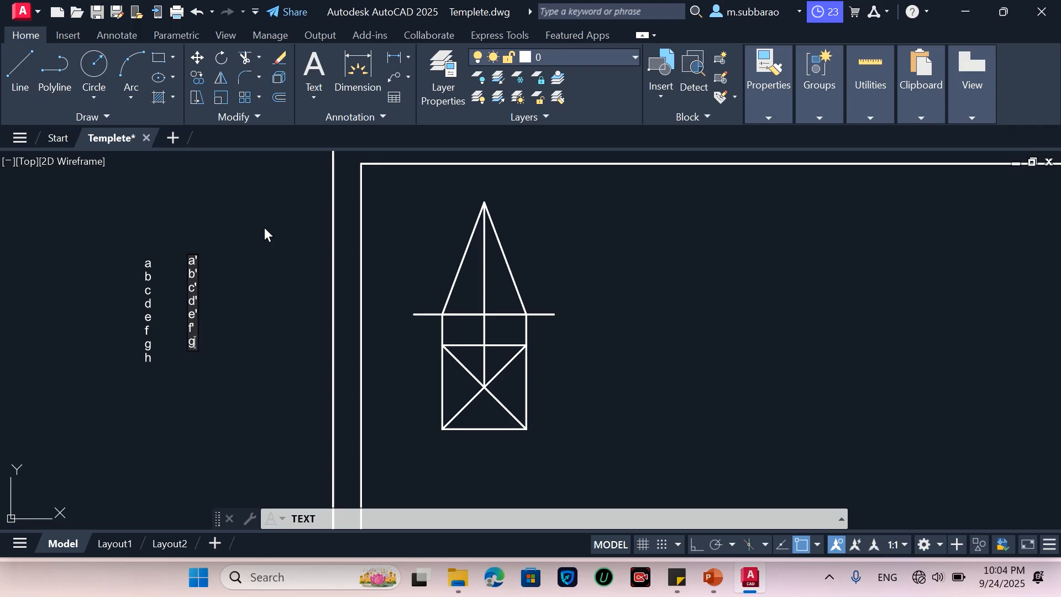
type("'")
key("Return")
type("h'")
key("Return")
key("Return")
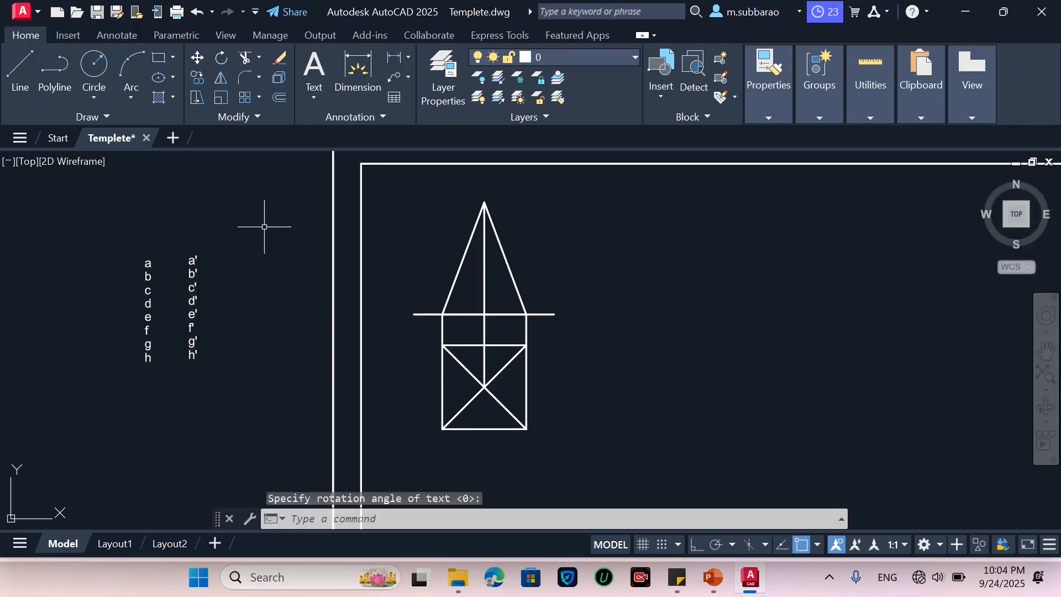
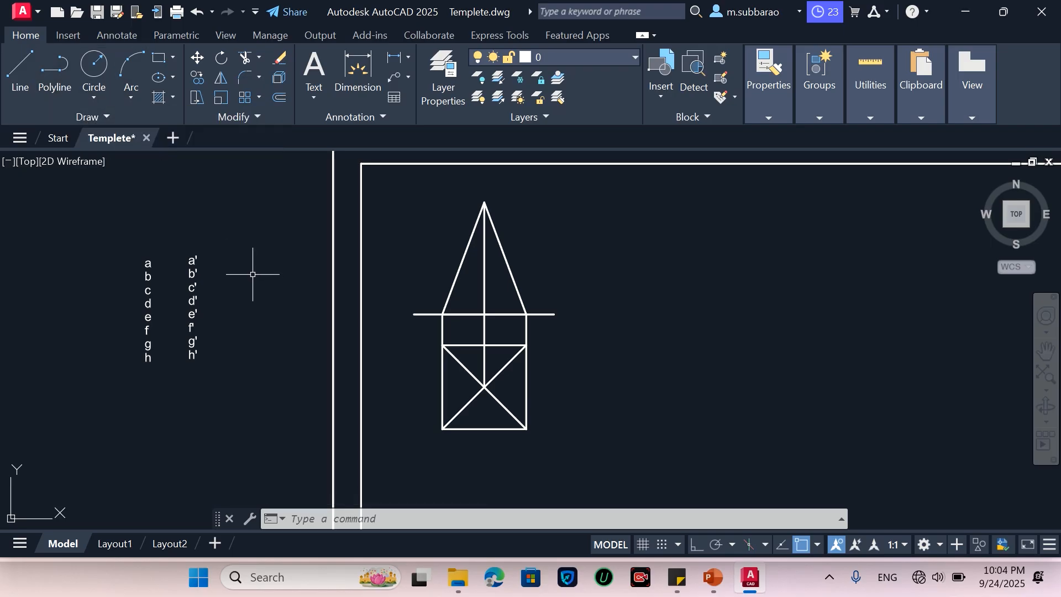
Step: Start a number column to the right of the primed letters with height 3 and rotation 0, entering 1 and 2
type("text")
key("Return")
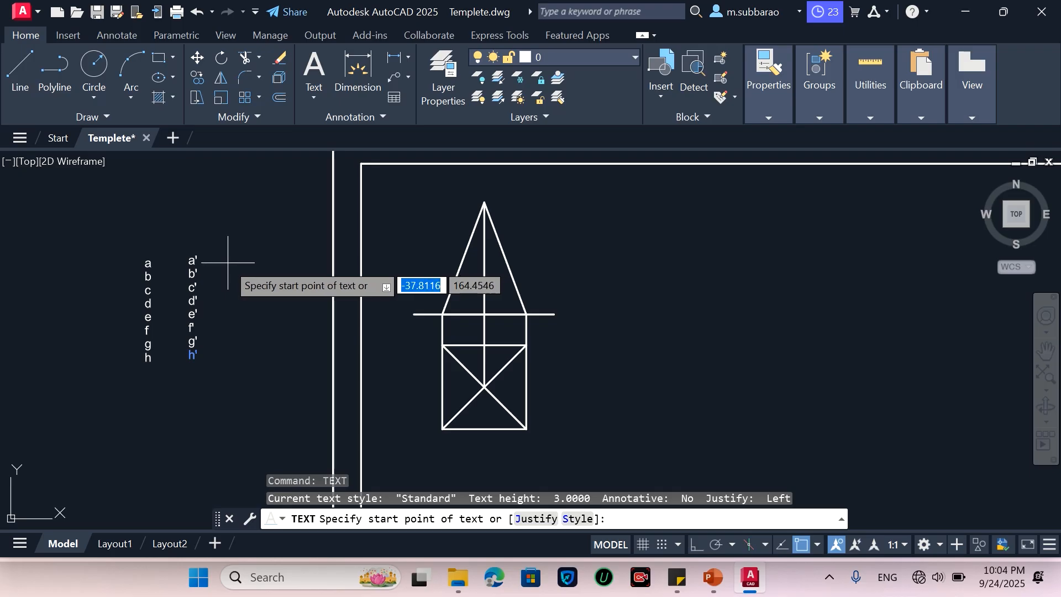
left_click(229, 262)
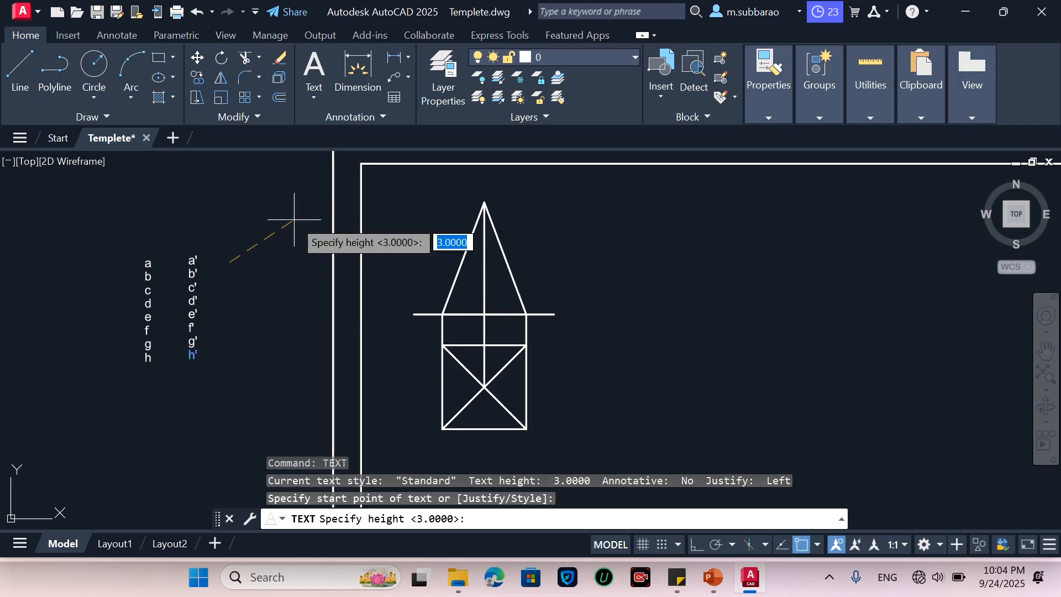
key("Return")
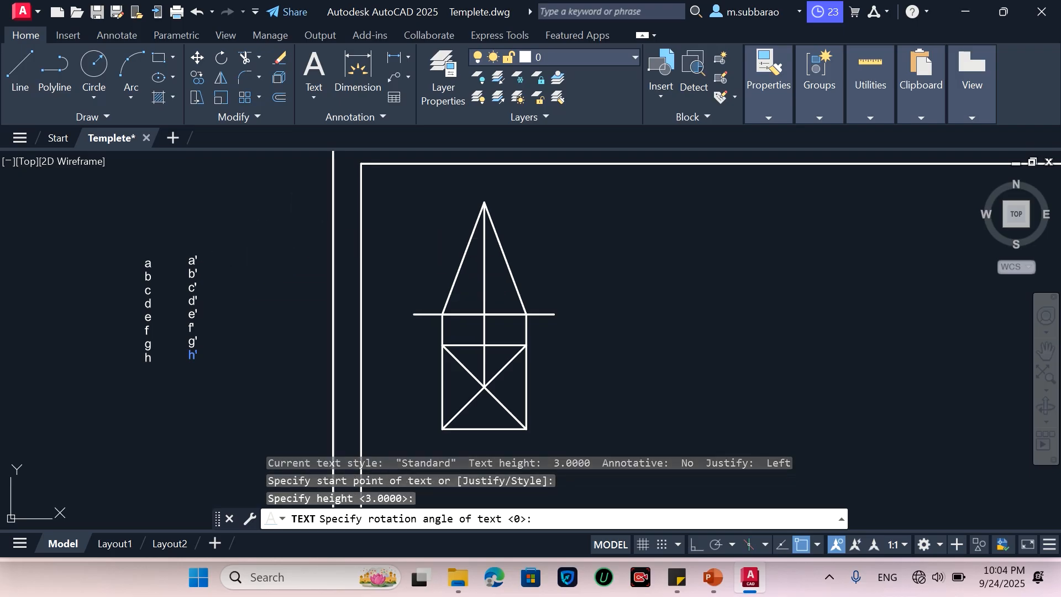
key("Return")
type("1")
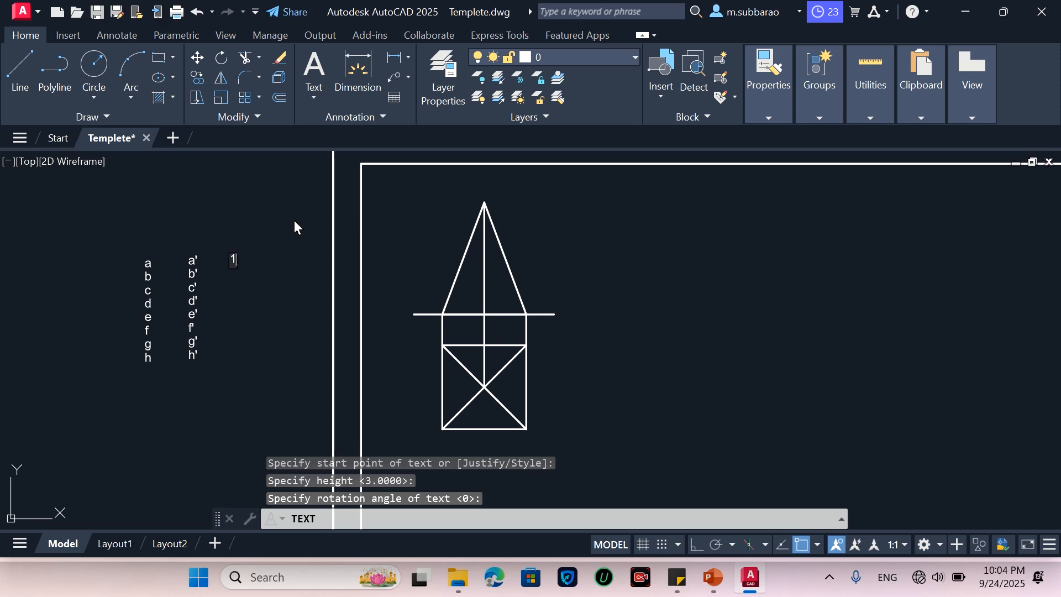
key("Return")
type("2")
key("Return")
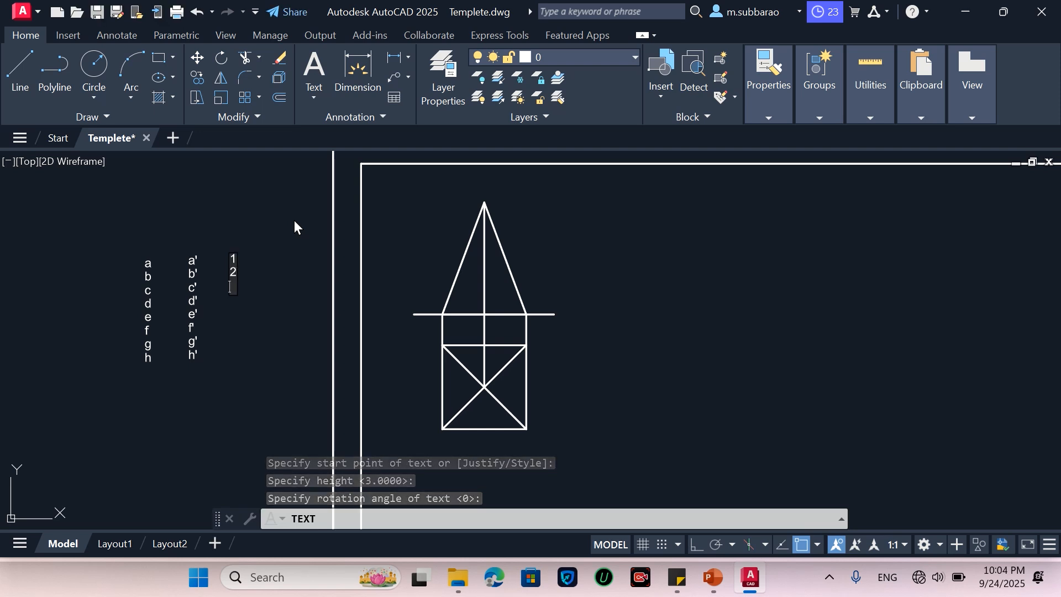
Step: Continue the number column with 3, 4, 5, 6, 7 and 8 on separate lines and finish the text
type("3 4 5 6 7")
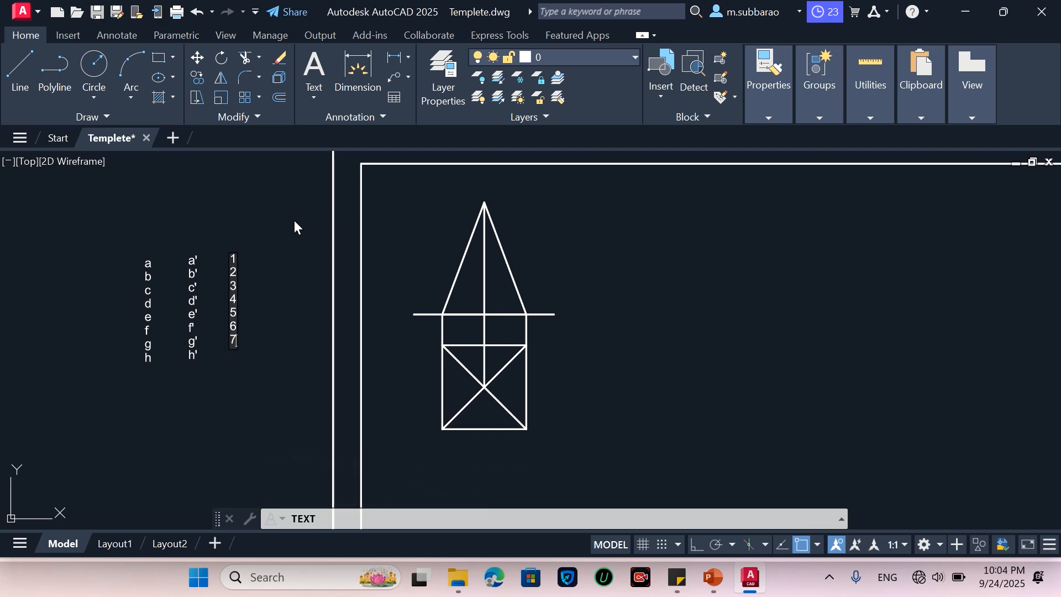
key("Return")
type("8")
key("Return")
key("Return")
Step: Start a primed number column to the right of the numbers with height 3 and rotation 0, entering 1', 2' and 3'
key("Return")
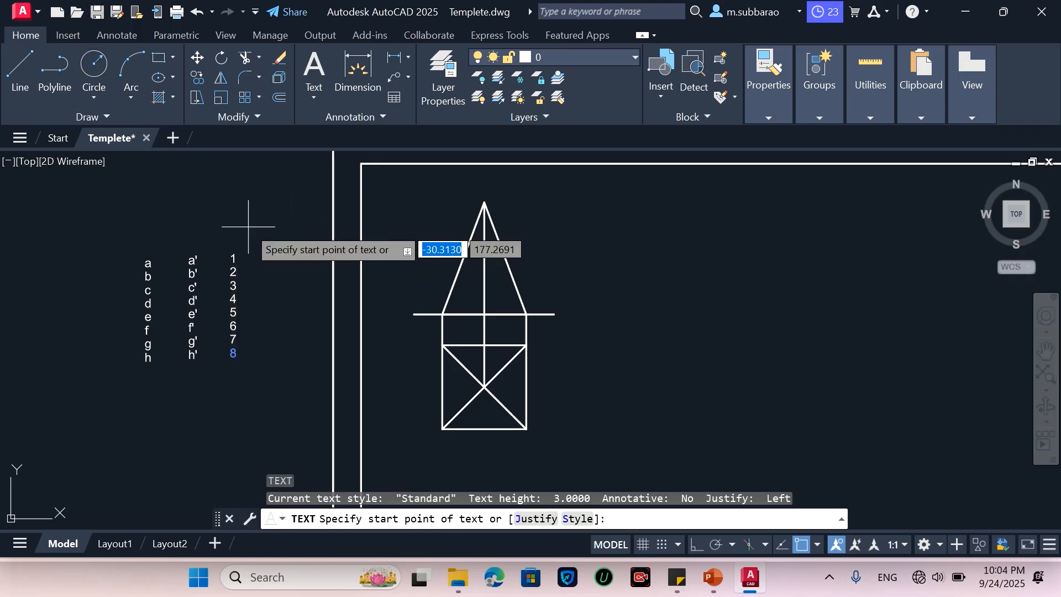
key("Return")
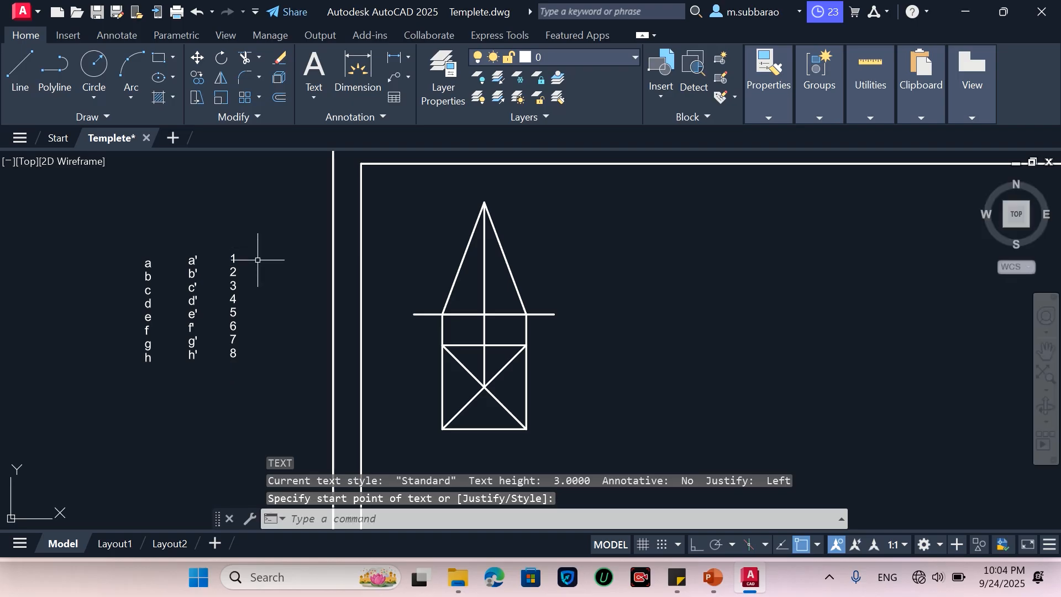
left_click(261, 253)
key("Return")
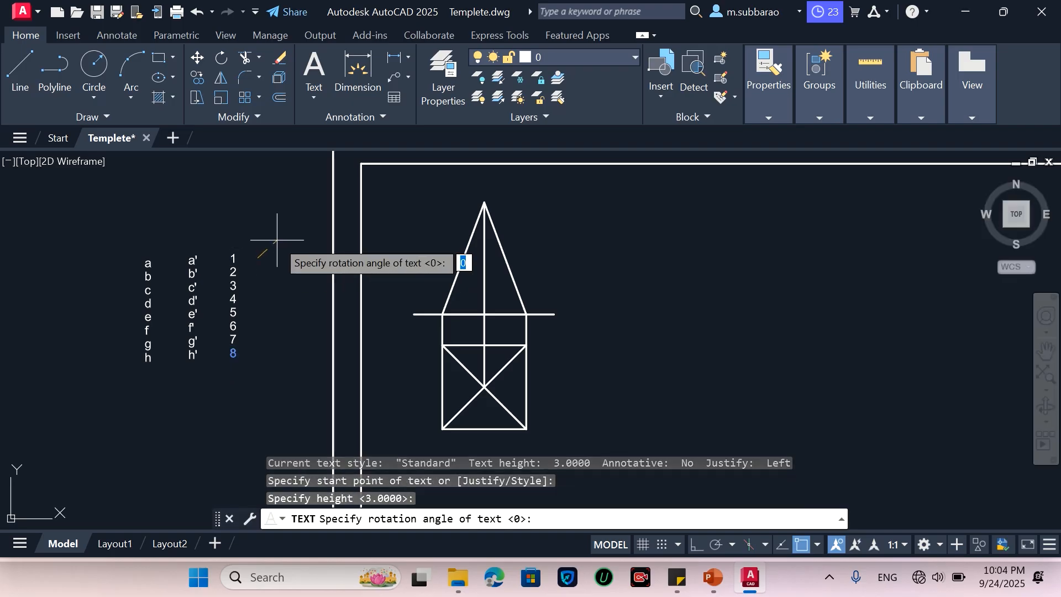
key("Return")
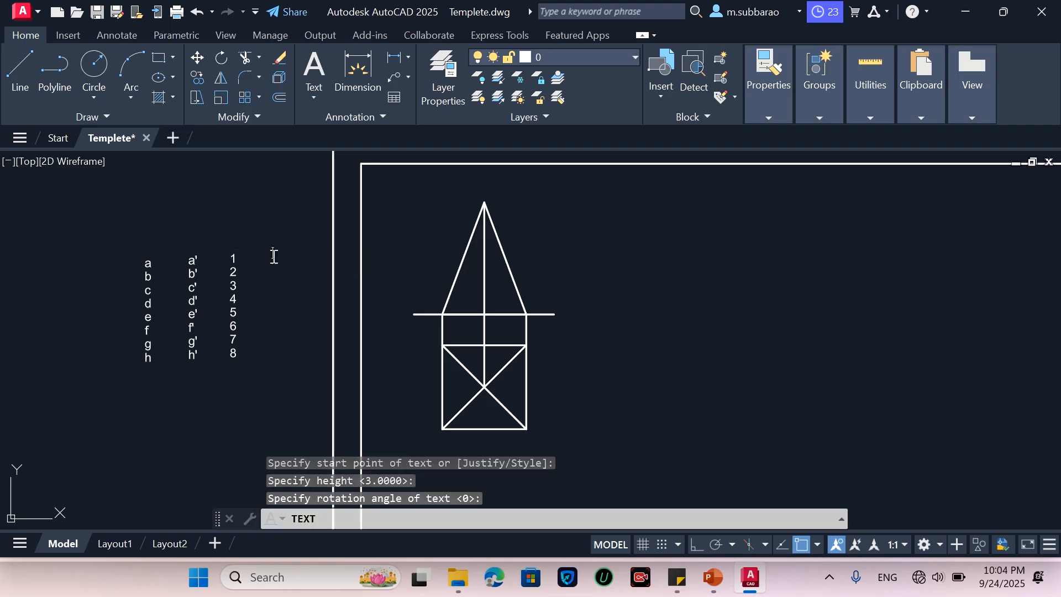
type("1'")
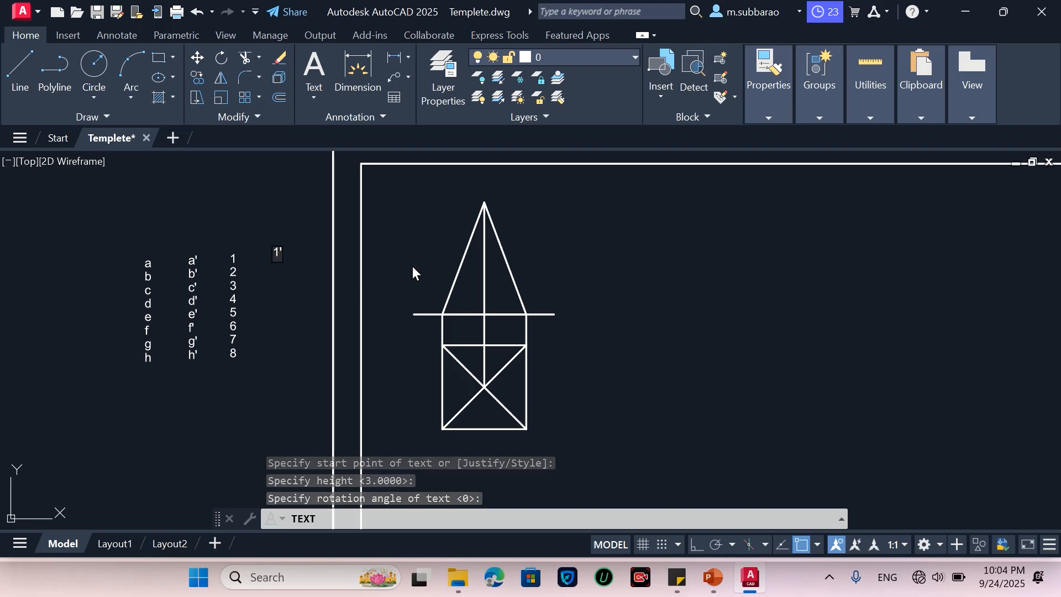
key("Return")
type("2'")
key("Return")
type("3'")
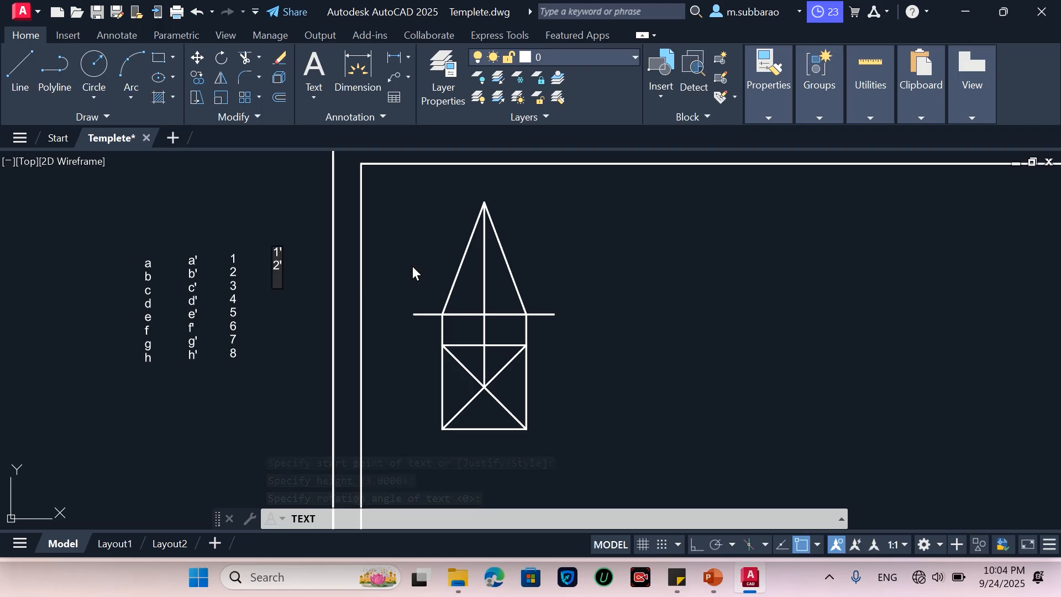
Step: Continue the primed number column with 4', 5', 6', 7' and 8' on separate lines and finish the text
key("Return")
type("4'")
key("Return")
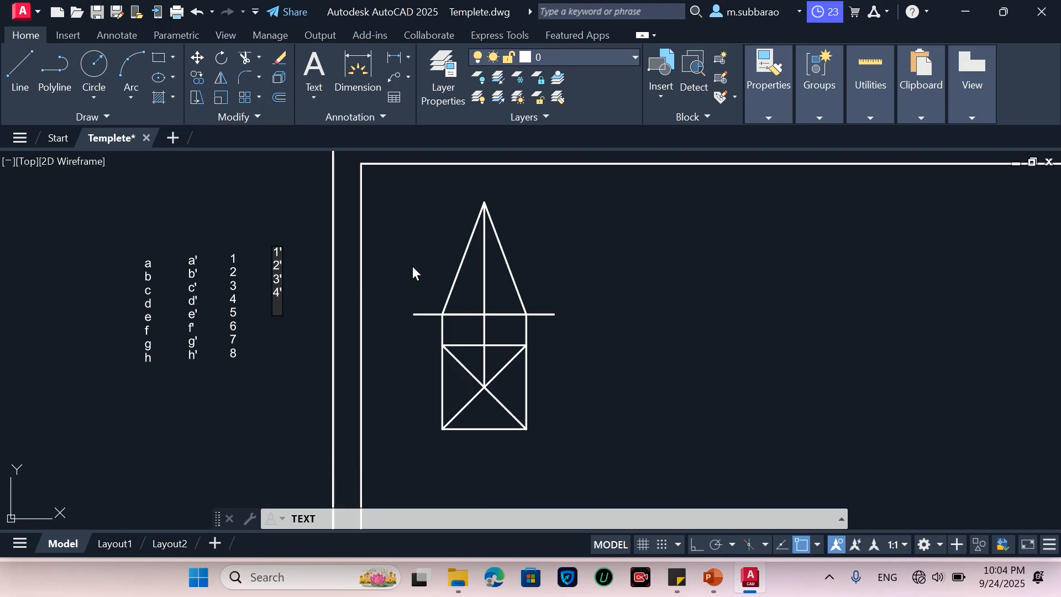
type("5'")
key("Return")
type("6'")
key("Return")
type("7'")
key("Return")
type("8'")
key("Return")
key("Return")
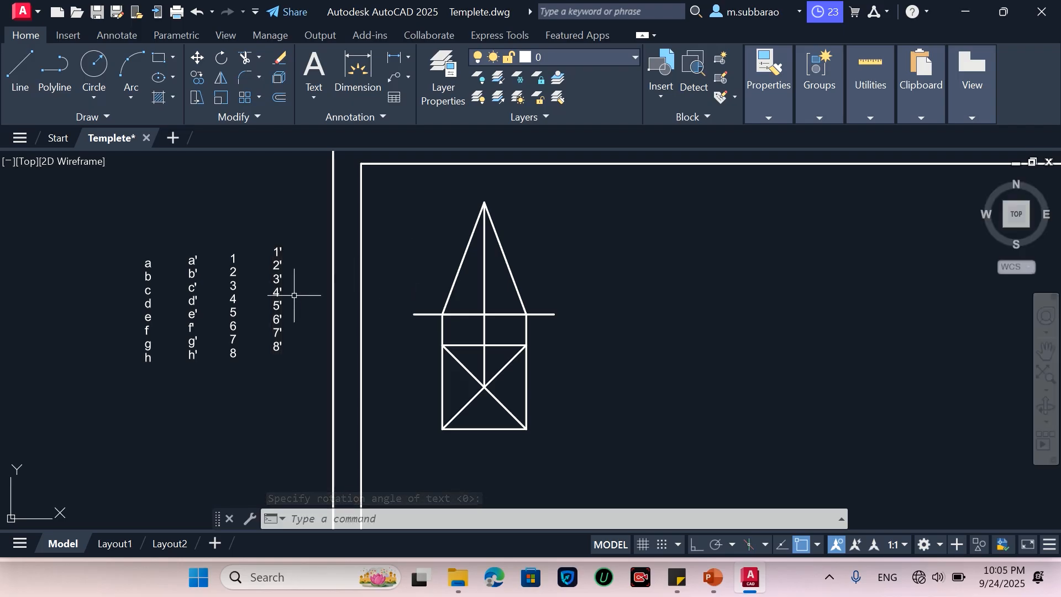
Step: Start a paired label column below the plain numbers with height 3 and rotation 0, entering a,1 and b,2
key("Return")
key("Return")
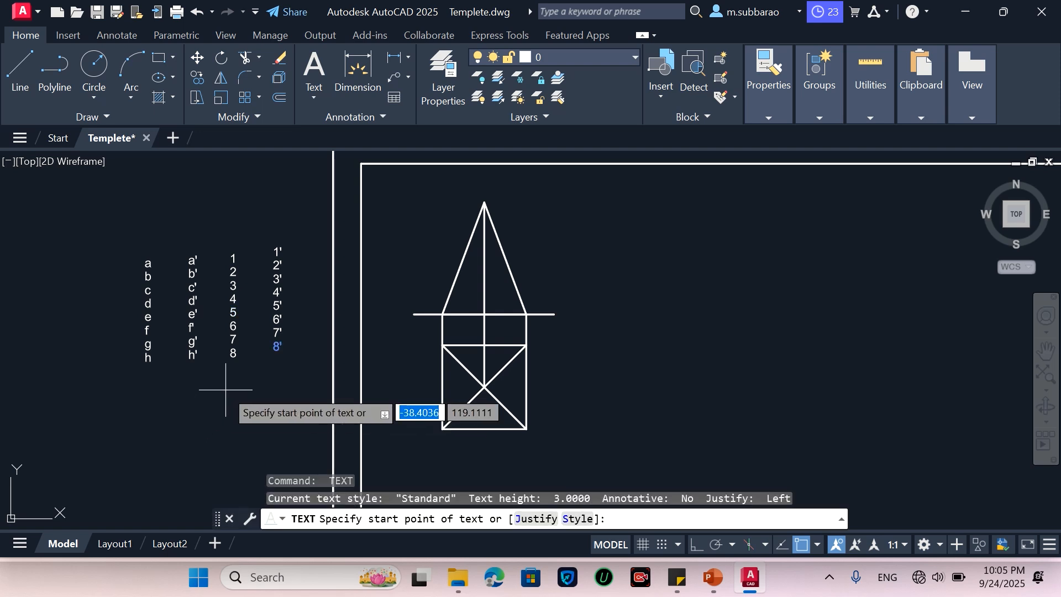
left_click(226, 390)
key("Return")
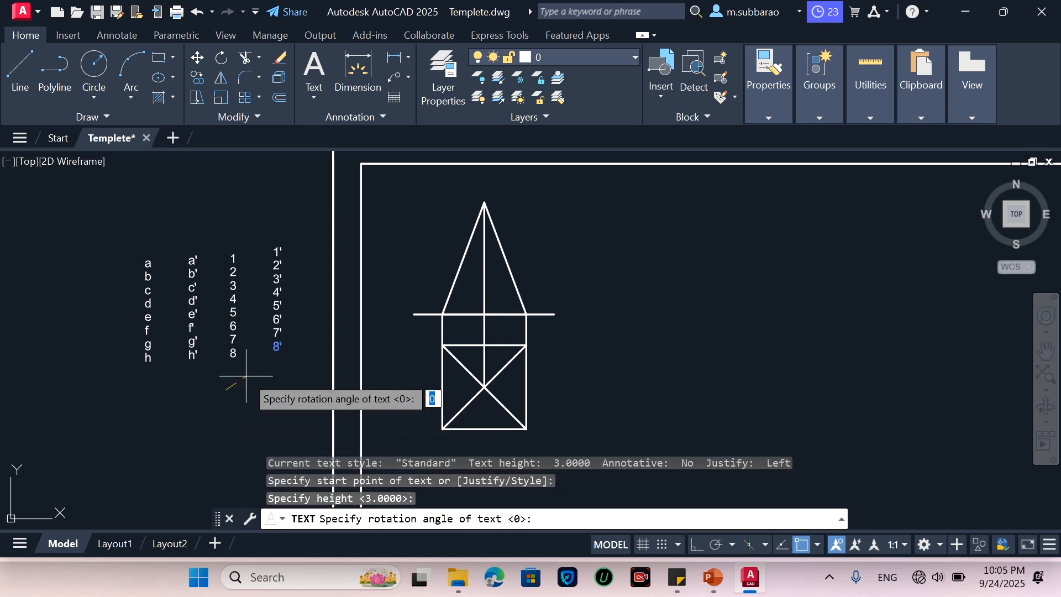
key("Return")
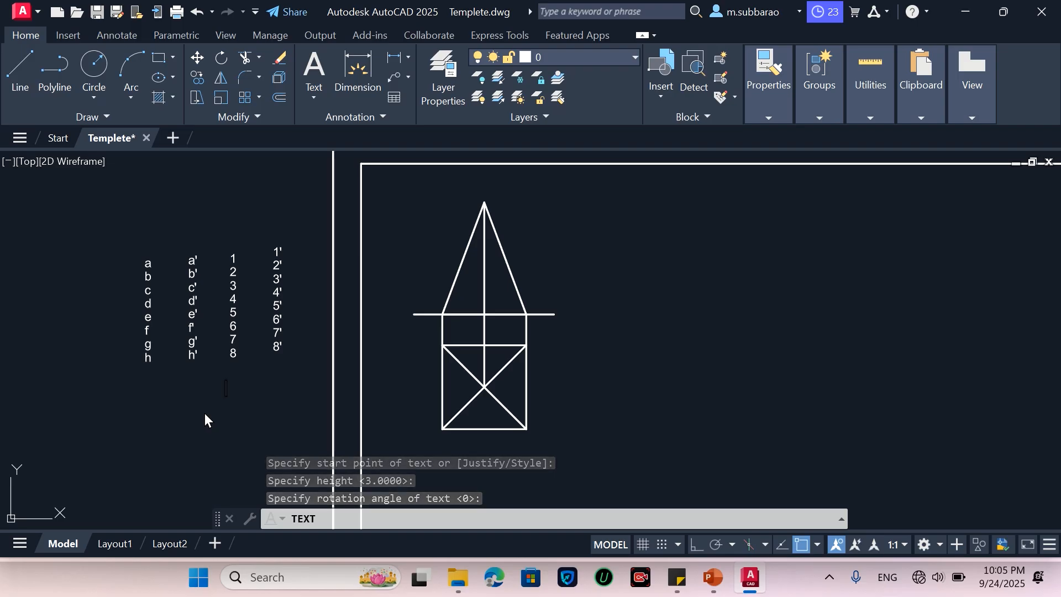
type("a")
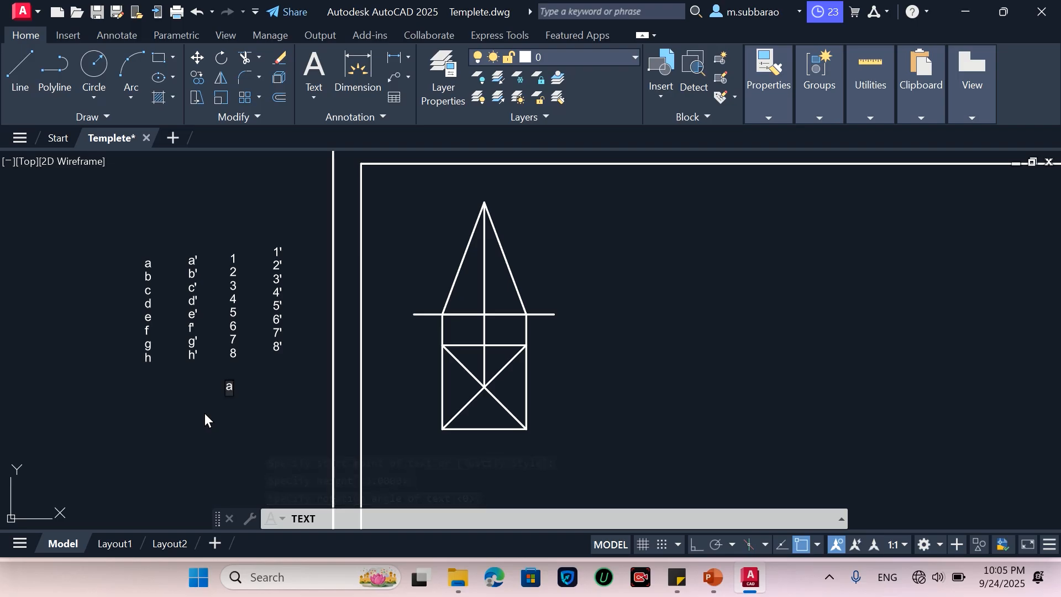
type(",1")
key("Return")
type("b,2")
key("Return")
Step: Add c,3 and d,4 to the paired label column, correcting the mistyped separator in the c entry
type("c'3")
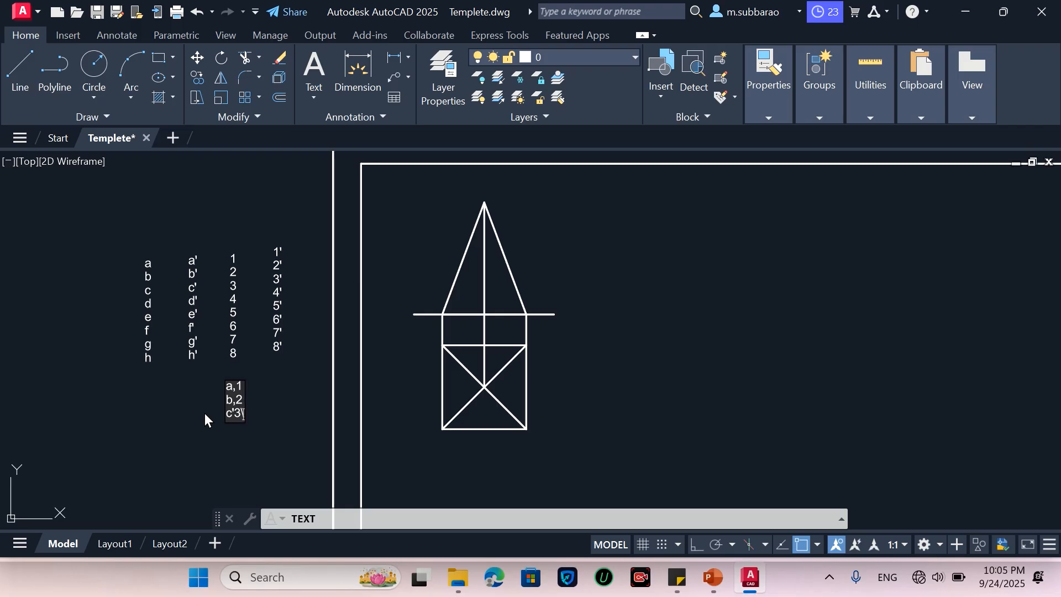
key("BackSpace")
type("3")
key("Return")
type("d,4")
key("Return")
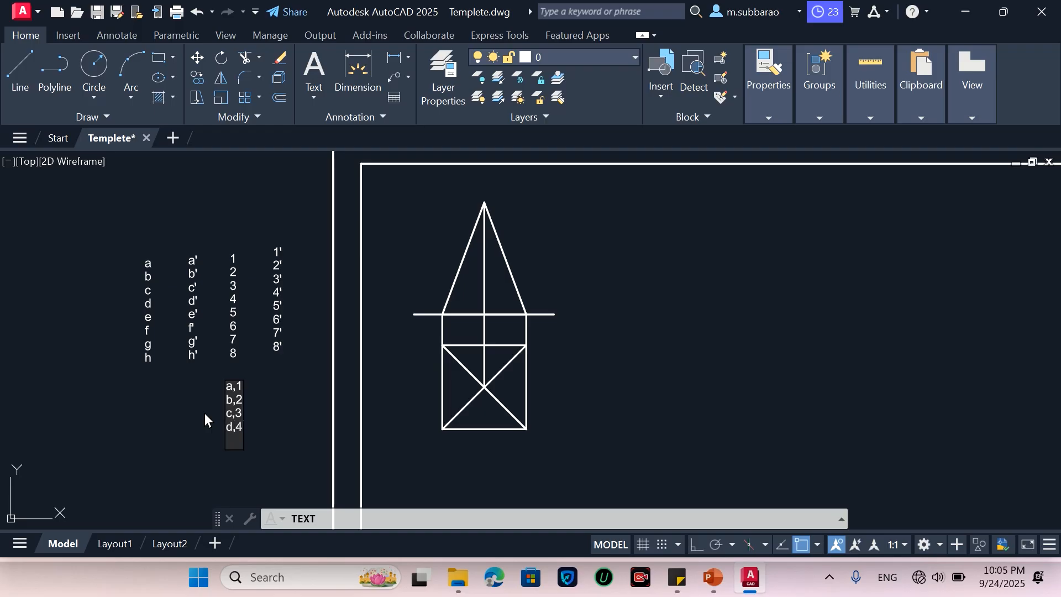
Step: Add the lines e,5 and f,6,g to the paired label column and finish the text
type("e,5")
key("Return")
type("f,6,g")
key("Return")
key("Return")
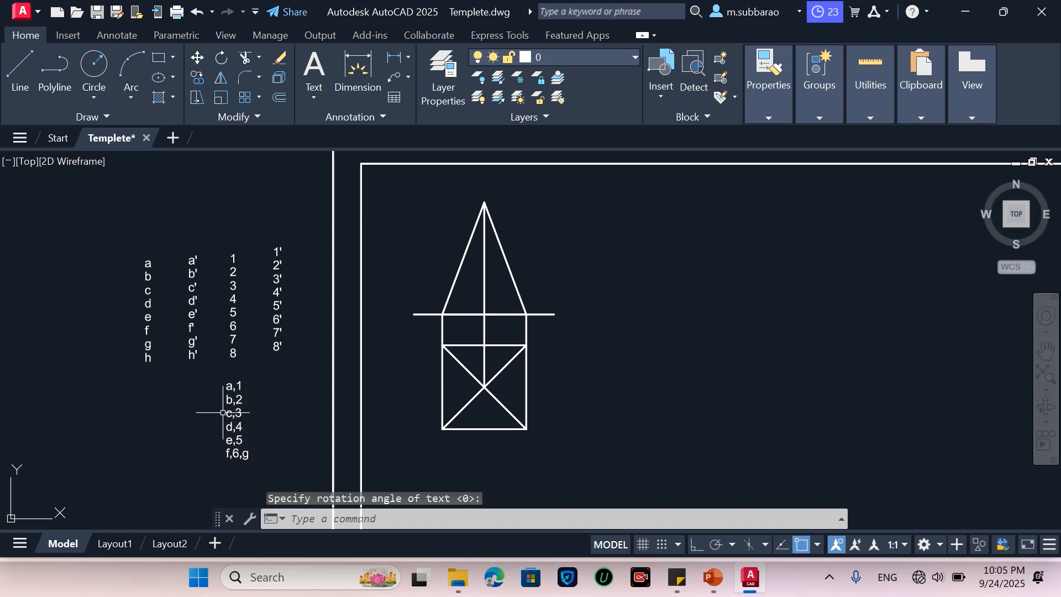
Step: Edit the last label in the paired column so that it reads f,6
type("TEXTEDIT")
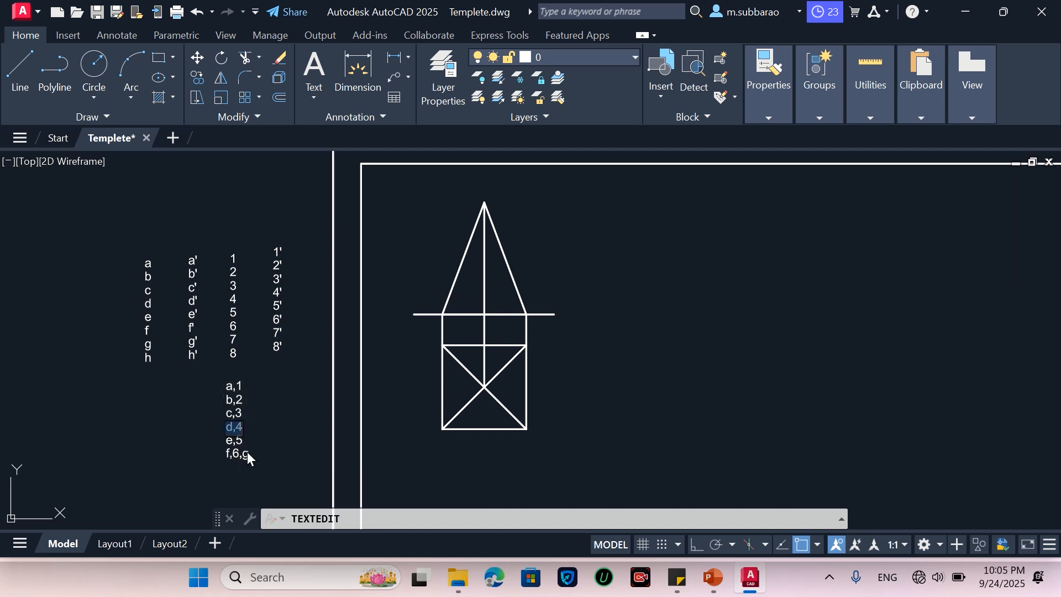
key("Return")
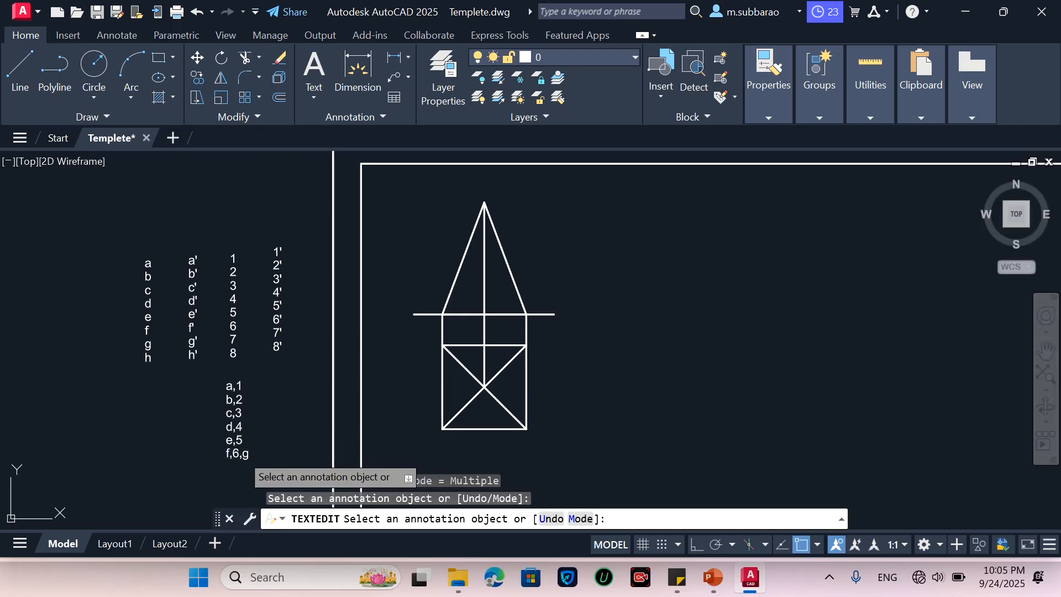
left_click(241, 454)
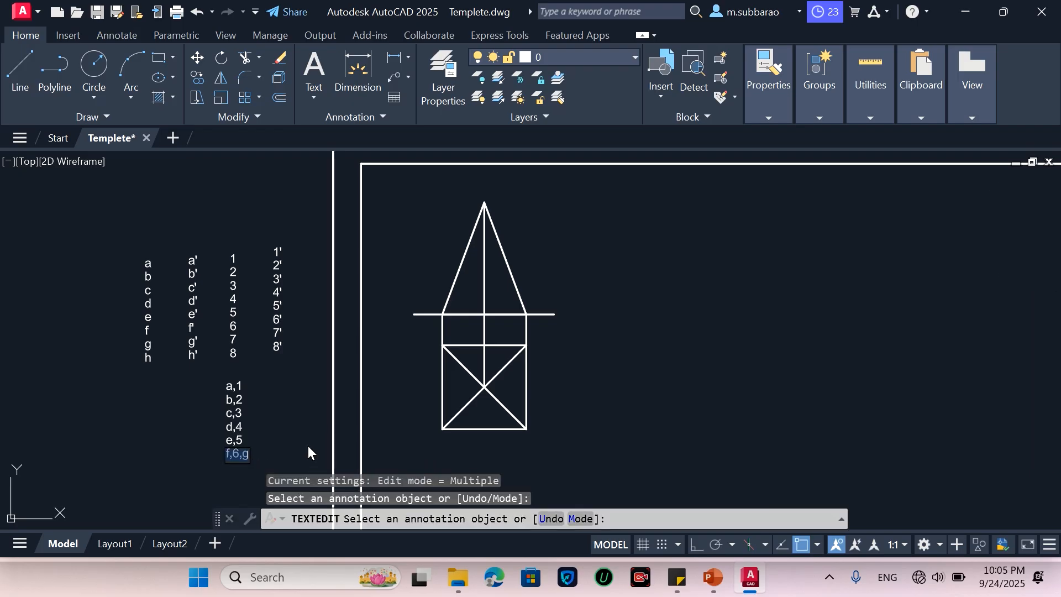
key("End")
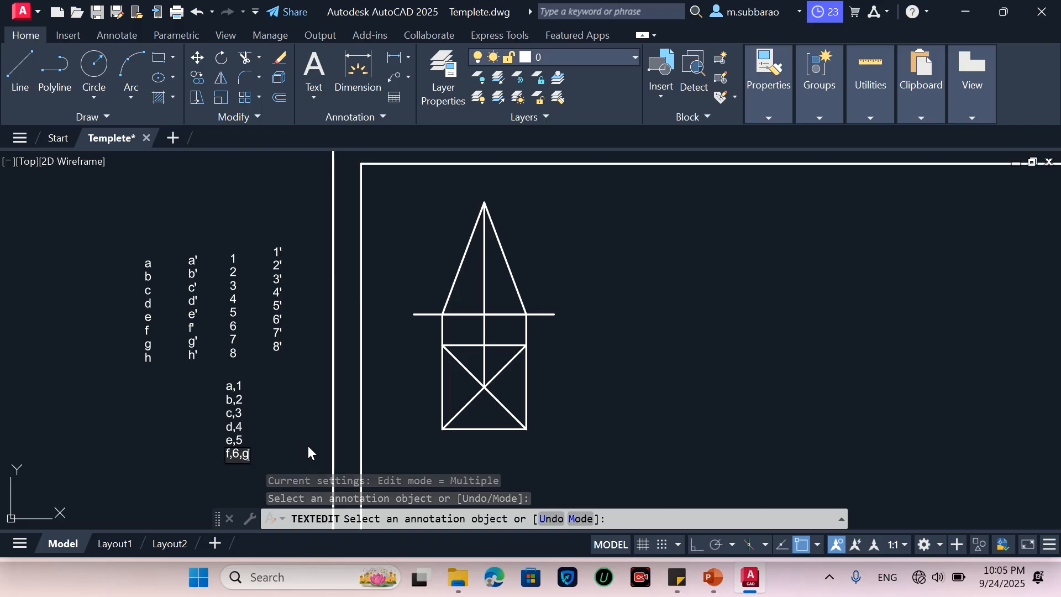
key("BackSpace")
key("BackSpace")
key("Return")
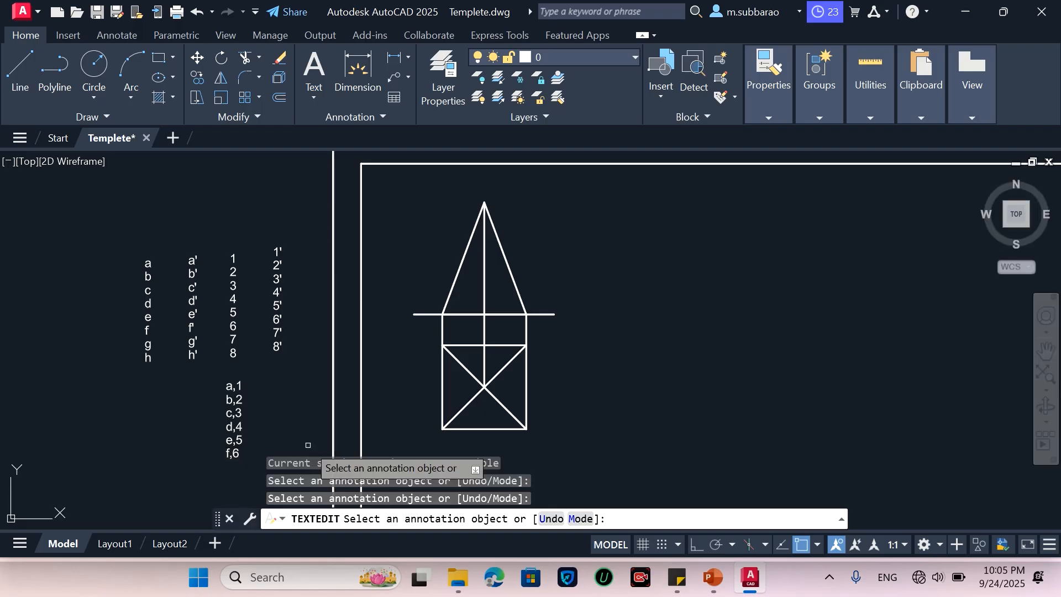
key("Return")
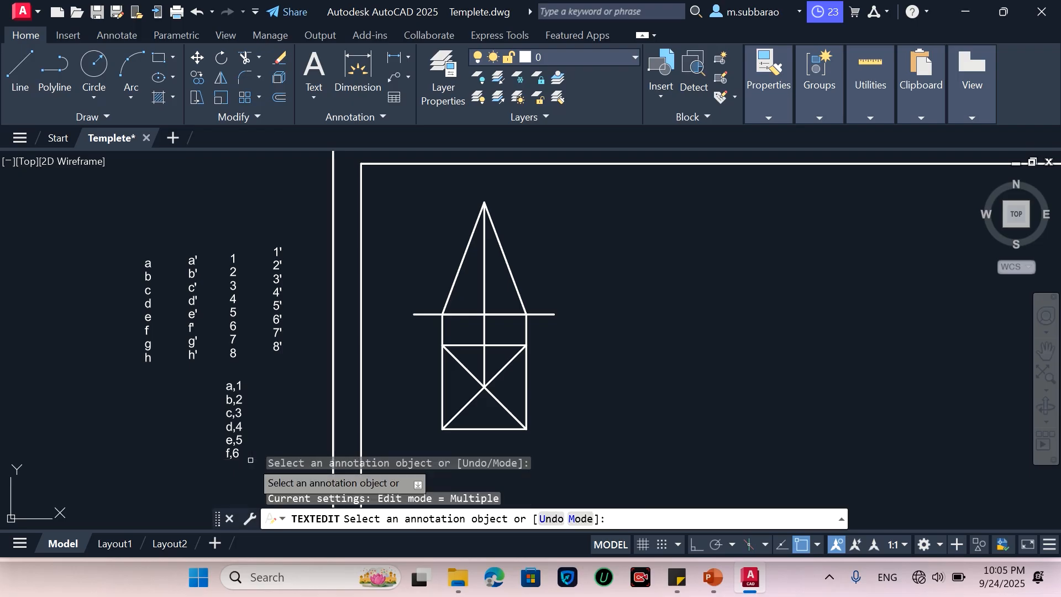
key("Escape")
key("Return")
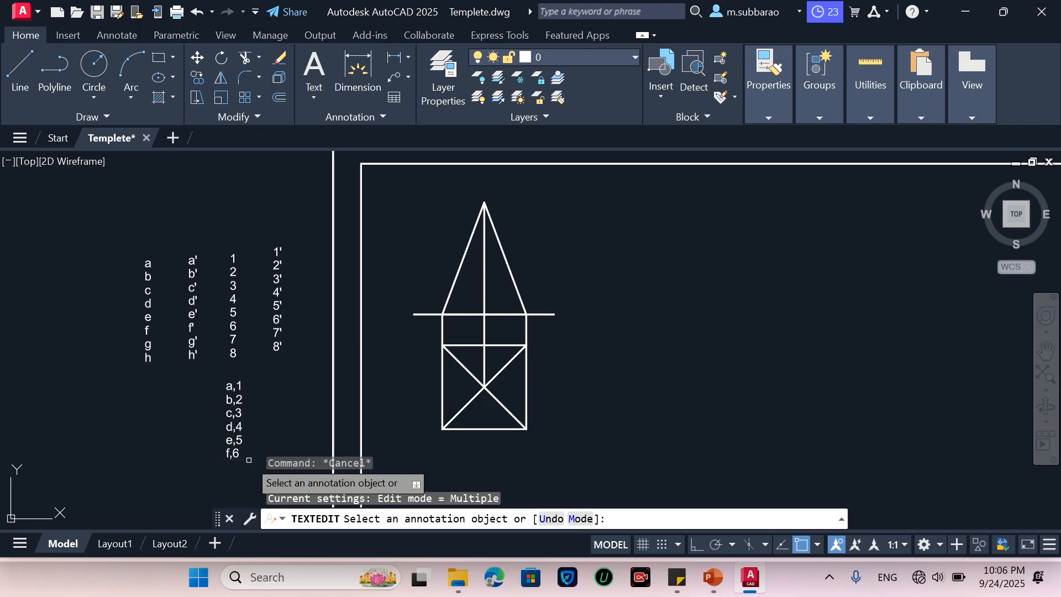
key("Escape")
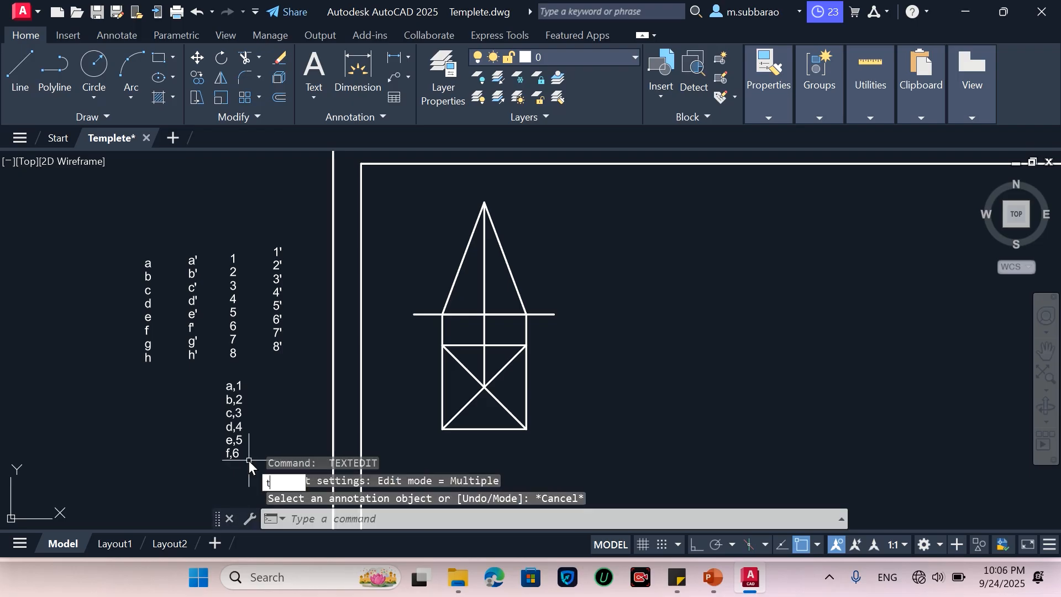
Step: Add text directly below the f,6 label with height 3 and rotation 0, entering g, 7 and h,8
key("Return")
left_click(248, 462)
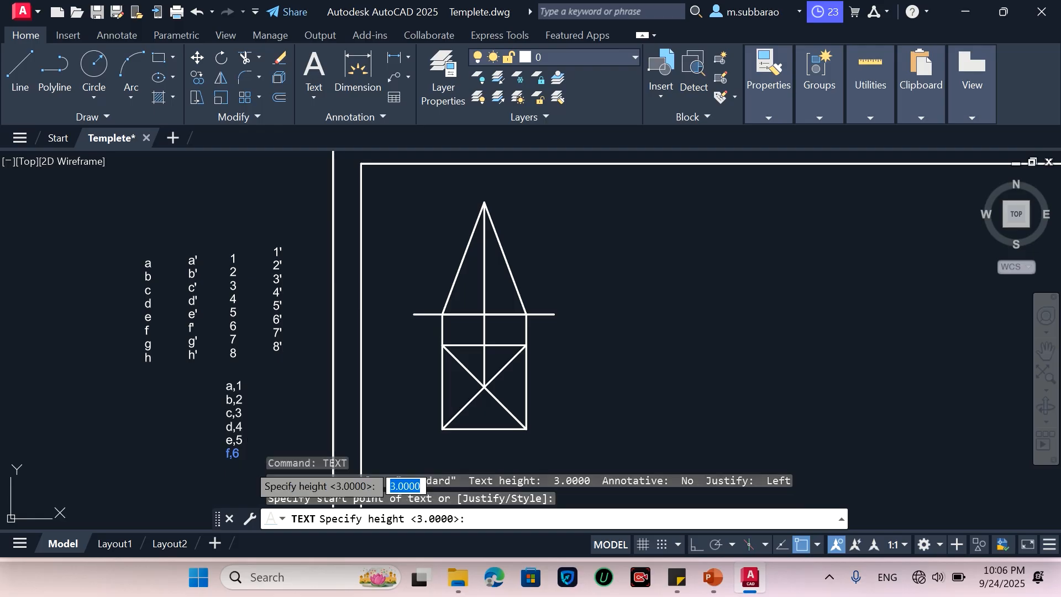
key("Return")
key("Return")
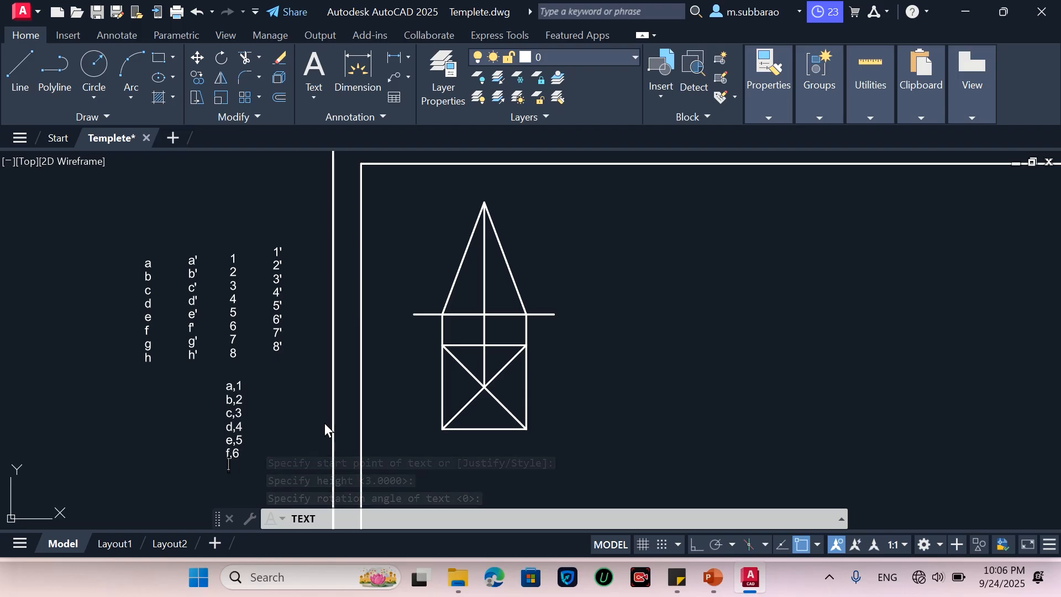
type("g, 7")
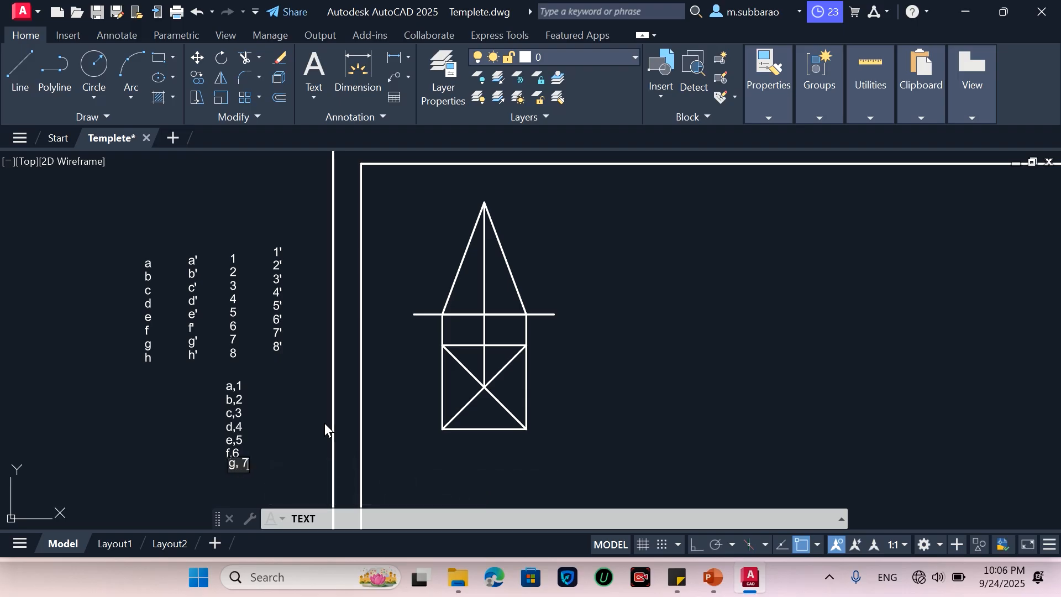
key("Return")
type("h,8")
Step: Start a primed pair column to the right of the paired labels, entering a',1' and b'2'
left_click(284, 382)
type("a',")
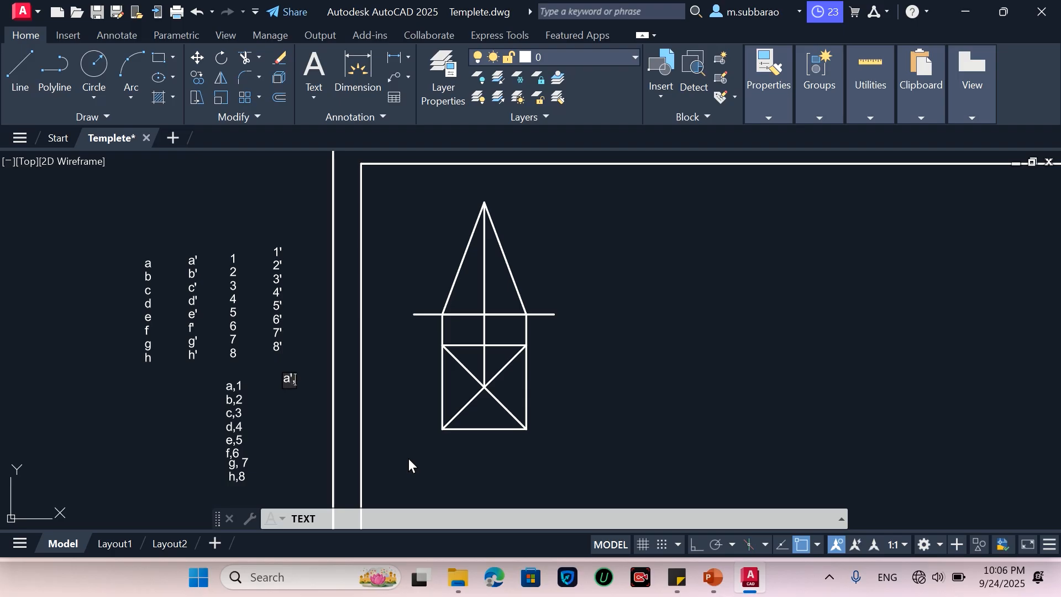
type("1")
key("Return")
type("b'2'")
key("Return")
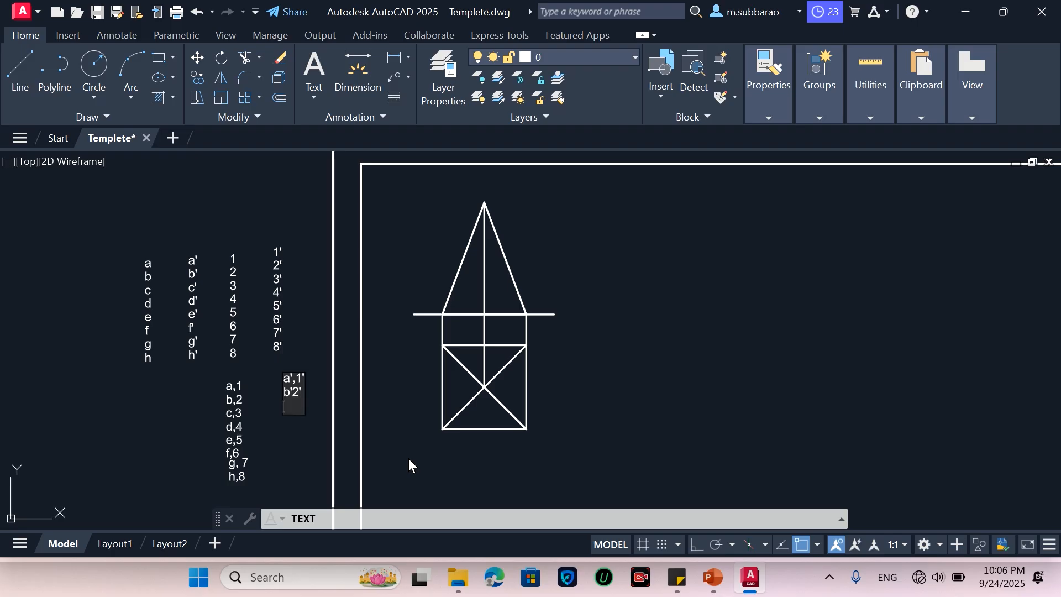
Step: Continue the primed pair column with c',3' and d',4' on separate lines
type("c',3'")
key("Return")
type("d',4'")
key("Return")
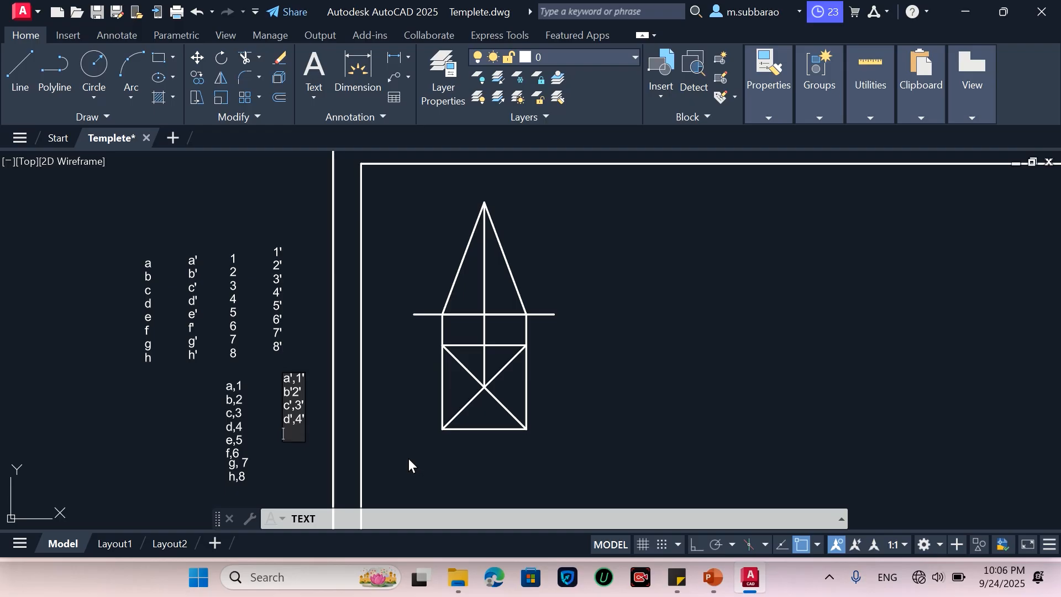
Step: Finish the primed pair column with e',5', f',6', g',7' and h',8' on separate lines
type("e',5'")
key("Return")
type("f',6'")
key("Return")
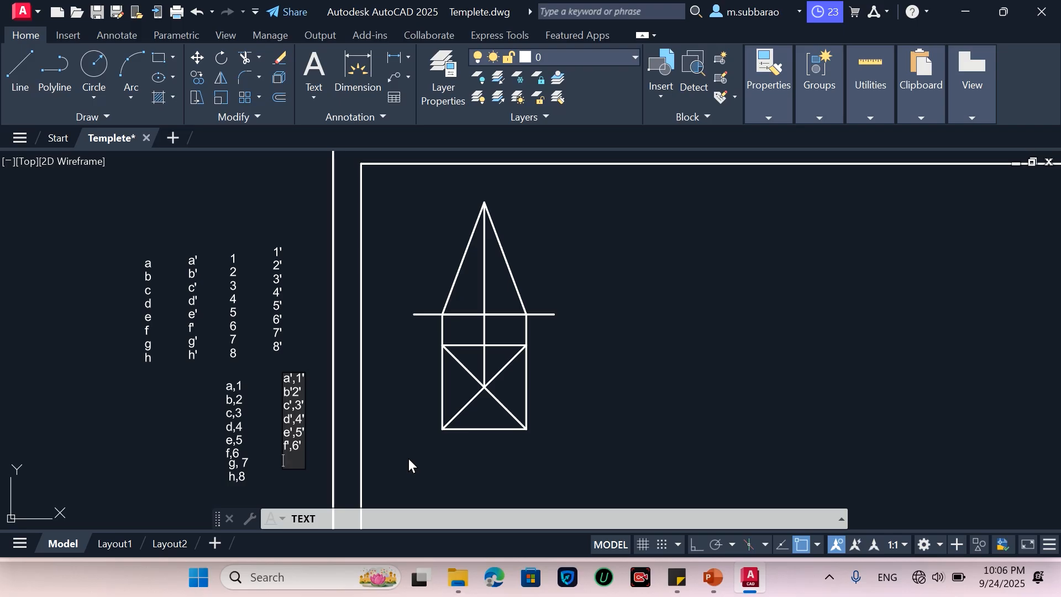
type("g',7'")
key("Return")
type("h',8'")
key("Return")
key("Return")
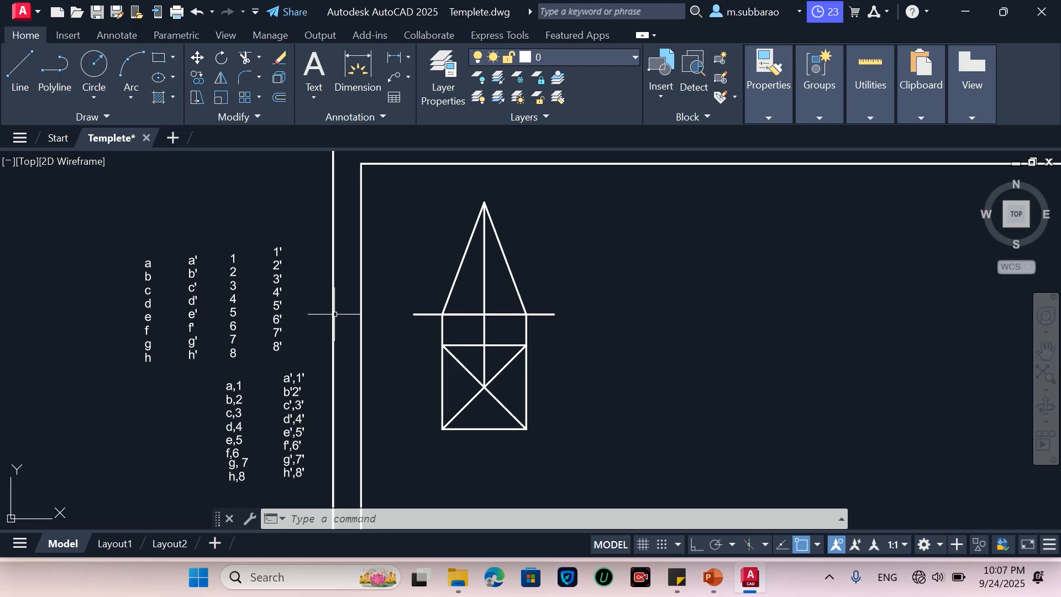
Step: Label the two ends of the pyramid's horizontal reference line x and y with text of height 5 and rotation 0
type("t")
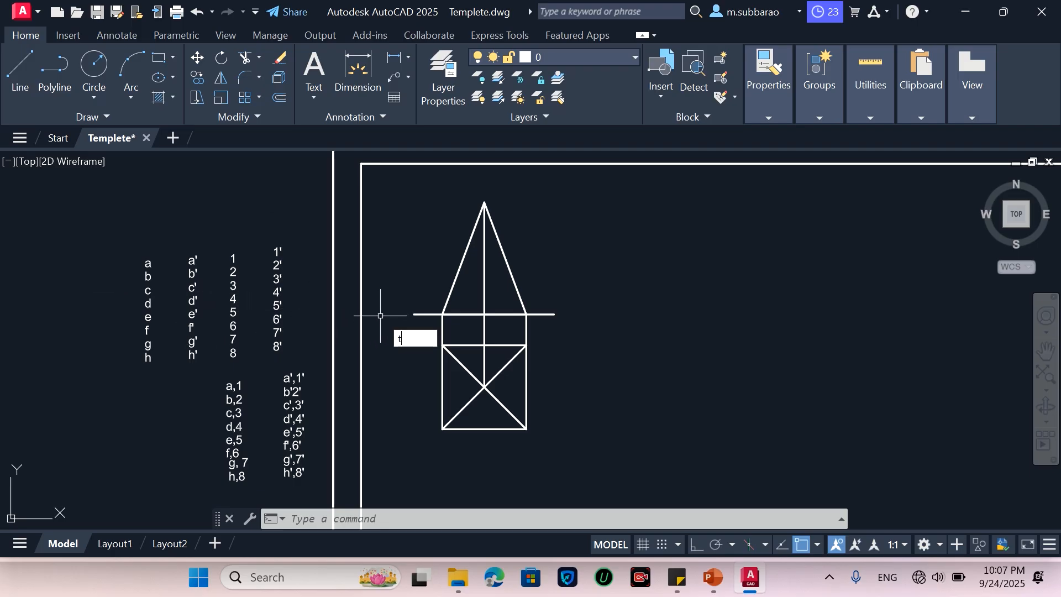
type("t")
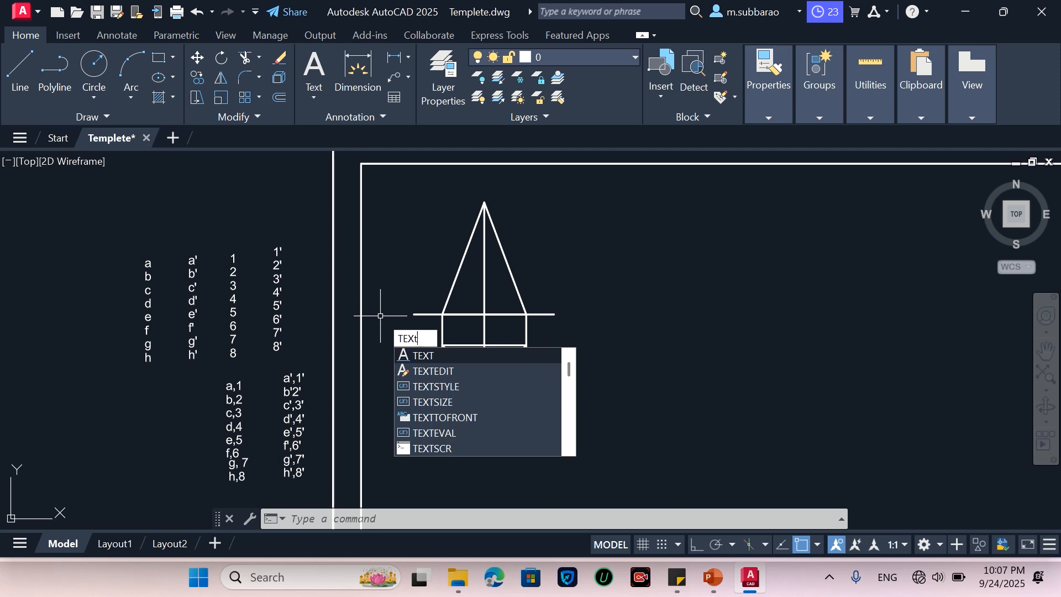
key("Return")
left_click(394, 318)
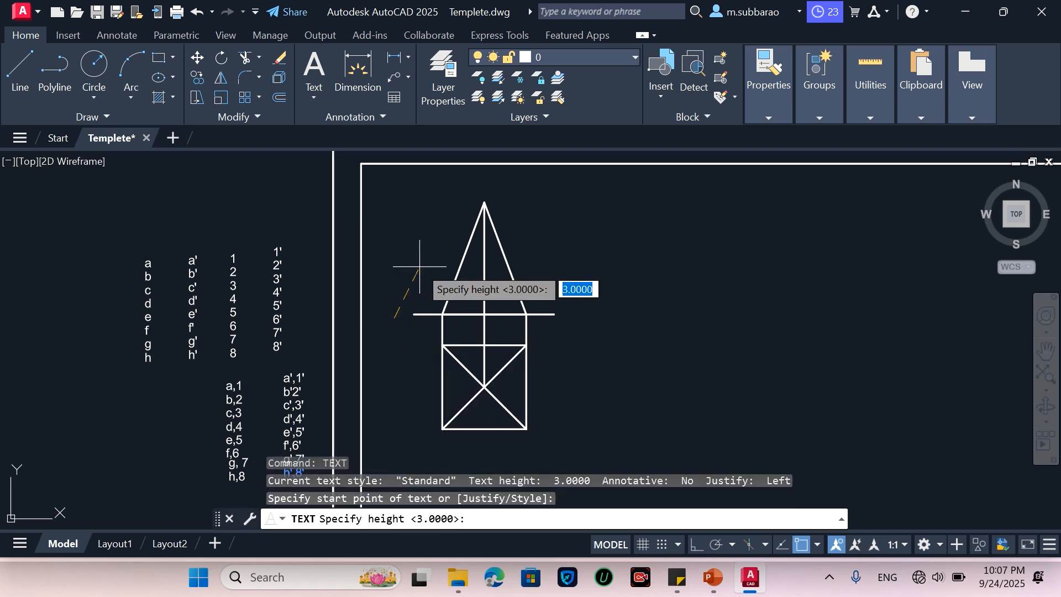
type("5")
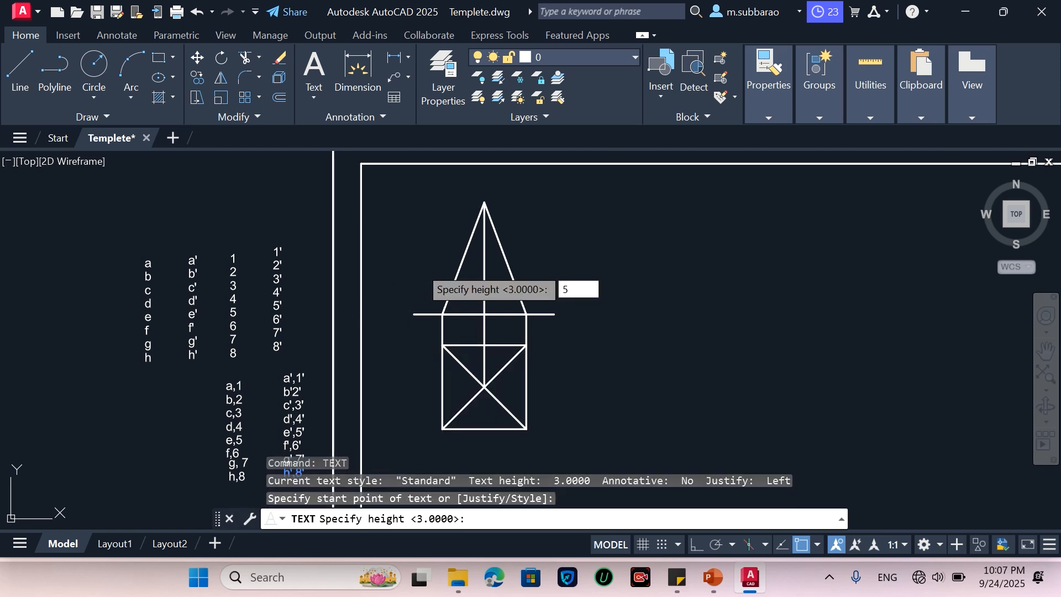
key("Return")
key("Return")
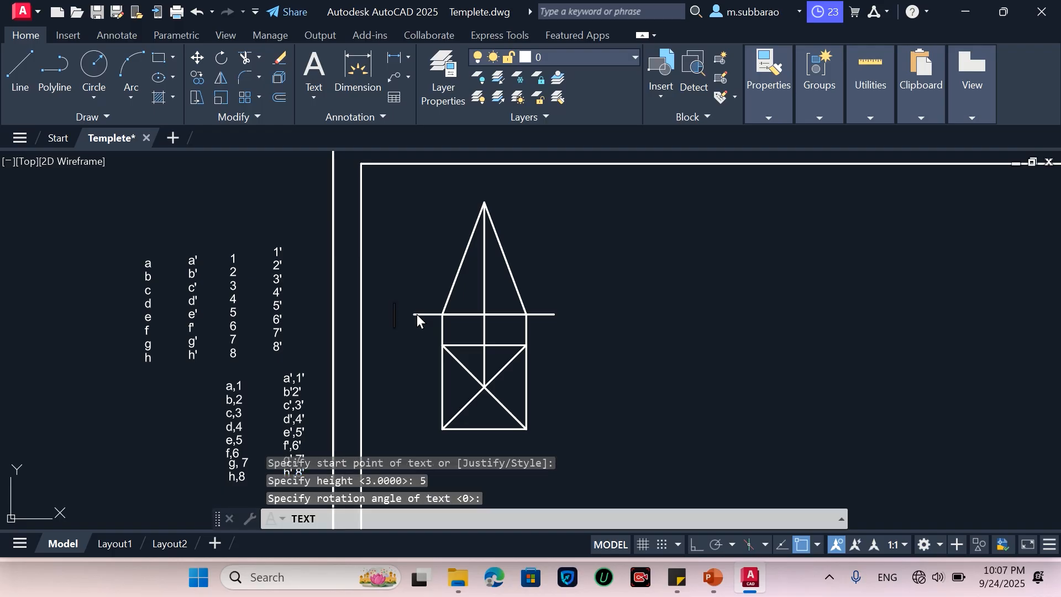
type("X")
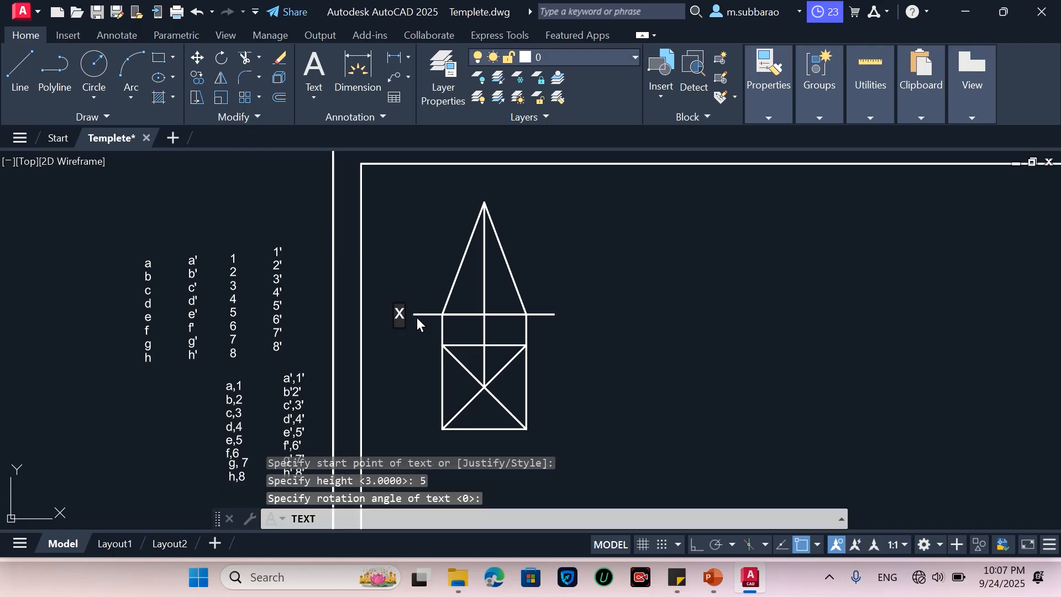
left_click(560, 315)
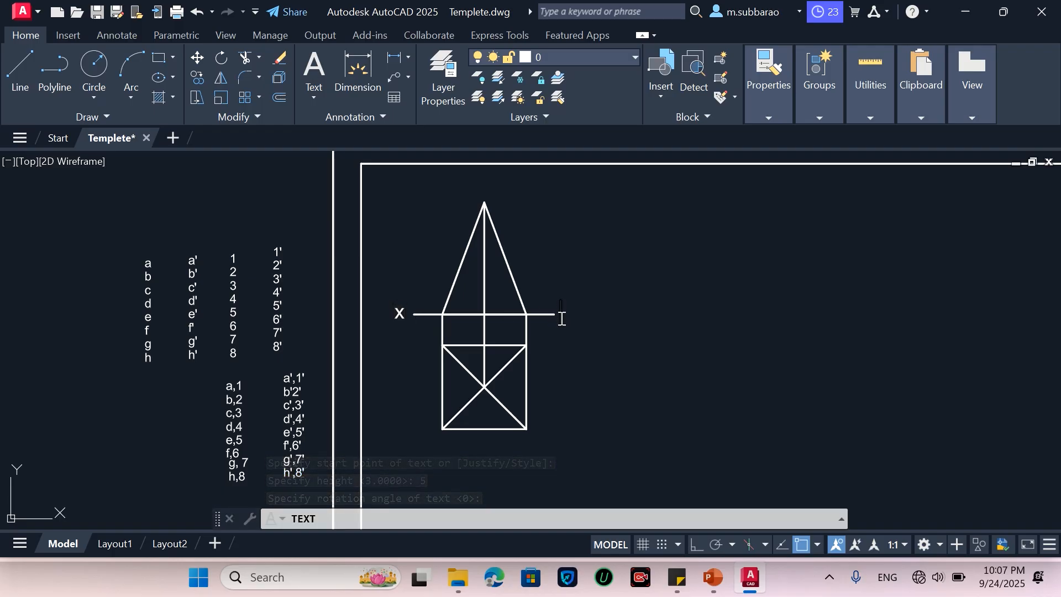
type("y")
key("Return")
key("Return")
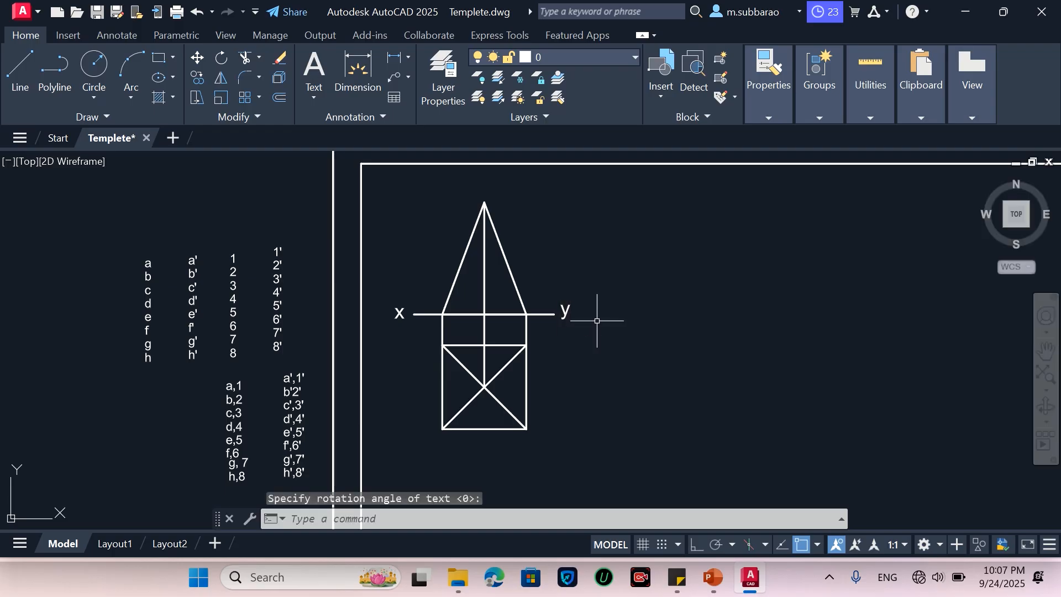
Step: Change the Standard text style's font to Calibri, apply it and close the text style settings
left_click(377, 342)
left_click(423, 279)
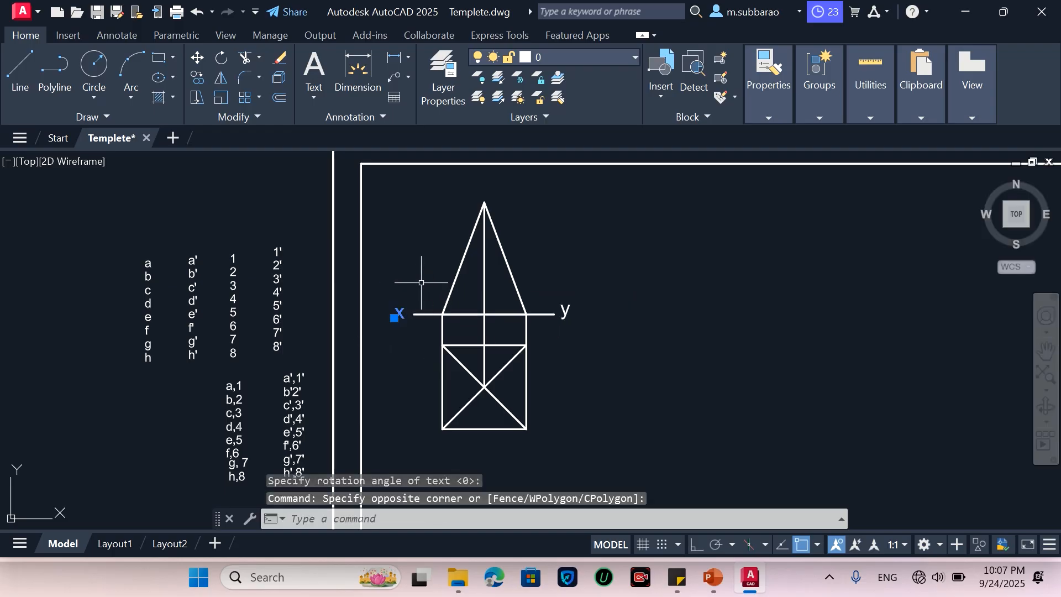
left_click(547, 338)
left_click(611, 241)
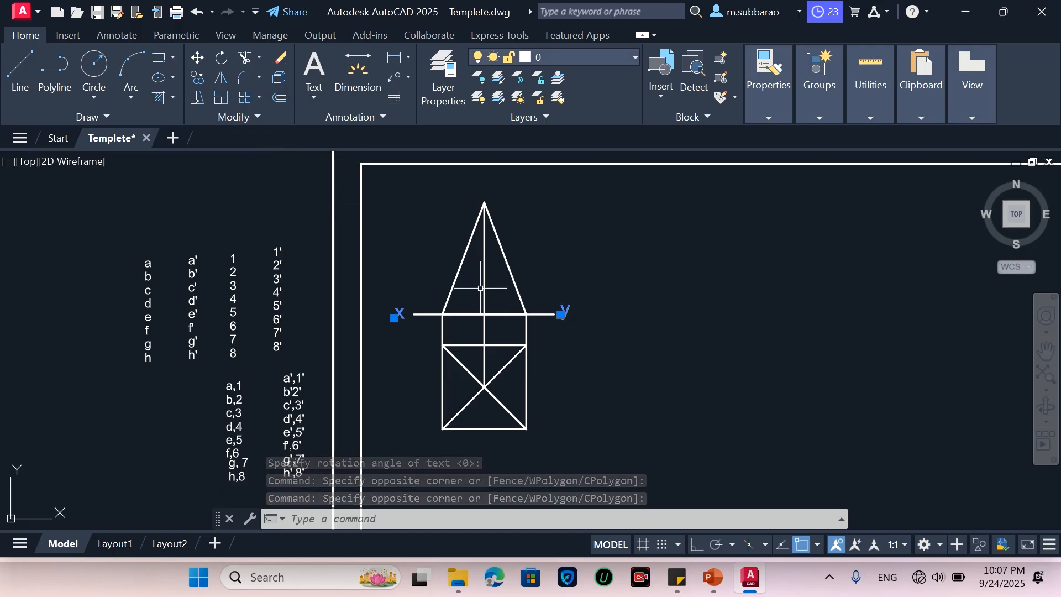
left_click(380, 117)
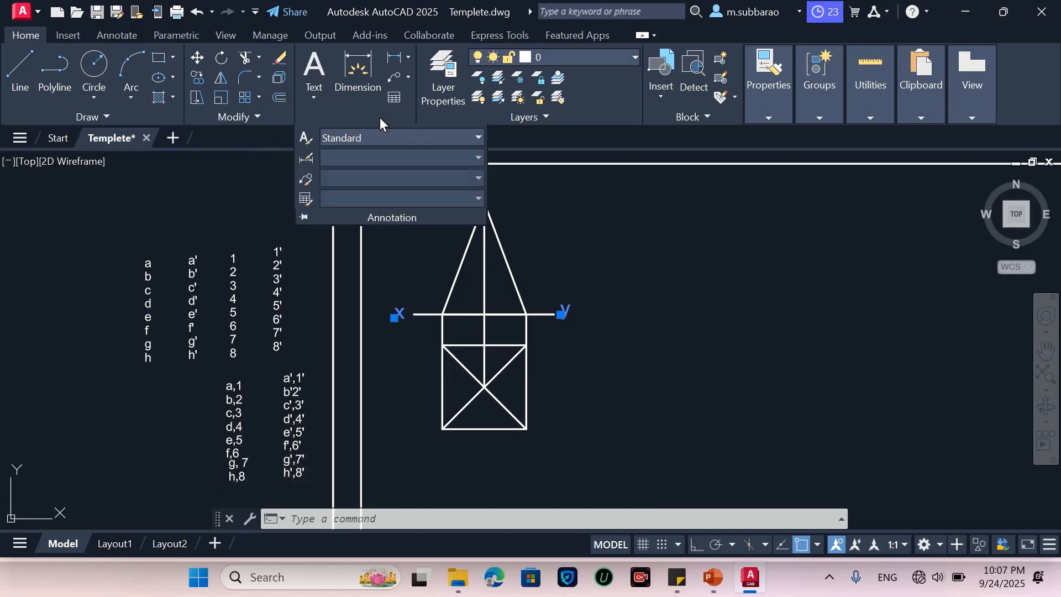
left_click(414, 138)
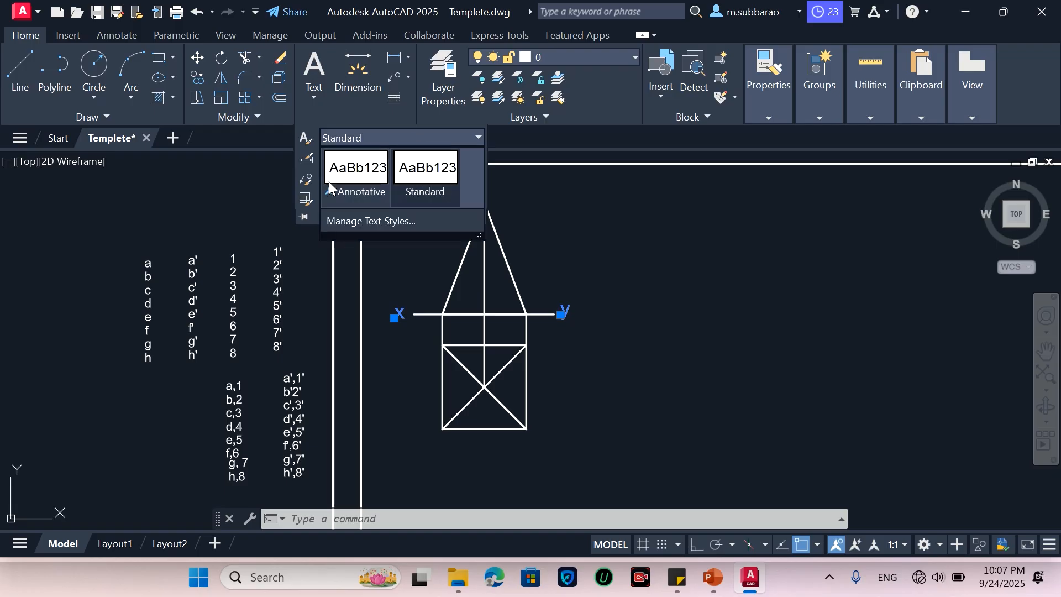
left_click(365, 223)
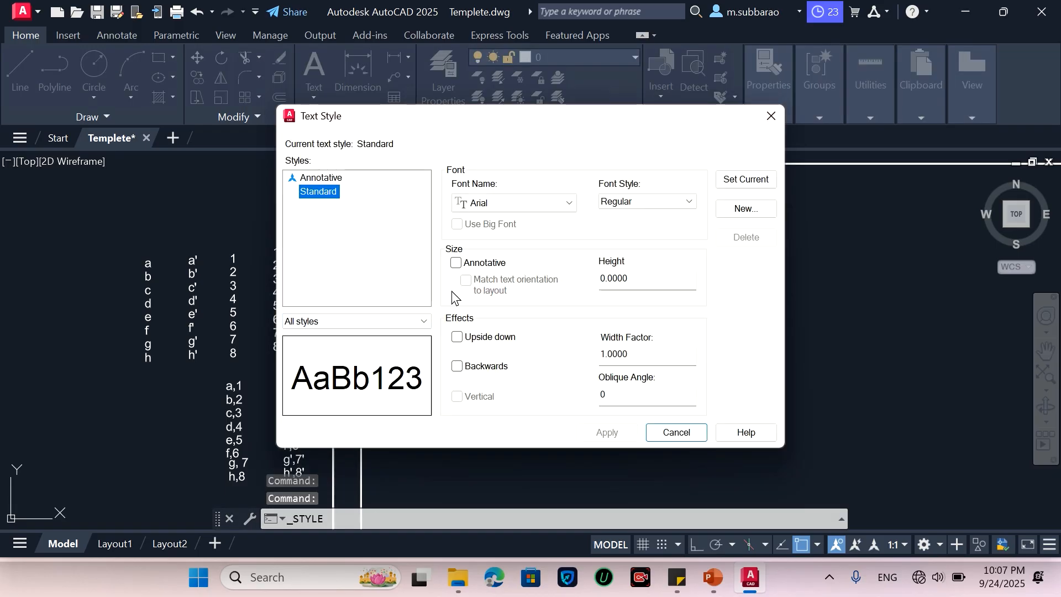
left_click(509, 208)
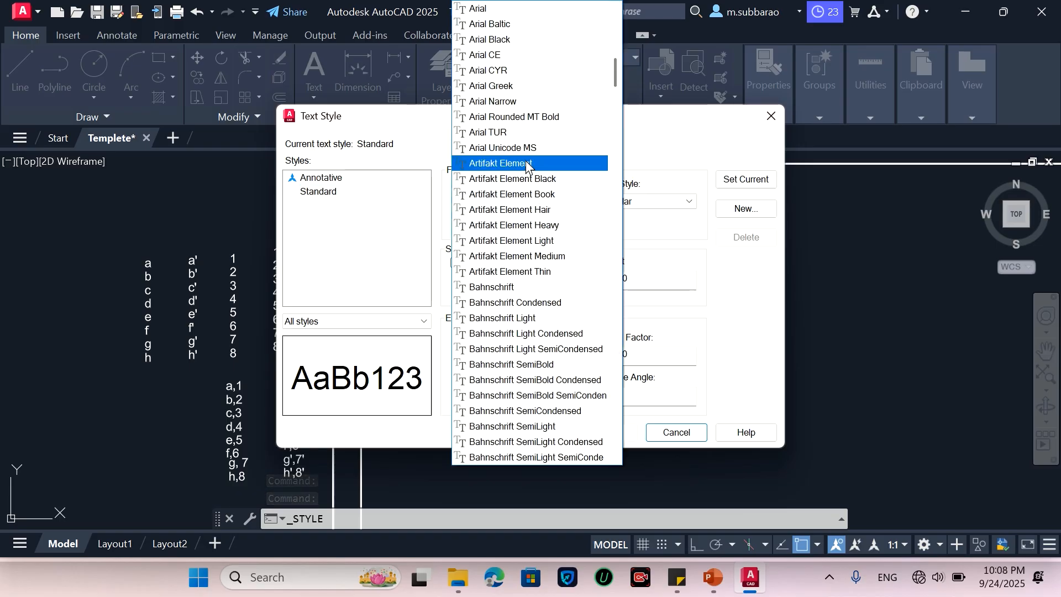
scroll(521, 287, "down", 10)
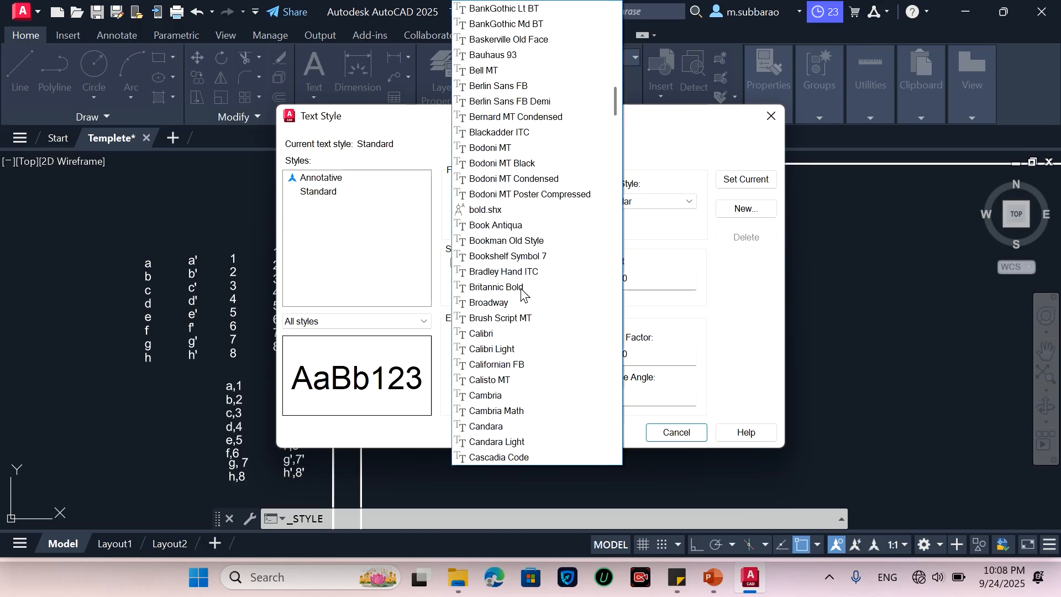
scroll(522, 287, "down", 10)
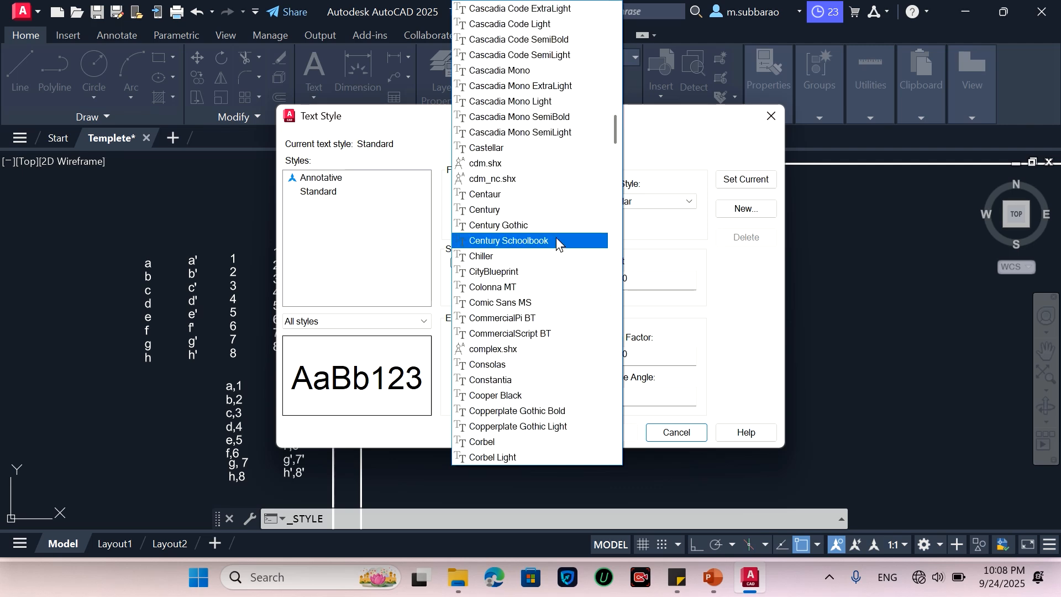
scroll(557, 243, "down", 7)
scroll(536, 264, "down", 12)
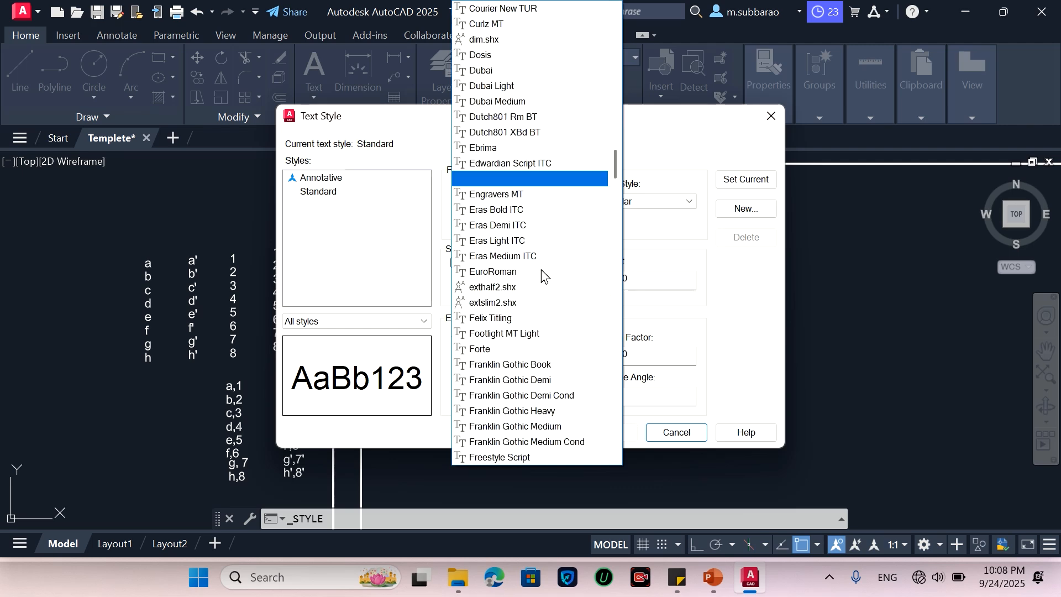
scroll(542, 278, "down", 8)
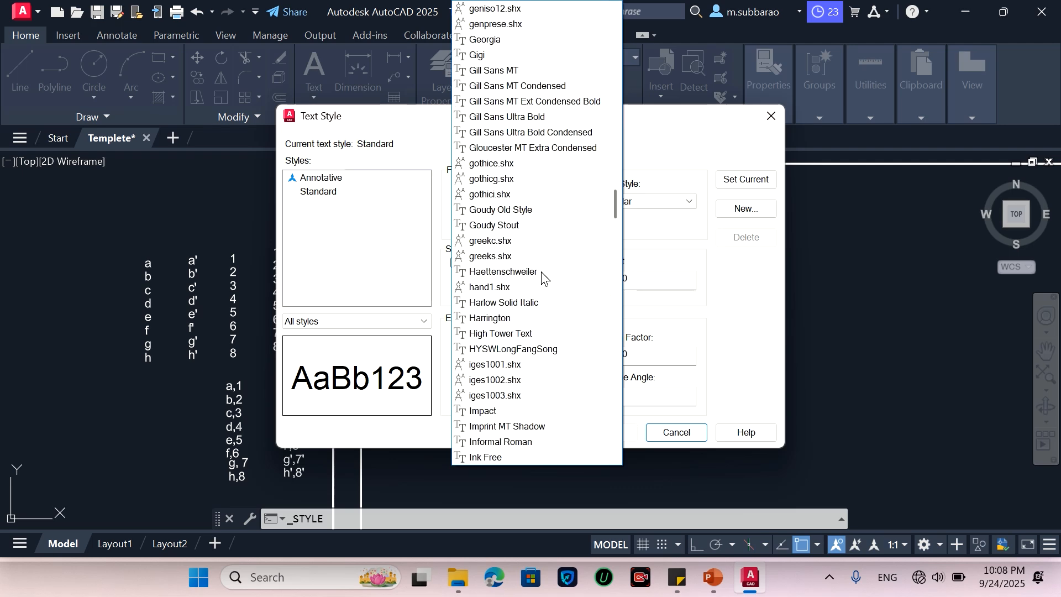
scroll(541, 277, "down", 20)
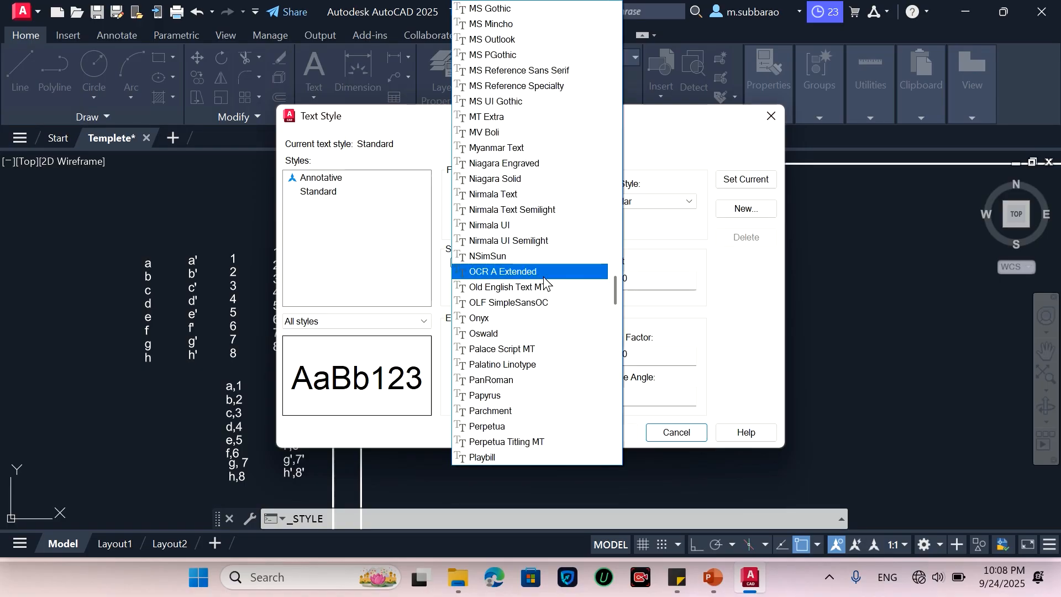
scroll(545, 281, "down", 16)
scroll(544, 279, "down", 14)
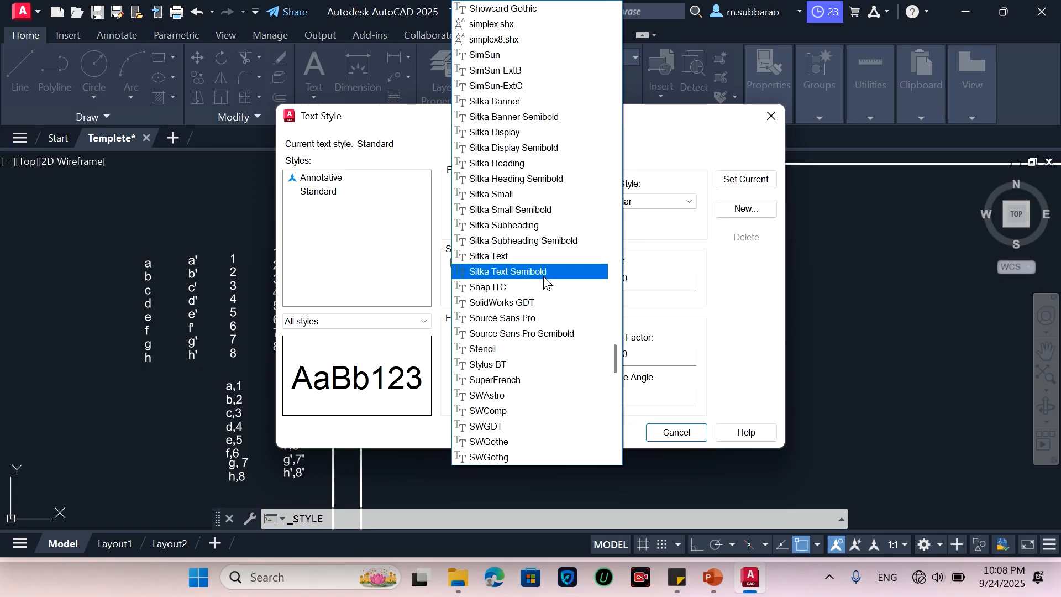
scroll(545, 279, "up", 6)
scroll(544, 279, "up", 4)
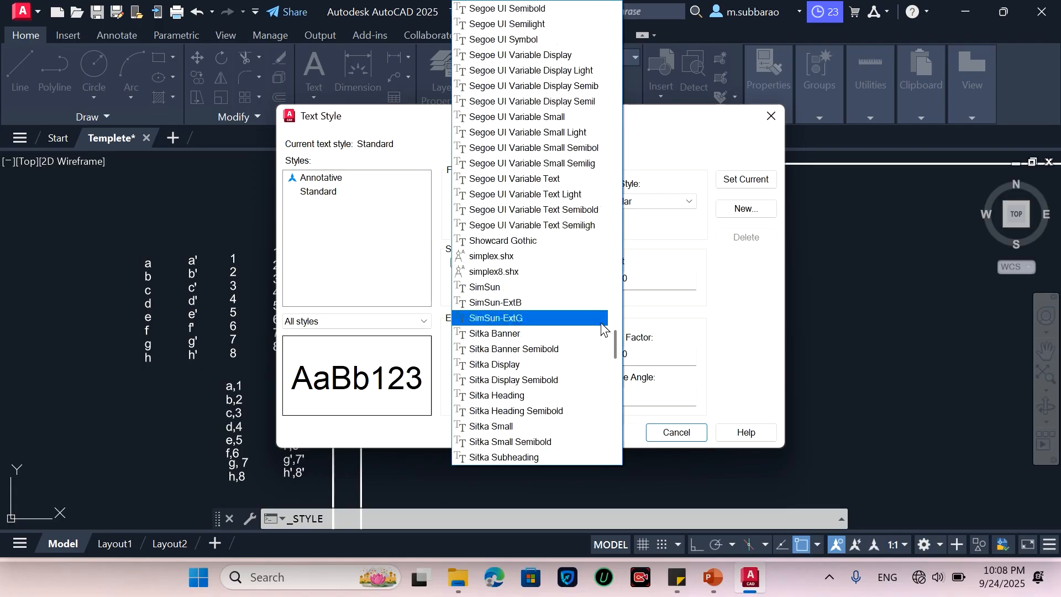
left_click_drag(616, 343, 632, 104)
left_click(531, 257)
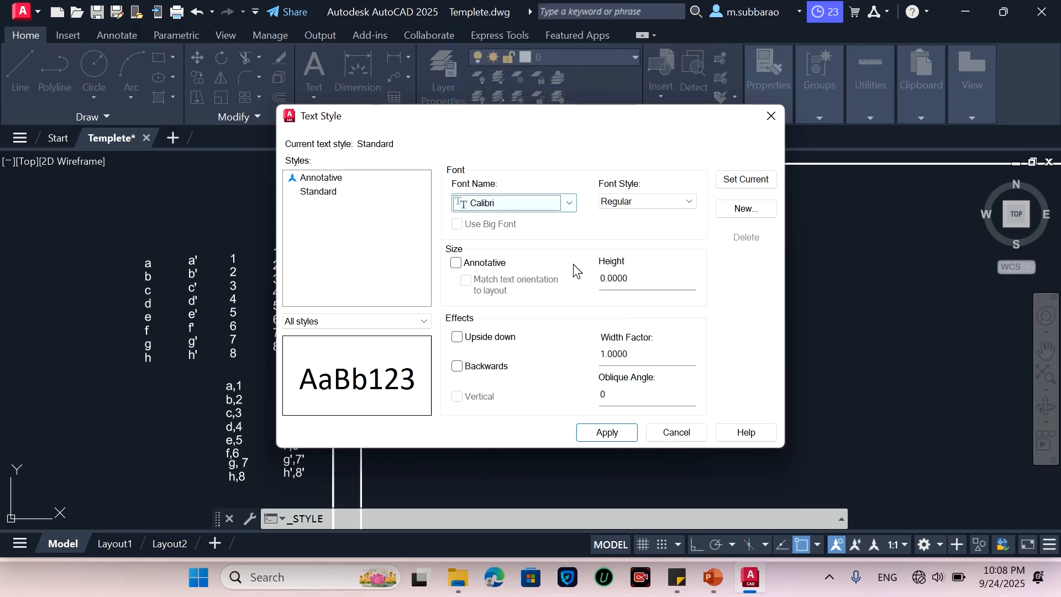
left_click(607, 434)
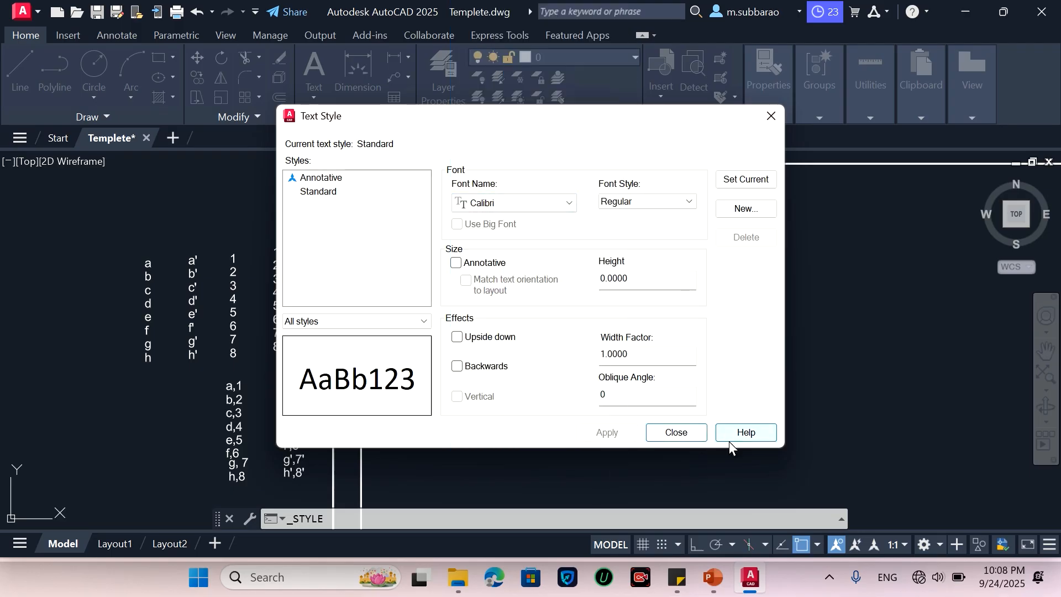
left_click(694, 432)
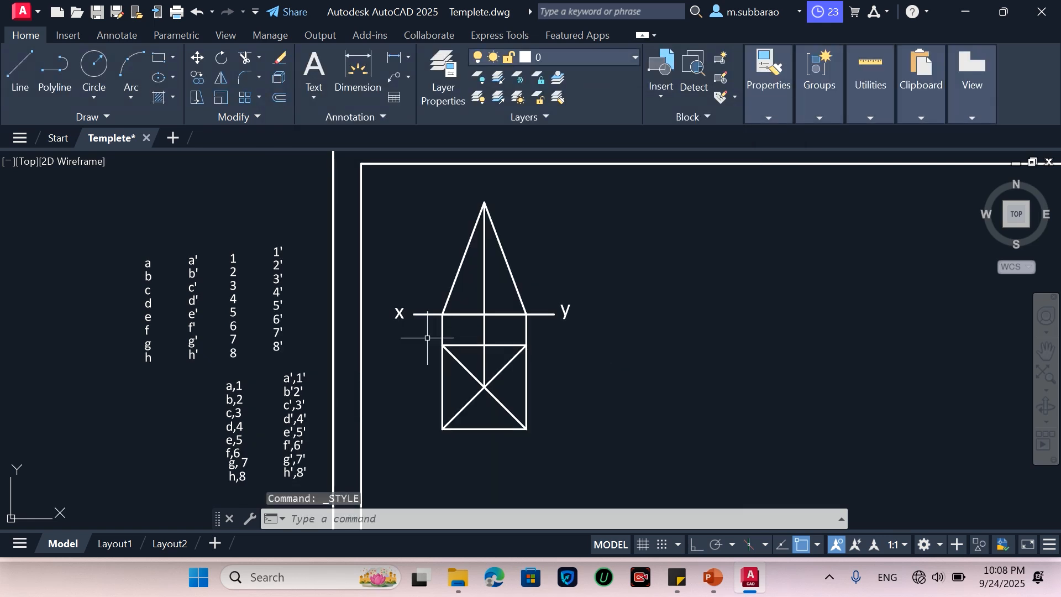
Step: Move the y label slightly down and closer to its end of the reference line
scroll(414, 339, "up", 2)
scroll(415, 339, "down", 2)
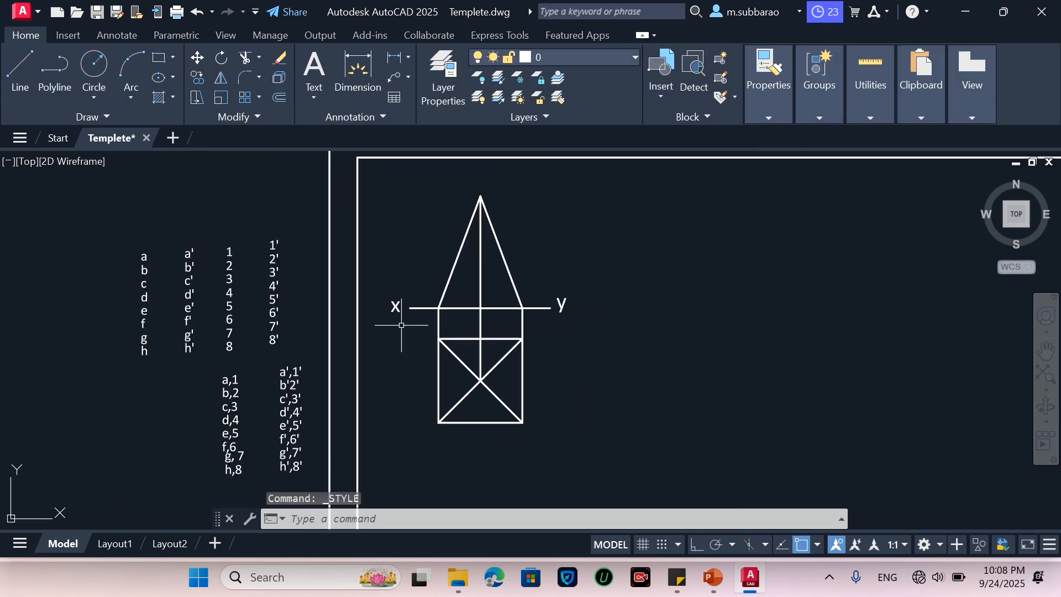
scroll(556, 332, "up", 3)
type("m")
key("Return")
scroll(569, 310, "up", 2)
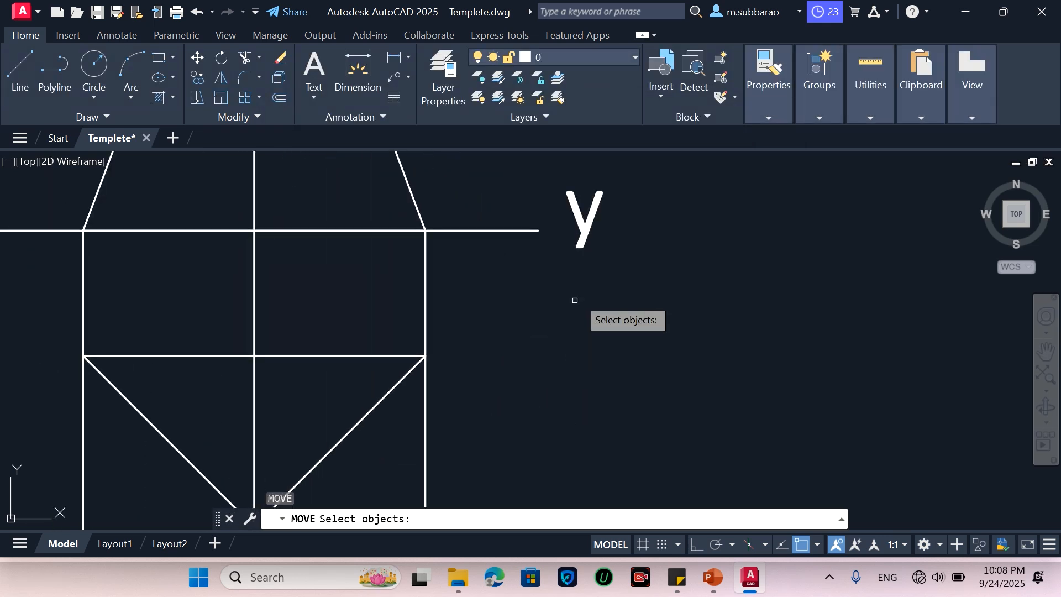
left_click(656, 164)
left_click(641, 191)
key("Return")
left_click(643, 326)
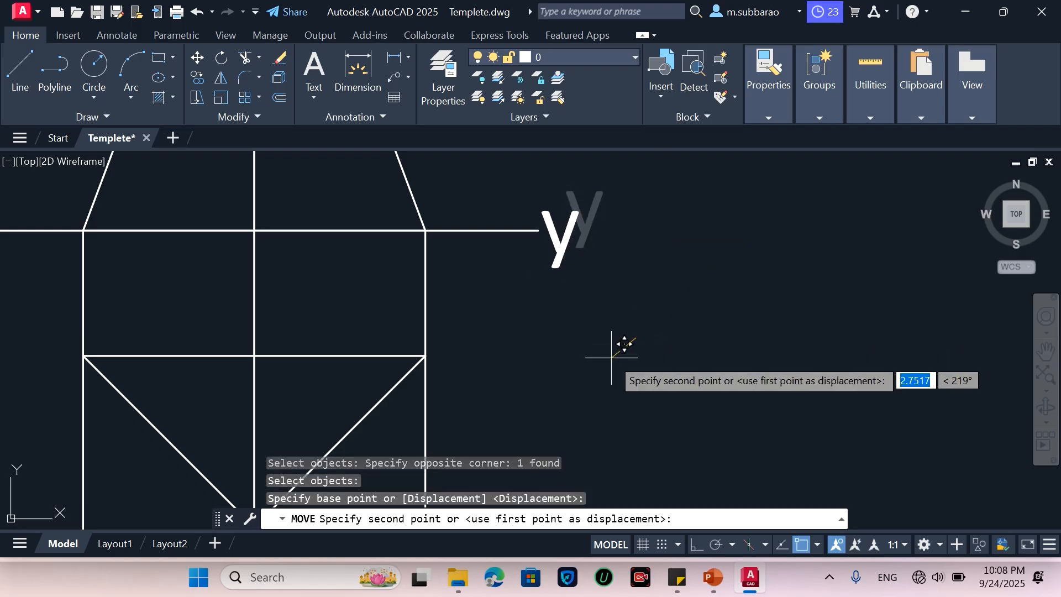
left_click(619, 354)
scroll(570, 343, "down", 2)
Step: Move the x label slightly down and closer to its end of the reference line
key("Return")
left_click(112, 352)
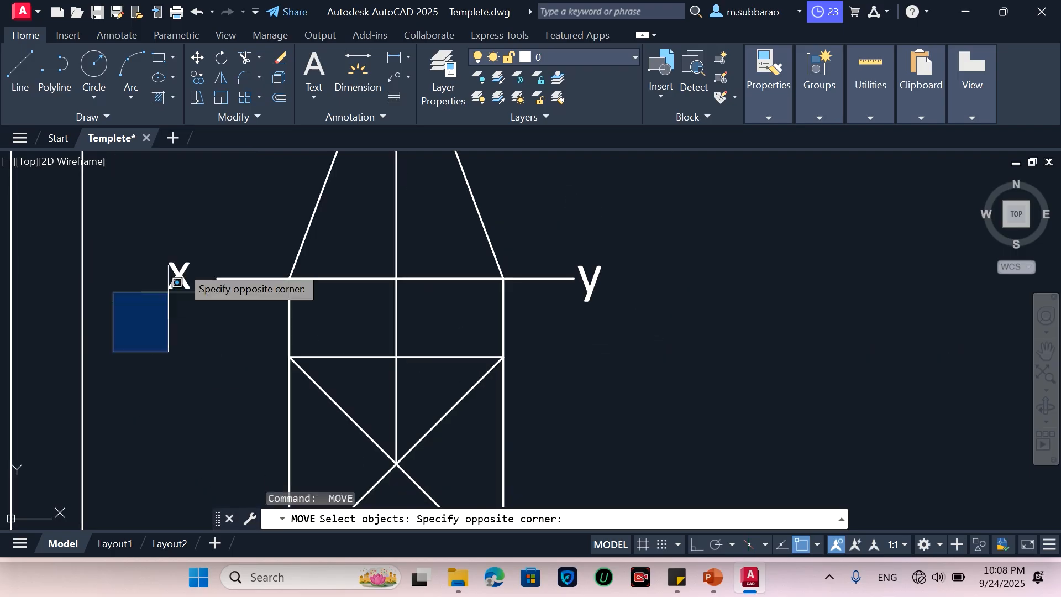
left_click(287, 182)
key("Return")
left_click(198, 342)
left_click(212, 351)
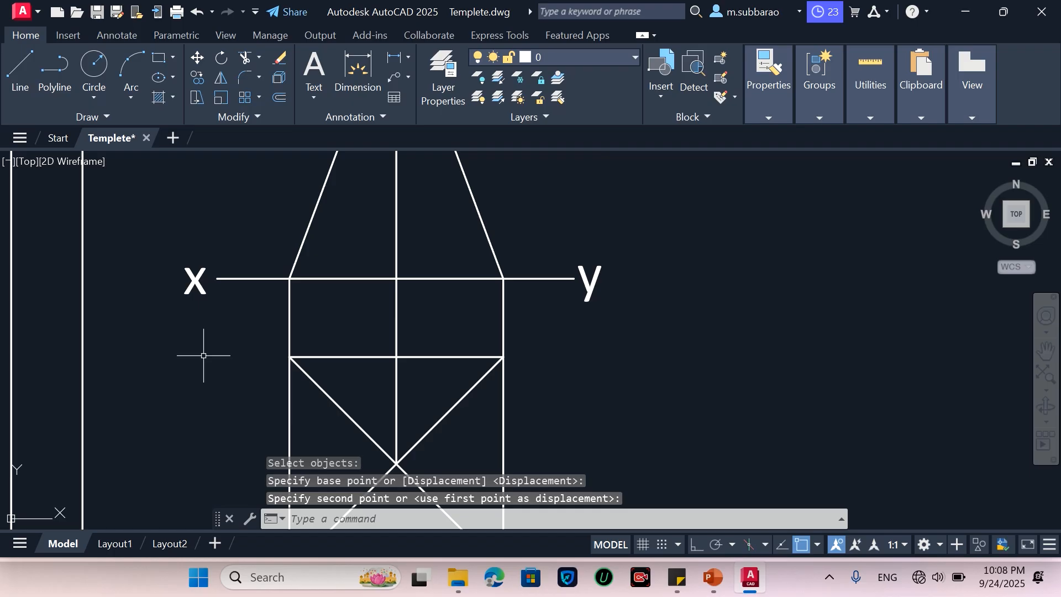
key("Escape")
Step: Add a vertical linear dimension to the side of the pyramid's base square, placed just outside the top view
scroll(581, 282, "down", 4)
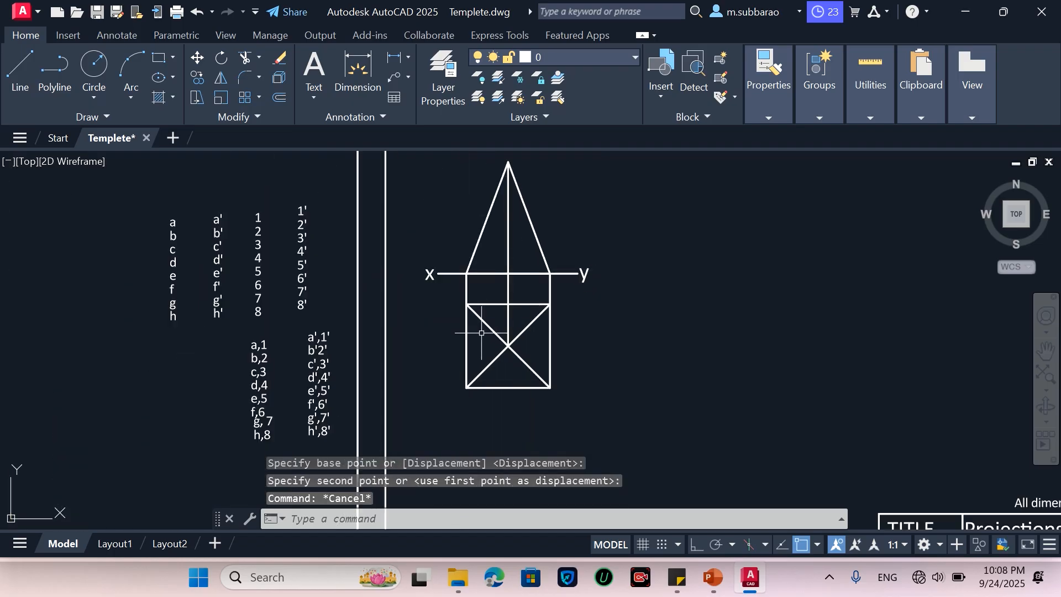
scroll(577, 332, "down", 2)
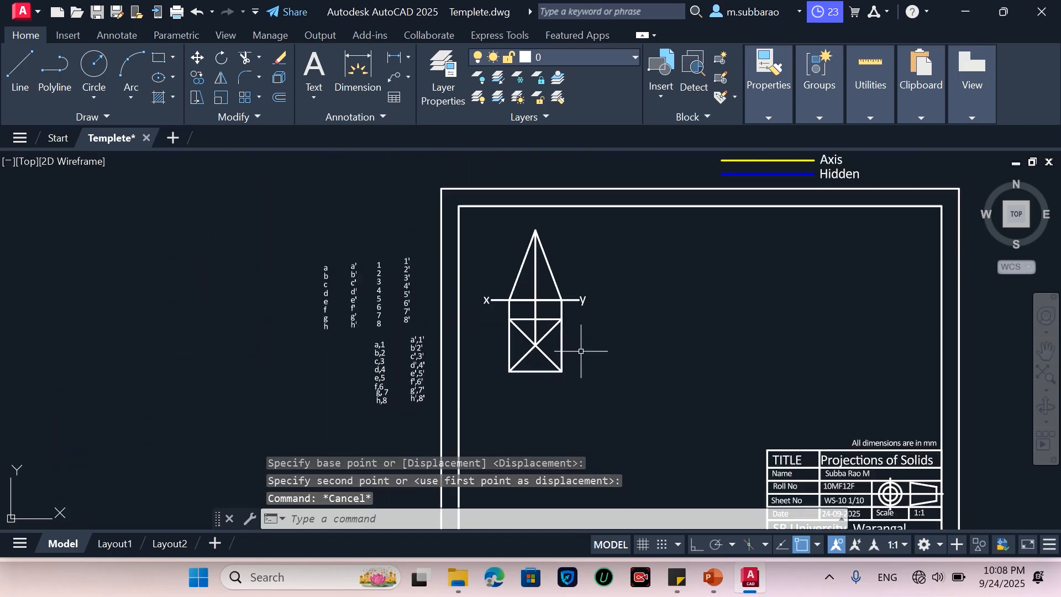
scroll(499, 351, "up", 2)
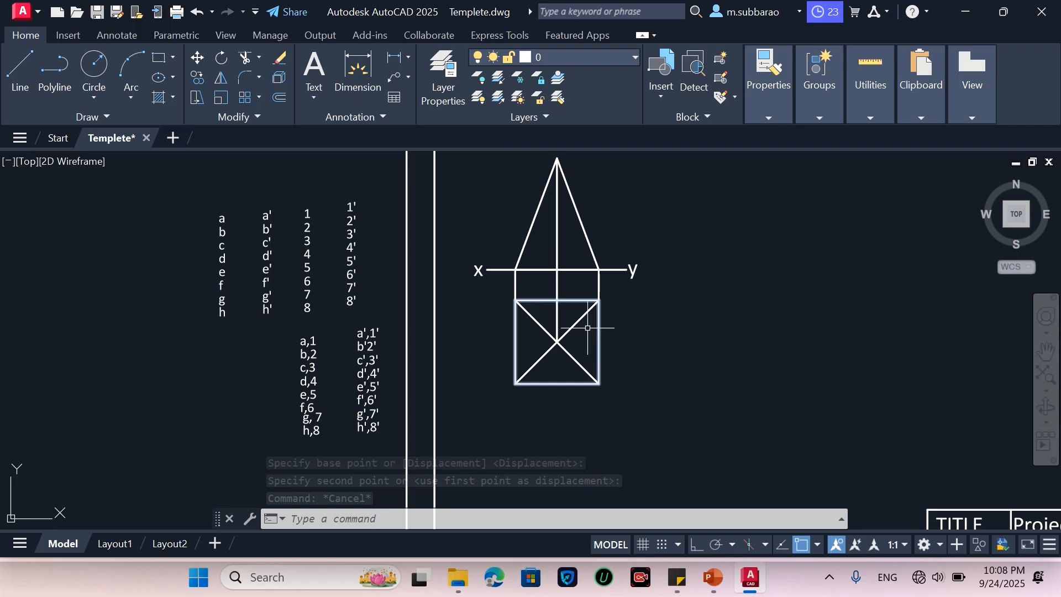
left_click(395, 62)
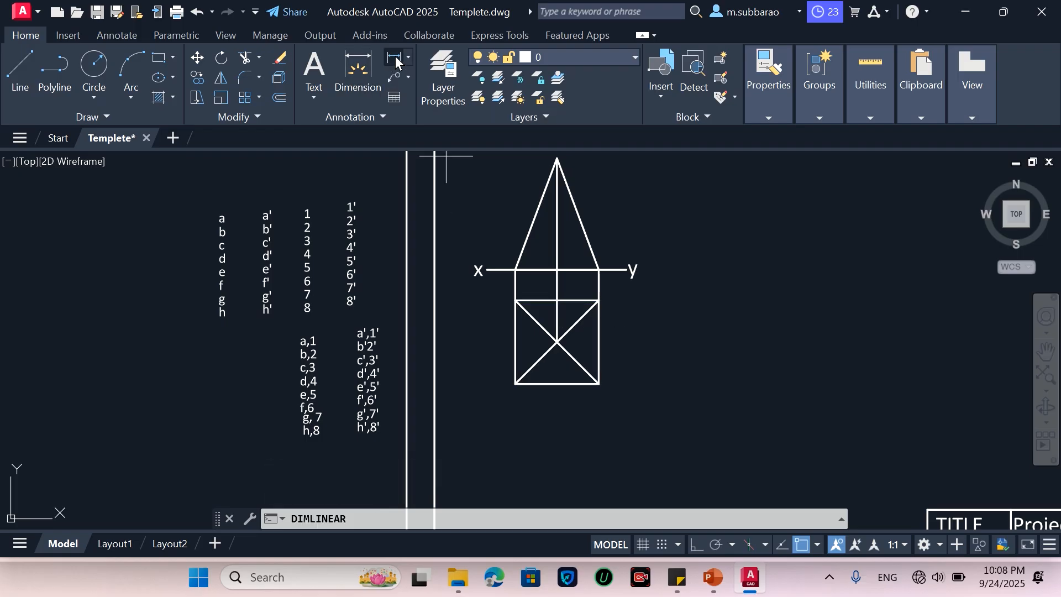
left_click(516, 301)
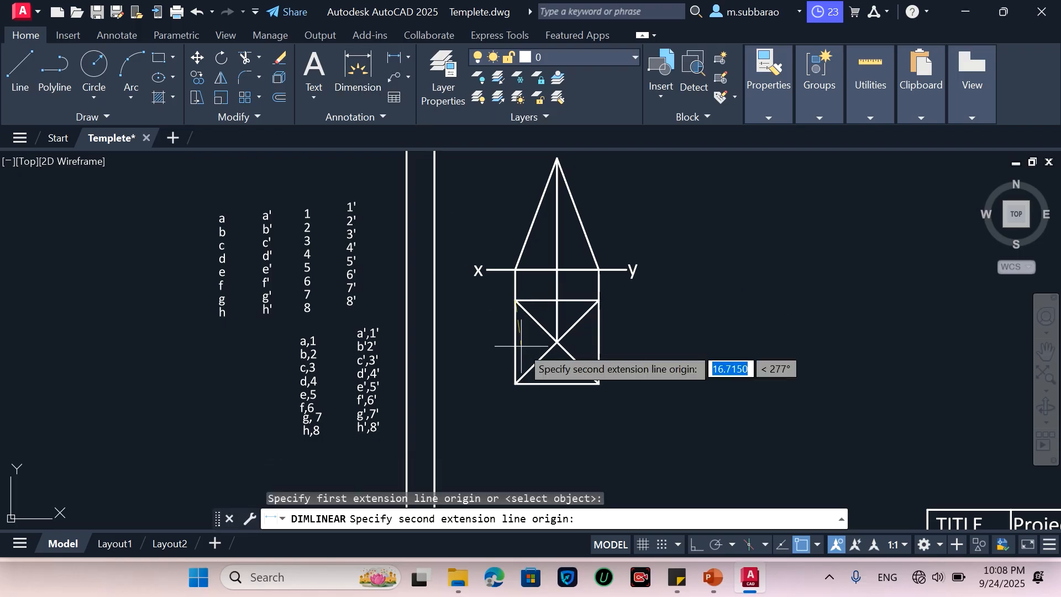
left_click(516, 382)
left_click(493, 363)
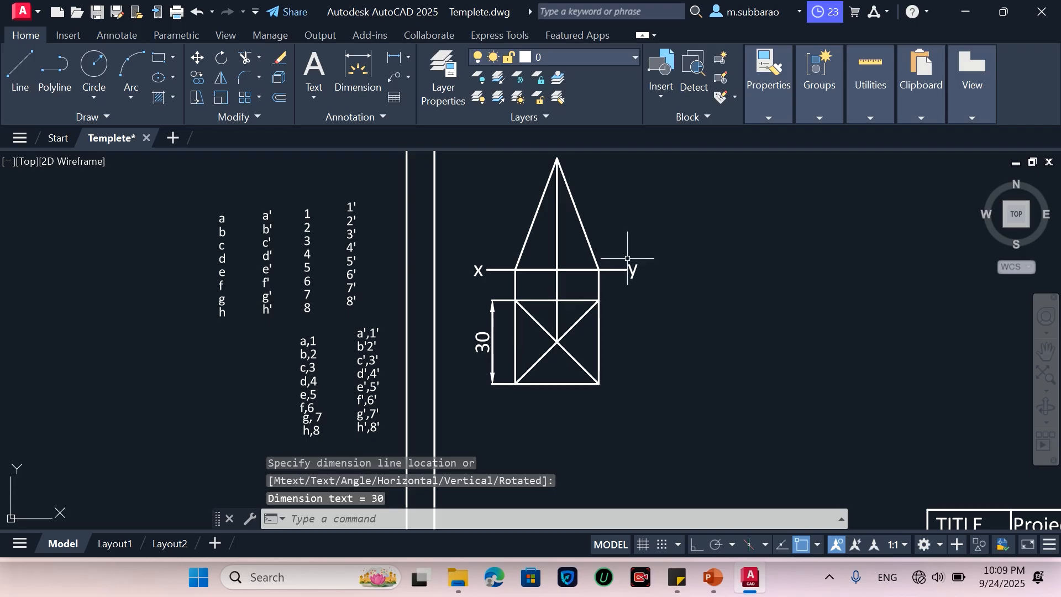
Step: Modify the Standard dimension style, setting its text height to 3
type("d")
key("Return")
left_click(703, 249)
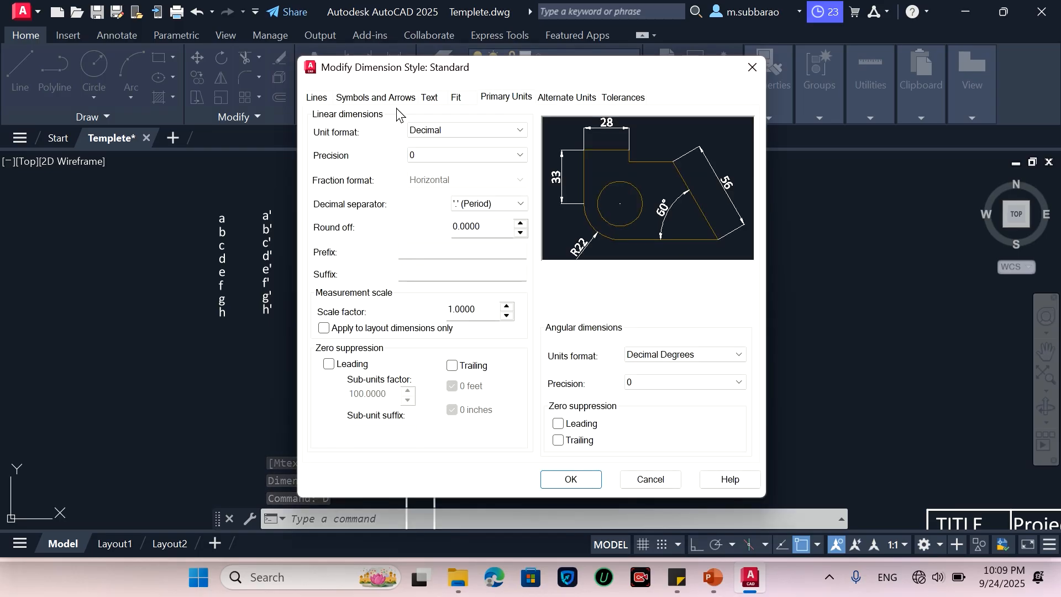
left_click(430, 97)
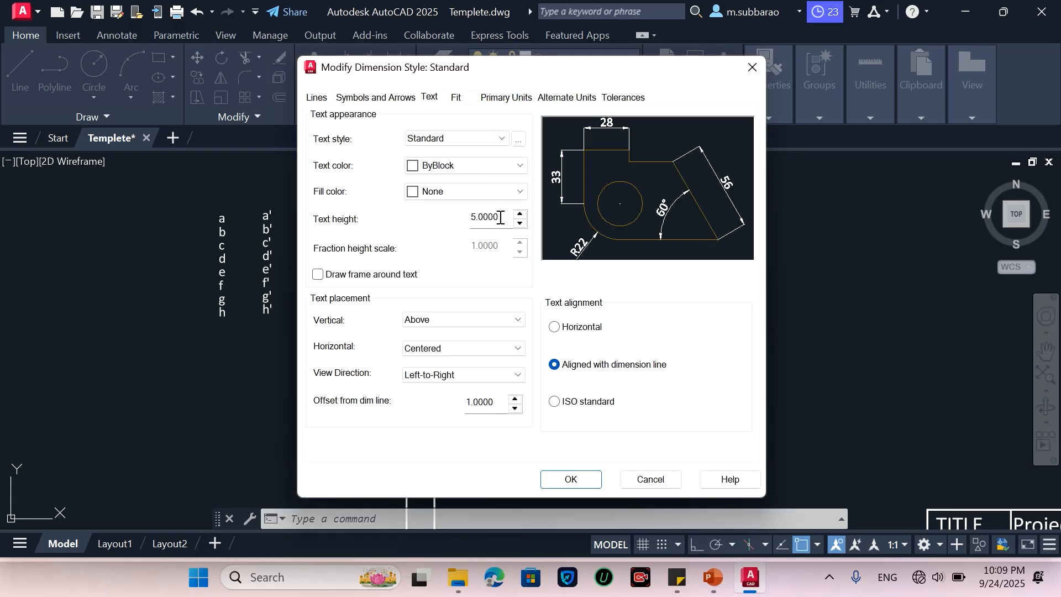
left_click_drag(500, 217, 456, 221)
type("3")
Step: Set the Standard dimension style's arrow size to 3 and check its text settings
left_click(384, 104)
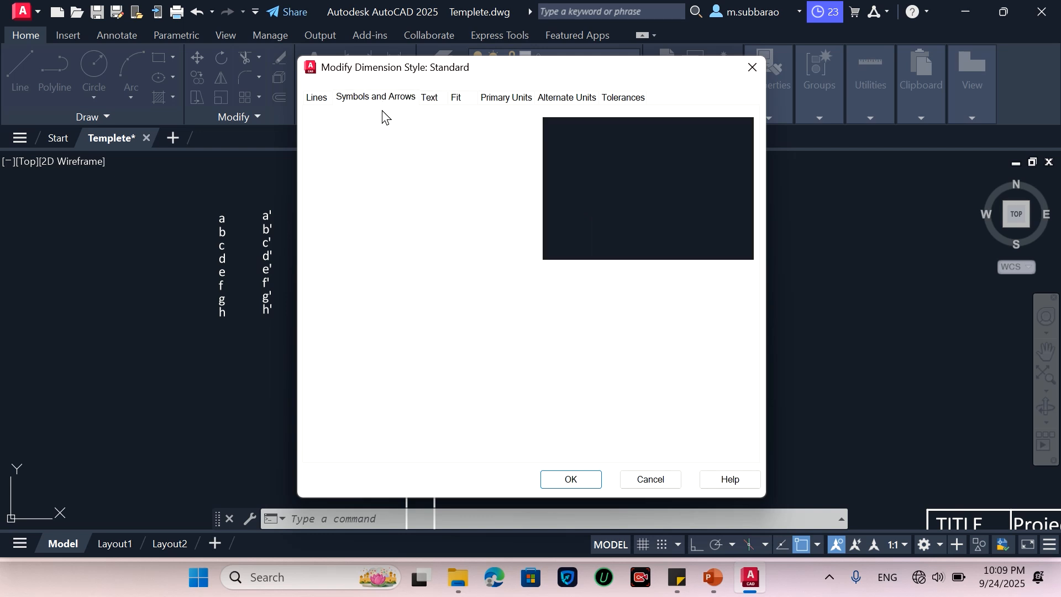
left_click_drag(356, 265, 287, 274)
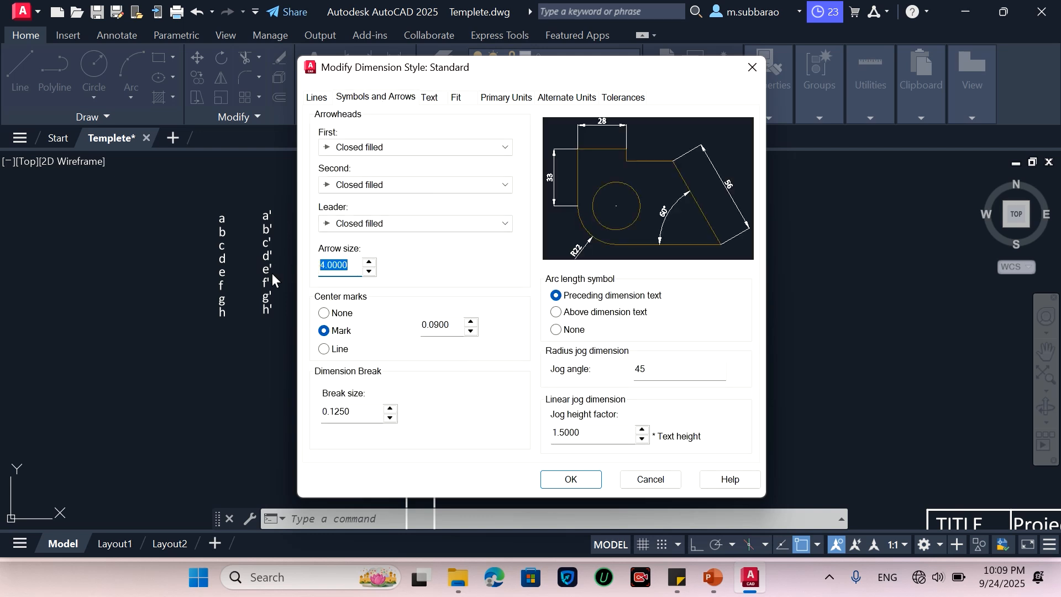
type("2.5")
double_click(338, 265)
type("3")
left_click(431, 98)
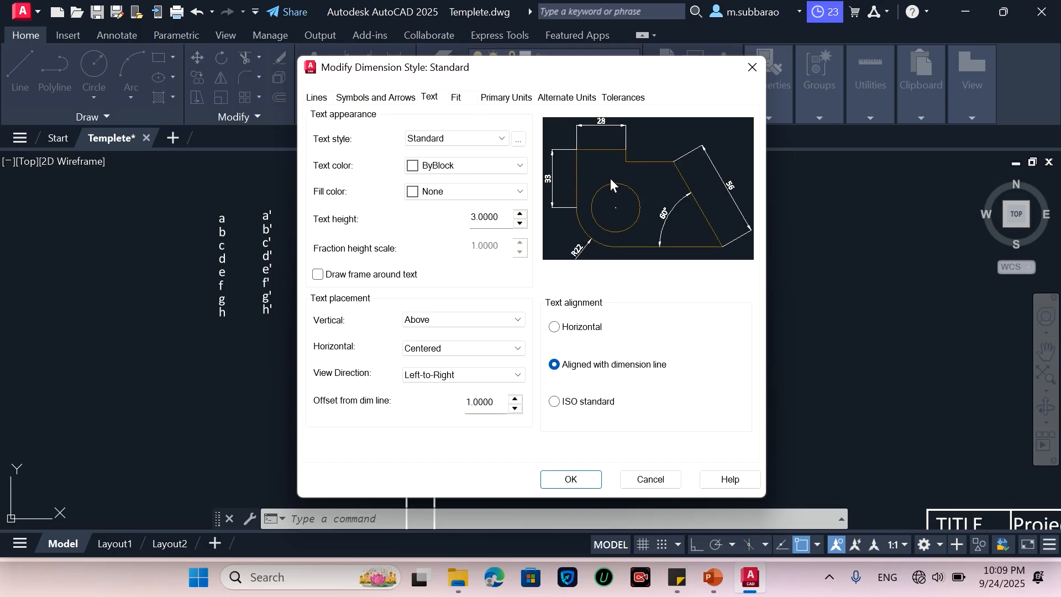
Step: Try red and yellow as the dimension line color and return it to white
left_click(319, 99)
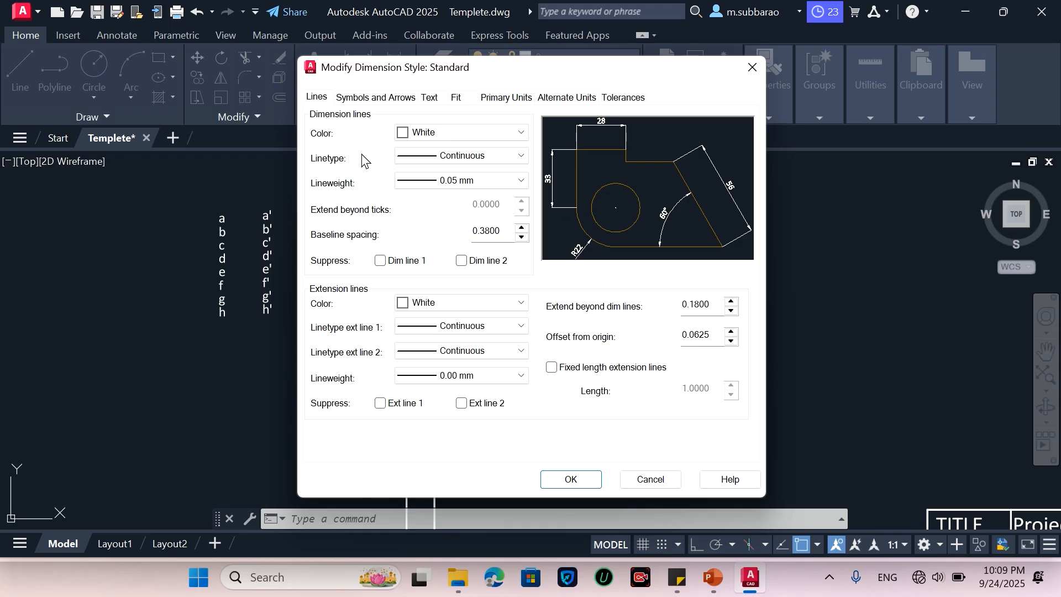
left_click(491, 185)
left_click(491, 183)
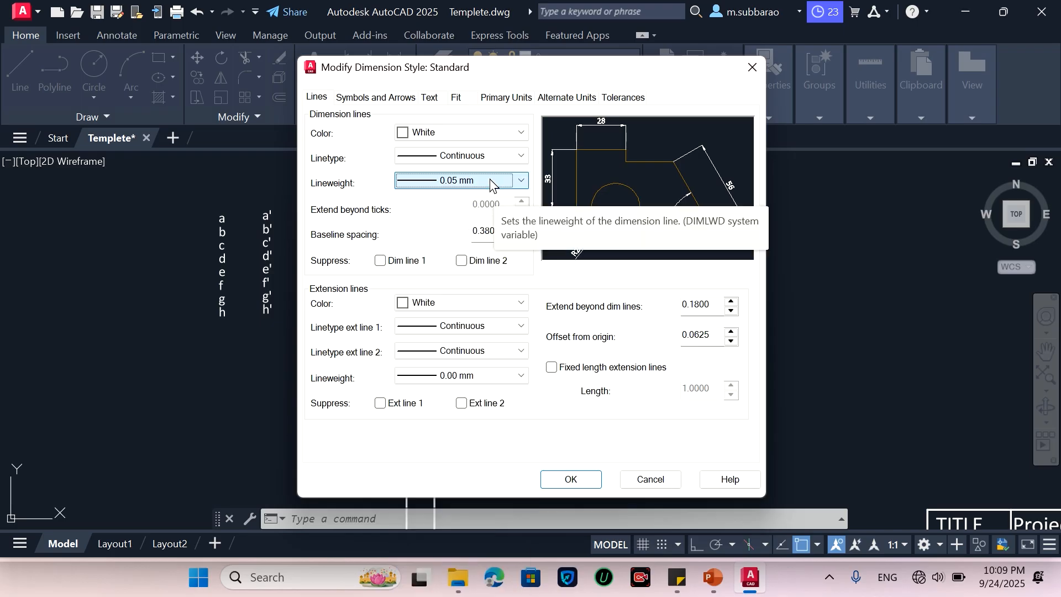
left_click(457, 135)
left_click(451, 178)
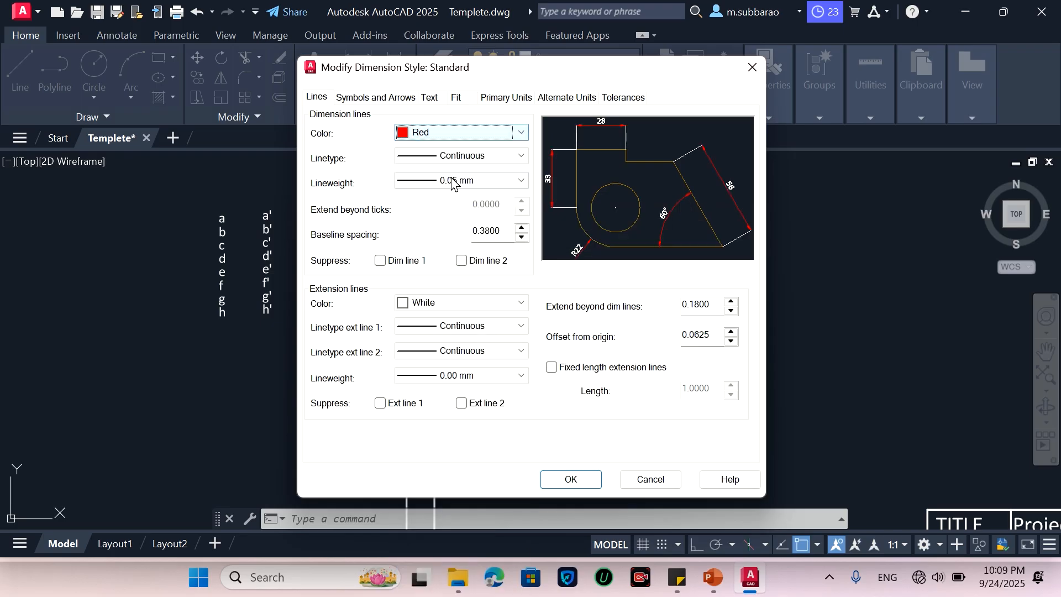
left_click(465, 133)
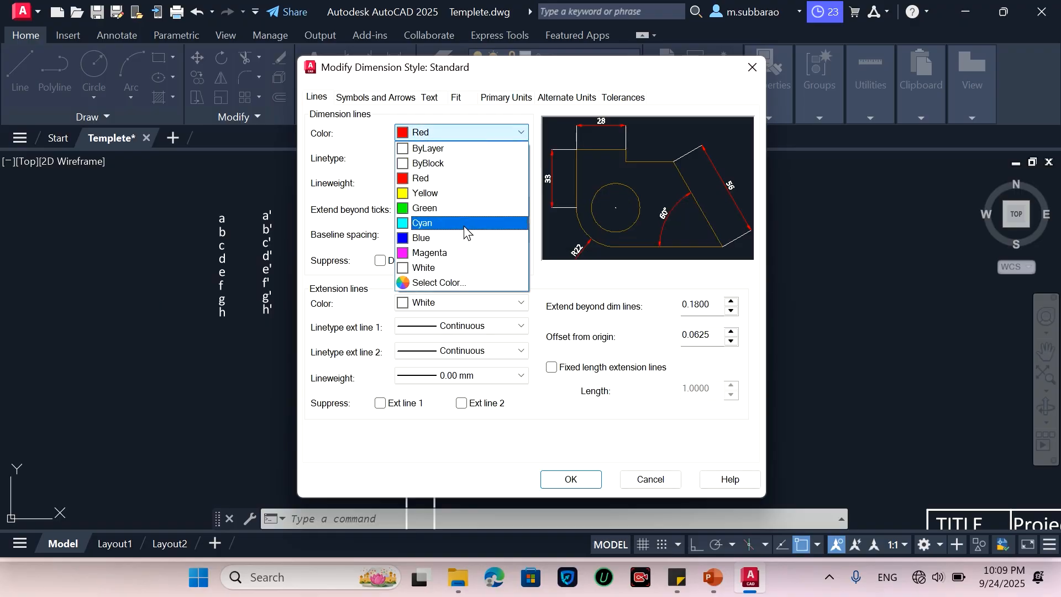
left_click(459, 192)
left_click(481, 132)
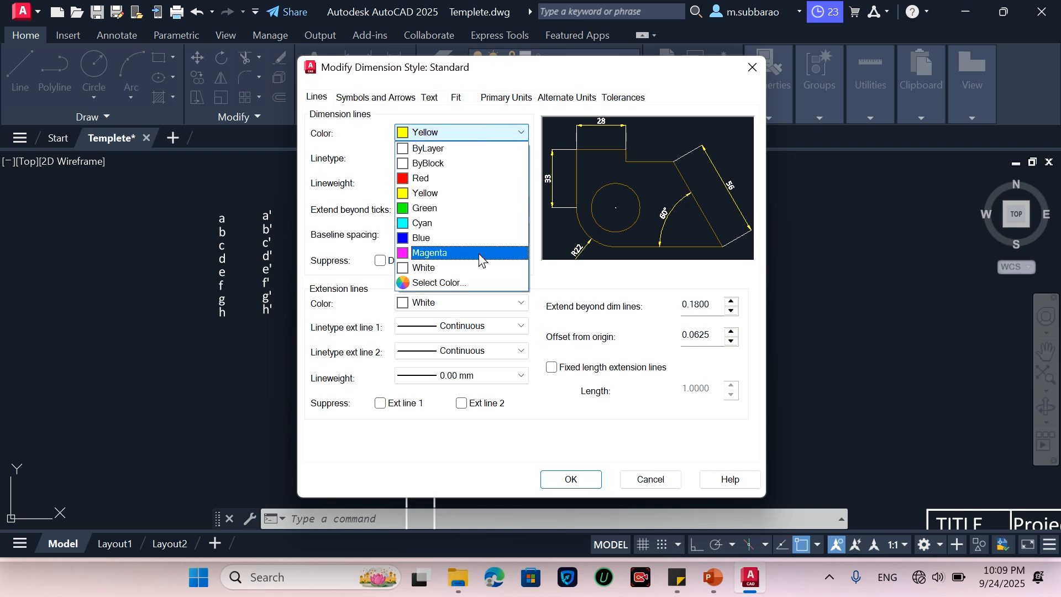
left_click(479, 267)
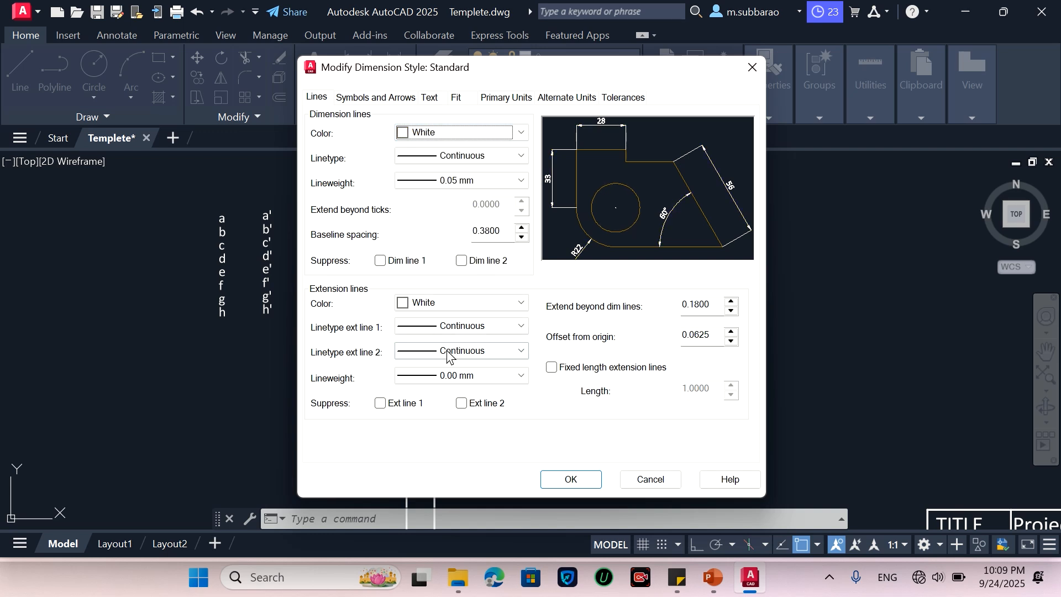
Step: Set the extension line color to red, make the Standard dimension style current and close the style settings
left_click(448, 309)
left_click(462, 343)
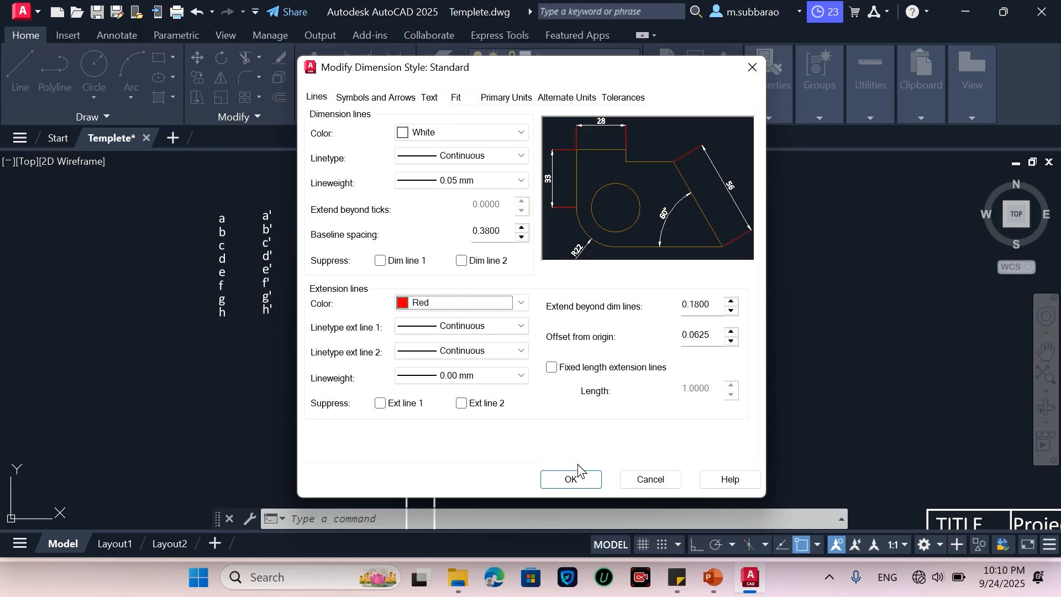
left_click(578, 480)
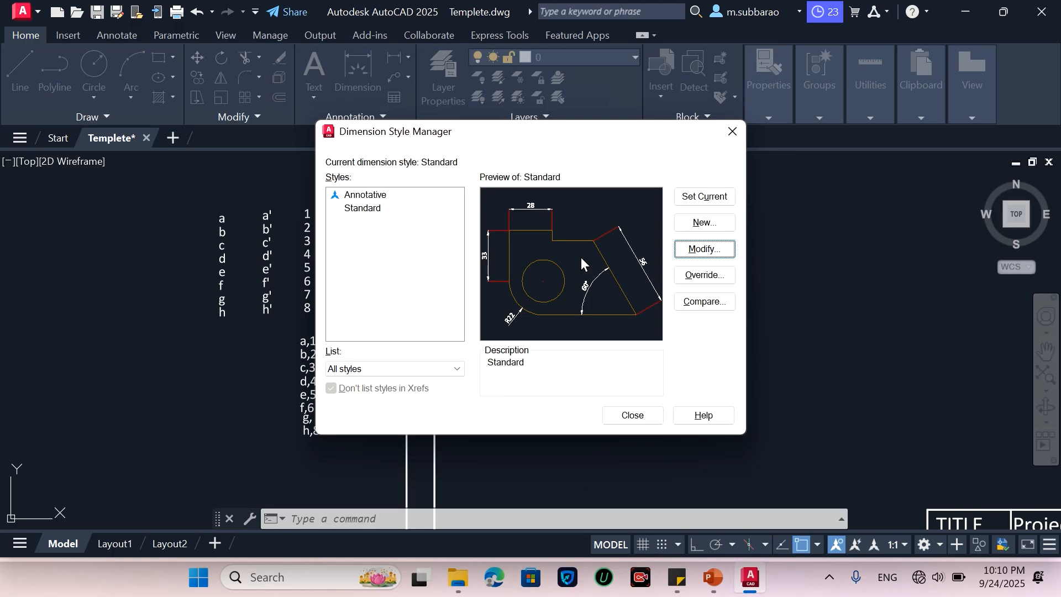
left_click(703, 197)
left_click(634, 415)
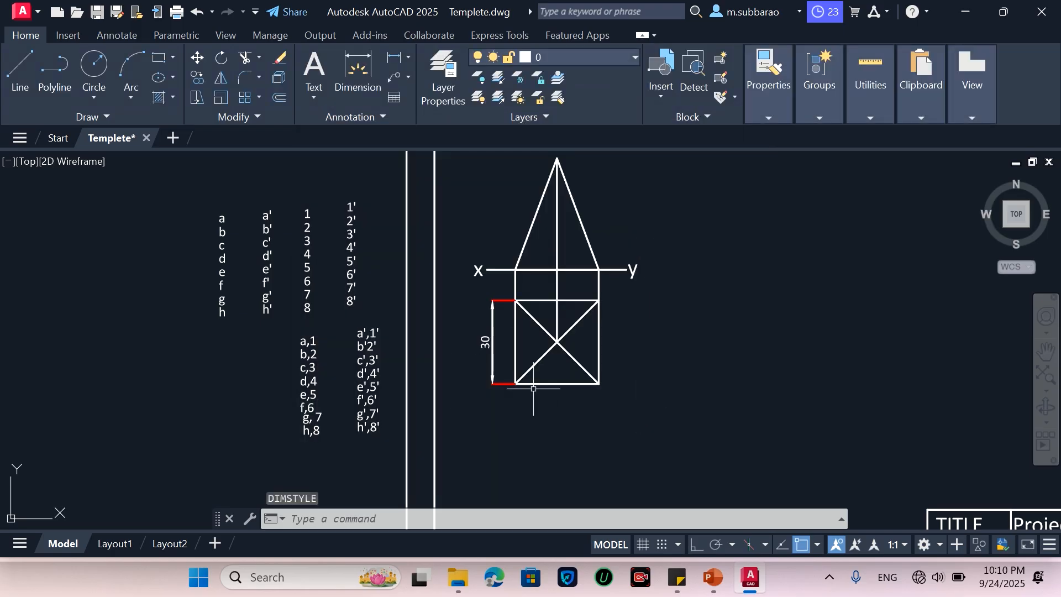
Step: Add a vertical linear dimension for the pyramid's height from the xy line to the apex, placed beside the front view
scroll(490, 354, "up", 2)
scroll(499, 280, "up", 4)
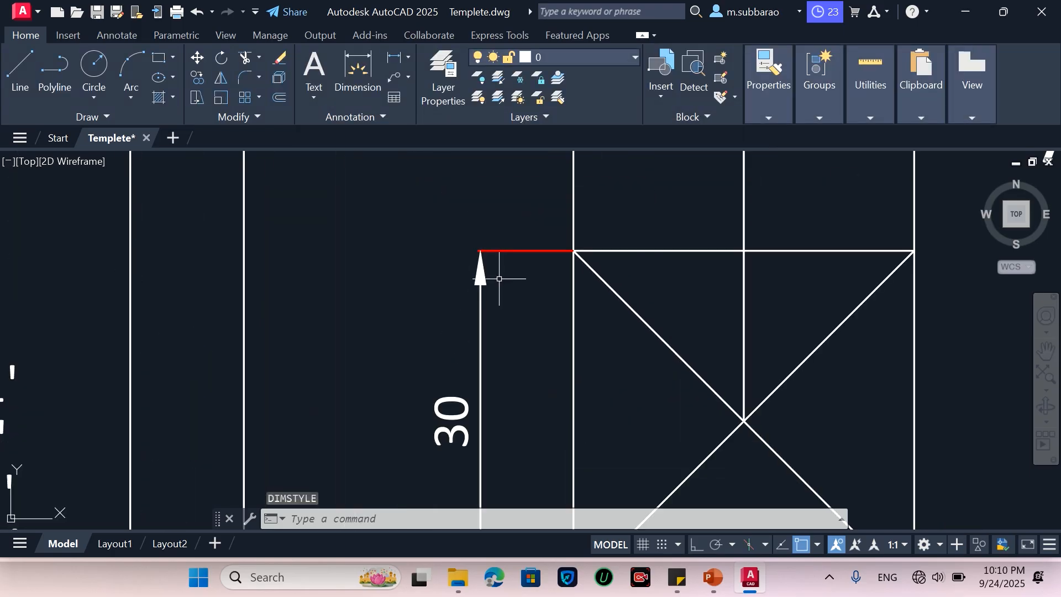
scroll(500, 282, "down", 2)
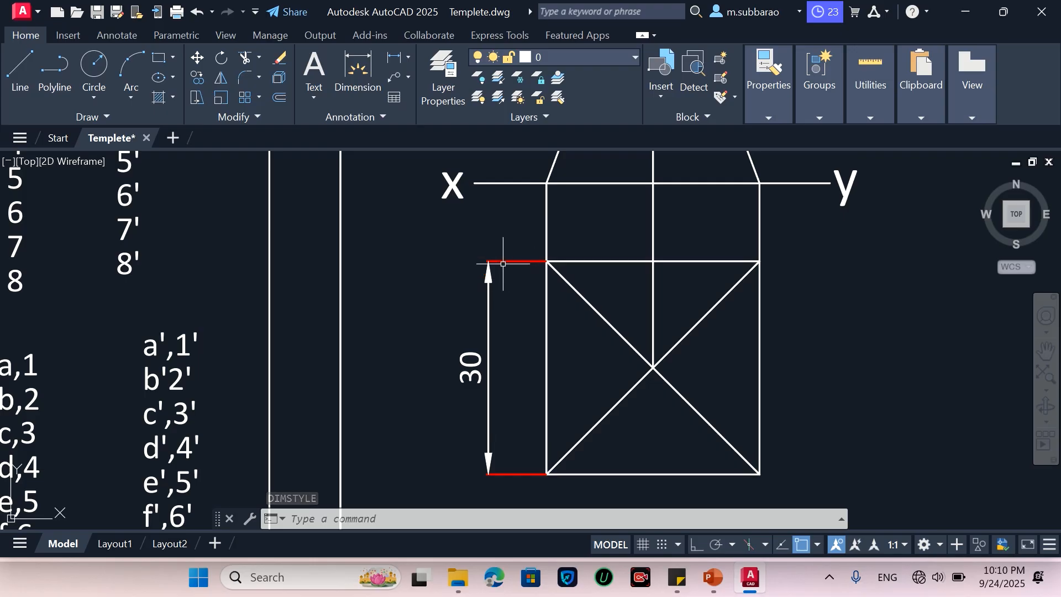
scroll(513, 338, "down", 2)
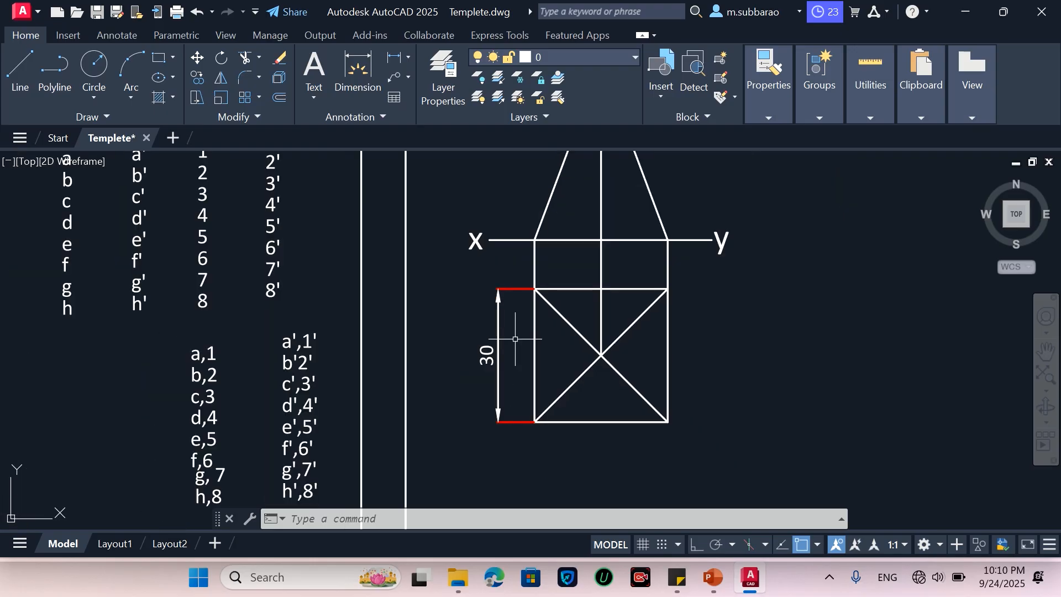
scroll(516, 384, "down", 2)
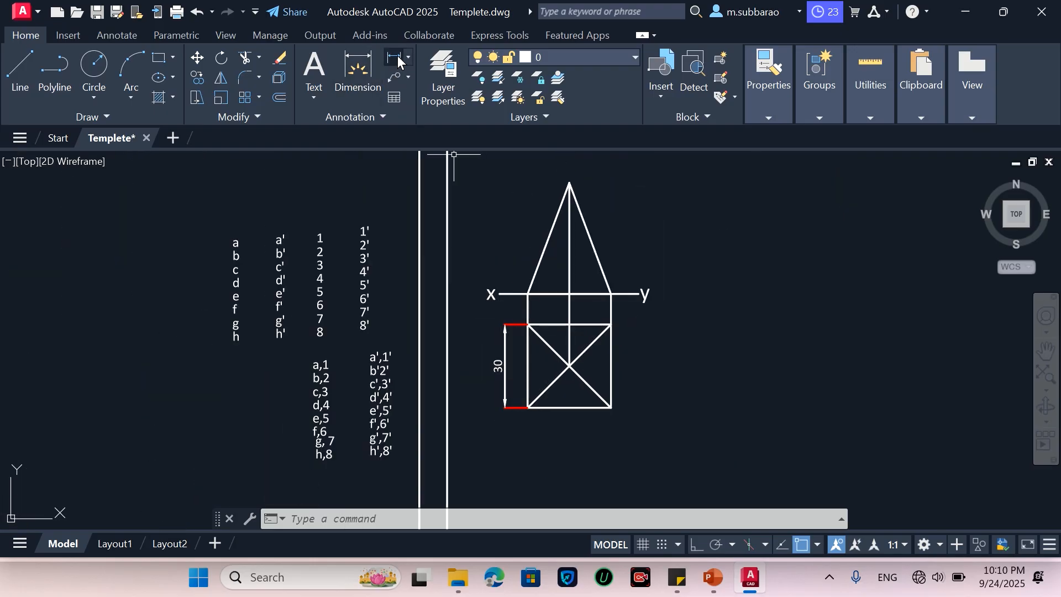
left_click(569, 293)
left_click(570, 183)
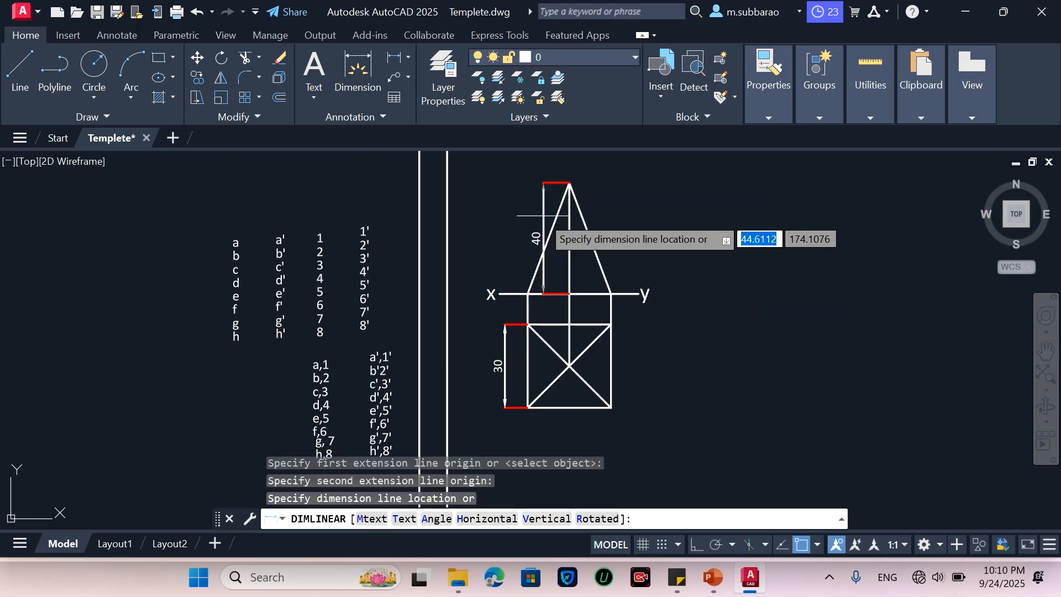
left_click(512, 220)
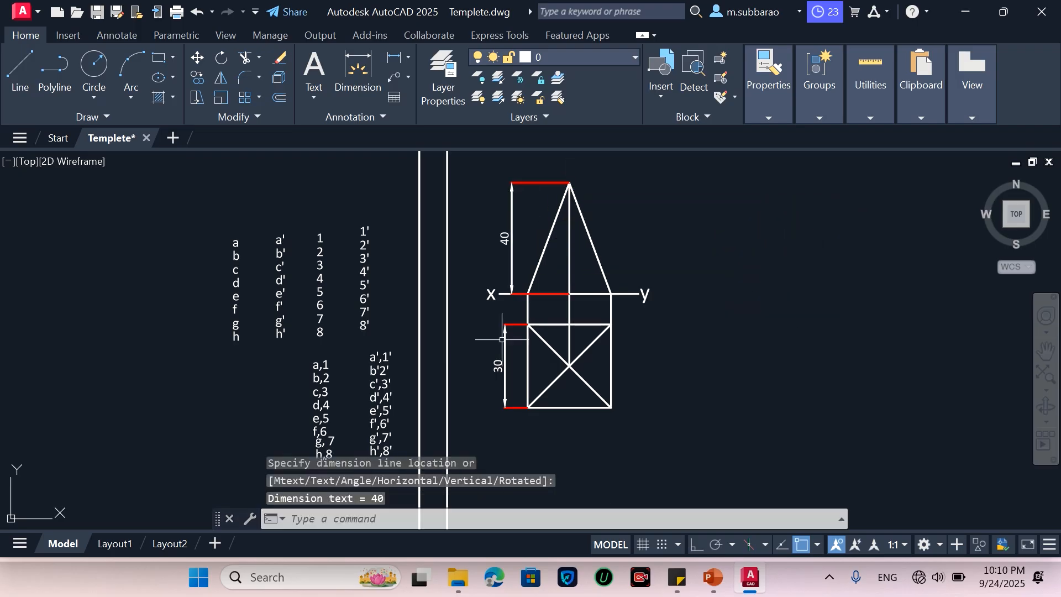
scroll(502, 354, "down", 2)
scroll(600, 251, "up", 2)
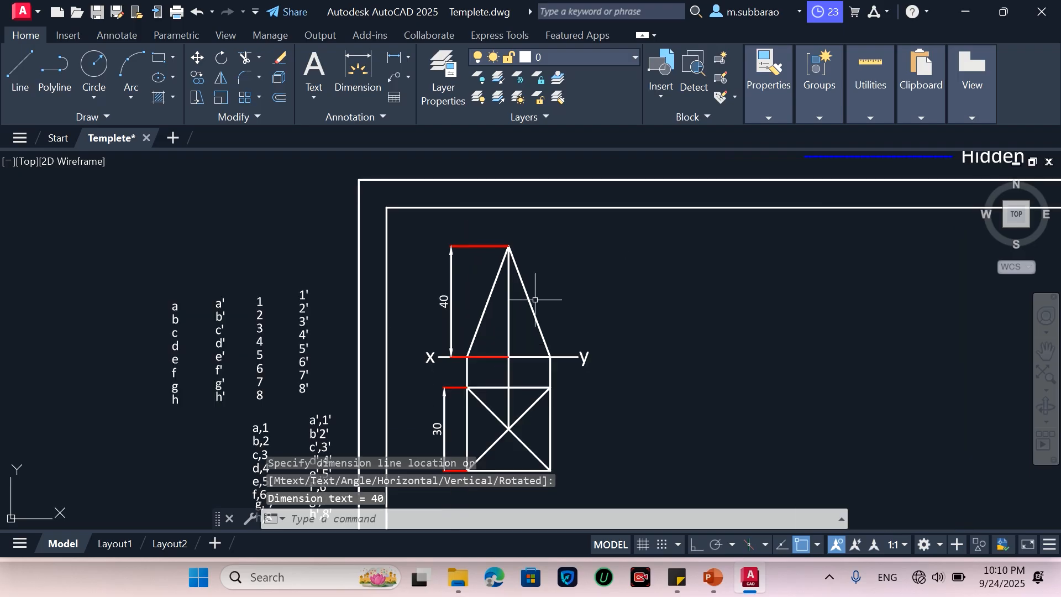
scroll(484, 318, "down", 2)
scroll(470, 376, "up", 4)
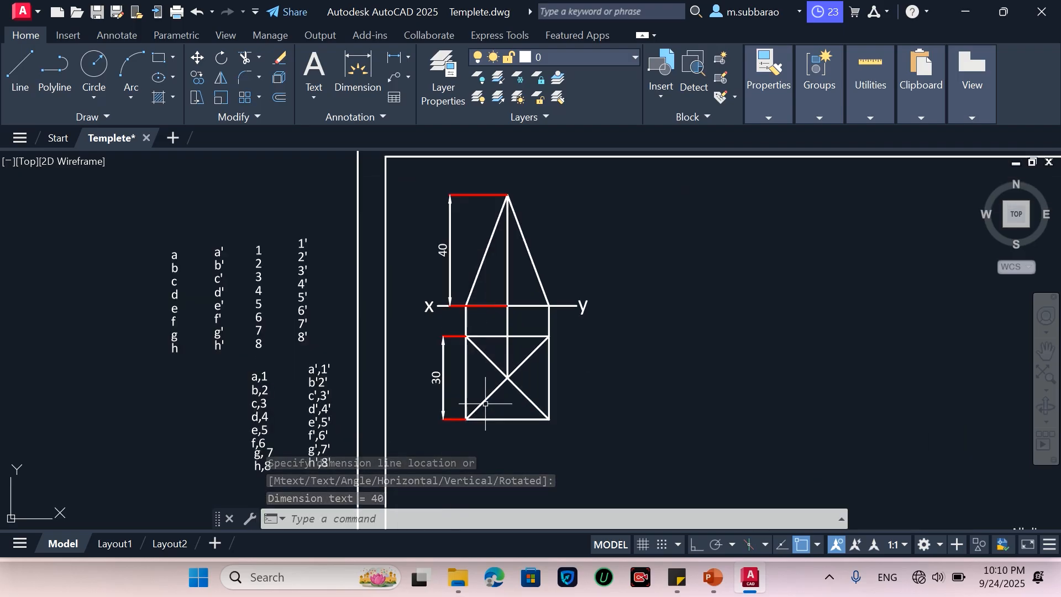
scroll(475, 382, "down", 5)
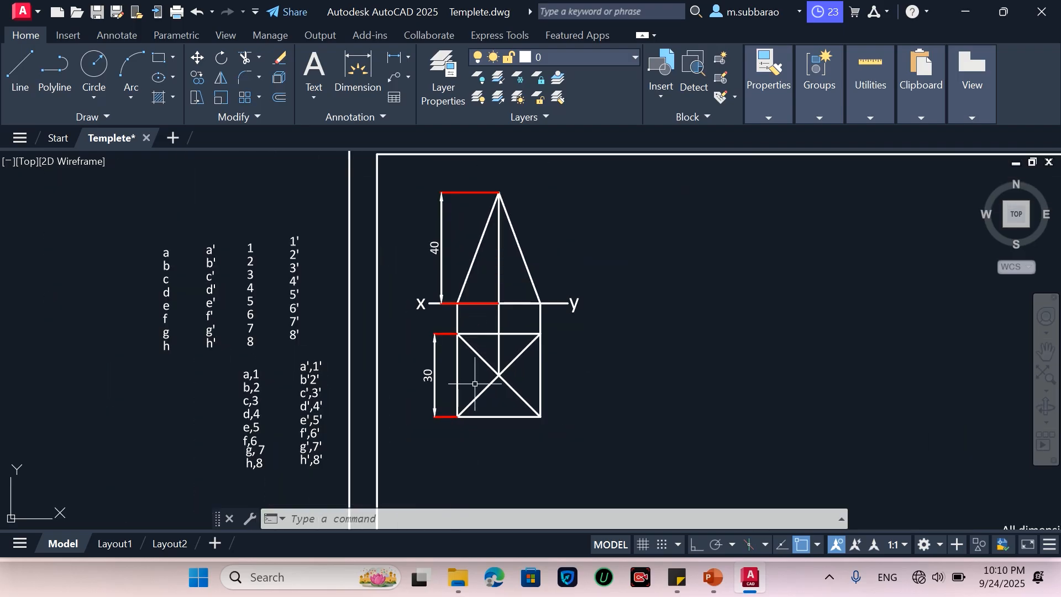
scroll(608, 279, "up", 3)
scroll(609, 279, "down", 2)
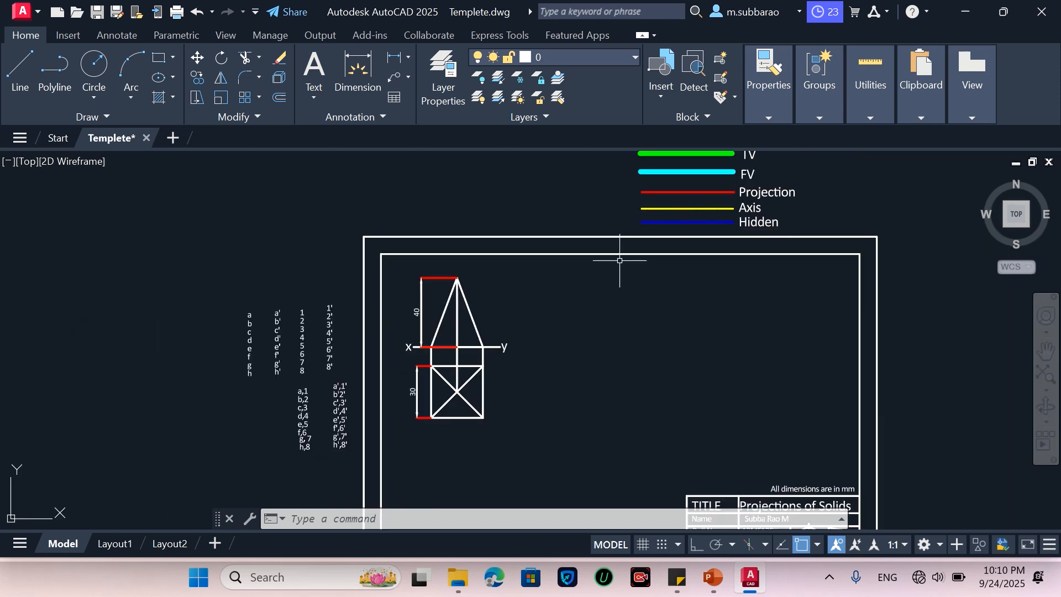
scroll(658, 229, "down", 2)
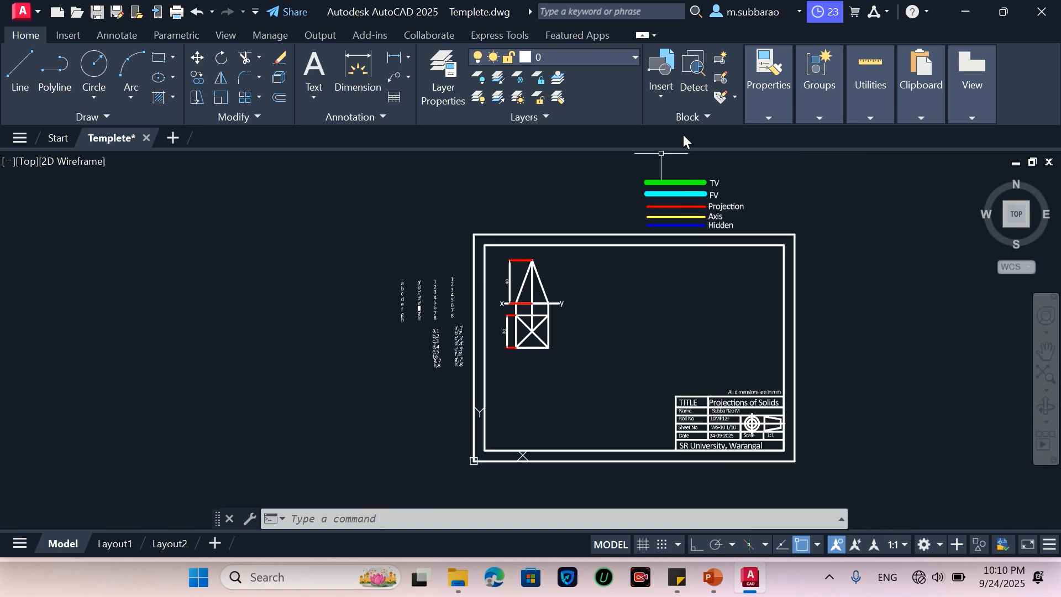
left_click(767, 117)
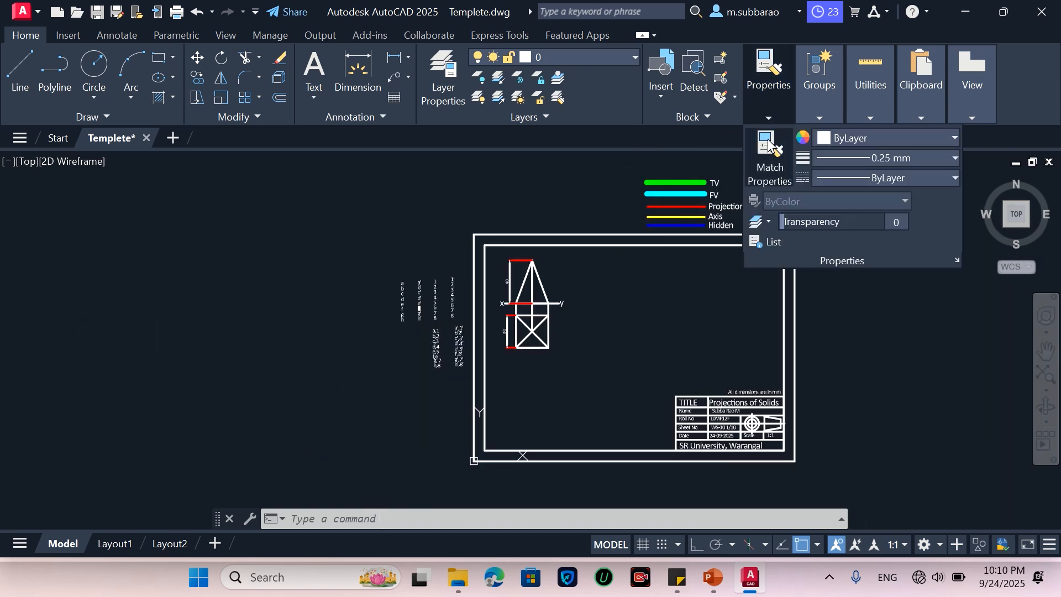
left_click(768, 153)
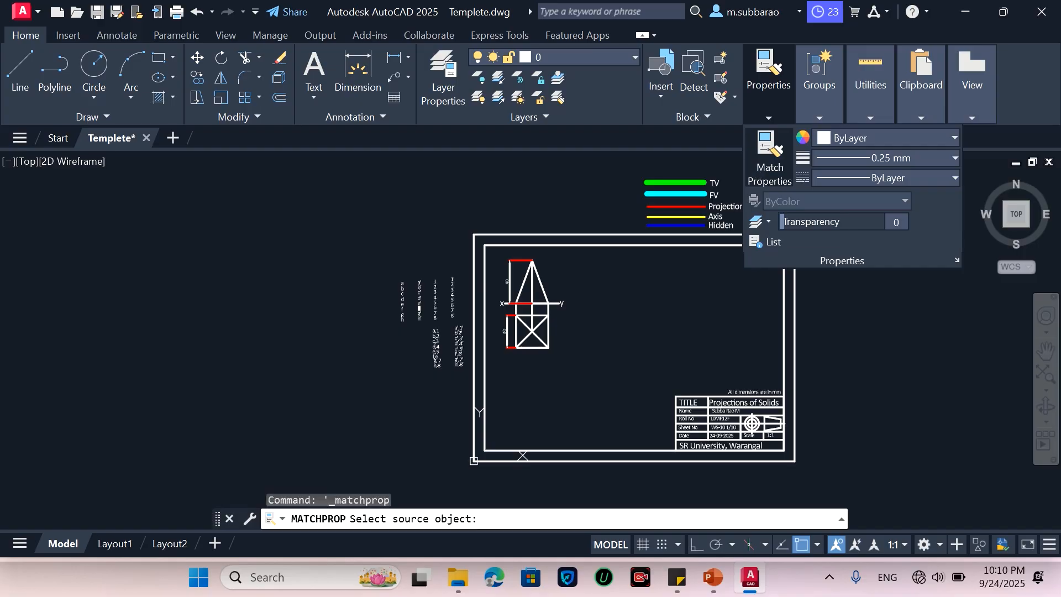
left_click(685, 180)
scroll(492, 338, "up", 5)
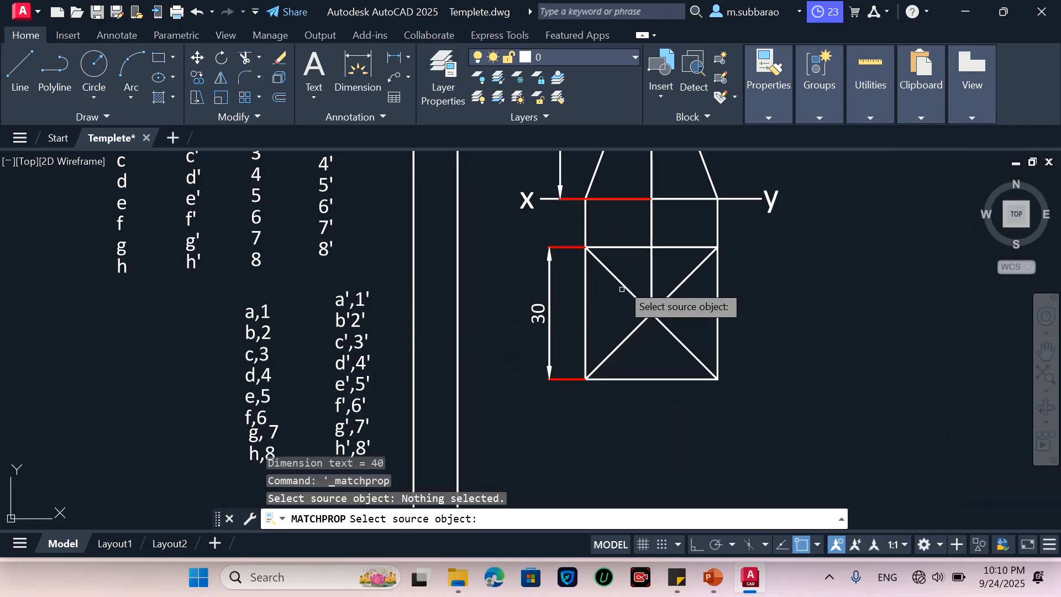
left_click(621, 250)
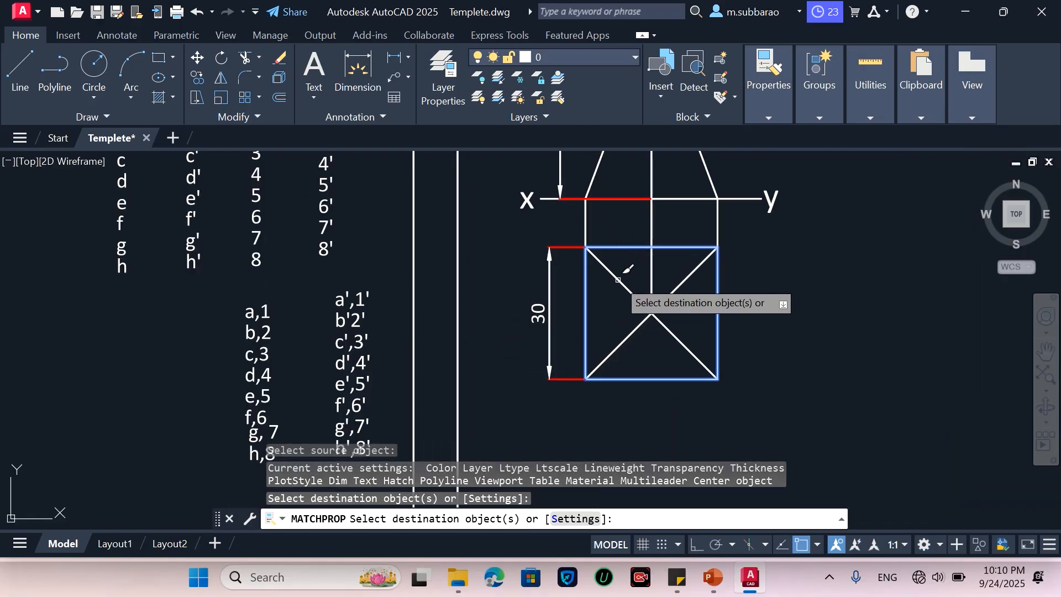
left_click(623, 284)
left_click(621, 288)
left_click(621, 288)
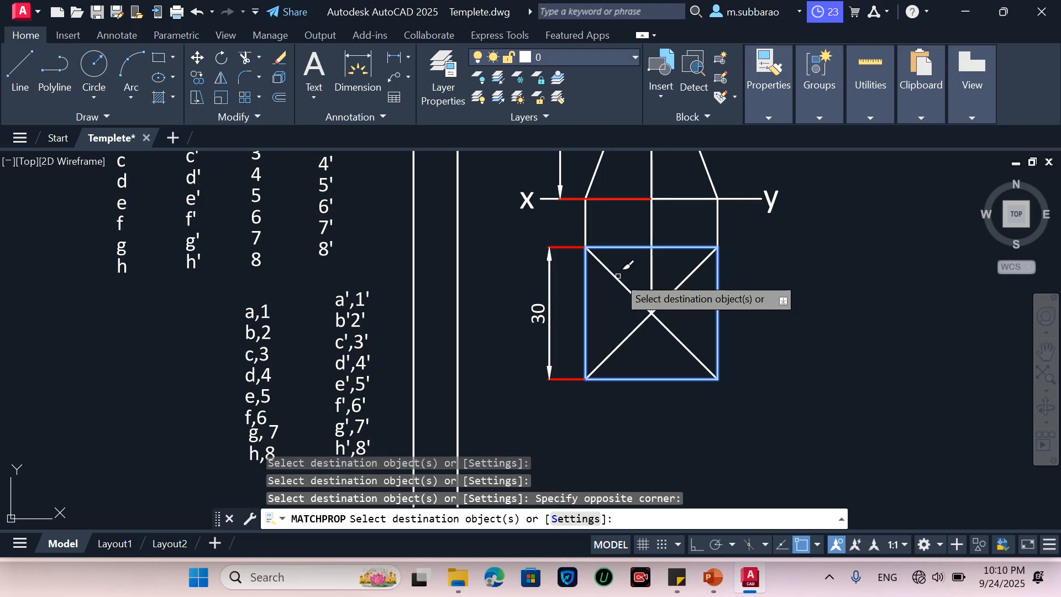
left_click(618, 278)
scroll(648, 317, "up", 4)
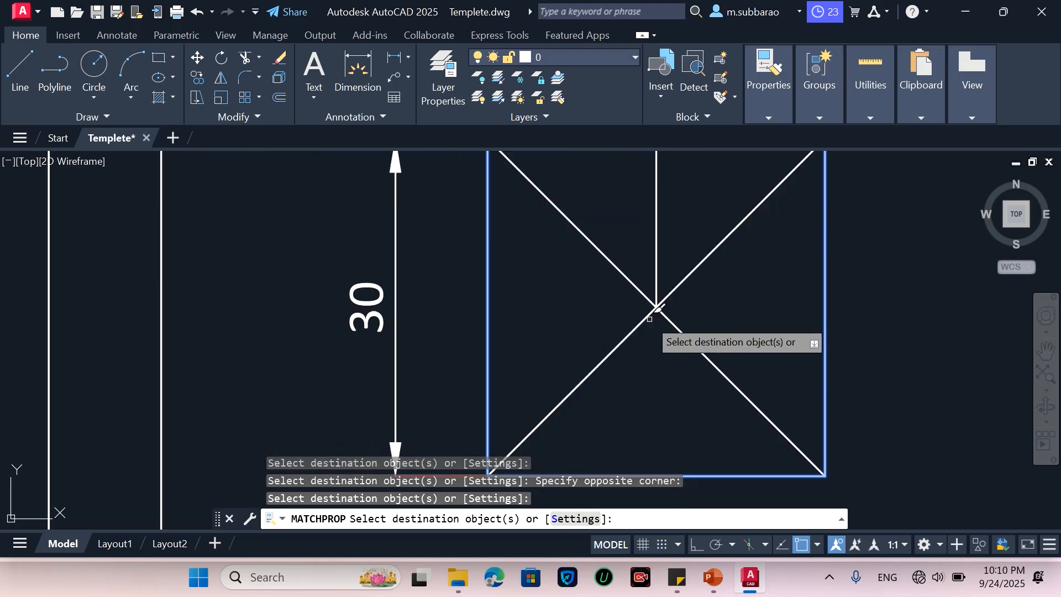
left_click(719, 245)
left_click(729, 300)
left_click(697, 365)
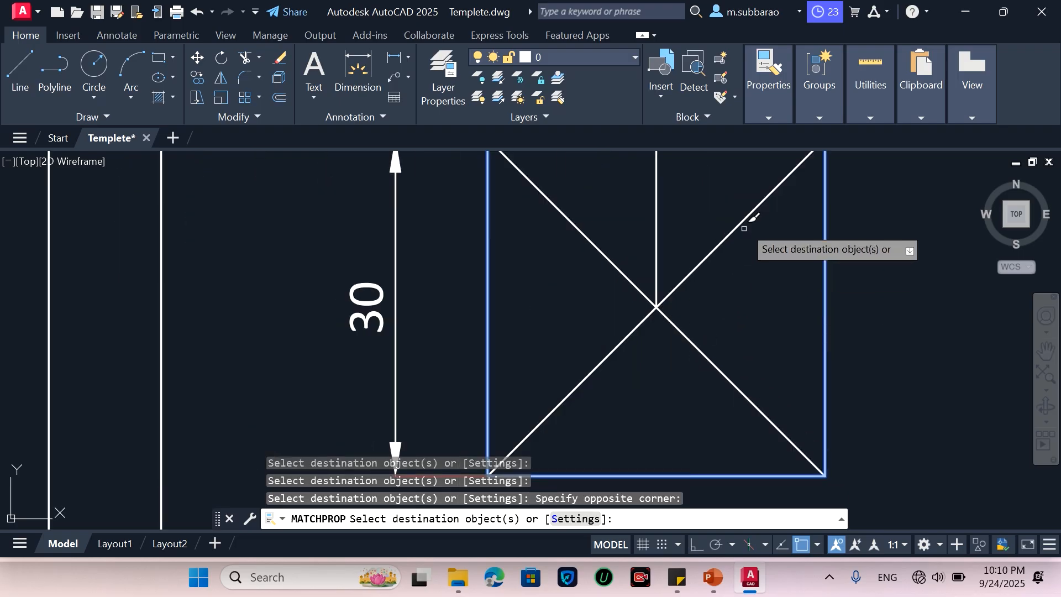
left_click(734, 194)
left_click(691, 304)
left_click(611, 198)
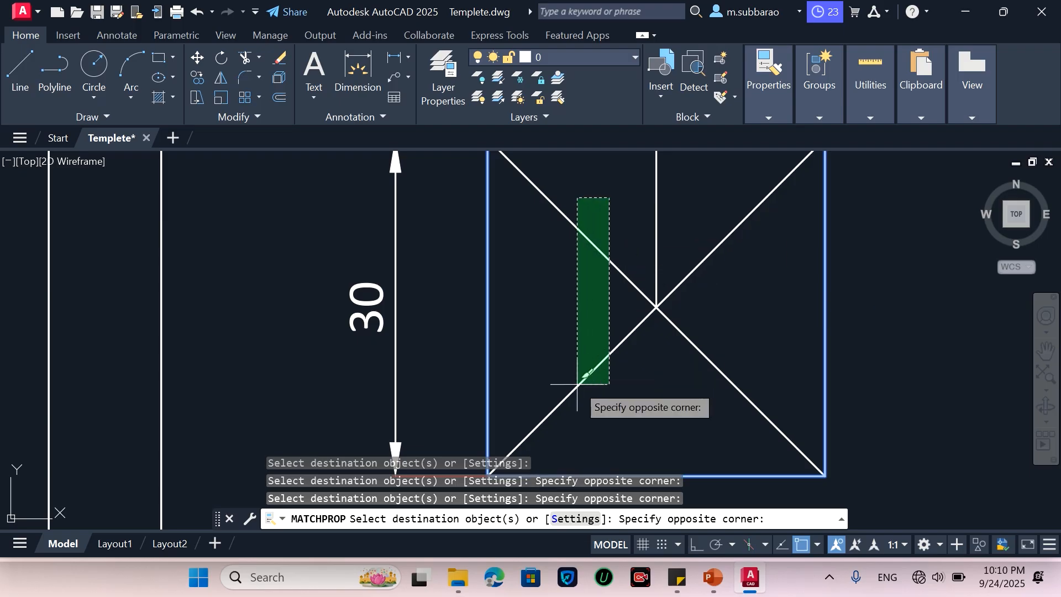
left_click(553, 390)
scroll(564, 387, "down", 8)
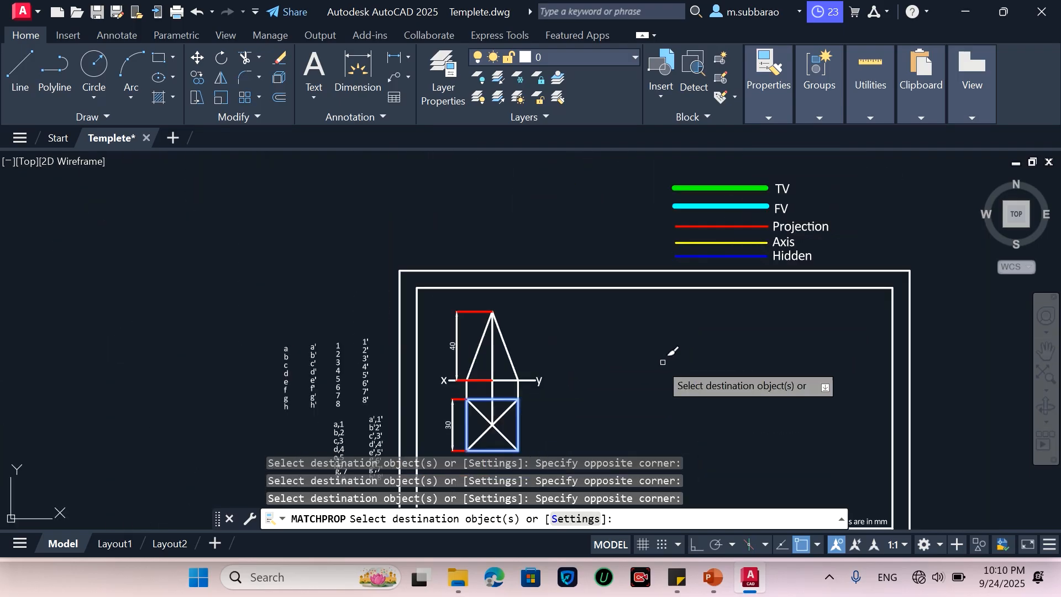
key("Escape")
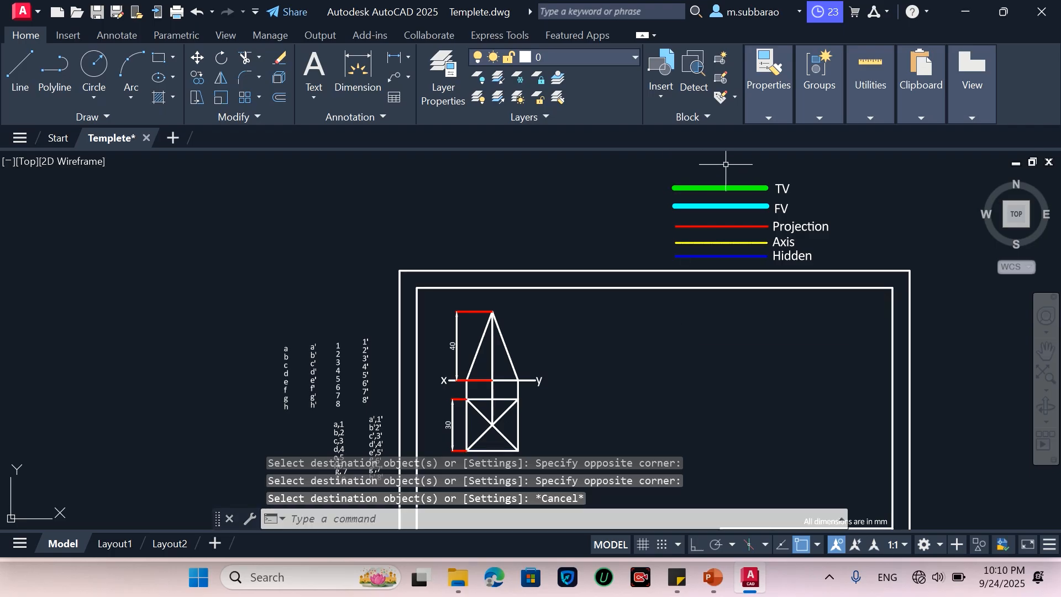
mouse_move(758, 79)
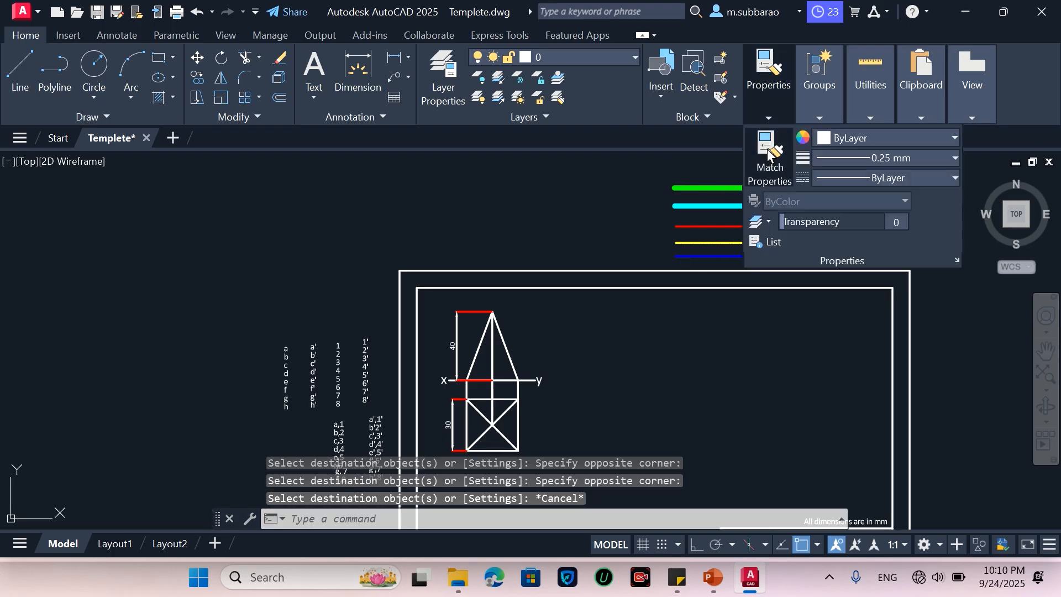
left_click(770, 155)
left_click(710, 186)
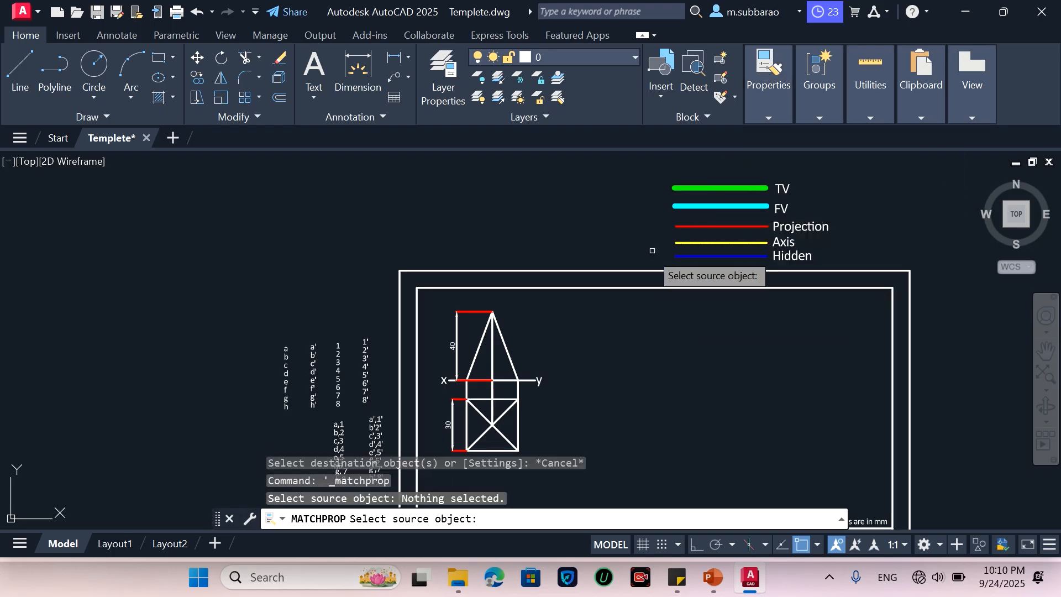
key("Return")
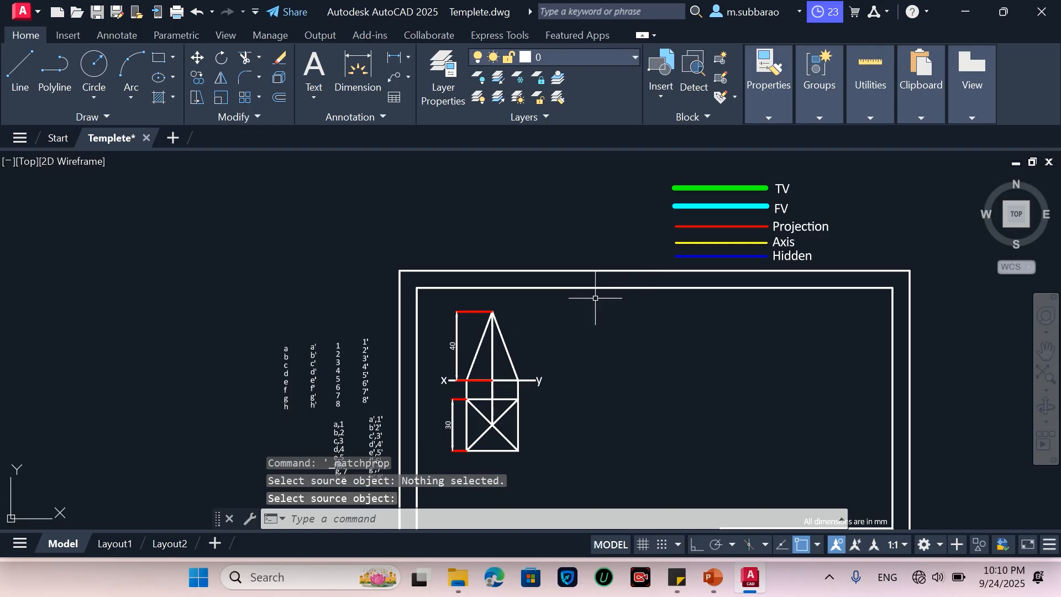
Step: Match the top view's square outline to the green TV line of the legend
mouse_move(769, 127)
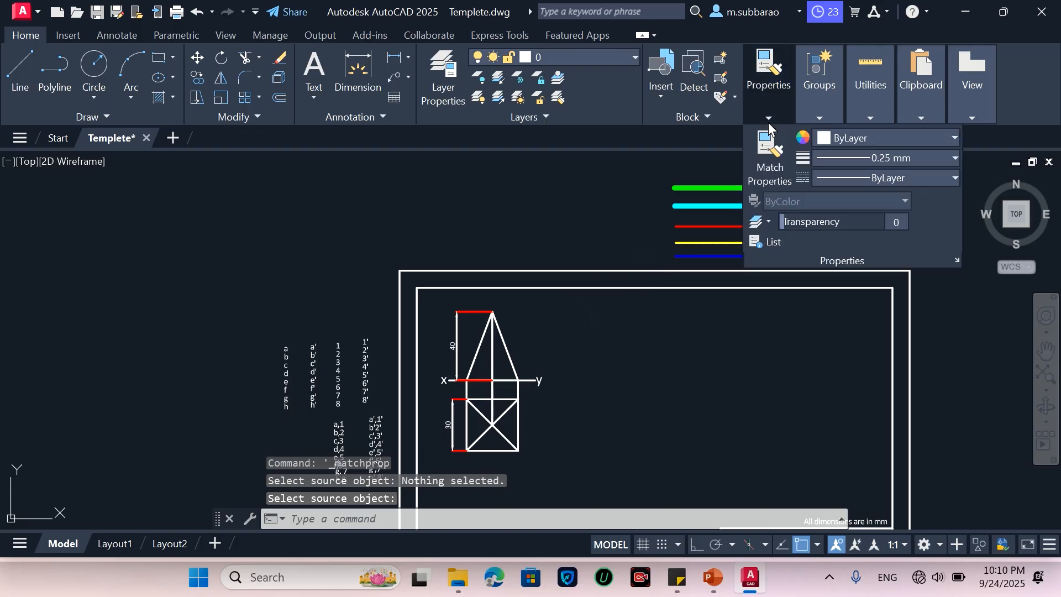
left_click(769, 160)
left_click(702, 188)
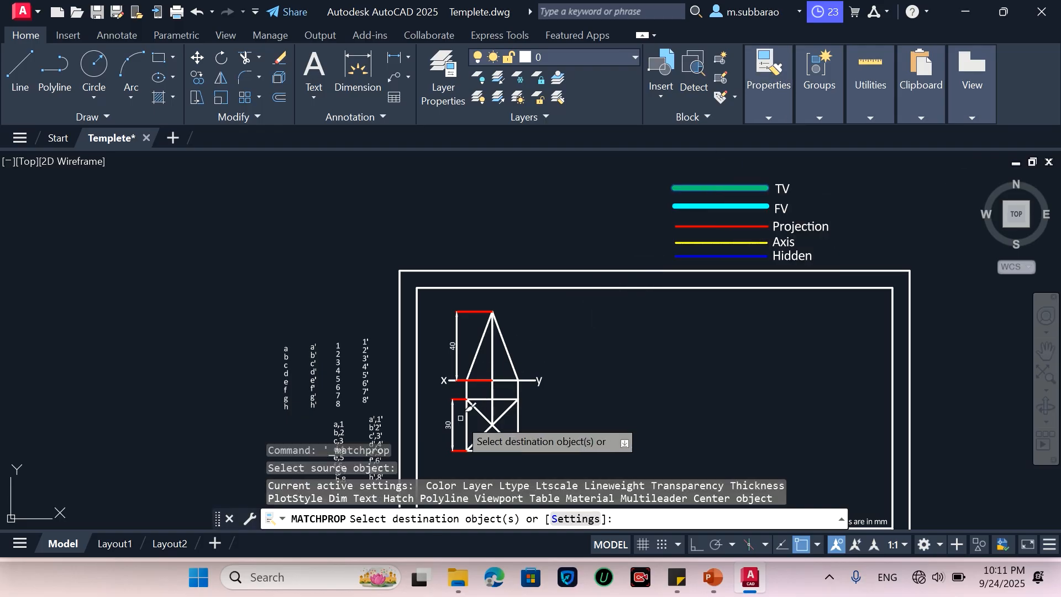
scroll(456, 421, "up", 6)
left_click(505, 390)
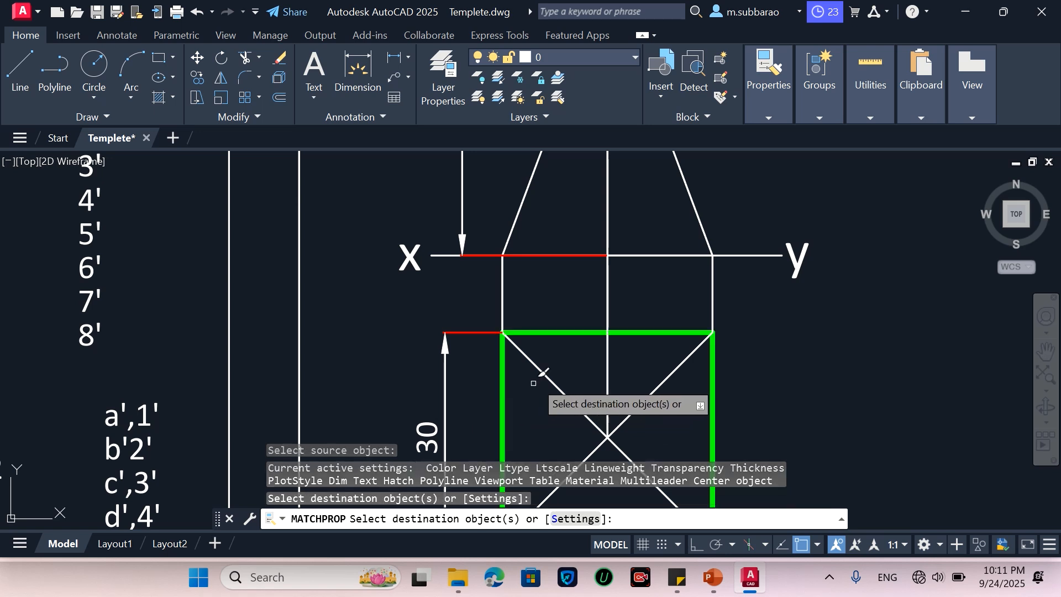
Step: Apply the TV line properties to the four slant edges inside the top view's square and end the matching
left_click(546, 375)
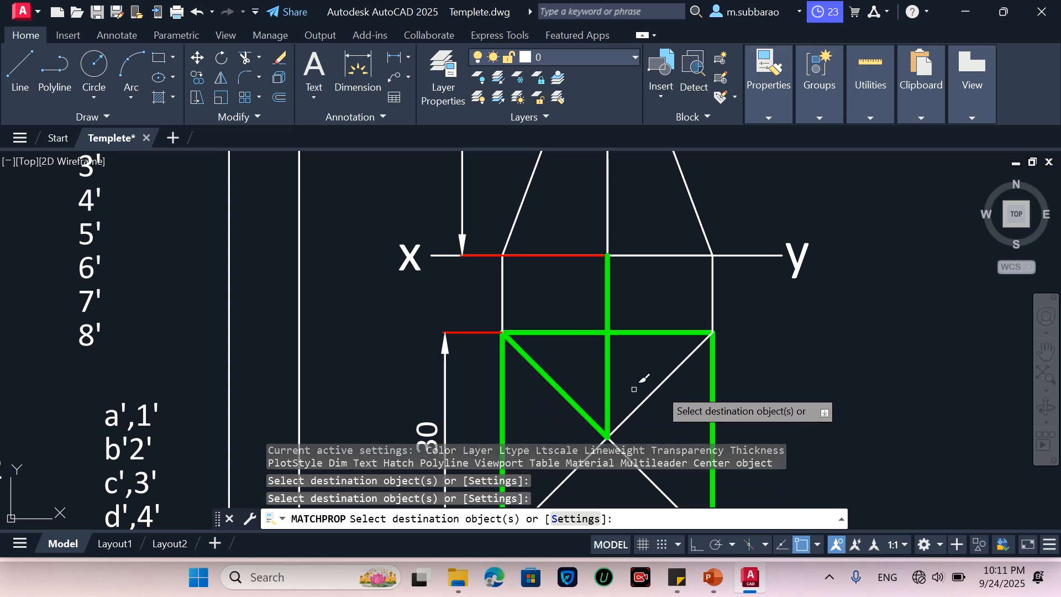
left_click(664, 386)
scroll(685, 310, "down", 2)
scroll(658, 365, "up", 2)
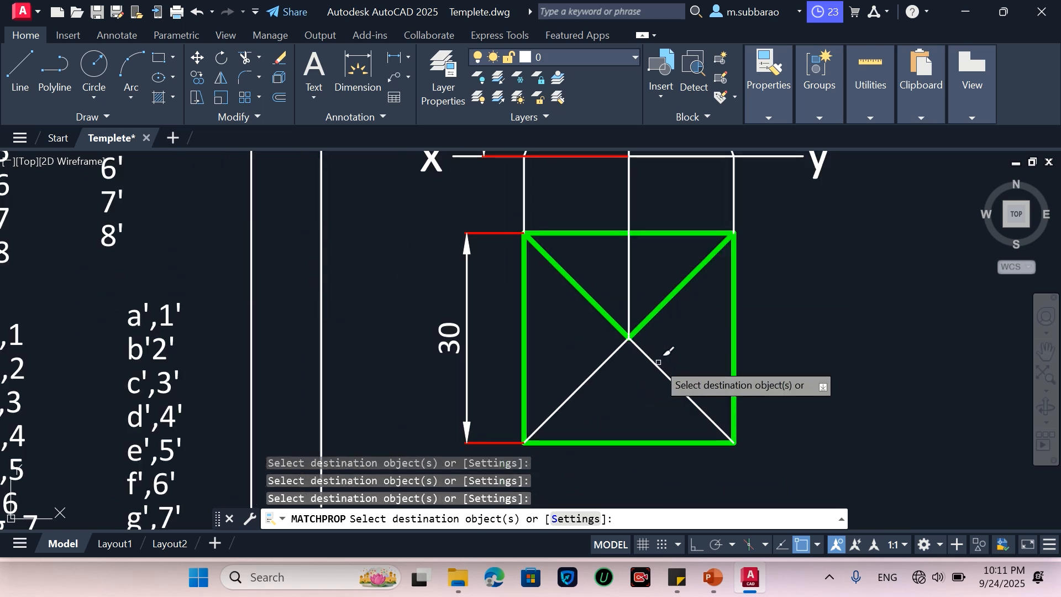
left_click(658, 363)
left_click(607, 360)
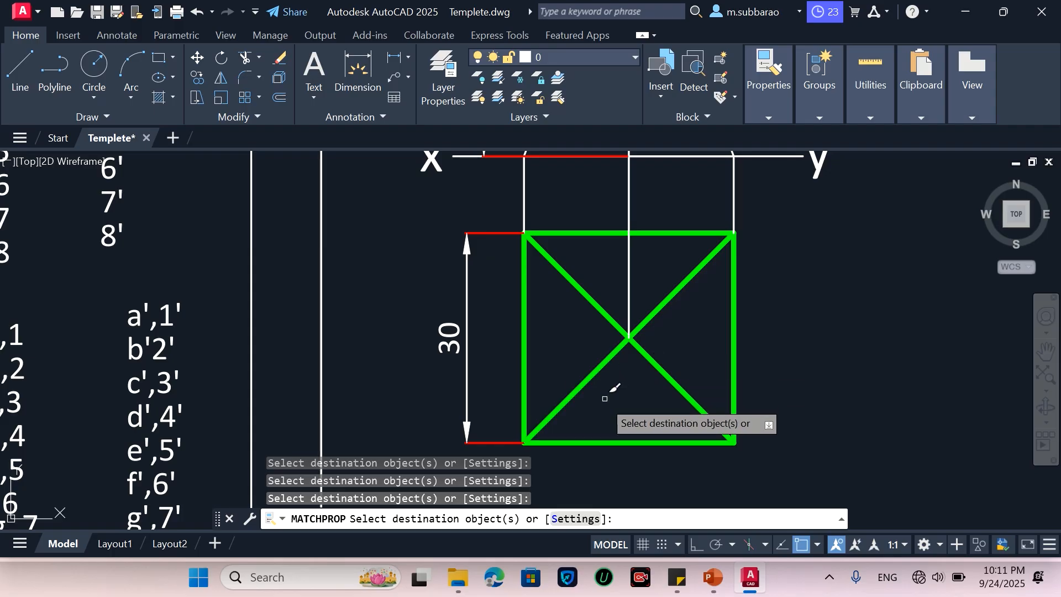
scroll(608, 392, "down", 4)
scroll(605, 238, "up", 2)
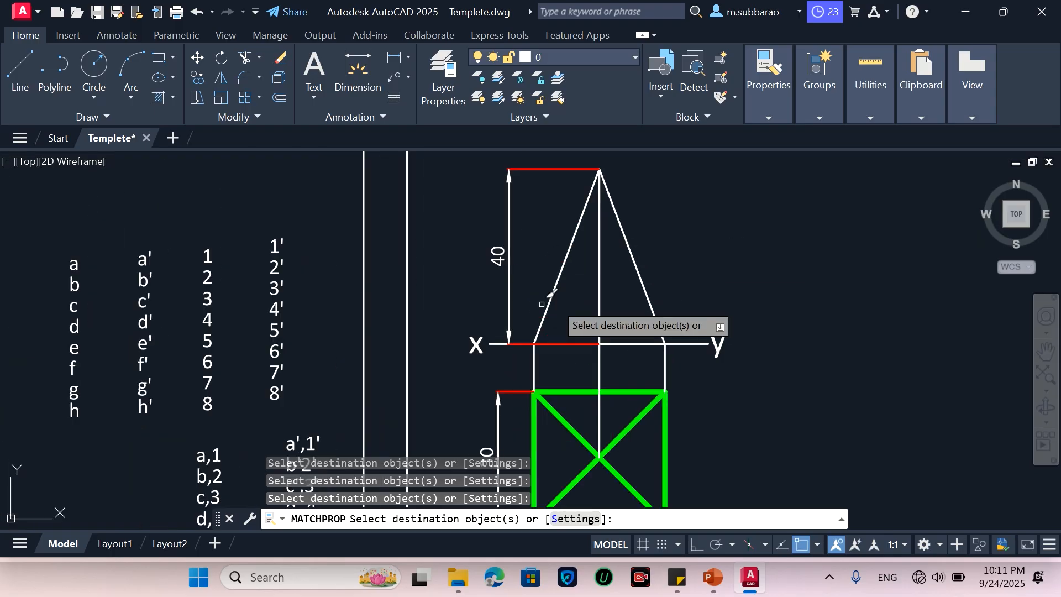
key("Escape")
Step: Match the front view's two slanted edges and its base line to the cyan FV line of the legend
scroll(589, 301, "down", 4)
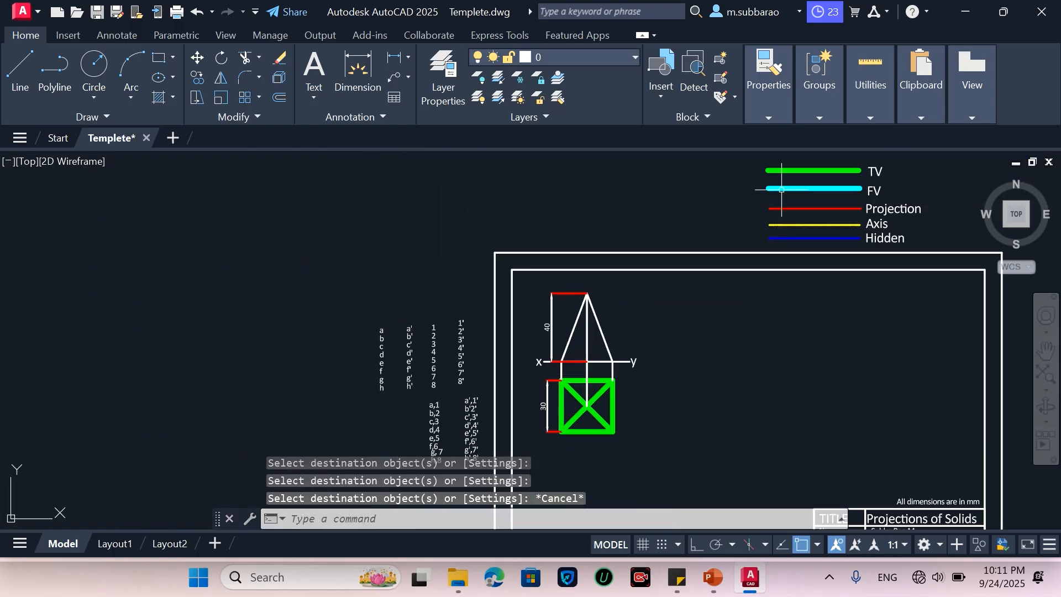
mouse_move(771, 112)
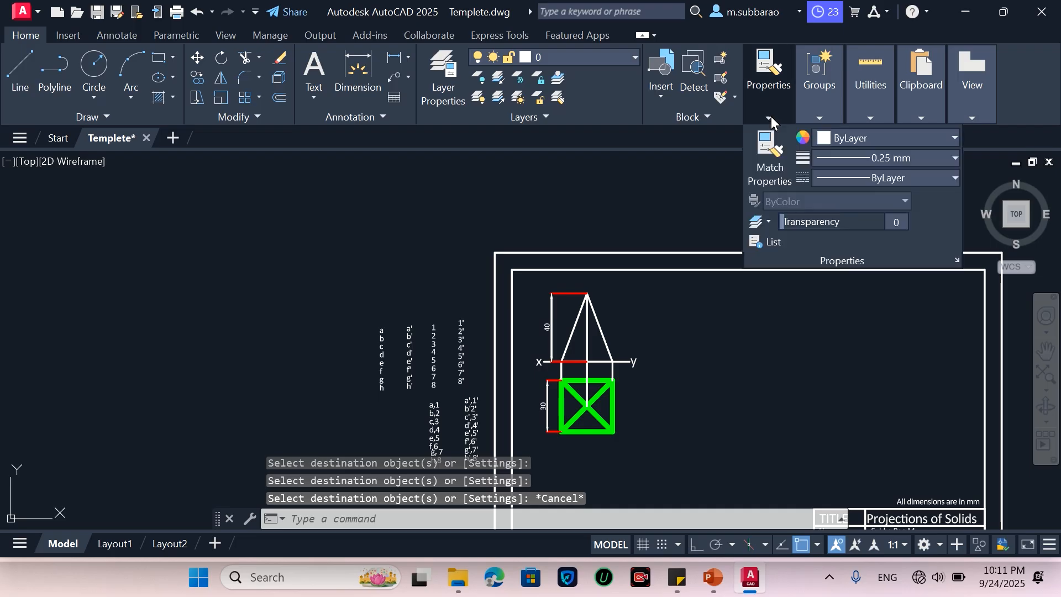
left_click(767, 163)
left_click(764, 176)
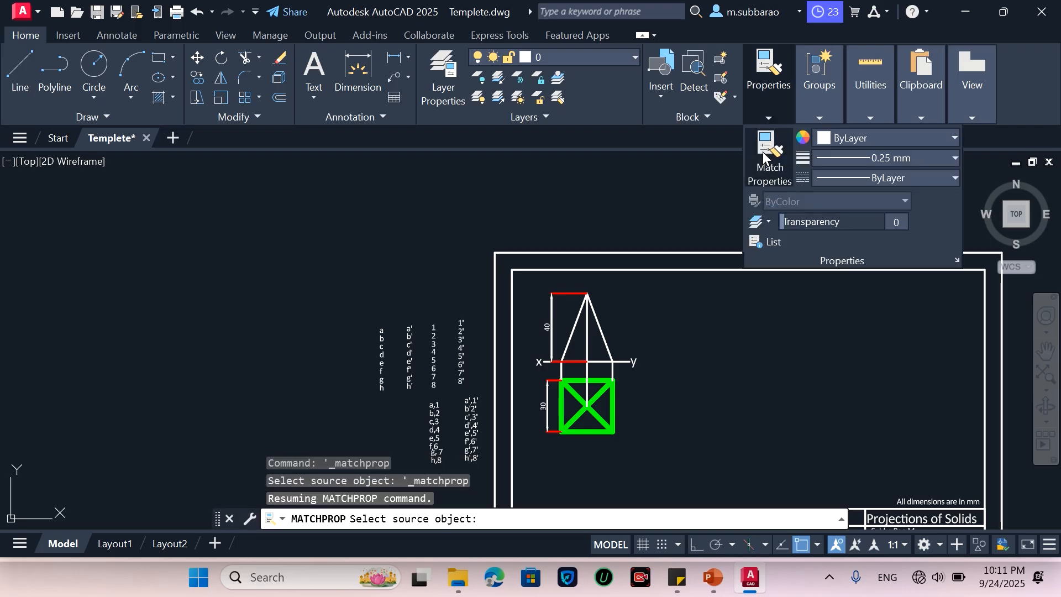
left_click(768, 151)
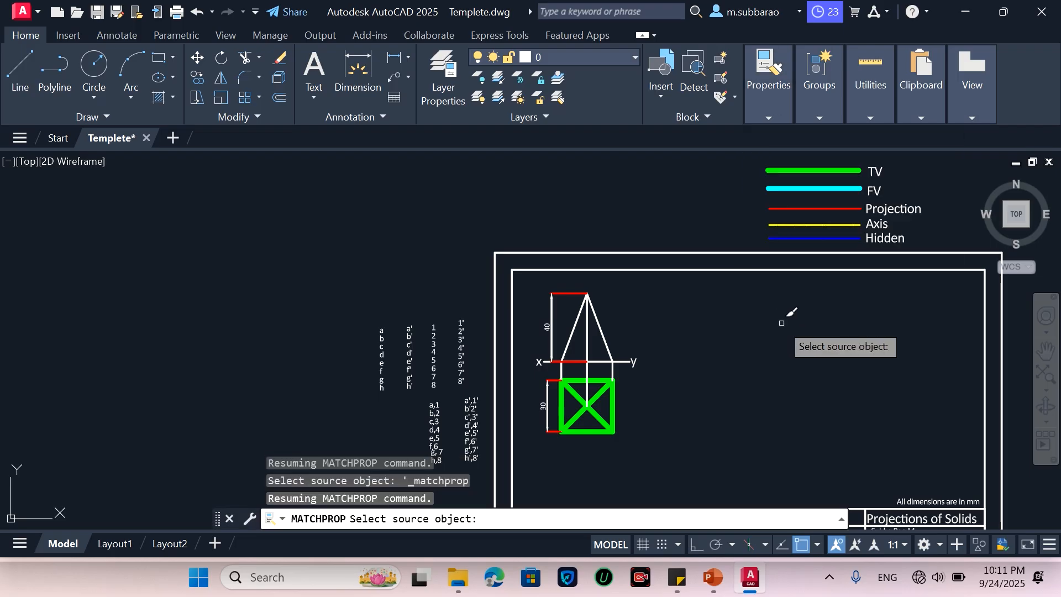
left_click(819, 189)
scroll(605, 343, "up", 2)
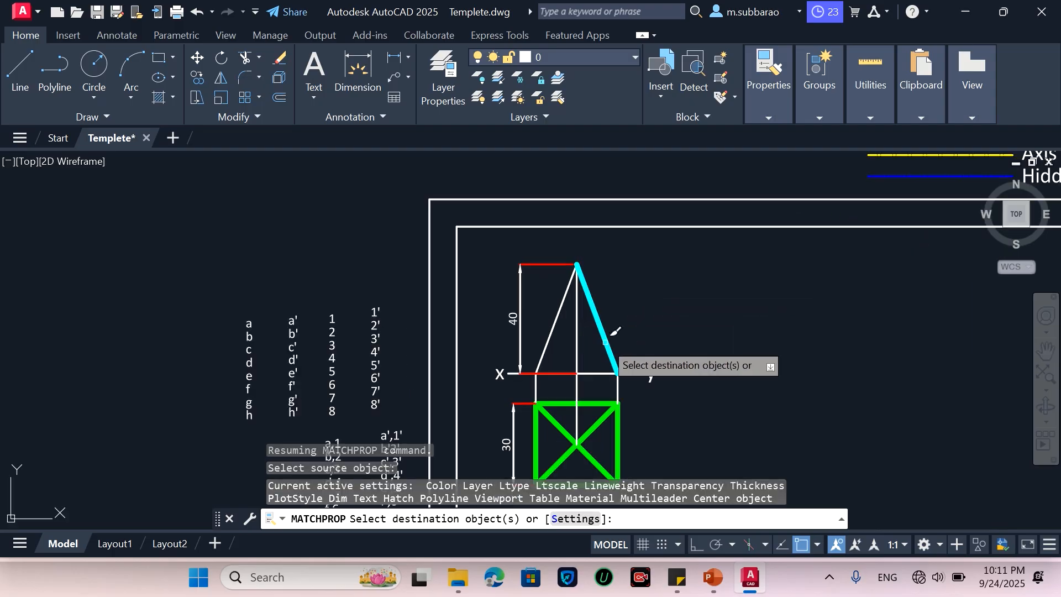
left_click(605, 341)
left_click(554, 327)
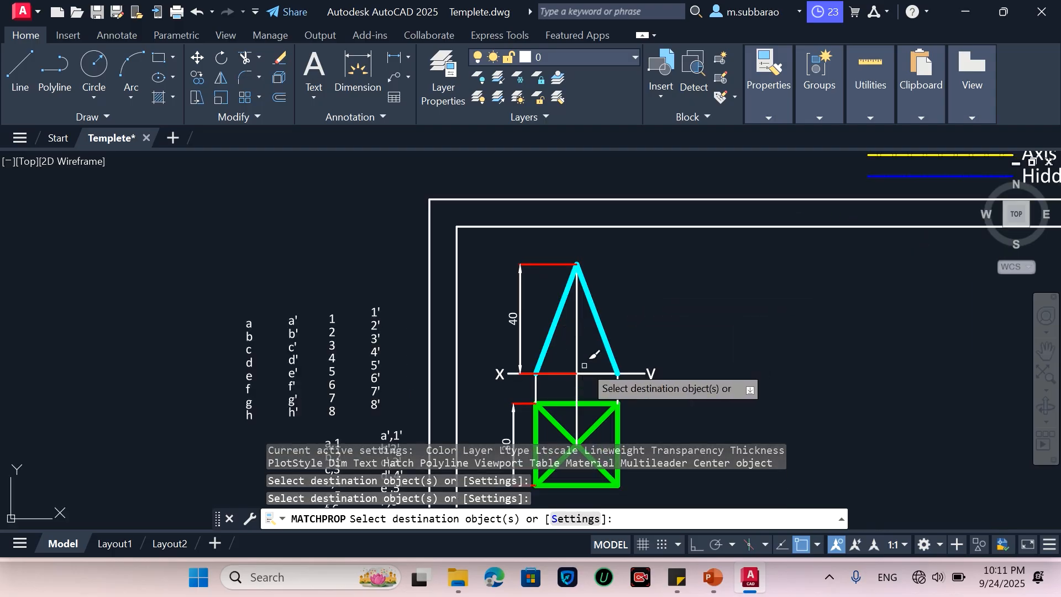
left_click(586, 373)
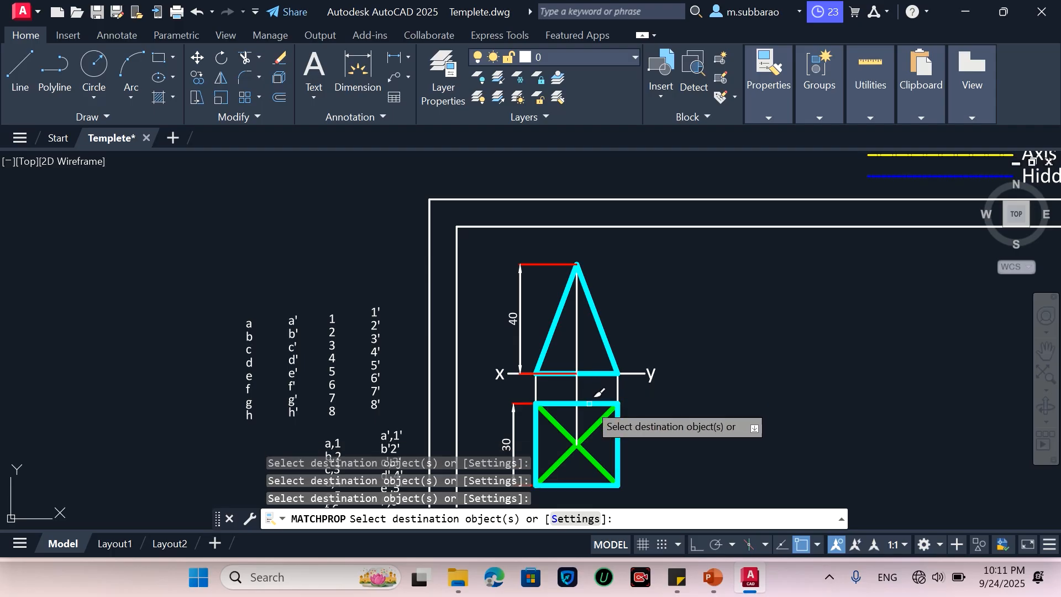
scroll(647, 362, "down", 2)
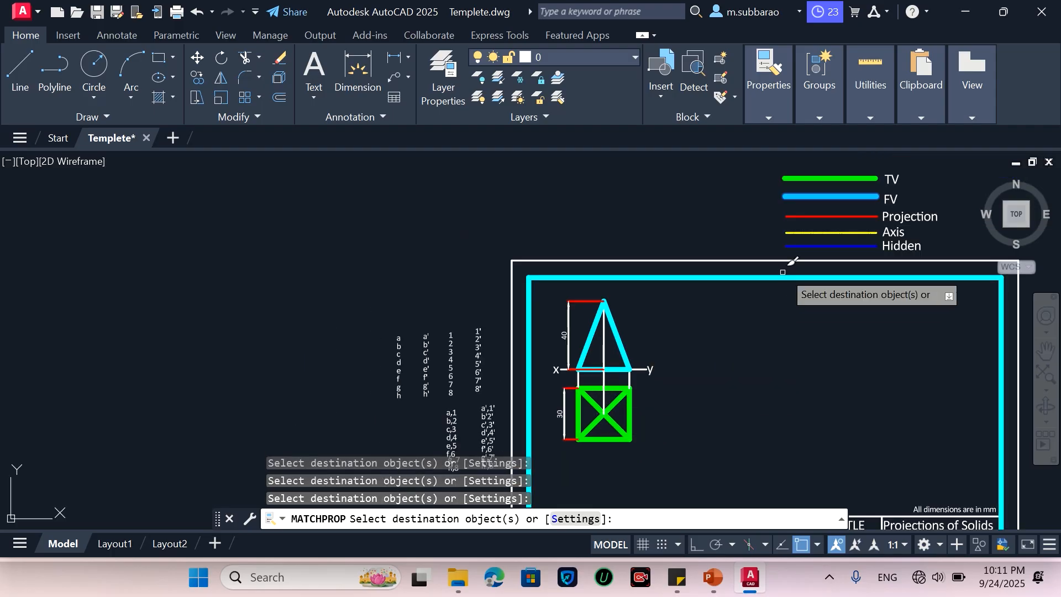
key("Escape")
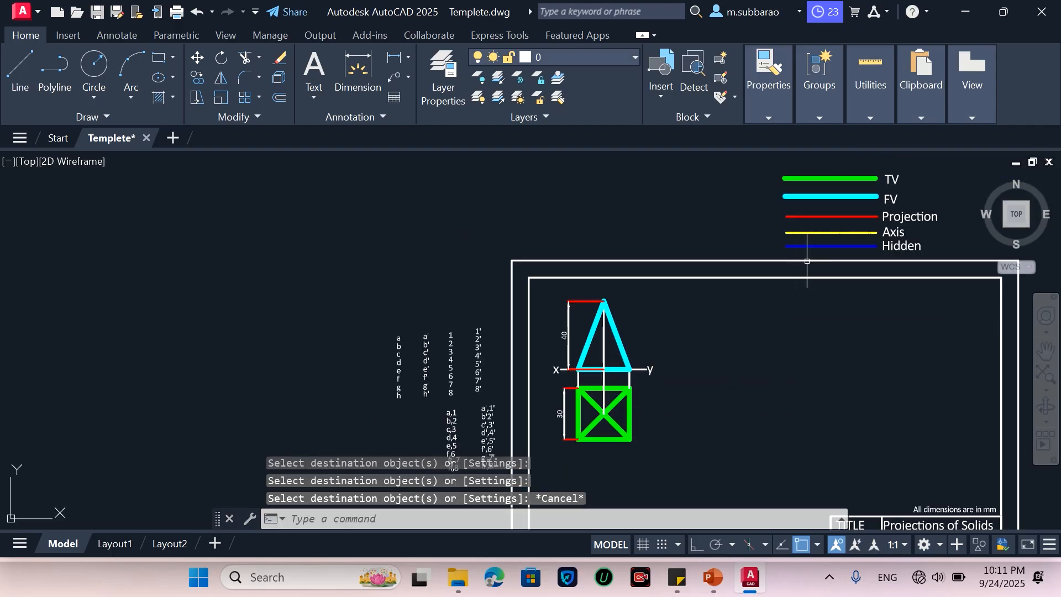
Step: Match the pyramid's vertical axis in the front view to the yellow Axis line of the legend
left_click(771, 114)
left_click(770, 160)
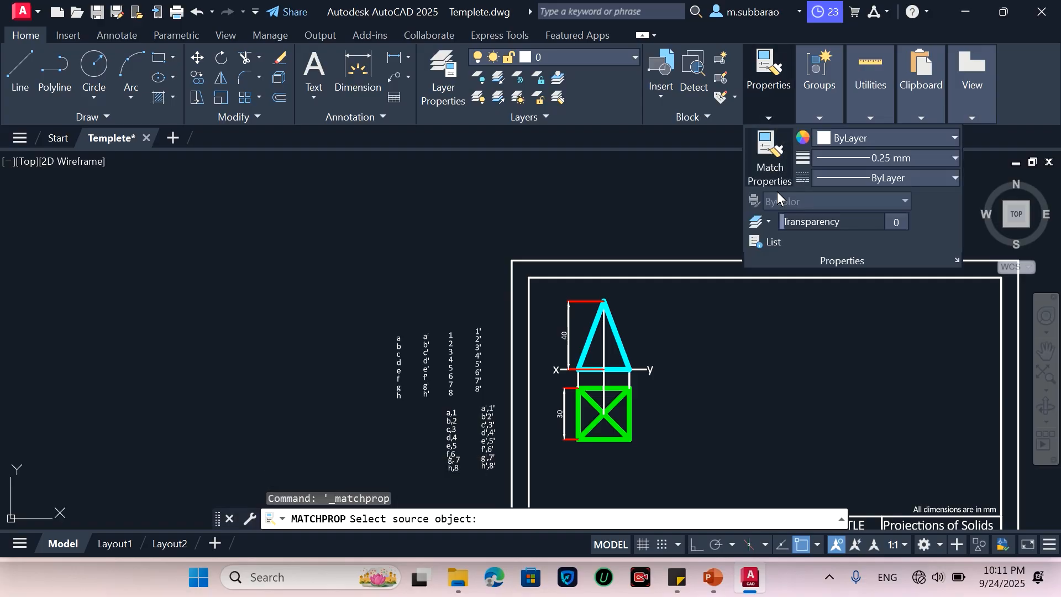
left_click(767, 172)
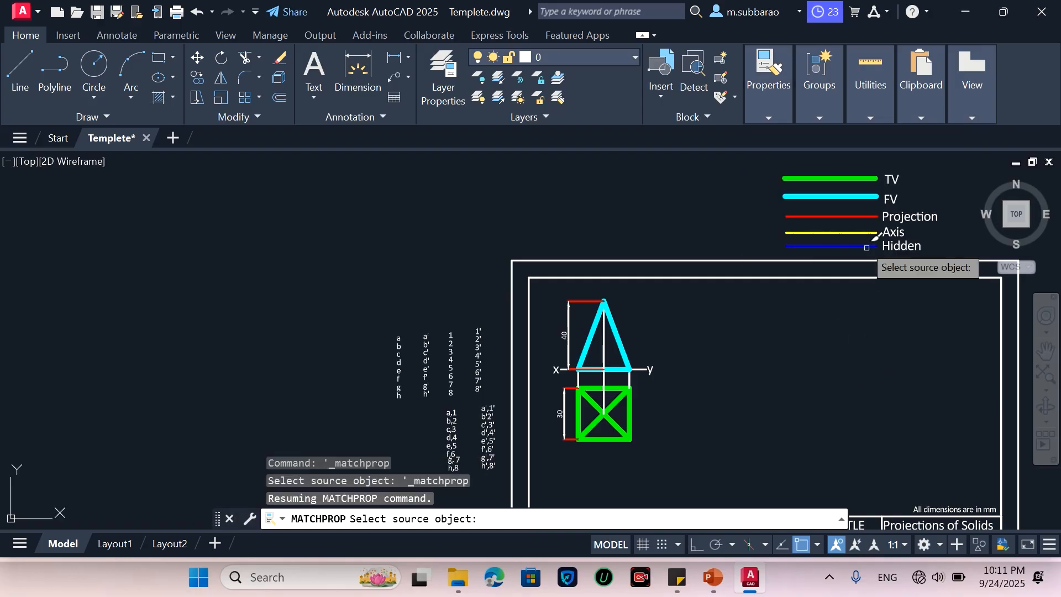
left_click(854, 232)
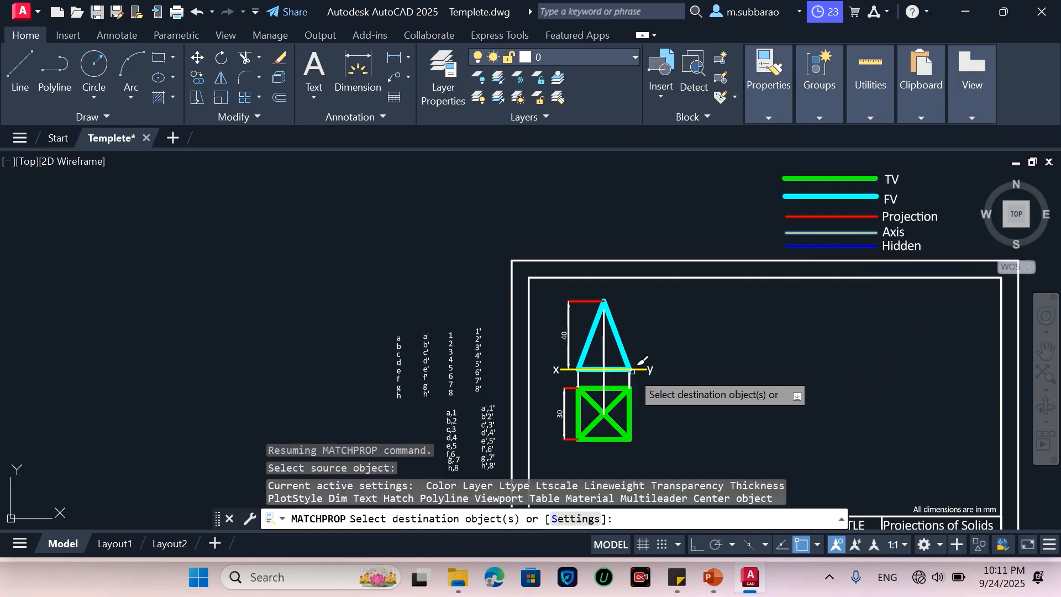
left_click(606, 358)
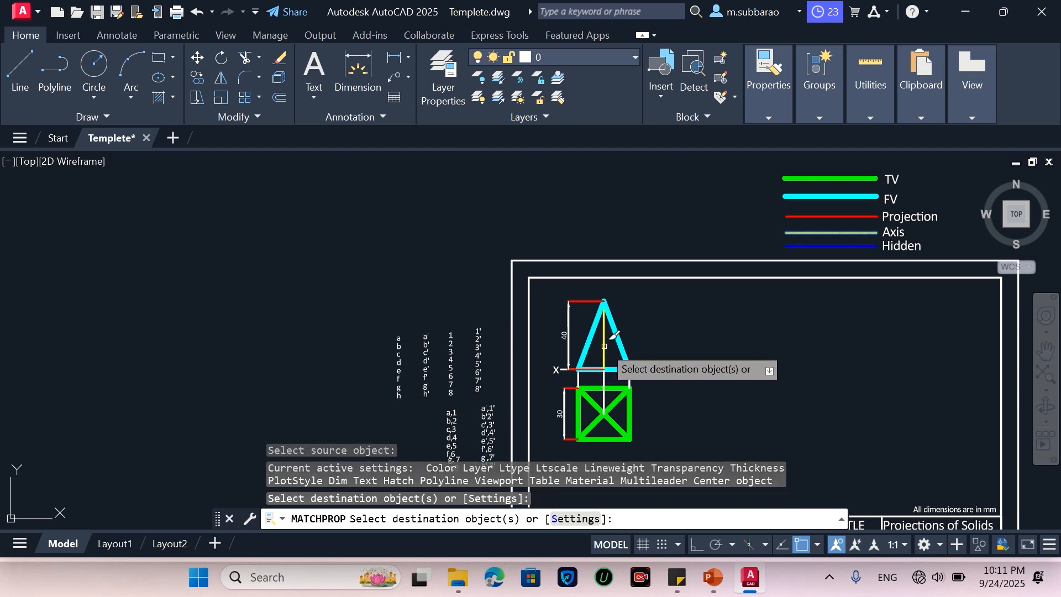
Step: Apply the Axis line properties to the vertical centre line running down to the top view's centre and end the matching
scroll(606, 358, "up", 4)
left_click(592, 360)
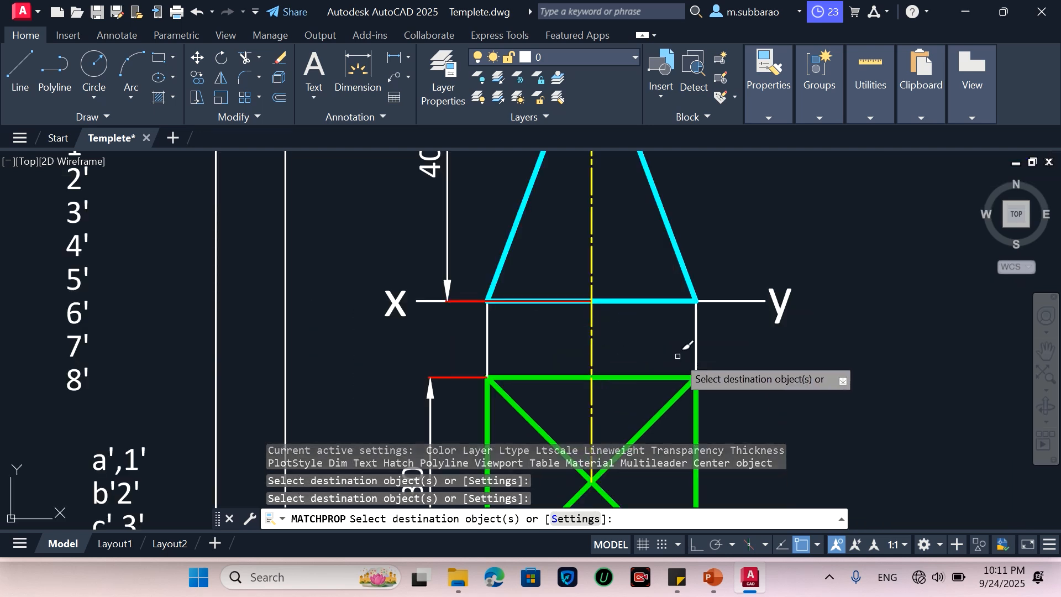
key("Escape")
Step: Match the two vertical projectors between the front view's base and the top view's square to the red Projection line of the legend
scroll(593, 329, "down", 2)
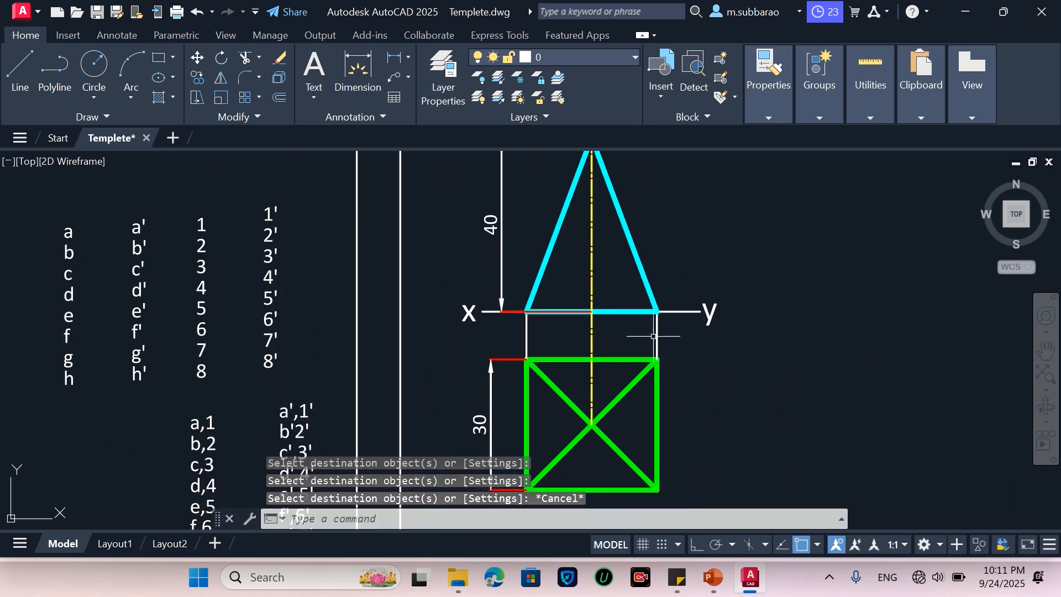
scroll(640, 340, "down", 3)
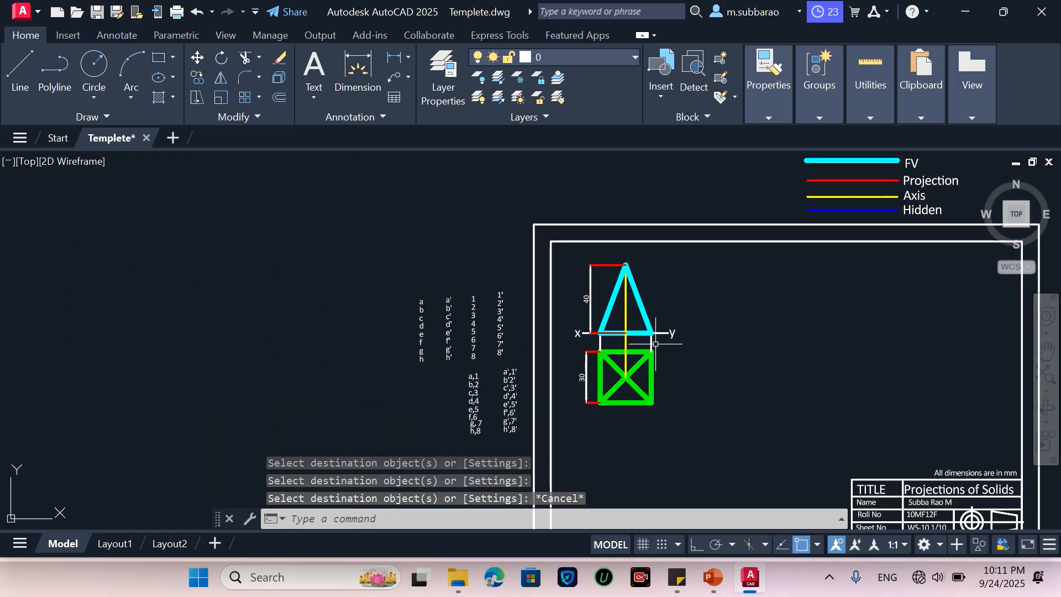
left_click(778, 111)
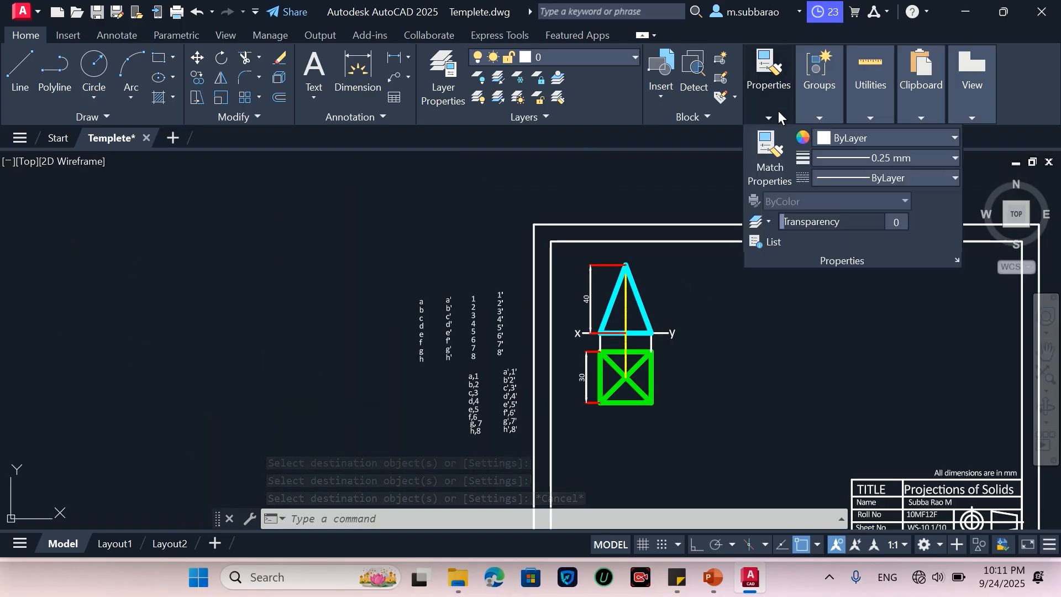
left_click(770, 160)
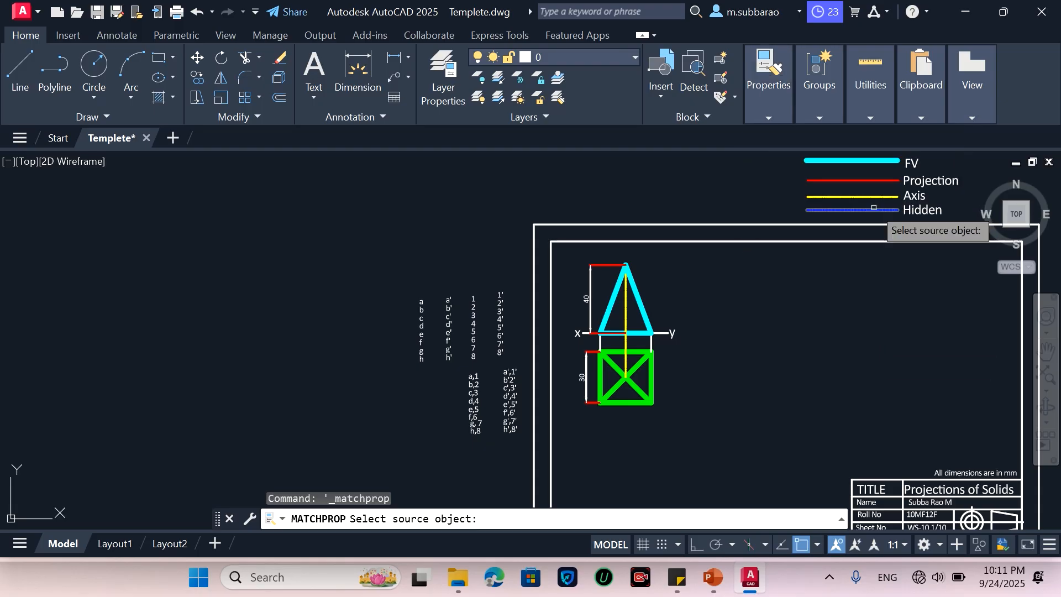
left_click(874, 180)
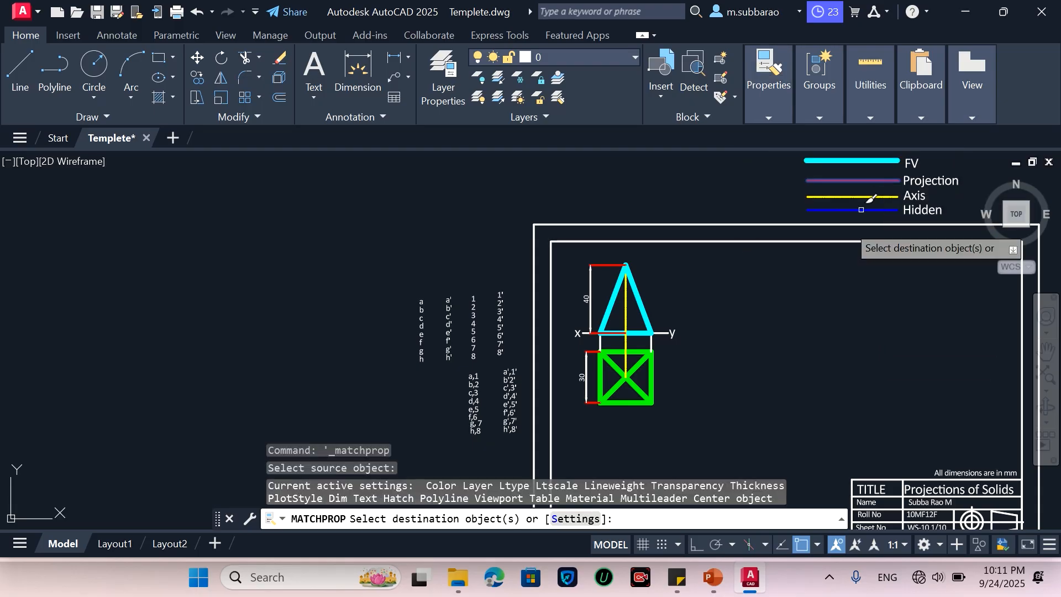
scroll(640, 348, "up", 6)
left_click(723, 315)
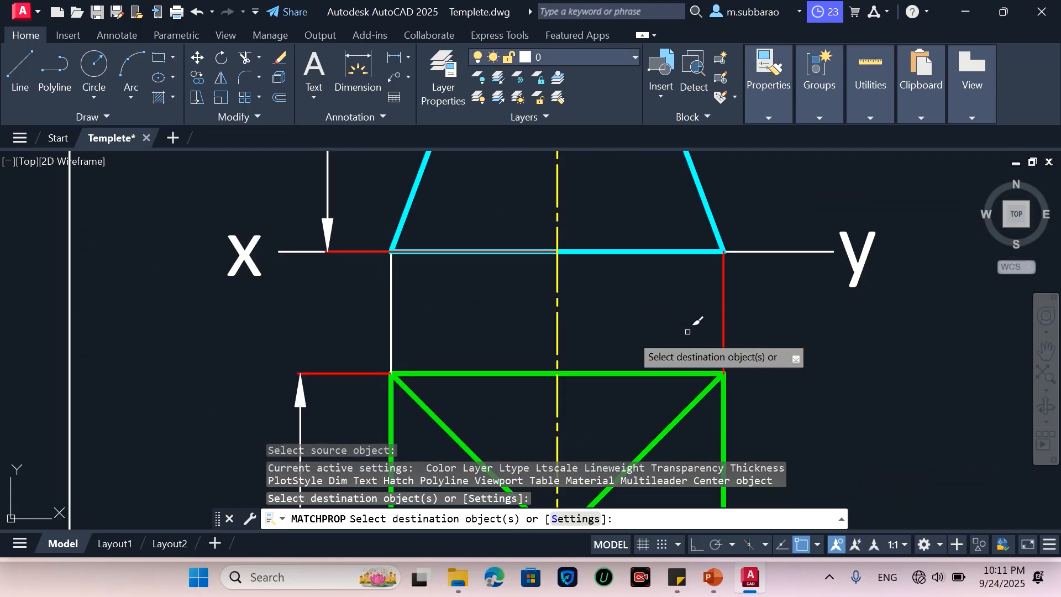
left_click(392, 303)
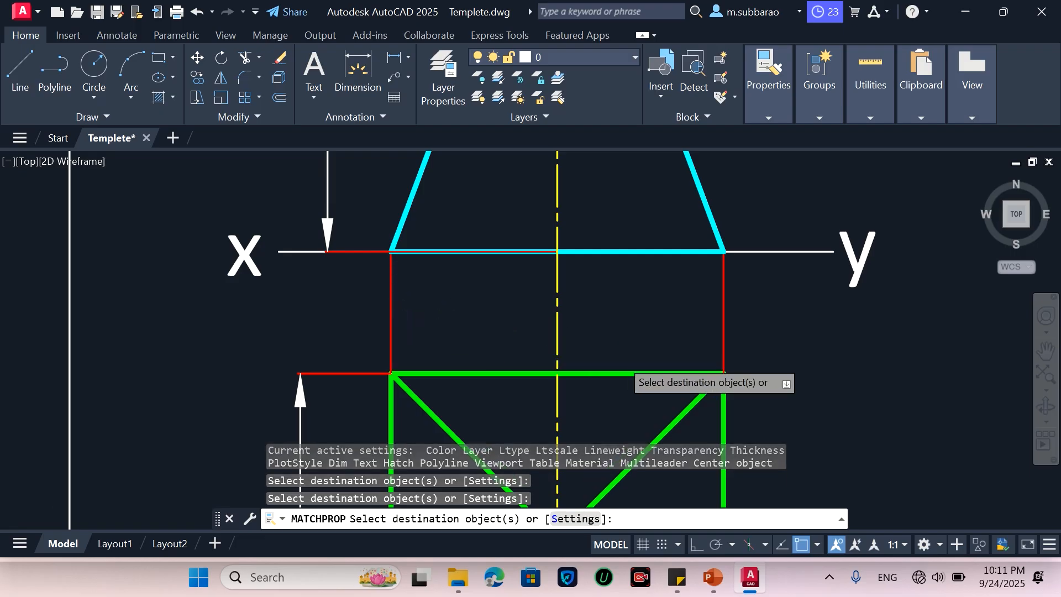
scroll(639, 354, "down", 4)
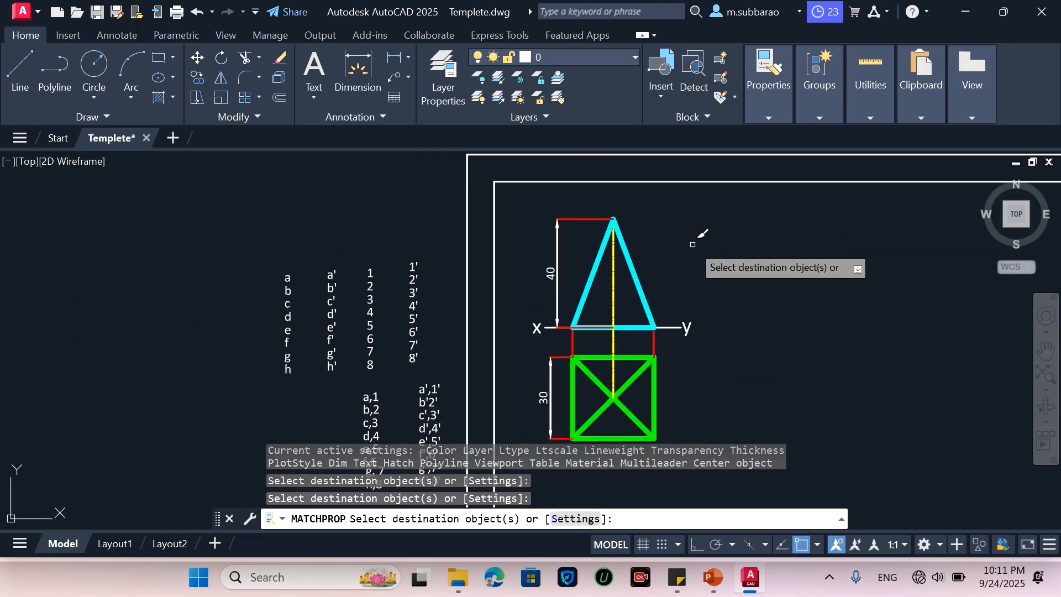
key("Escape")
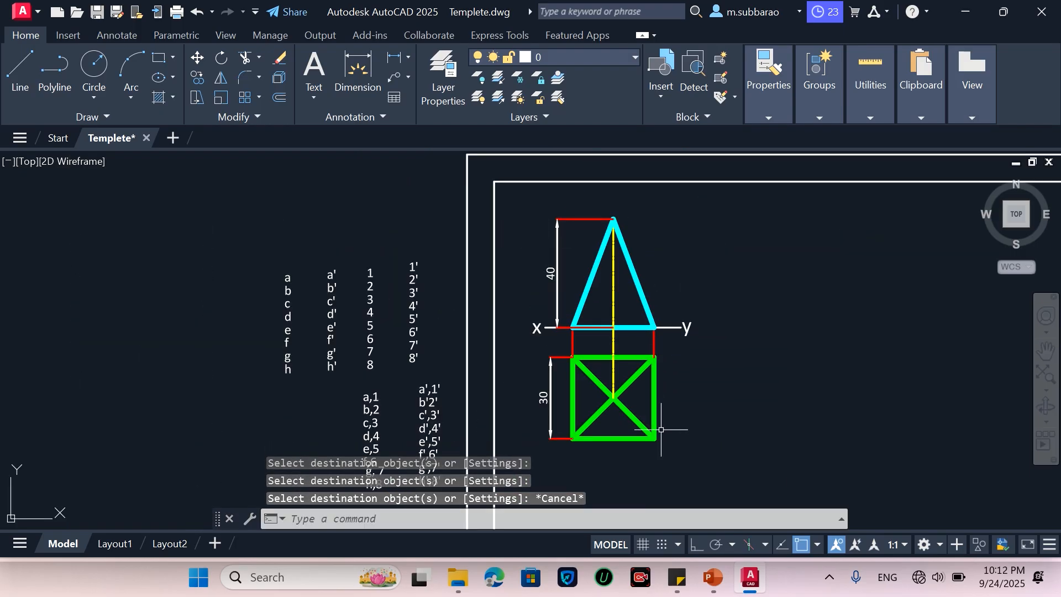
scroll(608, 320, "down", 2)
scroll(644, 385, "up", 5)
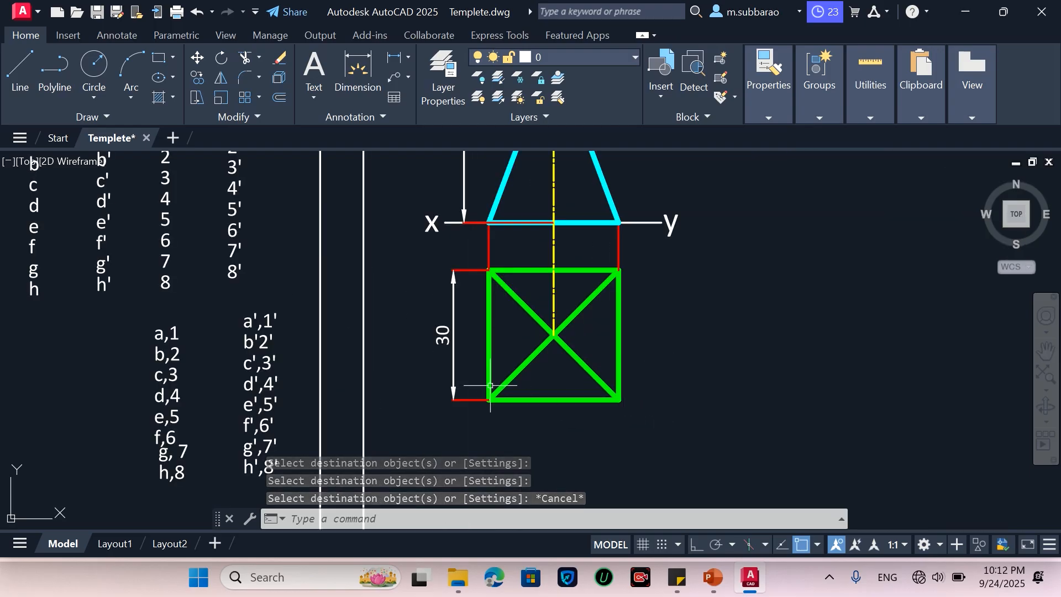
Step: Copy the a–h and a'–h' label columns into the empty space beside the pyramid's top view
scroll(500, 340, "down", 2)
scroll(492, 314, "up", 4)
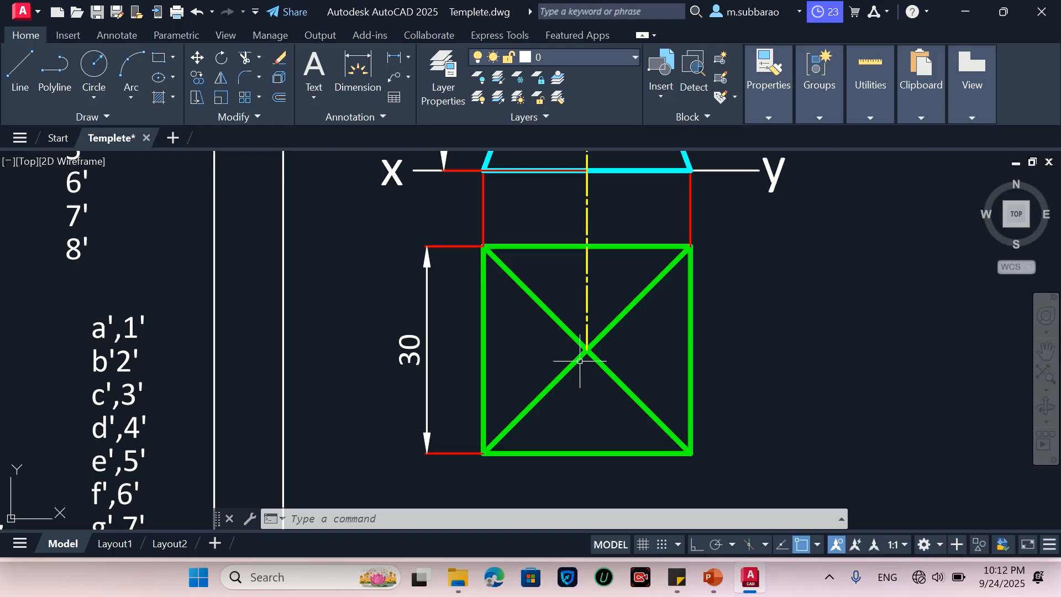
scroll(580, 362, "down", 4)
scroll(522, 253, "up", 2)
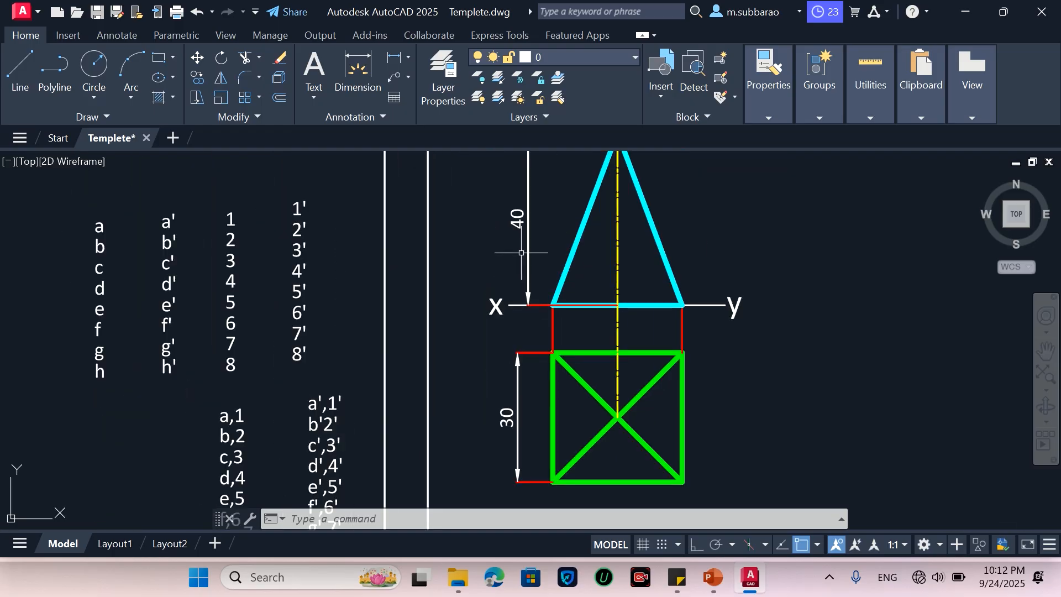
type("o")
key("Return")
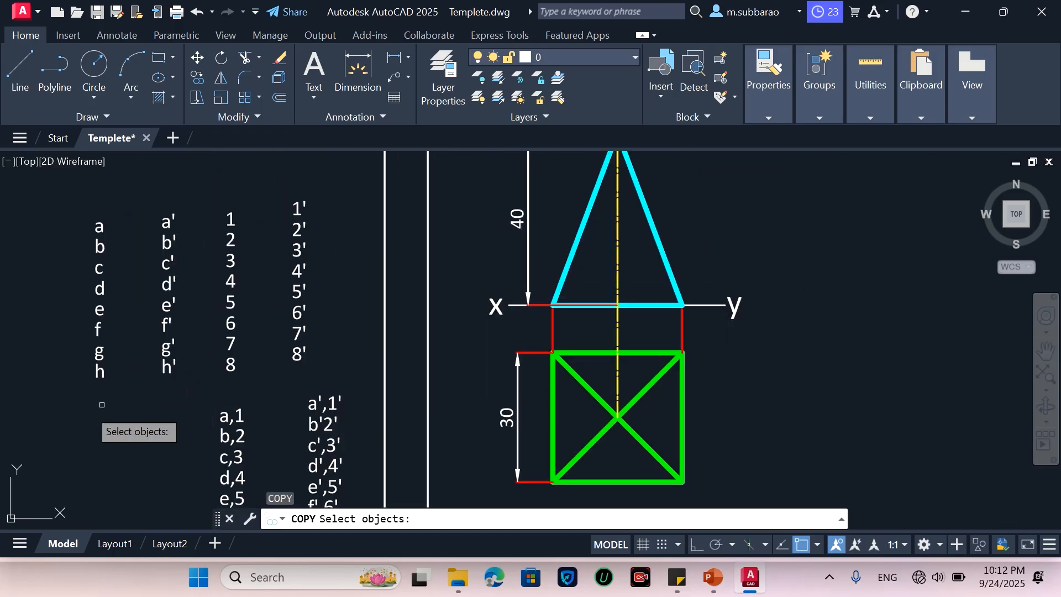
left_click(58, 414)
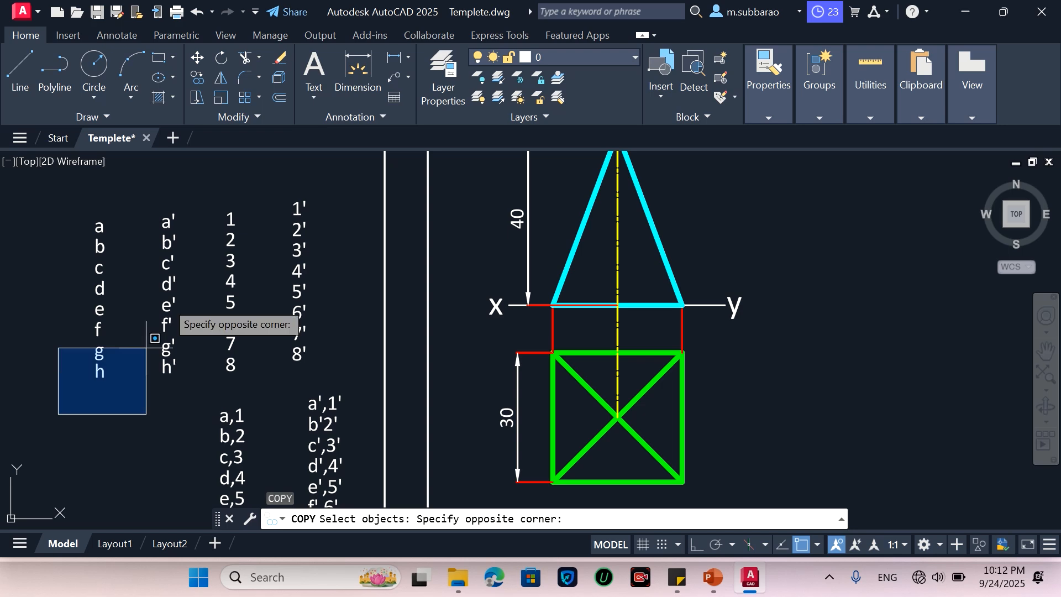
left_click(178, 186)
key("Return")
left_click(121, 300)
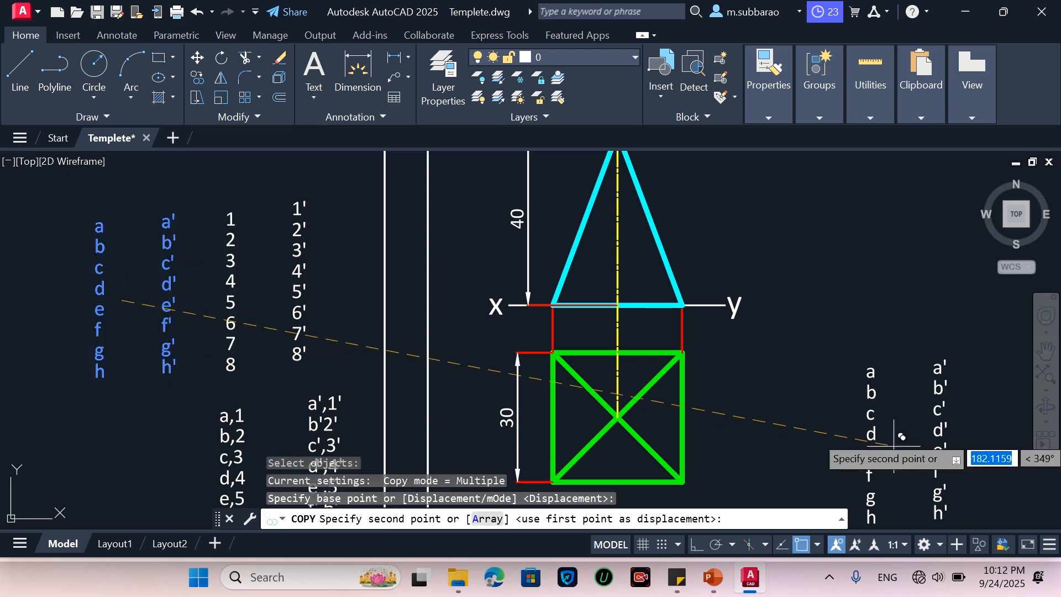
left_click(779, 319)
scroll(780, 319, "down", 2)
key("Return")
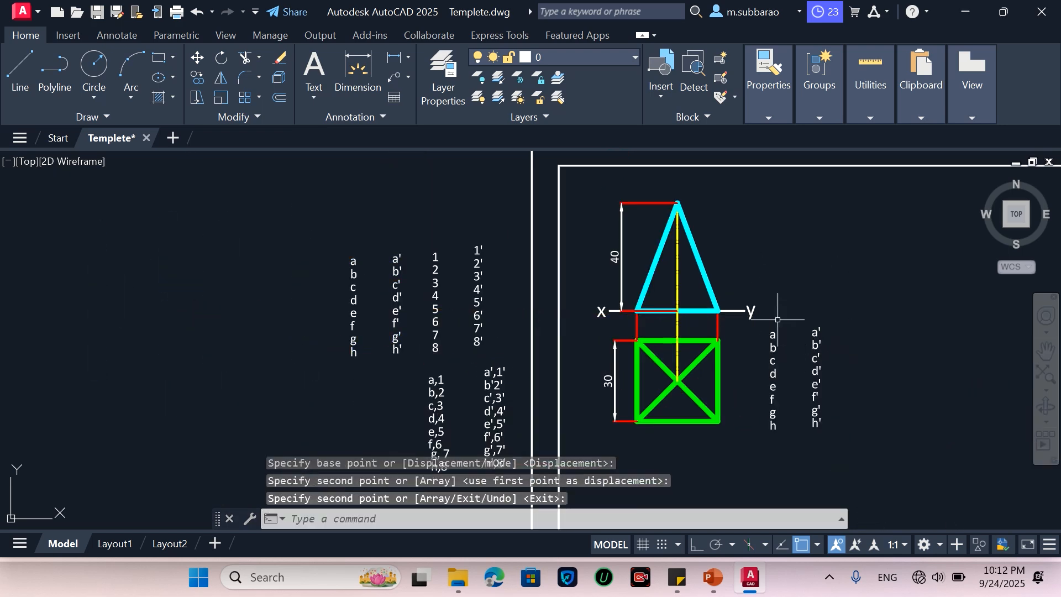
Step: Move the copied label a to the upper-left corner of the square top view
scroll(833, 440, "up", 2)
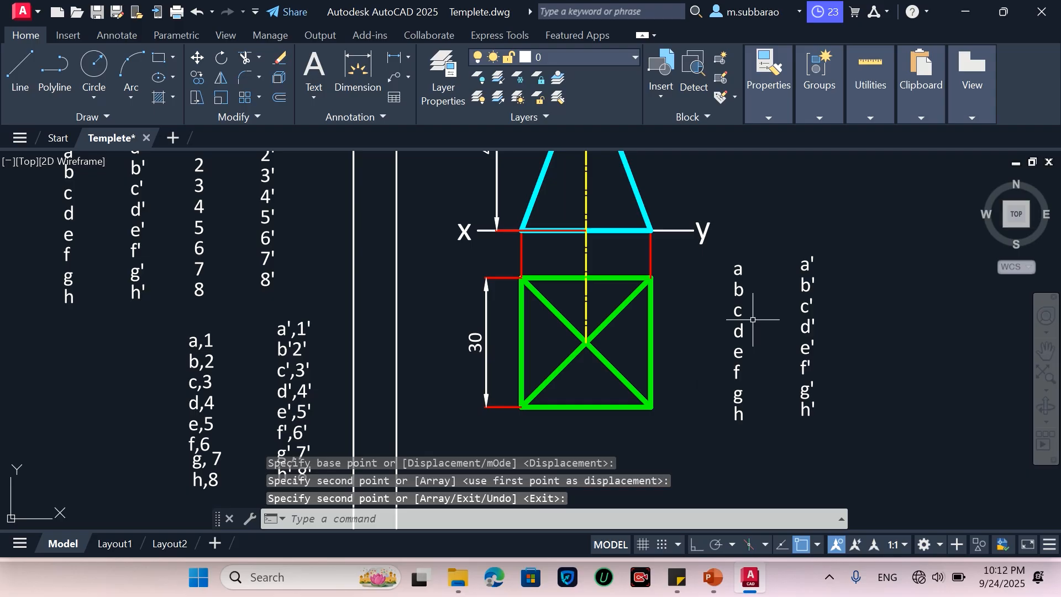
type("m")
key("Return")
left_click(721, 285)
left_click(758, 248)
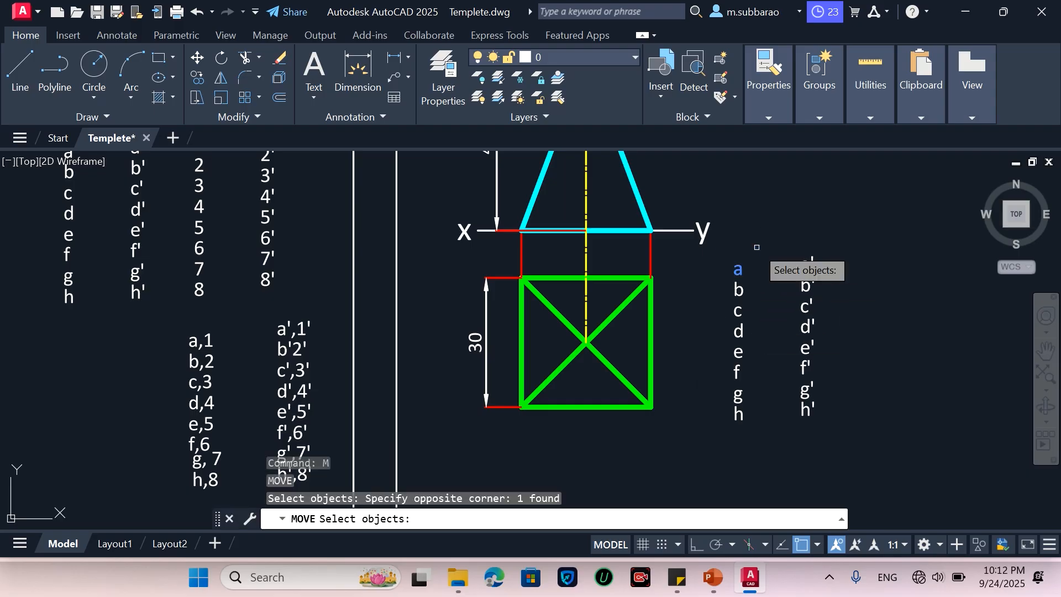
key("Return")
left_click(739, 271)
scroll(521, 285, "up", 4)
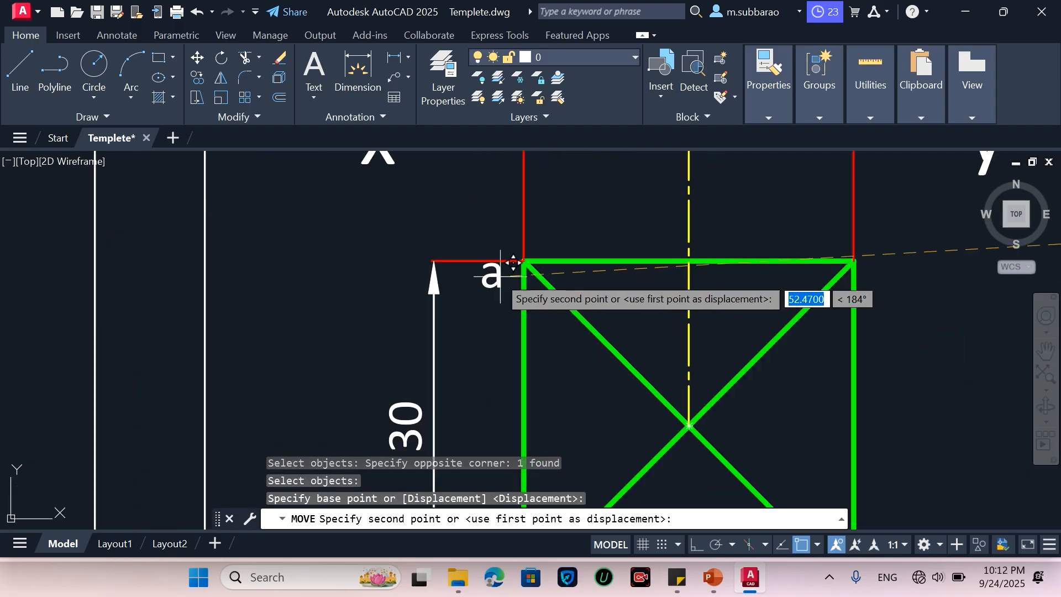
left_click(525, 232)
scroll(522, 249, "down", 4)
Step: Move the copied label b just below the lower-left corner of the square top view
key("Return")
left_click(731, 259)
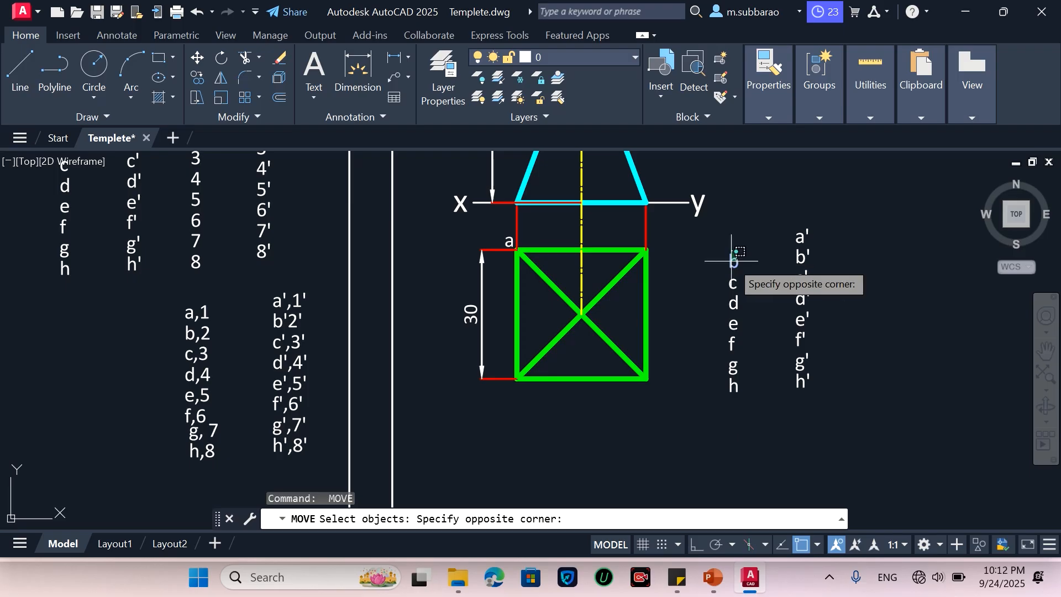
left_click(736, 263)
key("Return")
left_click(730, 264)
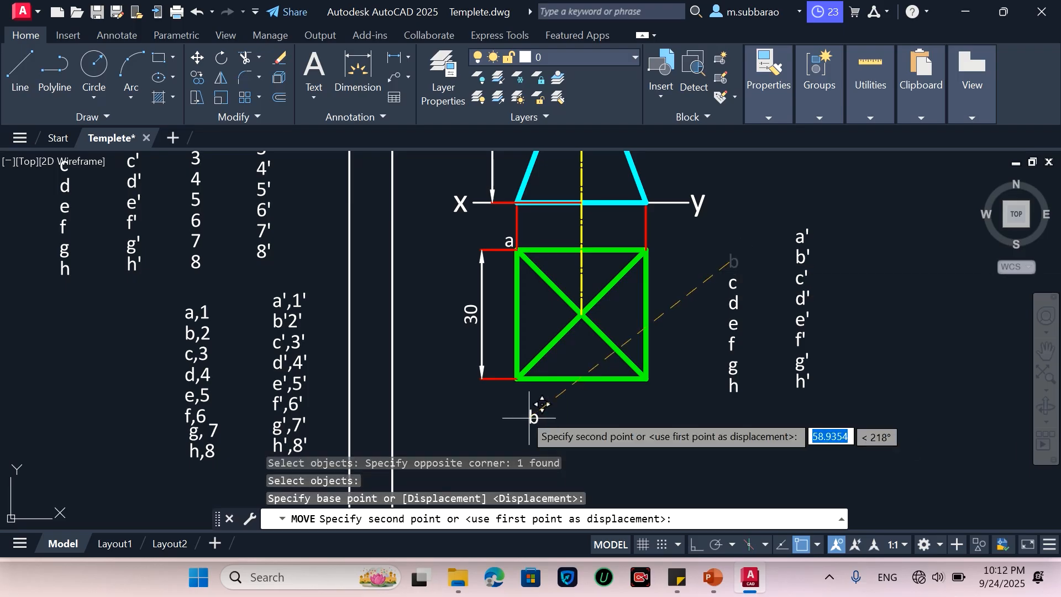
left_click(521, 389)
Step: Move the copied label c beside the lower-right corner of the square top view
key("Return")
left_click(758, 231)
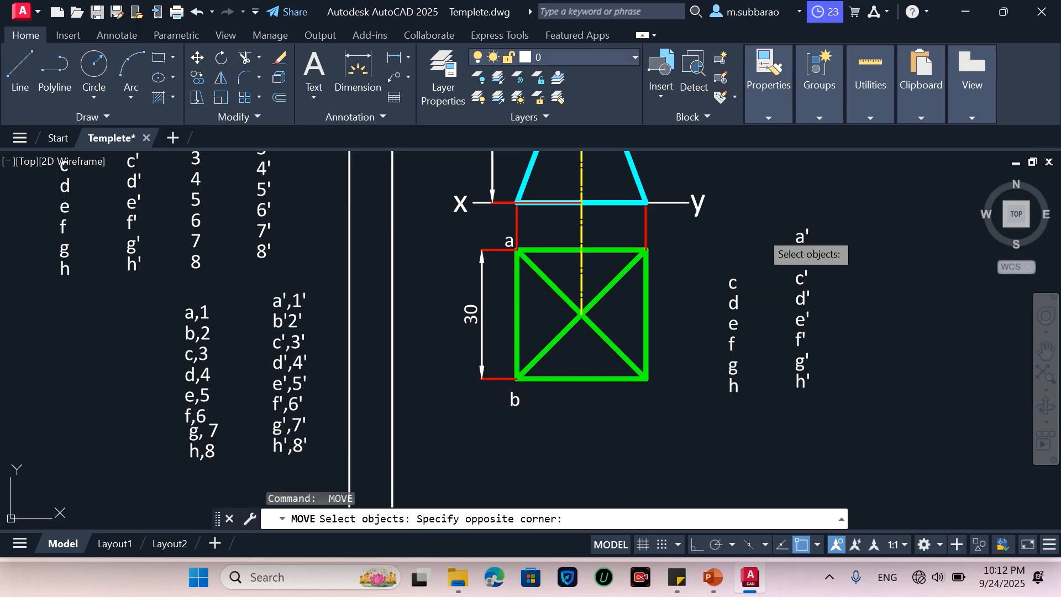
left_click(728, 279)
key("Return")
left_click(736, 280)
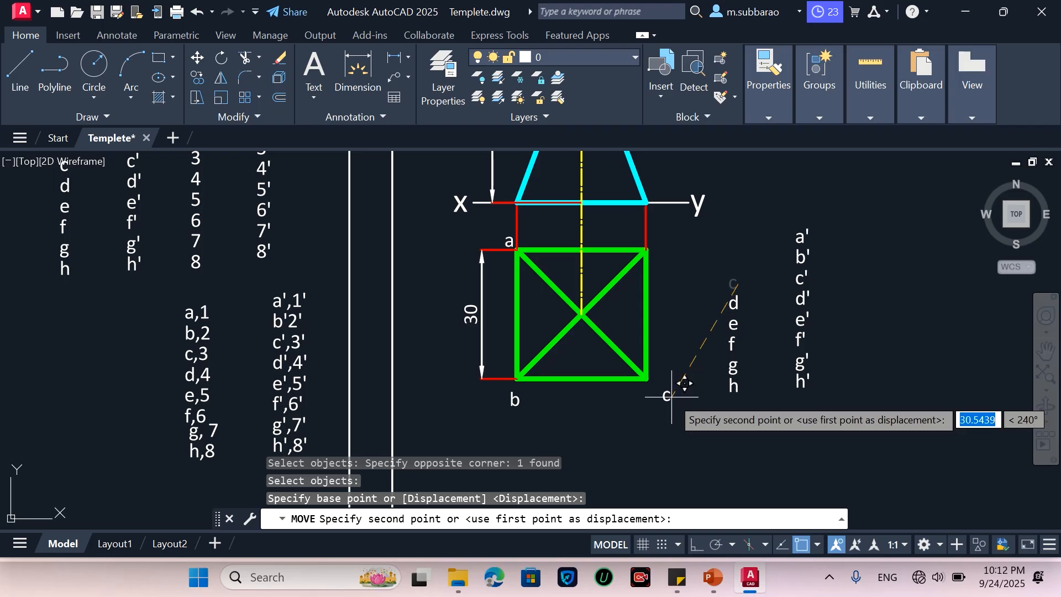
left_click(663, 375)
Step: Move the copied label d beside the upper-right corner of the square top view
key("Return")
left_click(742, 281)
left_click(726, 303)
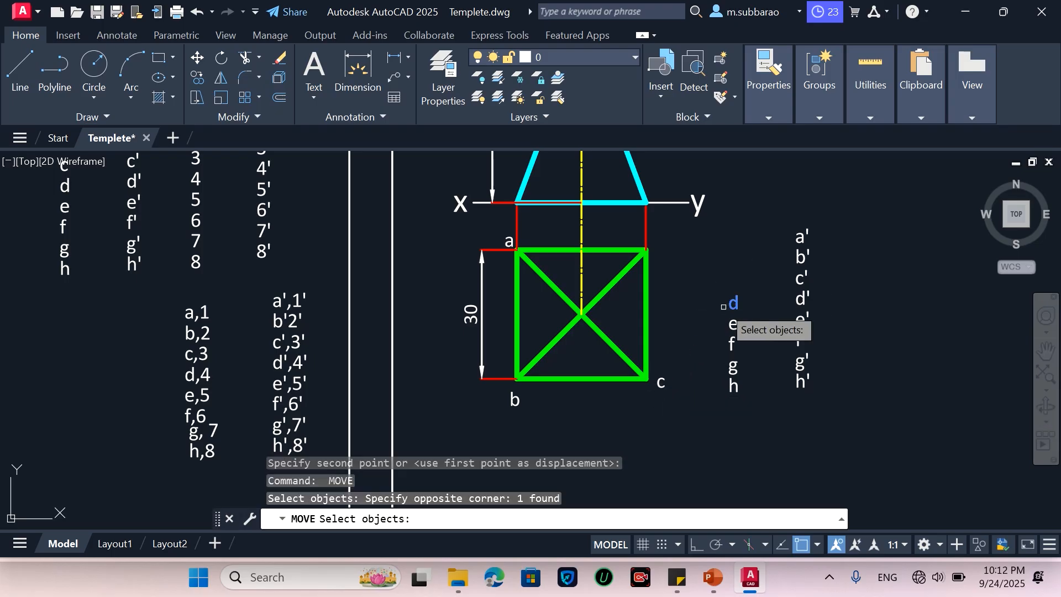
key("Return")
left_click(741, 305)
left_click(669, 252)
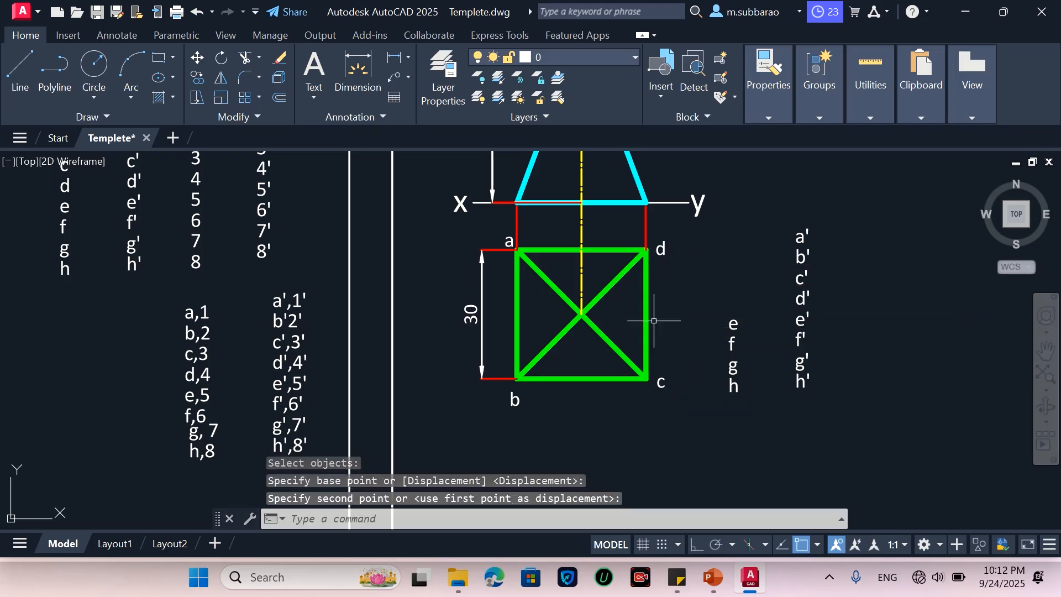
Step: Move the copied label e just right of the point where the square's diagonals cross
left_click(742, 317)
left_click(701, 327)
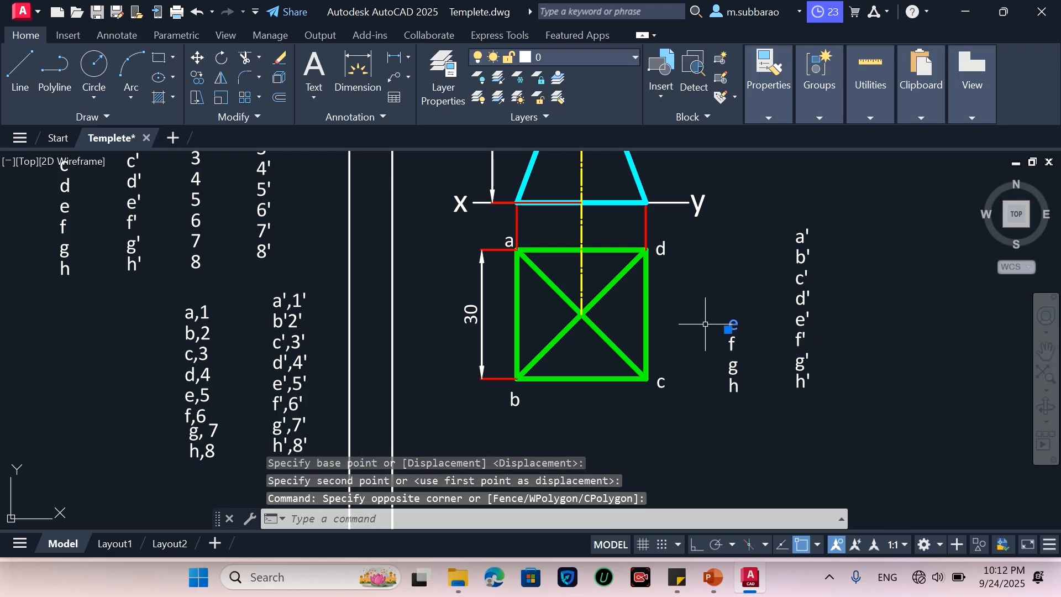
key("Return")
left_click(733, 324)
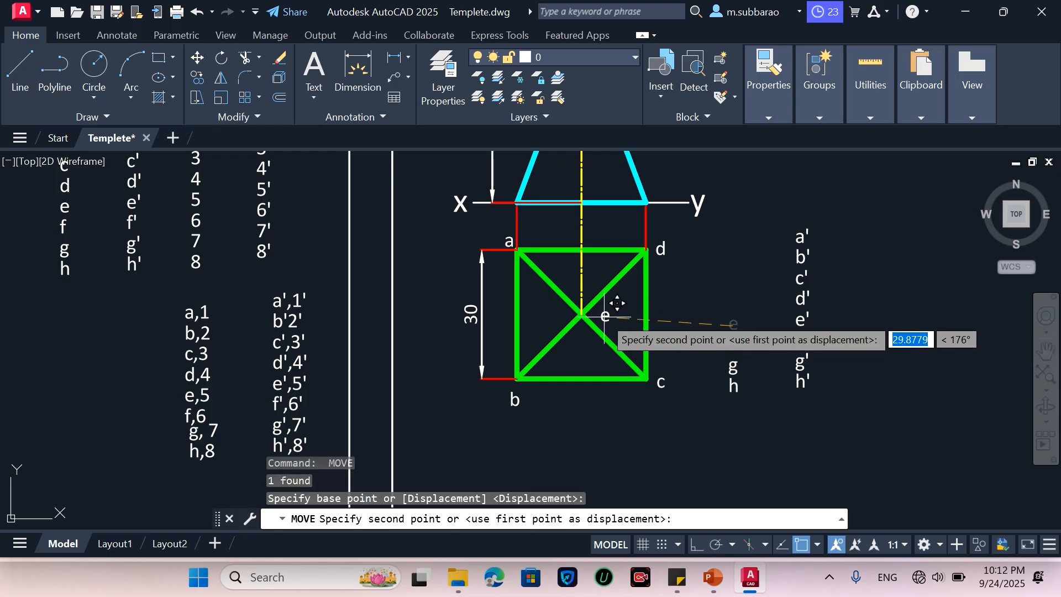
left_click(602, 314)
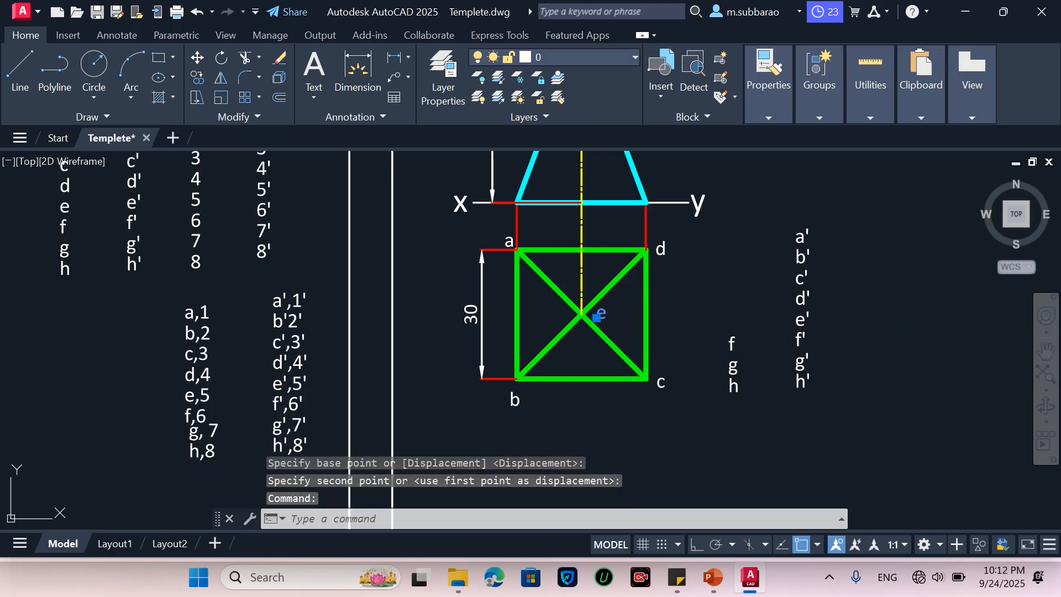
Step: Change the text of the label at the square's centre to o
double_click(600, 315)
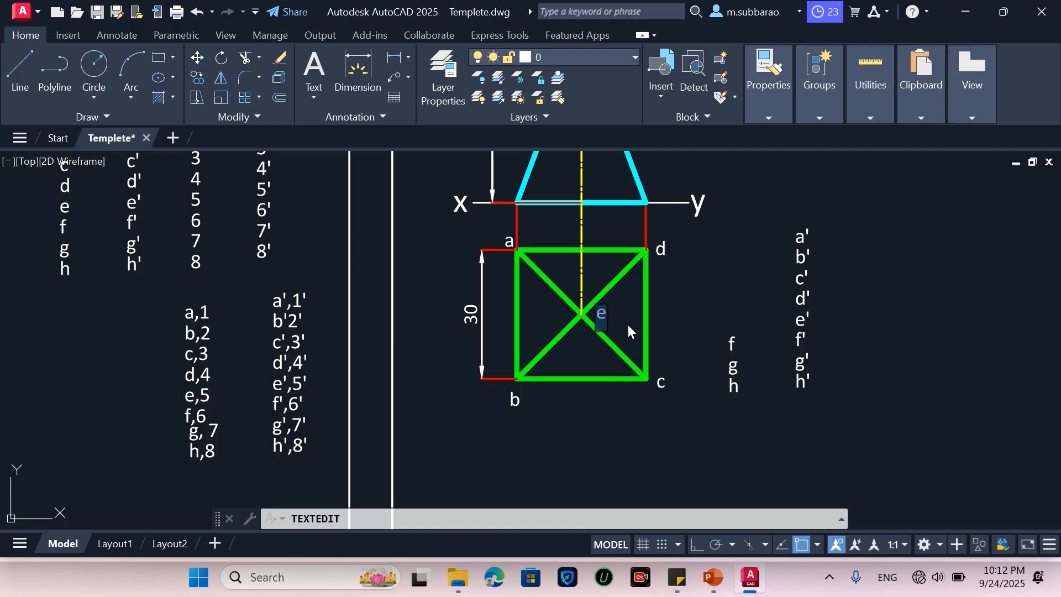
type("o")
left_click(686, 313)
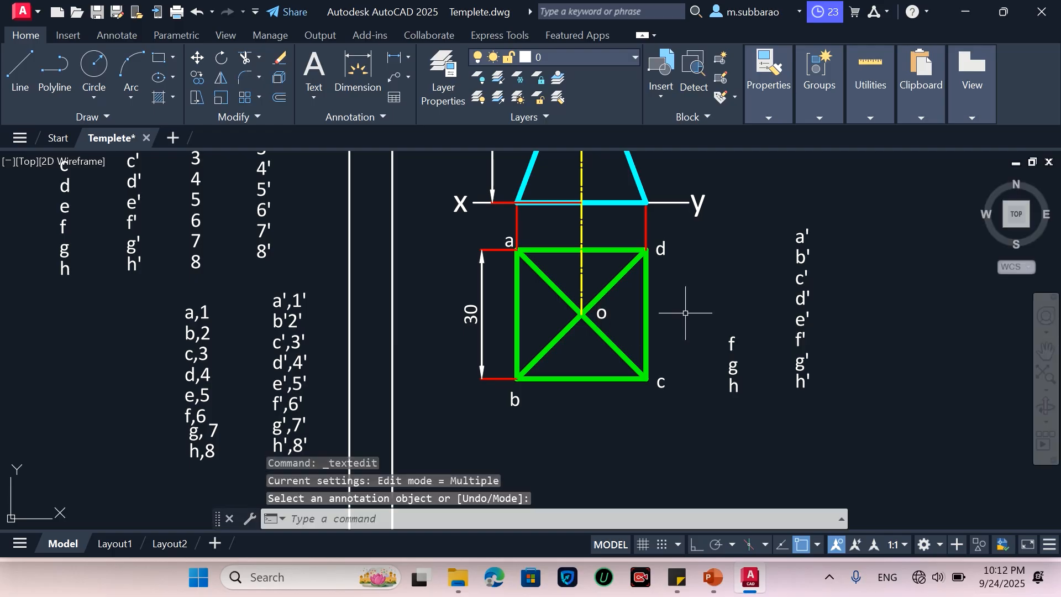
key("Escape")
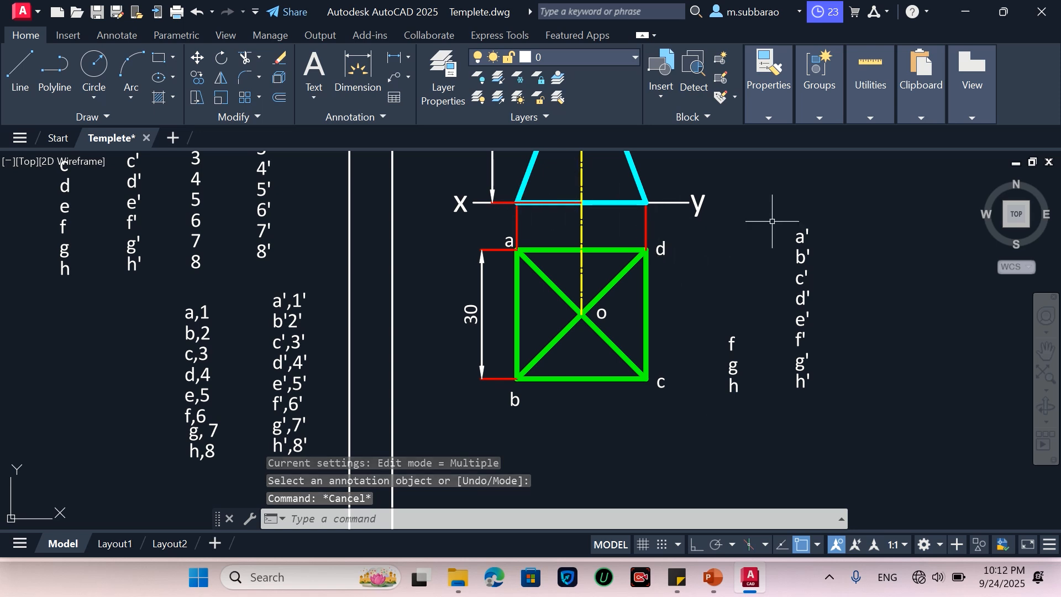
type("co")
key("Return")
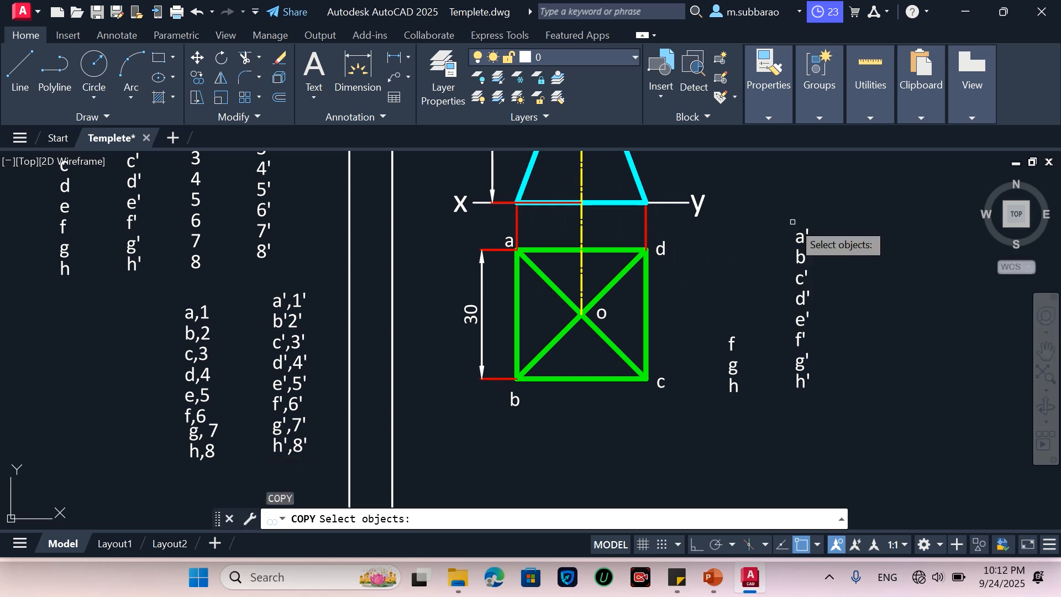
key("super+a")
key("Escape")
key("Escape")
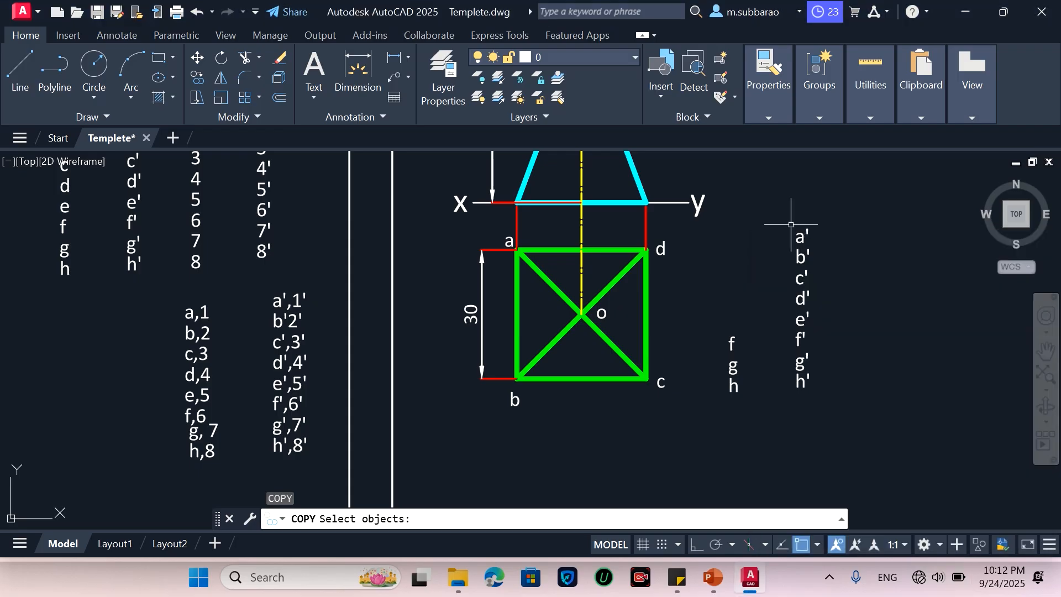
Step: Move the copied label a' below the XY line, just left of the front view's left base corner
type("m")
key("Return")
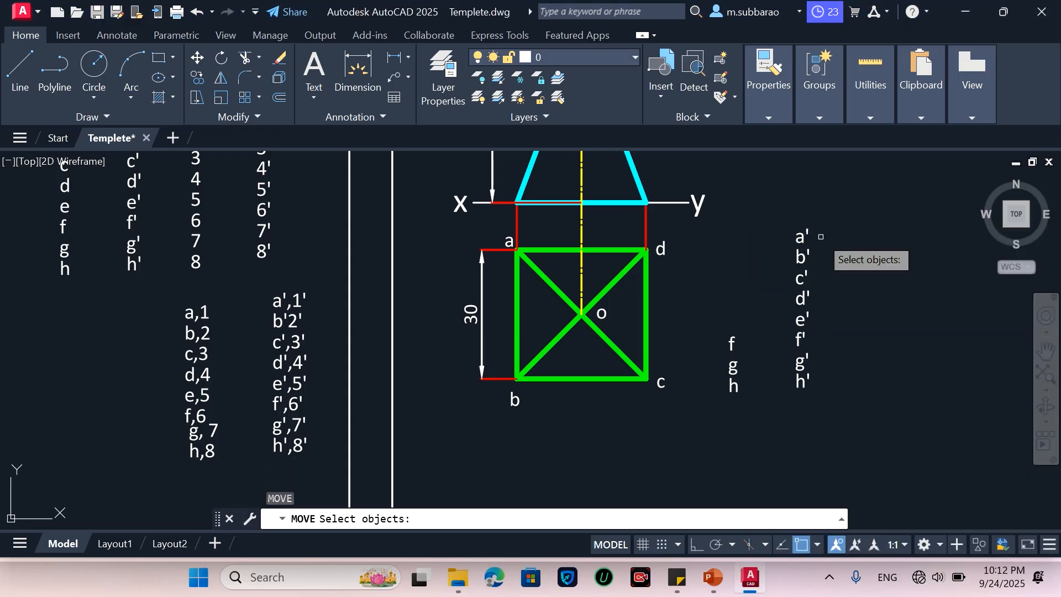
left_click(774, 210)
left_click(826, 256)
key("Return")
left_click(804, 227)
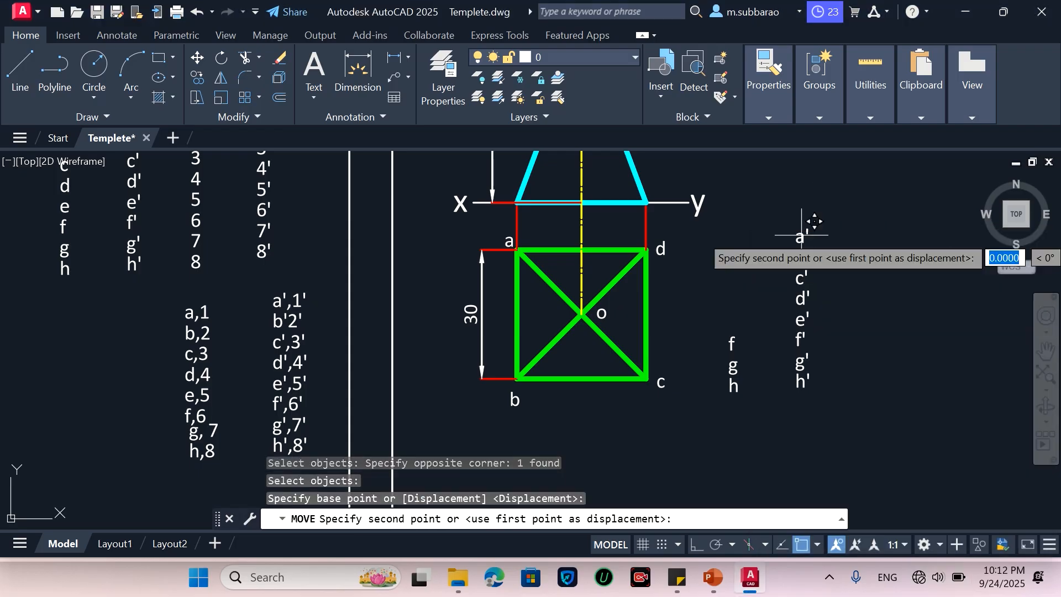
scroll(520, 201, "up", 2)
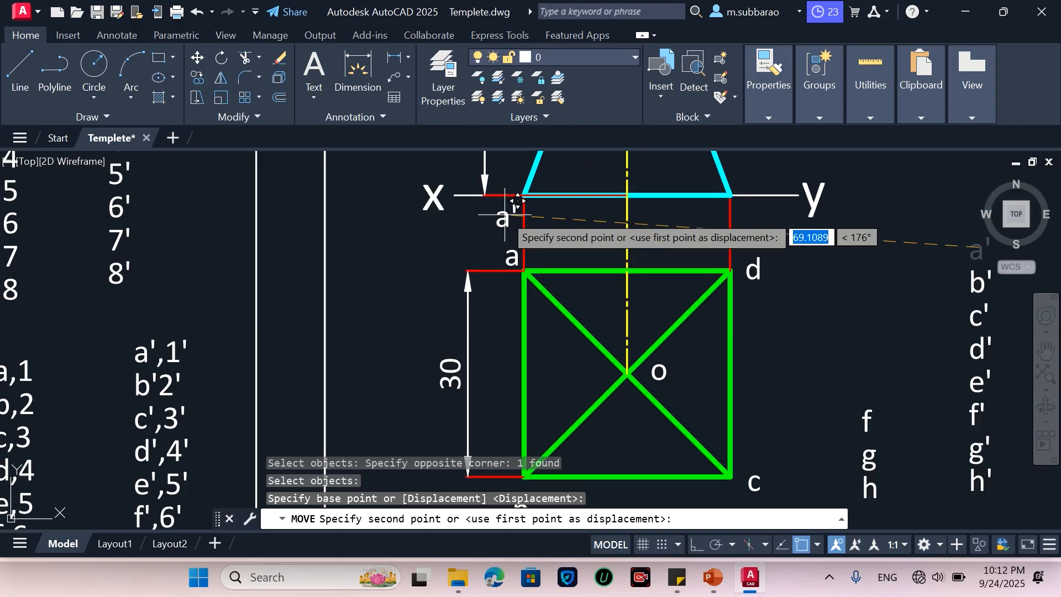
left_click(520, 202)
scroll(551, 225, "down", 2)
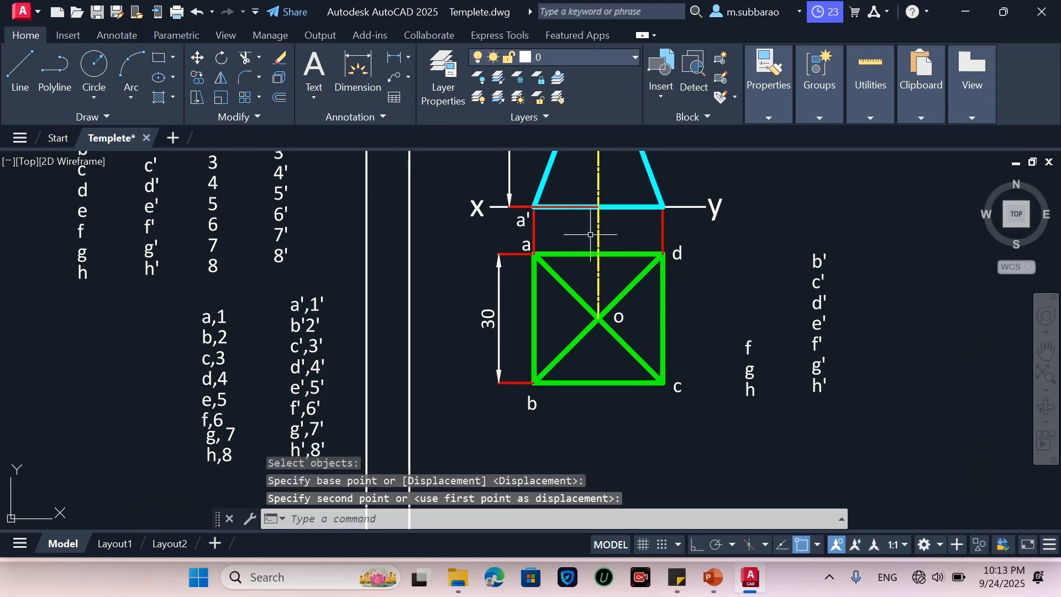
Step: Move the copied label b' below the XY line, immediately right of label a'
key("Return")
left_click(837, 233)
left_click(813, 260)
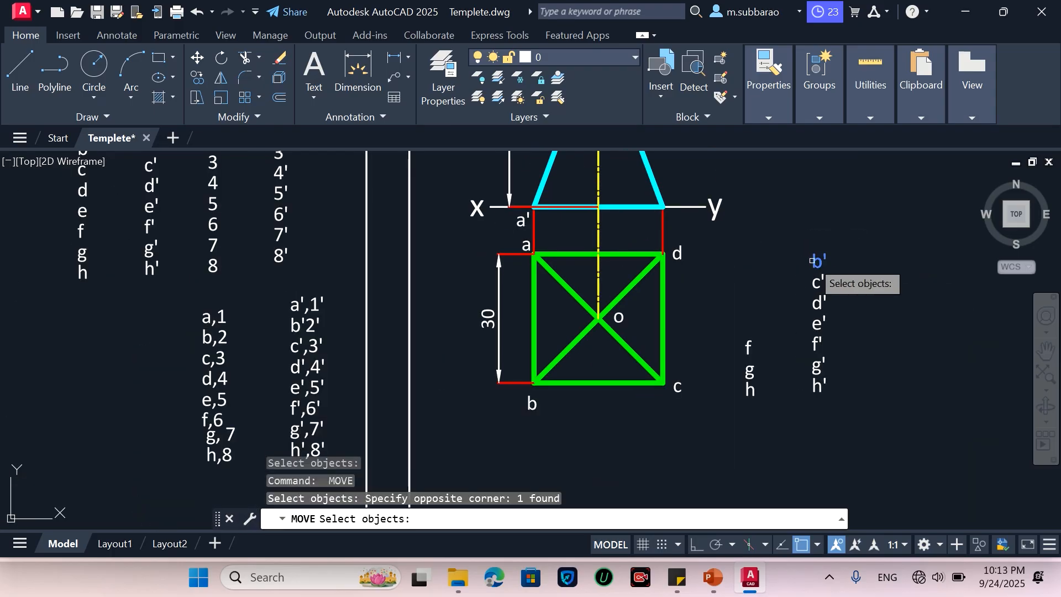
key("Return")
left_click(815, 258)
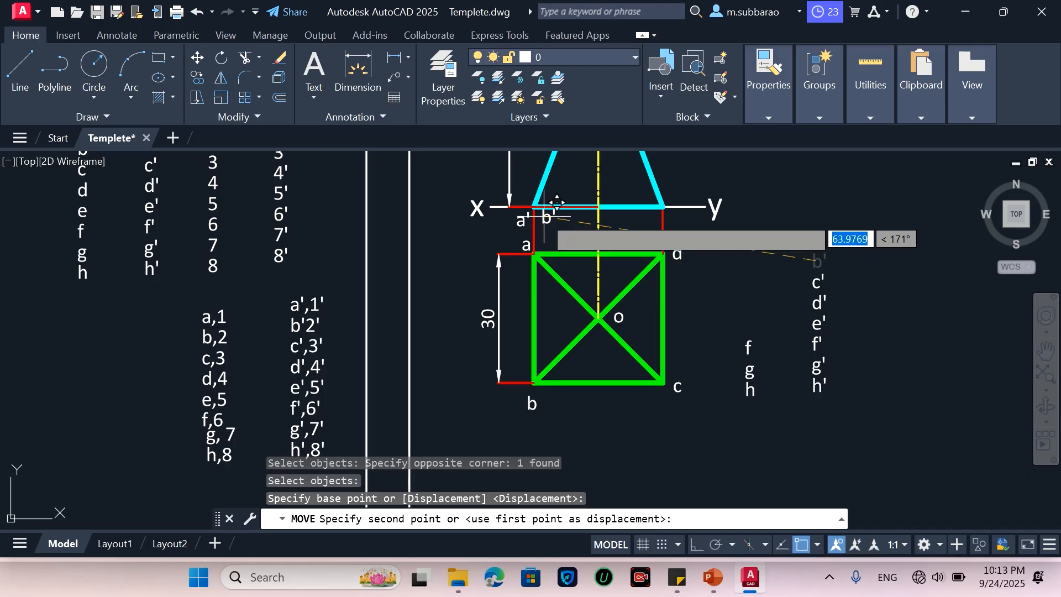
scroll(554, 208, "up", 1)
left_click(544, 220)
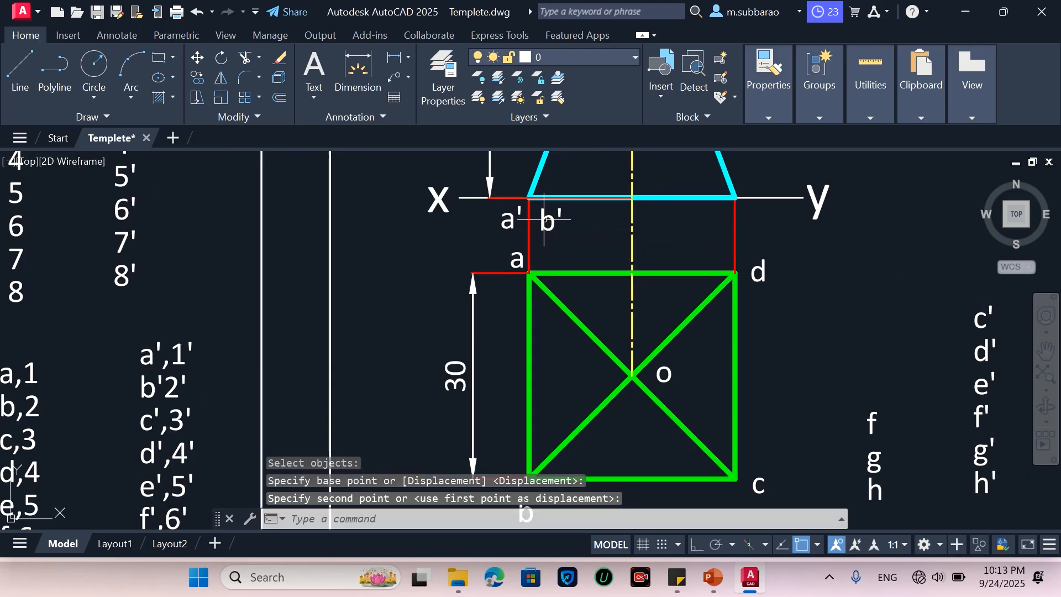
Step: Move the copied label c' below the XY line, just right of the front view's right base corner
key("space")
left_click(965, 336)
left_click(1005, 298)
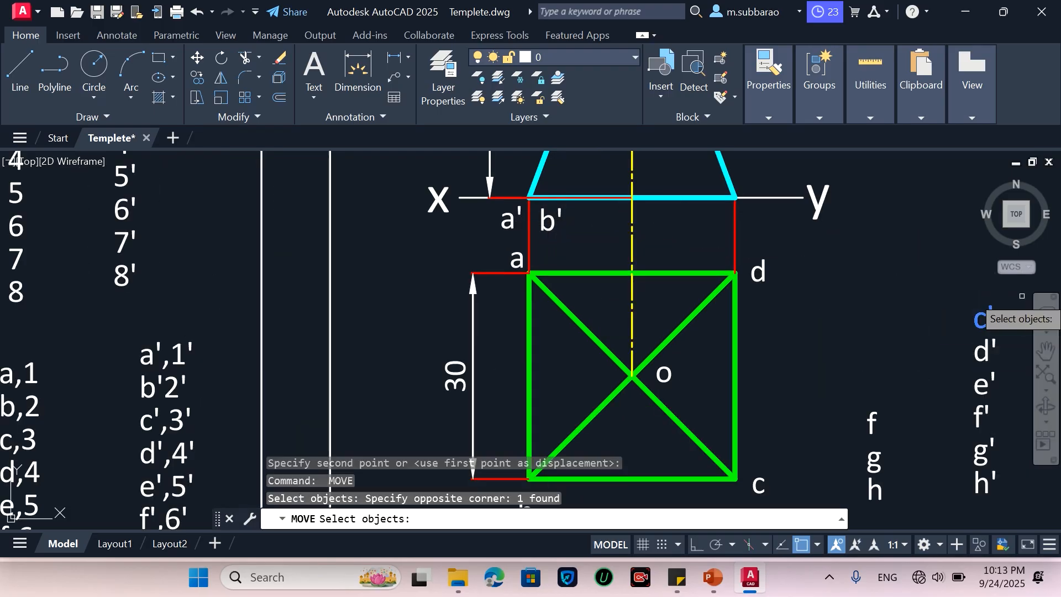
key("space")
left_click(999, 315)
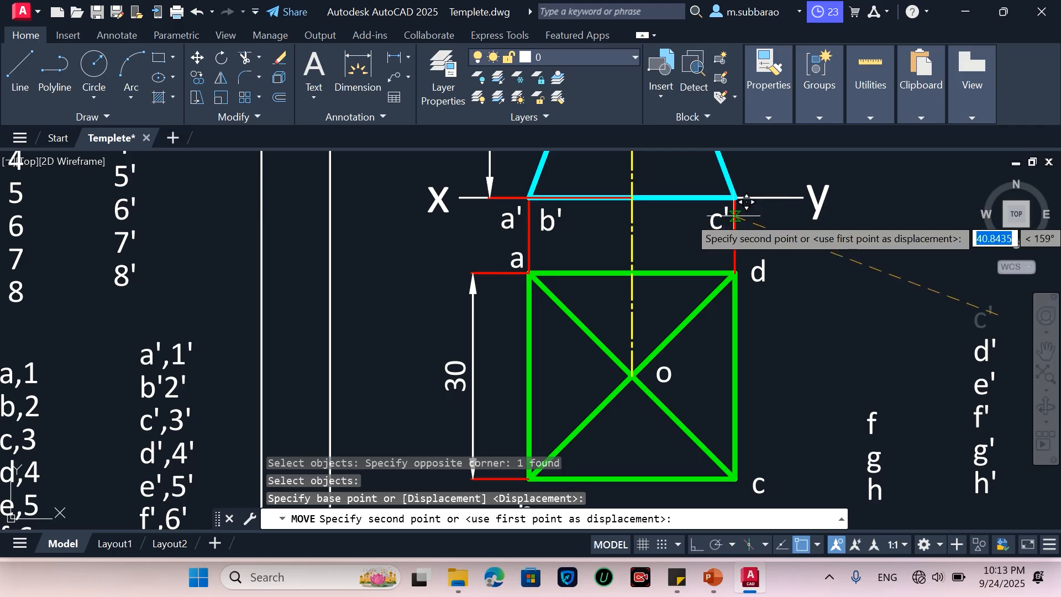
scroll(745, 202, "up", 2)
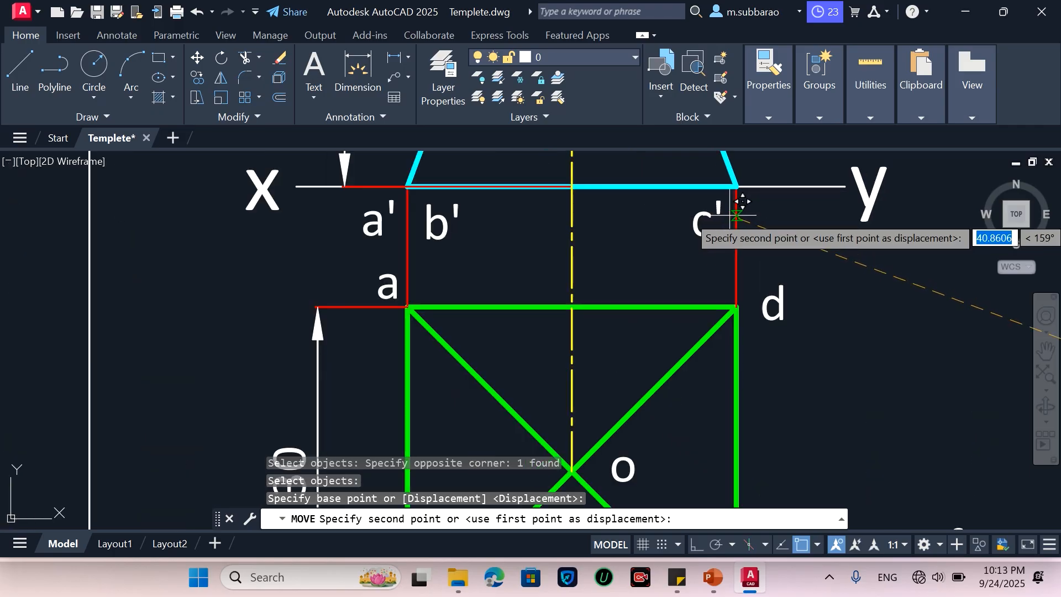
left_click(785, 208)
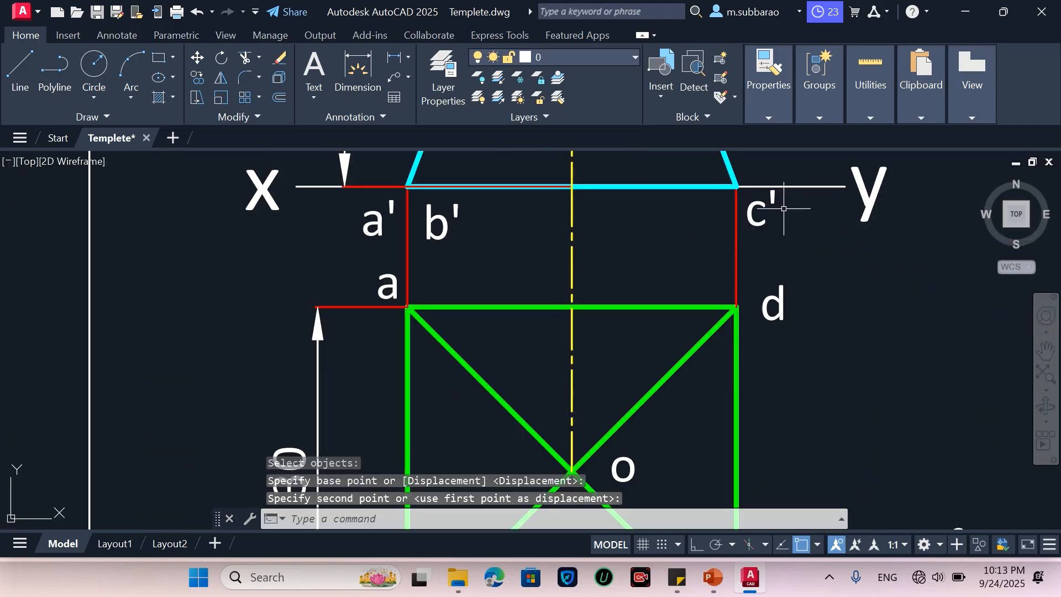
Step: Move the copied label d' below the XY line, immediately left of label c'
scroll(713, 232, "down", 4)
key("space")
left_click(869, 293)
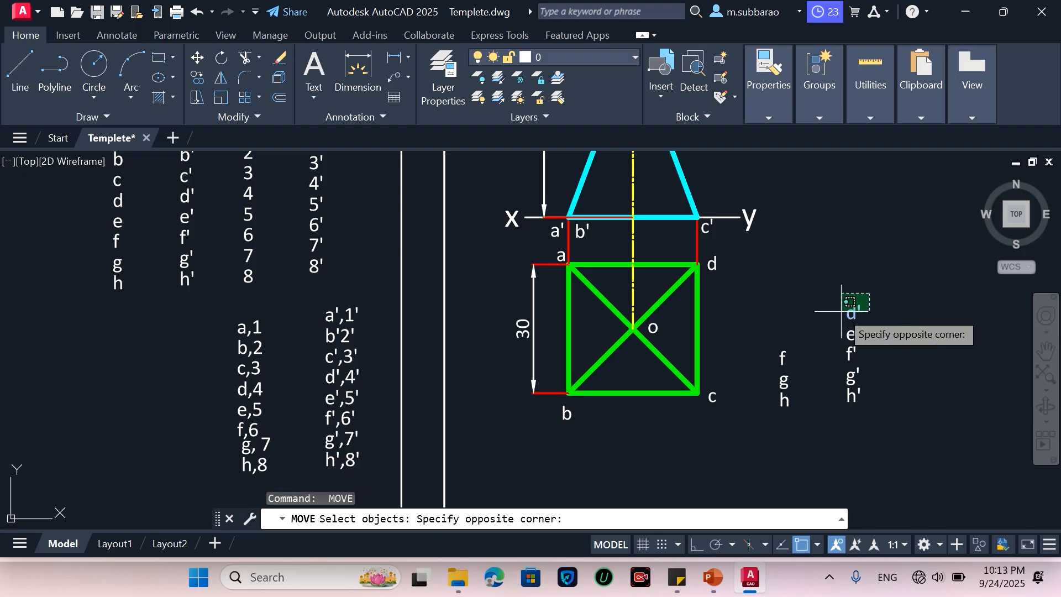
left_click(841, 311)
key("space")
left_click(852, 311)
scroll(700, 247, "up", 3)
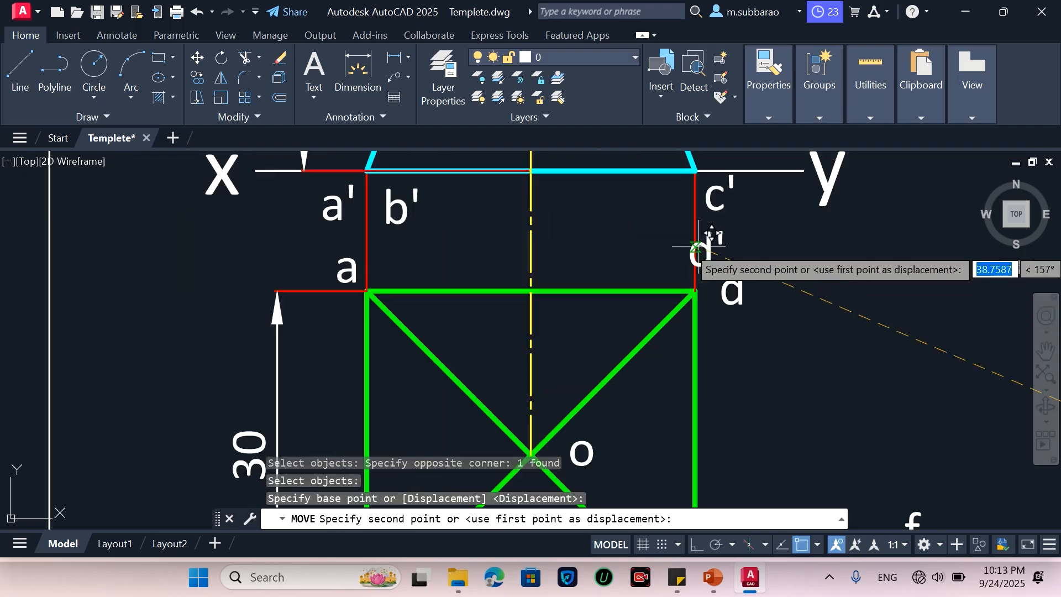
left_click(669, 197)
Step: Copy the label o from the square's centre to just above the front view's apex
scroll(692, 281, "down", 4)
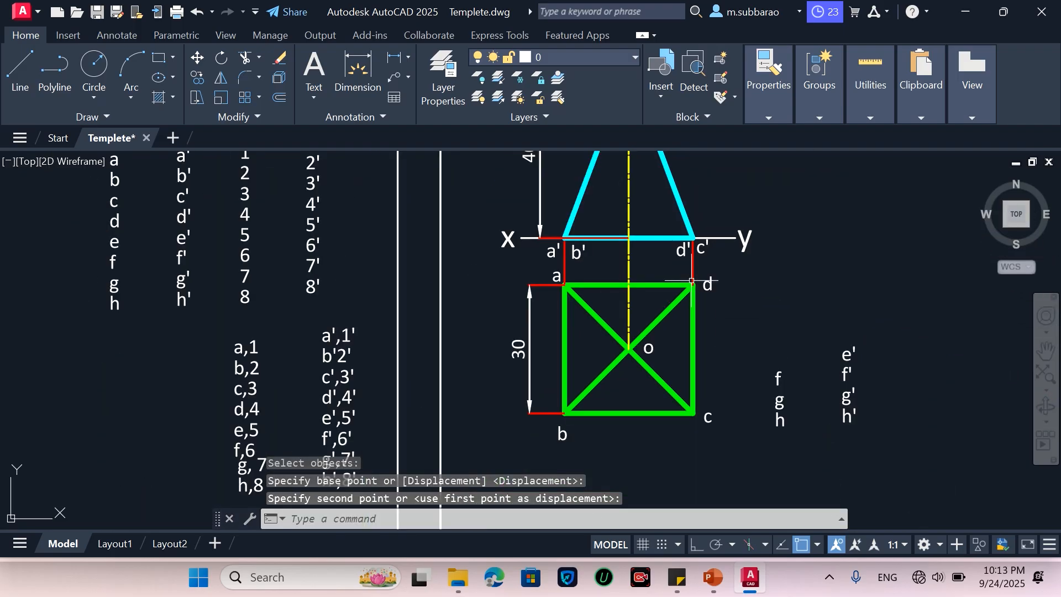
scroll(672, 339, "up", 2)
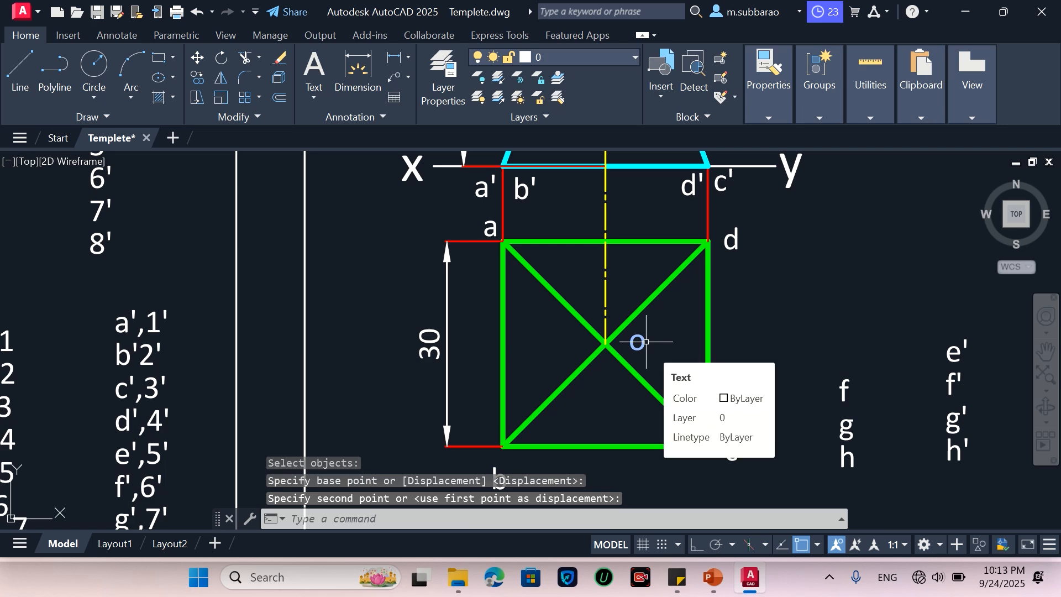
type("co")
key("Return")
left_click(639, 340)
key("Return")
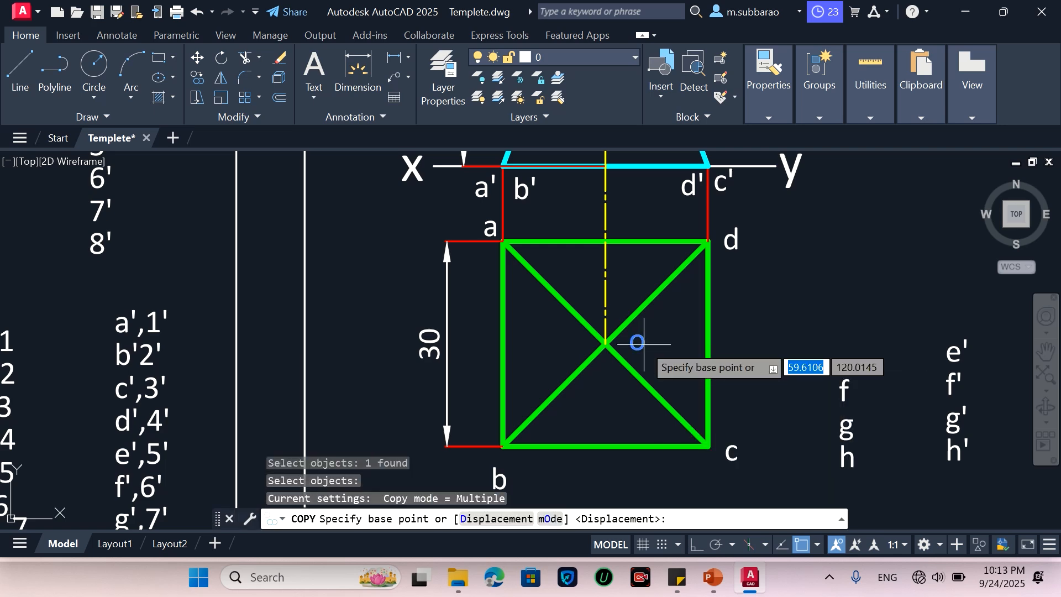
left_click(636, 343)
scroll(638, 379, "down", 5)
scroll(633, 190, "up", 2)
scroll(632, 190, "up", 1)
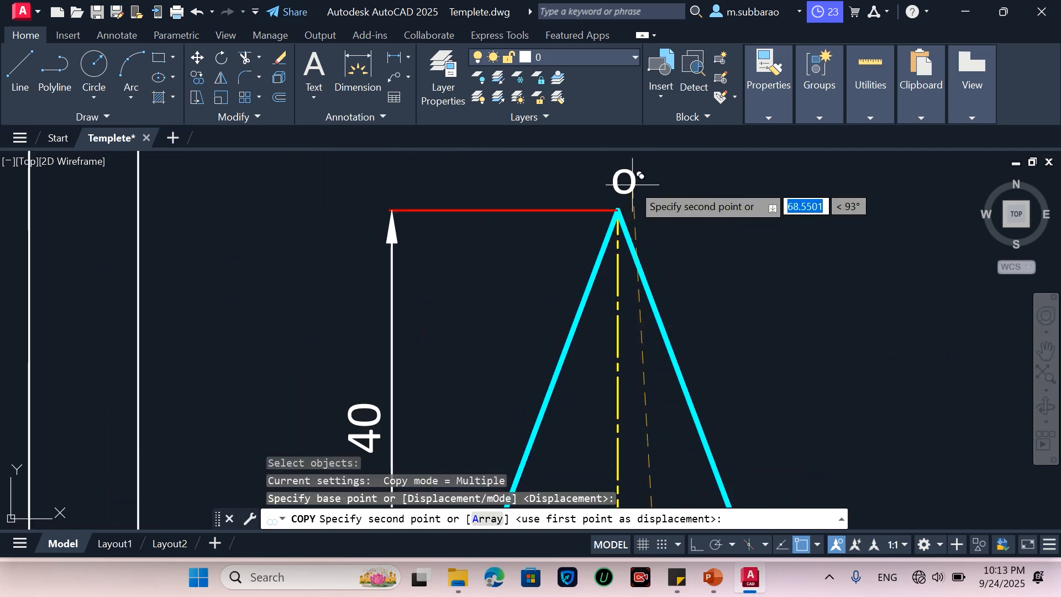
left_click(628, 176)
key("Return")
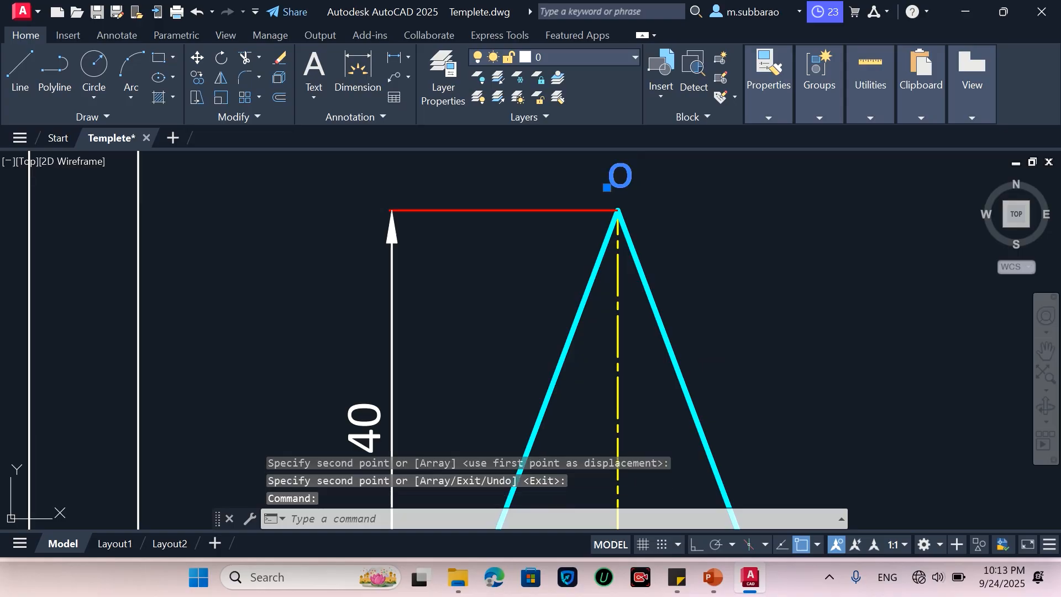
Step: Change the text of the label above the front view's apex to o'
double_click(628, 183)
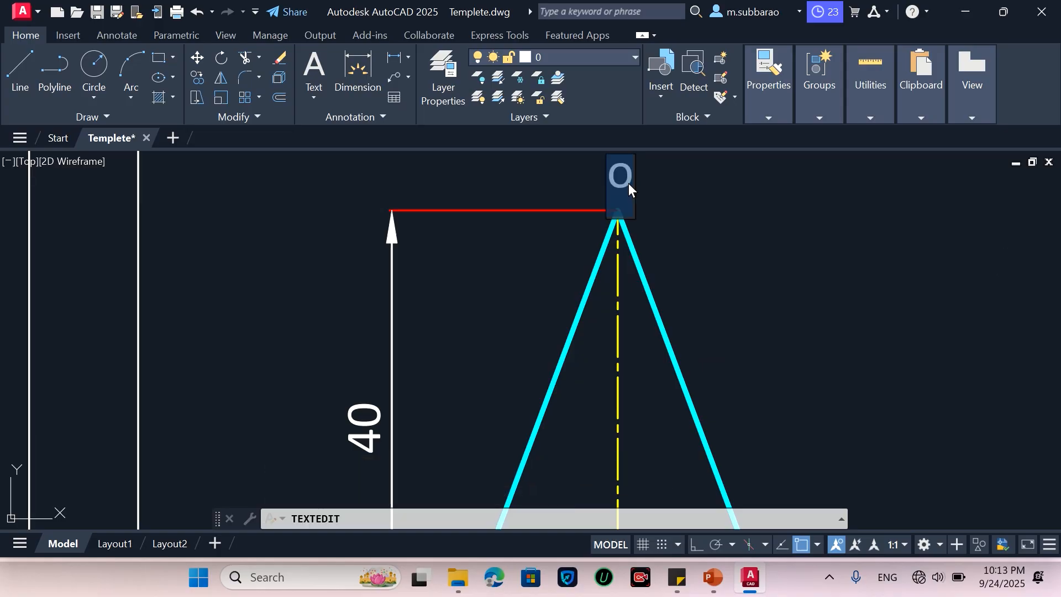
type("'")
left_click(671, 188)
scroll(705, 238, "down", 5)
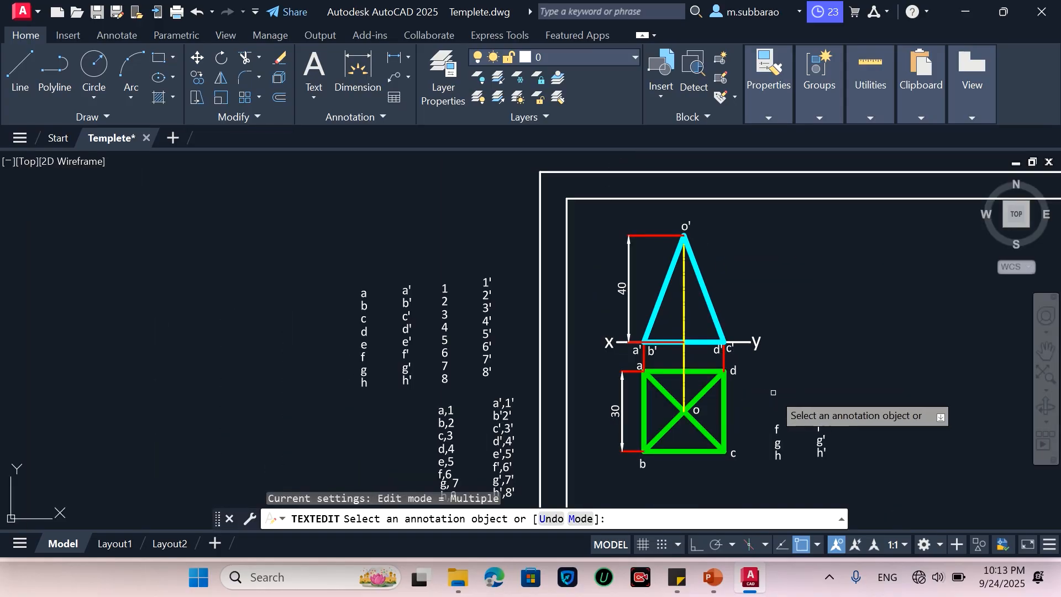
scroll(691, 310, "down", 2)
scroll(768, 381, "up", 2)
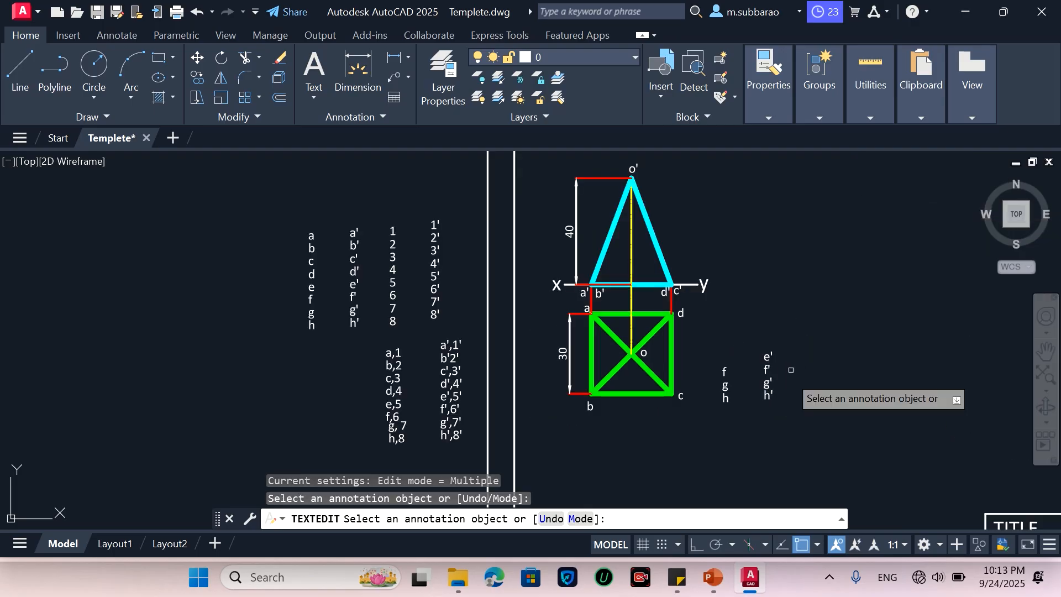
key("Escape")
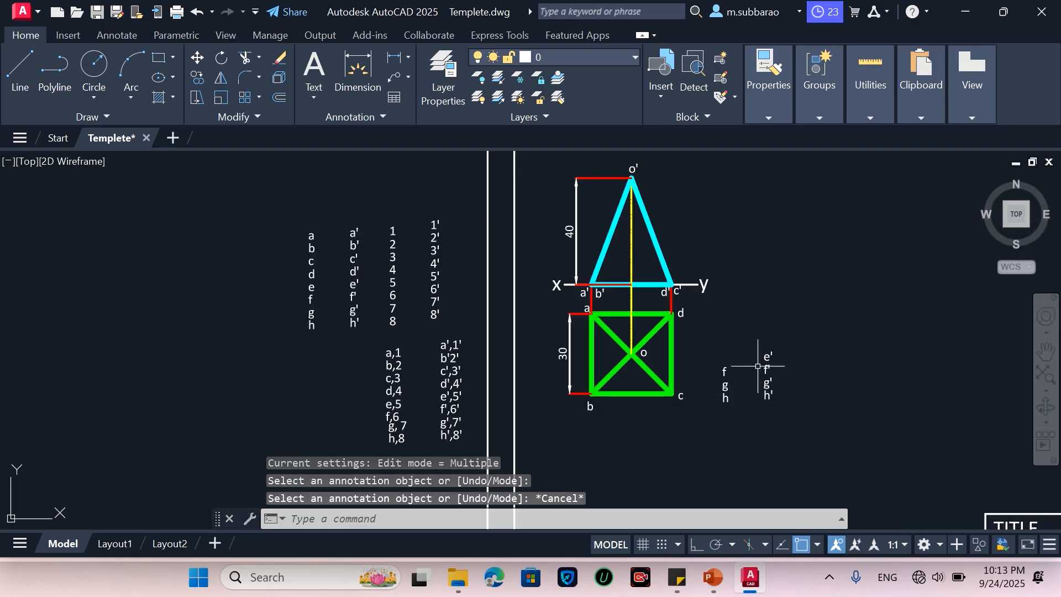
Step: Erase the unused copied labels f, g, h and e' to h' beside the top view
left_click(794, 333)
left_click(708, 464)
type("E")
key("Return")
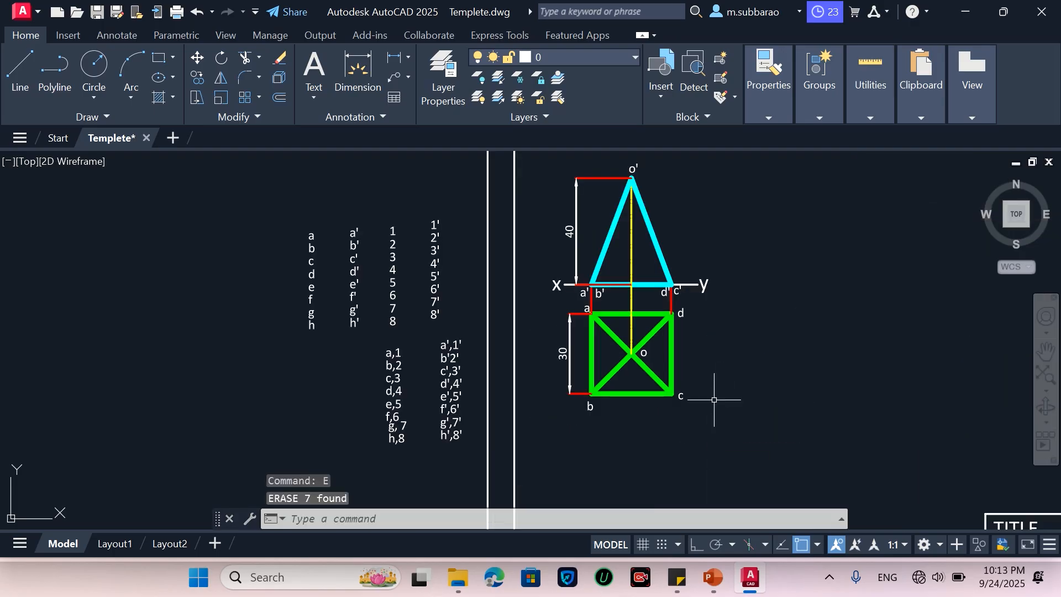
Step: Draw a circle with a radius of about 5 mm just inside the sheet border's upper-left corner
scroll(646, 416, "down", 2)
scroll(637, 243, "up", 2)
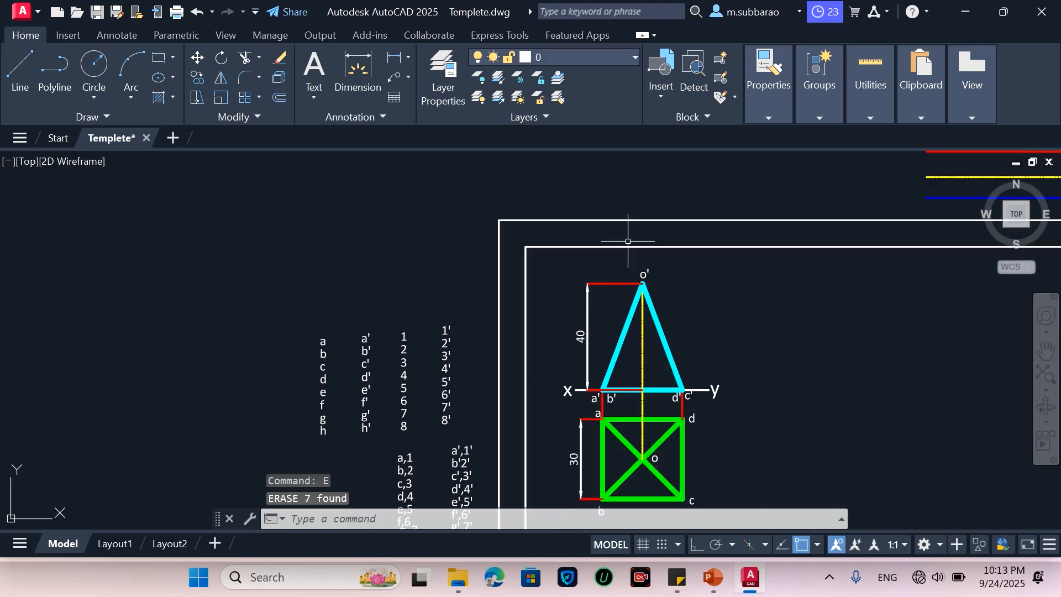
scroll(581, 264, "up", 2)
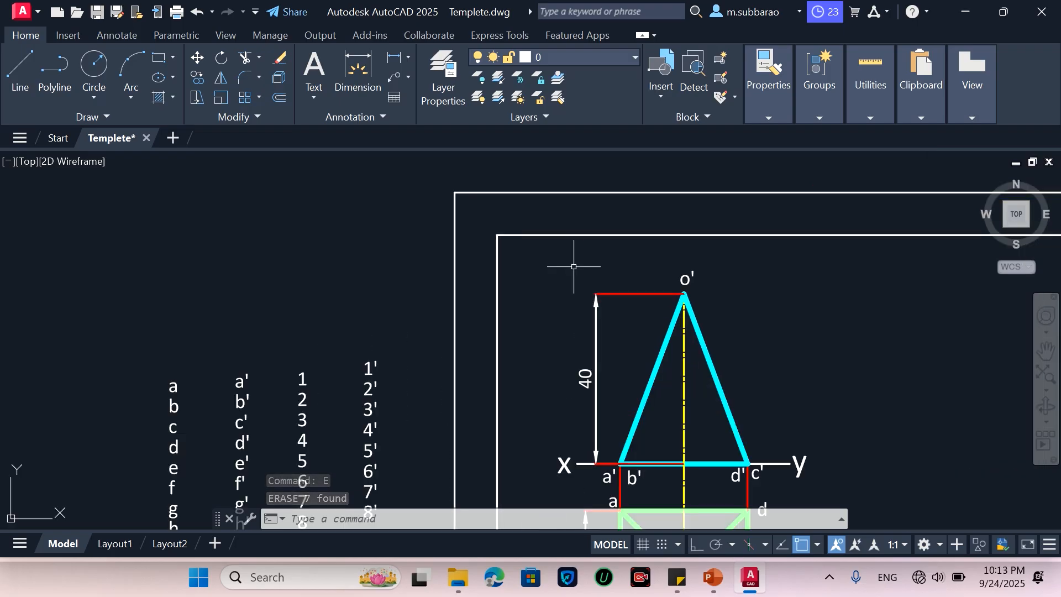
type("c")
key("Return")
left_click(531, 260)
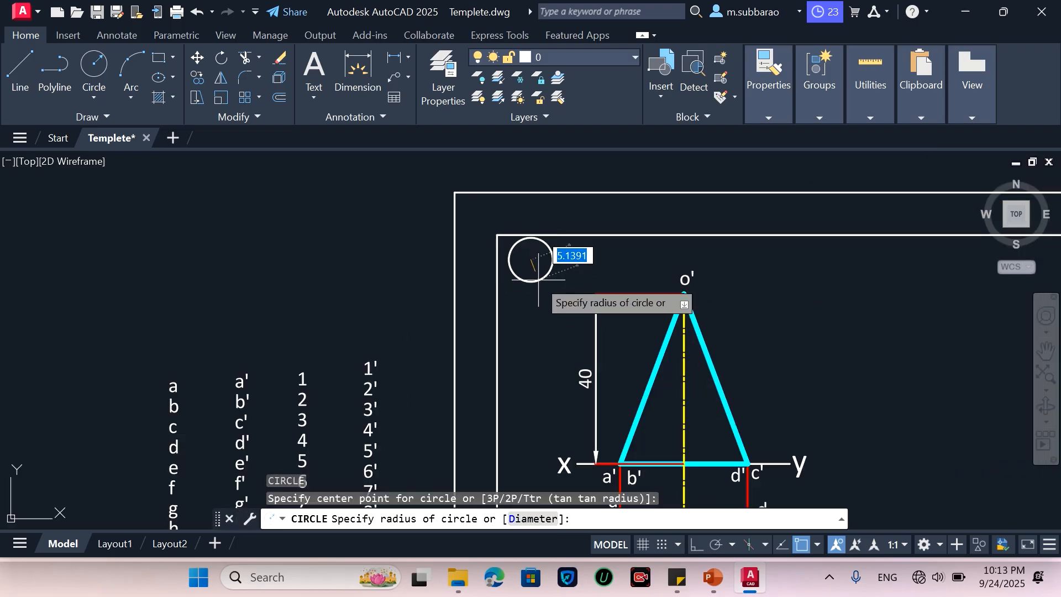
key("Return")
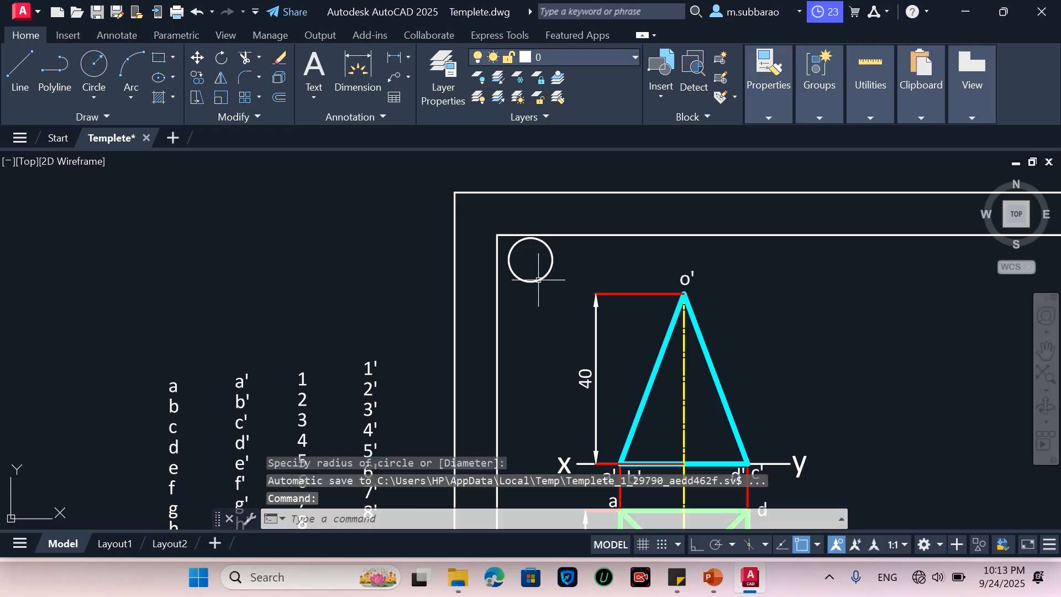
Step: Copy the X label of the XY line into the centre of the circle near the border's corner
type("te")
key("Escape")
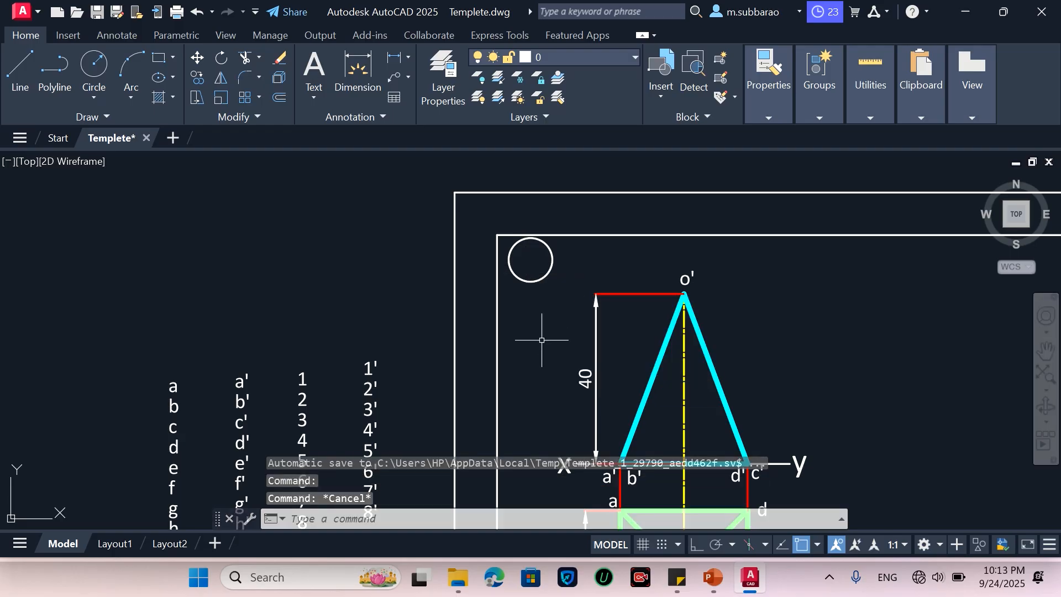
type("CO")
key("Return")
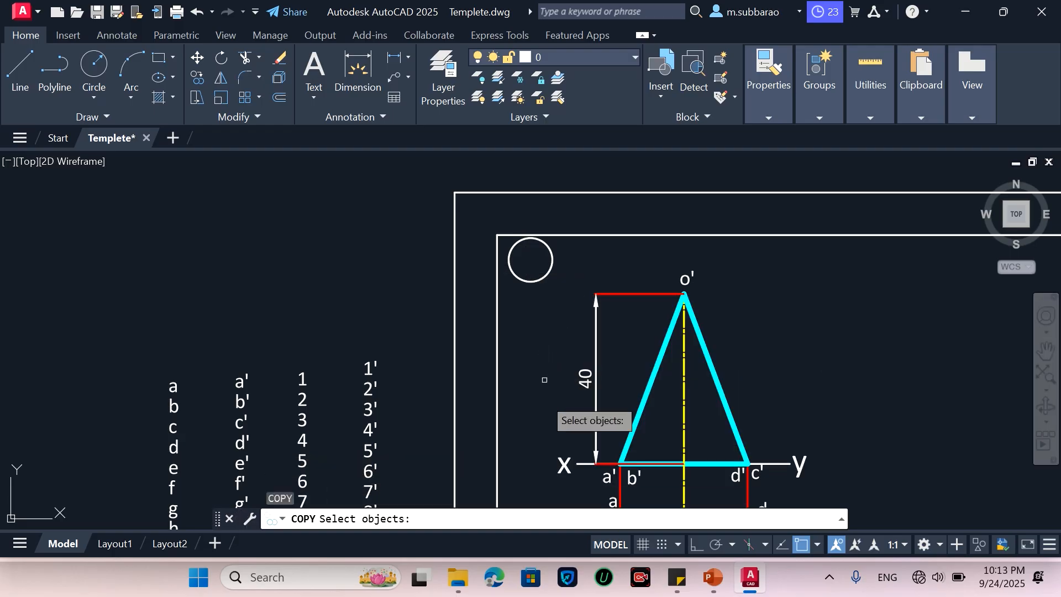
left_click(563, 466)
key("Return")
left_click(563, 466)
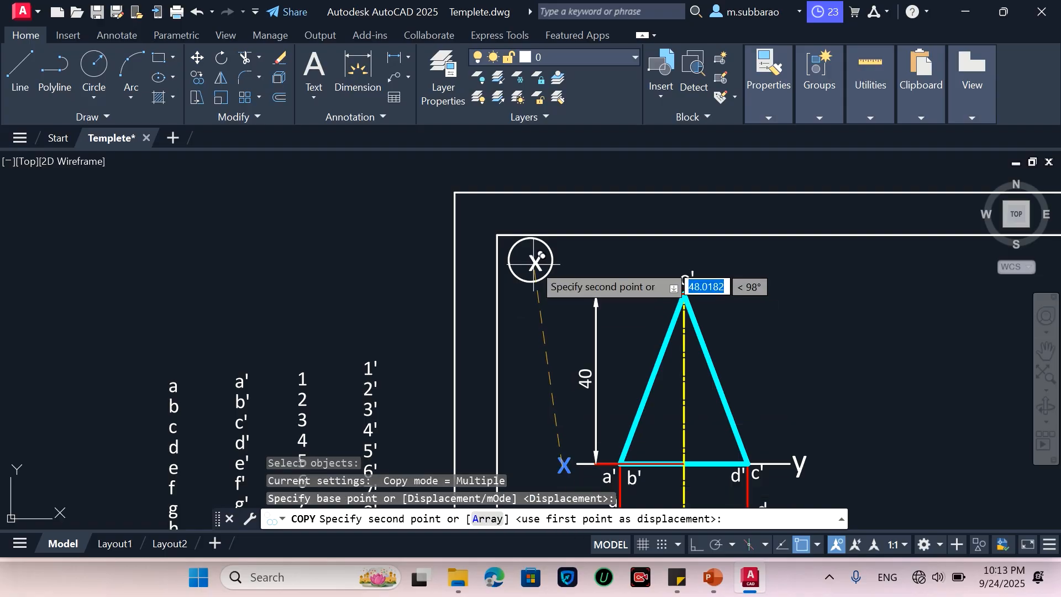
left_click(532, 259)
key("Return")
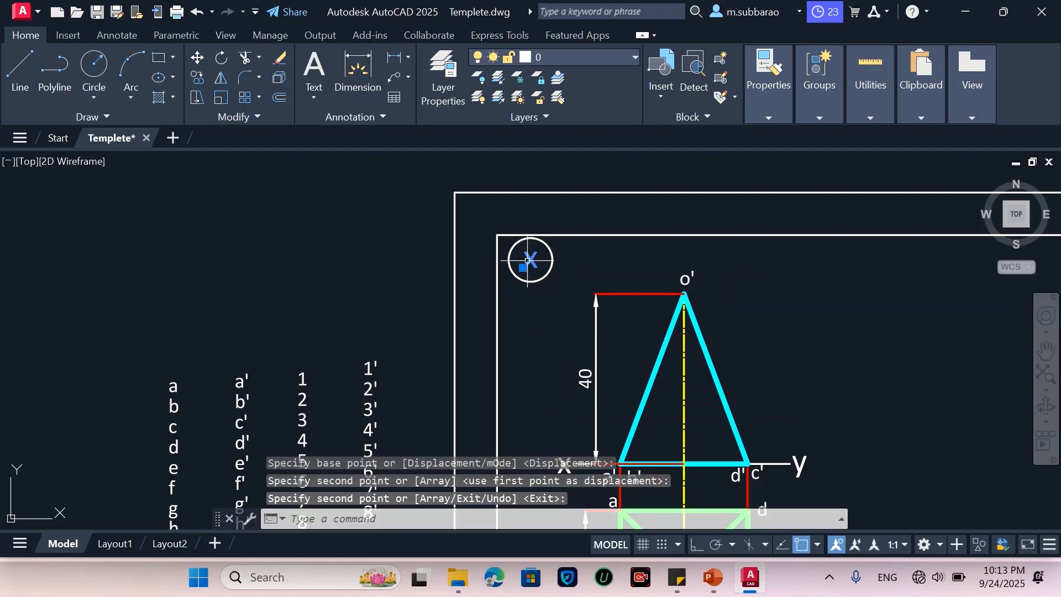
Step: Change the text of the label inside the circle to 1
double_click(529, 260)
type("1")
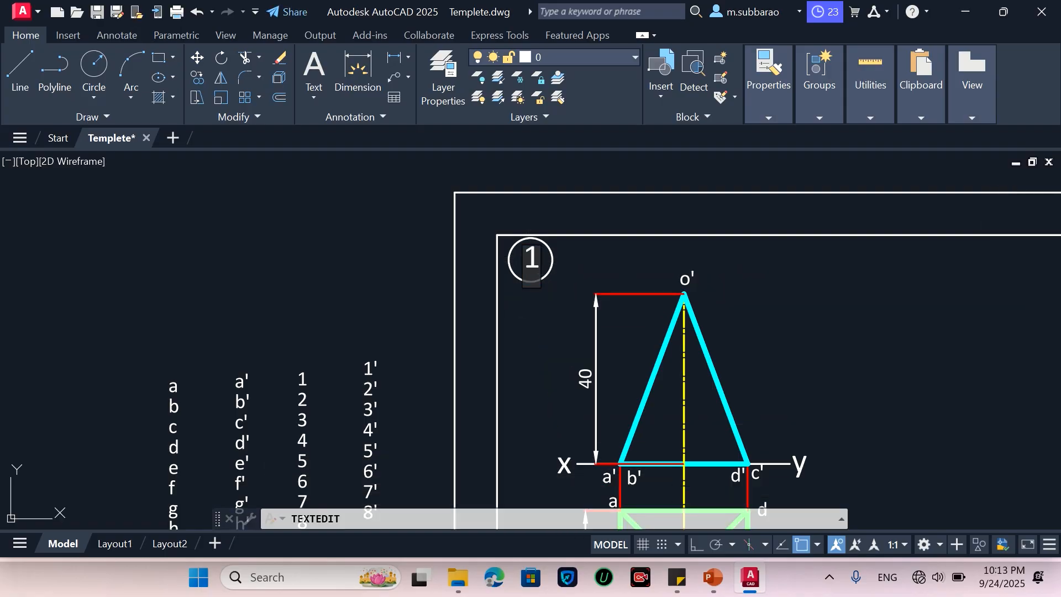
key("Return")
key("Escape")
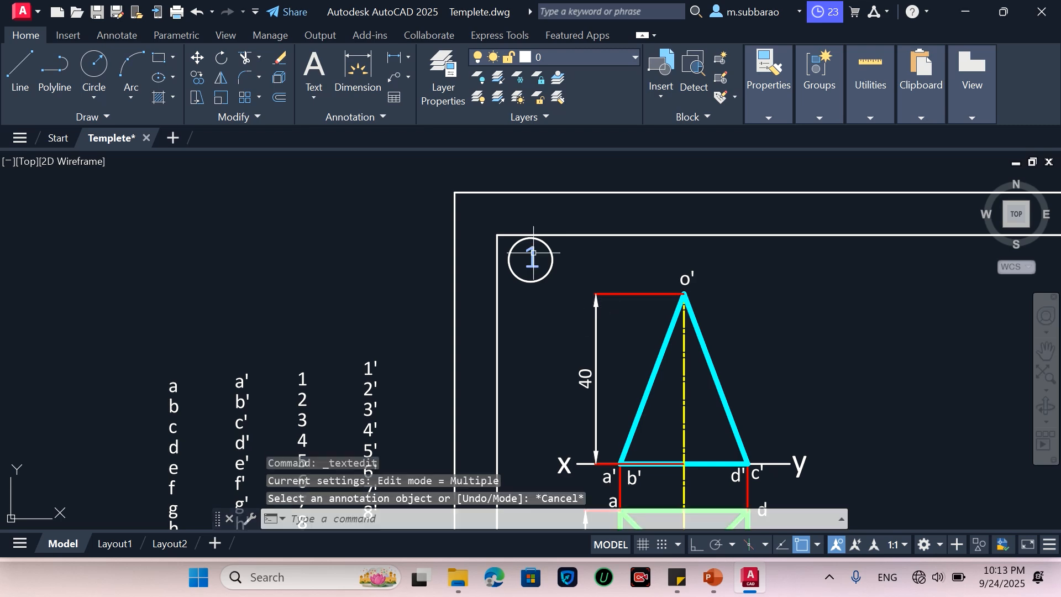
Step: Move the circle and its number 1 slightly right and down from the sheet border's corner, and save the drawing
type("m")
key("Return")
left_click(554, 316)
left_click(536, 257)
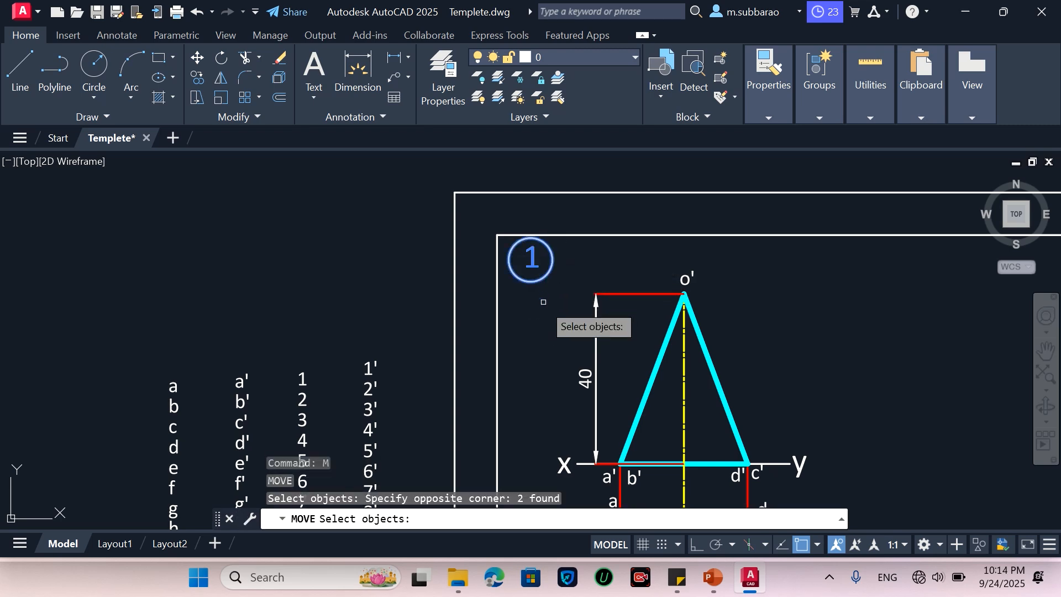
key("Return")
left_click(543, 306)
left_click(554, 320)
scroll(486, 242, "down", 5)
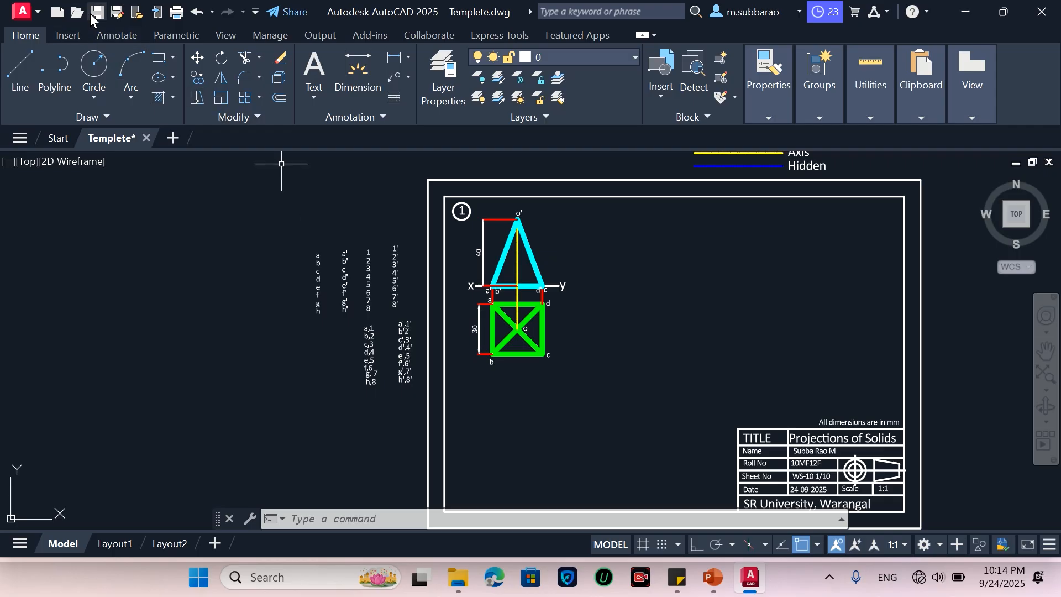
left_click(96, 12)
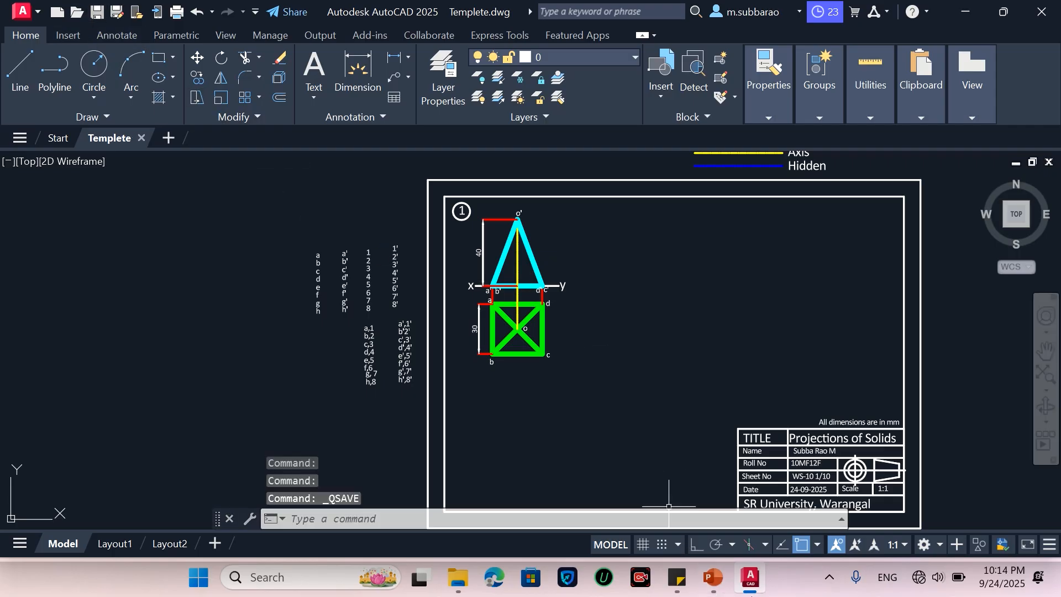
mouse_move(708, 590)
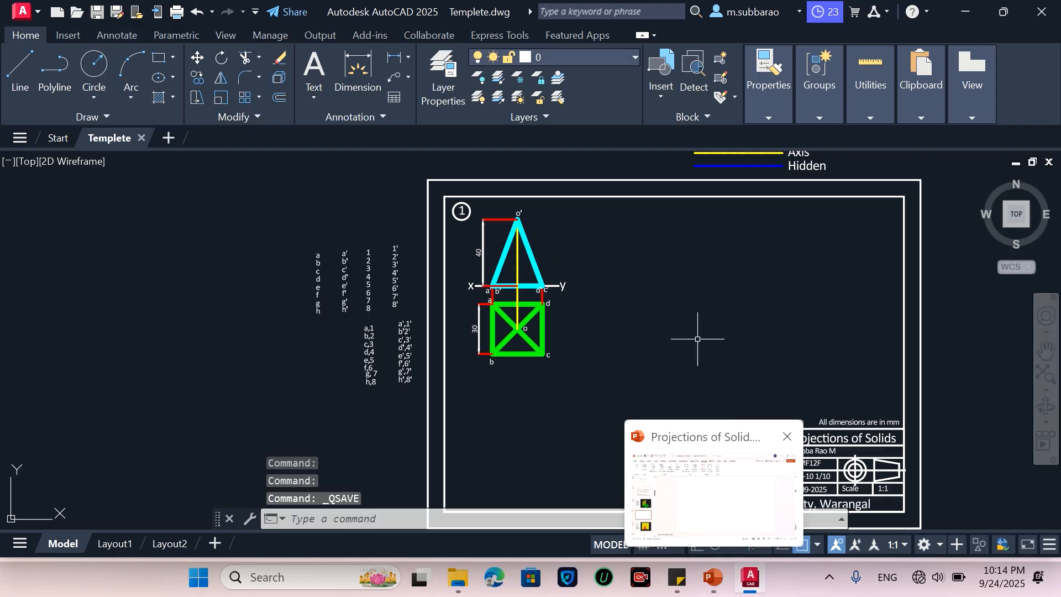
mouse_move(427, 5)
left_click(421, 33)
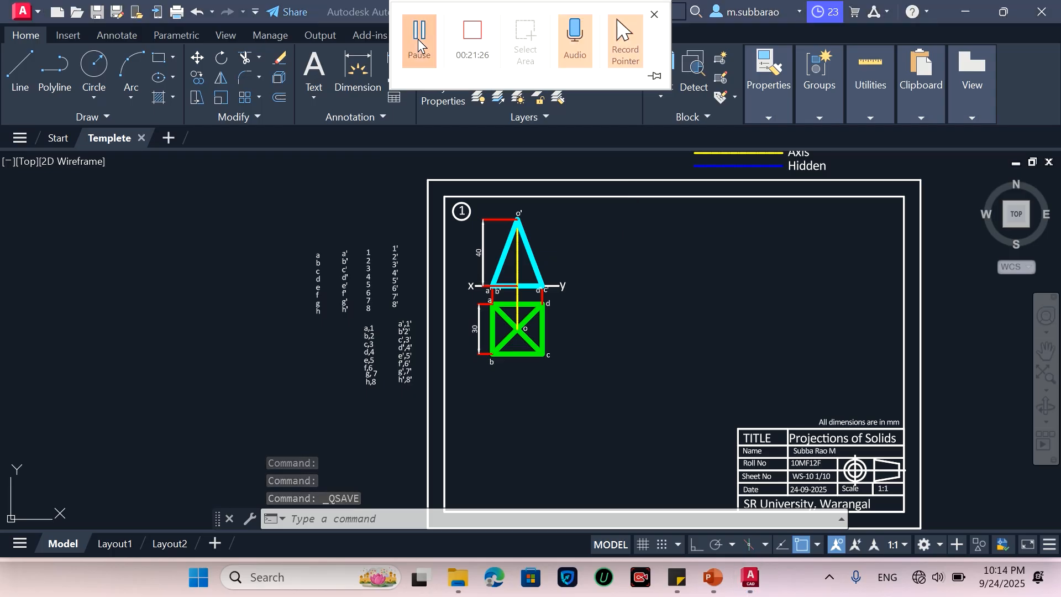
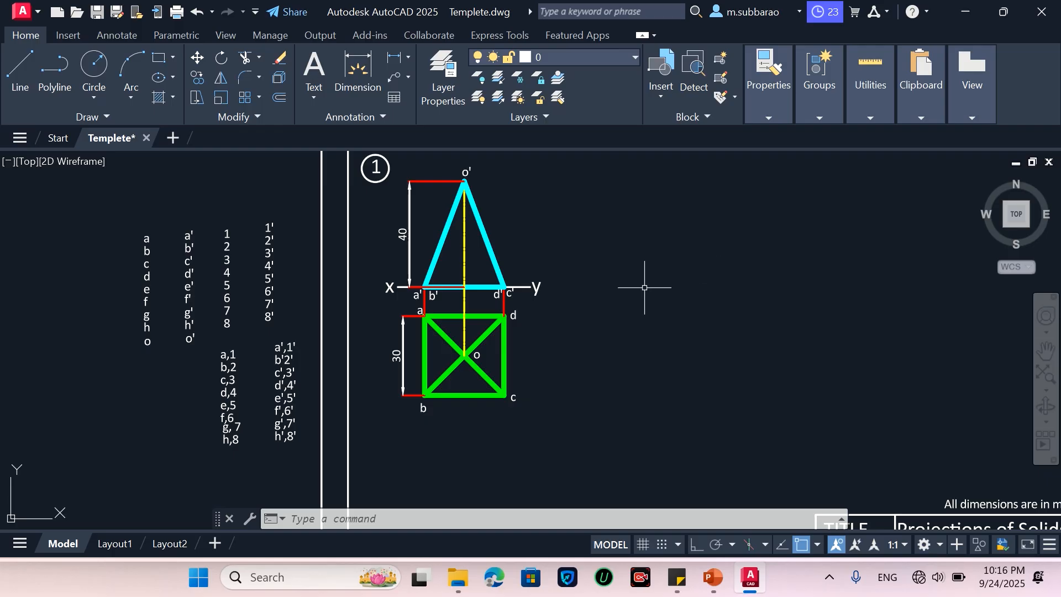
type("m")
key("Escape")
key("Escape")
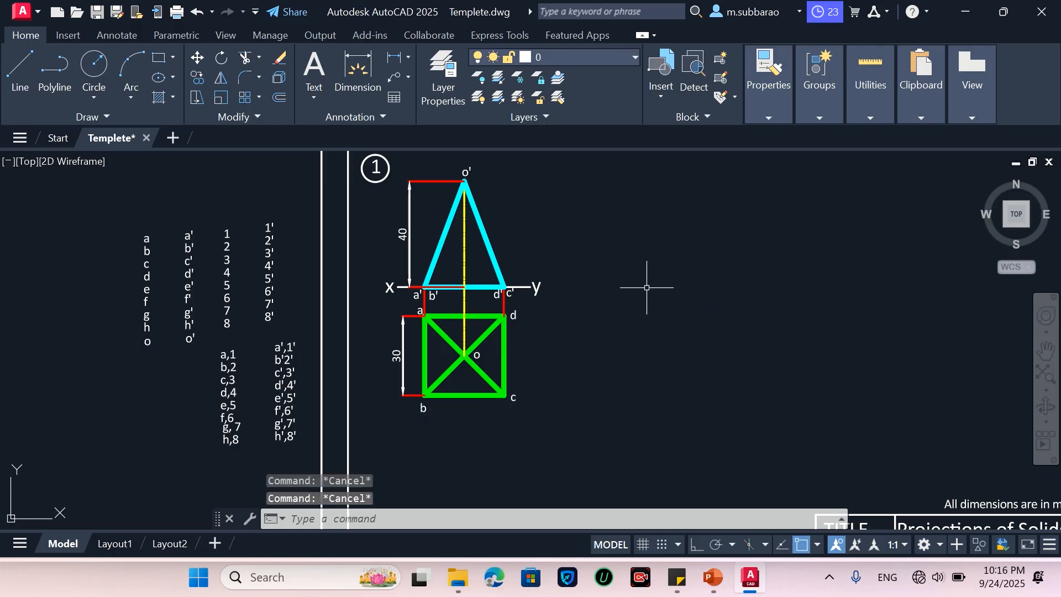
Step: Copy the labelled front and top views with the circled 1 about 72 mm horizontally to the right
type("ct o")
key("Return")
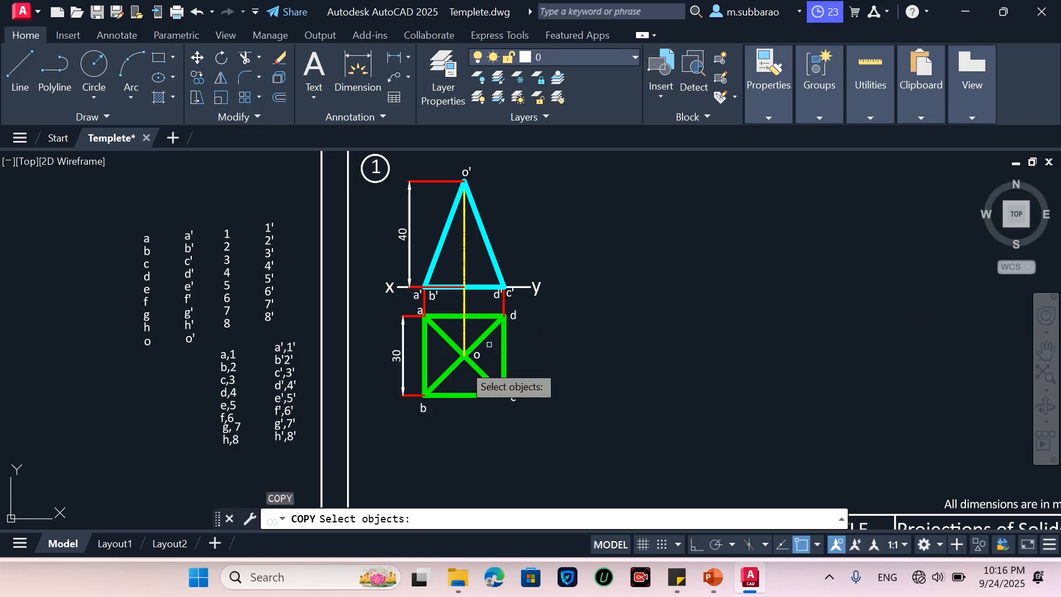
left_click(362, 418)
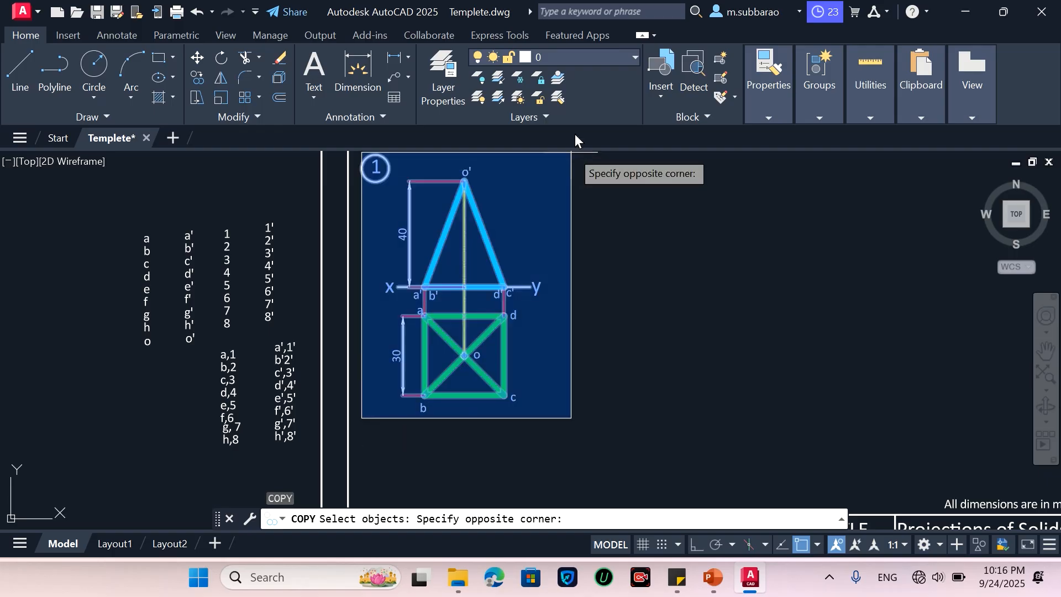
scroll(577, 129, "down", 3)
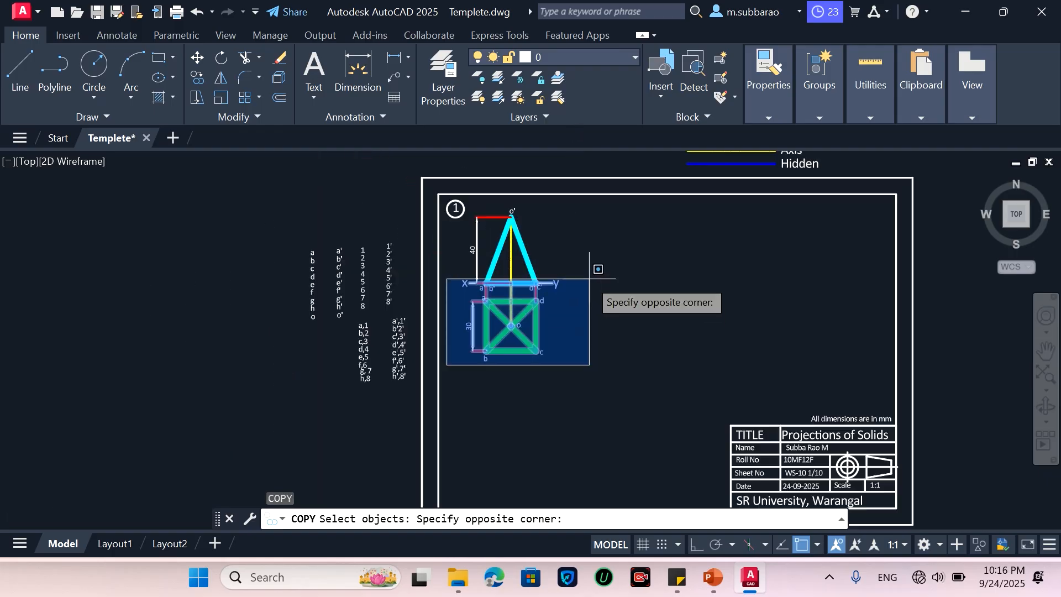
left_click(594, 166)
scroll(485, 210, "up", 4)
scroll(491, 200, "down", 4)
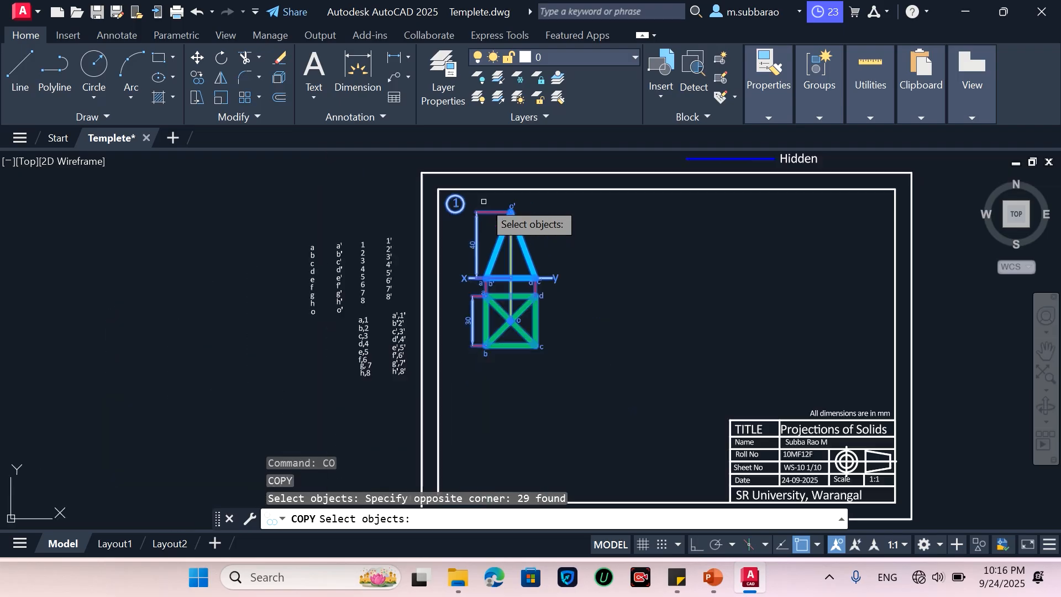
key("Return")
left_click(596, 274)
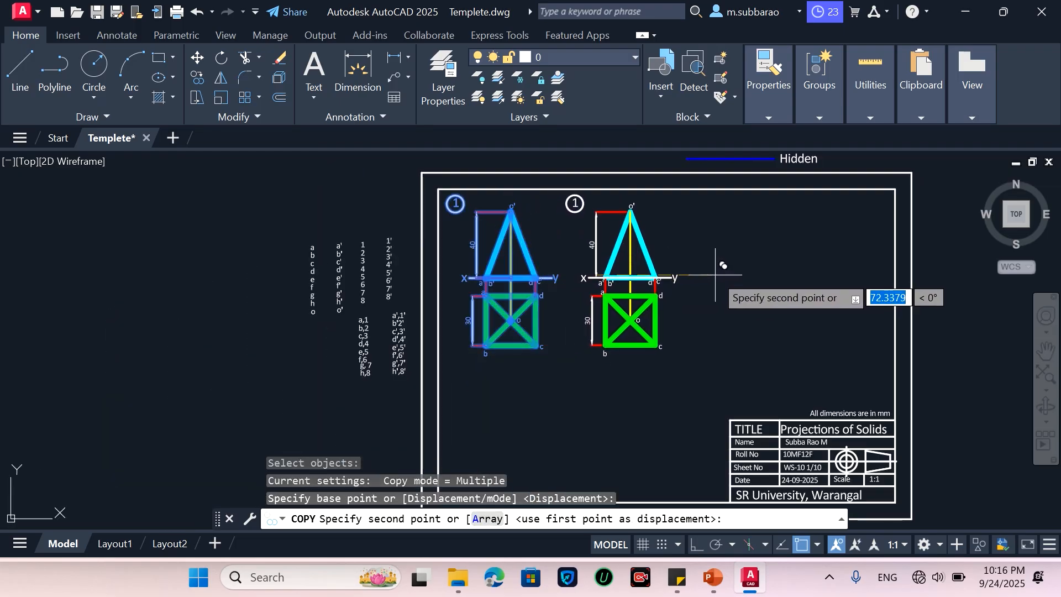
left_click(716, 275)
key("Return")
scroll(647, 260, "up", 2)
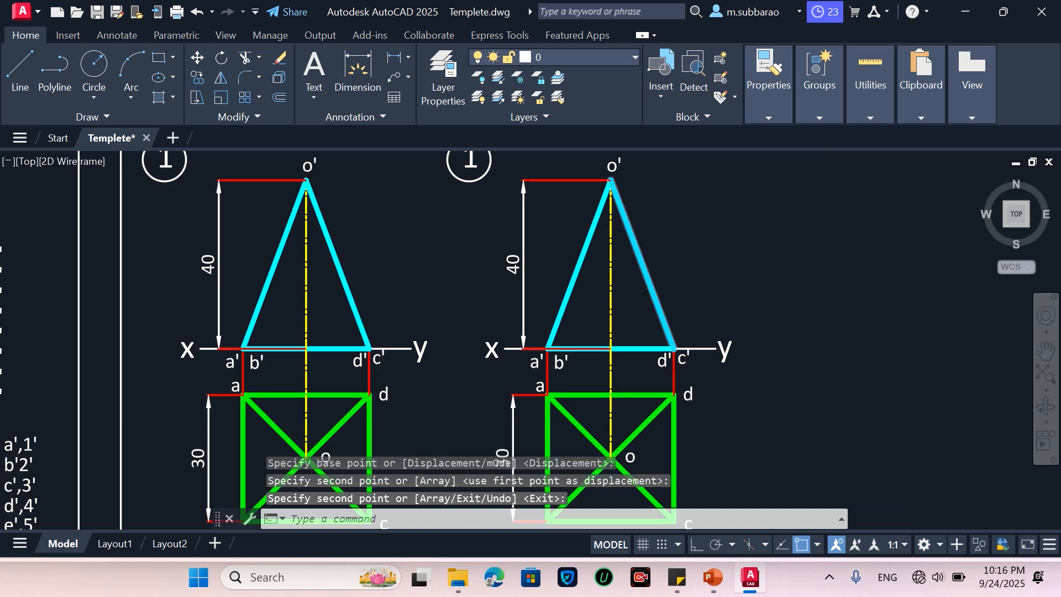
Step: Change the number inside the copied circle above the second set of views to 2
scroll(425, 243, "down", 1)
key("Return")
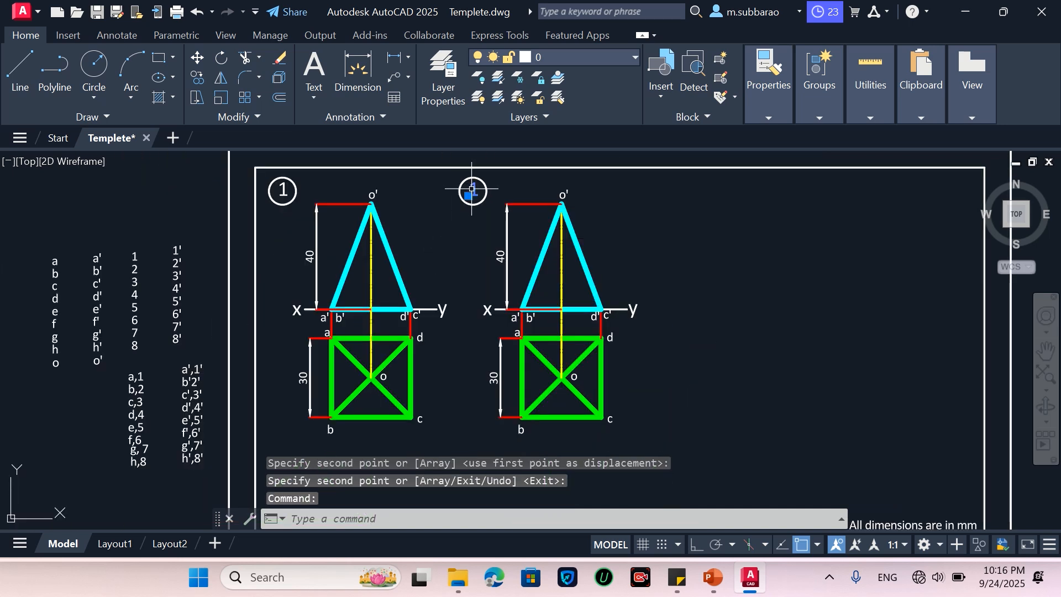
left_click(473, 189)
double_click(473, 190)
type("2")
left_click(653, 225)
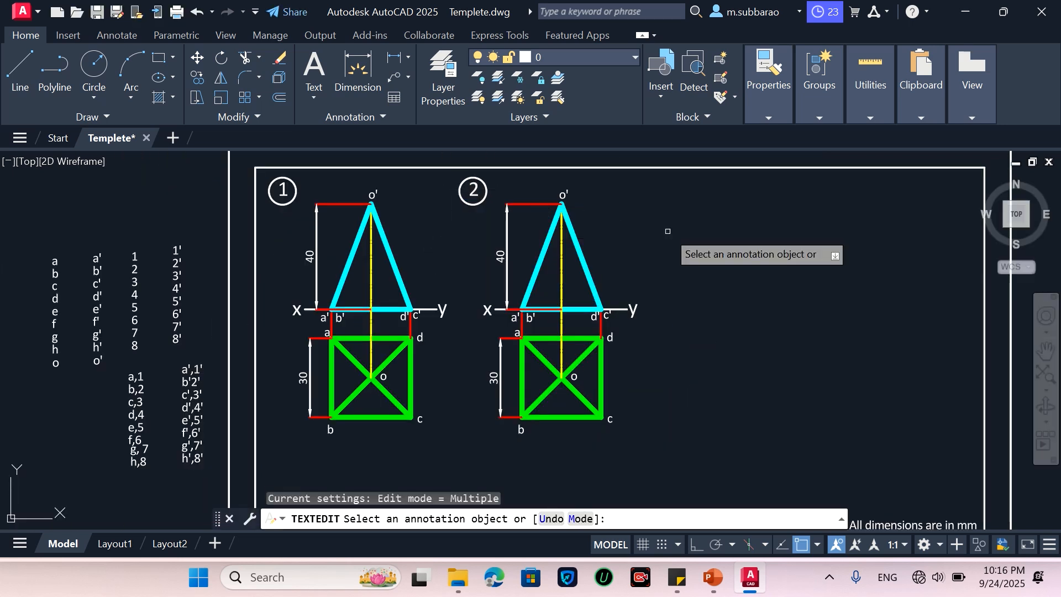
key("Escape")
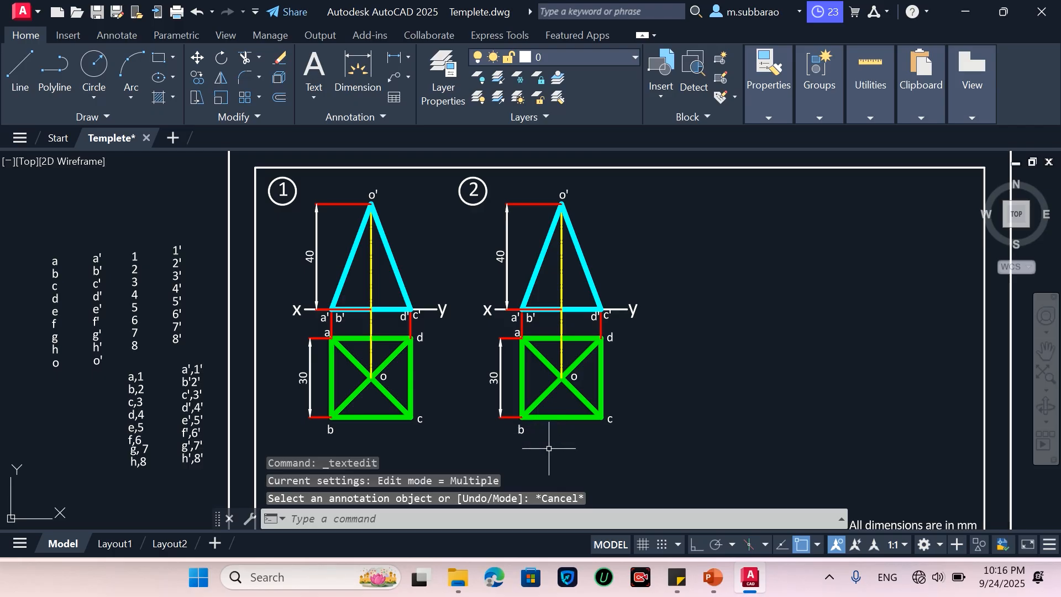
Step: Erase the slanted edges, axis and 40 mm height dimension of the copied front view
scroll(549, 449, "up", 2)
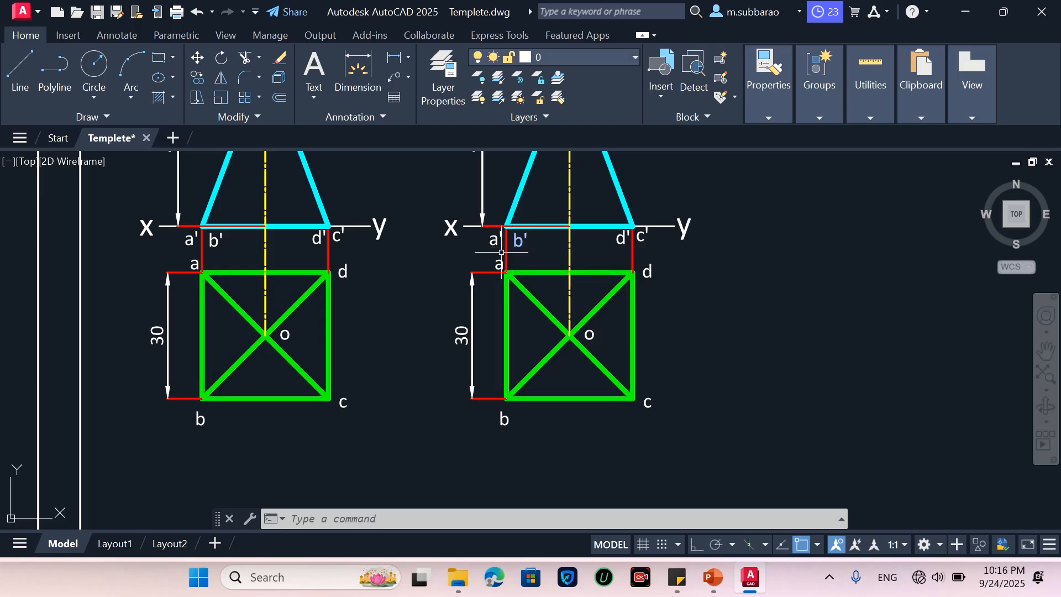
scroll(489, 261, "down", 4)
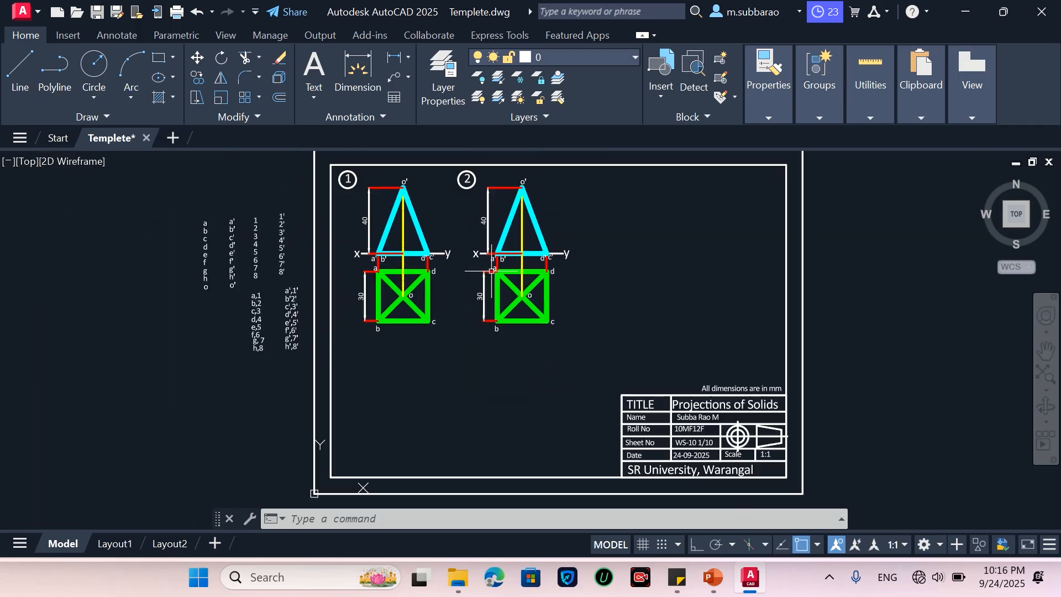
scroll(489, 264, "up", 2)
left_click(608, 187)
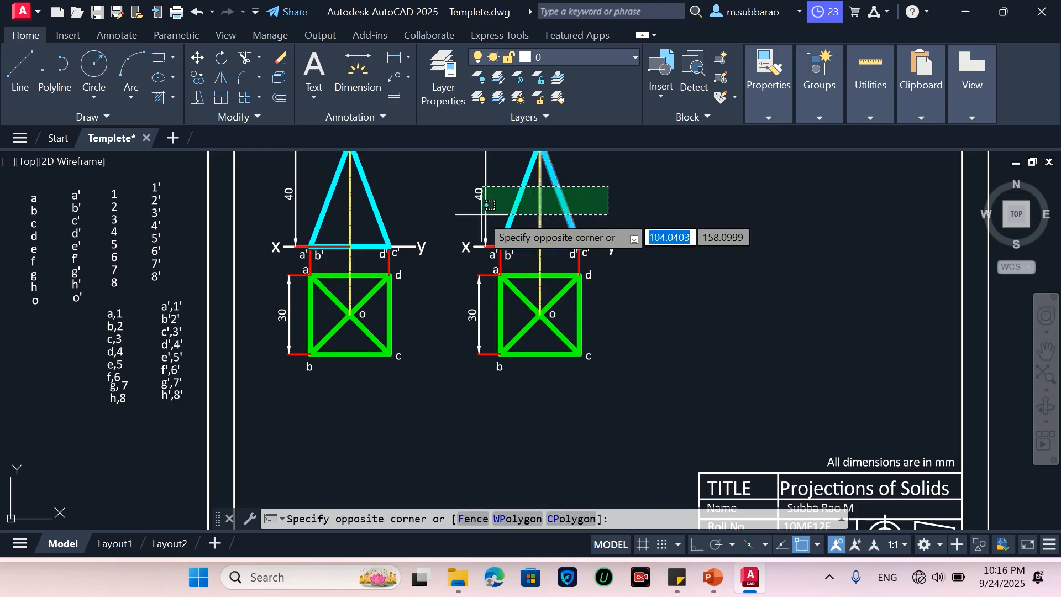
left_click(473, 214)
type("e")
key("Return")
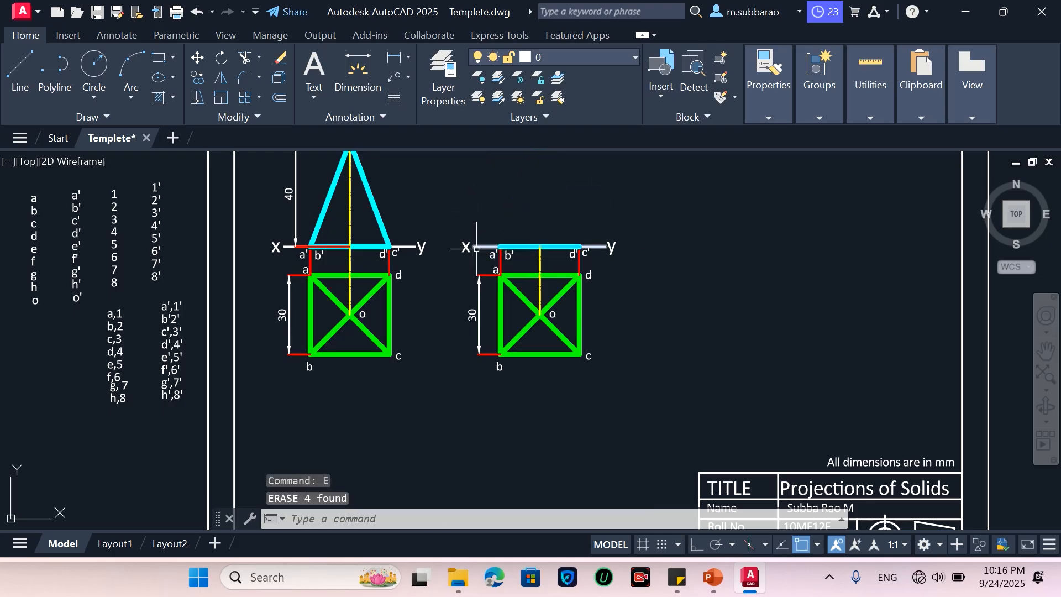
Step: Erase the copied front view's base line and corner labels, along with the projectors below its XY line
left_click(481, 266)
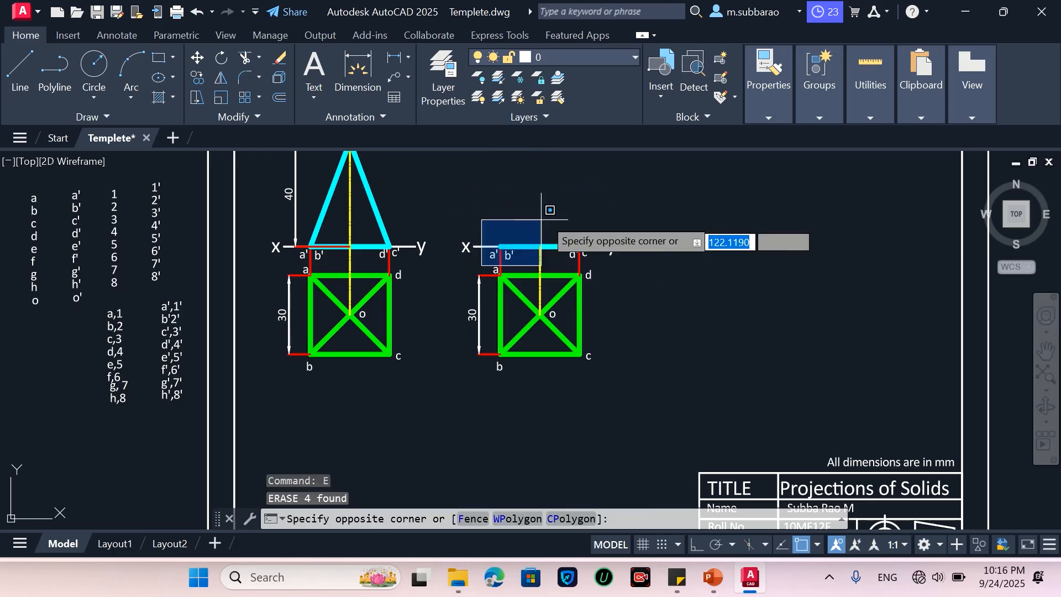
left_click(594, 218)
key("Return")
left_click(580, 255)
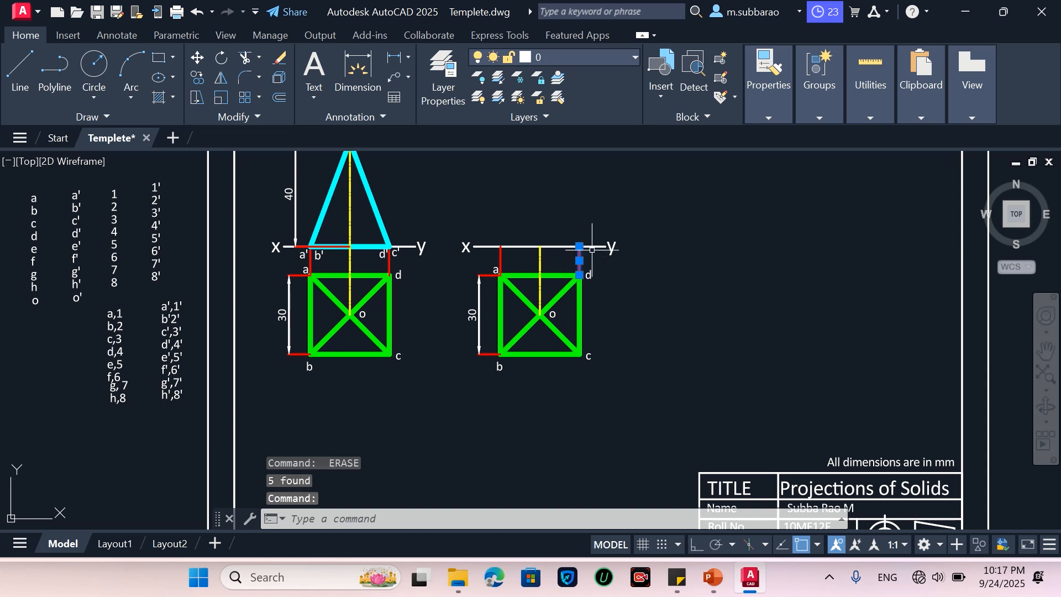
key("Return")
left_click(573, 258)
left_click(485, 262)
key("Return")
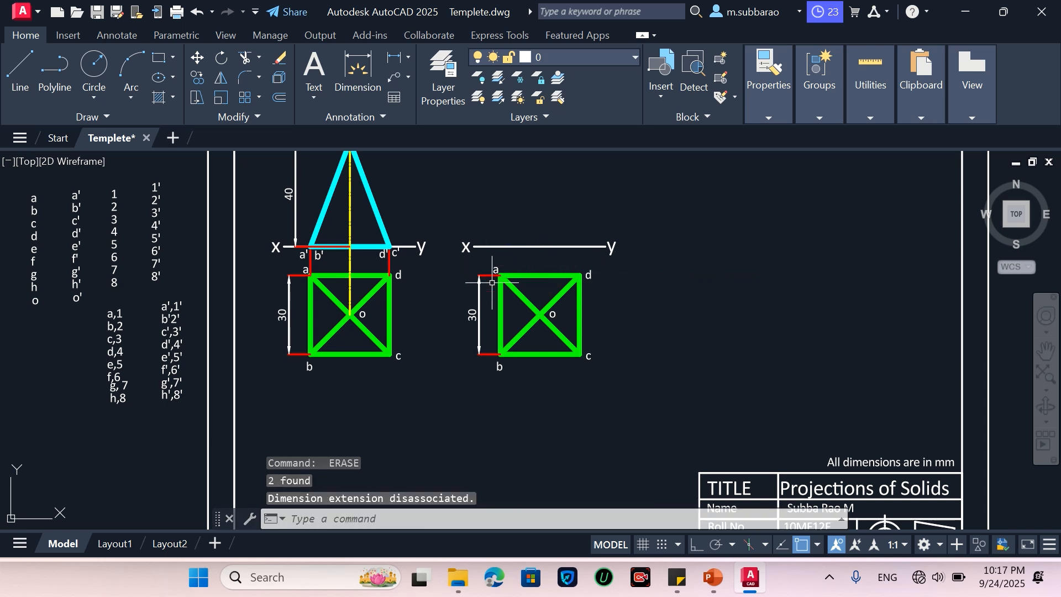
Step: Rotate the copied top view with its labels and 30 mm dimension by -30° about centre o
type("ro")
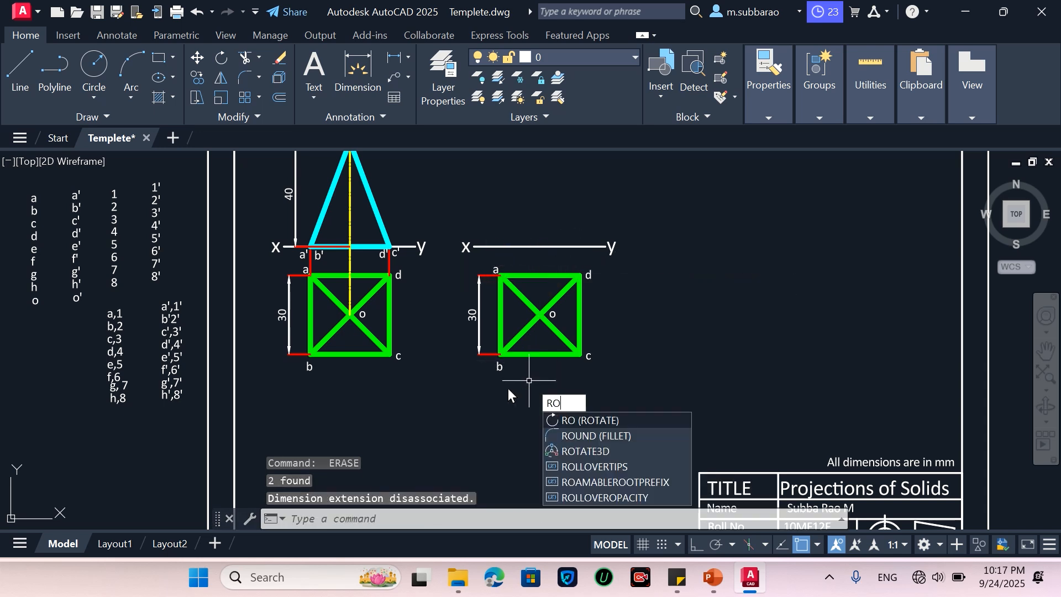
key("Return")
left_click(460, 382)
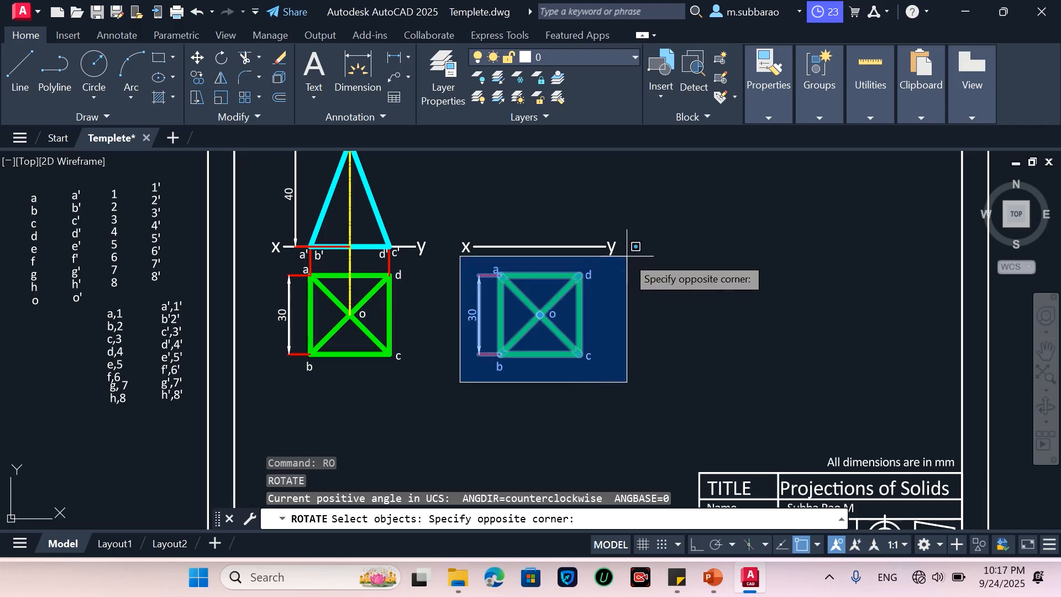
left_click(630, 244)
key("Return")
left_click(540, 315)
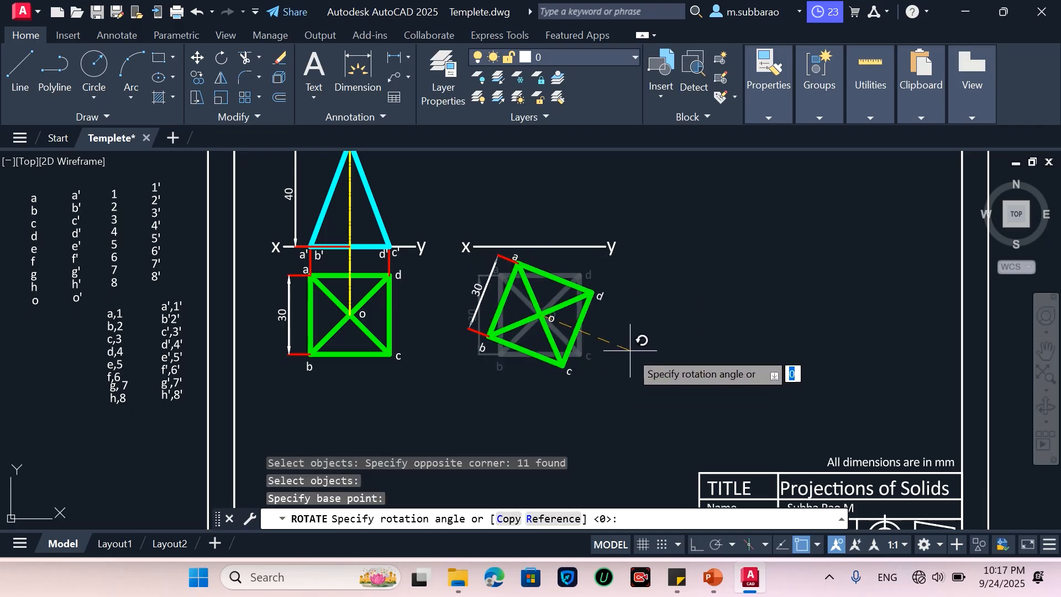
type("-3")
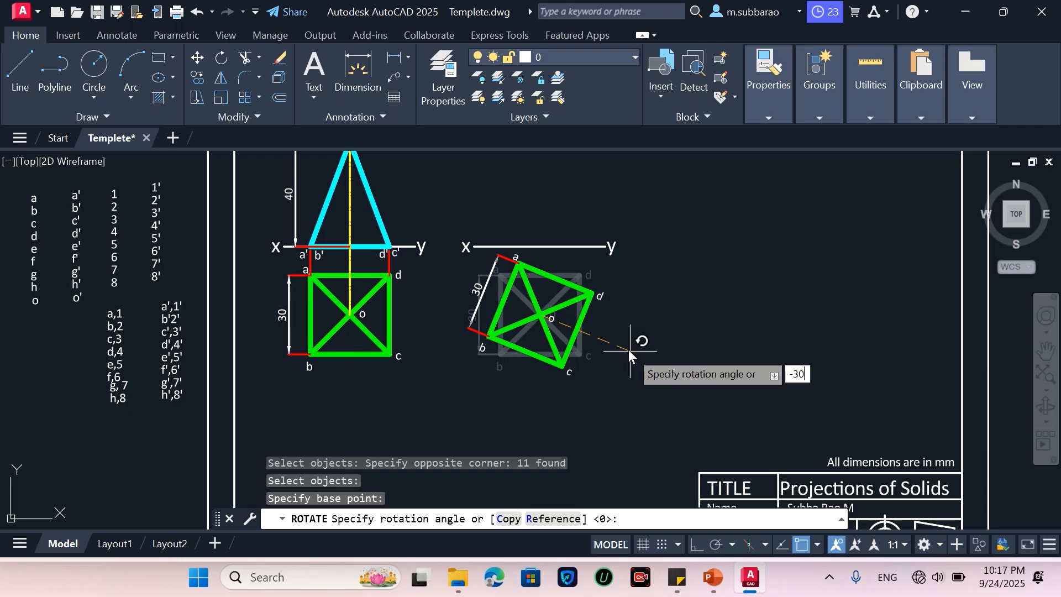
key("Return")
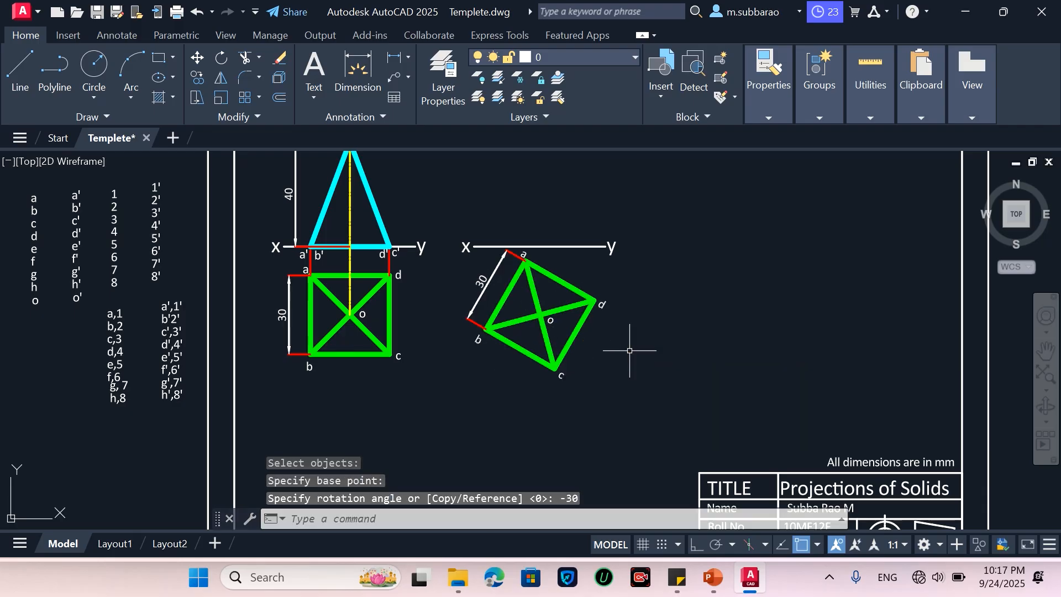
Step: Move the rotated top view with its labels and dimension slightly down and right, clear of the XY line
type("m")
key("Return")
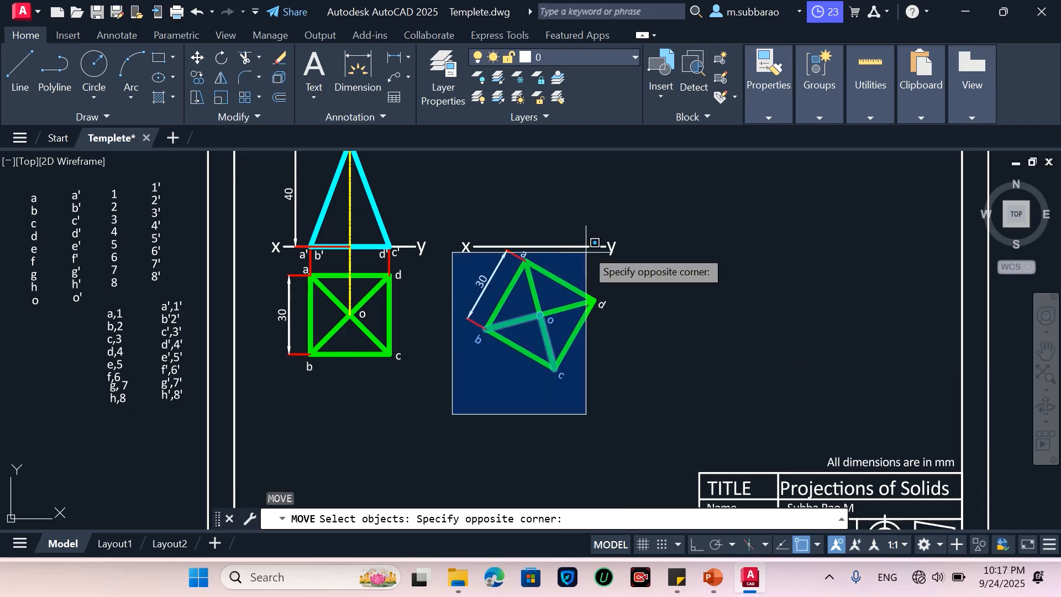
left_click(452, 414)
left_click(596, 237)
scroll(581, 304, "up", 2)
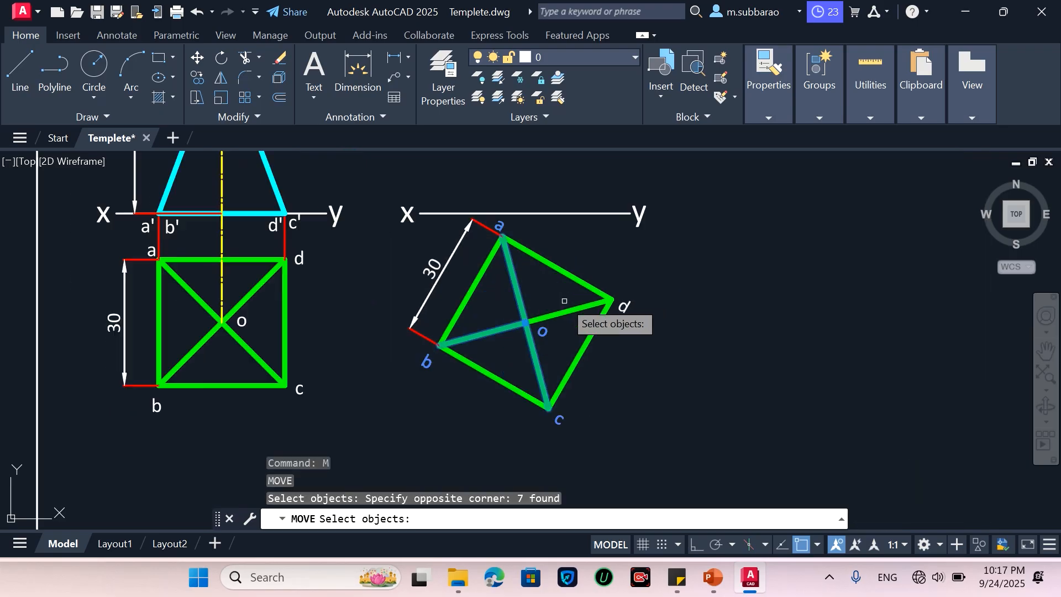
left_click(634, 256)
left_click(387, 442)
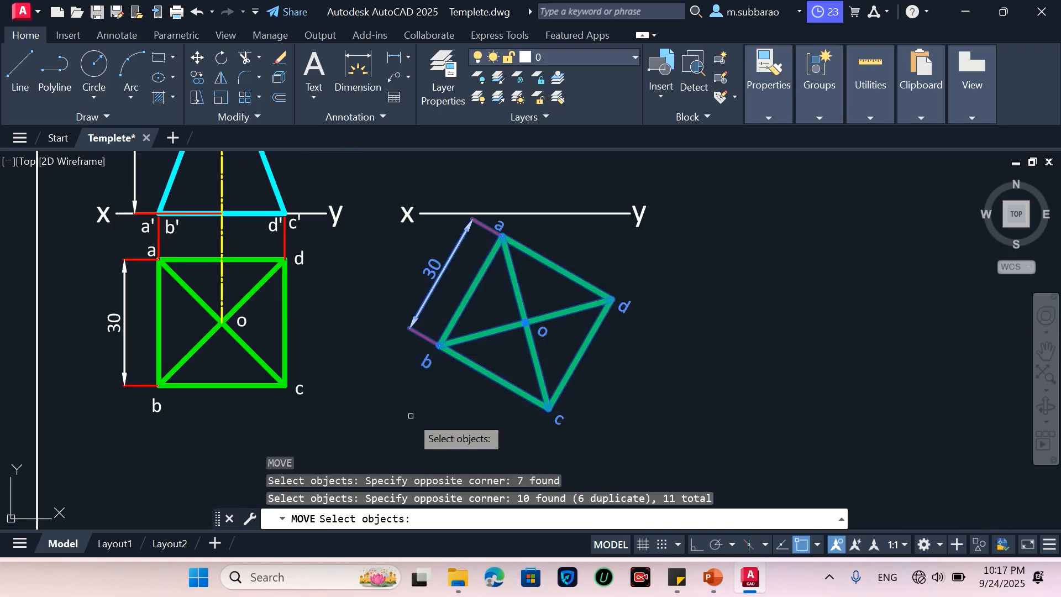
key("Return")
left_click(675, 312)
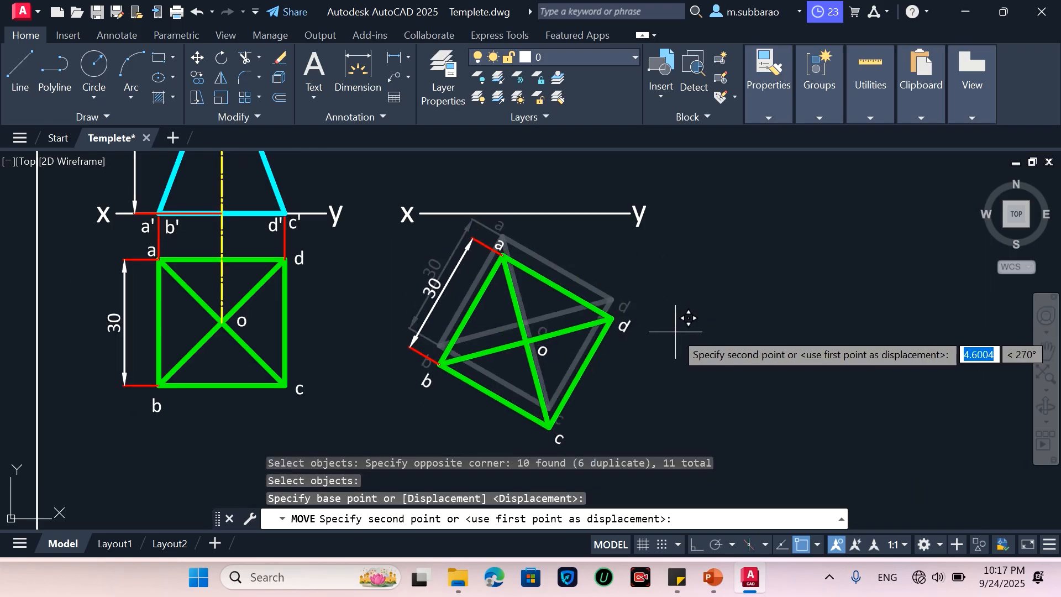
left_click(697, 327)
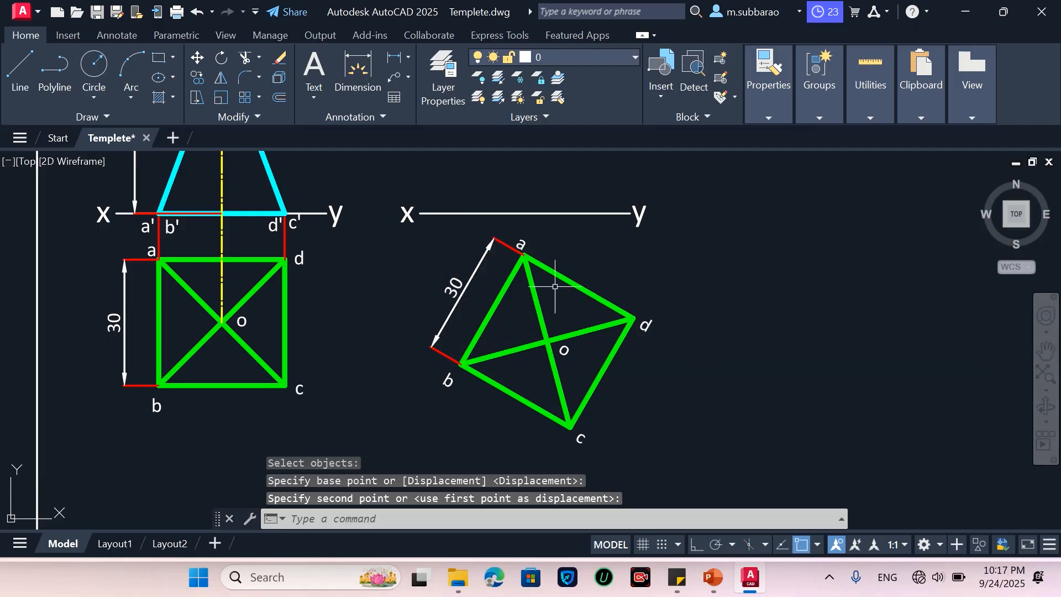
Step: Move the Y label of the second XY line horizontally to the right, beyond corner d
type("m")
key("Return")
left_click(617, 247)
left_click(696, 166)
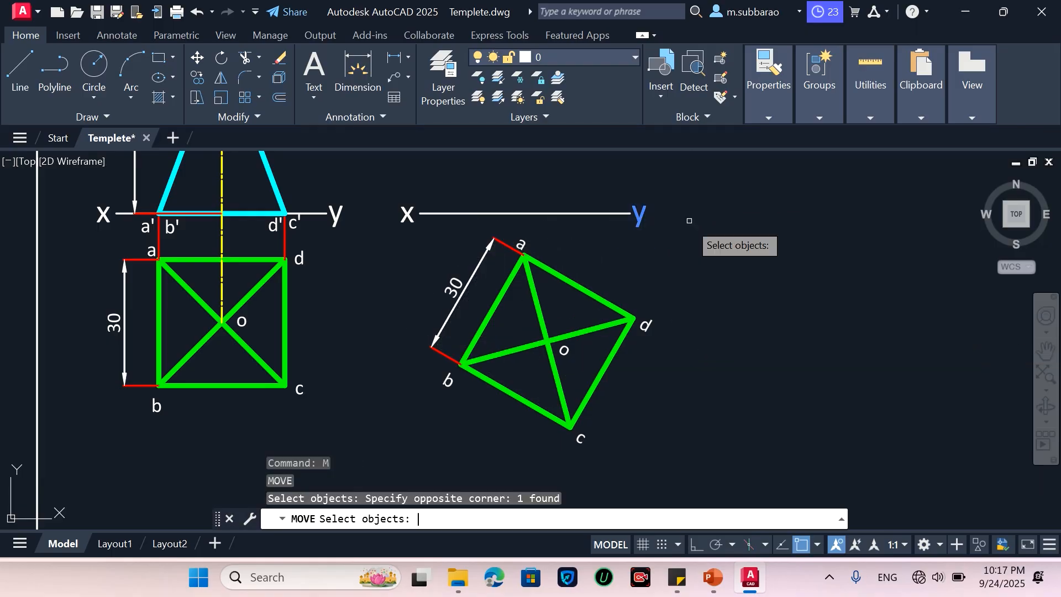
key("Return")
left_click(713, 222)
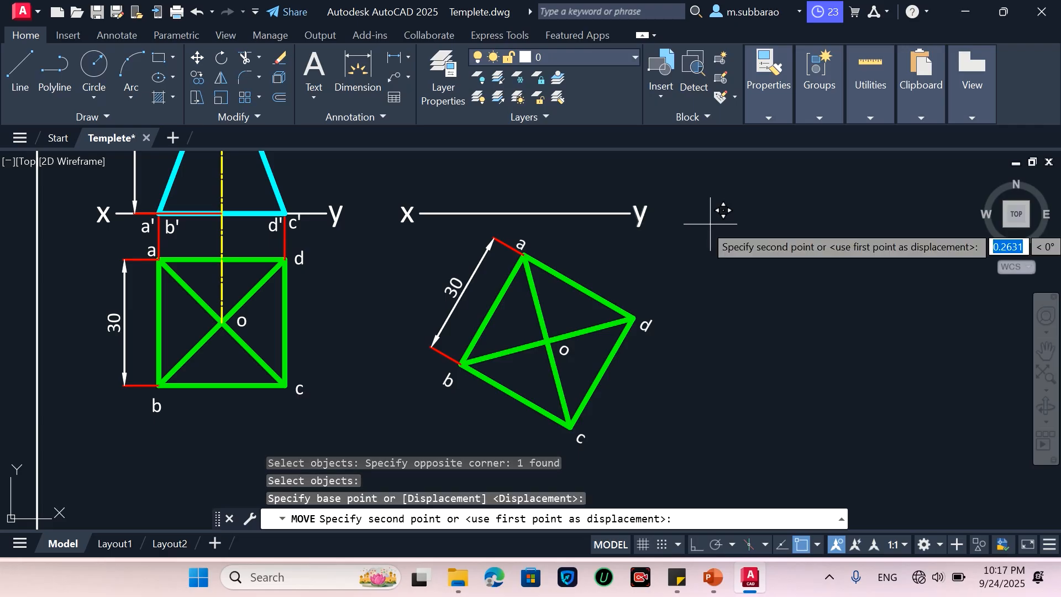
left_click(775, 224)
Step: Extend the second XY line to its relocated Y label
key("Return")
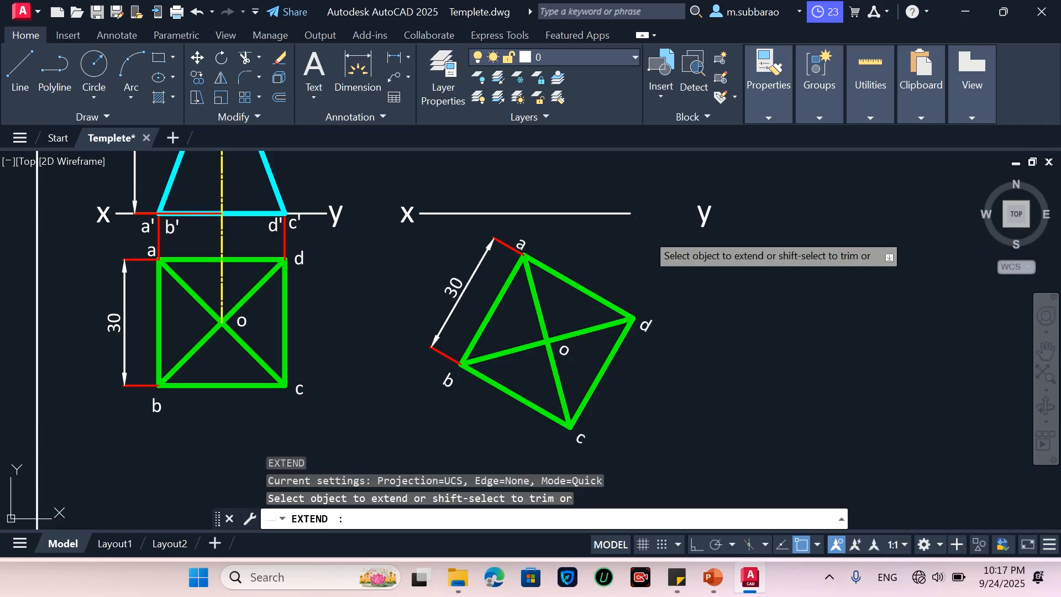
left_click(634, 214)
scroll(679, 346, "down", 2)
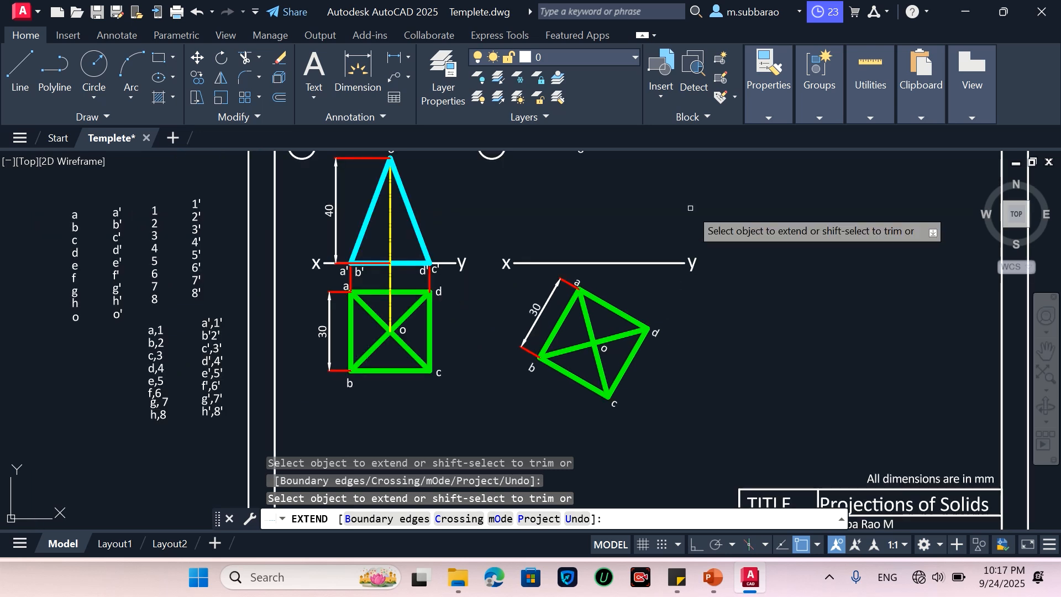
key("Escape")
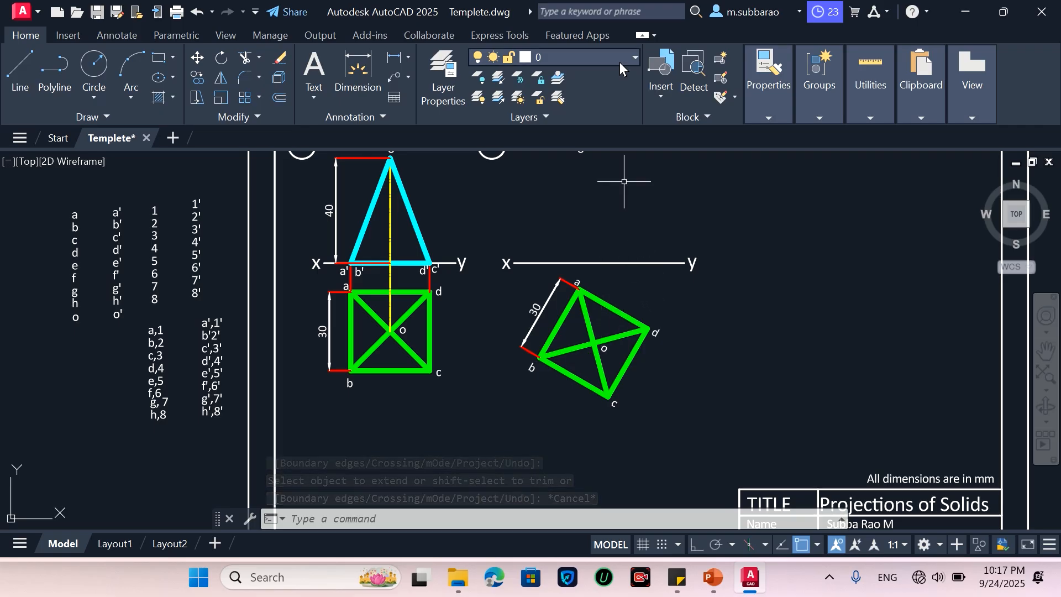
Step: Add an angular dimension between edge ad of the rotated top view and the XY line
left_click(409, 55)
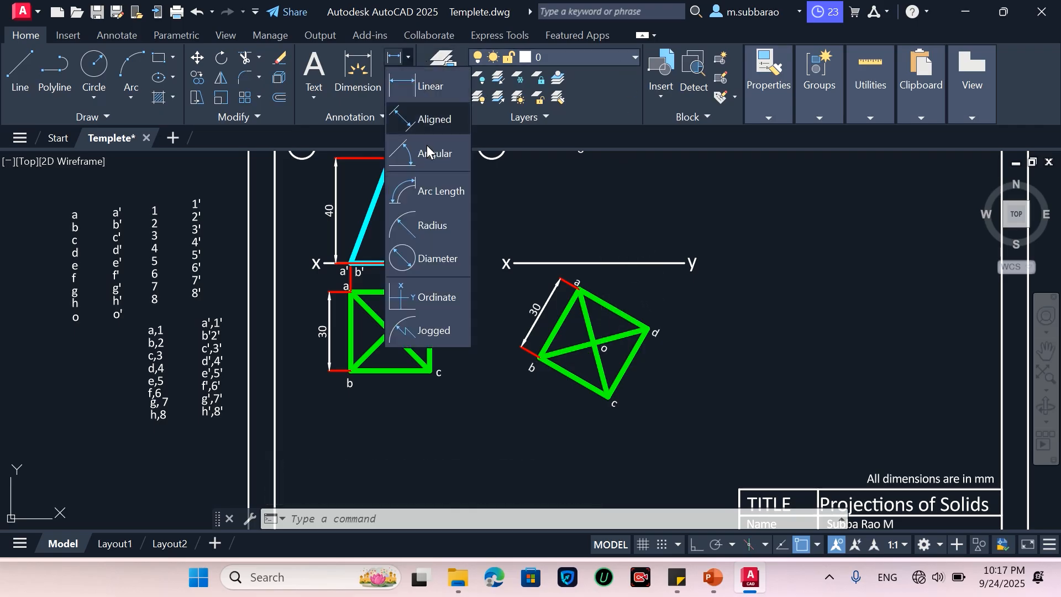
left_click(423, 150)
left_click(605, 306)
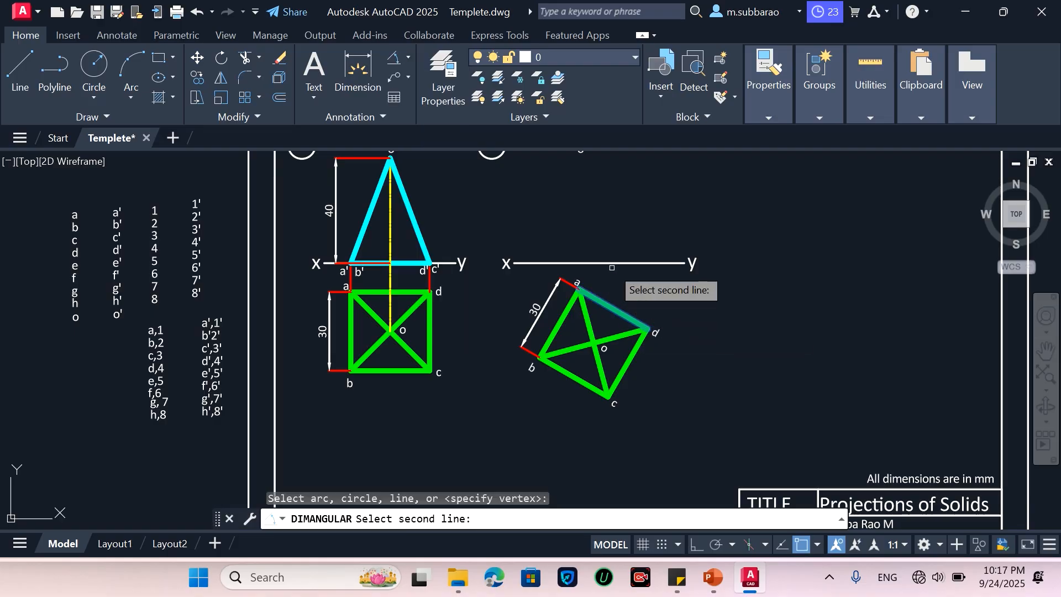
left_click(616, 264)
scroll(617, 281, "up", 2)
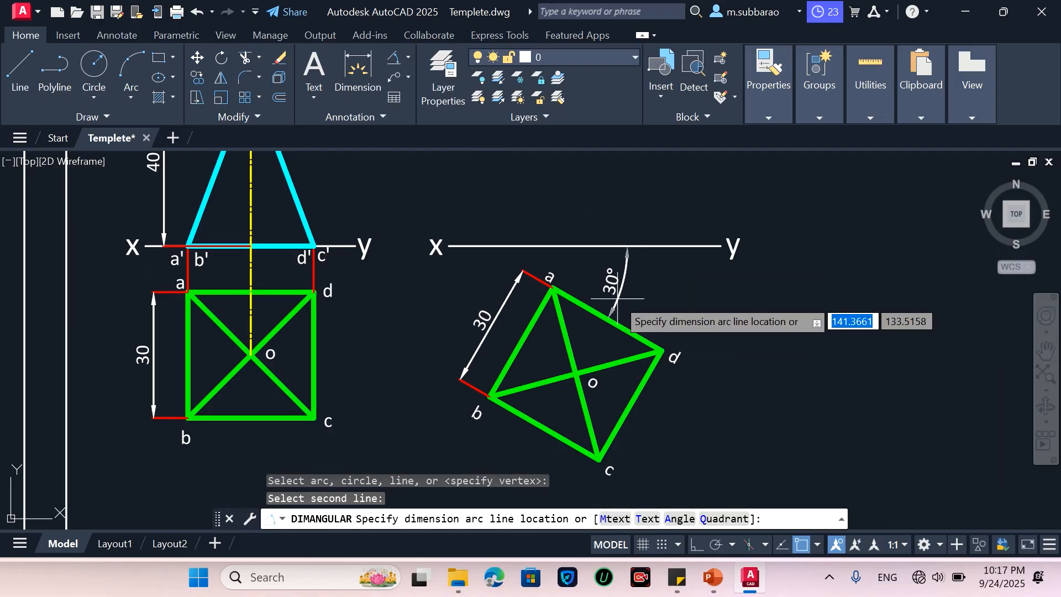
left_click(615, 297)
Step: Draw vertical projector lines from corners a and b of the rotated top view up to the XY line
scroll(595, 417, "down", 3)
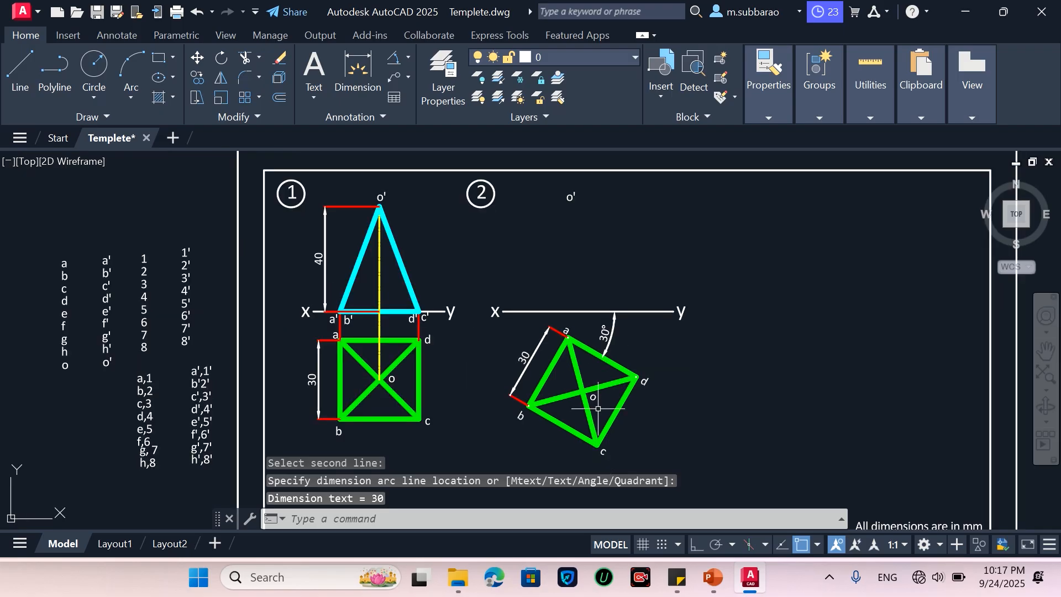
scroll(624, 250, "up", 3)
scroll(613, 293, "down", 3)
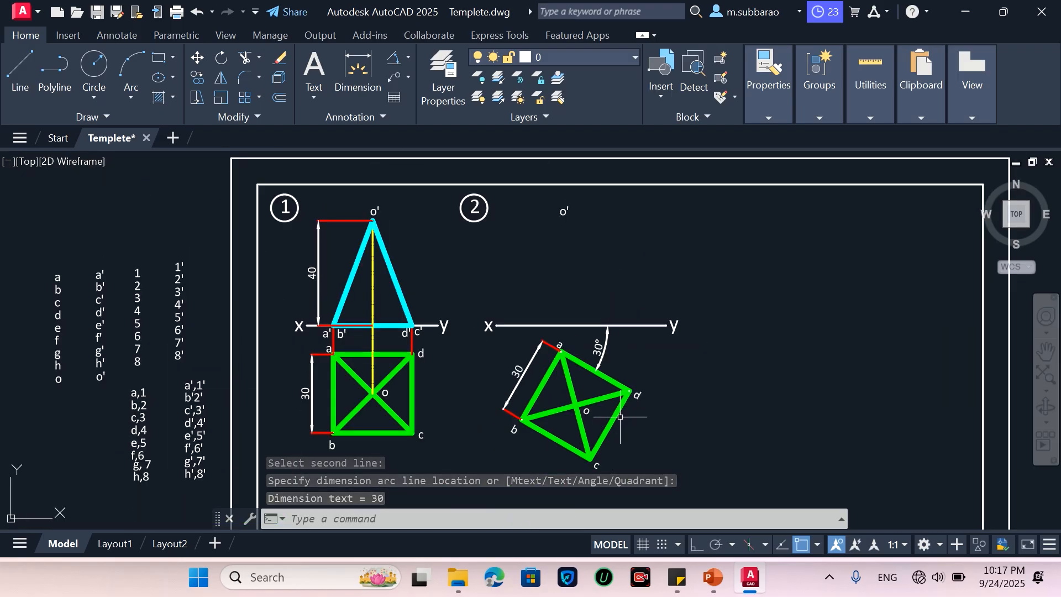
type("l")
key("Return")
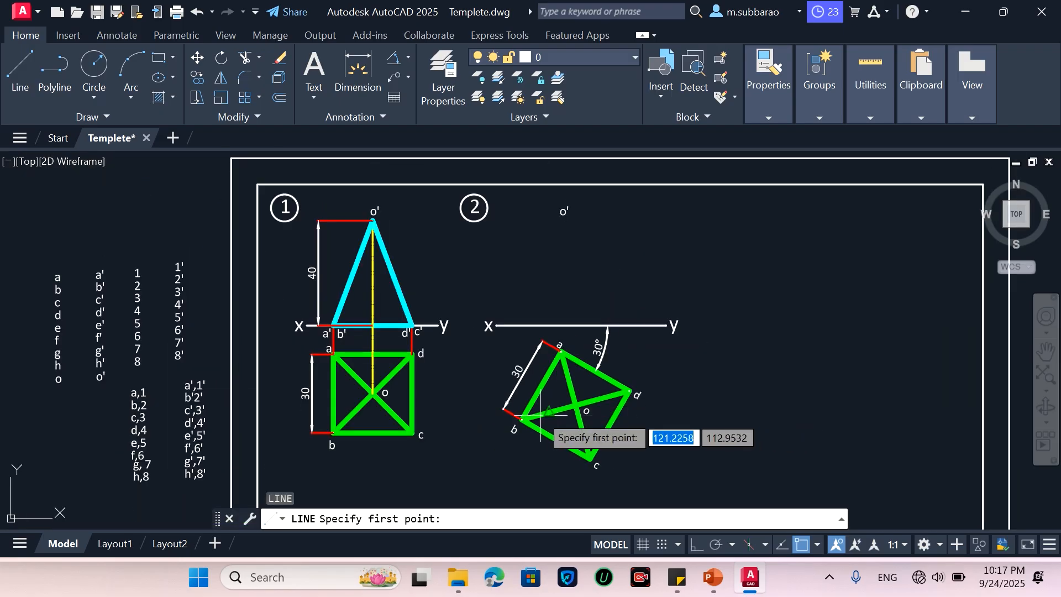
left_click(561, 351)
left_click(562, 326)
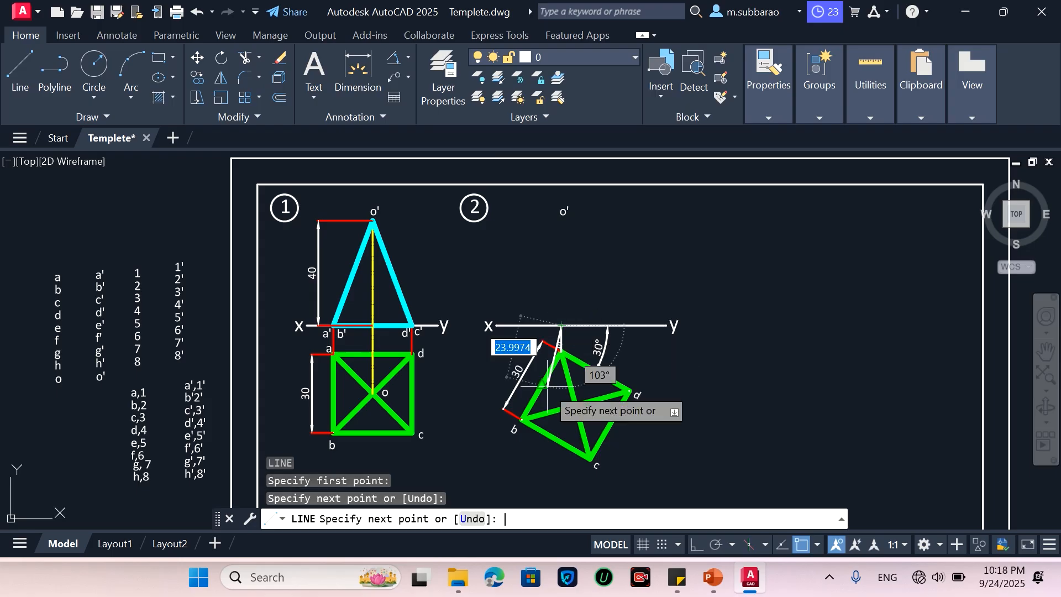
key("Return")
key("Return")
left_click(522, 419)
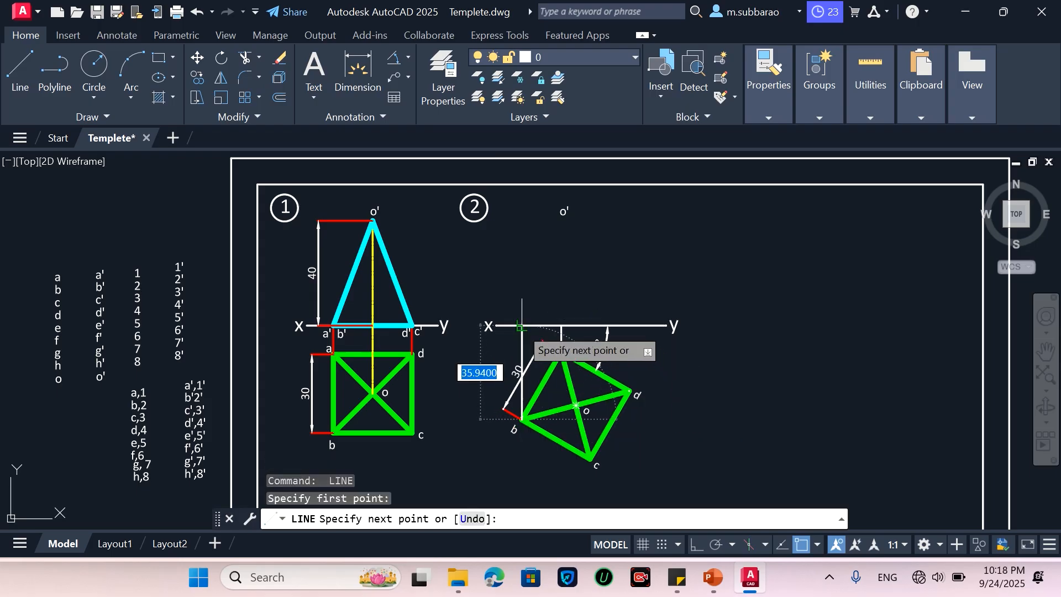
left_click(523, 327)
key("Return")
Step: With Ortho on, draw vertical projector lines from apex o and corner d of the rotated top view up to the XY line
key("F8")
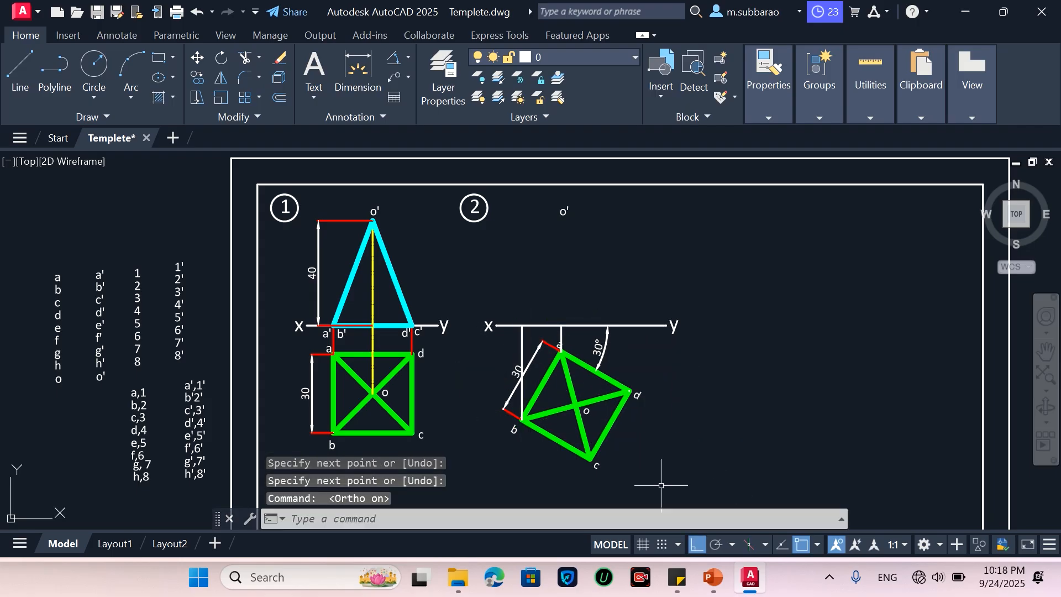
key("Return")
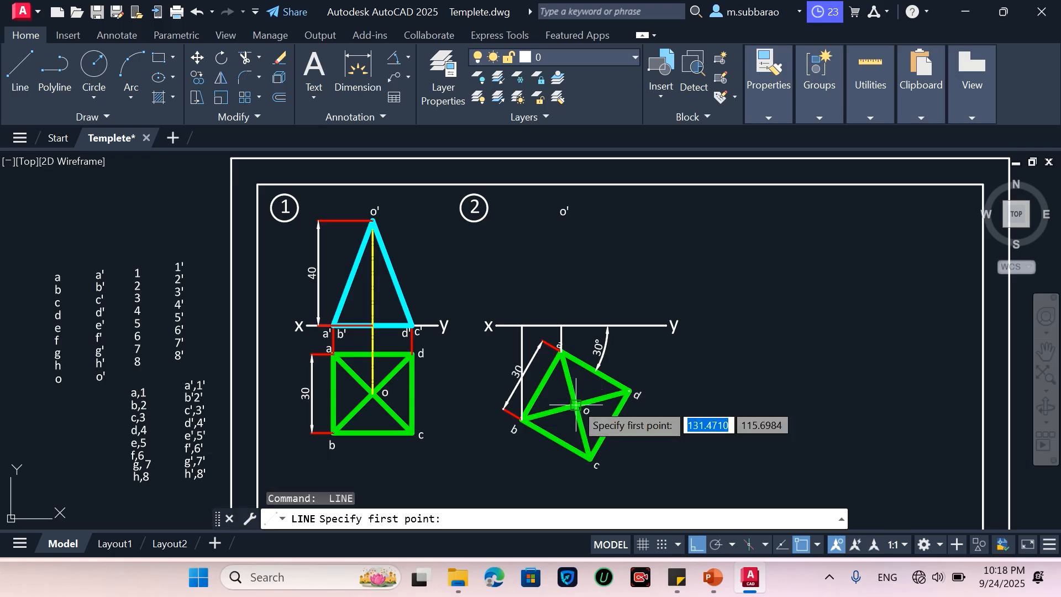
left_click(575, 404)
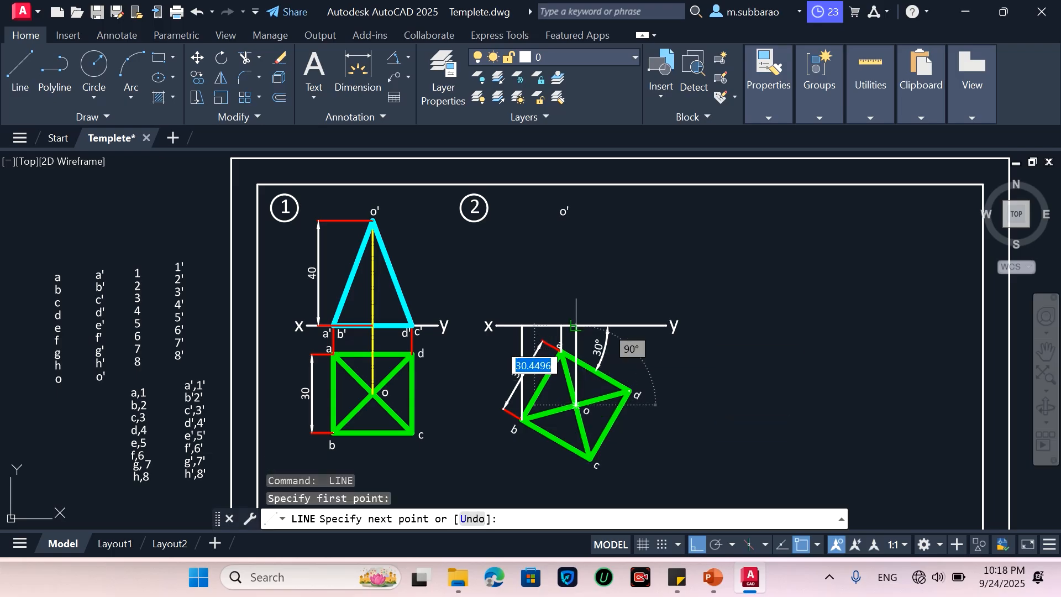
left_click(576, 326)
key("Return")
key("Return")
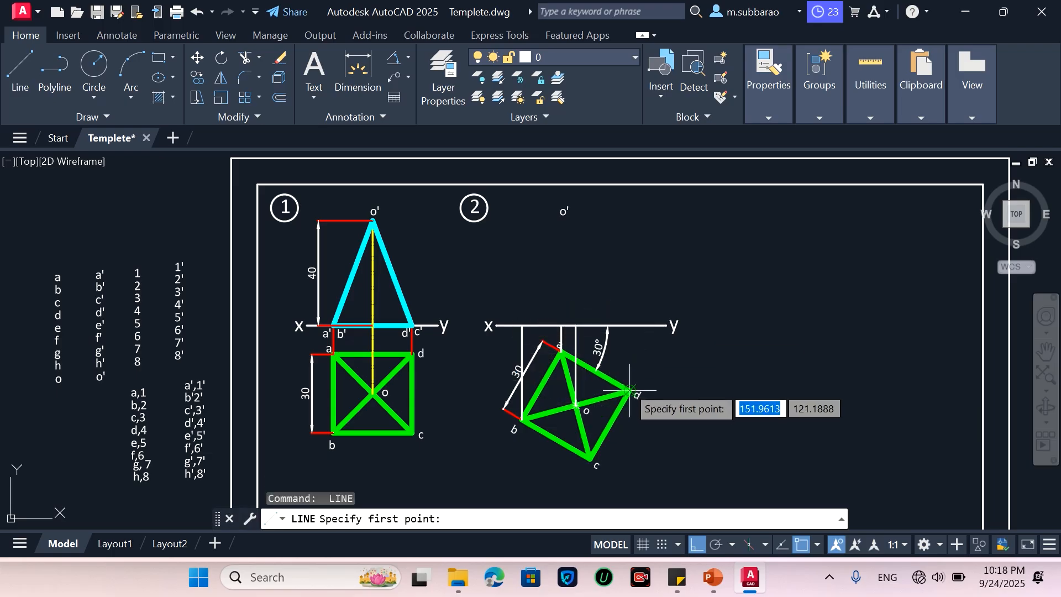
left_click(629, 390)
left_click(629, 326)
key("Return")
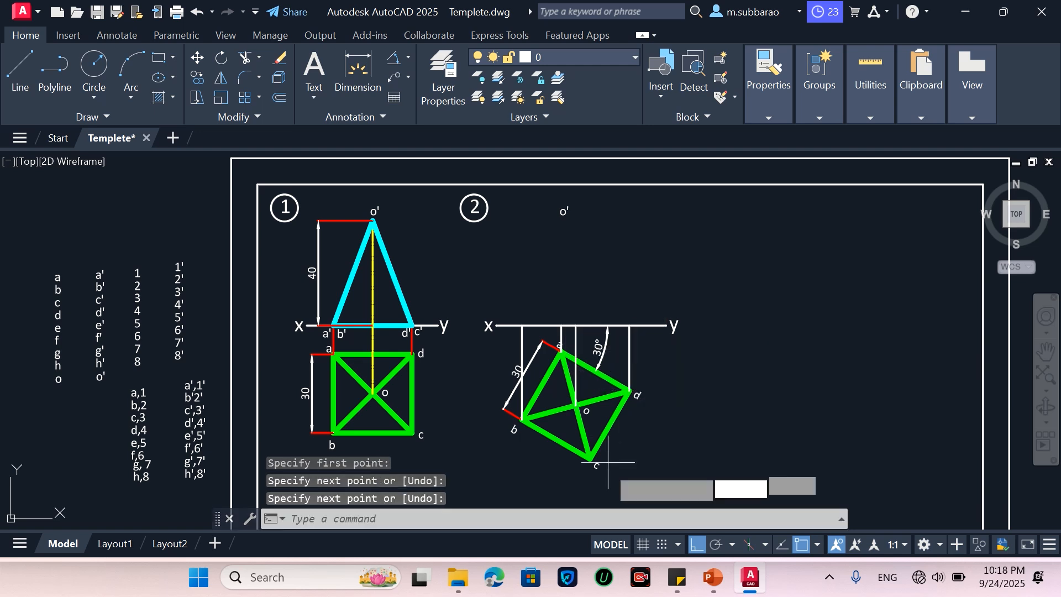
Step: Draw a vertical projector line from corner c of the rotated top view up to the XY line
key("Return")
key("Return")
key("Return")
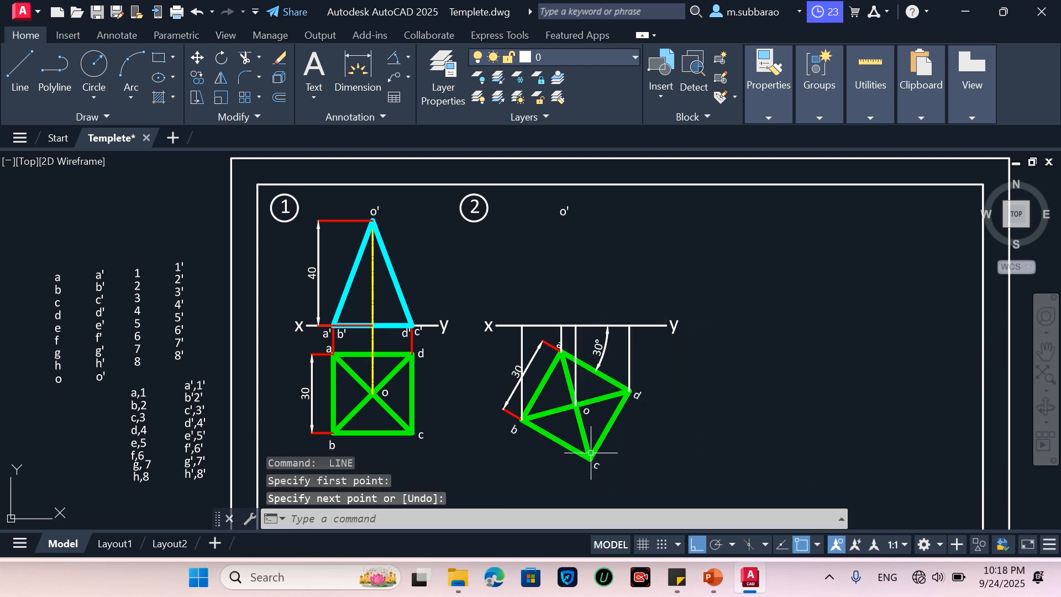
key("Return")
left_click(591, 457)
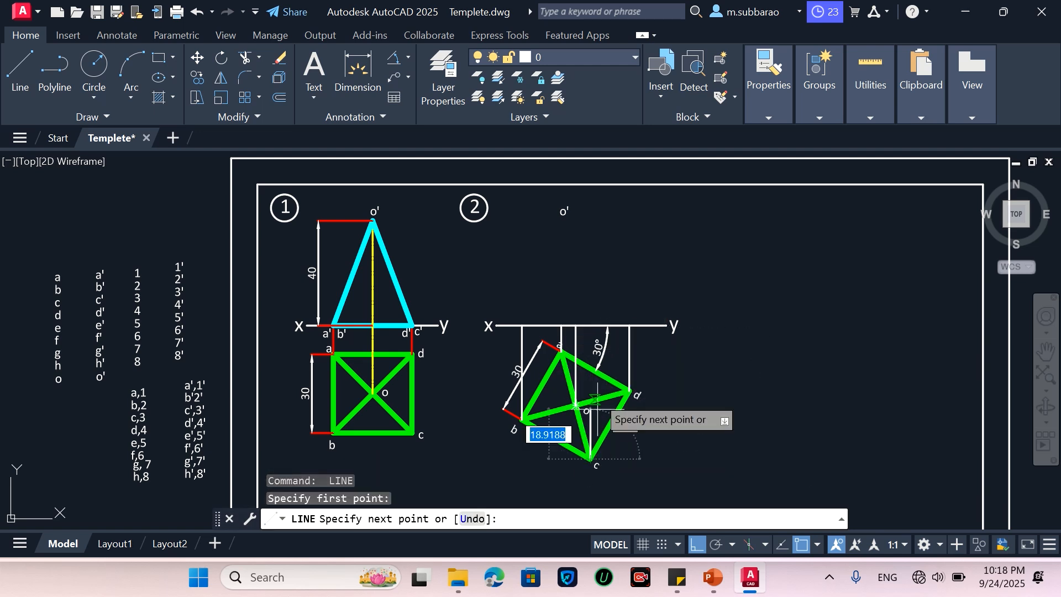
left_click(590, 325)
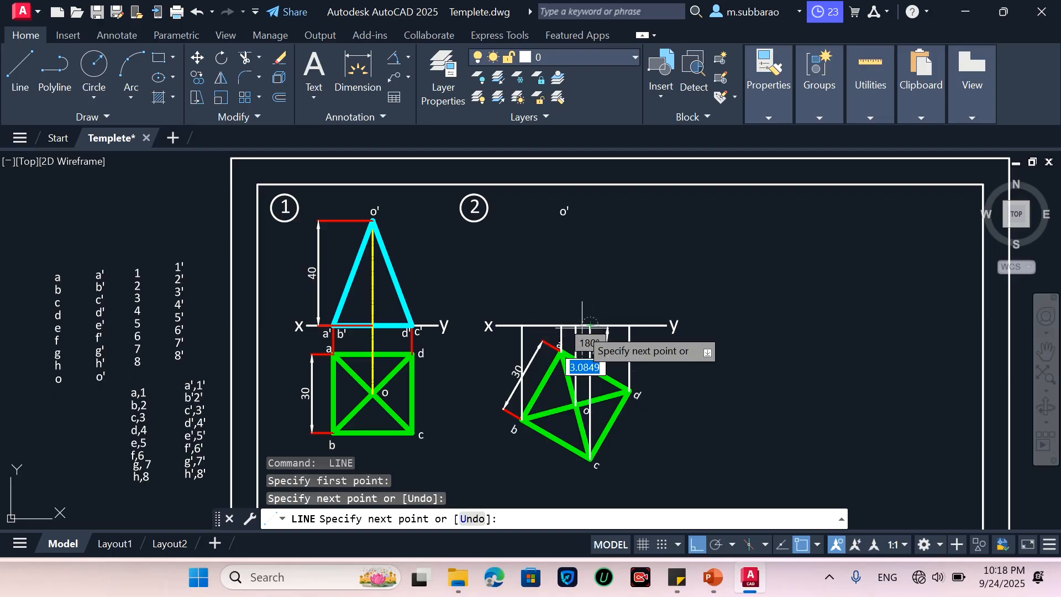
key("Return")
Step: Draw a 40 mm vertical line upward from where the projector of o meets the second XY line
key("Return")
left_click(576, 326)
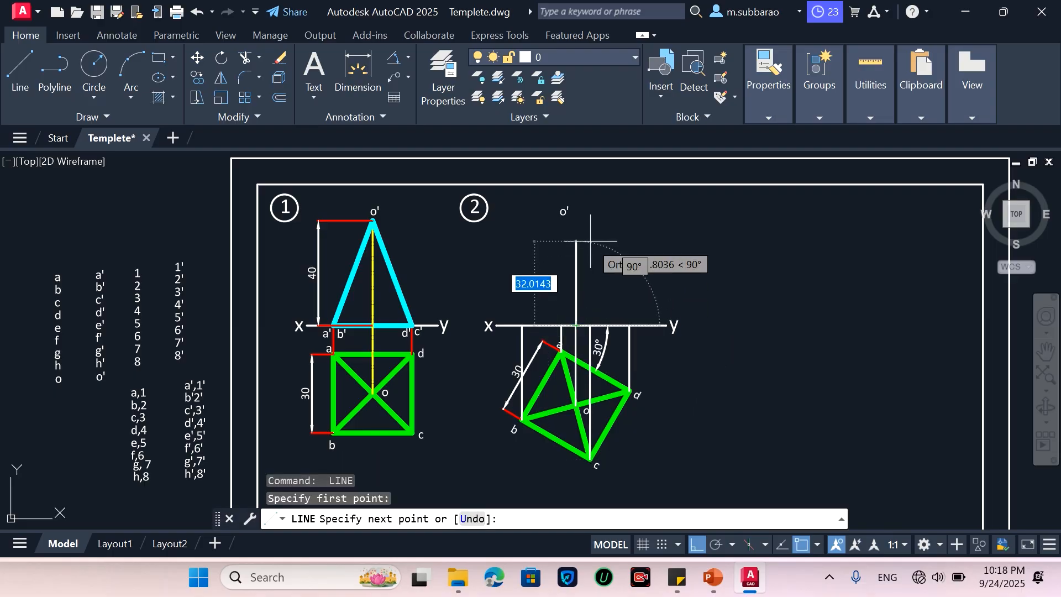
type("40")
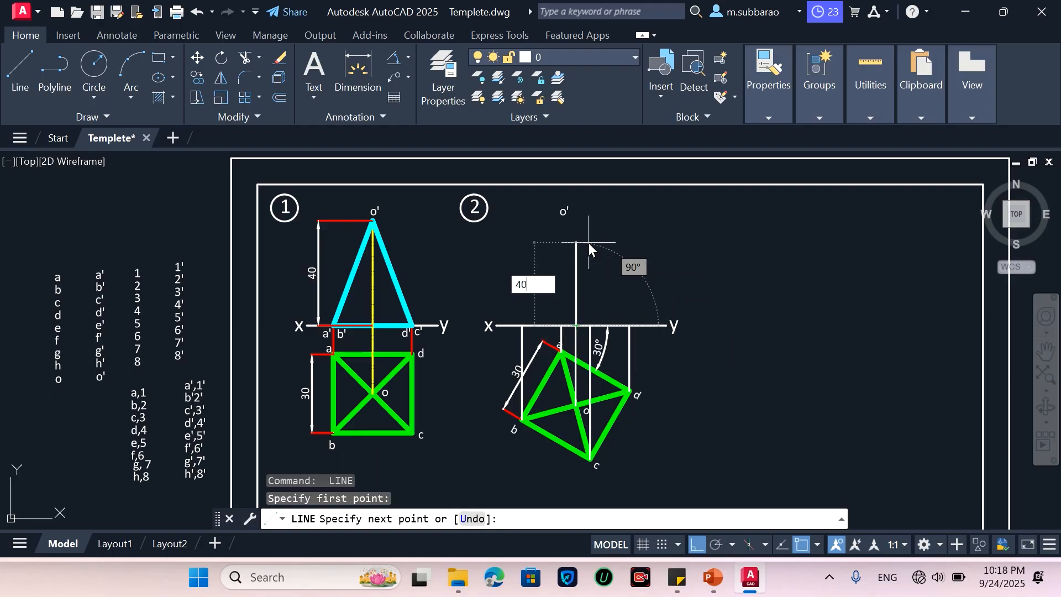
key("Return")
key("Return")
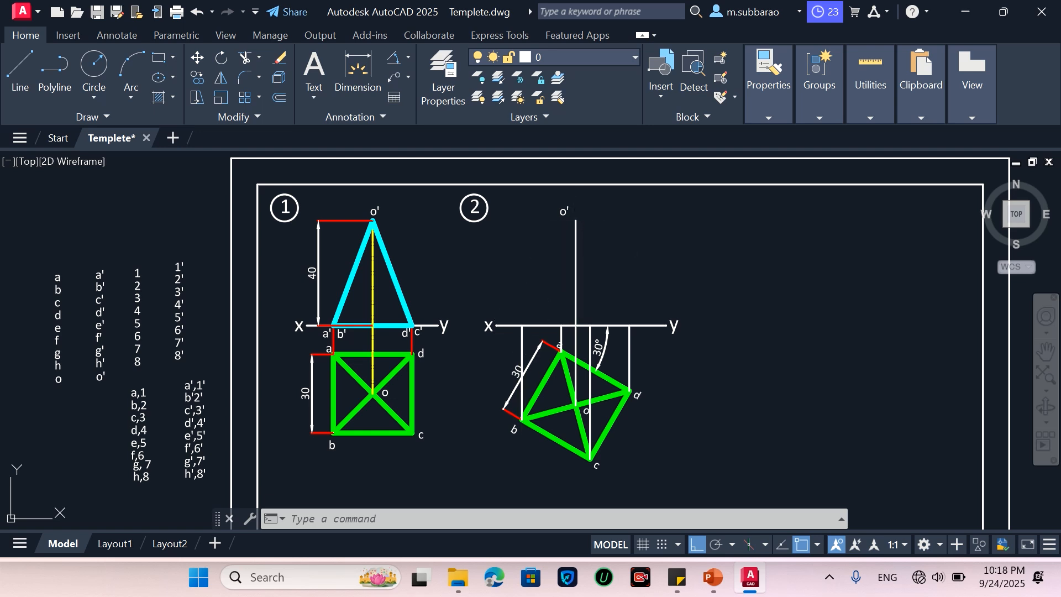
Step: Draw the slant edge from where corner b's projector meets the XY line to the top of the 40 mm line
type("l")
key("Return")
left_click(522, 326)
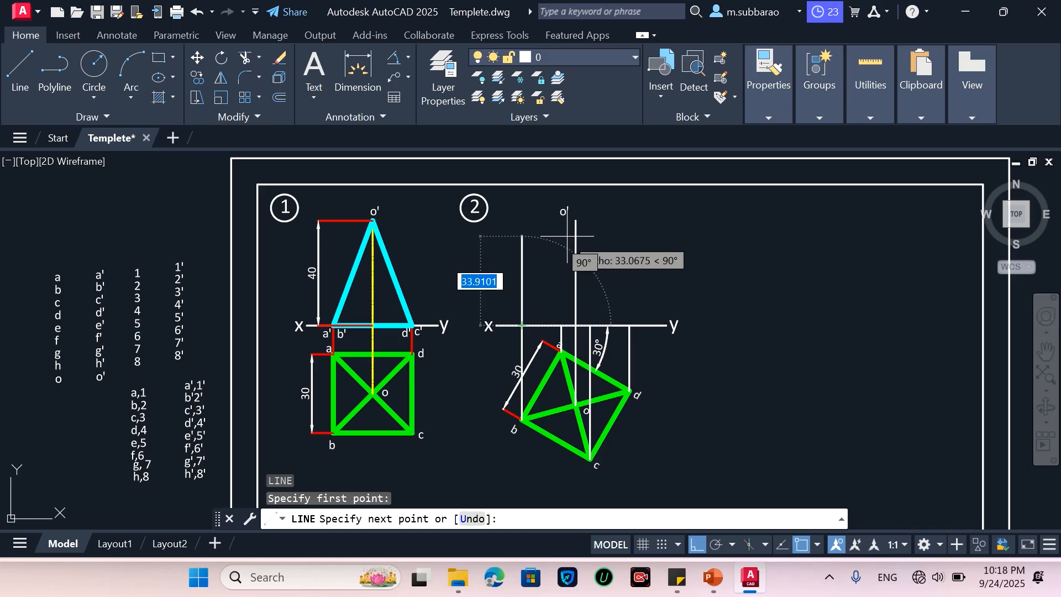
left_click(576, 221)
key("Return")
key("Return")
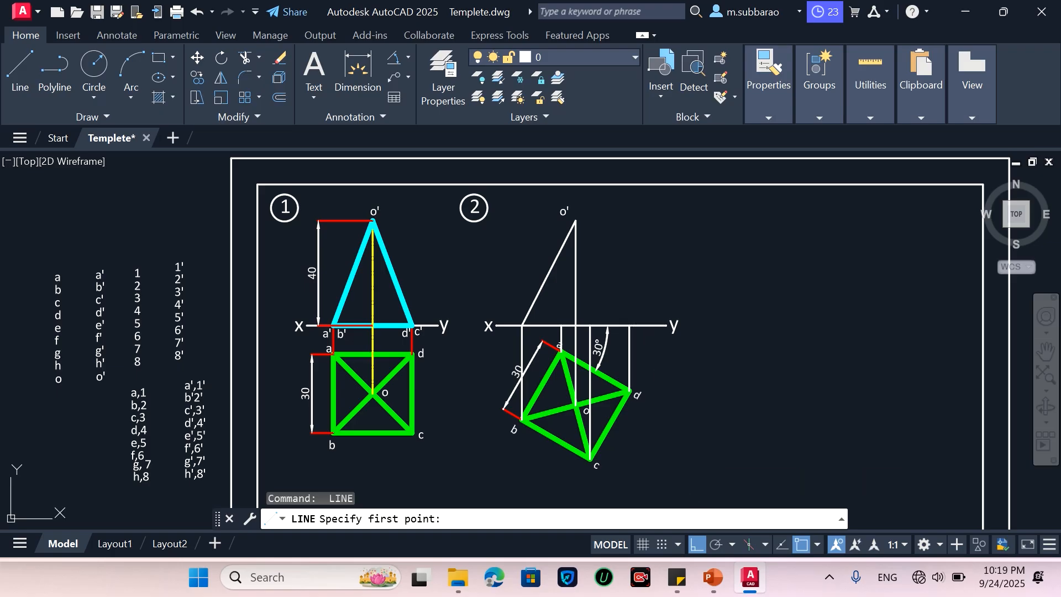
left_click(656, 368)
left_click(651, 328)
key("Escape")
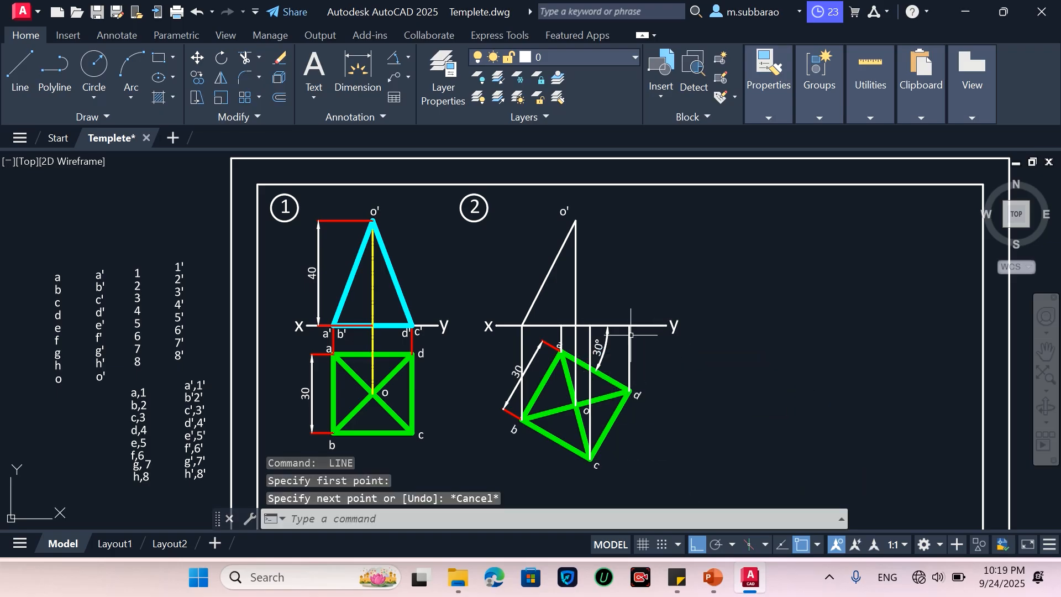
Step: Draw the slant edge from where corner d's projector meets the XY line to the new front view's apex
key("Return")
left_click(630, 326)
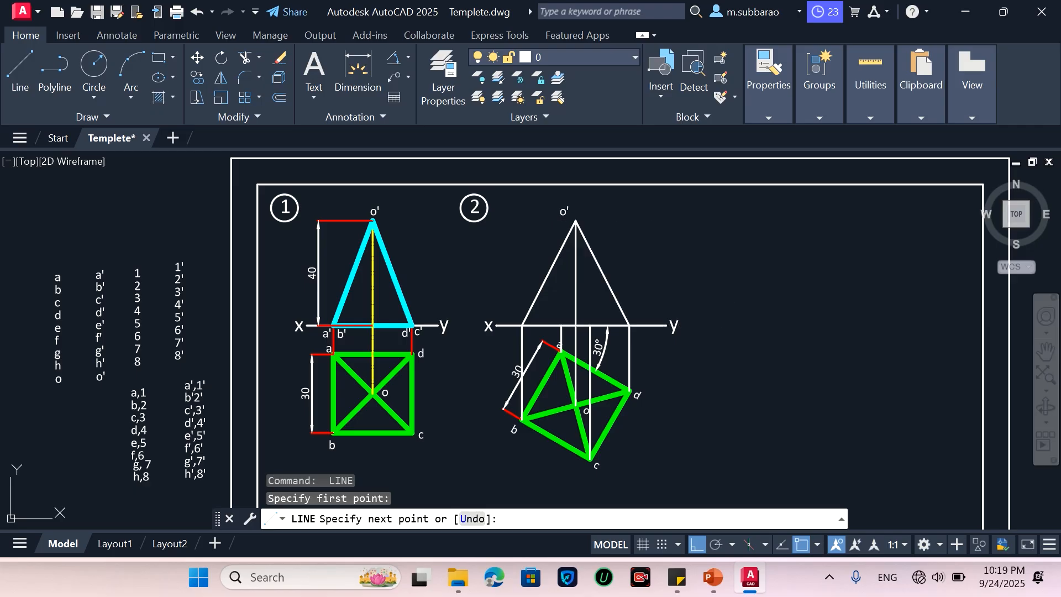
left_click(575, 221)
key("Escape")
Step: With Ortho off, draw slant edges from the XY-line ends of the c and a projectors to the new front view's apex
left_click(698, 546)
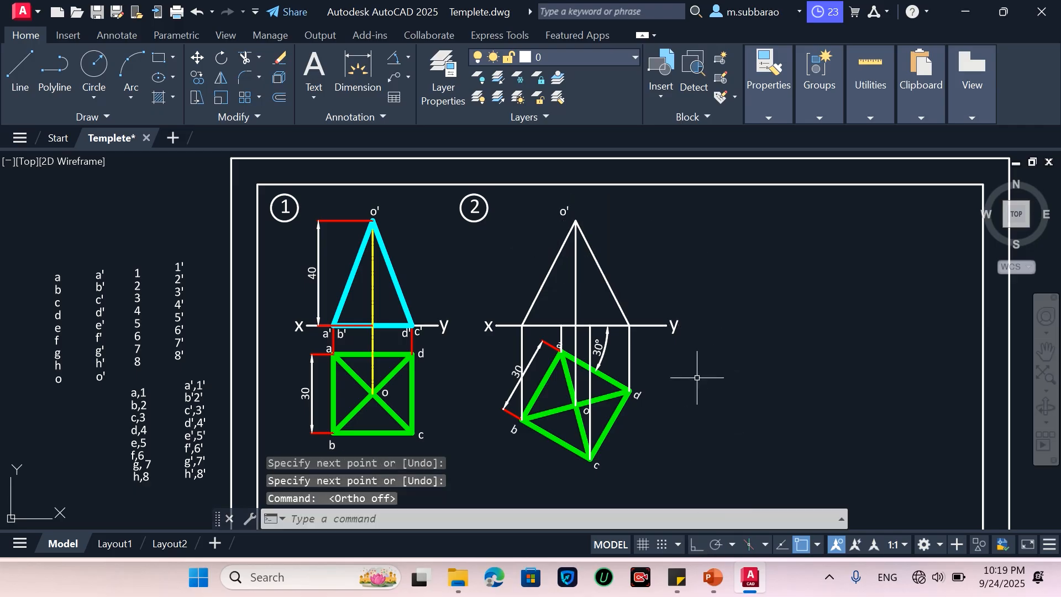
type("l")
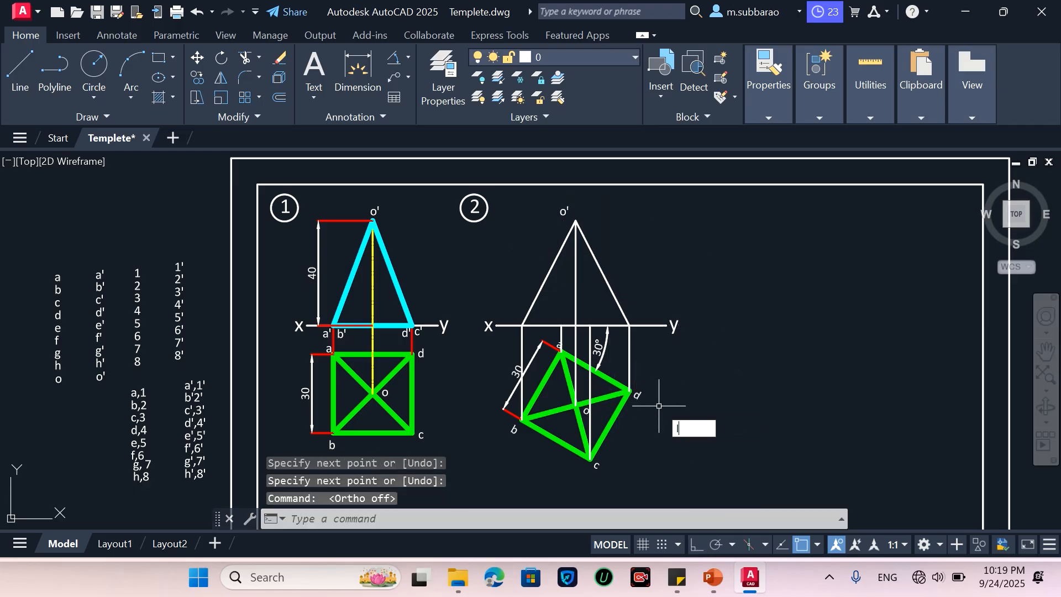
key("Return")
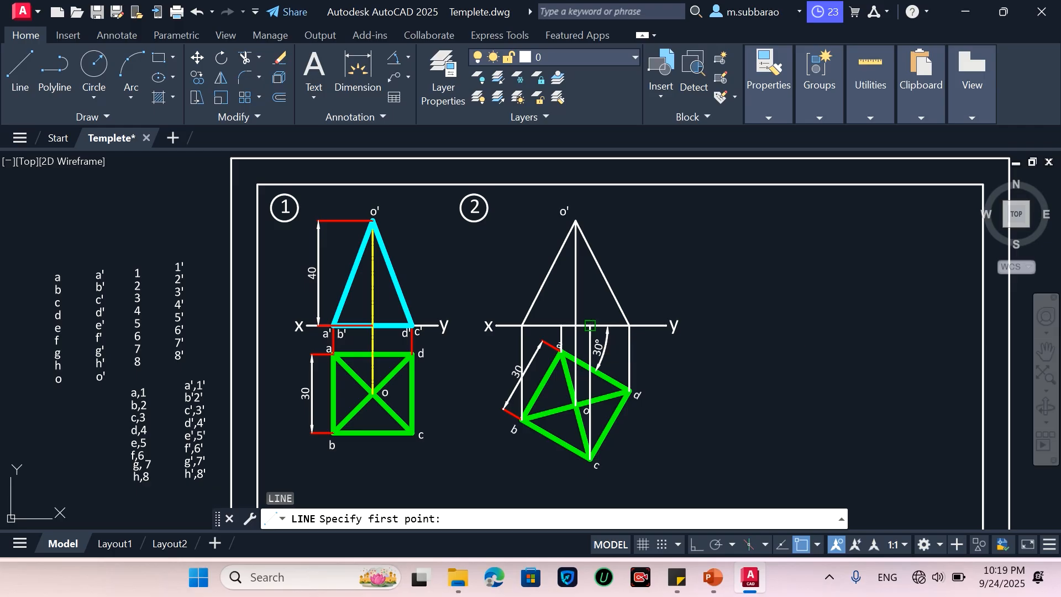
left_click(590, 325)
left_click(576, 224)
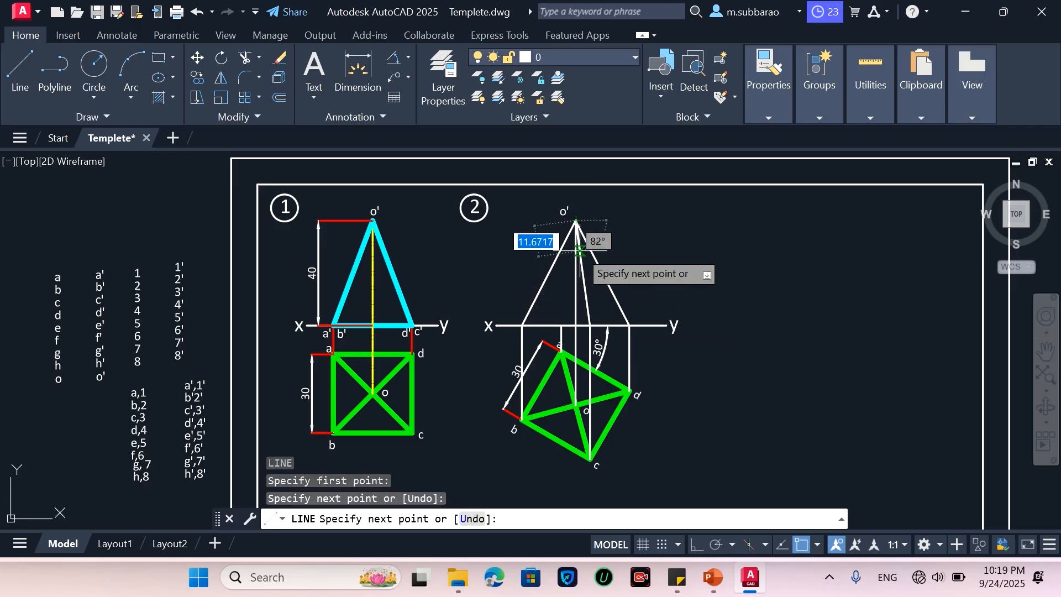
key("Return")
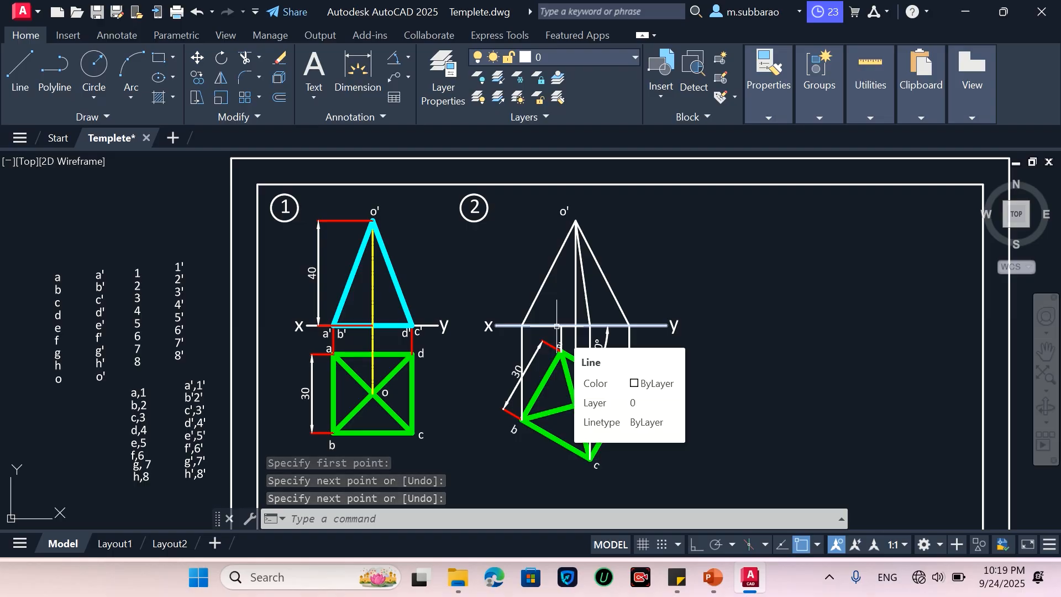
key("Return")
left_click(562, 326)
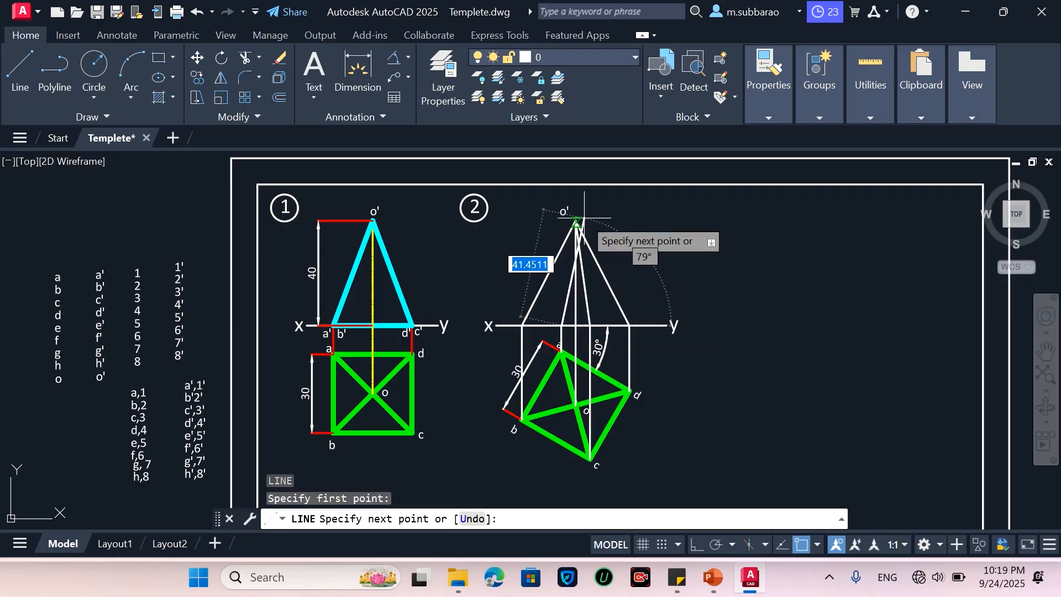
left_click(577, 222)
key("Return")
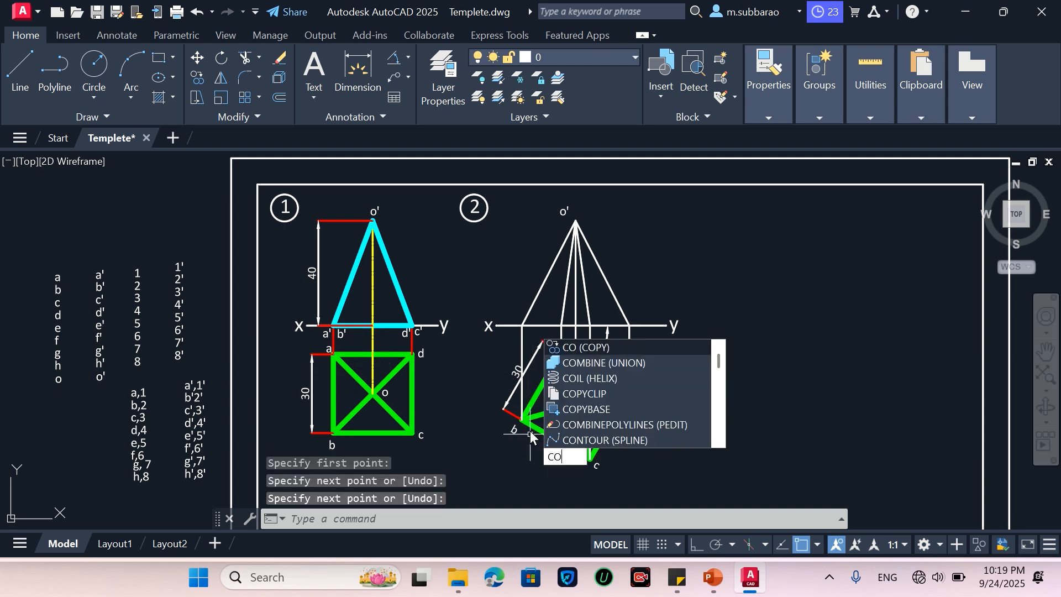
Step: Copy the column of primed labels a' to o' into the empty space right of the second-stage front view
key("Return")
left_click(82, 398)
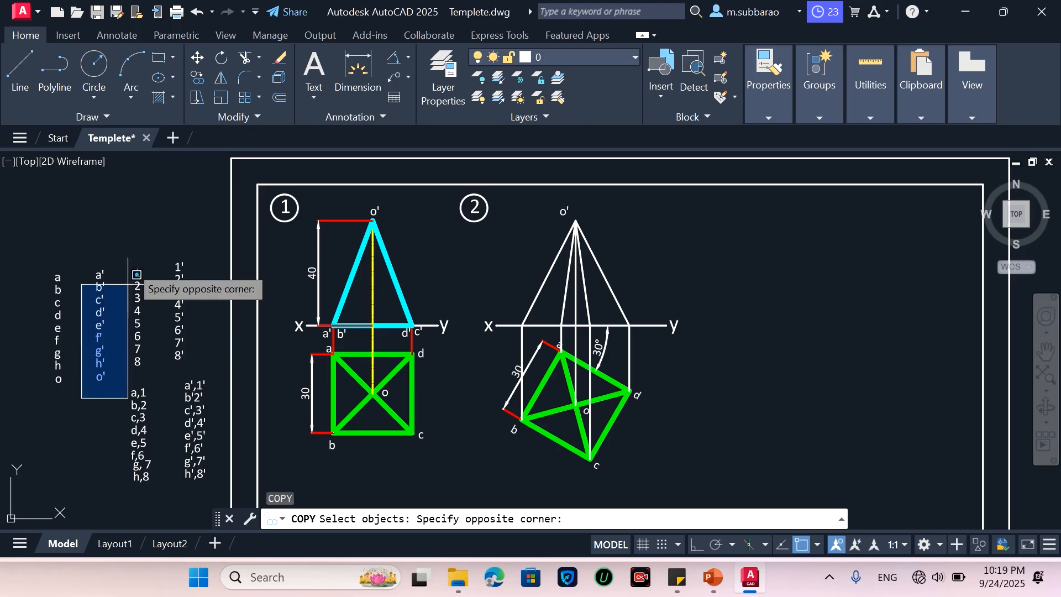
left_click(123, 258)
left_click(115, 310)
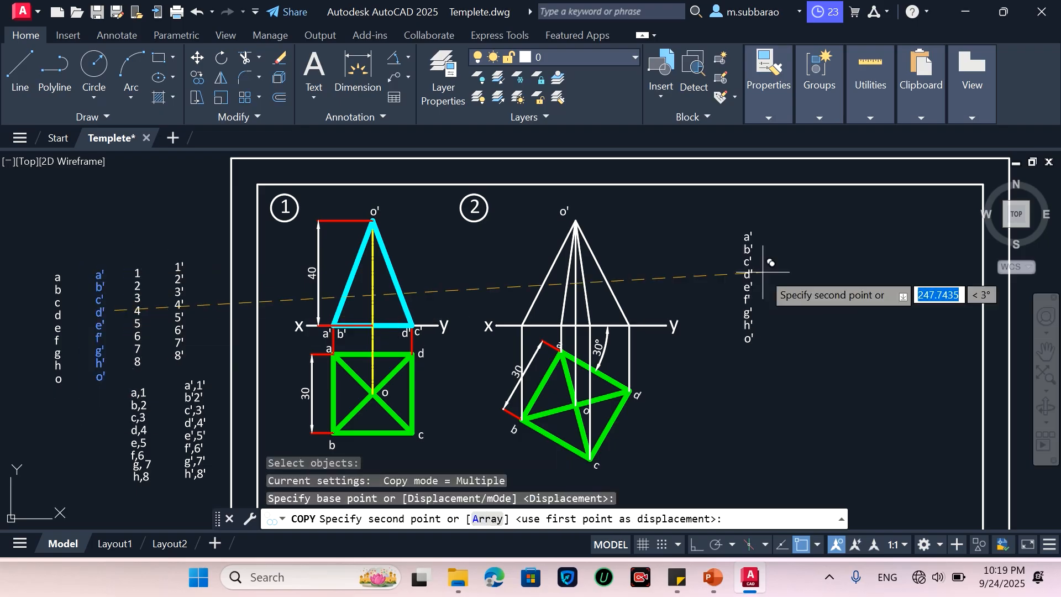
left_click(728, 261)
key("Return")
scroll(739, 268, "up", 2)
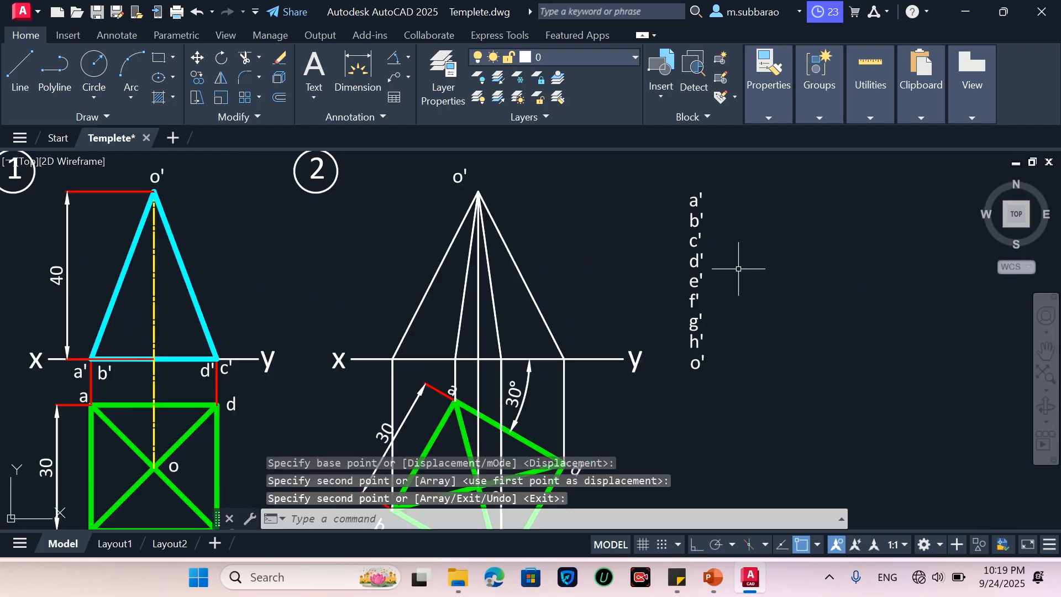
type("c")
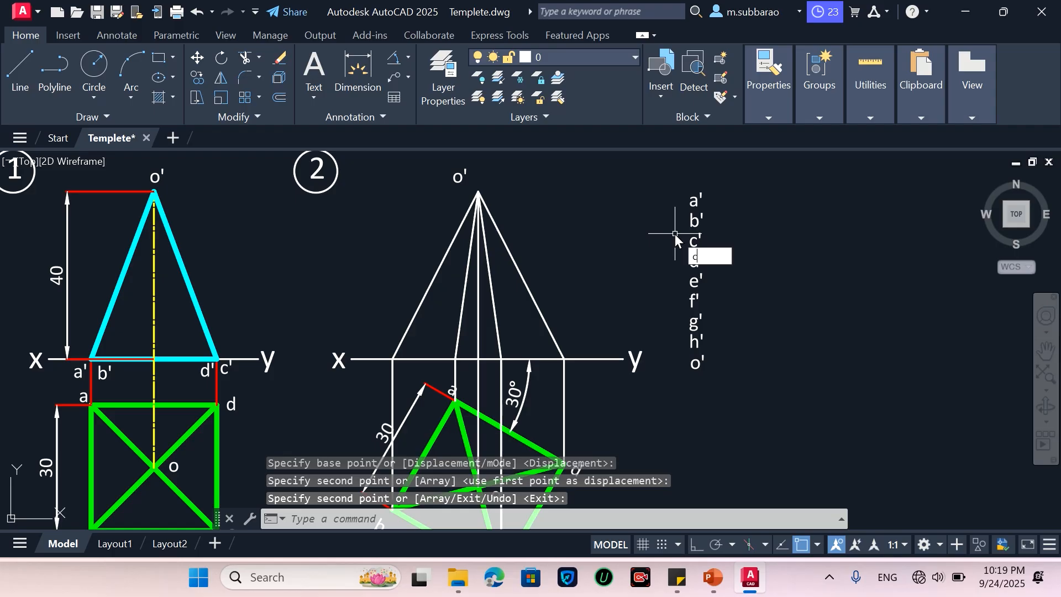
type("o")
key("Return")
key("Escape")
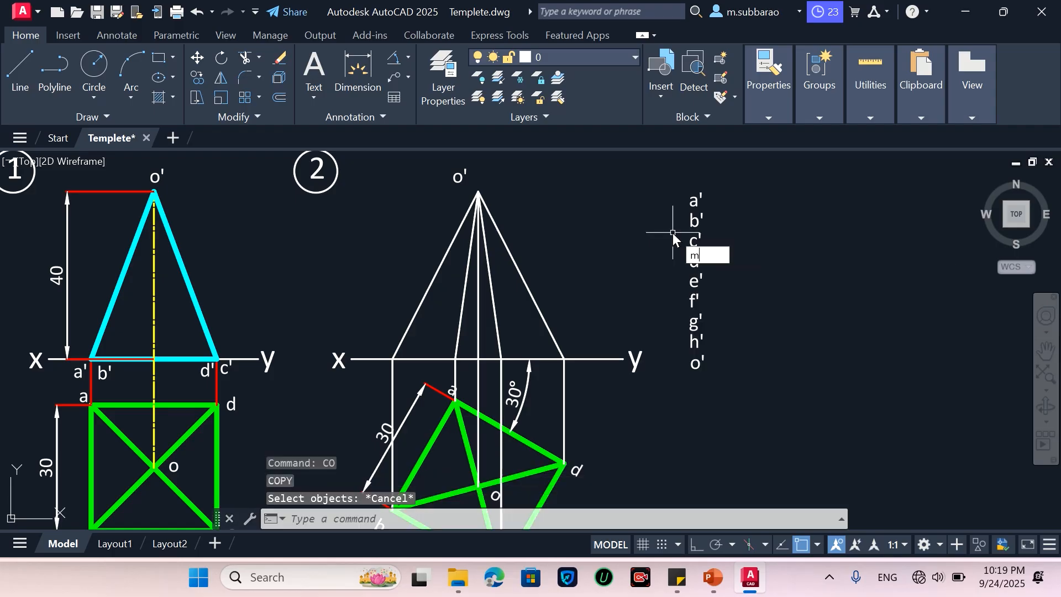
Step: Move the a' label from the copied column to just below the XY line, left of corner a's projector
type("m")
key("Return")
left_click(701, 191)
left_click(667, 206)
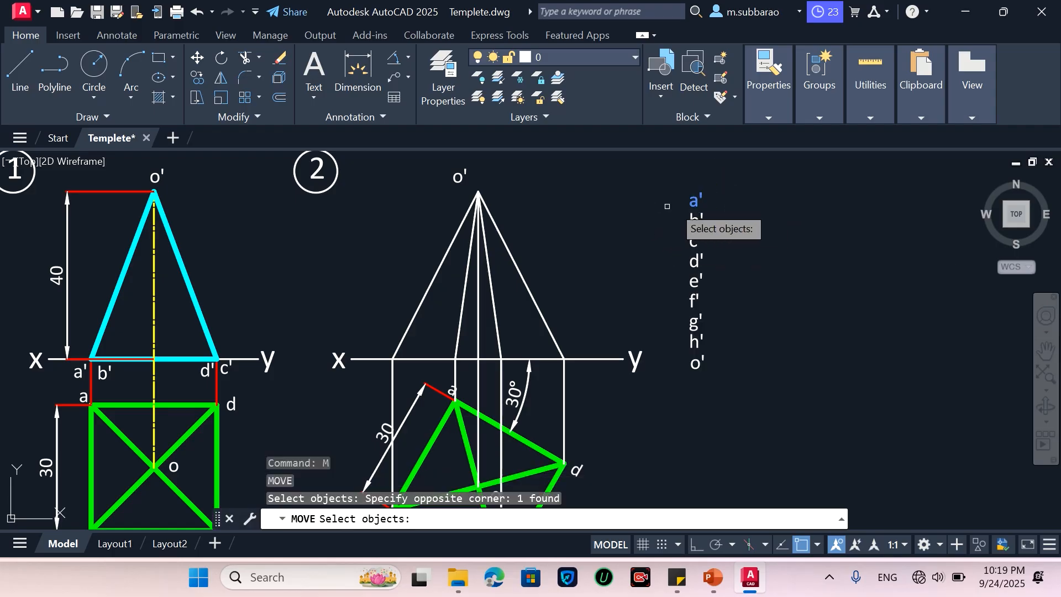
scroll(698, 200, "down", 2)
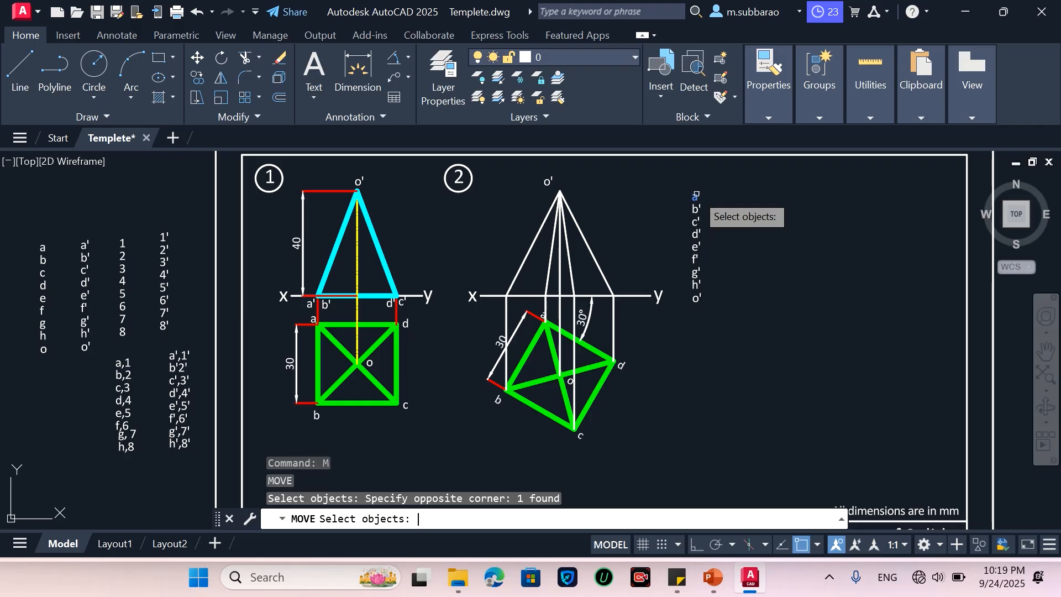
key("Return")
left_click(696, 197)
scroll(639, 258, "up", 4)
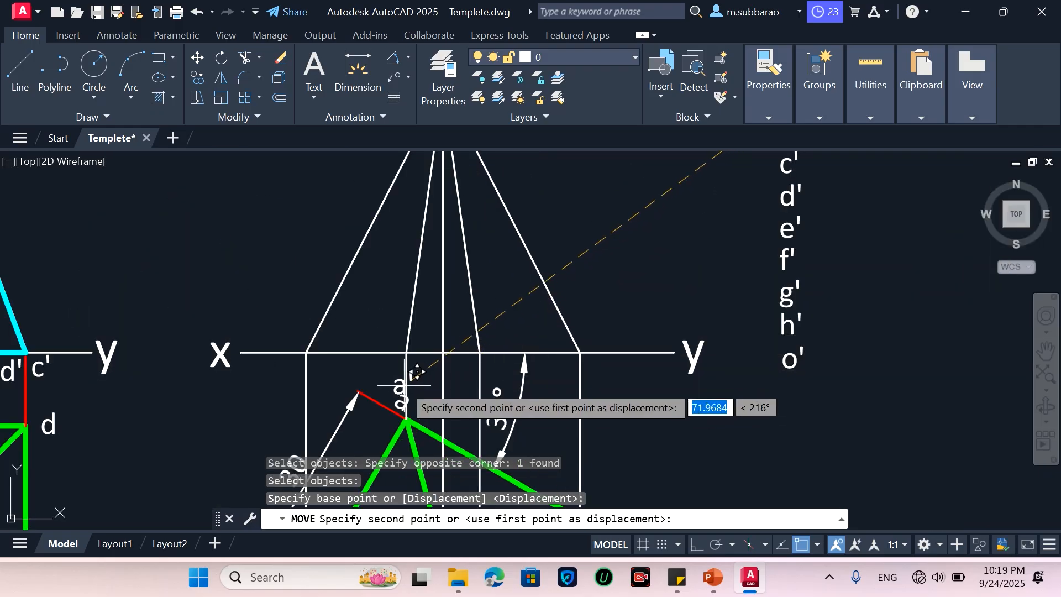
left_click(393, 372)
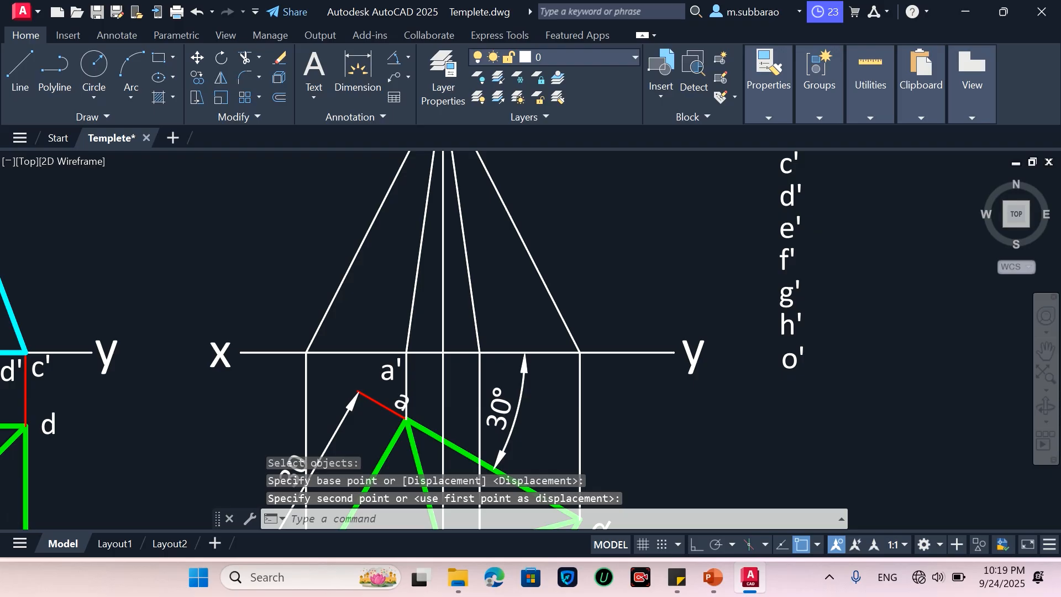
Step: Move the b' label from the copied column to just below the XY line, left of corner b's projector
middle_click_drag(746, 273, 745, 349)
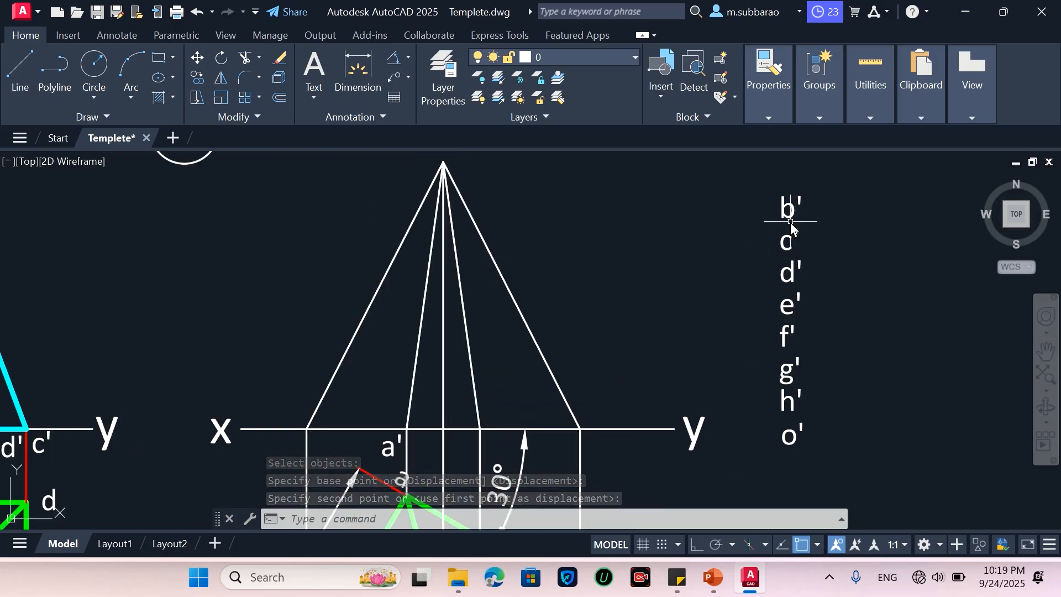
type("c")
key("Escape")
type("m")
key("Return")
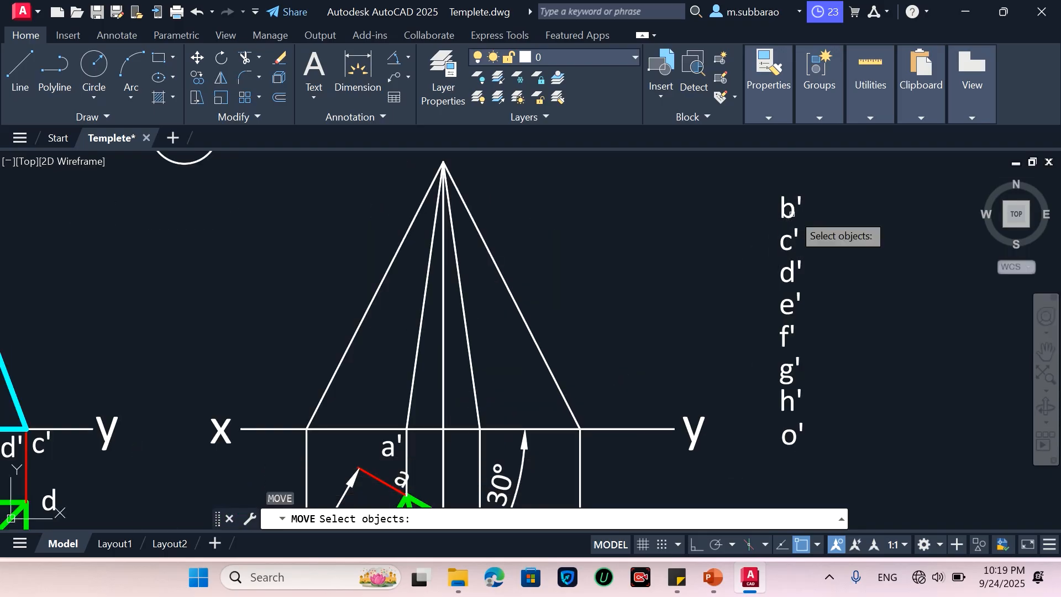
left_click(809, 189)
left_click(768, 213)
key("Return")
left_click(785, 213)
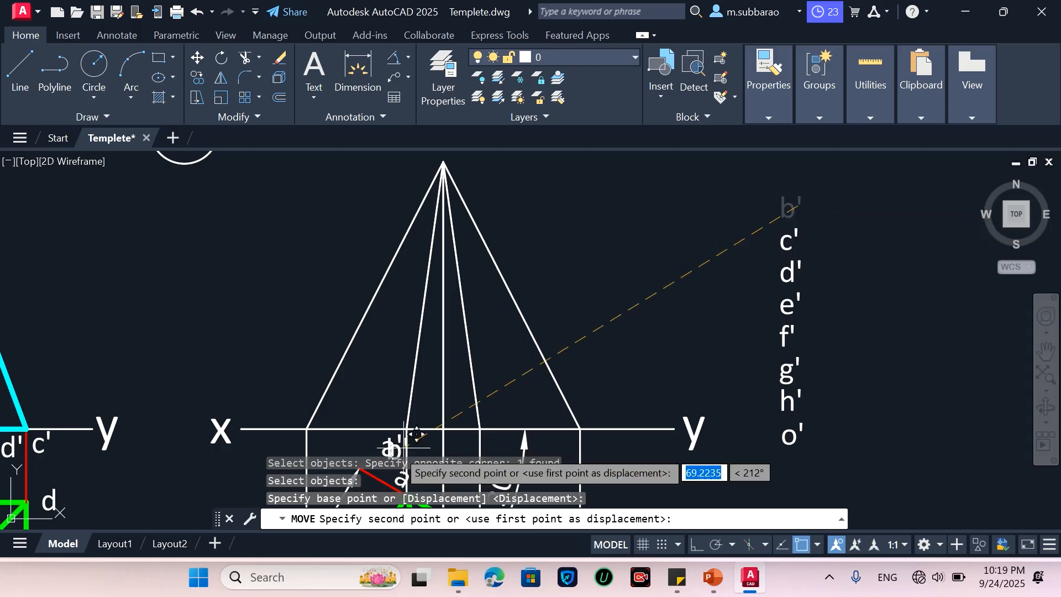
scroll(387, 448, "up", 3)
left_click(250, 440)
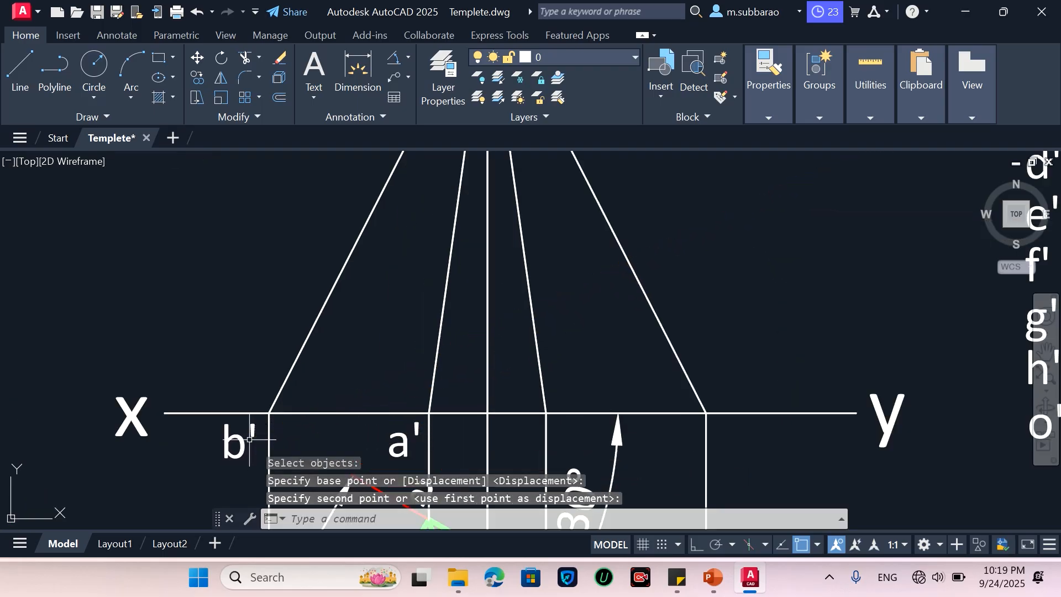
Step: Review the running object snap modes in the drafting settings, including Perpendicular and Intersection, and accept them
scroll(561, 381, "down", 2)
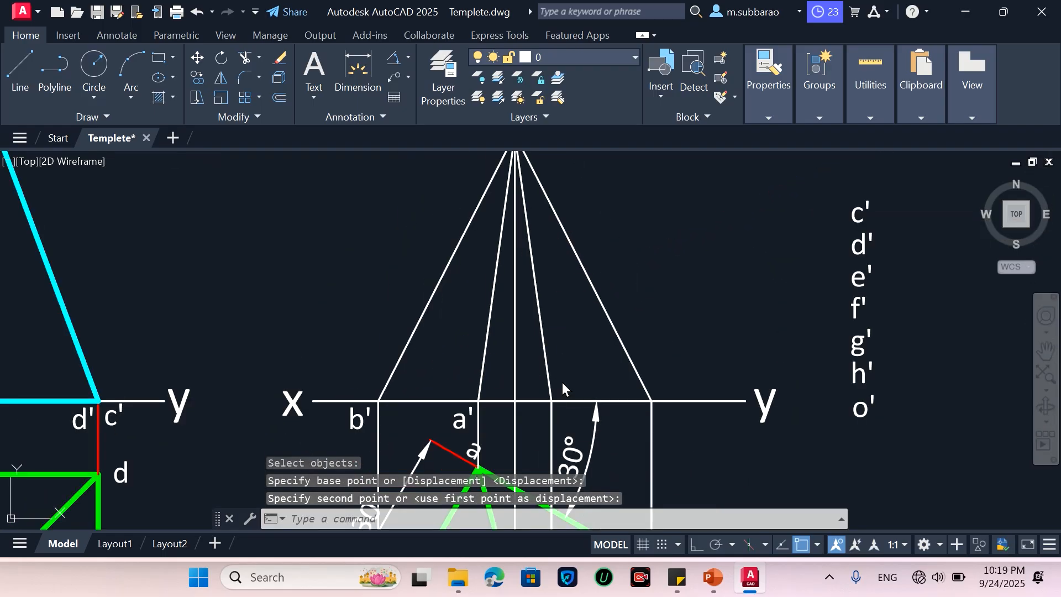
right_click(563, 383, "shift")
left_click(616, 543)
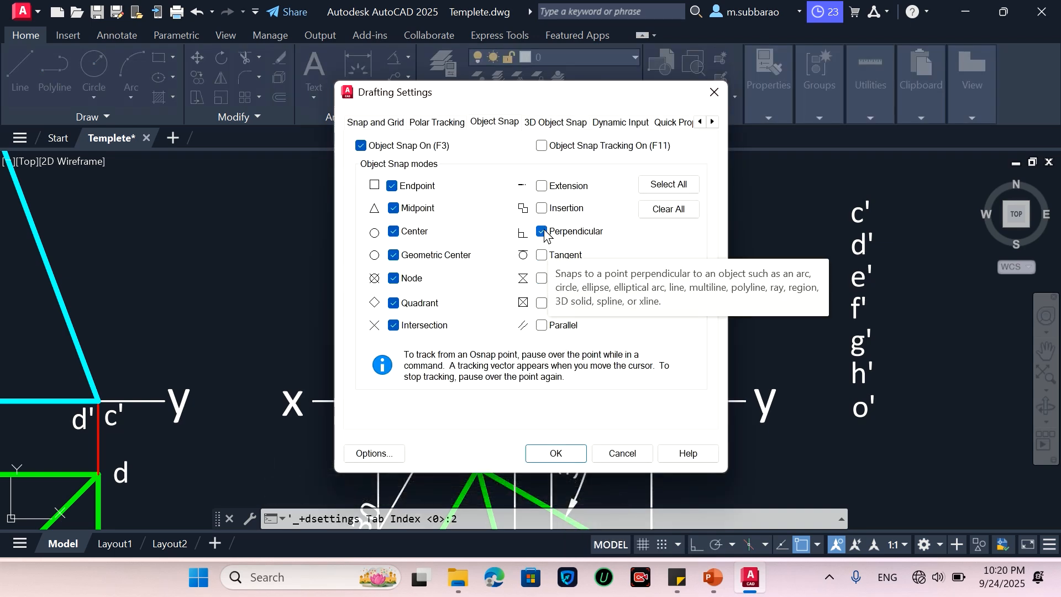
left_click(399, 328)
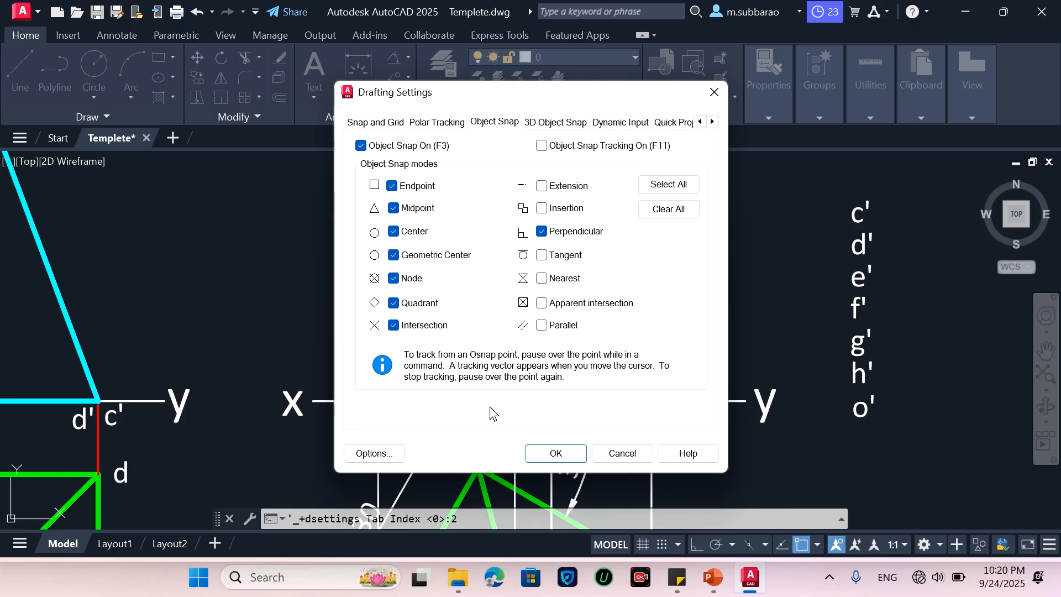
left_click(556, 453)
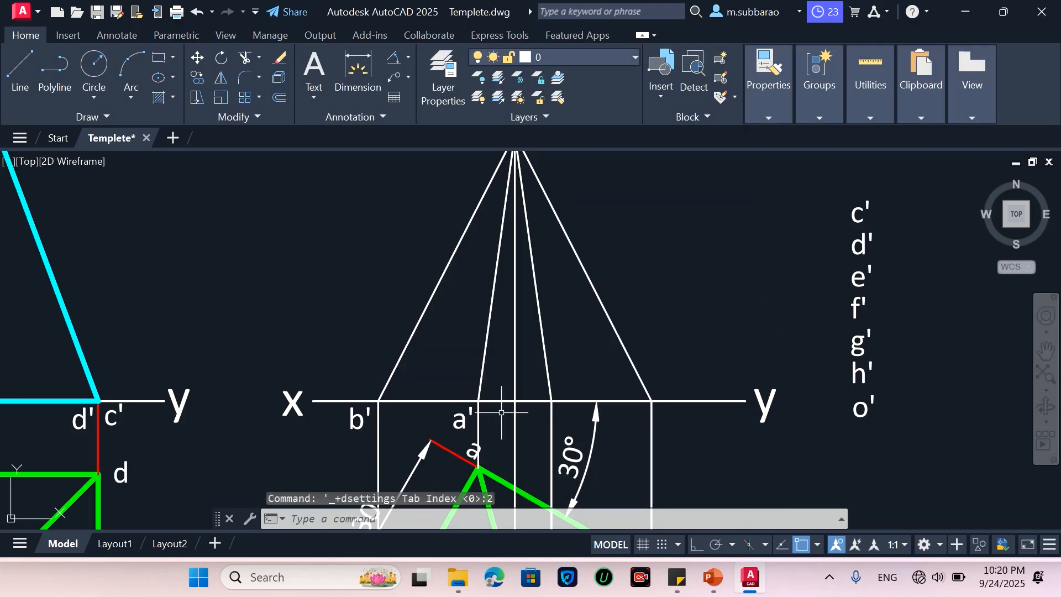
Step: Copy the c' label from the column of primed labels to just below the XY line, left of corner c's projector
scroll(504, 336, "down", 2)
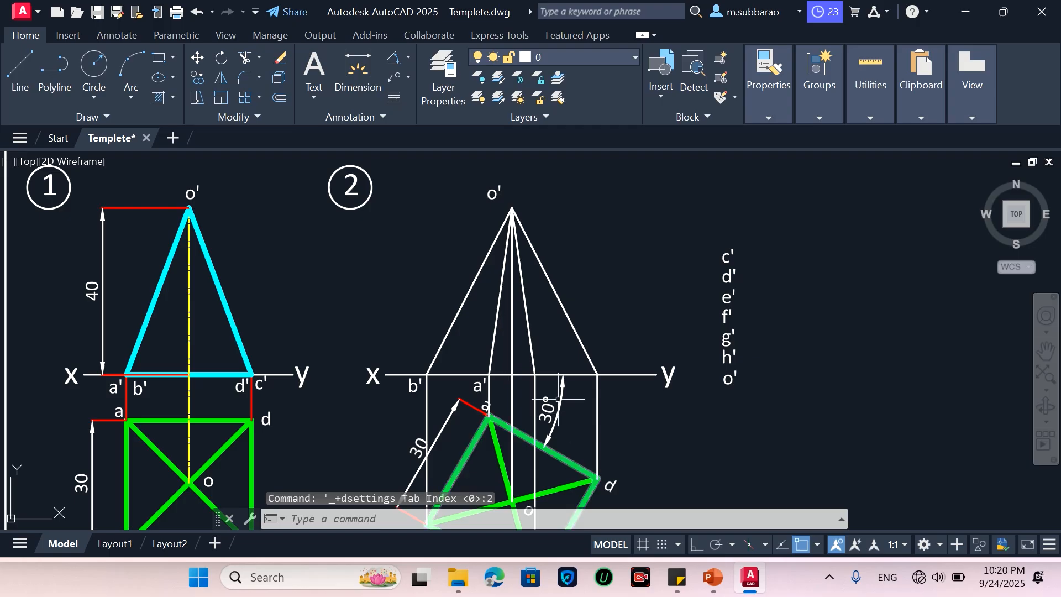
type("co")
key("Return")
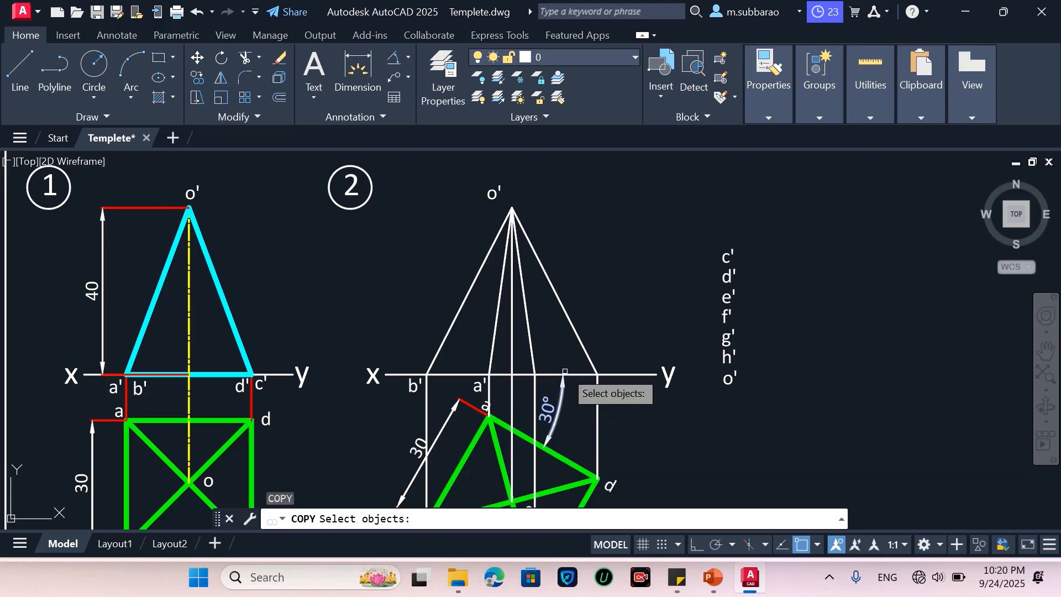
scroll(563, 381, "up", 2)
left_click(842, 160)
left_click(811, 187)
key("Return")
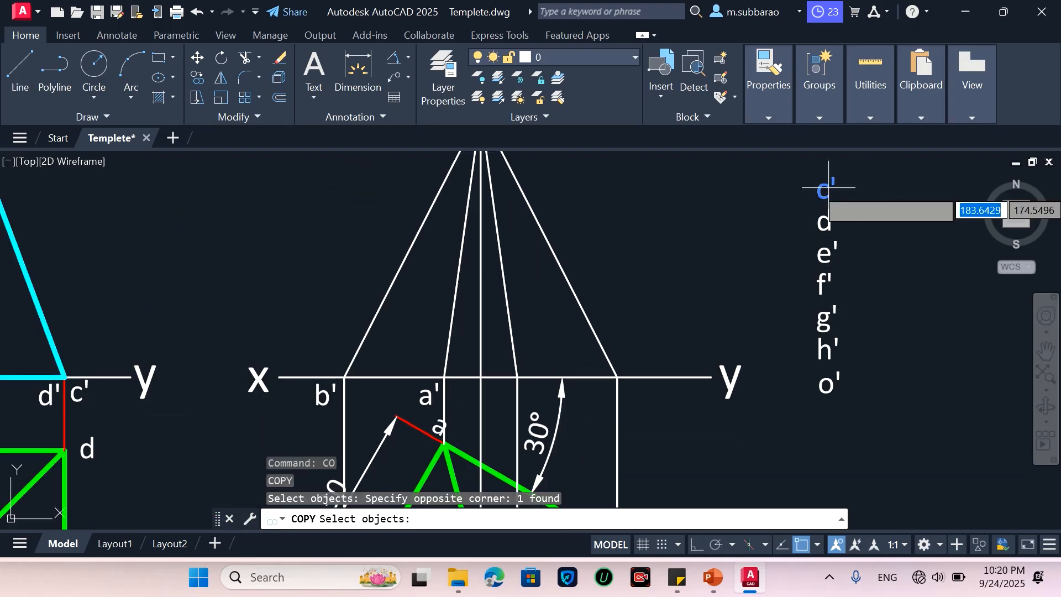
left_click(829, 188)
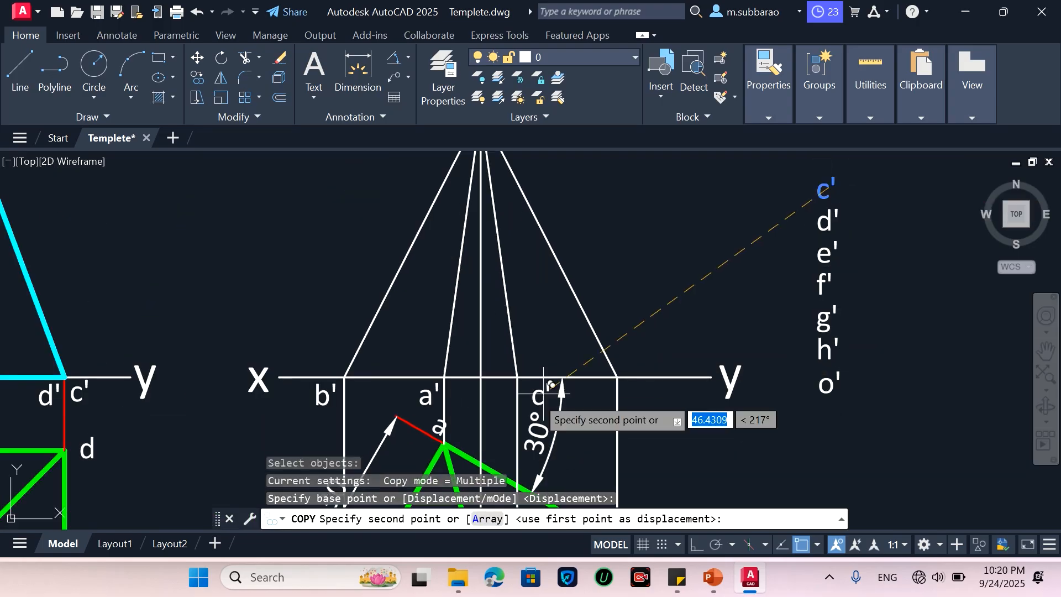
left_click(503, 394)
key("Return")
Step: Copy the d' label from the column to just below the XY line, right of corner d's projector
key("Return")
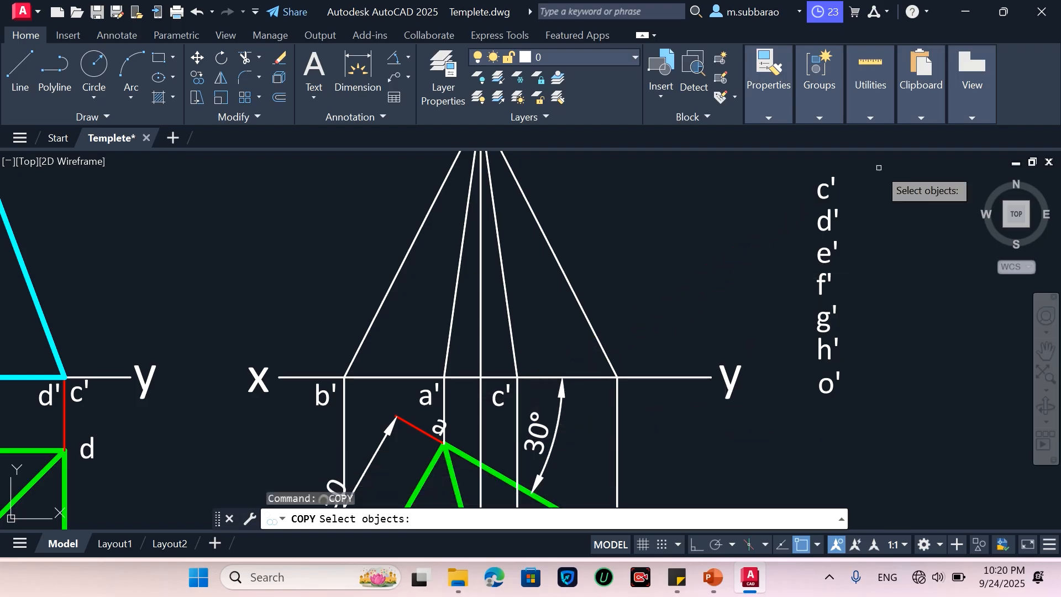
left_click(844, 206)
left_click(807, 232)
key("Return")
left_click(824, 227)
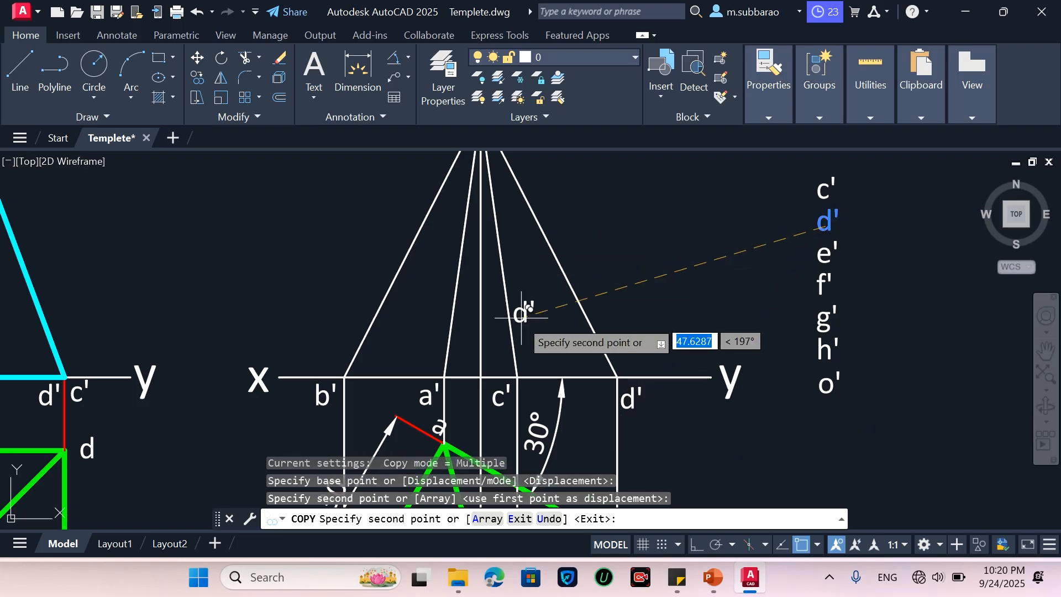
scroll(545, 329, "down", 2)
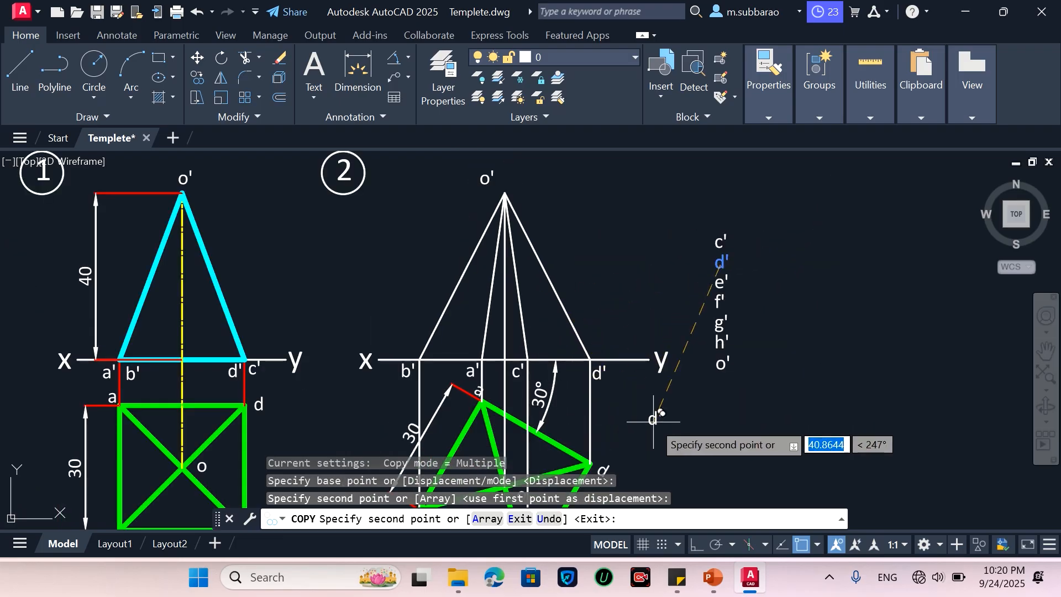
key("Escape")
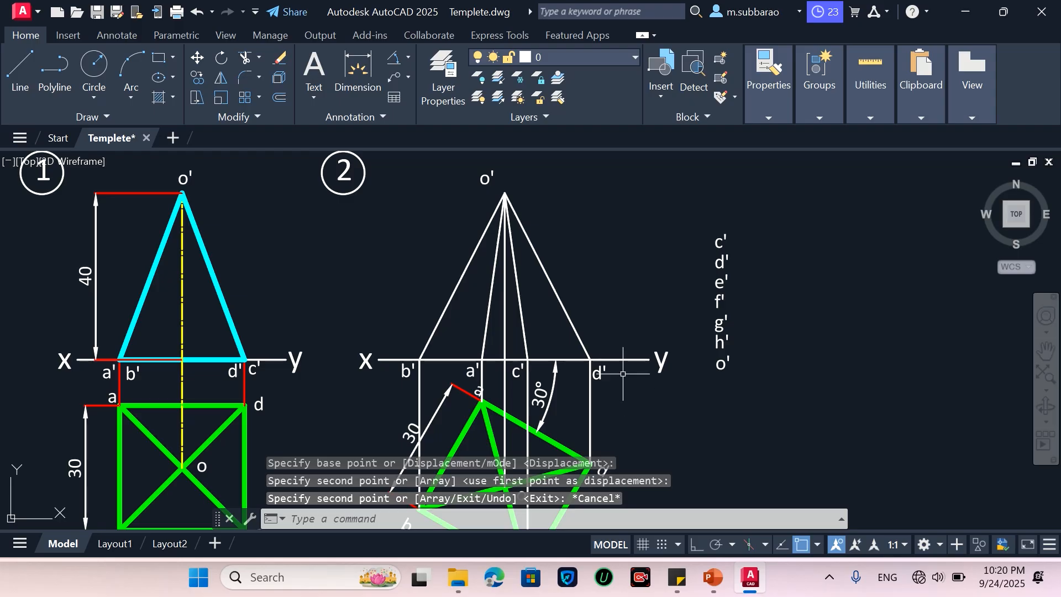
Step: Match the second front view's slant edges o'b', o'c' and o'd' to the legend's FV line properties
scroll(623, 375, "down", 2)
scroll(627, 401, "down", 2)
scroll(712, 321, "up", 2)
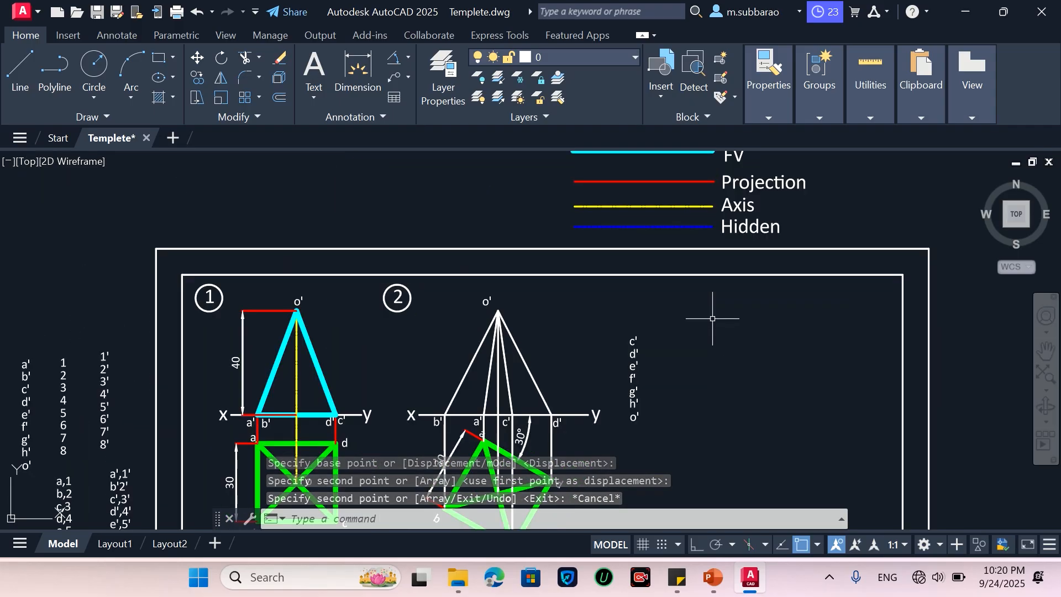
type("Ma")
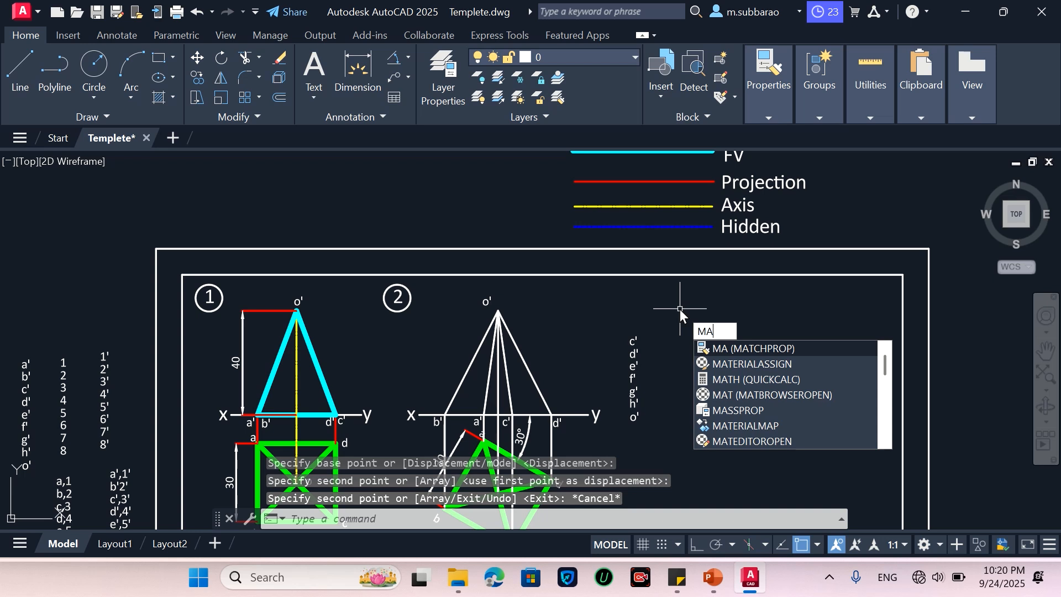
key("Return")
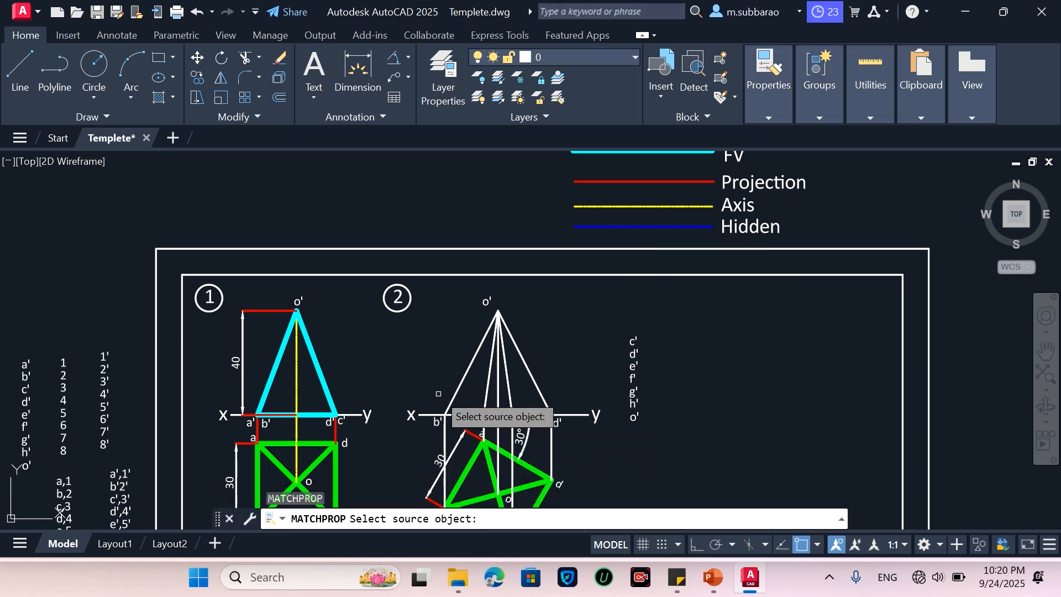
scroll(635, 181, "down", 2)
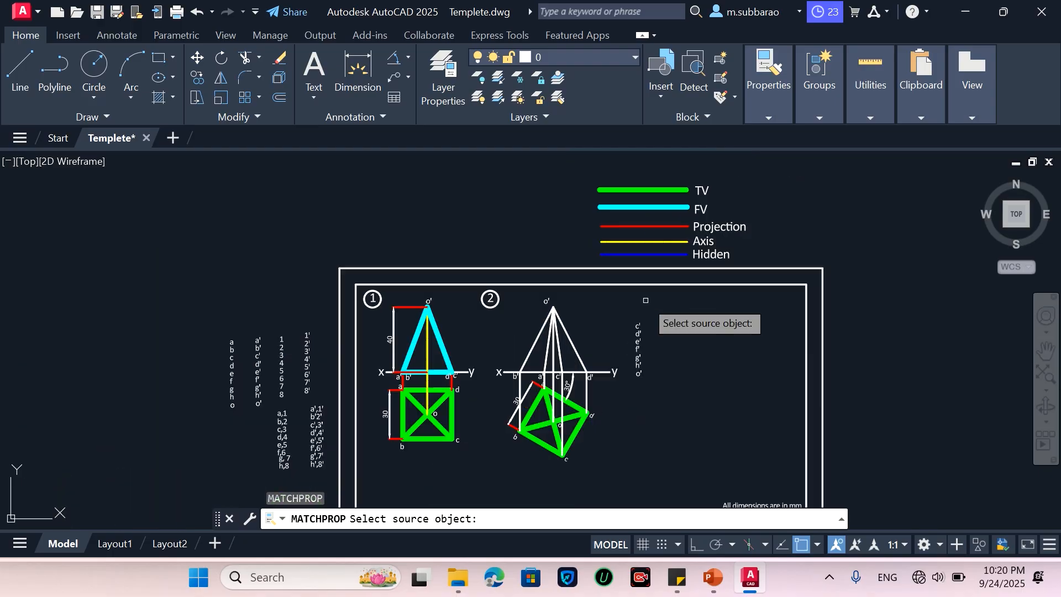
left_click(644, 207)
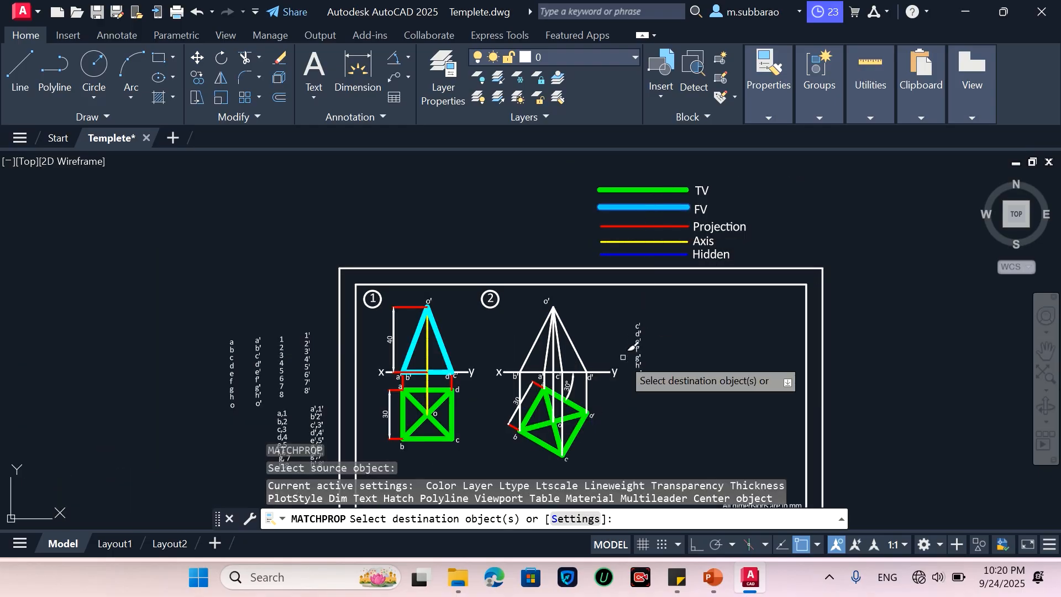
scroll(627, 354, "up", 4)
left_click(399, 329)
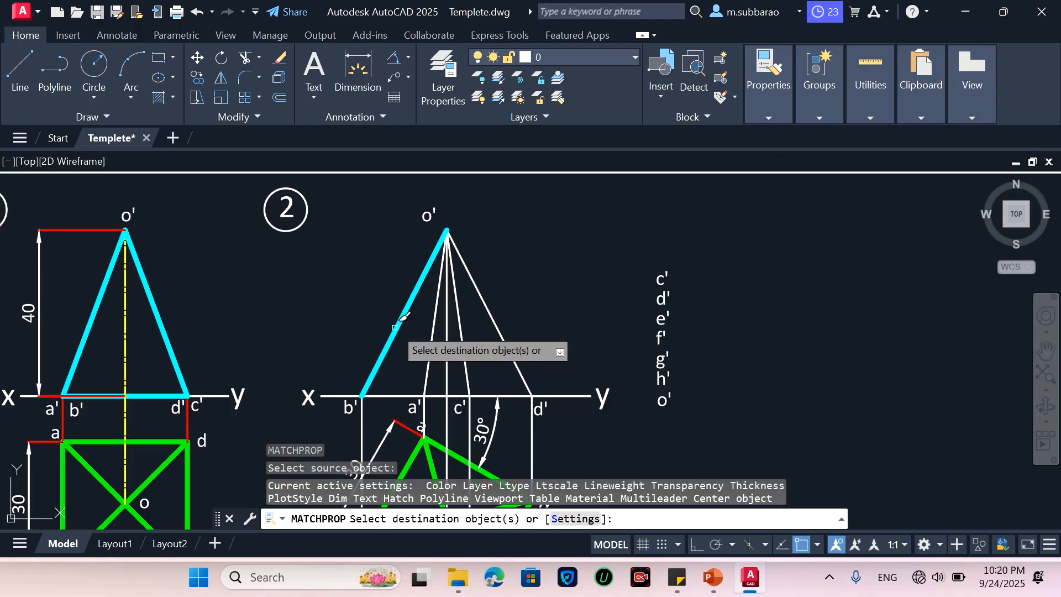
left_click(500, 330)
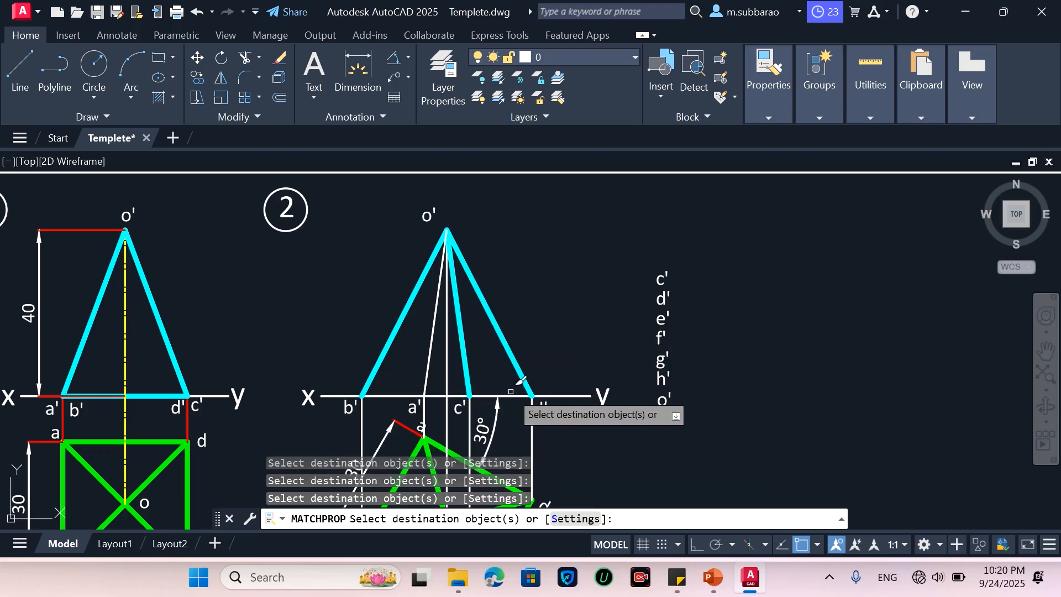
key("Escape")
Step: Draw the second front view's base line along the XY line from b' to d'
type("l")
key("Return")
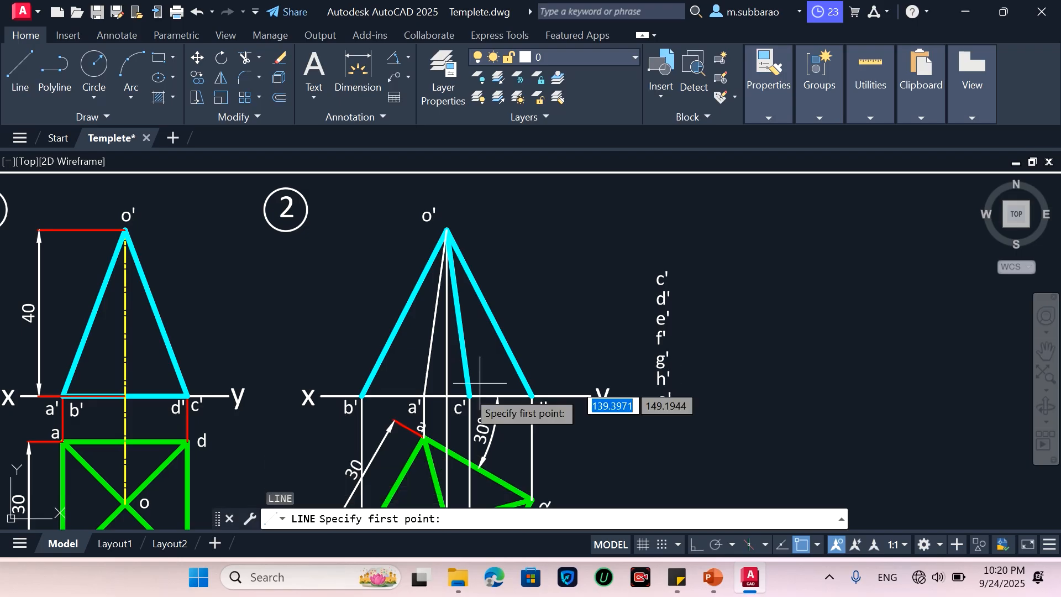
left_click(362, 397)
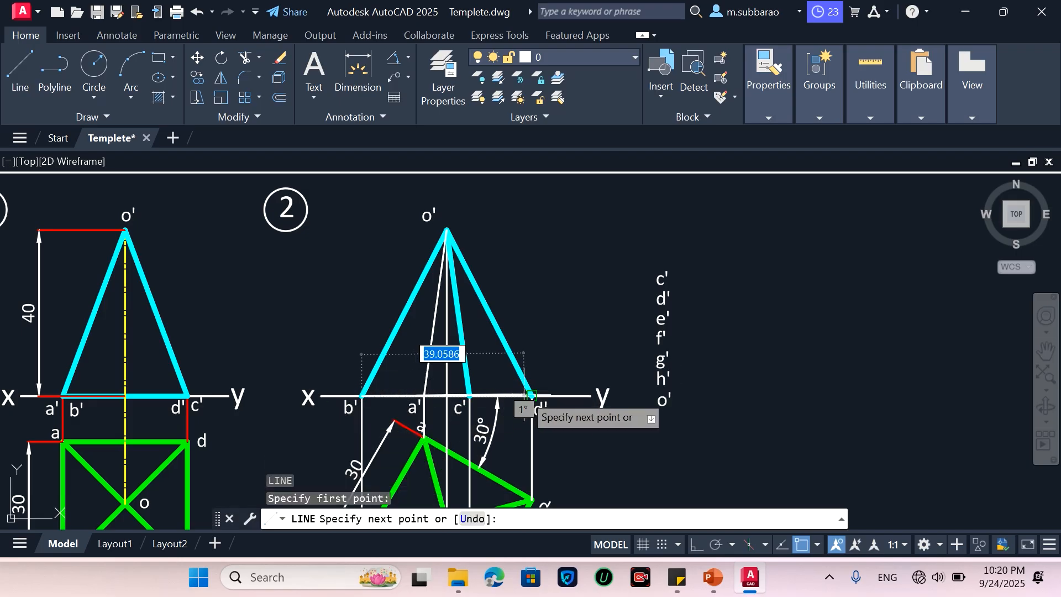
left_click(532, 396)
key("Return")
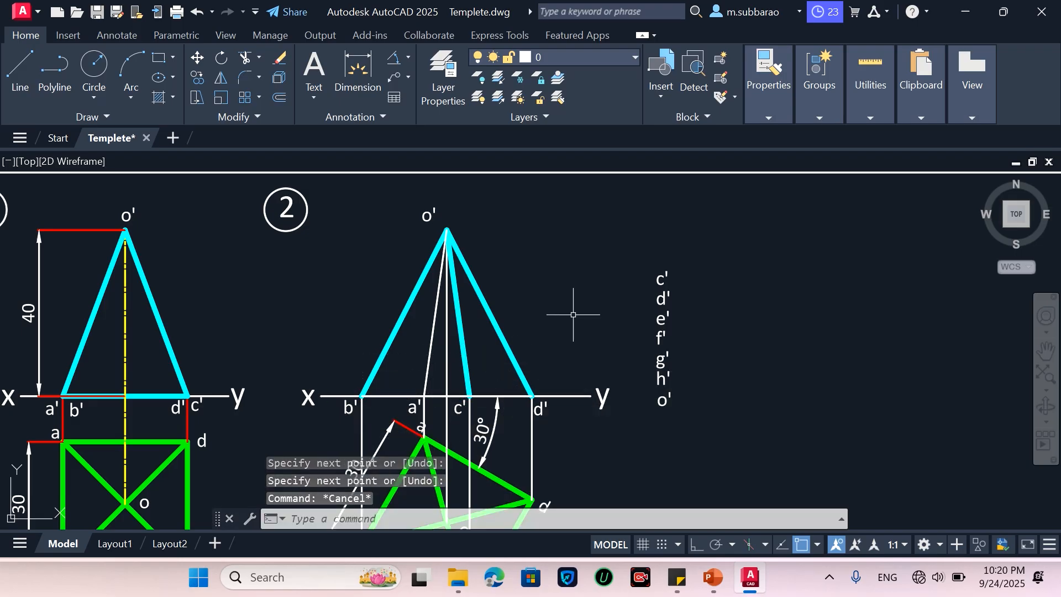
Step: Match the new base line's properties to those of the cyan slant edge o'd'
type("ma")
key("Return")
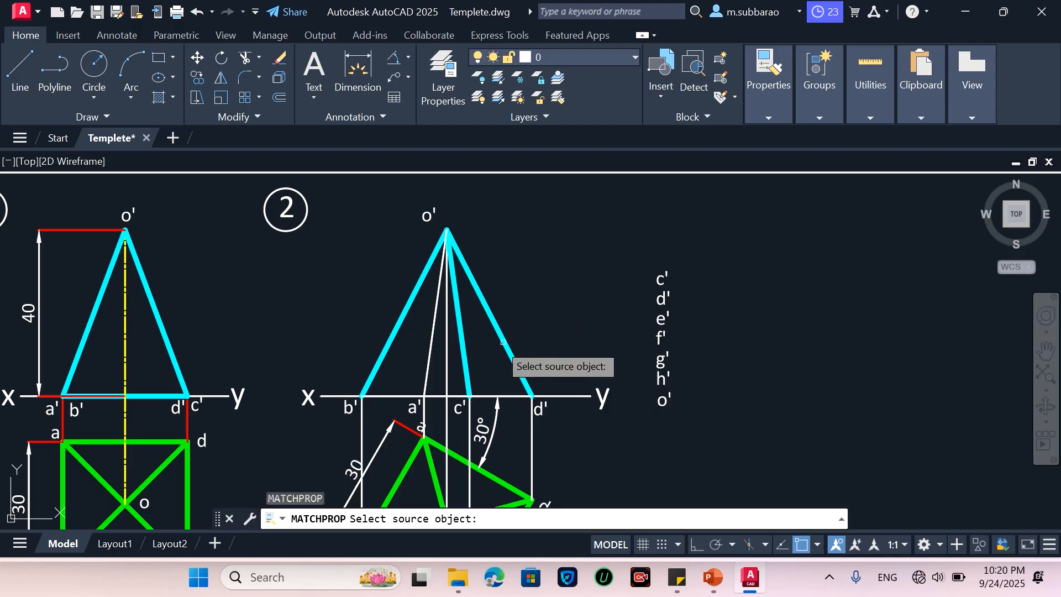
left_click(505, 343)
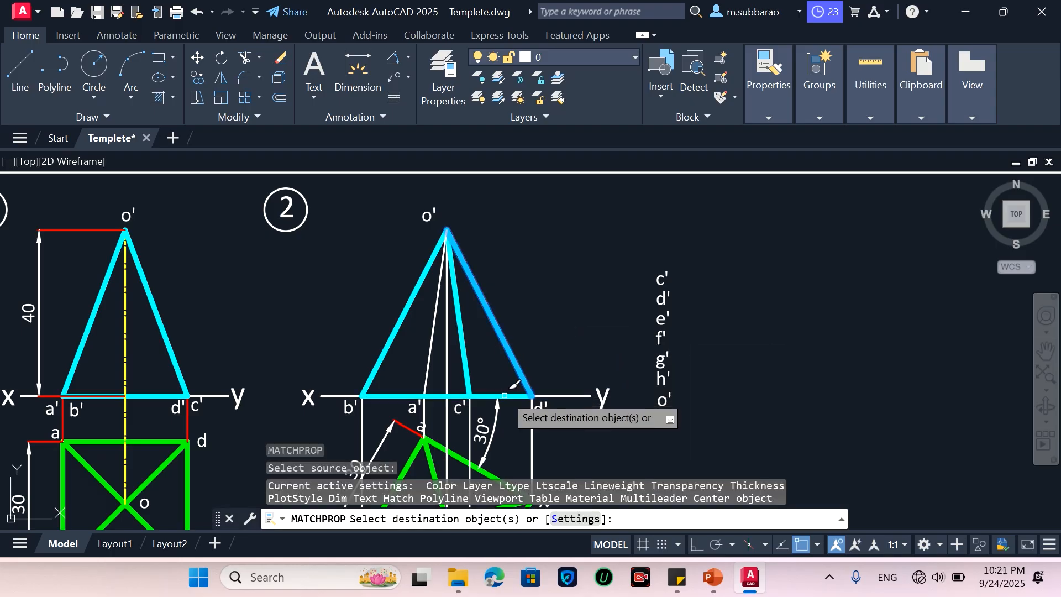
left_click(505, 396)
key("Escape")
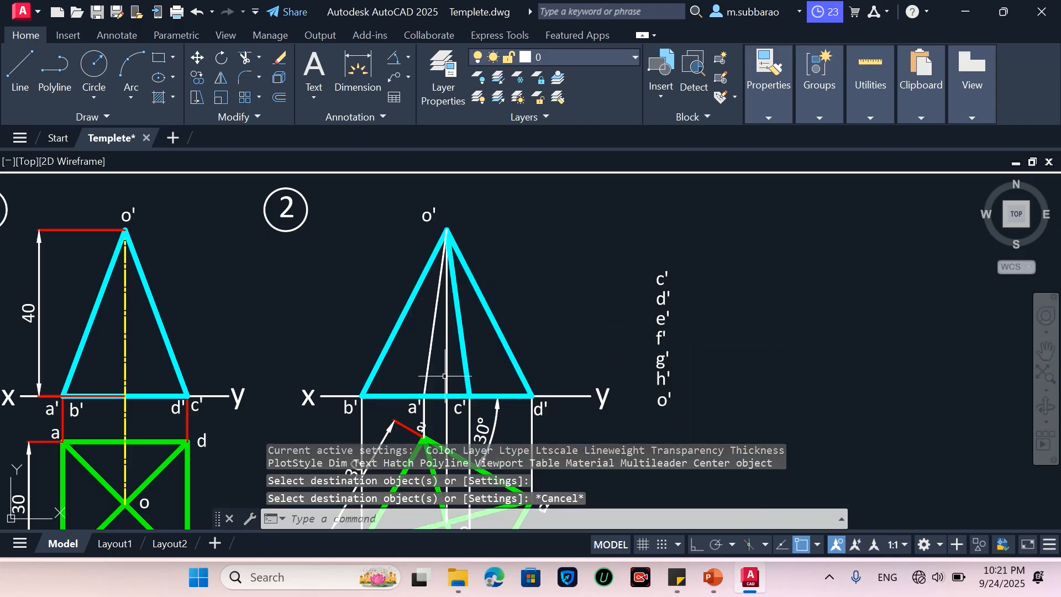
Step: Match the vertical line through the apex, above and below the XY line, to the legend's Axis line properties
type("ma")
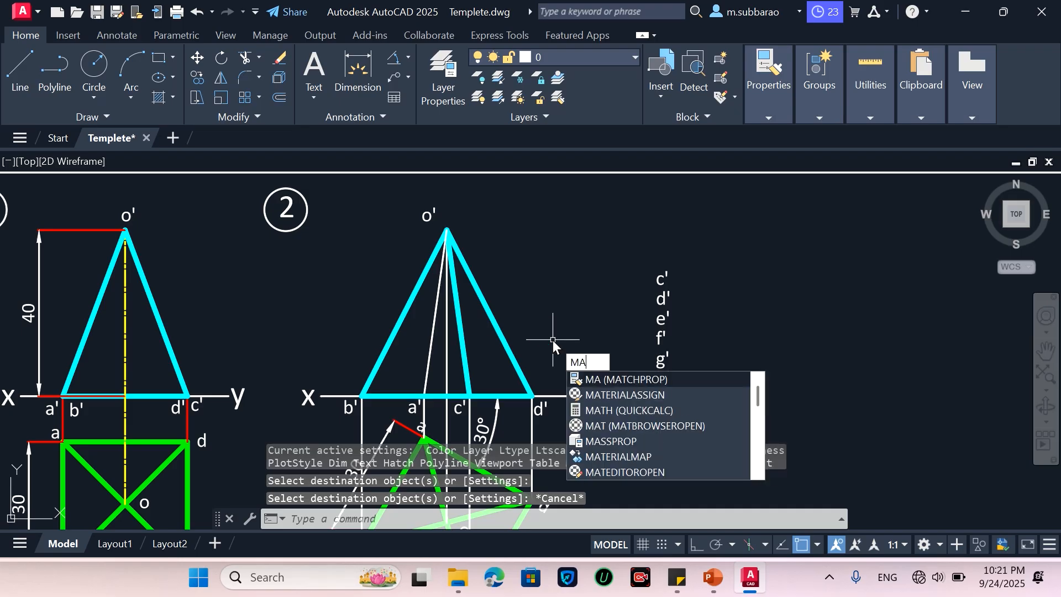
key("Return")
scroll(572, 366, "down", 2)
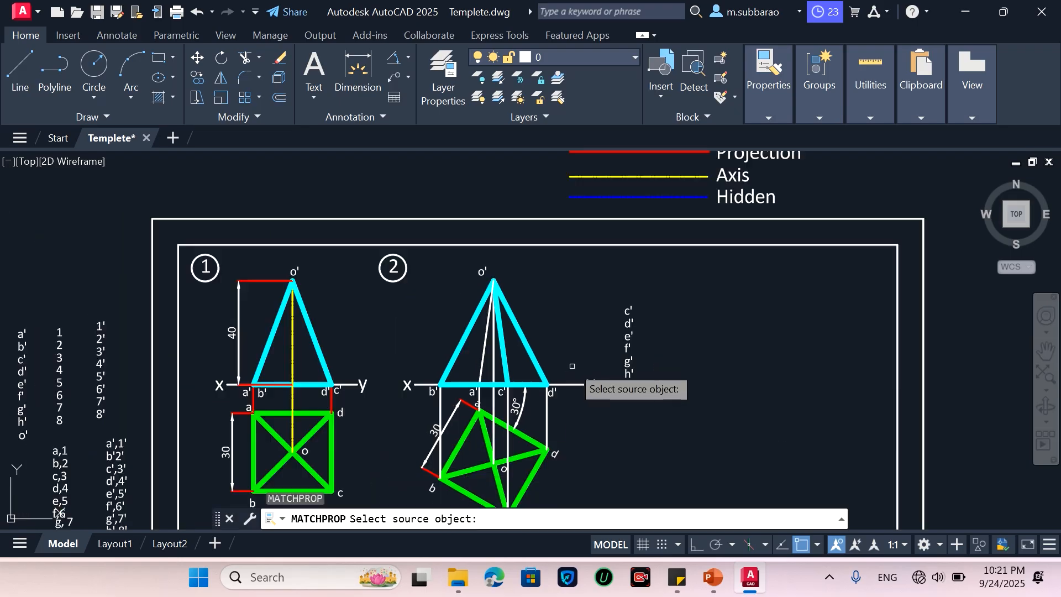
left_click(653, 175)
scroll(506, 407, "up", 4)
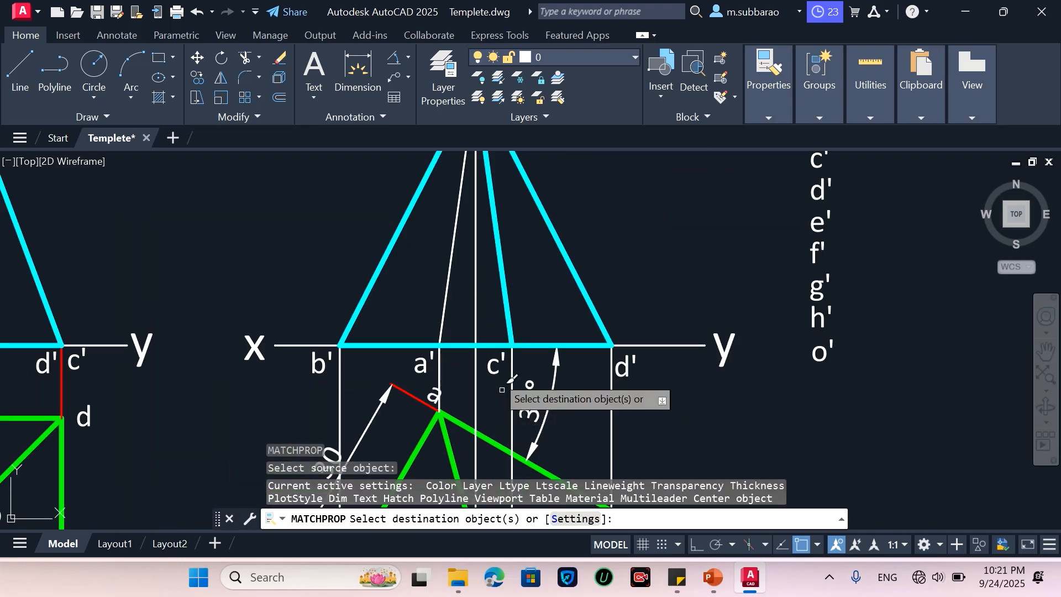
left_click(477, 310)
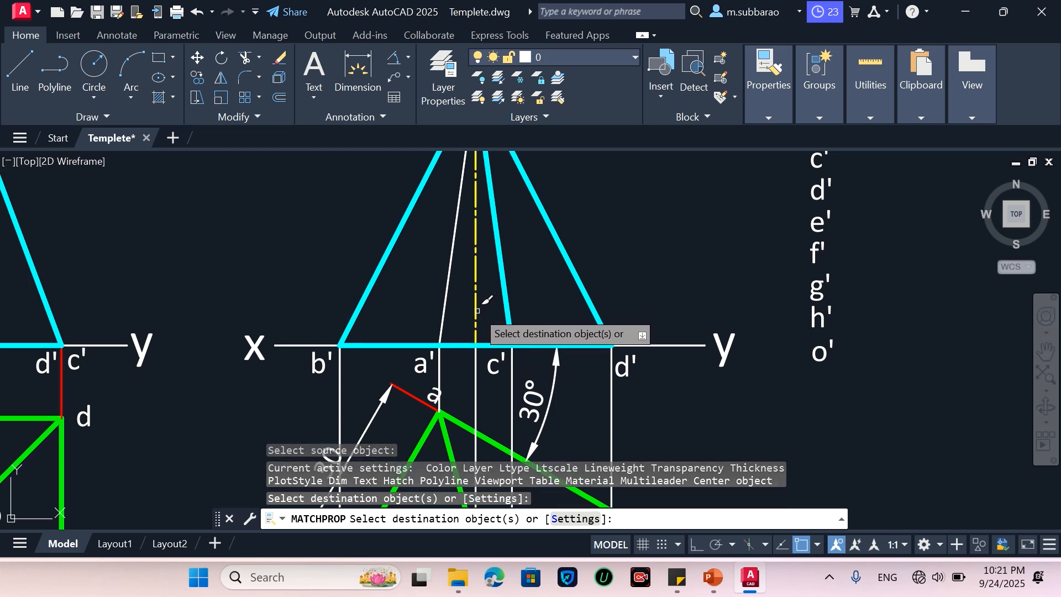
left_click(533, 382)
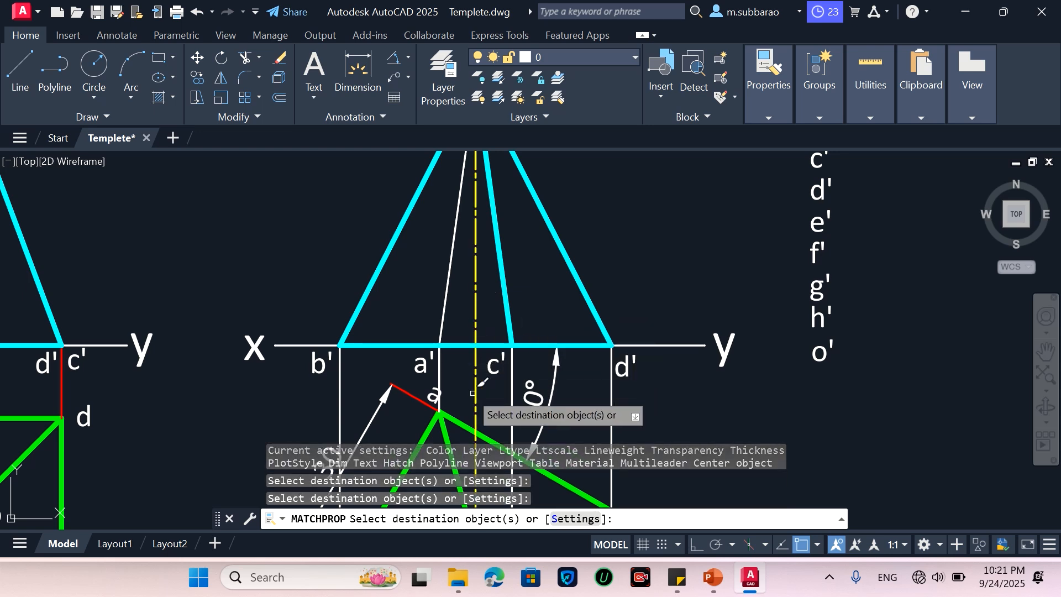
scroll(546, 419, "down", 2)
key("Escape")
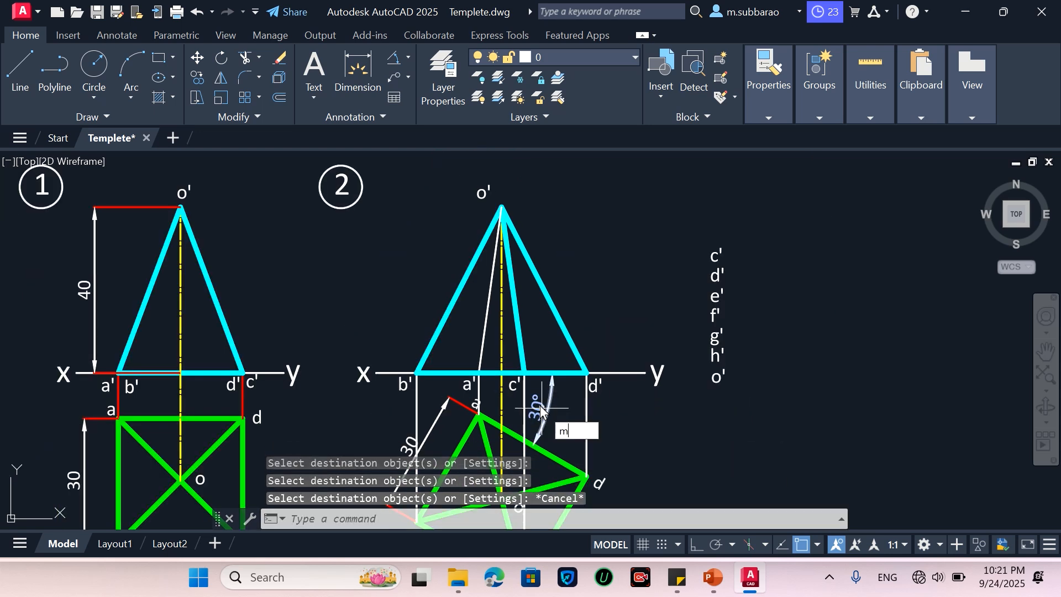
Step: Match the vertical projectors below b' and a' in the second view to the legend's Projection line properties
type("ma")
key("Return")
scroll(553, 429, "down", 2)
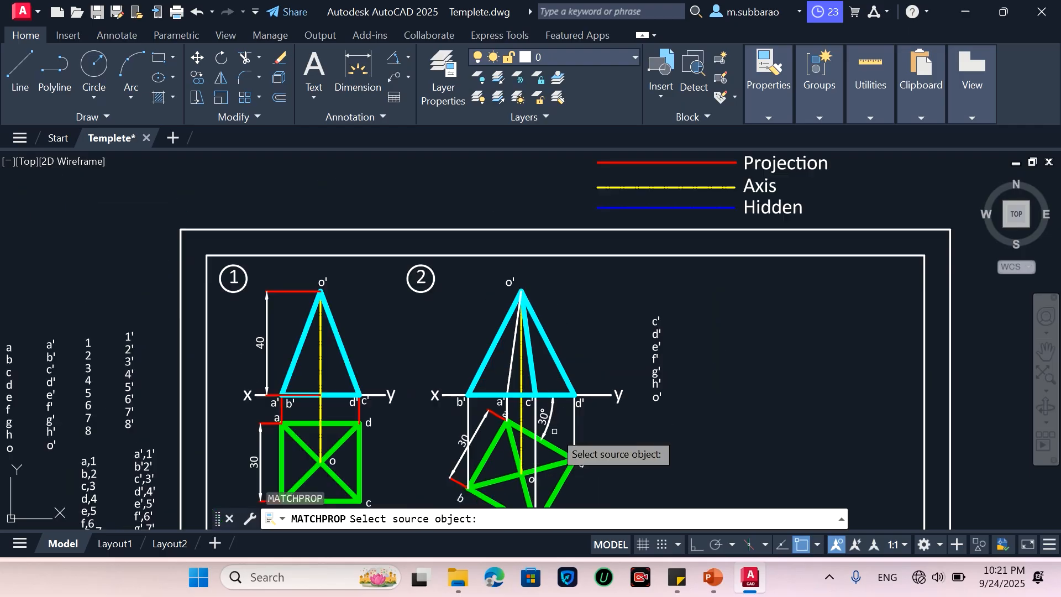
left_click(634, 164)
scroll(507, 447, "up", 4)
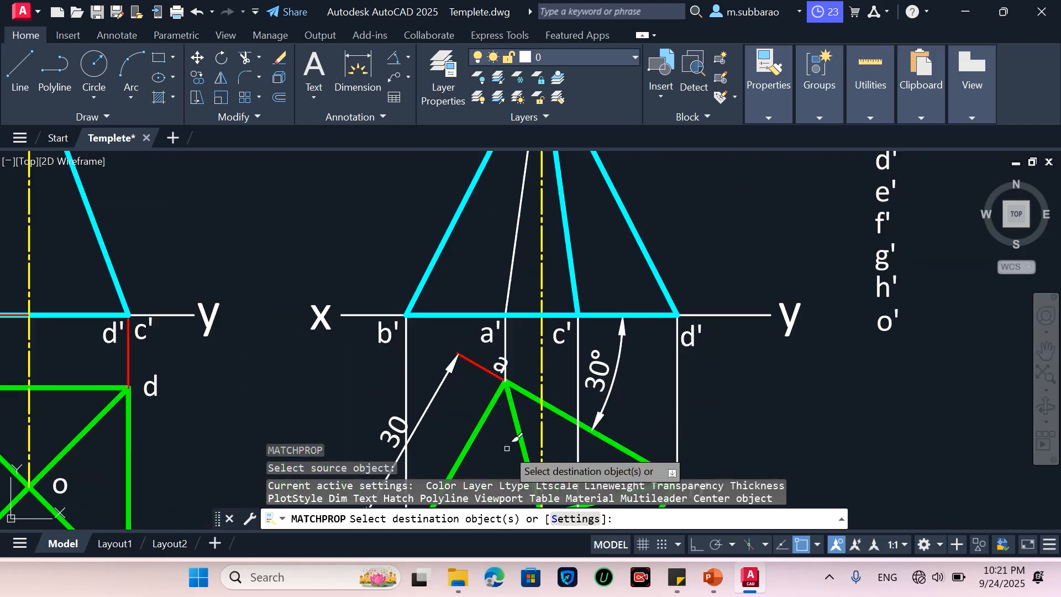
left_click(381, 303)
left_click(324, 308)
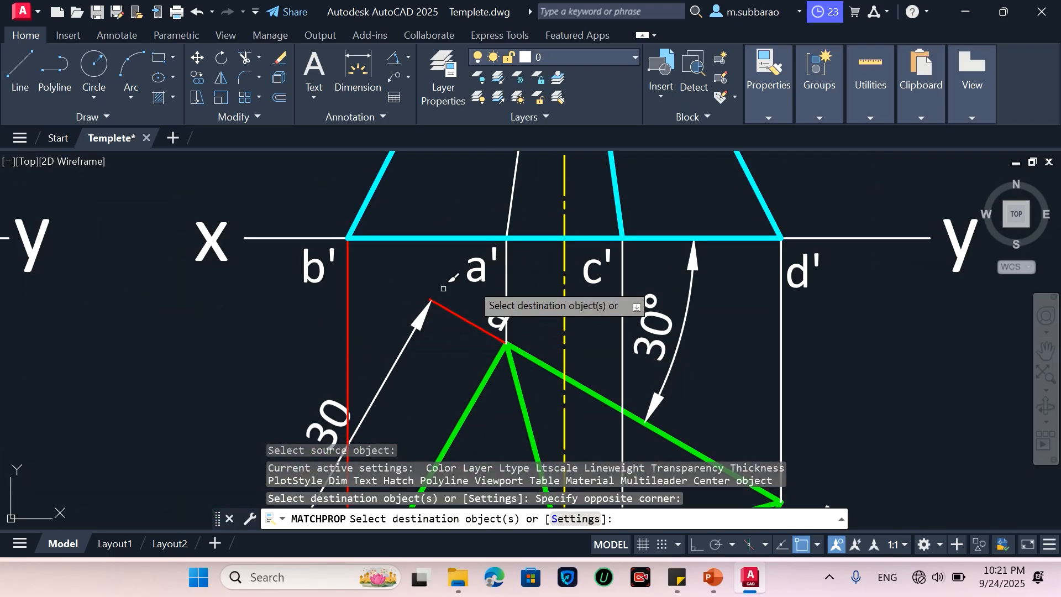
left_click(526, 273)
left_click(489, 301)
Step: Apply the same Projection properties to the vertical lines below c', the apex axis and d', and end the matching
left_click(636, 286)
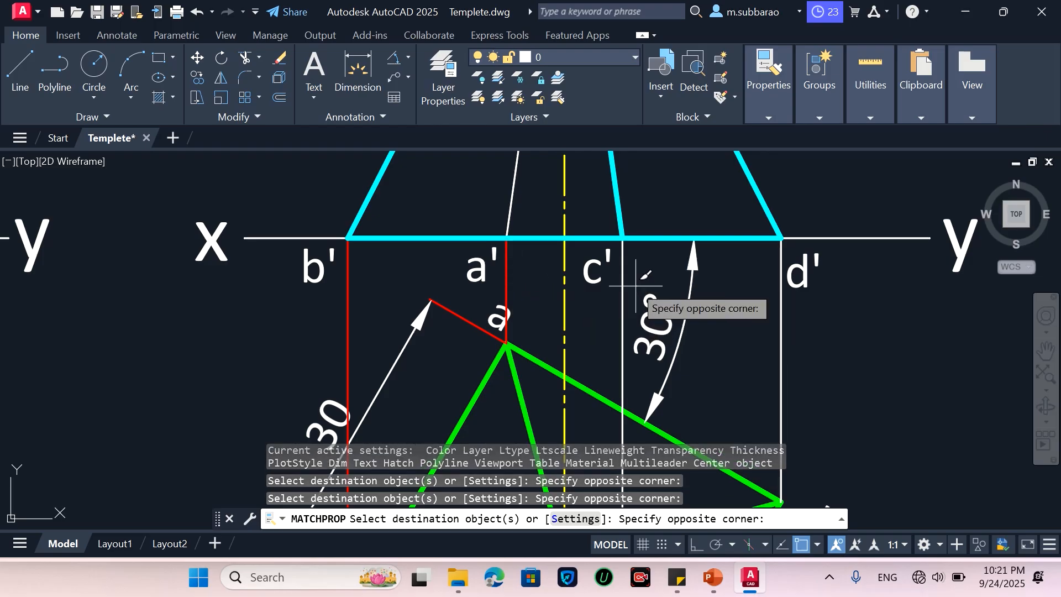
left_click(620, 286)
left_click(588, 362)
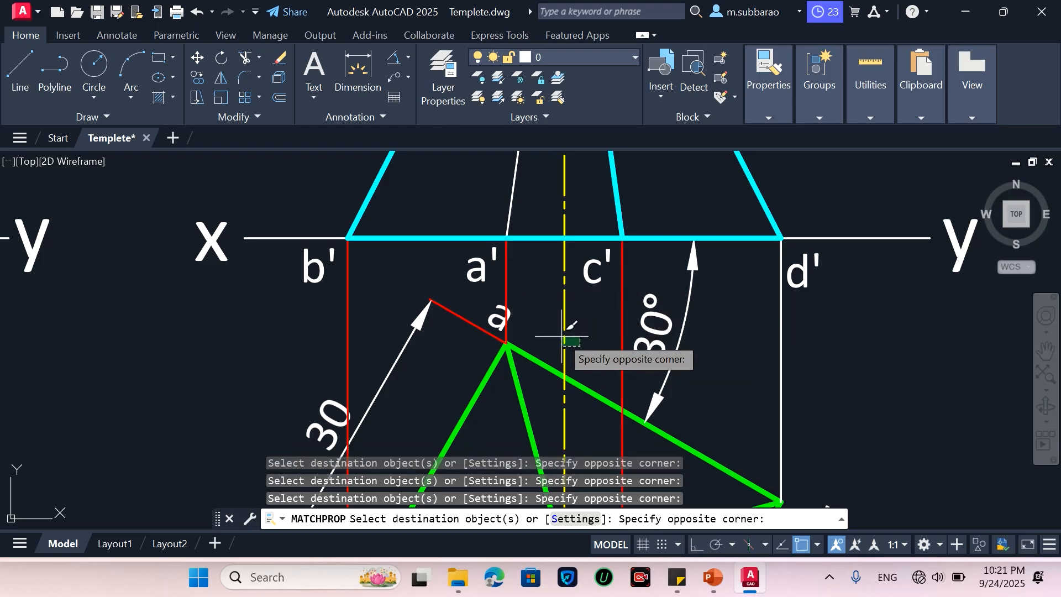
left_click(539, 312)
left_click(789, 338)
left_click(766, 354)
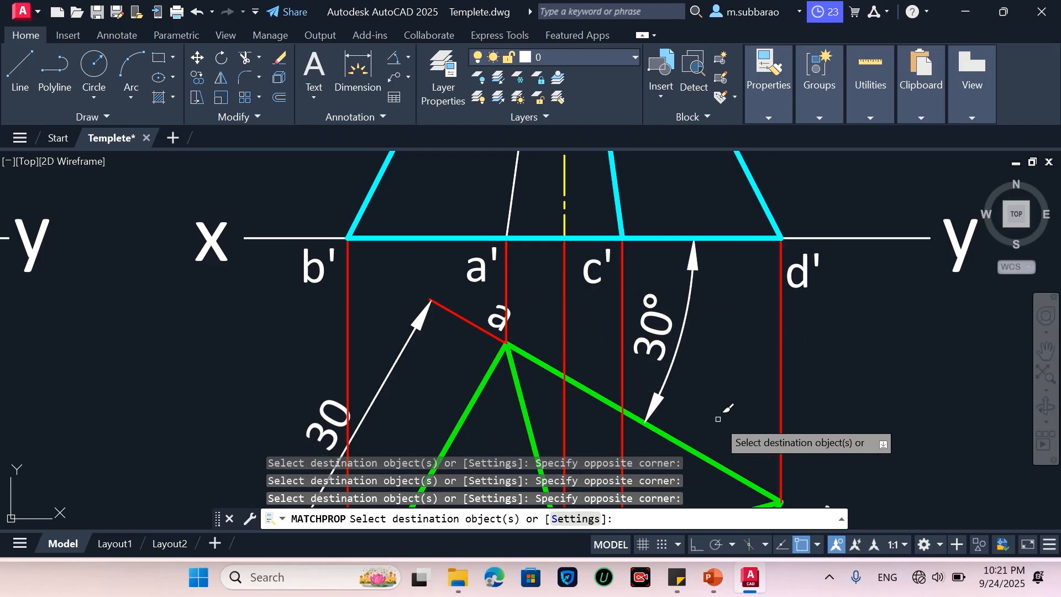
scroll(719, 418, "down", 4)
scroll(740, 271, "up", 1)
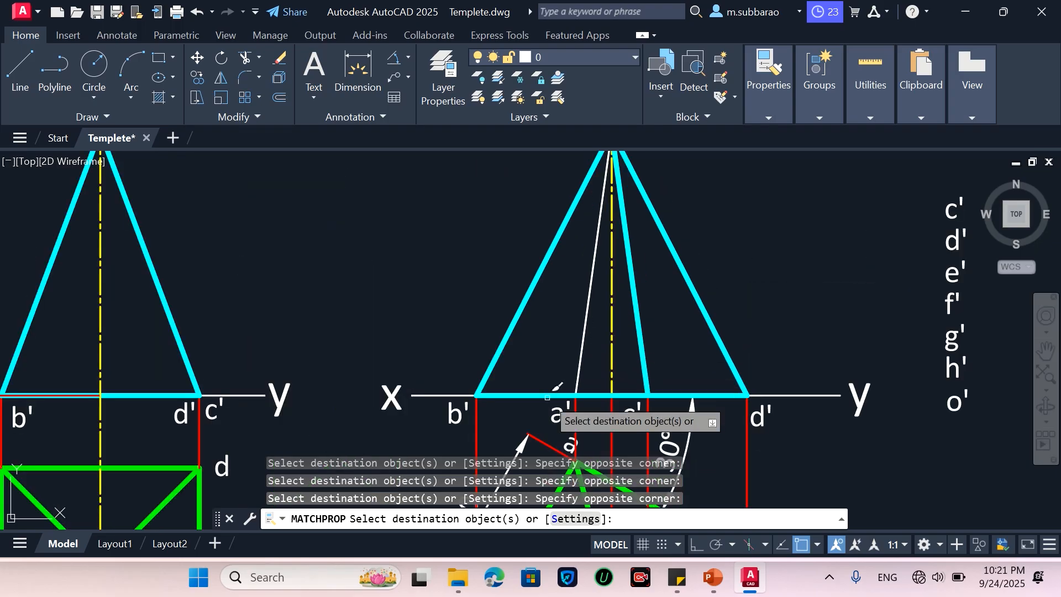
scroll(553, 403, "down", 1)
scroll(587, 387, "down", 5)
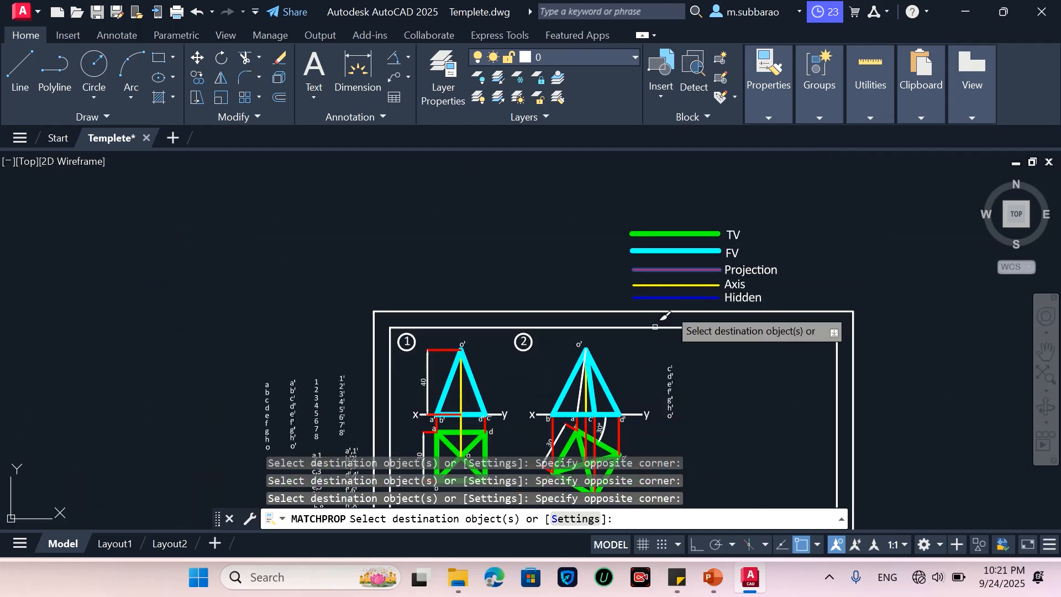
scroll(685, 293, "up", 5)
left_click(702, 275)
key("Escape")
type("m")
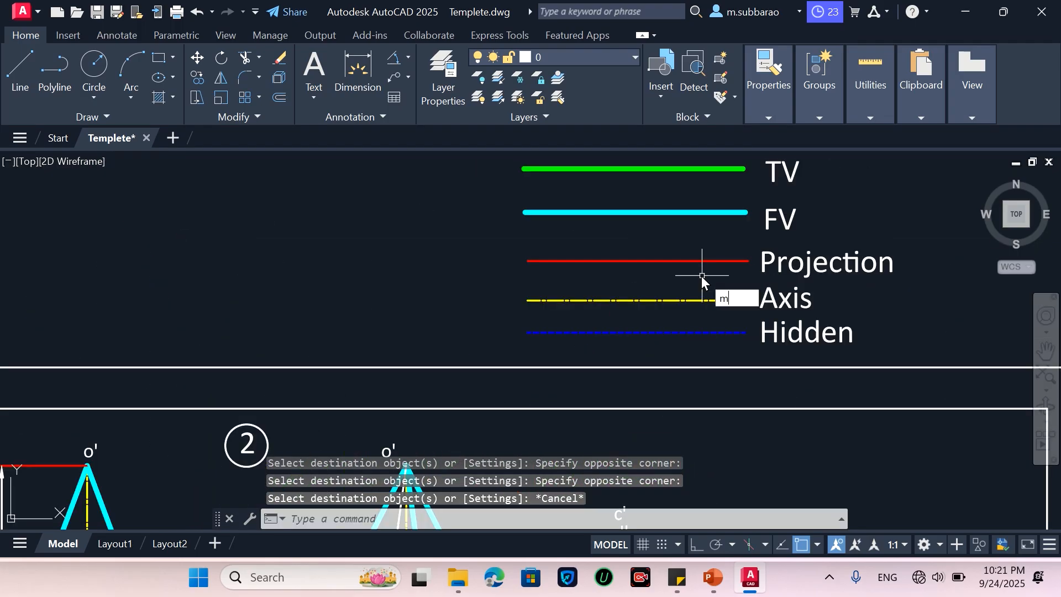
type("a")
key("Return")
left_click(705, 313)
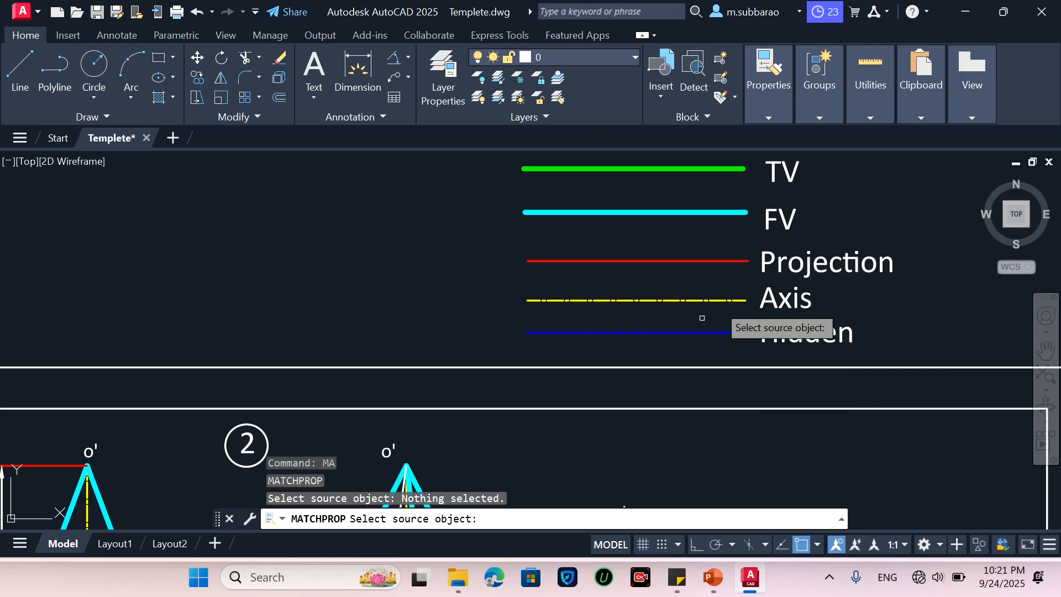
scroll(713, 310, "down", 5)
scroll(635, 411, "up", 4)
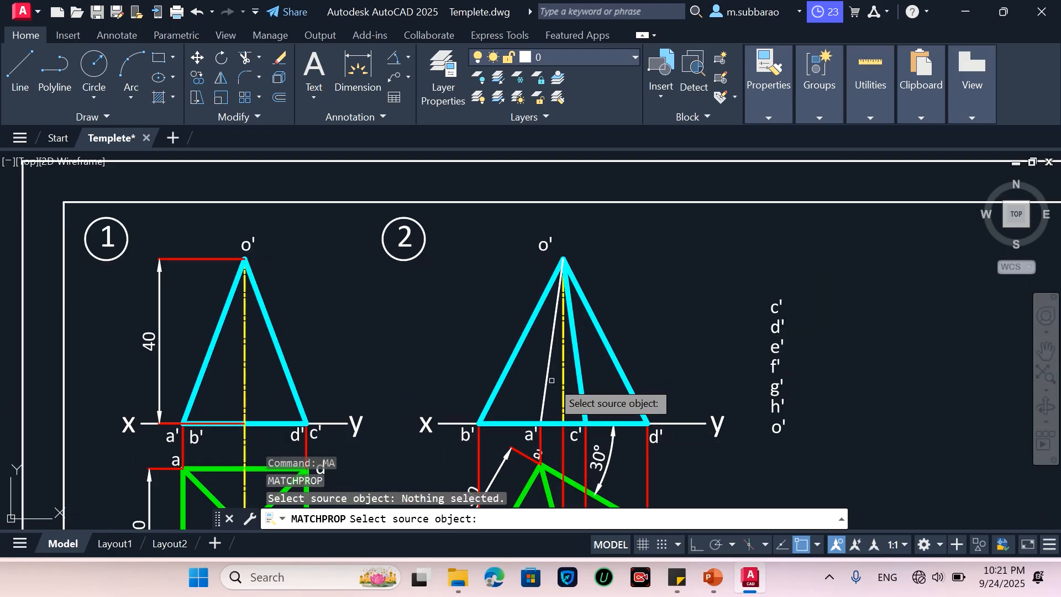
left_click(547, 380)
scroll(648, 346, "up", 3)
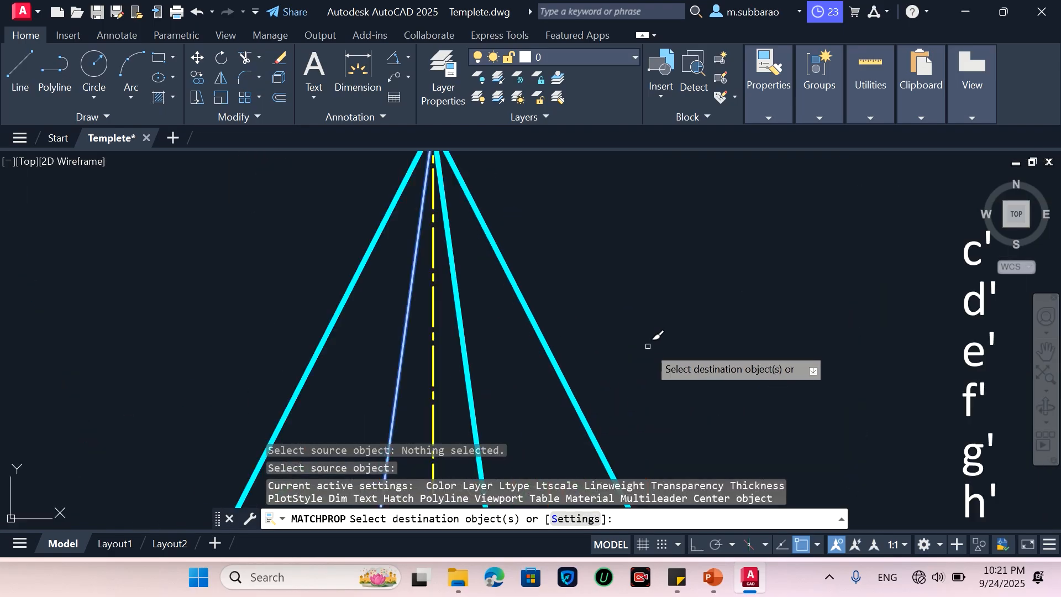
key("Escape")
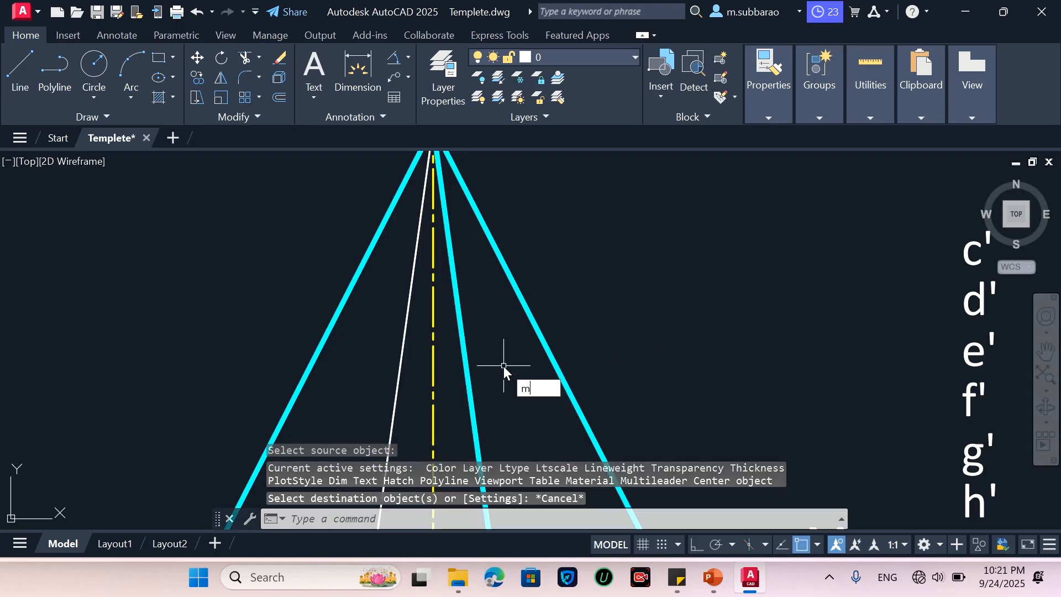
type("ma")
key("Return")
scroll(505, 395, "down", 5)
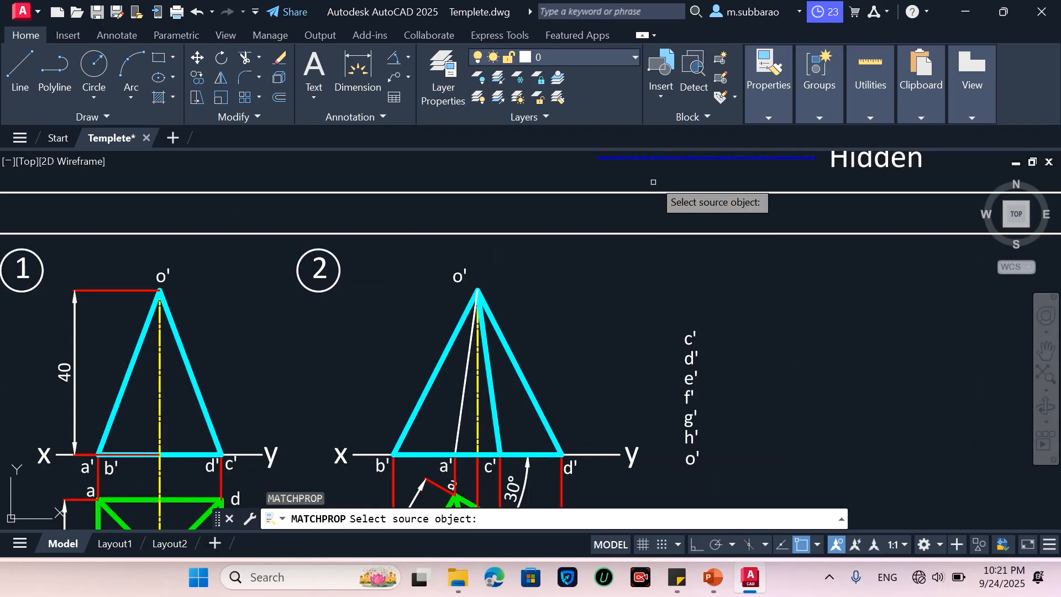
left_click(656, 160)
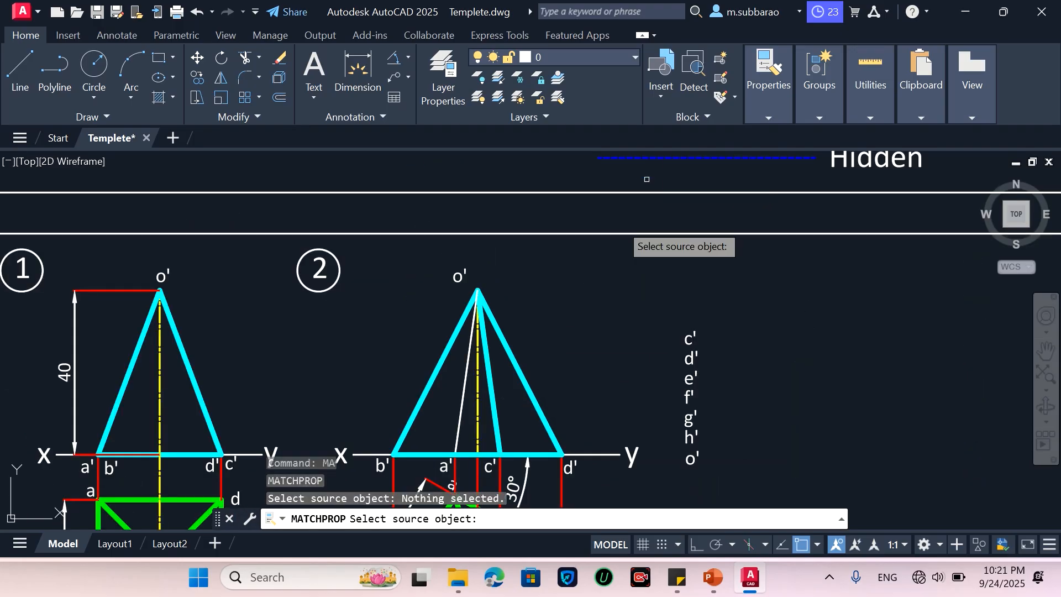
left_click(461, 411)
scroll(483, 401, "up", 6)
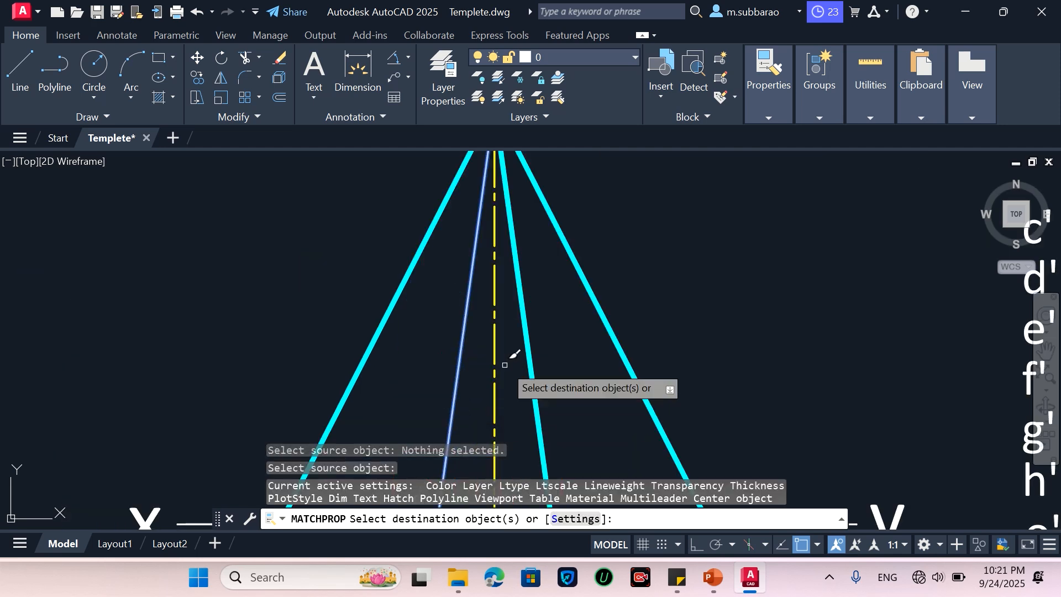
key("Escape")
key("Escape")
key("Escape")
Step: Match the second front view's slant edge o'a' to the legend's Hidden line properties
scroll(387, 386, "down", 6)
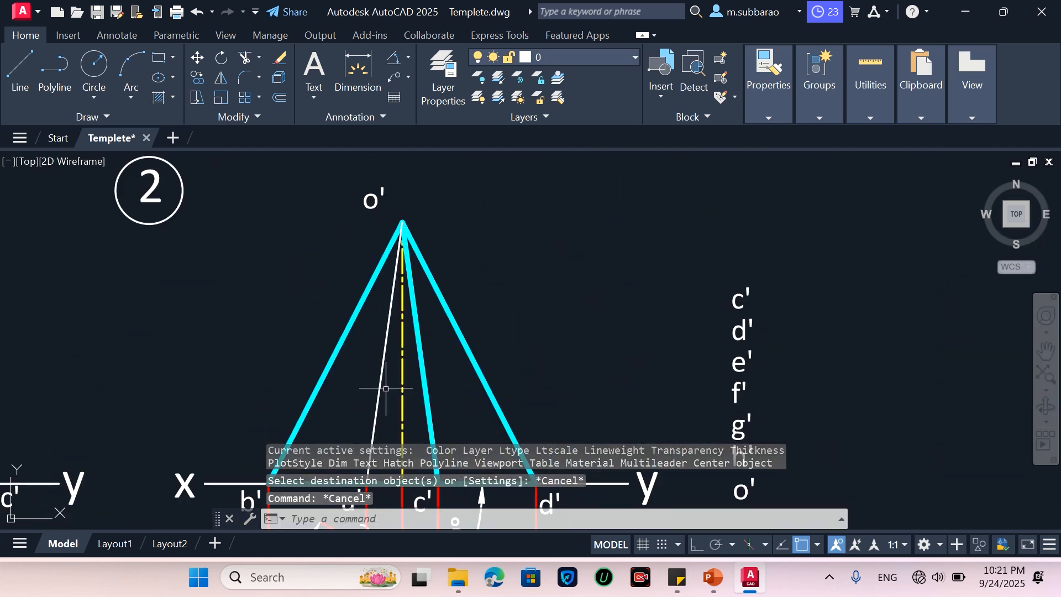
type("ma")
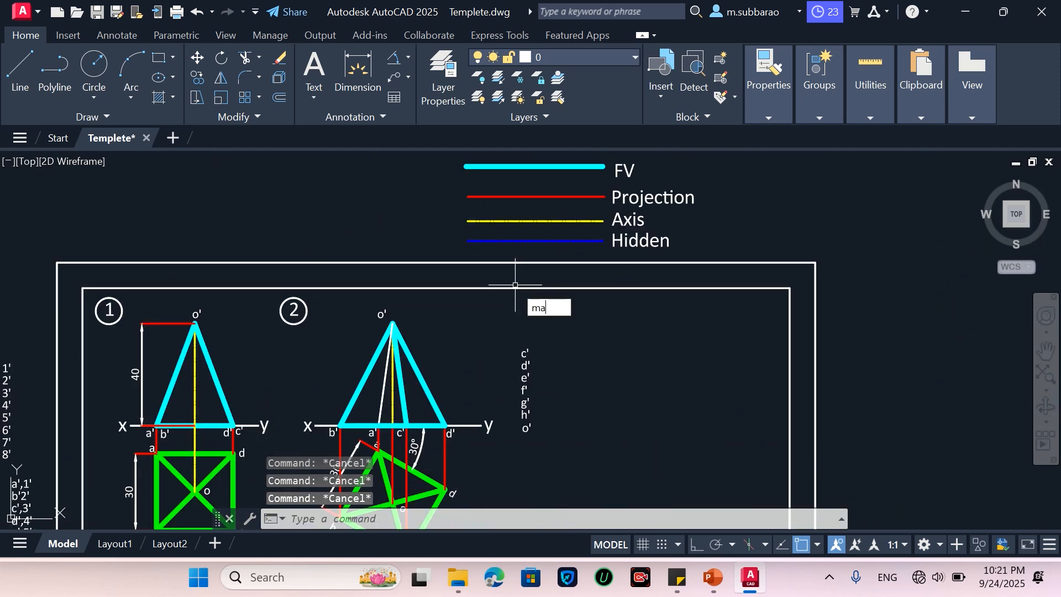
key("Return")
left_click(517, 244)
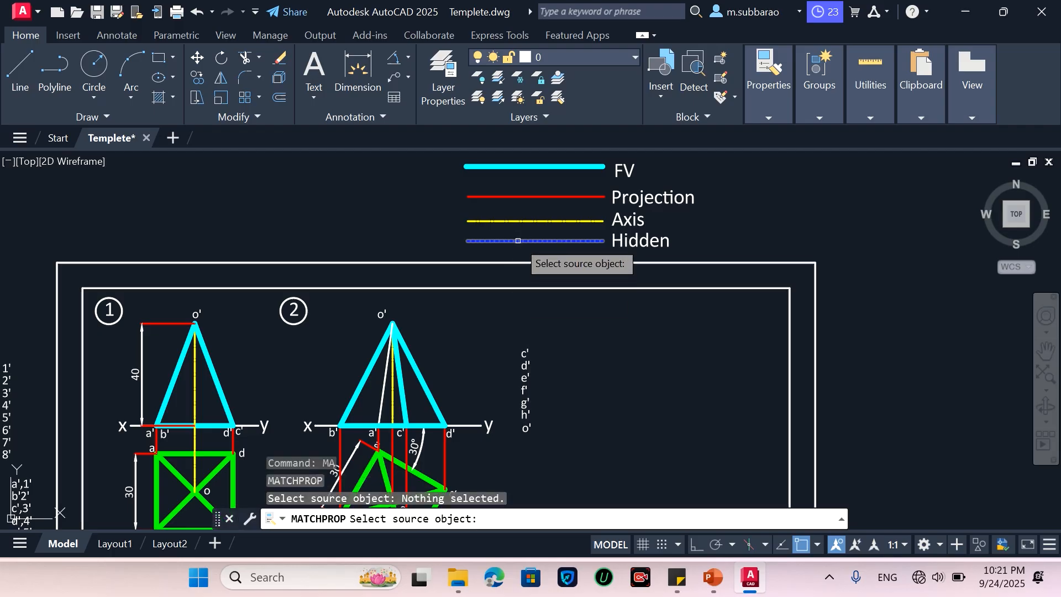
left_click(518, 241)
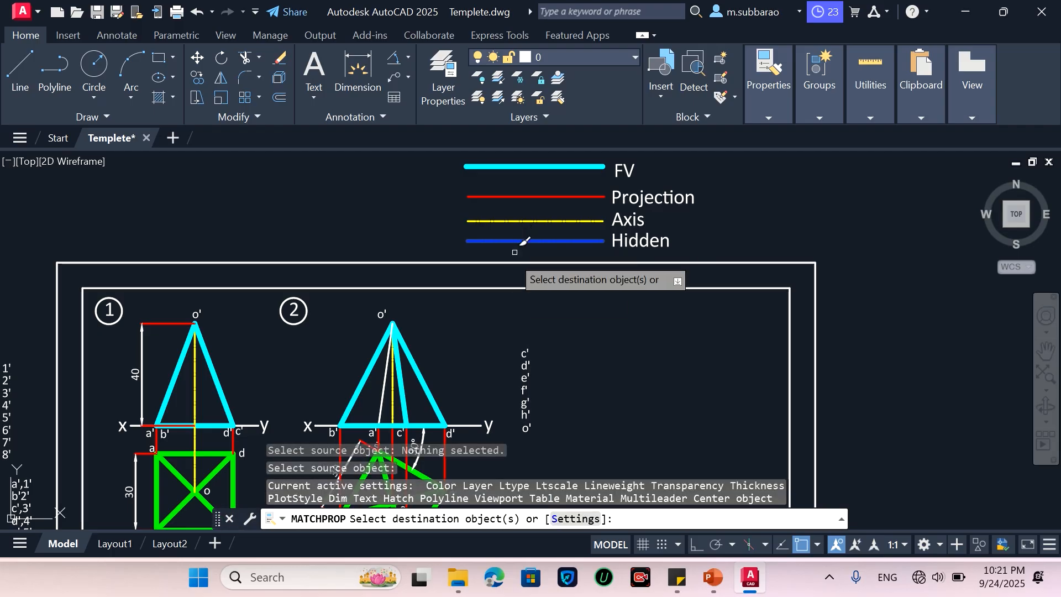
left_click(385, 392)
key("Escape")
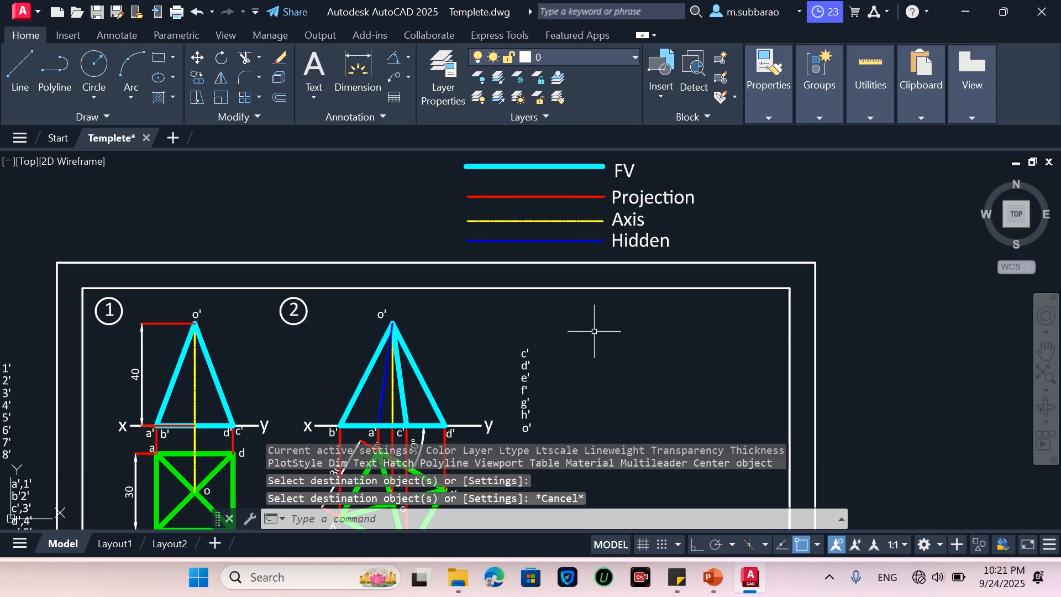
Step: Erase the spare column of labels c' to o' beside the second front view
scroll(594, 331, "down", 2)
scroll(480, 450, "up", 2)
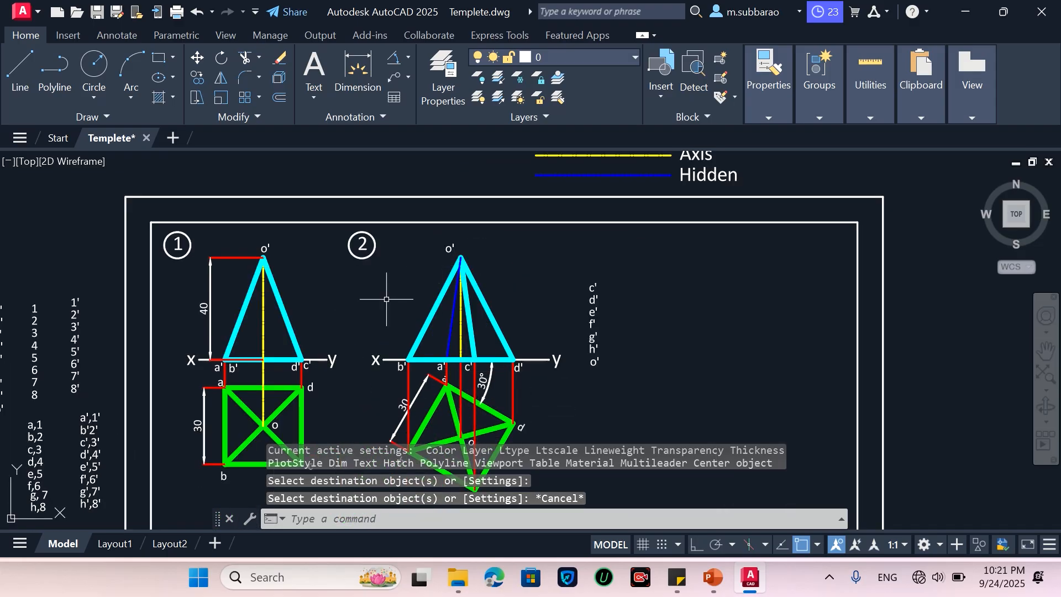
scroll(427, 288, "down", 2)
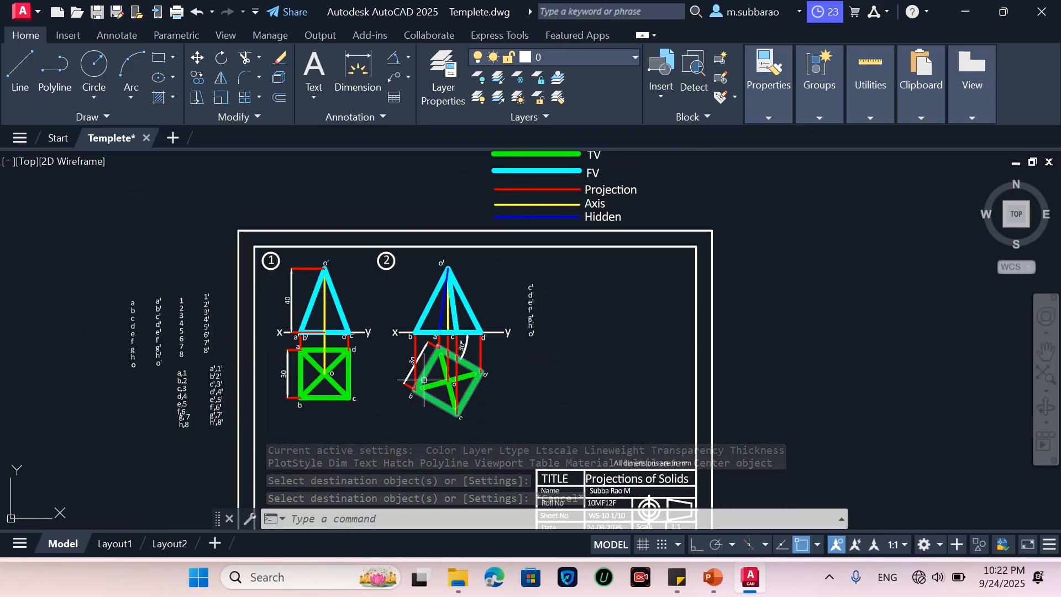
scroll(543, 373, "up", 2)
left_click(509, 359)
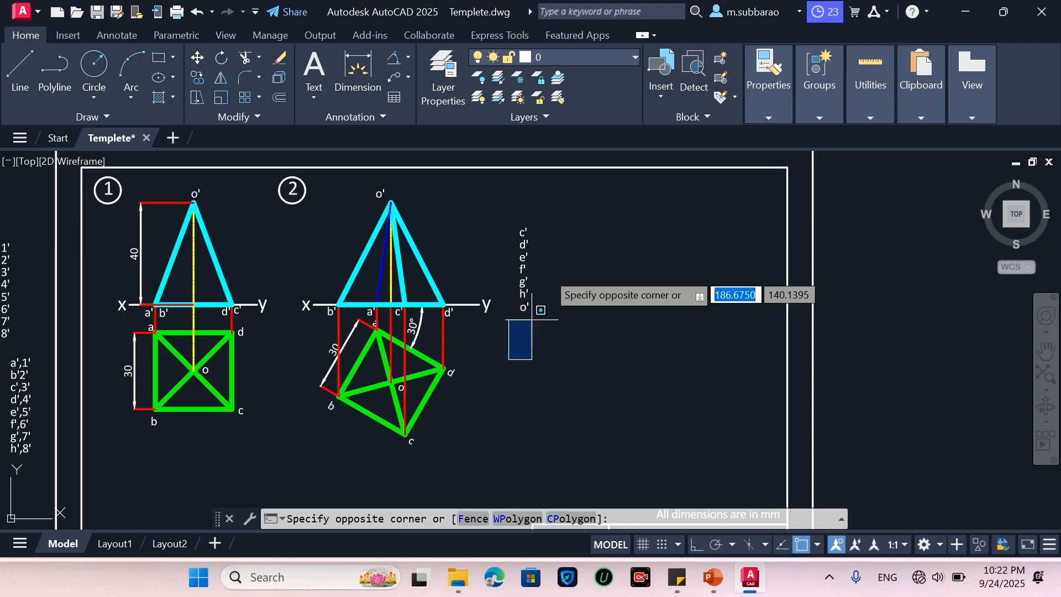
left_click(578, 206)
type("e")
key("Return")
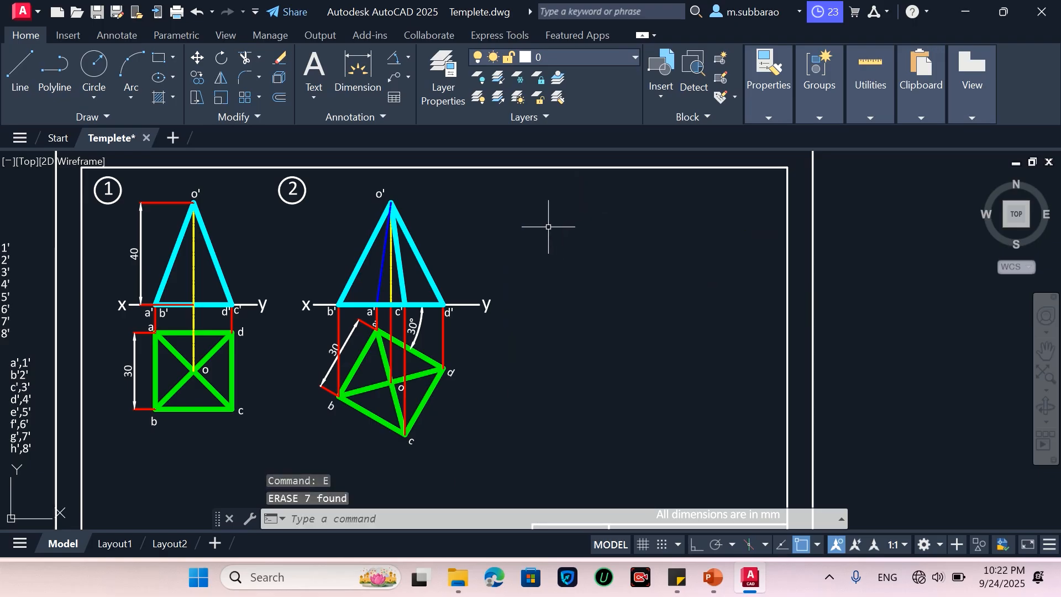
mouse_move(511, 49)
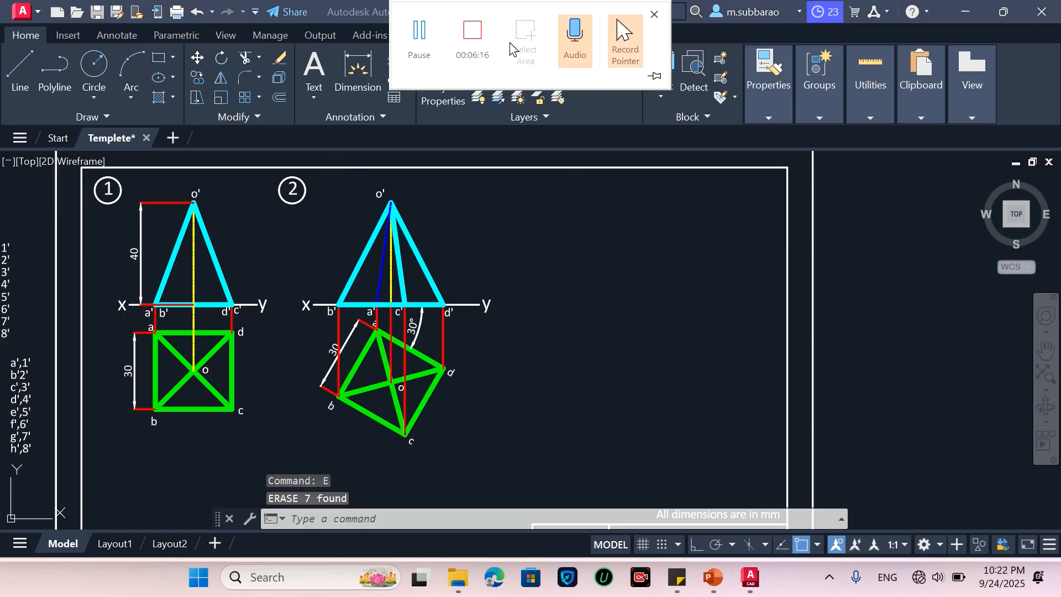
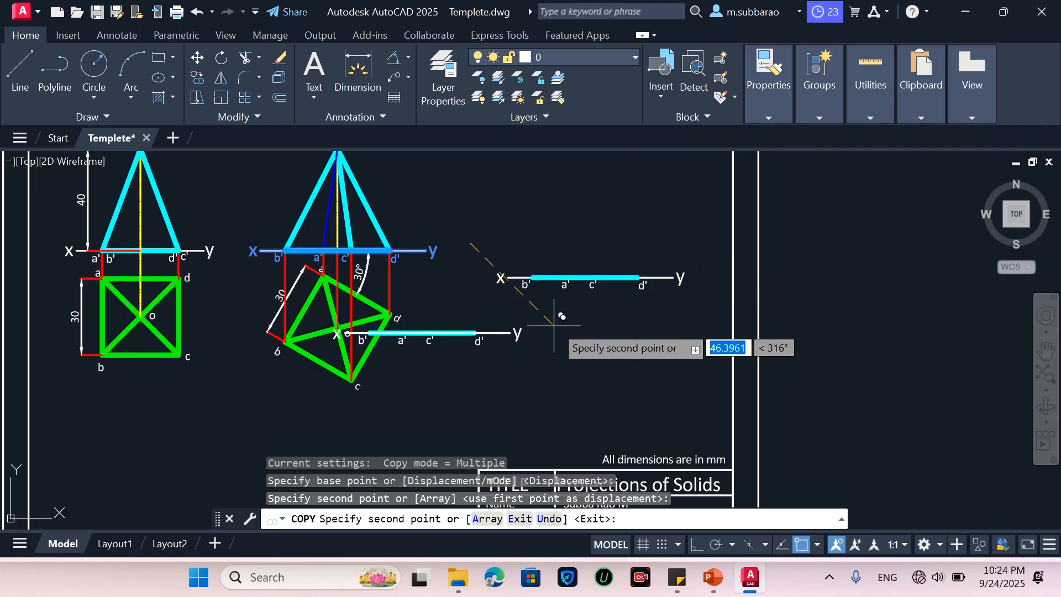
Step: End the copying and erase the copied cyan base line and labels b', a', c' and d', keeping only the new XY line
key("Escape")
left_click(521, 309)
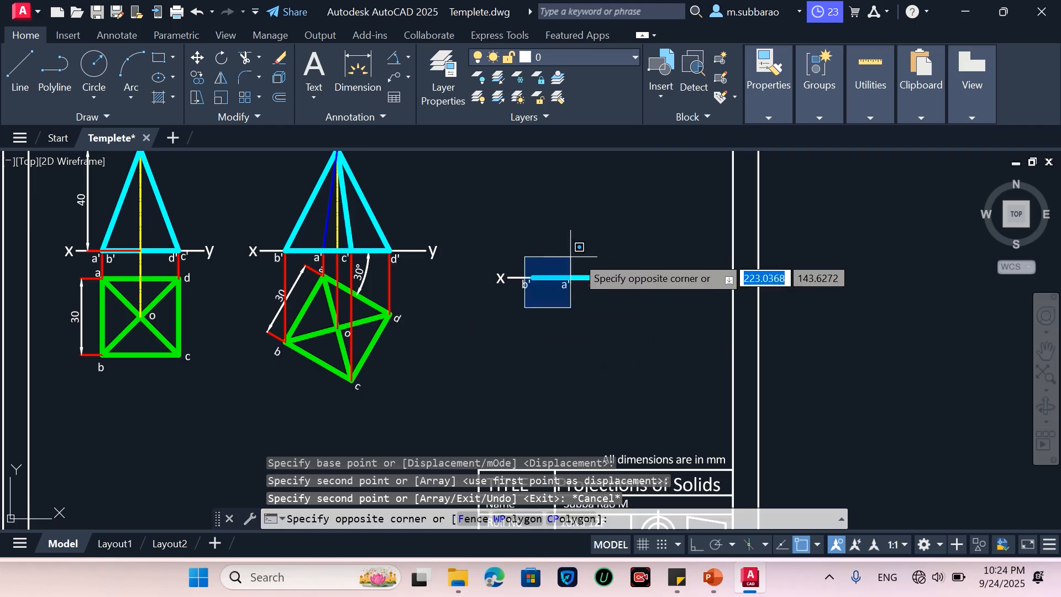
left_click(652, 251)
type("e")
key("Return")
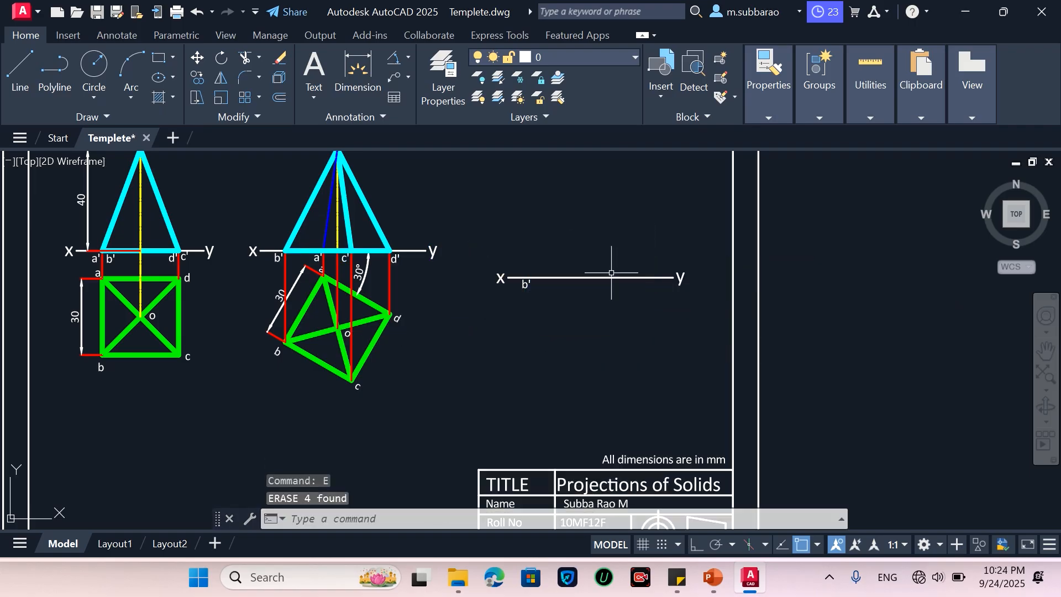
left_click(514, 320)
left_click(550, 263)
key("Return")
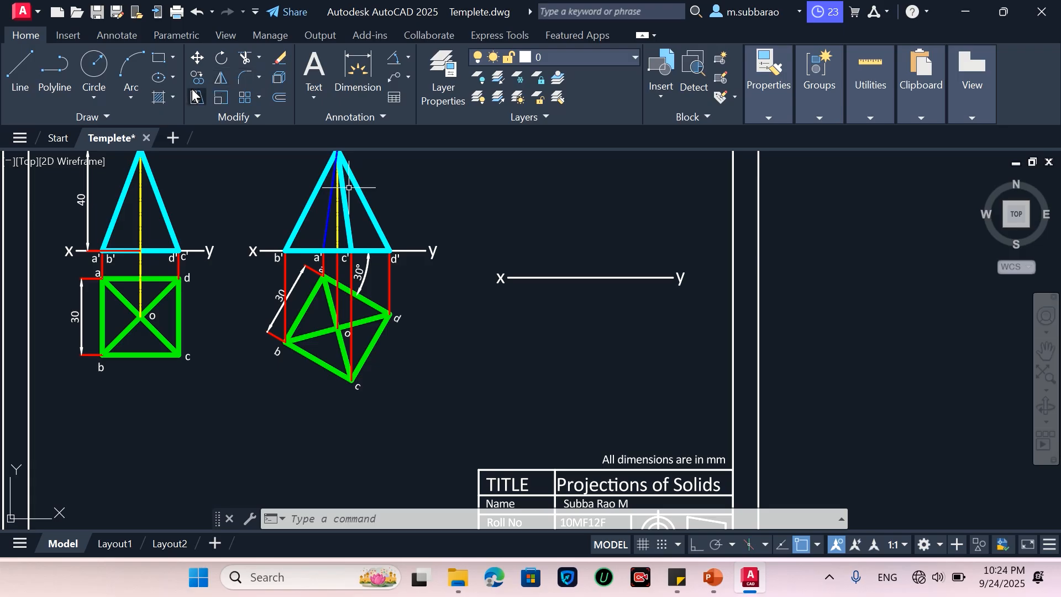
Step: Draw a five-sided polygon by its edge below the new XY line, with a horizontal 25 mm bottom edge and Ortho on
left_click(173, 58)
left_click(188, 114)
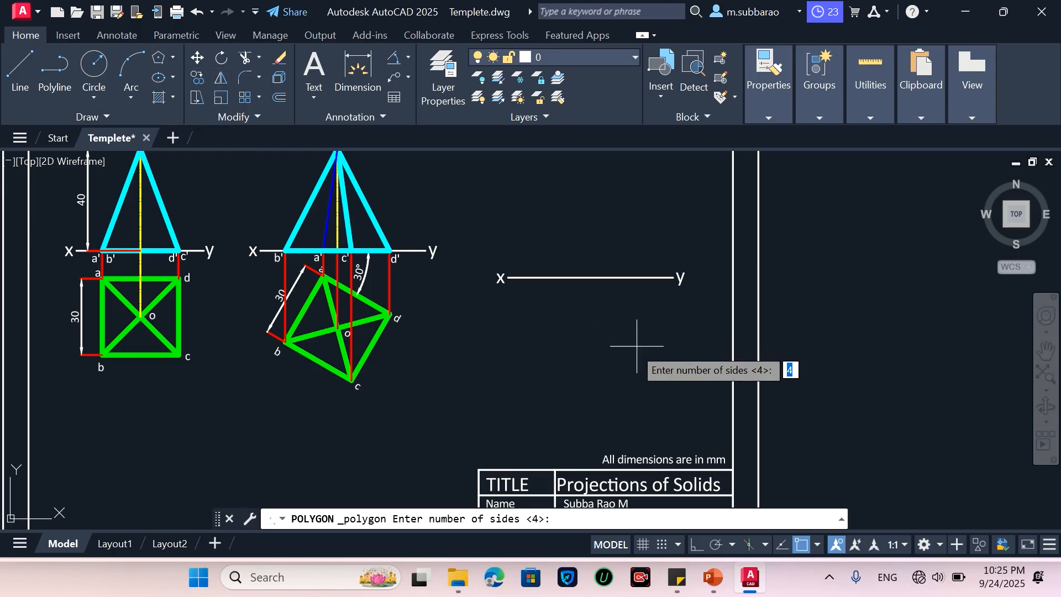
type("5")
key("Return")
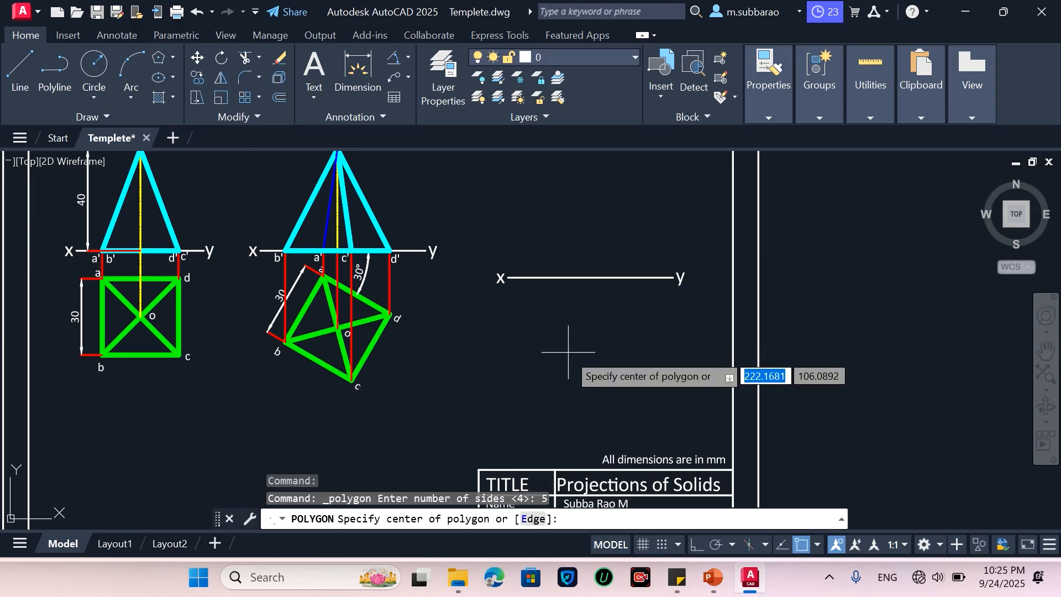
type("e")
key("Return")
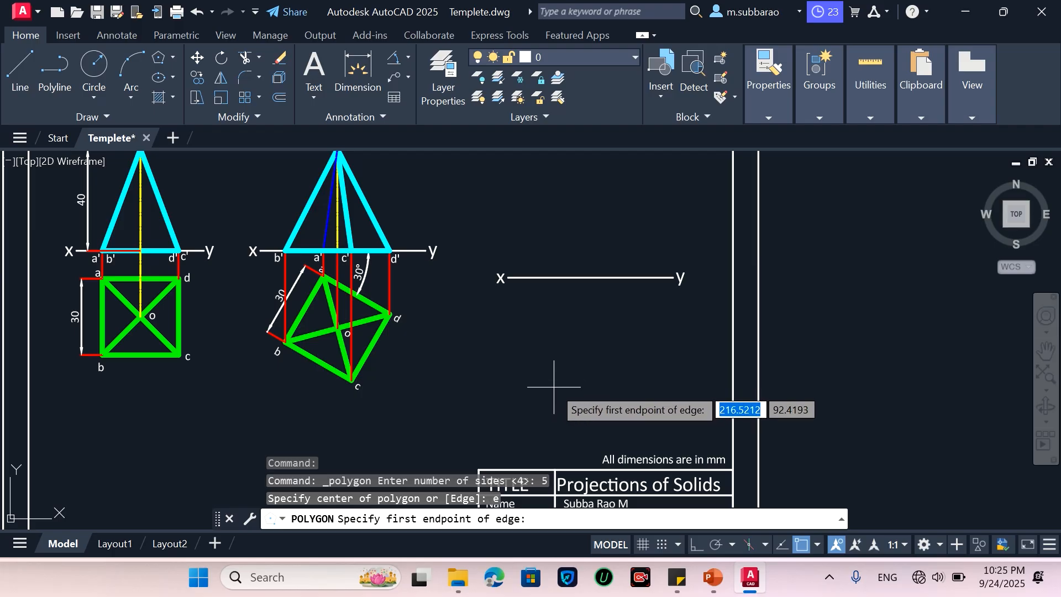
left_click(554, 387)
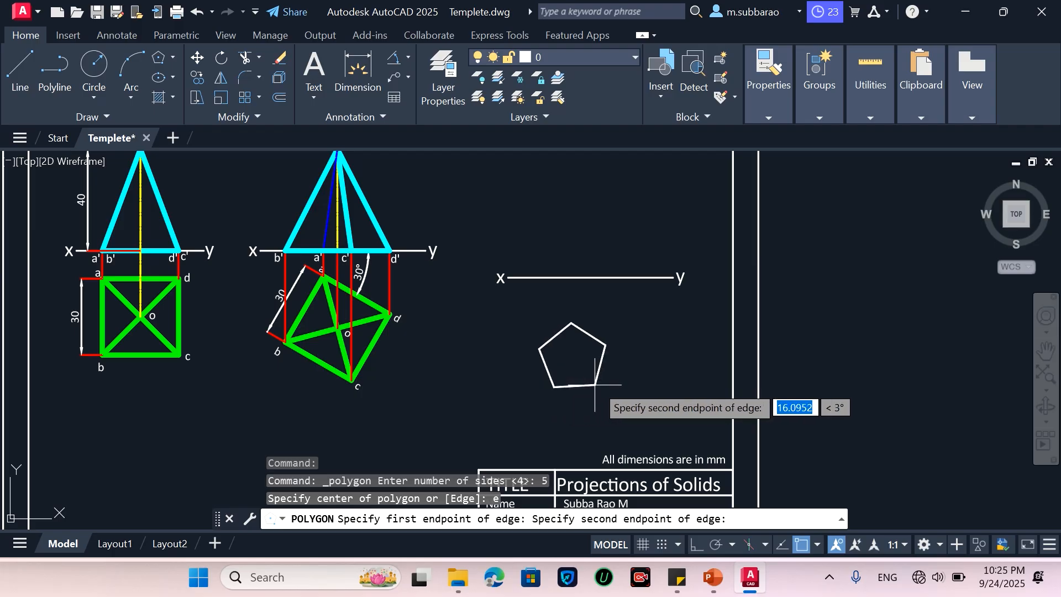
left_click(696, 545)
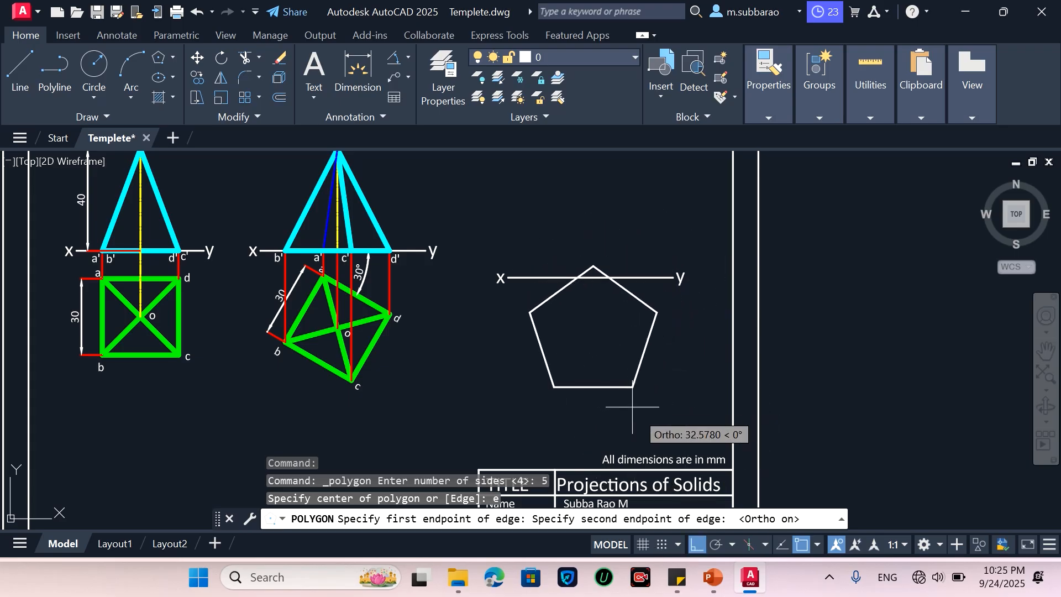
type("25")
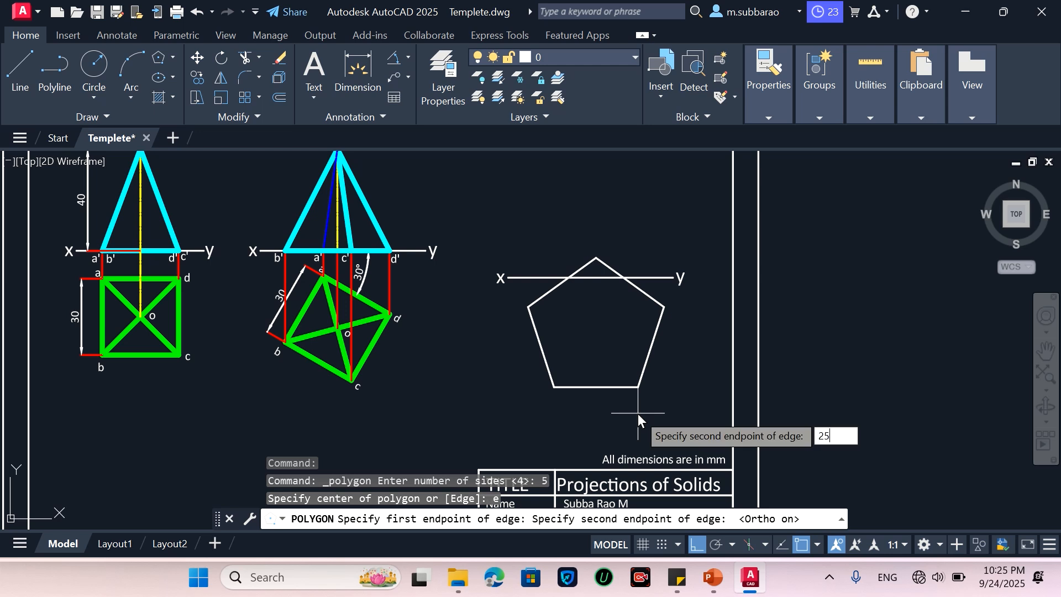
key("Return")
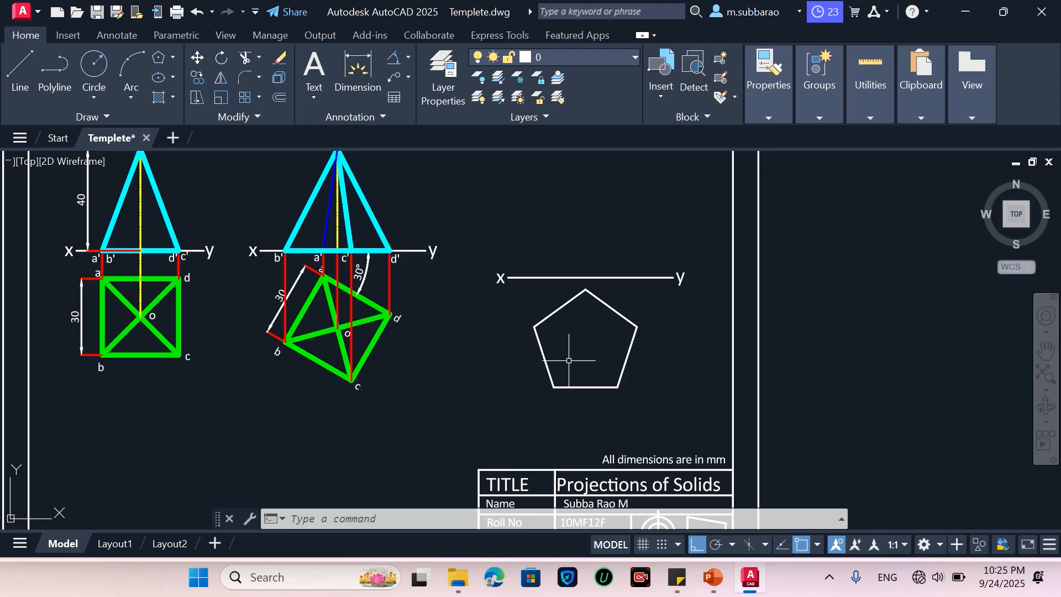
Step: Move the pentagon about 9.5 mm straight down, away from the XY line
key("Return")
left_click(645, 357)
left_click(606, 386)
left_click(670, 385)
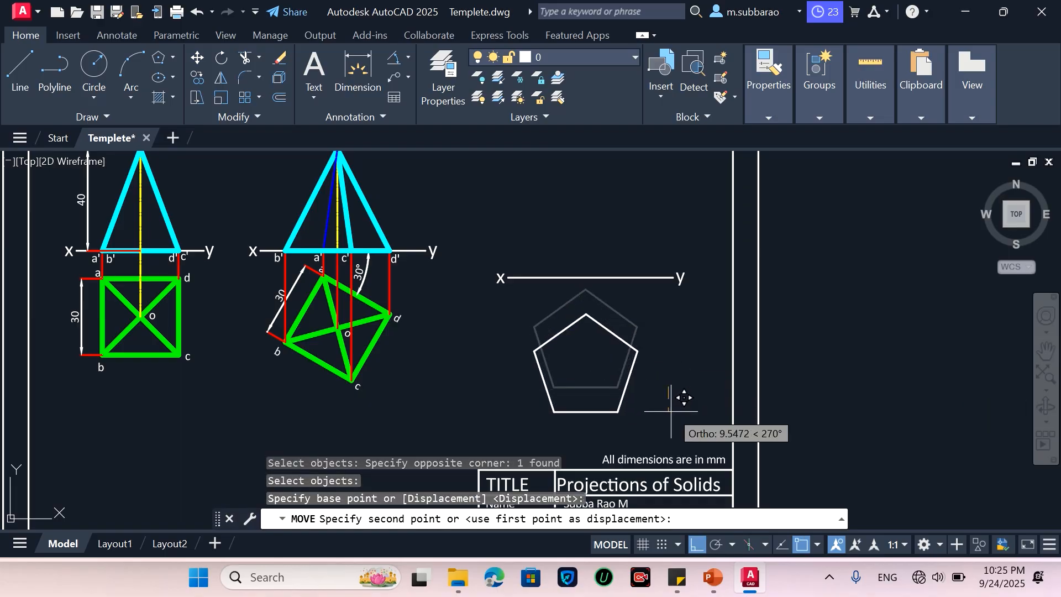
left_click(671, 410)
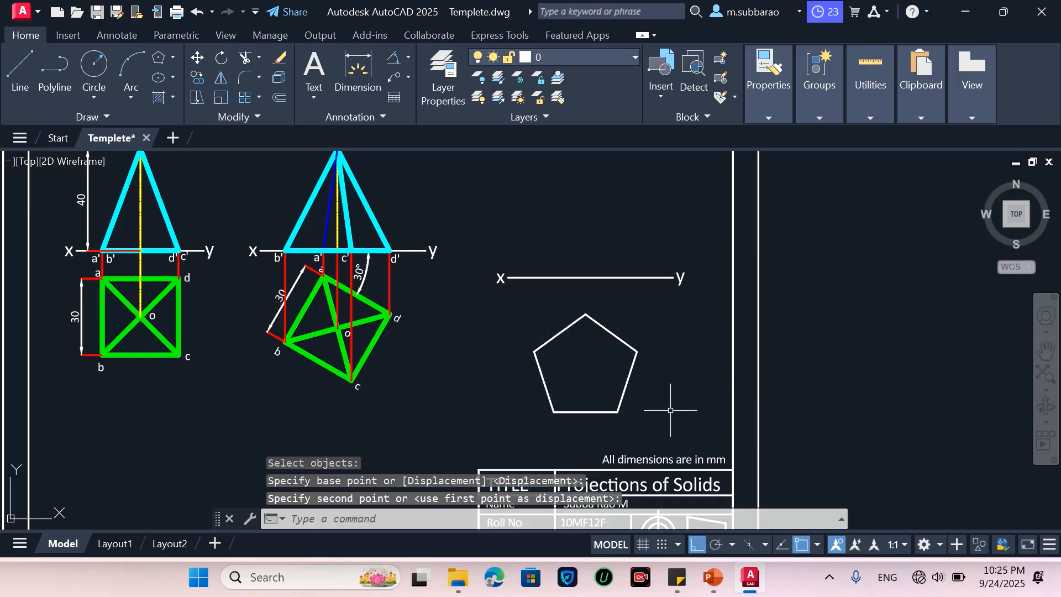
left_click(626, 367)
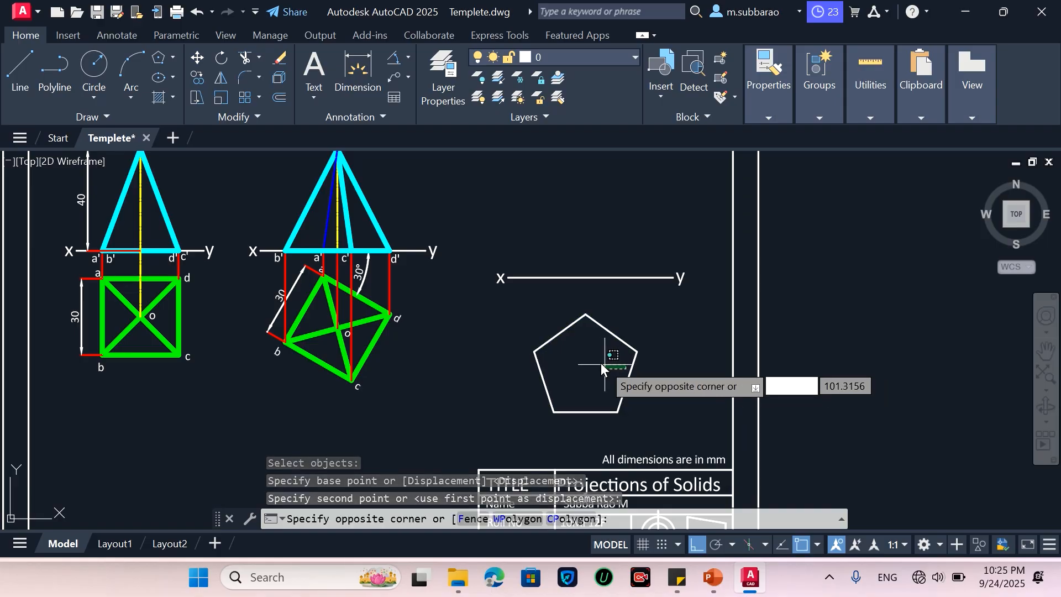
left_click(602, 364)
Step: Draw vertical projector lines up to the XY line from the pentagon's left and lower-left vertices
type("l")
key("Return")
left_click(534, 351)
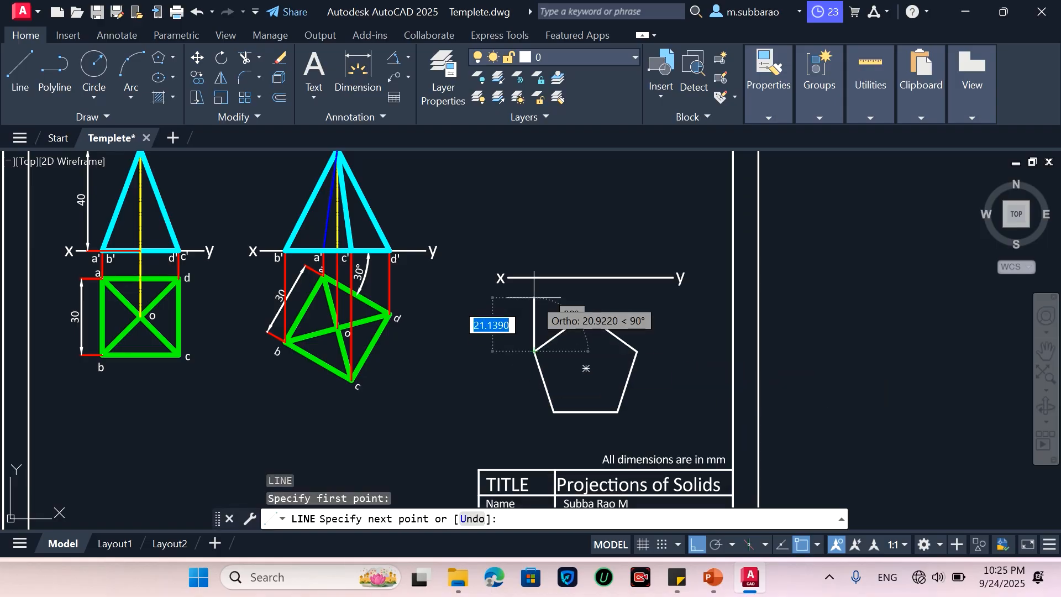
left_click(534, 278)
key("Return")
key("Return")
left_click(554, 412)
left_click(554, 277)
key("Return")
Step: Draw vertical projector lines up to the XY line from the pentagon's top, right and lower-right vertices
key("Return")
left_click(586, 314)
left_click(586, 277)
key("Return")
key("Return")
left_click(637, 350)
left_click(636, 277)
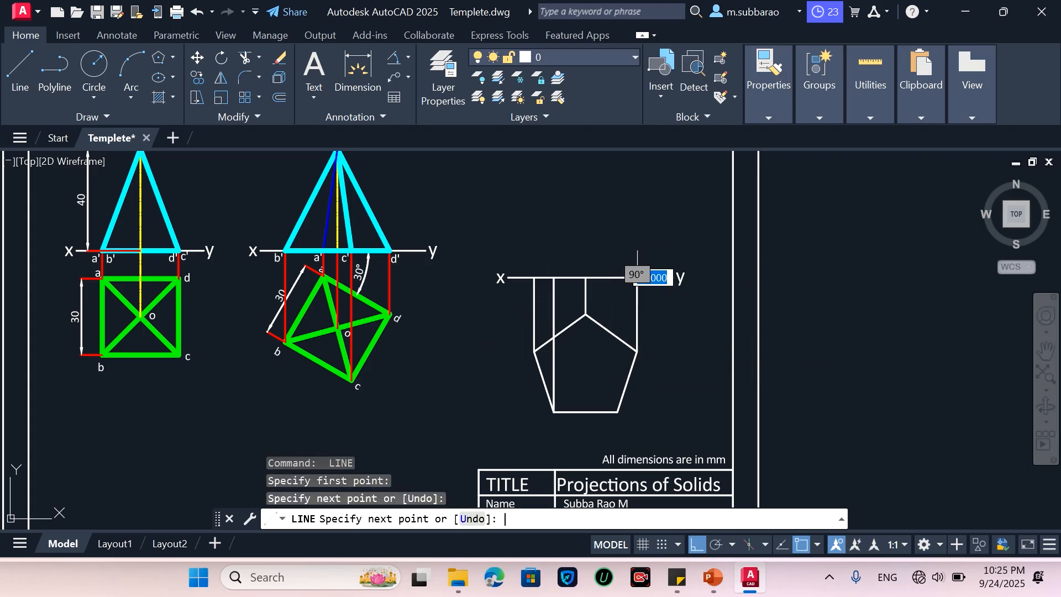
key("Return")
key("Return")
left_click(618, 411)
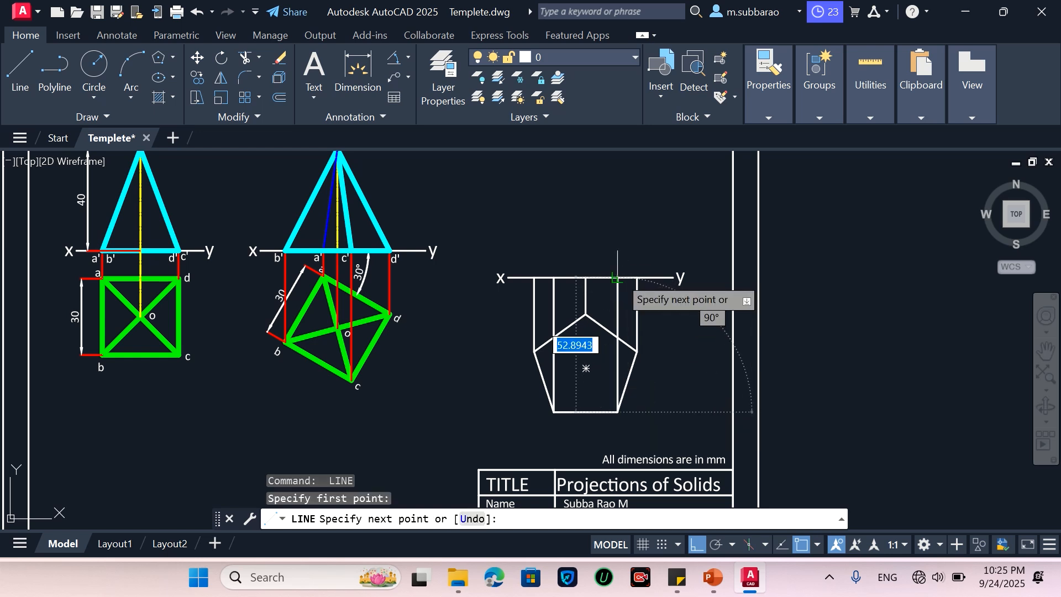
left_click(618, 278)
key("Return")
Step: Draw a 40 mm vertical line upward from the point where the top vertex's projector meets the XY line
key("Return")
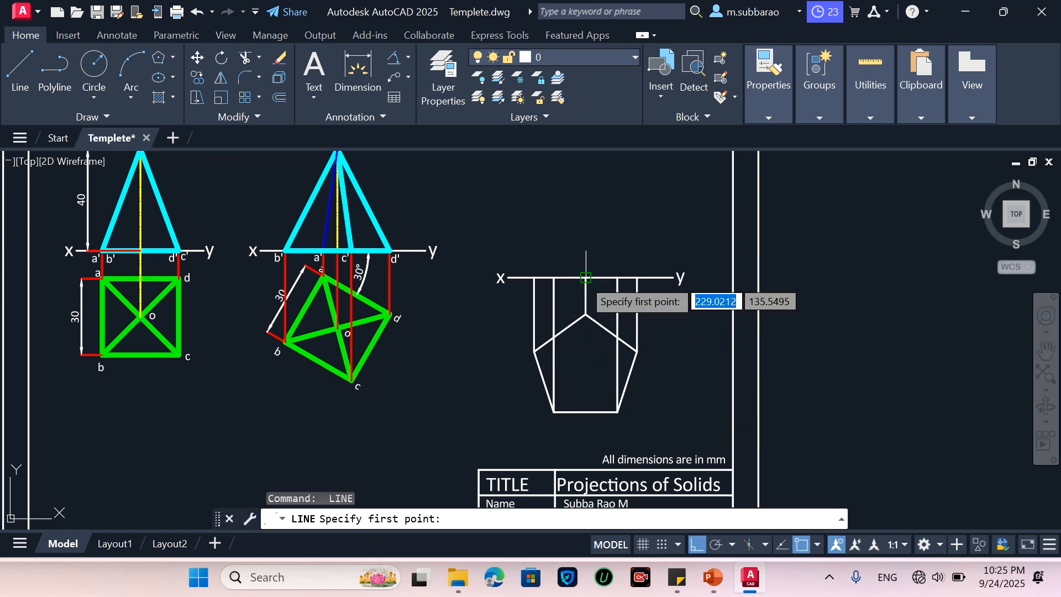
scroll(588, 443, "down", 2)
scroll(615, 319, "up", 2)
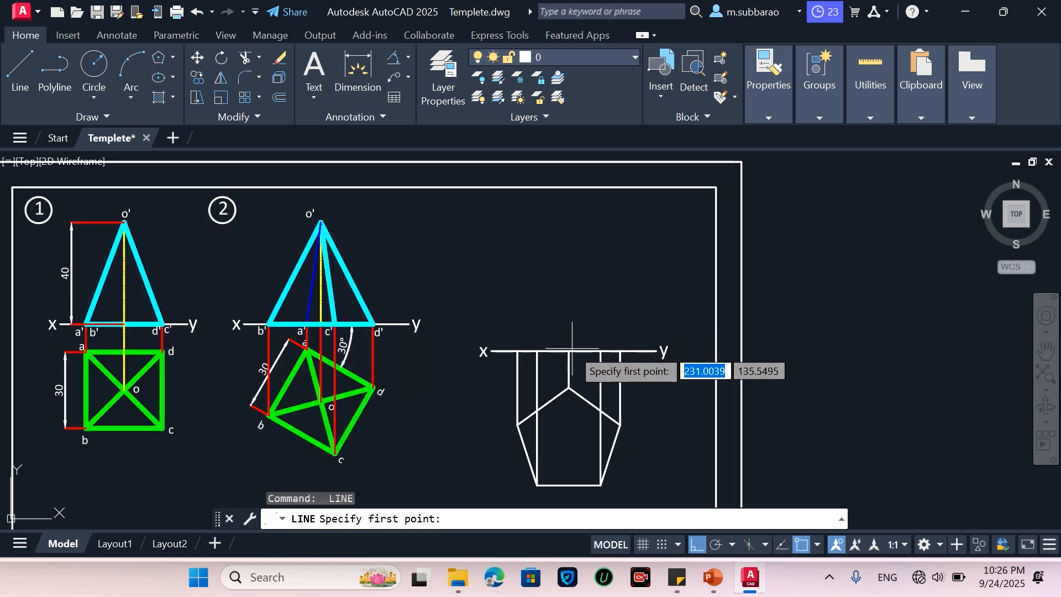
left_click(569, 351)
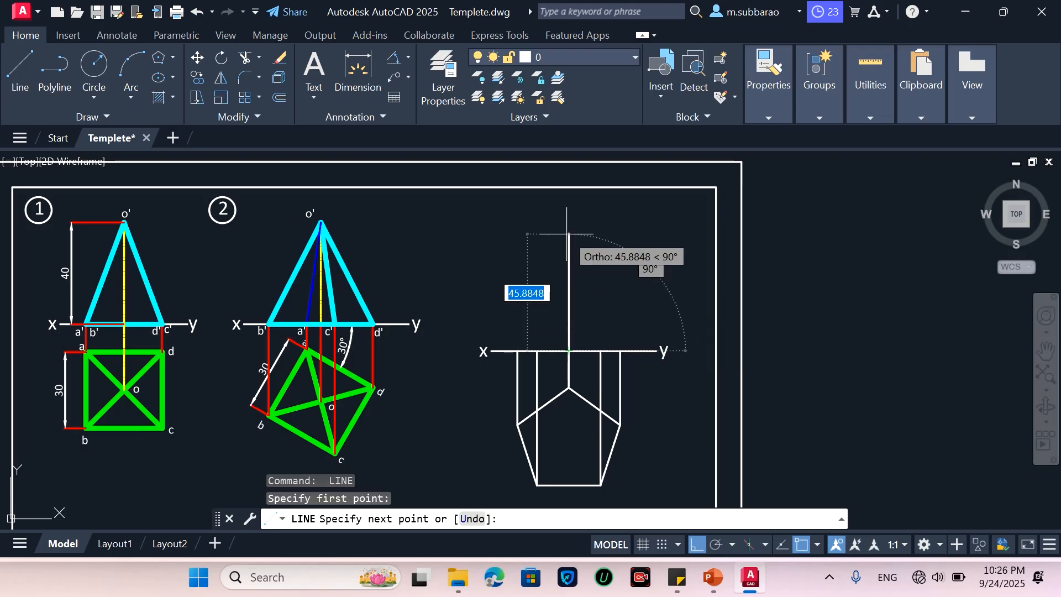
type("40")
key("Return")
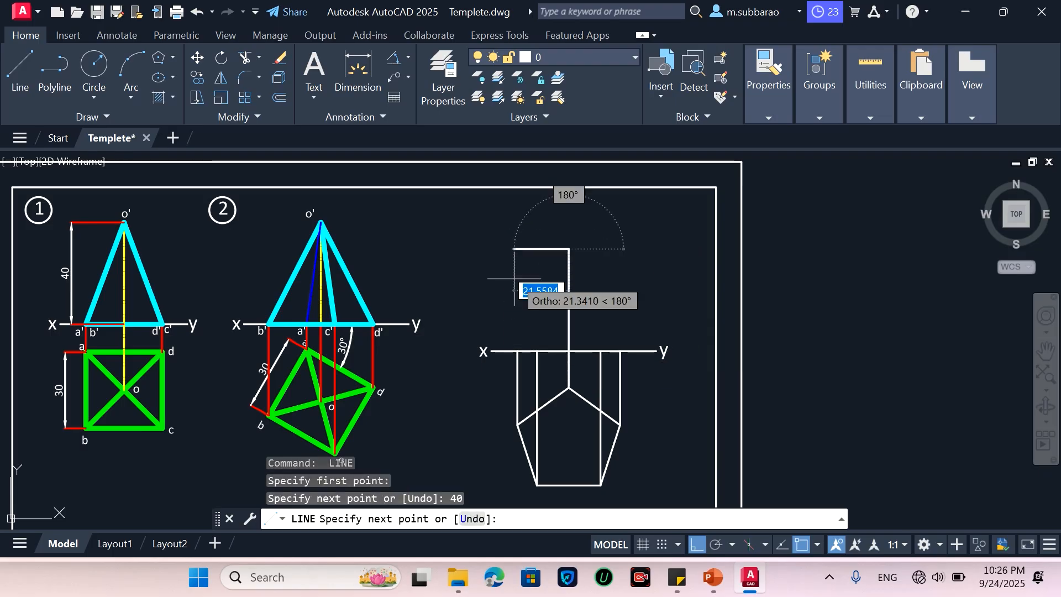
key("Return")
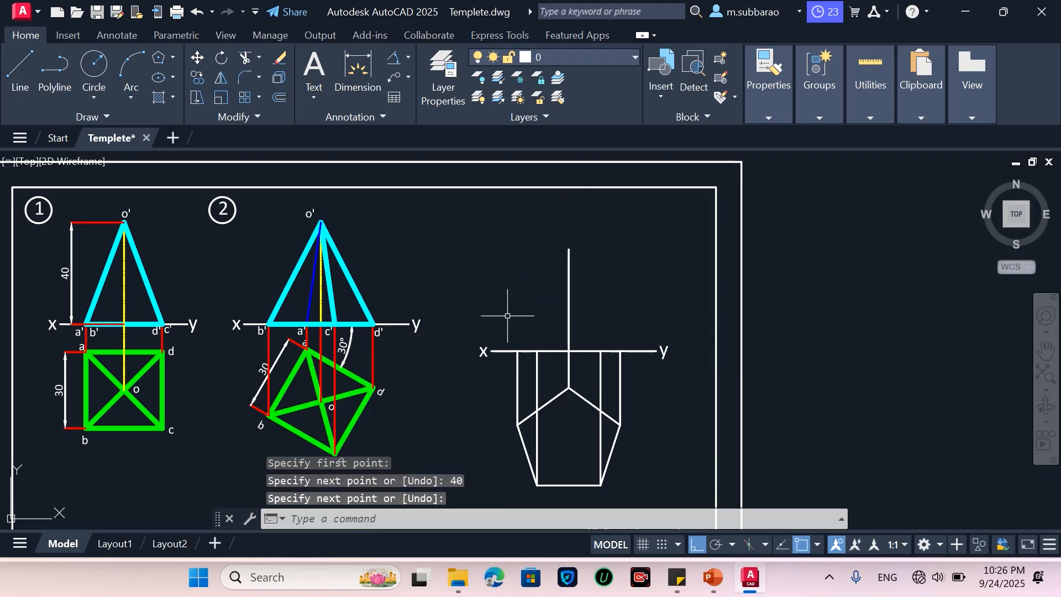
Step: Draw the front view's base line along XY between the two outermost projectors
key("Return")
left_click(518, 351)
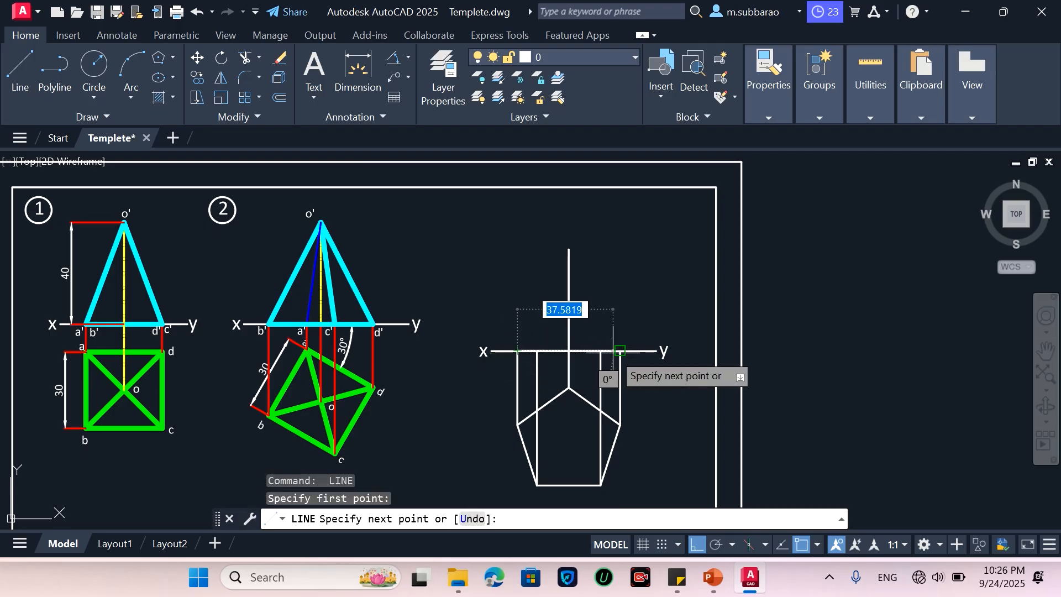
left_click(621, 351)
key("Escape")
Step: Copy the base line straight up to the upper end of the 40 mm vertical line
type("co")
key("Return")
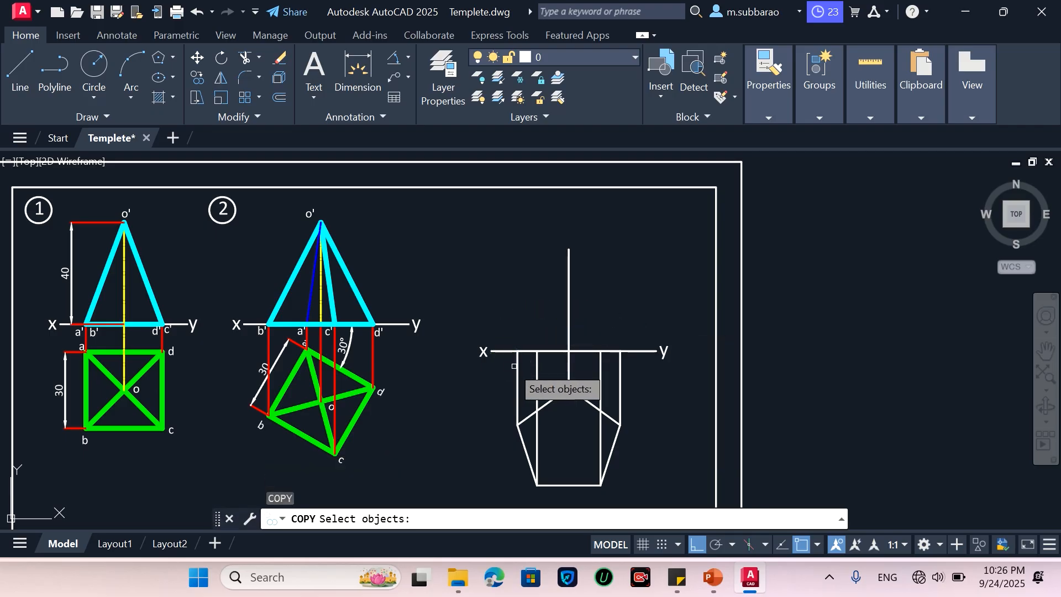
left_click(514, 366)
left_click(622, 340)
key("Return")
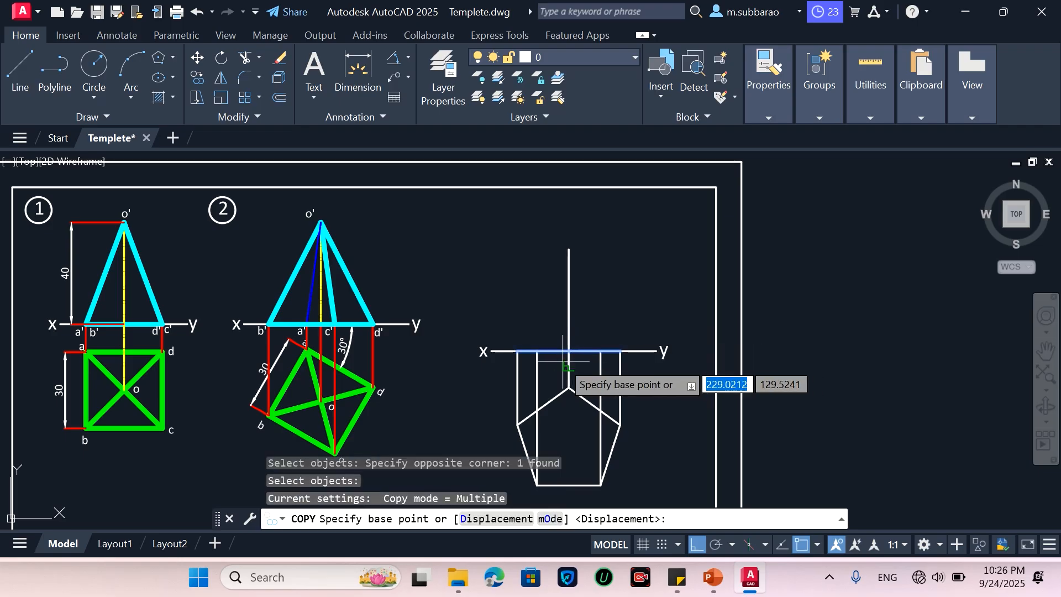
left_click(568, 350)
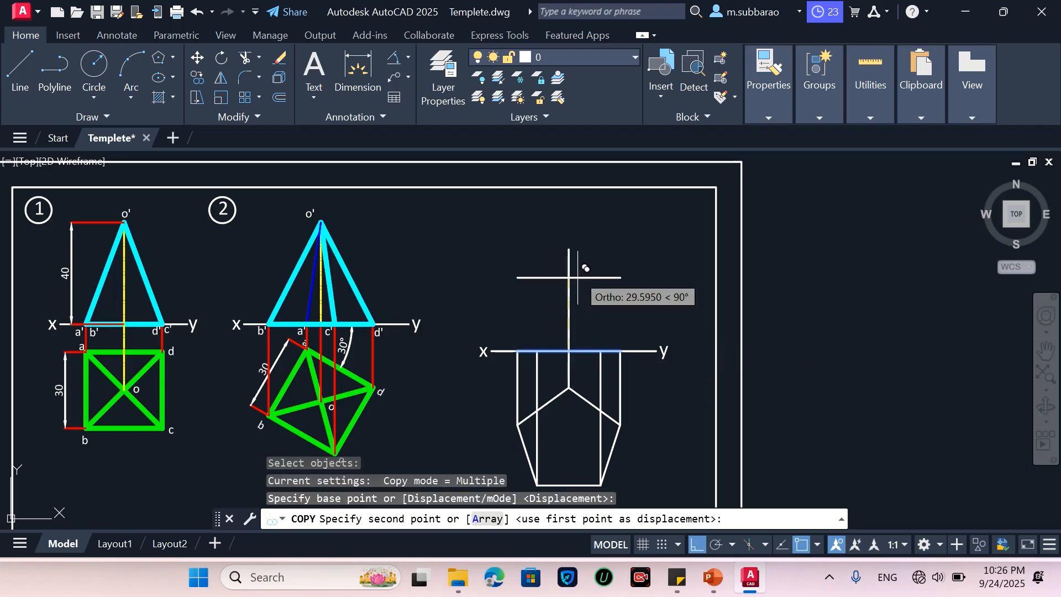
left_click(569, 248)
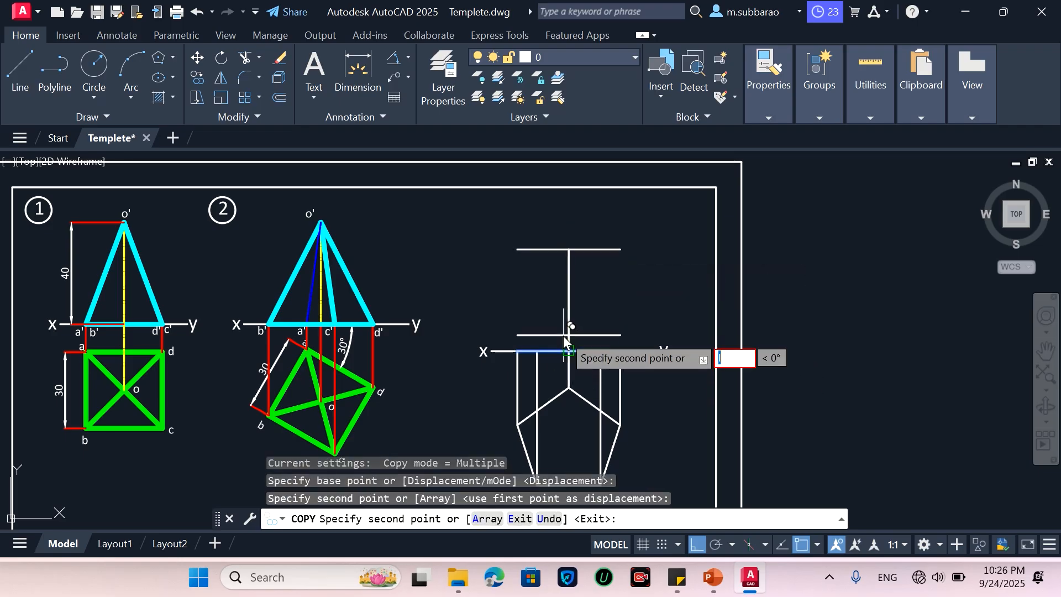
key("Escape")
Step: Draw the two outer vertical edges of the front view between the base line and the upper line
key("l")
key("Return")
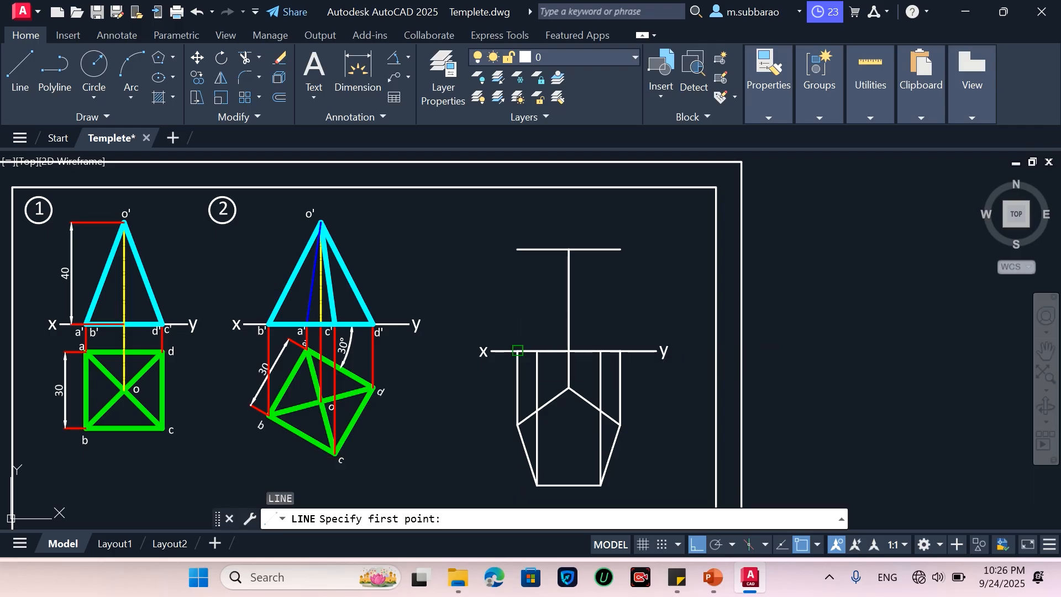
left_click(517, 350)
left_click(517, 249)
key("Return")
key("Return")
left_click(620, 350)
left_click(619, 250)
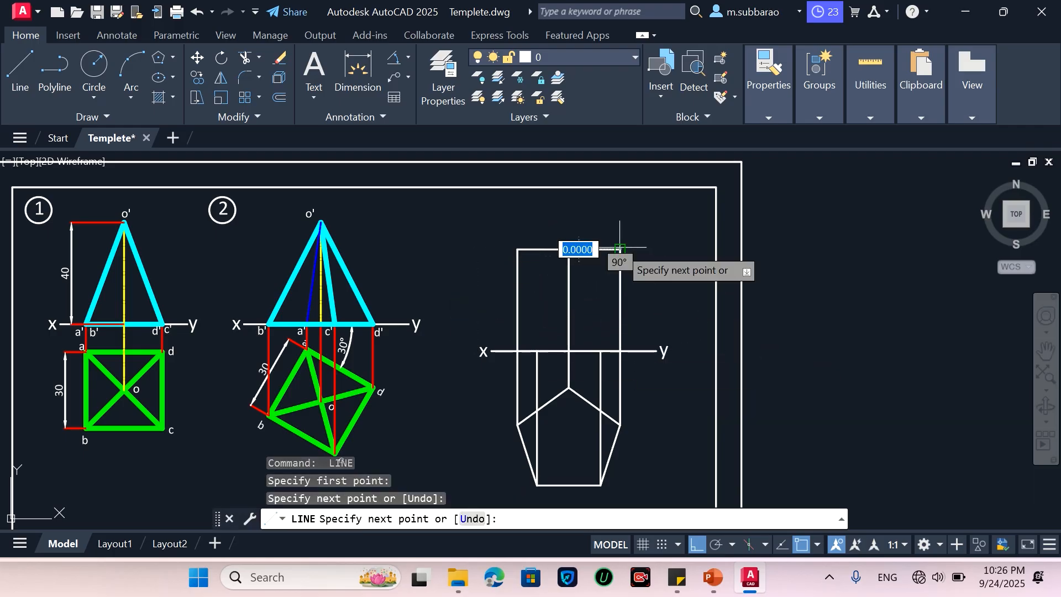
key("Return")
Step: Draw the two inner vertical edges of the front view above the projectors of the pentagon's bottom vertices
key("Return")
left_click(601, 351)
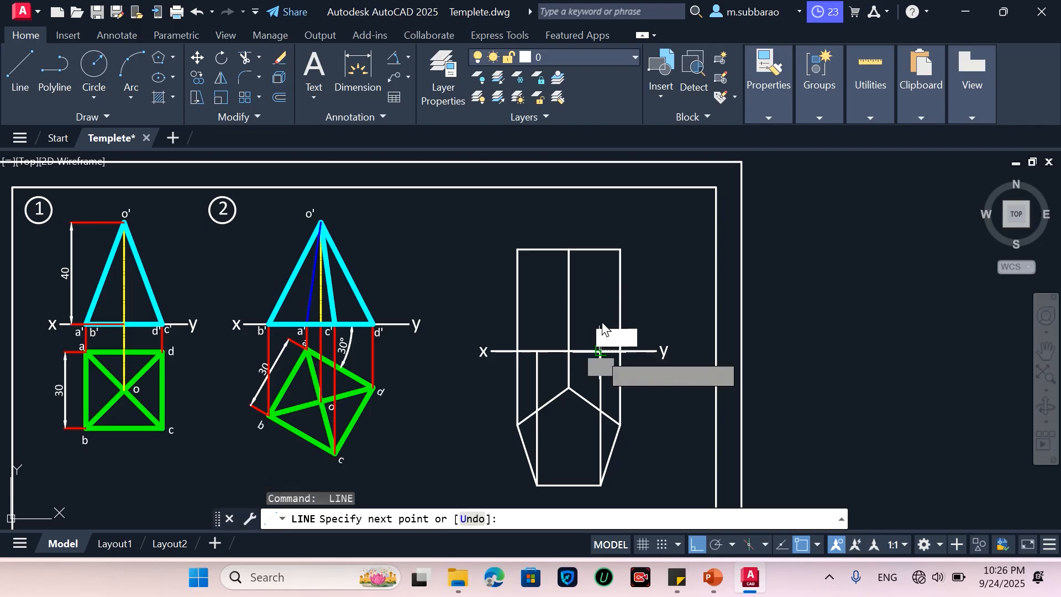
left_click(601, 249)
key("Return")
key("Return")
left_click(538, 350)
left_click(537, 249)
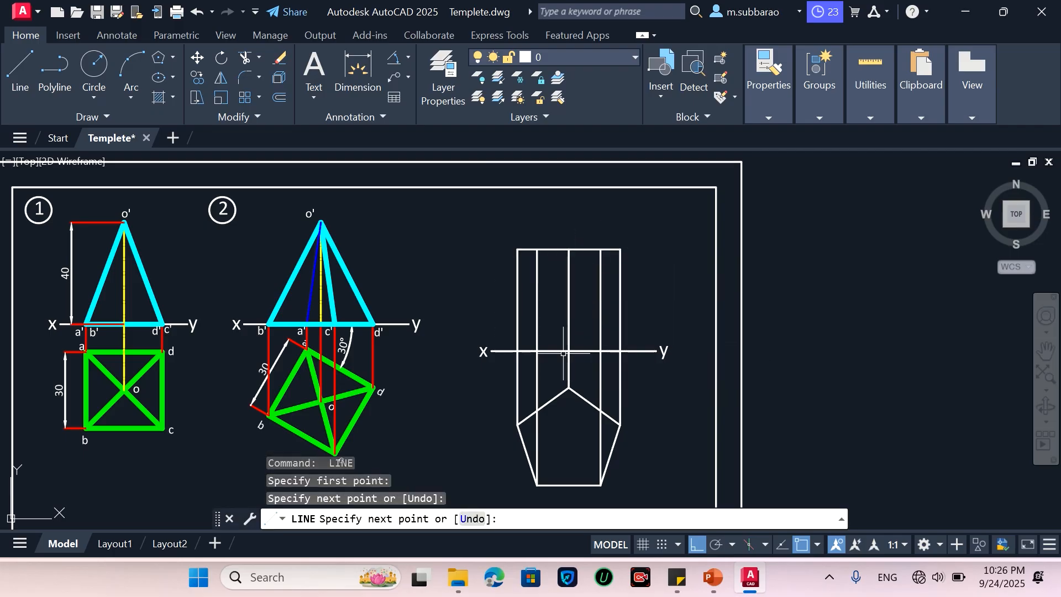
key("Return")
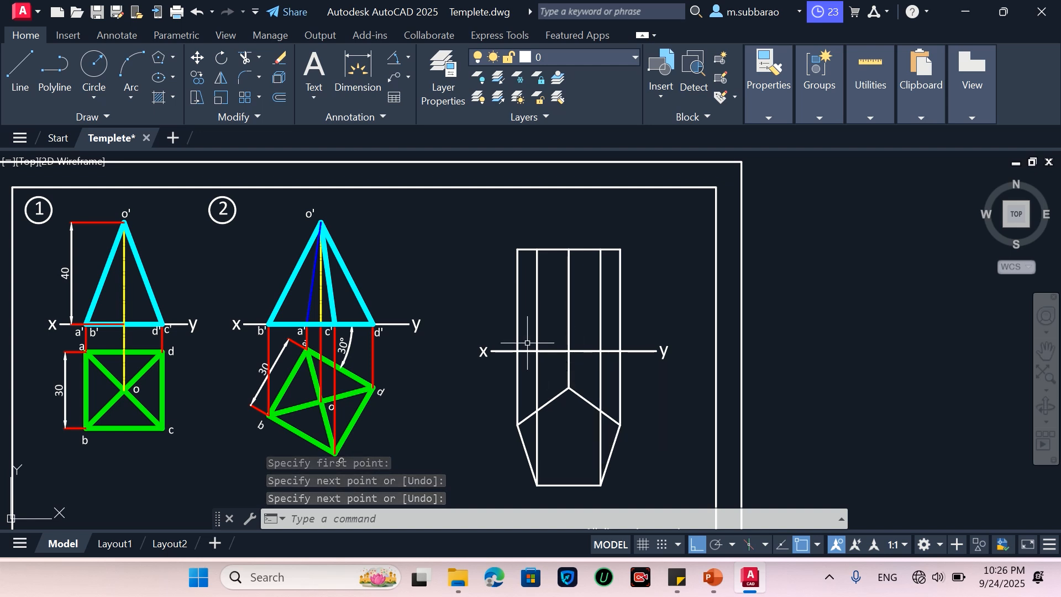
Step: Add a linear dimension to the pentagon's bottom edge, placed just below it
scroll(531, 332, "down", 5)
scroll(445, 264, "up", 5)
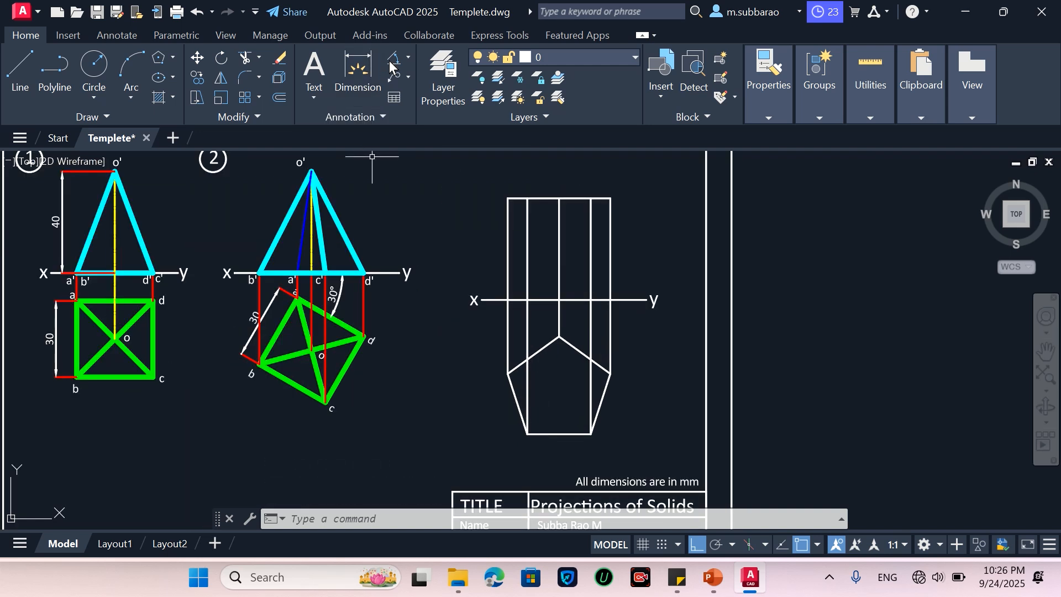
left_click(409, 58)
left_click(423, 85)
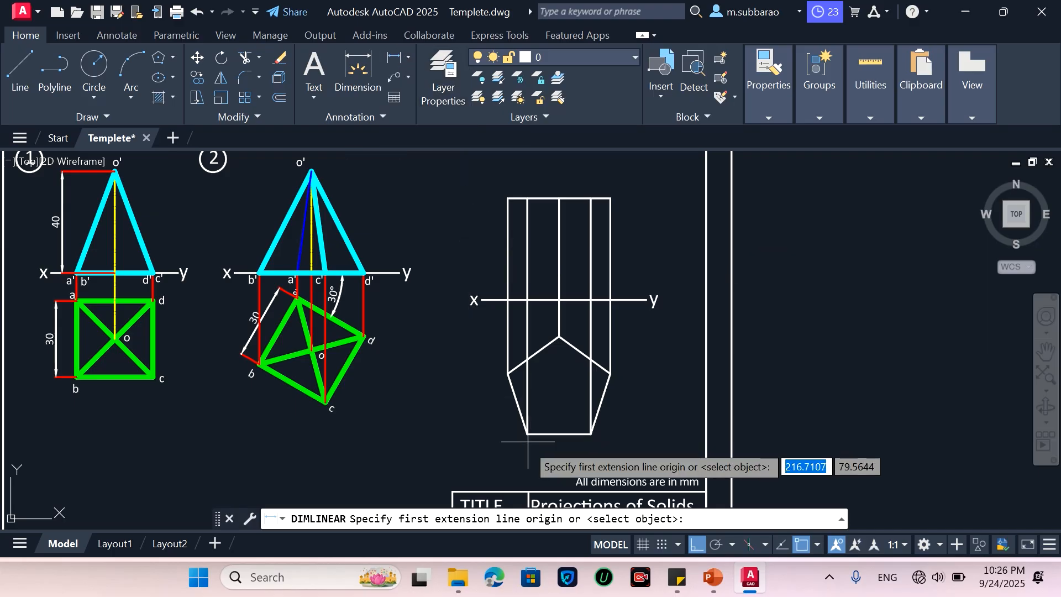
left_click(528, 434)
left_click(591, 434)
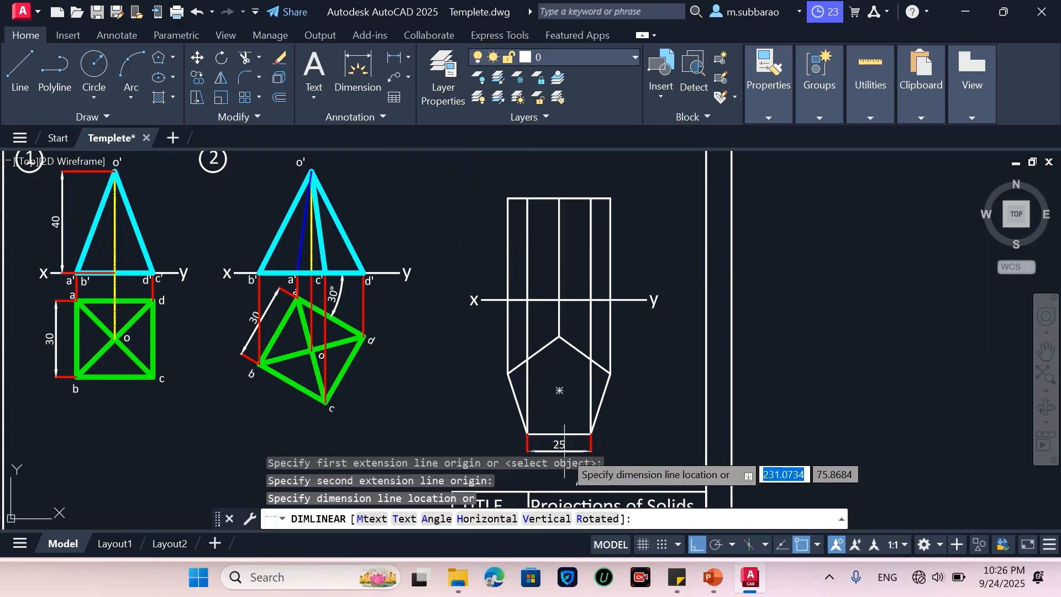
left_click(564, 451)
Step: Add a linear dimension to the prism's height in the front view, placed beside its outer right edge
key("Return")
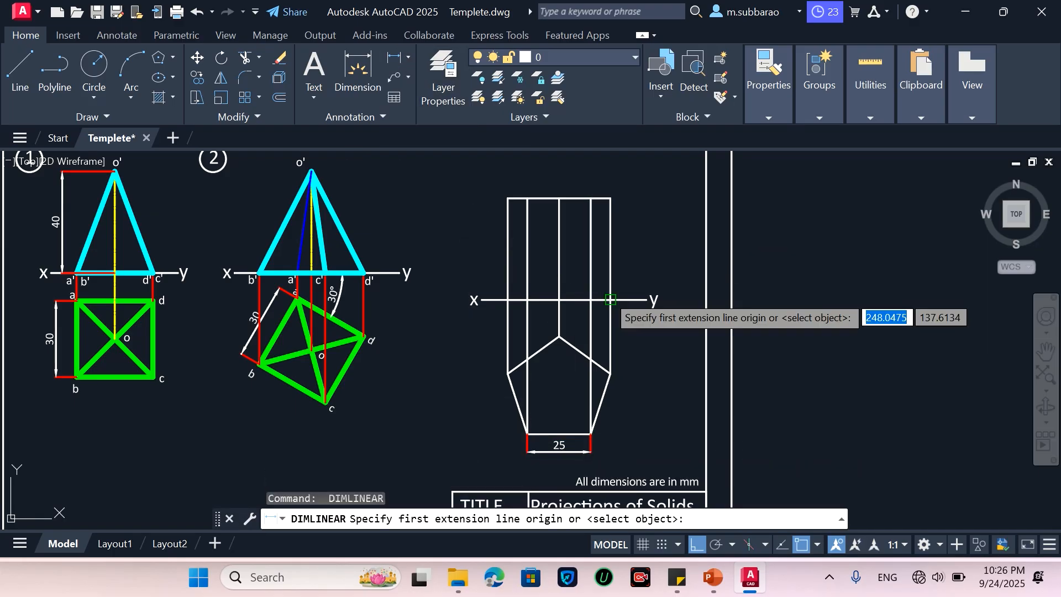
left_click(611, 300)
left_click(611, 198)
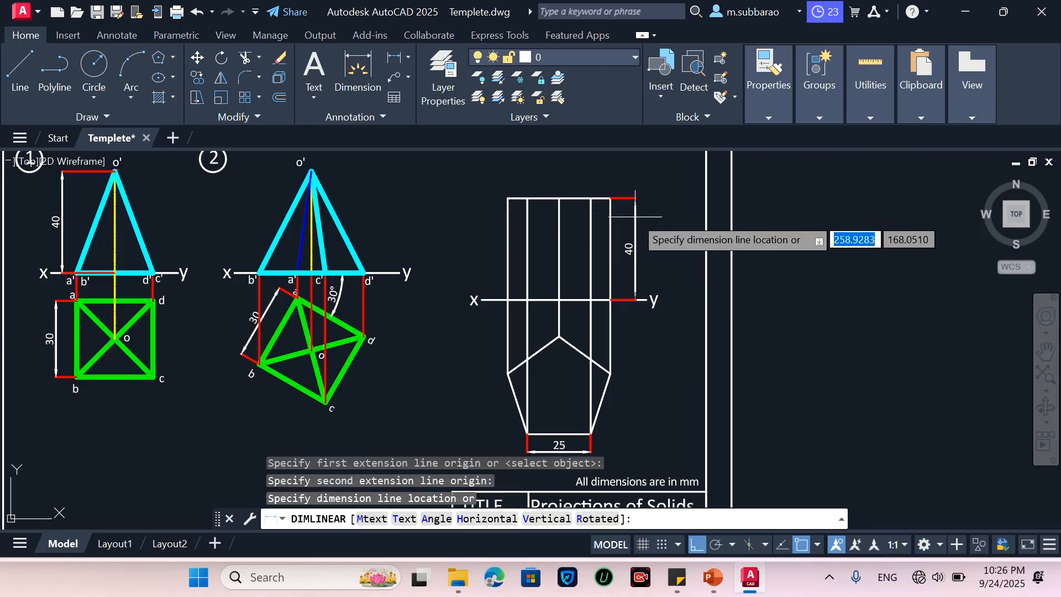
left_click(633, 217)
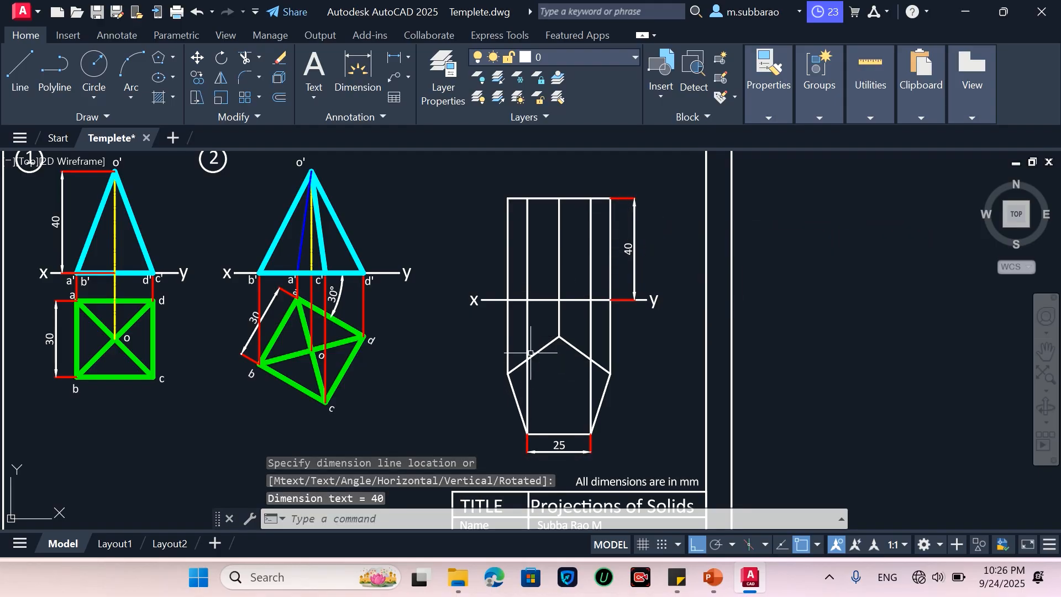
Step: Try to match the projectors between the XY line and the pentagon to the legend's Projection line style
scroll(531, 352, "down", 1)
scroll(559, 289, "up", 1)
type("ma")
key("Return")
scroll(552, 301, "down", 2)
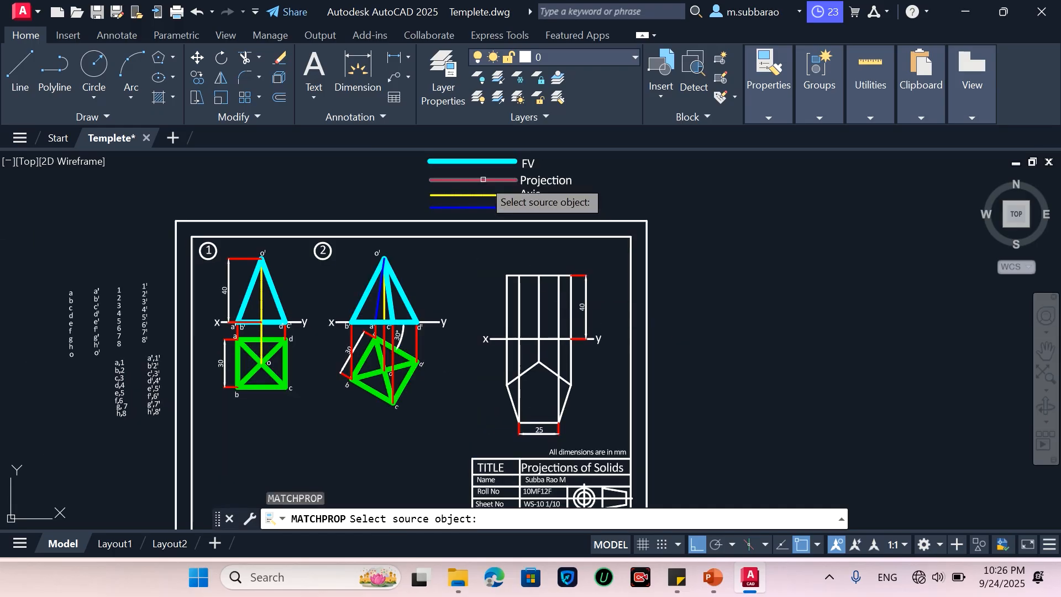
left_click(484, 180)
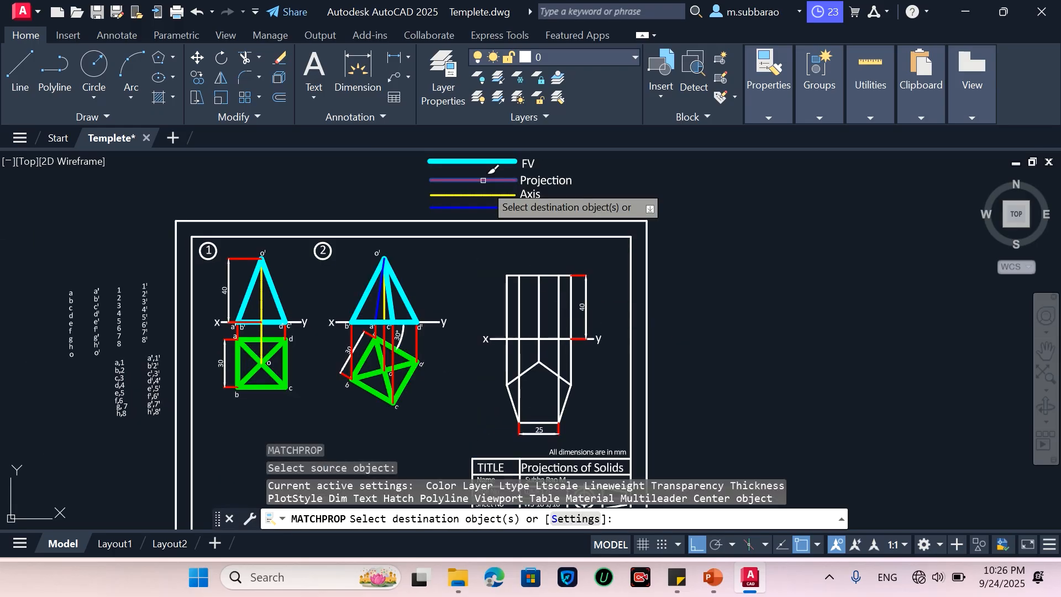
left_click(577, 352)
left_click(517, 351)
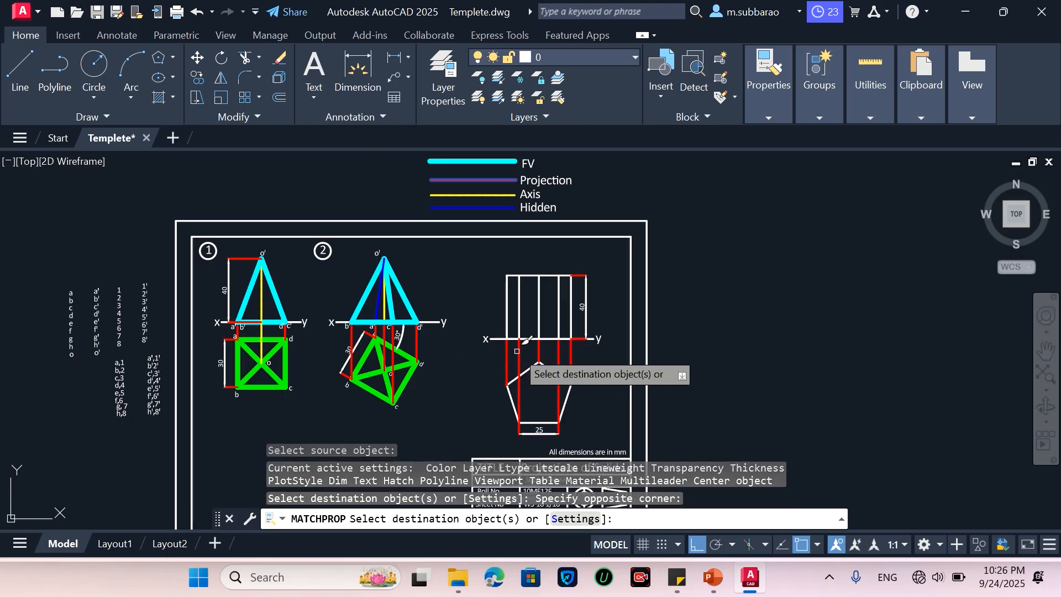
left_click(472, 161)
key("Escape")
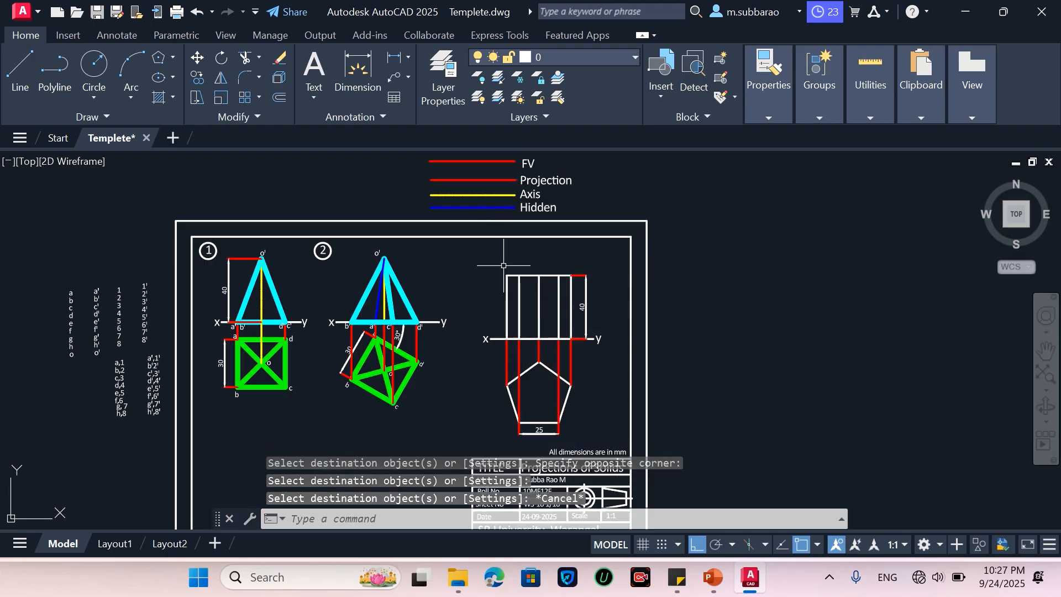
Step: Undo the property match made on the projectors and the legend's FV line
key("ctrl+z")
scroll(507, 270, "up", 2)
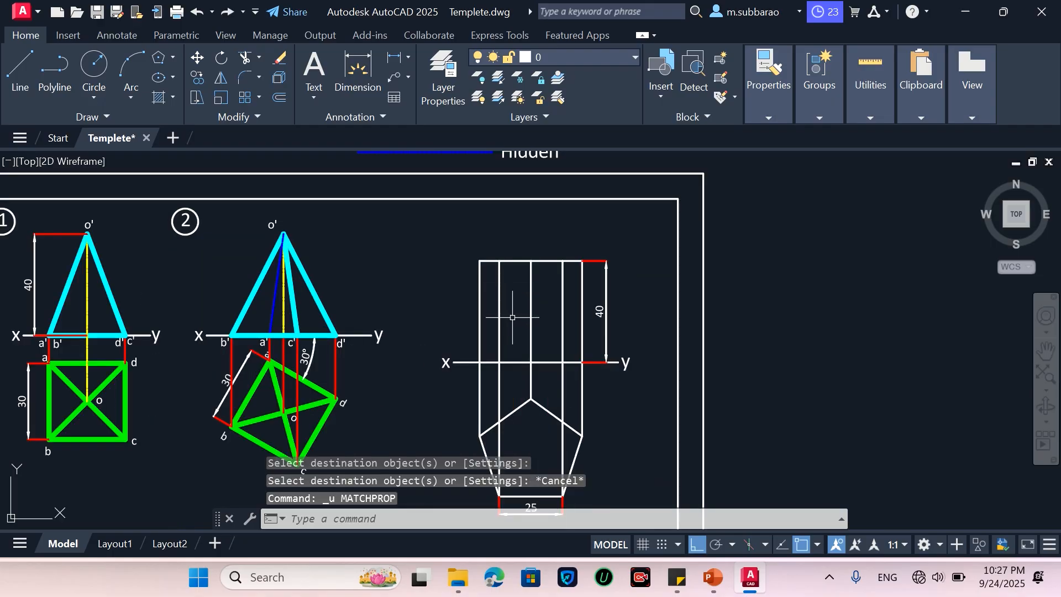
key("ctrl+z")
scroll(533, 310, "up", 1)
scroll(534, 307, "down", 4)
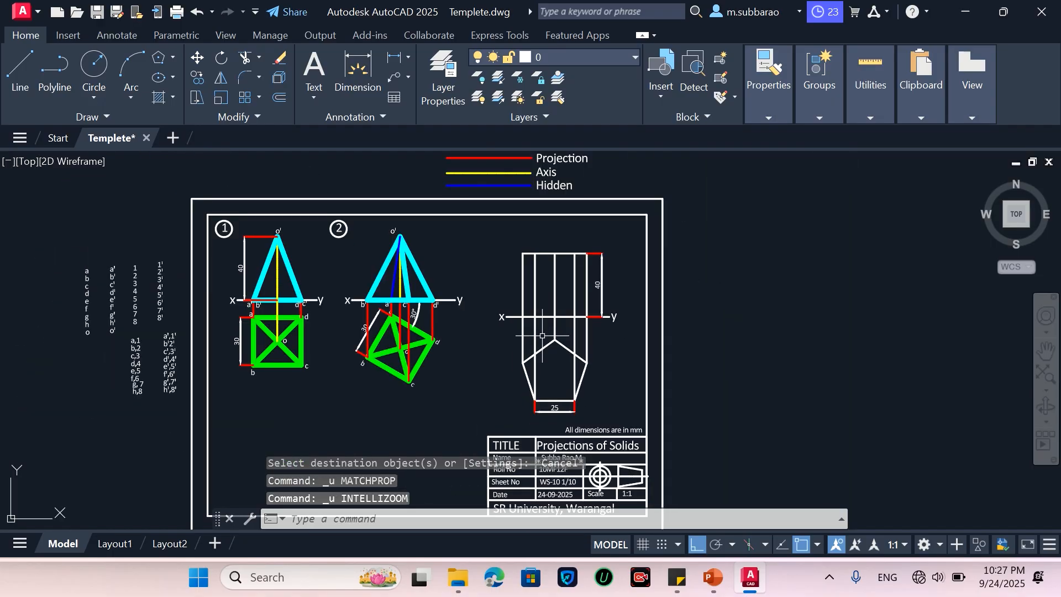
Step: Apply the legend's Projection line properties to the five projectors between the XY line and the pentagon
scroll(535, 232, "up", 2)
type("ma")
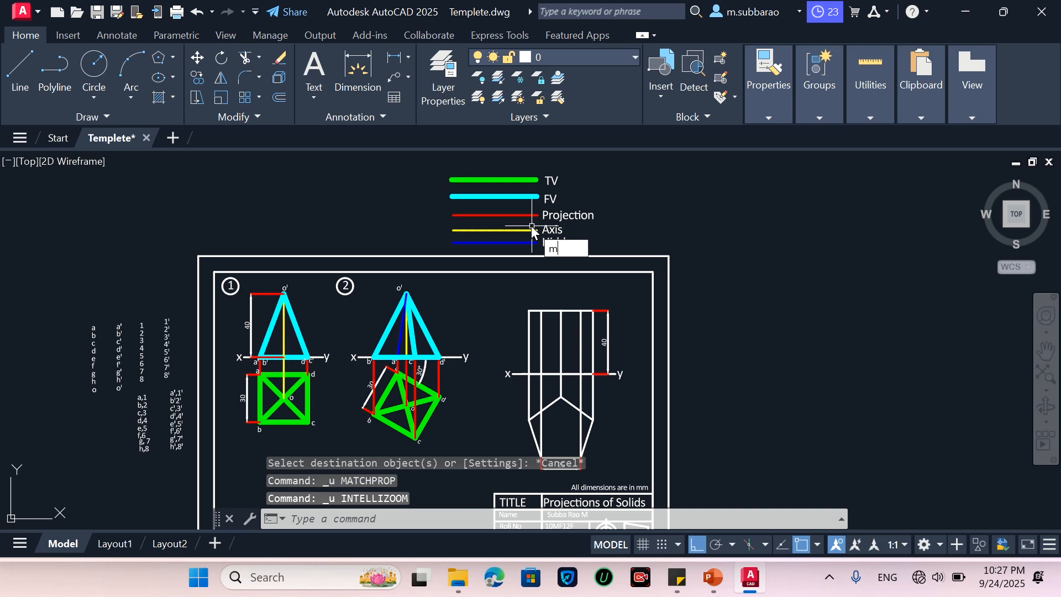
key("Return")
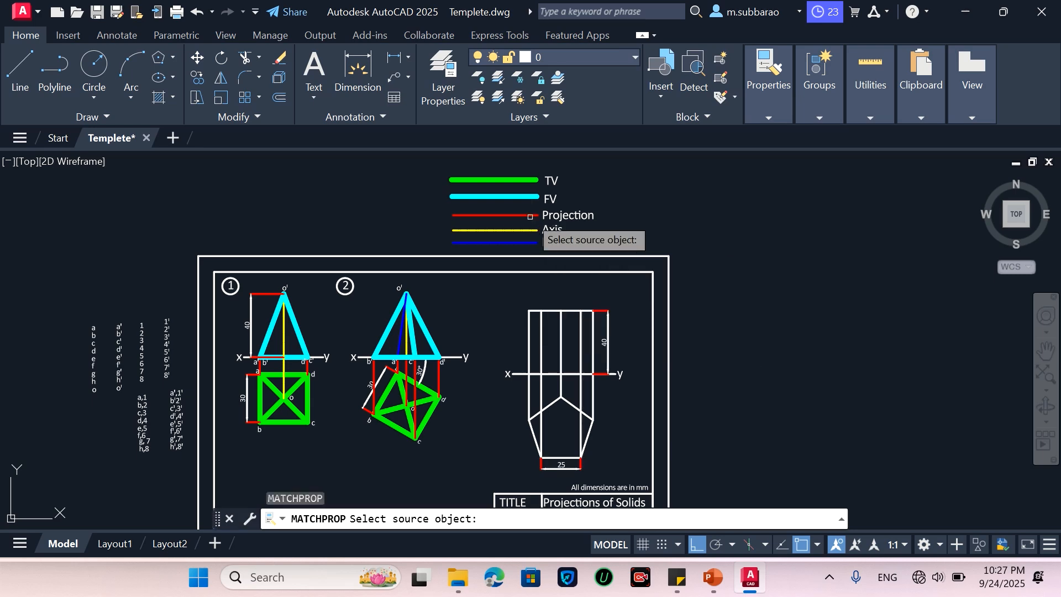
left_click(531, 215)
scroll(599, 382, "up", 4)
left_click(597, 391)
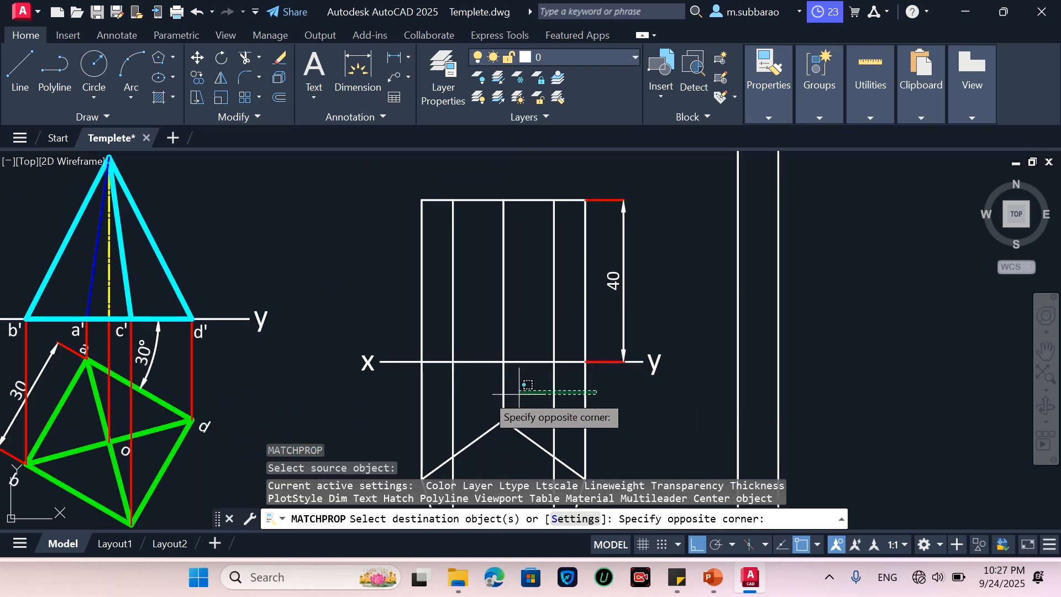
left_click(419, 394)
scroll(442, 409, "down", 5)
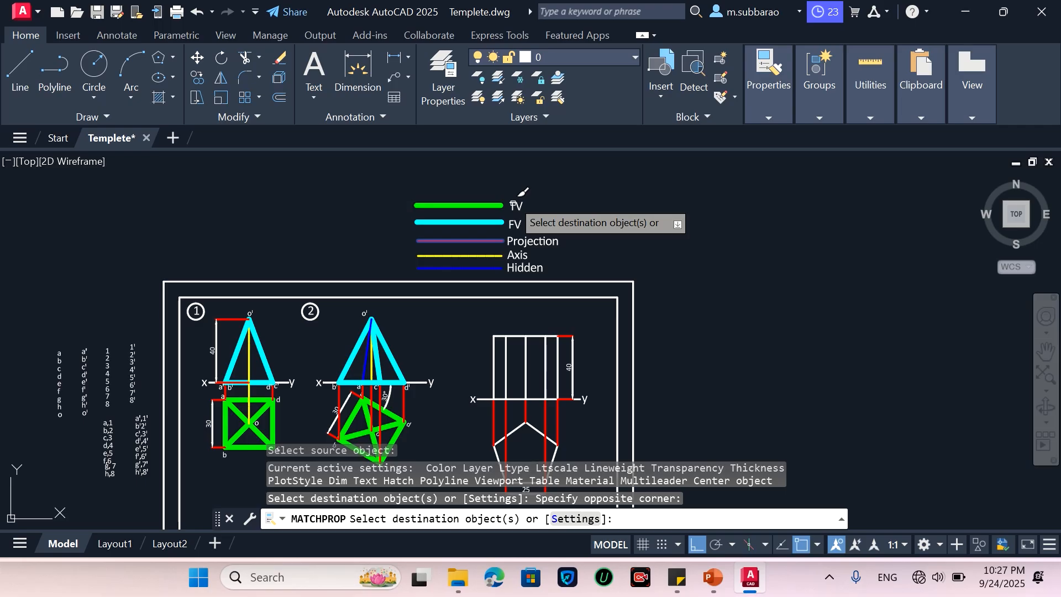
Step: Cancel Match Properties and undo its changes to the projectors and the legend's FV line
scroll(519, 213, "up", 3)
type("`")
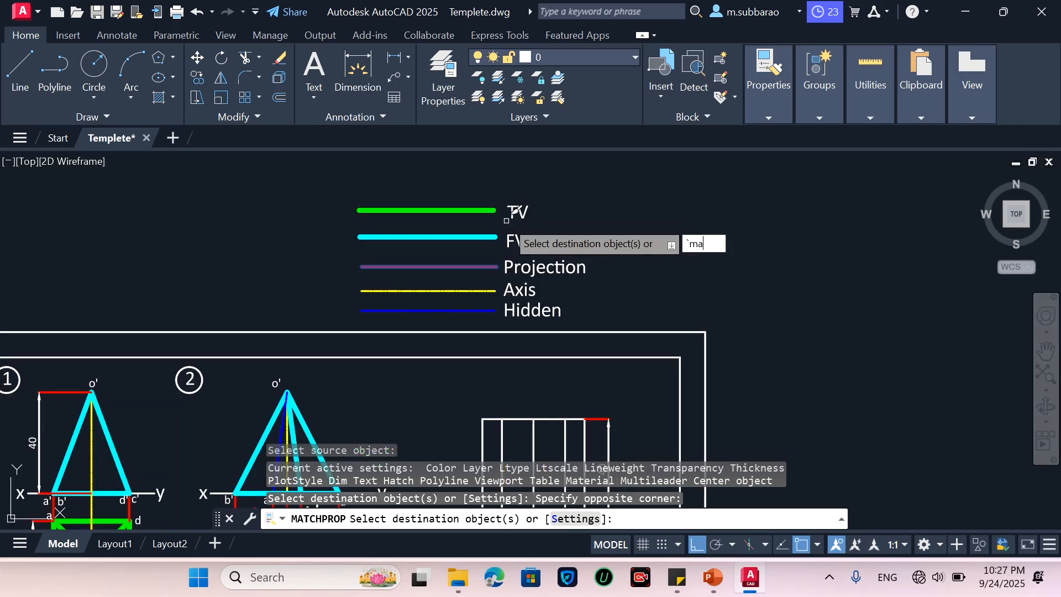
type("ma")
key("Return")
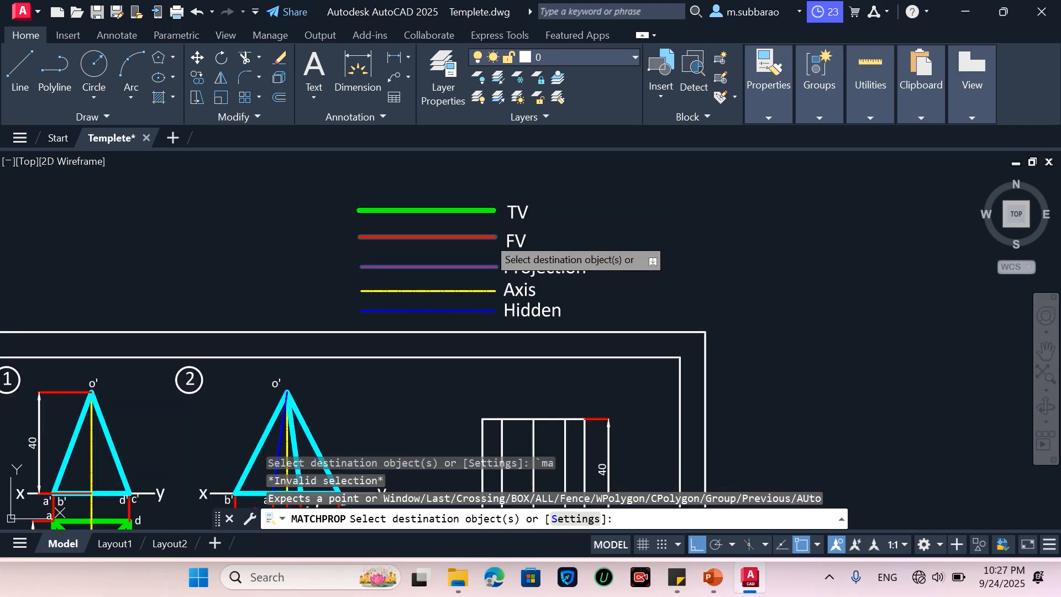
left_click(487, 236)
key("Escape")
key("ctrl+z")
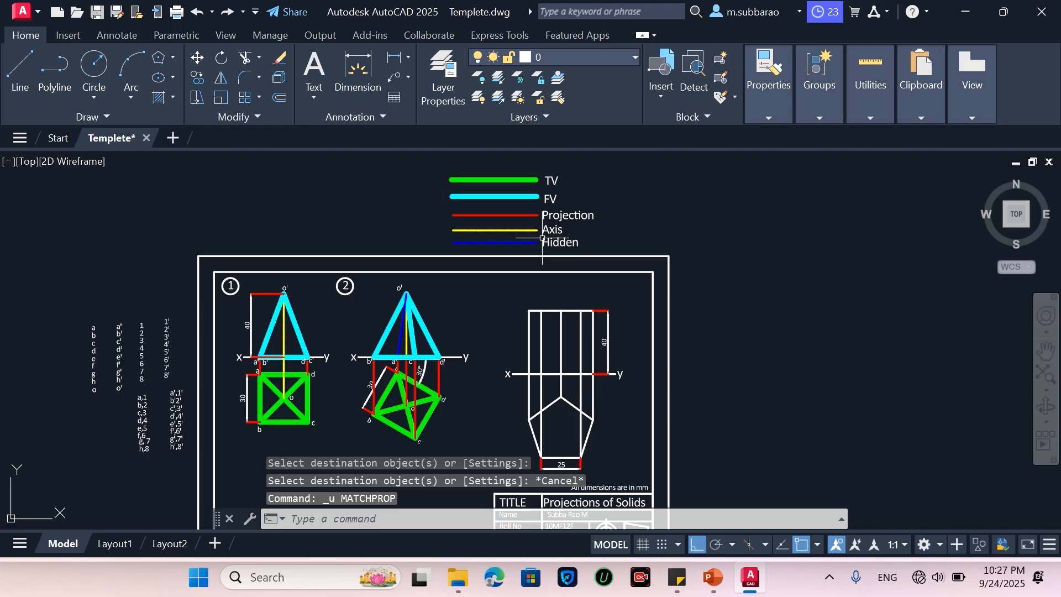
mouse_move(542, 238)
key("Escape")
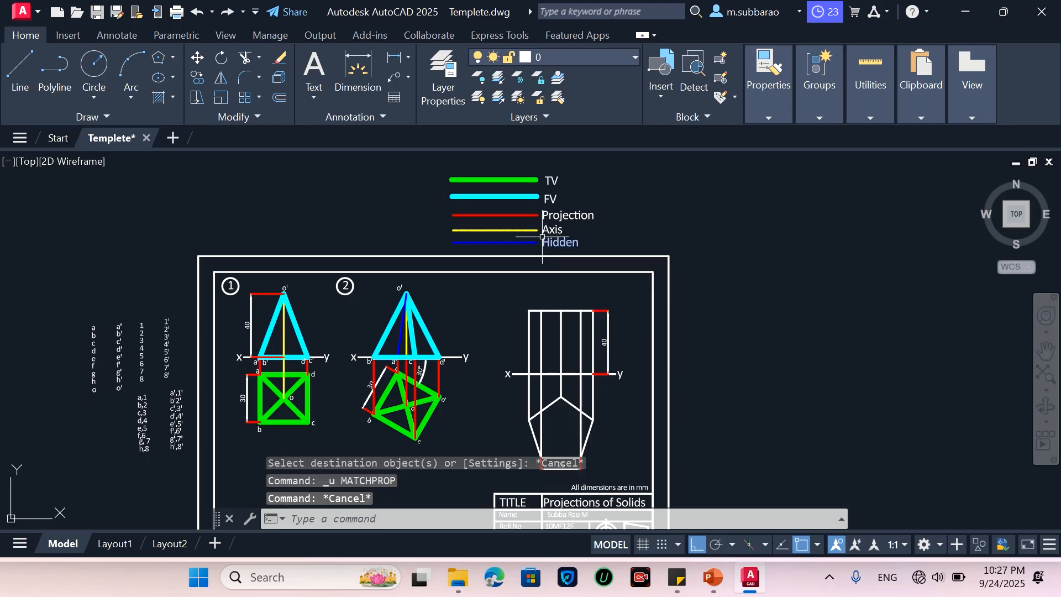
Step: Match the front view's five vertical edges, top edge and base edge to the legend's FV line style
type("ma")
key("Return")
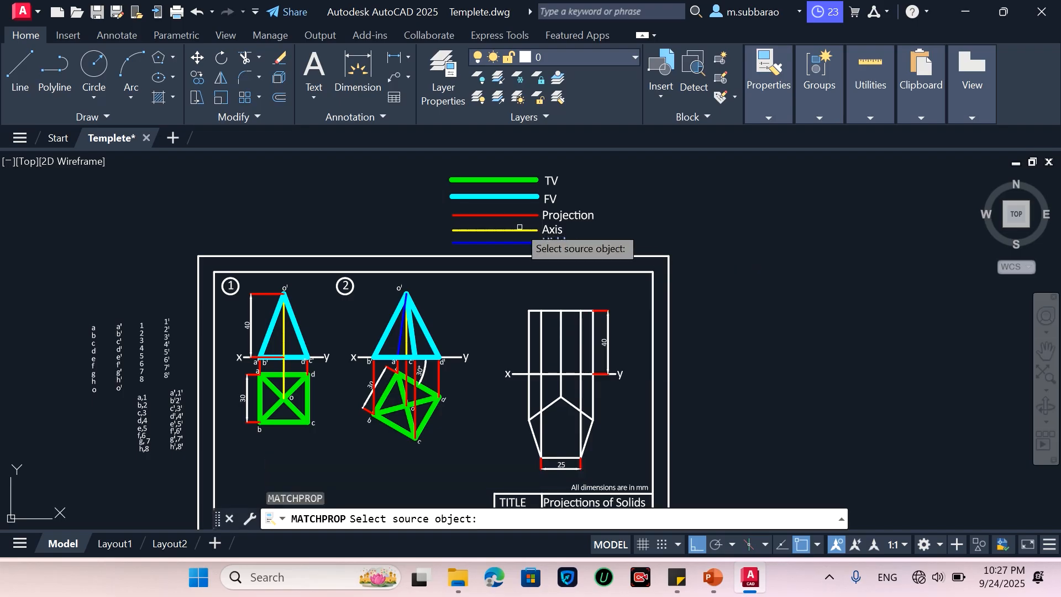
left_click(520, 194)
scroll(589, 345, "up", 5)
left_click(657, 281)
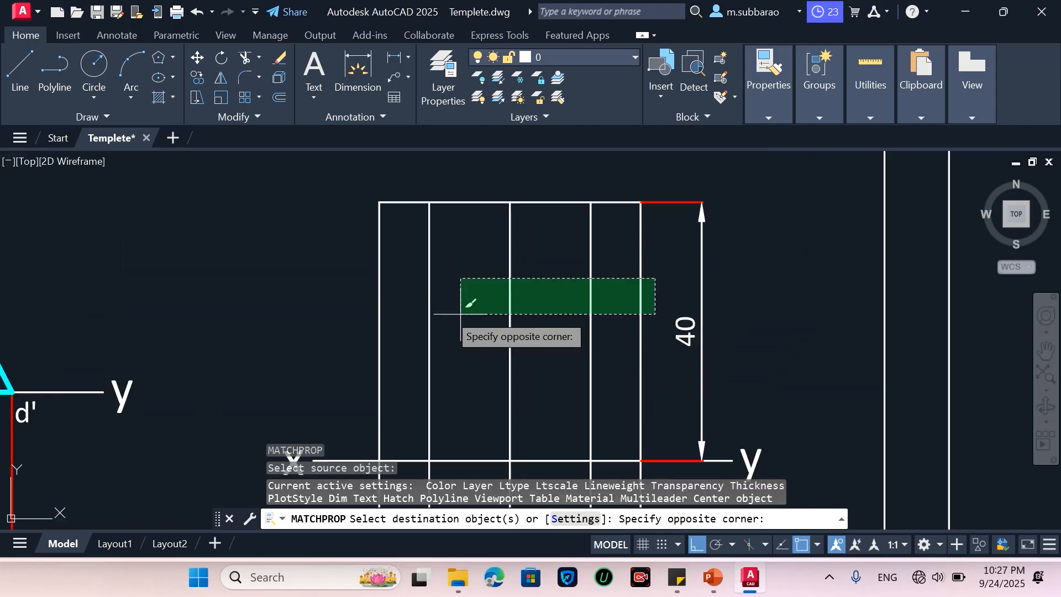
left_click(362, 310)
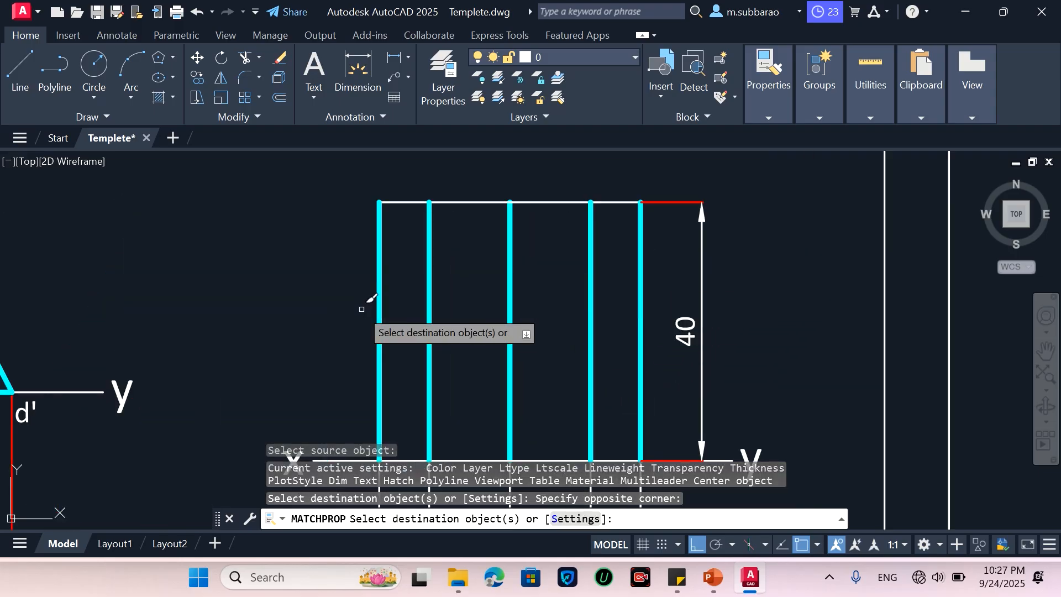
left_click(410, 203)
scroll(436, 199, "down", 2)
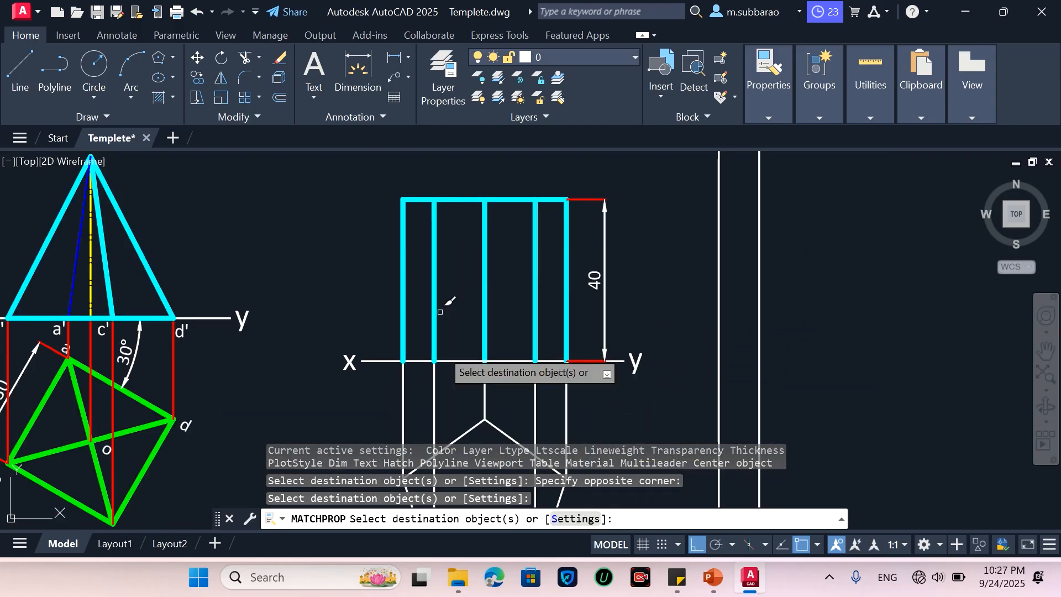
left_click(459, 362)
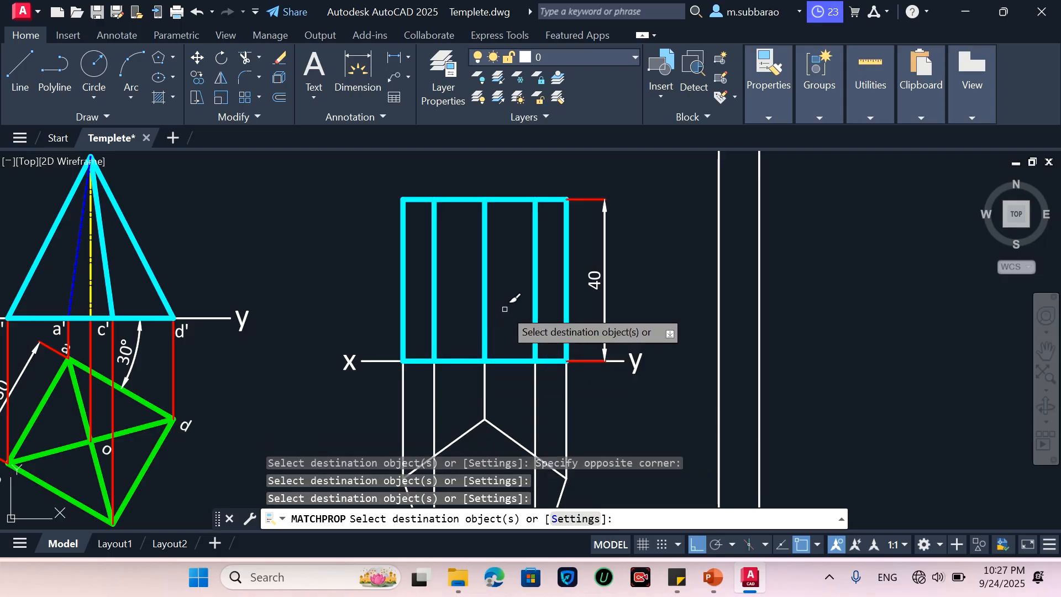
scroll(505, 310, "down", 4)
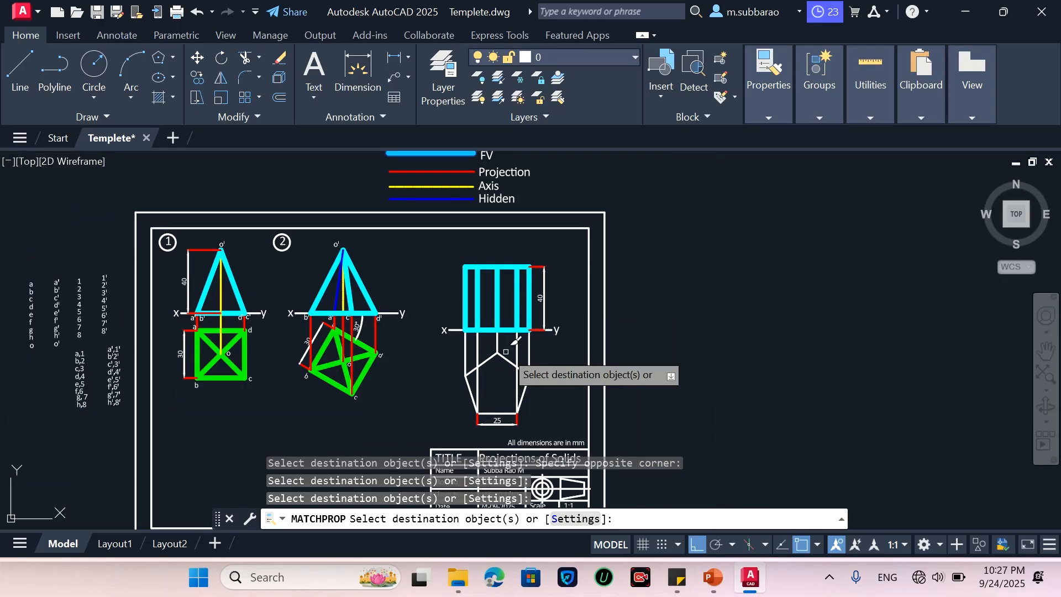
key("Escape")
Step: Match the five projectors between the front view and the pentagon to the legend's Projection line style
type("m")
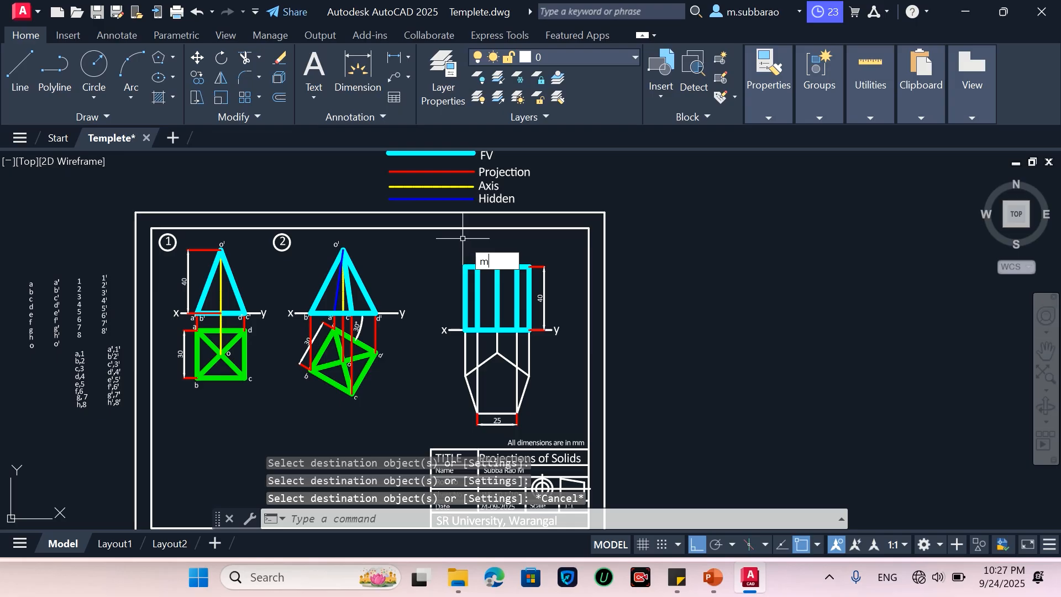
type("a")
key("Return")
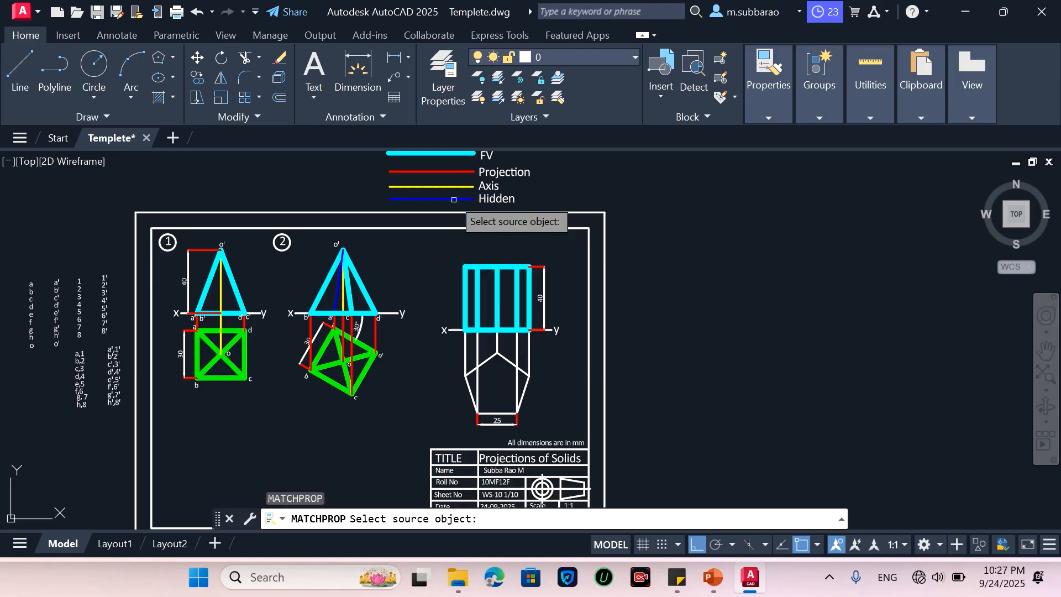
left_click(442, 172)
scroll(505, 318, "up", 4)
left_click(580, 389)
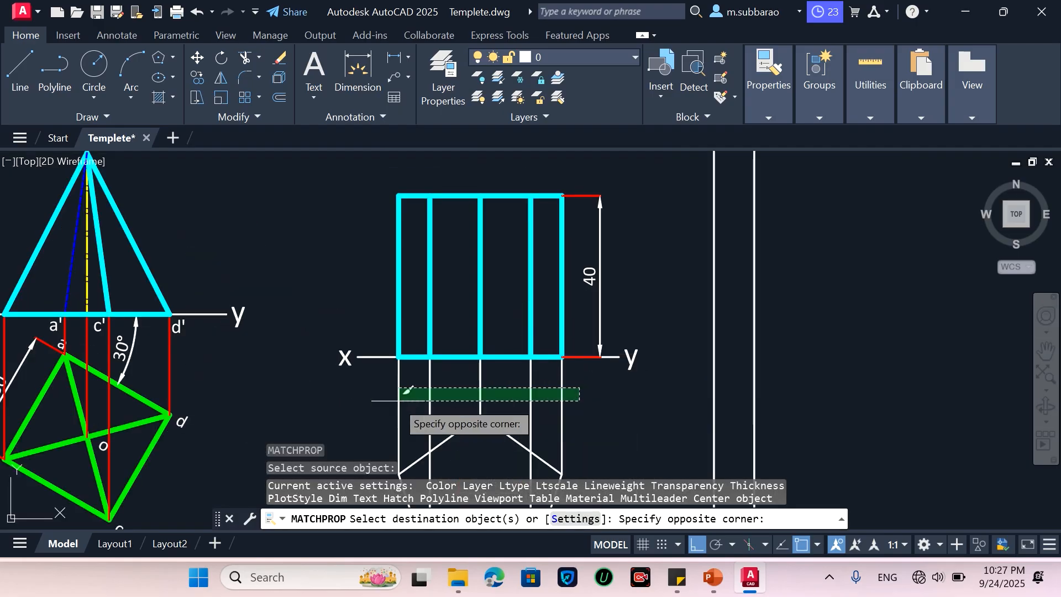
left_click(362, 396)
scroll(514, 407, "down", 4)
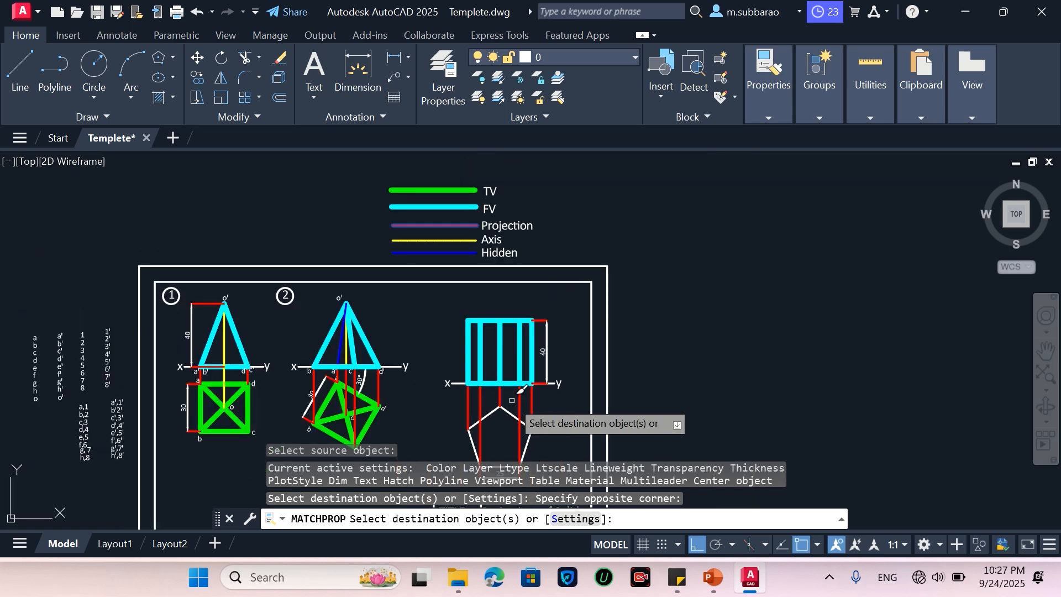
key("Escape")
Step: Match the pentagon in the top view to the legend's TV line style
key("Return")
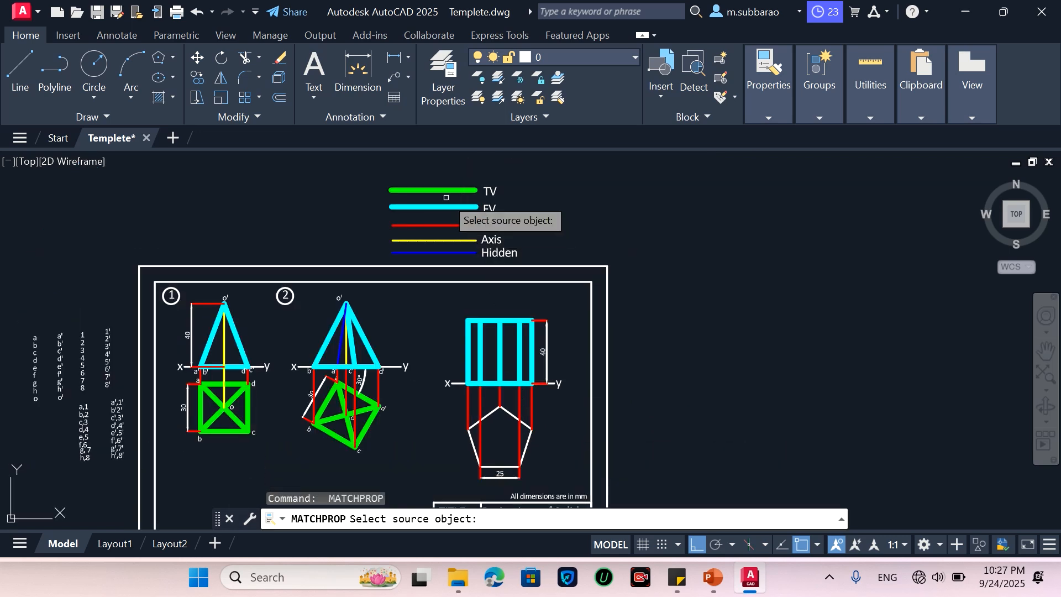
left_click(459, 191)
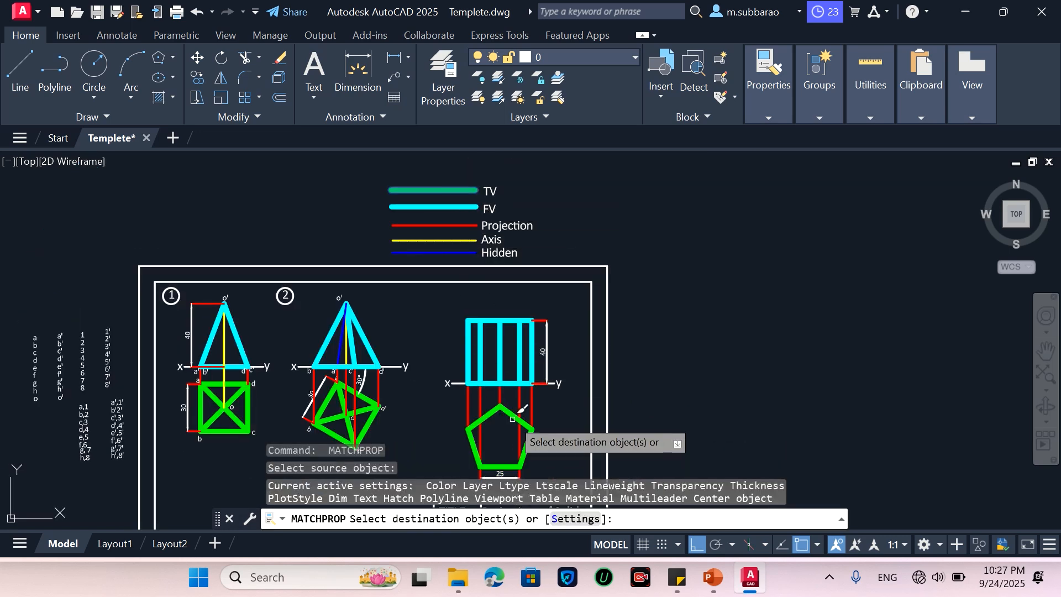
left_click(529, 434)
key("Escape")
scroll(557, 351, "down", 2)
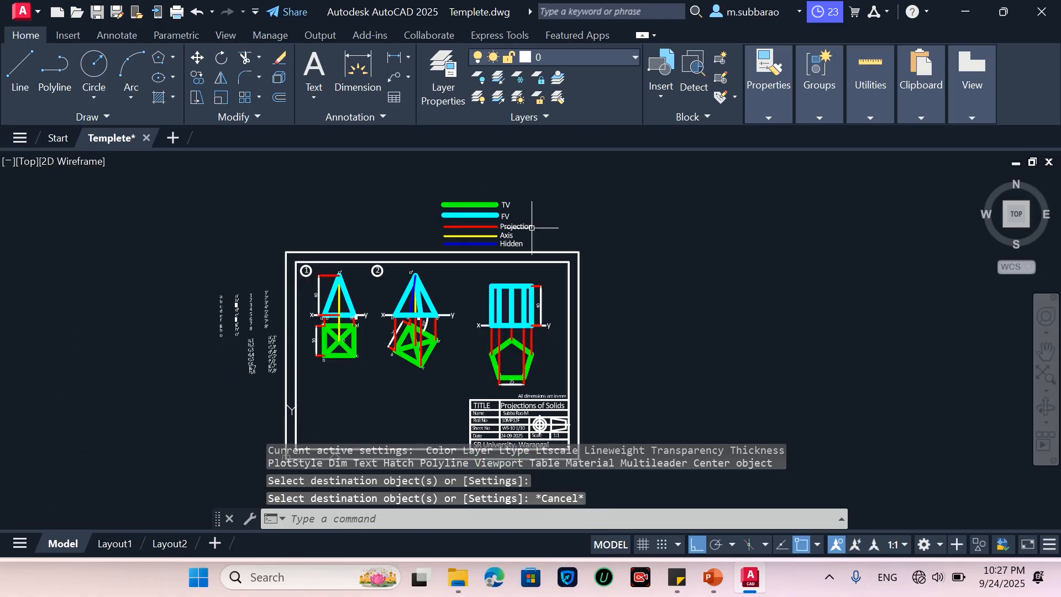
scroll(535, 364, "up", 4)
scroll(525, 437, "down", 2)
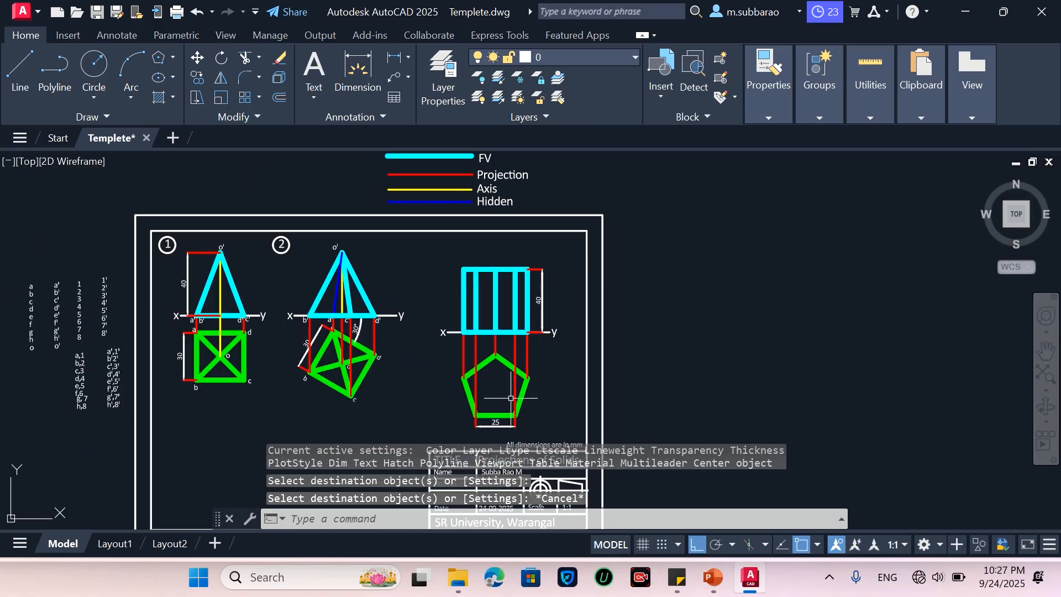
scroll(500, 381, "down", 3)
scroll(515, 354, "up", 2)
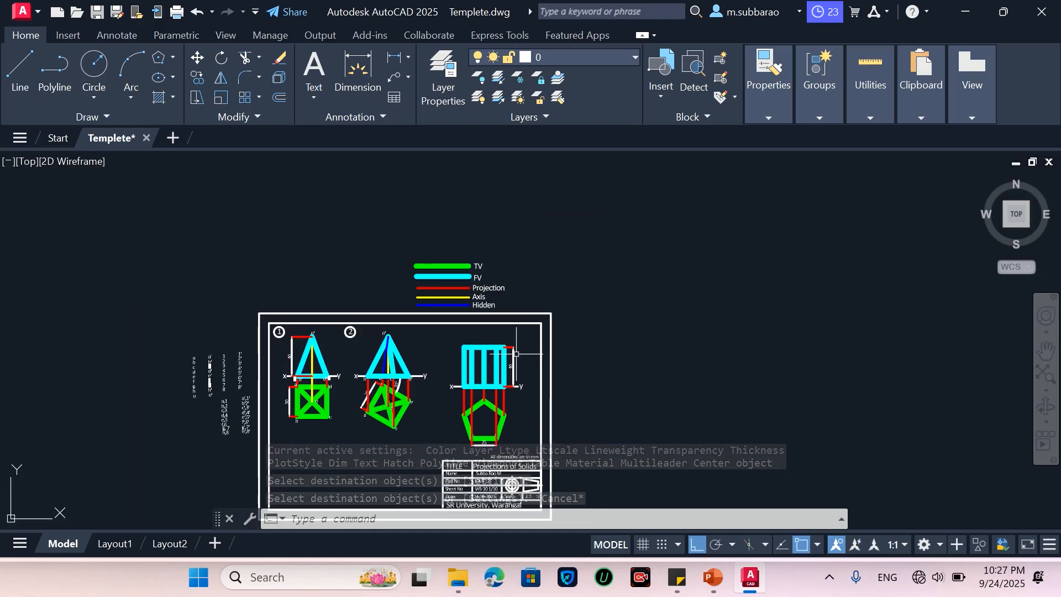
Step: Match the front view's middle vertical edge to the legend's Hidden line style
scroll(515, 354, "up", 2)
scroll(456, 409, "up", 2)
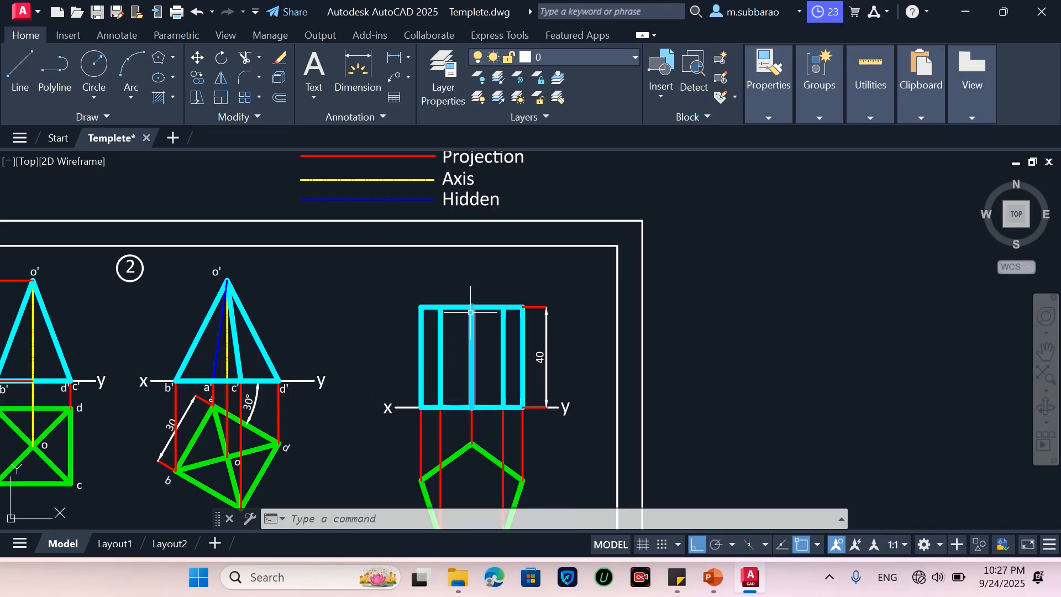
type("a")
key("Return")
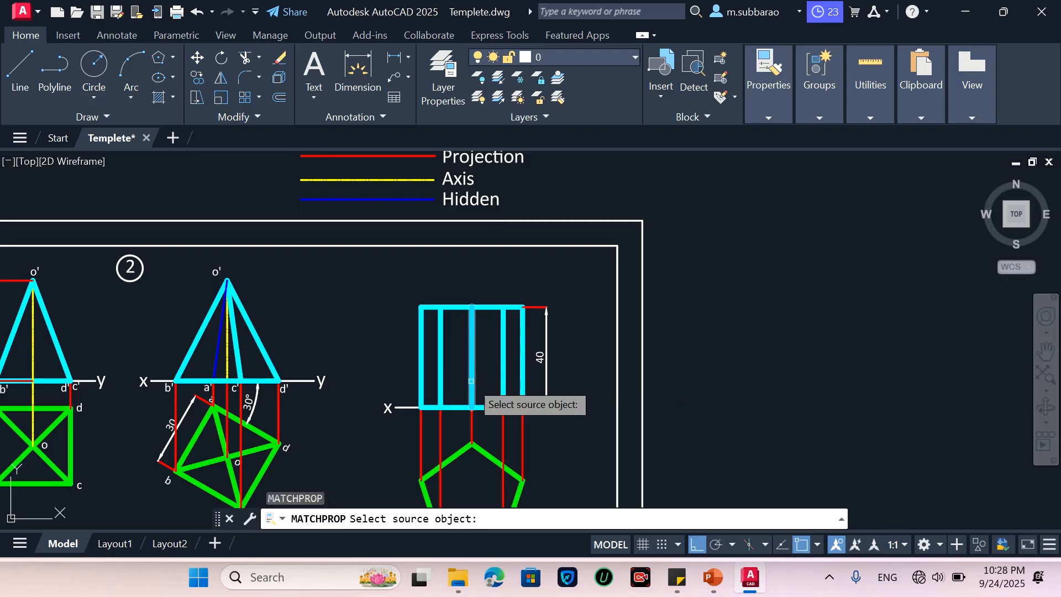
left_click(384, 196)
left_click(385, 199)
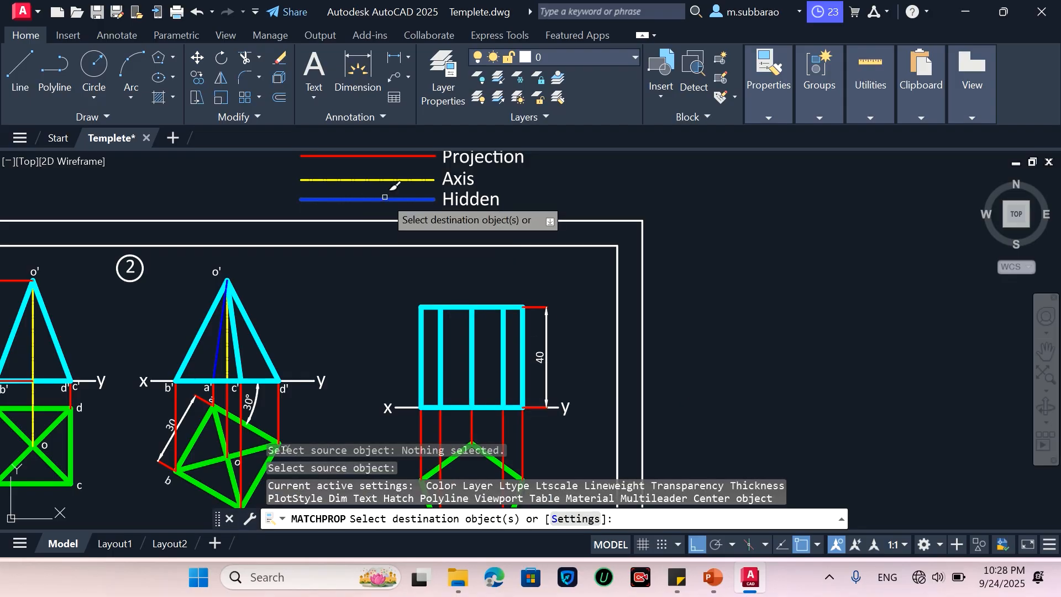
left_click(473, 353)
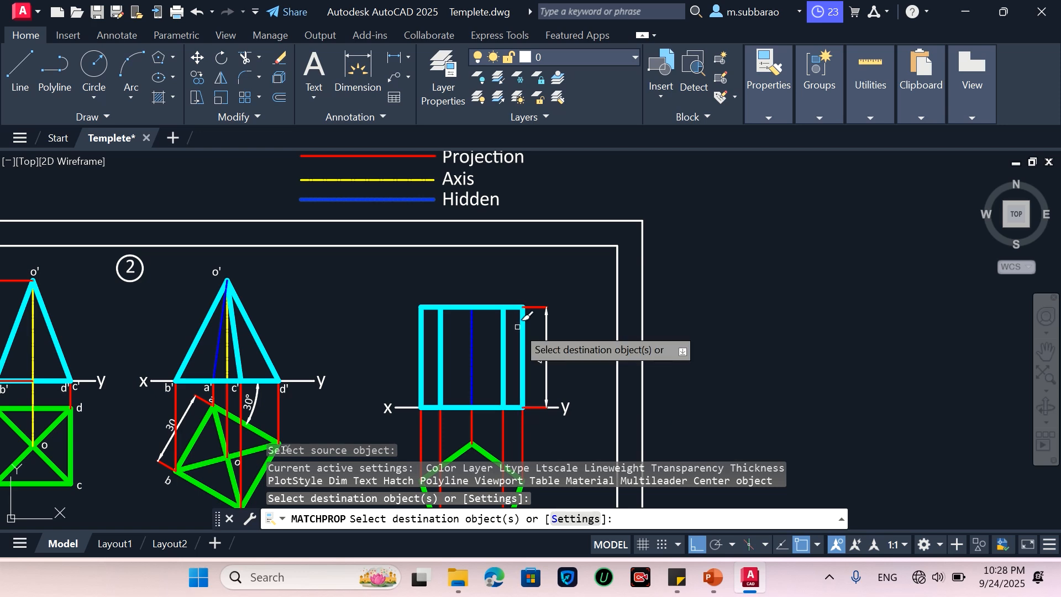
key("Escape")
scroll(585, 400, "down", 2)
scroll(462, 250, "up", 4)
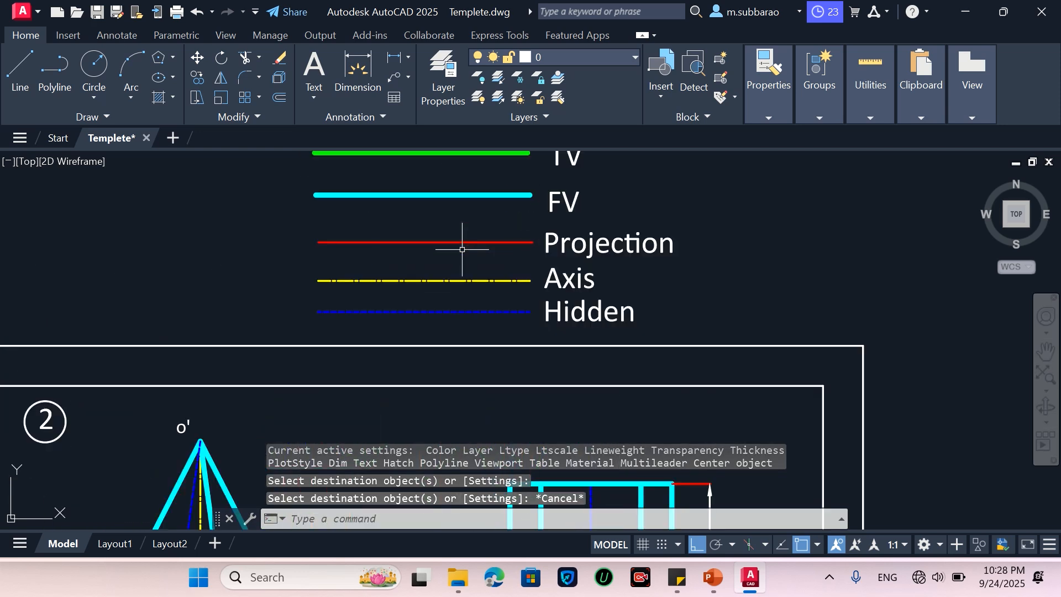
key("Escape")
key("Escape")
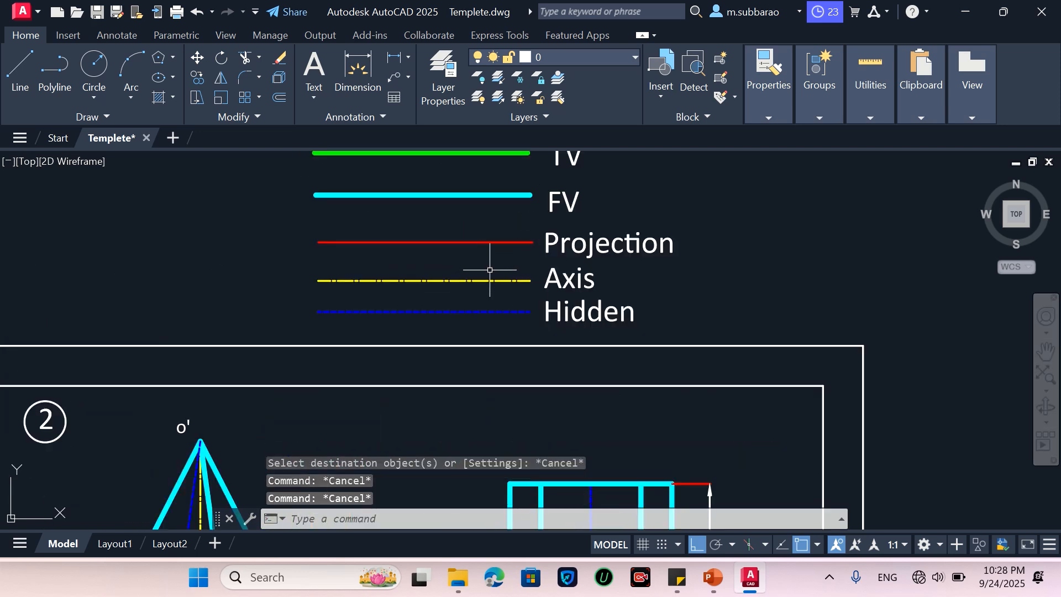
Step: Move the legend's Hidden line and its label straight up to sit between the FV and Projection entries
type("m")
key("Return")
left_click(280, 371)
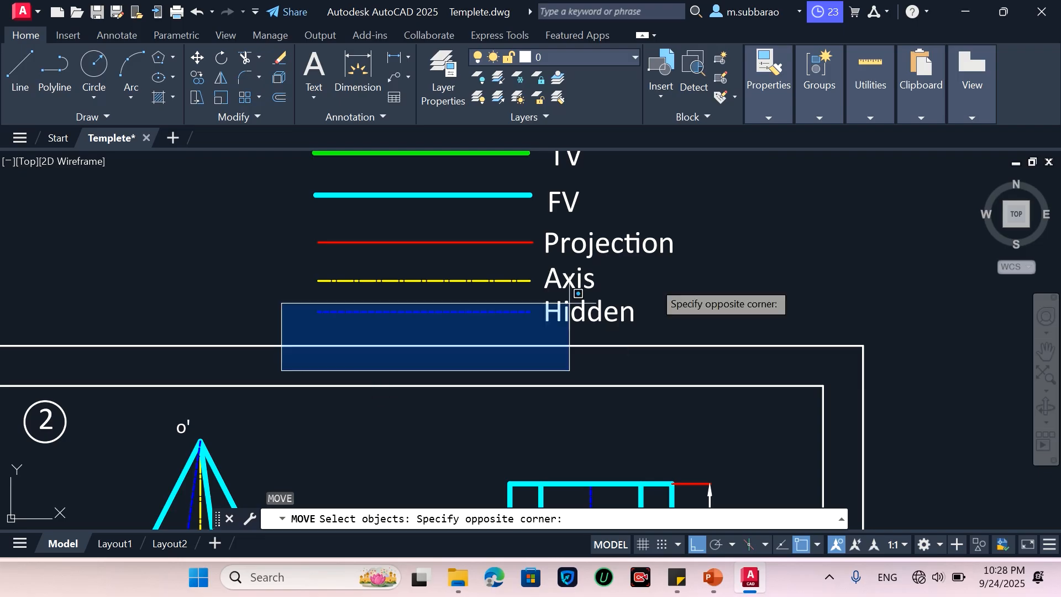
left_click(714, 295)
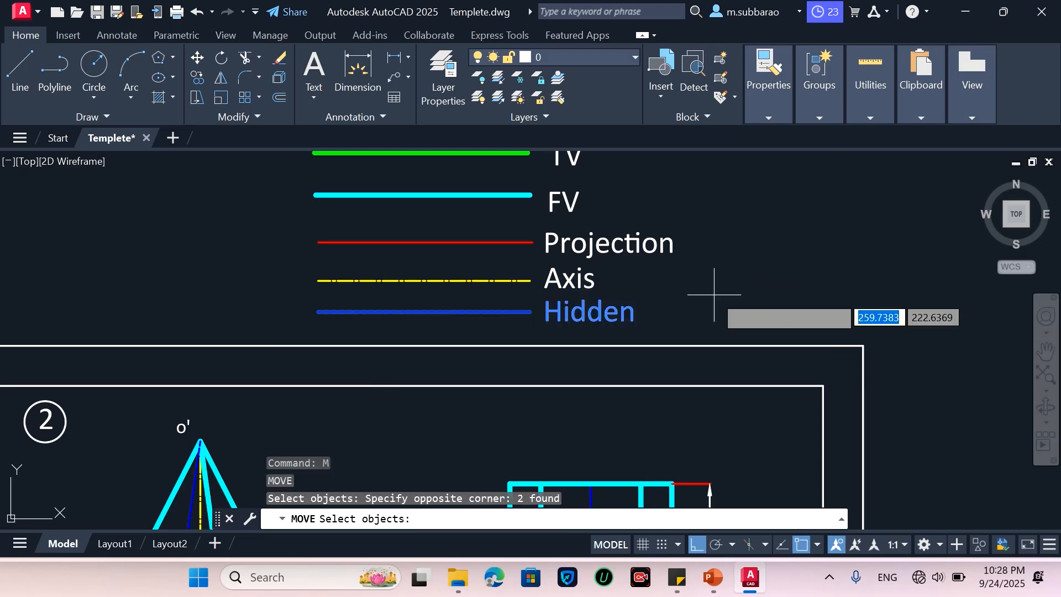
key("Return")
left_click(714, 296)
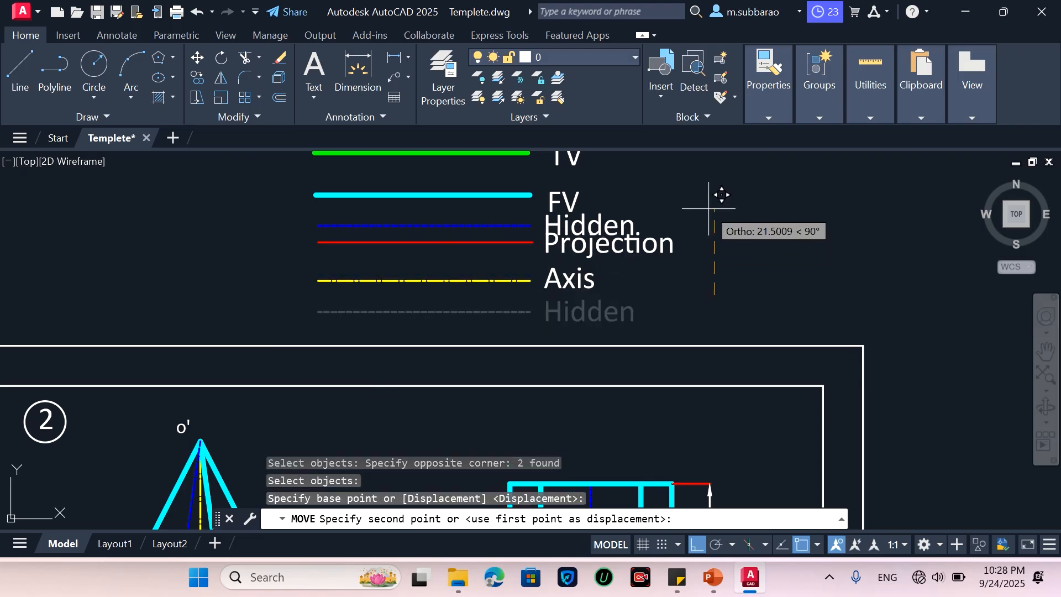
left_click(709, 212)
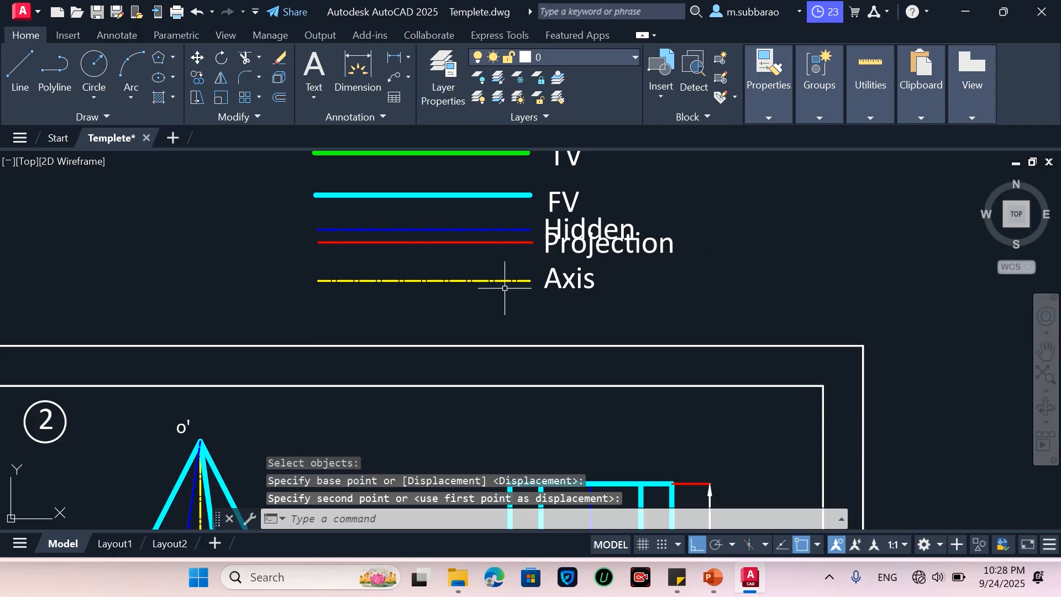
Step: Move the legend's Projection line and its label straight down below the Axis entry
left_click(309, 264)
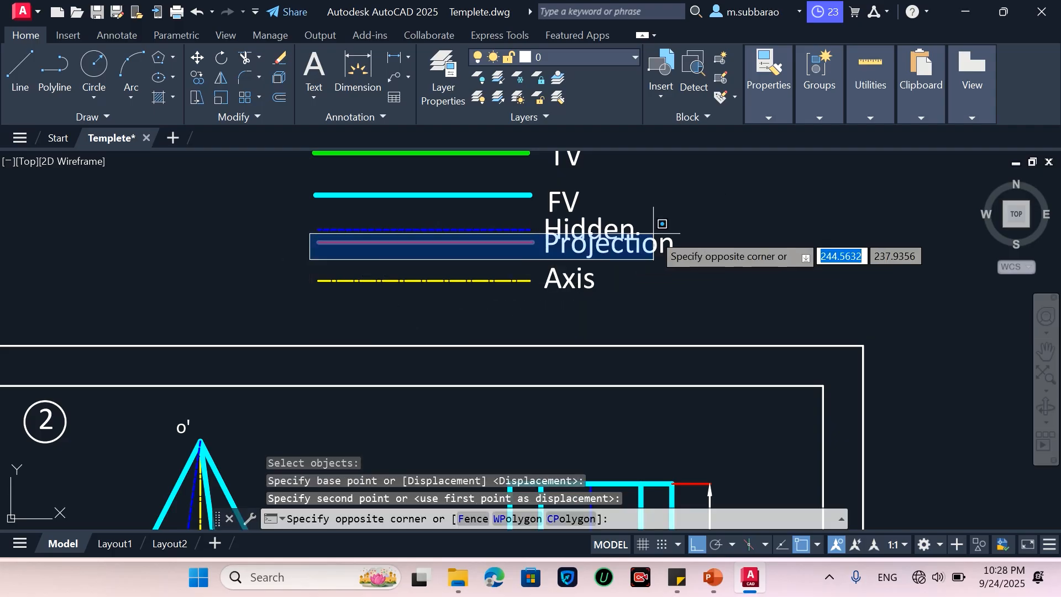
left_click(679, 233)
left_click(599, 257)
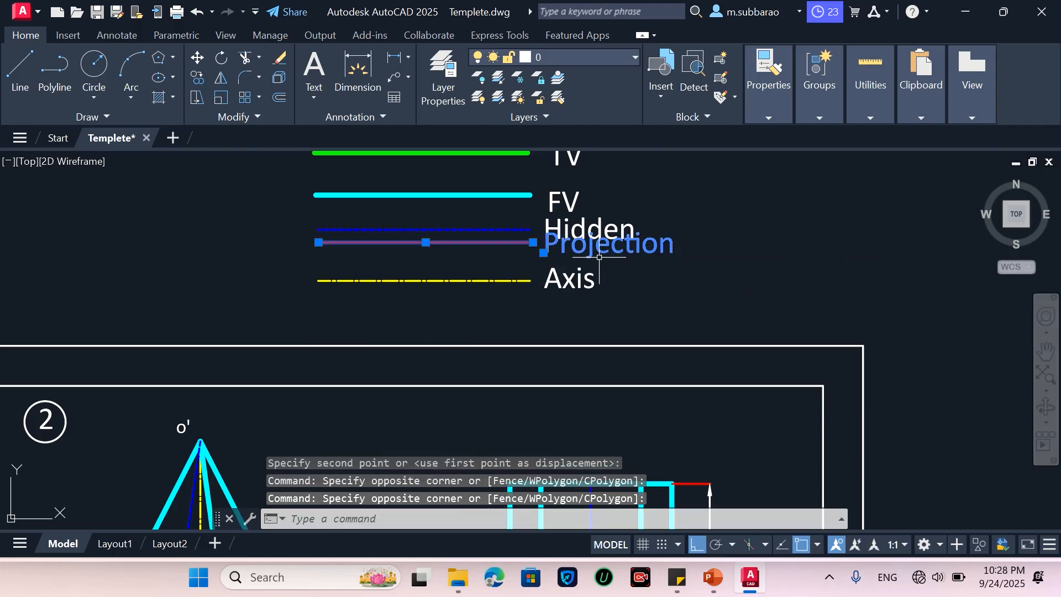
type("m")
key("Return")
left_click(691, 243)
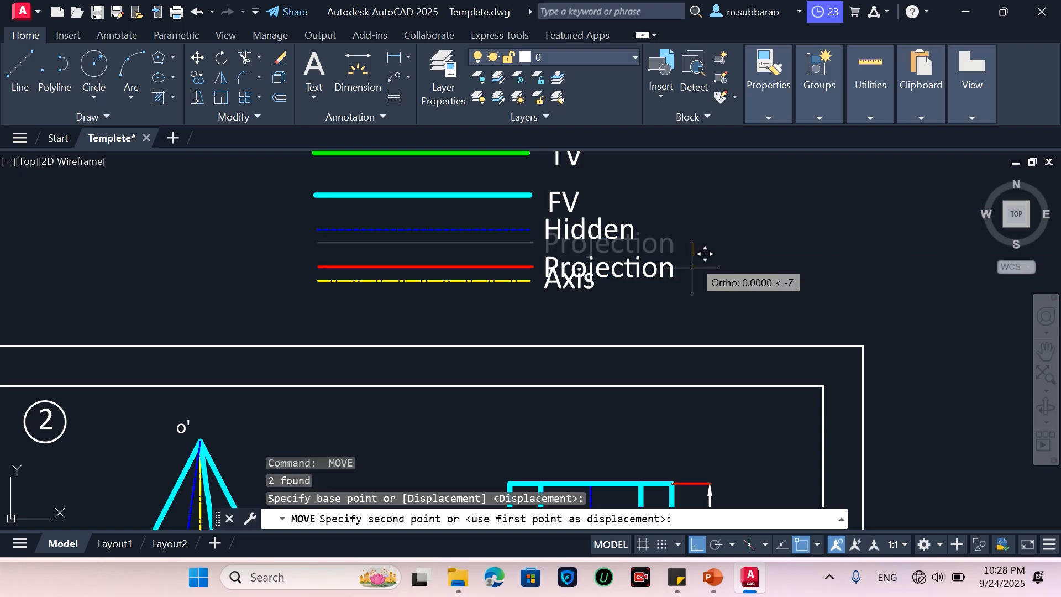
left_click(691, 320)
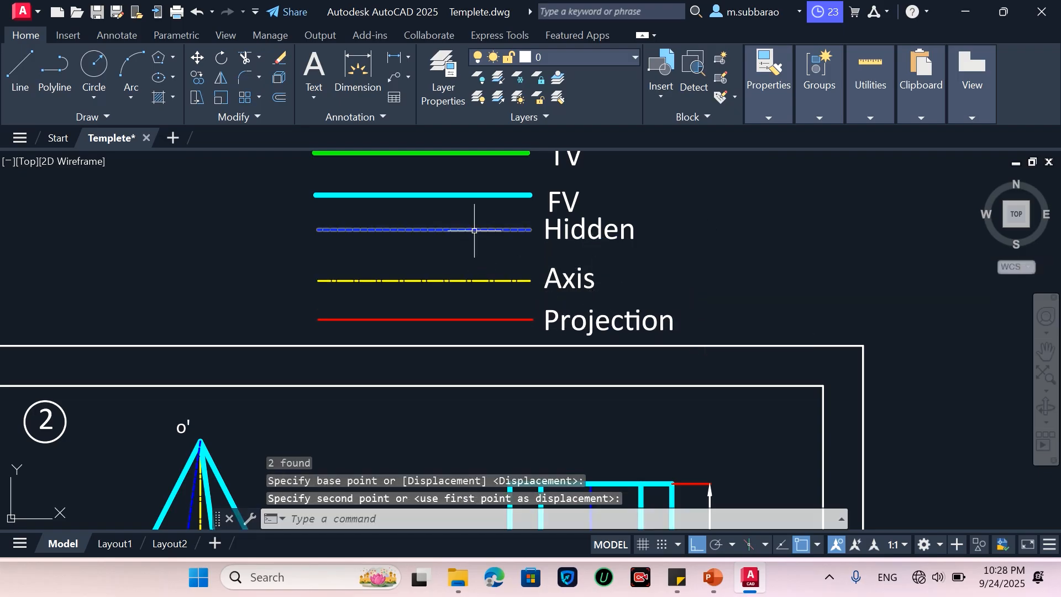
Step: Shift the legend's Hidden line and label slightly down to space them evenly between FV and Axis
type("m")
key("Return")
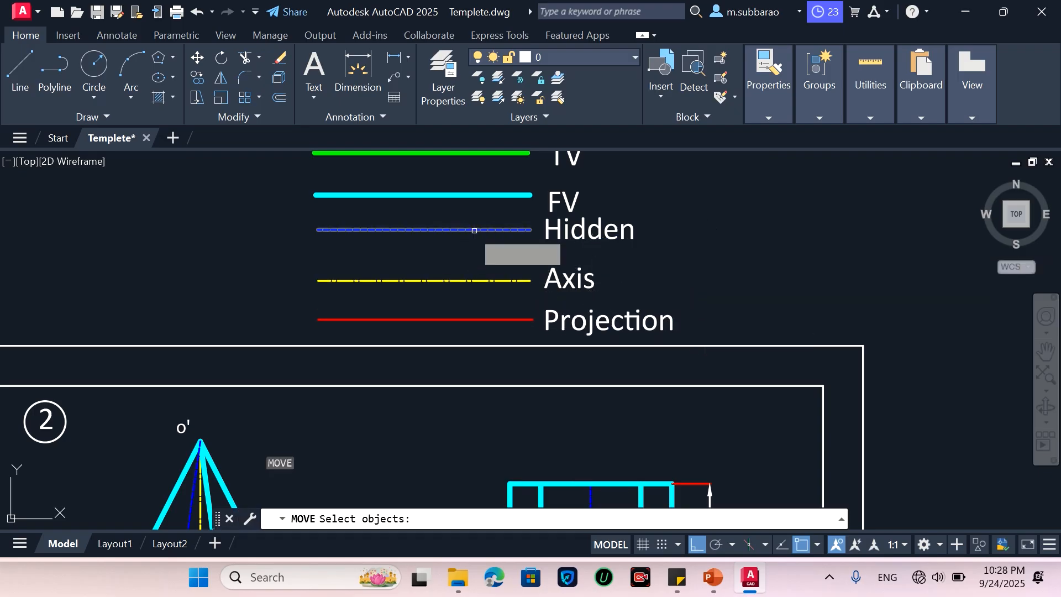
left_click(301, 255)
left_click(673, 220)
key("Return")
left_click(671, 221)
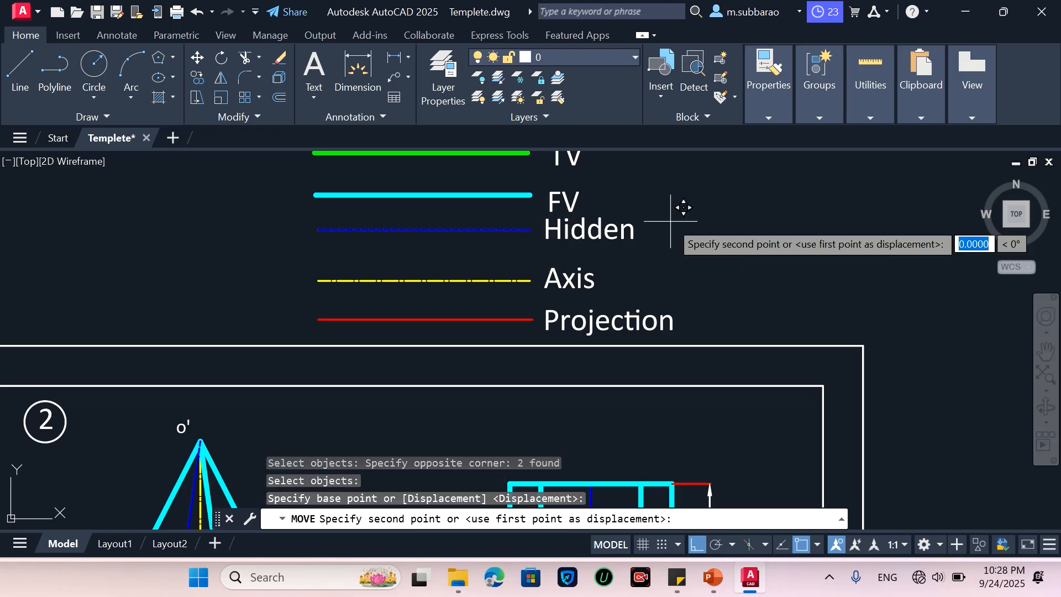
left_click(671, 231)
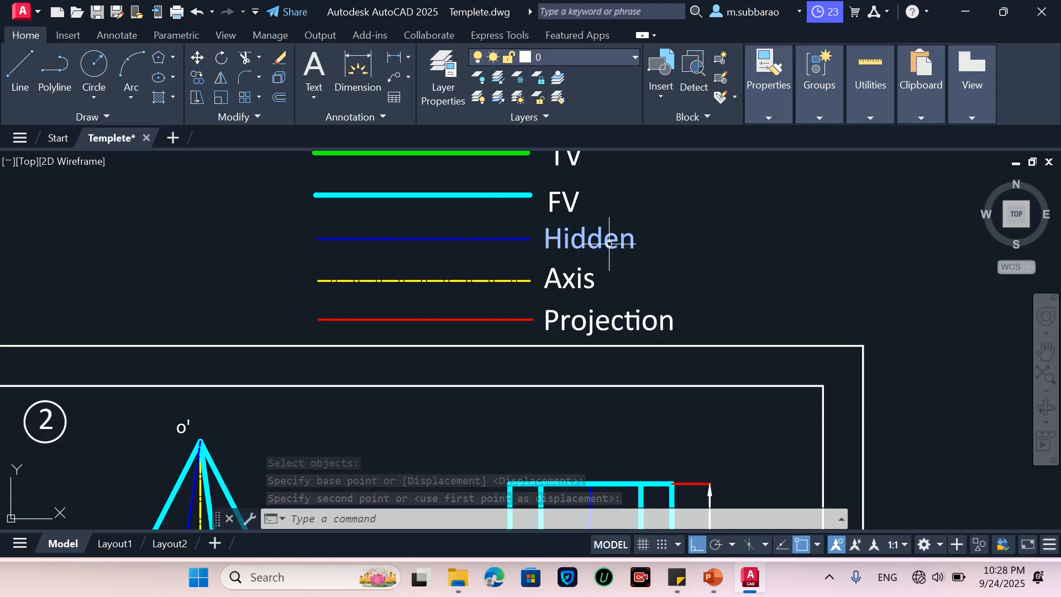
Step: Copy the a to o and a' to o' label lists from outside the sheet to beside the pentagon's top view
scroll(610, 242, "down", 2)
scroll(572, 192, "down", 2)
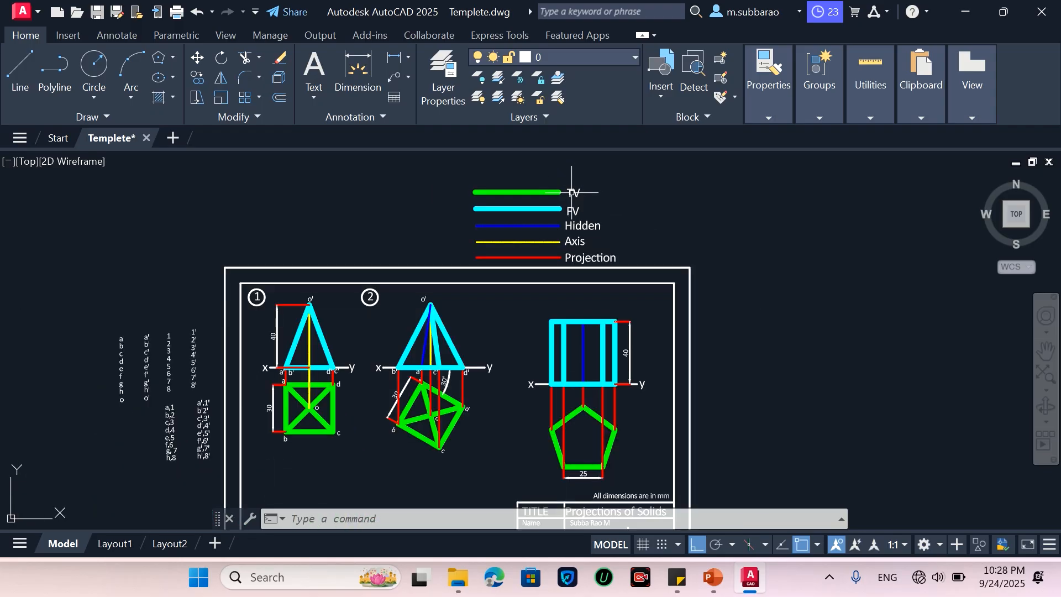
scroll(616, 442, "up", 2)
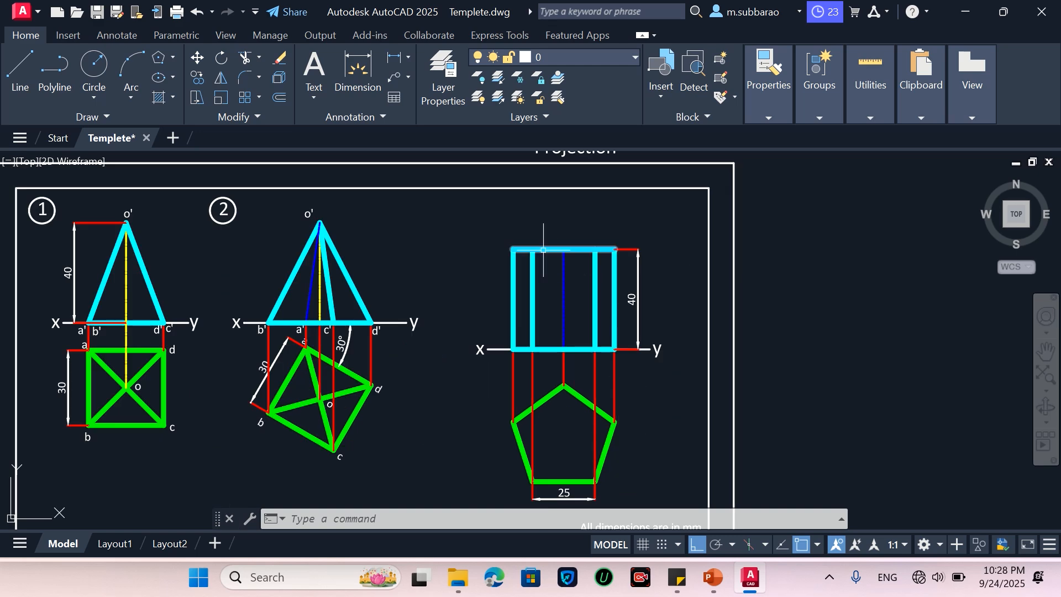
scroll(420, 277, "down", 2)
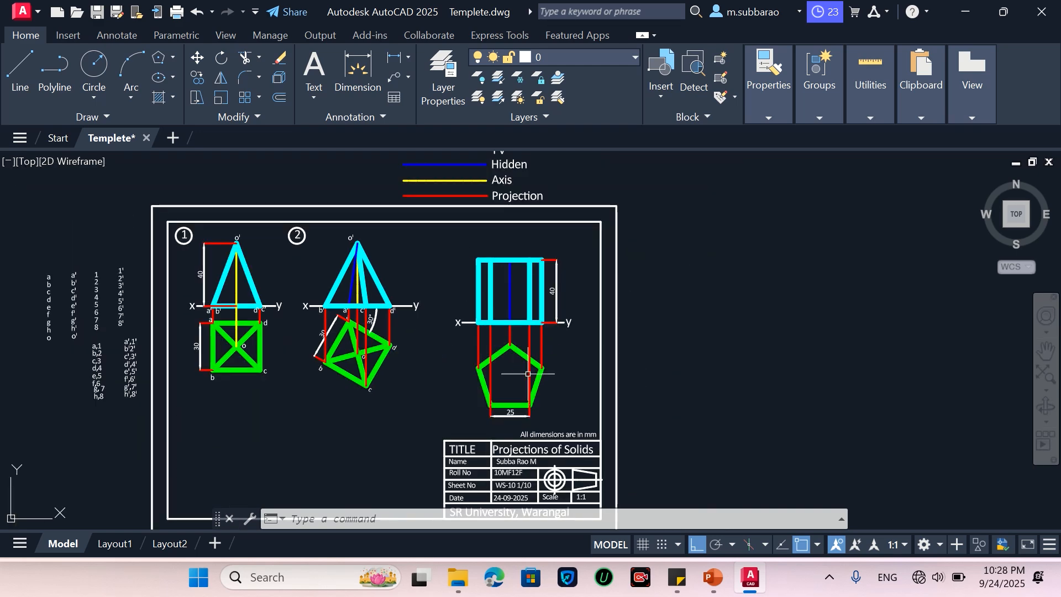
scroll(558, 375, "up", 2)
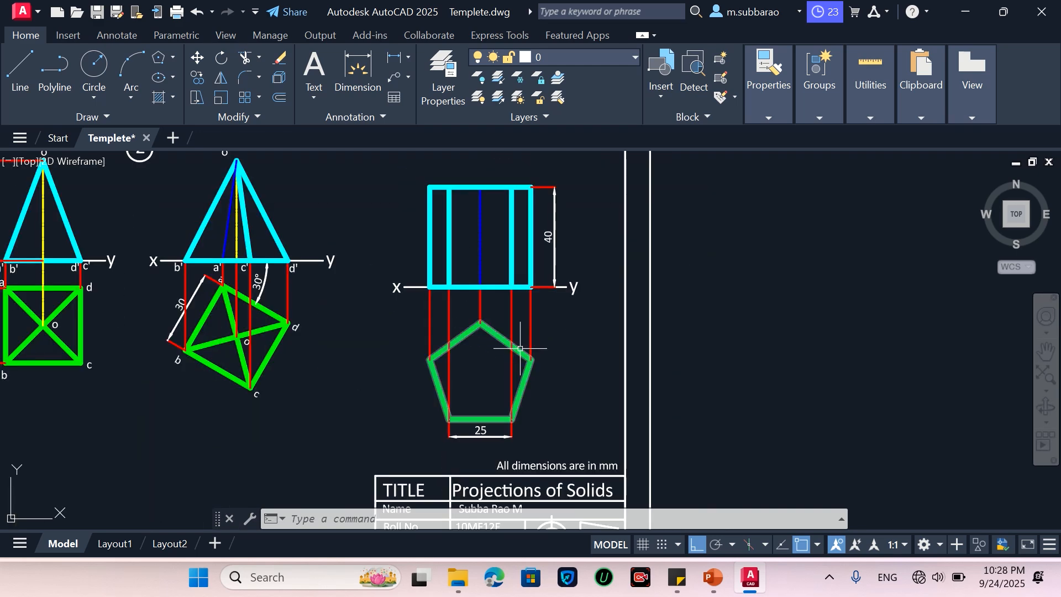
type("co")
key("Return")
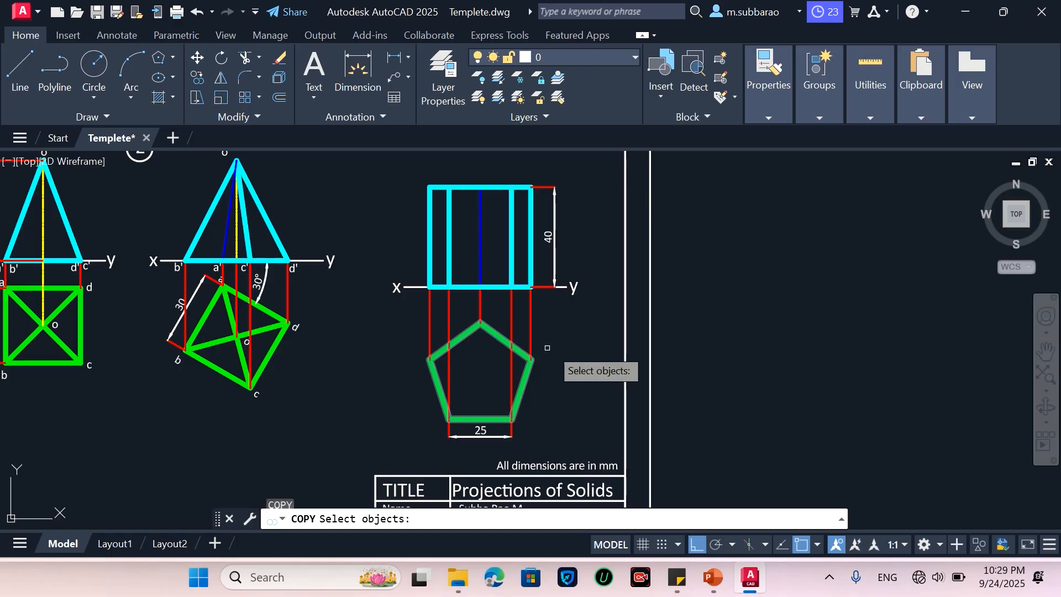
scroll(548, 348, "down", 3)
scroll(301, 381, "up", 3)
left_click(152, 323)
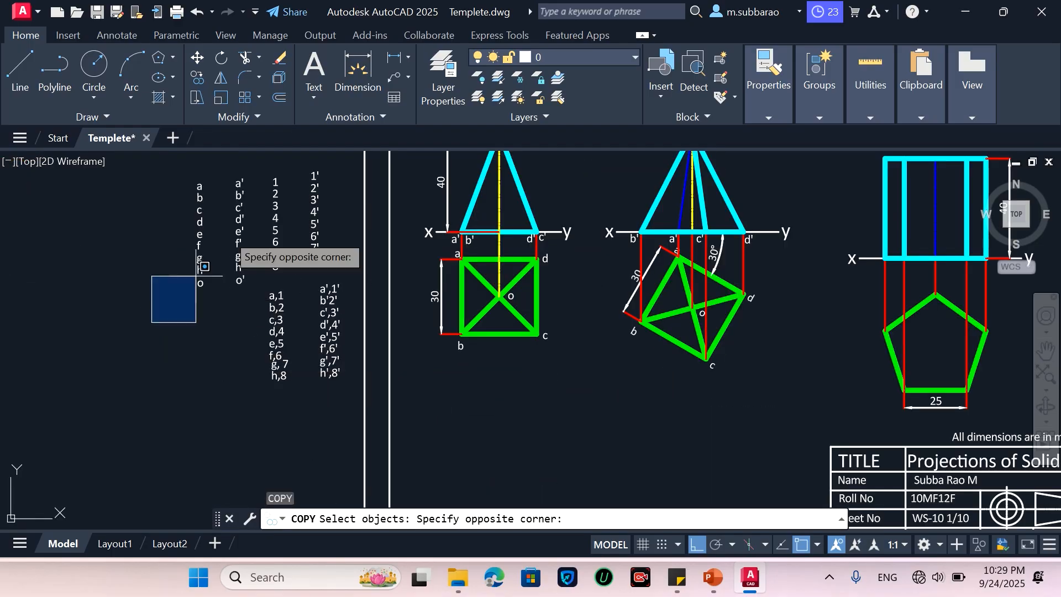
left_click(249, 171)
key("Return")
left_click(227, 279)
scroll(122, 288, "down", 2)
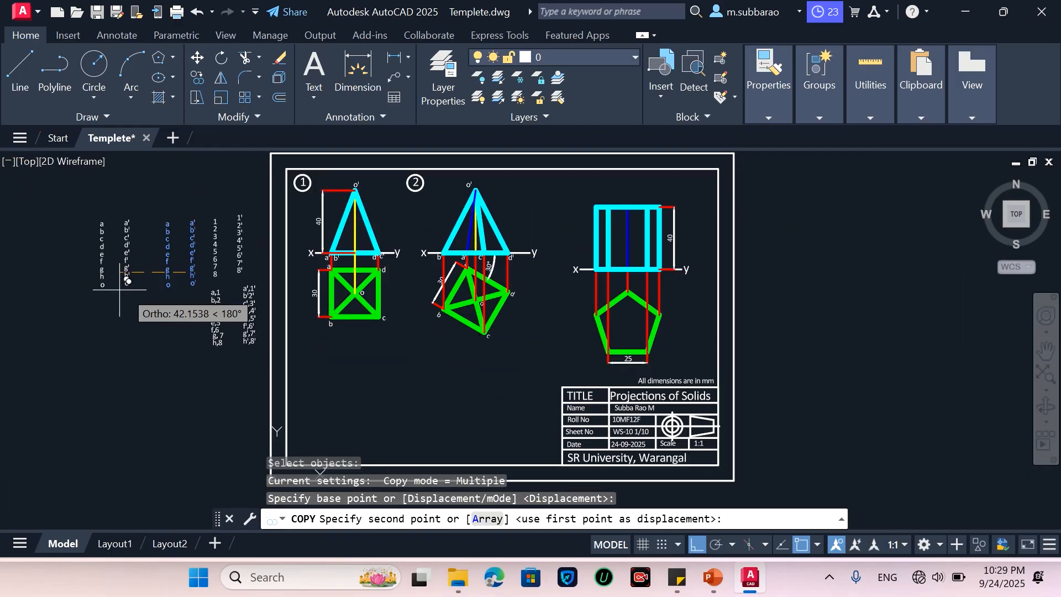
scroll(790, 288, "up", 4)
scroll(757, 339, "down", 4)
scroll(754, 337, "up", 2)
scroll(753, 337, "up", 2)
scroll(756, 331, "down", 2)
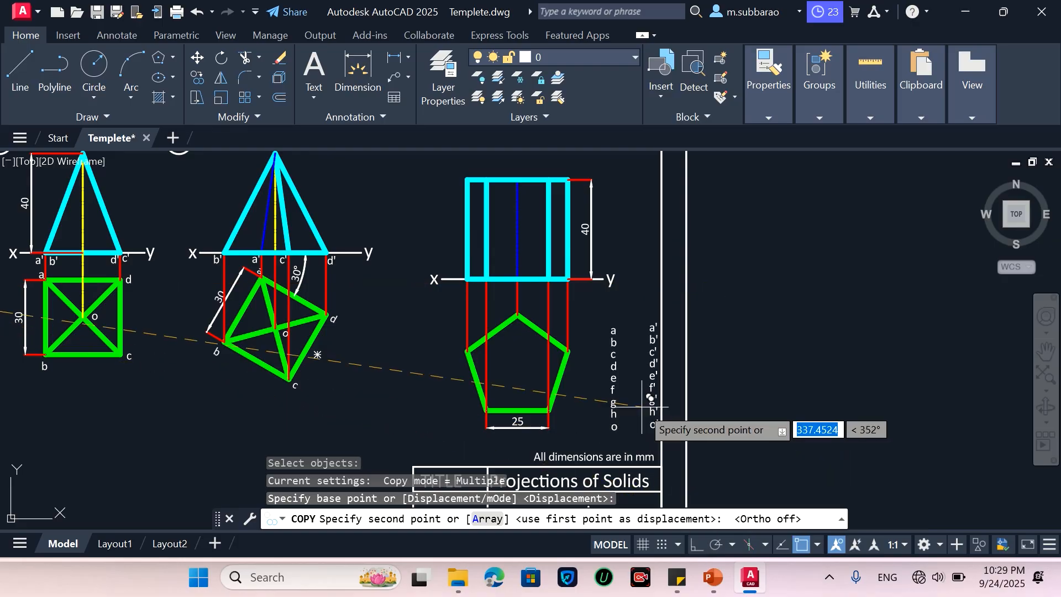
left_click(638, 393)
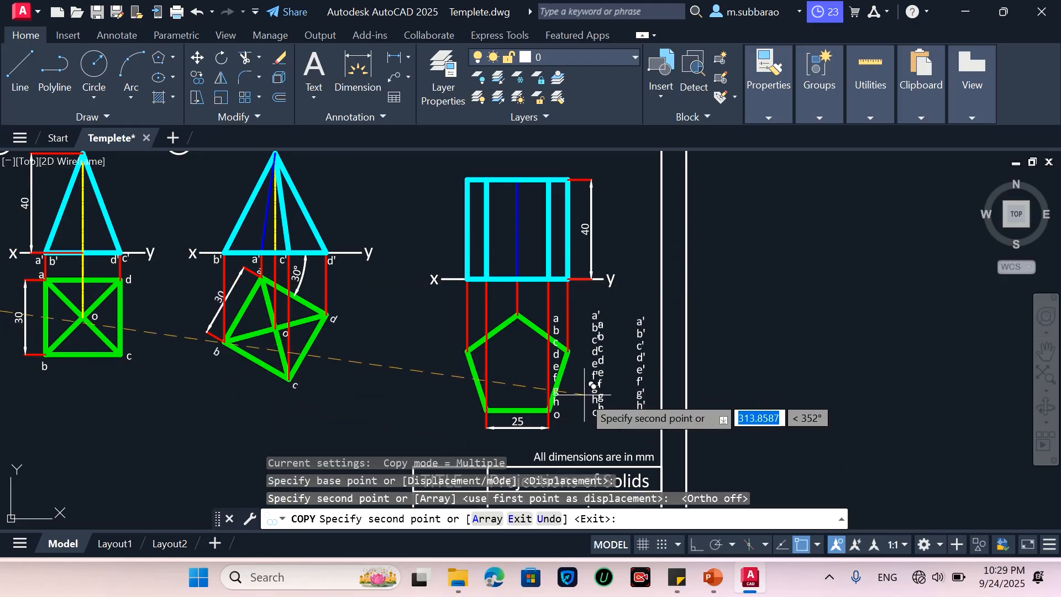
key("Return")
scroll(581, 391, "up", 3)
scroll(638, 352, "down", 1)
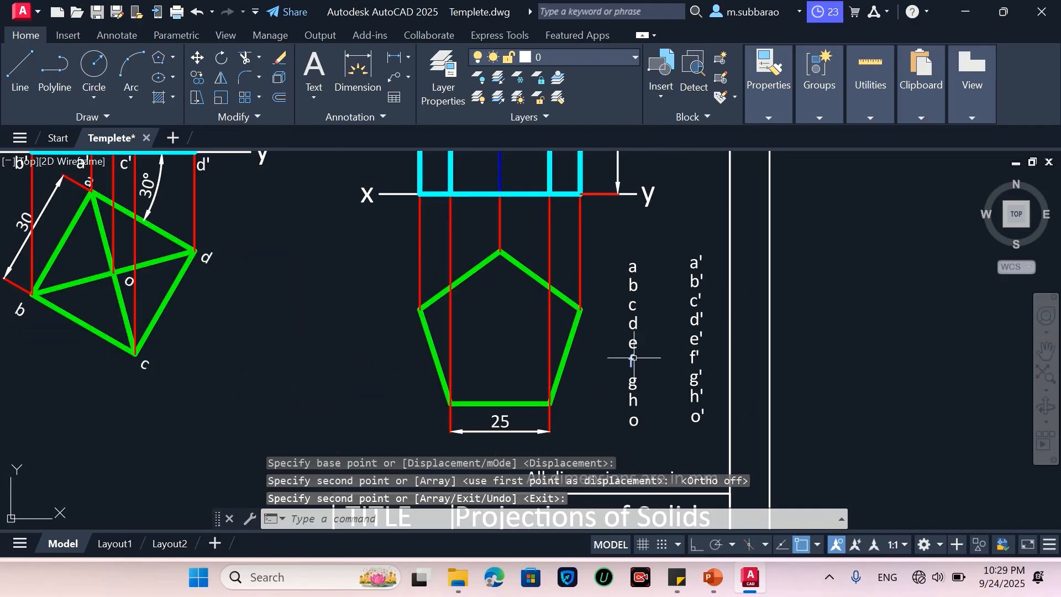
type("m")
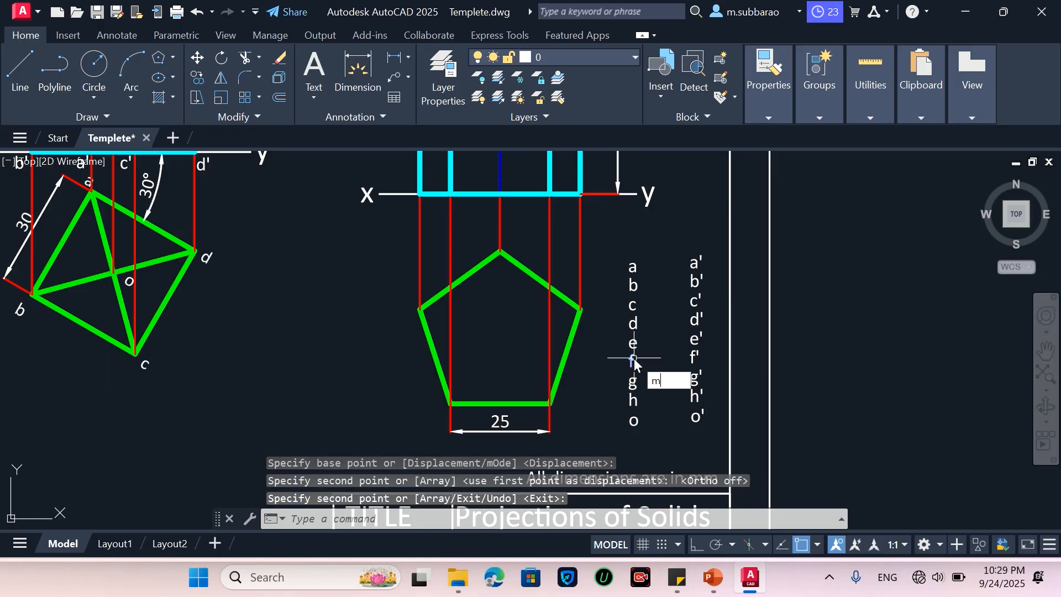
key("Return")
left_click(637, 269)
key("Return")
left_click(635, 270)
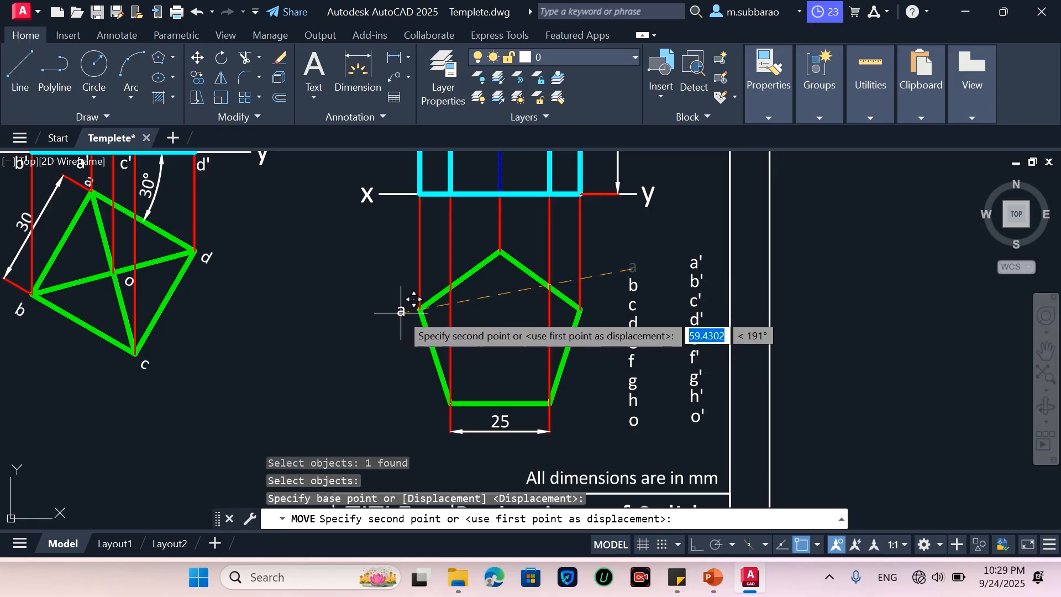
key("Escape")
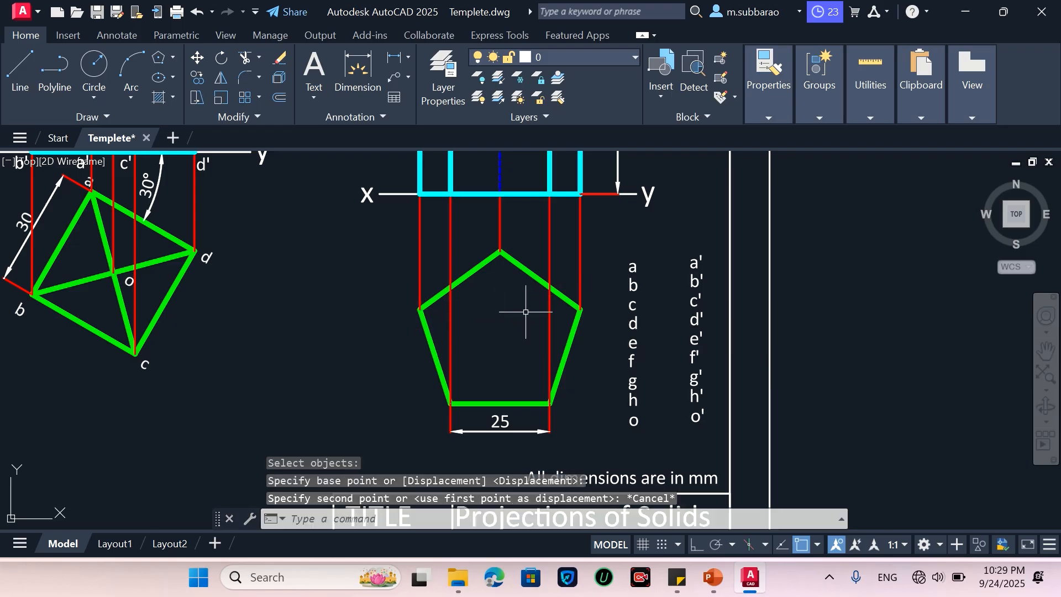
Step: Erase both copied single-letter label lists beside the pentagon
left_click(615, 441)
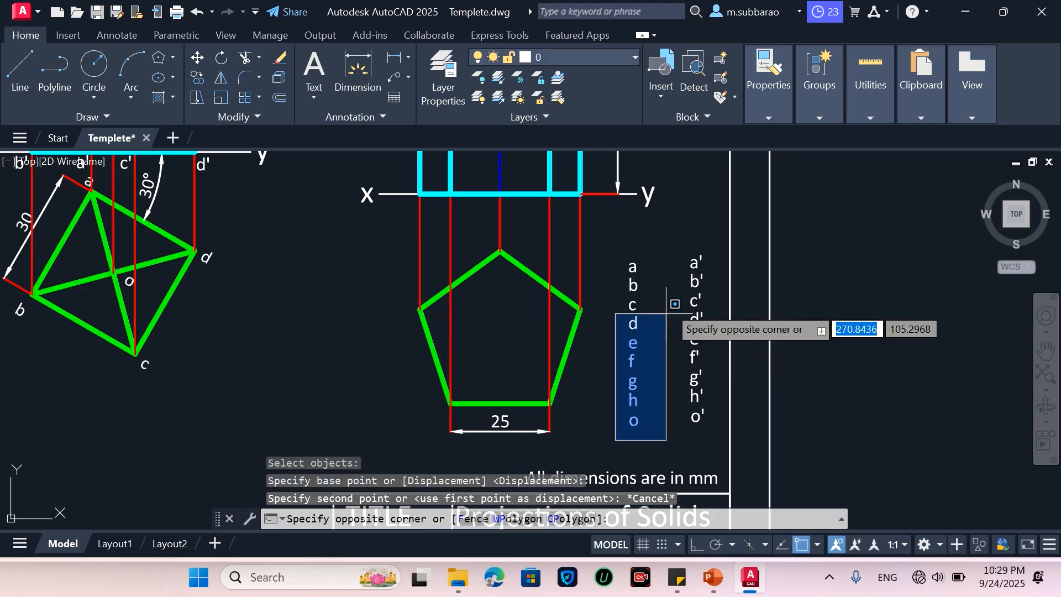
left_click(716, 235)
type("e")
key("Return")
scroll(706, 308, "down", 5)
scroll(407, 311, "up", 5)
scroll(448, 311, "up", 4)
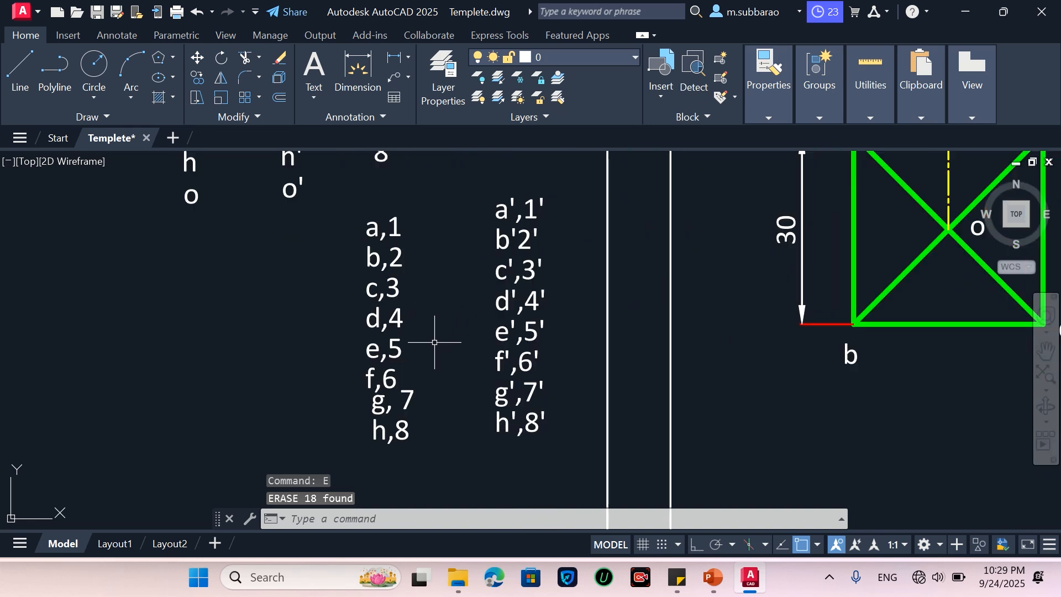
type("co")
key("Return")
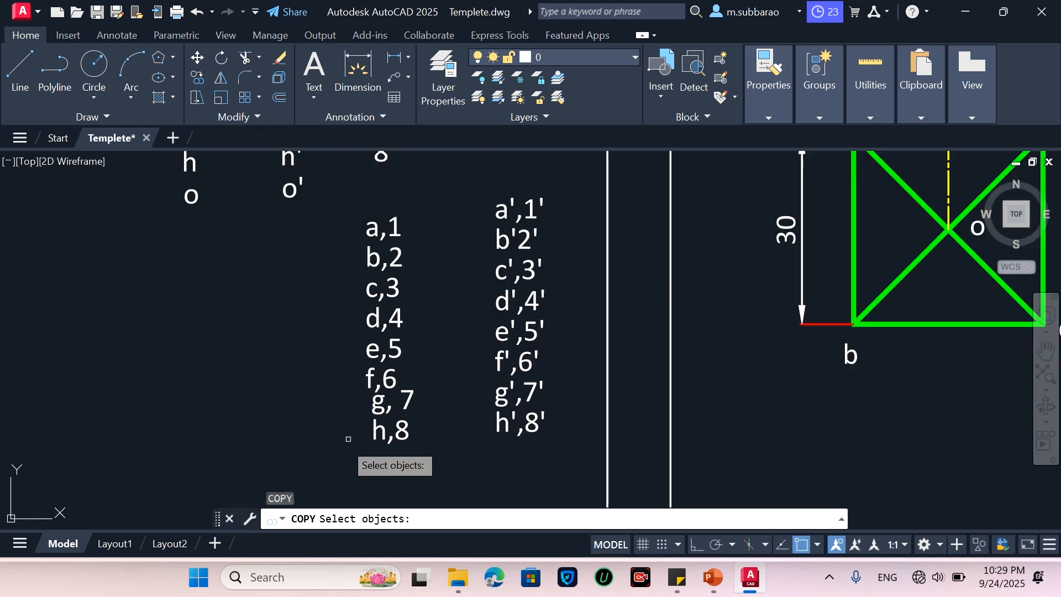
left_click(339, 462)
left_click(442, 215)
key("Return")
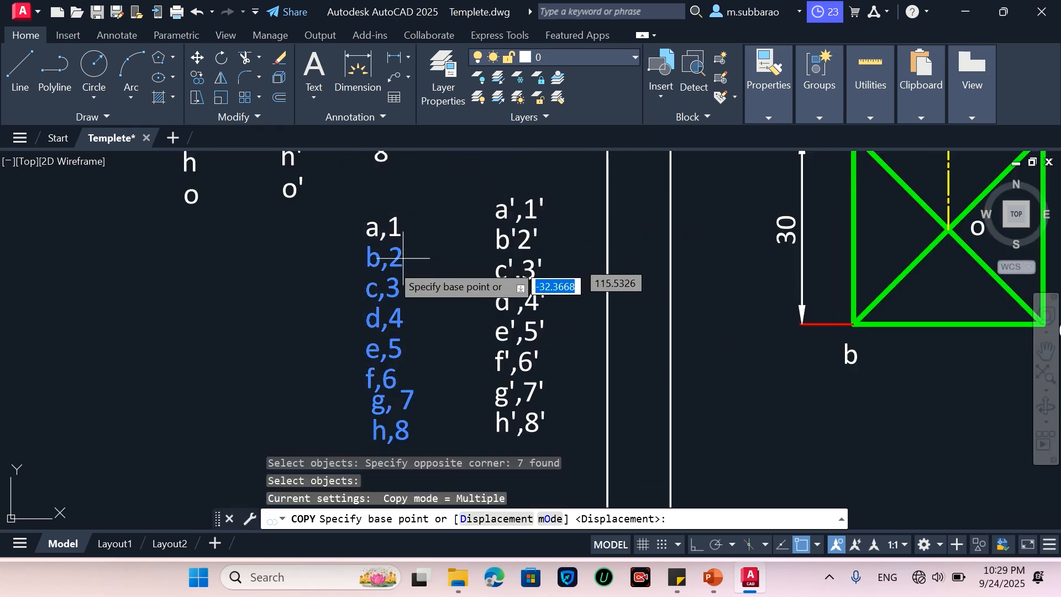
key("Escape")
Step: Copy the combined label list a,1 to h,8 from outside the sheet to beside the pentagon's top view
type("co")
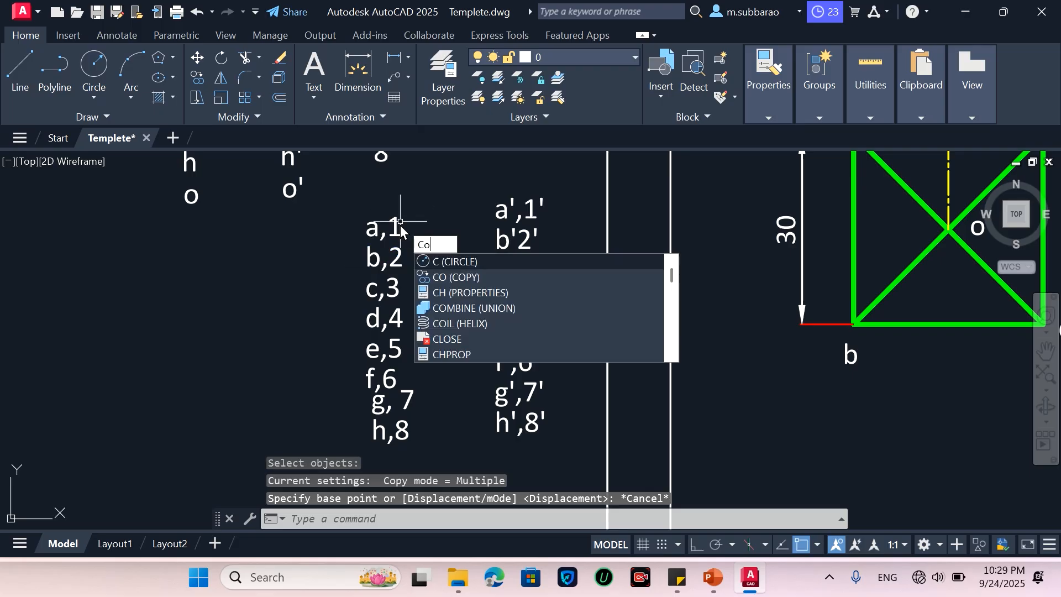
key("Return")
left_click(321, 473)
left_click(440, 208)
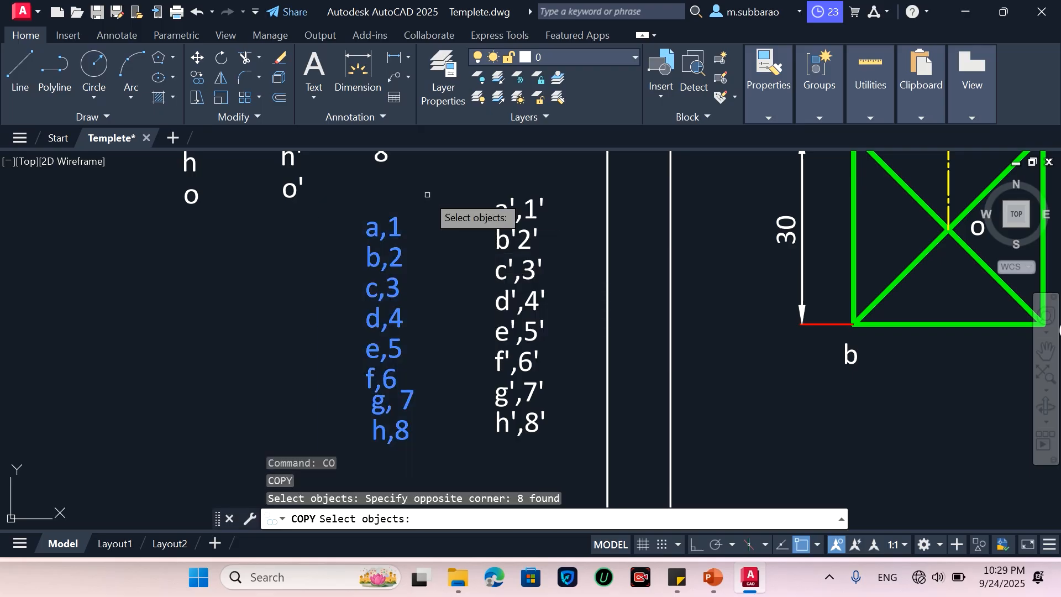
key("Return")
left_click(394, 260)
scroll(355, 277, "down", 5)
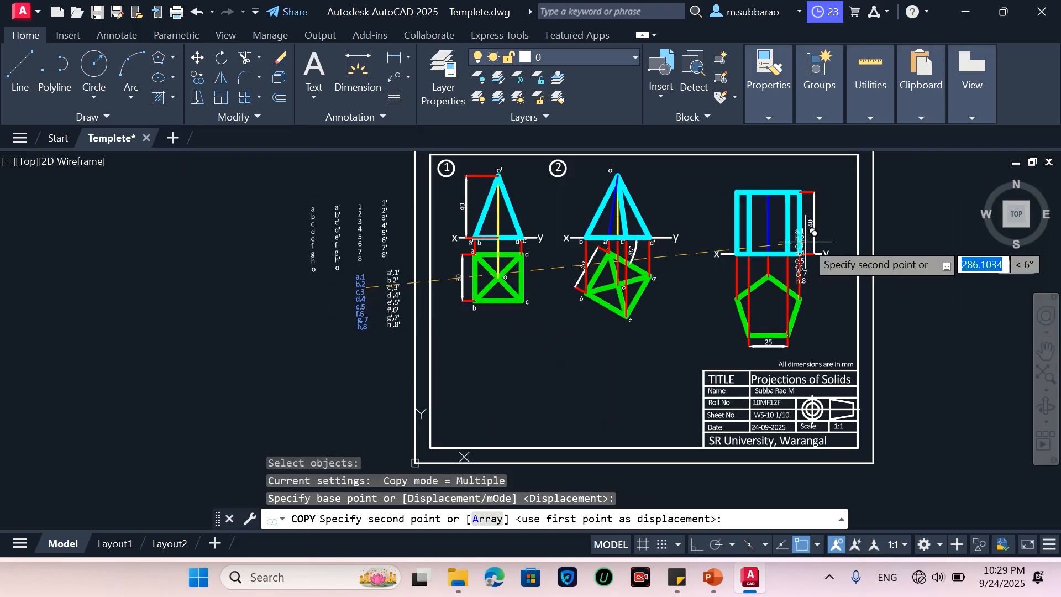
scroll(862, 265, "up", 5)
scroll(829, 299, "down", 3)
scroll(821, 320, "up", 2)
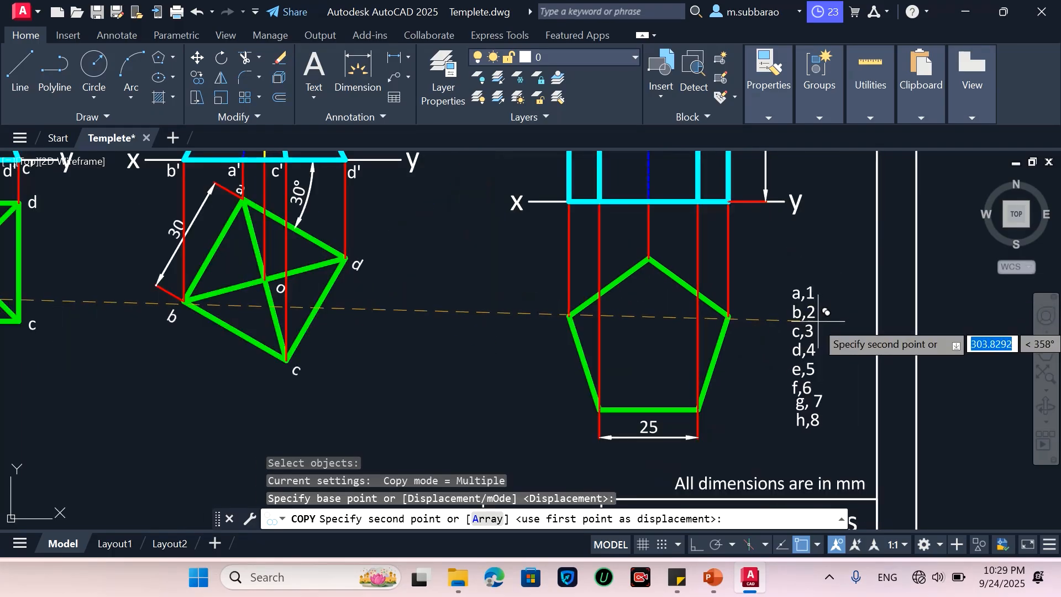
left_click(818, 320)
key("Escape")
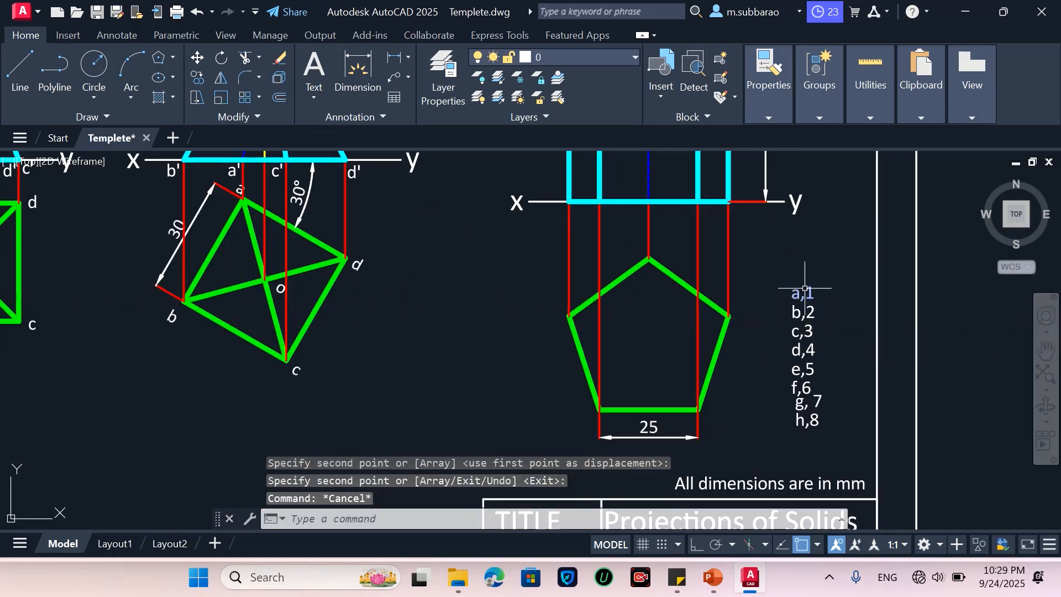
Step: Move the a,1 label from the copied list to just outside the pentagon's left vertex
type("m")
key("Return")
left_click(829, 264)
left_click(786, 292)
key("Return")
left_click(799, 290)
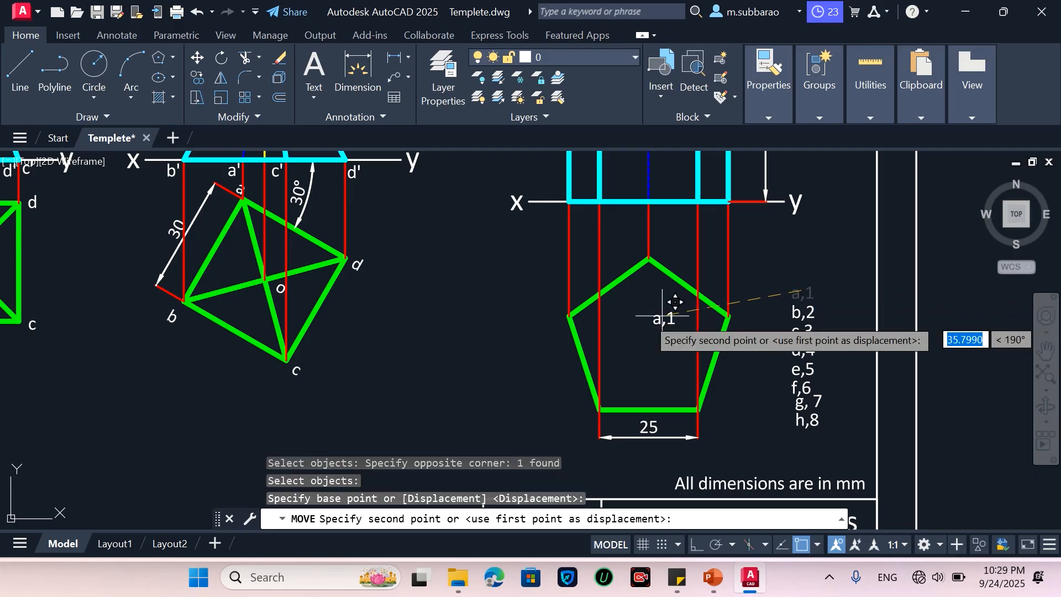
left_click(548, 316)
Step: Move the b,2 label from the copied list to just outside the pentagon's lower-left vertex
key("Return")
left_click(815, 295)
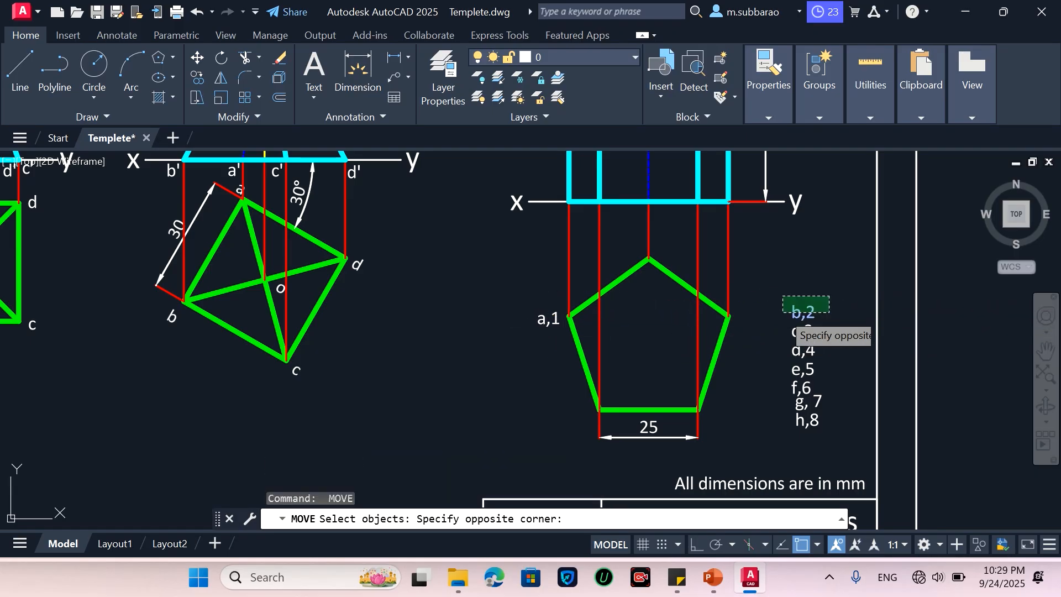
left_click(787, 321)
key("Return")
left_click(807, 308)
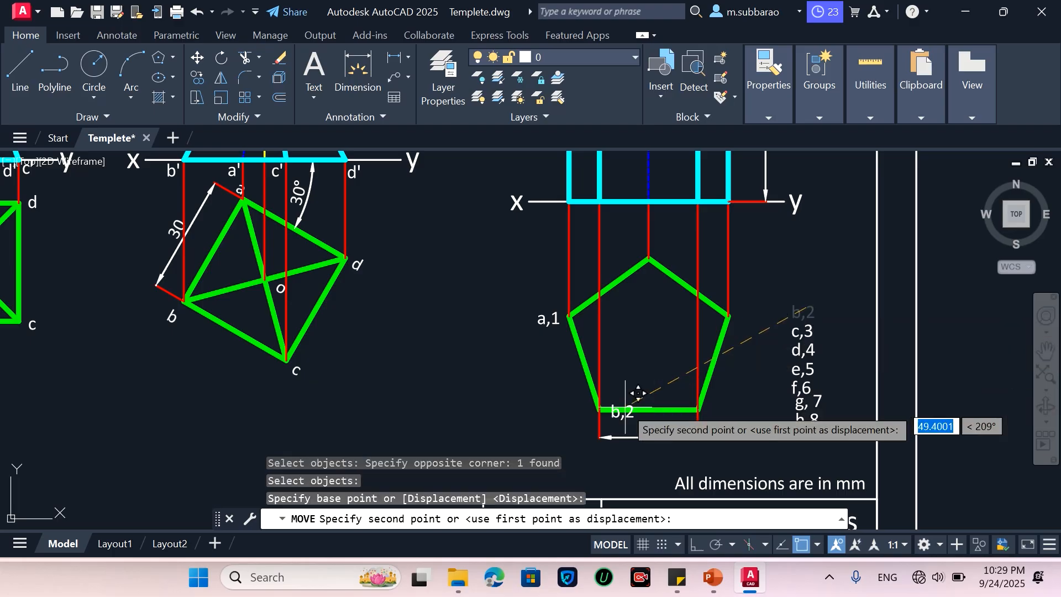
left_click(585, 412)
Step: Move the c,3 label from the copied list to just outside the pentagon's lower-right vertex
key("Return")
left_click(830, 311)
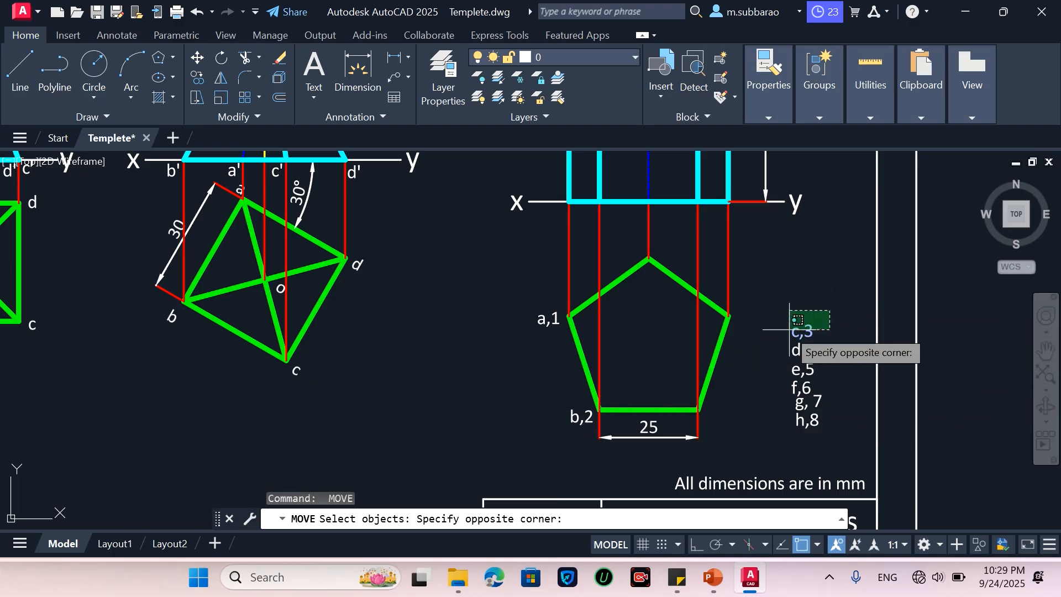
left_click(790, 330)
key("Return")
left_click(796, 332)
left_click(711, 410)
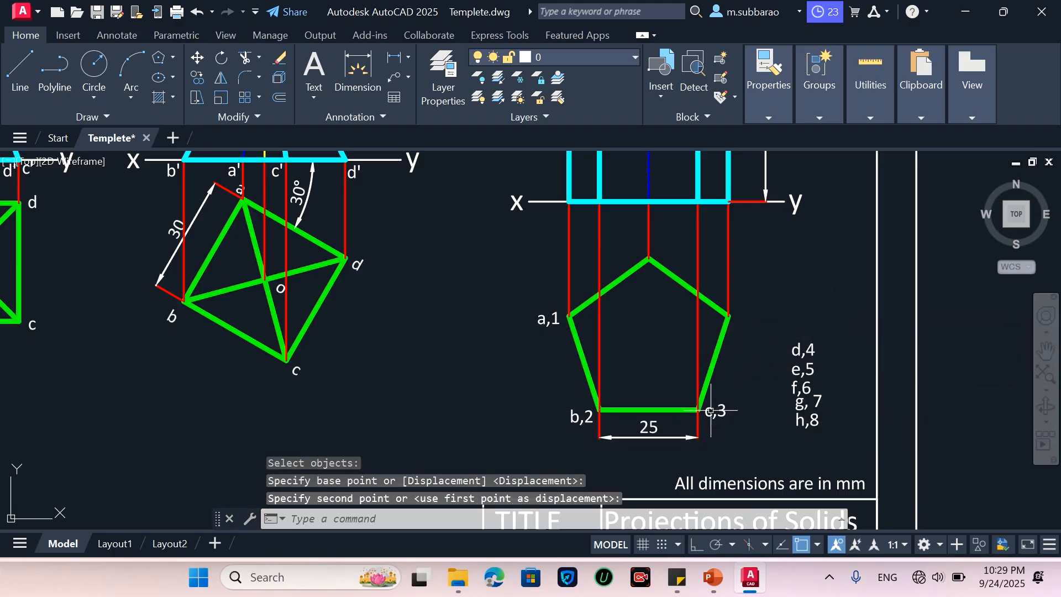
Step: Move the d,4 label from the copied list to just outside the pentagon's right vertex
key("Return")
left_click(810, 331)
left_click(793, 353)
key("Return")
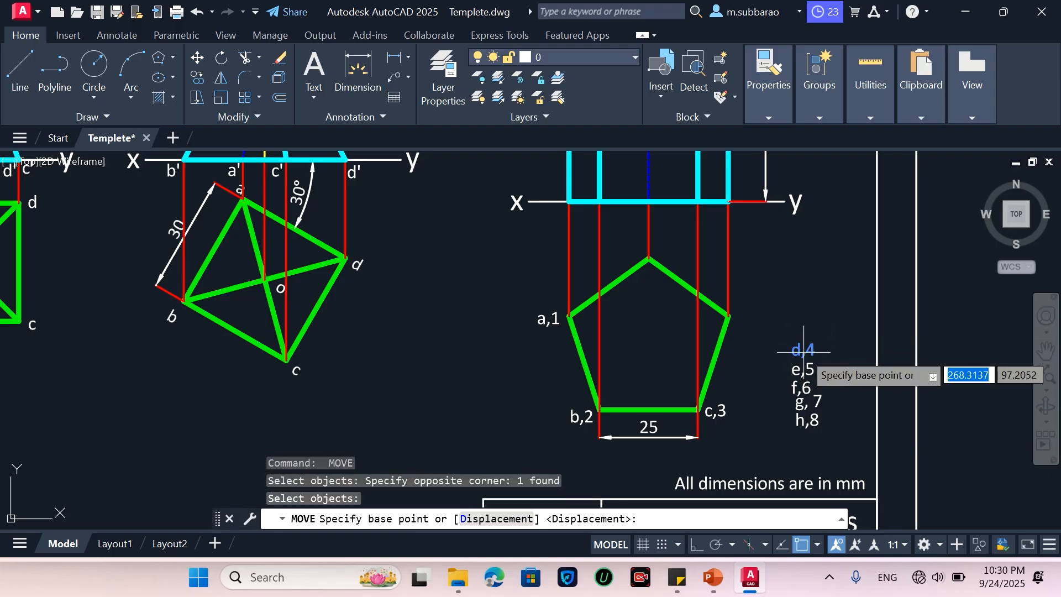
left_click(804, 351)
left_click(752, 318)
Step: Move the e,5 label from the copied list to just above the pentagon's top vertex
left_click(836, 347)
left_click(786, 369)
key("Return")
left_click(815, 364)
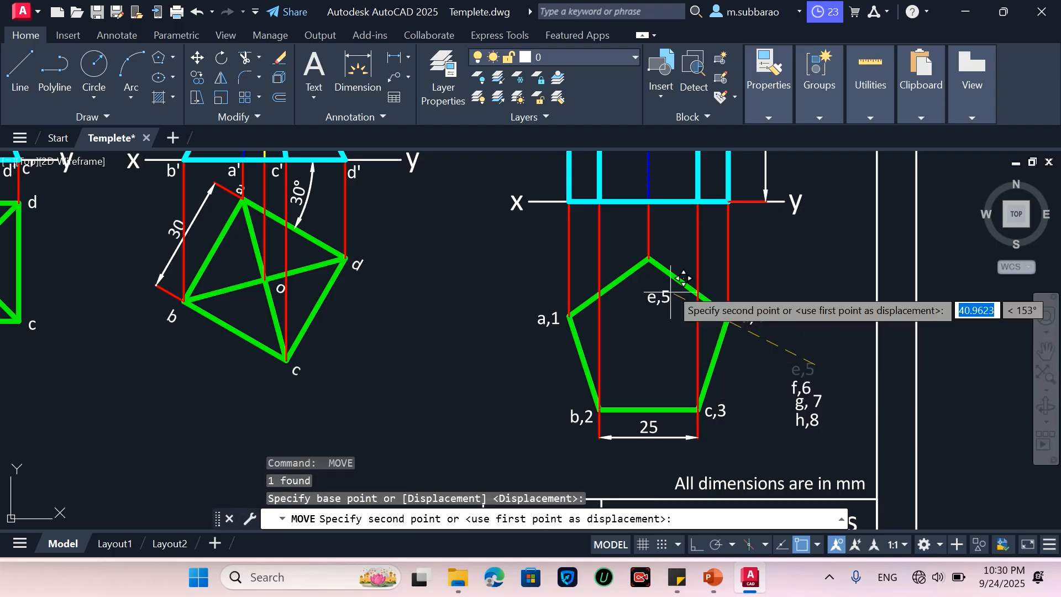
left_click(679, 243)
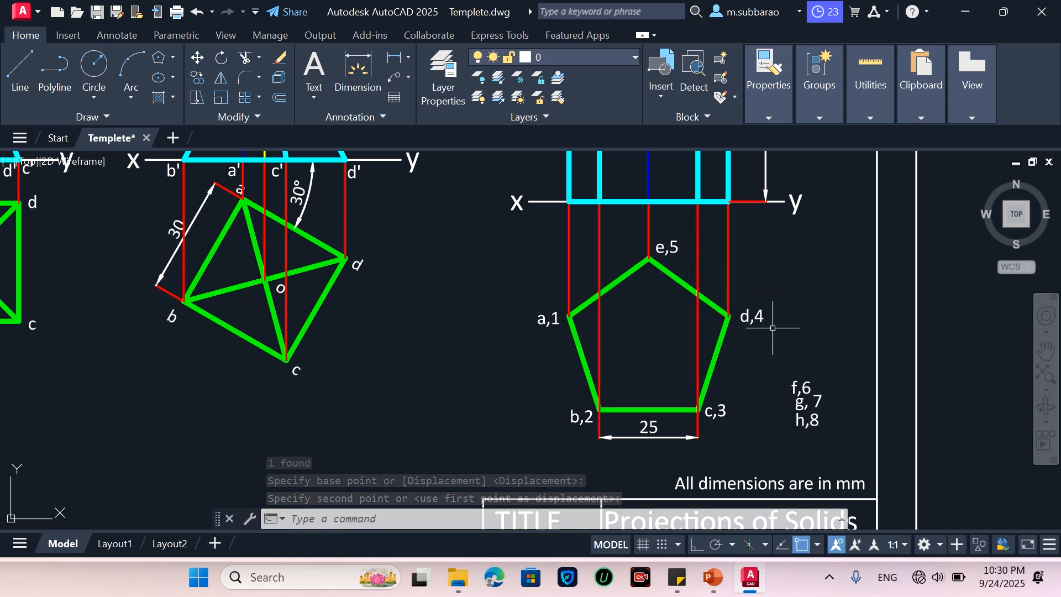
Step: Erase the unused labels f,6, g,7 and h,8 beside the pentagon
left_click(775, 351)
left_click(828, 436)
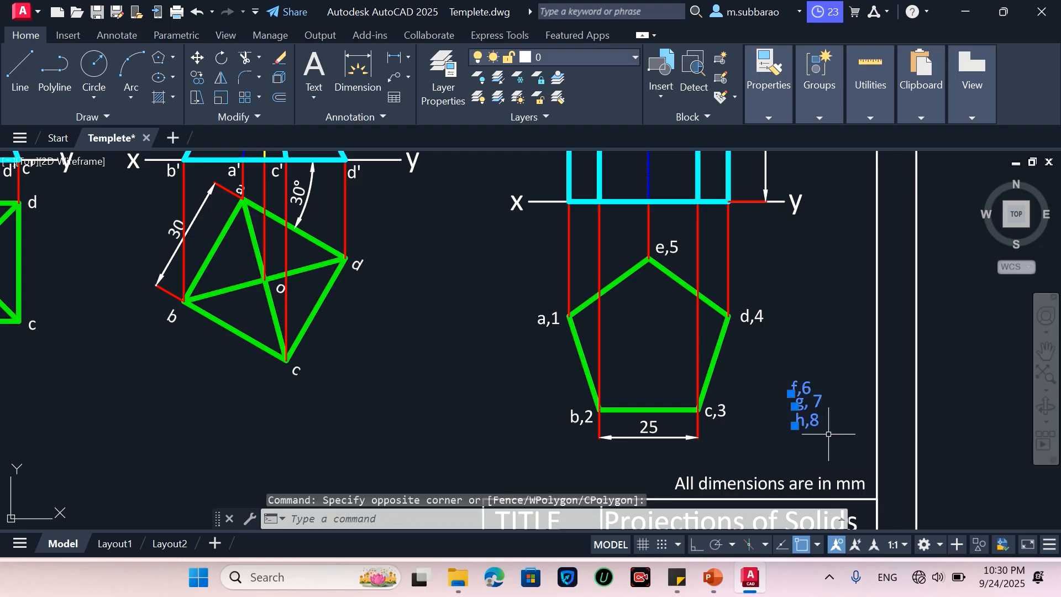
type("e")
key("Return")
scroll(754, 465, "down", 2)
scroll(764, 234, "up", 2)
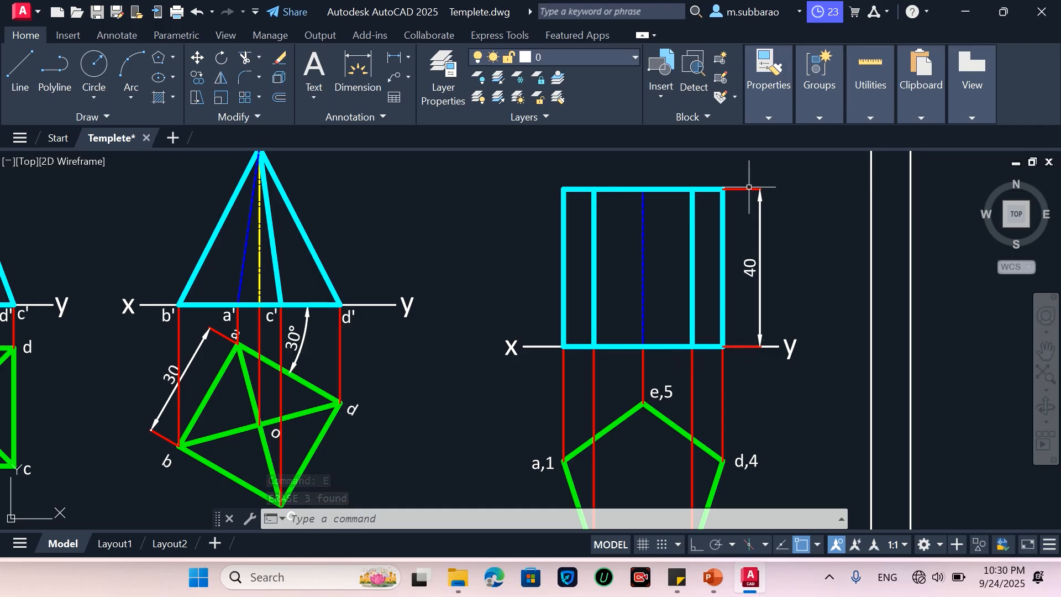
type("co")
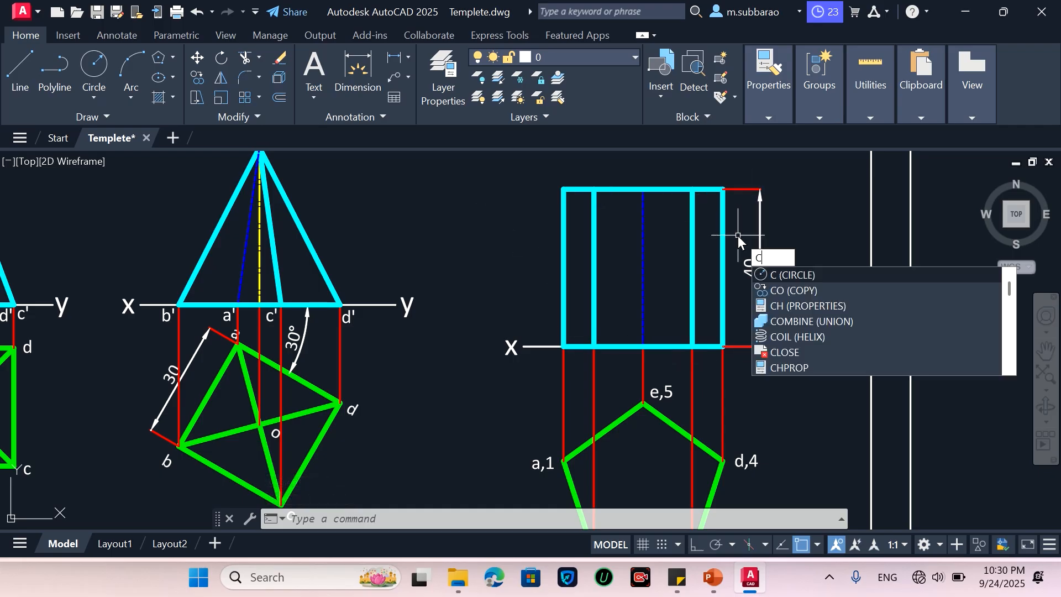
key("Return")
scroll(757, 244, "down", 3)
scroll(297, 278, "up", 2)
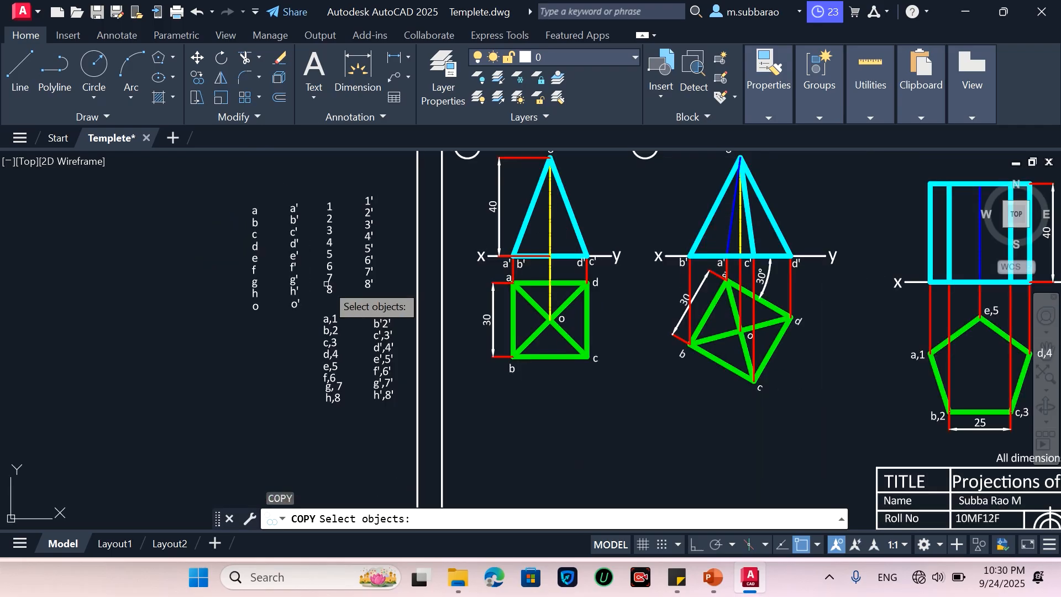
left_click(237, 341)
left_click(303, 191)
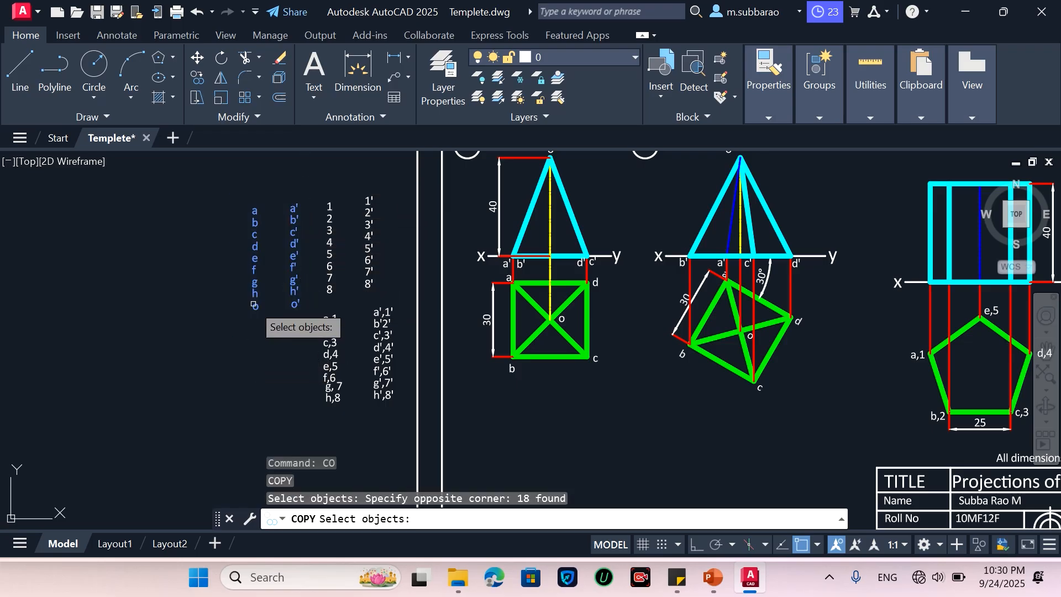
key("Escape")
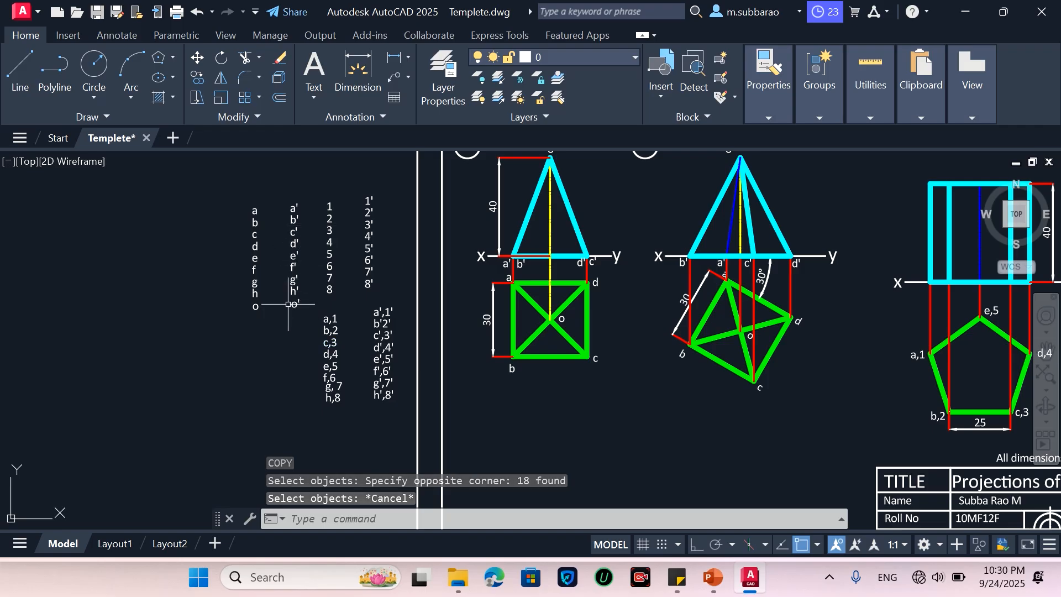
Step: Copy the a' to o', 1 to 8 and 1' to 8' label lists from outside the sheet to beside the prism's front view
left_click(283, 321)
left_click(388, 180)
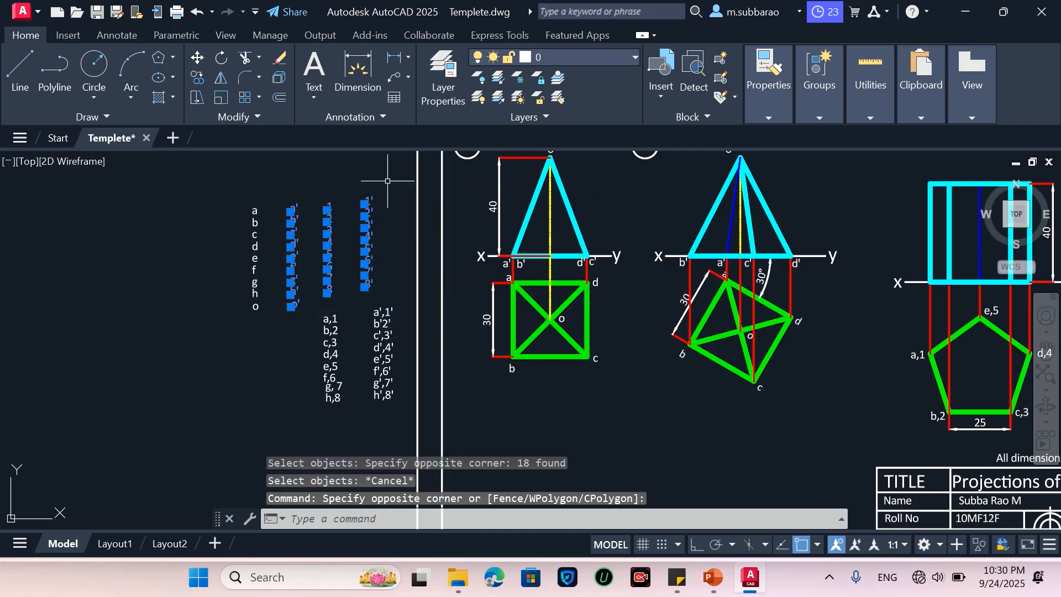
type("co")
key("Return")
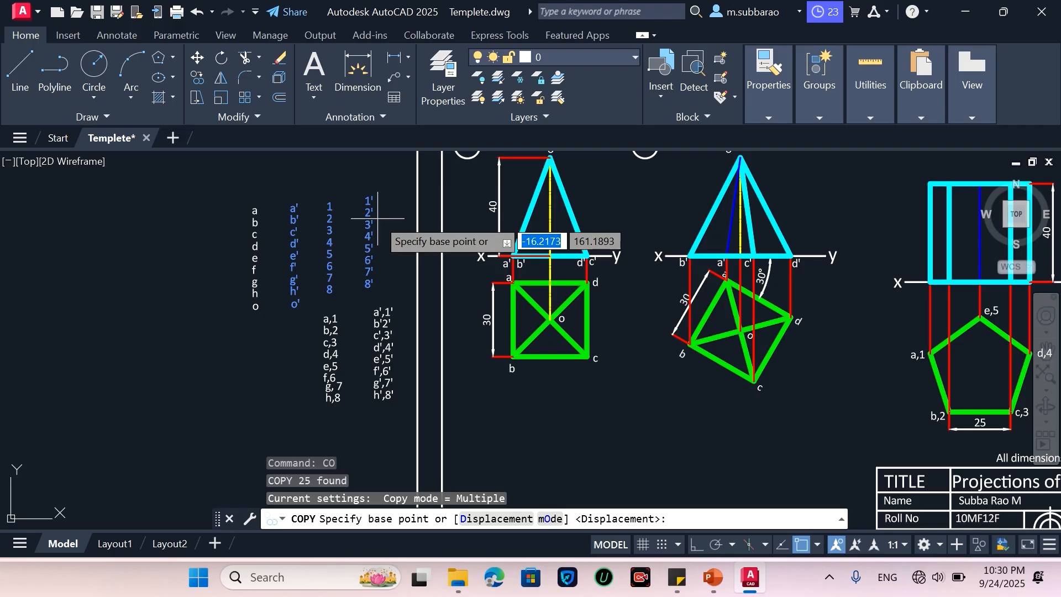
left_click(377, 218)
scroll(286, 320, "down", 2)
scroll(813, 243, "up", 5)
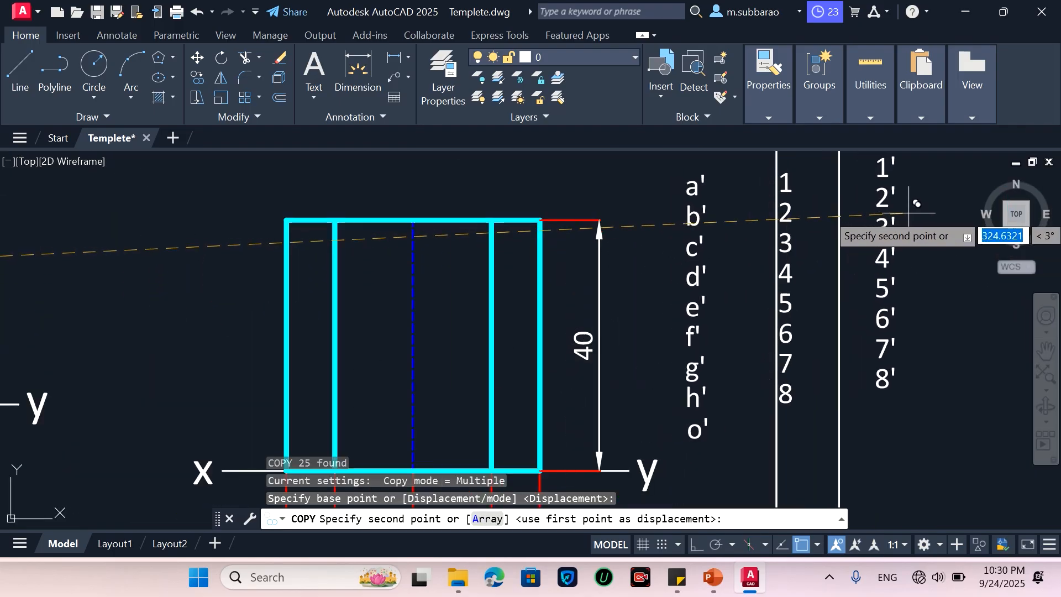
left_click(888, 209)
scroll(907, 224, "down", 3)
key("Escape")
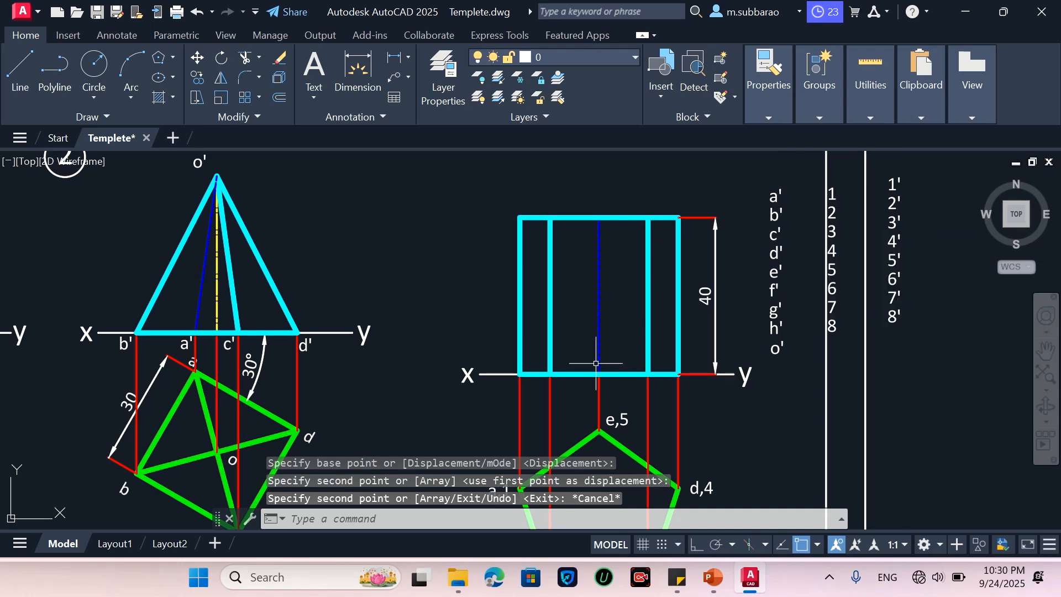
Step: Move the a' label from the copied list to just below the lower-left corner of the prism's front view
type("m")
key("Return")
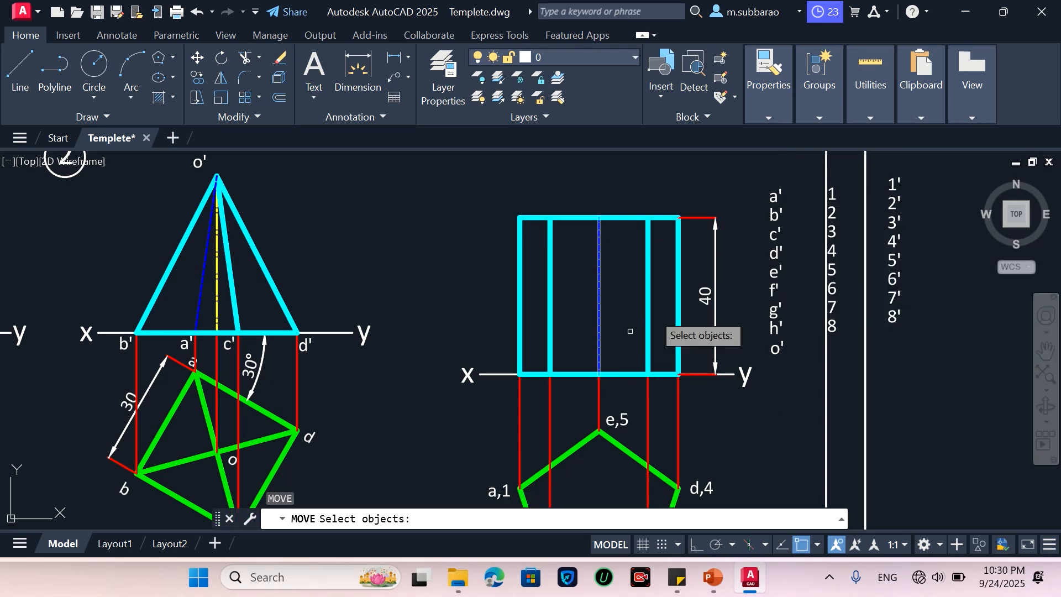
left_click(752, 199)
left_click(791, 204)
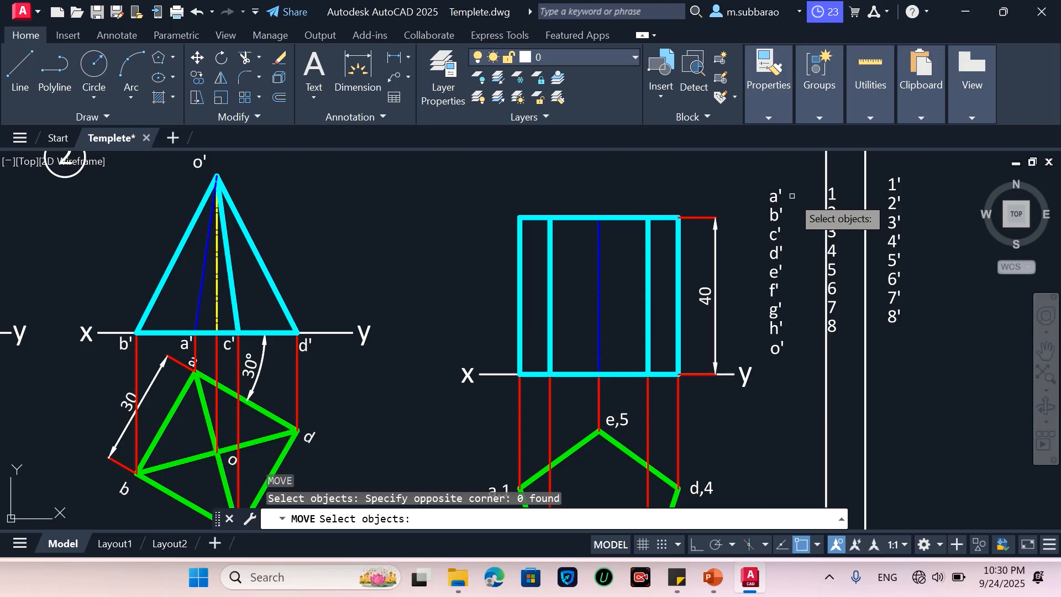
left_click(786, 196)
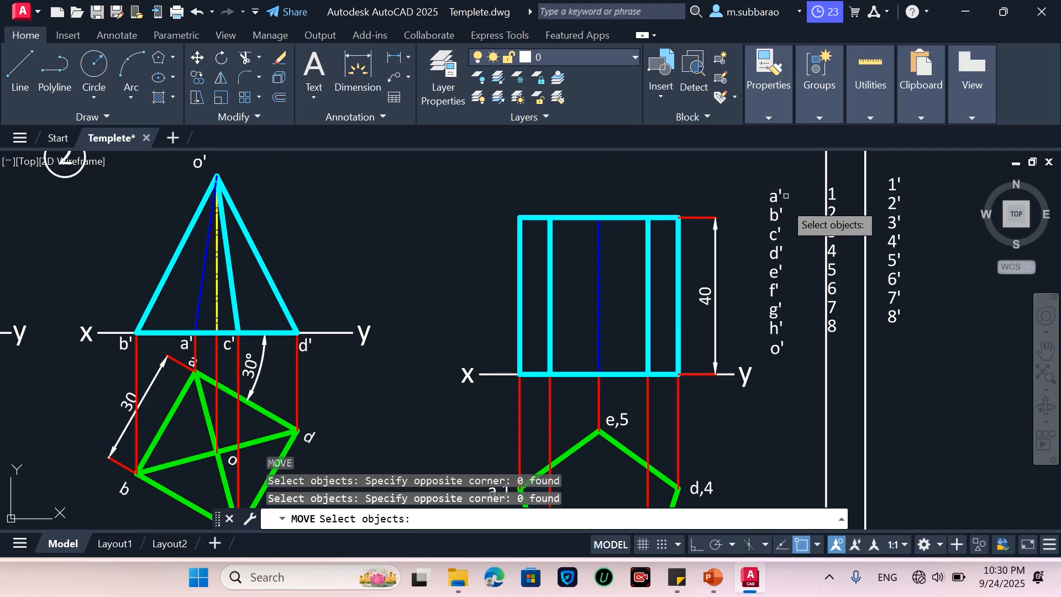
left_click(775, 196)
key("Return")
left_click(774, 195)
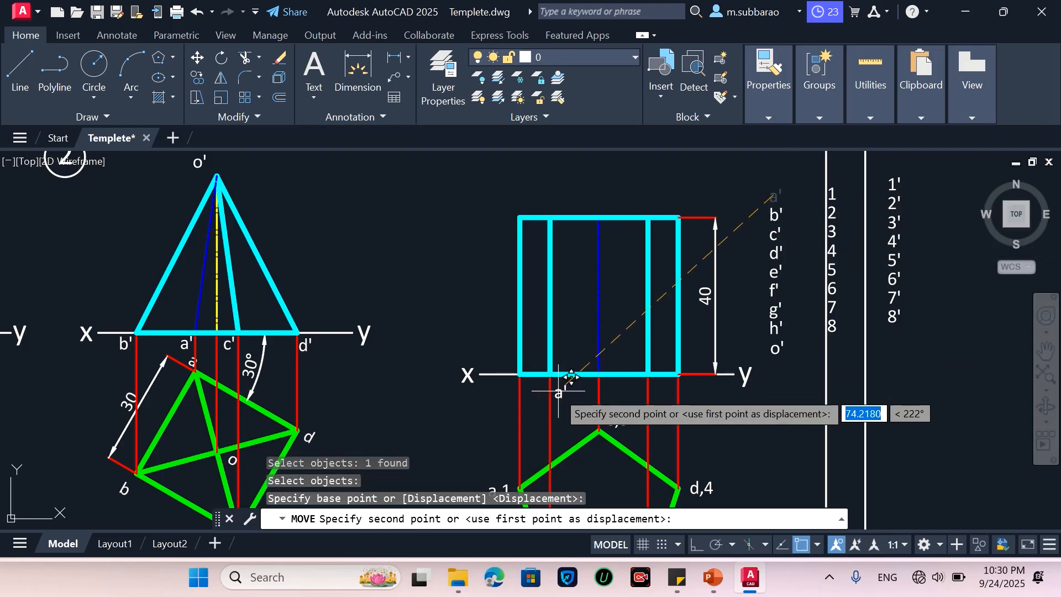
scroll(525, 371, "up", 2)
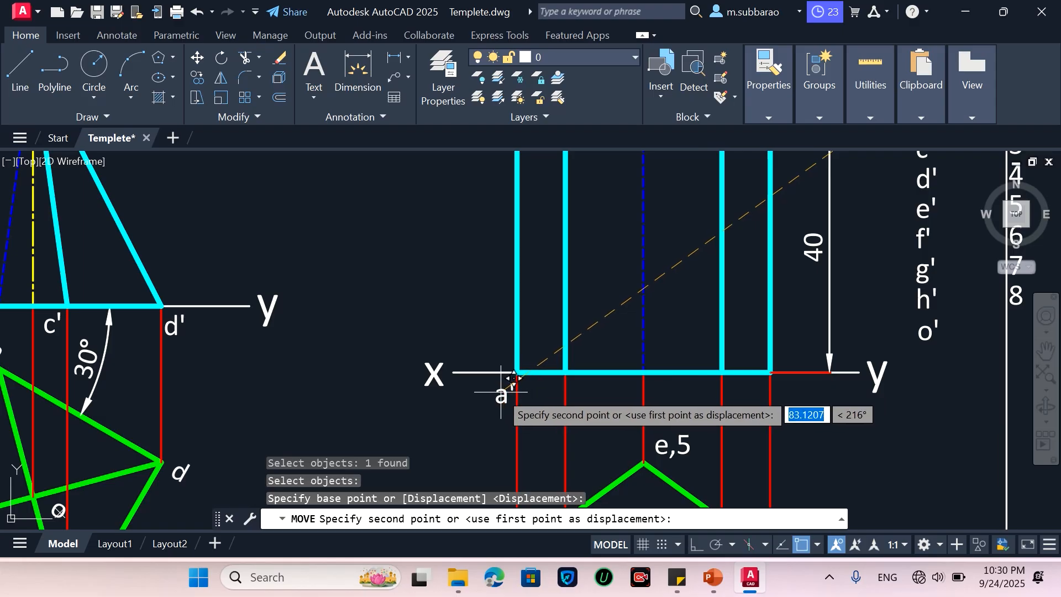
left_click(511, 375)
Step: Move the b' label from the copied list to just below the XY line, beside the front view's second vertical edge from the left
scroll(445, 310, "down", 4)
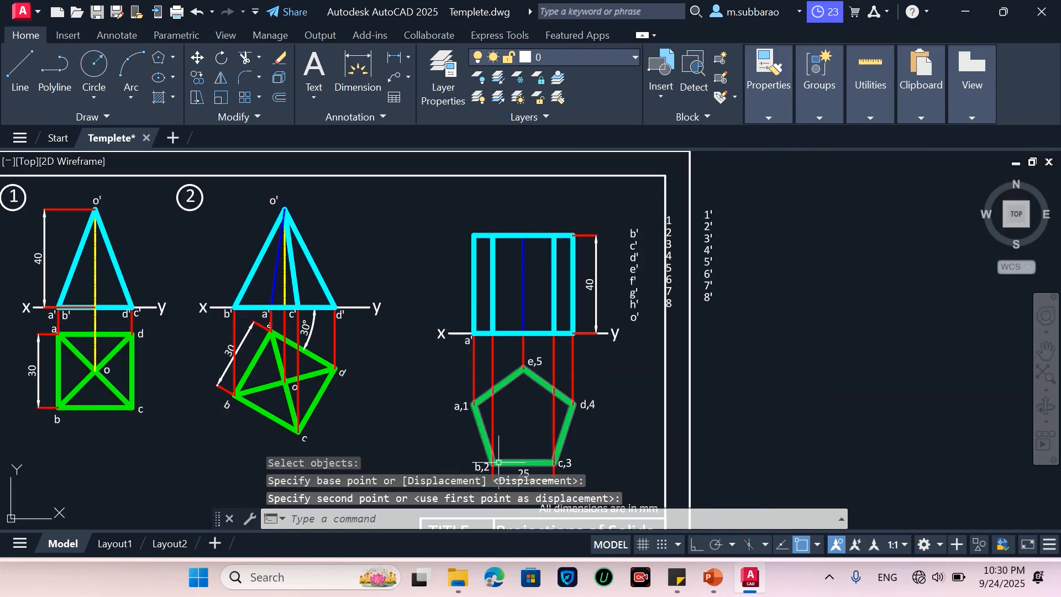
left_click(623, 240)
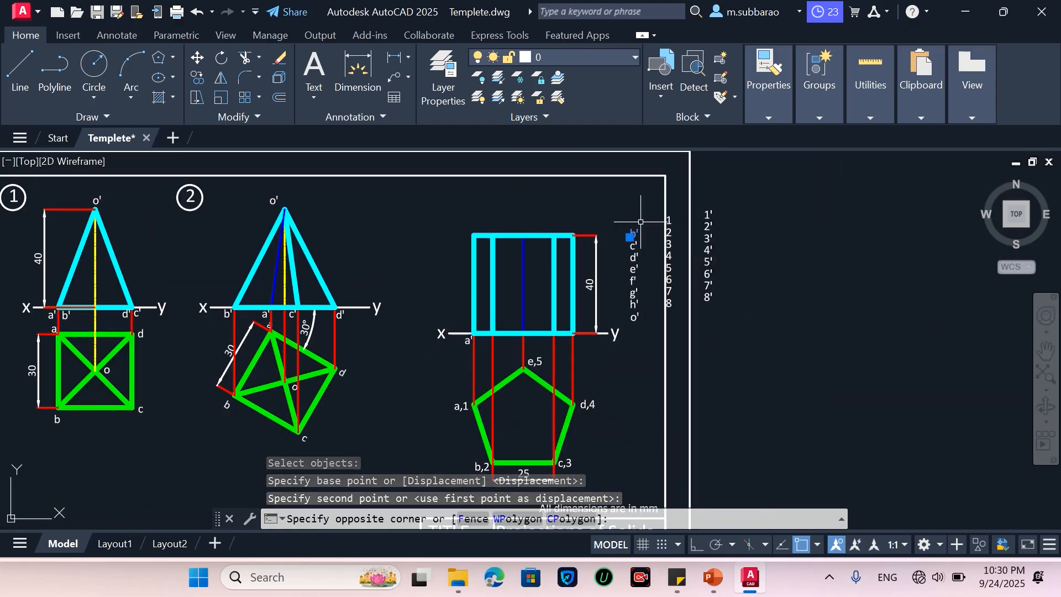
left_click(642, 227)
key("space")
left_click(630, 235)
scroll(519, 359, "up", 4)
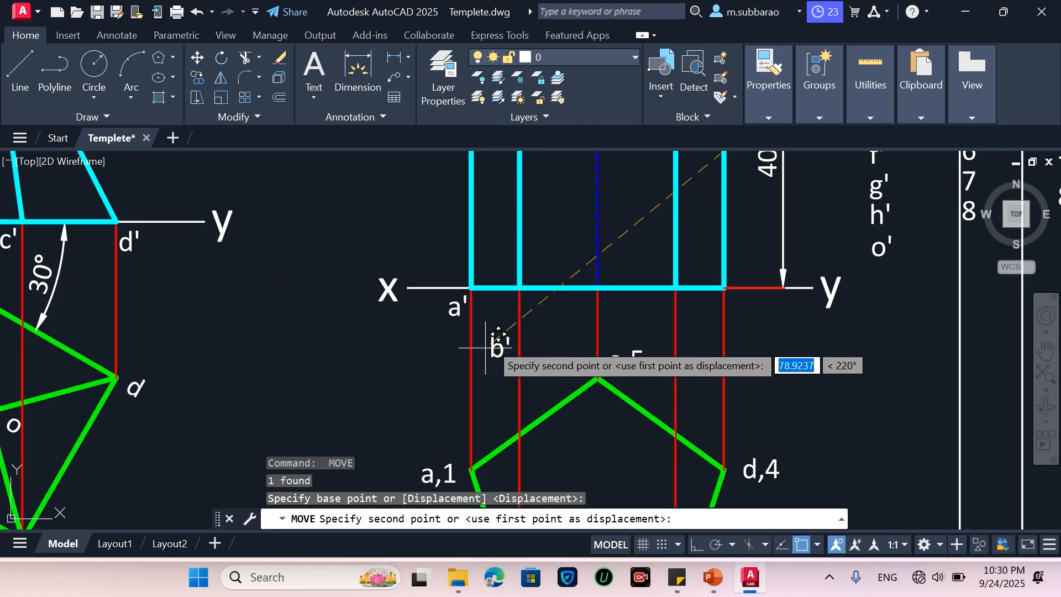
left_click(497, 308)
Step: Move the c' label from the copied list to just above the XY line, between the front view's two rightmost vertical edges
scroll(450, 365, "down", 4)
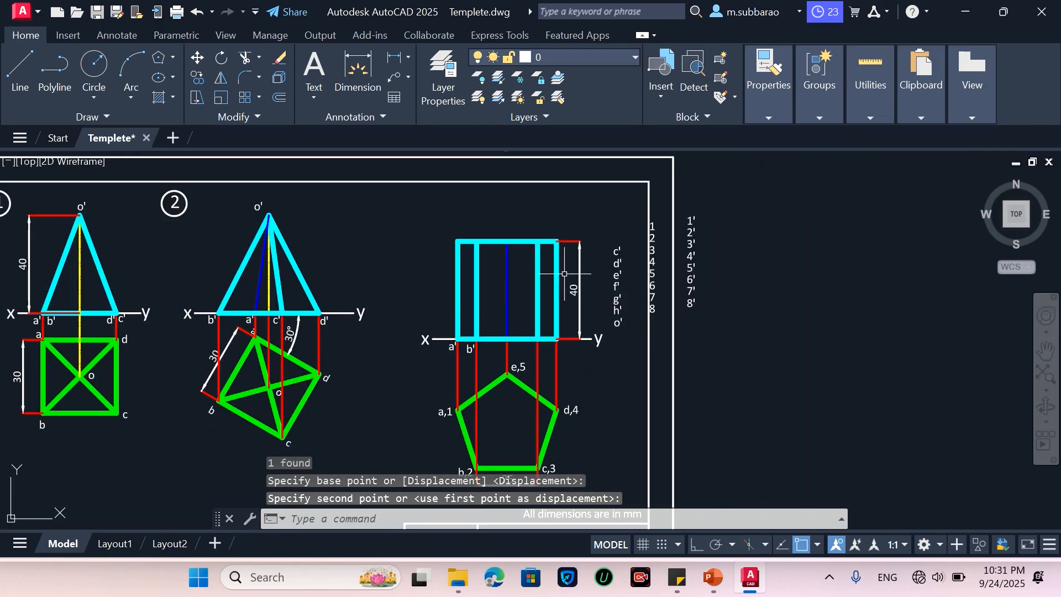
left_click(622, 240)
key("space")
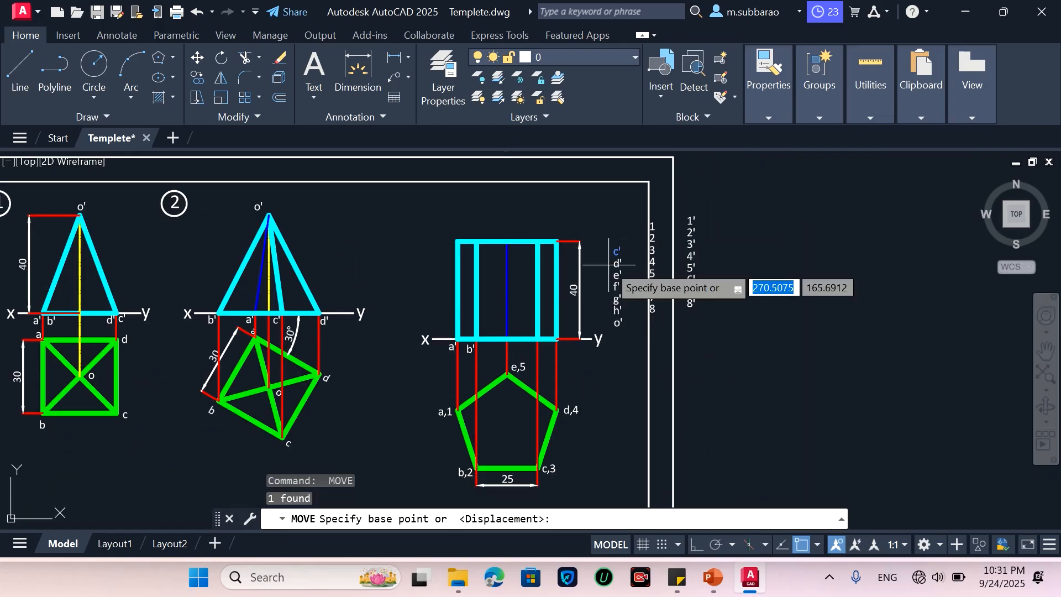
left_click(616, 251)
scroll(532, 367, "up", 4)
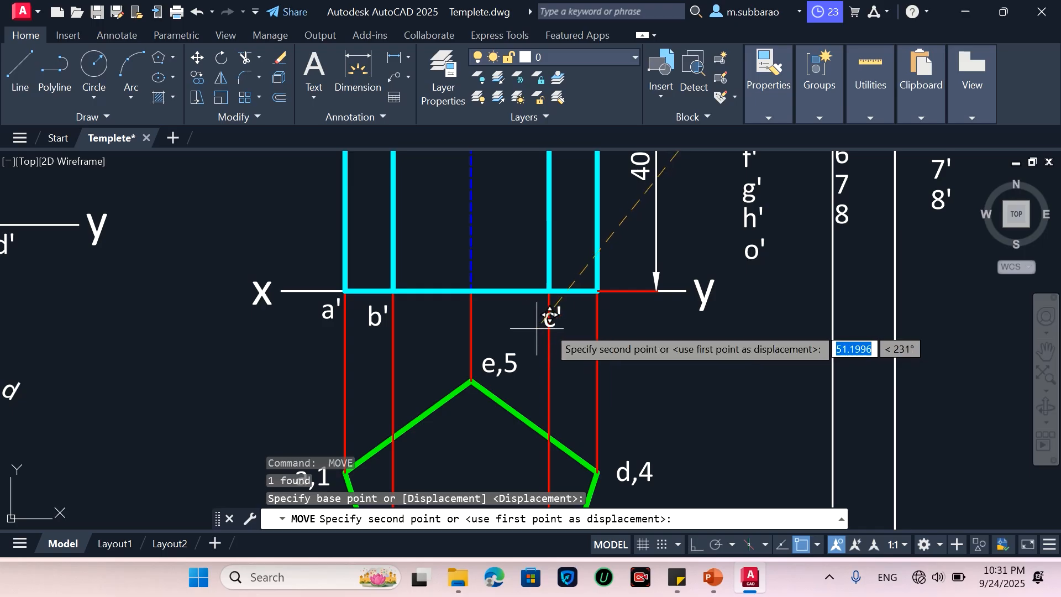
left_click(549, 321)
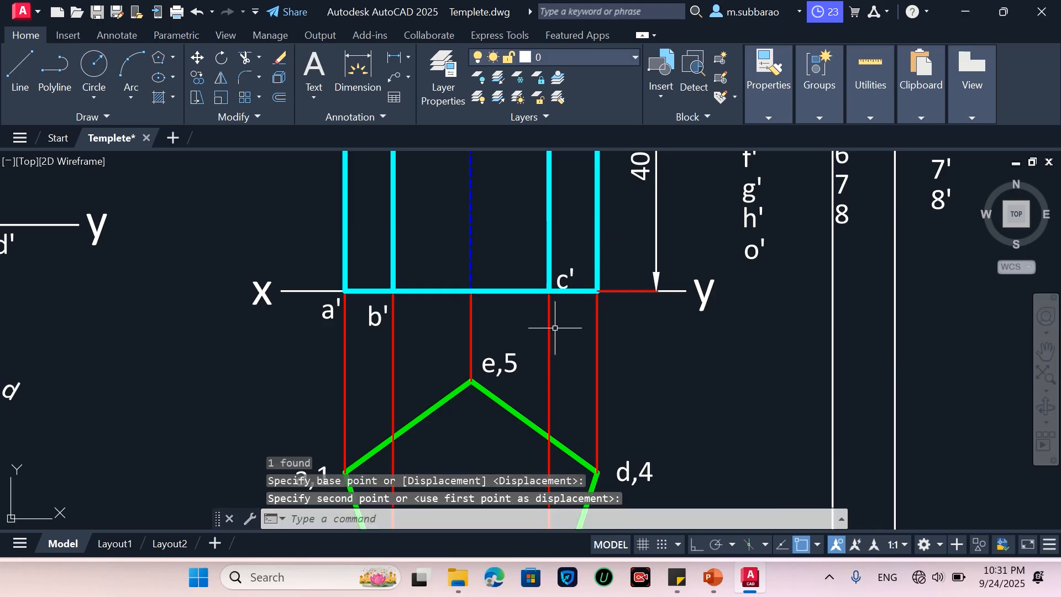
Step: Shift the c' label down to just below the XY line, right of its projector
key("space")
left_click(517, 321)
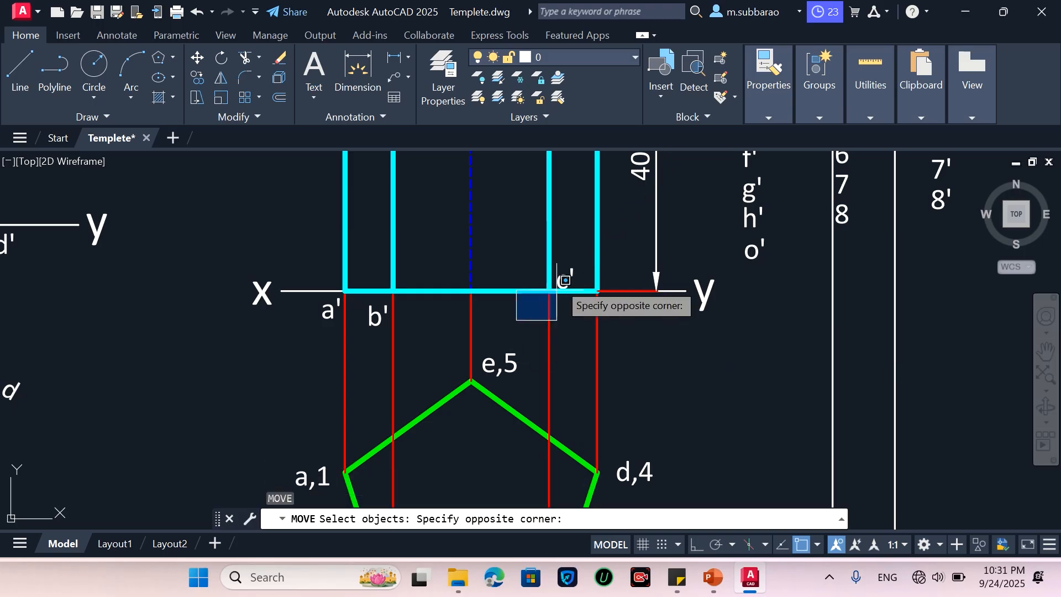
left_click(580, 254)
key("space")
left_click(645, 331)
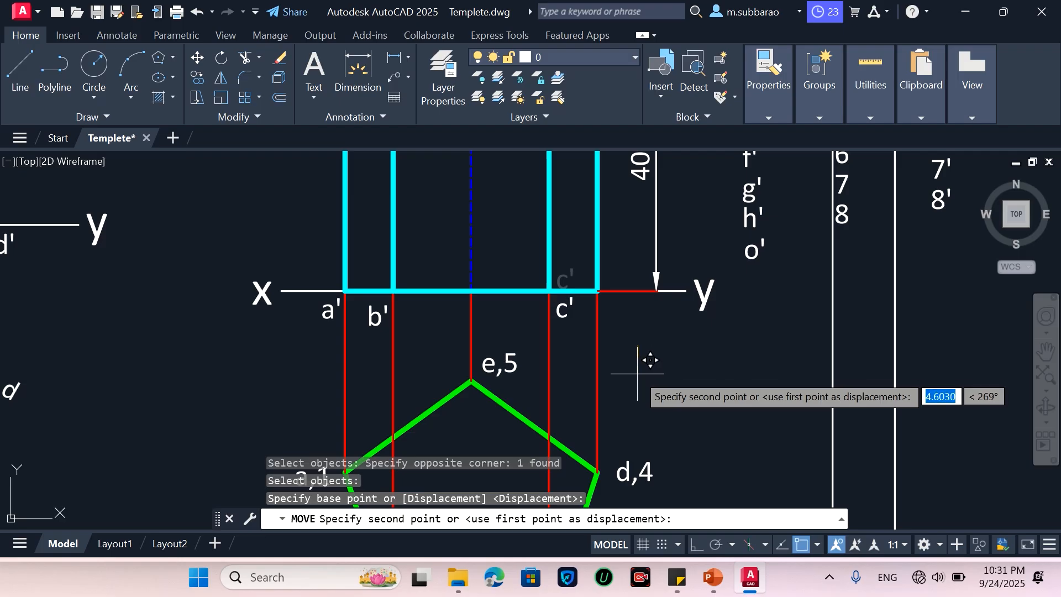
left_click(647, 358)
Step: Move the d' label from the copied list to just below the lower-right corner of the prism's front view
scroll(646, 346, "down", 4)
scroll(645, 345, "up", 2)
key("space")
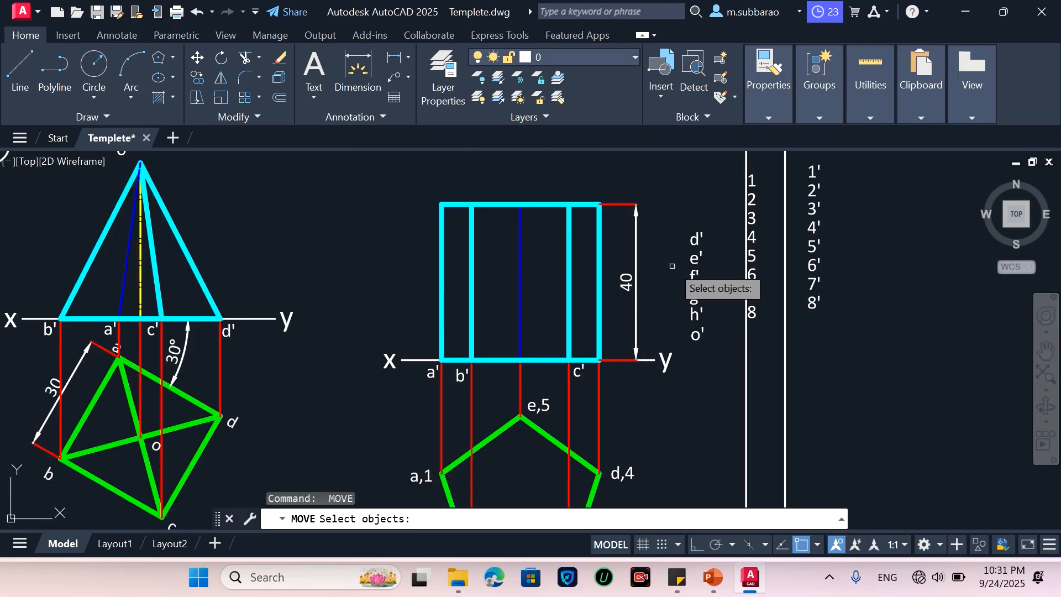
left_click(716, 198)
left_click(702, 227)
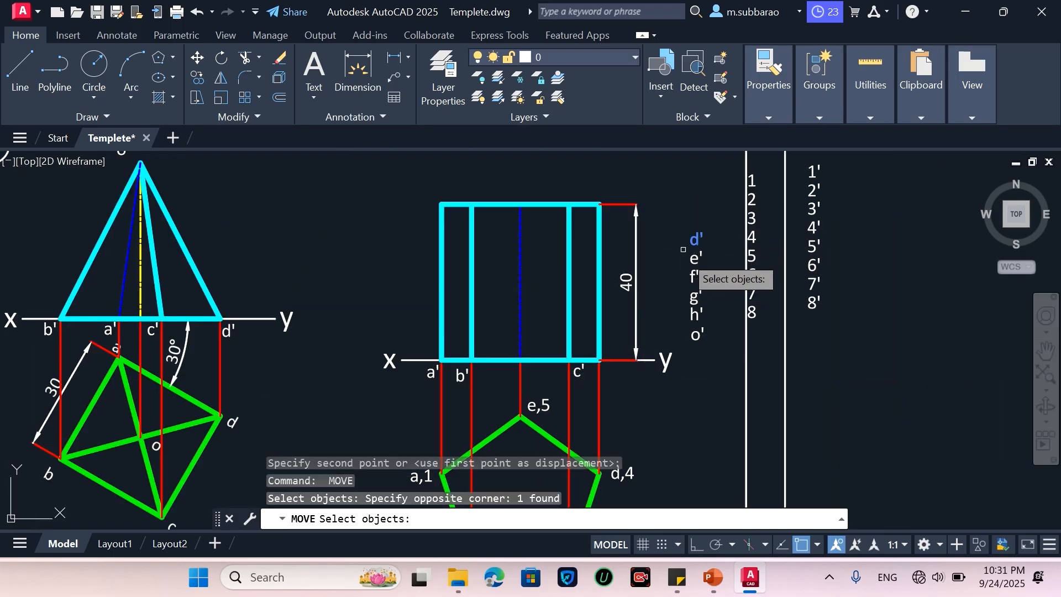
key("space")
left_click(698, 365)
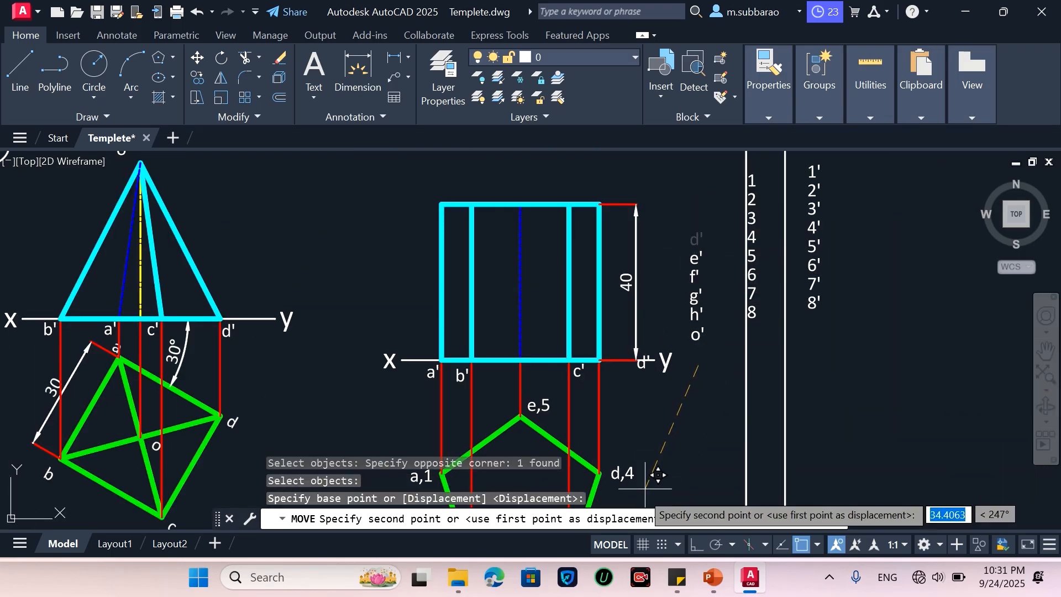
left_click(624, 481)
Step: Move the e' label from the copied list to just below the XY line, beside the front view's central projector
left_click(705, 251)
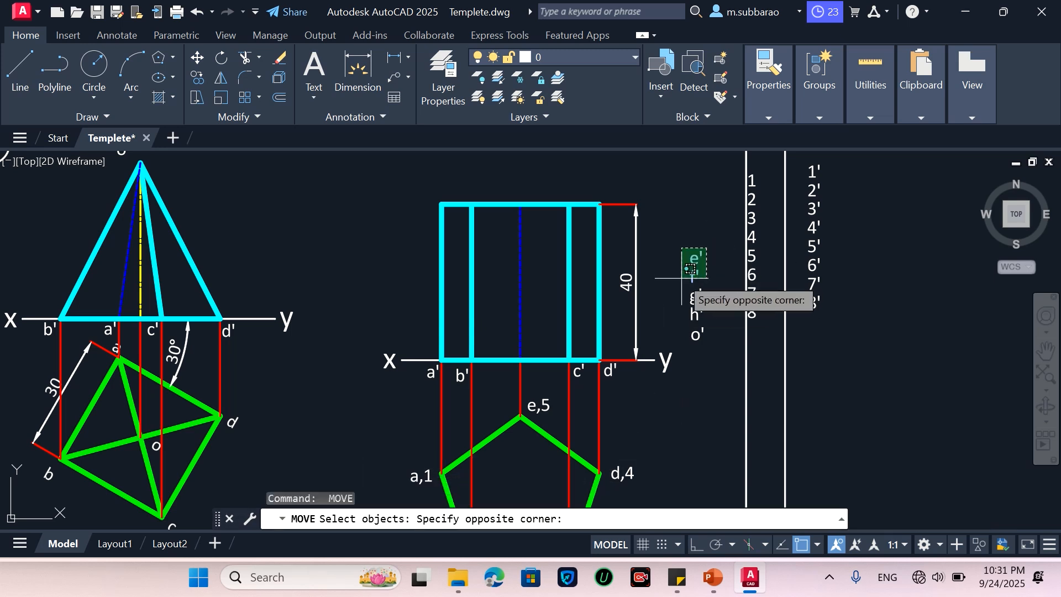
left_click(682, 269)
key("Return")
left_click(702, 258)
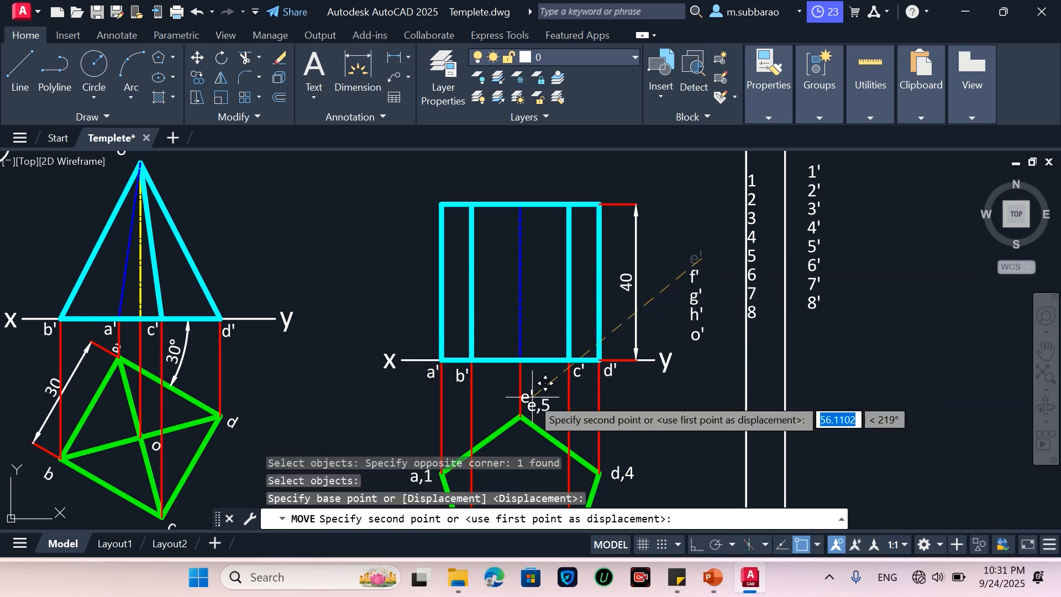
scroll(541, 372, "up", 2)
left_click(540, 361)
scroll(541, 361, "down", 2)
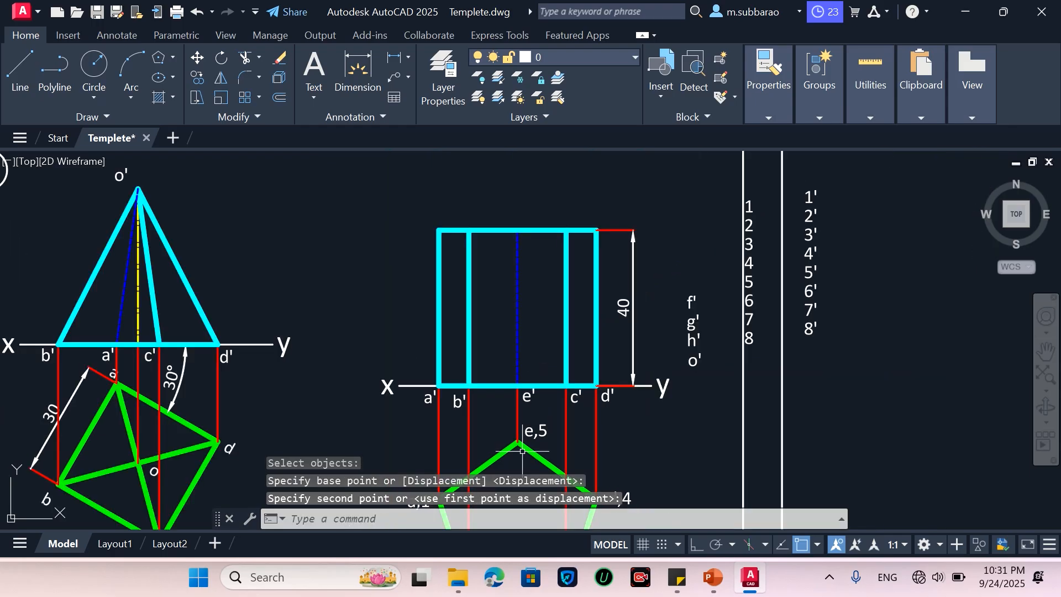
Step: Erase the leftover copied labels f', g', h' and o' together with the unprimed number list 1 to 8
left_click(673, 373)
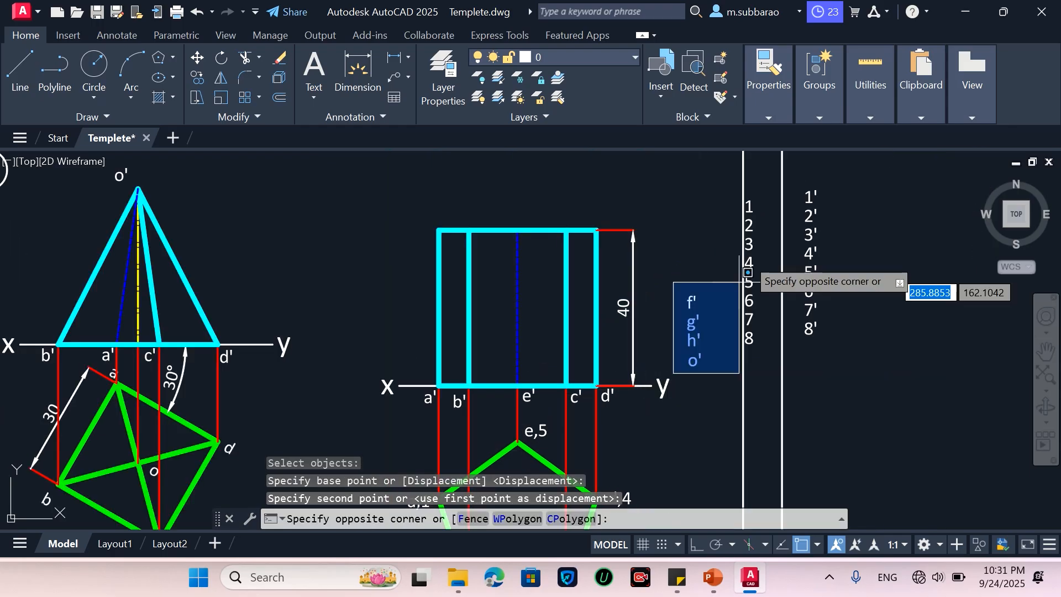
left_click(773, 183)
key("Delete")
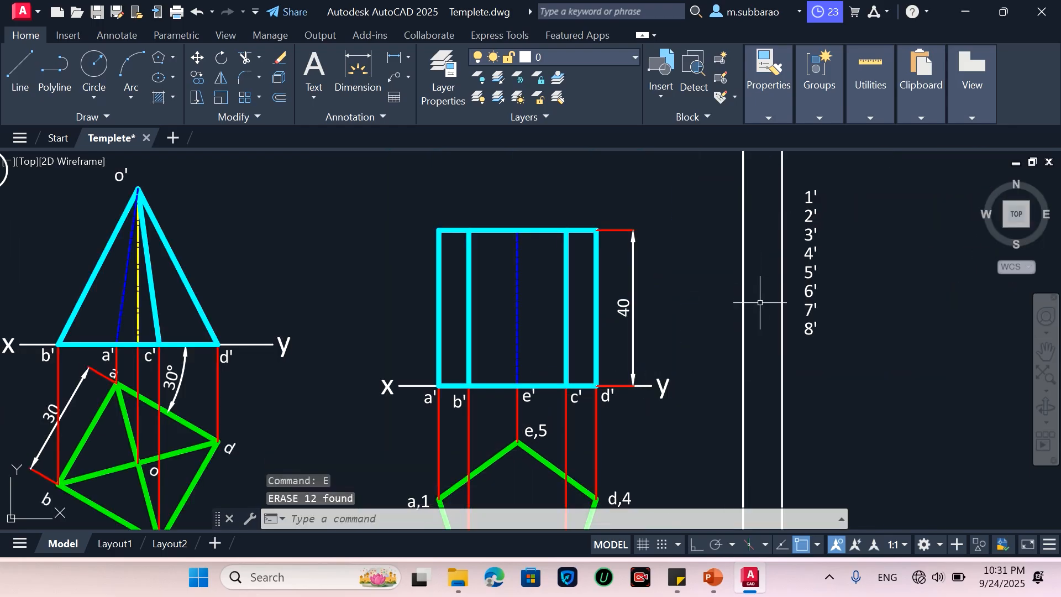
Step: Move the primed number list 1' to 8' close to the 40 mm height dimension of the prism's front view
type("m")
key("Return")
left_click(728, 358)
left_click(859, 166)
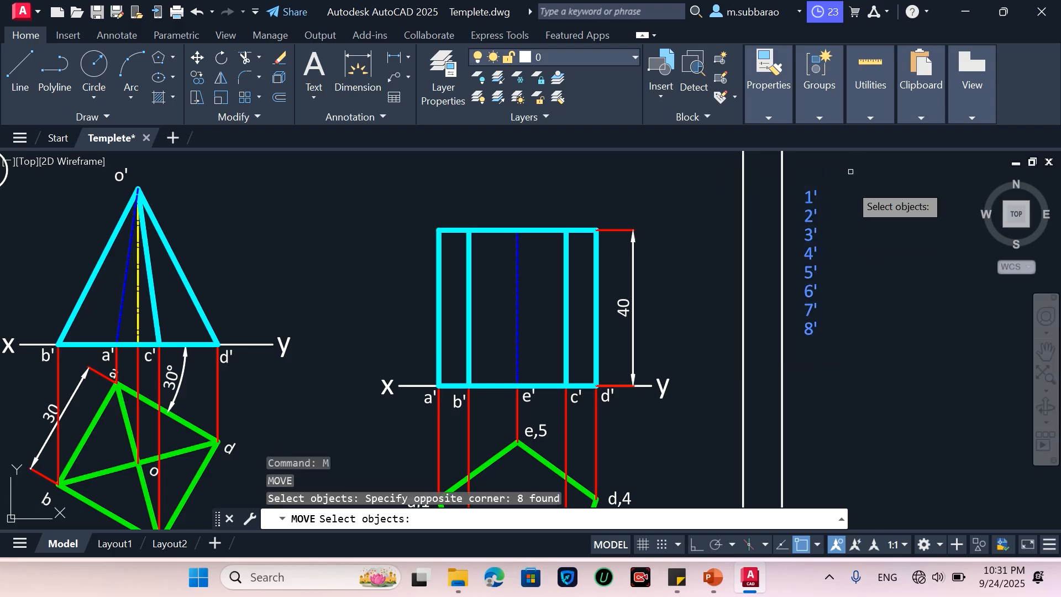
key("Return")
left_click(844, 250)
left_click(694, 266)
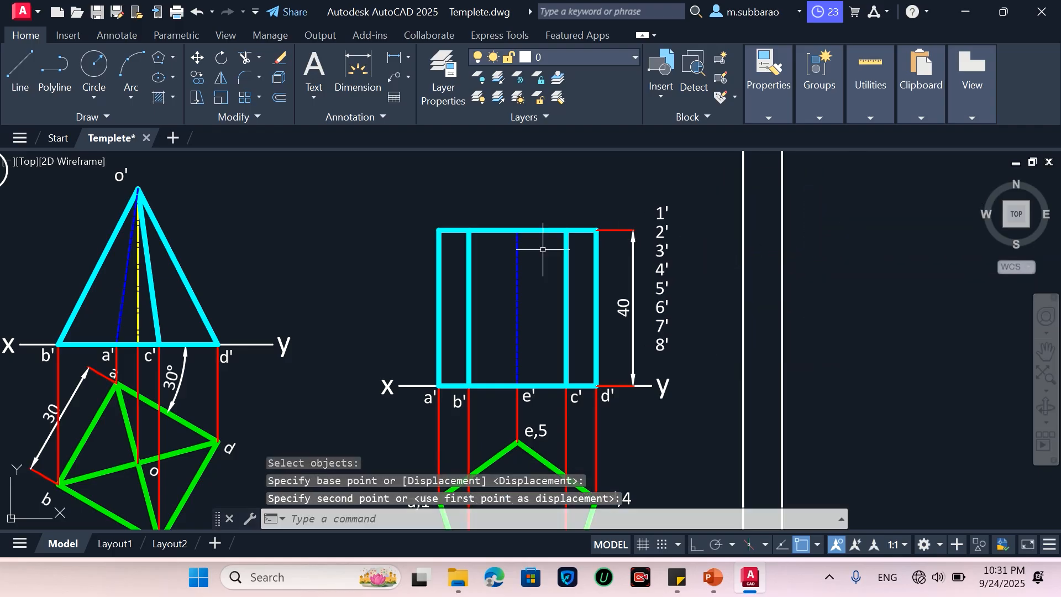
Step: Move the 1' label from the list to just above the upper-left corner of the prism's front view
key("Return")
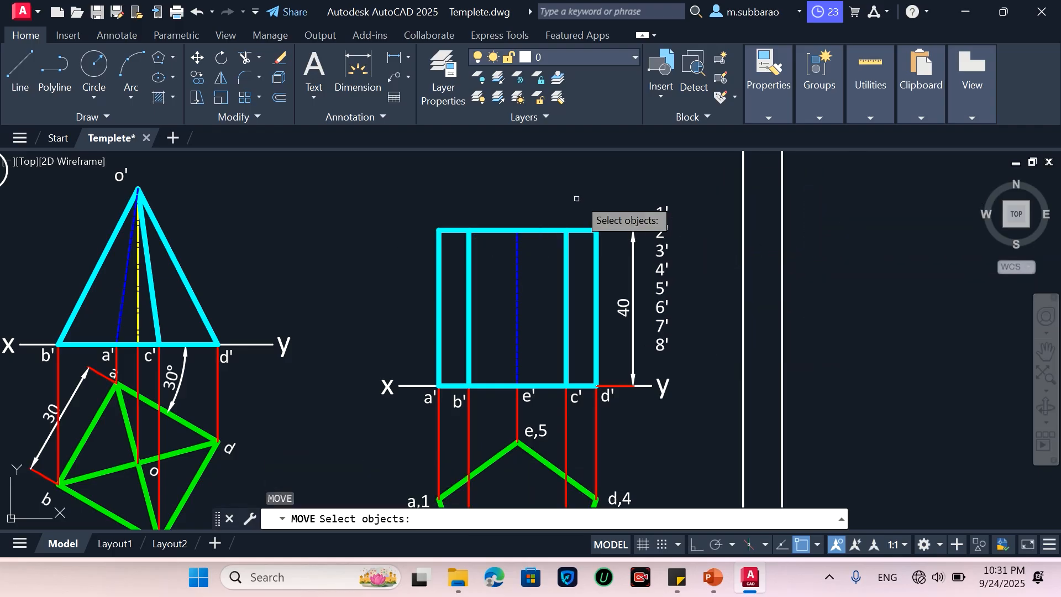
left_click(684, 181)
left_click(642, 209)
key("Return")
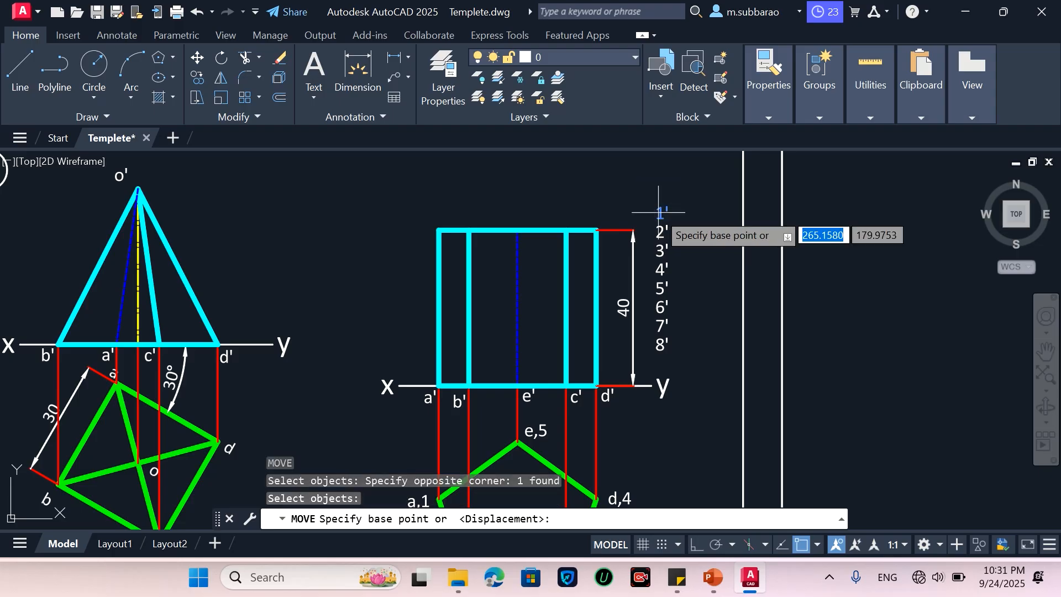
left_click(659, 209)
left_click(427, 218)
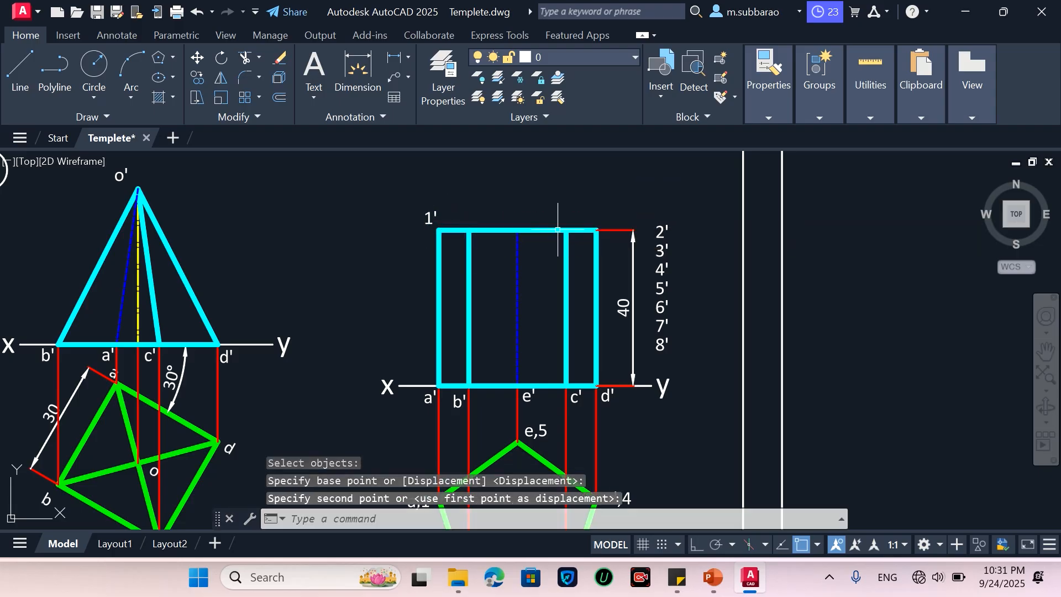
Step: Move the 2' label from the list to just above the front view's second vertical edge from the left
key("Return")
left_click(658, 210)
left_click(665, 222)
left_click(662, 231)
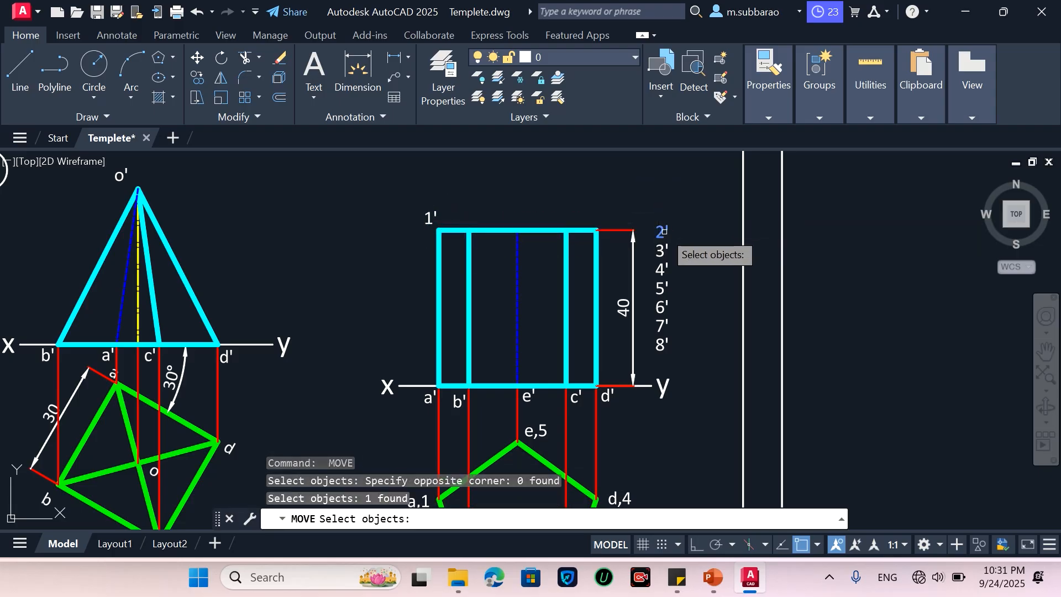
key("Return")
left_click(666, 220)
left_click(476, 218)
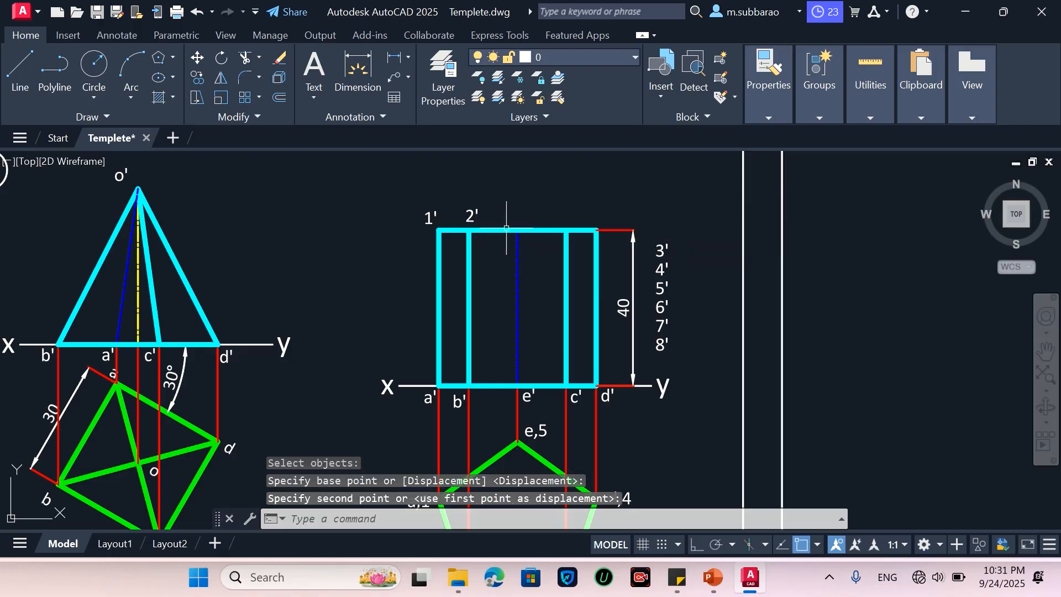
Step: Move the 3' label from the list to just above the front view's second vertical edge from the right
key("Return")
left_click(688, 222)
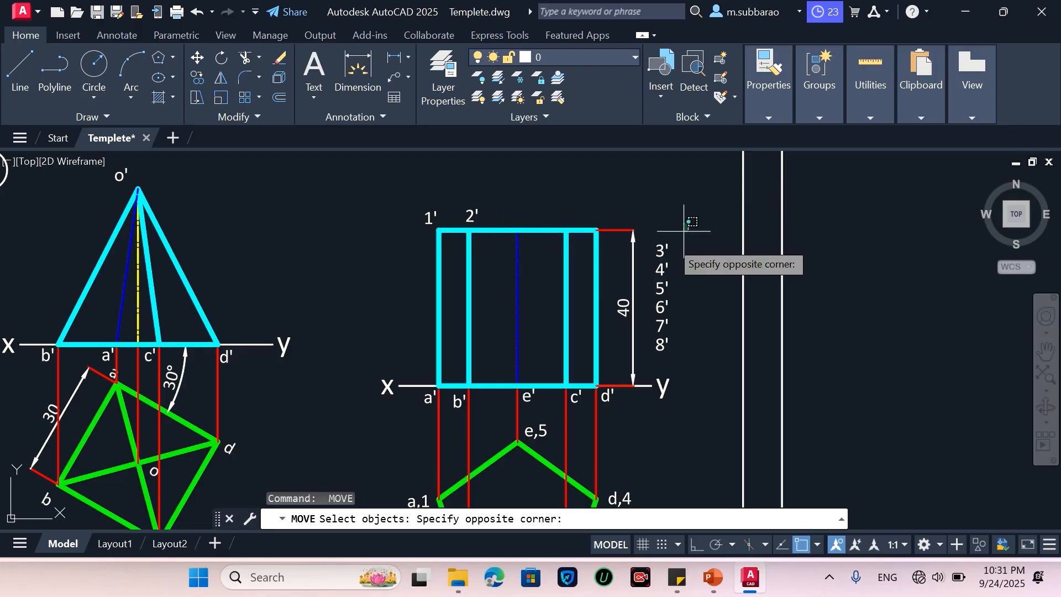
left_click(663, 253)
key("Return")
left_click(688, 246)
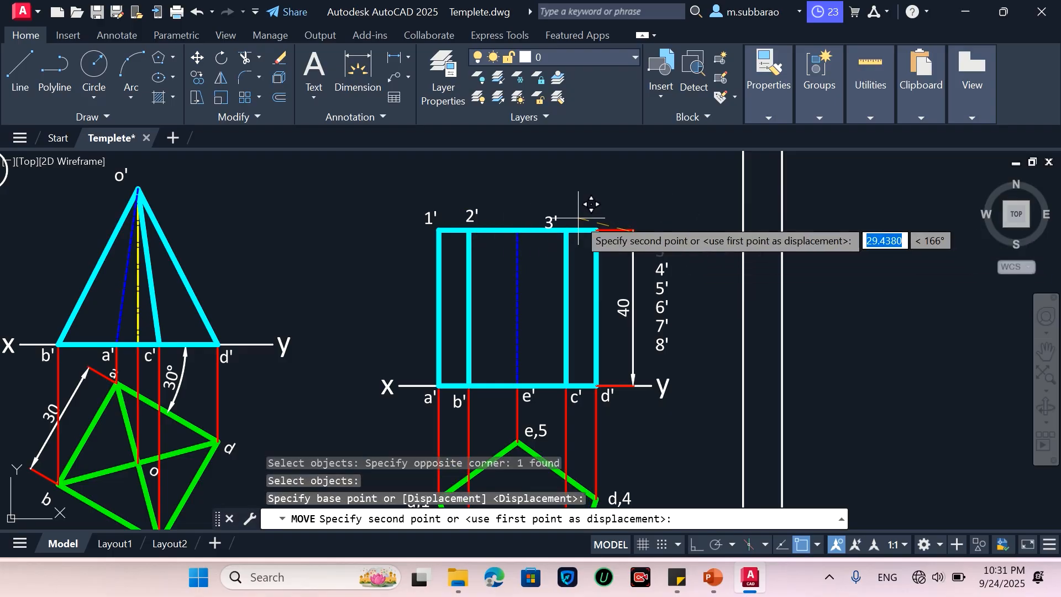
left_click(597, 213)
Step: Move the 4' label from the list to just above the upper-right corner of the prism's front view
key("Return")
left_click(680, 244)
left_click(663, 265)
key("Return")
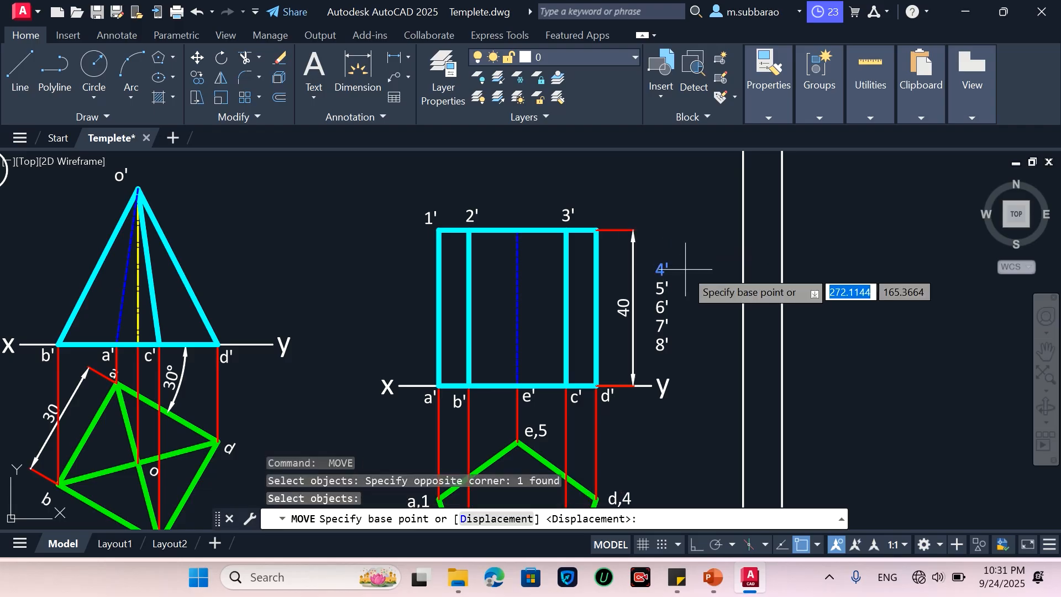
left_click(685, 269)
left_click(635, 214)
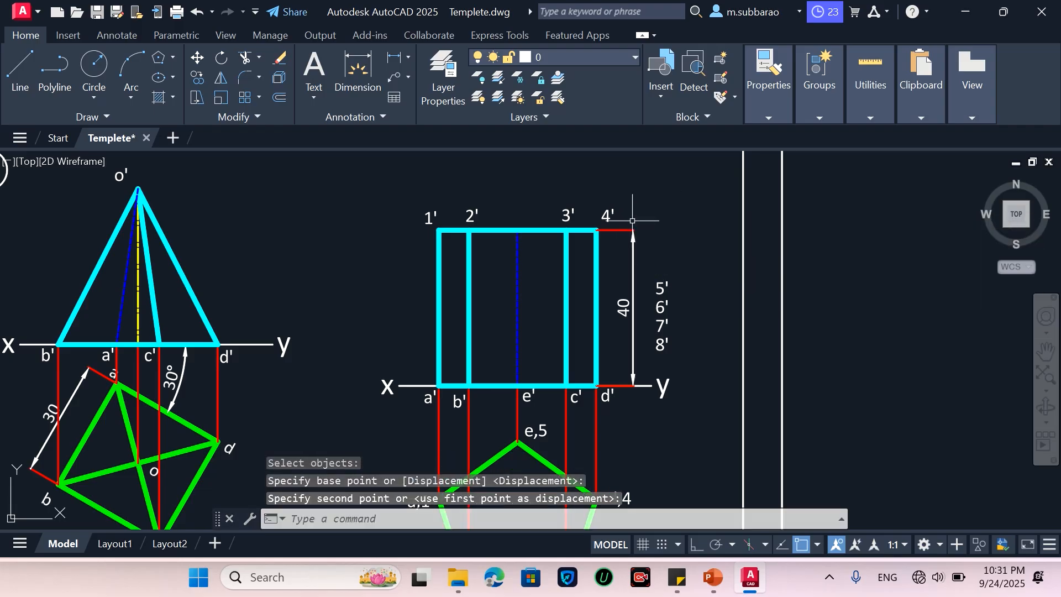
Step: Move the 5' label from the list to just above the blue hidden edge in the middle of the front view
key("Return")
left_click(674, 264)
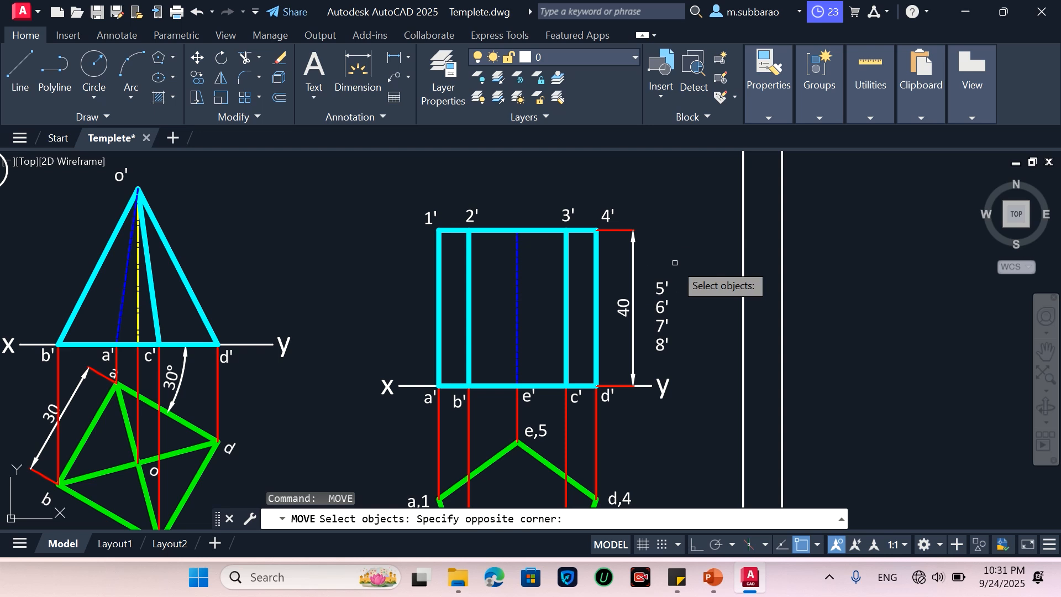
left_click(660, 292)
key("Return")
left_click(681, 285)
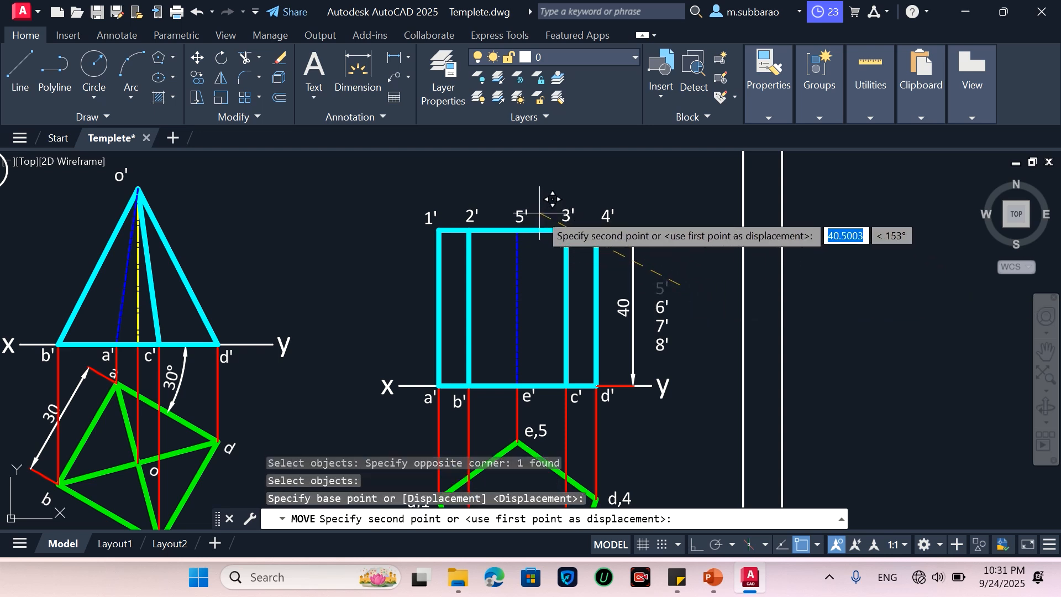
left_click(542, 213)
Step: Erase the unused 6', 7' and 8' labels beside the prism's height dimension
left_click(673, 265)
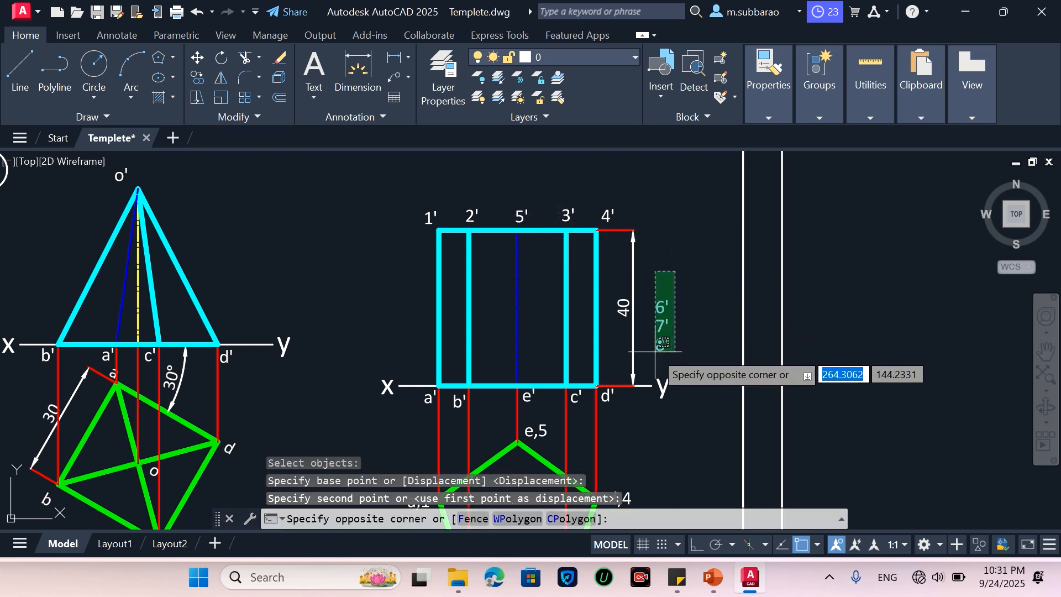
left_click(653, 356)
type("e")
key("Return")
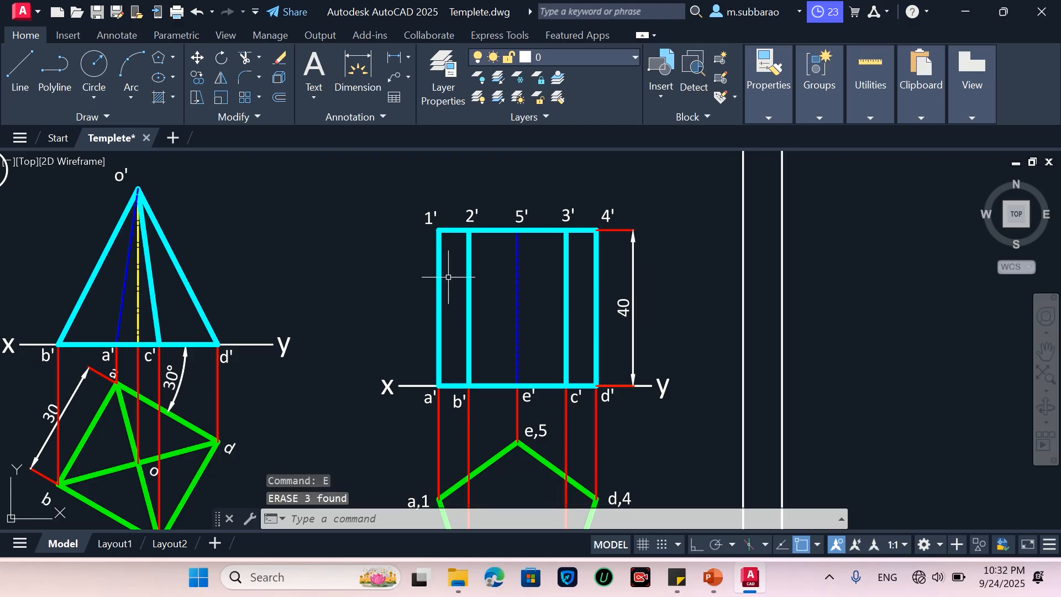
Step: Copy the circled problem number 2 to the upper-left of the pentagonal prism's front view
scroll(450, 281, "down", 2)
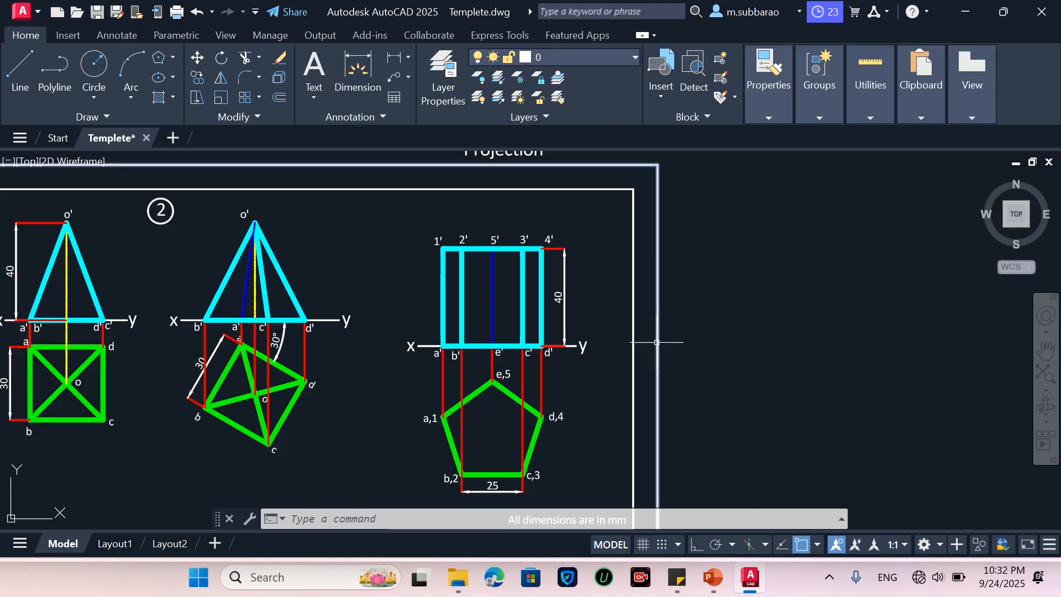
type("co")
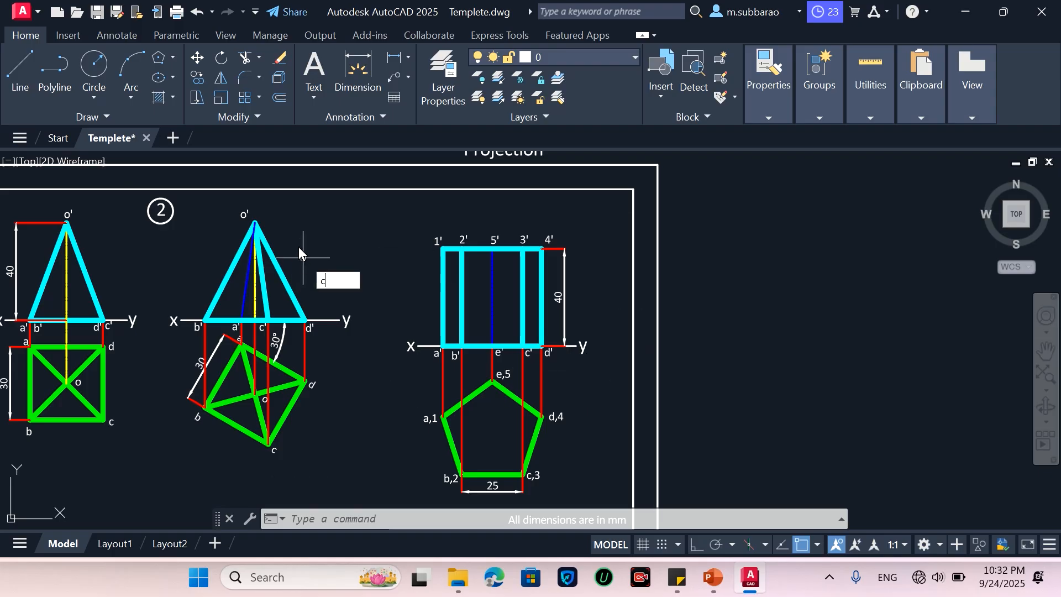
key("Return")
left_click(143, 246)
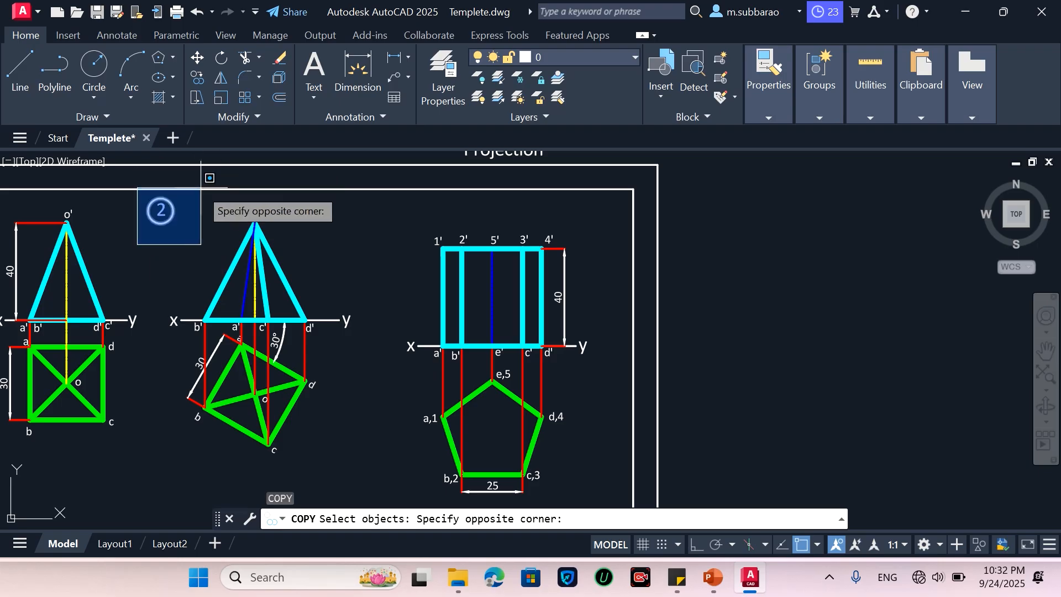
left_click(208, 176)
key("Return")
left_click(161, 210)
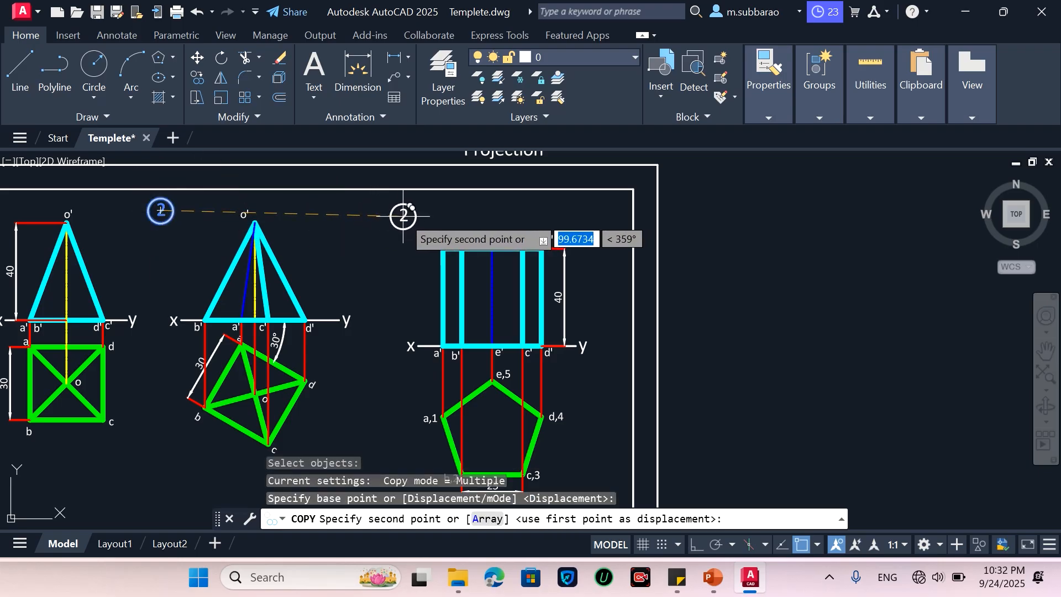
left_click(407, 213)
key("Return")
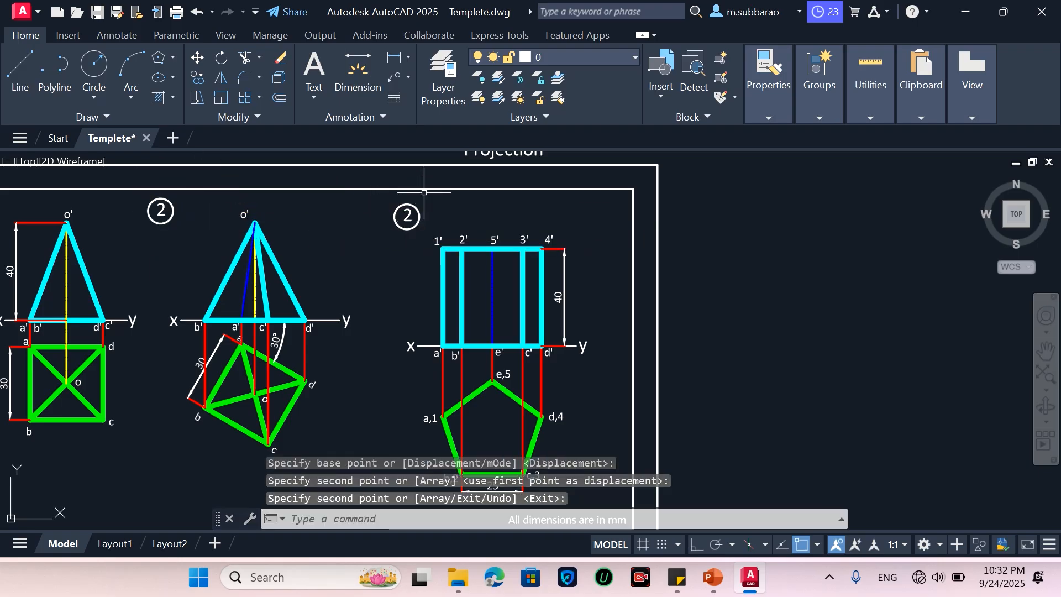
Step: Change the copied circled number to 3 and save the drawing
double_click(406, 217)
type("3")
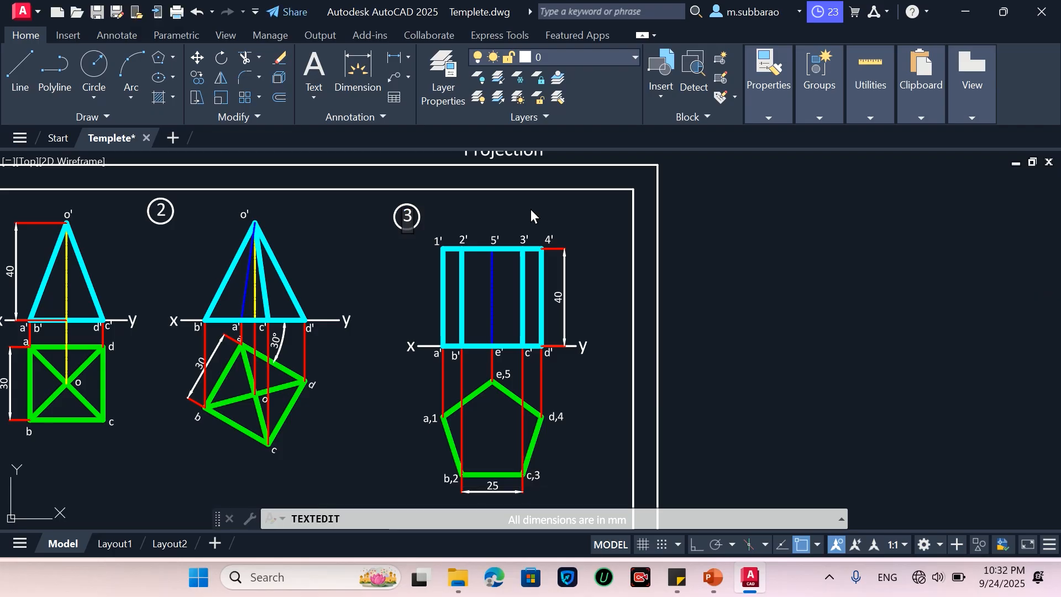
left_click(606, 243)
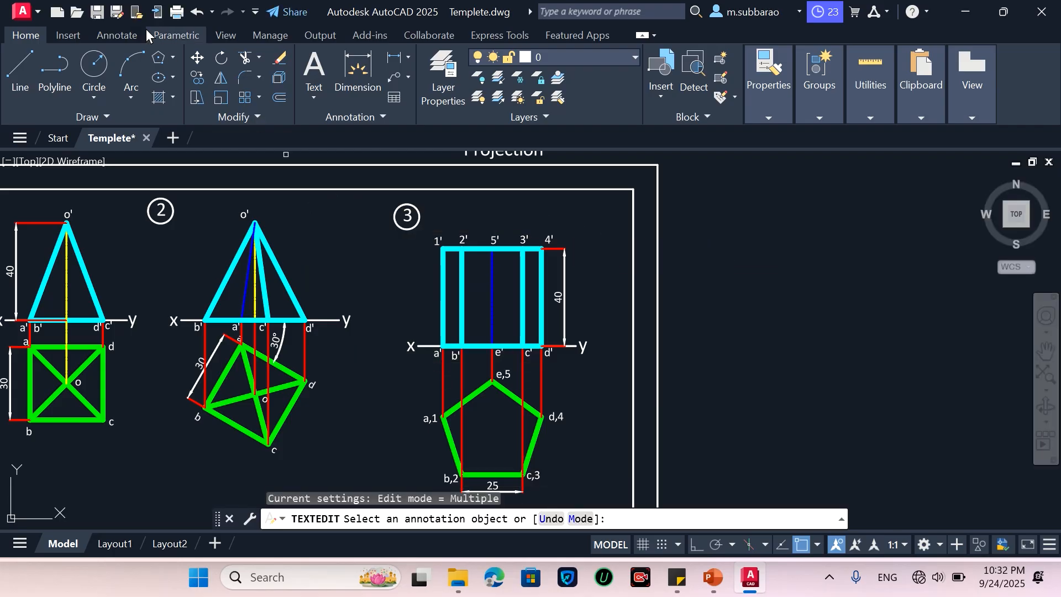
left_click(97, 12)
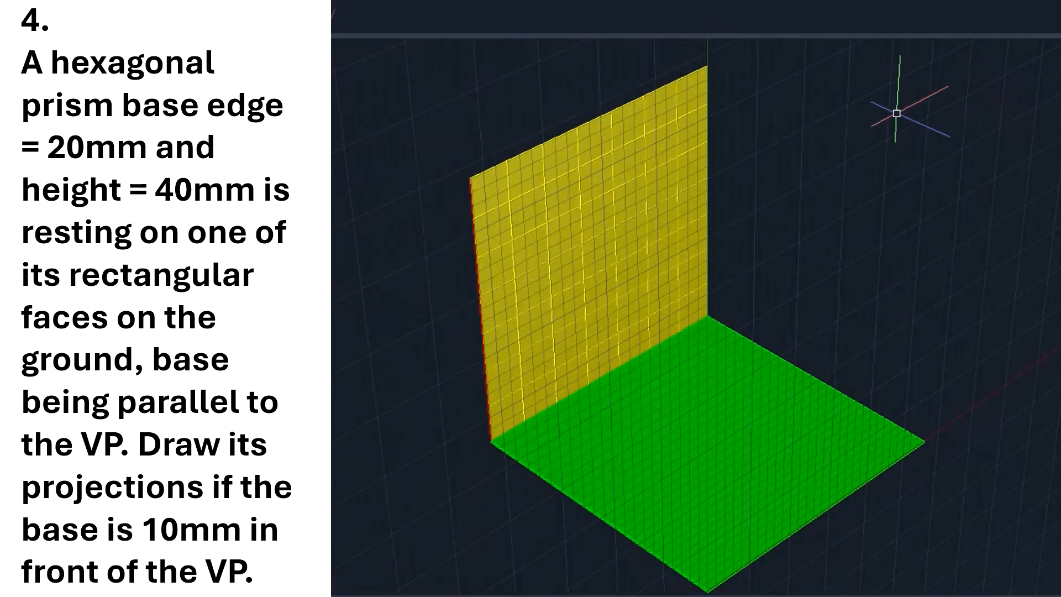
Step: Step through the 3D model's undo history to restore the red hexagonal prism and its placement on the green horizontal plane
key("ctrl+z")
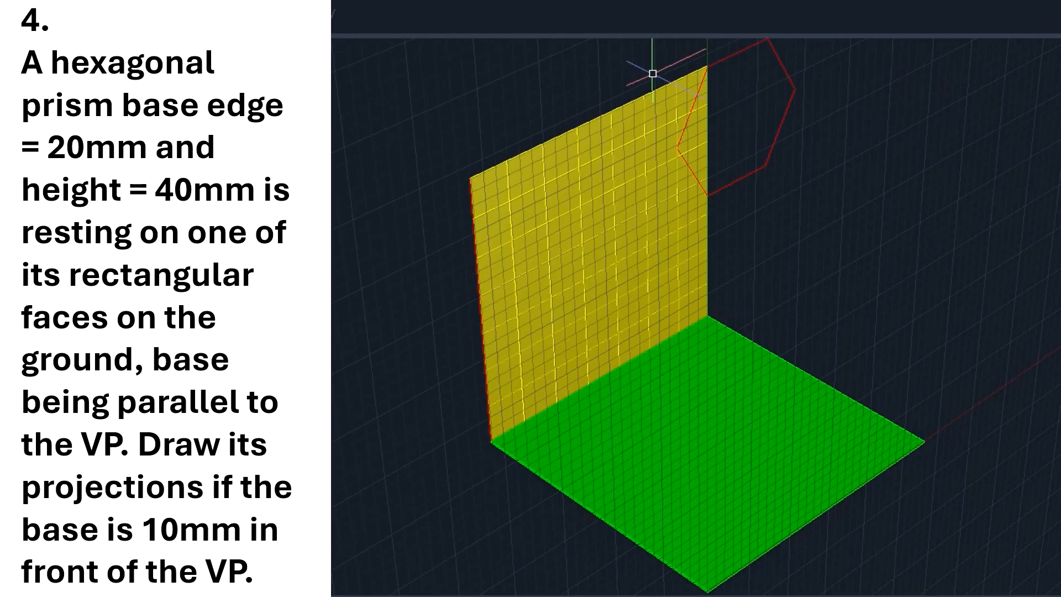
key("ctrl+y")
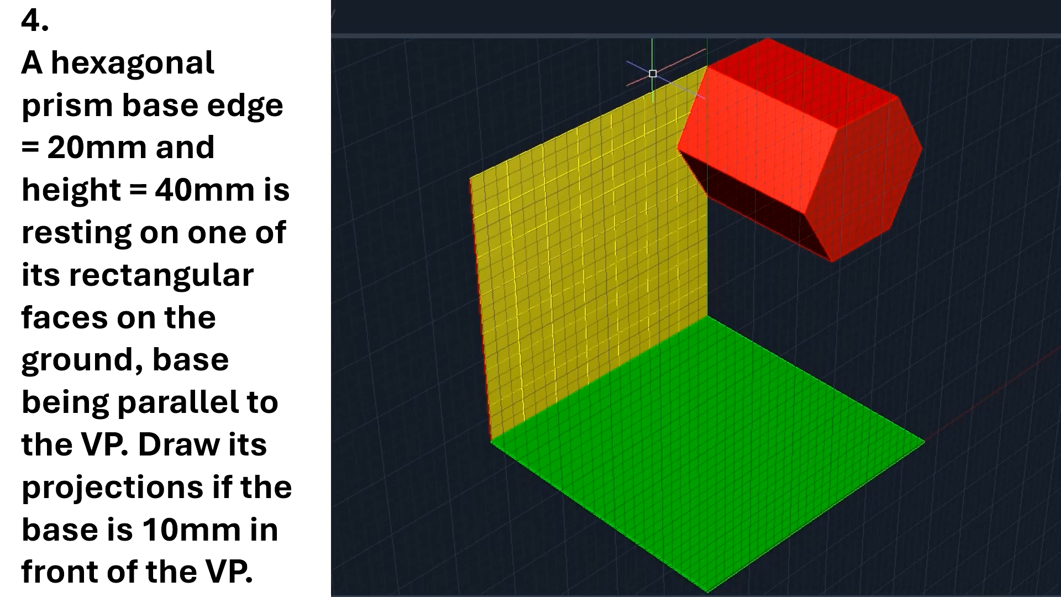
key("ctrl+y")
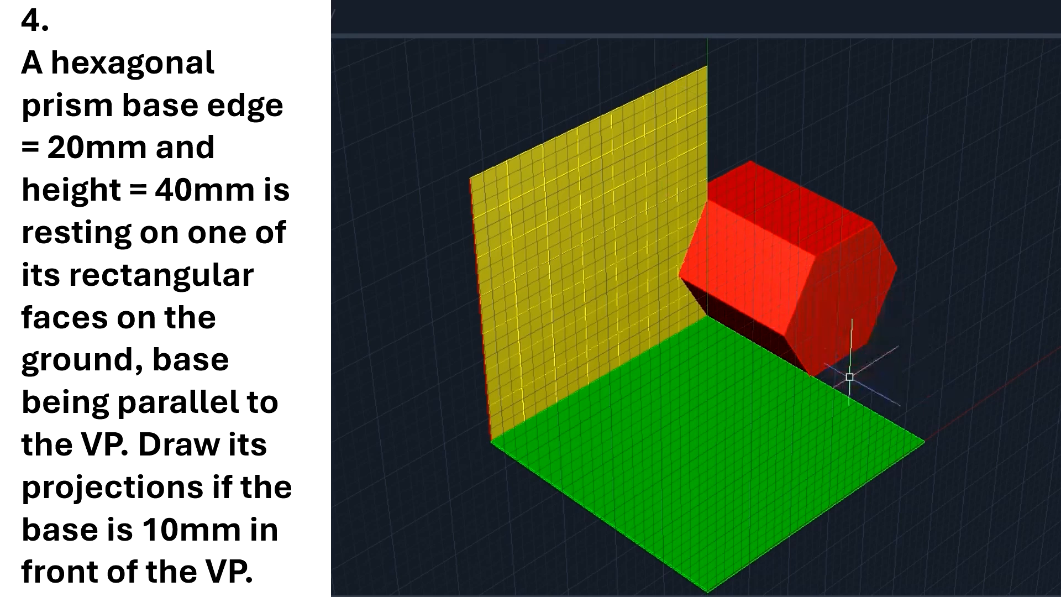
left_click(817, 427)
key("Escape")
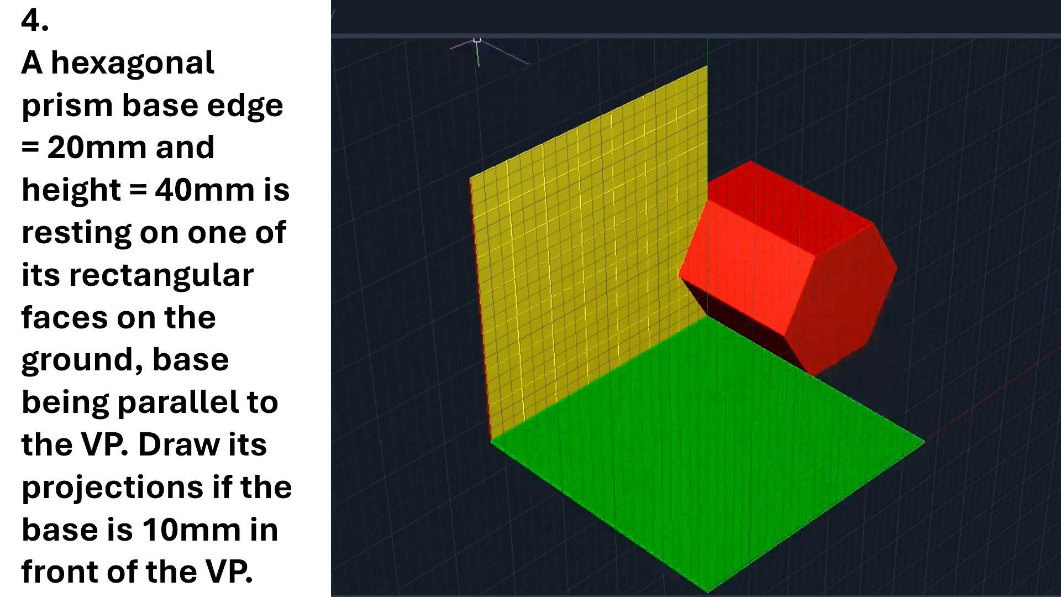
key("ctrl+z")
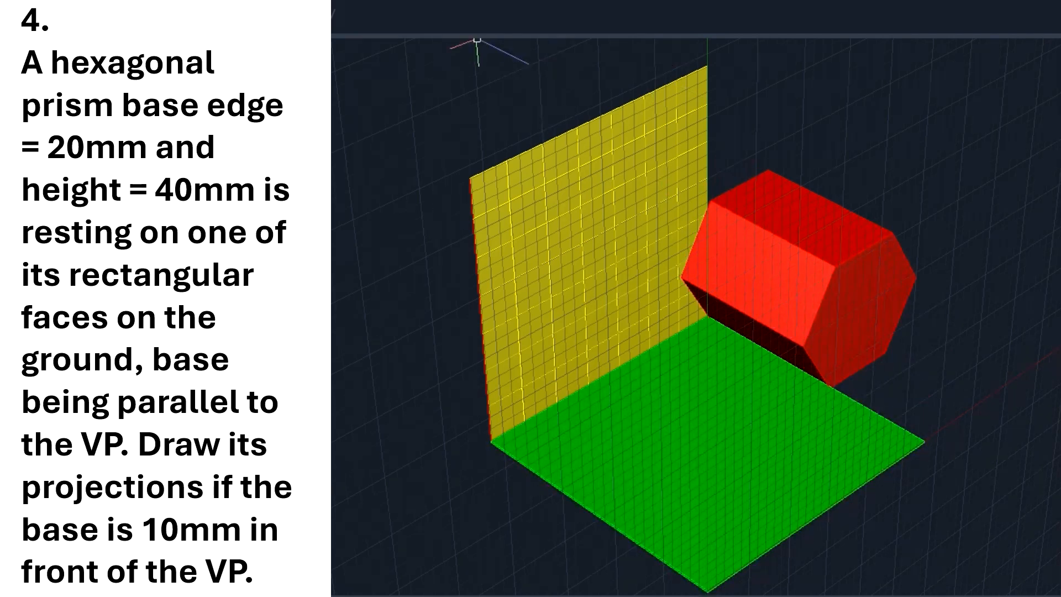
key("ctrl+z")
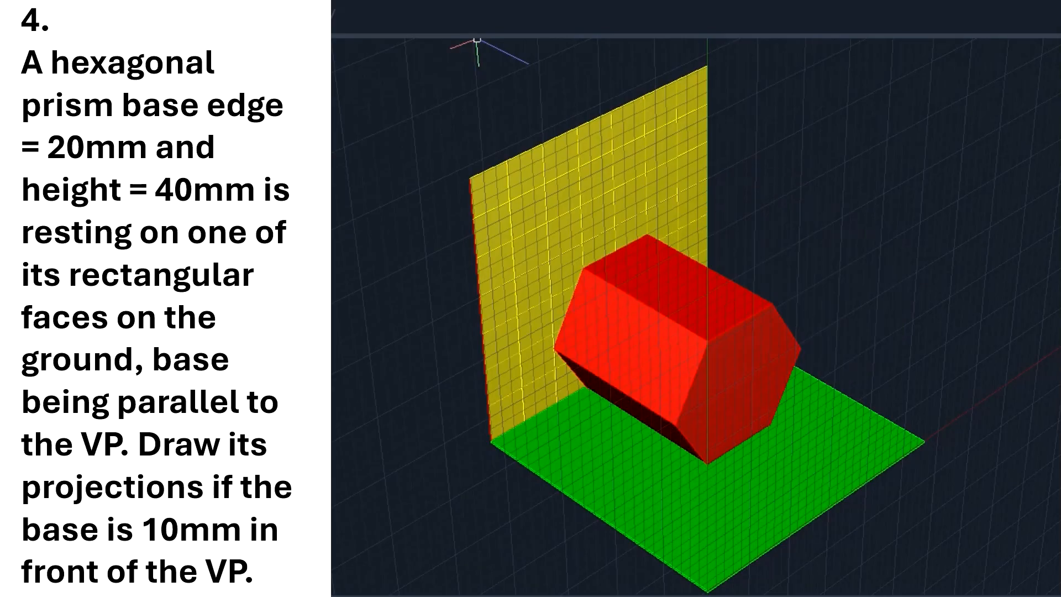
key("ctrl+z")
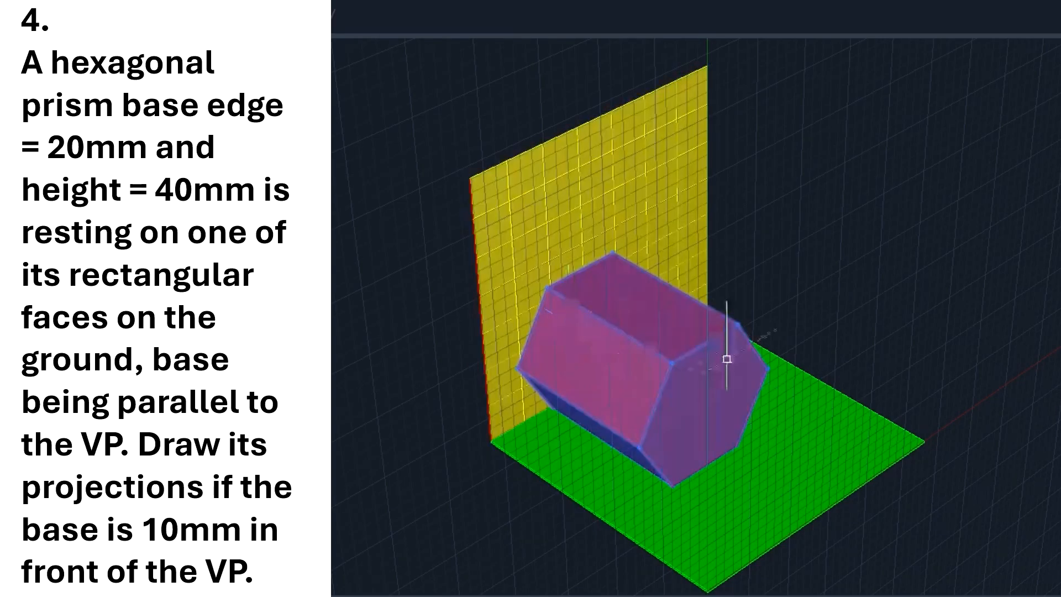
Step: Move the hexagonal prism along the green horizontal plane, away from the yellow vertical plane
type("m")
key("Return")
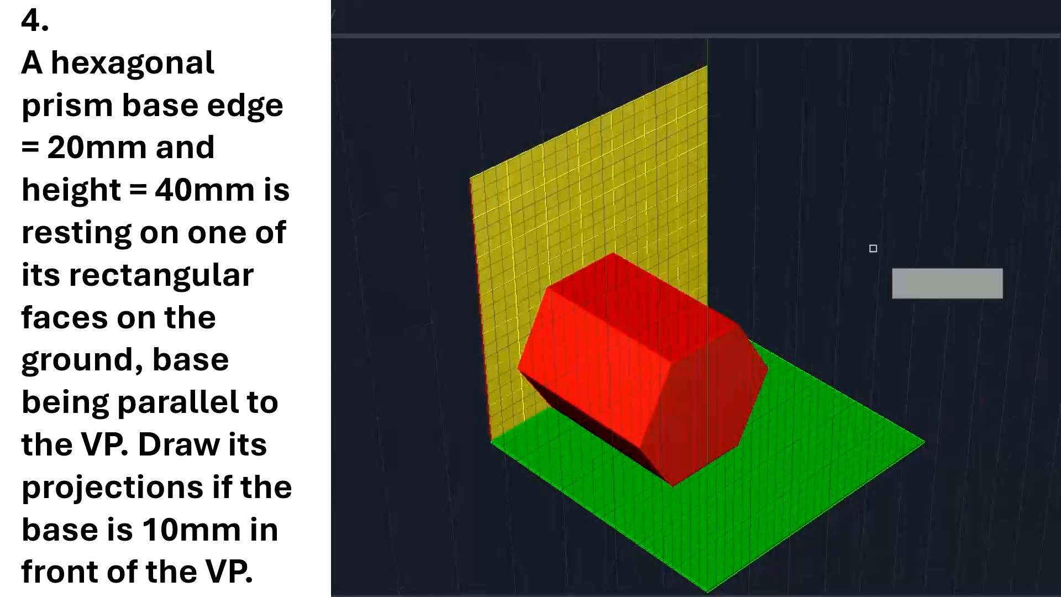
left_click(711, 320)
key("Return")
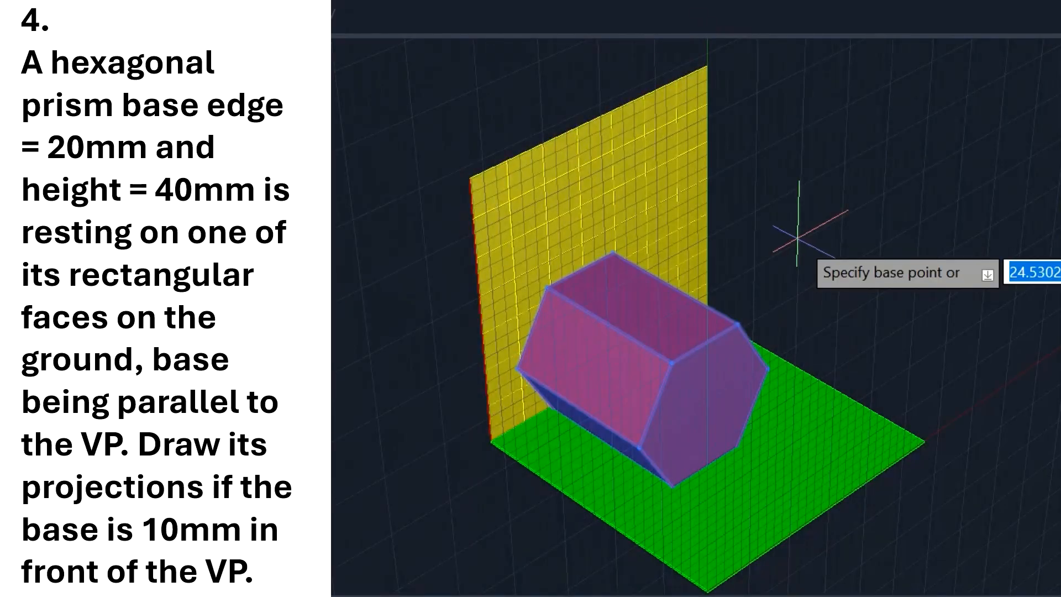
left_click(810, 228)
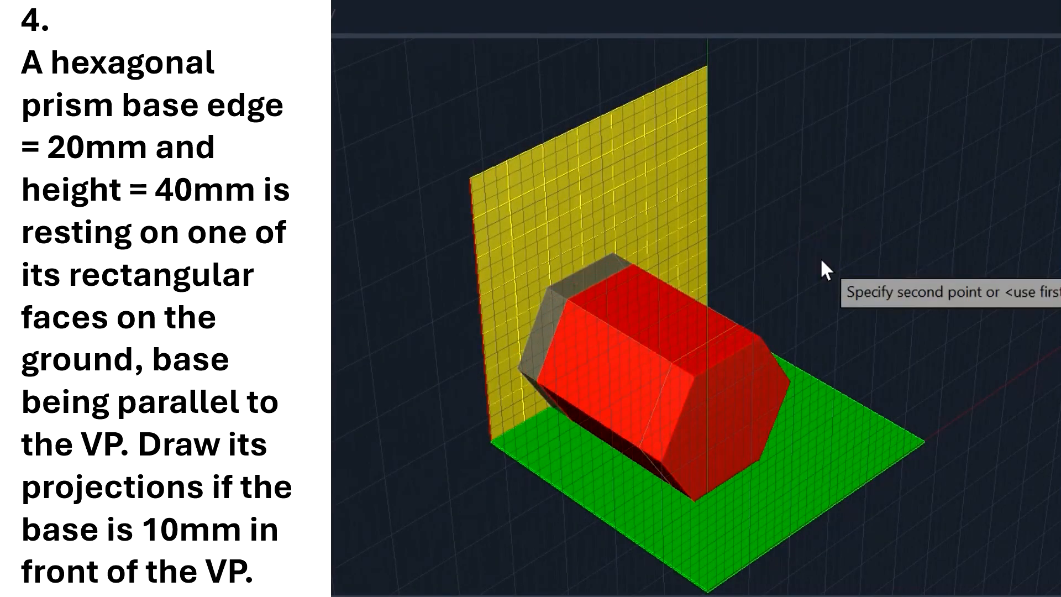
key("Return")
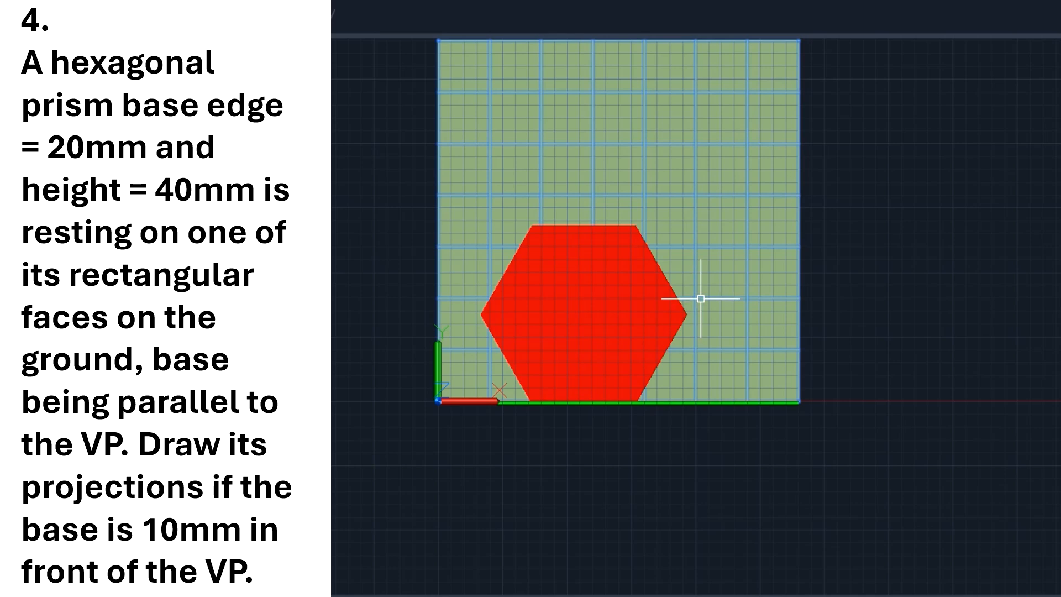
left_click(635, 221)
key("Escape")
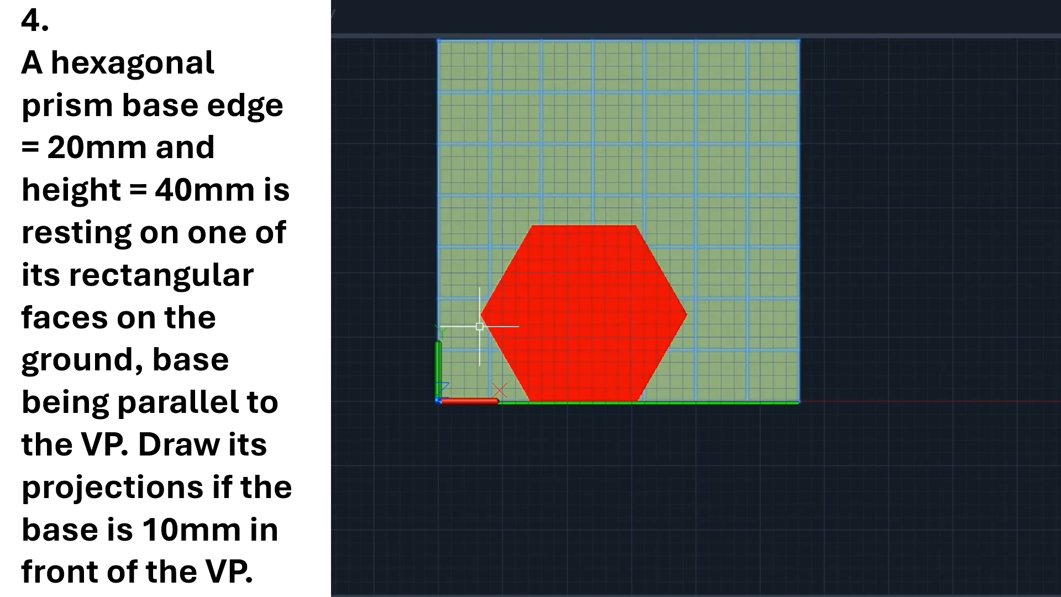
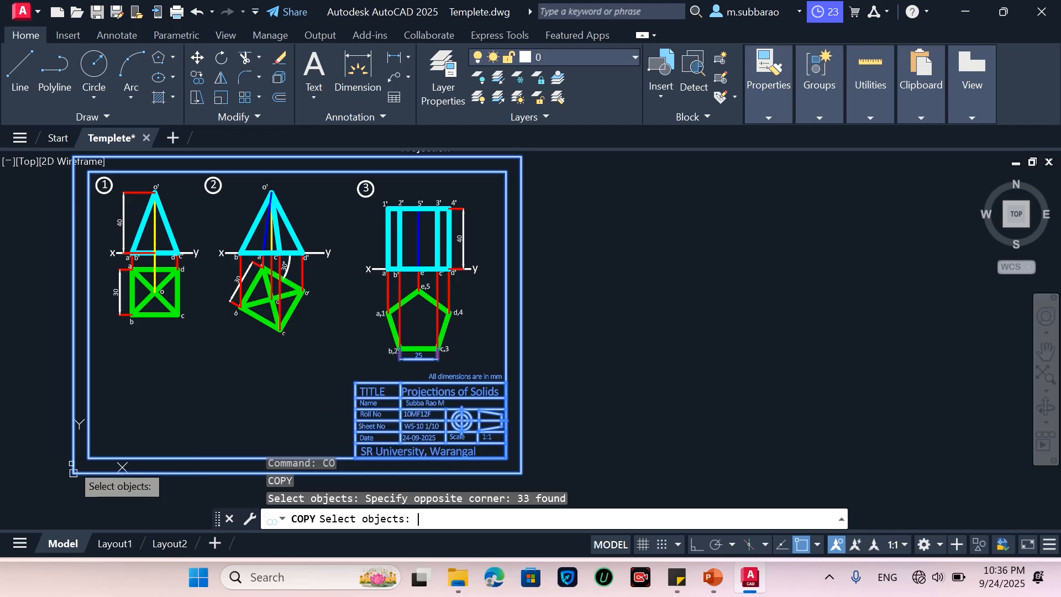
Step: Copy the selected sheet border and title block 297 mm to the right, so the new sheet adjoins the existing one
key("Return")
left_click(72, 472)
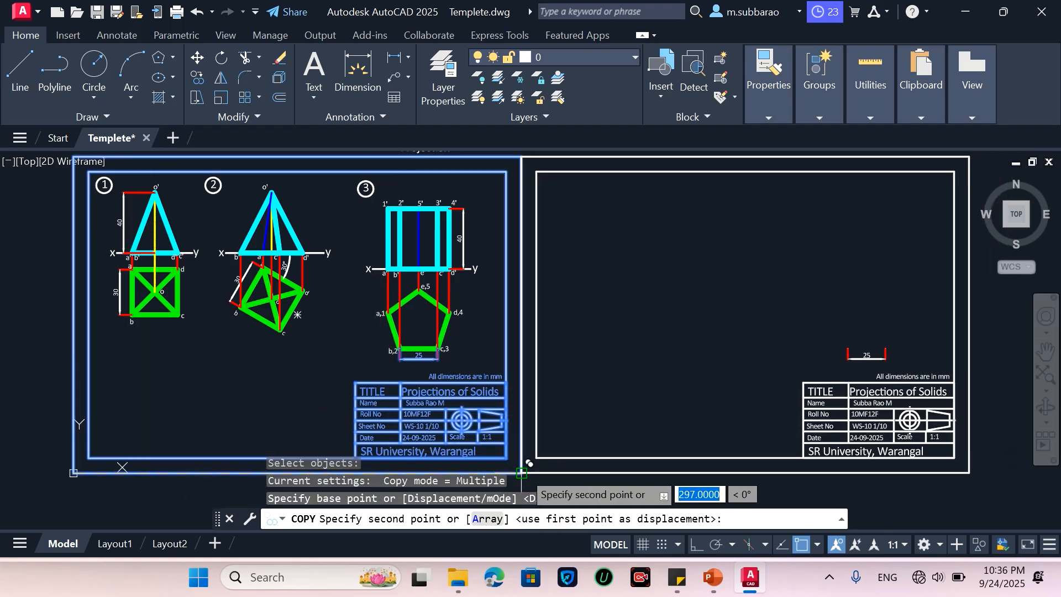
left_click(522, 473)
key("Return")
left_click(959, 335)
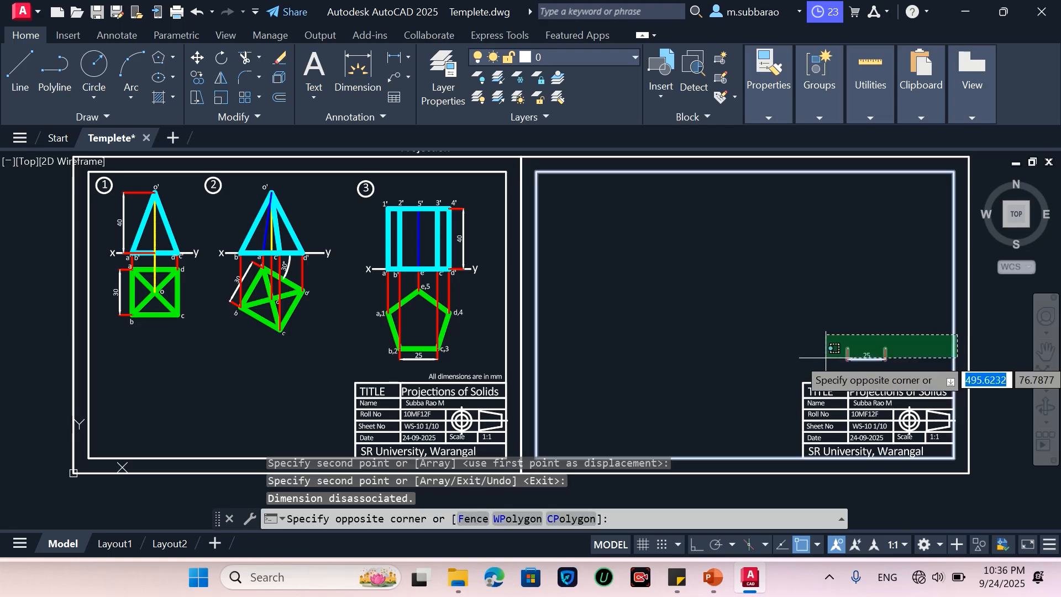
left_click(814, 359)
key("Escape")
key("Escape")
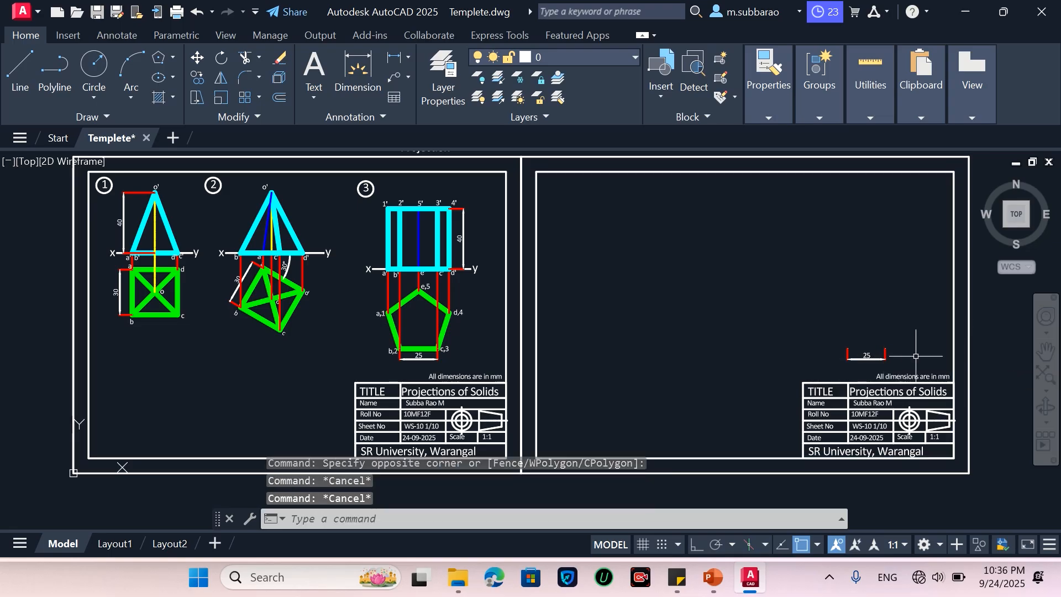
Step: Erase the stray 25 mm dimension that was copied above the new sheet's title block
left_click(917, 356)
left_click(834, 360)
key("e")
key("Return")
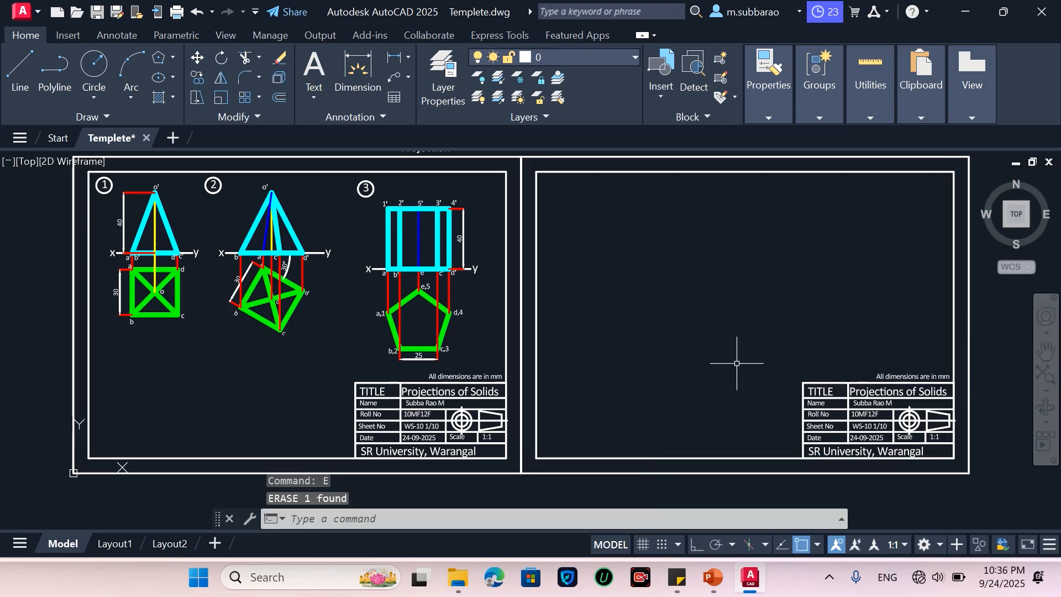
Step: Change the sheet number in the new sheet's title block to WS-10 2/10 and finish editing text
scroll(739, 360, "down", 2)
scroll(718, 370, "up", 8)
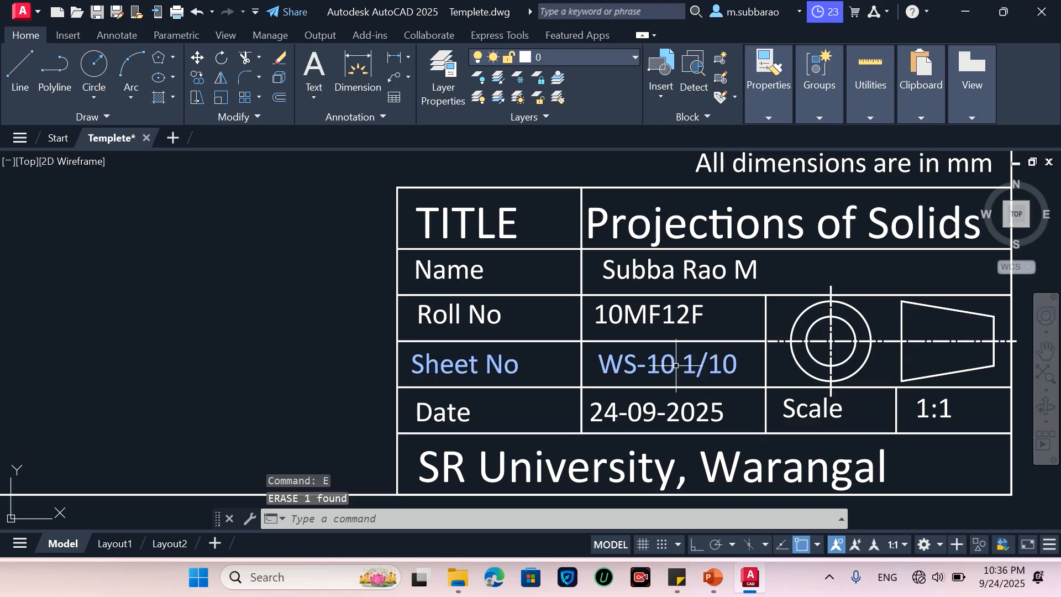
left_click(690, 362)
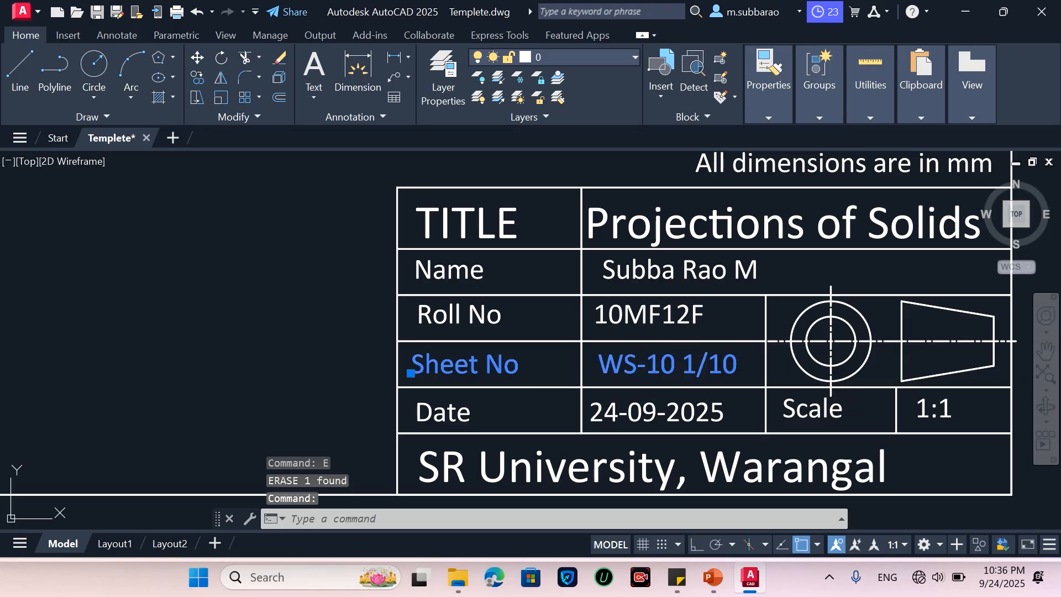
double_click(691, 363)
left_click(691, 363)
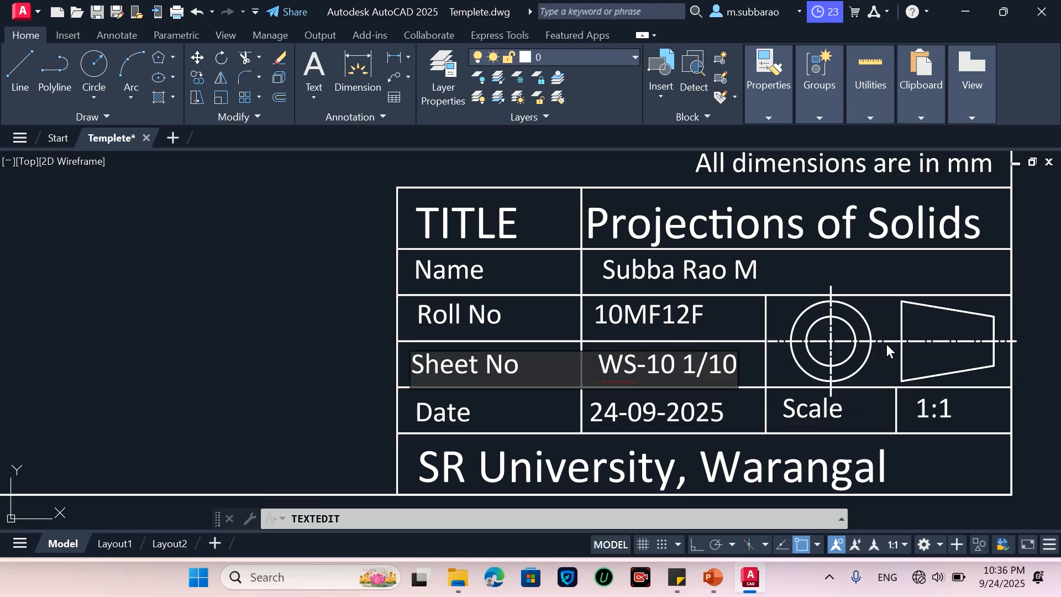
key("BackSpace")
type("2")
left_click(796, 403)
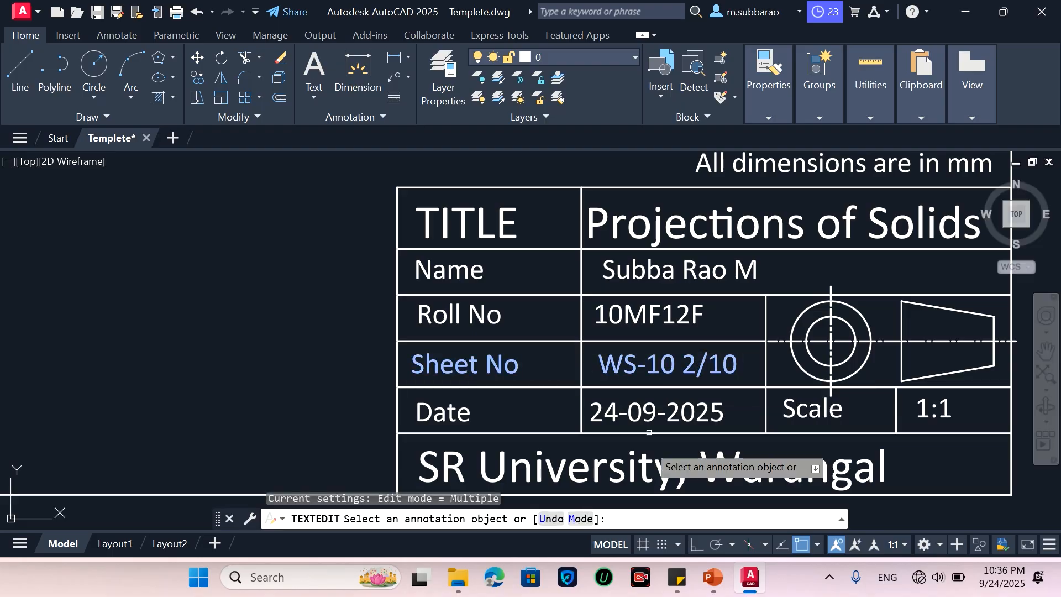
scroll(650, 433, "down", 6)
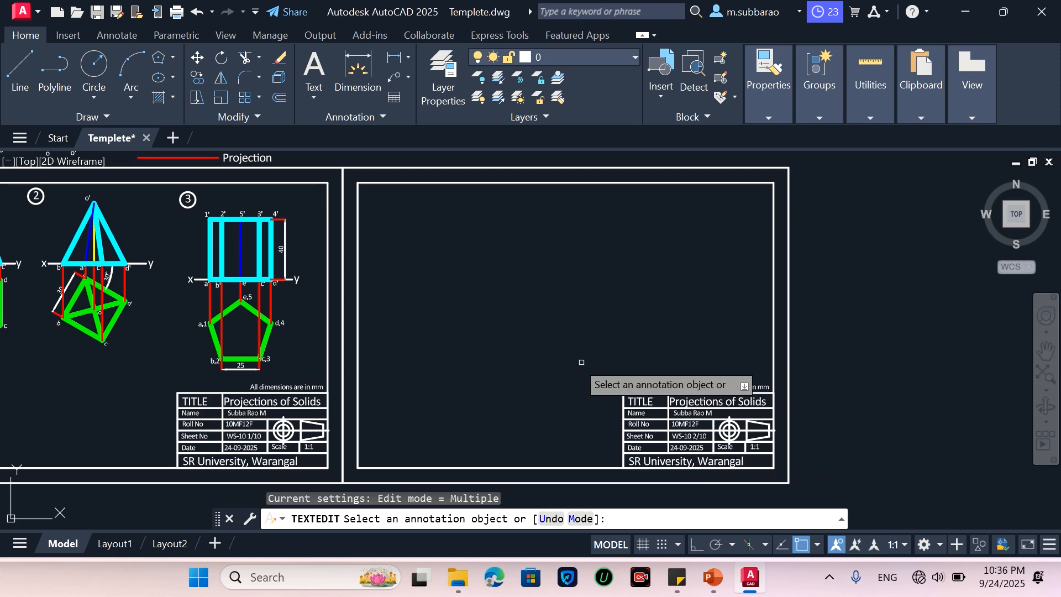
scroll(582, 362, "down", 2)
scroll(415, 276, "up", 2)
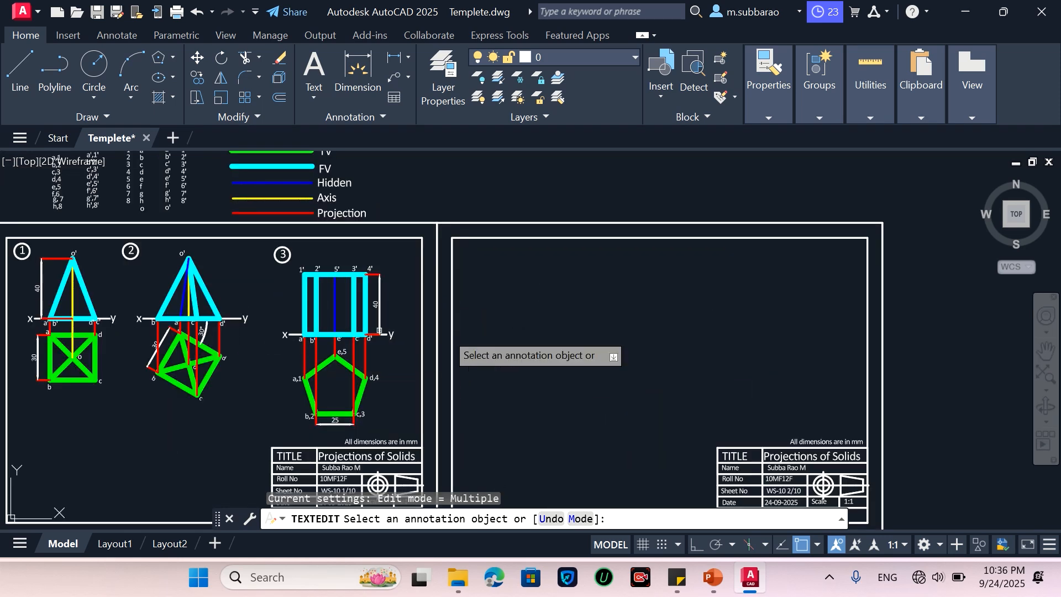
scroll(520, 374, "up", 2)
key("Escape")
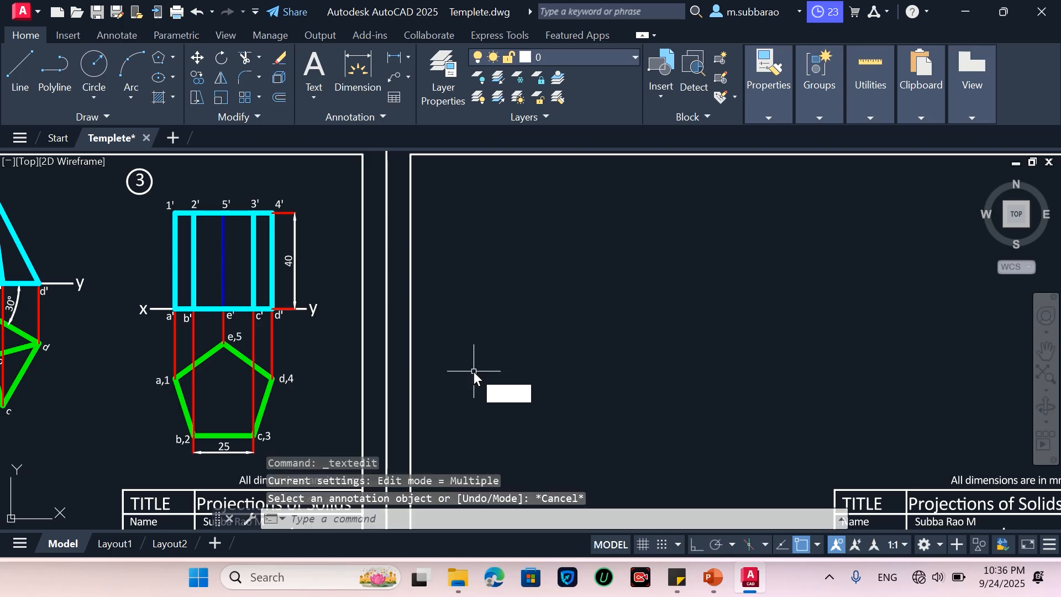
Step: Copy the XY reference line with its x and y labels from problem 3 into the left half of the new sheet
type("co")
key("Return")
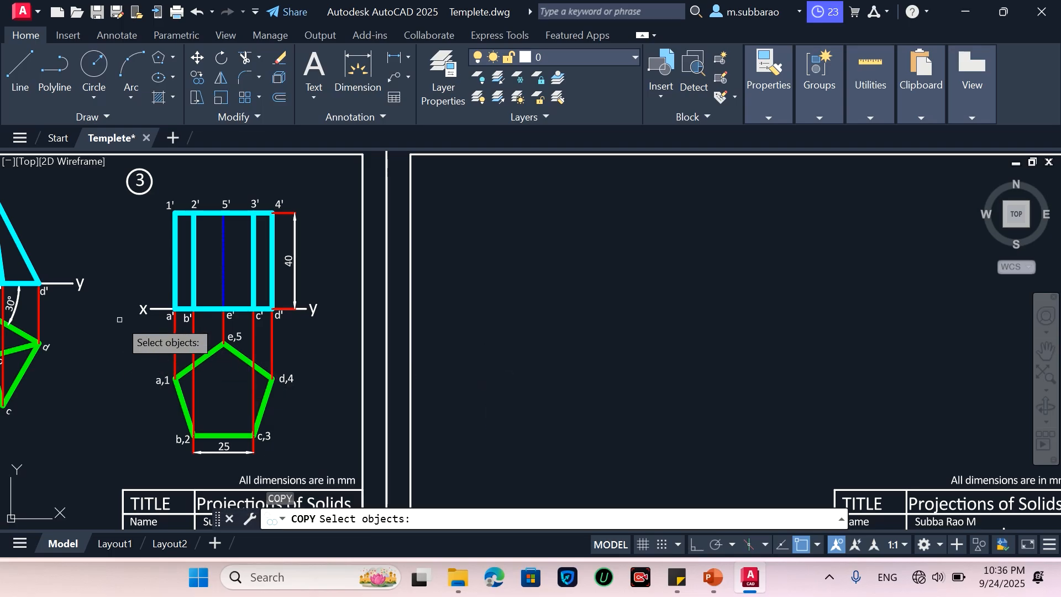
left_click(148, 304)
left_click(133, 324)
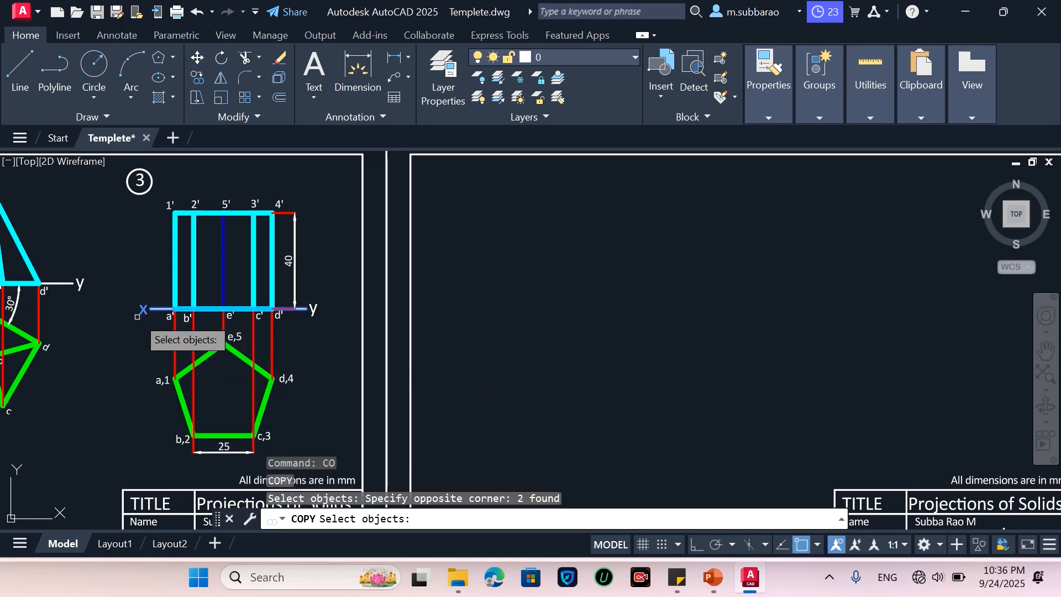
left_click(321, 291)
left_click(310, 330)
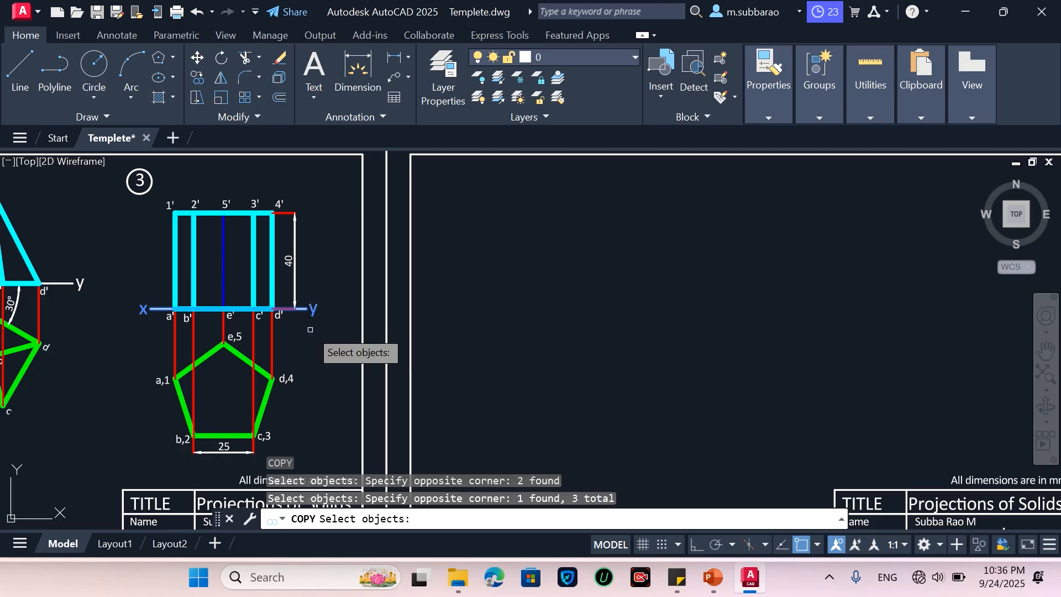
key("Return")
left_click(302, 335)
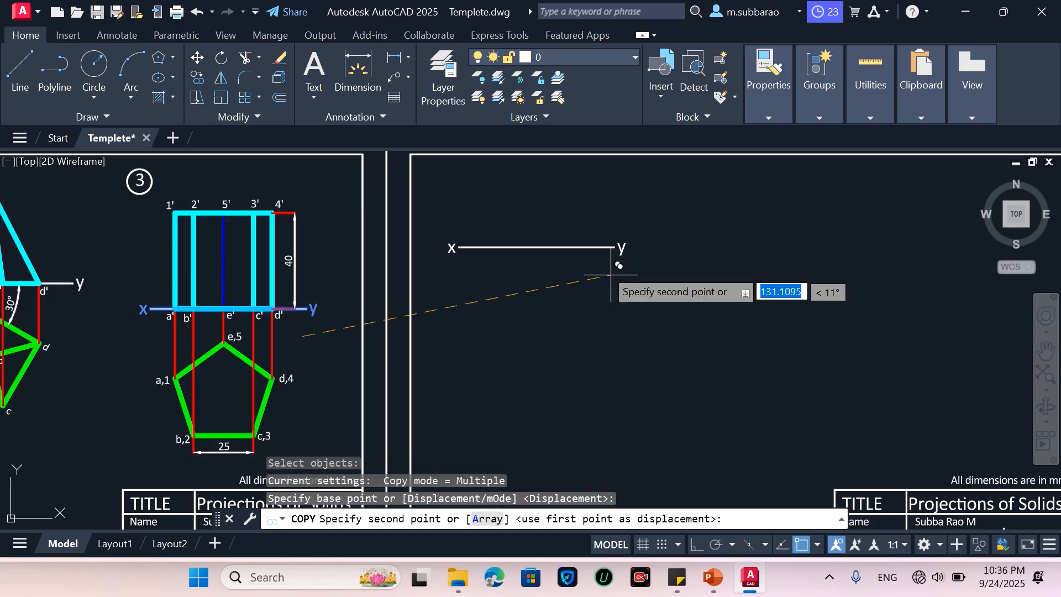
scroll(610, 275, "down", 2)
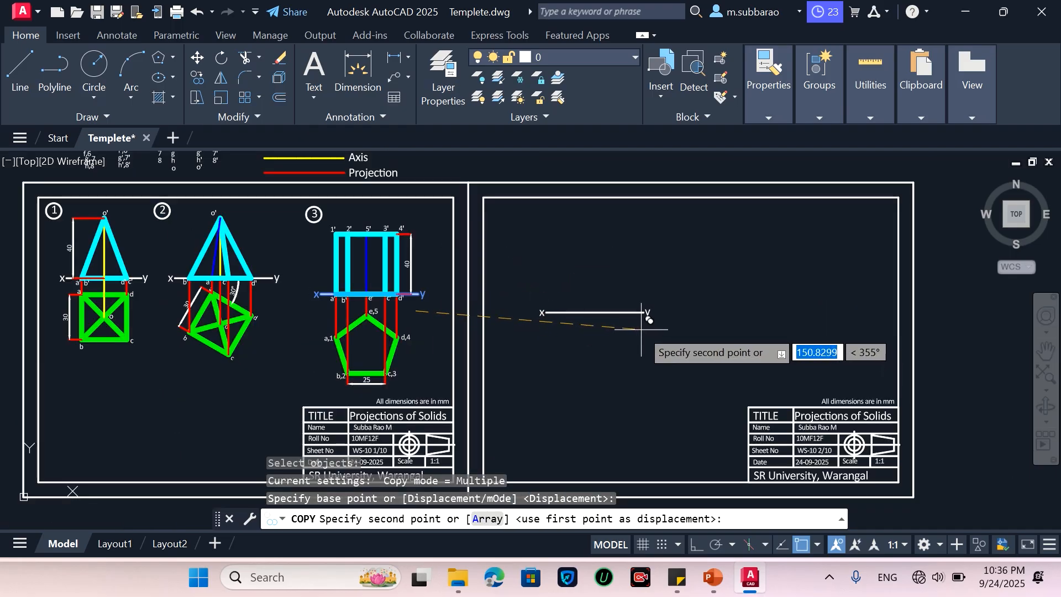
left_click(641, 330)
key("Return")
Step: Draw a six-sided polygon by edge above the new XY line, with a horizontal base edge 20 mm long using Ortho
scroll(761, 388, "up", 2)
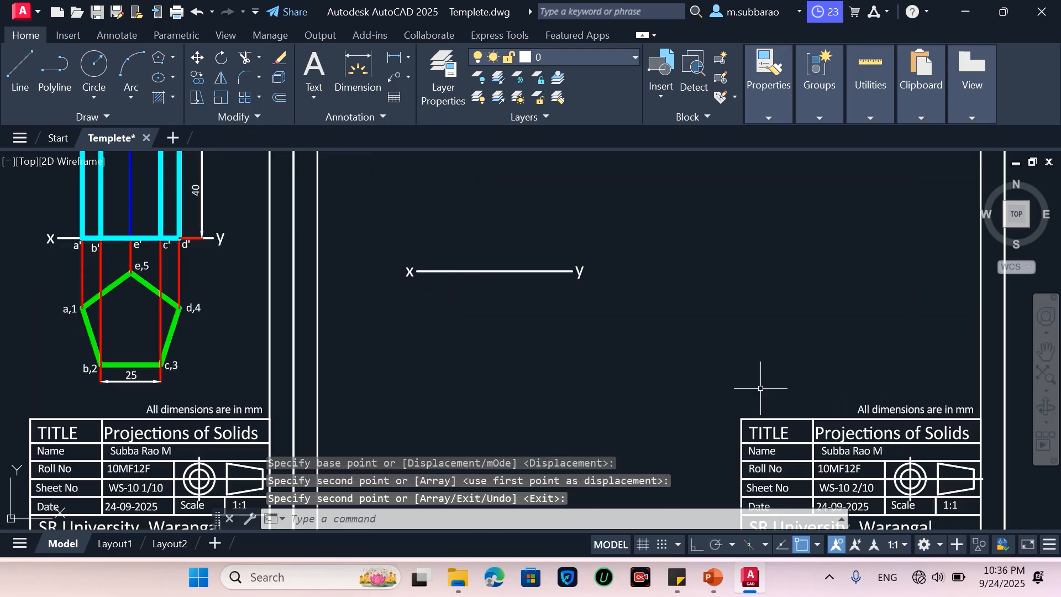
scroll(484, 364, "down", 1)
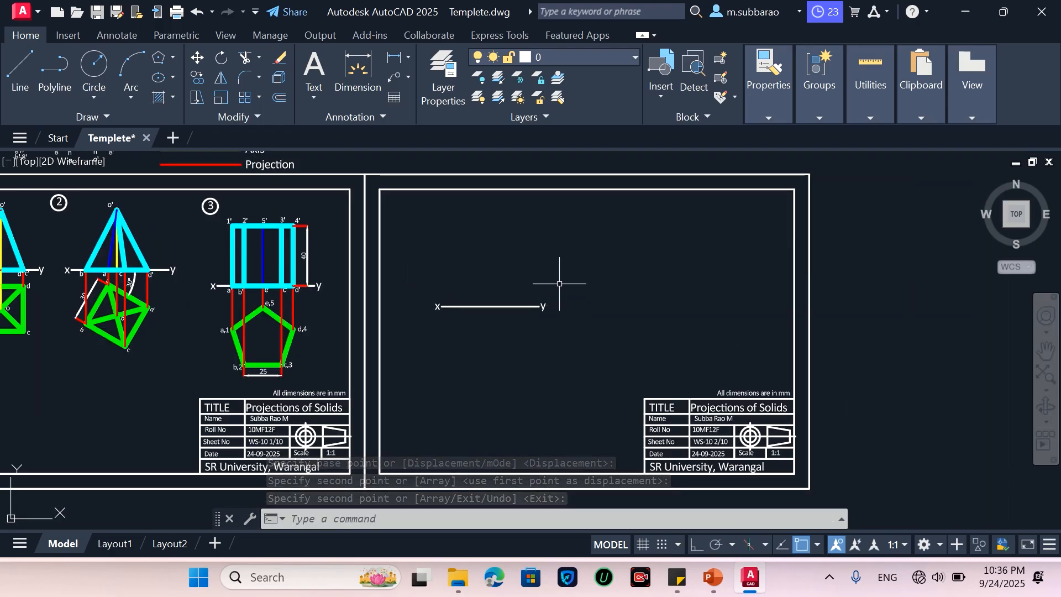
scroll(462, 288, "up", 2)
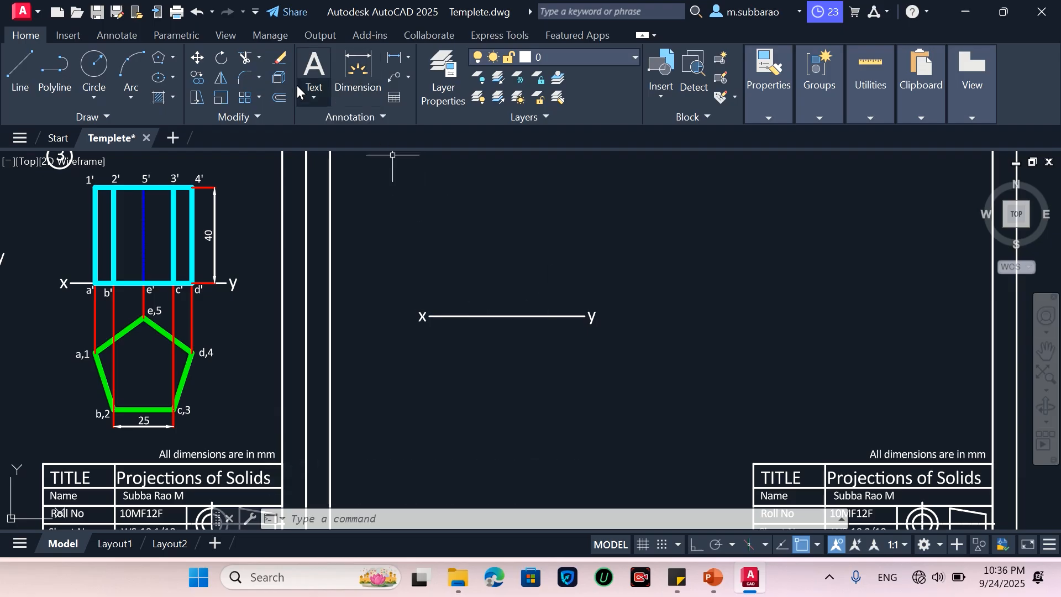
left_click(173, 57)
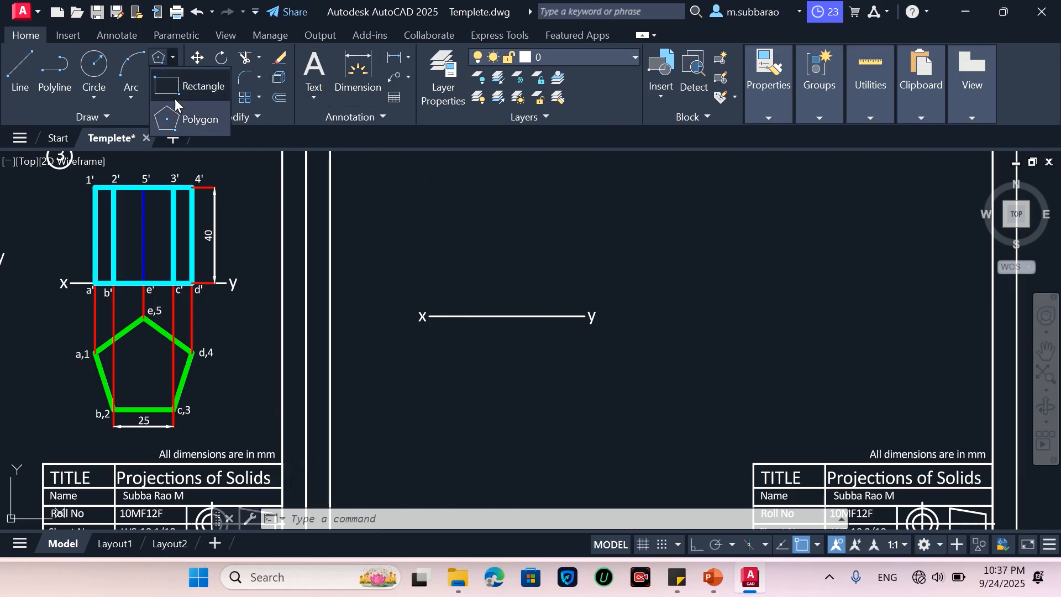
left_click(183, 114)
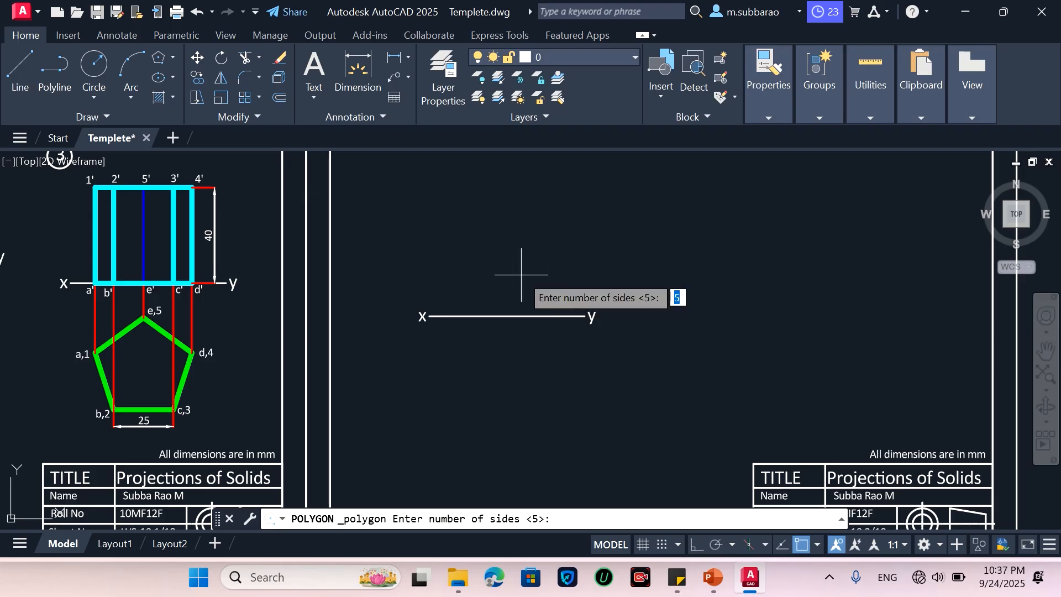
type("6")
key("Return")
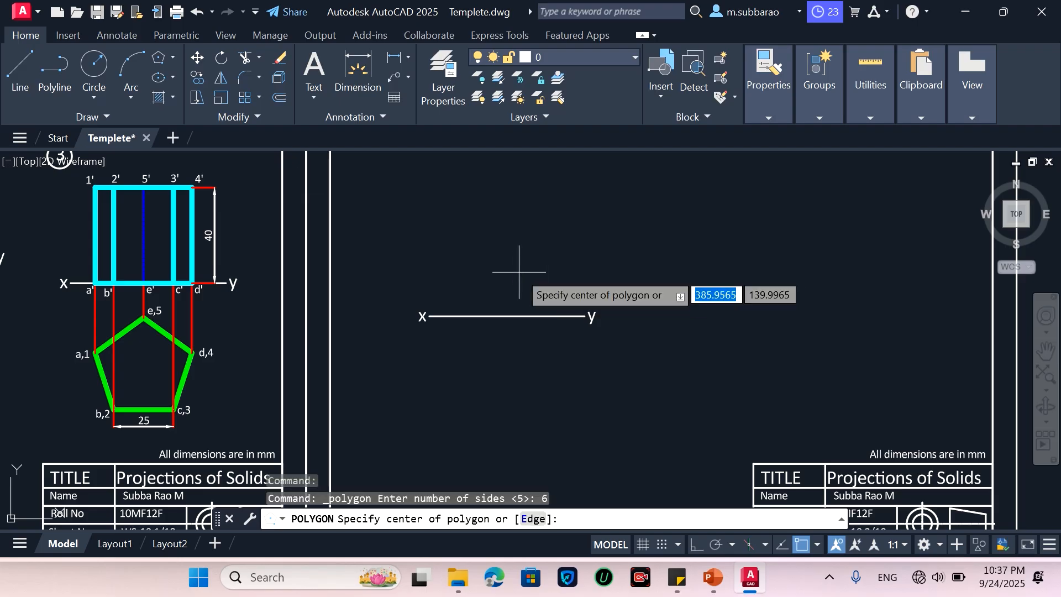
type("e")
key("Return")
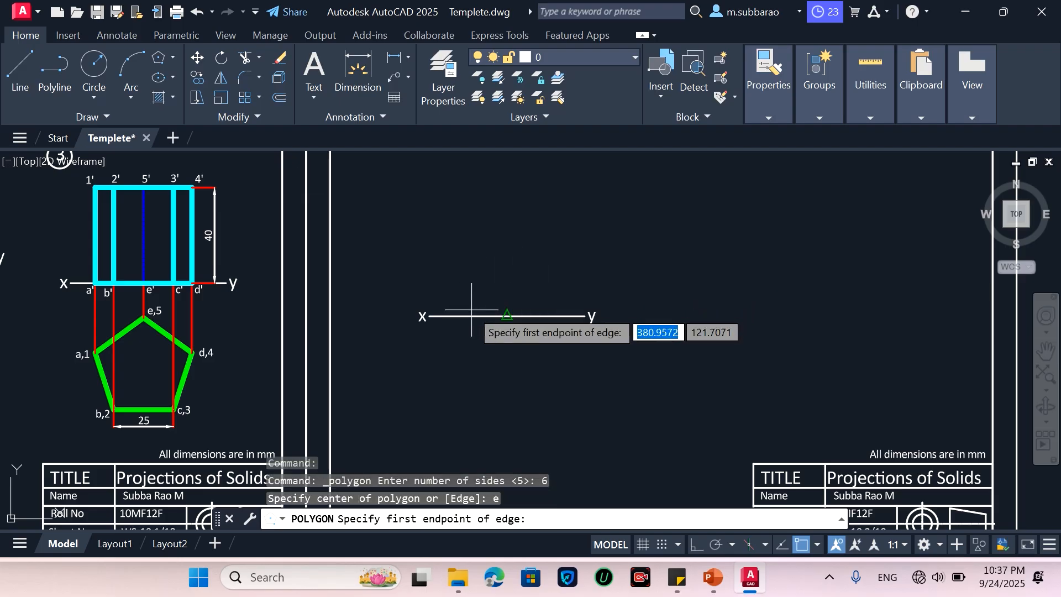
scroll(467, 318, "up", 2)
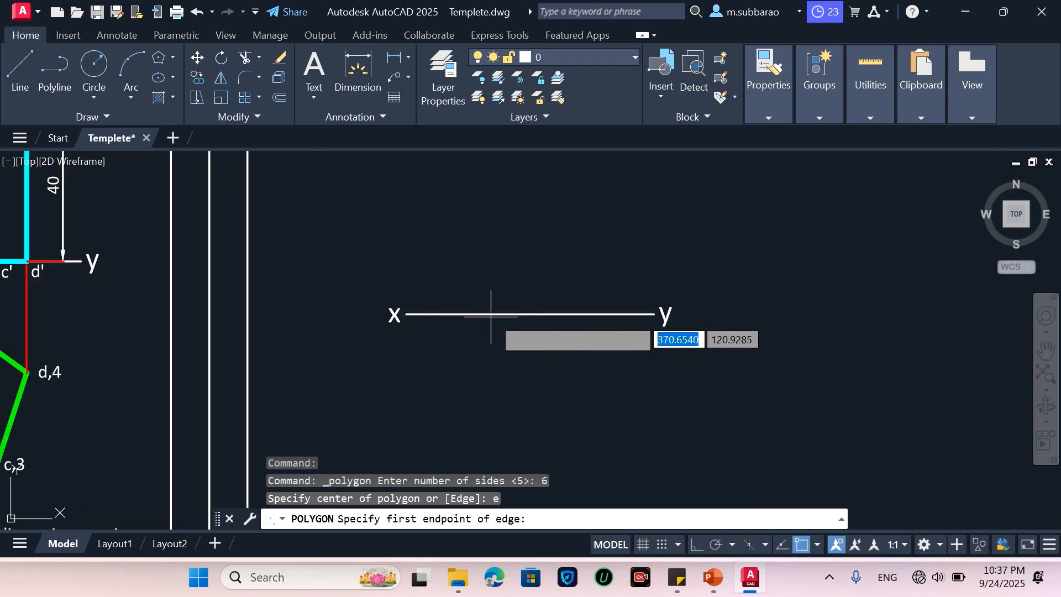
left_click(463, 258)
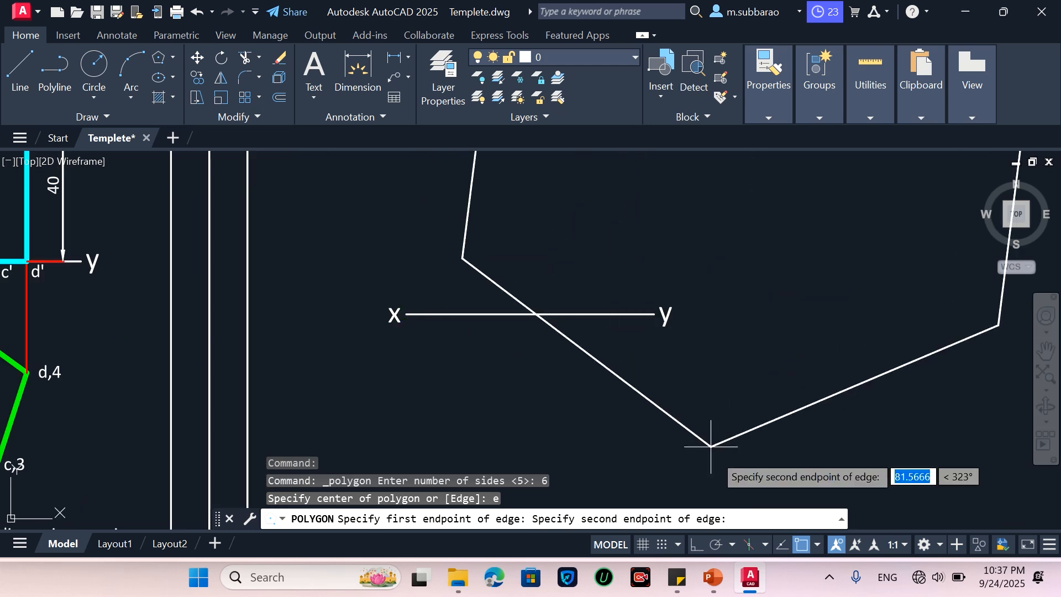
left_click(698, 544)
scroll(638, 381, "down", 2)
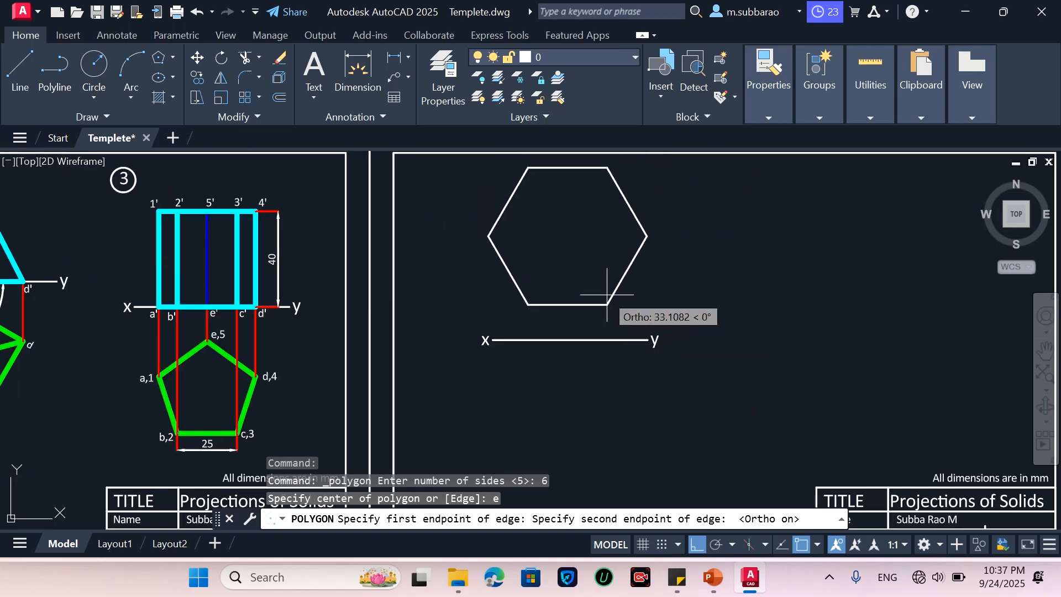
type("20")
key("Return")
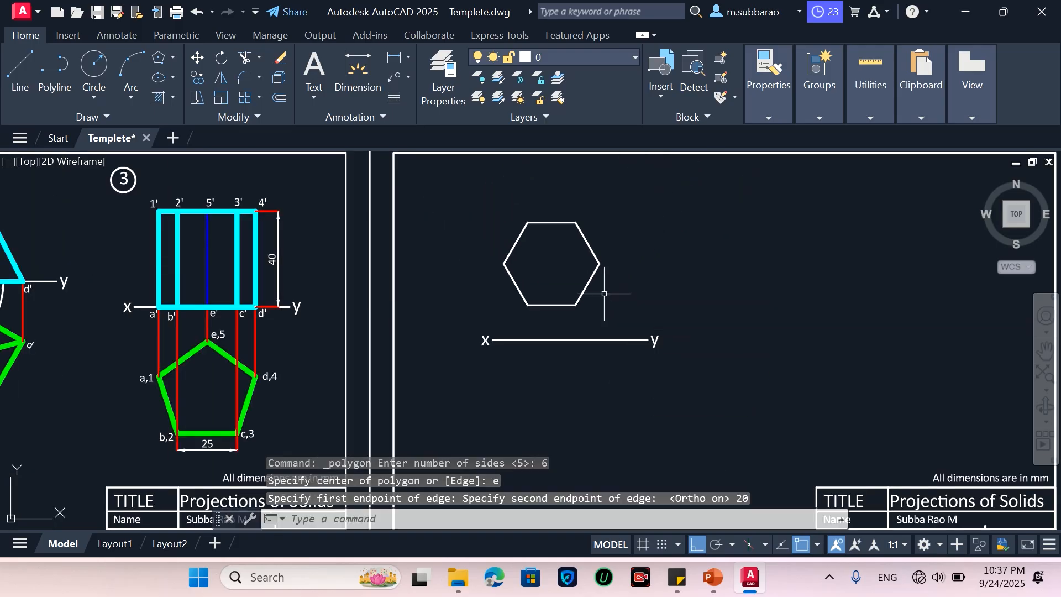
Step: Move the hexagon by the midpoint of its bottom edge onto the midpoint of the XY line
type("m")
key("Return")
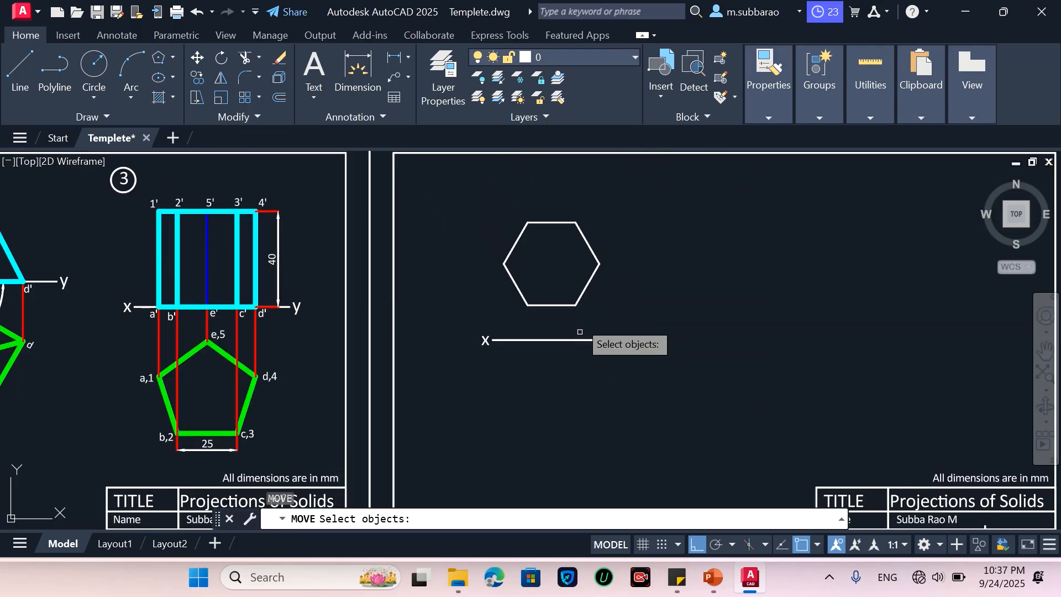
left_click(569, 289)
left_click(556, 318)
key("Return")
left_click(552, 306)
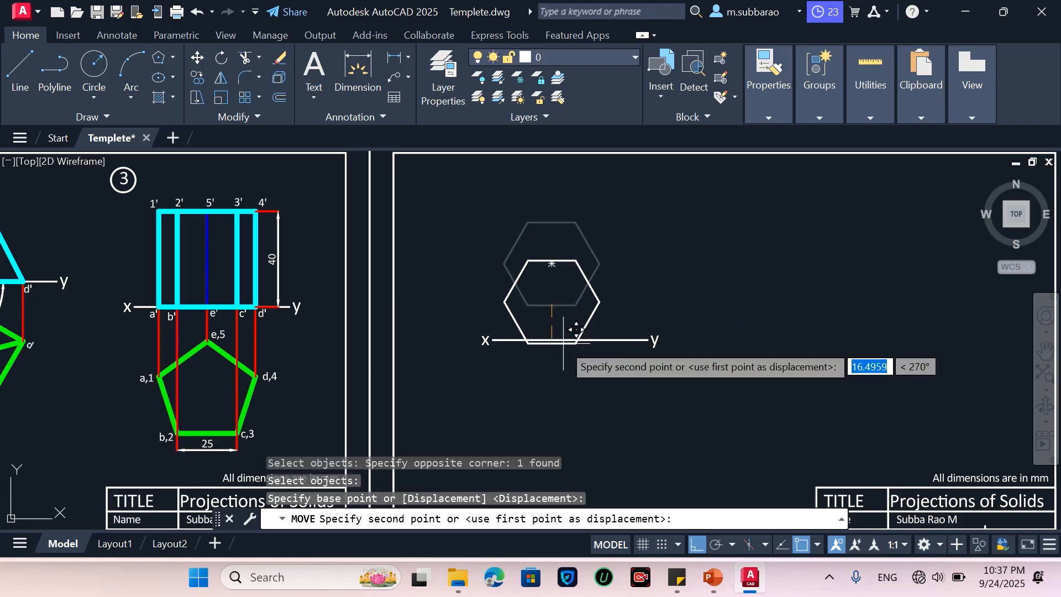
left_click(571, 338)
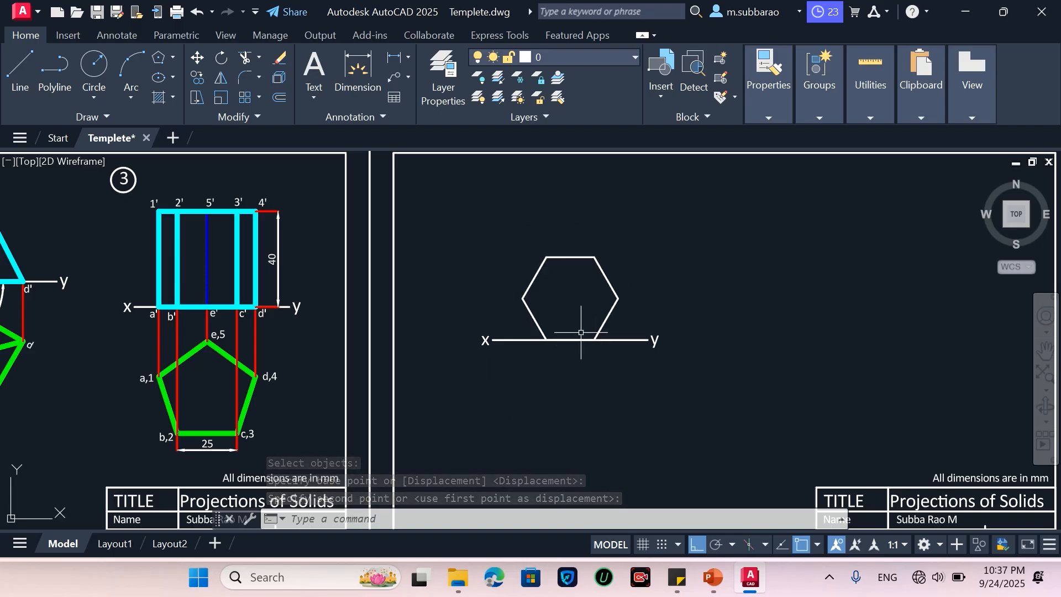
Step: Draw a vertical projector from the hexagon's left vertex down to the XY line, continuing 10 mm and a further 40 mm below it
scroll(549, 210, "down", 3)
scroll(580, 317, "up", 3)
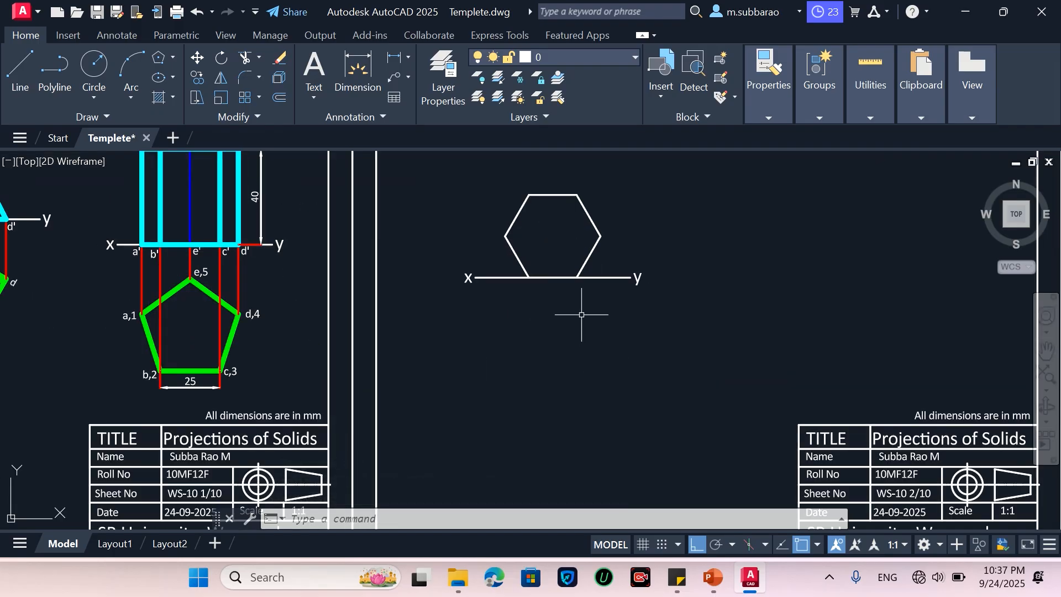
type("l")
key("Return")
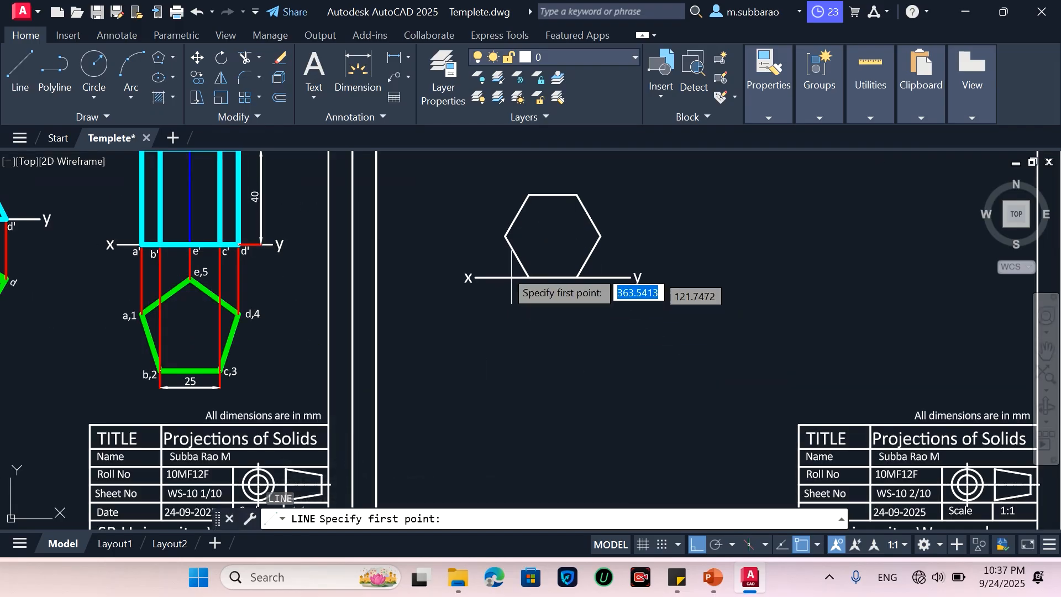
left_click(505, 236)
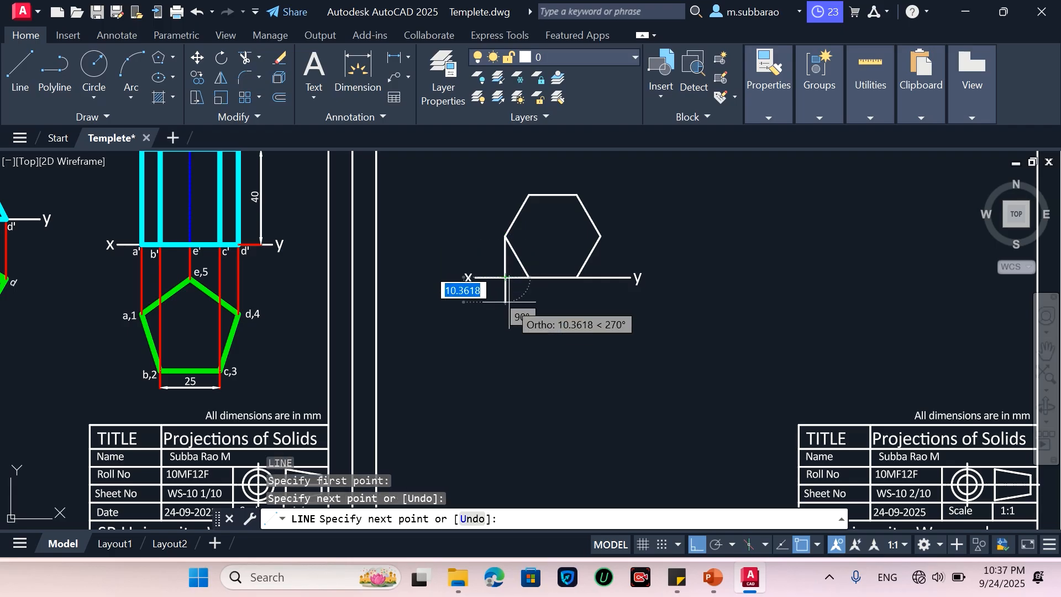
type("10")
key("Return")
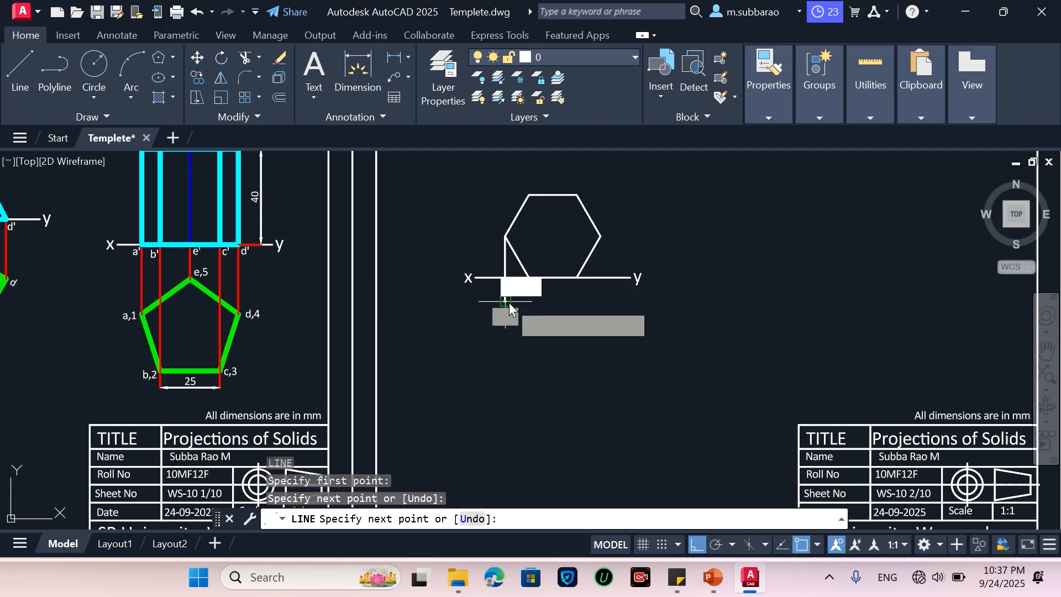
type("4")
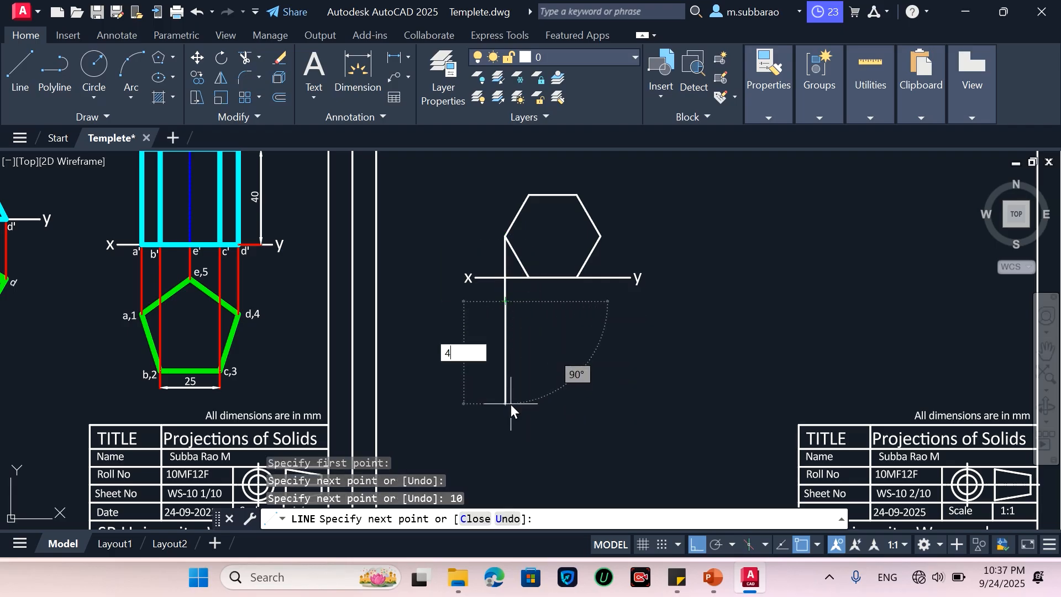
type("0")
key("Return")
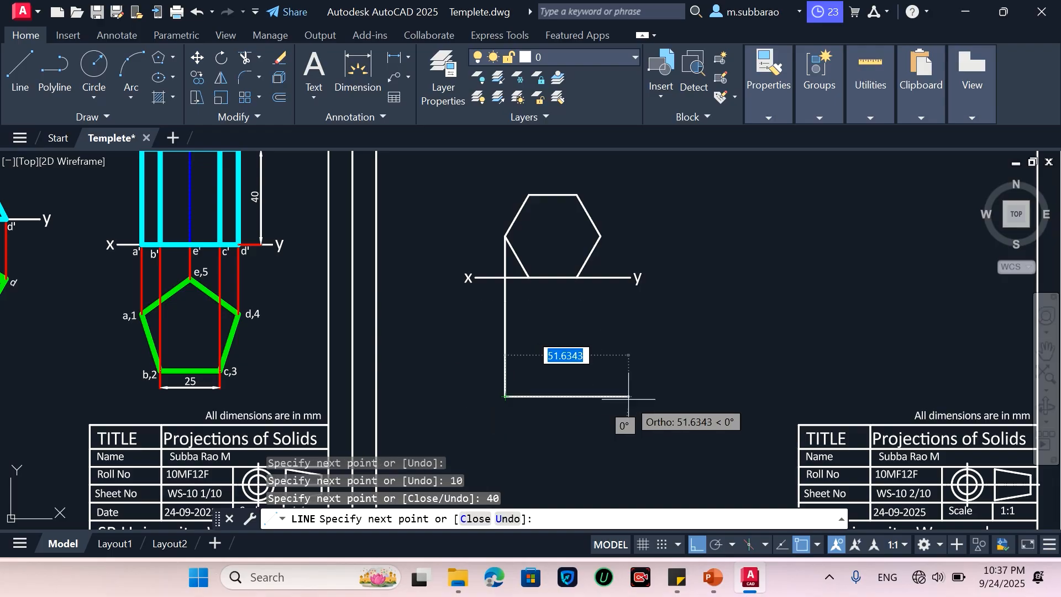
key("Return")
Step: Draw a matching projector from the hexagon's right vertex, 10 mm then 40 mm below XY, and join its lower end to the left projector
key("Return")
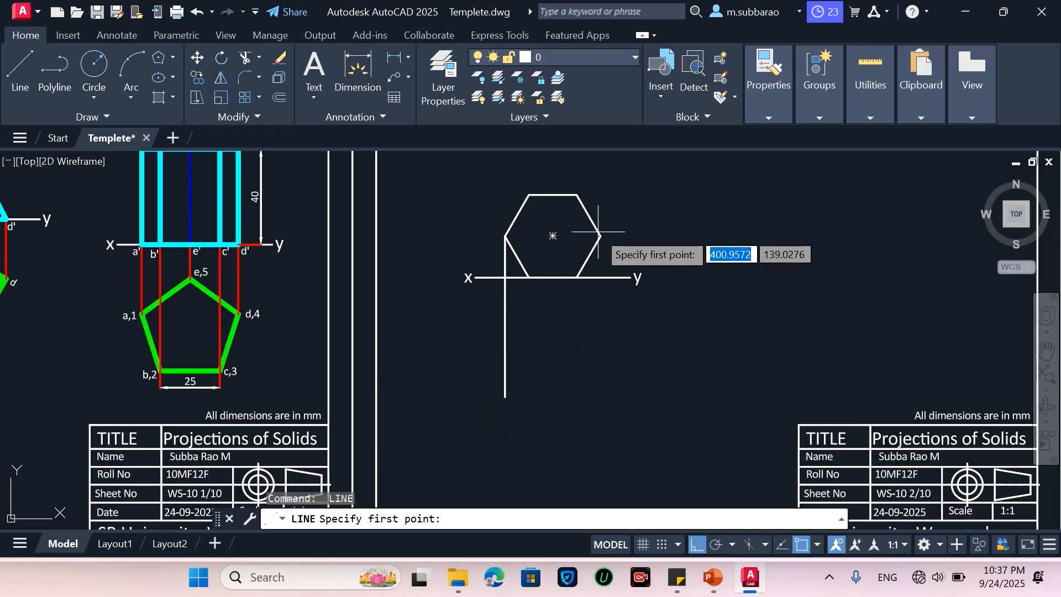
left_click(601, 236)
left_click(600, 278)
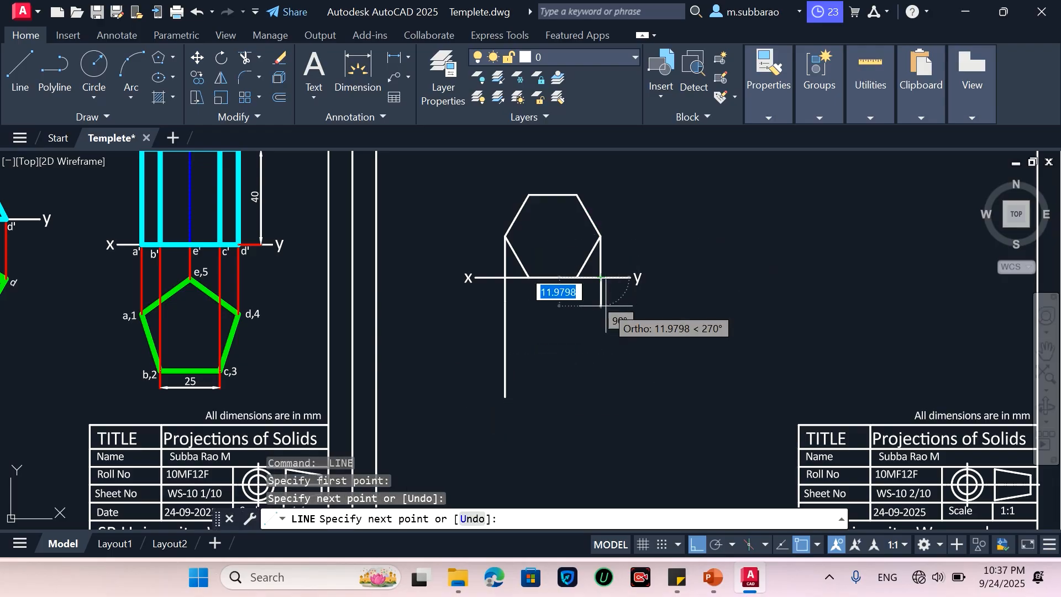
type("10")
key("Return")
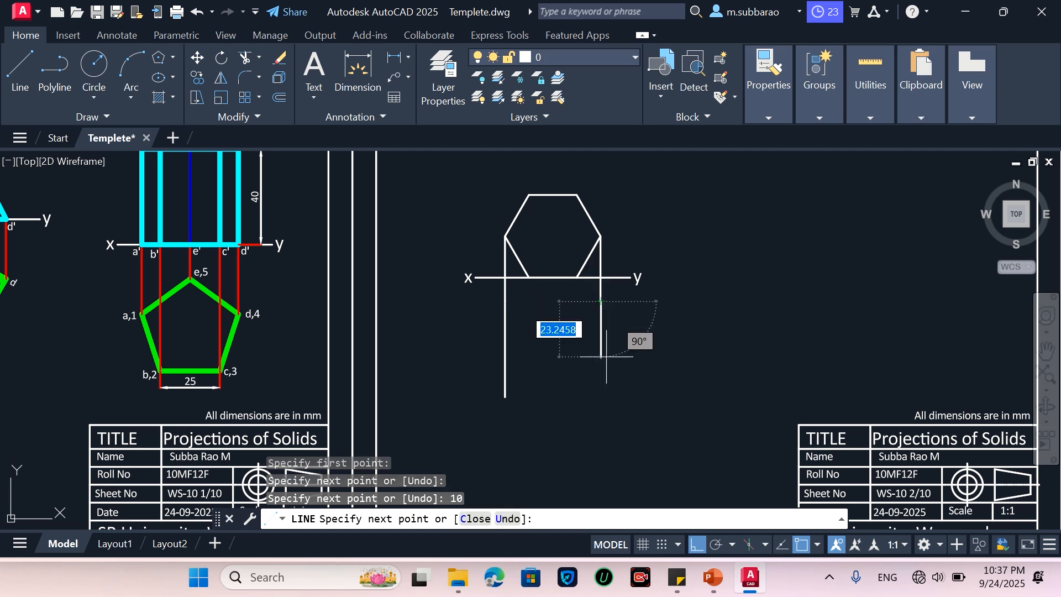
type("40")
key("Return")
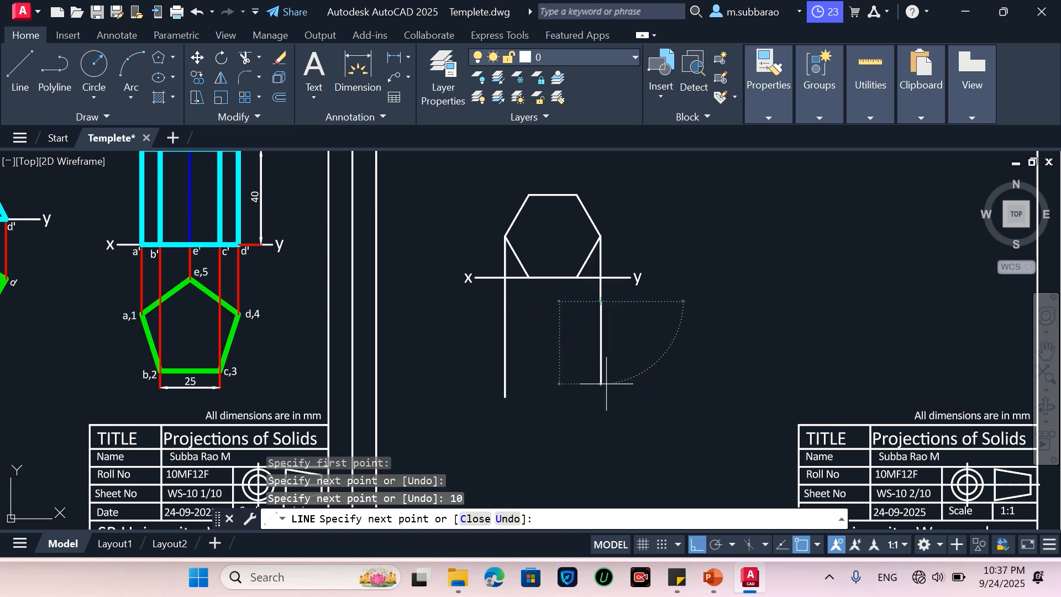
left_click(505, 396)
key("Return")
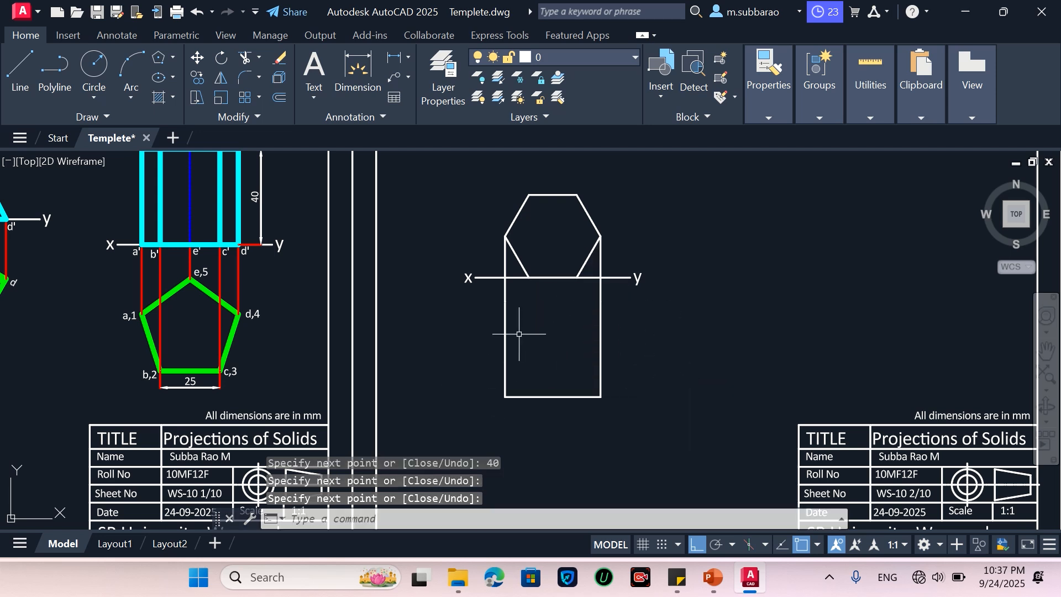
Step: Draw a horizontal line between the two projectors 10 mm below the XY line as the upper edge of the top view
key("Return")
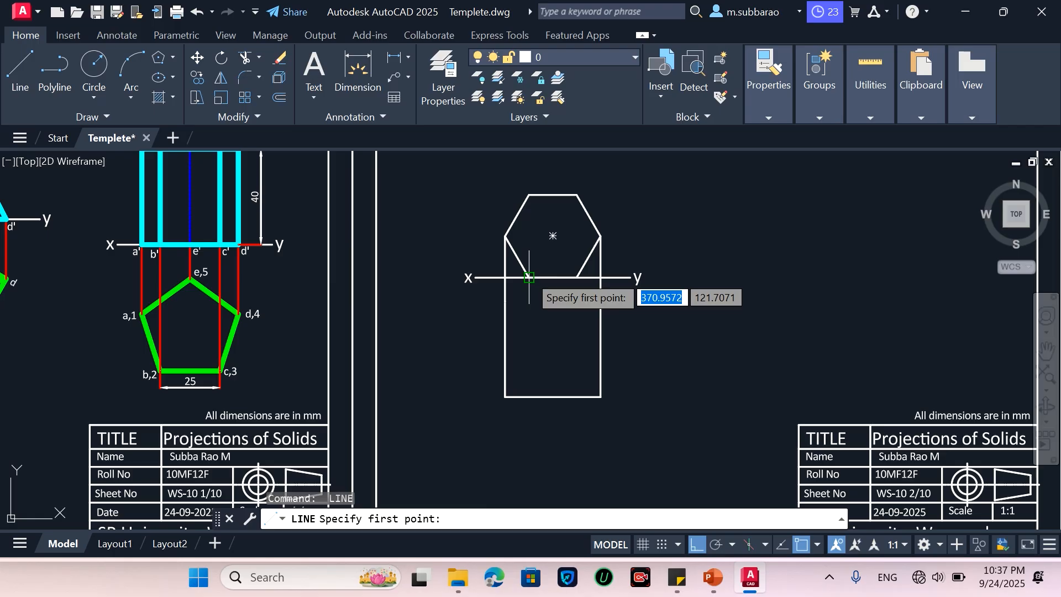
left_click(505, 302)
left_click(600, 302)
key("Return")
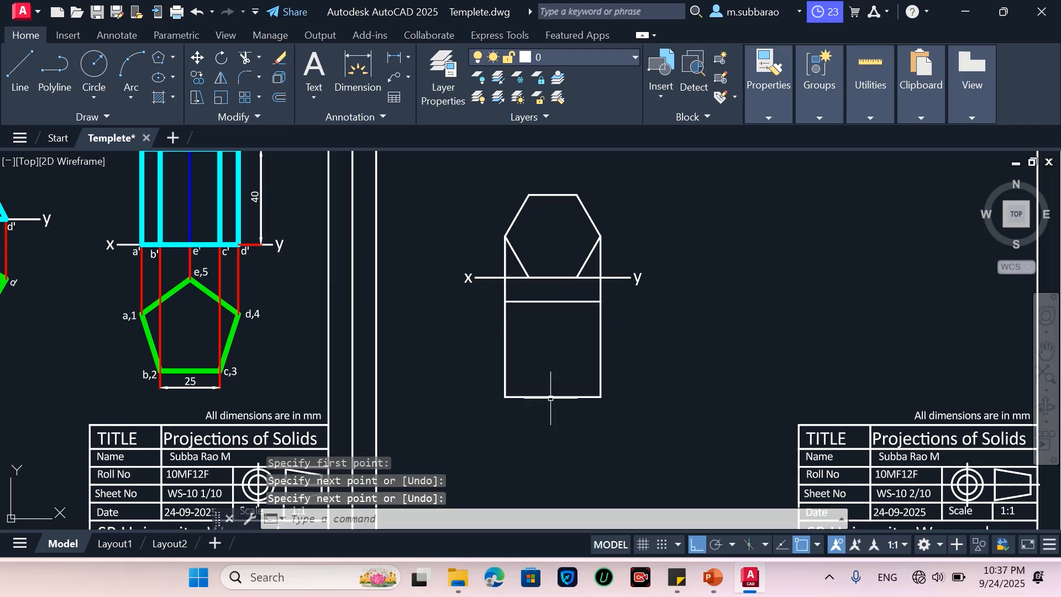
Step: Draw vertical projectors from the hexagon's two bottom vertices down to the upper edge of the top view
key("Return")
left_click(529, 301)
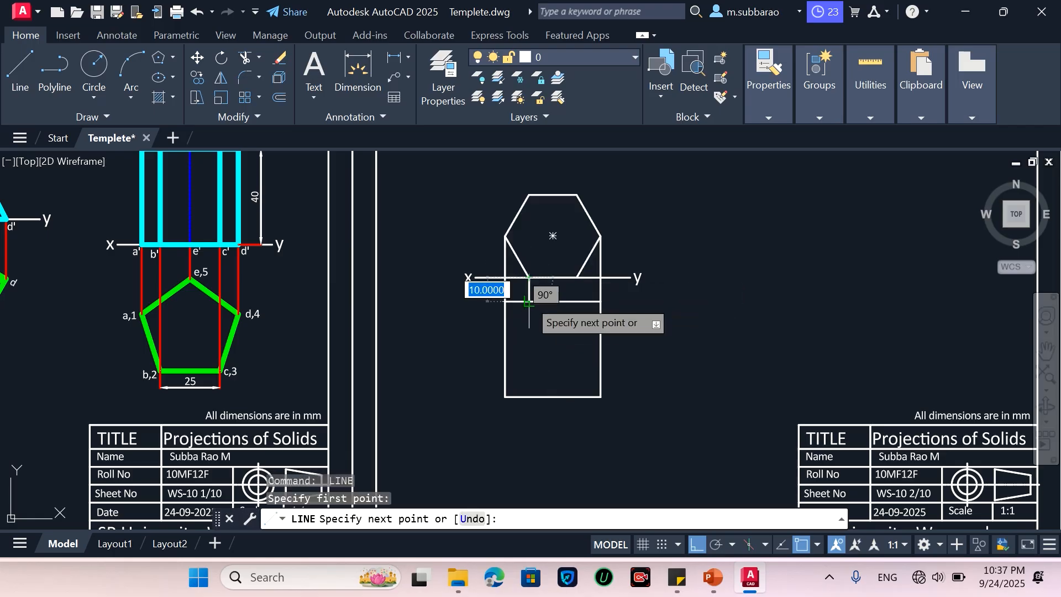
key("Return")
key("Return")
left_click(576, 277)
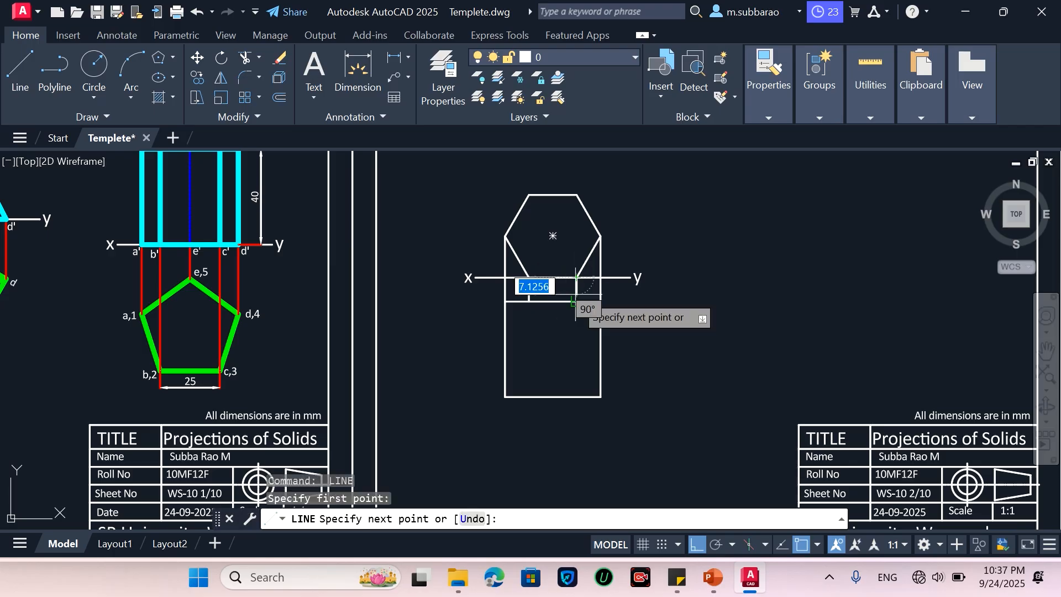
left_click(576, 298)
key("Return")
Step: Draw a vertical axis line from the hexagon's centre down to the midpoint of the top view's lower edge
key("Return")
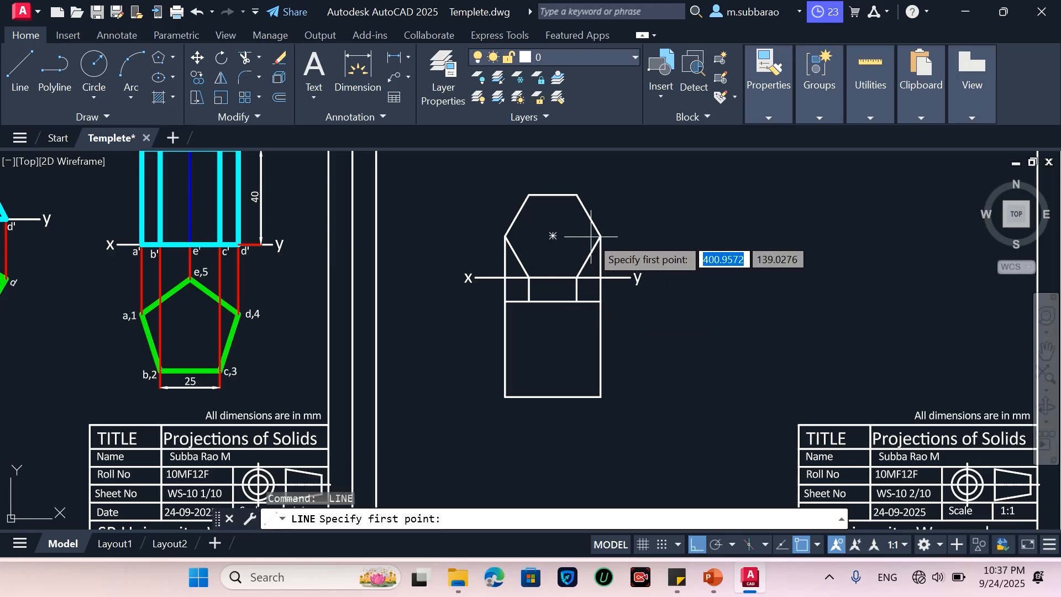
left_click(553, 236)
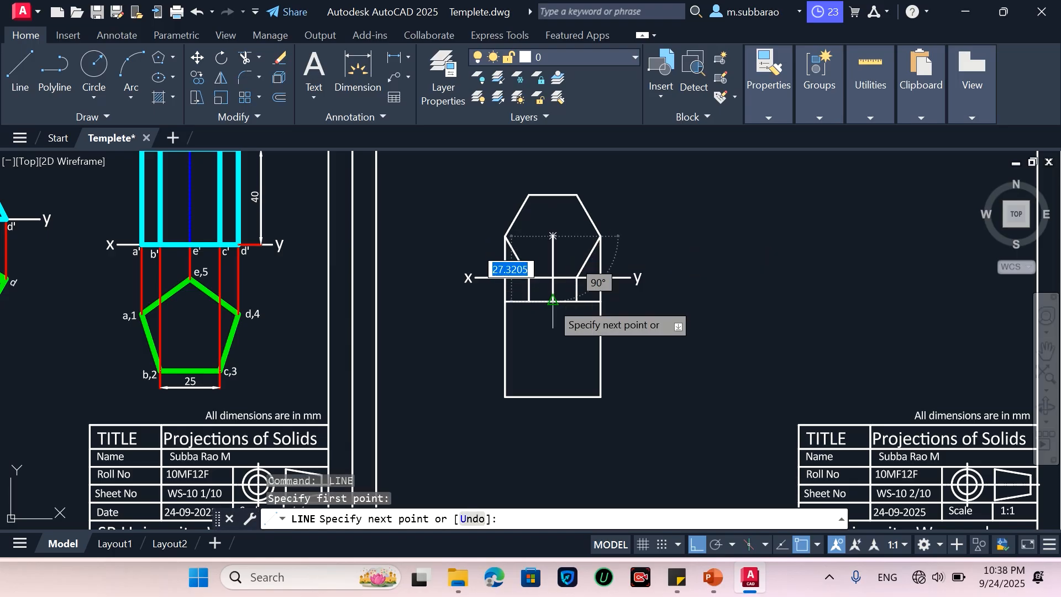
left_click(553, 397)
key("Return")
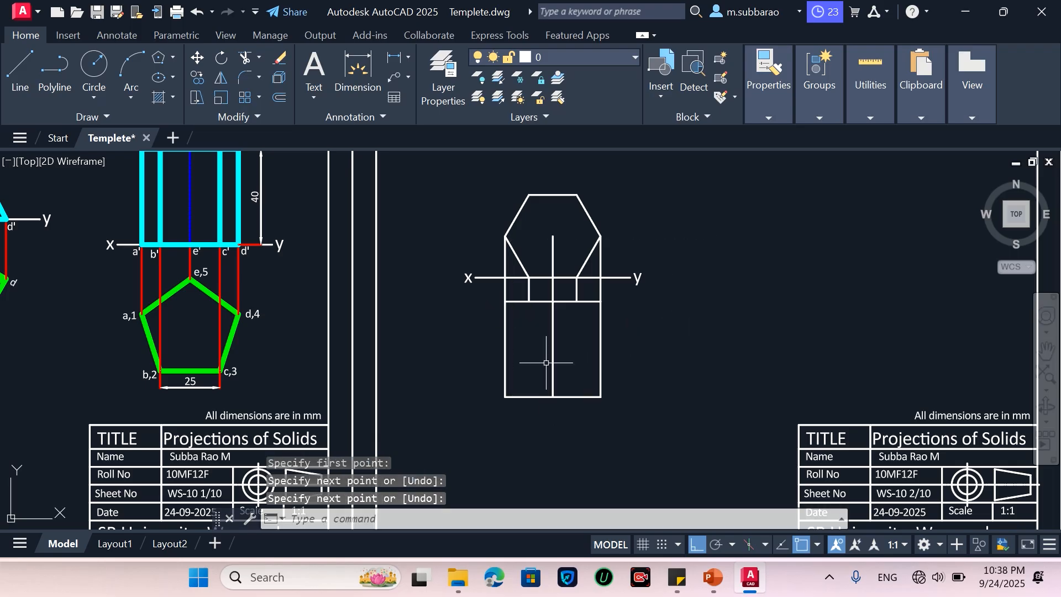
Step: Draw the two inner vertical edges of the top view from the short projectors' lower ends to the lower edge
key("Return")
left_click(529, 302)
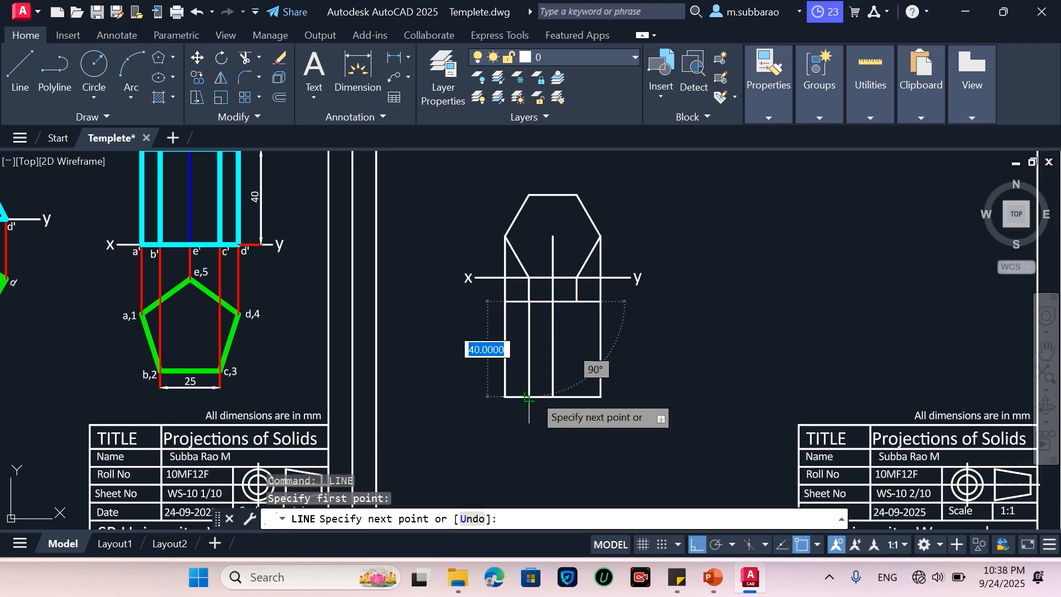
left_click(530, 397)
key("Return")
key("Return")
left_click(576, 301)
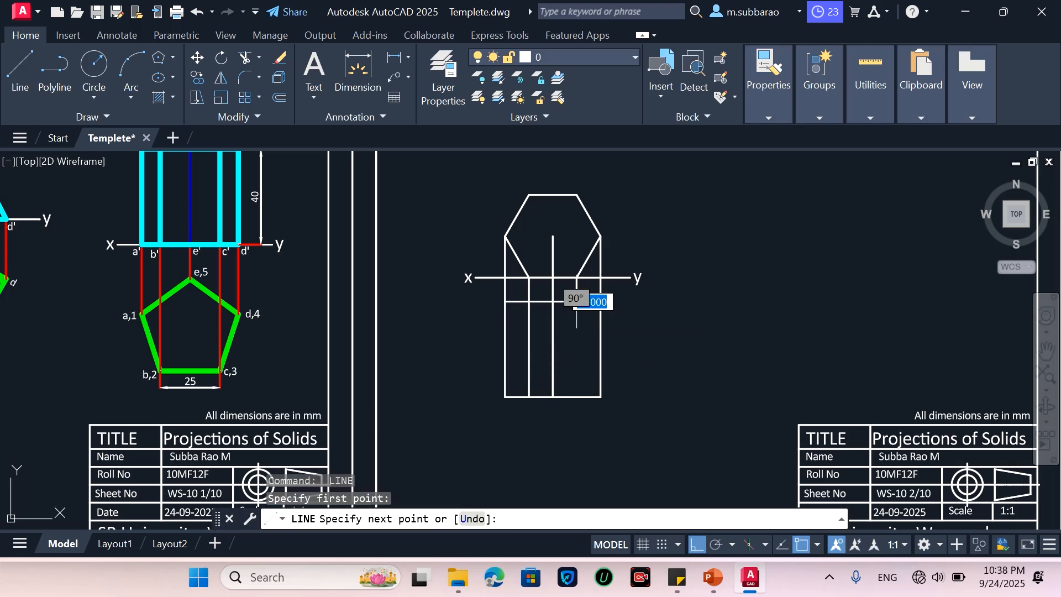
left_click(577, 397)
key("Return")
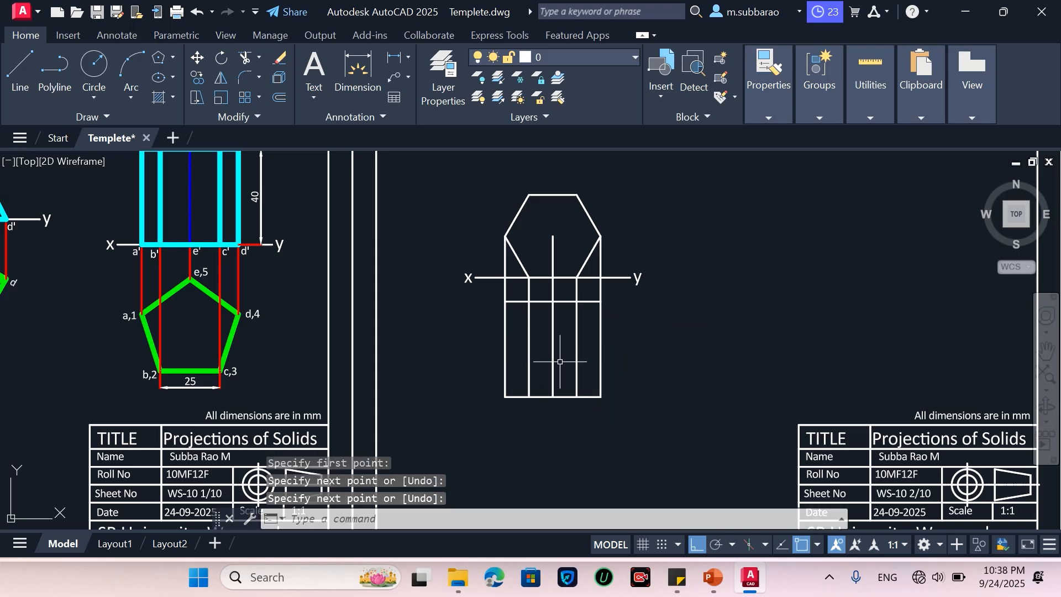
Step: Add a linear dimension for the prism's height along the left edge of the top view
scroll(547, 377, "down", 2)
scroll(590, 343, "up", 2)
scroll(590, 348, "down", 2)
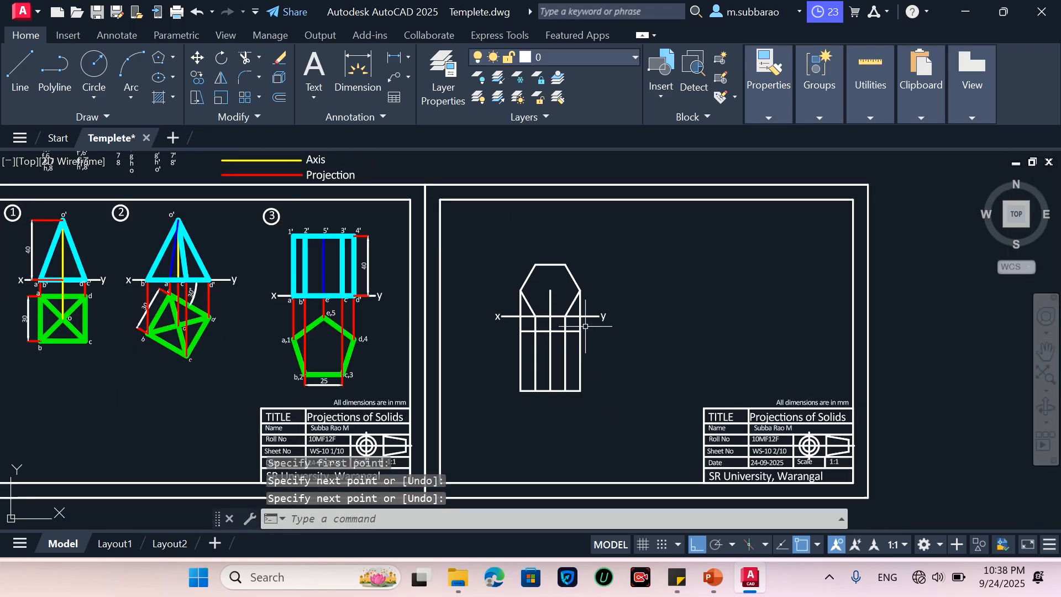
scroll(604, 395, "up", 2)
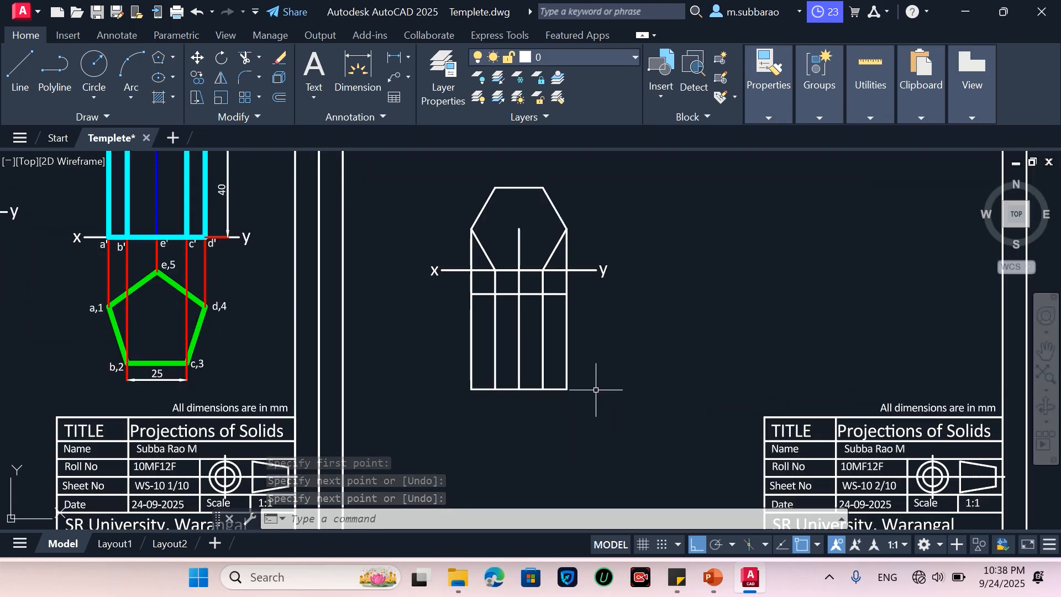
left_click(395, 57)
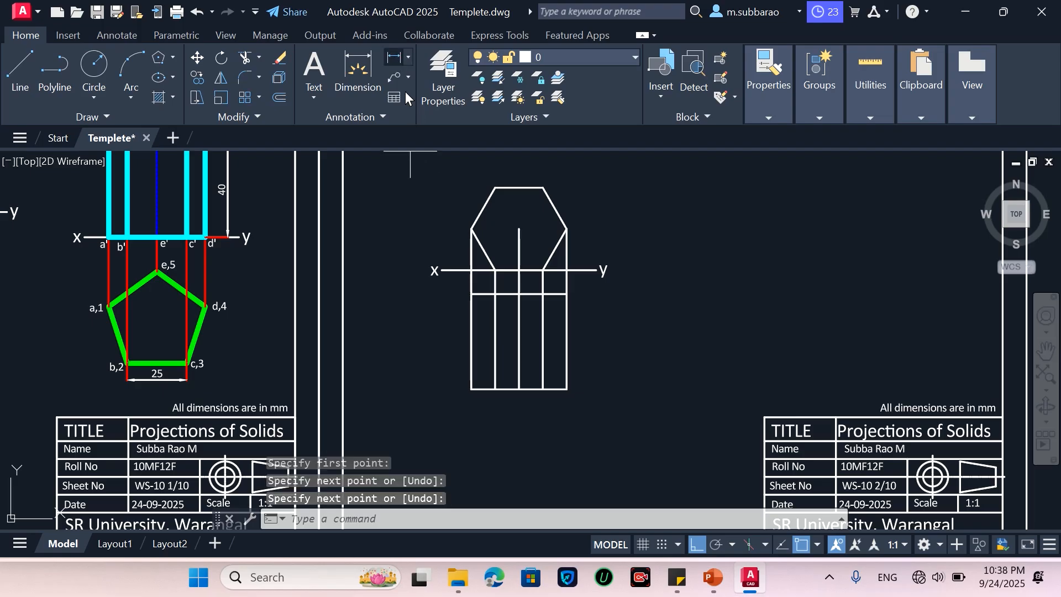
left_click(472, 293)
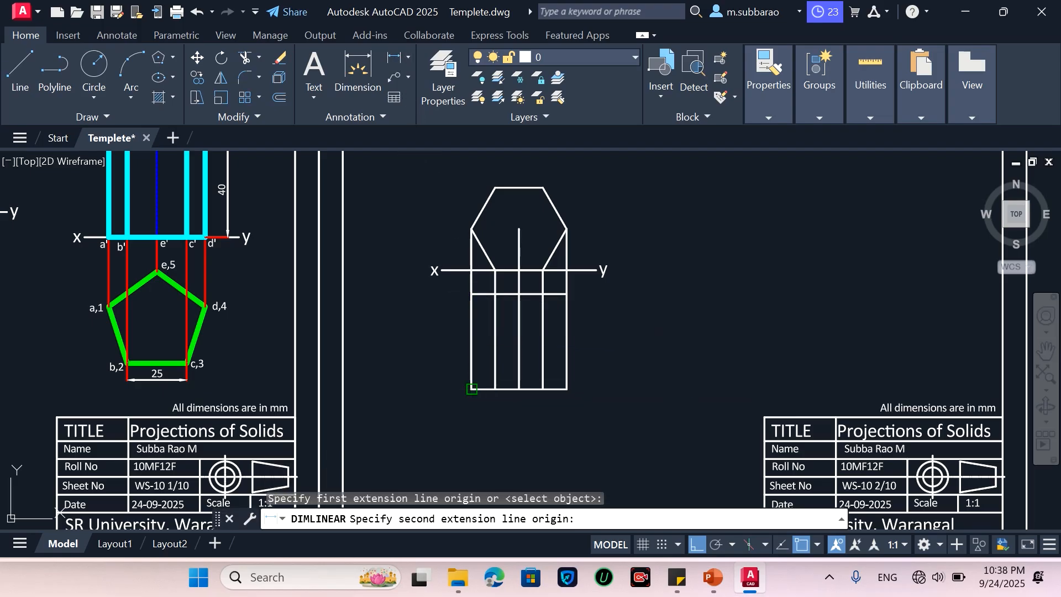
left_click(471, 389)
left_click(457, 358)
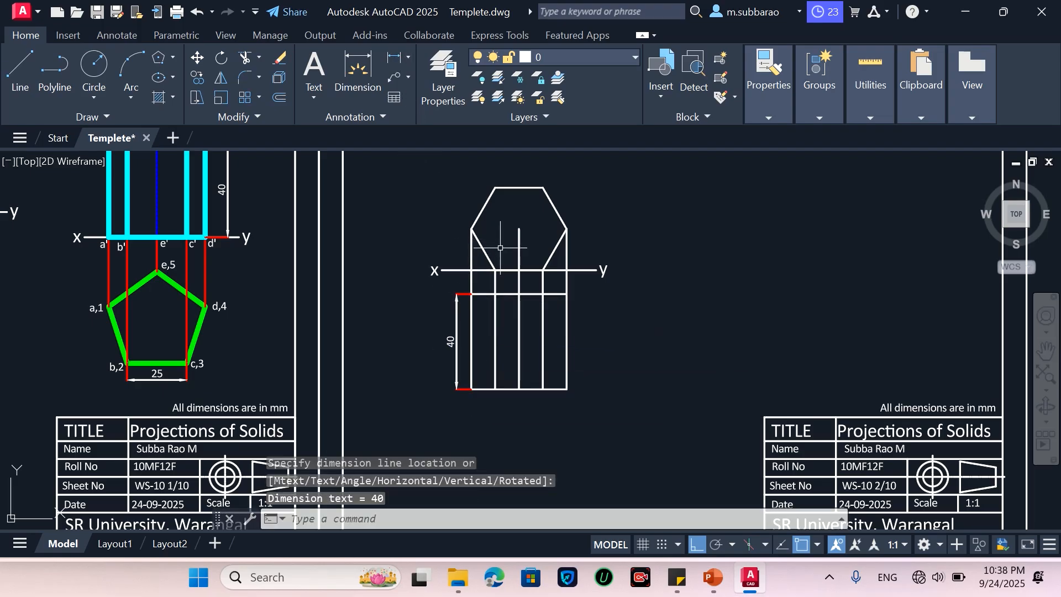
Step: Add a linear dimension for the hexagon's top edge, placed just above the front view
key("Return")
left_click(496, 187)
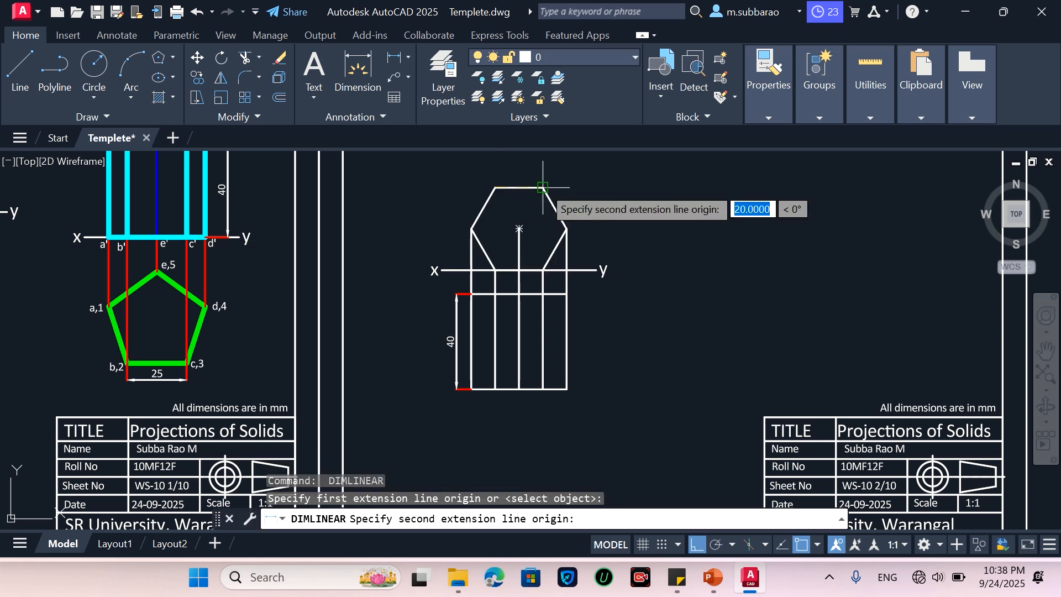
left_click(543, 187)
left_click(522, 175)
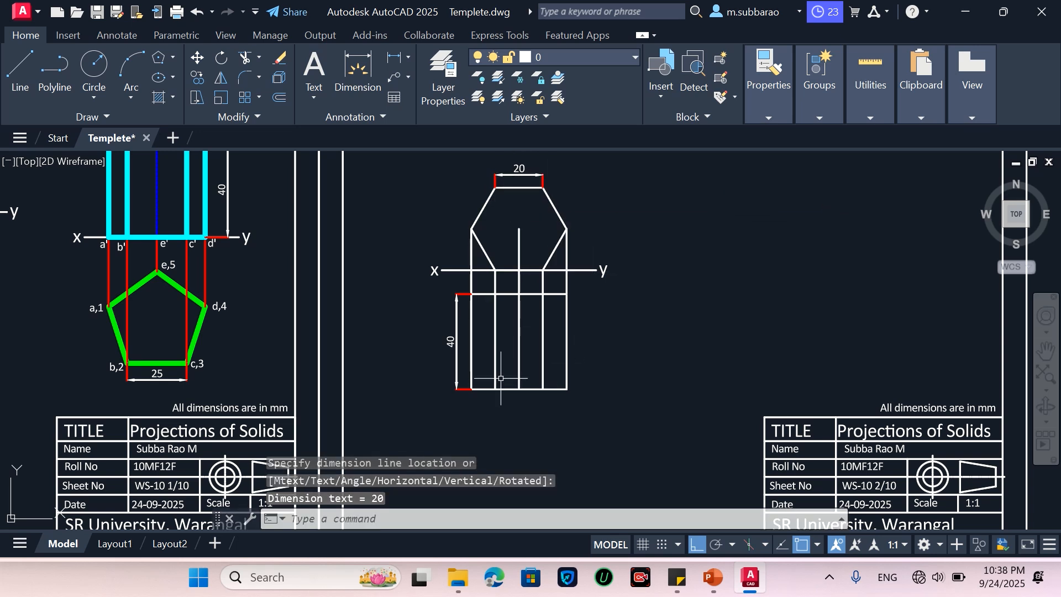
Step: Copy the point-label columns and the line-style legend from above the first sheet horizontally to above the second sheet
scroll(501, 379, "down", 2)
scroll(553, 287, "down", 4)
scroll(270, 216, "up", 3)
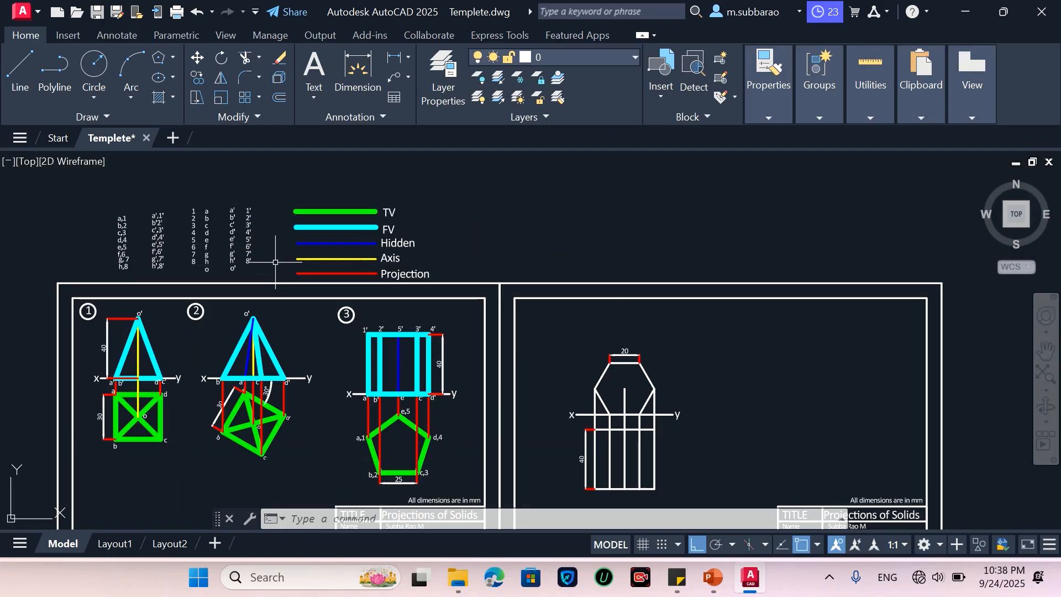
type("o")
key("Return")
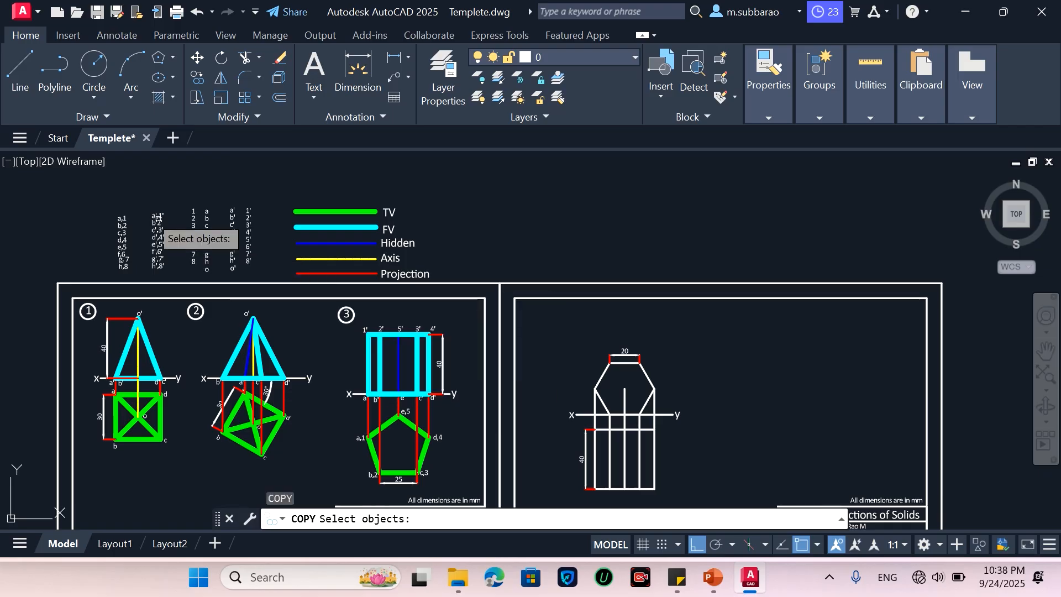
left_click(66, 165)
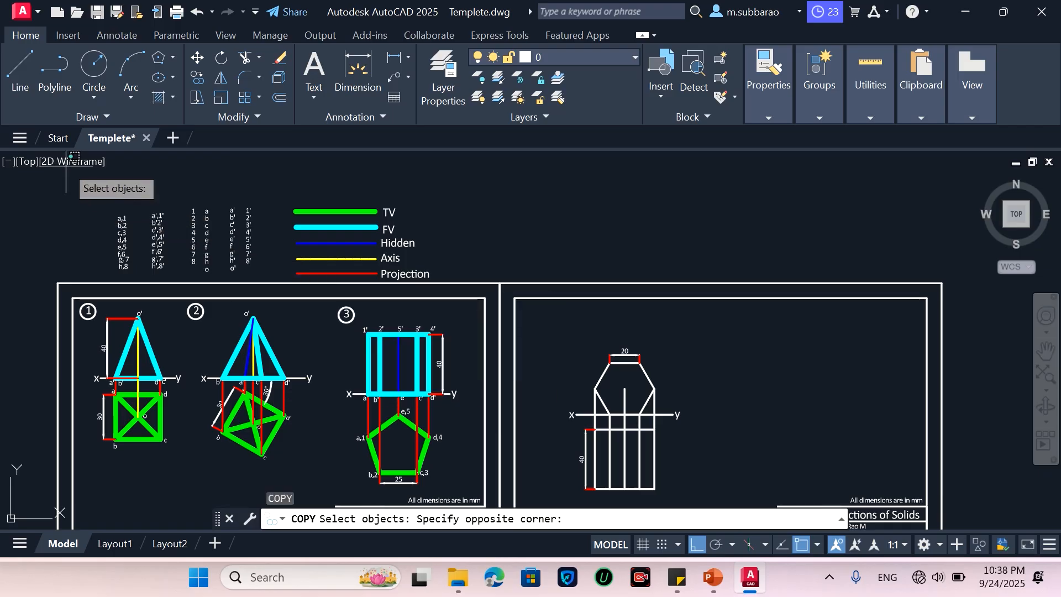
left_click(452, 278)
key("Return")
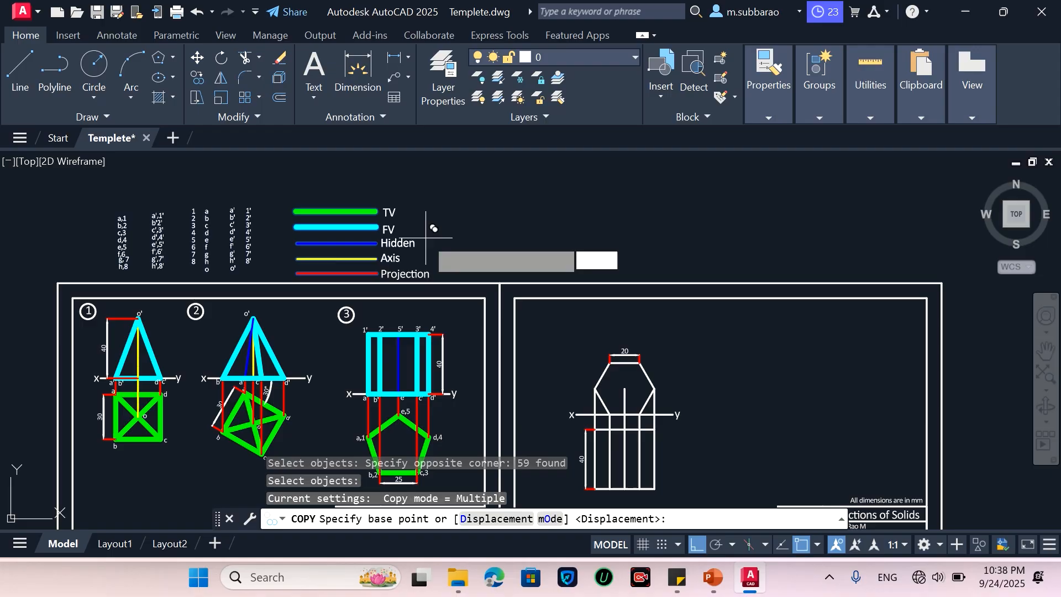
left_click(426, 239)
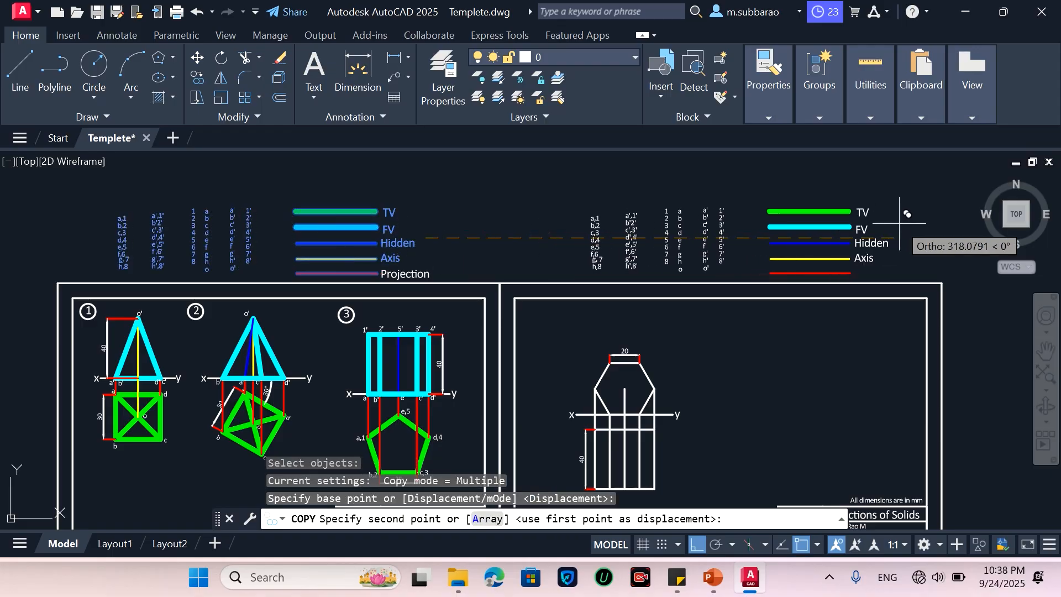
left_click(922, 225)
key("Return")
scroll(562, 284, "down", 3)
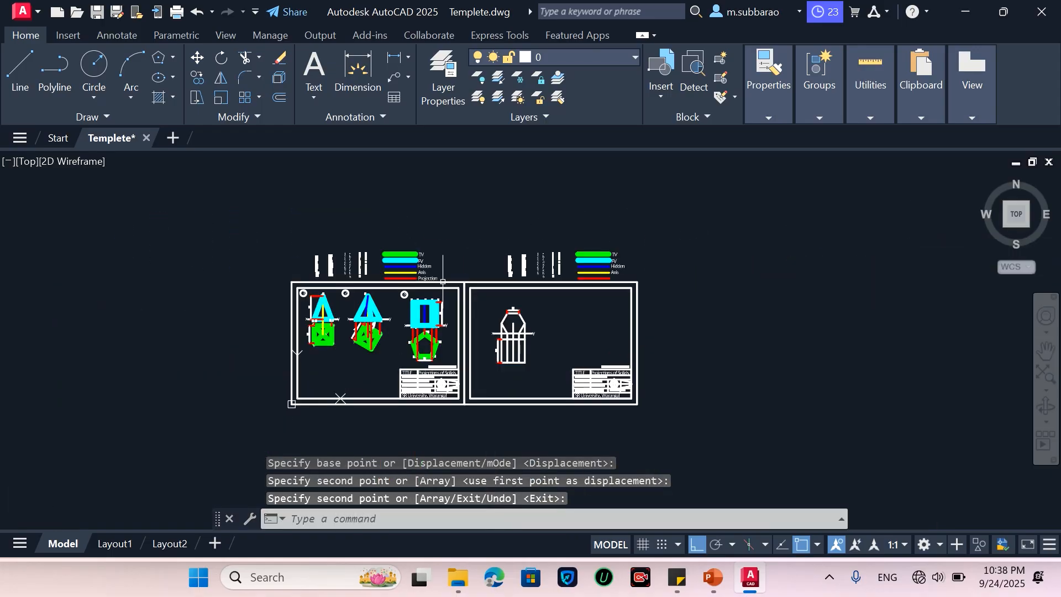
scroll(561, 284, "up", 1)
scroll(562, 284, "up", 2)
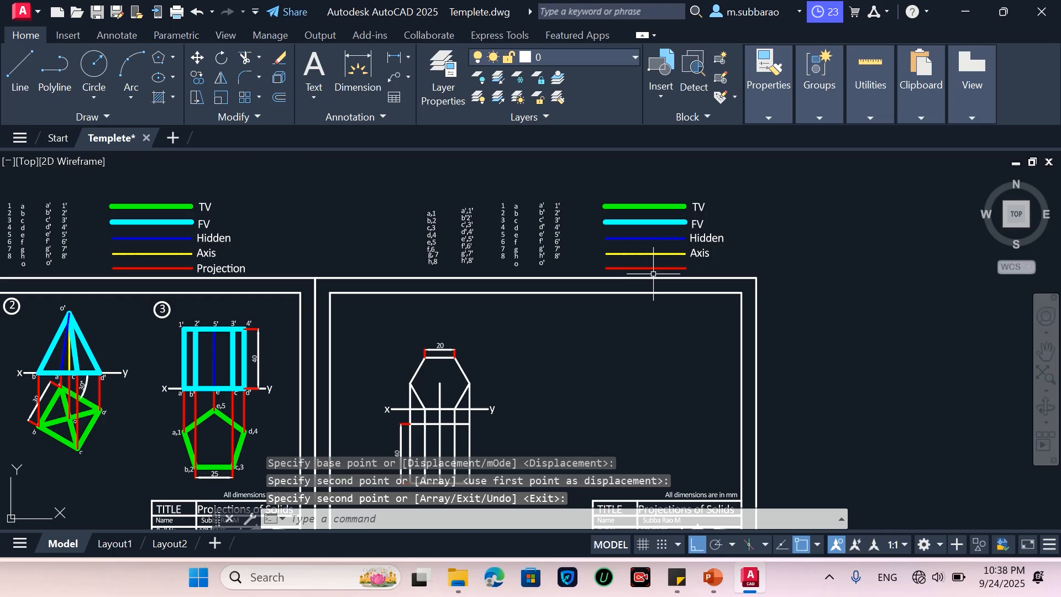
Step: Match the TV legend line's properties to the top view's outline and its two inner vertical edges, leaving the central axis out
type("MA")
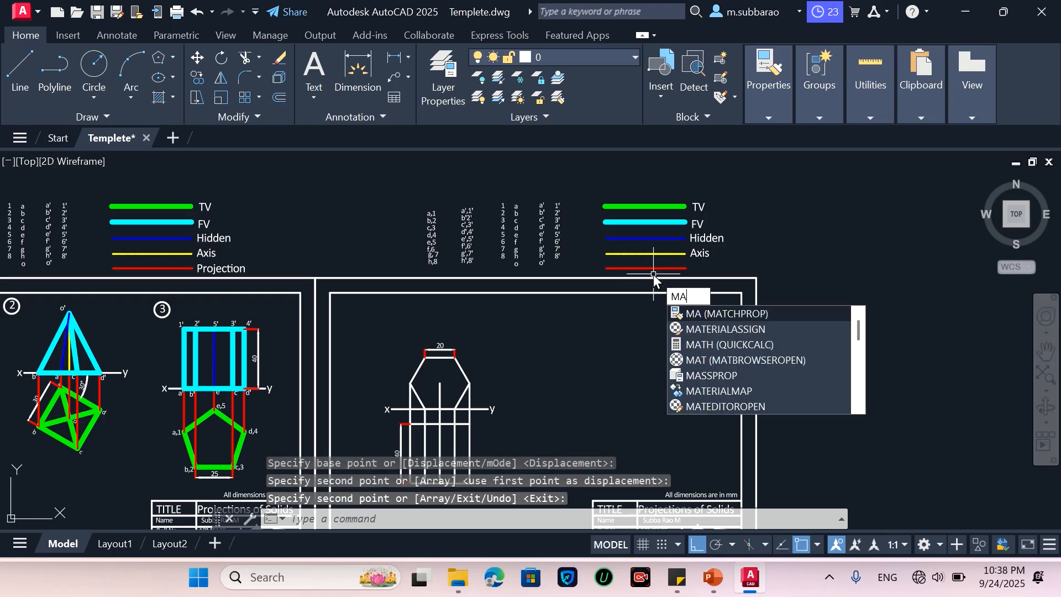
key("Return")
left_click(650, 206)
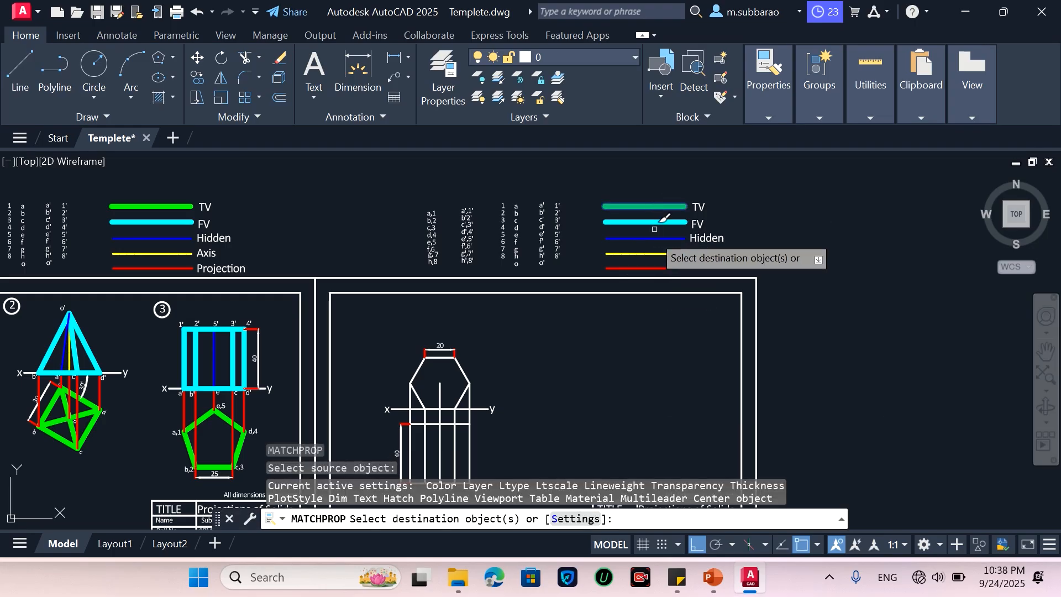
scroll(464, 421, "down", 3)
scroll(464, 426, "up", 7)
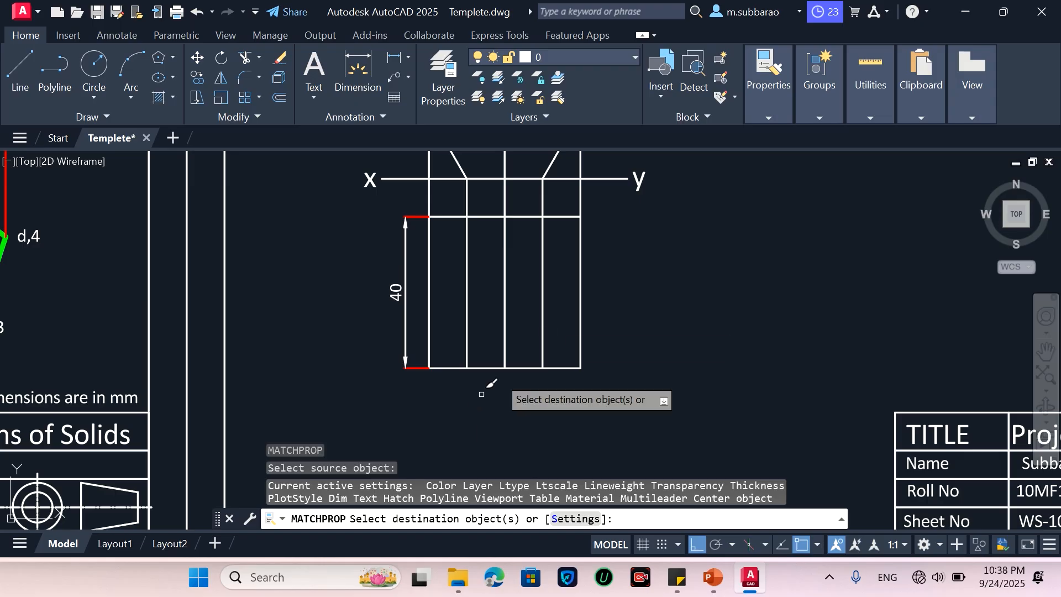
left_click(591, 294)
left_click(541, 382)
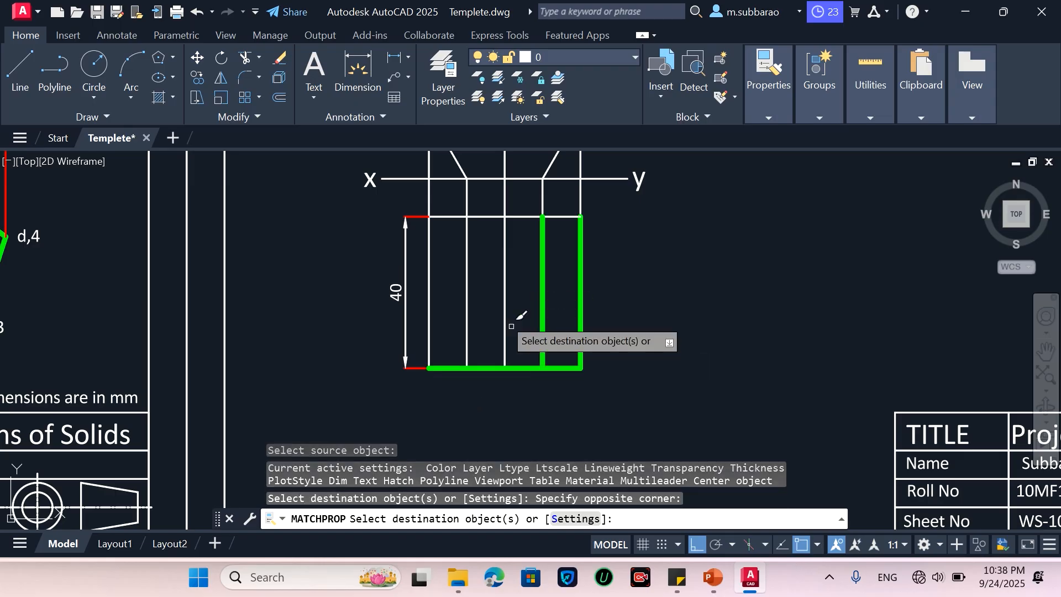
left_click(485, 211)
left_click(474, 251)
left_click(475, 270)
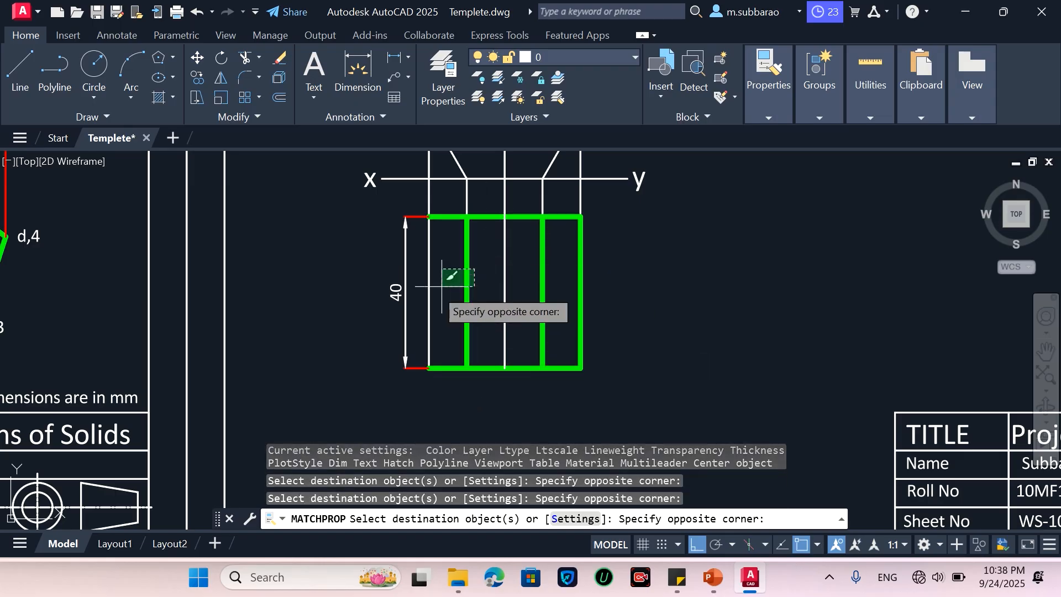
left_click(430, 280)
scroll(500, 373, "down", 2)
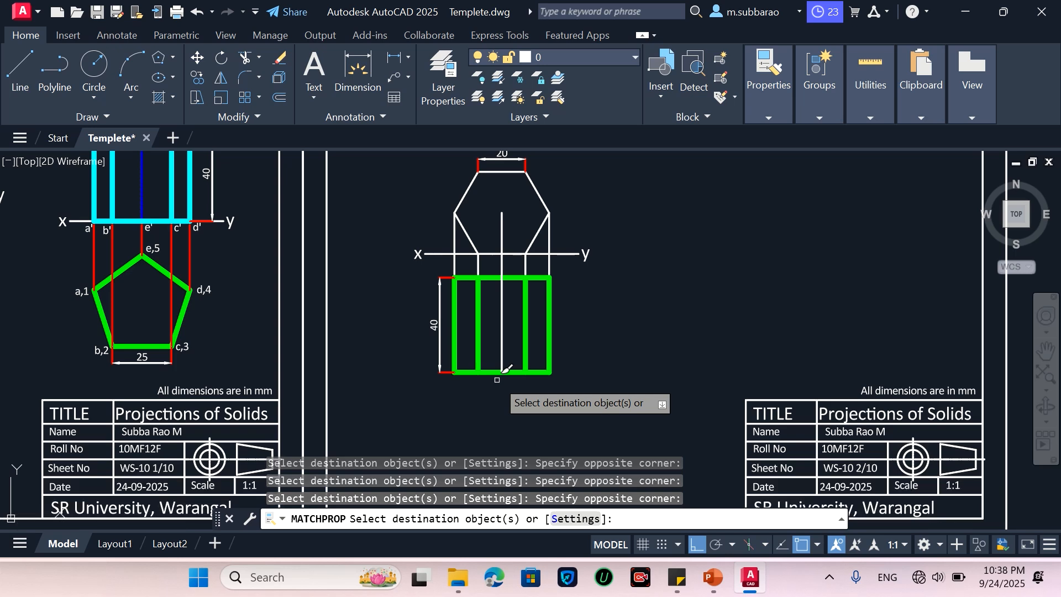
scroll(504, 369, "up", 4)
scroll(497, 380, "down", 3)
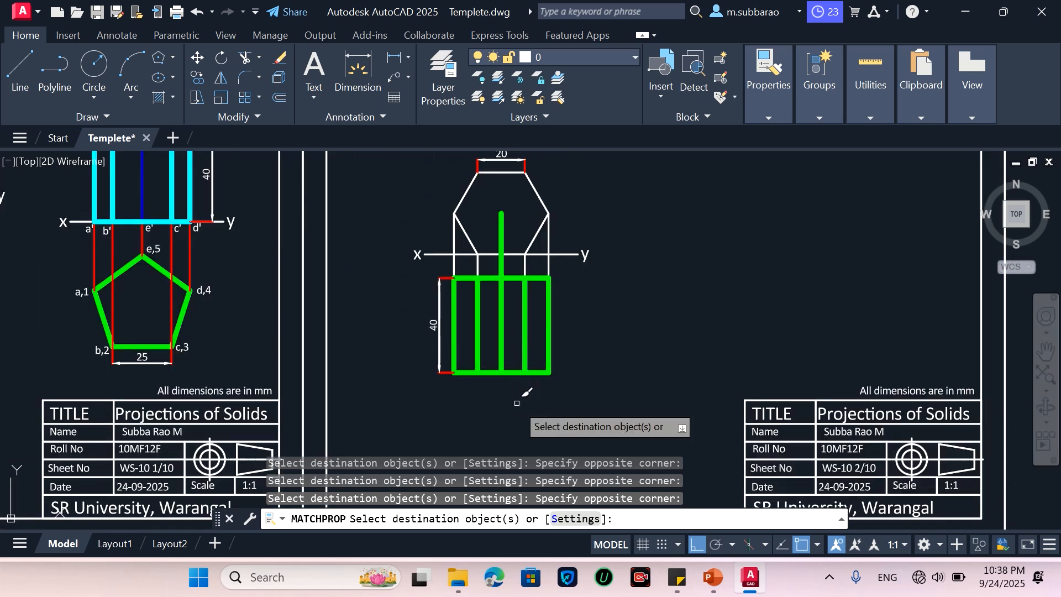
scroll(518, 404, "down", 1)
scroll(662, 309, "down", 3)
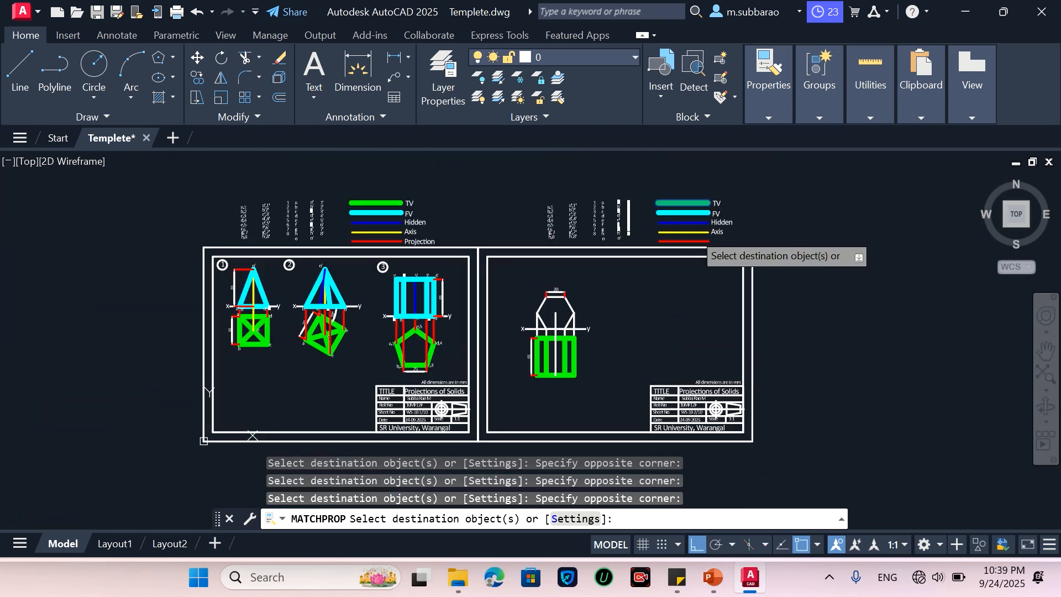
scroll(695, 233, "up", 3)
key("Escape")
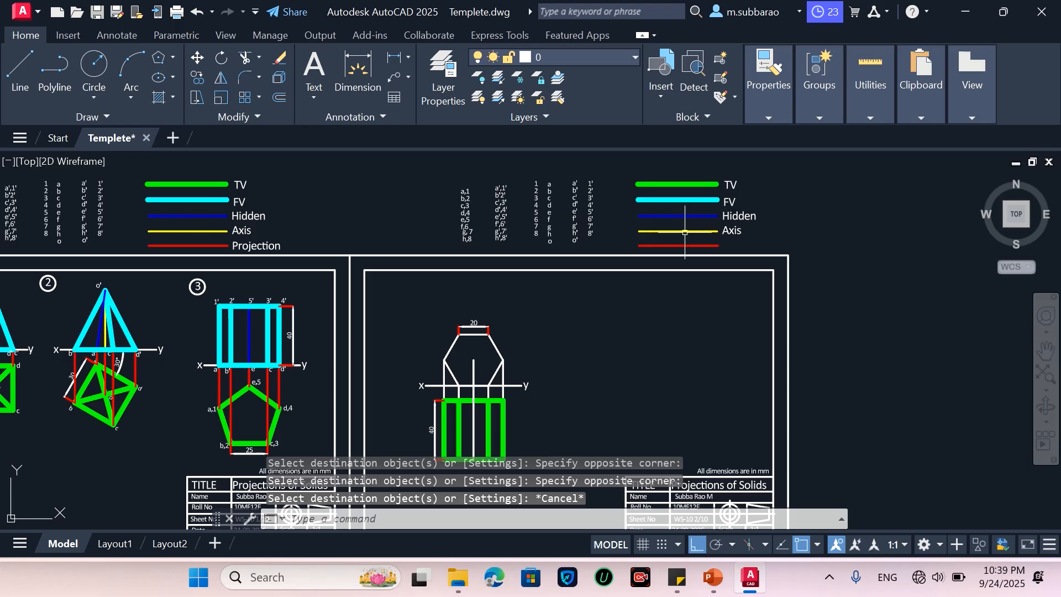
Step: Match the FV legend line's properties to the hexagon in the front view
type("ma")
key("Return")
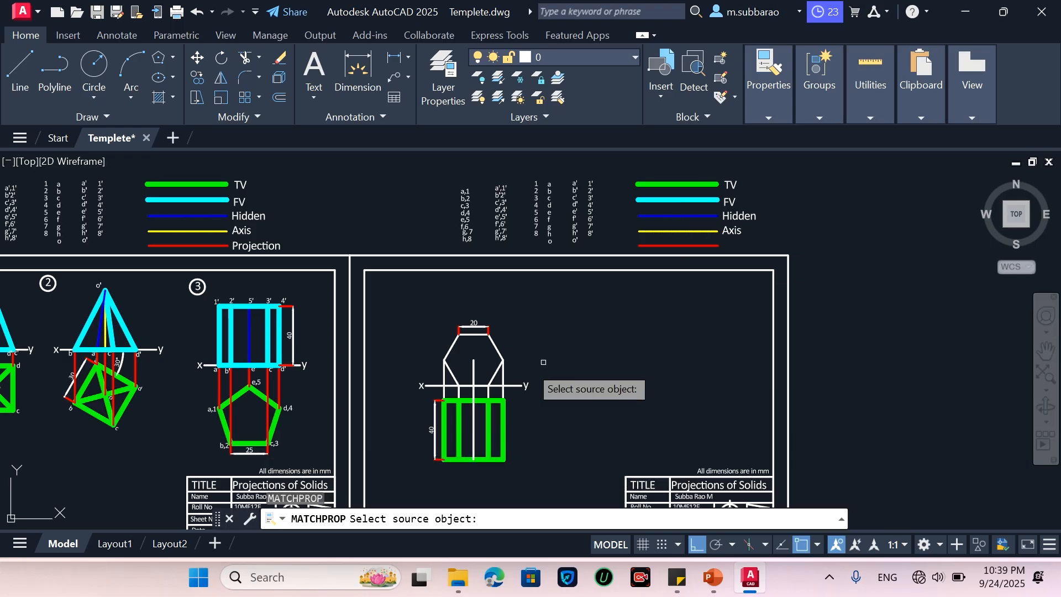
left_click(659, 203)
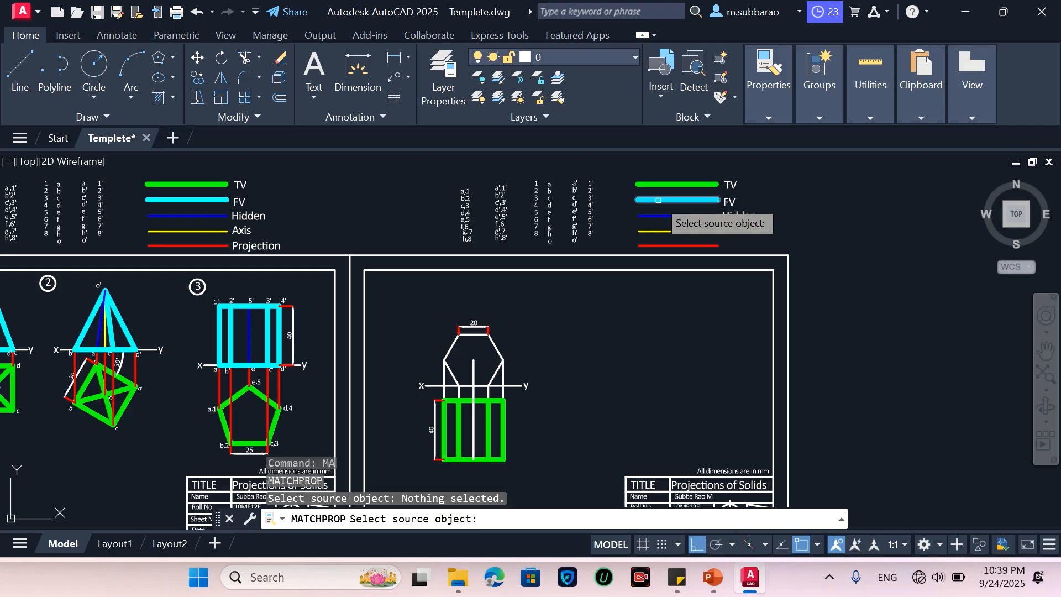
left_click(658, 200)
left_click(496, 349)
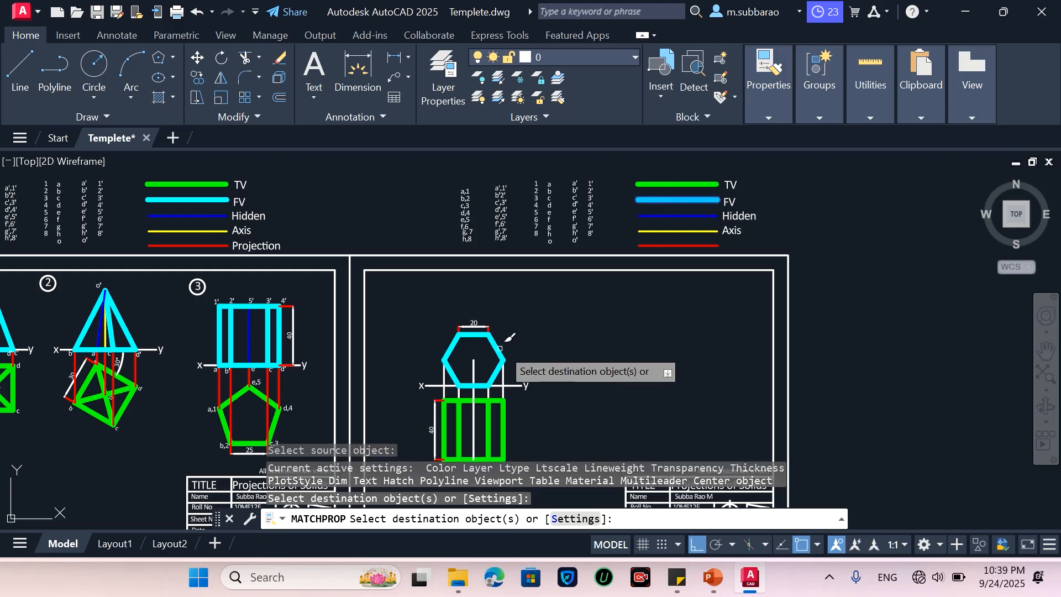
key("Escape")
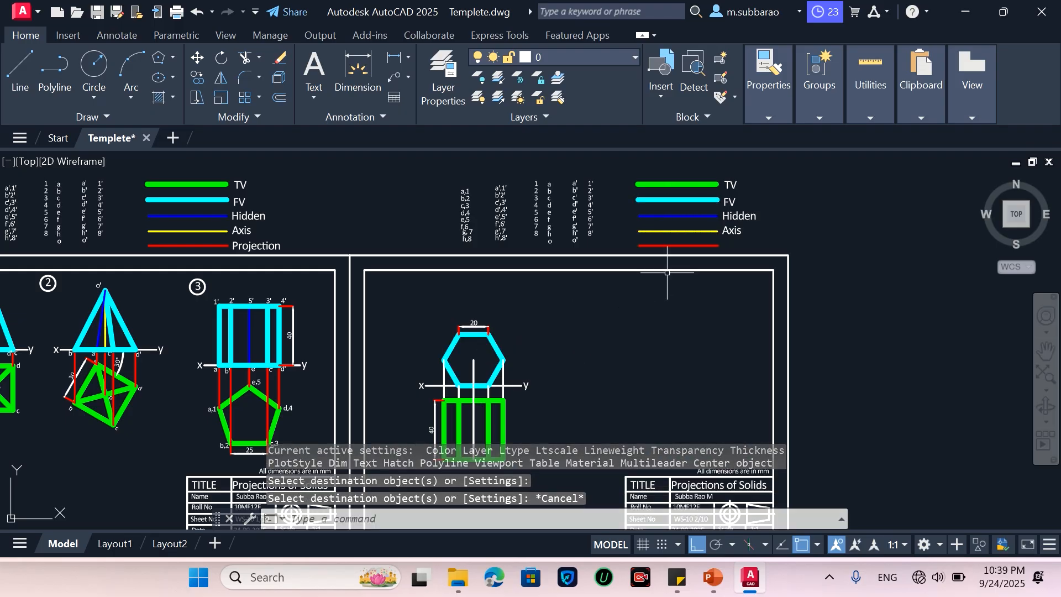
Step: Match the Axis legend line's properties to the vertical centre line running through both views of the prism
type("m")
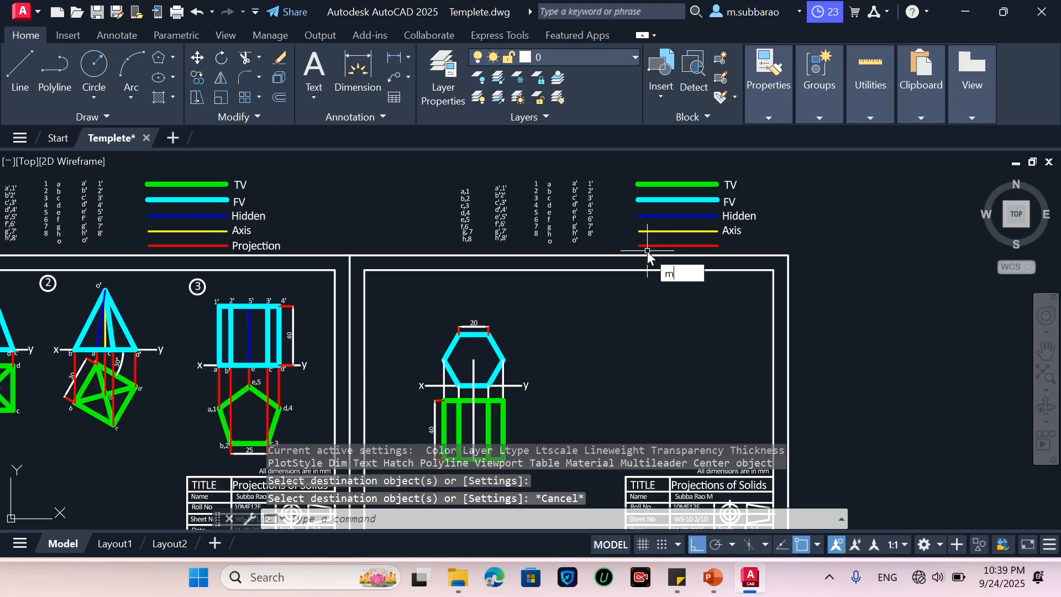
type("a")
key("Return")
left_click(659, 232)
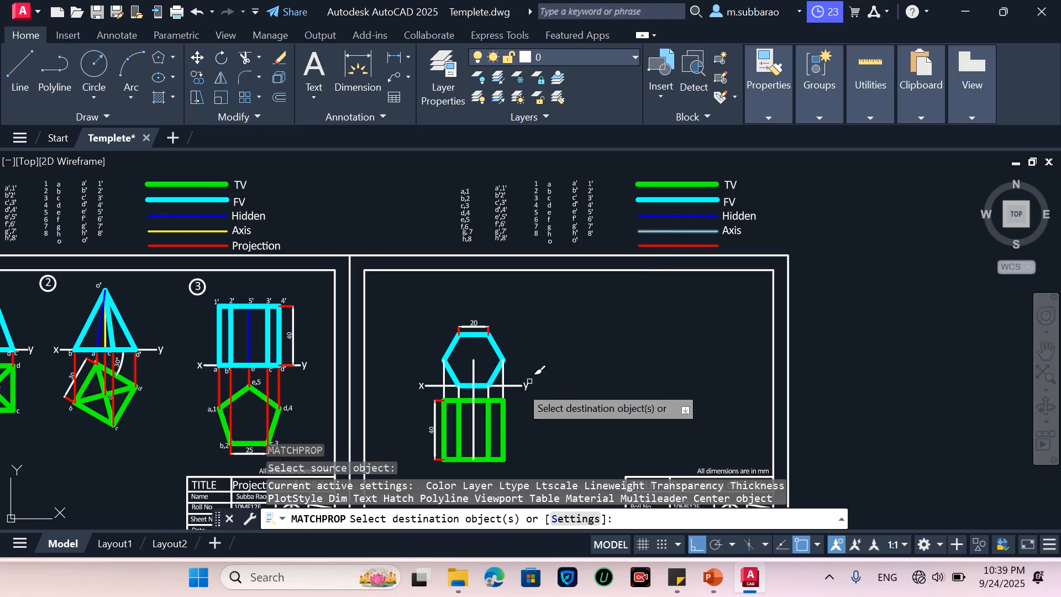
scroll(474, 415, "up", 5)
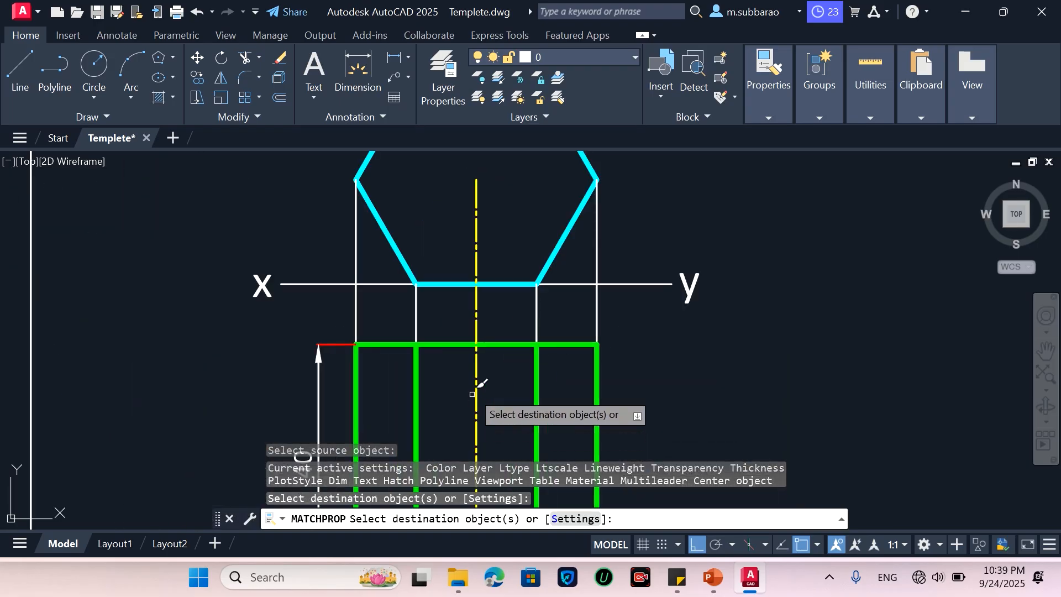
left_click(478, 395)
scroll(479, 396, "down", 5)
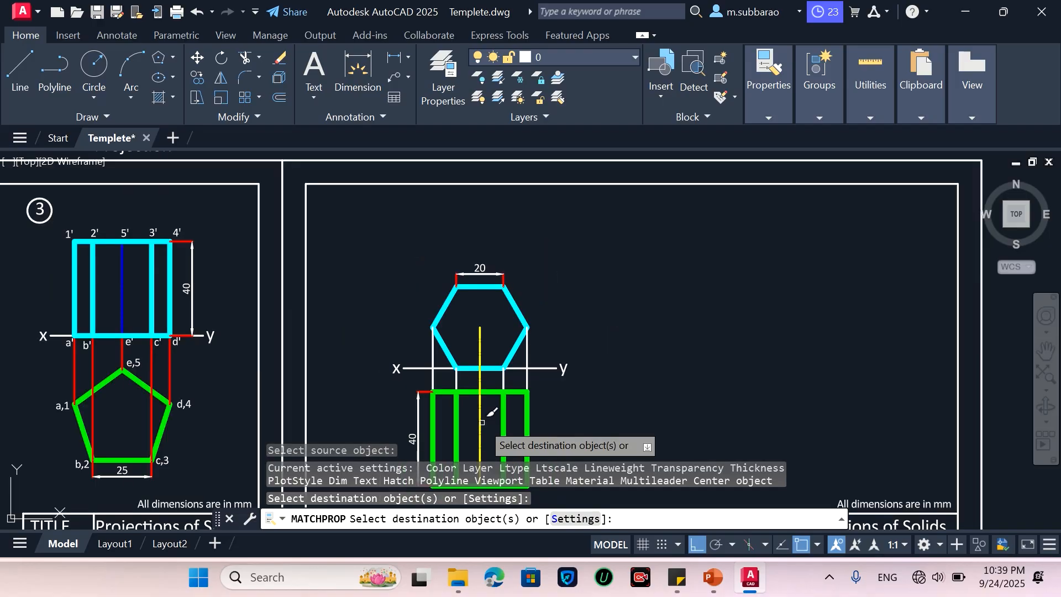
key("Escape")
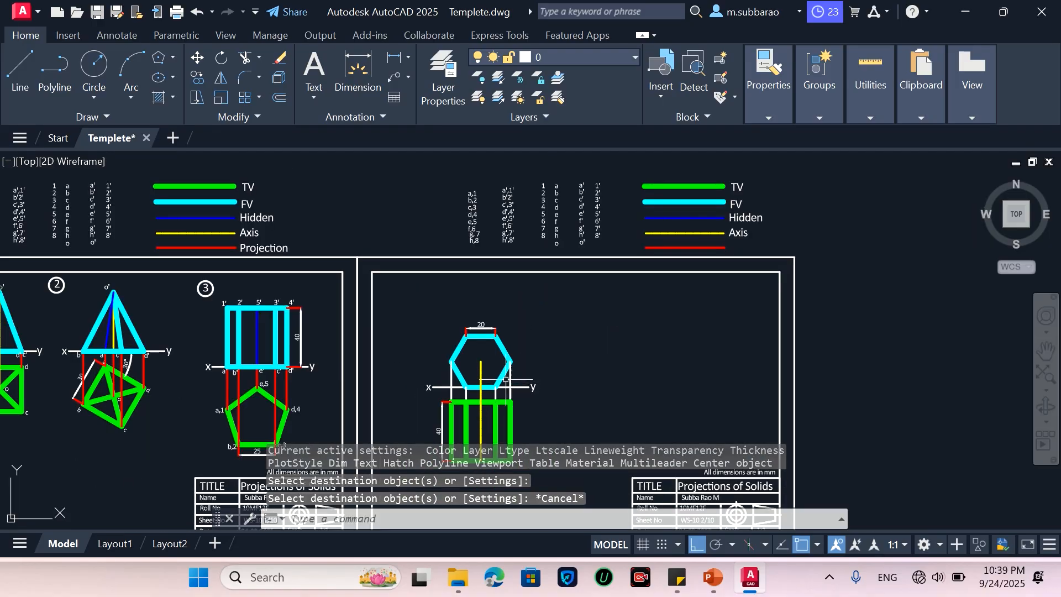
Step: Match the Projection legend line's properties to all the vertical projectors between the hexagon and the top view
key("Return")
left_click(665, 249)
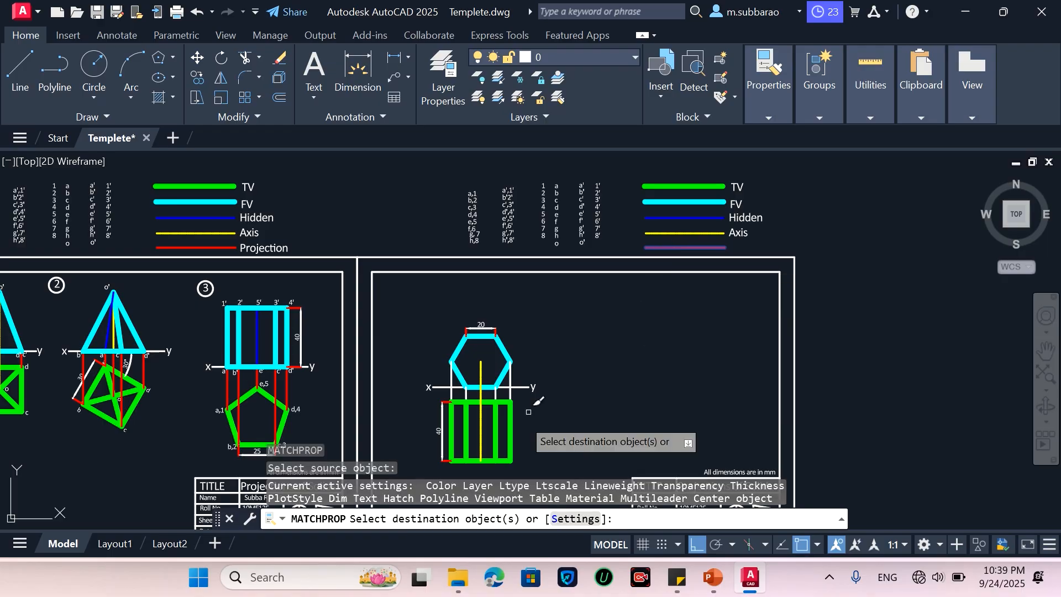
scroll(470, 434, "up", 4)
left_click(600, 330)
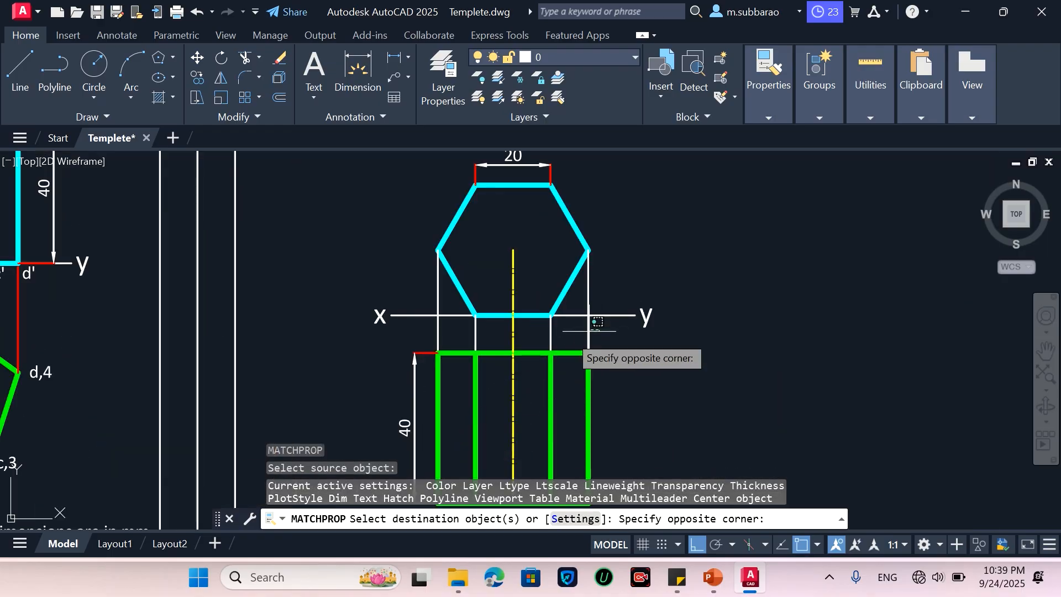
left_click(545, 335)
left_click(412, 338)
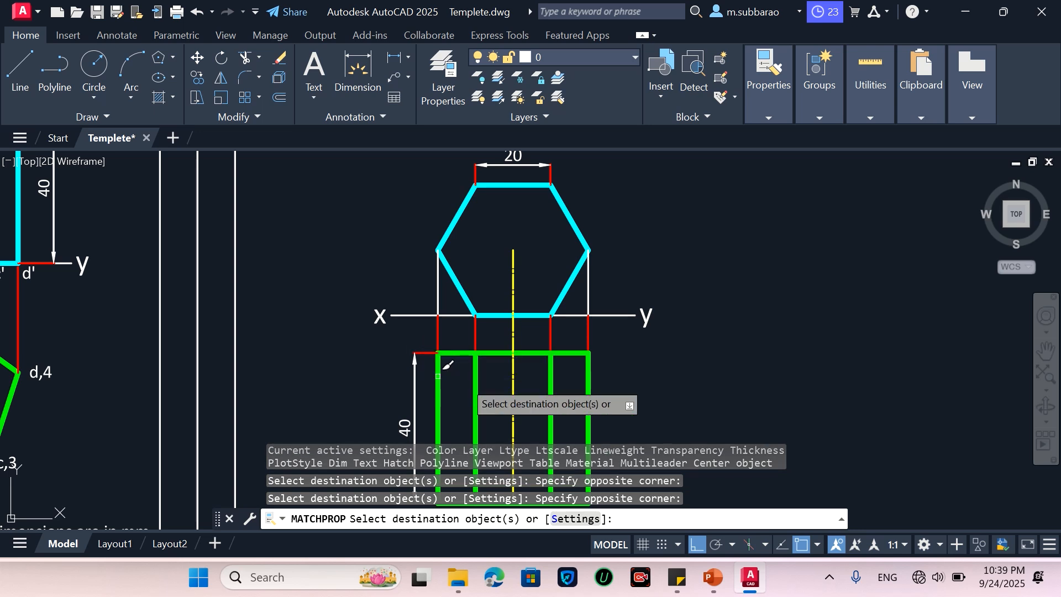
left_click(440, 283)
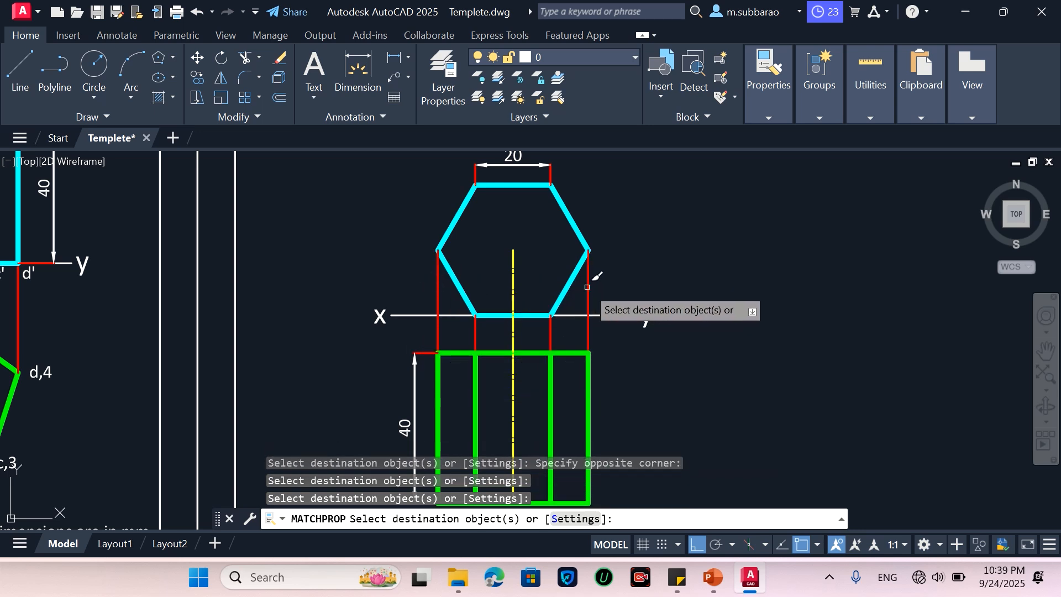
scroll(534, 200, "down", 2)
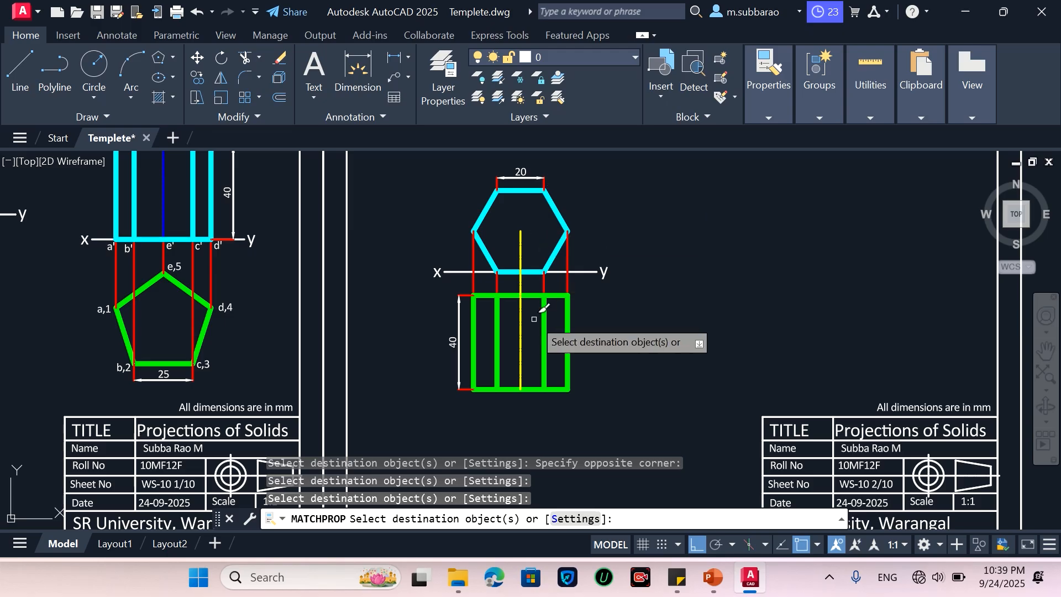
key("Escape")
scroll(480, 314, "down", 1)
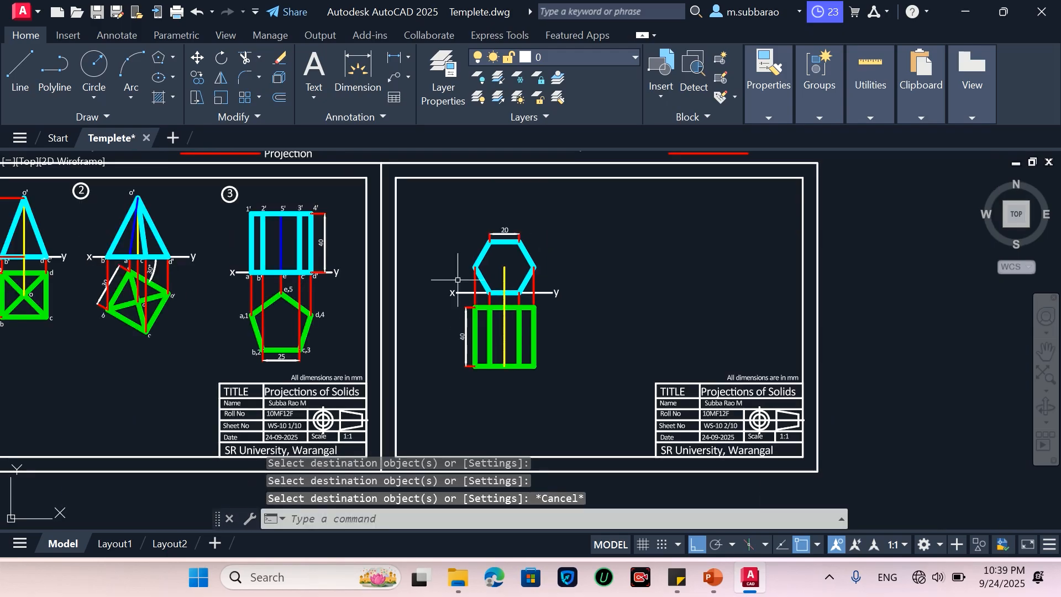
type("ct o")
key("Return")
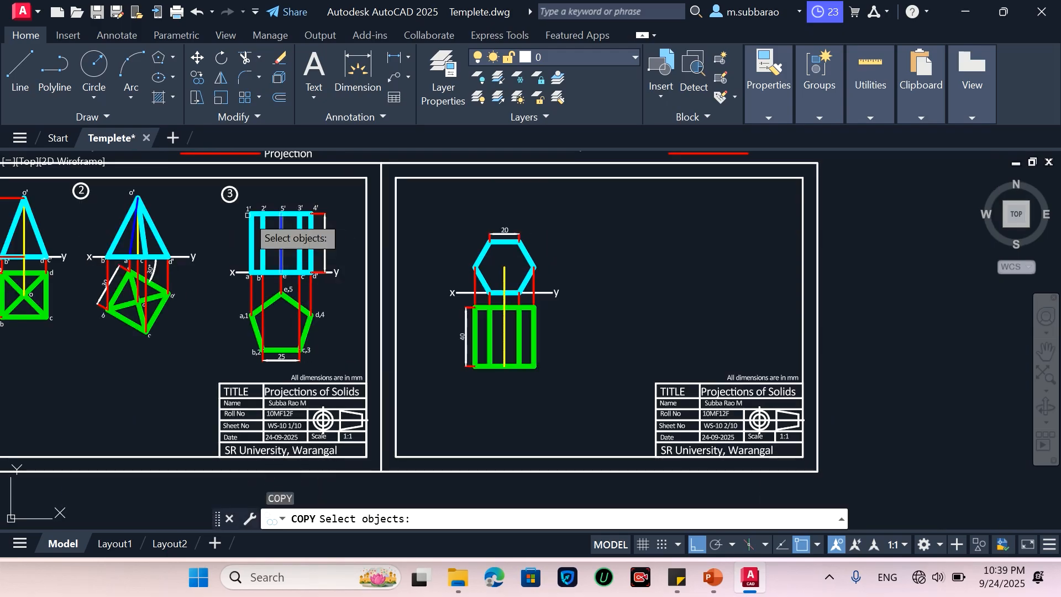
left_click(224, 214)
left_click(233, 186)
key("Return")
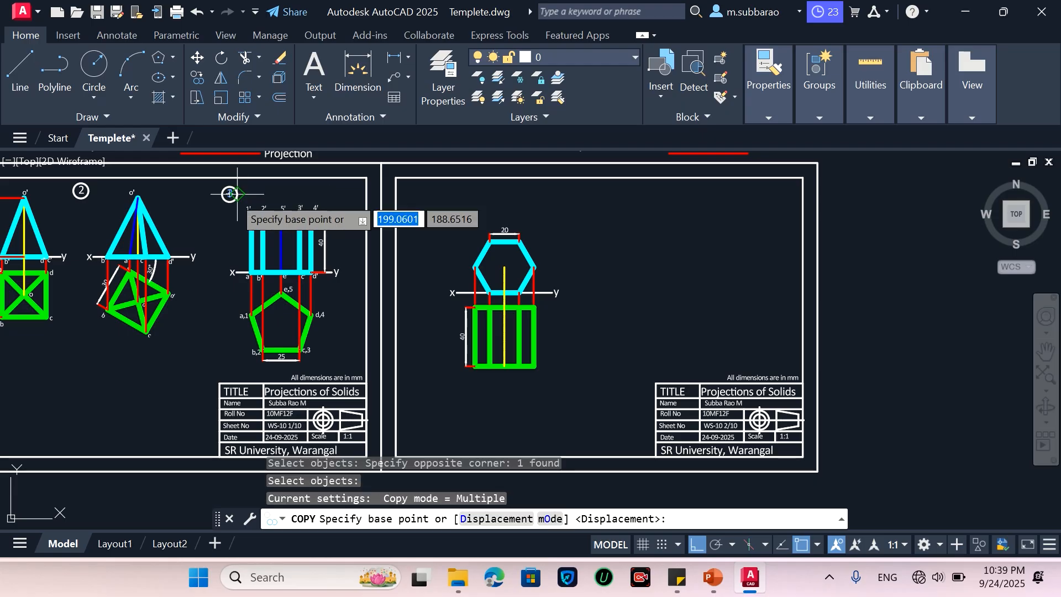
left_click(230, 194)
key("Escape")
Step: Copy the circled problem number 3 about 130 mm horizontally into the upper-left corner of the second sheet
type("c")
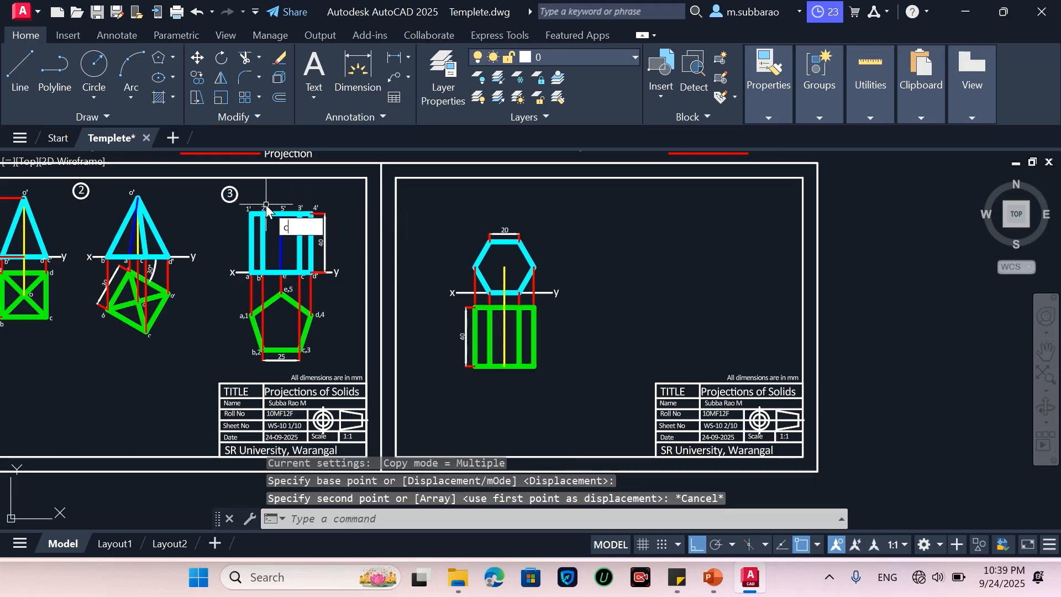
type("t o")
key("Return")
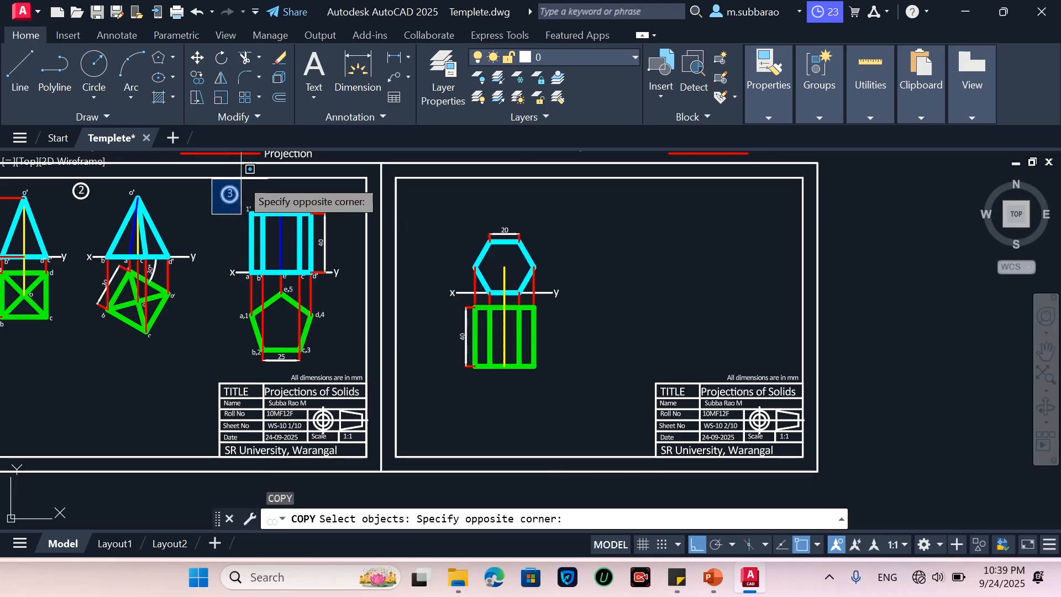
left_click(233, 186)
key("Return")
left_click(230, 194)
scroll(454, 209, "up", 2)
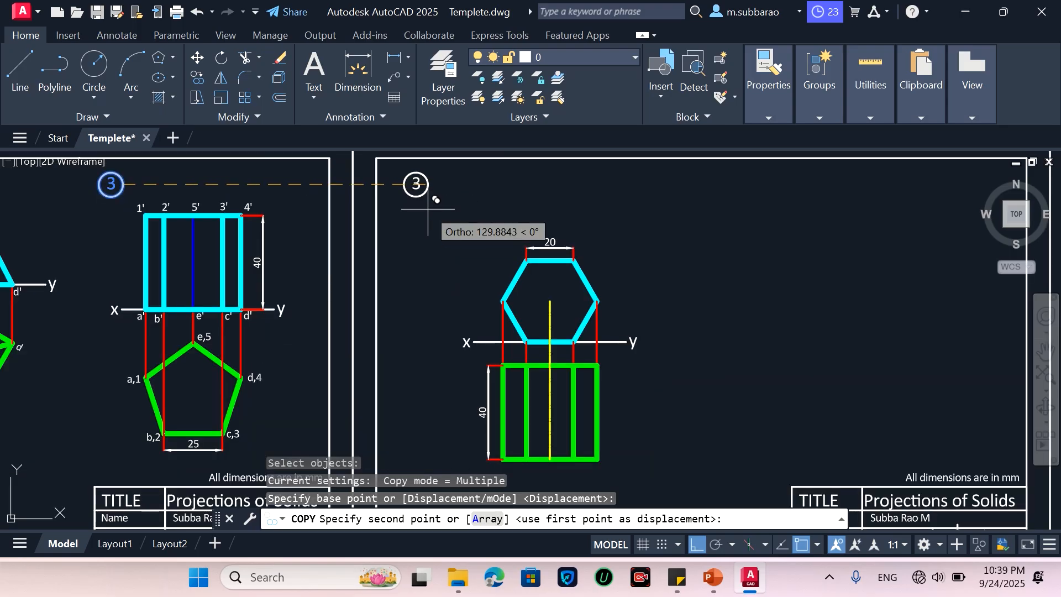
left_click(428, 211)
Step: Change the copied problem number on the second sheet to 4
key("Return")
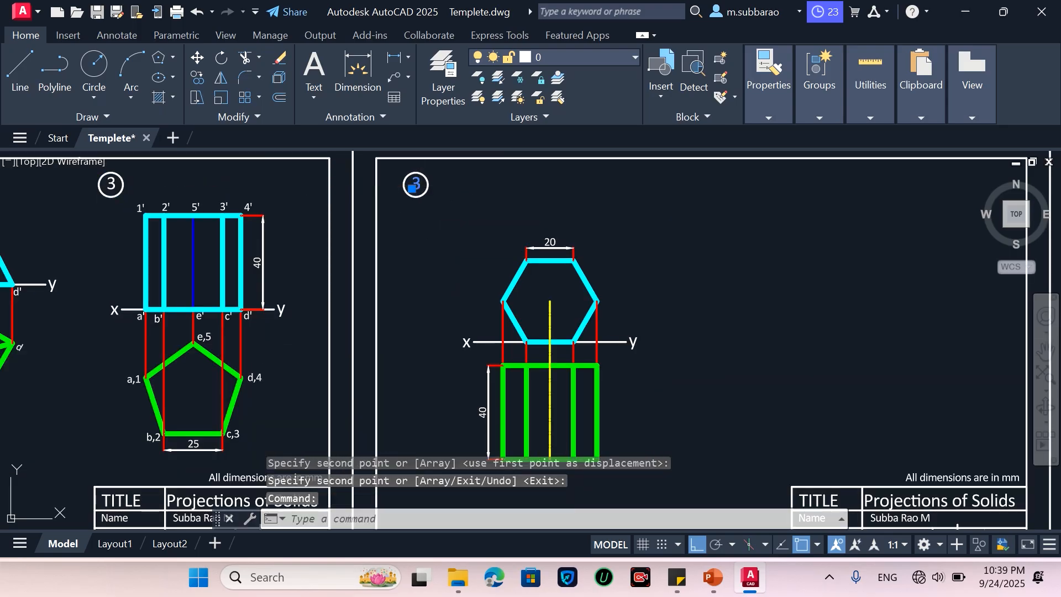
type("4")
key("Return")
key("Escape")
scroll(445, 201, "down", 2)
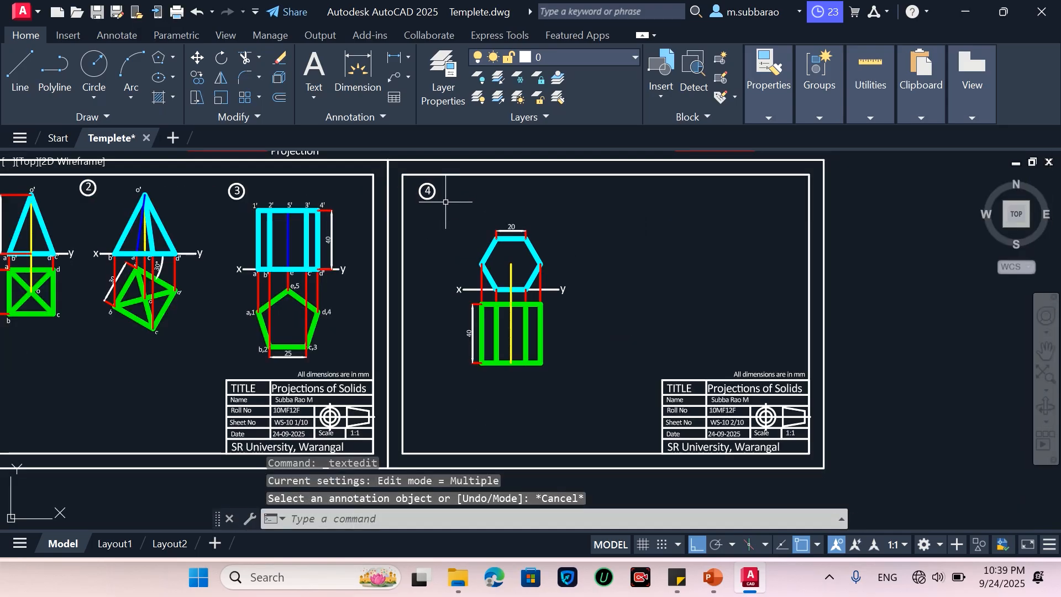
Step: Move the complete prism drawing with its dimensions and xy line diagonally up and left, closer to the circled 4, with Ortho off
type("m")
key("Return")
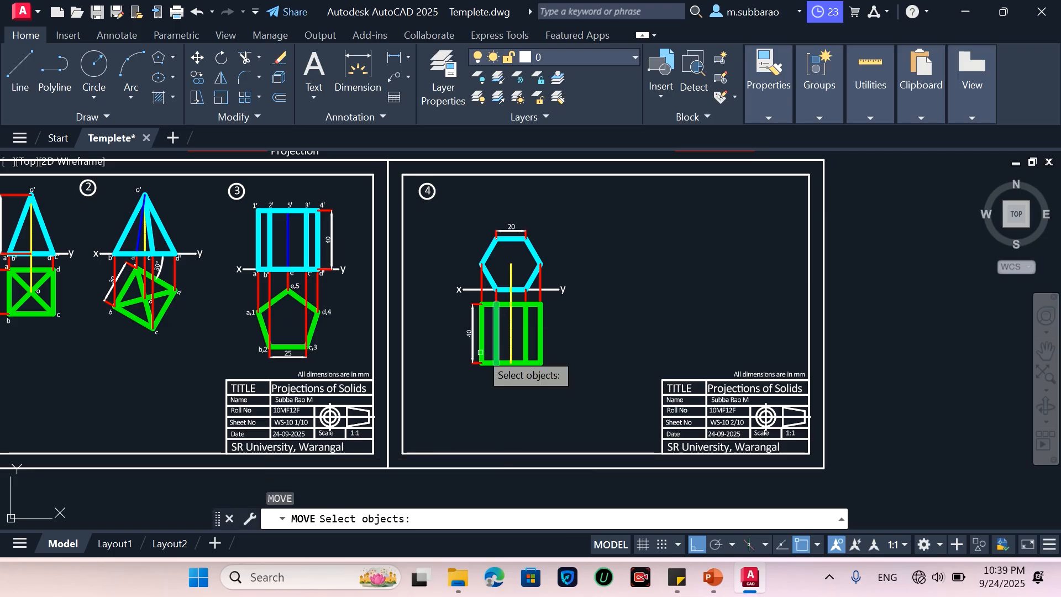
left_click(438, 389)
left_click(569, 216)
key("Return")
left_click(596, 267)
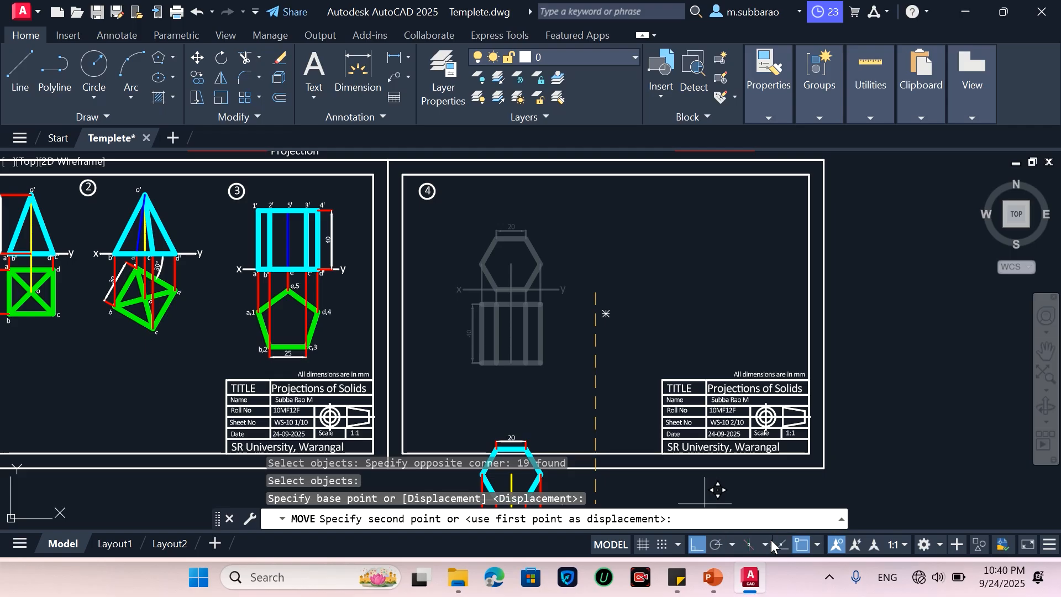
left_click(699, 545)
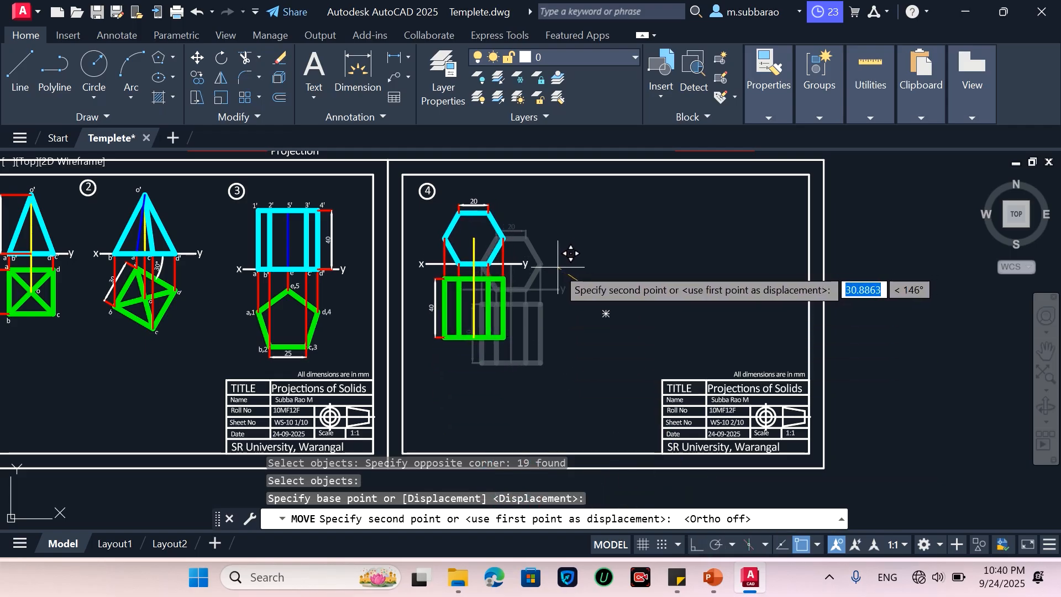
left_click(517, 282)
scroll(458, 260, "up", 2)
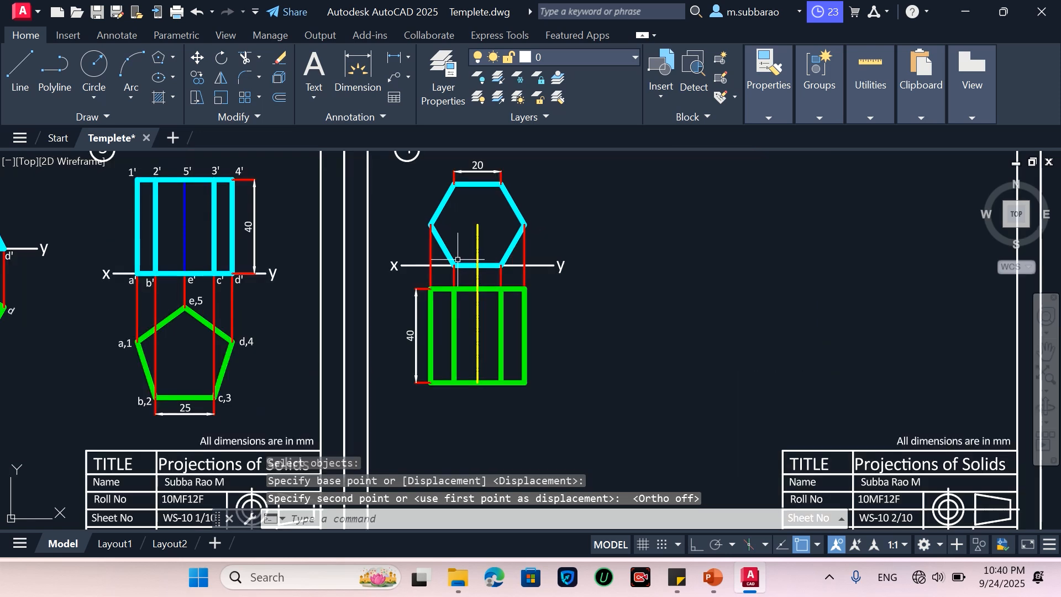
Step: Copy the combined front-view label column a',1' to h',8' from above the sheet to beside the hexagon of problem 4
scroll(450, 354, "down", 5)
scroll(485, 188, "up", 4)
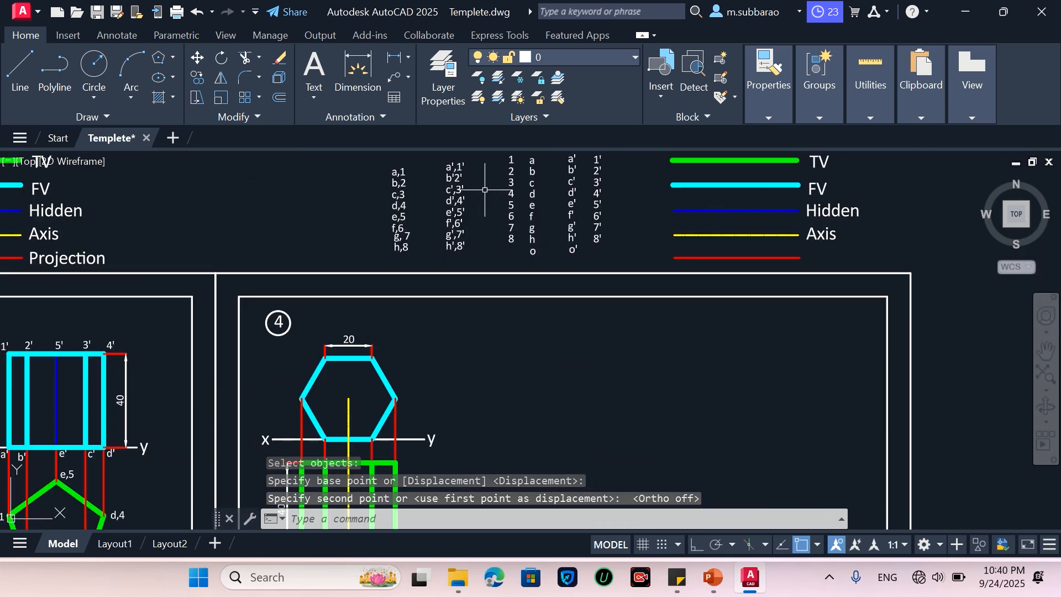
type("co")
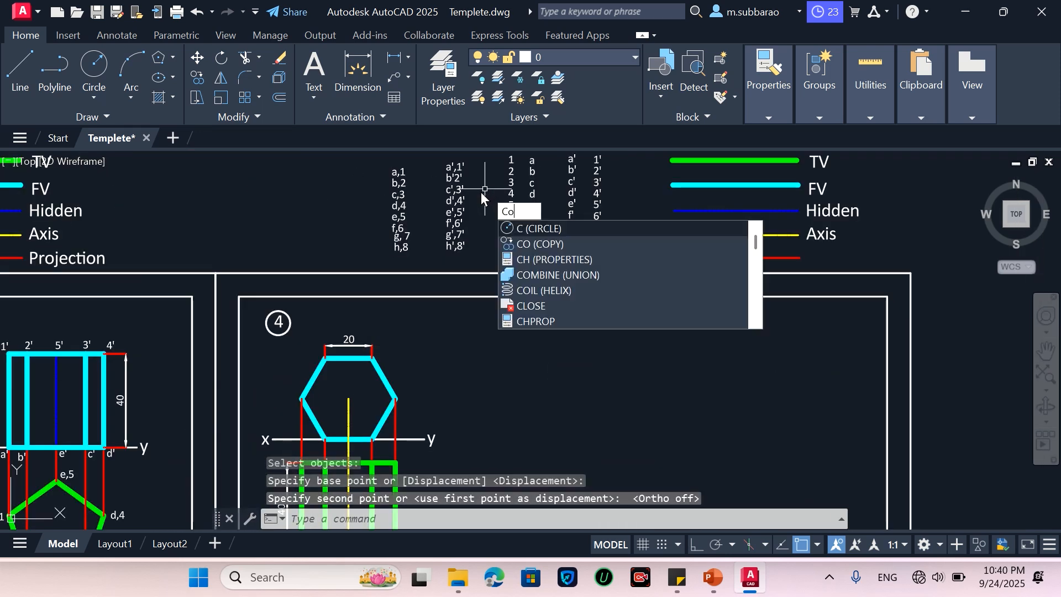
key("Return")
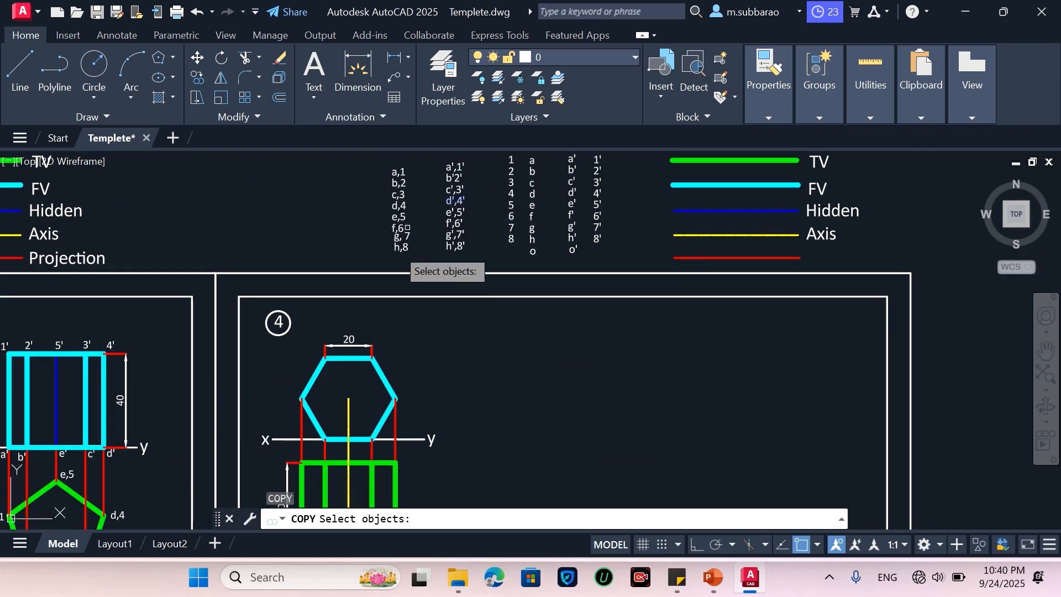
left_click(431, 259)
left_click(482, 155)
key("Return")
left_click(463, 203)
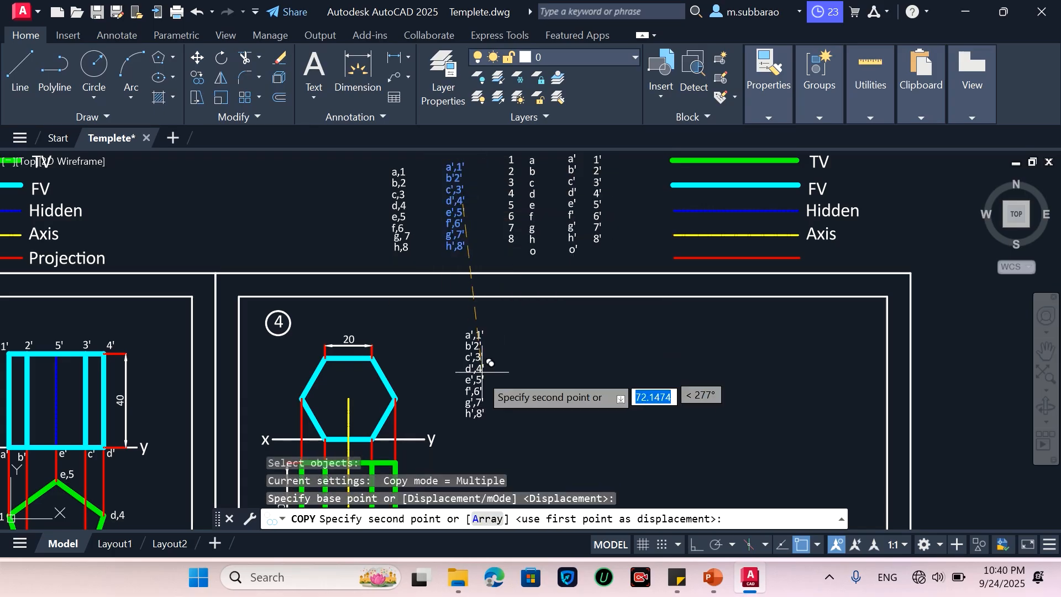
scroll(542, 294, "down", 1)
scroll(398, 433, "up", 1)
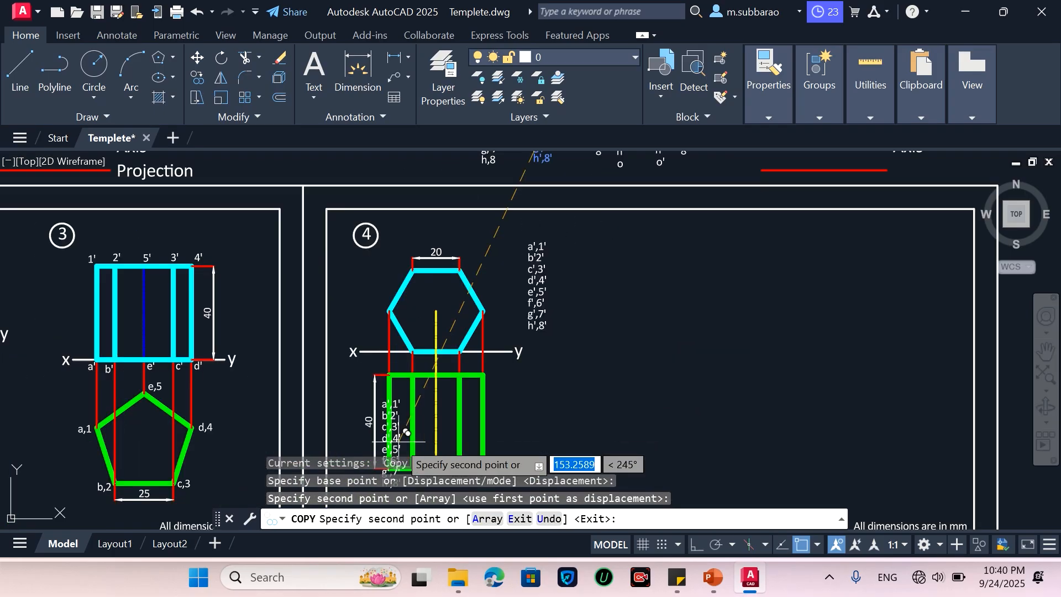
key("Return")
Step: Move the copied label a',1' to the outer side of the hexagon's left vertex
scroll(376, 326, "up", 1)
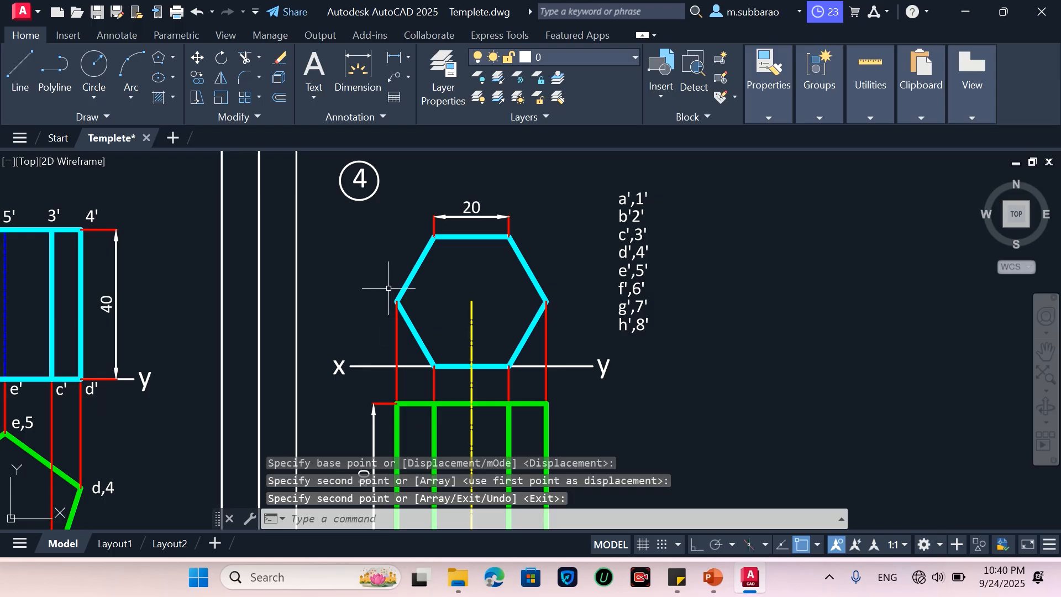
type("m")
key("Return")
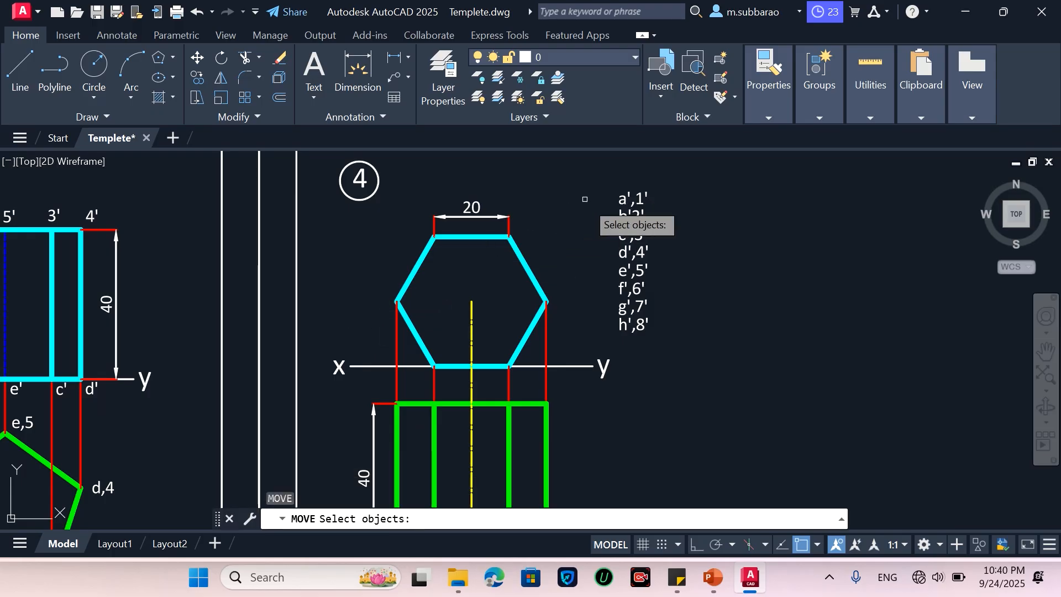
left_click(644, 177)
left_click(618, 201)
key("Return")
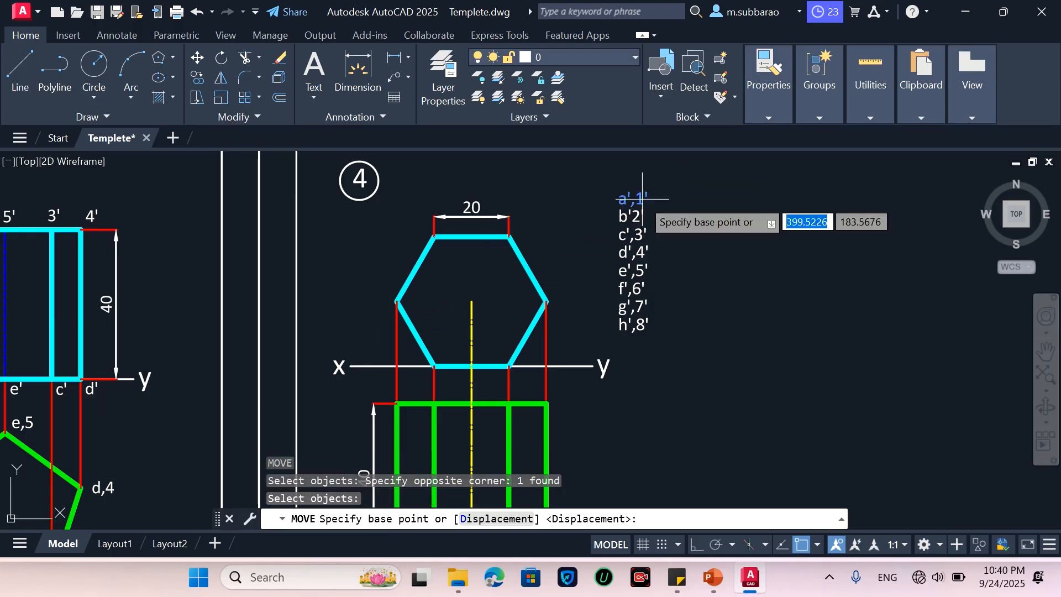
left_click(643, 198)
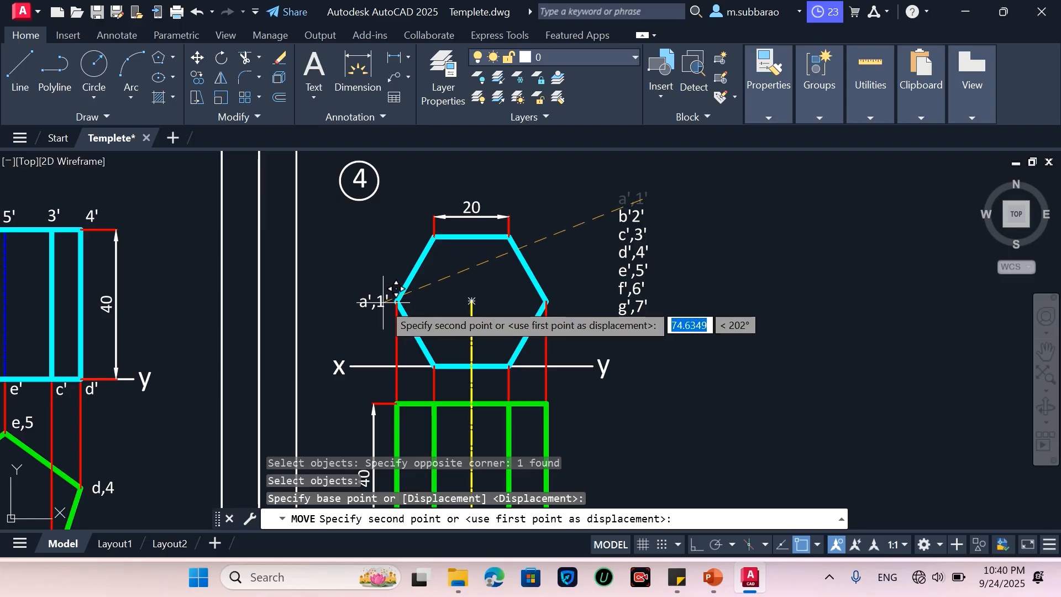
scroll(383, 301, "up", 2)
left_click(383, 303)
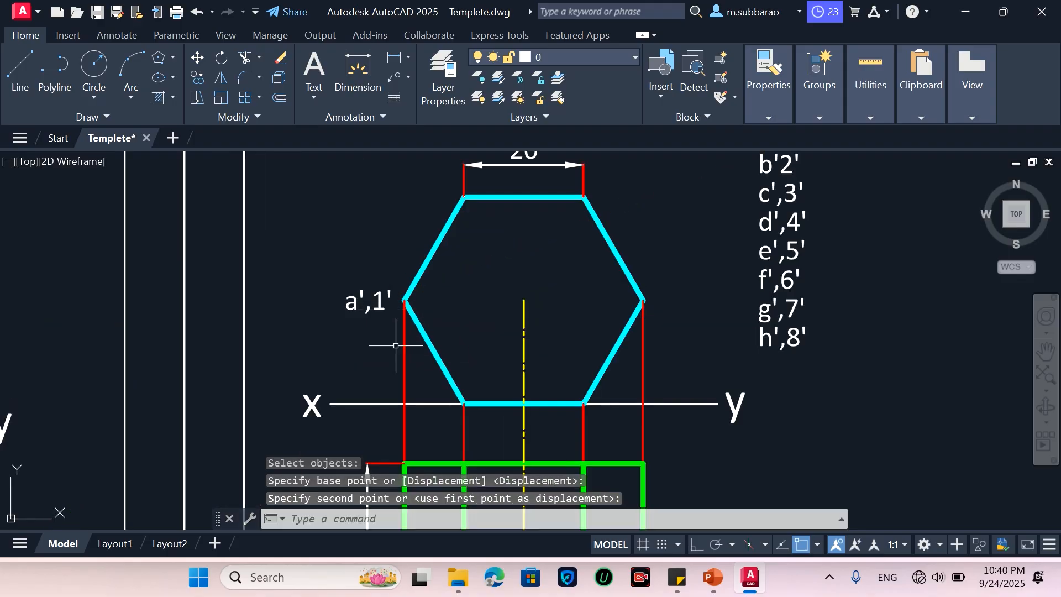
Step: Move the copied label b'2' to just below the hexagon's lower-left vertex, under the xy line
key("Return")
left_click(776, 161)
key("Return")
left_click(764, 165)
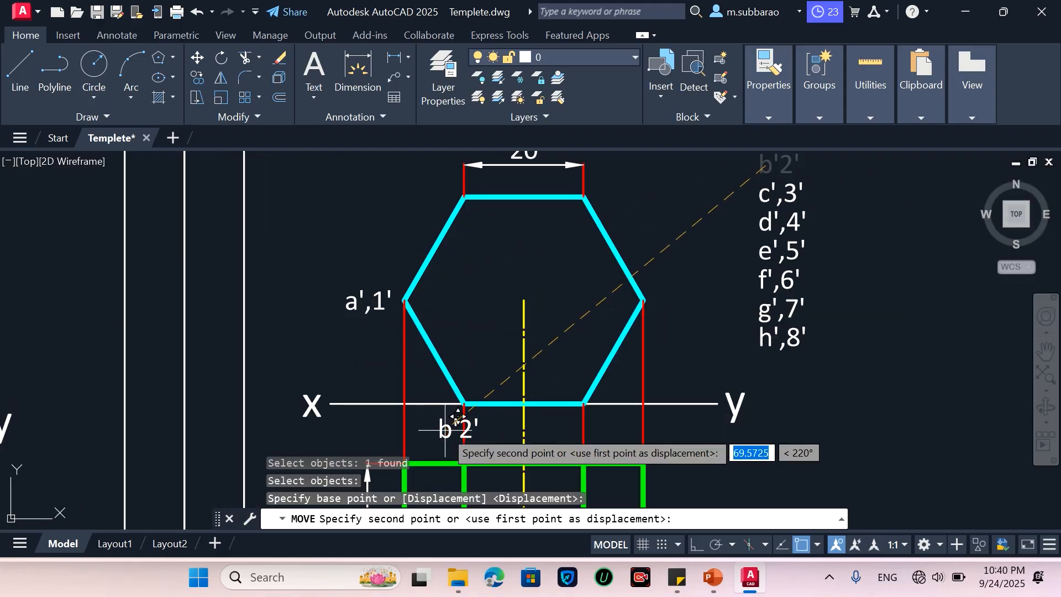
left_click(453, 427)
Step: Move the copied label c',3' to just below the hexagon's lower-right vertex, under the xy line
key("Return")
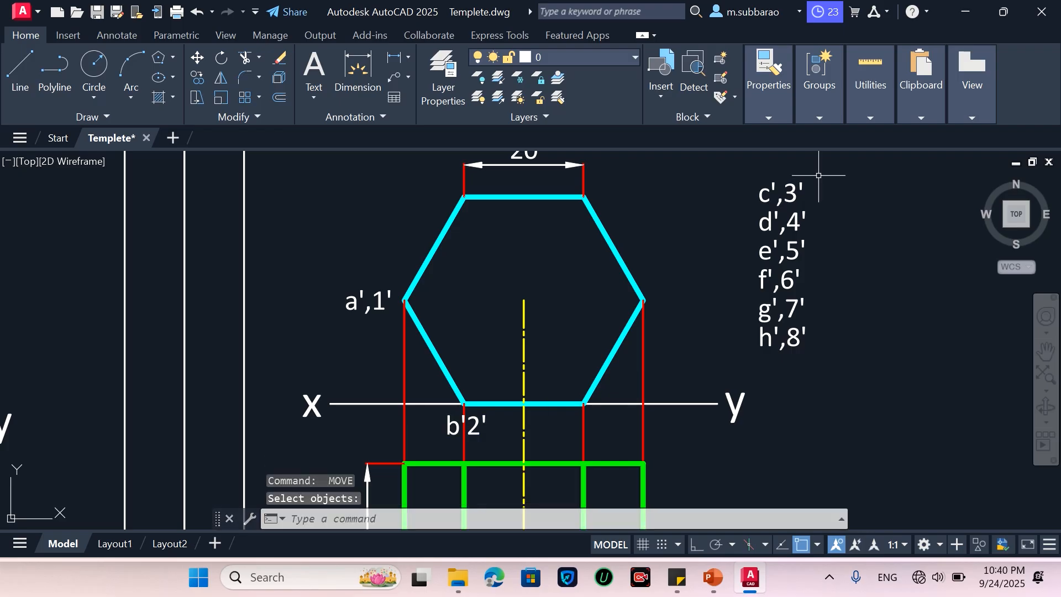
left_click(807, 204)
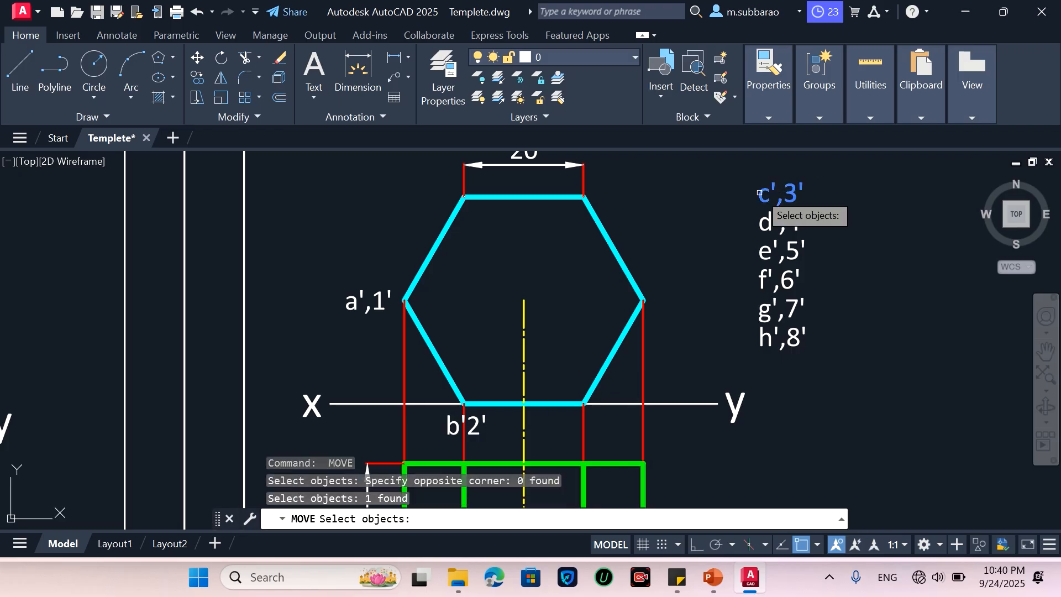
key("Return")
left_click(767, 191)
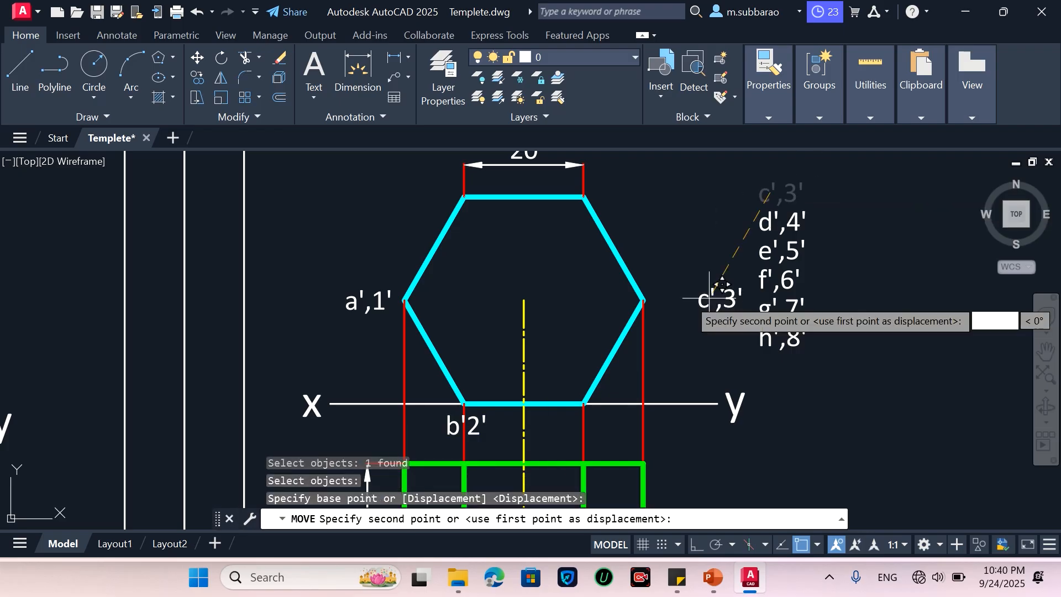
left_click(573, 423)
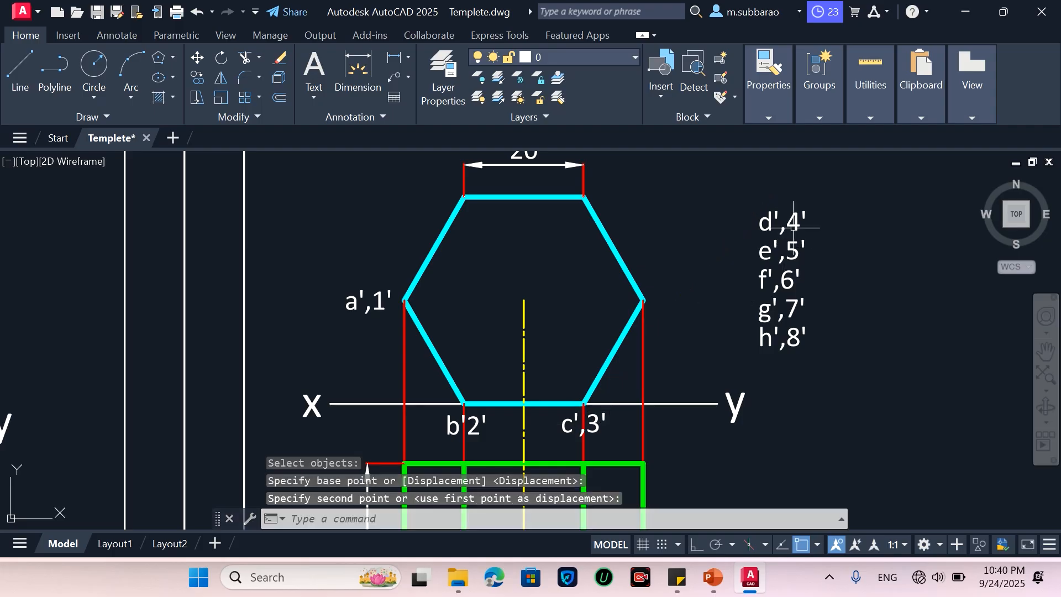
Step: Move the copied label d',4' to the outer side of the hexagon's right vertex
left_click(831, 195)
left_click(754, 226)
key("Return")
left_click(774, 223)
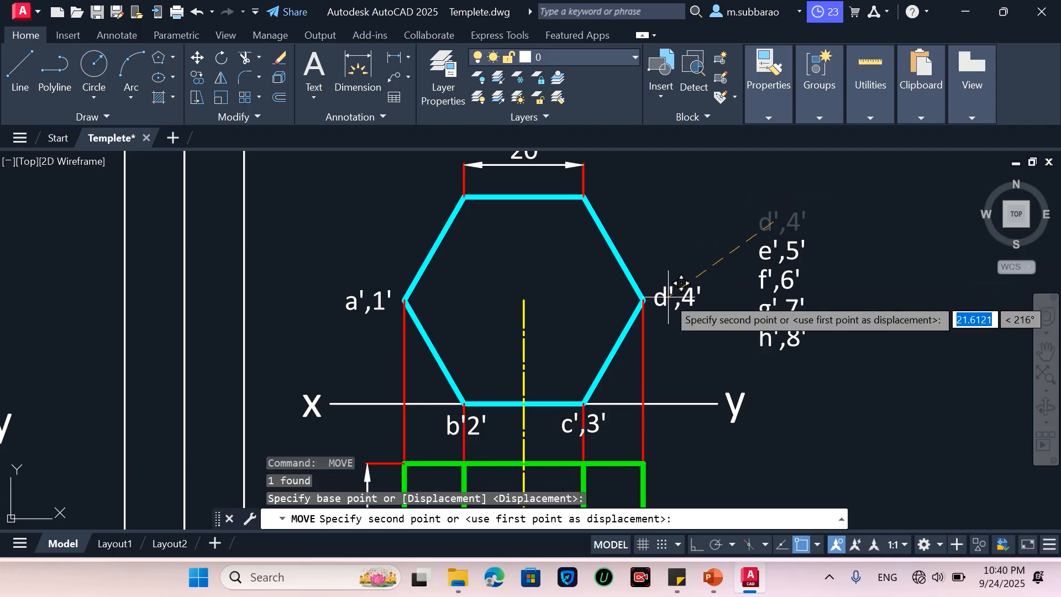
left_click(668, 298)
Step: Move the copied label e',5' beside the hexagon's upper-right vertex
key("space")
left_click(796, 263)
left_click(757, 238)
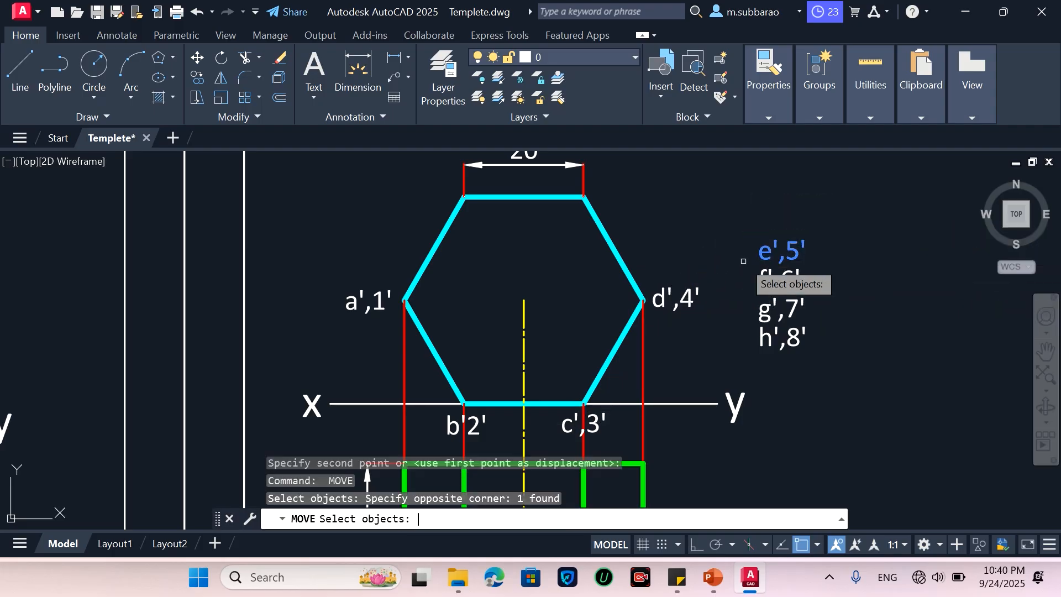
key("Return")
left_click(771, 250)
left_click(611, 196)
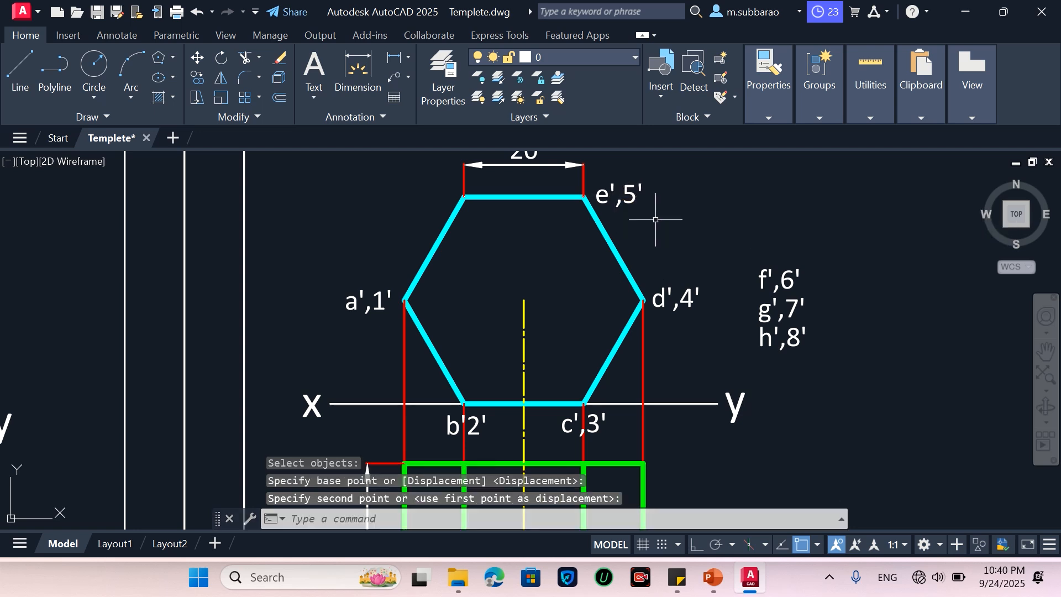
Step: Move the copied label f',6' beside the hexagon's upper-left vertex
key("space")
left_click(816, 264)
left_click(743, 279)
key("Return")
left_click(774, 280)
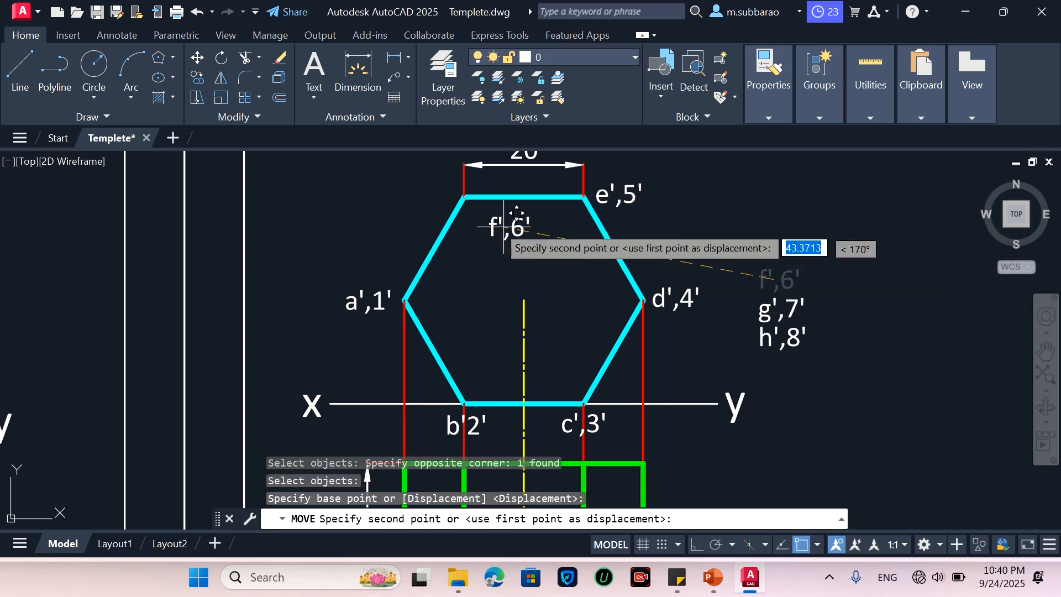
left_click(428, 198)
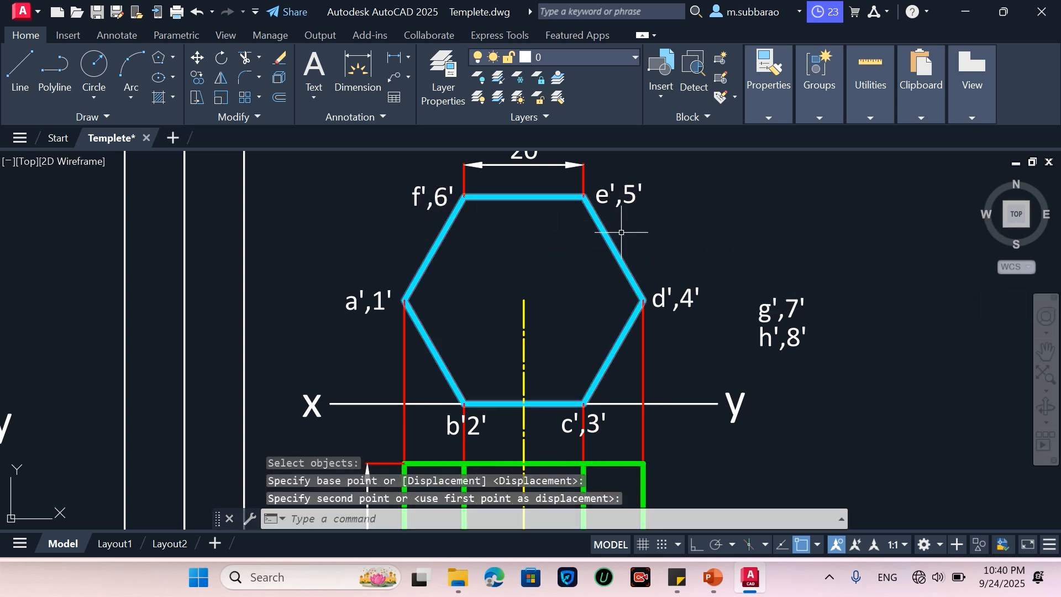
Step: Erase the leftover copied labels g',7' and h',8' beside the hexagon
scroll(625, 230, "down", 2)
scroll(625, 248, "down", 2)
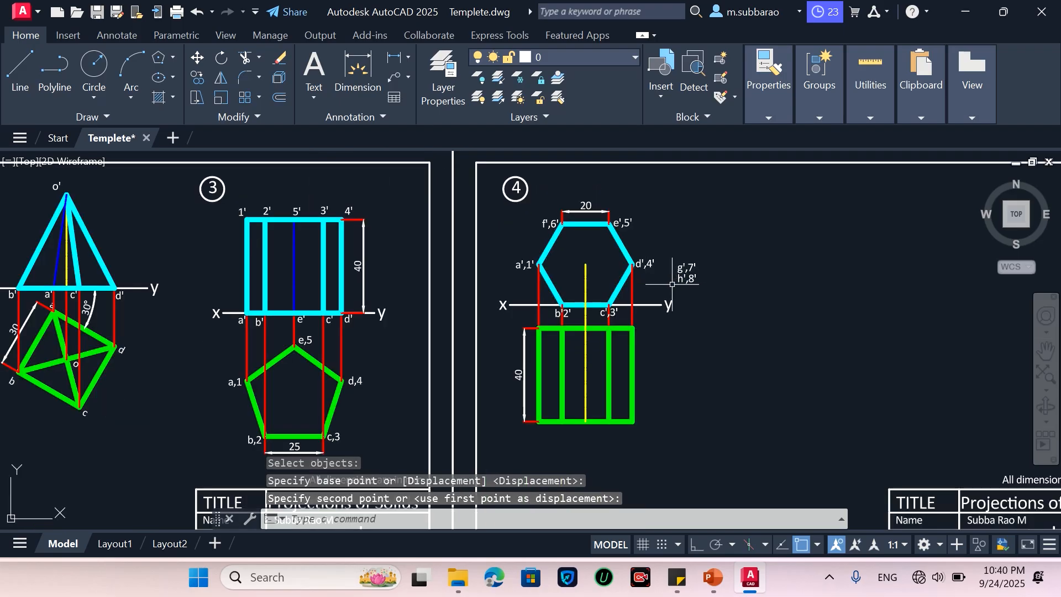
left_click(671, 288)
left_click(707, 266)
left_click(709, 249)
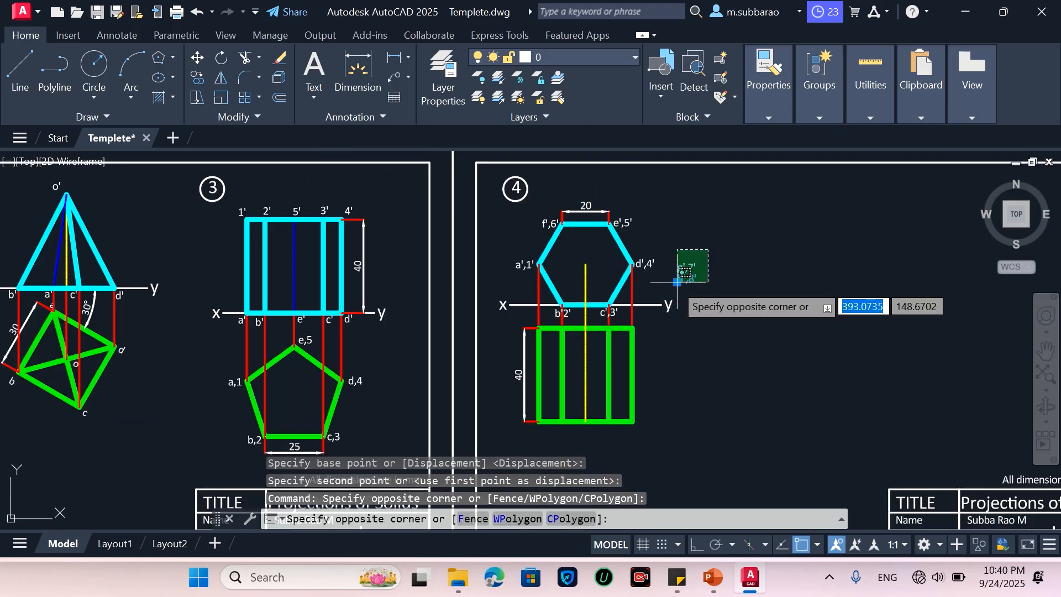
left_click(677, 282)
type("e")
key("Return")
Step: Copy the combined label column a,1 to h,8 from above the sheet to beside the prism's top view
scroll(655, 245, "down", 2)
scroll(696, 171, "up", 2)
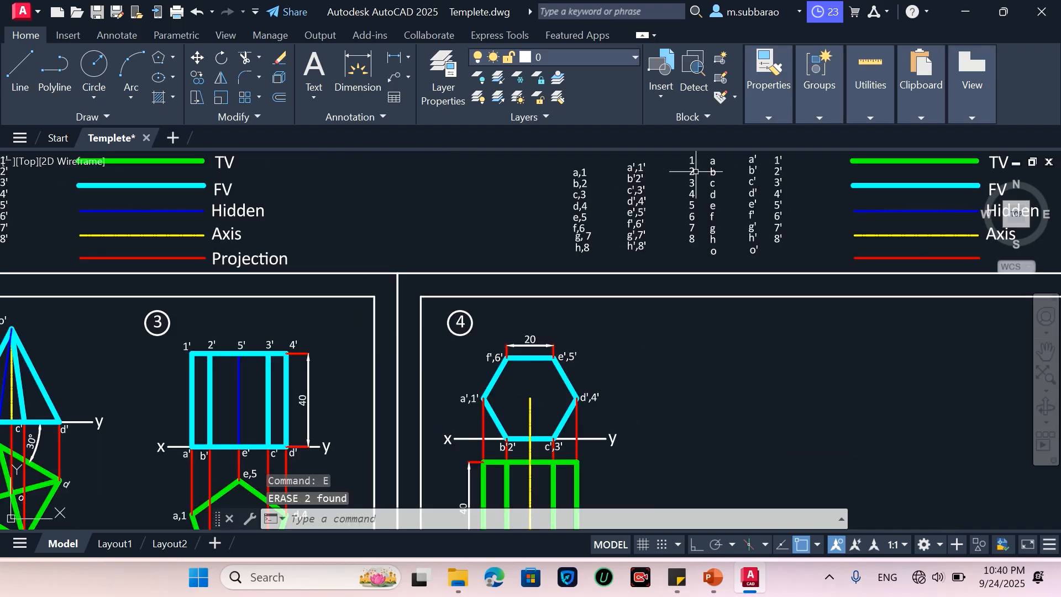
type("co")
key("Return")
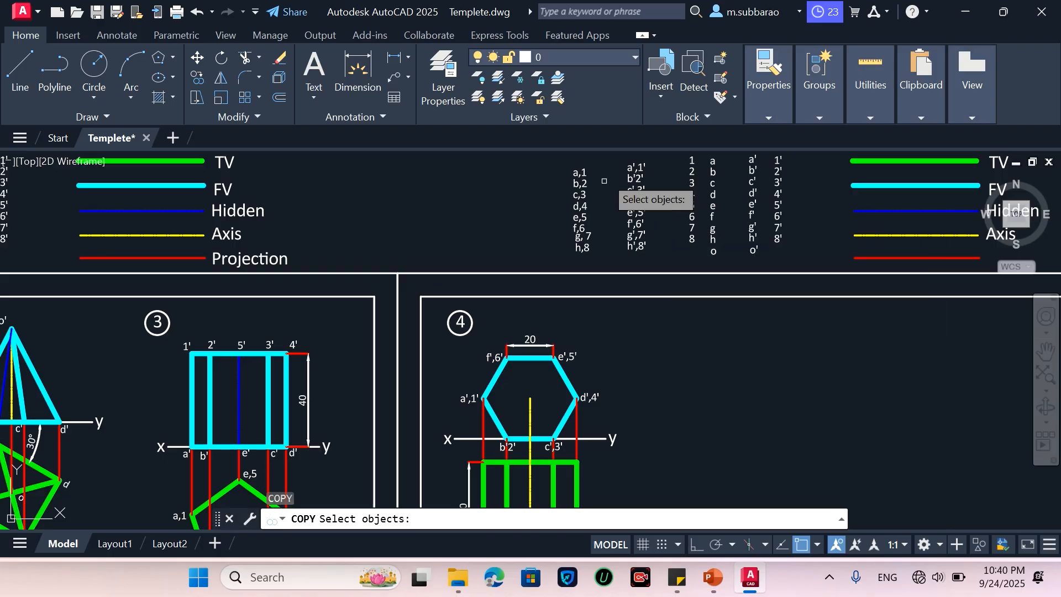
left_click(605, 158)
left_click(538, 275)
key("Return")
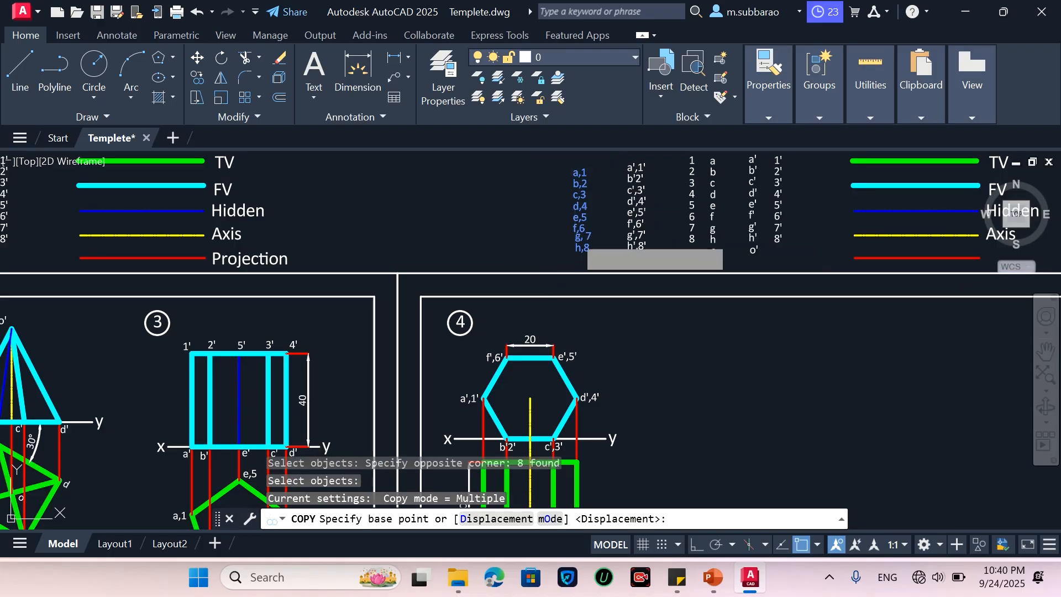
left_click(575, 253)
scroll(575, 243, "down", 2)
scroll(578, 332, "up", 4)
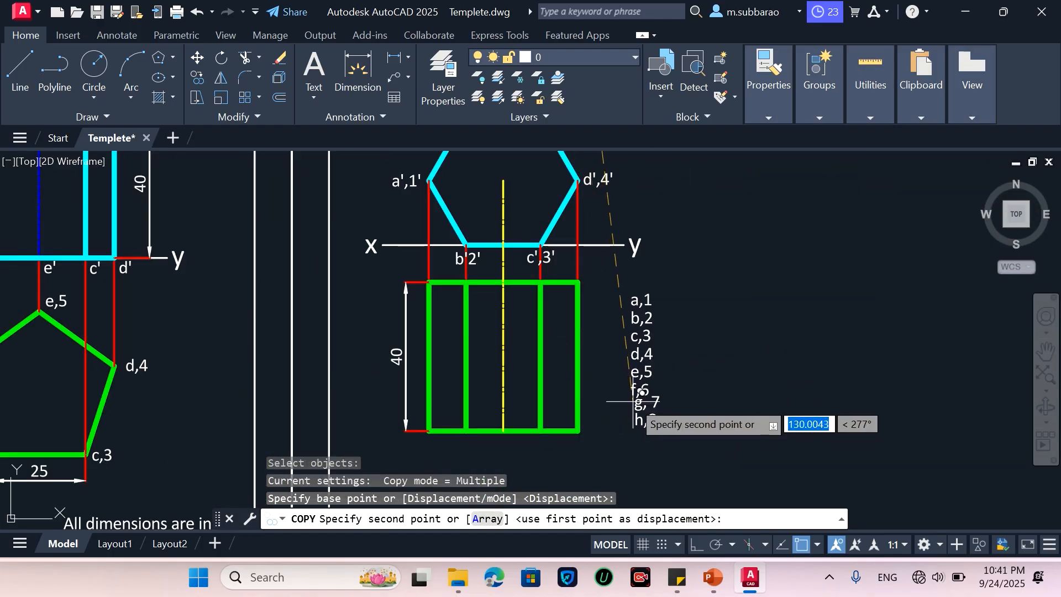
left_click(632, 425)
key("Escape")
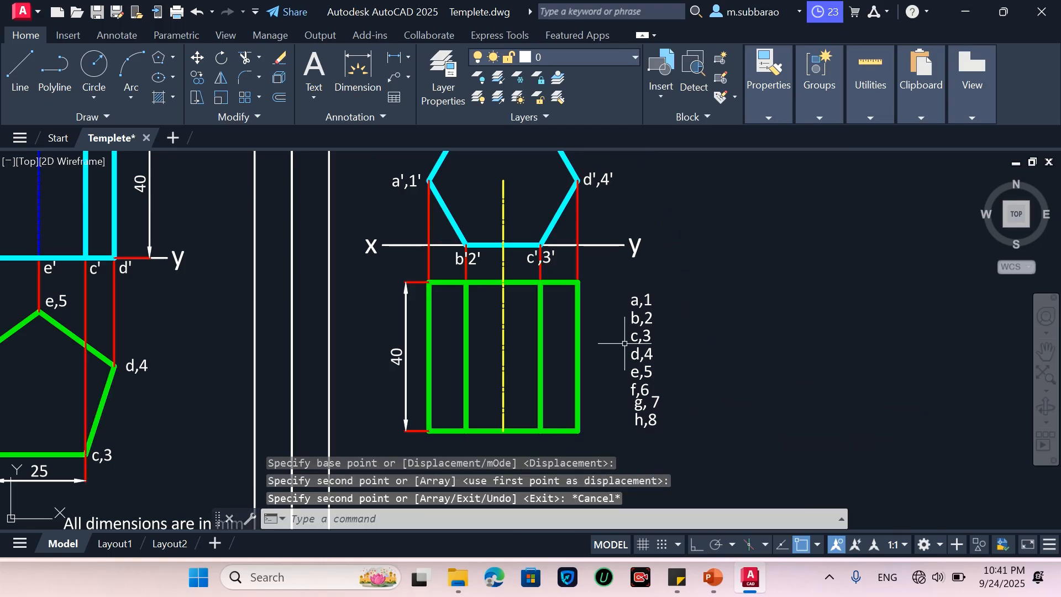
Step: Erase all the copied combined labels a,1 to h,8 beside the prism's top view
left_click(621, 434)
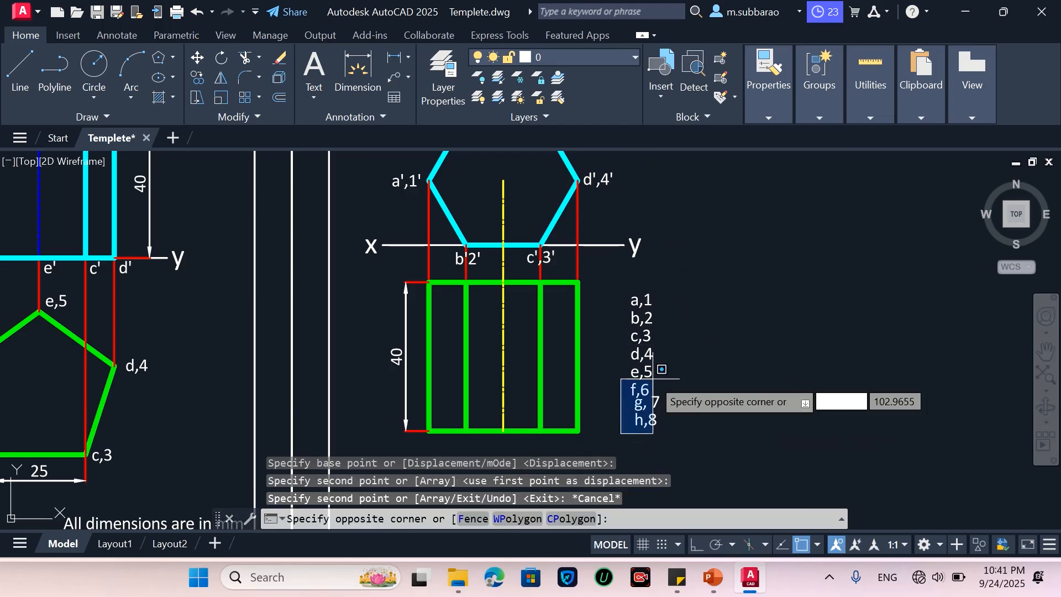
left_click(691, 291)
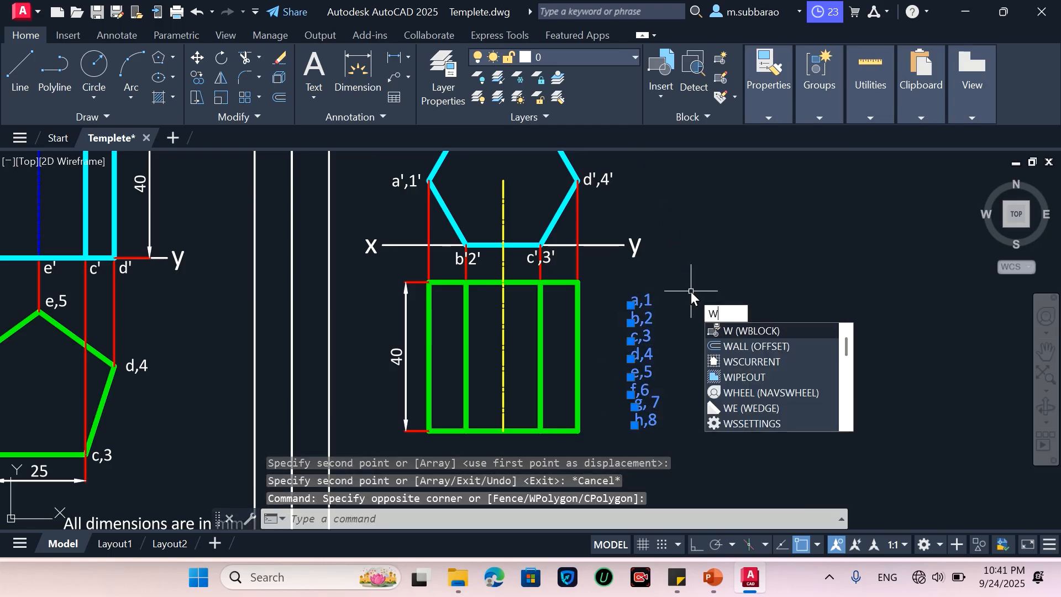
key("BackSpace")
type("e")
key("Return")
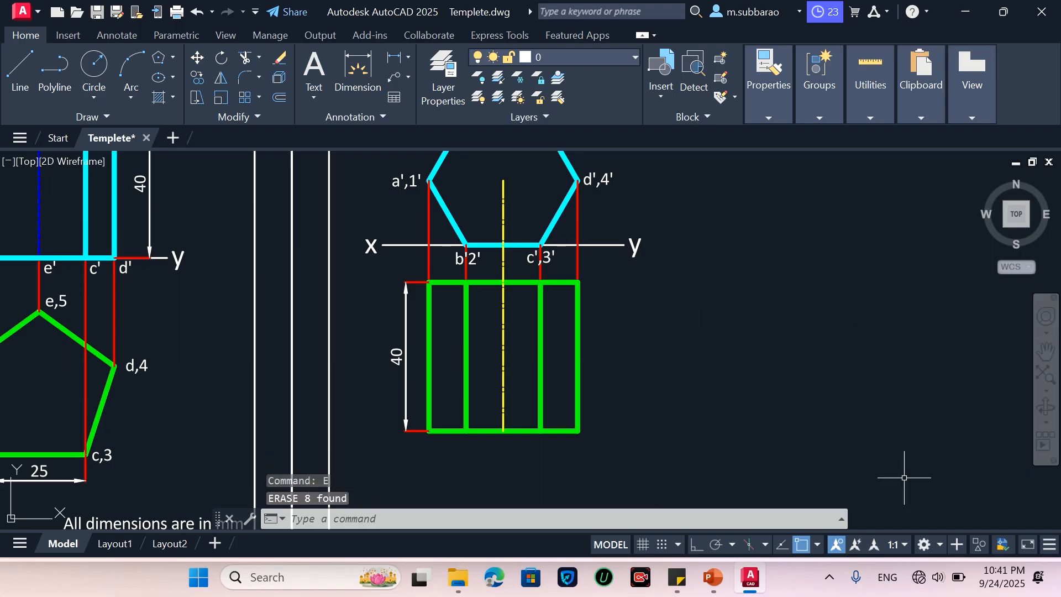
Step: Copy the separate label columns 1 to 8 and a to o from above the sheet to beside the prism's top view
scroll(884, 481, "down", 4)
scroll(843, 242, "up", 2)
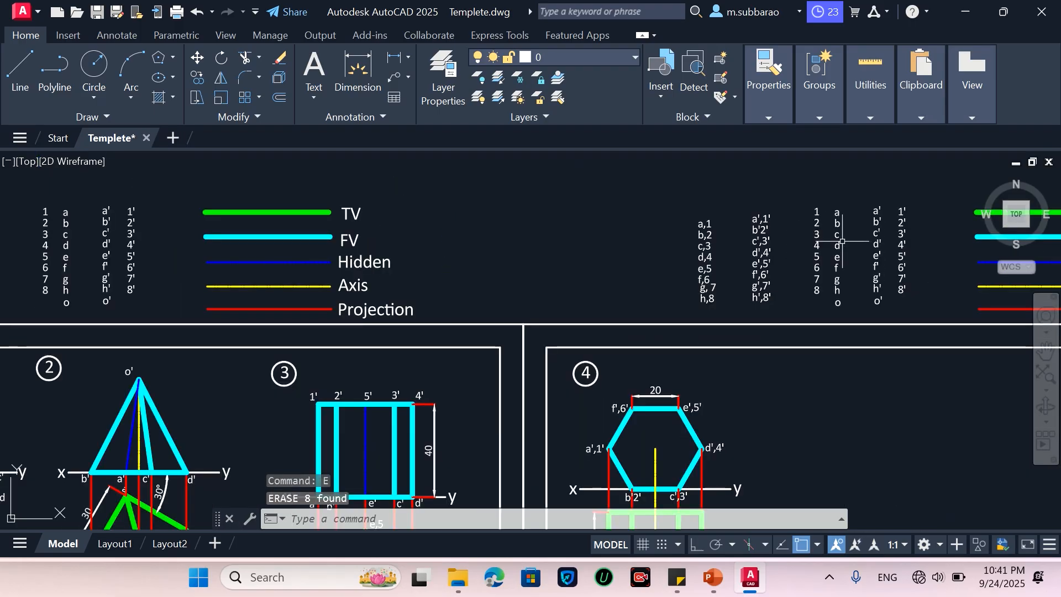
scroll(843, 242, "up", 2)
type("o")
key("Return")
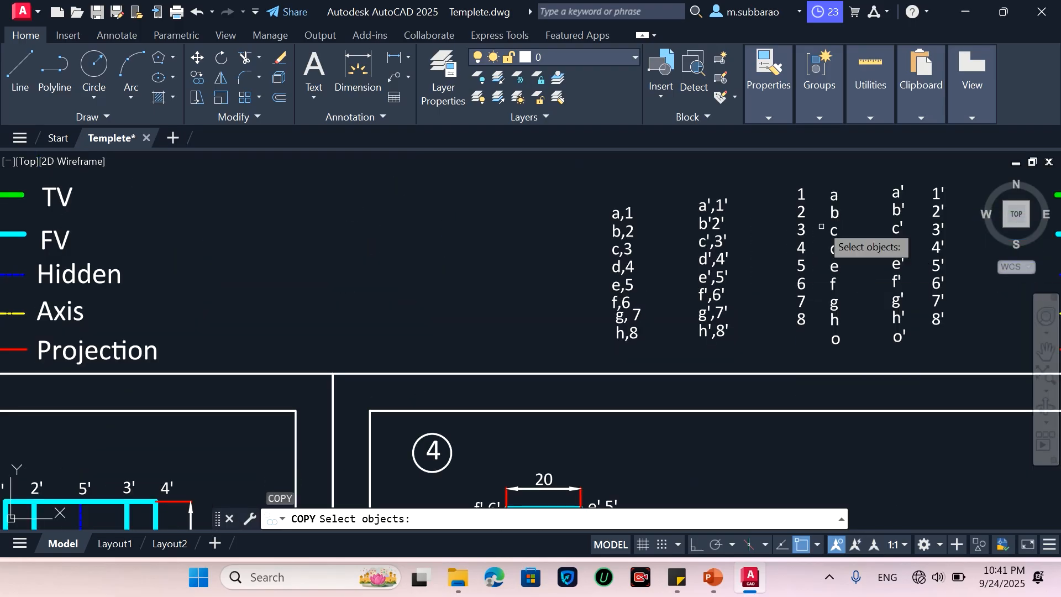
left_click(788, 174)
left_click(866, 363)
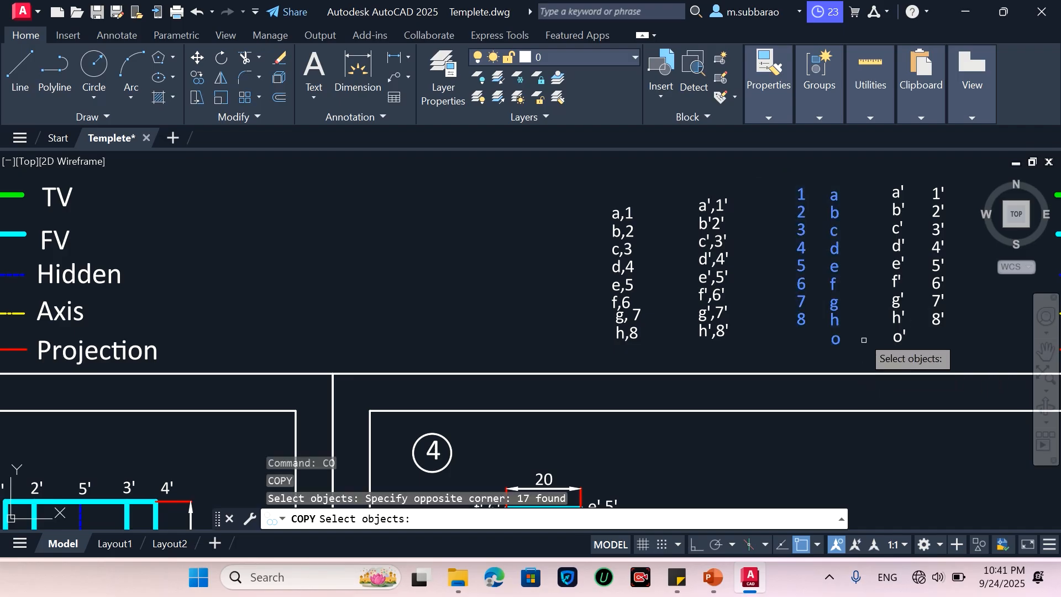
key("Return")
left_click(835, 318)
scroll(774, 277, "down", 5)
scroll(738, 398, "up", 5)
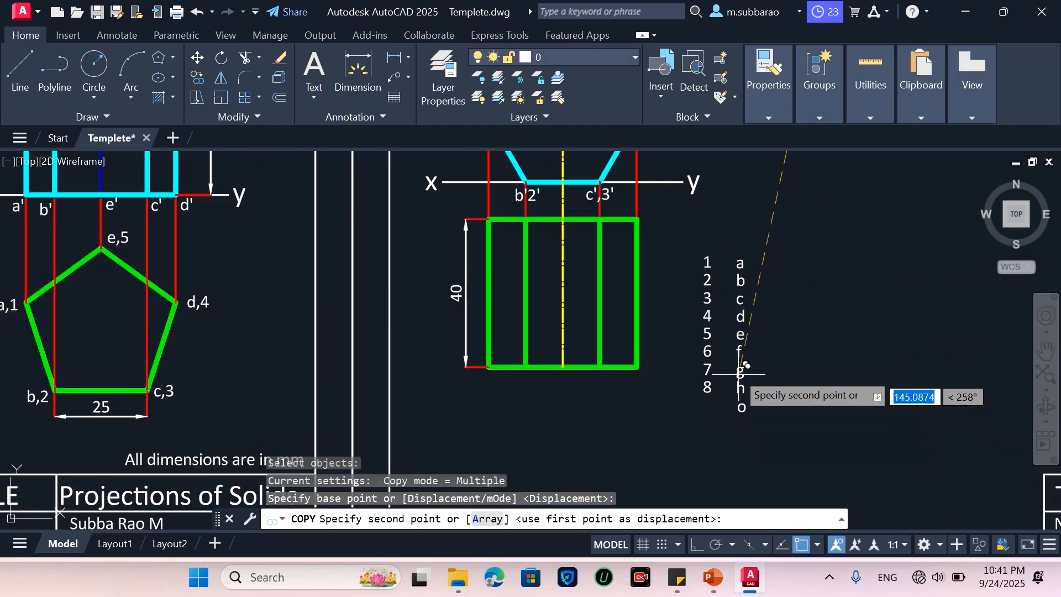
left_click(742, 337)
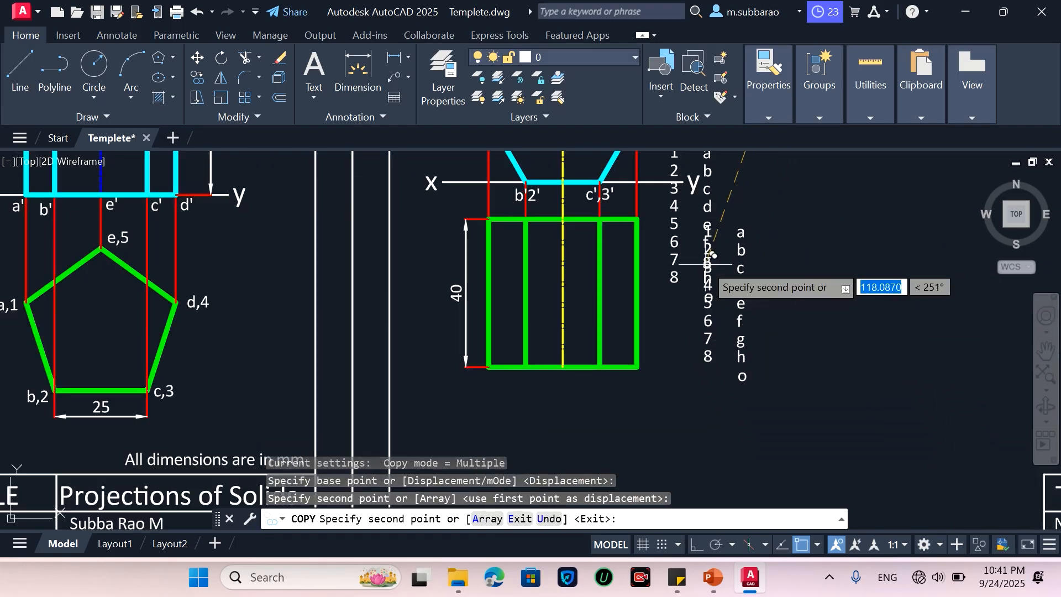
type("m")
key("Return")
key("Escape")
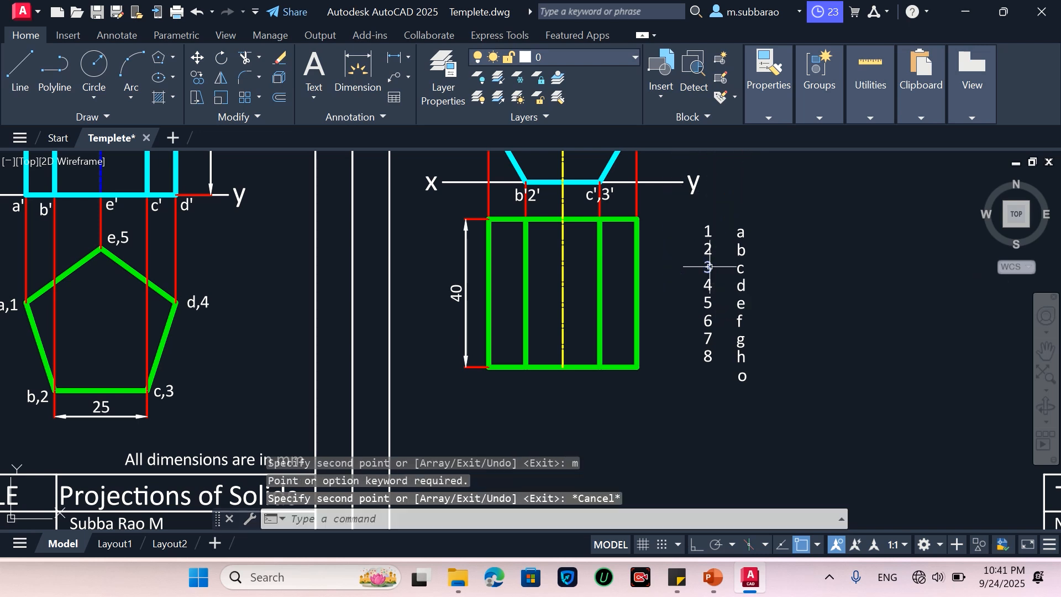
type("ma")
key("Return")
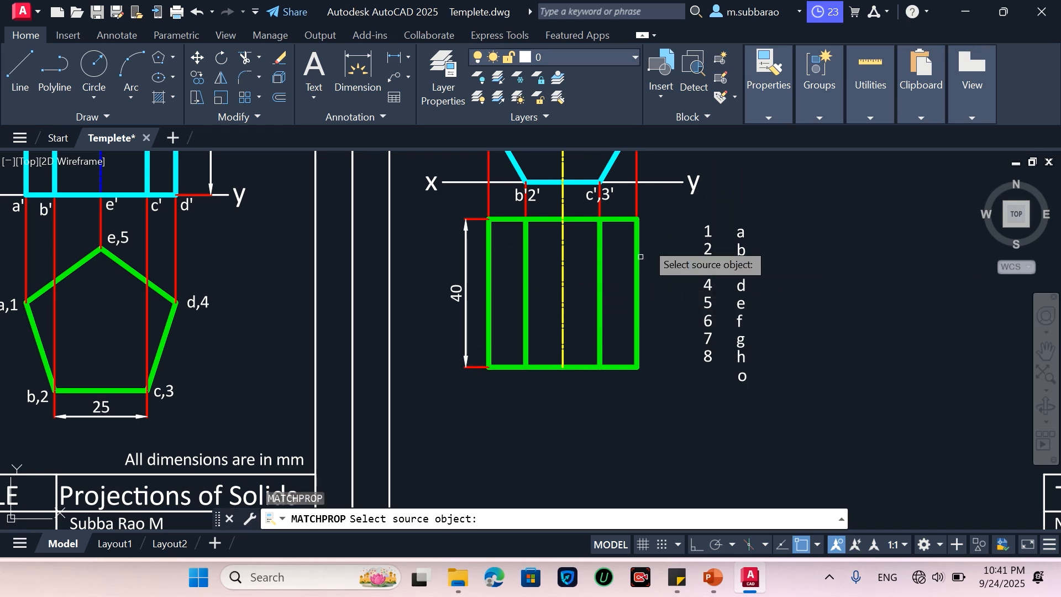
left_click(703, 233)
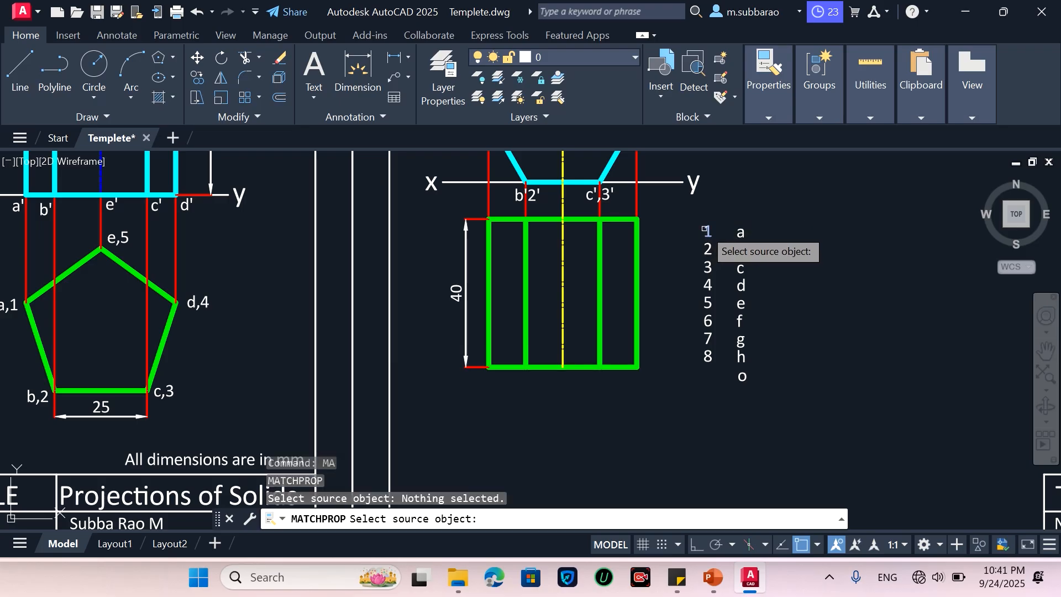
left_click(707, 231)
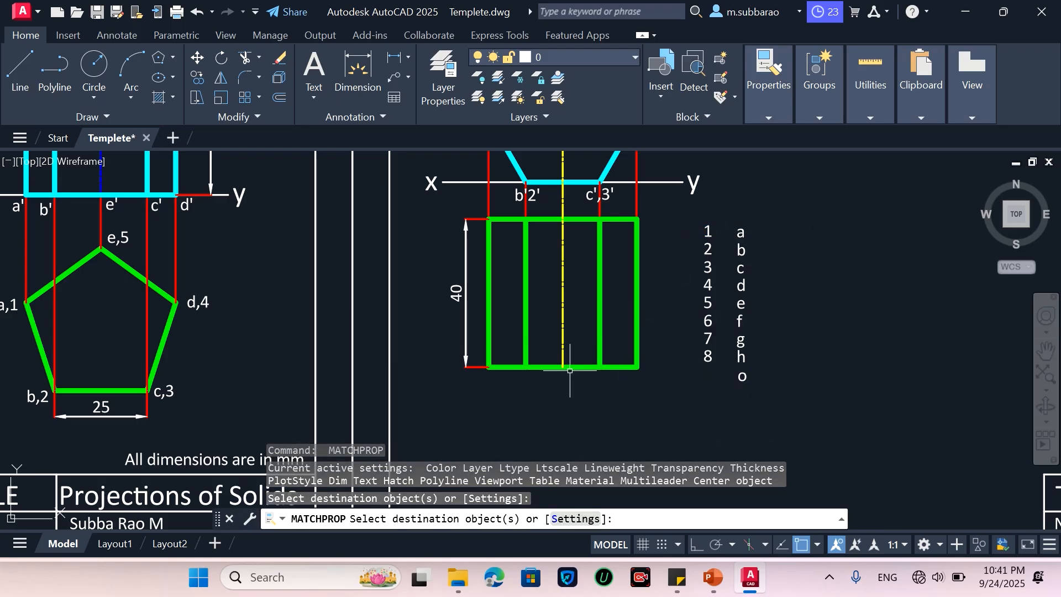
key("Escape")
type("ma")
key("Escape")
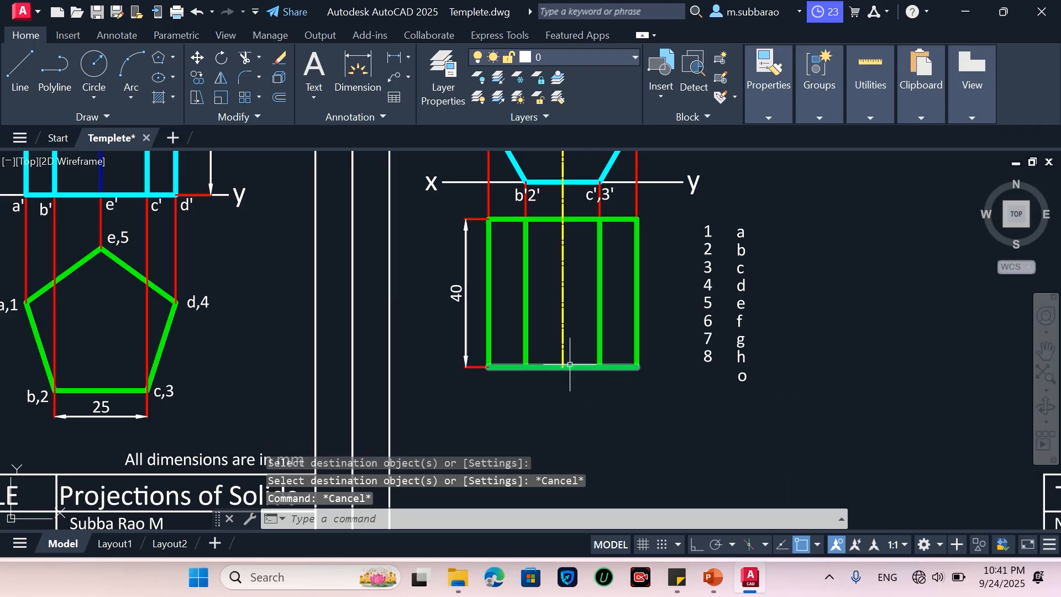
Step: Move label 1 from the copied number column to just below the top view's lower left corner
type("m")
key("Return")
left_click(710, 232)
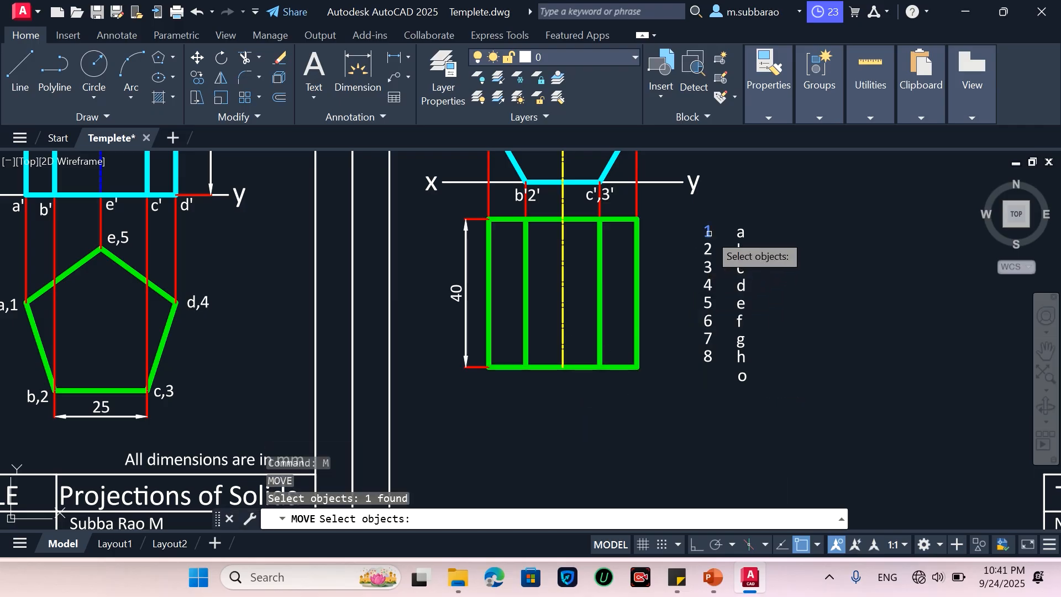
key("Return")
left_click(709, 235)
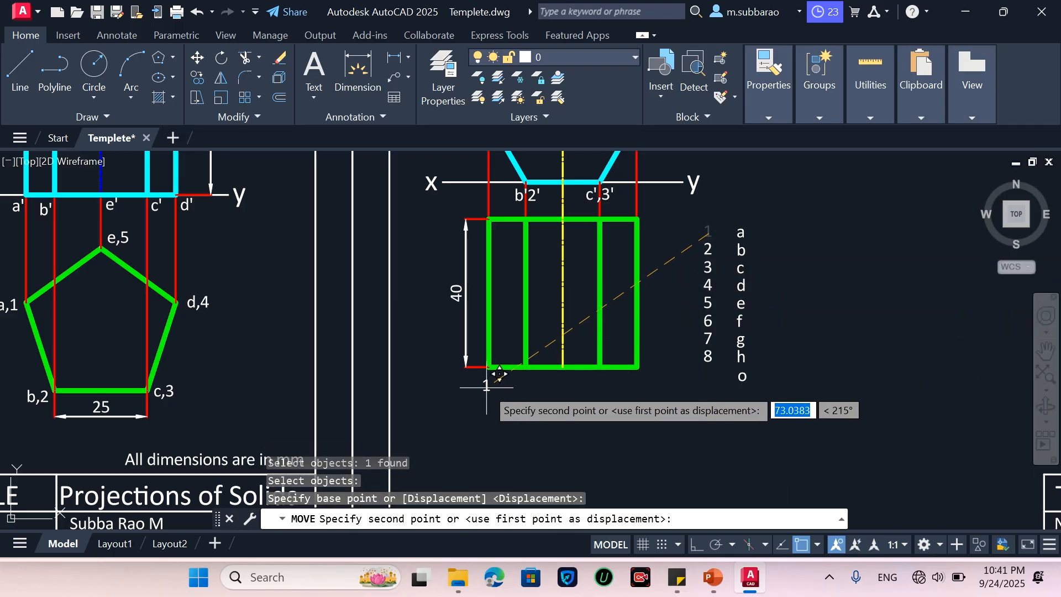
left_click(491, 387)
Step: Move label 2 from the number column to below the lower end of the top view's left inner edge
key("Return")
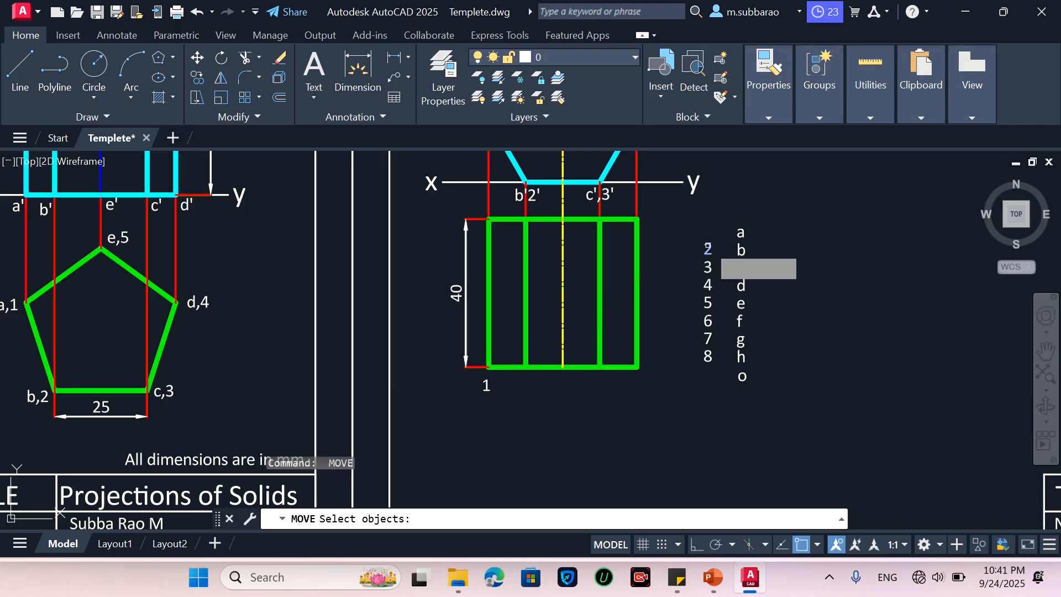
left_click(708, 250)
key("Return")
left_click(709, 250)
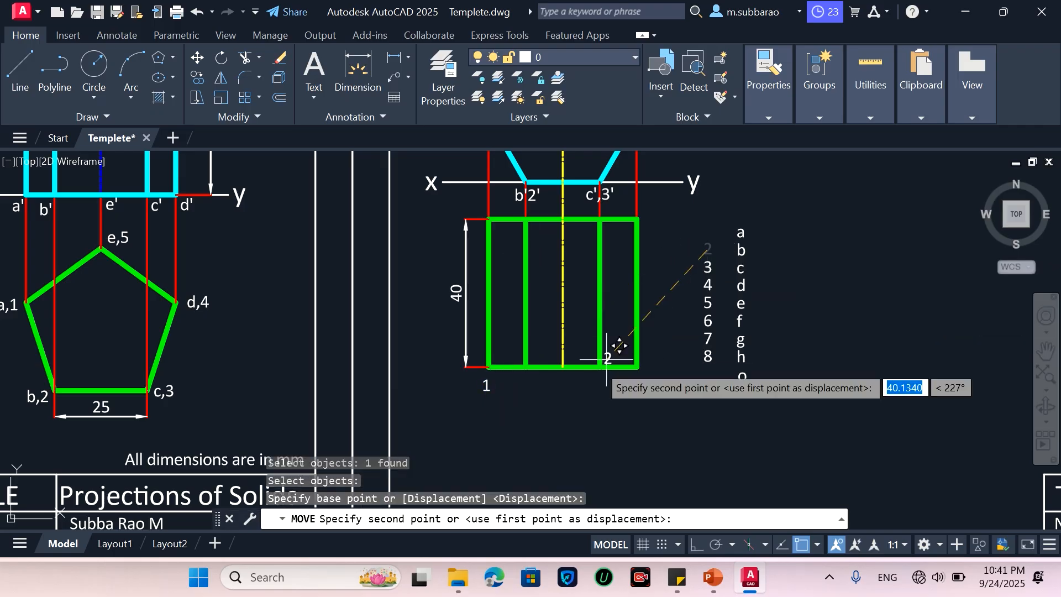
left_click(526, 382)
Step: Move label 3 from the number column to below the lower end of the top view's right inner edge
key("Return")
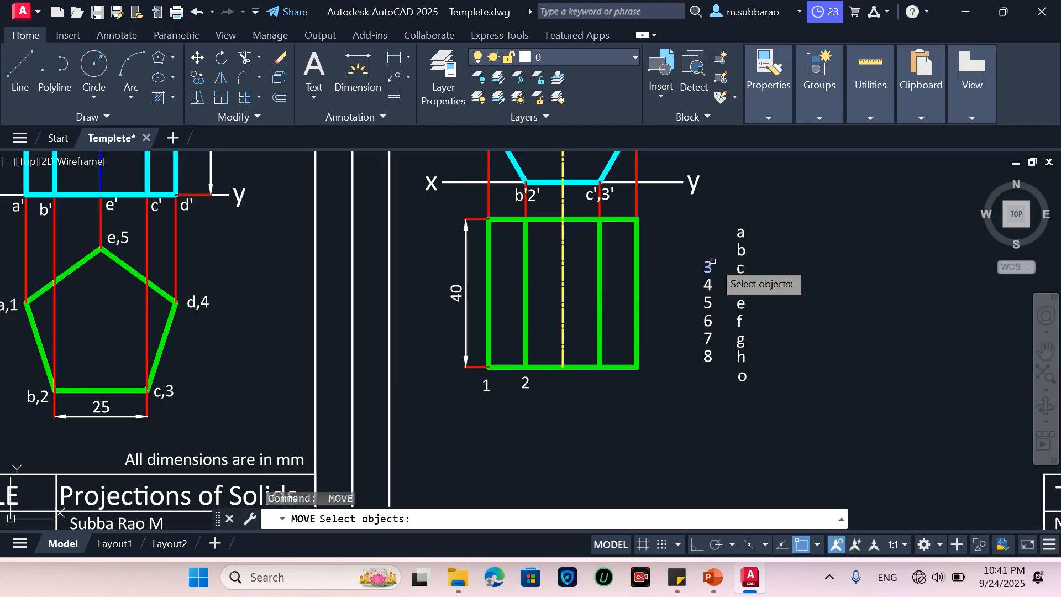
left_click(709, 267)
key("Return")
left_click(711, 267)
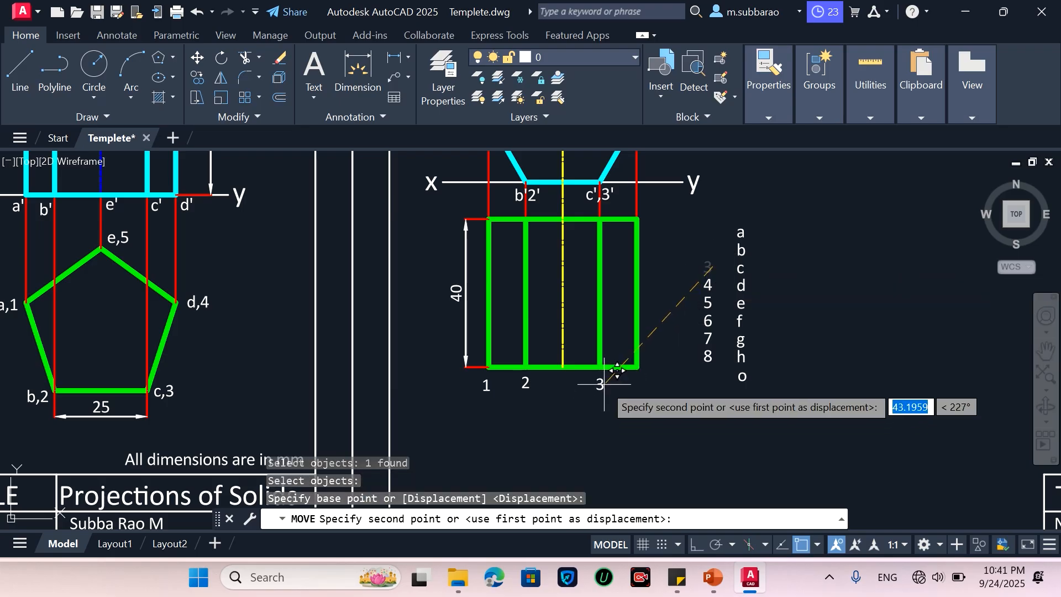
left_click(602, 385)
Step: Move label 4 from the number column to just below the top view's lower right corner
key("Return")
left_click(708, 285)
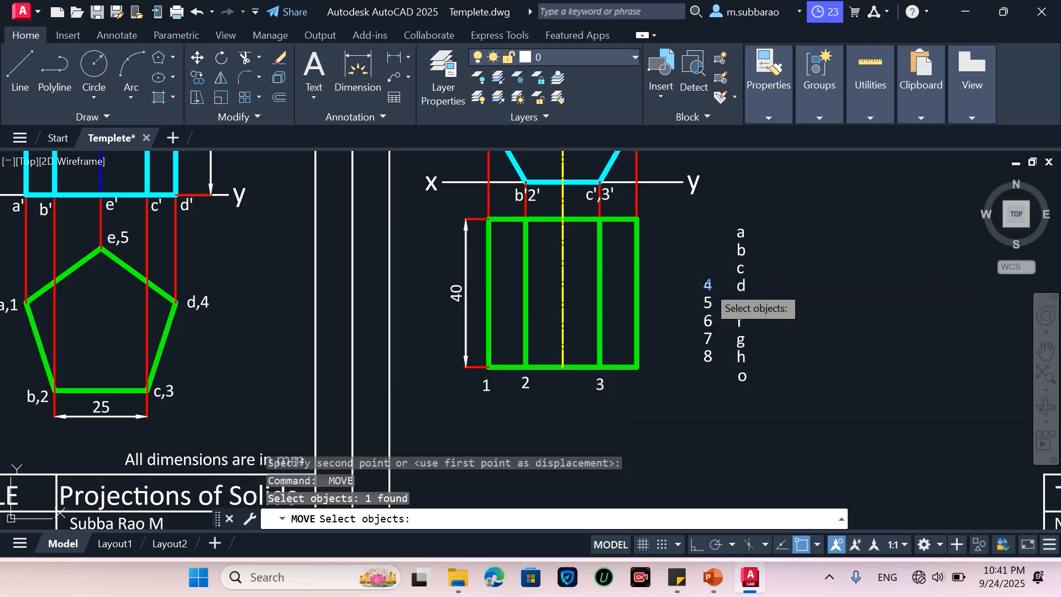
key("Return")
left_click(710, 287)
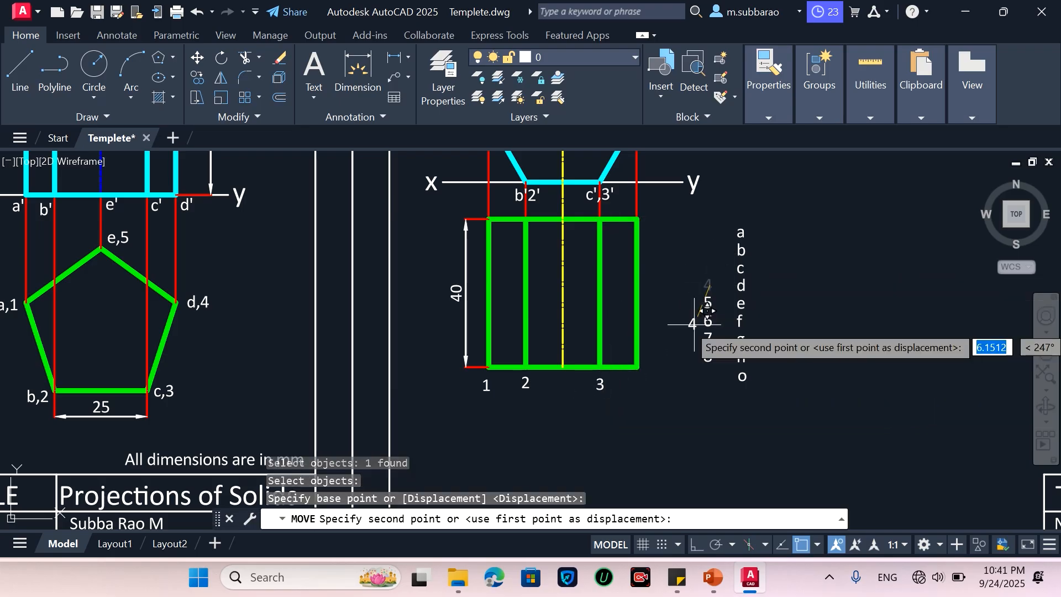
left_click(641, 378)
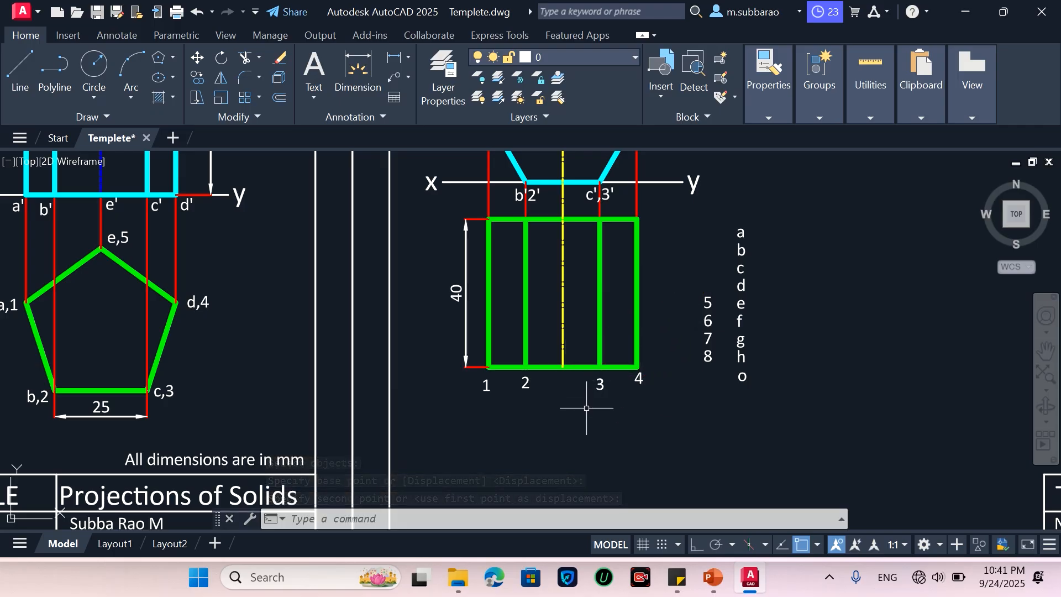
Step: Move label 5 from the number column to immediately left of label 3 below the top view
scroll(587, 408, "down", 2)
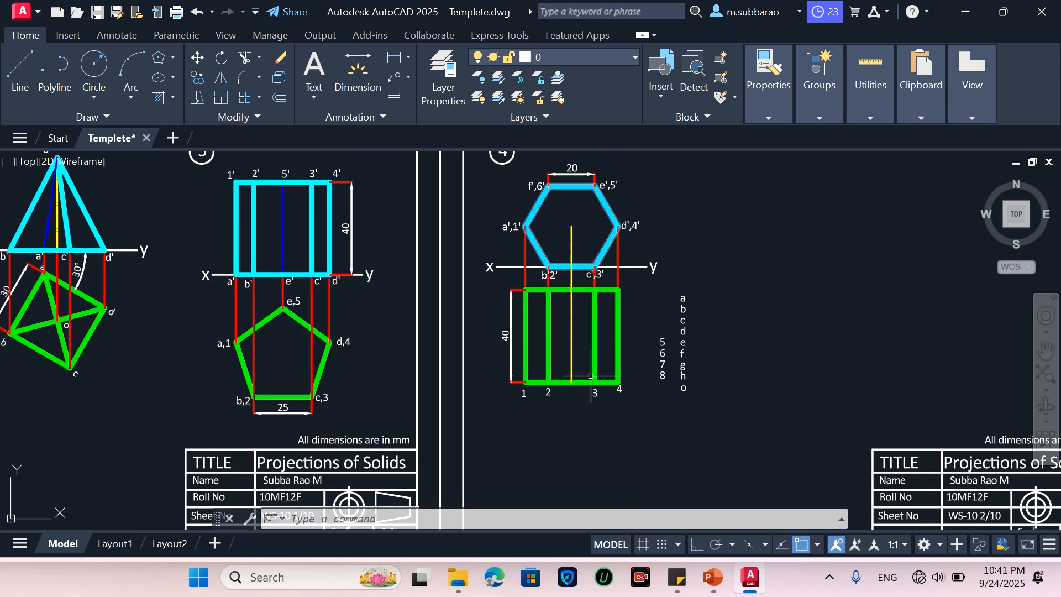
scroll(592, 410, "up", 4)
type("m")
key("Return")
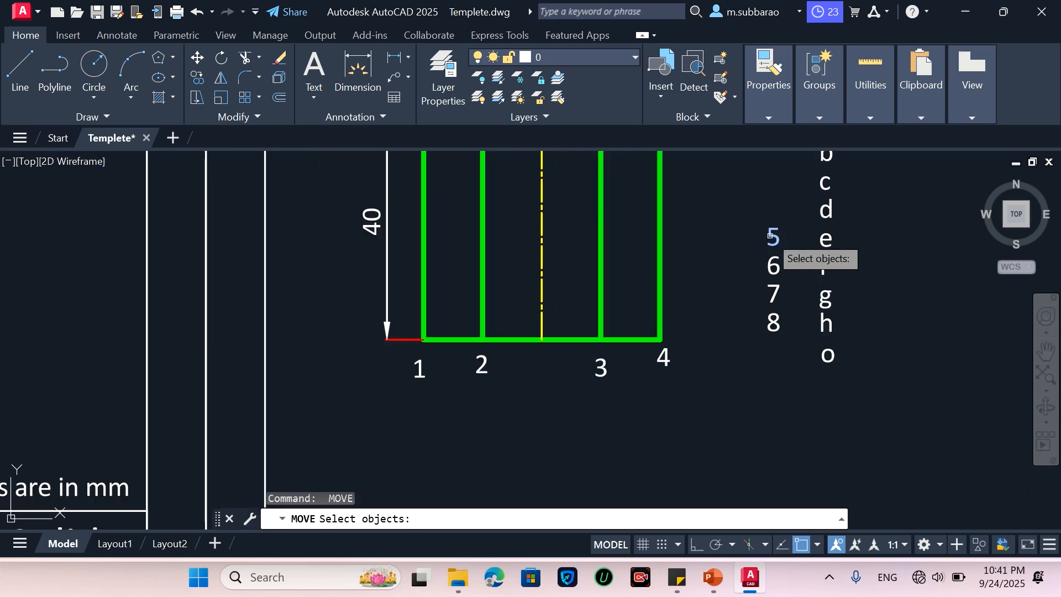
left_click(772, 238)
key("Return")
left_click(774, 237)
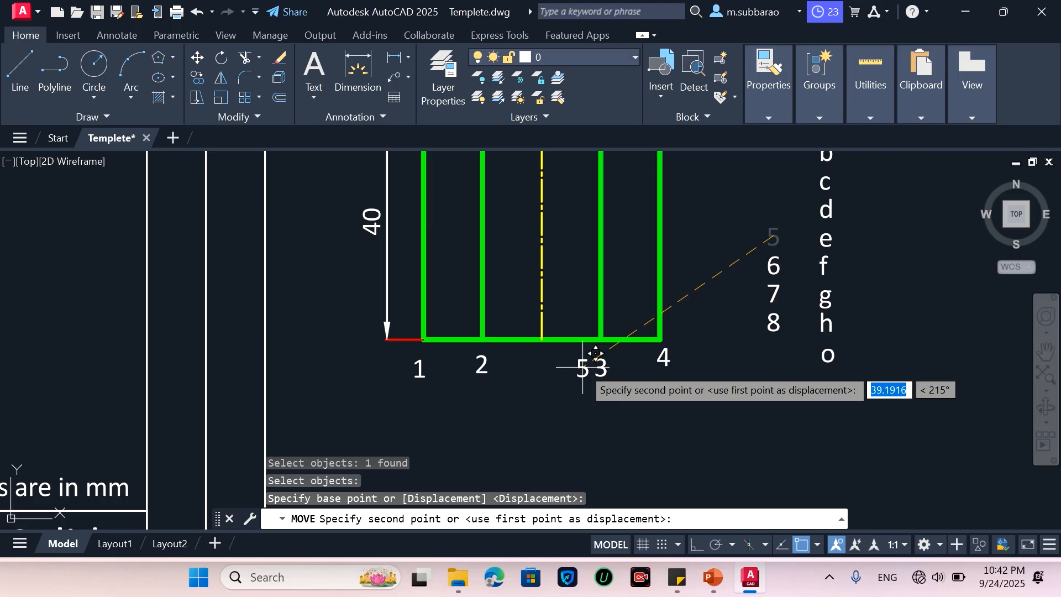
left_click(582, 368)
Step: Move label 6 from the number column to immediately right of label 2 below the top view
key("Return")
left_click(762, 267)
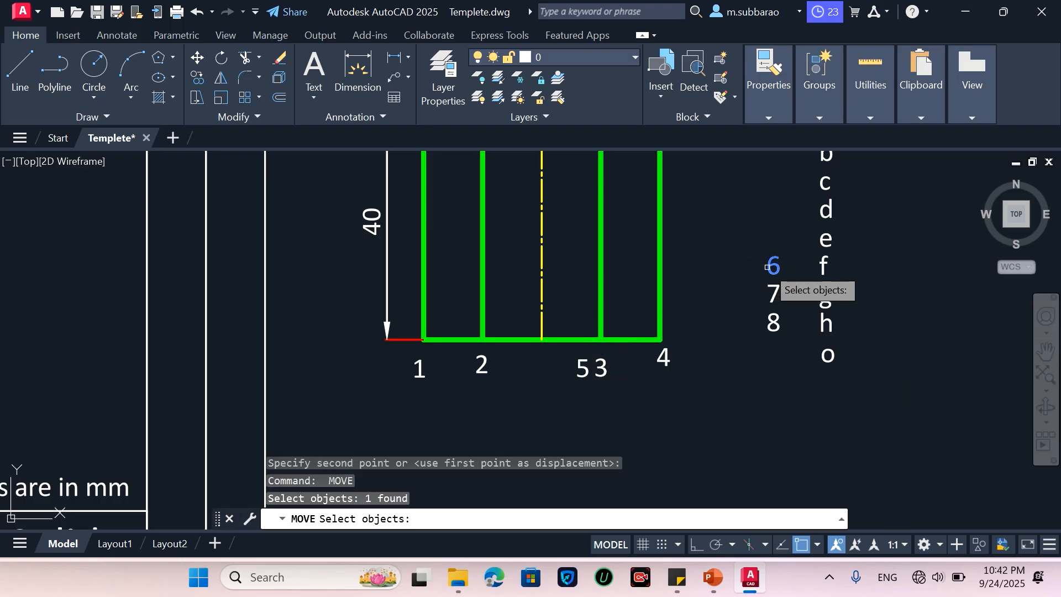
key("Return")
left_click(773, 267)
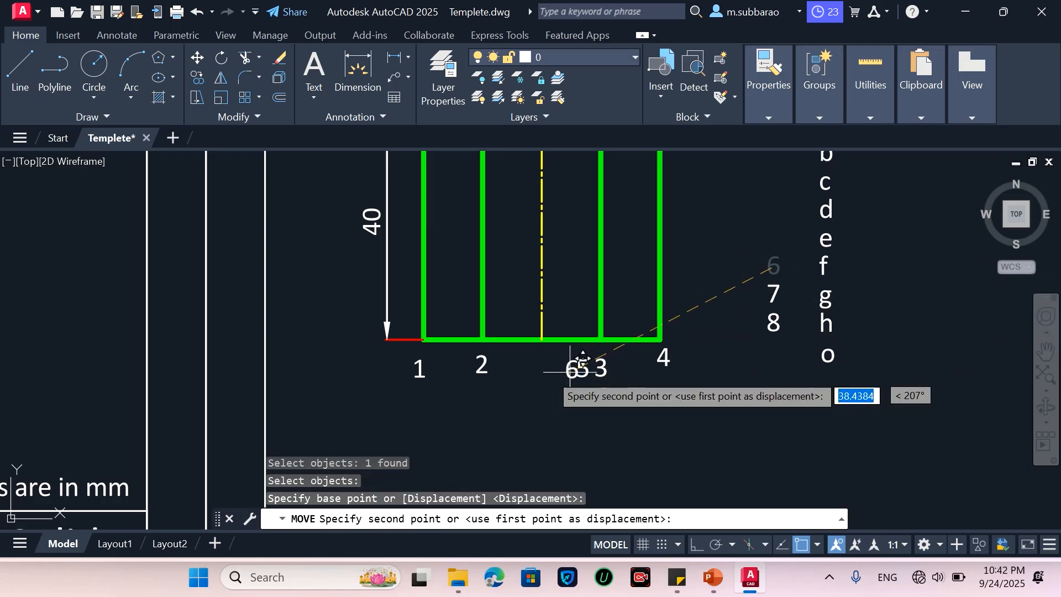
left_click(504, 368)
Step: Move label a from the letter column to just above and left of the top view's upper left corner
scroll(608, 359, "down", 4)
scroll(632, 338, "up", 4)
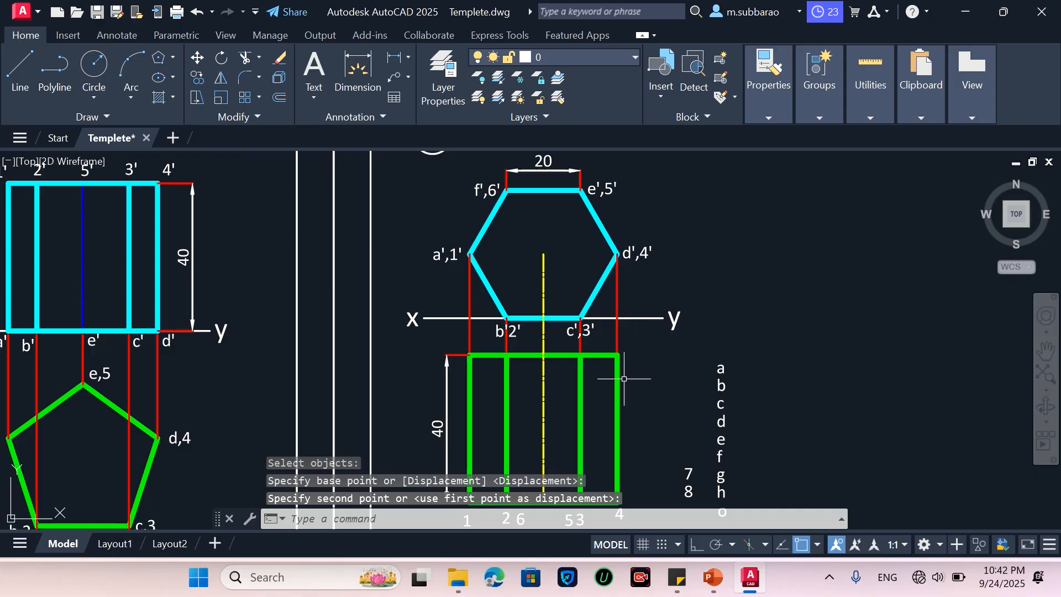
key("Return")
left_click(778, 352)
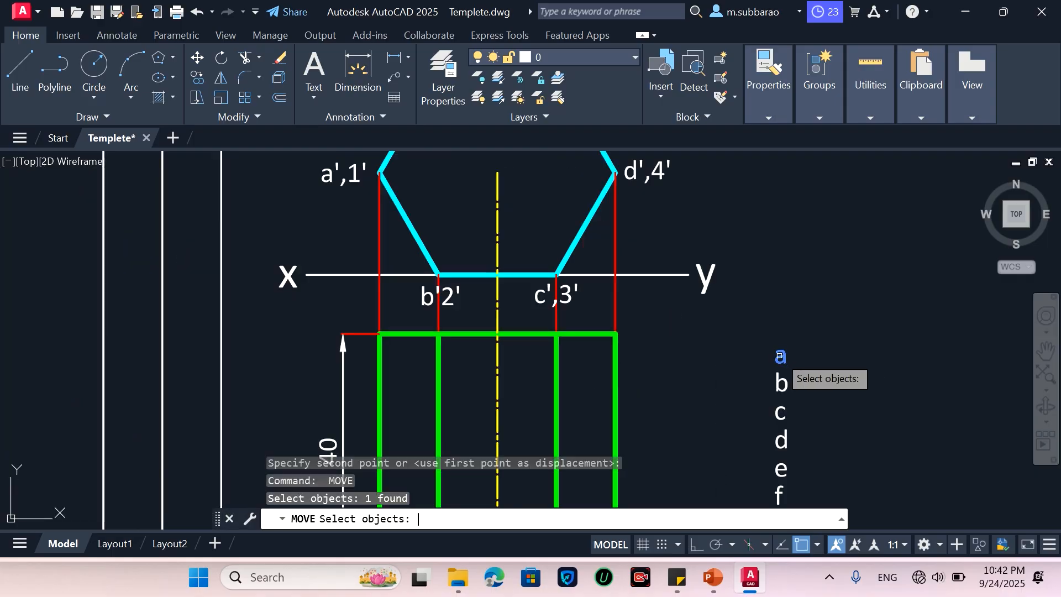
key("Return")
left_click(778, 355)
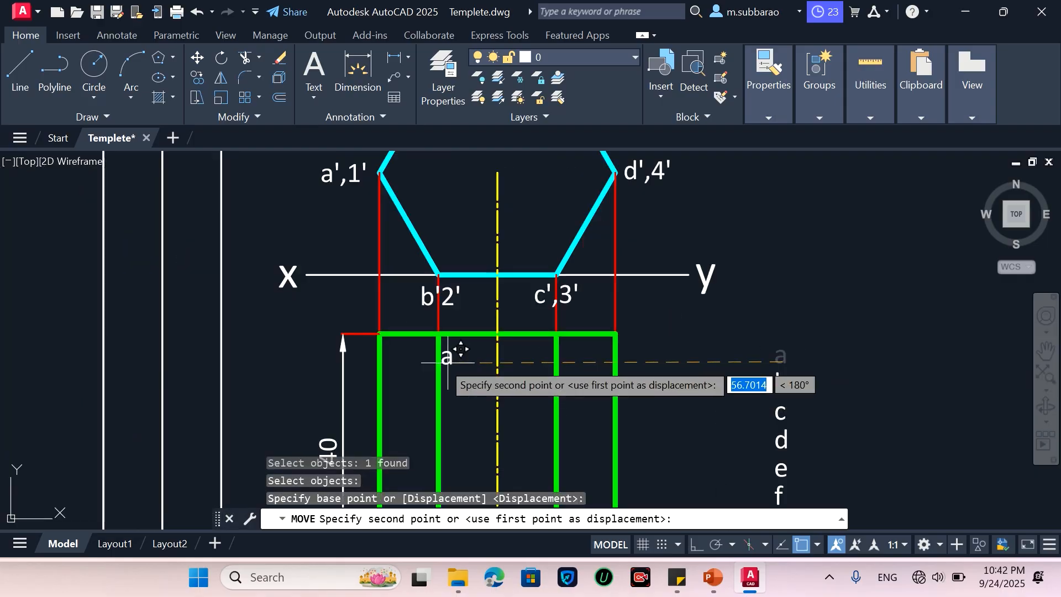
left_click(380, 308)
Step: Move label b from the letter column to the right side of the left inner edge's upper end in the top view
key("Return")
left_click(779, 382)
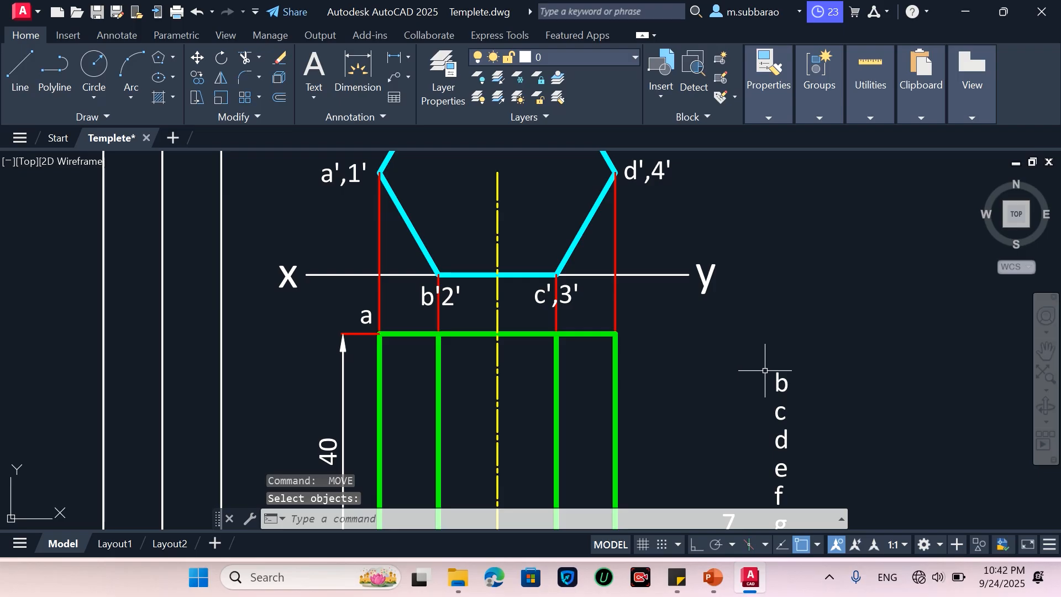
key("Return")
left_click(777, 381)
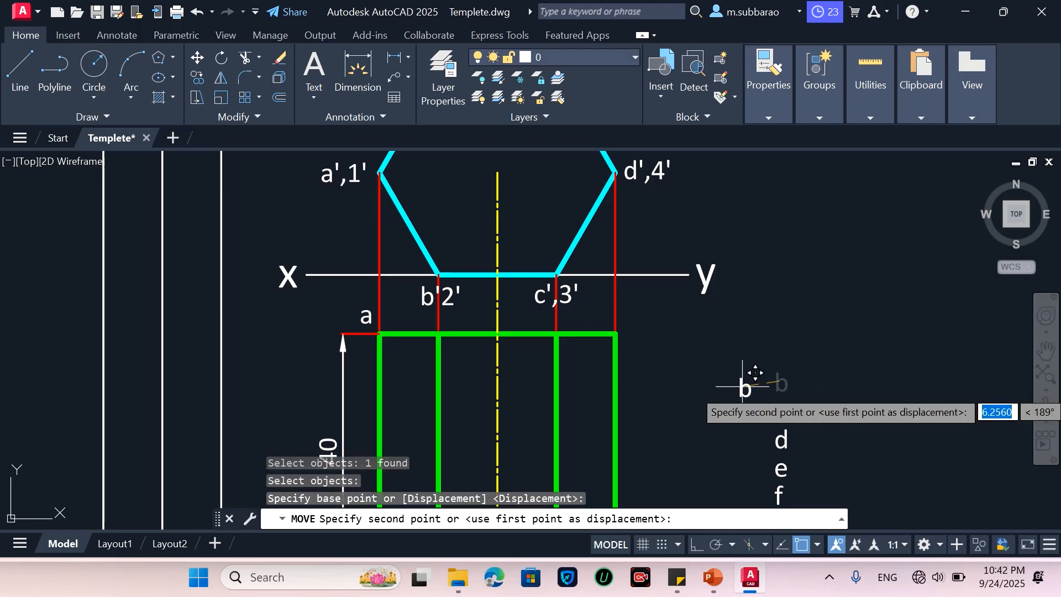
left_click(449, 346)
Step: Move label c from the letter column to the right side of the right inner edge's upper end in the top view
key("Return")
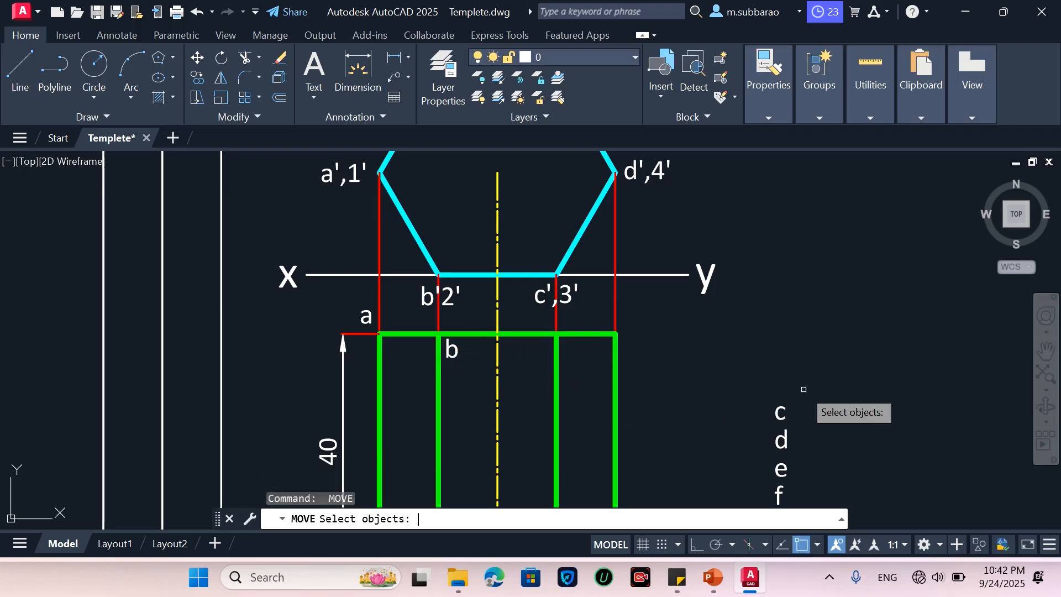
left_click(782, 409)
key("Return")
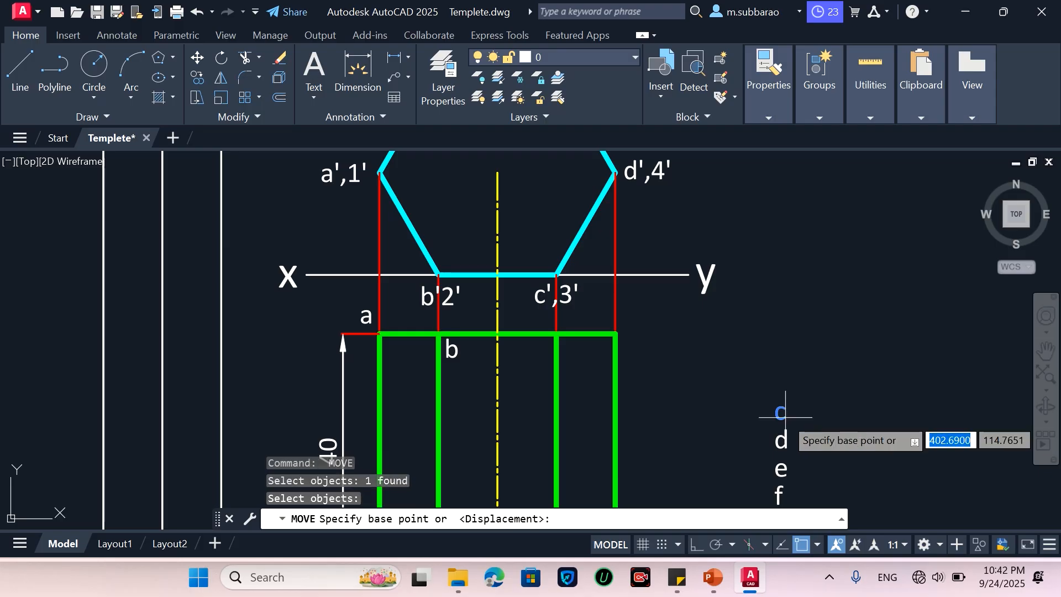
left_click(779, 413)
left_click(575, 357)
Step: Move label d from the letter column to just right of the top view's upper right corner
key("Return")
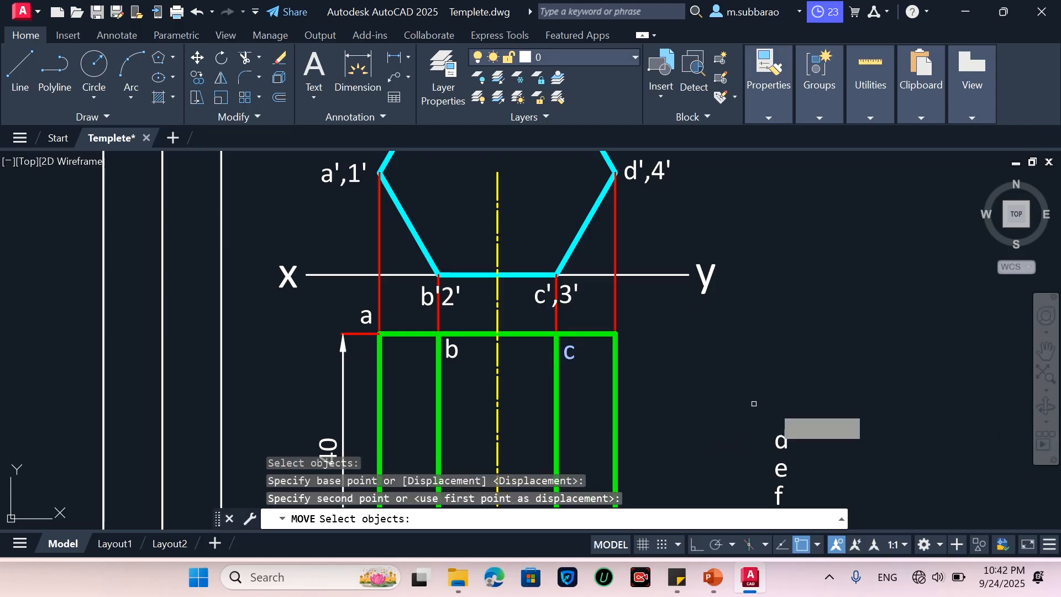
key("Escape")
key("Return")
left_click(780, 440)
key("Return")
left_click(785, 439)
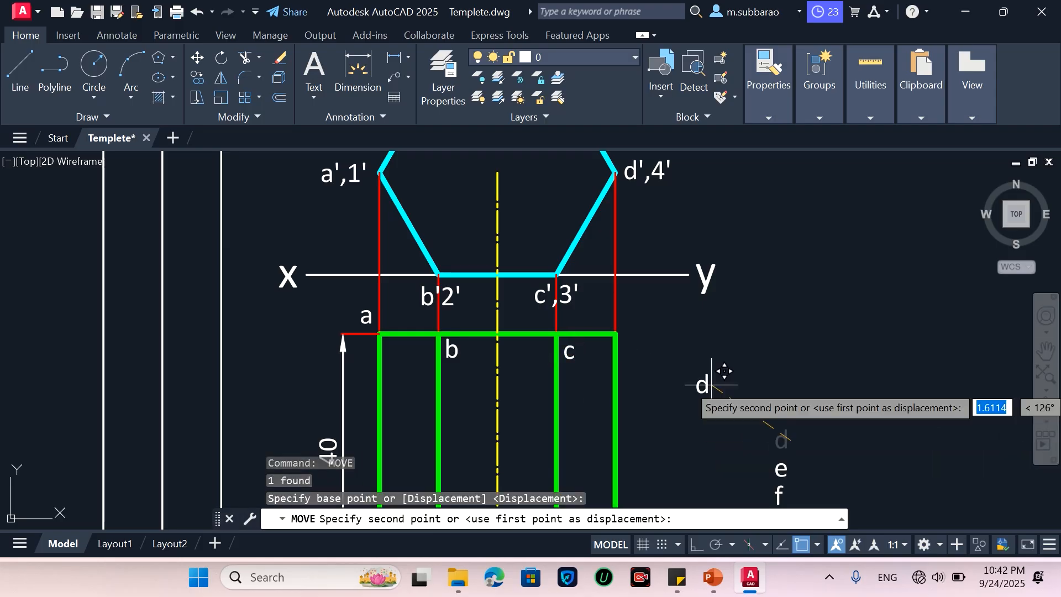
left_click(644, 332)
Step: Move label e from the letter column to the left side of the right inner edge, opposite label c
key("Return")
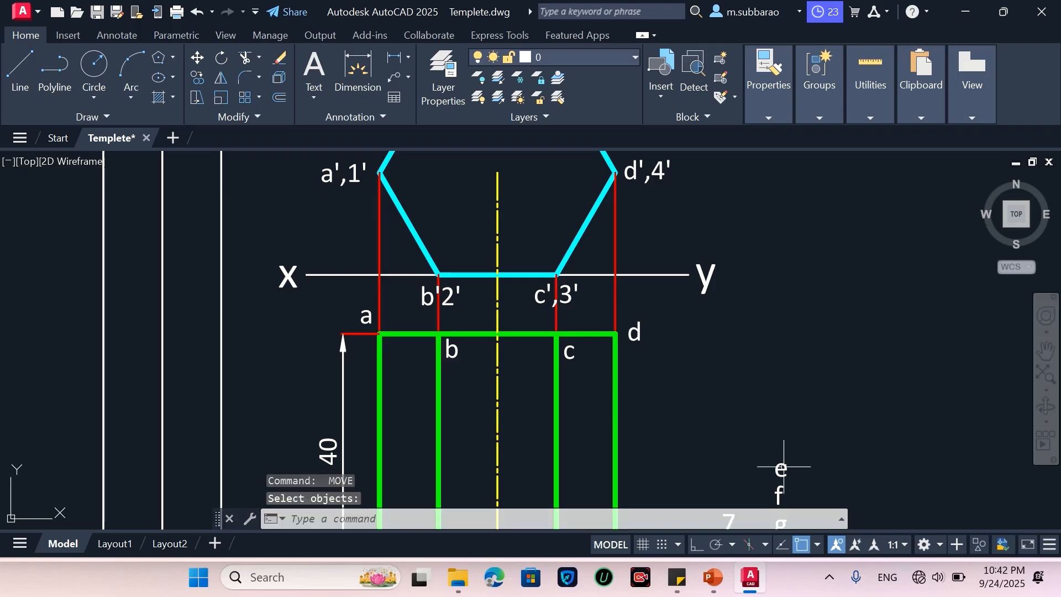
key("Return")
left_click(781, 466)
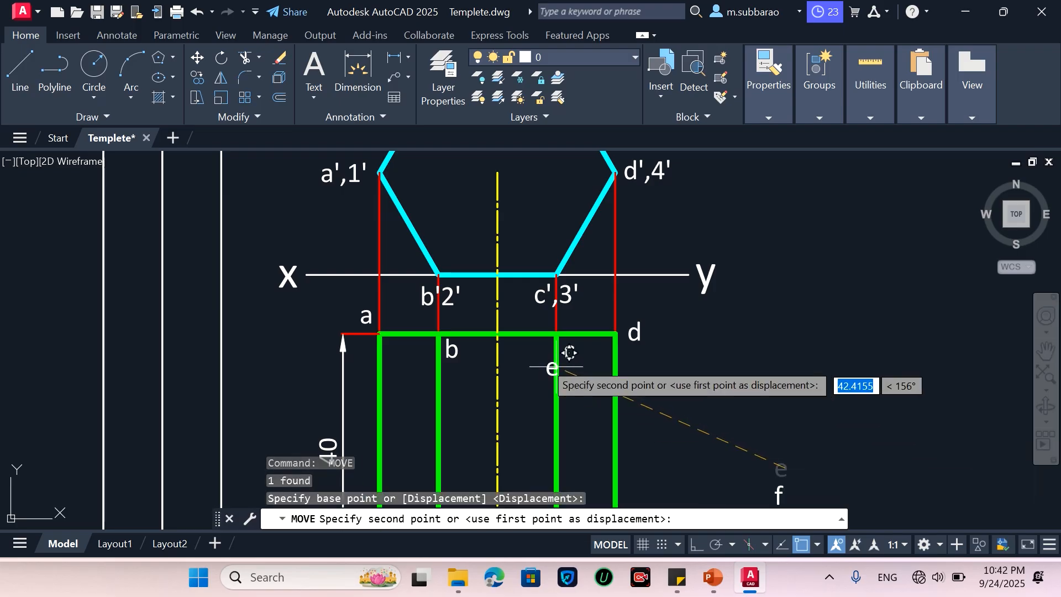
left_click(559, 335)
Step: Move label f from the letter column to the left side of the left inner edge, opposite label b
key("Return")
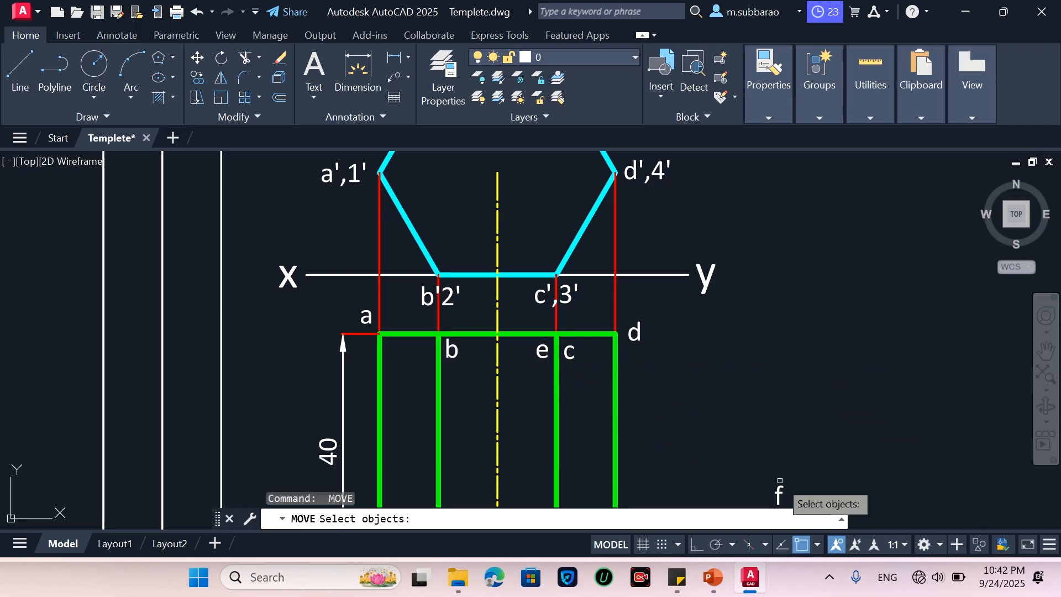
left_click(781, 488)
key("Return")
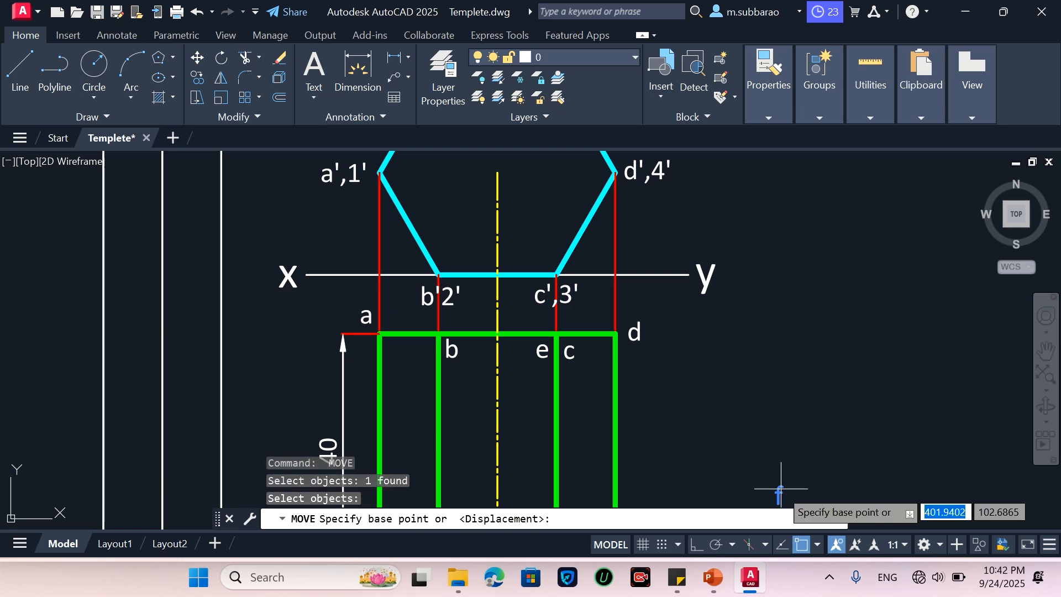
left_click(780, 488)
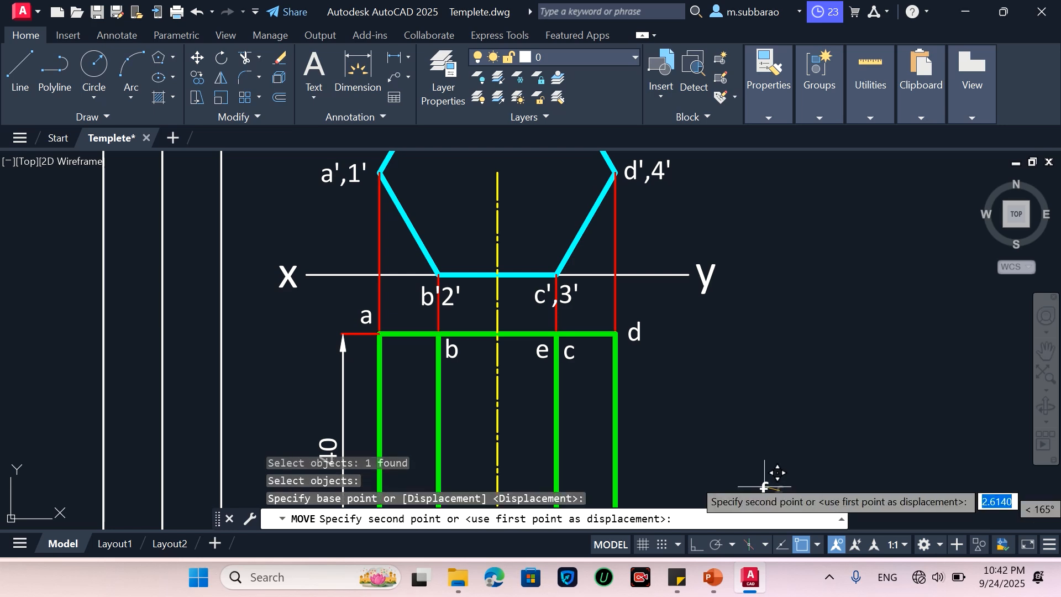
left_click(424, 347)
Step: Erase the leftover labels 7, 8, g, h and o beside the hexagonal prism's top view
scroll(537, 269, "down", 4)
scroll(589, 339, "up", 2)
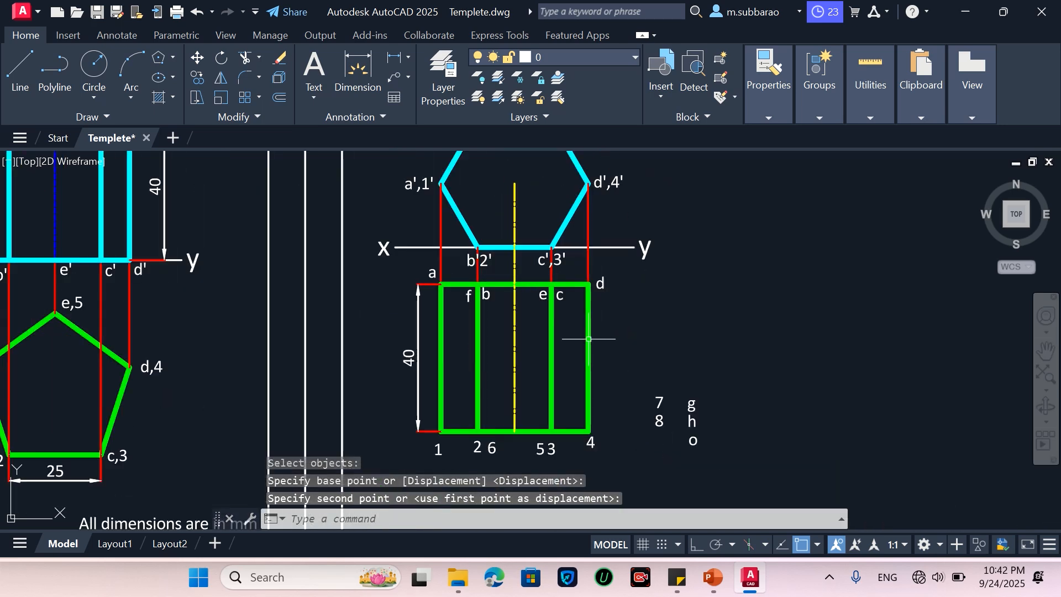
left_click(643, 463)
left_click(735, 332)
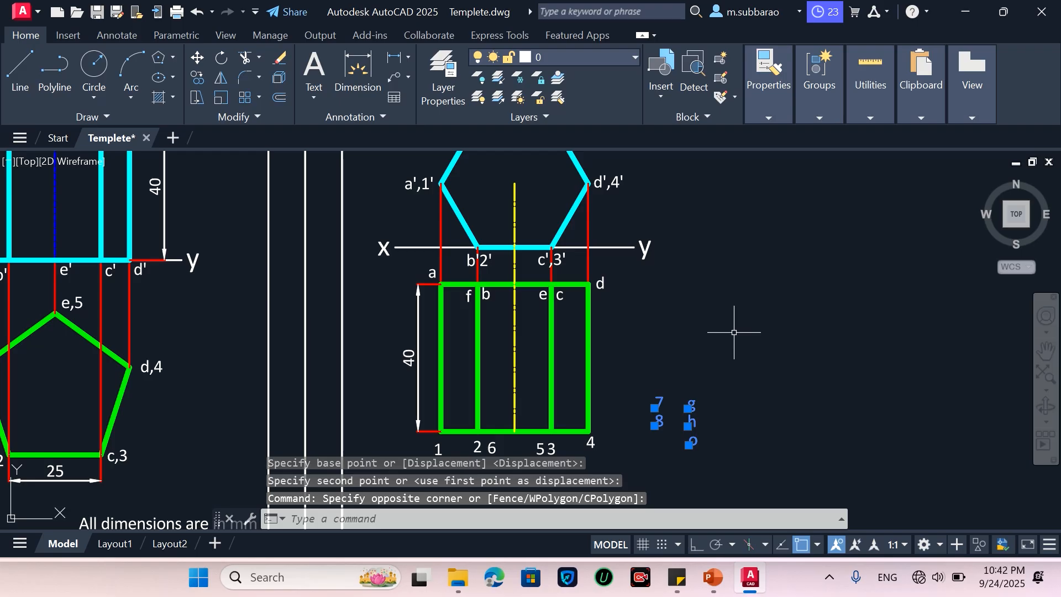
type("e")
key("Return")
scroll(611, 370, "down", 2)
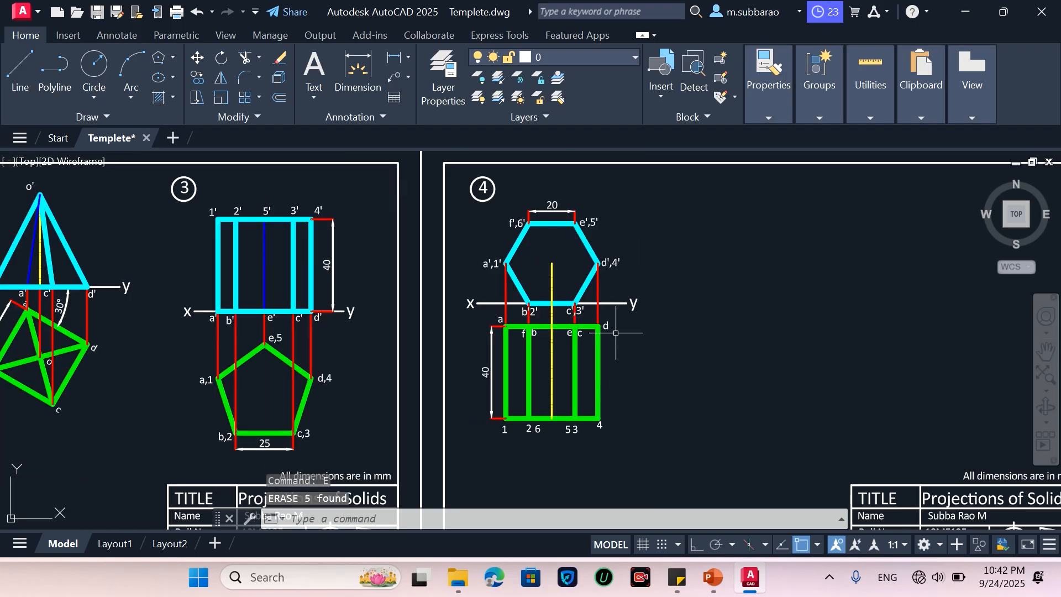
mouse_move(498, 4)
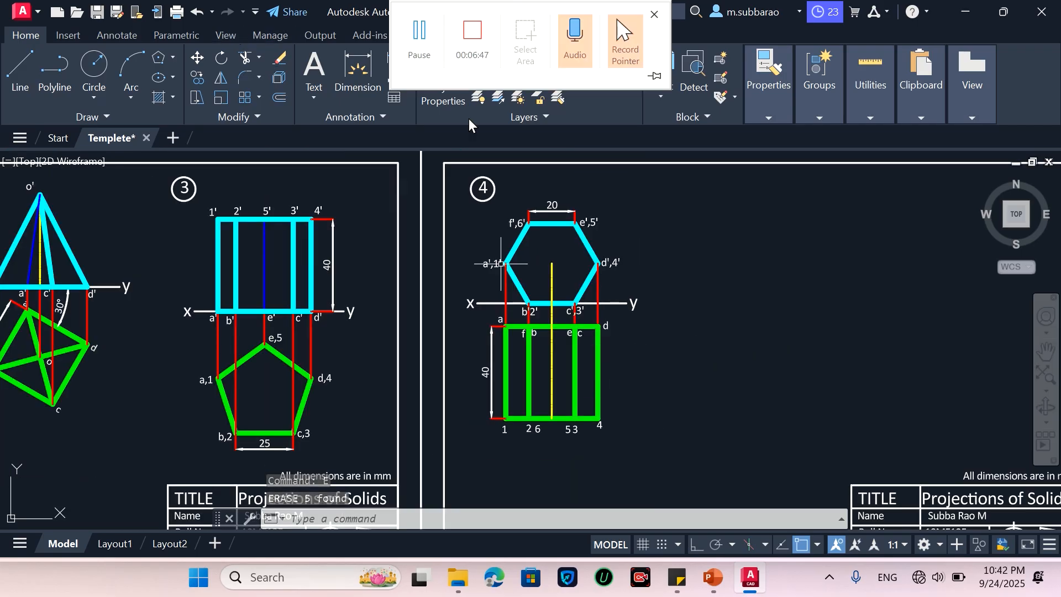
left_click(426, 39)
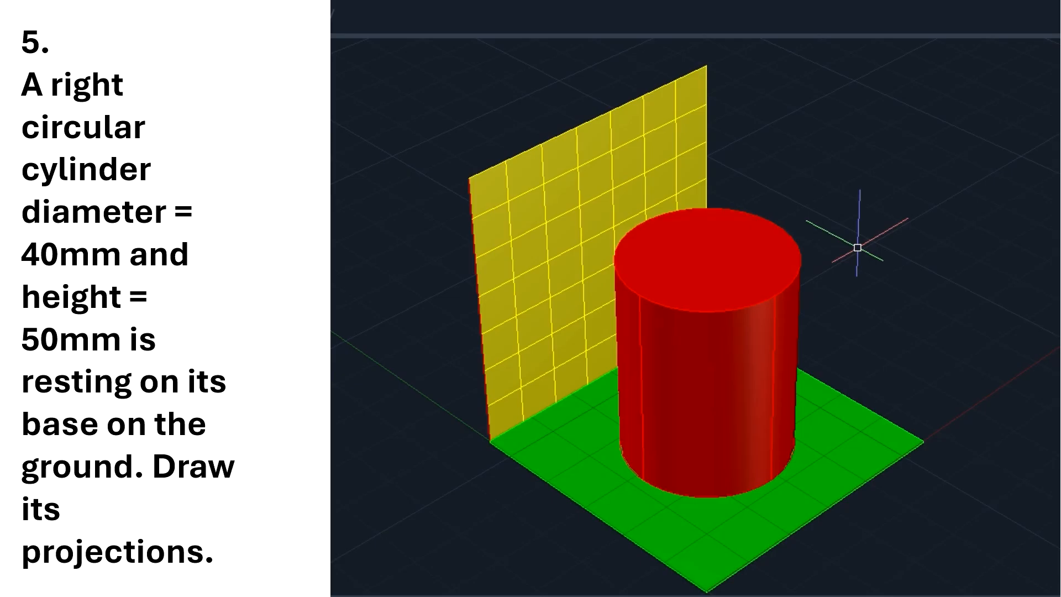
left_click(799, 467)
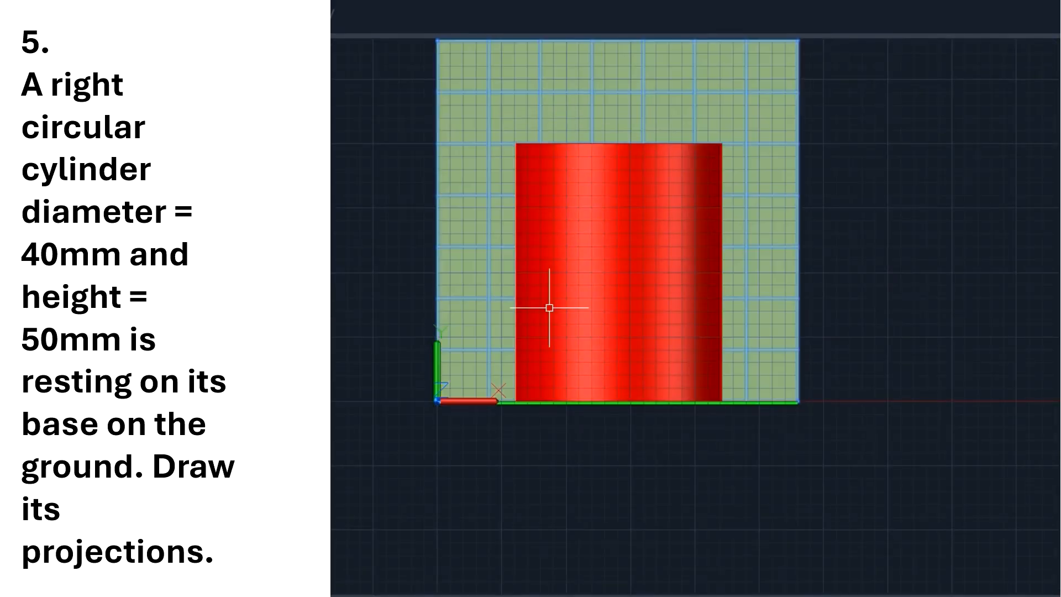
left_click(731, 148)
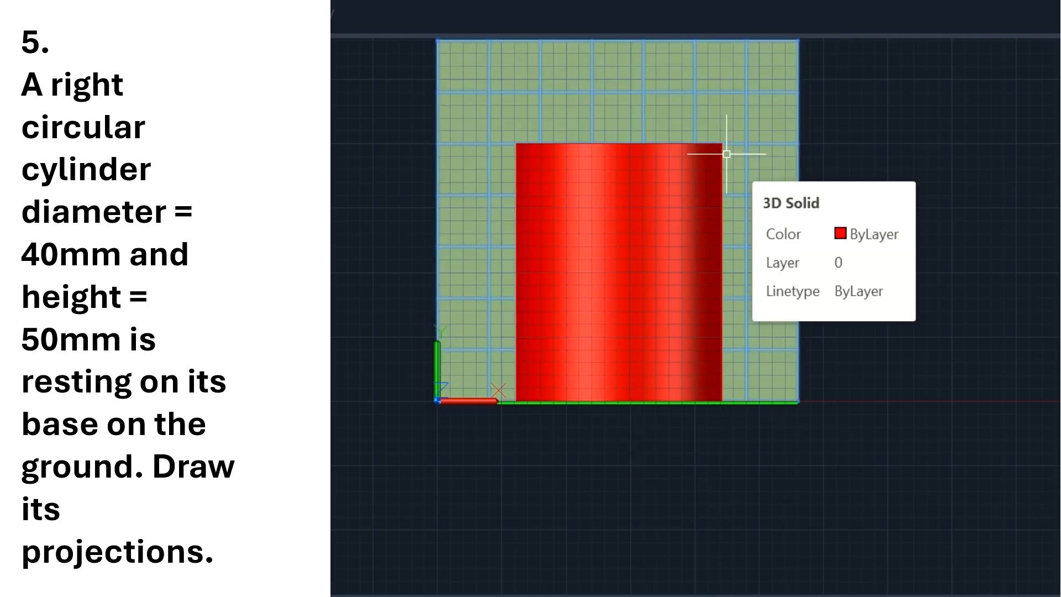
key("Escape")
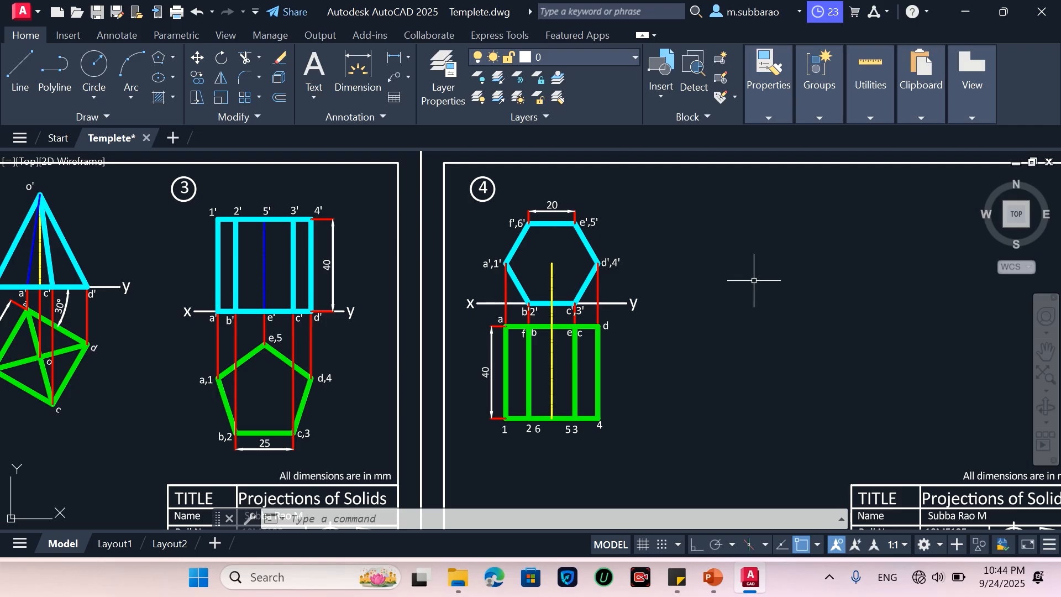
Step: Copy the complete problem 4 drawing, including its number, labels and dimensions, into the empty space to its right
type("co")
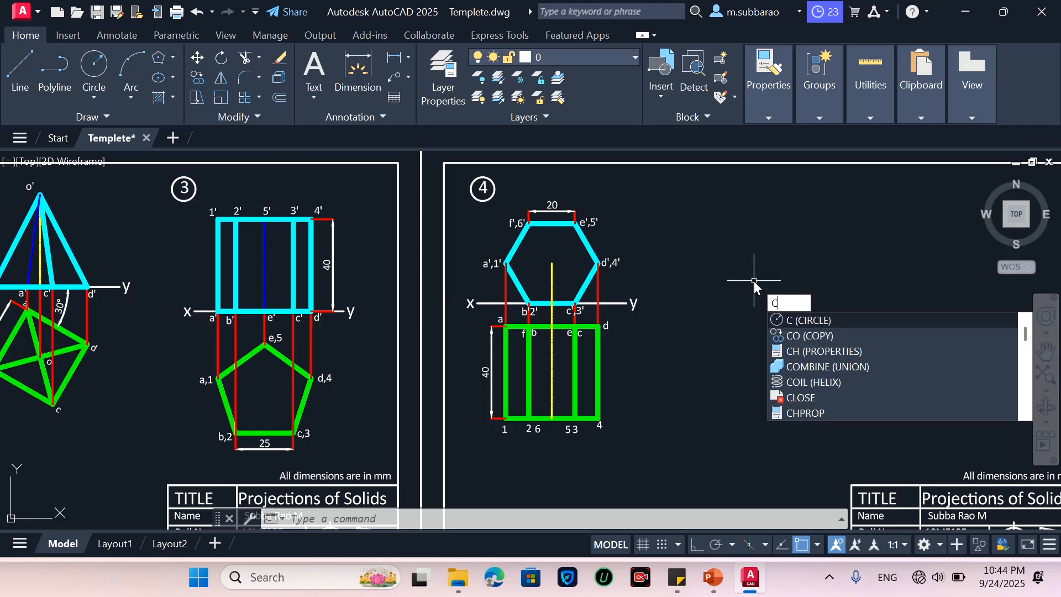
key("Return")
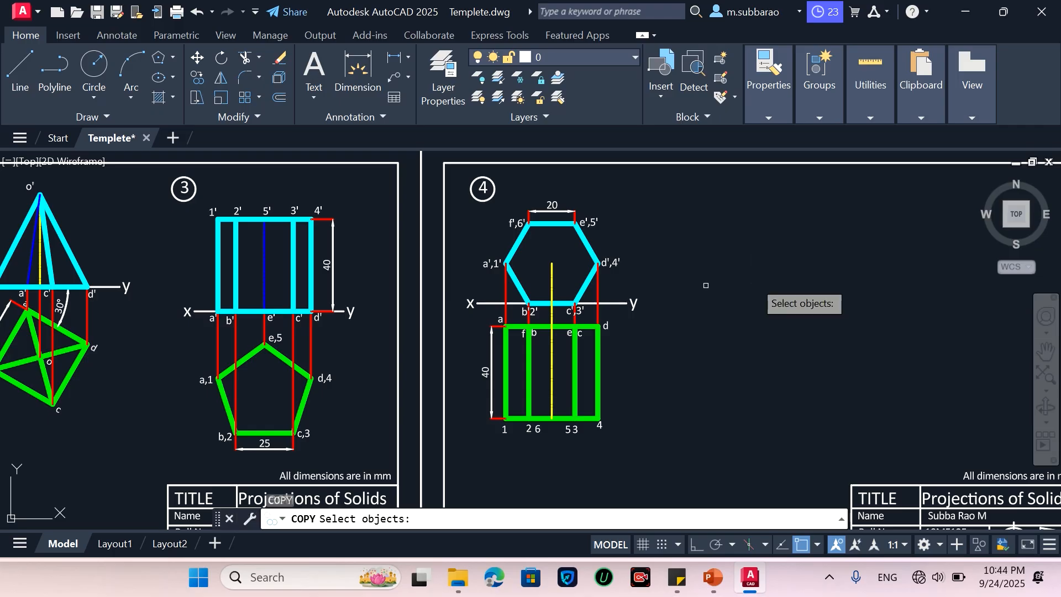
left_click(451, 454)
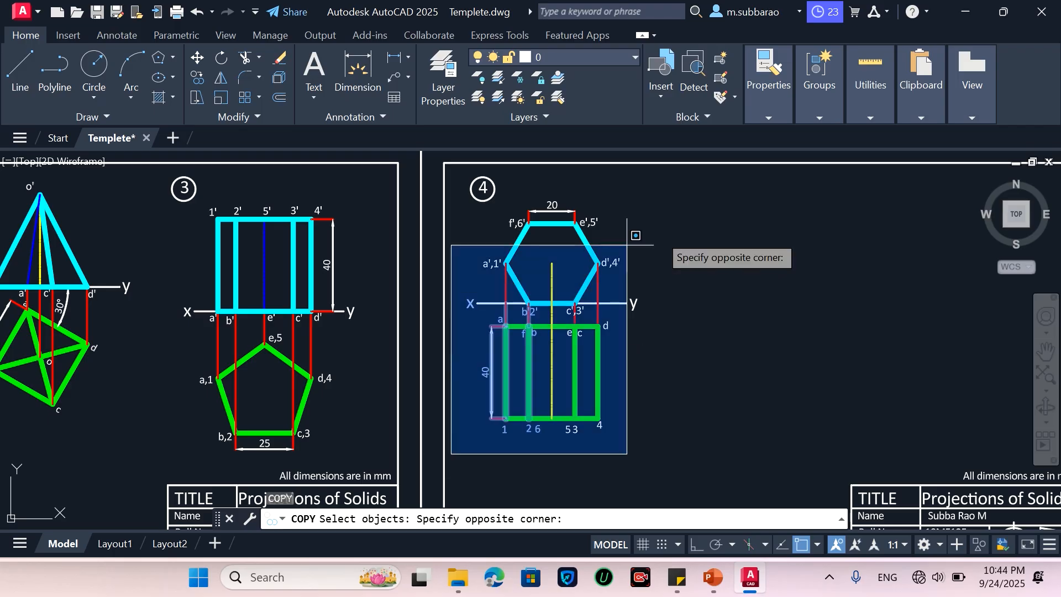
left_click(694, 157)
key("Return")
left_click(647, 272)
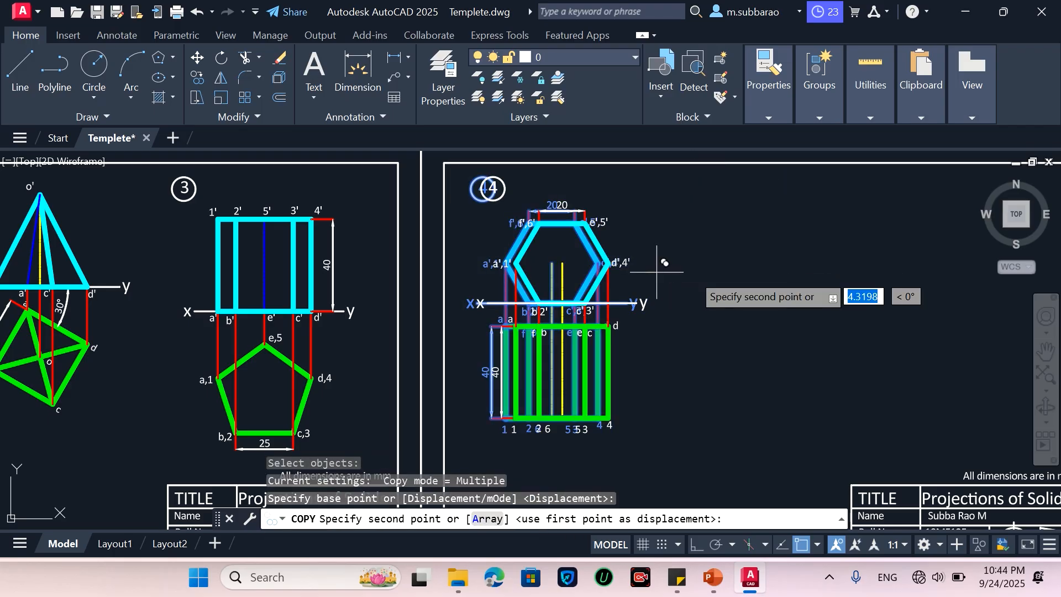
left_click(840, 269)
key("Return")
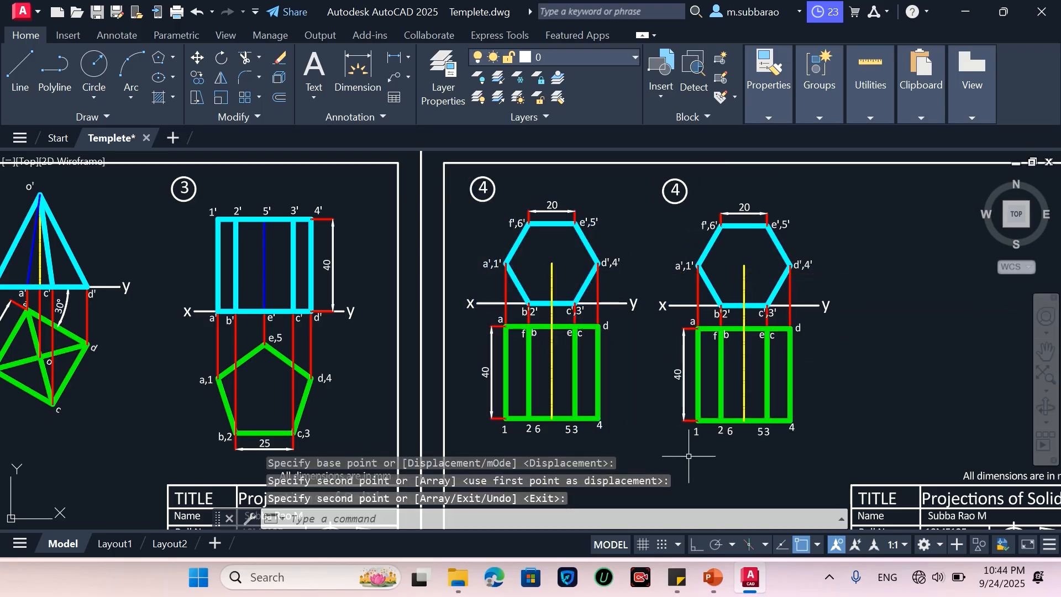
Step: Erase the copied prism's top view, hexagon, projection lines and axis, keeping the xy line and problem number
left_click(667, 441)
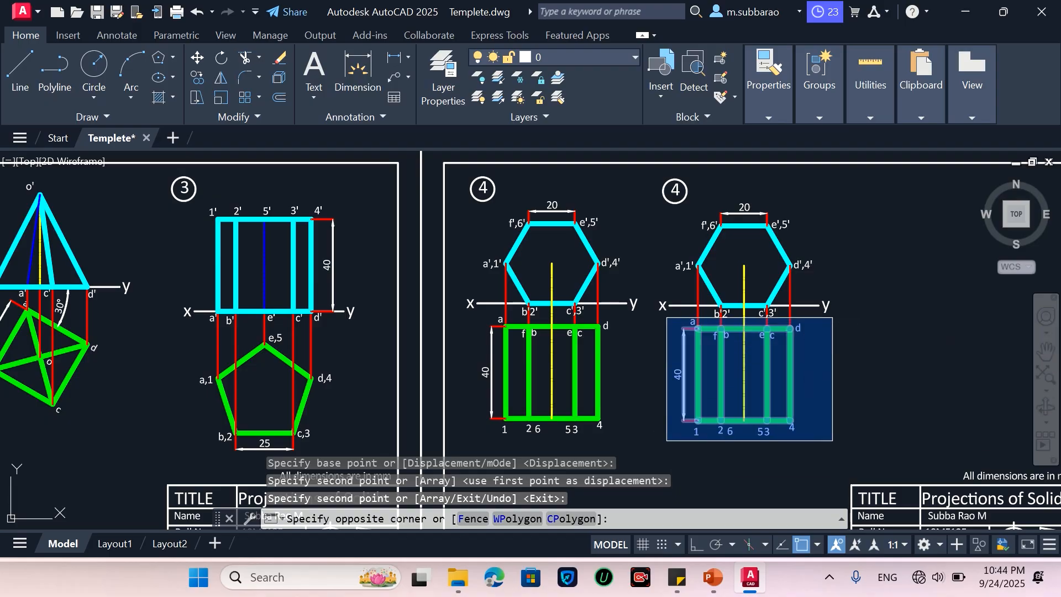
left_click(842, 327)
type("E")
key("Return")
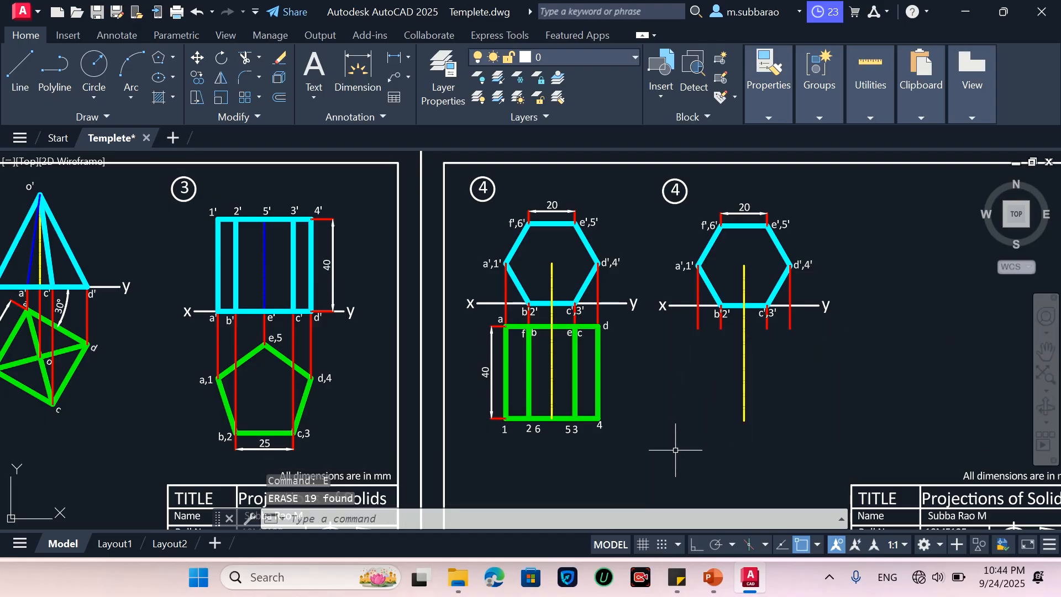
left_click(676, 450)
left_click(808, 208)
key("Return")
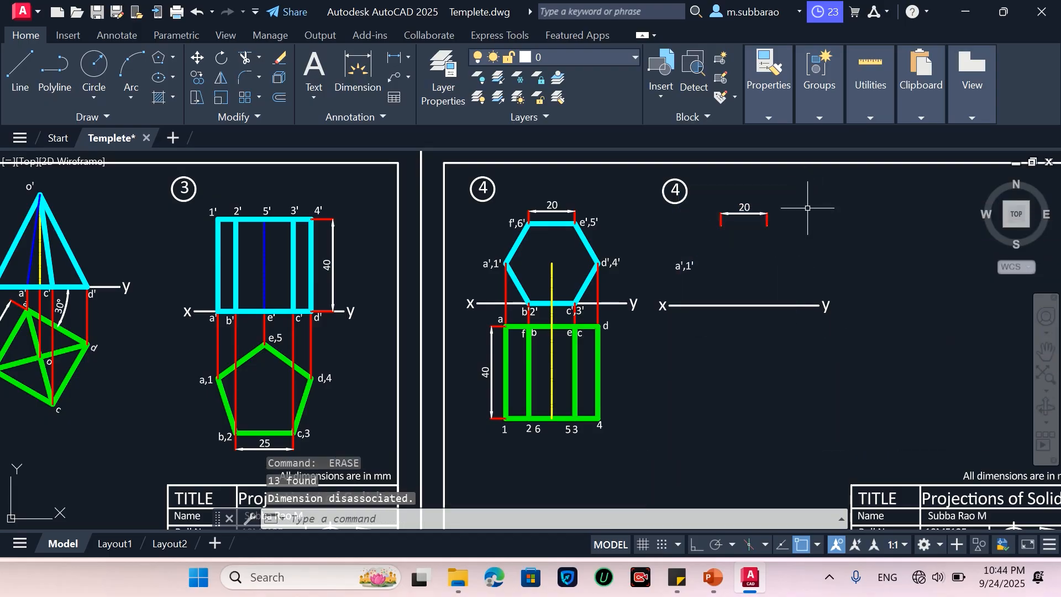
Step: Erase the remaining 20 mm dimension and the a',1' label from the copied drawing
left_click(816, 199)
left_click(718, 231)
type("E")
key("Return")
left_click(712, 248)
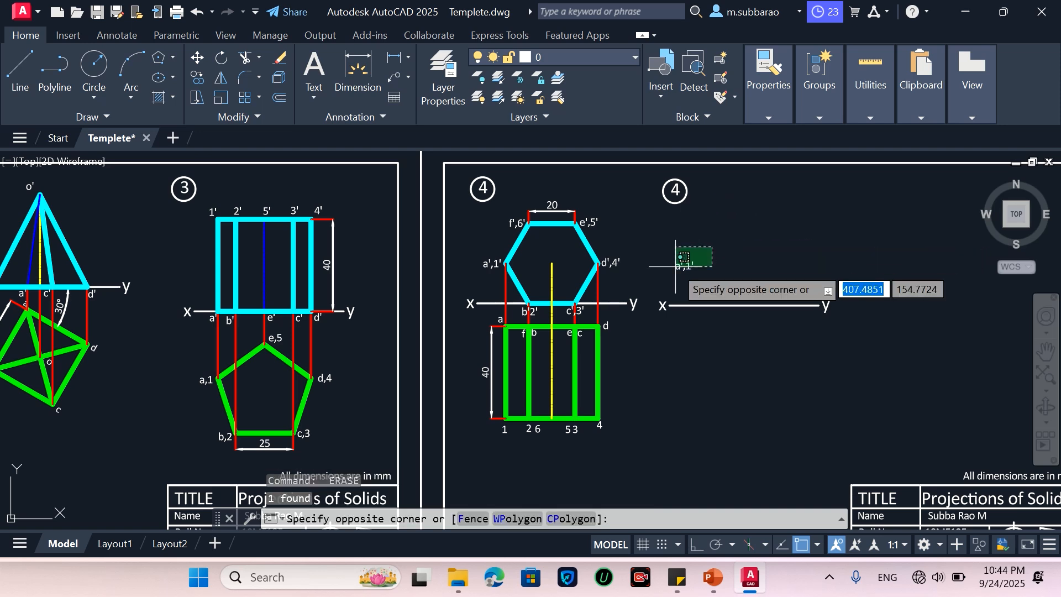
left_click(683, 257)
key("Delete")
Step: Move the copied reference line with its x and y labels slightly downward
scroll(511, 285, "down", 2)
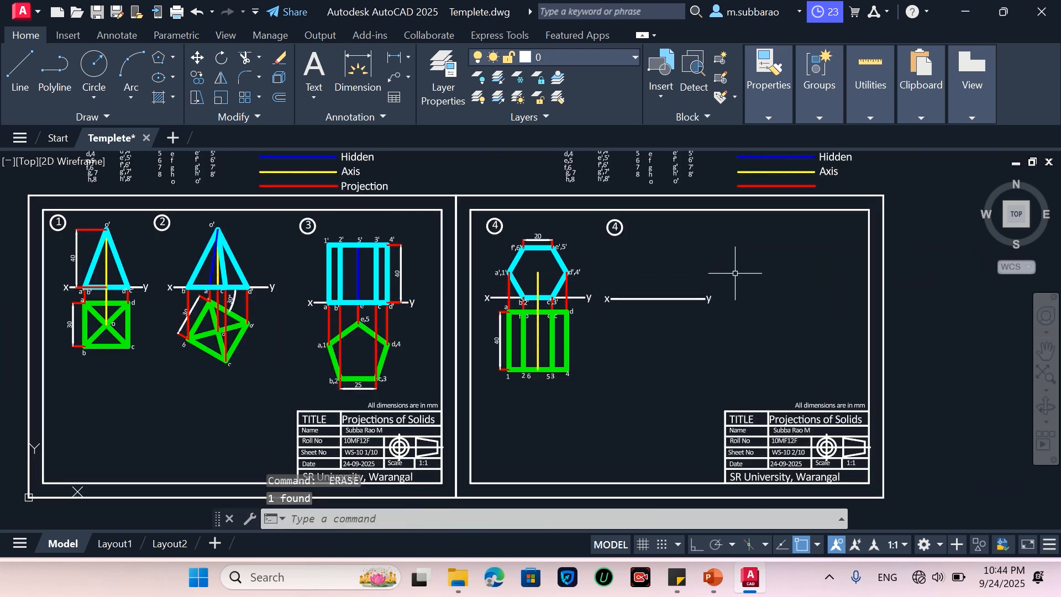
scroll(735, 273, "up", 5)
scroll(713, 271, "down", 3)
type("m")
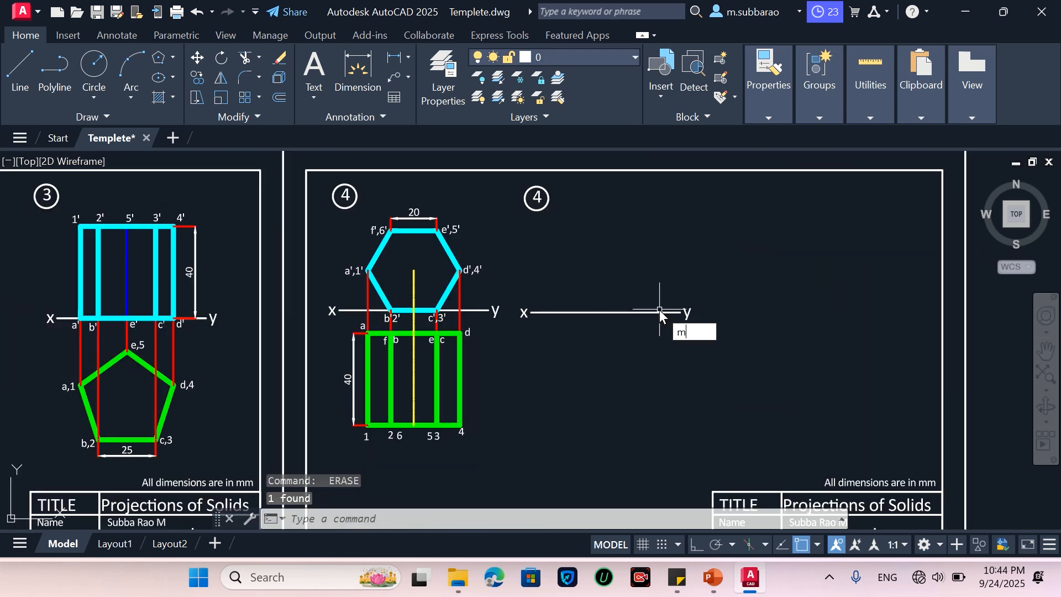
key("Return")
left_click(754, 266)
left_click(490, 385)
key("Return")
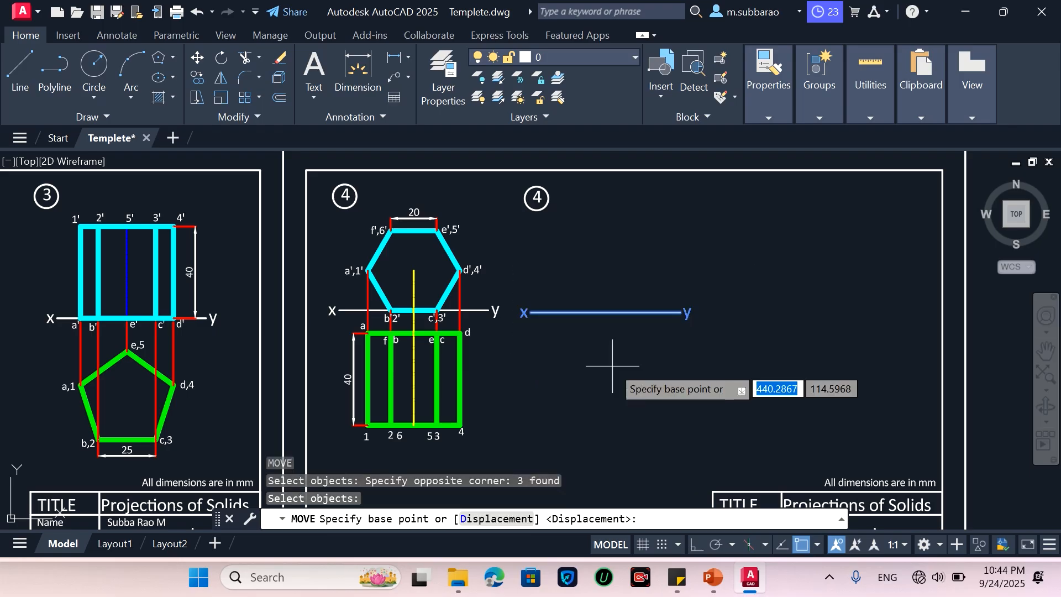
left_click(612, 366)
left_click(614, 394)
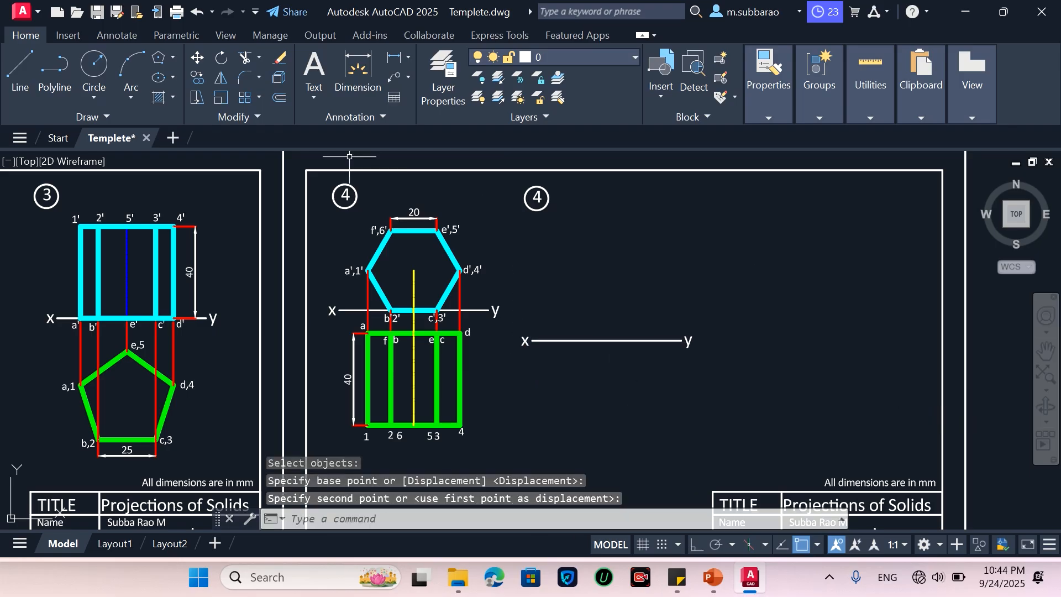
key("Escape")
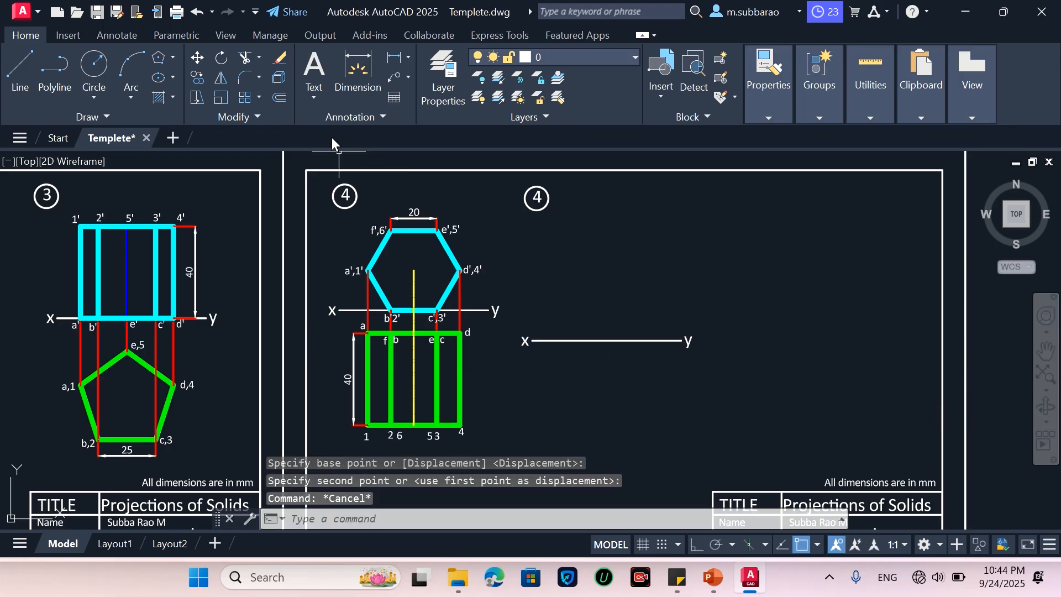
Step: Draw a 40 mm diameter circle below the copied xy line as the cylinder's top view
left_click(86, 97)
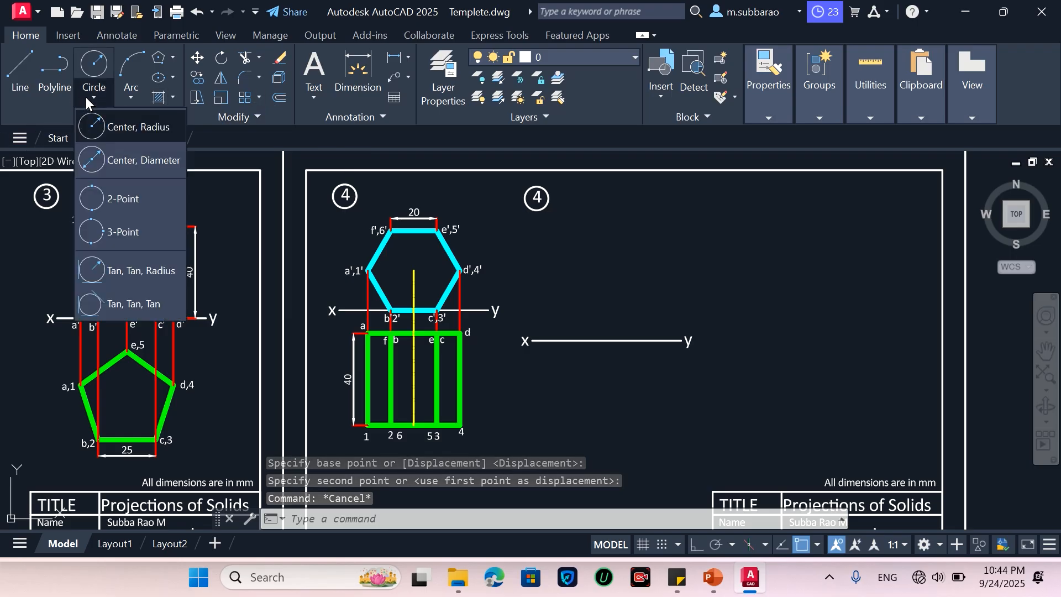
left_click(120, 160)
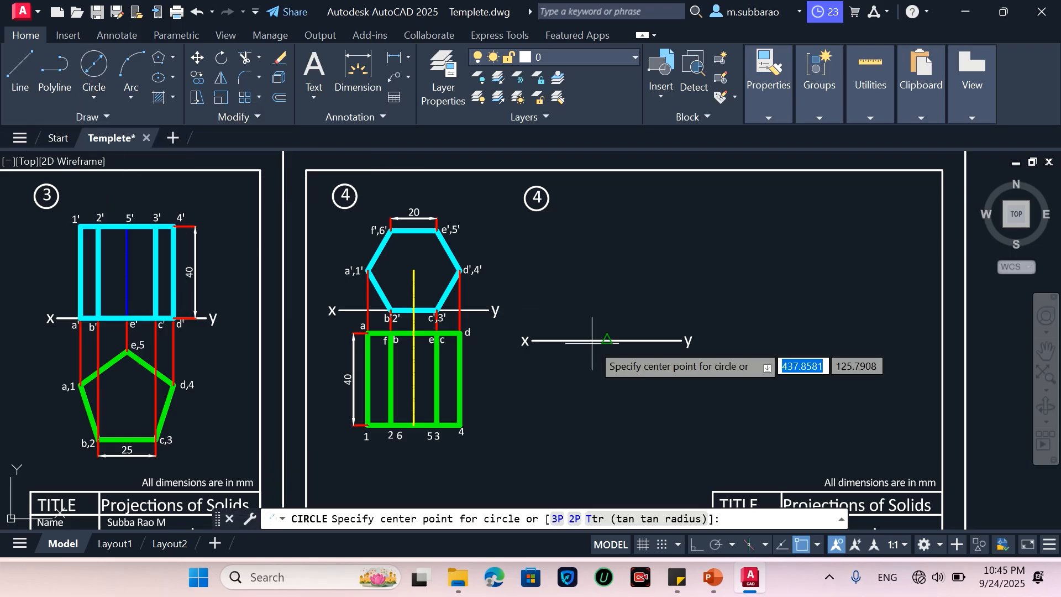
left_click(603, 396)
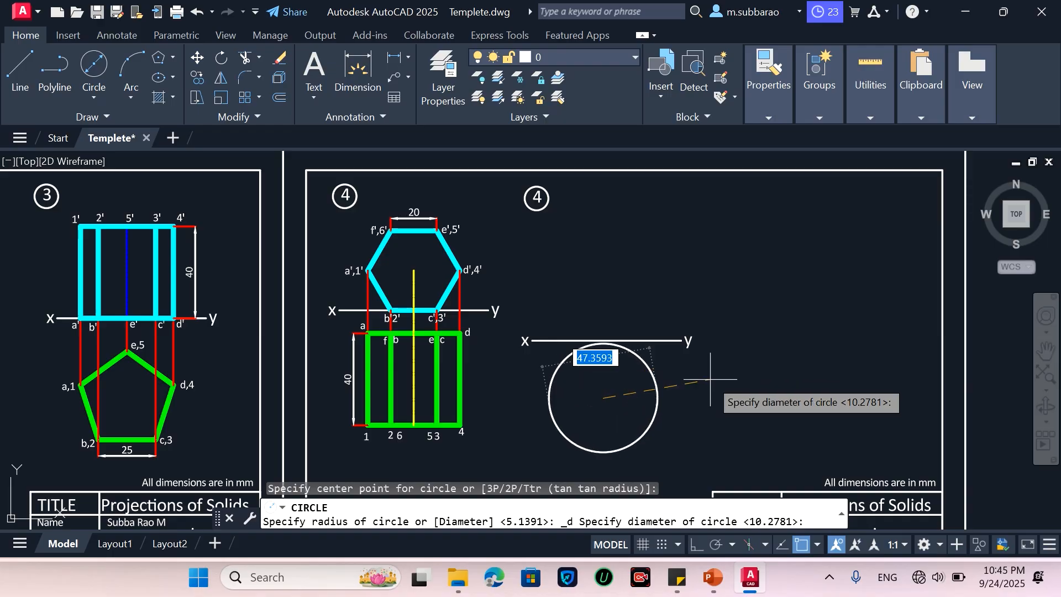
type("40")
key("Return")
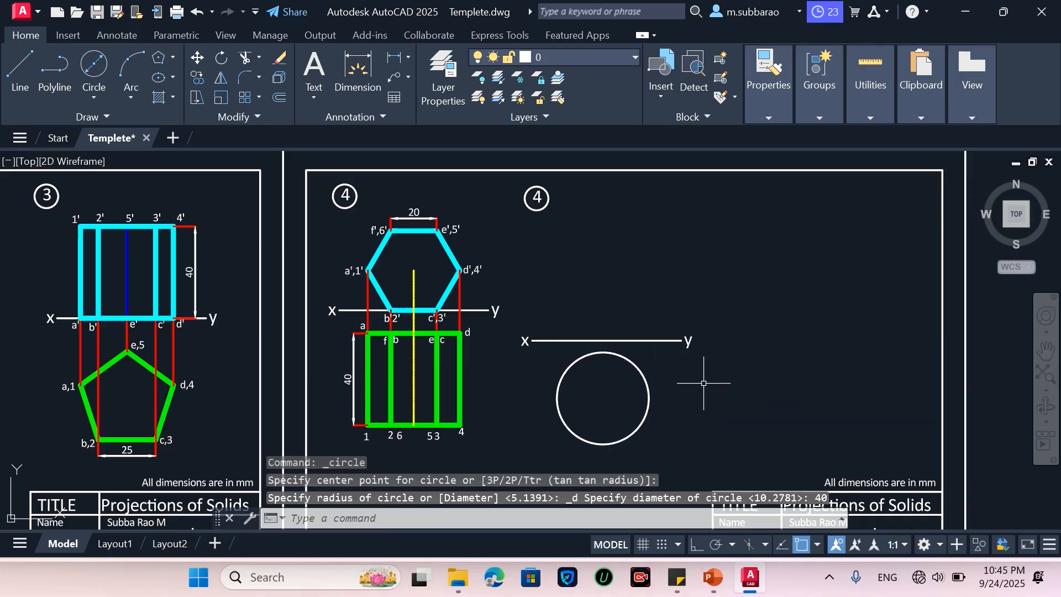
Step: Move the circle slightly downward to widen its gap from the xy line
type("m")
key("Return")
left_click(650, 410)
left_click(611, 429)
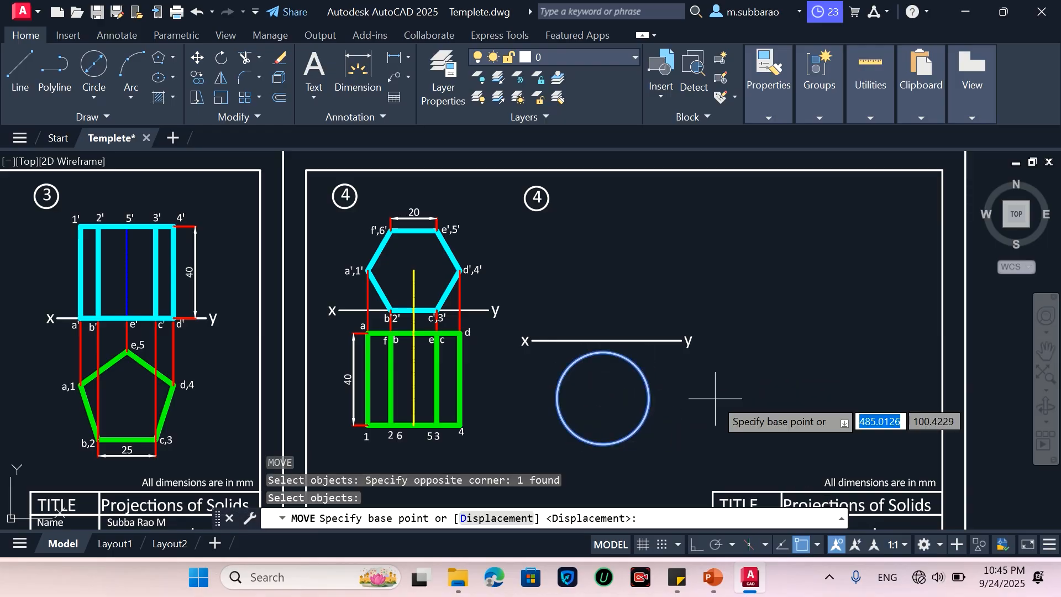
left_click(715, 398)
left_click(717, 409)
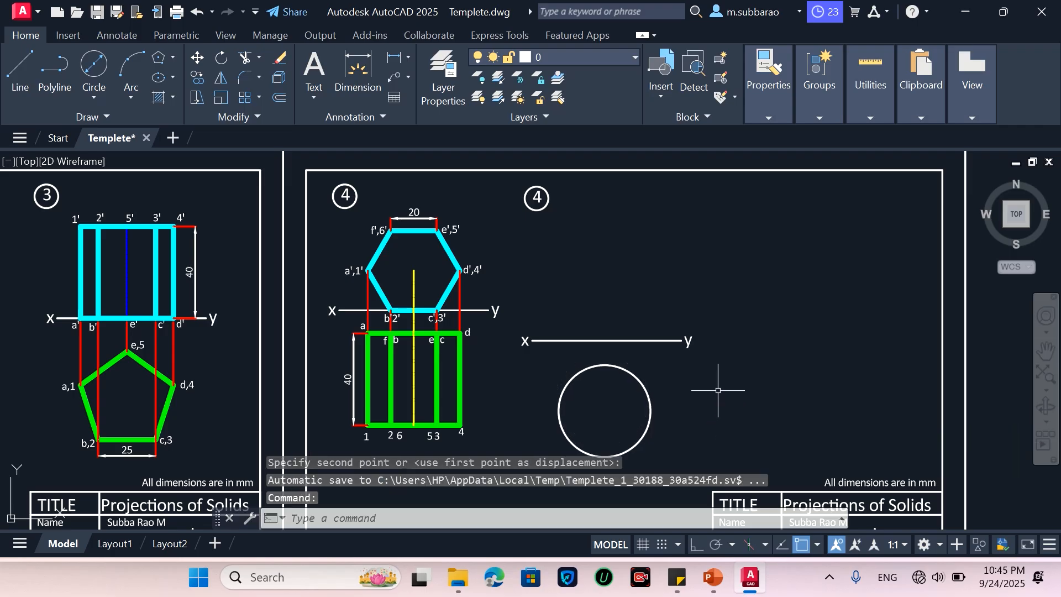
key("Escape")
Step: Draw vertical projection lines from the circle's left and right quadrants up to the xy line
type("l")
key("Return")
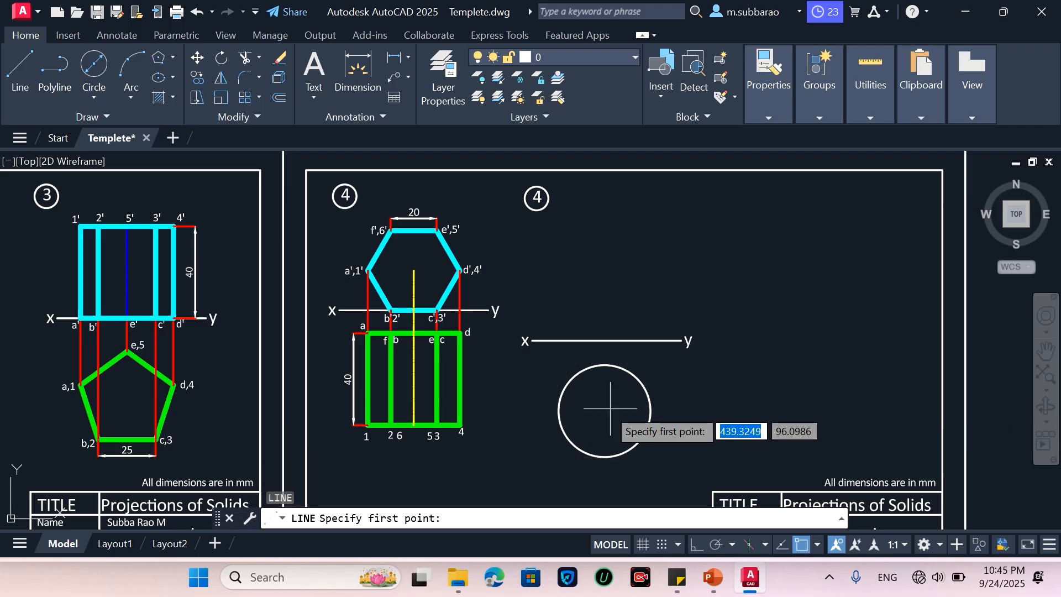
left_click(559, 412)
left_click(559, 341)
key("Return")
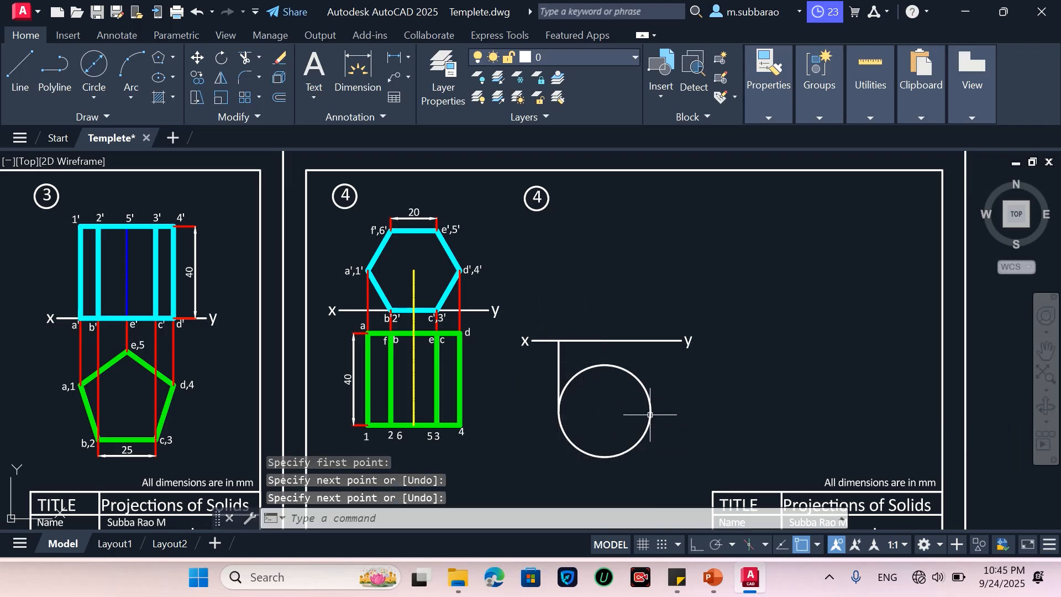
key("Return")
left_click(651, 411)
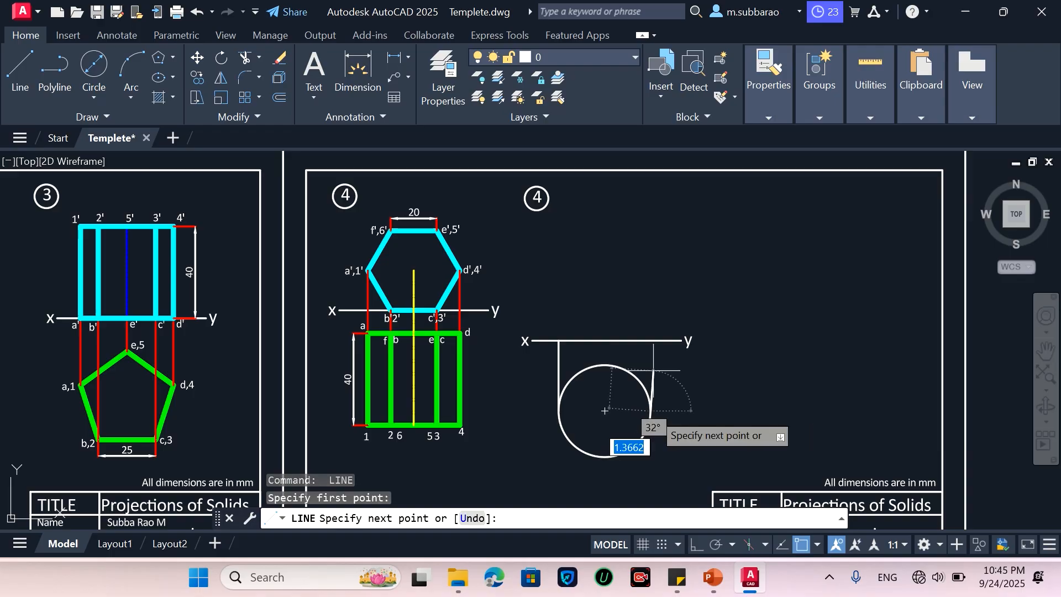
left_click(651, 341)
key("Return")
Step: Draw a vertical line from the circle's bottom quadrant through its center up to the xy line
scroll(630, 500, "up", 2)
key("Return")
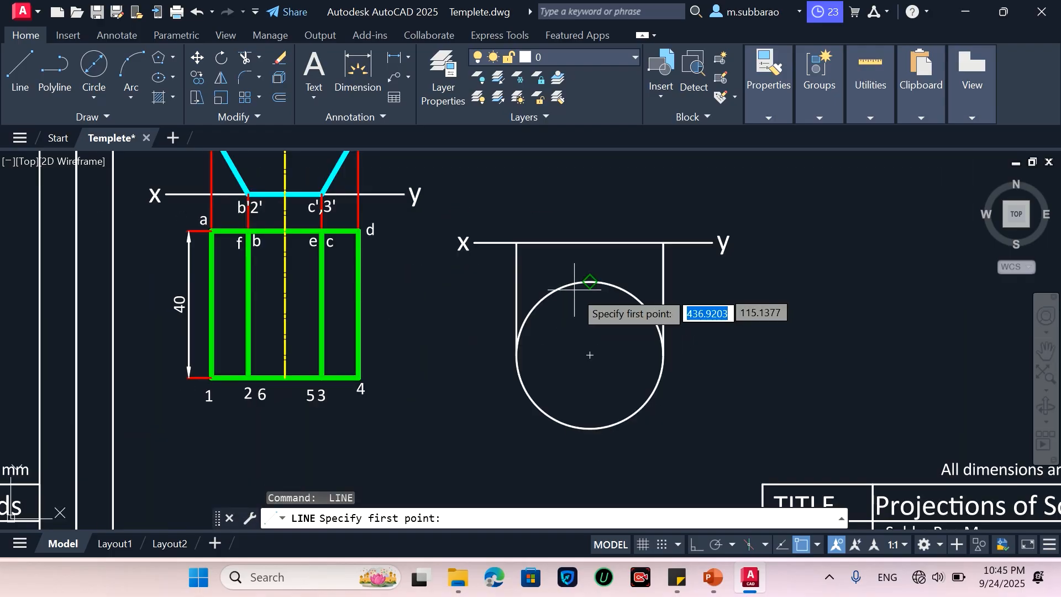
left_click(591, 429)
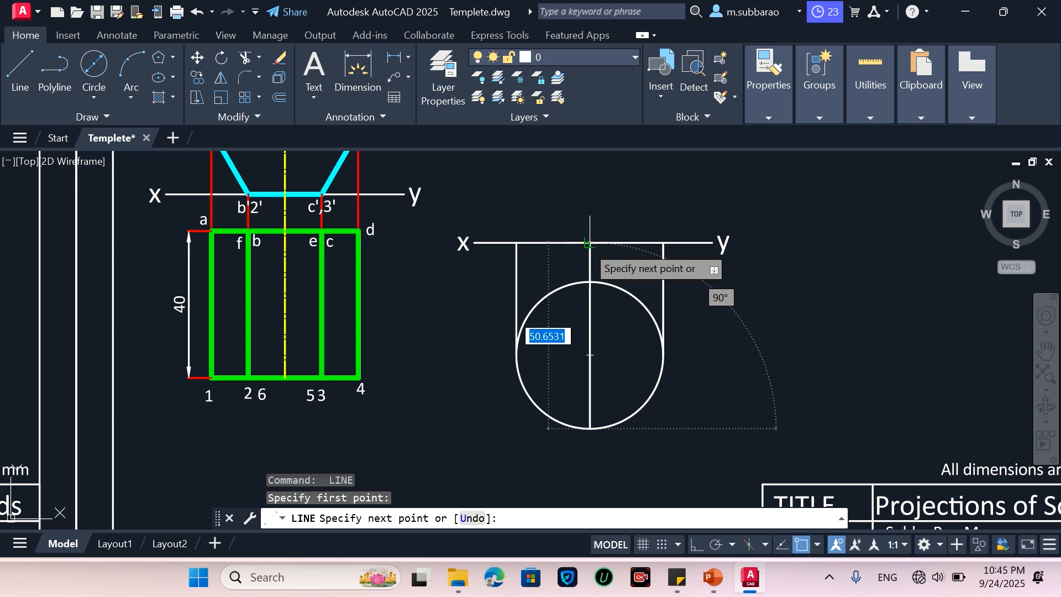
left_click(590, 243)
key("Return")
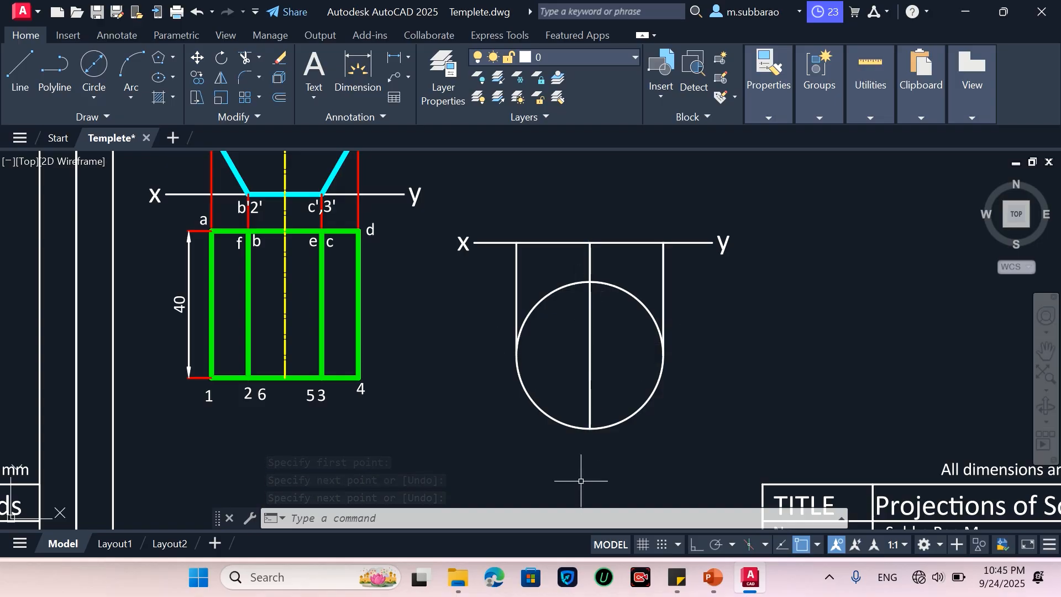
scroll(540, 412, "down", 2)
scroll(559, 262, "up", 2)
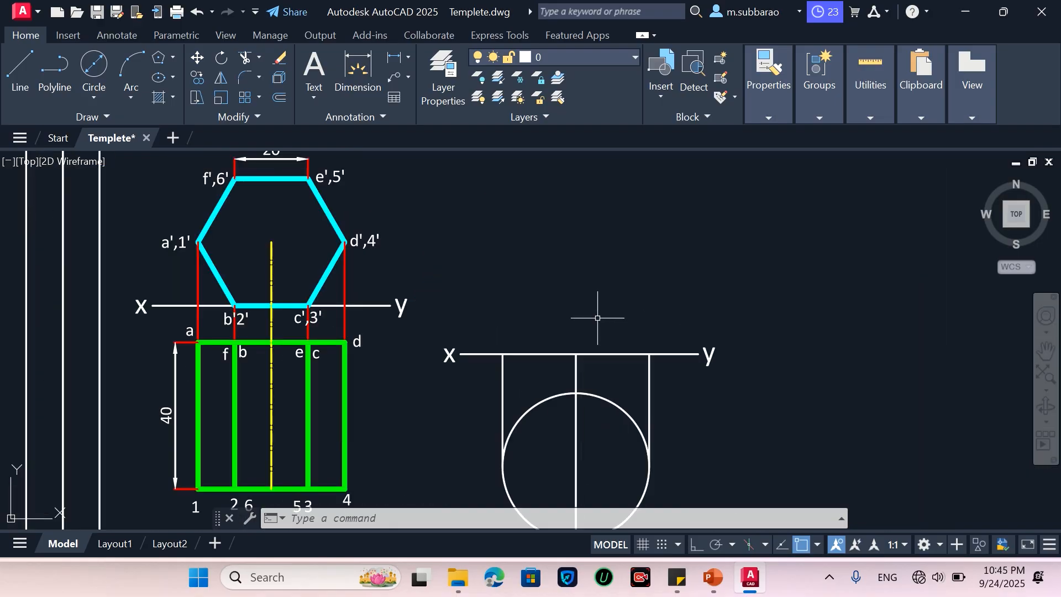
Step: Draw a 50 mm vertical axis line upward from the xy line above the circle's center
type("l")
key("Return")
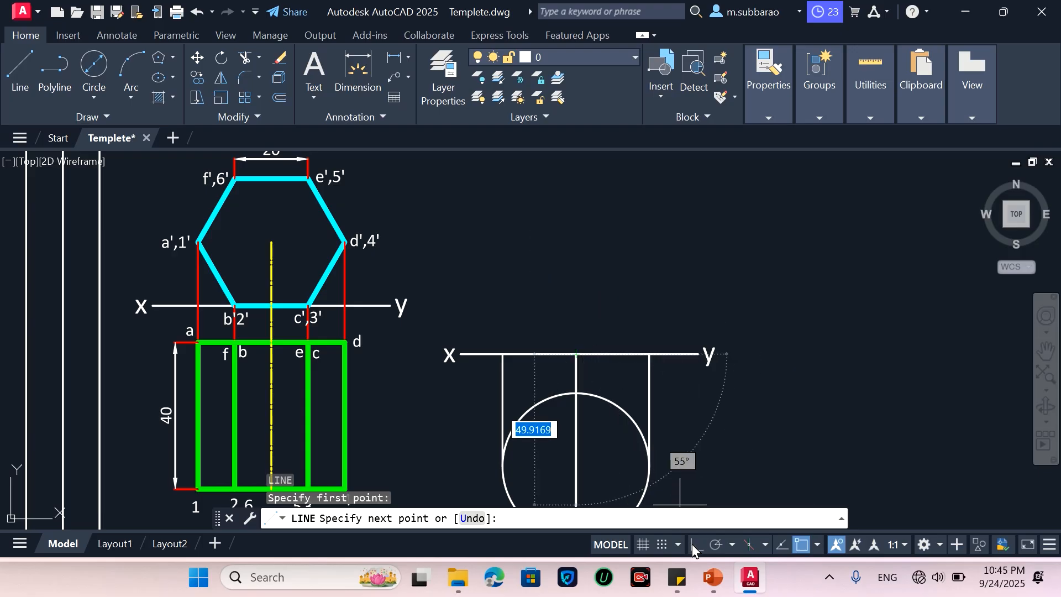
key("F8")
scroll(592, 464, "down", 2)
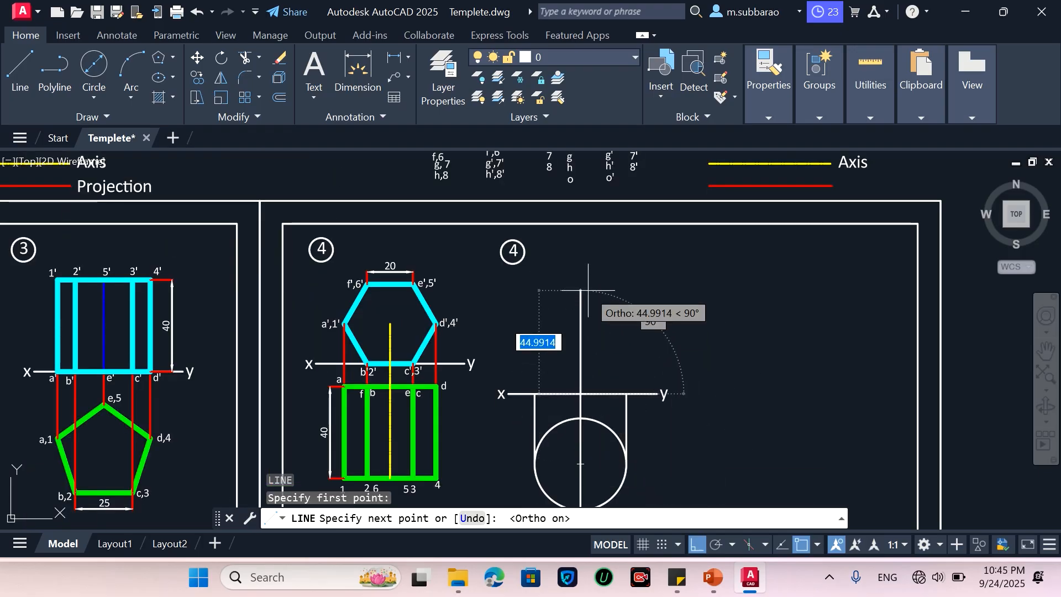
type("50")
key("Return")
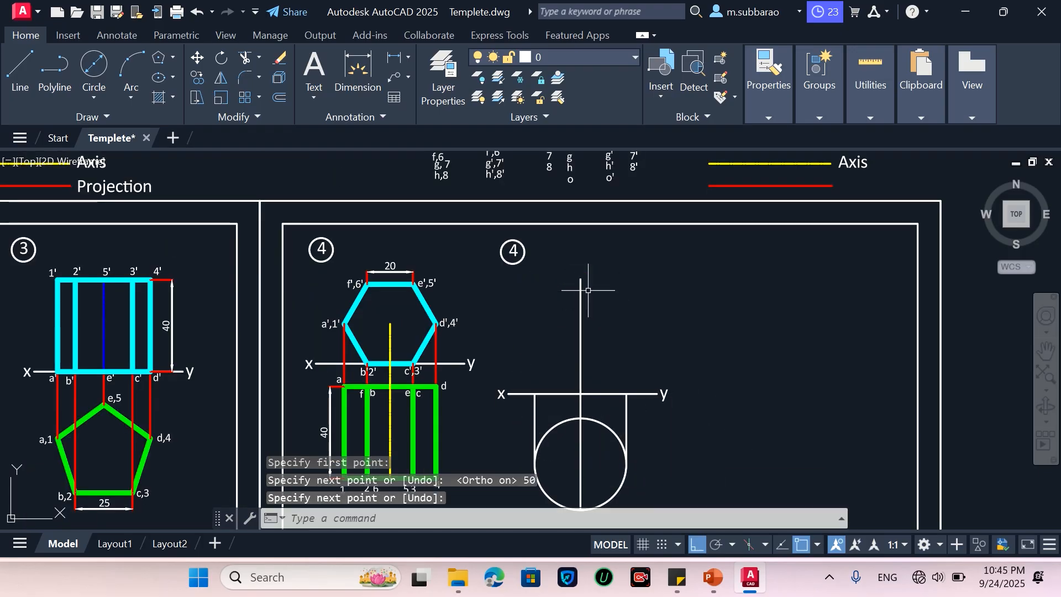
Step: Draw a 40 mm base line on the xy line between the two outer projection lines
key("Return")
left_click(626, 394)
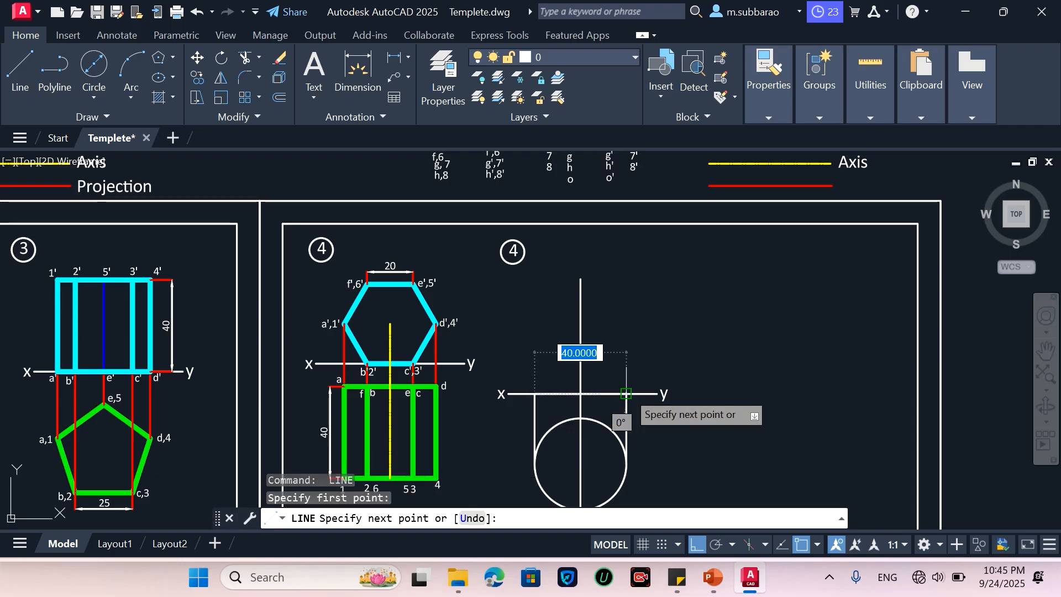
key("Return")
key("Escape")
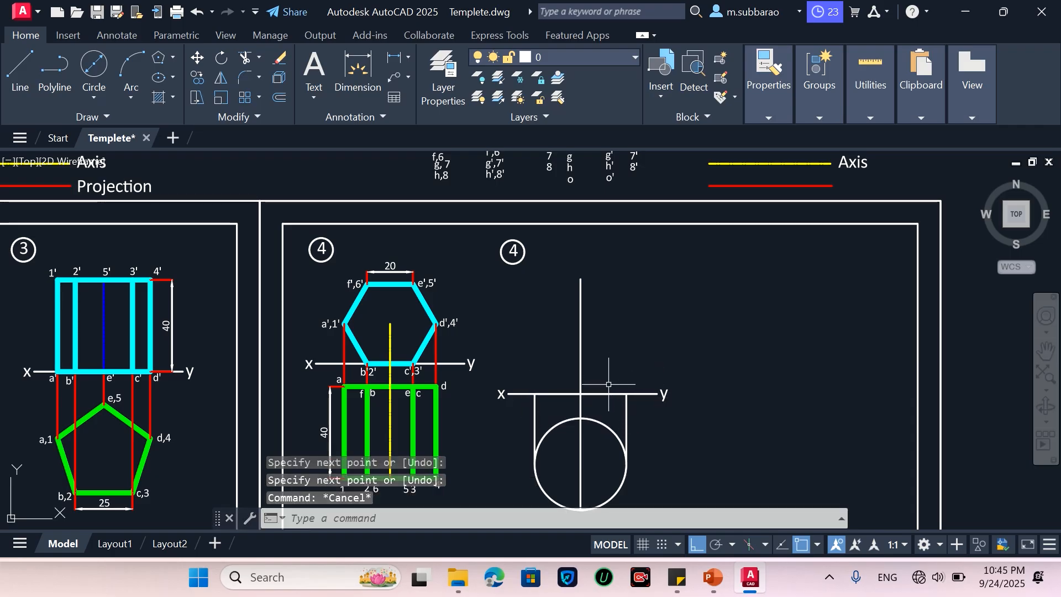
Step: Copy the base line up to the top end of the 50 mm axis line
type("co")
key("Return")
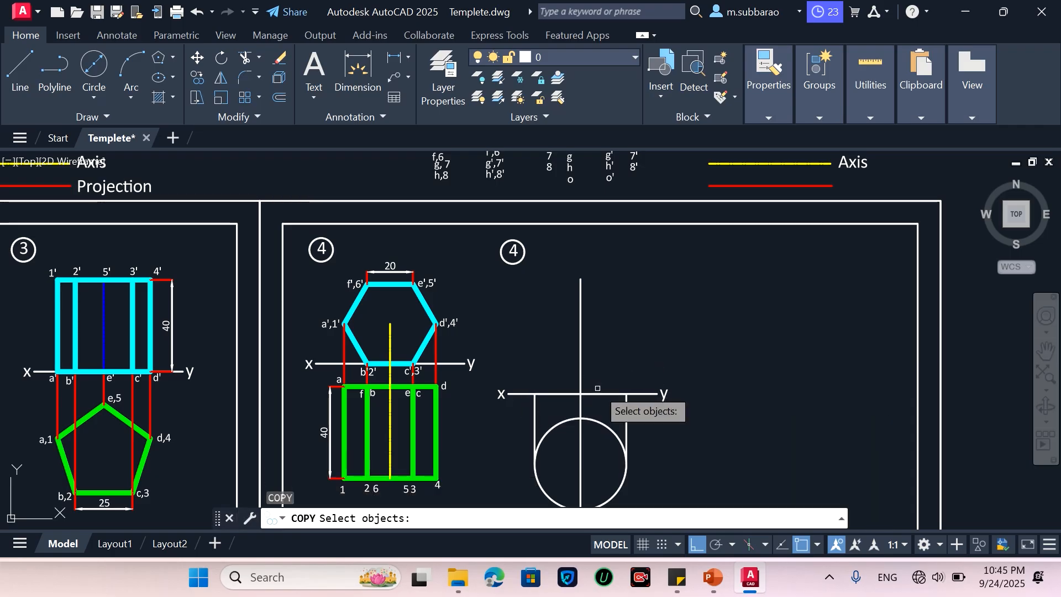
left_click(598, 392)
key("Return")
left_click(580, 394)
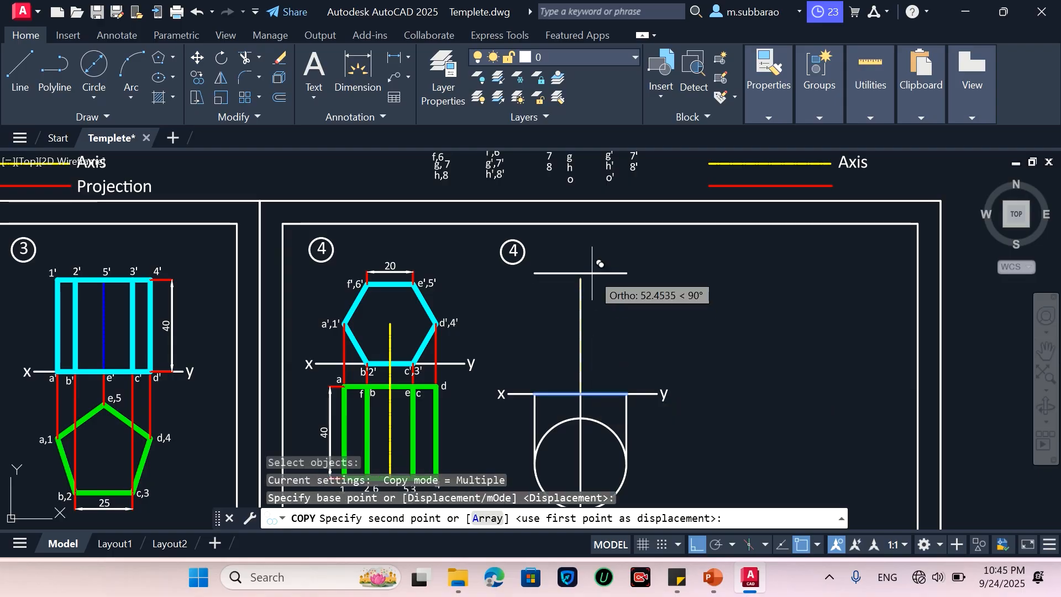
left_click(581, 280)
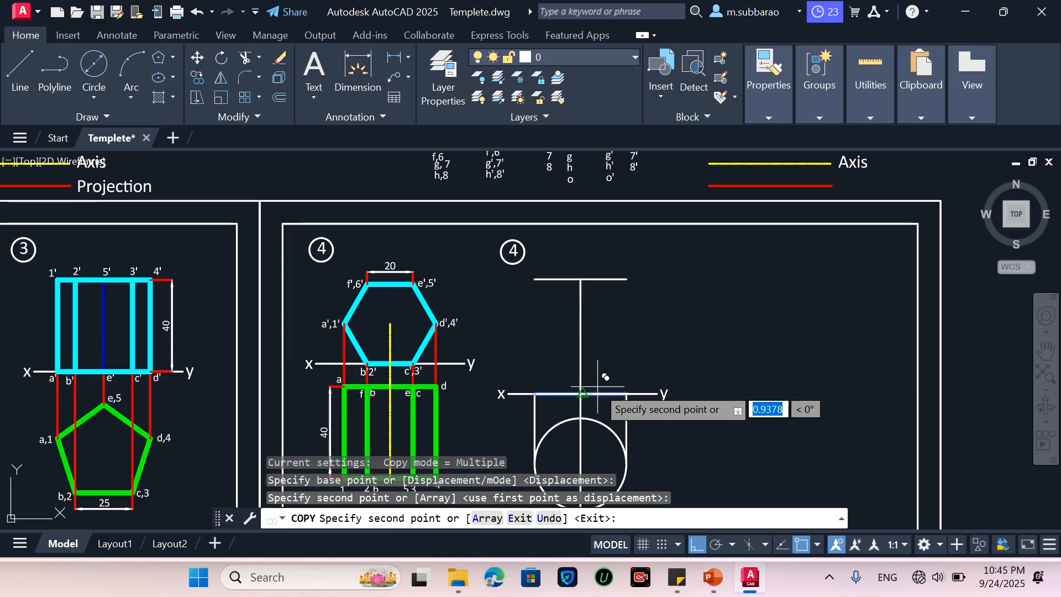
key("Escape")
Step: Draw the left and right vertical sides joining the base line to the top line of the cylinder's front view
type("l")
key("Return")
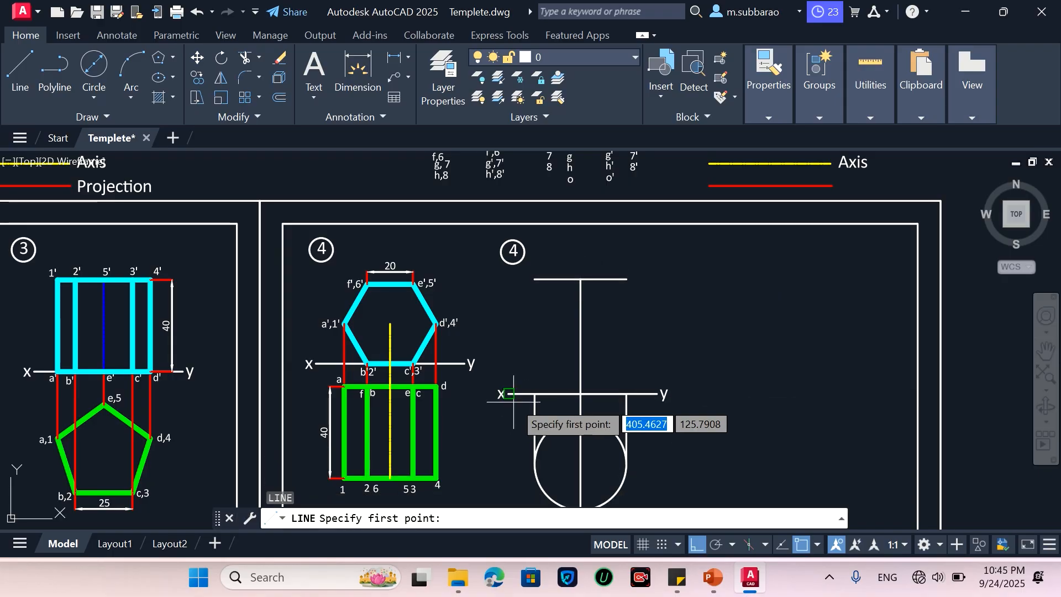
left_click(534, 394)
left_click(533, 279)
key("Return")
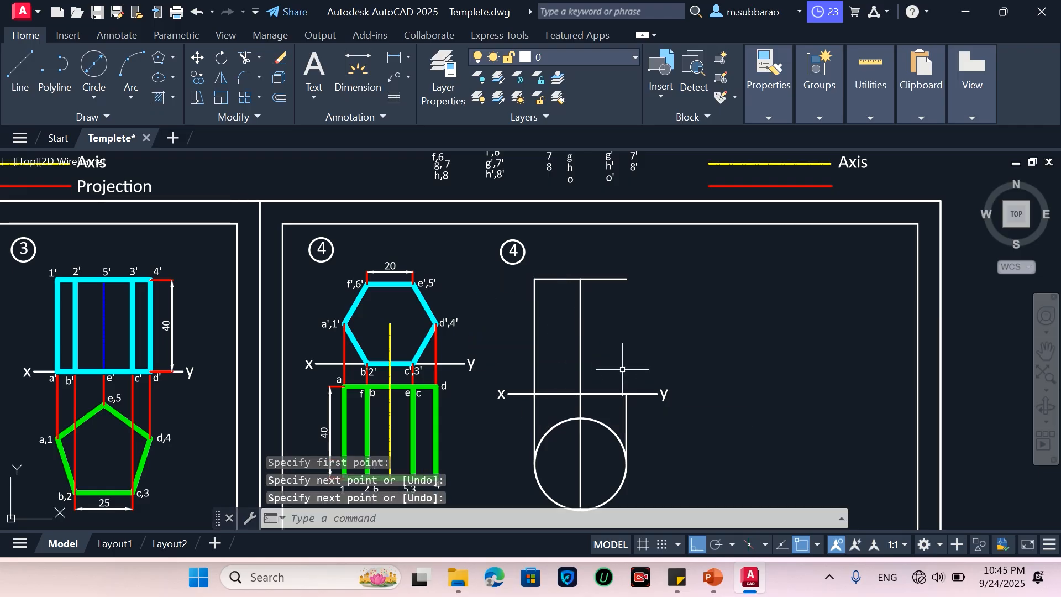
key("Return")
left_click(626, 393)
left_click(624, 281)
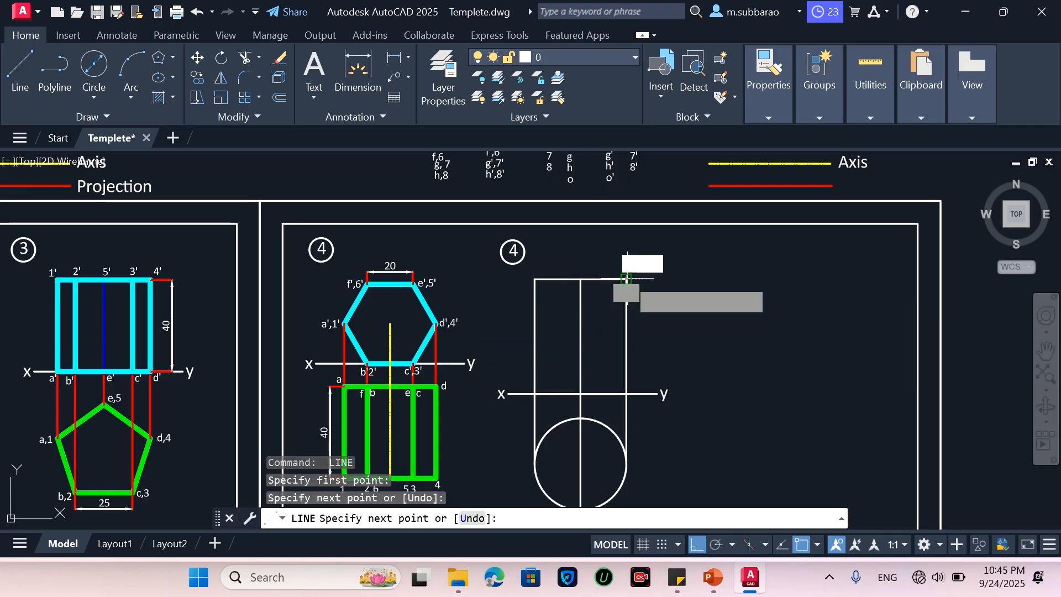
key("Return")
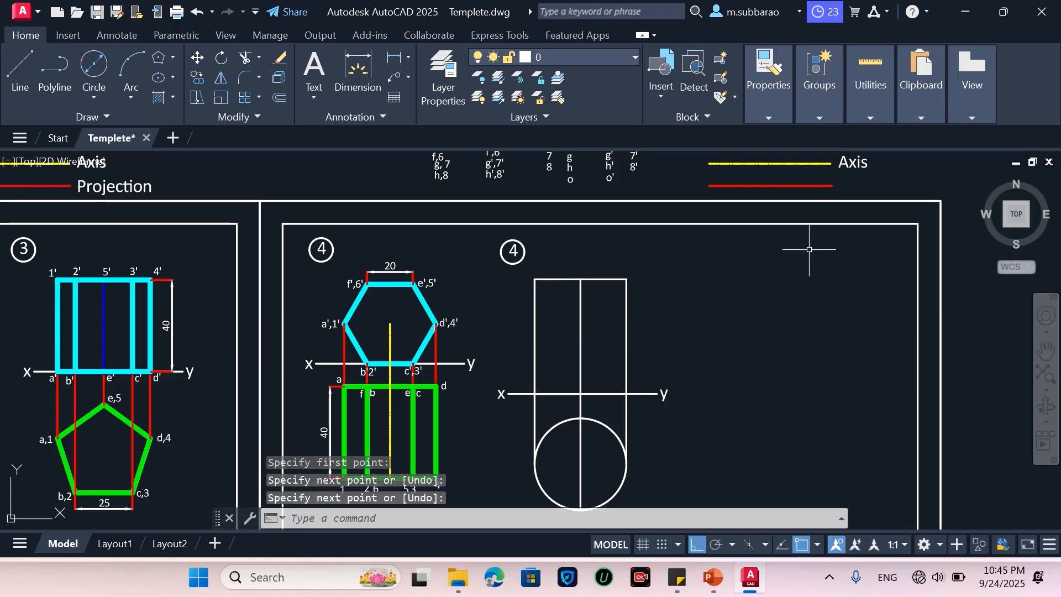
Step: Match the three vertical lines between the circle and the xy line to the red Projection line style
type("ma")
key("Return")
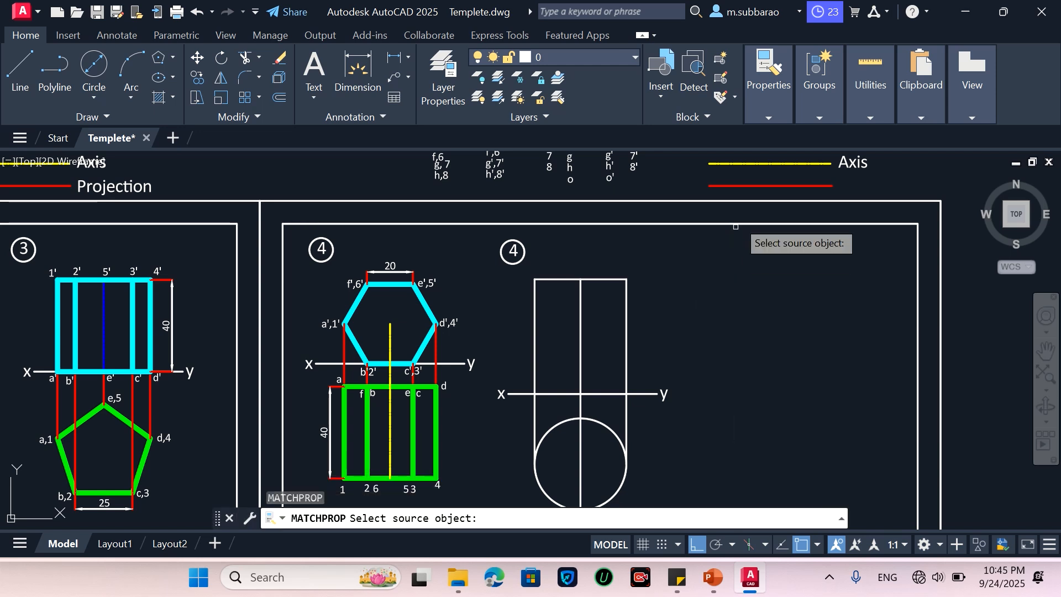
left_click(744, 186)
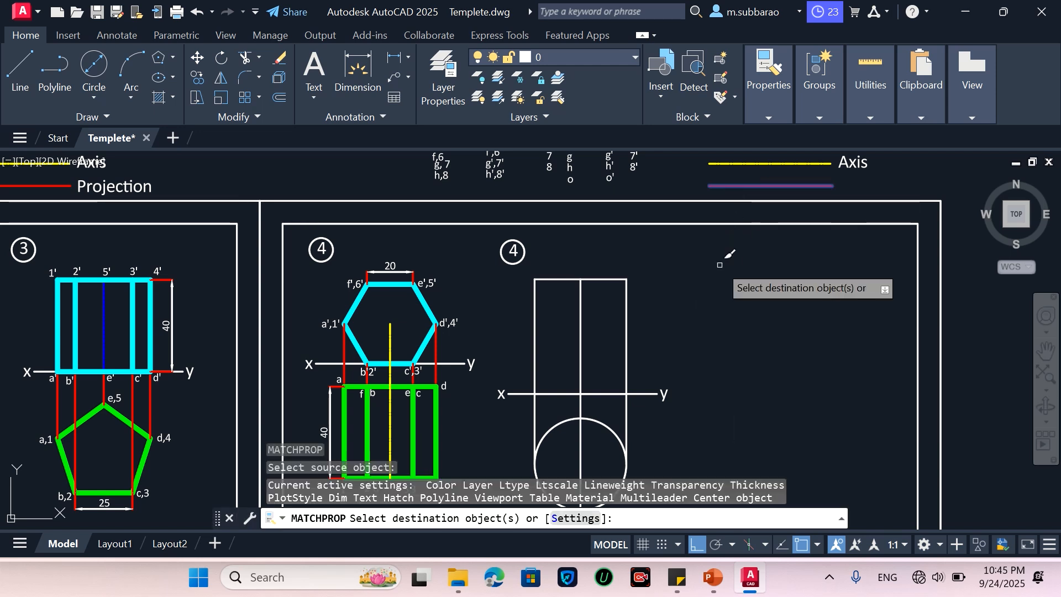
left_click(626, 411)
left_click(580, 412)
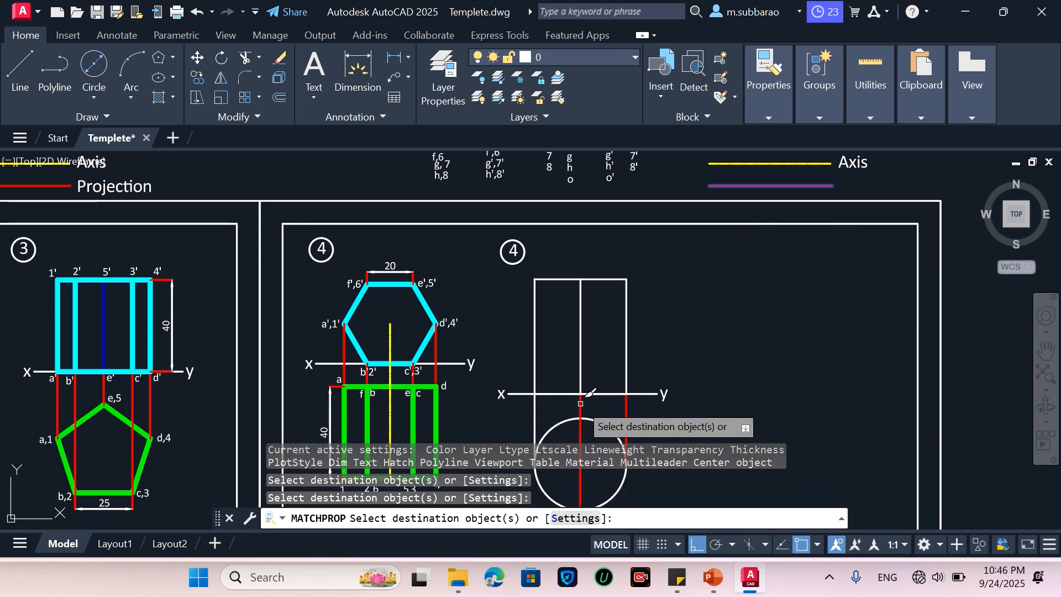
left_click(535, 408)
key("Escape")
Step: Match the center line of the cylinder's front view to the yellow Axis line style
type("m")
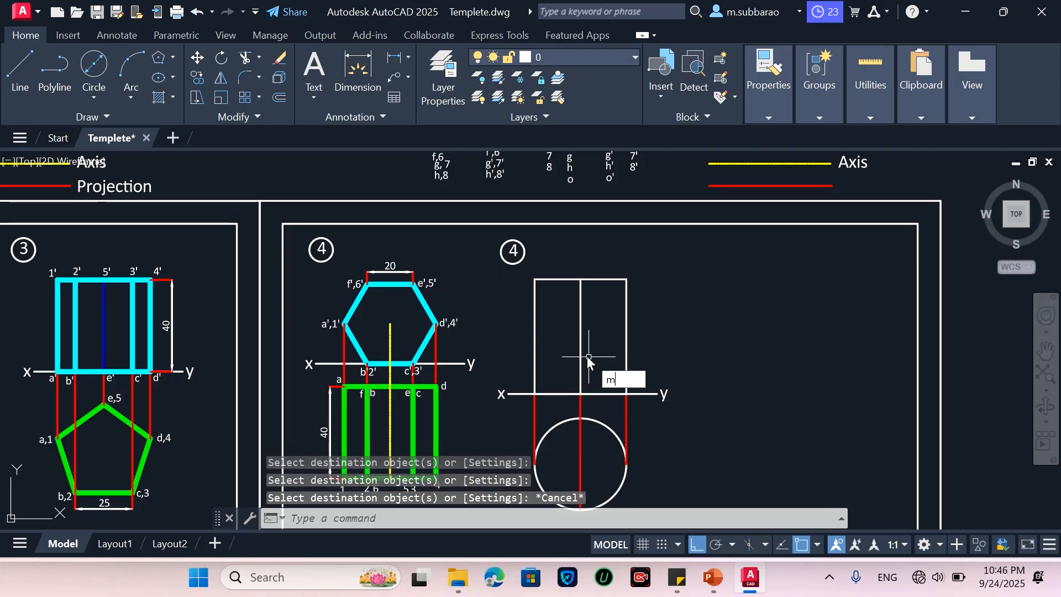
type("a")
key("Return")
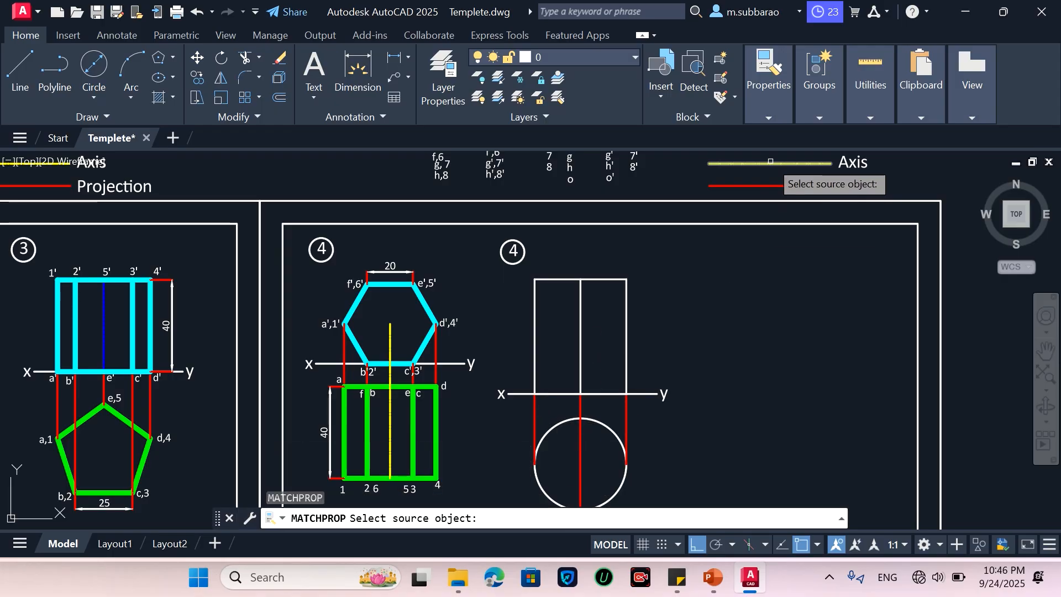
left_click(770, 162)
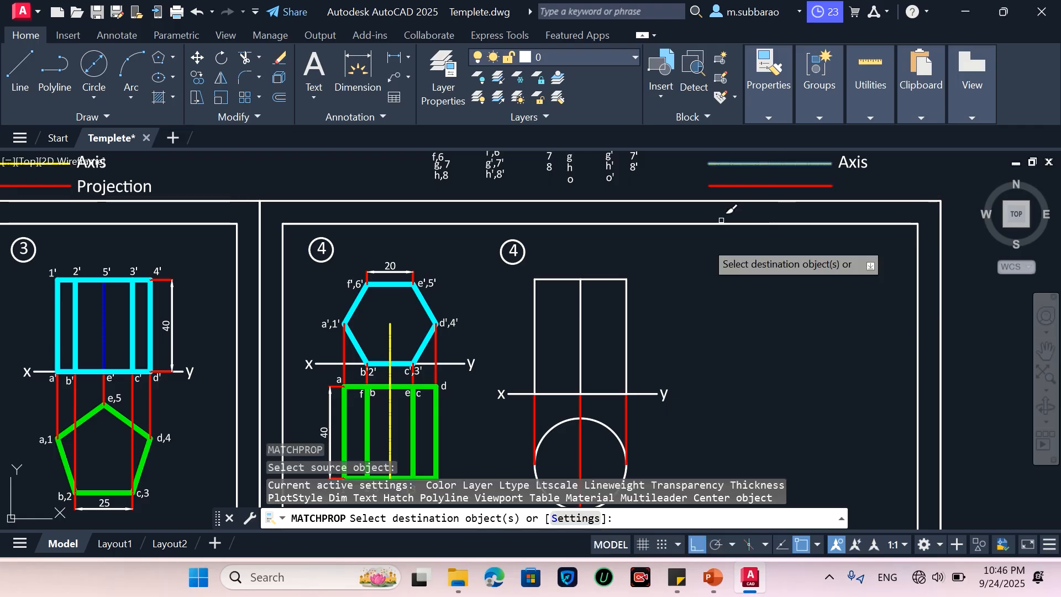
left_click(581, 352)
key("Escape")
Step: Match all four edges of the cylinder's front-view rectangle to the cyan FV line style
type("m")
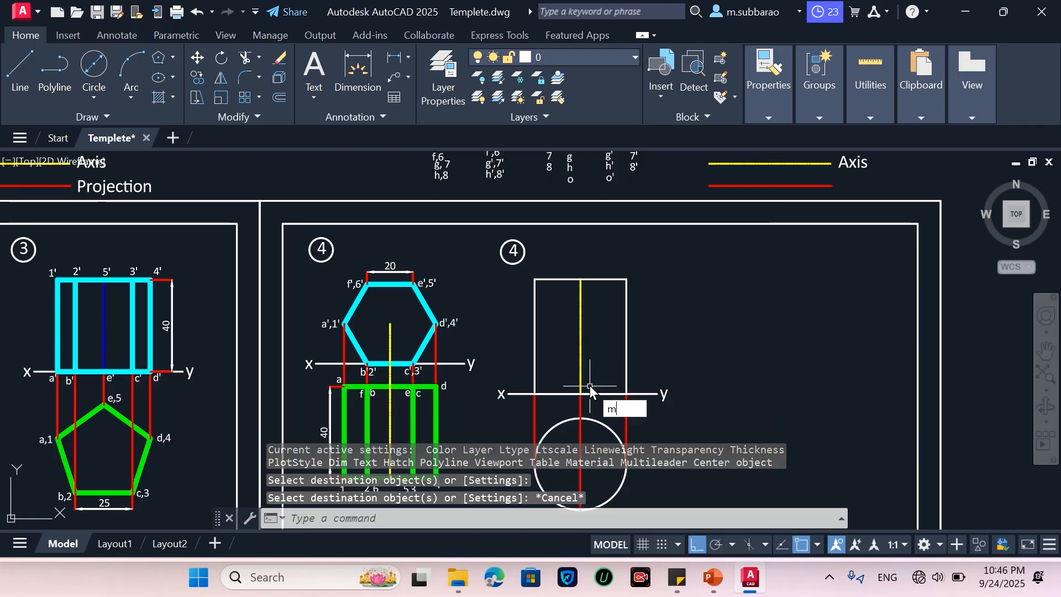
type("a")
key("Return")
scroll(617, 405, "down", 2)
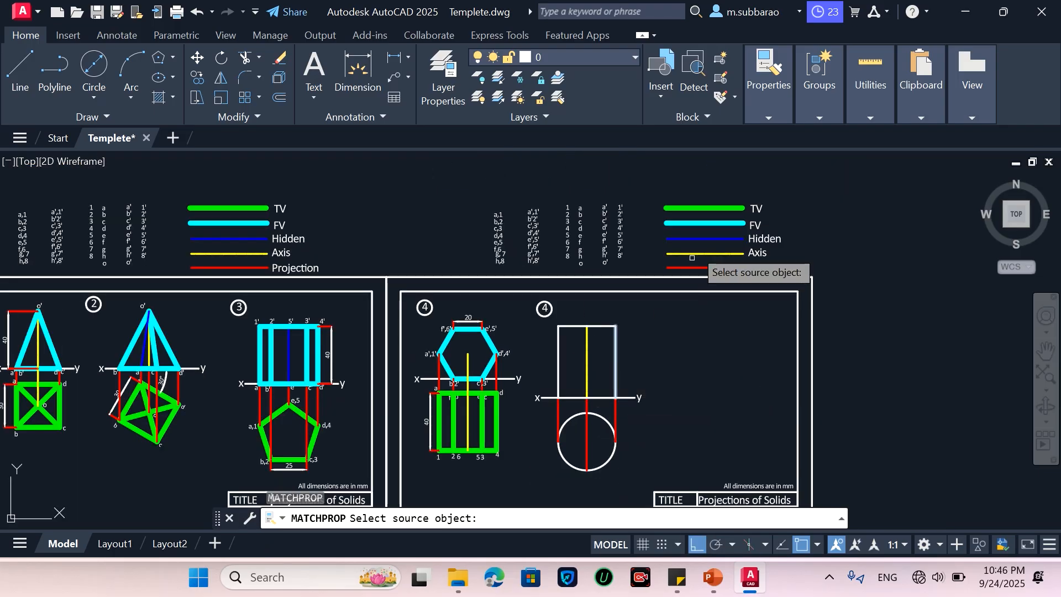
left_click(693, 221)
scroll(624, 373, "up", 2)
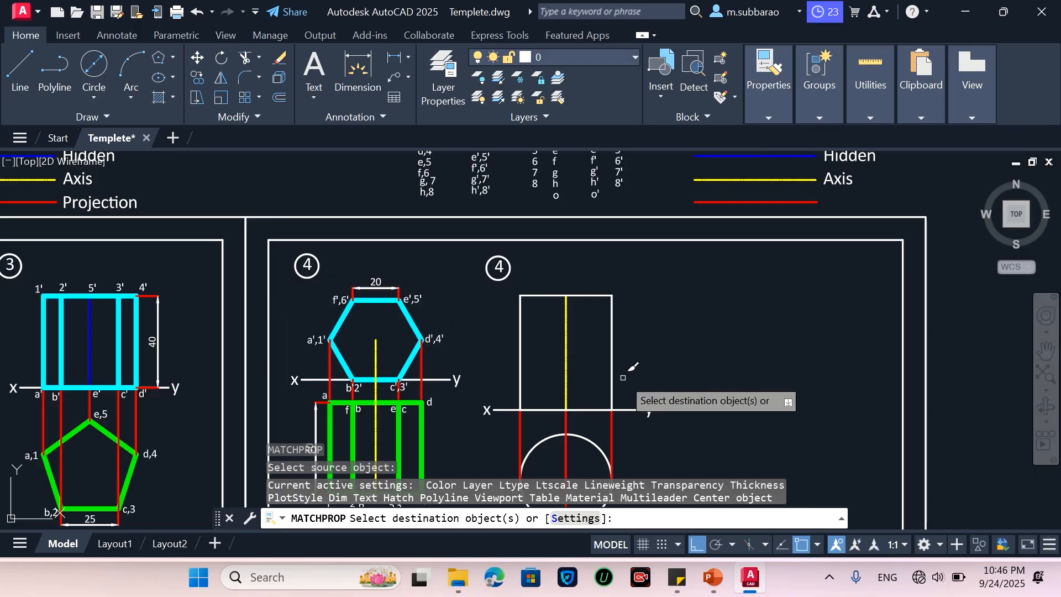
left_click(615, 325)
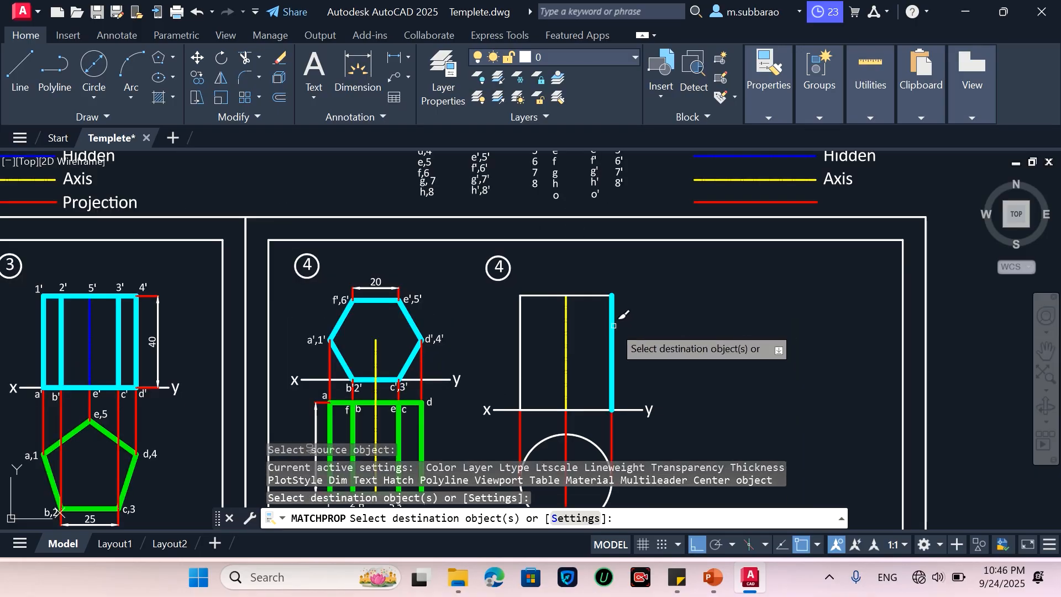
left_click(597, 297)
left_click(522, 360)
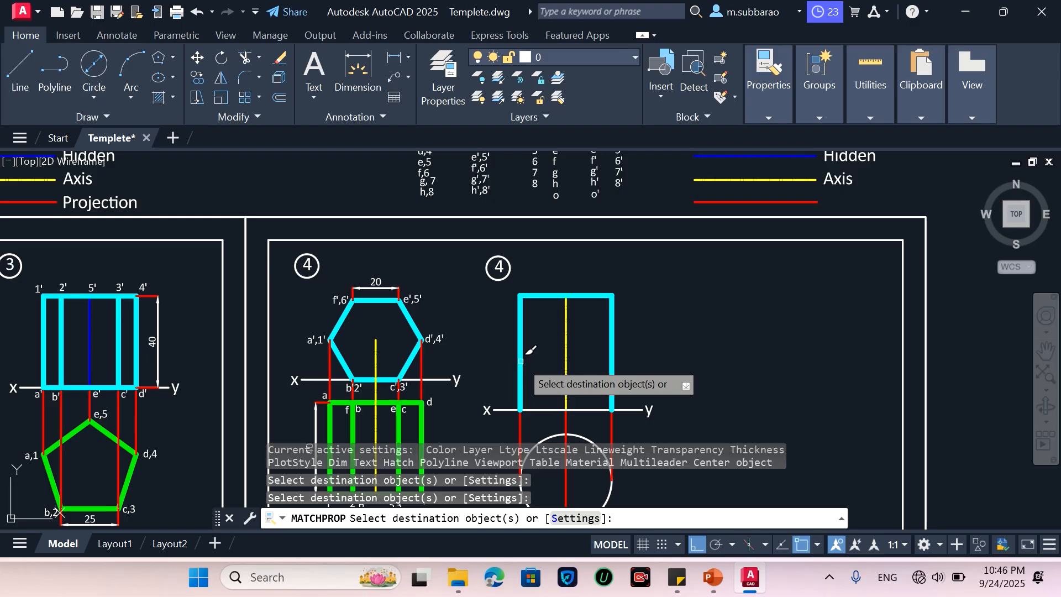
left_click(559, 410)
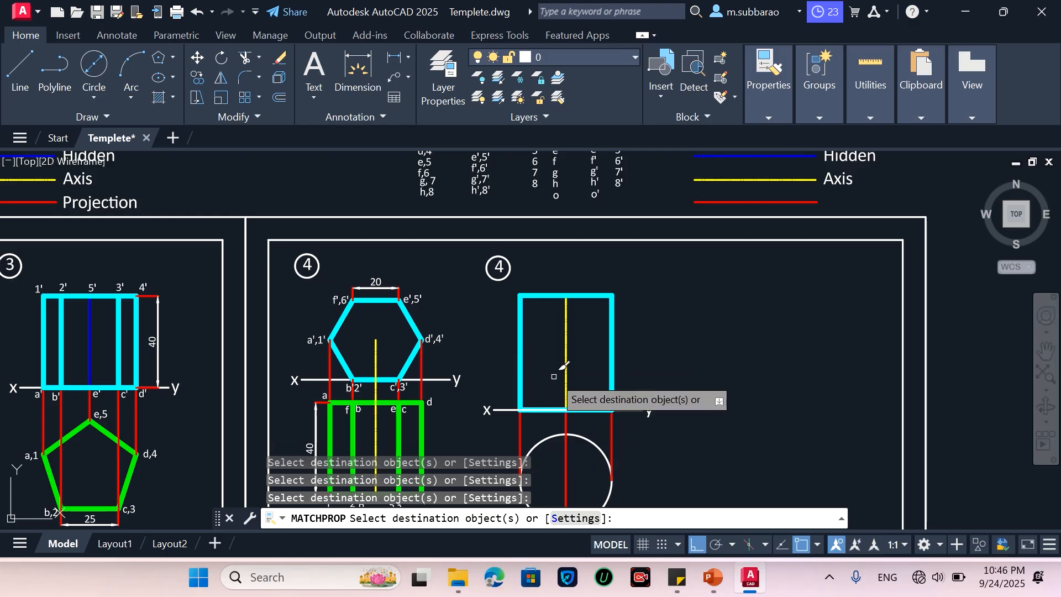
scroll(611, 379, "down", 2)
key("Escape")
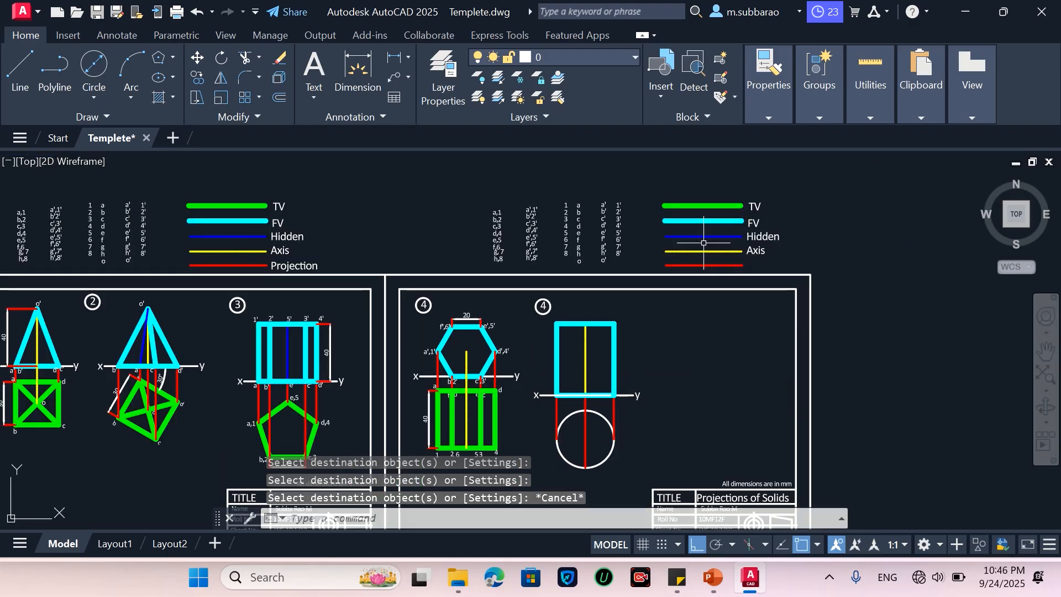
Step: Match the top-view circle to the green TV line style
scroll(703, 243, "up", 2)
type("ma")
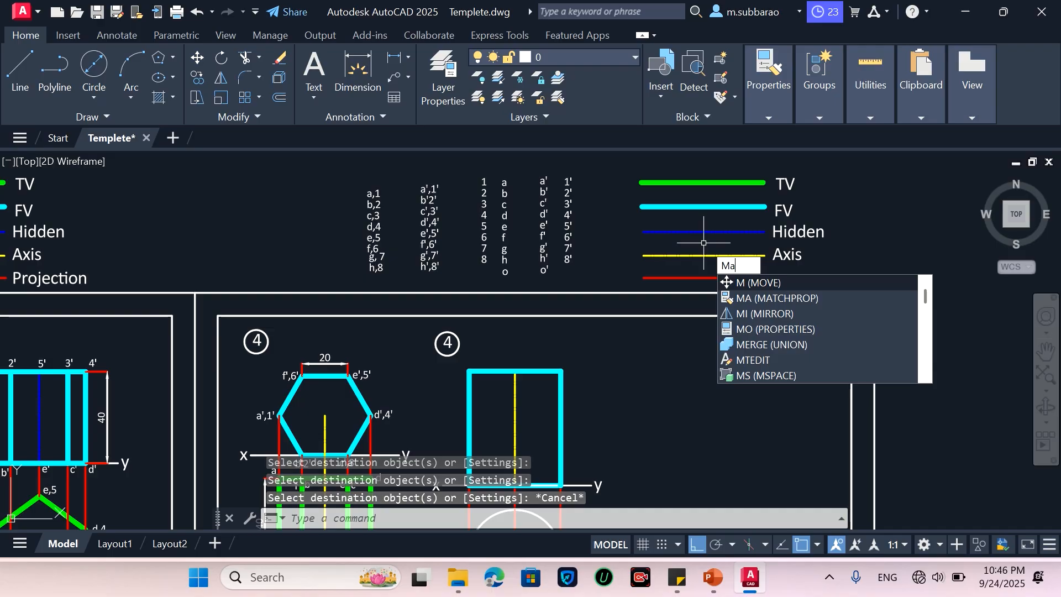
key("Return")
left_click(709, 184)
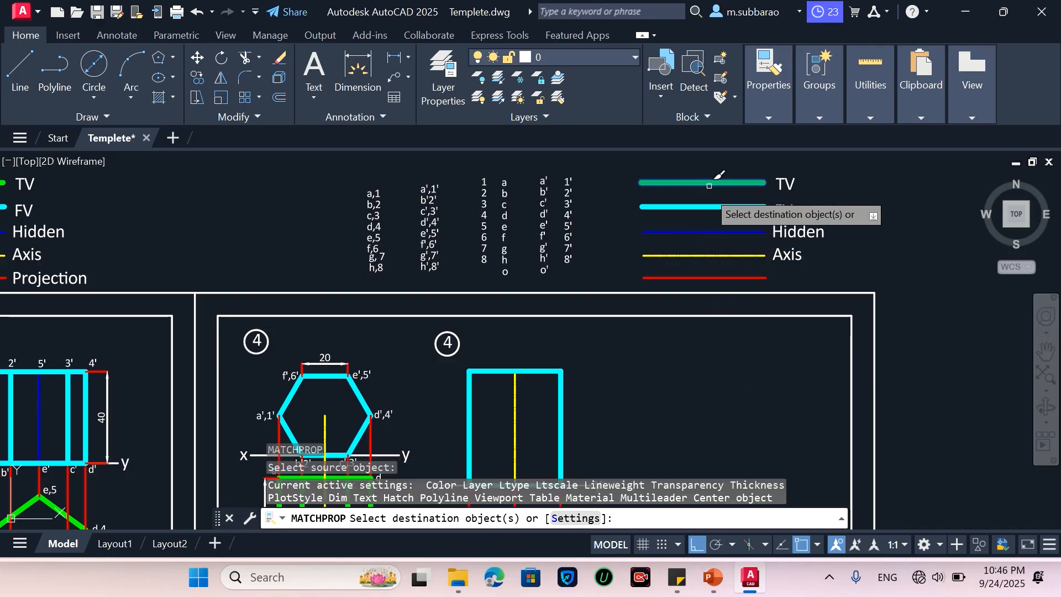
scroll(680, 315, "down", 3)
scroll(669, 337, "up", 3)
left_click(612, 301)
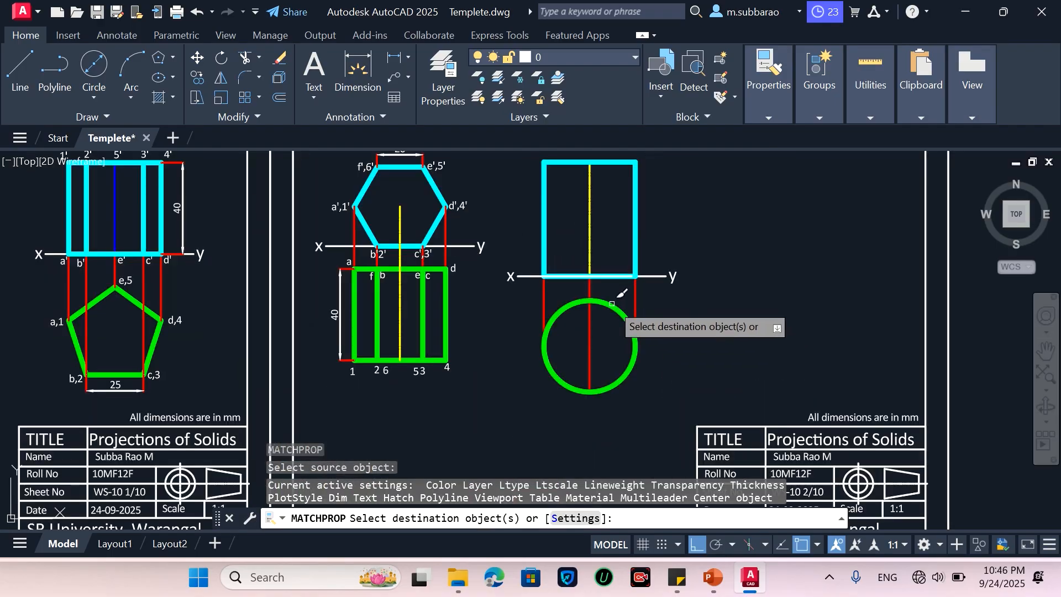
key("Escape")
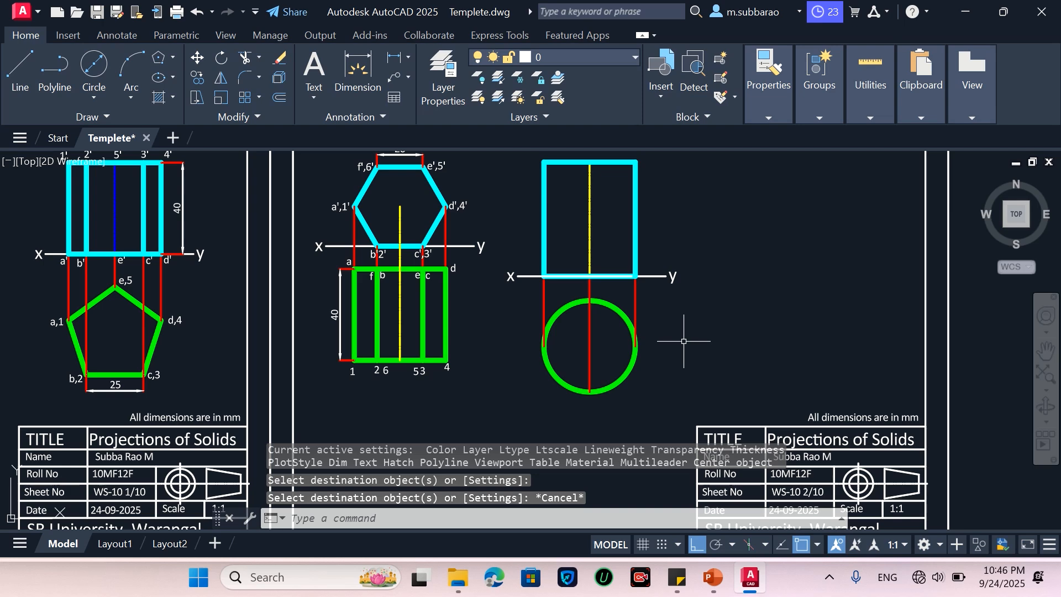
Step: Try to copy the reference column of labels a',1' through h',8' above the sheet
scroll(684, 341, "up", 2)
type("c")
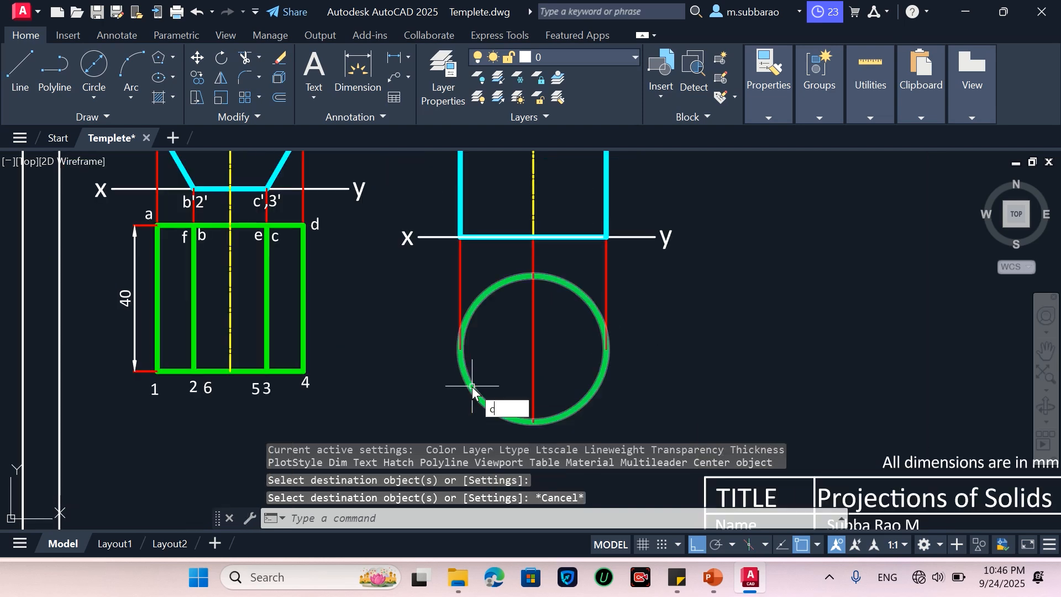
type("t o")
key("Return")
scroll(589, 410, "down", 3)
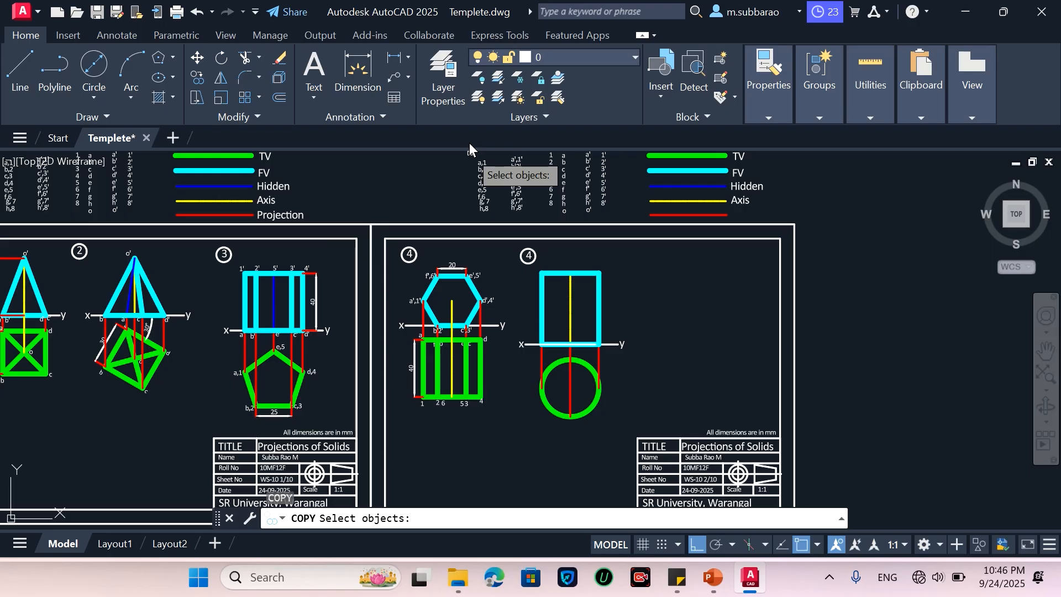
scroll(581, 326, "down", 2)
scroll(558, 293, "up", 6)
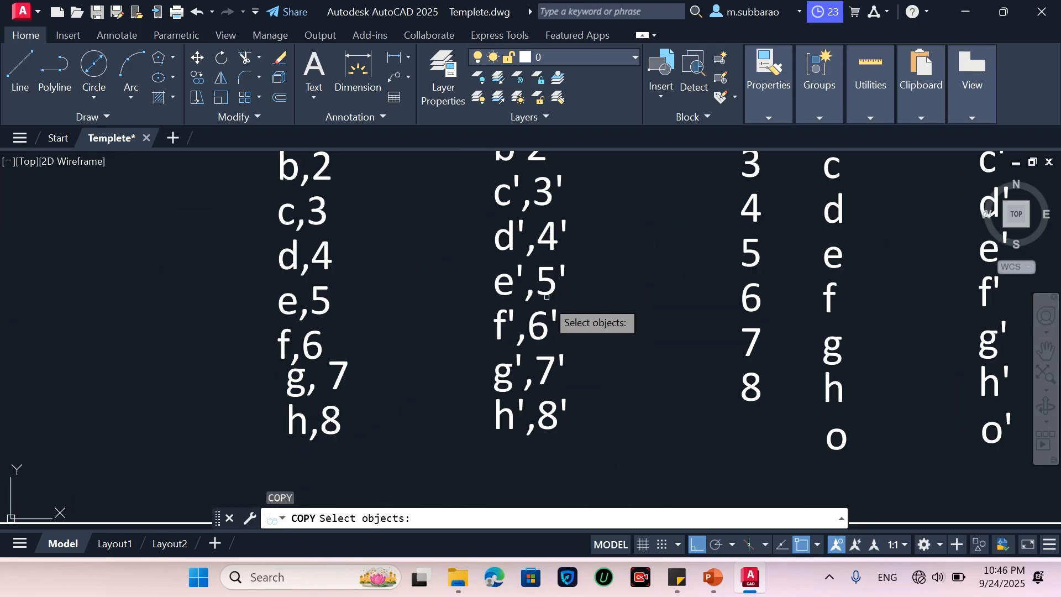
scroll(547, 293, "down", 3)
scroll(581, 235, "down", 2)
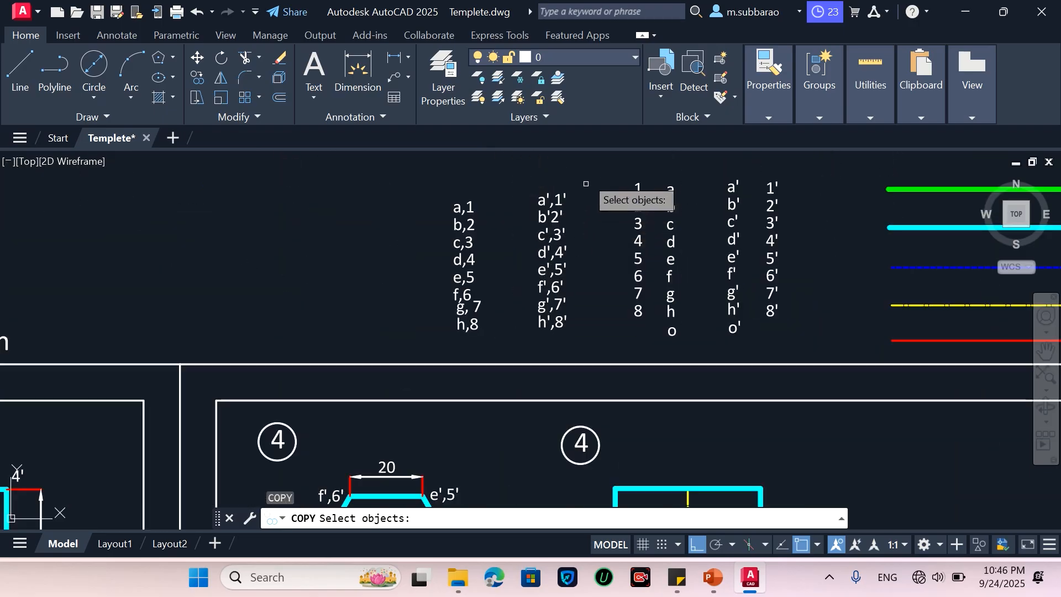
left_click(586, 175)
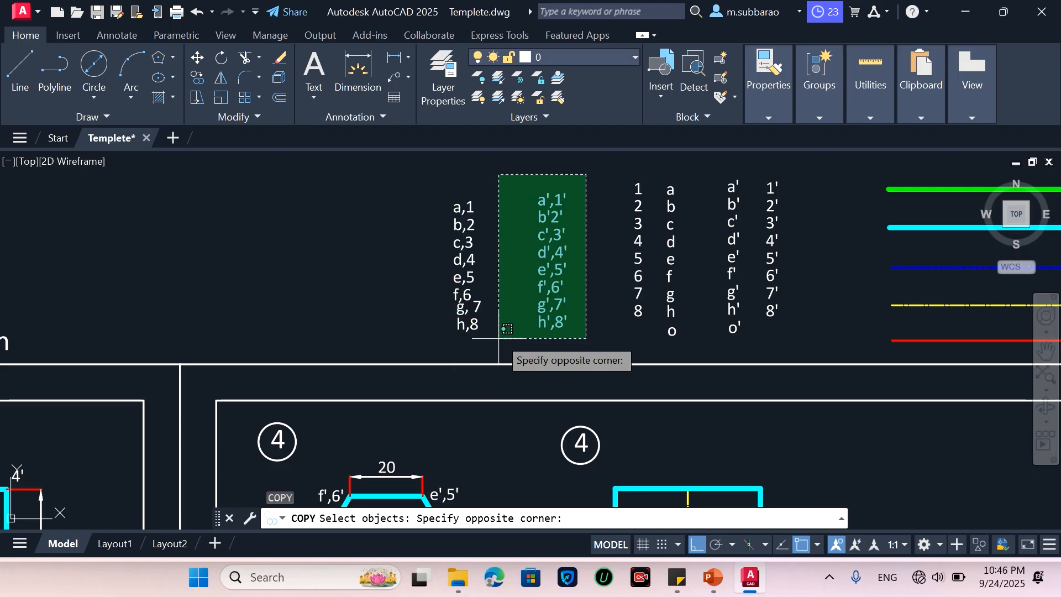
left_click(602, 330)
key("Return")
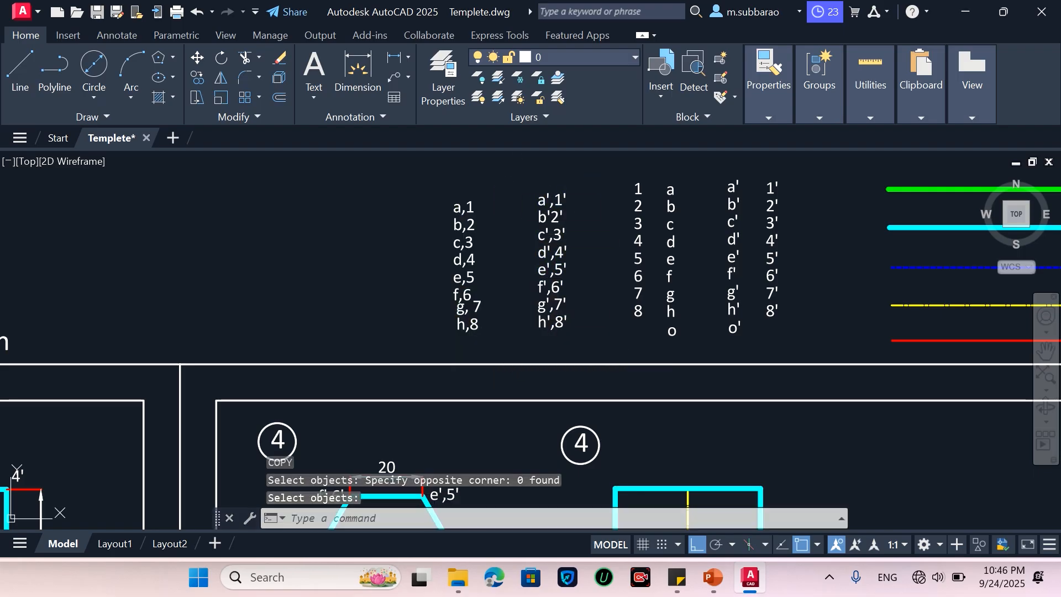
Step: Copy the reference column of labels a,1 through h,8 from above the sheet to beside the cylinder's top-view circle
key("Return")
left_click(507, 185)
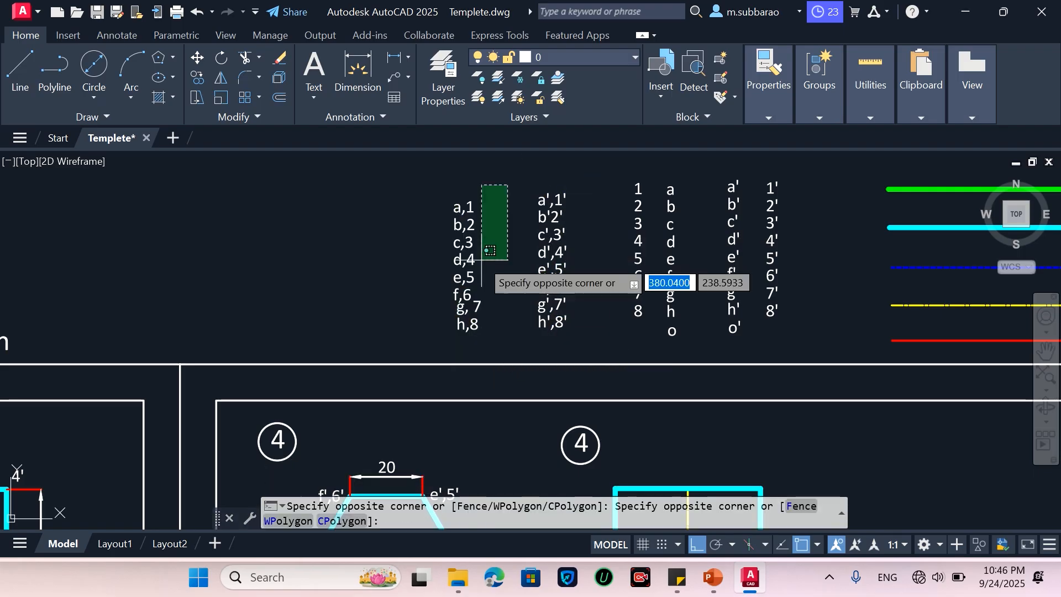
left_click(416, 340)
type("co")
key("Return")
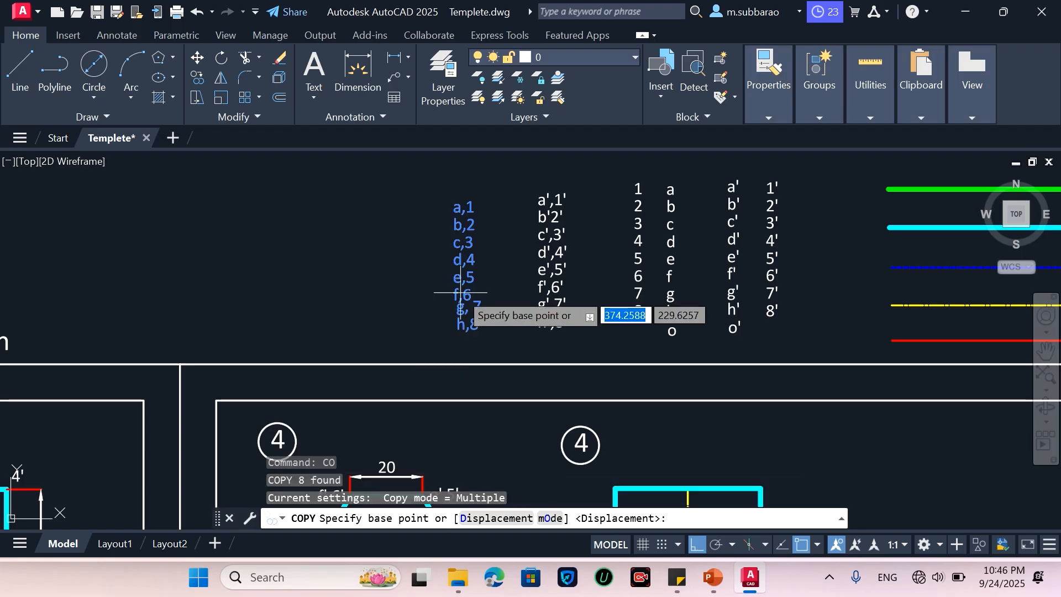
left_click(463, 294)
scroll(460, 290, "down", 4)
scroll(467, 320, "down", 2)
scroll(481, 354, "up", 4)
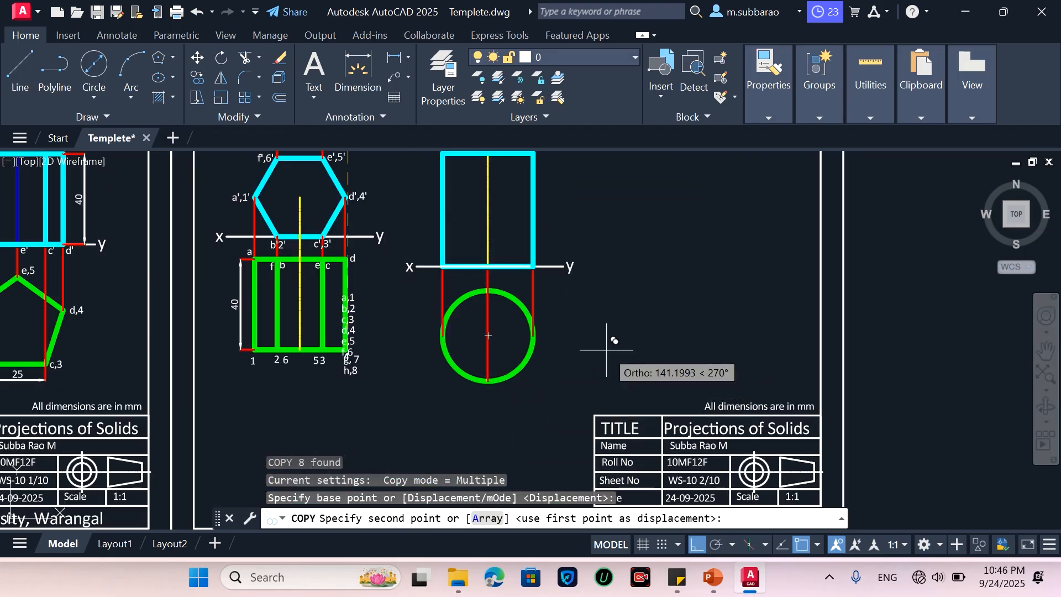
left_click(696, 546)
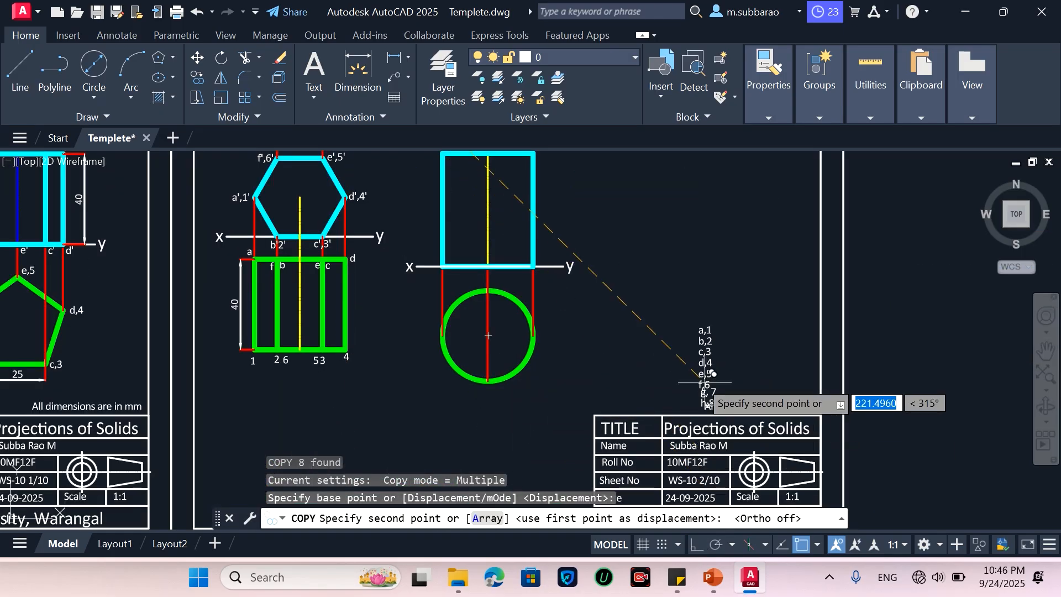
left_click(608, 359)
scroll(621, 279, "up", 2)
key("Return")
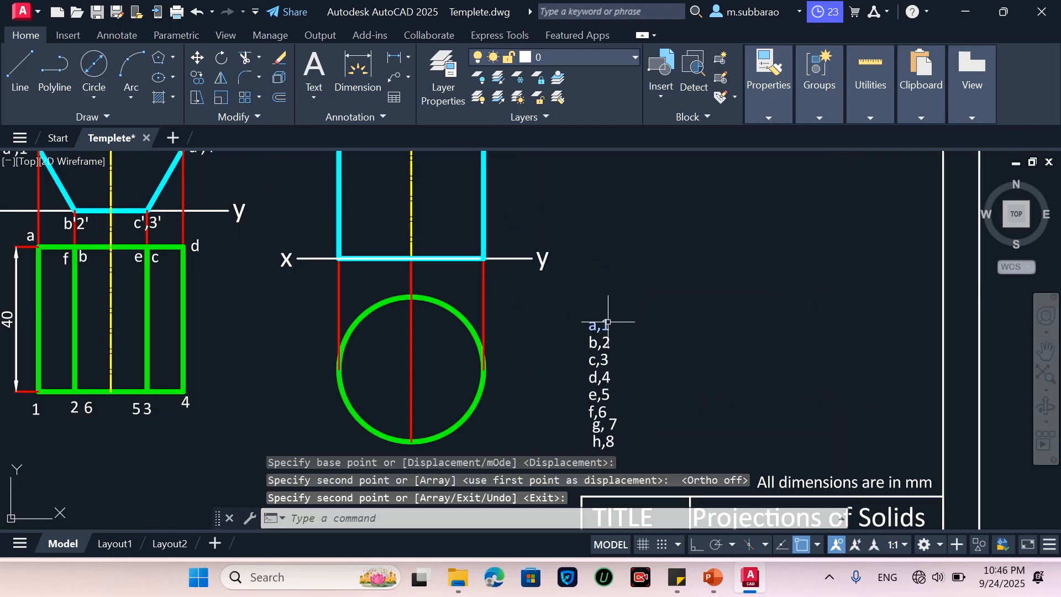
Step: Move label a,1 from the copied column to the left end of the top-view circle's horizontal diameter
type("c")
key("Escape")
type("m")
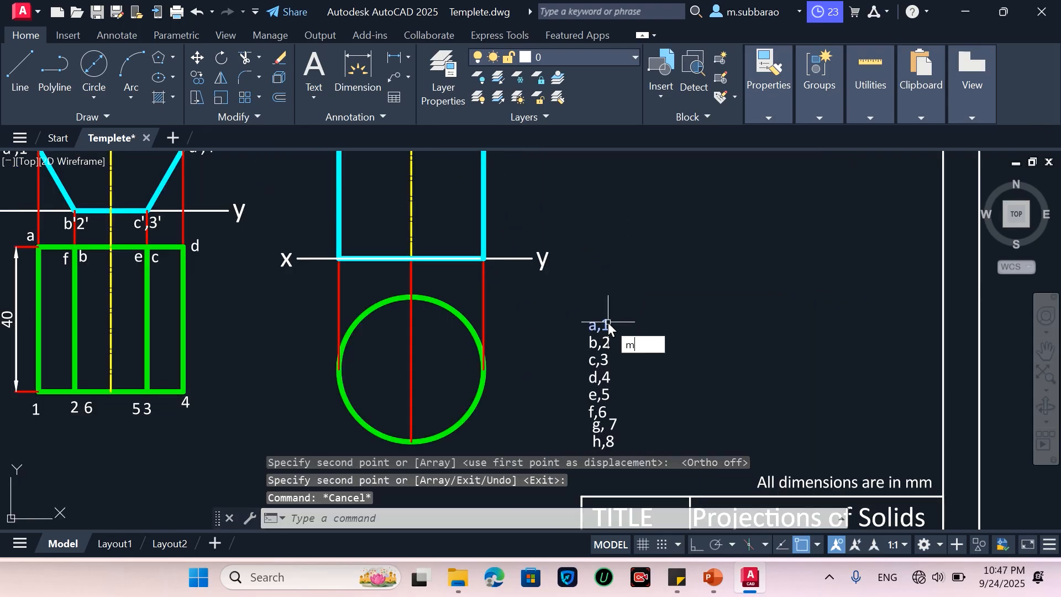
key("Return")
left_click(599, 319)
left_click(600, 319)
left_click(577, 324)
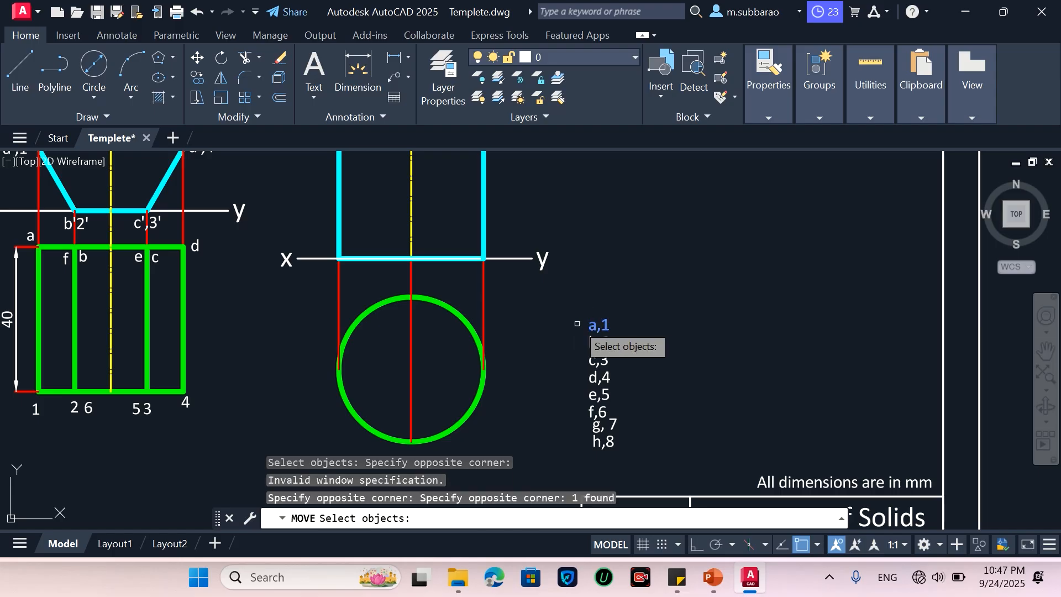
key("Return")
left_click(778, 306)
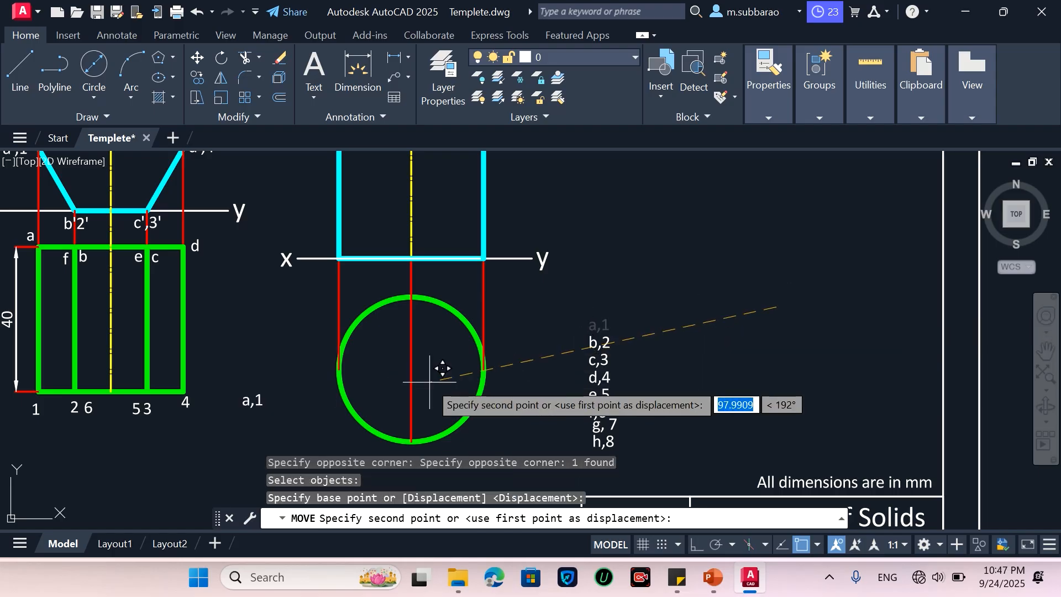
left_click(495, 352)
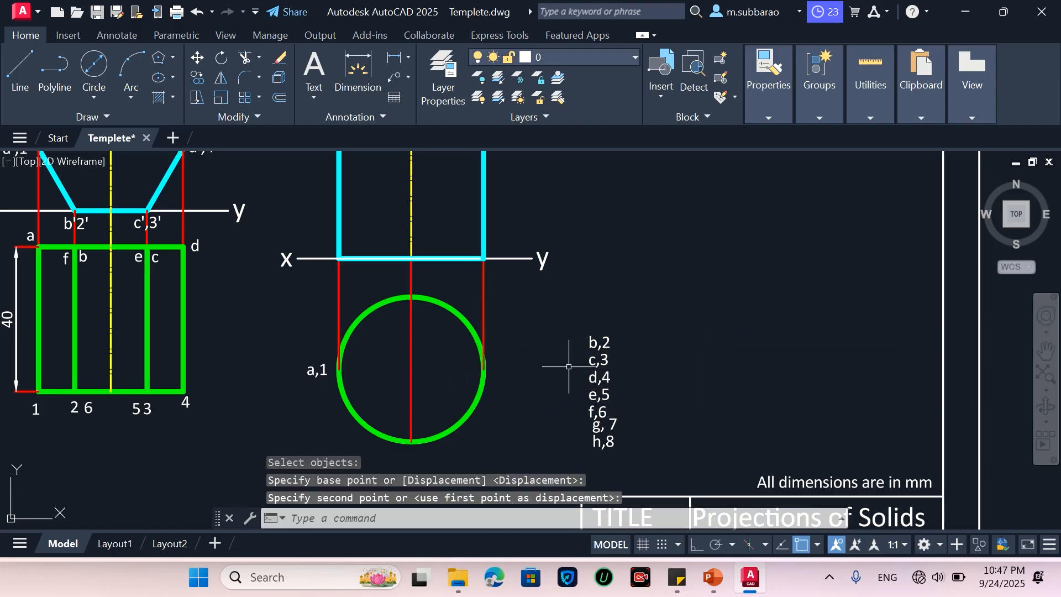
Step: Move label b,2 to just below the lowest point of the top-view circle
key("Return")
left_click(568, 344)
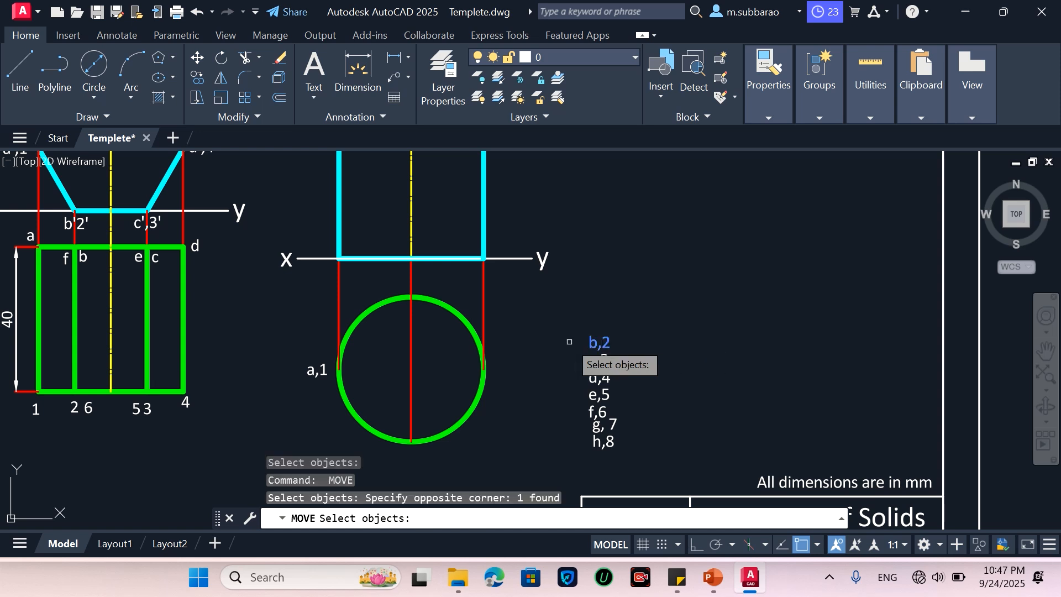
key("Return")
left_click(778, 262)
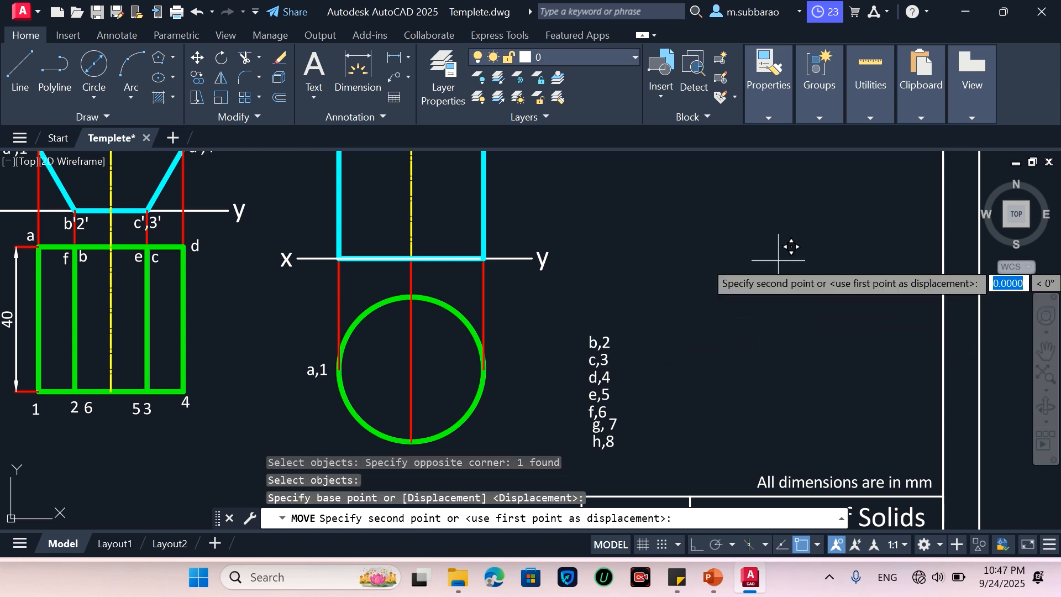
left_click(617, 361)
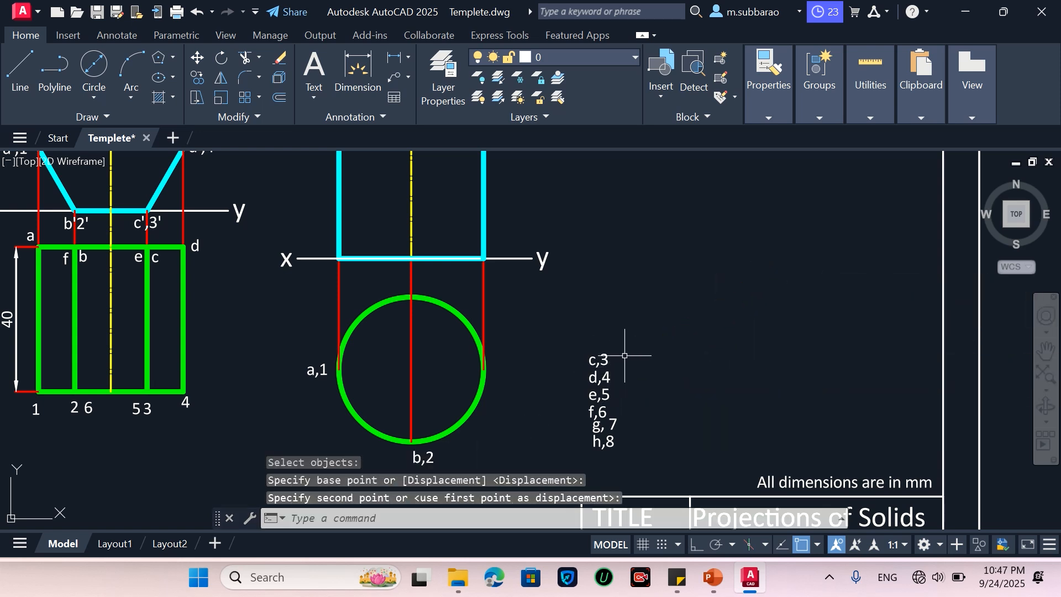
Step: Hide the command line and move label c,3 to the rightmost point of the top-view circle
left_click(232, 518)
left_click(597, 304)
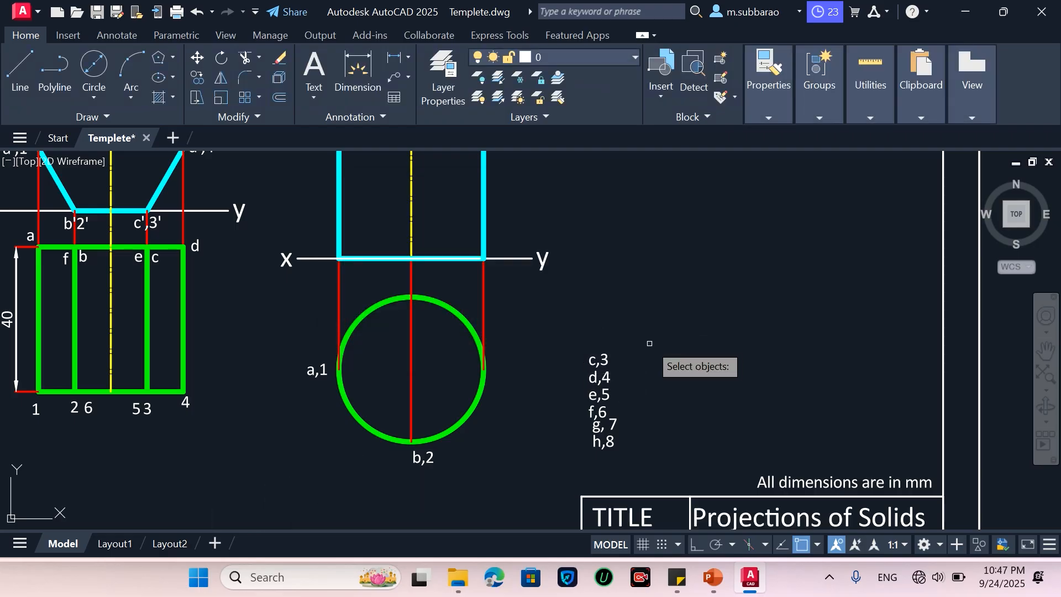
left_click(606, 358)
key("Return")
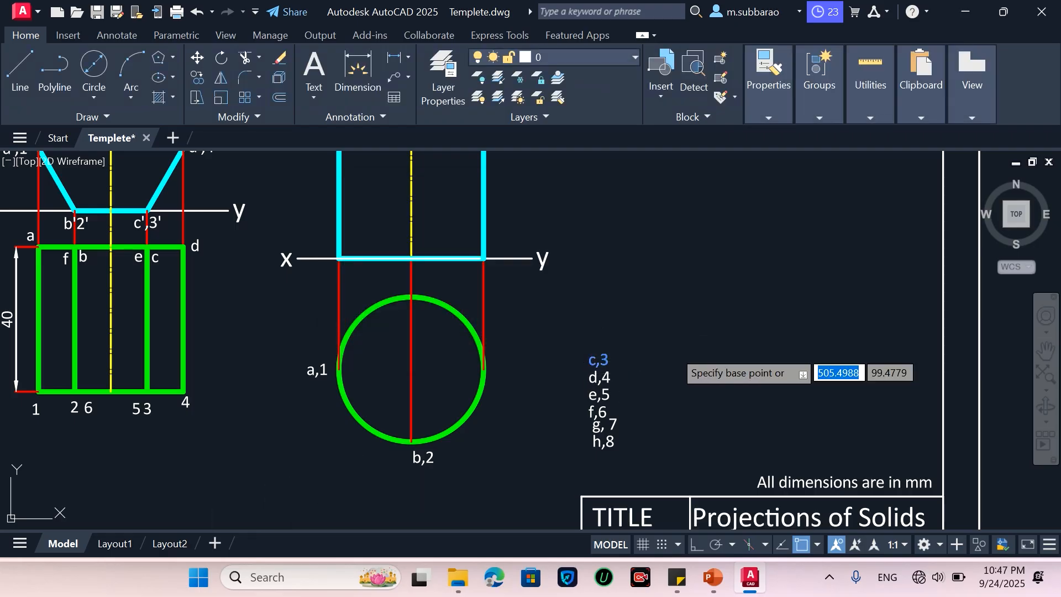
left_click(748, 343)
left_click(654, 351)
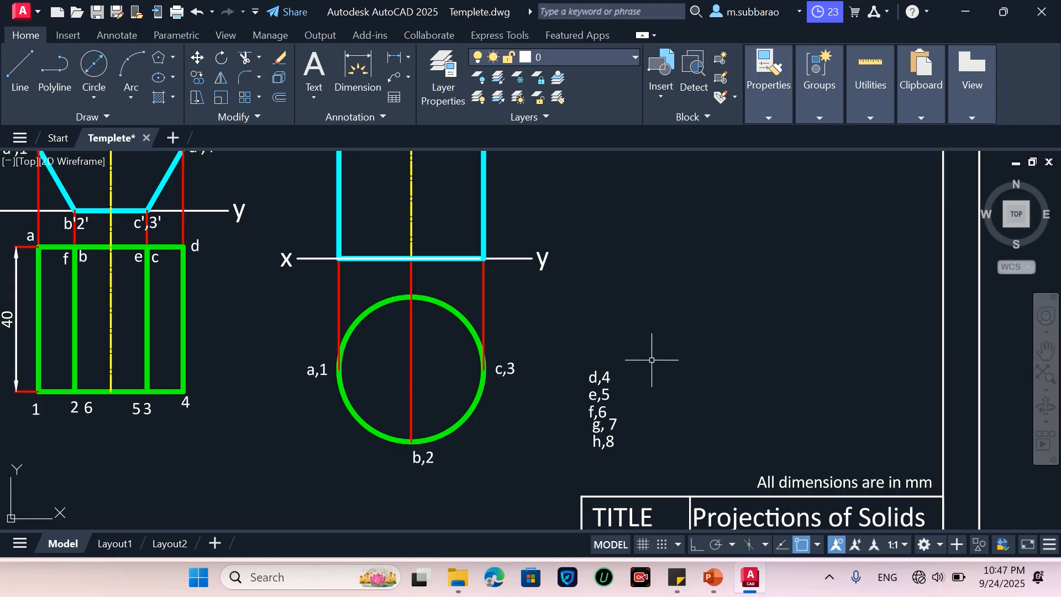
Step: Move label d,4 to just above the highest point of the top-view circle
left_click(609, 378)
key("Return")
left_click(688, 372)
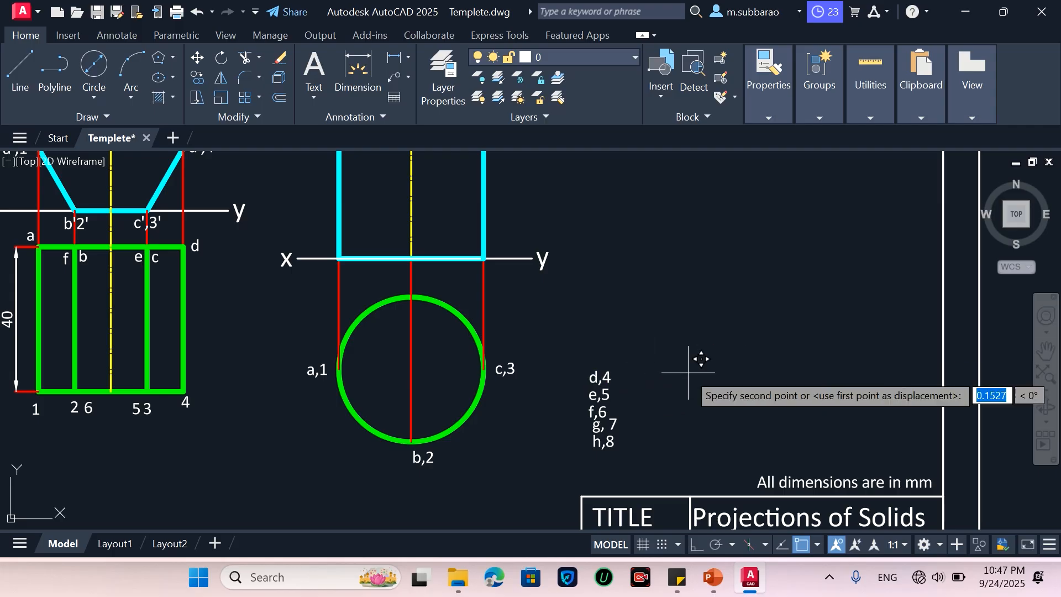
left_click(519, 280)
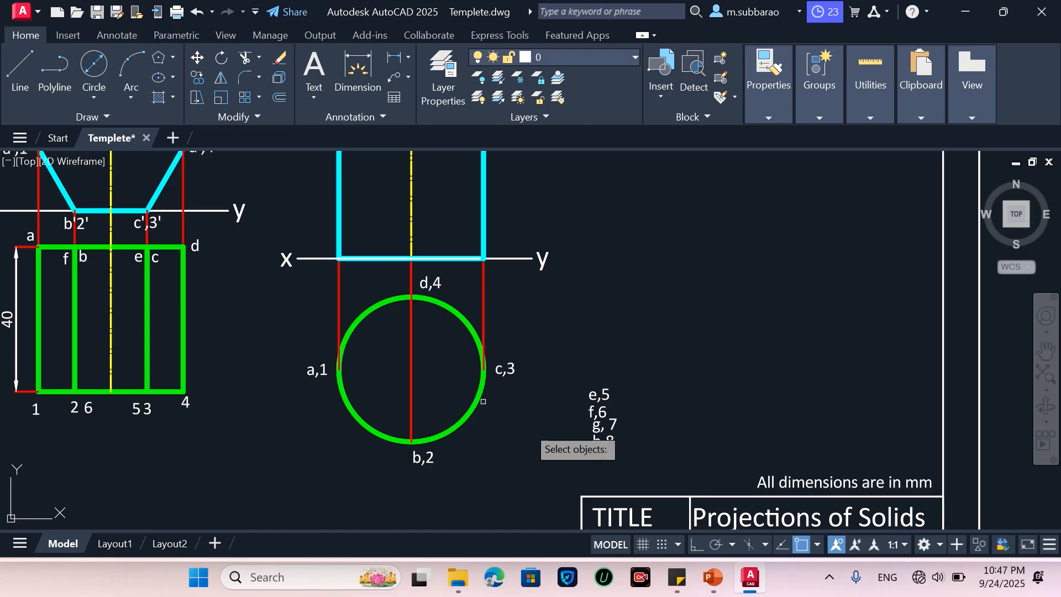
Step: Erase the leftover labels e,5, f,6, g,7 and h,8 beside the top-view circle
left_click(547, 457)
left_click(627, 366)
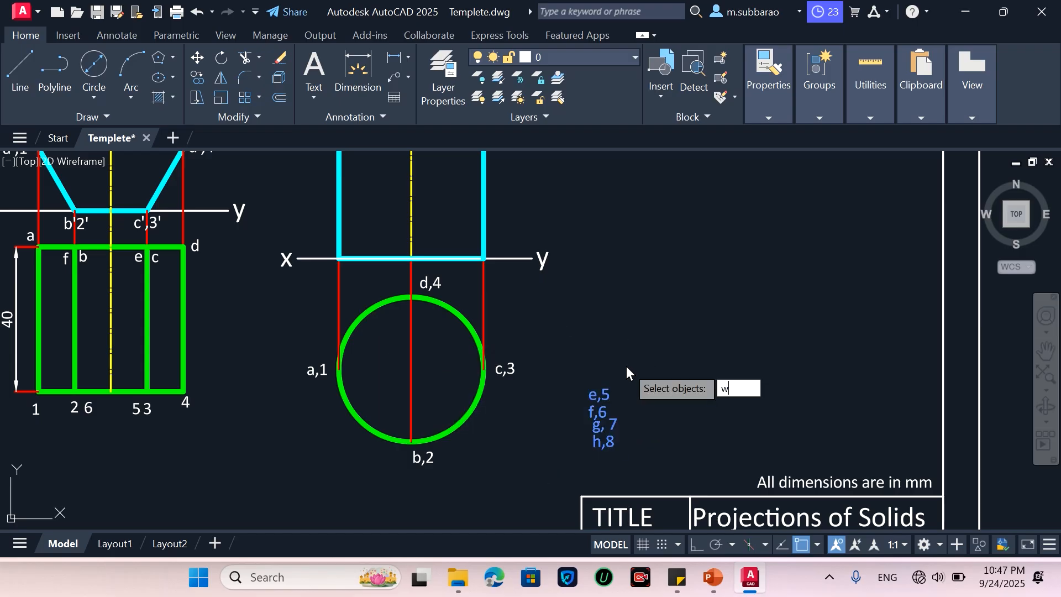
key("BackSpace")
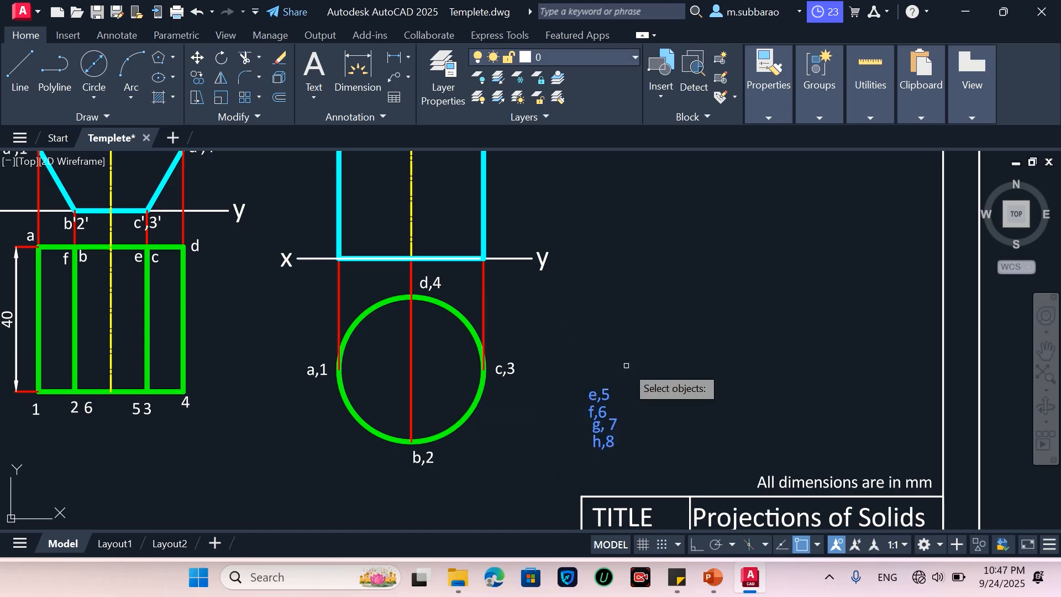
left_click(645, 380)
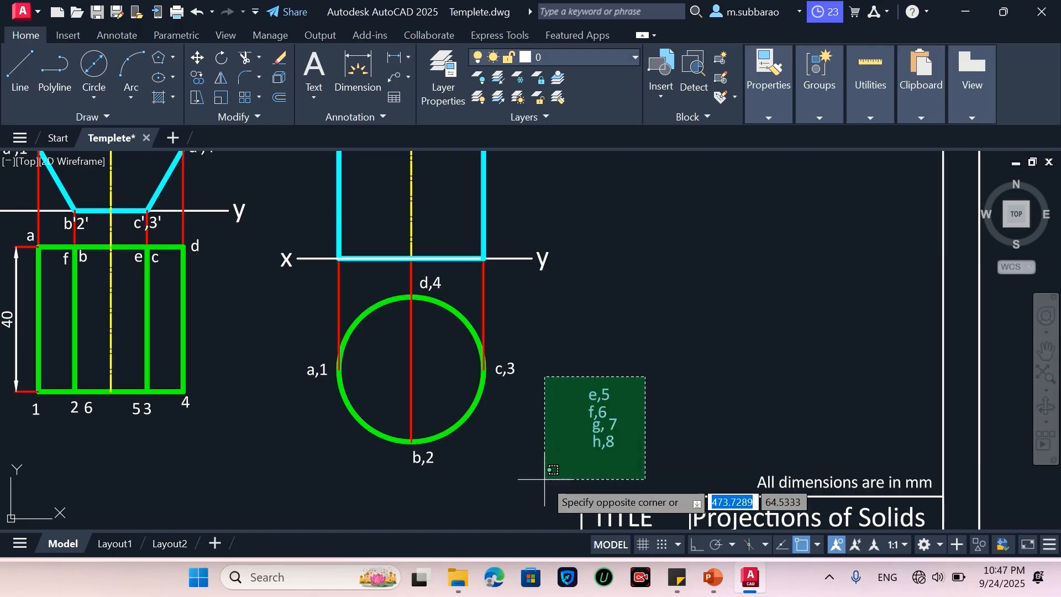
left_click(554, 465)
Step: Copy the reference label columns a' through o' and 1' through 8' from above the sheet to beside the cylinder's front view
scroll(562, 460, "down", 2)
scroll(489, 217, "up", 2)
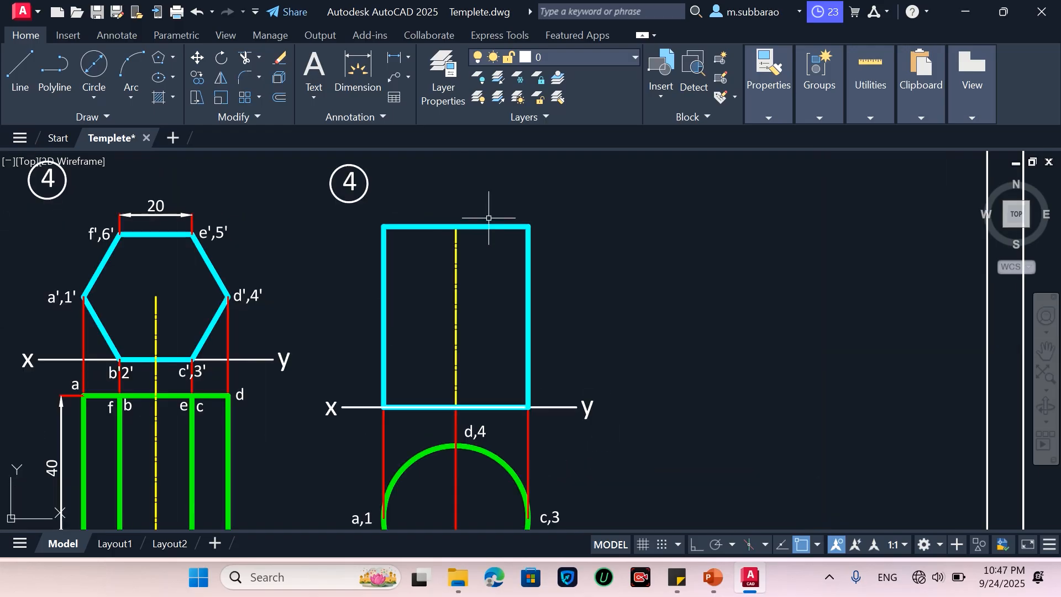
scroll(512, 356, "down", 4)
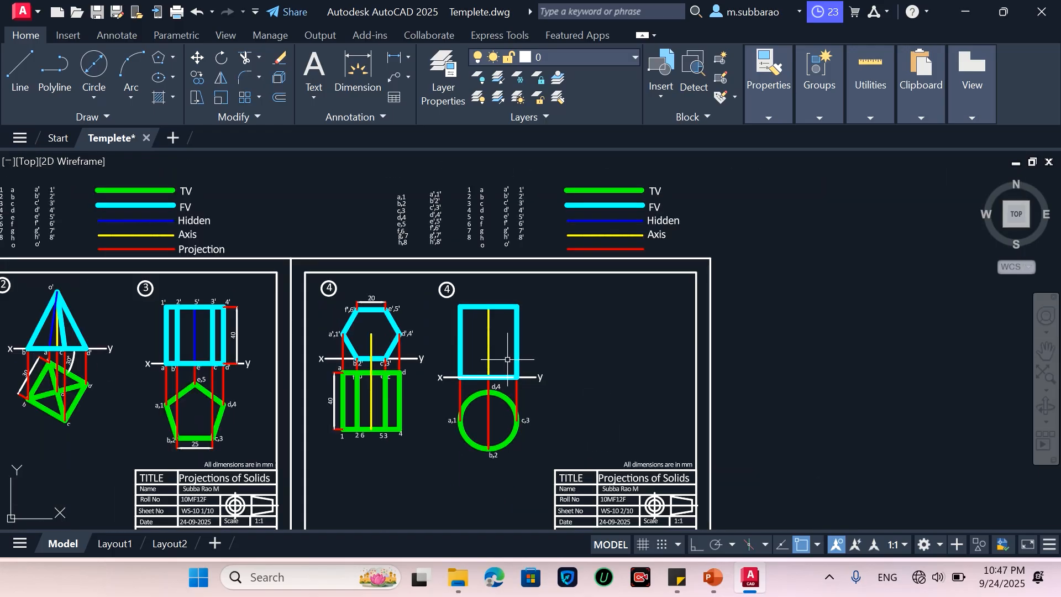
scroll(428, 172, "up", 2)
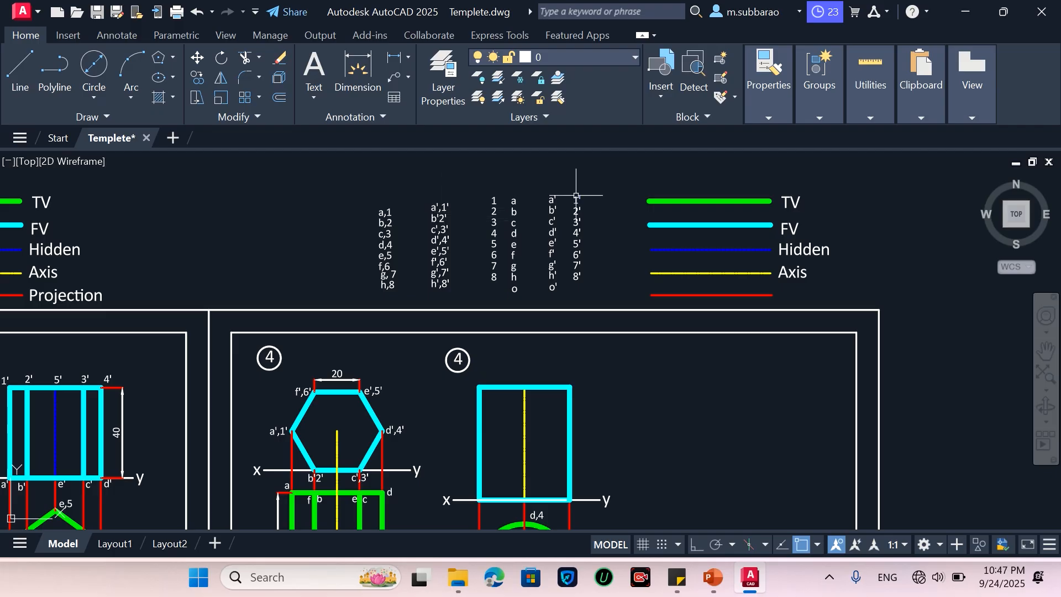
type("co")
key("Return")
left_click(585, 175)
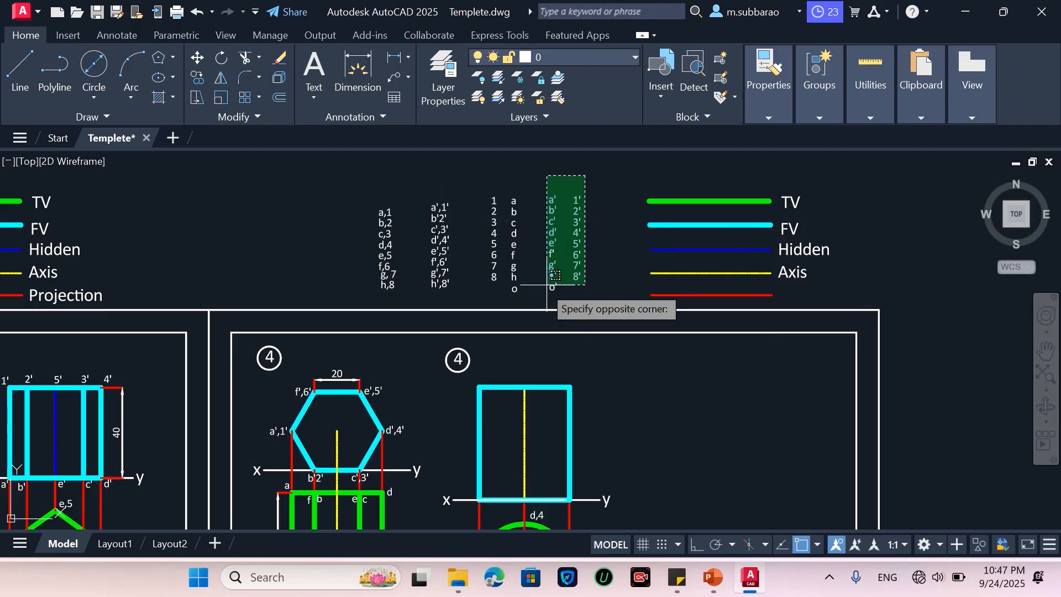
left_click(548, 286)
key("Return")
left_click(569, 244)
scroll(555, 241, "down", 3)
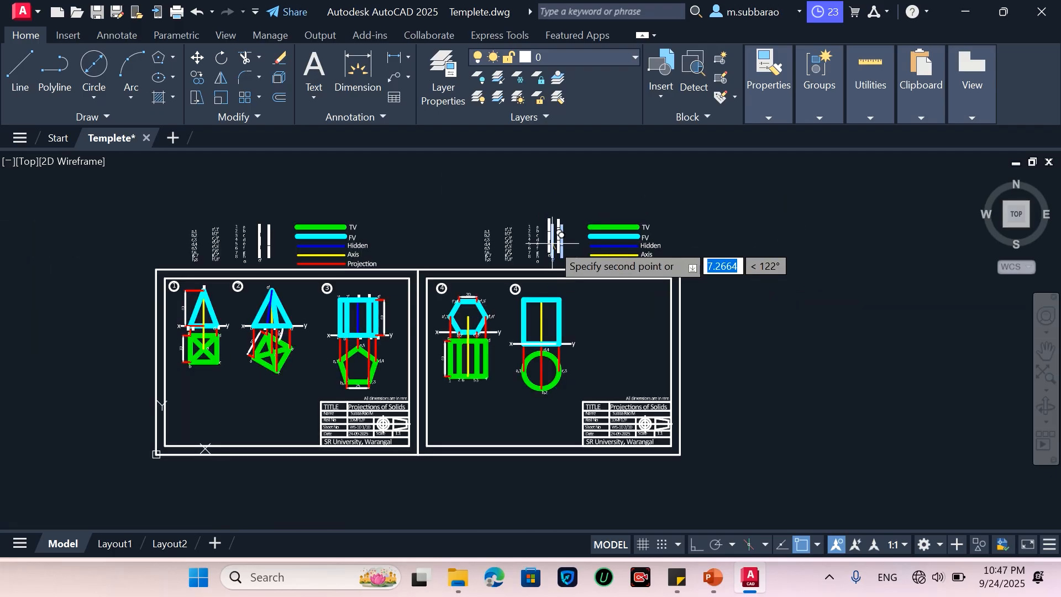
scroll(561, 235, "up", 4)
scroll(591, 307, "up", 3)
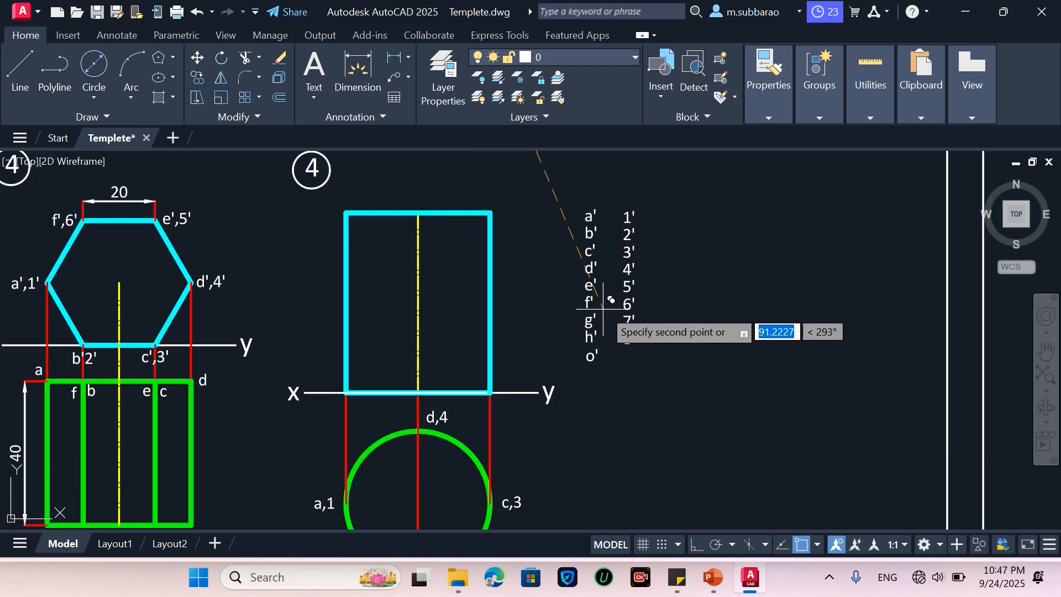
left_click(606, 308)
key("Return")
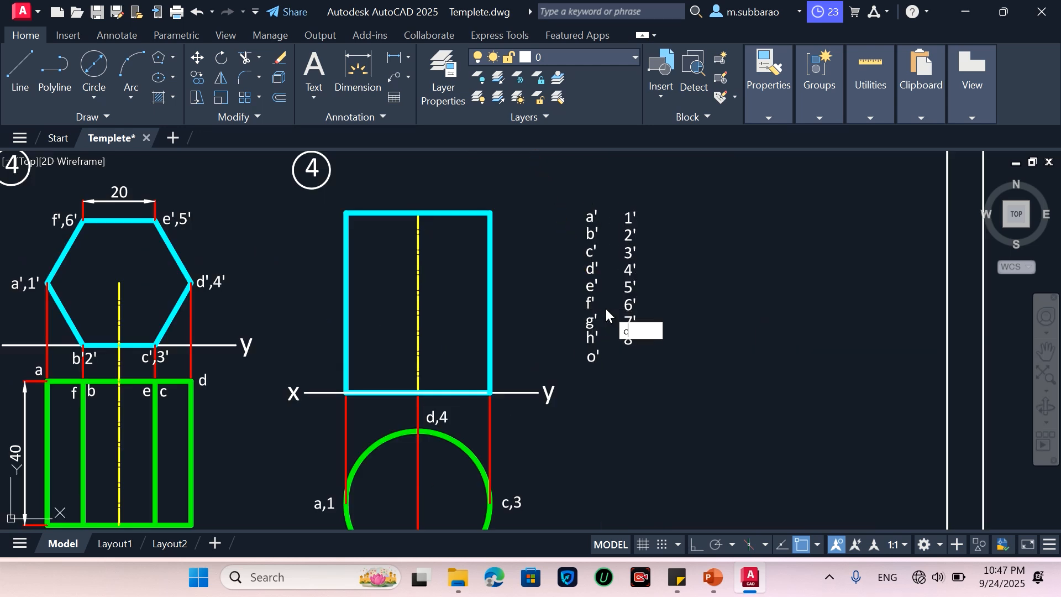
Step: Move label a' to just below the left base corner of the cylinder's front-view rectangle
key("Escape")
type("m")
key("Return")
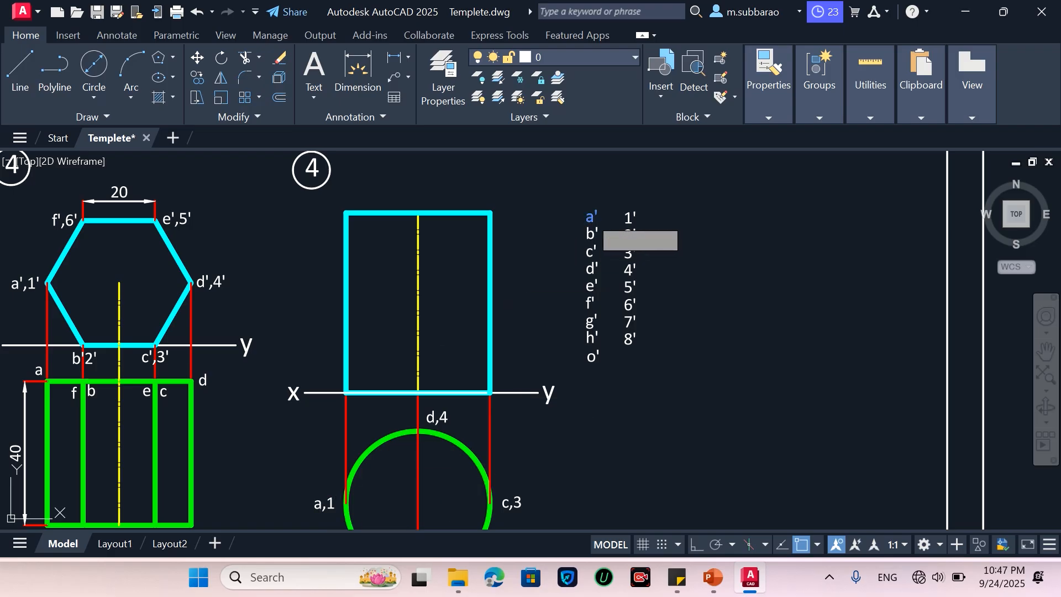
key("Return")
left_click(590, 217)
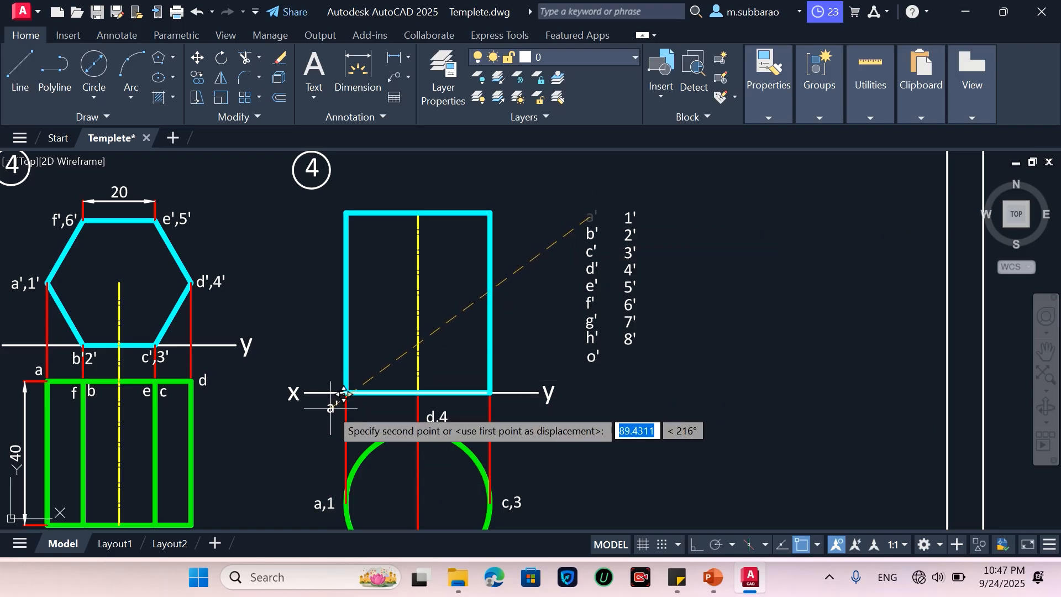
left_click(331, 408)
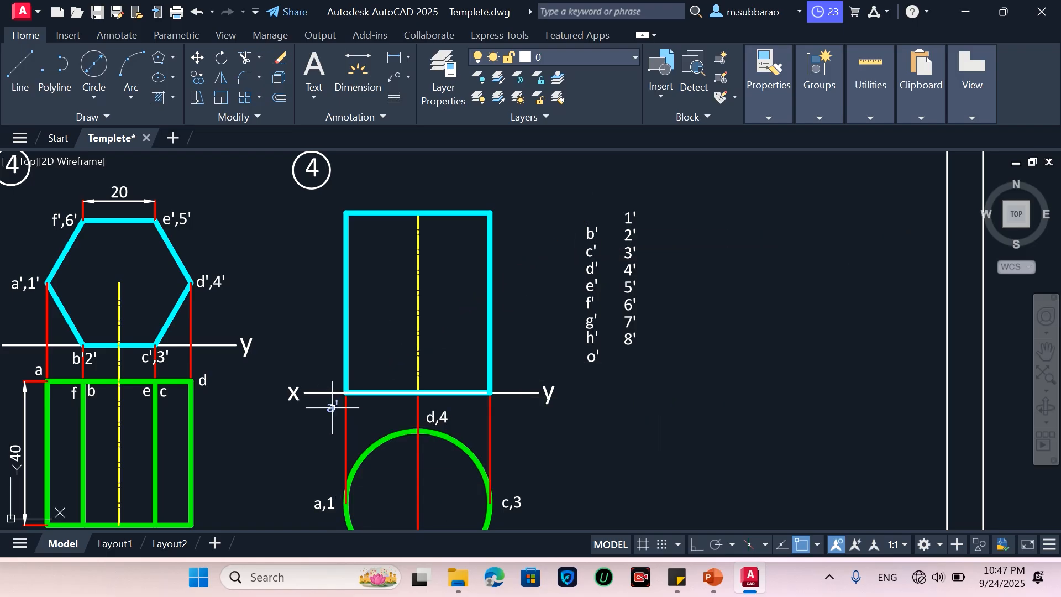
Step: Move label b' to just below the midpoint of the front view's base, left of the projection line
left_click(590, 234)
key("Return")
left_click(589, 233)
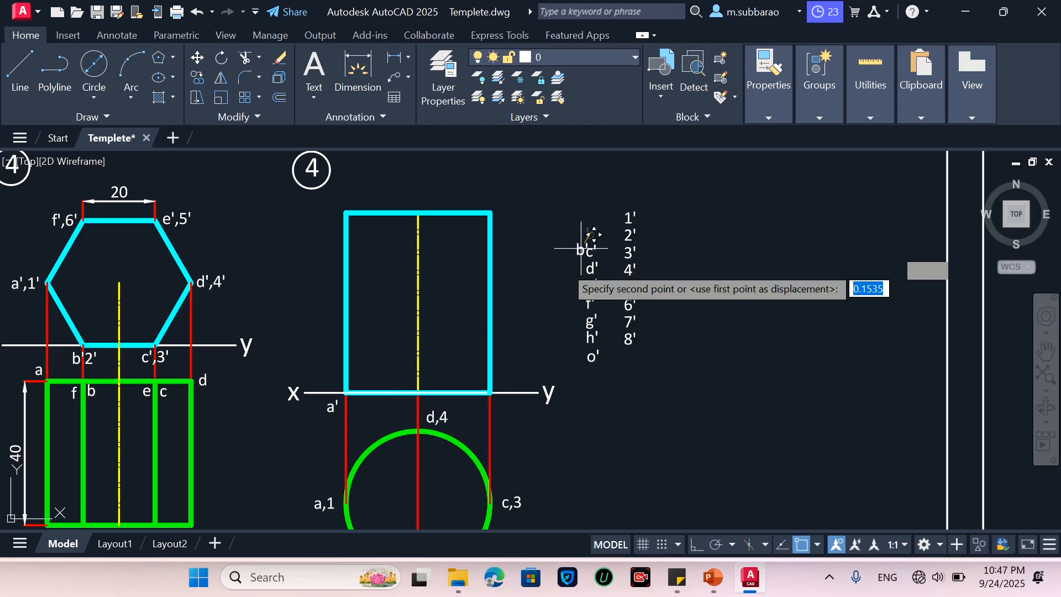
left_click(405, 406)
Step: Move label c' to just below the right base corner of the front-view rectangle
key("Return")
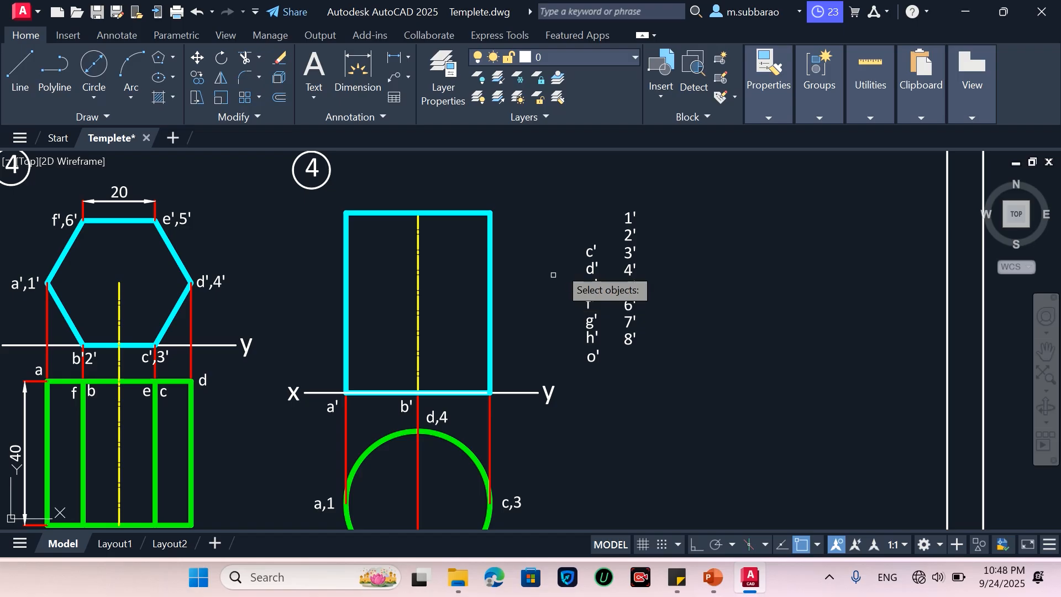
left_click(590, 252)
key("Return")
left_click(590, 250)
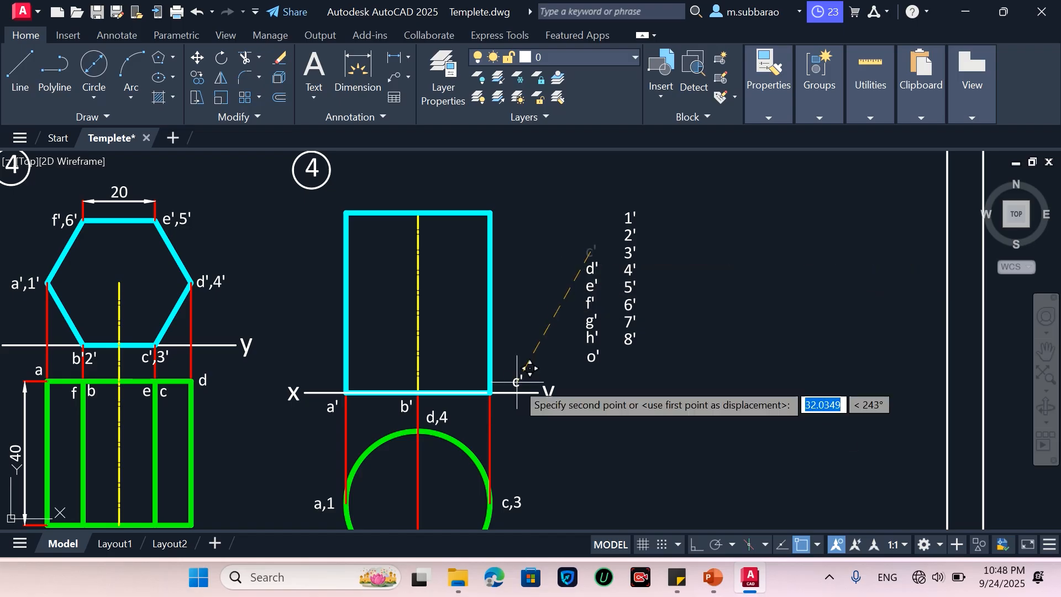
left_click(500, 406)
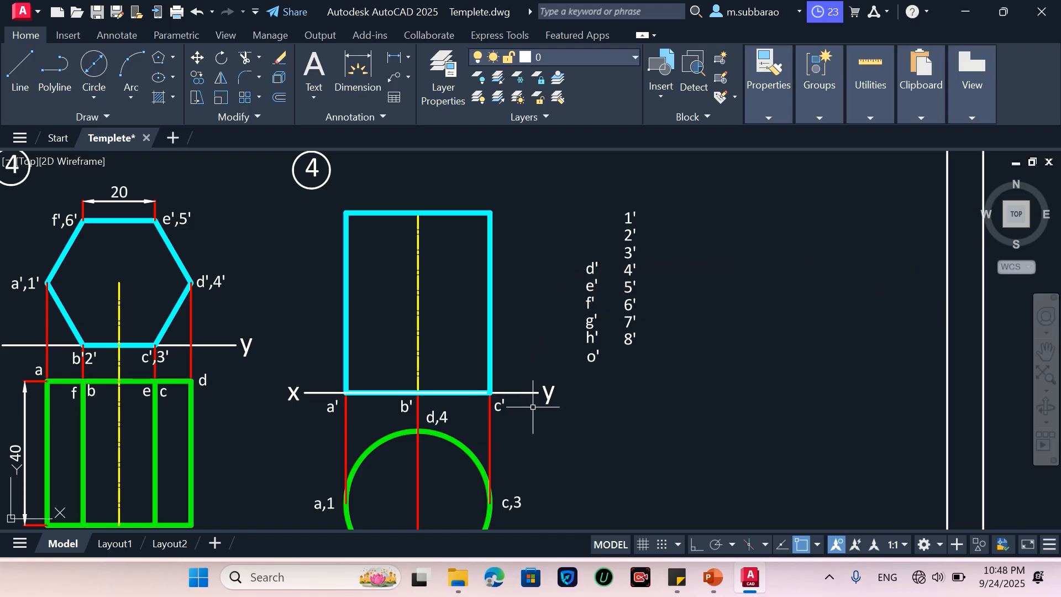
Step: Move label d' to just below the midpoint of the front view's base, right of the projection line beside b'
left_click(593, 268)
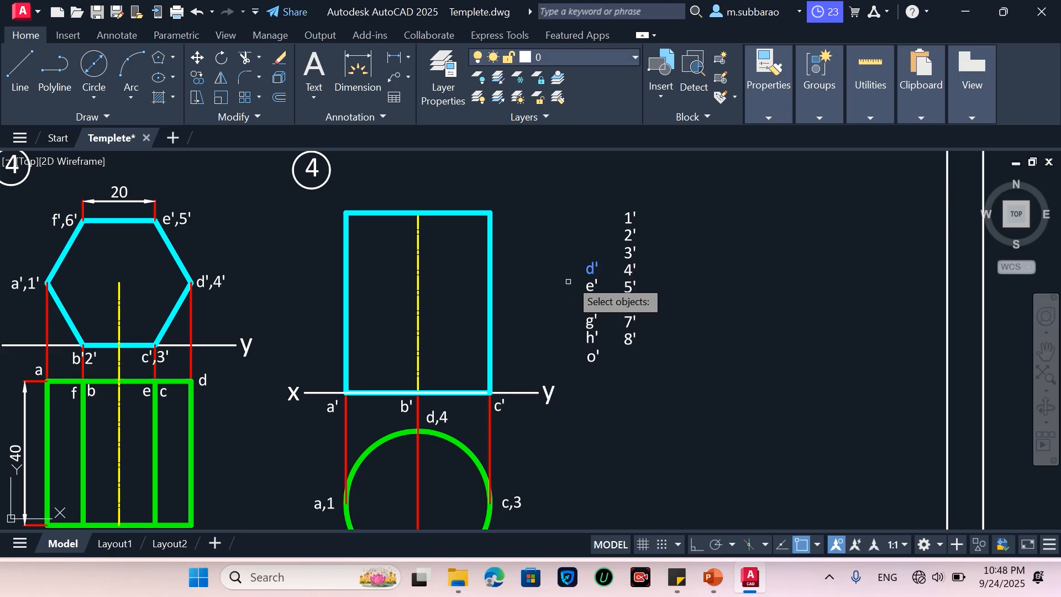
key("Return")
left_click(594, 269)
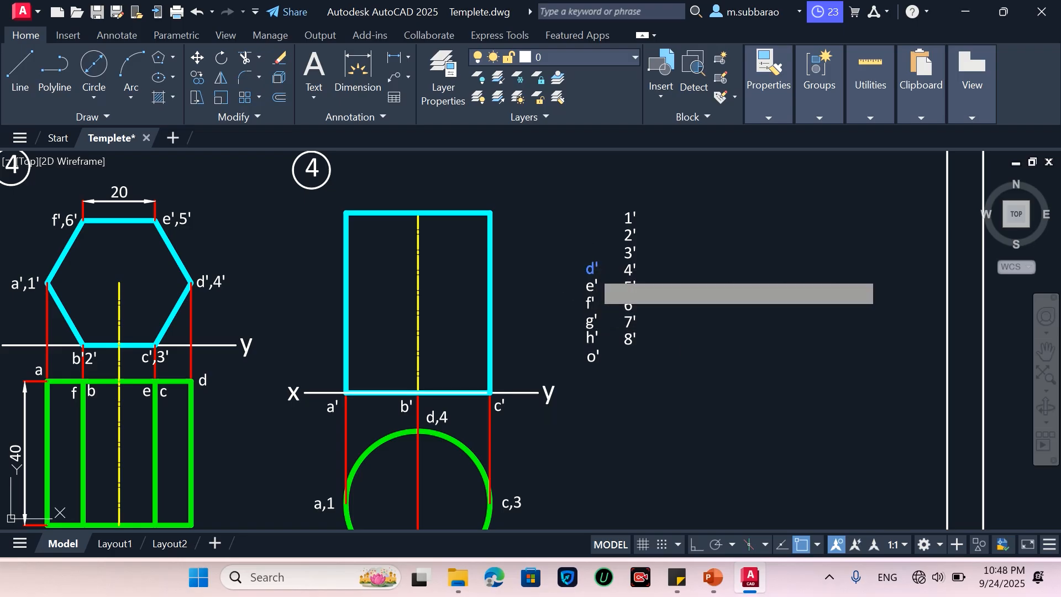
scroll(437, 412, "up", 2)
left_click(421, 404)
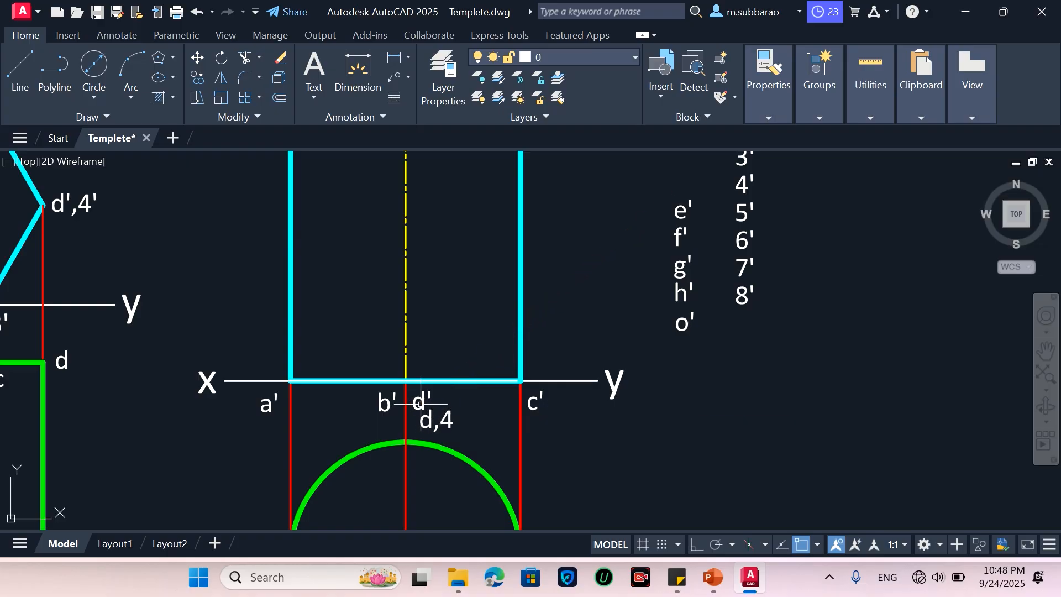
Step: Move label 1' to just above the top left corner of the cylinder's front-view rectangle
scroll(401, 464, "down", 2)
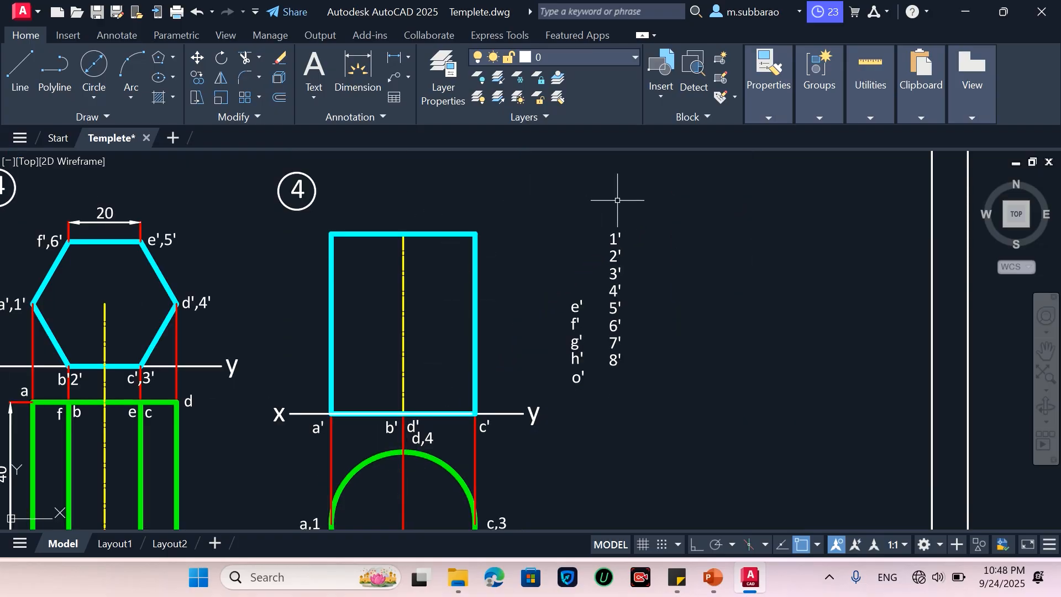
left_click(622, 216)
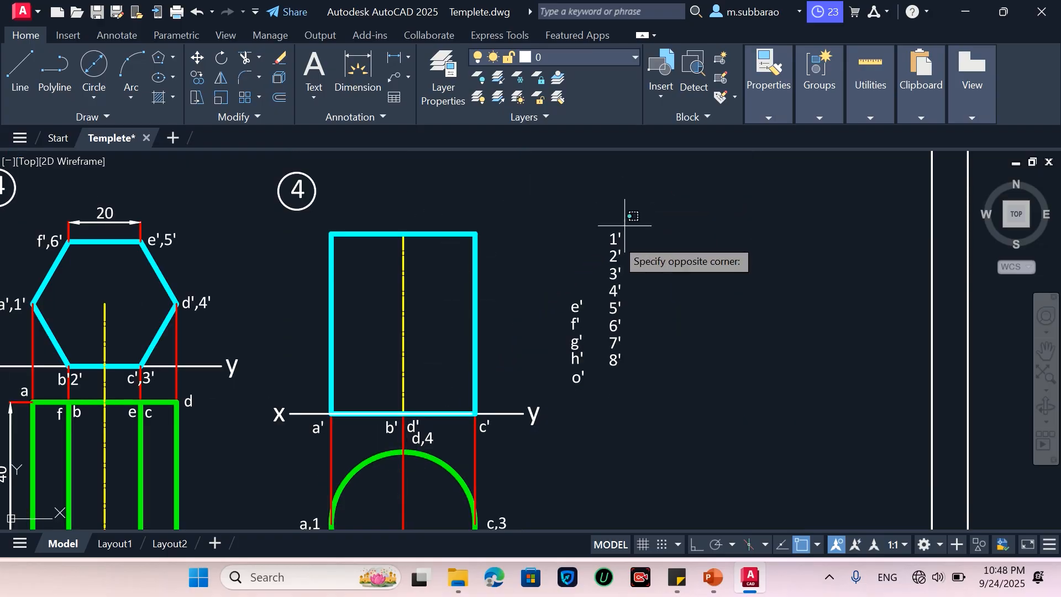
left_click(603, 247)
left_click(650, 238)
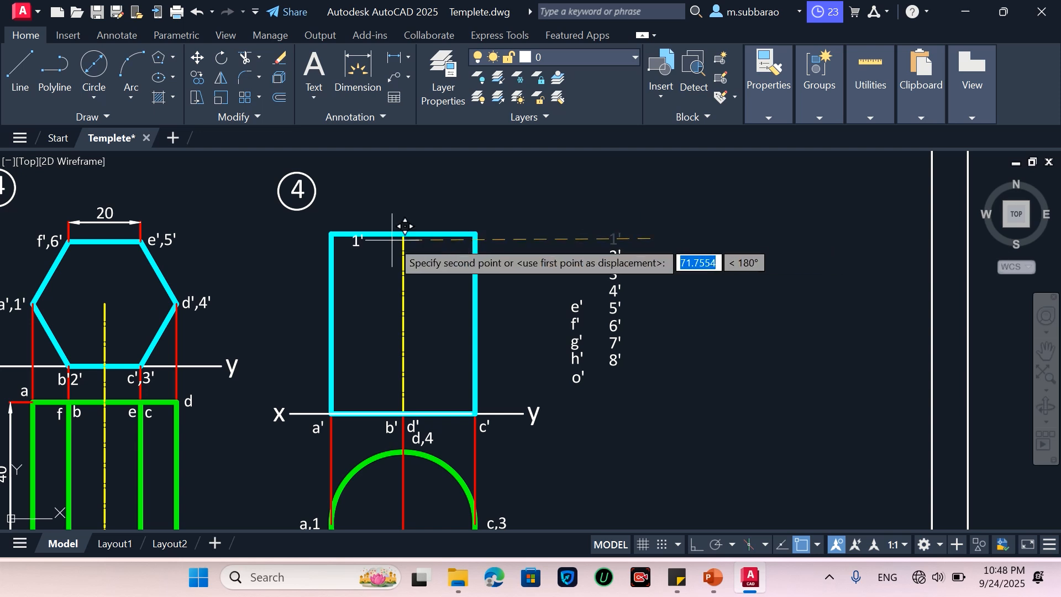
left_click(368, 220)
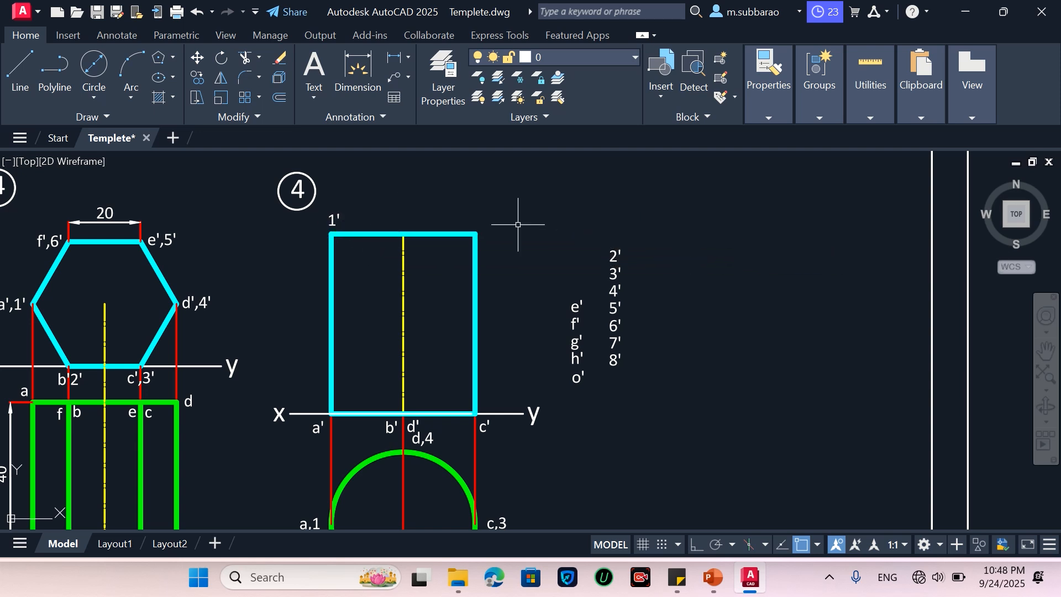
Step: Move label 2' to just above the front view's top edge, at the axis line
left_click(636, 234)
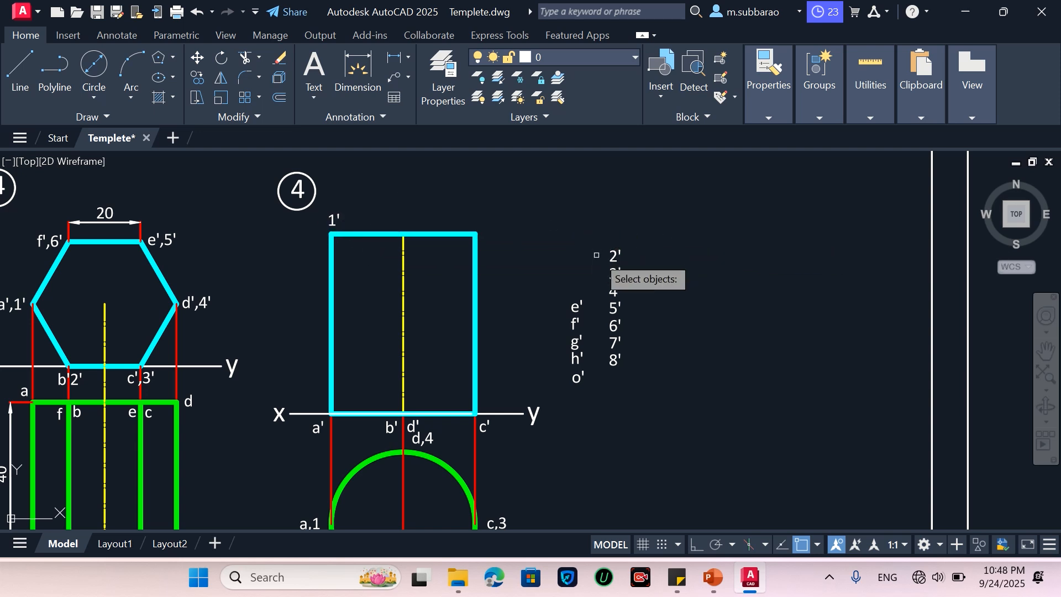
key("Return")
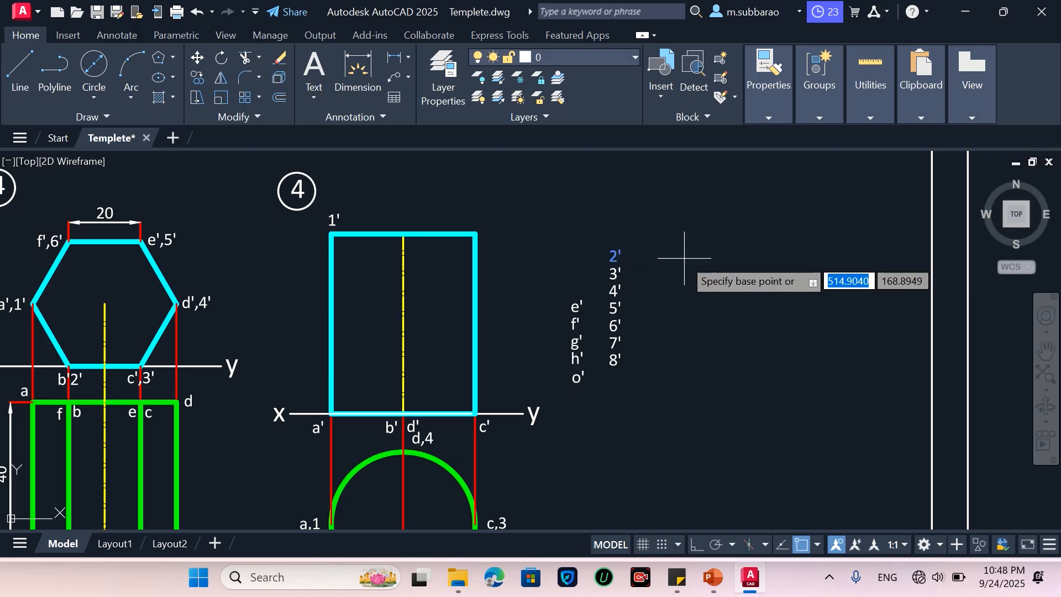
left_click(740, 260)
left_click(533, 224)
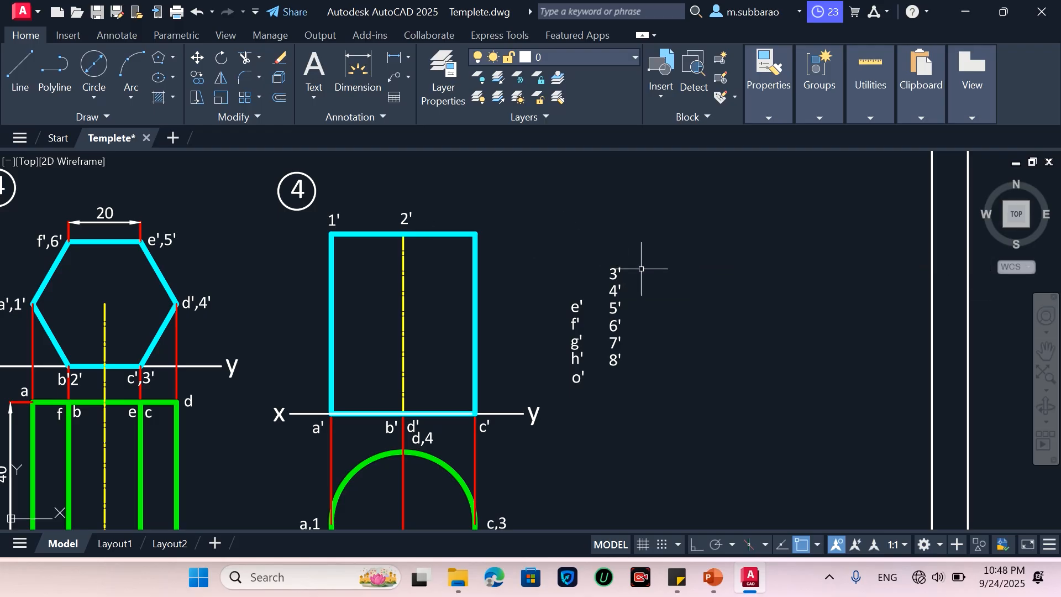
Step: Move label 3' to just above the top right corner of the front-view rectangle
left_click(657, 252)
left_click(606, 277)
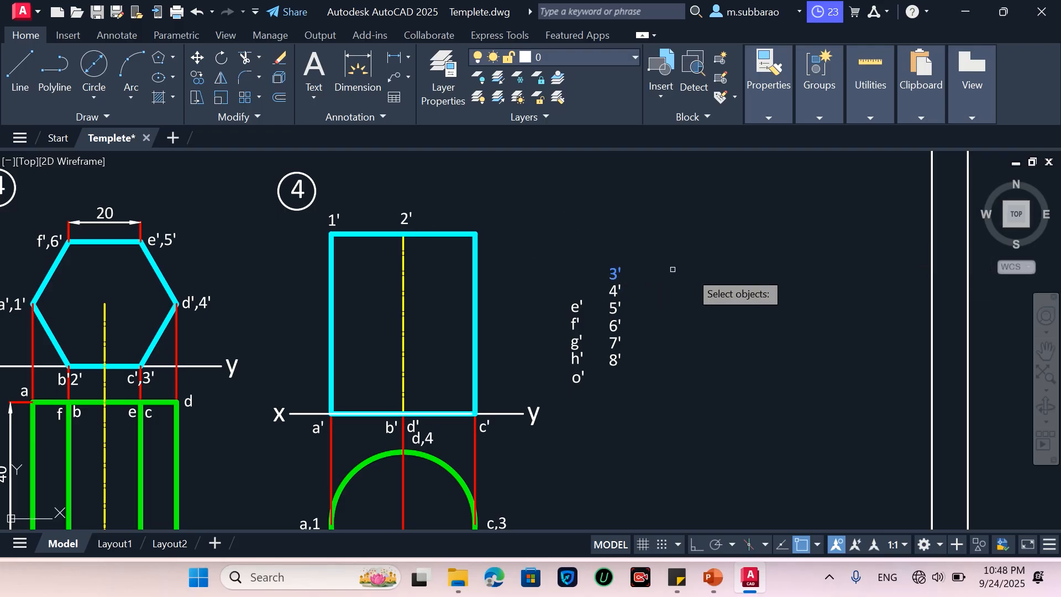
key("Return")
left_click(728, 273)
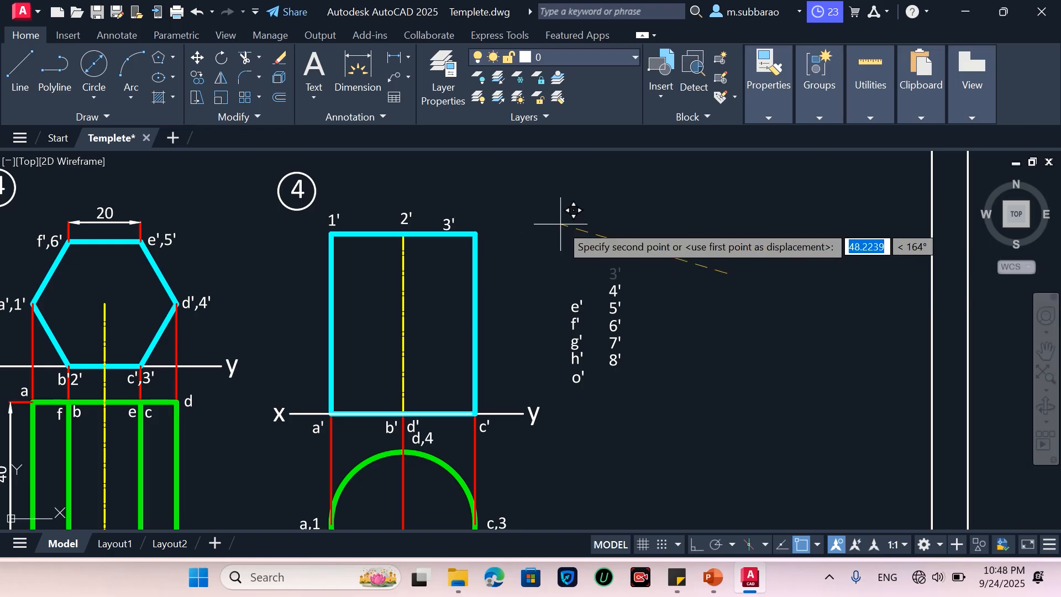
left_click(594, 229)
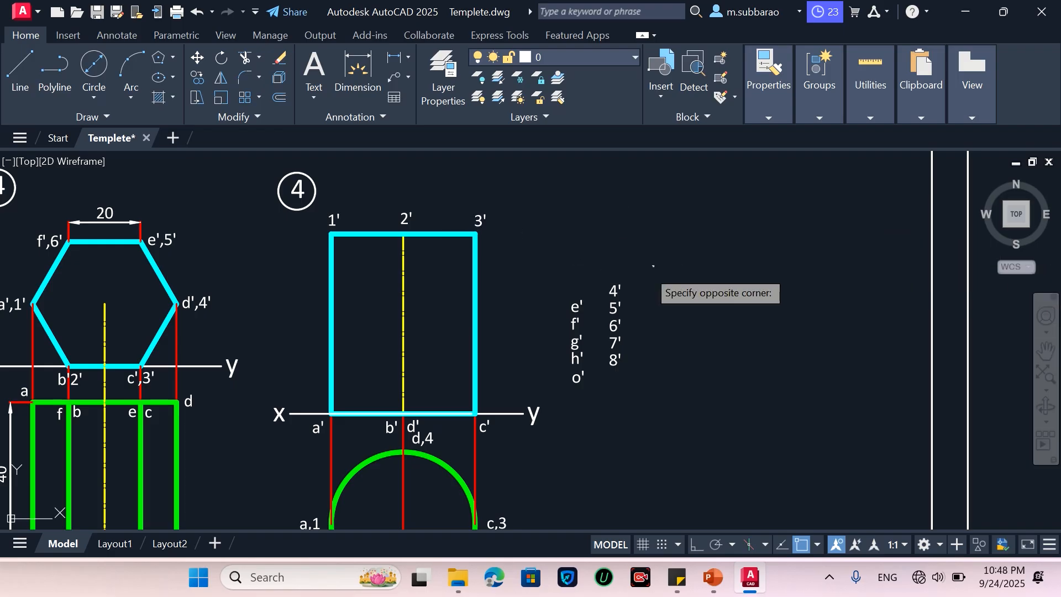
Step: Move label 4' to just left of label 2' above the midpoint of the front view's top edge
left_click(606, 297)
key("Return")
left_click(708, 293)
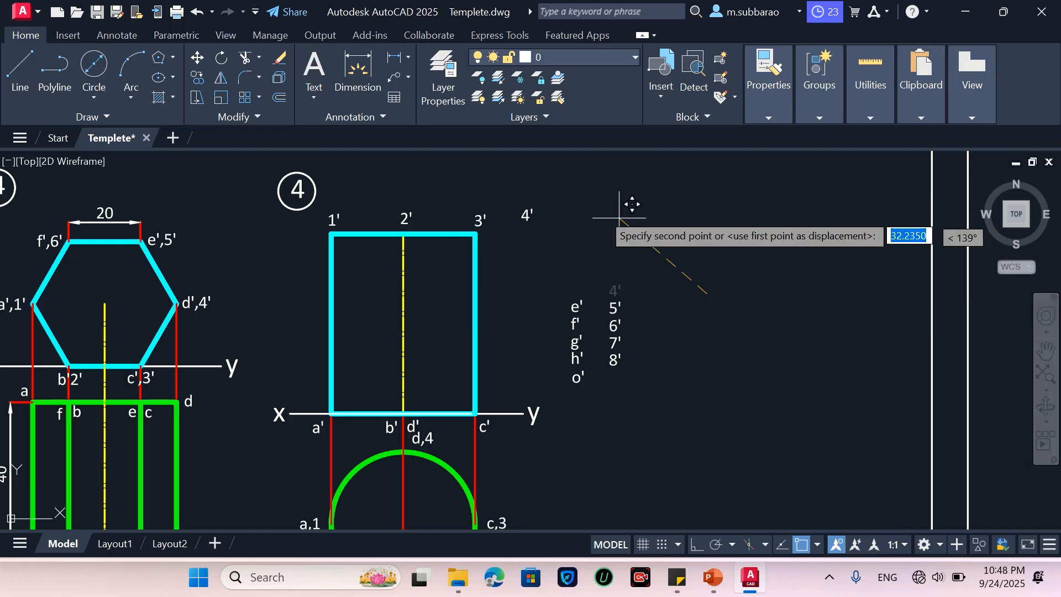
left_click(485, 221)
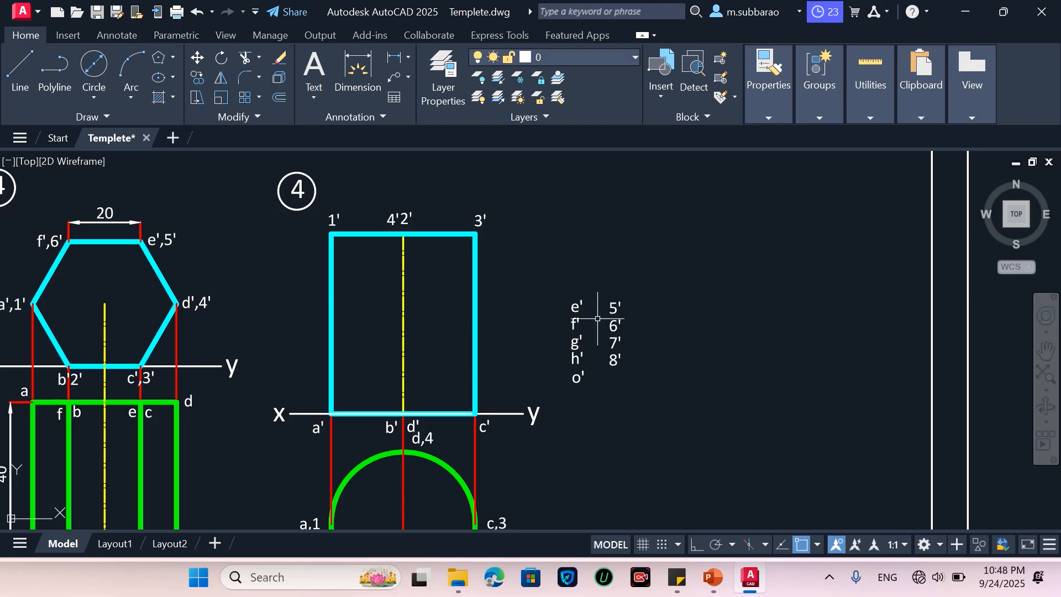
Step: Delete the unused labels e' through o' and 5' through 8' beside the cylinder's front view
scroll(600, 316, "down", 2)
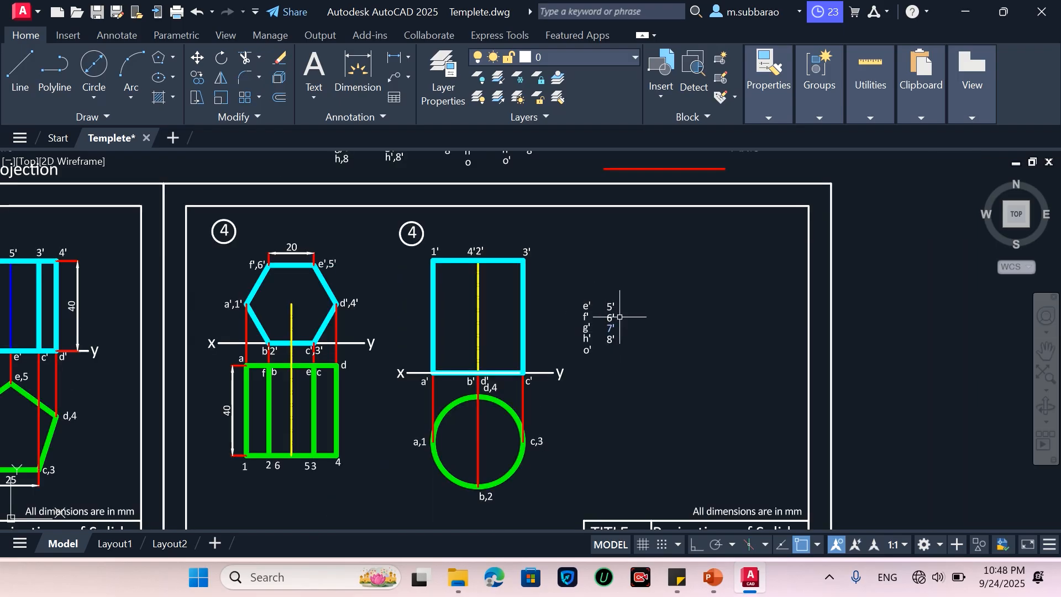
left_click(645, 256)
left_click(581, 359)
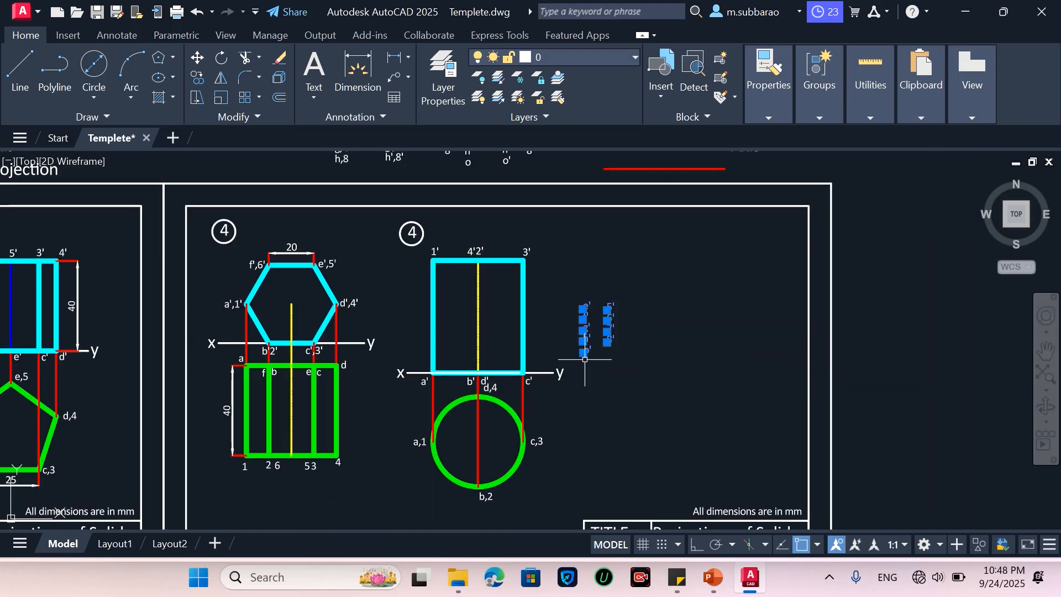
scroll(451, 276, "up", 2)
scroll(498, 300, "down", 2)
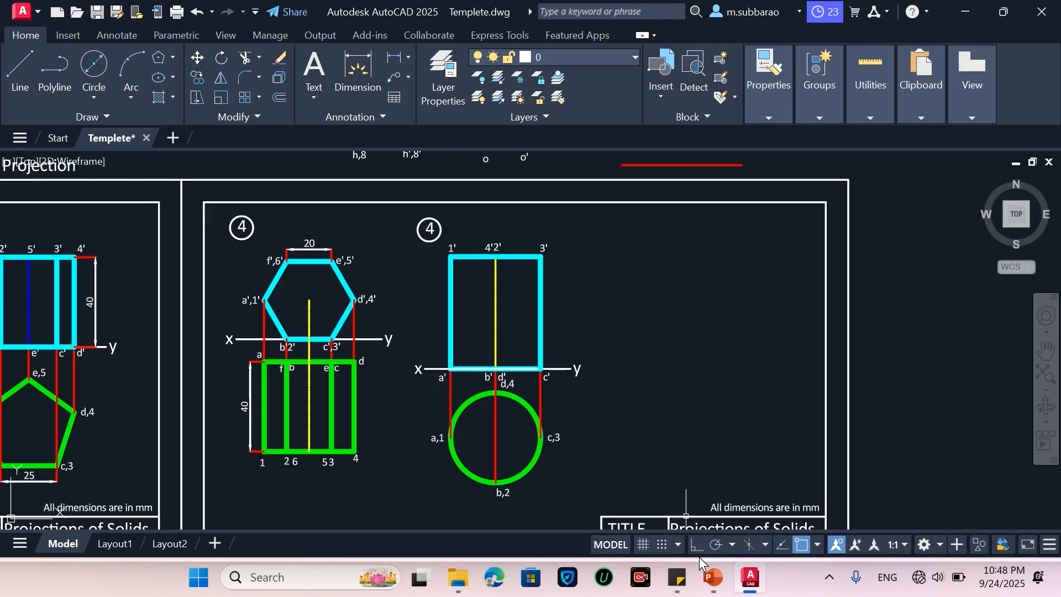
left_click(419, 33)
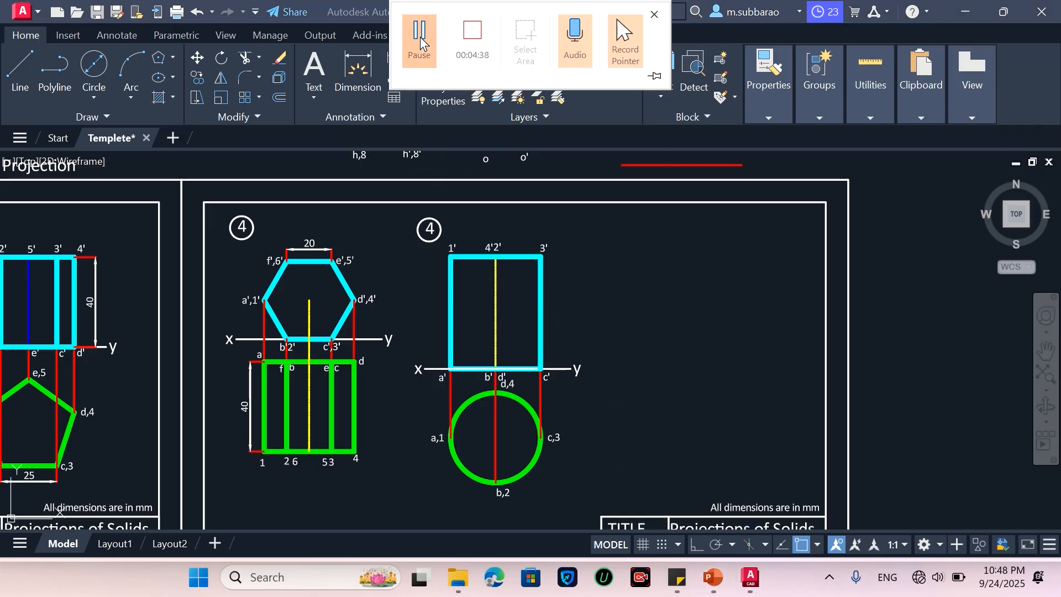
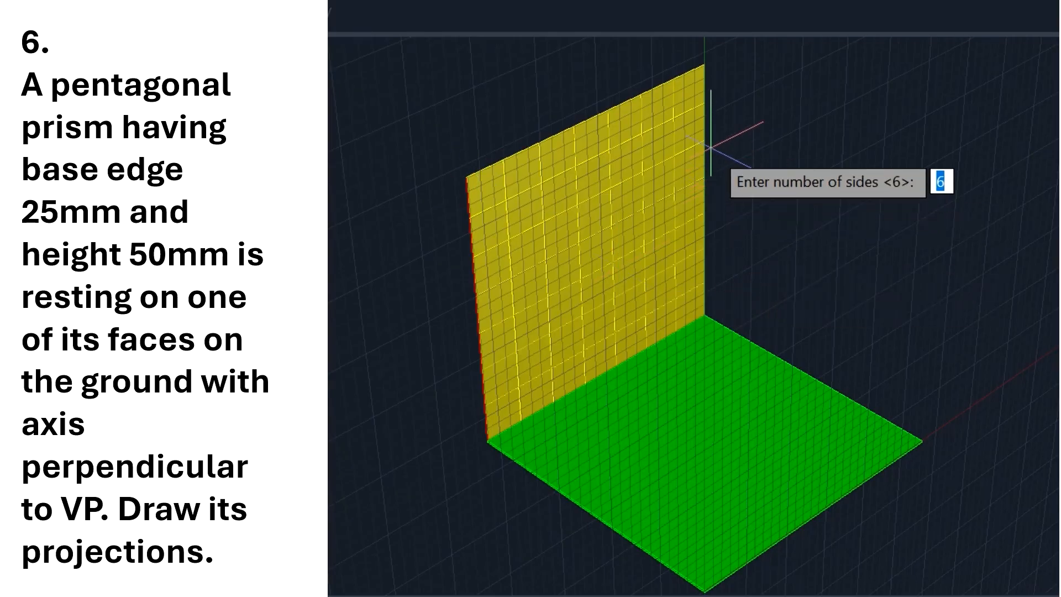
type("5")
key("Return")
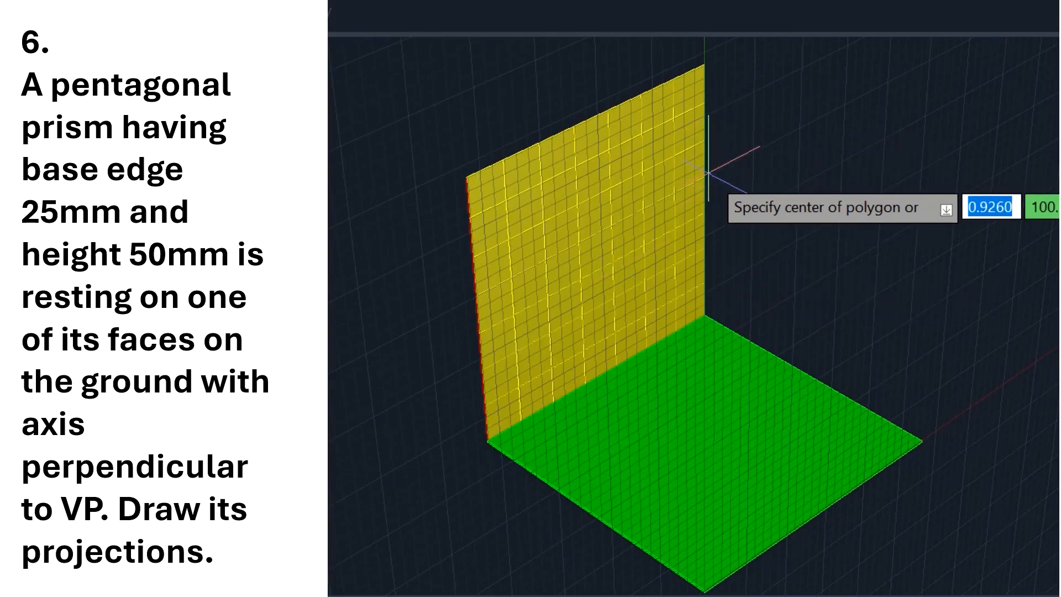
left_click(707, 197)
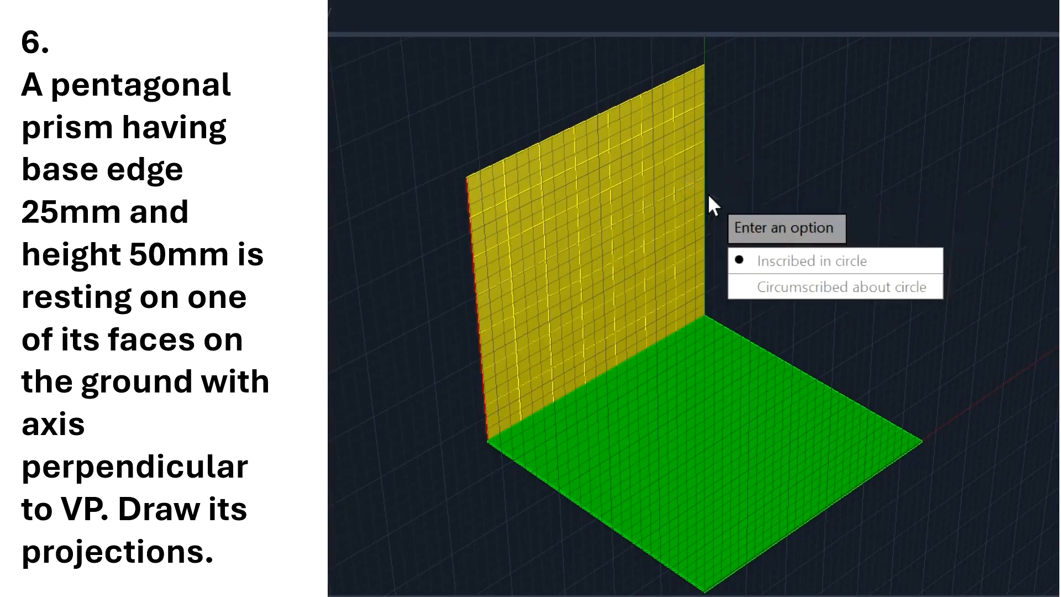
key("Return")
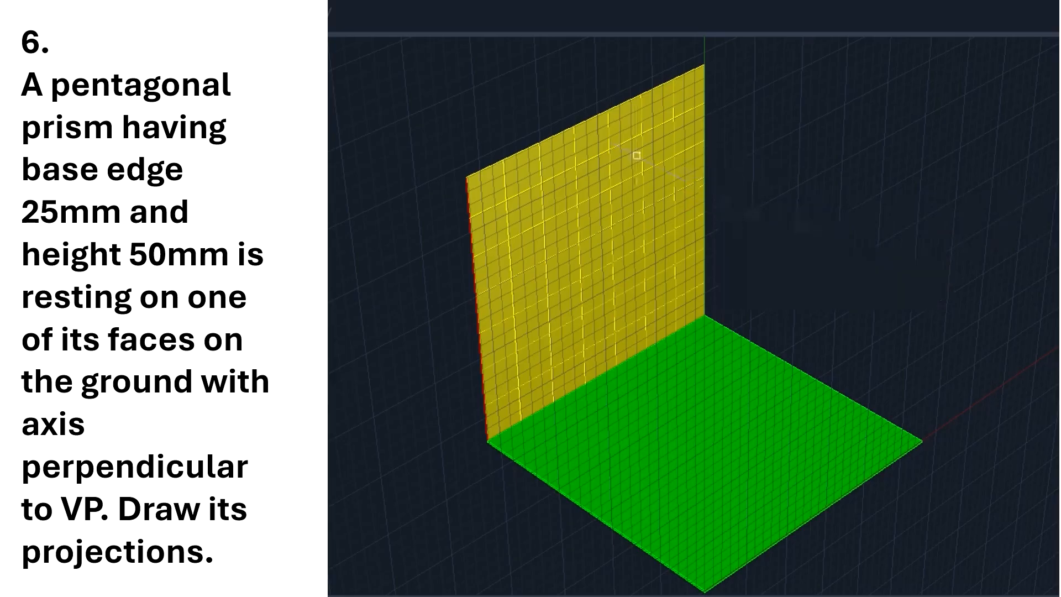
Step: Draw a 5-sided polygon by its edge, starting on the vertical plane's right edge, with a 25 mm horizontal bottom edge
key("Return")
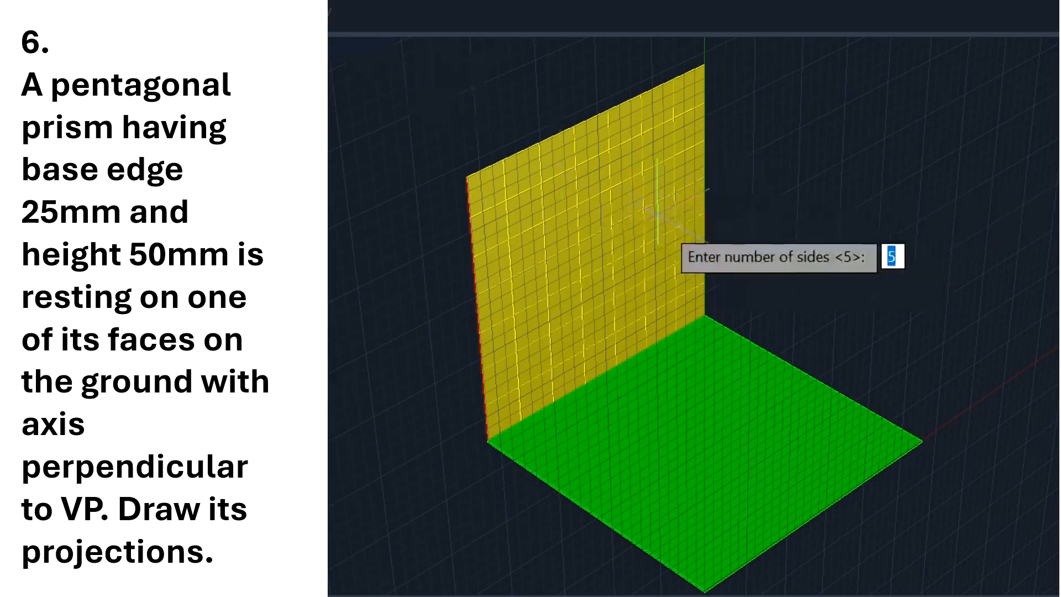
key("Return")
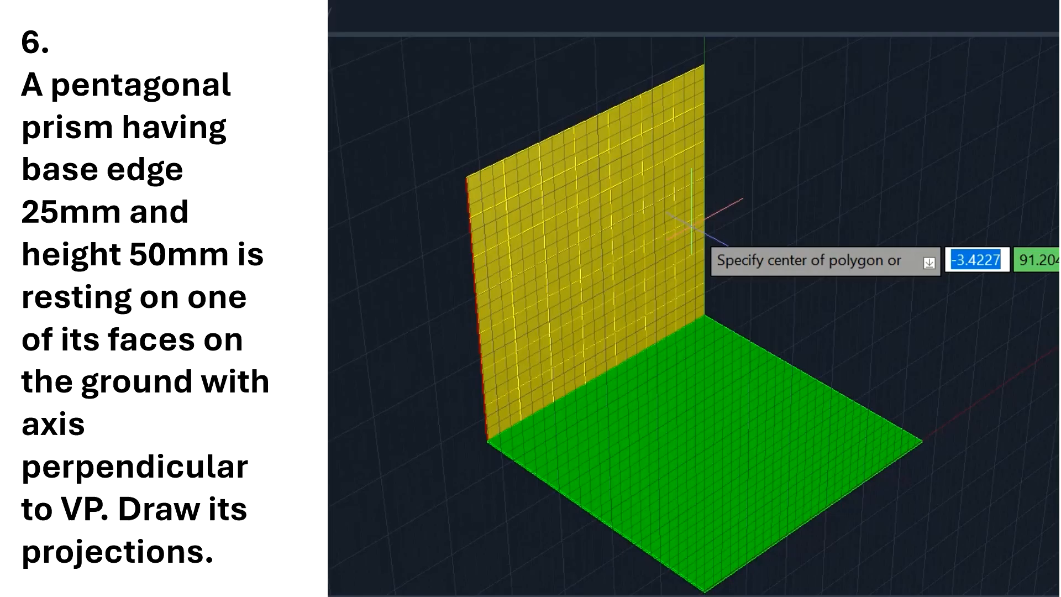
type("e")
key("Return")
left_click(703, 195)
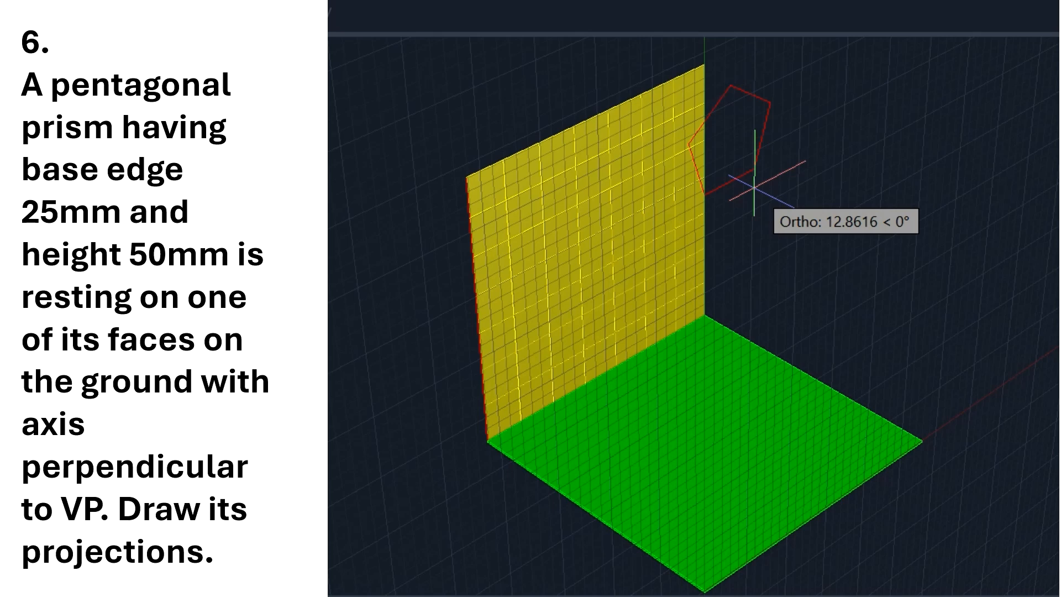
type("25")
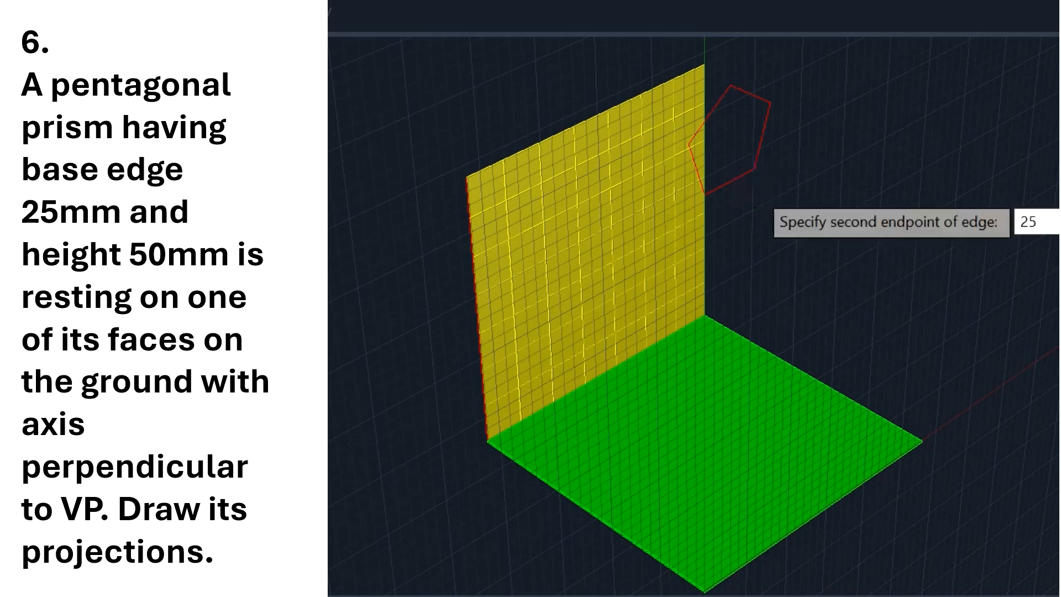
key("Return")
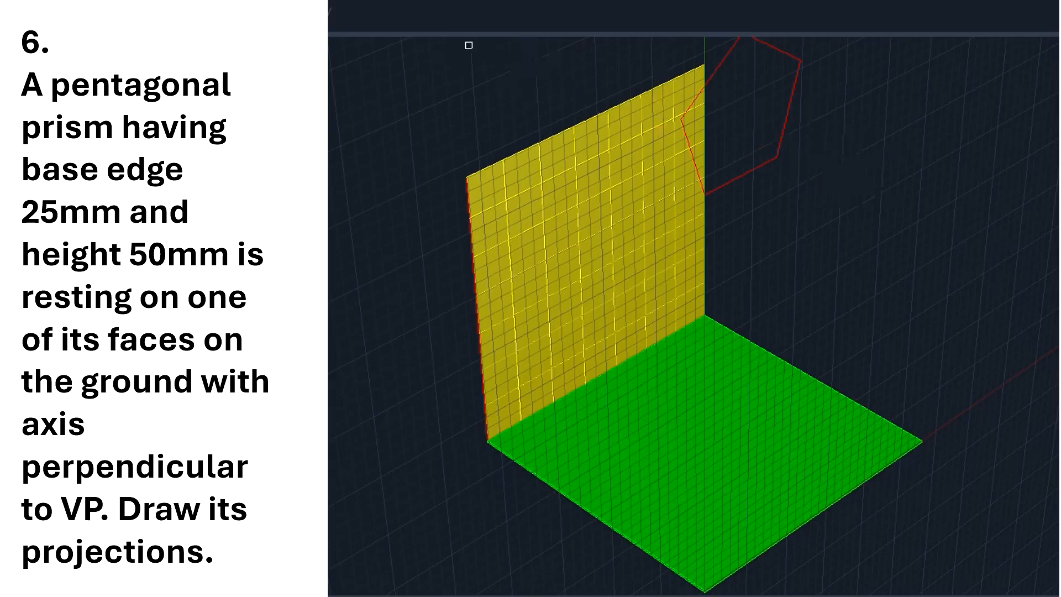
Step: Extrude the pentagon 50 mm outward from the vertical plane into a pentagonal prism
left_click(788, 120)
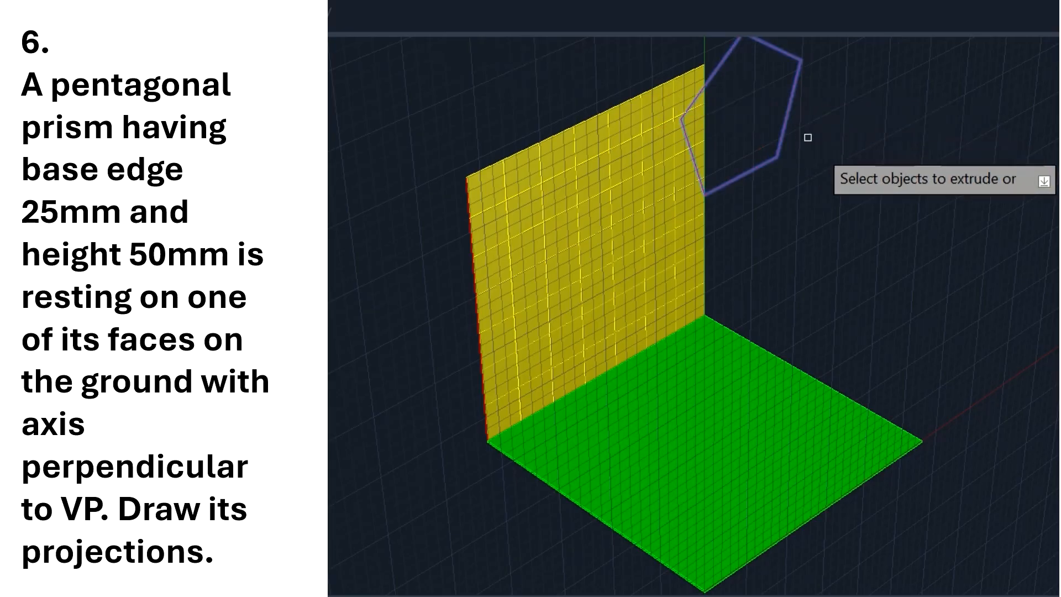
key("Return")
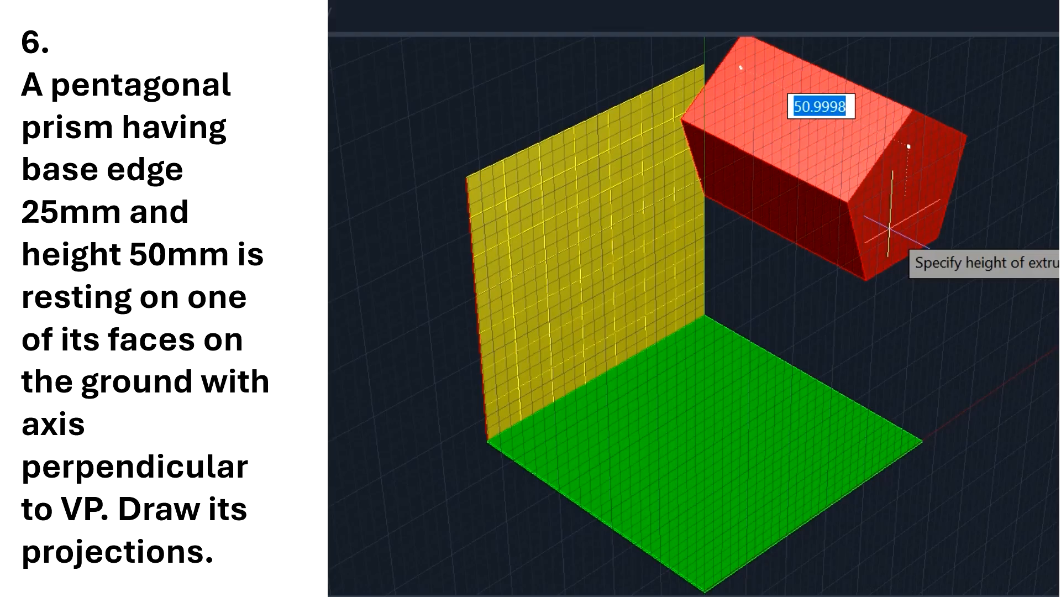
type("50")
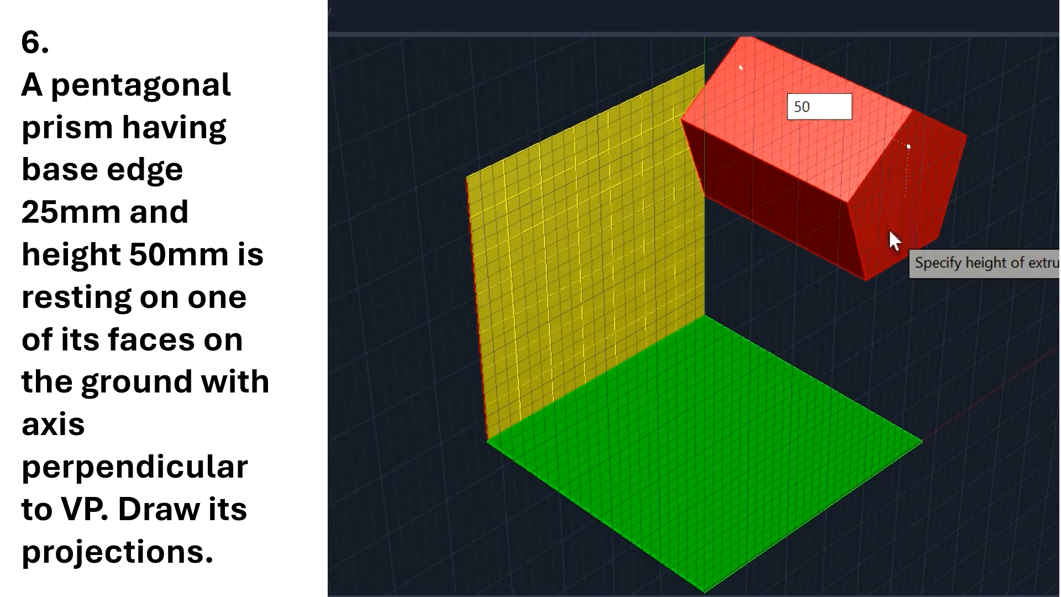
key("Return")
left_click(889, 227)
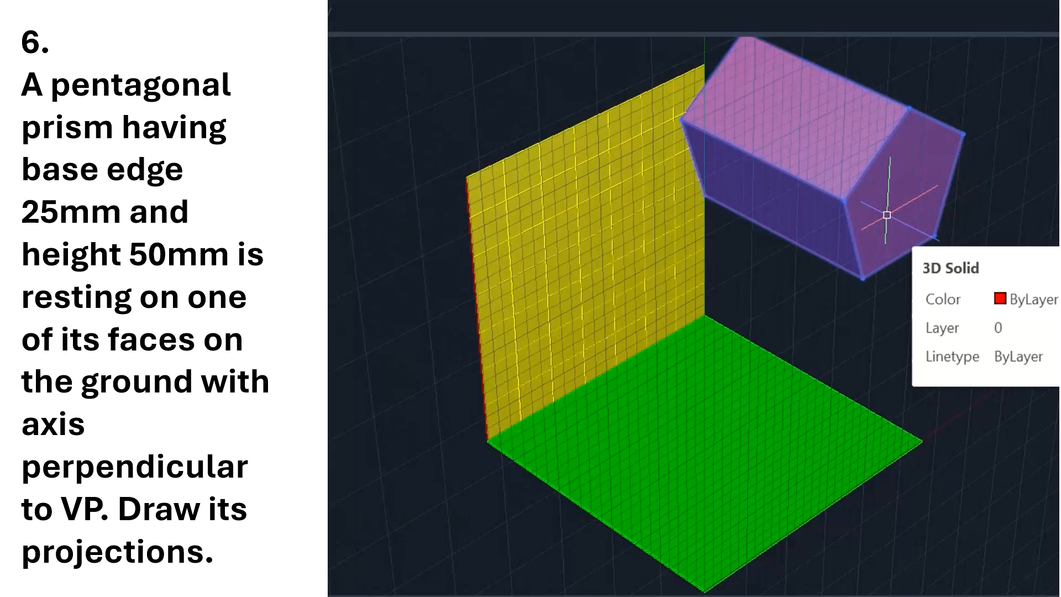
key("Escape")
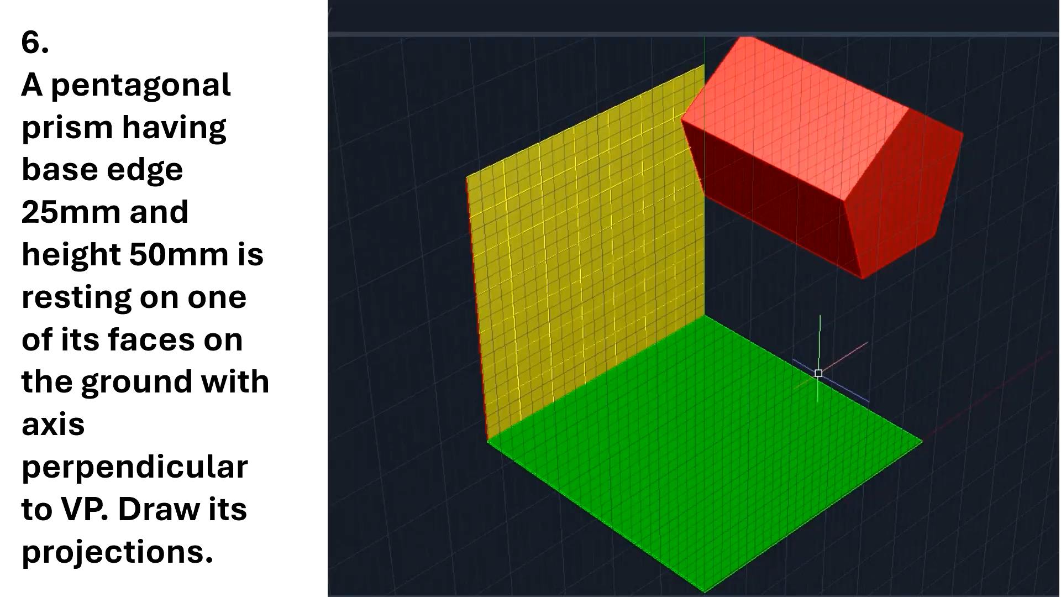
Step: Move the pentagonal prism down so its lower front corner sits on the outer corner of the green horizontal plane
left_click(861, 279)
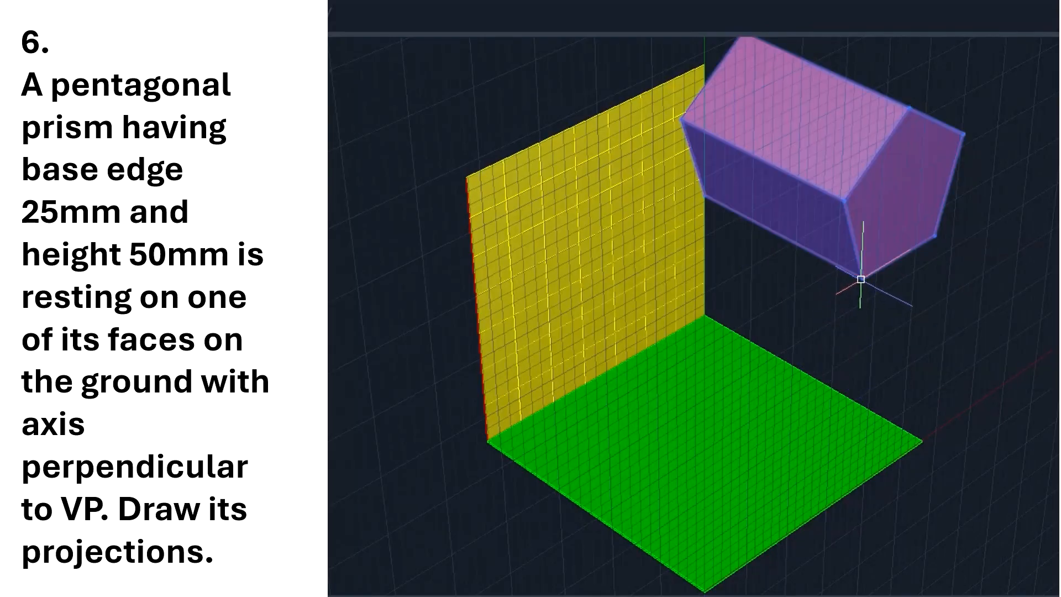
type("m")
key("Return")
key("Return")
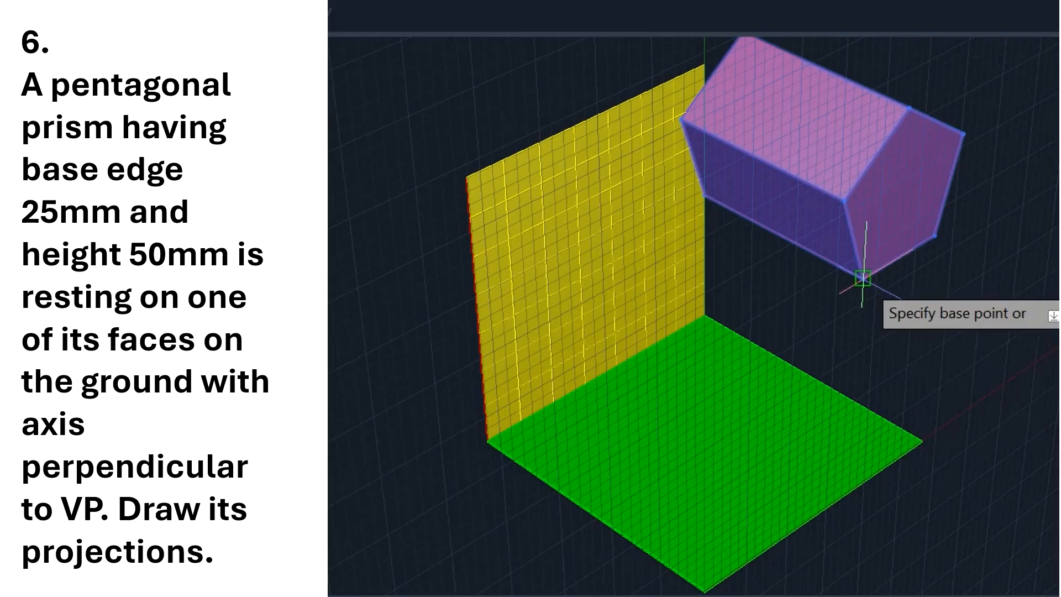
left_click(863, 278)
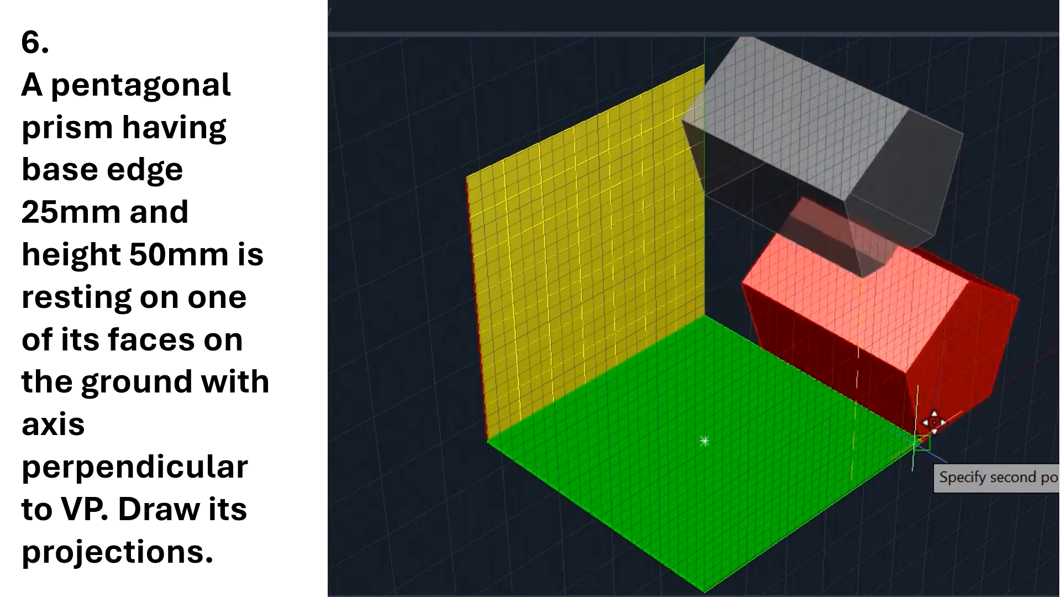
left_click(908, 446)
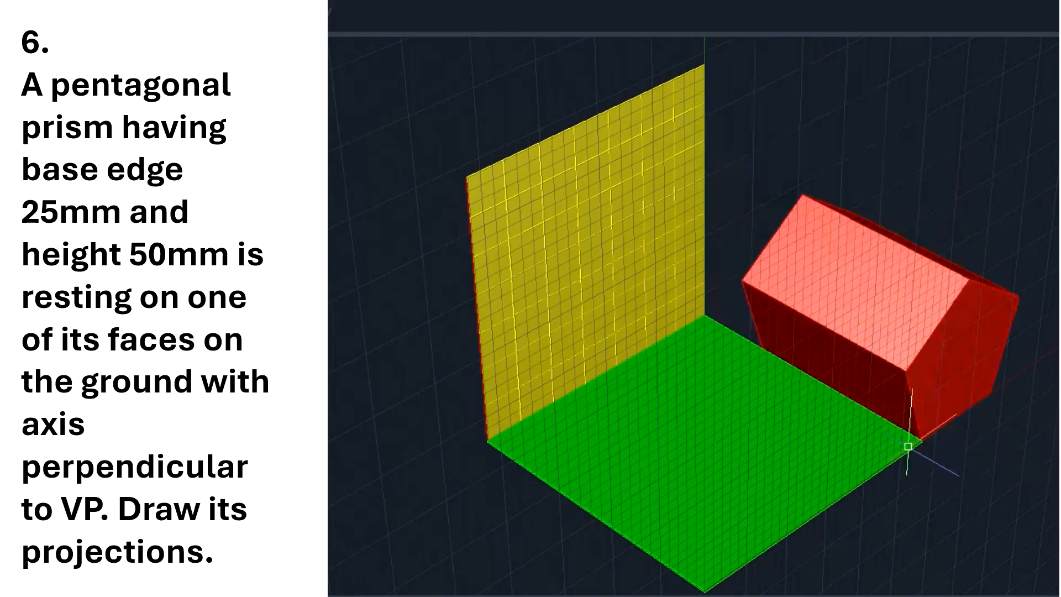
Step: Move the prism parallel to the vertical plane onto the middle of the horizontal plane
type("m")
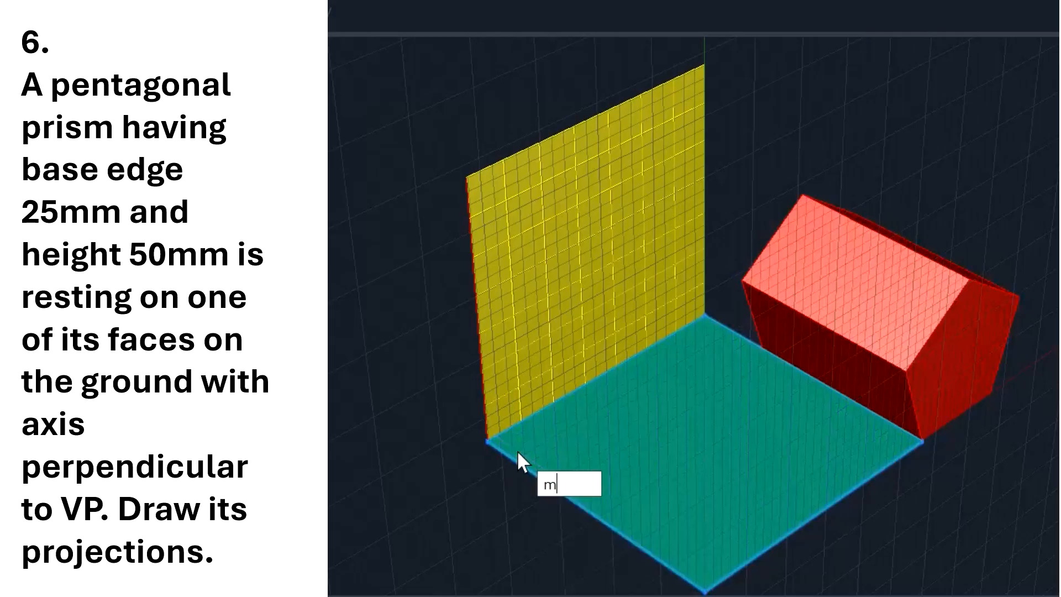
key("Return")
left_click(848, 299)
key("Return")
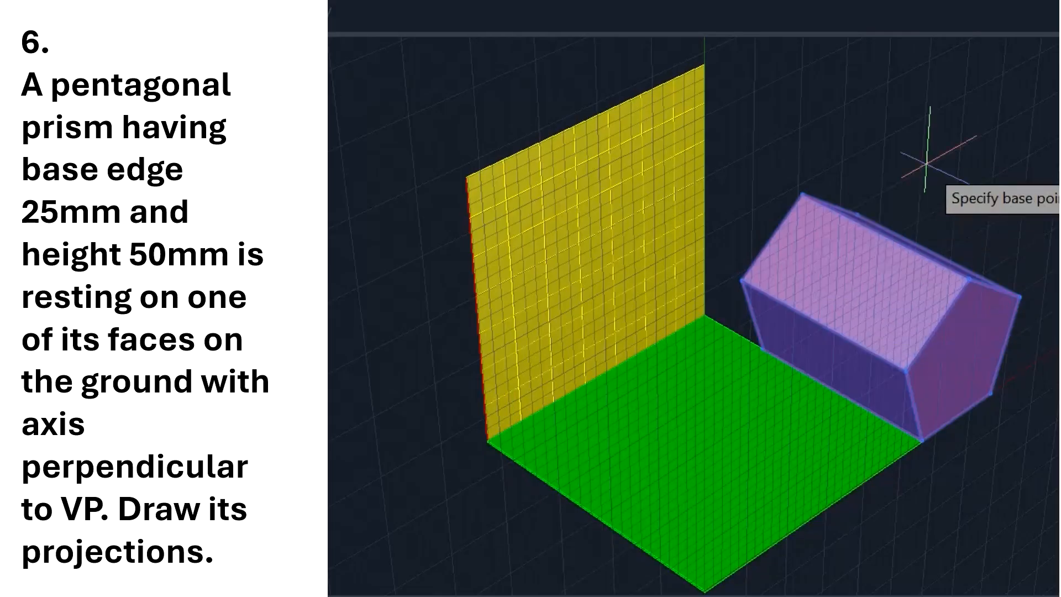
left_click(942, 143)
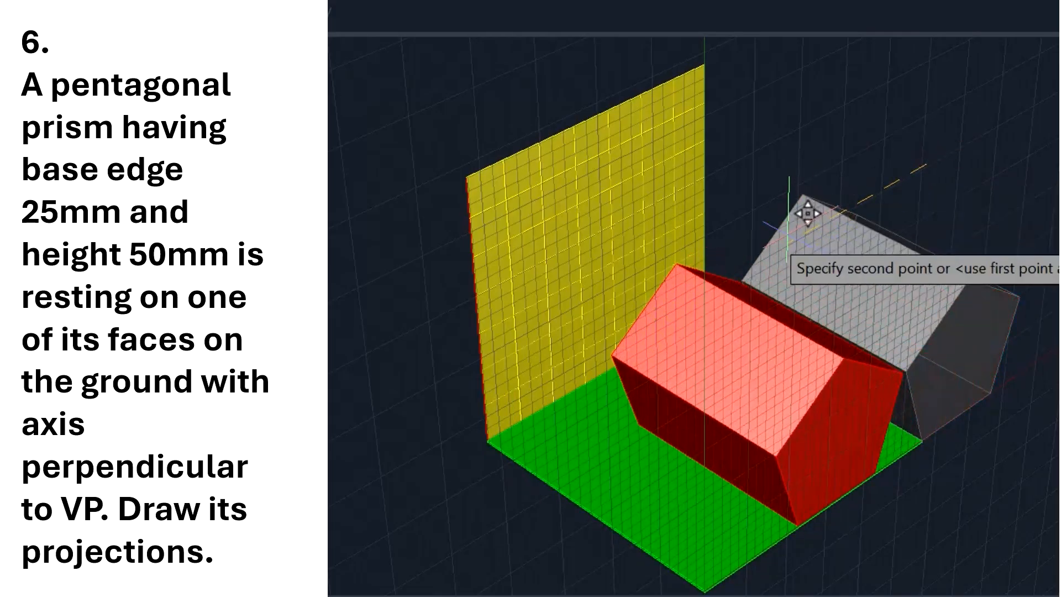
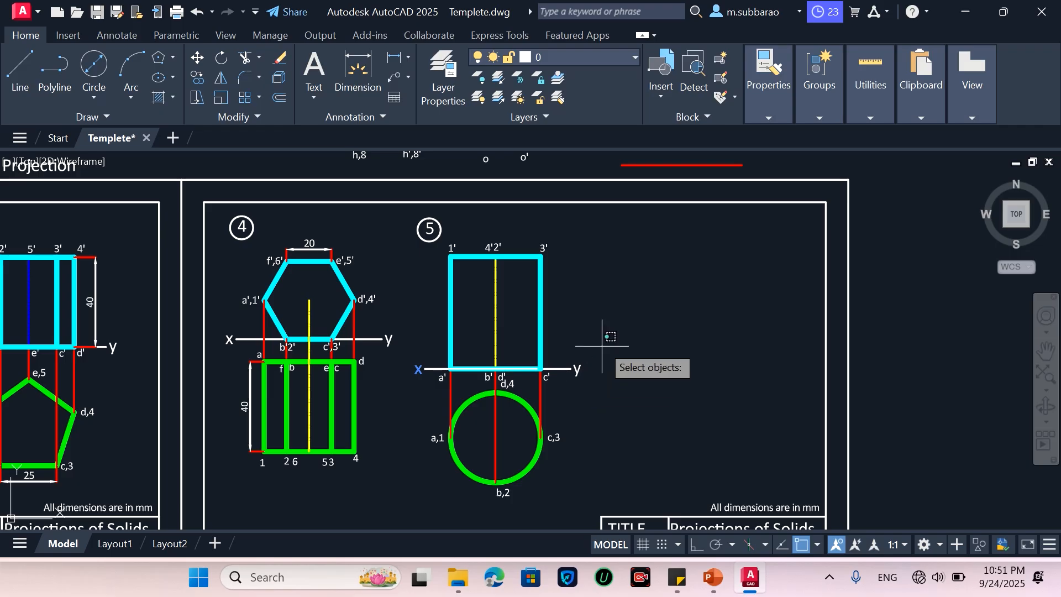
Step: Copy problem 5's xy reference line with its x and y labels into the empty space beside the cylinder's projections
key("Return")
left_click(624, 383)
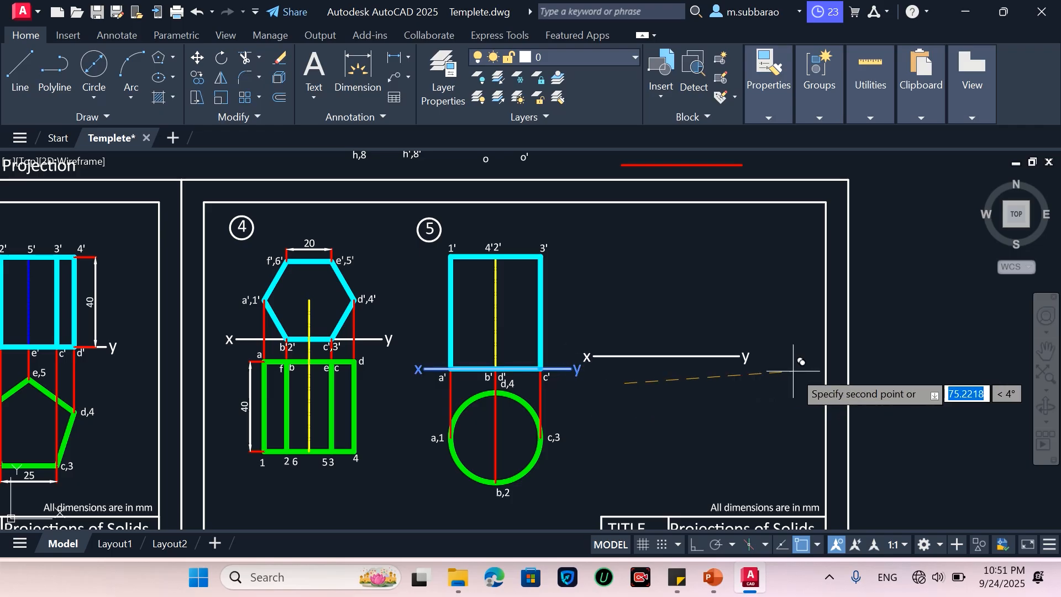
left_click(836, 346)
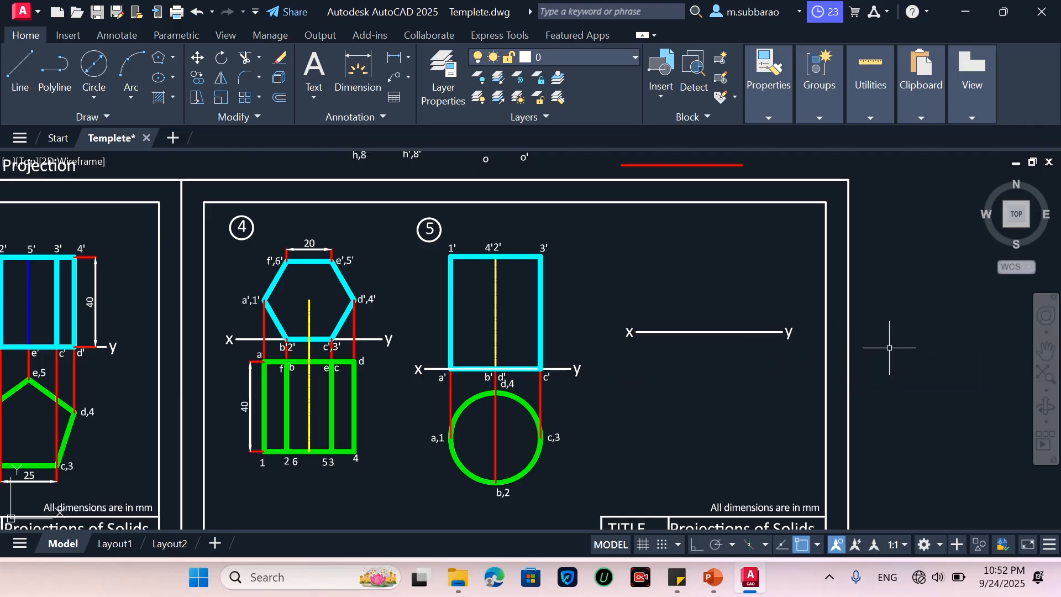
scroll(887, 349, "up", 2)
scroll(870, 354, "down", 2)
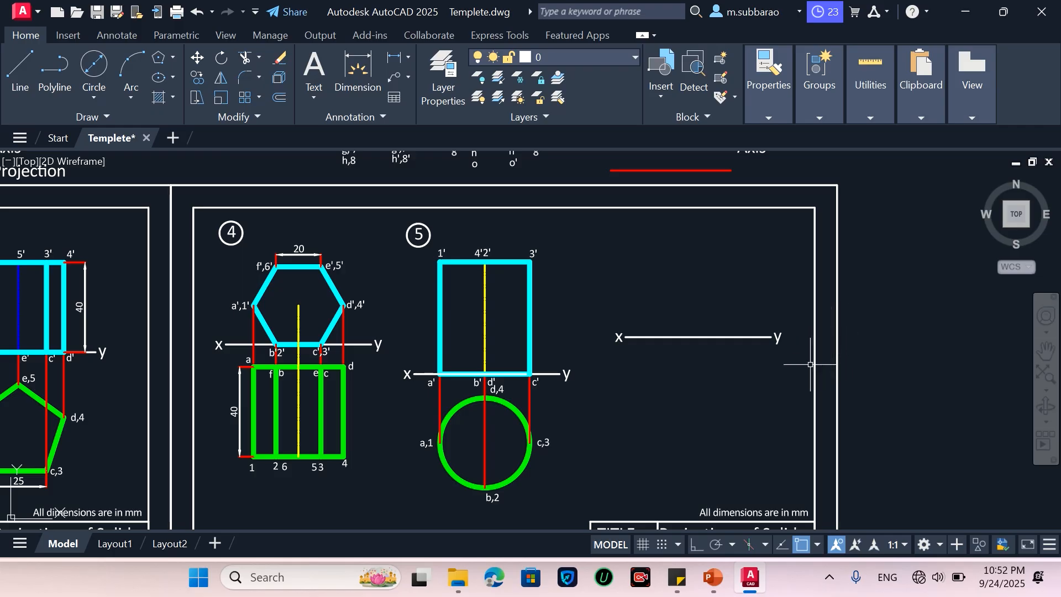
Step: Switch to PowerPoint, read problem 6's statement for the prism's dimensions and orientation, and return to AutoCAD
left_click(713, 578)
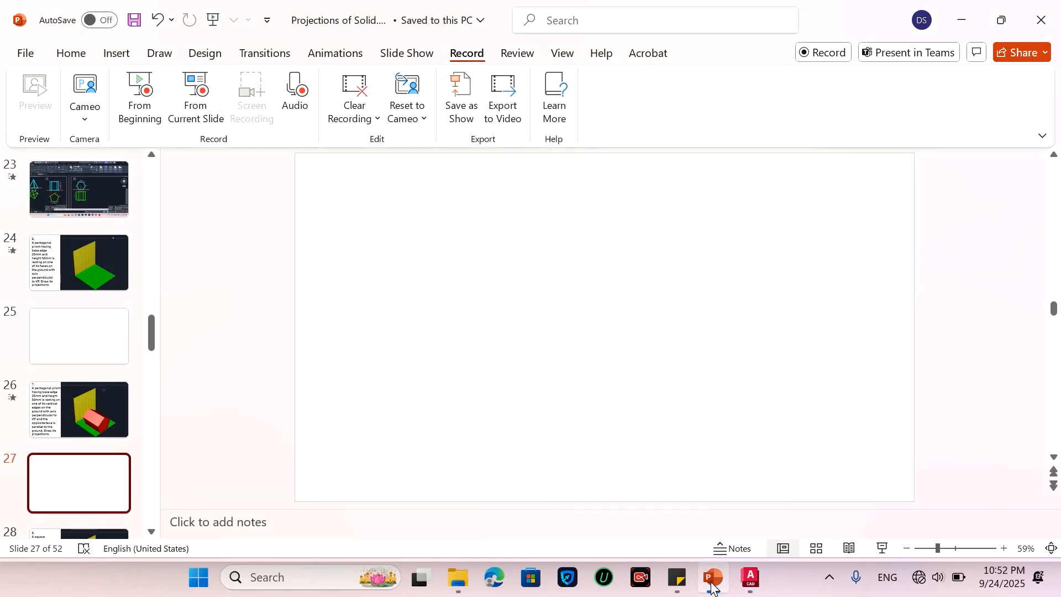
left_click(85, 277)
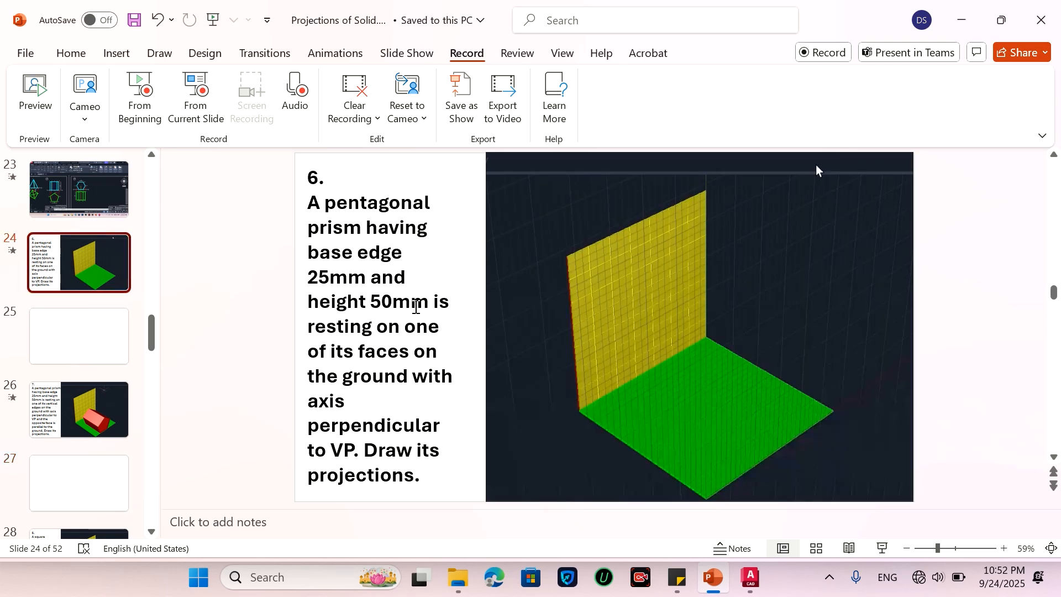
left_click(962, 19)
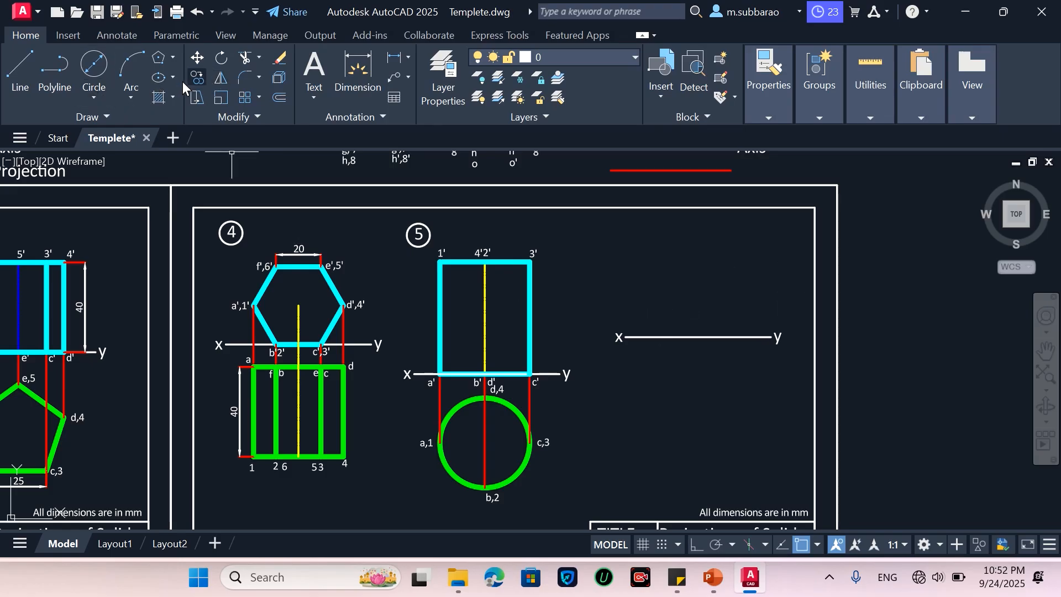
left_click(172, 58)
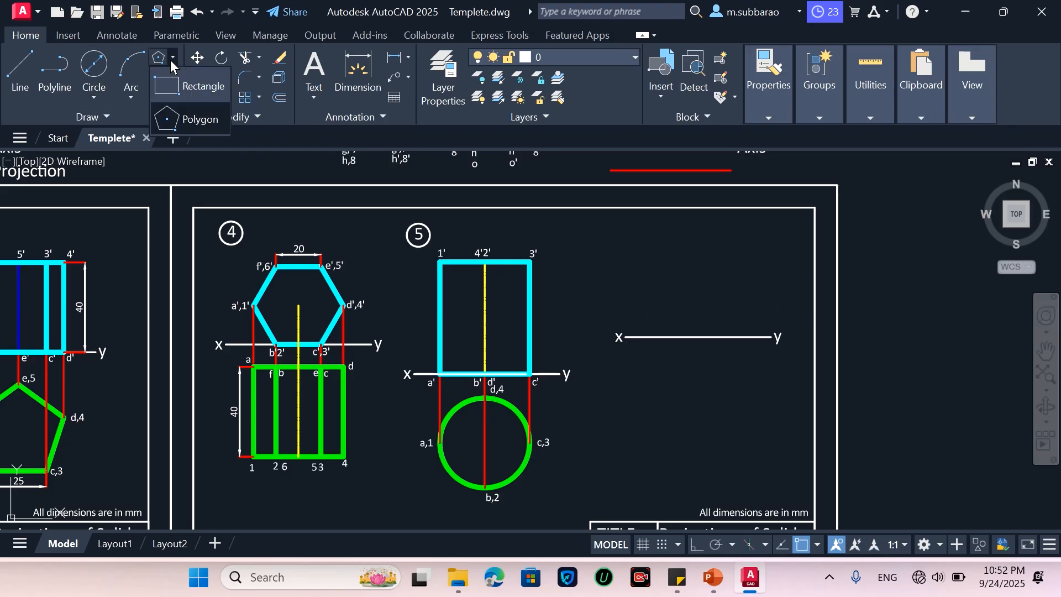
left_click(183, 118)
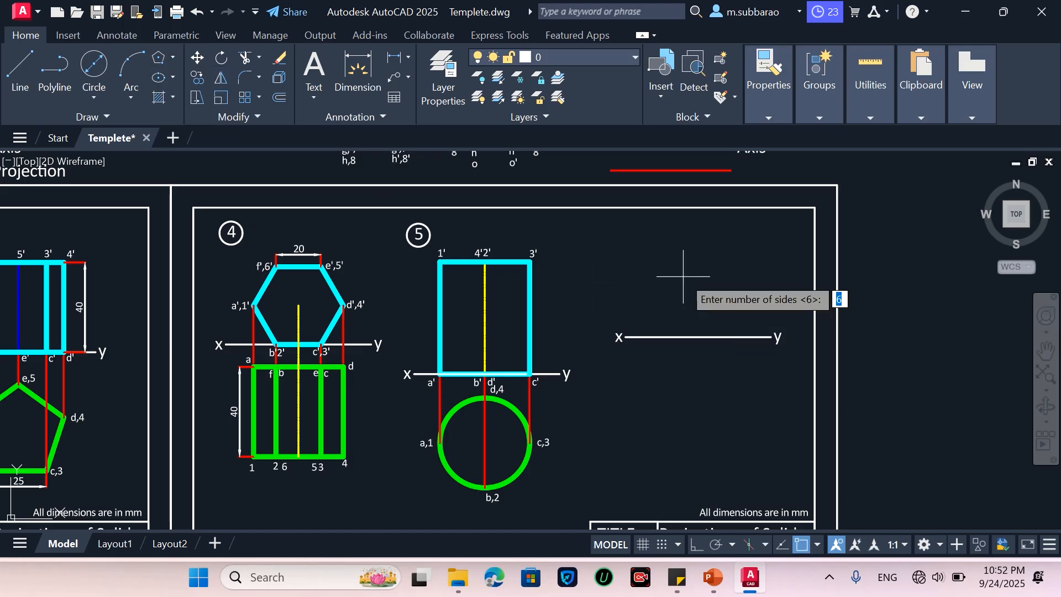
key("Return")
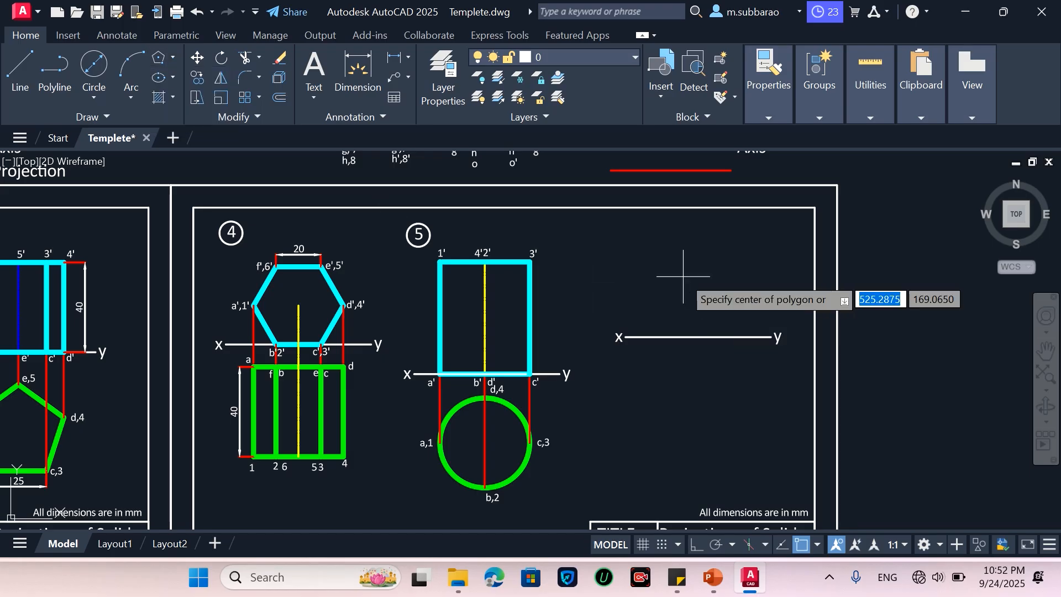
type("e")
key("Return")
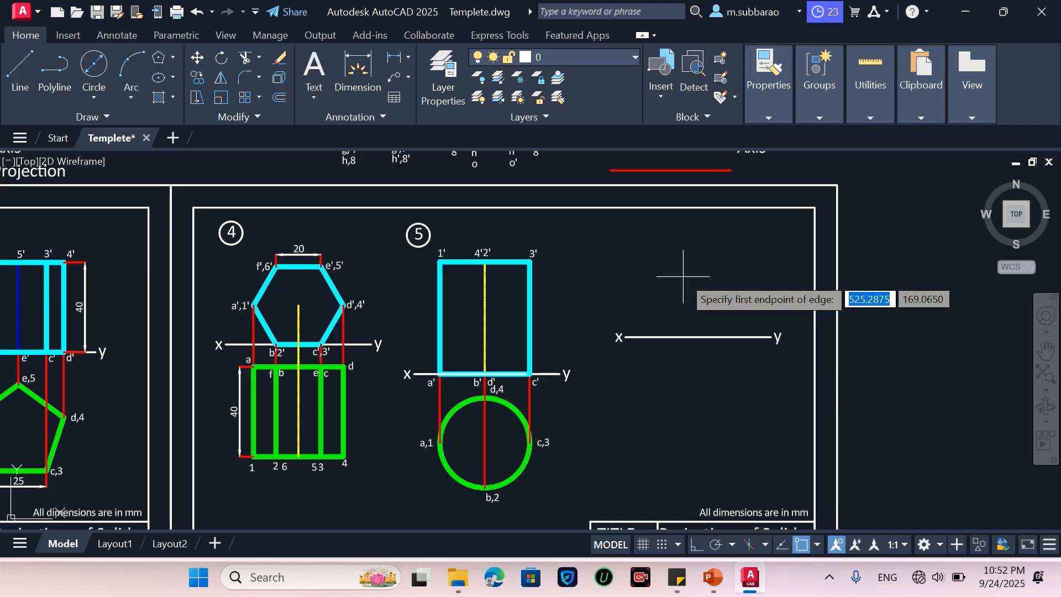
left_click(663, 238)
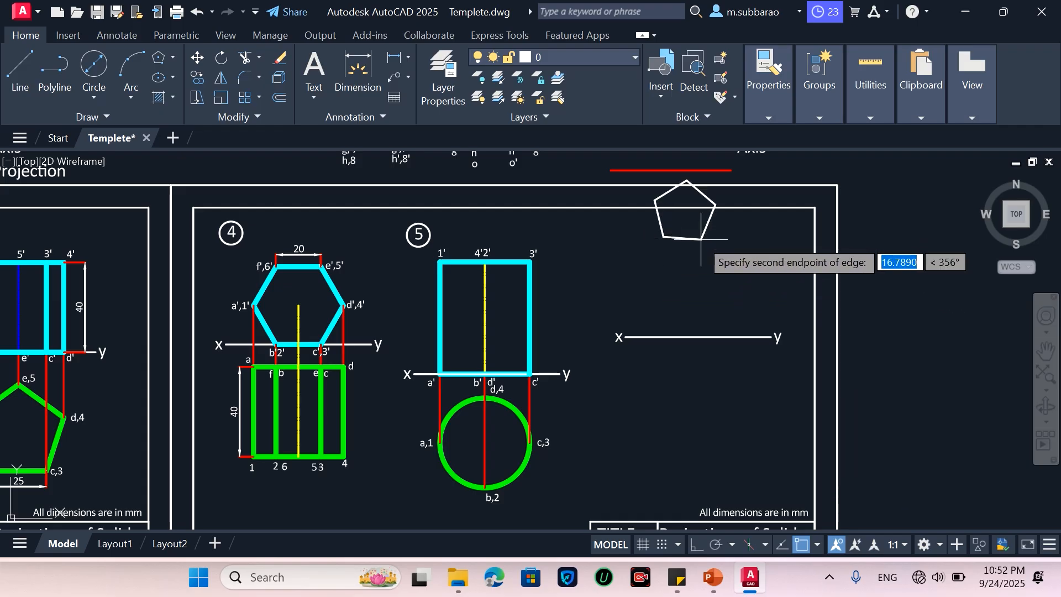
key("Escape")
Step: Turn on Ortho and draw a 5-sided polygon by its edge, with a 25 mm bottom edge lying on the new xy line
key("Return")
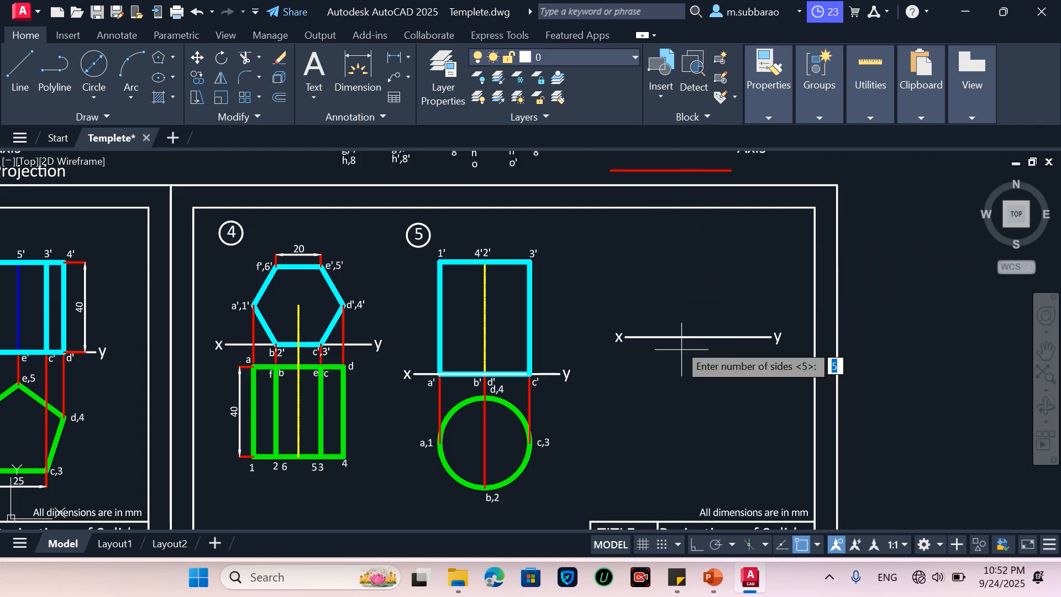
key("Return")
type("e")
key("Return")
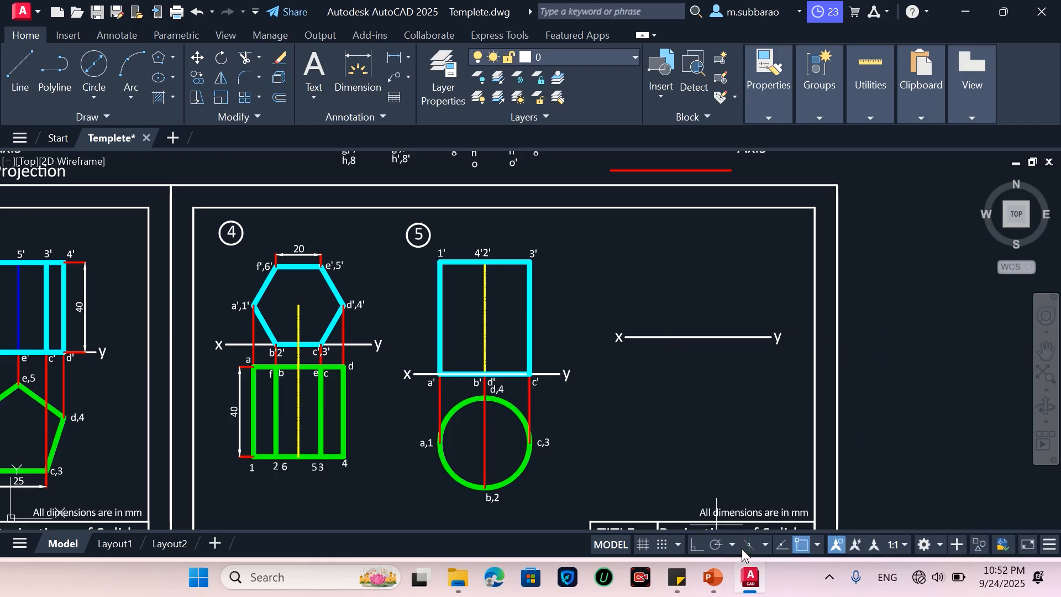
left_click(693, 545)
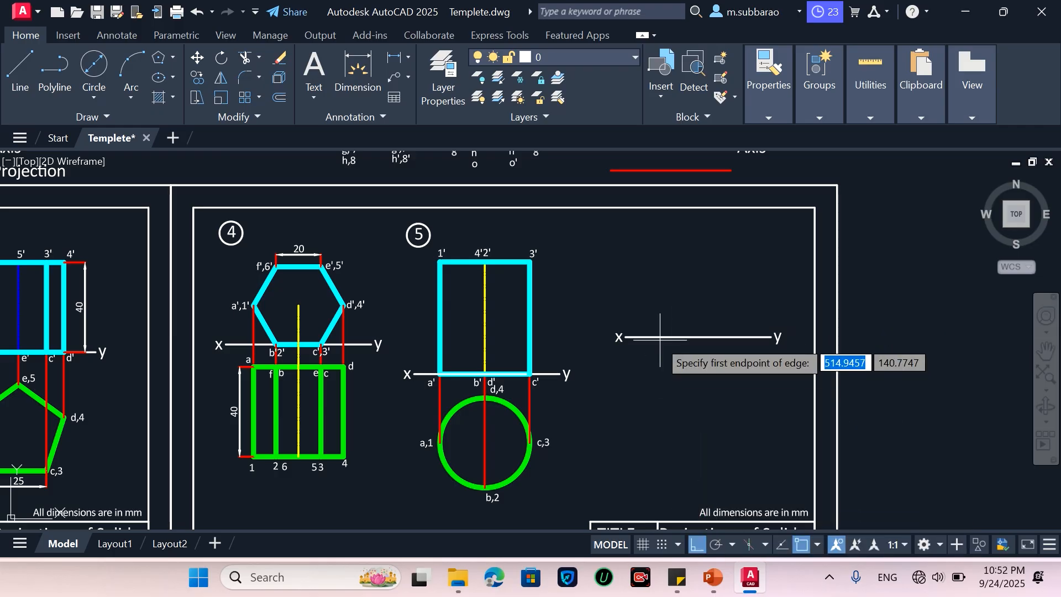
left_click(663, 336)
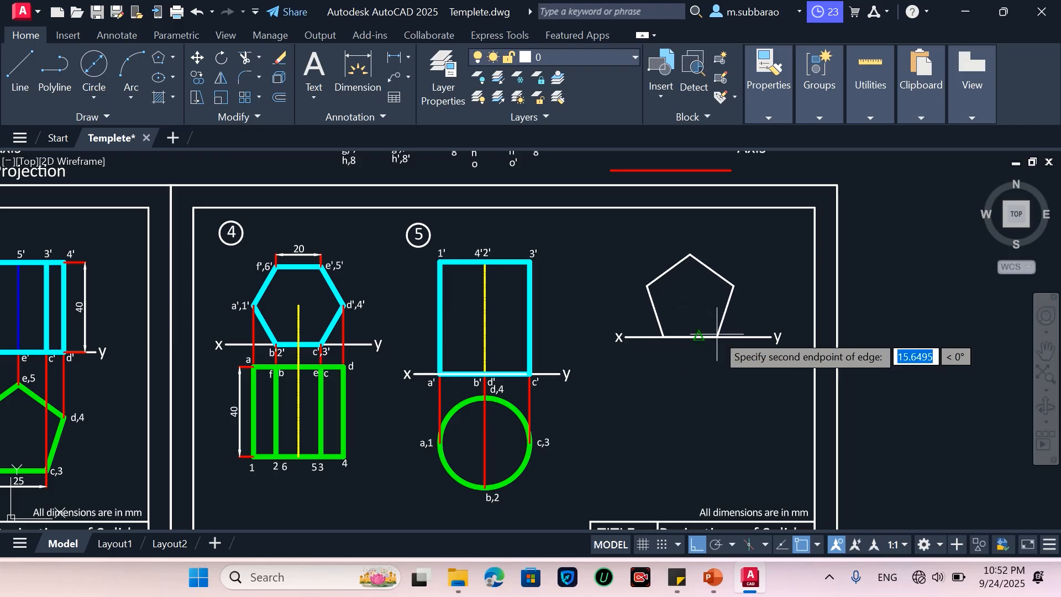
type("25")
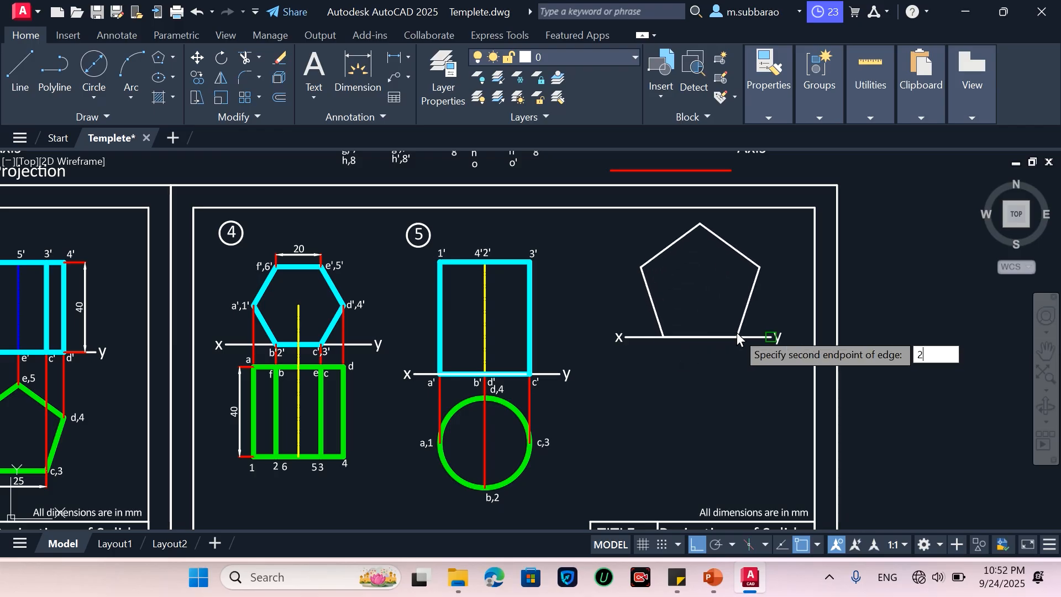
key("Return")
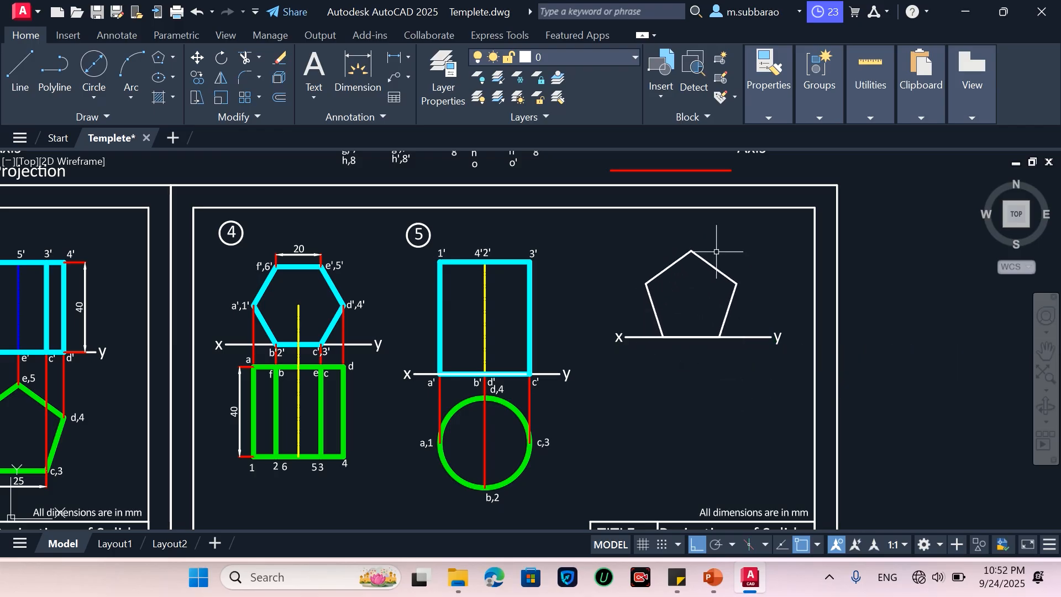
Step: Rotate the pentagon 180° about its center so that a corner points down
scroll(714, 319, "up", 2)
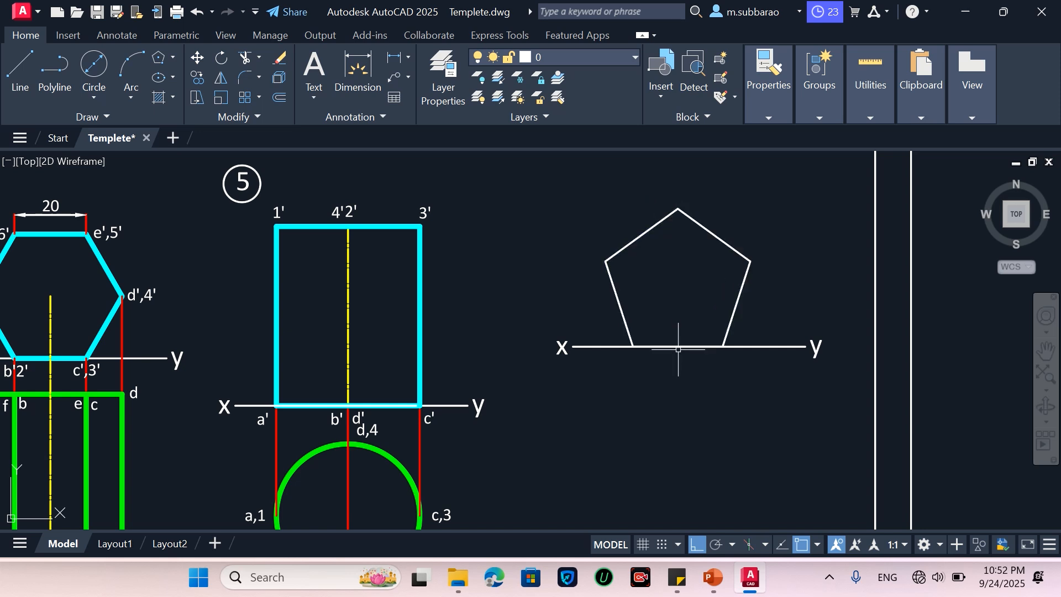
type("x")
key("Return")
left_click(705, 229)
key("Return")
left_click(678, 264)
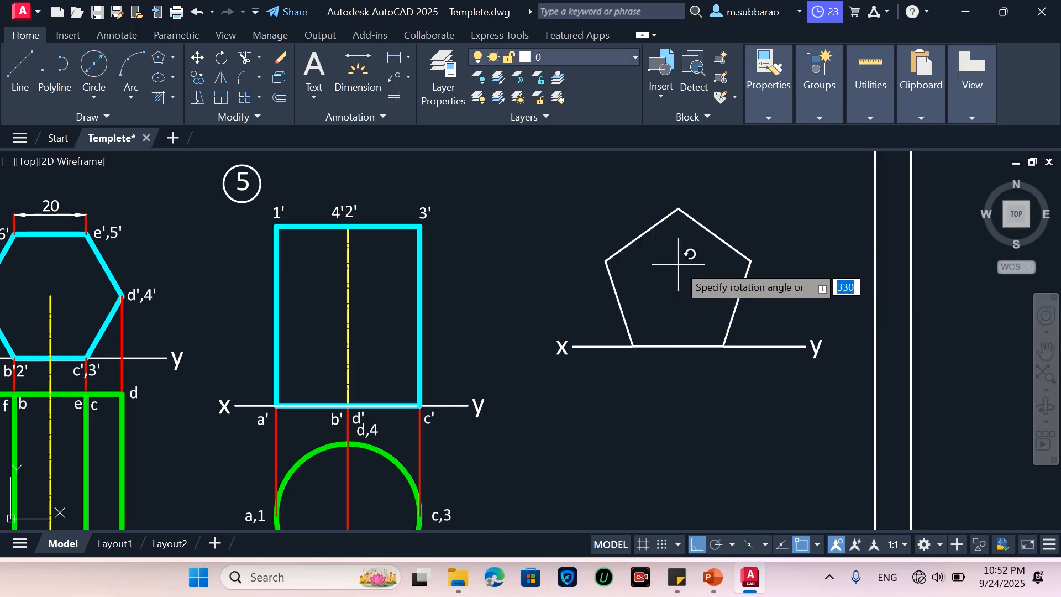
type("180")
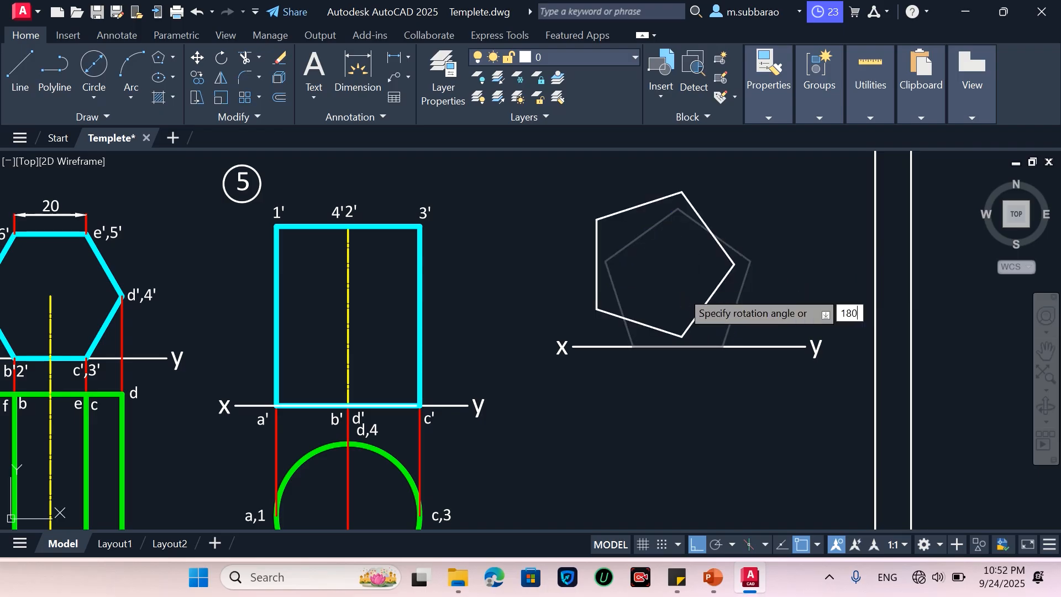
key("Return")
Step: Move the pentagon by its lowest corner so that this corner rests on the middle of the xy line
type("m")
key("Return")
left_click(735, 221)
key("Return")
left_click(678, 321)
left_click(702, 342)
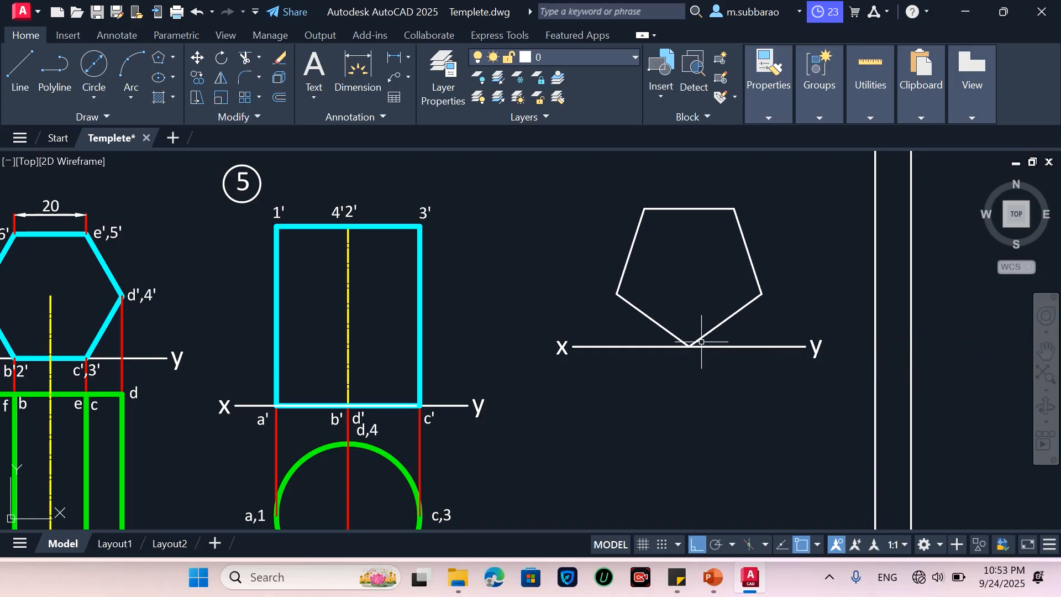
scroll(640, 235, "down", 2)
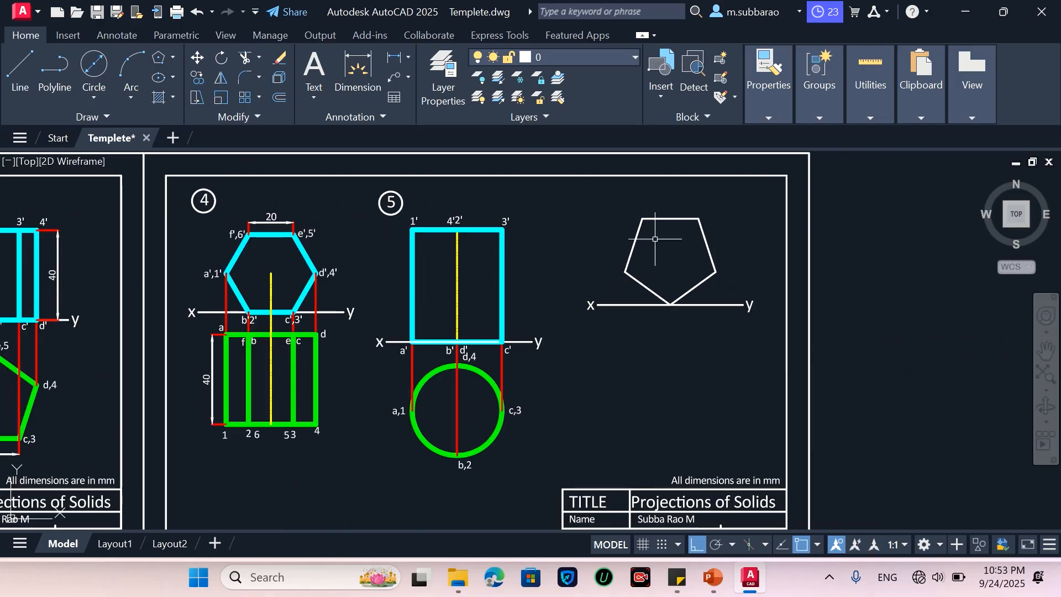
Step: Draw vertical projector lines from the pentagon's two outermost side corners down to the xy line
type("l")
key("Return")
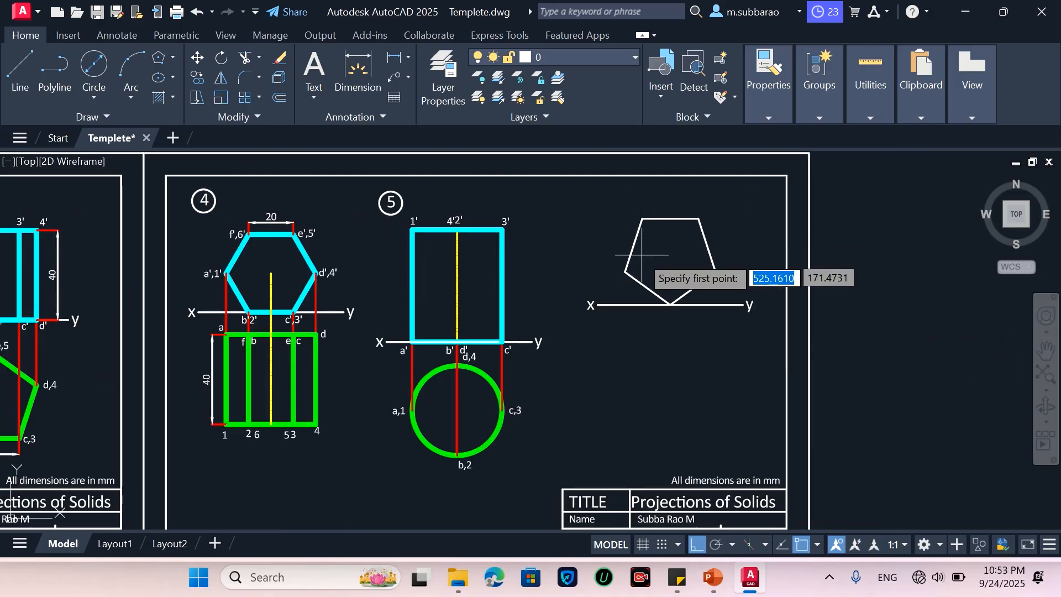
left_click(626, 272)
left_click(626, 304)
key("Return")
key("Return")
left_click(717, 272)
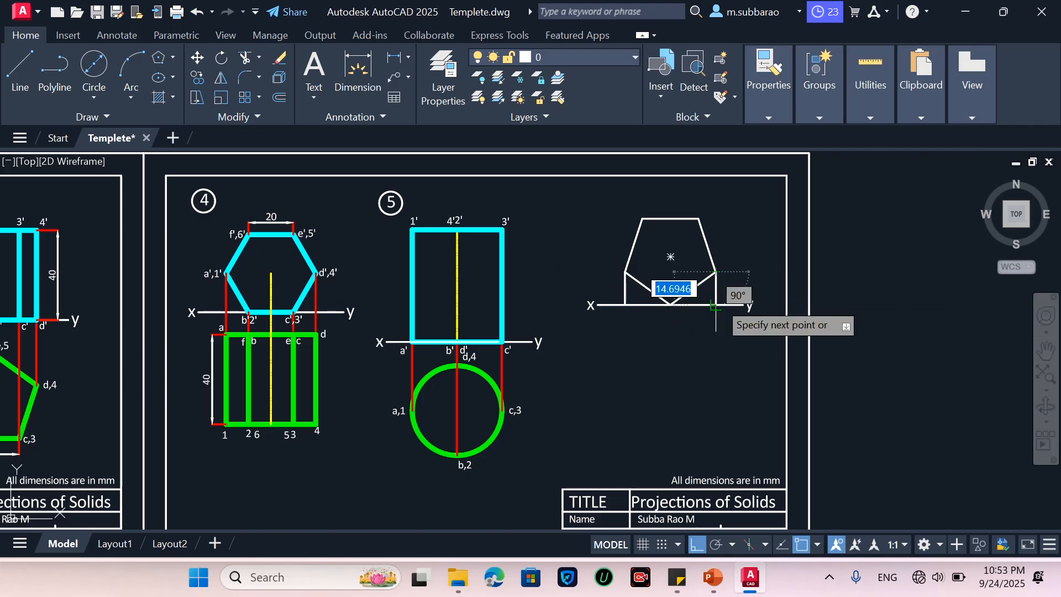
left_click(717, 305)
key("Return")
Step: Draw vertical projector lines from the two ends of the pentagon's top edge down to the xy line
key("Return")
left_click(642, 219)
left_click(642, 304)
key("Return")
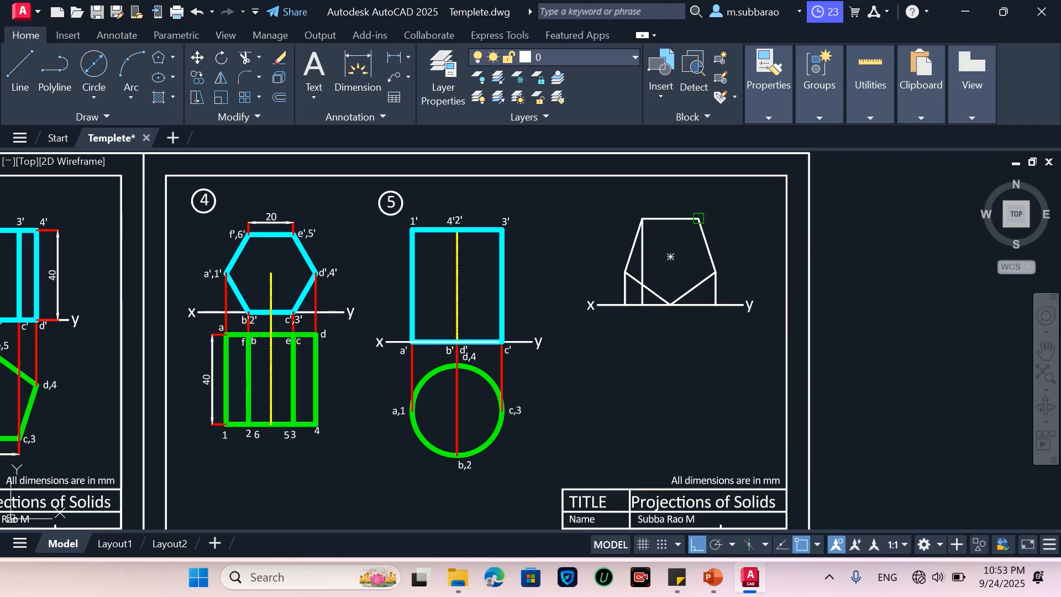
key("Return")
left_click(699, 218)
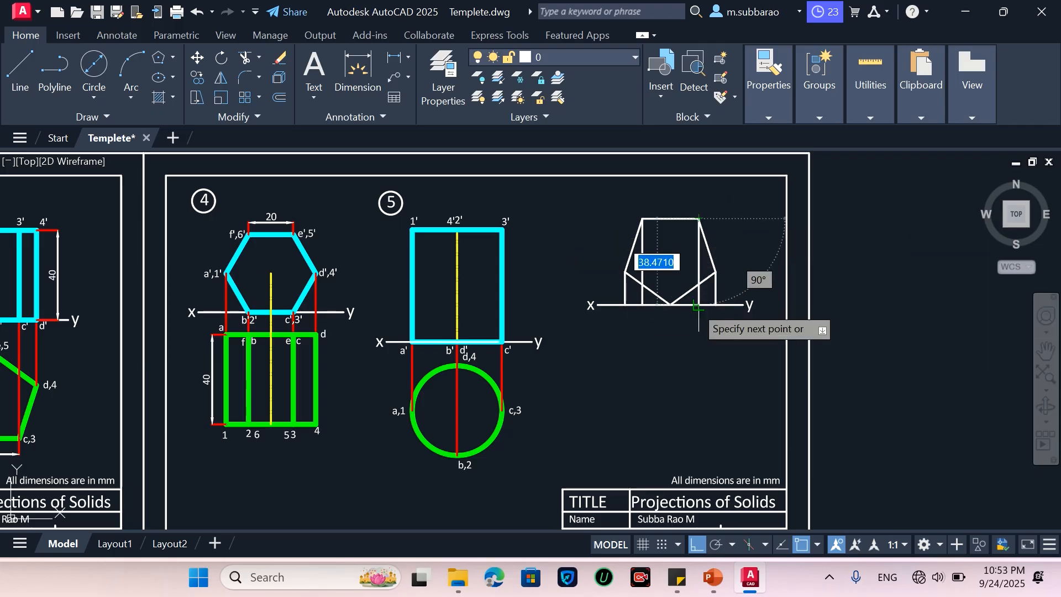
key("Return")
Step: Try a 50 mm vertical line down from the pentagon's lowest corner, and erase it
key("Return")
left_click(670, 304)
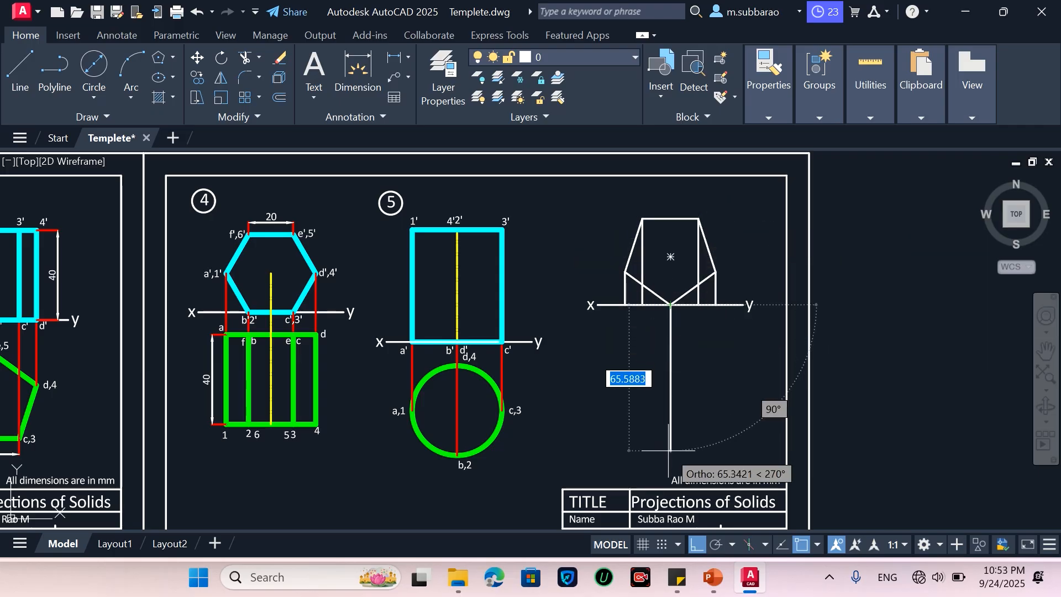
type("50")
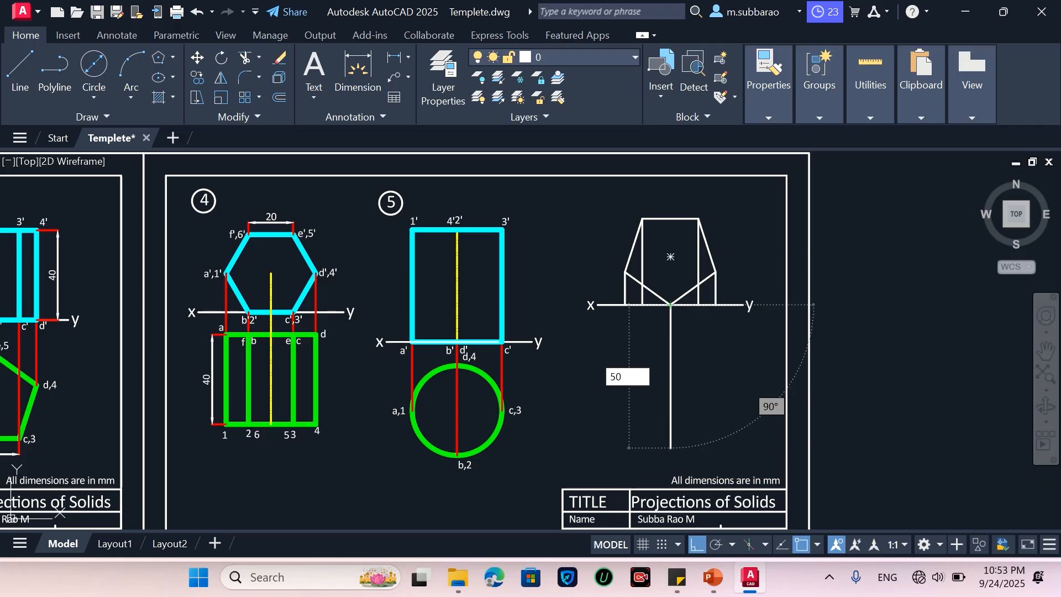
key("Return")
key("Return")
type("c")
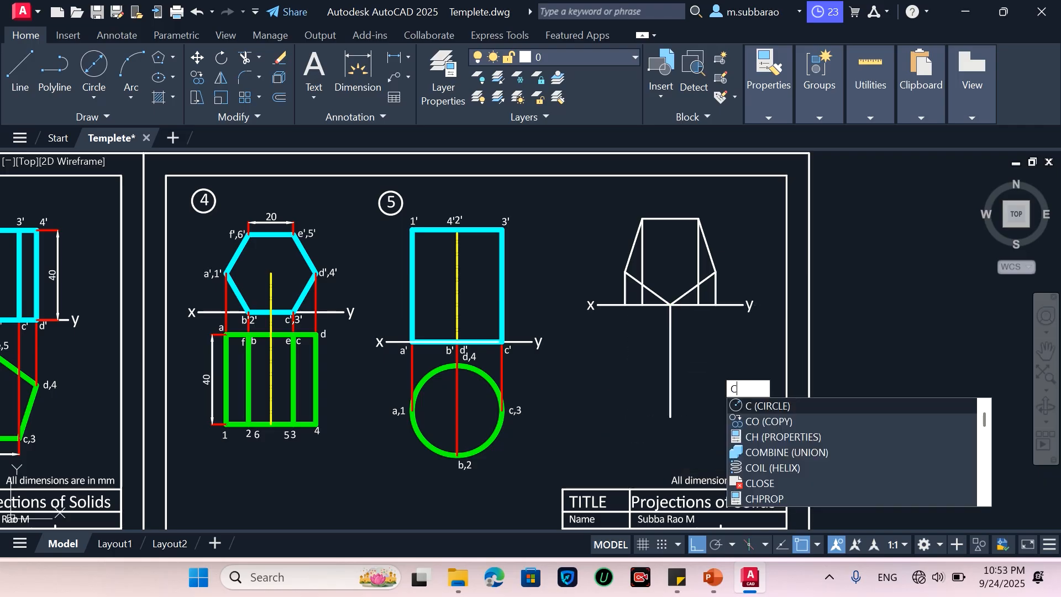
type("o")
key("Return")
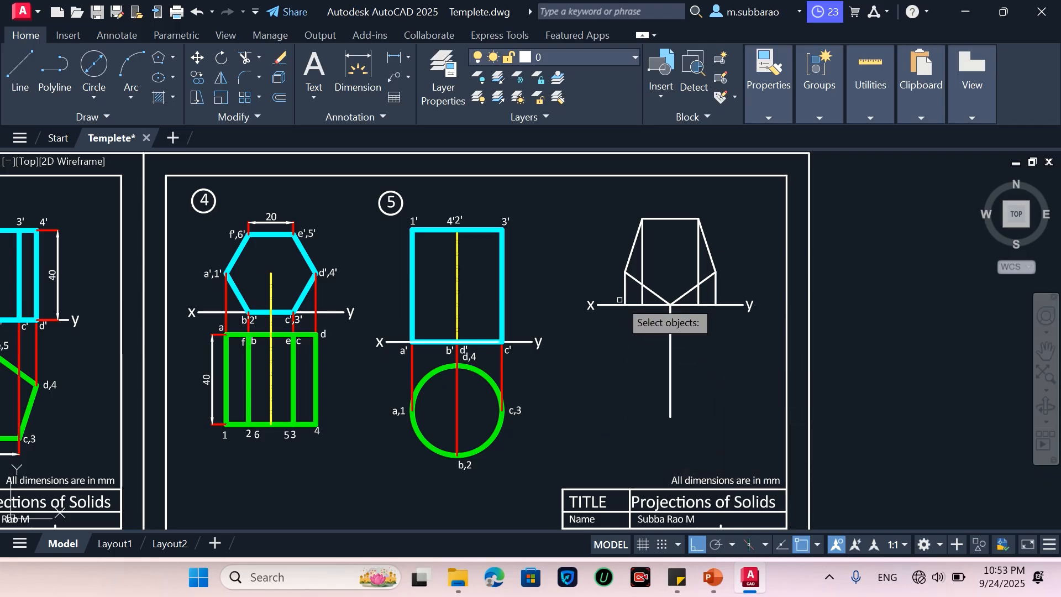
left_click(706, 353)
left_click(670, 360)
key("Delete")
Step: Draw a vertical line about 19 mm down from the pentagon's lowest corner, continued by a 50 mm segment
type("l")
key("Return")
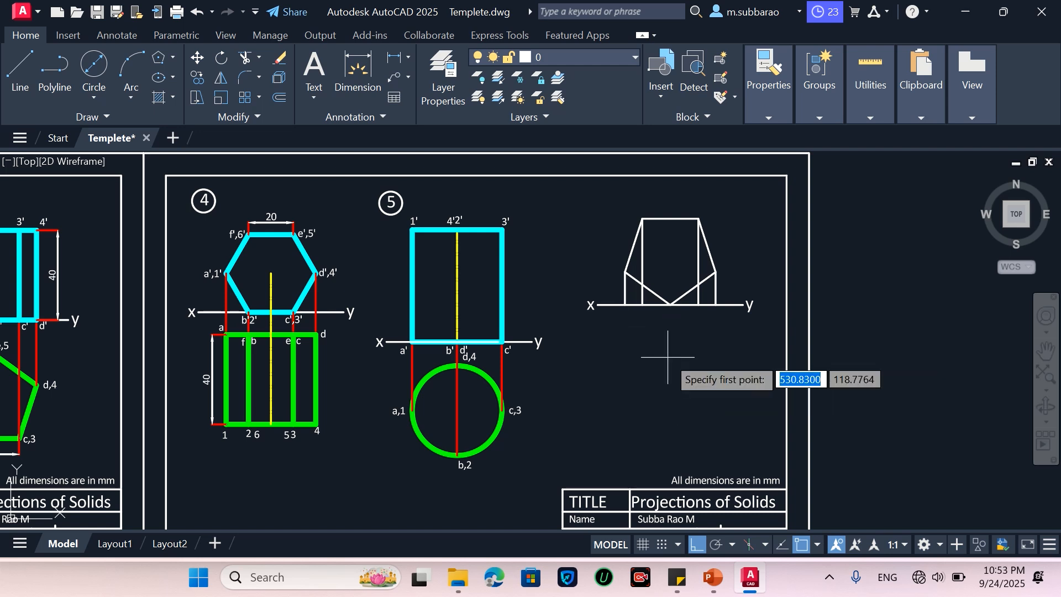
left_click(672, 305)
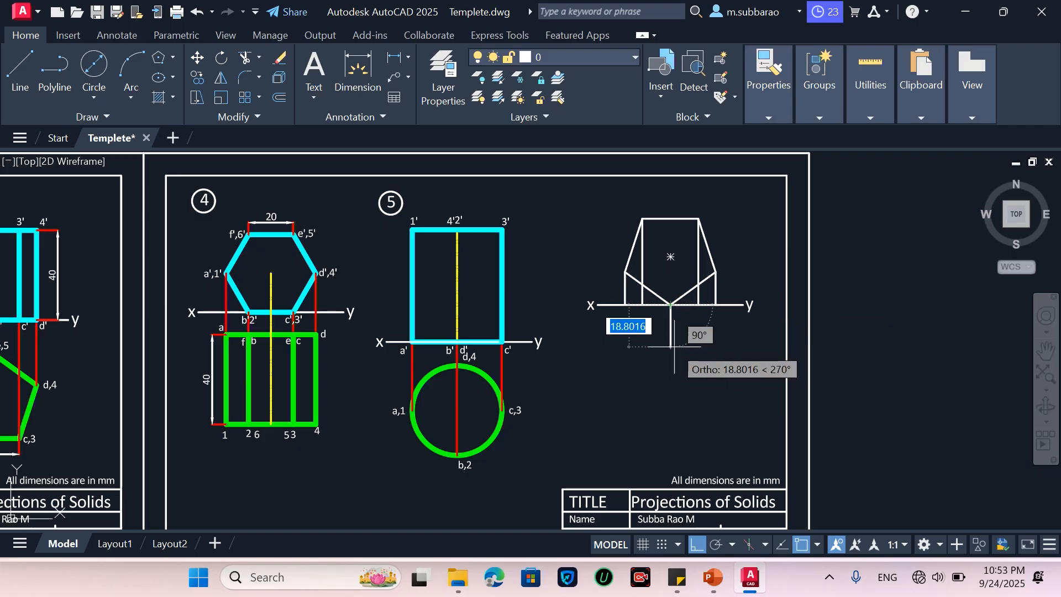
left_click(675, 348)
type("50")
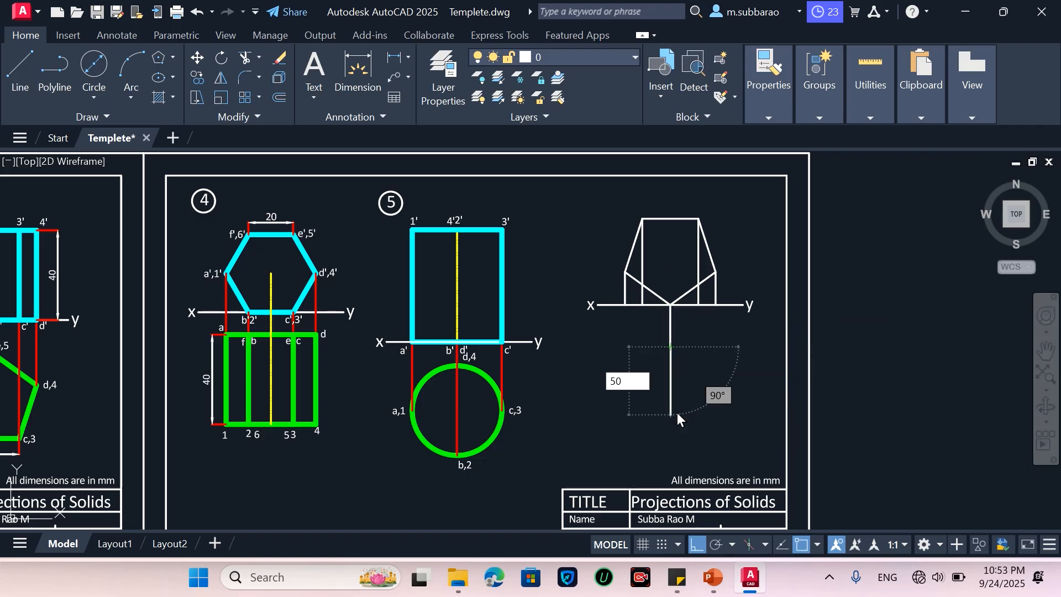
key("Return")
key("Escape")
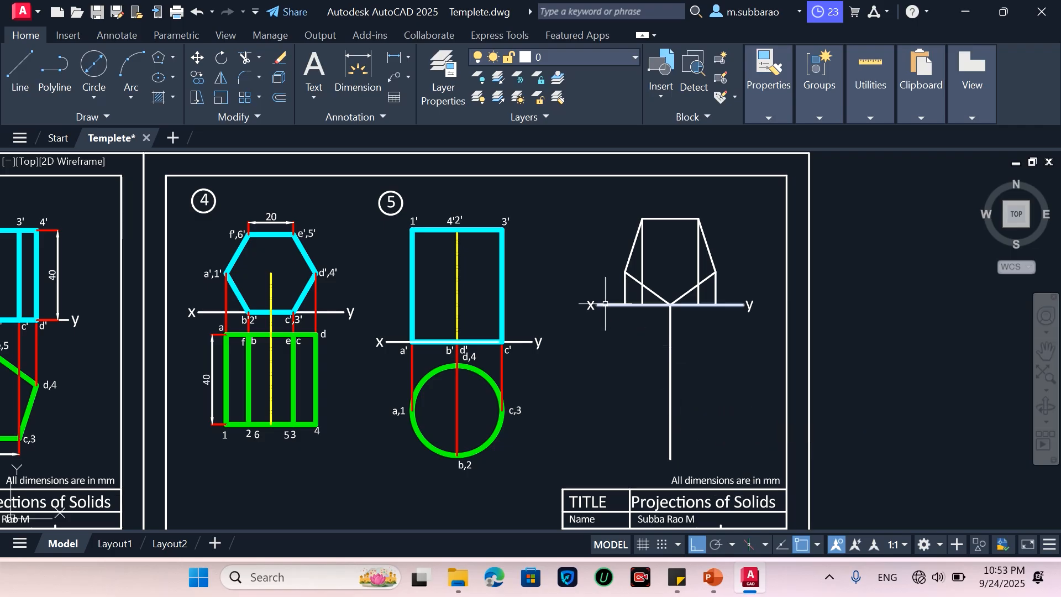
Step: Draw a horizontal line between the outermost projectors on the xy line and move it down to the start of the 50 mm segment
key("Return")
left_click(626, 305)
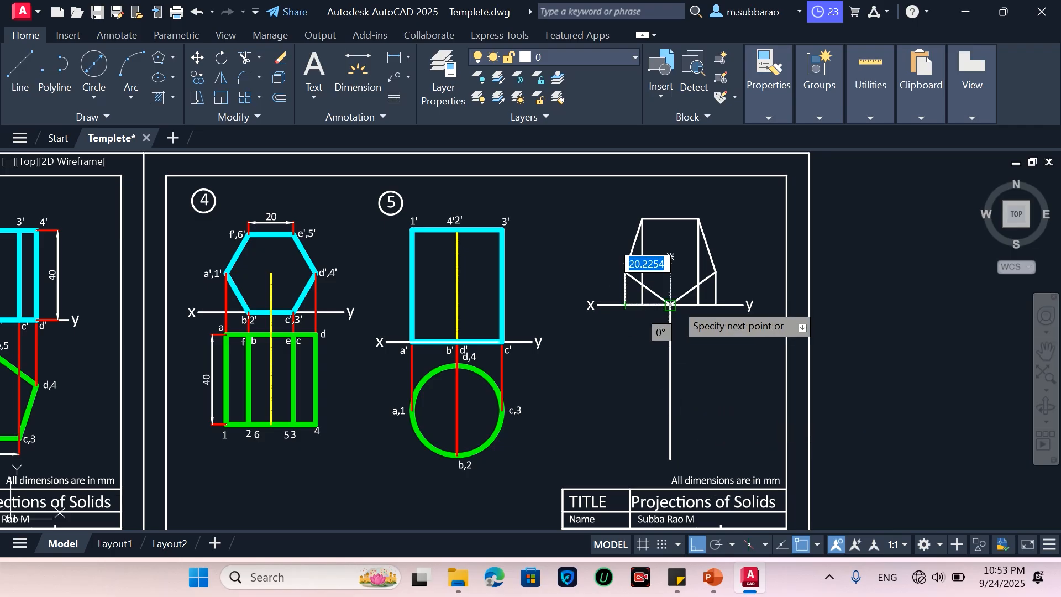
key("Escape")
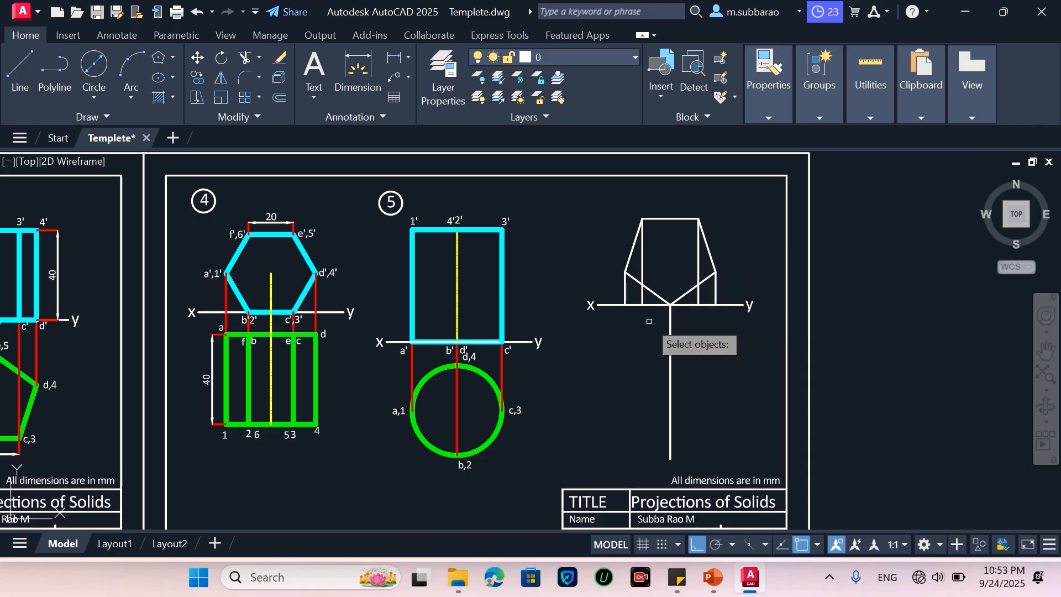
key("Return")
left_click(672, 303)
left_click(672, 340)
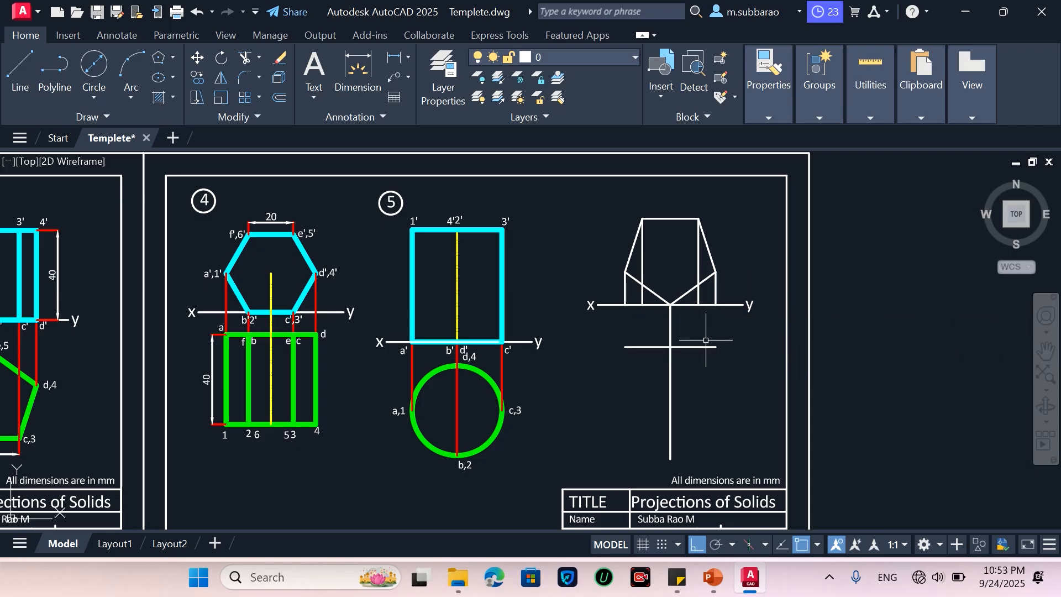
Step: Copy the horizontal line 50 mm straight down to the lower end of the vertical segment
type("m")
key("Return")
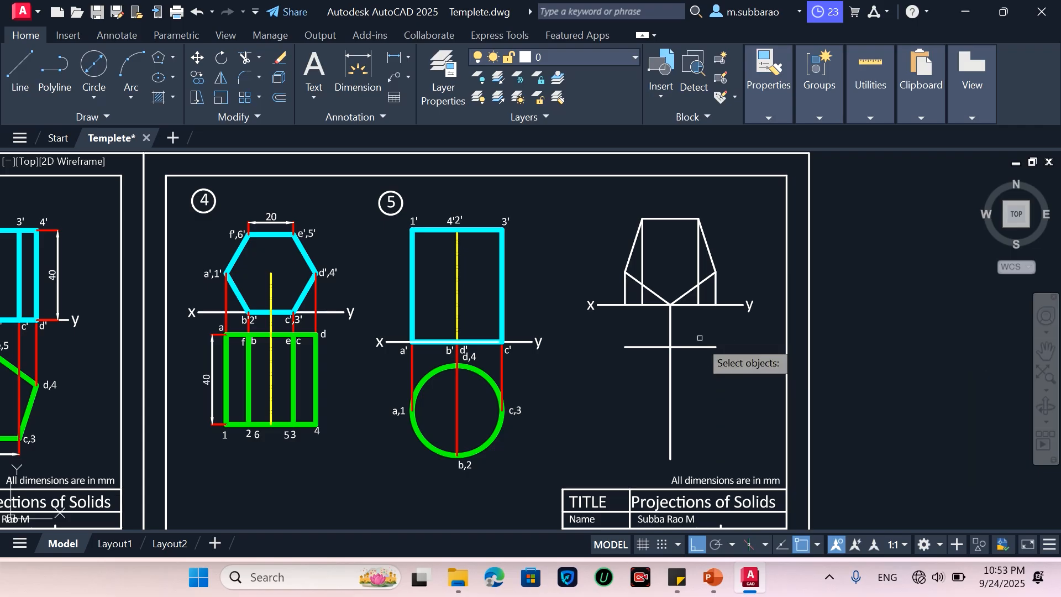
left_click(700, 347)
key("Return")
left_click(671, 347)
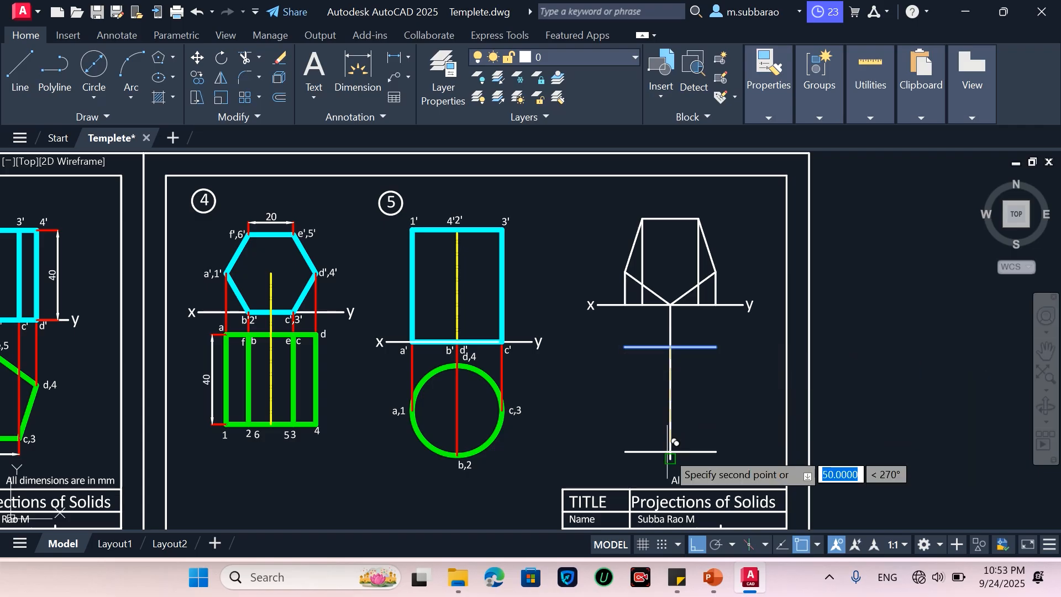
key("Return")
Step: Extend the two outermost projectors below the xy line with vertical lines down to the ends of the lower horizontal line
type("l")
key("Return")
left_click(715, 305)
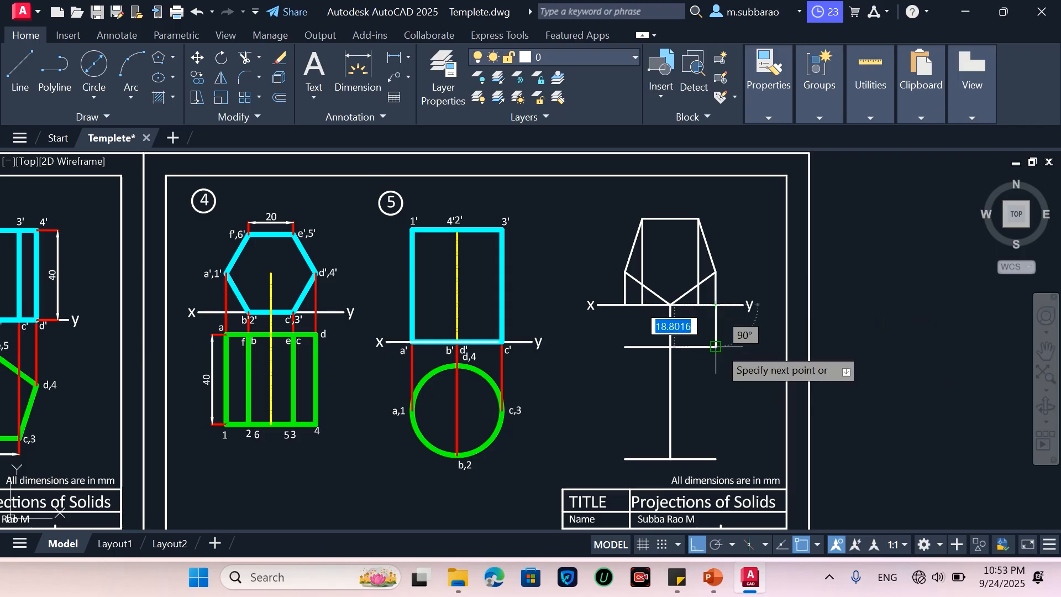
left_click(716, 459)
key("Return")
key("Return")
left_click(626, 347)
left_click(625, 458)
key("Return")
Step: Draw the two inner vertical lines below the inner projectors, from the xy line through the top view to its lower edge
key("Return")
left_click(642, 305)
left_click(642, 348)
key("Return")
left_click(698, 347)
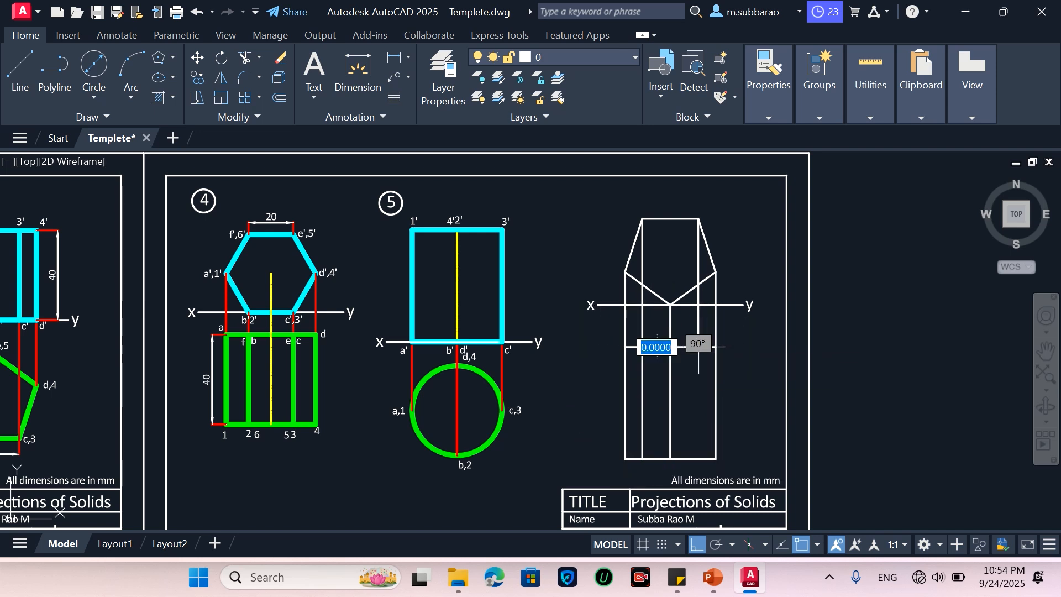
left_click(699, 459)
key("Return")
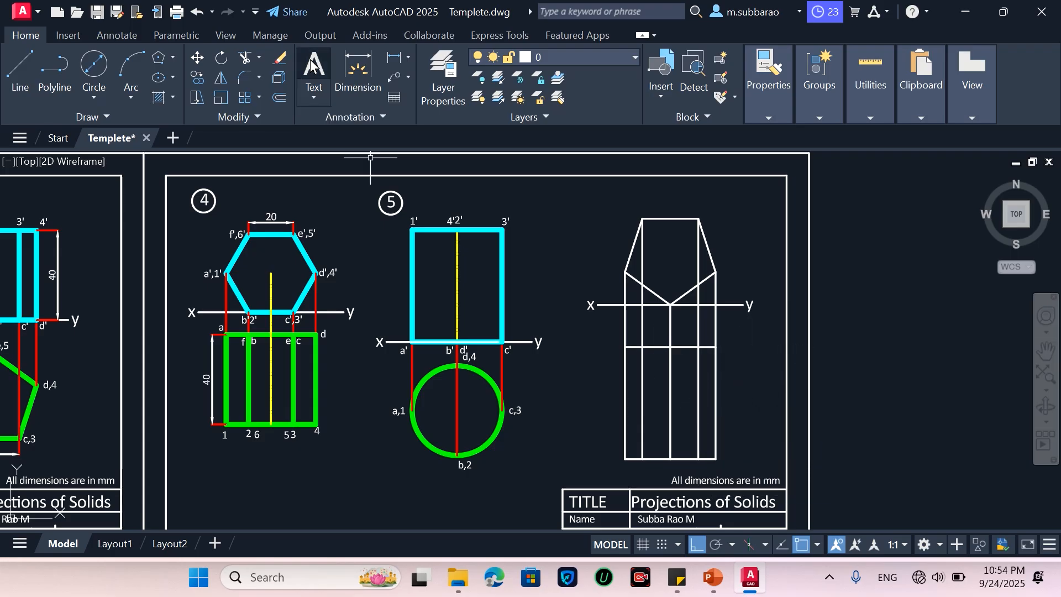
Step: Add a linear dimension for the prism's height beside the outer vertical edge of the top view
left_click(394, 56)
left_click(625, 347)
left_click(625, 458)
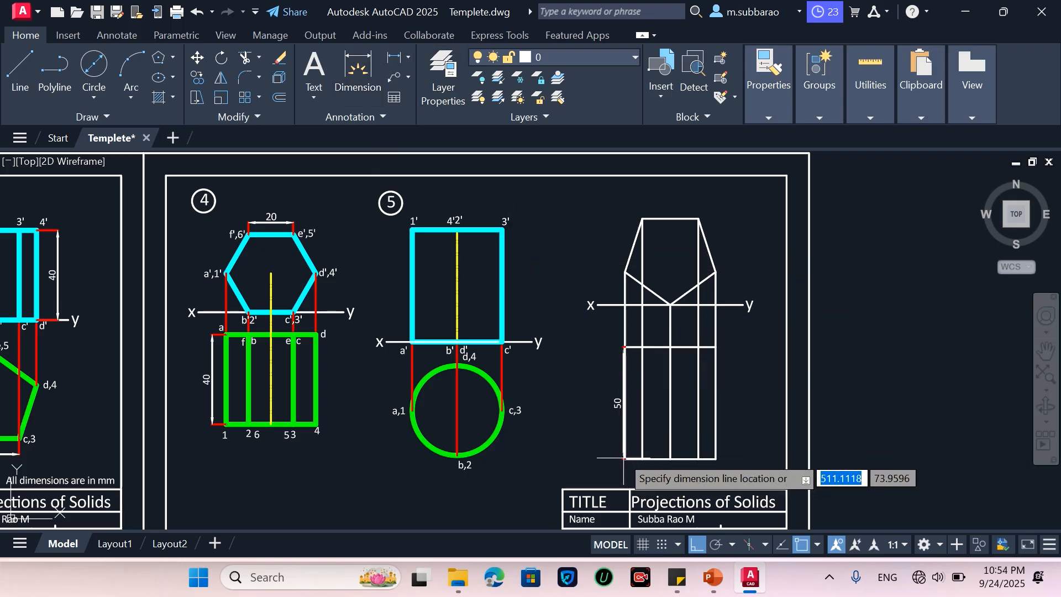
left_click(608, 415)
key("Return")
key("Return")
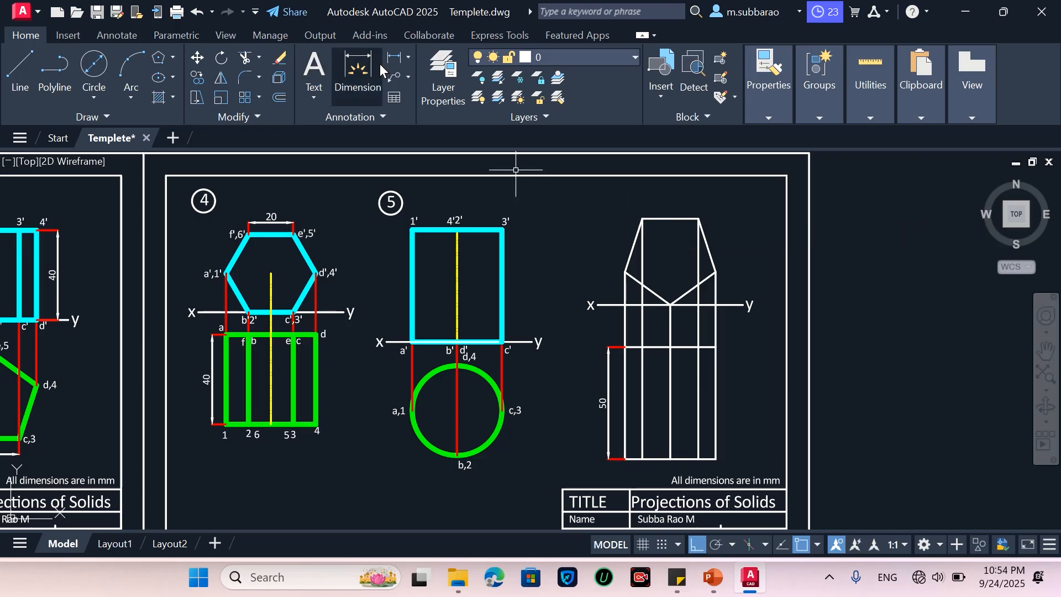
Step: Add a linear dimension for the pentagon's top edge, placed just above it
left_click(395, 59)
left_click(643, 219)
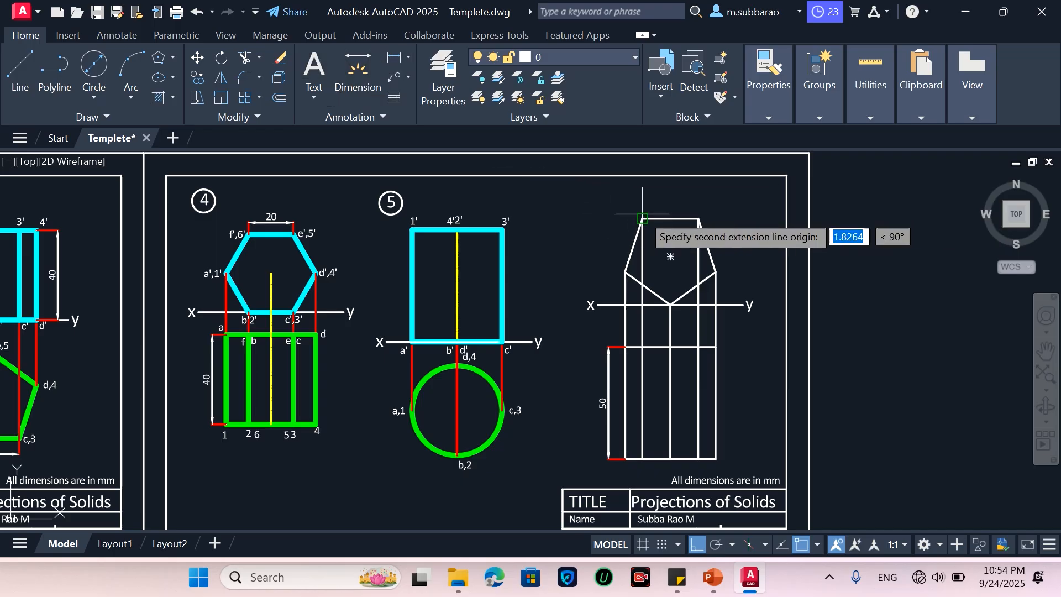
left_click(698, 219)
left_click(694, 202)
Step: Match the red projection line style onto the vertical projectors between the xy line and the top view
scroll(637, 393, "down", 2)
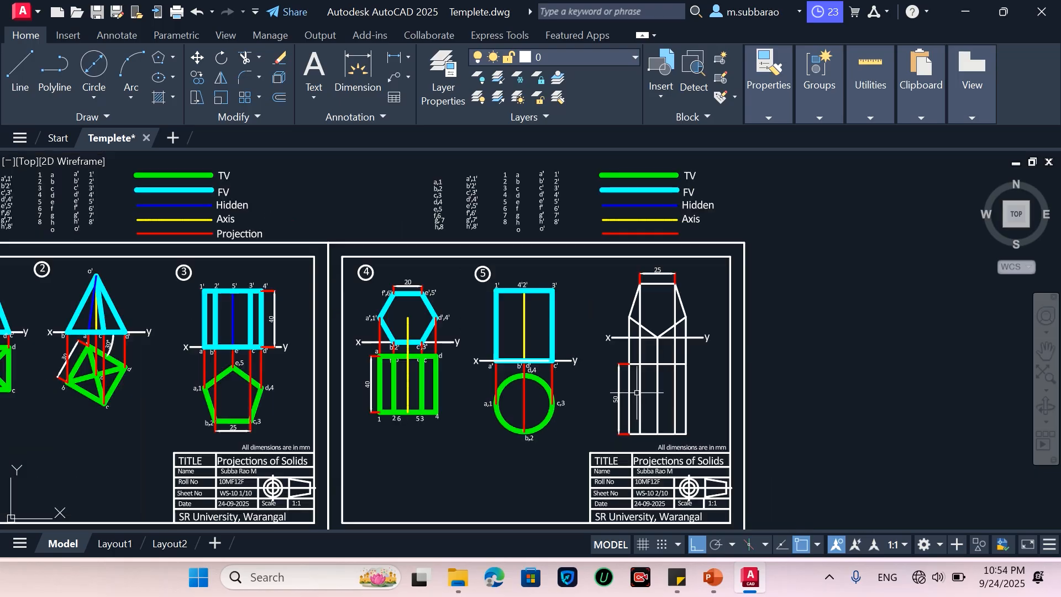
scroll(708, 239, "up", 2)
type("ma")
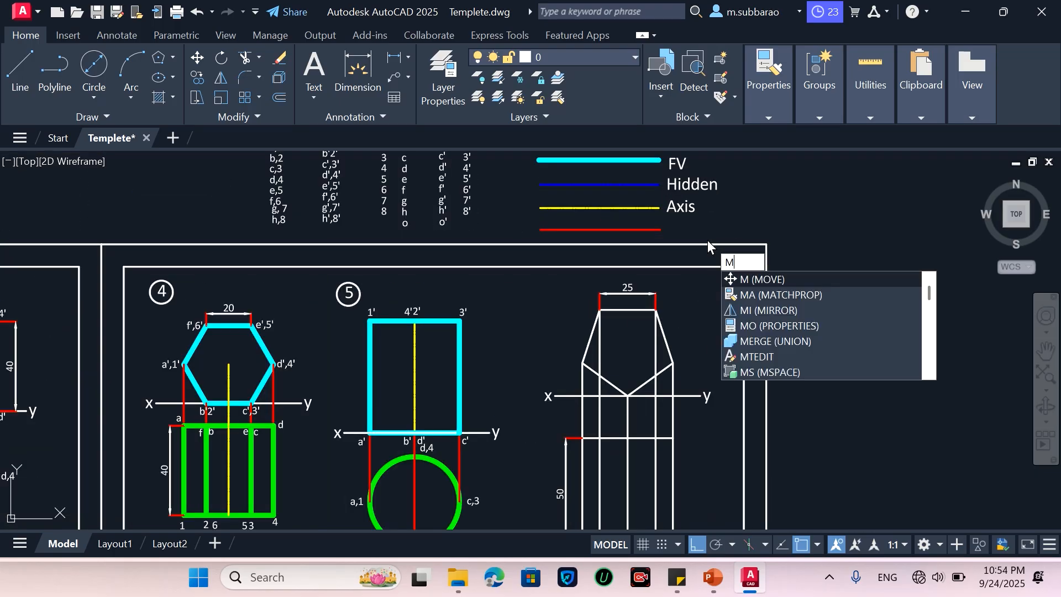
key("Return")
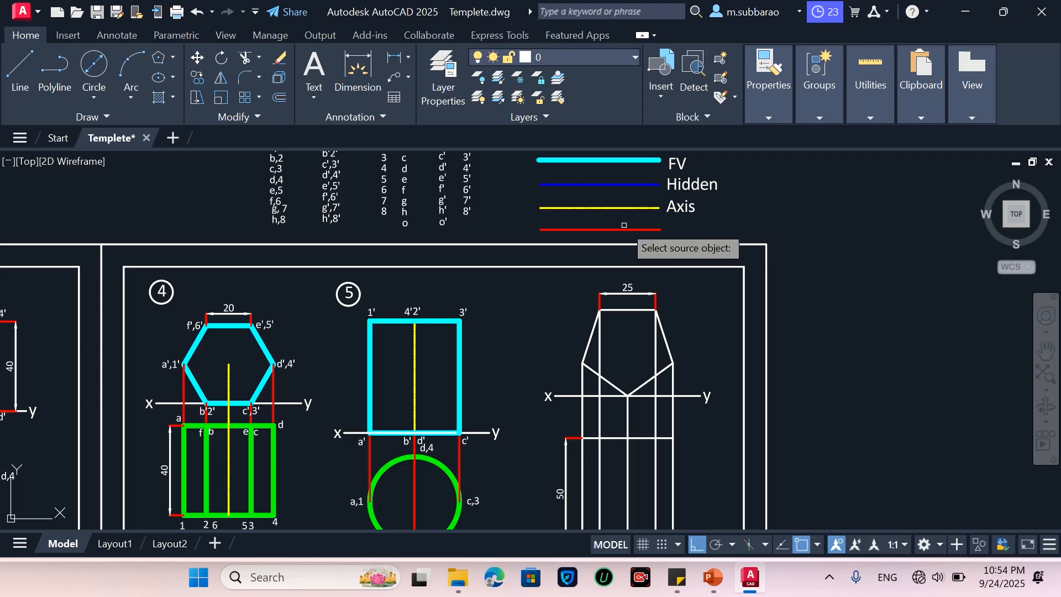
left_click(648, 231)
left_click(667, 343)
left_click(695, 405)
left_click(540, 434)
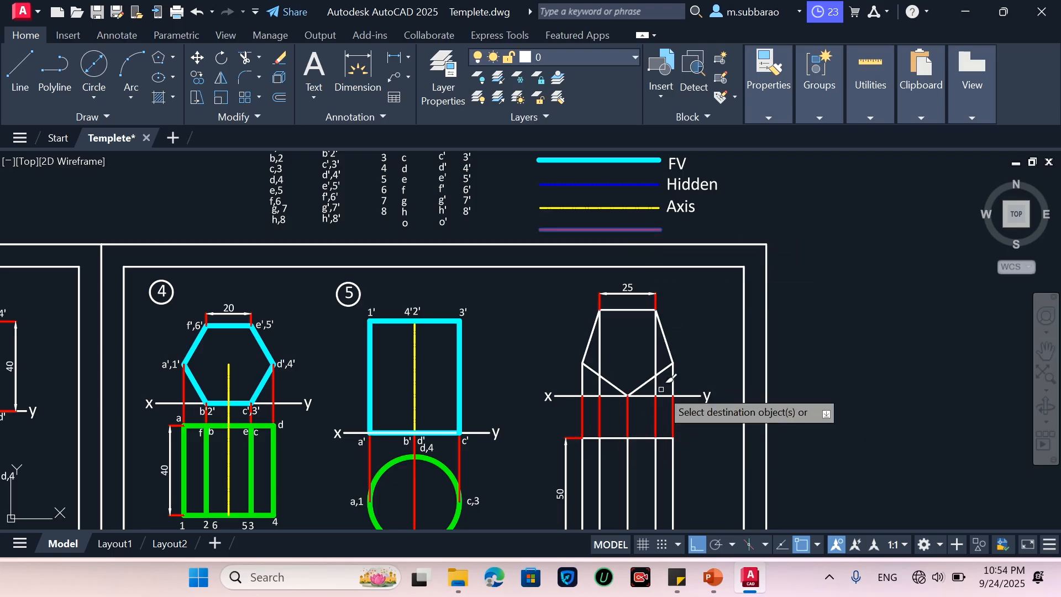
key("Return")
key("Return")
key("Escape")
Step: Match the blue Hidden line style onto the middle vertical line of the top view
type("MA")
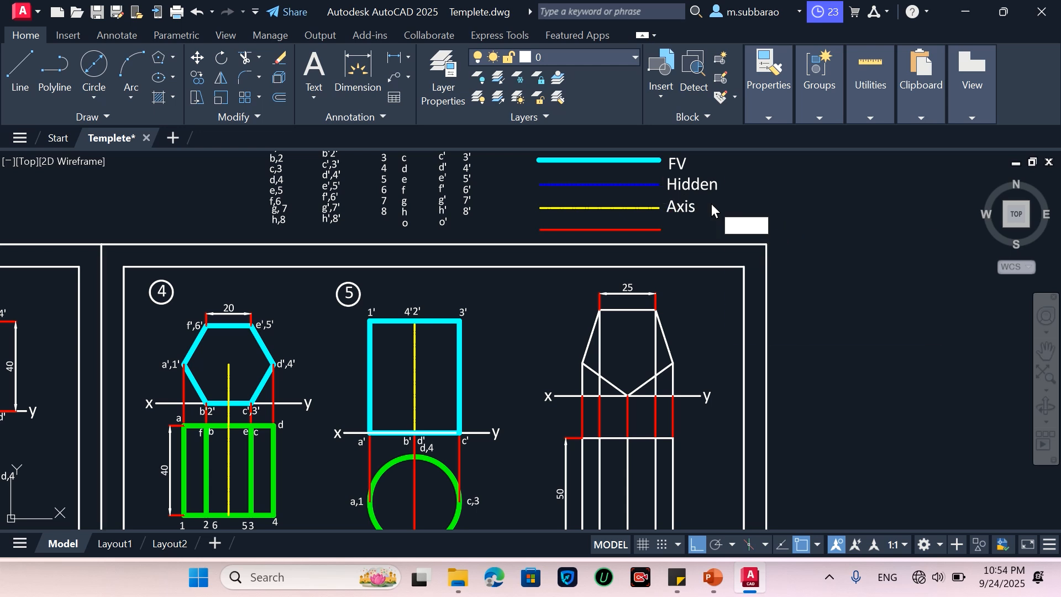
key("Return")
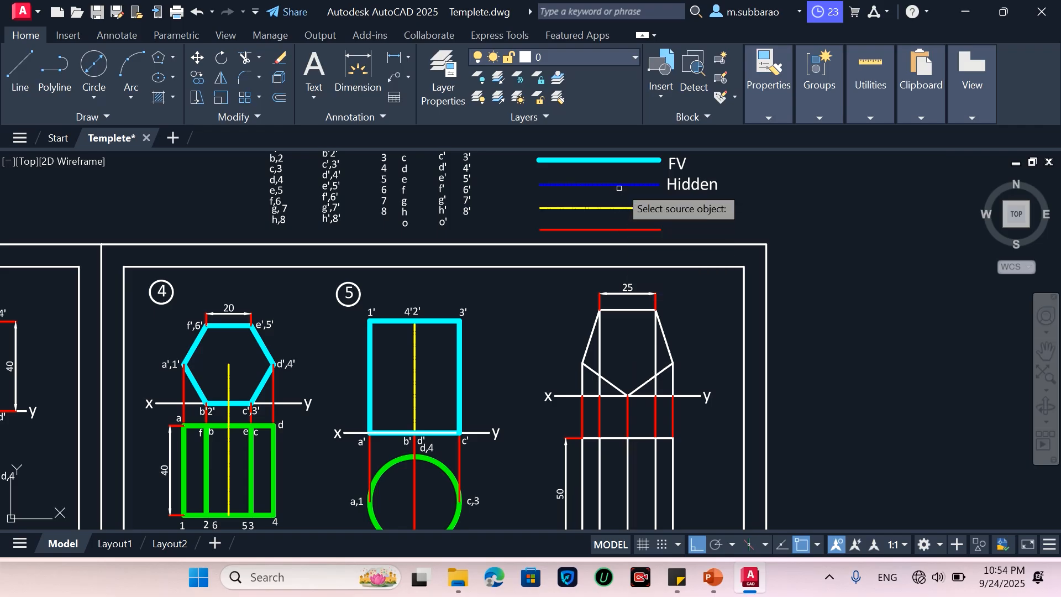
left_click(619, 184)
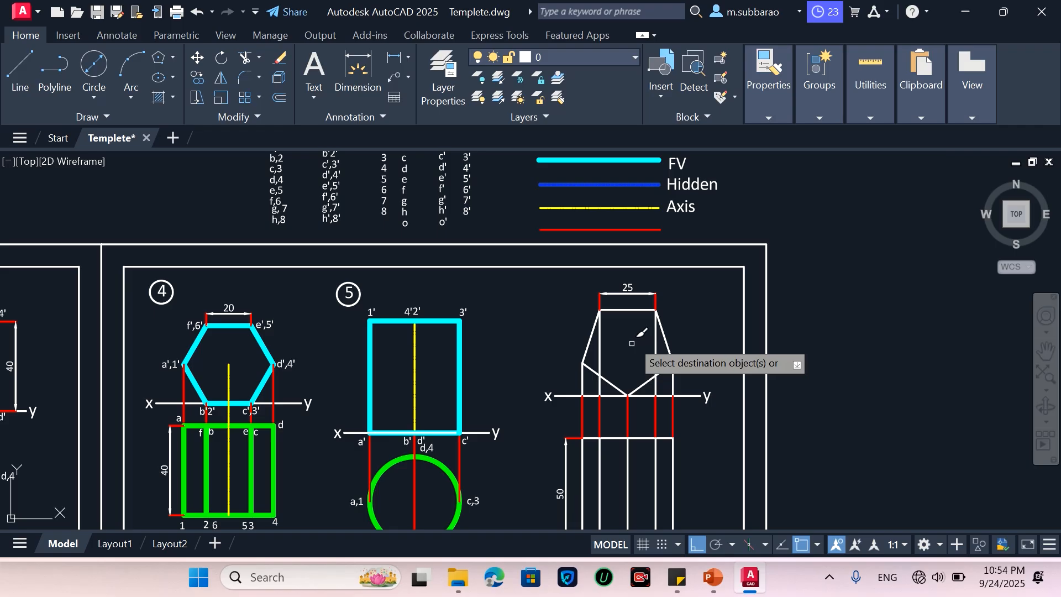
left_click(628, 463)
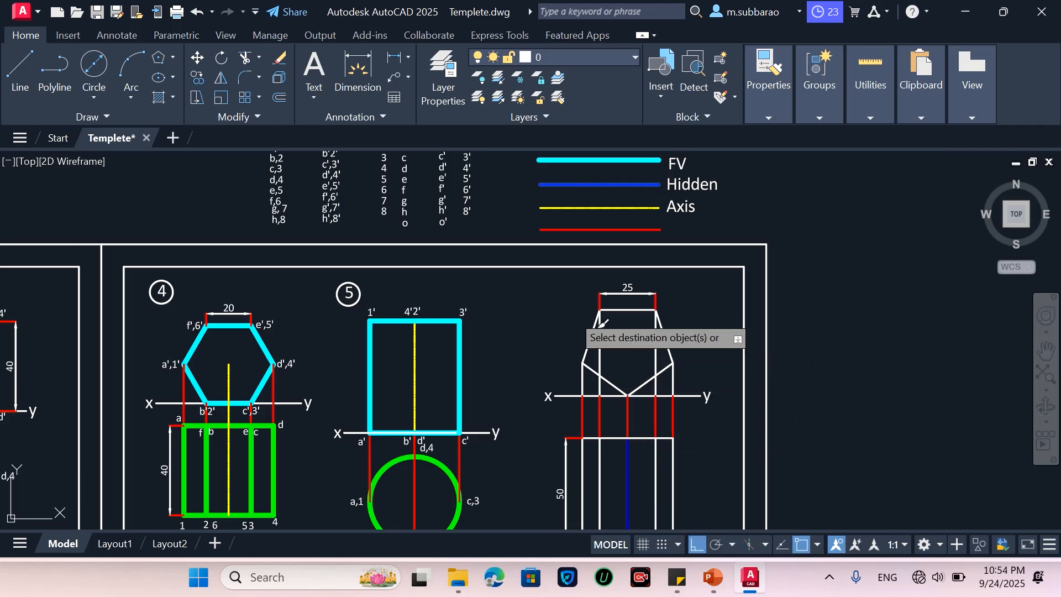
key("Return")
key("Return")
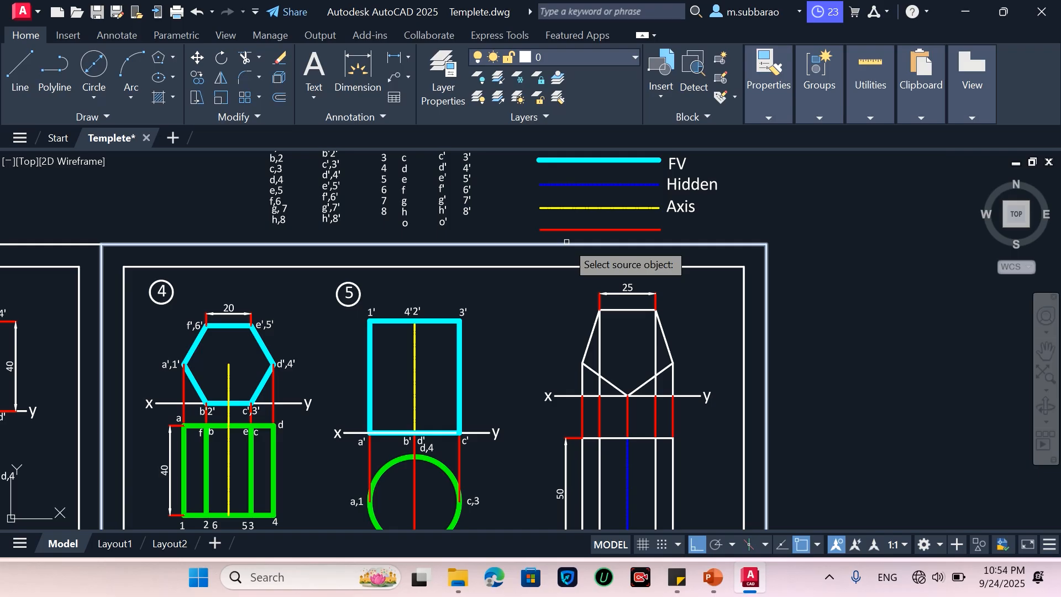
key("Escape")
Step: Match the cyan FV line style onto the pentagon of the front view
type("ma")
key("Return")
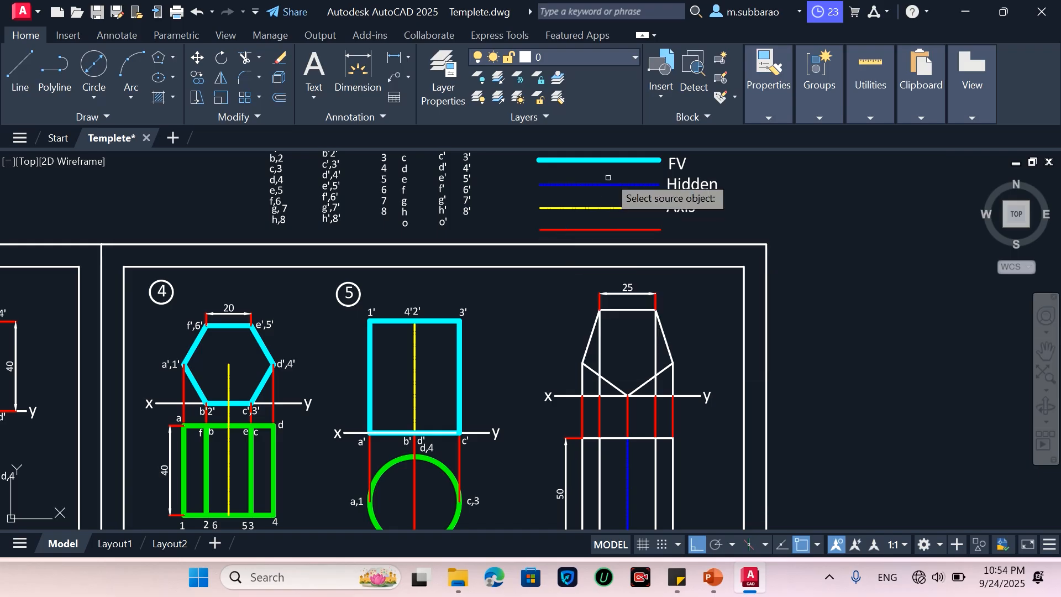
left_click(608, 160)
scroll(586, 445, "down", 2)
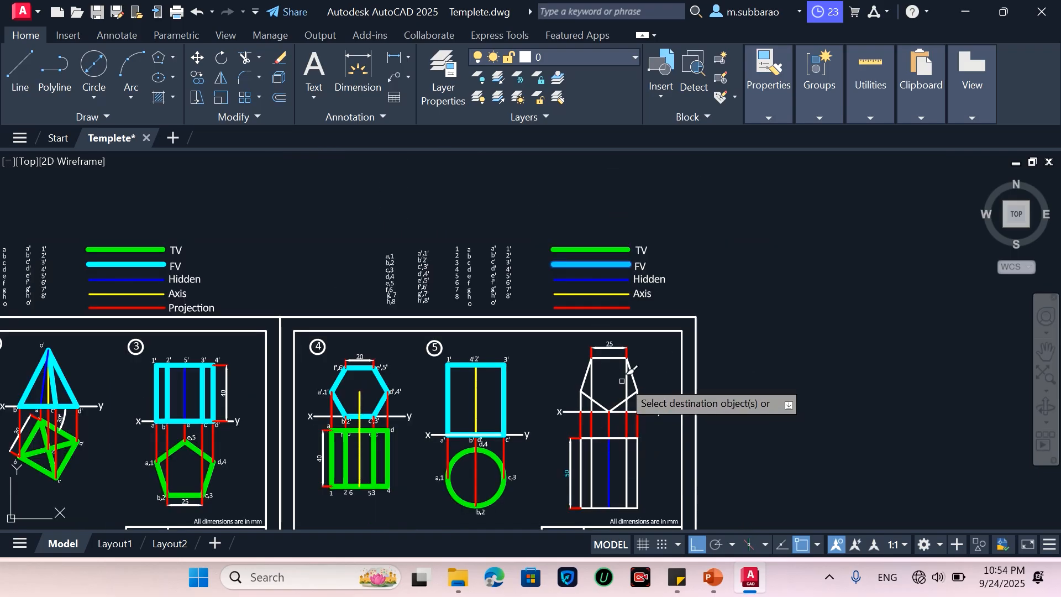
left_click(634, 380)
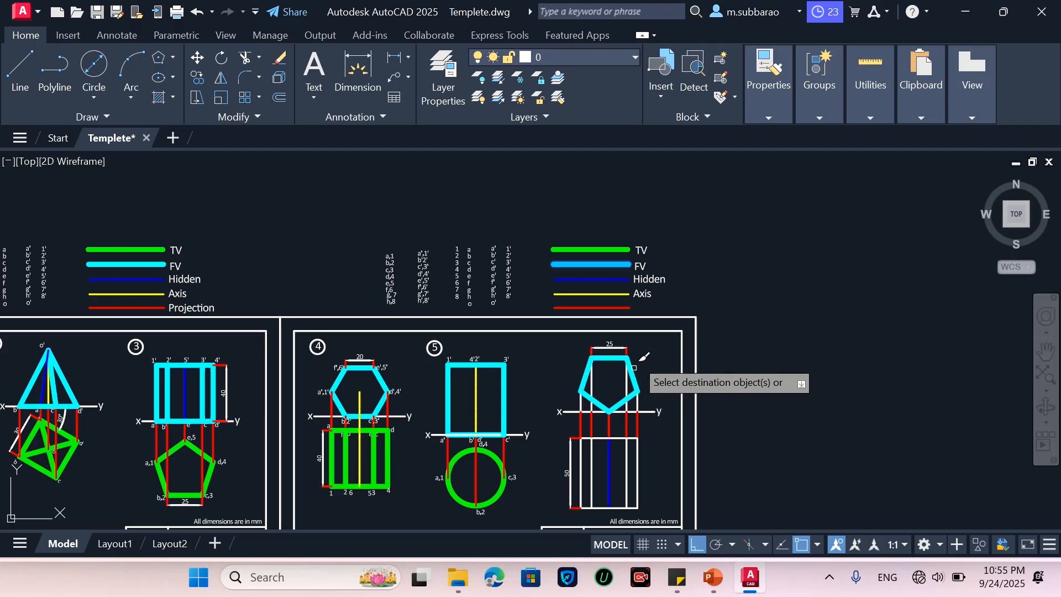
key("Escape")
Step: Match the green TV line style onto the top view's horizontal edges and its outer and inner vertical lines, leaving out the hidden line
key("Return")
left_click(613, 250)
scroll(609, 400, "up", 4)
left_click(618, 438)
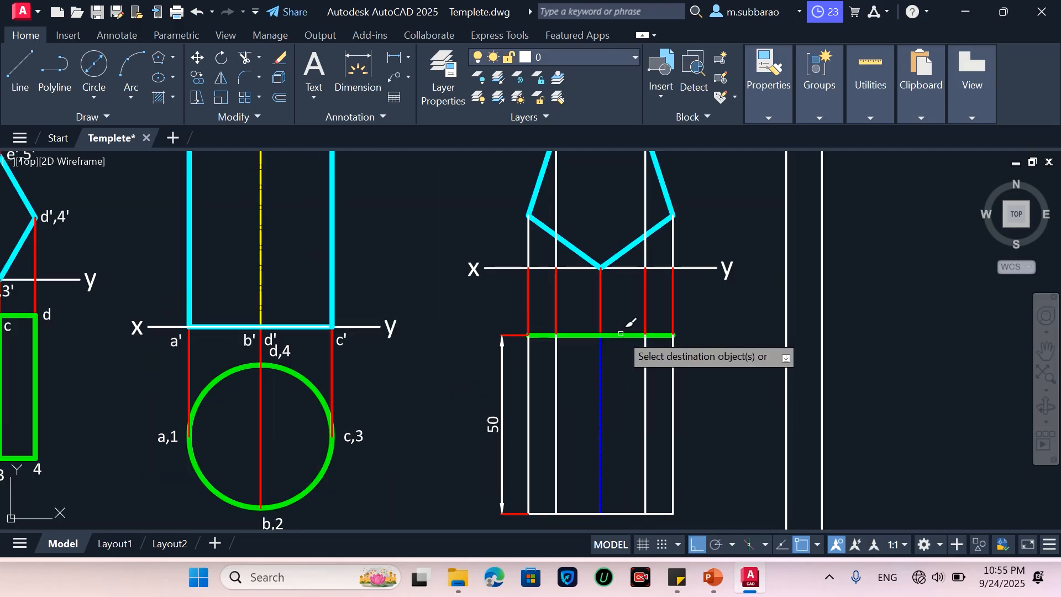
left_click(532, 375)
left_click(556, 378)
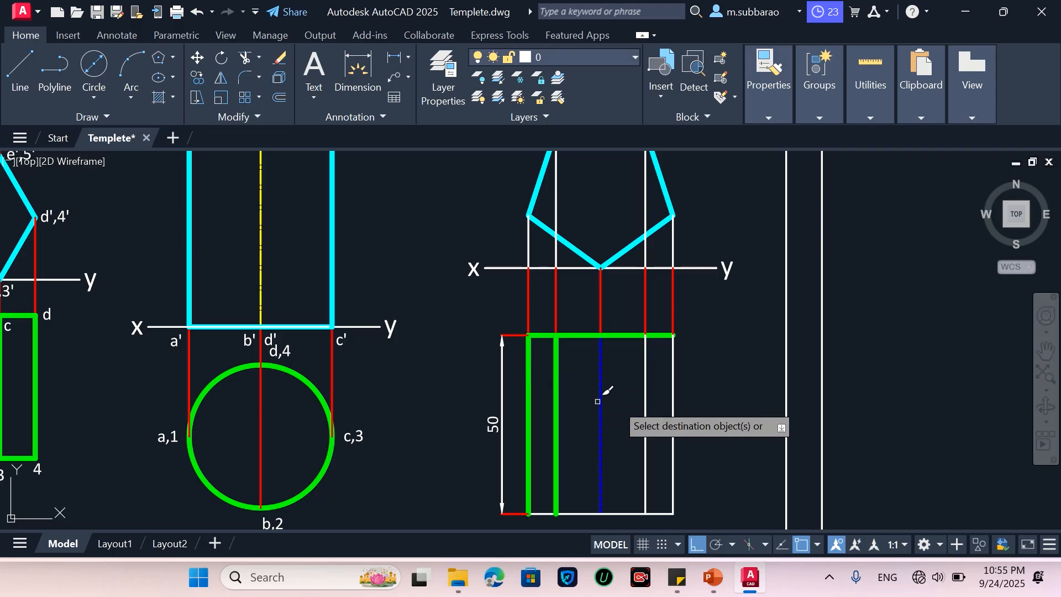
left_click(646, 394)
left_click(671, 407)
left_click(668, 514)
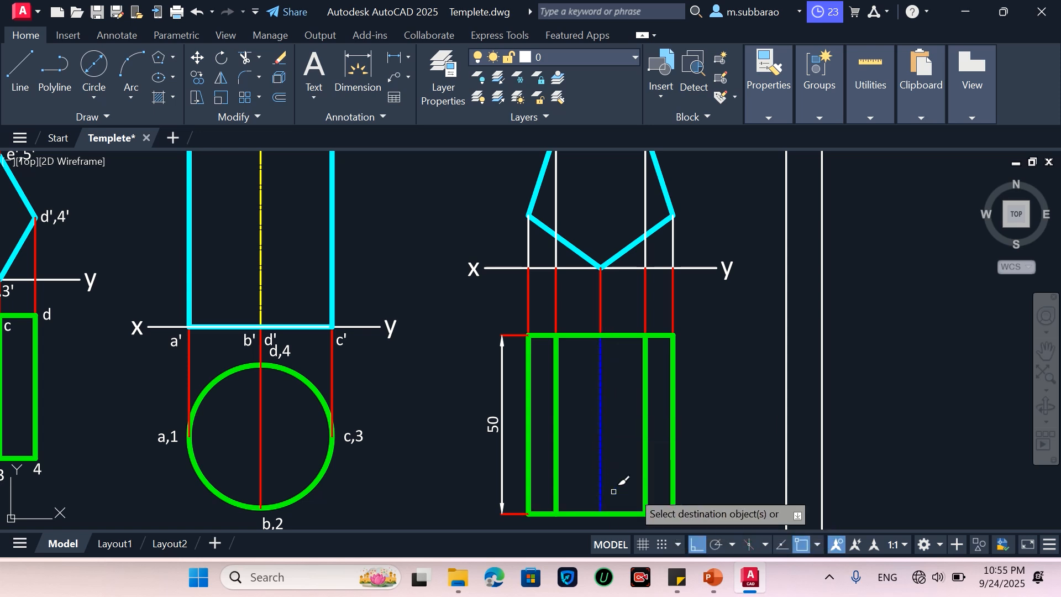
Step: Copy the combined label column a',1' to h',8' beside the pentagonal front view, with Ortho mode turned off
scroll(618, 446, "down", 2)
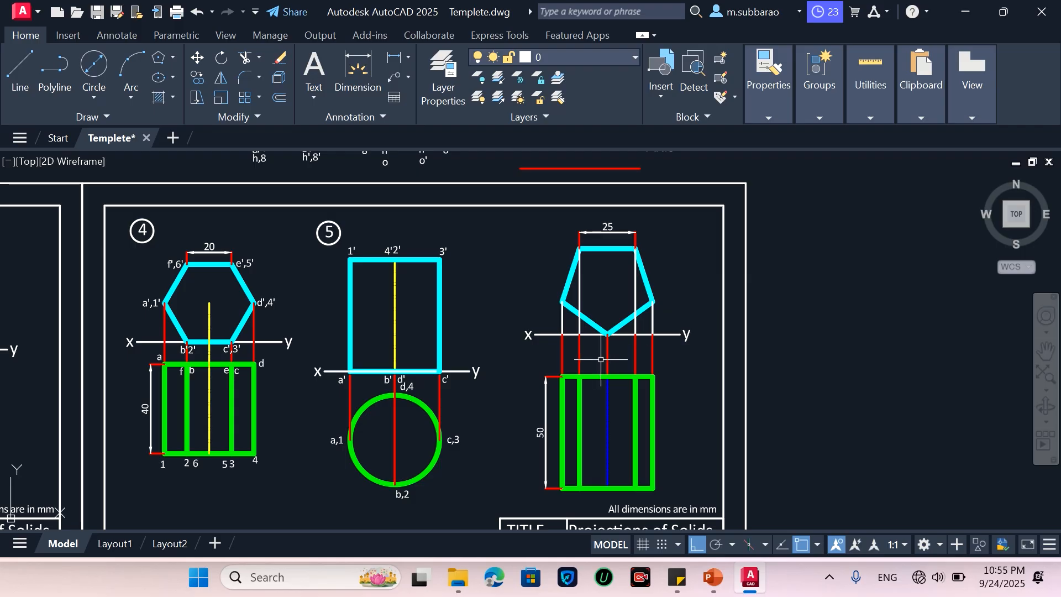
scroll(571, 441, "down", 2)
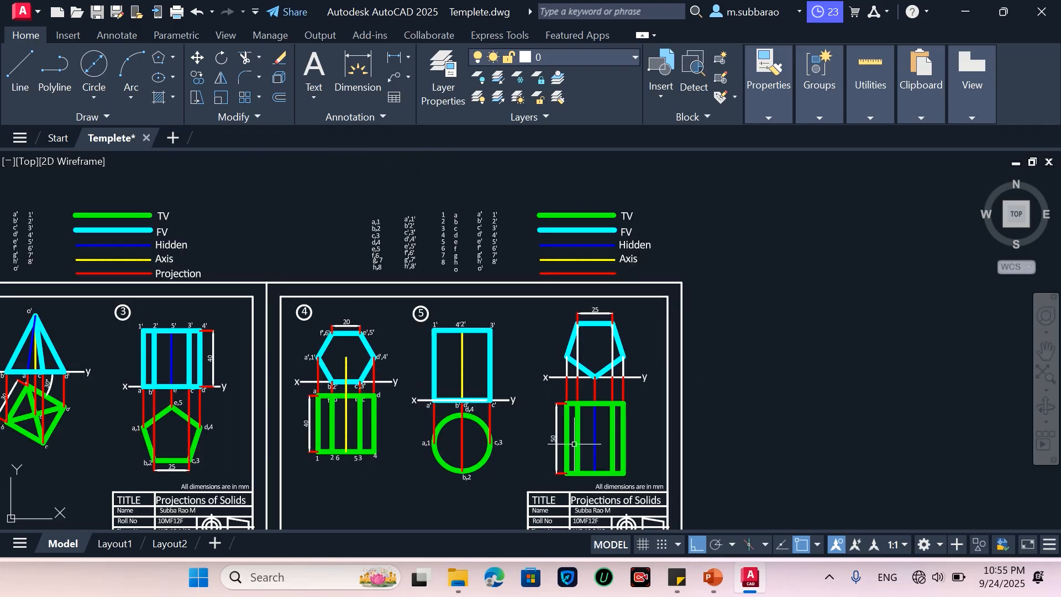
scroll(408, 212, "up", 2)
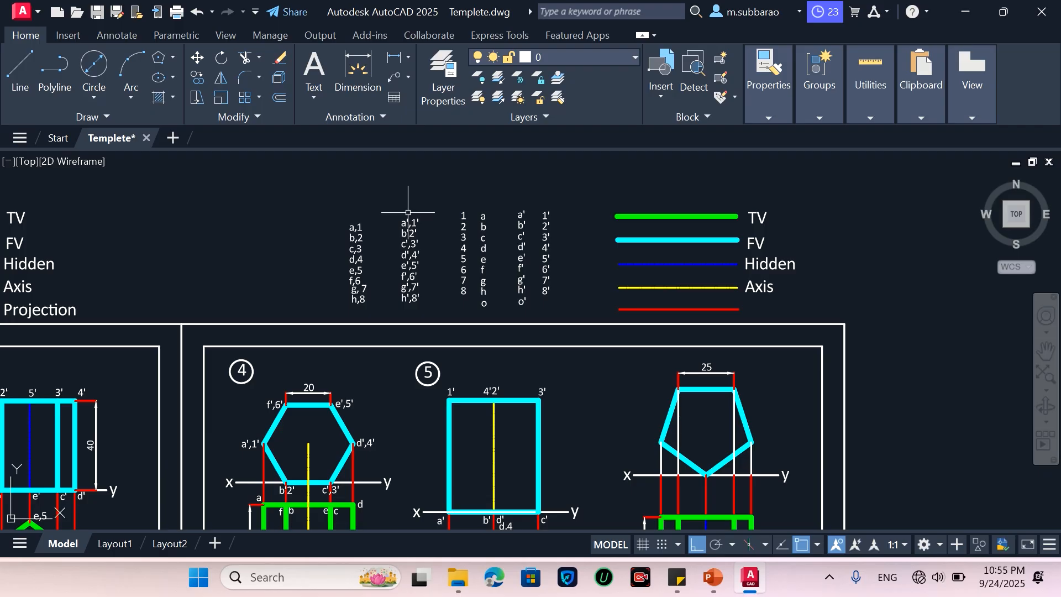
type("o")
key("Return")
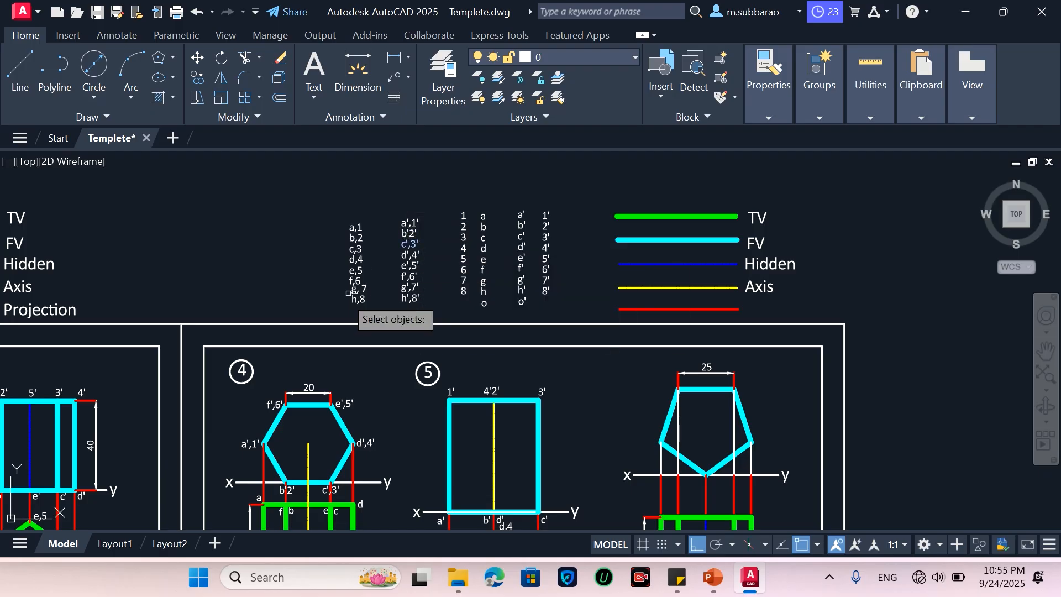
left_click(344, 311)
left_click(387, 221)
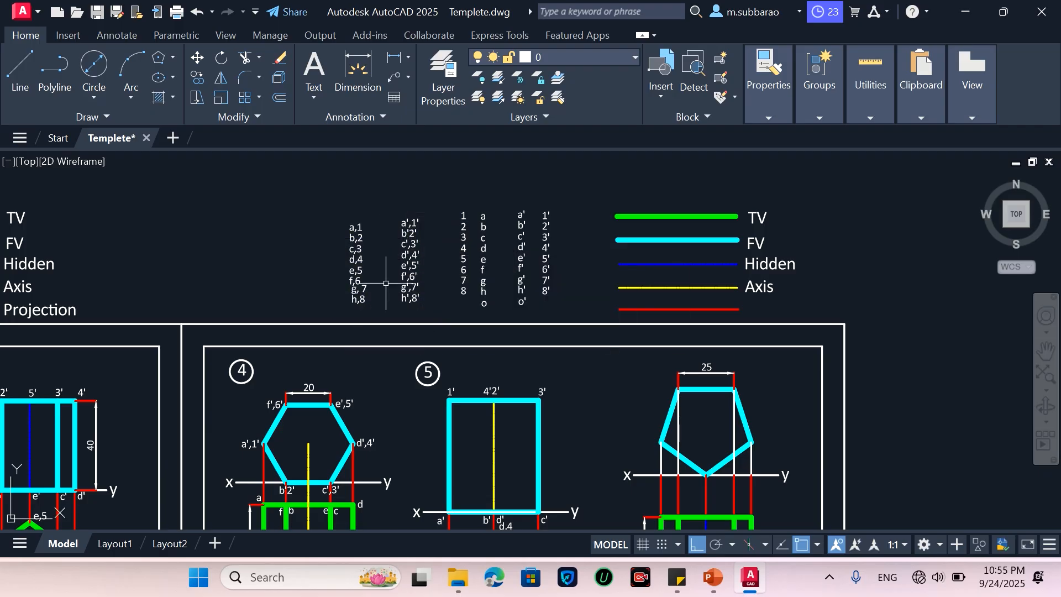
left_click(390, 310)
left_click(450, 218)
key("Return")
left_click(429, 241)
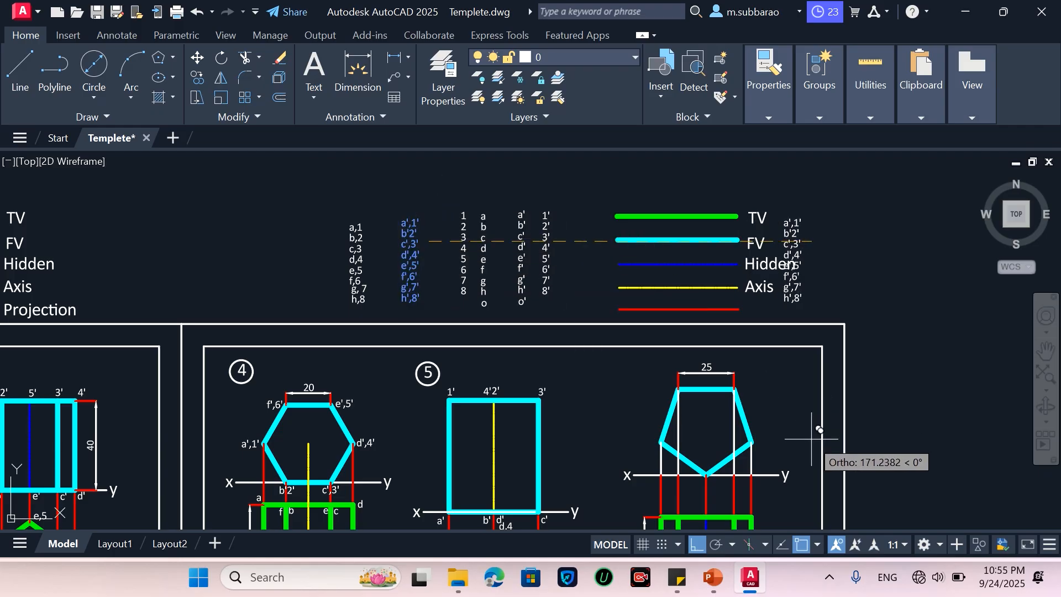
left_click(697, 546)
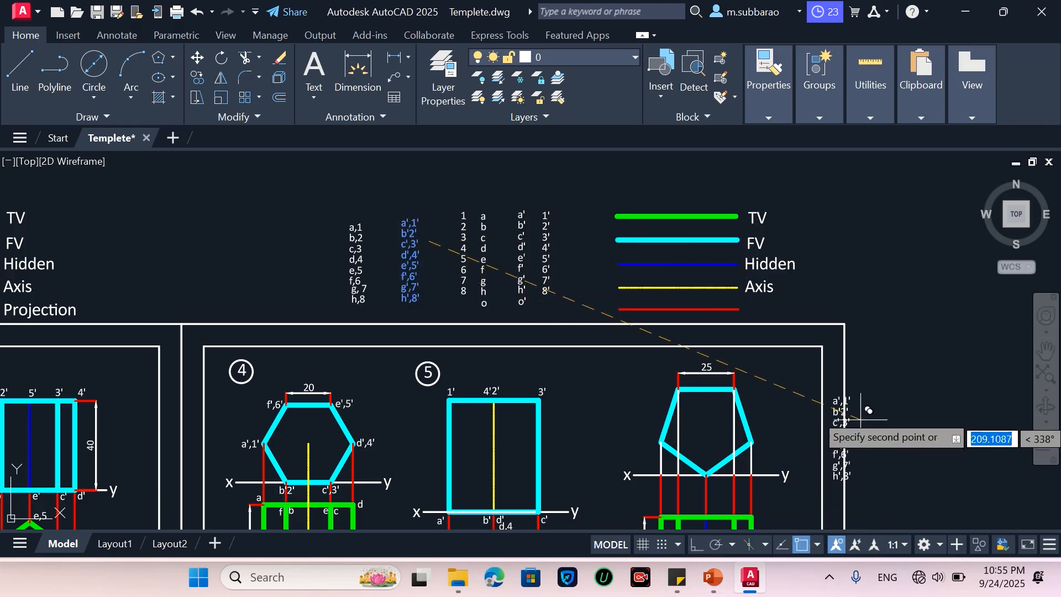
scroll(818, 394, "up", 2)
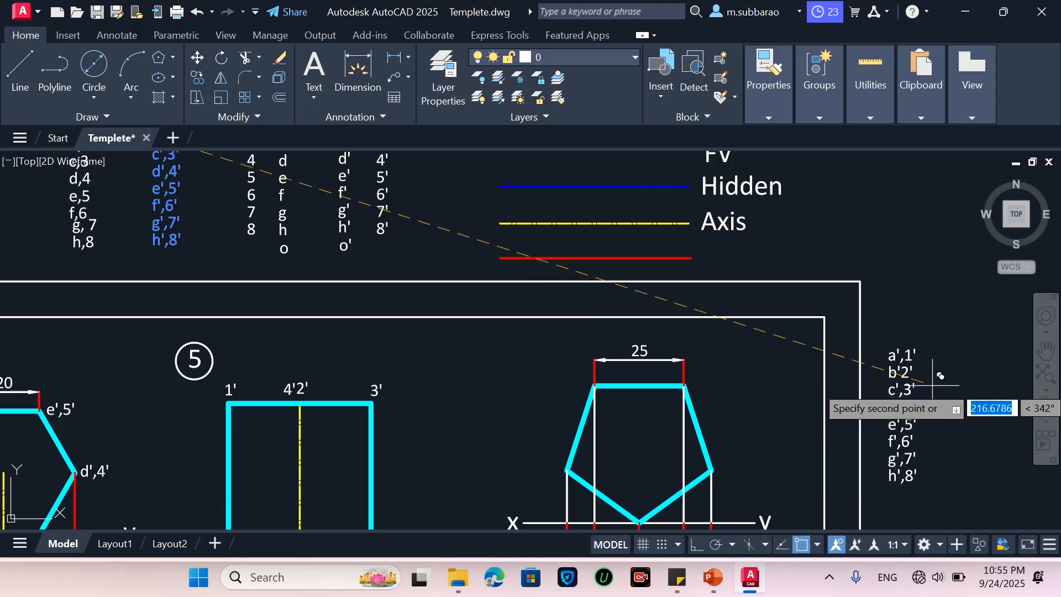
scroll(757, 401, "up", 5)
scroll(730, 258, "down", 5)
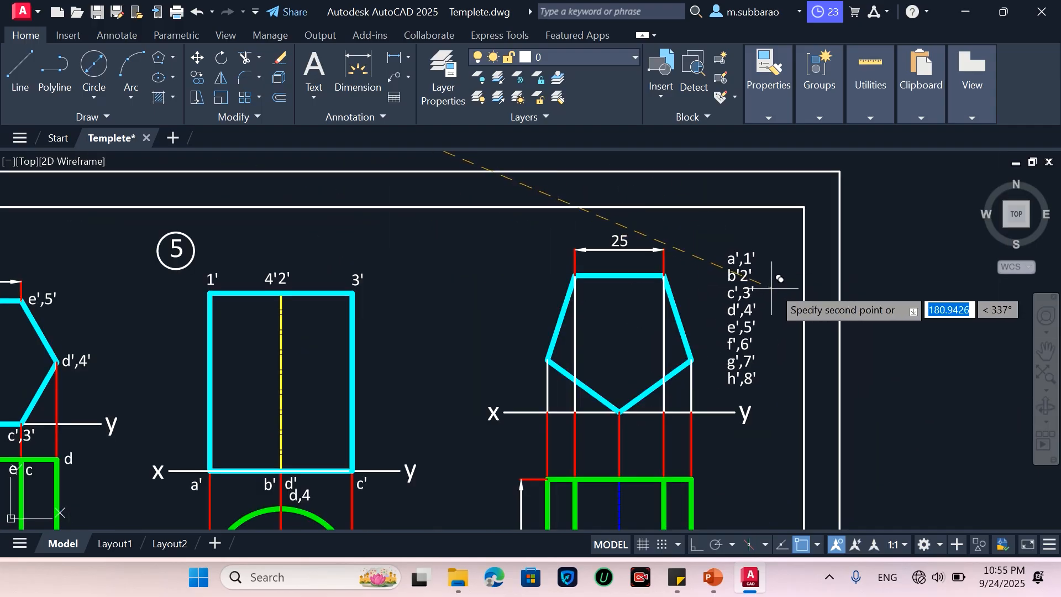
left_click(789, 286)
key("Escape")
Step: Move the a',1' label next to the left corner of the pentagon
type("m")
key("Return")
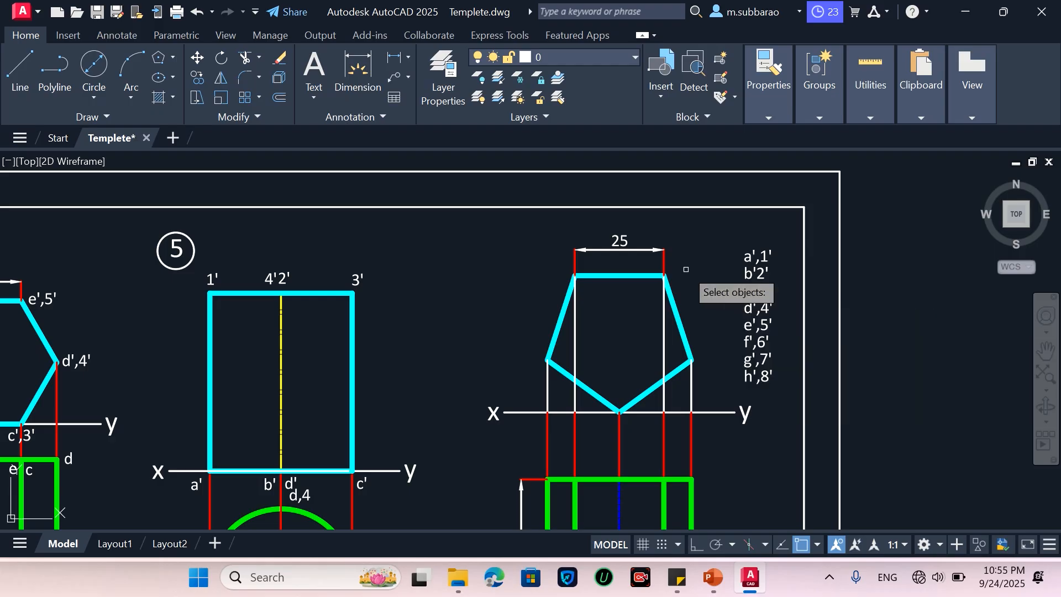
left_click(782, 248)
left_click(740, 258)
key("Return")
left_click(765, 252)
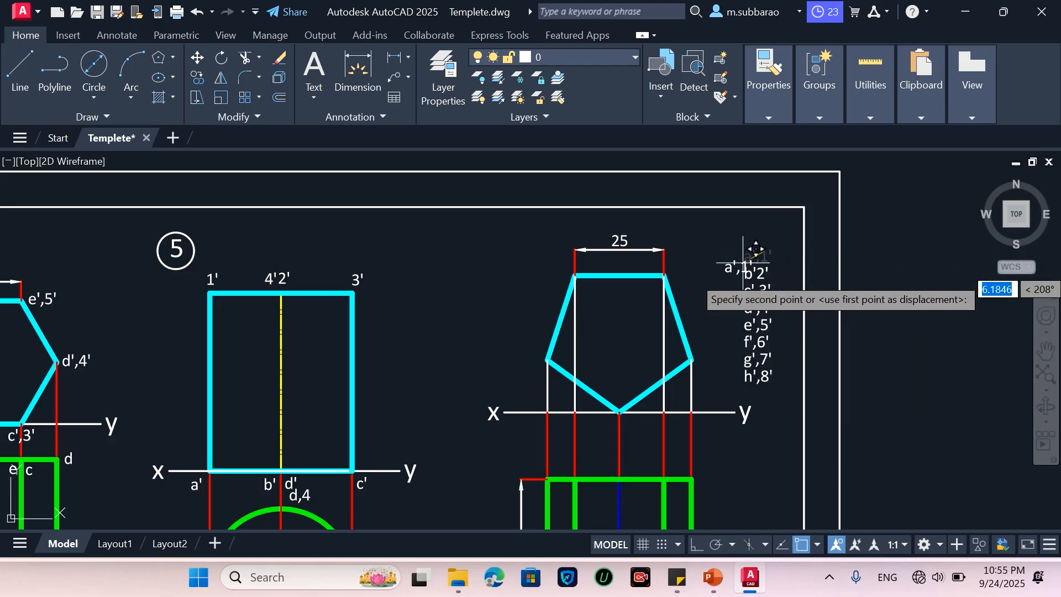
left_click(528, 363)
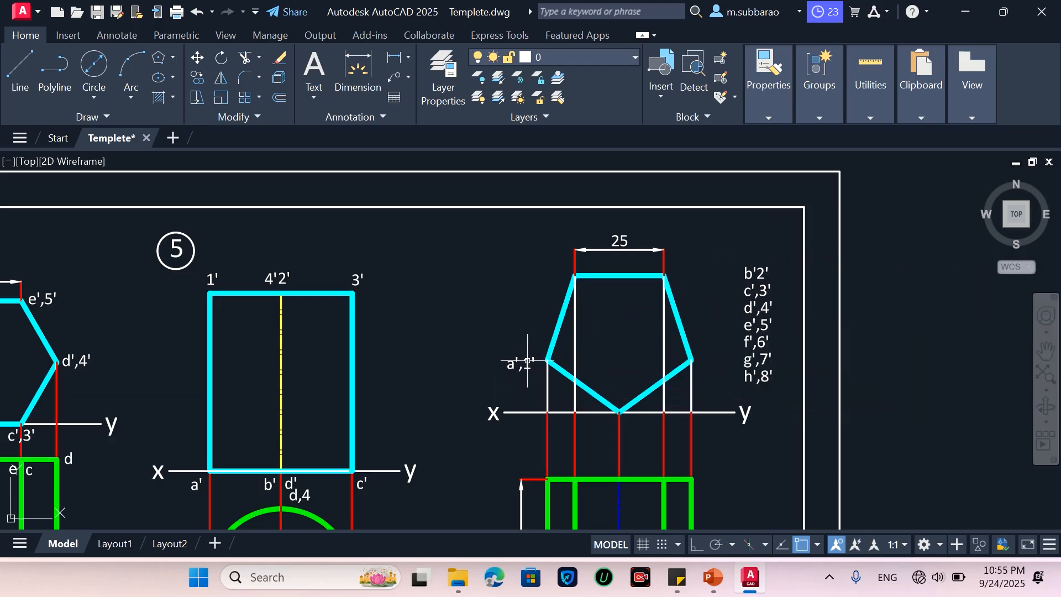
Step: Move the b'2' label beside the pentagon's bottom vertex and c',3' beside its right corner
left_click(755, 269)
key("Return")
left_click(751, 272)
left_click(651, 408)
left_click(780, 286)
key("Return")
left_click(750, 291)
left_click(717, 361)
Step: Move the d',4' label to the pentagon's upper-right corner and e',5' to its upper-left corner
left_click(770, 307)
key("Return")
left_click(770, 307)
left_click(700, 275)
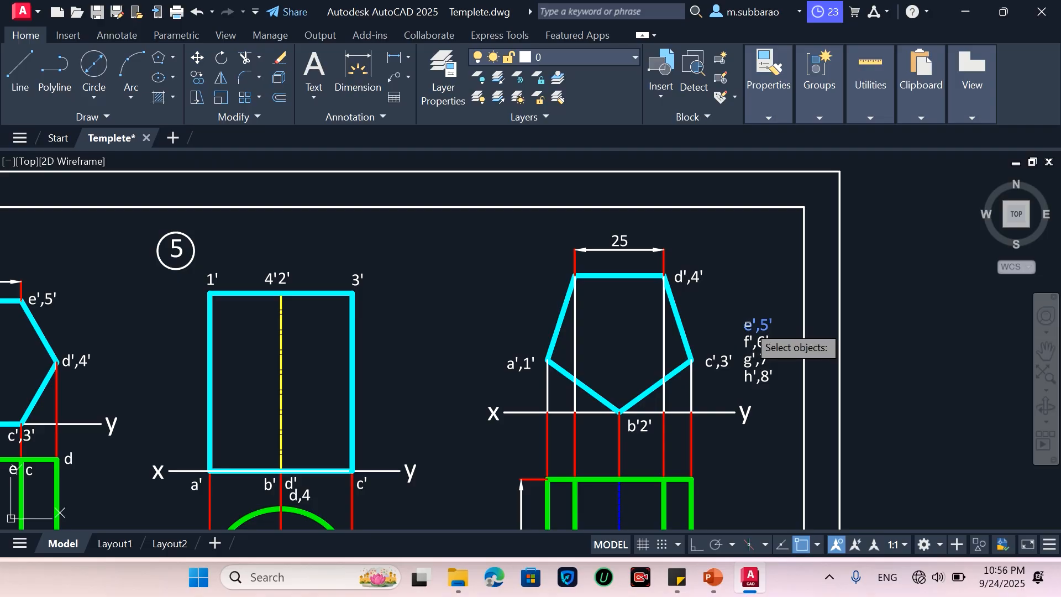
left_click(757, 326)
key("Return")
left_click(747, 327)
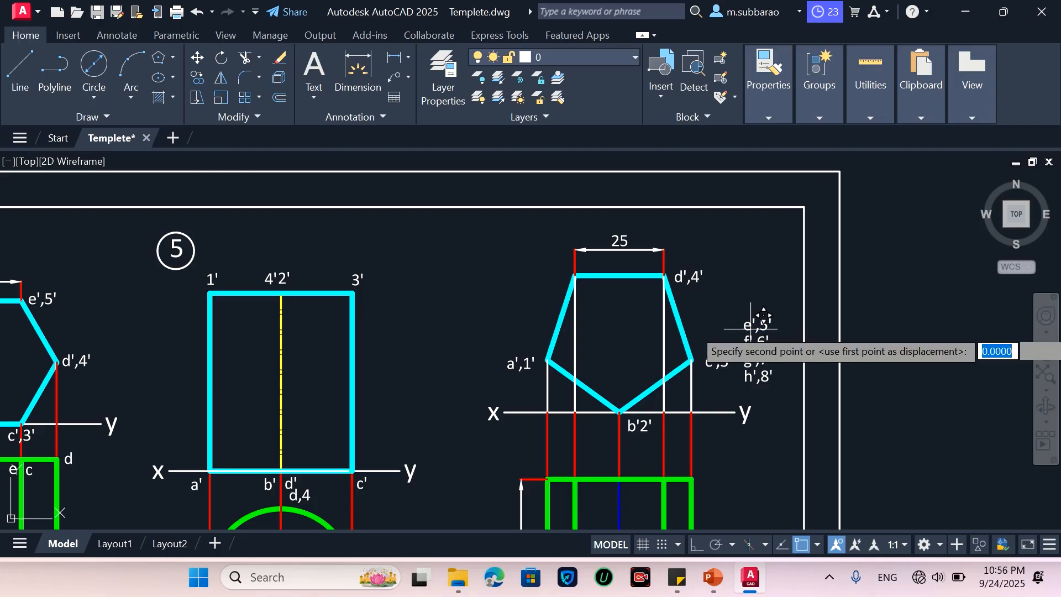
left_click(549, 282)
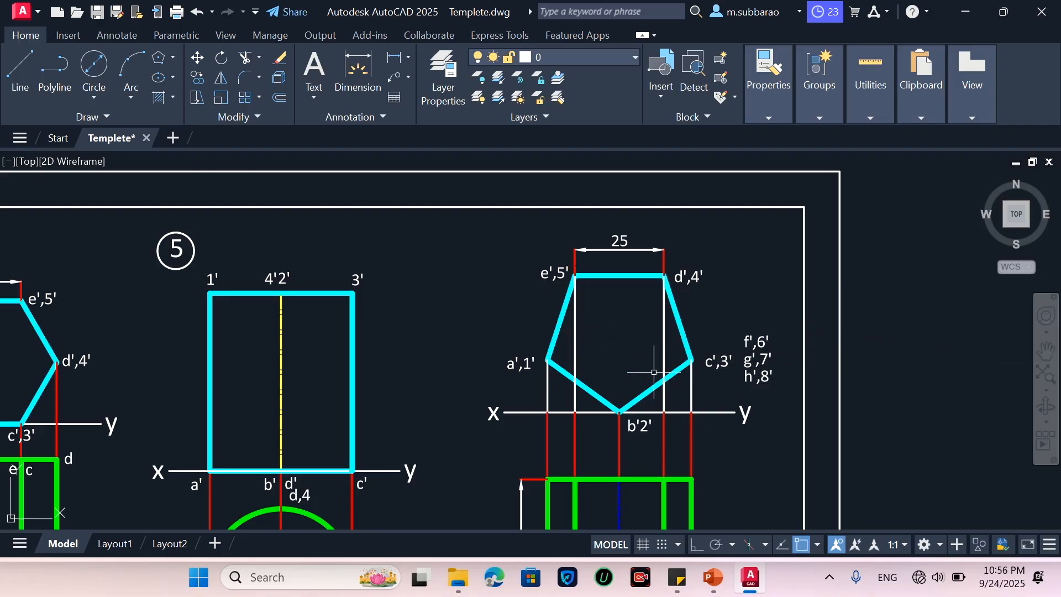
Step: Delete the leftover f',6', g',7' and h',8' labels beside the pentagonal front view
scroll(506, 159, "down", 1)
scroll(620, 369, "up", 1)
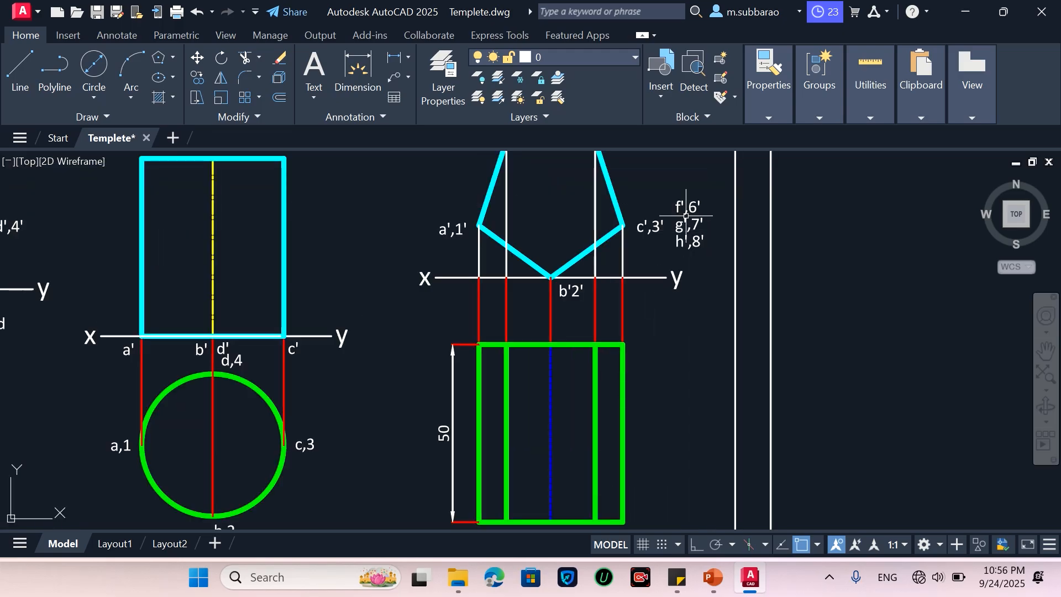
left_click(670, 253)
left_click(711, 184)
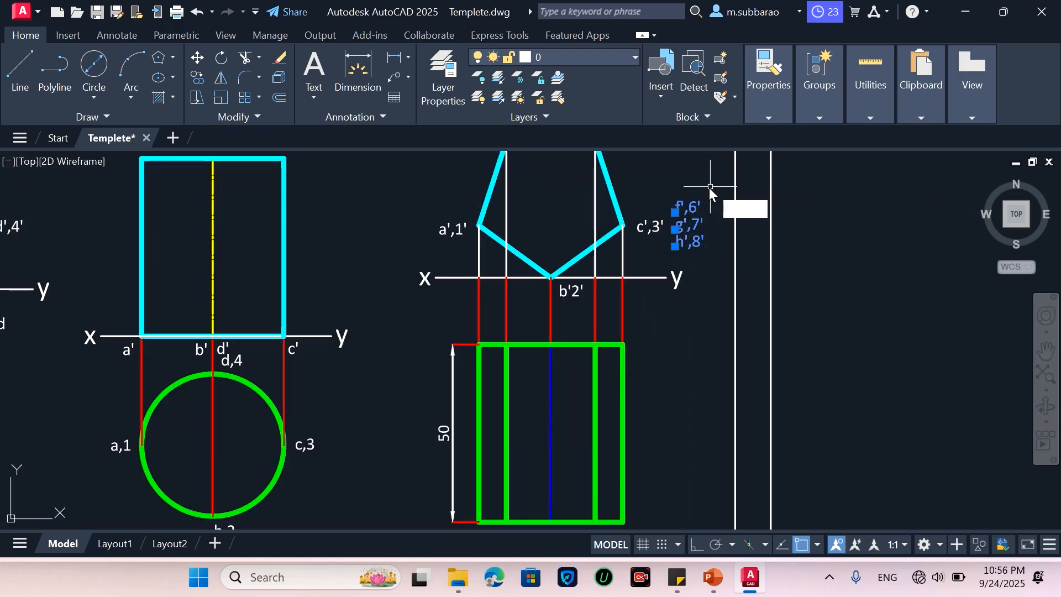
Step: Copy the 1 to 8 and a to h label columns beside the green top view of the pentagonal prism
scroll(587, 405, "down", 3)
scroll(412, 160, "up", 2)
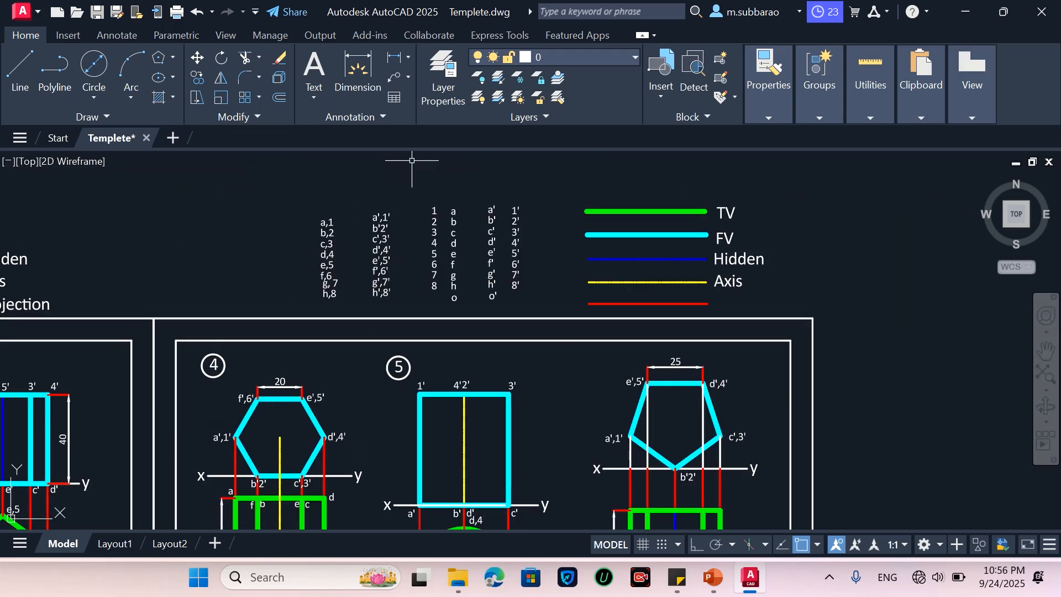
type("co")
key("Return")
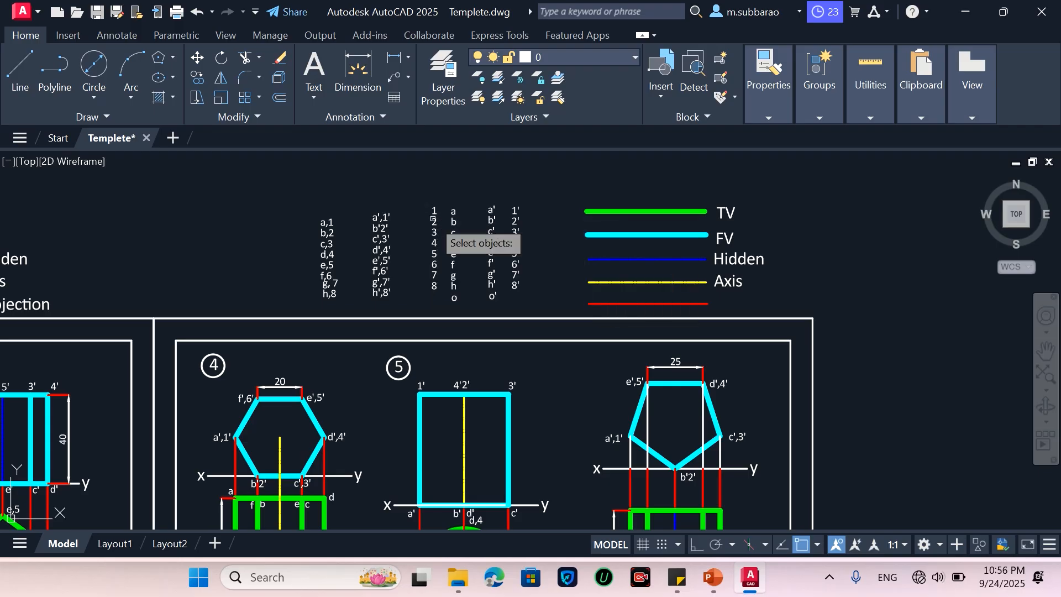
scroll(433, 227, "up", 4)
left_click(418, 389)
left_click(505, 157)
key("Return")
left_click(492, 254)
scroll(432, 210, "down", 5)
scroll(620, 310, "up", 6)
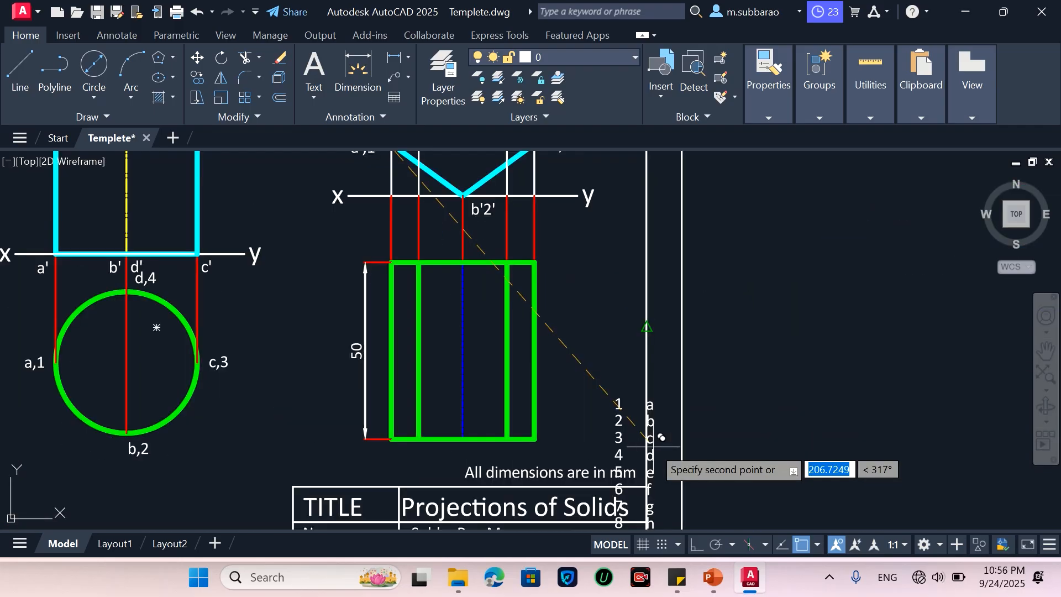
left_click(618, 327)
key("Return")
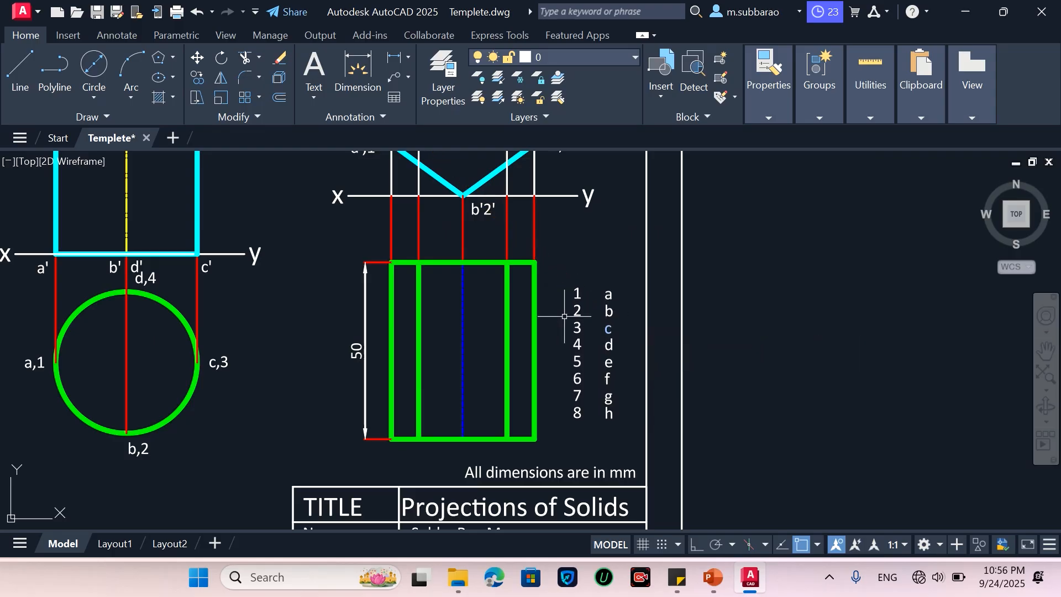
Step: Move the label a to just outside the upper-left corner of the prism's top view
type("m")
key("Return")
left_click(609, 294)
key("Return")
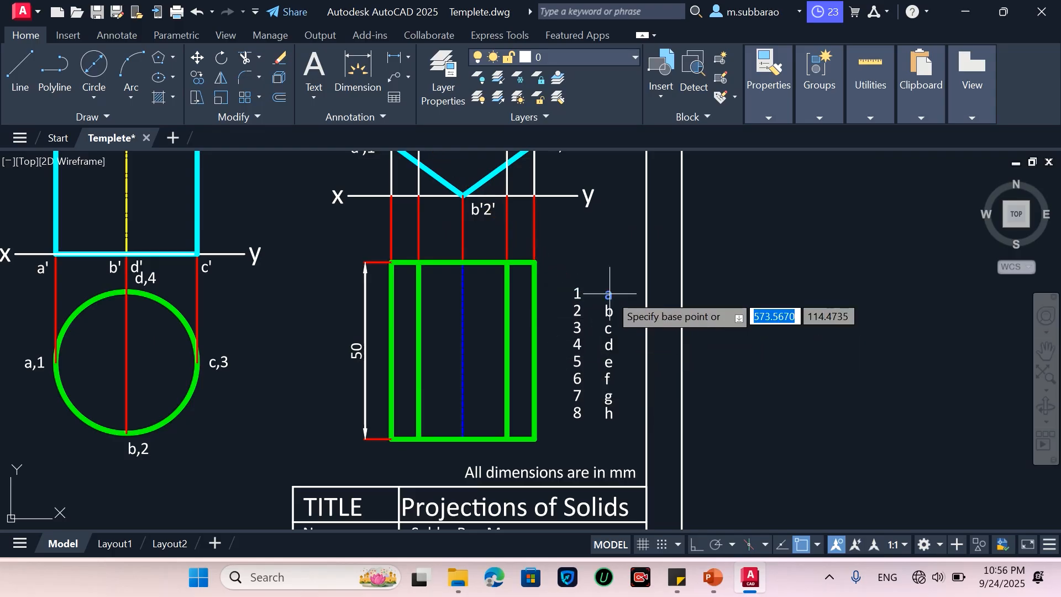
left_click(608, 294)
scroll(367, 253, "up", 2)
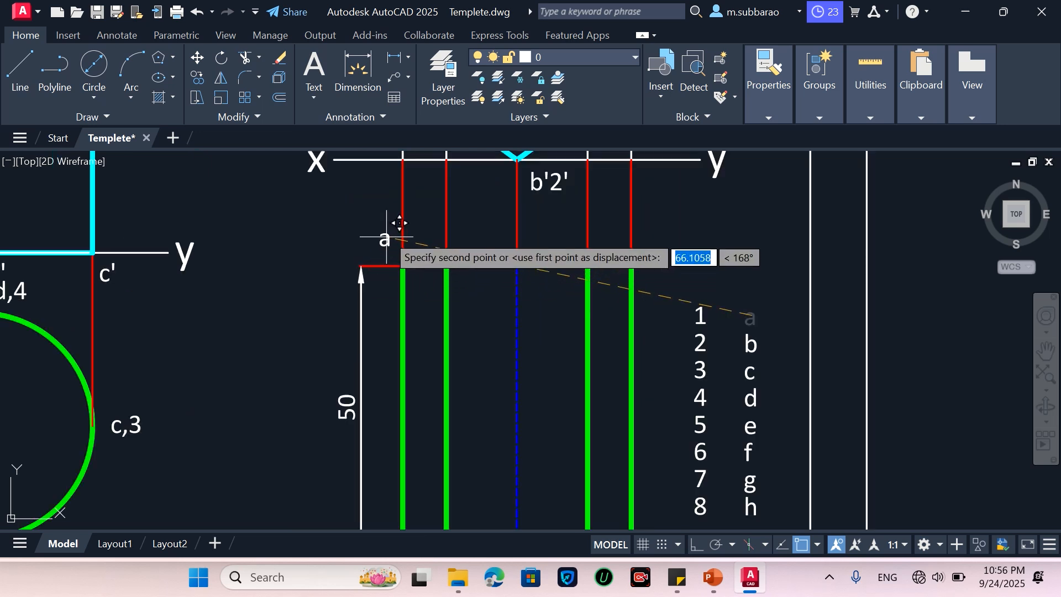
left_click(380, 248)
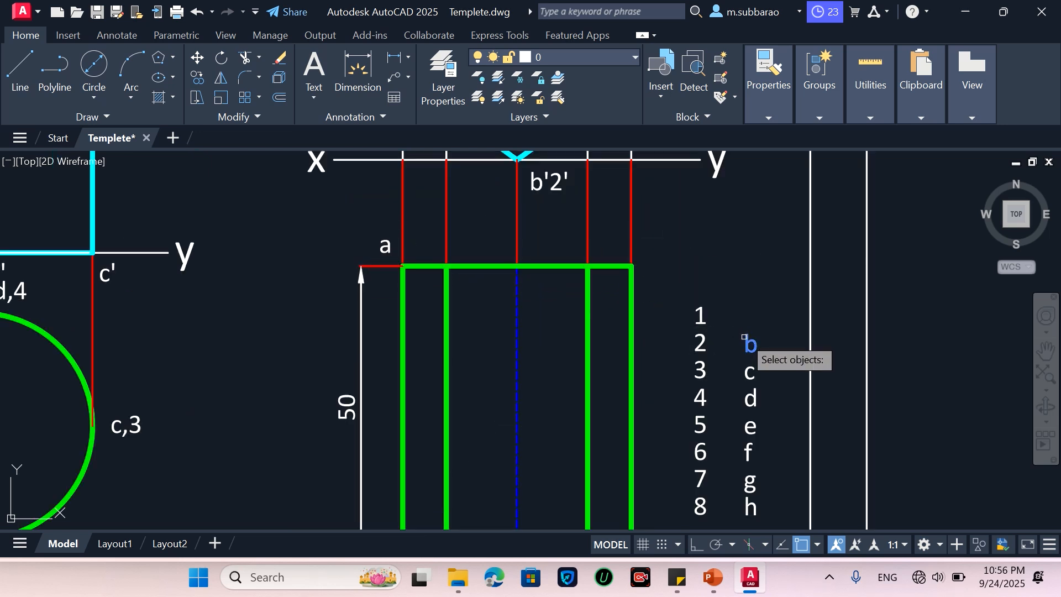
Step: Move the label b above the top view's upper edge, beside the central projection line
scroll(744, 336, "down", 4)
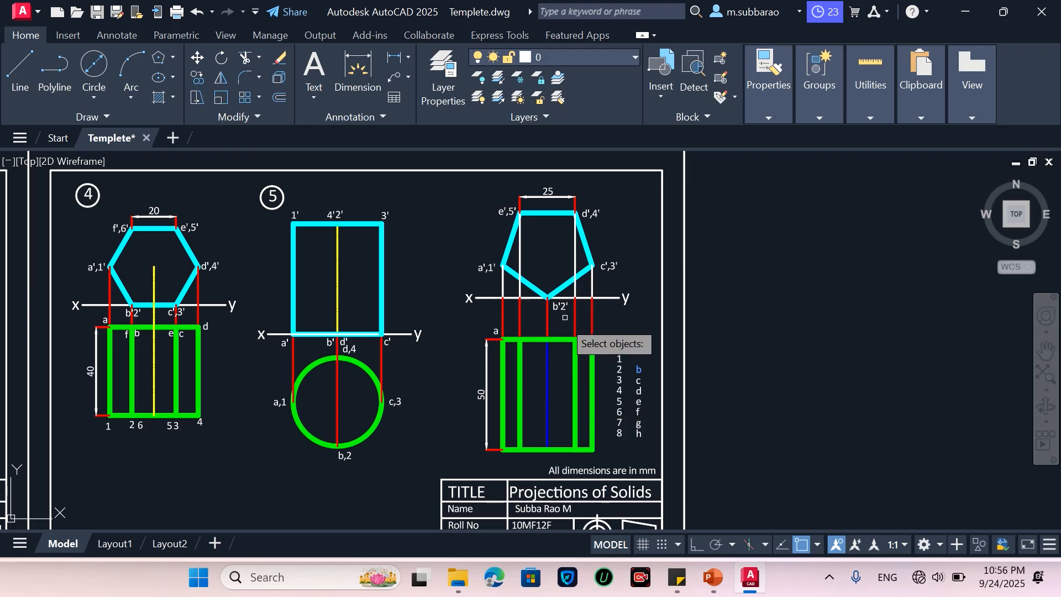
scroll(565, 317, "up", 6)
scroll(534, 308, "down", 2)
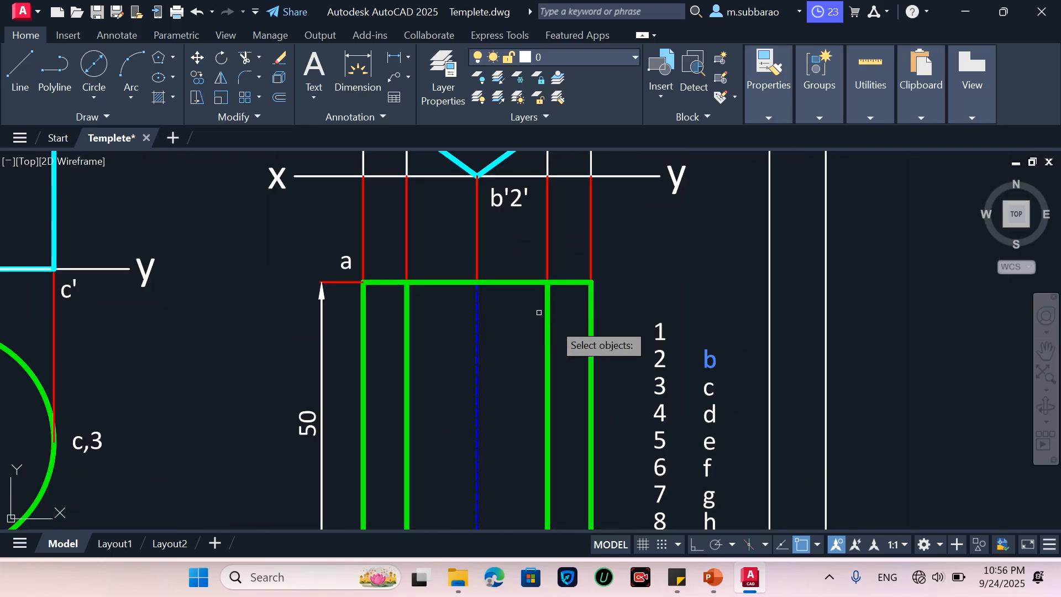
key("Return")
left_click(706, 359)
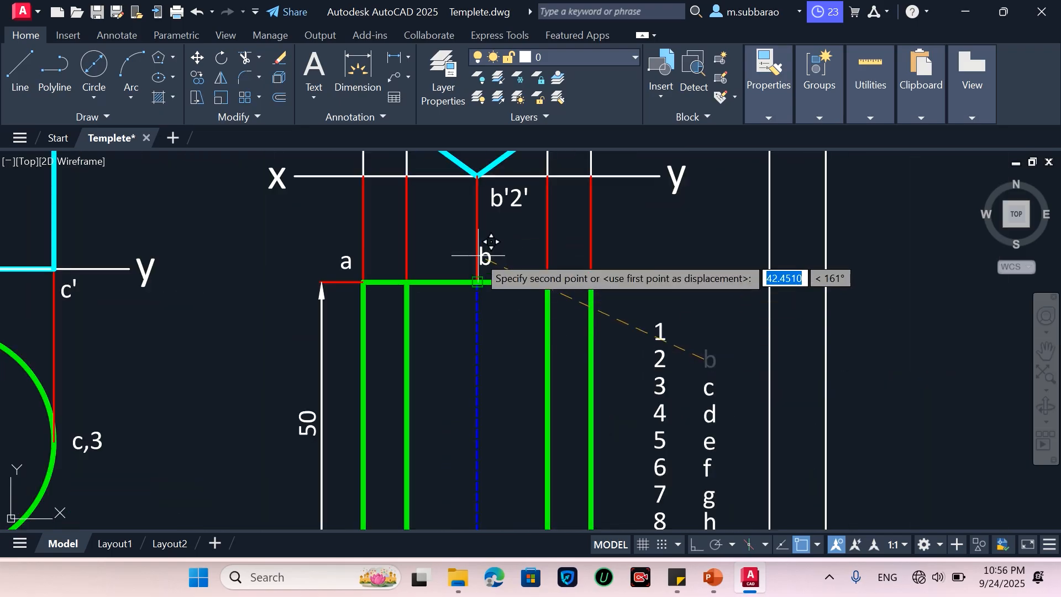
scroll(486, 258, "up", 3)
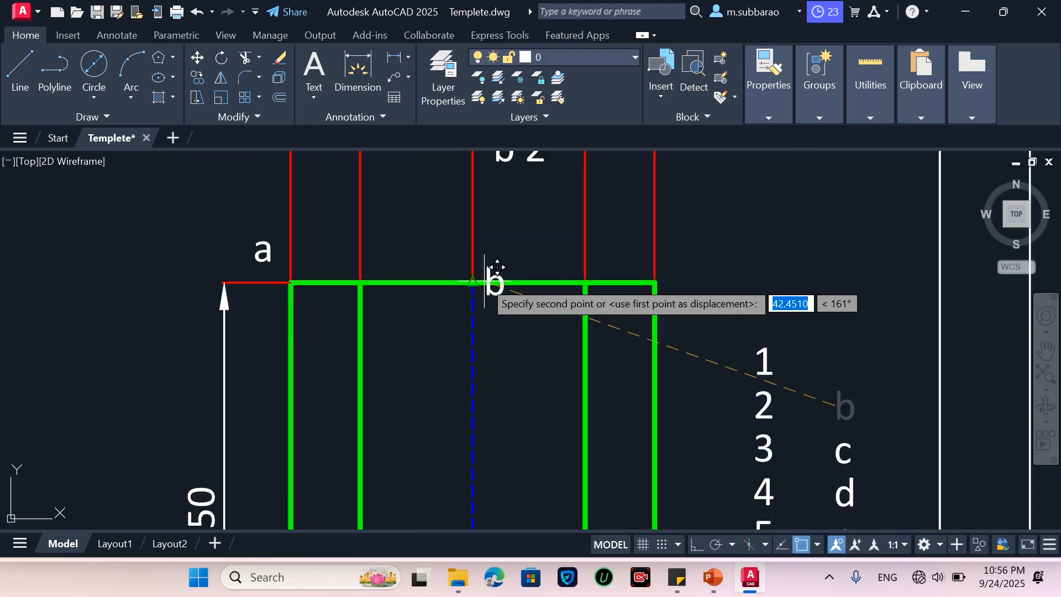
left_click(487, 247)
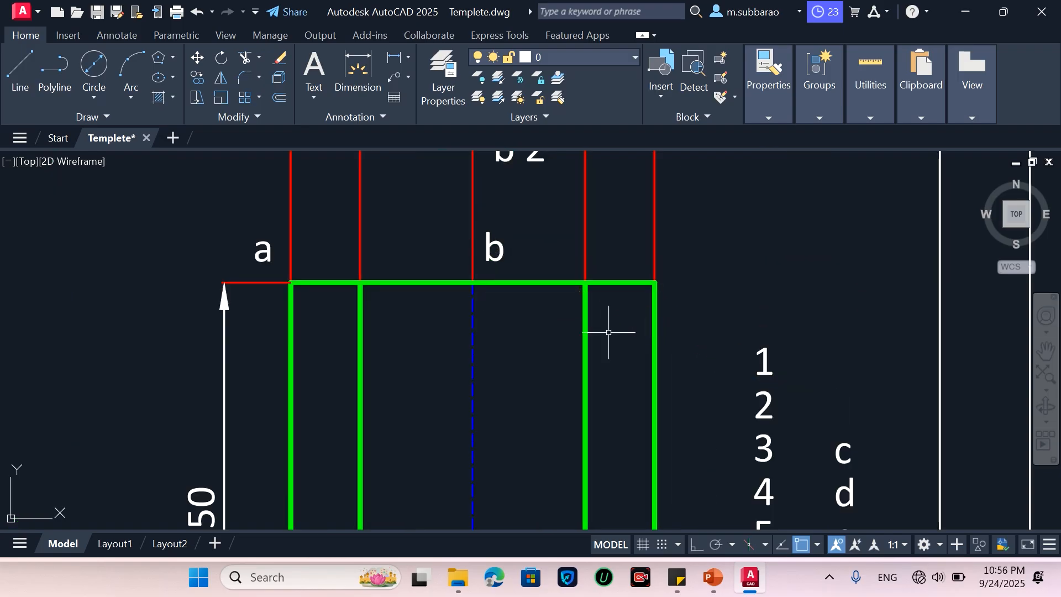
Step: Move the label c to the top view's upper-right corner and d above the inner edge near it
key("Return")
left_click(840, 445)
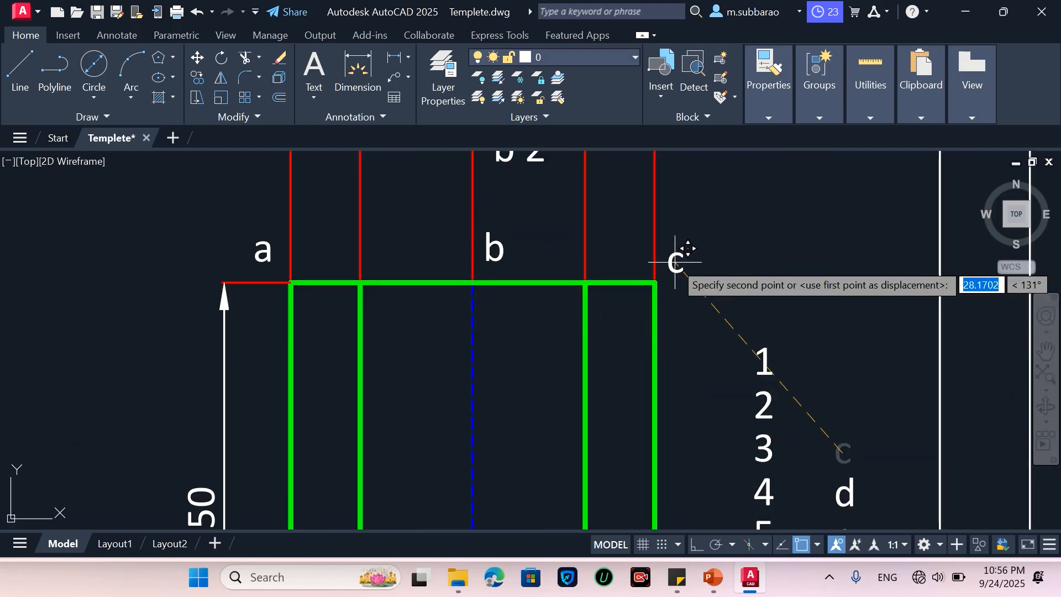
left_click(675, 255)
left_click(861, 460)
left_click(835, 485)
key("Return")
left_click(855, 490)
left_click(608, 247)
Step: Move the label e above the left inner edge of the top view
scroll(682, 332, "down", 4)
scroll(682, 332, "up", 2)
left_click(719, 374)
left_click(710, 386)
key("Return")
left_click(715, 380)
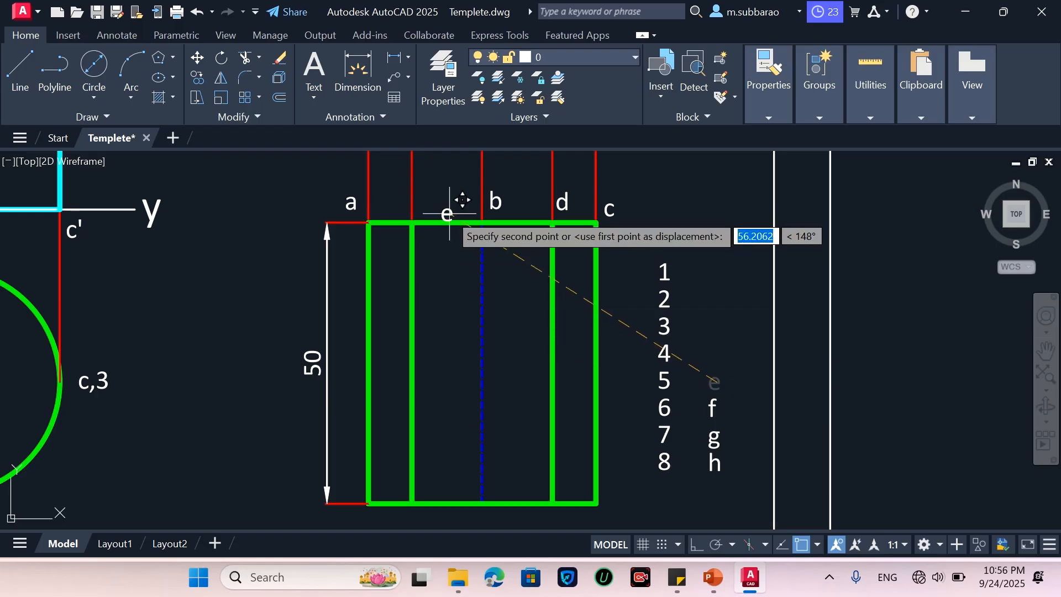
left_click(429, 205)
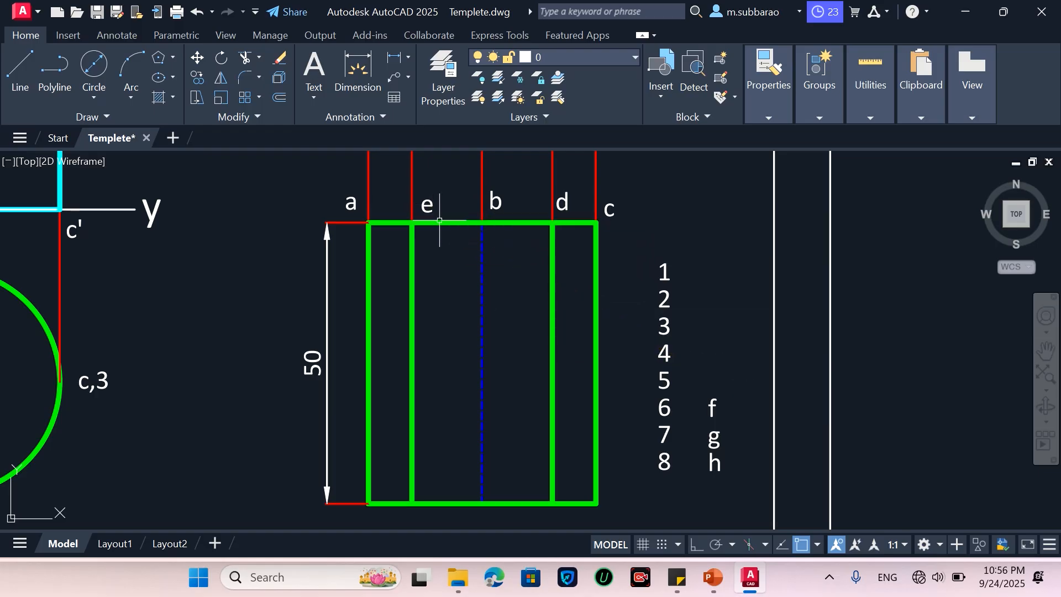
Step: Move the label 1 just below the lower-left corner of the prism's top view
left_click(669, 275)
key("Return")
left_click(665, 272)
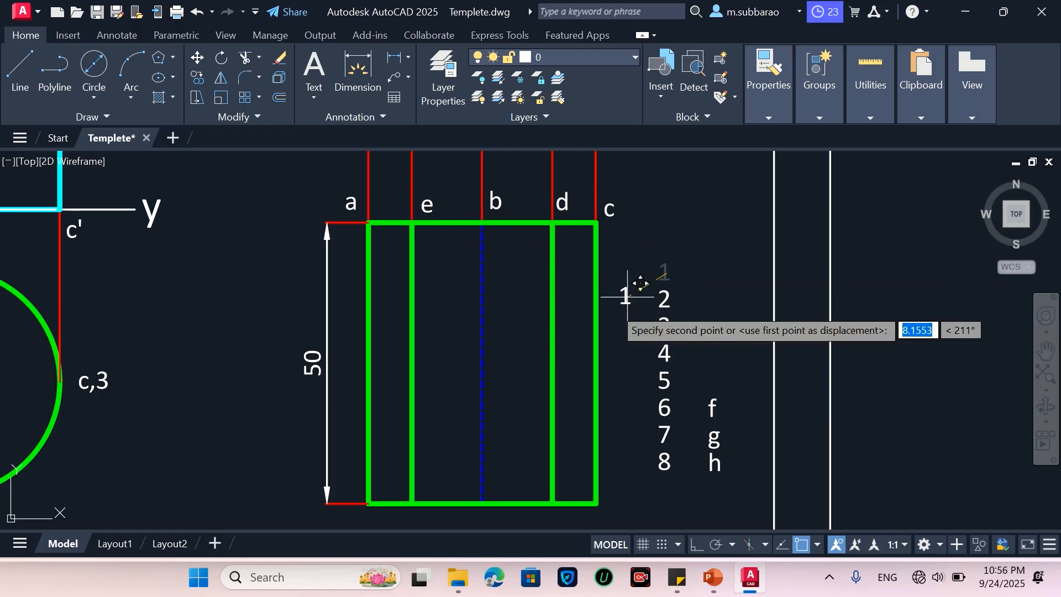
scroll(396, 306, "down", 2)
scroll(412, 421, "up", 3)
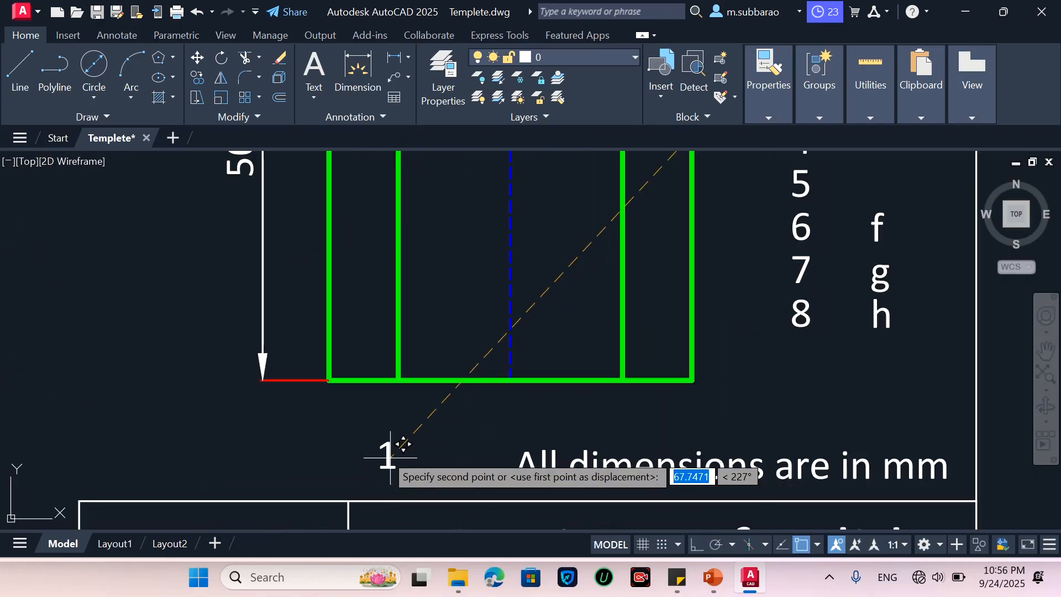
left_click(329, 415)
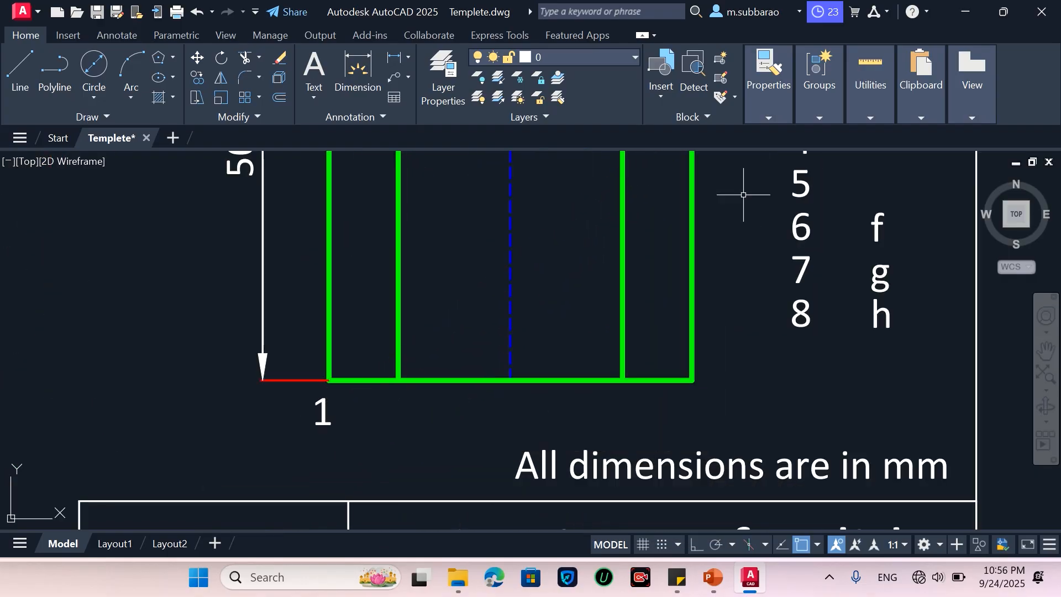
Step: Move the label 2 below the top view's lower edge, under the left inner vertical edge
key("Return")
scroll(747, 339, "down", 2)
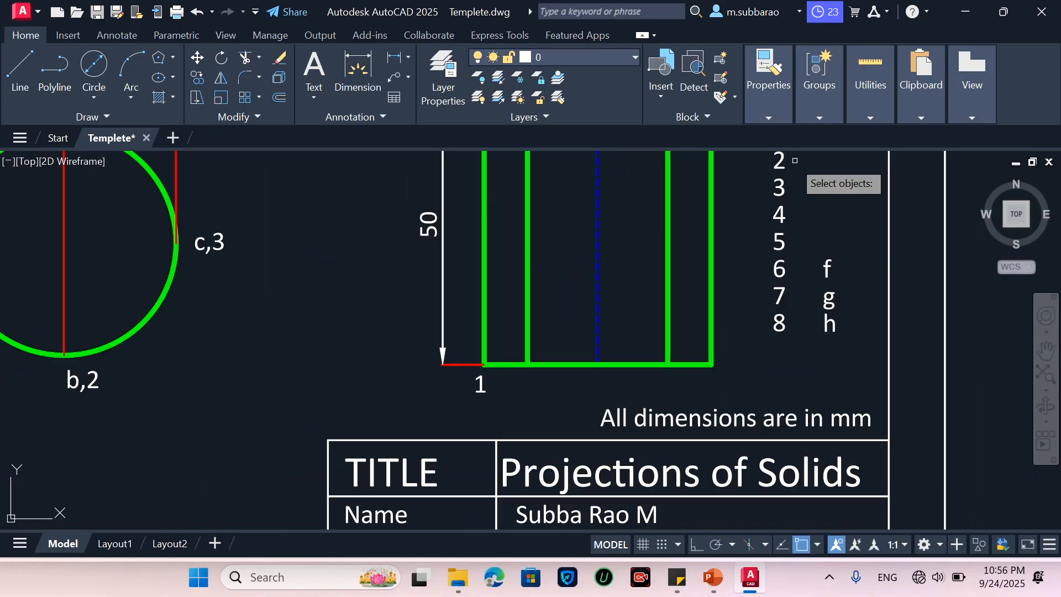
left_click(778, 161)
key("Return")
left_click(779, 161)
left_click(529, 388)
key("Escape")
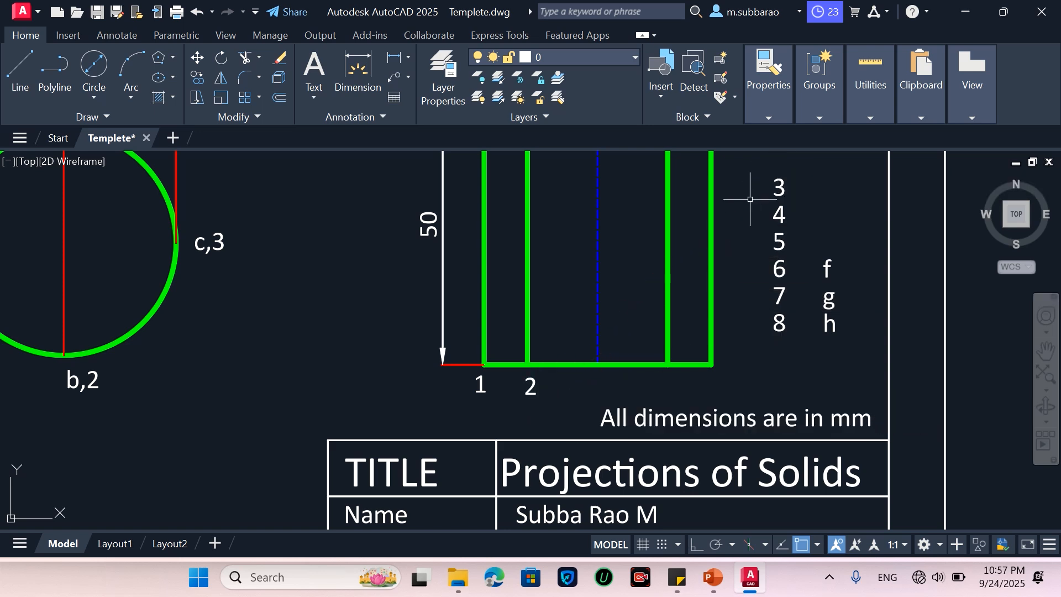
Step: Move the label 3 below the top view's lower edge, under the right inner vertical edge
left_click(778, 189)
key("Return")
left_click(779, 187)
left_click(671, 389)
Step: Move the label 2 beneath the lower end of the top view's blue central line
scroll(671, 391, "down", 2)
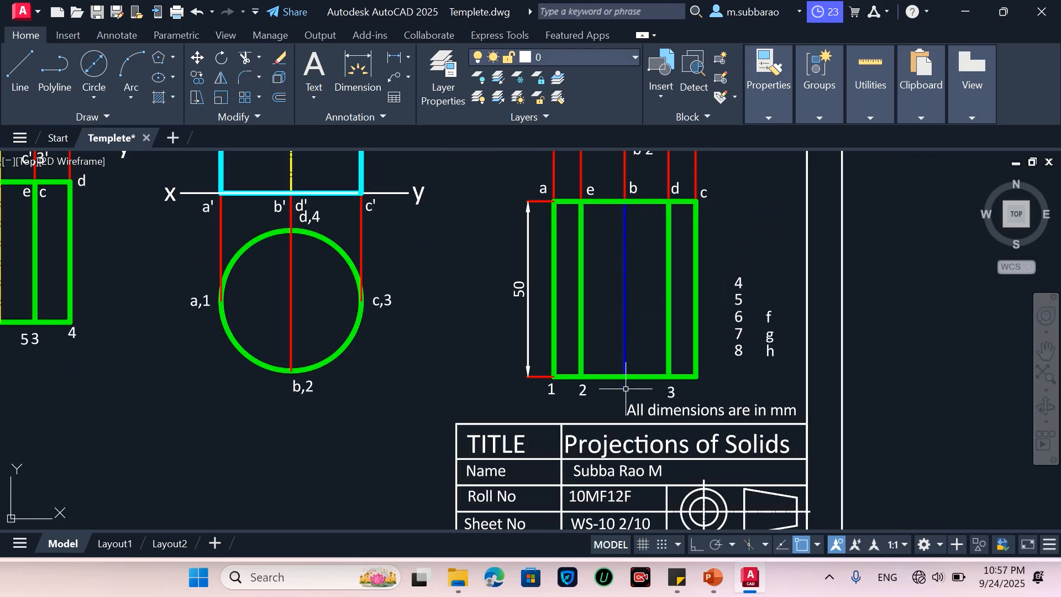
left_click(583, 390)
key("Return")
left_click(592, 394)
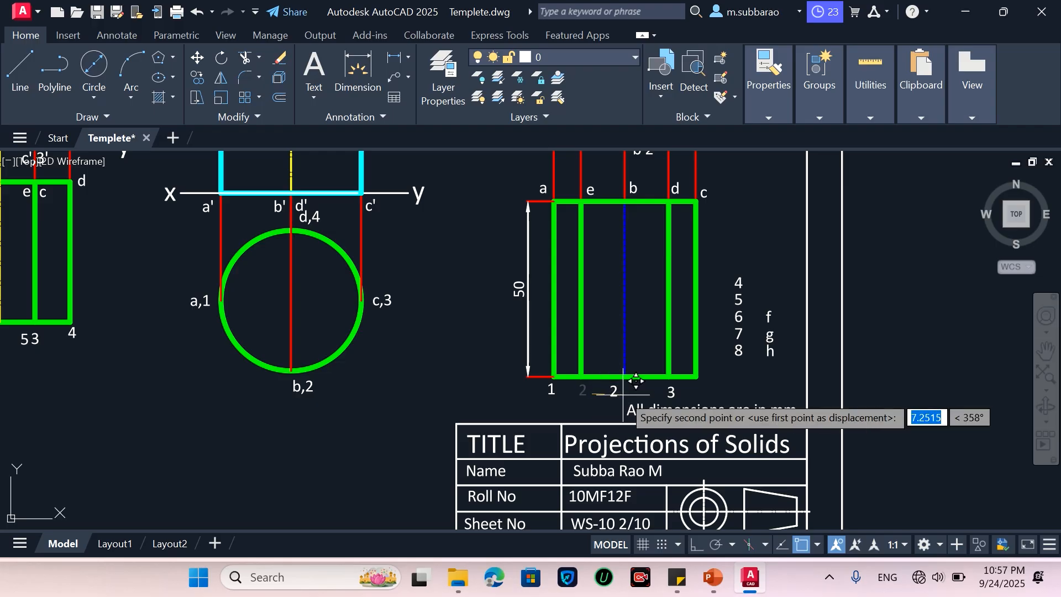
left_click(643, 392)
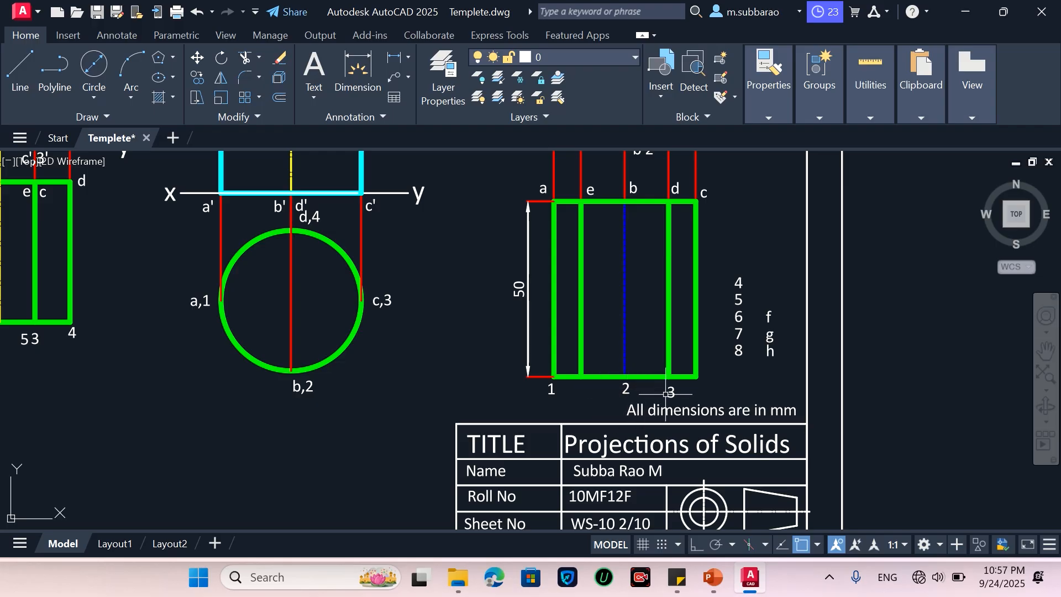
Step: Move the label 3 just below the top view's lower-right corner
key("Return")
left_click(692, 390)
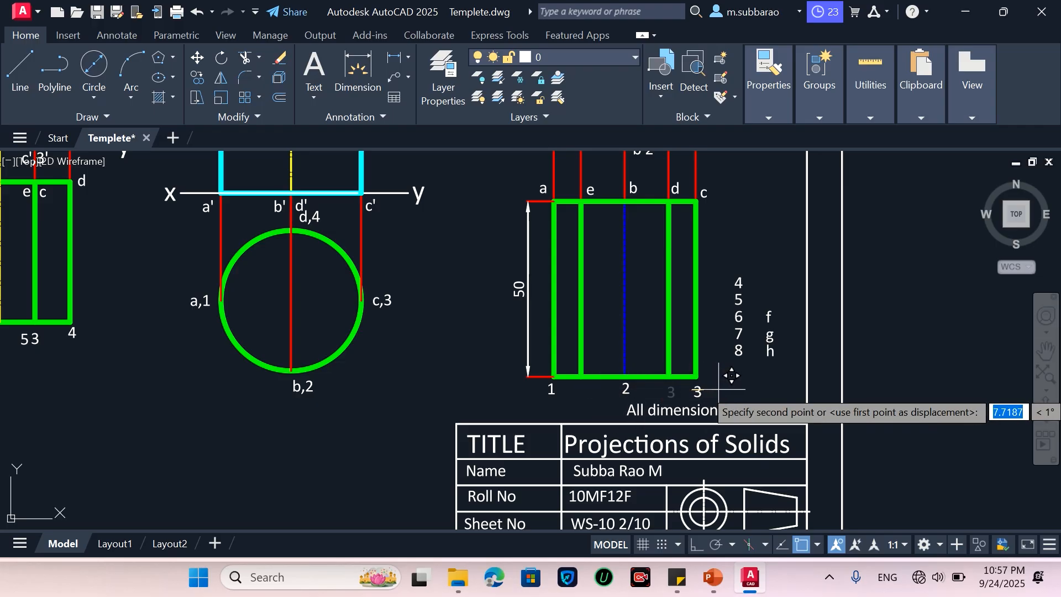
left_click(719, 390)
Step: Move the label 4 below the lower end of the top view's right inner edge
scroll(718, 393, "up", 2)
left_click(750, 213)
key("Return")
left_click(750, 211)
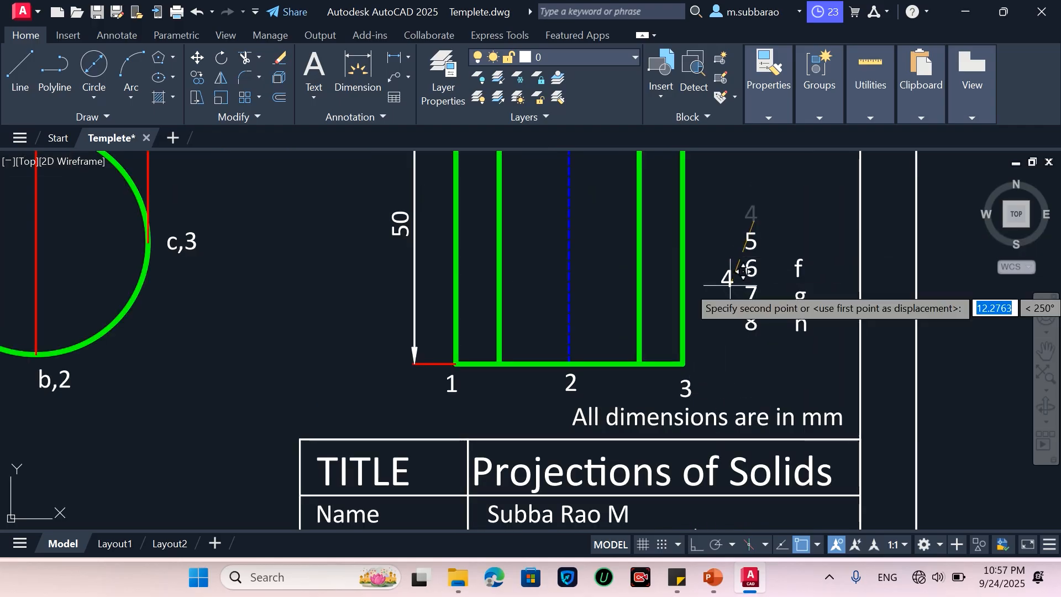
scroll(722, 279, "down", 4)
scroll(702, 286, "up", 2)
scroll(702, 285, "up", 2)
left_click(703, 338)
Step: Move the label 5 below the top view's left inner edge and delete the unused labels 6, 7, 8, f, g and h
left_click(820, 173)
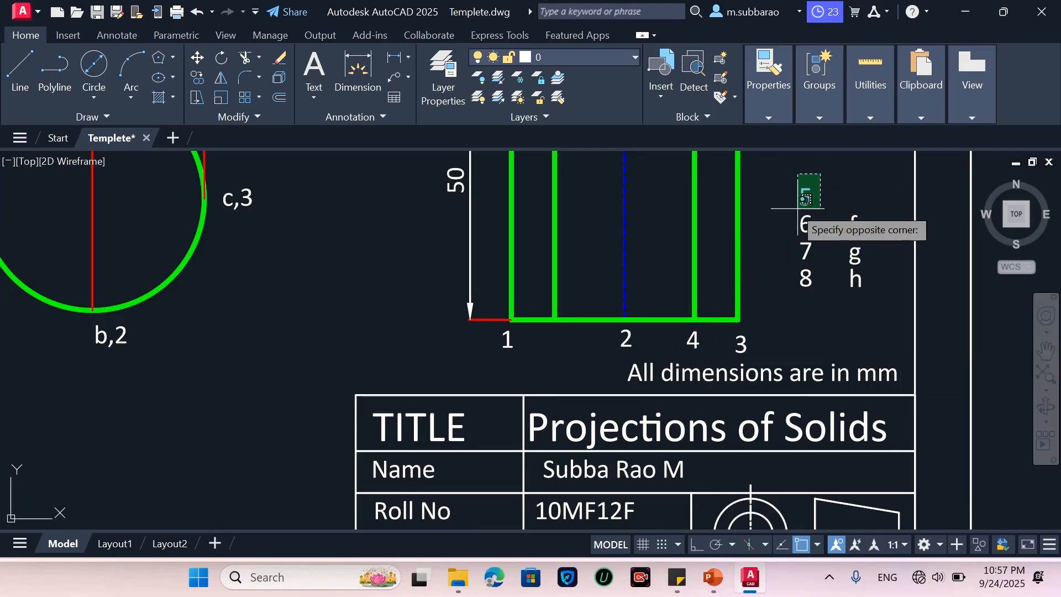
key("Return")
left_click(805, 198)
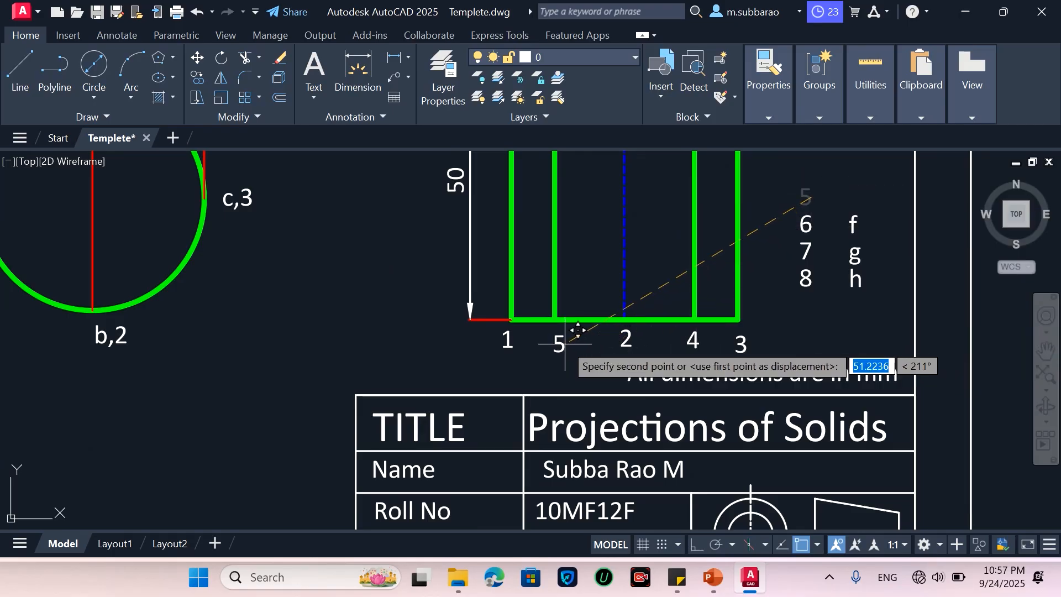
left_click(567, 342)
scroll(575, 360, "down", 2)
left_click(715, 345)
left_click(771, 271)
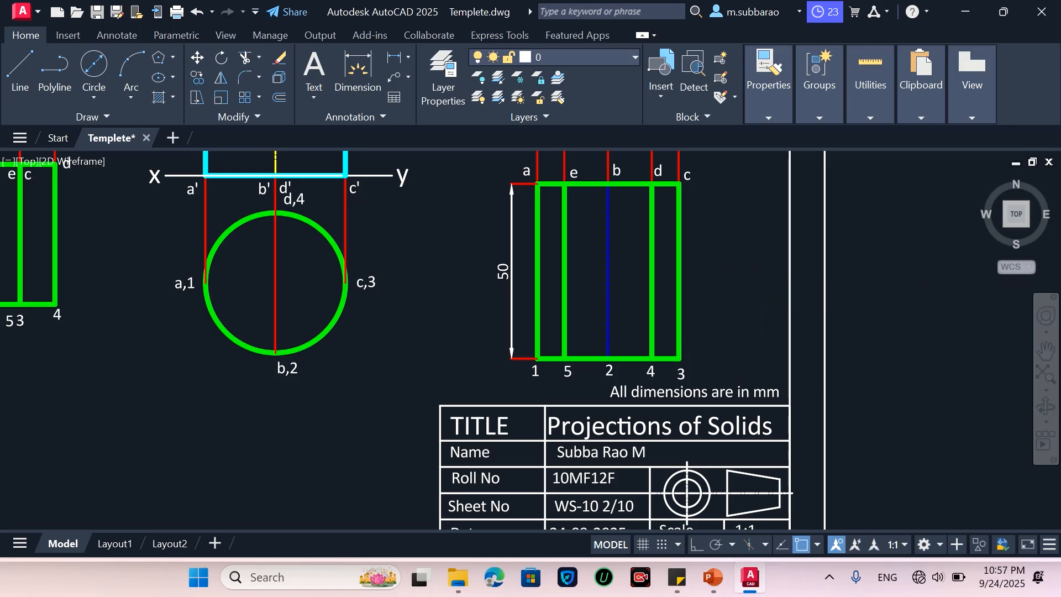
Step: Copy the circled problem number 5 from the cylinder's views to the upper left of the pentagonal prism's front view
scroll(678, 352, "down", 3)
scroll(575, 225, "up", 2)
type("co")
key("Return")
left_click(444, 163)
left_click(415, 190)
key("Return")
left_click(432, 180)
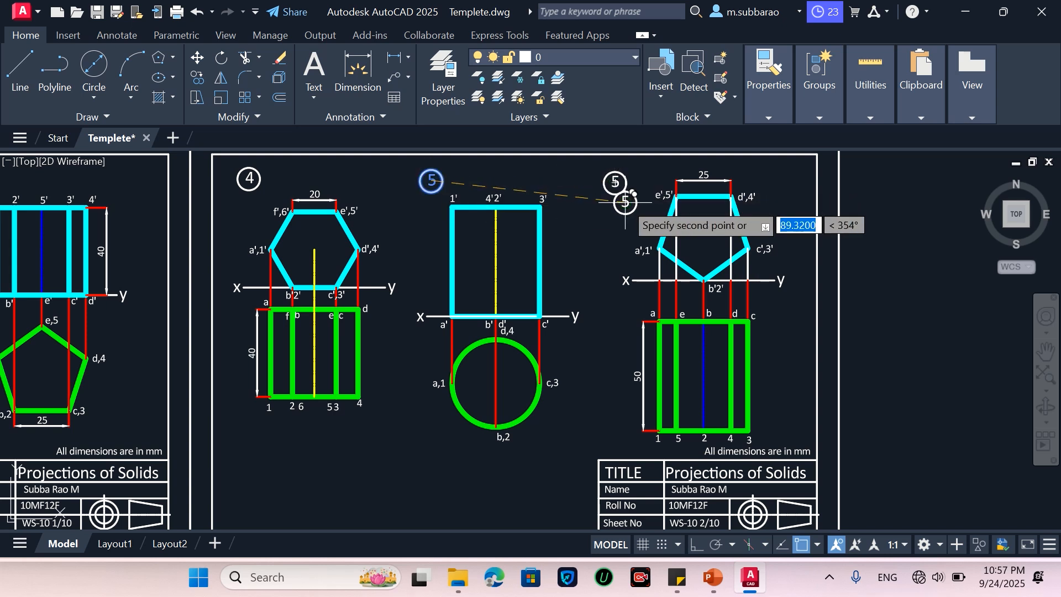
left_click(615, 182)
key("Return")
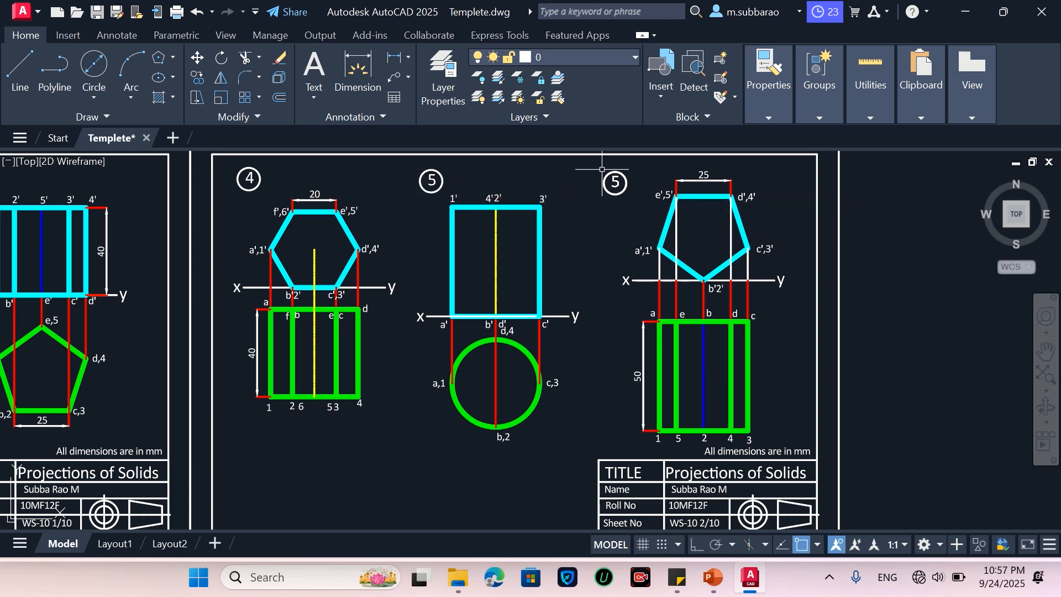
Step: Edit the number inside the copied circle beside the pentagonal prism's front view
double_click(614, 183)
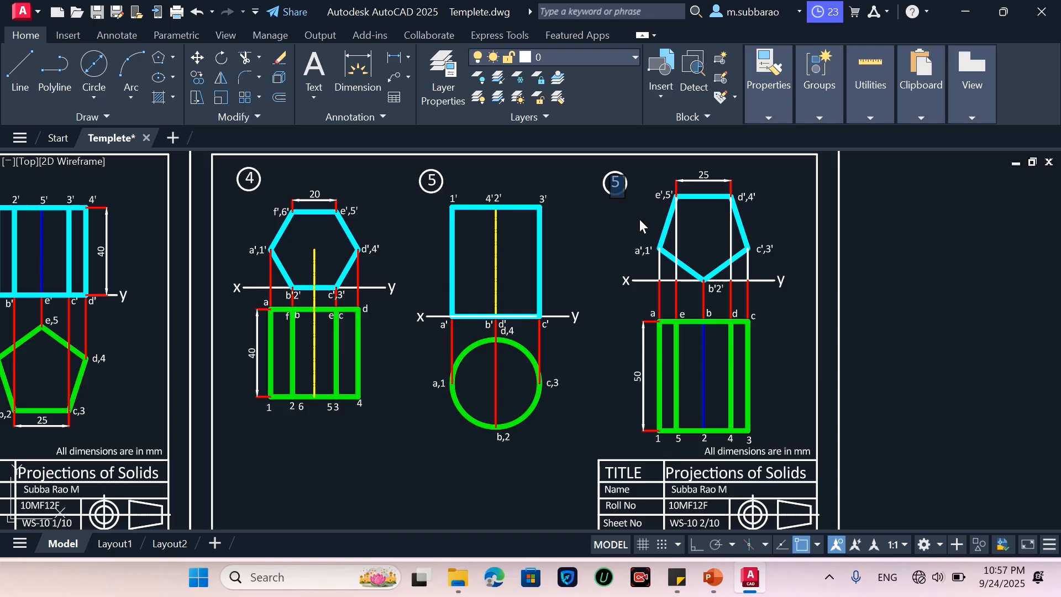
type("3")
key("Return")
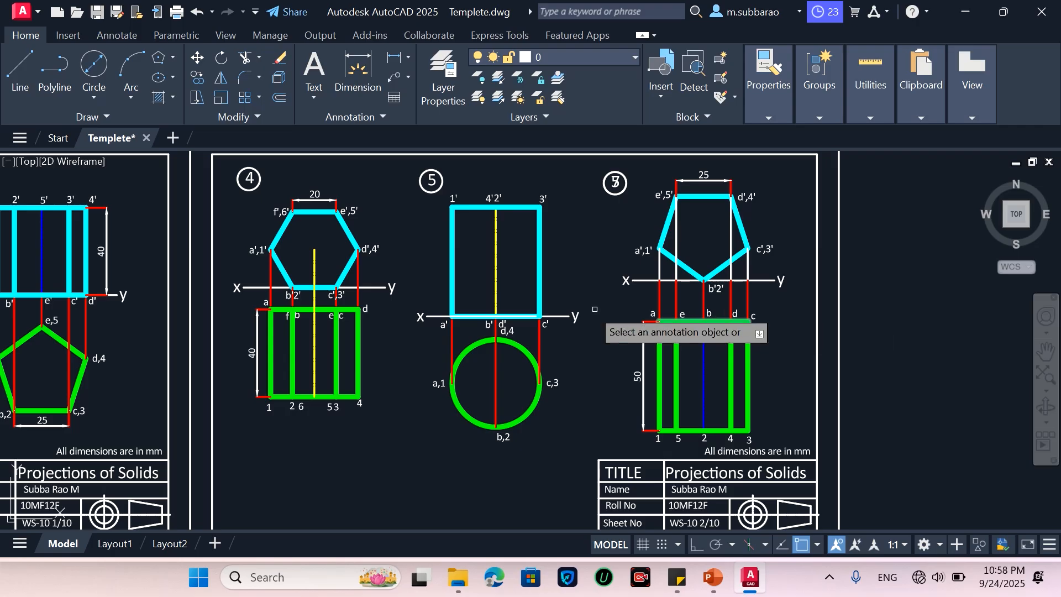
scroll(647, 309, "down", 3)
scroll(195, 319, "up", 3)
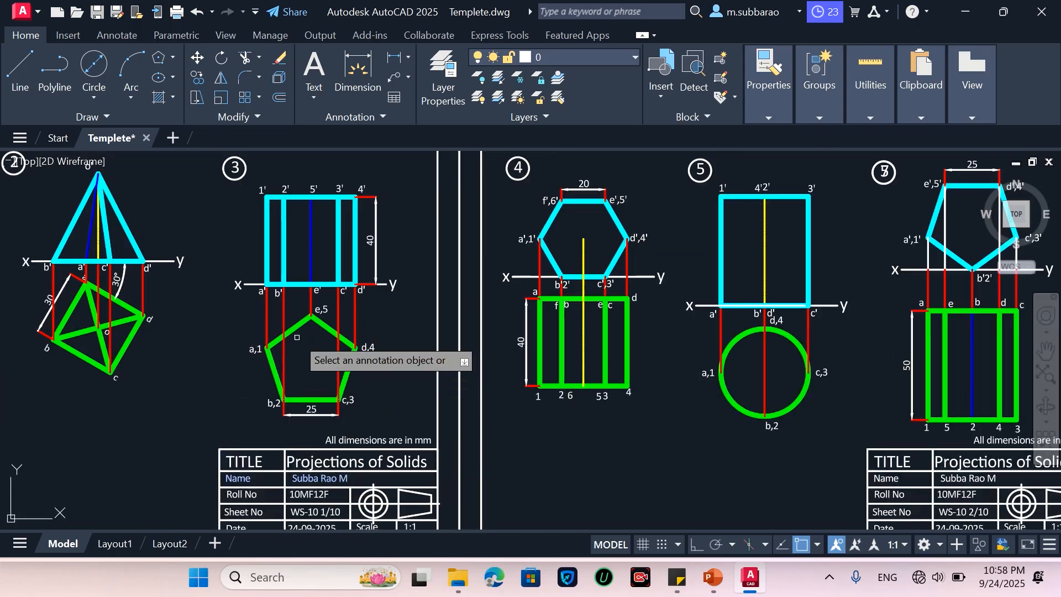
scroll(523, 291, "down", 3)
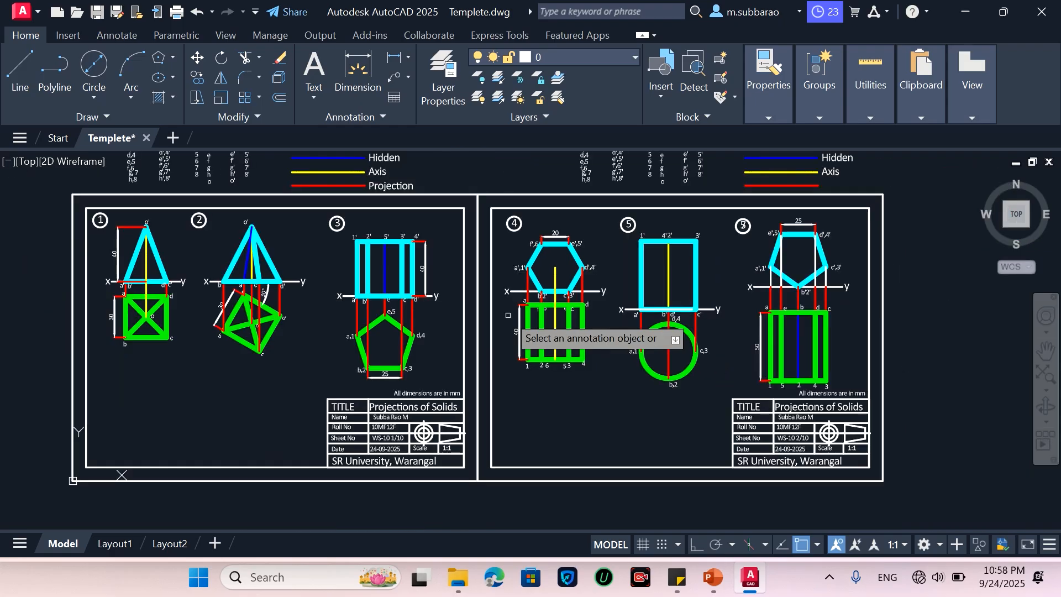
scroll(763, 273, "up", 3)
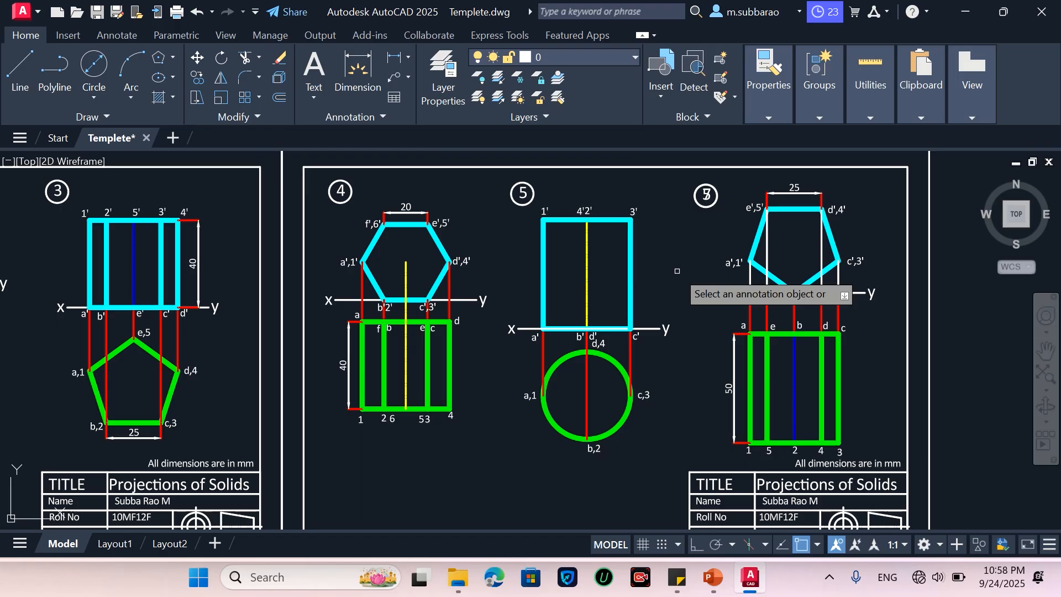
mouse_move(434, 20)
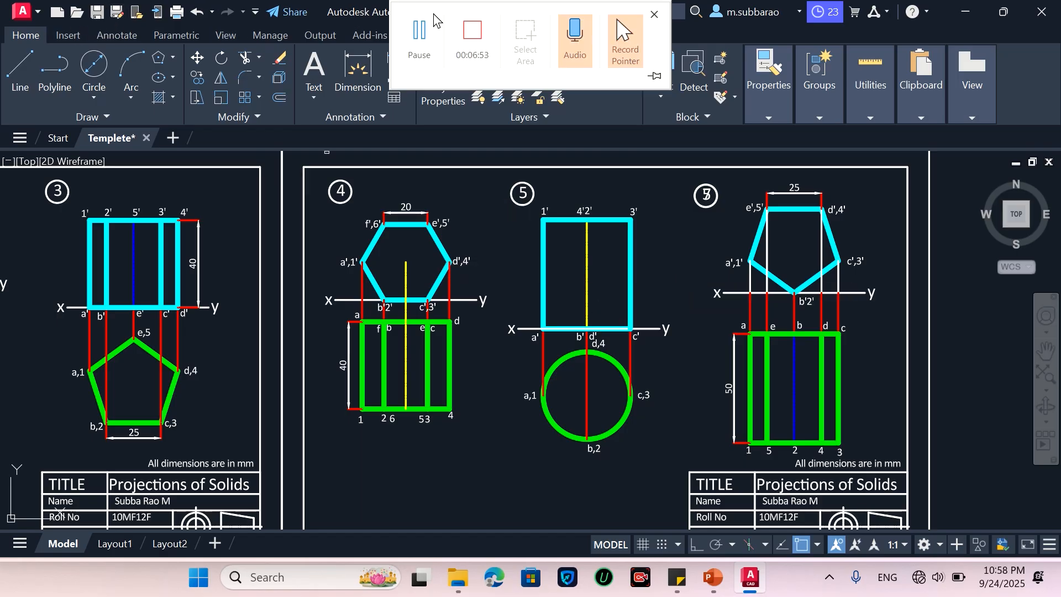
left_click(419, 37)
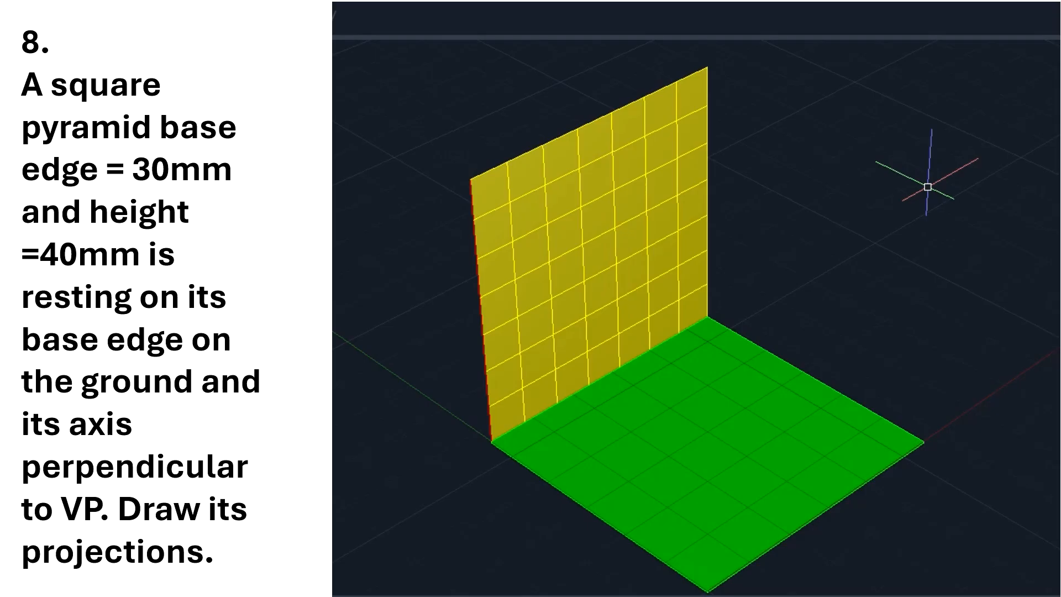
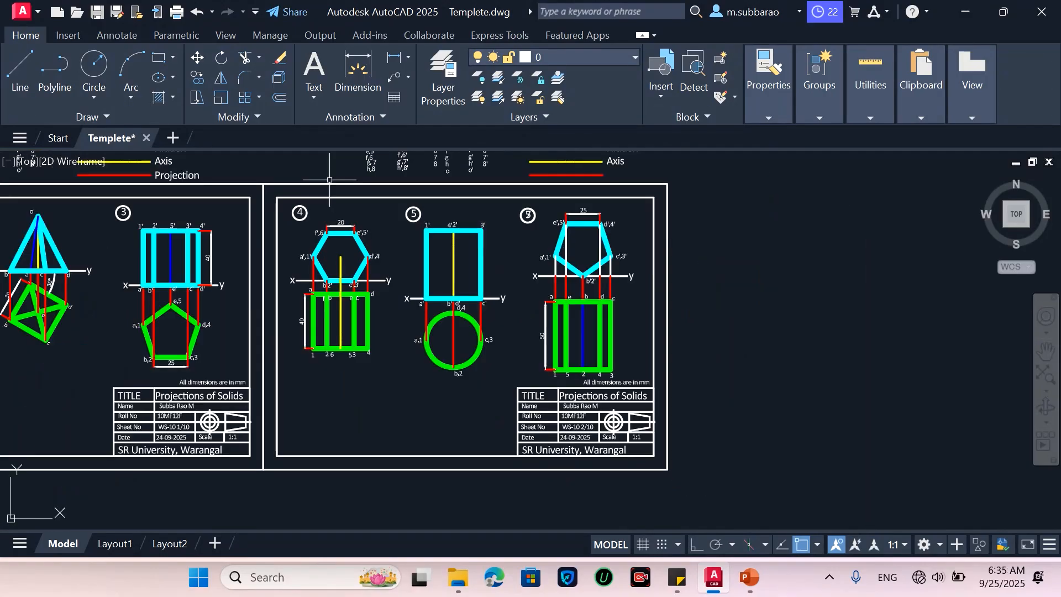
Step: Copy the second sheet's border and title block by its upper-left corner to that sheet's upper-right corner
scroll(581, 270, "up", 2)
scroll(461, 262, "down", 2)
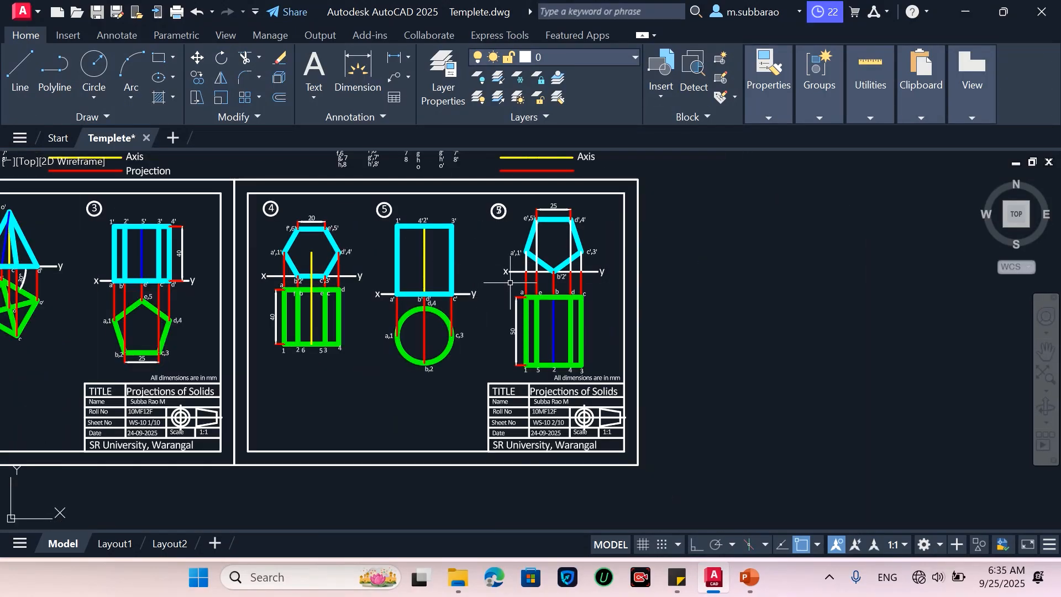
type("o")
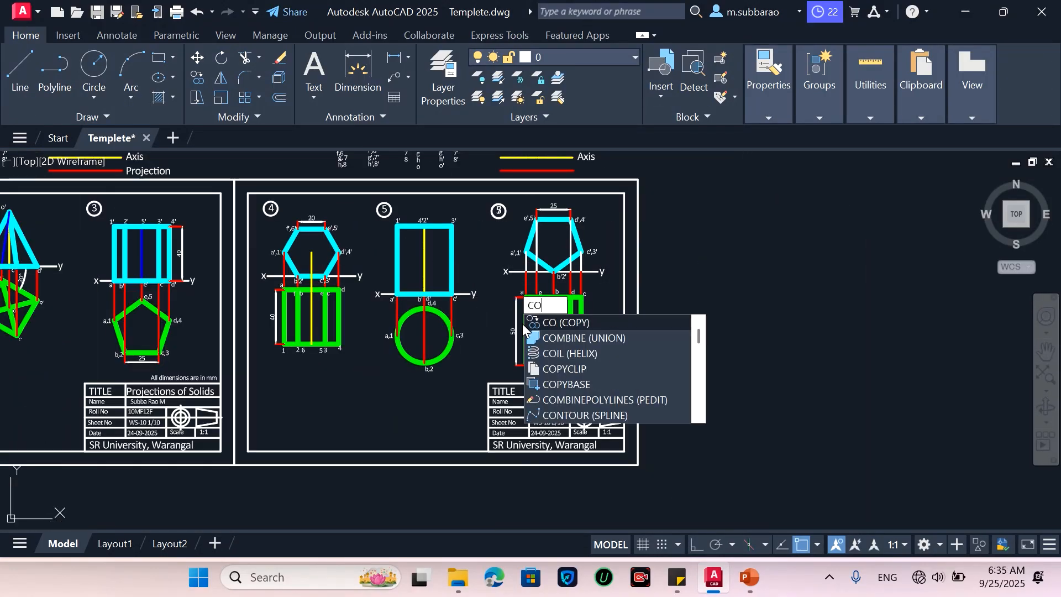
key("Return")
left_click(645, 361)
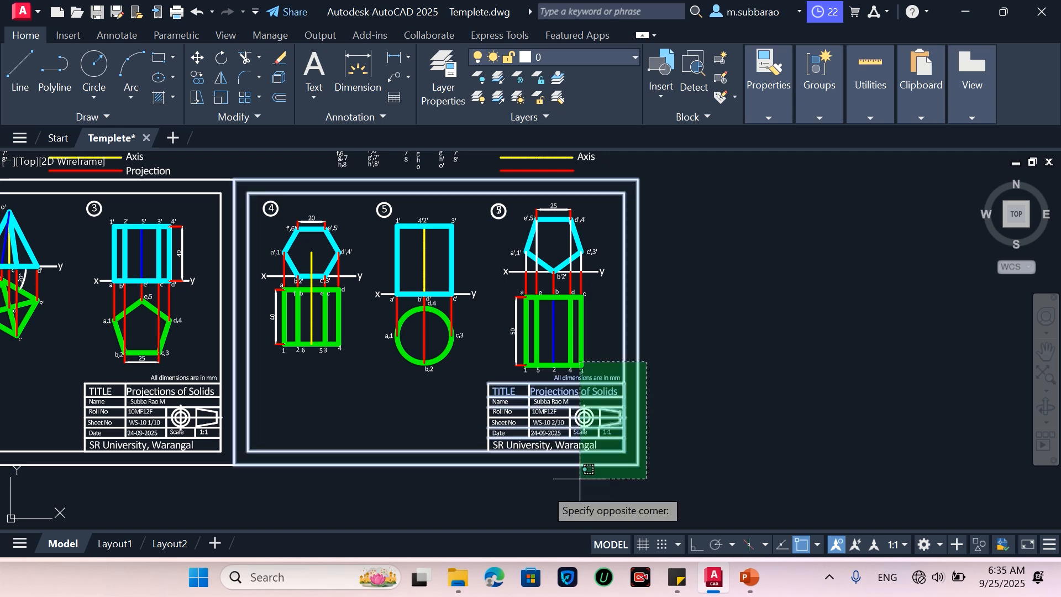
left_click(476, 480)
key("Return")
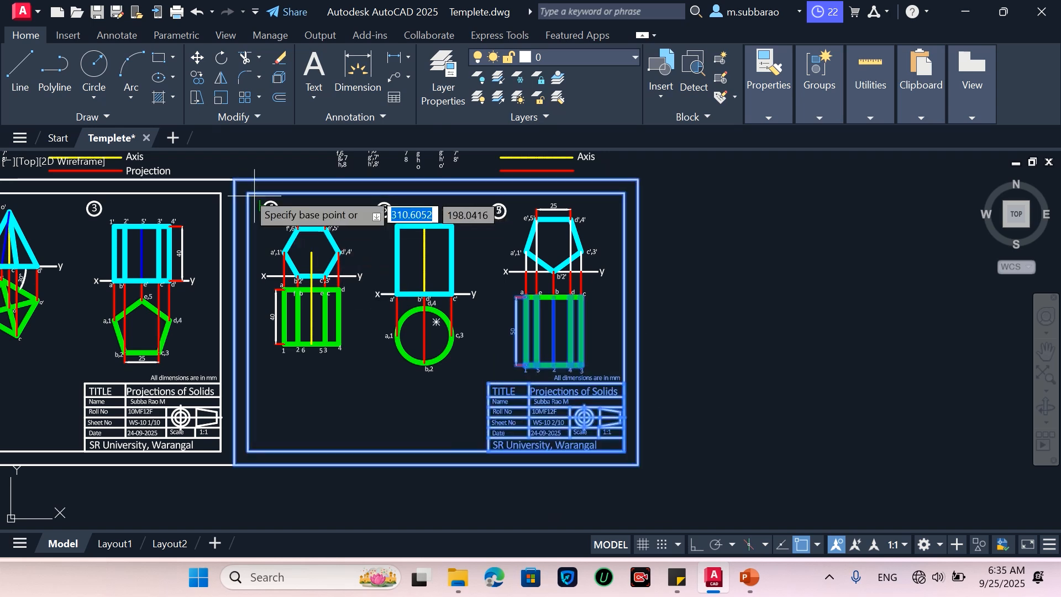
left_click(237, 170)
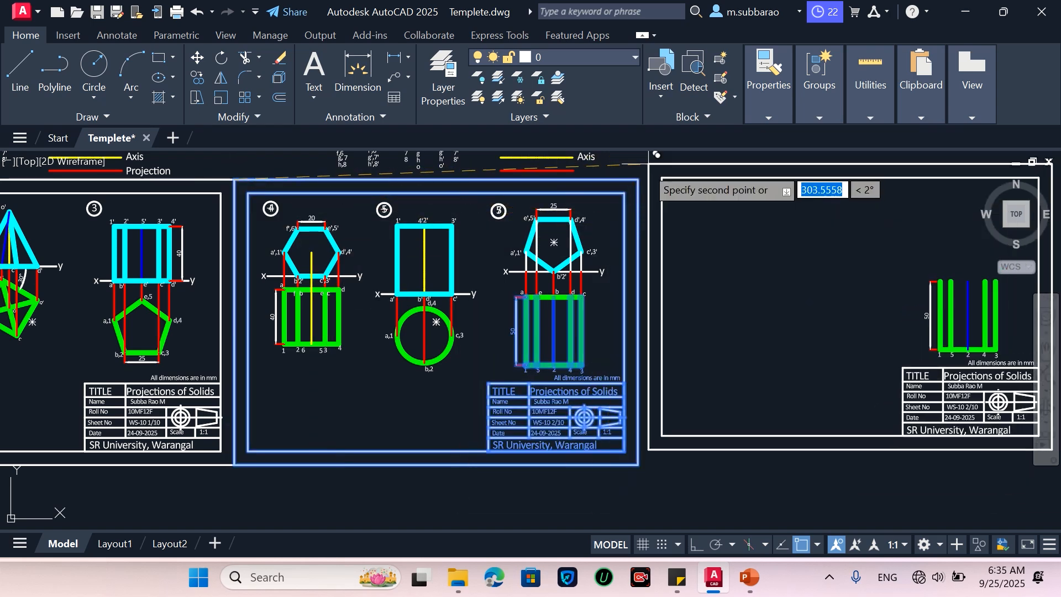
left_click(638, 180)
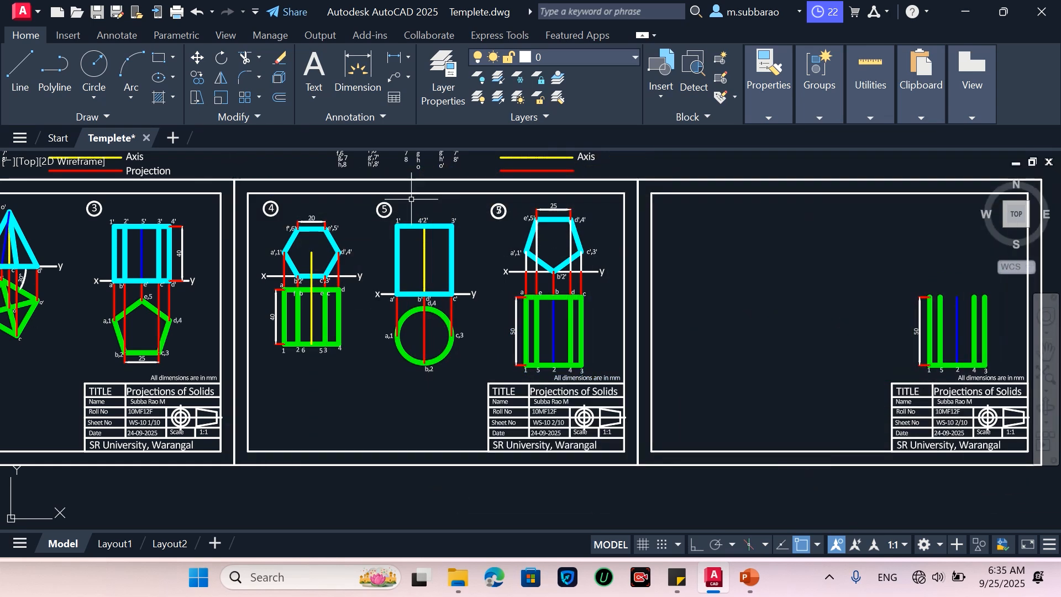
Step: Delete the prism top-view pieces, their labels and the 50 dimension that were copied onto the third sheet
scroll(318, 195, "down", 5)
scroll(595, 262, "up", 5)
scroll(505, 215, "up", 5)
scroll(507, 275, "down", 3)
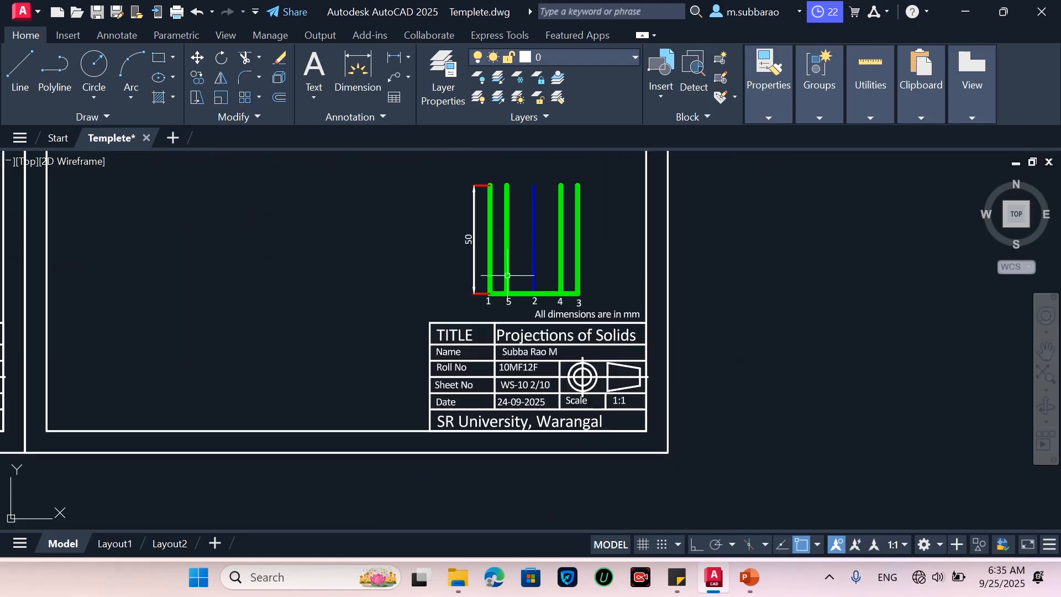
left_click(605, 169)
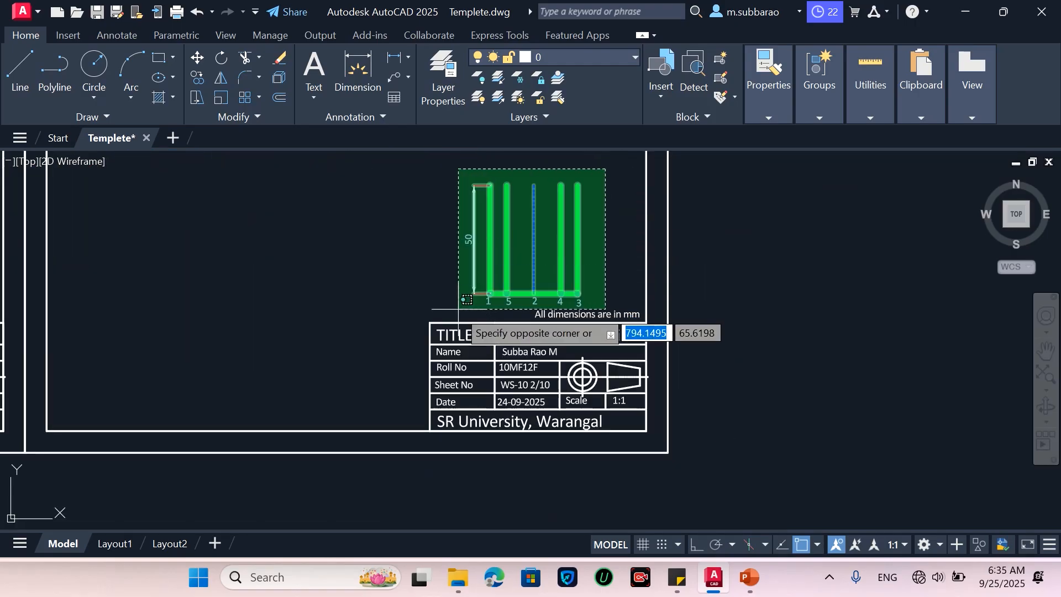
left_click(467, 300)
key("Delete")
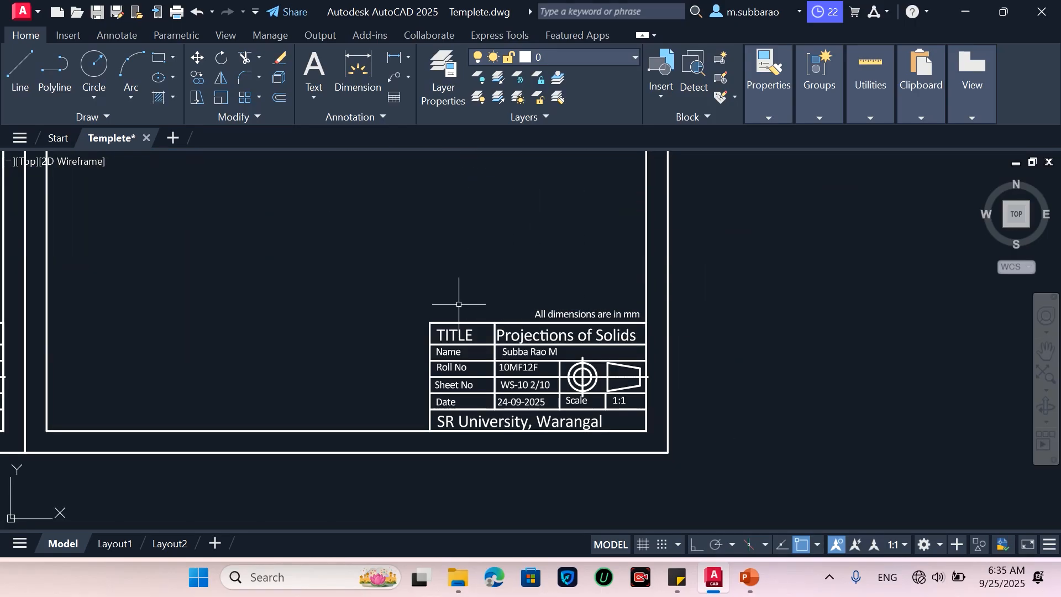
Step: Set the sheet number in the third sheet's title block to WS-10 3/10
scroll(502, 360, "up", 2)
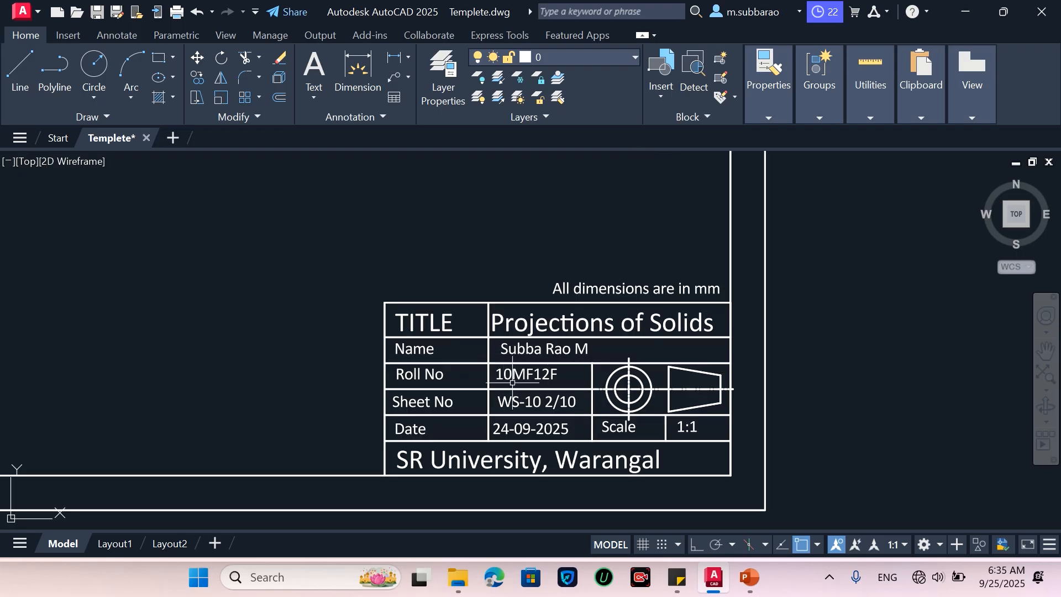
left_click(551, 402)
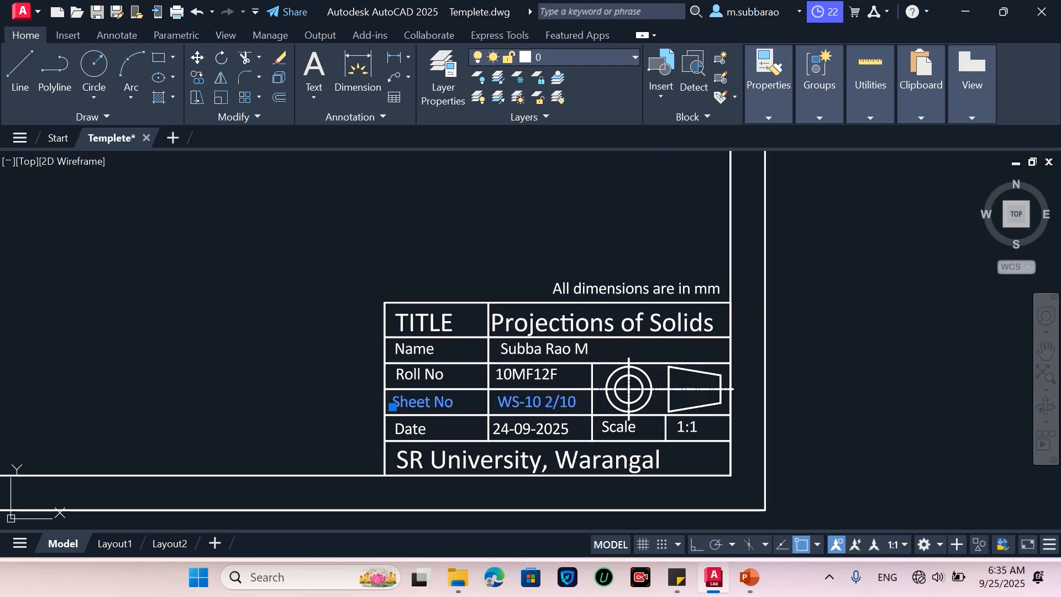
double_click(551, 403)
left_click(550, 402)
key("BackSpace")
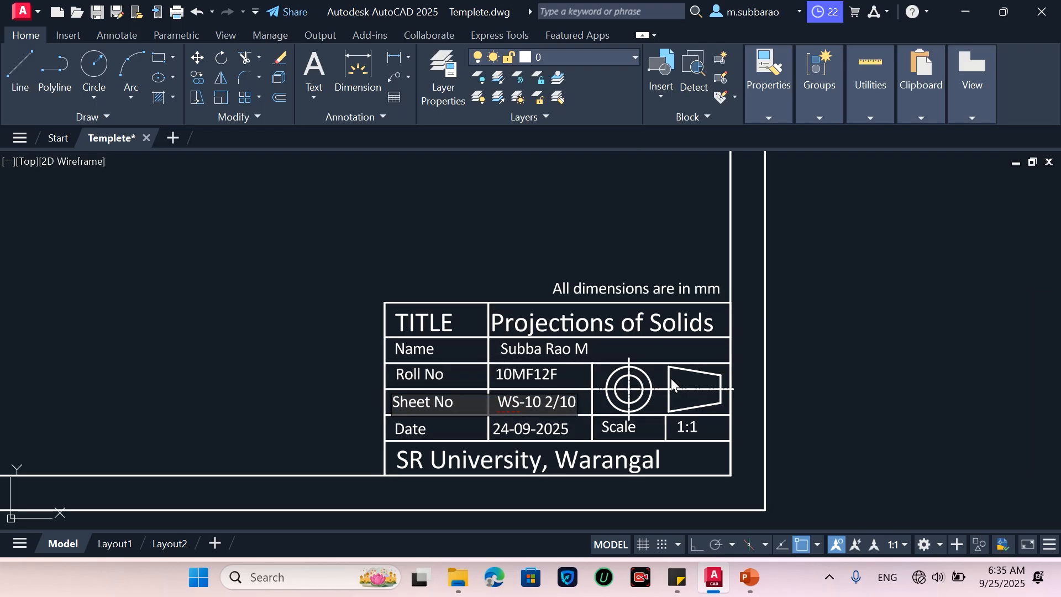
type("3")
left_click(917, 299)
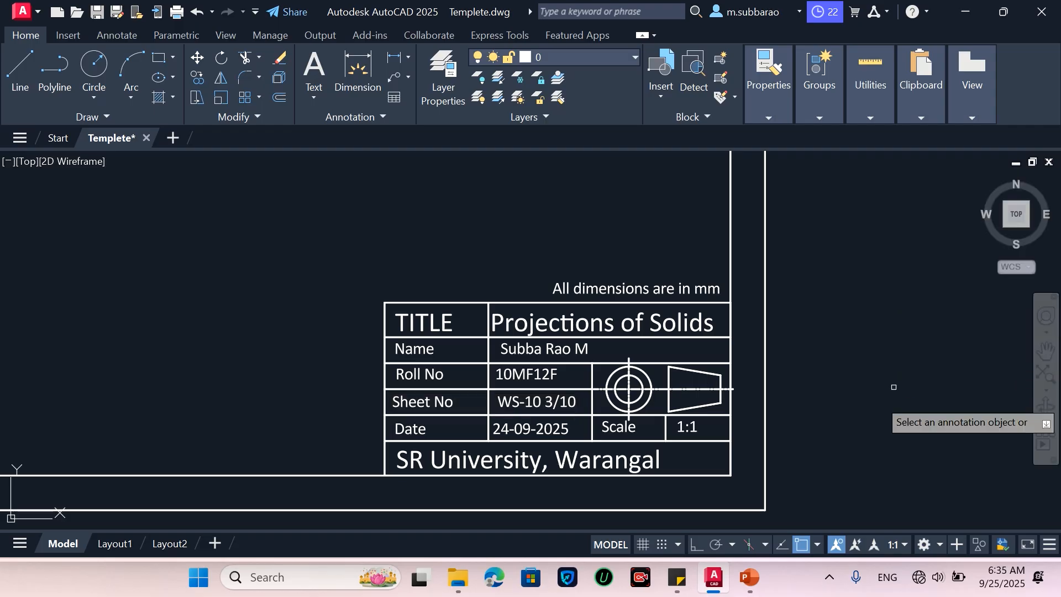
scroll(769, 436, "down", 4)
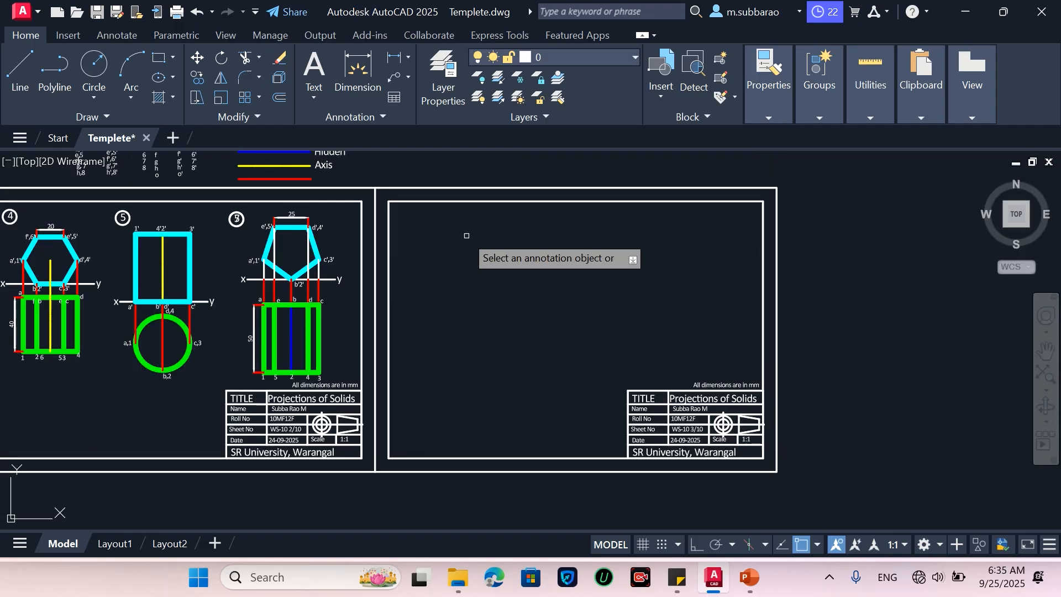
scroll(465, 235, "up", 2)
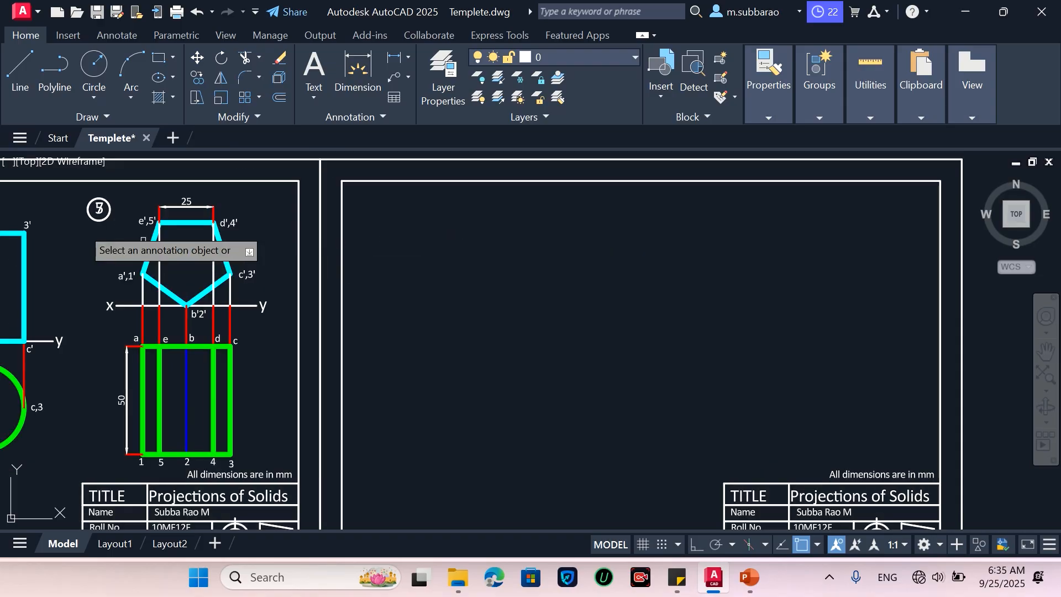
Step: Delete the leftover 5 overlapping the 7 in the circle beside the pentagonal prism's front view
scroll(77, 230, "up", 6)
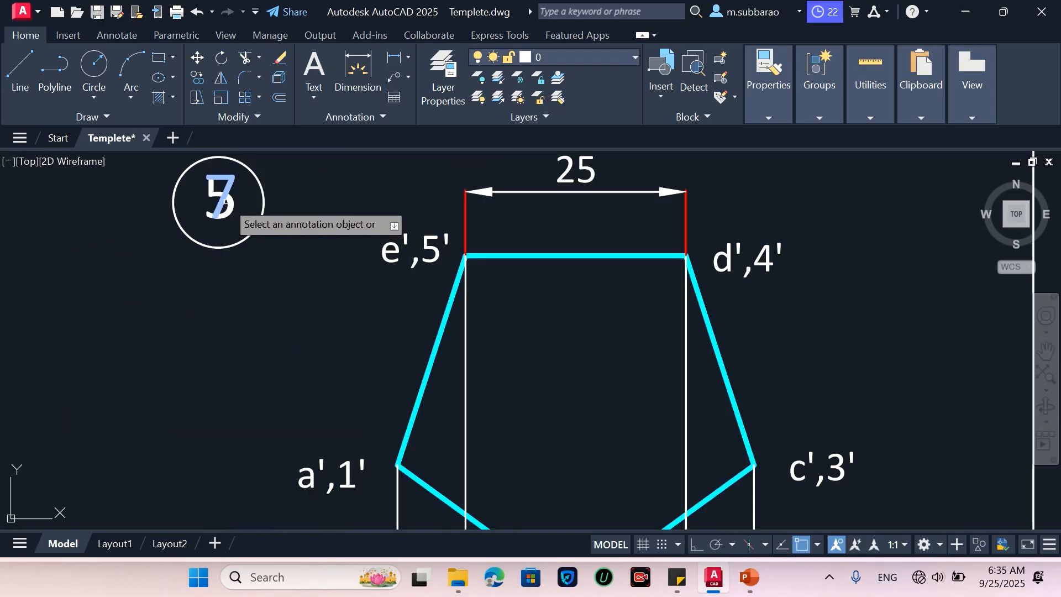
key("Escape")
left_click(231, 202)
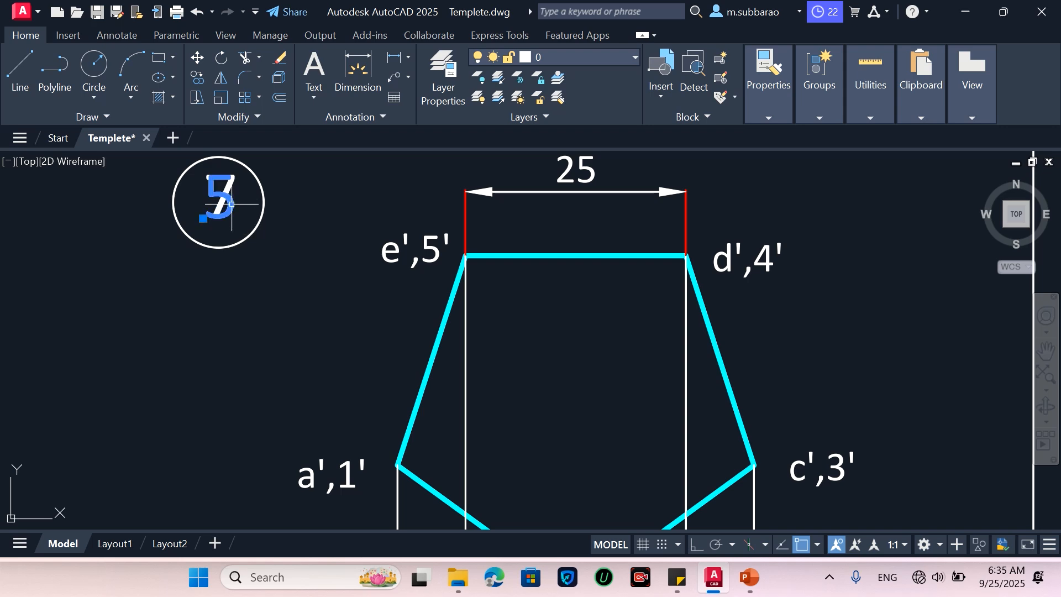
scroll(166, 227, "down", 5)
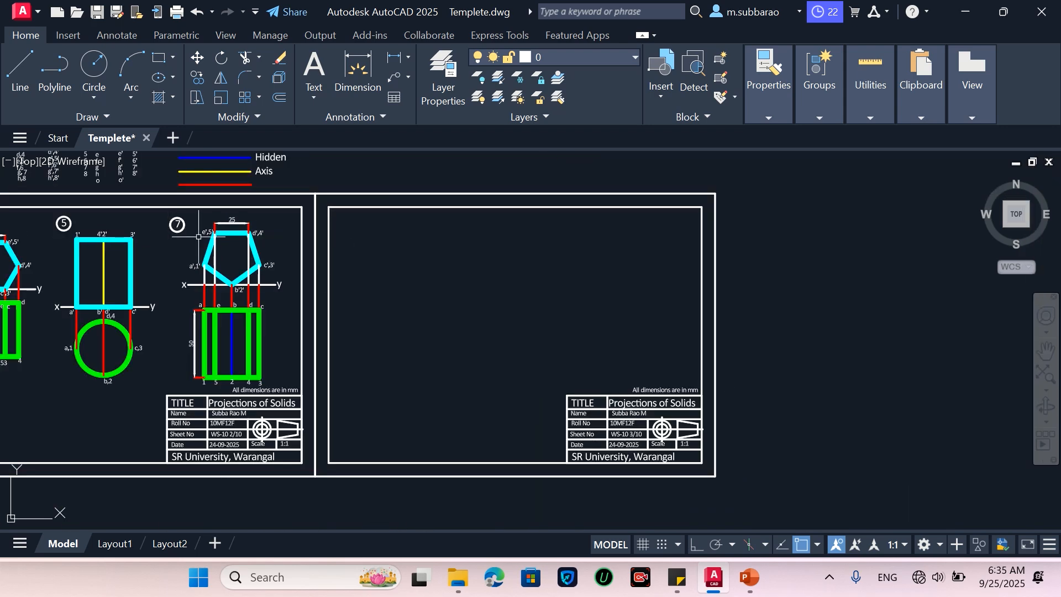
scroll(390, 258, "up", 2)
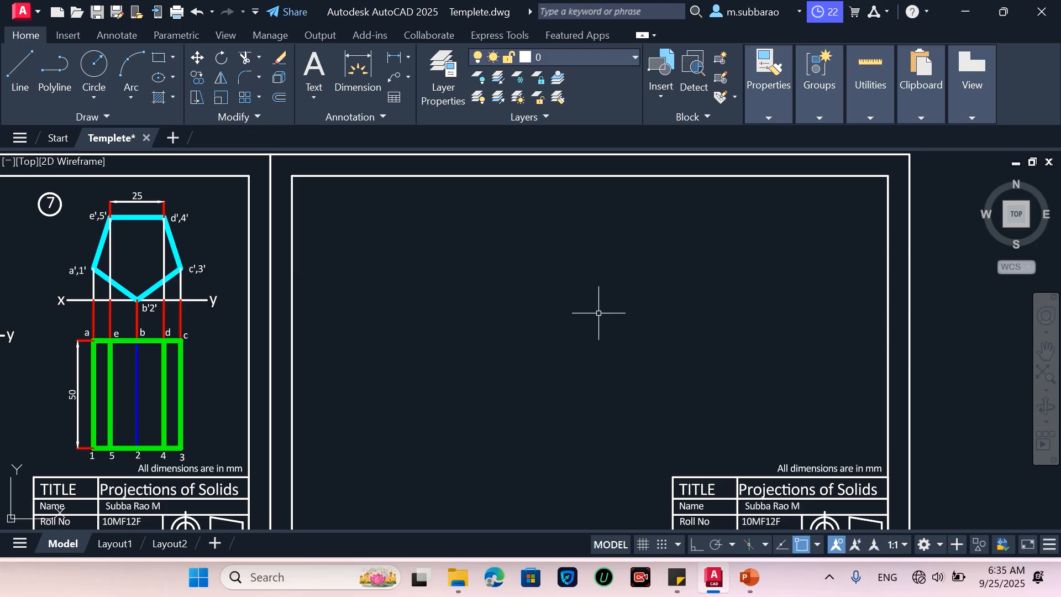
Step: Read the square pyramid problem on slide 35 of the PowerPoint presentation, then return to AutoCAD
left_click(750, 577)
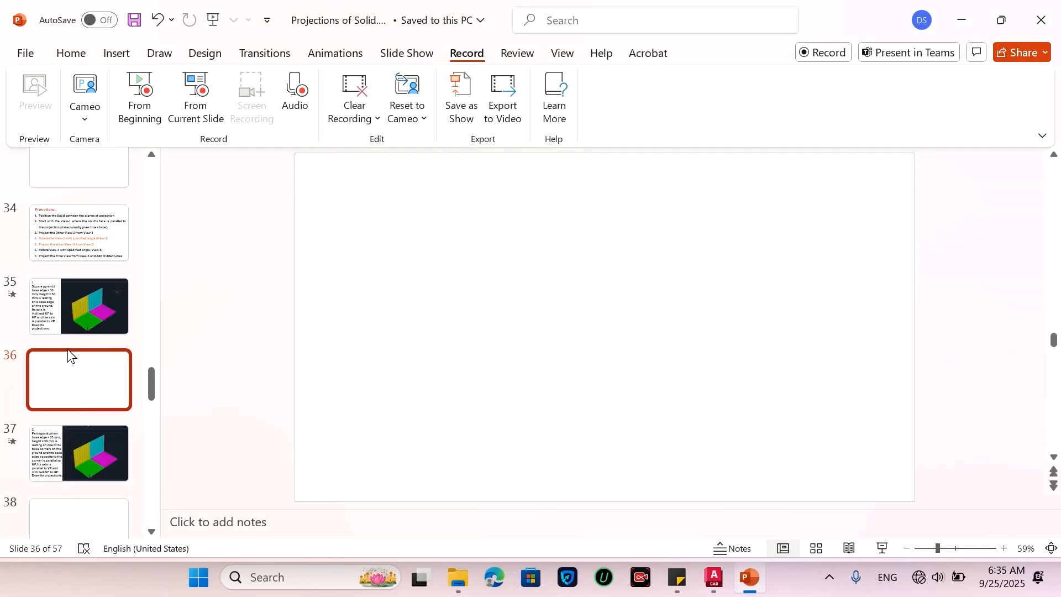
left_click(55, 320)
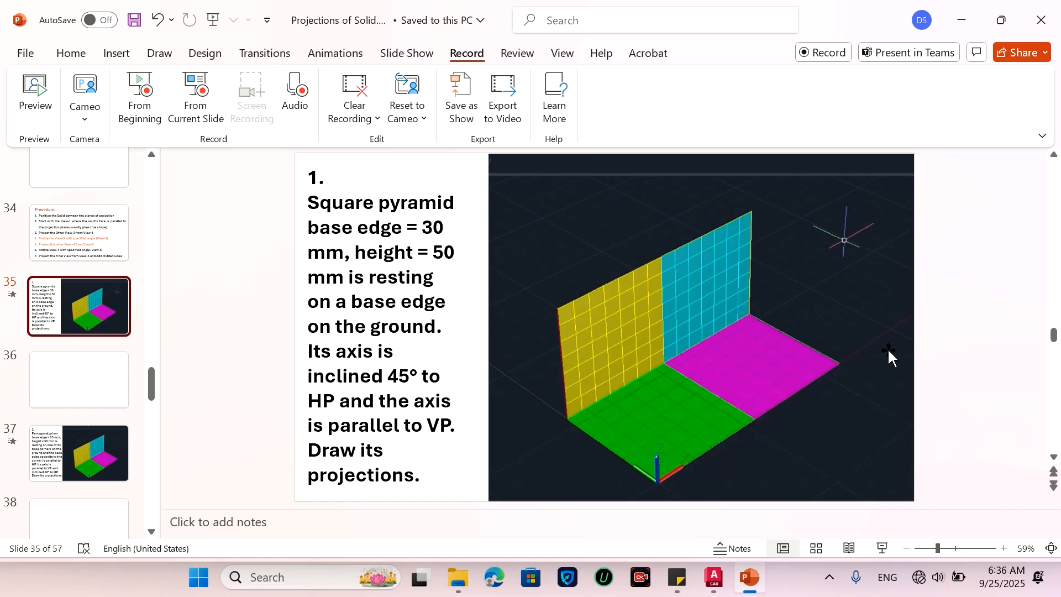
left_click(964, 21)
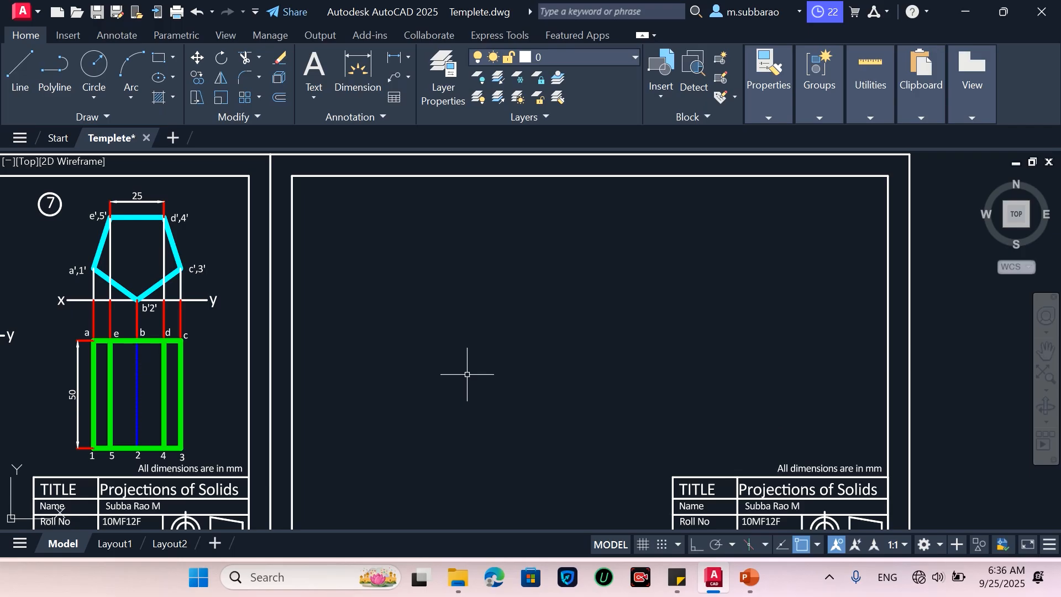
key("l")
key("Return")
key("Escape")
Step: Copy the pentagonal prism's xy reference line with its x and y labels onto the empty third sheet
type("co")
key("Return")
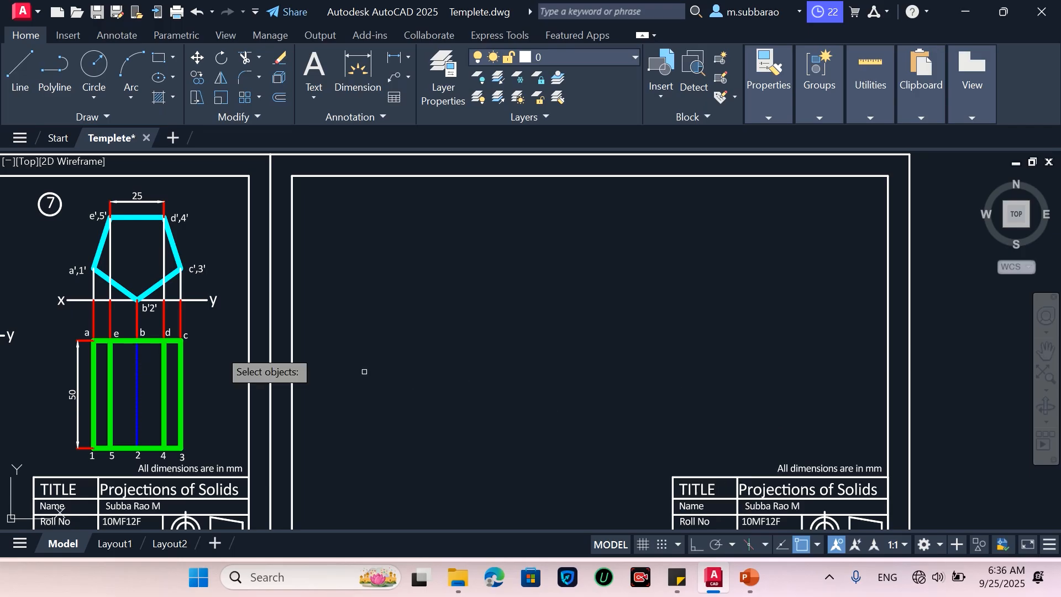
left_click(71, 288)
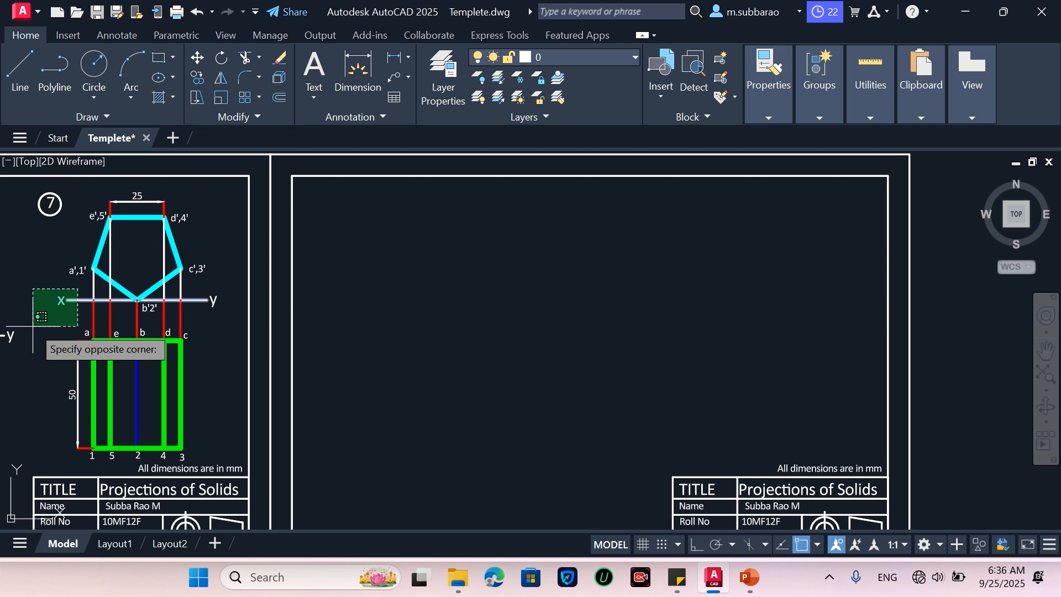
left_click(228, 304)
left_click(231, 289)
left_click(208, 306)
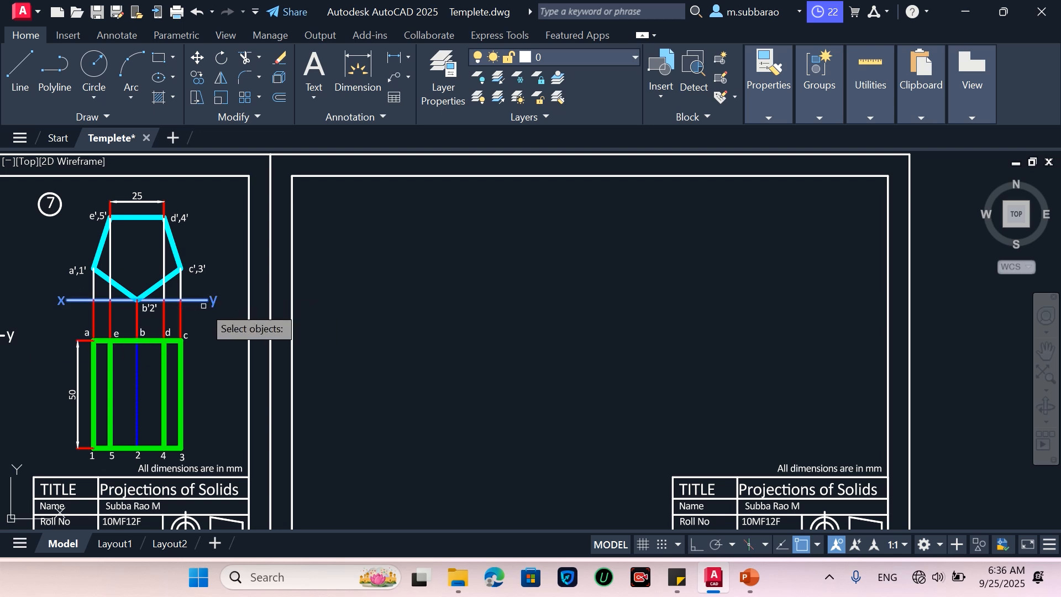
key("Return")
left_click(208, 301)
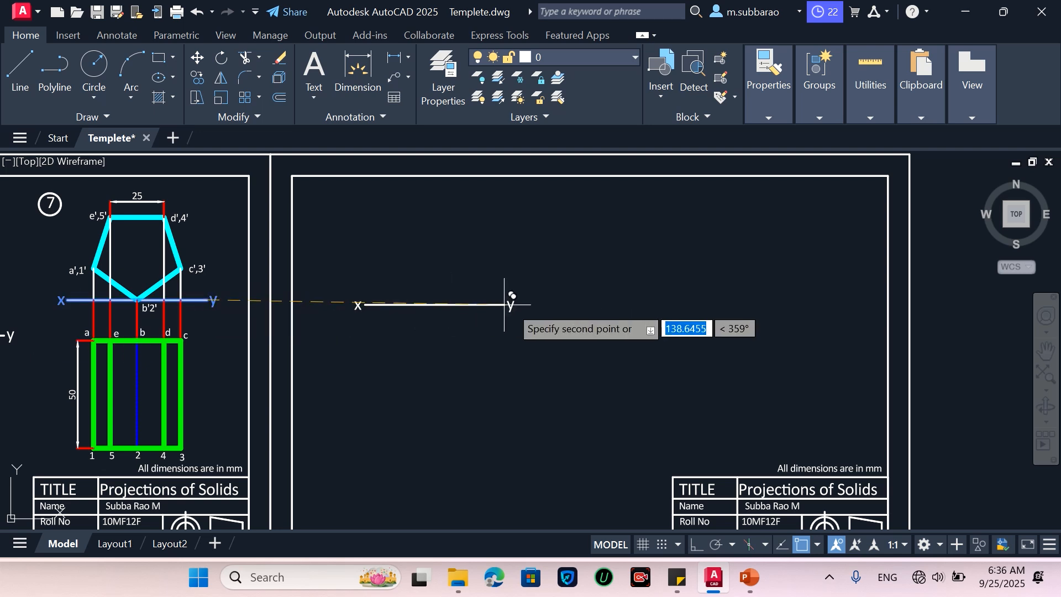
left_click(535, 347)
key("Return")
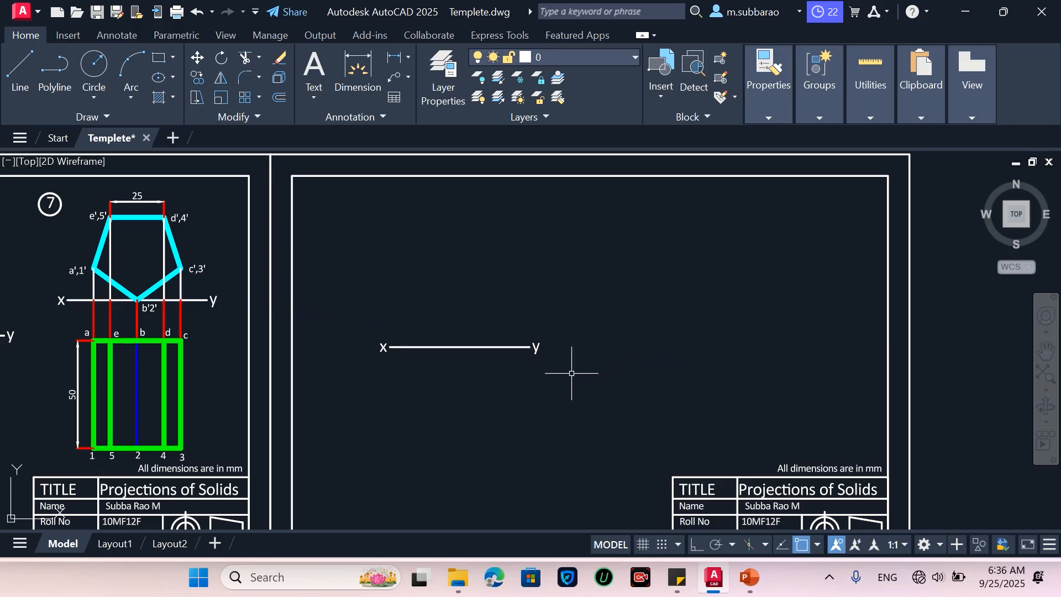
Step: Move the copied y label horizontally to the right with Ortho on, making room for a longer reference line
type("m")
key("Return")
left_click(515, 383)
left_click(575, 303)
key("Return")
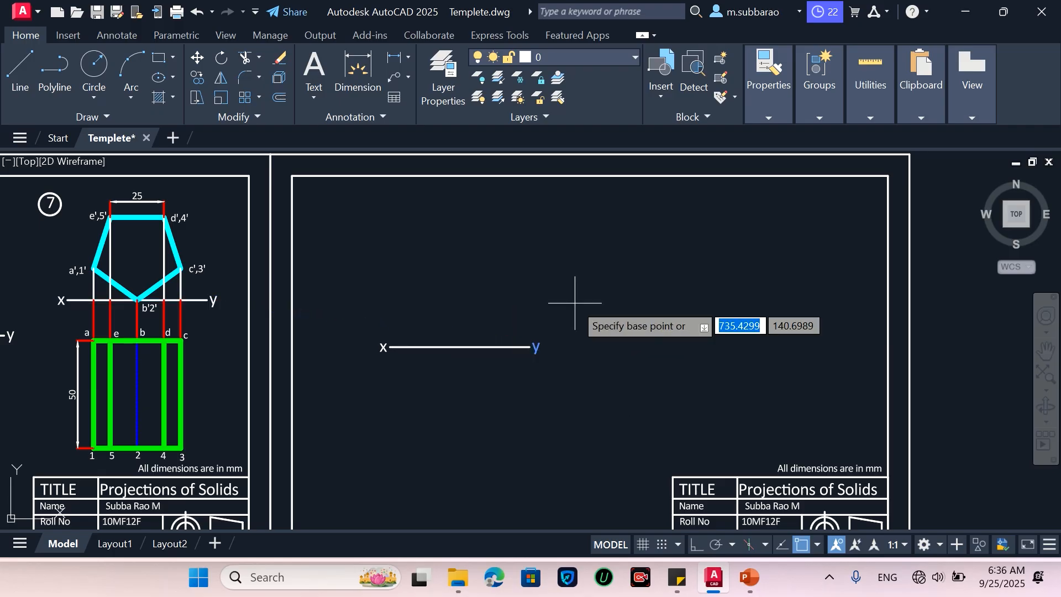
left_click(575, 303)
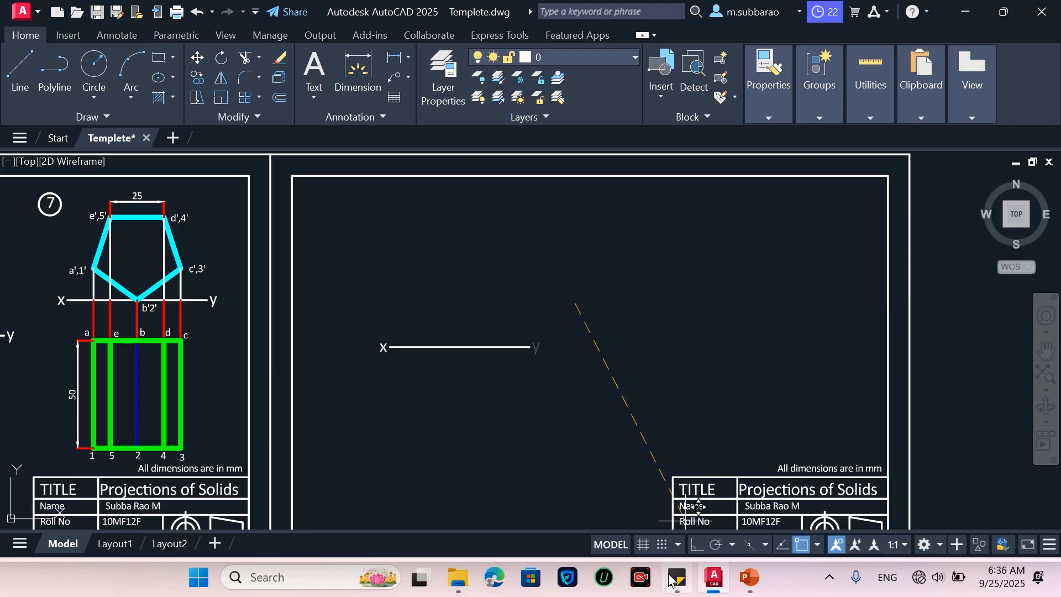
left_click(695, 545)
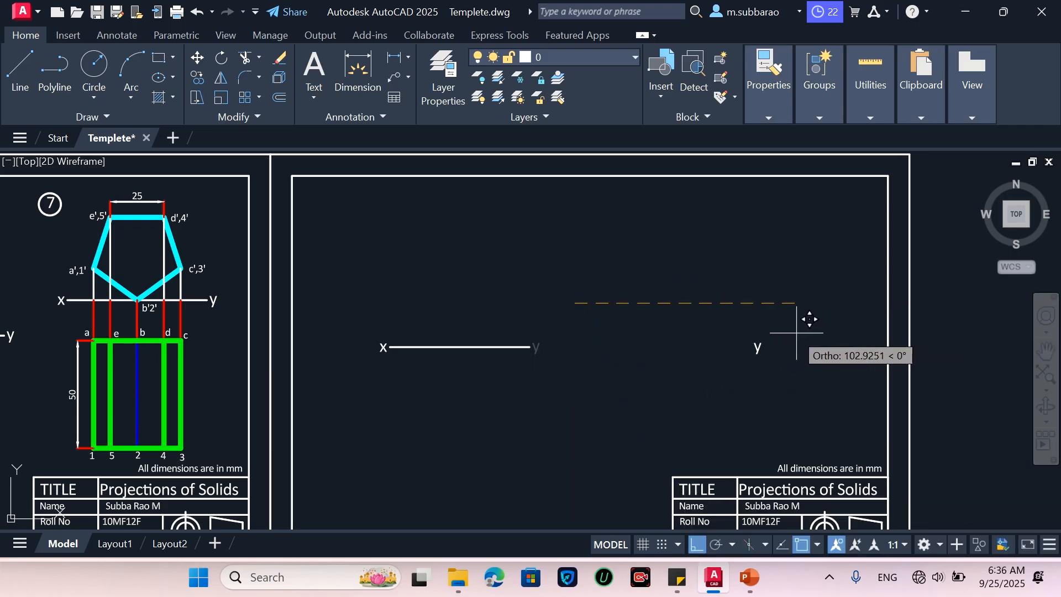
left_click(781, 333)
Step: Extend the right end of the third sheet's reference line to the moved y label
type("ex")
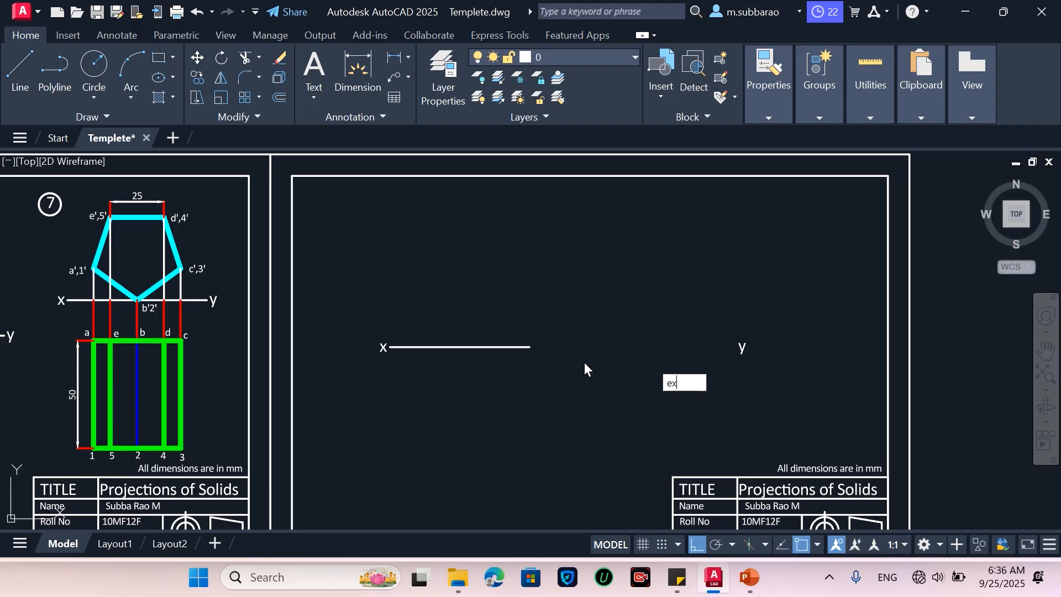
key("Return")
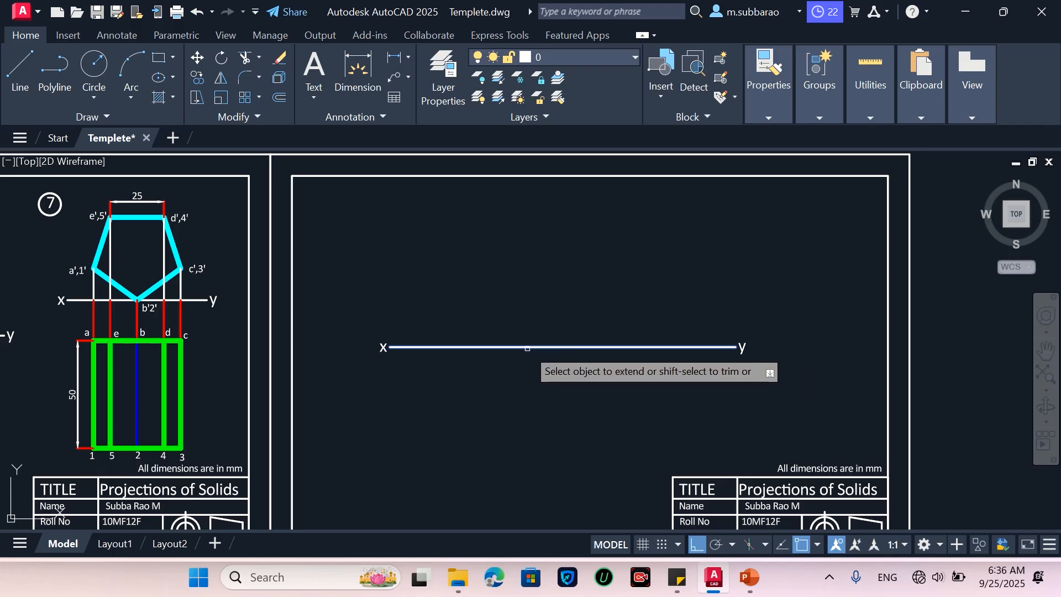
left_click(528, 350)
key("Return")
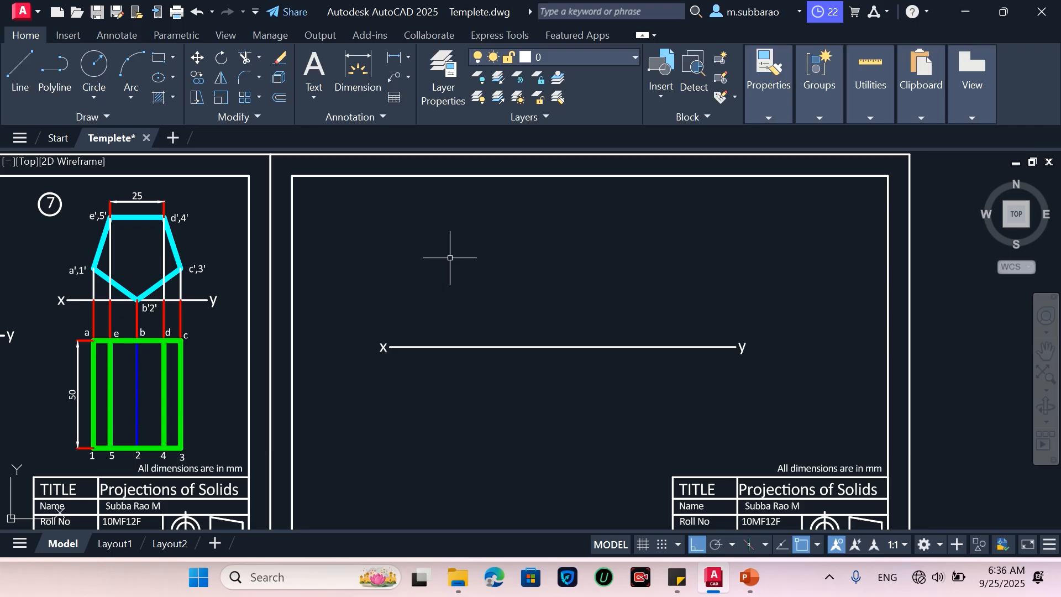
Step: Draw a 30 by 30 mm square just below the left part of the xy line on the third sheet
left_click(163, 60)
left_click(427, 367)
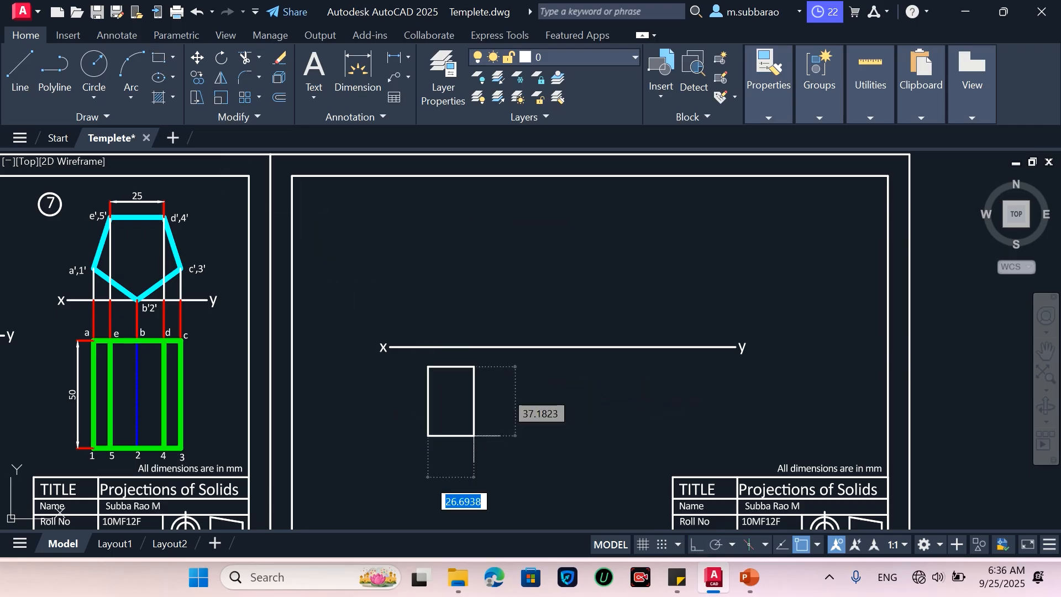
type("30")
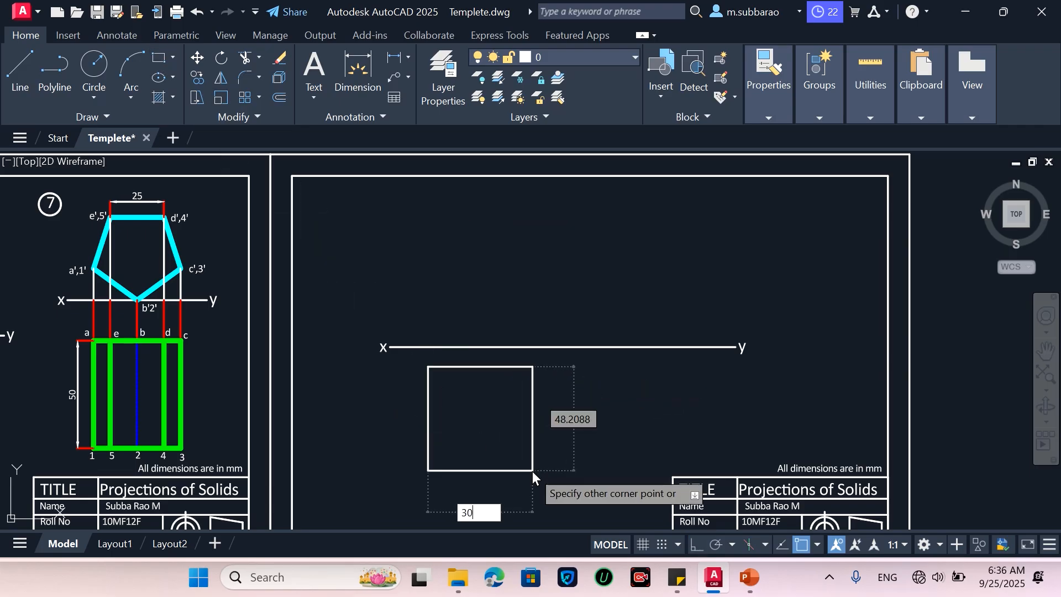
key("Tab")
type("30")
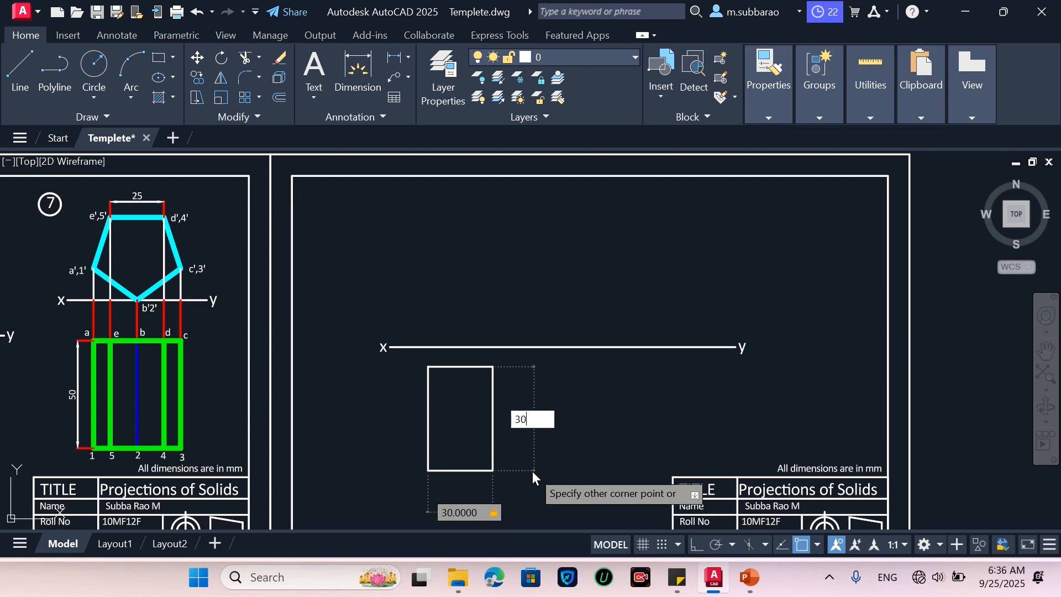
key("Return")
Step: Move the square about 7.5 mm straight down, away from the xy line, with Ortho on
key("F8")
scroll(424, 437, "up", 2)
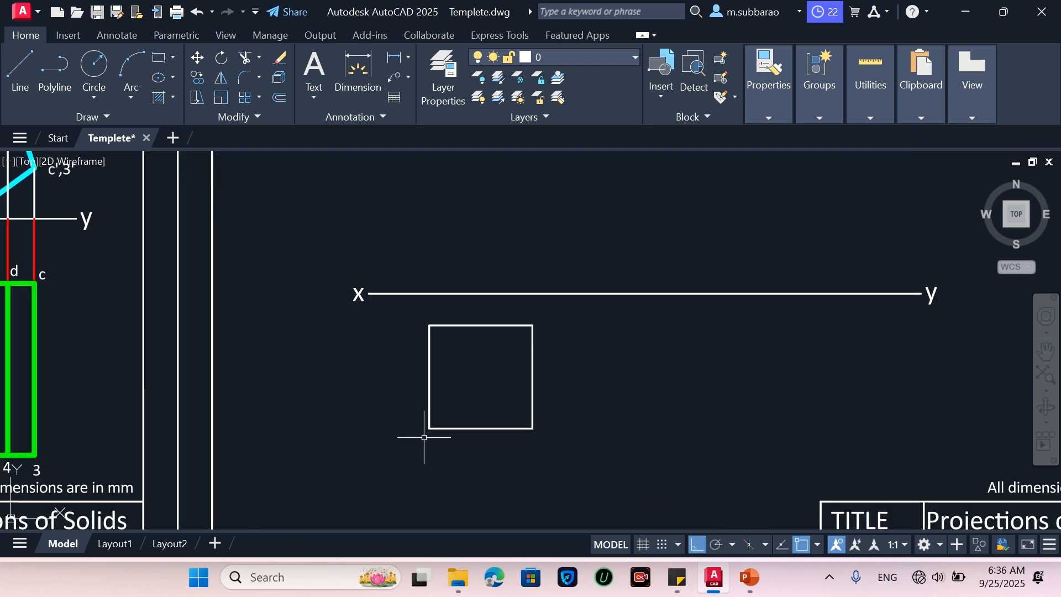
type("m")
key("Return")
left_click(606, 386)
left_click(501, 460)
key("Return")
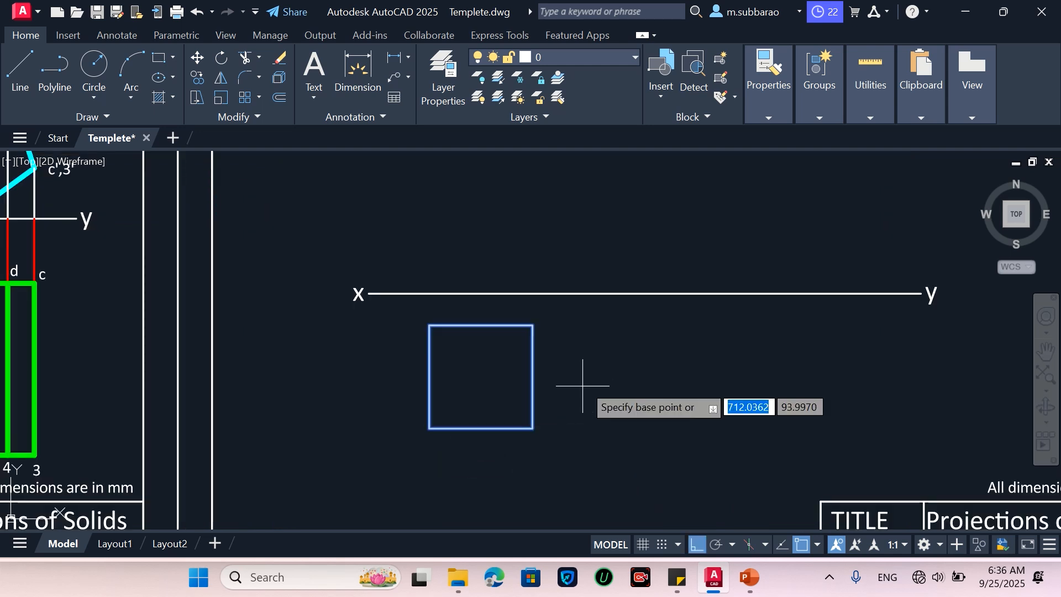
left_click(584, 384)
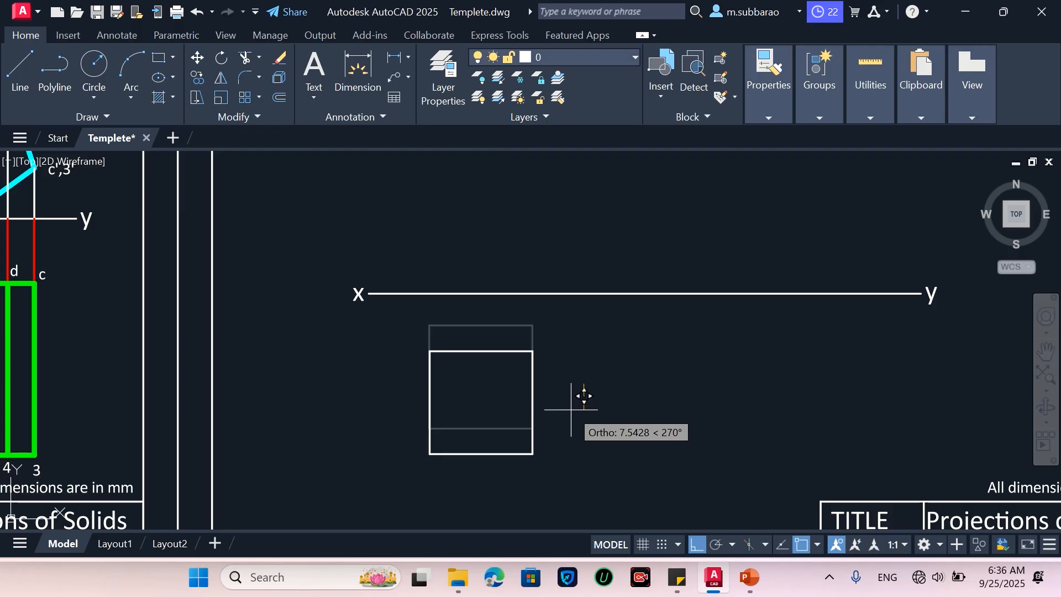
left_click(580, 409)
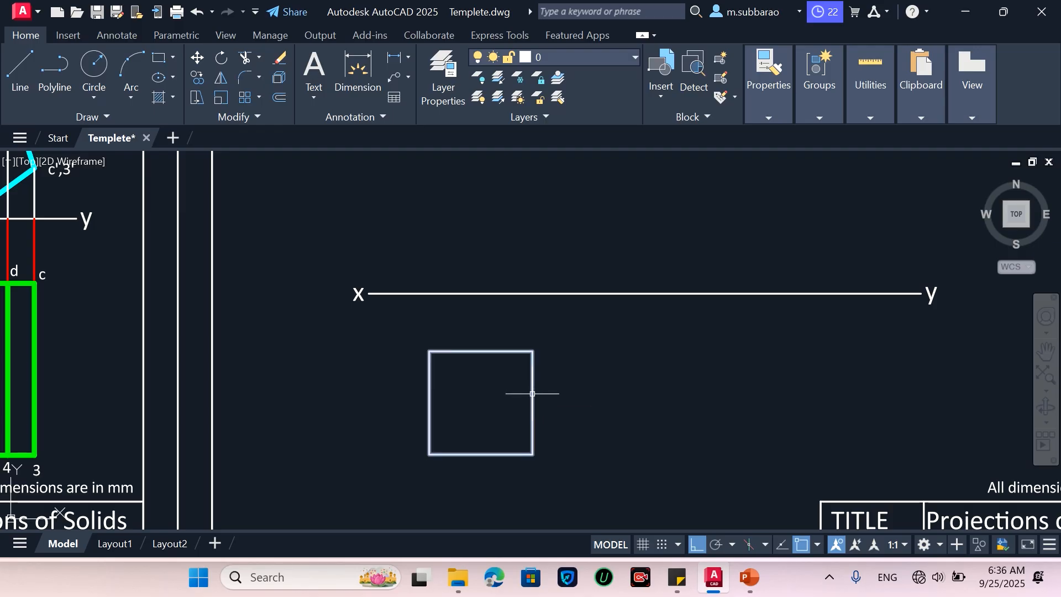
type("l")
key("Return")
left_click(480, 403)
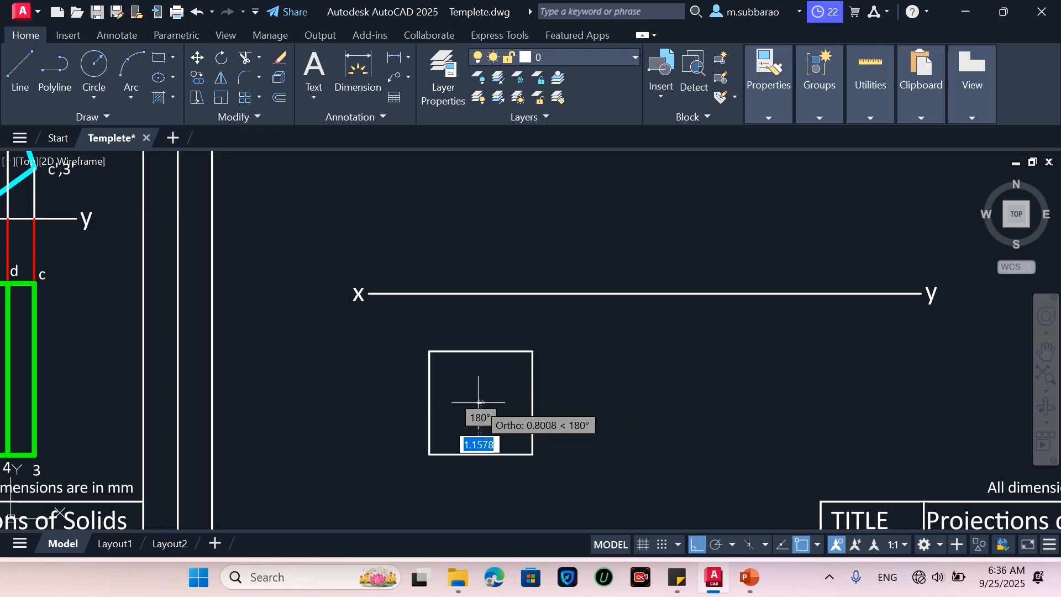
key("Escape")
Step: Draw both diagonals of the square from corner to opposite corner as the pyramid's slant edges in the top view
key("Return")
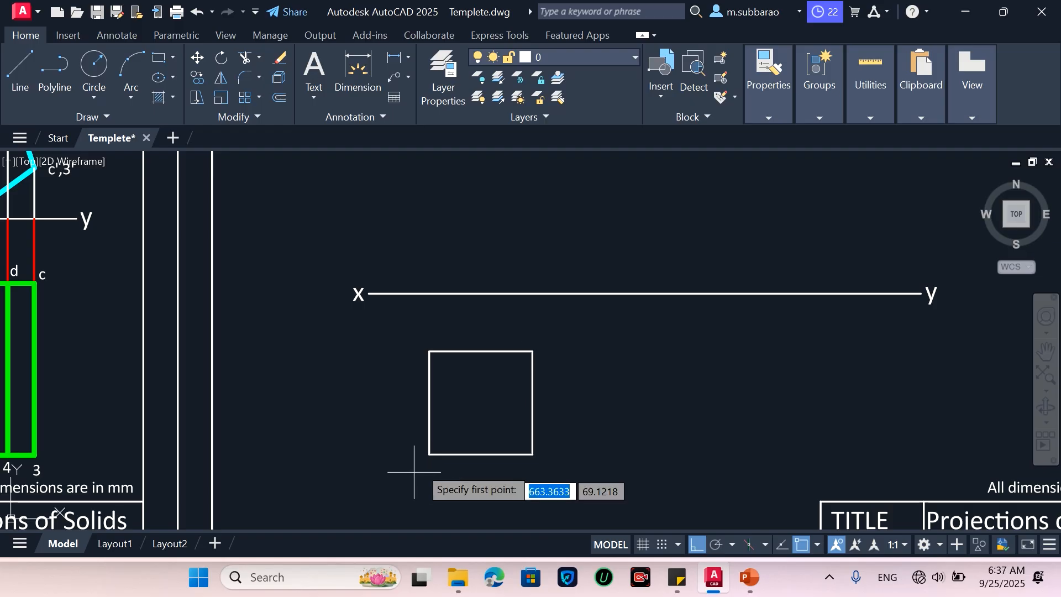
left_click(430, 455)
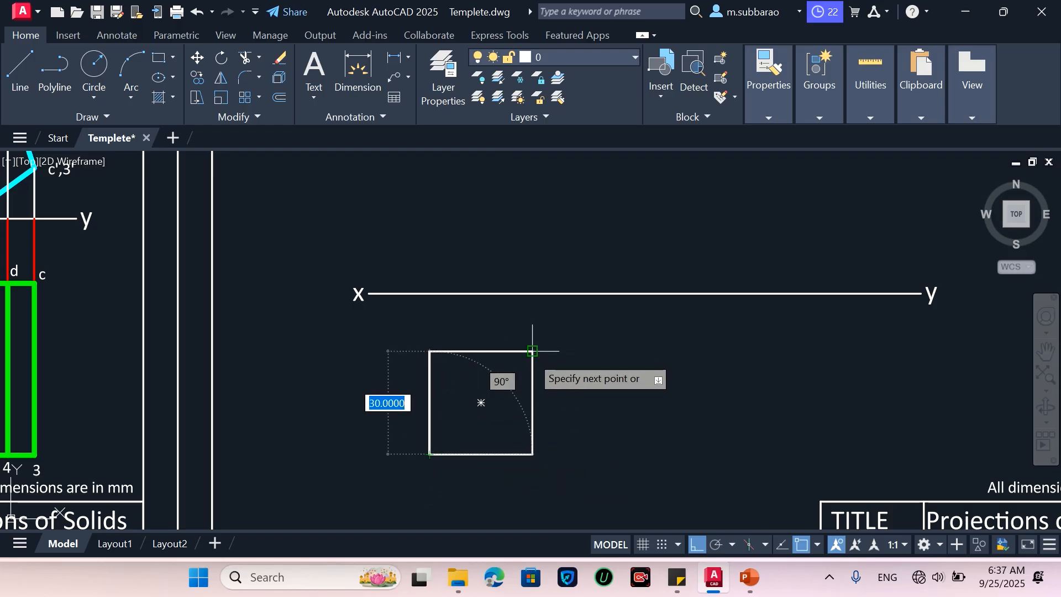
left_click(532, 351)
key("Return")
key("Return")
left_click(533, 454)
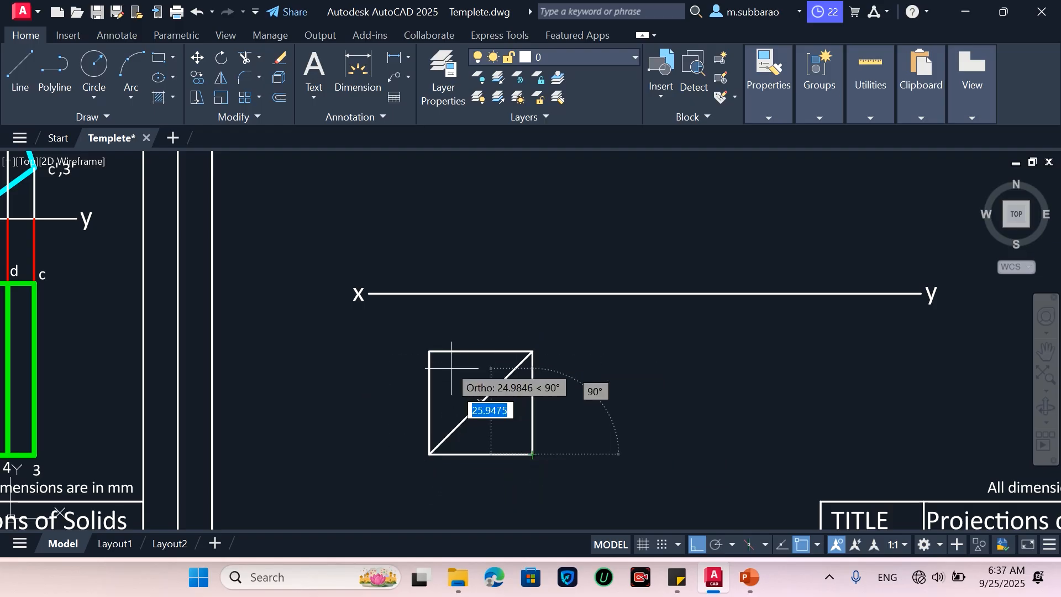
left_click(430, 351)
key("Return")
key("Return")
key("Escape")
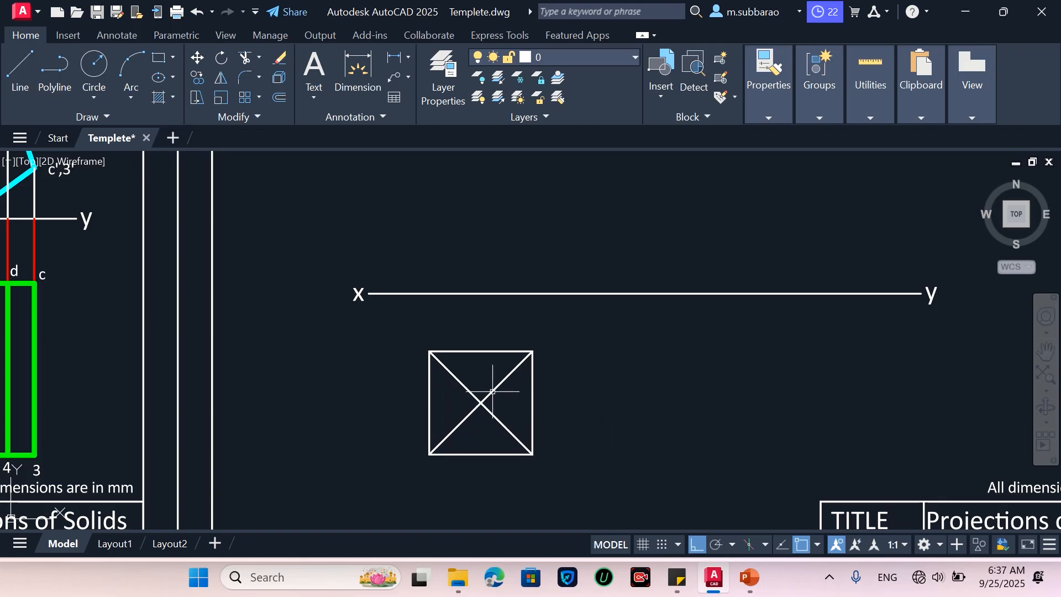
Step: Draw vertical projectors from the square's two upper corners to the xy line and join their ends along it with a 30 mm line
scroll(484, 445, "down", 2)
scroll(503, 316, "up", 2)
key("Return")
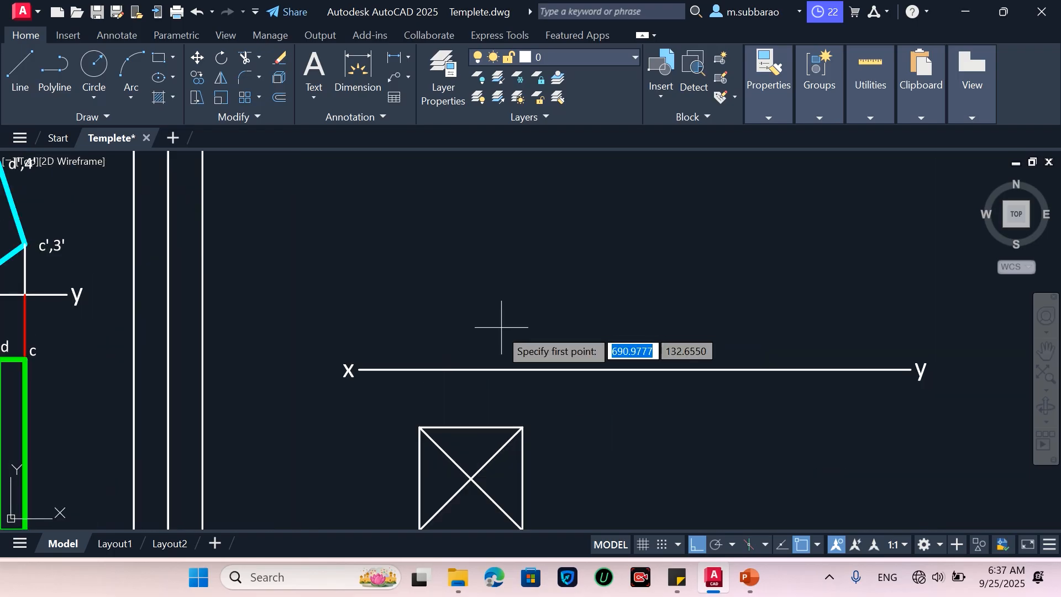
left_click(420, 428)
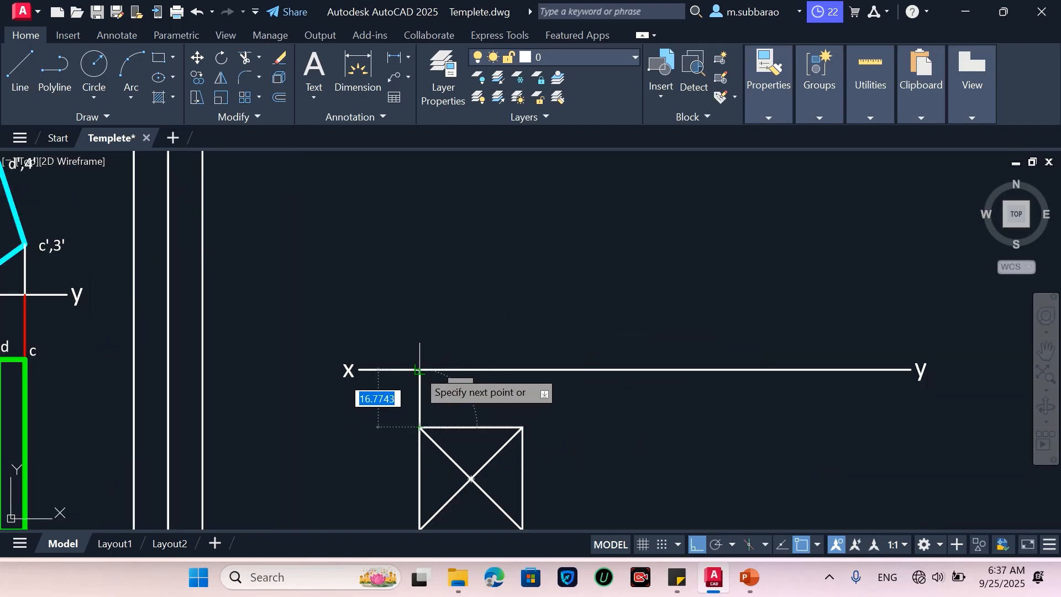
left_click(420, 369)
key("Return")
key("Return")
left_click(523, 427)
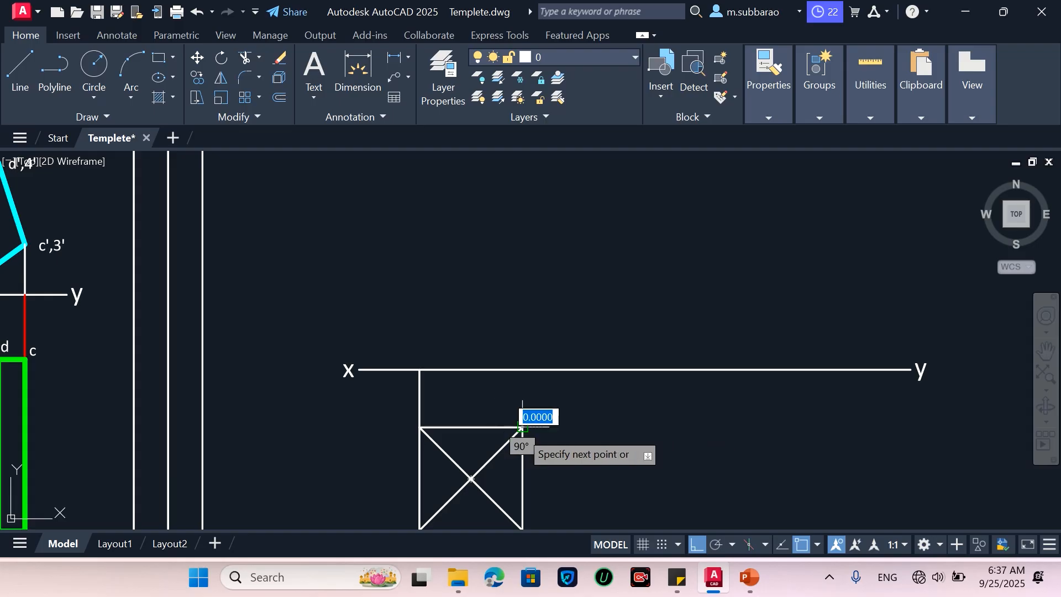
left_click(522, 370)
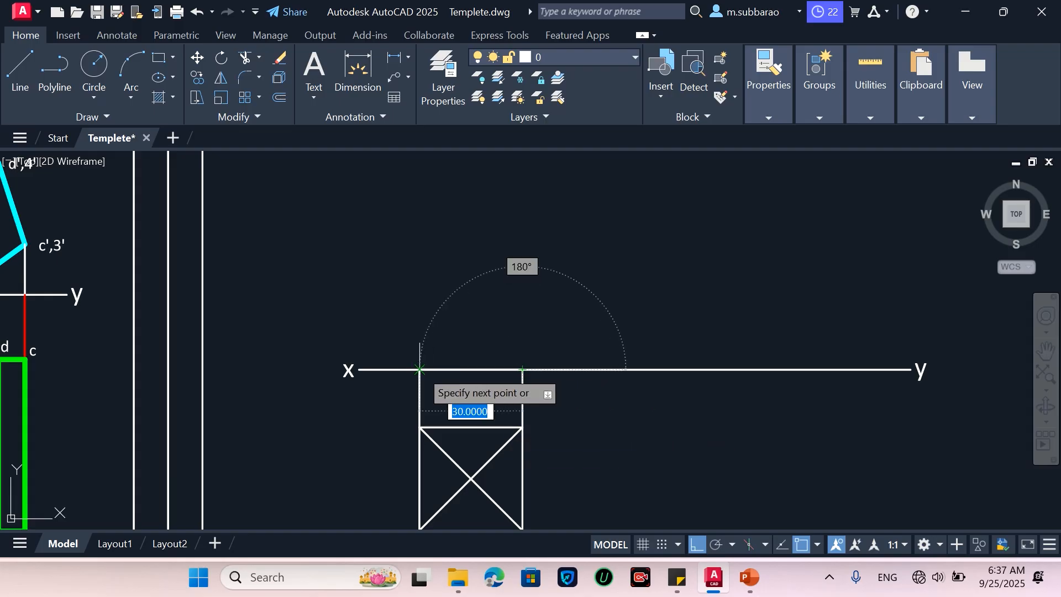
left_click(420, 369)
key("Return")
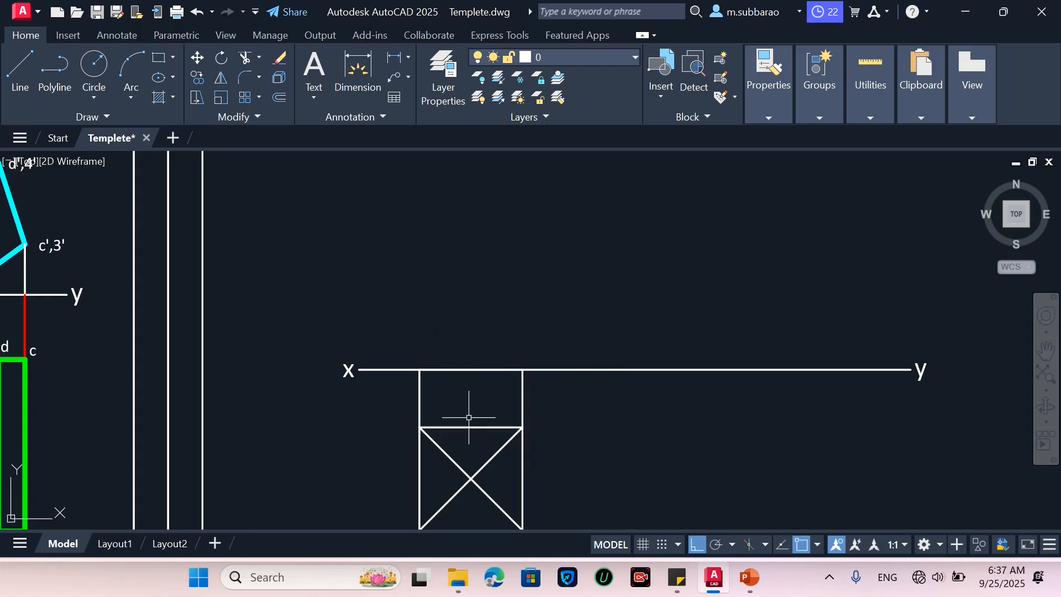
Step: Draw a vertical projector from the crossing of the square's diagonals up to the xy line
key("Return")
left_click(471, 478)
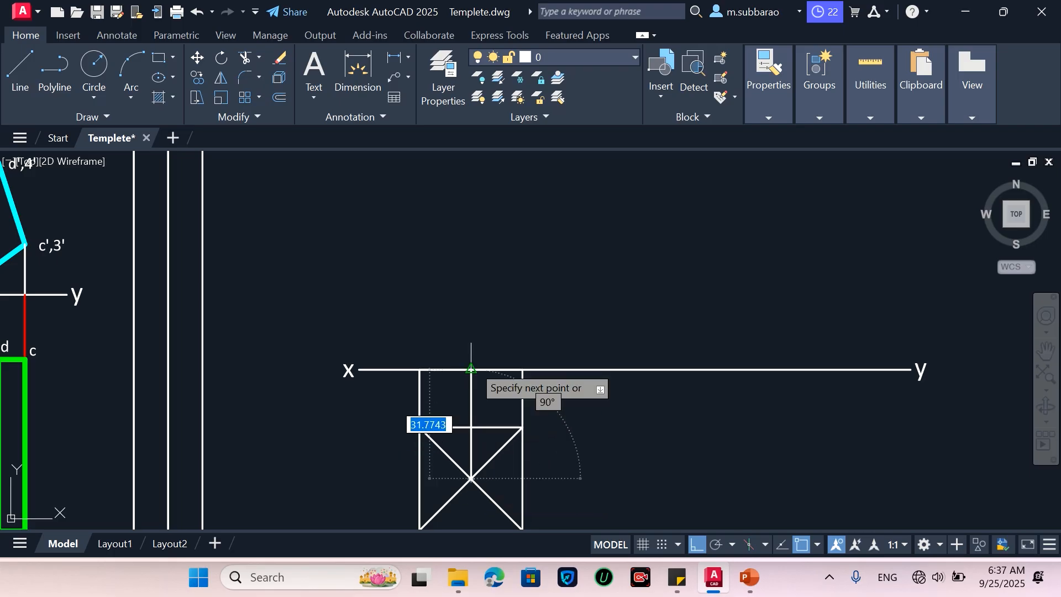
left_click(471, 370)
type("4")
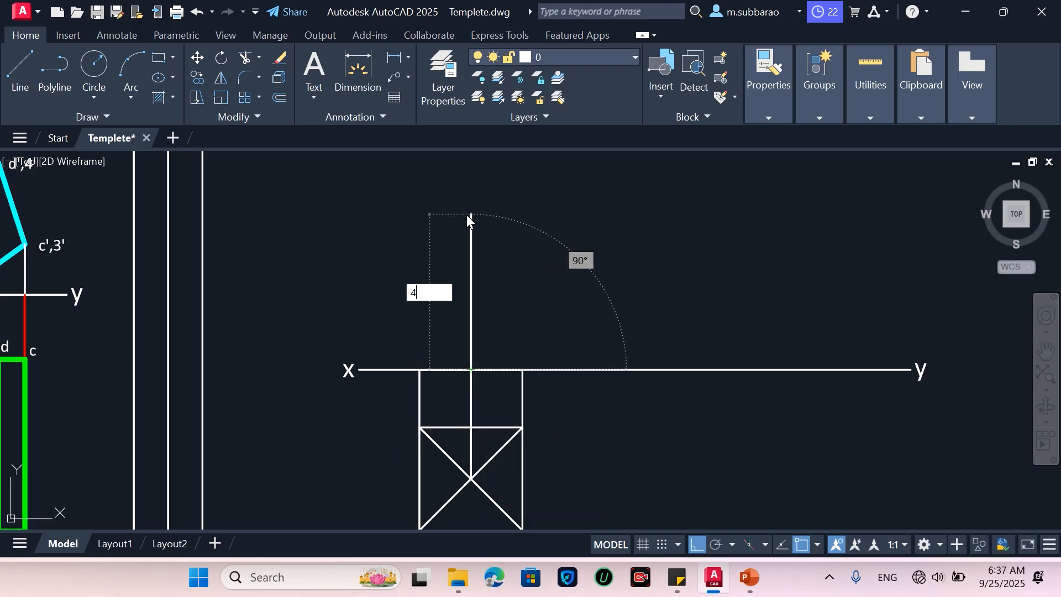
type("0")
key("Return")
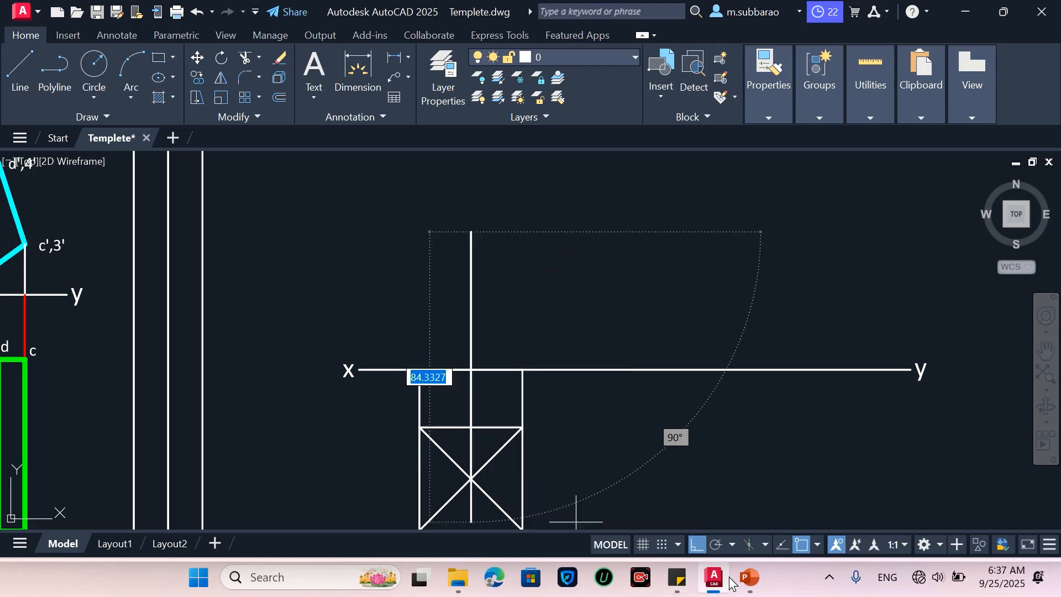
left_click(755, 580)
left_click(714, 577)
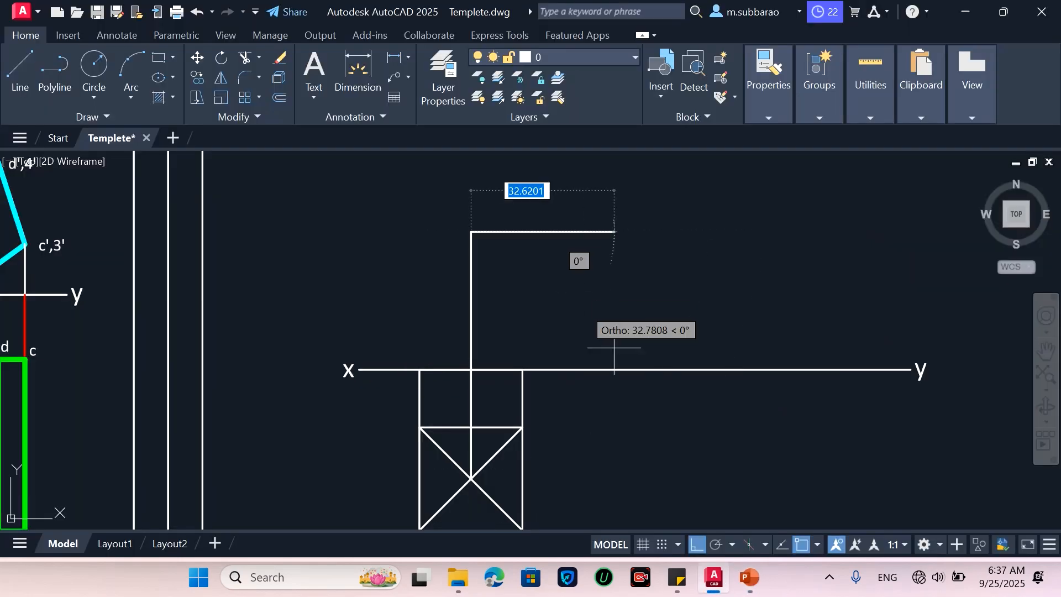
type("u")
key("Return")
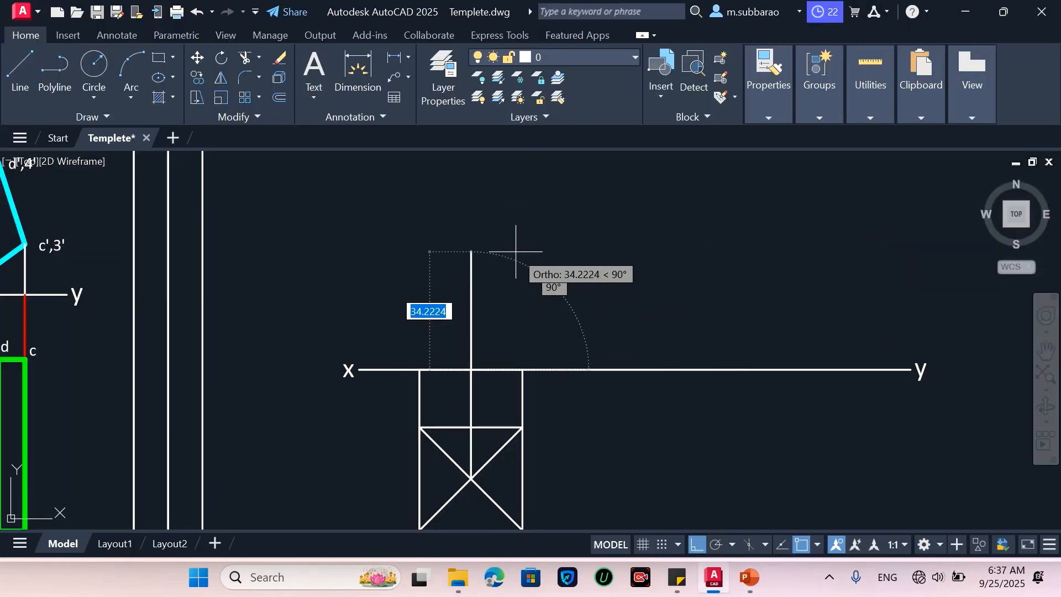
Step: Extend the centre line 50 mm above the xy line as the axis and join its apex to both ends of the base
type("50")
key("Return")
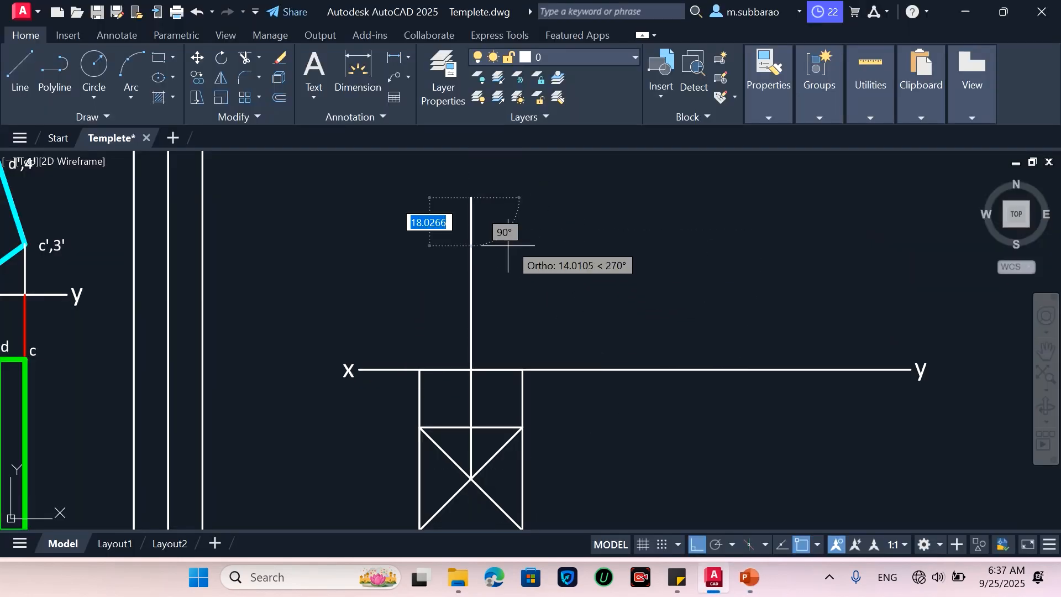
left_click(420, 370)
key("Return")
key("Return")
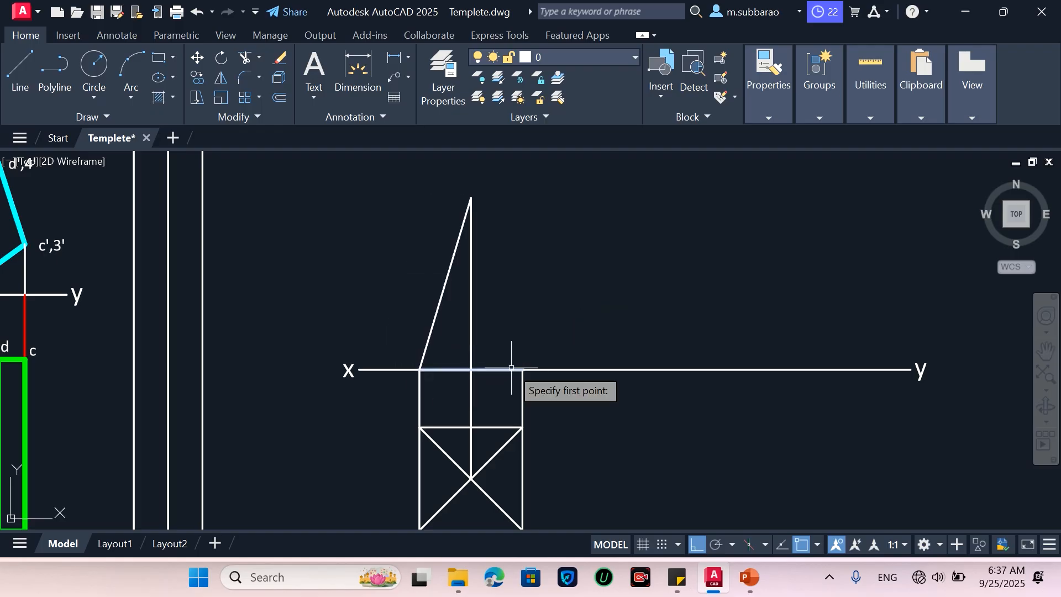
left_click(523, 370)
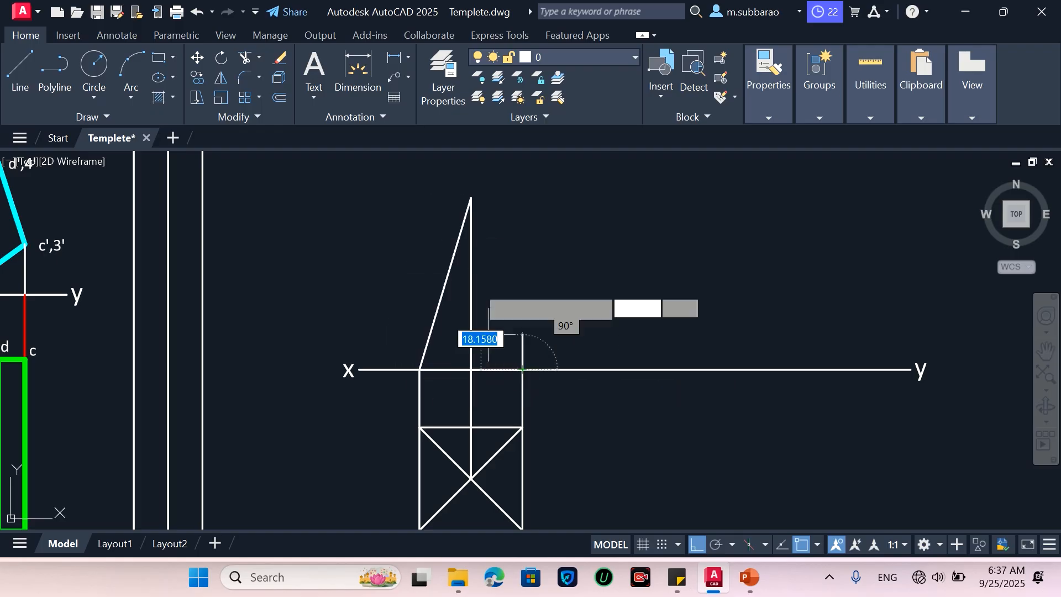
left_click(471, 198)
key("Return")
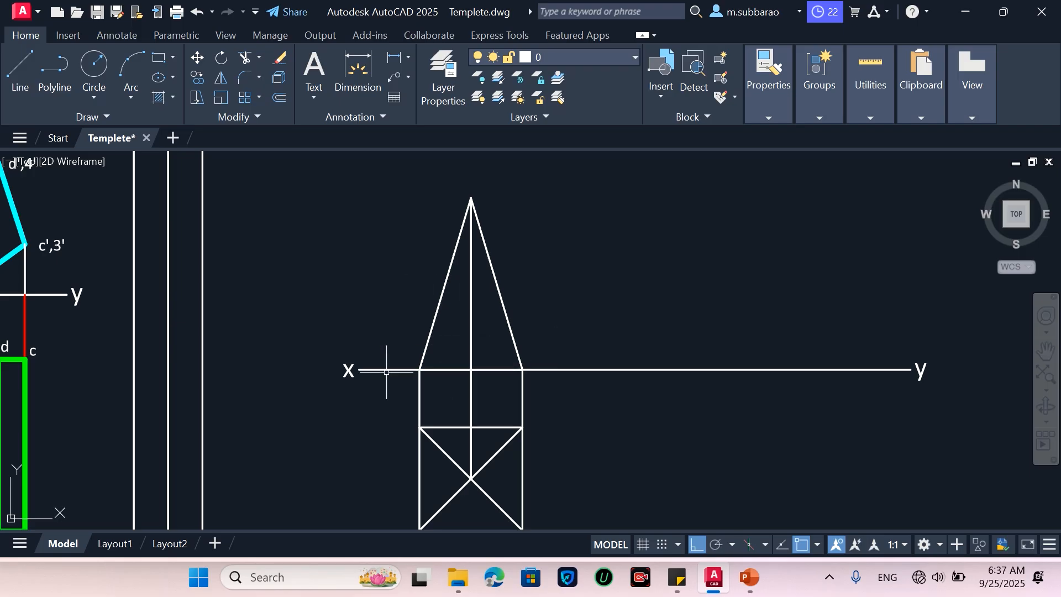
Step: Add a linear dimension to the square's left side, placed just outside the top view
scroll(381, 372, "down", 2)
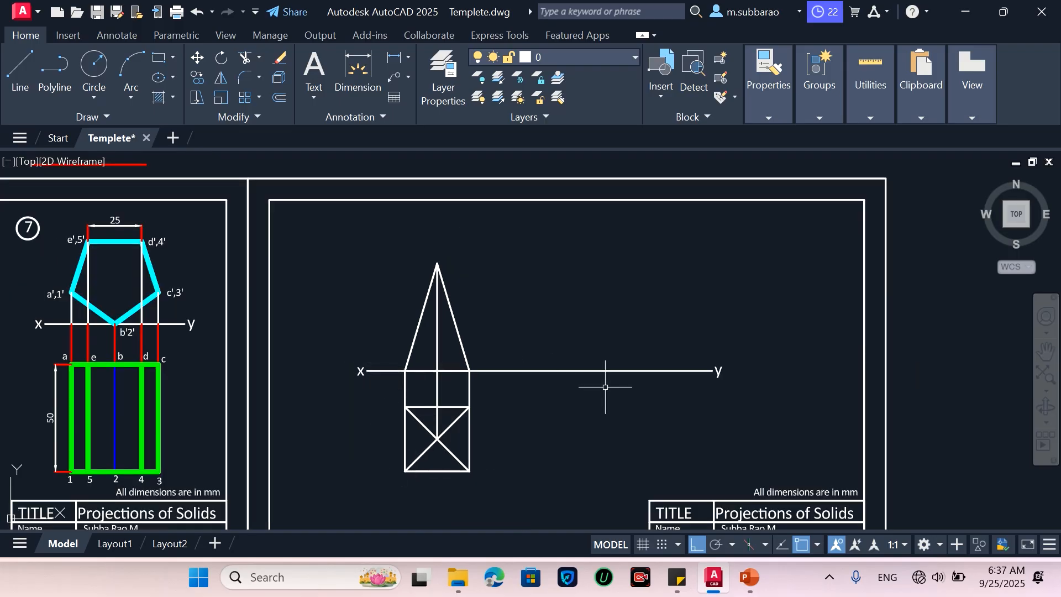
scroll(386, 399, "up", 2)
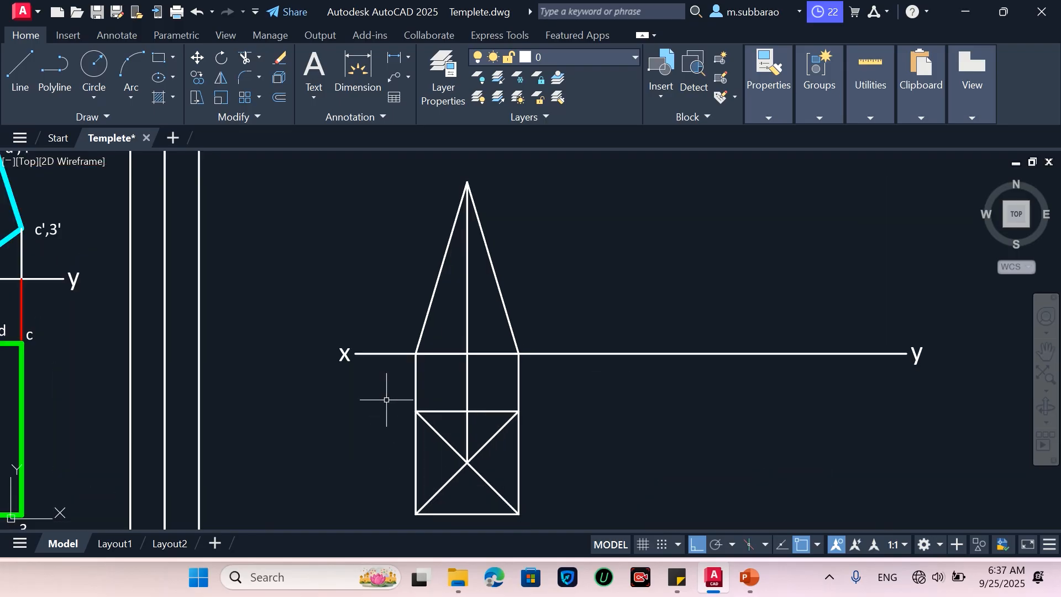
scroll(434, 373, "down", 2)
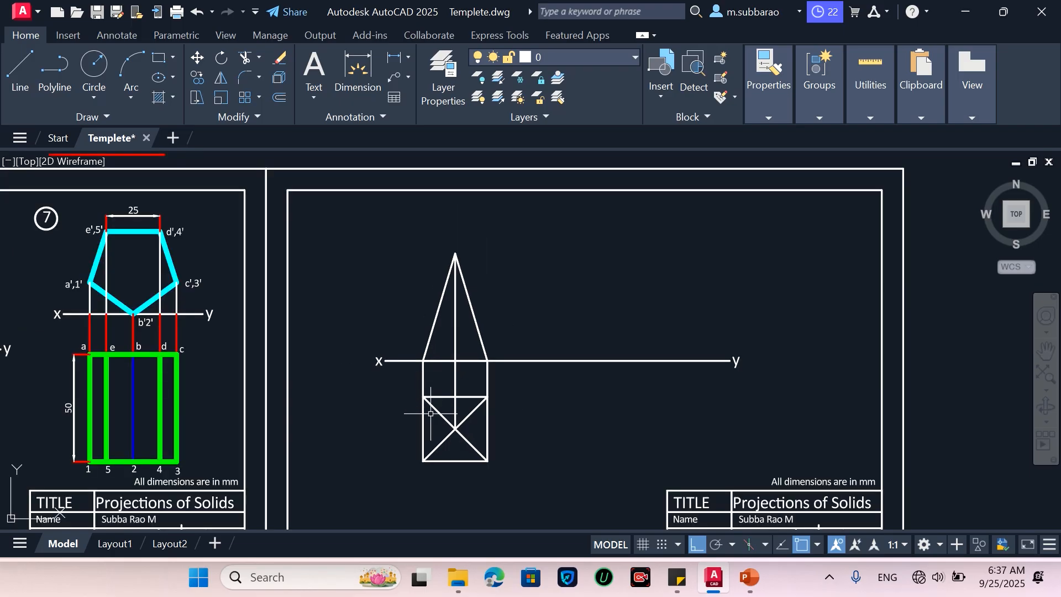
left_click(400, 55)
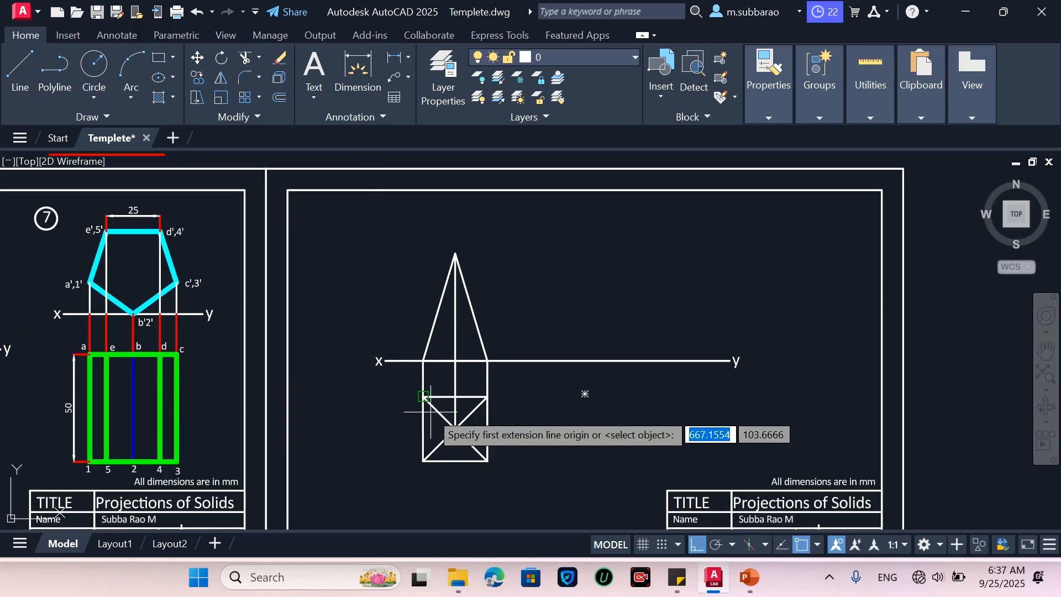
left_click(422, 396)
left_click(423, 461)
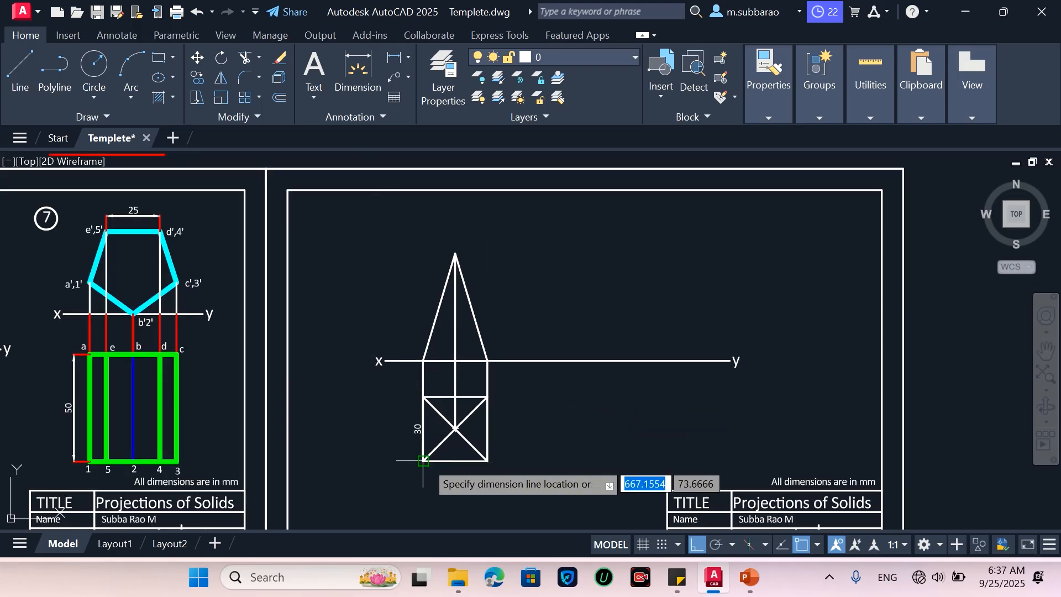
left_click(410, 447)
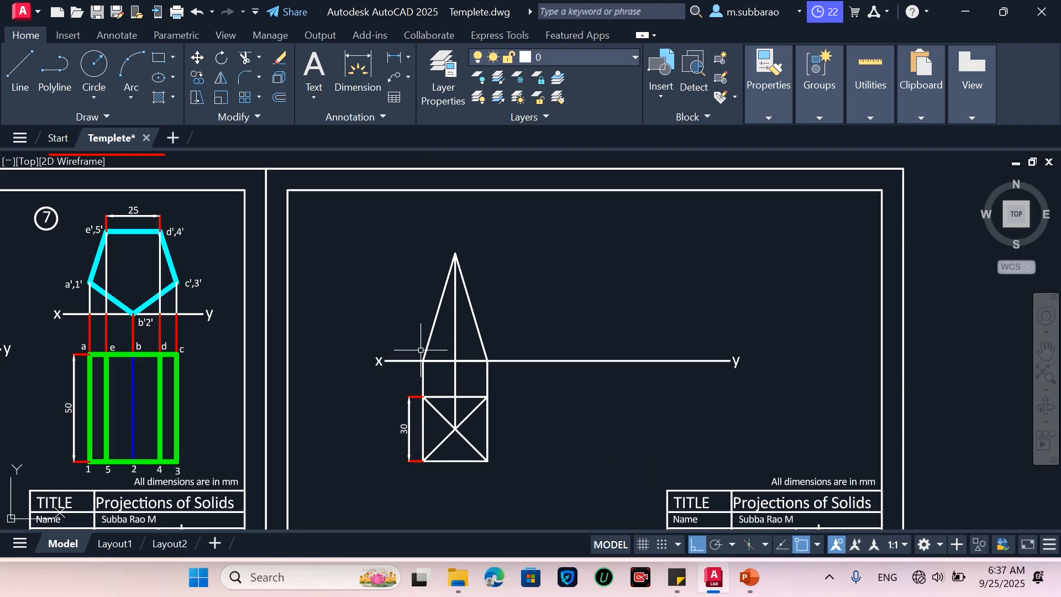
Step: Dimension the pyramid's height from the xy line to the apex, placed left of the front view
key("Return")
left_click(456, 360)
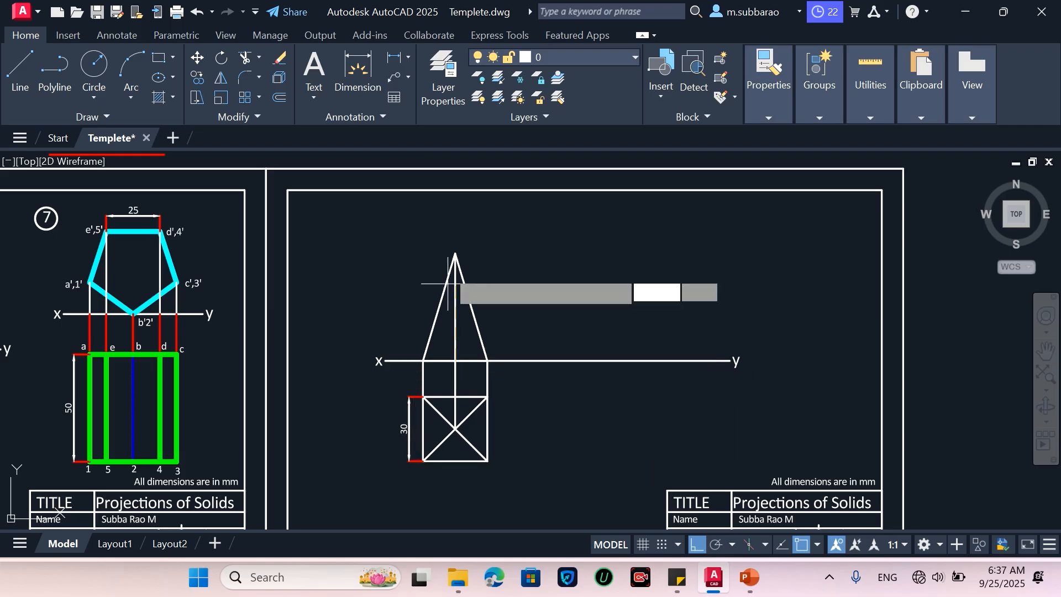
left_click(456, 254)
left_click(409, 307)
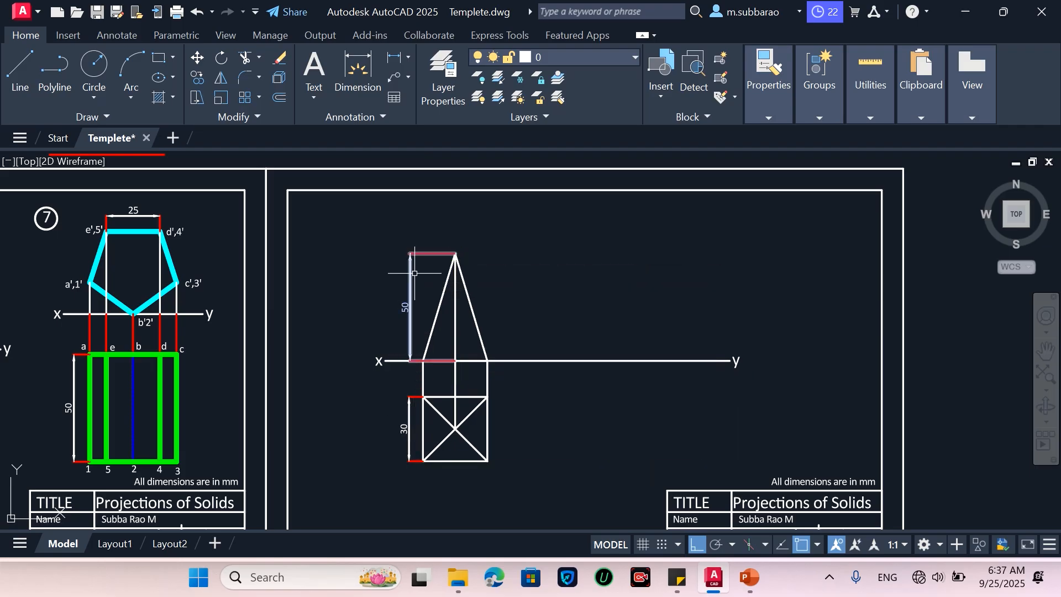
Step: Copy the line-type legend and point-label columns about 260 mm horizontally to above the third sheet
scroll(471, 311, "up", 2)
scroll(470, 312, "down", 2)
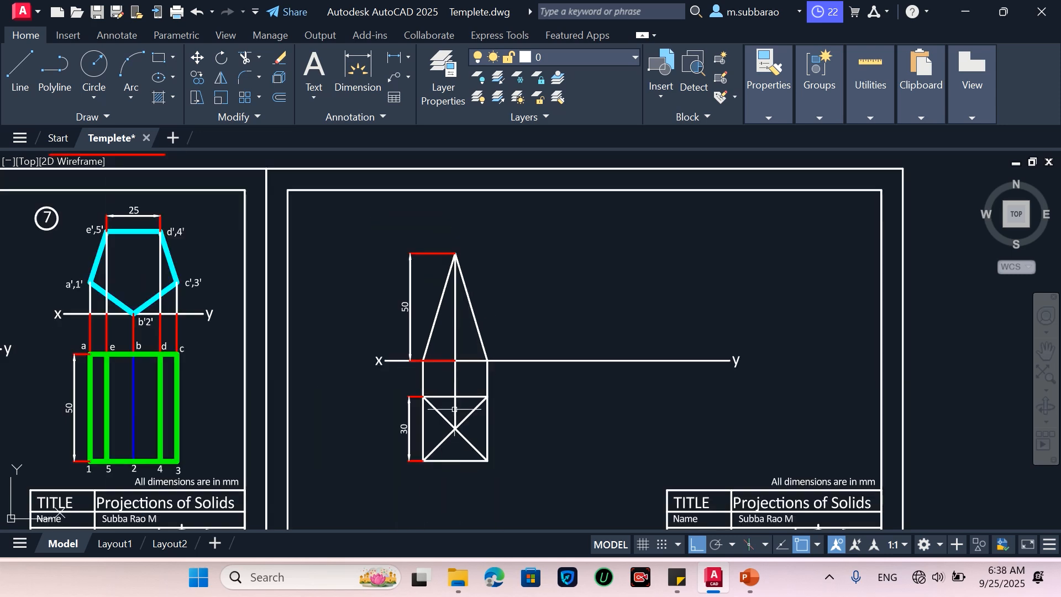
scroll(455, 409, "down", 2)
scroll(382, 232, "down", 5)
scroll(324, 232, "up", 5)
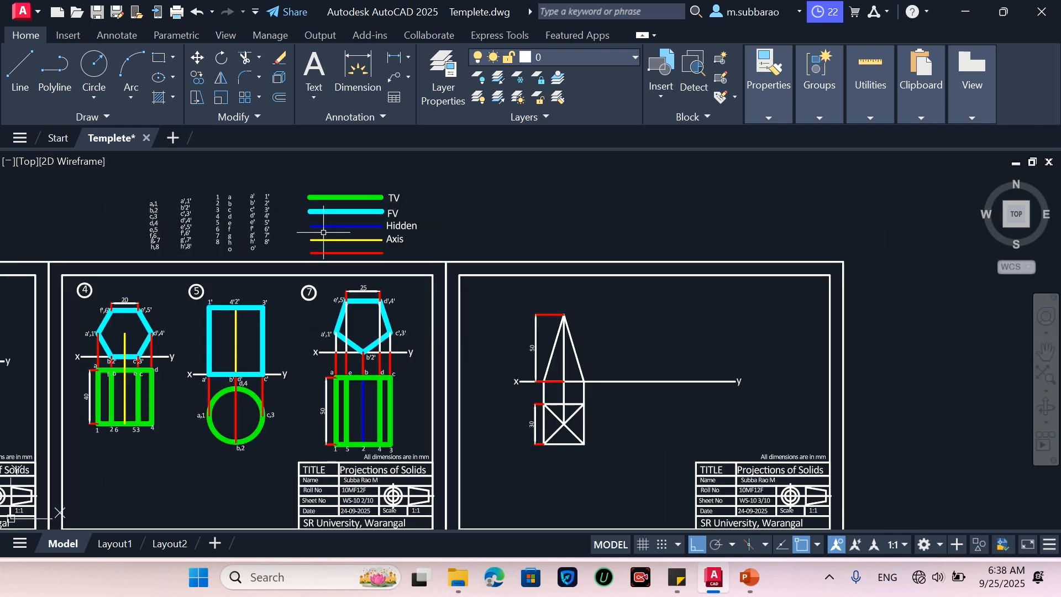
type("co")
key("Return")
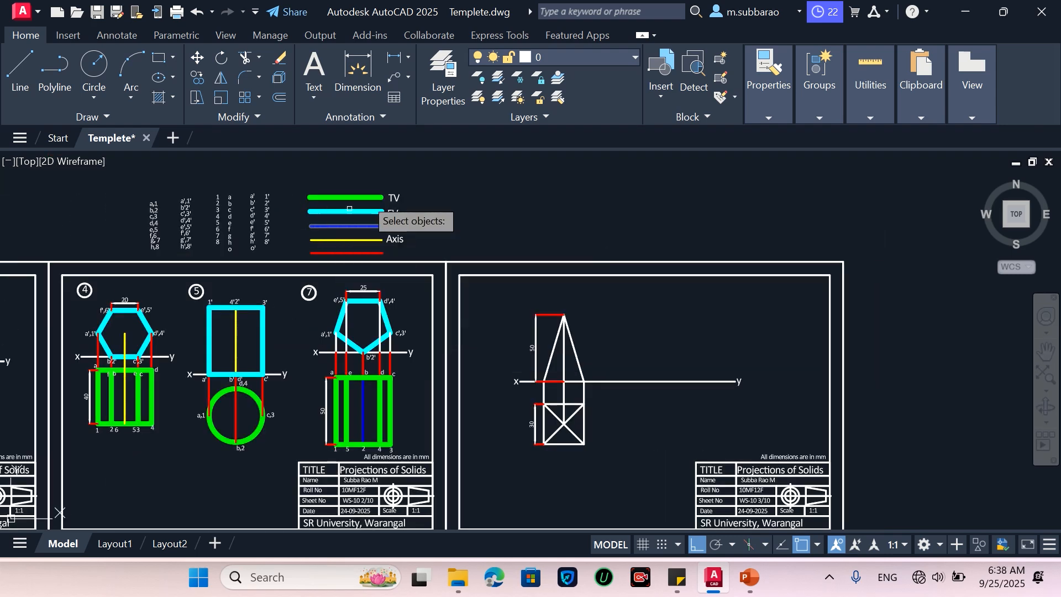
left_click(444, 174)
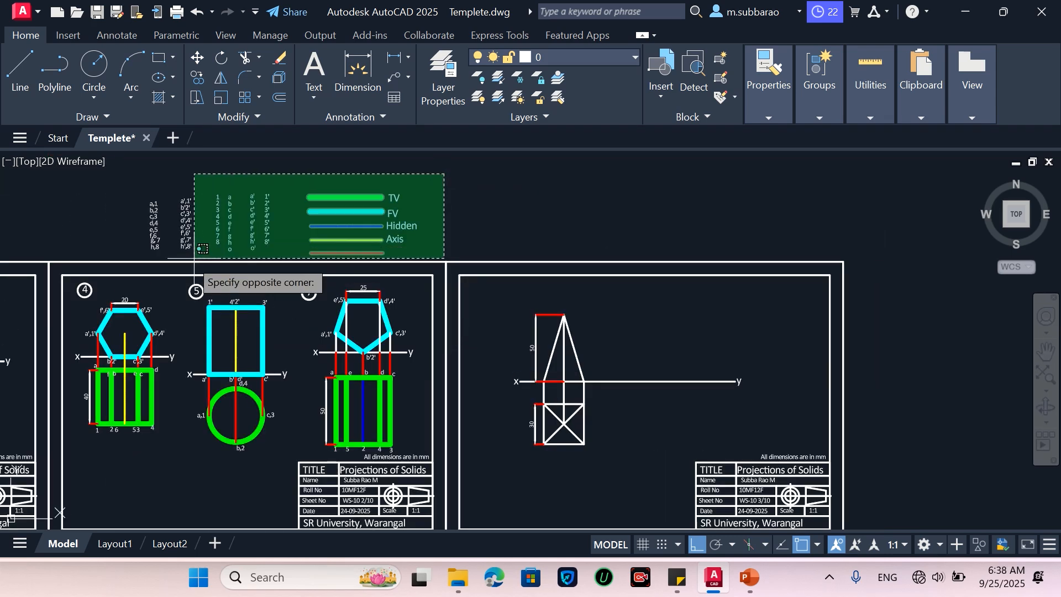
left_click(146, 252)
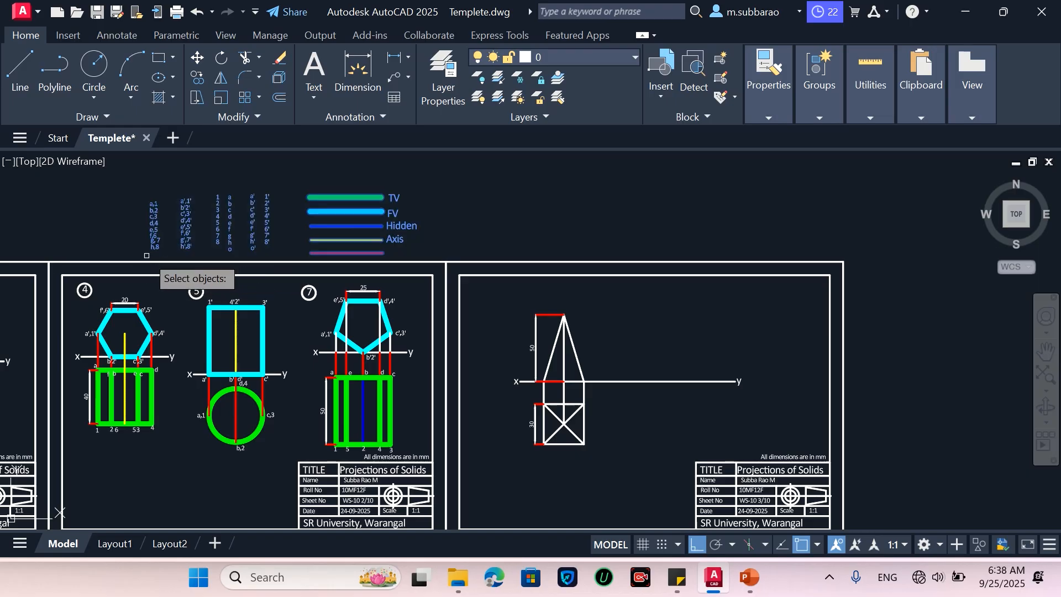
key("Return")
left_click(190, 212)
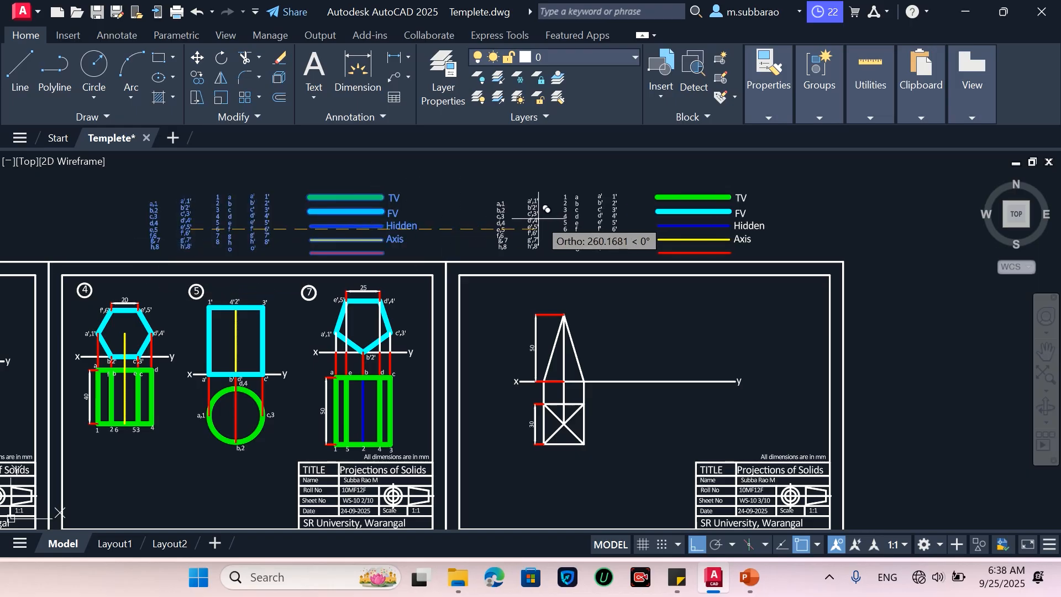
left_click(541, 218)
key("Return")
Step: Match the top view's square and both diagonals to the FV legend line's properties
scroll(553, 221, "up", 3)
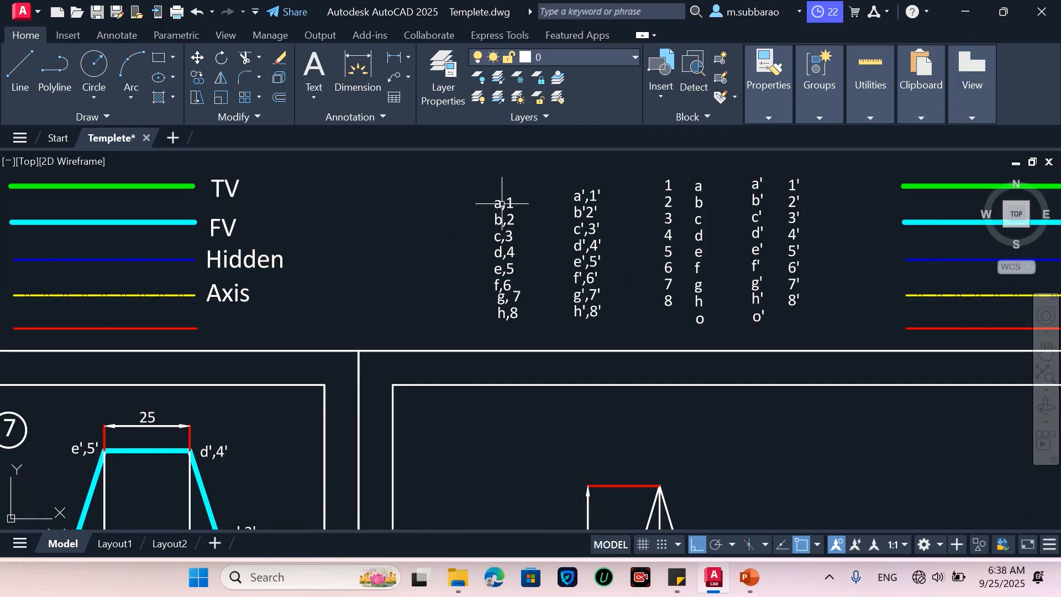
scroll(553, 221, "down", 3)
scroll(706, 299, "up", 2)
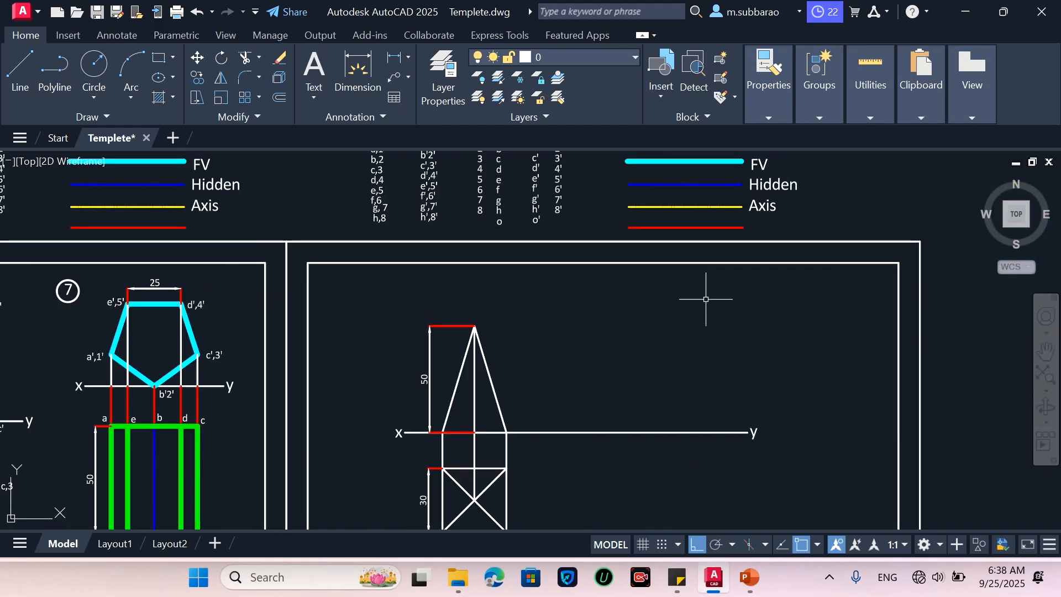
scroll(529, 365, "down", 2)
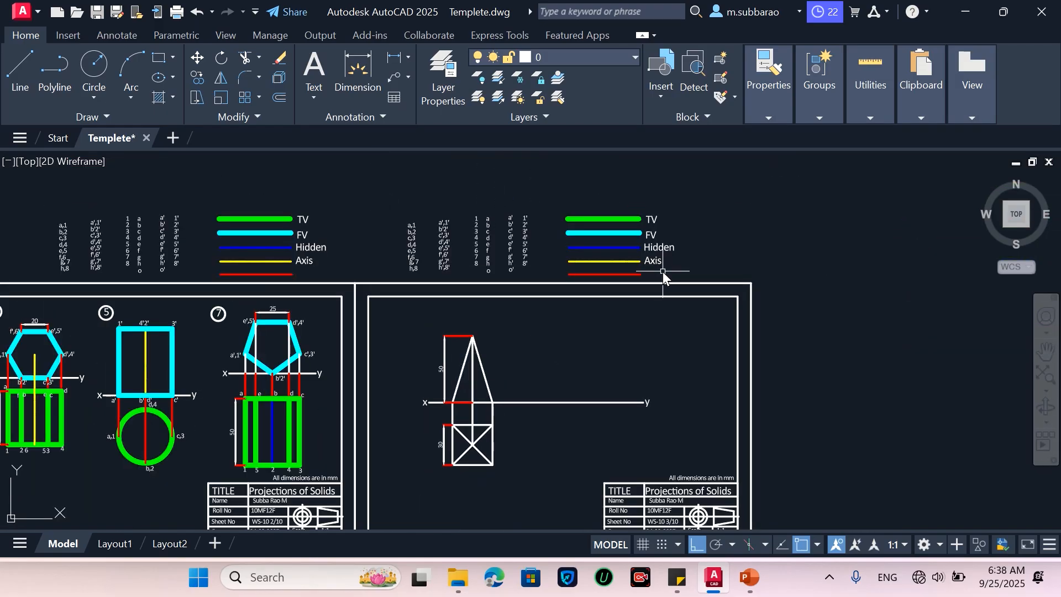
type("ma")
key("Return")
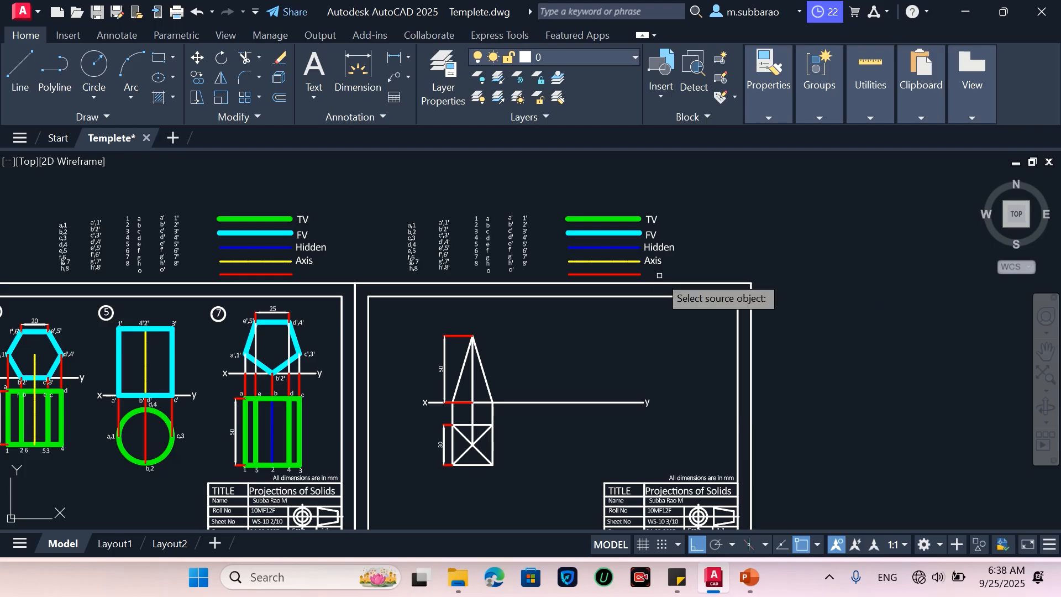
left_click(622, 232)
left_click(489, 455)
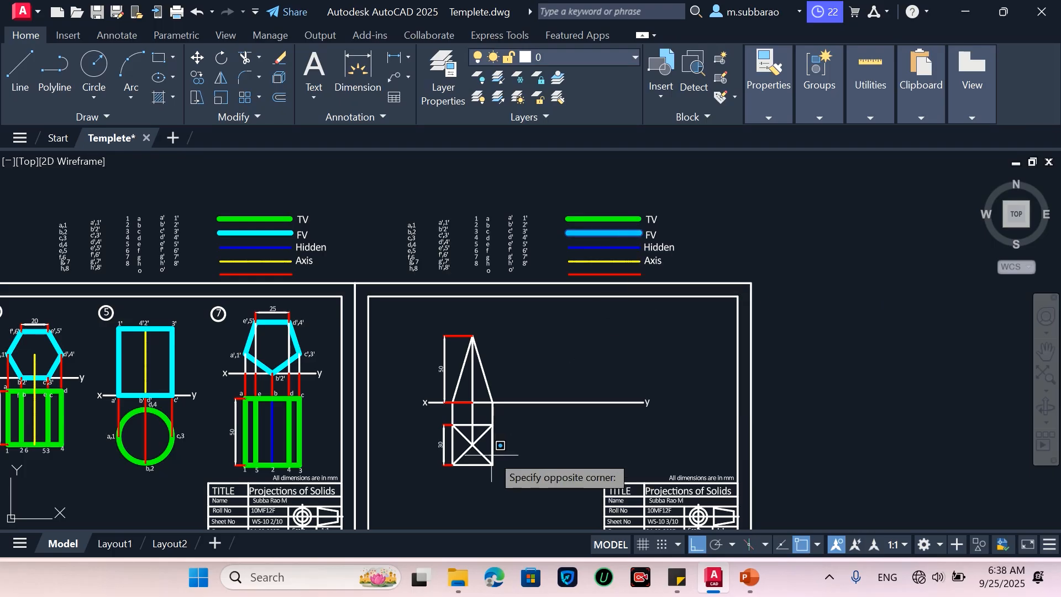
left_click(499, 441)
left_click(498, 437)
left_click(490, 442)
left_click(491, 441)
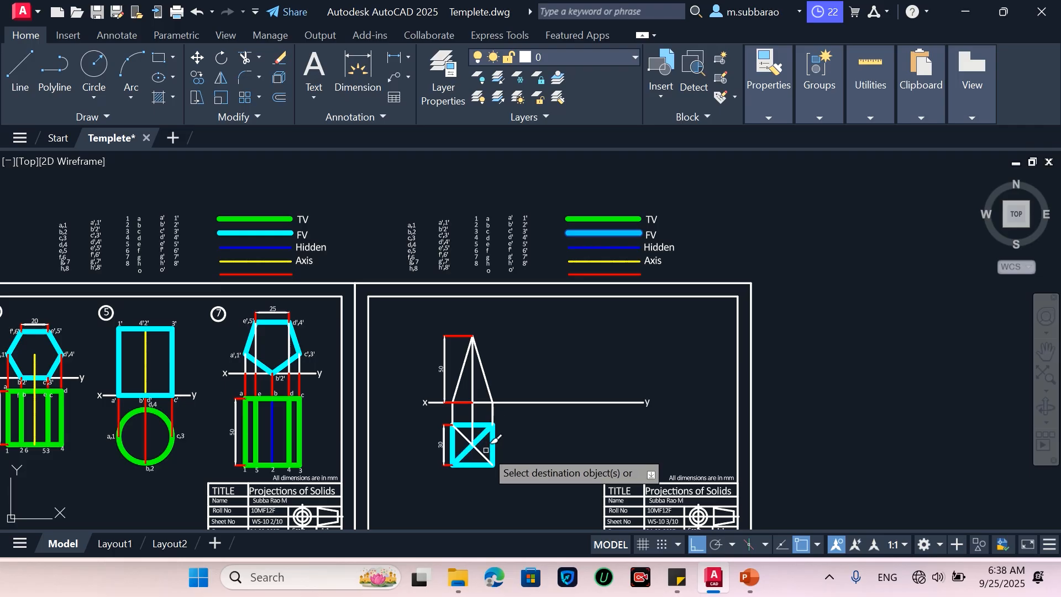
left_click(482, 452)
key("Return")
Step: Match the top view's square and both diagonals to the TV legend line's properties, keeping the sheet border's original style
key("Return")
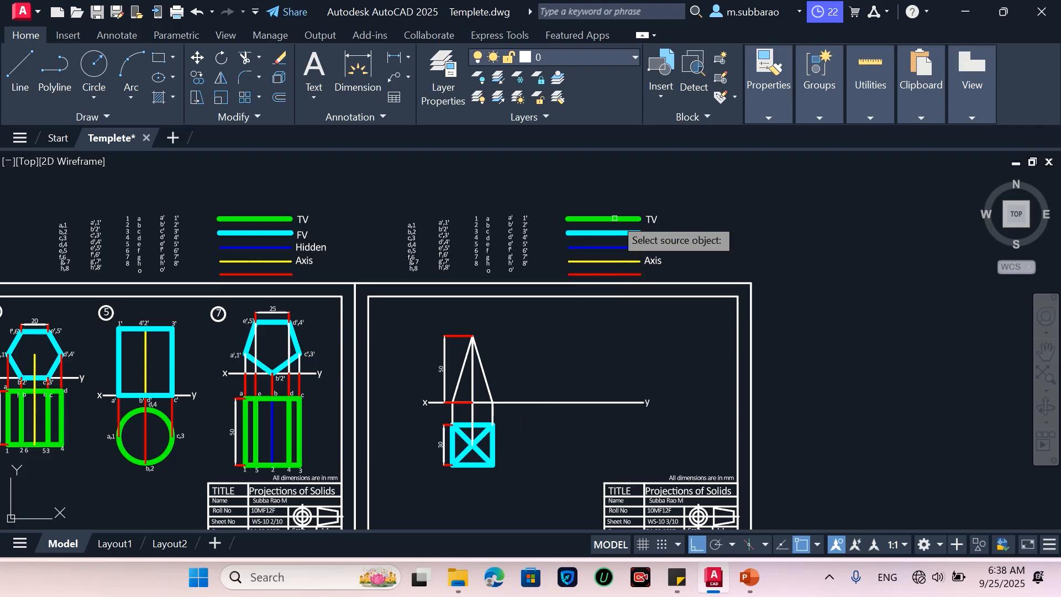
left_click(615, 219)
left_click(494, 460)
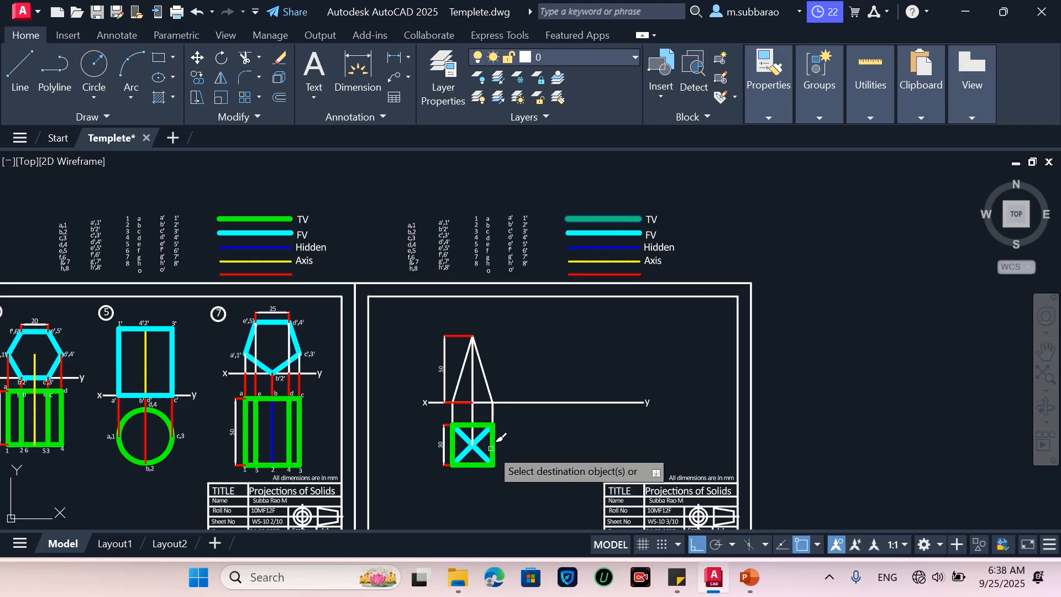
left_click(480, 452)
left_click(464, 453)
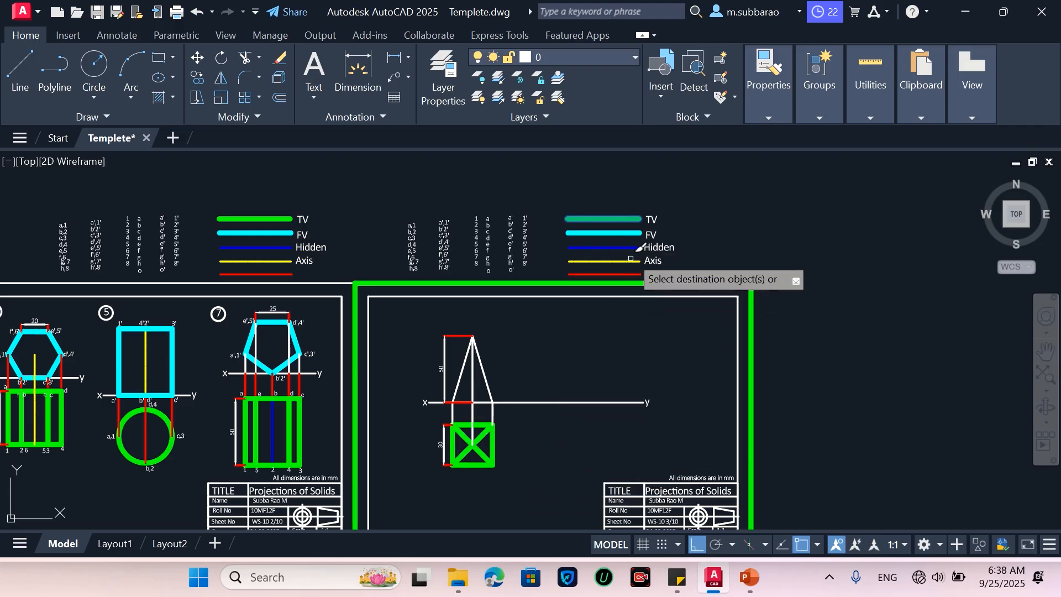
key("Escape")
key("Return")
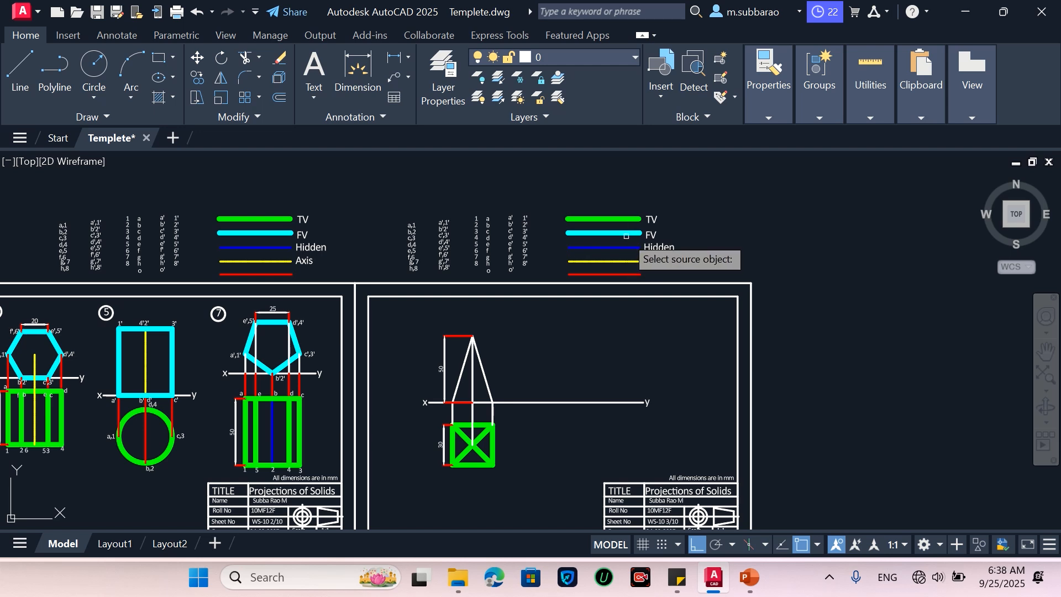
key("Escape")
Step: Match the front view's two slanted edges and its base line to the FV legend line's properties
key("Up")
key("Return")
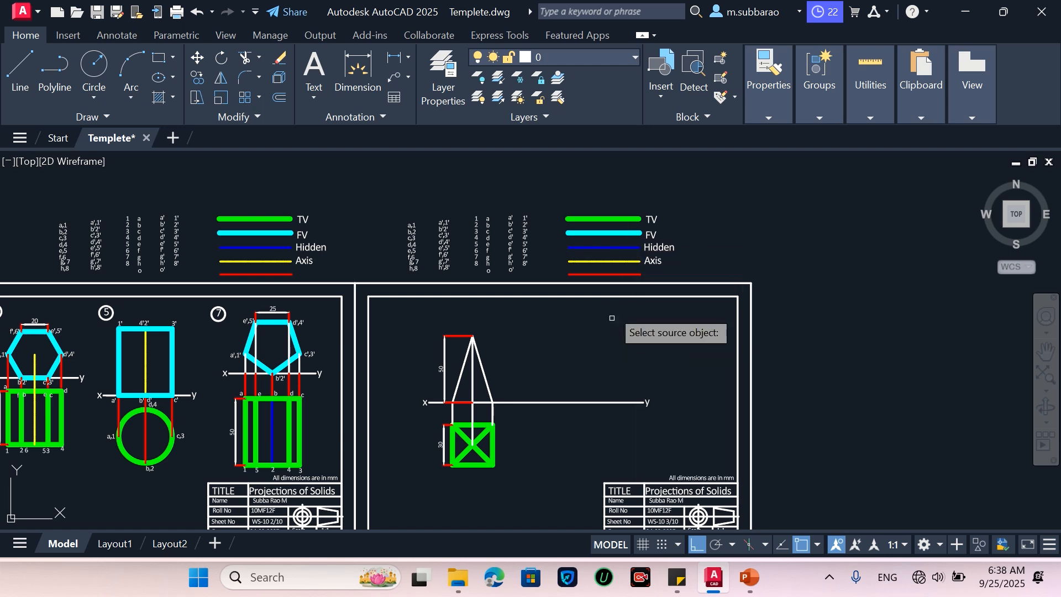
left_click(616, 236)
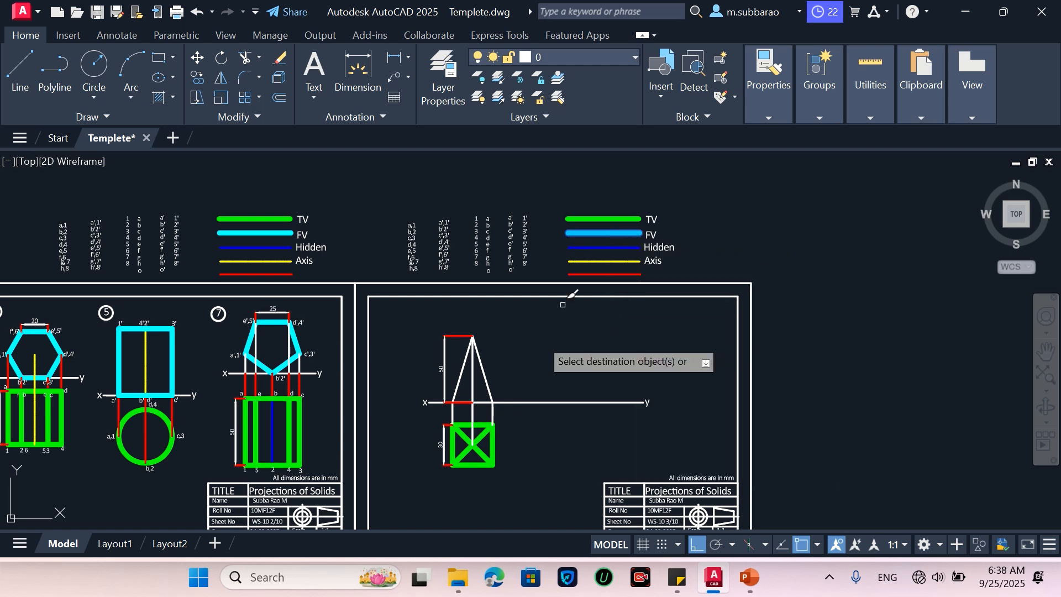
scroll(512, 383, "up", 4)
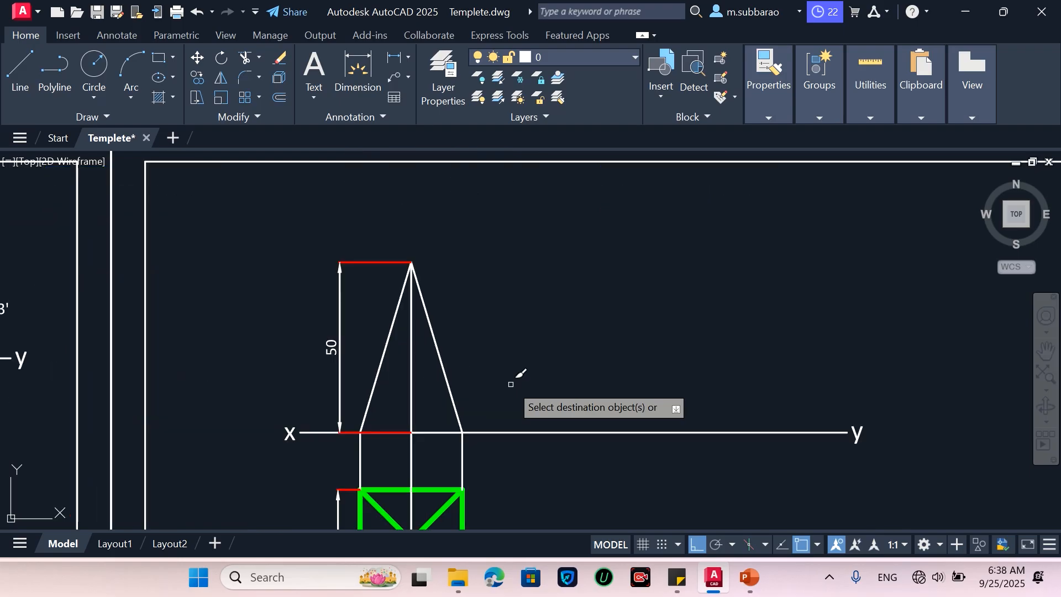
left_click(442, 365)
left_click(380, 367)
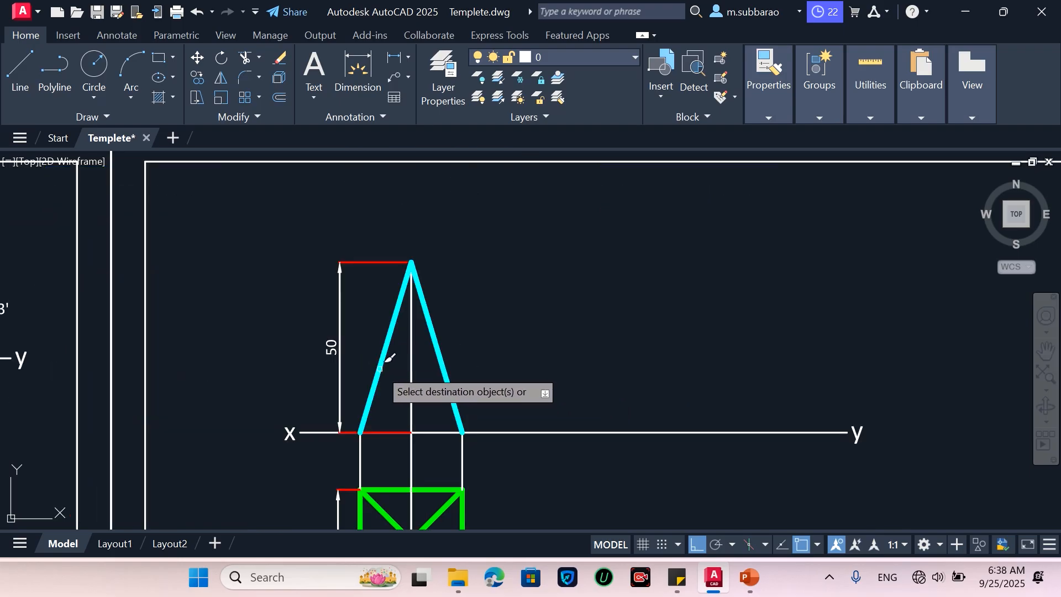
left_click(444, 432)
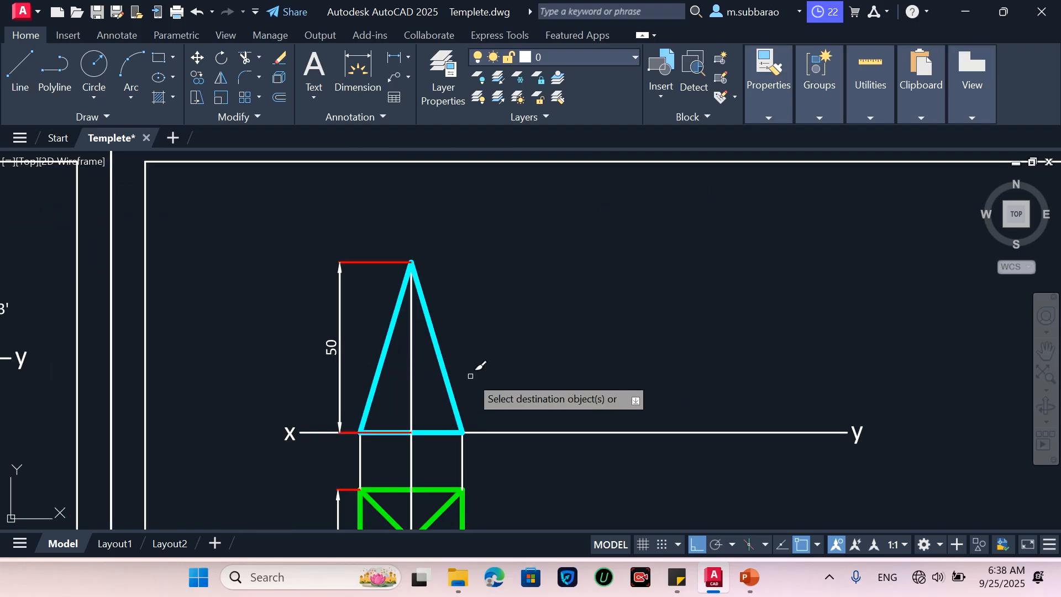
Step: Match the vertical centre line inside the front view's triangle to the Axis legend line's properties
scroll(470, 376, "down", 4)
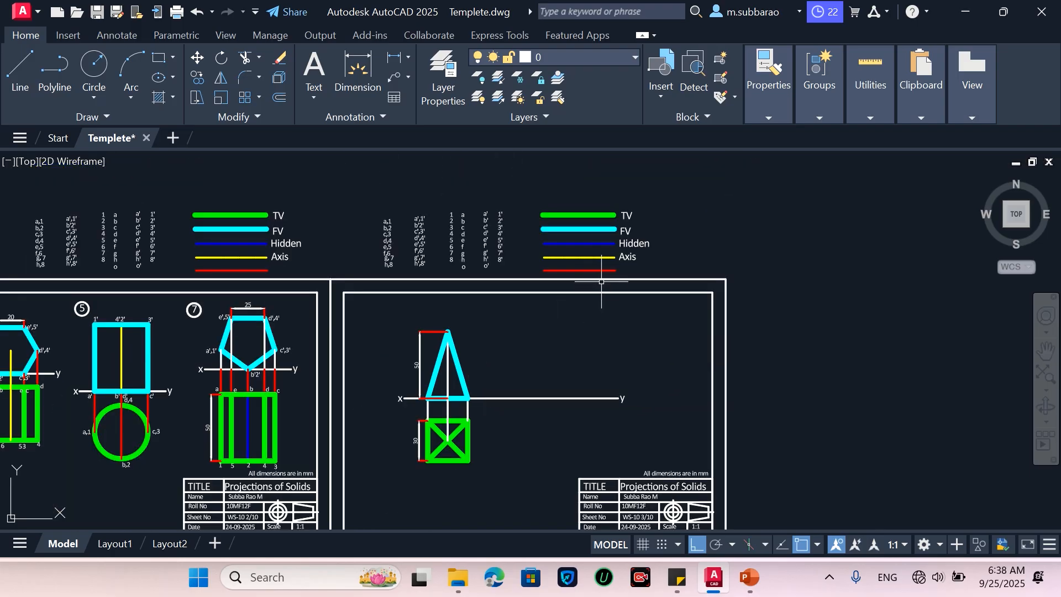
type("a")
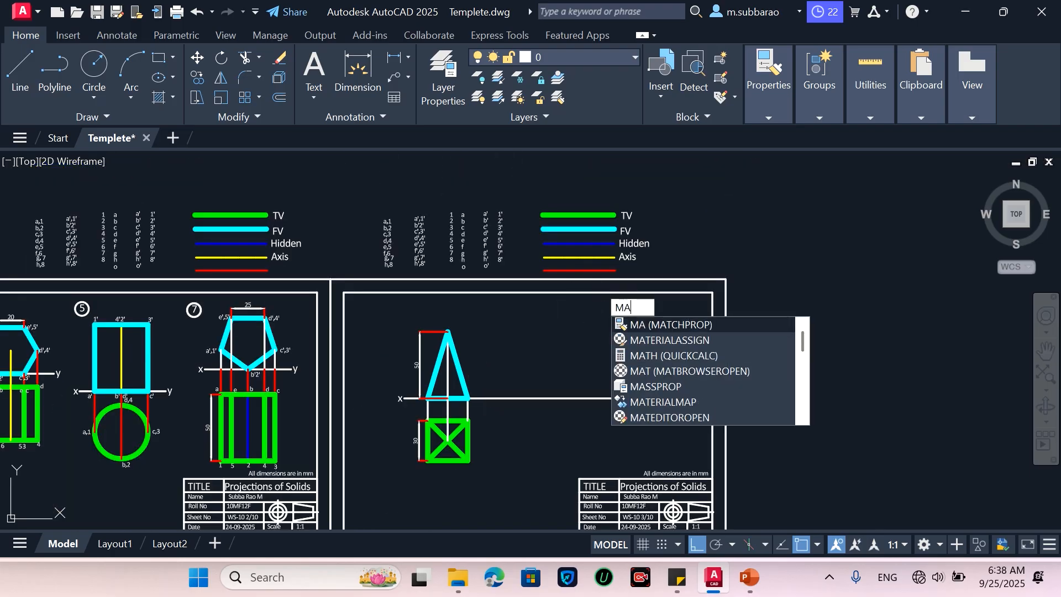
key("Return")
left_click(593, 256)
scroll(454, 392, "up", 5)
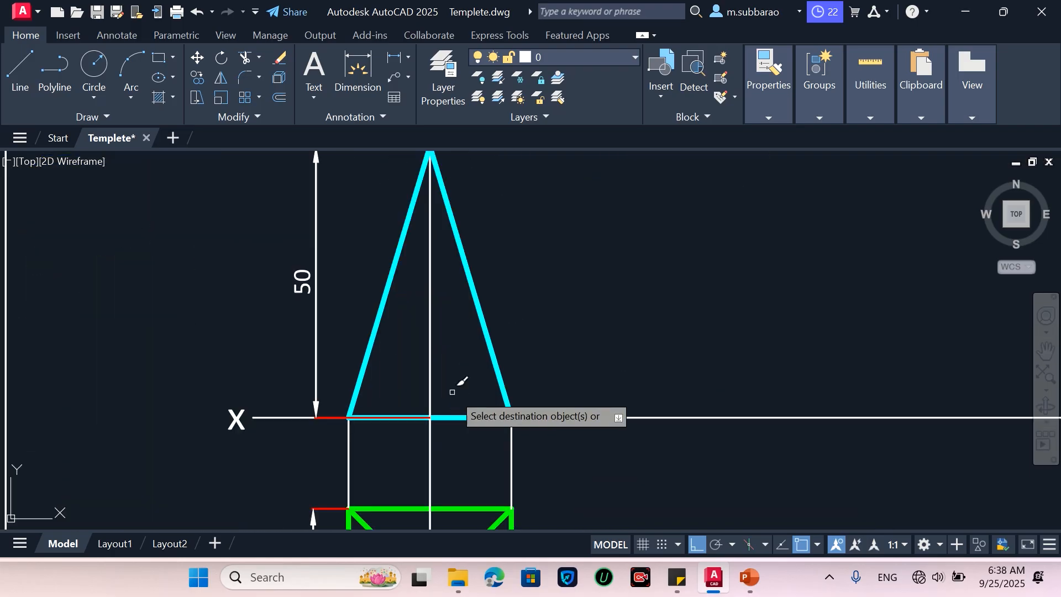
left_click(431, 364)
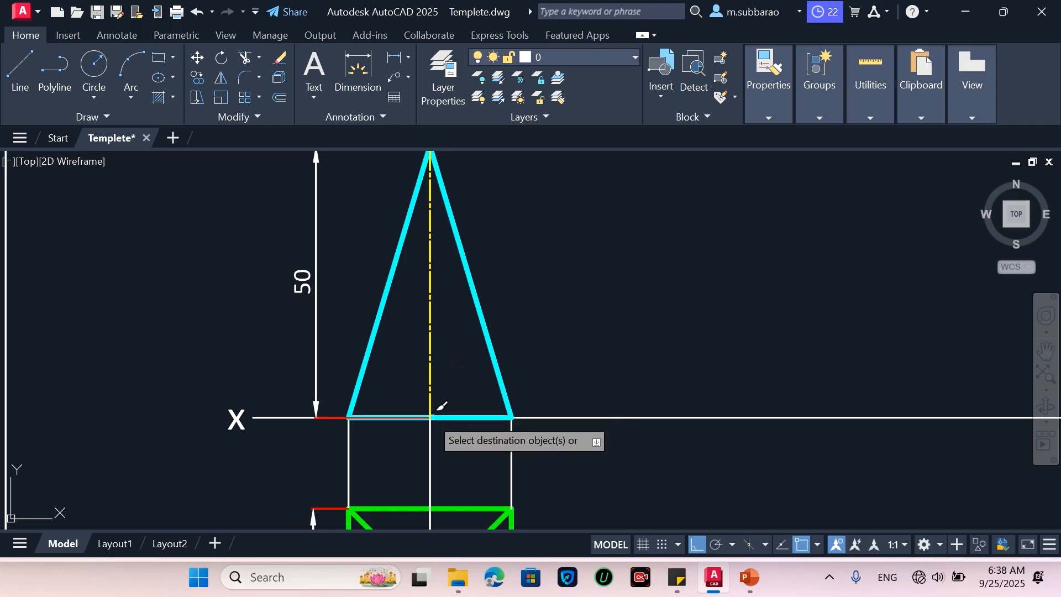
Step: Match the three vertical projectors between the front and top views to the red legend line's properties
scroll(436, 408, "down", 2)
scroll(294, 463, "down", 3)
scroll(448, 330, "up", 1)
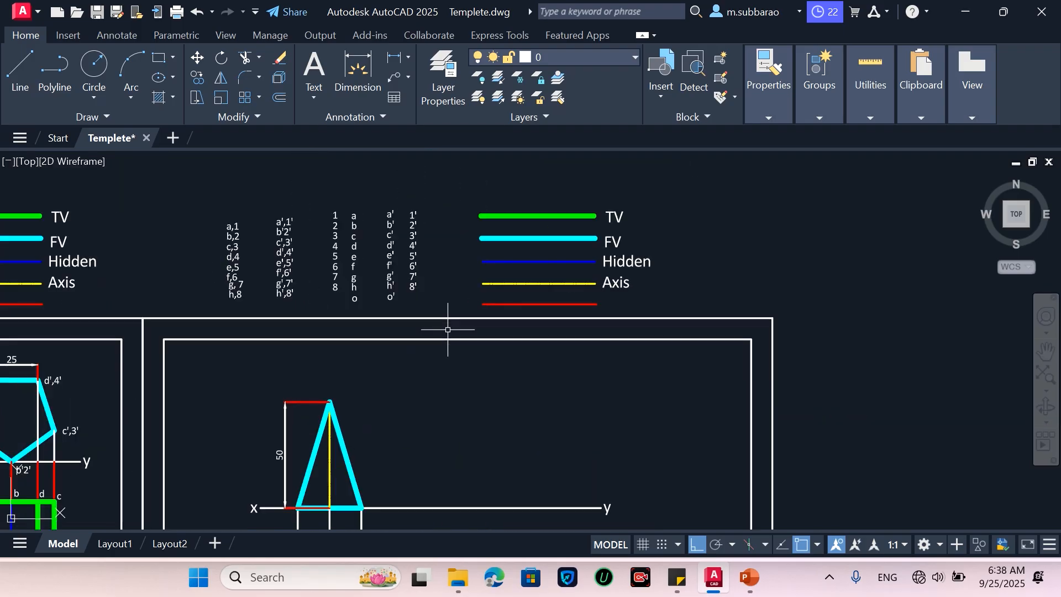
type("MA")
key("Return")
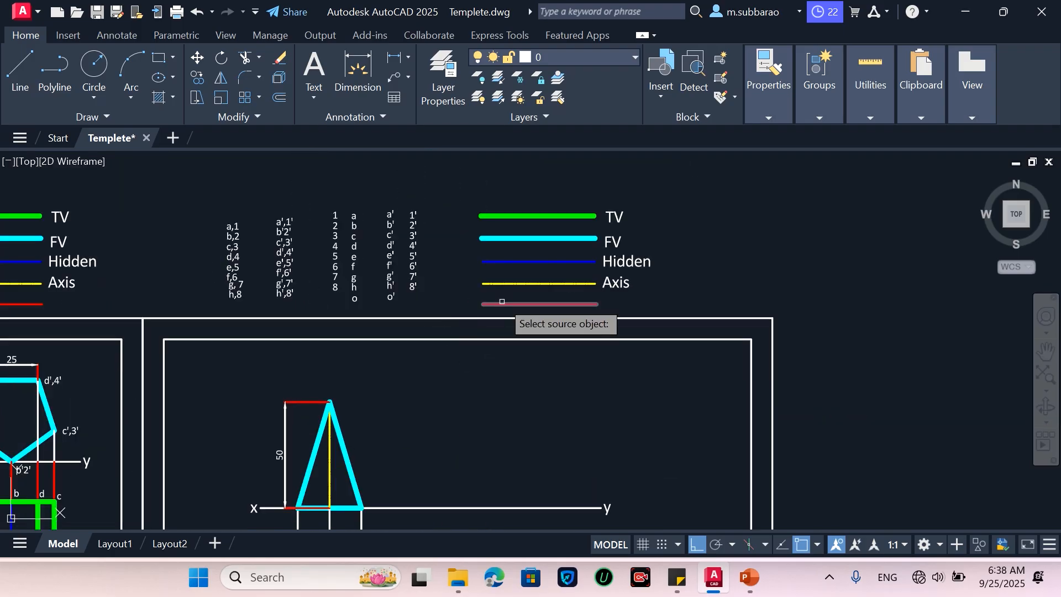
left_click(511, 303)
scroll(445, 371, "down", 2)
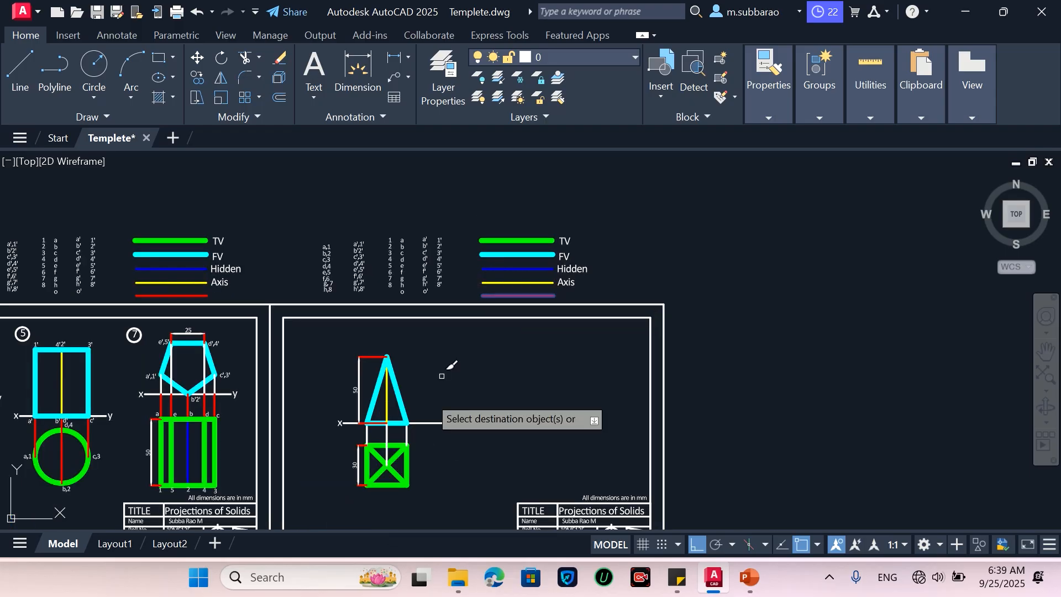
scroll(376, 441, "up", 4)
left_click(497, 407)
left_click(304, 434)
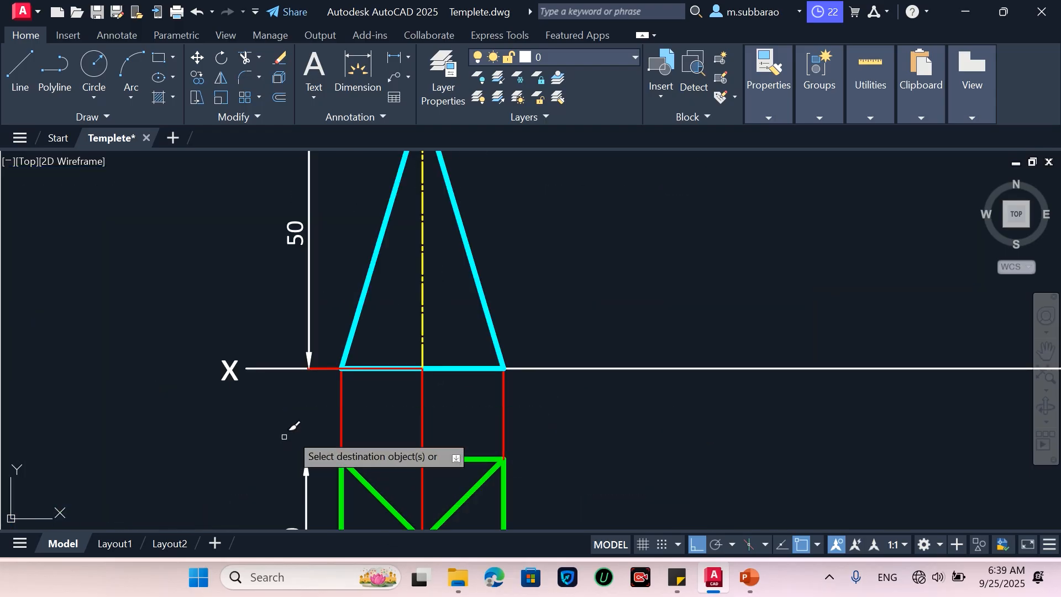
key("Return")
Step: Copy the a–h, o and a'–h', o' label columns from above the third sheet to beside the top view, with ortho off
scroll(393, 393, "down", 1)
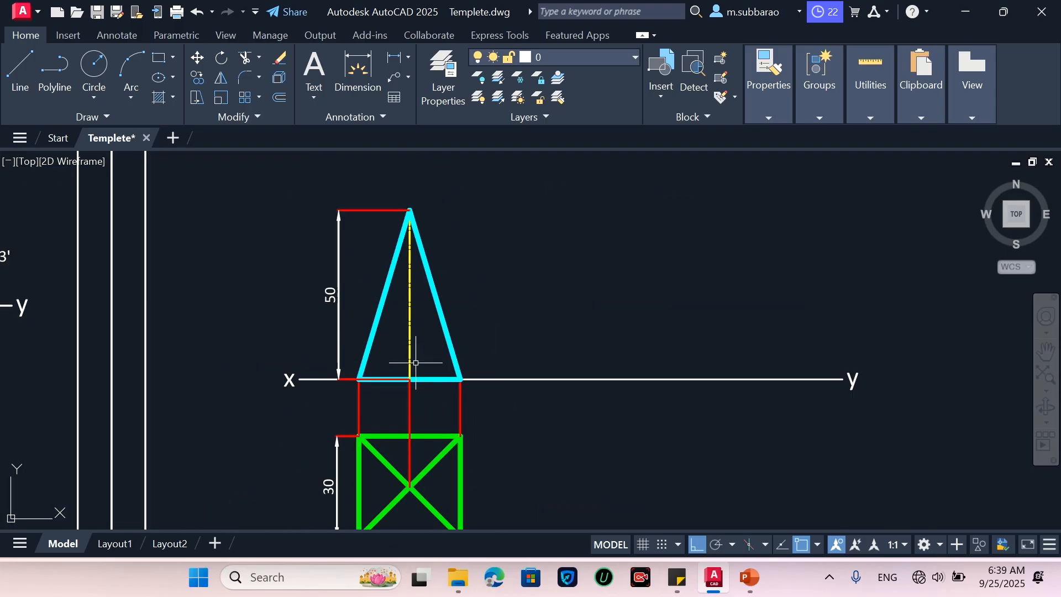
scroll(433, 335, "down", 2)
scroll(435, 443, "down", 2)
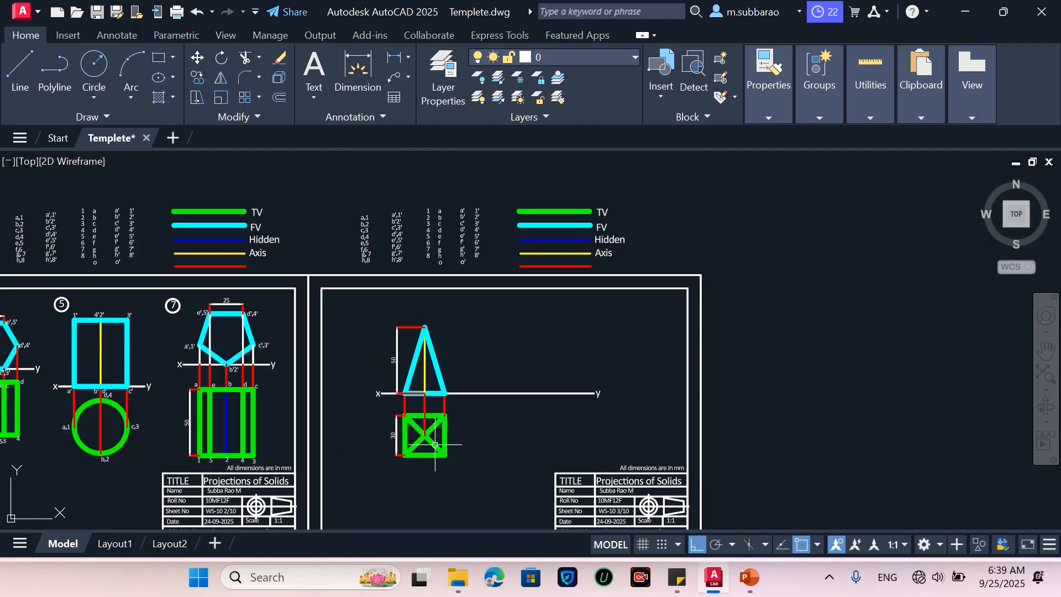
scroll(426, 208, "up", 4)
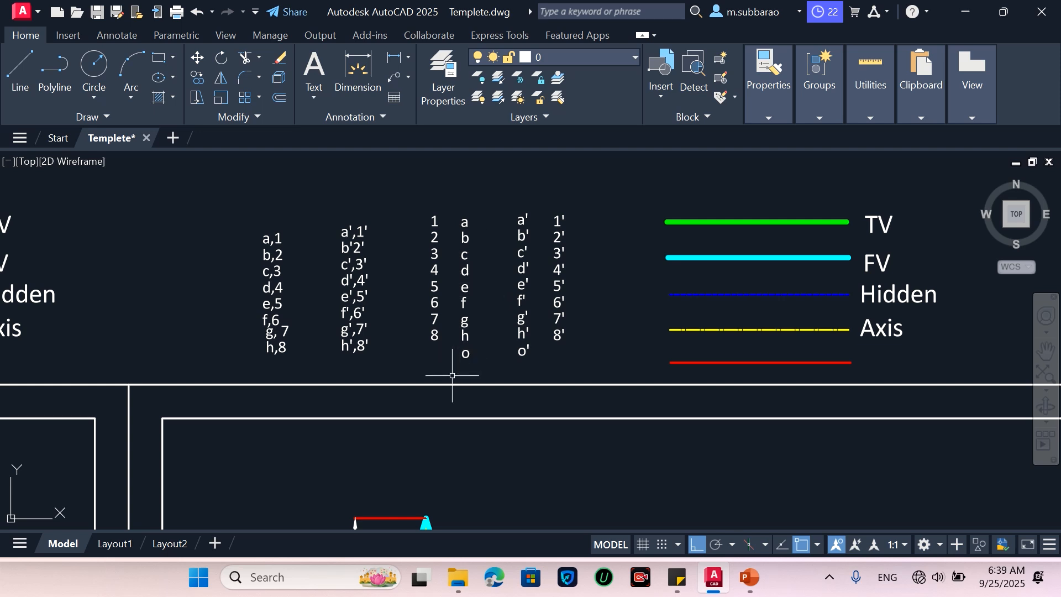
type("co")
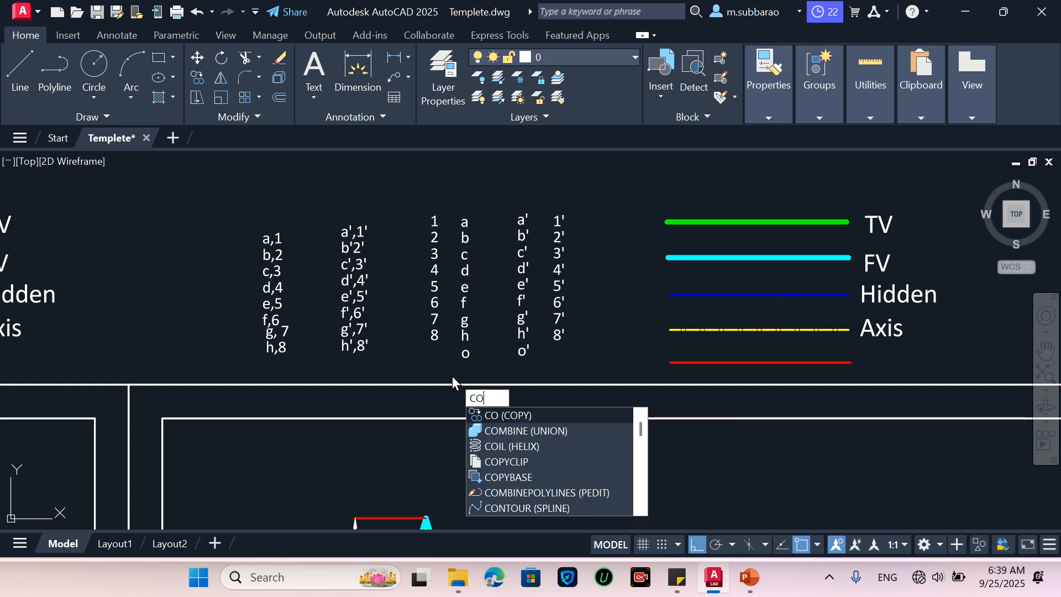
key("Return")
left_click(462, 346)
left_click(537, 193)
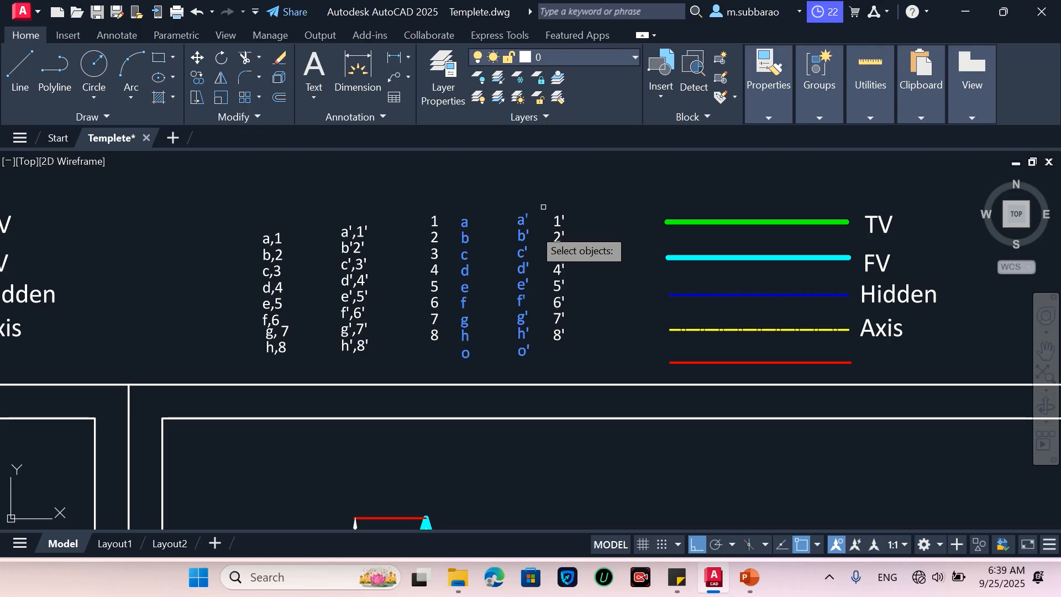
key("Return")
left_click(495, 280)
scroll(500, 224, "down", 5)
scroll(498, 342, "up", 8)
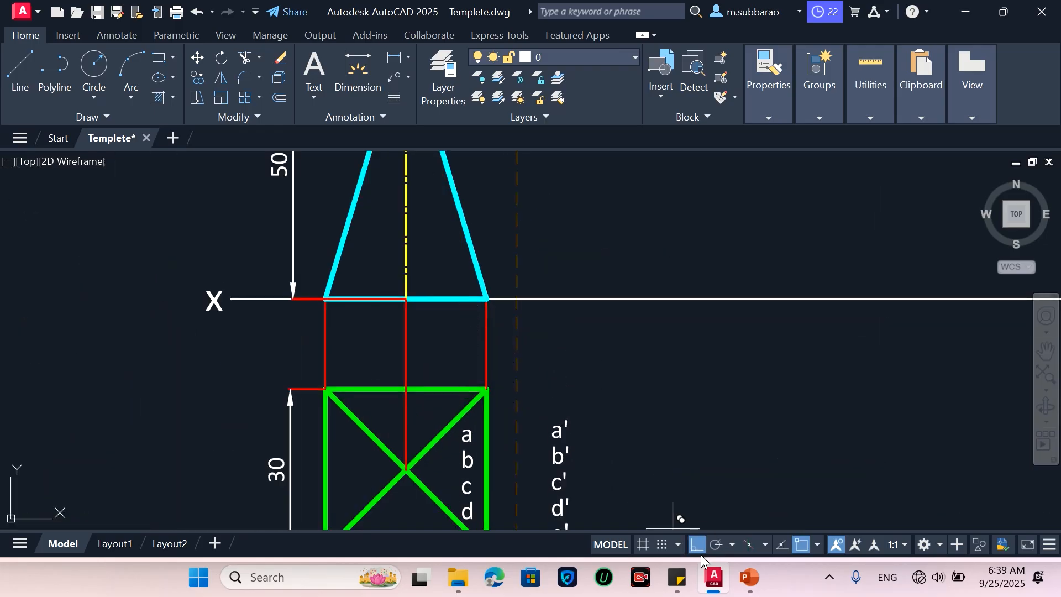
key("F8")
scroll(721, 393, "down", 4)
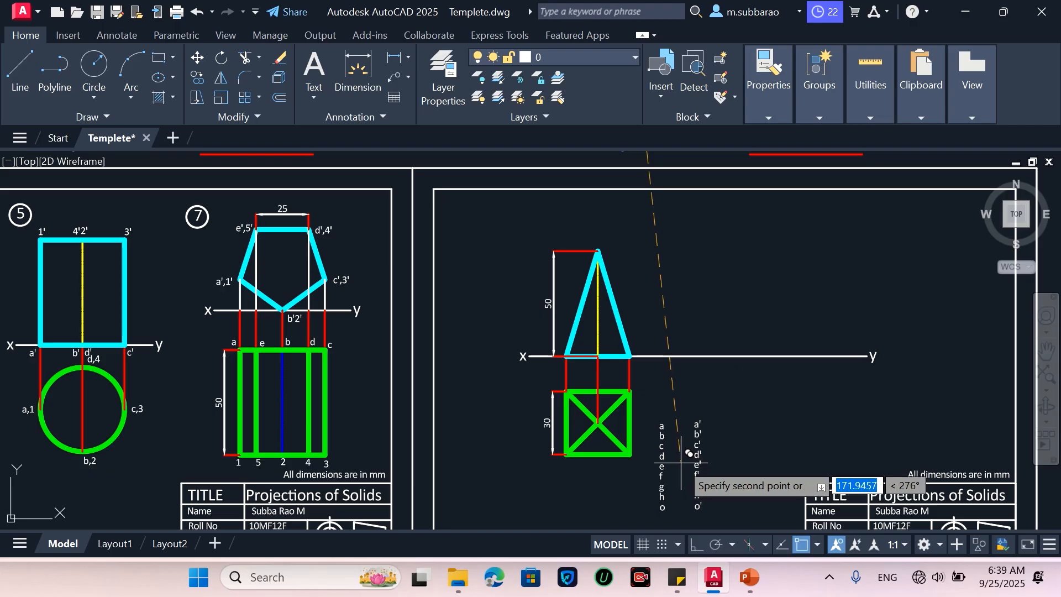
scroll(687, 442, "up", 2)
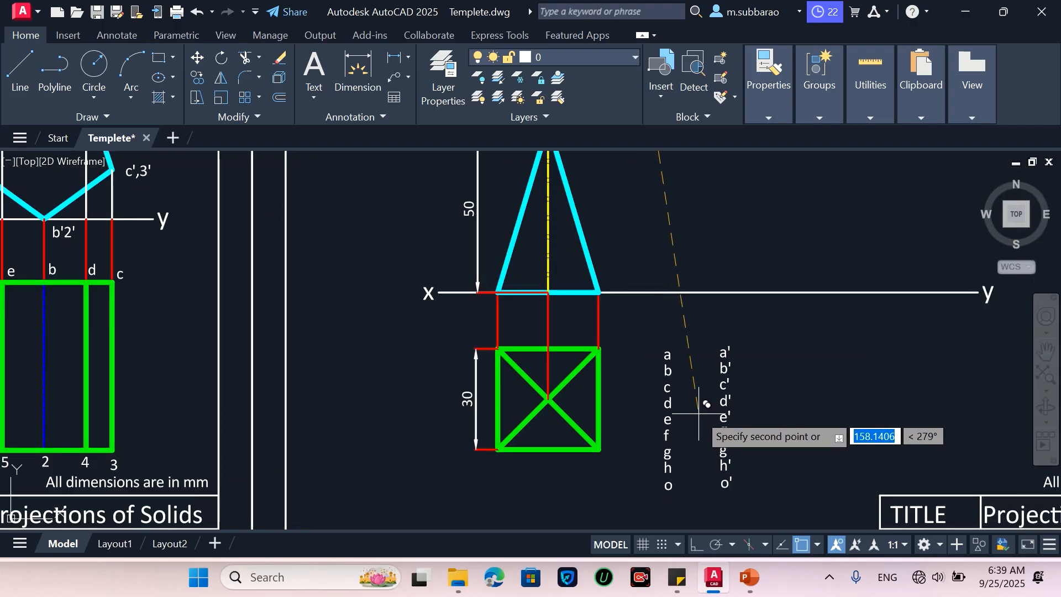
left_click(699, 414)
key("Return")
Step: Move label a from the copied column to the upper-left corner of the top view's square
scroll(734, 429, "up", 2)
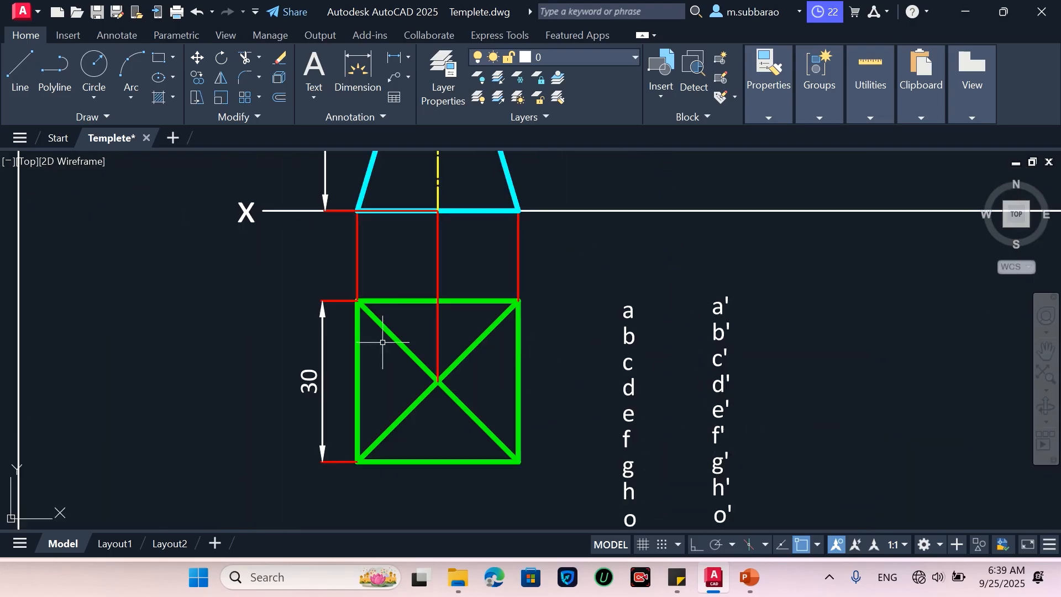
scroll(431, 376, "down", 2)
scroll(513, 402, "up", 2)
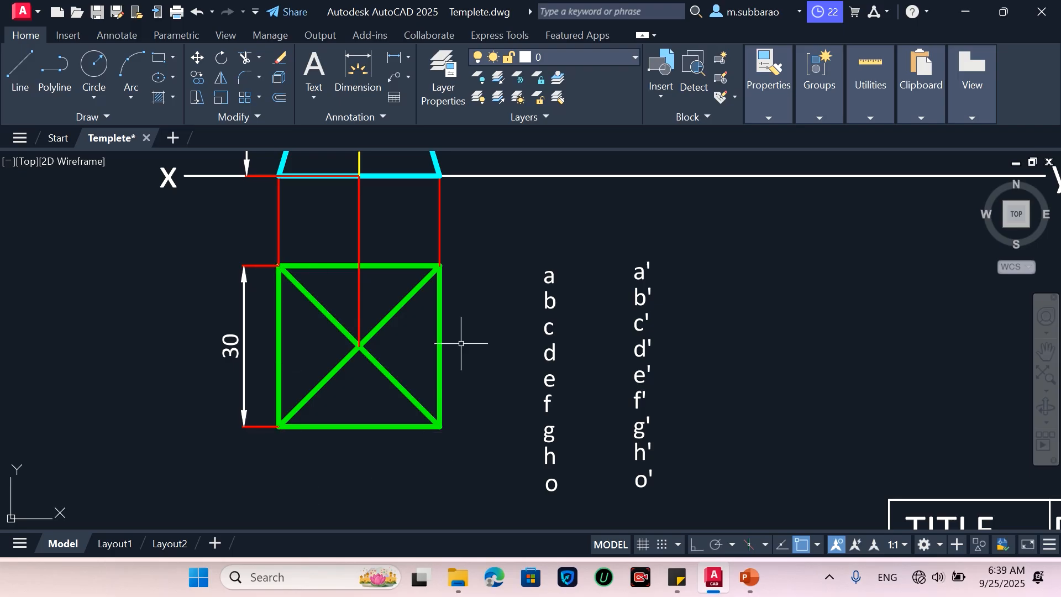
type("m")
key("Return")
left_click(588, 249)
left_click(520, 278)
key("Return")
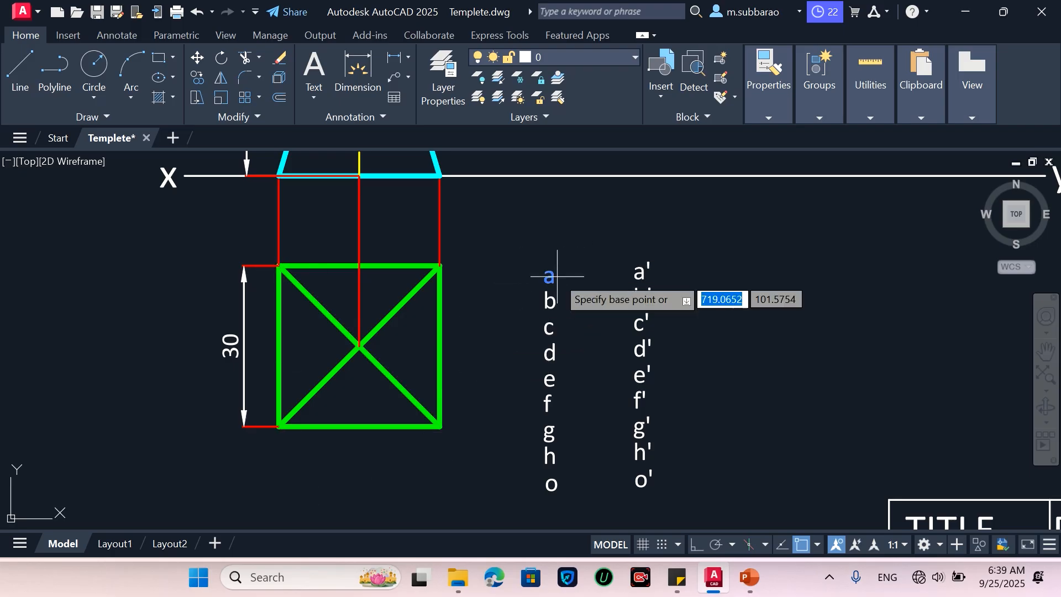
left_click(557, 276)
left_click(269, 251)
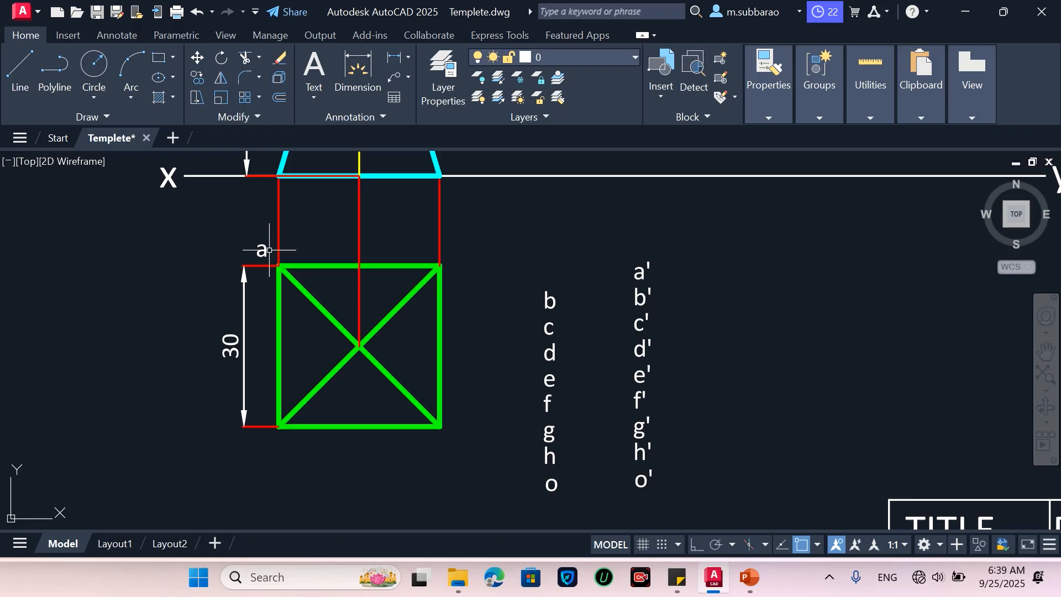
Step: Move label b from the copied column to just below the square's lower-left corner
type("m")
key("Return")
left_click(559, 277)
left_click(531, 307)
key("Return")
left_click(558, 301)
left_click(287, 449)
Step: Move label c from the copied column to the square's lower-right corner
type("m")
key("Return")
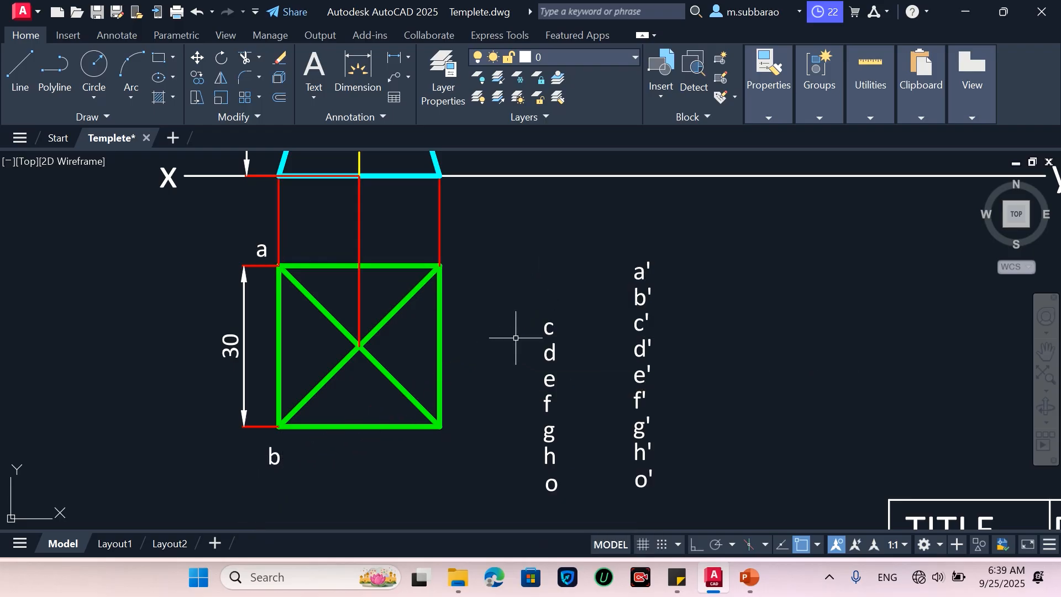
left_click(548, 326)
key("Return")
left_click(549, 331)
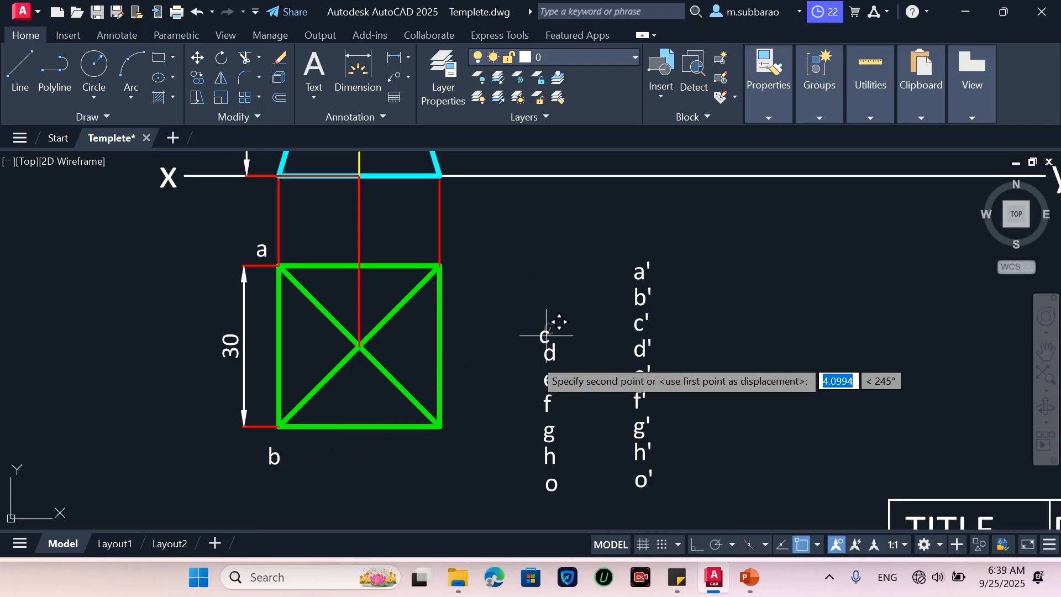
left_click(455, 441)
Step: Move label d from the copied column to the square's upper-right corner
type("m")
key("Return")
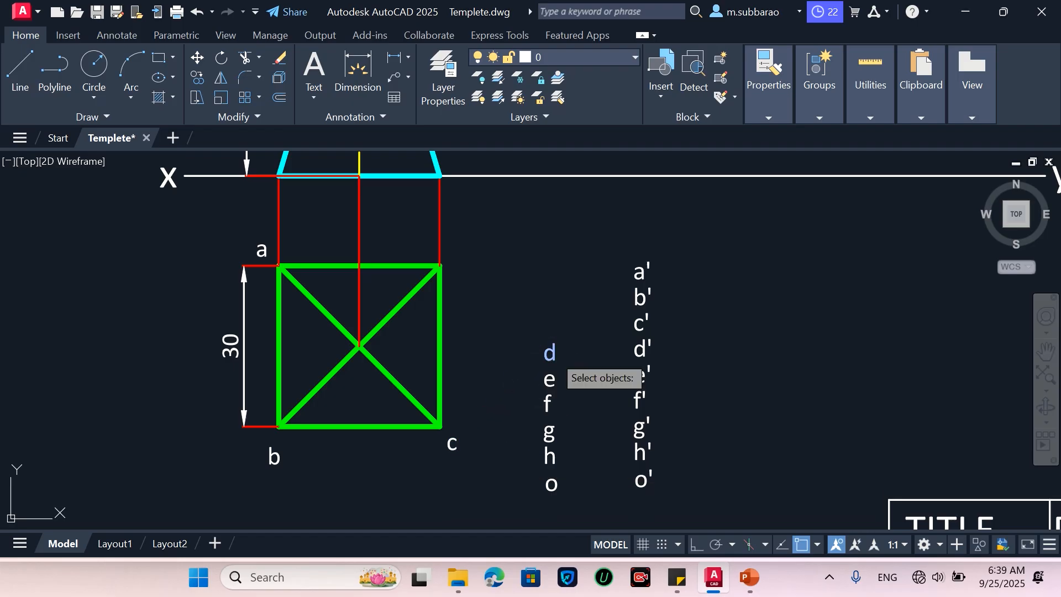
left_click(553, 355)
key("Return")
left_click(550, 350)
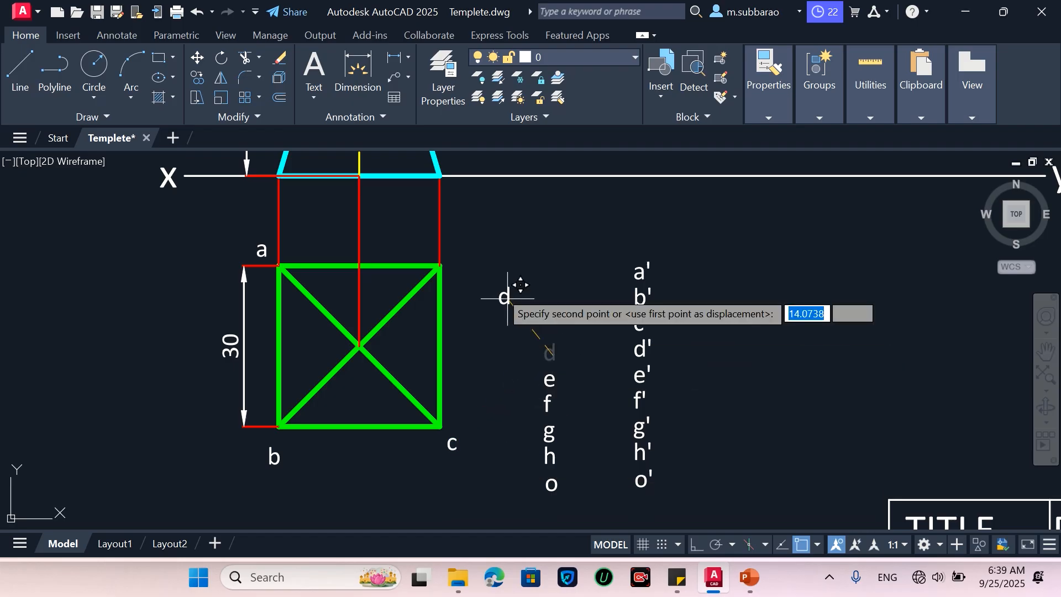
left_click(457, 260)
Step: Move label o from the copied column to just below the intersection of the square's diagonals
type("m")
key("Return")
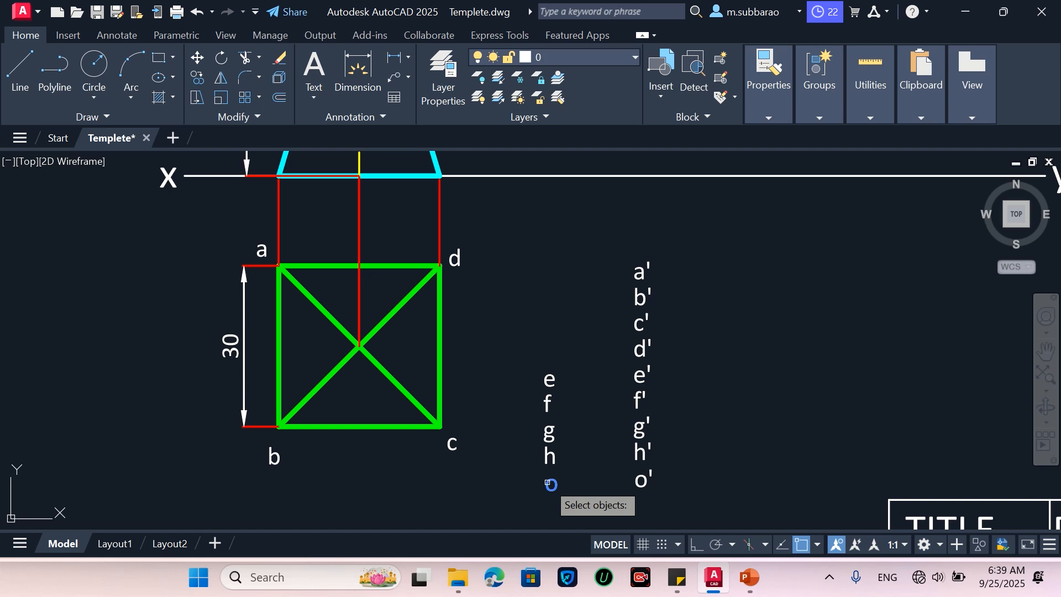
left_click(551, 485)
key("Return")
left_click(551, 484)
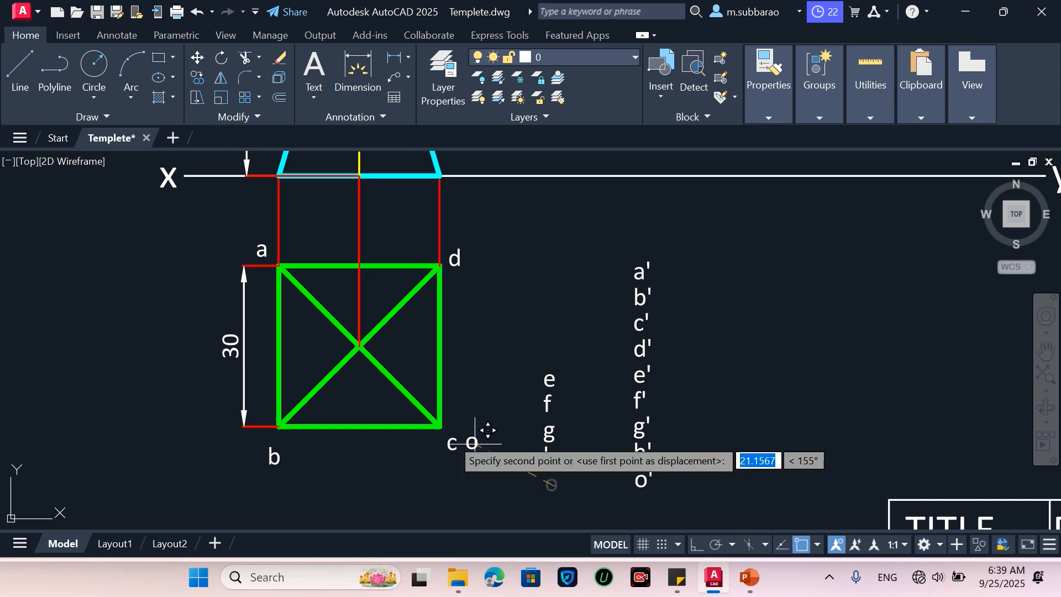
left_click(363, 373)
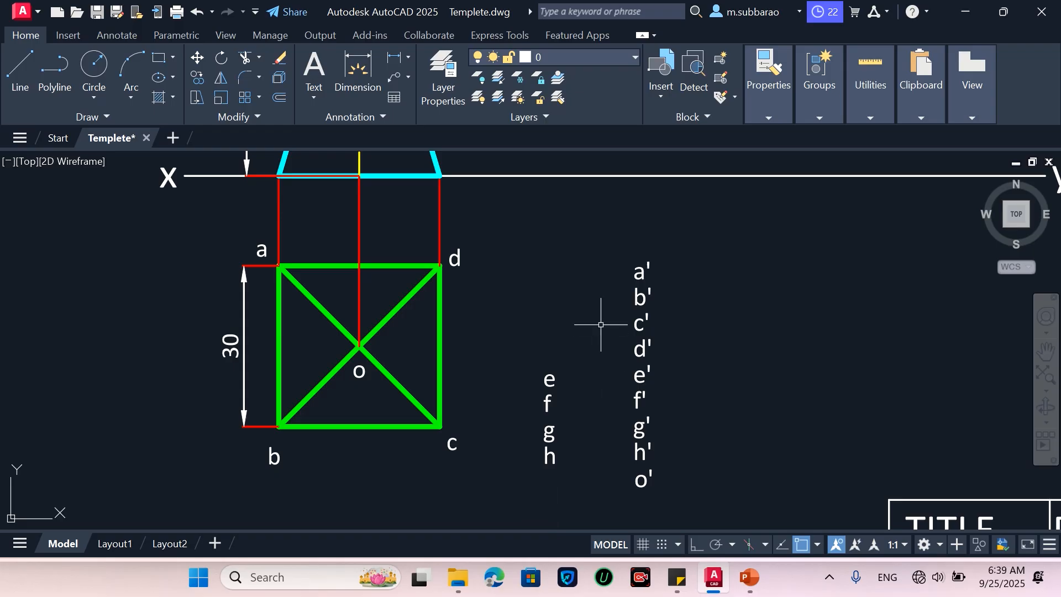
Step: Delete the unused labels e, f, g and h beside the top view
left_click(601, 305)
left_click(518, 476)
type("w")
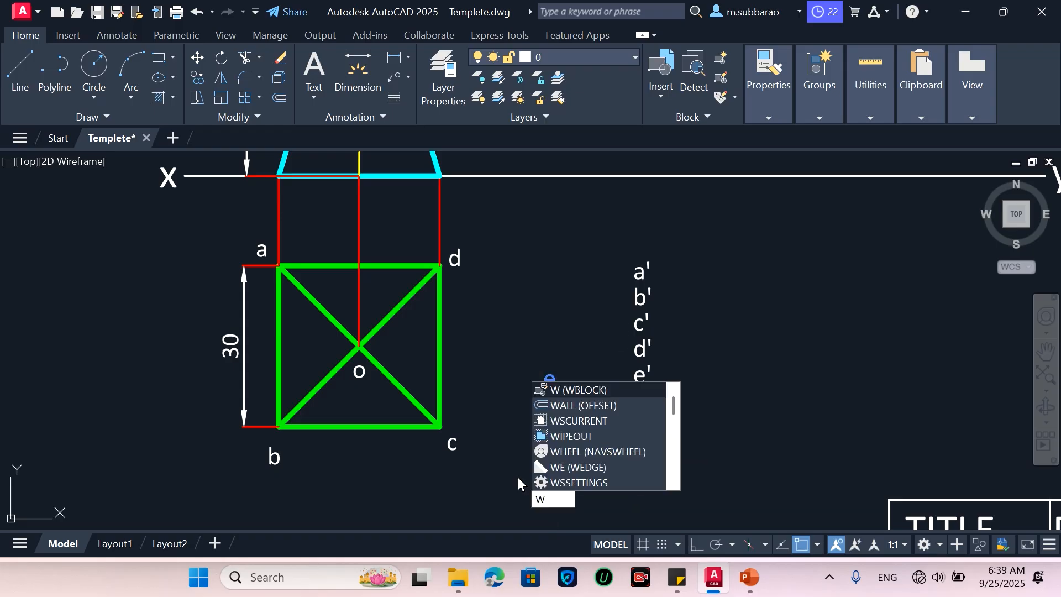
key("BackSpace")
key("Delete")
scroll(528, 476, "down", 4)
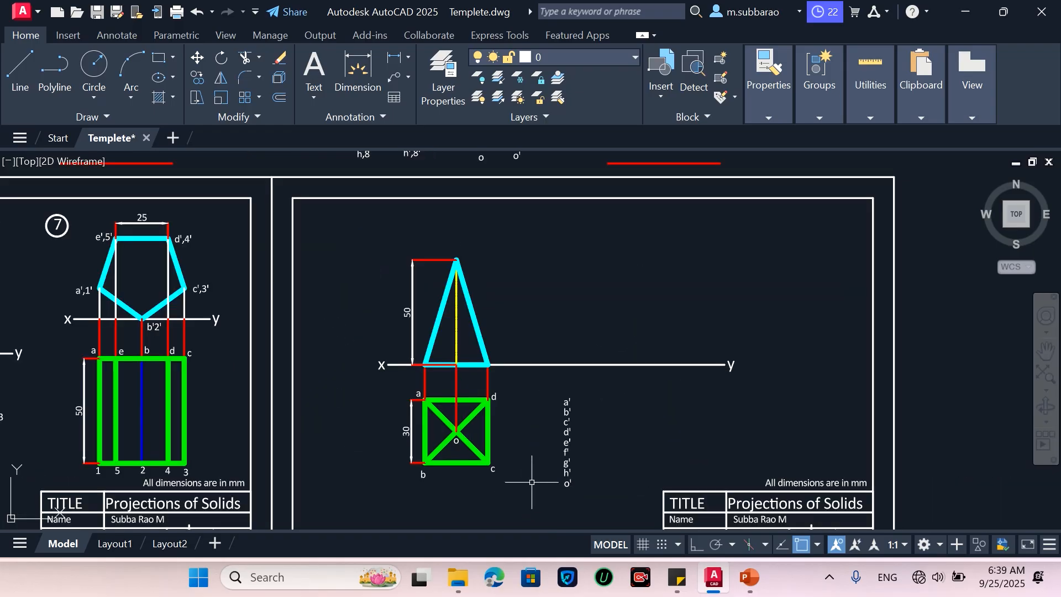
scroll(538, 473, "up", 3)
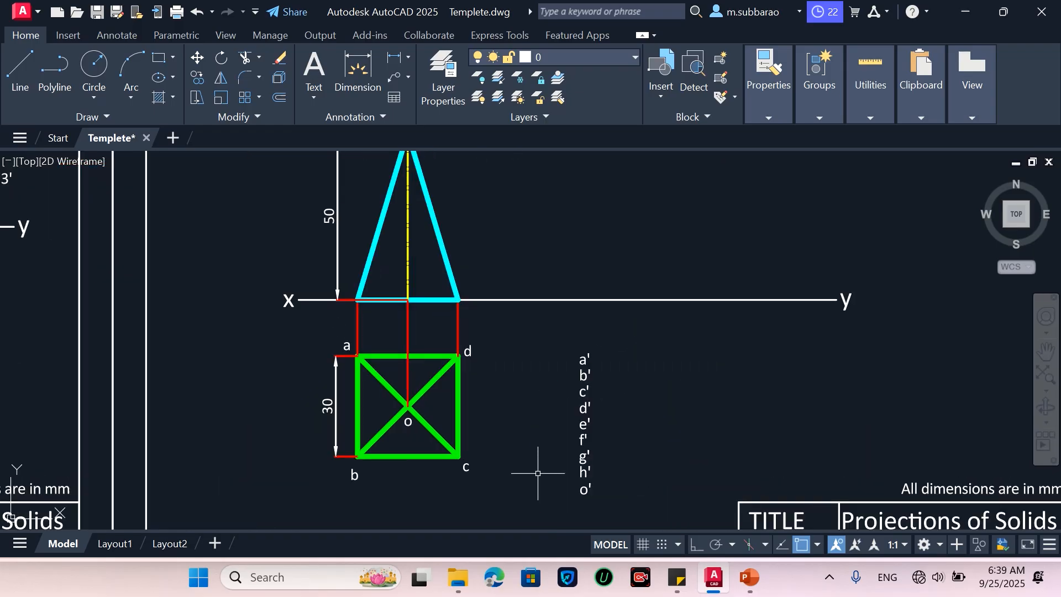
Step: Move labels a' to e' from the primed label column to the open space beside the front view
left_click(566, 431)
left_click(621, 347)
key("Return")
left_click(618, 382)
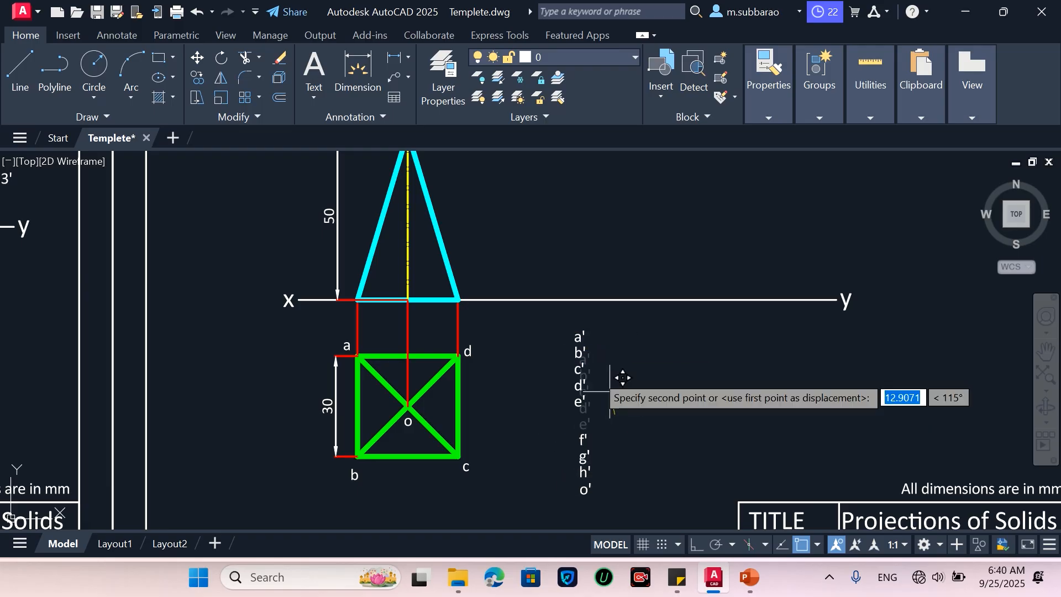
left_click(532, 246)
left_click(549, 501)
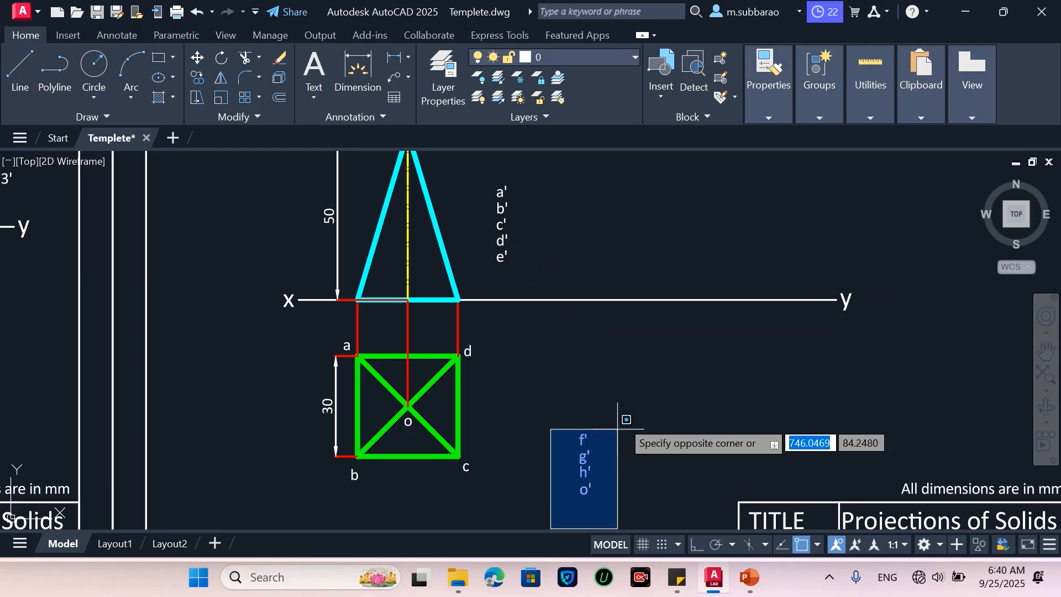
left_click(625, 401)
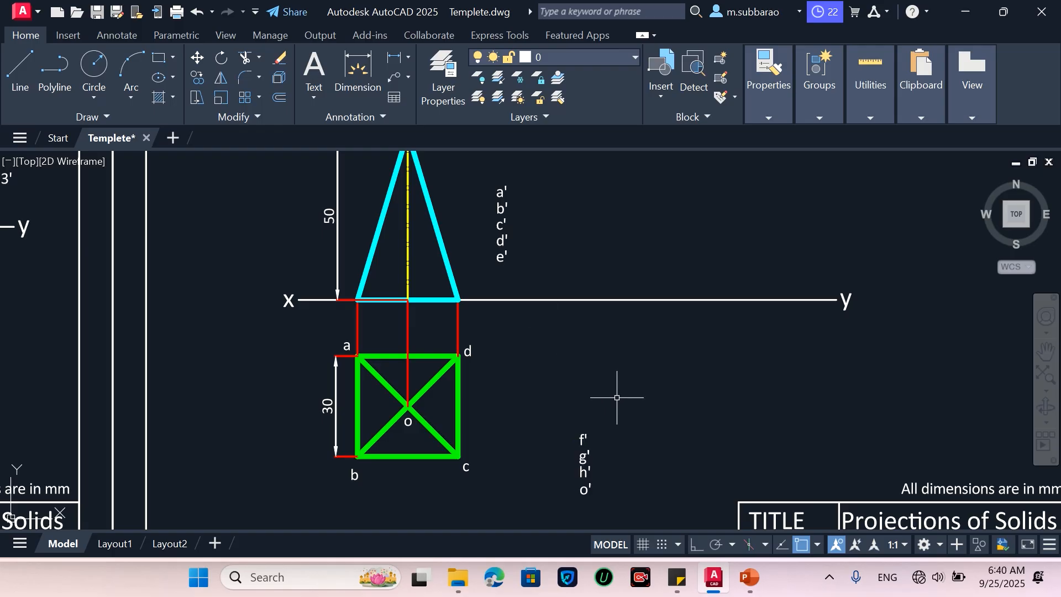
Step: Move label a' to just below and outside the triangle's left base corner in the front view
scroll(473, 163, "up", 2)
scroll(540, 302, "down", 2)
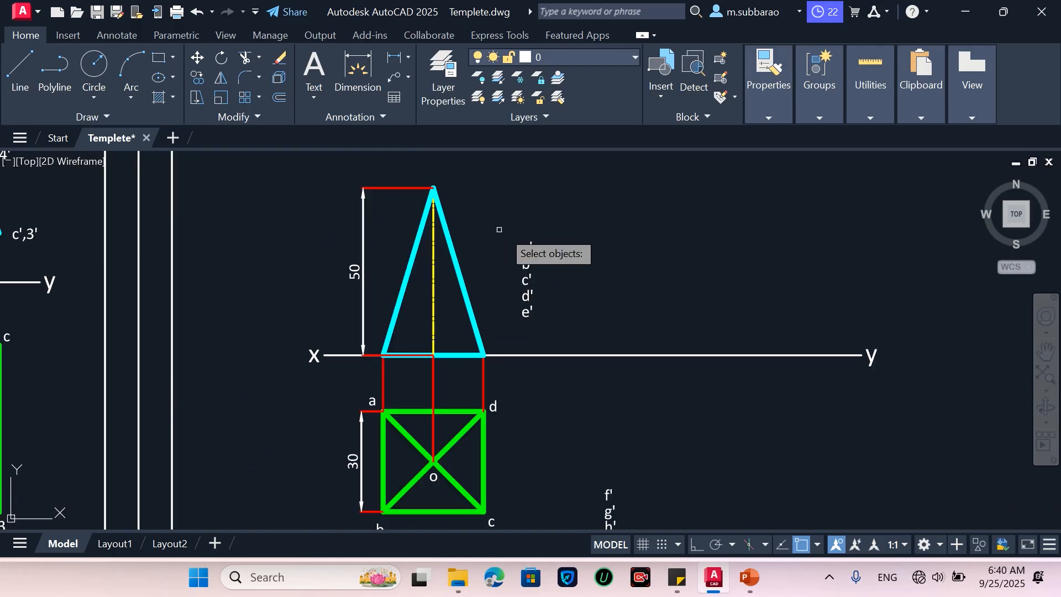
left_click(529, 239)
scroll(510, 272, "up", 2)
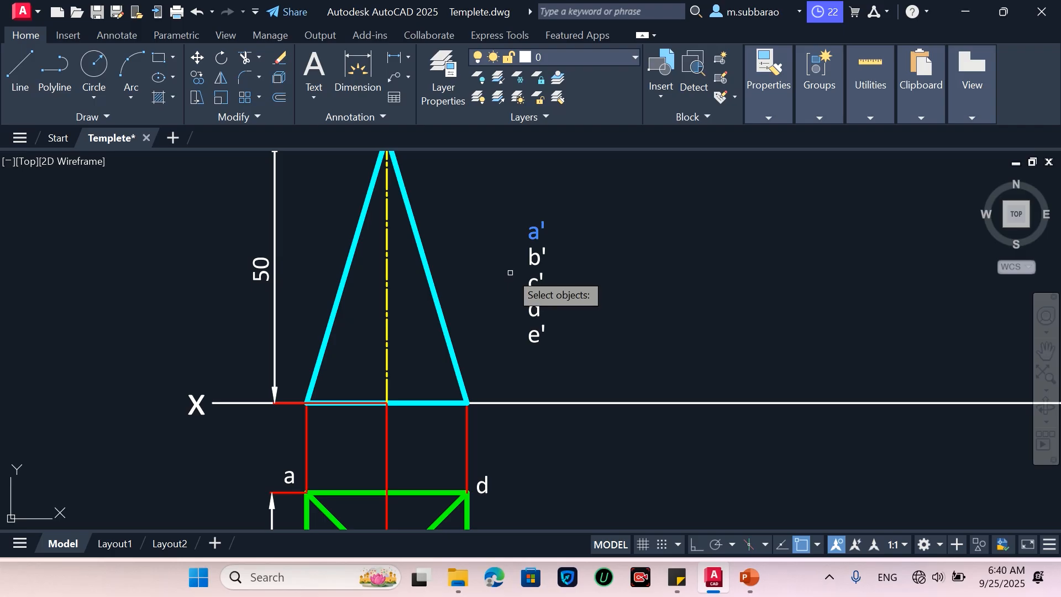
key("Return")
left_click(540, 232)
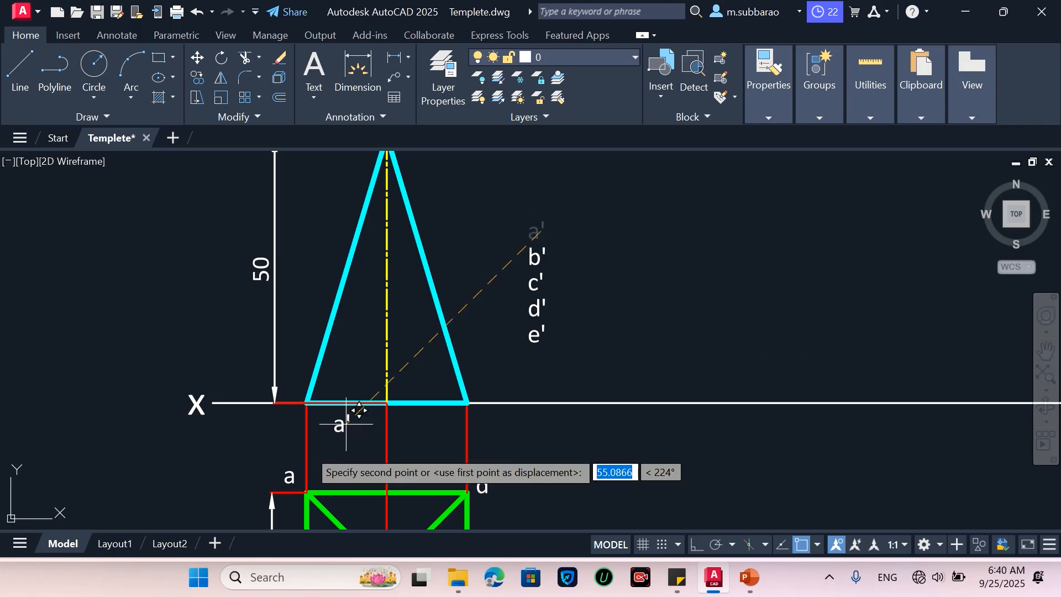
left_click(306, 409)
Step: Move label b' to just below the xy line, inside the triangle's left base corner
key("space")
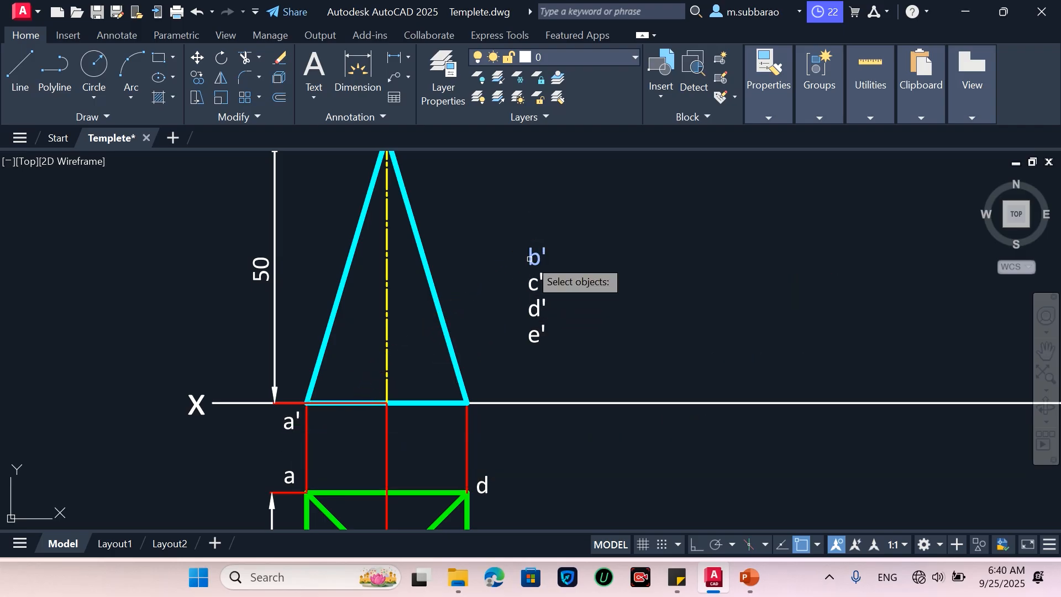
left_click(530, 259)
key("Return")
left_click(531, 258)
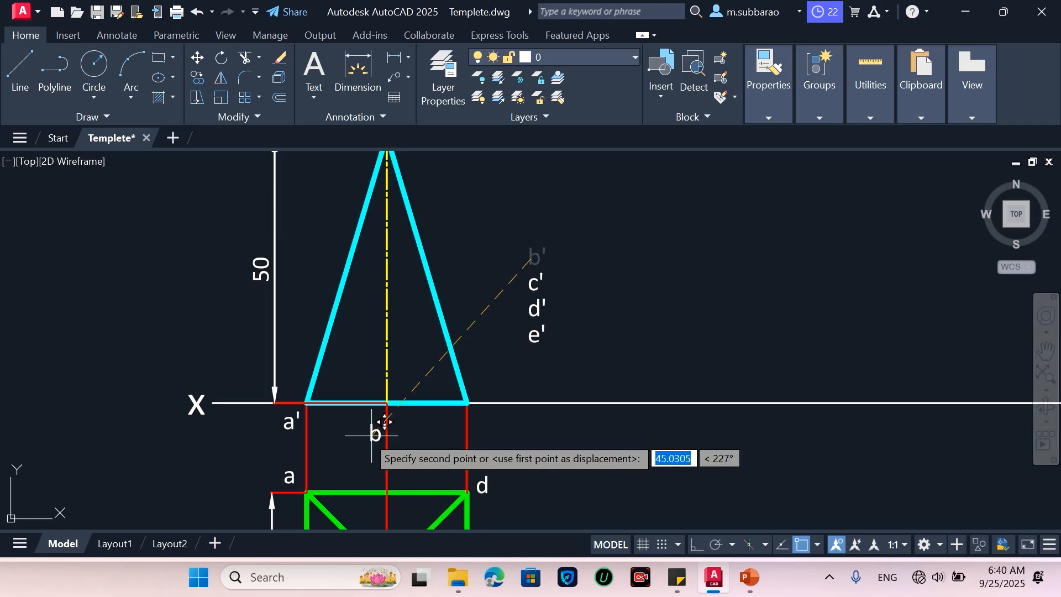
left_click(333, 409)
Step: Move label c' to just below the xy line, inside the triangle's right base corner
key("space")
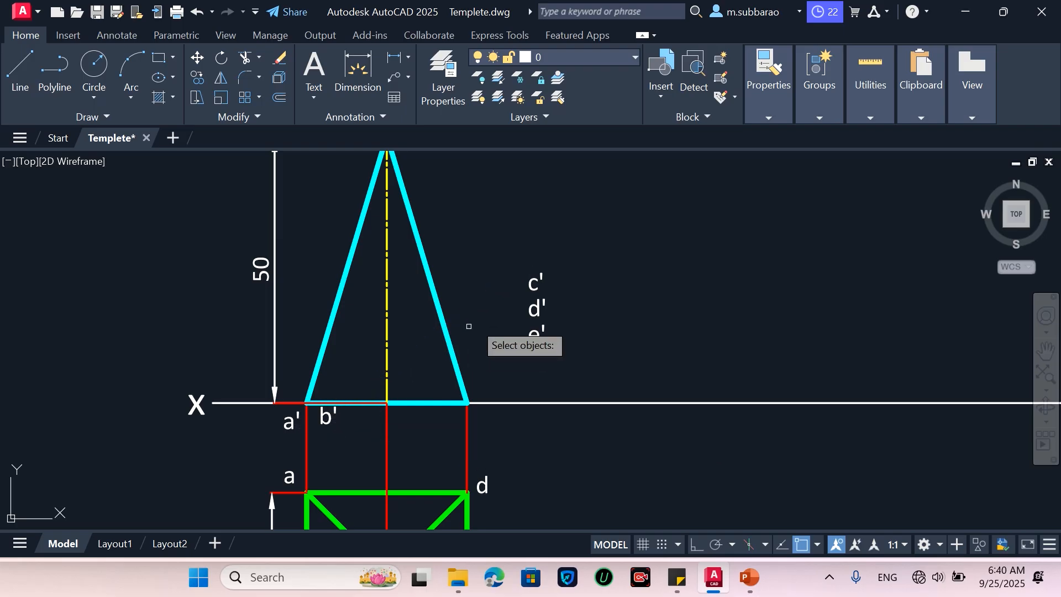
left_click(524, 285)
key("Return")
left_click(532, 283)
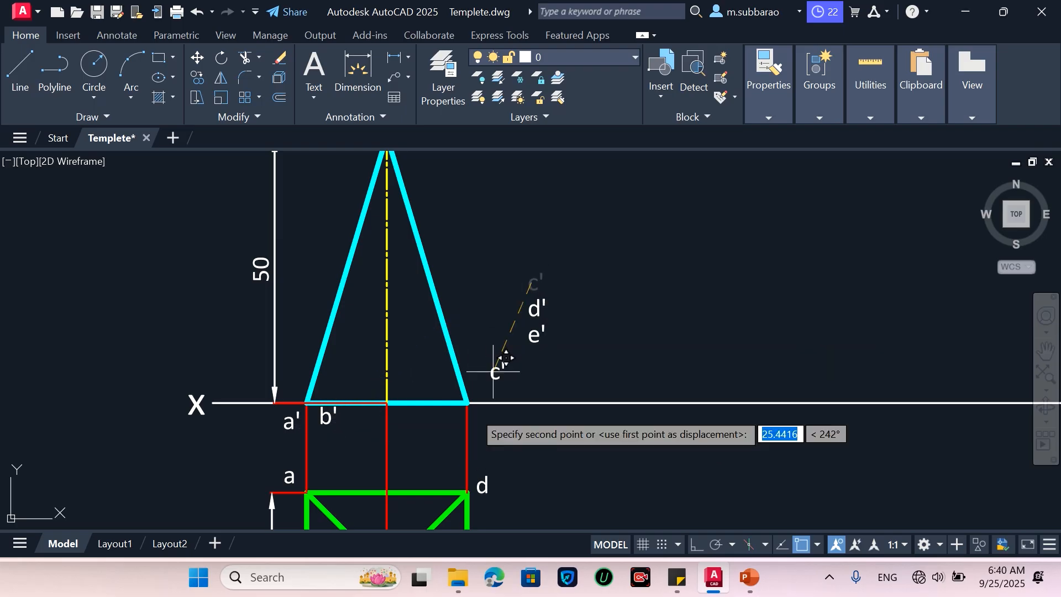
left_click(467, 402)
Step: Move label d' to just below and outside the triangle's right base corner, beside c'
key("space")
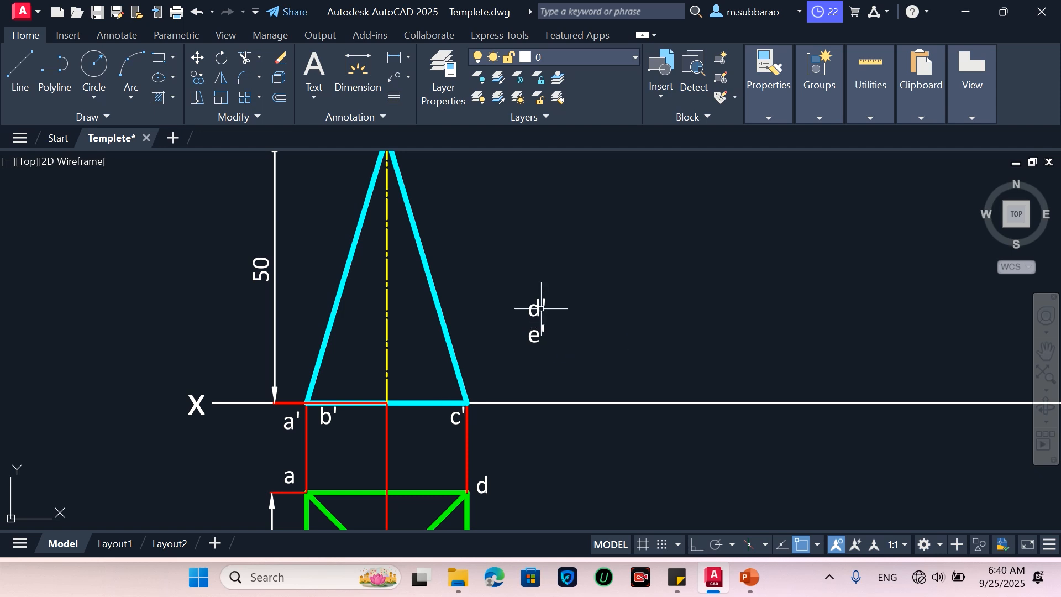
left_click(534, 309)
key("Return")
left_click(539, 306)
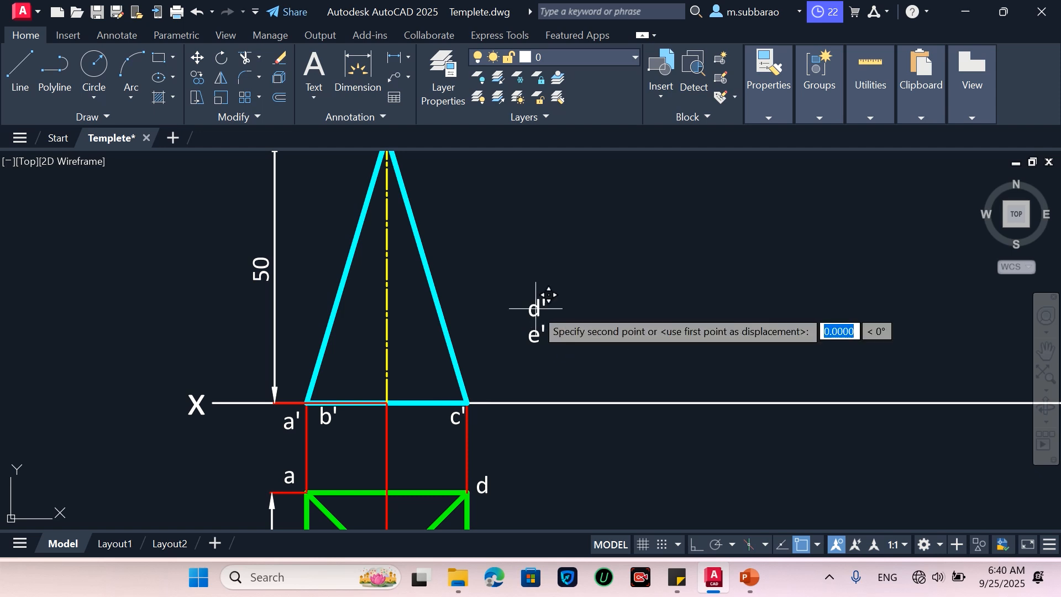
left_click(483, 422)
scroll(436, 347, "down", 4)
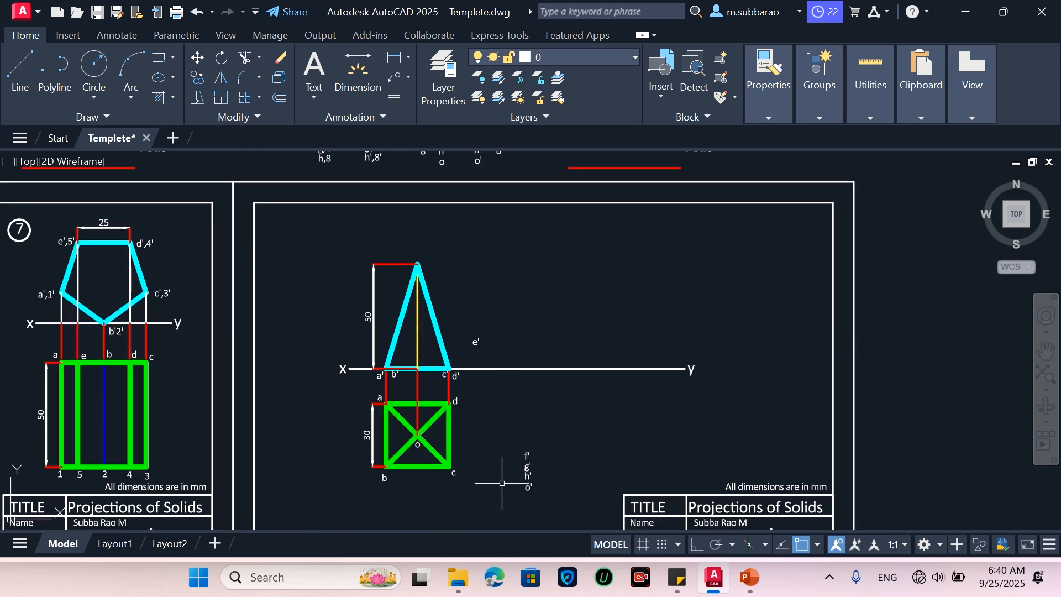
Step: Move label o' from the remaining primed labels to just above the triangle's apex
scroll(502, 483, "up", 4)
key("space")
left_click(532, 489)
key("Return")
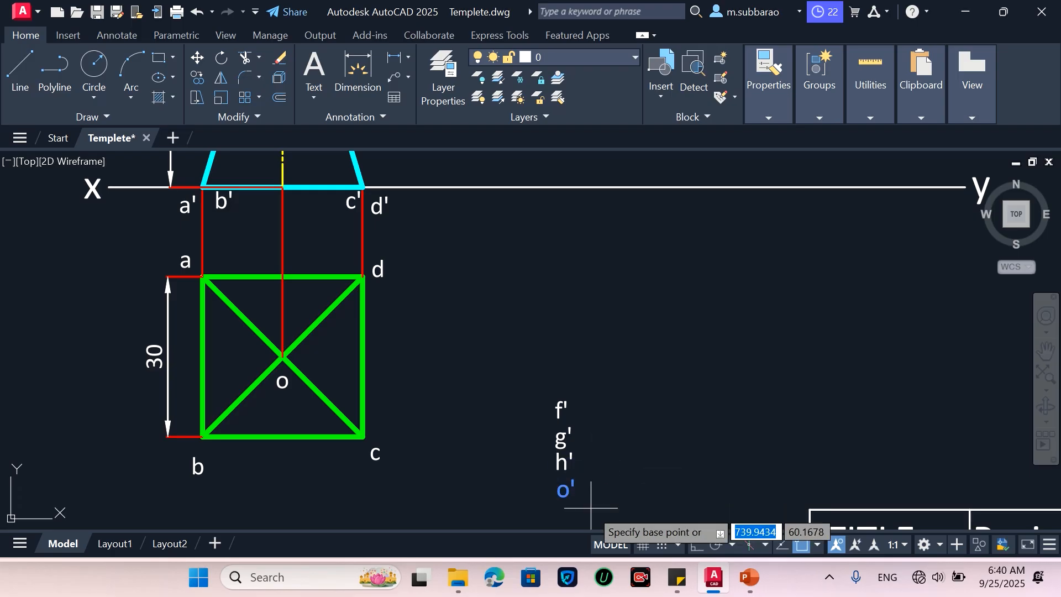
scroll(591, 507, "down", 4)
left_click(586, 492)
scroll(460, 262, "up", 4)
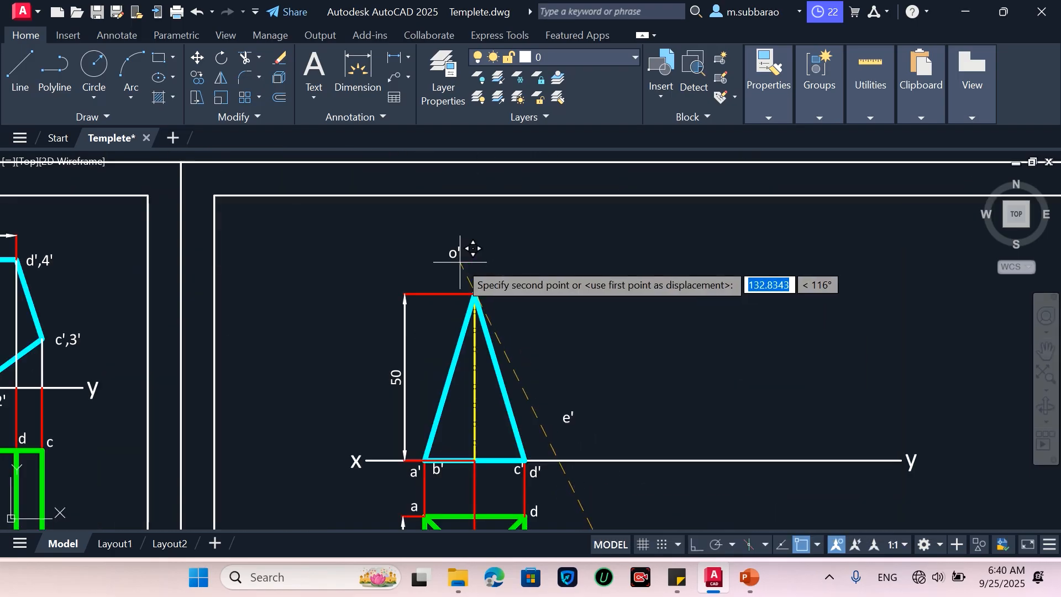
scroll(480, 287, "up", 2)
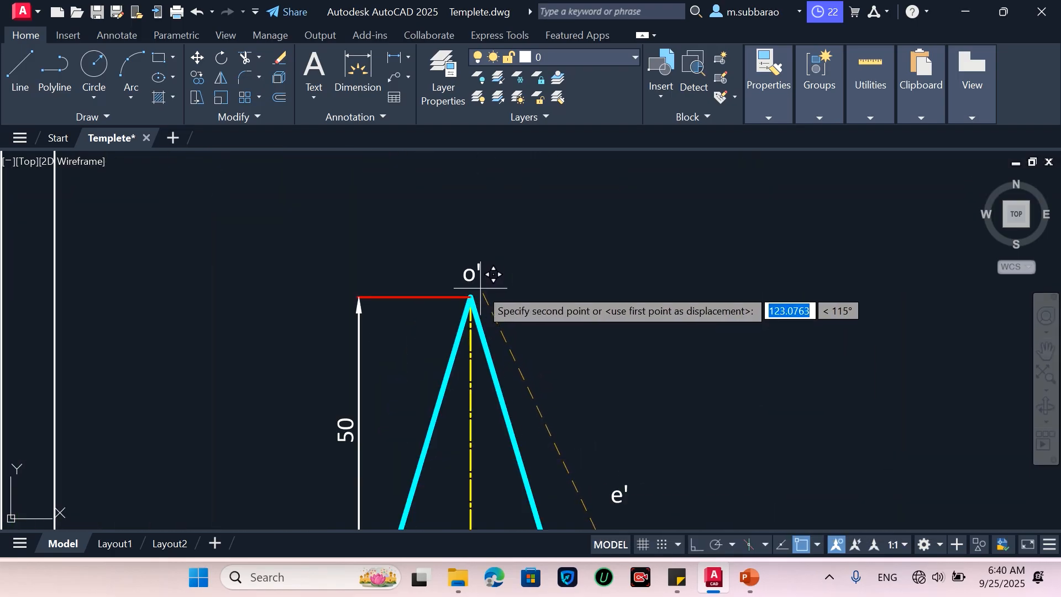
left_click(481, 287)
key("space")
scroll(497, 328, "down", 5)
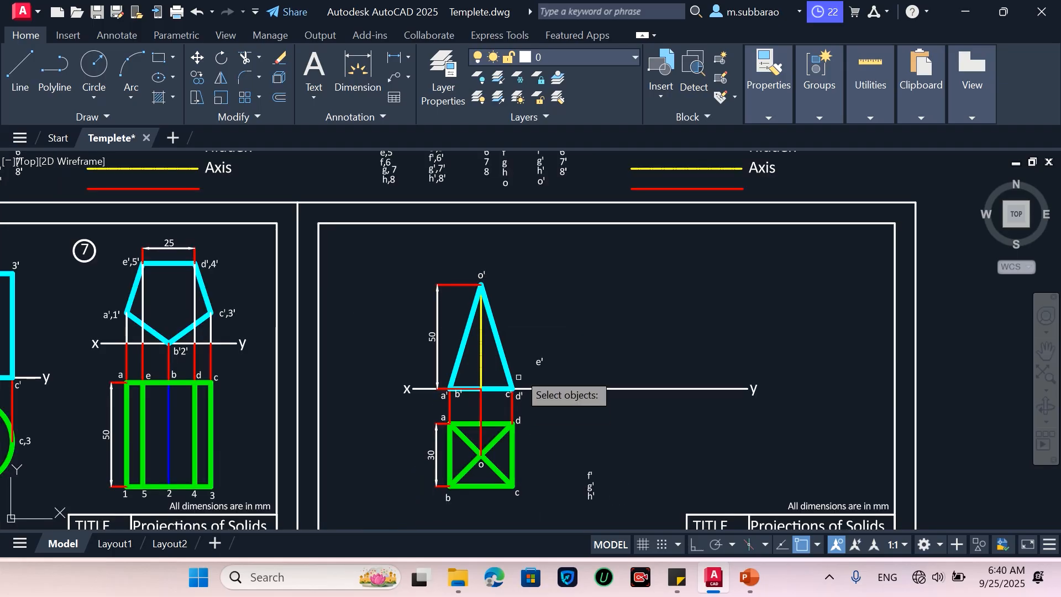
left_click(538, 362)
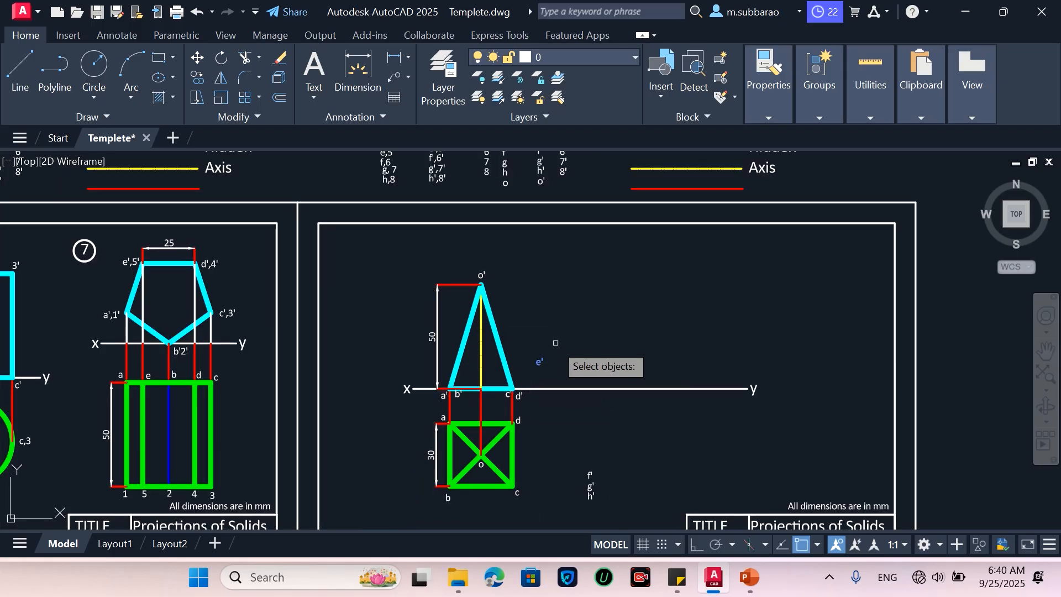
scroll(551, 387, "down", 3)
scroll(552, 448, "up", 3)
left_click(559, 476)
left_click(624, 382)
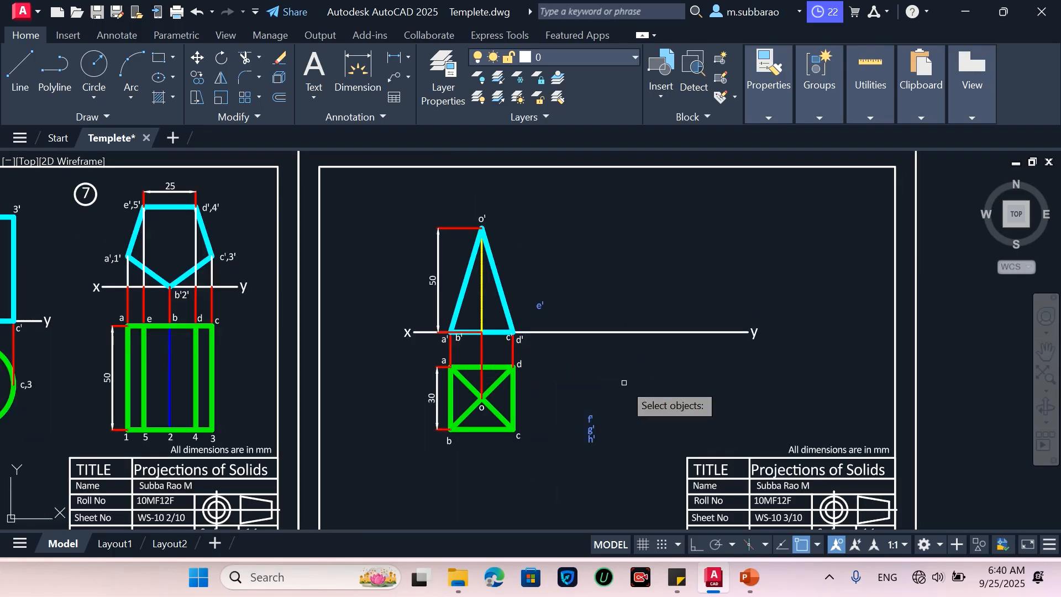
scroll(549, 204, "up", 2)
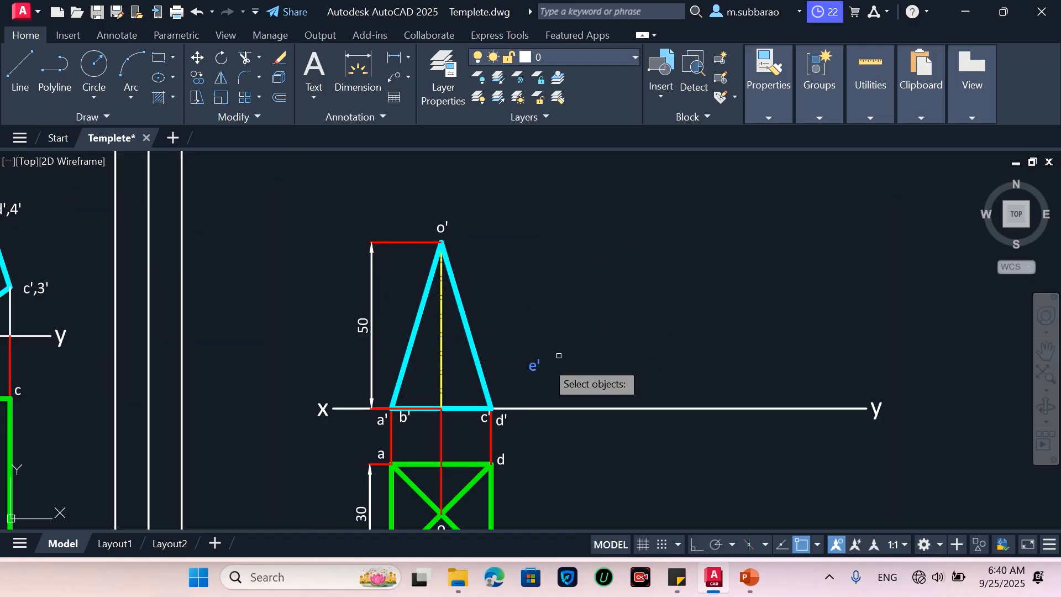
Step: Delete the unused labels e', f', g' and h' beside the pyramid's views
left_click(559, 337)
left_click(524, 383)
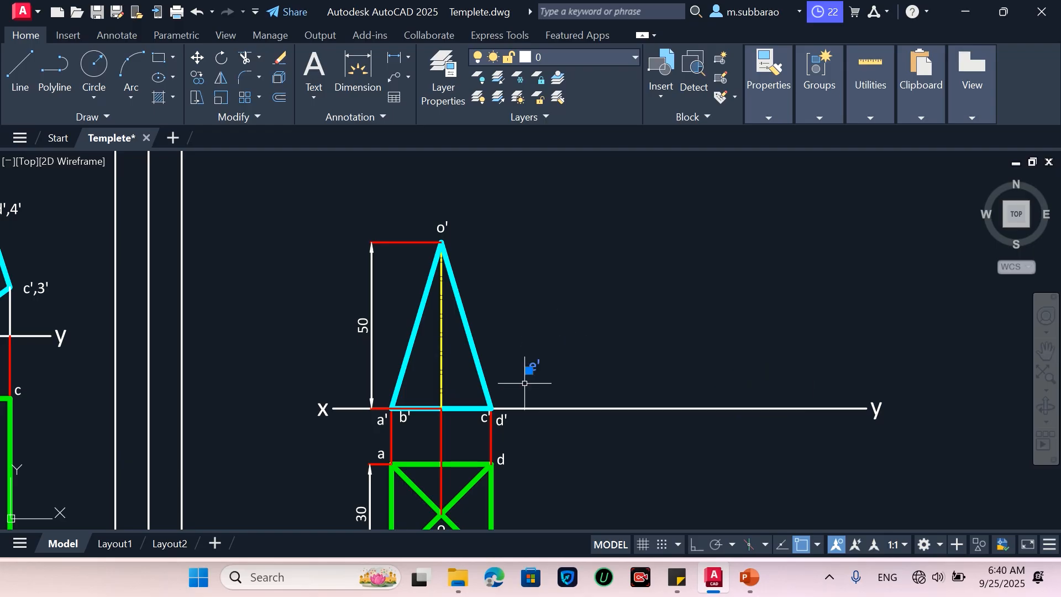
type("e")
key("Return")
scroll(469, 284, "down", 2)
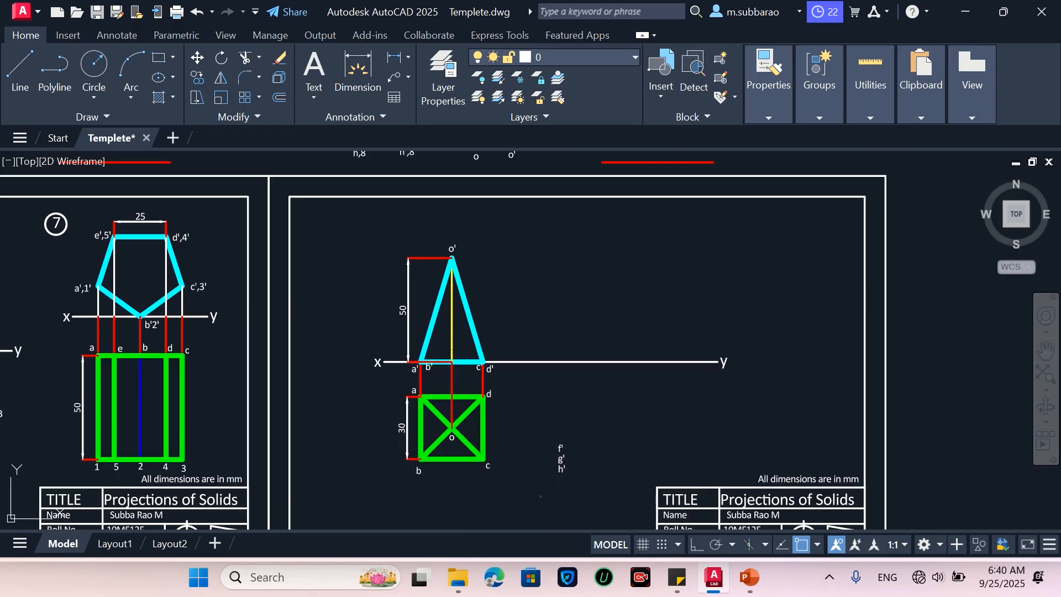
left_click(540, 497)
left_click(611, 413)
type("e")
key("Return")
scroll(452, 311, "up", 4)
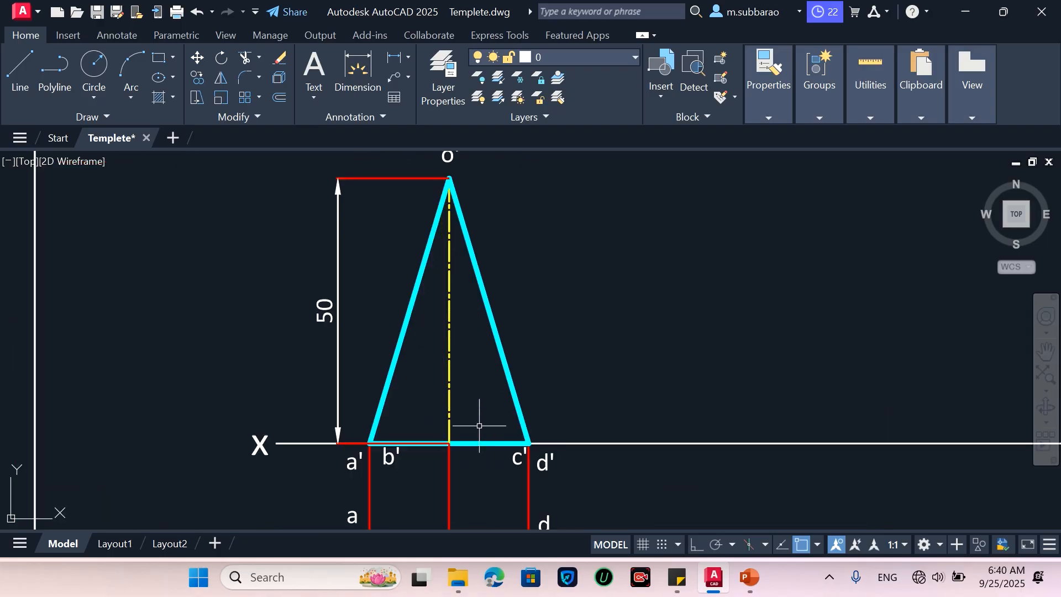
Step: Copy the front view with its labels and height dimension about 54 mm to the right along the xy line, with Ortho on
scroll(425, 363, "down", 2)
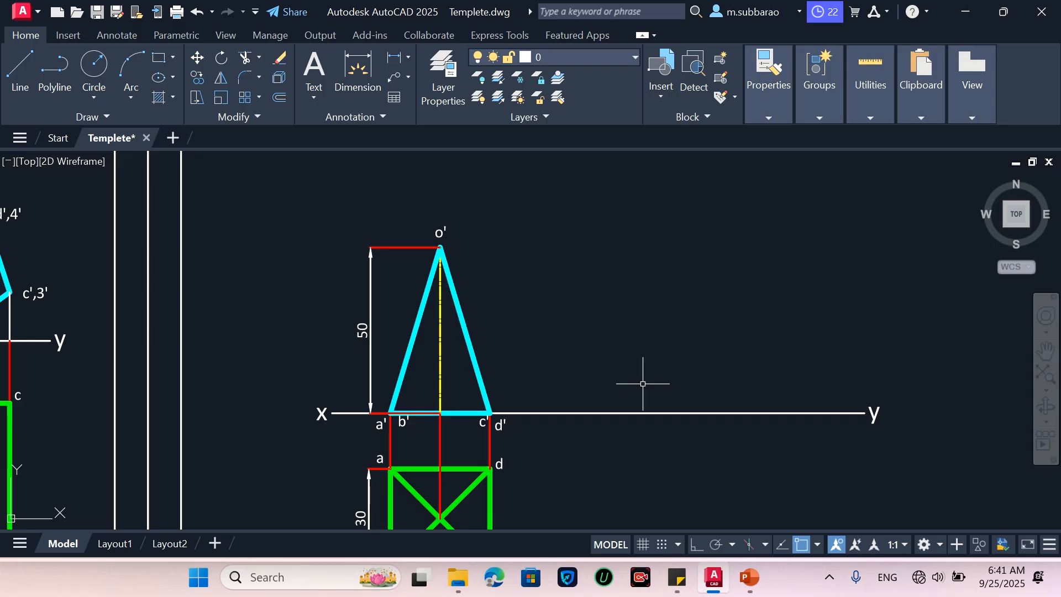
type("co")
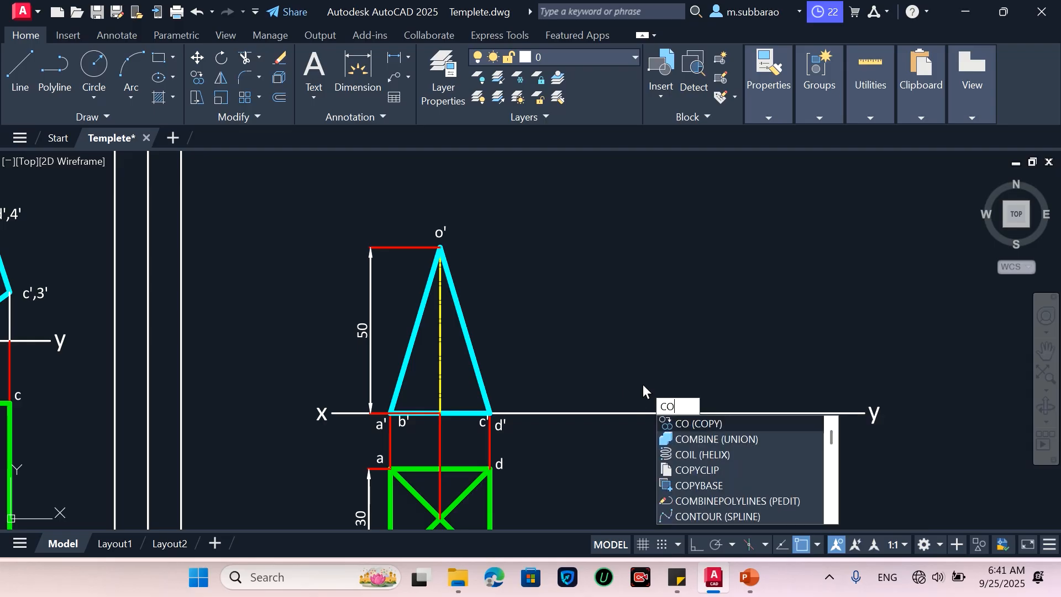
key("Return")
left_click(330, 449)
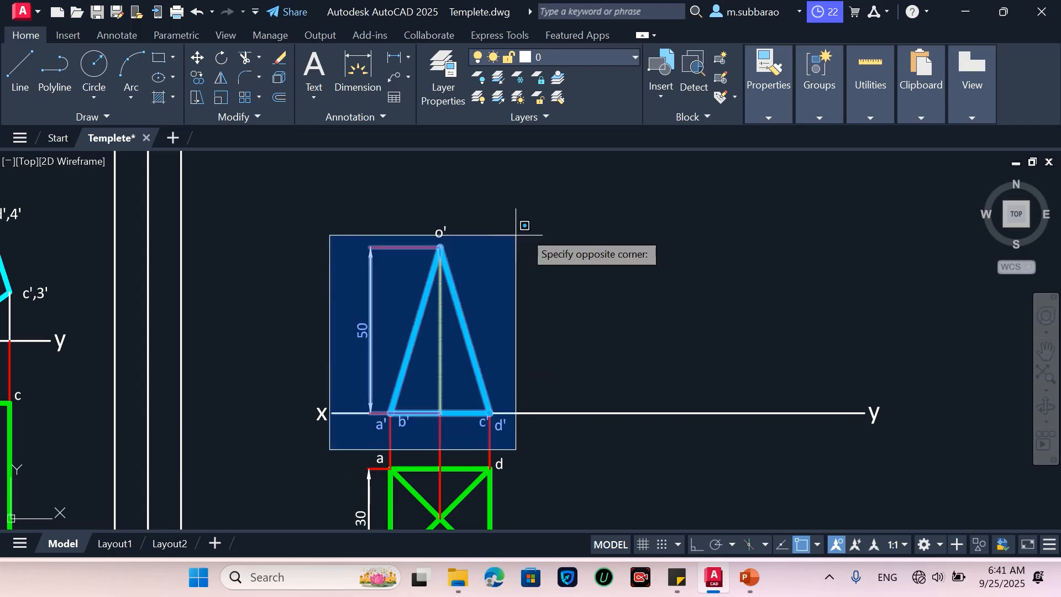
left_click(543, 209)
key("Return")
left_click(523, 238)
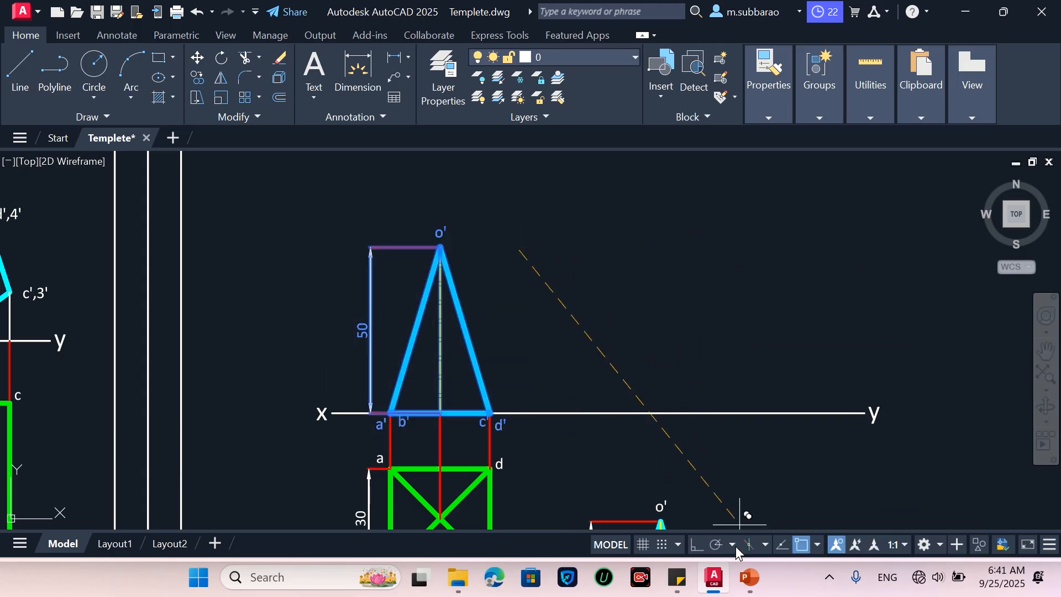
left_click(696, 543)
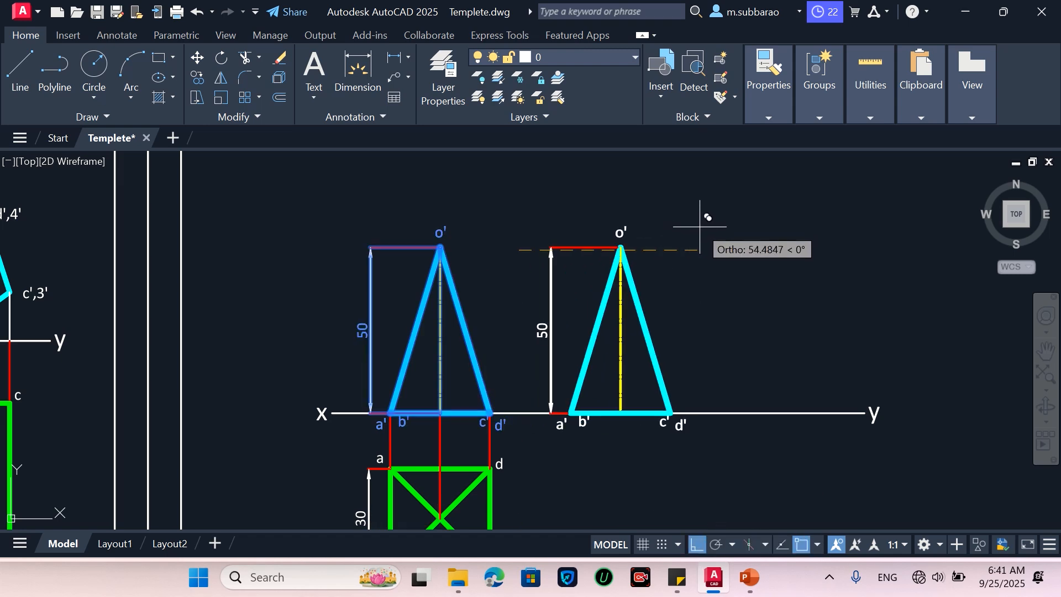
left_click(706, 218)
key("Return")
Step: Delete the 50 height dimension from the copied front view
scroll(473, 349, "down", 4)
scroll(498, 345, "up", 3)
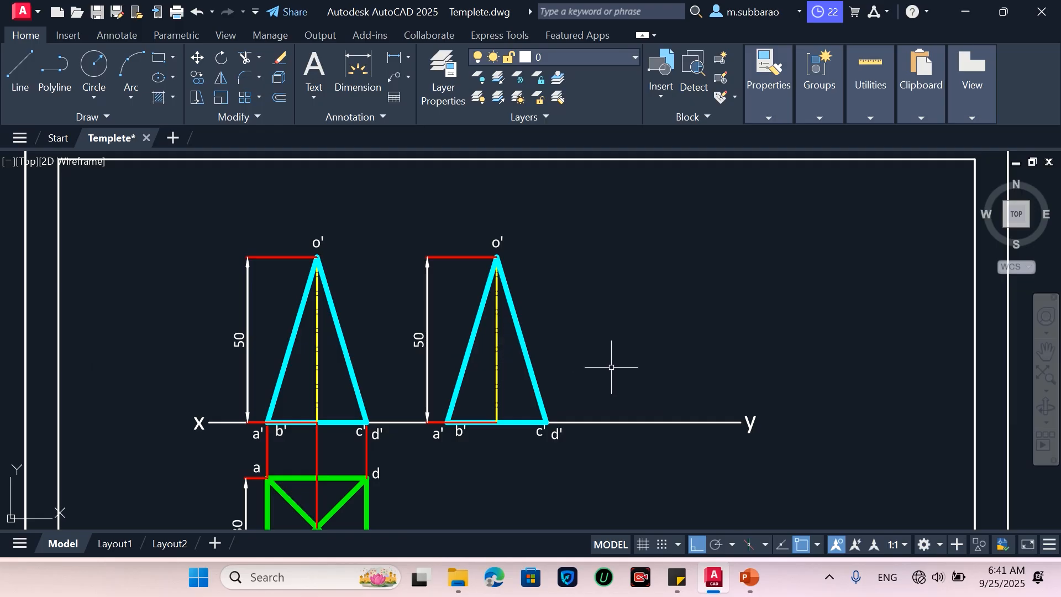
left_click(449, 322)
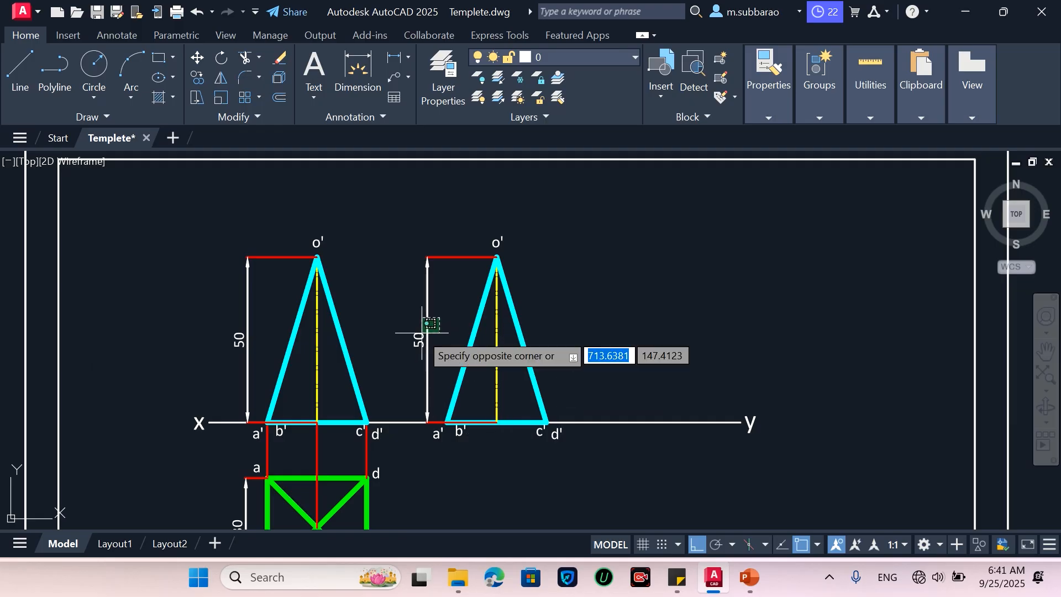
left_click(414, 334)
key("Delete")
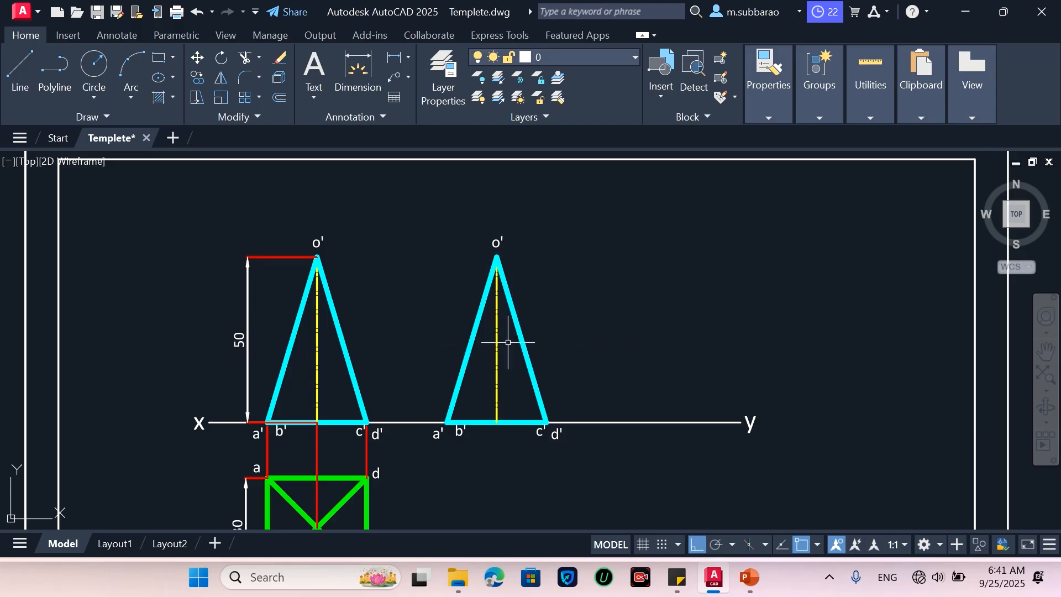
Step: Rotate the copied front view with its labels by -45° about its base corner at c', d'
type("ro")
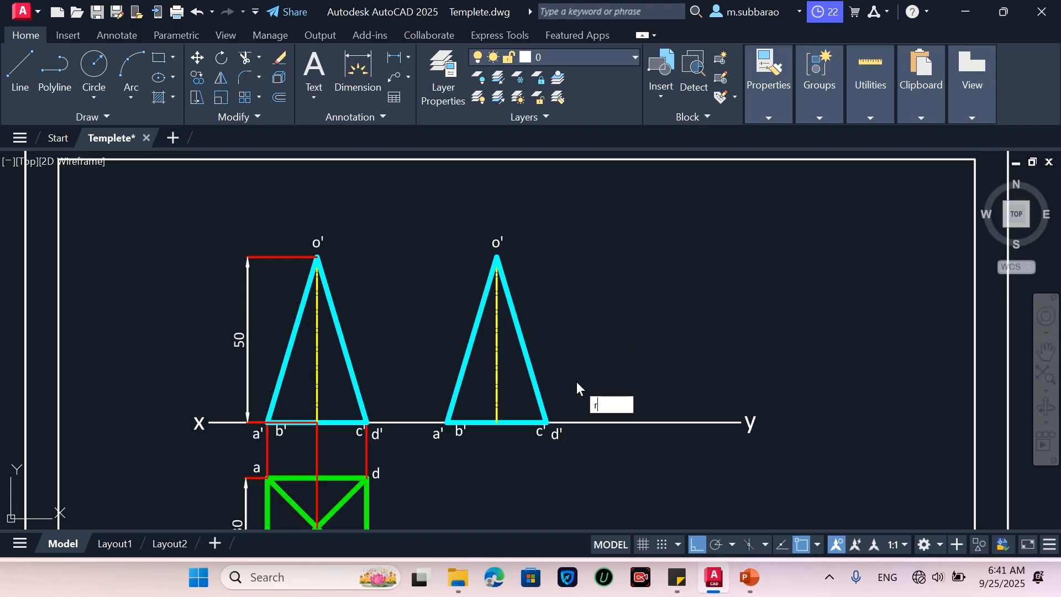
key("Return")
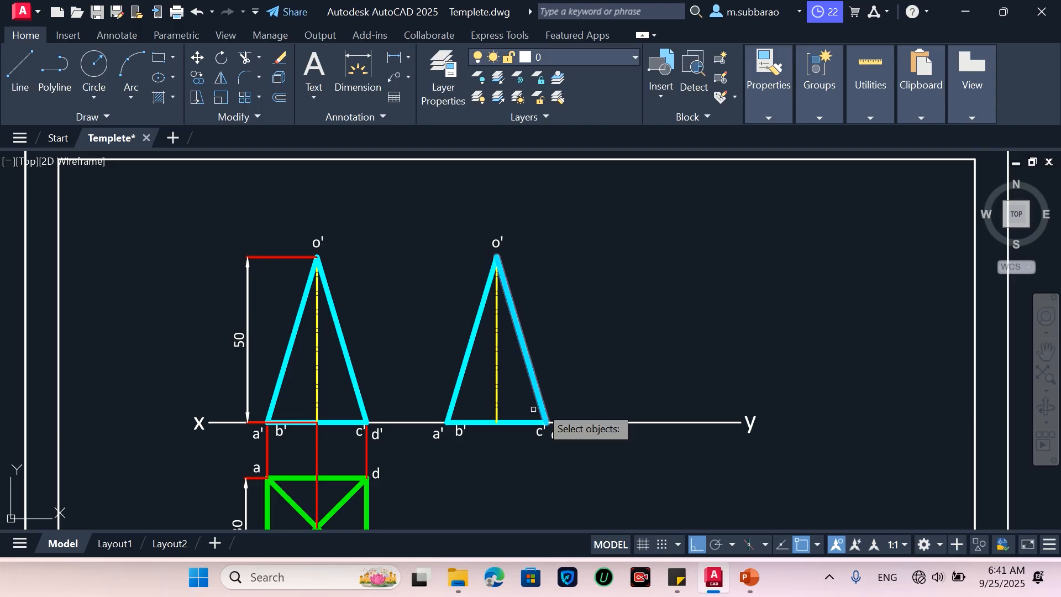
left_click(417, 469)
left_click(619, 168)
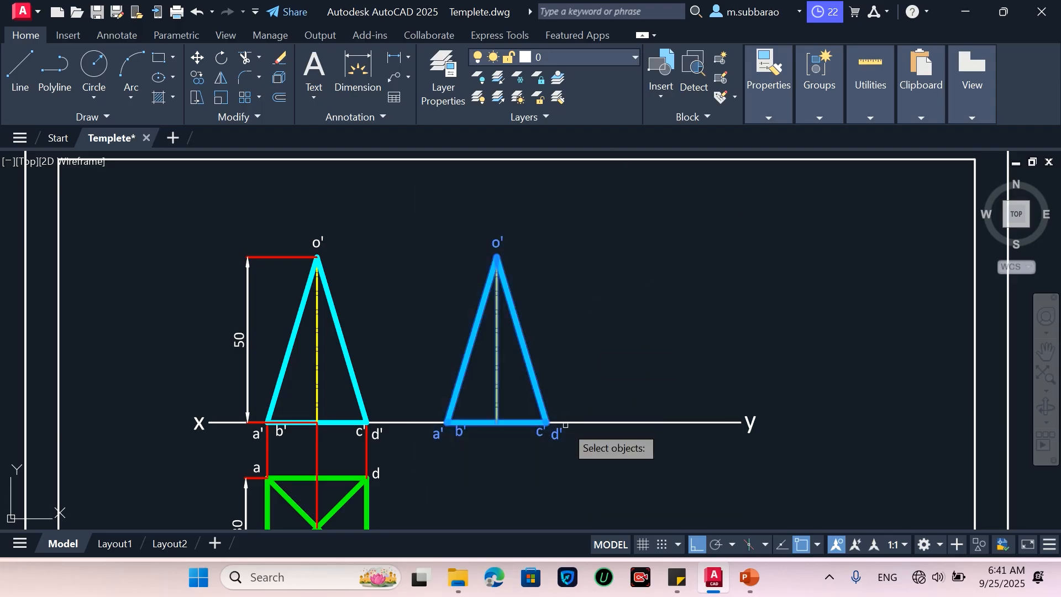
key("Return")
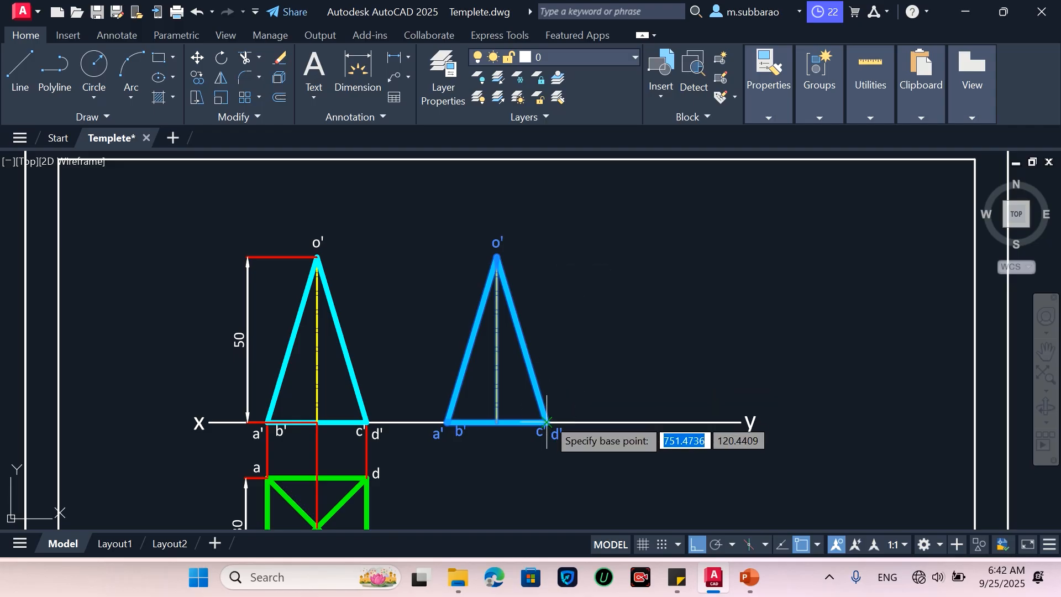
scroll(547, 423, "up", 6)
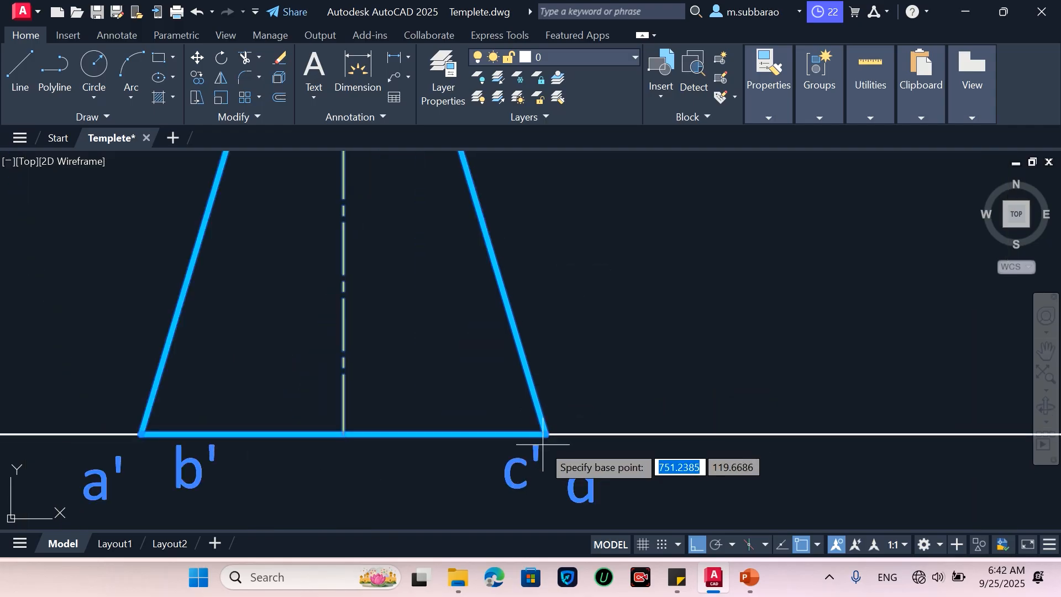
left_click(546, 434)
scroll(553, 430, "down", 5)
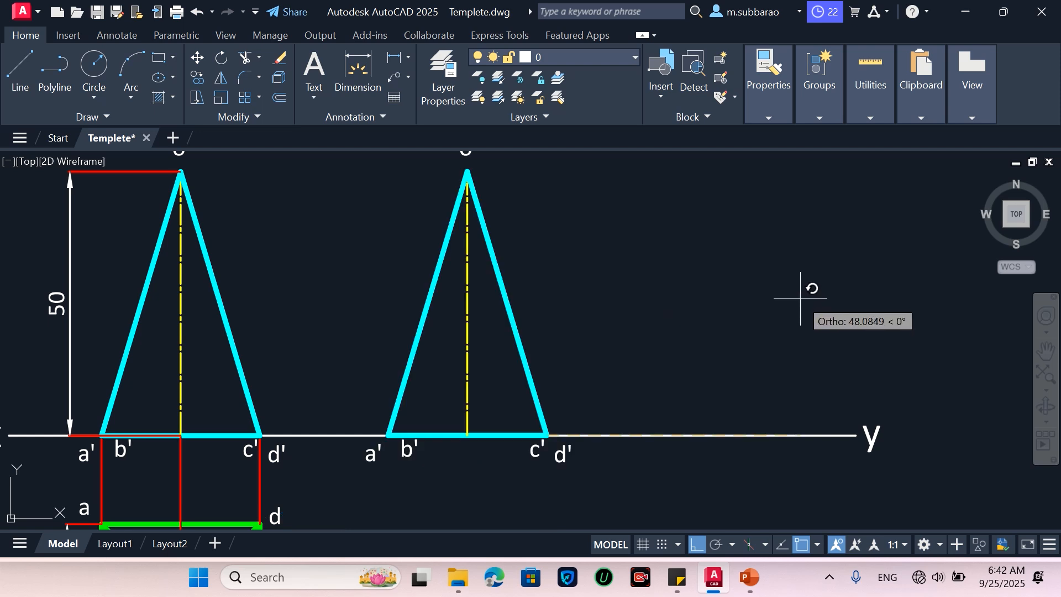
type("-")
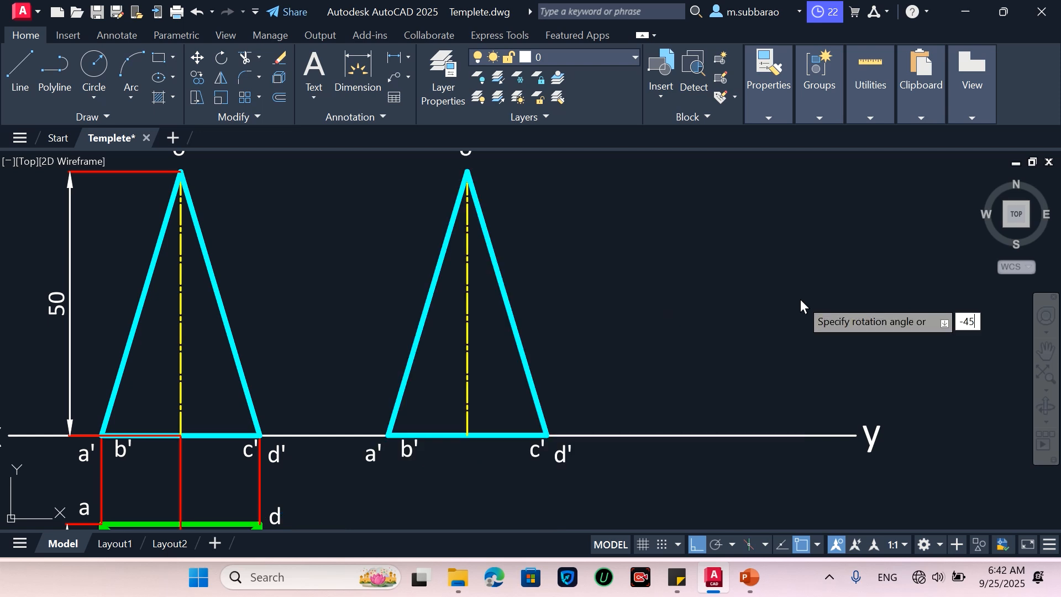
type("45")
key("Return")
scroll(485, 225, "down", 4)
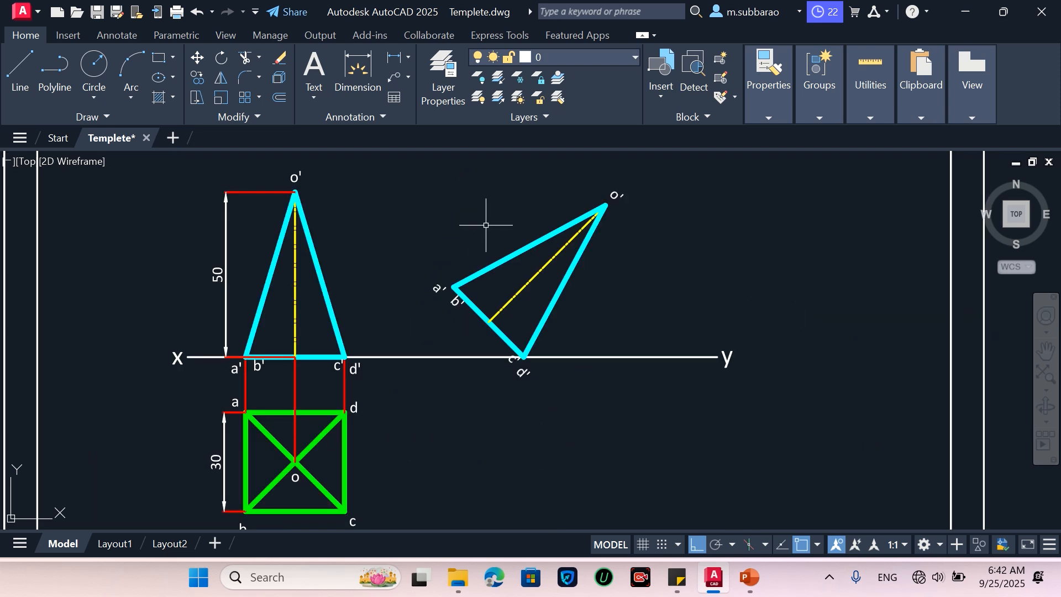
Step: Draw vertical projectors from the tilted view's a'b' and c'd' corners down to about the level below the square top view
scroll(539, 323, "up", 2)
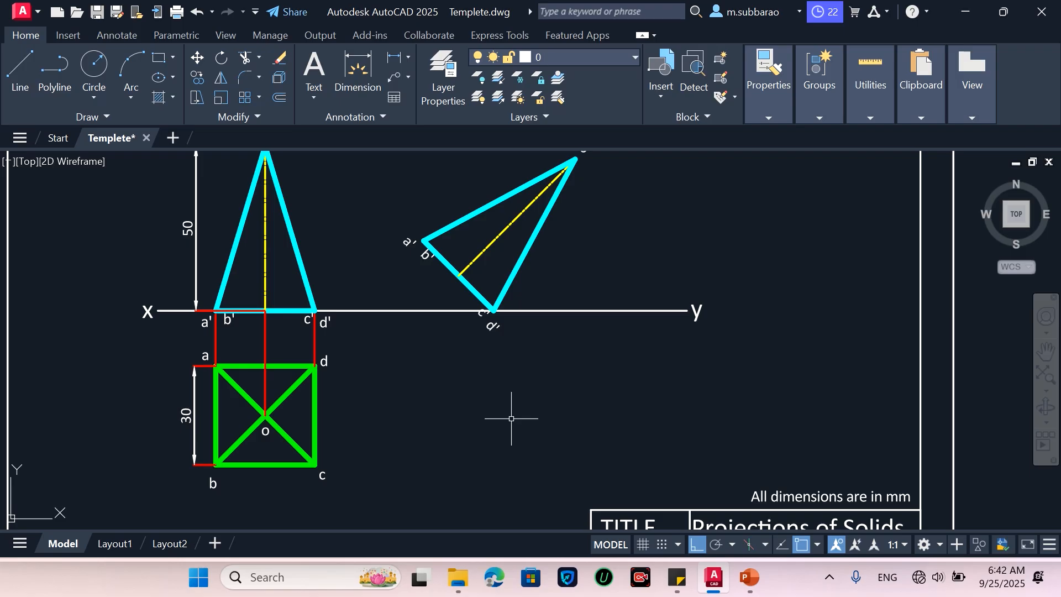
type("l")
key("Return")
left_click(424, 240)
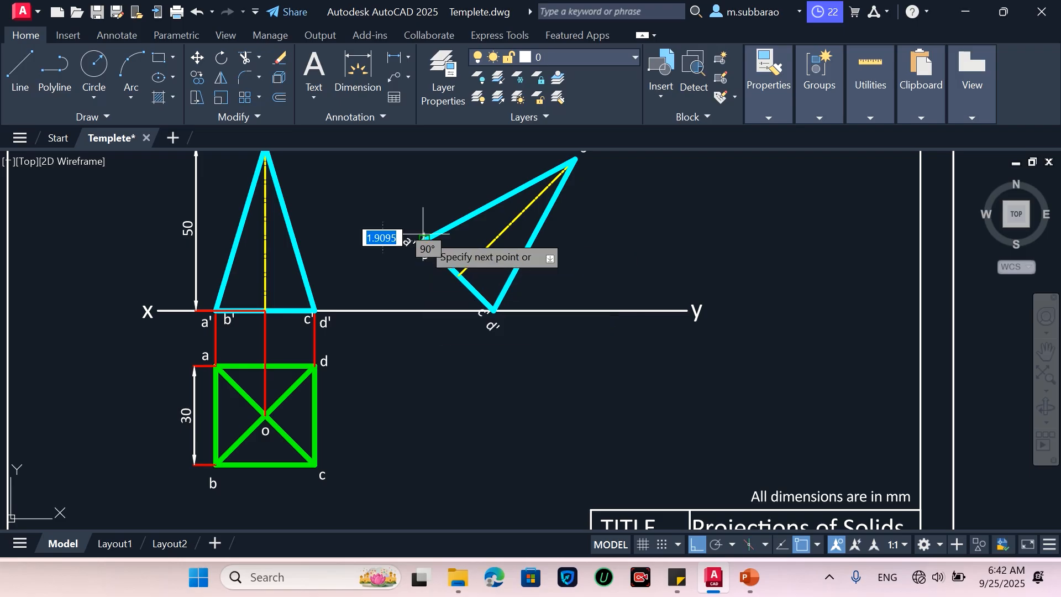
left_click(424, 497)
key("Return")
key("Return")
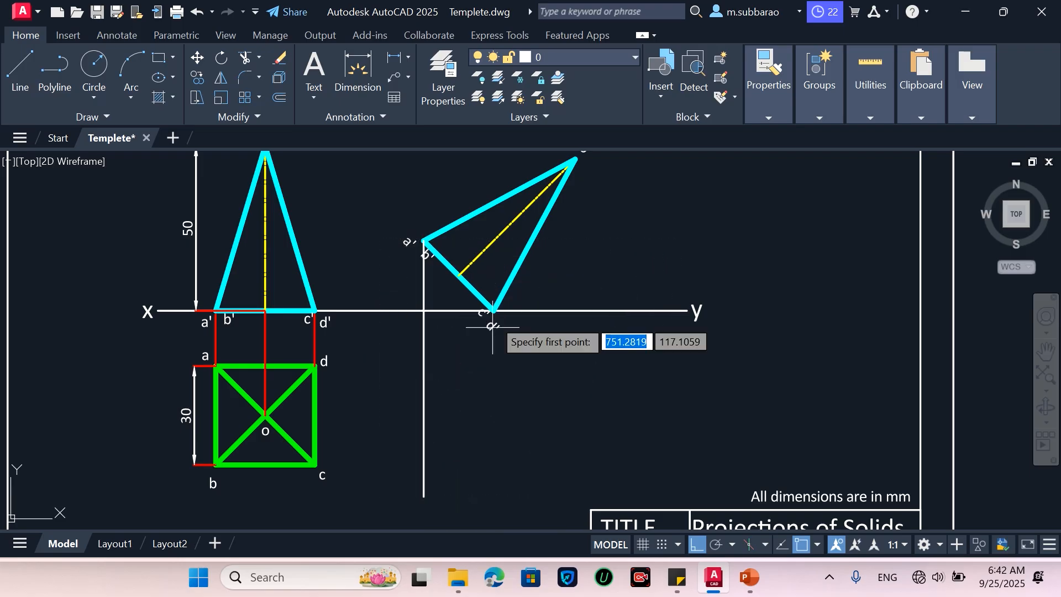
left_click(494, 312)
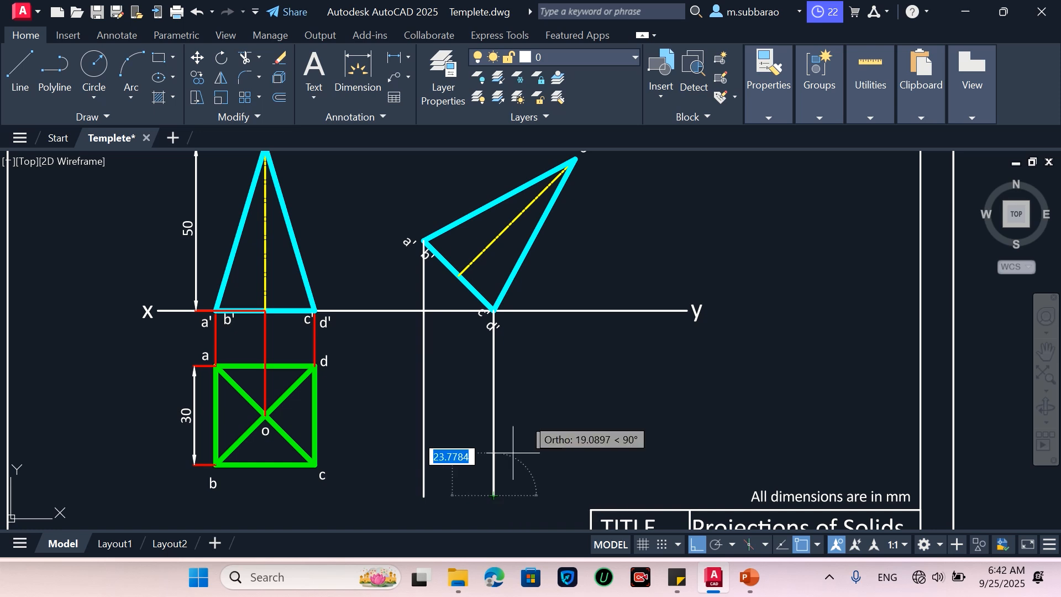
key("Return")
Step: Draw a vertical projector from the tilted view's apex o' down to the level of the other projectors' lower ends
key("Return")
left_click(576, 159)
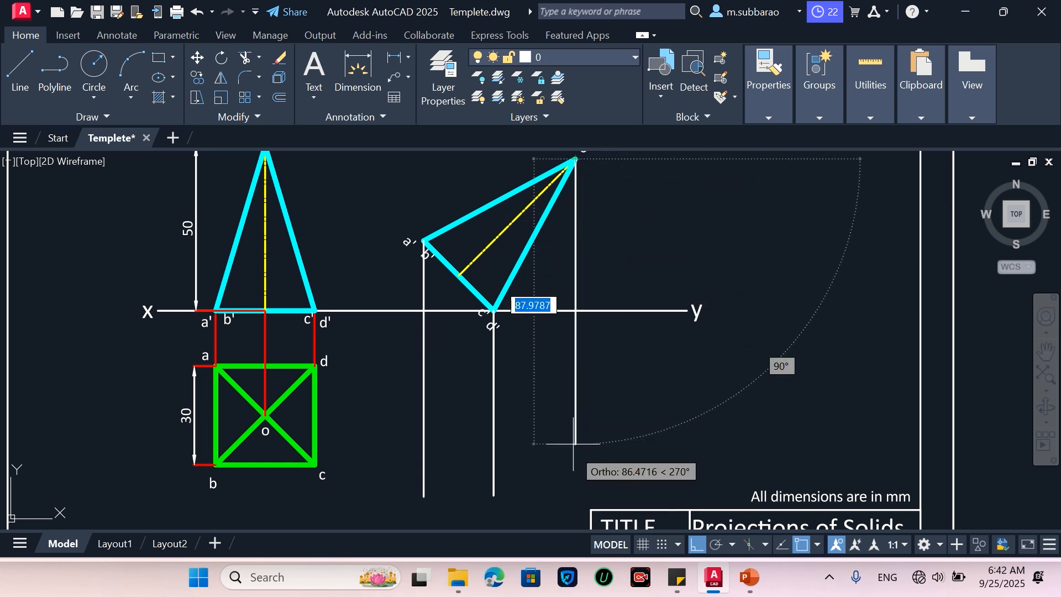
left_click(573, 498)
key("Return")
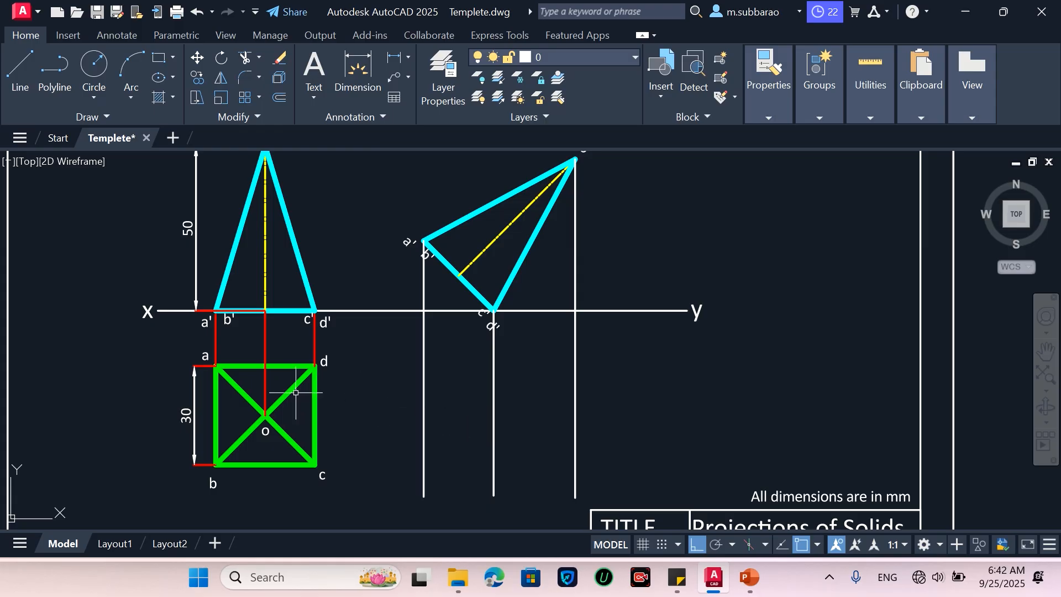
Step: Draw horizontal projectors from top-view corner d to the a'b' vertical projector and from corner c to the c'd' vertical projector
key("Return")
left_click(316, 366)
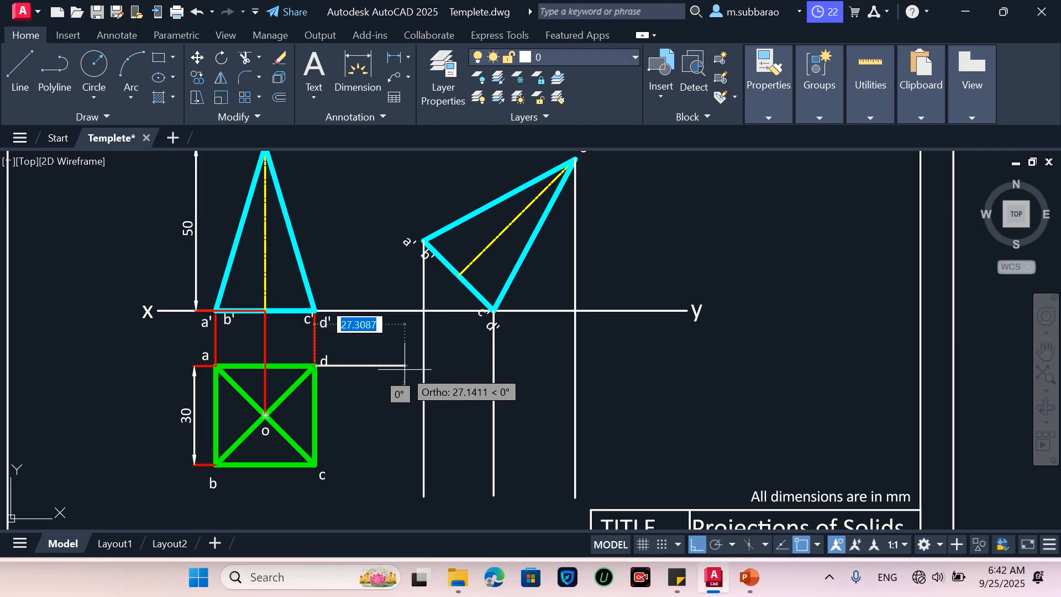
left_click(422, 366)
key("Return")
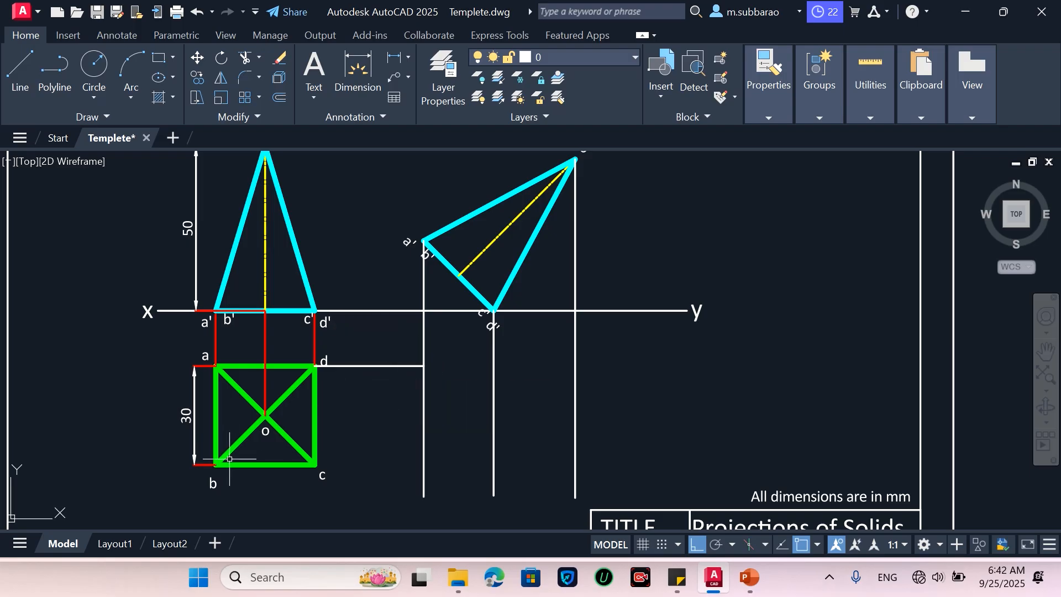
key("Return")
left_click(316, 464)
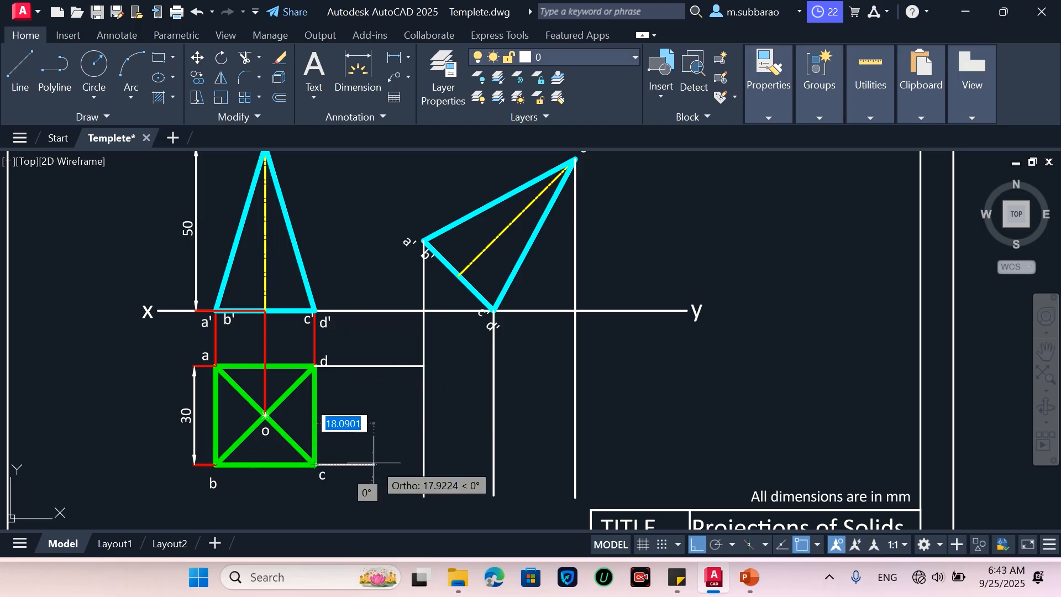
left_click(491, 462)
key("Return")
Step: Continue the d projector across to the c'd' vertical projector and draw a horizontal projector from top-view centre o to the apex projector
key("Return")
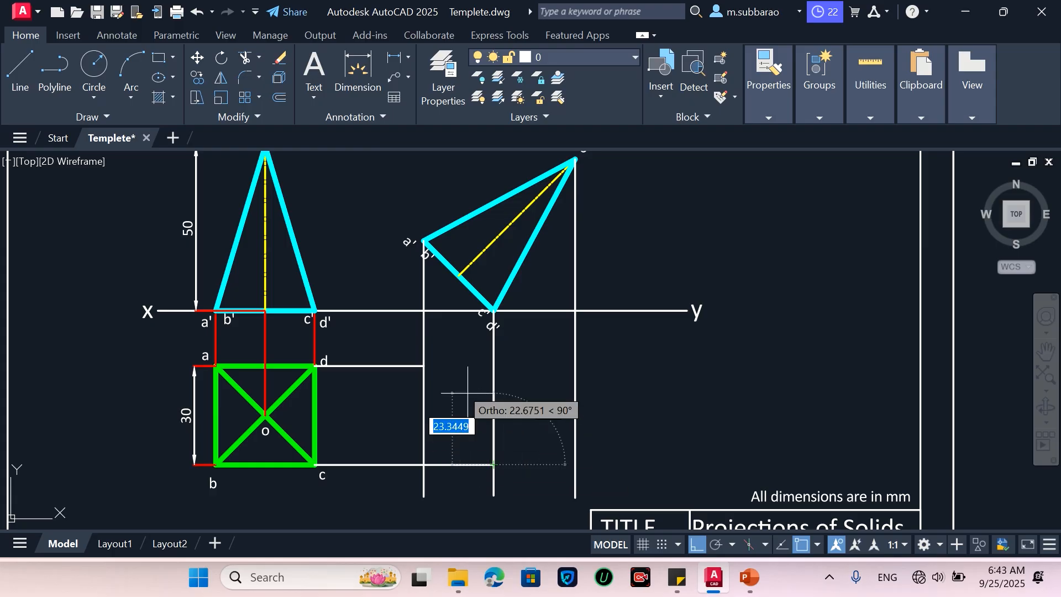
left_click(424, 365)
left_click(492, 366)
key("Return")
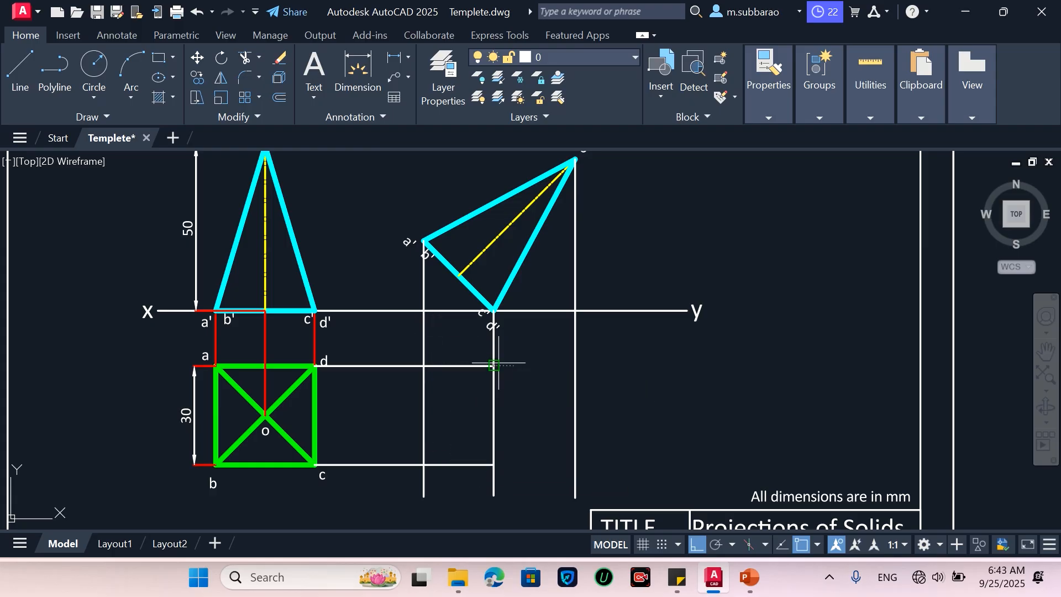
key("Return")
left_click(265, 414)
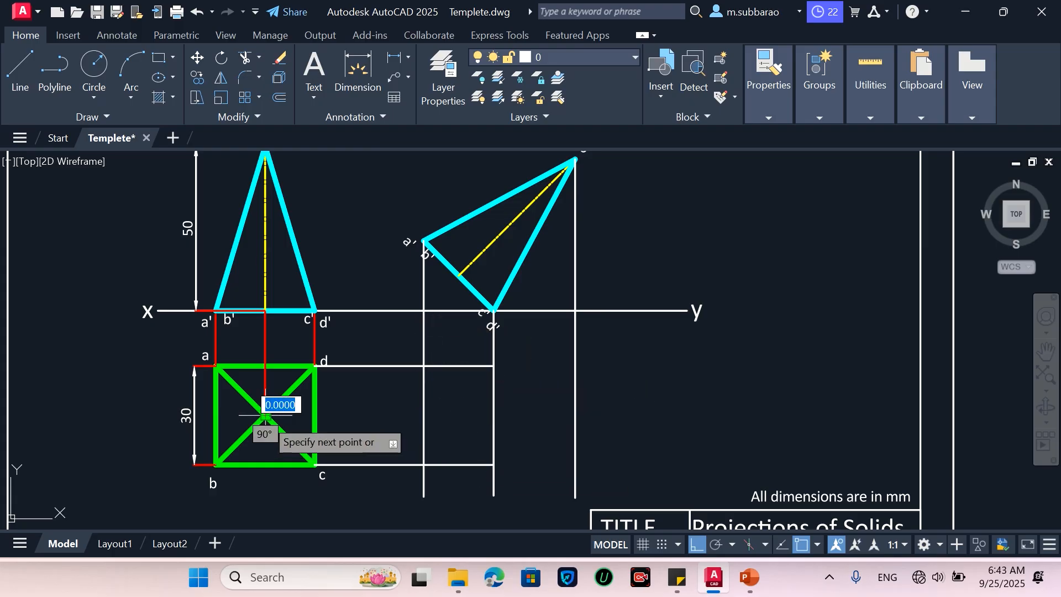
left_click(575, 415)
key("Return")
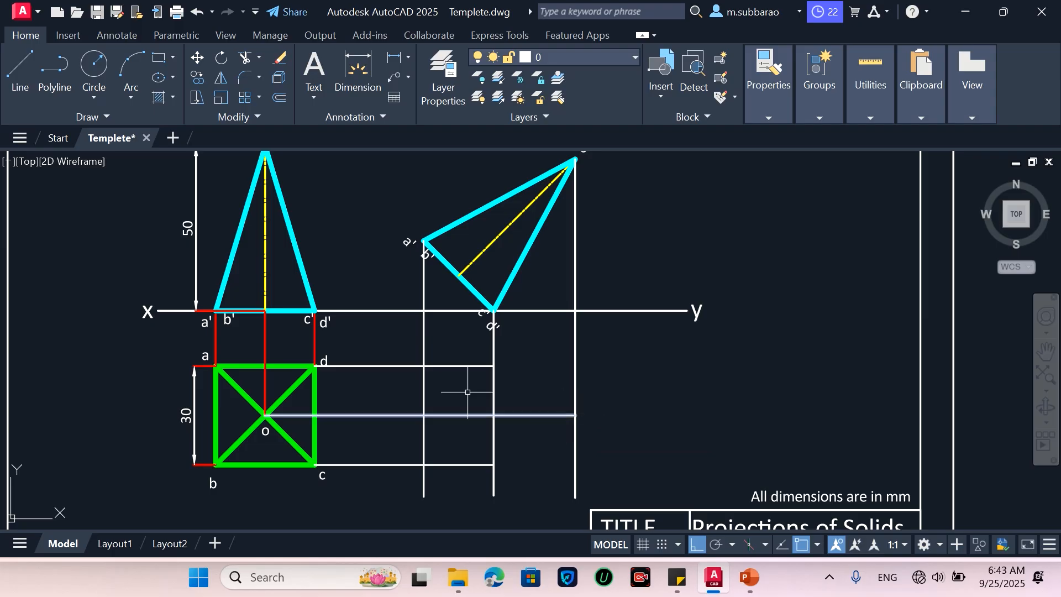
Step: Match the new horizontal and vertical projectors to the properties of the red projector between the first front and top views
type("ma")
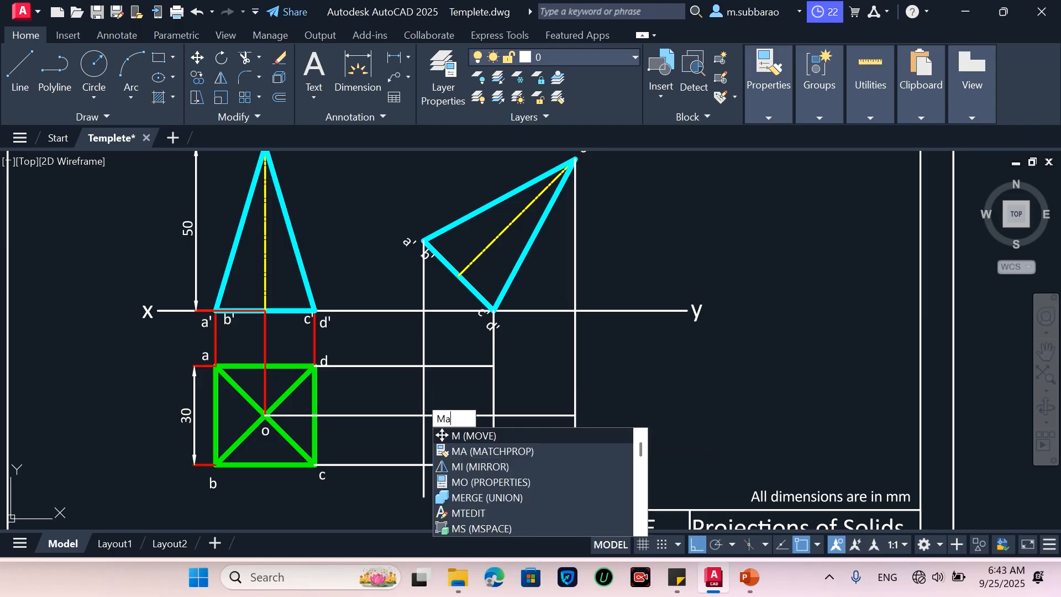
key("Return")
left_click(264, 335)
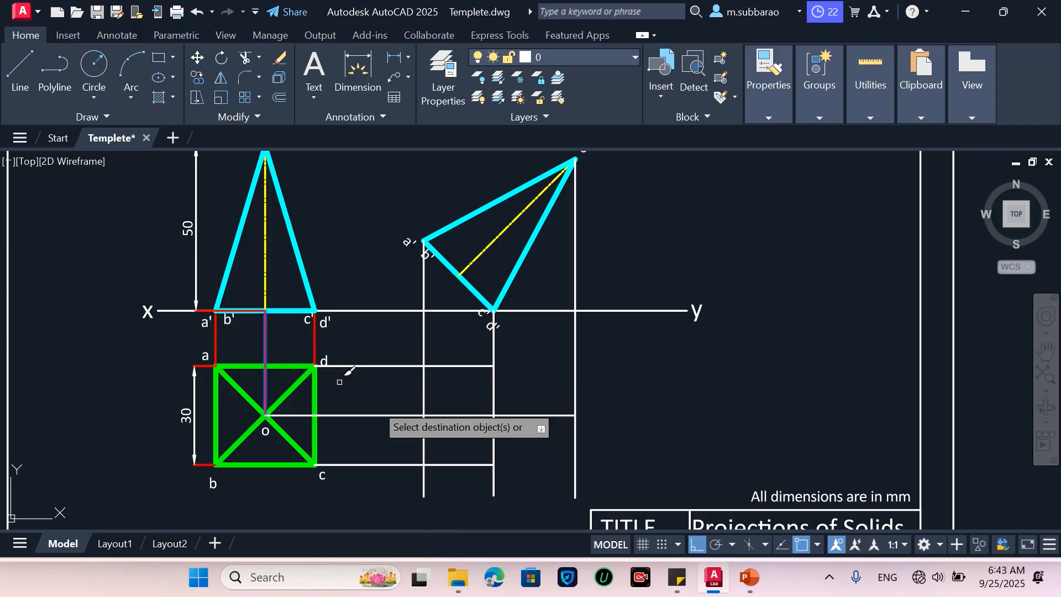
left_click(396, 358)
left_click(389, 476)
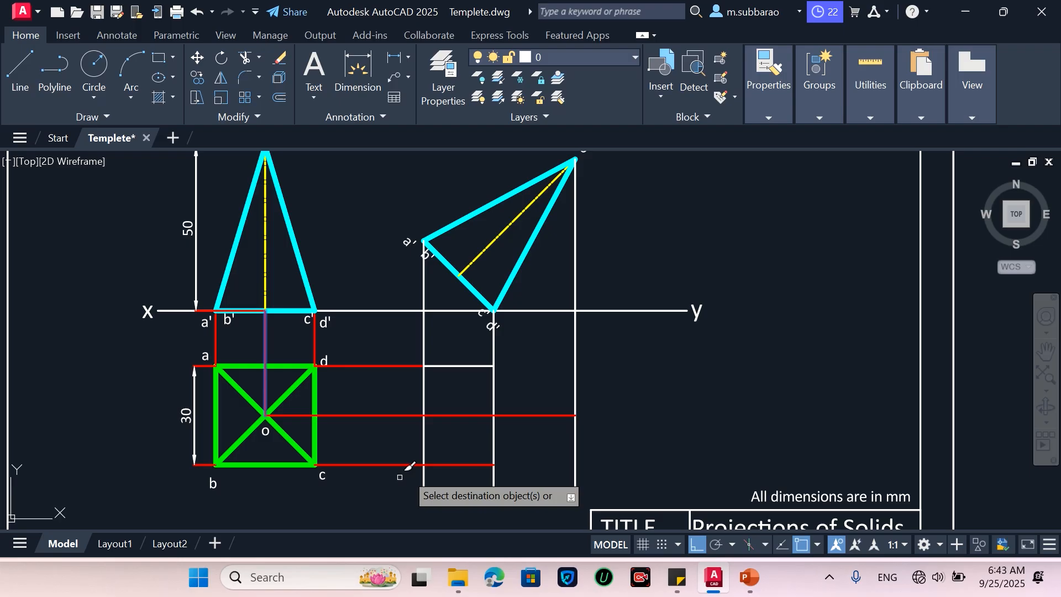
left_click(611, 385)
left_click(407, 390)
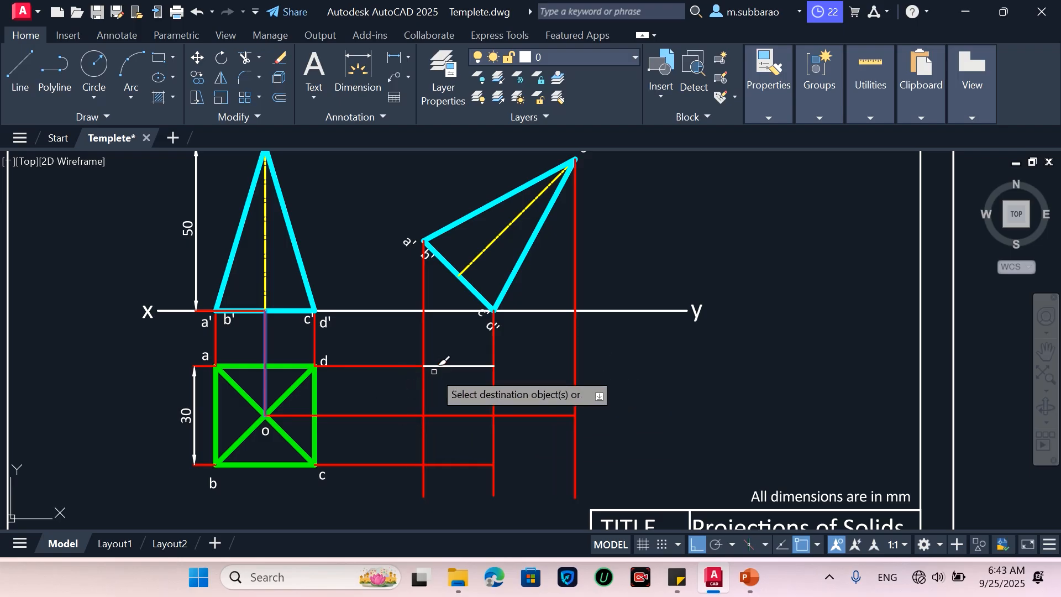
key("Return")
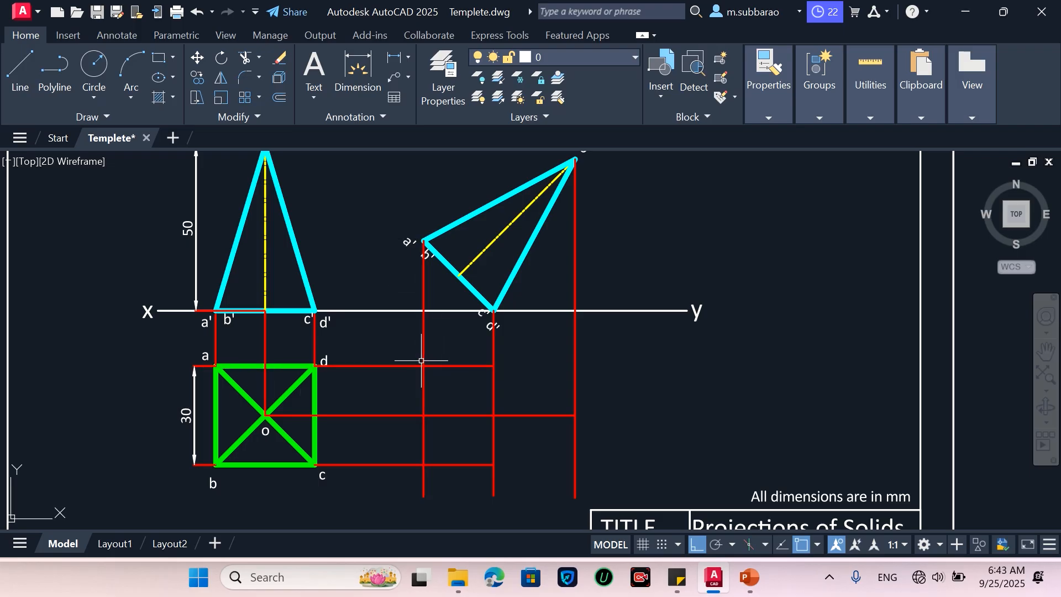
Step: Draw the triangle of the new top view, joining the a and b projector intersections on the a'b' vertical projector to the apex intersection
type("l")
key("Return")
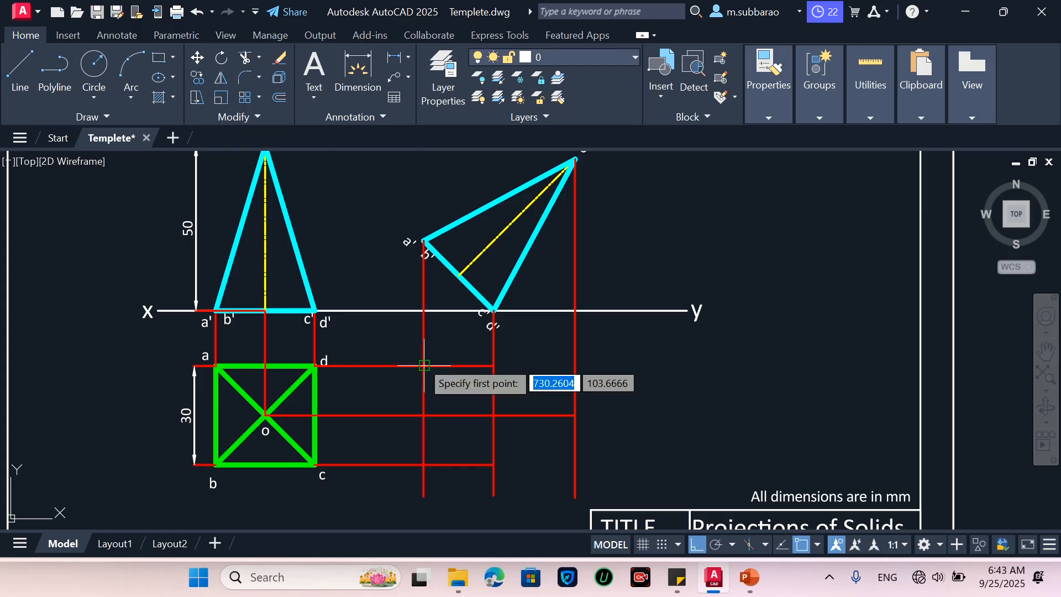
left_click(424, 366)
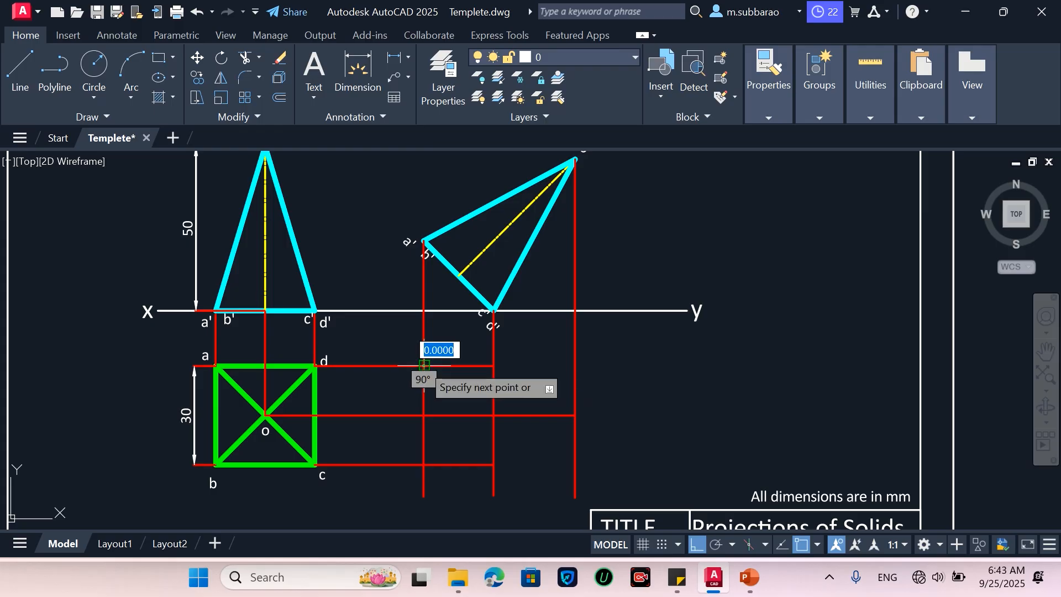
left_click(424, 464)
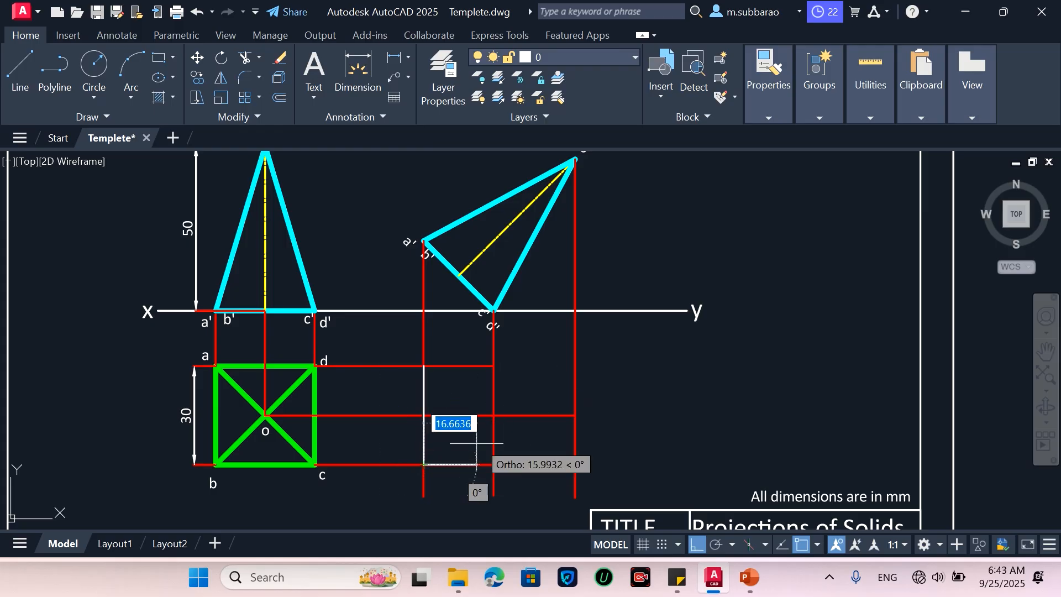
left_click(575, 414)
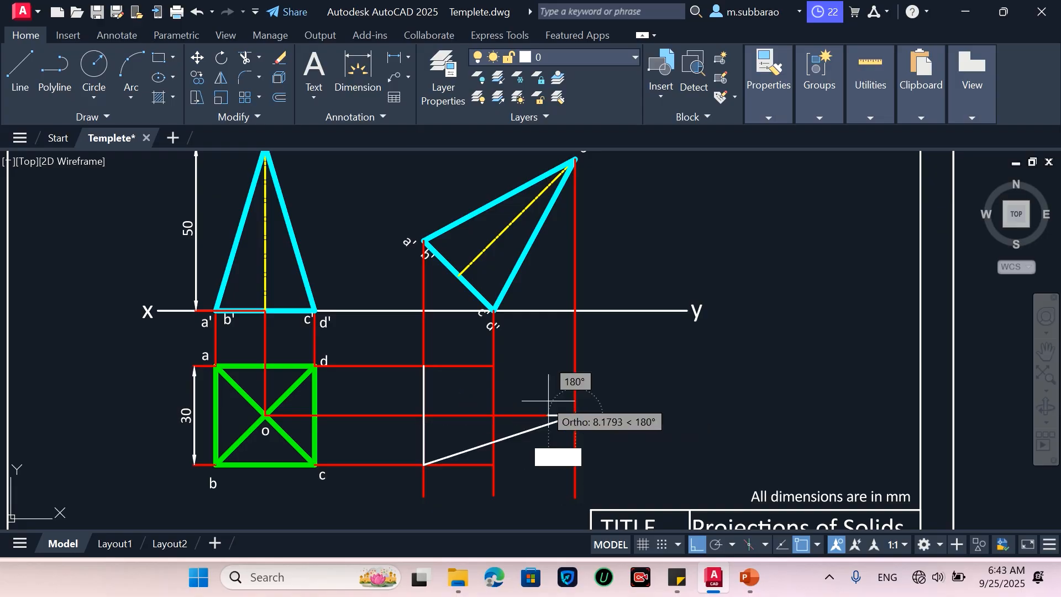
left_click(424, 366)
key("Return")
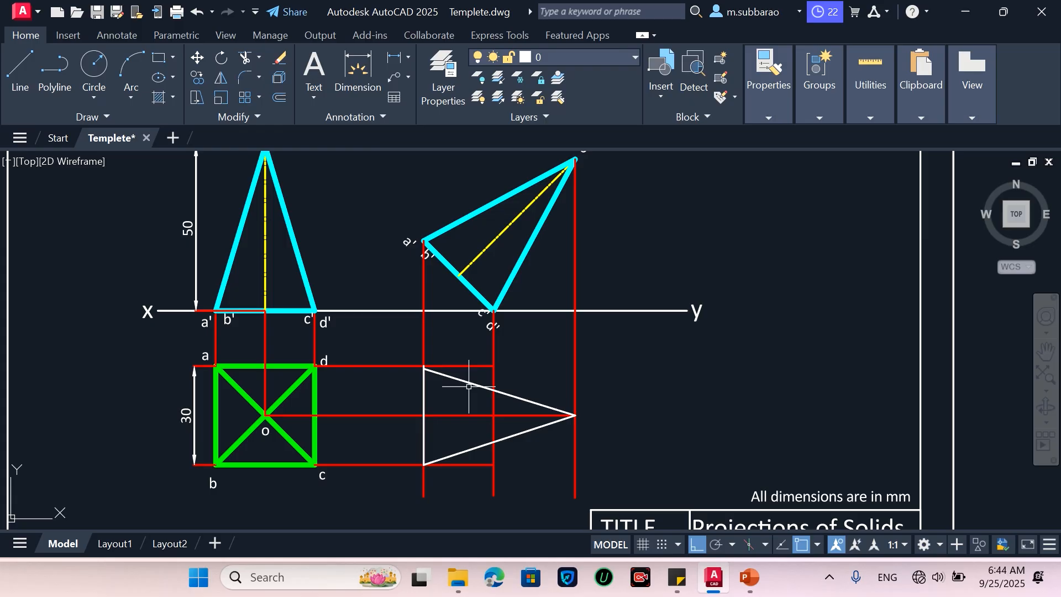
Step: Copy label a from the first top view to just above the upper end of the new triangle's vertical edge
type("co")
key("Return")
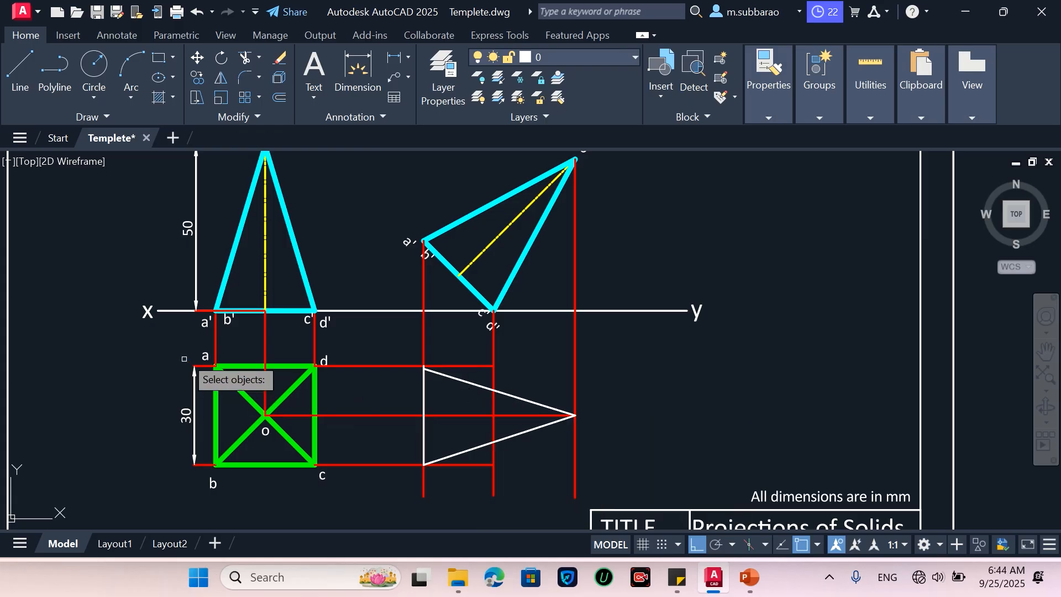
left_click(205, 356)
key("Return")
left_click(206, 356)
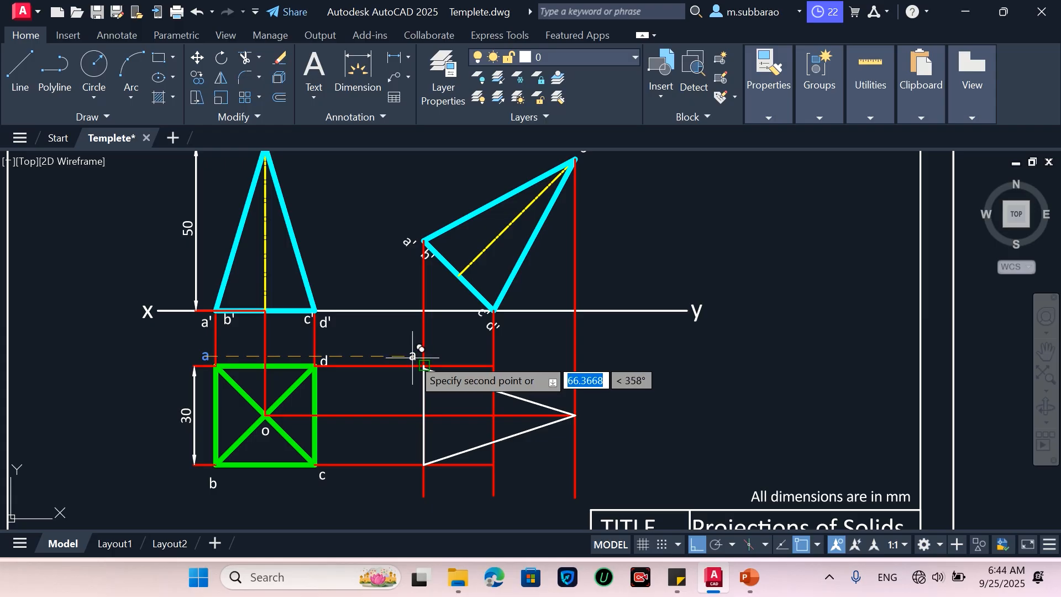
scroll(412, 357, "up", 2)
scroll(412, 316, "down", 2)
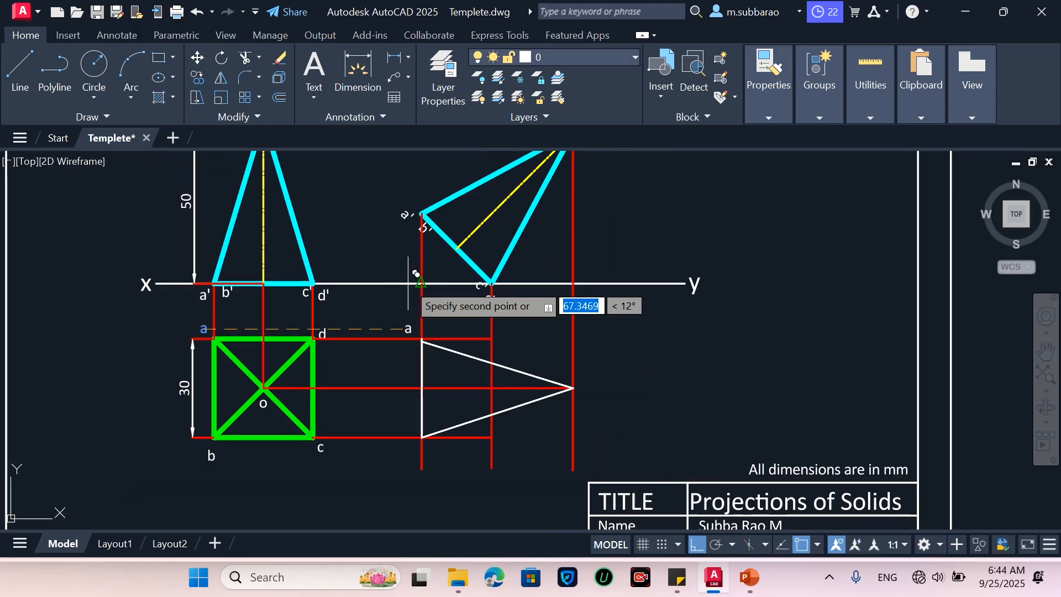
left_click(412, 315)
key("Return")
Step: Copy label b from the first top view to just below the lower end of the new triangle's vertical edge
key("Return")
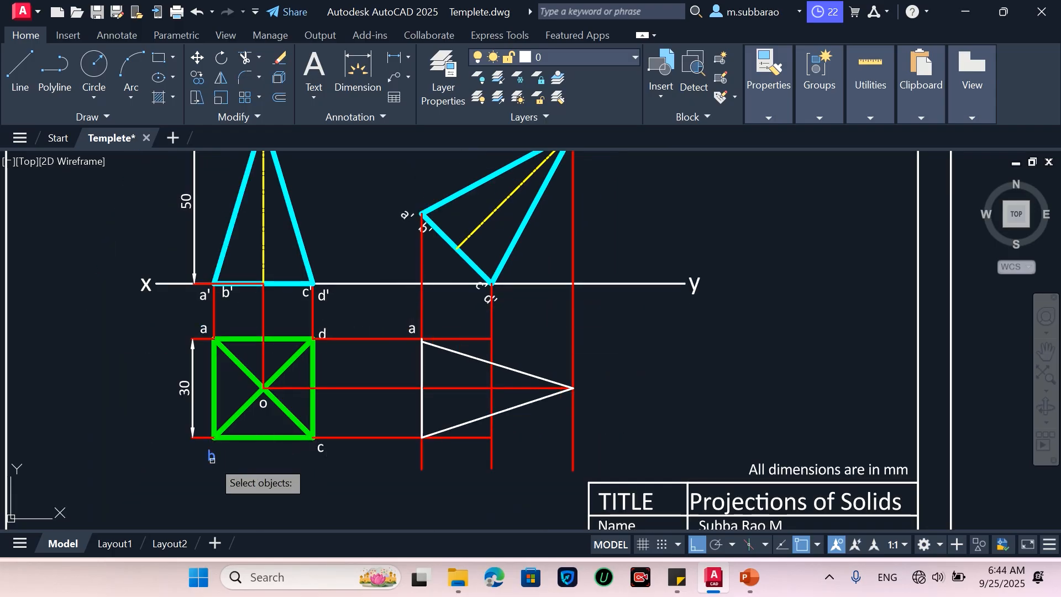
left_click(211, 456)
key("Return")
left_click(217, 471)
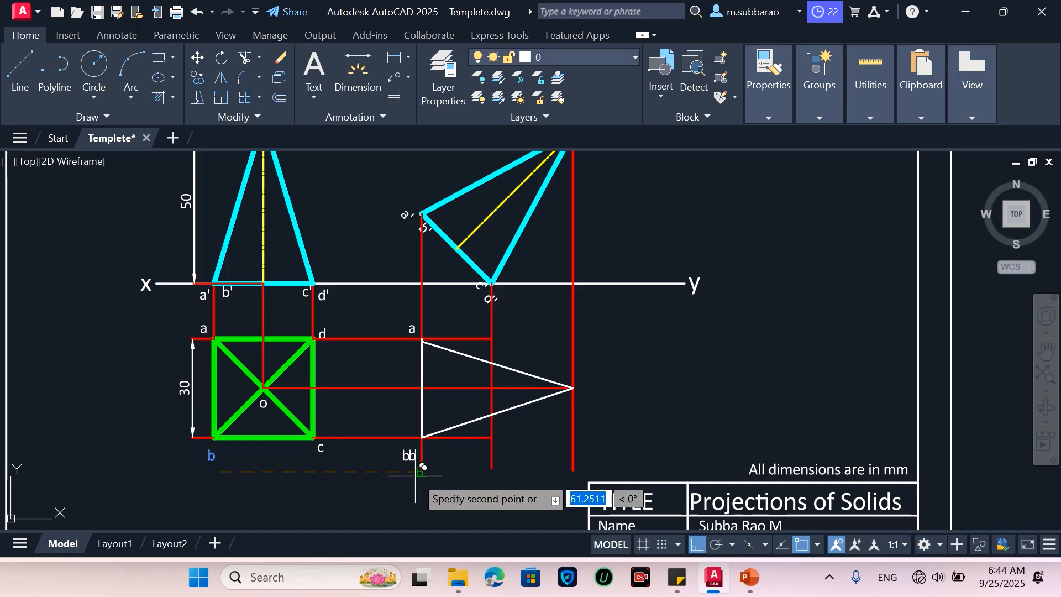
key("Return")
Step: Copy label c from the first top view to just below the c projector, beside the c'd' vertical projector
key("Return")
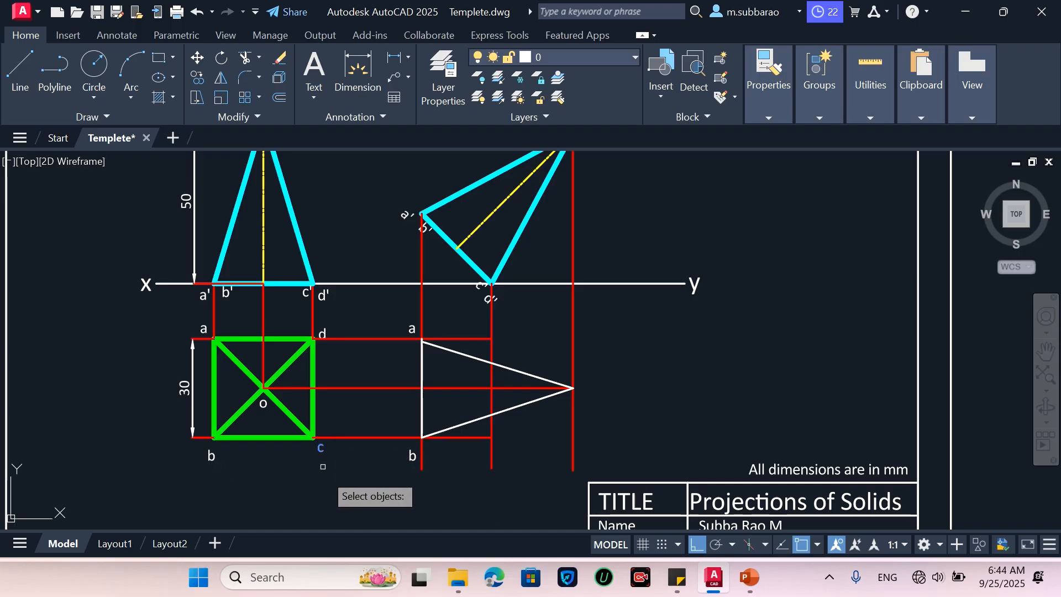
key("Return")
left_click(324, 474)
left_click(482, 479)
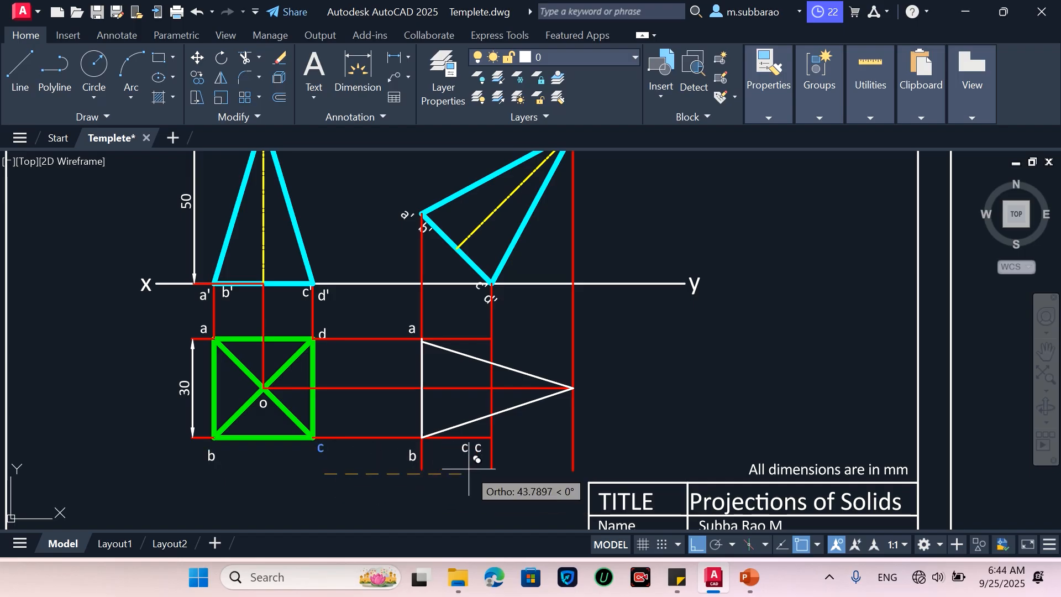
key("Return")
Step: Copy label d from the first top view to beside the intersection of the d projector and the c'd' vertical projector
key("Return")
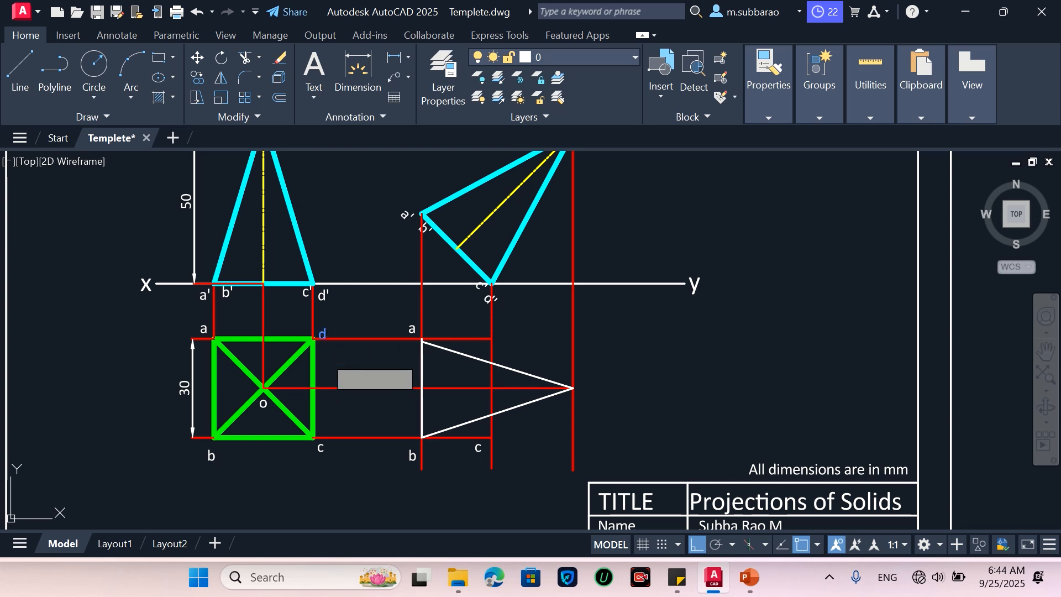
key("Return")
left_click(326, 356)
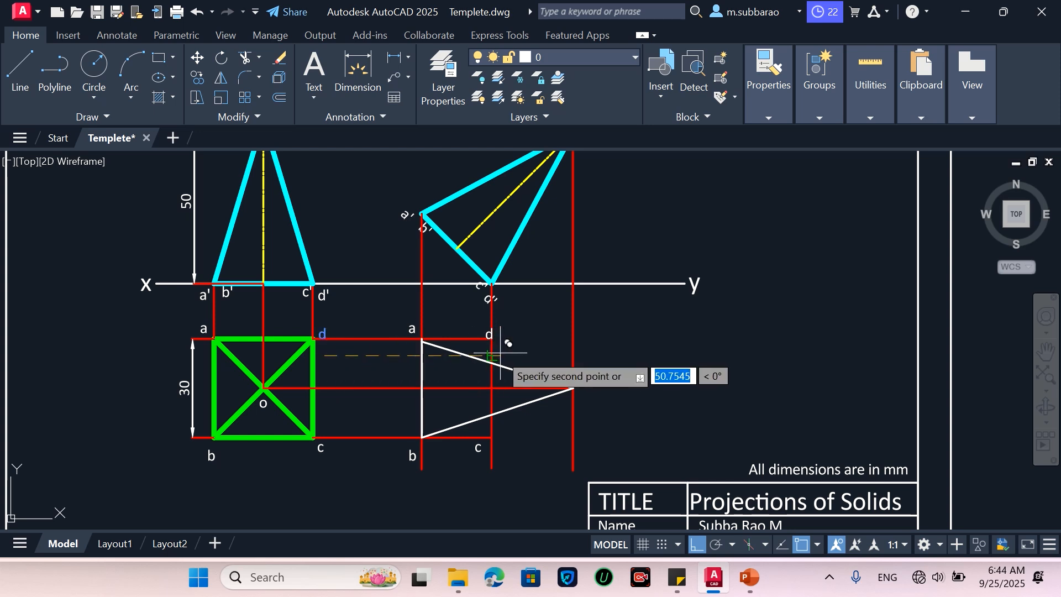
left_click(501, 355)
key("Return")
Step: Copy label o from the first top view horizontally to just beyond the apex of the new top view
key("Return")
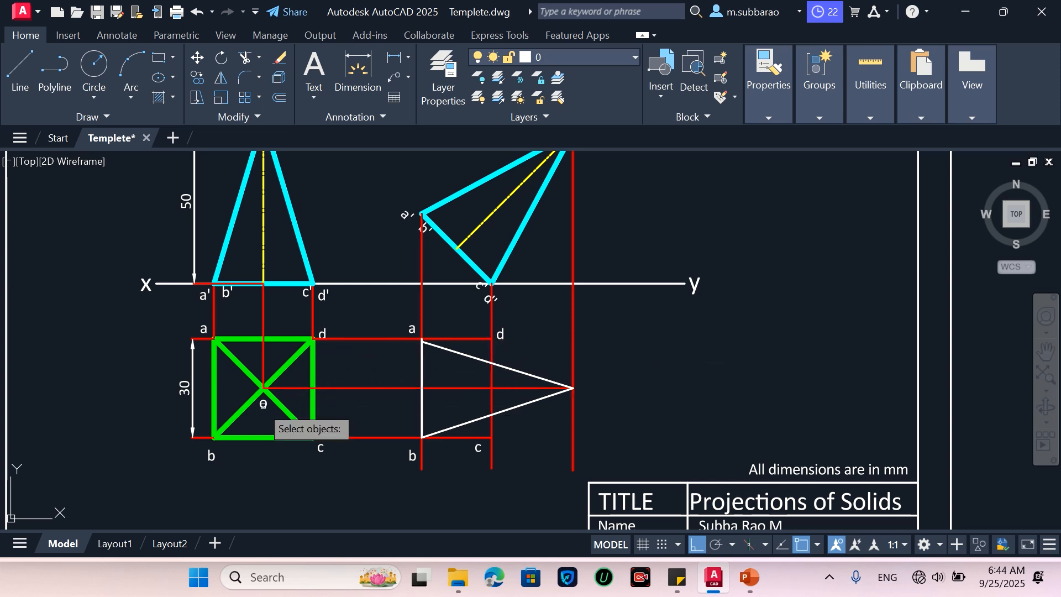
left_click(263, 404)
key("Return")
left_click(264, 404)
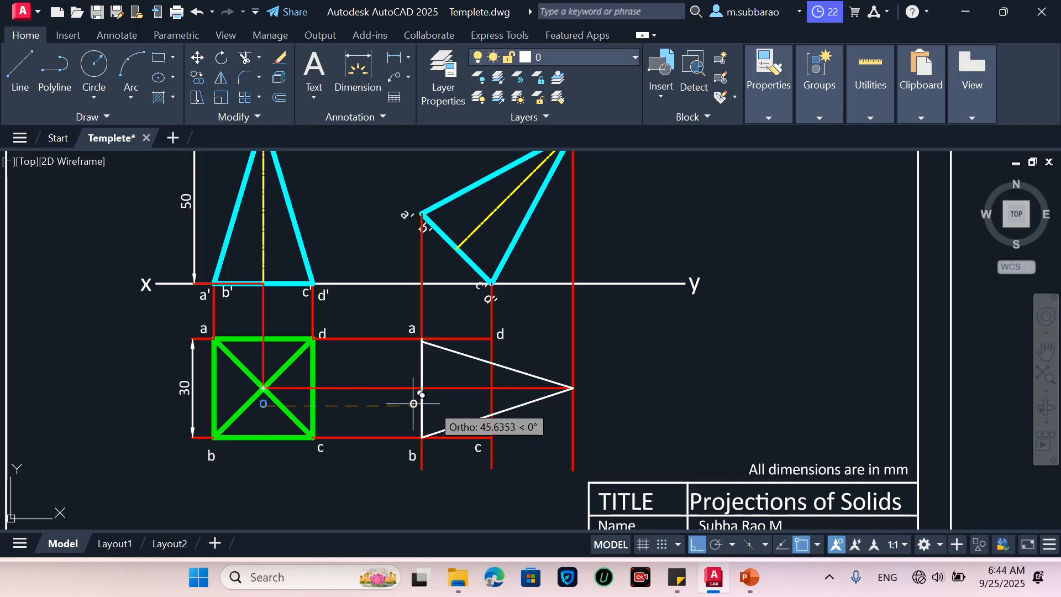
left_click(585, 393)
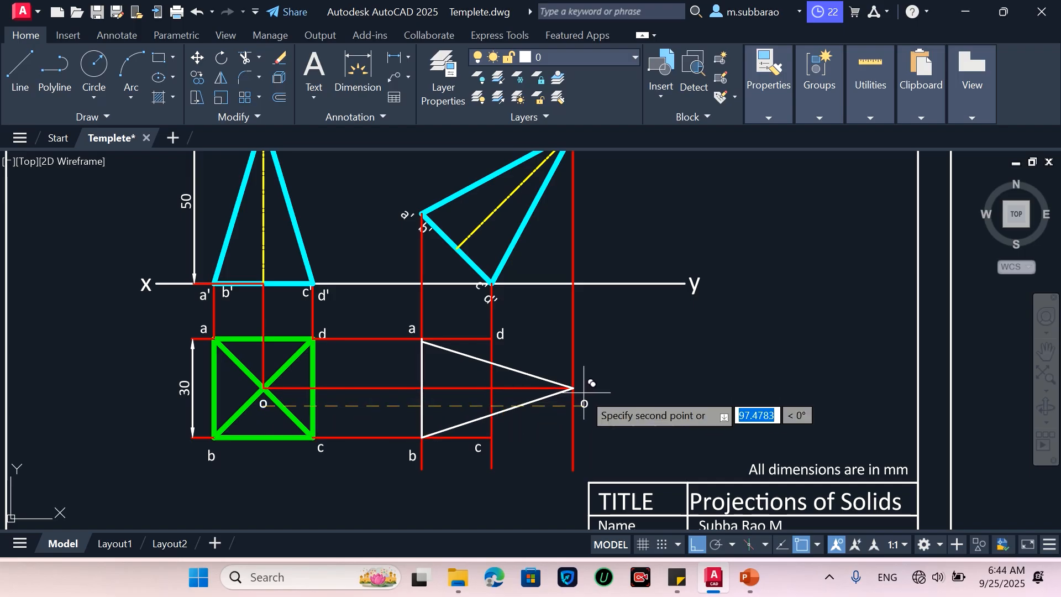
key("Return")
Step: Move the copied label o straight up until it is level with the apex of the new top view
key("Return")
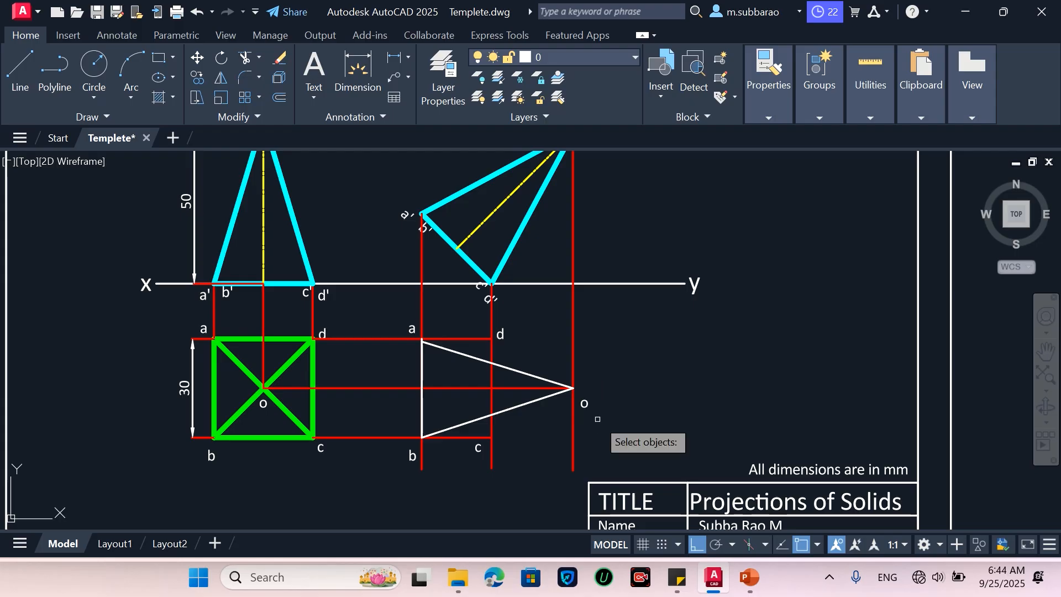
scroll(597, 419, "up", 2)
left_click(584, 403)
key("Return")
left_click(626, 424)
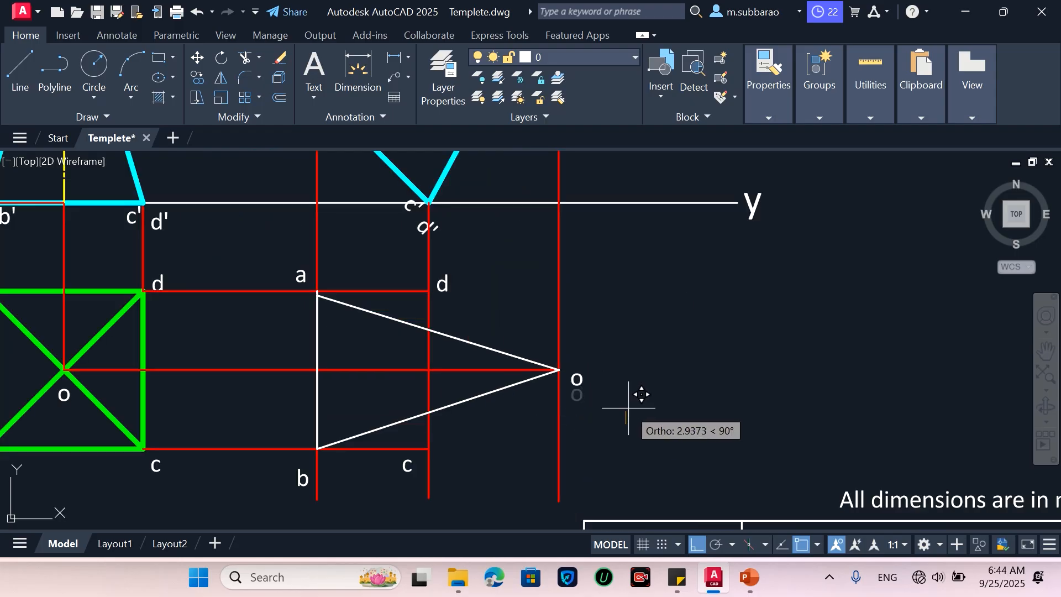
left_click(633, 384)
scroll(632, 383, "down", 2)
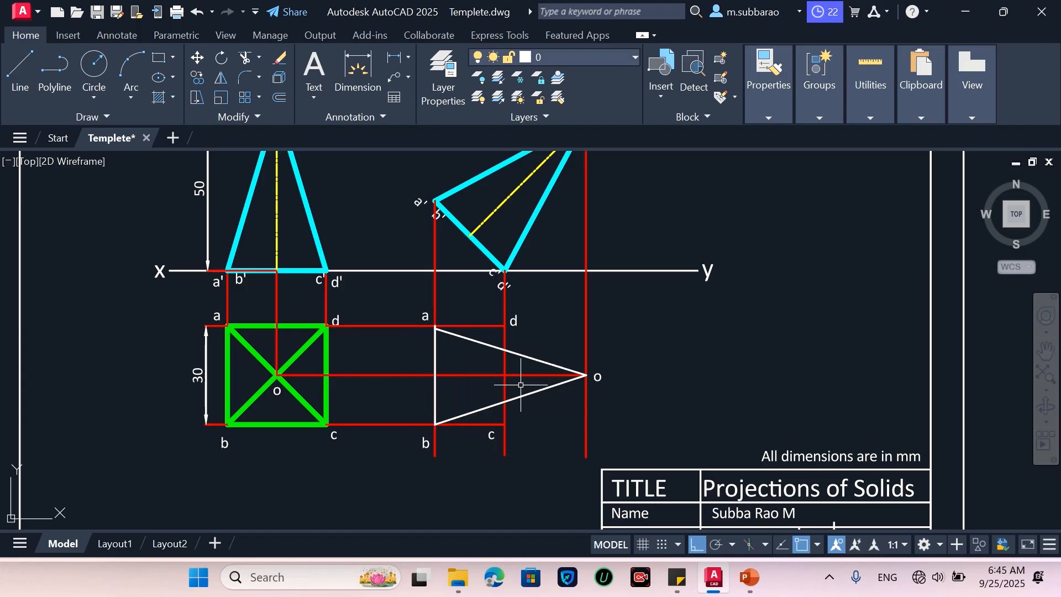
type("l")
key("Return")
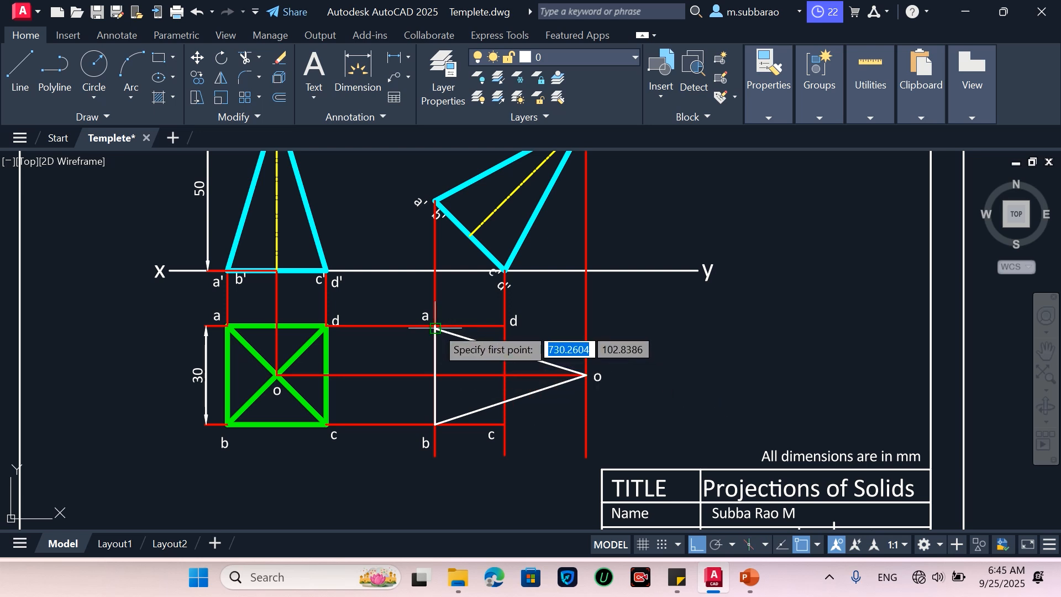
scroll(436, 329, "up", 6)
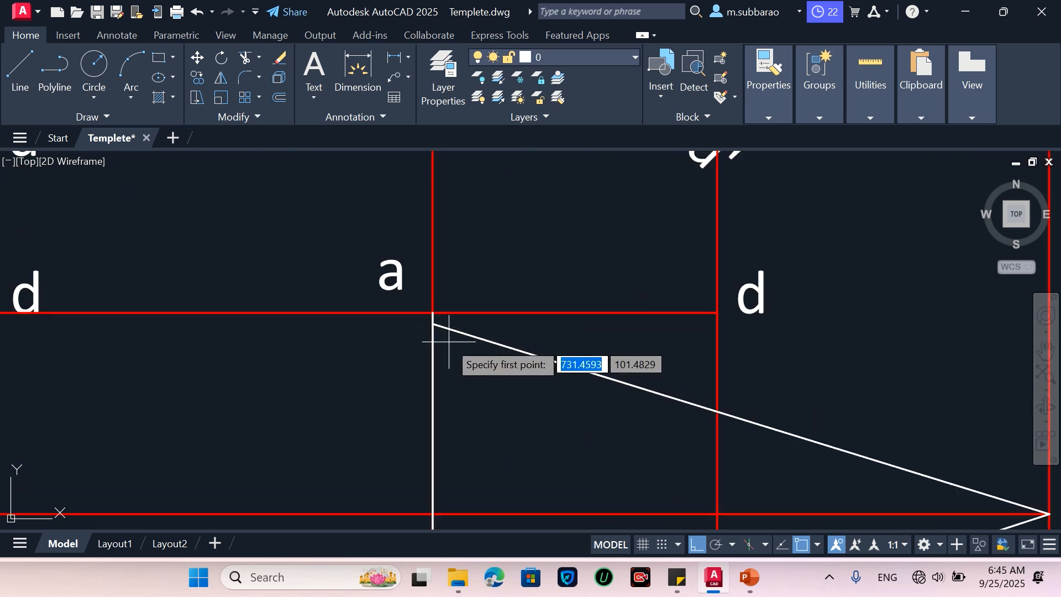
scroll(449, 342, "down", 6)
key("Escape")
Step: Delete the new top view's misaligned a-o edge and redraw it from apex o to the exact a projector intersection
left_click(492, 355)
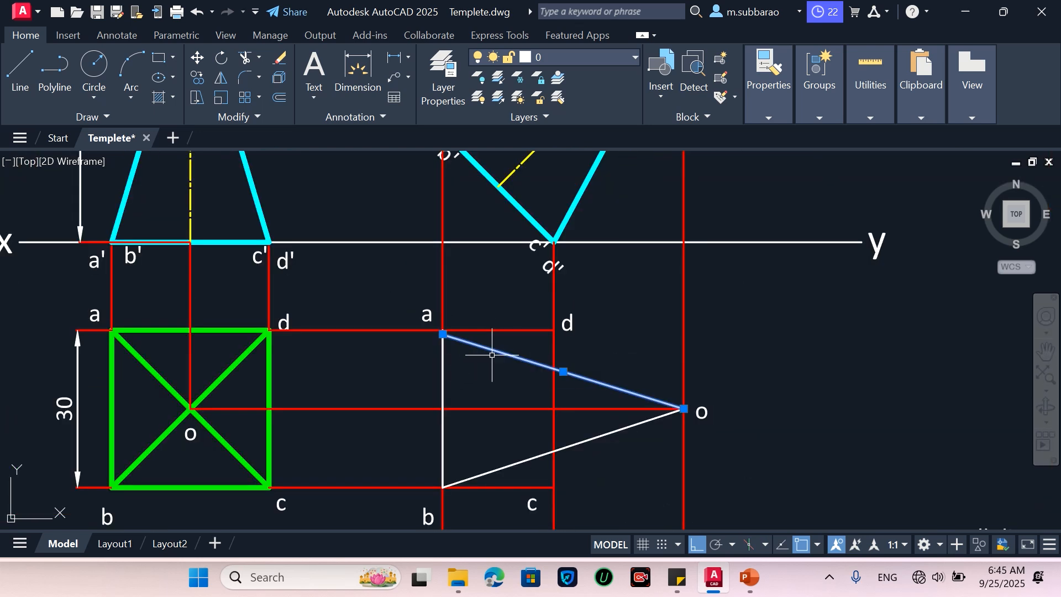
key("Delete")
type("l")
key("Return")
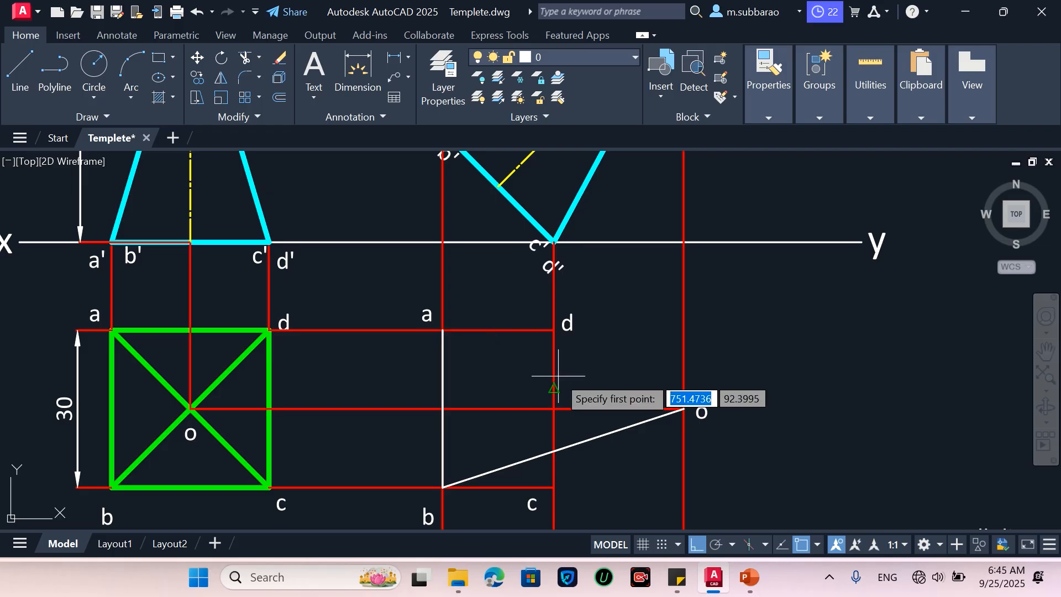
left_click(684, 409)
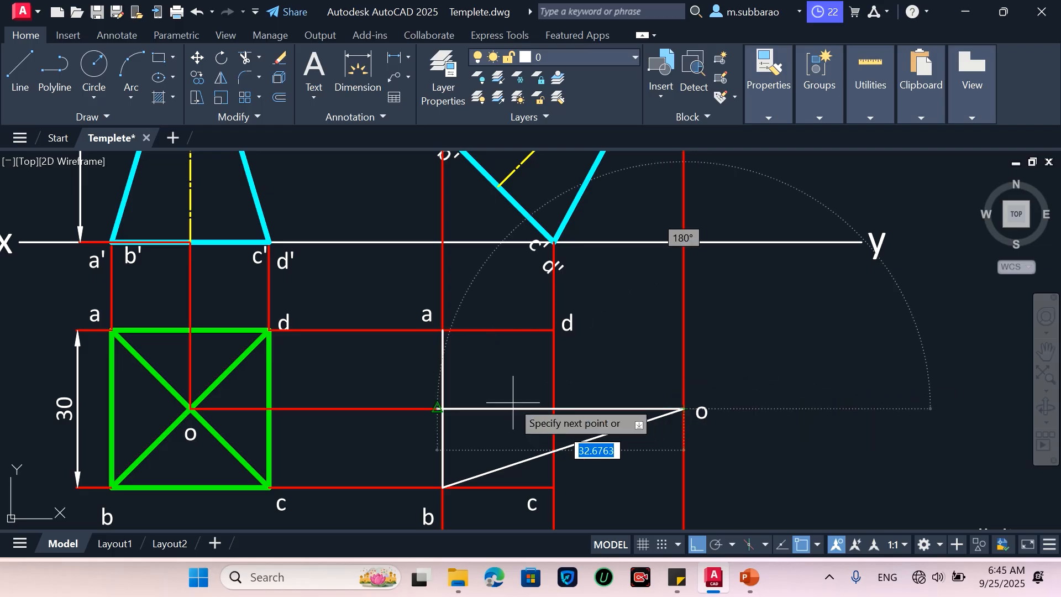
scroll(492, 382, "up", 6)
scroll(301, 182, "down", 6)
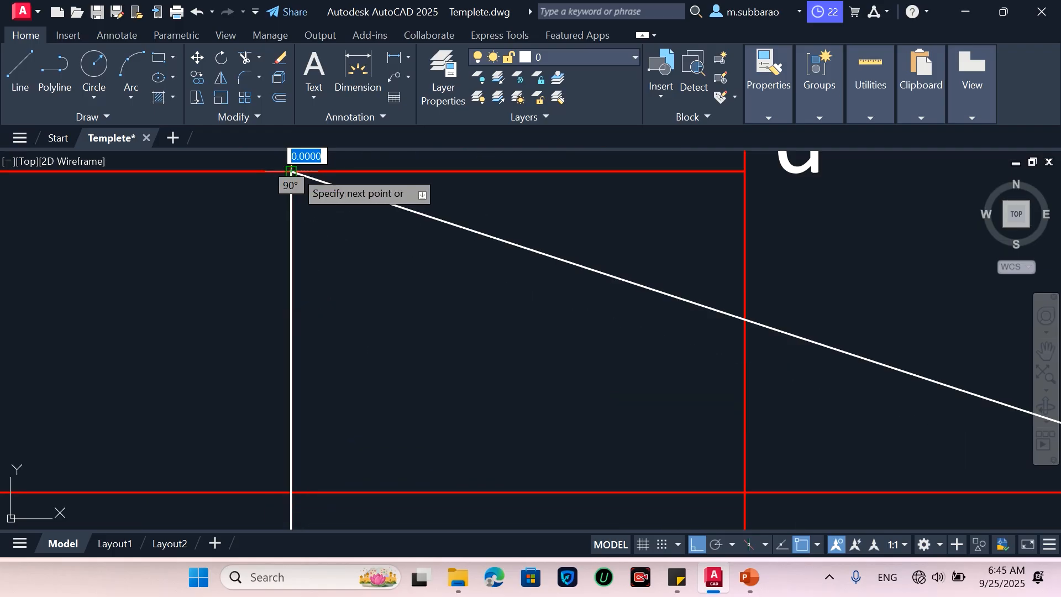
left_click(298, 192)
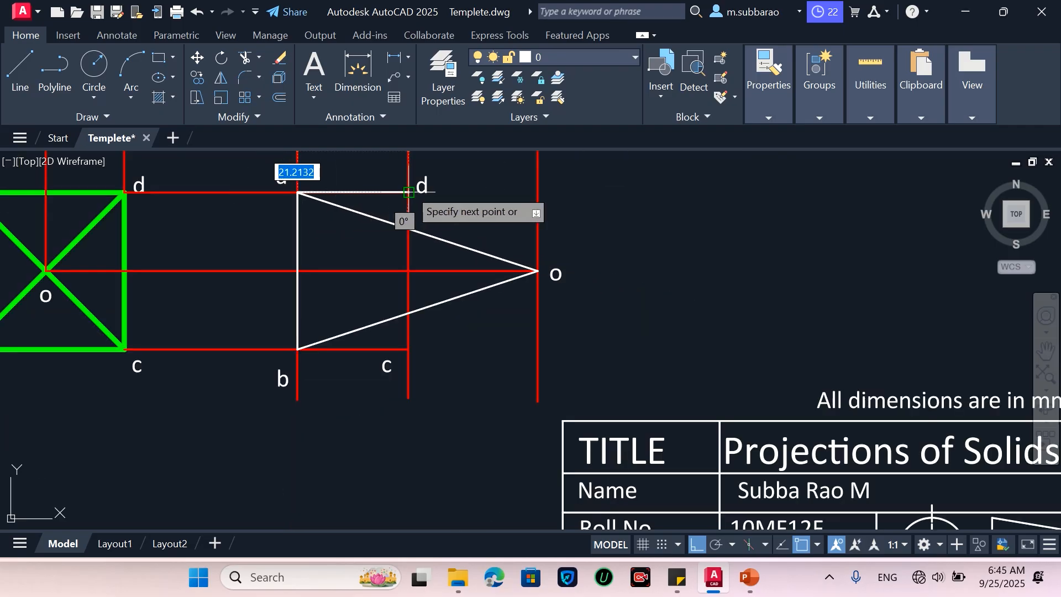
Step: Continue the line from a through the d projector intersection, apex o and the c projector intersection, ending at b
left_click(409, 192)
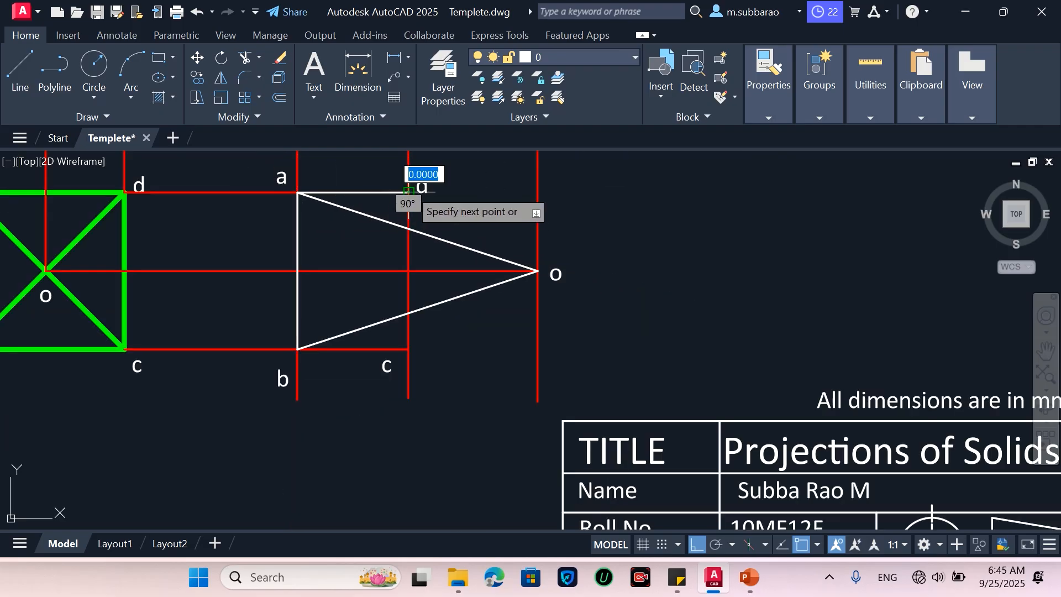
left_click(536, 271)
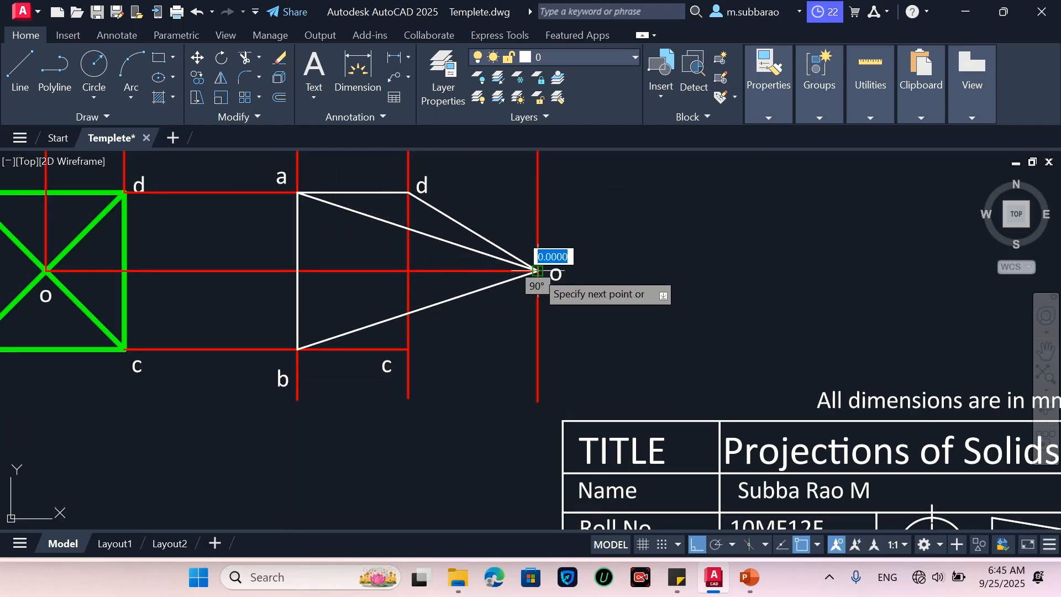
left_click(408, 349)
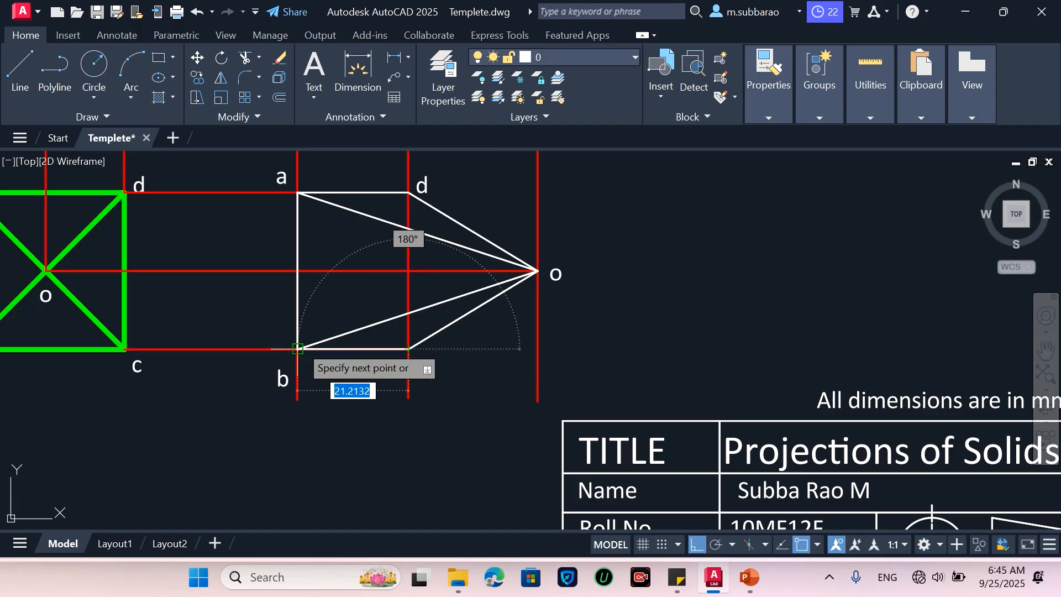
left_click(297, 349)
key("Return")
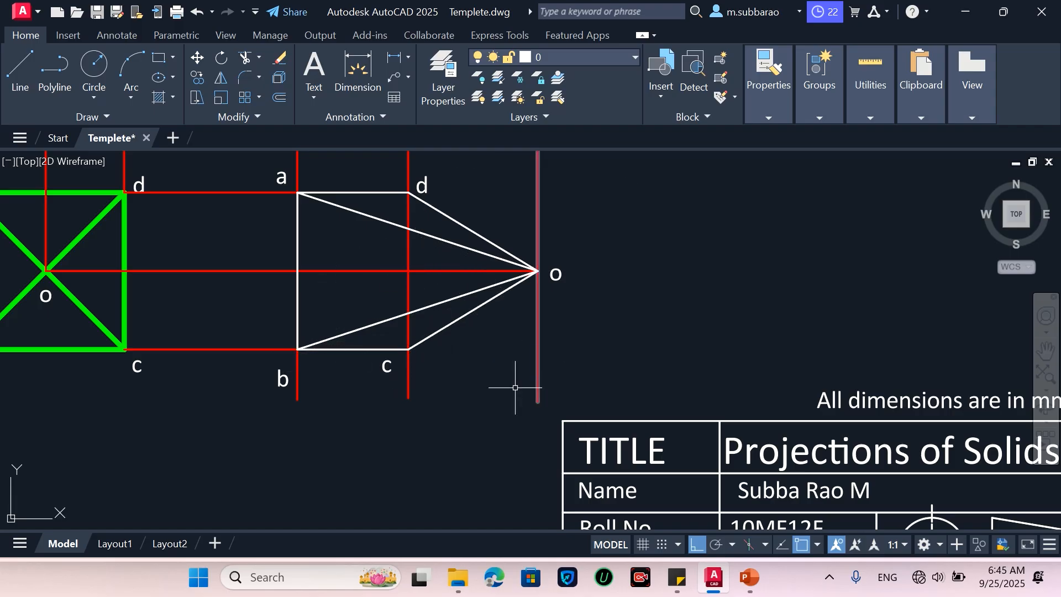
Step: Move label b of the new top view straight up about 2 mm, closer to its base corner
type("m")
key("Return")
left_click(247, 422)
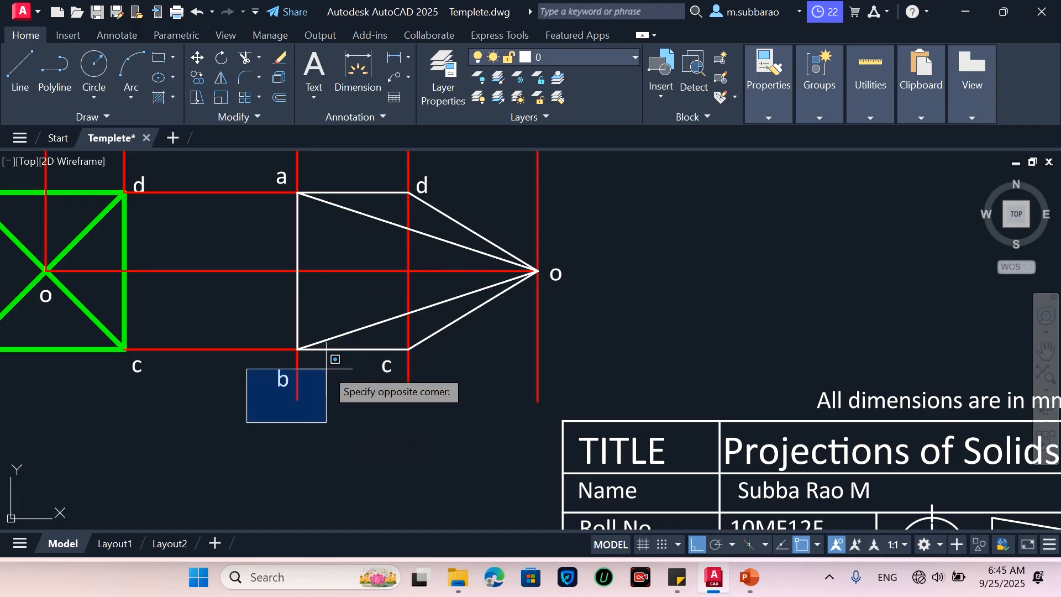
left_click(327, 367)
key("Return")
left_click(344, 440)
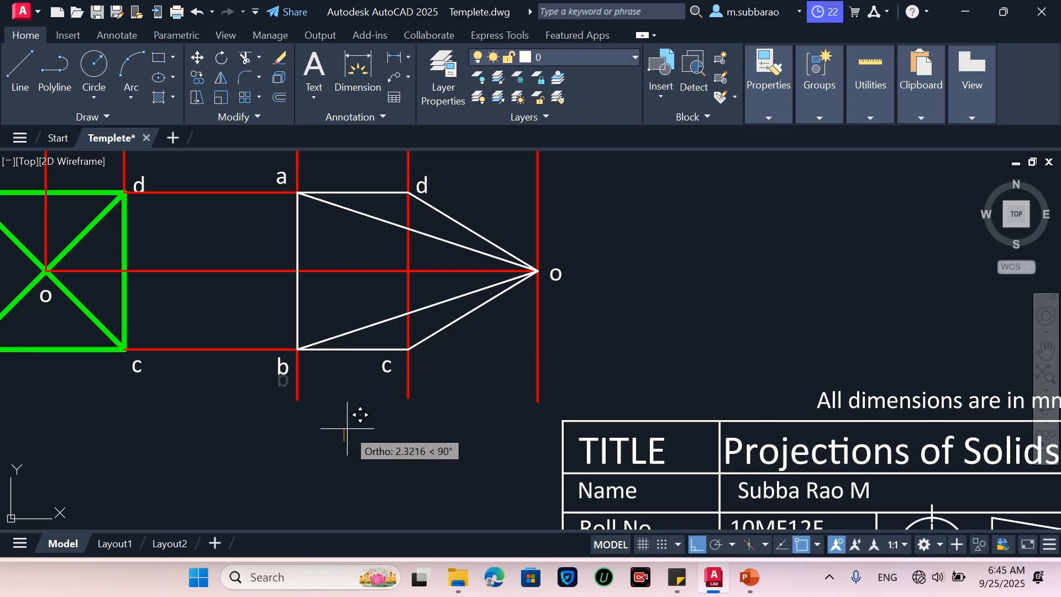
left_click(340, 427)
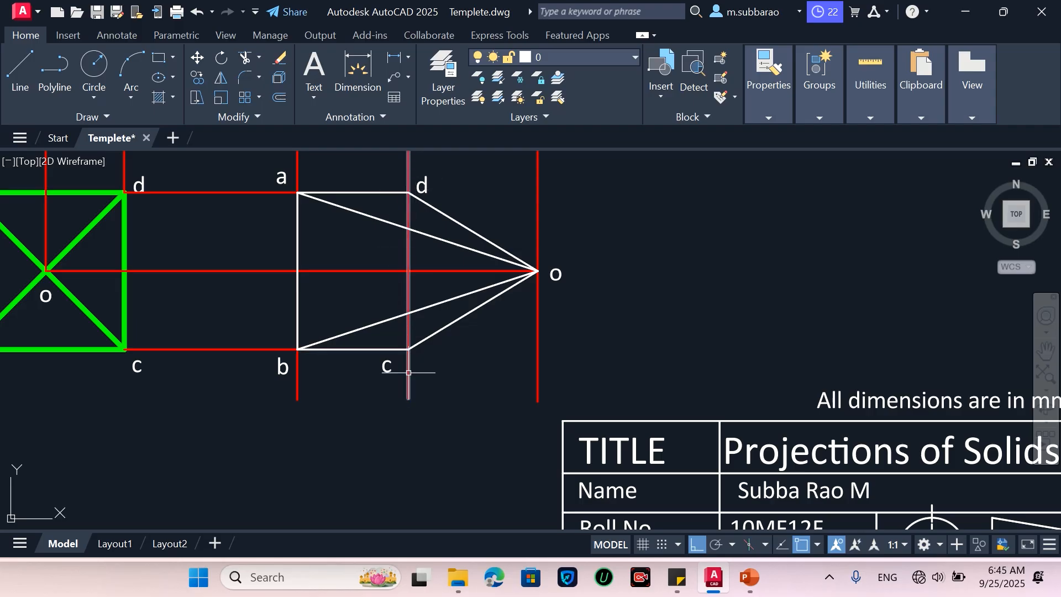
Step: Trim the red vertical projectors below a'b', c'd' and the apex, and the centre projector inside the new top view
scroll(412, 384, "down", 2)
scroll(413, 287, "up", 2)
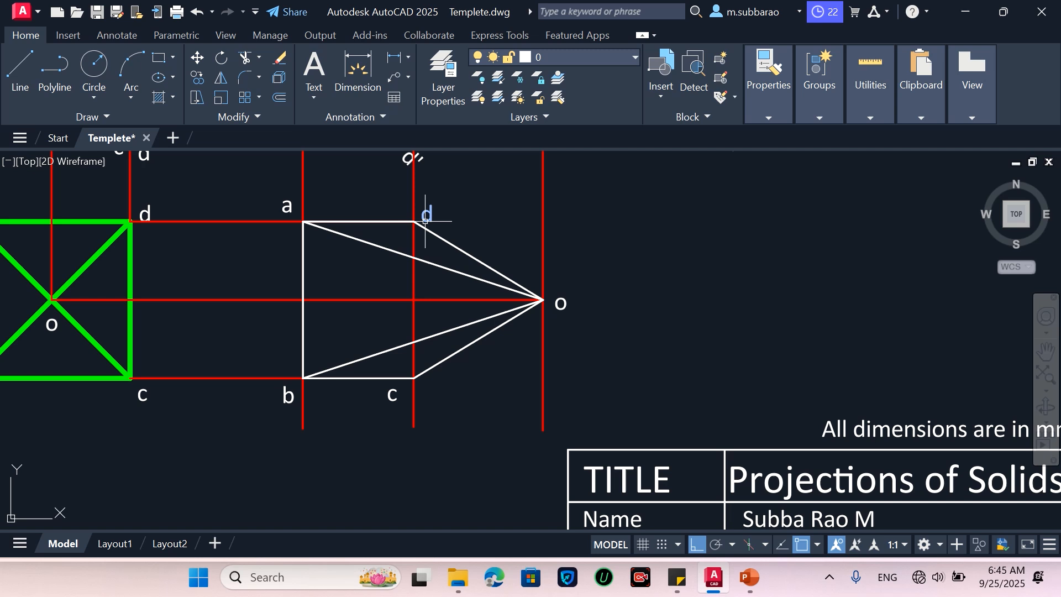
type("tr")
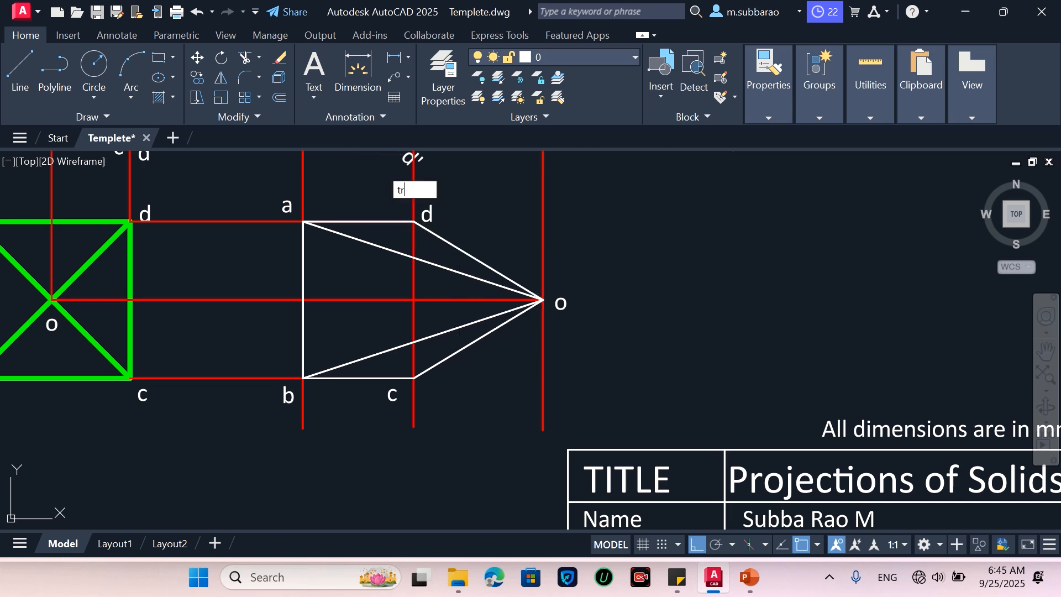
key("Return")
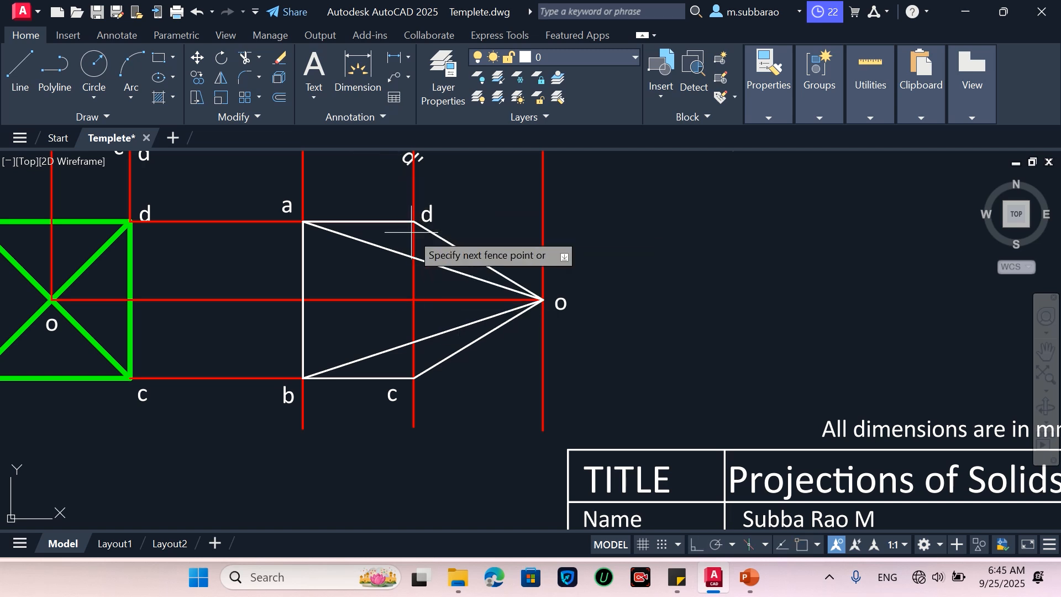
left_click(413, 238)
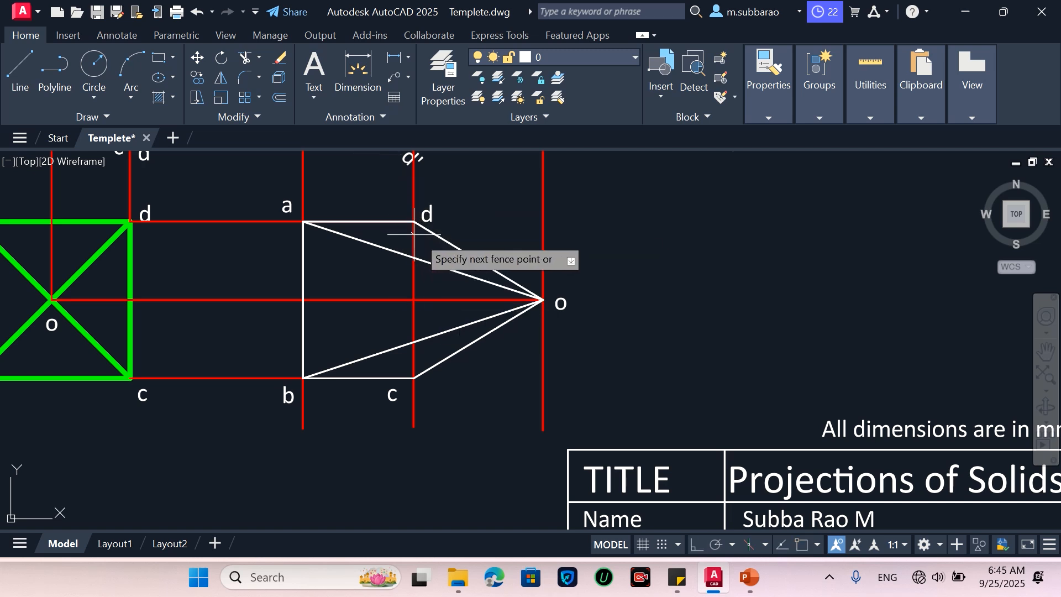
left_click(546, 311)
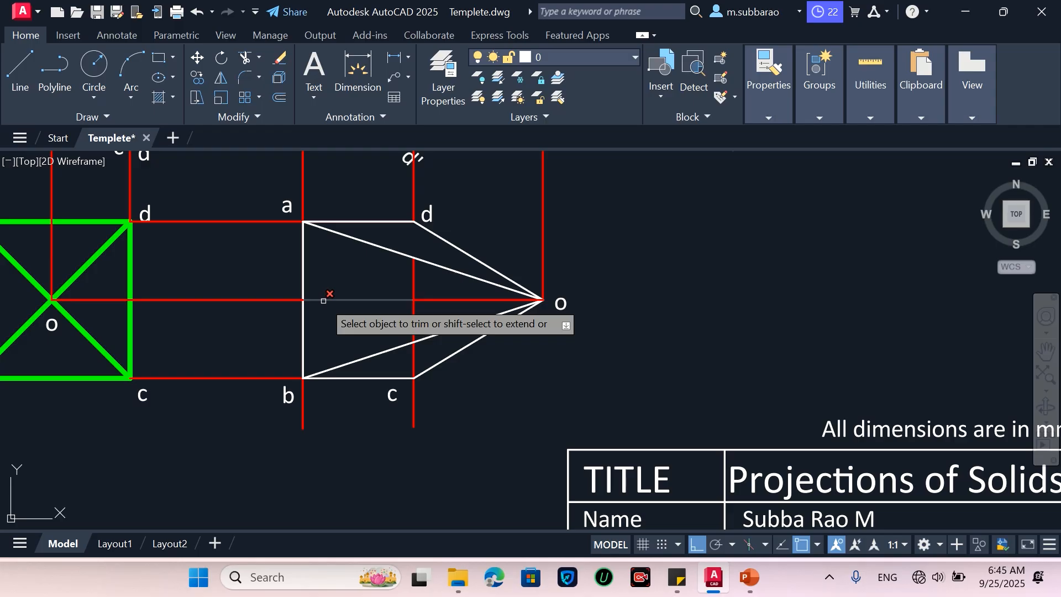
left_click(299, 391)
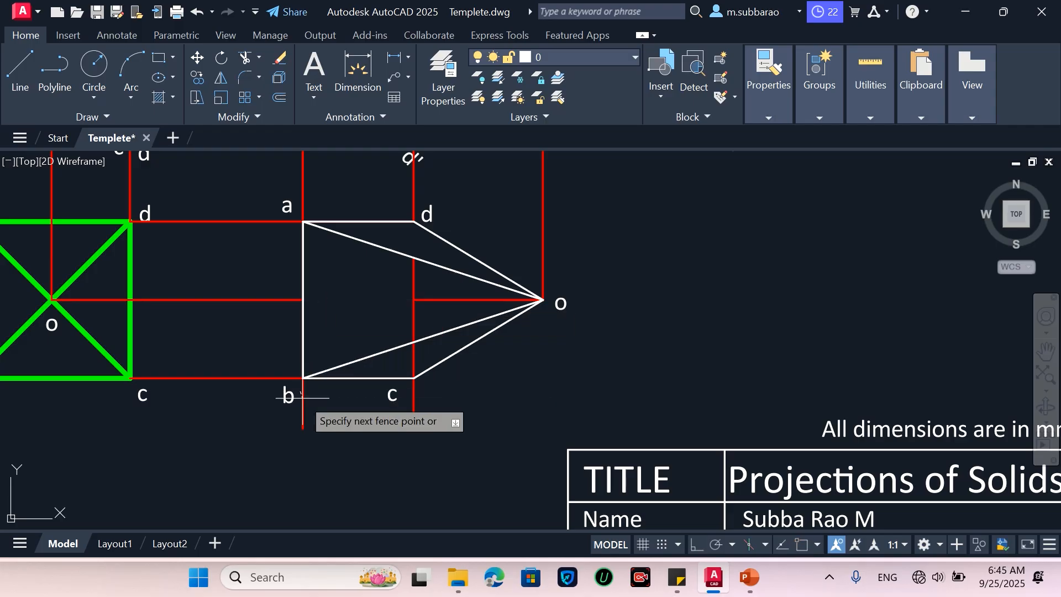
left_click(306, 402)
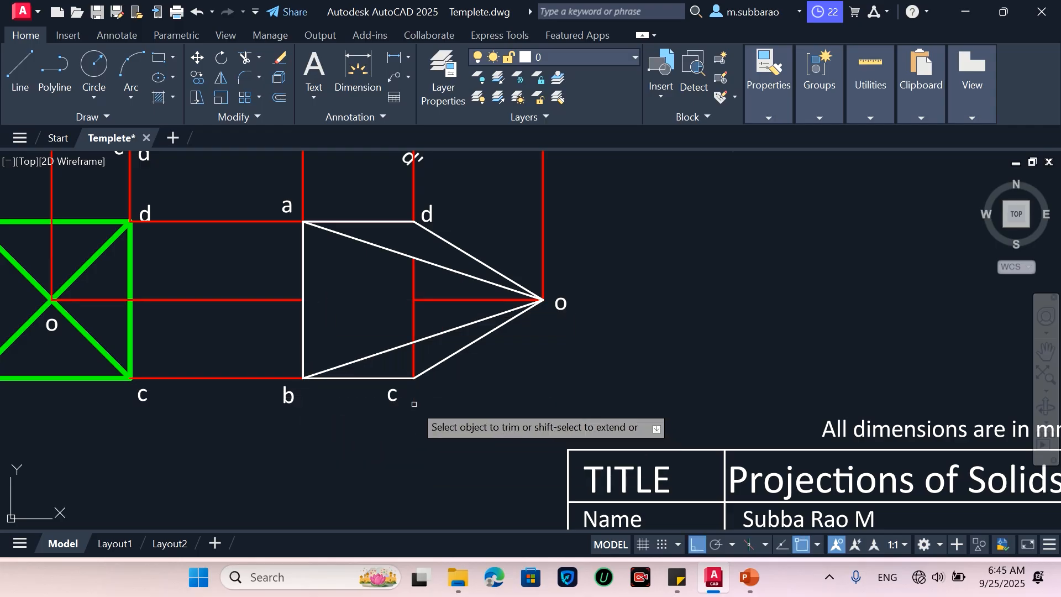
key("Escape")
Step: Delete the leftover red vertical and horizontal projector pieces inside the new top view
left_click(436, 282)
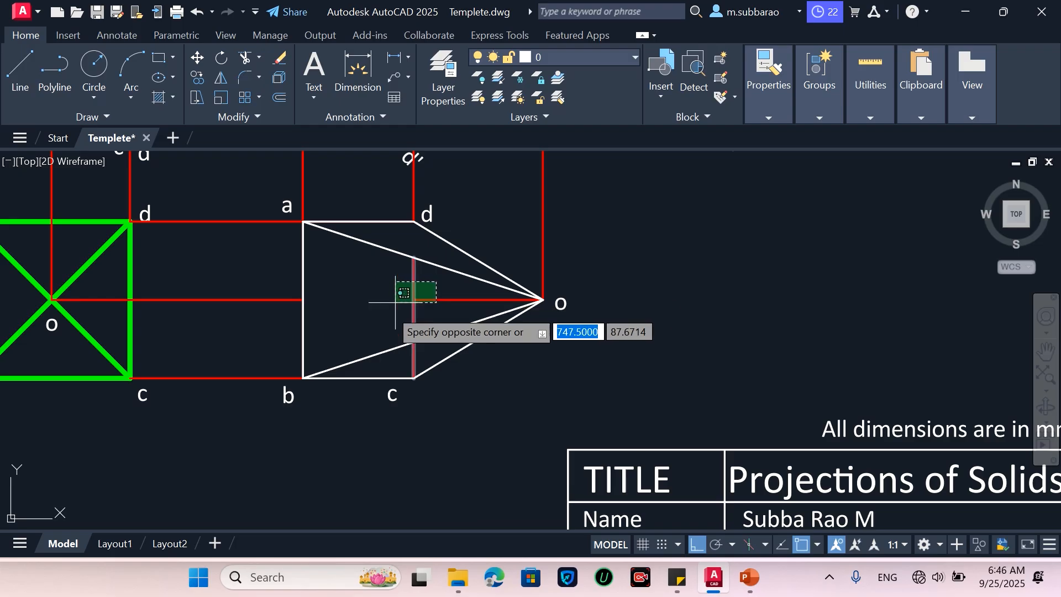
left_click(389, 305)
key("Delete")
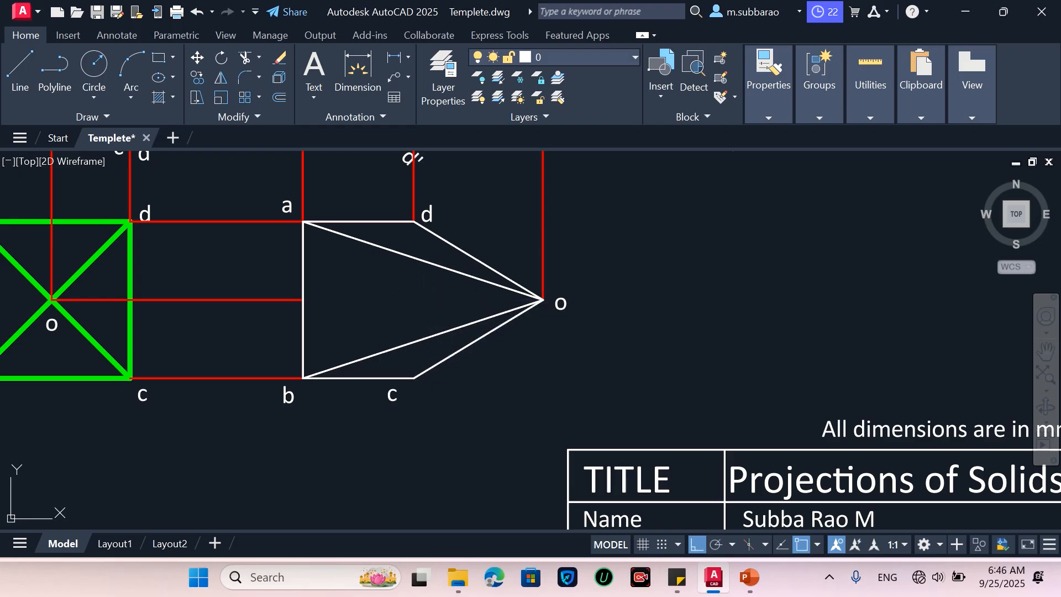
Step: Draw a vertical line from corner d to corner c in the new top view
type("l")
key("Return")
left_click(414, 222)
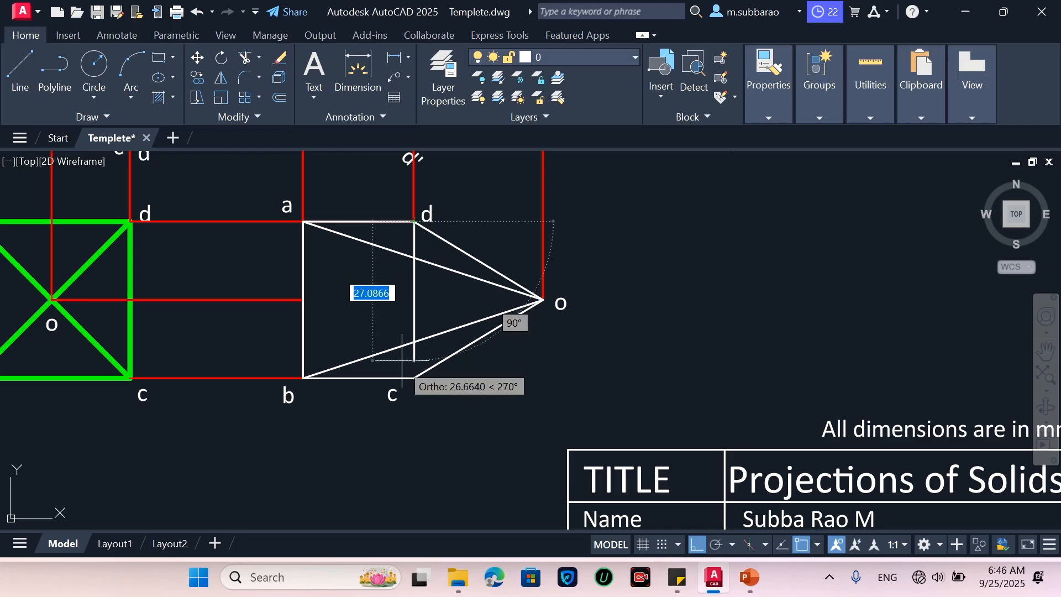
left_click(409, 379)
key("Return")
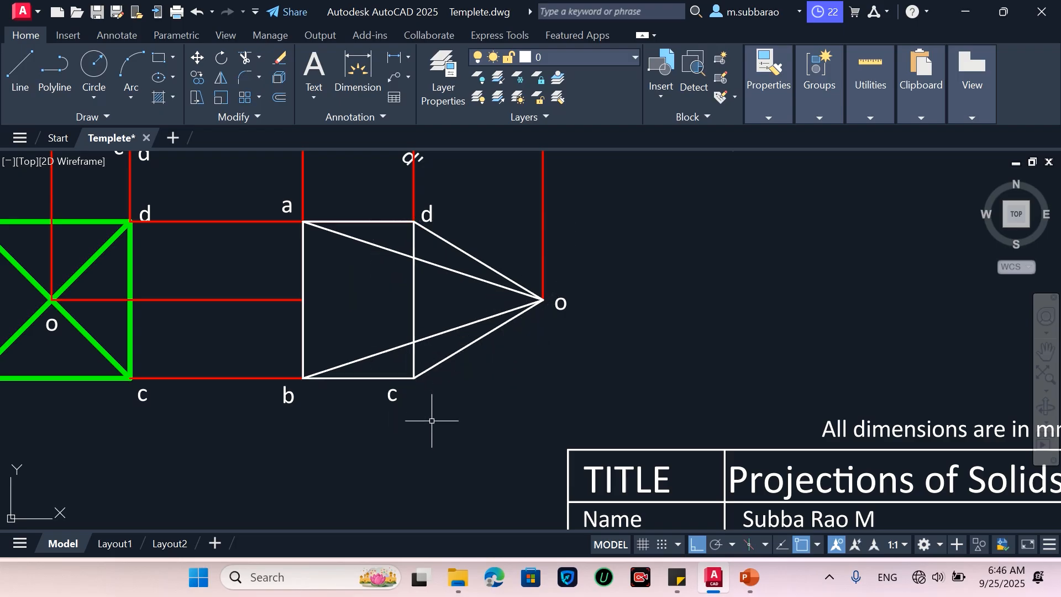
Step: Match the vertical line dc of the new top view to the blue Hidden line sample in the legend
scroll(422, 425, "down", 2)
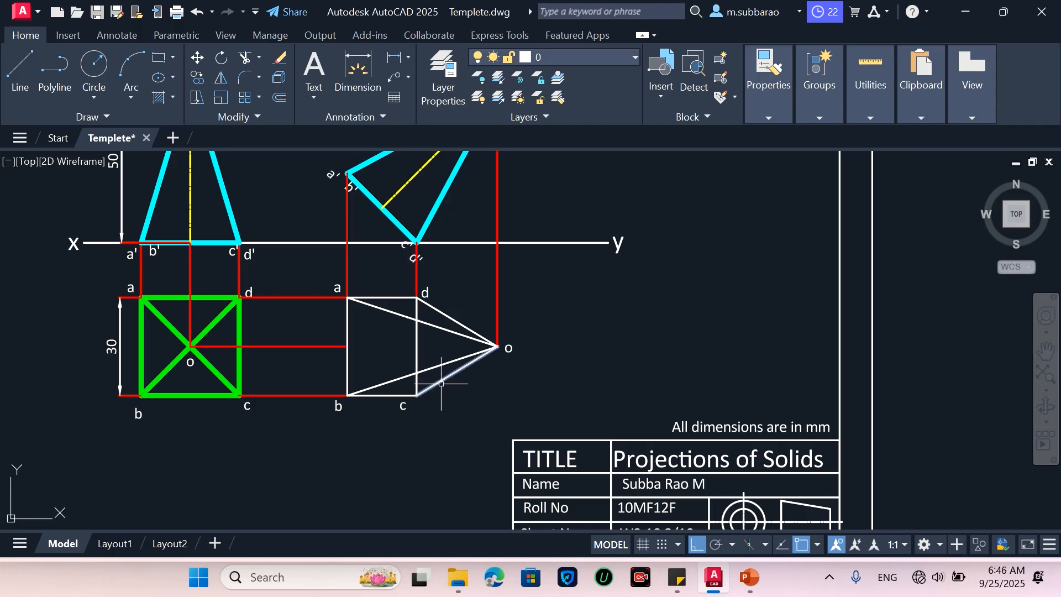
type("ma")
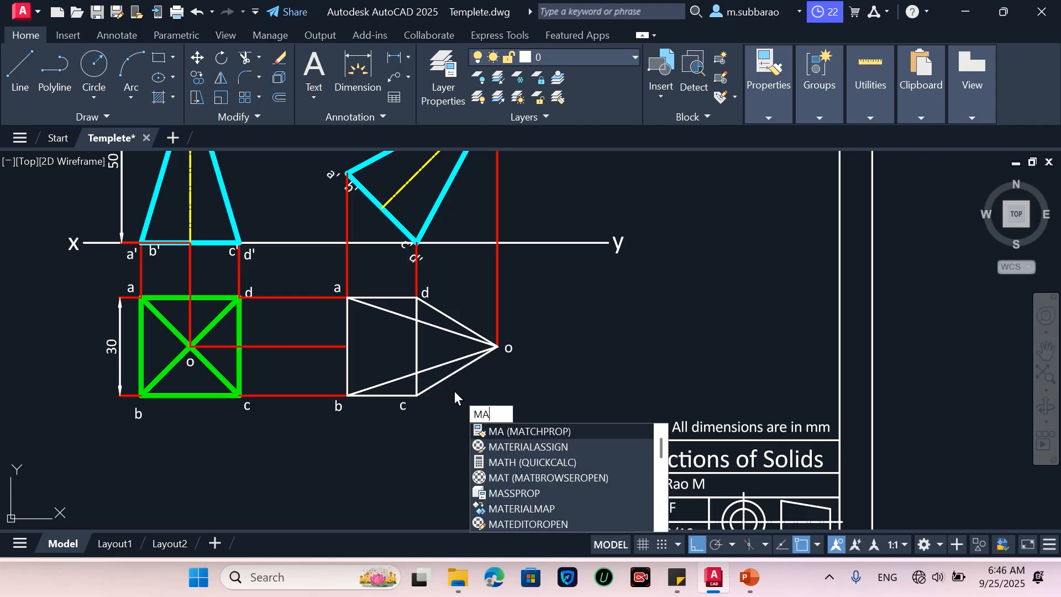
key("Return")
scroll(470, 343, "down", 3)
scroll(483, 182, "up", 4)
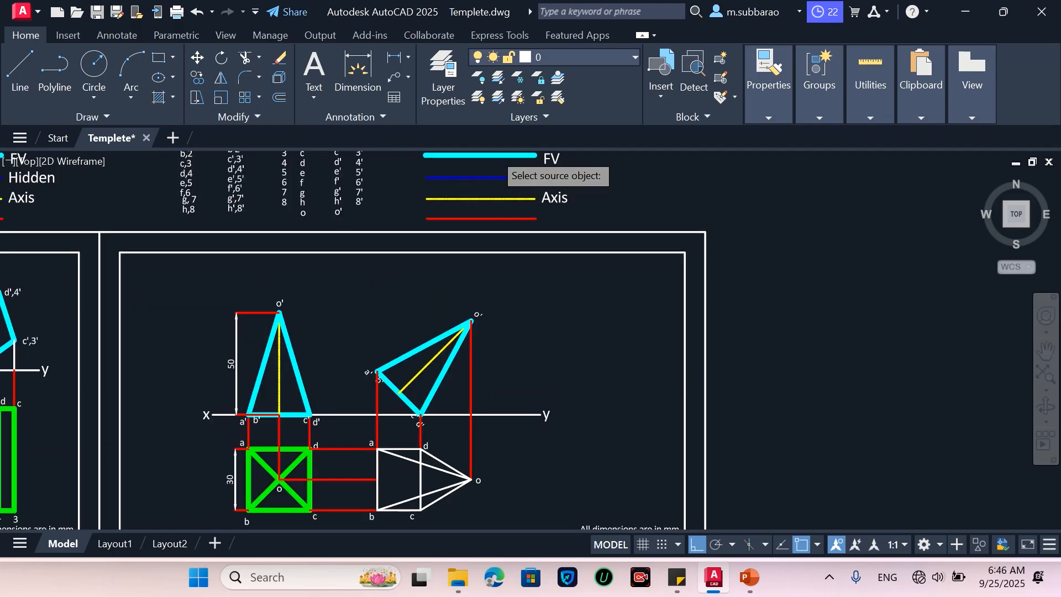
left_click(485, 193)
scroll(486, 232, "down", 3)
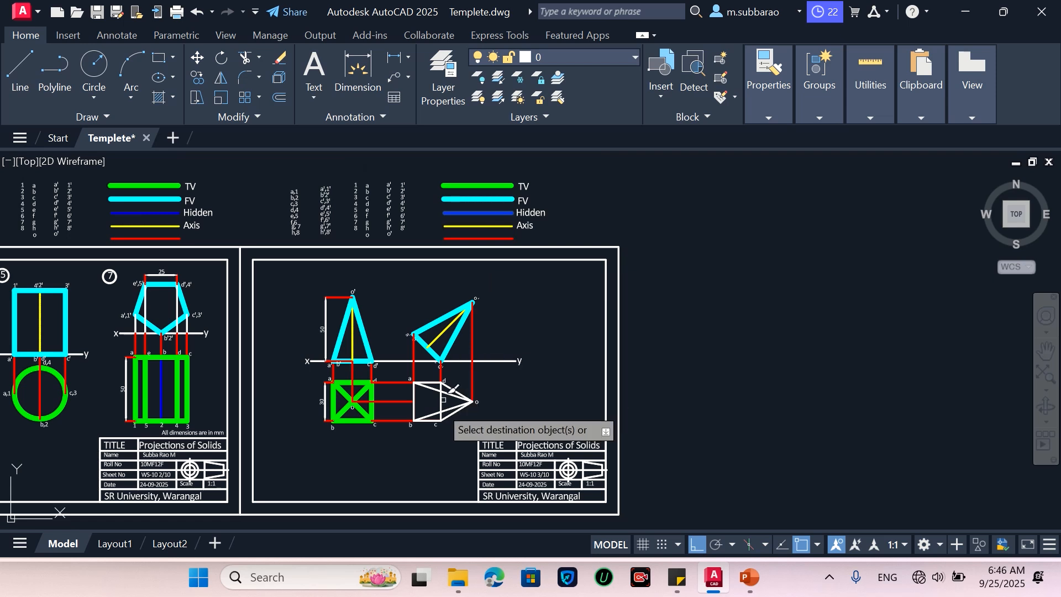
scroll(450, 398, "up", 4)
left_click(449, 375)
left_click(434, 378)
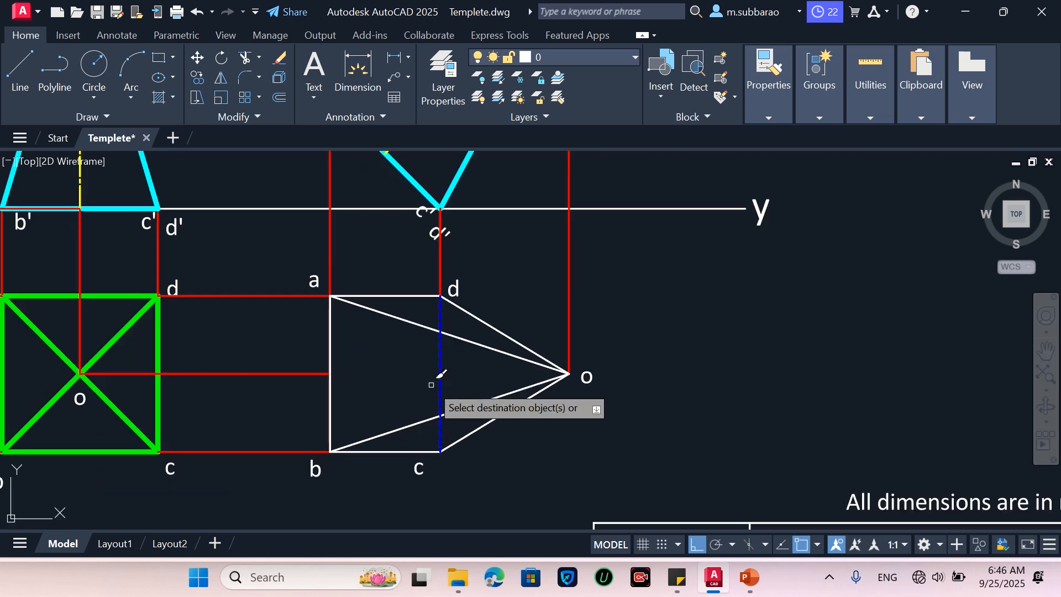
key("Return")
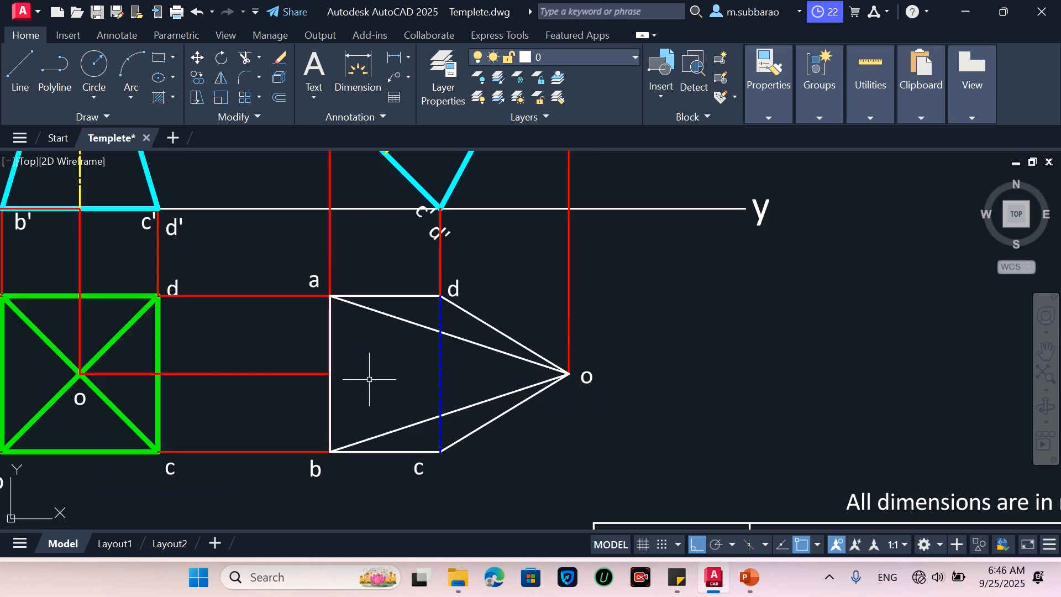
Step: Draw a horizontal axis line from the midpoint of edge ab to apex o in the new top view
type("l")
key("Return")
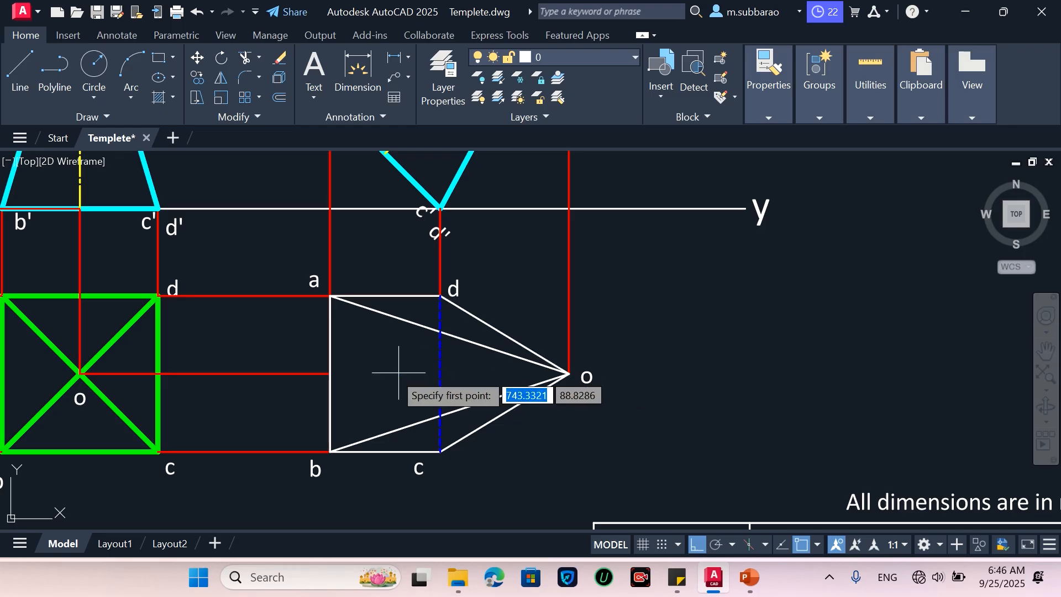
left_click(387, 375)
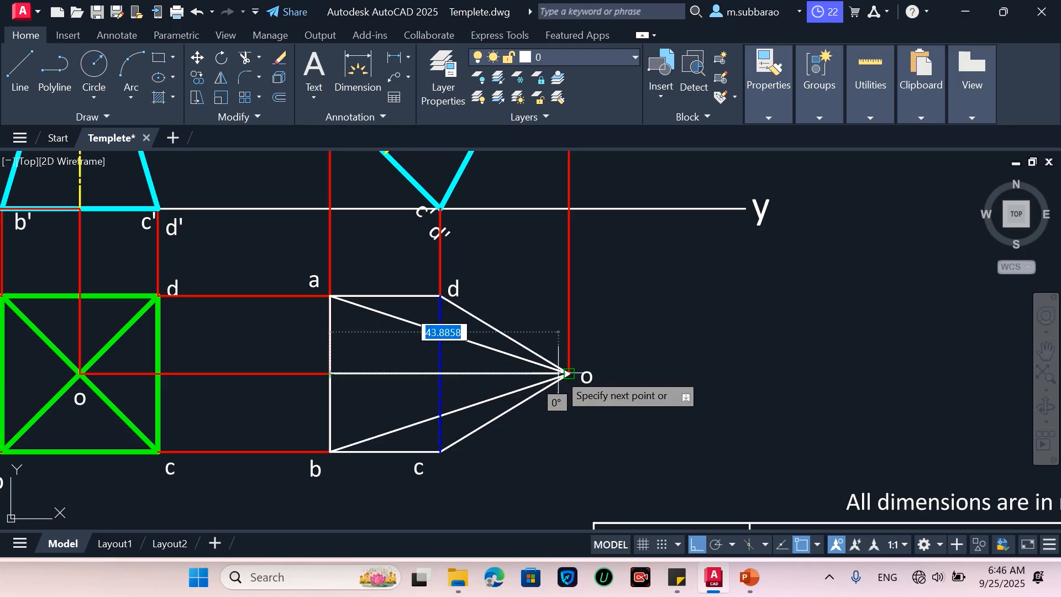
left_click(552, 374)
key("Return")
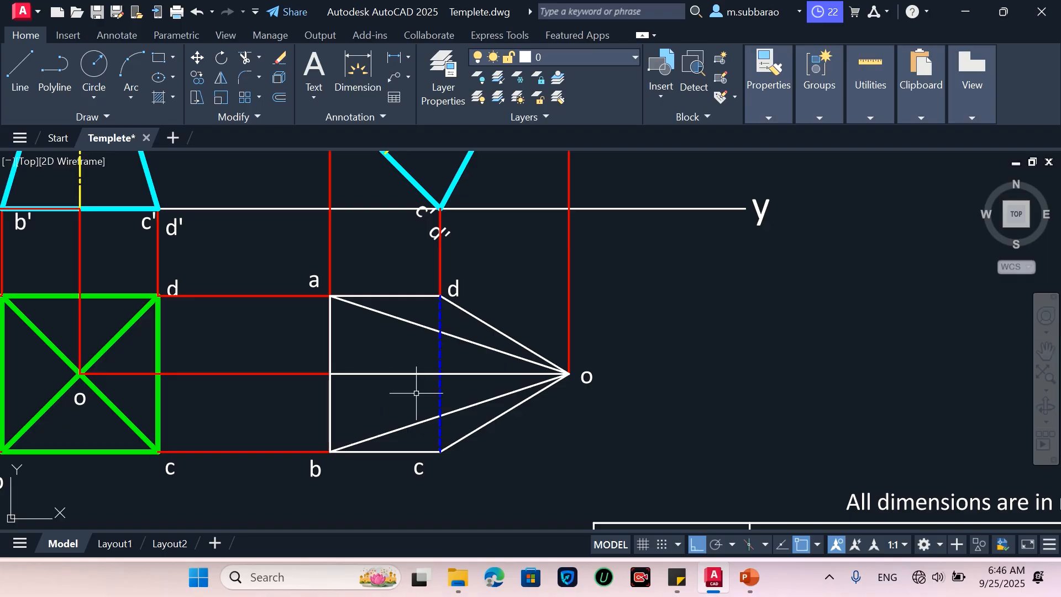
Step: Match the new top view's horizontal centre line to the yellow Axis line sample in the legend
type("ma")
key("Return")
scroll(420, 395, "down", 4)
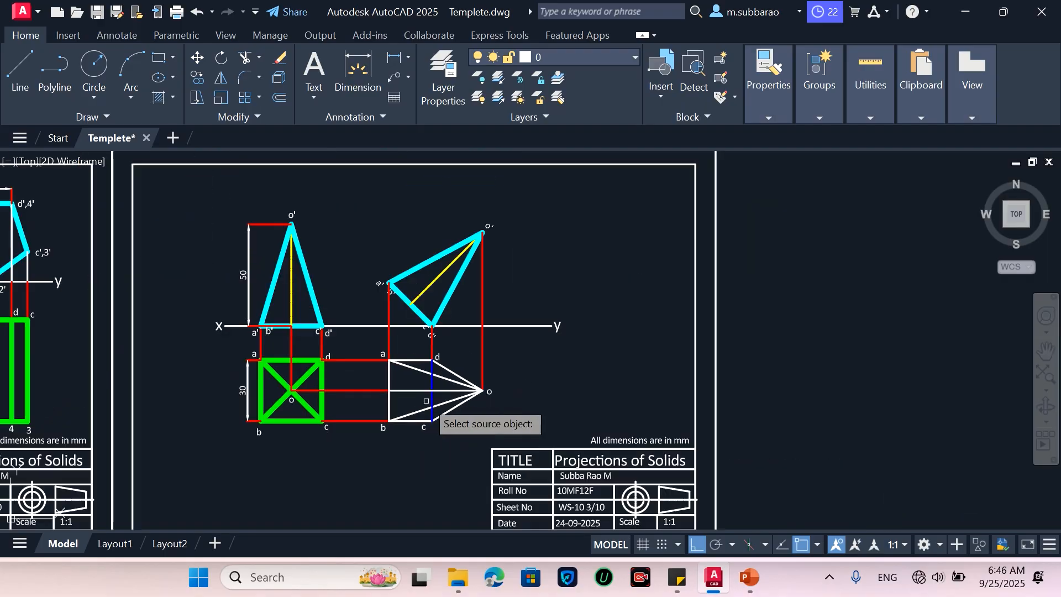
scroll(470, 323, "down", 2)
scroll(475, 205, "up", 3)
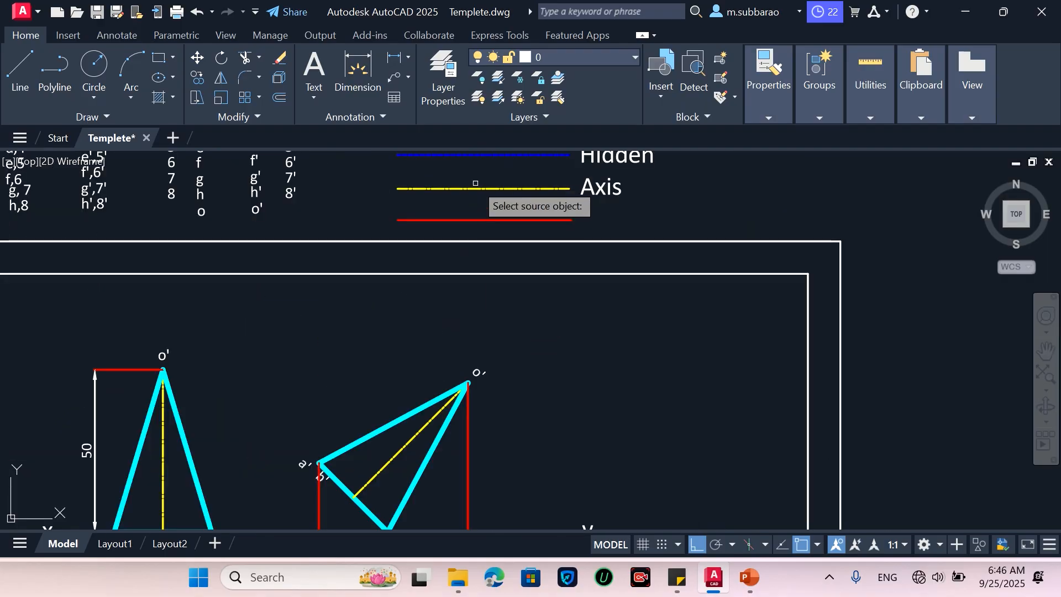
left_click(475, 187)
scroll(440, 423, "down", 3)
scroll(427, 474, "up", 5)
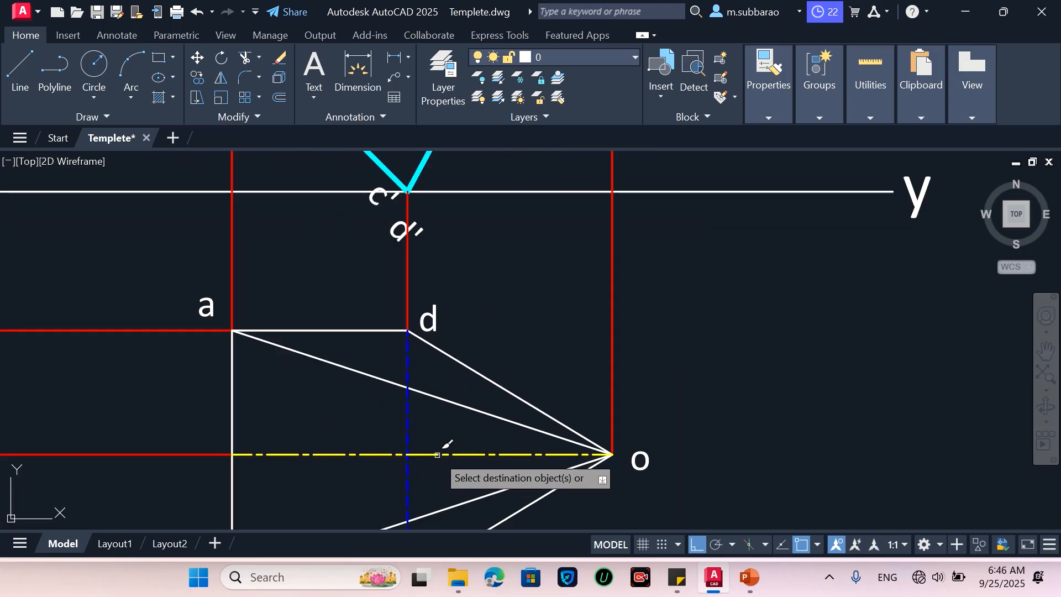
left_click(437, 455)
key("Return")
Step: Move the y label of the xy reference line about 26 mm to the left, just past the apex projector
scroll(573, 304, "down", 4)
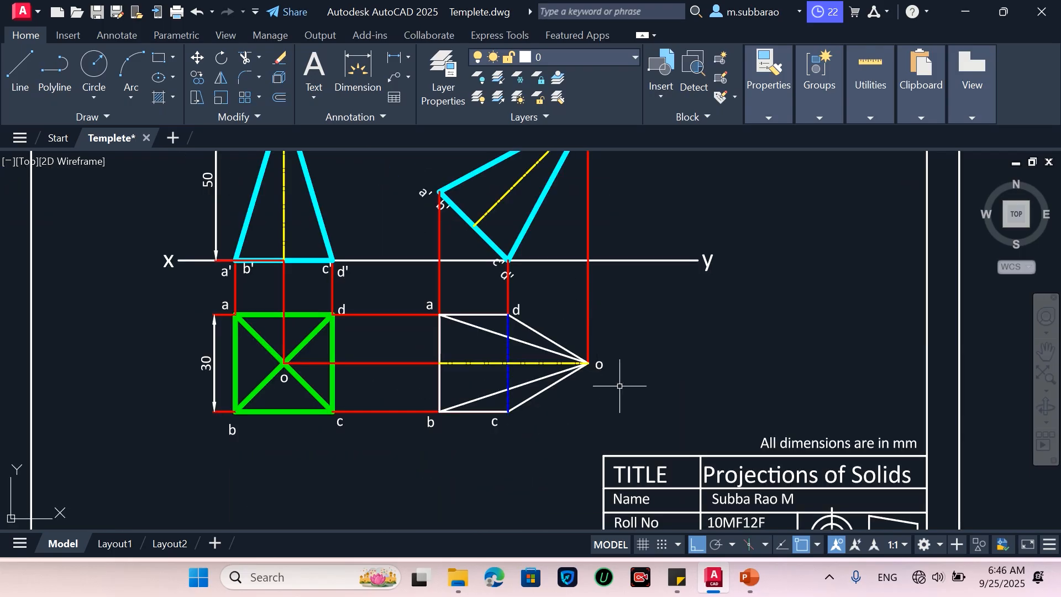
scroll(672, 431, "down", 2)
scroll(579, 332, "up", 2)
scroll(579, 333, "down", 2)
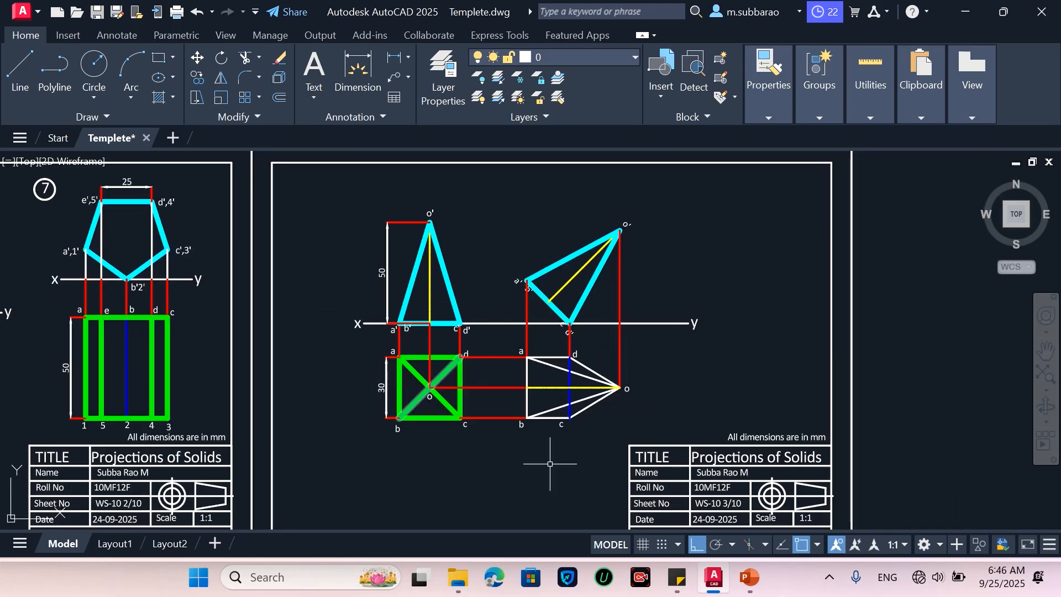
scroll(614, 344, "up", 2)
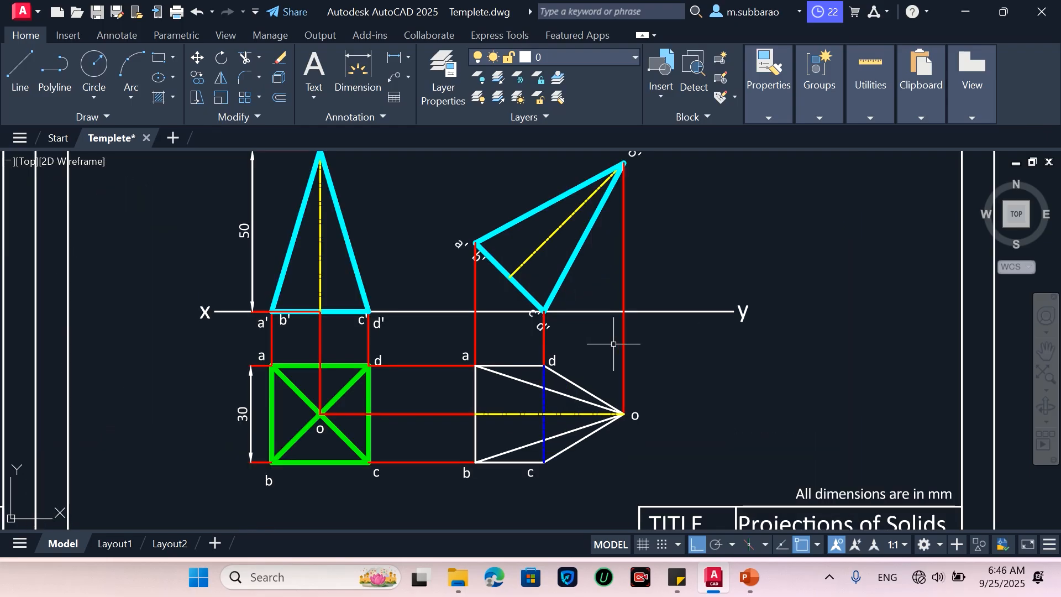
scroll(698, 320, "up", 2)
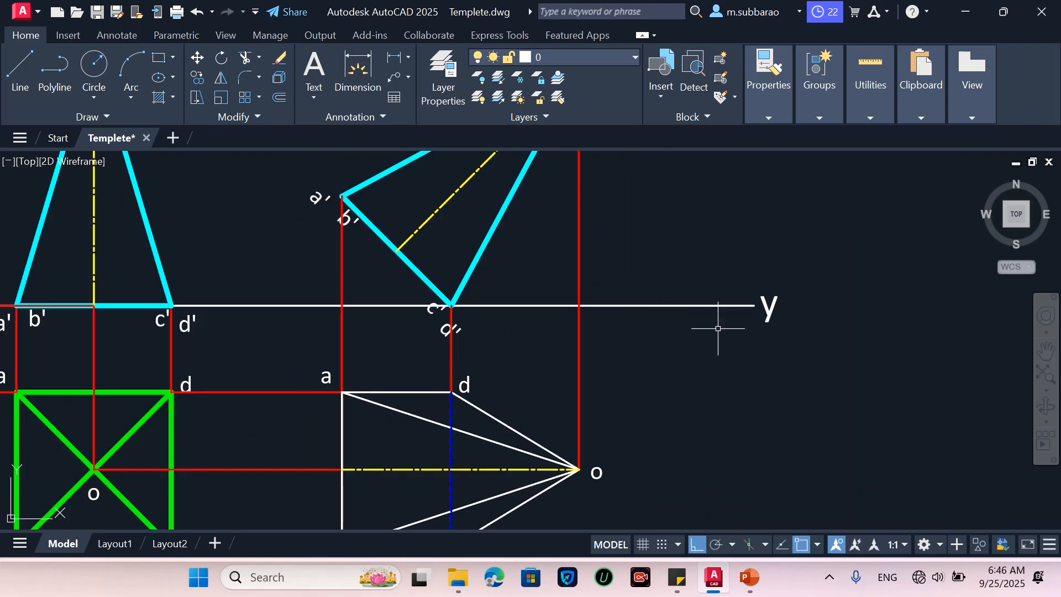
key("Return")
left_click(738, 357)
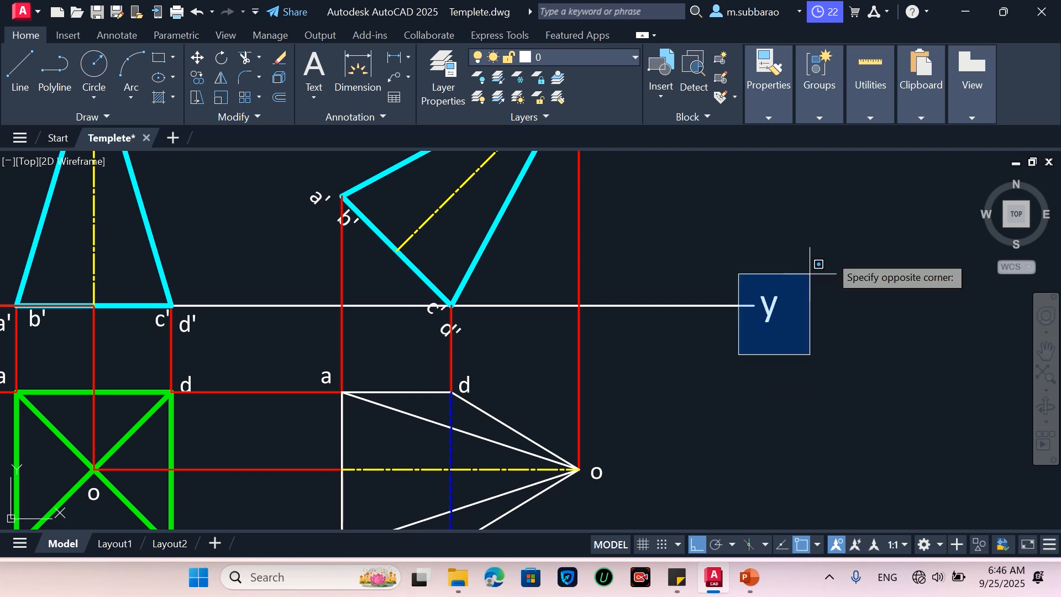
left_click(837, 247)
key("Return")
left_click(837, 366)
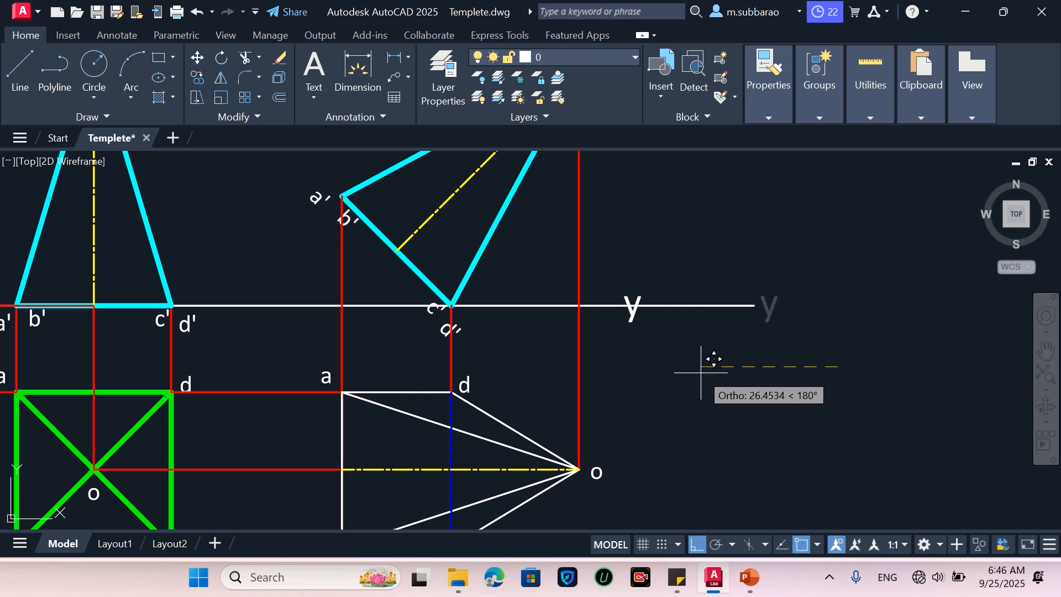
left_click(703, 372)
Step: Trim the end of the xy reference line that extends beyond the y label
type("tr")
key("Return")
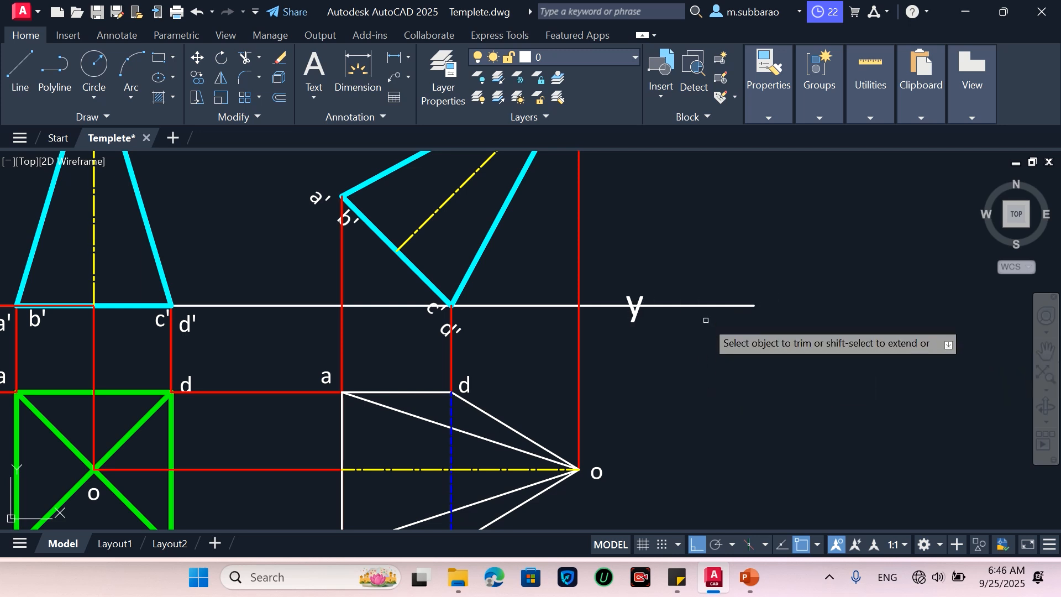
left_click(706, 302)
left_click(702, 310)
key("Return")
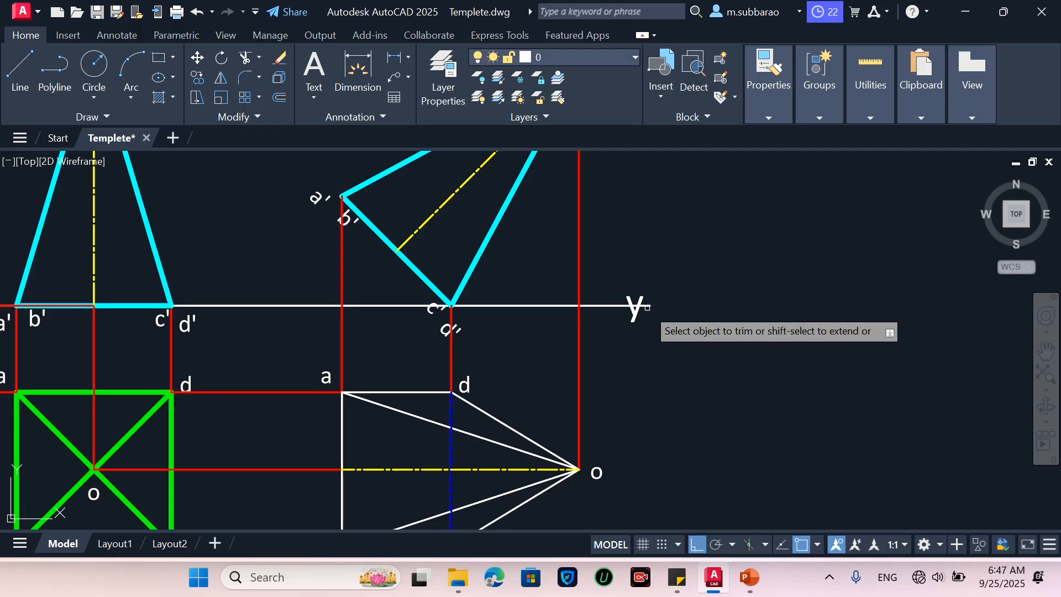
scroll(731, 326, "down", 2)
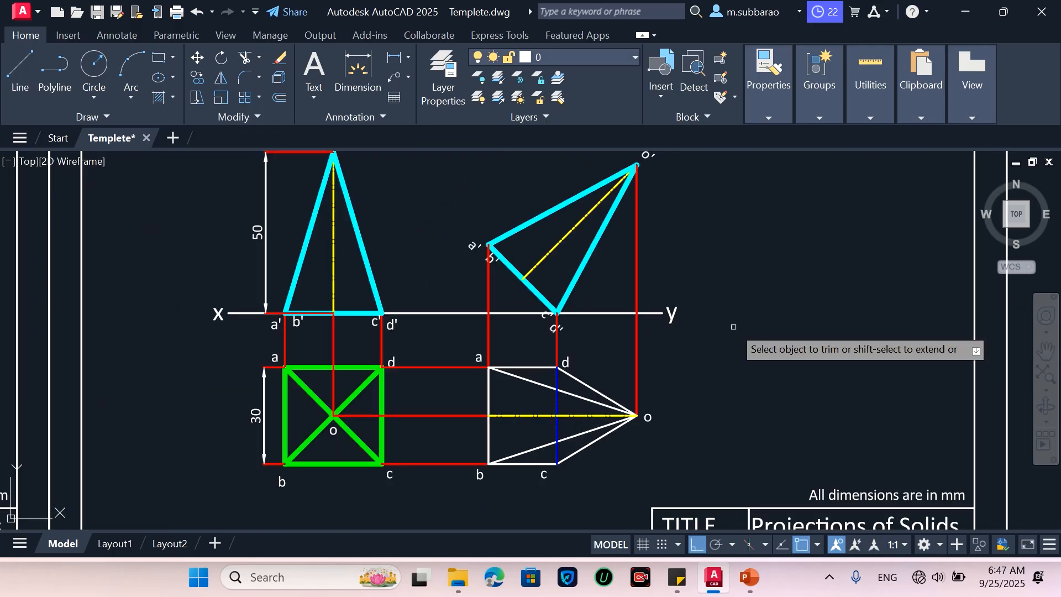
scroll(693, 347, "down", 2)
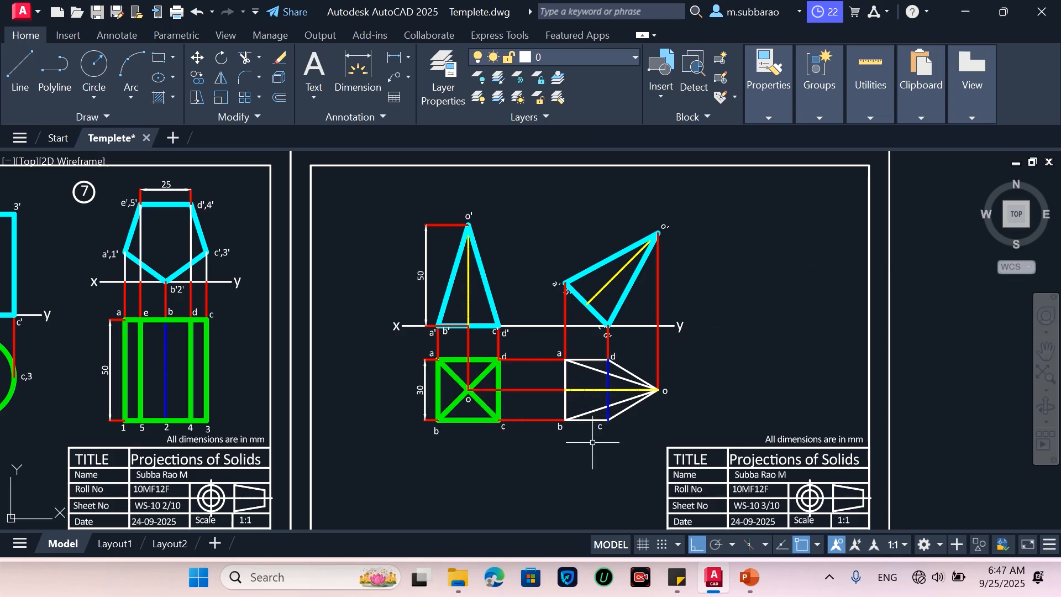
type("m")
key("Return")
key("Escape")
Step: Move all the pyramid views with their labels, dimensions and xy line slightly to the right within the sheet
type("m")
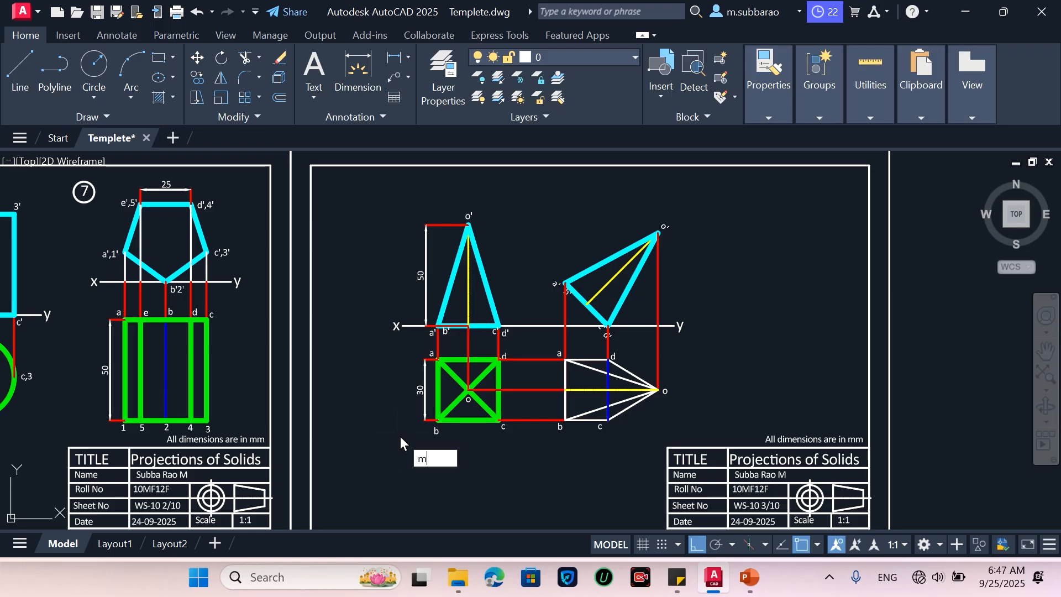
key("Return")
left_click(385, 440)
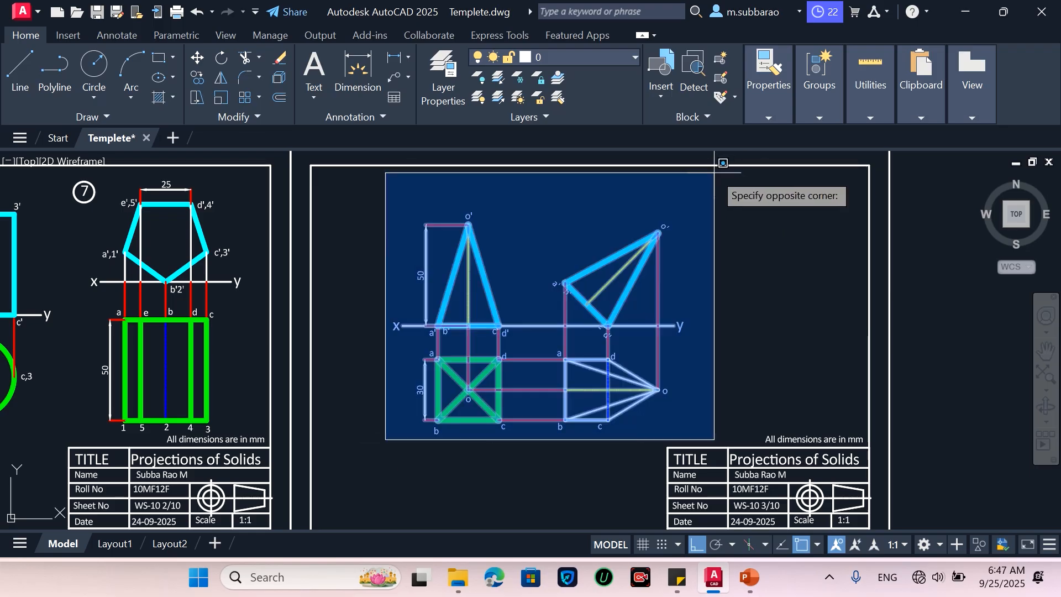
left_click(715, 172)
key("Return")
left_click(740, 265)
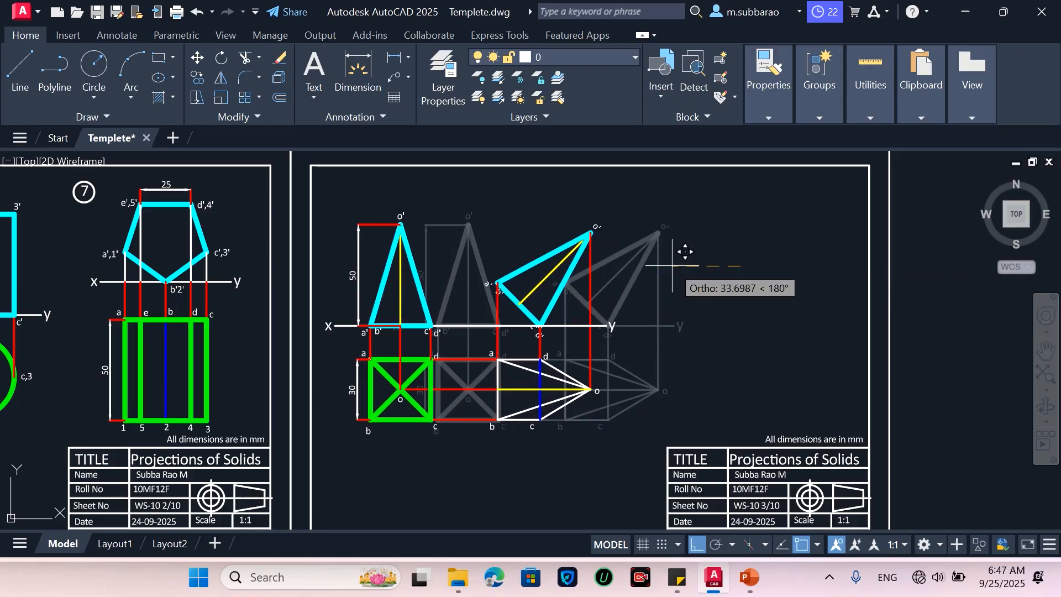
left_click(759, 270)
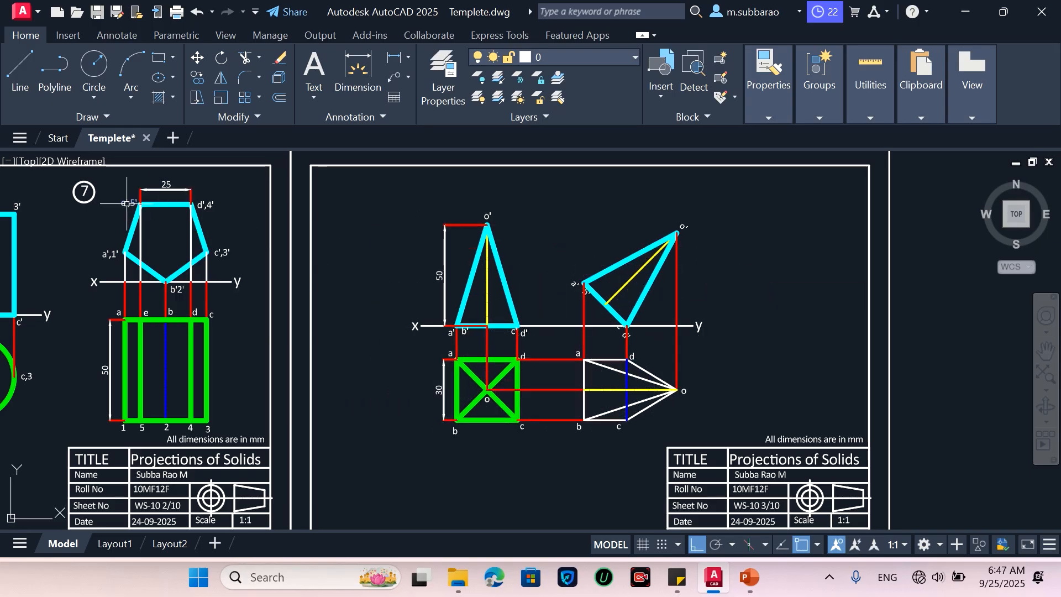
Step: Copy the circled problem number 7 about 161 mm horizontally to the right, to the upper left of the pyramid's front view
type("co")
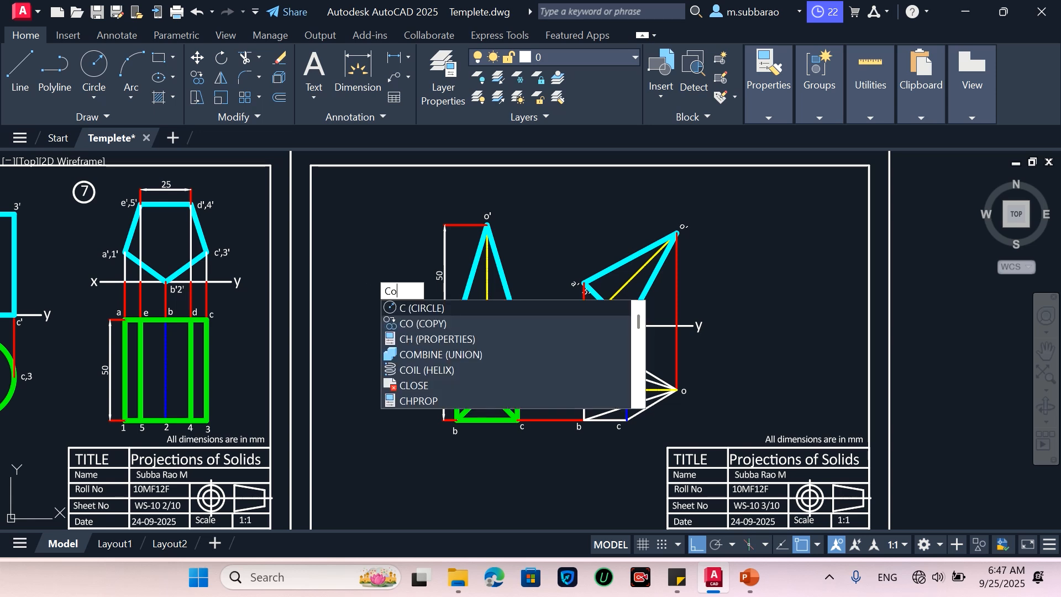
key("Return")
left_click(50, 225)
left_click(95, 177)
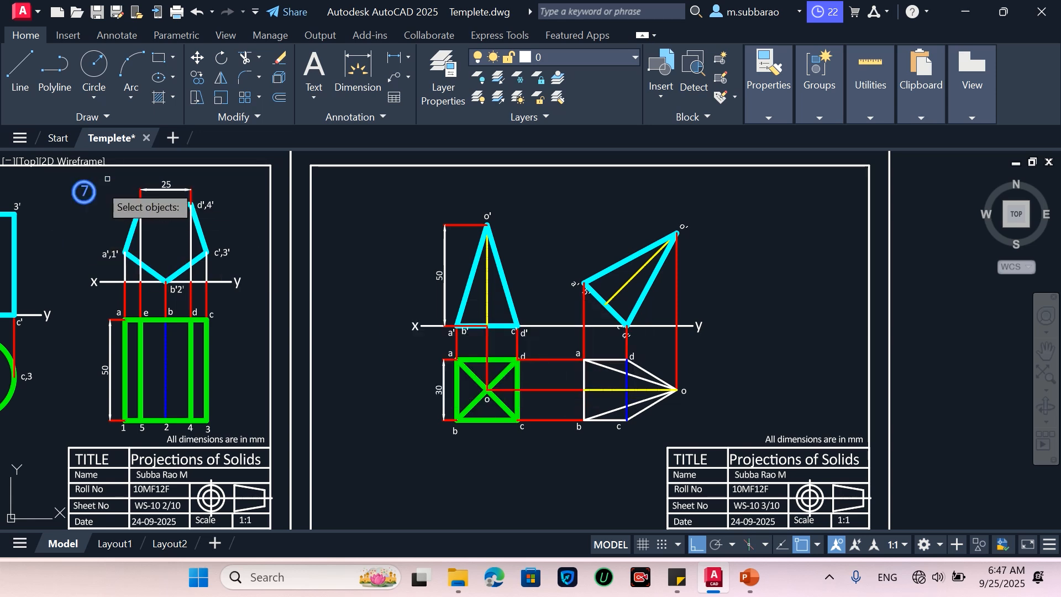
key("Return")
left_click(84, 203)
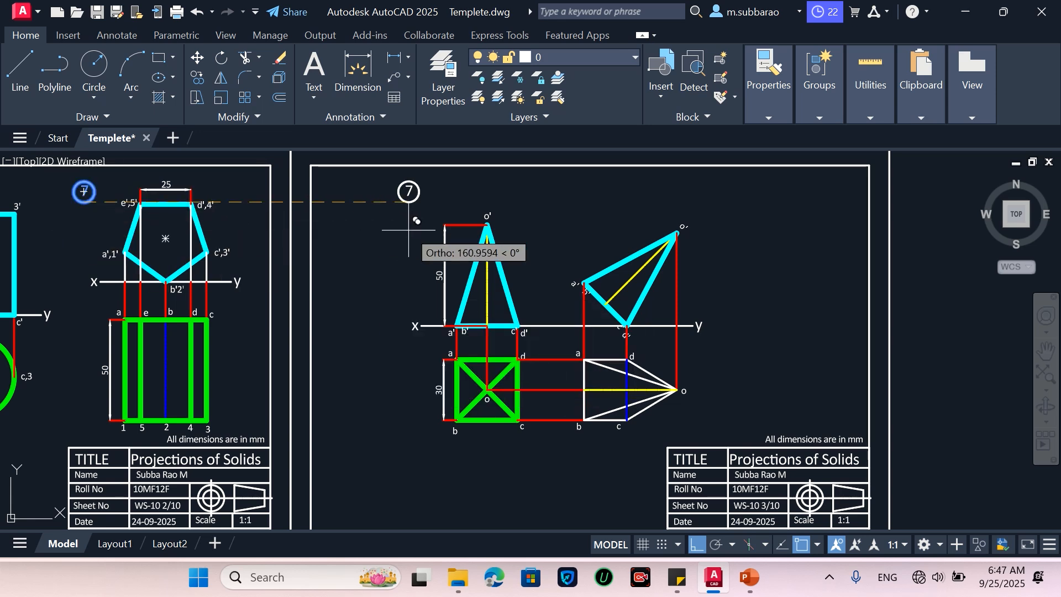
left_click(409, 229)
Step: Change the number in the copied circle to 1
scroll(402, 192, "up", 2)
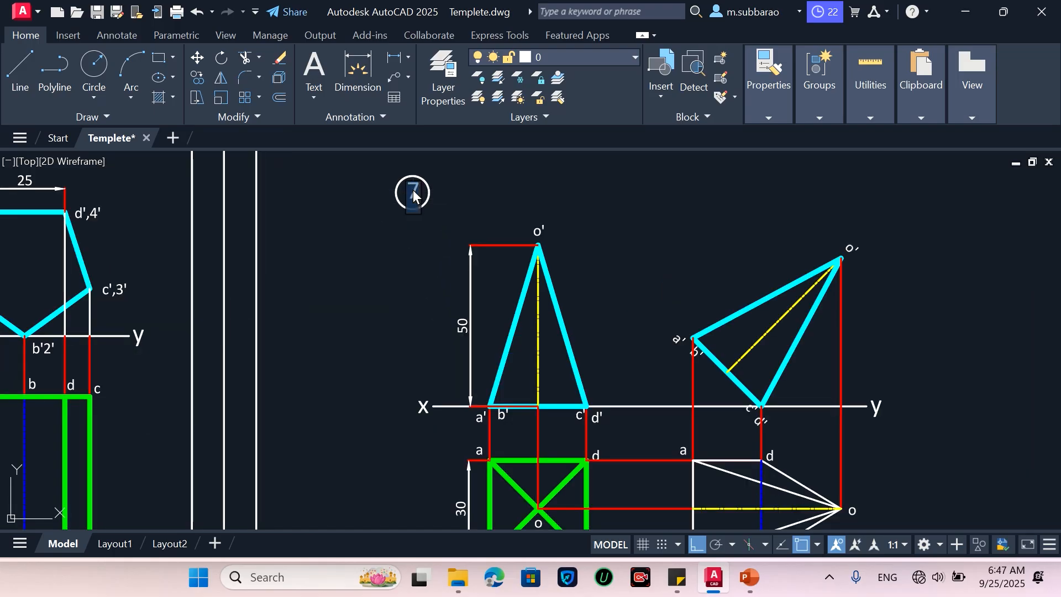
type("1")
key("Return")
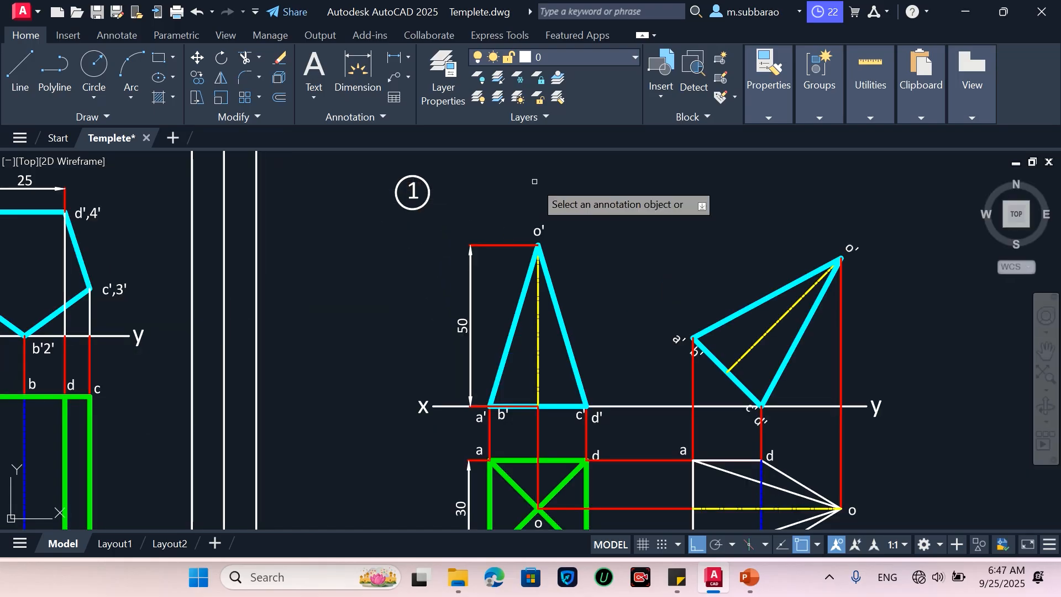
key("Escape")
scroll(421, 277, "down", 4)
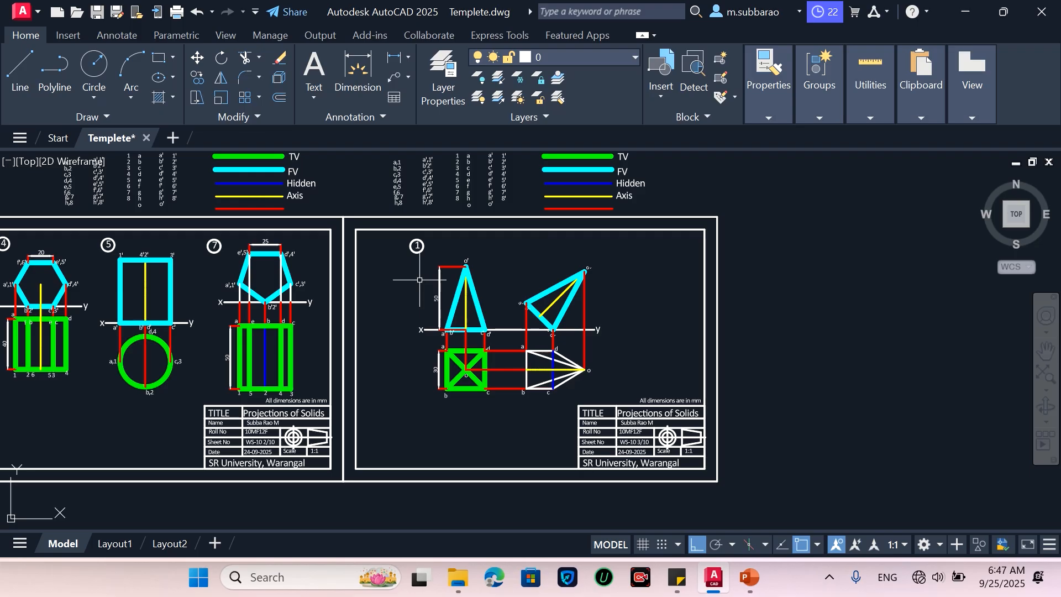
scroll(372, 254, "up", 2)
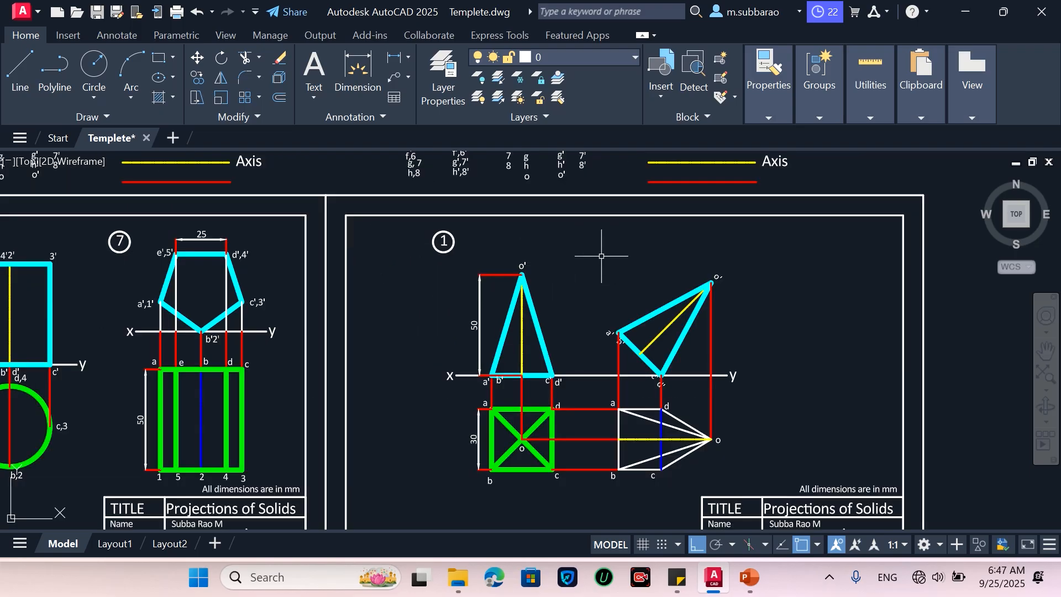
Step: Save the drawing with the finished square pyramid sheet
scroll(402, 230, "down", 2)
middle_click_drag(401, 229, 337, 187)
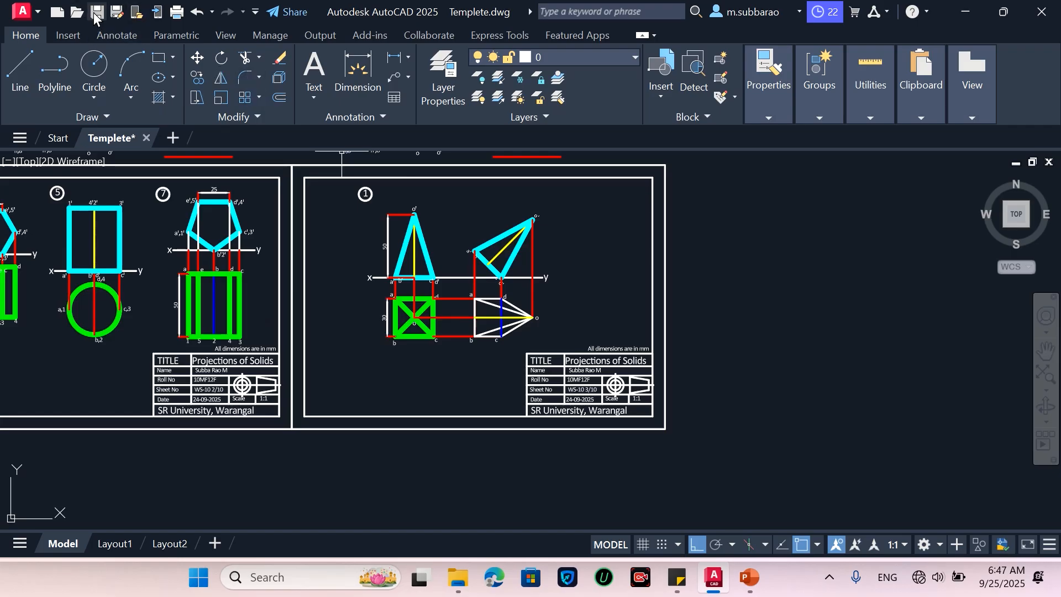
left_click(97, 12)
mouse_move(470, 33)
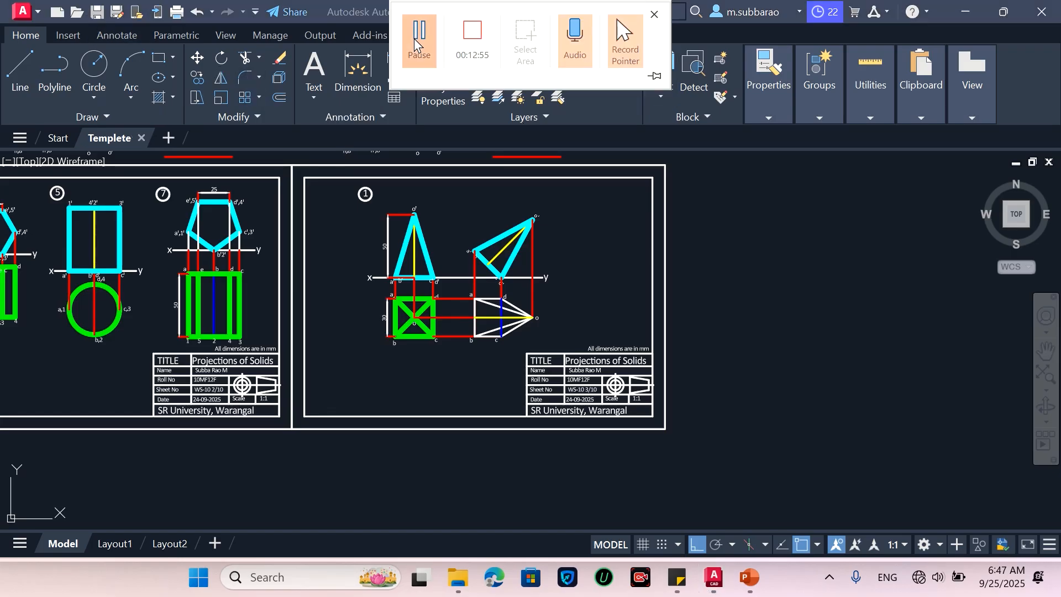
left_click(419, 41)
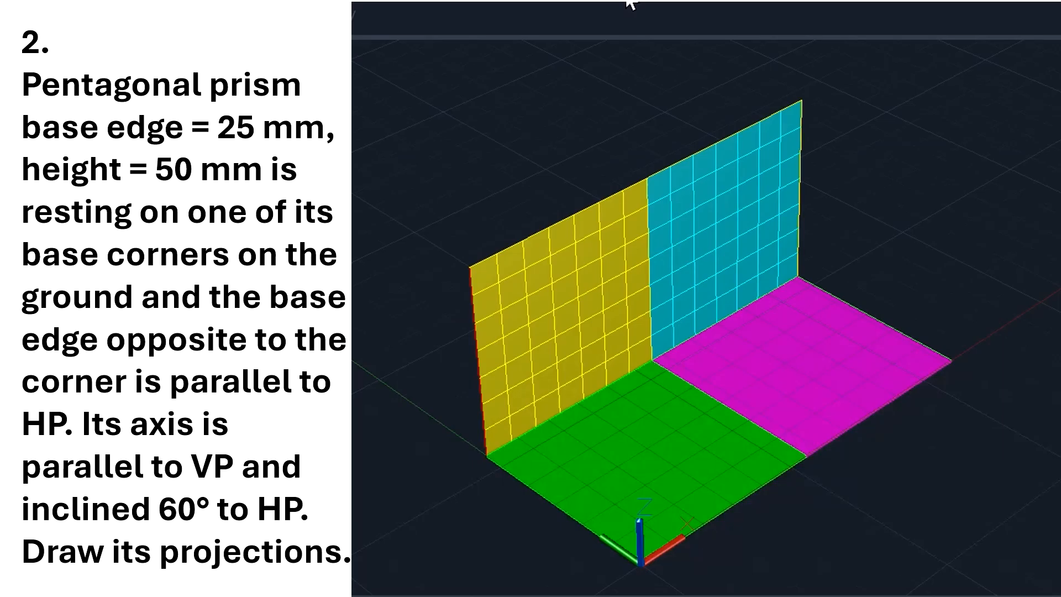
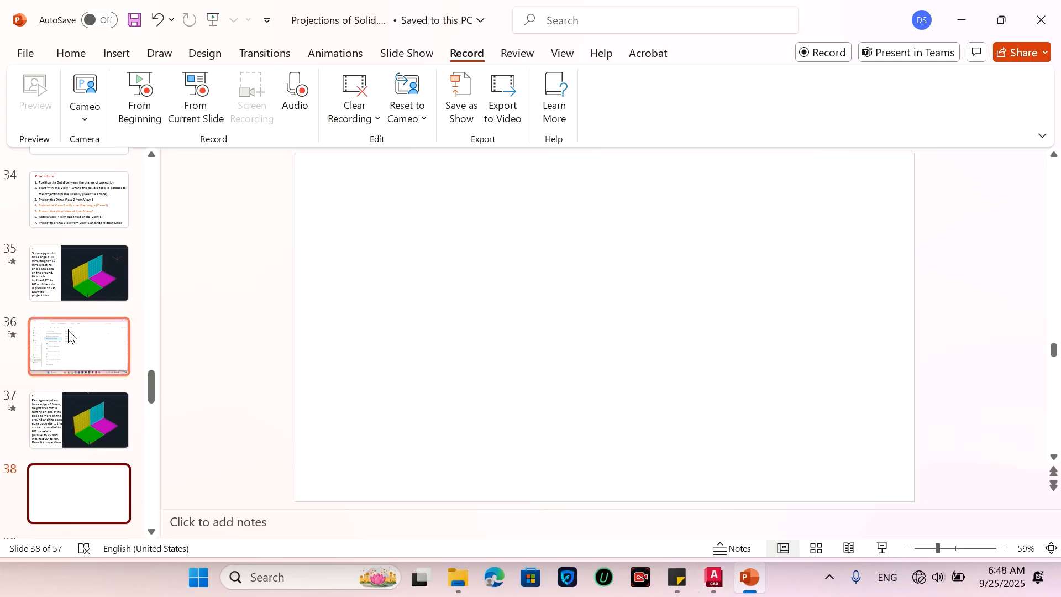
Step: Read the pentagonal prism problem 2 on slide 37 in PowerPoint, and return to the AutoCAD drawing
left_click(87, 355)
left_click(84, 438)
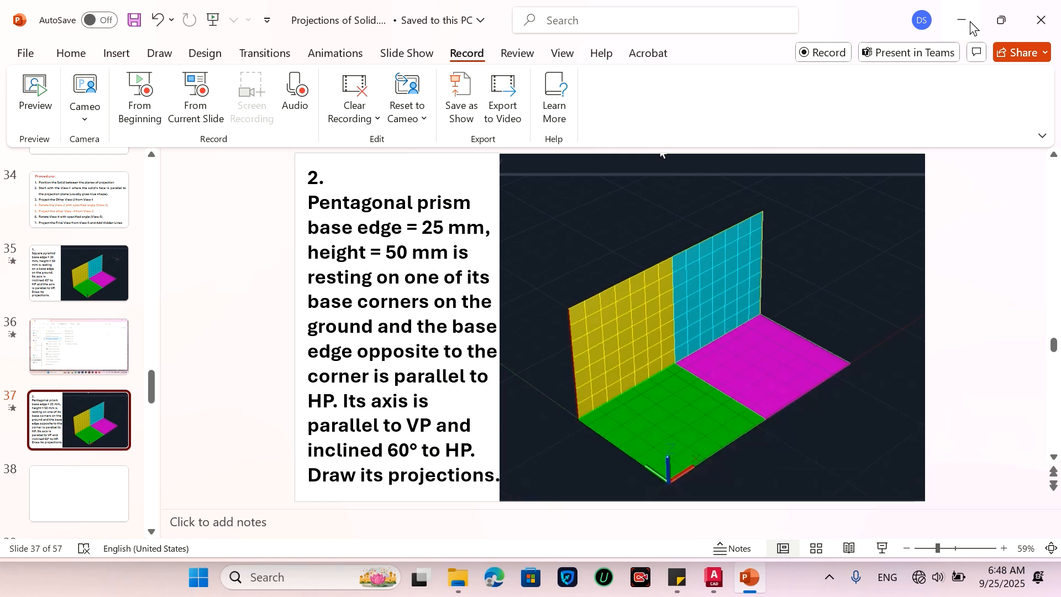
left_click(971, 23)
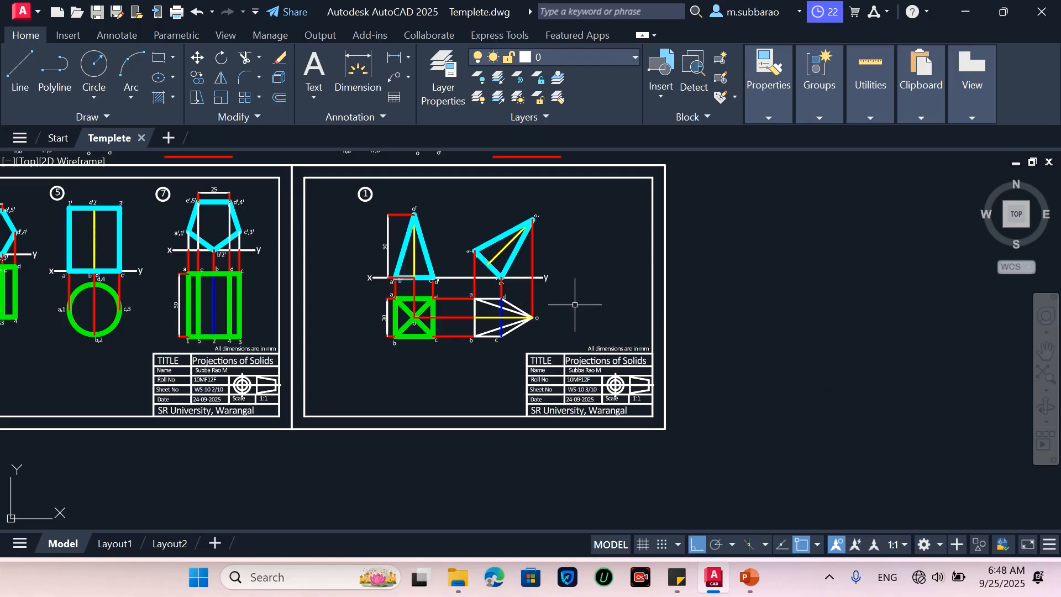
Step: Copy the pyramid sheet's border and title block 297 mm to the right, making an adjoining blank sheet
scroll(266, 354, "down", 4)
scroll(506, 329, "up", 4)
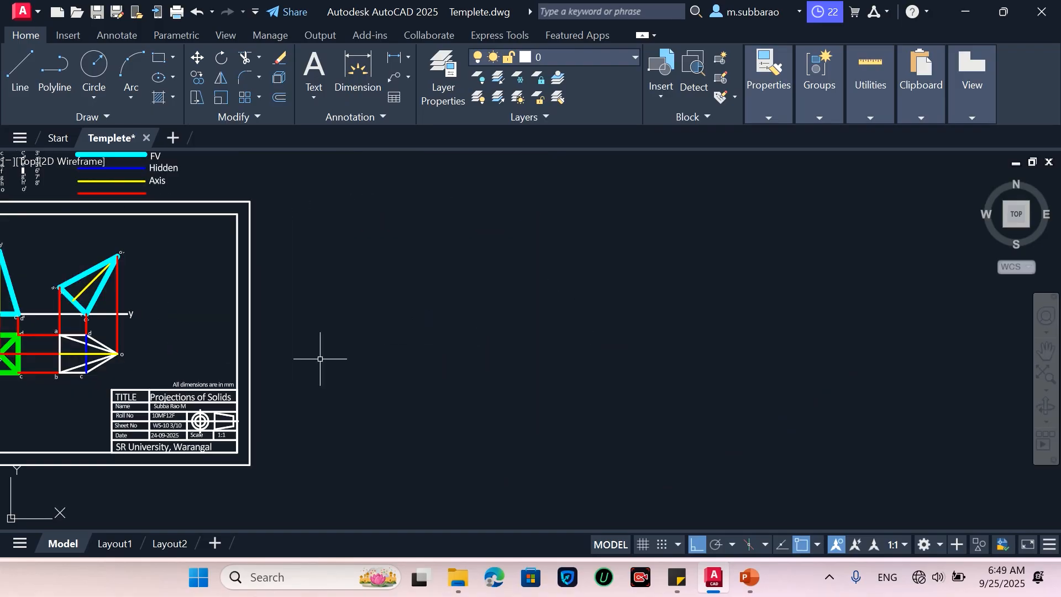
scroll(192, 369, "up", 2)
scroll(489, 404, "down", 2)
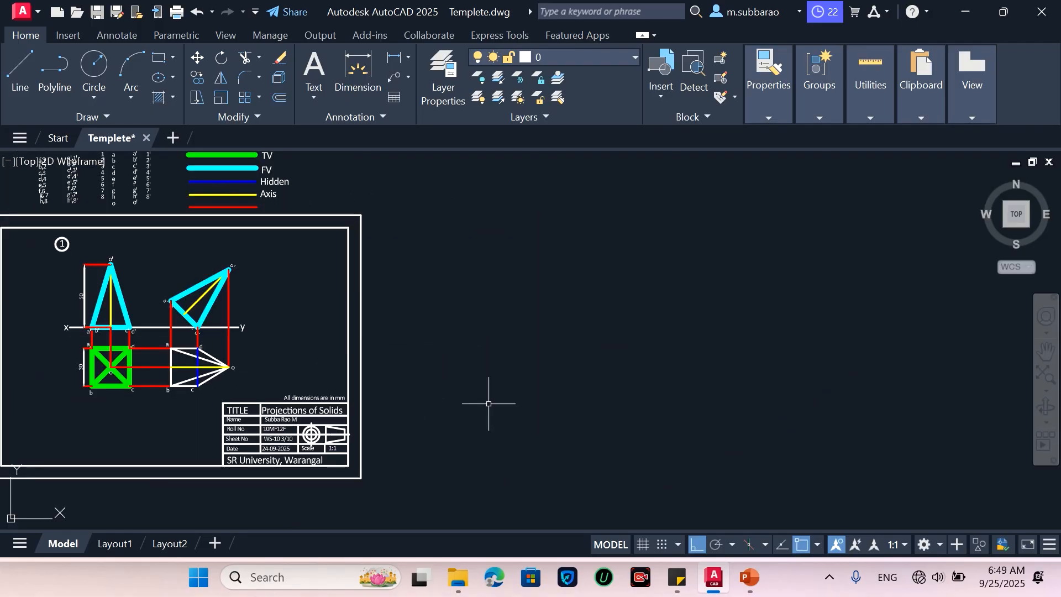
type("co")
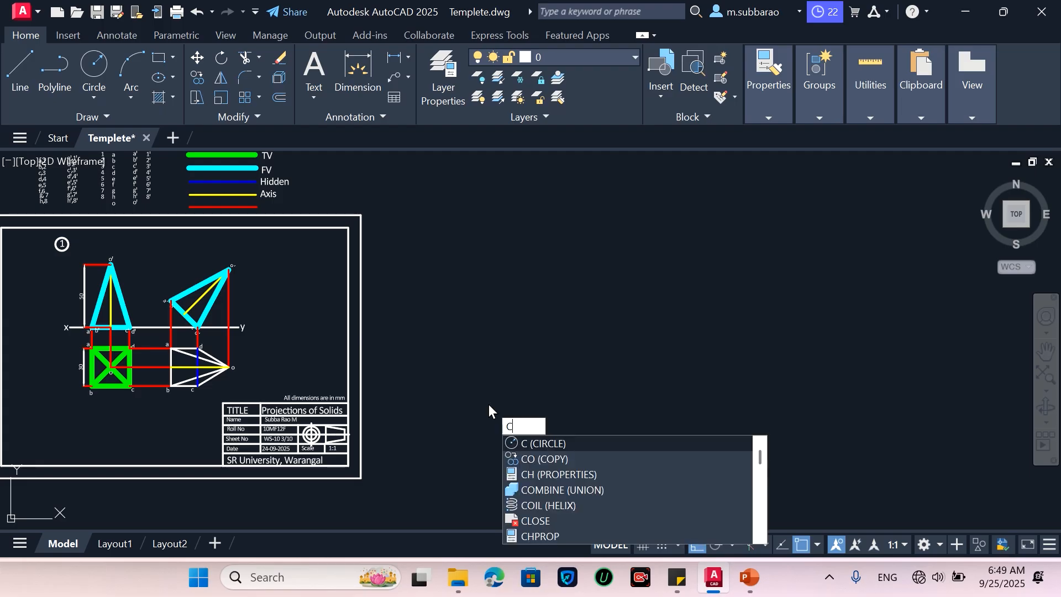
key("Return")
left_click(415, 385)
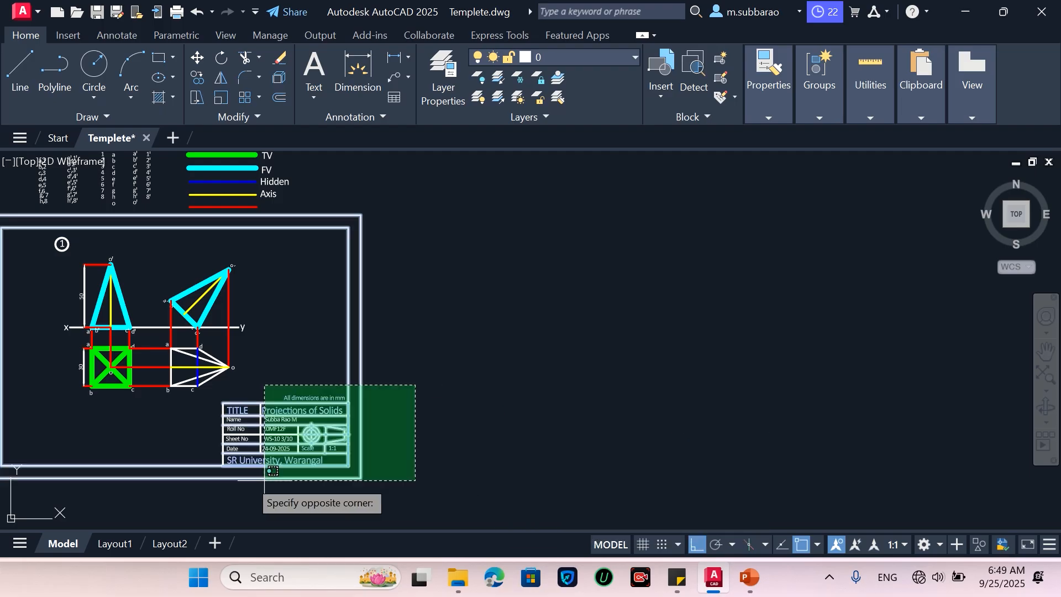
left_click(212, 482)
scroll(431, 466, "down", 2)
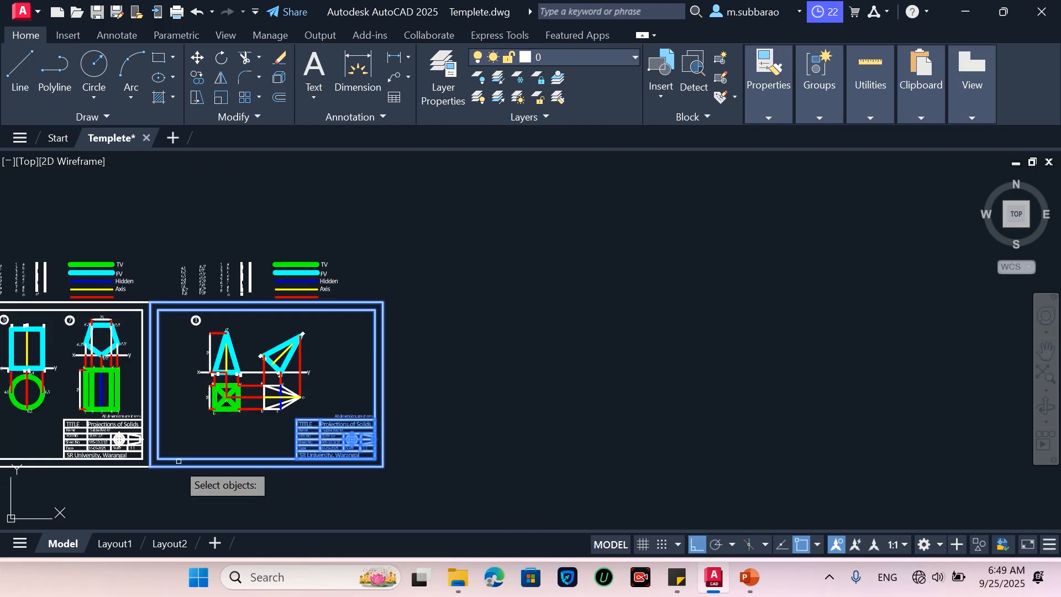
scroll(157, 472, "up", 2)
key("Return")
left_click(143, 468)
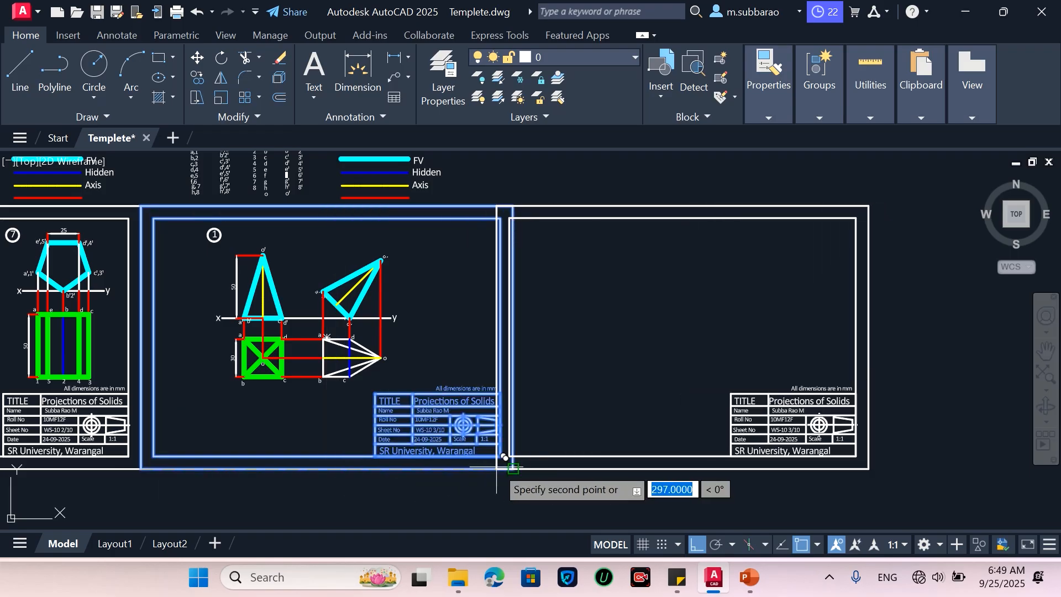
left_click(513, 468)
key("Return")
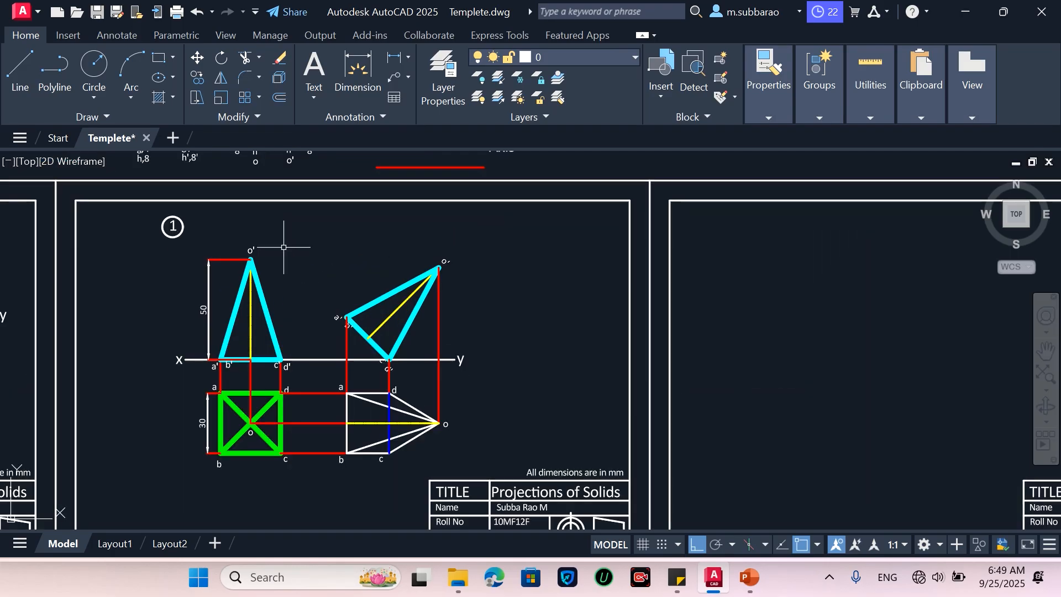
Step: Copy the circled number, xy line and all pyramid views with labels and dimensions horizontally into the new blank sheet
scroll(284, 244, "up", 2)
scroll(284, 238, "down", 2)
type("co")
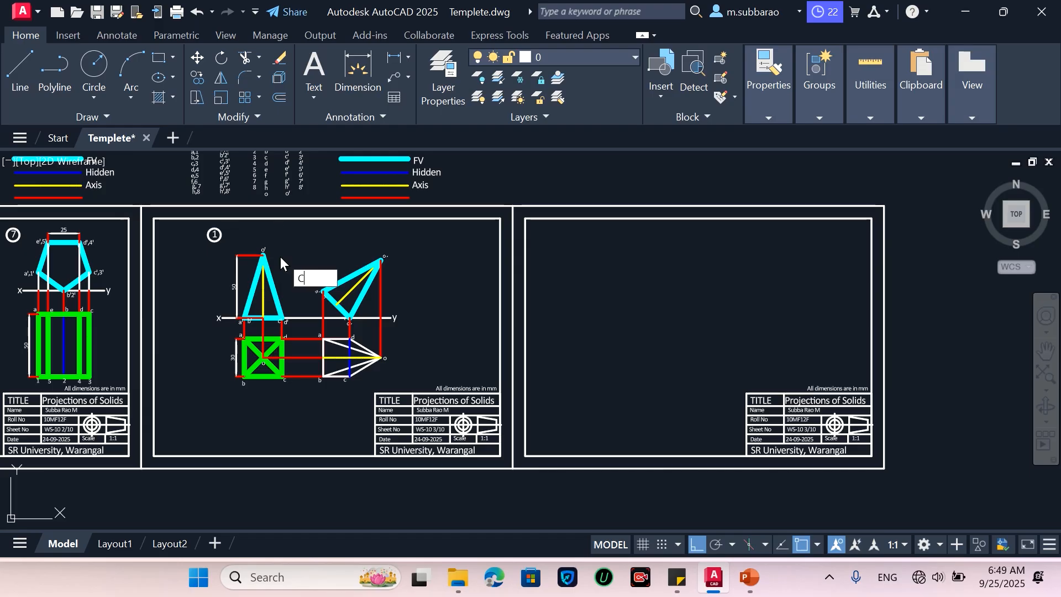
key("Return")
left_click(179, 401)
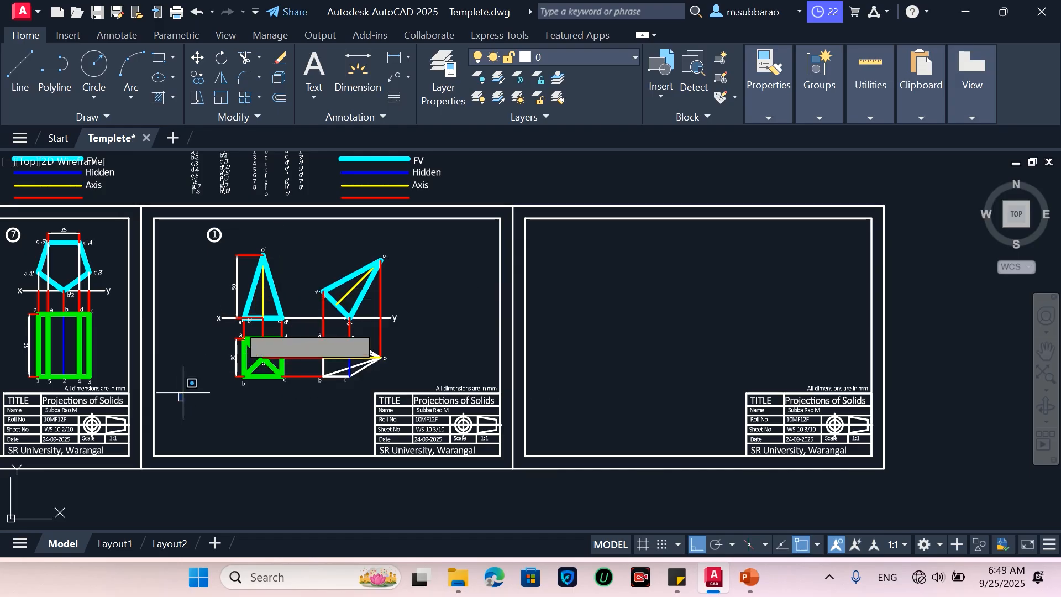
left_click(391, 222)
key("Return")
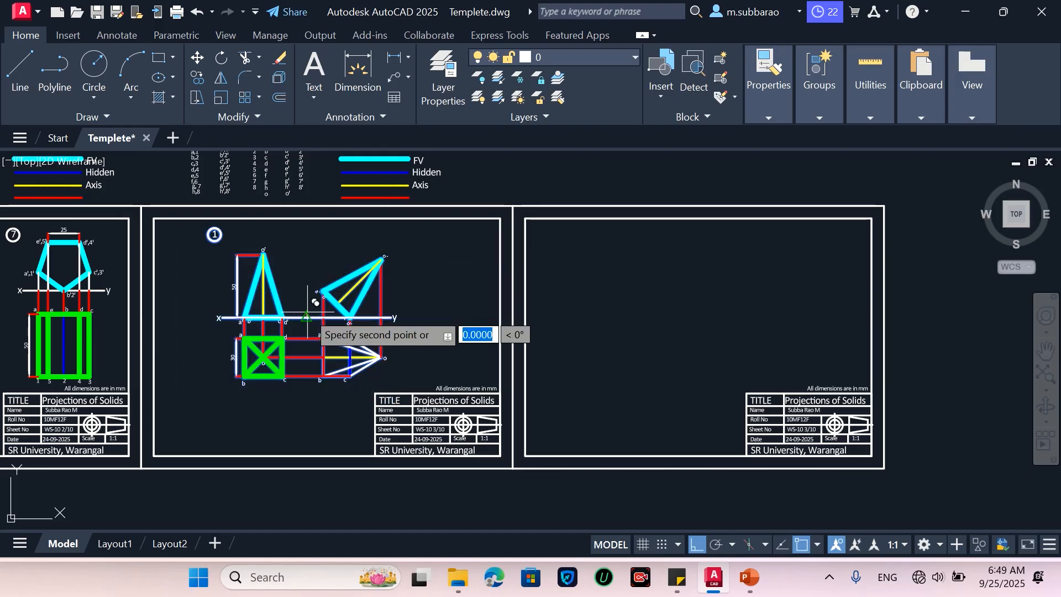
left_click(308, 317)
left_click(643, 330)
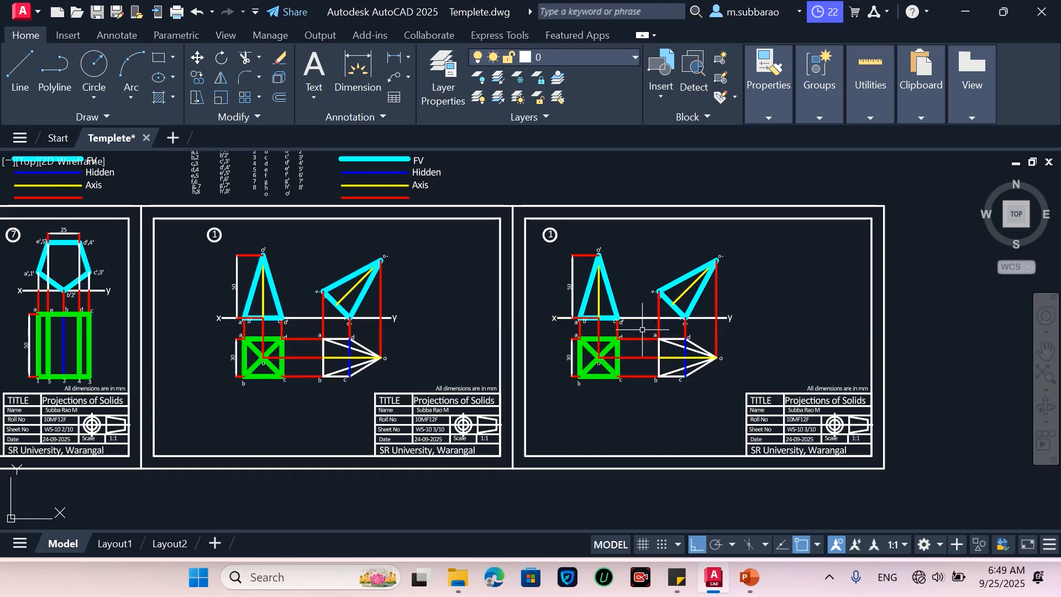
Step: Delete the tilted pyramid's front and top views and their leftover horizontal projectors from the new sheet
scroll(737, 311, "up", 2)
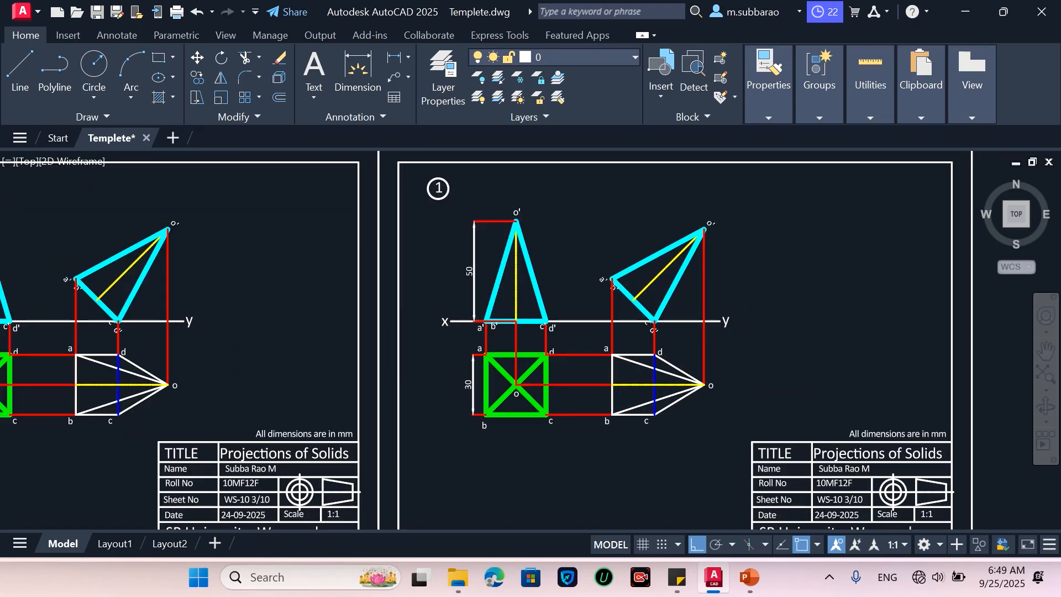
scroll(588, 446, "up", 2)
scroll(588, 445, "down", 2)
left_click(590, 455)
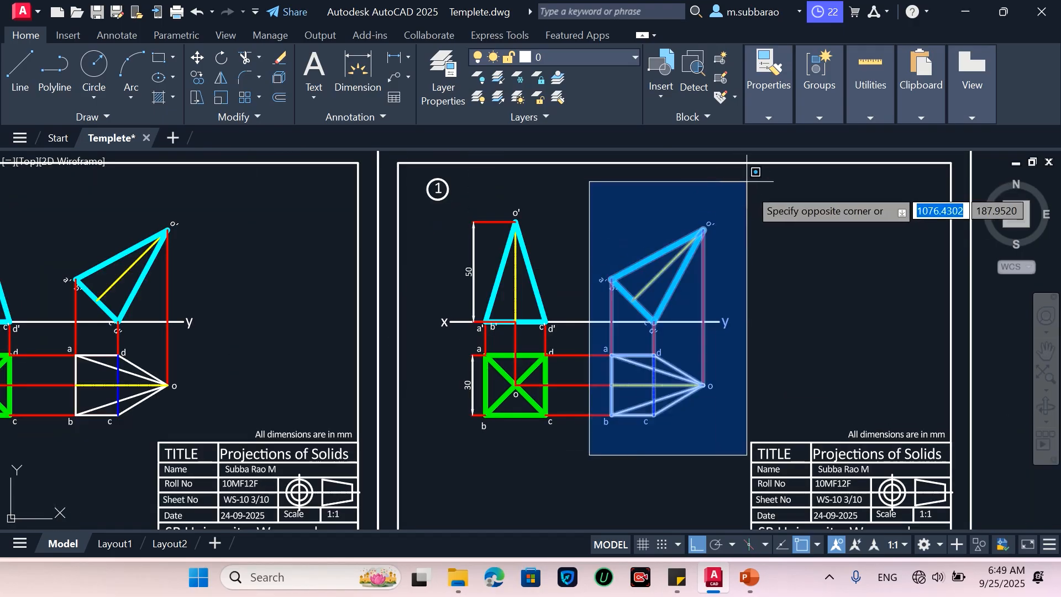
left_click(716, 191)
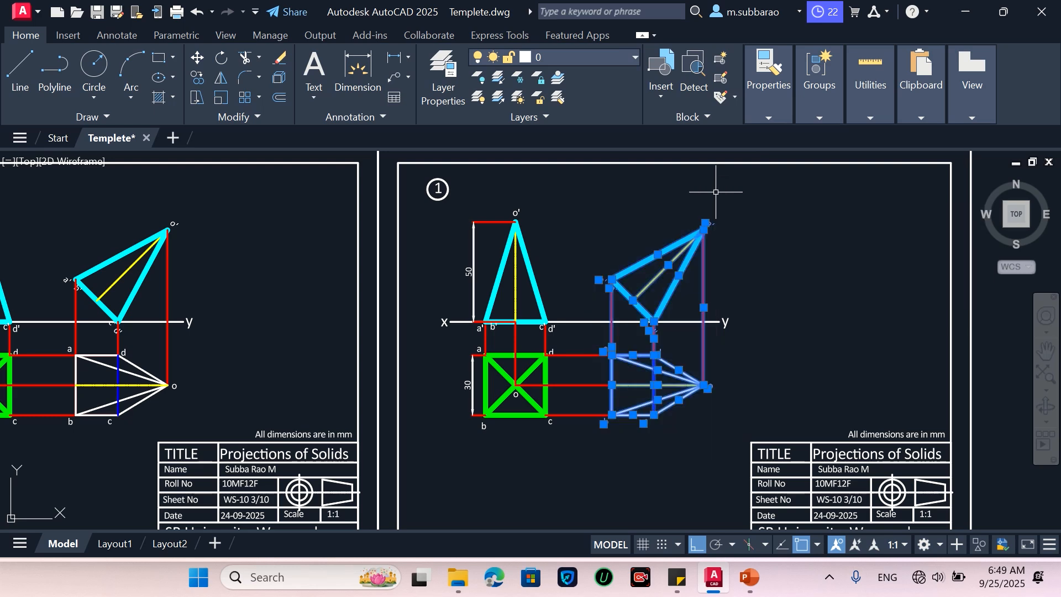
key("Delete")
left_click(615, 351)
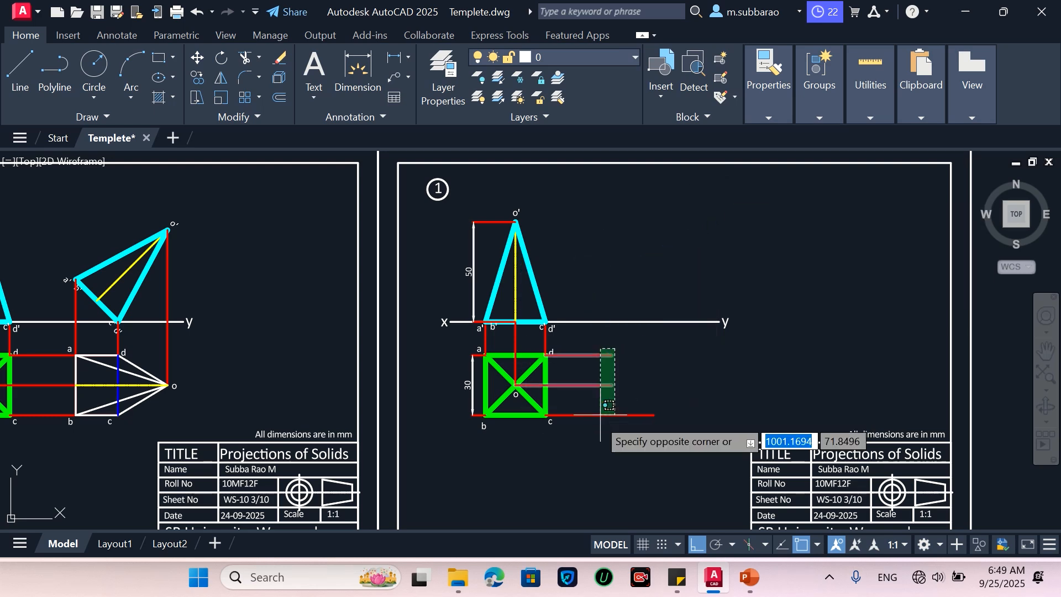
left_click(570, 425)
key("Delete")
scroll(499, 355, "up", 2)
scroll(366, 328, "down", 2)
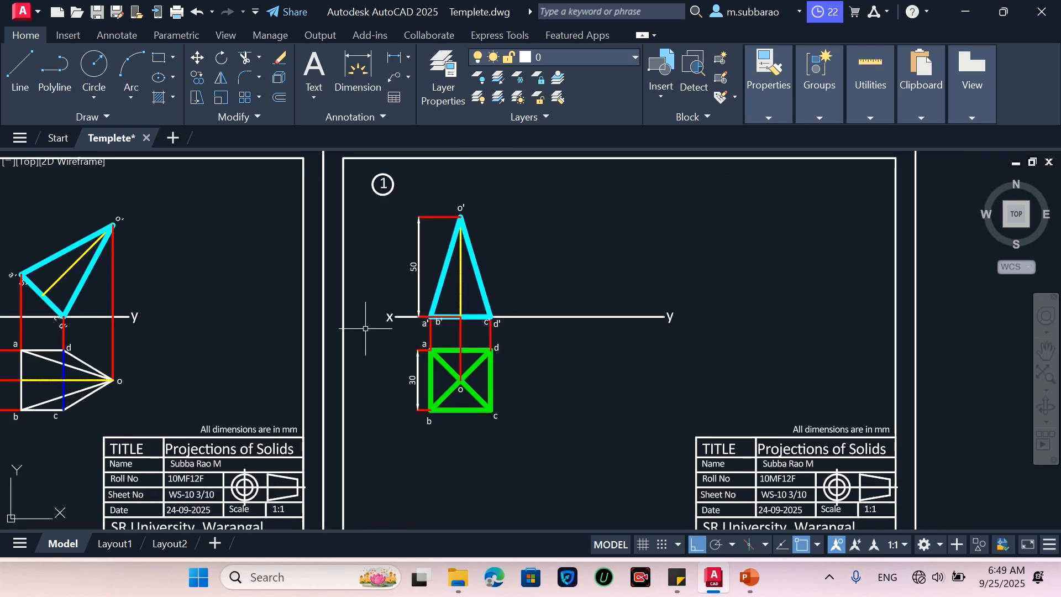
Step: Move the upright pyramid's front and top views with their labels and dimensions about 83 mm horizontally to the right
scroll(476, 385, "up", 2)
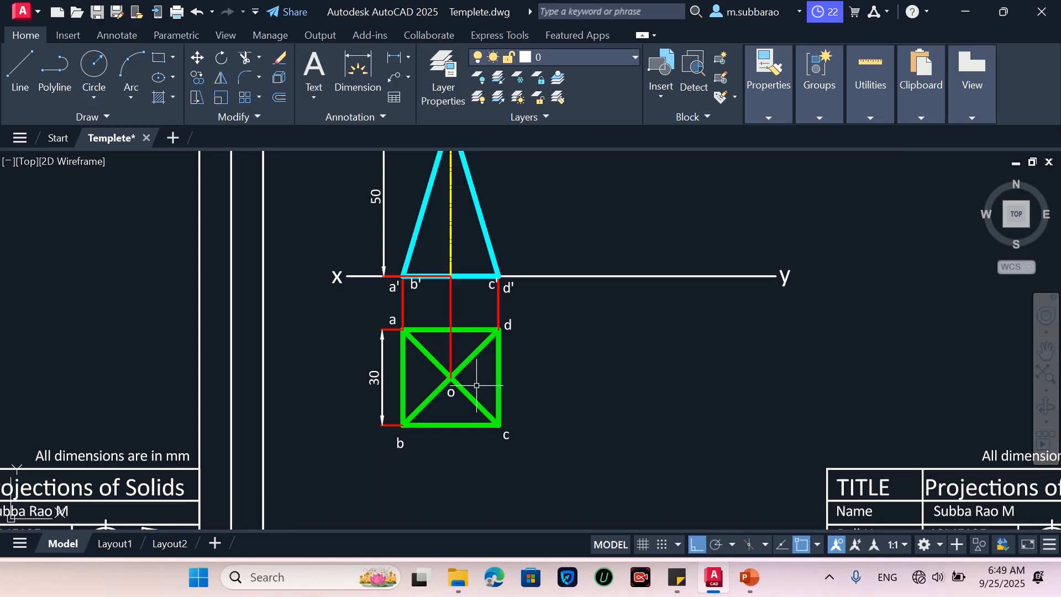
scroll(477, 385, "down", 2)
scroll(476, 386, "up", 2)
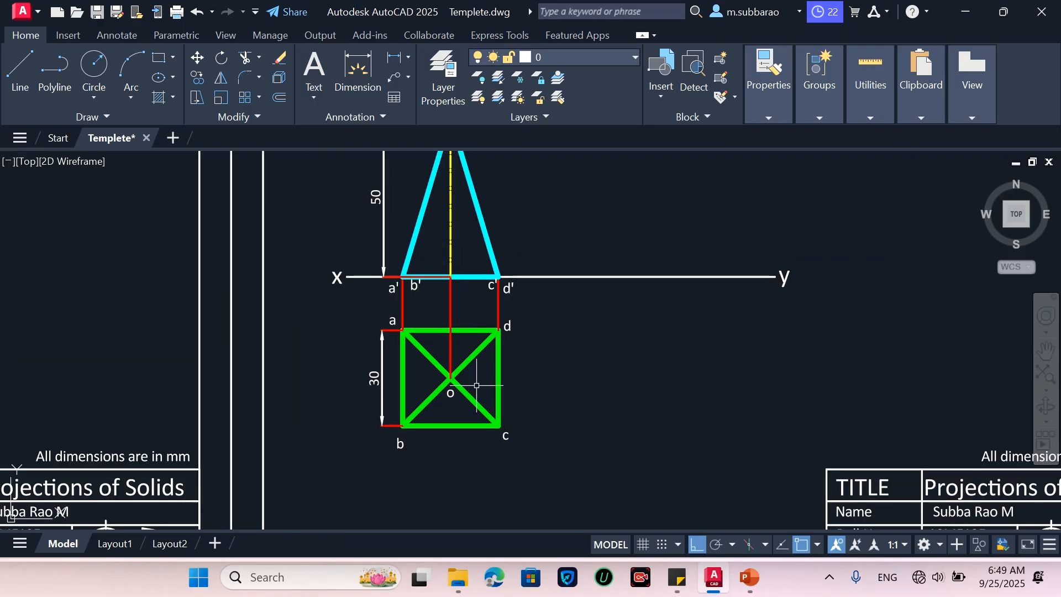
scroll(370, 450, "down", 2)
left_click(368, 457)
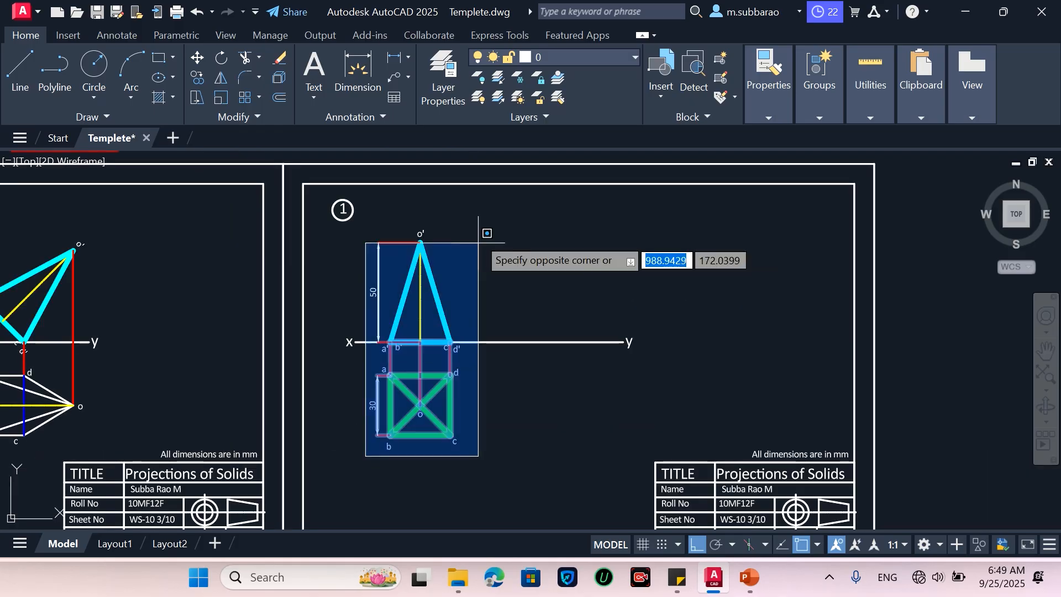
left_click(482, 221)
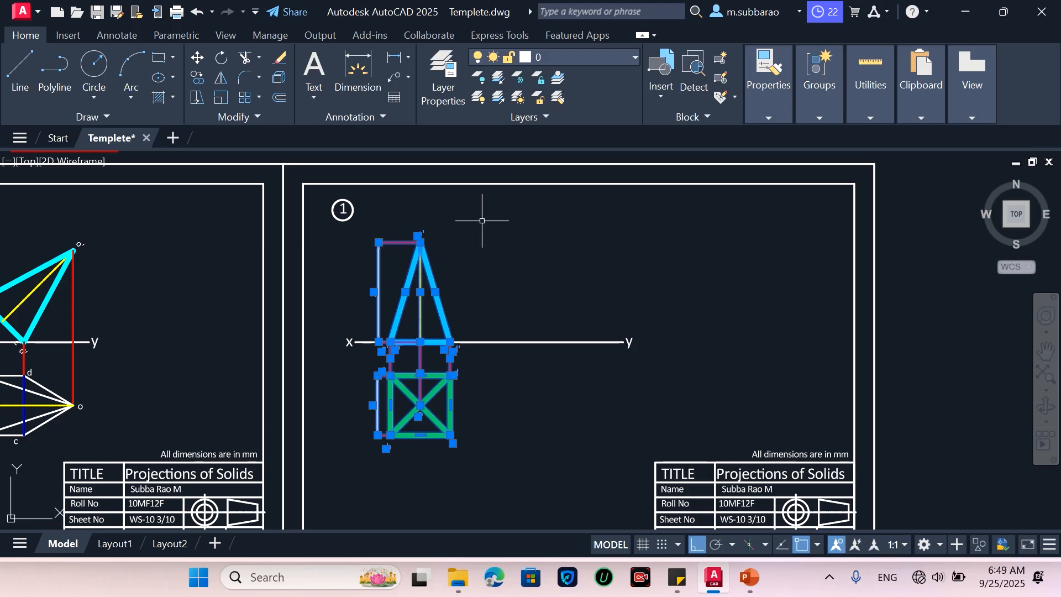
type("m")
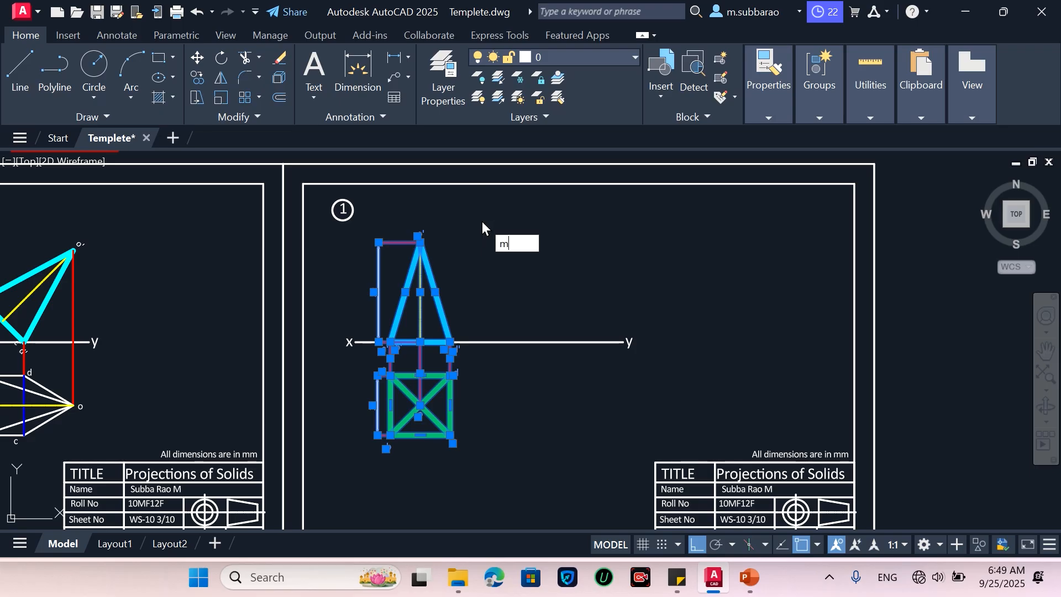
key("Return")
left_click(483, 249)
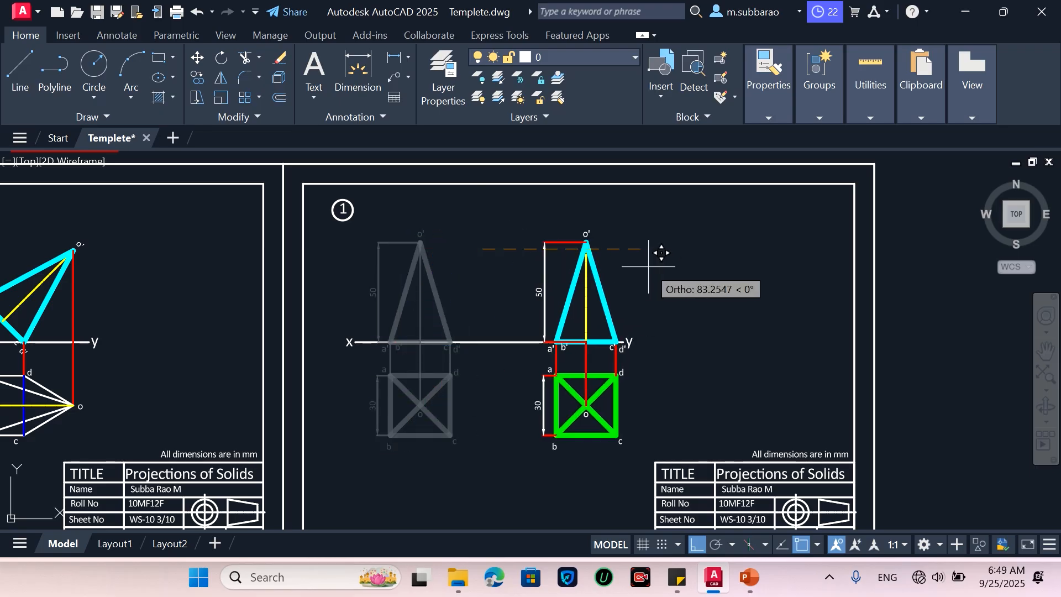
left_click(648, 260)
Step: Draw a five-sided polygon by its edge, with a 25 mm horizontal lower edge, below the x end of the xy line
scroll(388, 375, "up", 2)
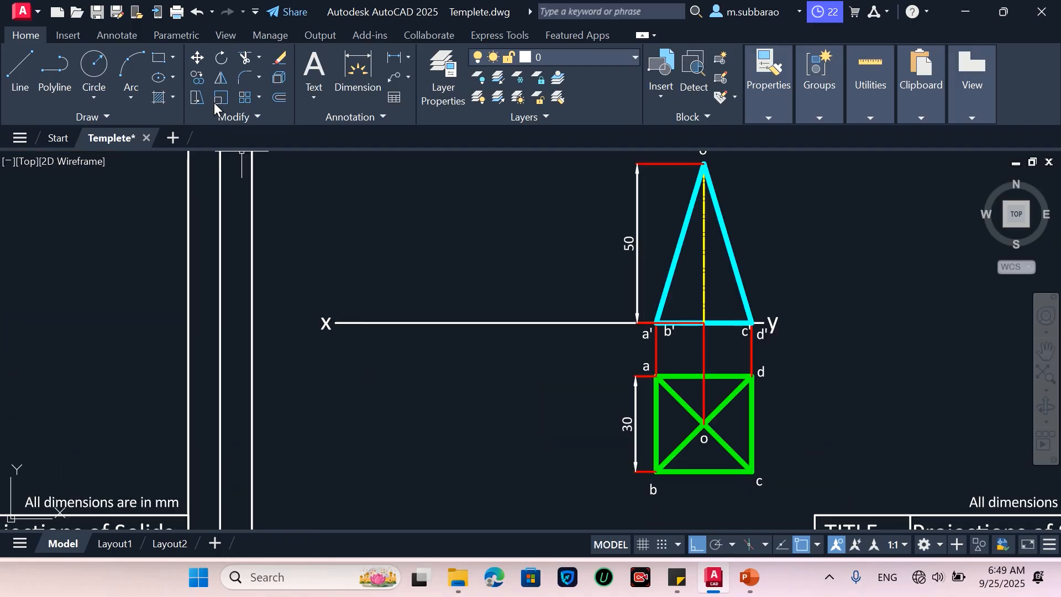
left_click(171, 56)
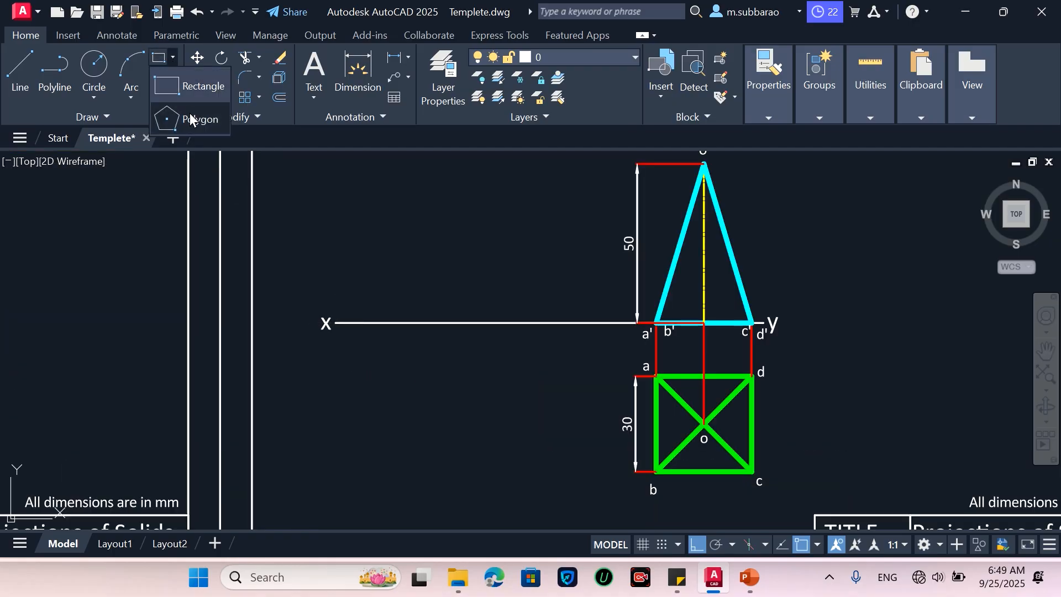
left_click(190, 113)
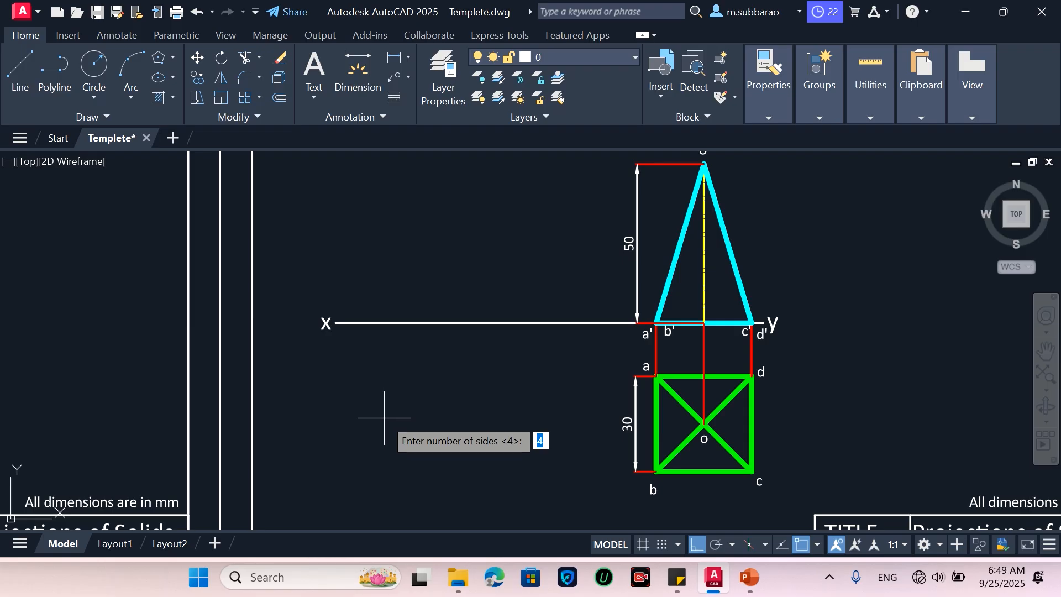
key("Return")
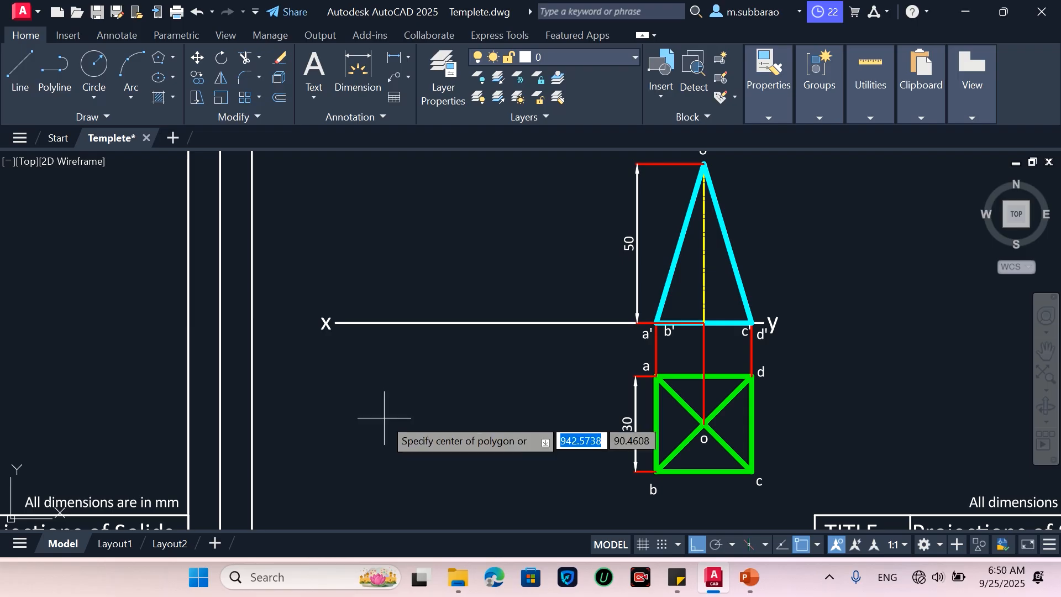
type("e")
key("Return")
left_click(382, 445)
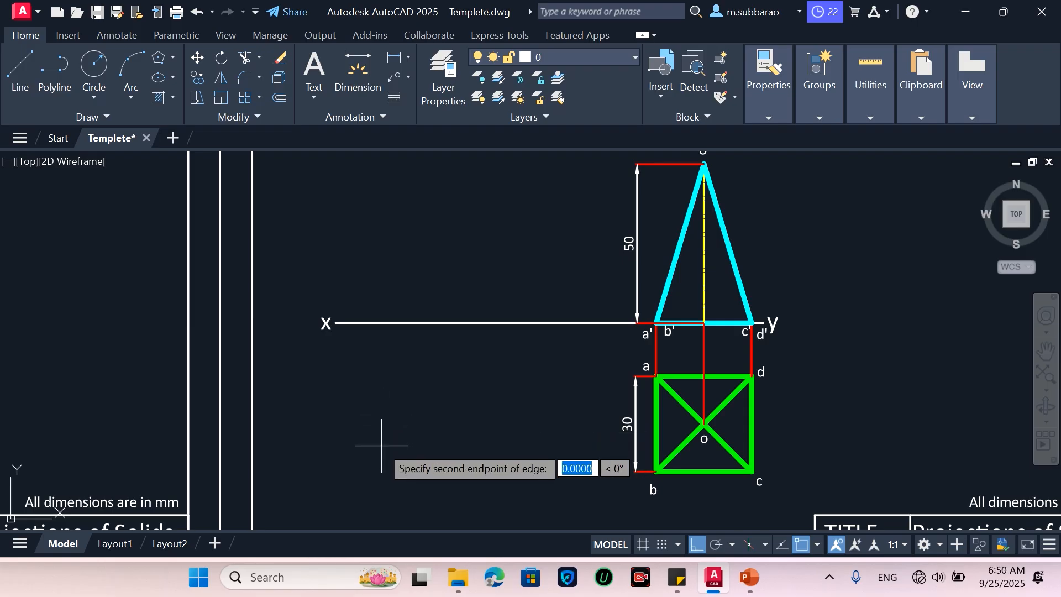
type("25")
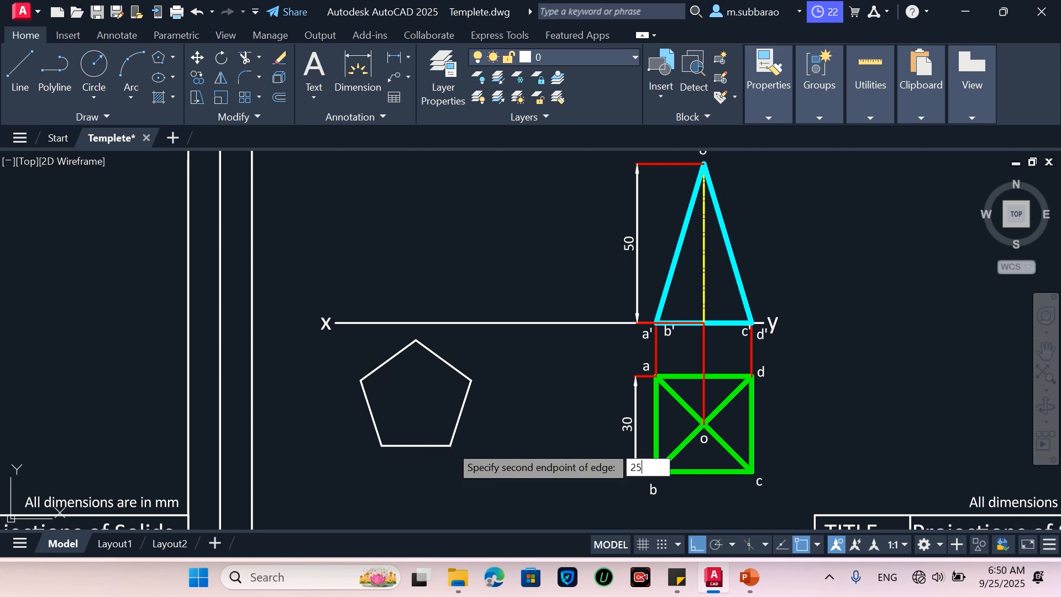
key("Return")
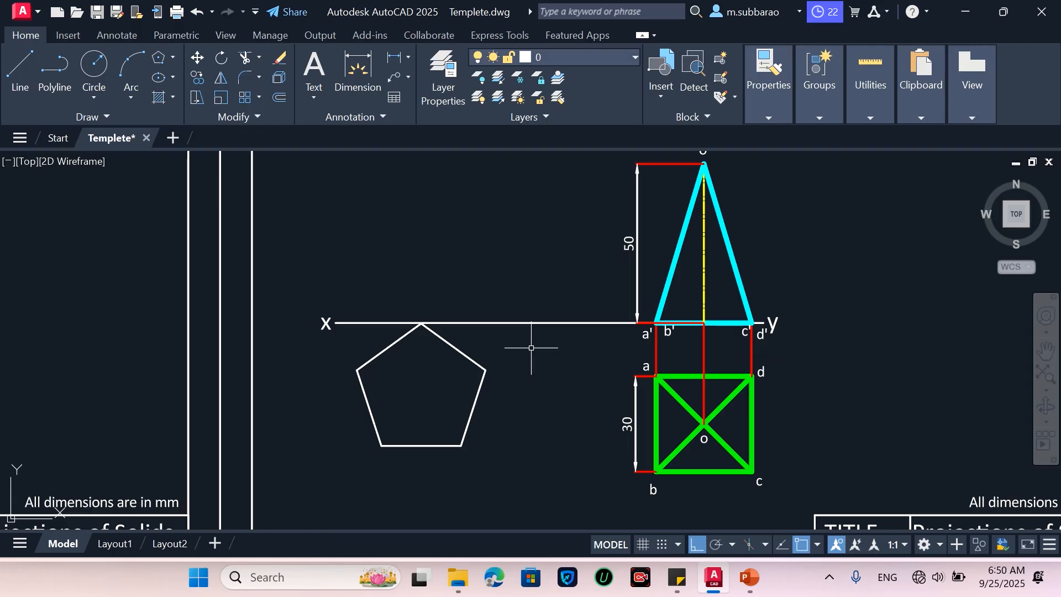
Step: Try to rotate the pentagon 90° about a point near its centre, and undo the rotation
scroll(531, 348, "down", 3)
scroll(452, 405, "up", 3)
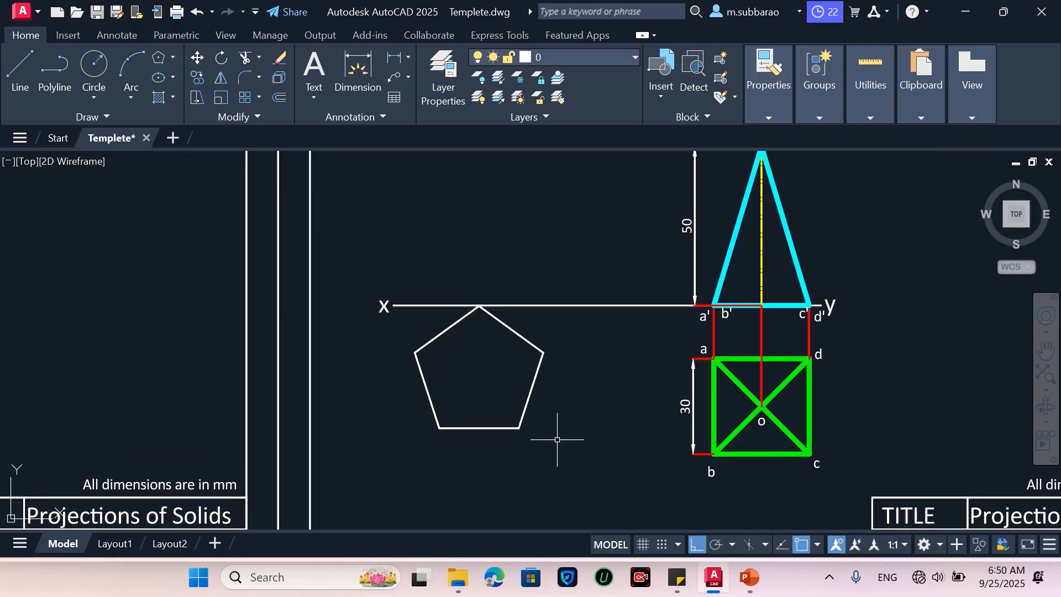
type("ro")
key("Return")
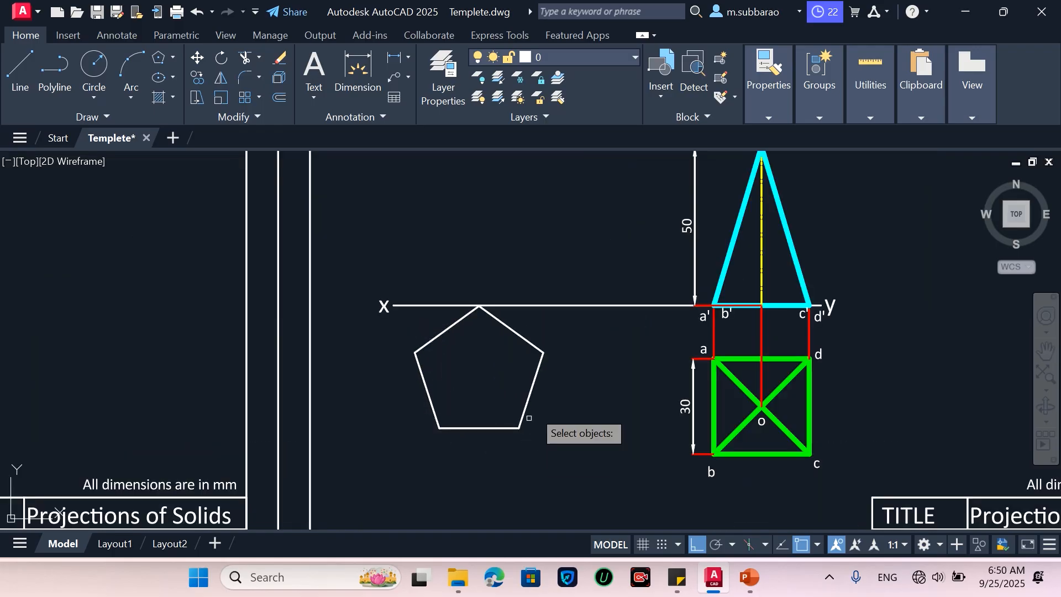
left_click(534, 409)
left_click(495, 397)
key("Return")
left_click(481, 374)
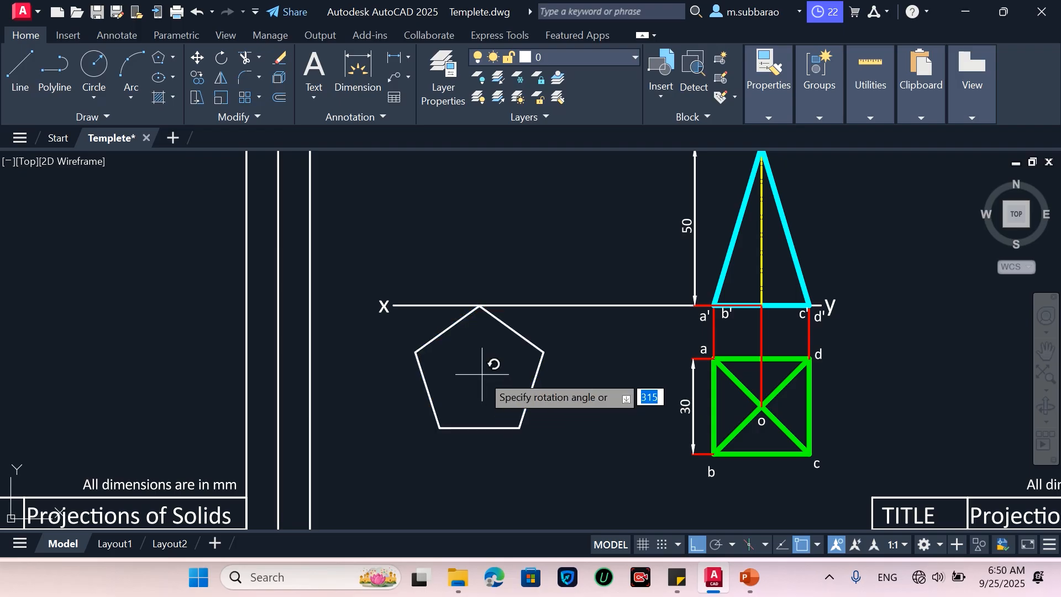
type("90")
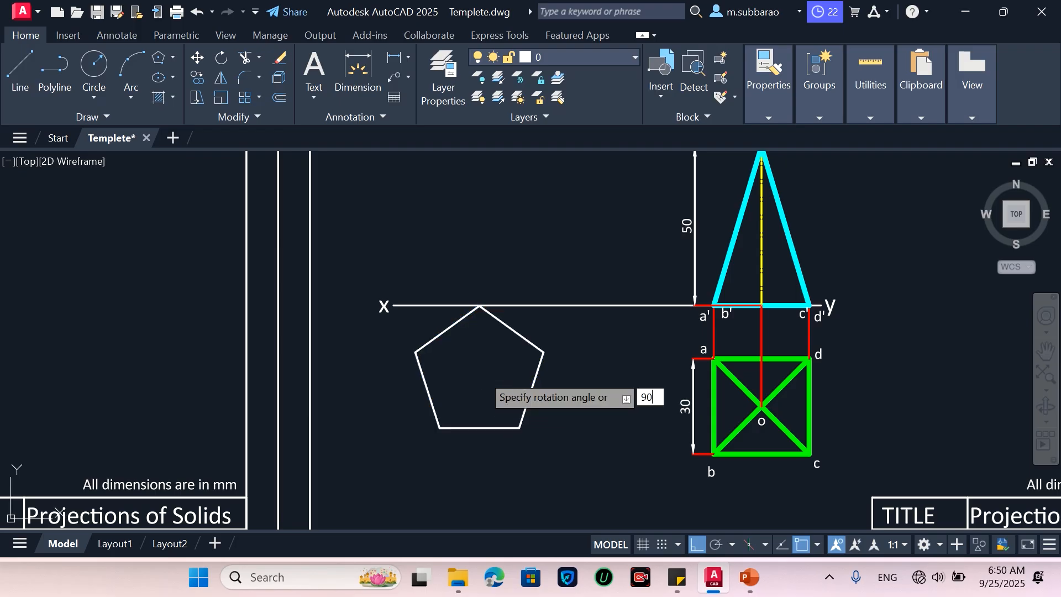
key("Return")
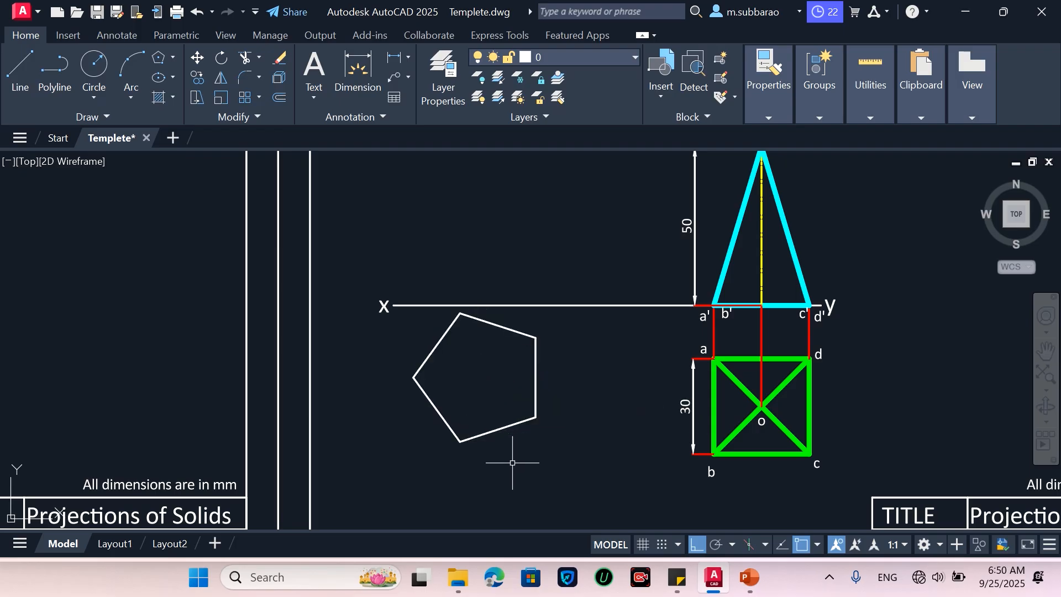
key("ctrl+z")
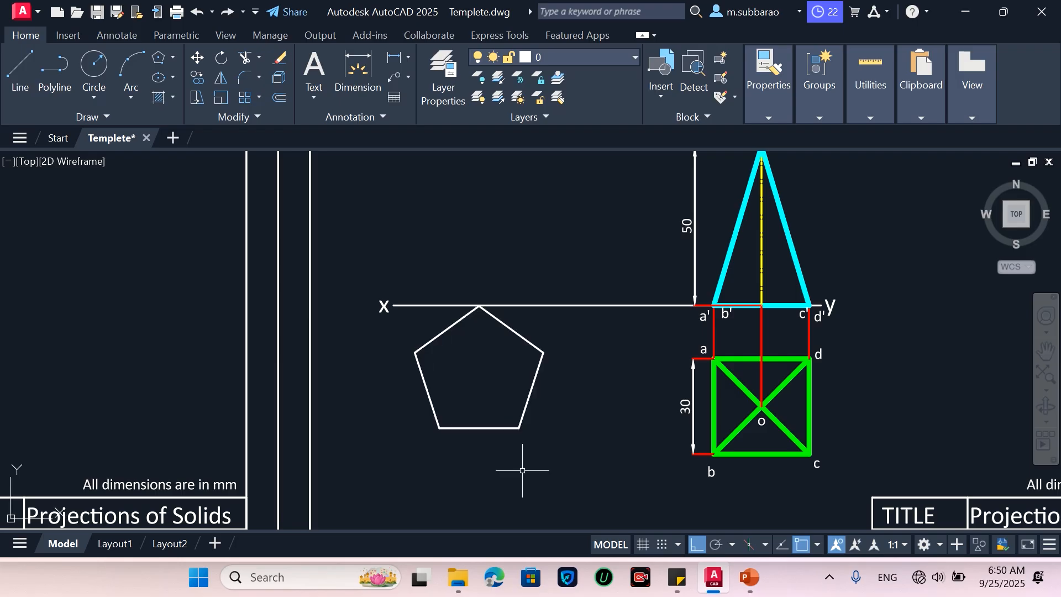
Step: Rotate the pentagon below the xy line by 90° about a point near its centre
type("ro")
key("Return")
left_click(533, 389)
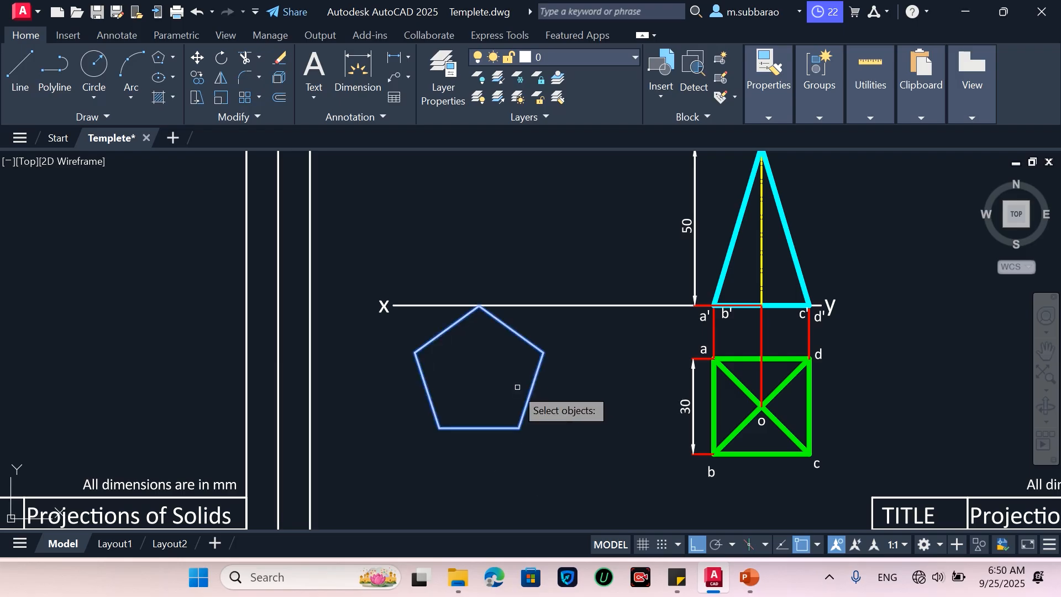
key("Return")
left_click(474, 380)
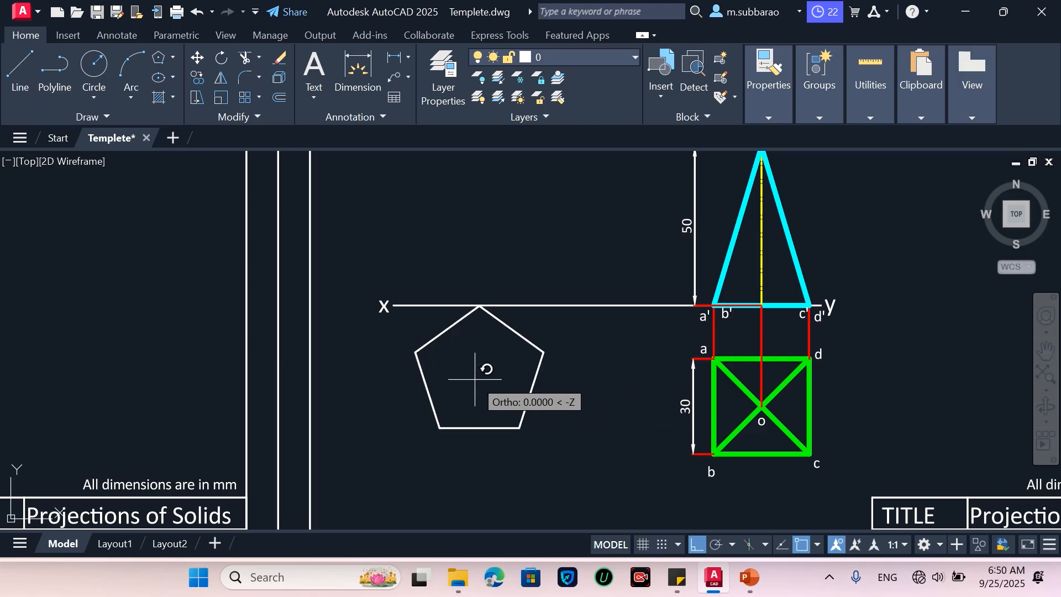
type("90")
key("Return")
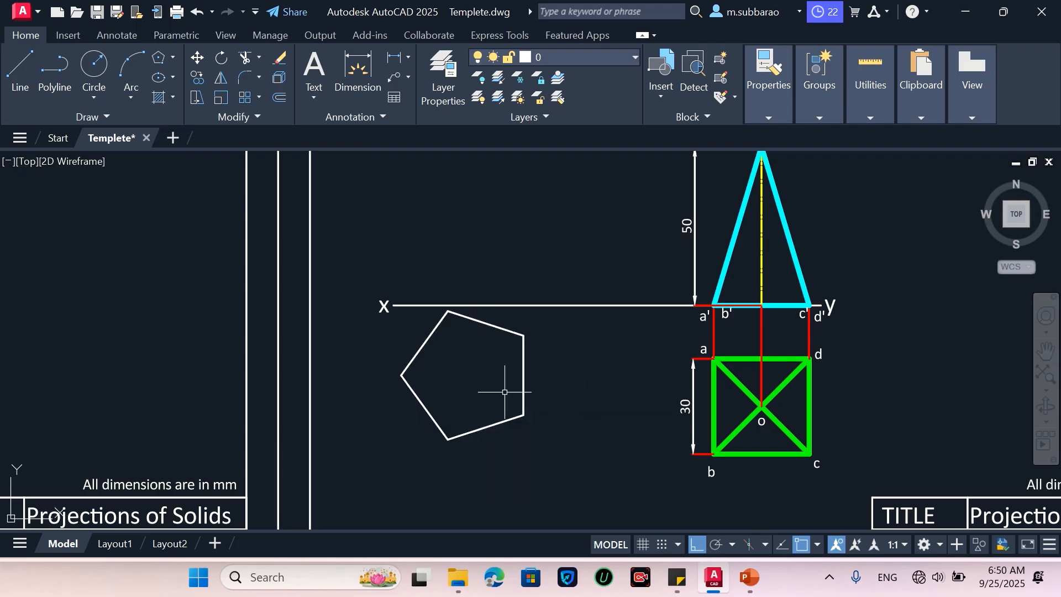
Step: Rotate the pentagon a further 180° so that its vertical edge faces the x end of the sheet
type("o")
key("Return")
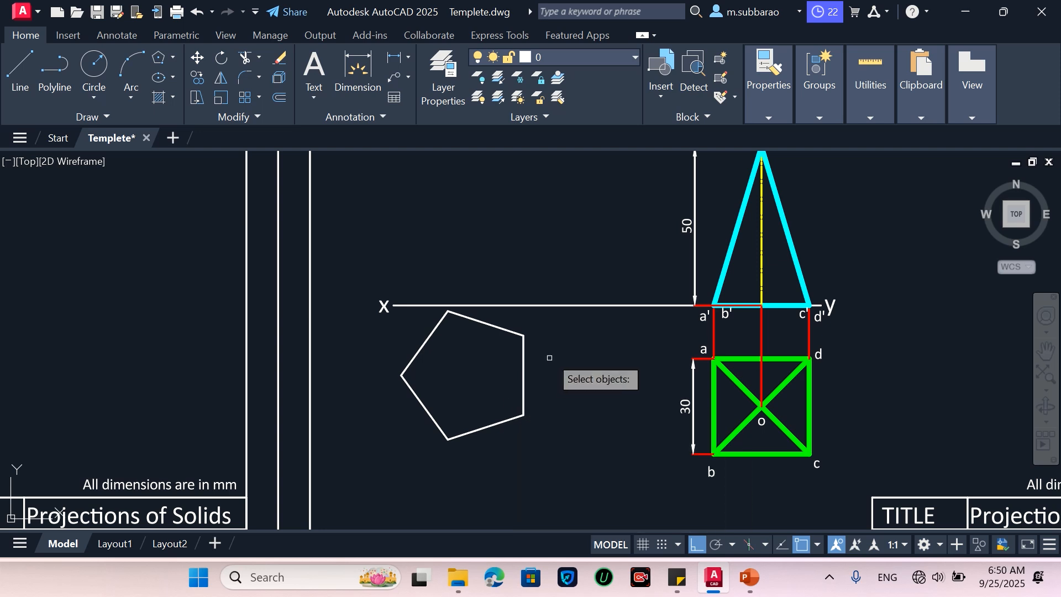
left_click(550, 357)
left_click(470, 395)
key("Return")
left_click(470, 382)
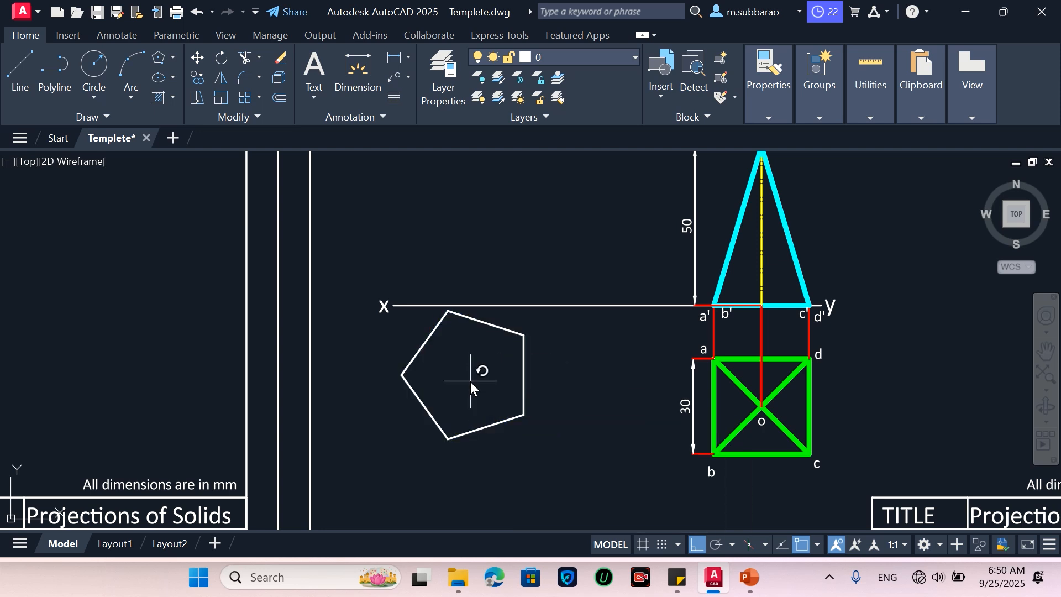
type("180")
key("Return")
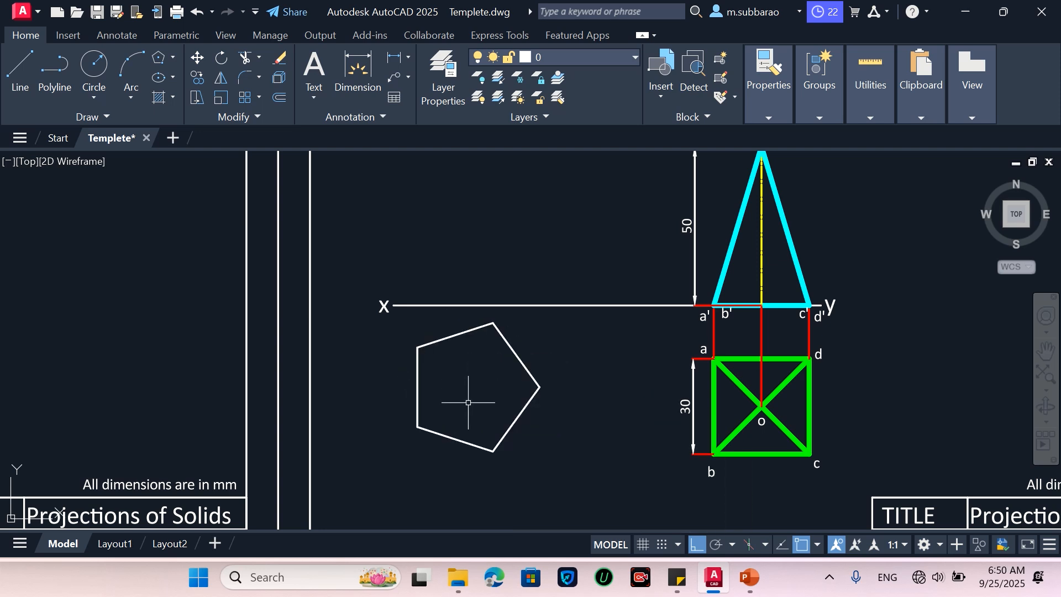
Step: Move the pentagon about 11 mm straight down, away from the xy line
type("m")
key("Return")
left_click(540, 356)
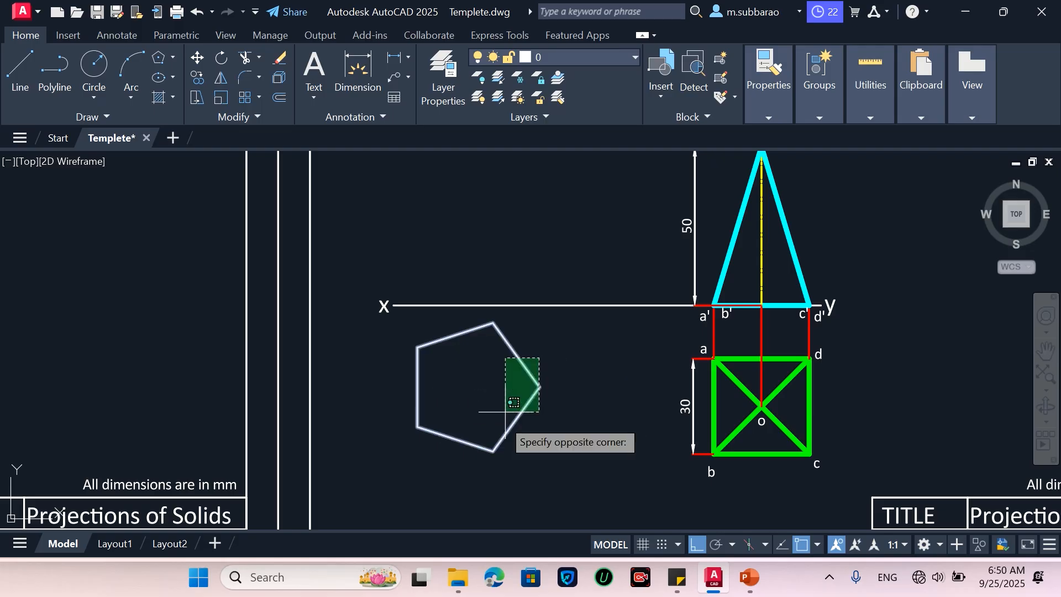
left_click(500, 415)
key("Return")
left_click(559, 414)
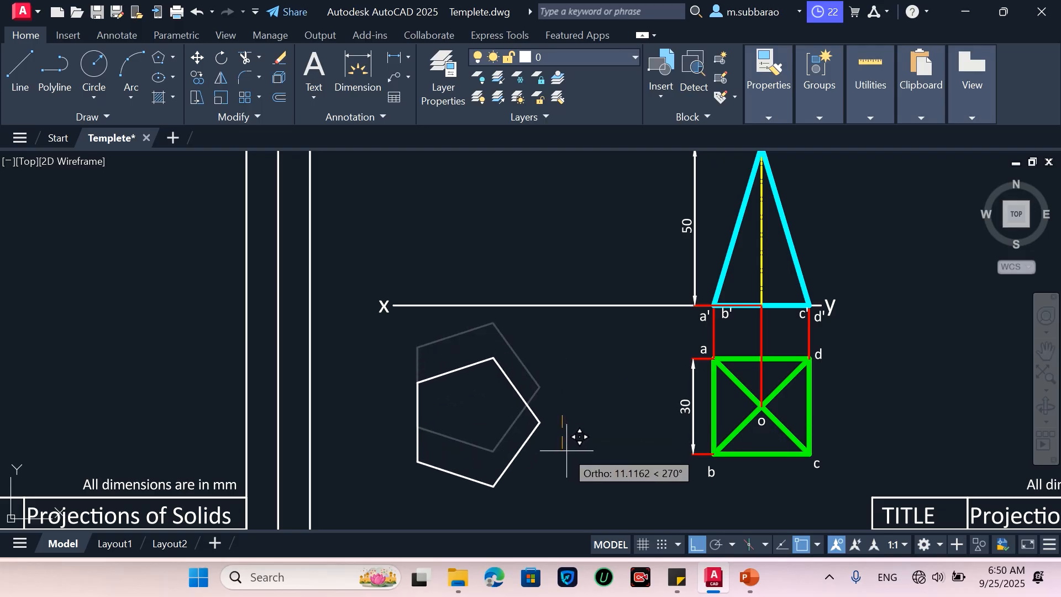
left_click(566, 451)
Step: Move the pentagon a short distance horizontally towards the pyramid views
left_click(549, 455)
left_click(484, 450)
key("Return")
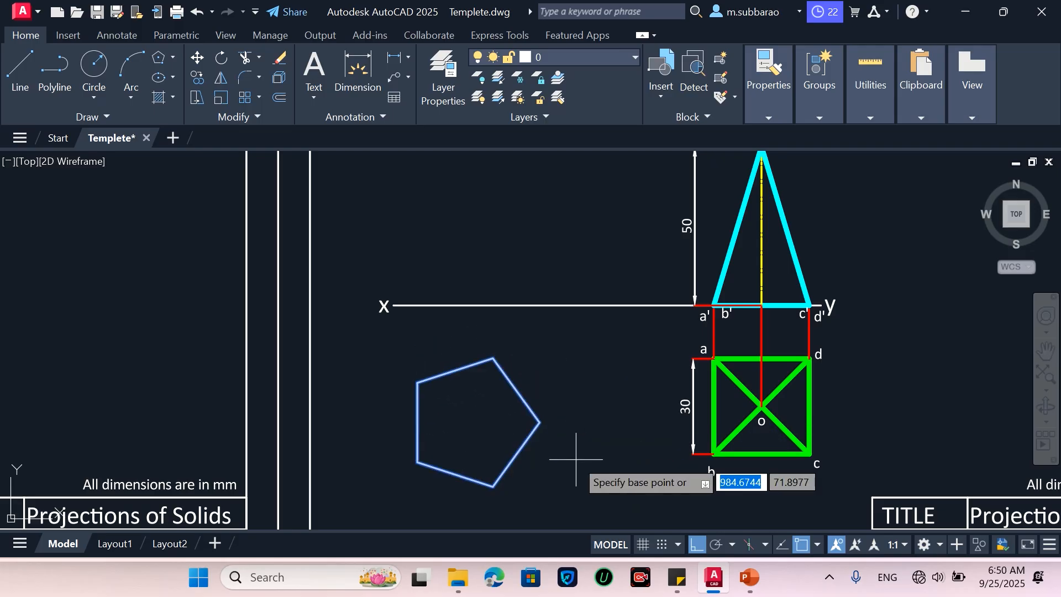
left_click(576, 460)
left_click(605, 464)
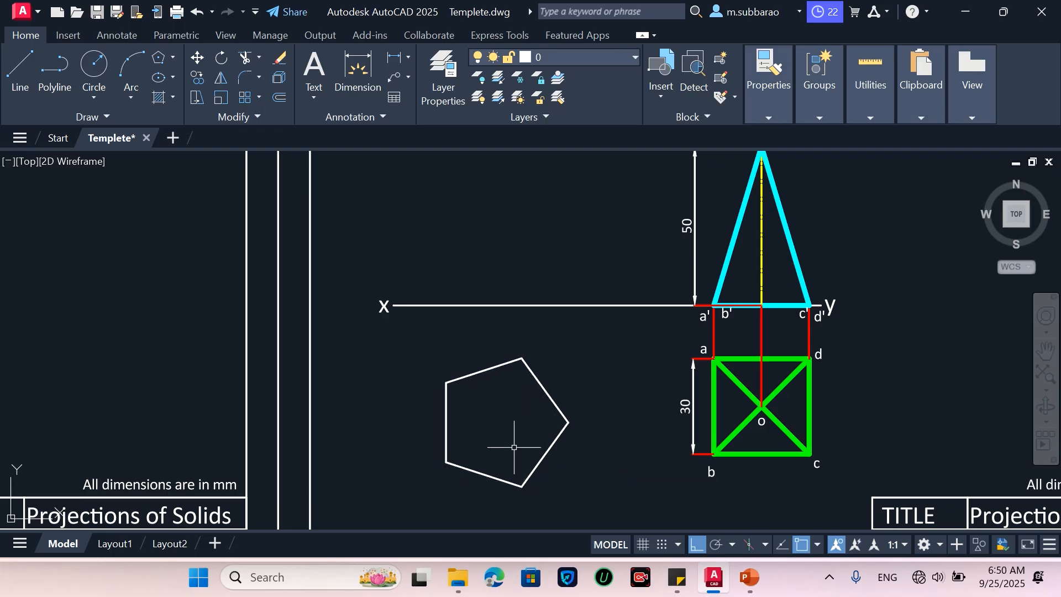
Step: Draw a vertical projector from the upper end of the pentagon's vertical edge to the xy line
scroll(508, 440, "down", 3)
scroll(500, 441, "up", 3)
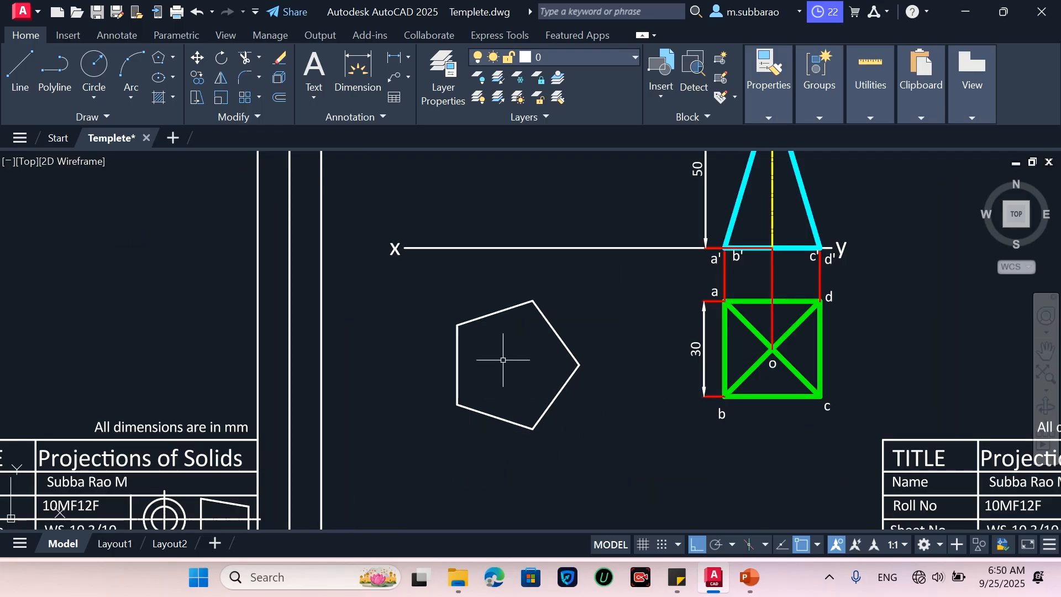
scroll(503, 360, "up", 2)
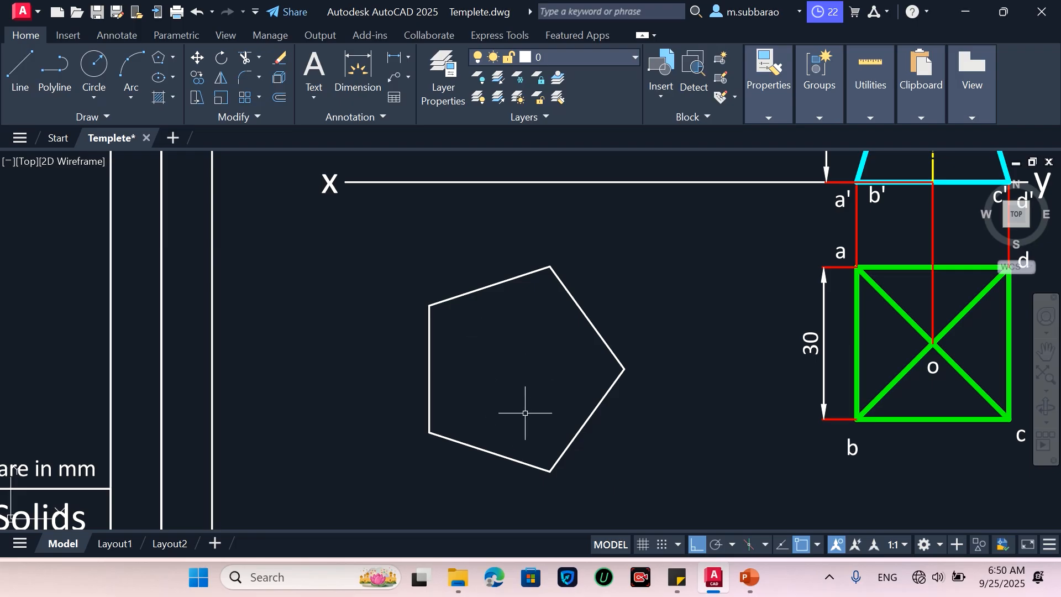
scroll(525, 413, "down", 4)
scroll(520, 405, "up", 2)
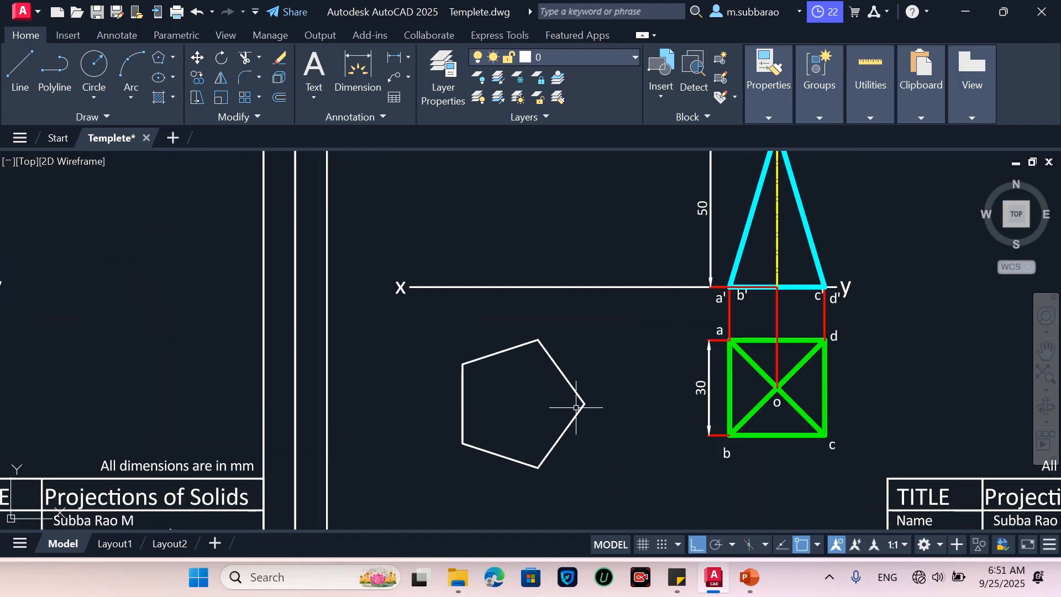
type("l")
key("Return")
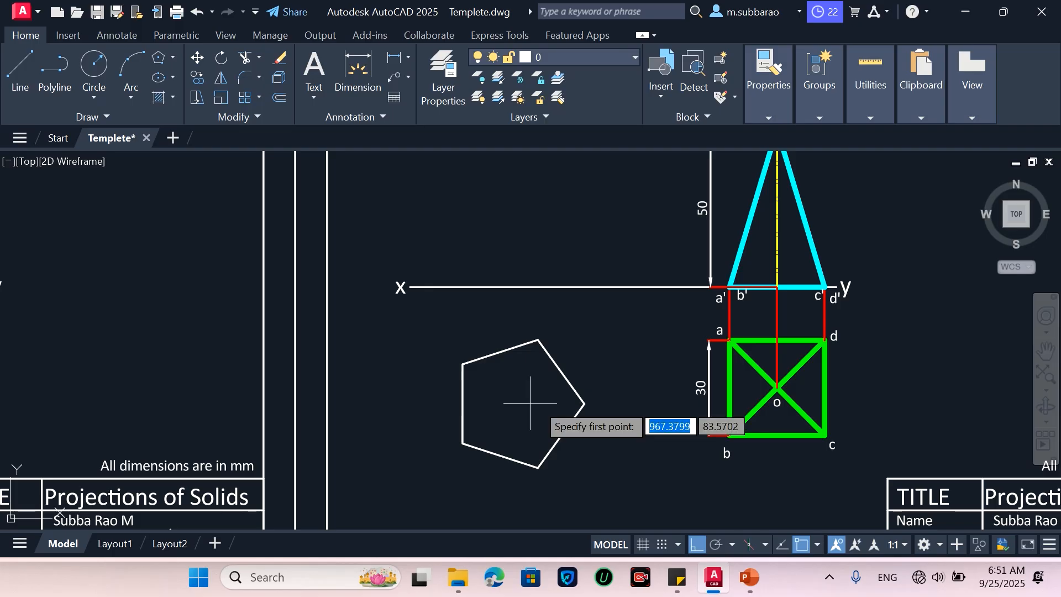
left_click(463, 364)
left_click(464, 288)
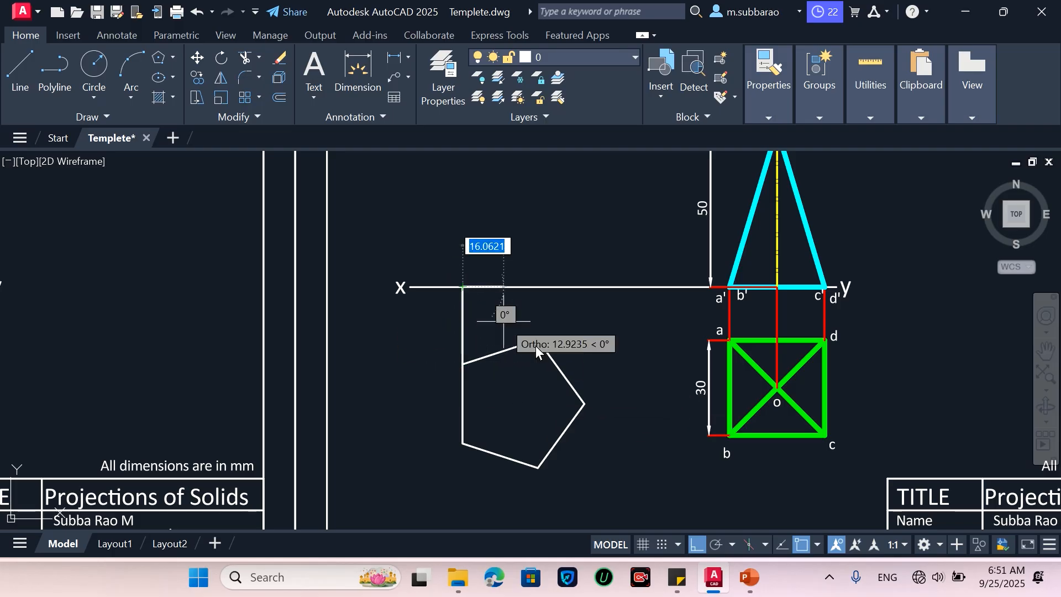
key("Return")
Step: Draw vertical projectors from the pentagon's topmost and rightmost vertices to the xy line
key("Return")
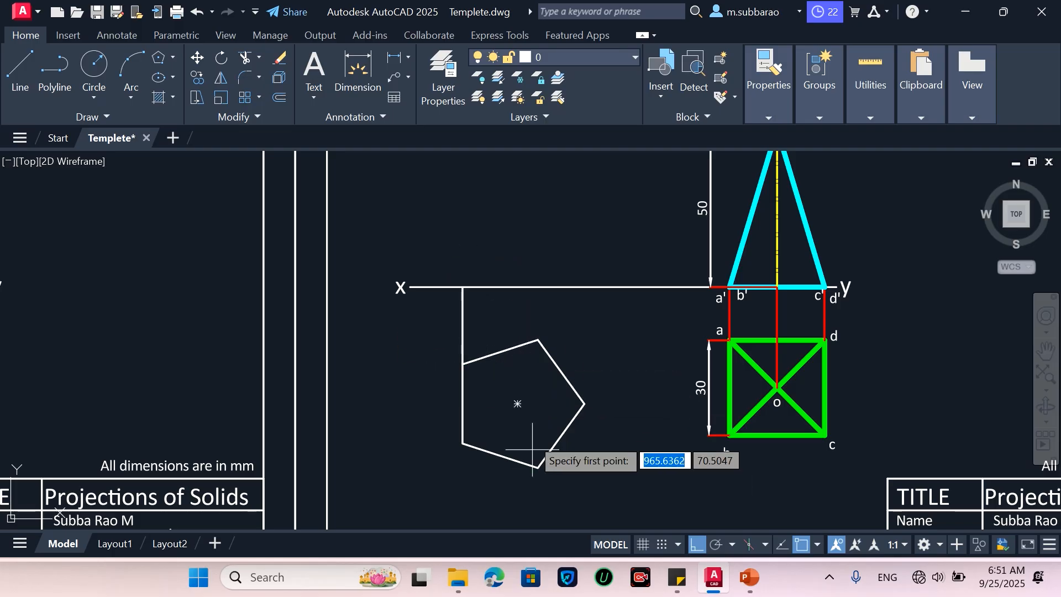
left_click(538, 341)
left_click(538, 288)
key("Return")
key("Return")
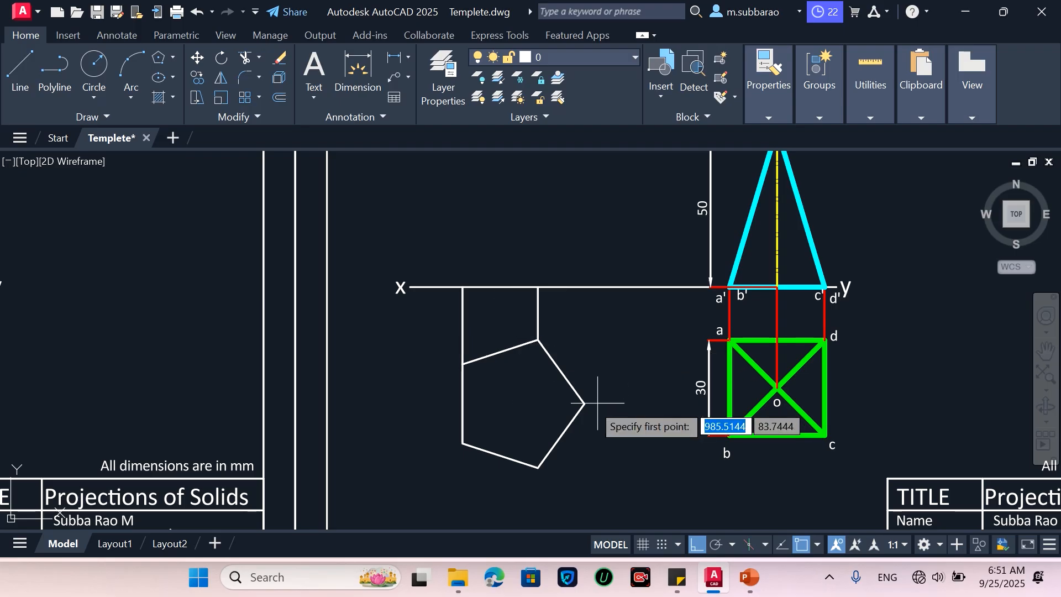
left_click(585, 404)
left_click(584, 288)
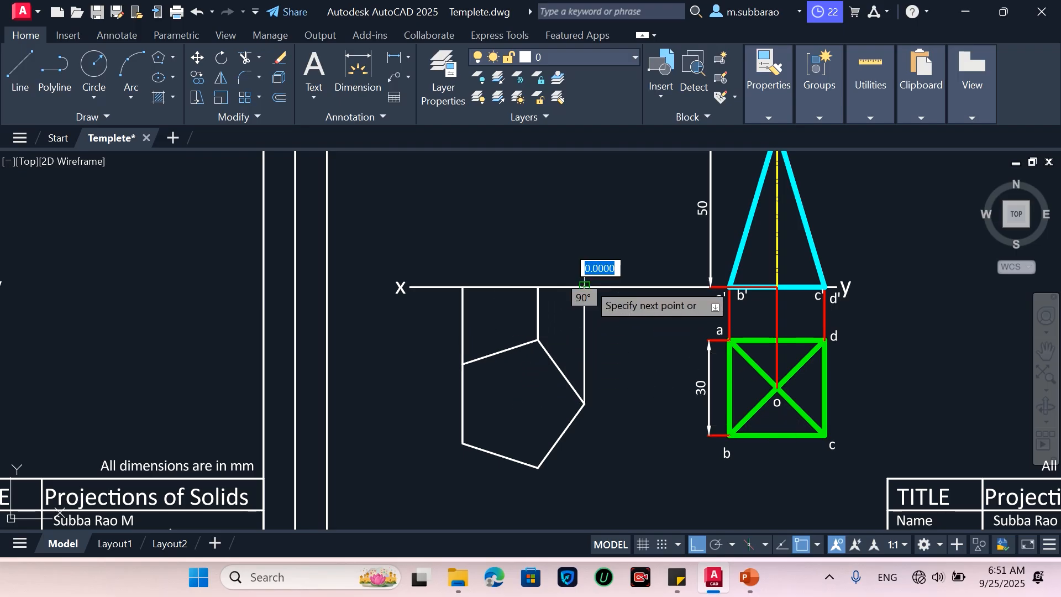
key("Return")
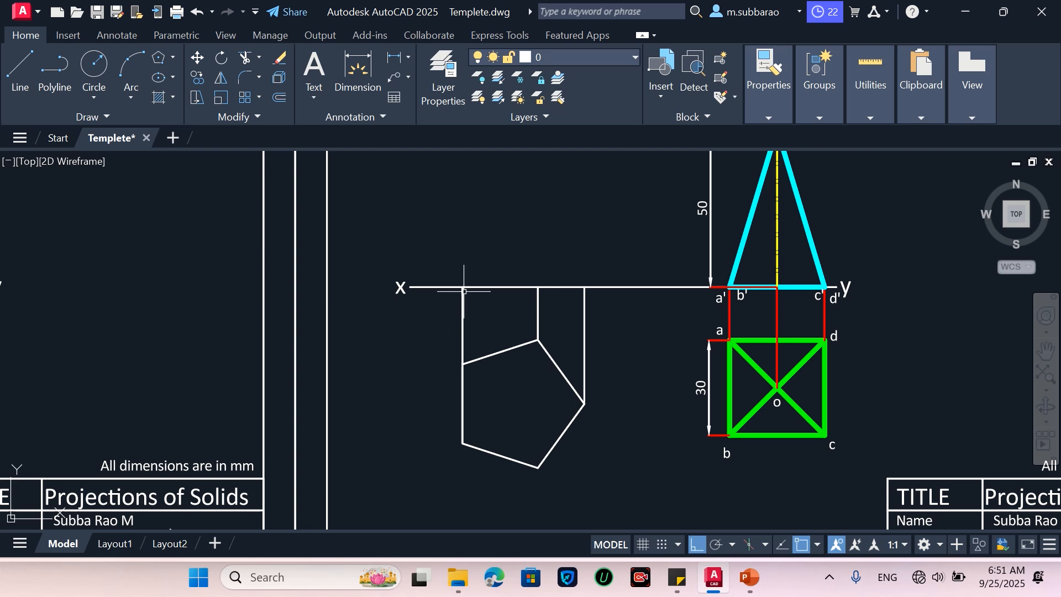
key("Return")
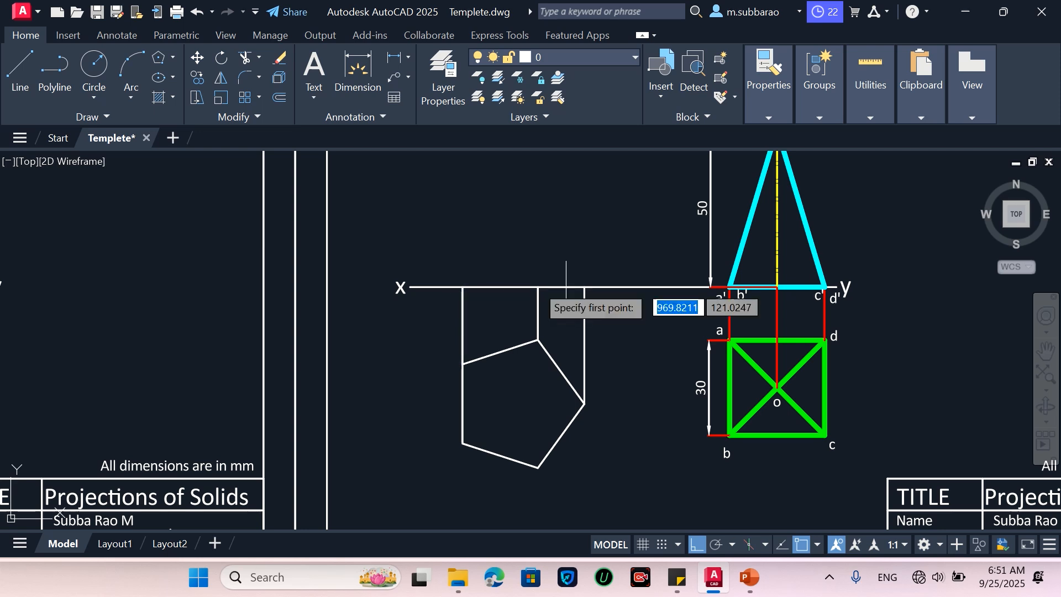
left_click(463, 287)
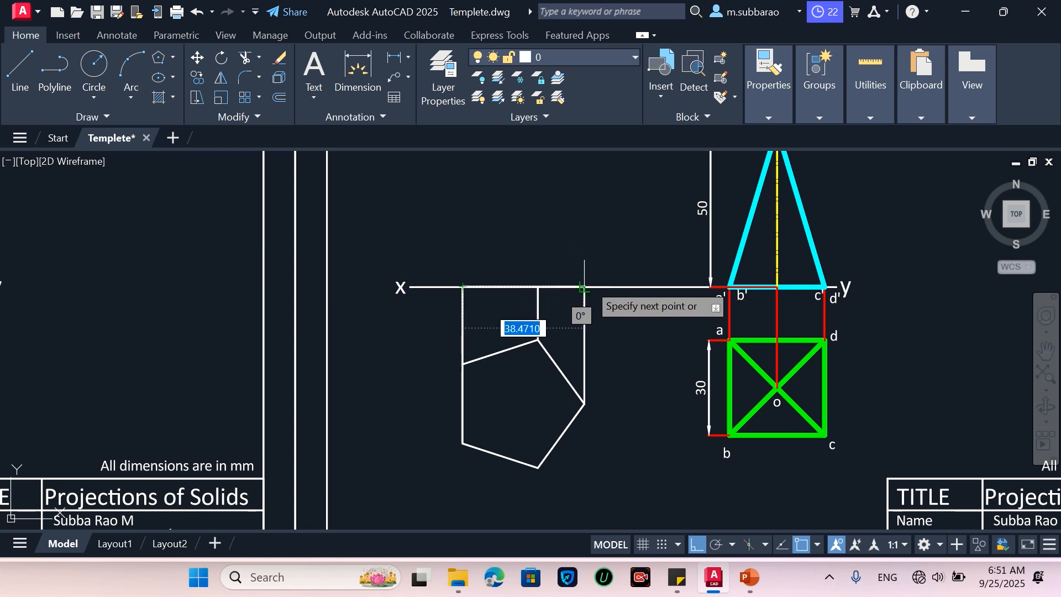
key("Escape")
Step: Draw the prism's axis vertically from the pentagon's centre to the xy line and 50 mm above it
key("Return")
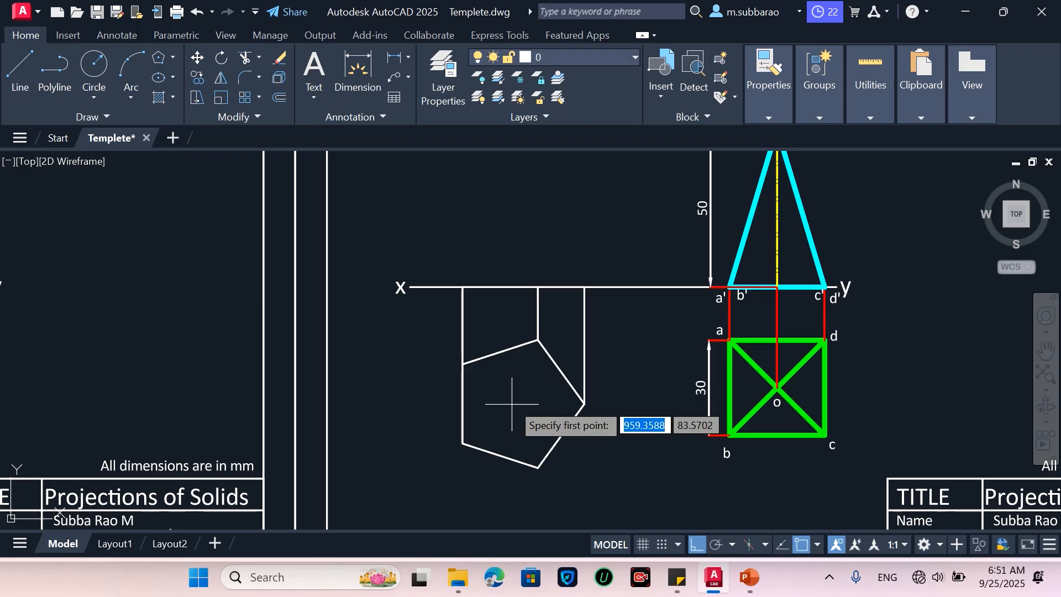
left_click(518, 404)
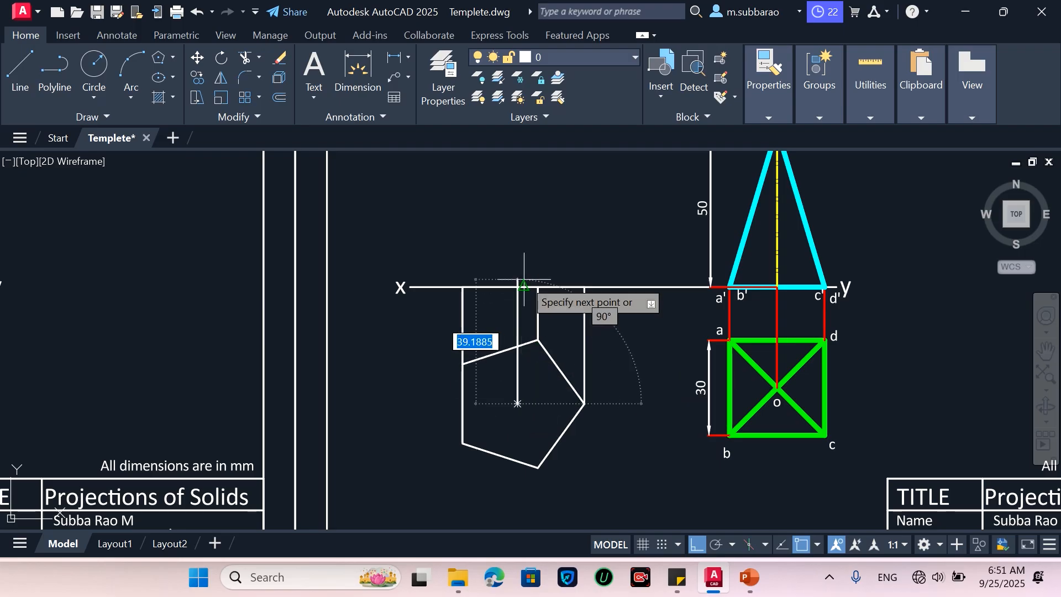
scroll(516, 355, "down", 5)
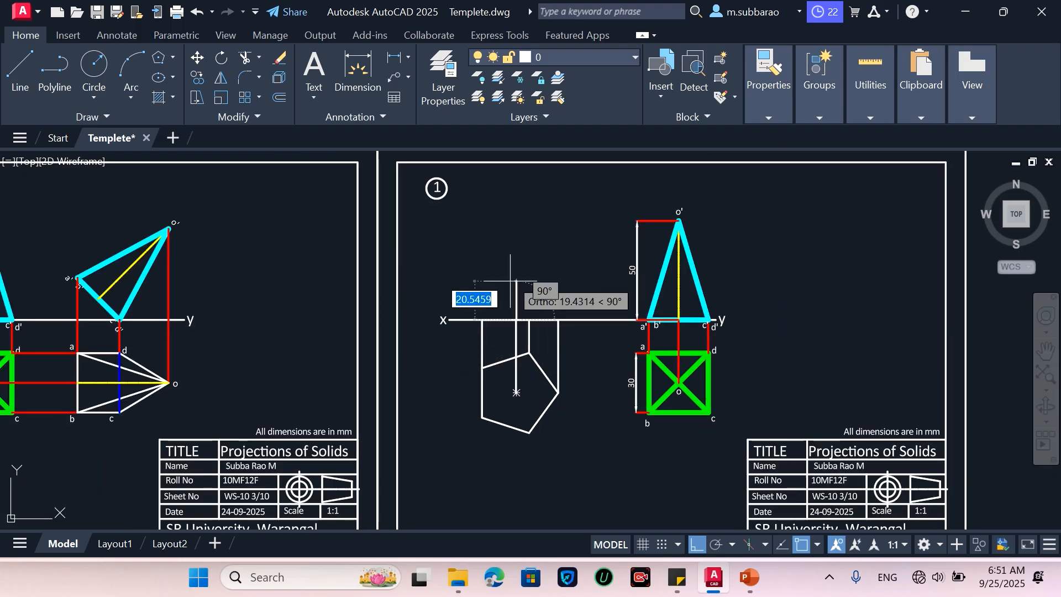
scroll(511, 259, "up", 5)
type("50")
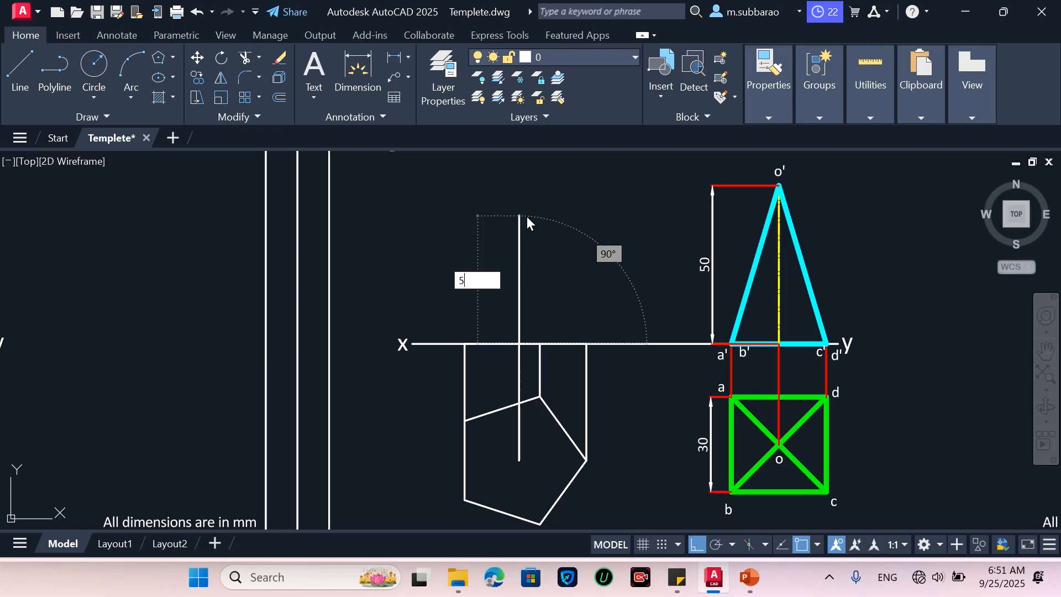
Step: Finish the 50 mm vertical axis line above the XY line and copy the pentagon's projected base line up to its top end
key("Return")
key("Return")
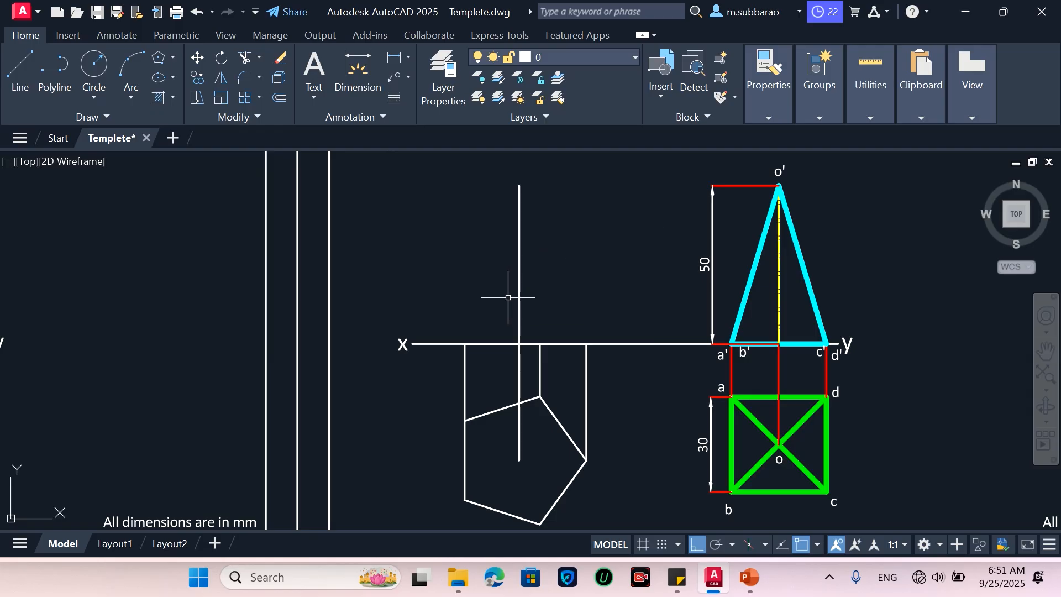
type("co")
key("Return")
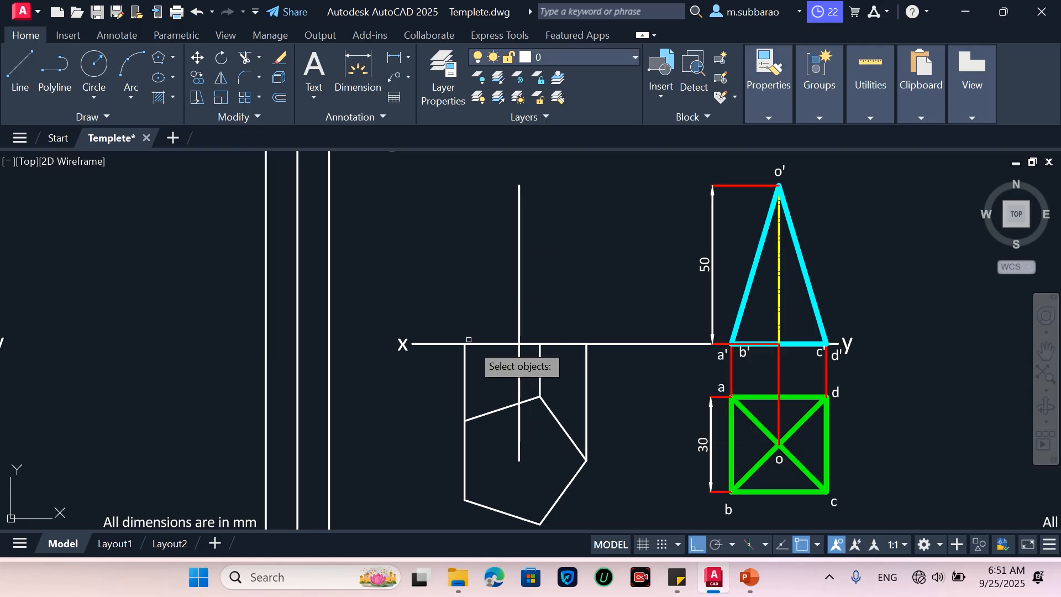
left_click(456, 361)
left_click(608, 321)
key("Return")
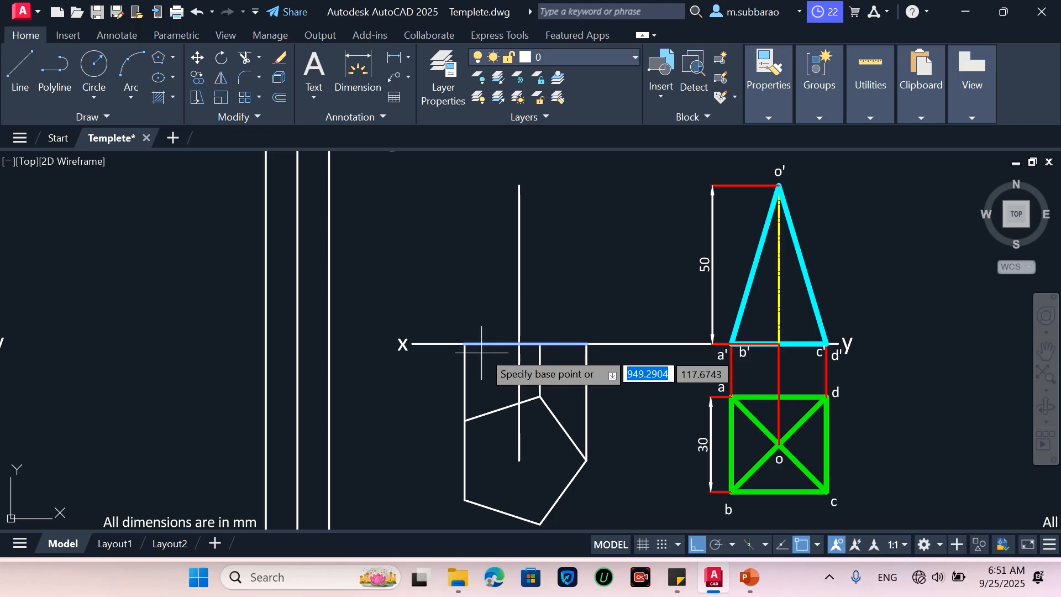
left_click(520, 344)
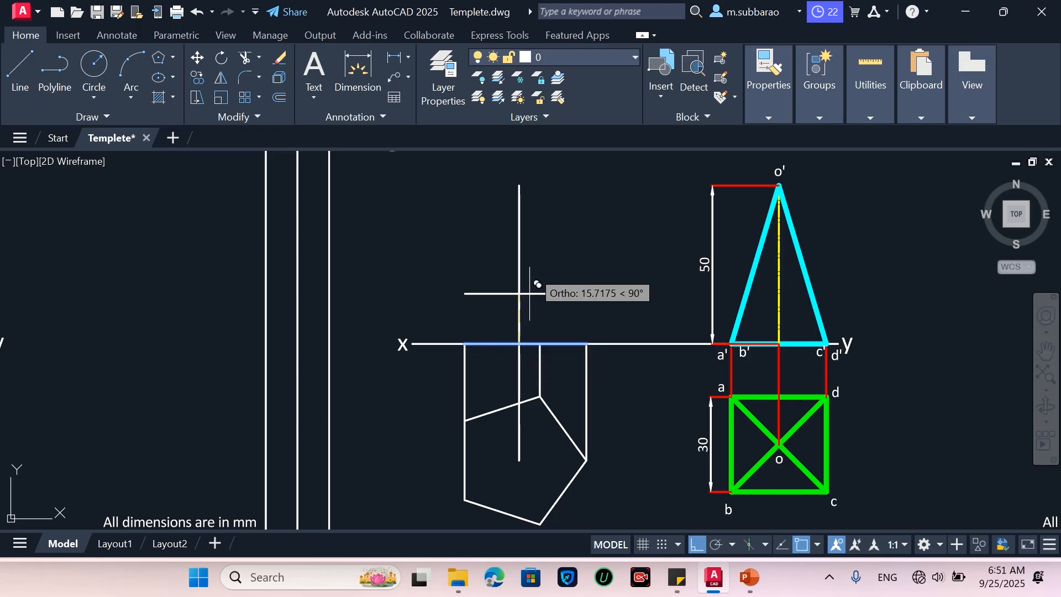
left_click(519, 186)
key("Escape")
Step: Draw three vertical edges from the base line to the top line, above the projectors from the pentagon's corners
type("l")
key("Return")
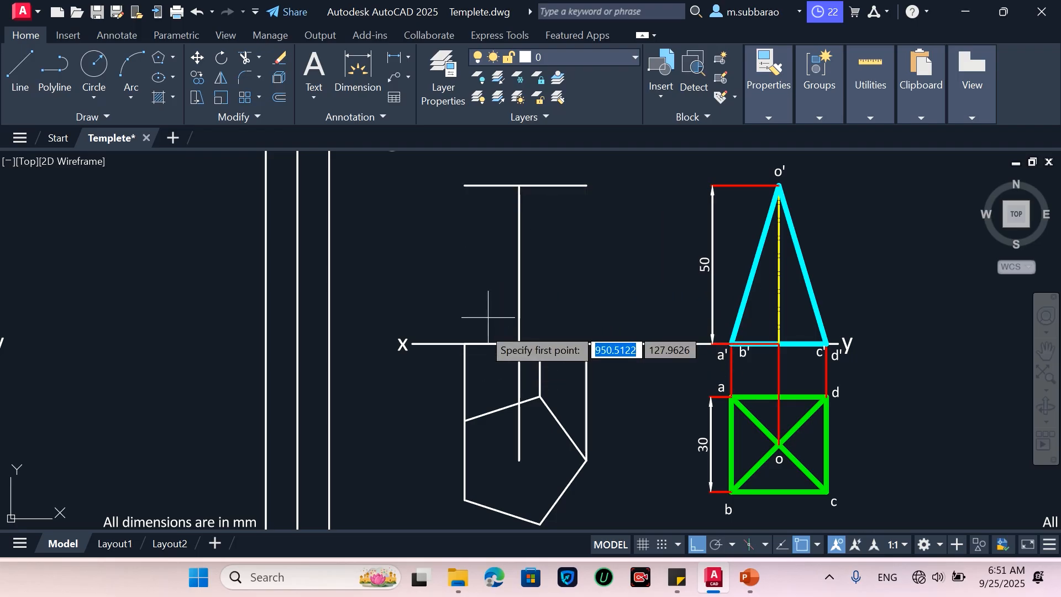
left_click(464, 344)
left_click(465, 185)
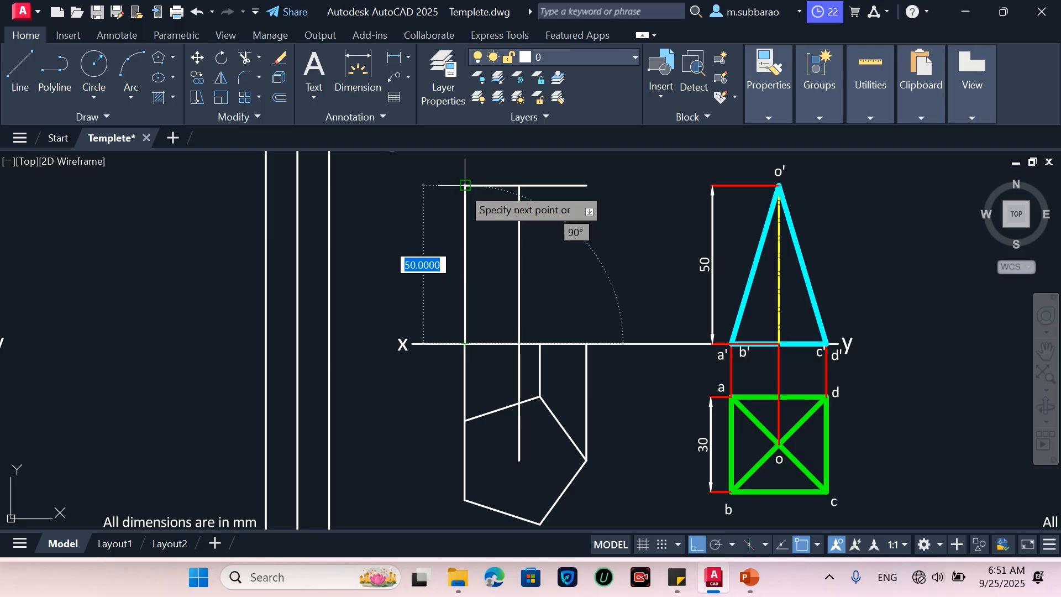
key("Return")
key("Return")
left_click(540, 342)
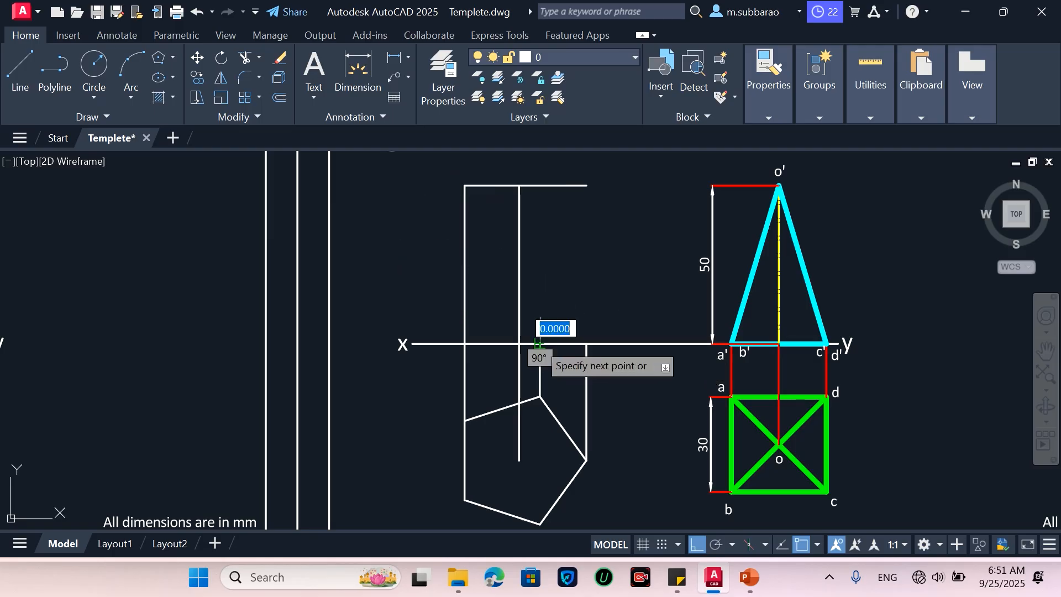
left_click(540, 186)
key("Return")
key("Return")
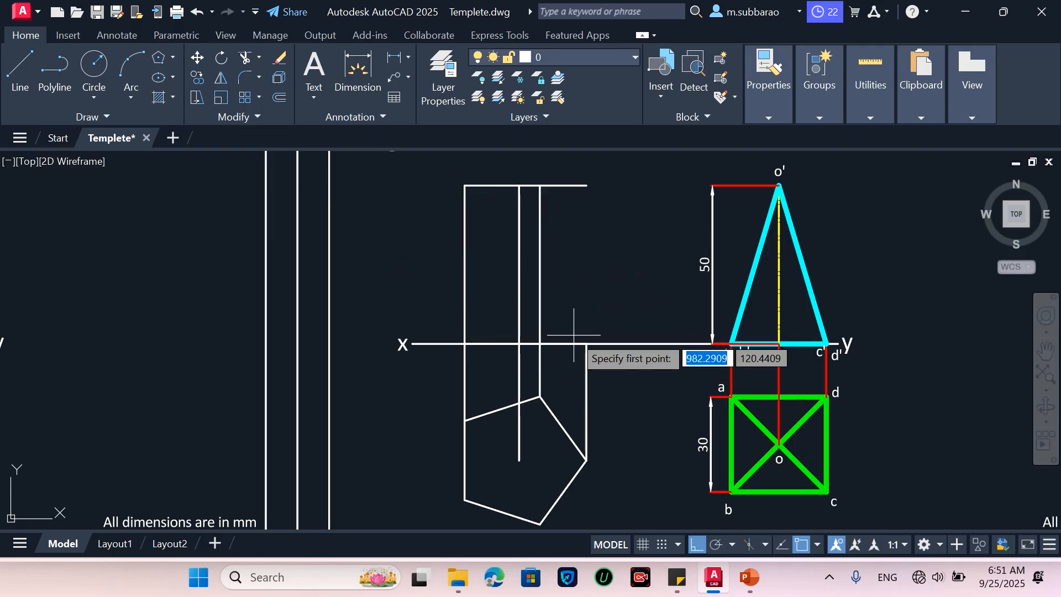
left_click(587, 343)
left_click(587, 186)
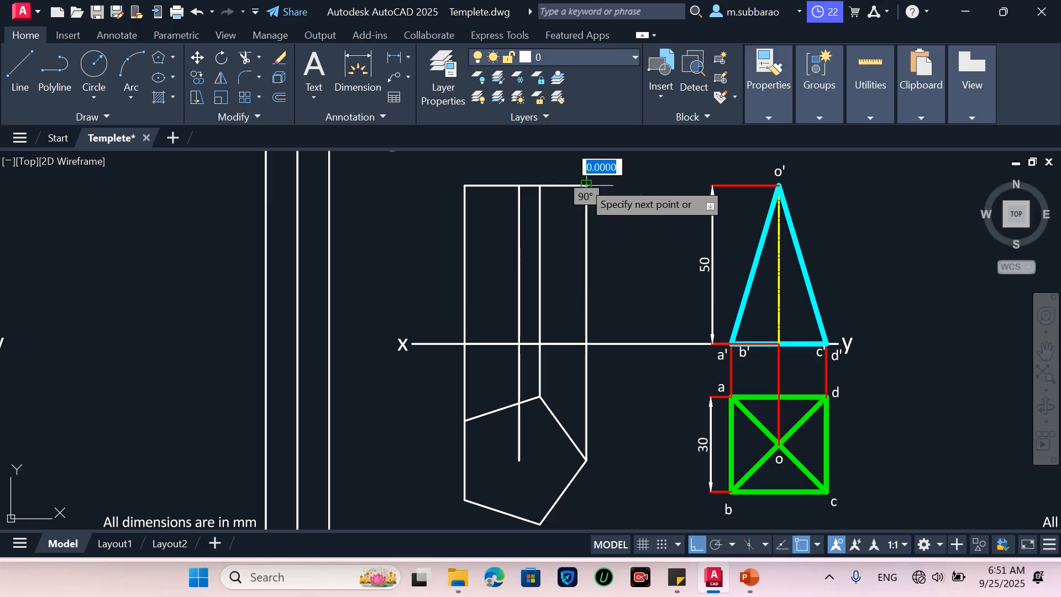
key("Return")
Step: Match the pentagon's properties to the green outline of the square pyramid's top view
scroll(534, 279, "down", 2)
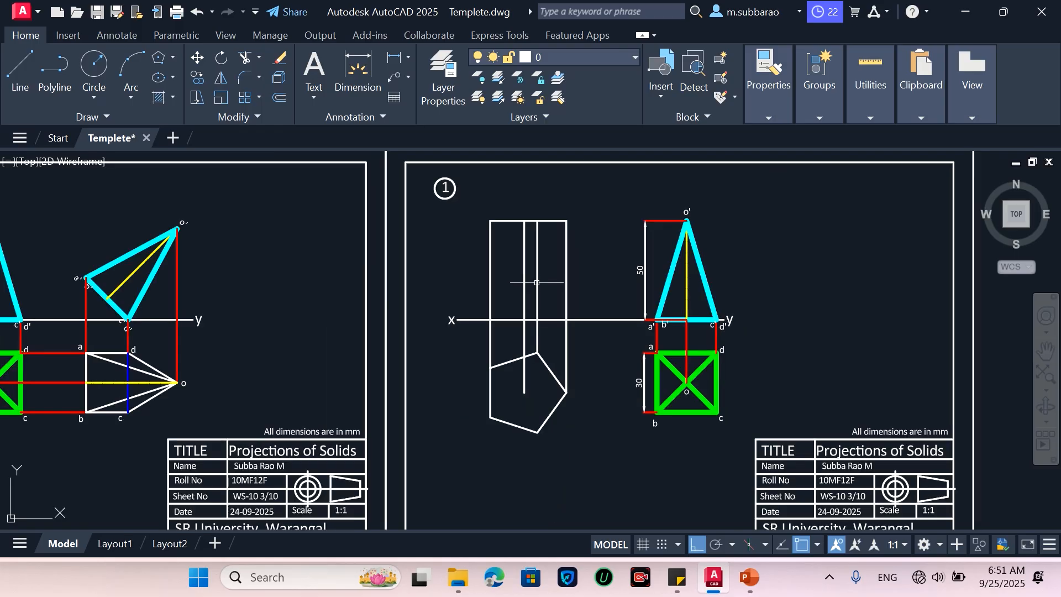
scroll(573, 291, "up", 2)
scroll(579, 307, "down", 2)
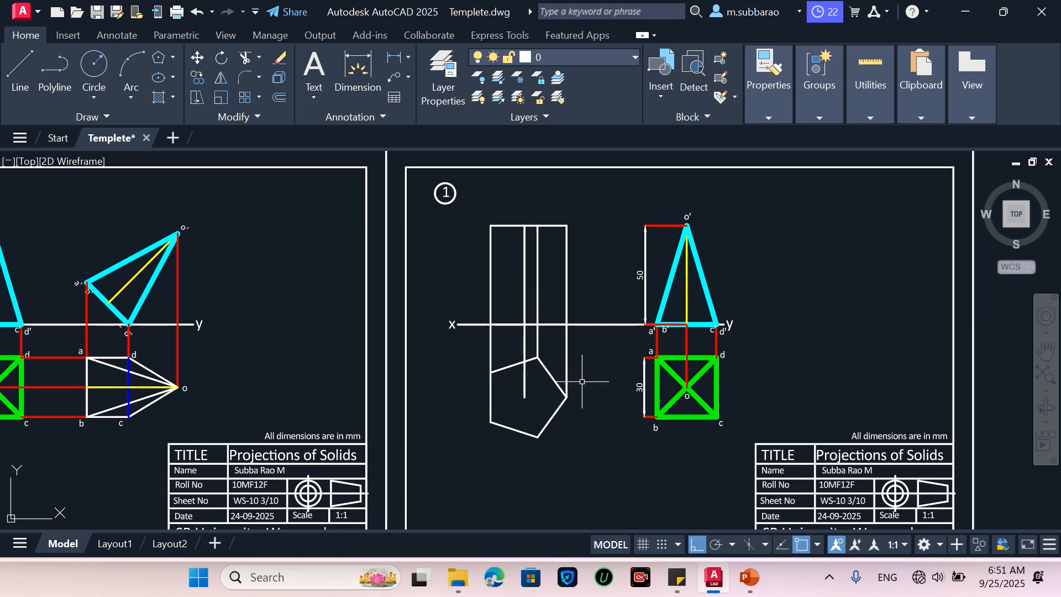
type("ma")
key("Return")
scroll(582, 382, "up", 2)
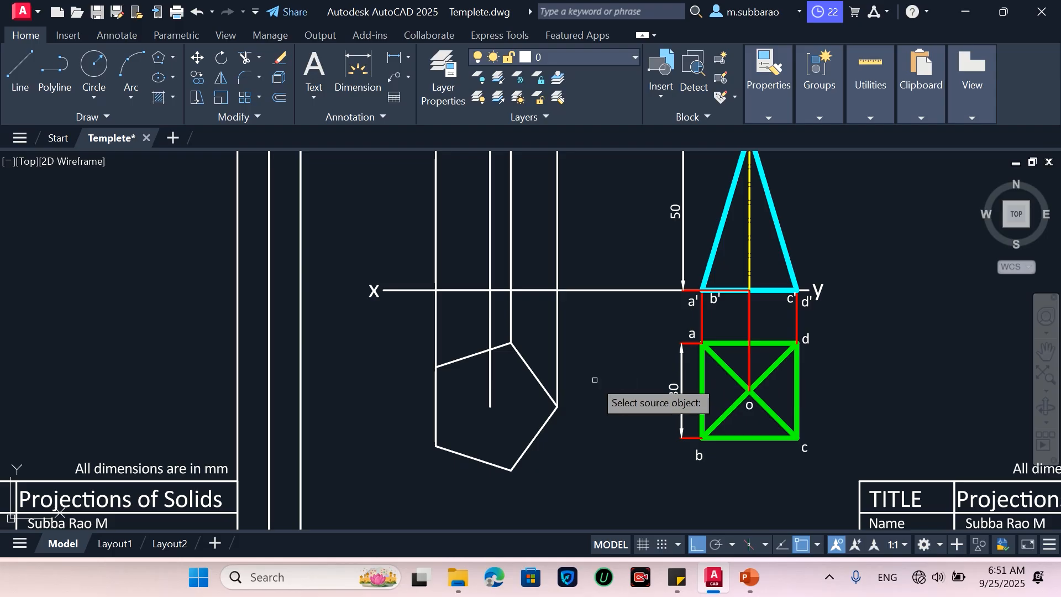
left_click(702, 382)
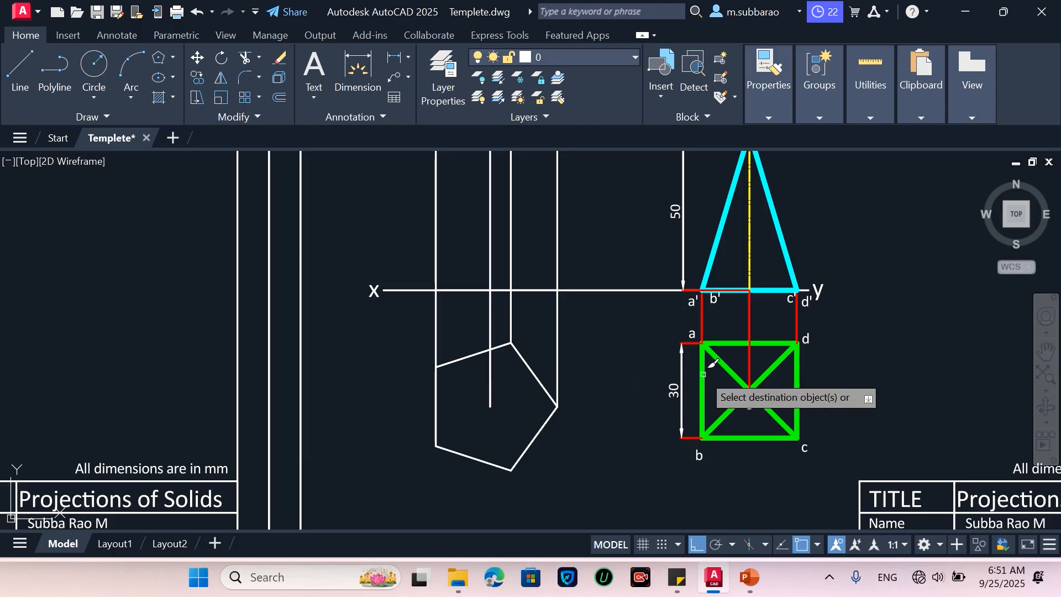
left_click(536, 374)
key("Return")
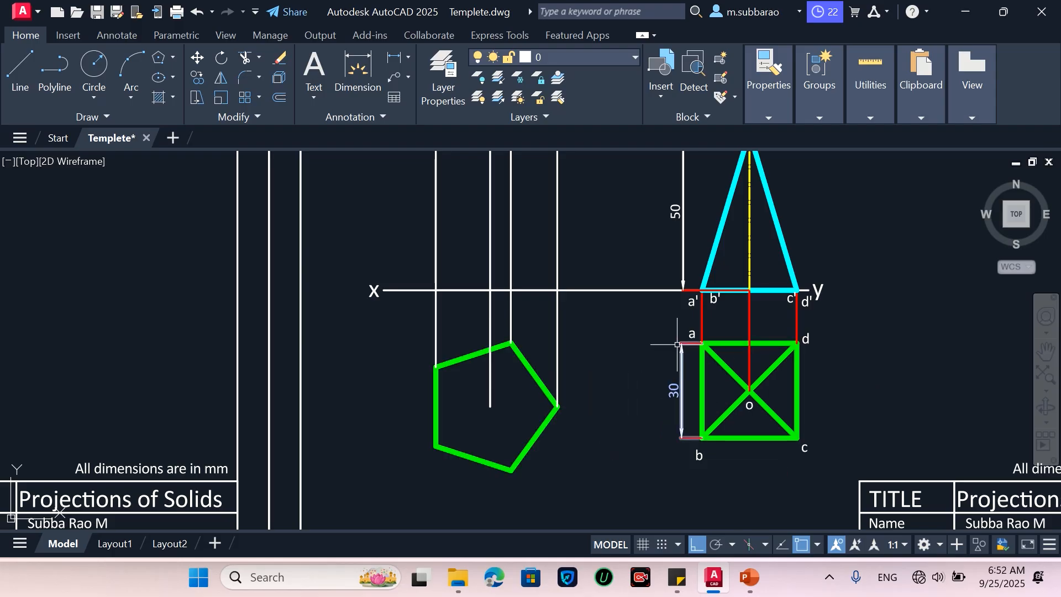
Step: Match the properties of the pyramid's cyan slant edge onto the prism's front-view edges, including the base line
key("Return")
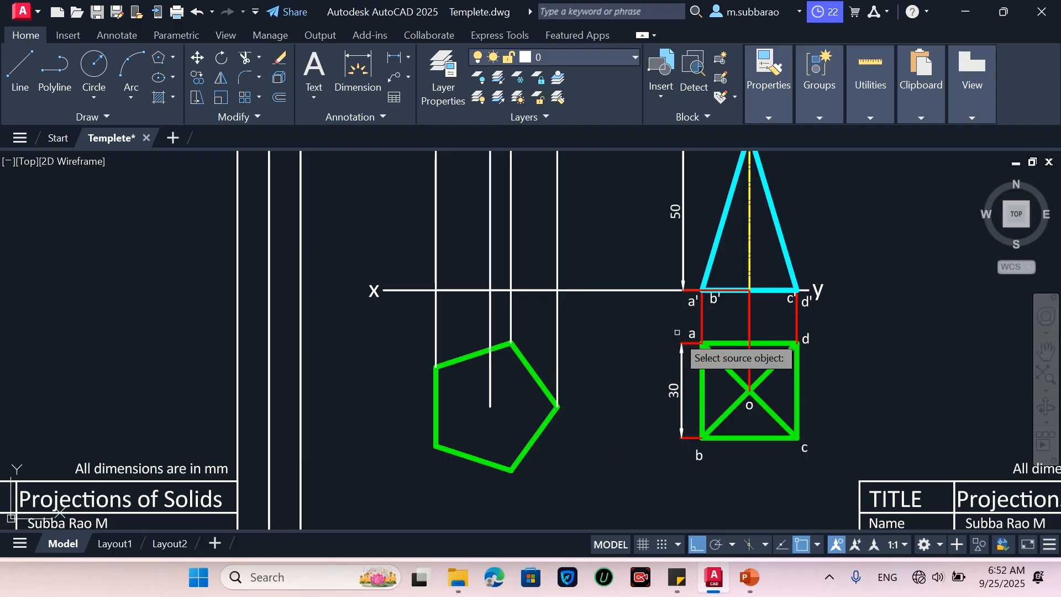
left_click(718, 249)
scroll(575, 254, "down", 2)
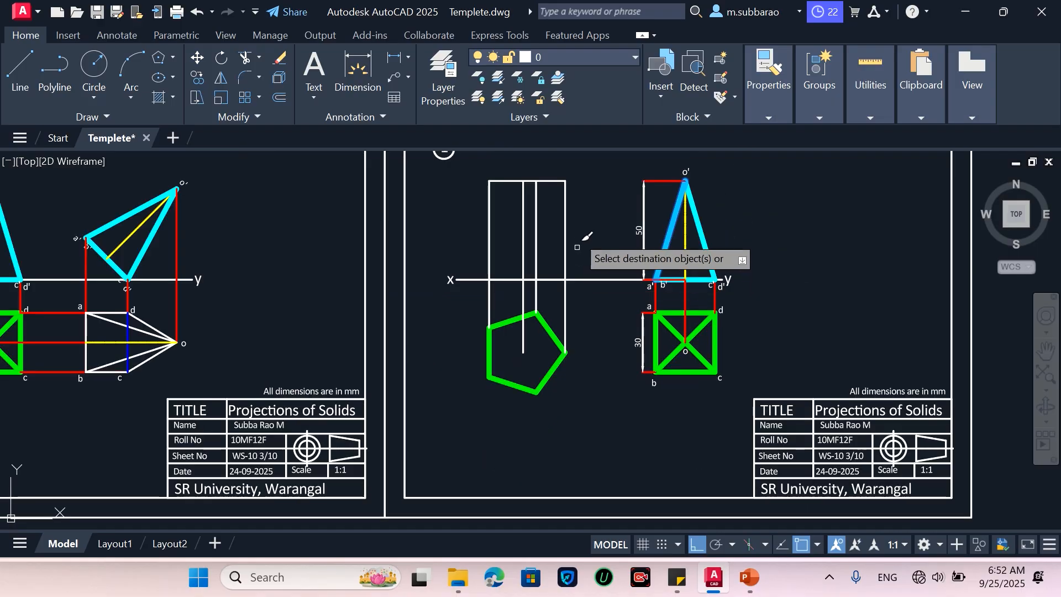
left_click(584, 230)
left_click(476, 239)
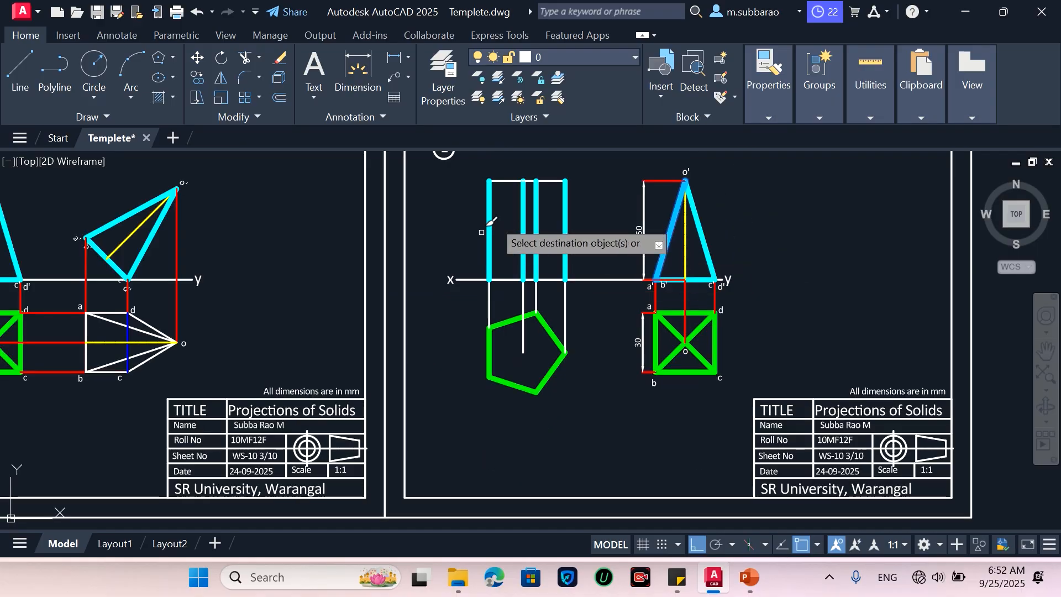
left_click(511, 279)
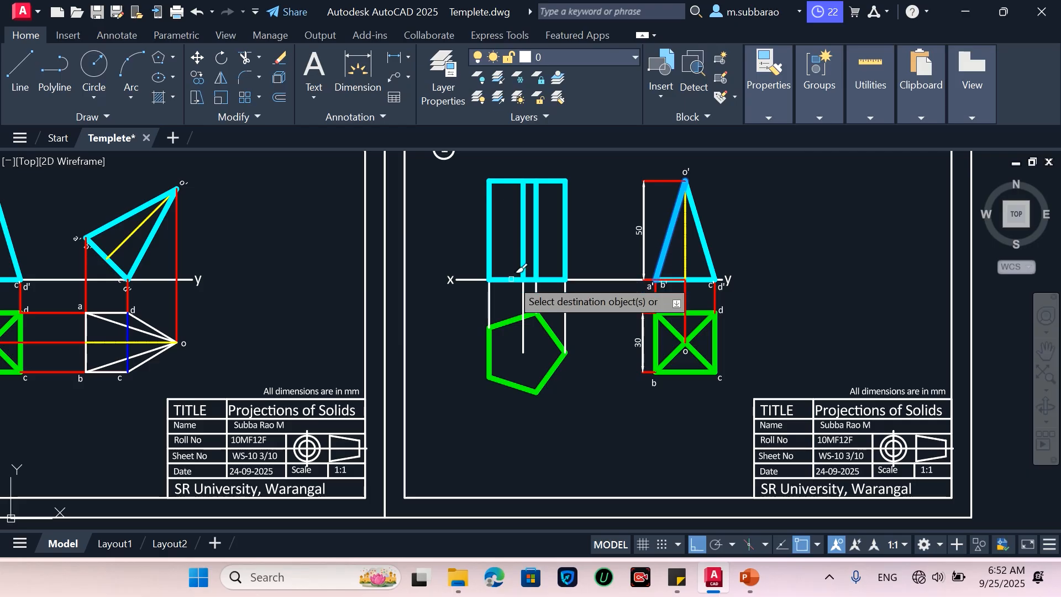
scroll(528, 263, "up", 2)
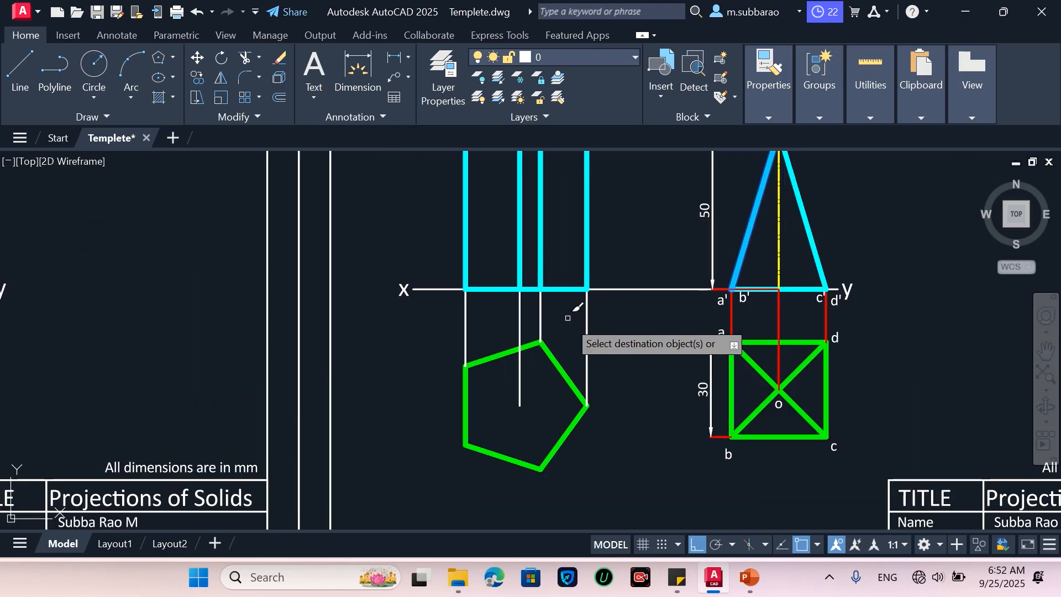
key("Return")
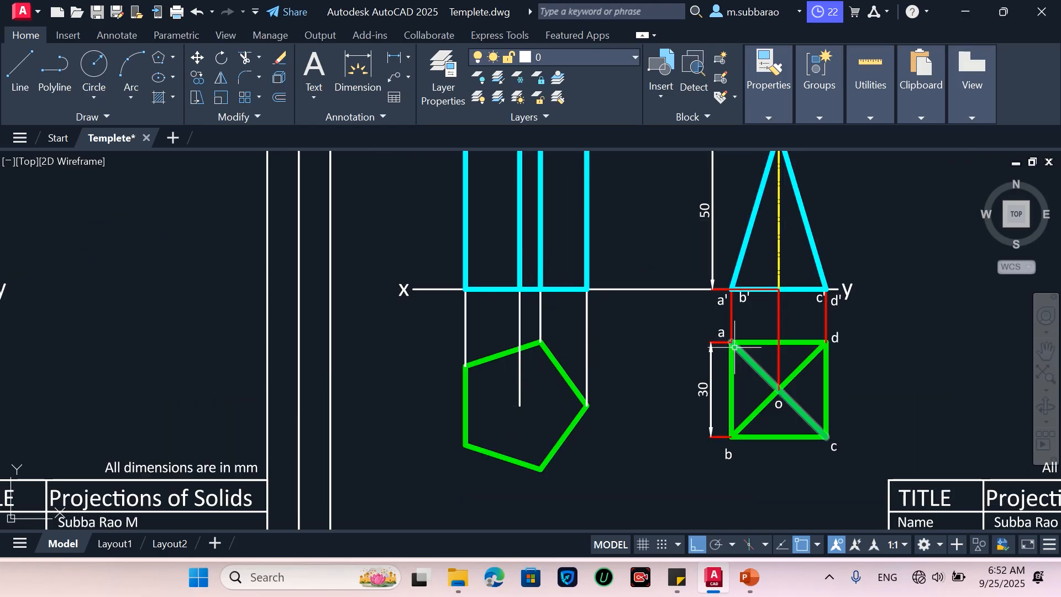
Step: Match the properties of the pyramid's red projector onto the projectors between the pentagon and the XY line
type("ma")
key("Return")
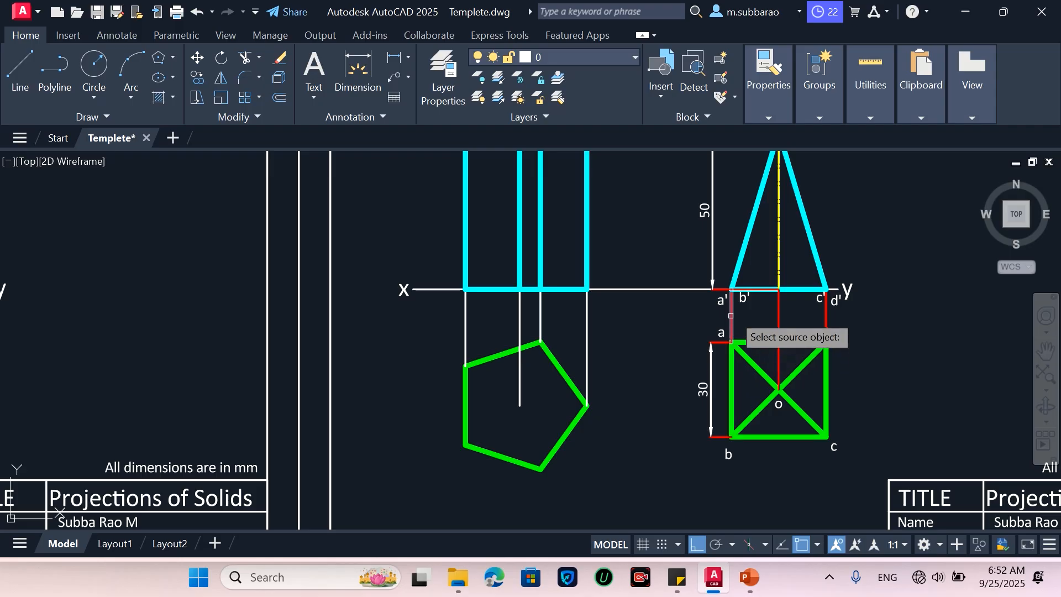
left_click(778, 322)
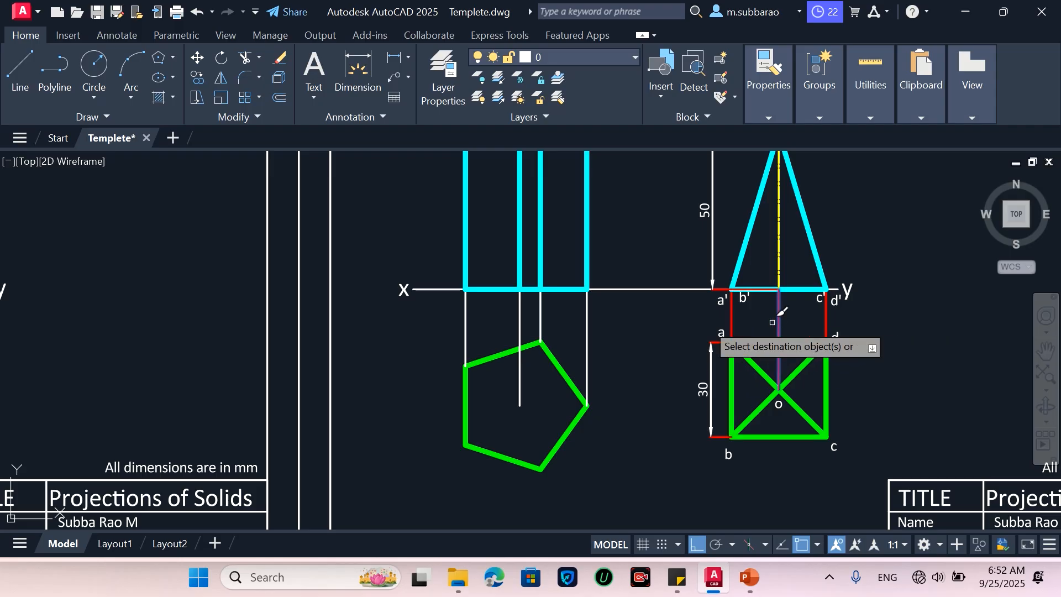
left_click(613, 304)
left_click(449, 318)
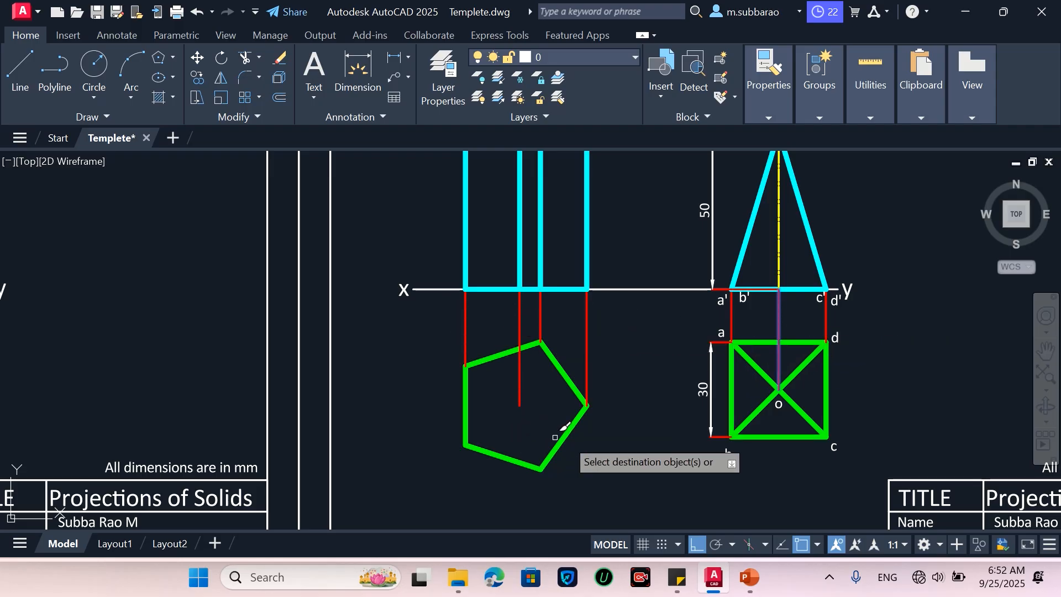
key("Escape")
Step: Match the properties of the pyramid's yellow axis onto the prism's axis line in the front view
key("space")
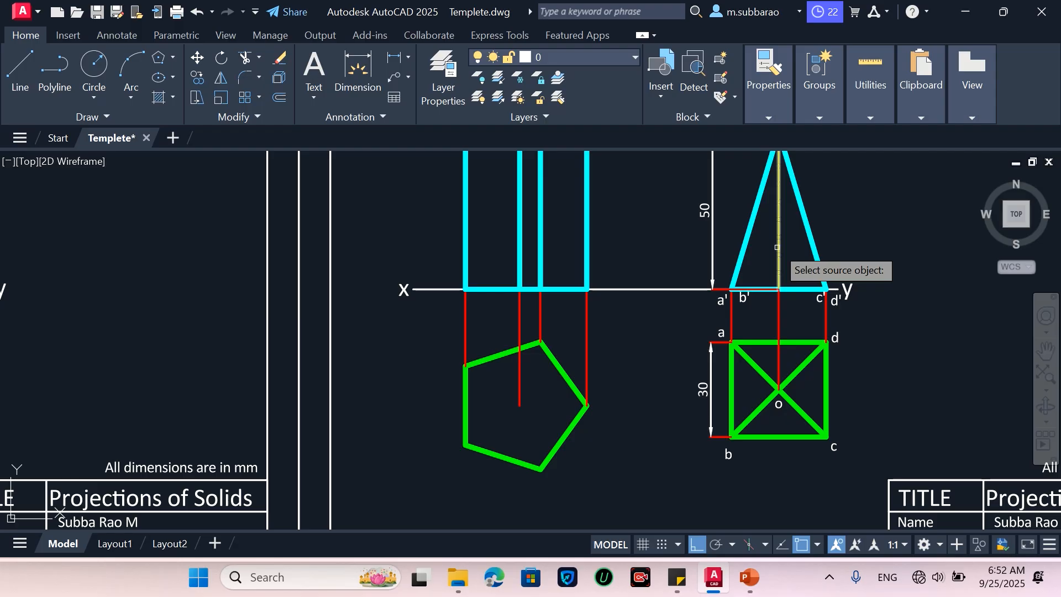
left_click(778, 247)
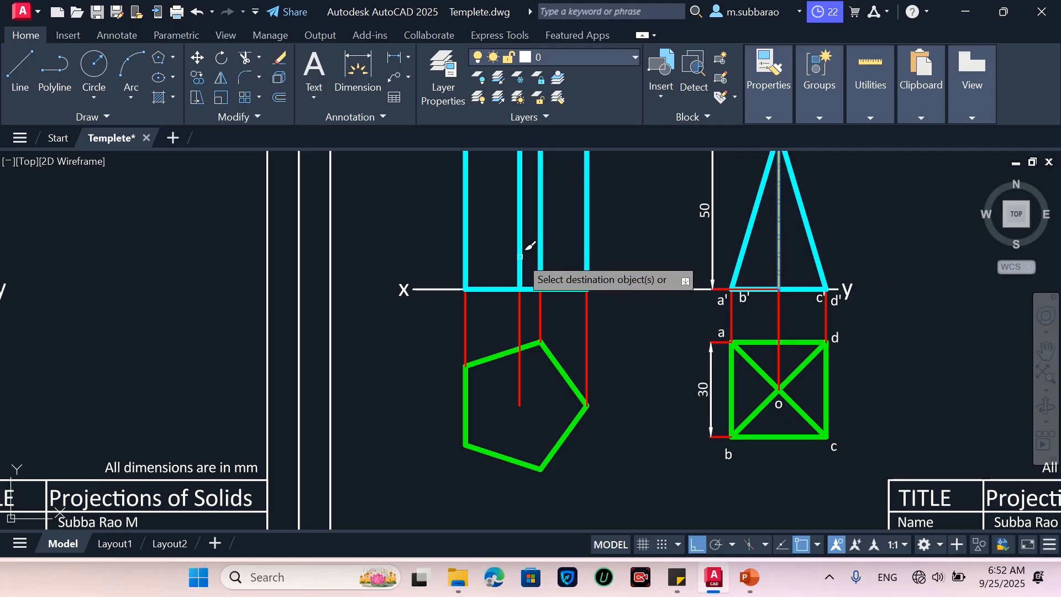
key("Escape")
scroll(641, 490, "down", 3)
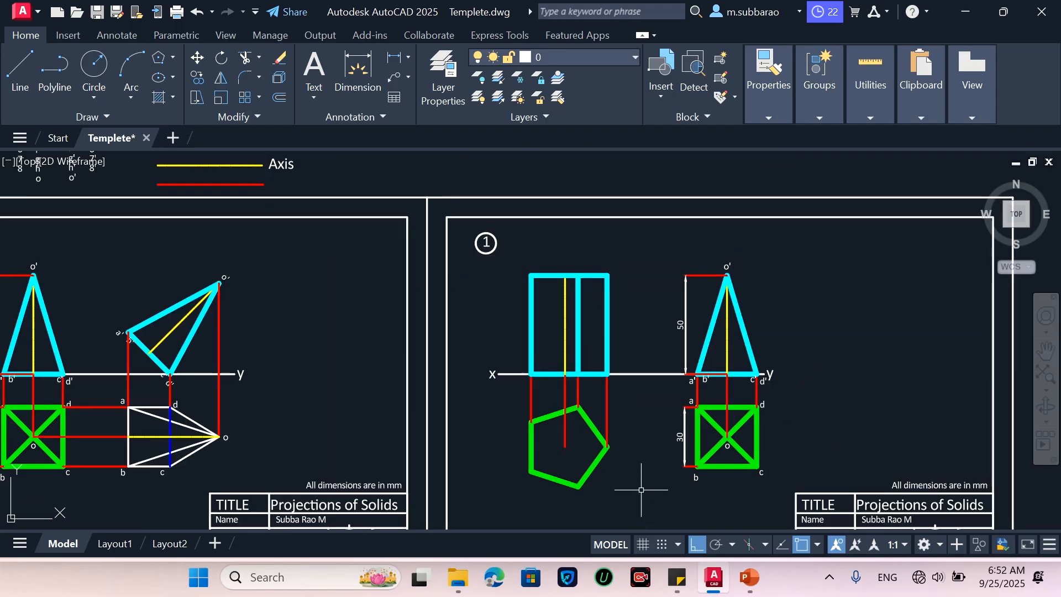
Step: Copy the label column from "a,1" to "h,8" above the sheets to the empty space beside the pentagon
scroll(638, 493, "up", 2)
scroll(640, 492, "down", 2)
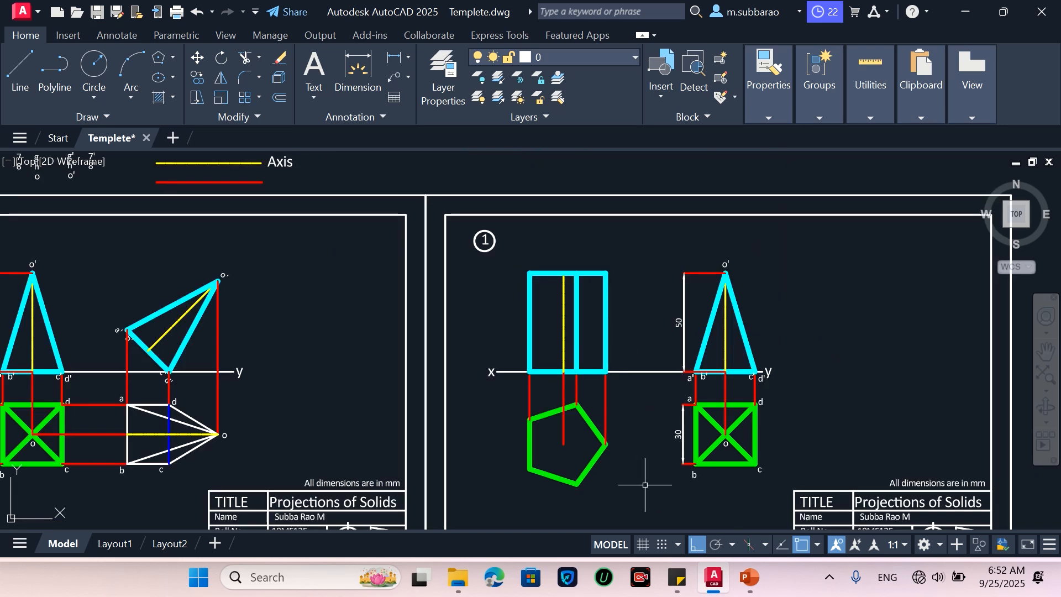
scroll(532, 490, "down", 2)
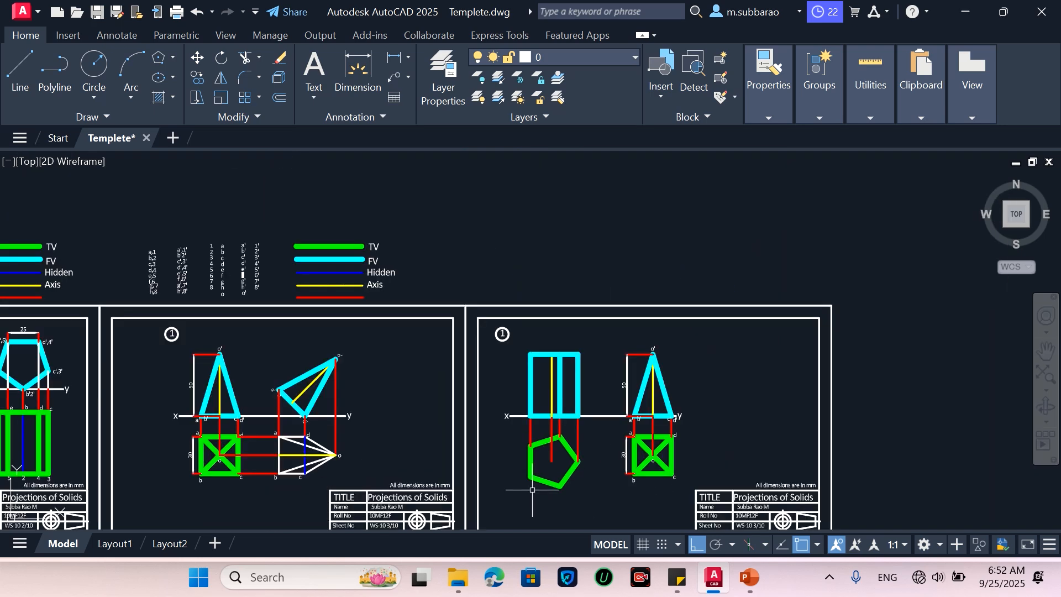
scroll(143, 267, "up", 4)
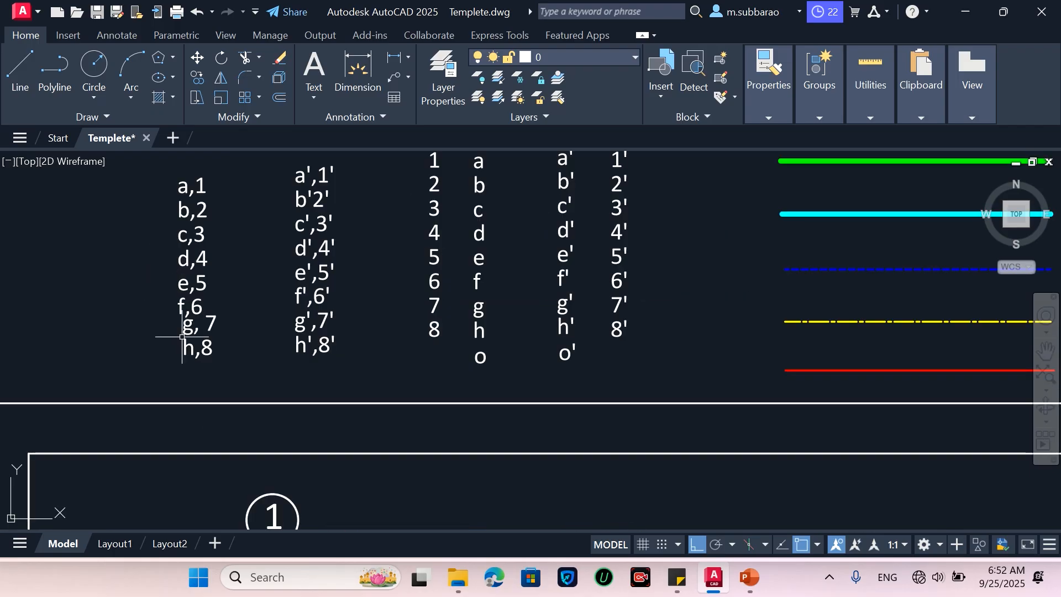
scroll(182, 336, "down", 2)
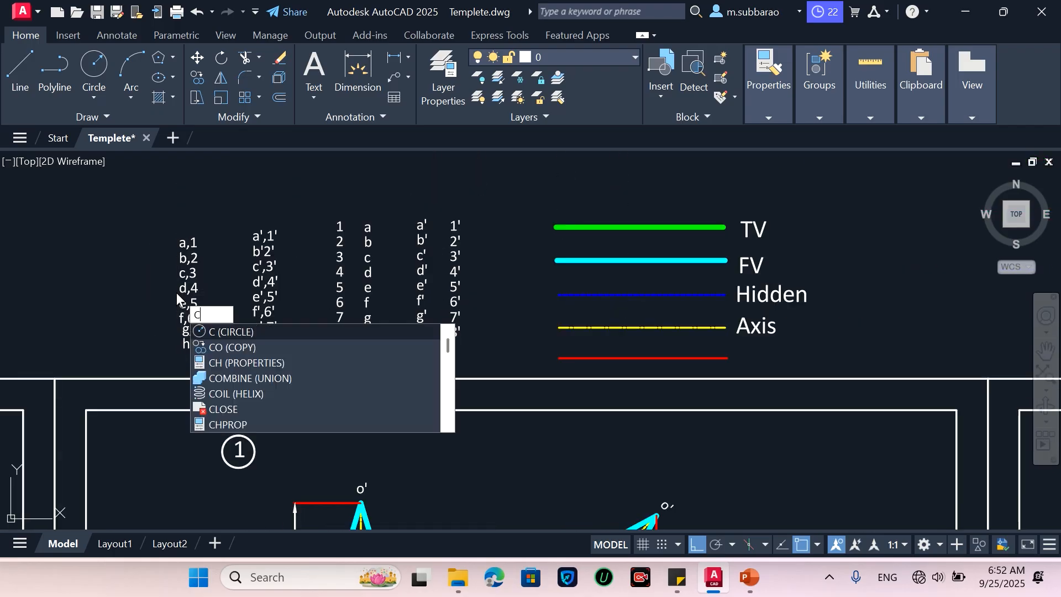
type("o")
key("Return")
left_click(178, 357)
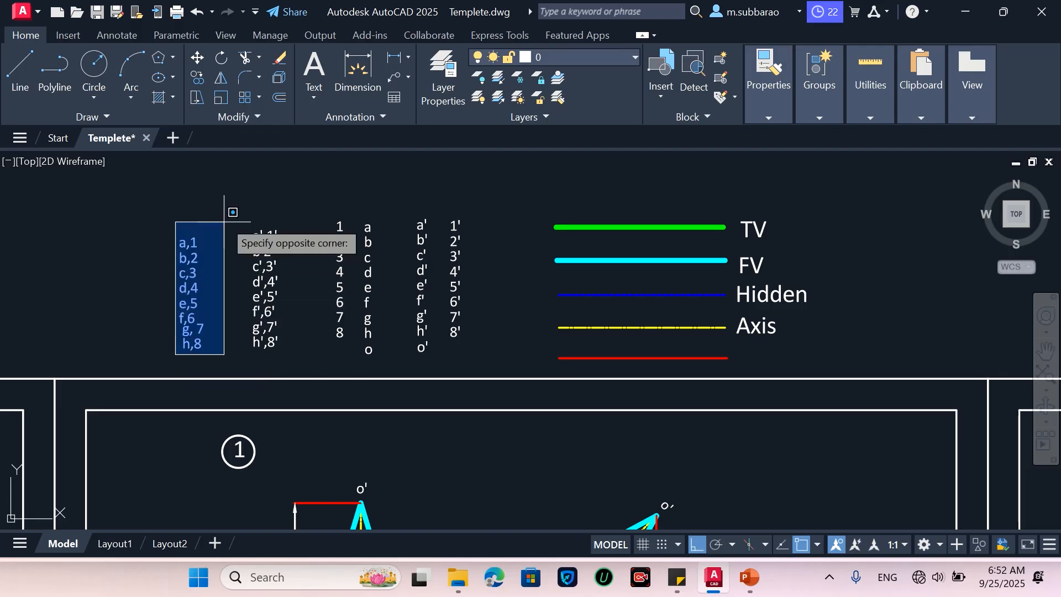
left_click(225, 208)
key("Return")
left_click(203, 271)
scroll(198, 257, "down", 4)
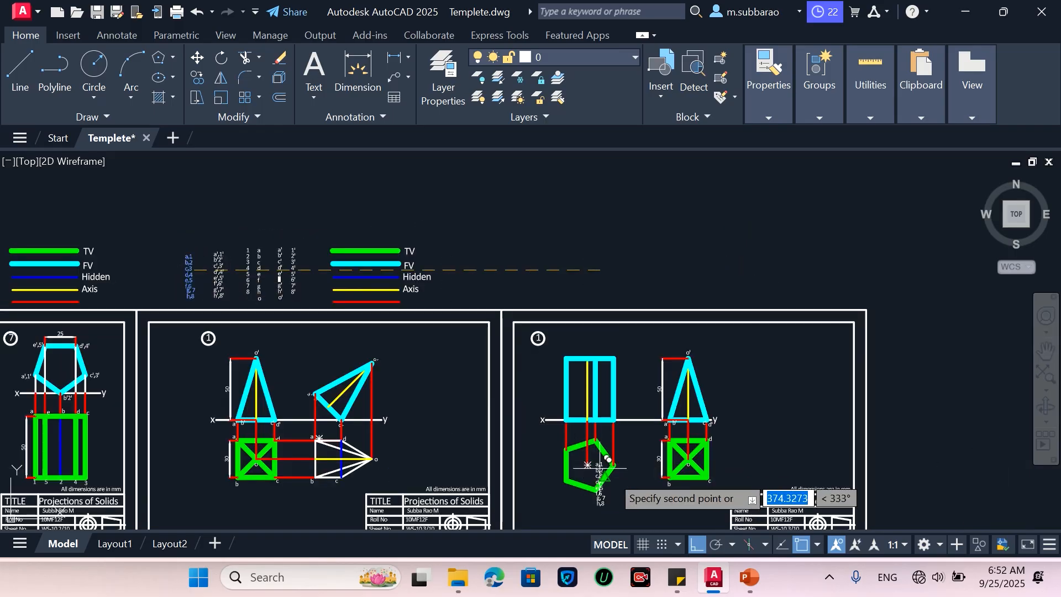
scroll(522, 482, "up", 4)
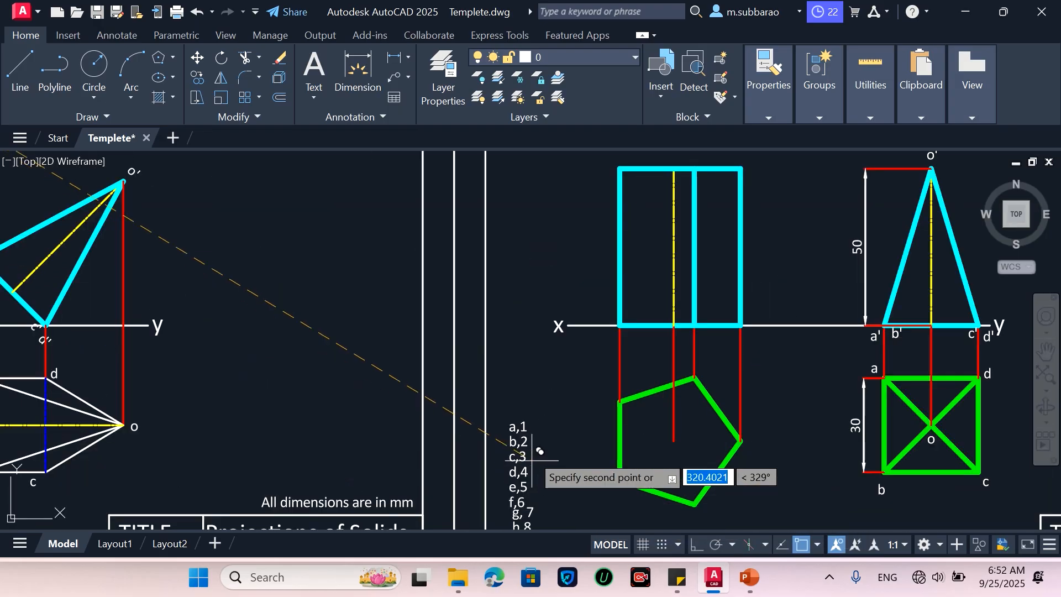
left_click(548, 431)
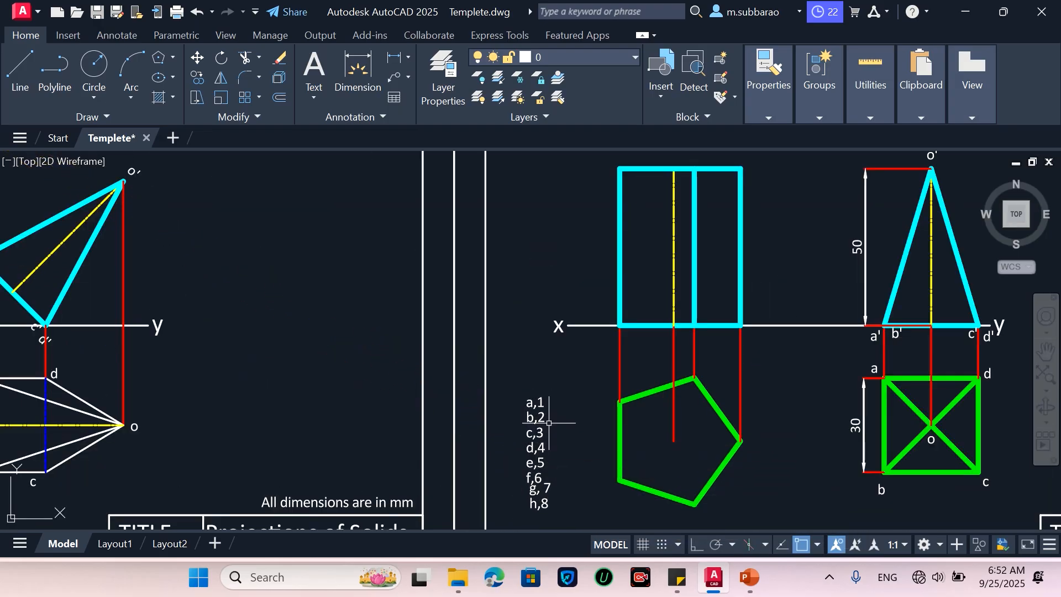
scroll(490, 367, "down", 2)
scroll(585, 430, "up", 2)
scroll(584, 430, "up", 2)
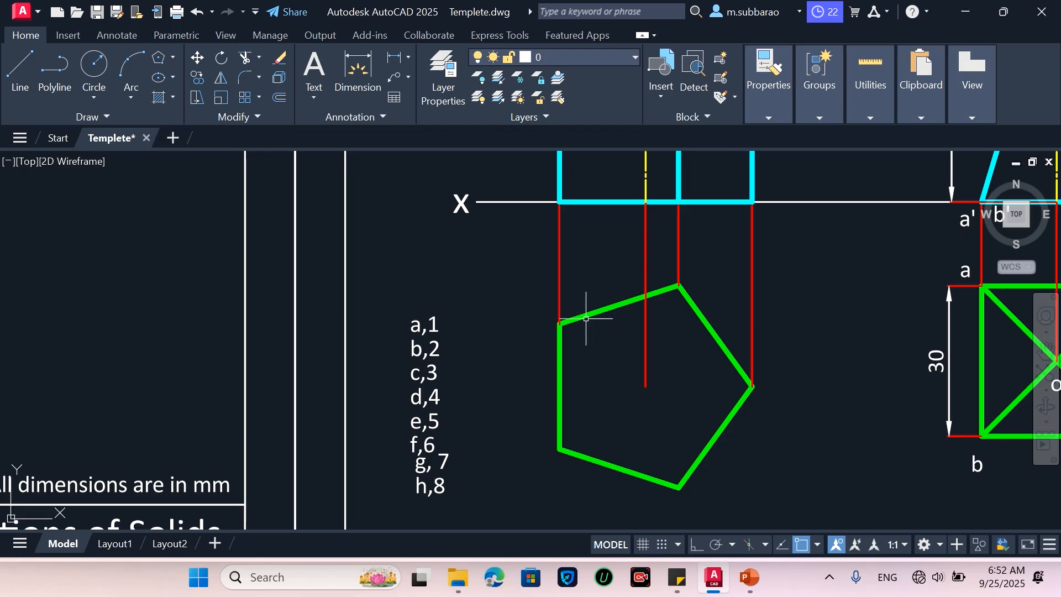
Step: Move the label "a,1" from the column to just outside the pentagon's upper-left corner
key("Return")
left_click(490, 338)
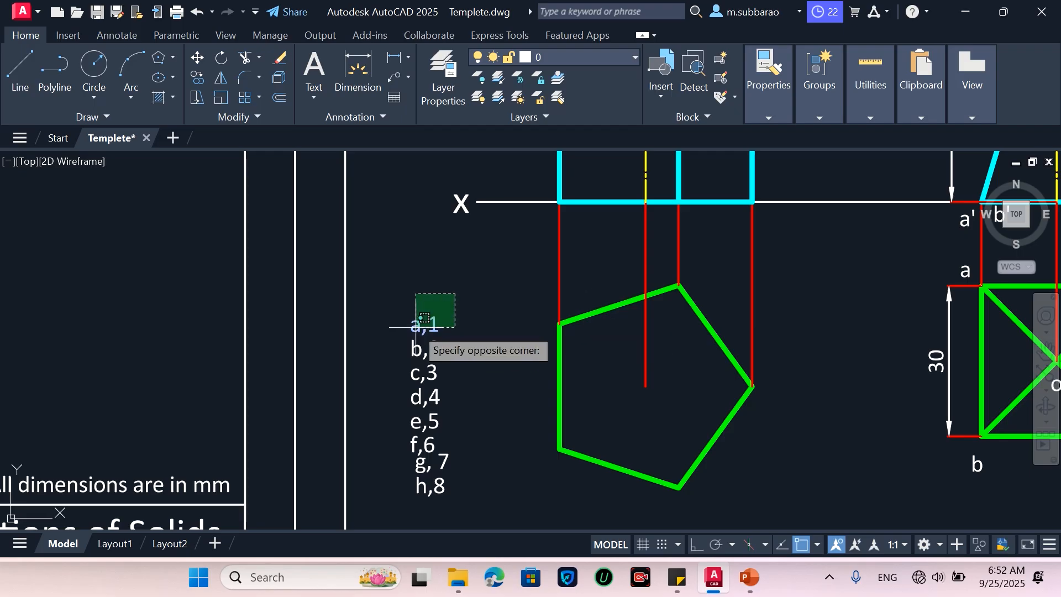
left_click(422, 324)
key("Return")
left_click(422, 323)
left_click(534, 319)
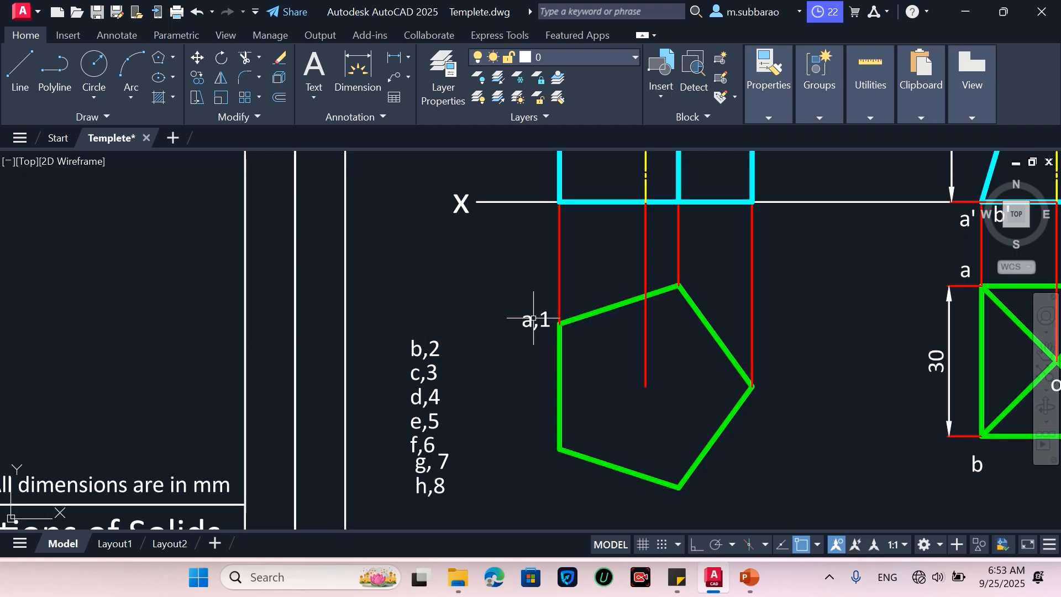
Step: Move the label "b,2" beside the pentagon's lower-left corner and "c,3" below its bottom corner
left_click(433, 350)
key("Return")
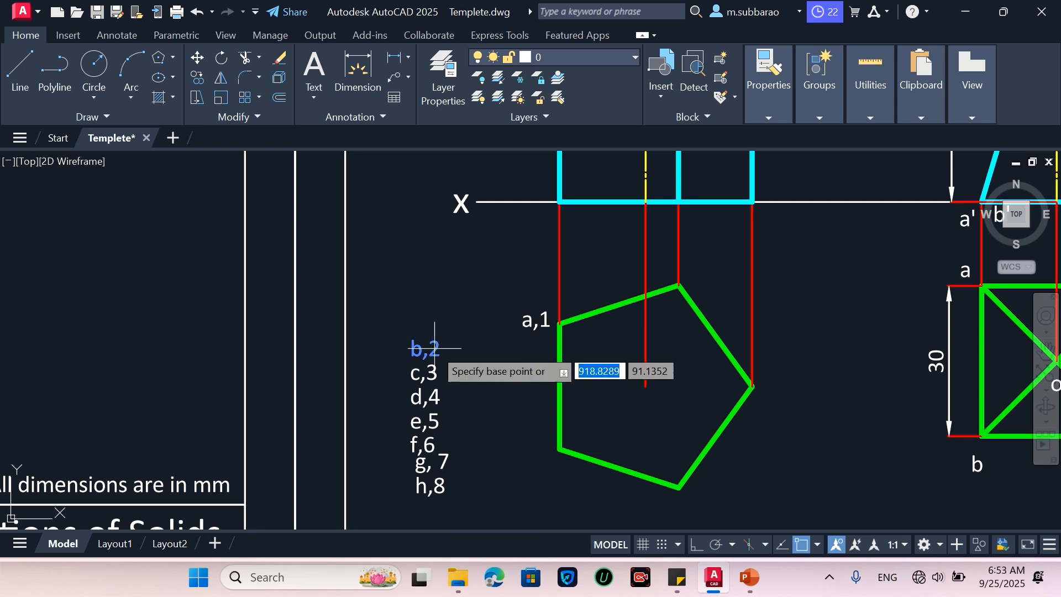
left_click(434, 349)
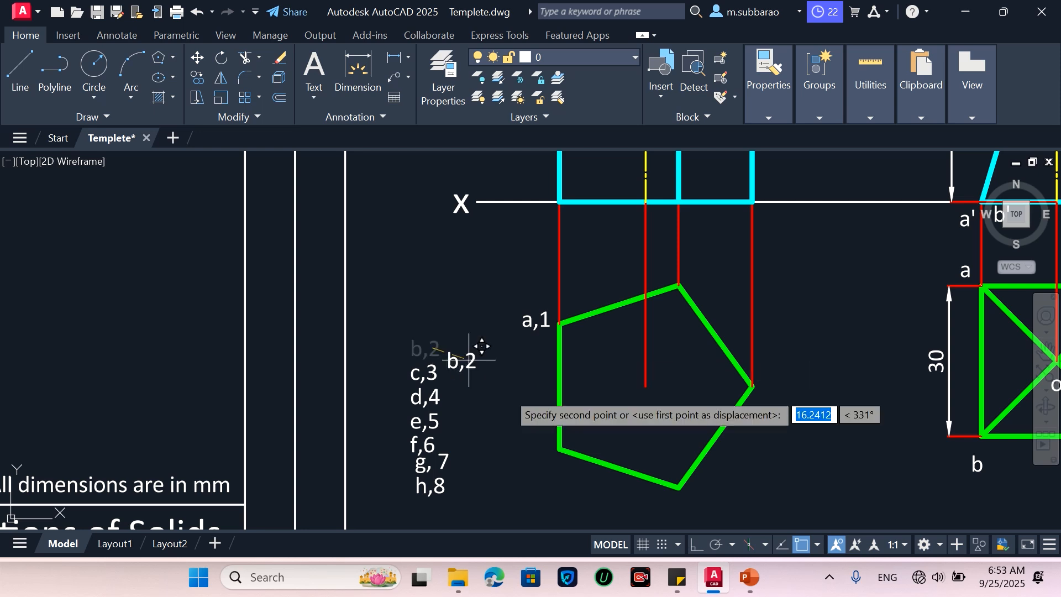
left_click(545, 461)
key("Return")
left_click(429, 372)
key("Return")
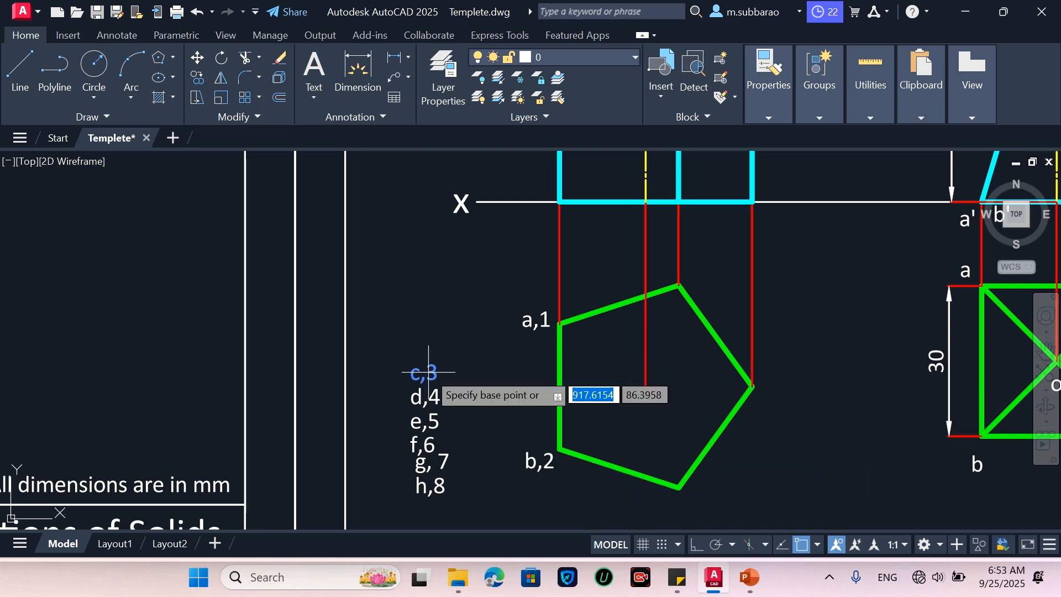
left_click(434, 373)
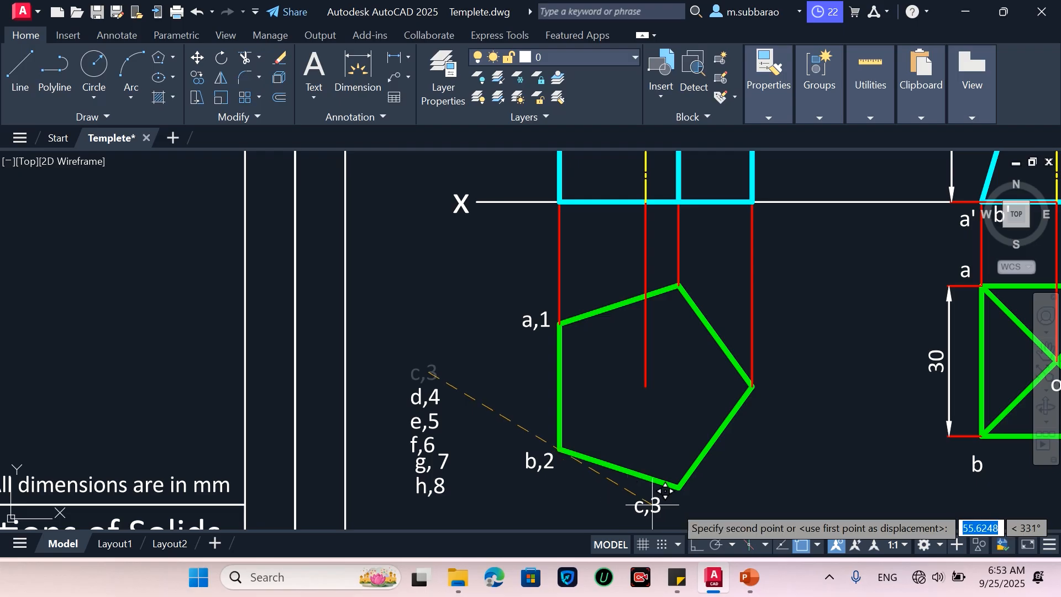
left_click(693, 503)
Step: Move the label "d,4" beside the pentagon's right corner and "e,5" beside its top corner
left_click(432, 396)
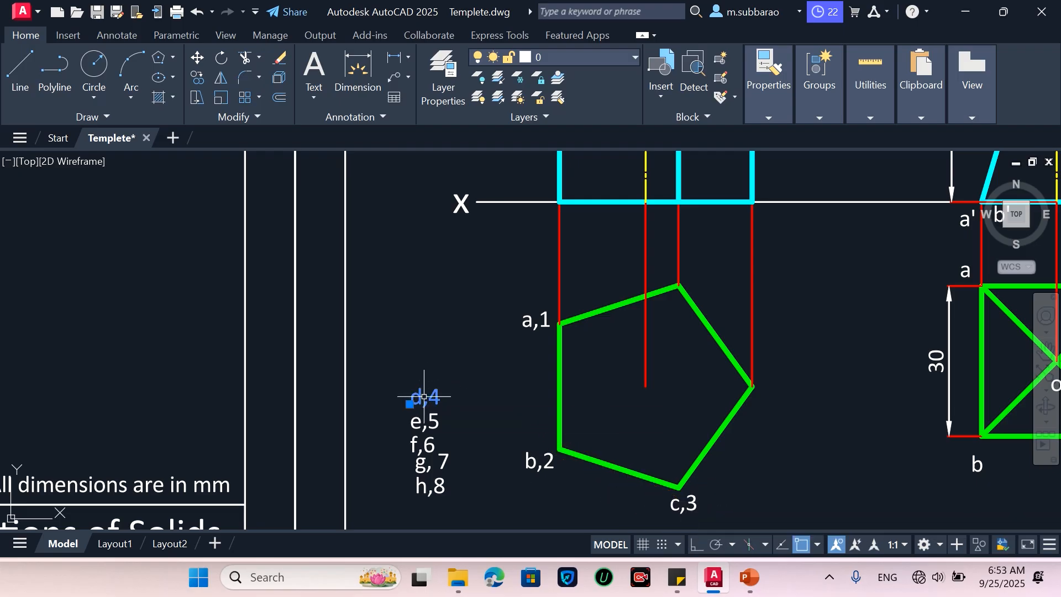
key("Return")
left_click(427, 397)
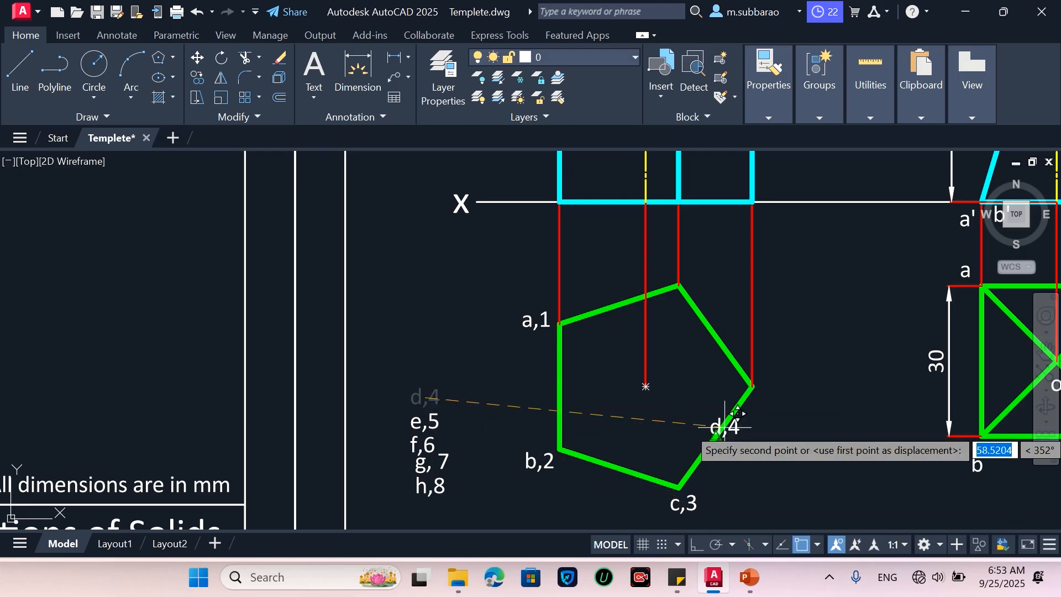
left_click(777, 389)
left_click(424, 421)
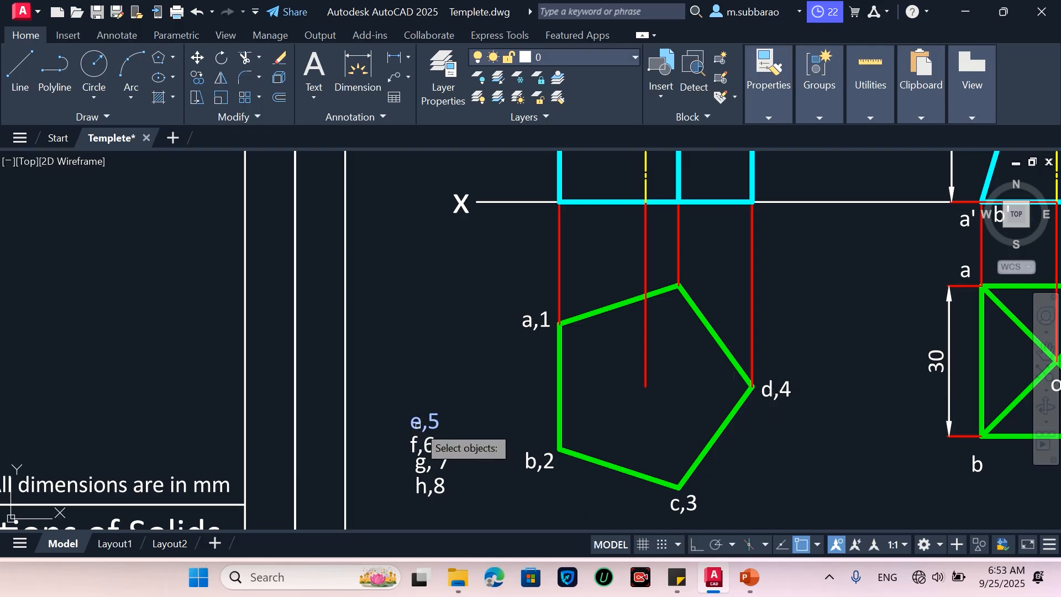
key("Return")
left_click(420, 424)
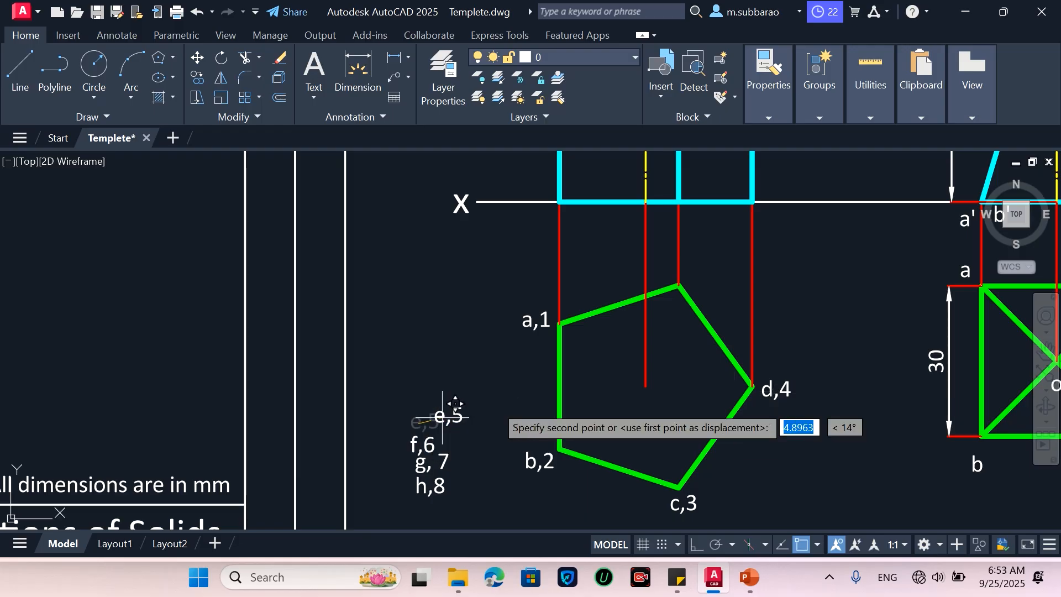
left_click(693, 278)
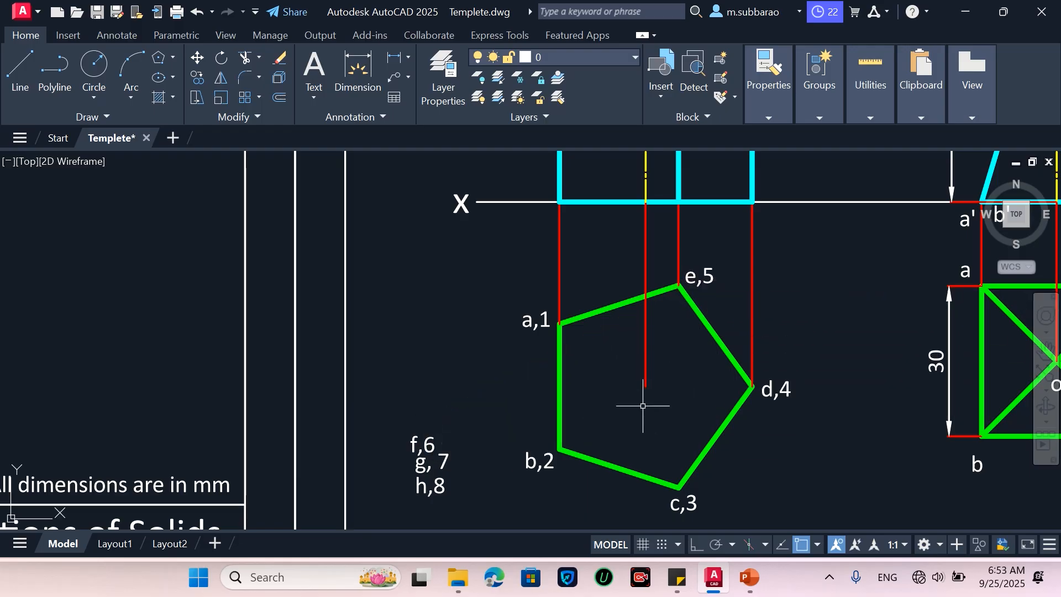
Step: Move the label "h,8" just below the pentagon's centre, and delete it
scroll(481, 378, "down", 1)
scroll(634, 401, "up", 1)
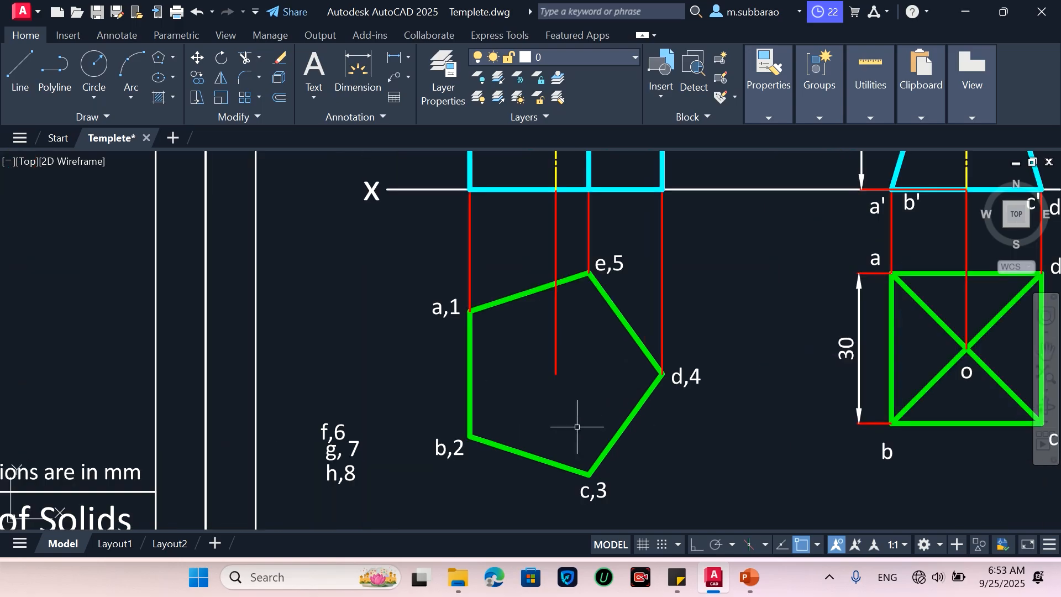
key("Return")
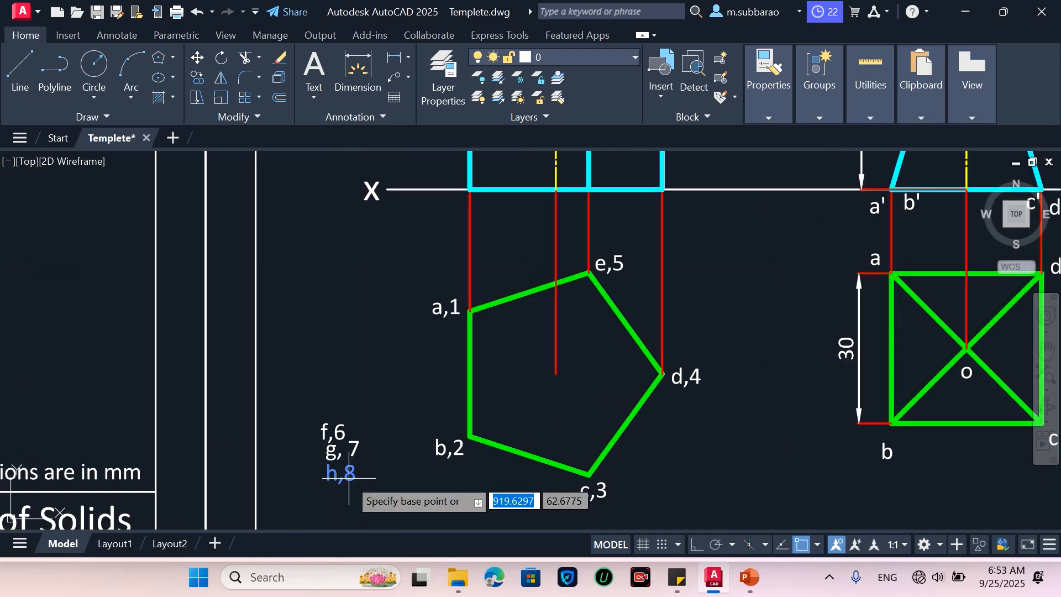
left_click(349, 476)
left_click(579, 393)
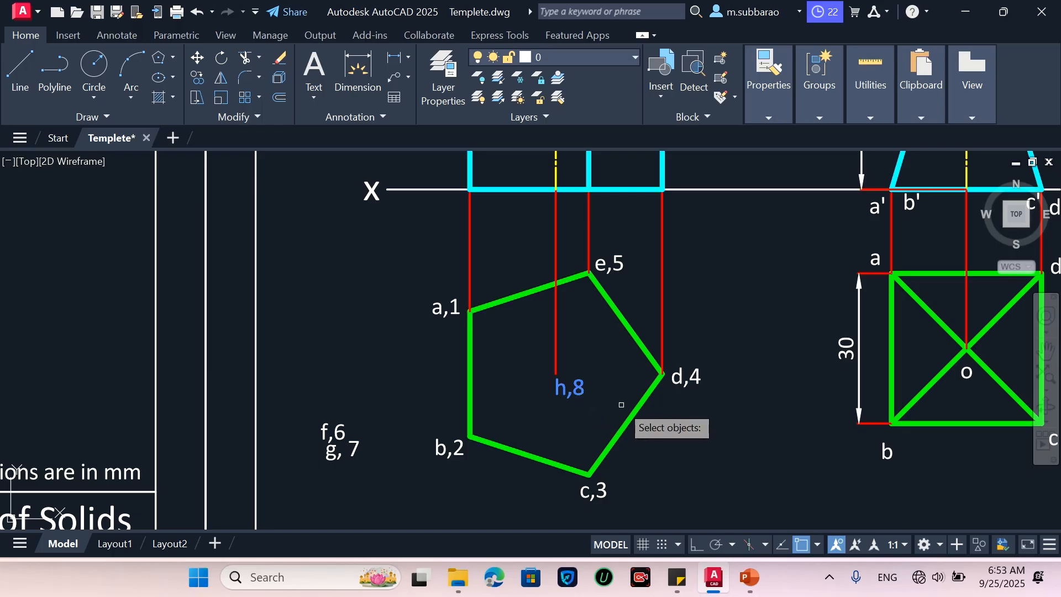
key("Escape")
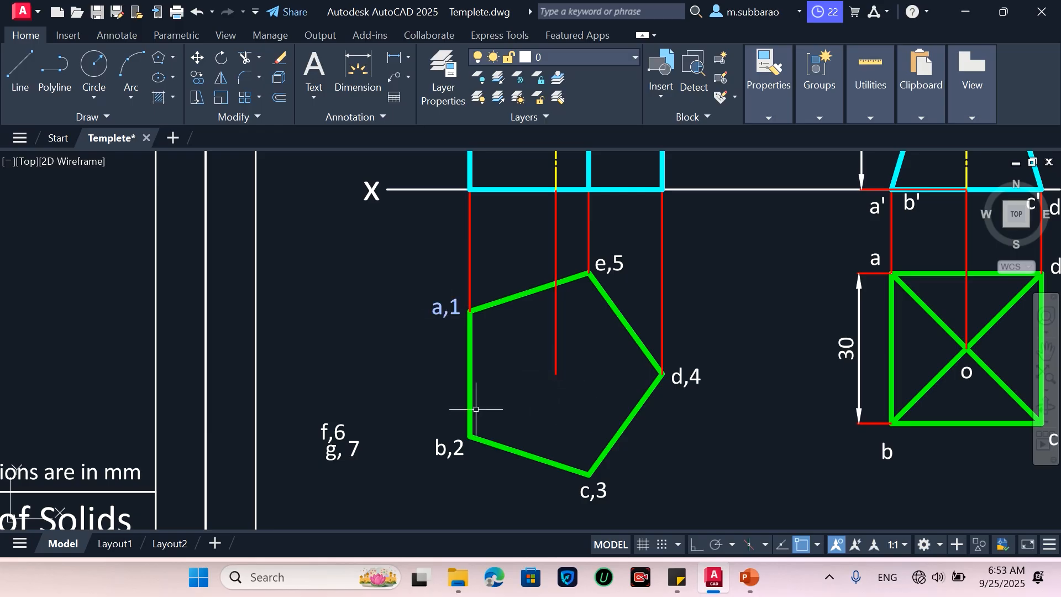
Step: Delete the unused labels "f,6" and "g, 7" beside the pentagon
scroll(558, 505, "down", 2)
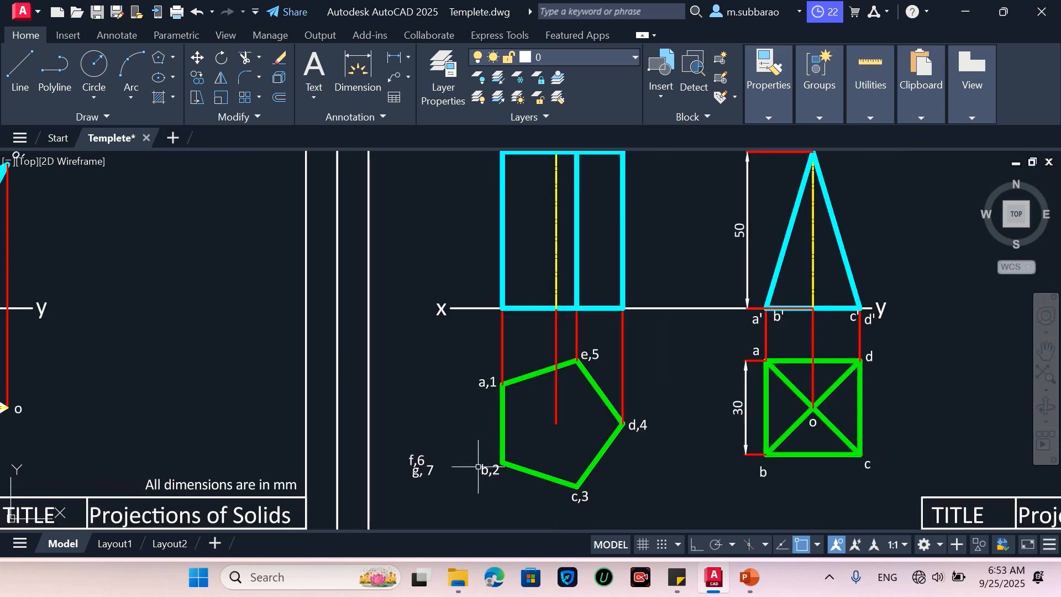
left_click(461, 438)
left_click(404, 491)
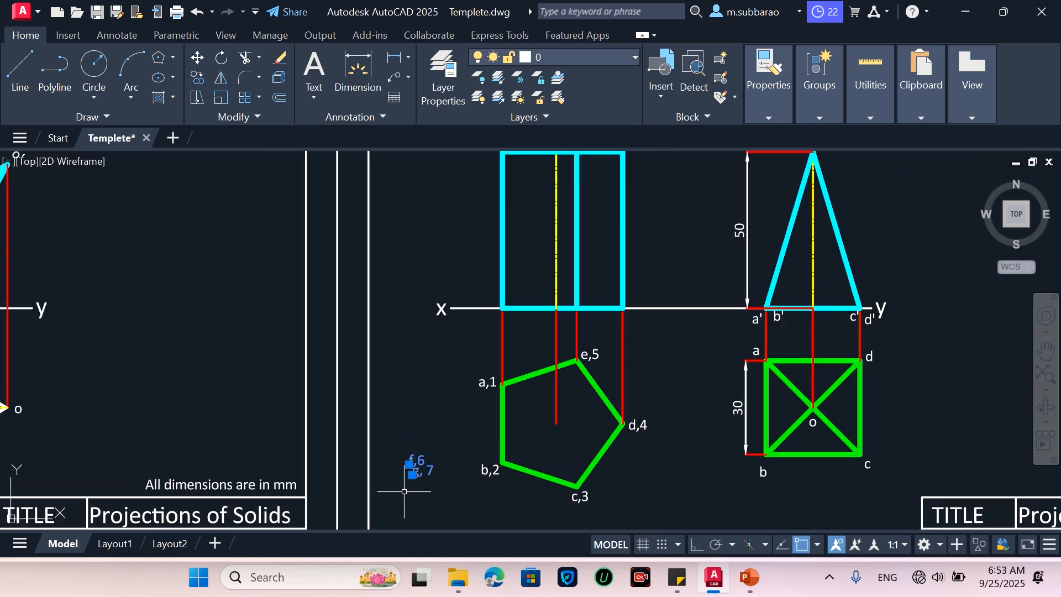
Step: Add a linear dimension to the pentagon's vertical edge between corners "a,1" and "b,2", placed outside the pentagon
left_click(396, 60)
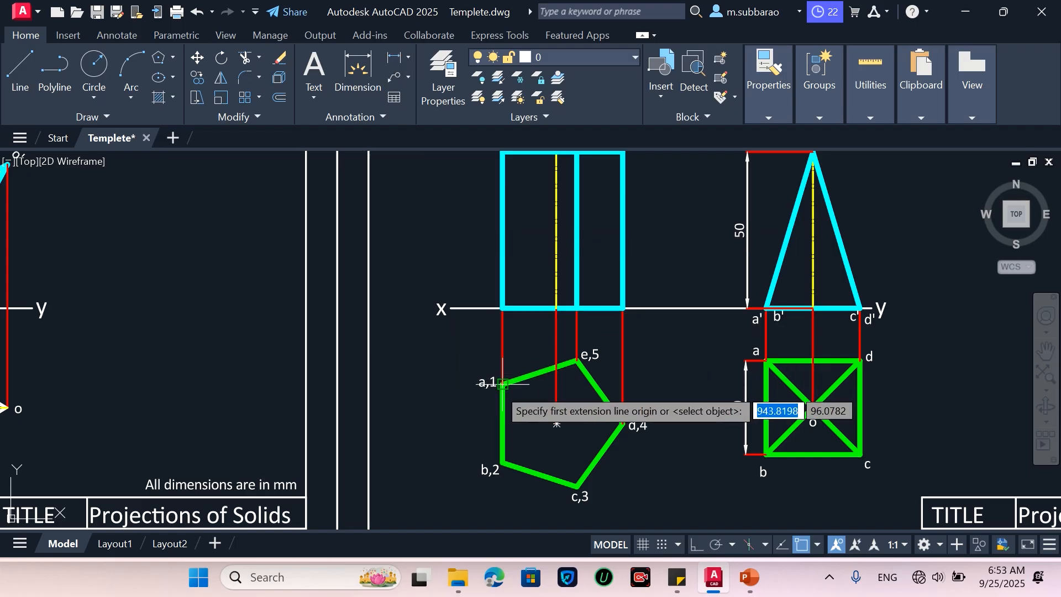
left_click(502, 383)
left_click(502, 462)
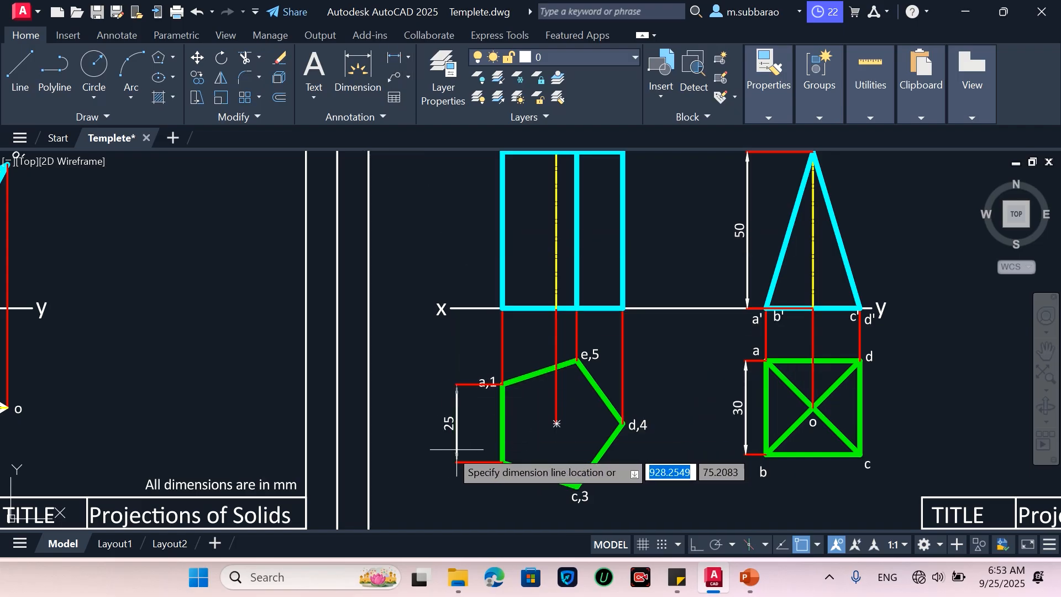
scroll(473, 427, "up", 2)
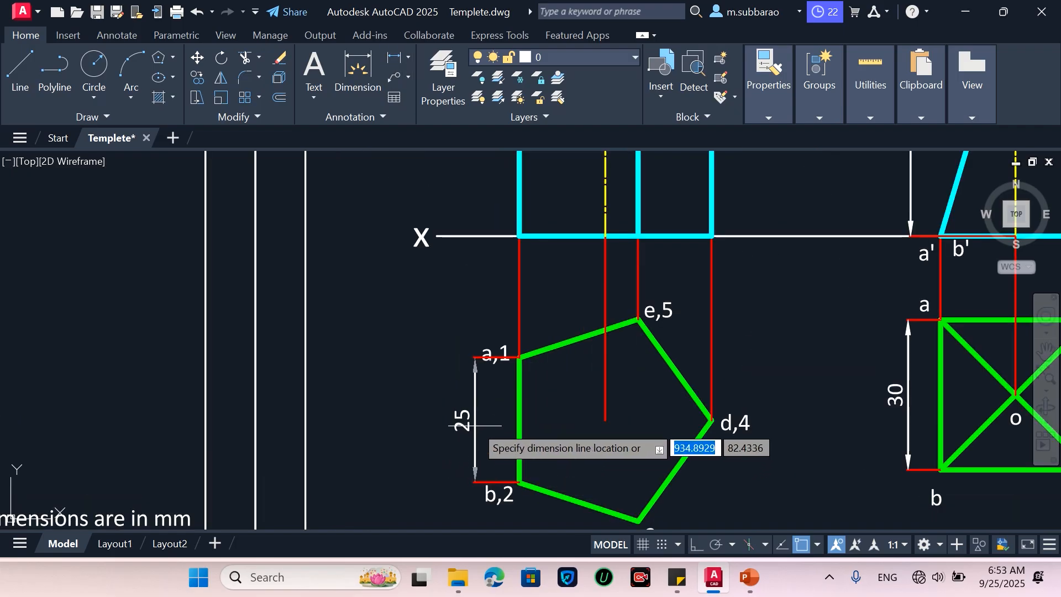
left_click(480, 421)
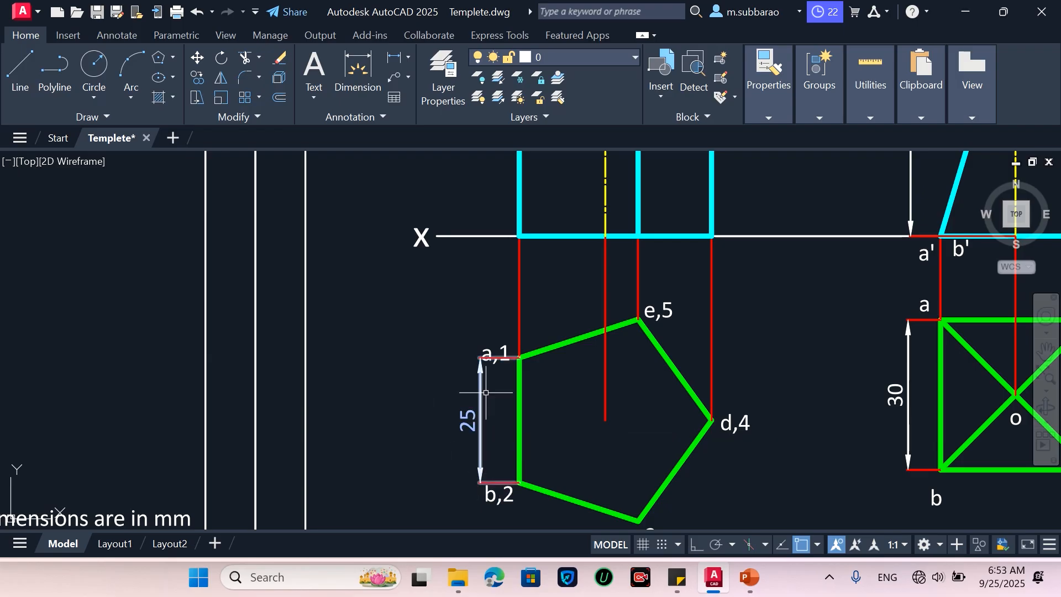
Step: Move the label "a,1" slightly upward so that it clears the dimension's extension line
type("m")
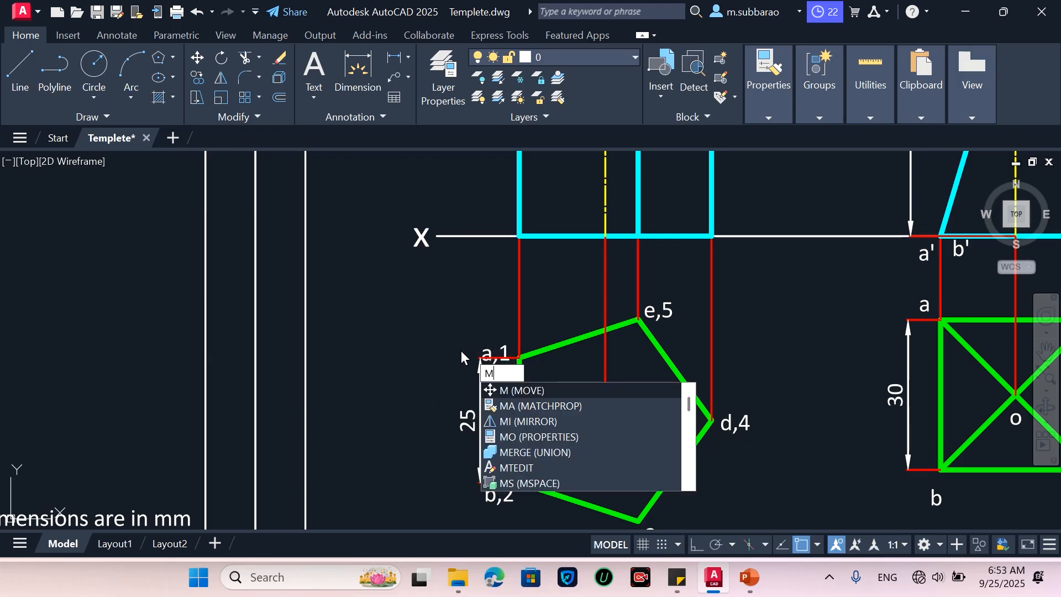
key("Return")
left_click(435, 380)
left_click(528, 311)
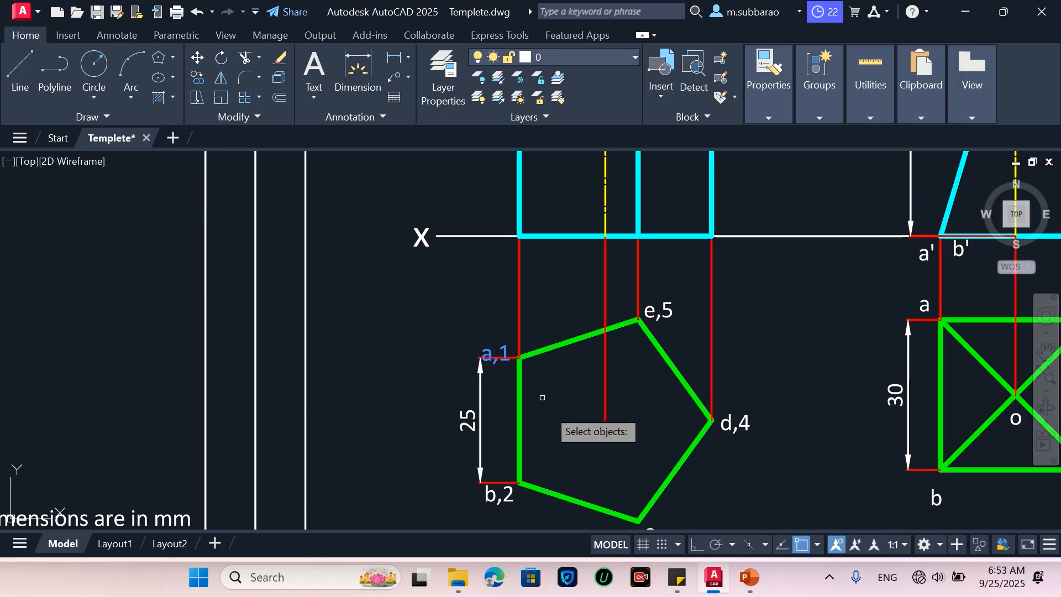
key("Return")
left_click(550, 411)
left_click(549, 398)
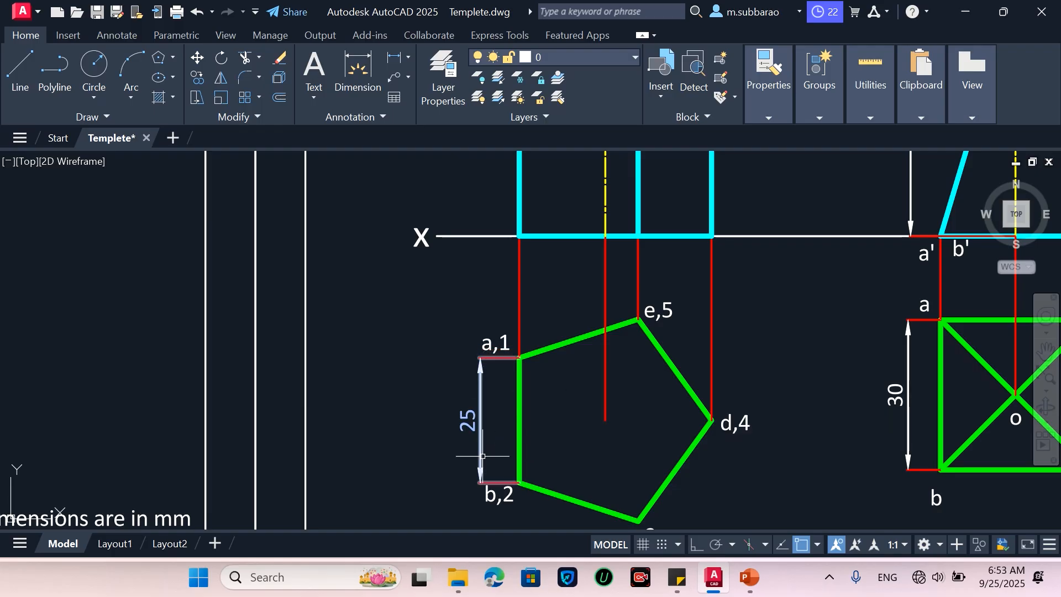
Step: Add a linear dimension for the prism's height along the left edge of the front view, aligned with the pentagon's dimension
scroll(483, 456, "down", 2)
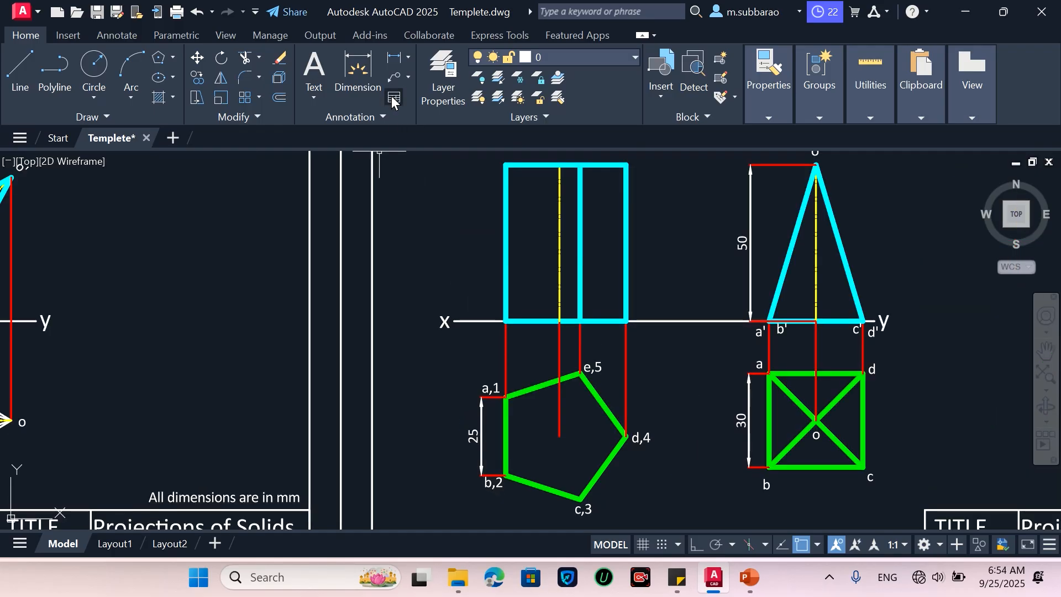
left_click(394, 57)
left_click(505, 165)
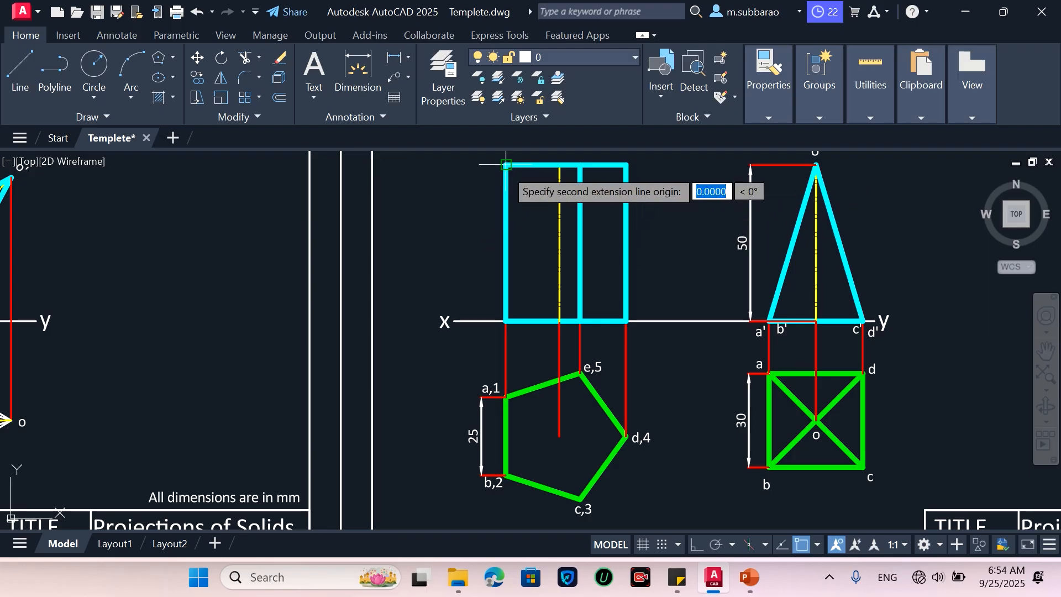
left_click(504, 321)
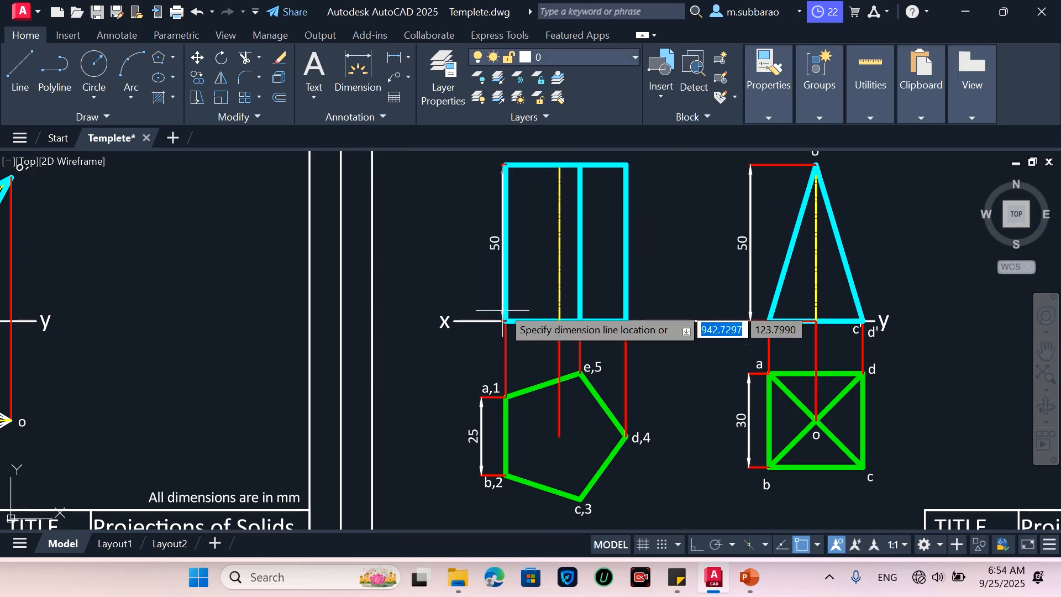
left_click(482, 263)
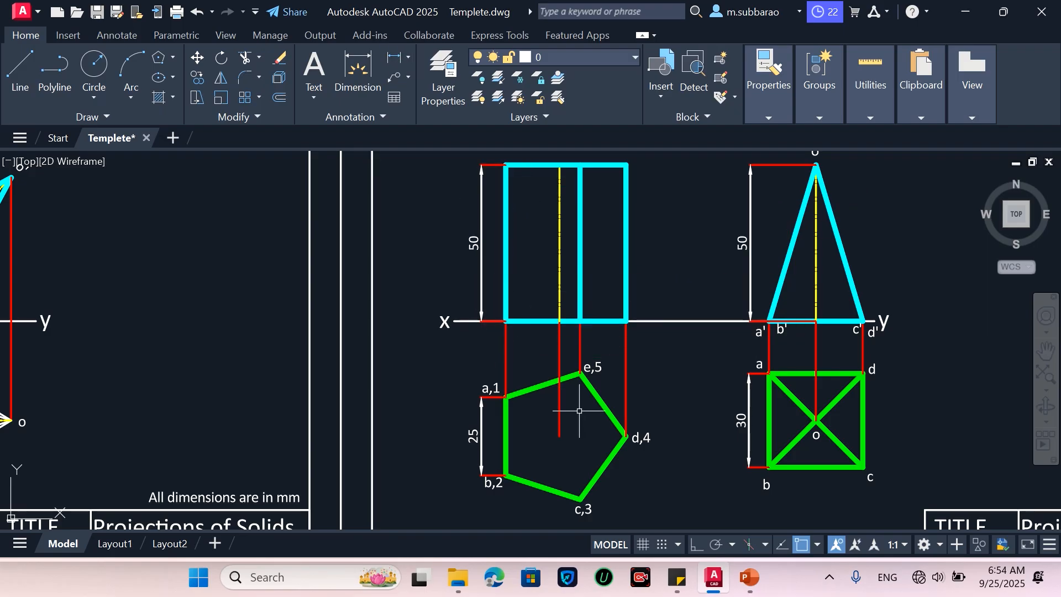
Step: Copy the label columns a' to o' and 1' to 8' from the reference list into the space beside the prism's front view
type("co")
key("Return")
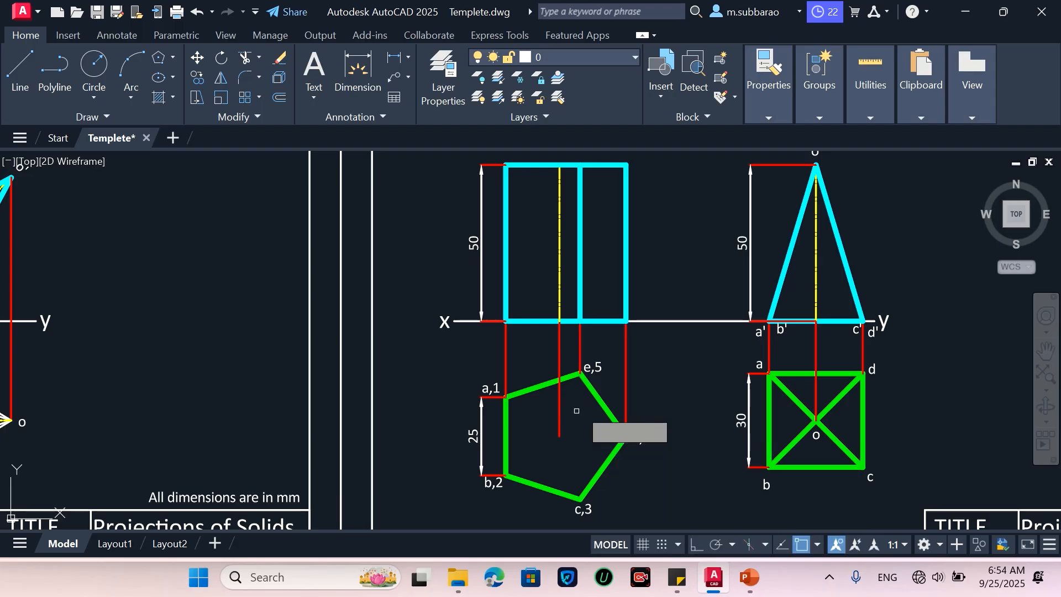
scroll(570, 423, "down", 4)
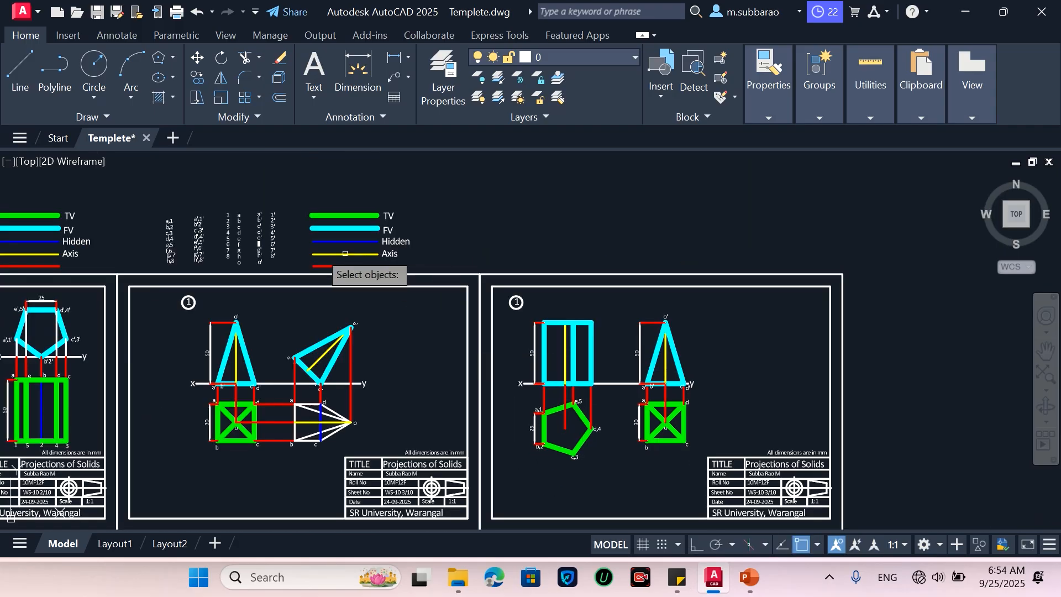
scroll(237, 230, "up", 5)
scroll(214, 351, "down", 2)
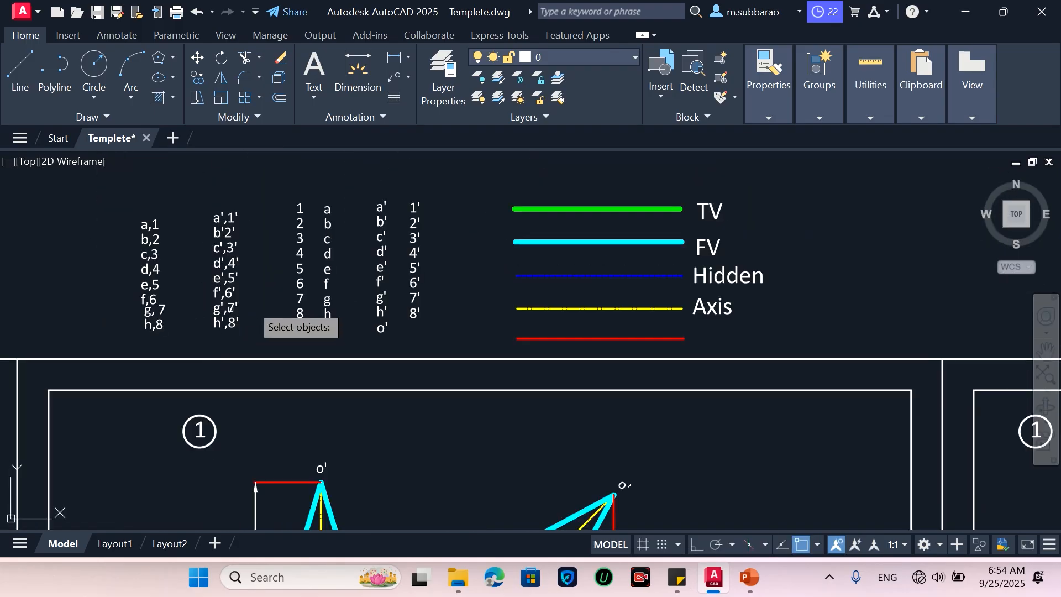
left_click(363, 339)
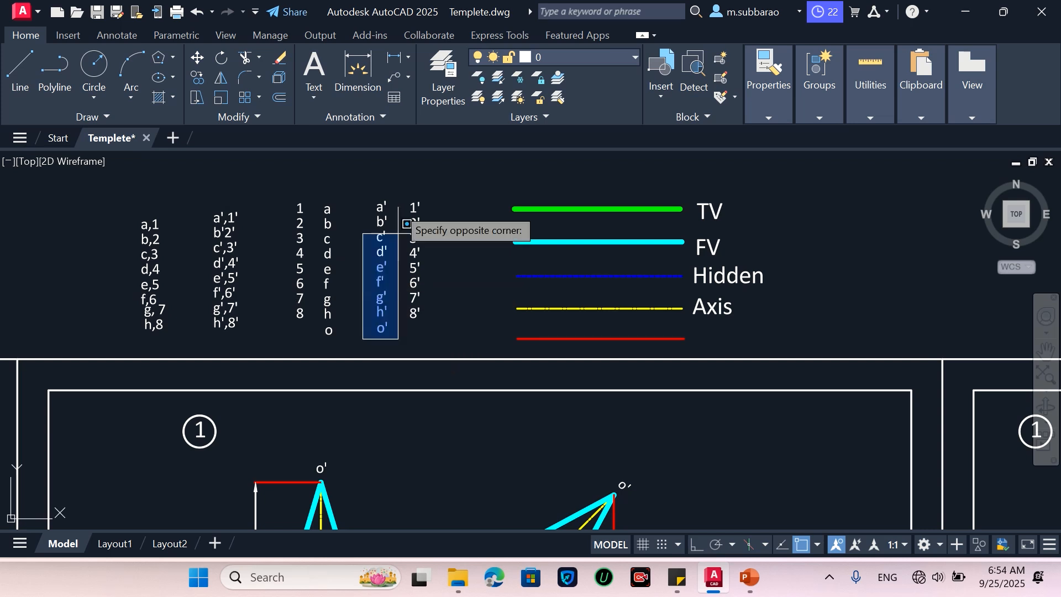
left_click(406, 190)
left_click(444, 171)
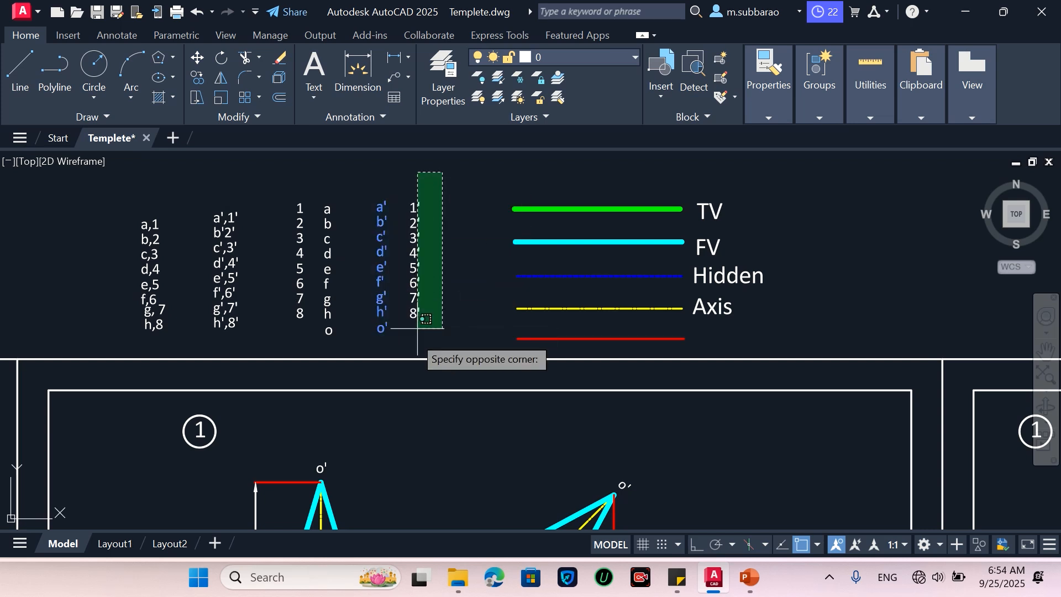
left_click(382, 357)
key("Return")
left_click(408, 312)
scroll(358, 305, "down", 4)
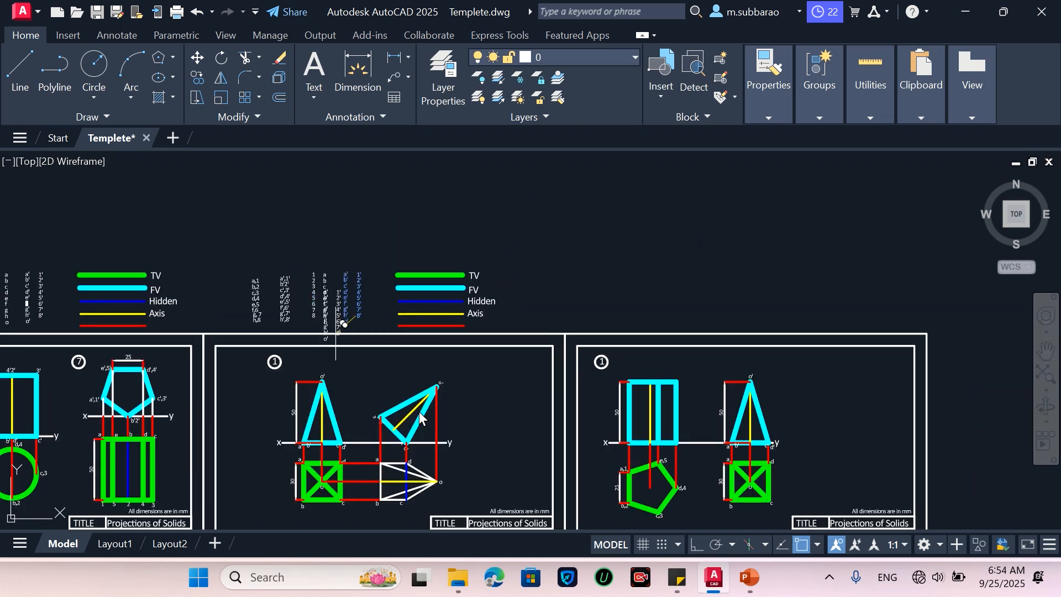
scroll(639, 415, "up", 6)
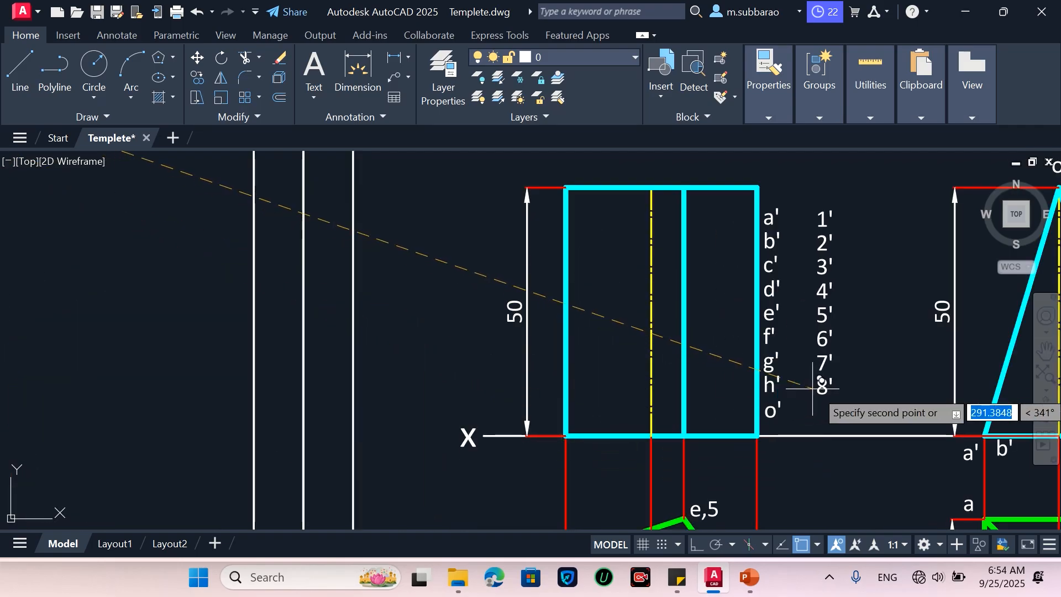
left_click(846, 387)
scroll(605, 313, "down", 4)
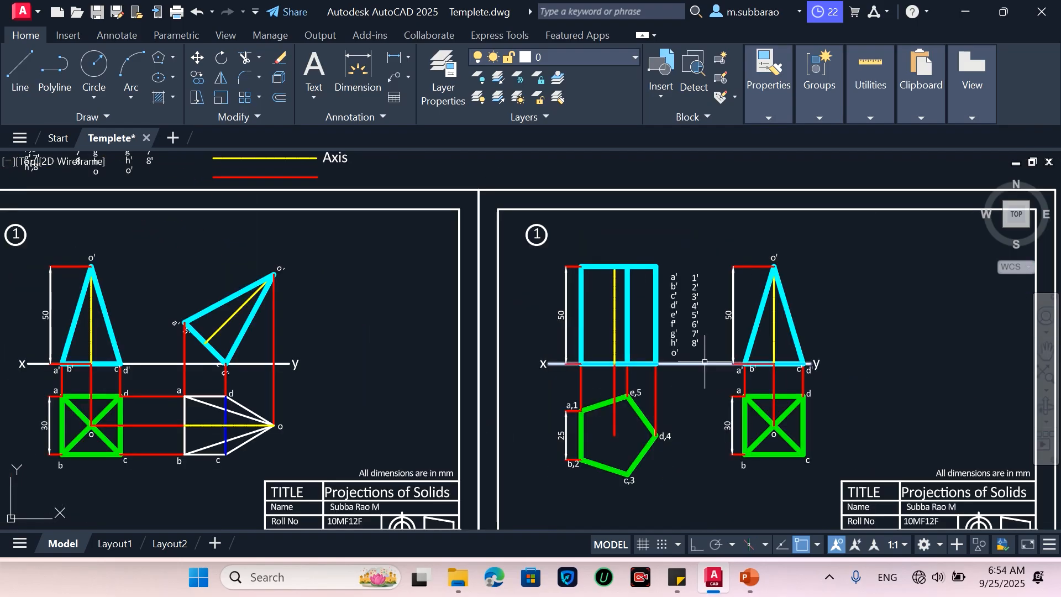
Step: Delete the unused labels f', g', h' and o' from the copied letter column beside the front view
scroll(718, 347, "up", 3)
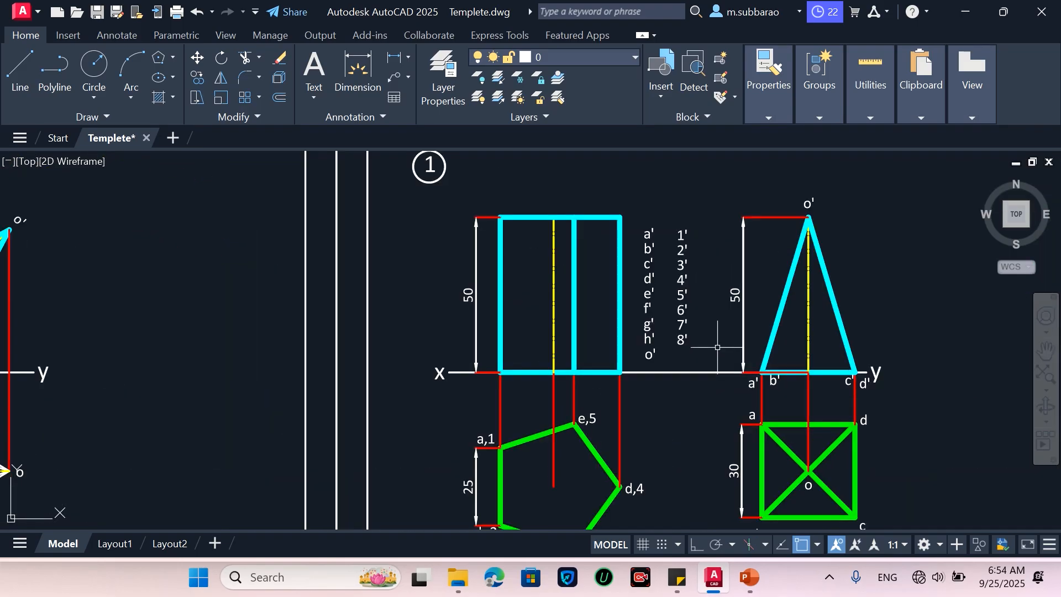
left_click(642, 299)
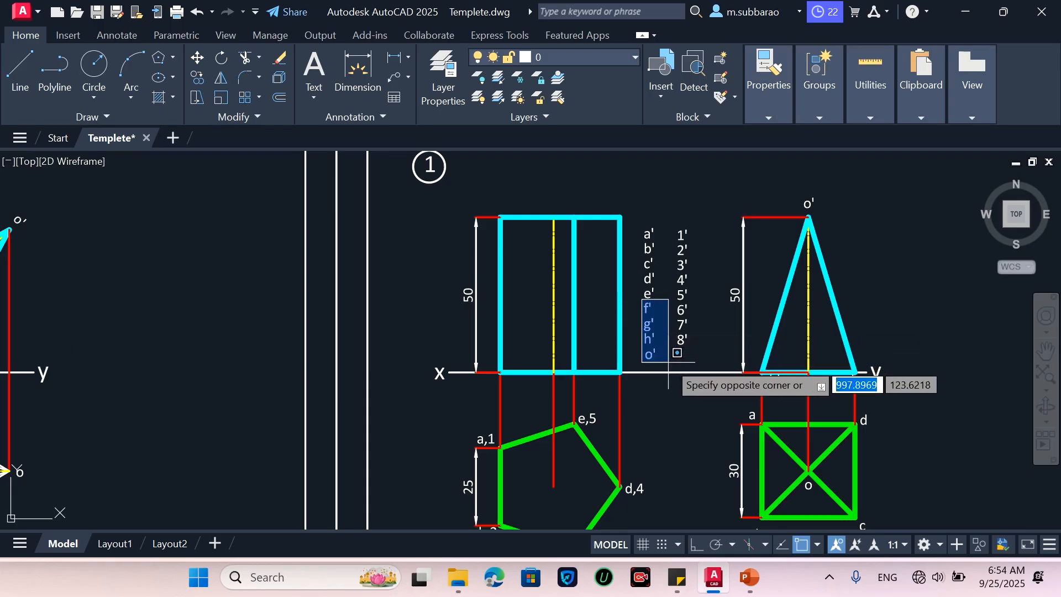
left_click(668, 363)
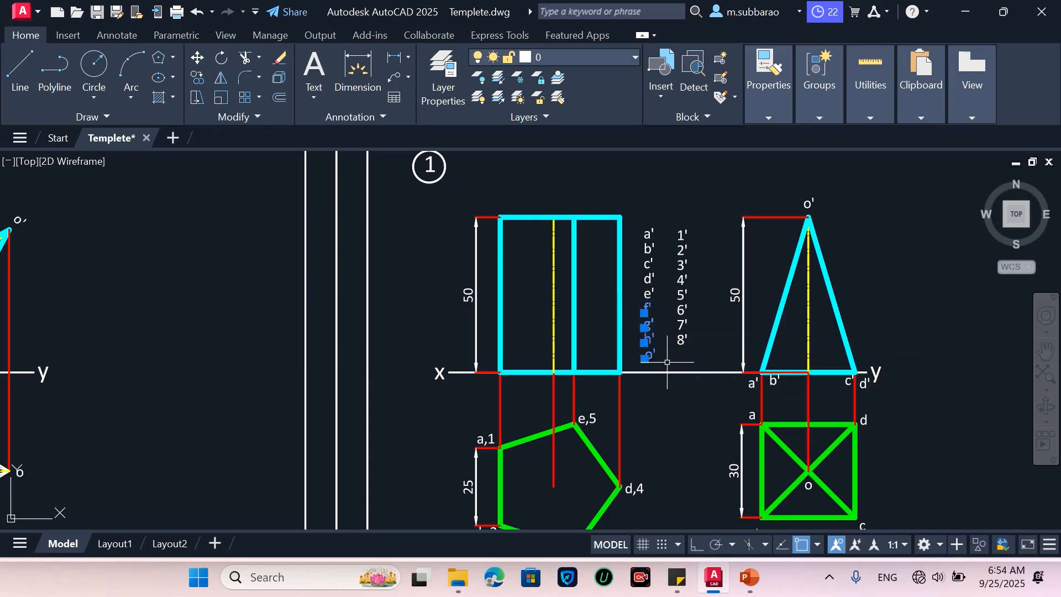
left_click(693, 304)
left_click(671, 353)
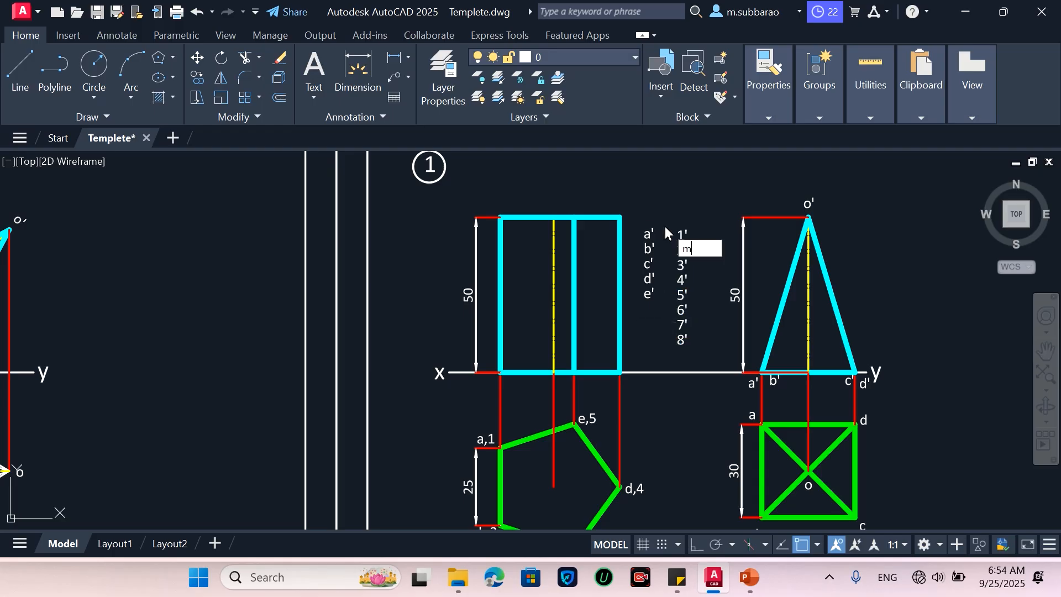
Step: Move the labels a' and b' side by side above the upper-left corner of the prism's front view
scroll(665, 226, "up", 2)
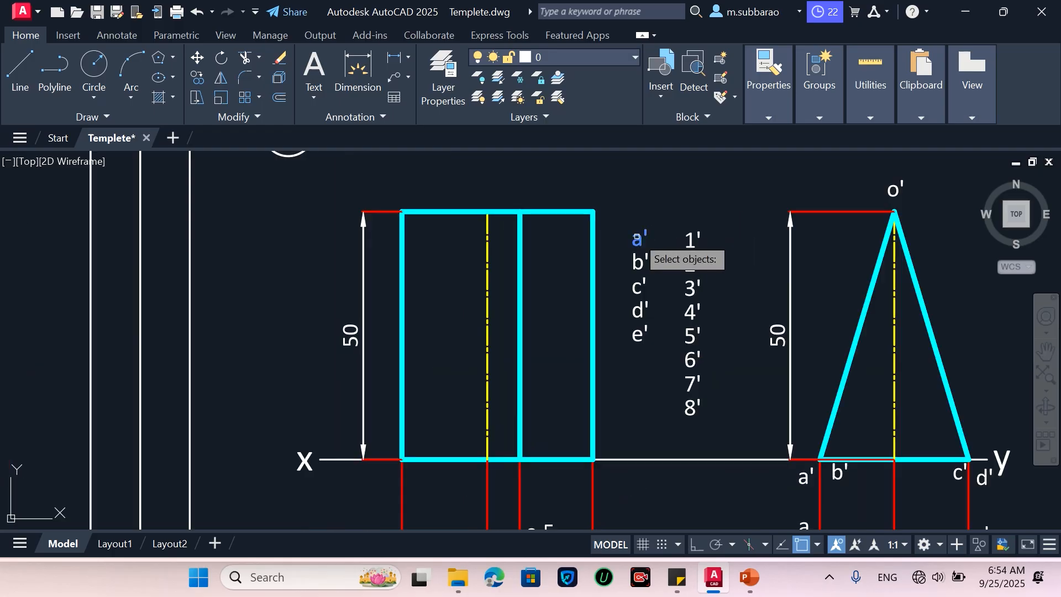
left_click(636, 239)
key("Return")
left_click(636, 237)
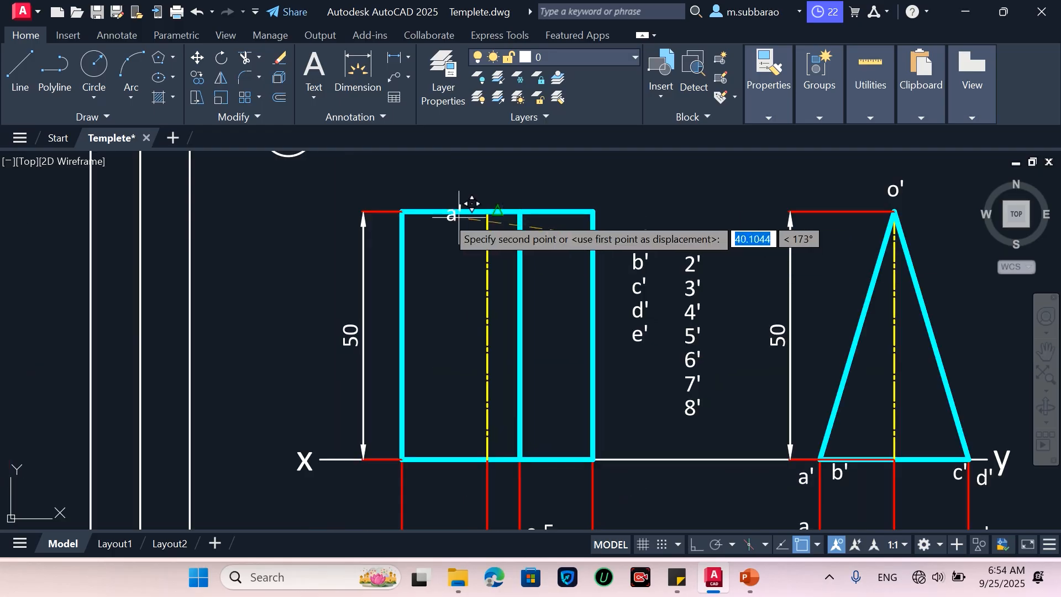
left_click(411, 198)
scroll(411, 197, "down", 2)
scroll(417, 196, "up", 2)
key("Return")
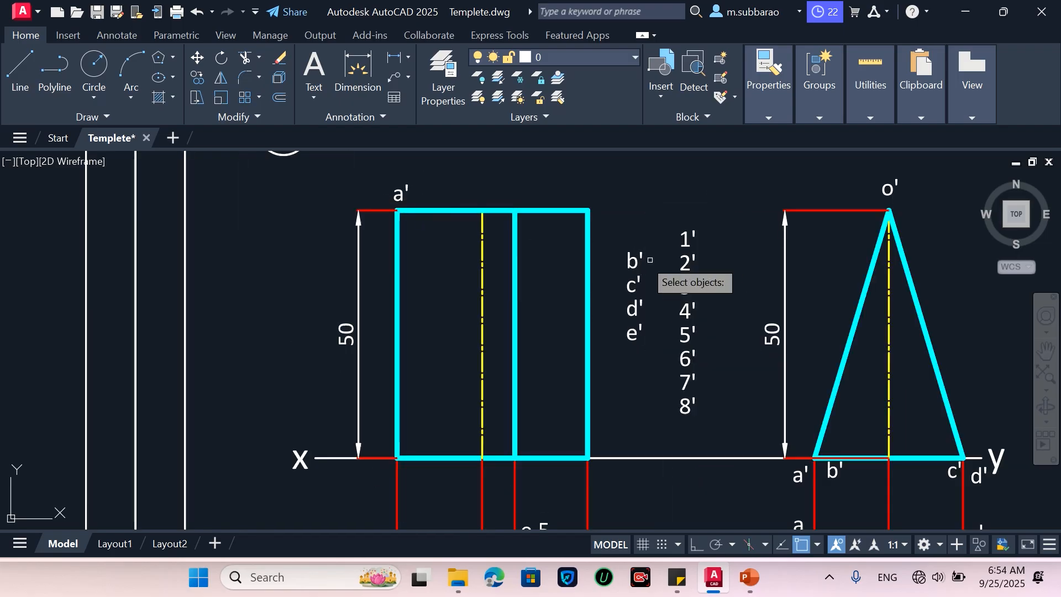
left_click(635, 260)
key("Return")
left_click(640, 261)
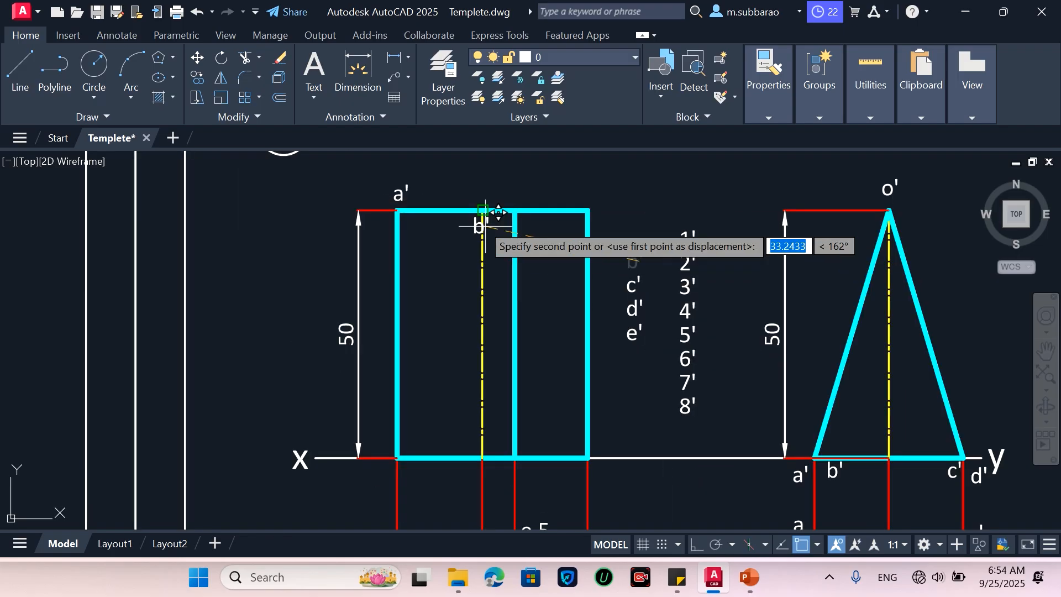
left_click(428, 191)
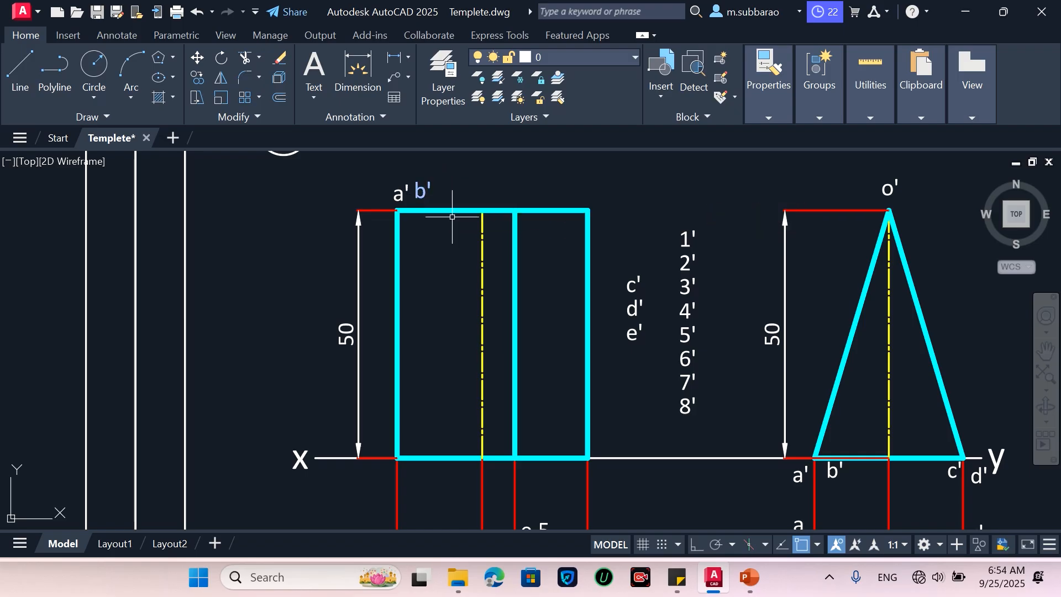
Step: Move label c' above the upper end of the front view's inner vertical edge and d' above its upper-right corner
key("Return")
left_click(636, 284)
key("Return")
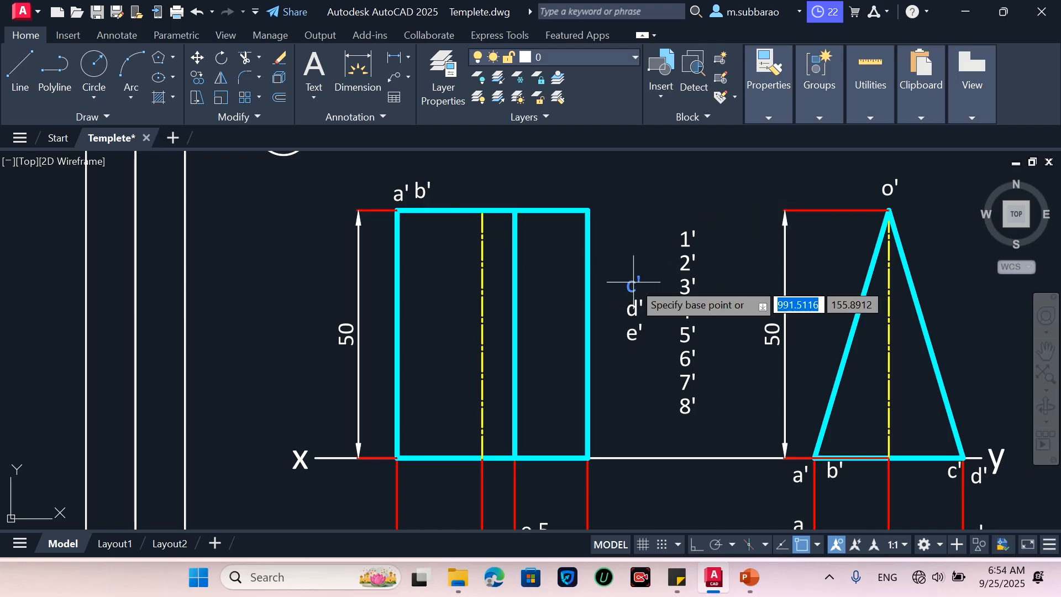
left_click(636, 279)
left_click(510, 191)
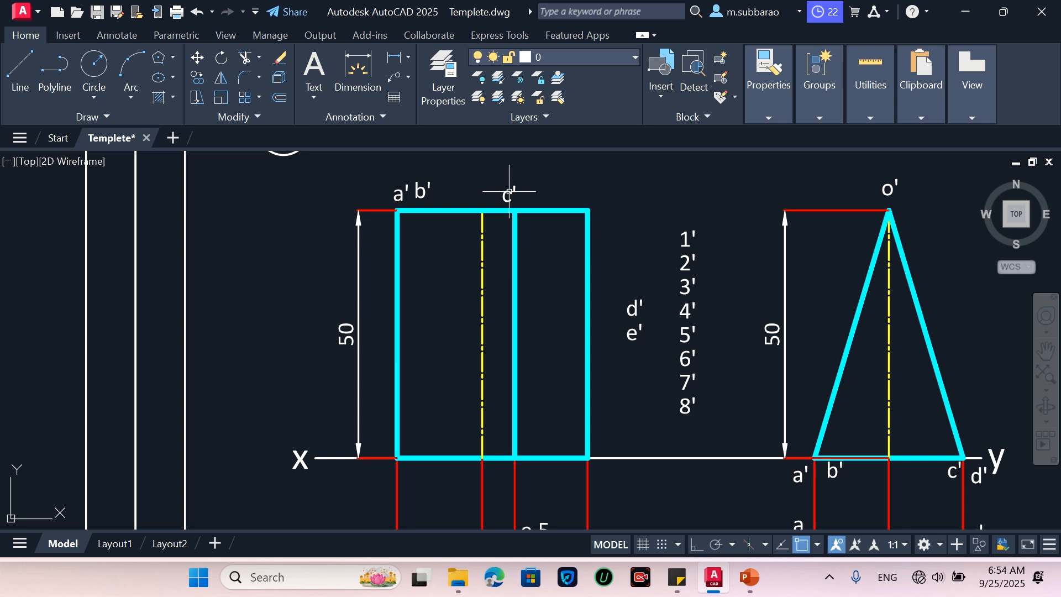
left_click(631, 307)
key("Return")
left_click(633, 303)
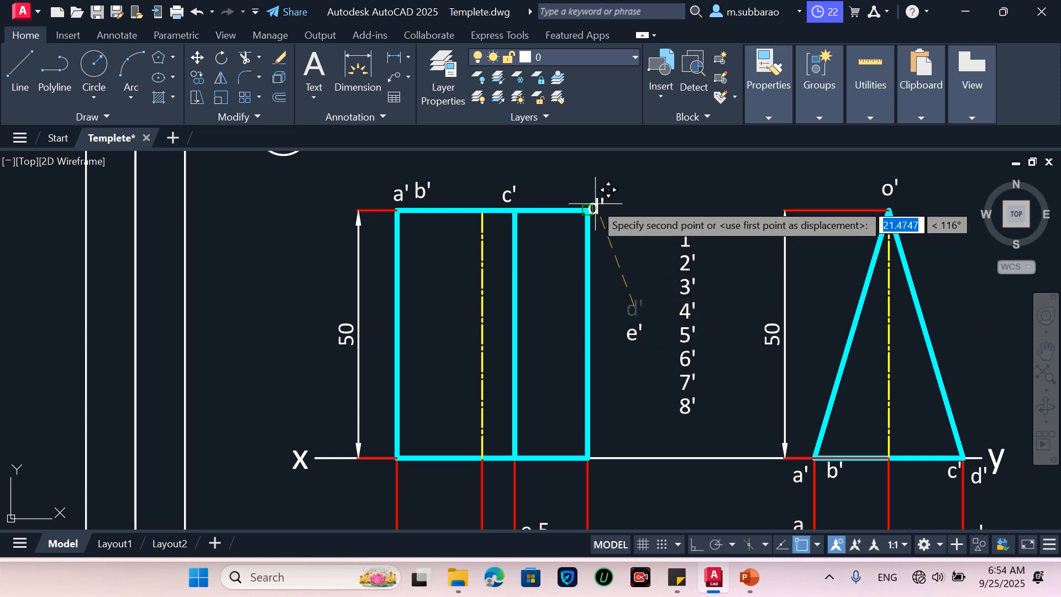
left_click(592, 191)
Step: Move the label e' next to c' above the front view's inner vertical edge
key("Return")
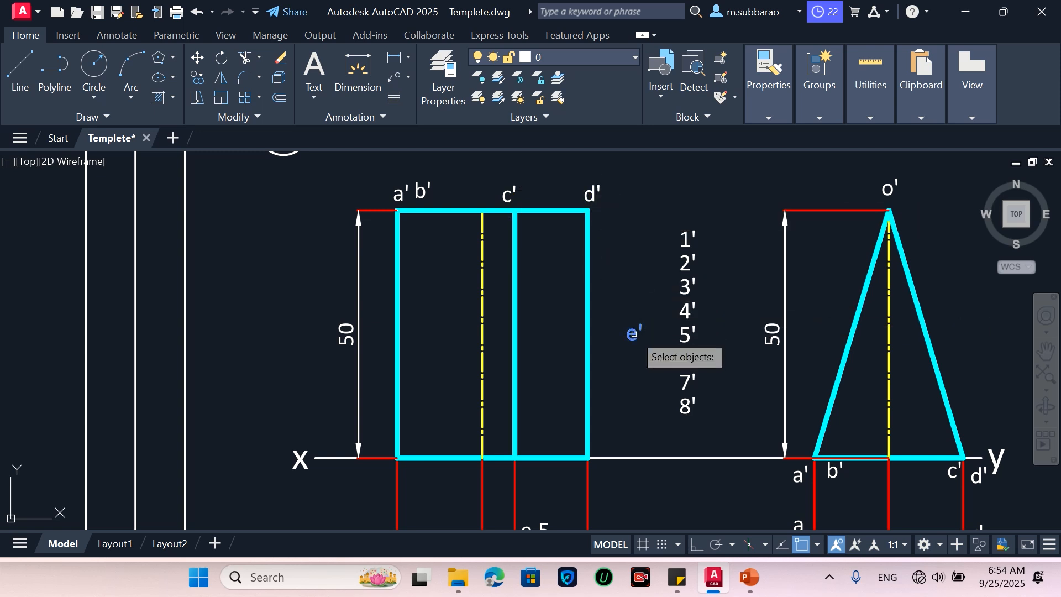
left_click(633, 334)
key("Return")
left_click(632, 331)
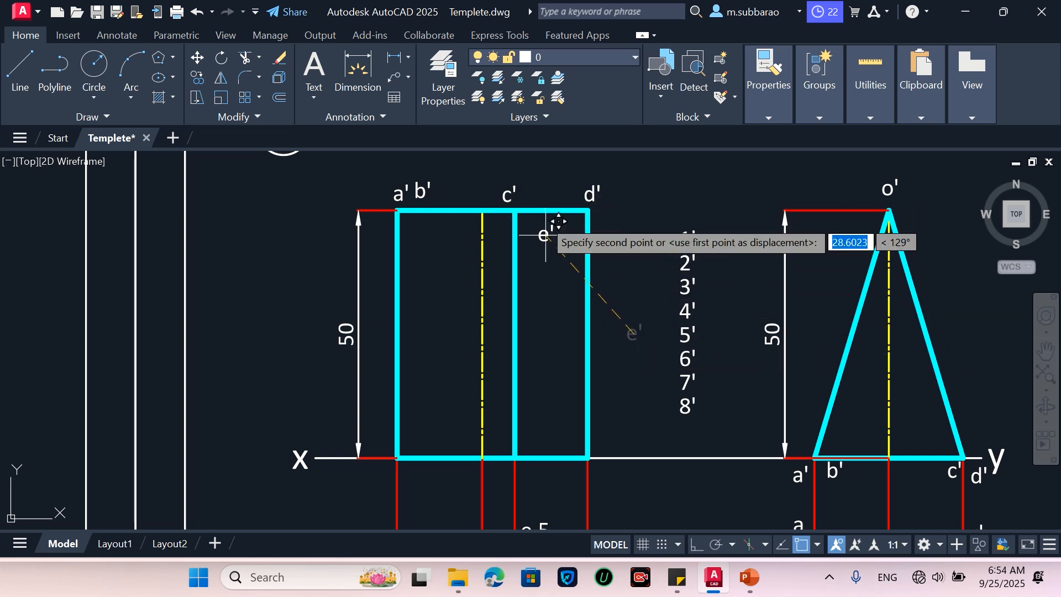
left_click(532, 197)
Step: Move the labels 1' and 2' below the front view's lower-left corner, one on each side of the projector line
key("Return")
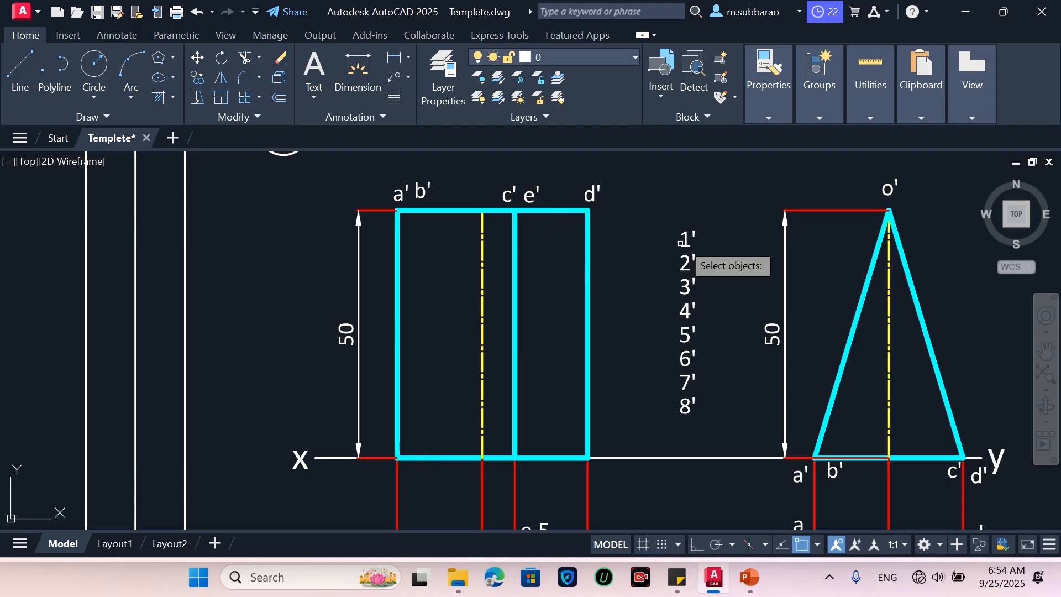
left_click(688, 236)
key("Return")
left_click(687, 238)
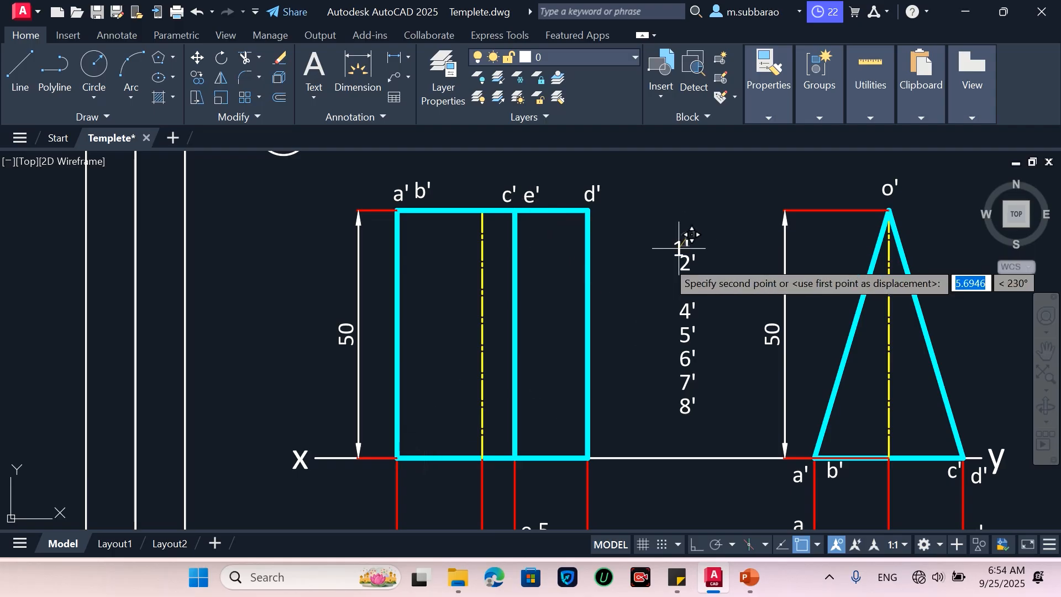
left_click(388, 474)
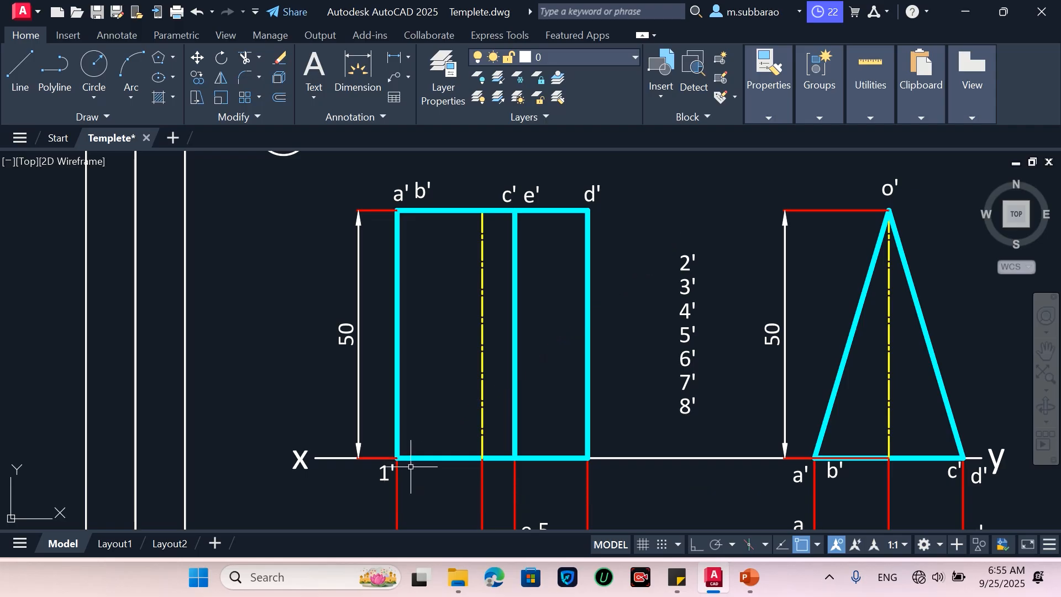
key("Return")
left_click(687, 264)
key("Return")
left_click(687, 260)
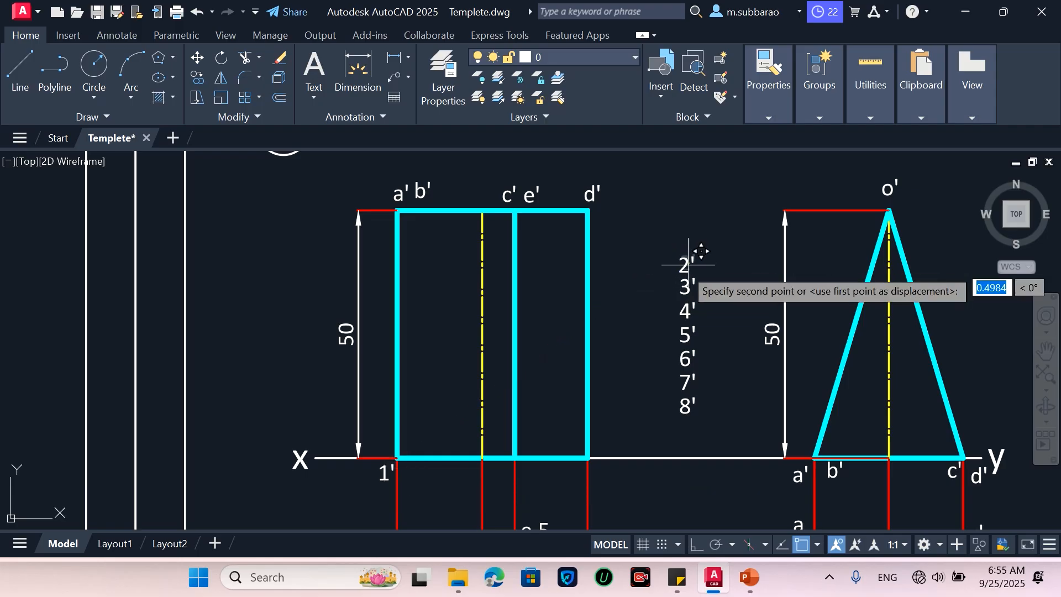
left_click(426, 458)
Step: Move label 3' below the lower end of the front view's inner vertical edge and 4' below its lower-right corner
key("Return")
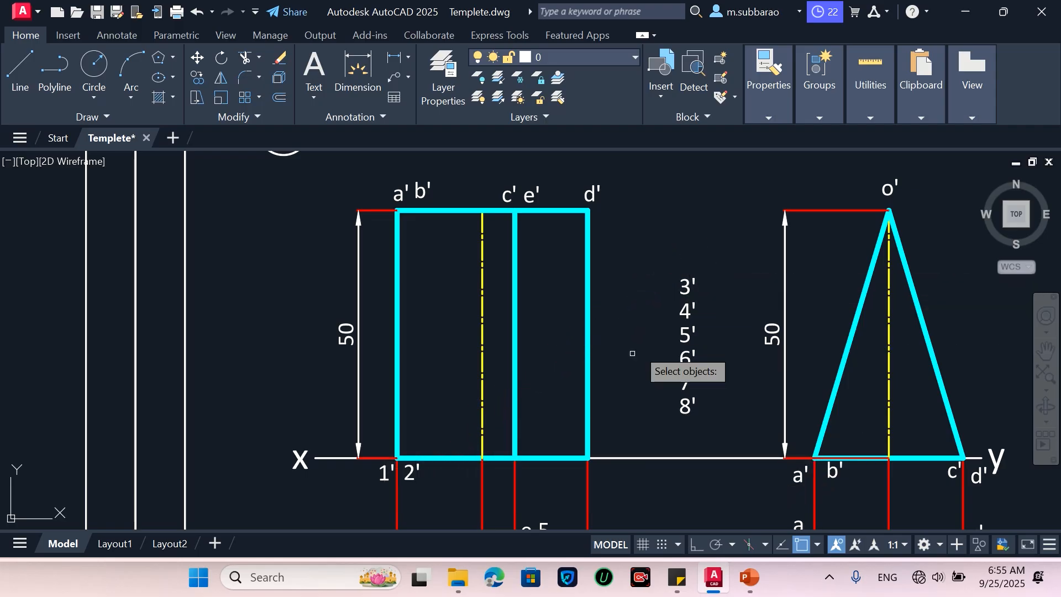
left_click(688, 287)
key("Return")
left_click(686, 285)
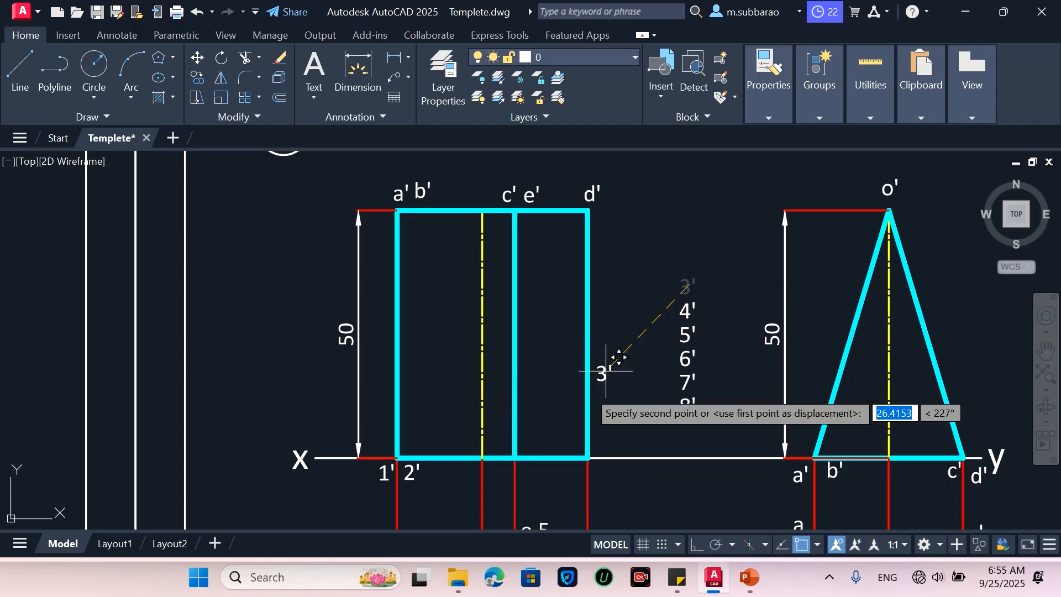
left_click(505, 470)
key("Return")
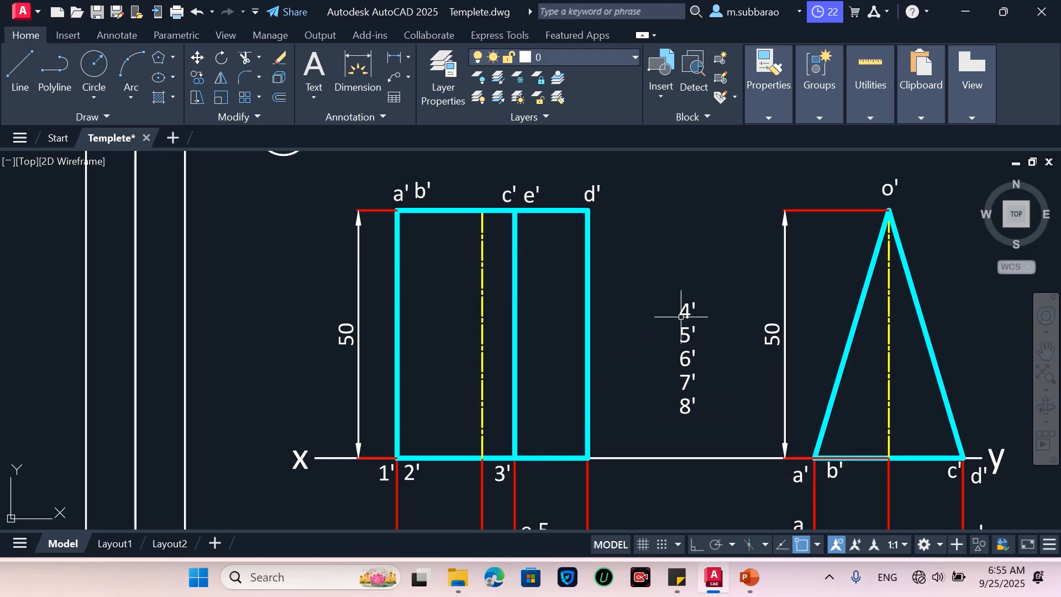
left_click(686, 310)
key("Return")
left_click(687, 308)
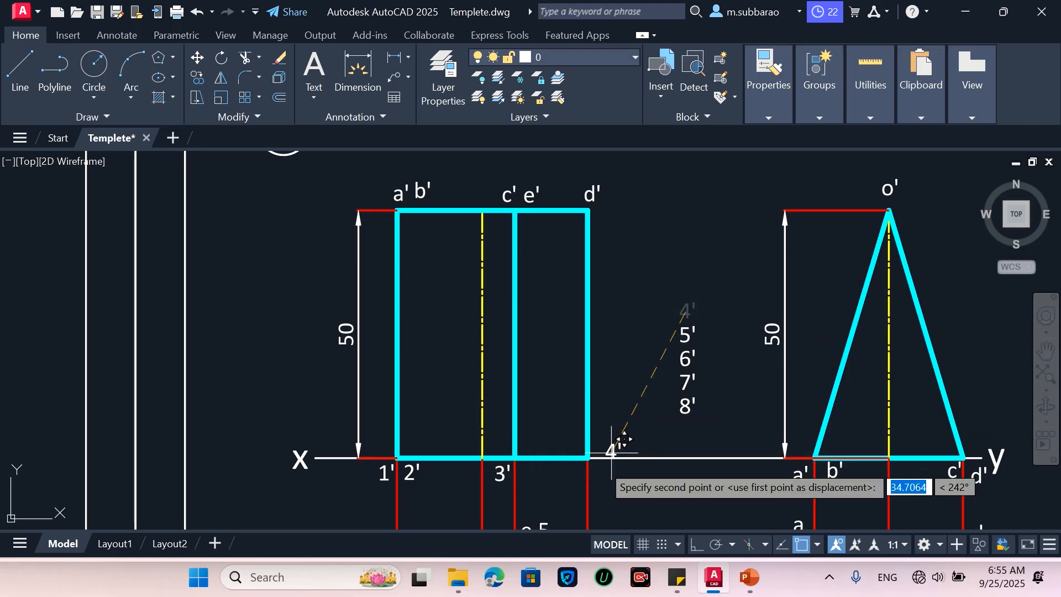
left_click(601, 466)
Step: Move the label 5' next to 3' below the front view's inner vertical edge, across the projector line
key("Return")
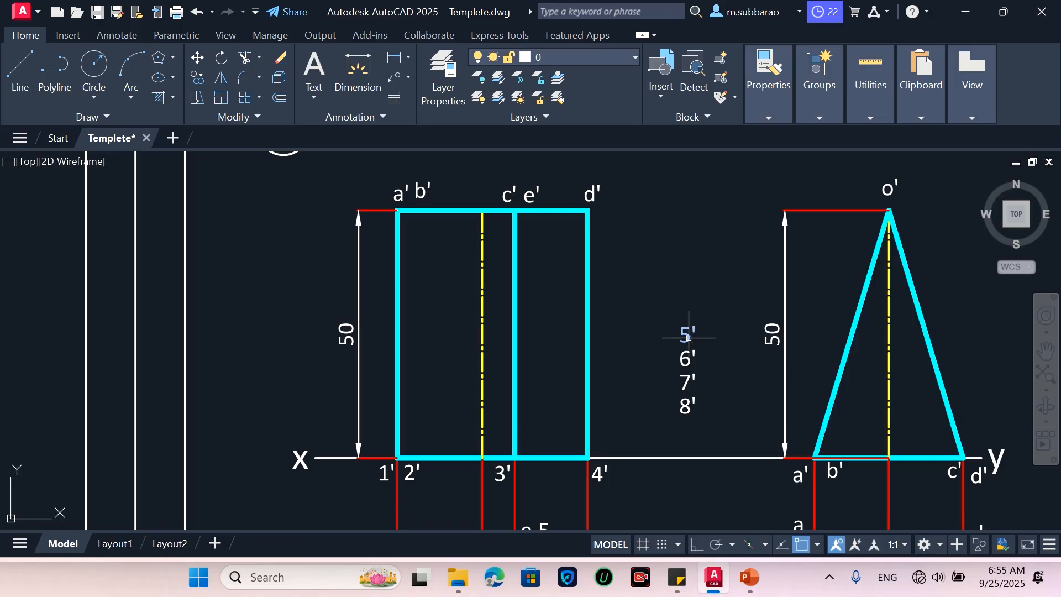
left_click(688, 336)
key("Return")
left_click(687, 337)
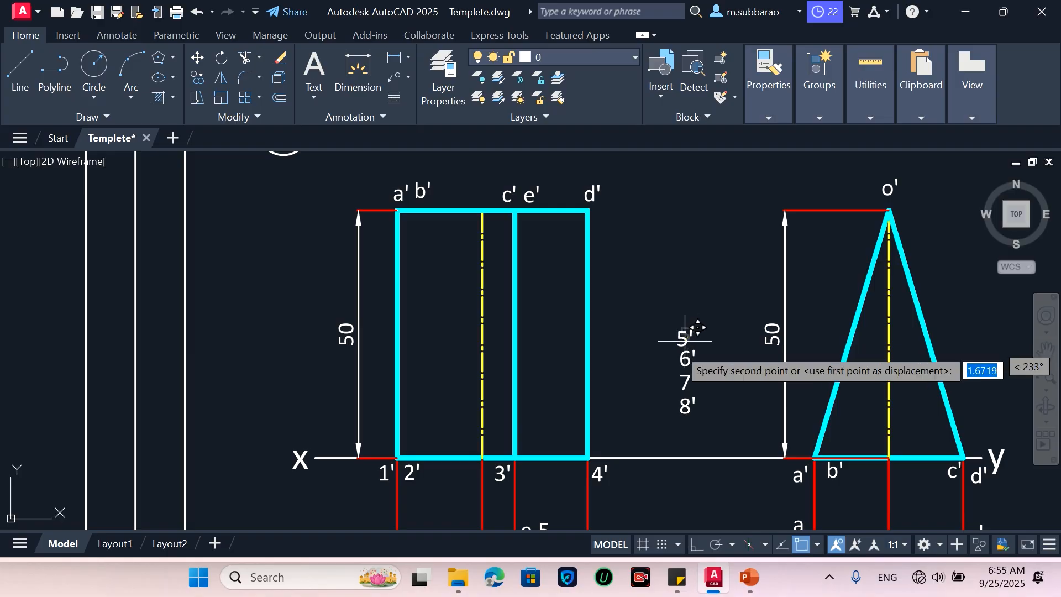
left_click(532, 478)
key("Return")
left_click(703, 322)
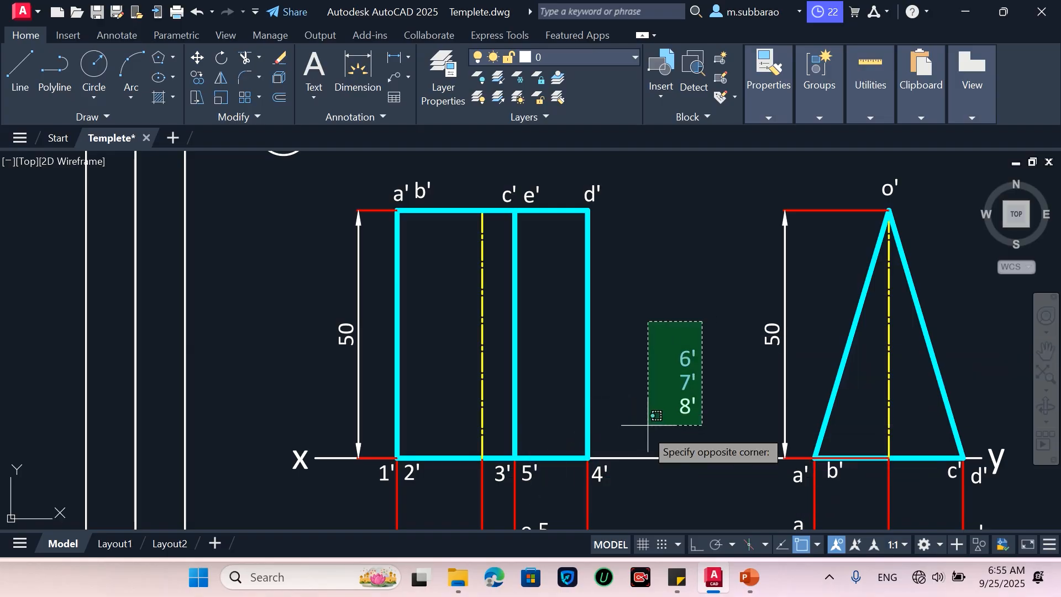
left_click(646, 425)
scroll(543, 340, "down", 4)
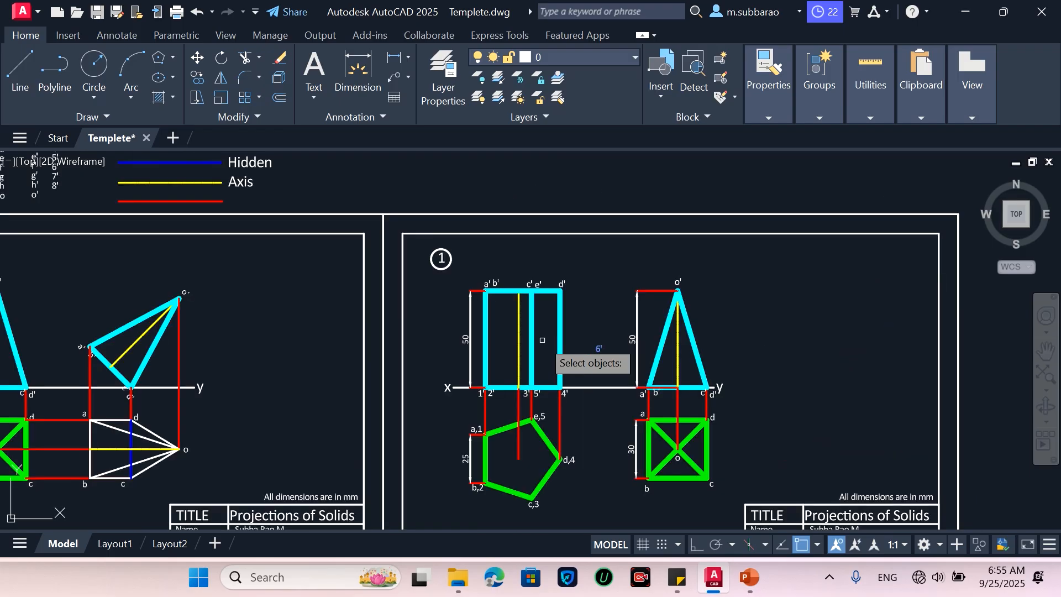
key("Escape")
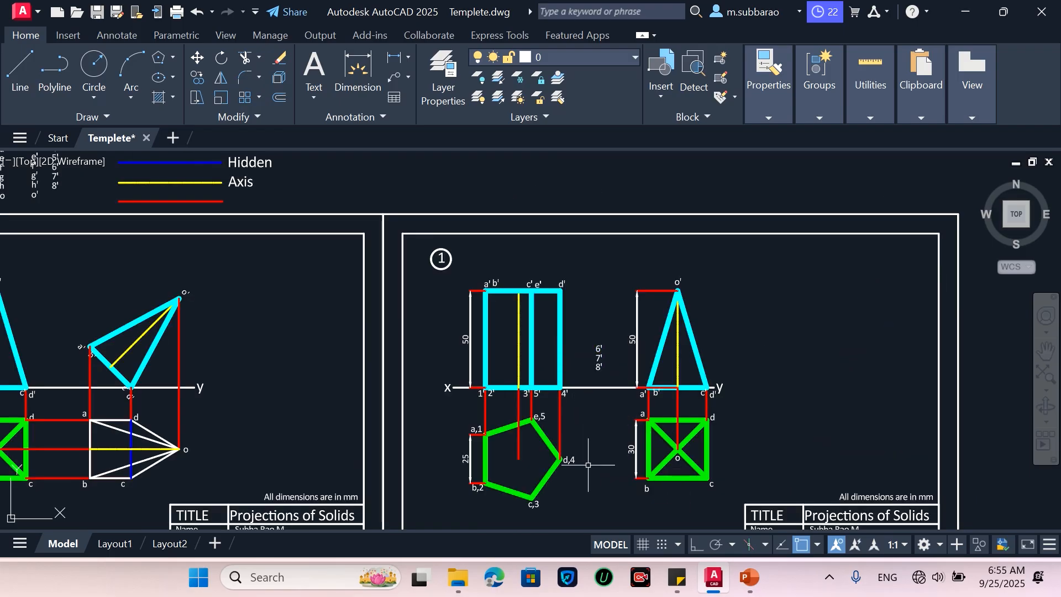
Step: Delete the unused labels 6', 7' and 8' and the leftover square pyramid's front and top views beside the prism, except its base line
left_click(591, 321)
left_click(614, 400)
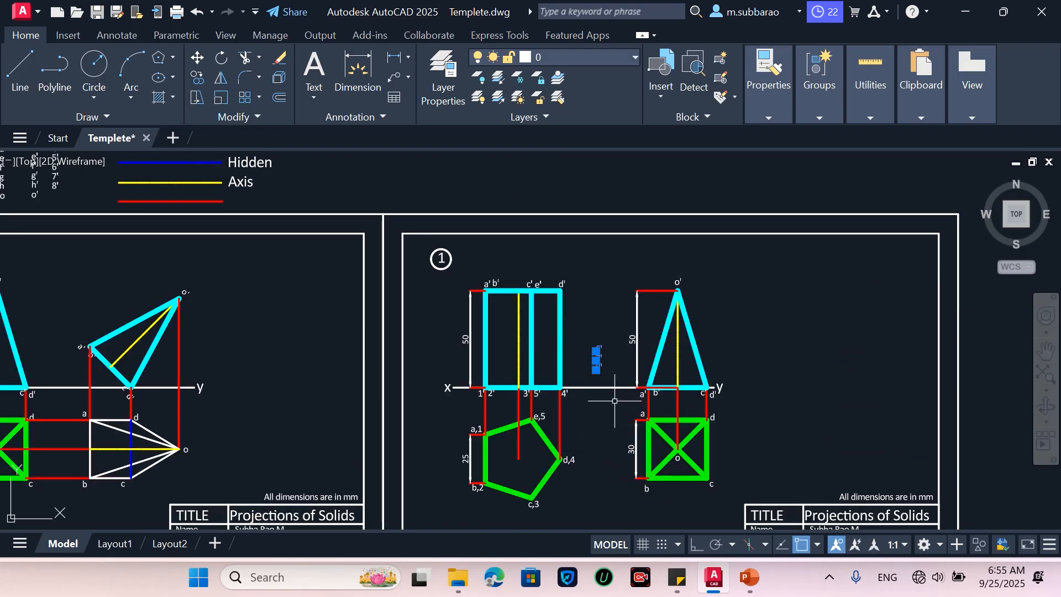
left_click(601, 500)
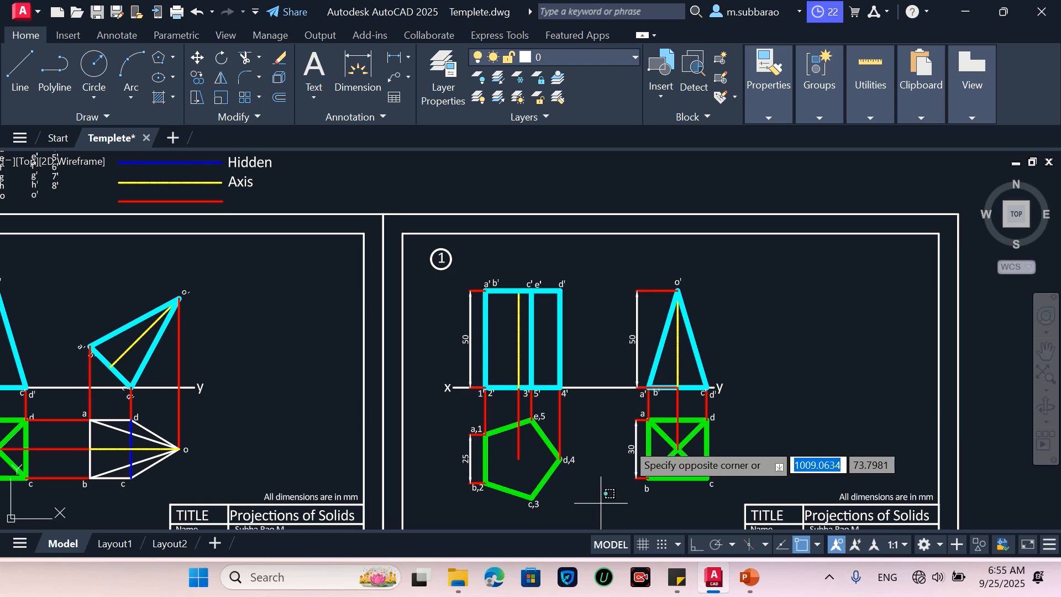
key("Delete")
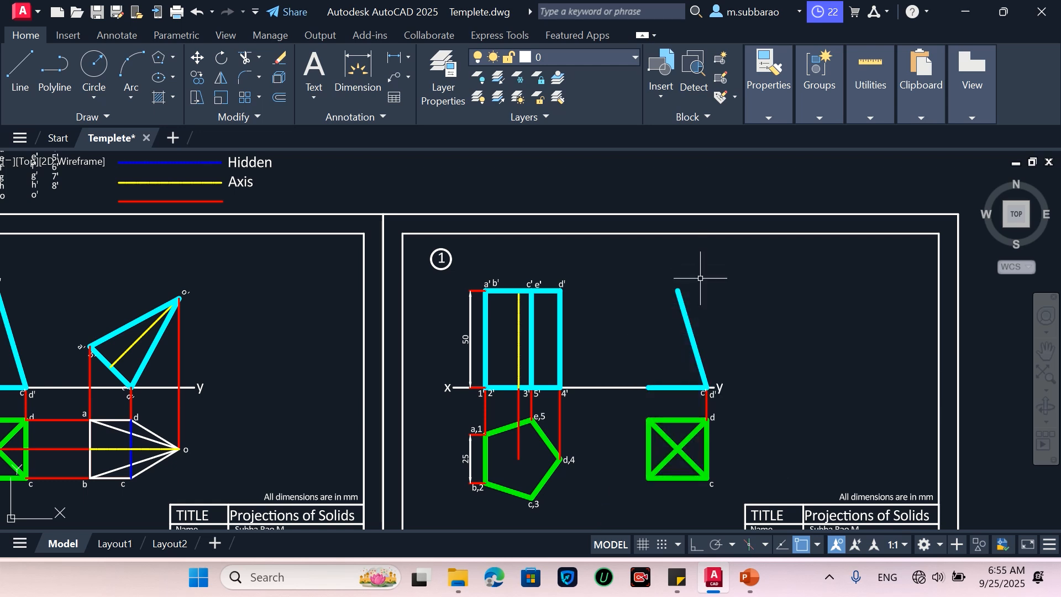
left_click(701, 288)
left_click(656, 343)
key("Delete")
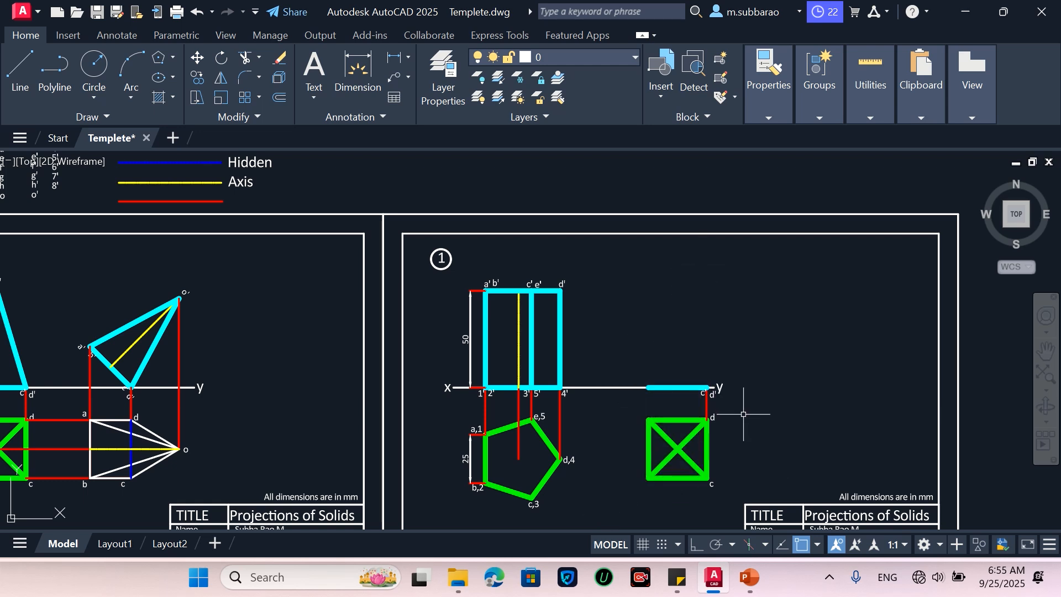
left_click(748, 405)
left_click(644, 481)
key("Delete")
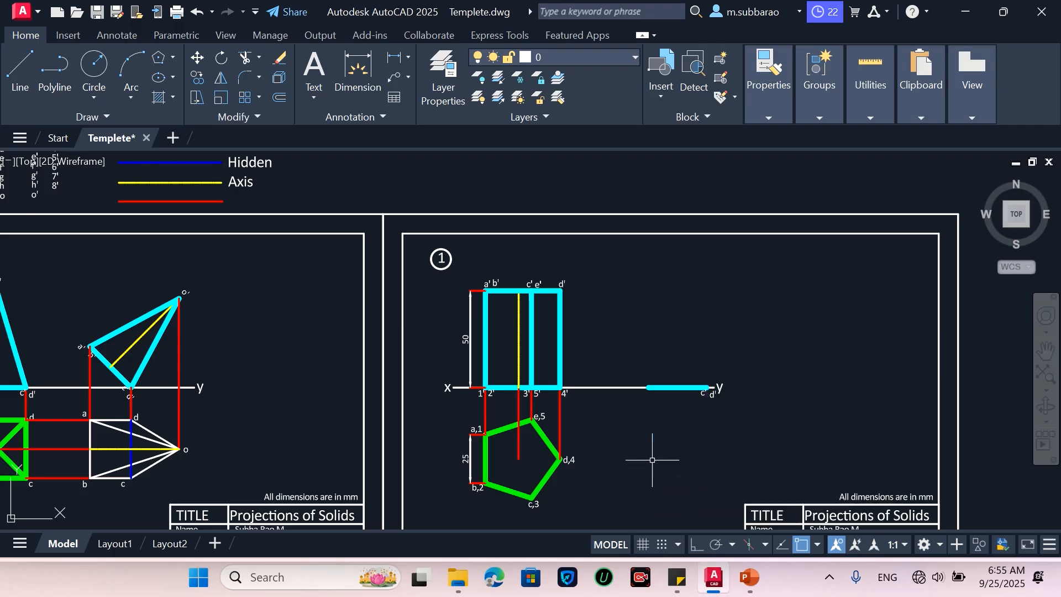
Step: Delete the leftover pyramid base line on the xy line and its remaining labels c' and d'
left_click(639, 432)
left_click(715, 357)
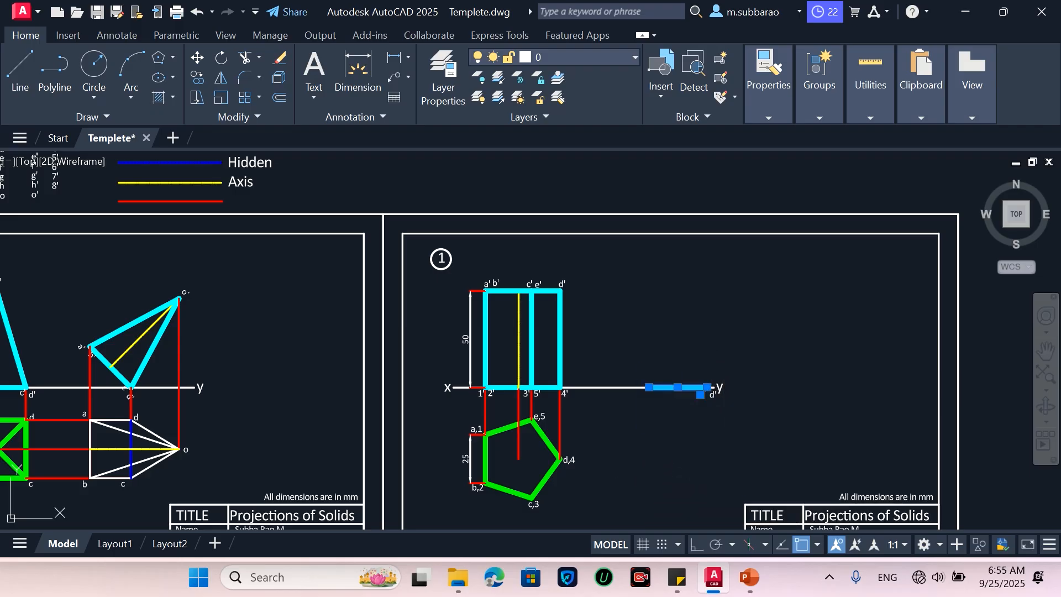
key("Delete")
scroll(710, 418, "up", 4)
left_click(689, 392)
left_click(743, 334)
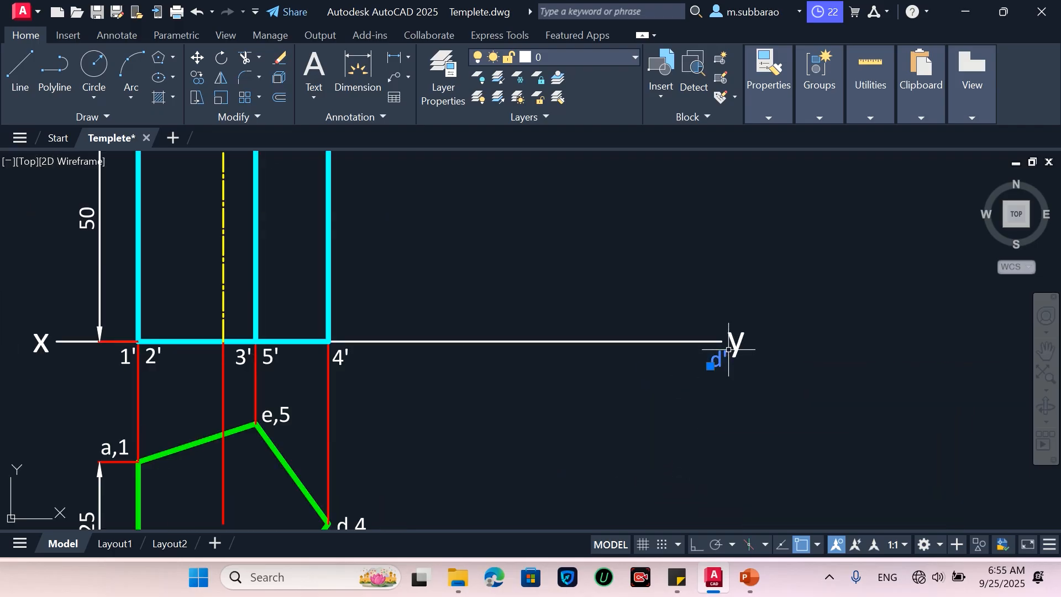
key("Delete")
Step: Move the y label farther to the right, past the end of the reference line
scroll(530, 443, "down", 4)
type("m")
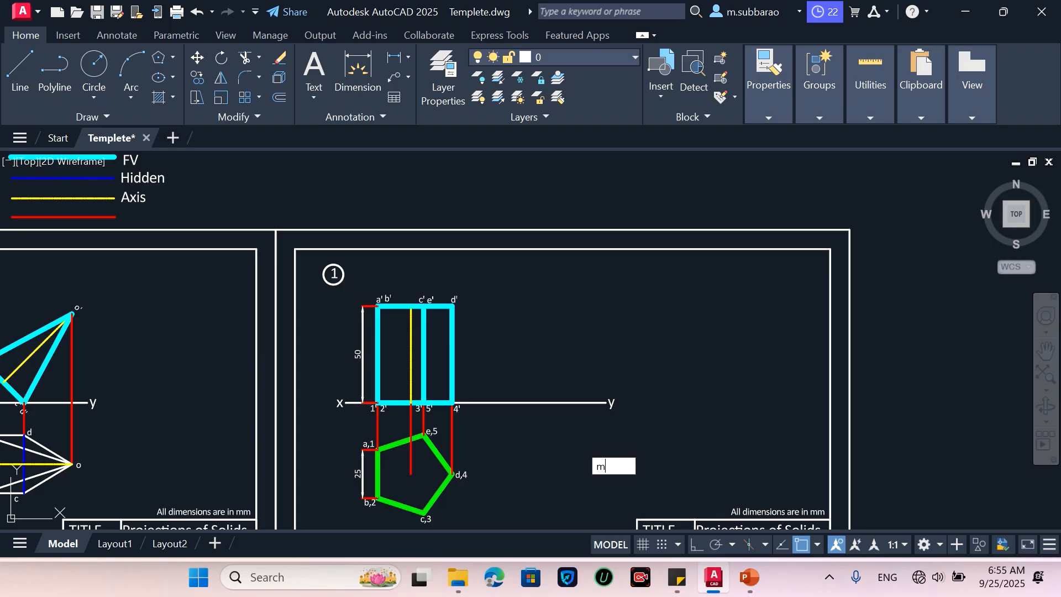
key("Return")
scroll(579, 443, "up", 3)
left_click(601, 411)
left_click(668, 325)
key("Return")
left_click(691, 408)
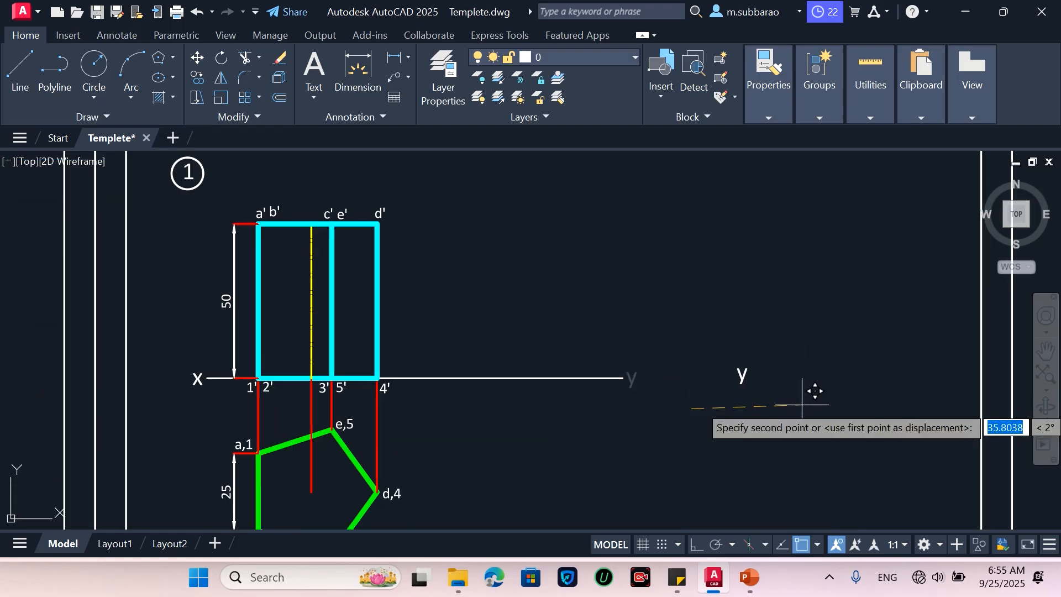
left_click(832, 403)
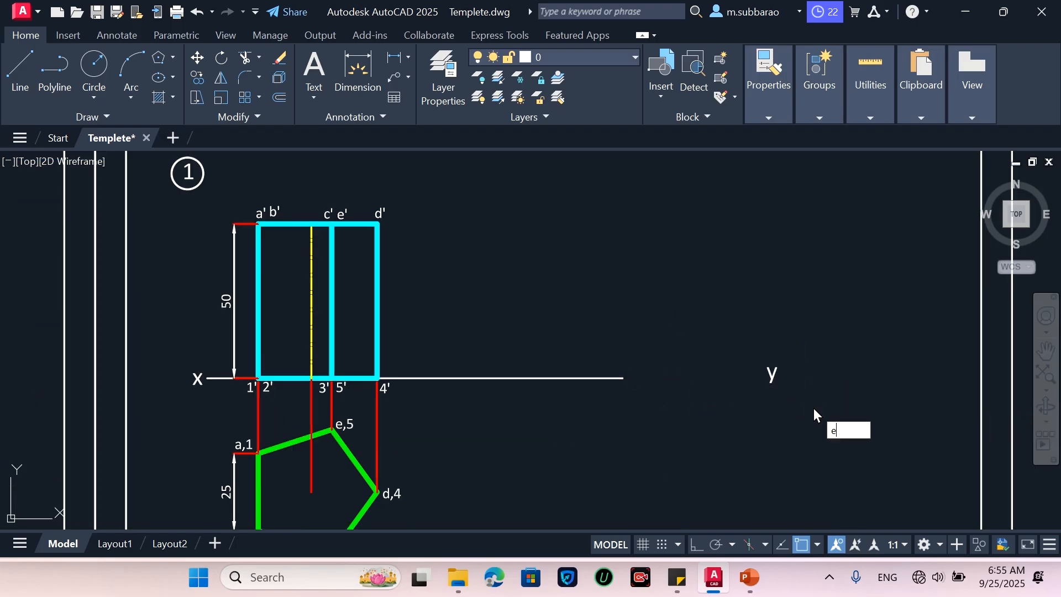
Step: Extend the xy reference line to the y label
type("ex")
key("Return")
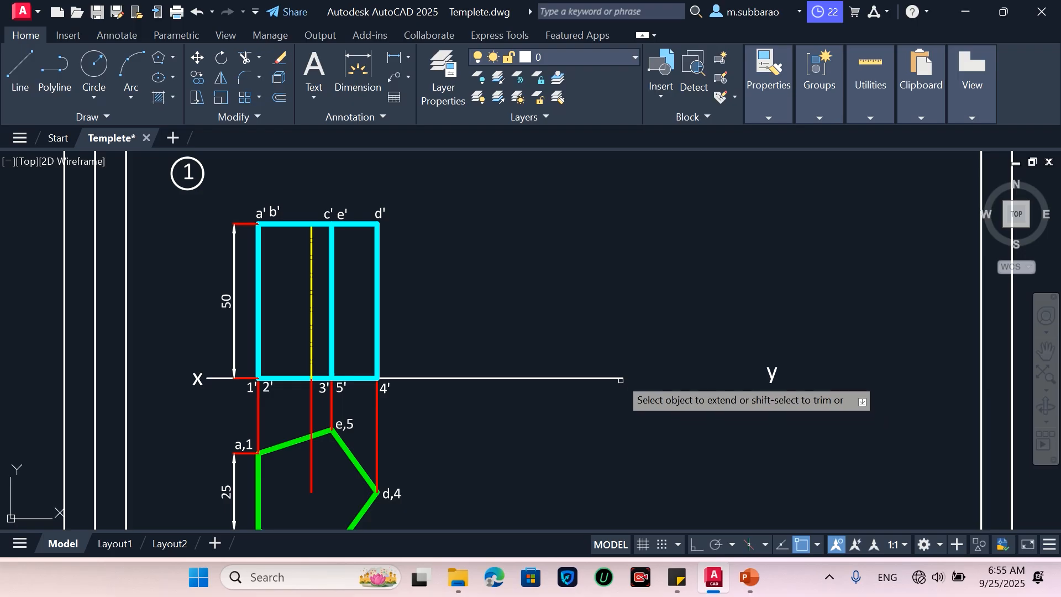
left_click(619, 377)
key("Return")
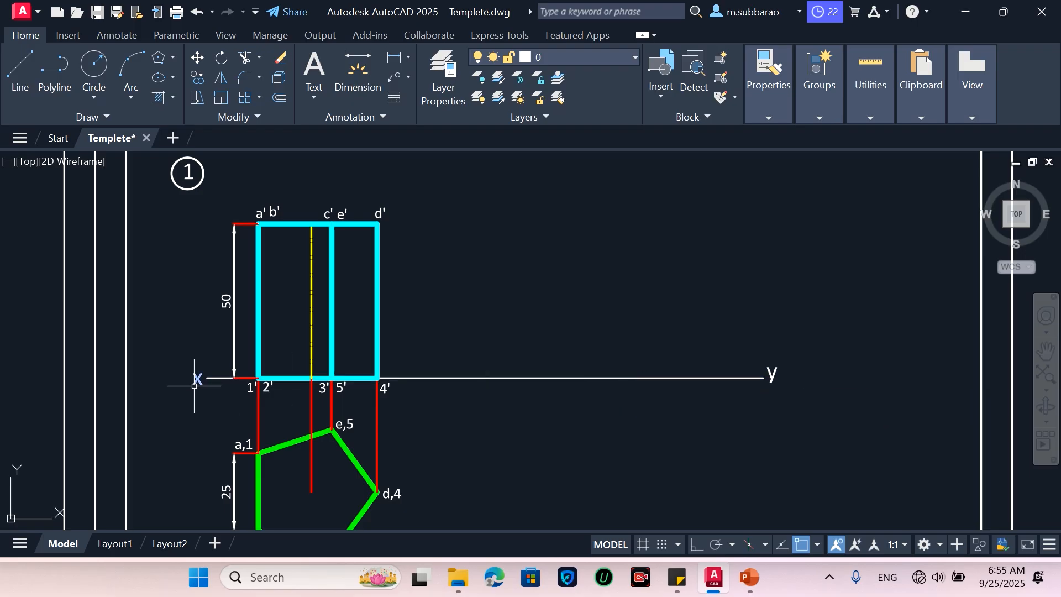
Step: Copy the prism's front view with its corner labels and height dimension horizontally to the right along the xy line, using Ortho mode
scroll(565, 368, "down", 2)
scroll(488, 422, "up", 2)
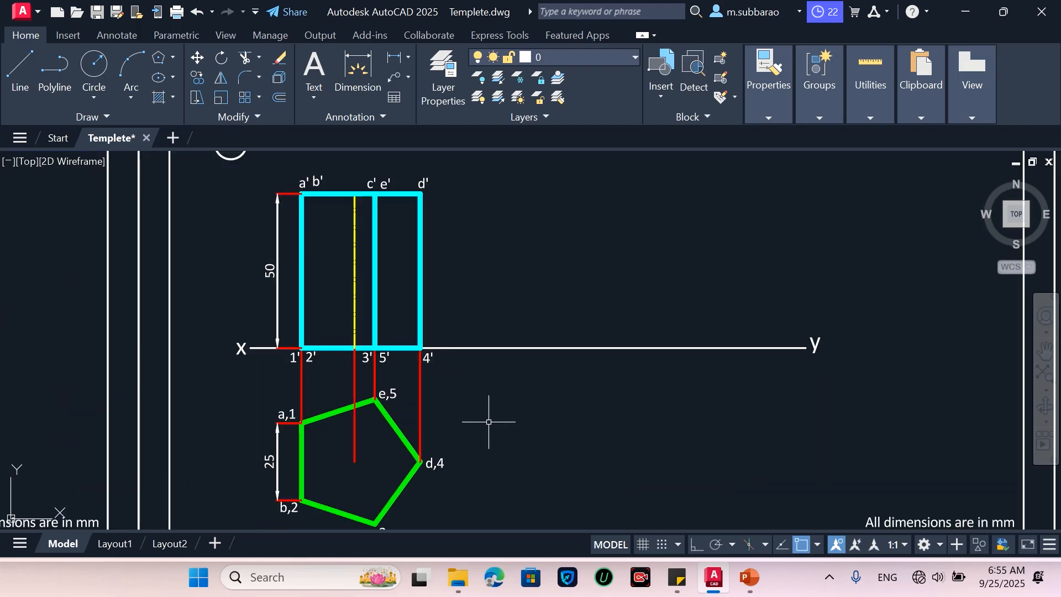
type("co")
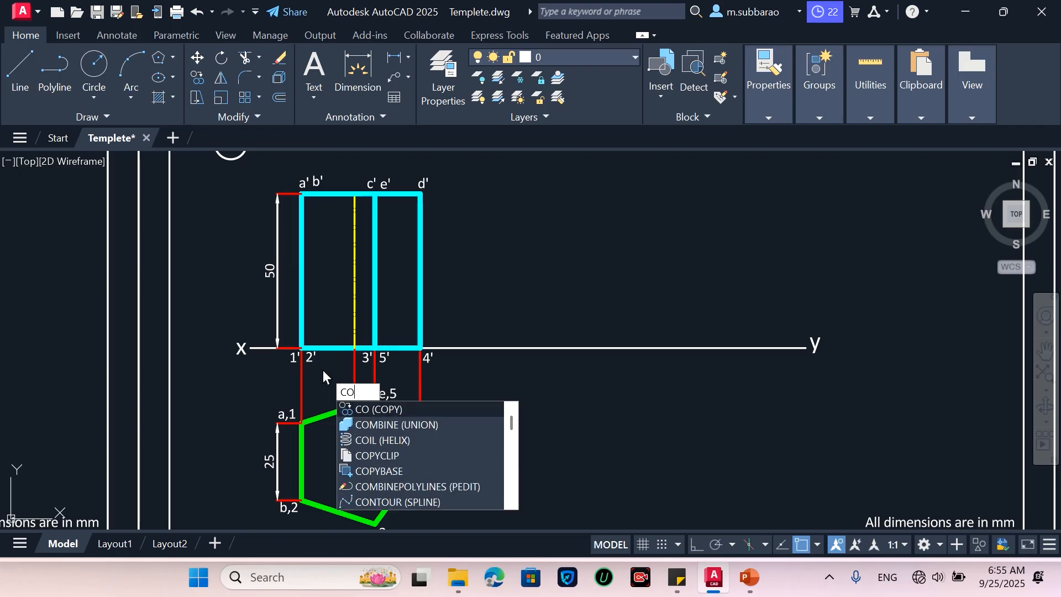
key("Return")
left_click(261, 375)
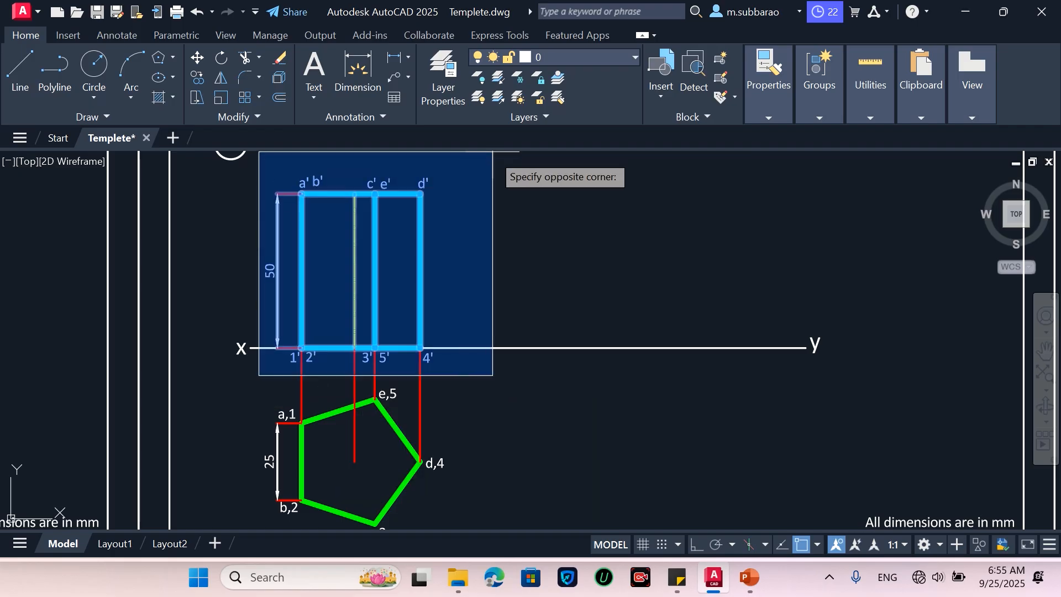
left_click(518, 152)
key("Return")
left_click(482, 227)
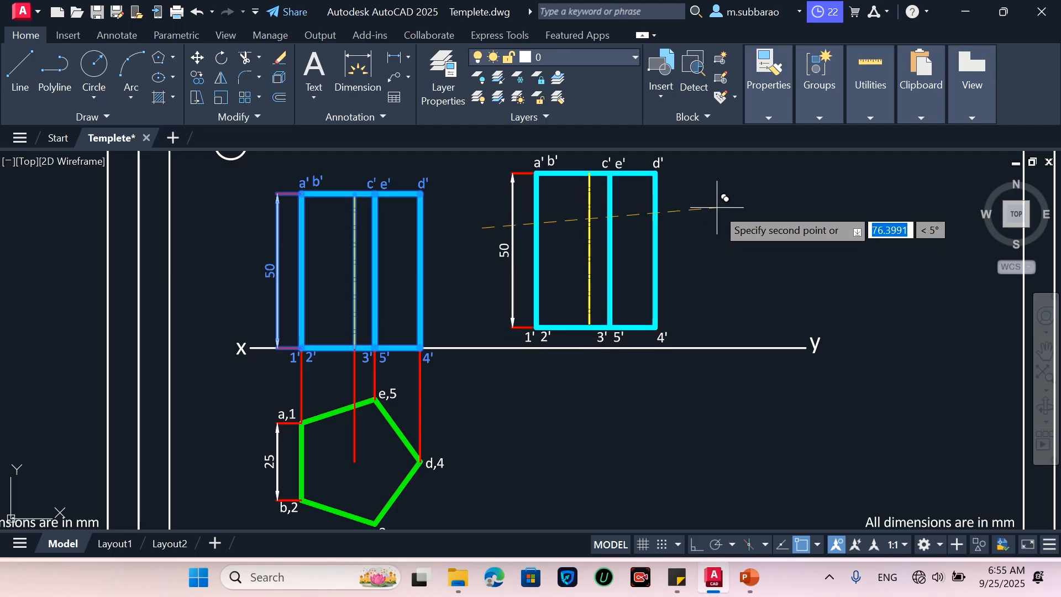
key("F8")
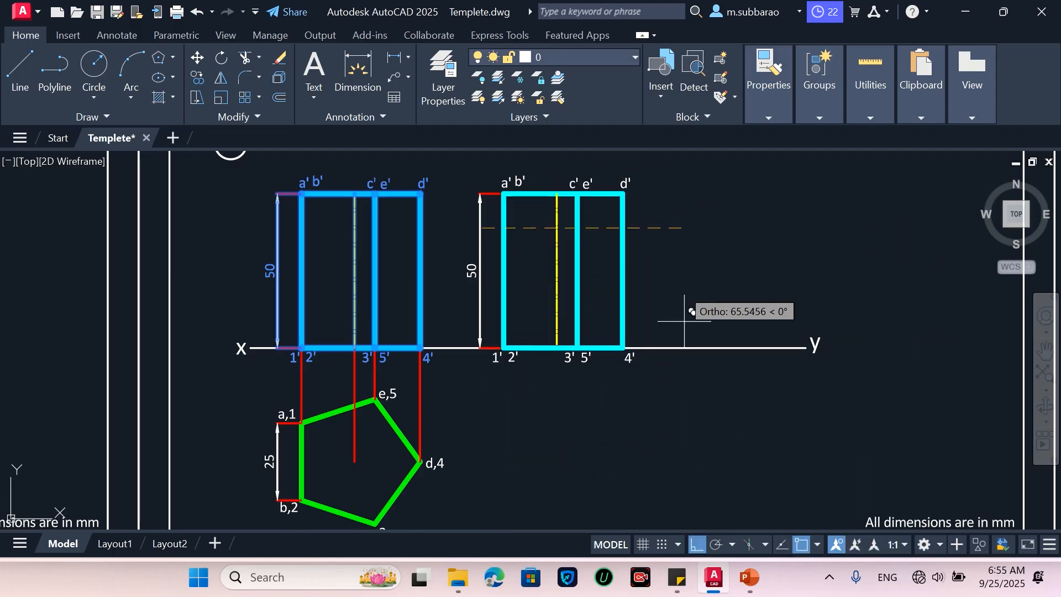
left_click(709, 244)
key("Return")
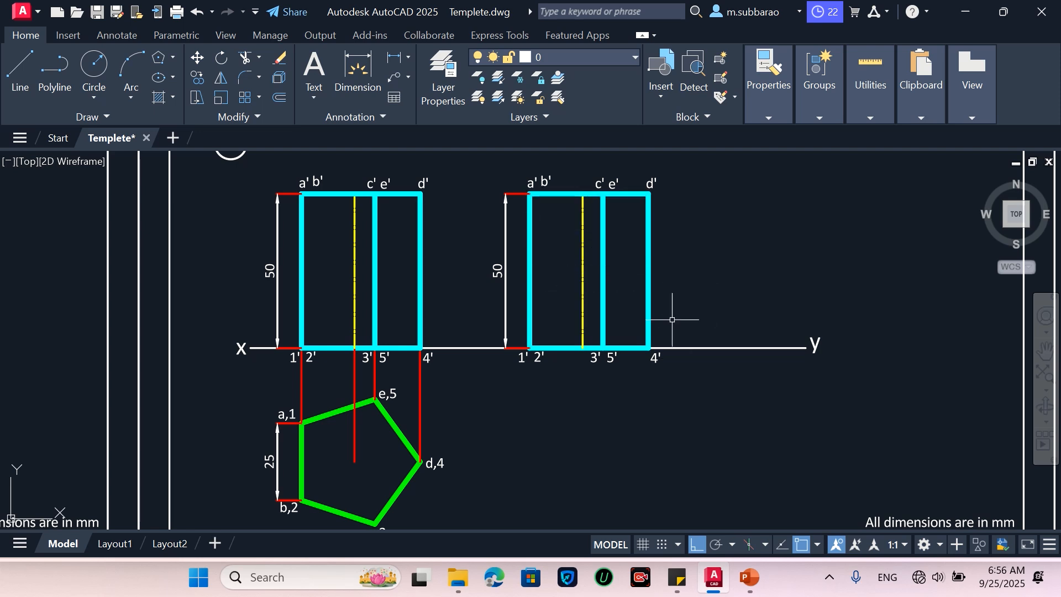
Step: Rotate the copied front view with its labels and dimension by -30 degrees about its lower-right corner 4'
type("ro")
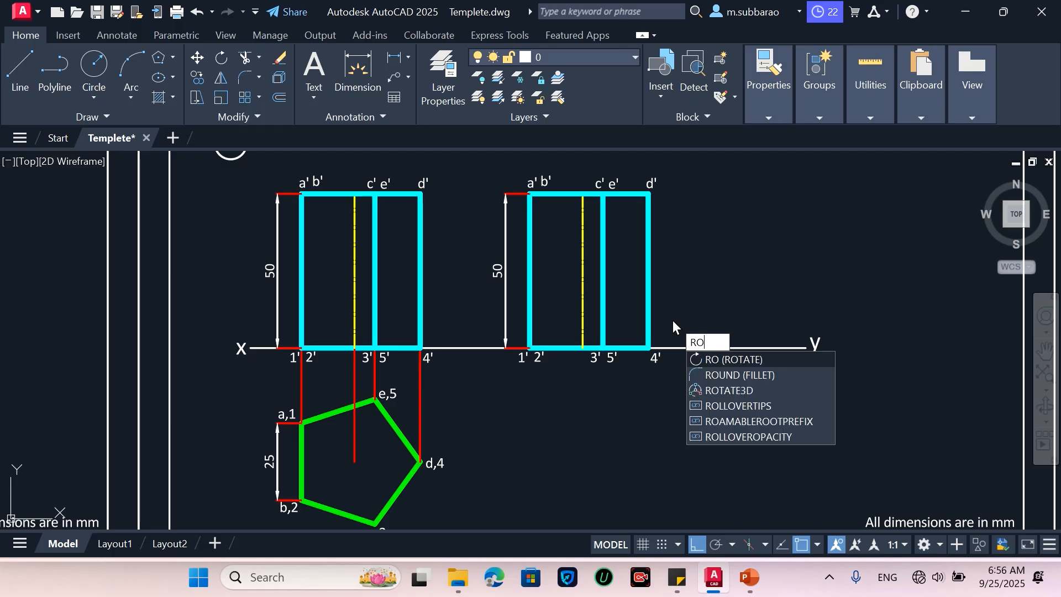
key("Return")
left_click(496, 389)
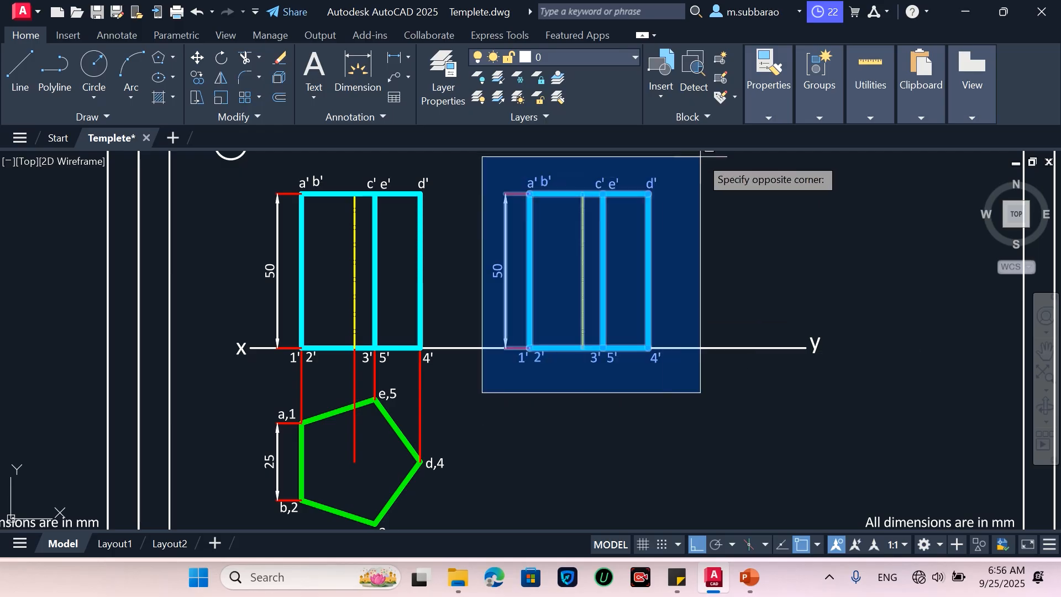
left_click(724, 155)
key("Return")
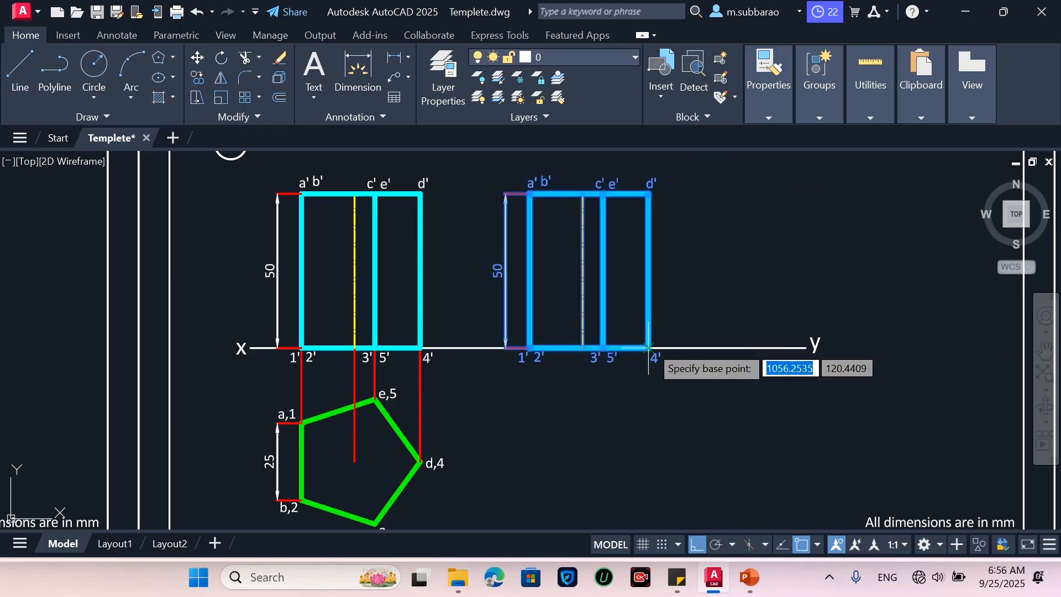
scroll(649, 348, "up", 2)
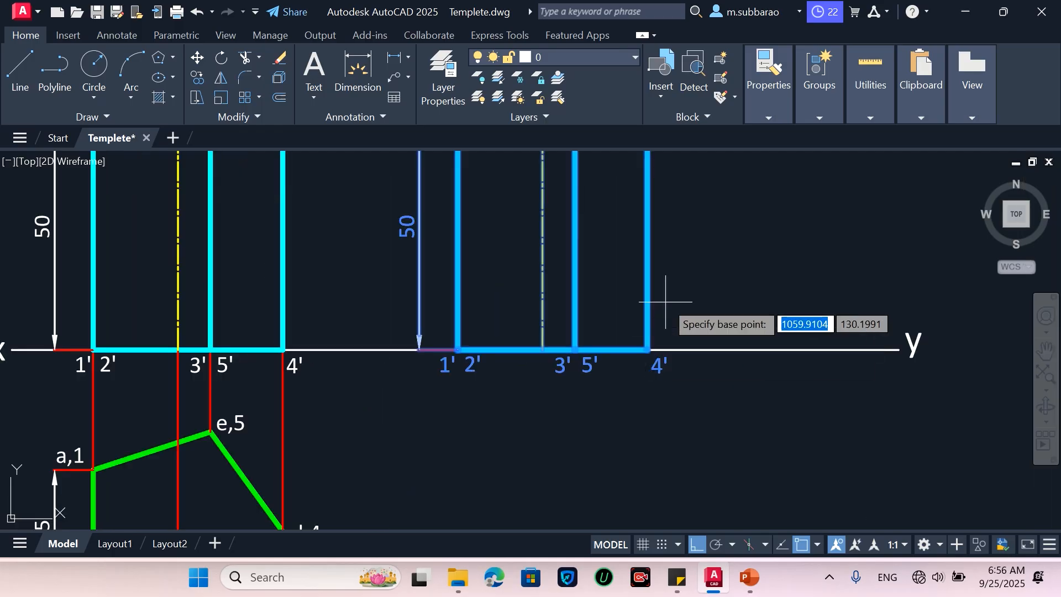
left_click(647, 349)
scroll(655, 342, "down", 3)
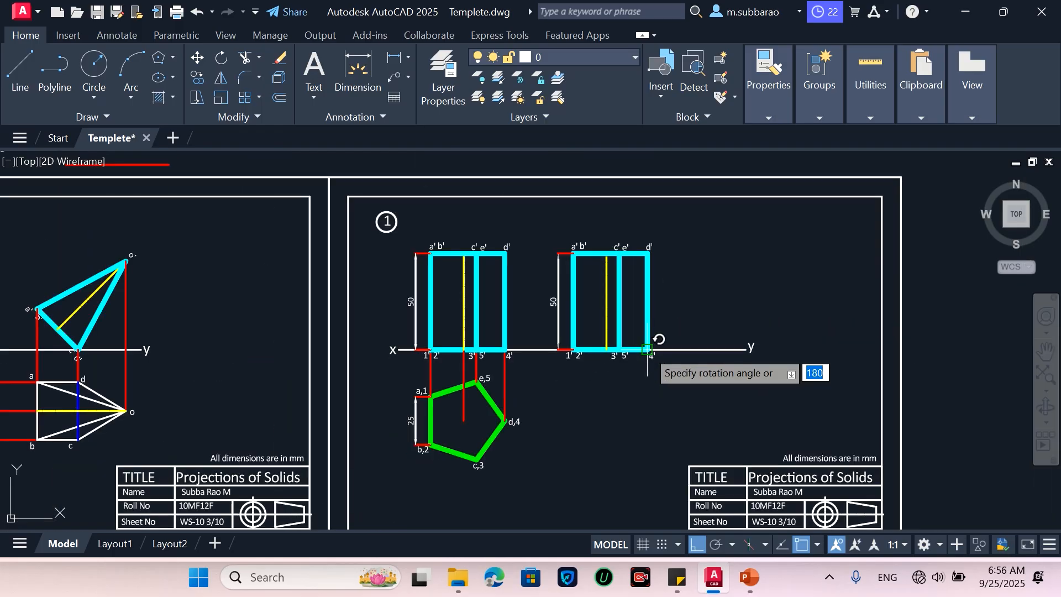
type("-")
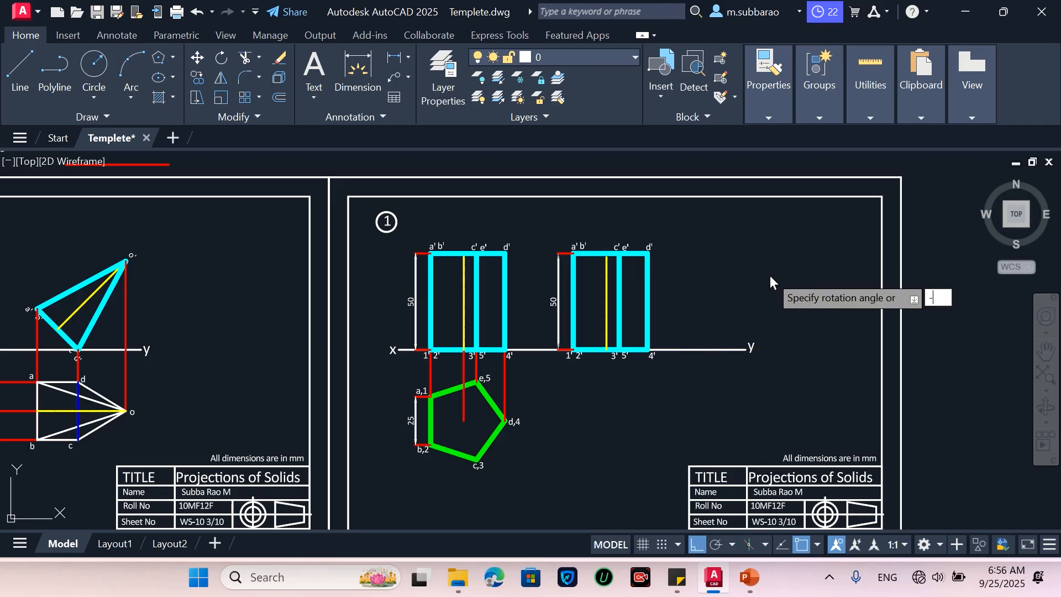
type("30")
key("Return")
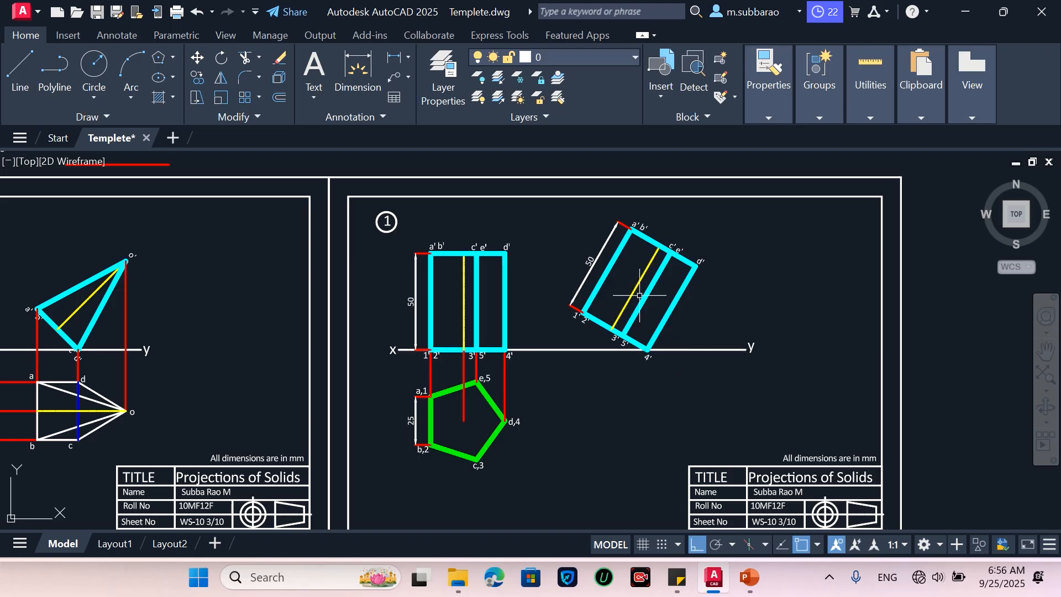
scroll(722, 295, "up", 2)
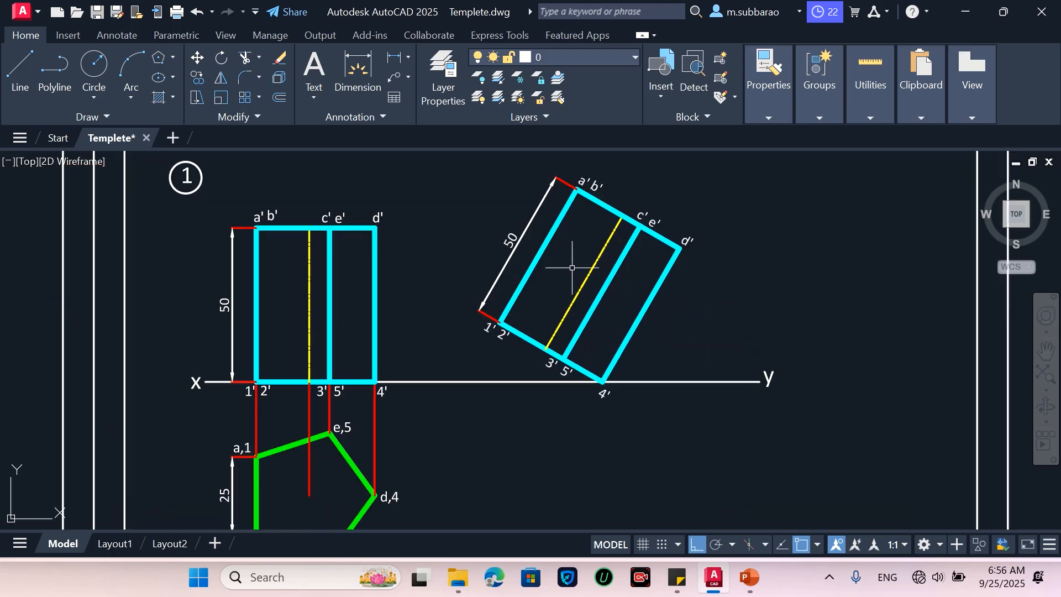
scroll(572, 268, "down", 2)
scroll(620, 291, "up", 2)
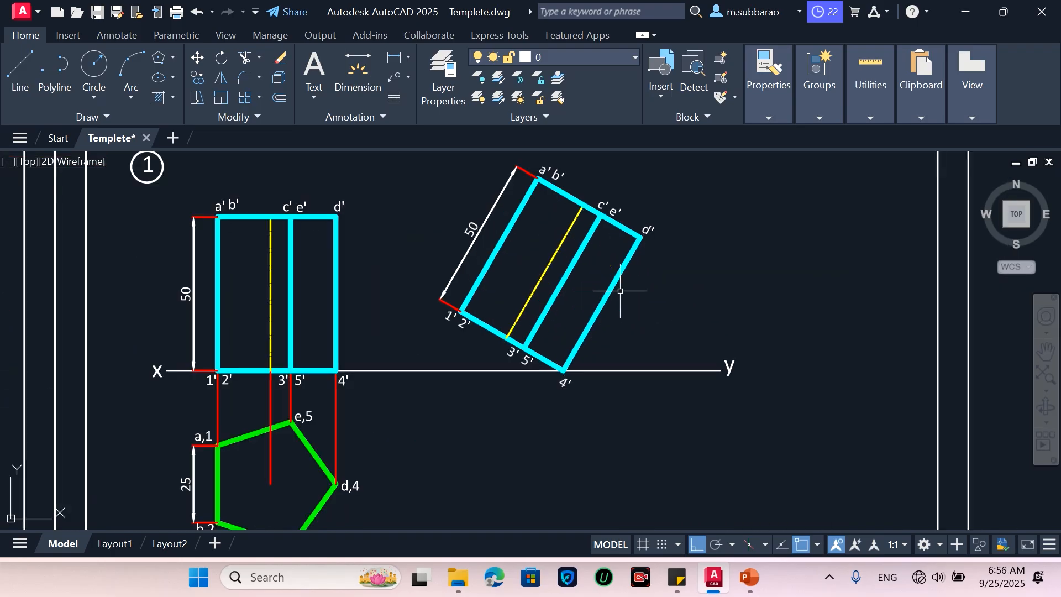
scroll(621, 291, "down", 2)
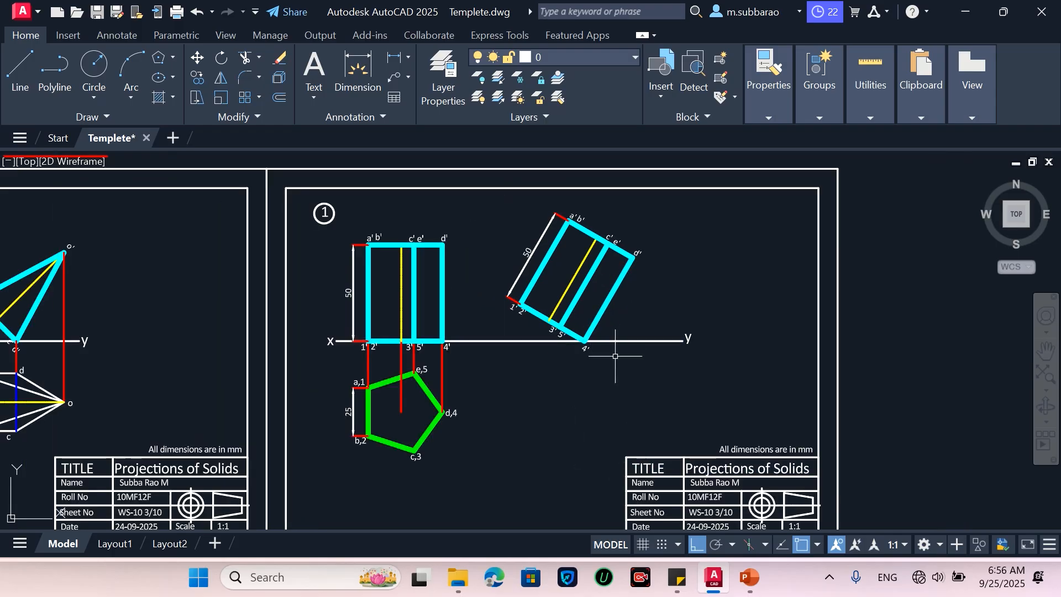
scroll(621, 387, "down", 2)
scroll(617, 440, "up", 2)
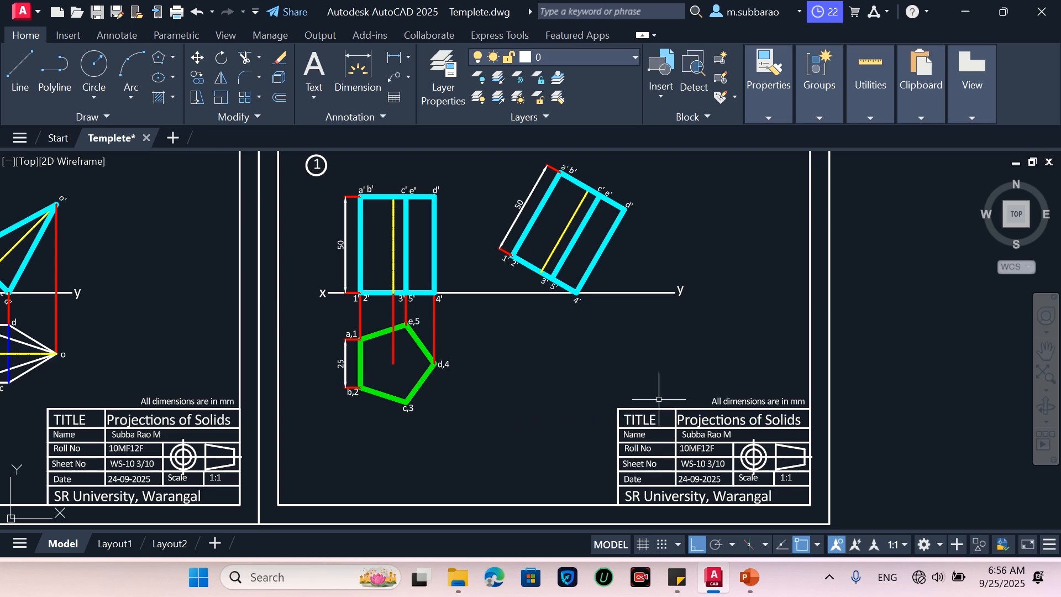
scroll(619, 460, "down", 3)
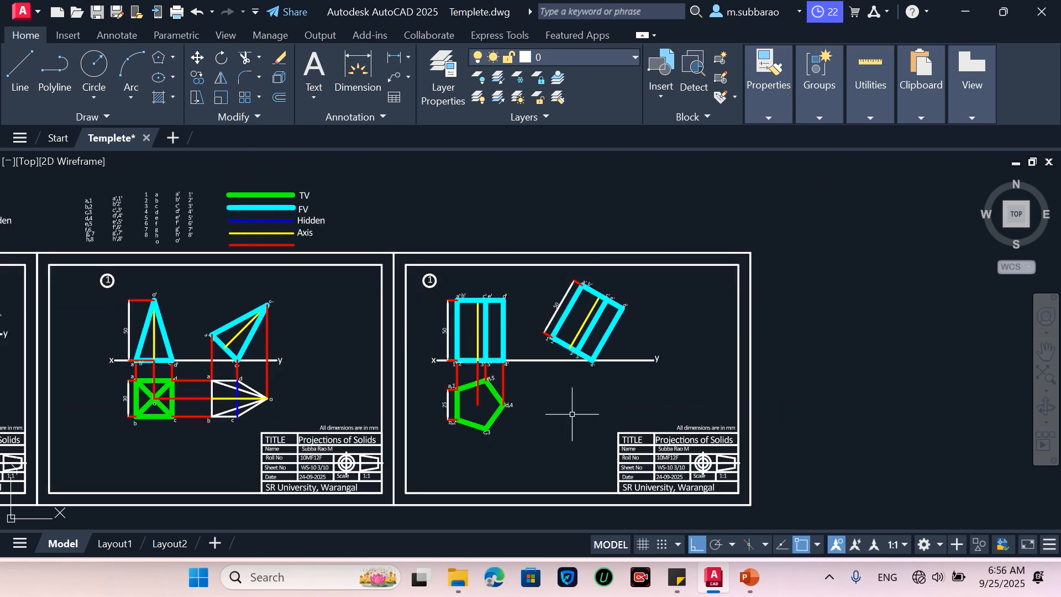
Step: Move all the prism views, the xy line and the circled problem number straight up by about 7 mm within the sheet
scroll(569, 408, "up", 3)
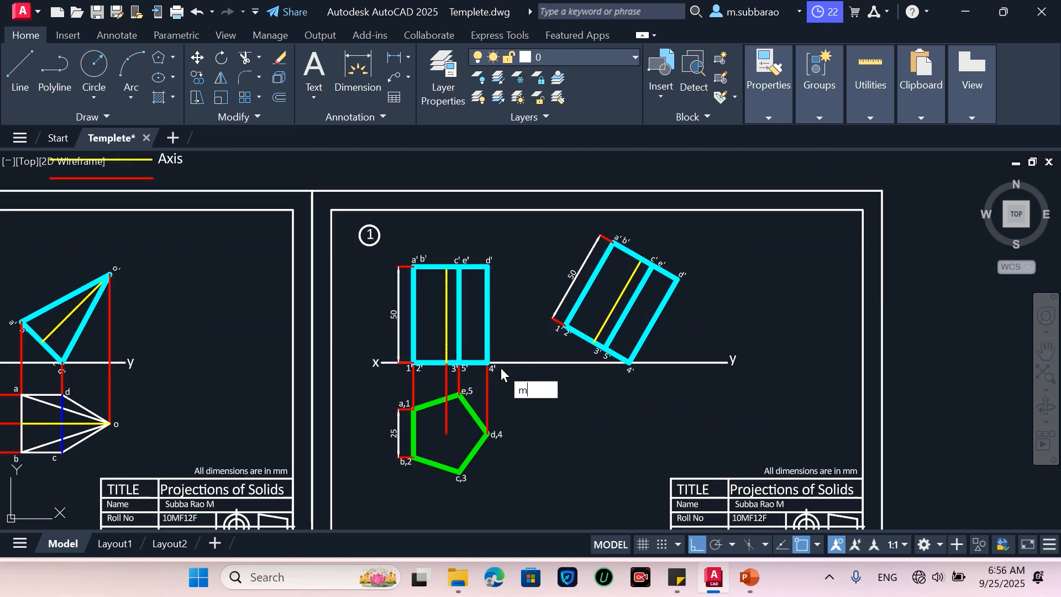
key("Return")
left_click(348, 491)
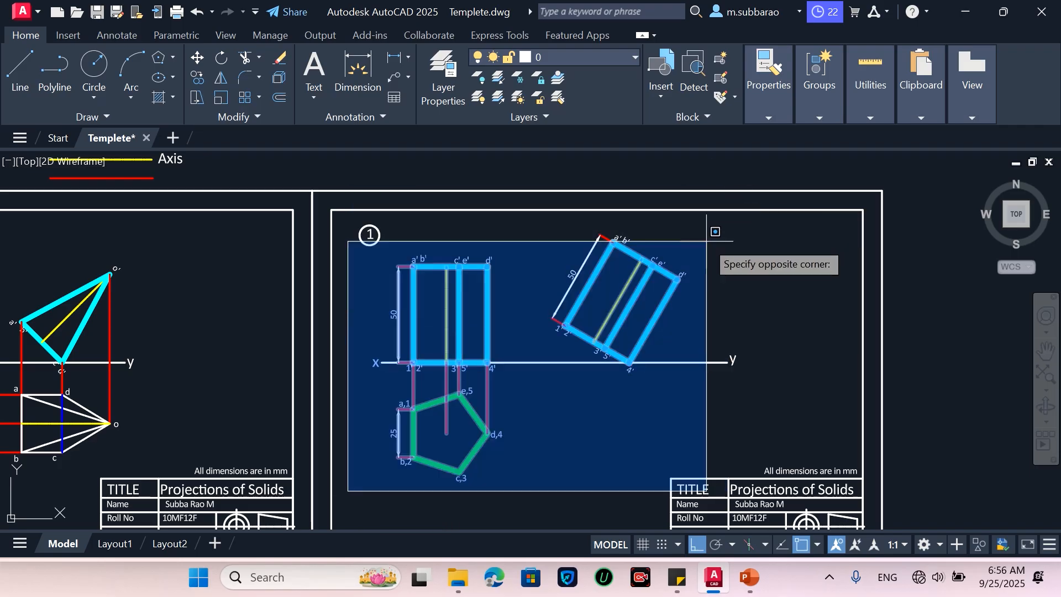
left_click(789, 211)
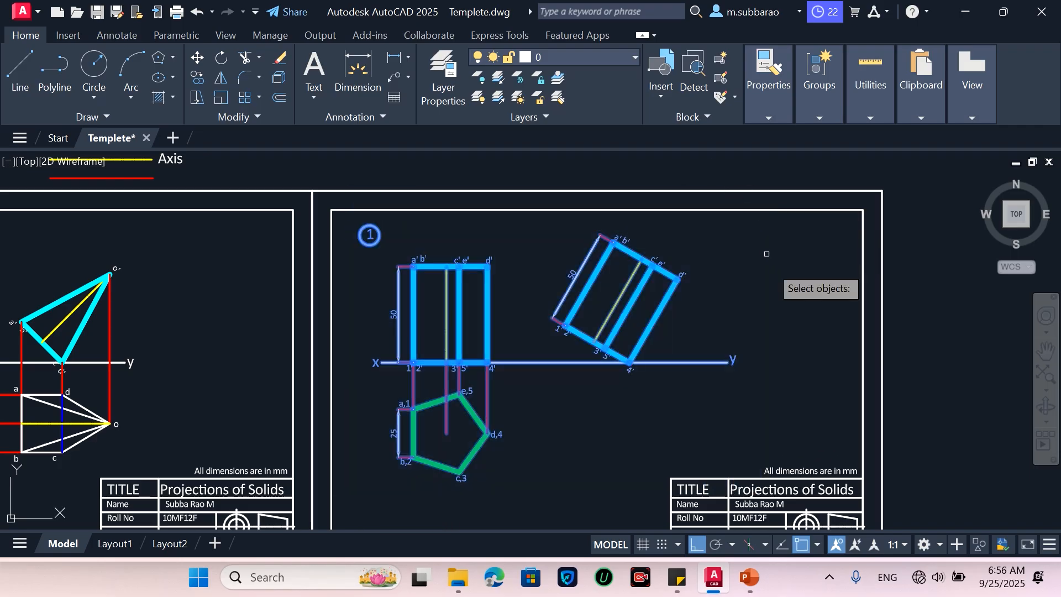
key("Return")
left_click(772, 298)
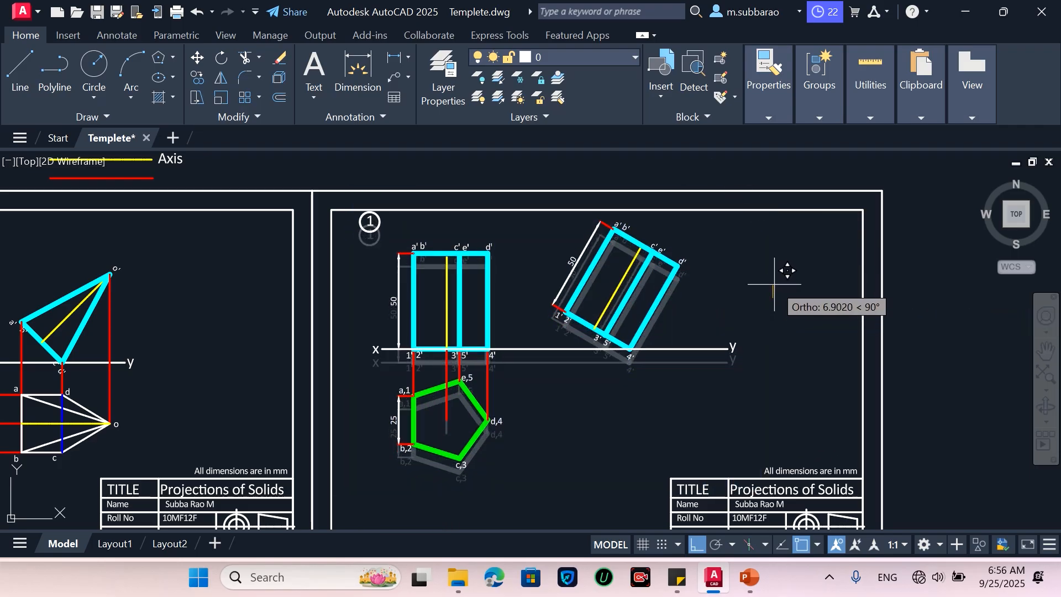
left_click(775, 285)
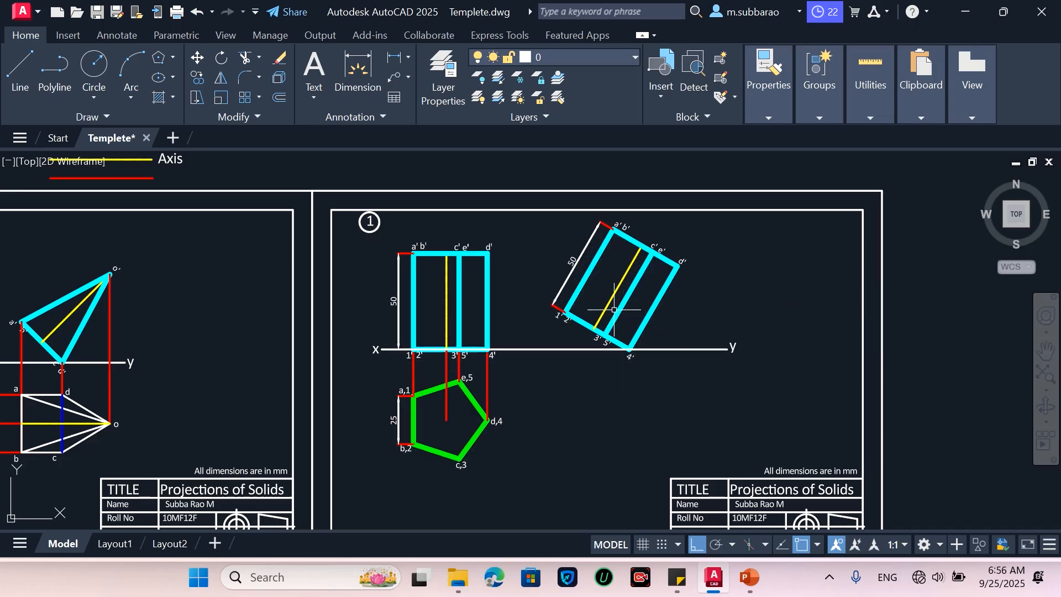
Step: Move the circled problem number 1 straight down a little on the prism sheet
key("Return")
left_click(347, 256)
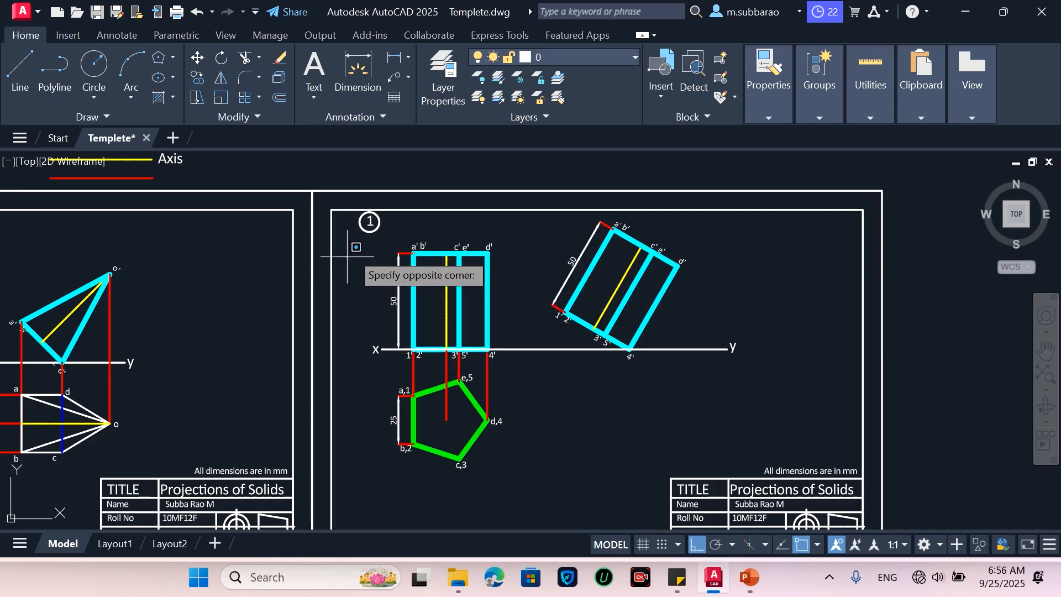
left_click(394, 196)
key("Return")
left_click(359, 276)
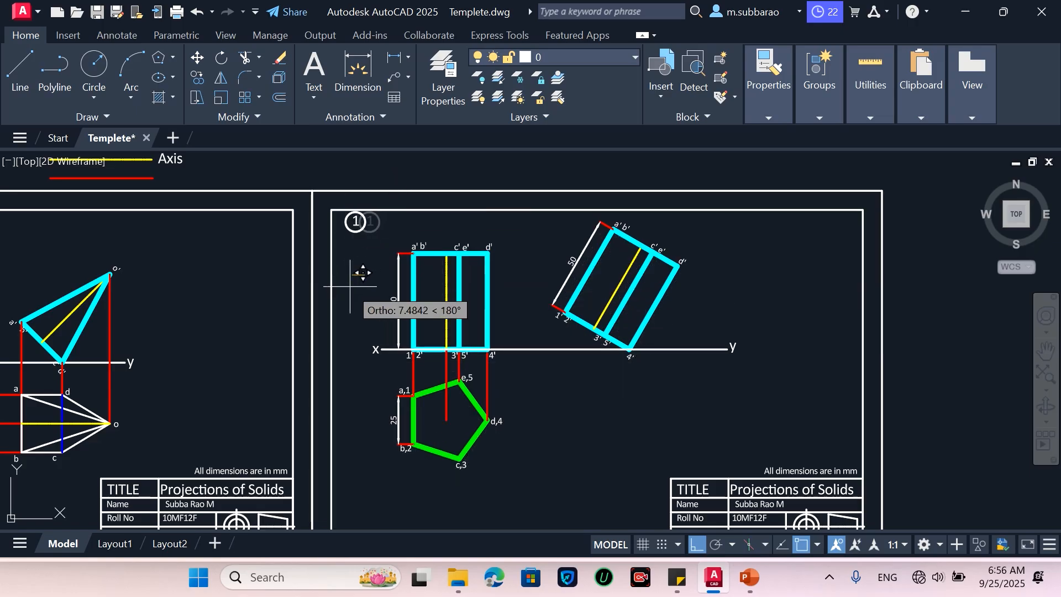
left_click(357, 294)
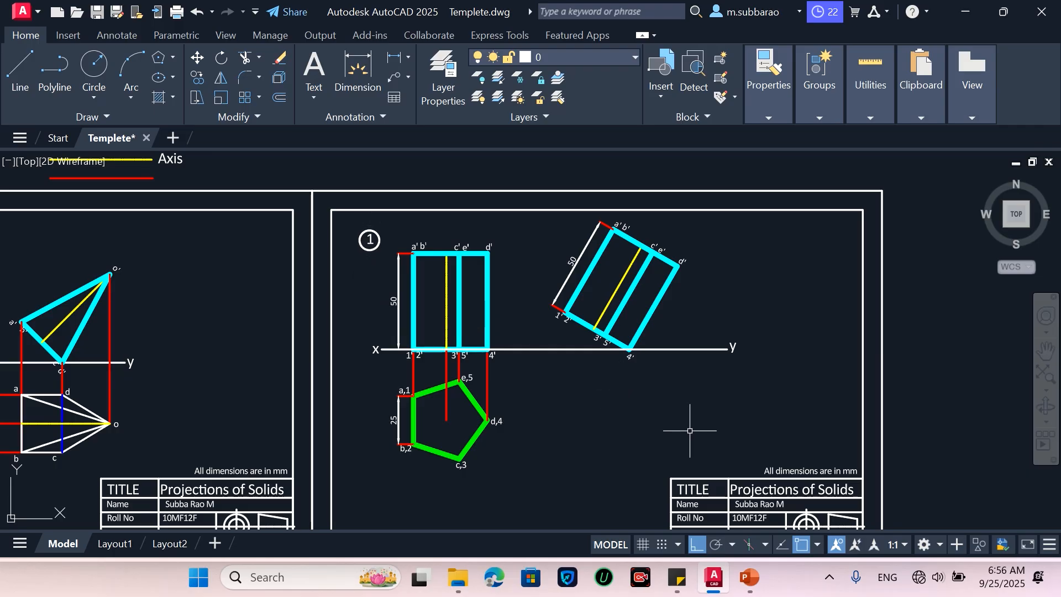
Step: Draw a horizontal projector line from the pentagon's corner c,3 to beneath and beyond the tilted front view
scroll(690, 431, "up", 2)
type("l")
key("Return")
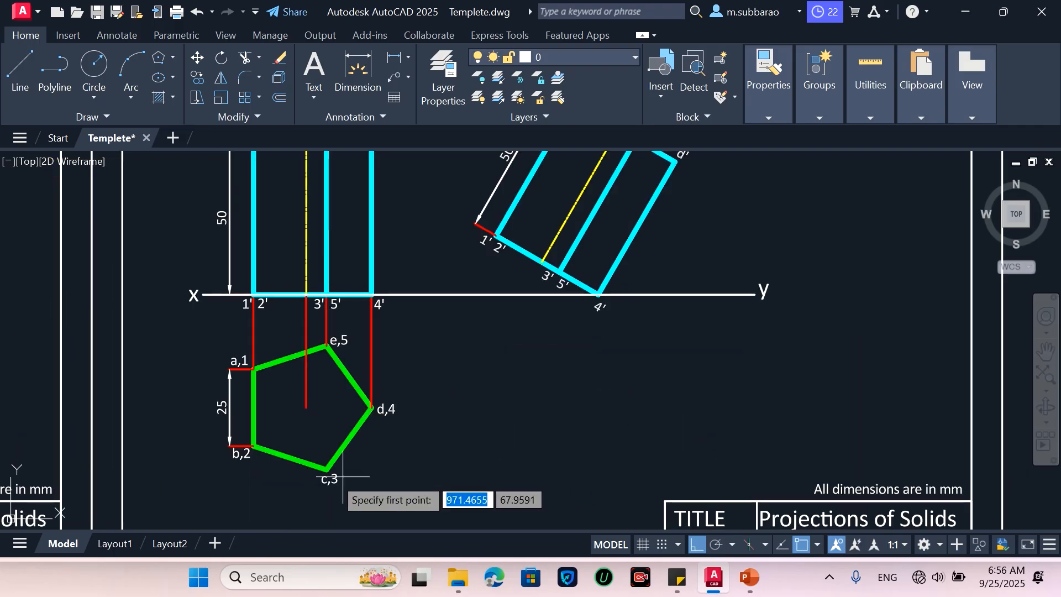
left_click(327, 469)
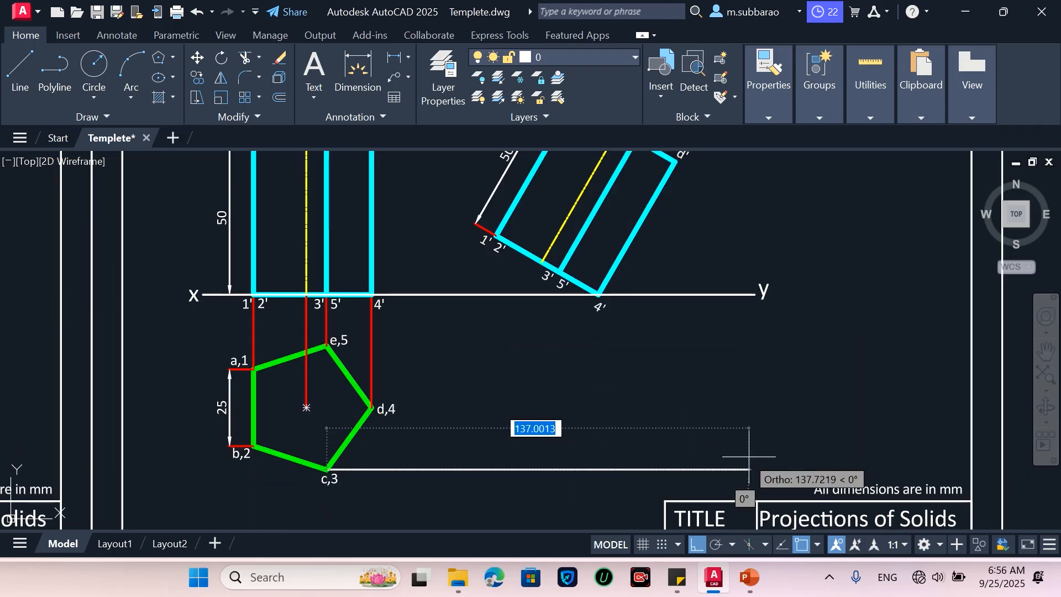
left_click(713, 457)
key("Return")
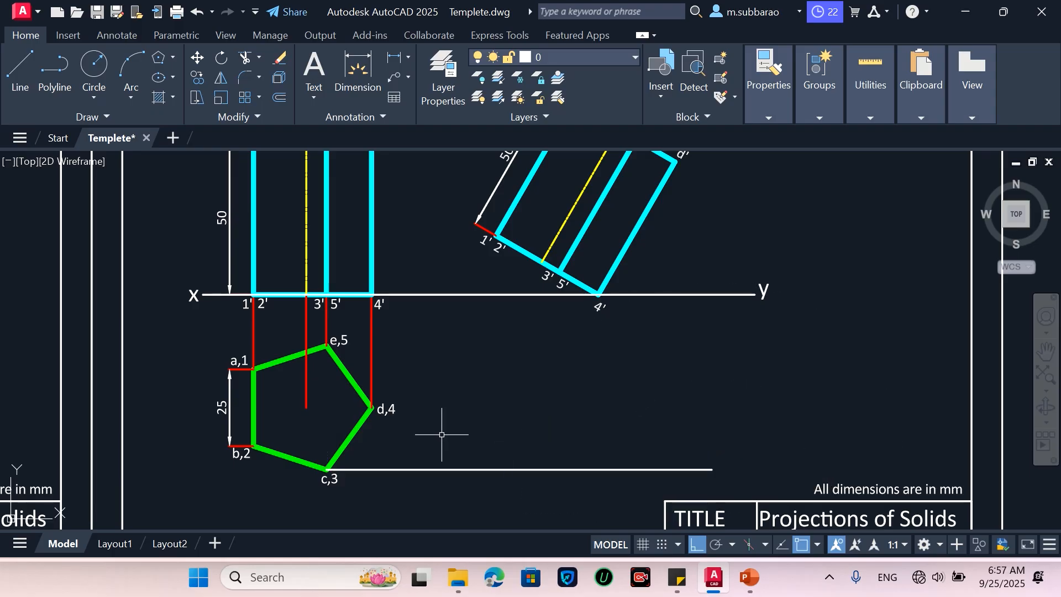
Step: Draw horizontal projector lines from the pentagon's corners d,4 and e,5 to beyond the tilted front view
key("Return")
left_click(372, 408)
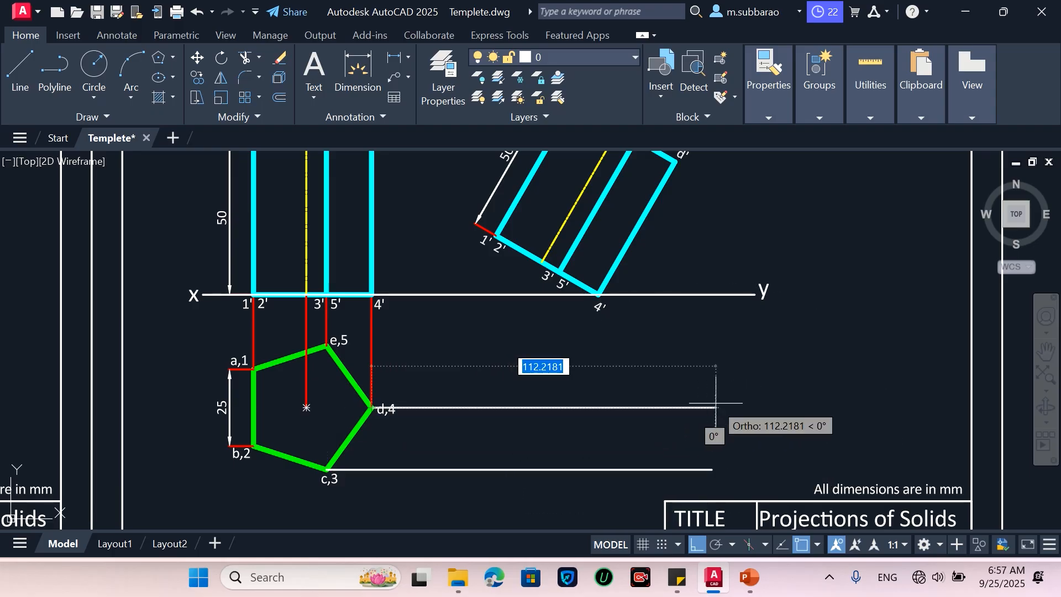
left_click(713, 433)
key("Return")
key("Return")
left_click(326, 346)
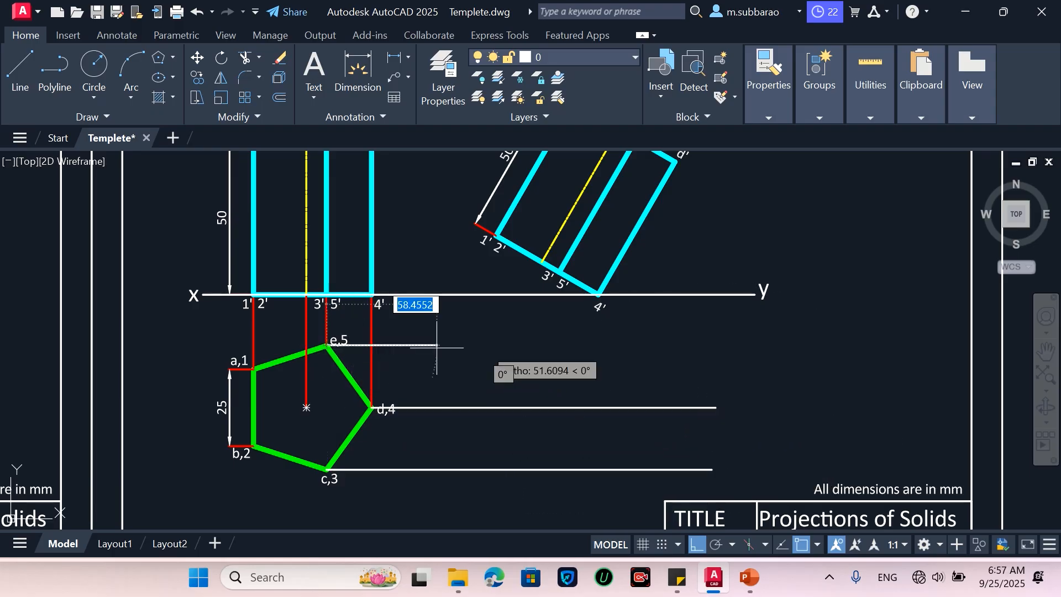
left_click(705, 337)
key("Return")
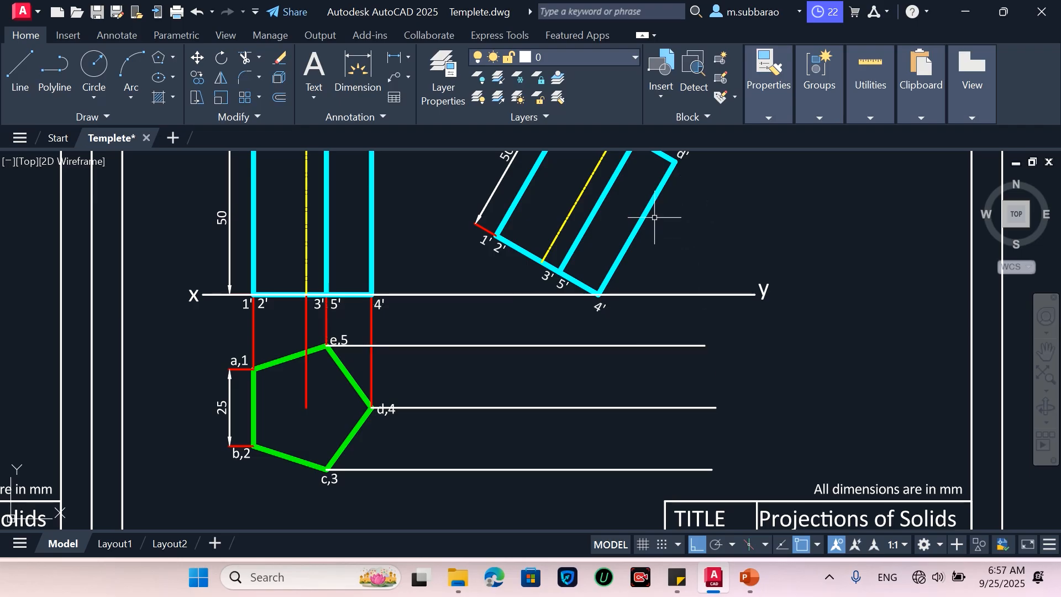
Step: Draw vertical projectors from the tilted front view's base corners 4', 1' 2' and 3' 5' down to the horizontal line through c,3
key("Return")
left_click(599, 294)
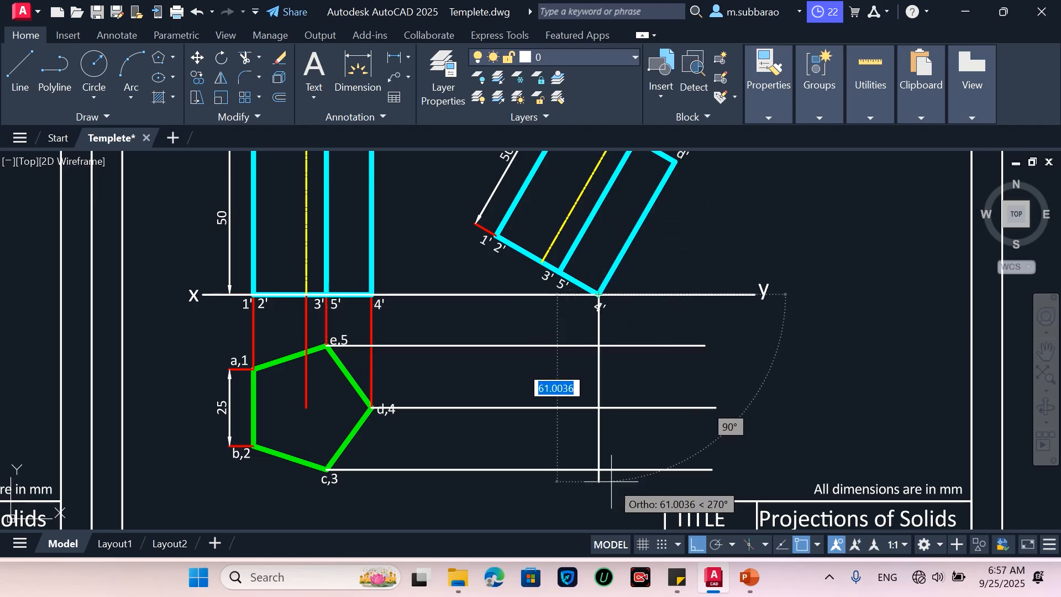
left_click(599, 470)
key("Return")
key("Return")
left_click(498, 236)
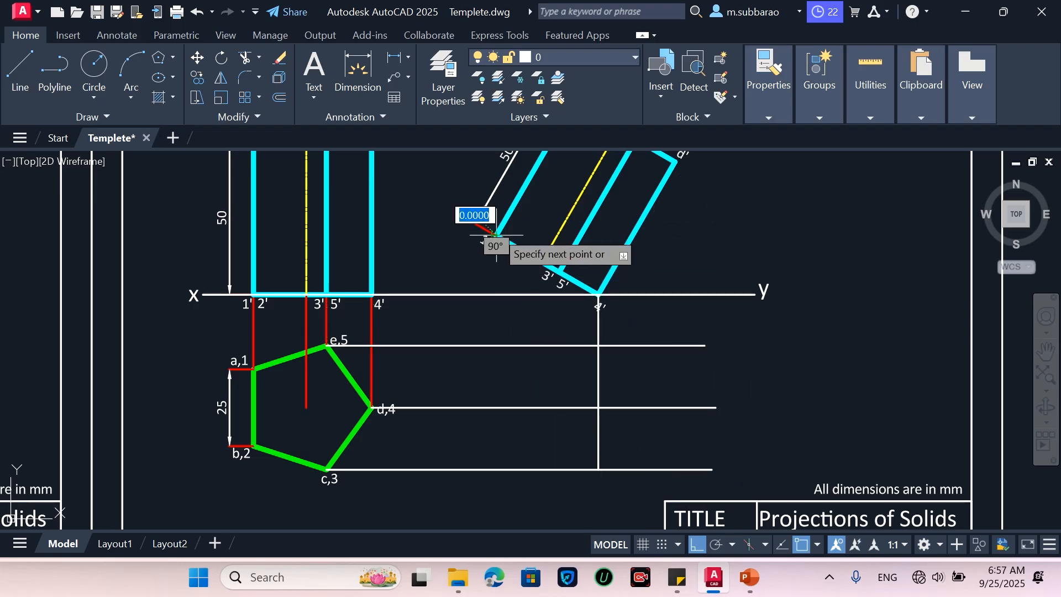
left_click(499, 469)
key("Return")
key("Return")
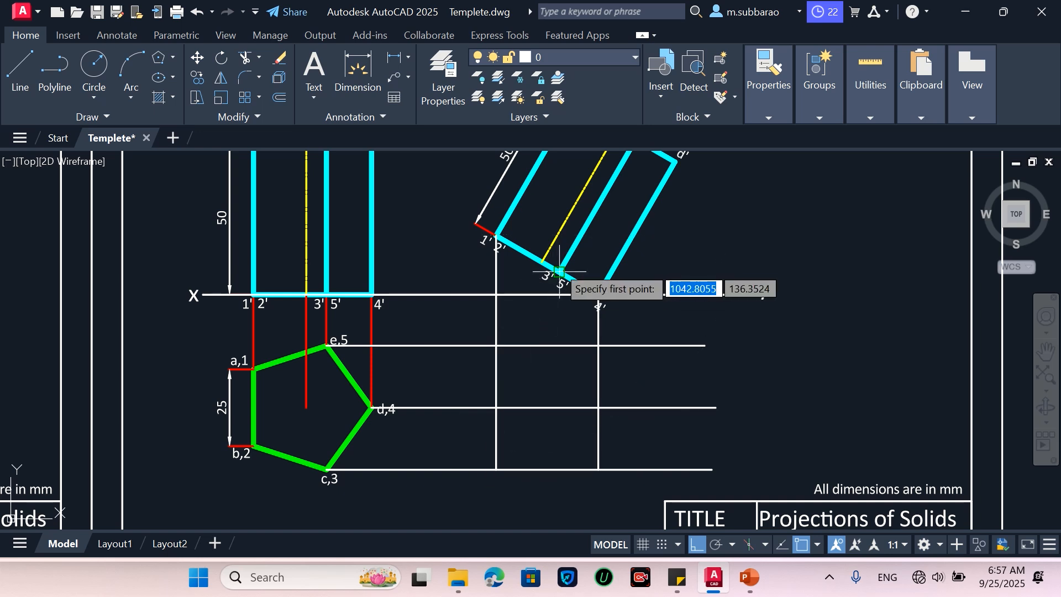
left_click(560, 270)
left_click(560, 470)
key("Return")
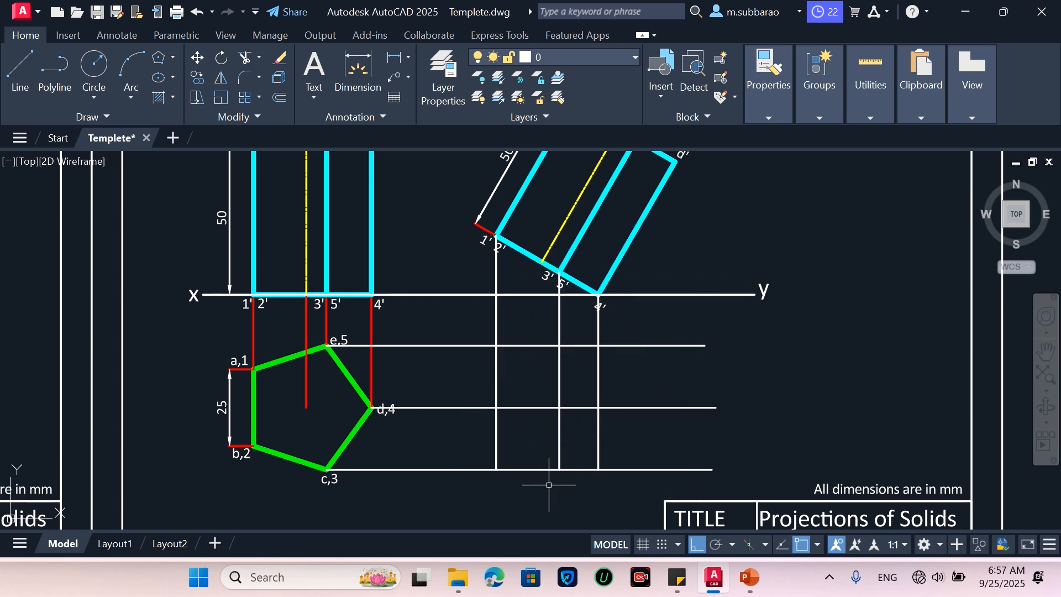
Step: Draw horizontal projector lines from the pentagon's corners b,2 and a,1 across all the vertical projectors
key("Return")
left_click(252, 446)
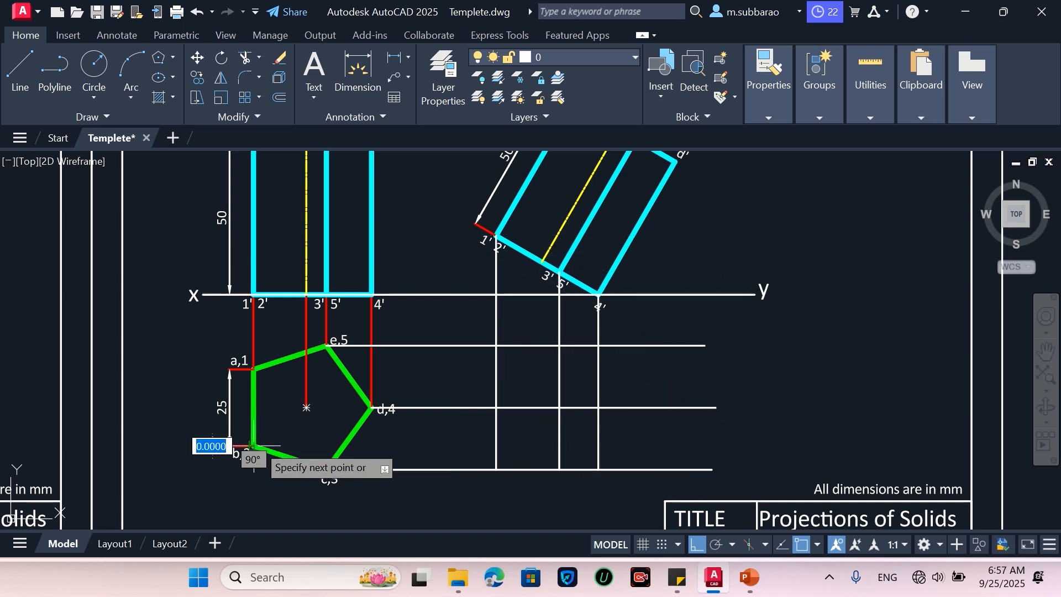
left_click(714, 446)
left_click(754, 445)
key("Return")
key("Return")
left_click(252, 369)
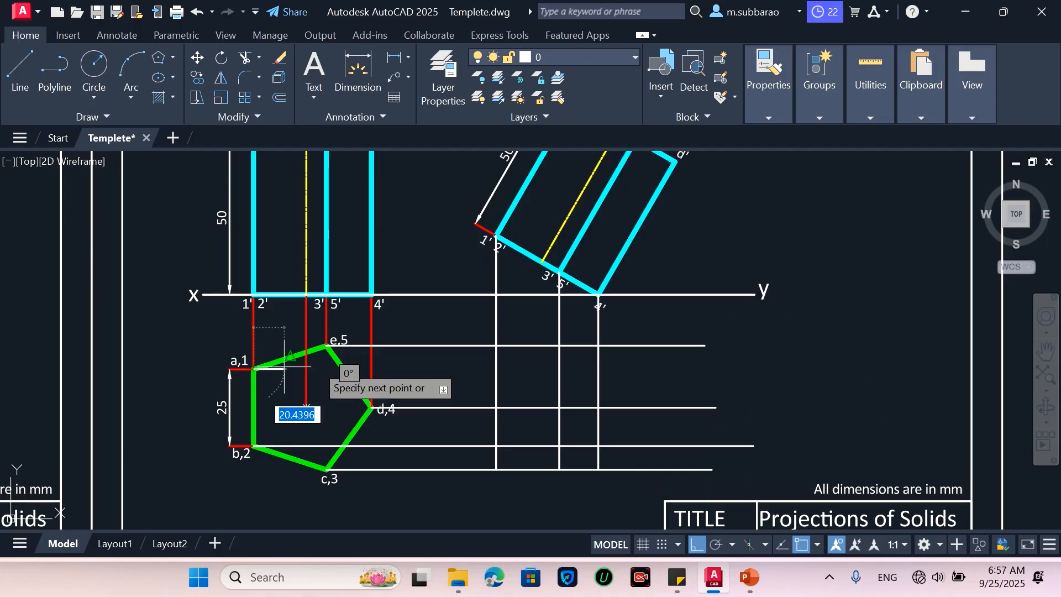
left_click(733, 357)
key("Return")
Step: Draw vertical projectors from the tilted front view's corners d' and c' e' down to the horizontal line through c,3
key("Return")
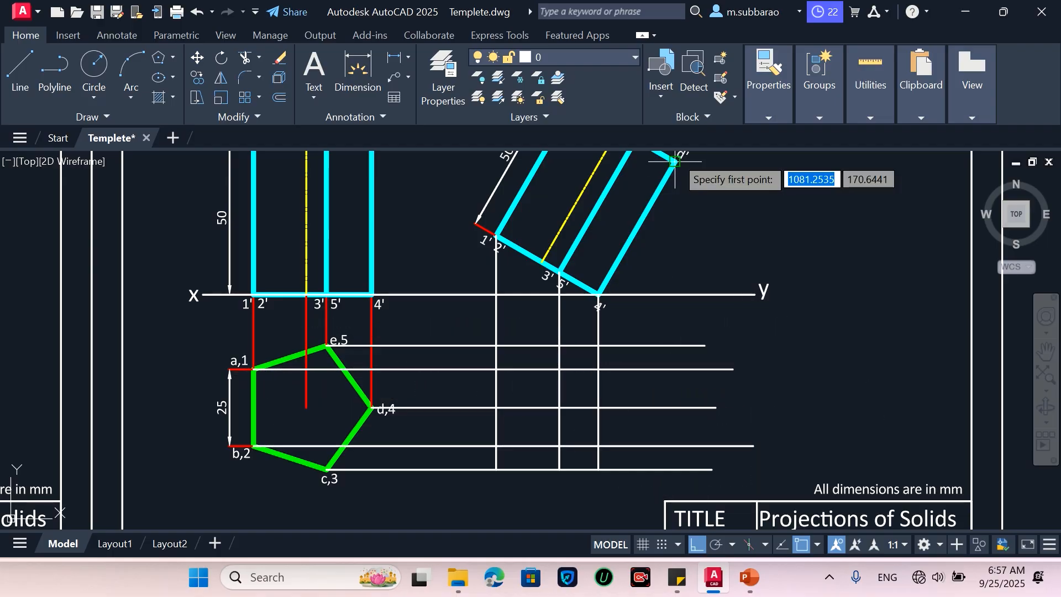
left_click(675, 162)
left_click(676, 466)
key("Return")
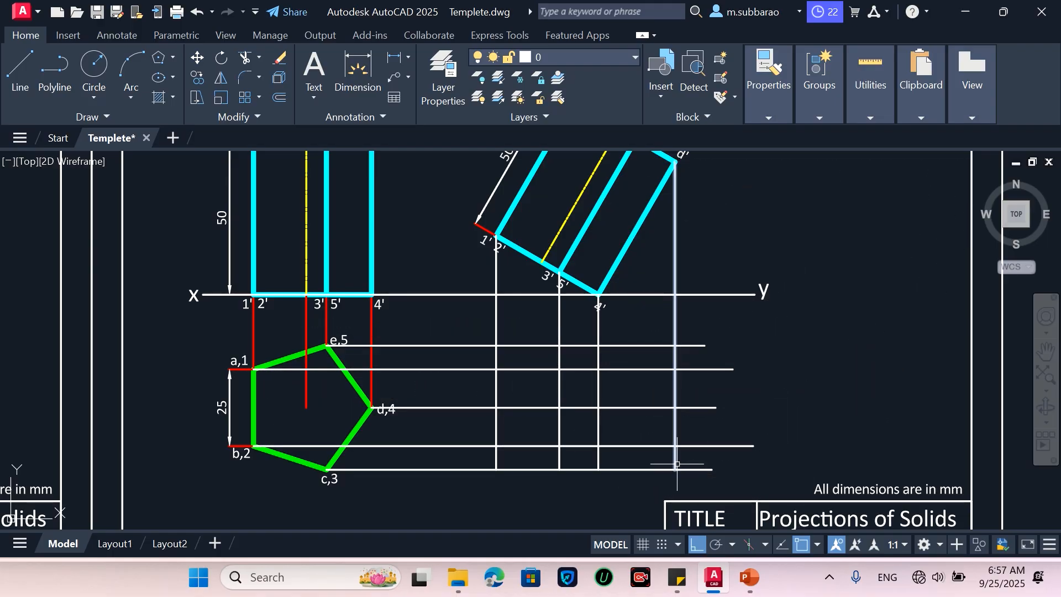
scroll(646, 451, "down", 2)
key("Return")
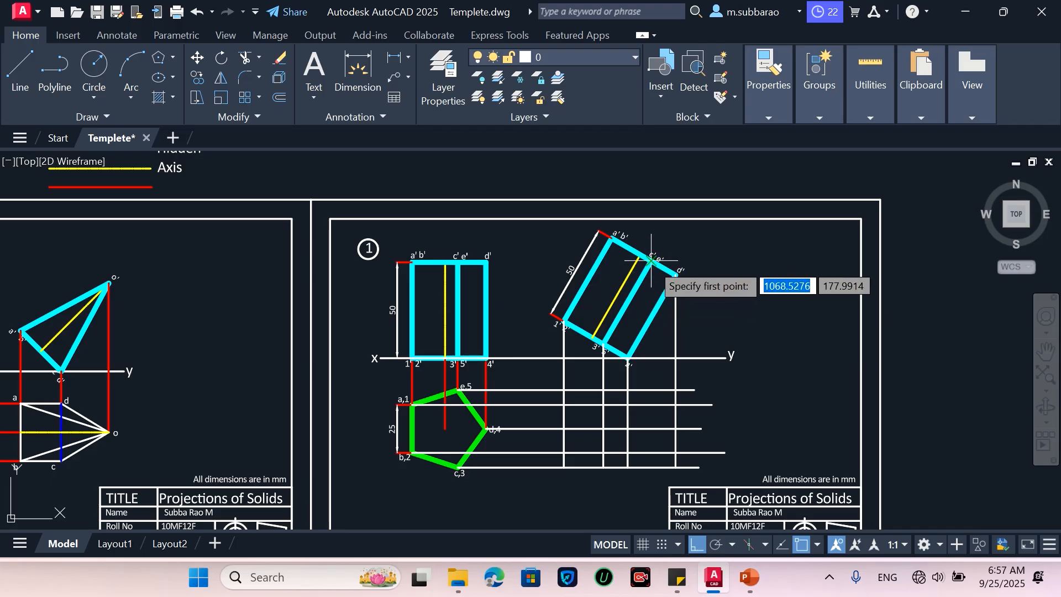
scroll(651, 259, "up", 4)
left_click(652, 260)
scroll(652, 259, "down", 4)
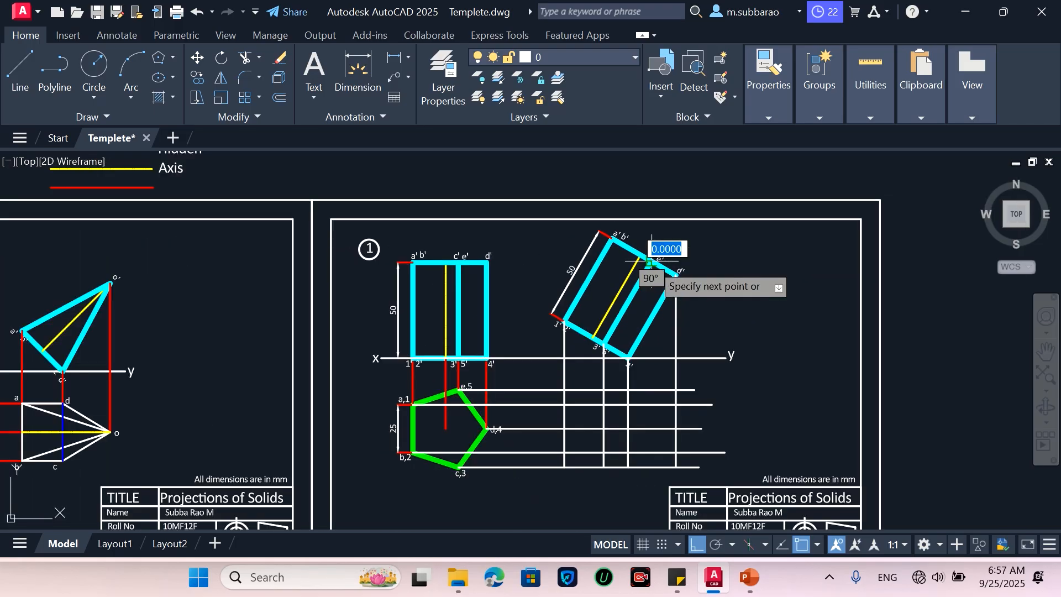
left_click(658, 460)
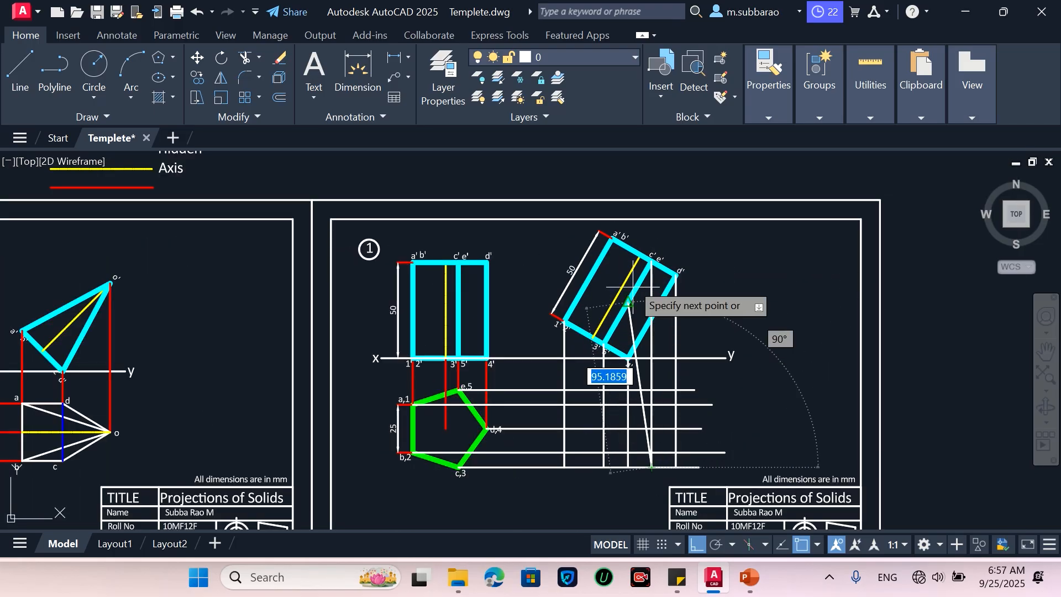
key("Return")
Step: Draw a vertical projector from the tilted front view's corner a' b' down to the horizontal line through c,3
key("Return")
left_click(612, 239)
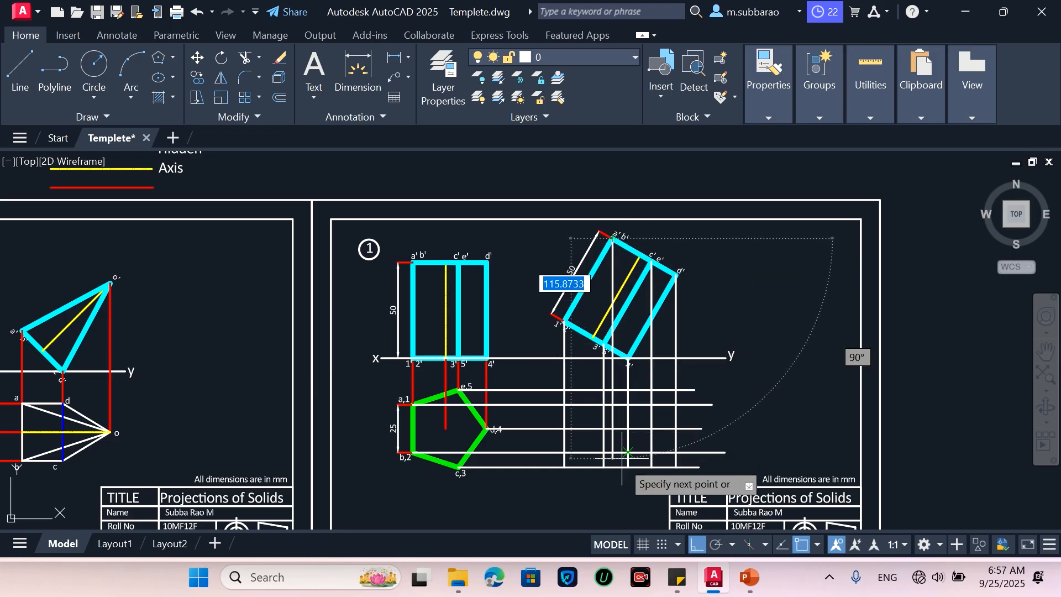
scroll(617, 470, "up", 2)
left_click(614, 473)
key("Return")
Step: Examine where the projectors from the tilted front view cross the horizontal lines from the pentagonal top view
scroll(693, 482, "up", 2)
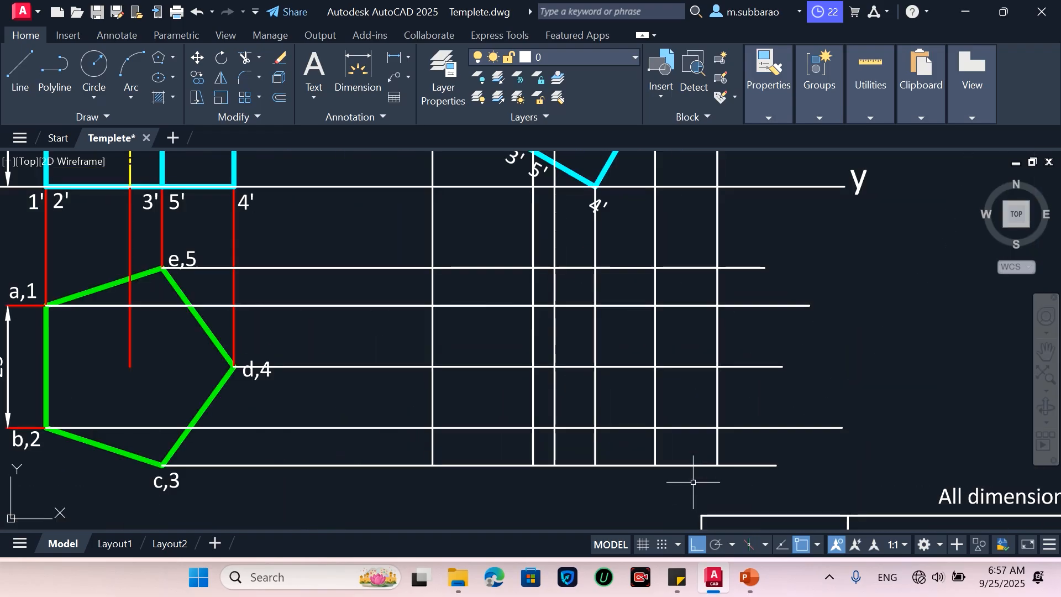
scroll(692, 481, "down", 2)
scroll(655, 490, "down", 3)
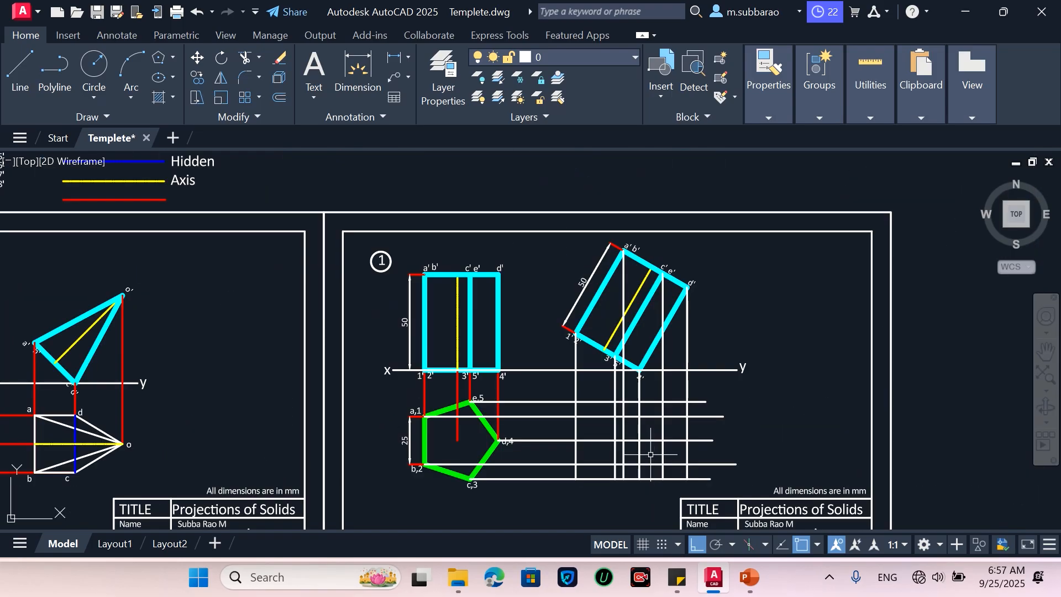
scroll(650, 454, "up", 3)
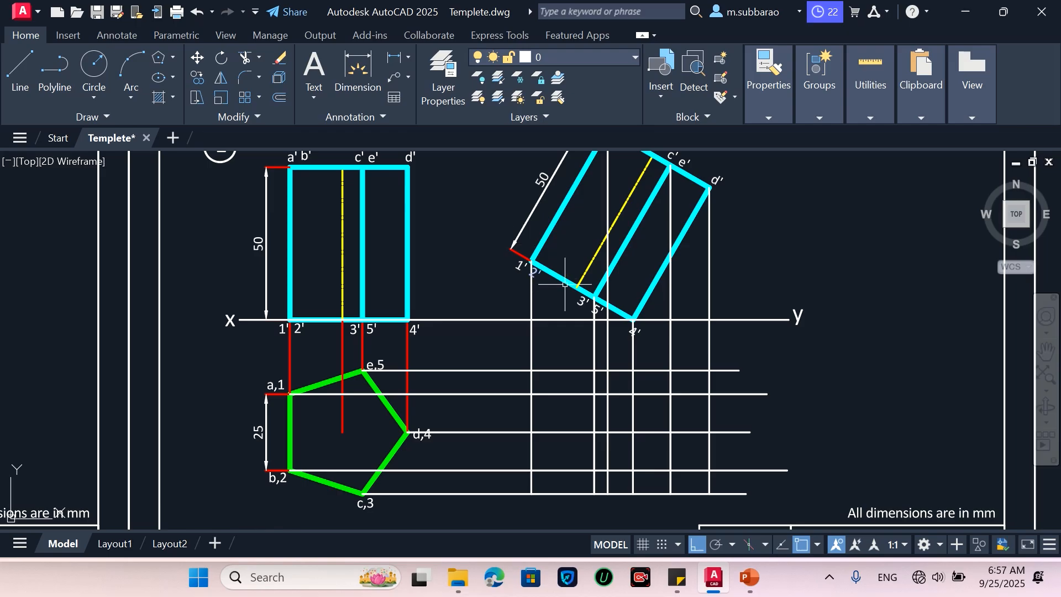
scroll(648, 333, "up", 2)
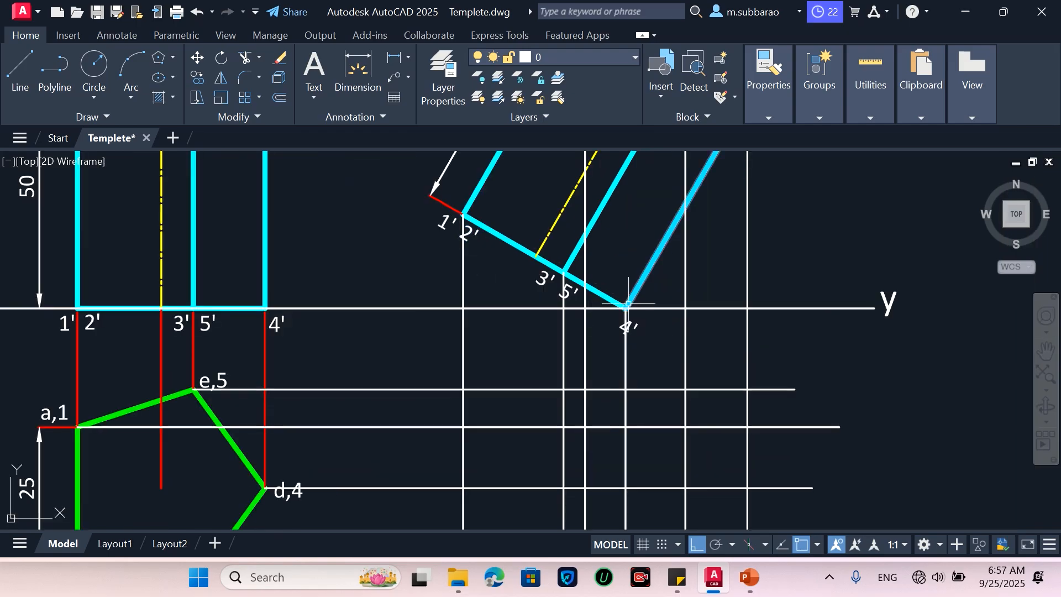
scroll(631, 308, "down", 2)
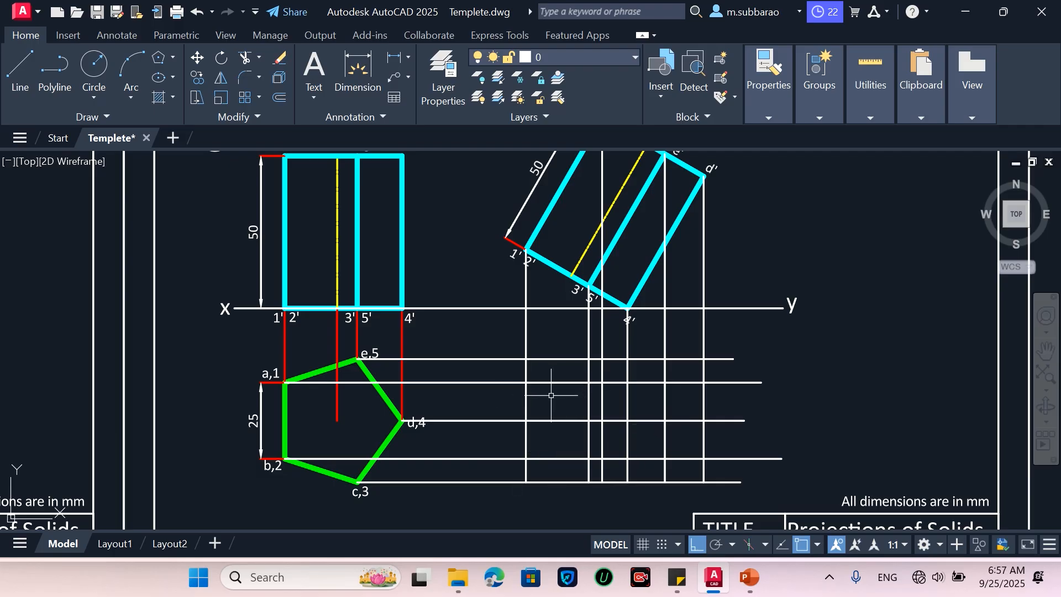
scroll(551, 430, "down", 2)
scroll(599, 313, "up", 2)
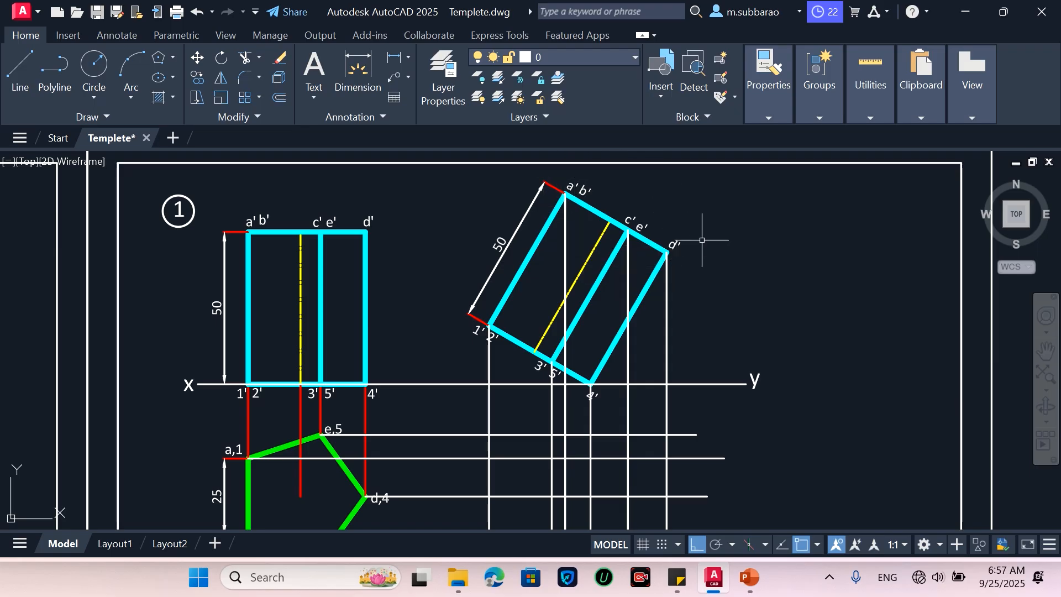
scroll(702, 240, "down", 5)
scroll(696, 395, "up", 5)
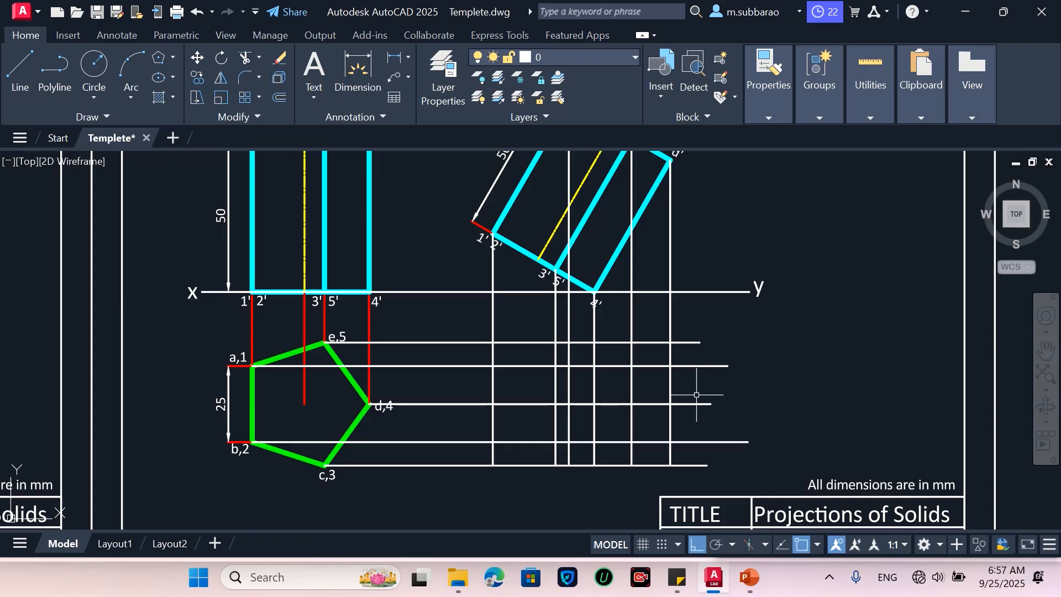
scroll(643, 429, "down", 2)
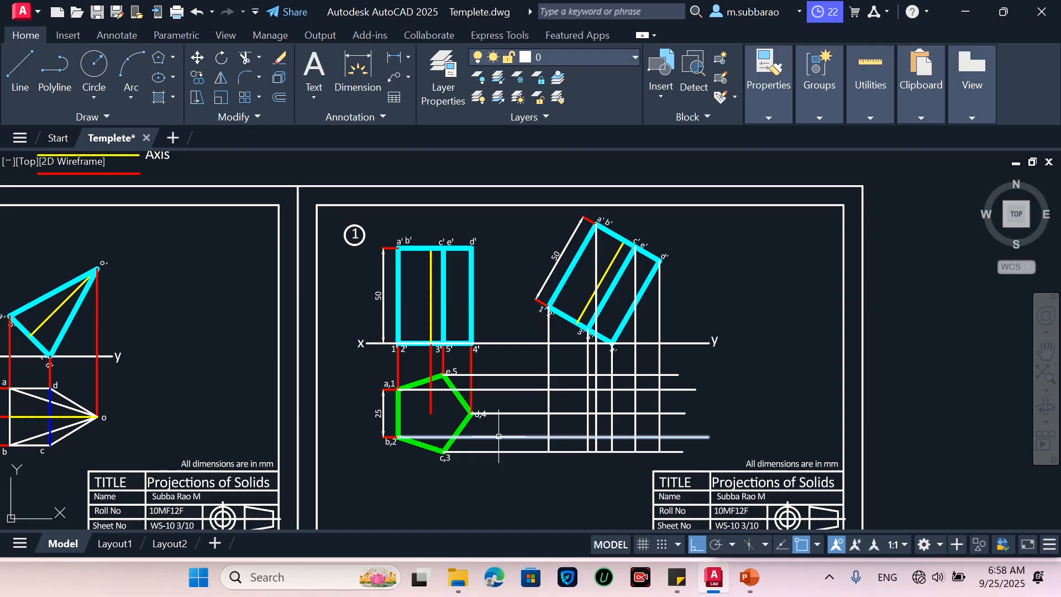
Step: Copy the labels a, b, c, d and e from the label list above the sheets into the empty space beside the pentagonal prism's projector grid
scroll(499, 437, "down", 2)
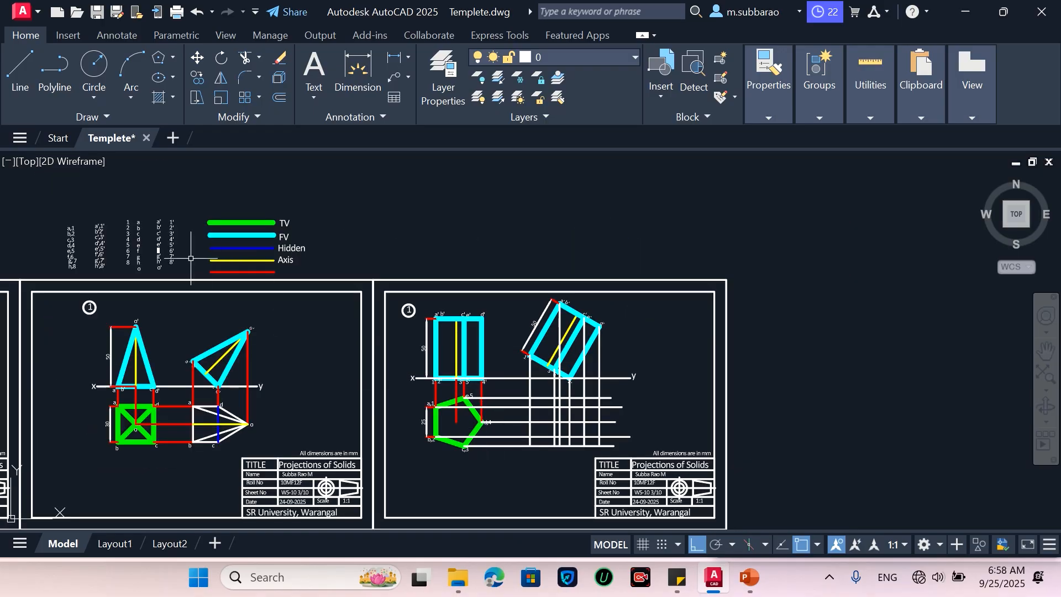
scroll(147, 250, "up", 6)
scroll(216, 318, "down", 2)
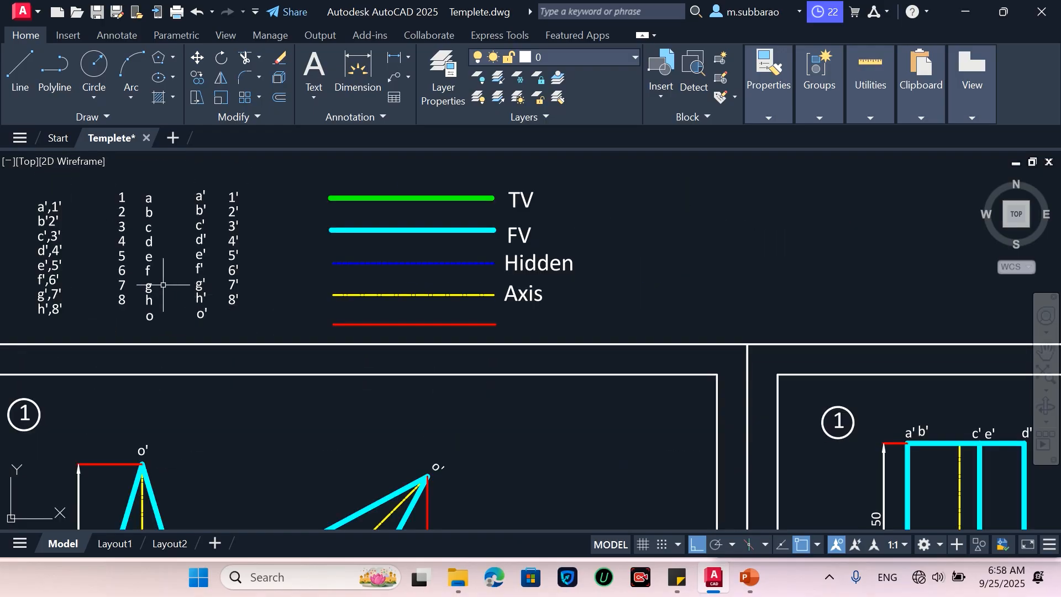
type("co")
key("Return")
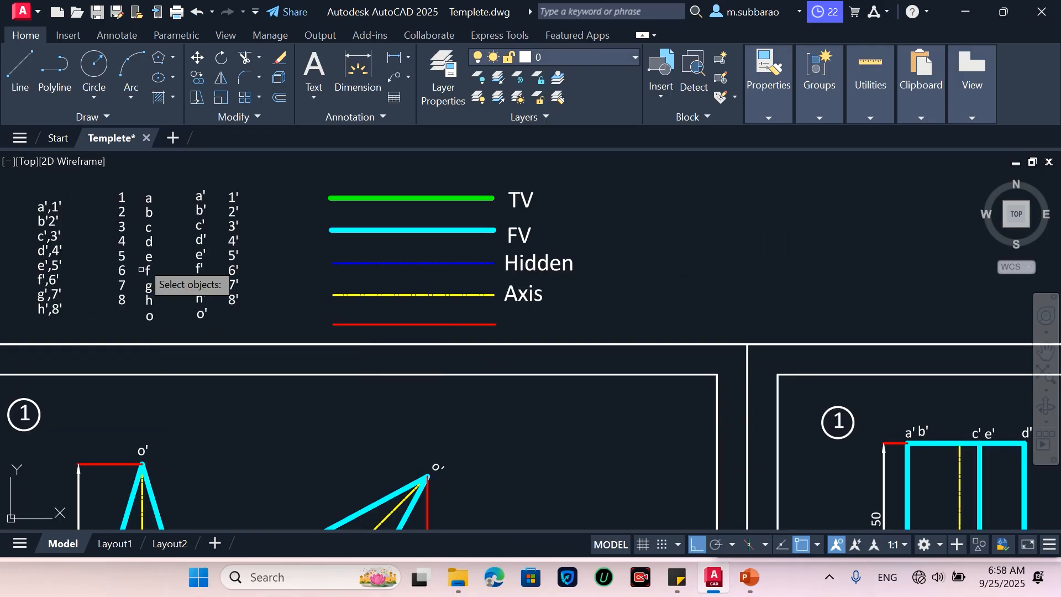
left_click(141, 175)
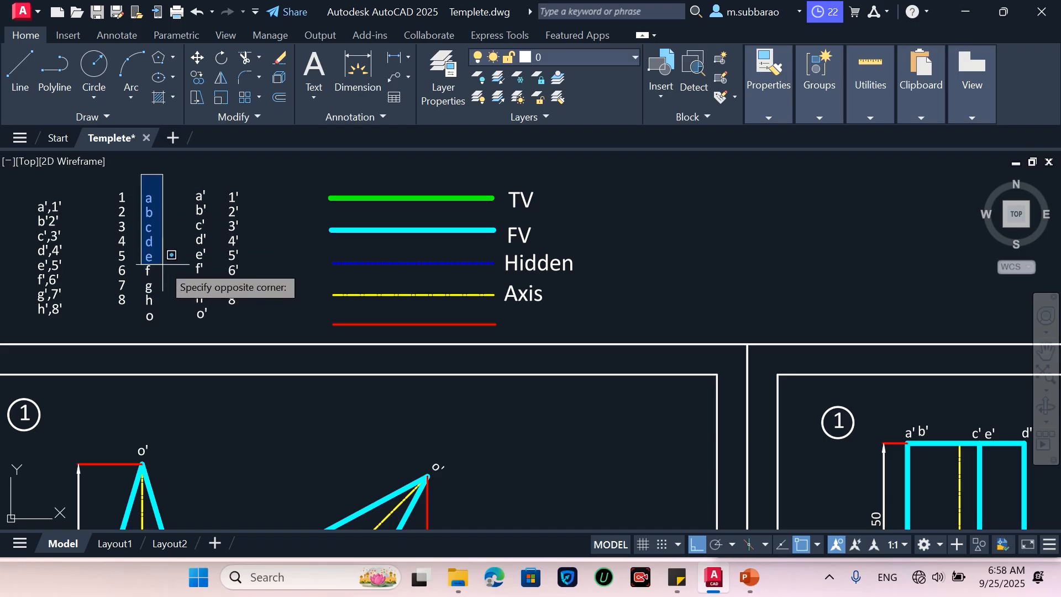
left_click(163, 265)
key("Return")
left_click(159, 245)
scroll(126, 254, "down", 4)
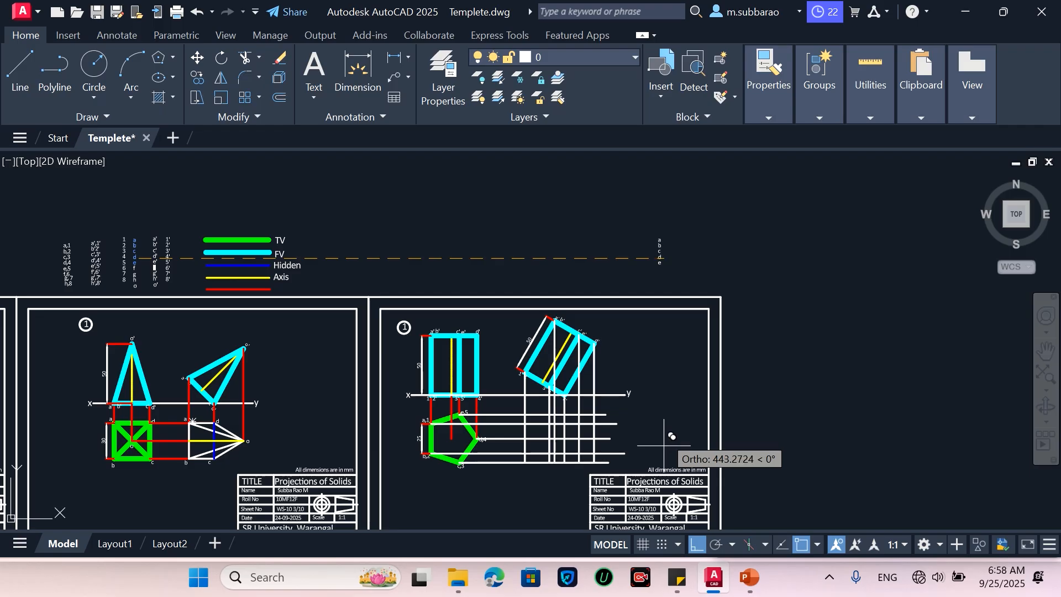
scroll(639, 422, "up", 2)
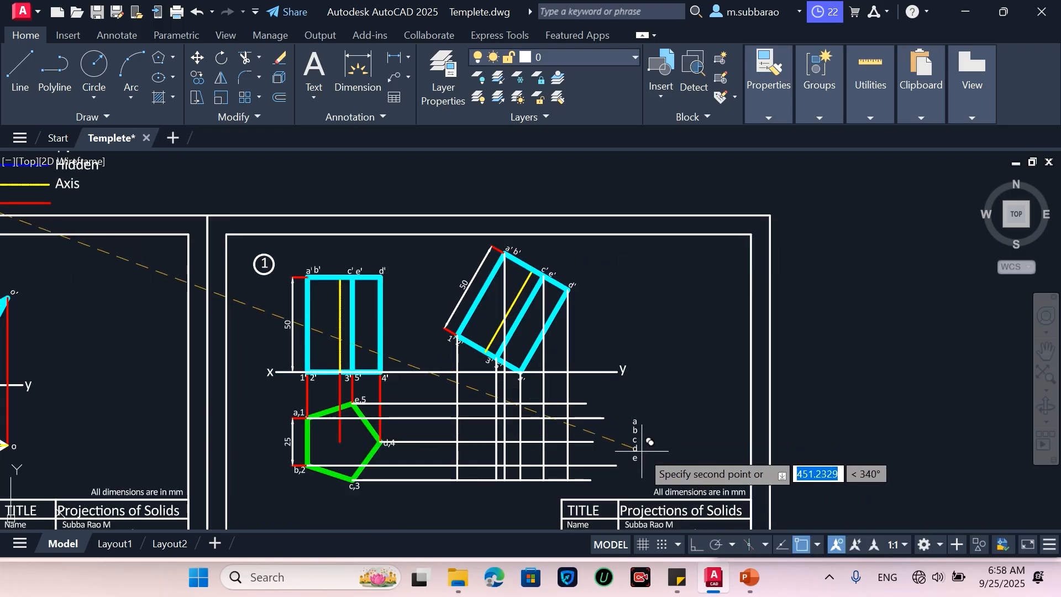
scroll(644, 442, "up", 3)
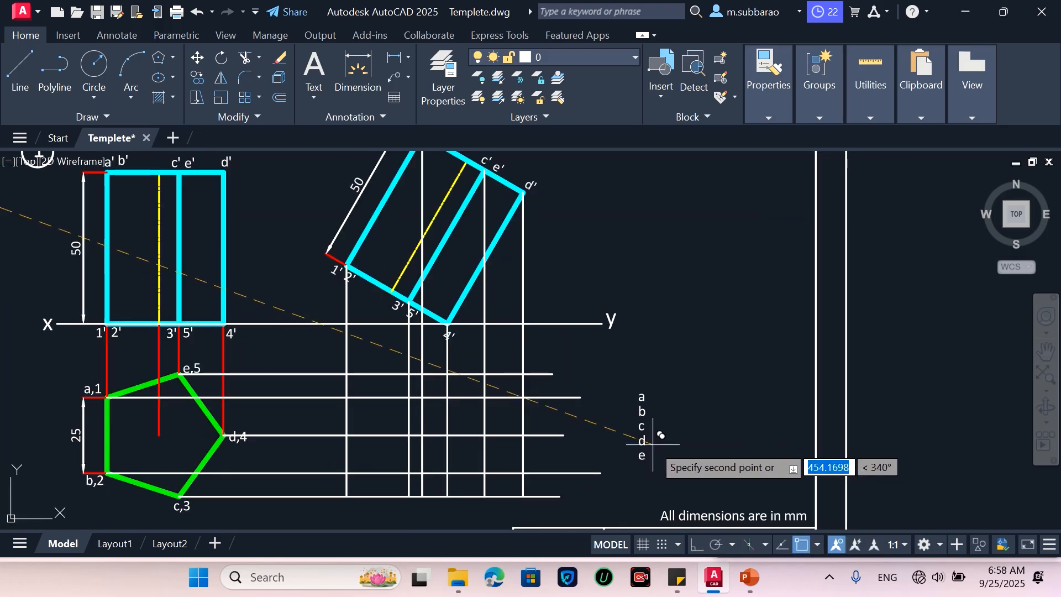
left_click(654, 442)
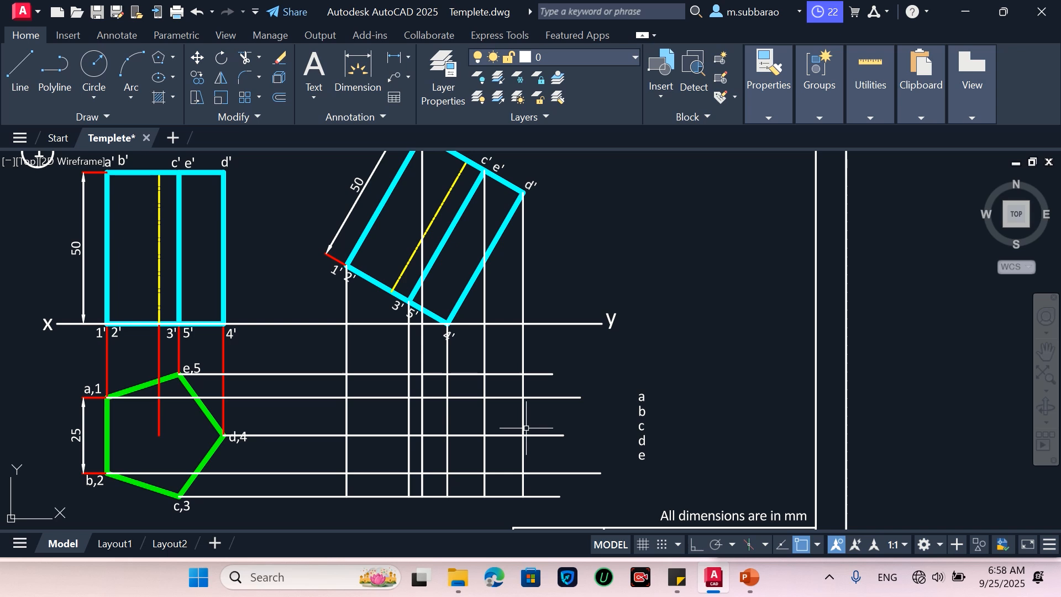
scroll(441, 398, "down", 3)
scroll(509, 389, "up", 3)
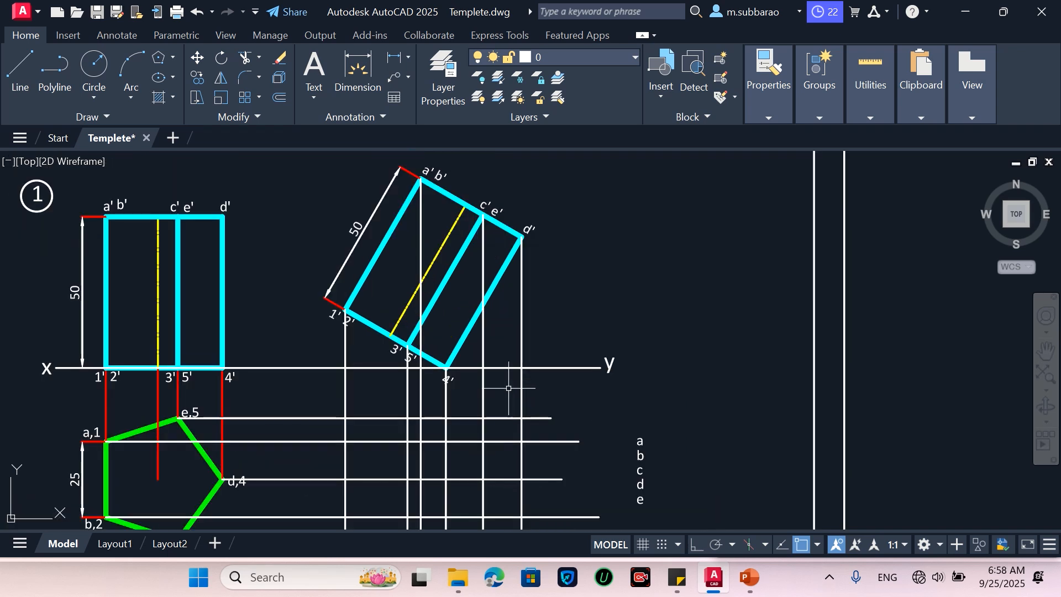
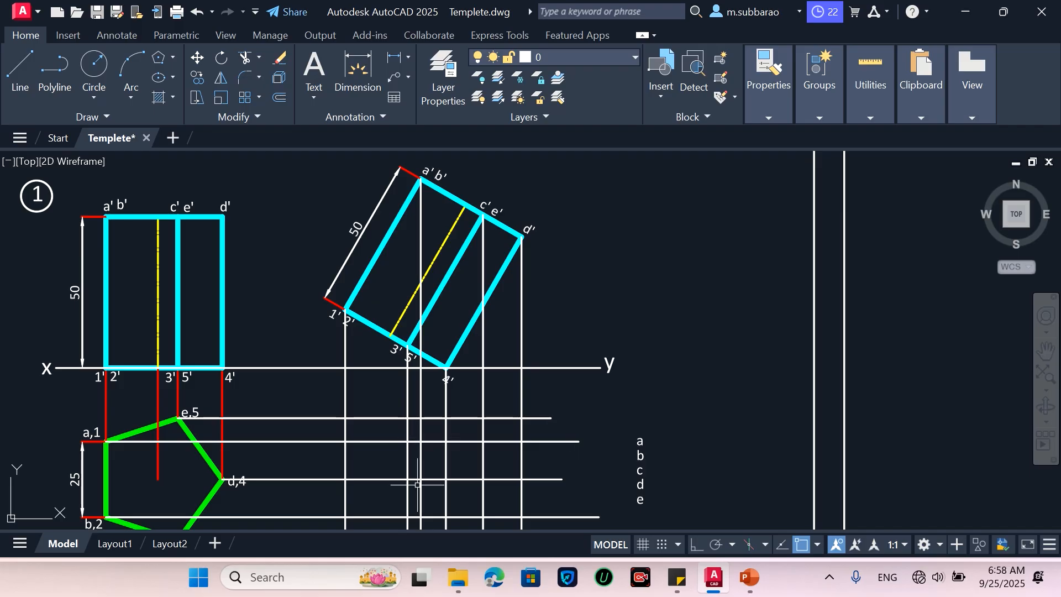
Step: Place a point where the vertical projector from a' b' crosses the horizontal projector from corner a,1
type("PO")
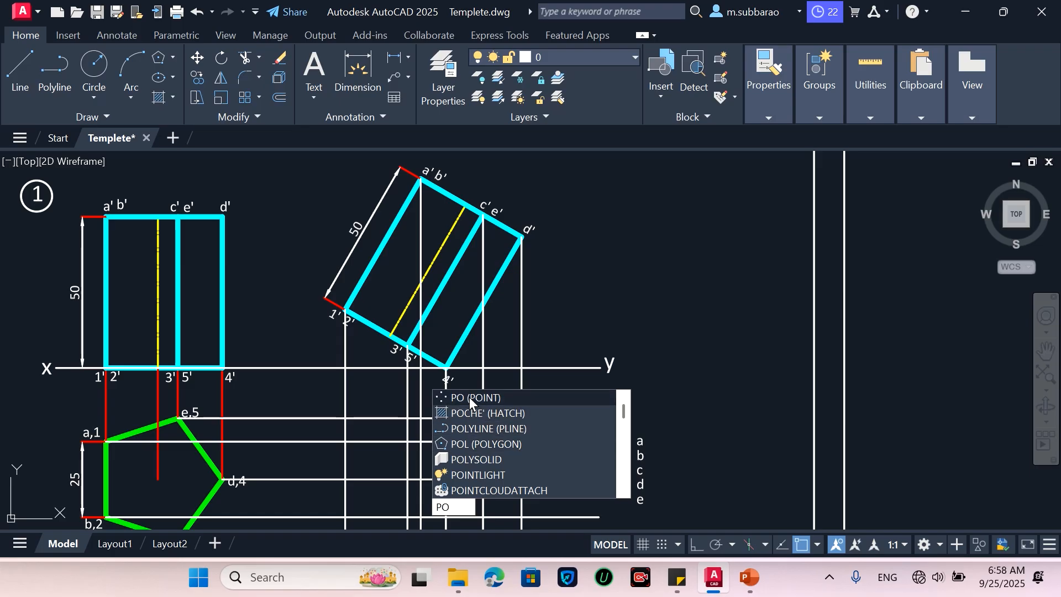
left_click(469, 397)
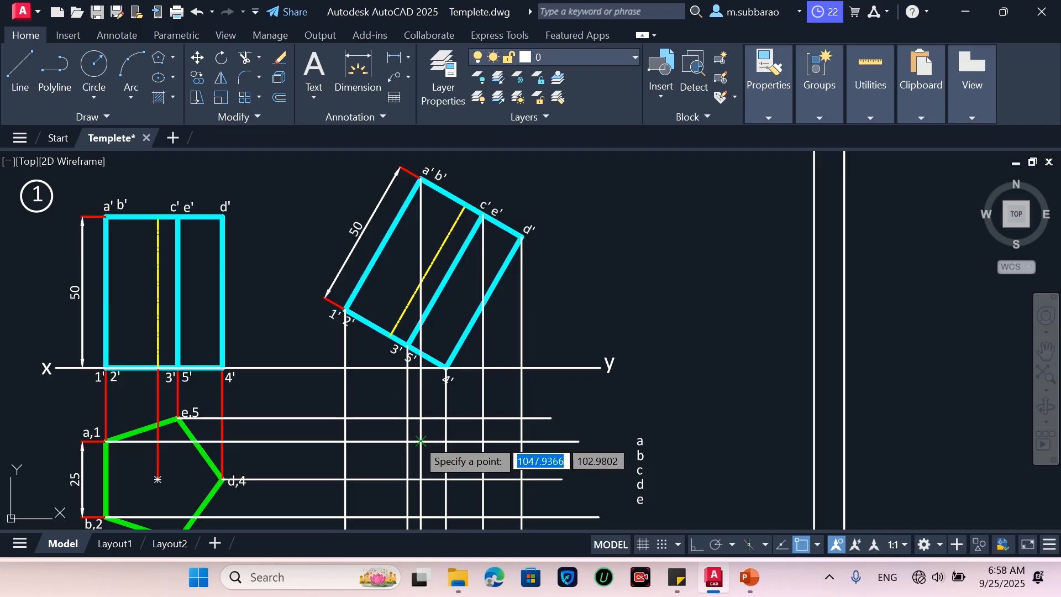
left_click(421, 440)
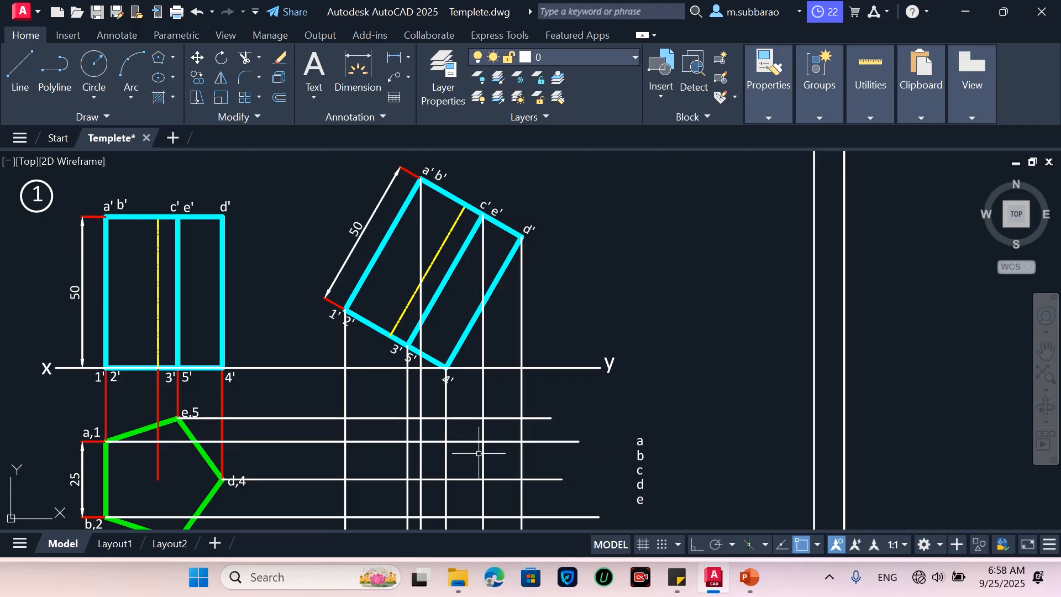
scroll(421, 453, "up", 4)
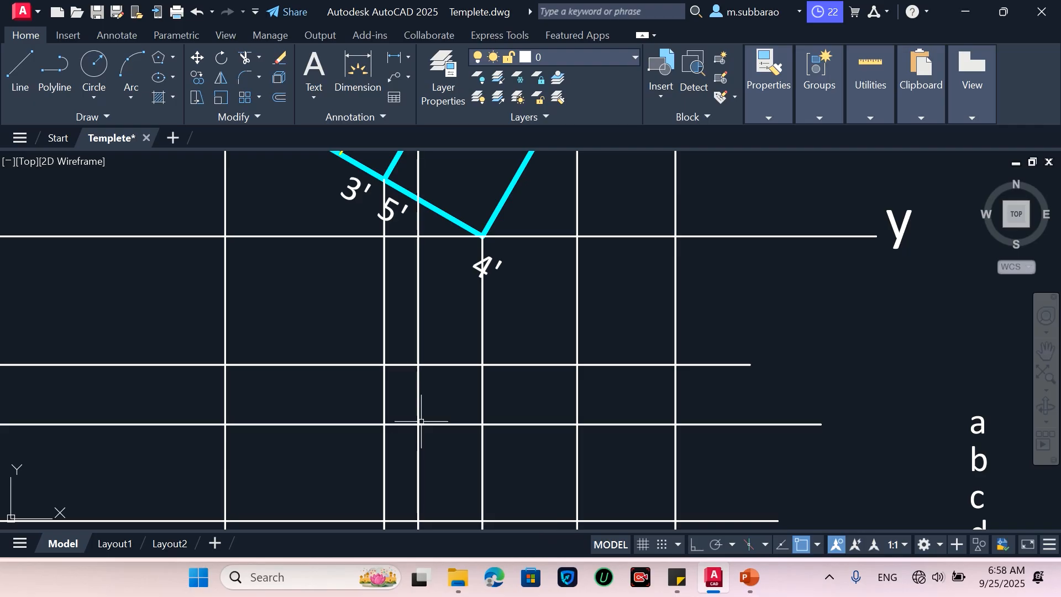
type("P")
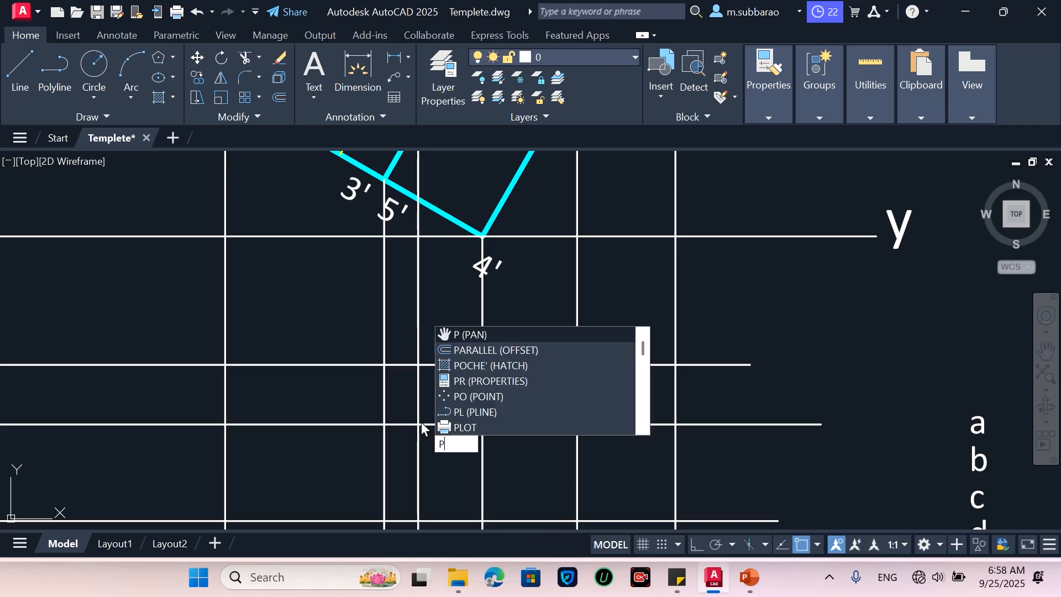
type("M")
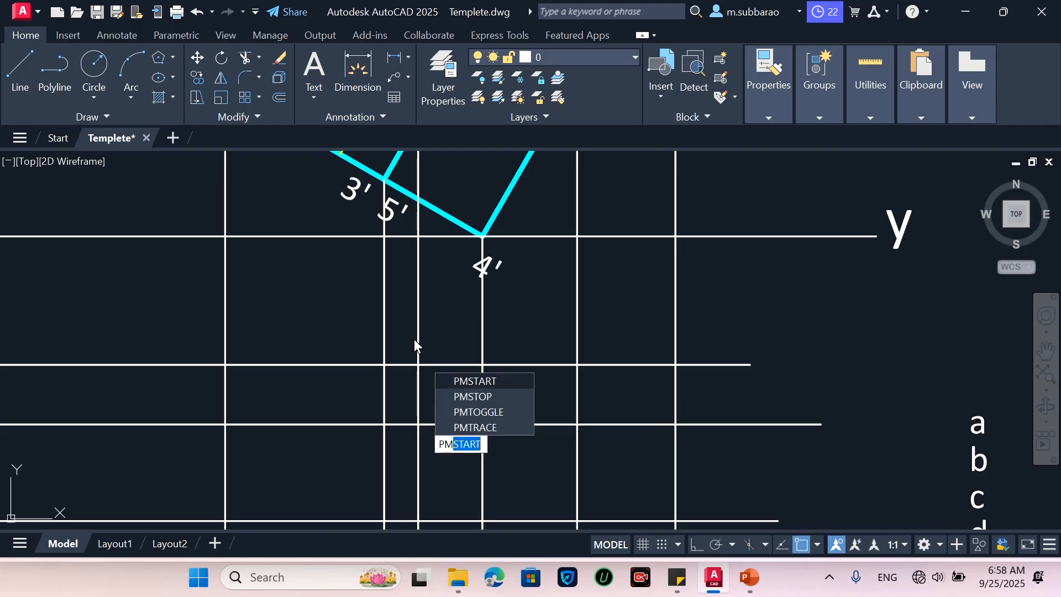
key("BackSpace")
key("BackSpace")
key("BackSpace")
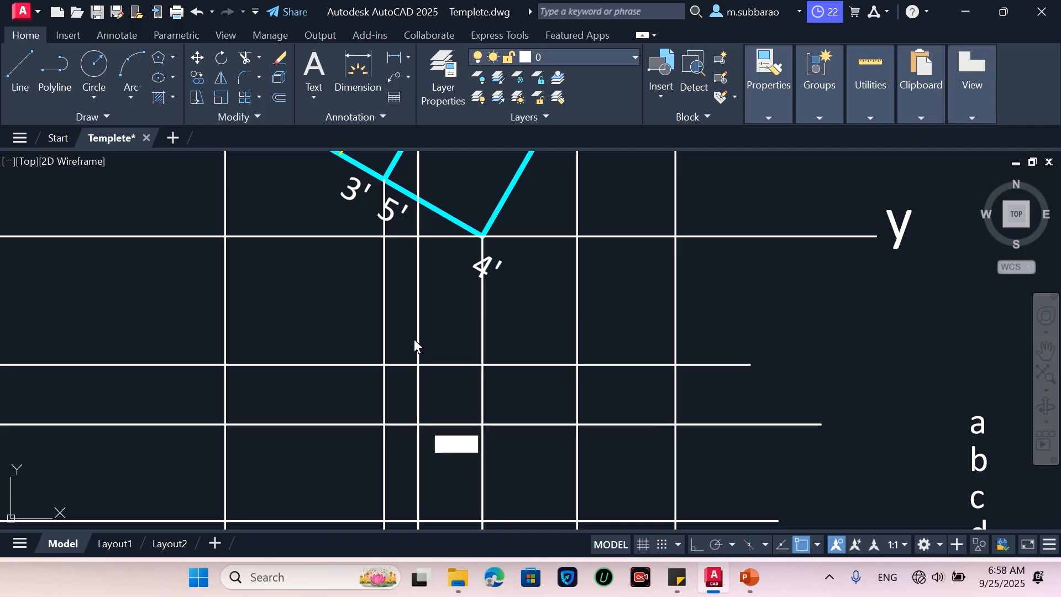
type("P")
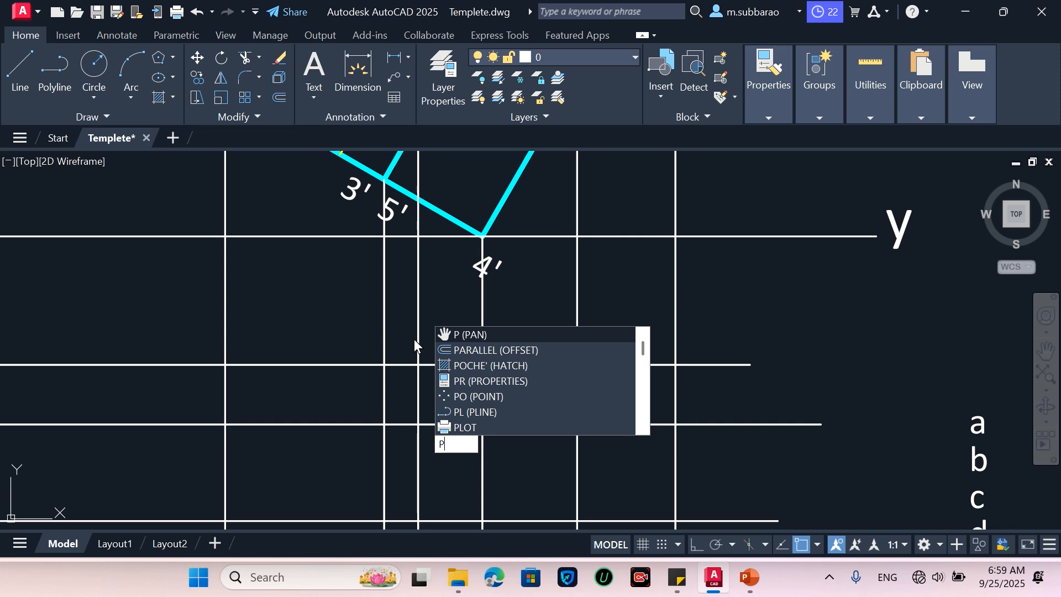
type("OINT")
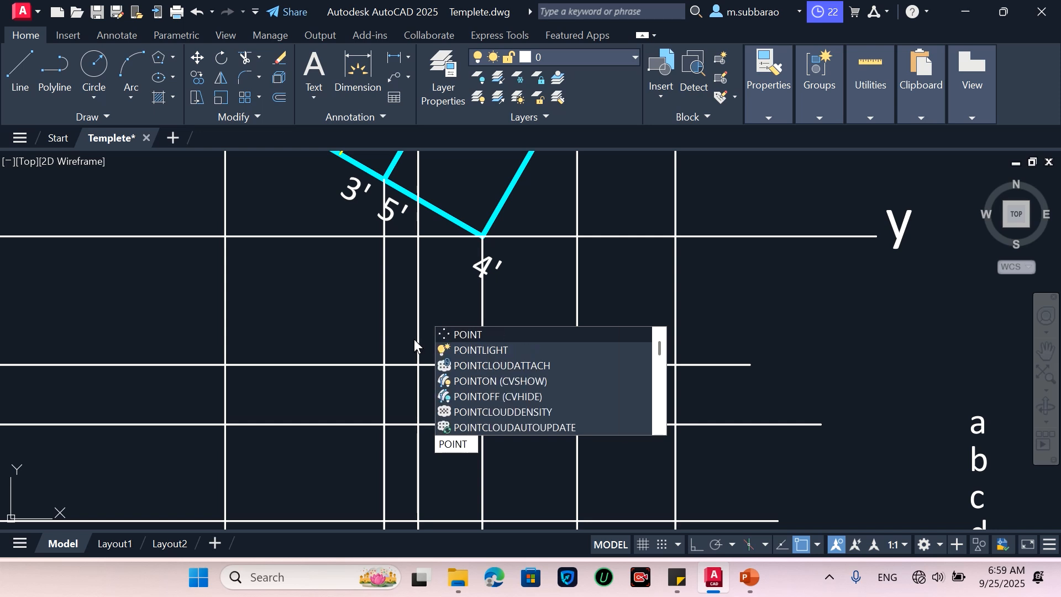
type("mo")
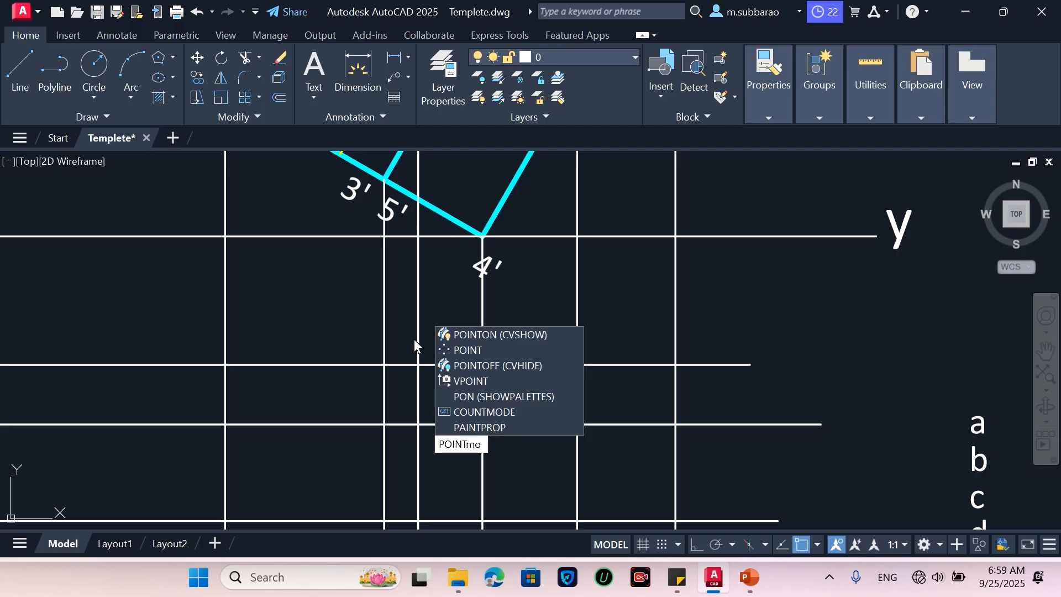
type("de")
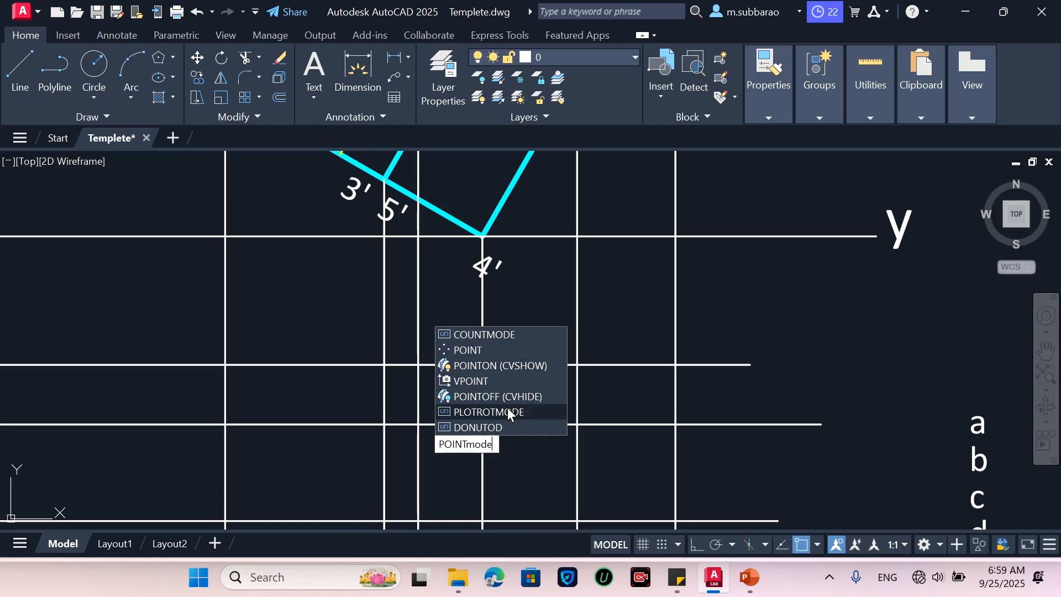
left_click(507, 427)
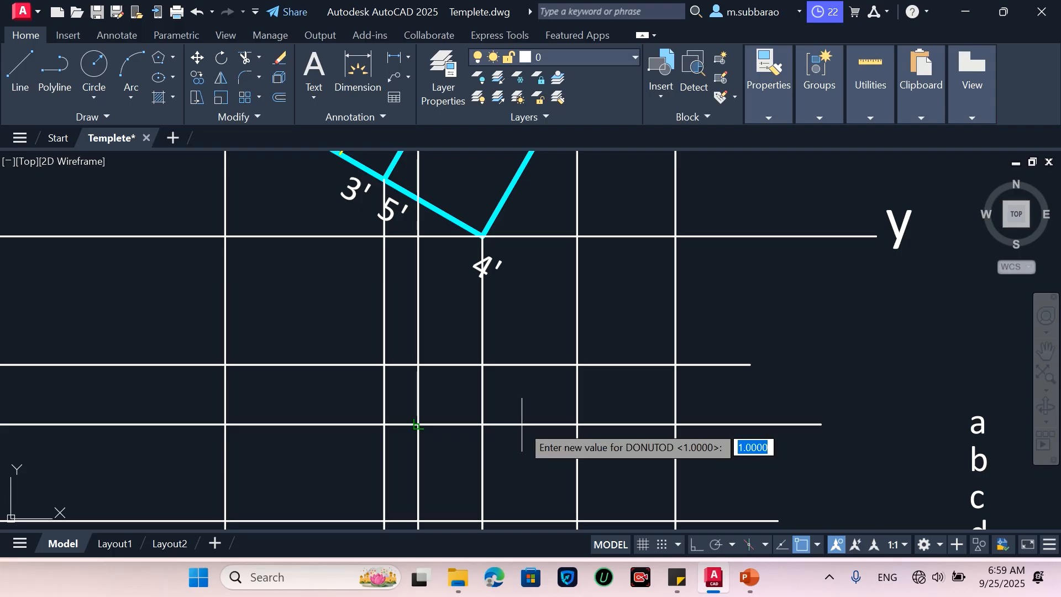
key("Escape")
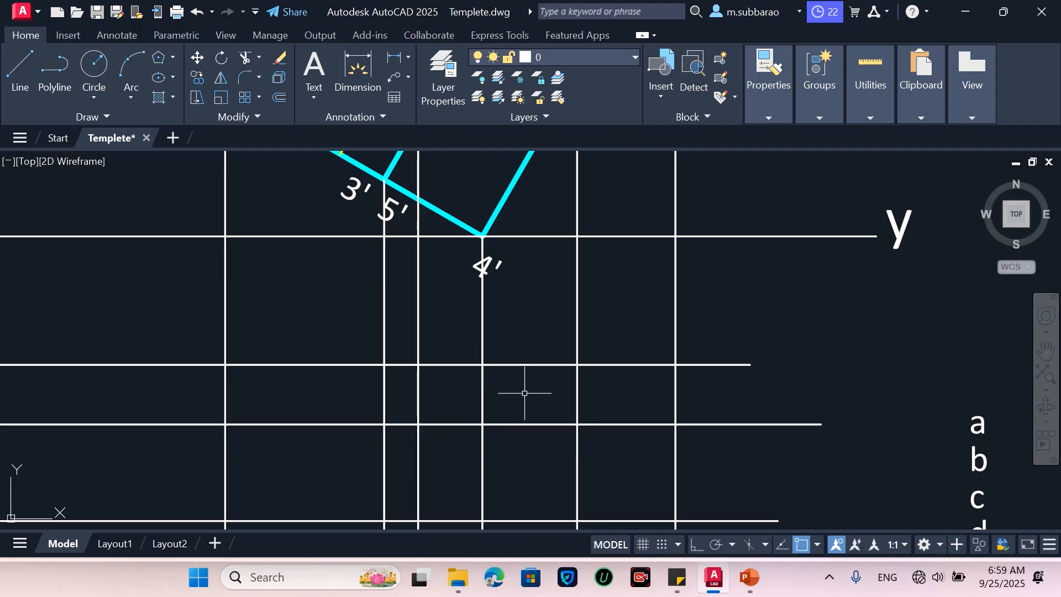
left_click(464, 453)
left_click(529, 328)
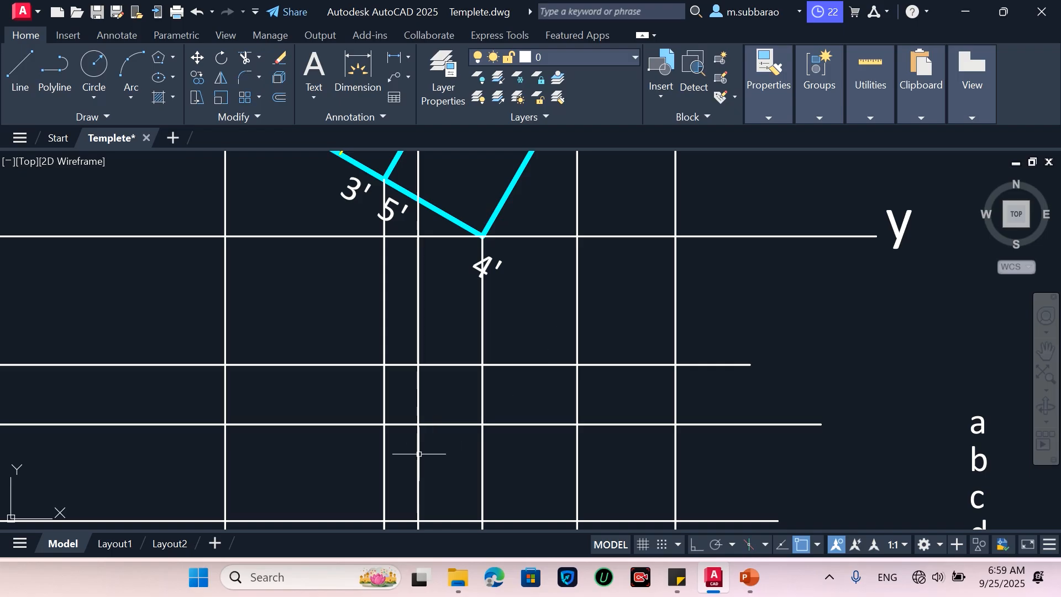
left_click(351, 504)
left_click(468, 330)
Step: Move the copied label a beside the crossing of the a' b' vertical projector and the horizontal line from corner a,1
scroll(453, 400, "down", 5)
scroll(465, 387, "up", 4)
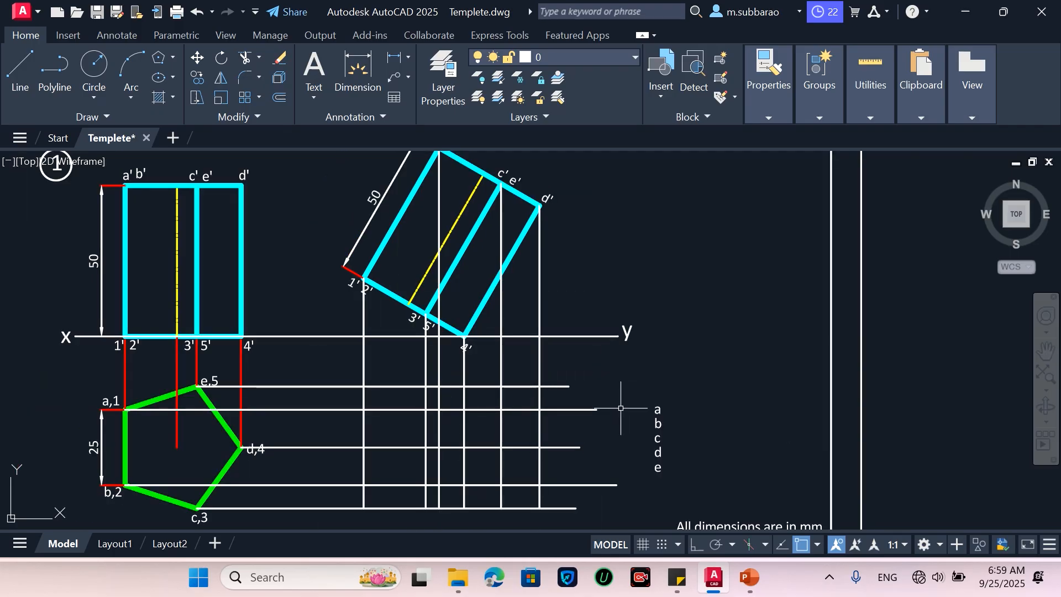
key("Return")
scroll(622, 415, "up", 2)
left_click(685, 389)
left_click(681, 409)
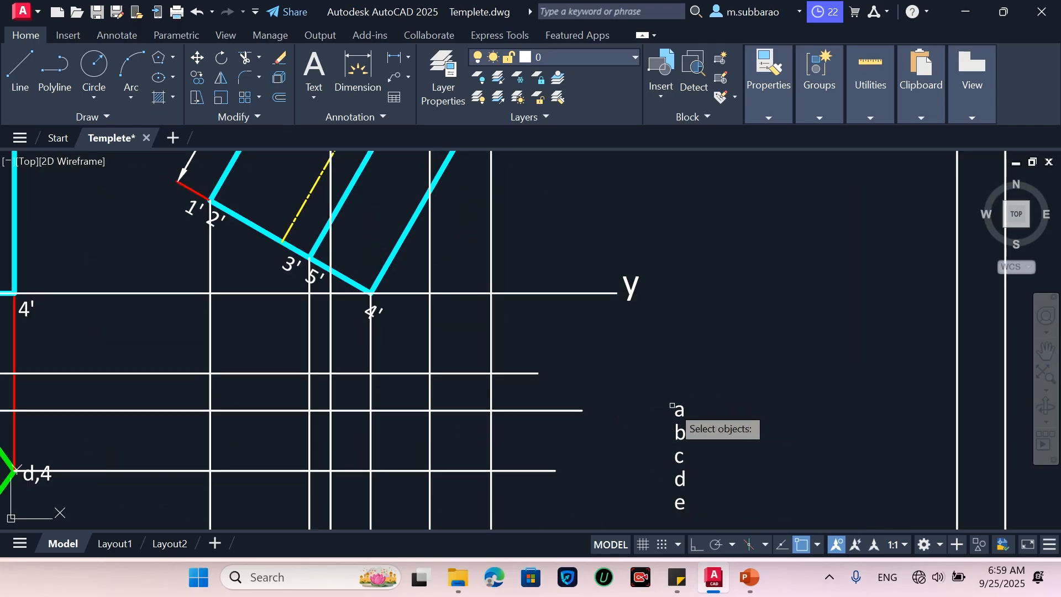
key("Return")
left_click(744, 411)
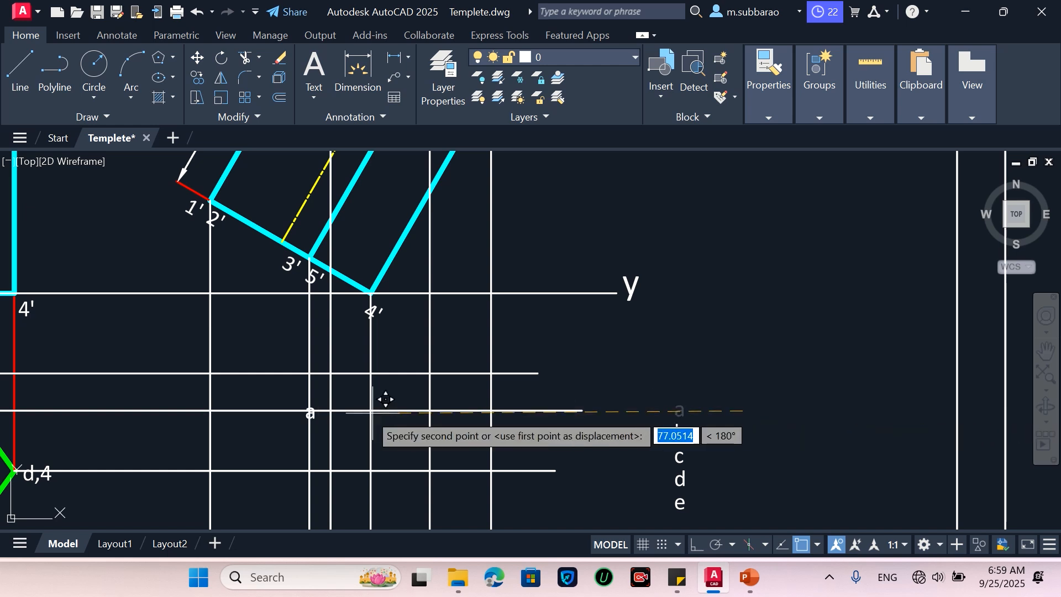
scroll(381, 408, "down", 3)
scroll(382, 408, "up", 3)
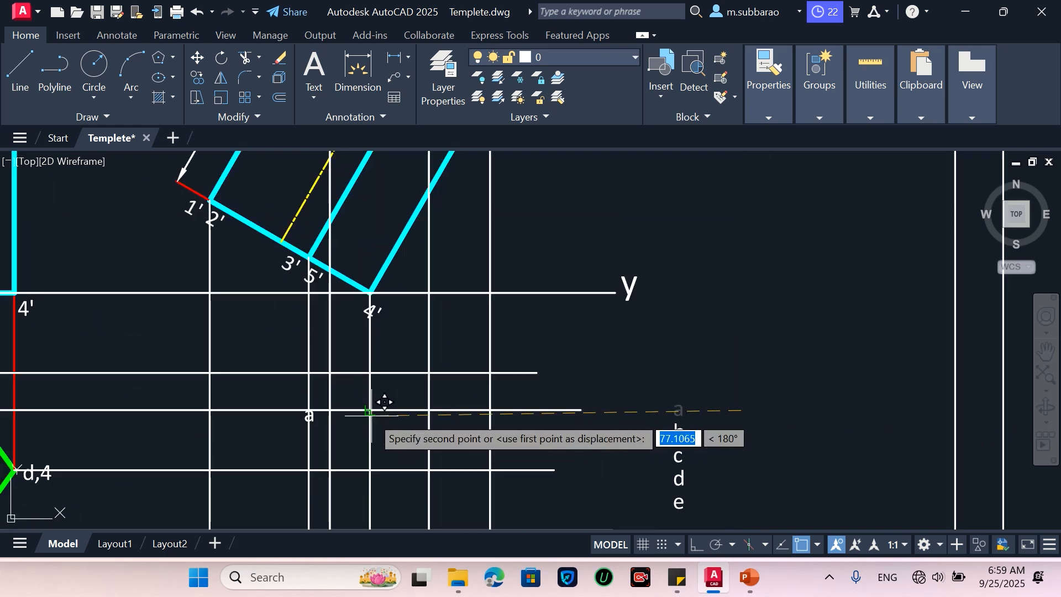
left_click(403, 401)
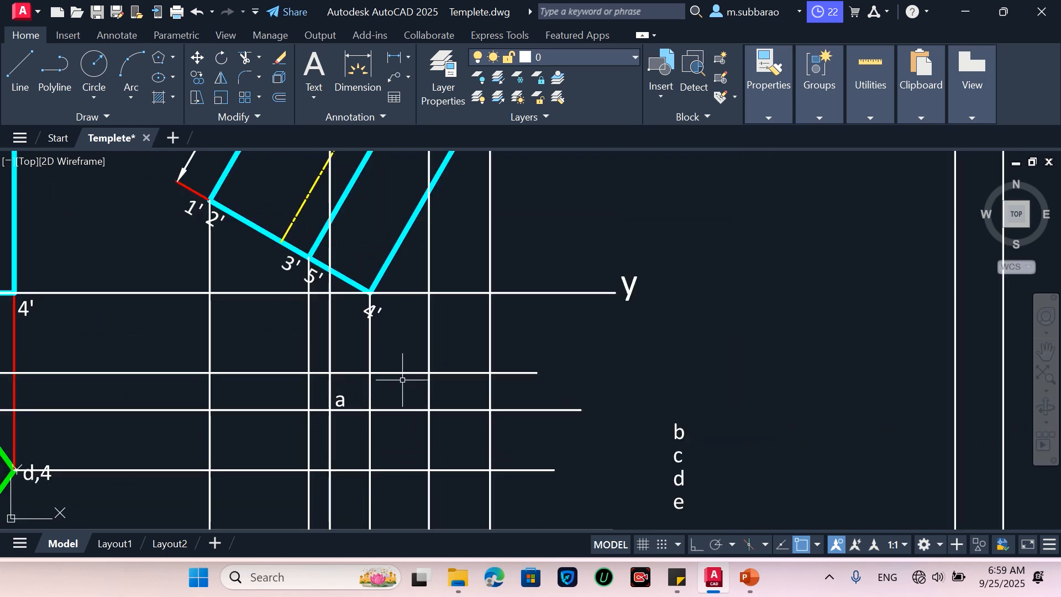
Step: Move the copied label b beside the crossing of the a' b' vertical projector and the horizontal line from corner b,2
key("Return")
left_click(695, 415)
left_click(661, 434)
key("Return")
left_click(691, 430)
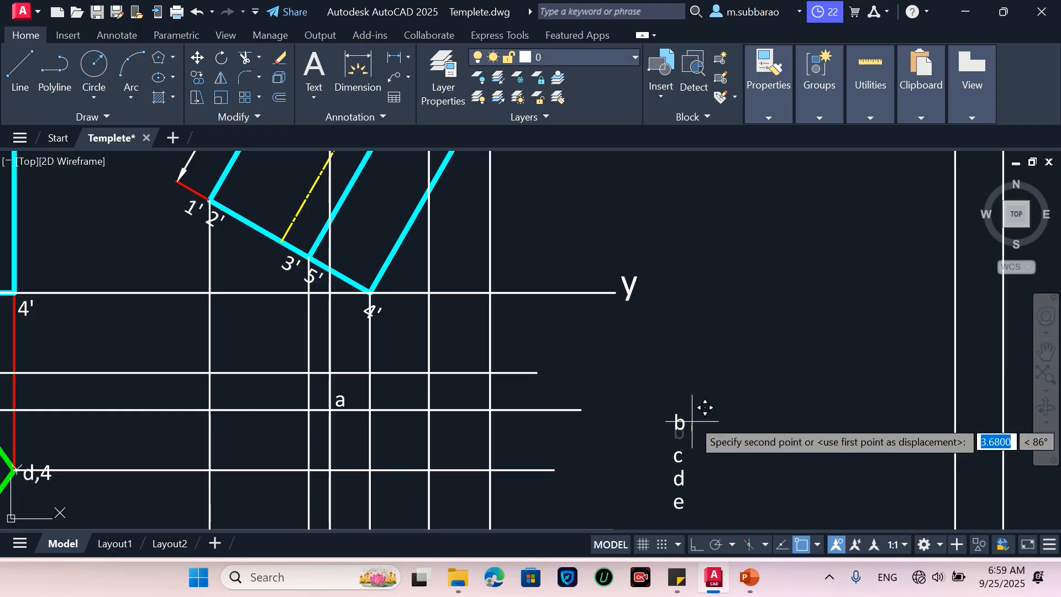
scroll(696, 380, "down", 2)
scroll(491, 494, "up", 2)
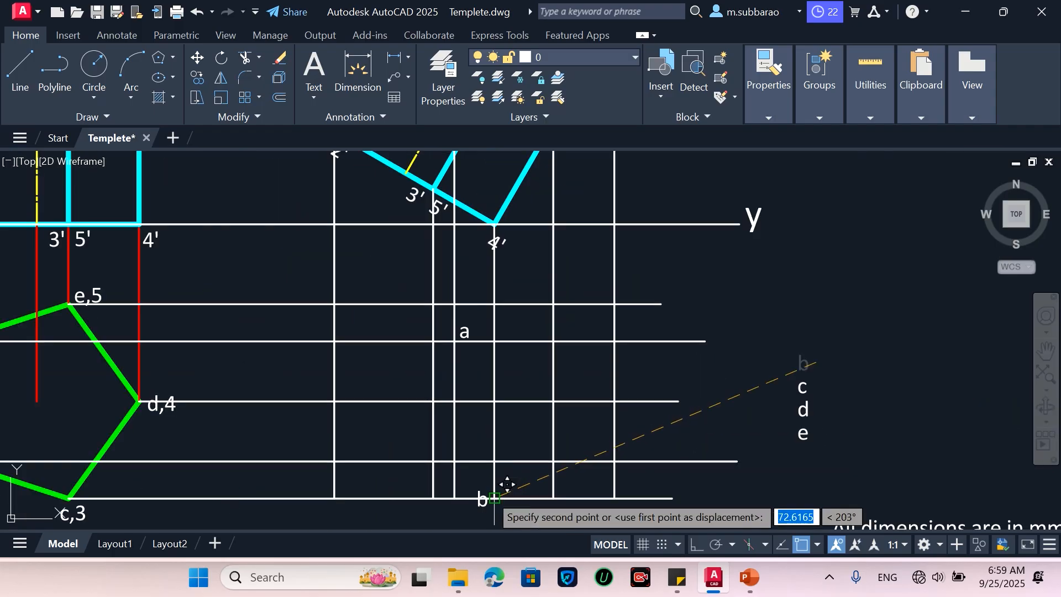
left_click(490, 435)
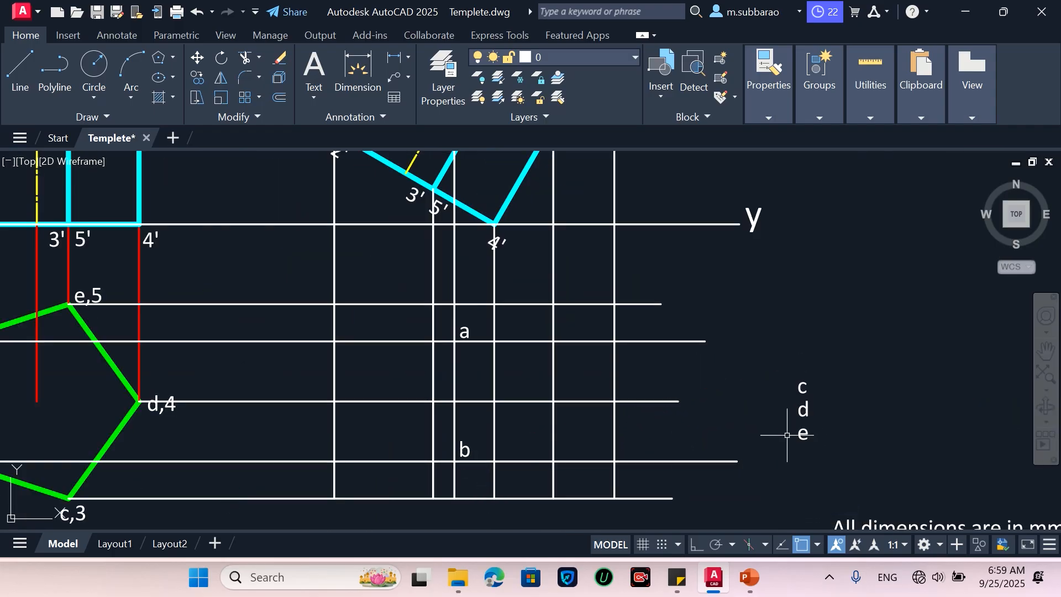
Step: Move the copied label c just below the crossing of the c' e' vertical projector and the horizontal line from corner c,3
key("Return")
left_click(824, 371)
left_click(770, 397)
key("Return")
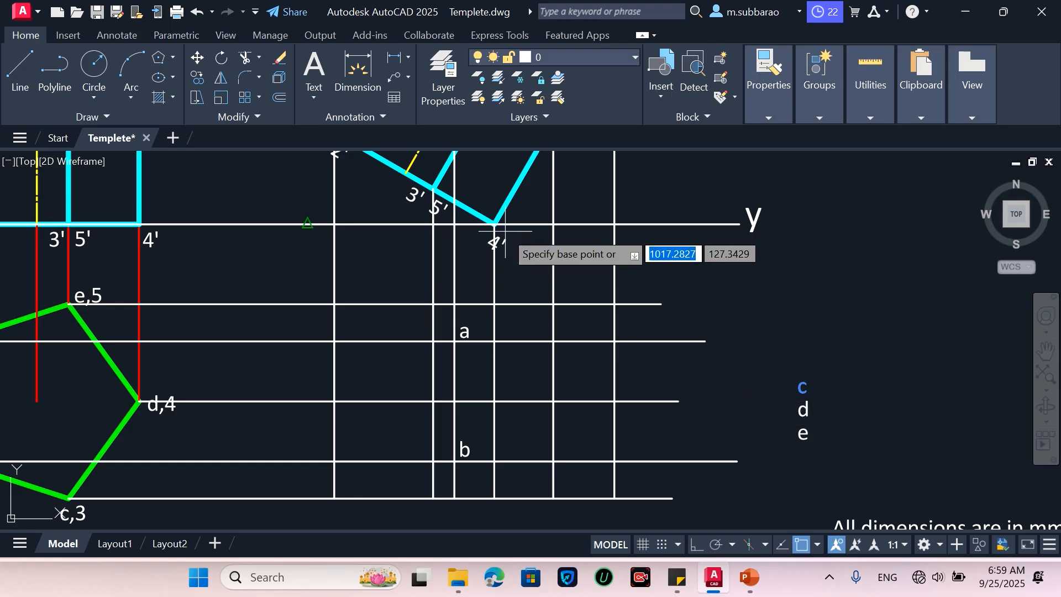
left_click(798, 390)
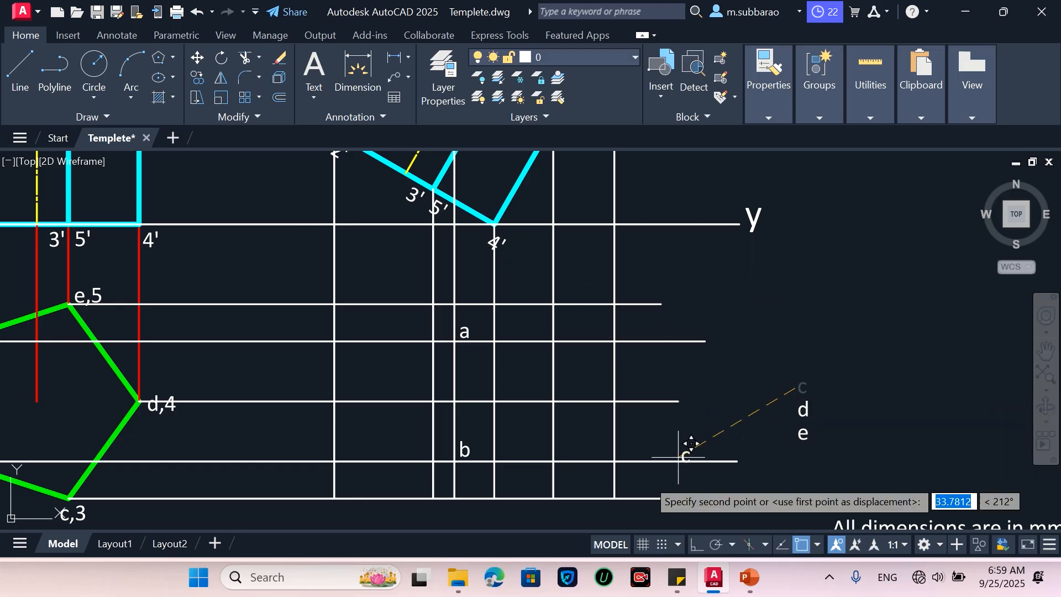
left_click(564, 499)
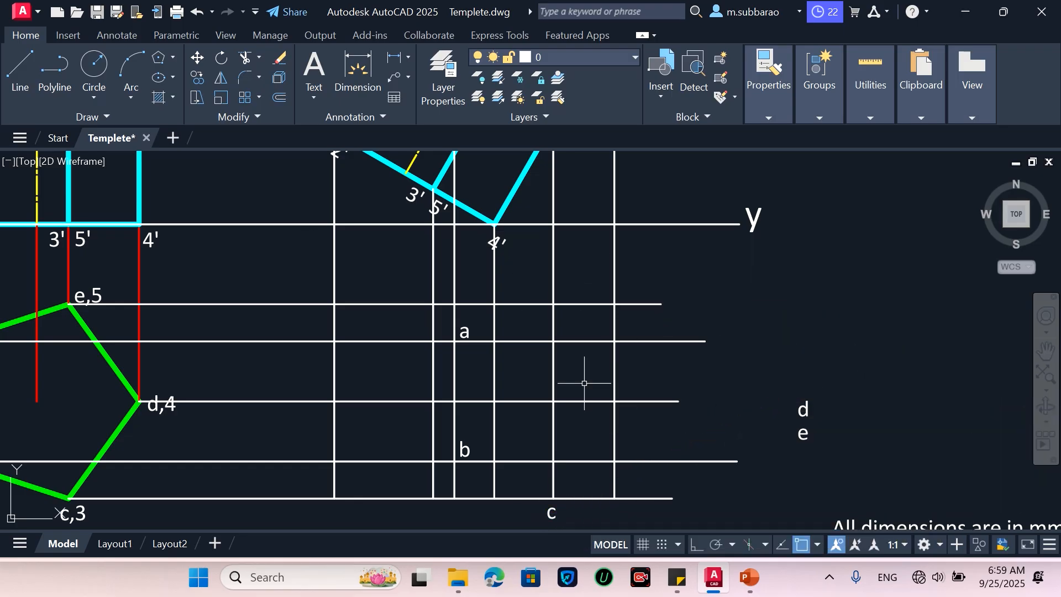
Step: Move the copied label d beside the crossing of the d' vertical projector and the horizontal line from corner d,4
key("Return")
left_click(803, 409)
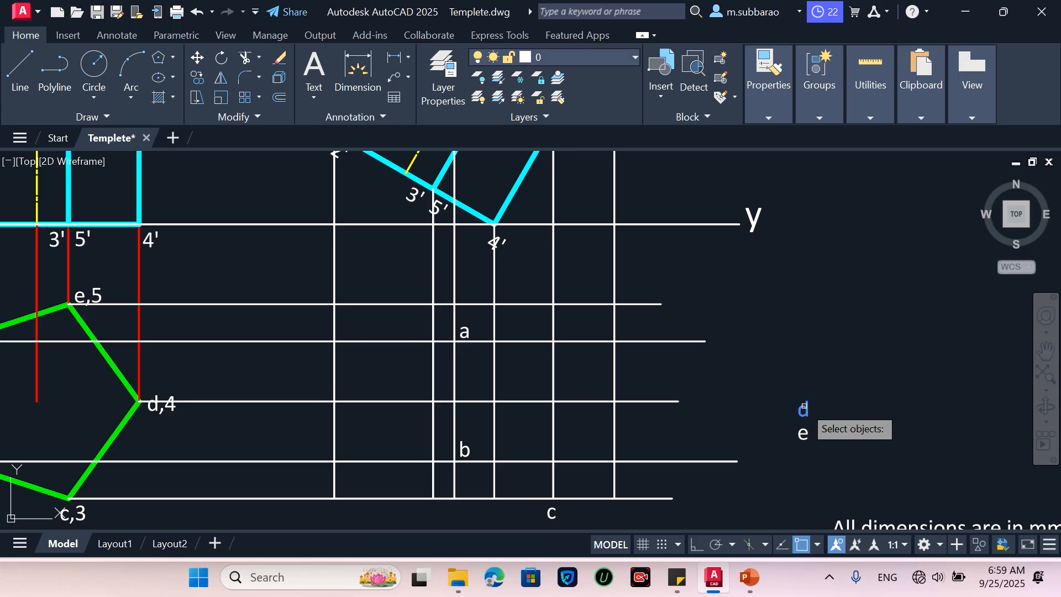
key("Return")
left_click(805, 408)
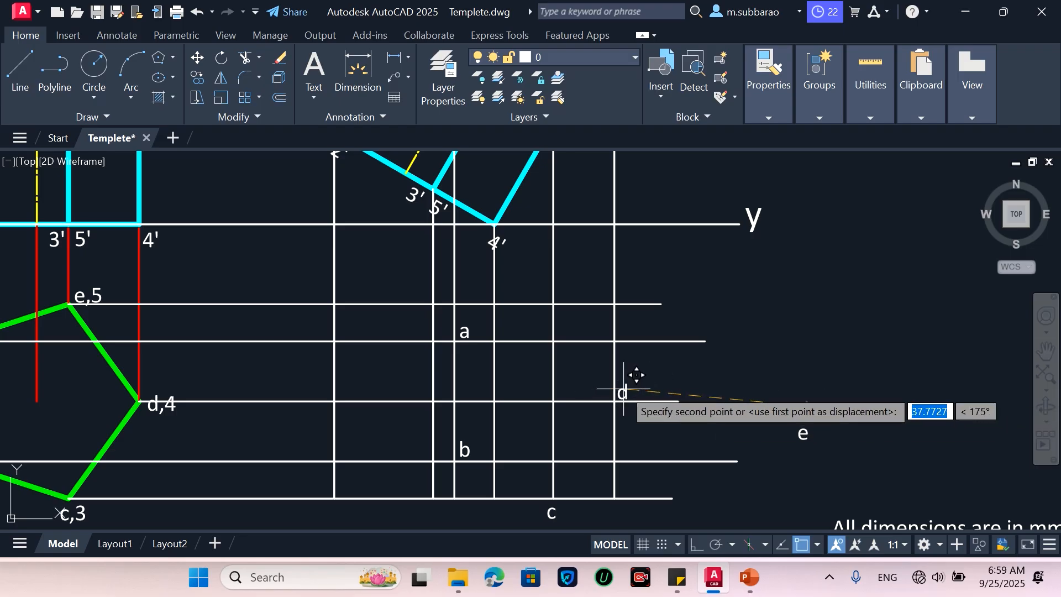
scroll(623, 399, "down", 2)
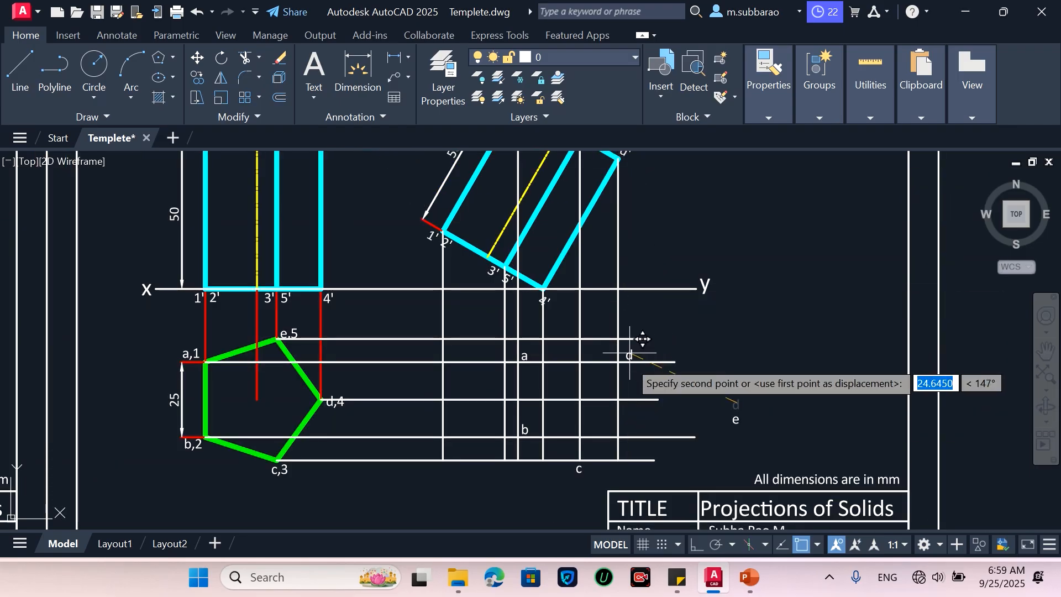
scroll(630, 391, "up", 2)
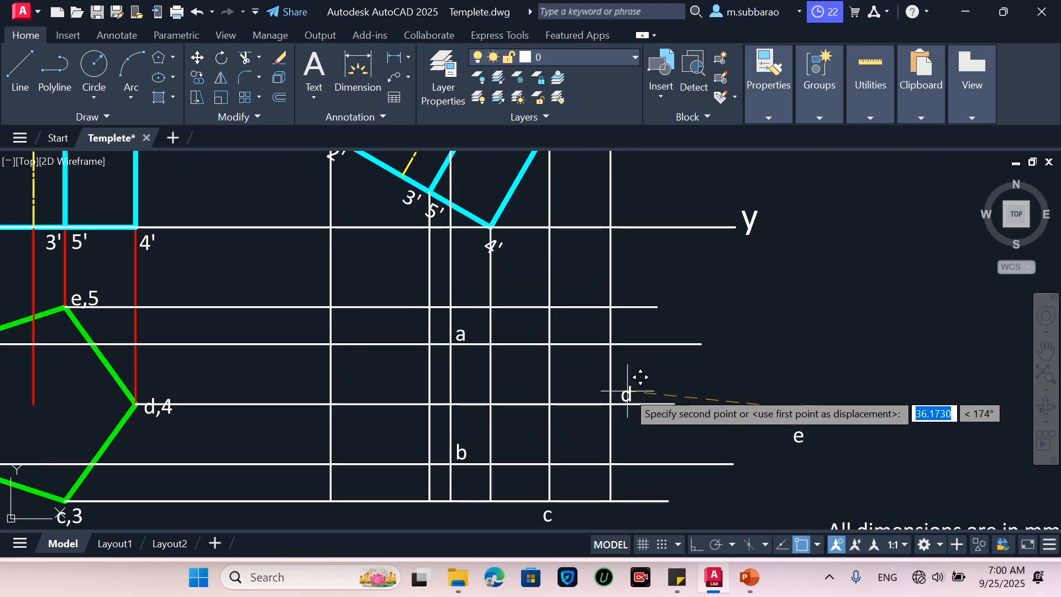
left_click(624, 388)
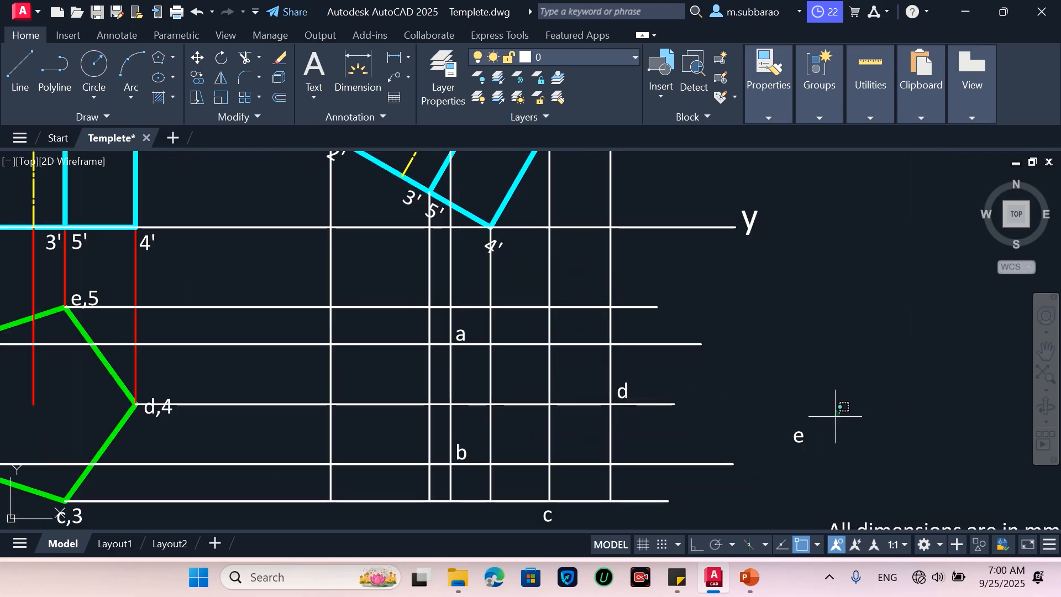
Step: Move the copied label e just above the crossing of the c' e' vertical projector and the horizontal line from corner e,5
left_click(797, 437)
key("space")
left_click(796, 435)
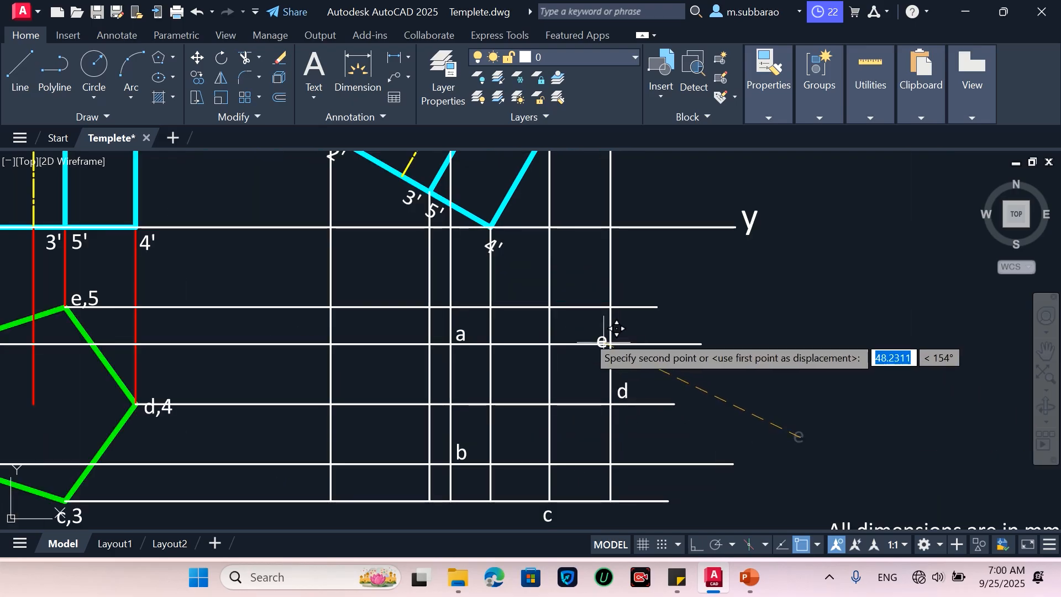
scroll(586, 334, "up", 4)
left_click(519, 234)
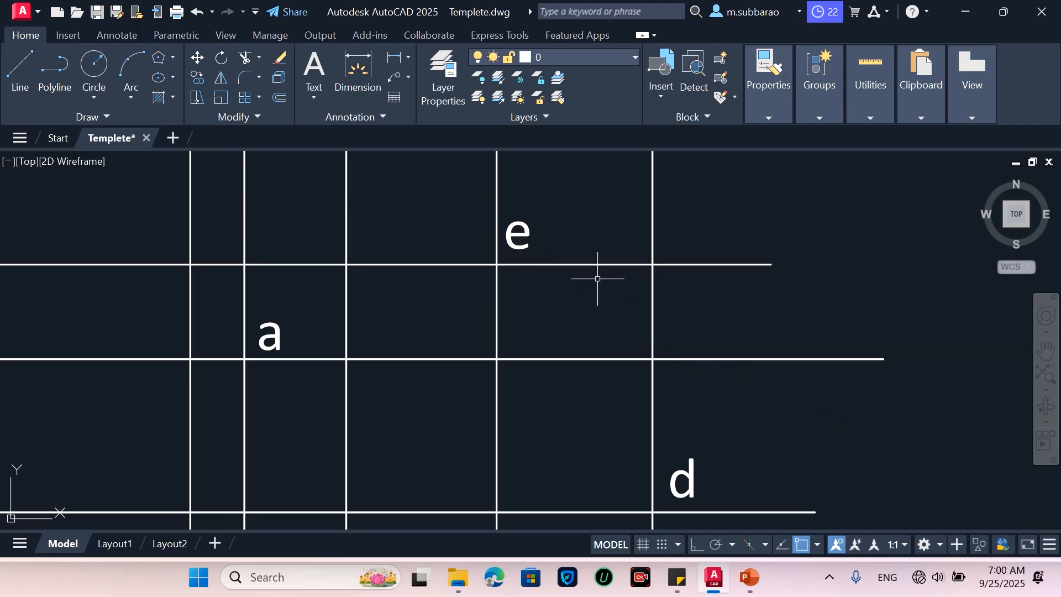
Step: Draw the closed pentagon through the projected points a, b, c, d and e with connected lines in the second-stage top view
scroll(598, 279, "down", 4)
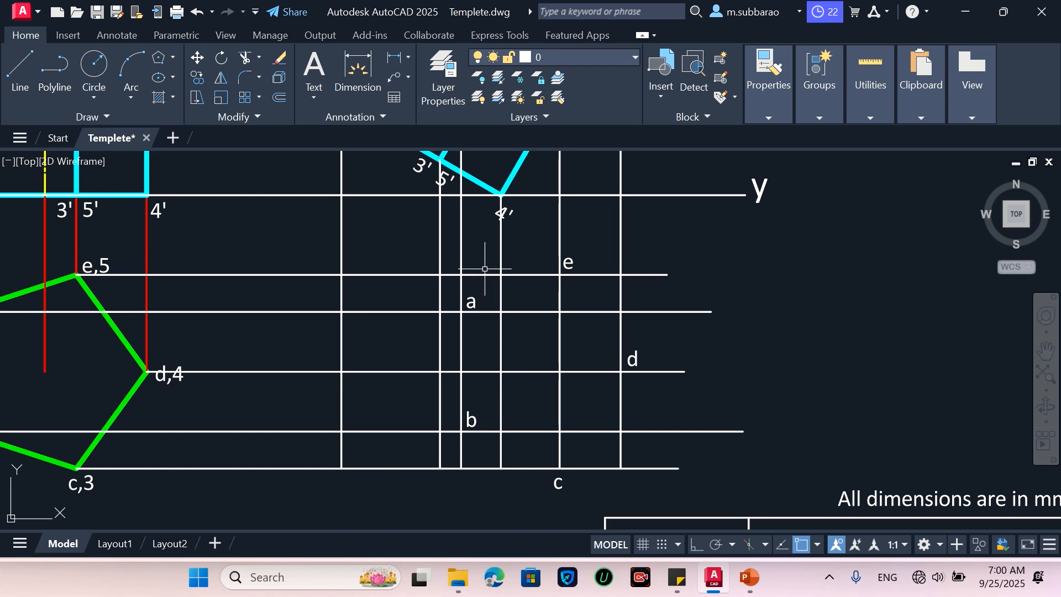
left_click(20, 65)
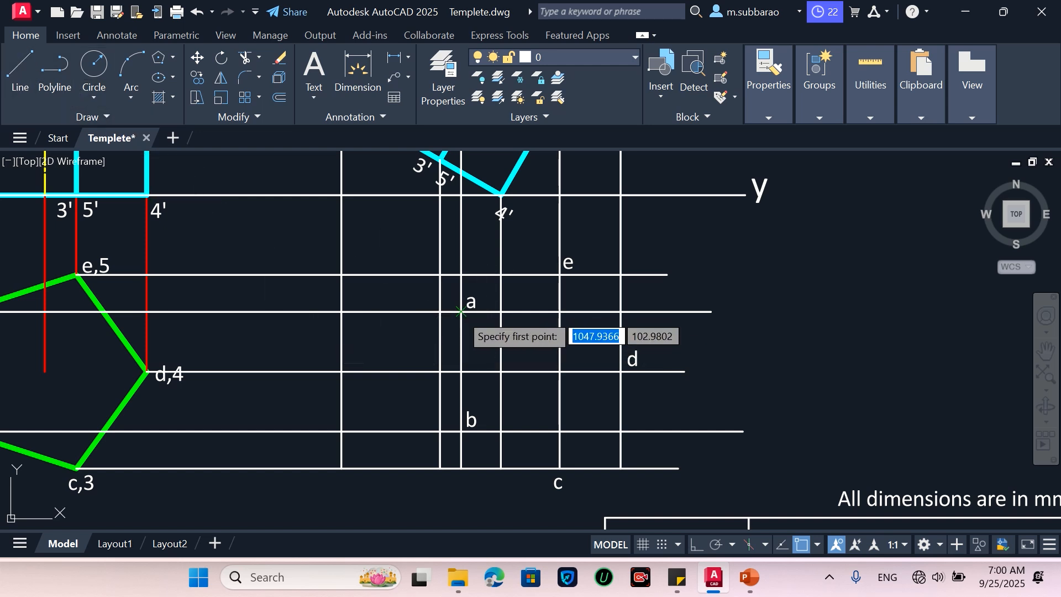
left_click(461, 311)
left_click(461, 431)
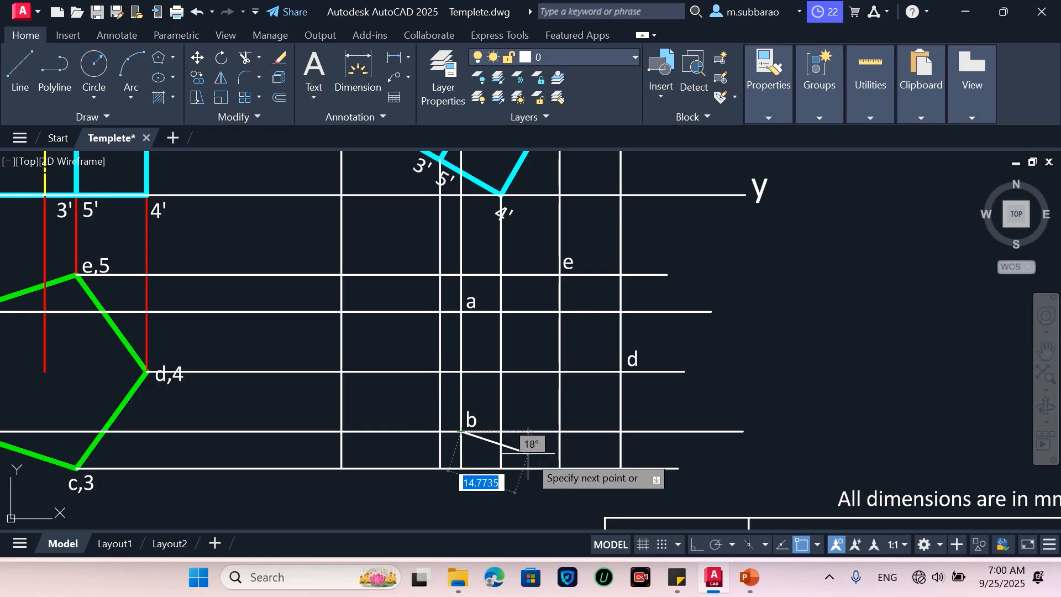
left_click(560, 468)
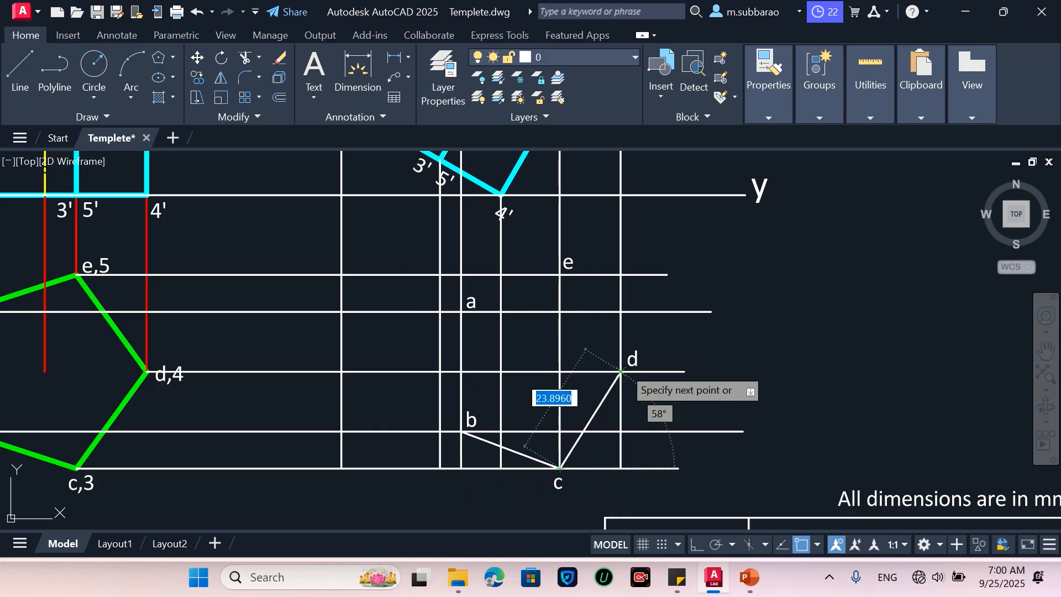
left_click(621, 371)
left_click(559, 275)
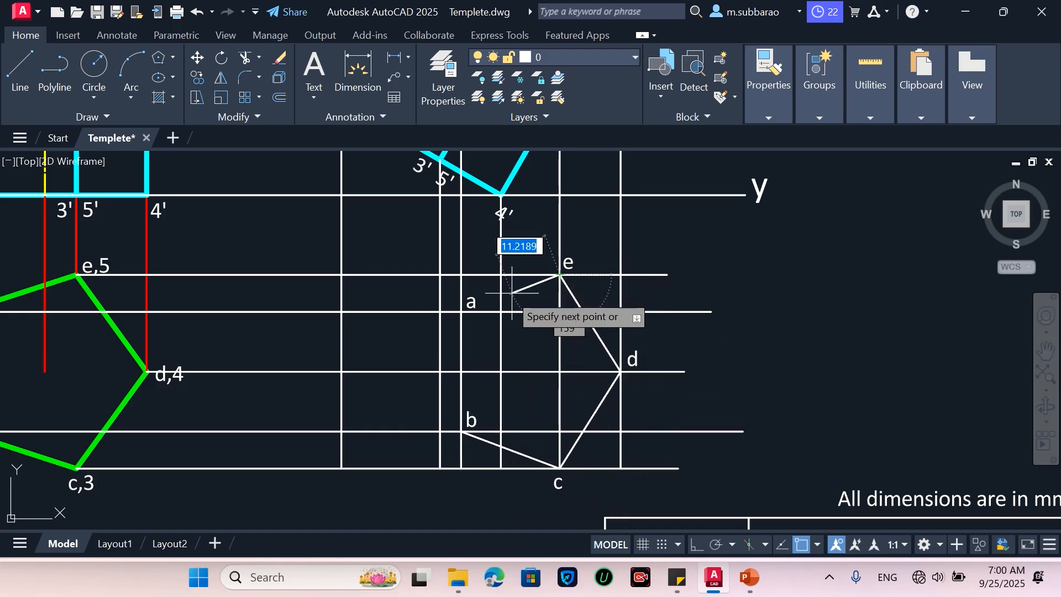
left_click(461, 311)
key("Return")
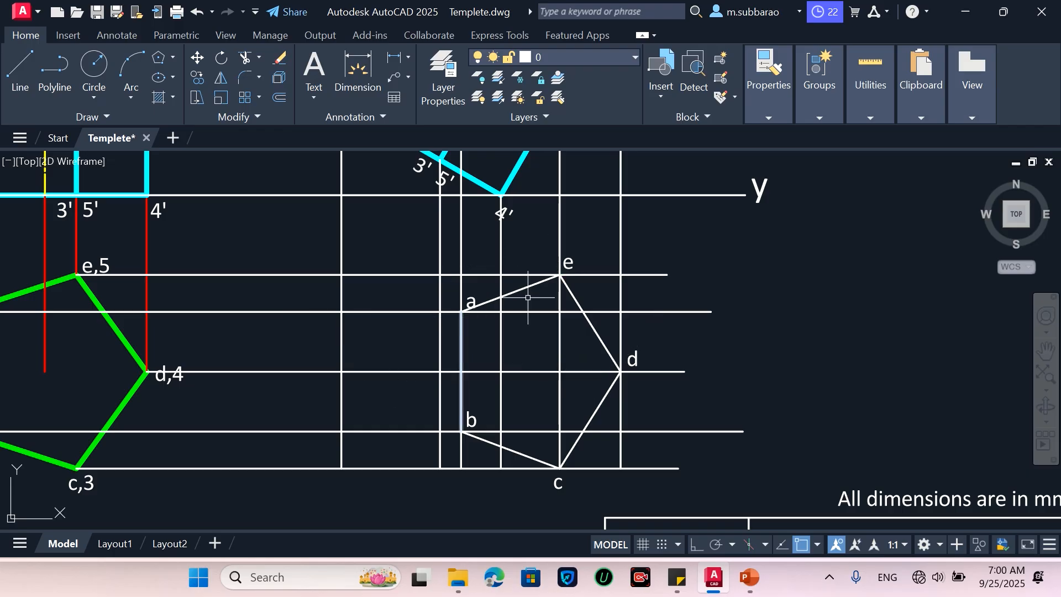
Step: Match the red projector line's properties onto all the white vertical and horizontal projectors of the second-stage top view
type("m")
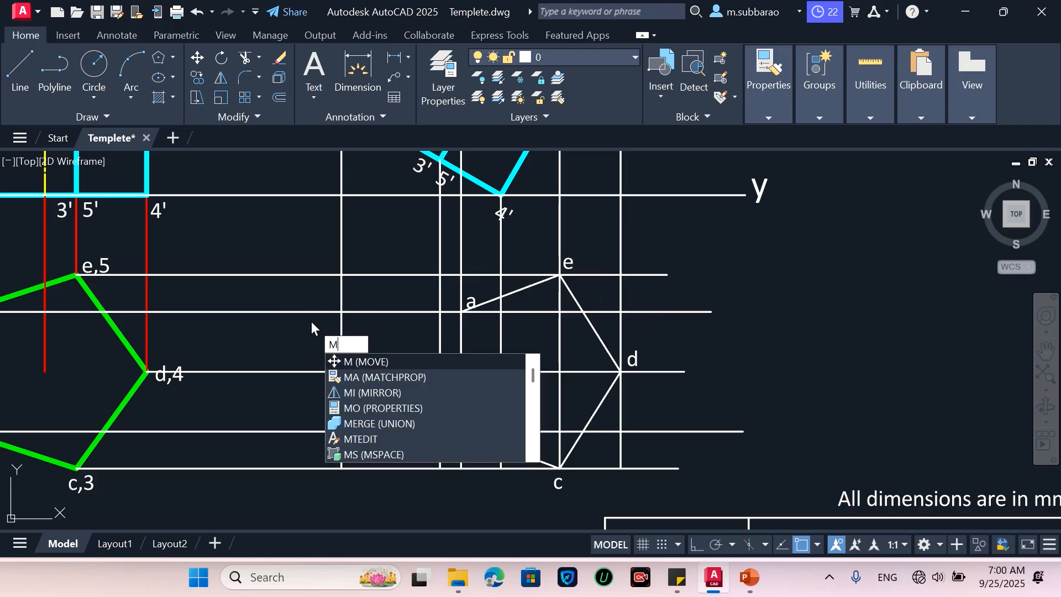
type("a")
key("Return")
left_click(147, 249)
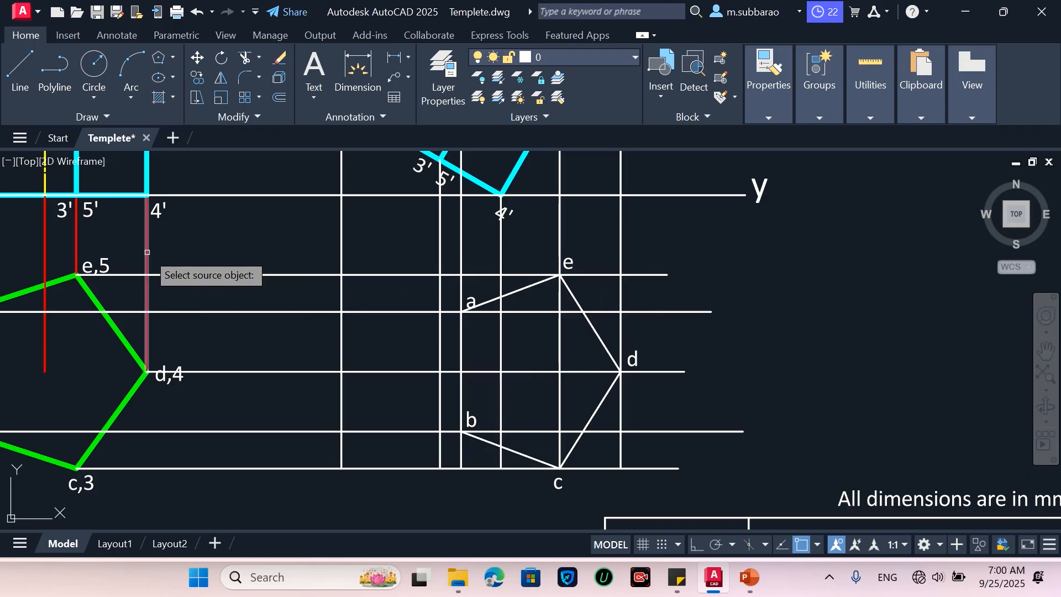
left_click(657, 238)
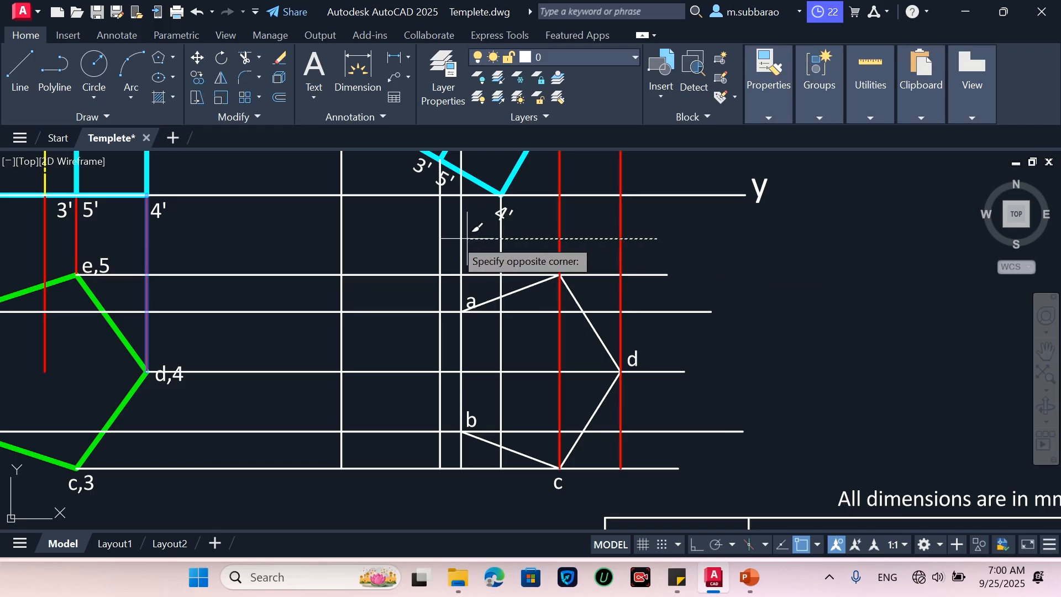
left_click(432, 238)
left_click(392, 258)
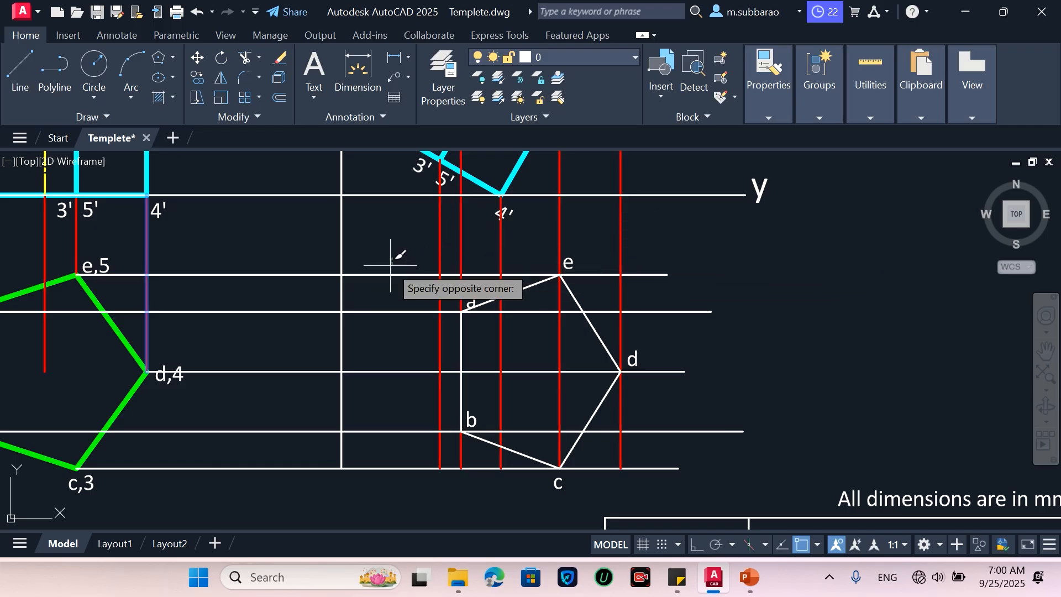
left_click(380, 491)
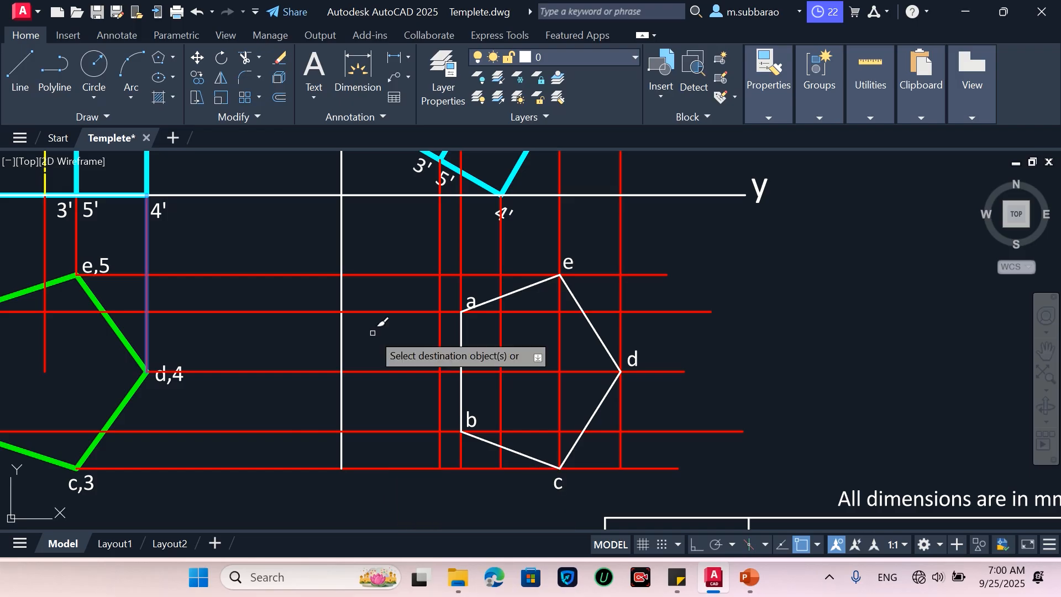
left_click(342, 235)
scroll(426, 487, "down", 2)
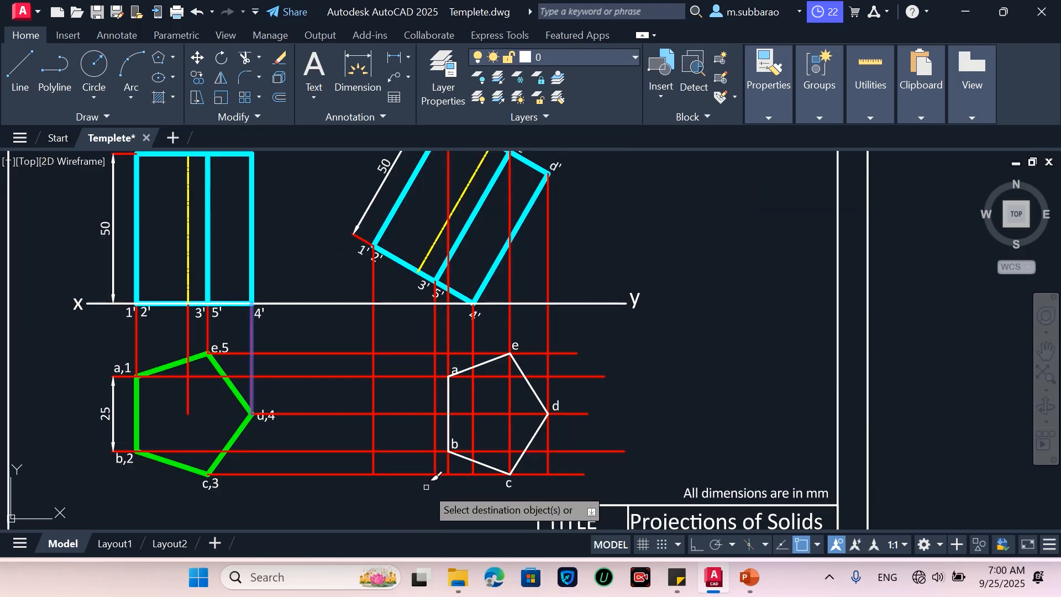
scroll(426, 487, "up", 2)
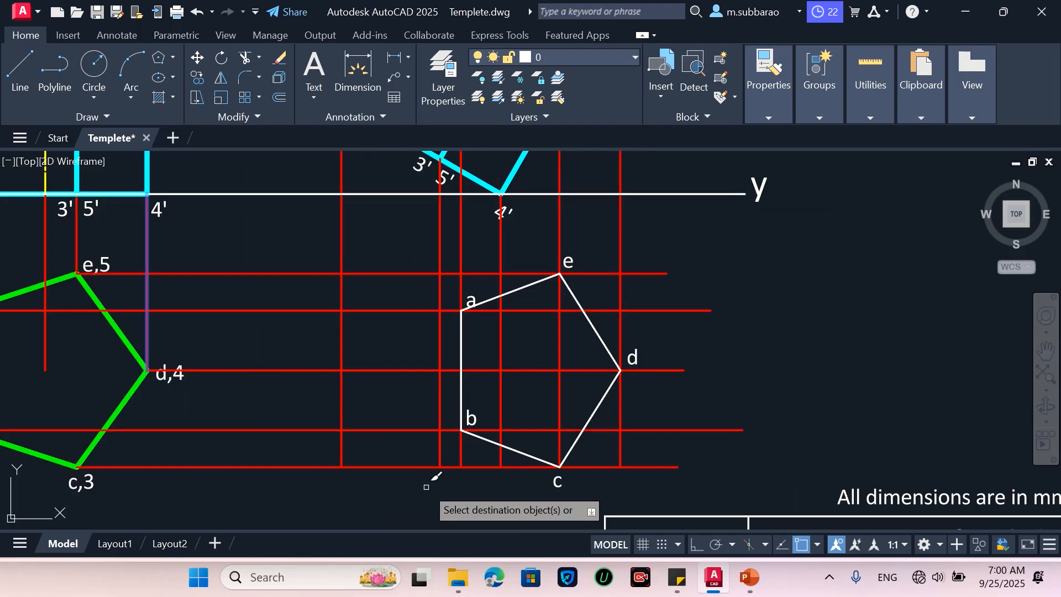
scroll(426, 488, "up", 2)
scroll(431, 483, "down", 4)
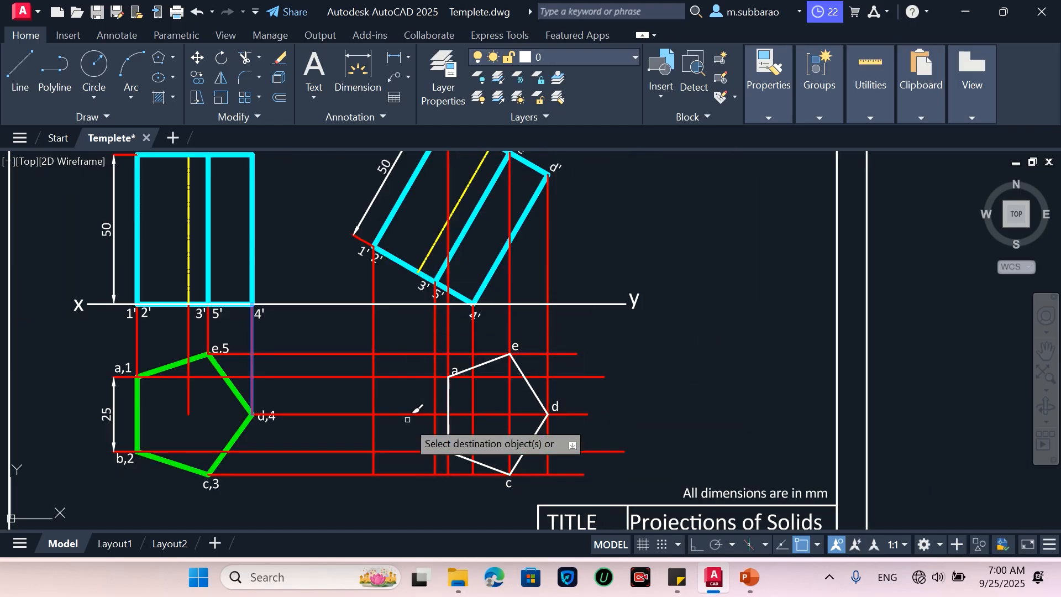
scroll(430, 437, "up", 2)
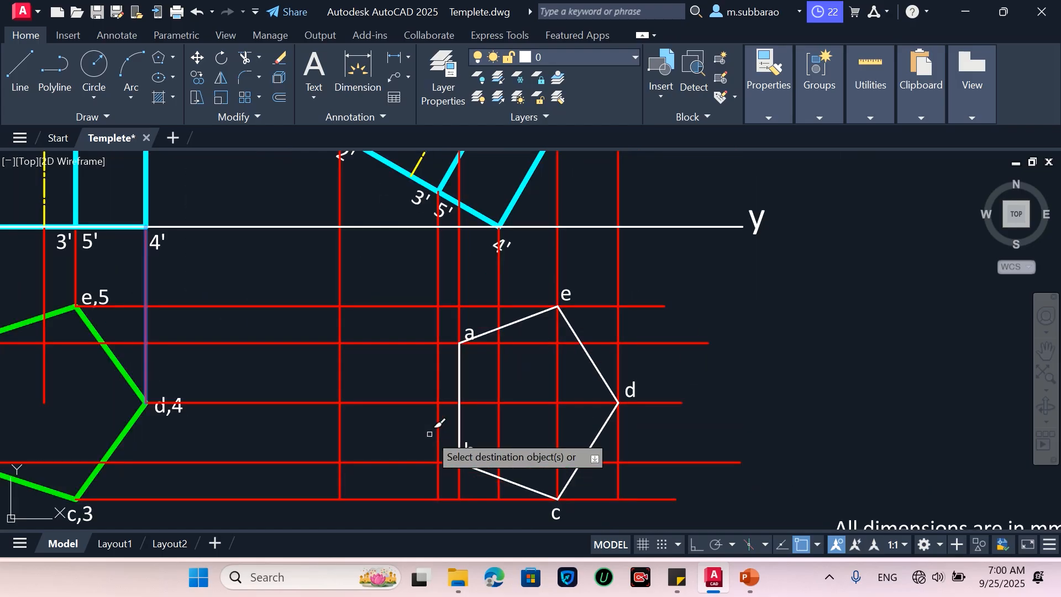
left_click(601, 432)
key("Escape")
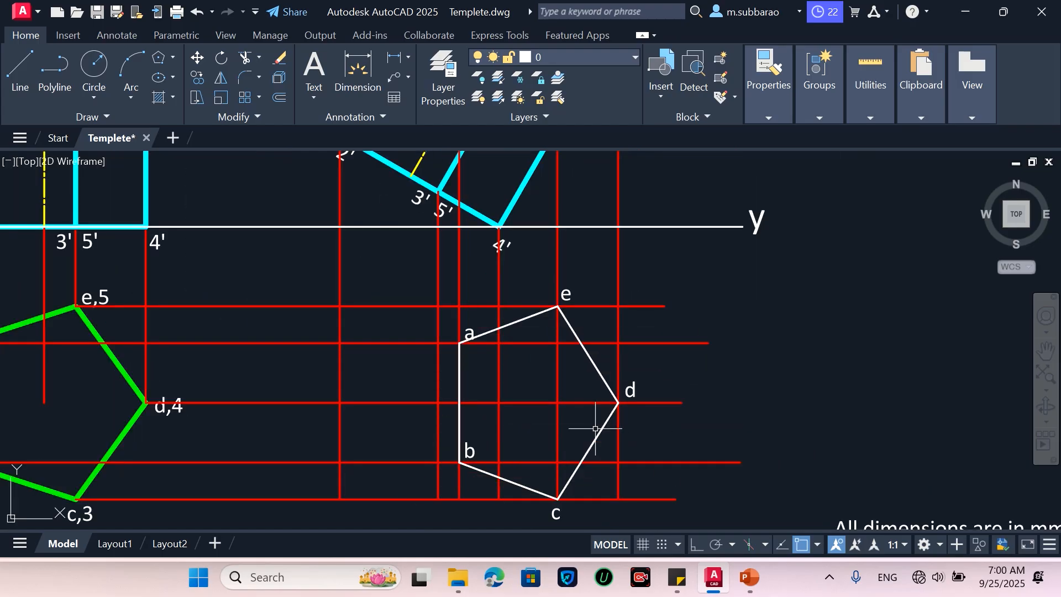
Step: Match the green first-stage pentagon's properties onto all five edges of the new pentagon a b c d e
type("ma")
key("Return")
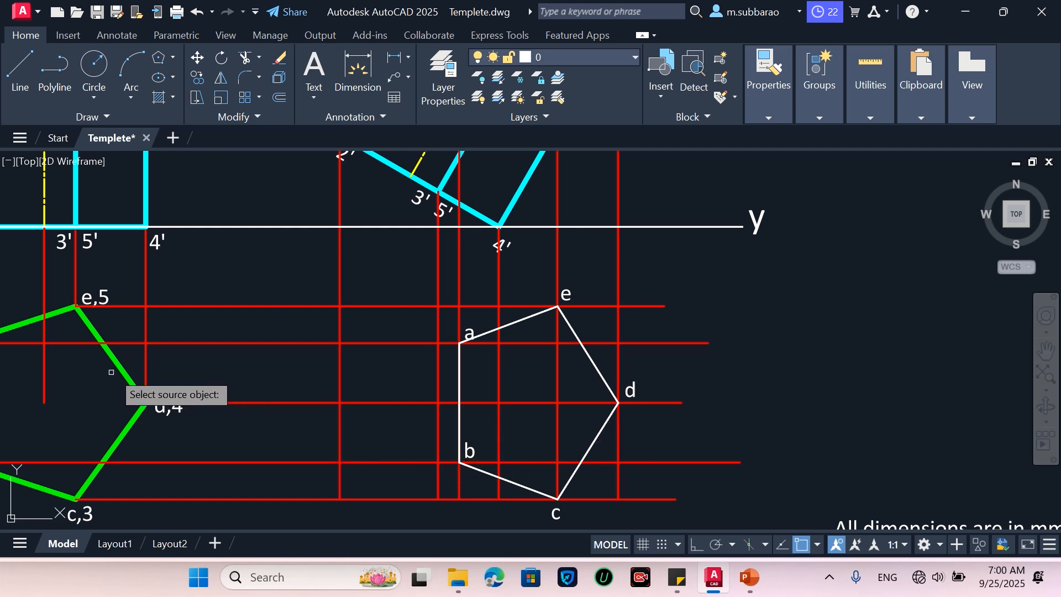
left_click(134, 387)
left_click(492, 334)
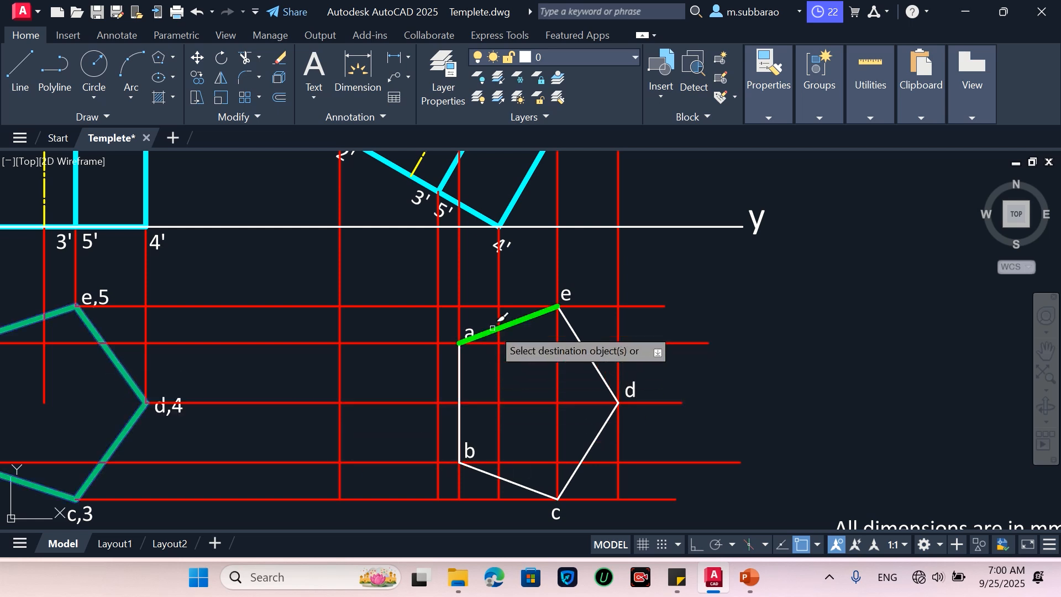
left_click(586, 351)
left_click(602, 424)
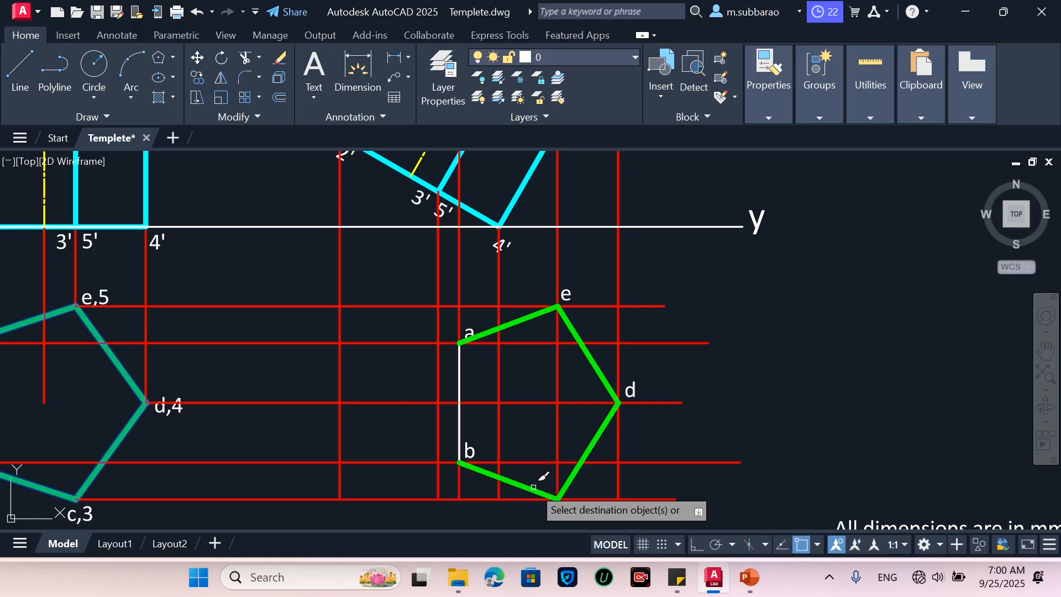
left_click(460, 406)
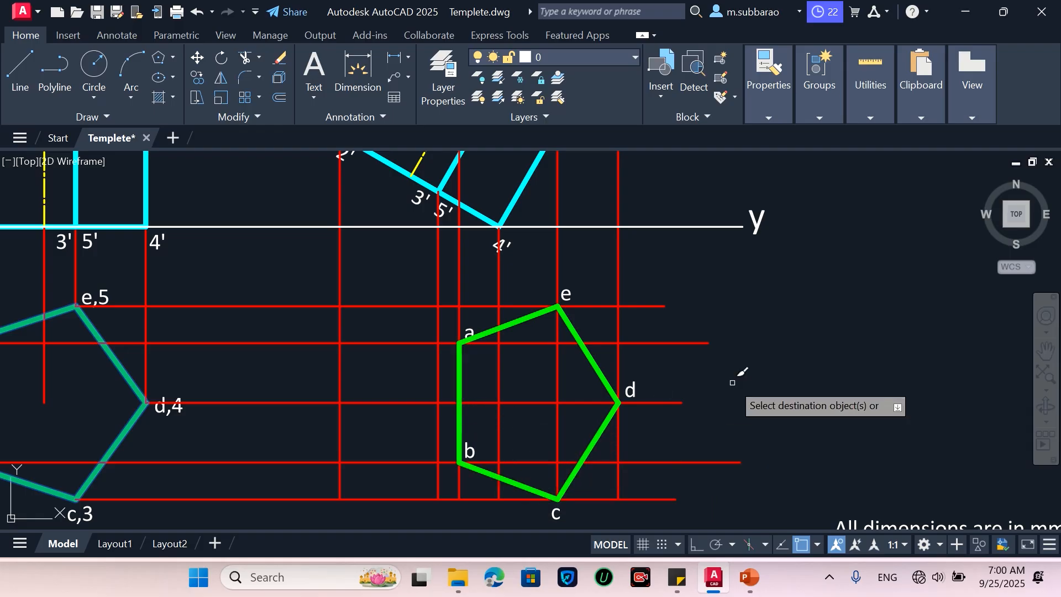
scroll(796, 412, "down", 2)
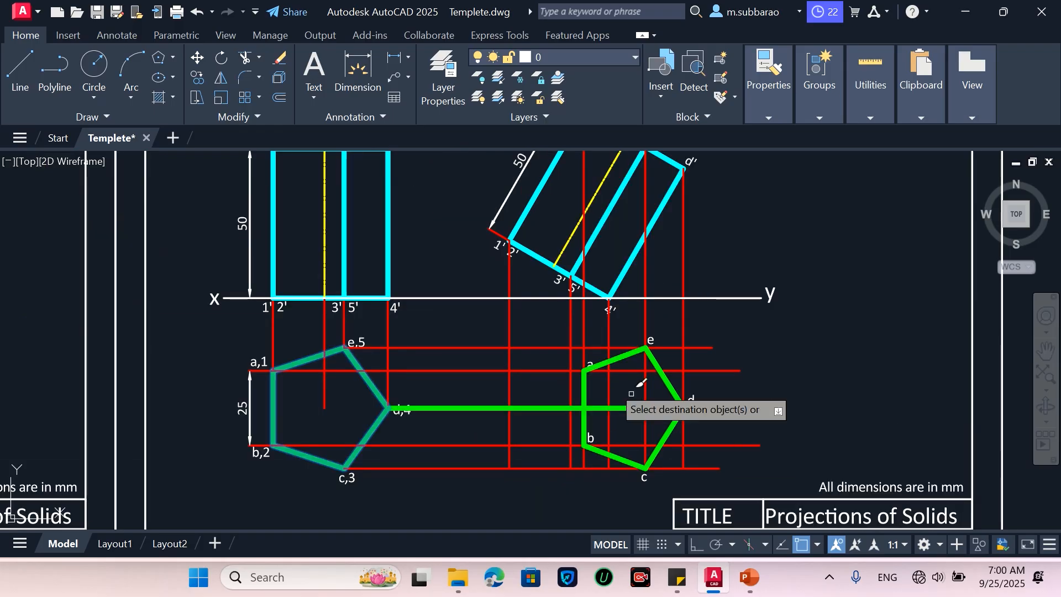
scroll(736, 445, "up", 2)
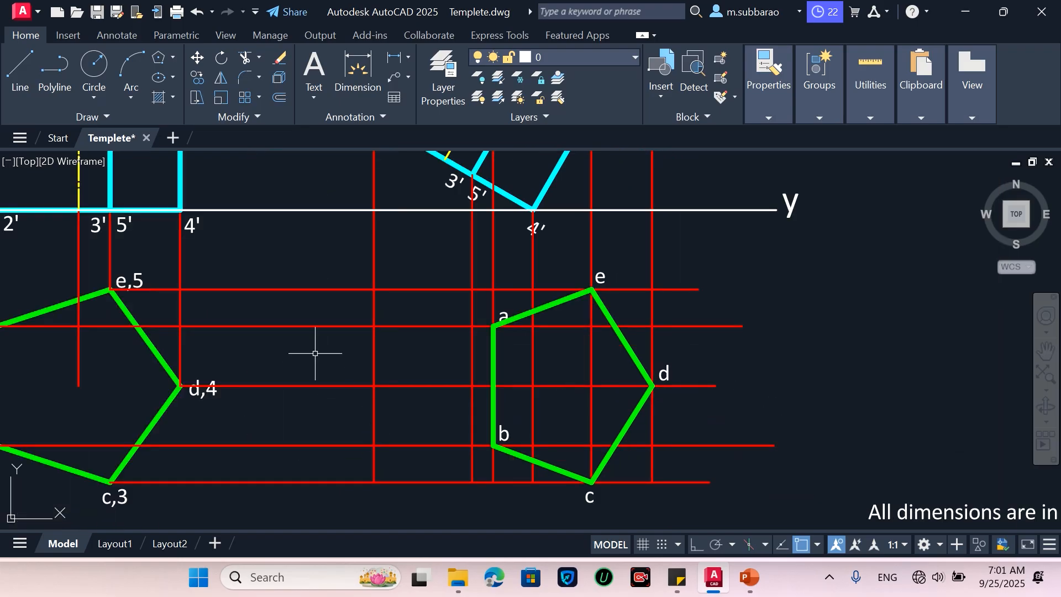
Step: Copy the label column 1' to 8' from the label legend into the empty space beside the second-stage top view
scroll(487, 436, "down", 2)
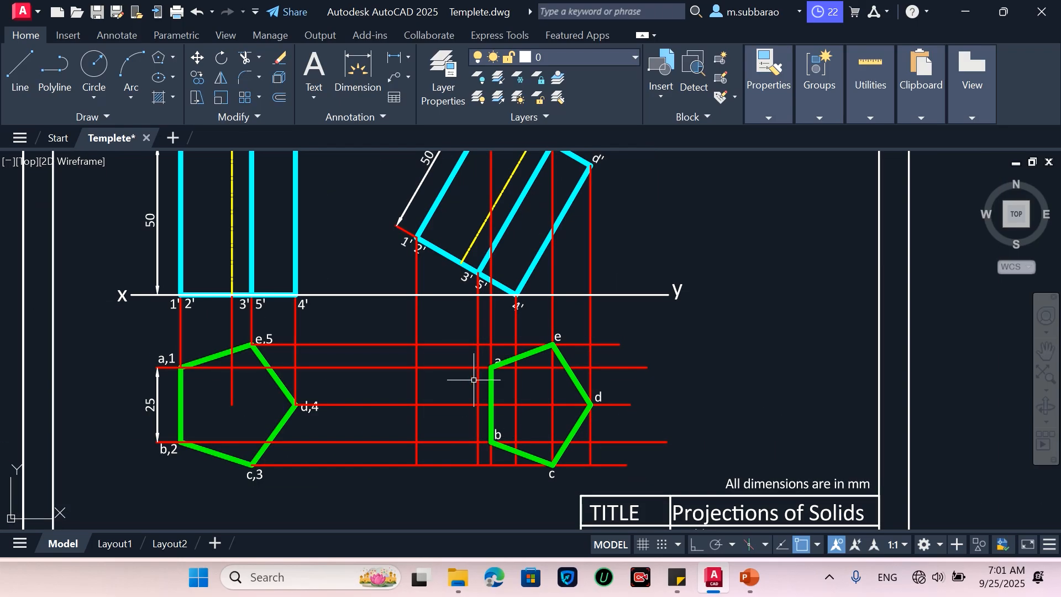
scroll(474, 380, "down", 2)
scroll(444, 247, "up", 2)
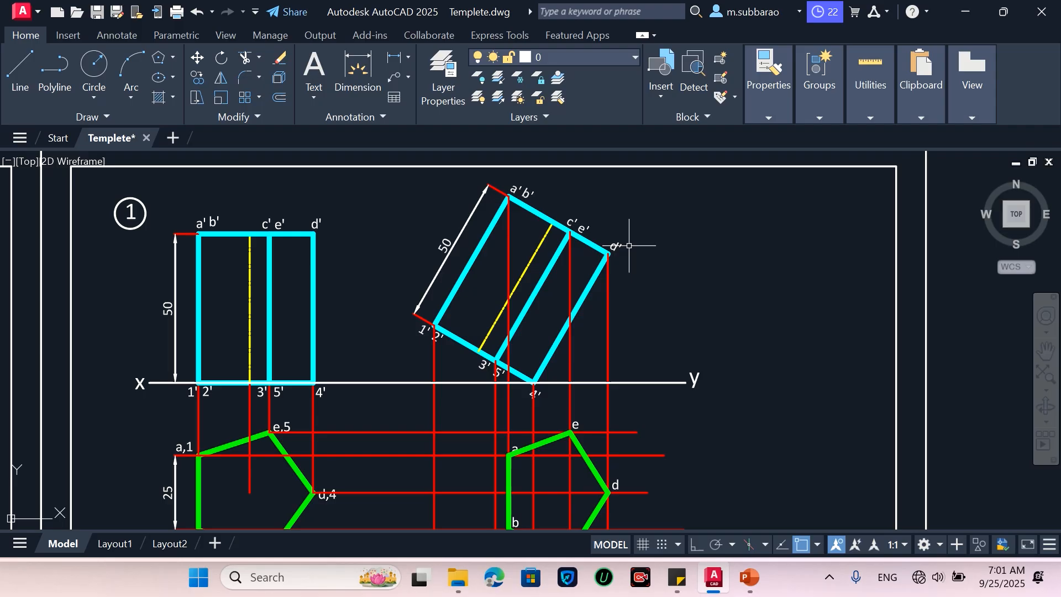
scroll(502, 279, "down", 3)
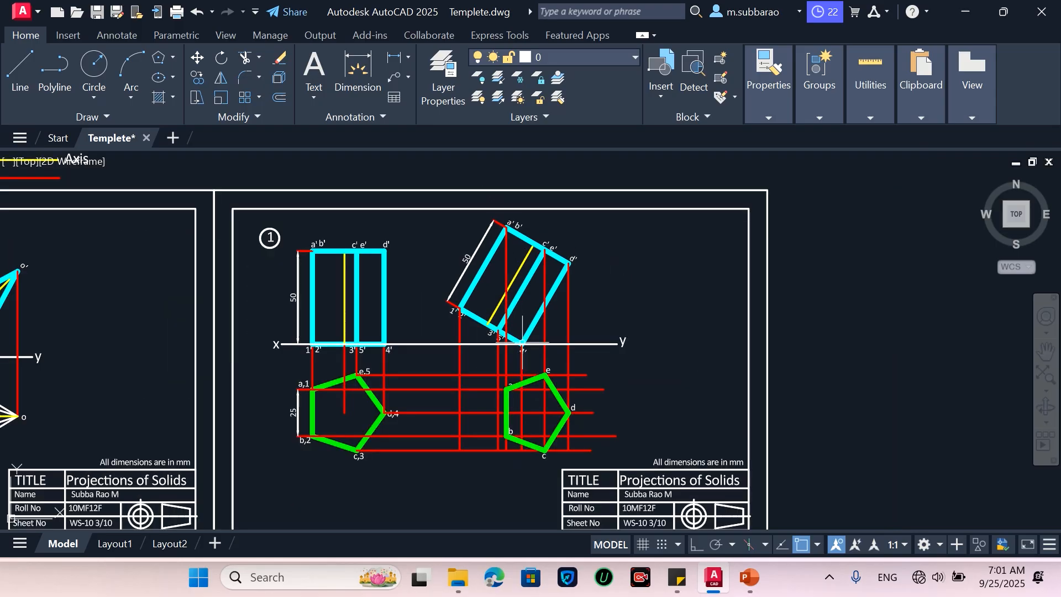
scroll(523, 331, "up", 3)
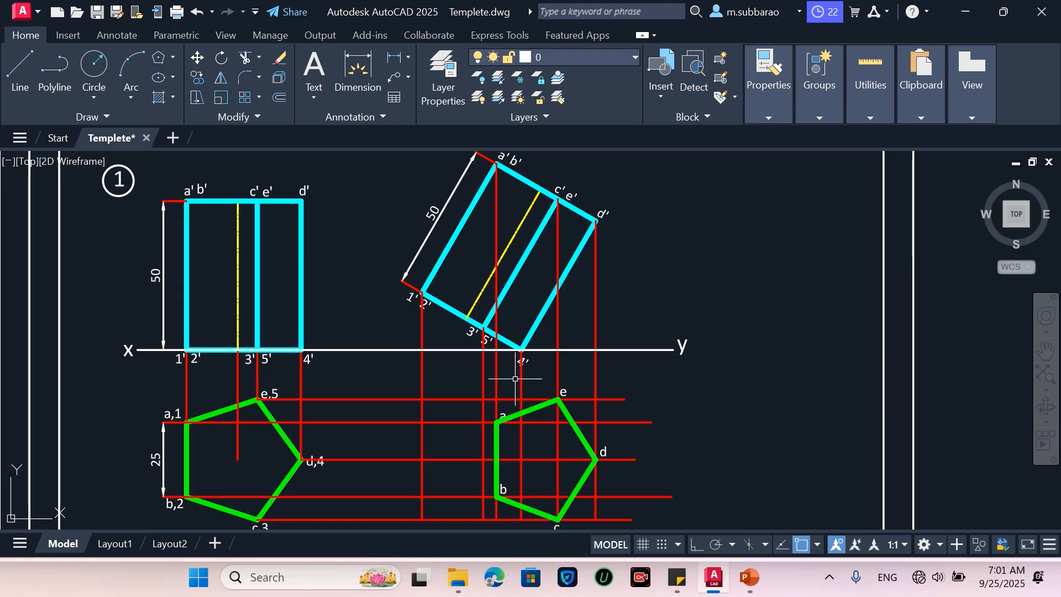
type("o")
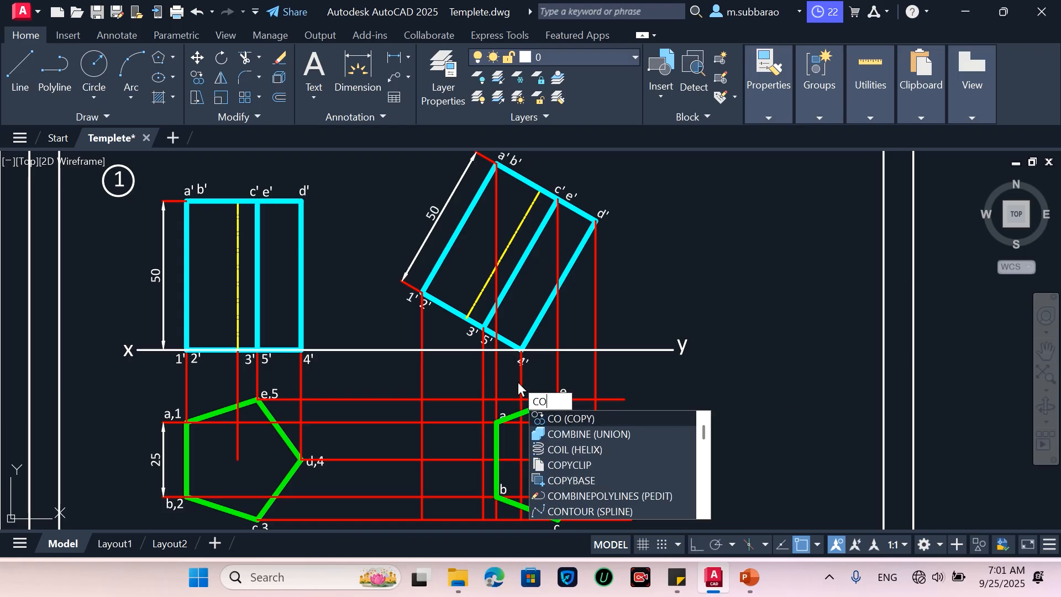
key("Return")
scroll(518, 382, "down", 5)
scroll(161, 231, "up", 5)
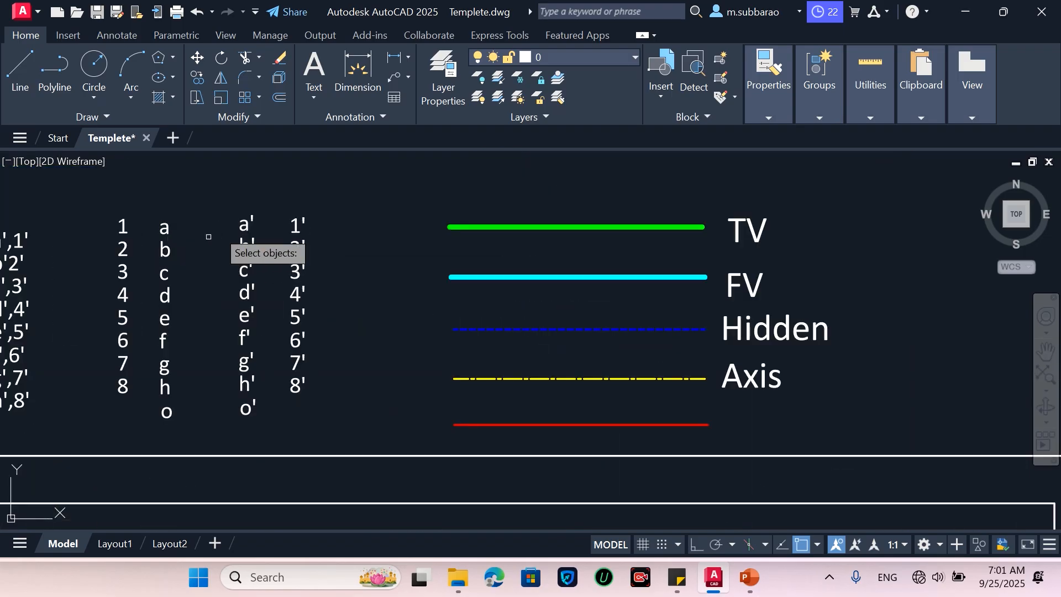
left_click(280, 208)
left_click(374, 431)
key("Return")
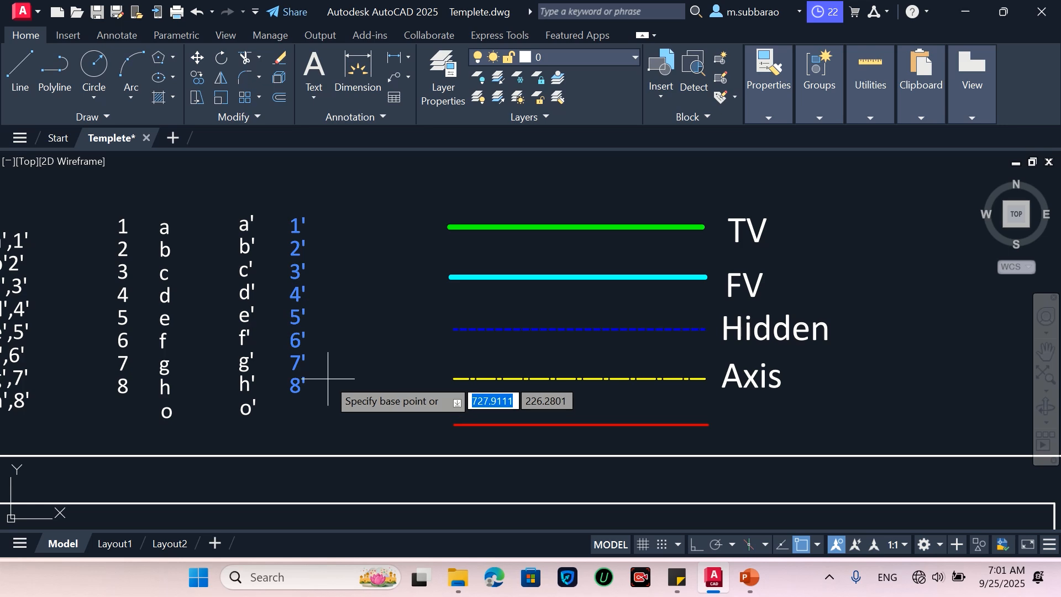
left_click(302, 445)
scroll(255, 333, "down", 8)
scroll(555, 463, "up", 6)
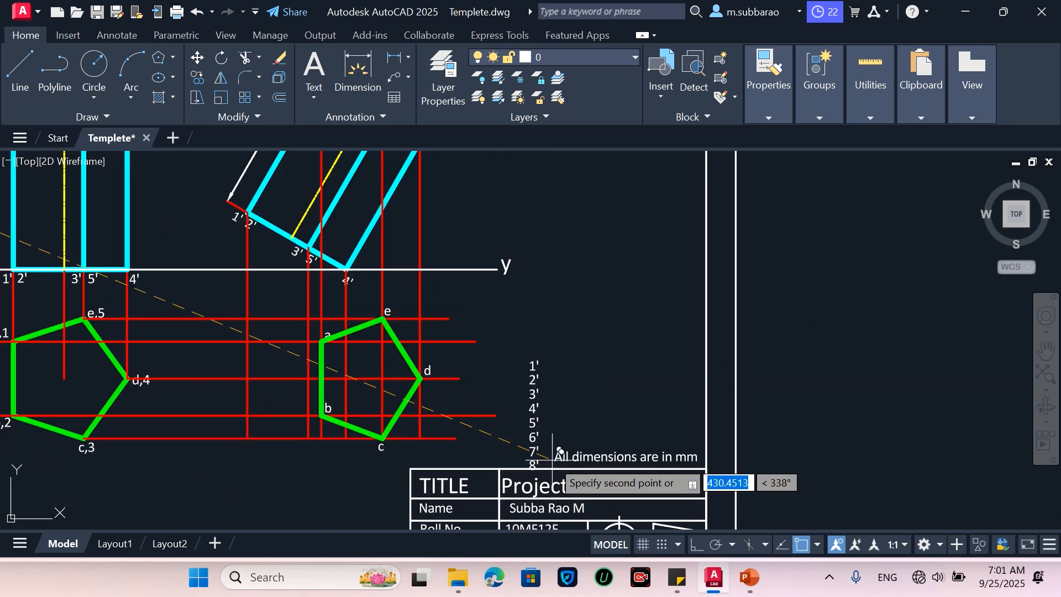
left_click(529, 421)
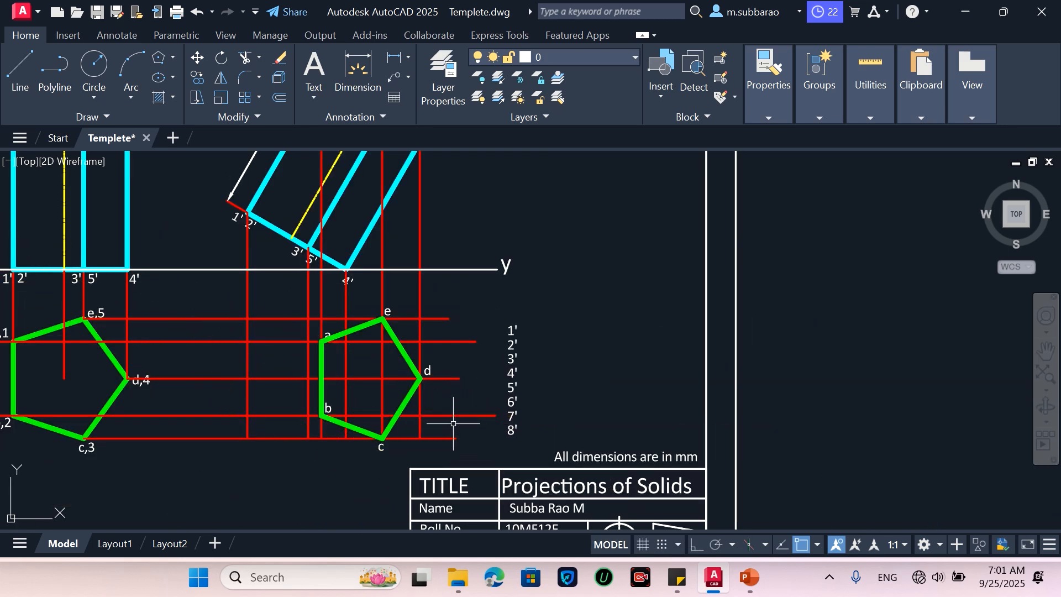
Step: Move the copied label 1' just below the crossing of the 1' 2' vertical projector and the horizontal line from corner a,1
scroll(451, 419, "up", 2)
scroll(499, 421, "down", 2)
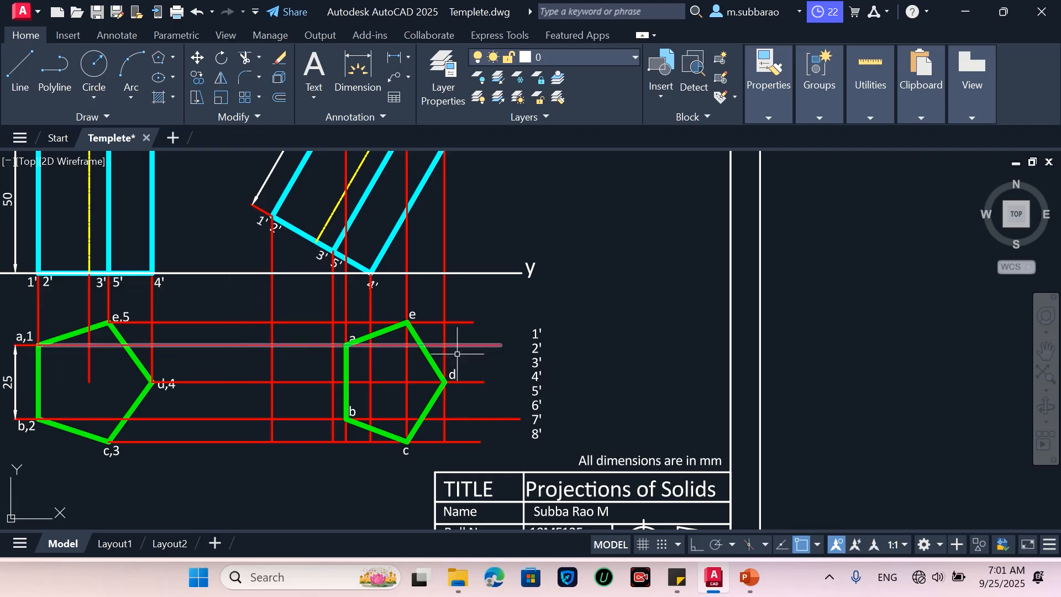
scroll(576, 350, "up", 2)
key("Return")
left_click(562, 311)
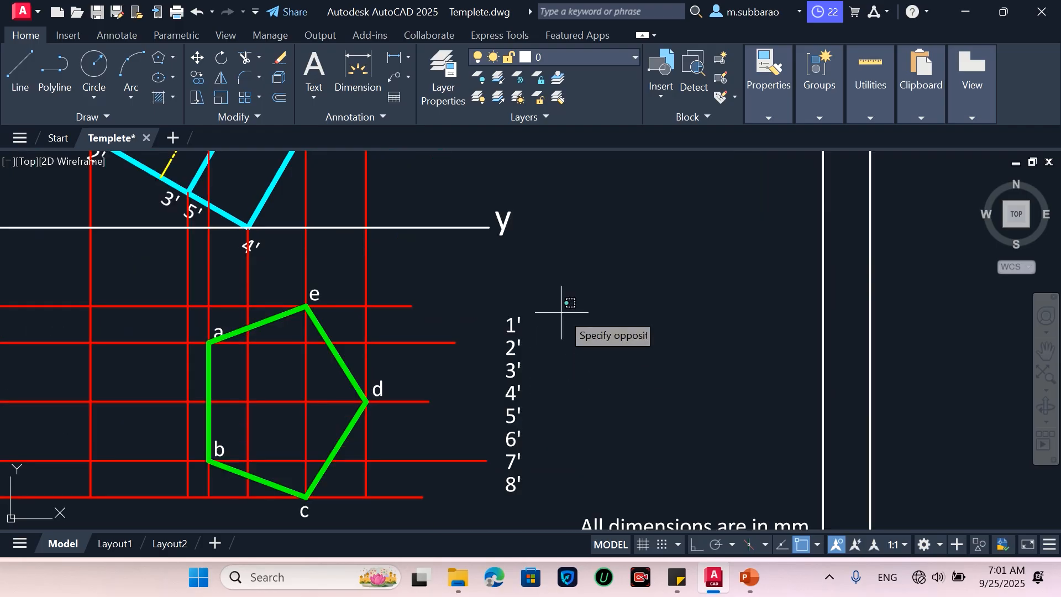
left_click(507, 324)
key("Return")
left_click(606, 329)
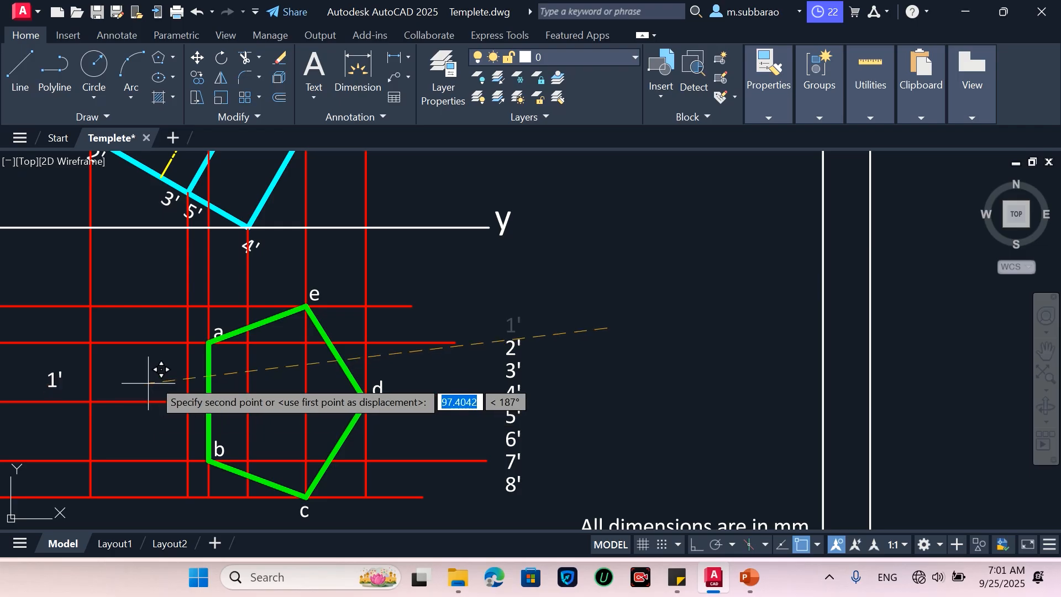
left_click(173, 358)
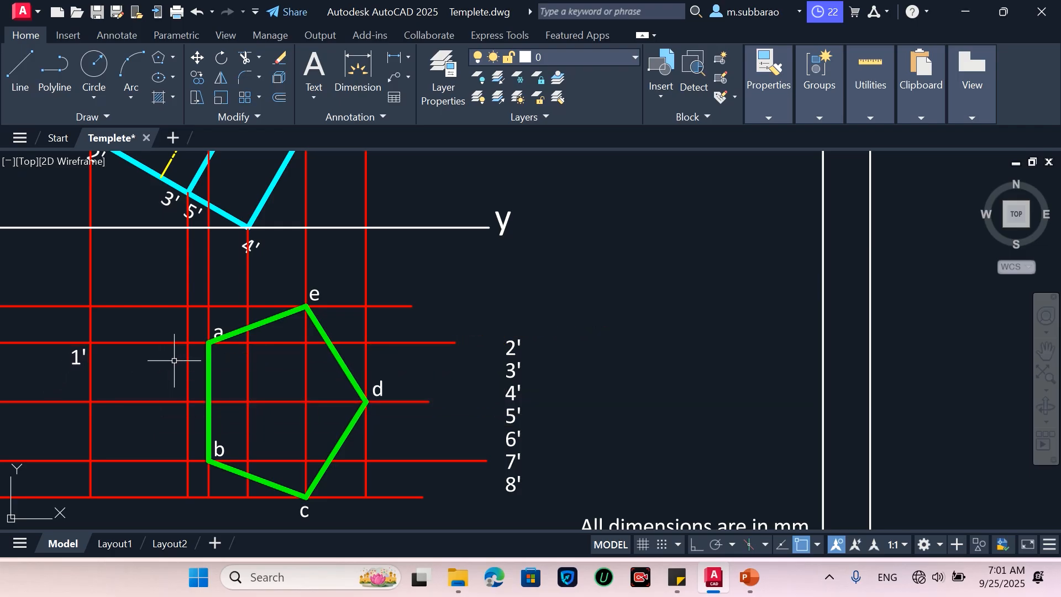
Step: Move the copied label 2' just below the crossing of the 1' 2' vertical projector and the horizontal line from corner b,2
key("Return")
left_click(546, 329)
left_click(488, 344)
key("Return")
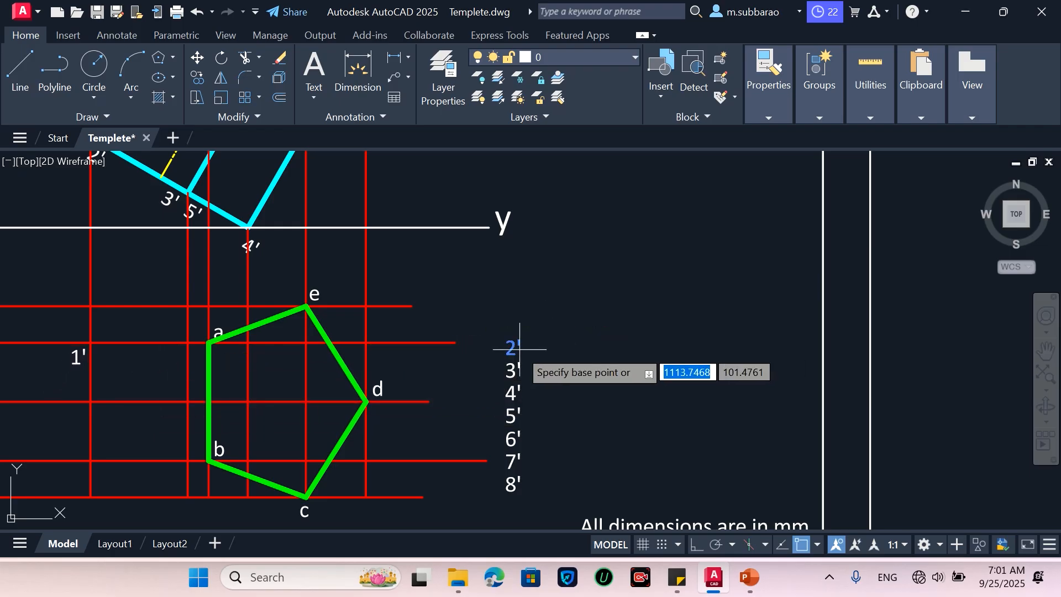
left_click(514, 350)
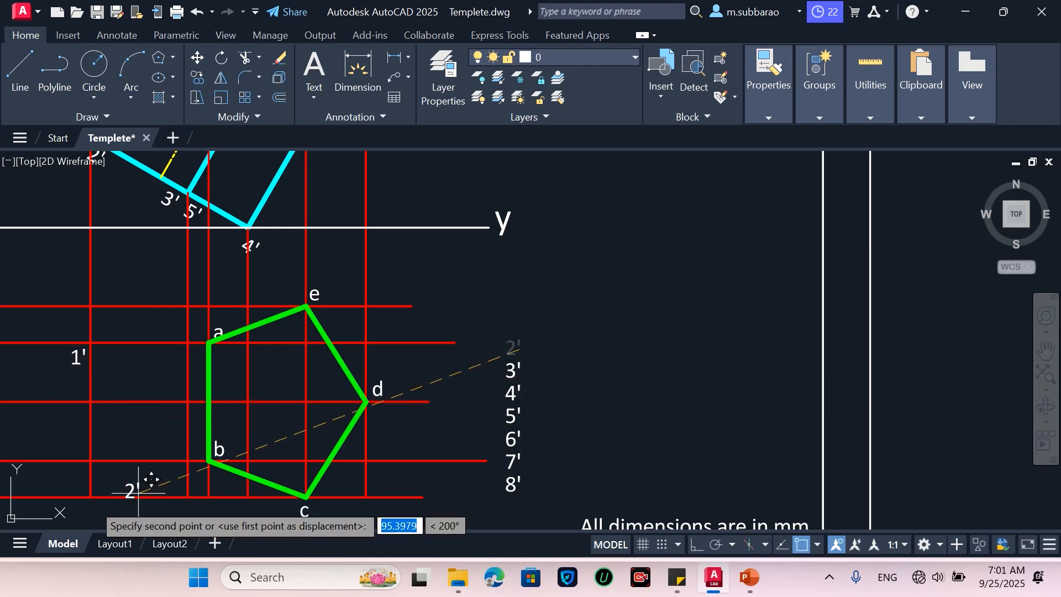
left_click(95, 464)
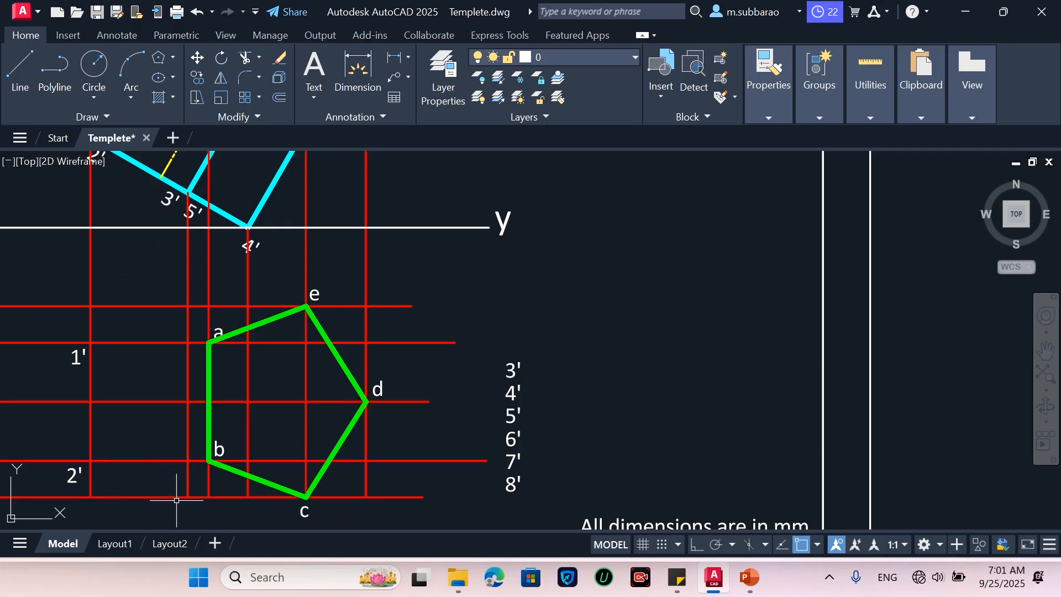
Step: Move the copied label 3' just below the crossing of the 3' 5' vertical projector and the horizontal line from corner c,3
key("Return")
left_click(586, 340)
left_click(504, 368)
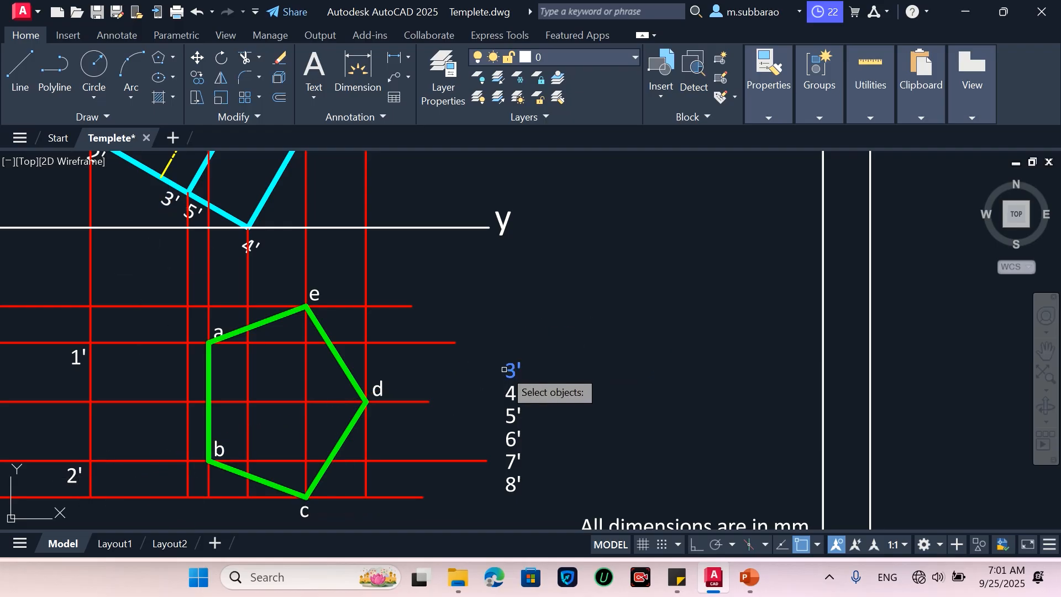
key("Return")
left_click(529, 370)
left_click(199, 514)
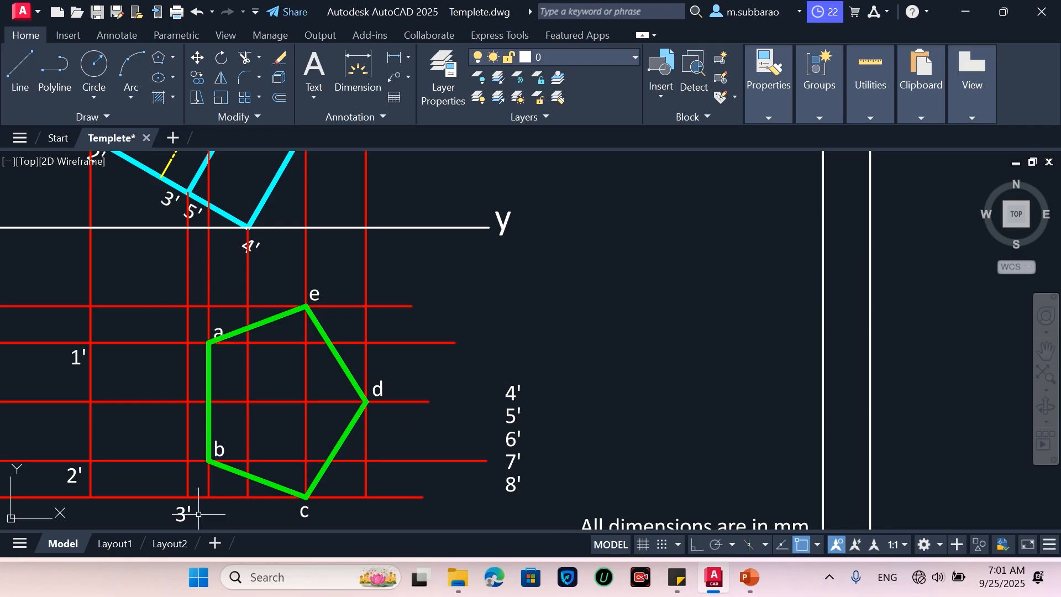
Step: Move the copied label 4' just above the crossing of the 4' vertical projector and the horizontal line from corner d,4
key("Return")
left_click(511, 393)
key("Return")
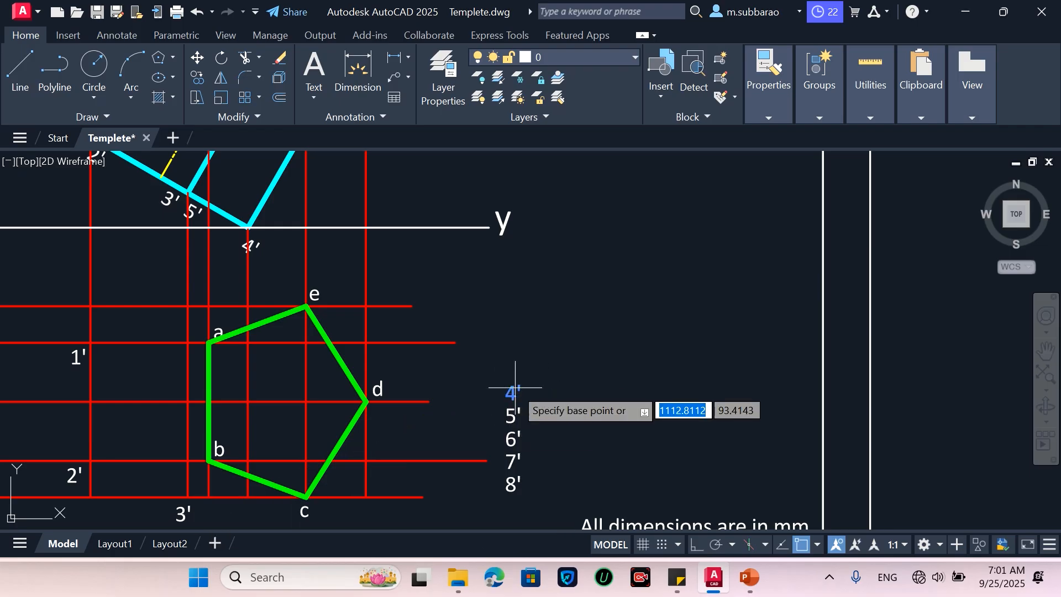
left_click(516, 387)
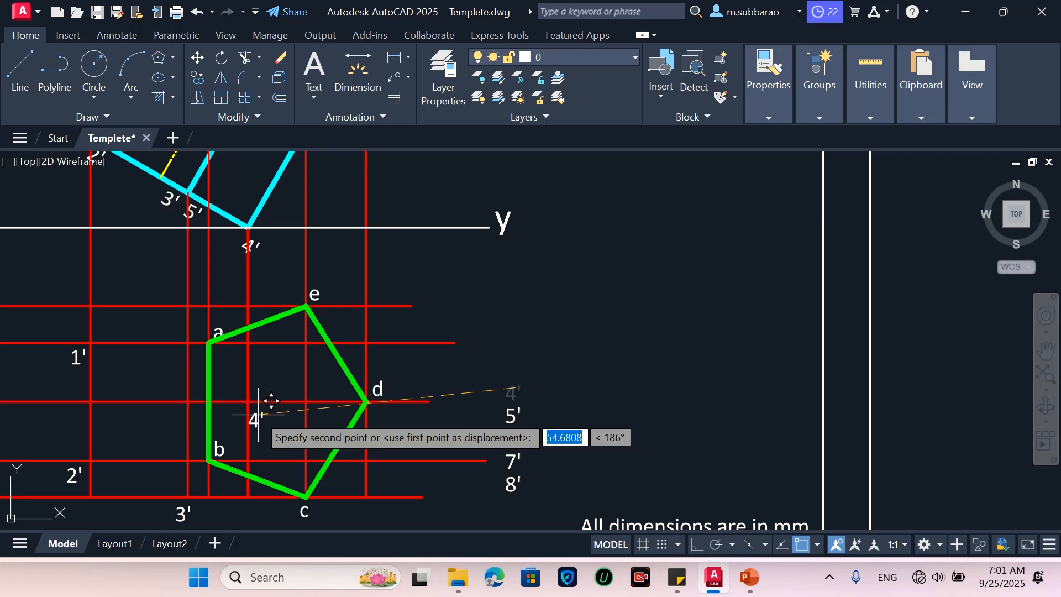
scroll(290, 423, "down", 2)
scroll(308, 422, "down", 1)
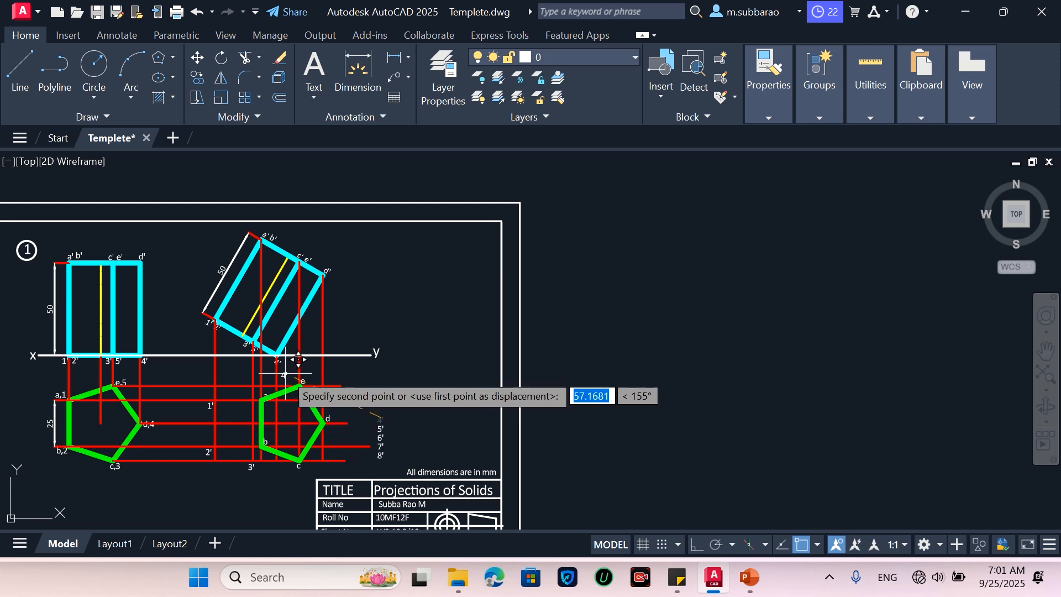
scroll(293, 432, "up", 3)
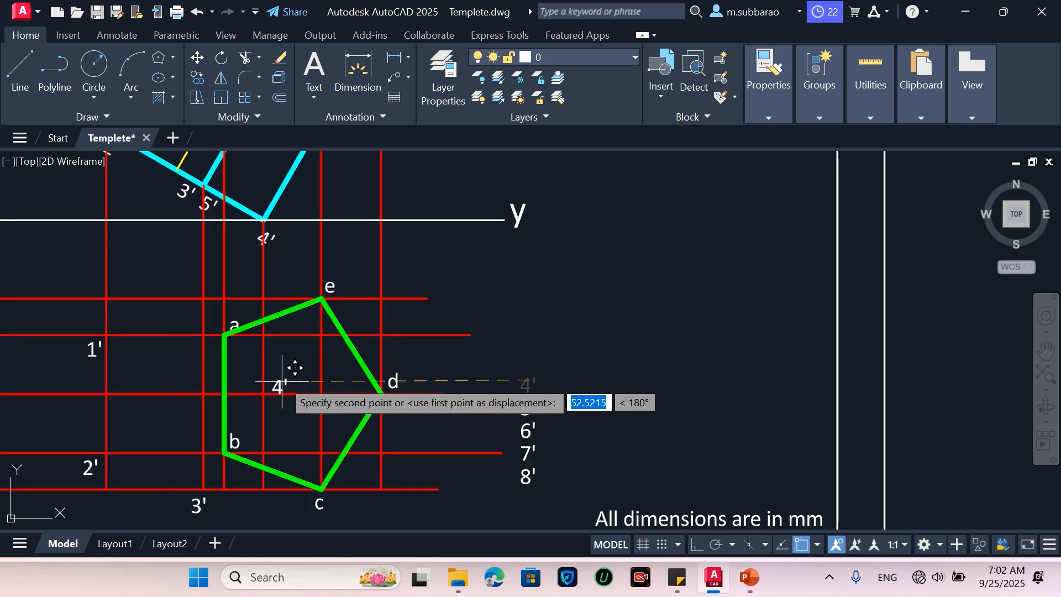
scroll(295, 366, "up", 2)
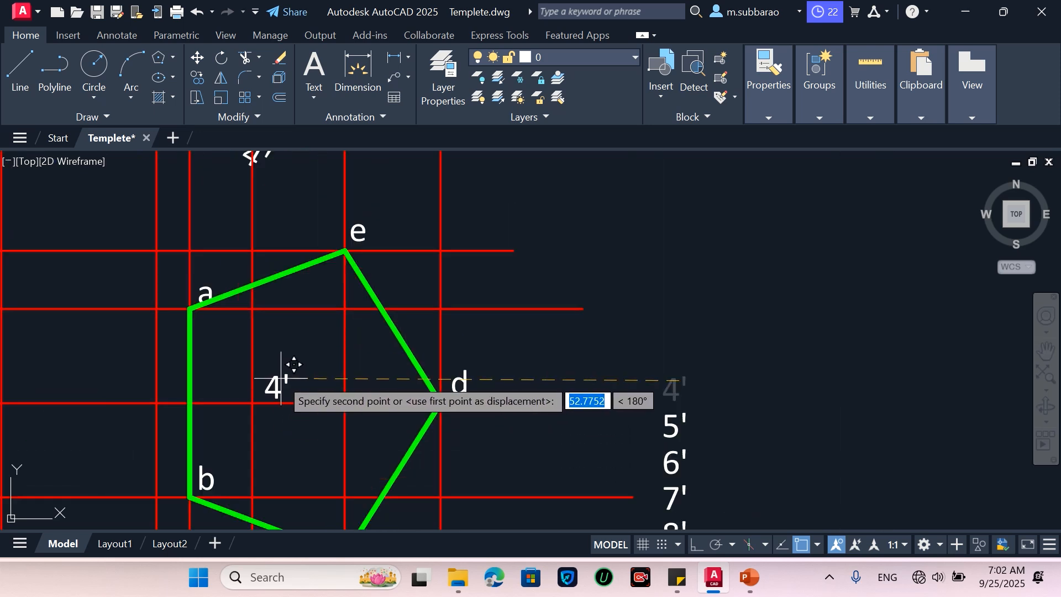
left_click(276, 379)
scroll(358, 397, "down", 5)
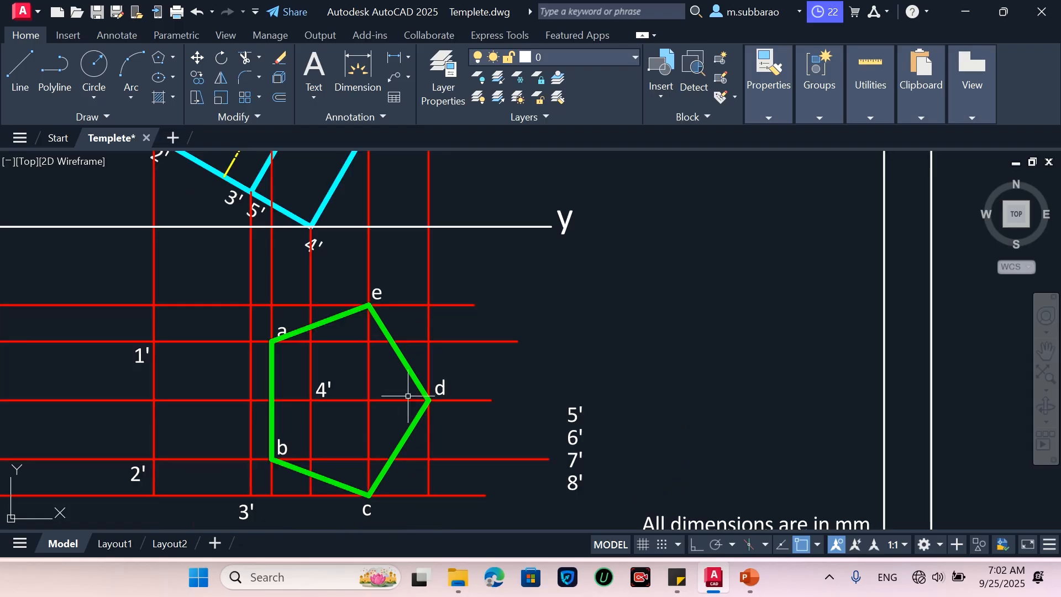
Step: Move the copied label 5' just above the crossing of the 3' 5' vertical projector and the horizontal line from corner e,5
key("Return")
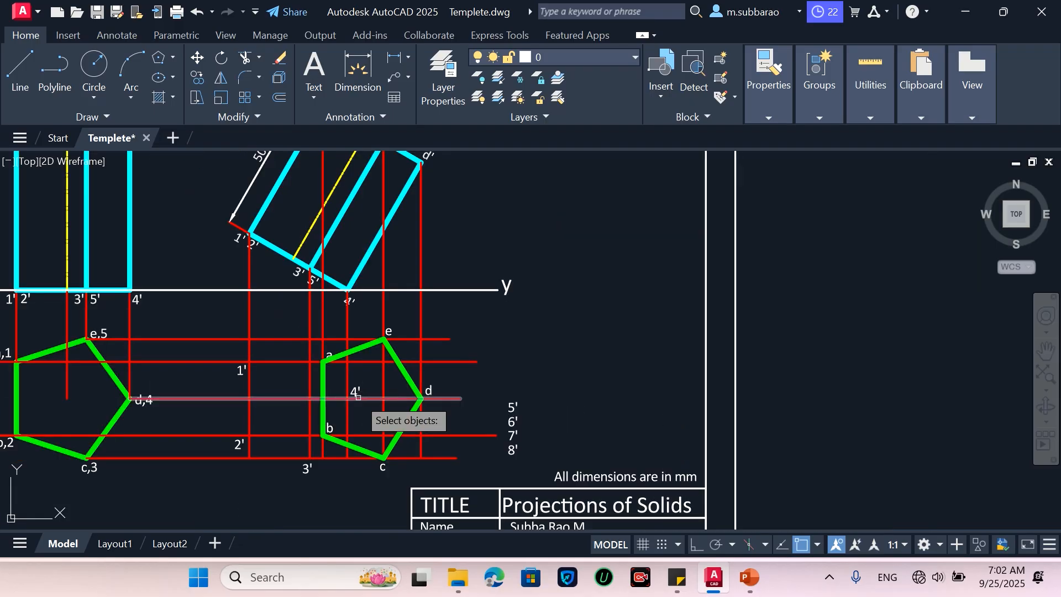
left_click(528, 383)
left_click(492, 401)
key("Return")
left_click(510, 403)
key("Return")
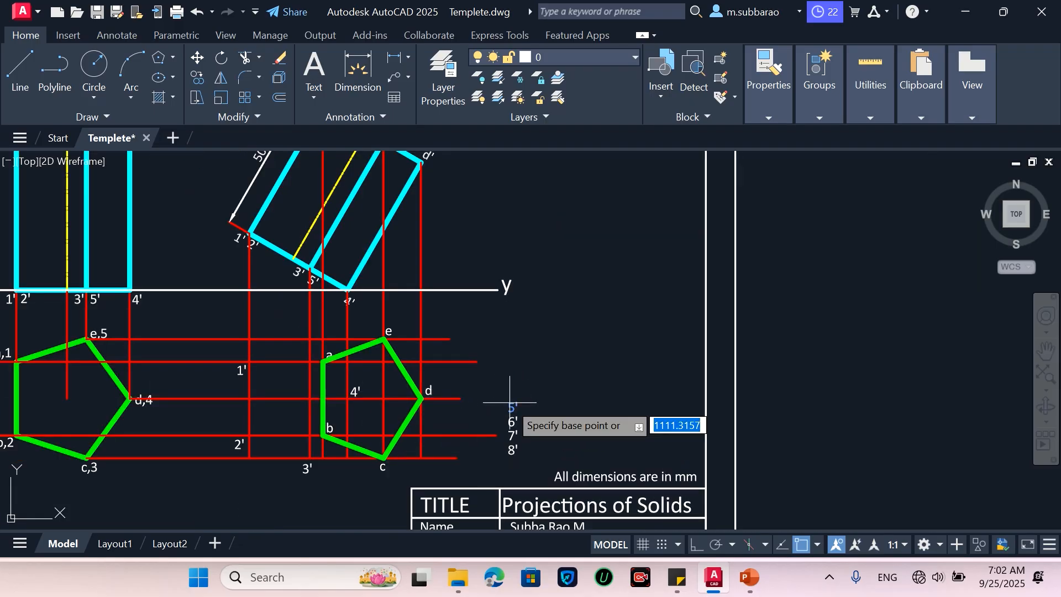
left_click(509, 403)
scroll(287, 368, "up", 2)
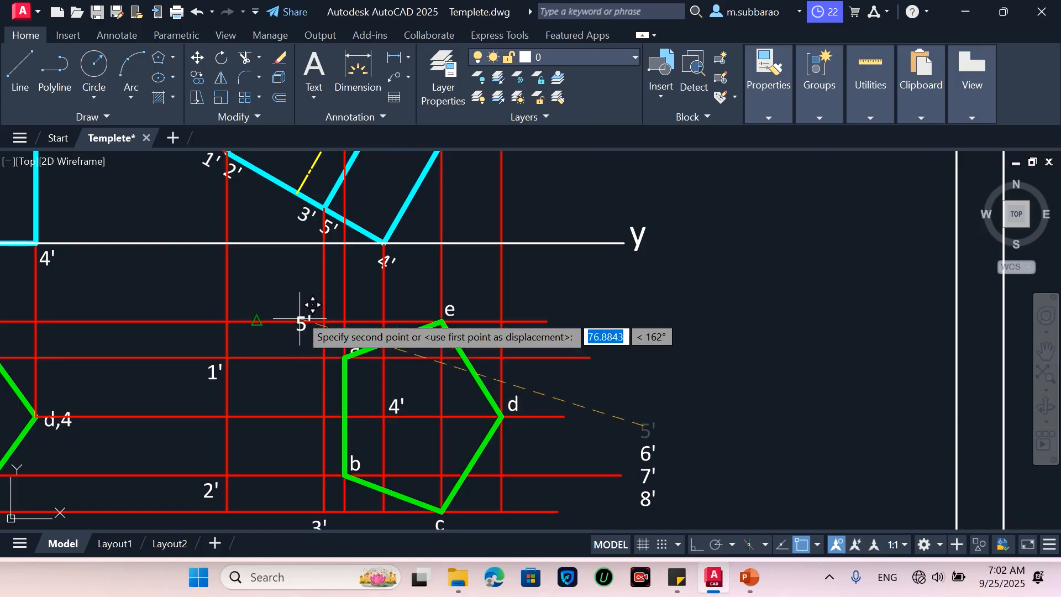
scroll(301, 304, "up", 2)
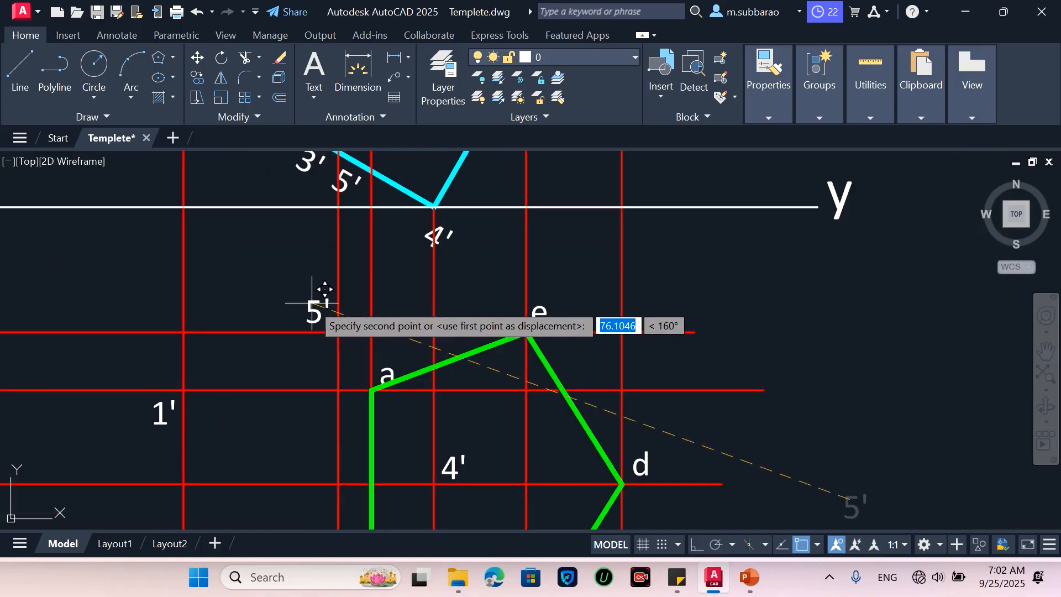
left_click(312, 303)
key("Return")
Step: Draw a diagonal line across the tilted front view from corner 1' 2' to corner d'
scroll(630, 409, "down", 2)
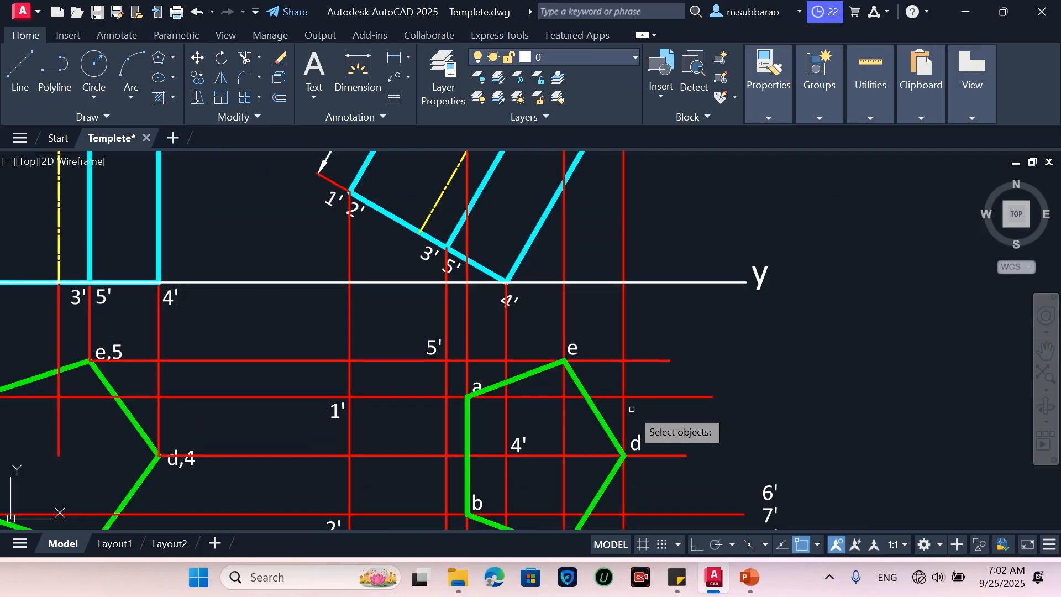
scroll(631, 409, "down", 2)
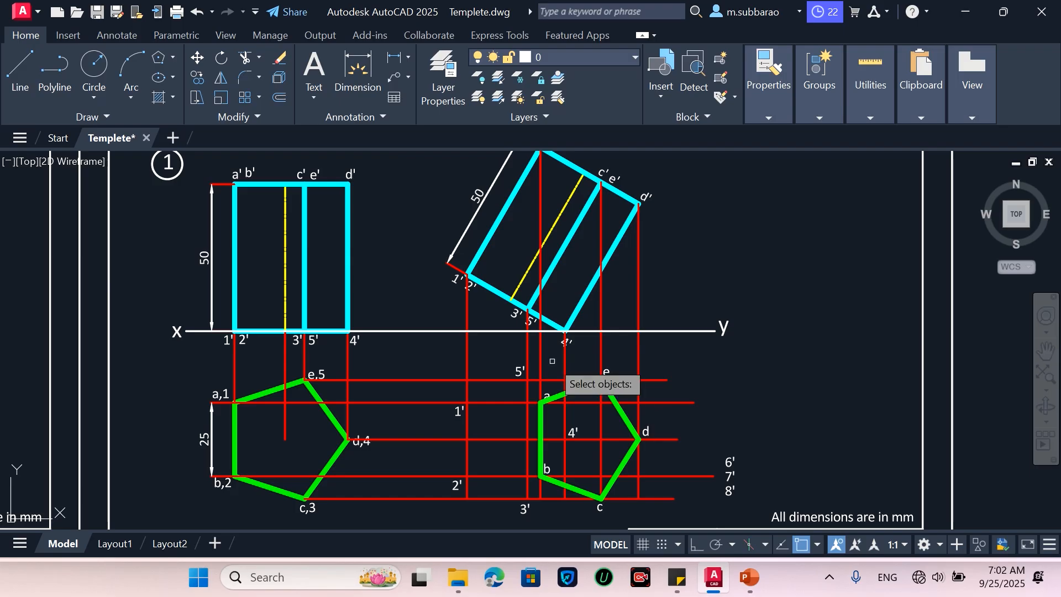
scroll(548, 354, "up", 2)
scroll(566, 396, "down", 2)
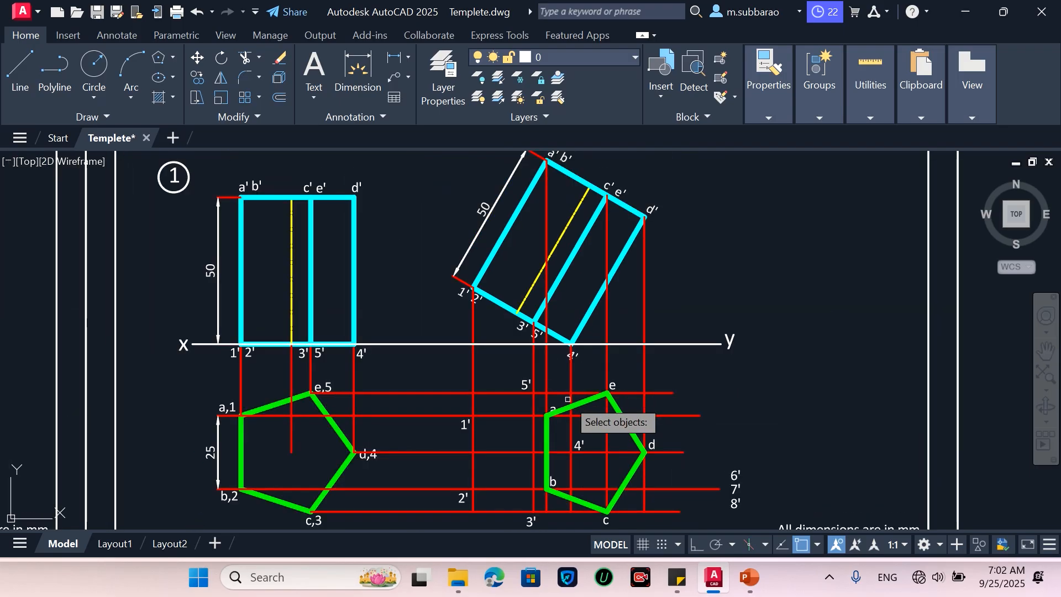
type("l")
key("Return")
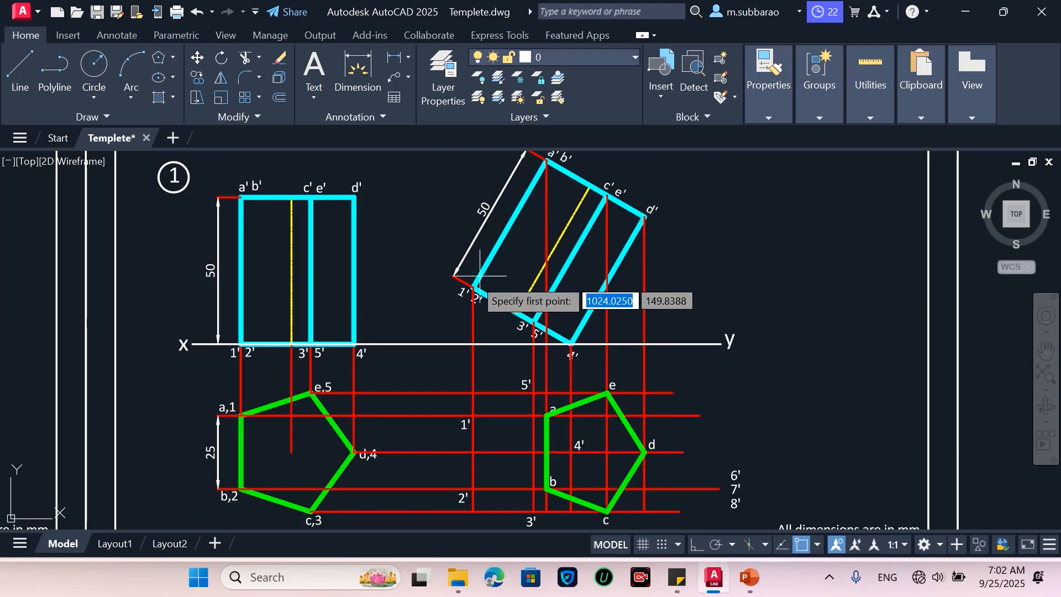
left_click(473, 287)
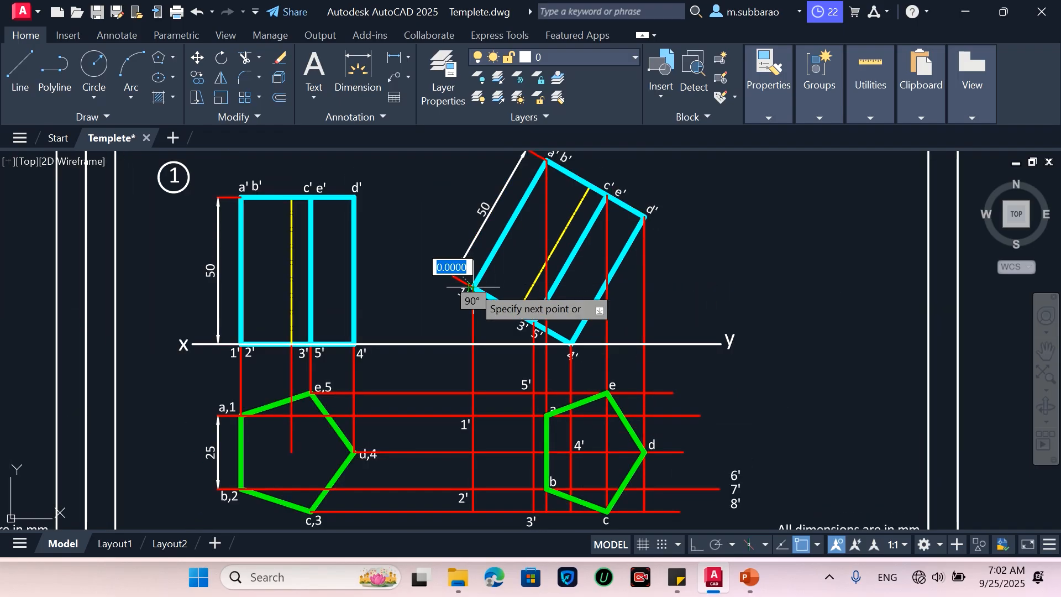
left_click(644, 218)
key("Escape")
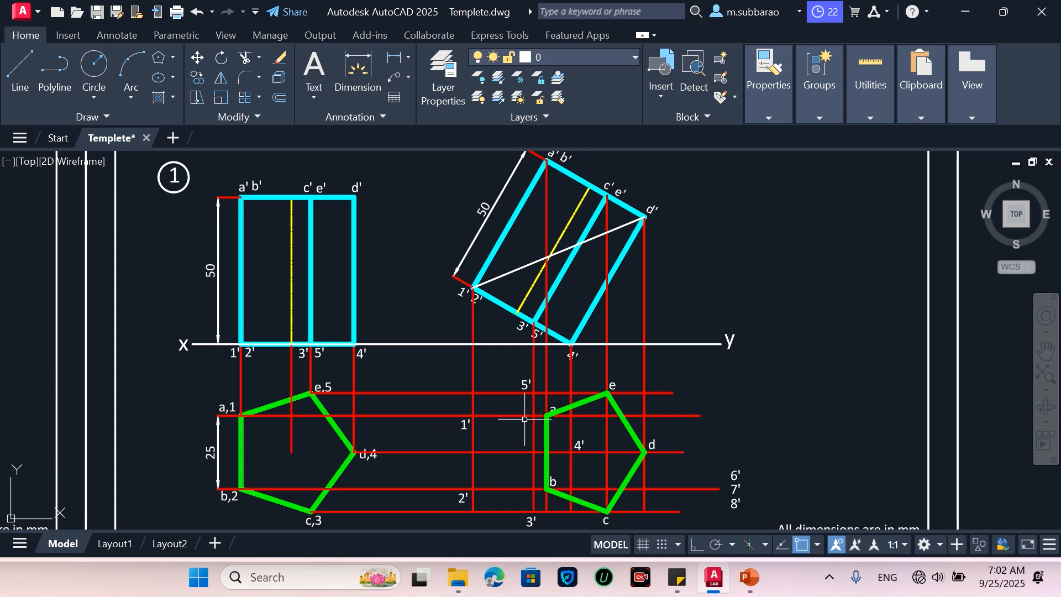
Step: Draw a horizontal line in the tilted stage's top view from point 1' to corner a
key("Return")
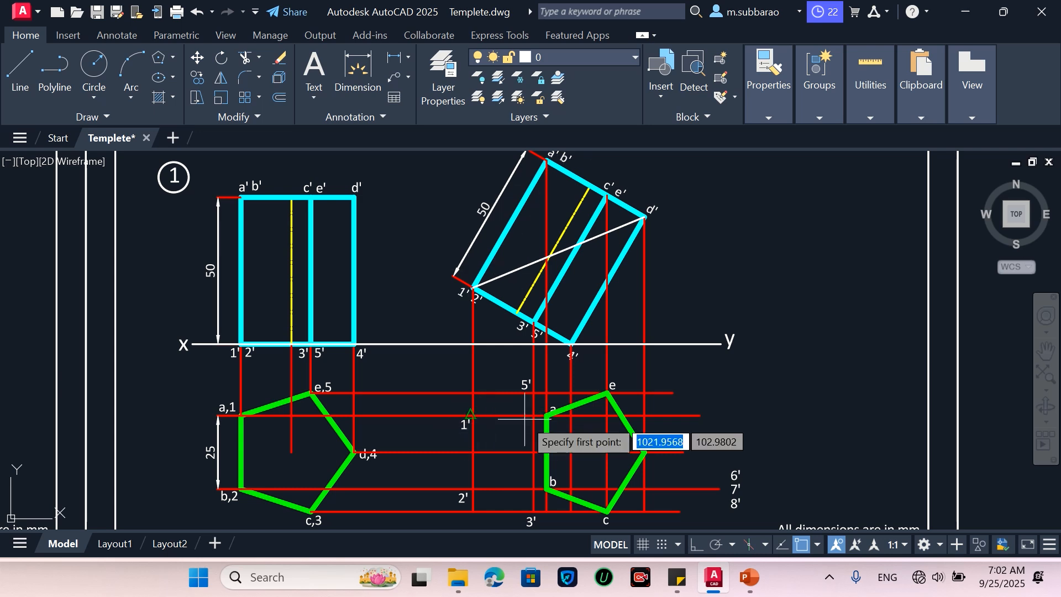
left_click(473, 414)
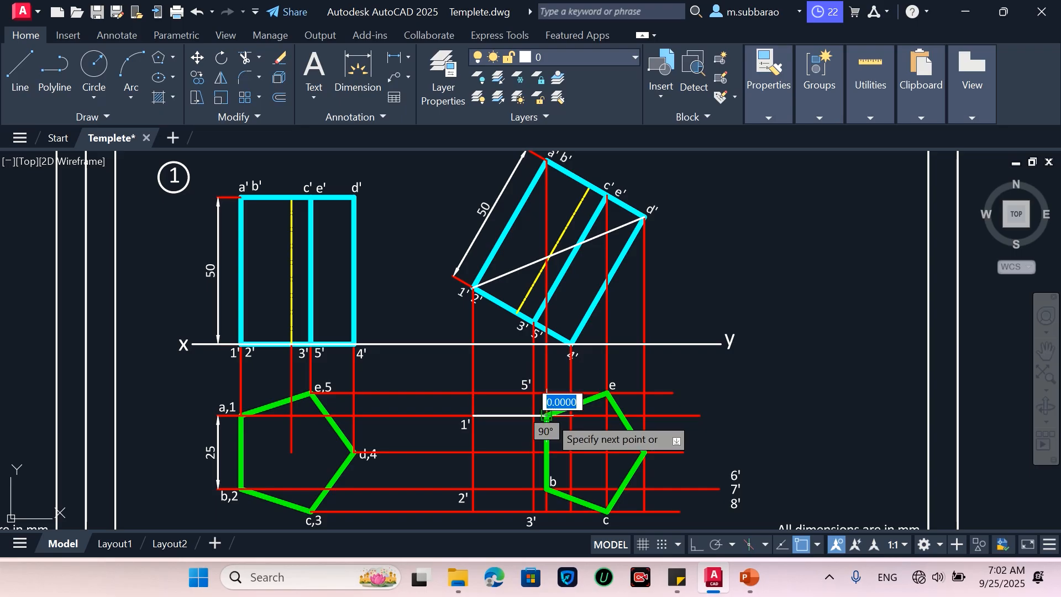
left_click(546, 415)
key("Return")
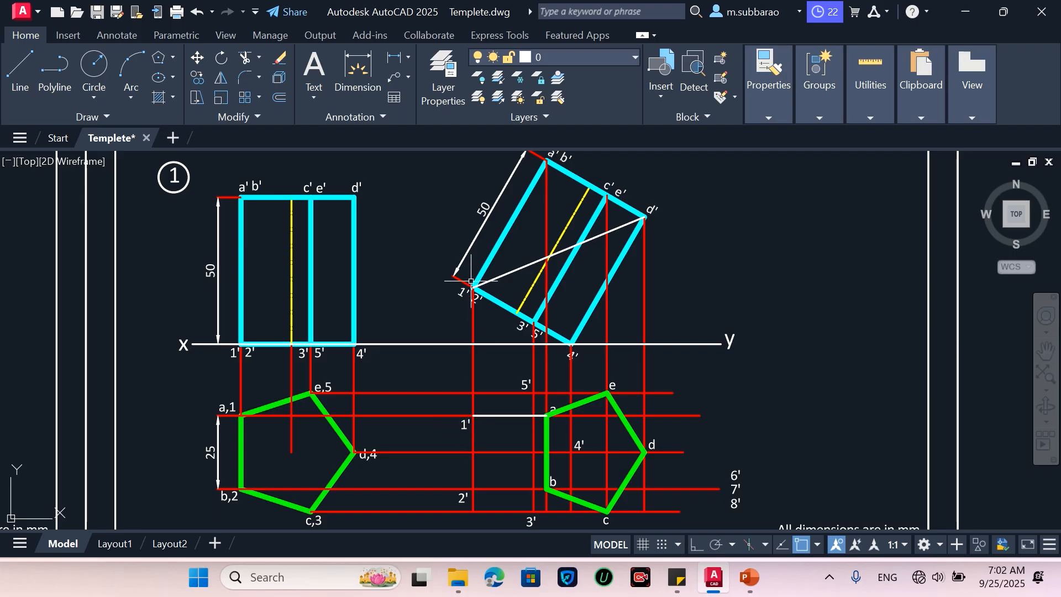
Step: Draw connected lines in the second top view from point 1' down to point 2' and across to corner b
type("l")
key("Return")
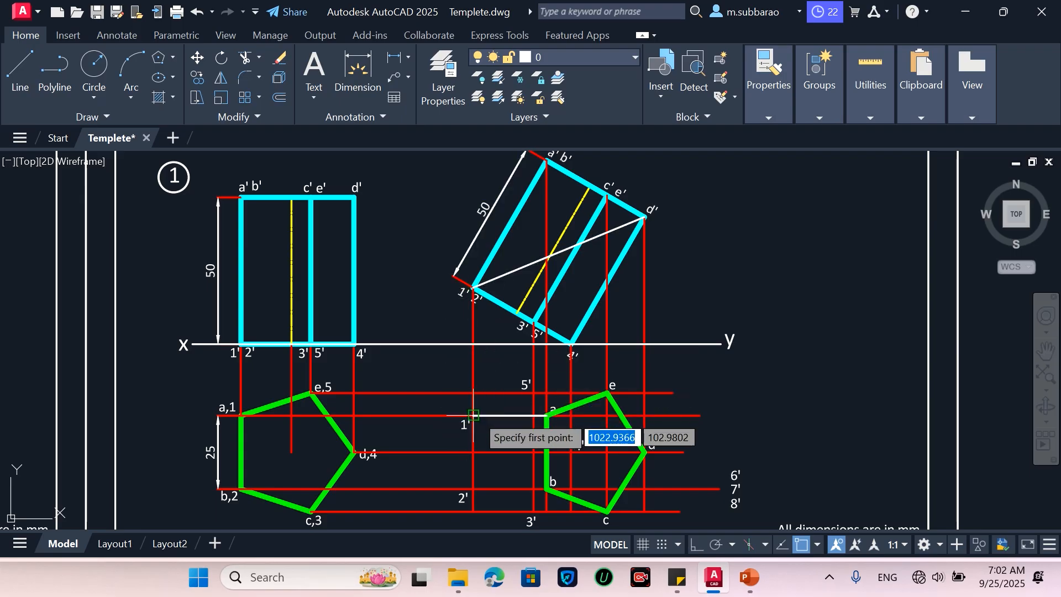
left_click(473, 415)
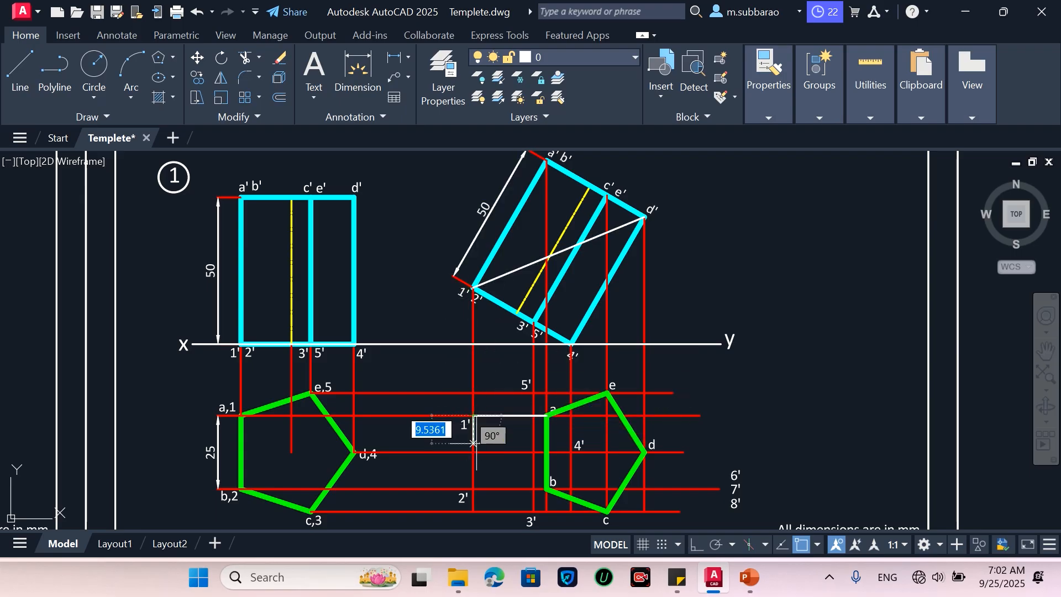
left_click(473, 488)
left_click(546, 488)
key("Return")
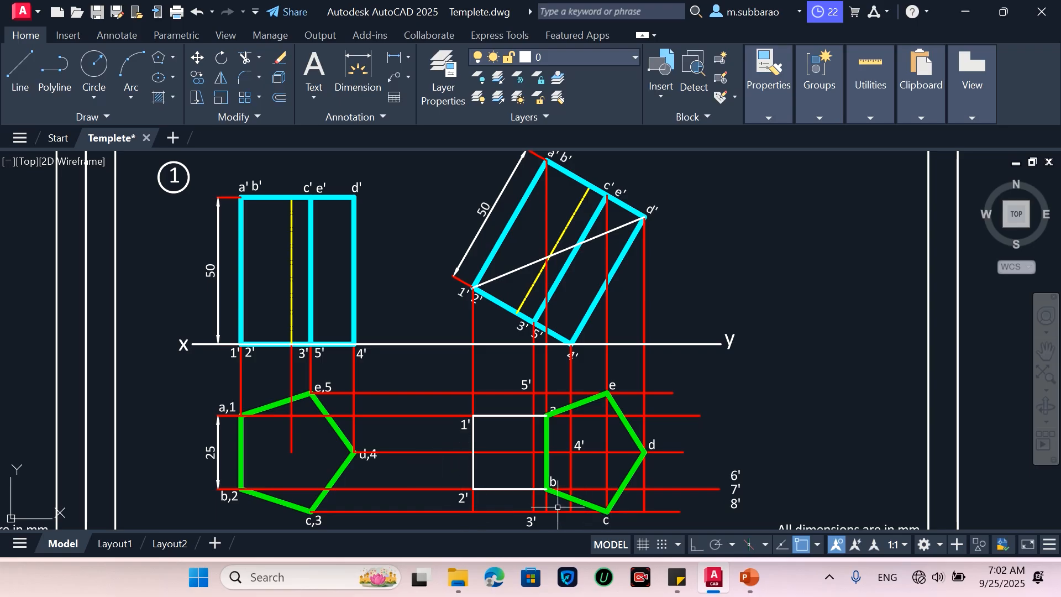
Step: Draw connected lines in the second top view from point 2' to point 3' and on to corner c
key("Return")
left_click(473, 489)
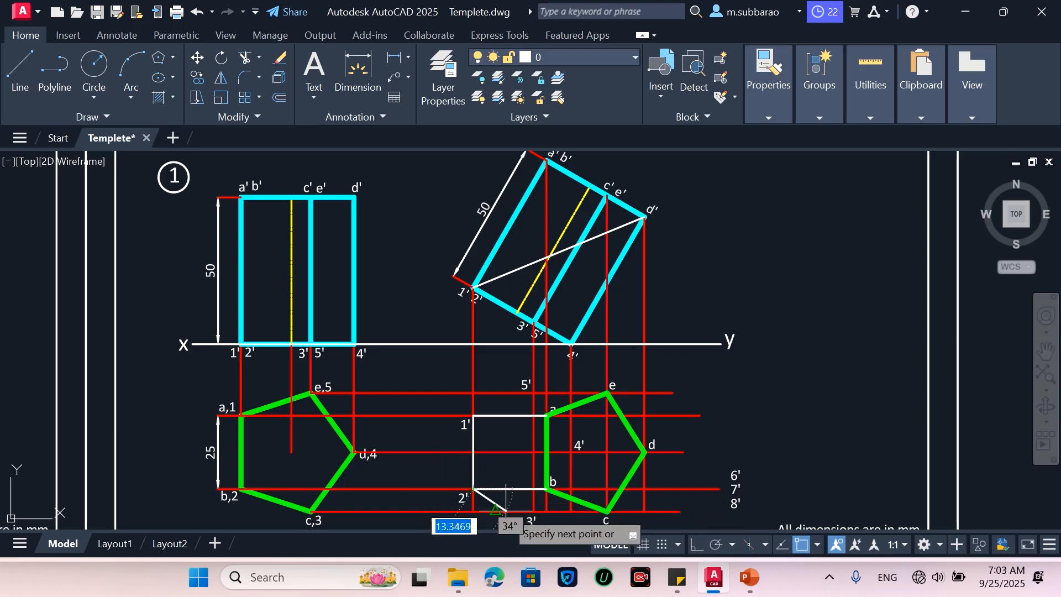
left_click(534, 512)
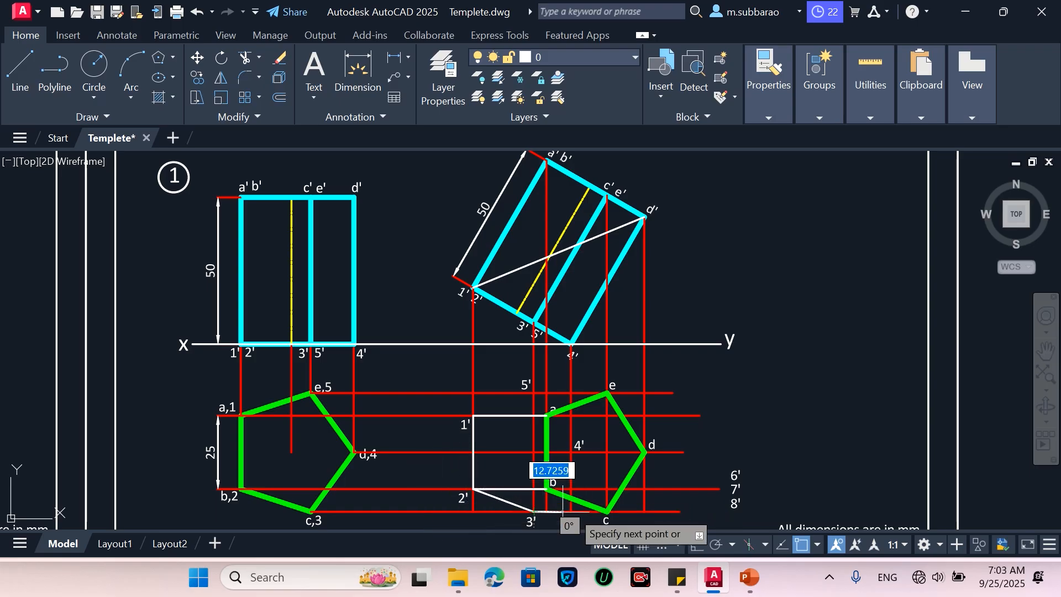
left_click(606, 511)
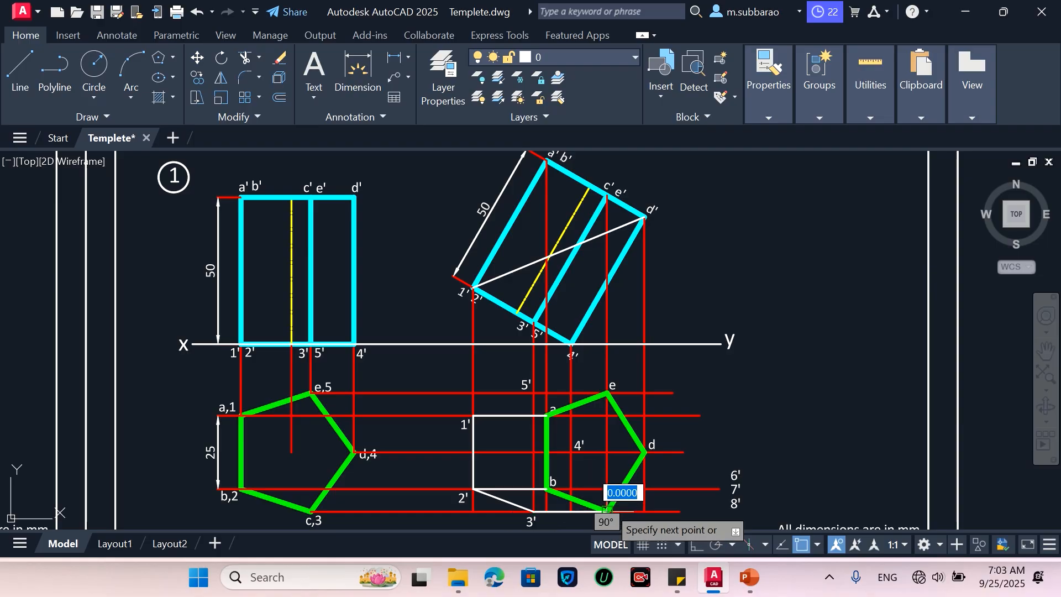
key("Return")
Step: Draw connected lines in the second top view from point 1' to point 5' and on to corner e
key("Return")
left_click(473, 415)
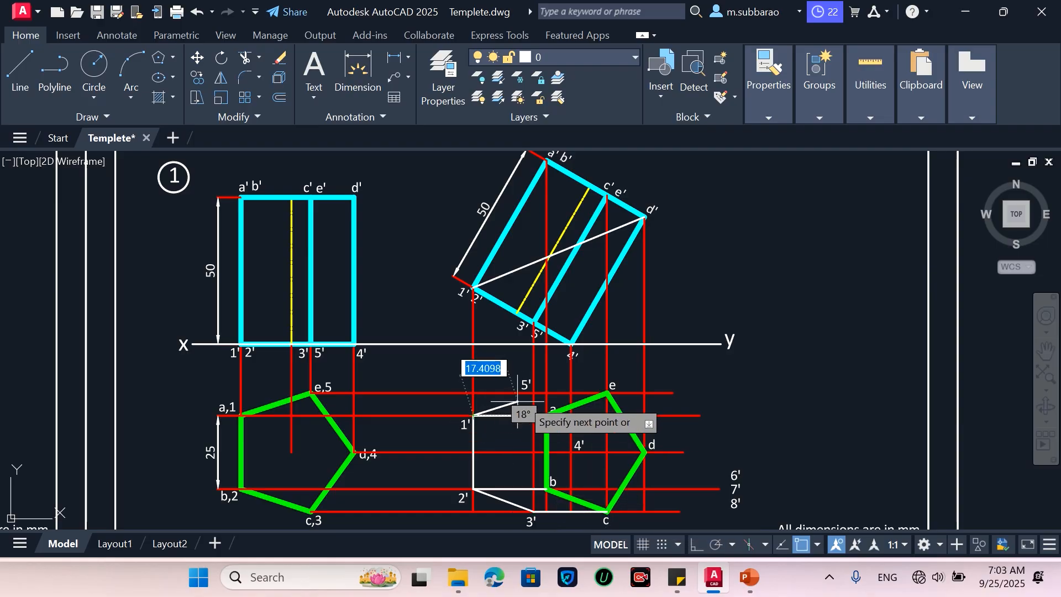
left_click(534, 393)
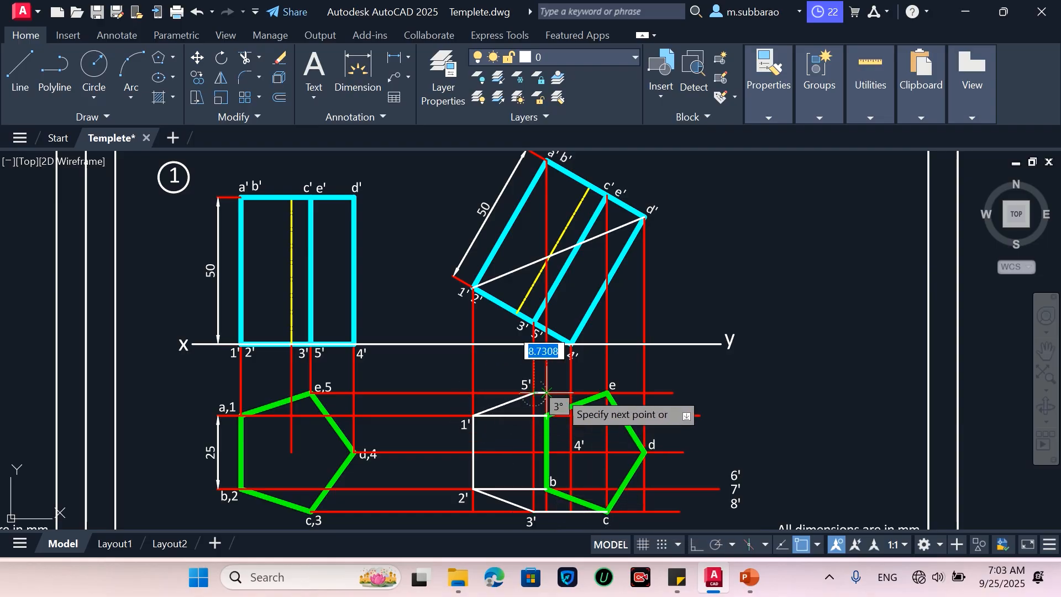
left_click(608, 393)
key("Return")
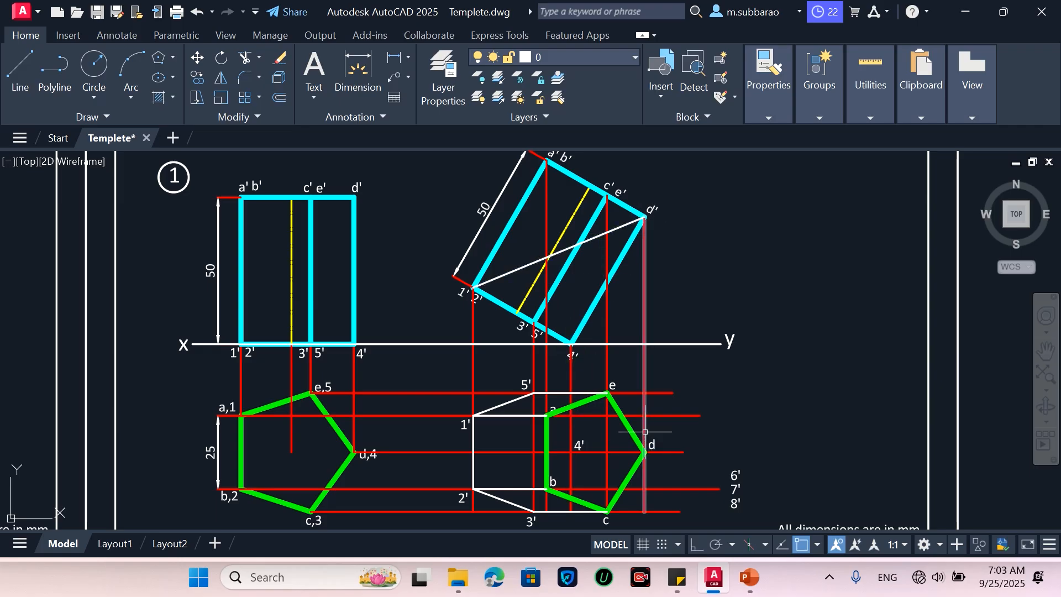
Step: Trim the horizontal projectors through e and a where they run past those corners of the second top view
scroll(531, 456, "up", 2)
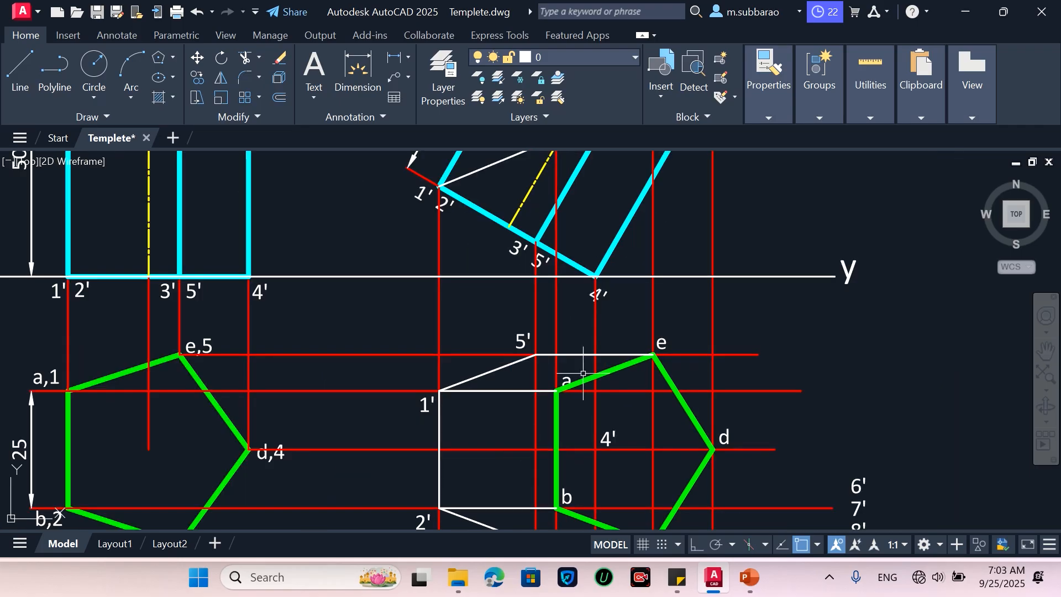
type("tr")
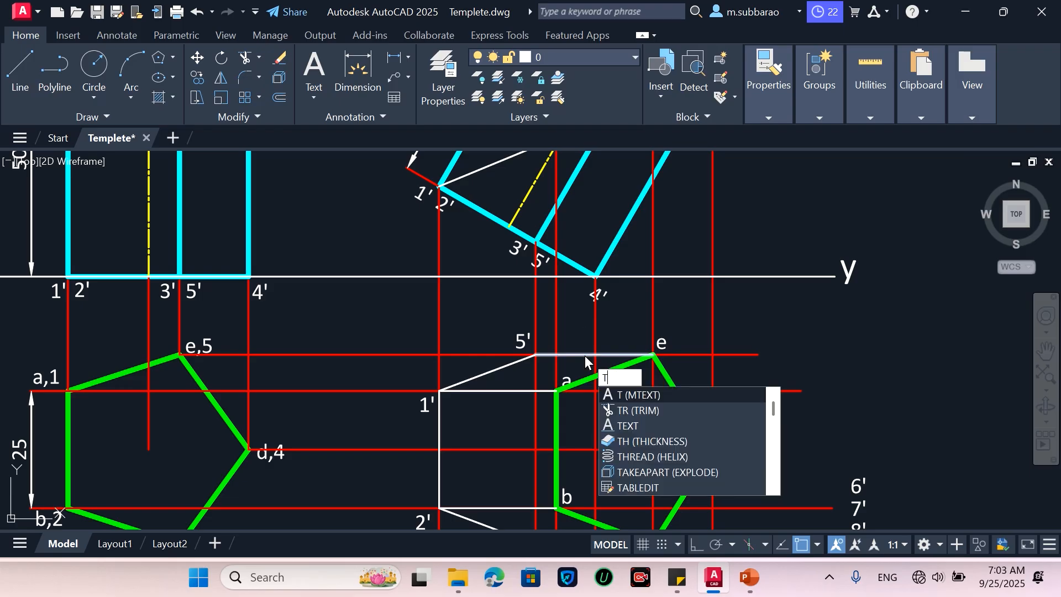
key("Return")
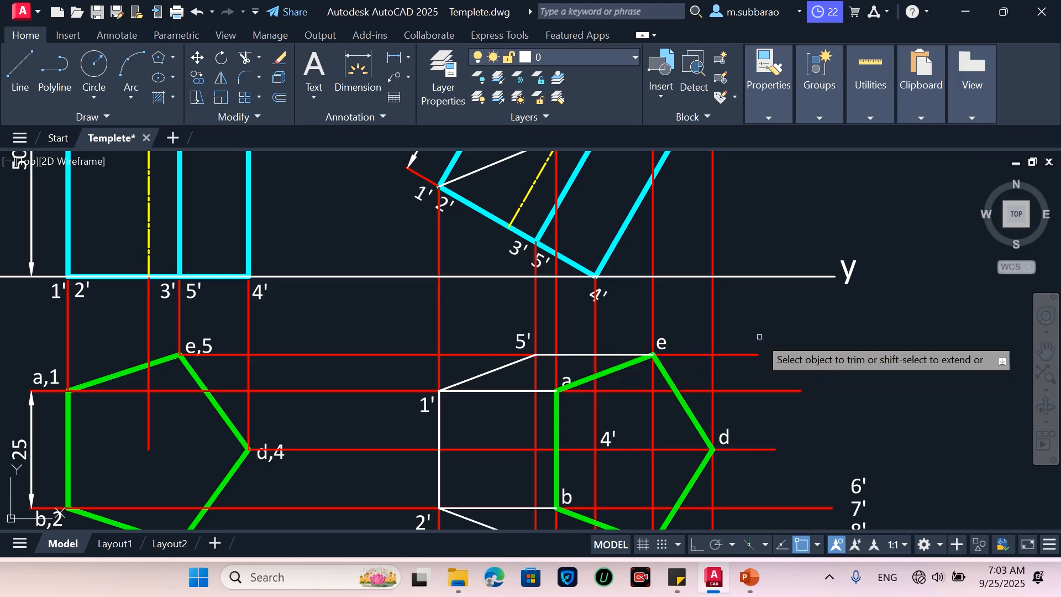
left_click(738, 355)
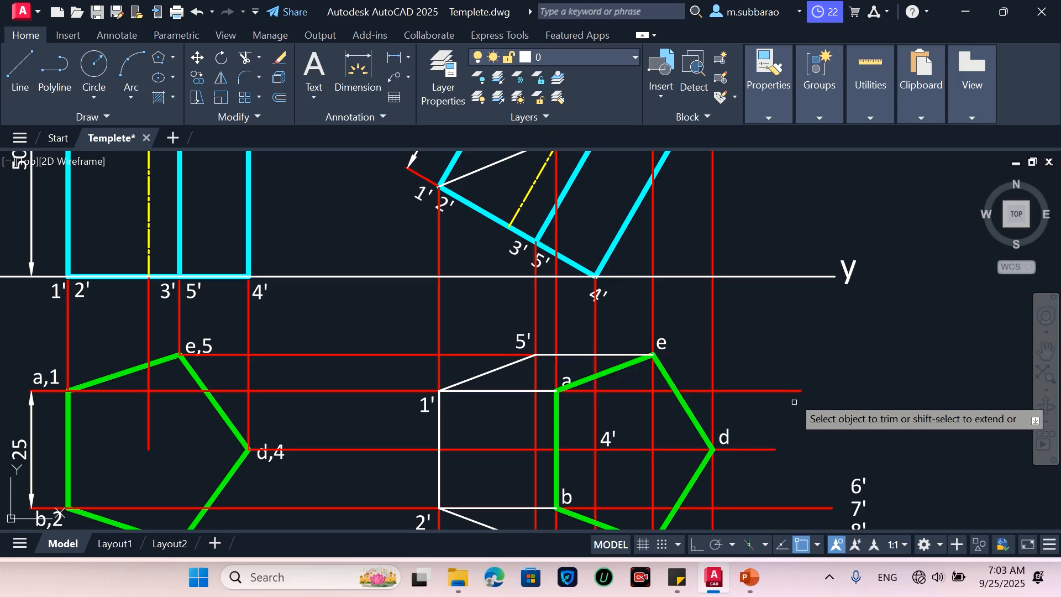
left_click(780, 390)
left_click(689, 392)
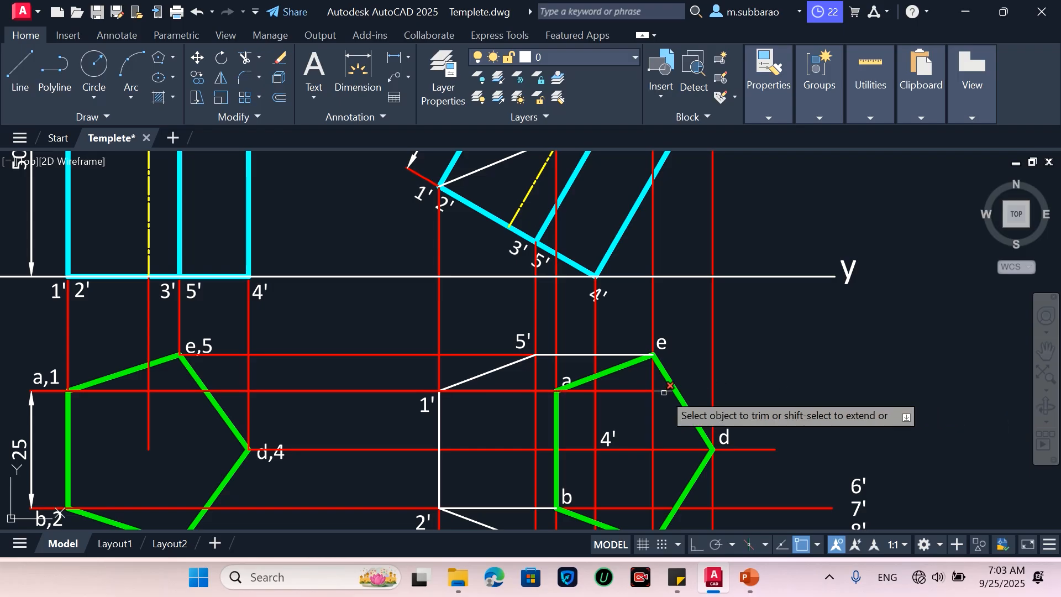
left_click(578, 390)
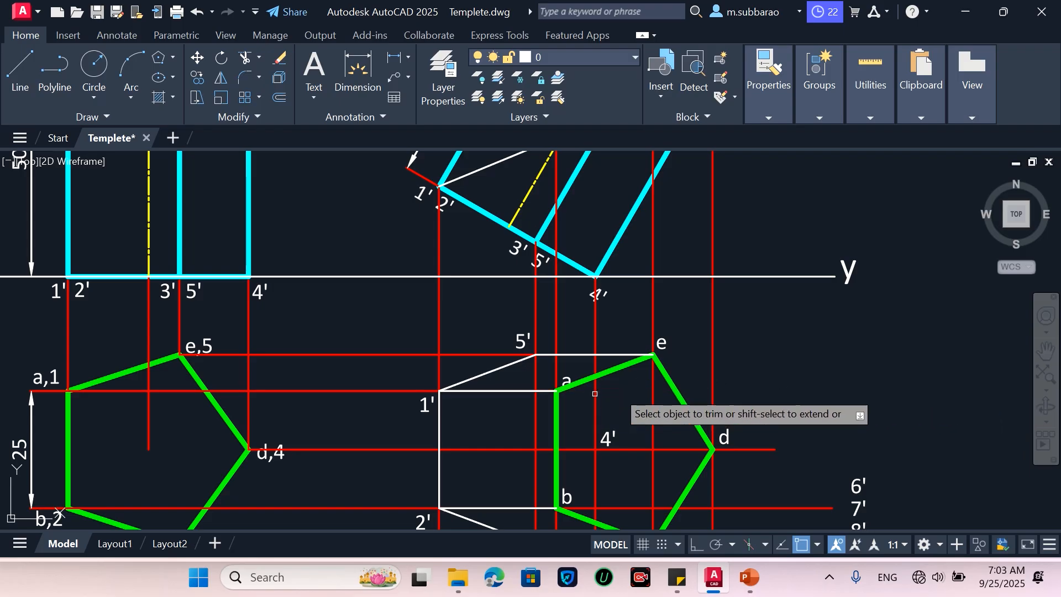
Step: Trim the horizontal projectors of b, c and d beyond the second pentagon and the vertical projector below corner d
scroll(687, 401, "down", 3)
scroll(712, 423, "up", 3)
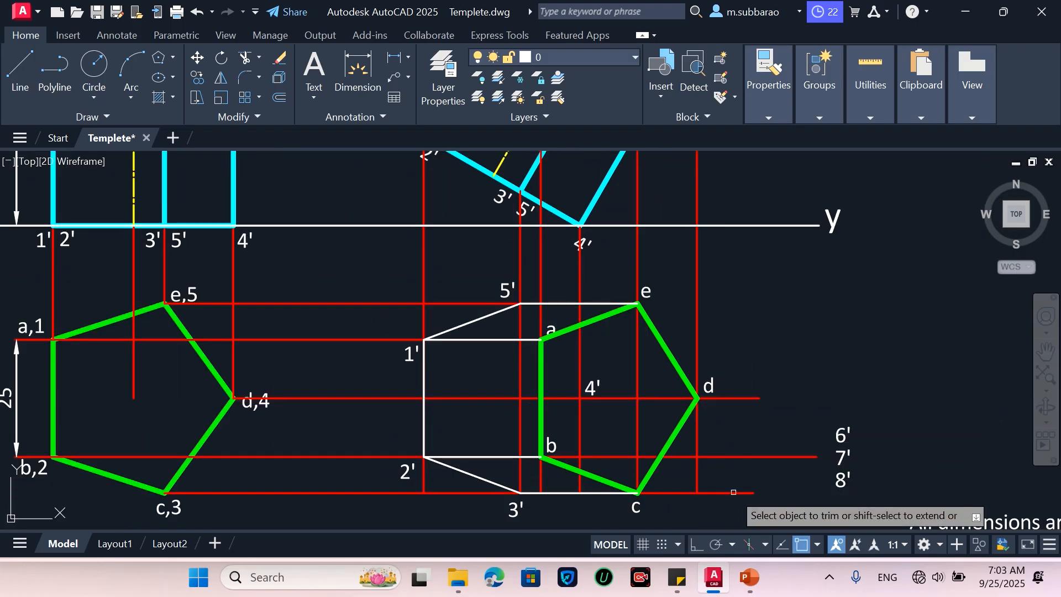
left_click(786, 368)
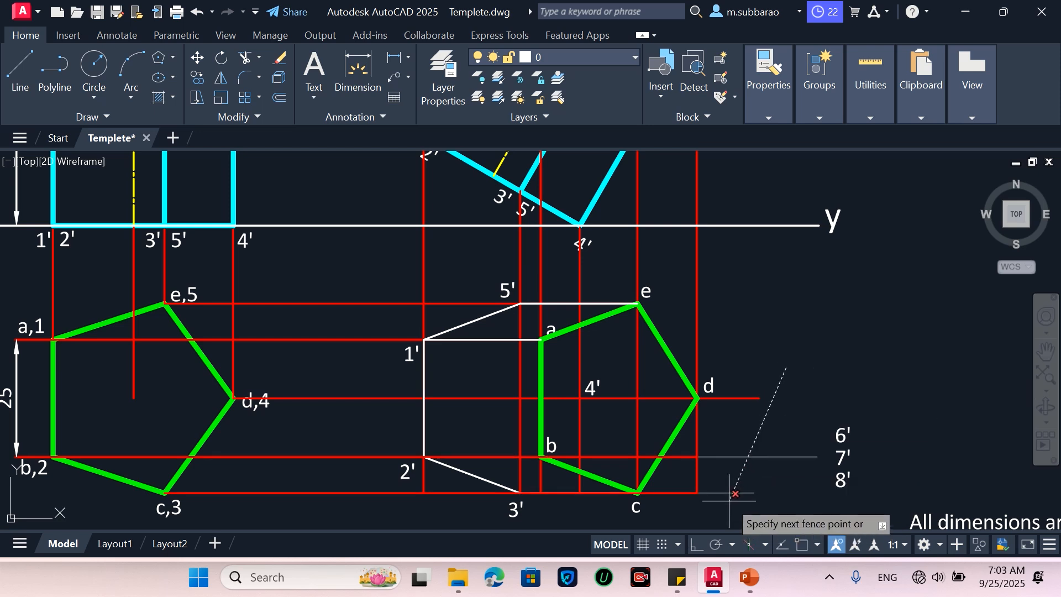
key("Return")
left_click(744, 400)
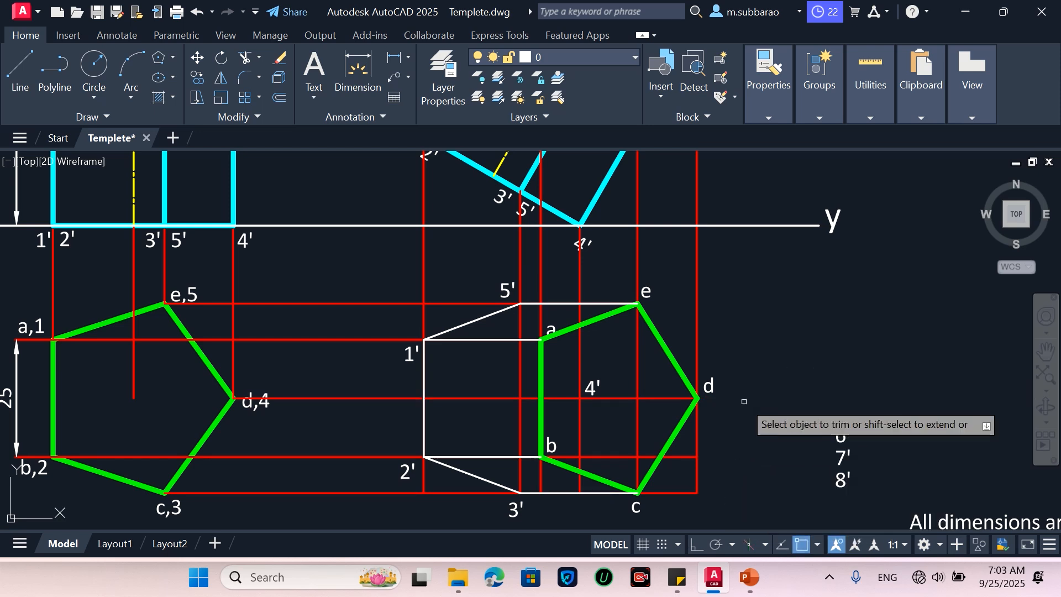
left_click(718, 448)
left_click(689, 491)
left_click(696, 440)
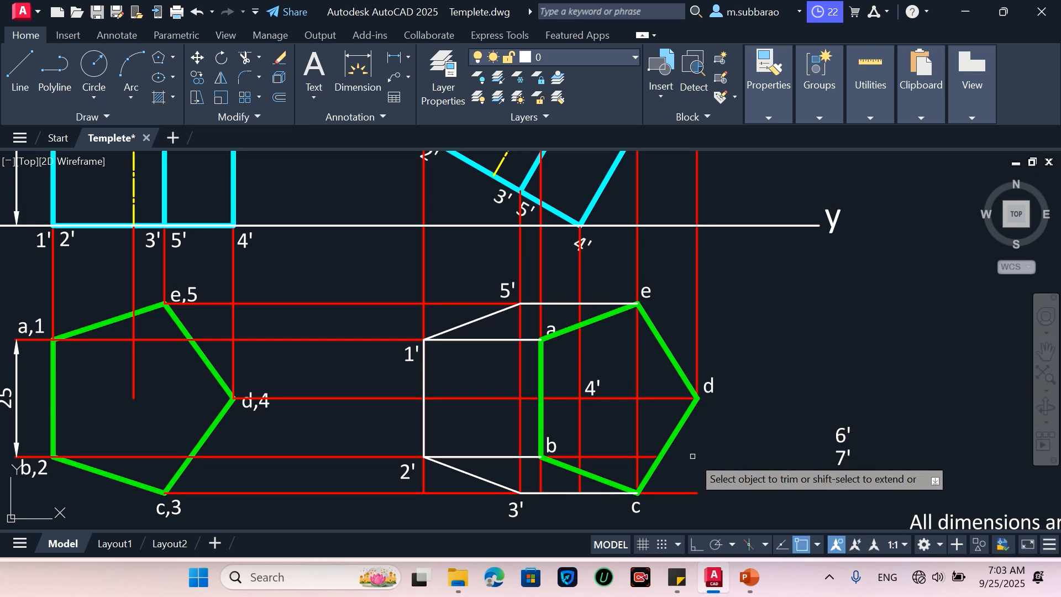
left_click(683, 493)
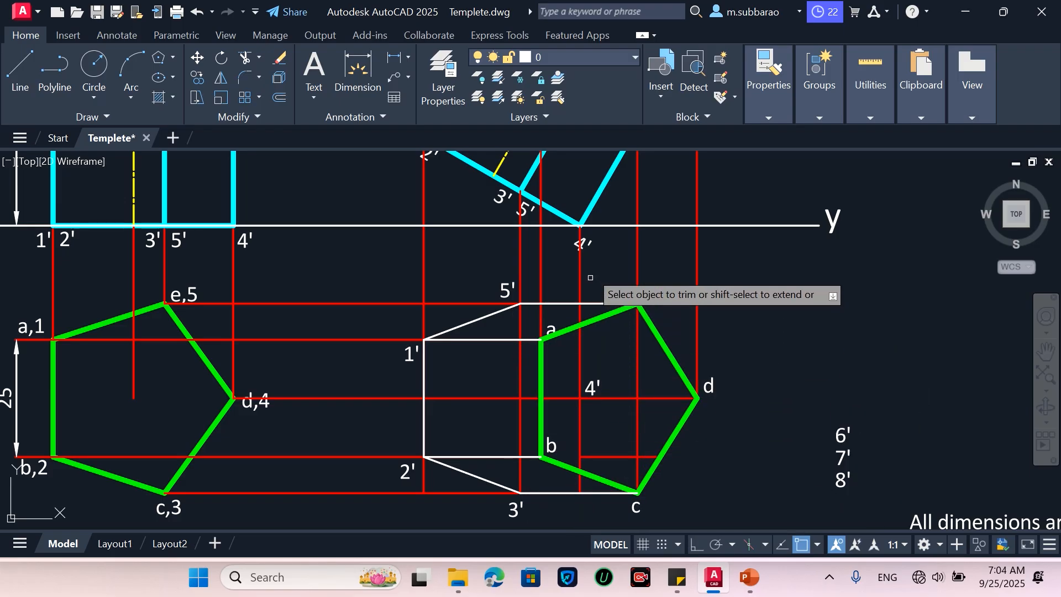
Step: Trim the excess vertical projectors inside the second top view, including the ones below point 4' and corner e
left_click(587, 243)
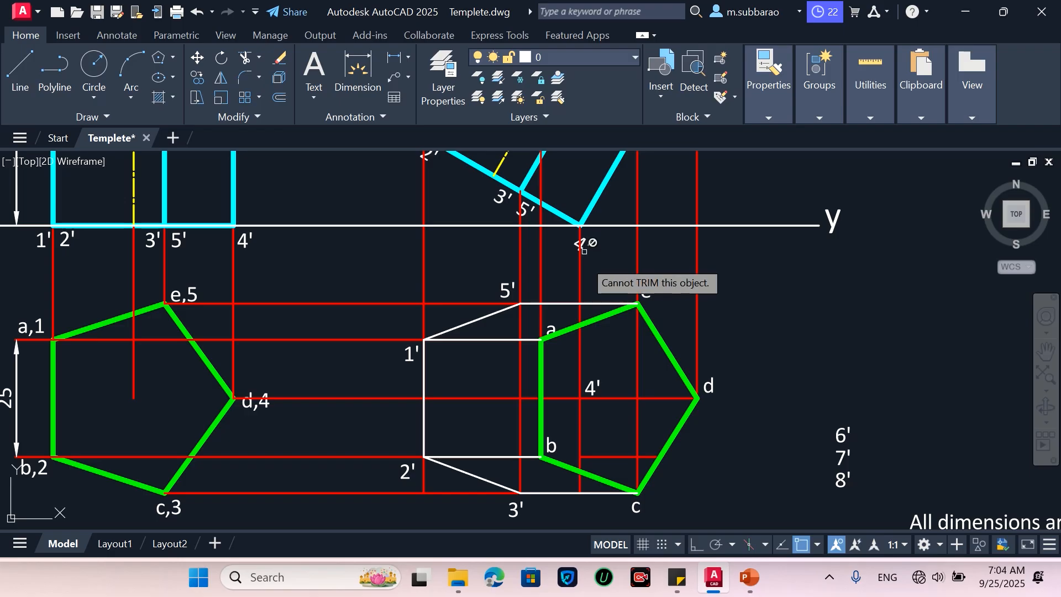
left_click(582, 403)
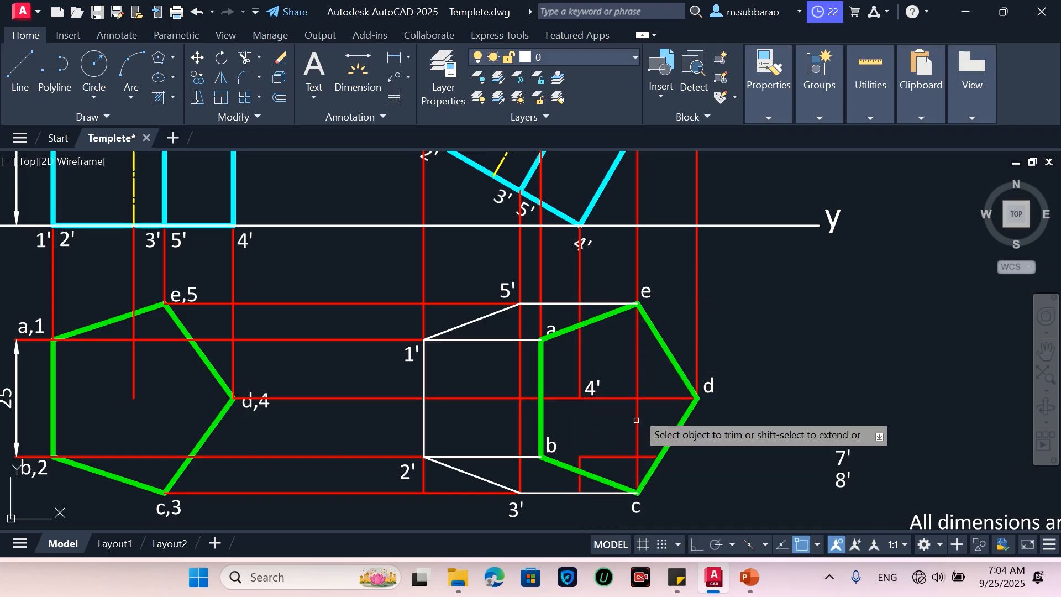
left_click(639, 438)
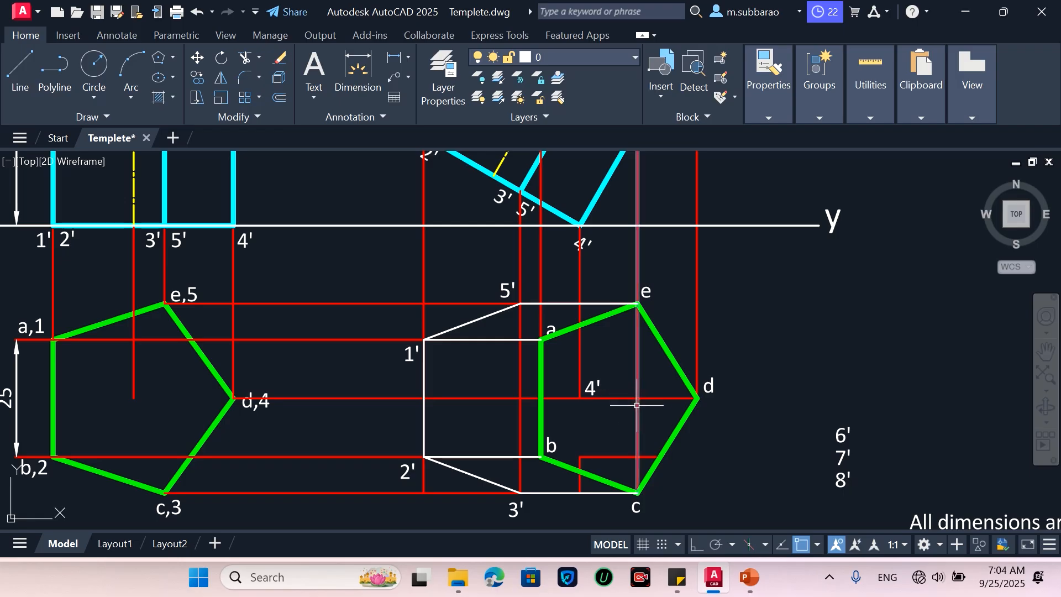
key("Return")
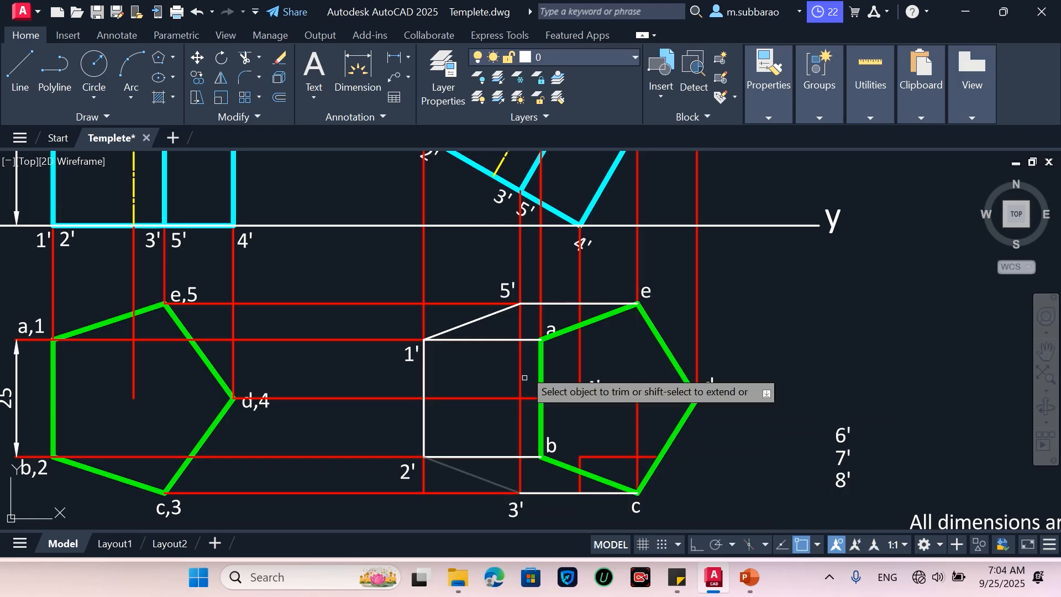
key("Escape")
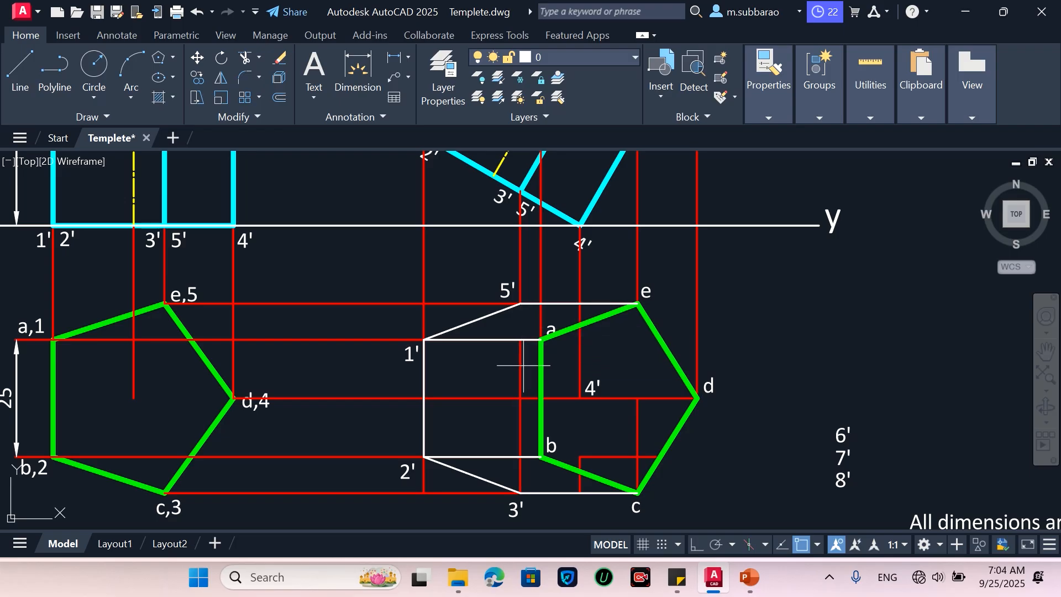
Step: Delete the leftover projector segments between 5' and 3' and inside the pentagon near corner c
left_click(516, 367)
key("Delete")
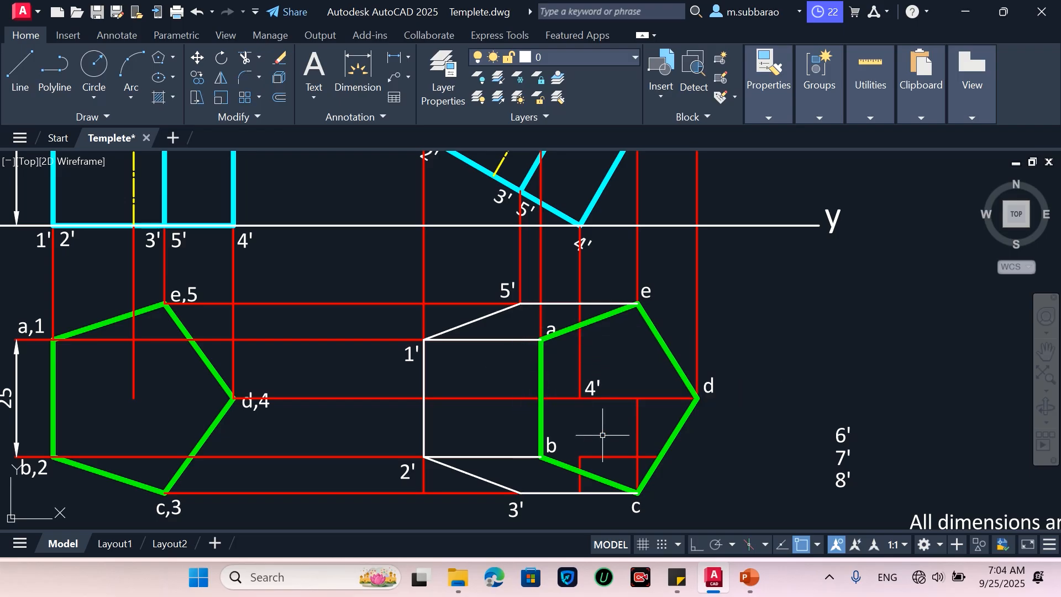
left_click(637, 436)
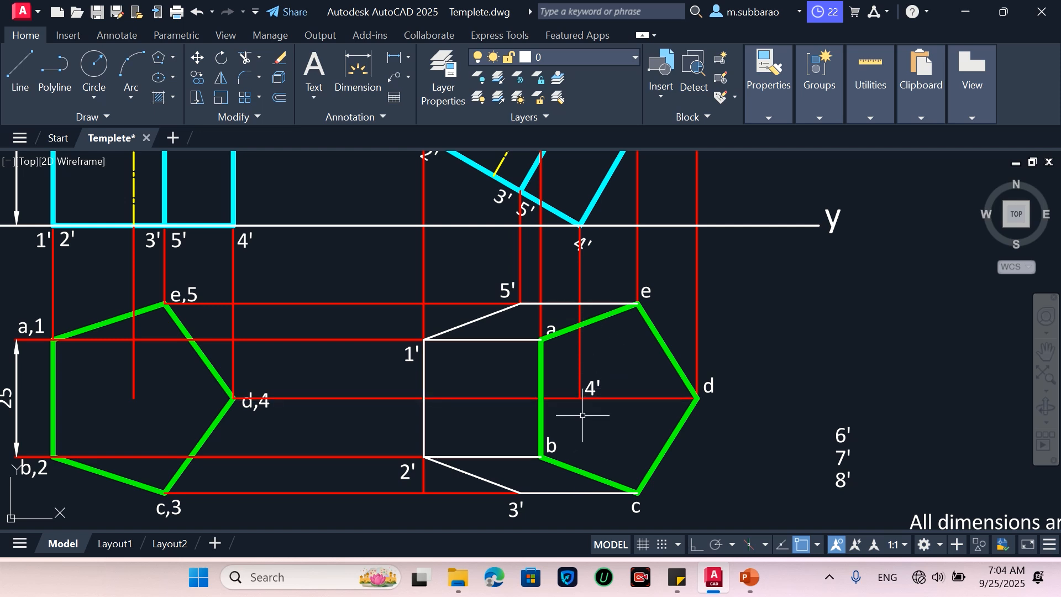
Step: Draw connected lines in the second top view from point 5' to point 4' and on to point 3'
type("l")
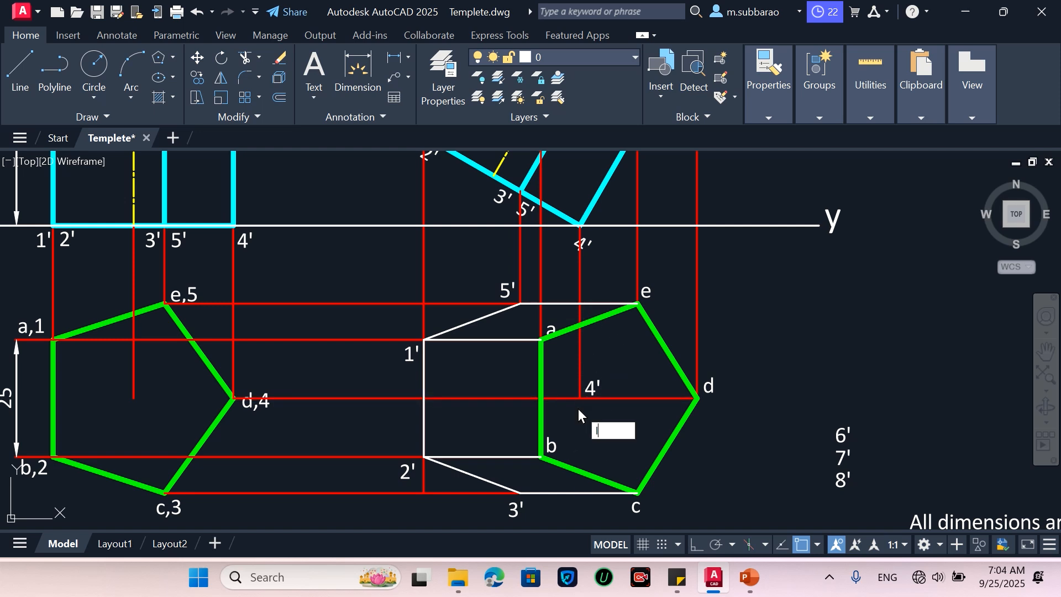
key("Return")
left_click(520, 303)
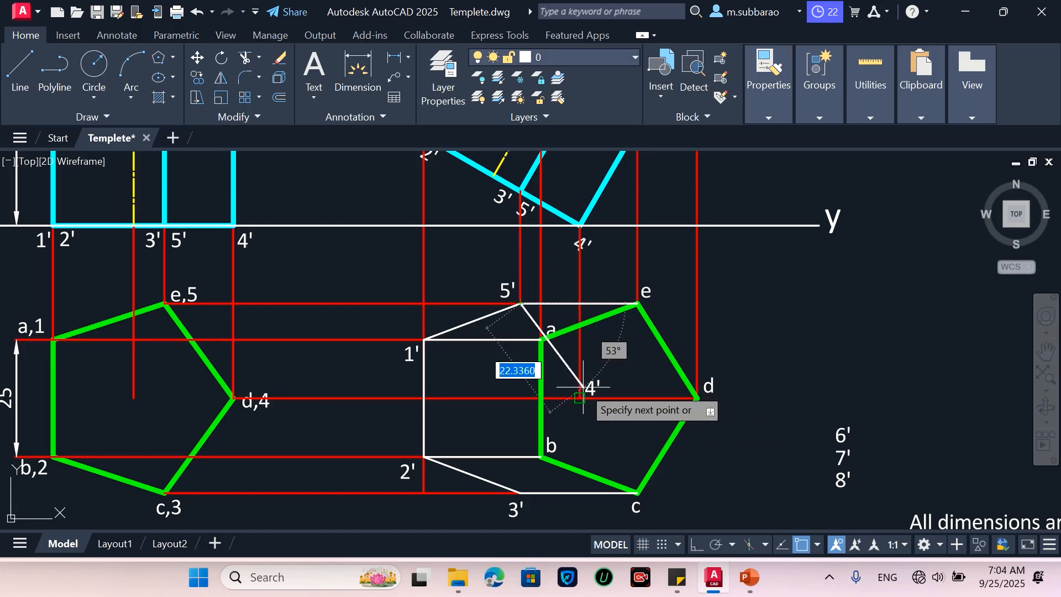
left_click(580, 398)
left_click(521, 492)
key("Return")
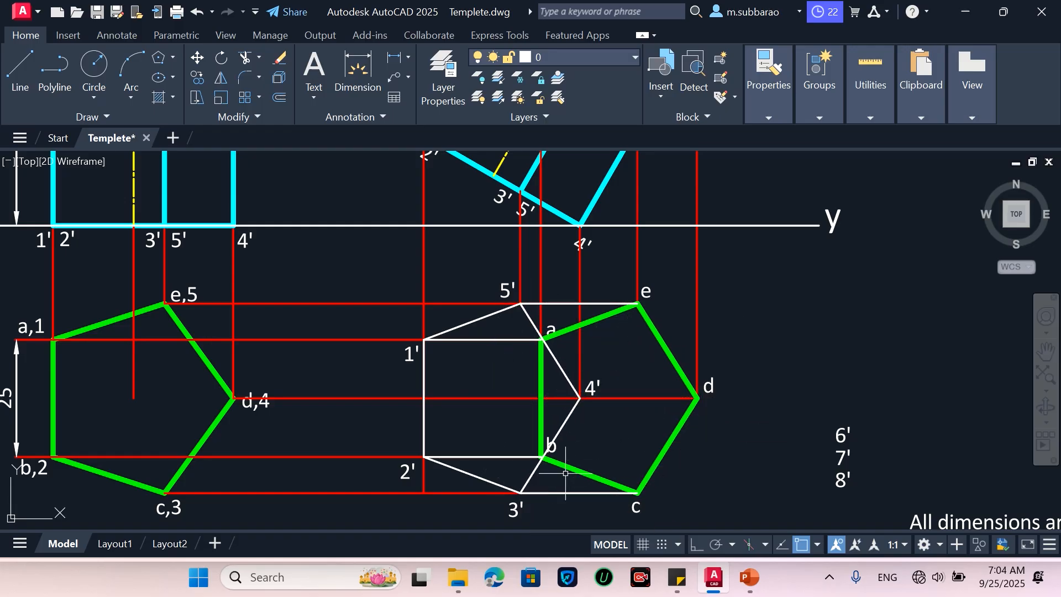
Step: Trim the horizontal projector between point 4' and corner d in the second top view
type("t")
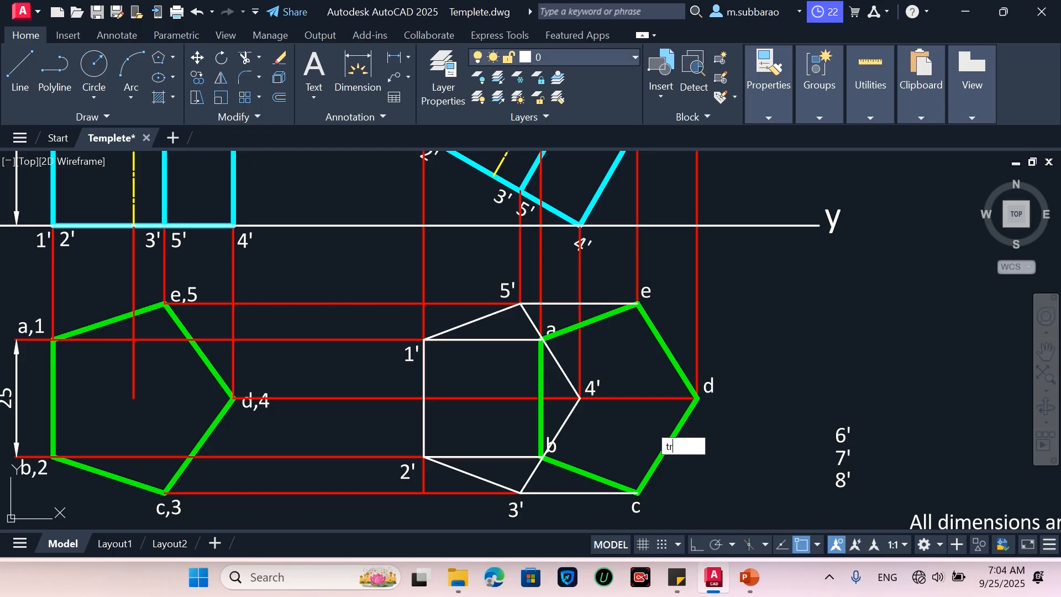
type("r")
key("Return")
left_click(642, 398)
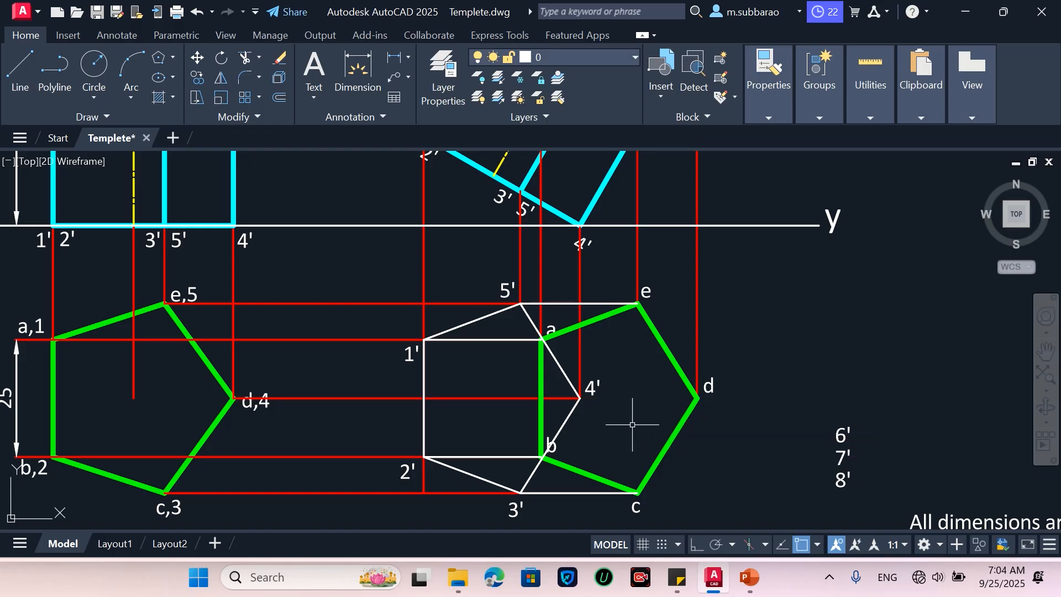
Step: Draw a line in the second top view from point 4' to corner d
type("l")
key("Return")
left_click(580, 397)
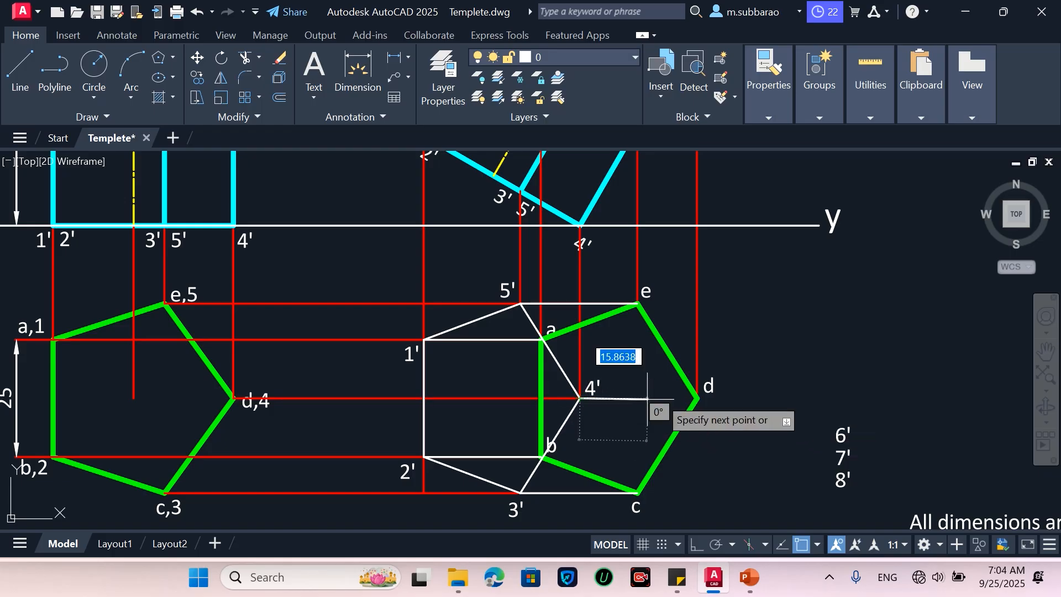
left_click(699, 398)
key("Return")
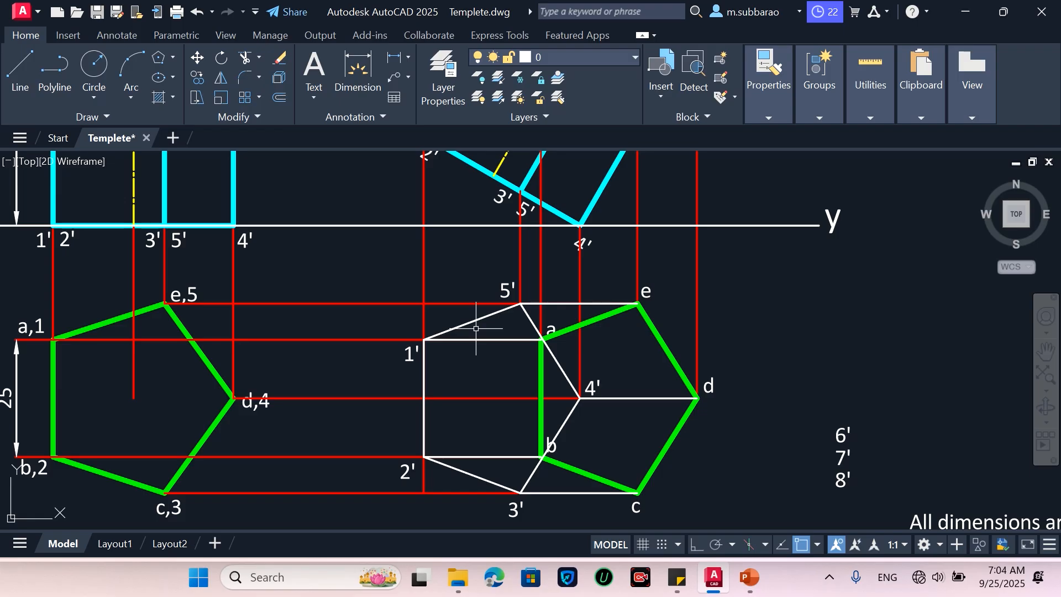
Step: Match green edge a-e's properties onto edges e-5', 5'-1', 1'-a, 1'-2', 2'-b, 2'-3' and 3'-4' in the second top view
type("ma")
key("Return")
left_click(594, 320)
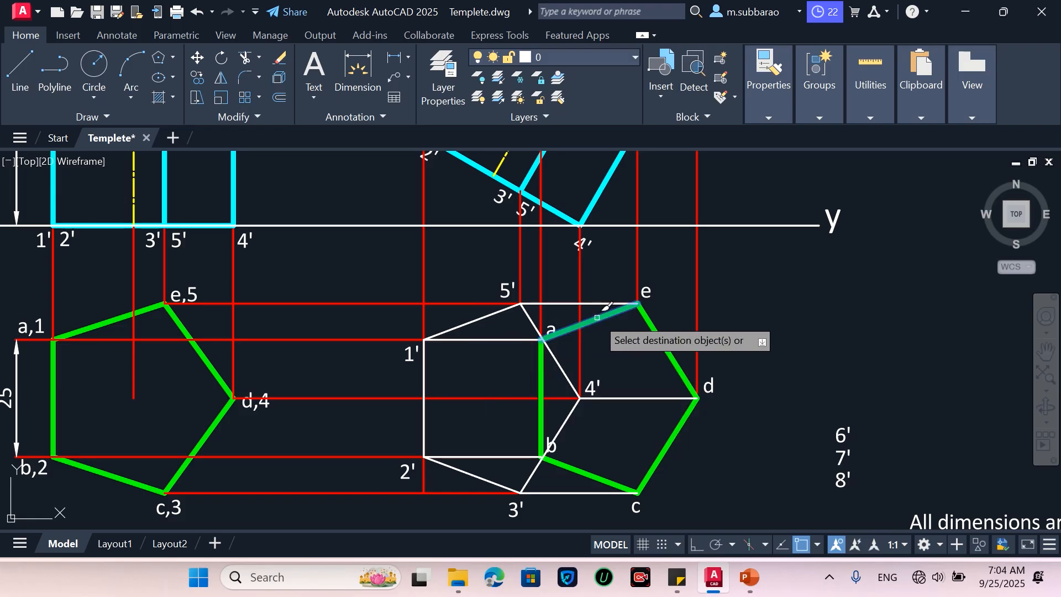
left_click(566, 302)
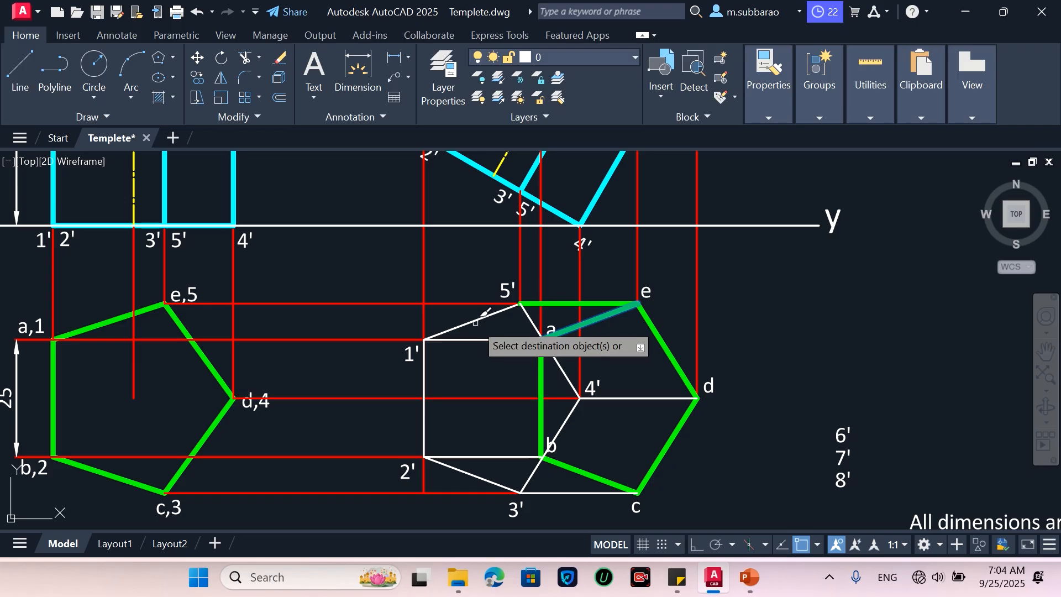
left_click(474, 322)
left_click(479, 339)
left_click(425, 373)
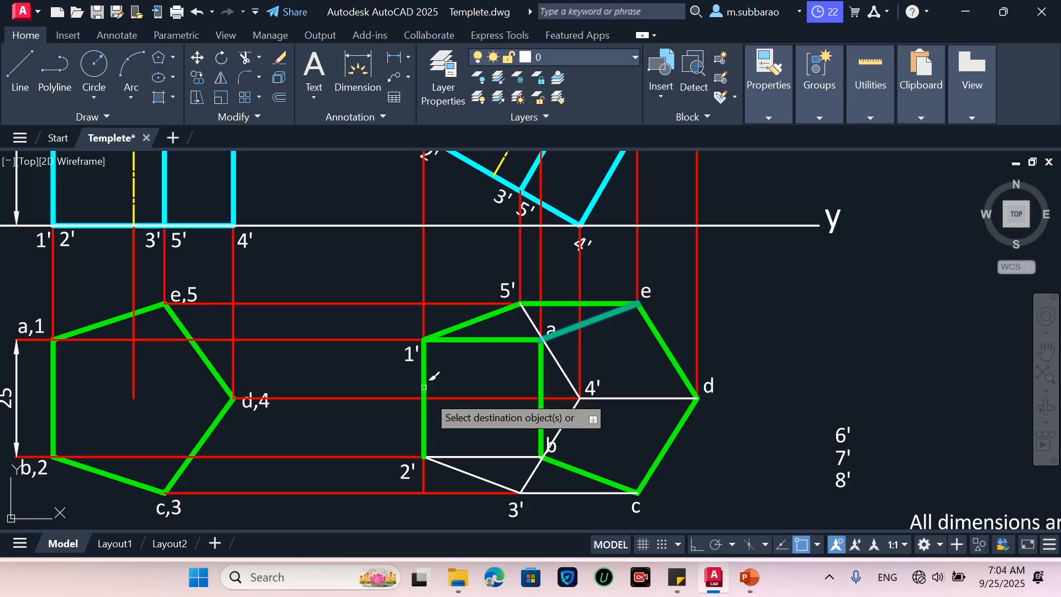
left_click(472, 458)
left_click(497, 483)
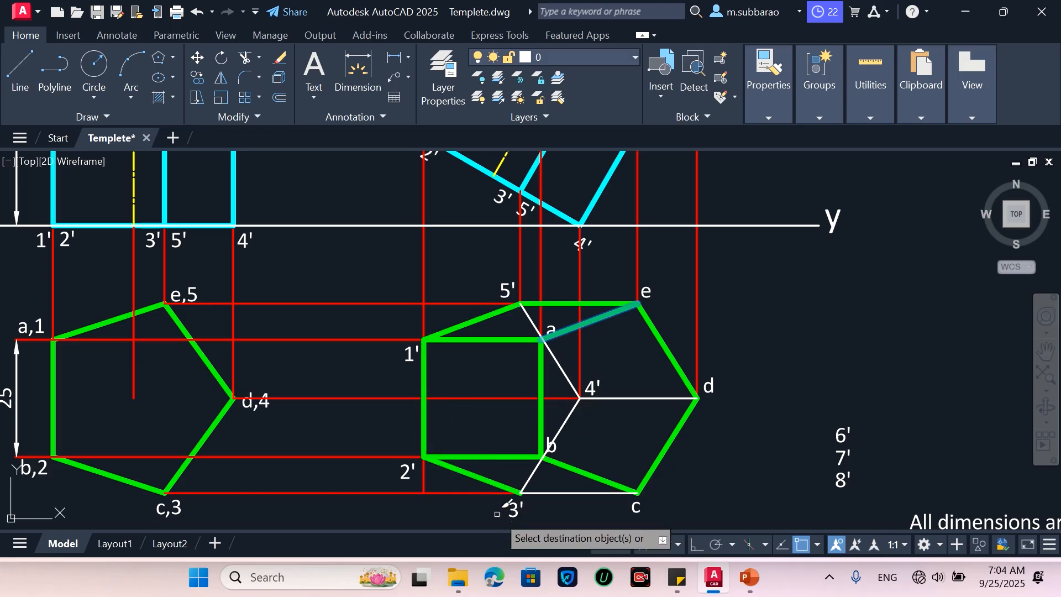
left_click(555, 431)
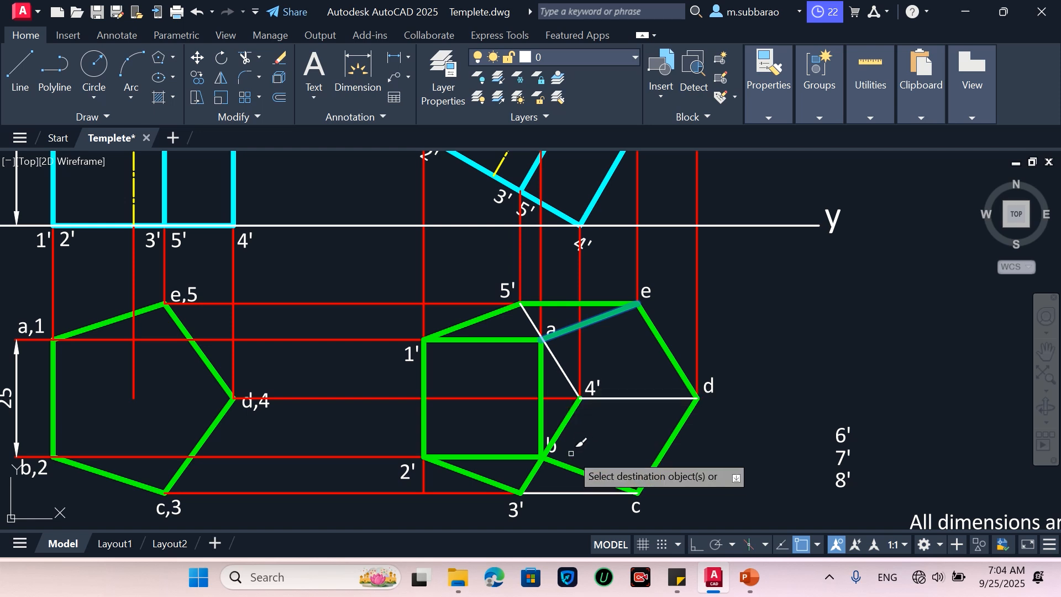
key("Escape")
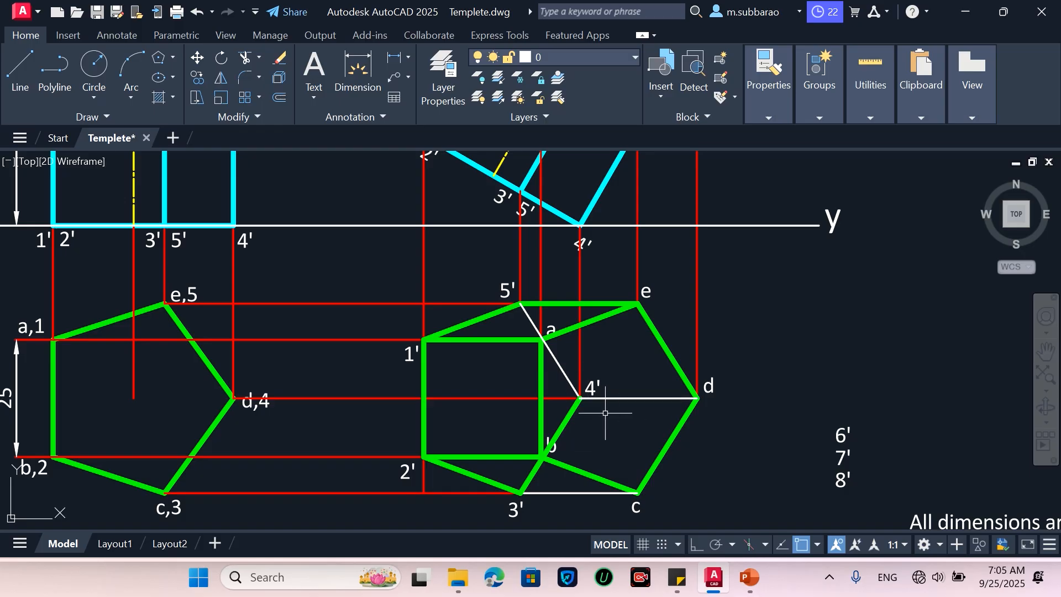
Step: Match the Hidden sample line's properties onto edges 5'-4', 4'-3' and 4'-d in the second top view
type("ma")
key("Return")
scroll(614, 451, "down", 2)
scroll(610, 399, "down", 2)
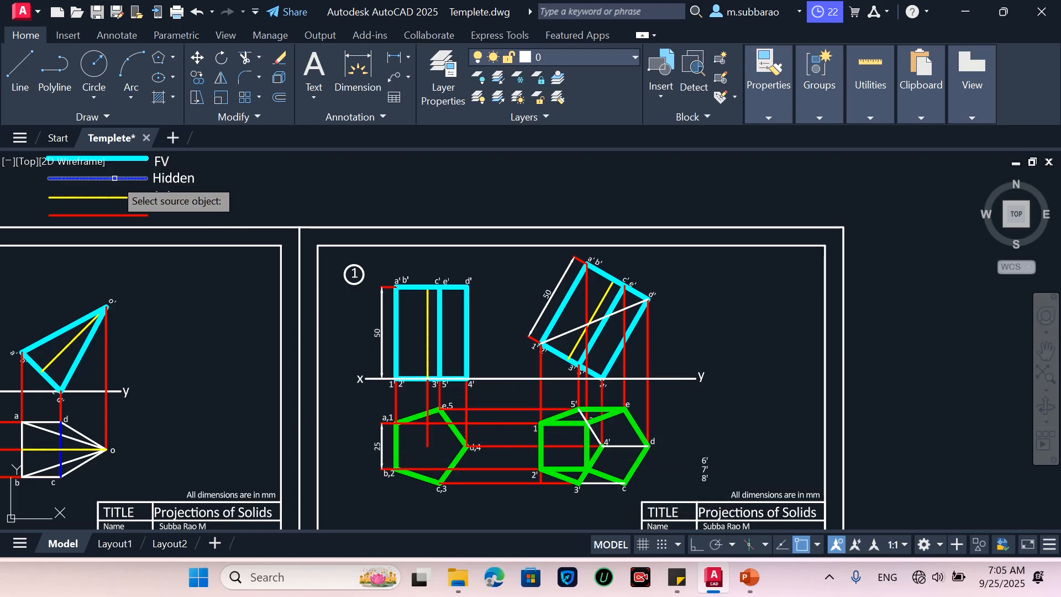
left_click(142, 178)
scroll(555, 458, "up", 6)
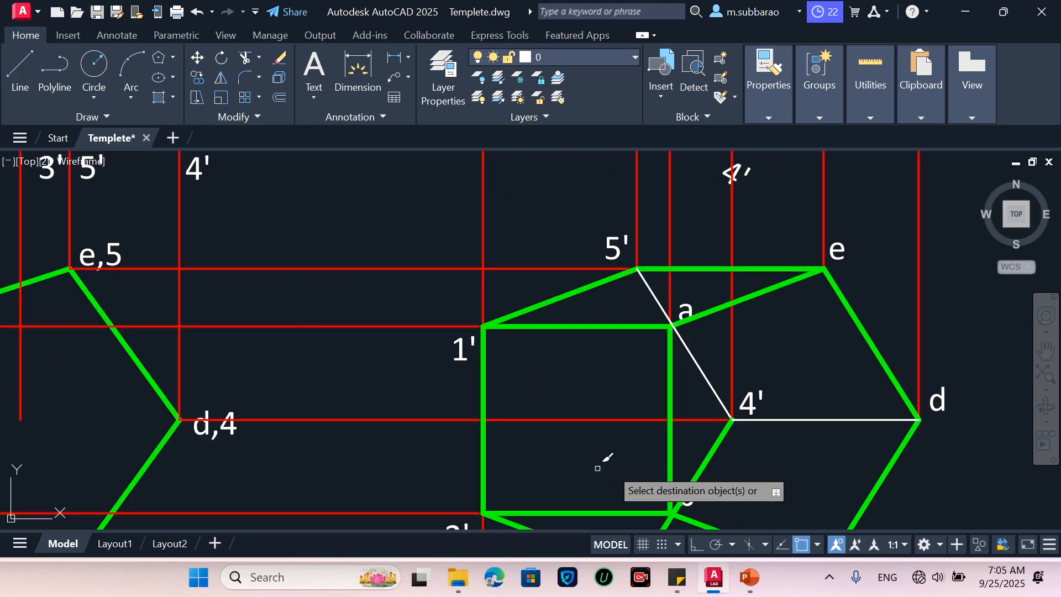
left_click(701, 367)
left_click(722, 434)
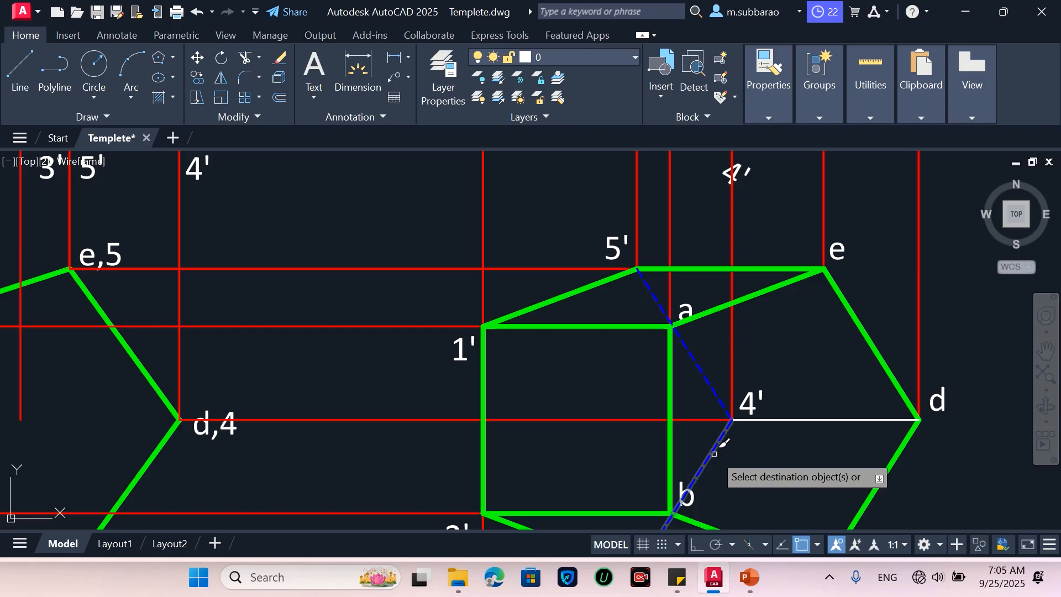
left_click(785, 417)
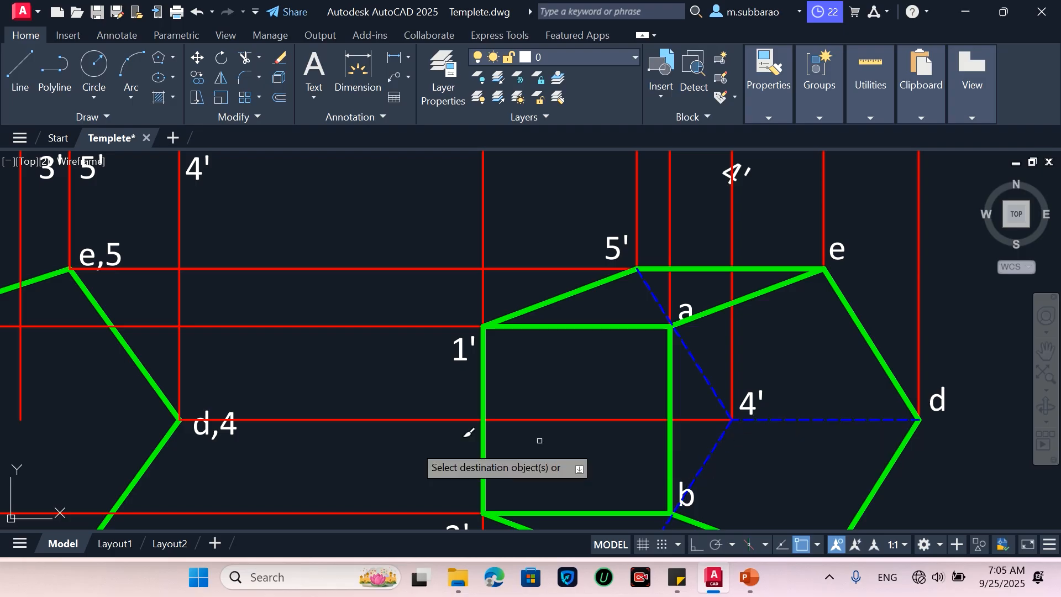
scroll(387, 428, "down", 6)
scroll(526, 437, "up", 5)
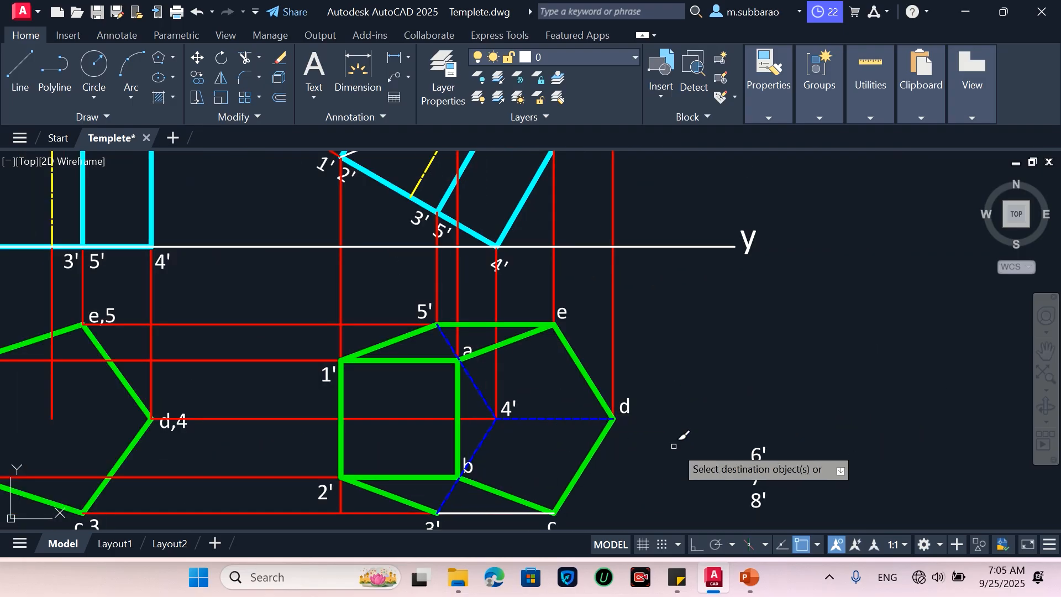
key("Escape")
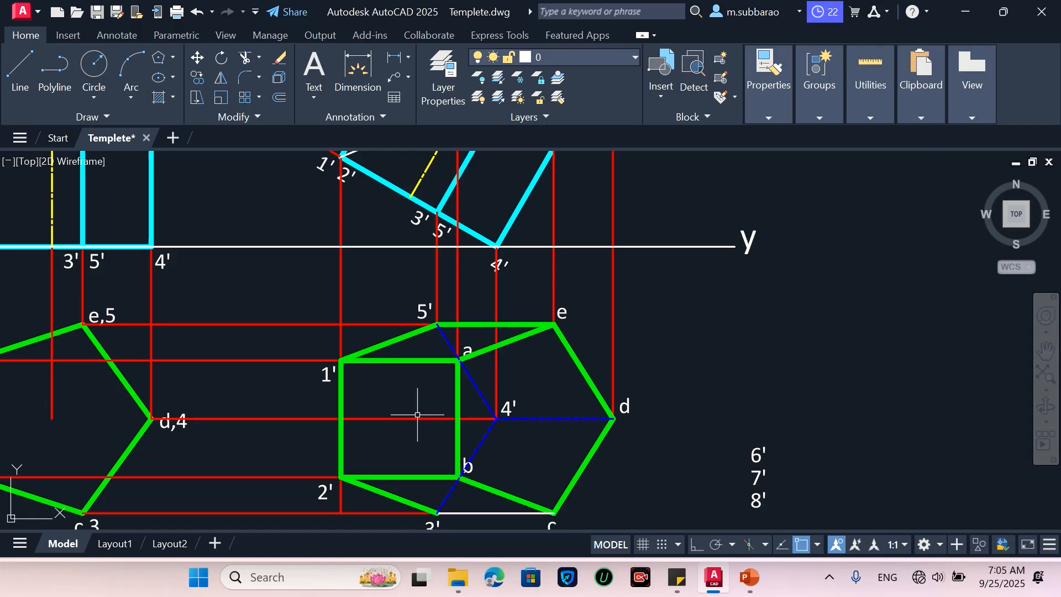
Step: Trim the horizontal projector between edge 1'-2' and point 4' in the second top view
key("Return")
left_click(462, 417)
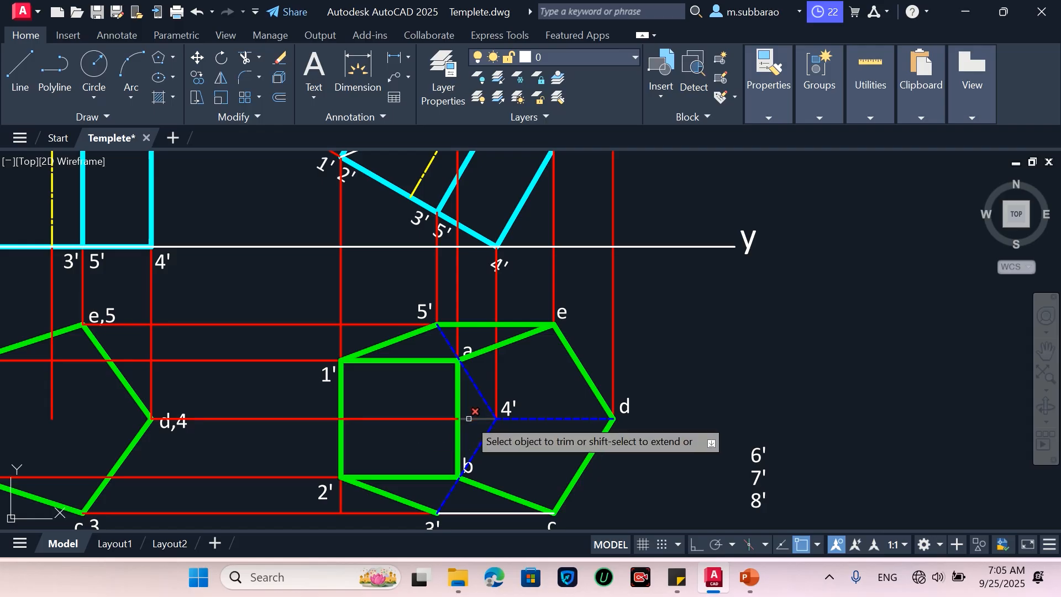
left_click(440, 419)
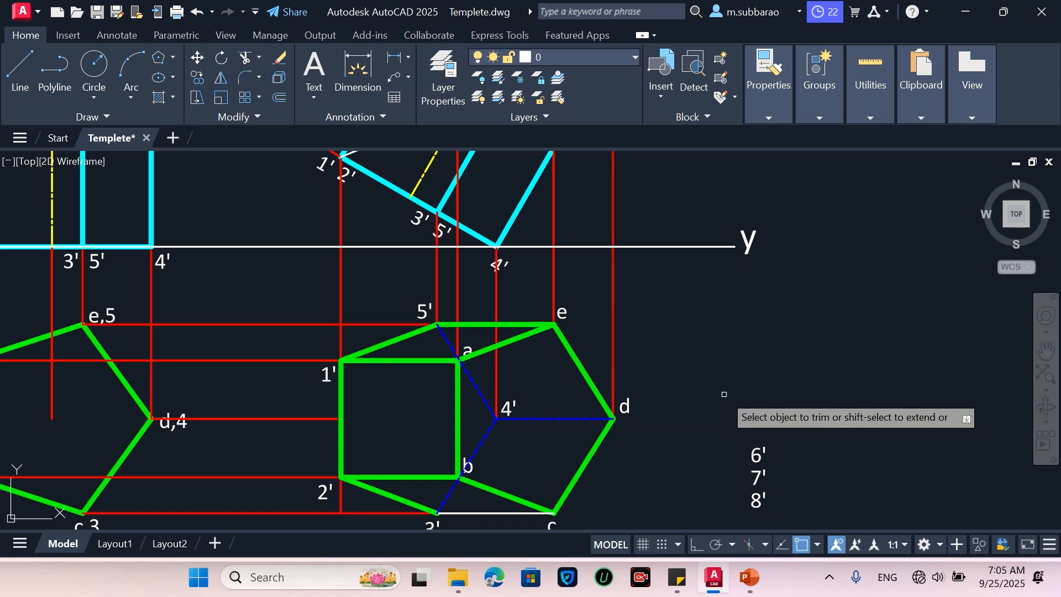
scroll(643, 403, "down", 2)
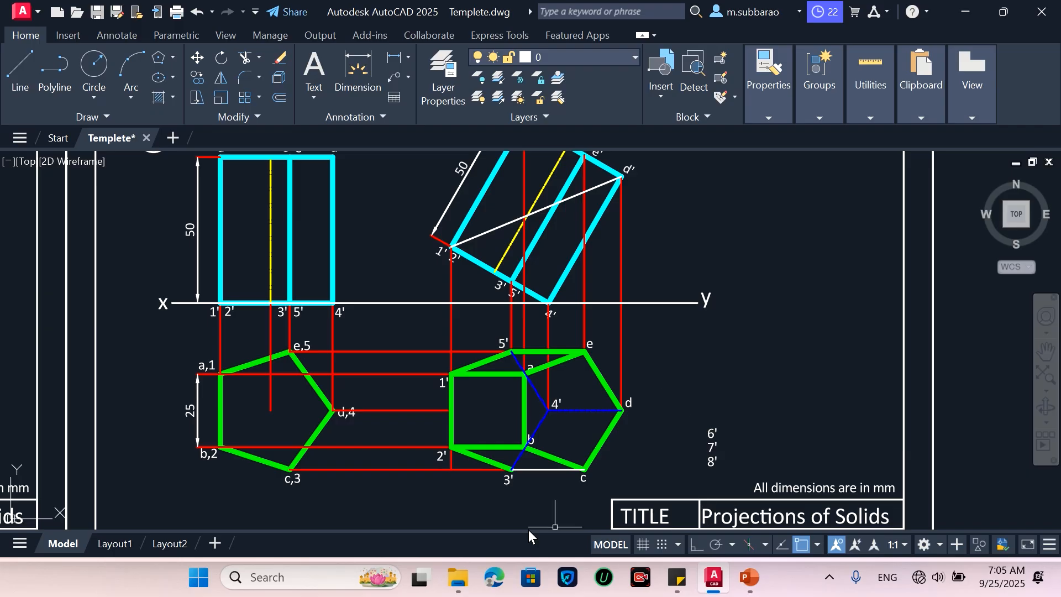
Step: Match green edge b-c's properties onto edge 3'-c in the second top view
scroll(536, 471, "up", 2)
type("m")
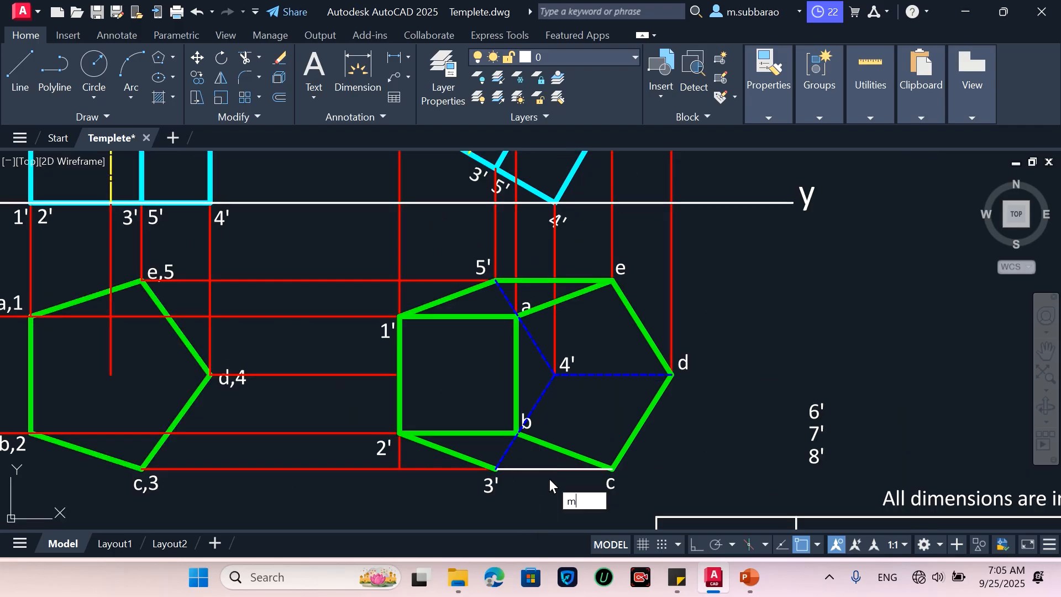
type("a")
key("Return")
left_click(540, 446)
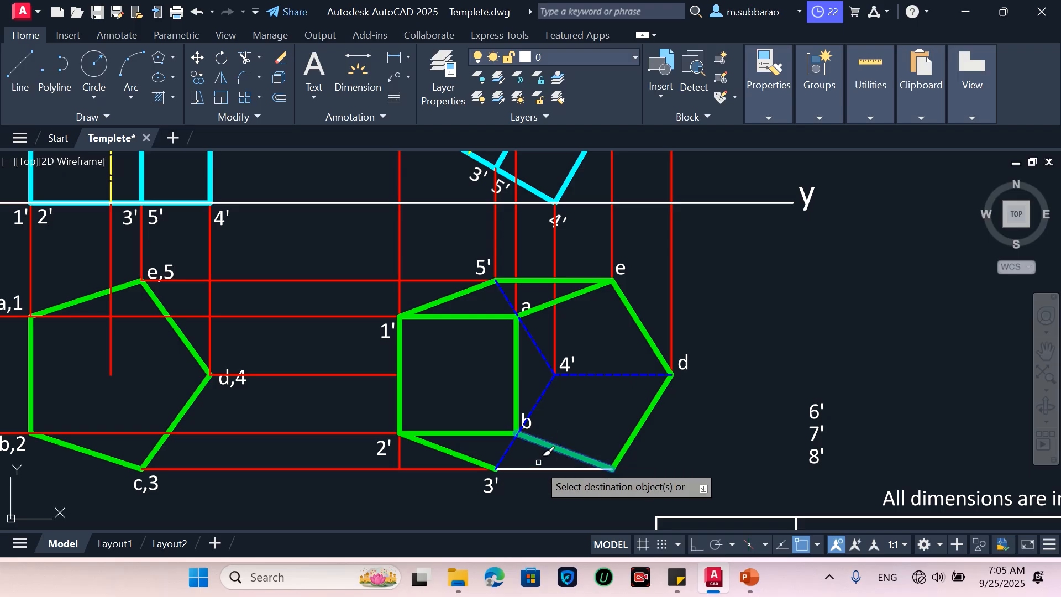
left_click(539, 468)
key("Return")
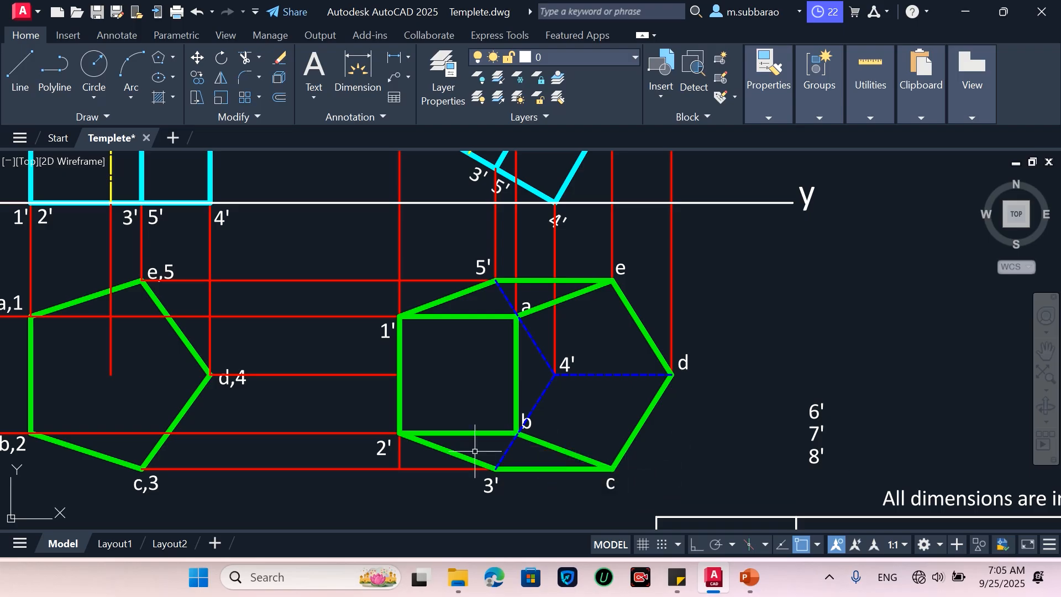
Step: Delete the spare labels 6', 7' and 8' beside the second top view
scroll(641, 403, "down", 2)
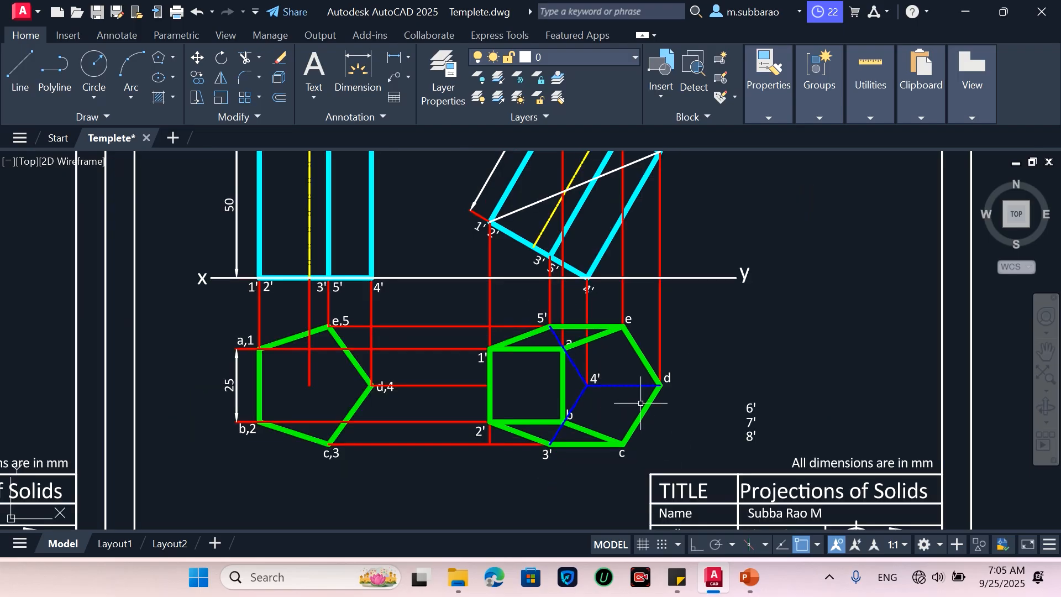
left_click(712, 447)
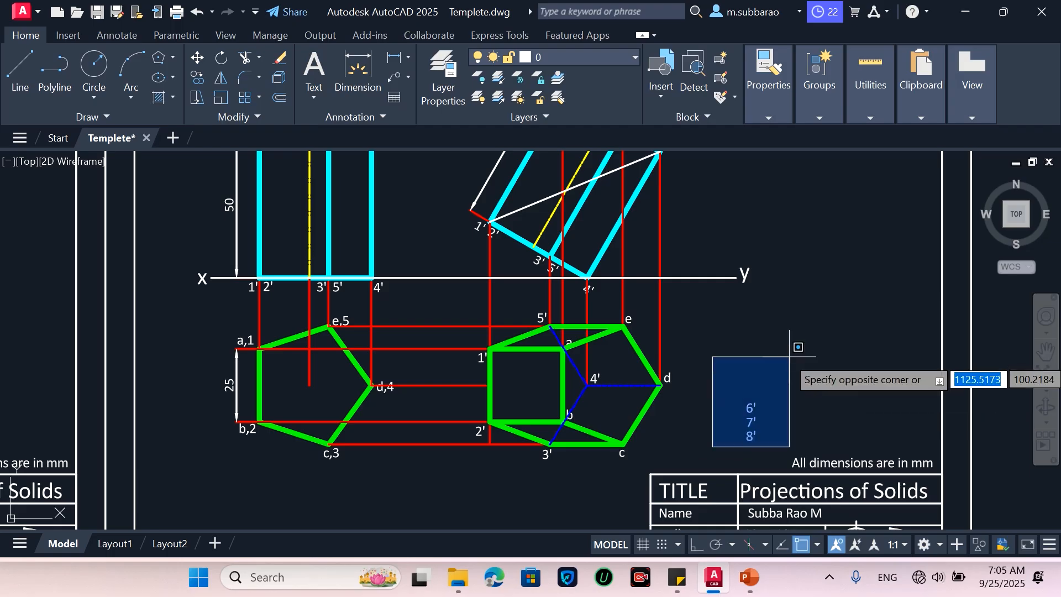
left_click(790, 331)
key("Delete")
scroll(675, 403, "down", 3)
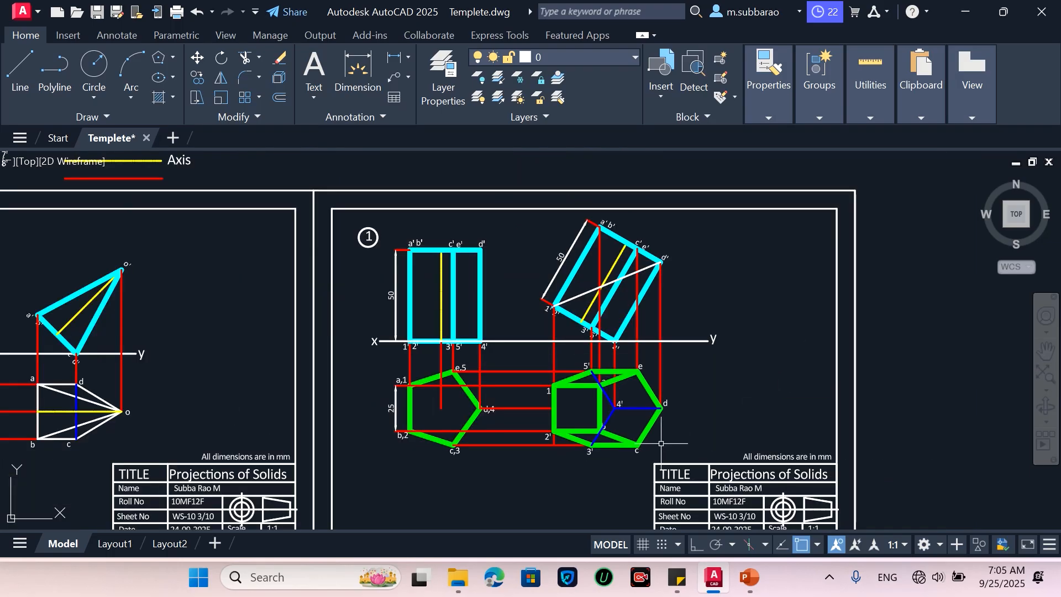
Step: Erase the white diagonal construction line from 1' to d' in the tilted front view
scroll(581, 292, "up", 2)
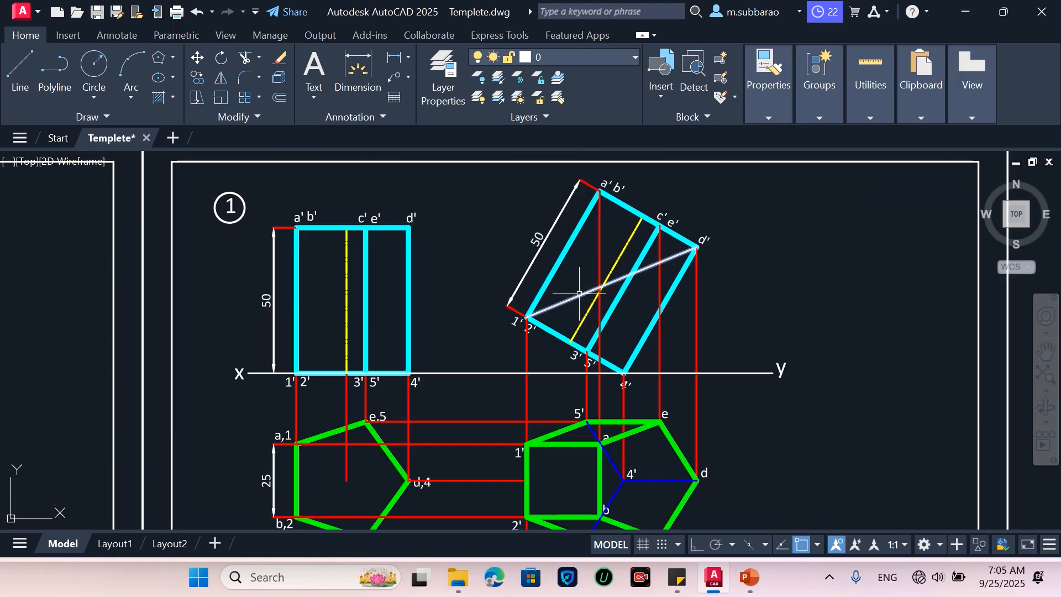
left_click(581, 293)
type("e")
key("Return")
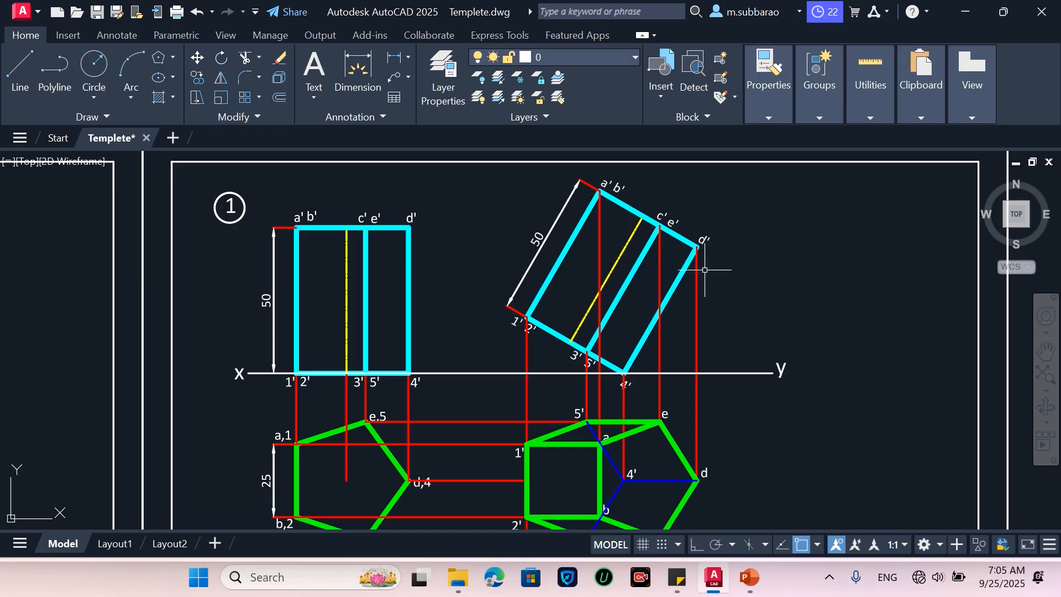
Step: Assign all of the prism's projections to layer 0 and save the drawing
scroll(753, 293, "down", 2)
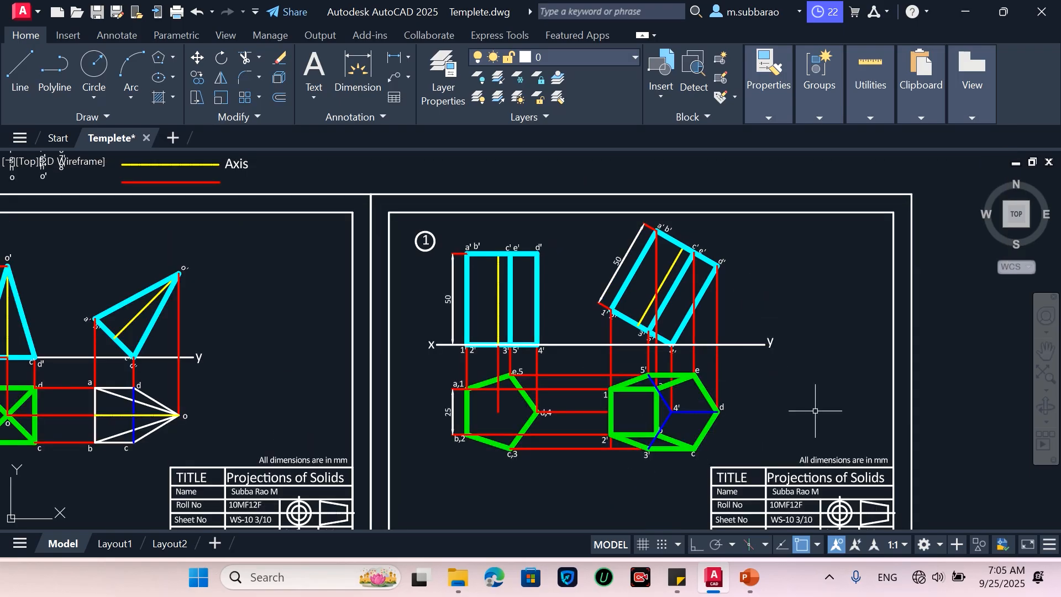
scroll(813, 409, "up", 2)
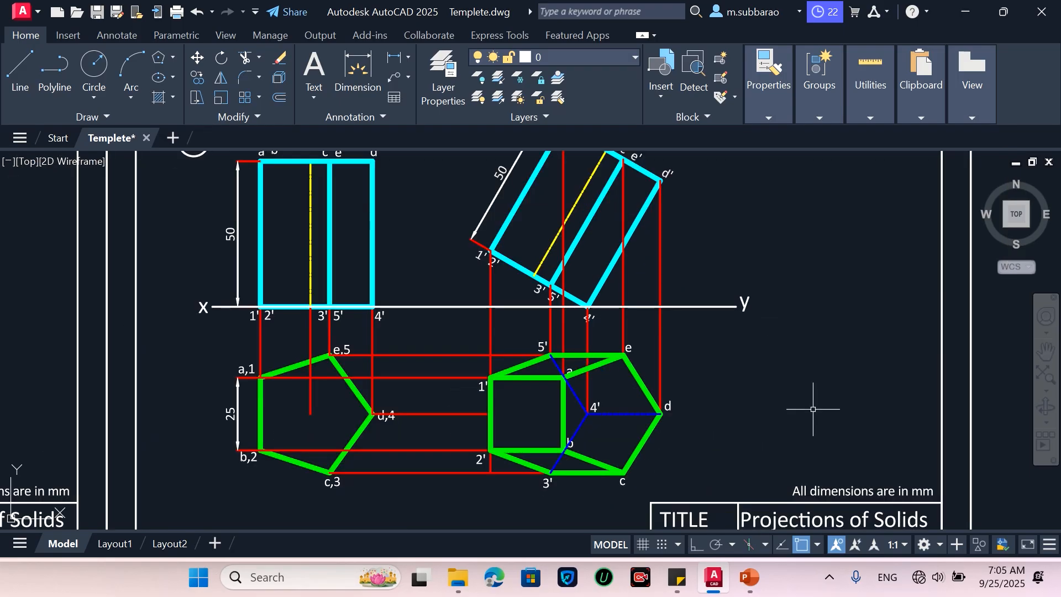
scroll(813, 410, "down", 2)
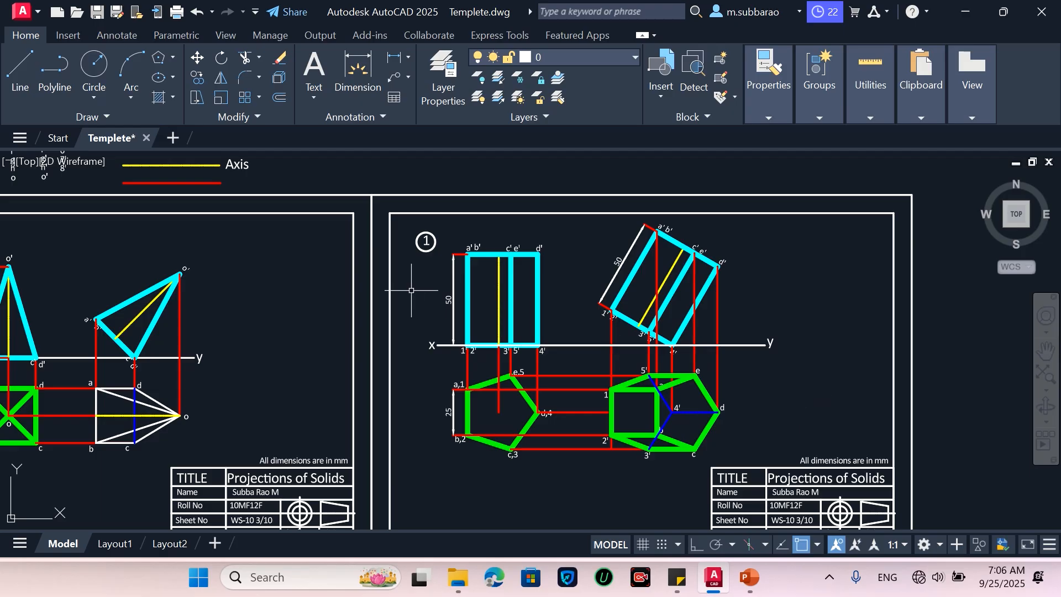
scroll(411, 291, "down", 2)
scroll(603, 310, "up", 2)
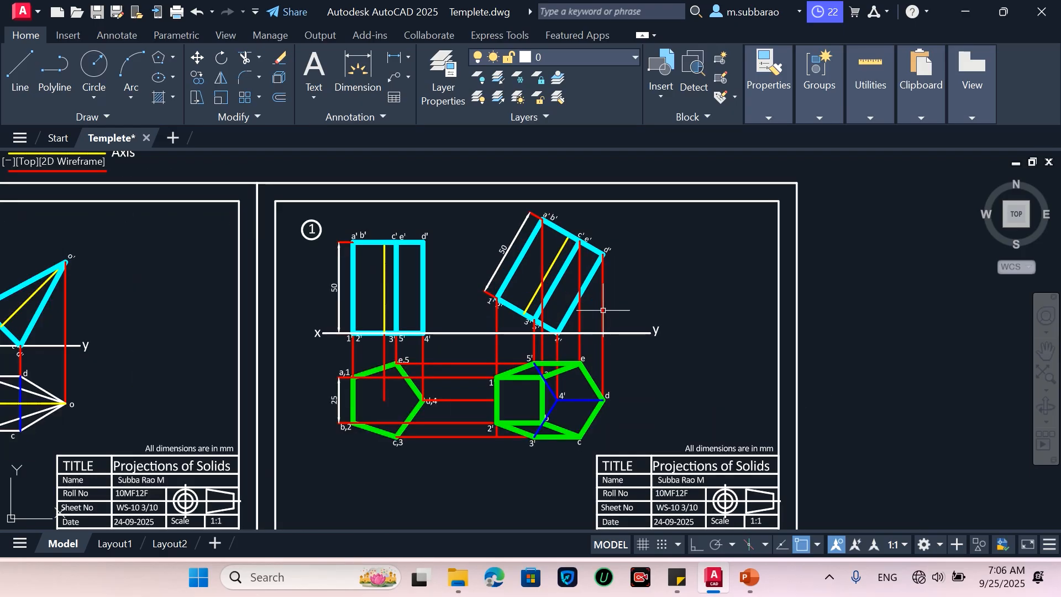
left_click(304, 456)
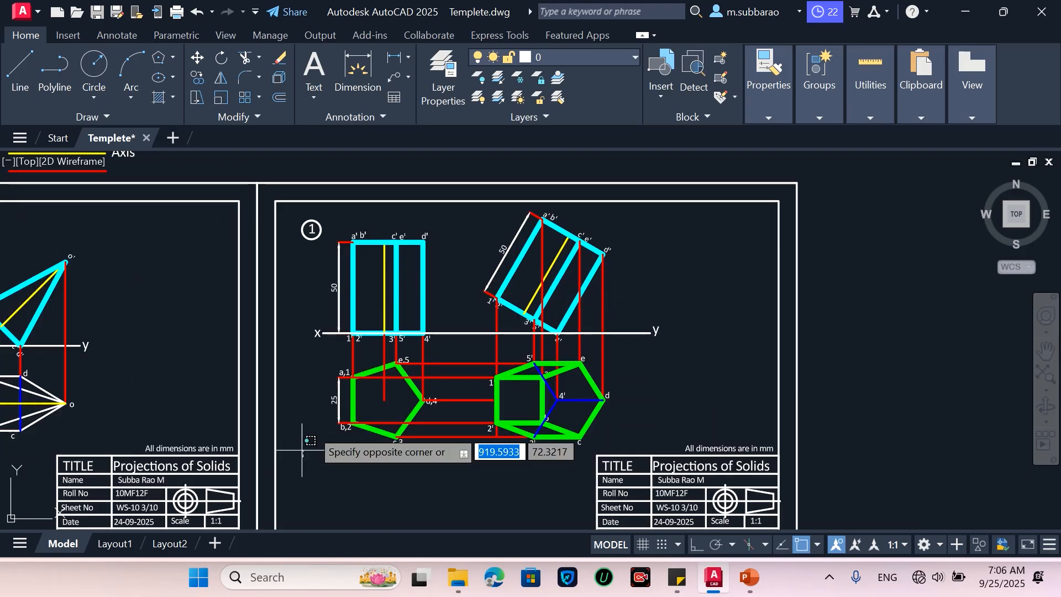
left_click(648, 202)
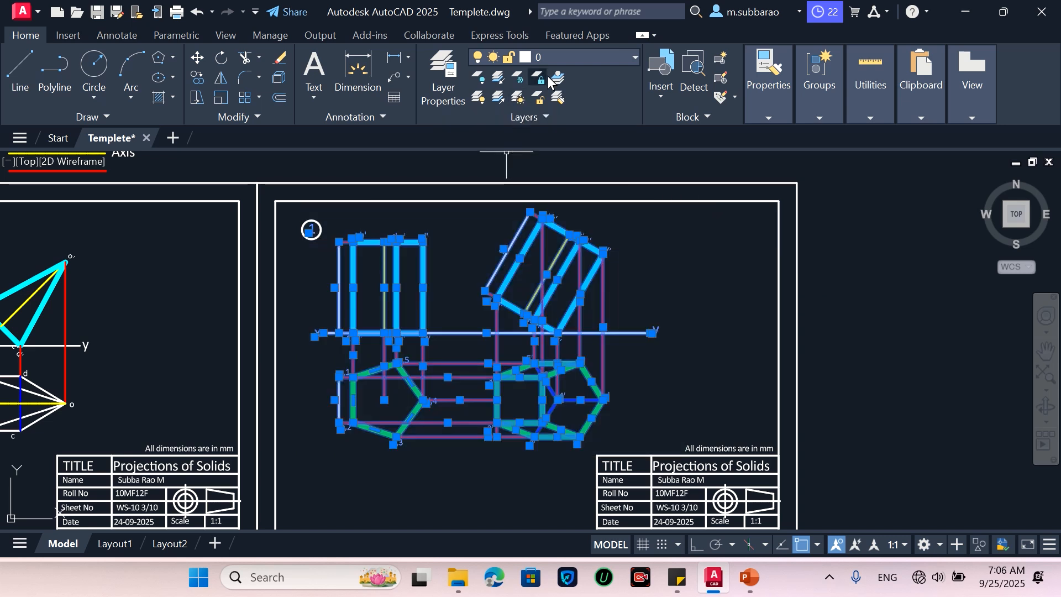
left_click(606, 58)
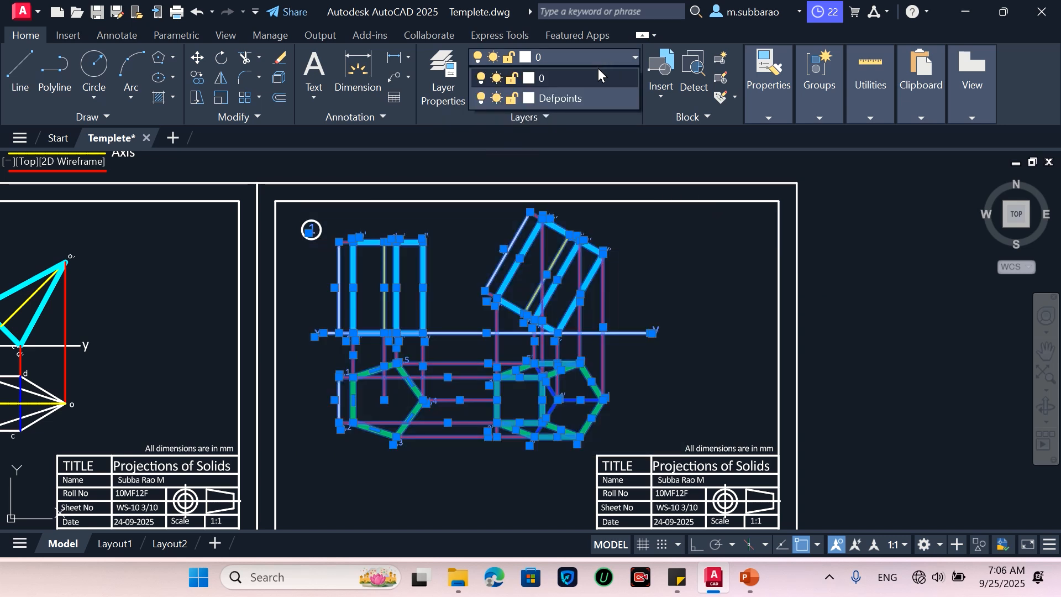
left_click(585, 72)
key("Escape")
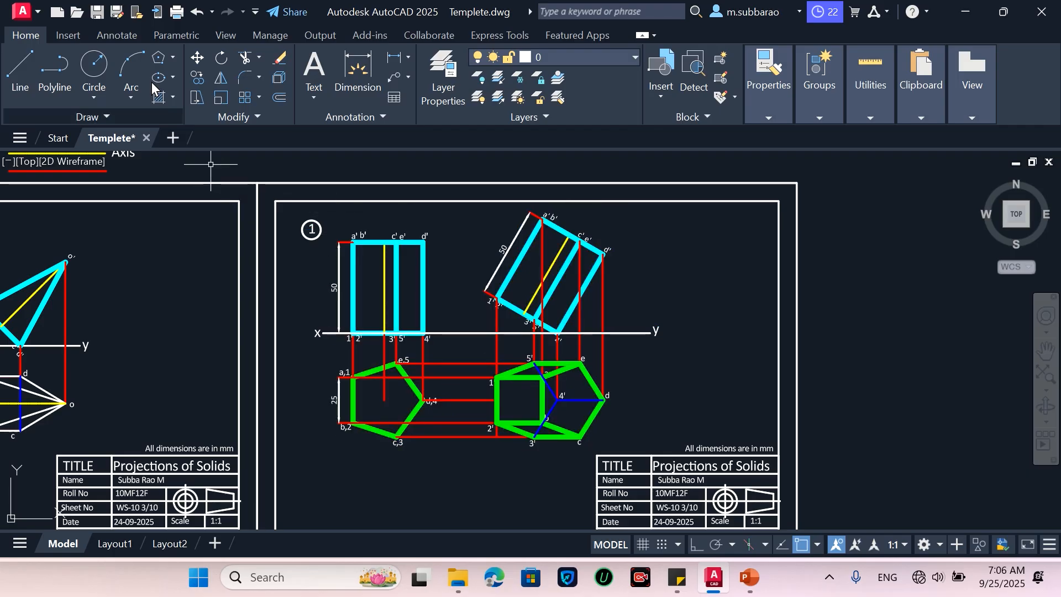
left_click(98, 11)
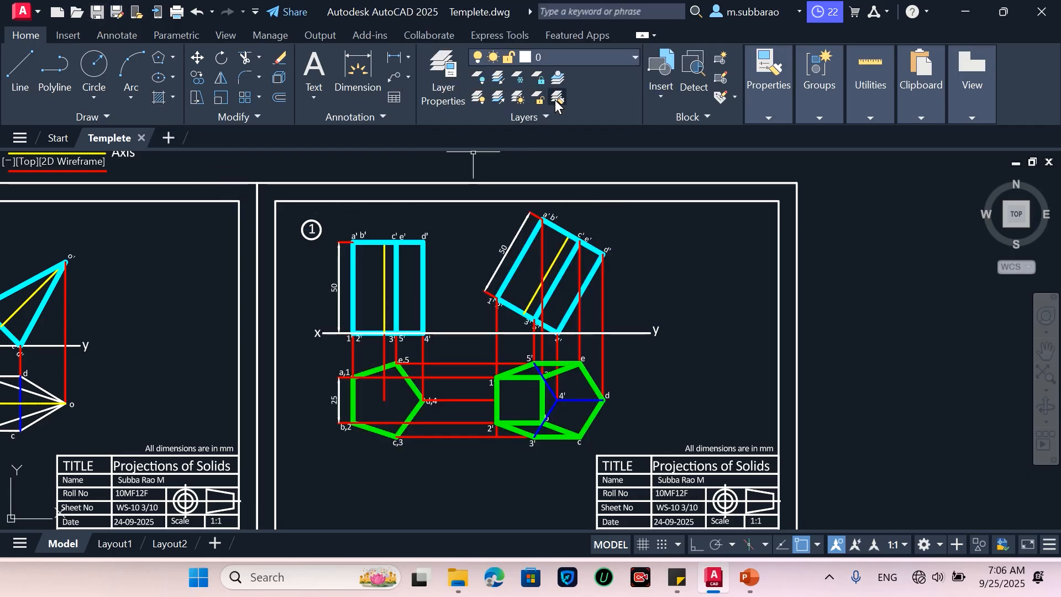
left_click(342, 450)
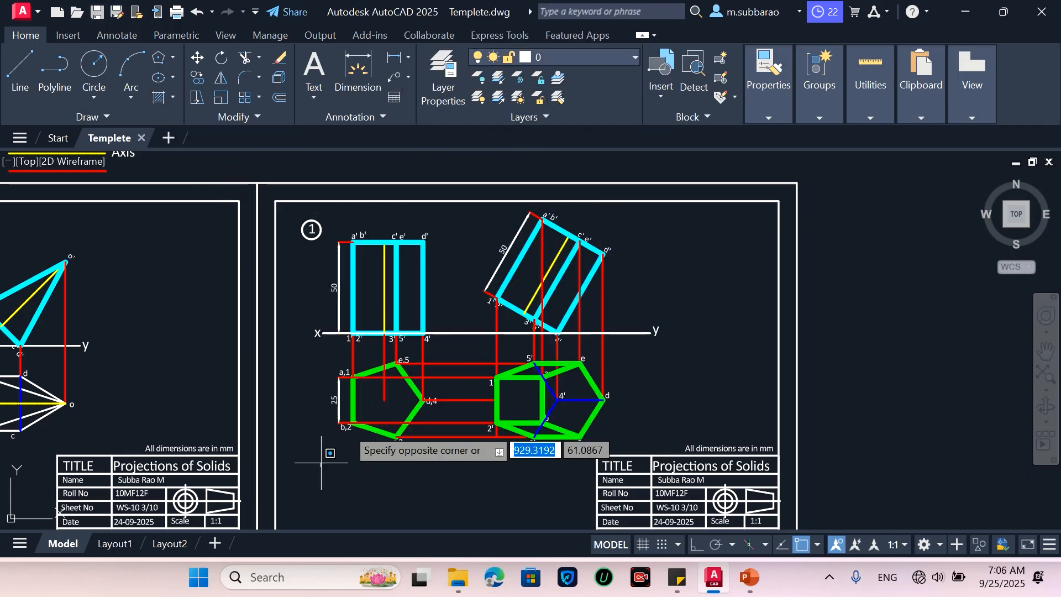
left_click(638, 206)
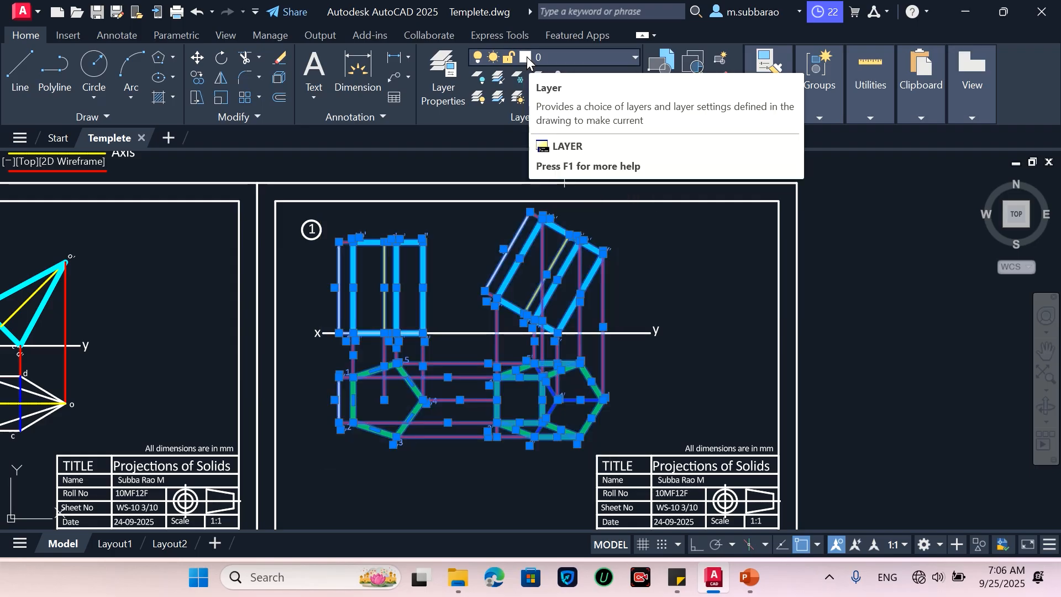
right_click(557, 264)
left_click(595, 544)
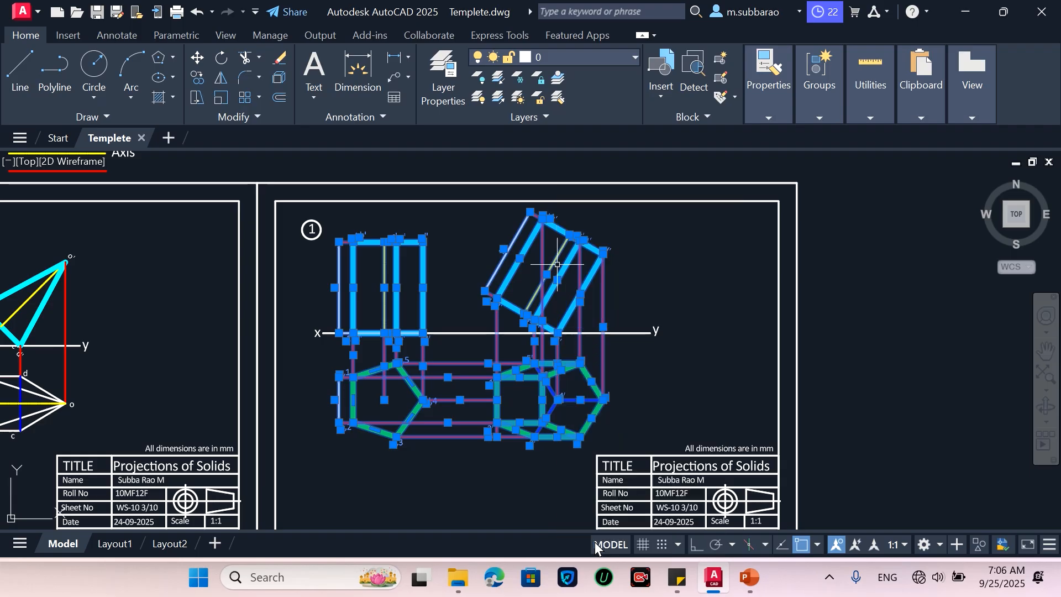
left_click(866, 489)
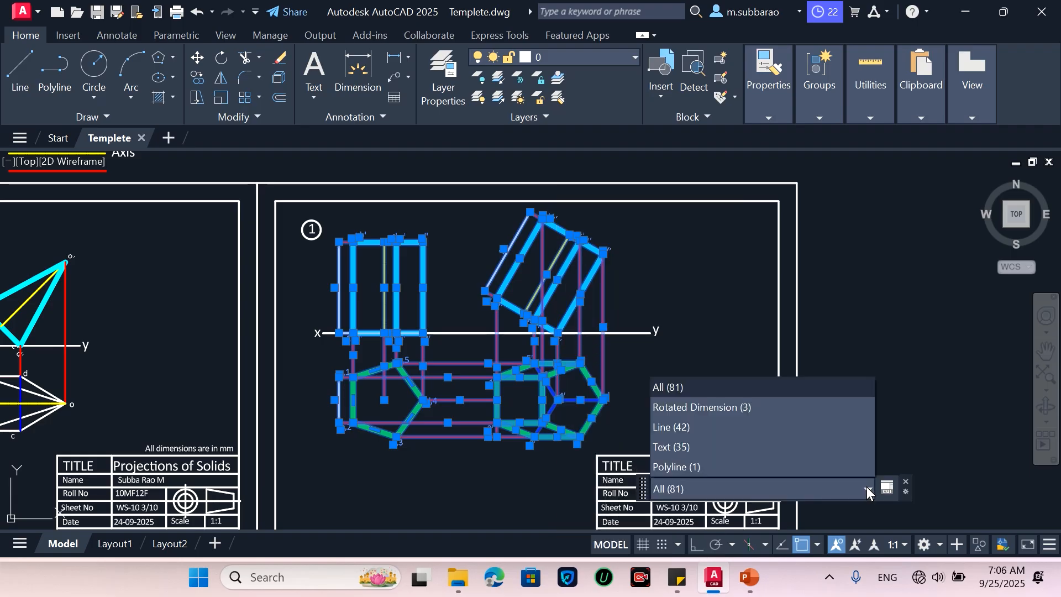
left_click(867, 486)
key("Escape")
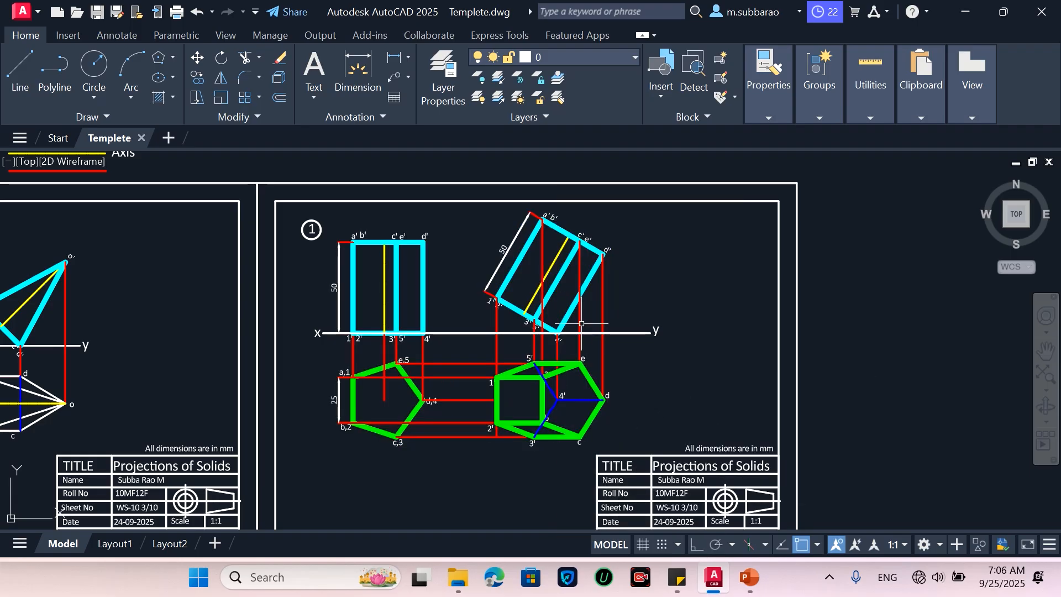
Step: Set the colour of the sheet number and all the prism's projections, labels and dimensions to White
left_click(298, 459)
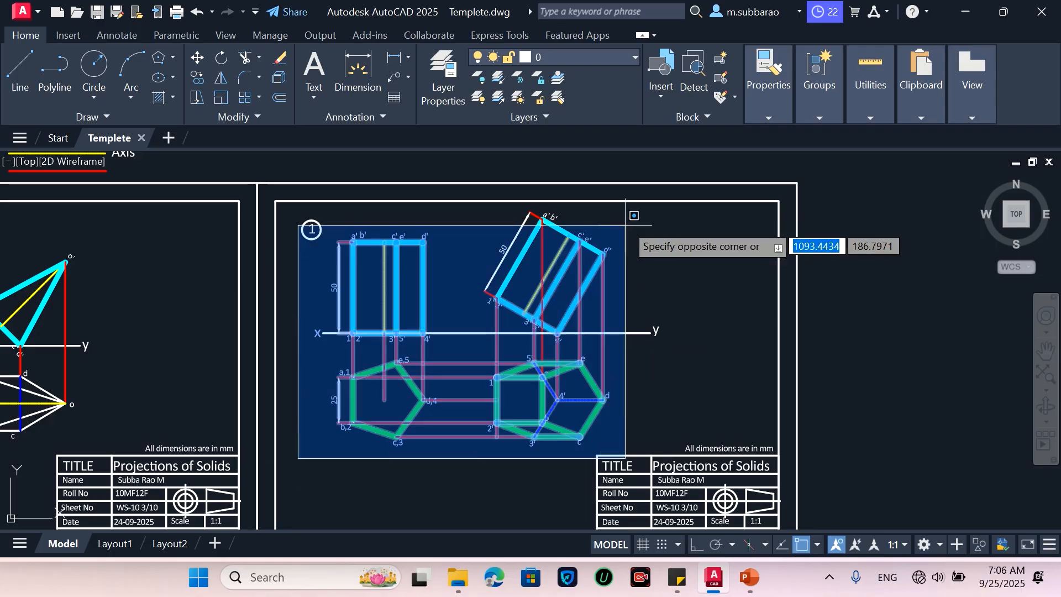
left_click(644, 193)
right_click(602, 221)
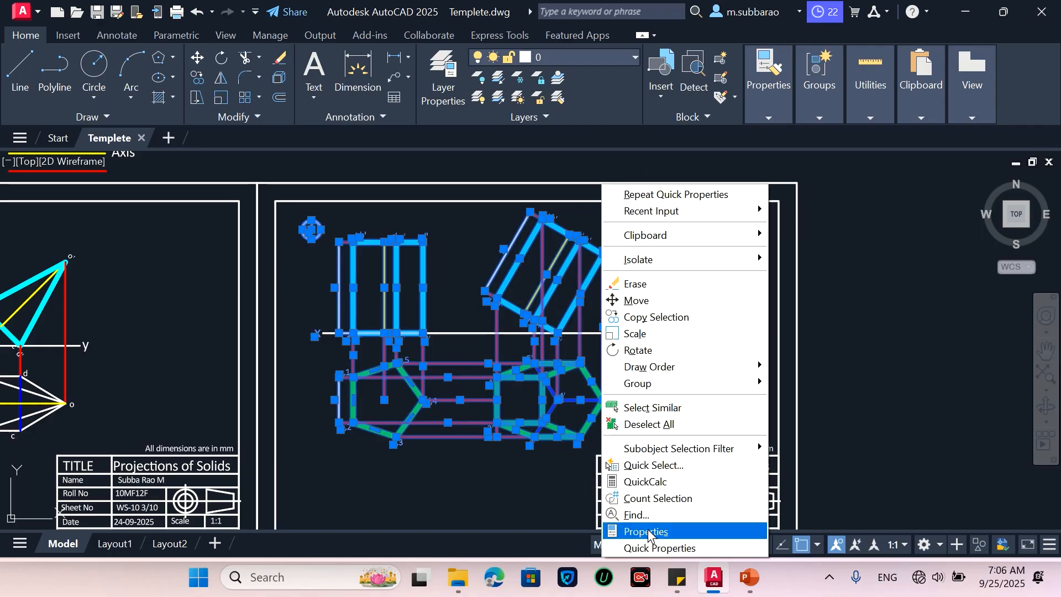
left_click(647, 547)
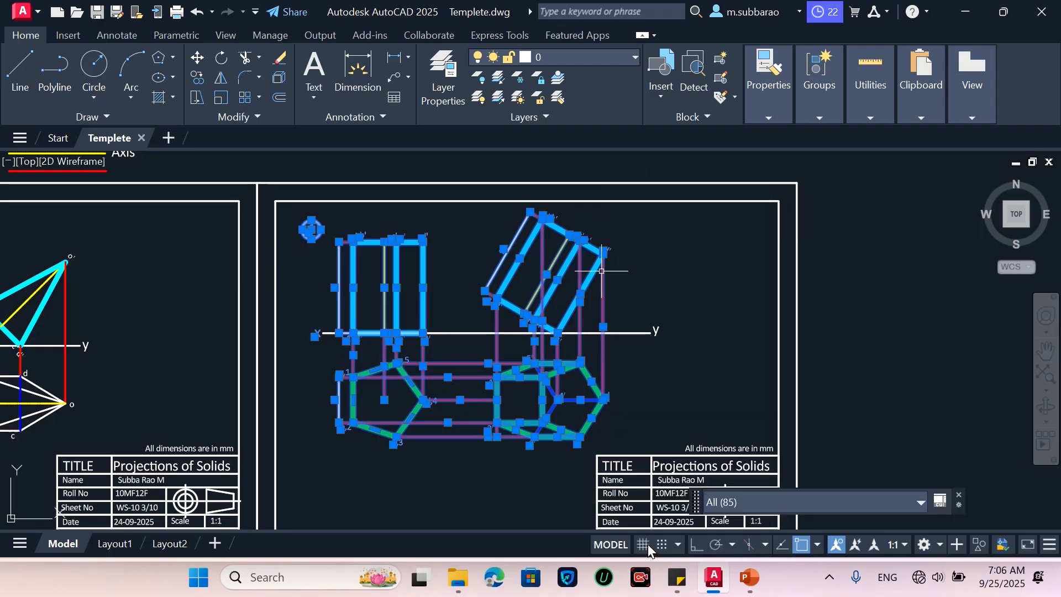
left_click(960, 496)
right_click(424, 334)
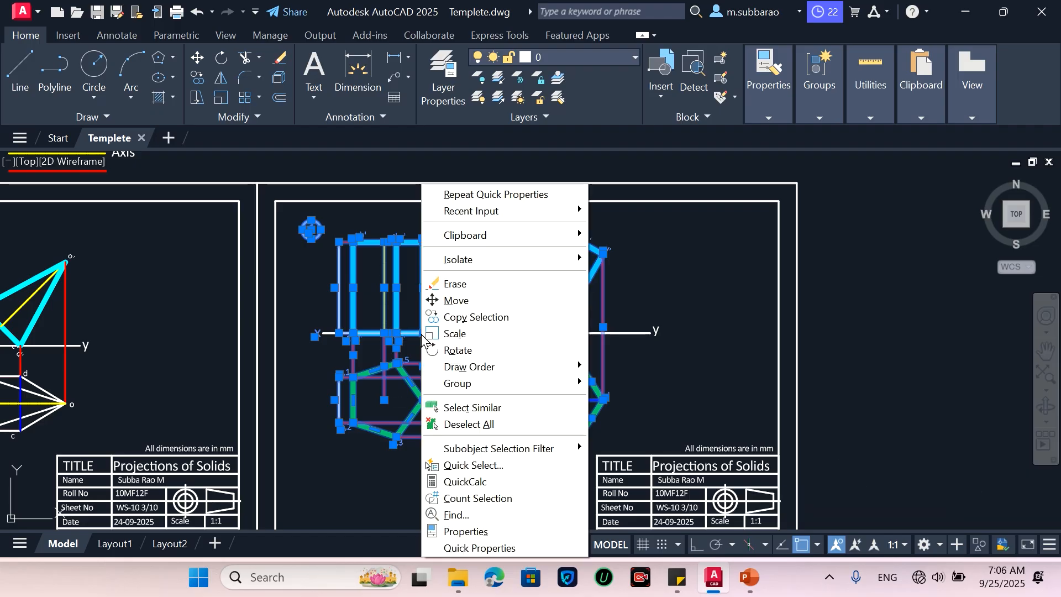
left_click(482, 530)
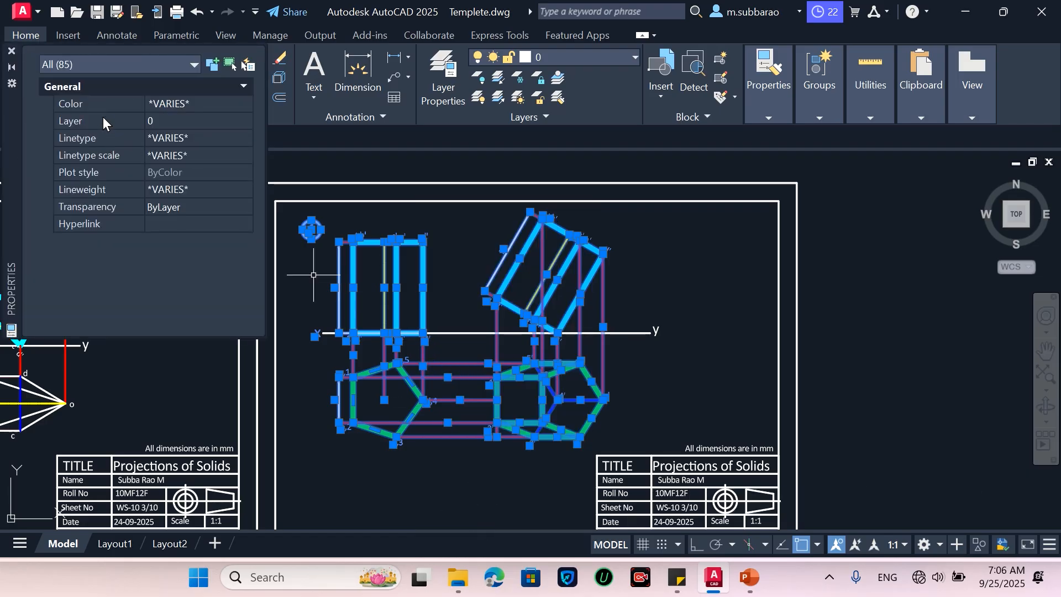
left_click(179, 106)
left_click(244, 103)
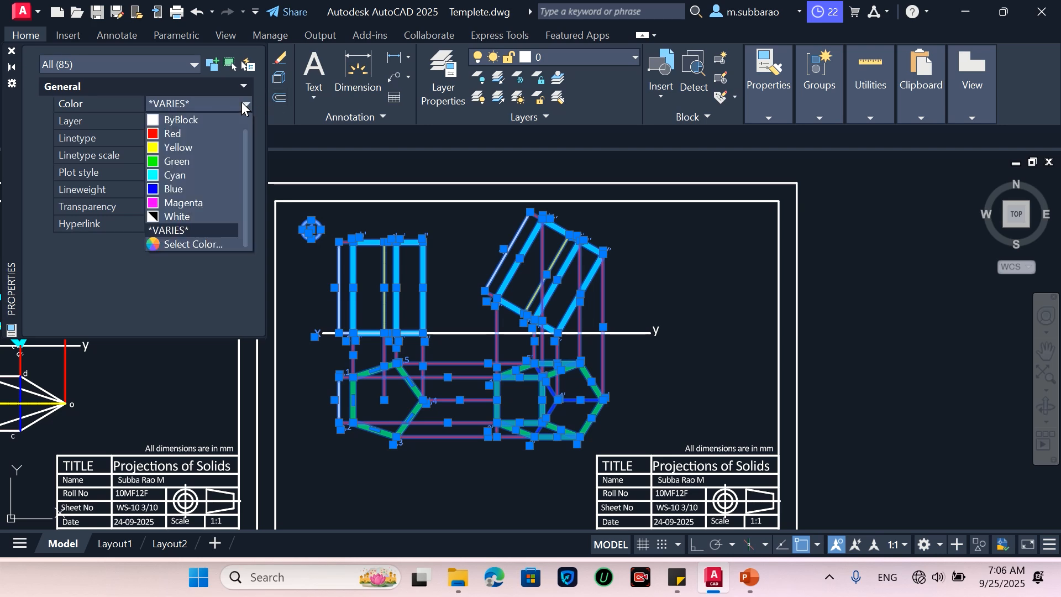
left_click(191, 217)
key("Escape")
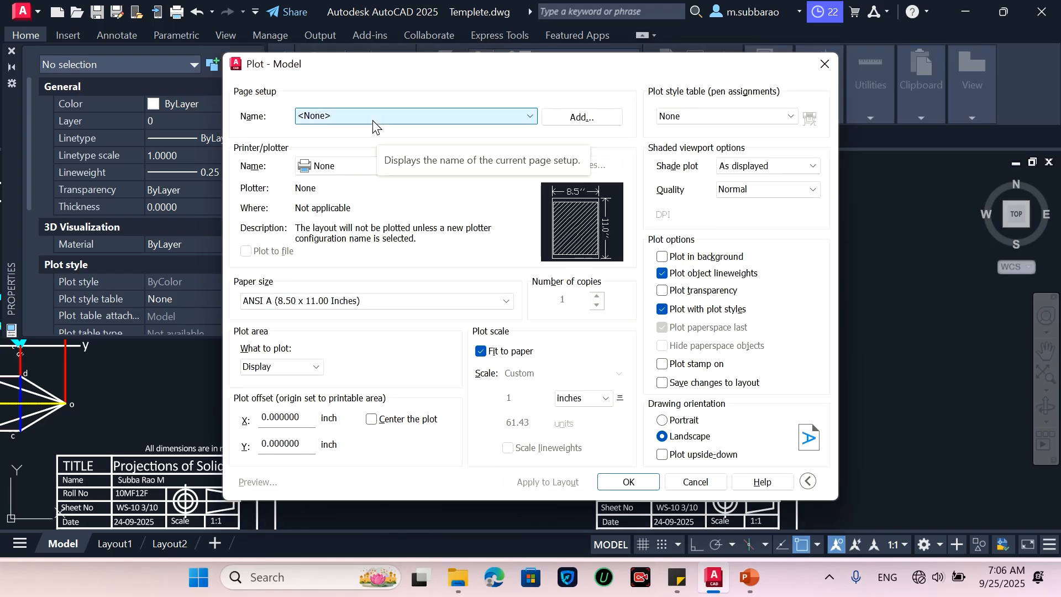
Step: Load the previous plot's page setup and window the plot area around the outer border of the prism's sheet
left_click(374, 117)
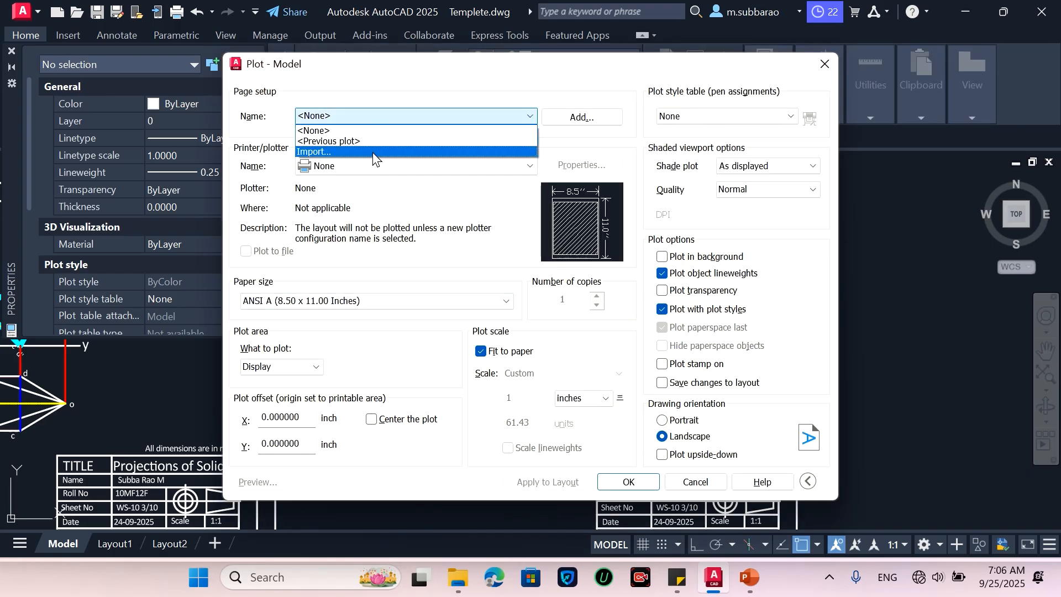
left_click(372, 141)
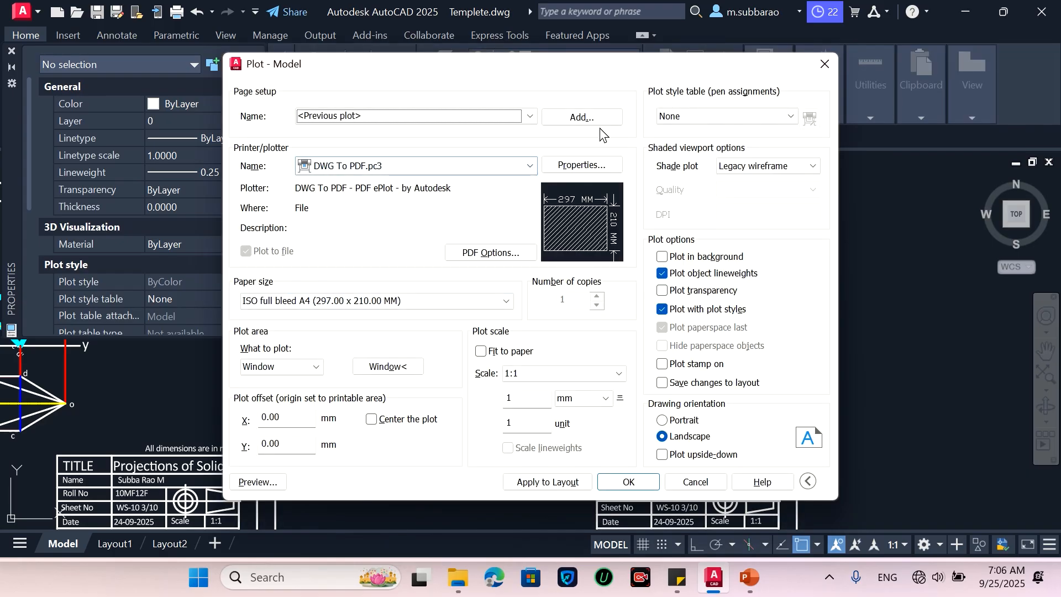
left_click(379, 364)
scroll(285, 221, "down", 2)
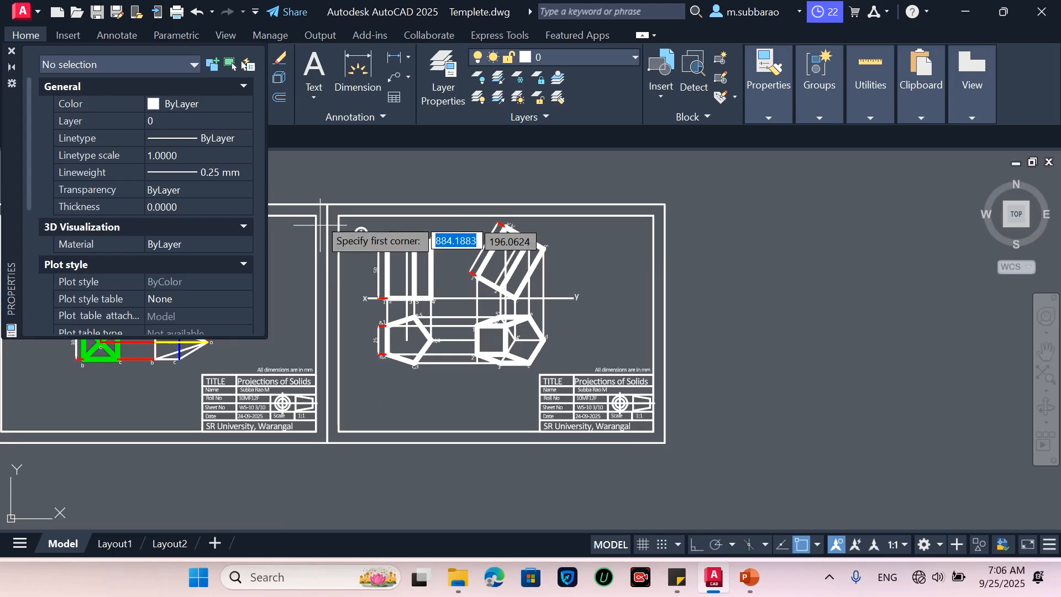
left_click(328, 204)
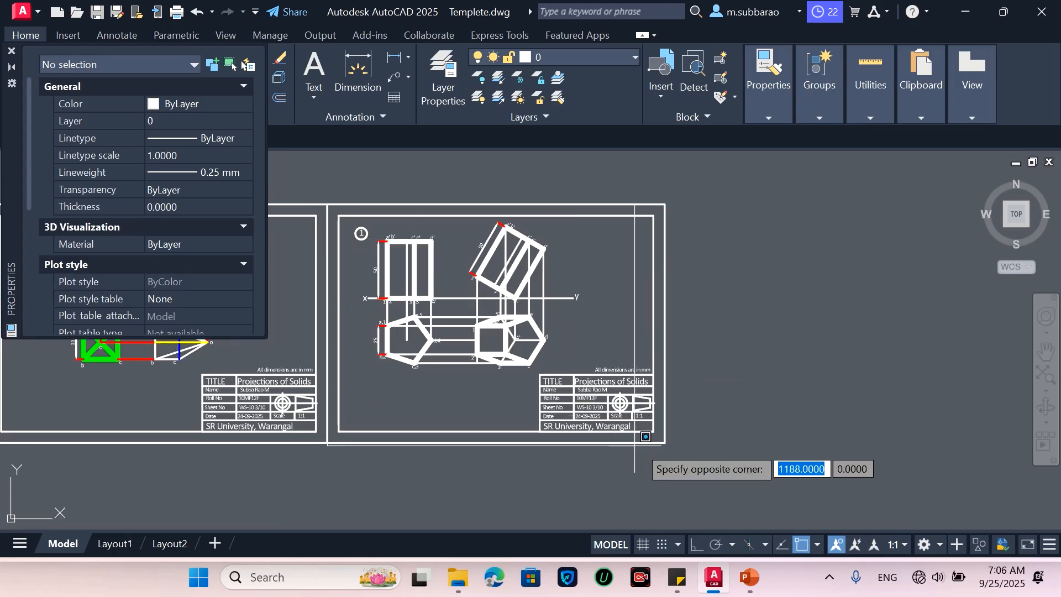
left_click(664, 443)
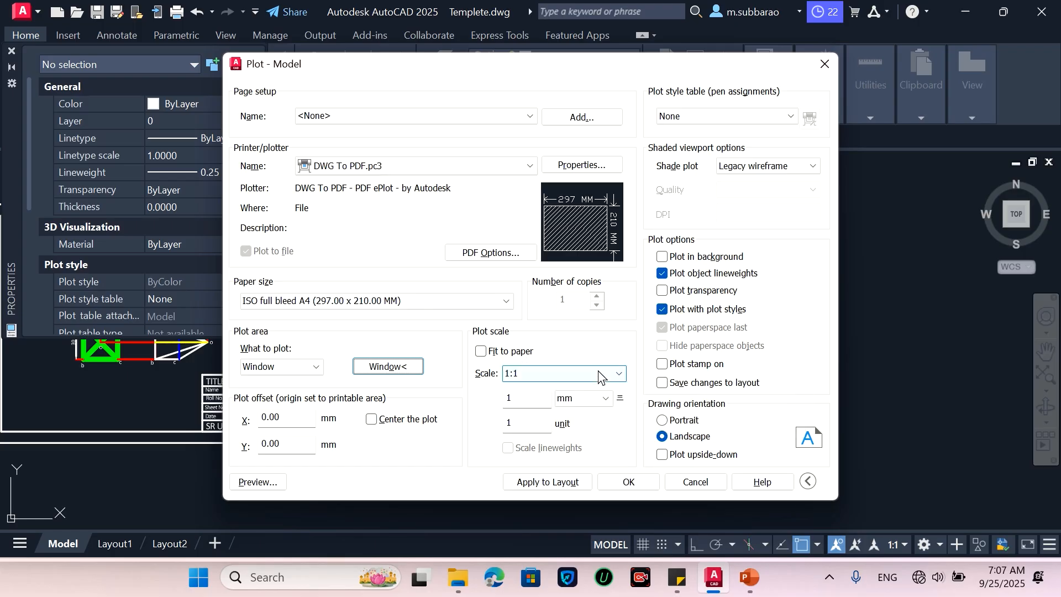
Step: Preview the plot, examine the prism's line types, line weights and labels, and leave plotting
left_click(261, 489)
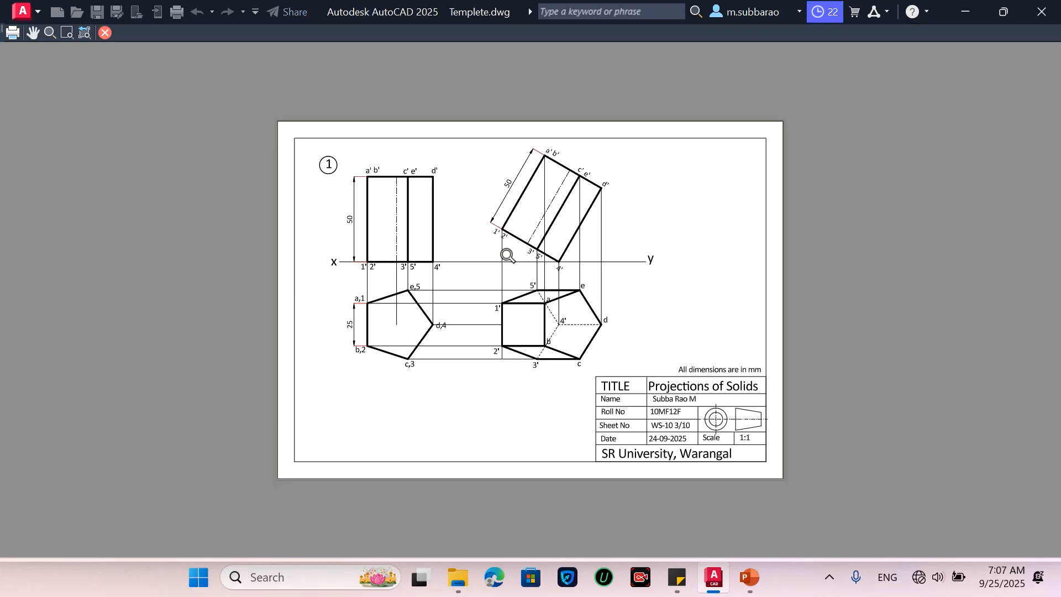
scroll(507, 255, "up", 2)
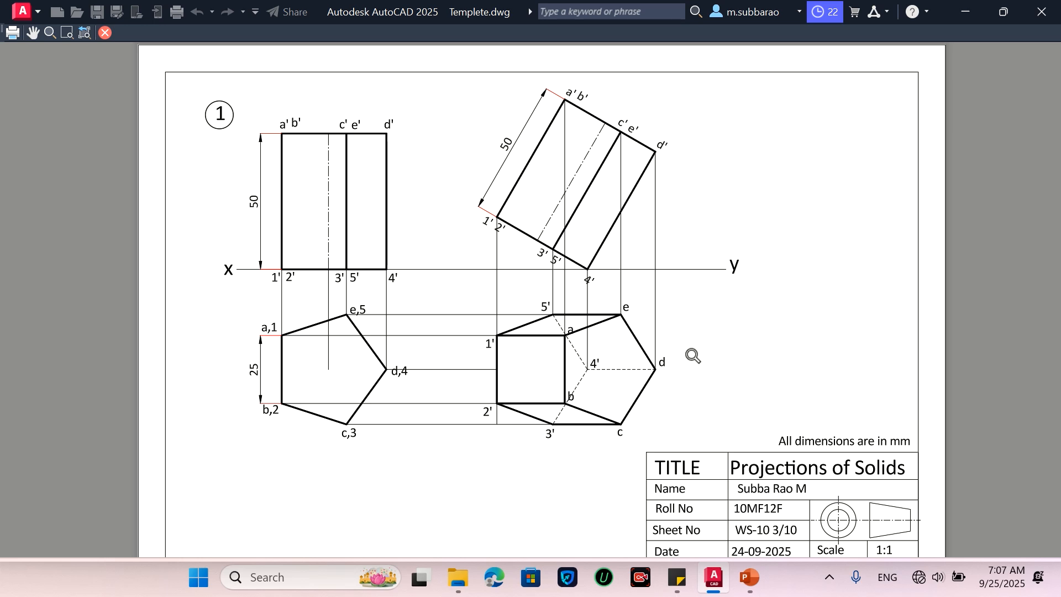
scroll(674, 293, "down", 3)
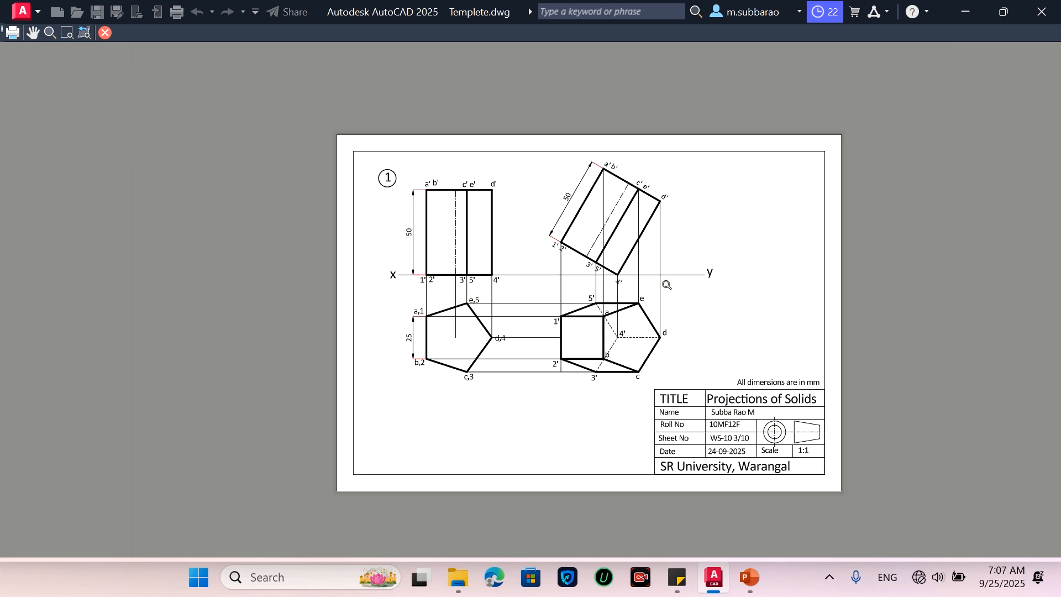
scroll(676, 314, "up", 2)
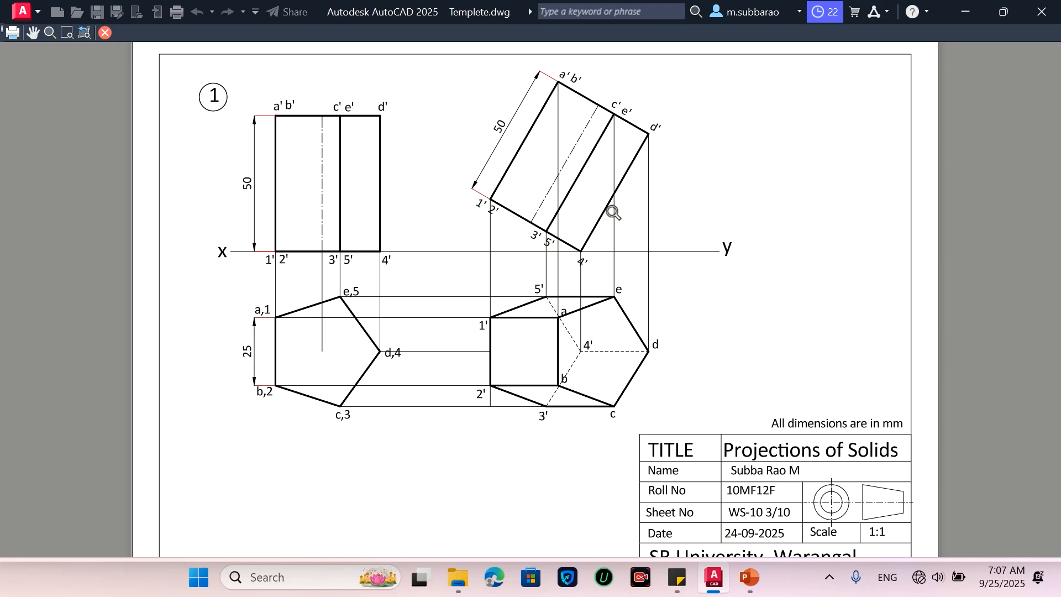
key("Escape")
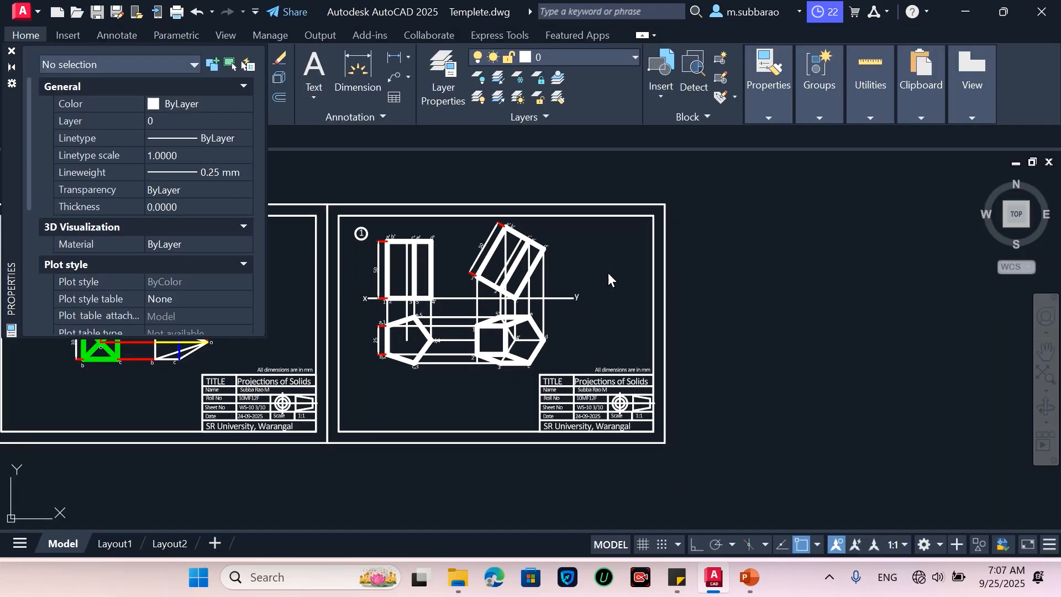
key("Escape")
Step: Add an angular dimension between the tilted prism's dash-dot axis and the xy line in the front view
scroll(504, 273, "up", 5)
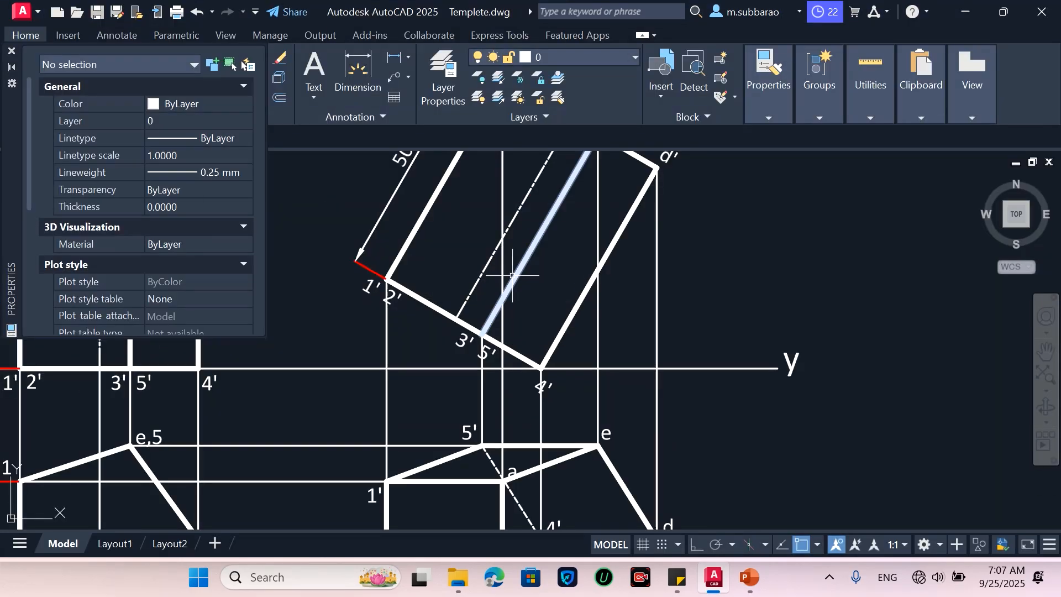
left_click(408, 57)
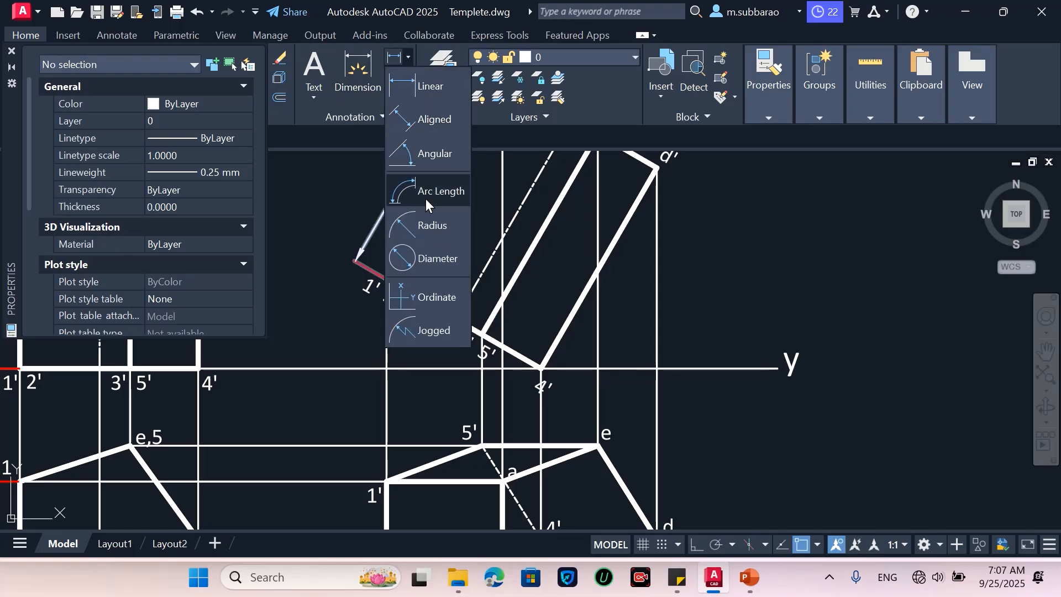
left_click(430, 154)
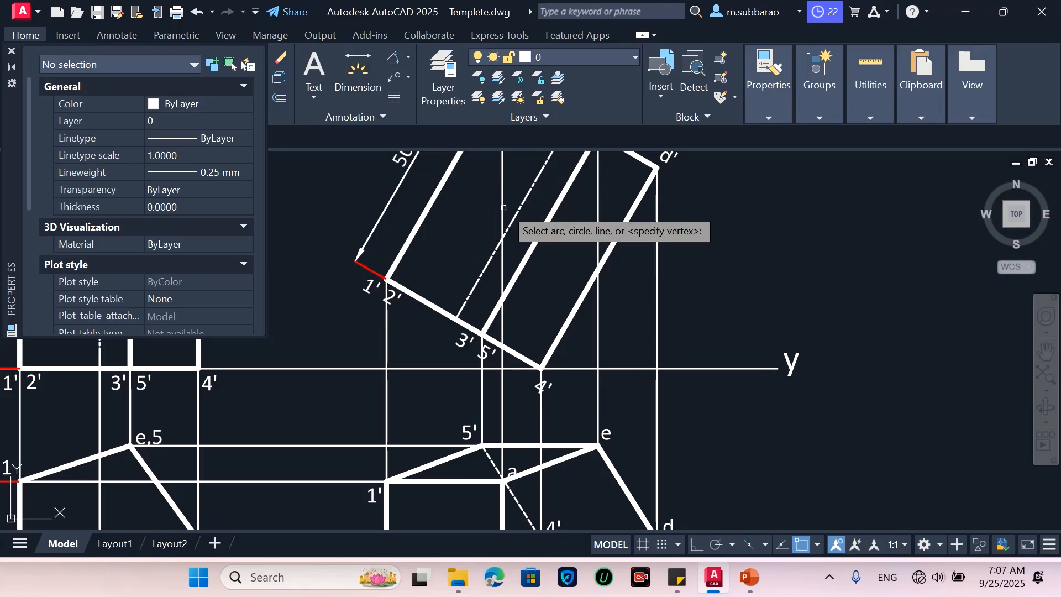
left_click(520, 211)
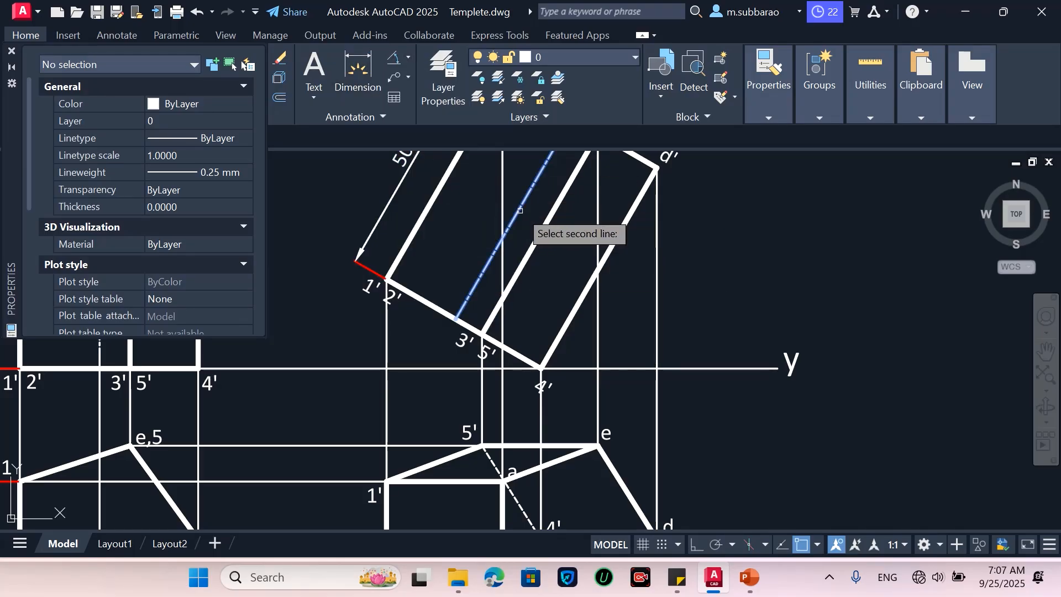
left_click(619, 368)
scroll(642, 324, "down", 5)
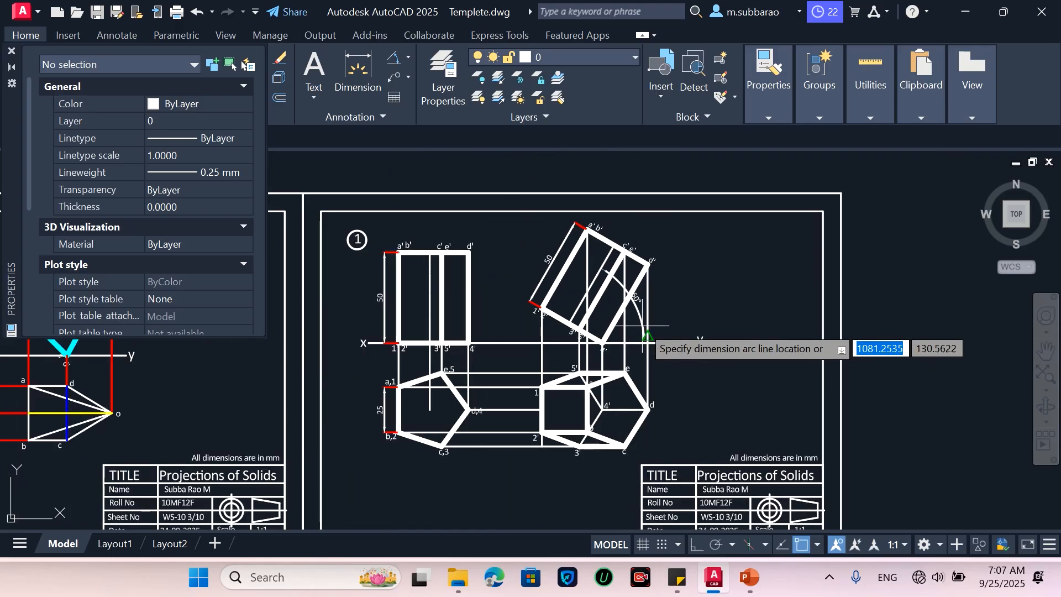
scroll(643, 326, "up", 5)
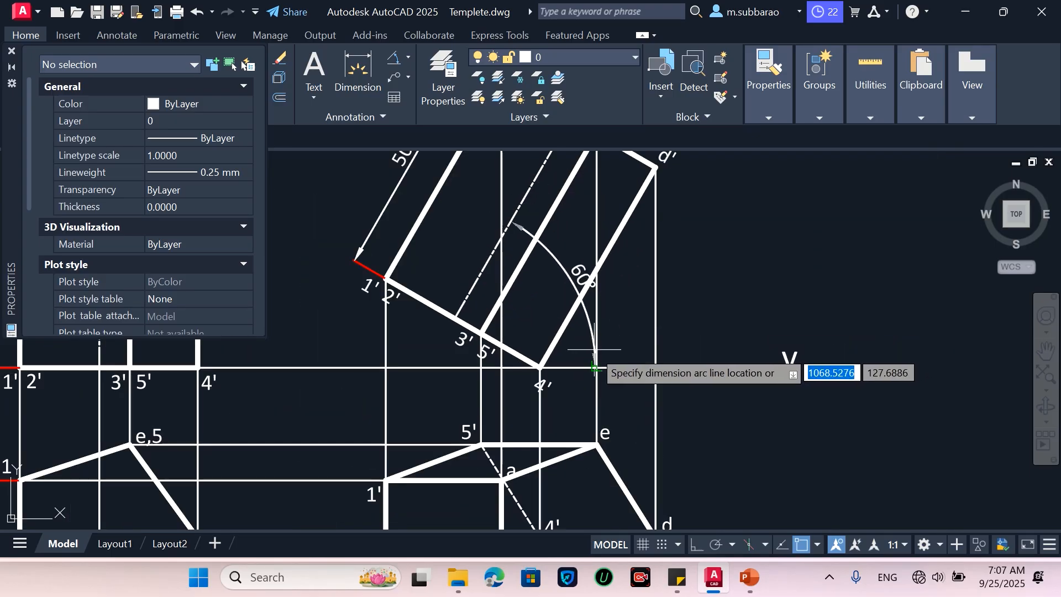
left_click(550, 293)
Step: Add an angular dimension between the tilted pyramid's yellow axis and the xy line on the neighbouring sheet
scroll(663, 293, "down", 6)
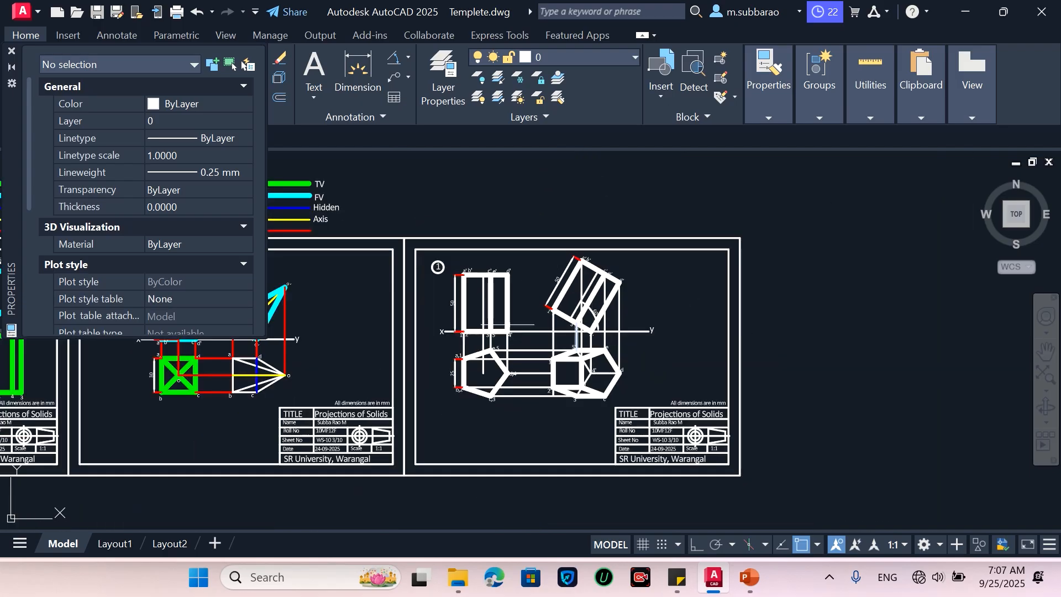
scroll(183, 336, "down", 4)
scroll(183, 336, "up", 8)
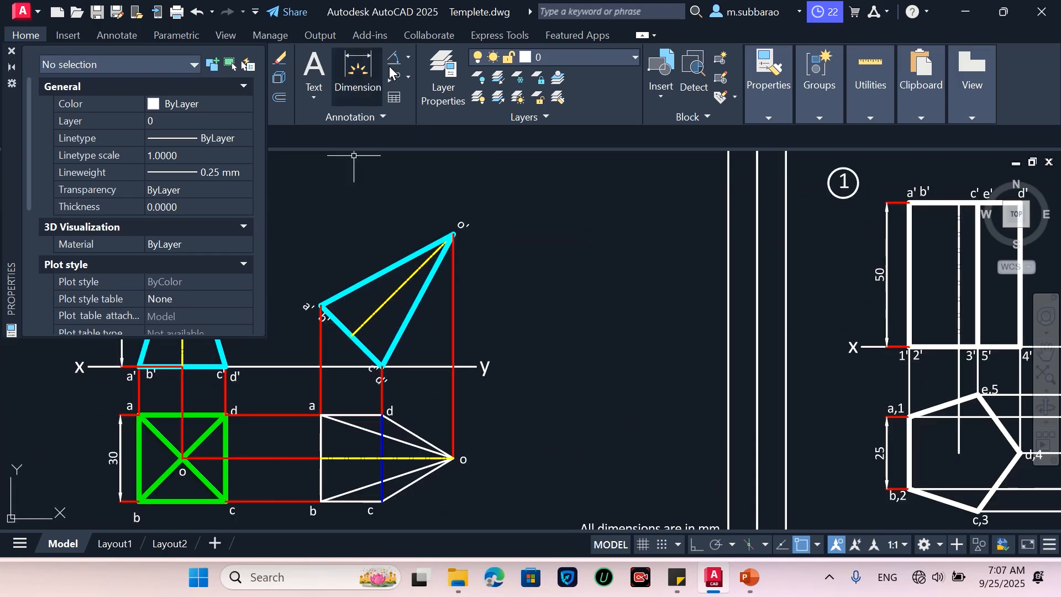
left_click(391, 66)
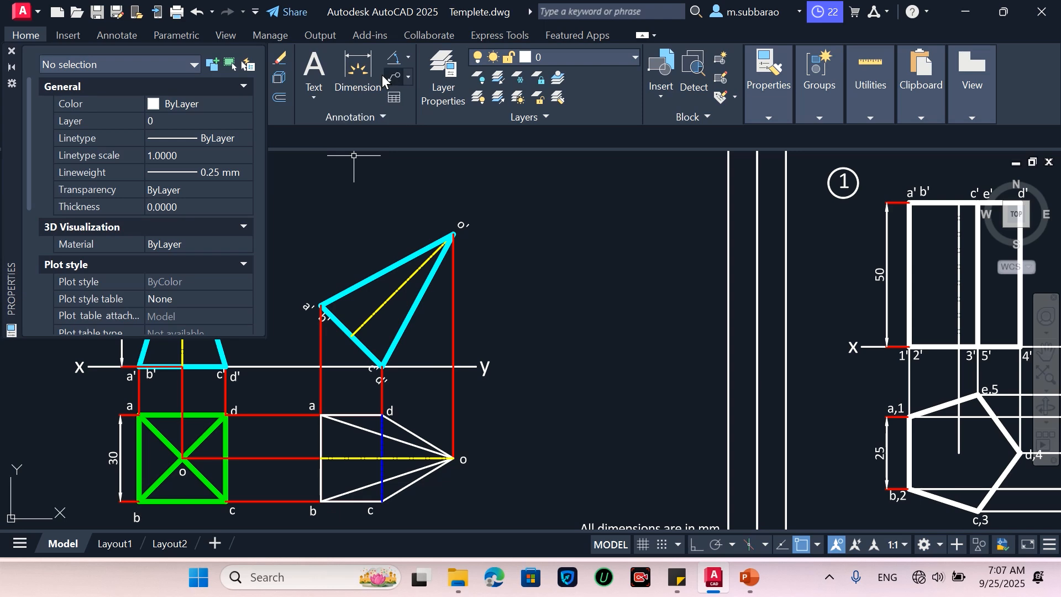
left_click(395, 293)
left_click(429, 367)
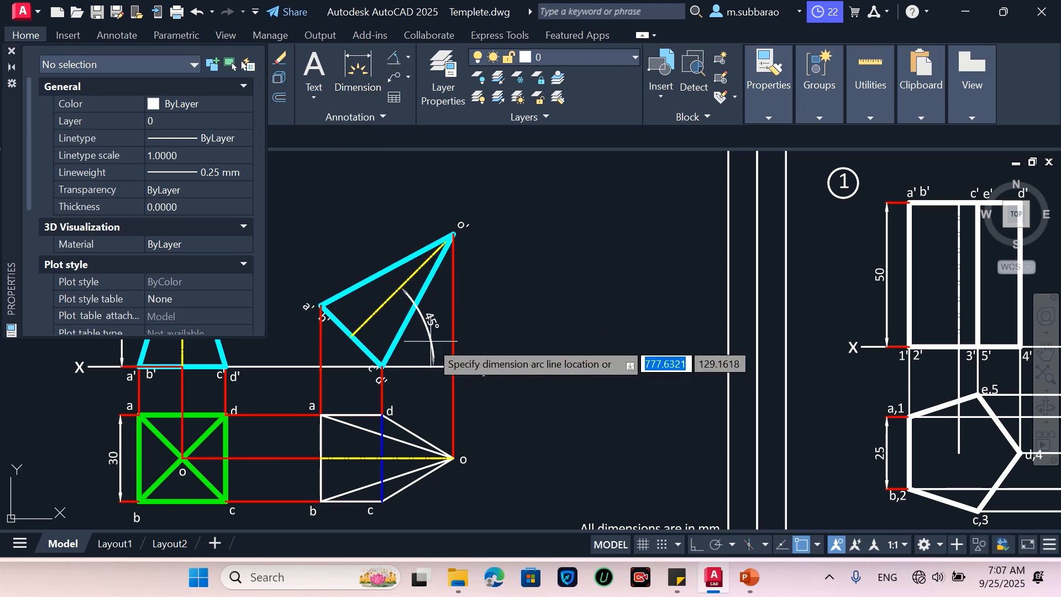
left_click(434, 353)
scroll(454, 352, "down", 4)
scroll(709, 319, "up", 6)
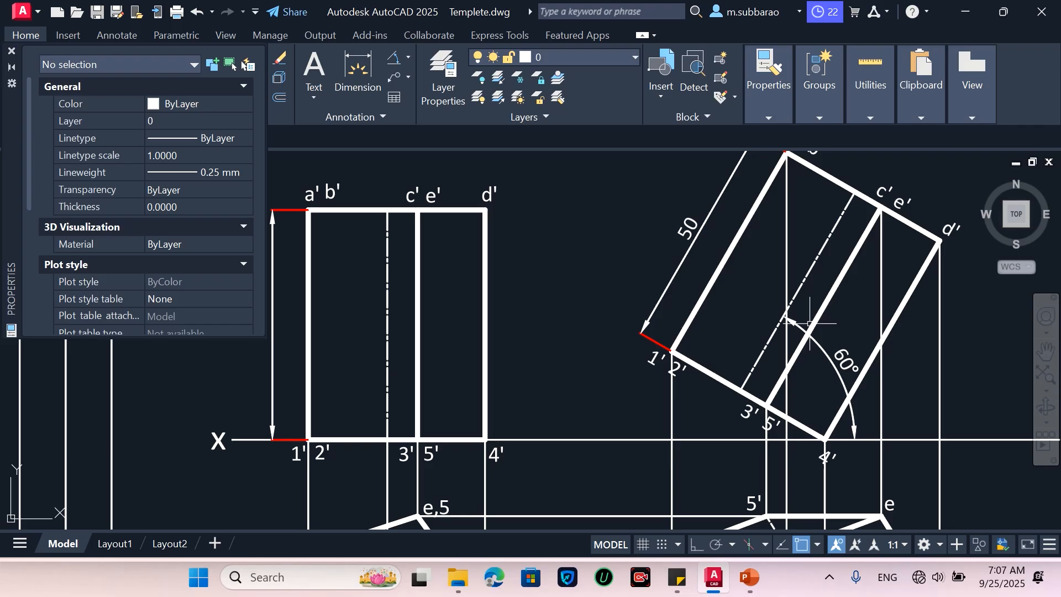
scroll(648, 333, "down", 5)
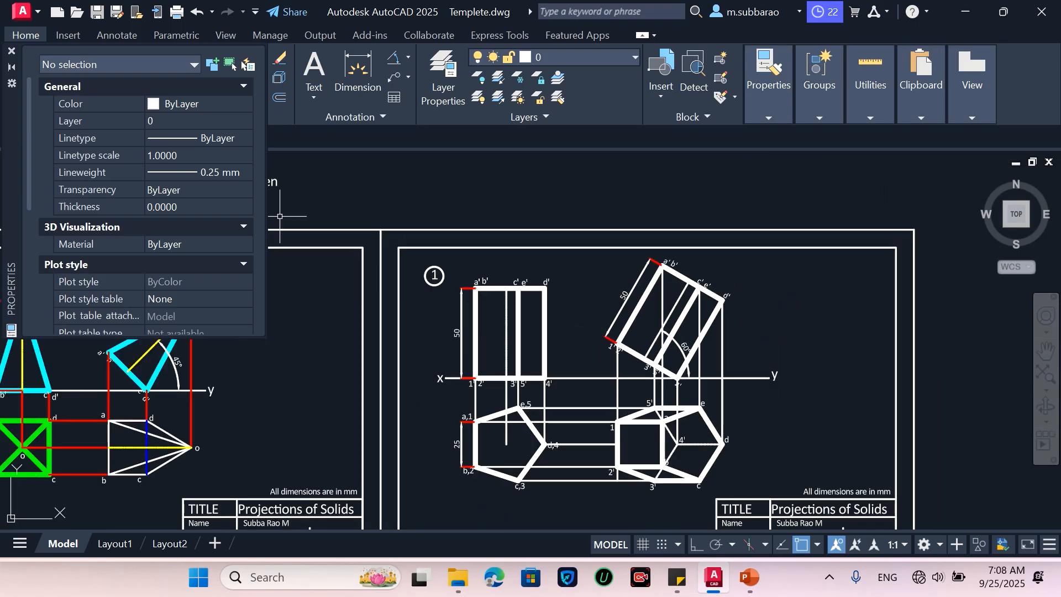
scroll(652, 365, "up", 5)
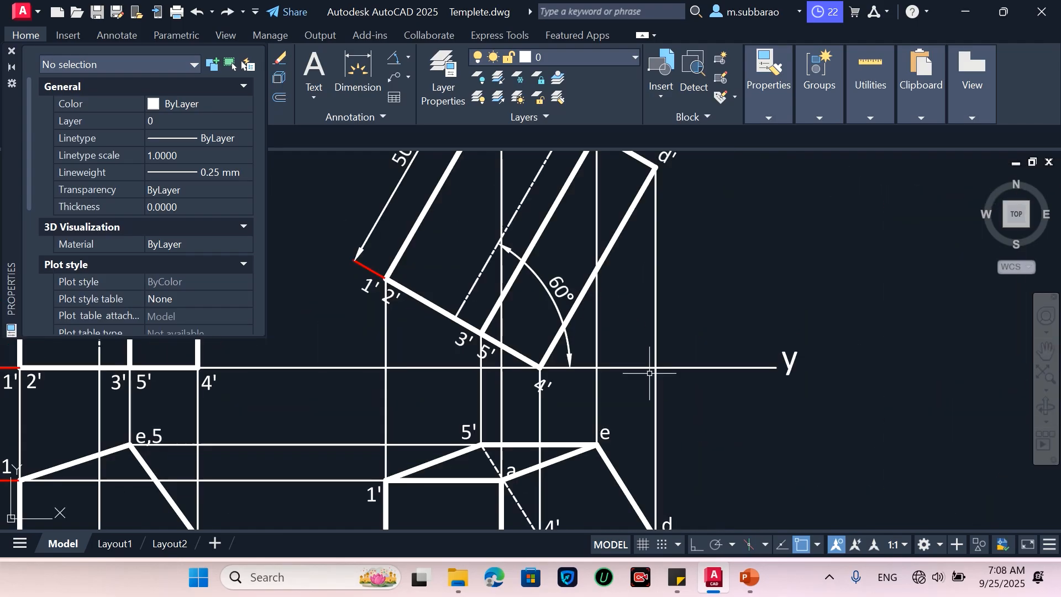
Step: Add an angular dimension between the tilted prism's yellow axis and the xy line in the front view of the coloured sheet
scroll(648, 374, "down", 7)
scroll(648, 373, "up", 2)
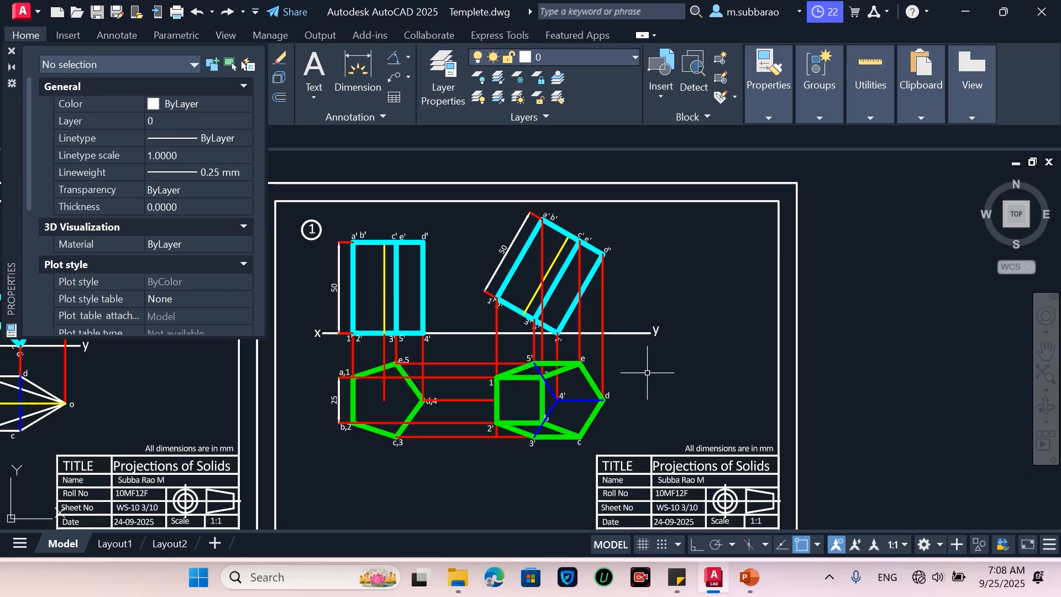
left_click(393, 58)
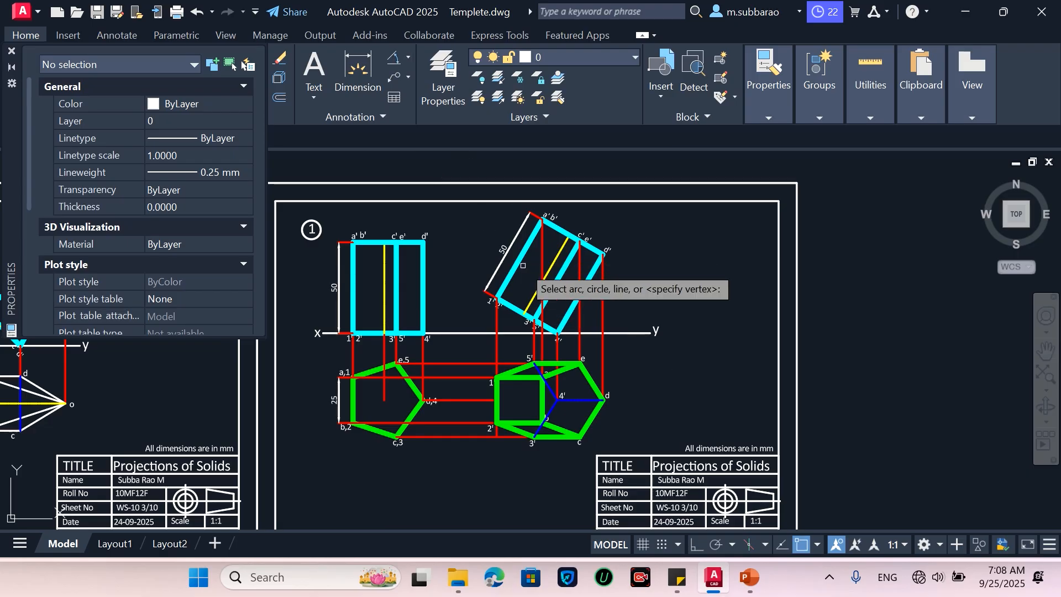
scroll(538, 296, "up", 2)
left_click(557, 284)
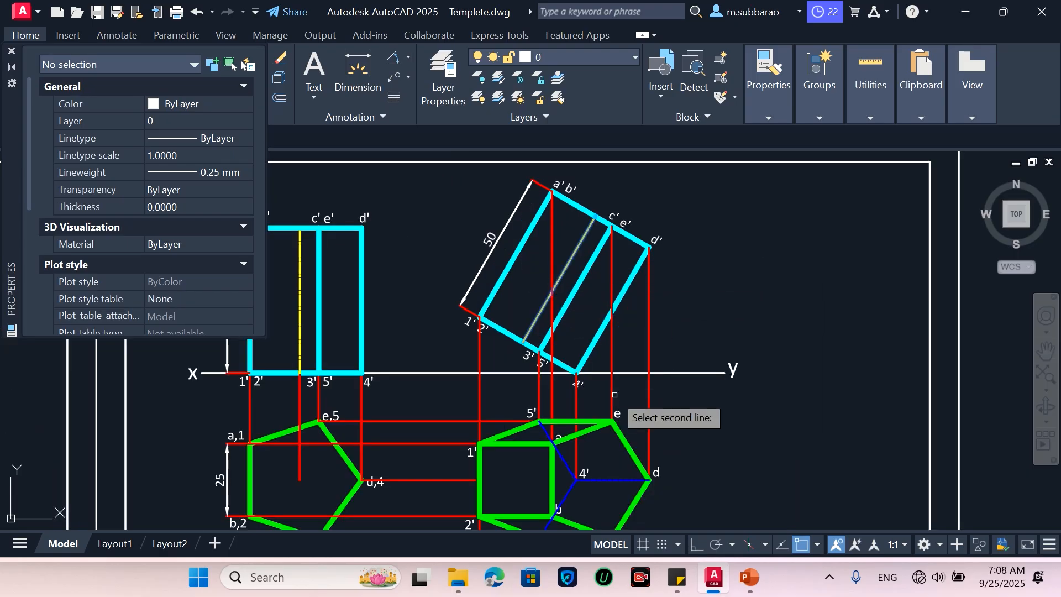
left_click(619, 375)
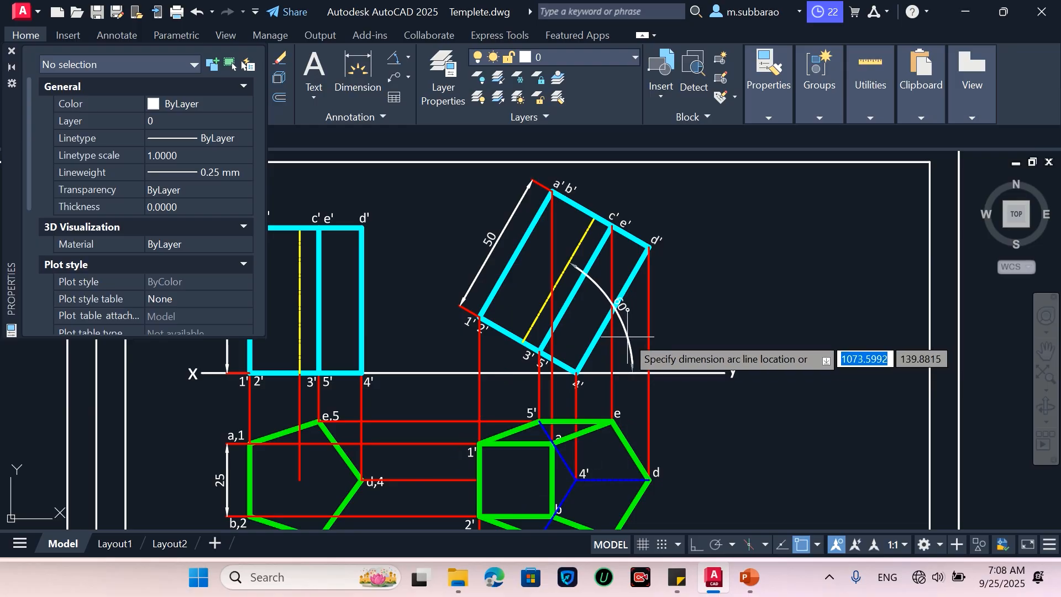
left_click(578, 332)
Step: Add an angular dimension between the cyan tilted pyramid's axis and the xy line in its front view, and close the Properties palette
scroll(685, 351, "down", 6)
scroll(469, 350, "up", 6)
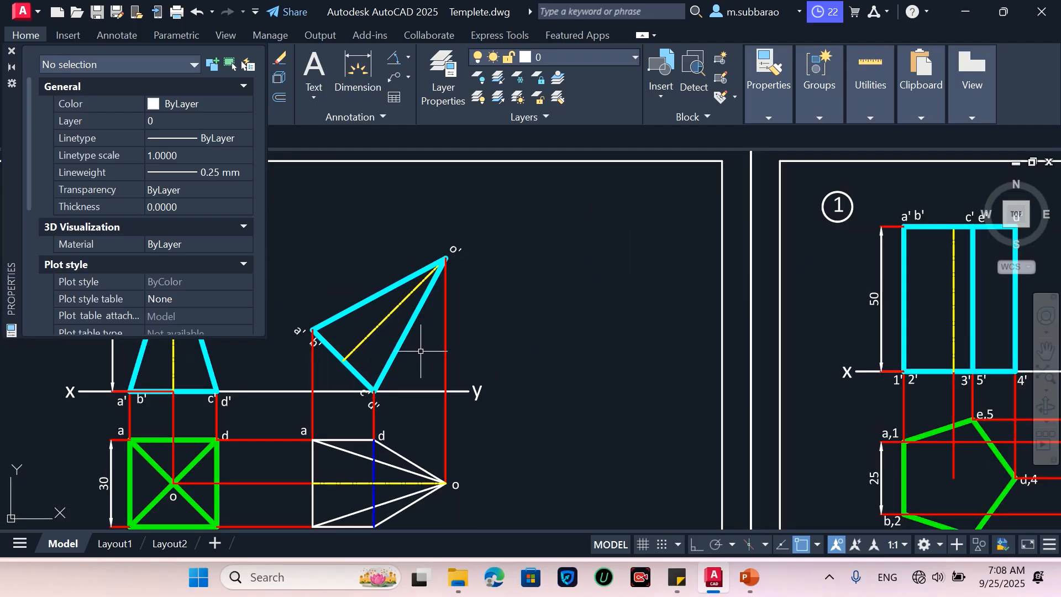
left_click(393, 58)
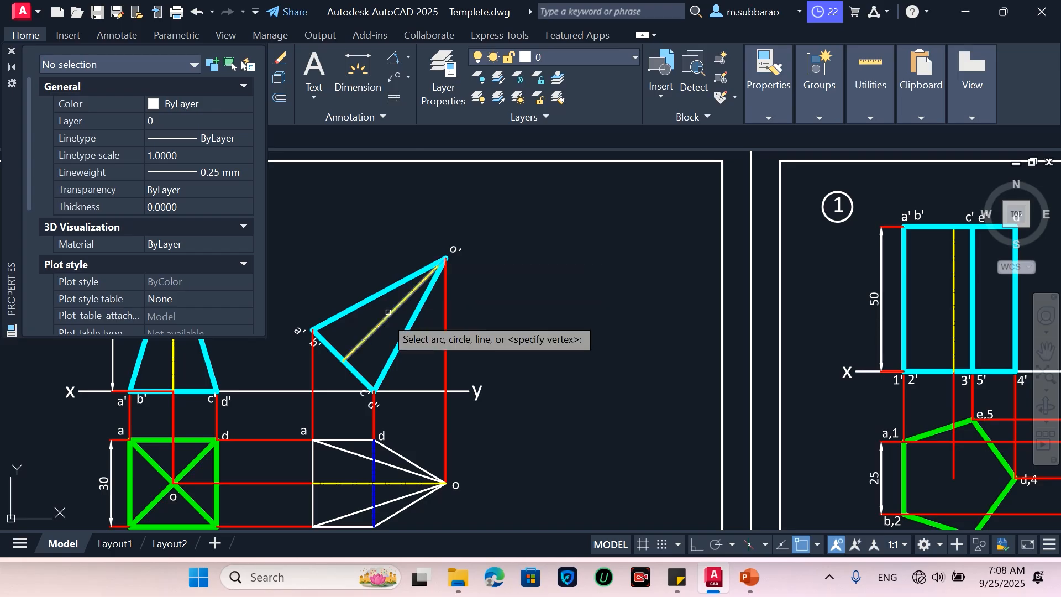
left_click(378, 331)
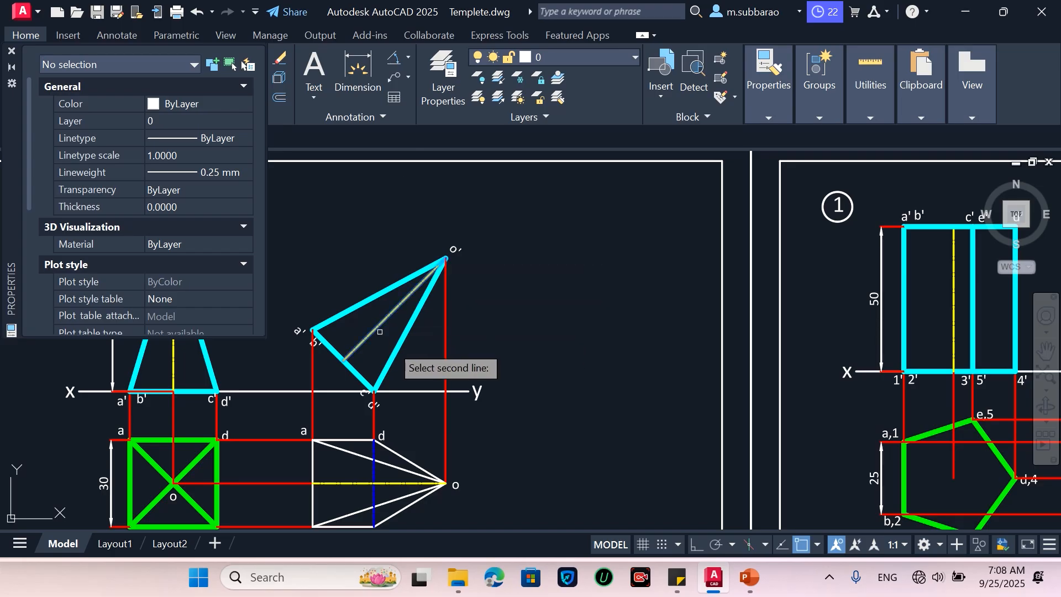
left_click(420, 391)
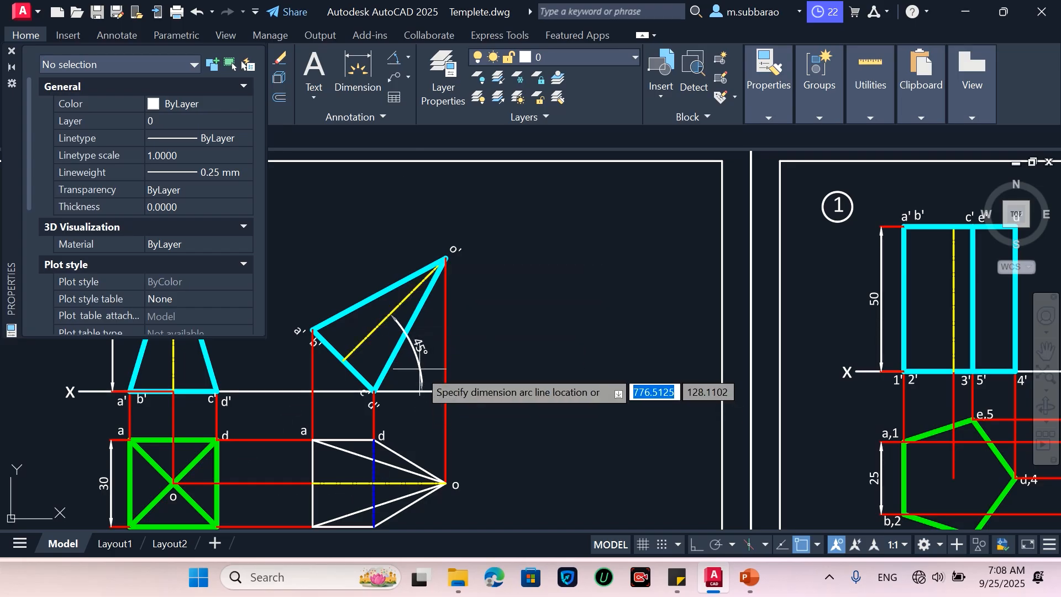
left_click(419, 369)
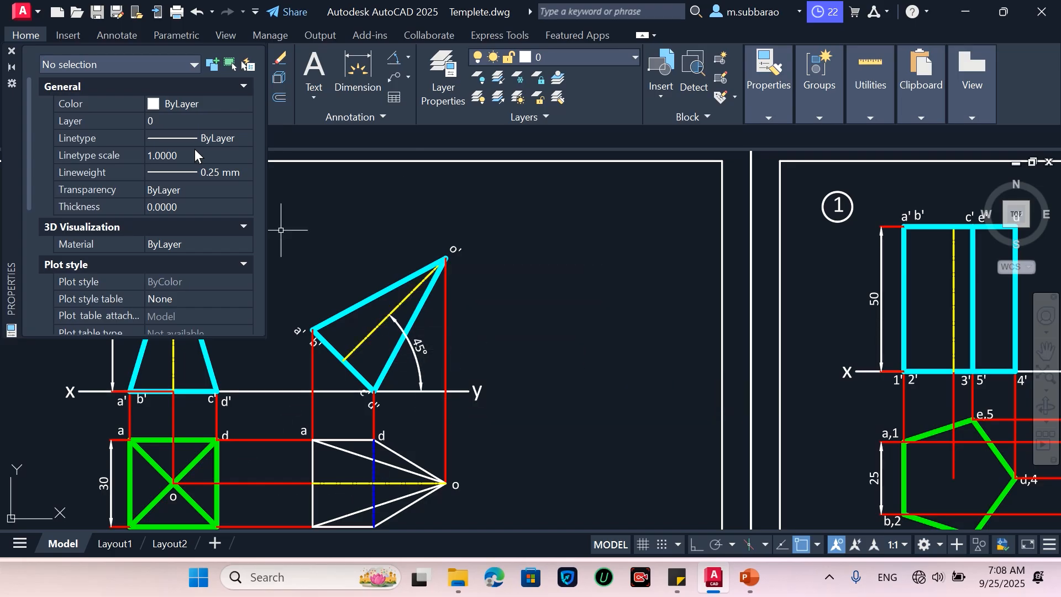
left_click(11, 51)
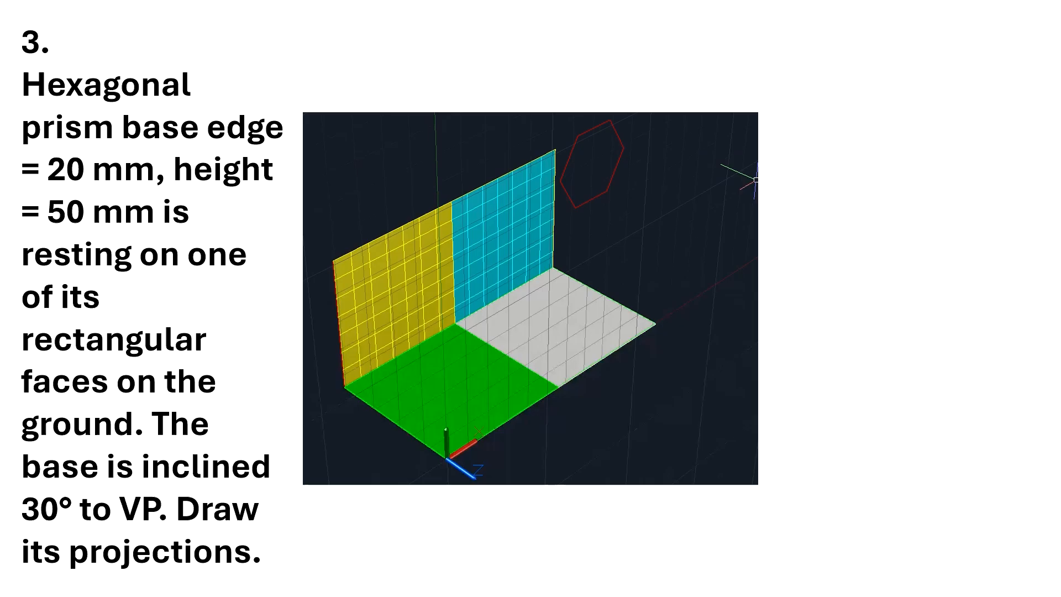